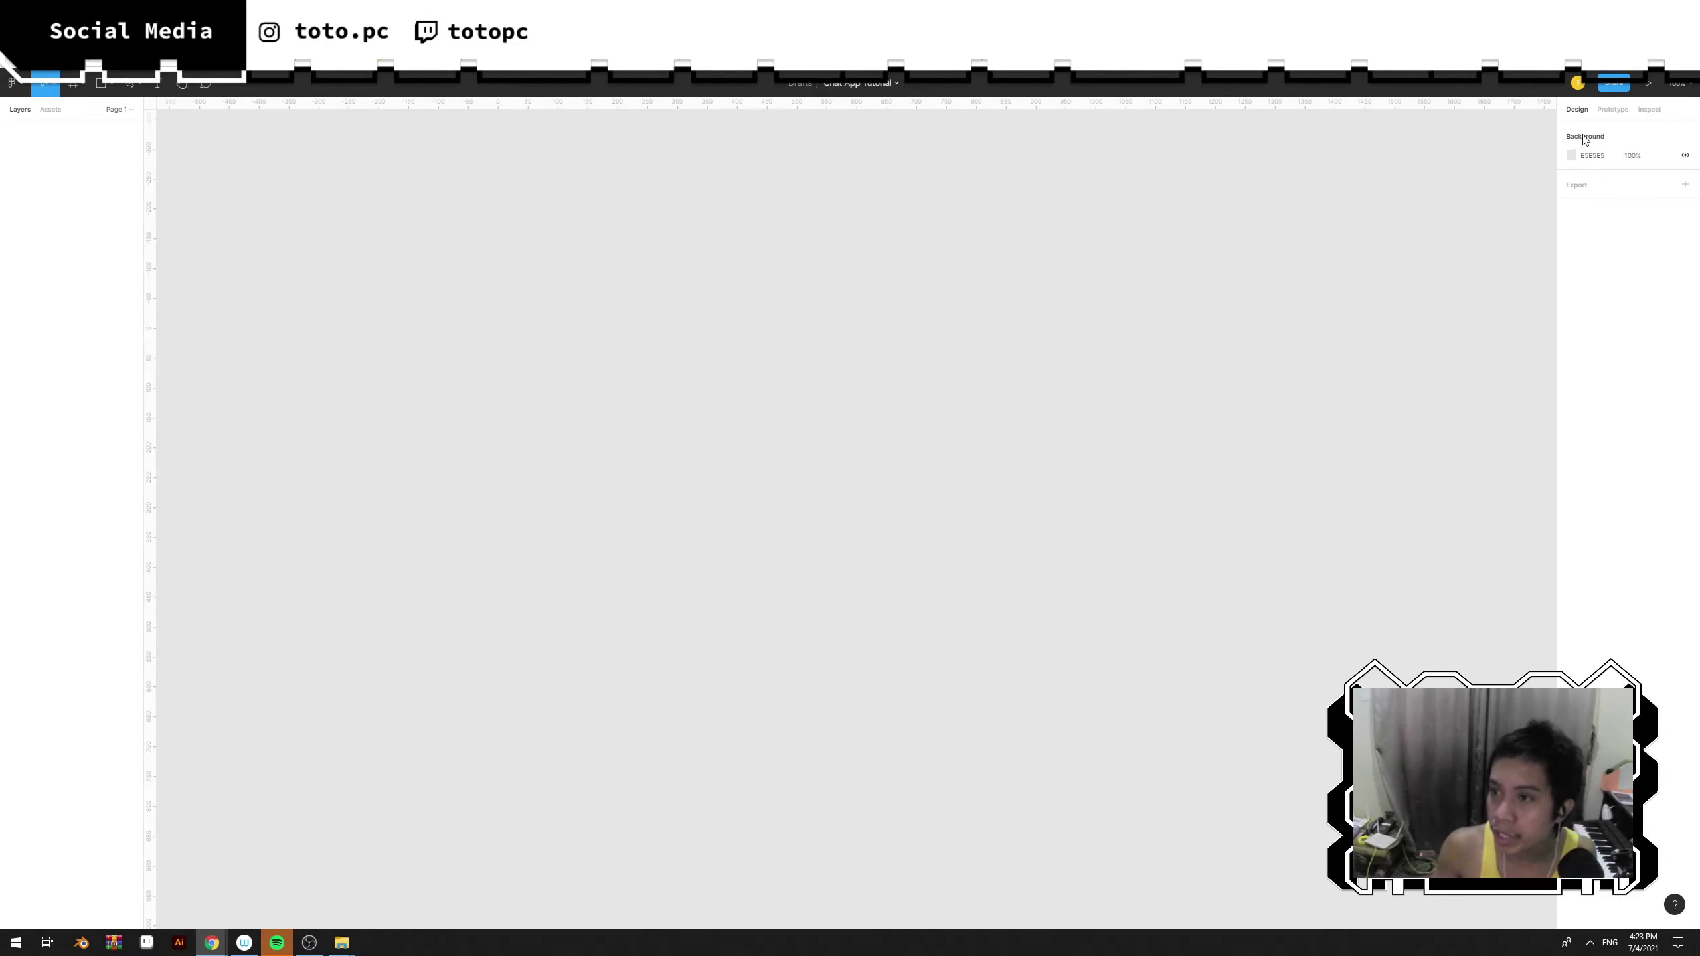
{"action": "left_click", "coordinate": [1613, 109]}
{"action": "left_click", "coordinate": [1650, 110]}
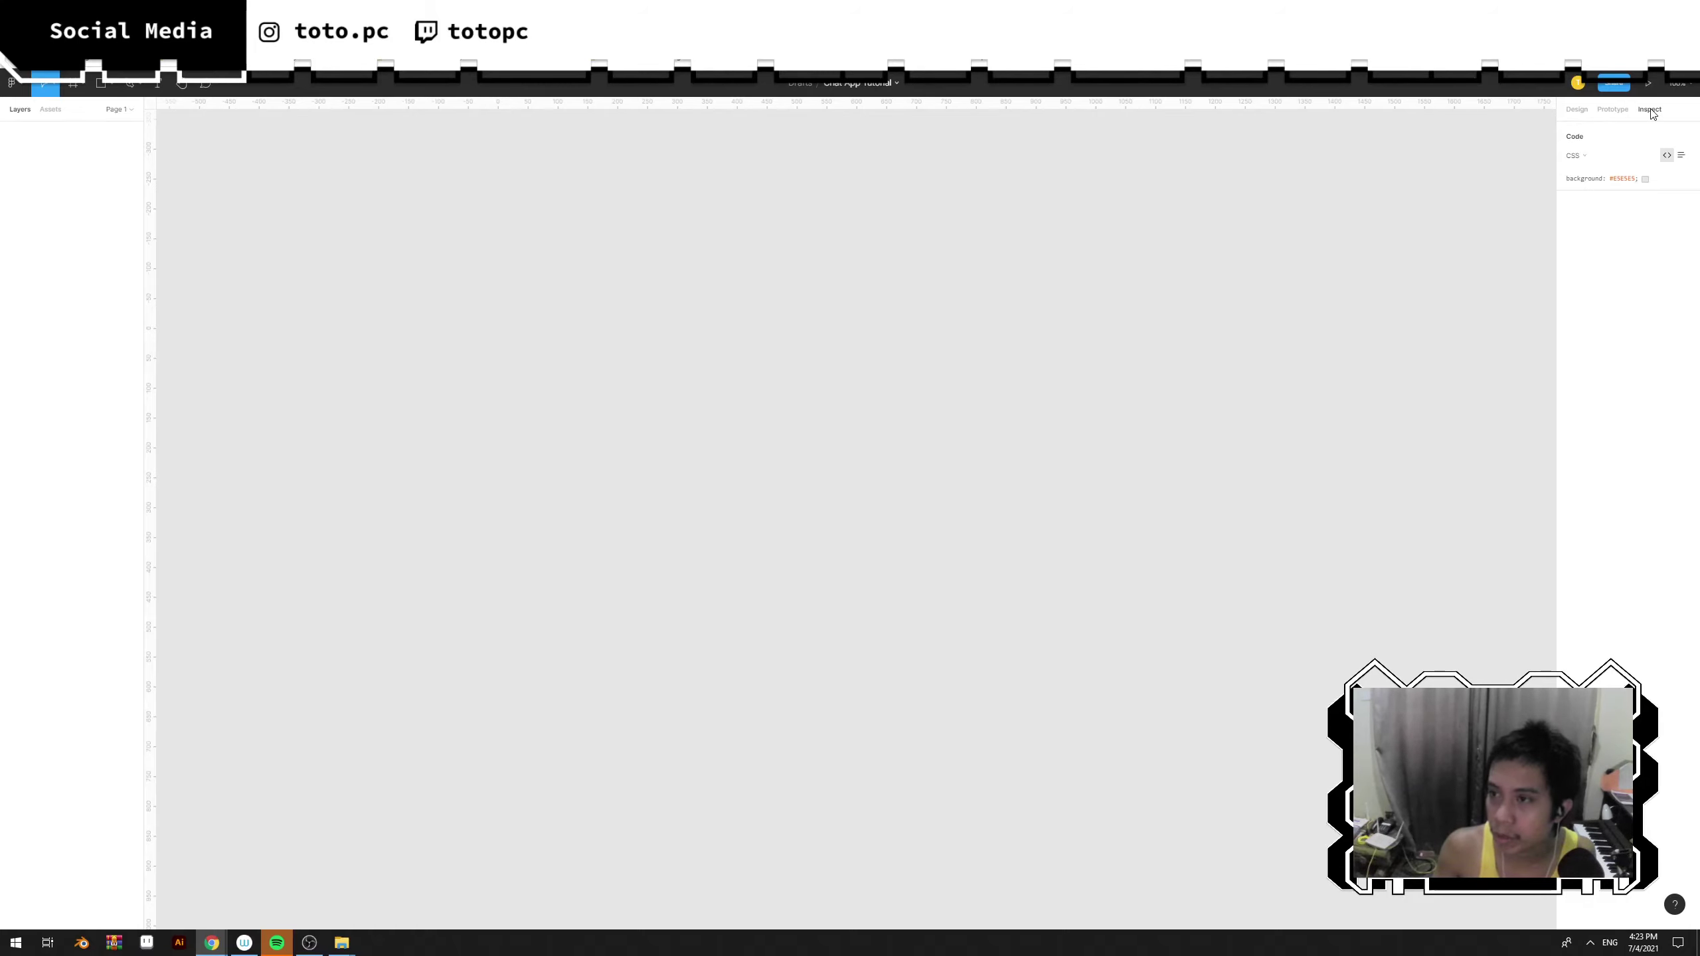
{"action": "left_click", "coordinate": [1577, 109]}
Create a new frame on the empty canvas using the iPhone 11 Pro Max phone preset (414 × 896).
{"action": "key", "text": "f"}
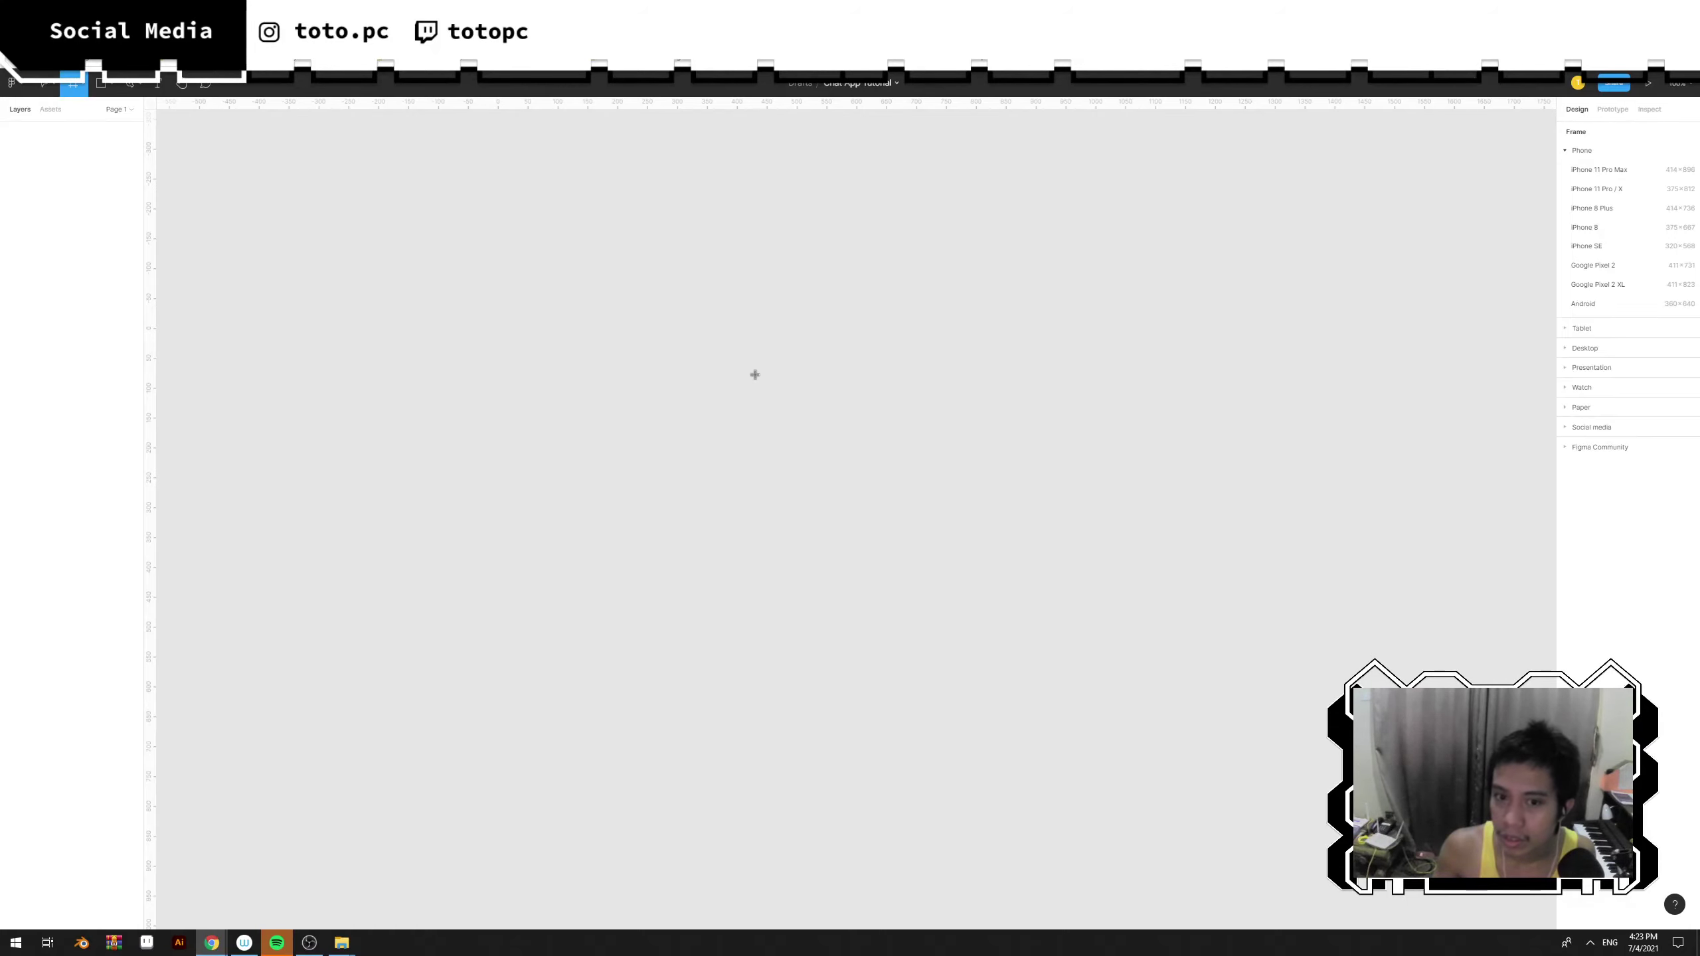
{"action": "left_click", "coordinate": [1624, 169]}
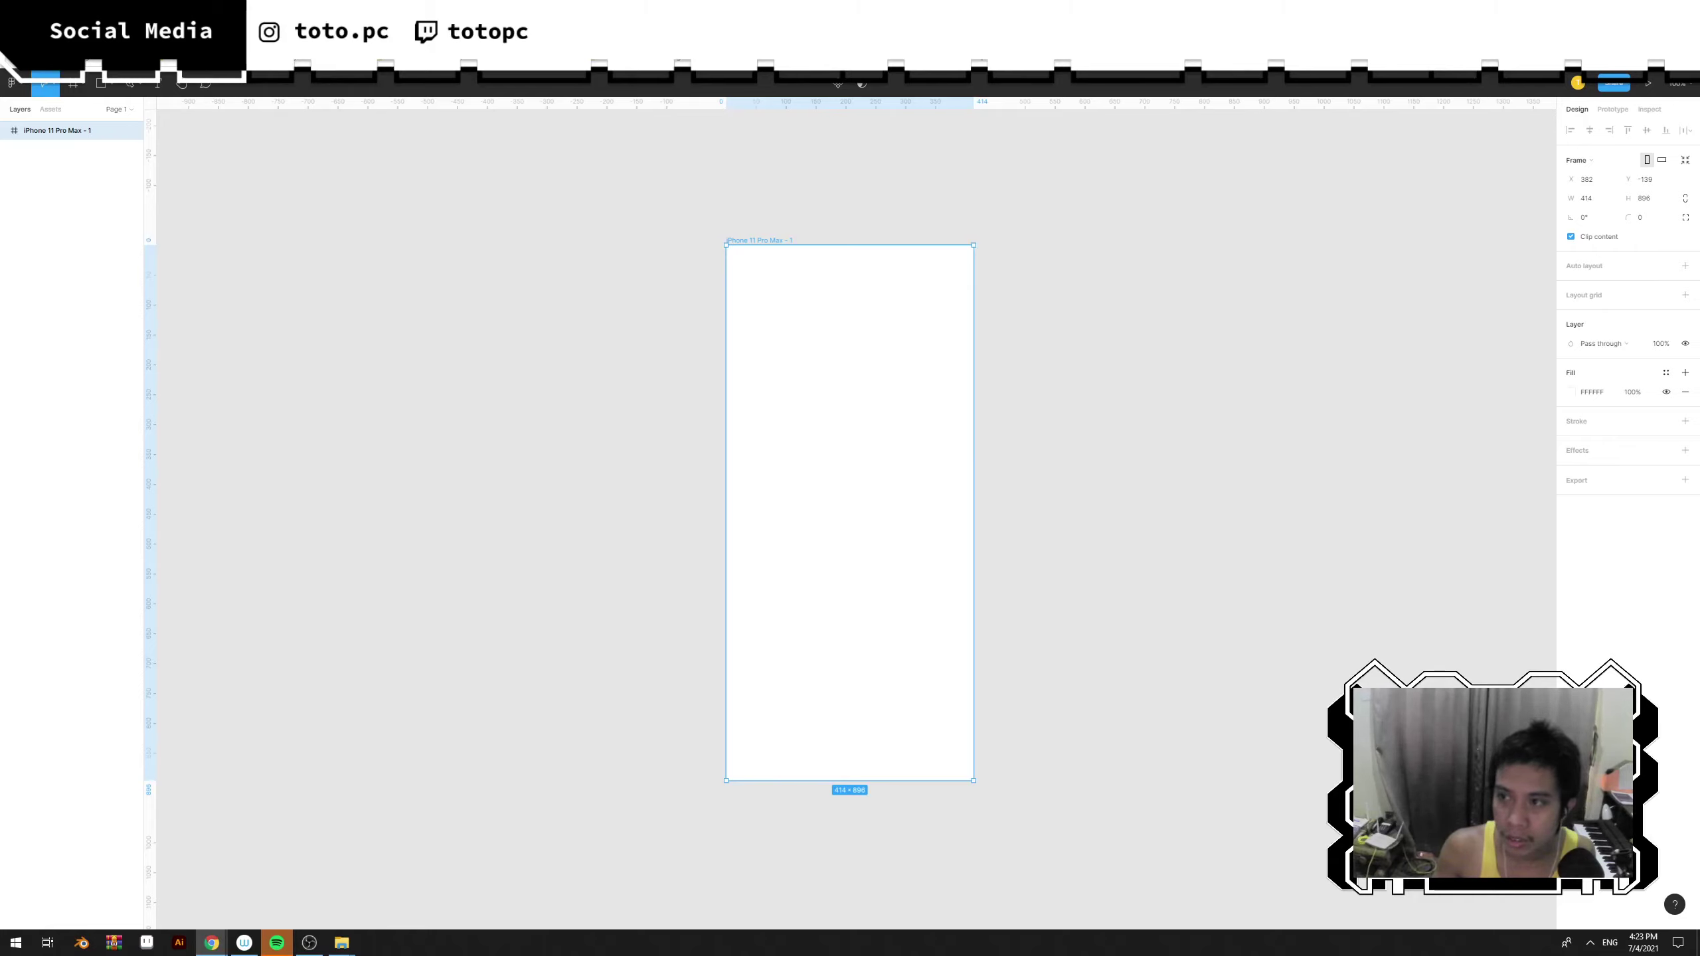
{"action": "left_click", "coordinate": [1604, 296]}
{"action": "left_click", "coordinate": [1571, 315]}
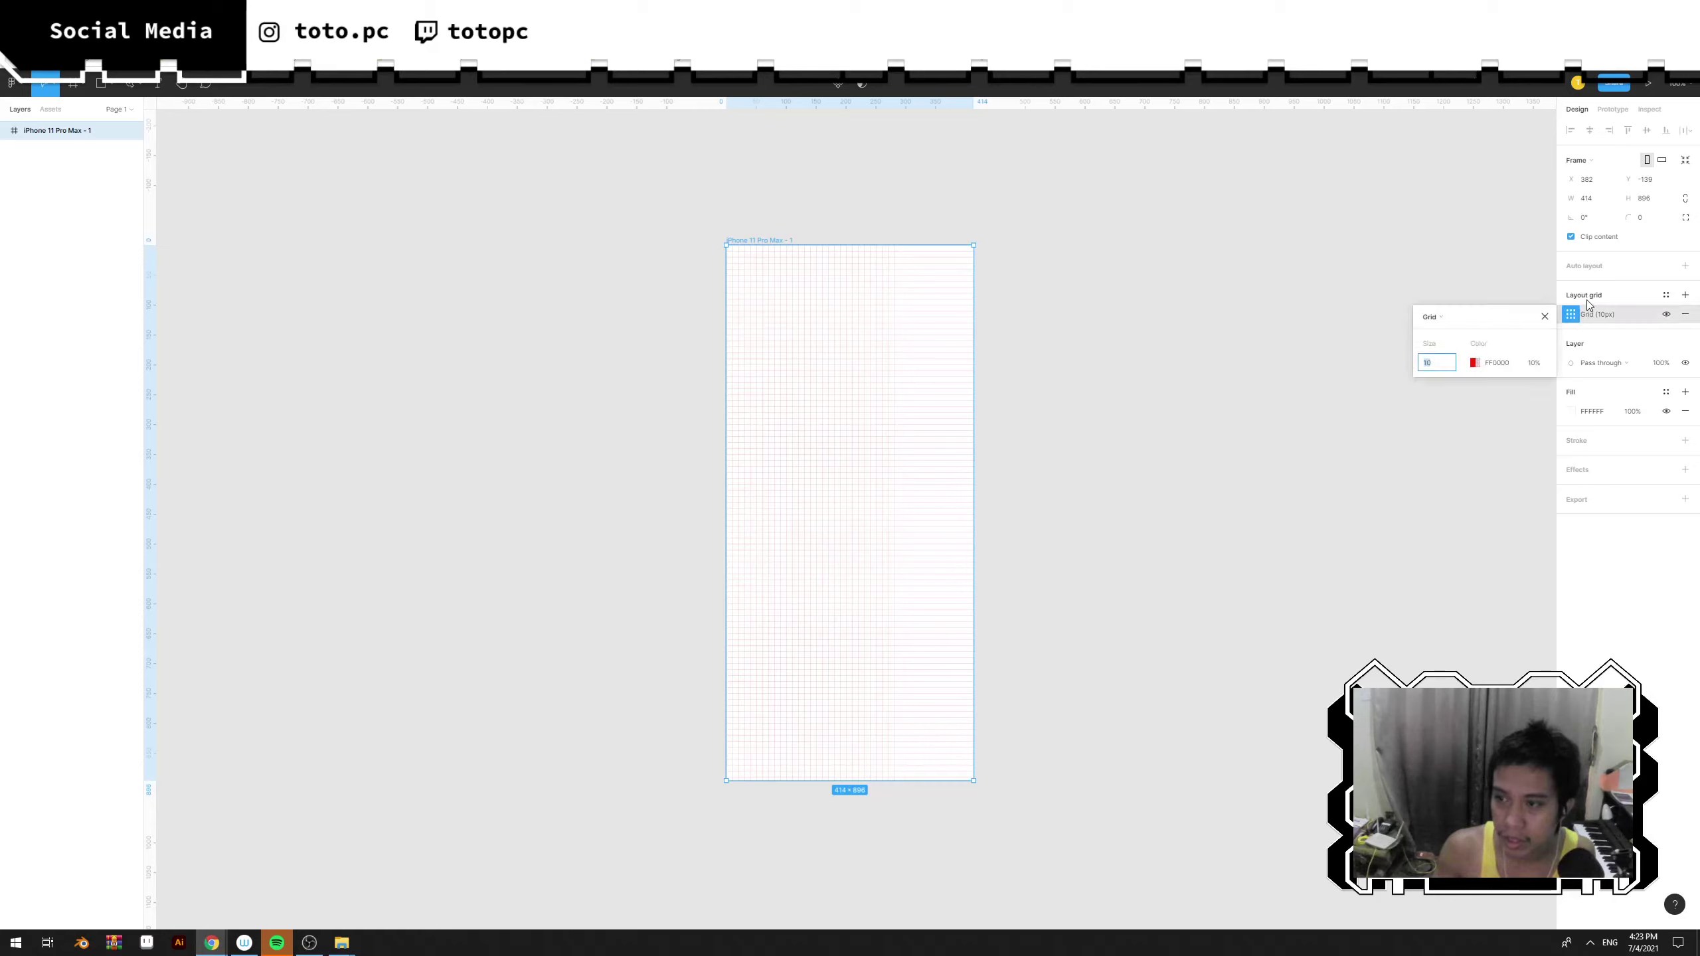
{"action": "left_click", "coordinate": [1446, 321]}
{"action": "left_click", "coordinate": [1459, 278]}
{"action": "left_click", "coordinate": [1687, 314]}
Add a layout grid to the iPhone frame, change it to columns and set the count to 6.
{"action": "left_click", "coordinate": [1687, 295]}
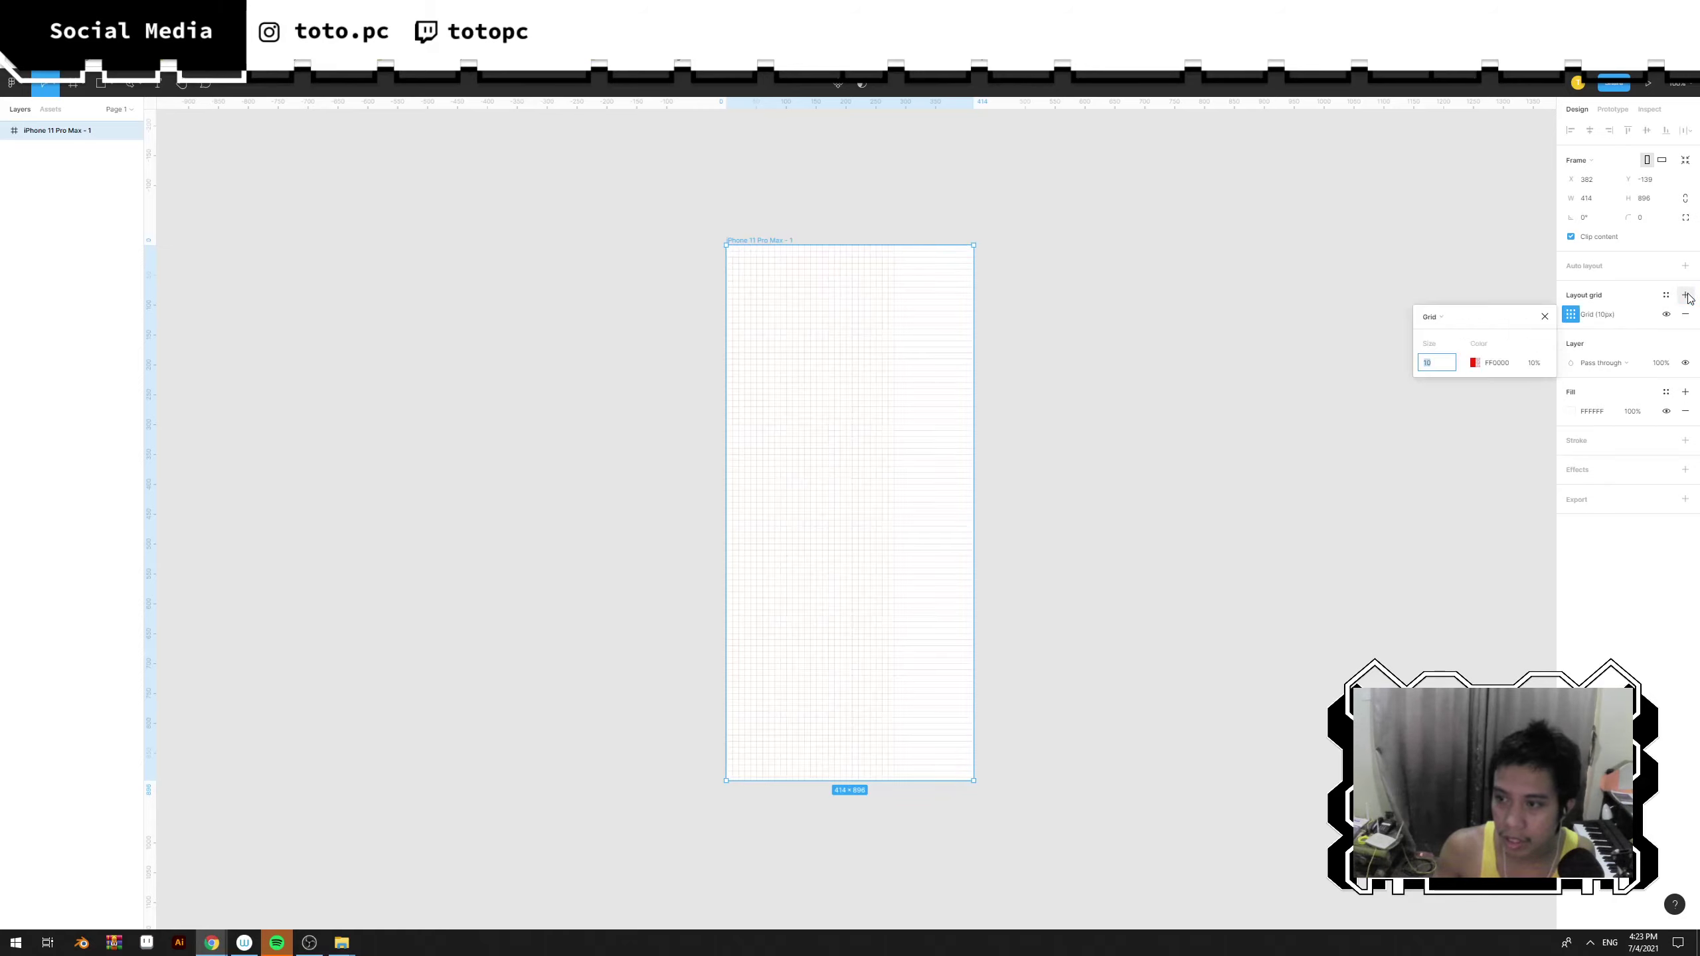
{"action": "left_click", "coordinate": [1572, 317]}
{"action": "left_click", "coordinate": [1571, 314]}
{"action": "left_click", "coordinate": [1436, 317]}
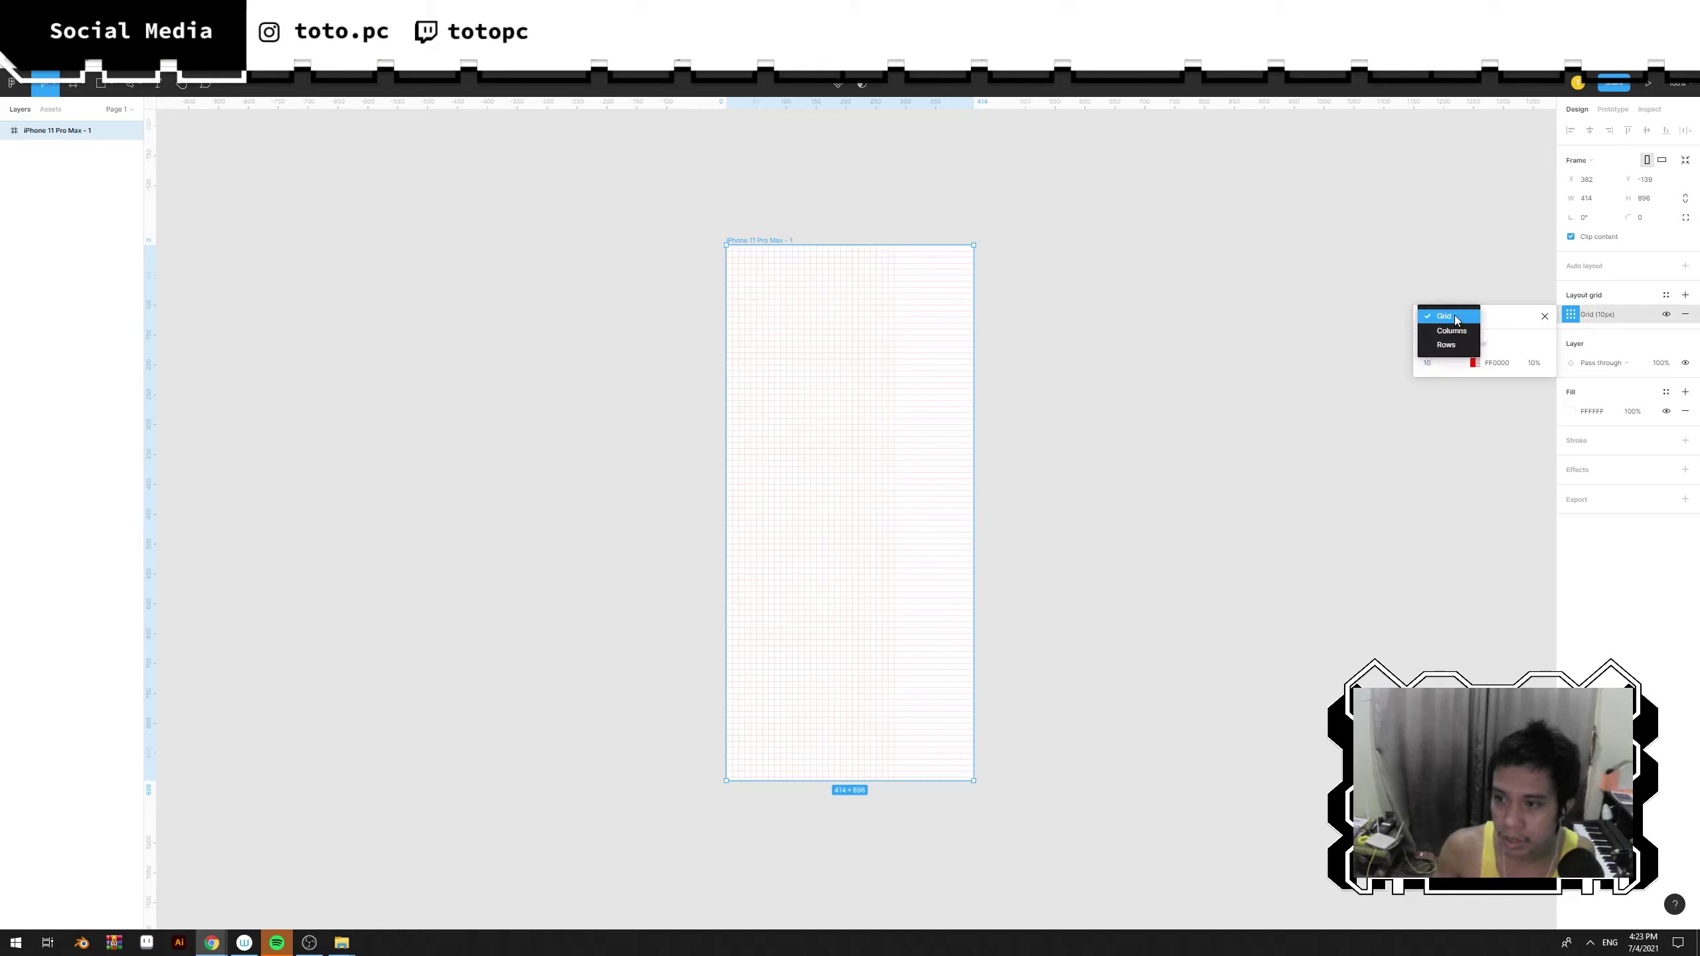
{"action": "left_click", "coordinate": [1453, 336]}
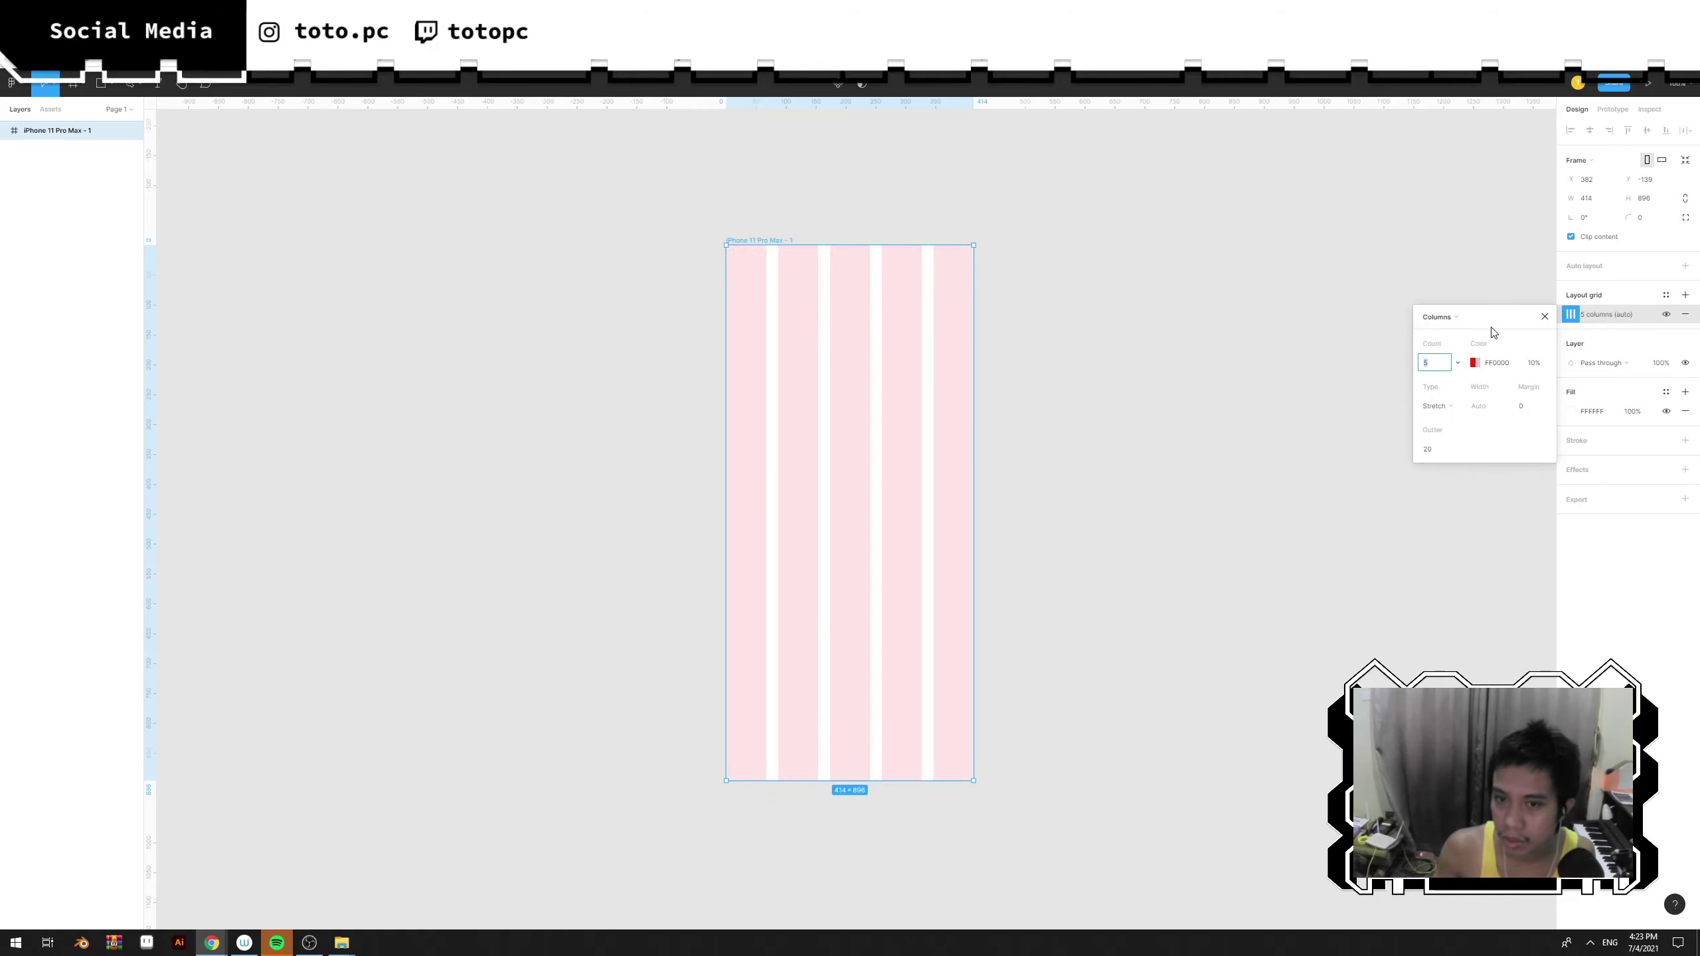
{"action": "left_click", "coordinate": [1437, 367]}
{"action": "type", "text": "6"}
{"action": "key", "text": "Return"}
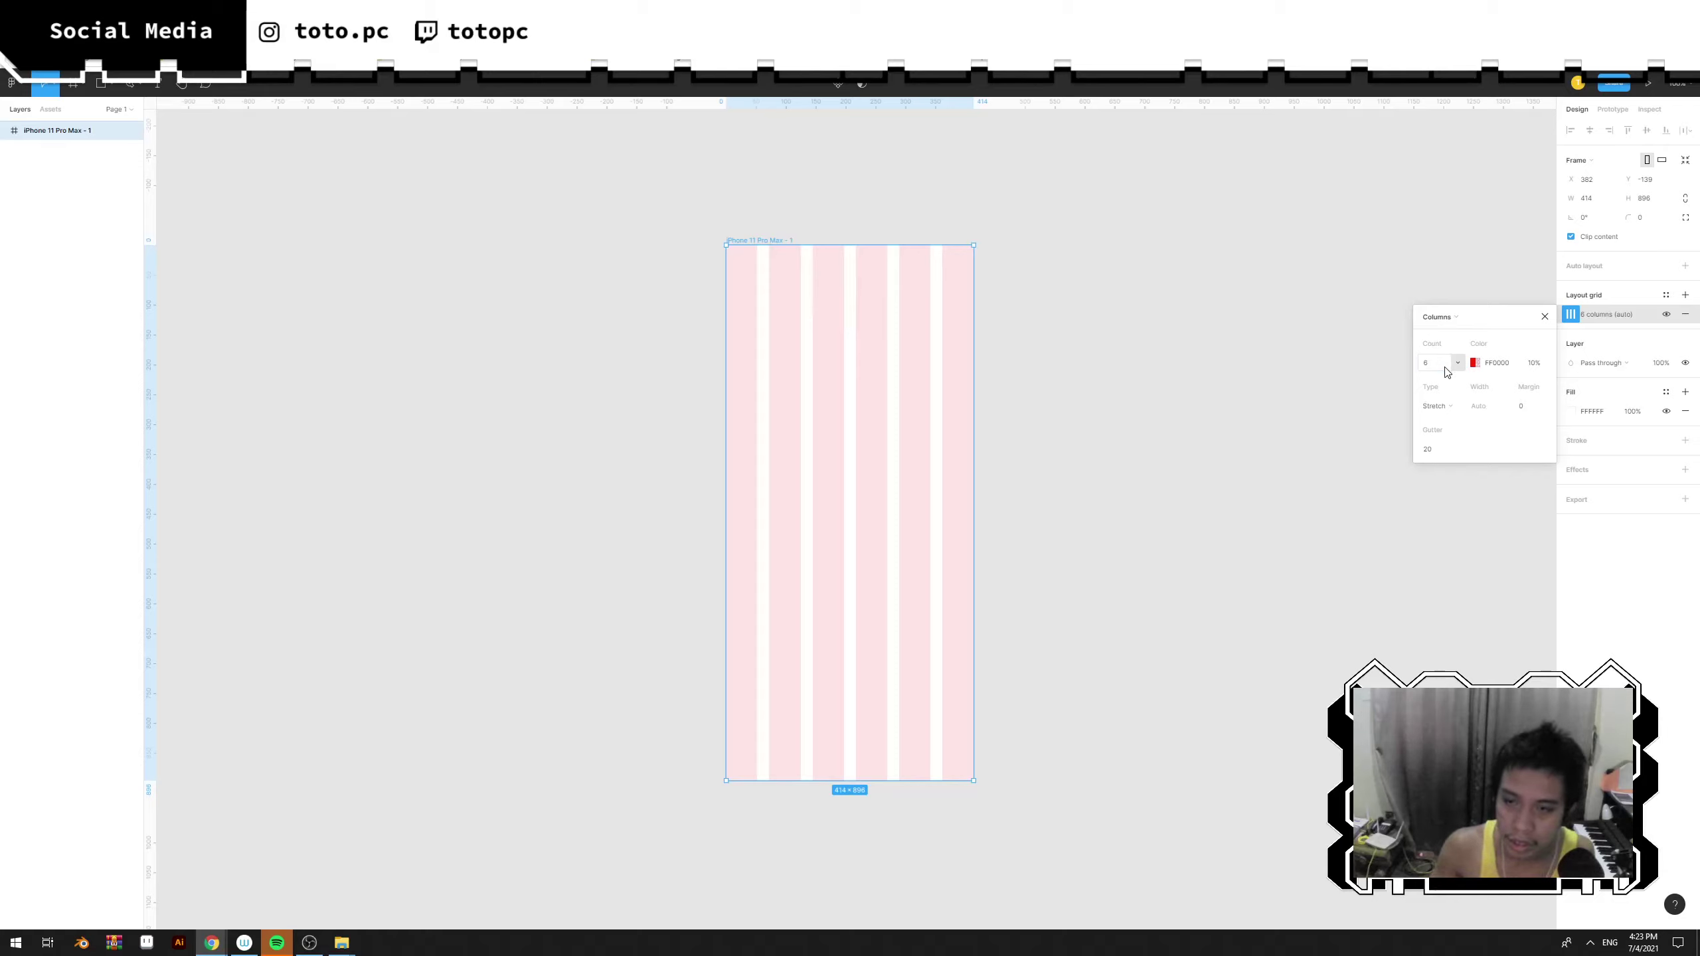
Set the column grid's type to Center with a column width of 43, and deselect the frame.
{"action": "left_click", "coordinate": [1439, 406]}
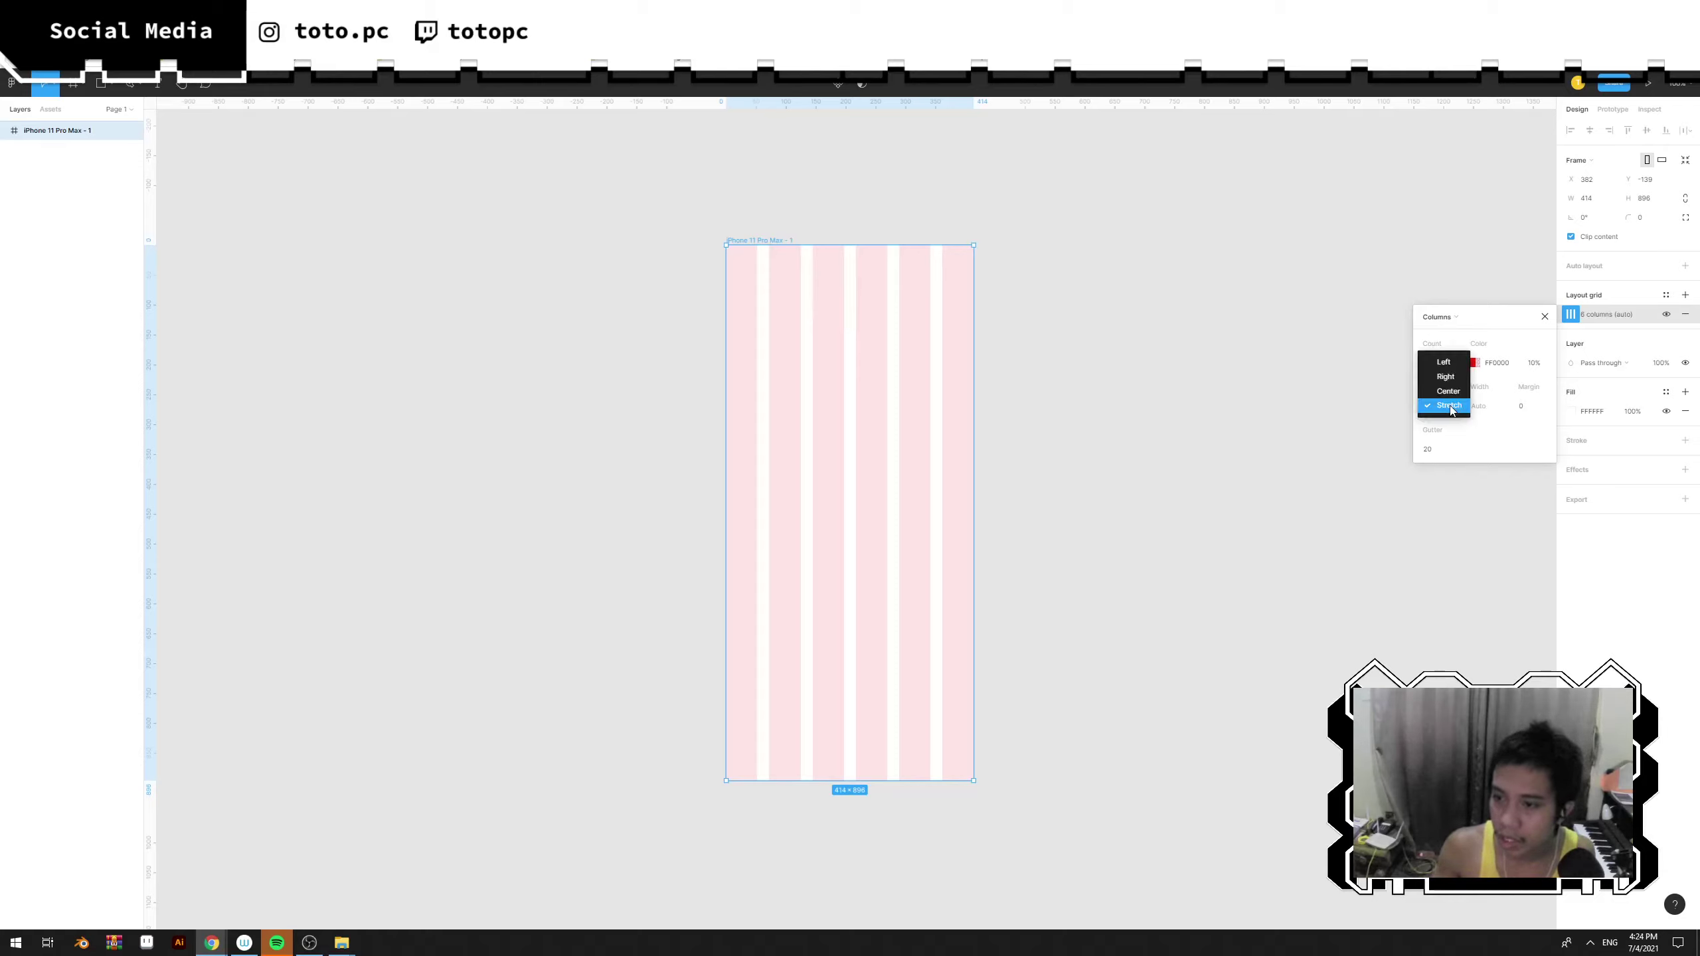
{"action": "left_click", "coordinate": [1440, 395]}
{"action": "key", "text": "Up"}
{"action": "key", "text": "Up"}
{"action": "key", "text": "Up"}
{"action": "key", "text": "Up"}
{"action": "key", "text": "Up"}
{"action": "key", "text": "Up"}
{"action": "key", "text": "Up"}
{"action": "key", "text": "Up"}
{"action": "key", "text": "Up"}
{"action": "key", "text": "Up"}
{"action": "key", "text": "Up"}
{"action": "key", "text": "Up"}
{"action": "key", "text": "Up"}
{"action": "key", "text": "Up"}
{"action": "key", "text": "Up"}
{"action": "key", "text": "Up"}
{"action": "key", "text": "Up"}
{"action": "key", "text": "Up"}
{"action": "key", "text": "Up"}
{"action": "key", "text": "Up"}
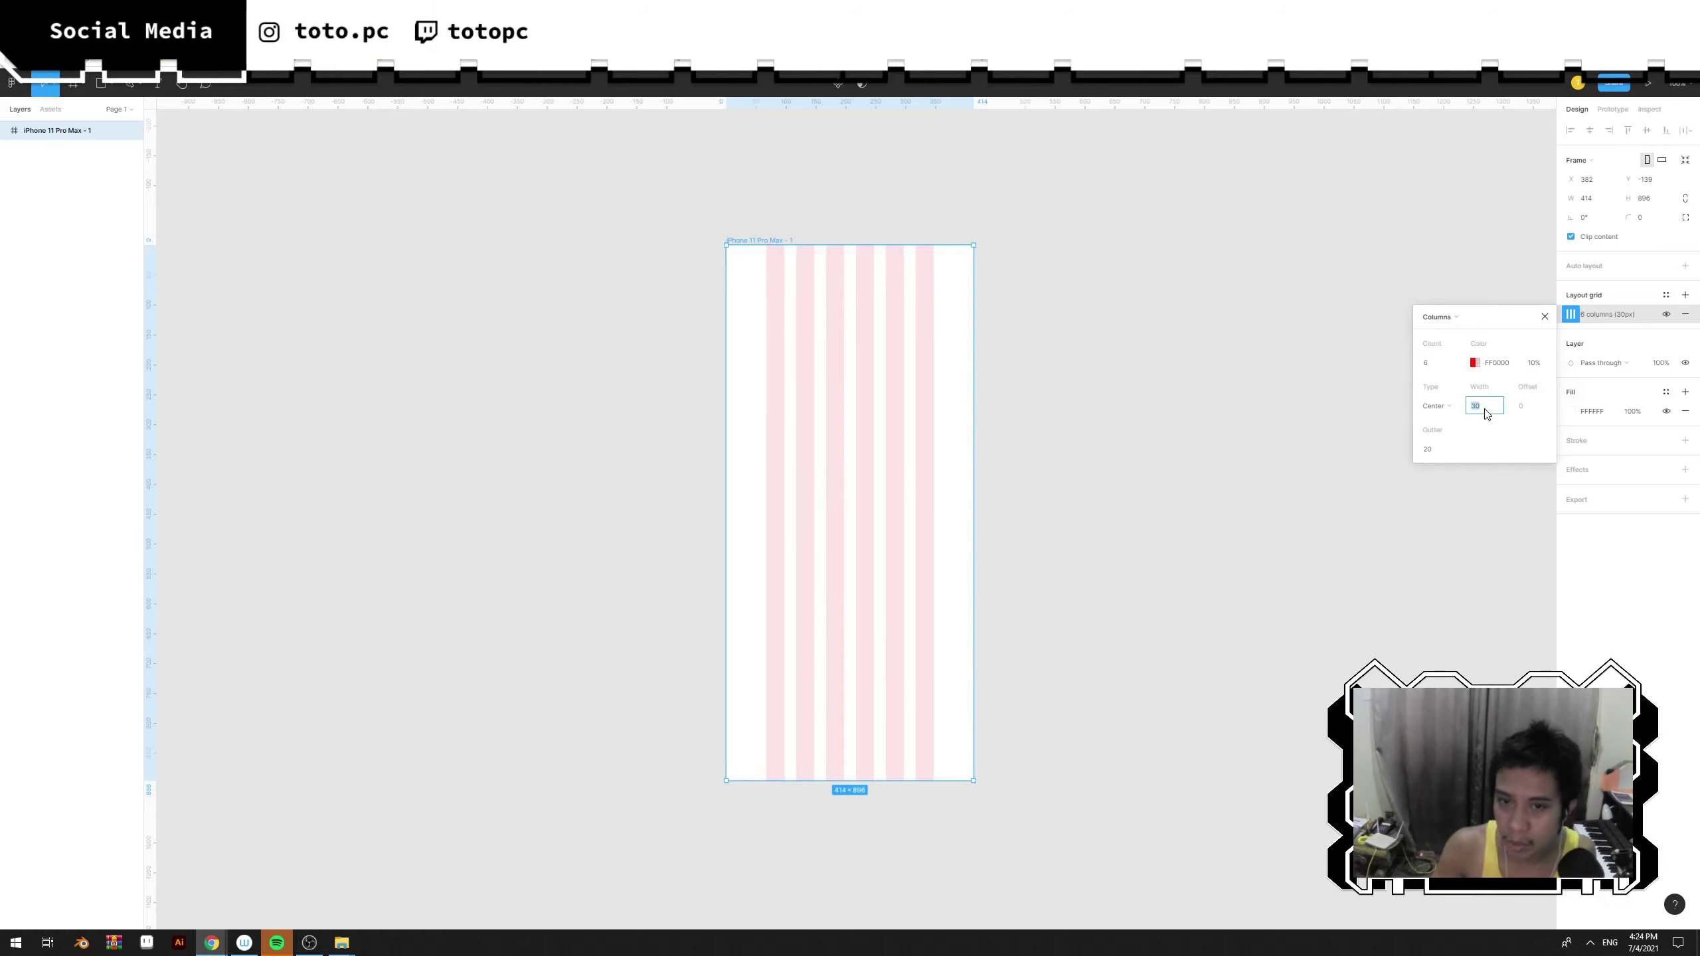
{"action": "key", "text": "Up"}
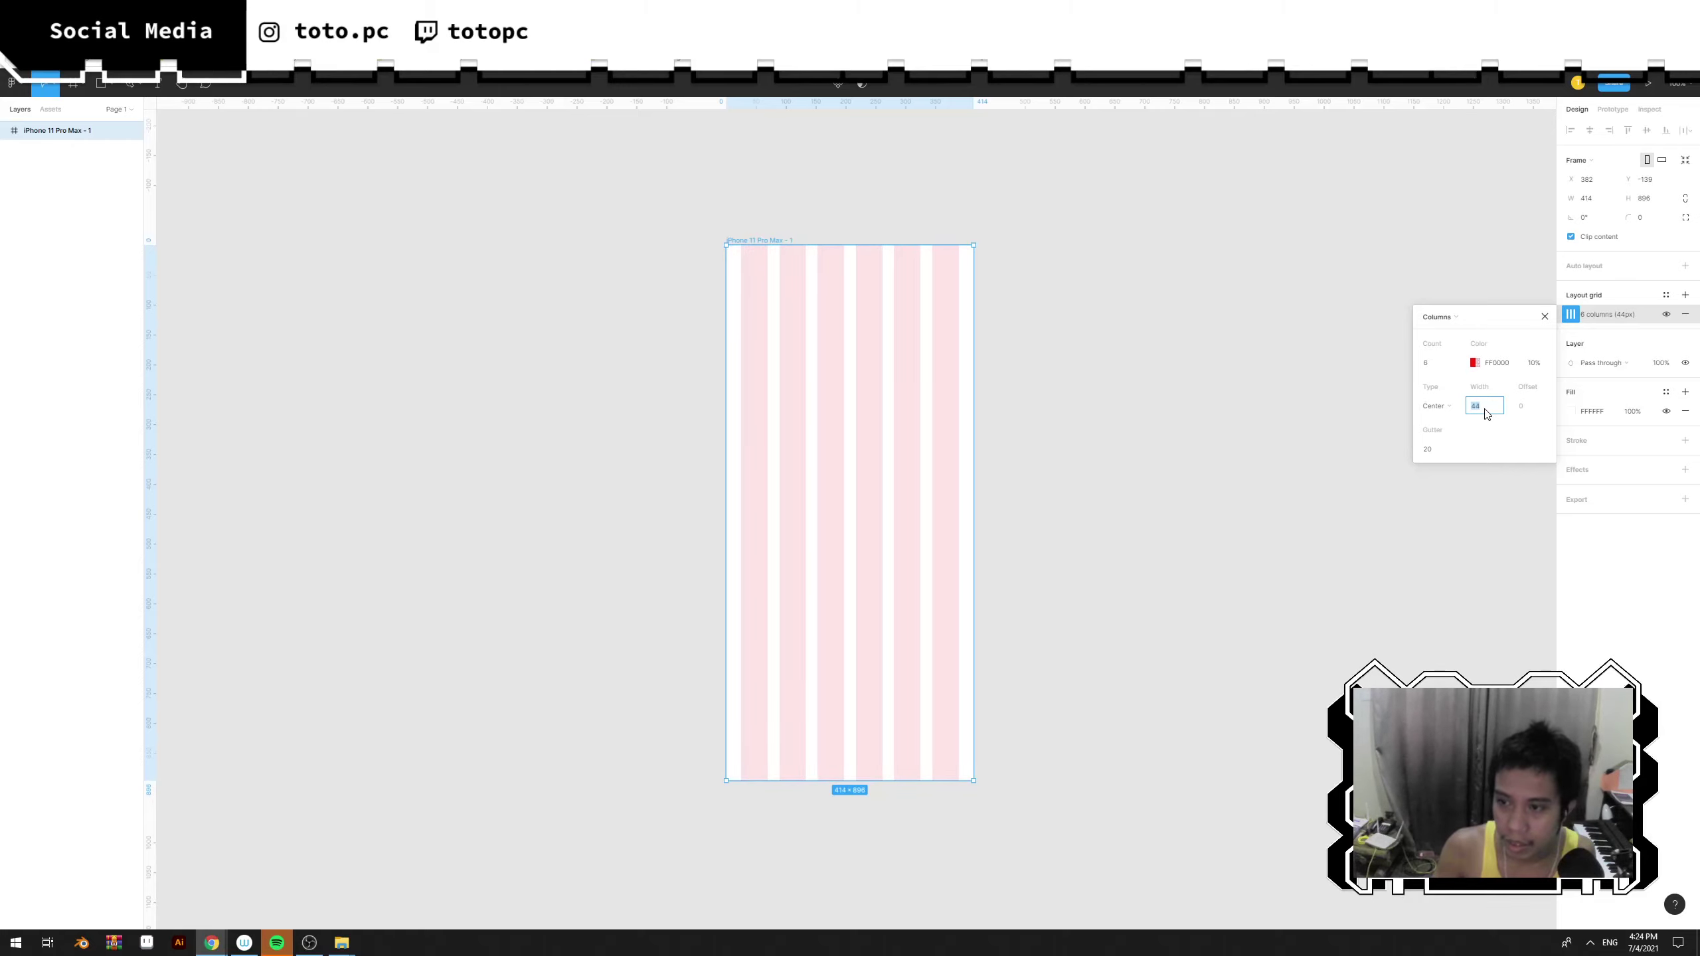
{"action": "key", "text": "Down"}
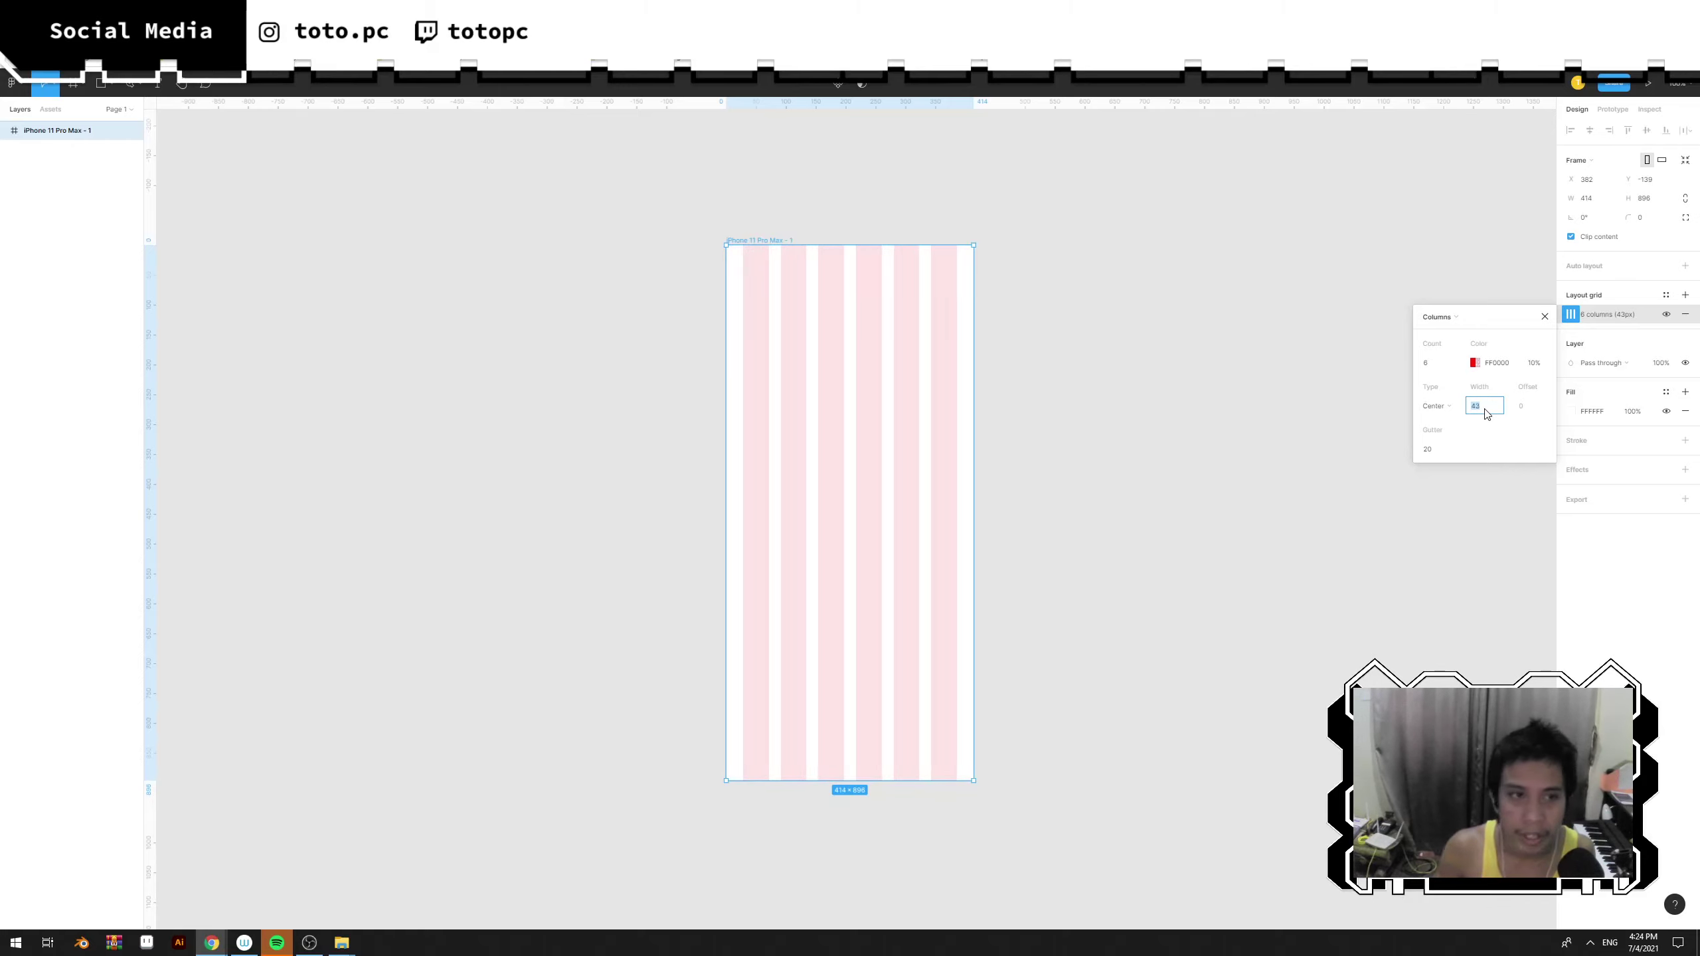
{"action": "left_click", "coordinate": [1125, 396]}
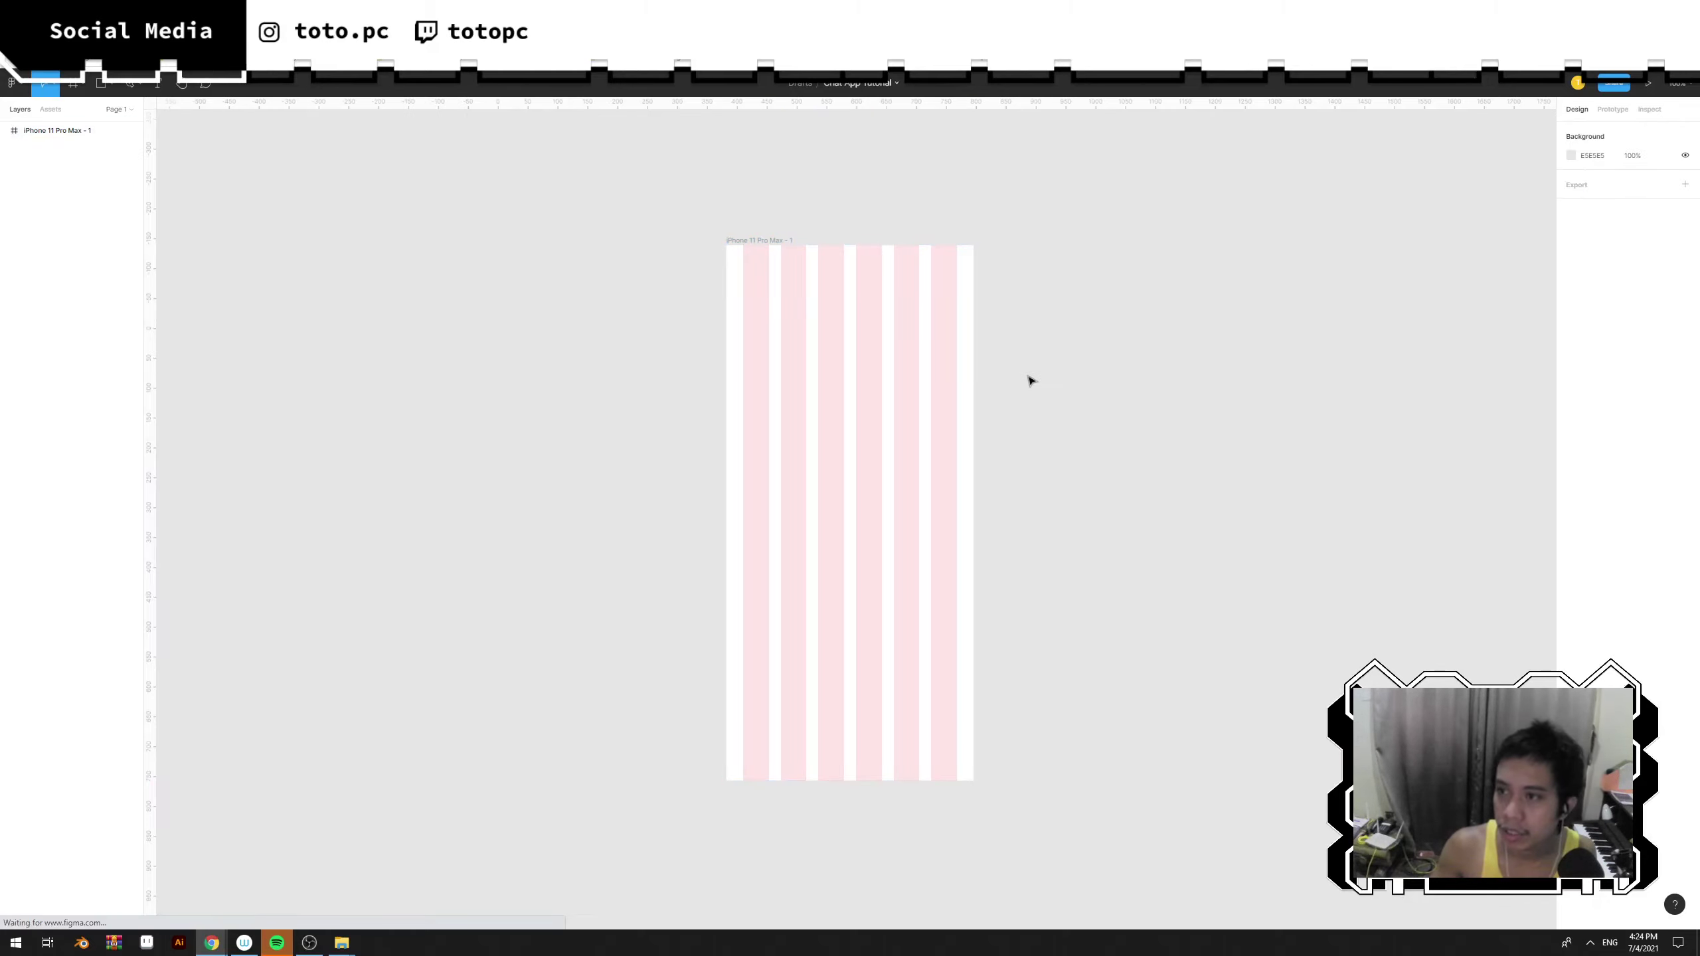
Present the phone frame as a prototype preview and resize the preview's browser window to a narrow one.
{"action": "left_click", "coordinate": [1647, 85]}
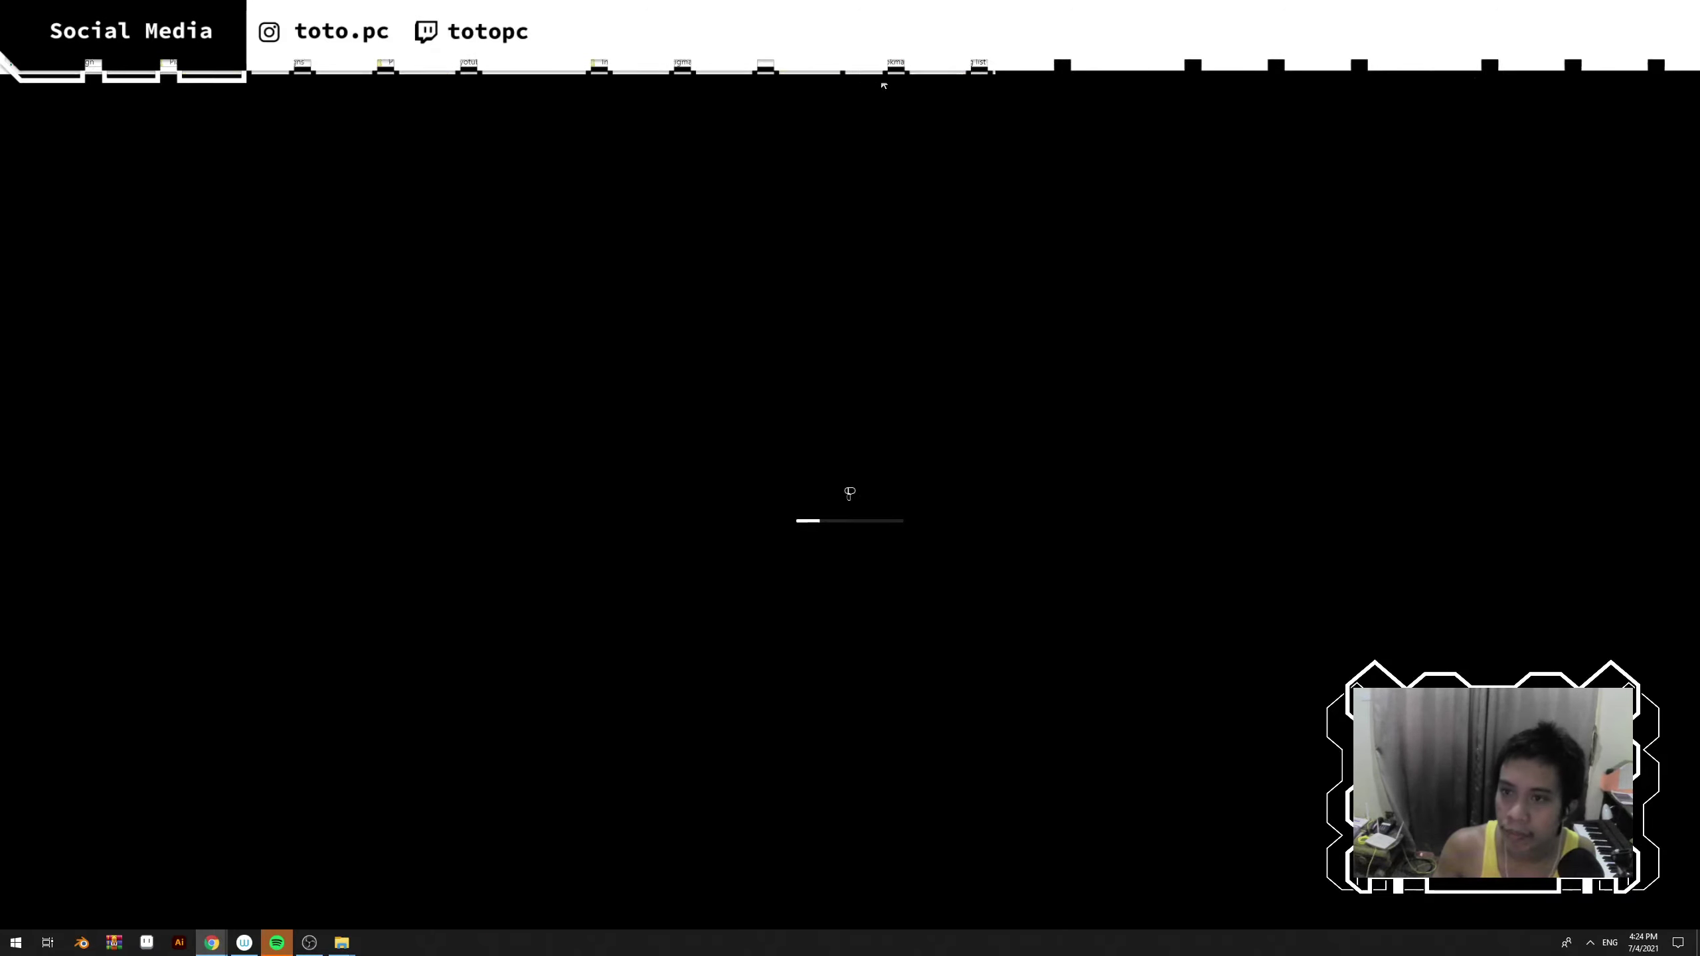
{"action": "left_click_drag", "start_coordinate": [720, 10], "coordinate": [719, 76]}
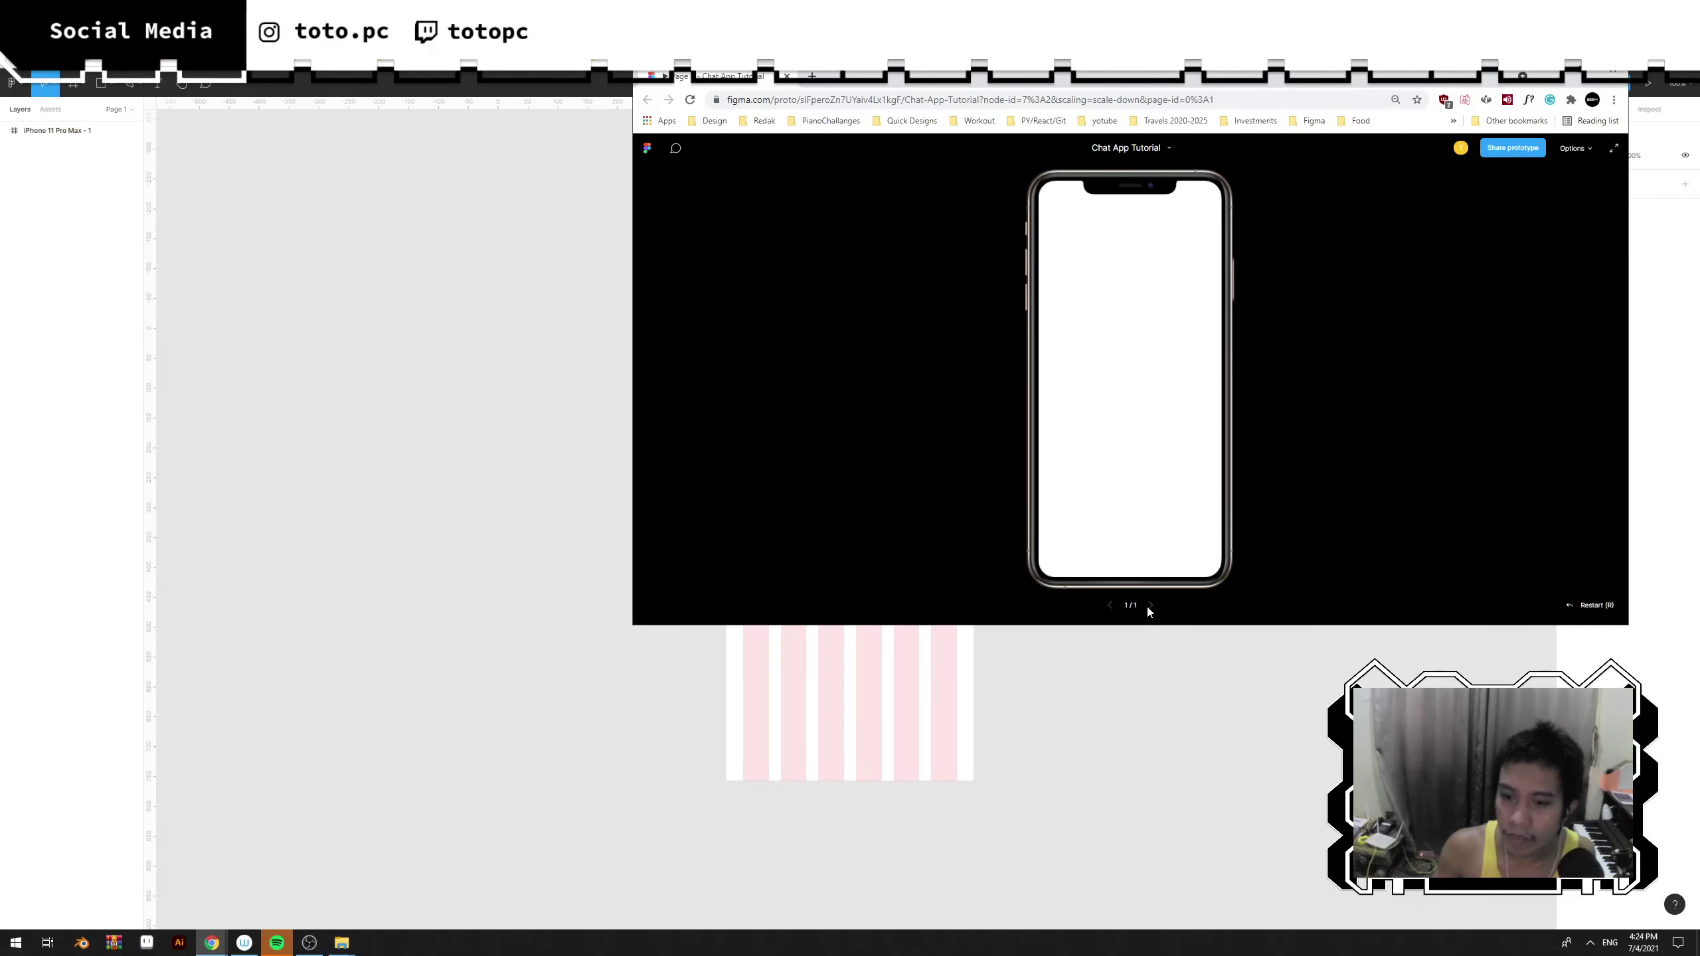
{"action": "left_click_drag", "start_coordinate": [1160, 630], "coordinate": [1213, 955]}
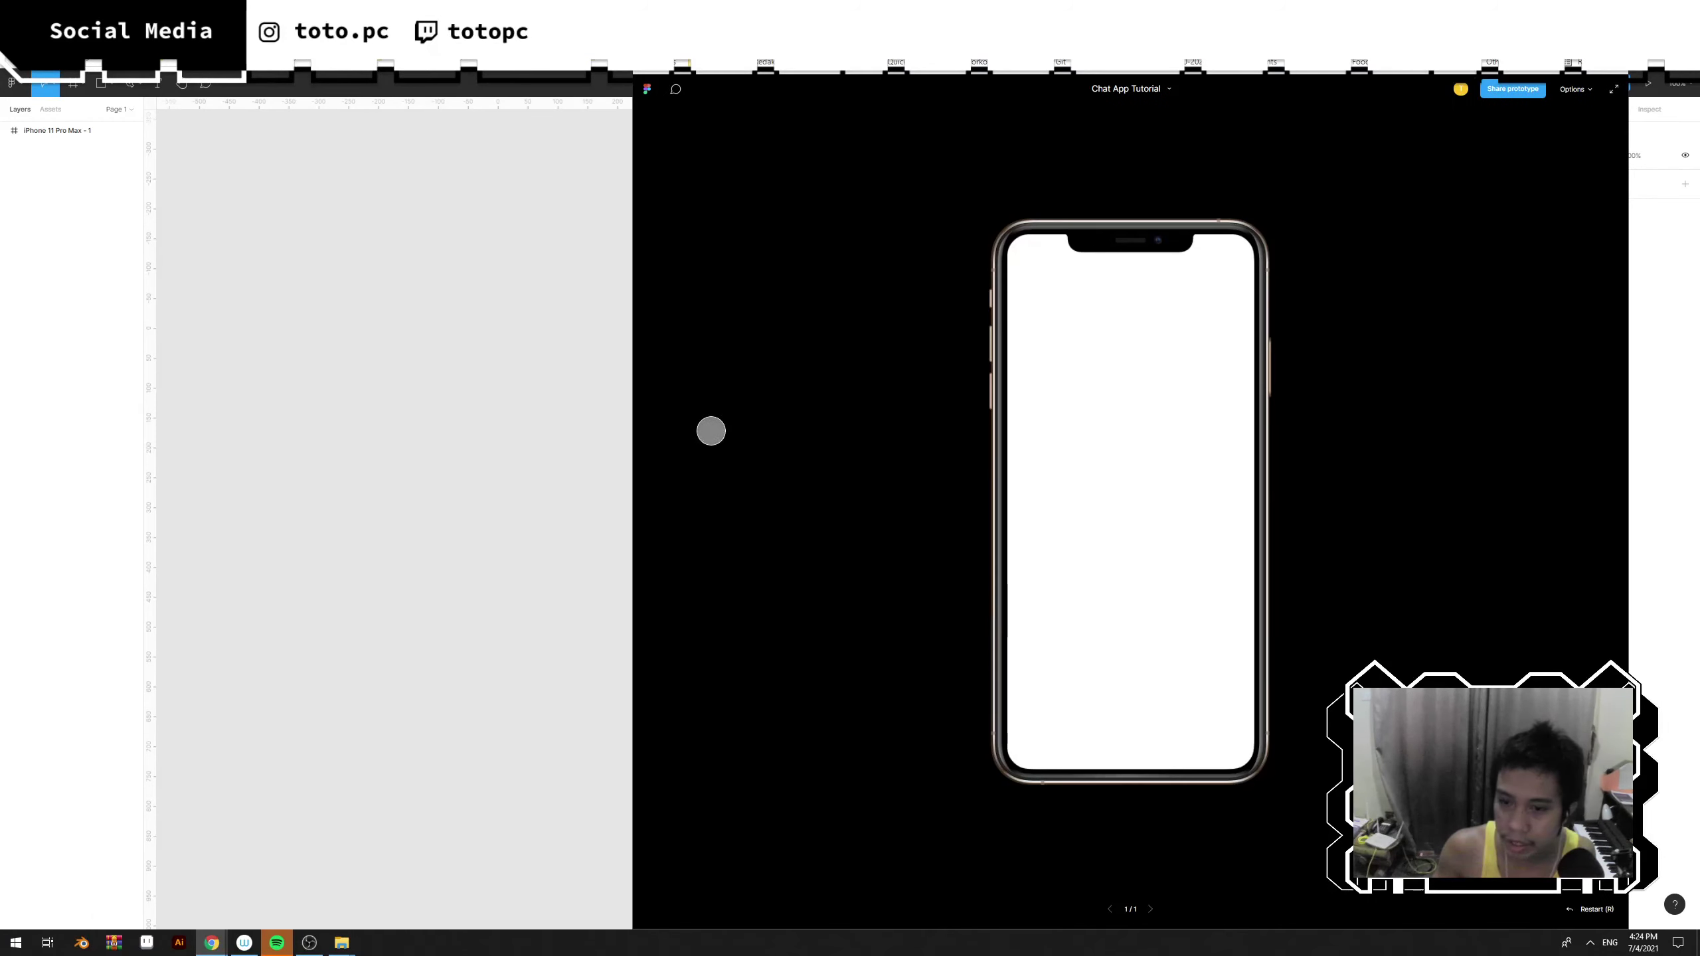
{"action": "left_click_drag", "start_coordinate": [631, 381], "coordinate": [1182, 380]}
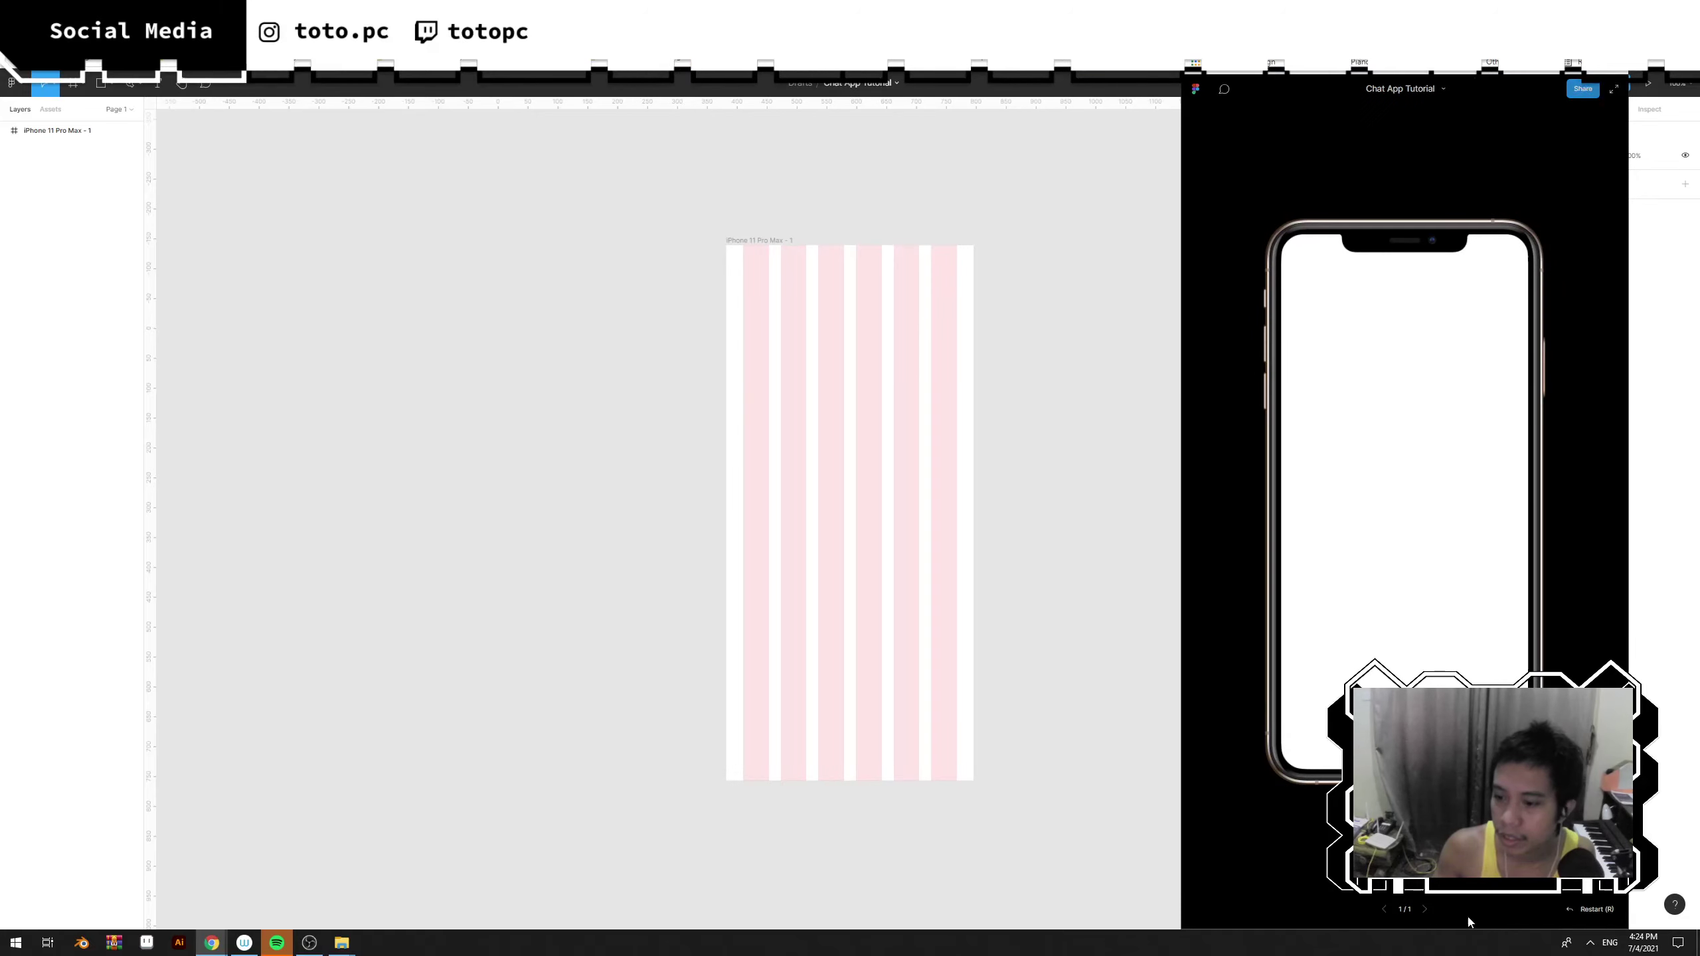
{"action": "left_click_drag", "start_coordinate": [1442, 2], "coordinate": [1530, 90]}
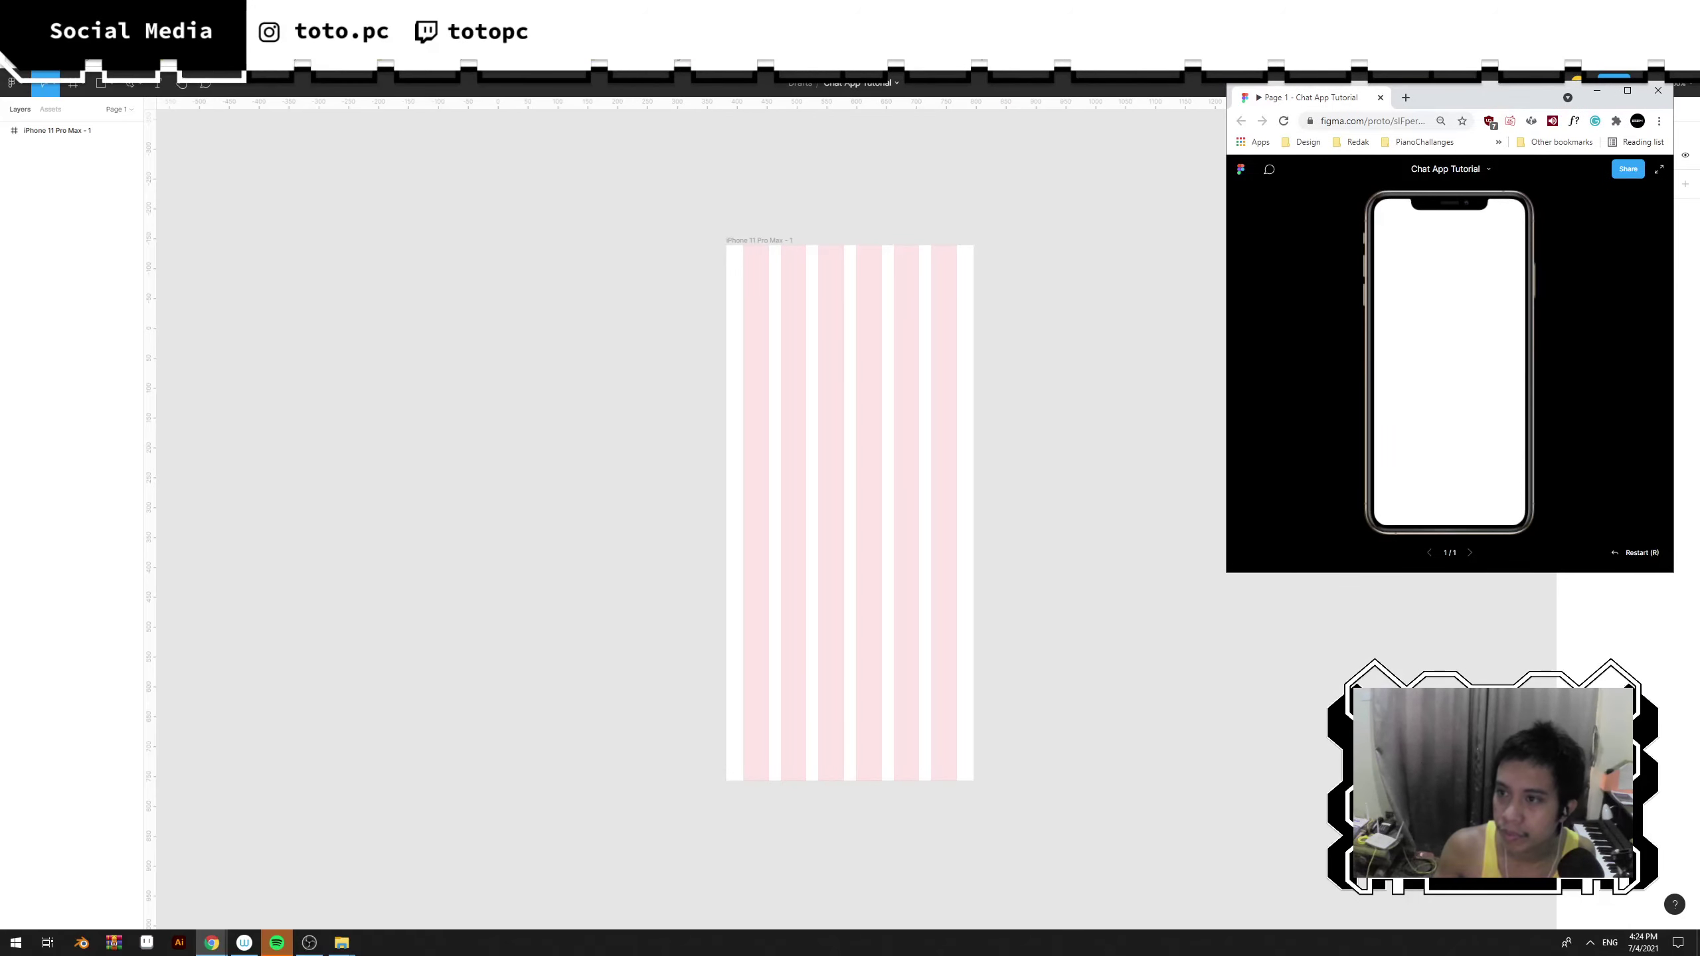
Arrange the editor and prototype preview windows side by side, stretching both so the full phone frame fits in each.
{"action": "left_click", "coordinate": [1654, 10]}
{"action": "left_click_drag", "start_coordinate": [1264, 178], "coordinate": [744, 19]}
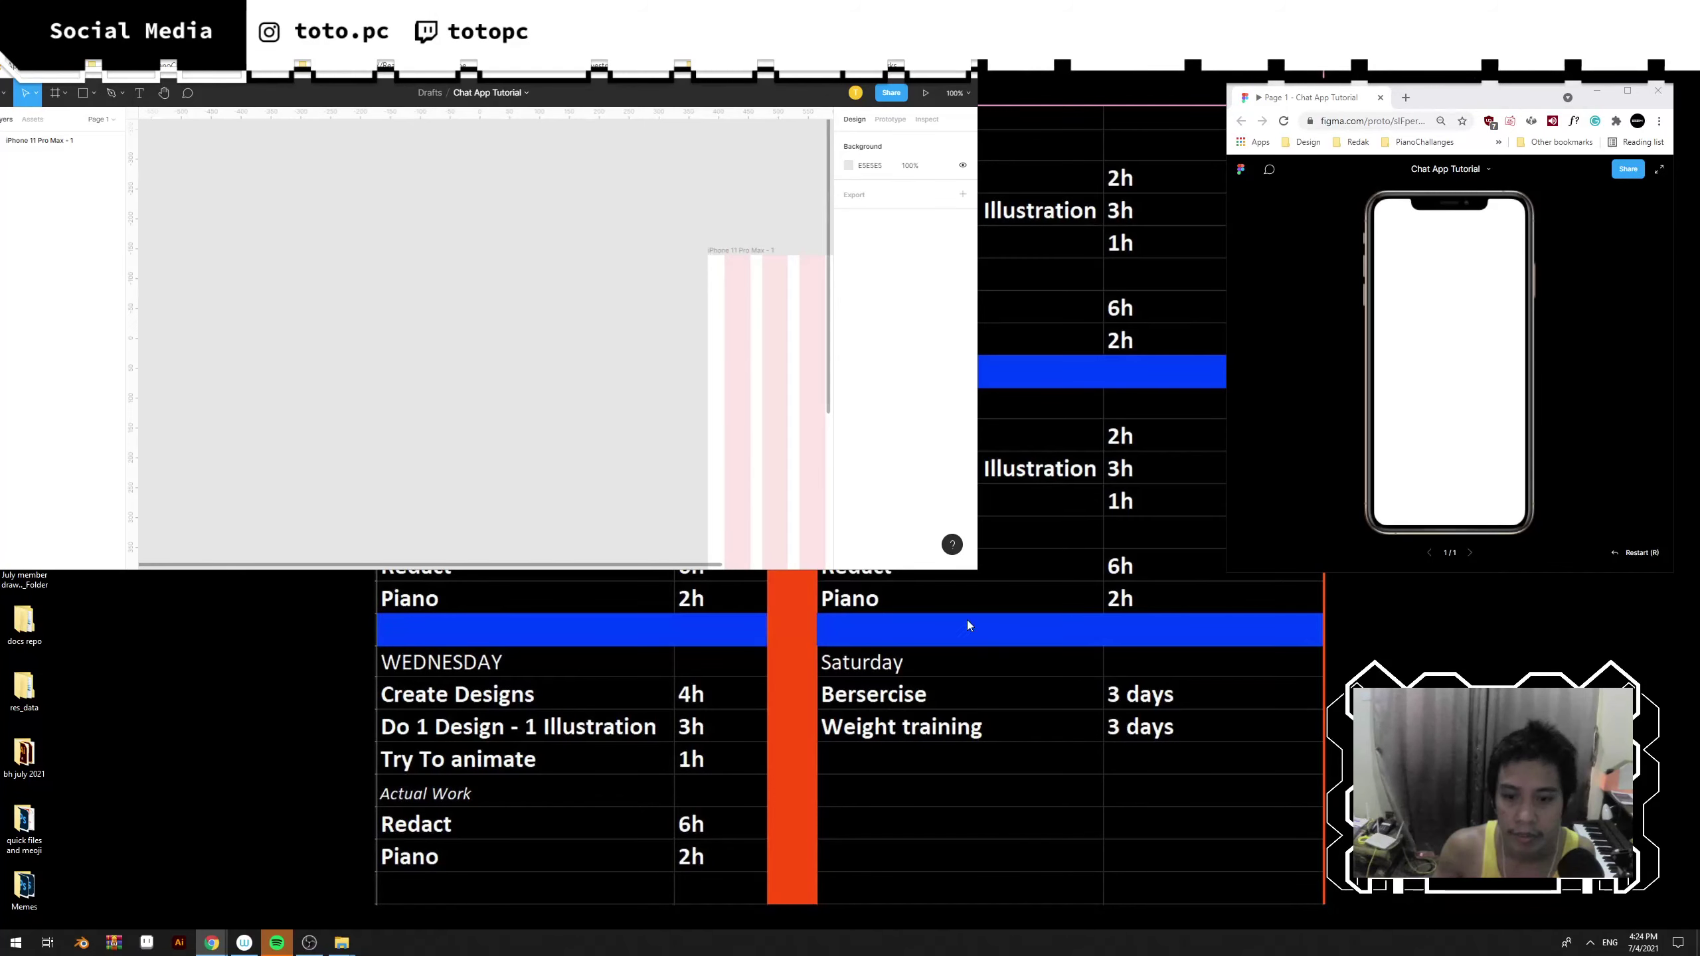
{"action": "left_click_drag", "start_coordinate": [975, 575], "coordinate": [1216, 931]}
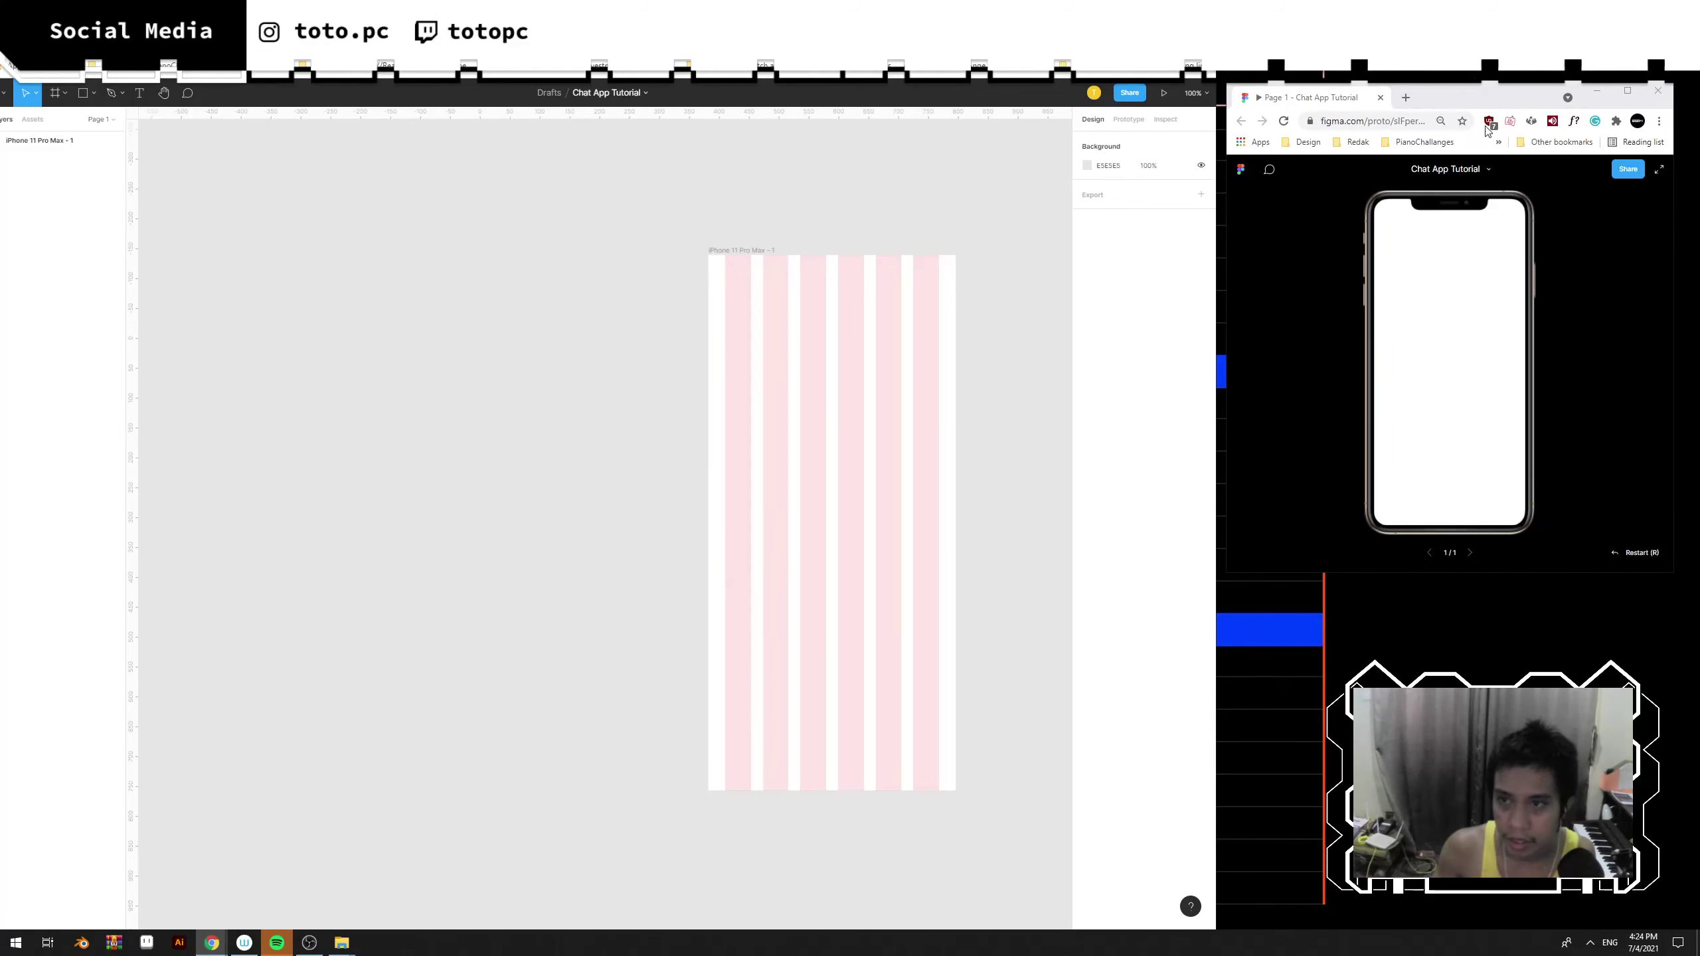
{"action": "left_click_drag", "start_coordinate": [1462, 33], "coordinate": [1471, 29]}
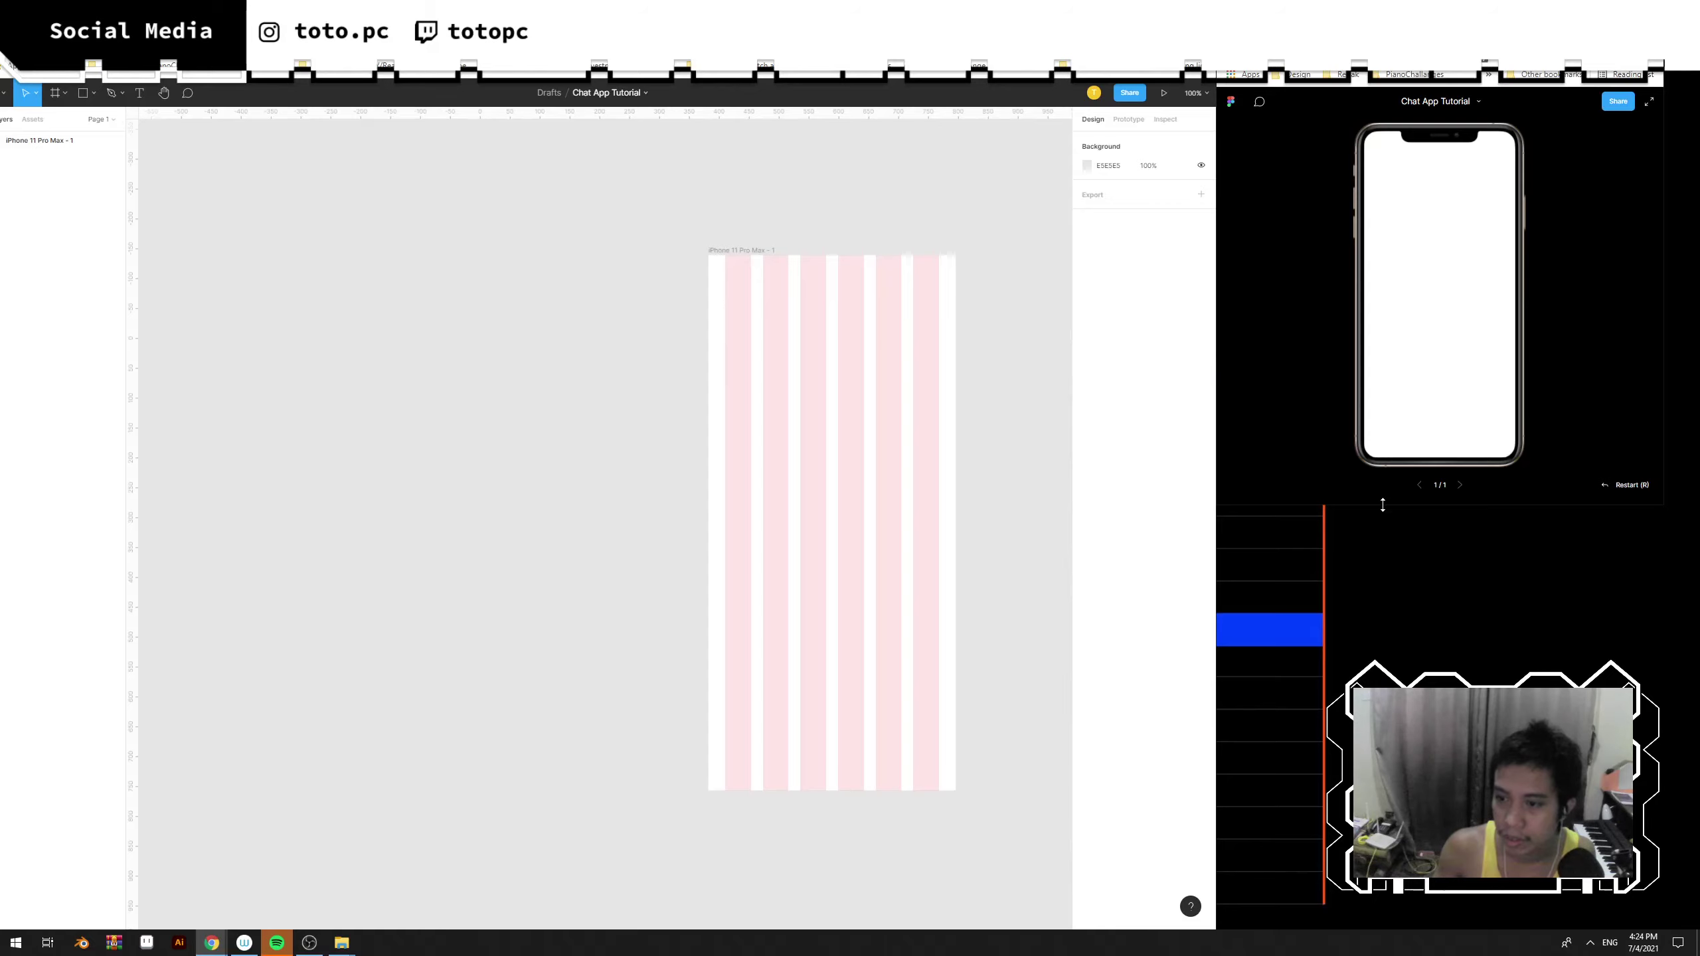
{"action": "left_click_drag", "start_coordinate": [1383, 505], "coordinate": [1383, 725]}
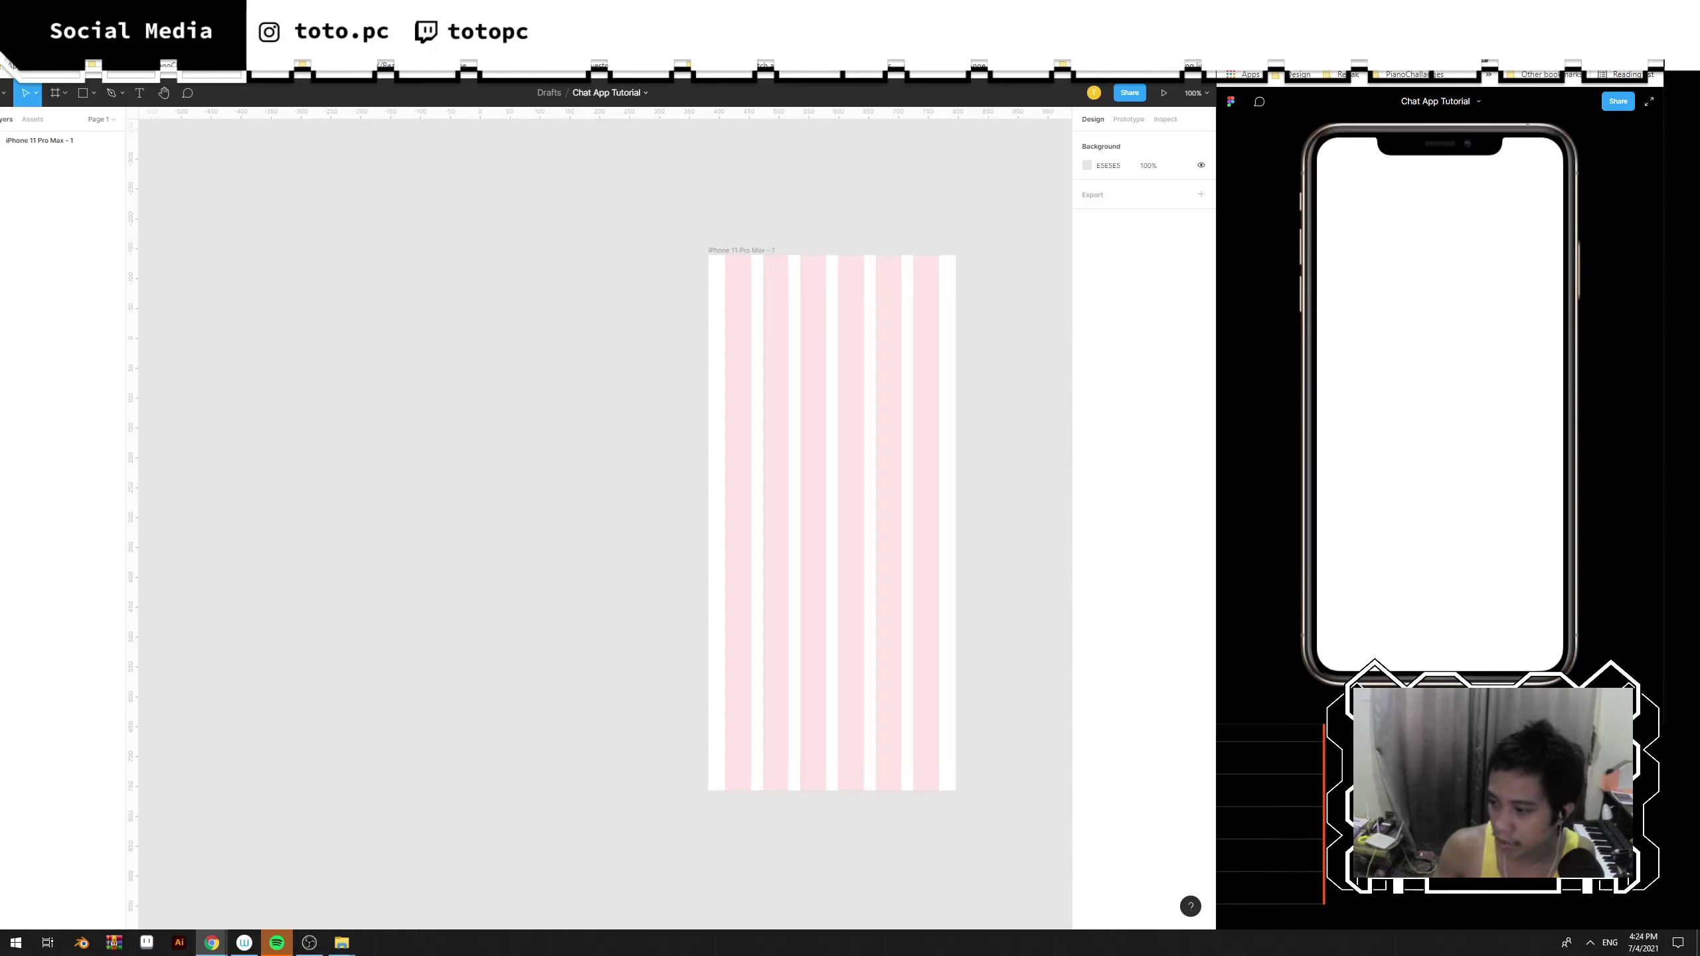
{"action": "key", "text": "alt+Tab"}
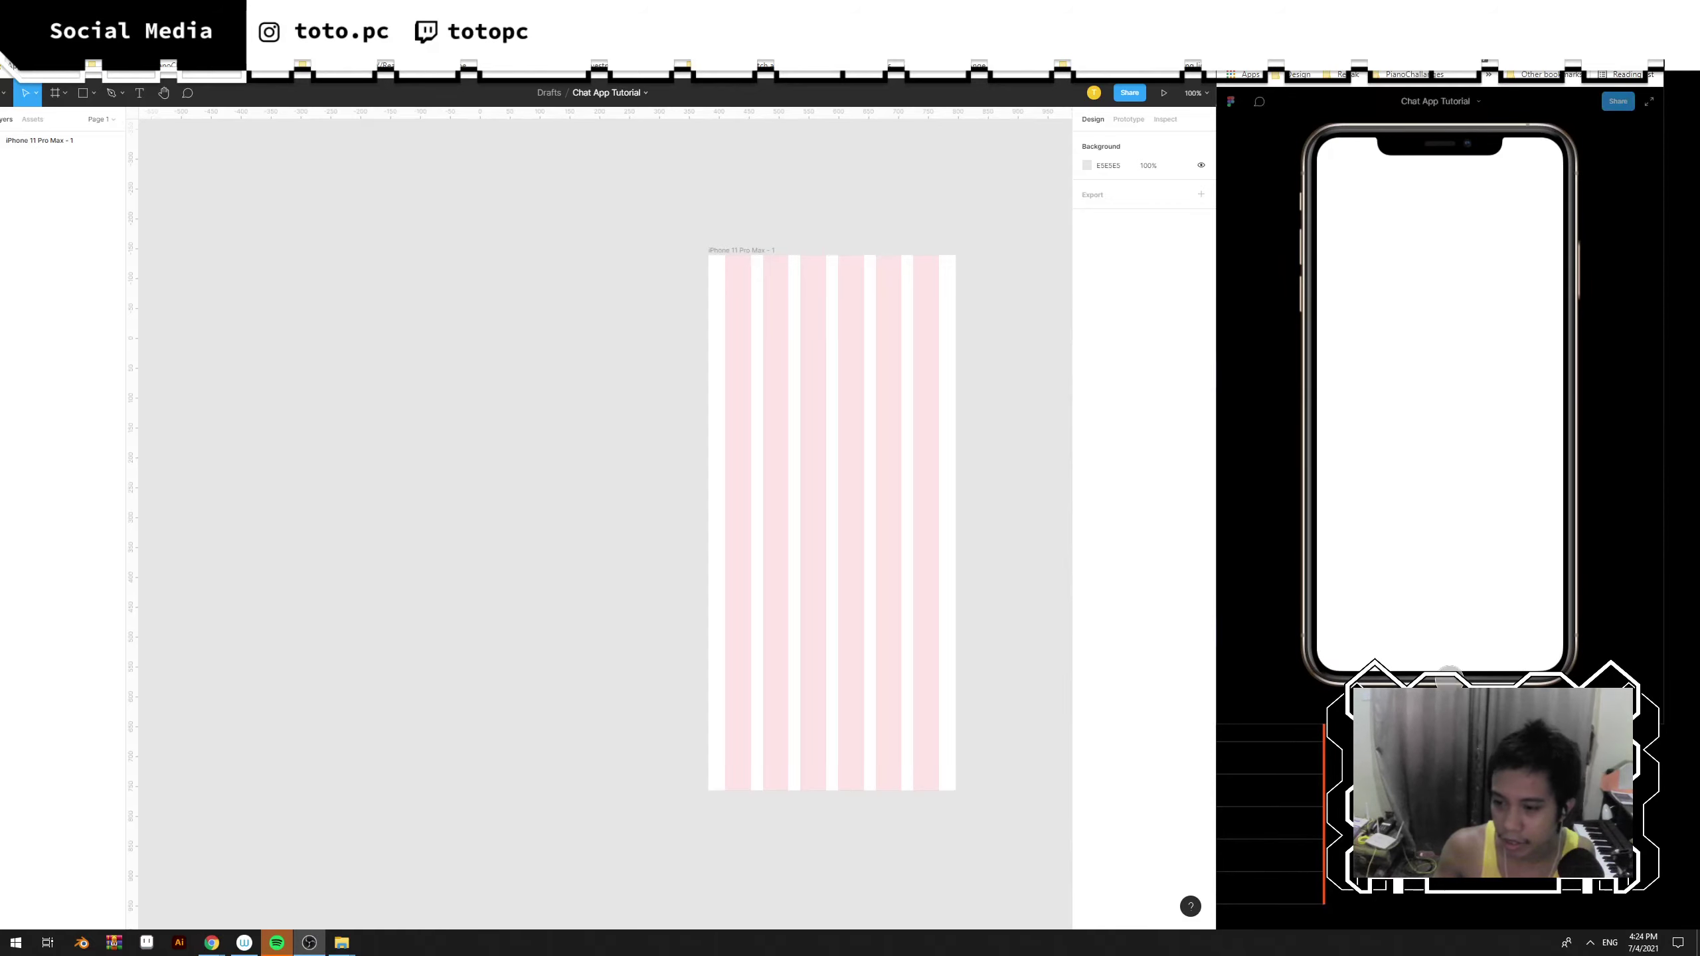
{"action": "key", "text": "alt+Tab"}
{"action": "left_click_drag", "start_coordinate": [966, 349], "coordinate": [792, 335]}
{"action": "left_click", "coordinate": [1018, 287]}
{"action": "left_click_drag", "start_coordinate": [1019, 319], "coordinate": [891, 358]}
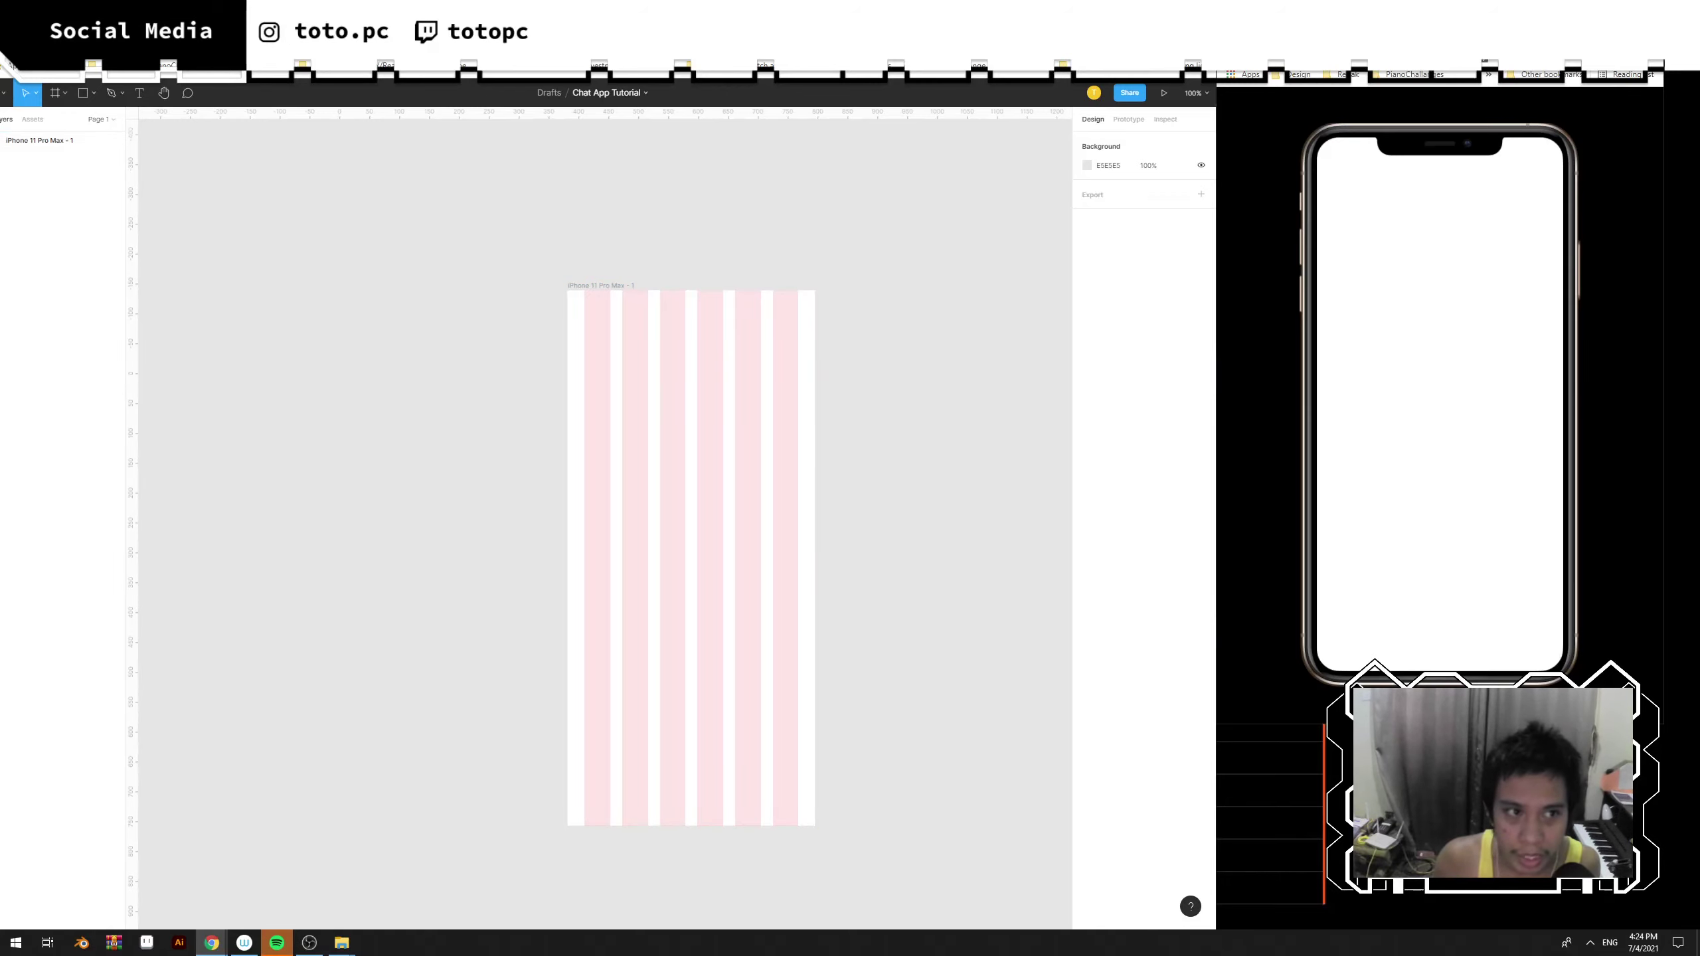
Search Google in a new browser tab for "mosaic of people".
{"action": "key", "text": "ctrl+t"}
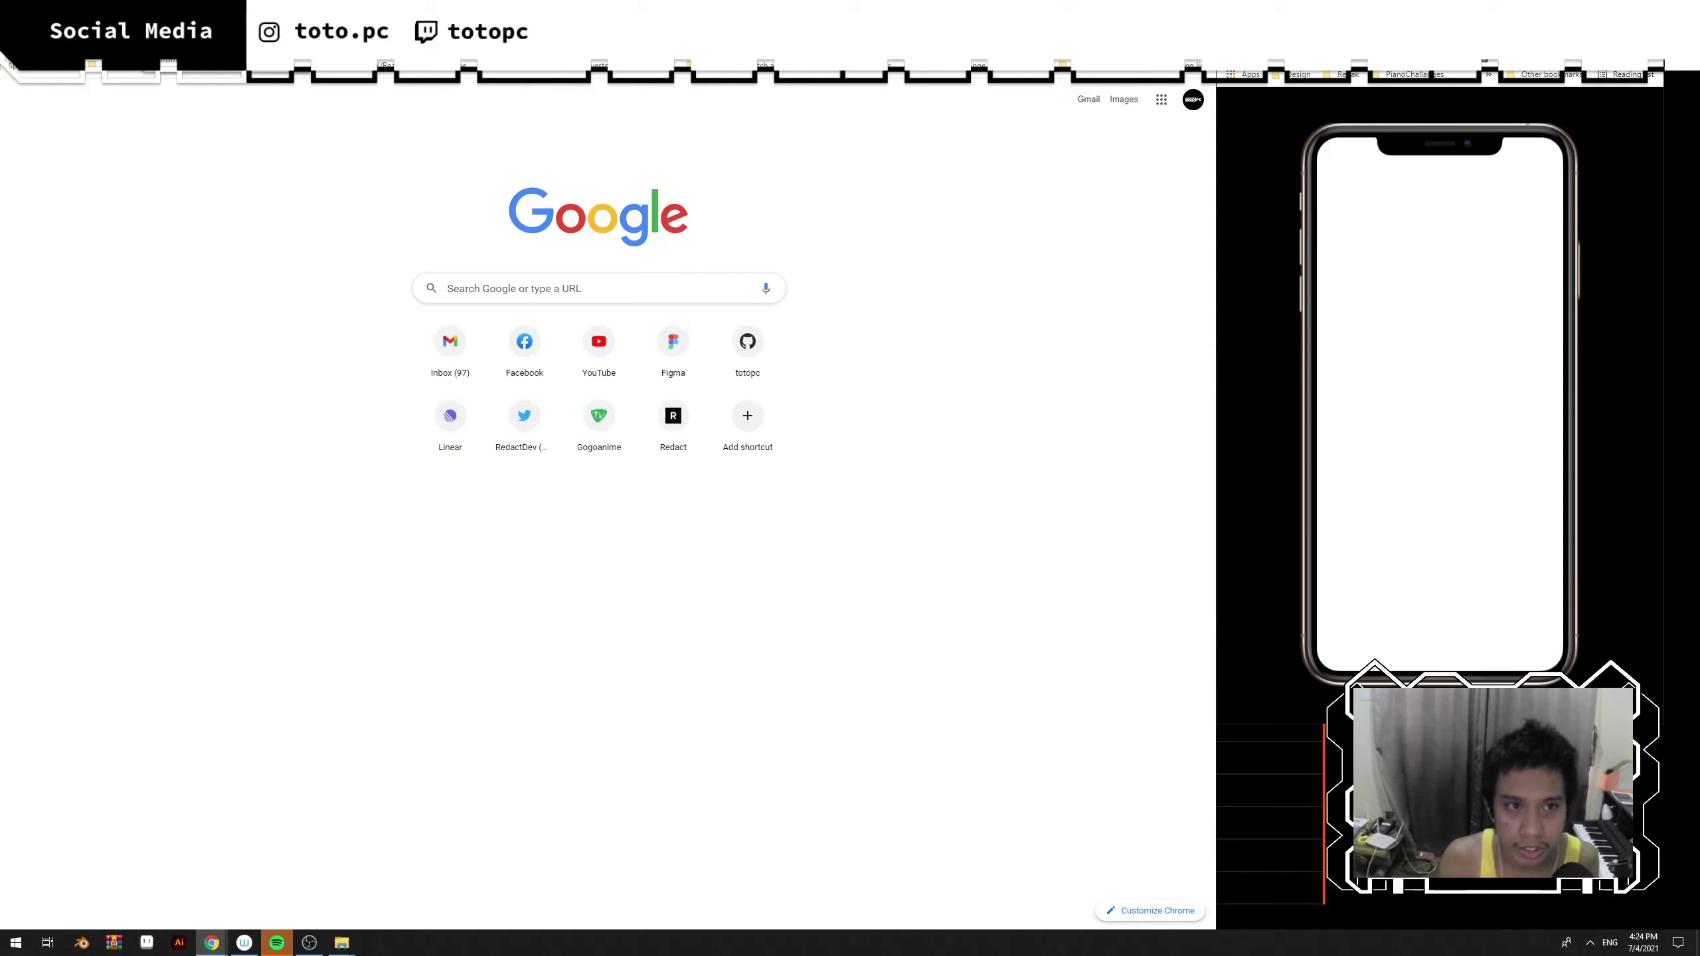
{"action": "type", "text": "mo"}
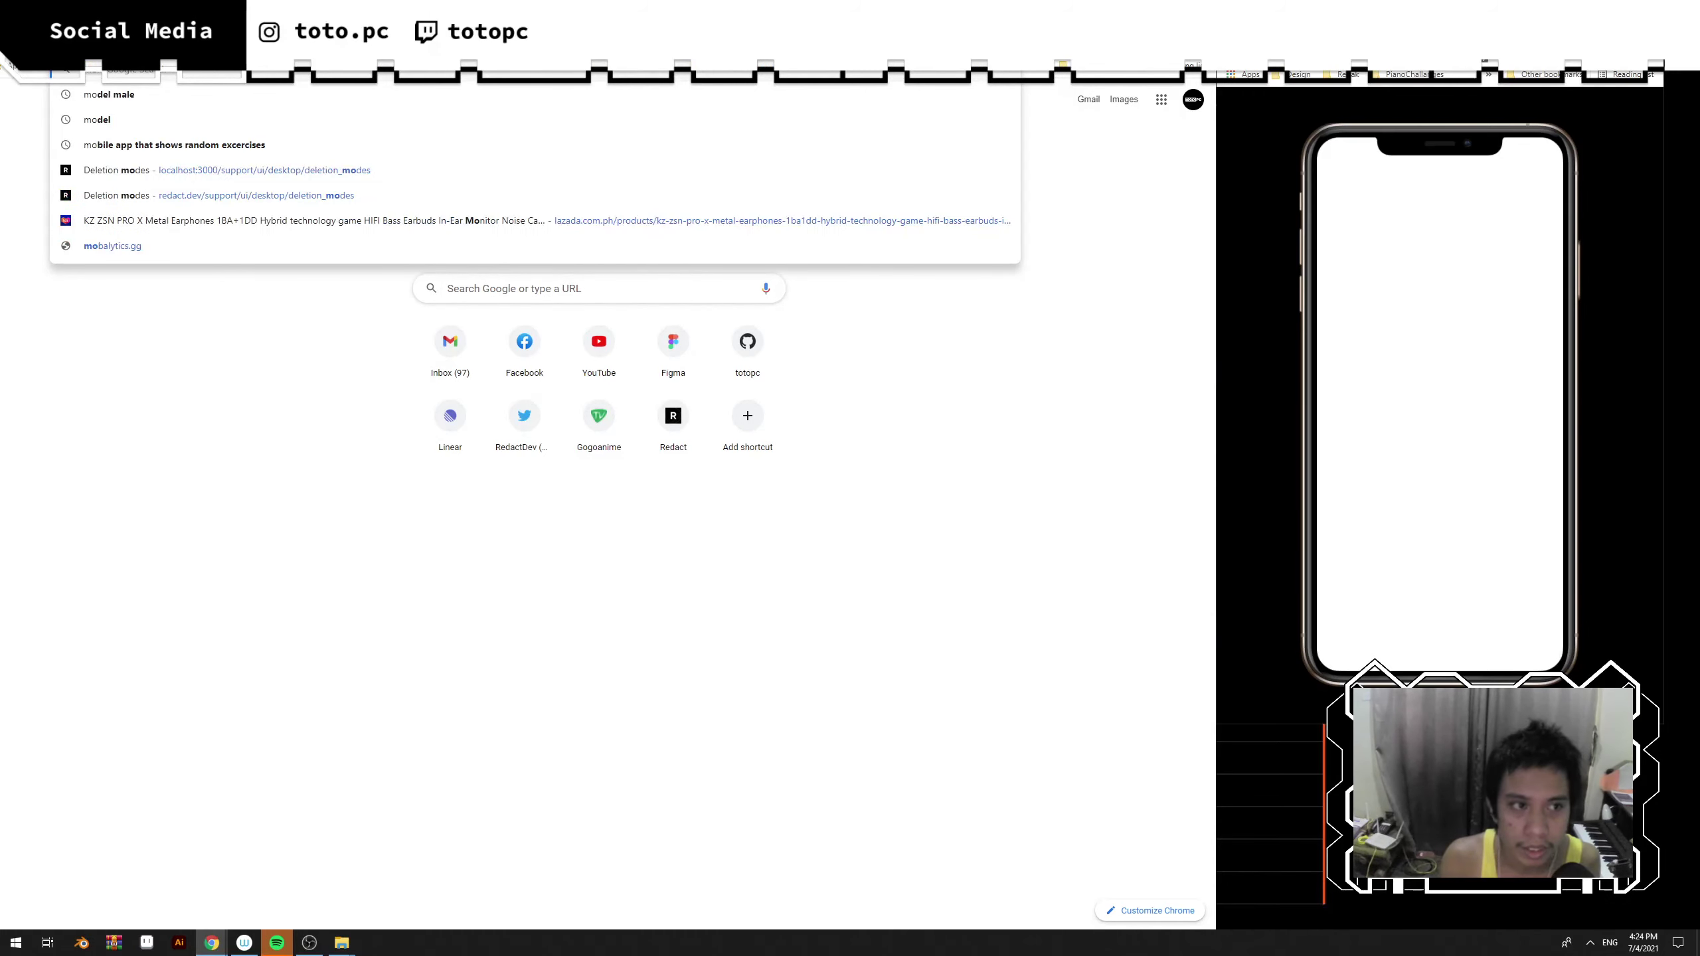
{"action": "type", "text": "saic of peop"}
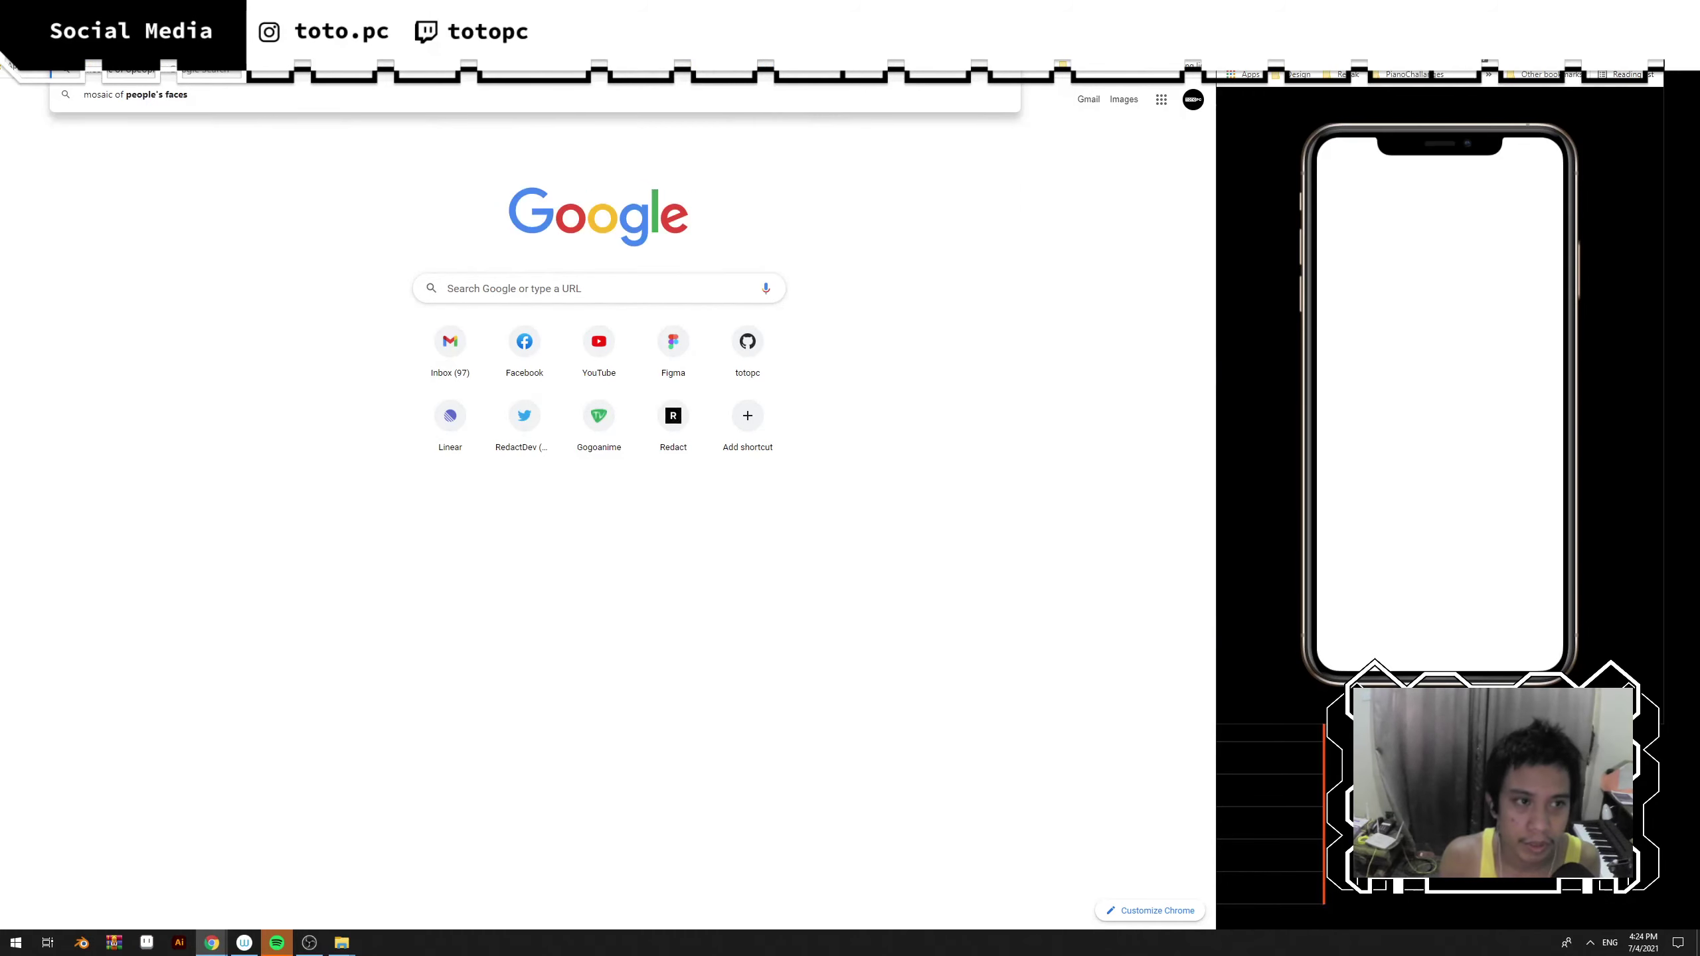
{"action": "key", "text": "BackSpace"}
{"action": "key", "text": "BackSpace"}
{"action": "key", "text": "BackSpace"}
{"action": "key", "text": "BackSpace"}
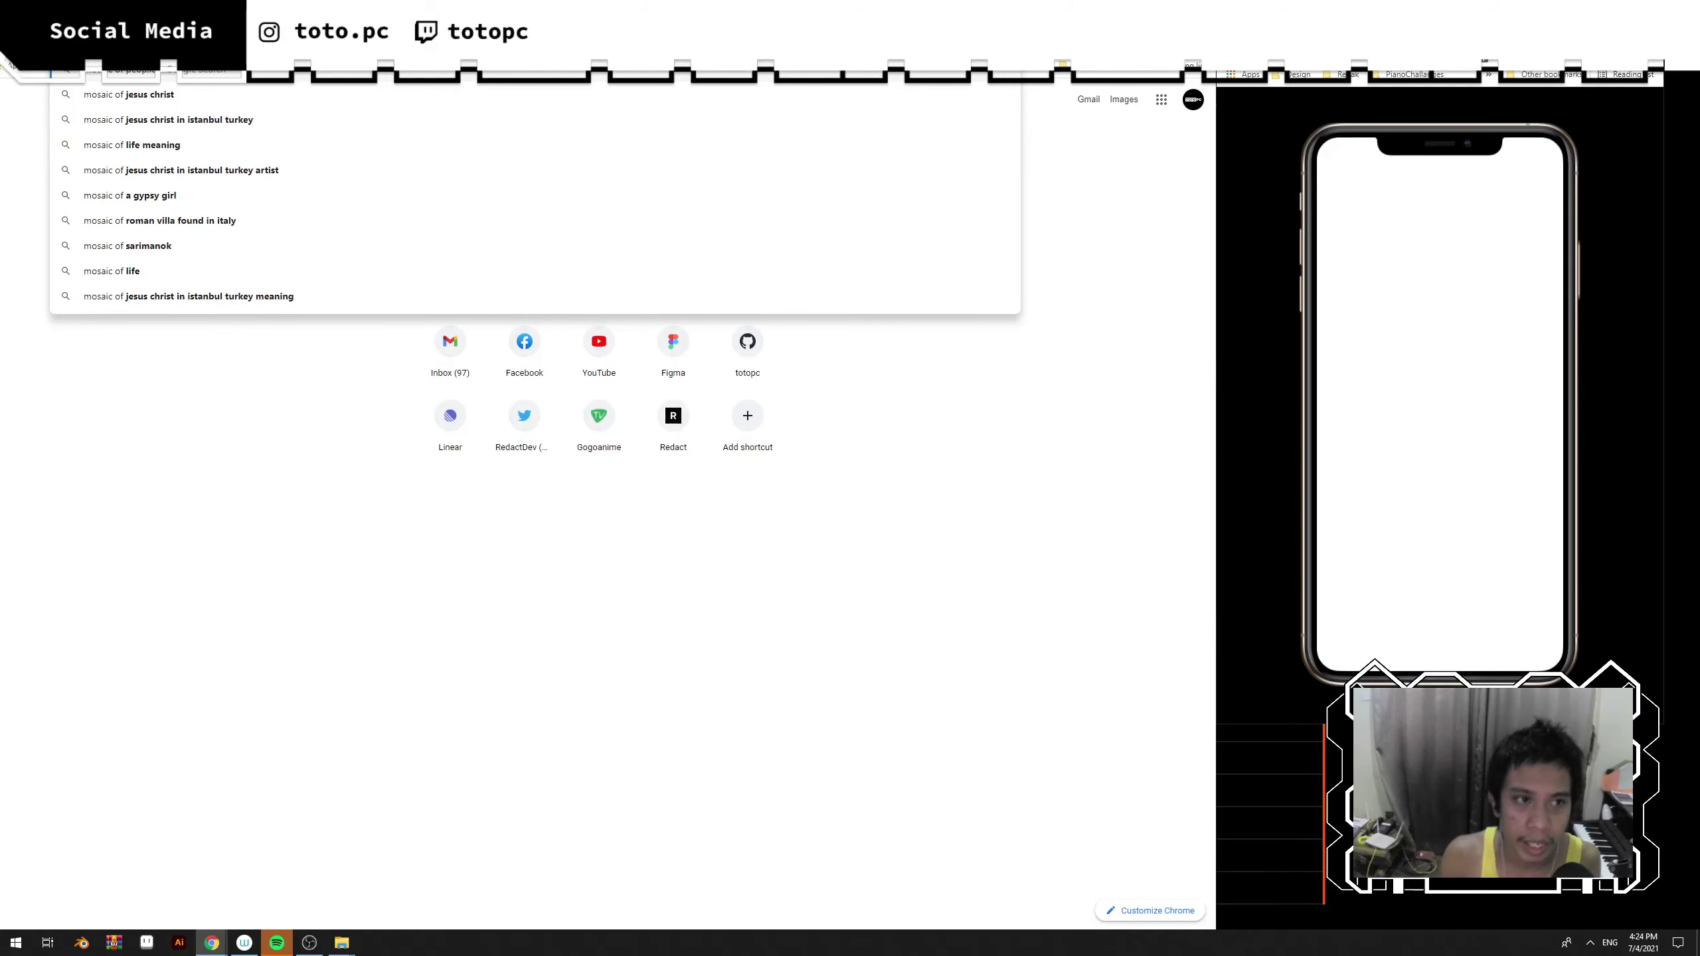
{"action": "type", "text": "peop;le"}
{"action": "key", "text": "Return"}
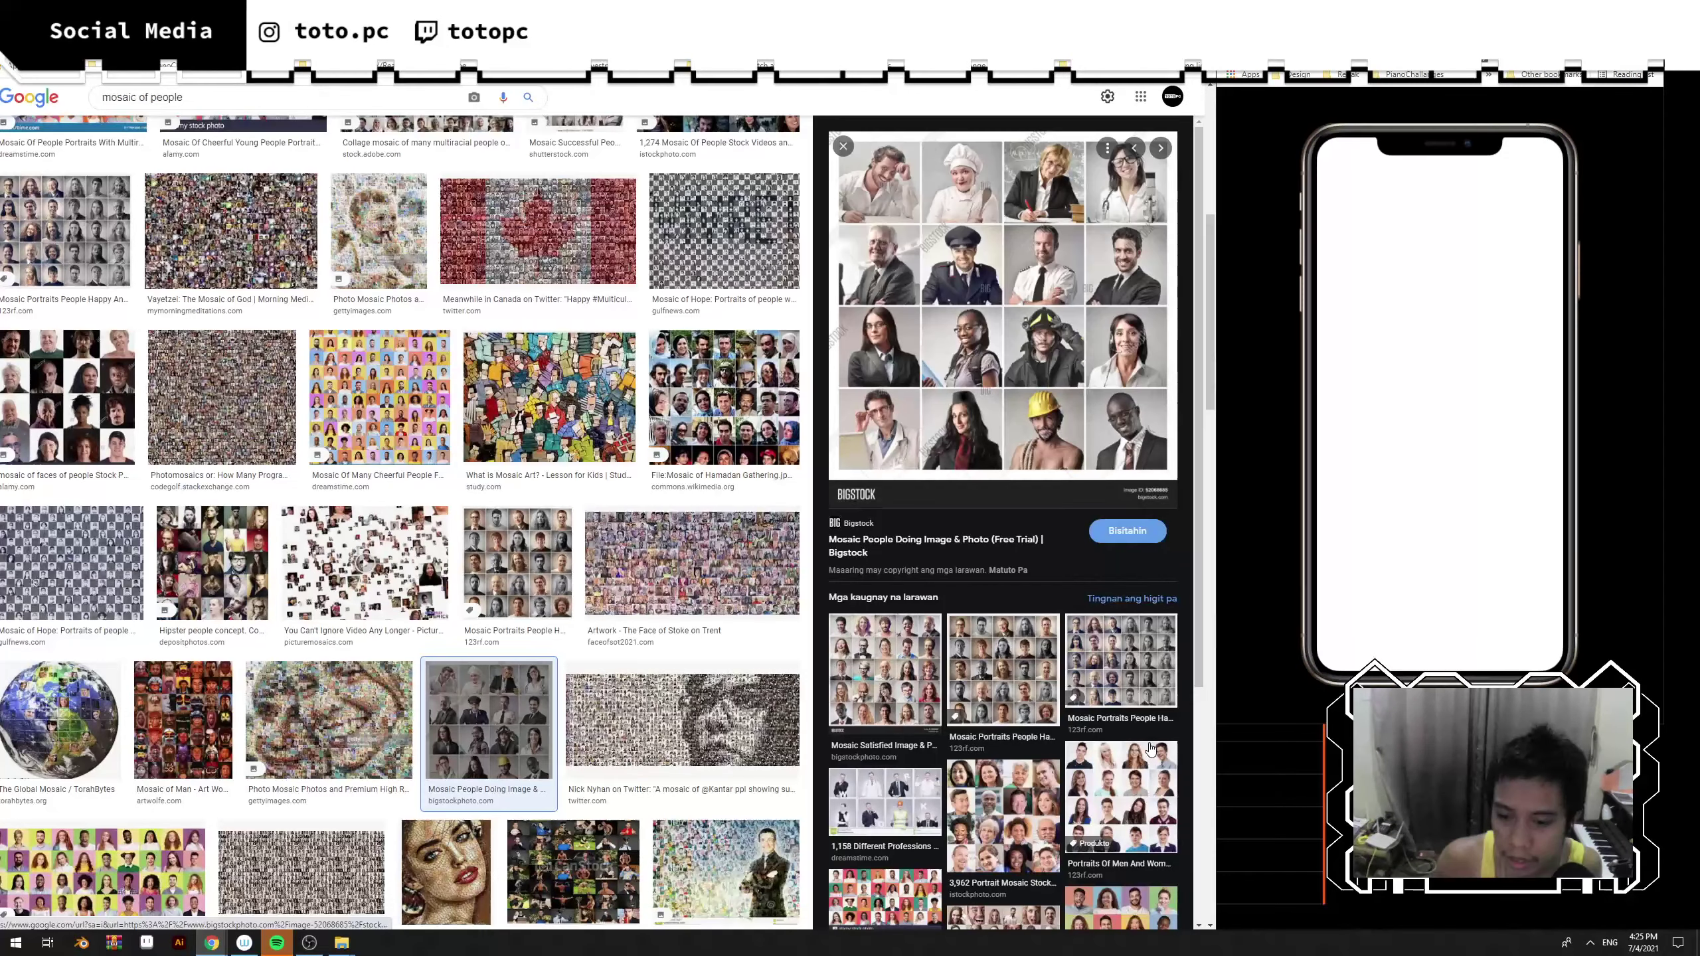
Copy the four-by-four mosaic image of smiling people on coloured backgrounds from the image results.
{"action": "scroll", "coordinate": [1029, 376], "scroll_direction": "down", "scroll_amount": 3}
{"action": "scroll", "coordinate": [1029, 377], "scroll_direction": "up", "scroll_amount": 3}
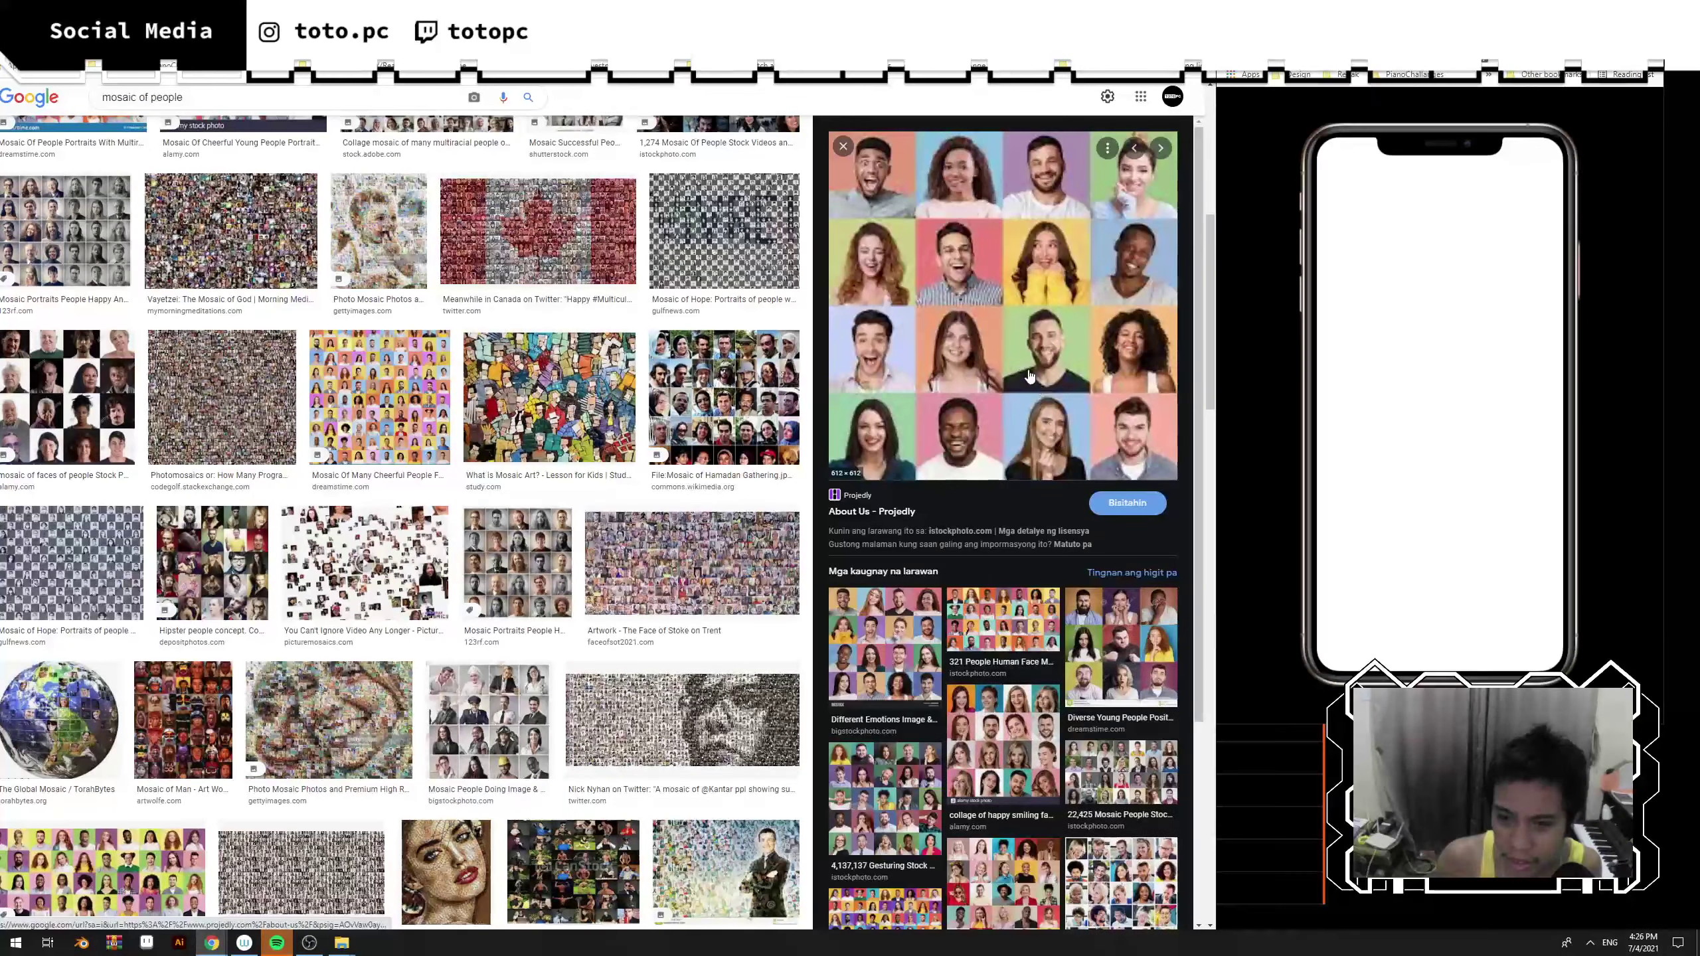
{"action": "right_click", "coordinate": [990, 281]}
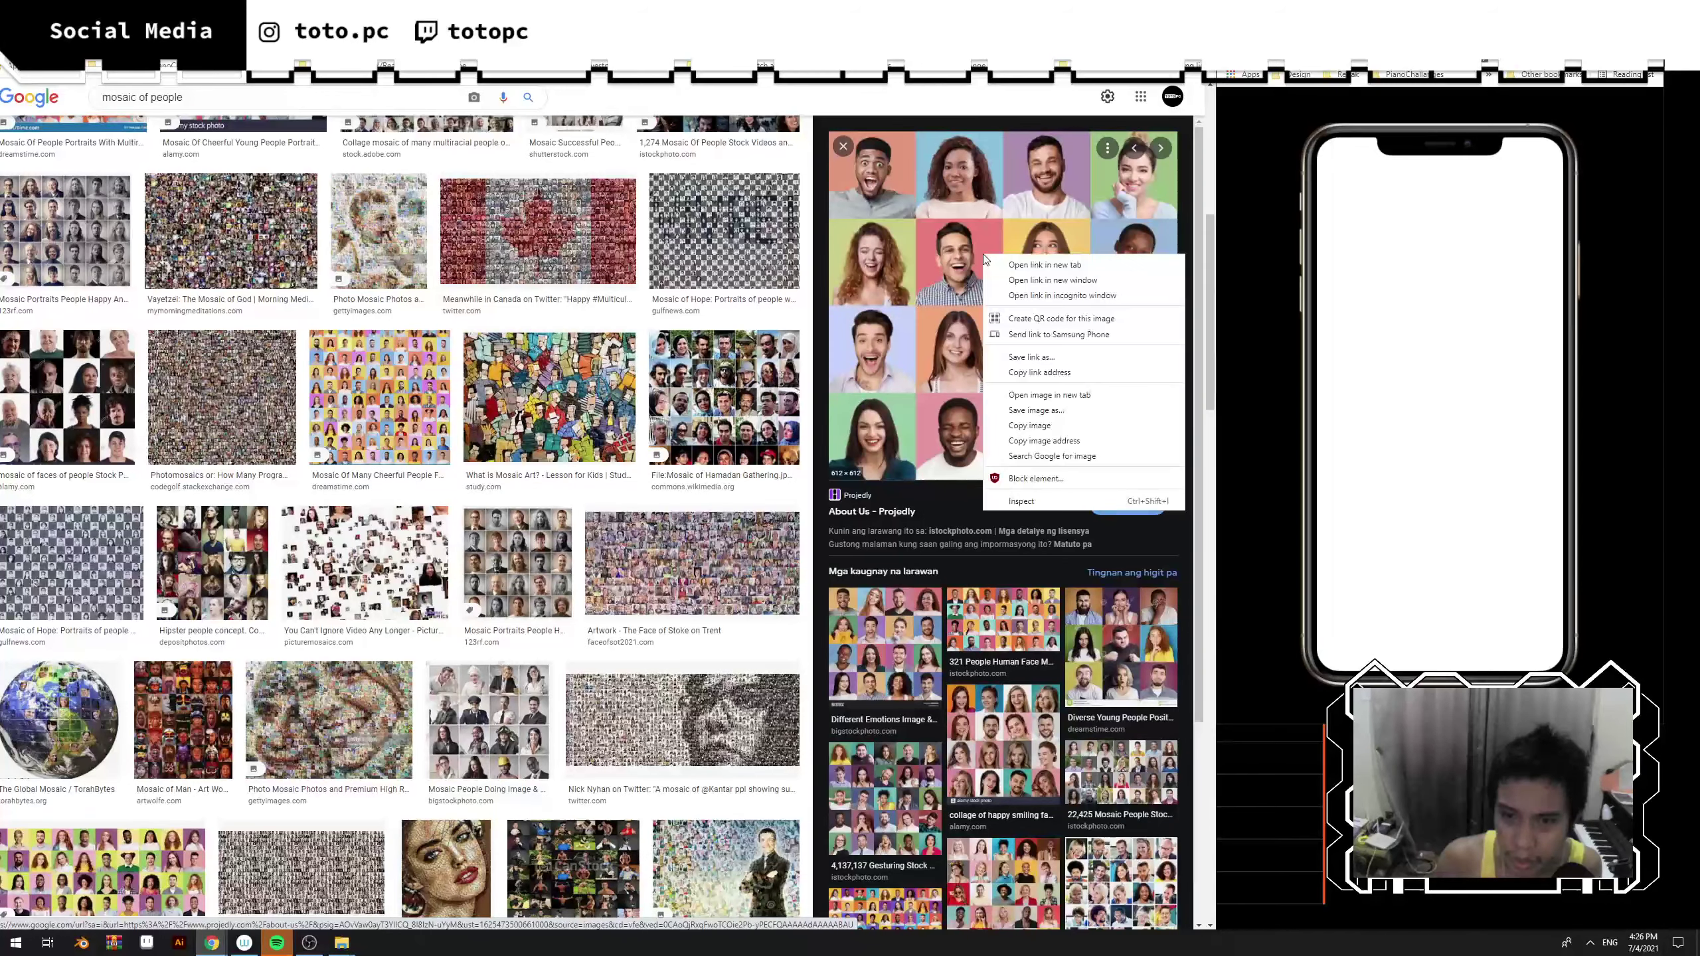
{"action": "left_click", "coordinate": [1036, 432]}
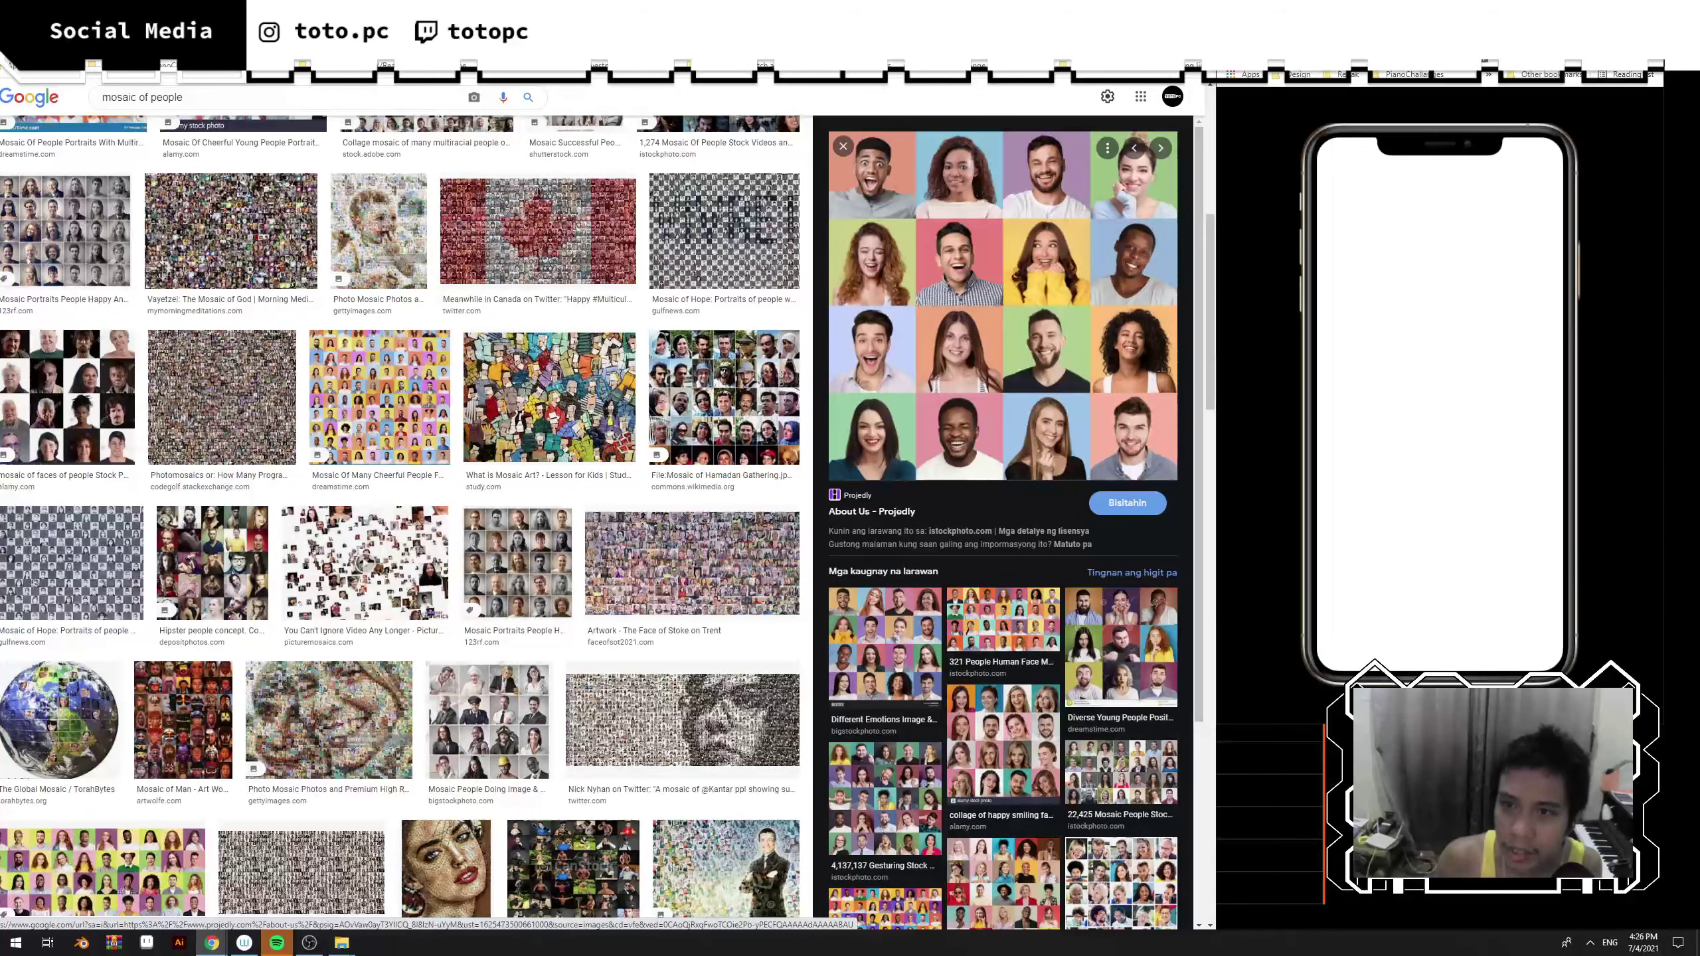
{"action": "left_click", "coordinate": [1139, 9]}
{"action": "key", "text": "alt+Tab"}
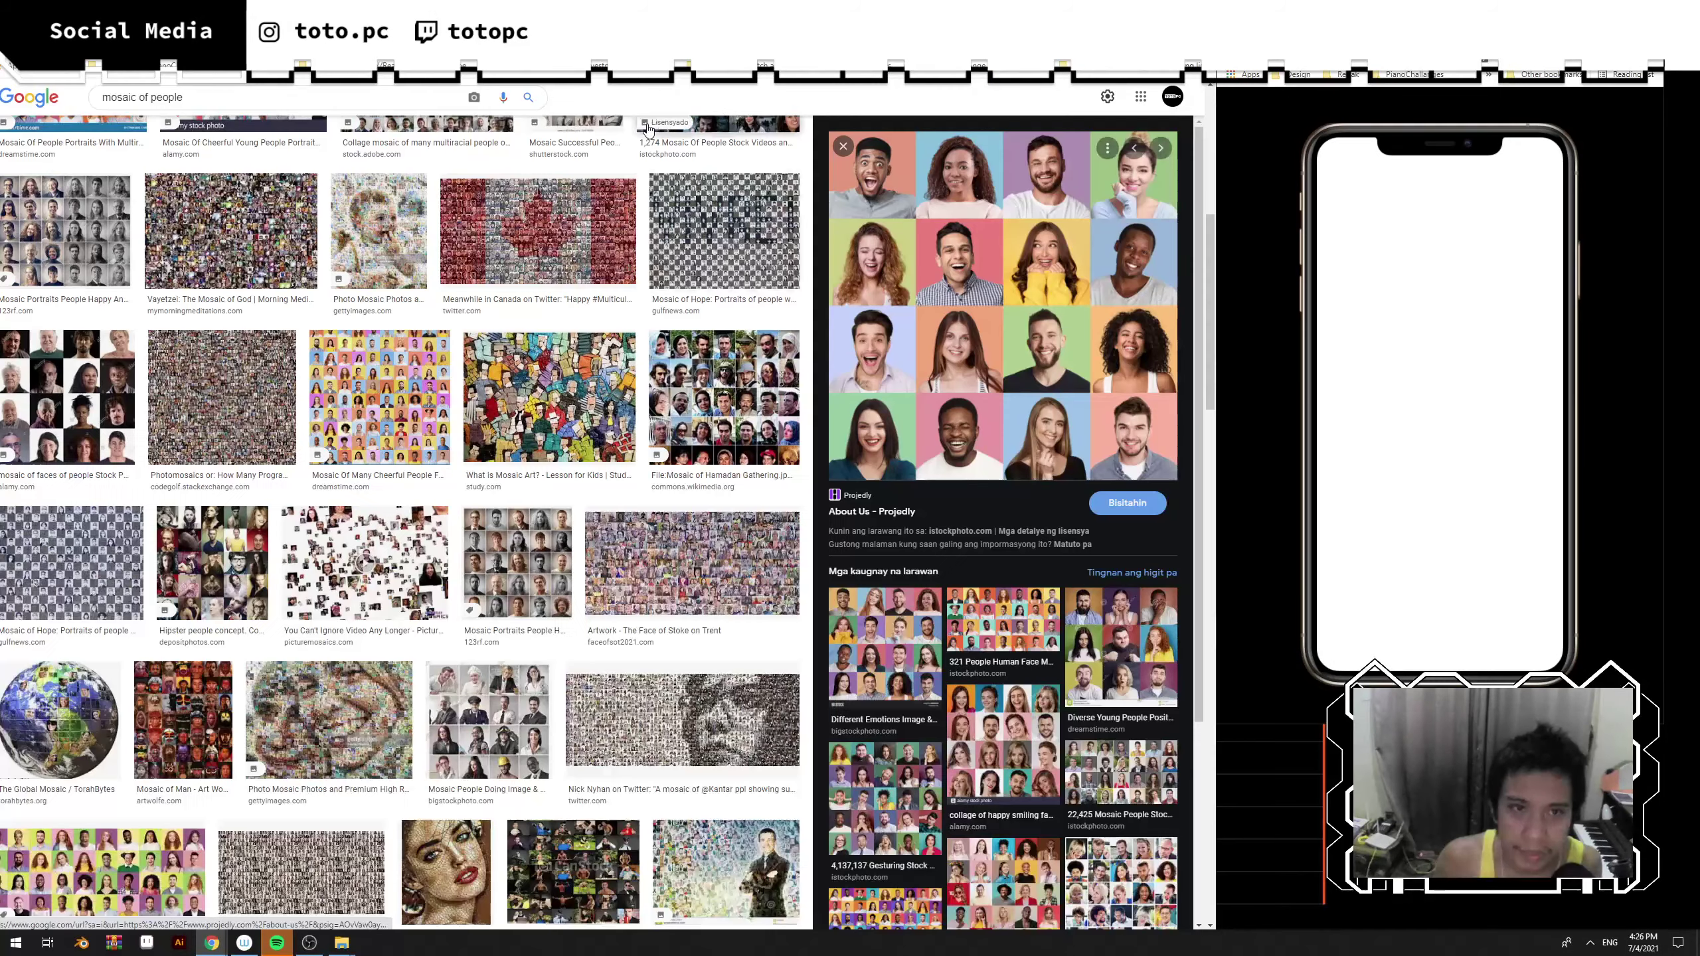
{"action": "right_click", "coordinate": [929, 290]}
{"action": "left_click", "coordinate": [983, 473]}
{"action": "left_click_drag", "start_coordinate": [983, 469], "coordinate": [981, 348]}
{"action": "right_click", "coordinate": [980, 349]}
{"action": "left_click", "coordinate": [1026, 521]}
Paste the copied mosaic image into the Figma chat app file and place it beside the iPhone frame, to its right.
{"action": "key", "text": "alt+Tab"}
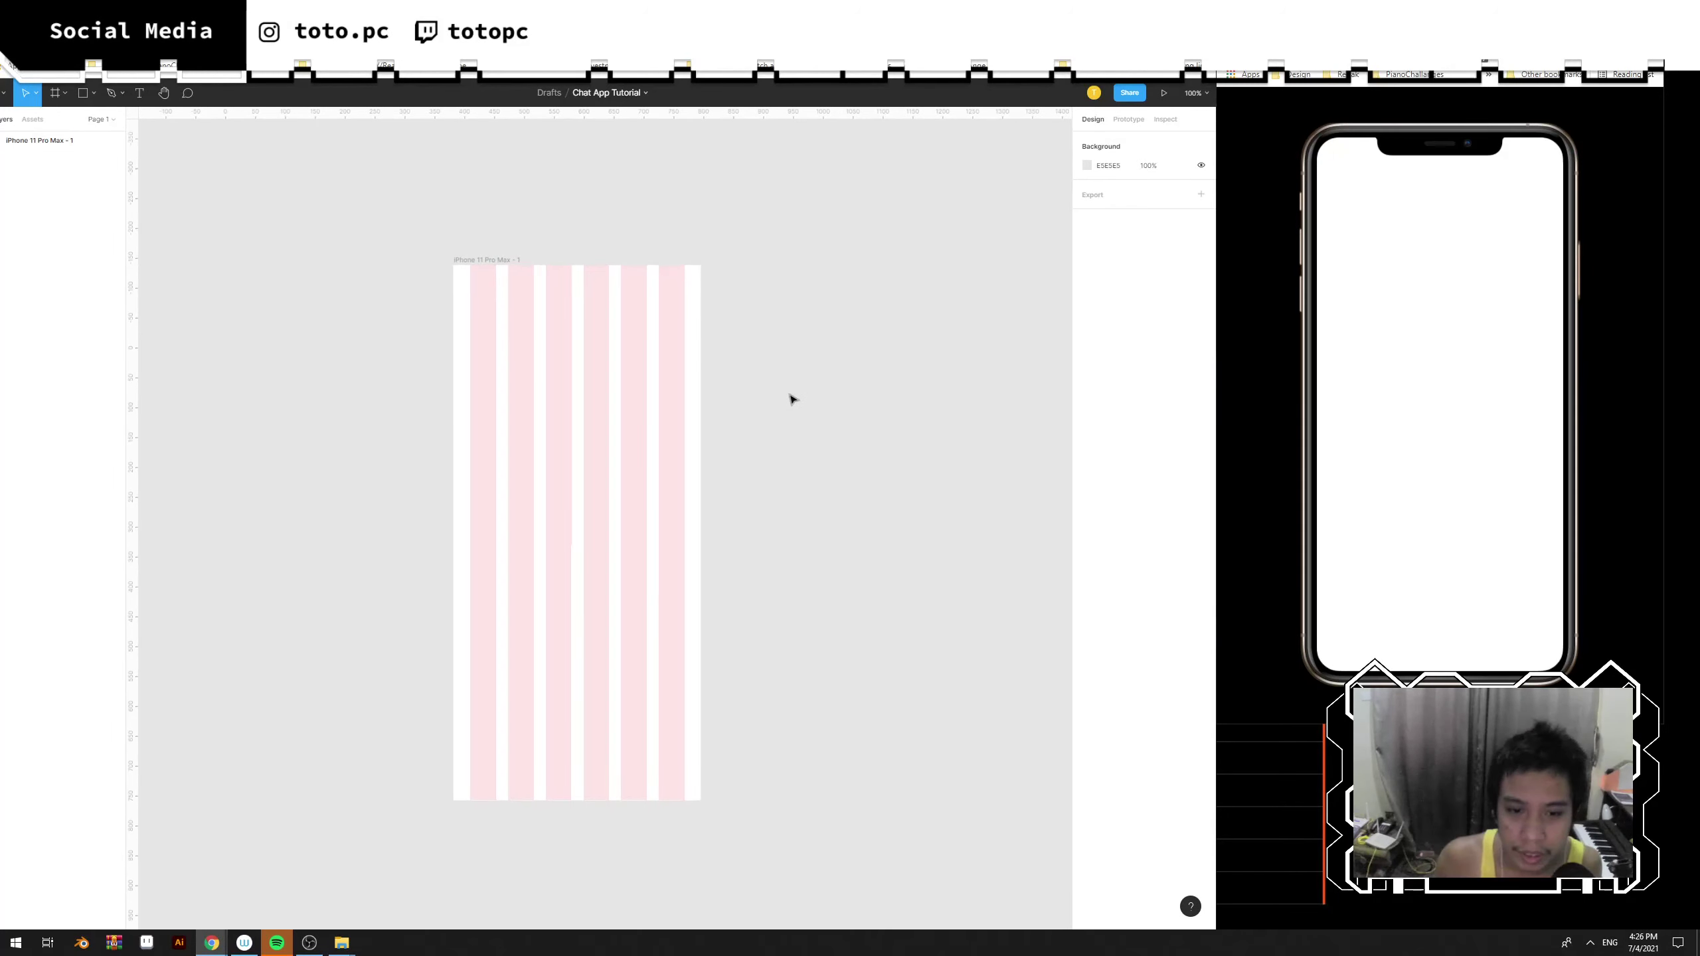
{"action": "key", "text": "ctrl+v"}
{"action": "left_click_drag", "start_coordinate": [565, 458], "coordinate": [872, 397]}
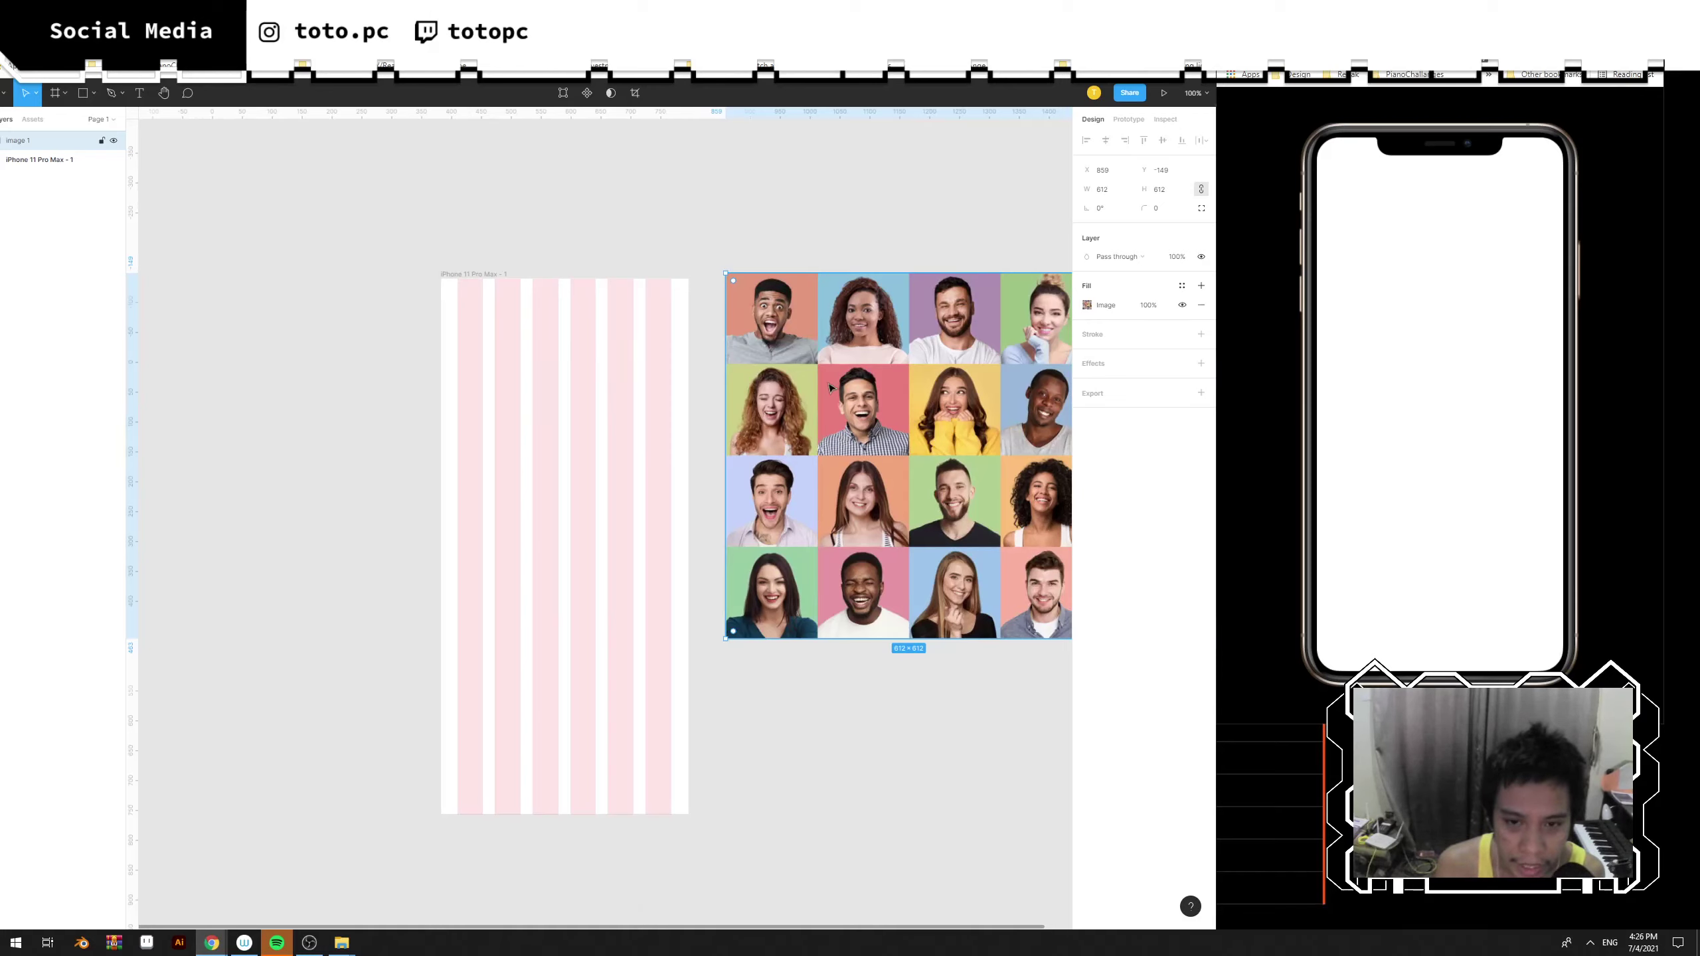
Draw a circle about 140 px in diameter over the first portrait of the mosaic with the Ellipse tool.
{"action": "left_click", "coordinate": [604, 373]}
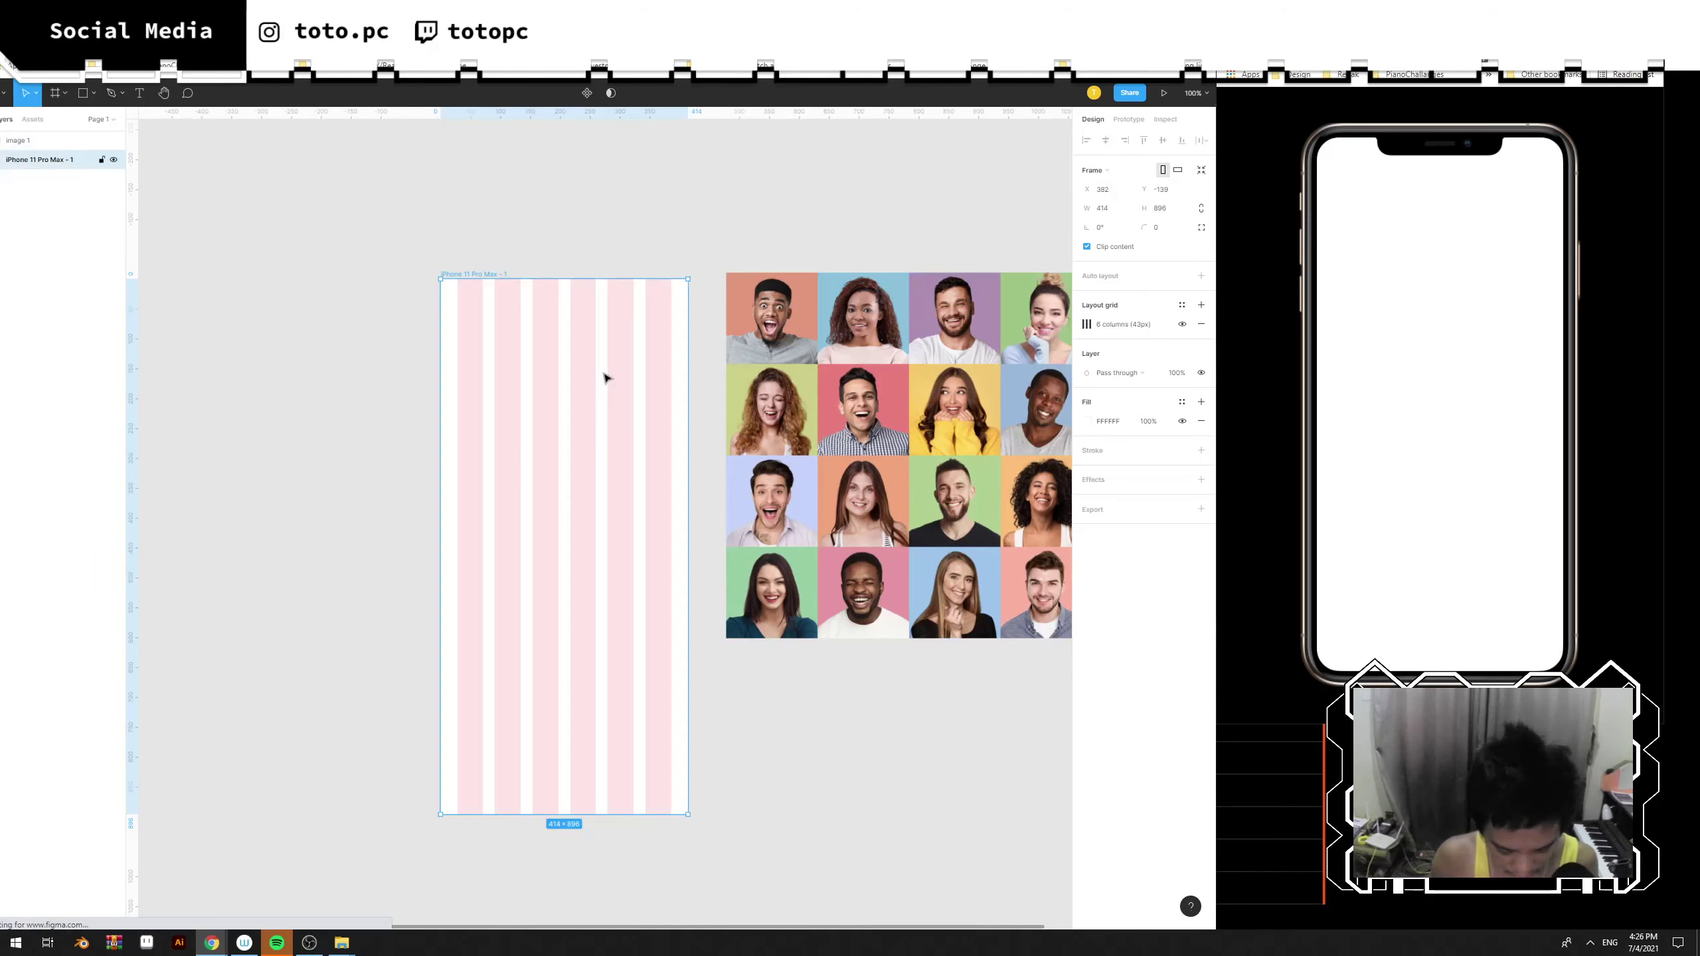
{"action": "key", "text": "l"}
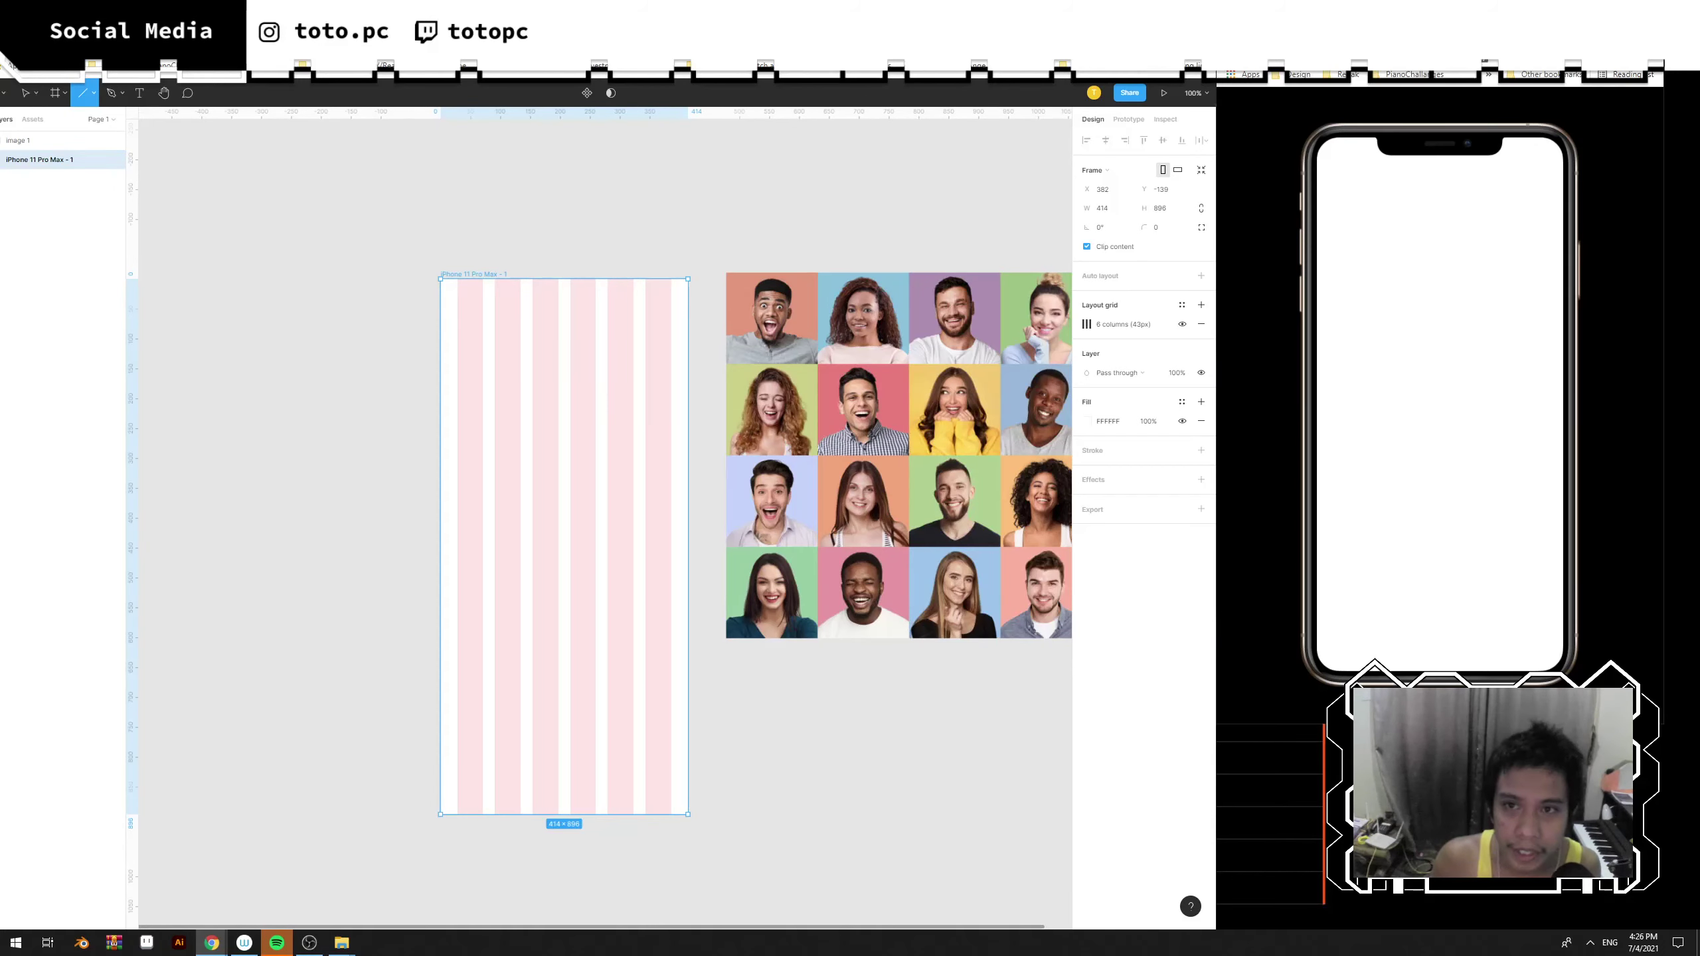
{"action": "left_click_drag", "start_coordinate": [1044, 17], "coordinate": [1066, 16]}
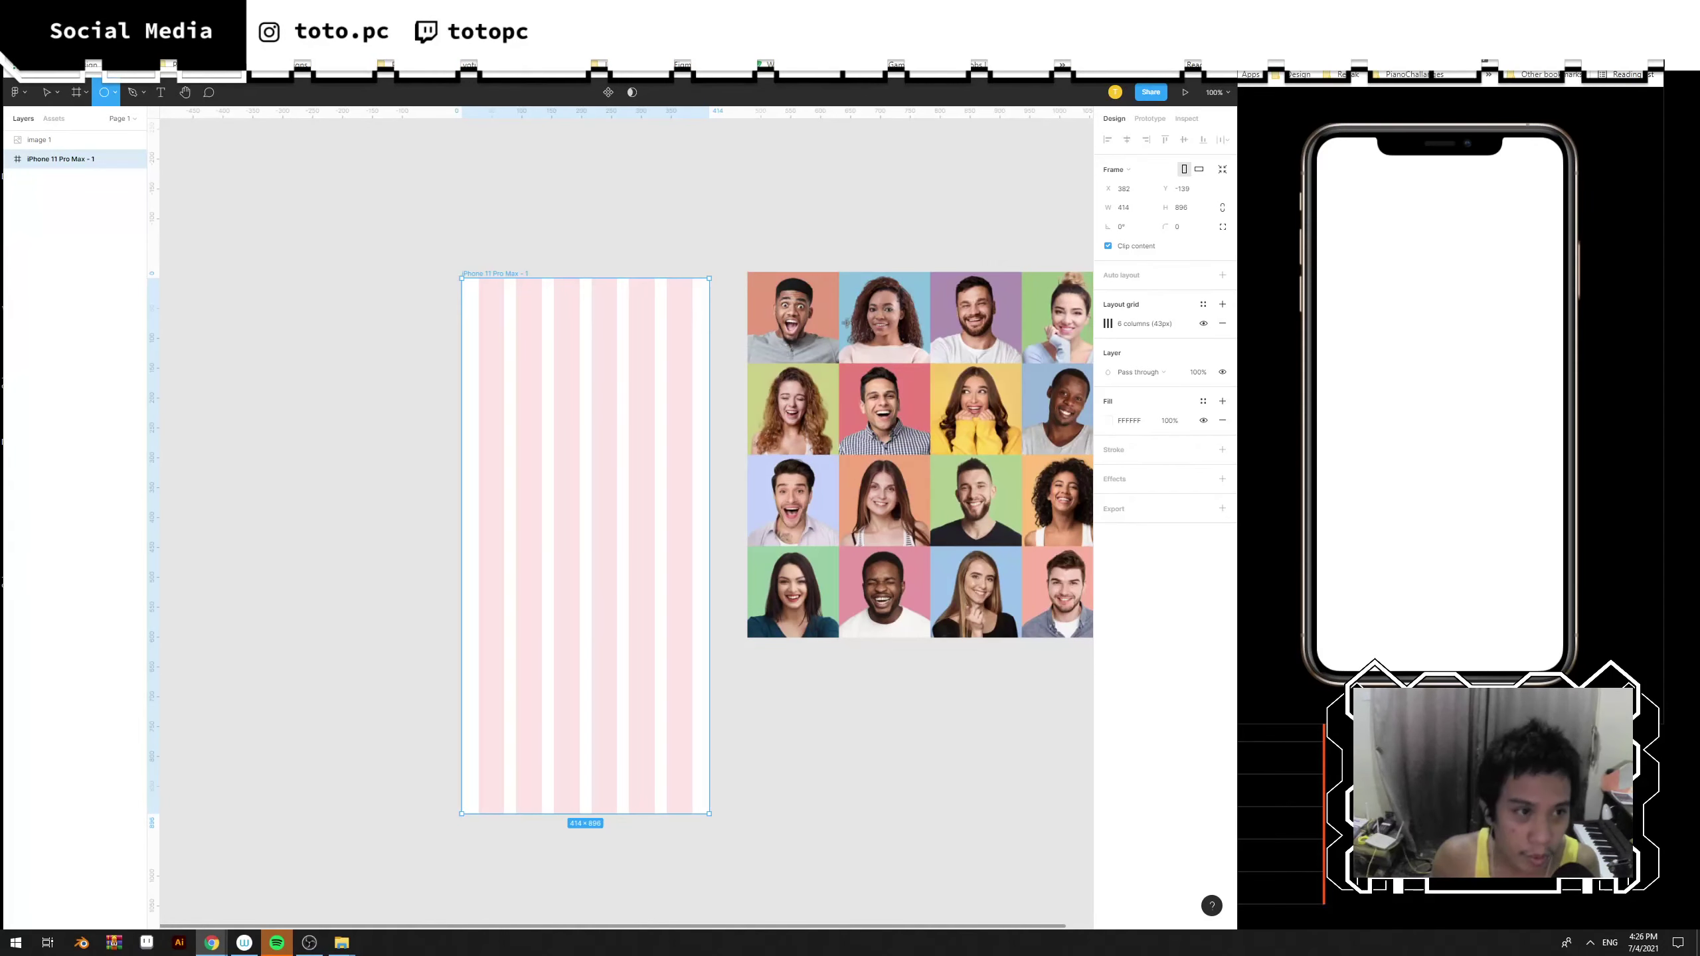
{"action": "left_click", "coordinate": [115, 92]}
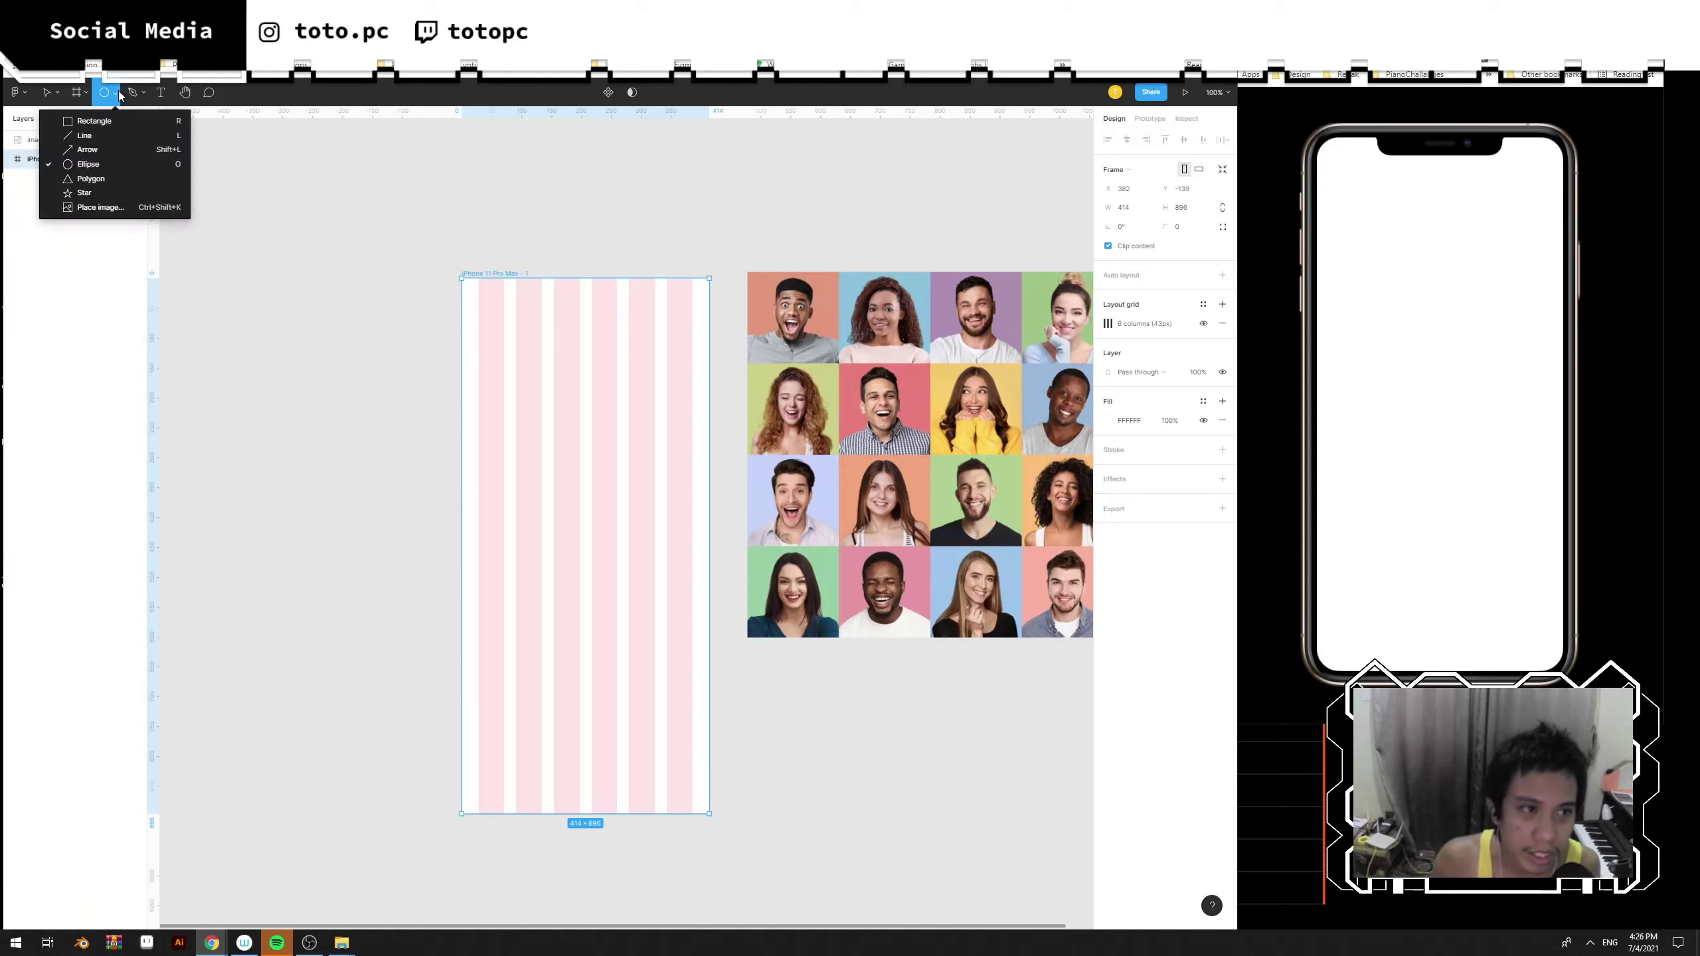
{"action": "left_click", "coordinate": [107, 166]}
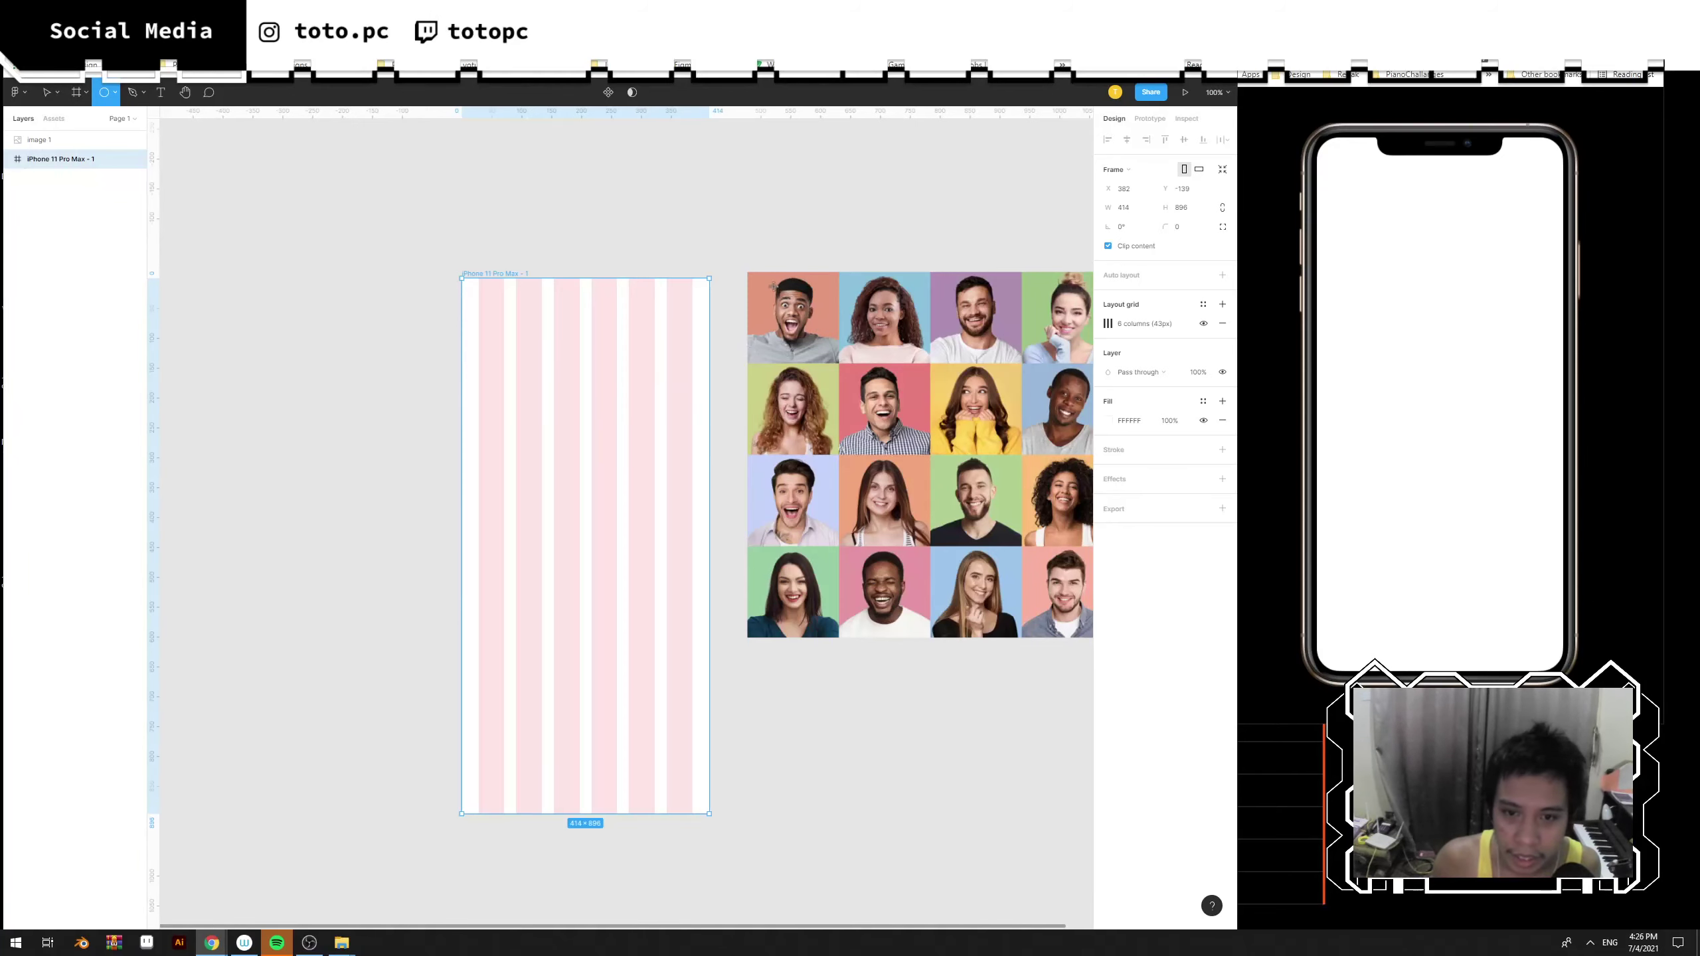
{"action": "mouse_move", "coordinate": [757, 278]}
{"action": "left_mouse_down"}
{"action": "mouse_move", "coordinate": [841, 362]}
{"action": "mouse_move", "coordinate": [805, 315]}
{"action": "left_mouse_up"}
Try to mask the circle and the mosaic together with the image as the lower layer, and undo it.
{"action": "left_click", "coordinate": [884, 336], "text": "shift"}
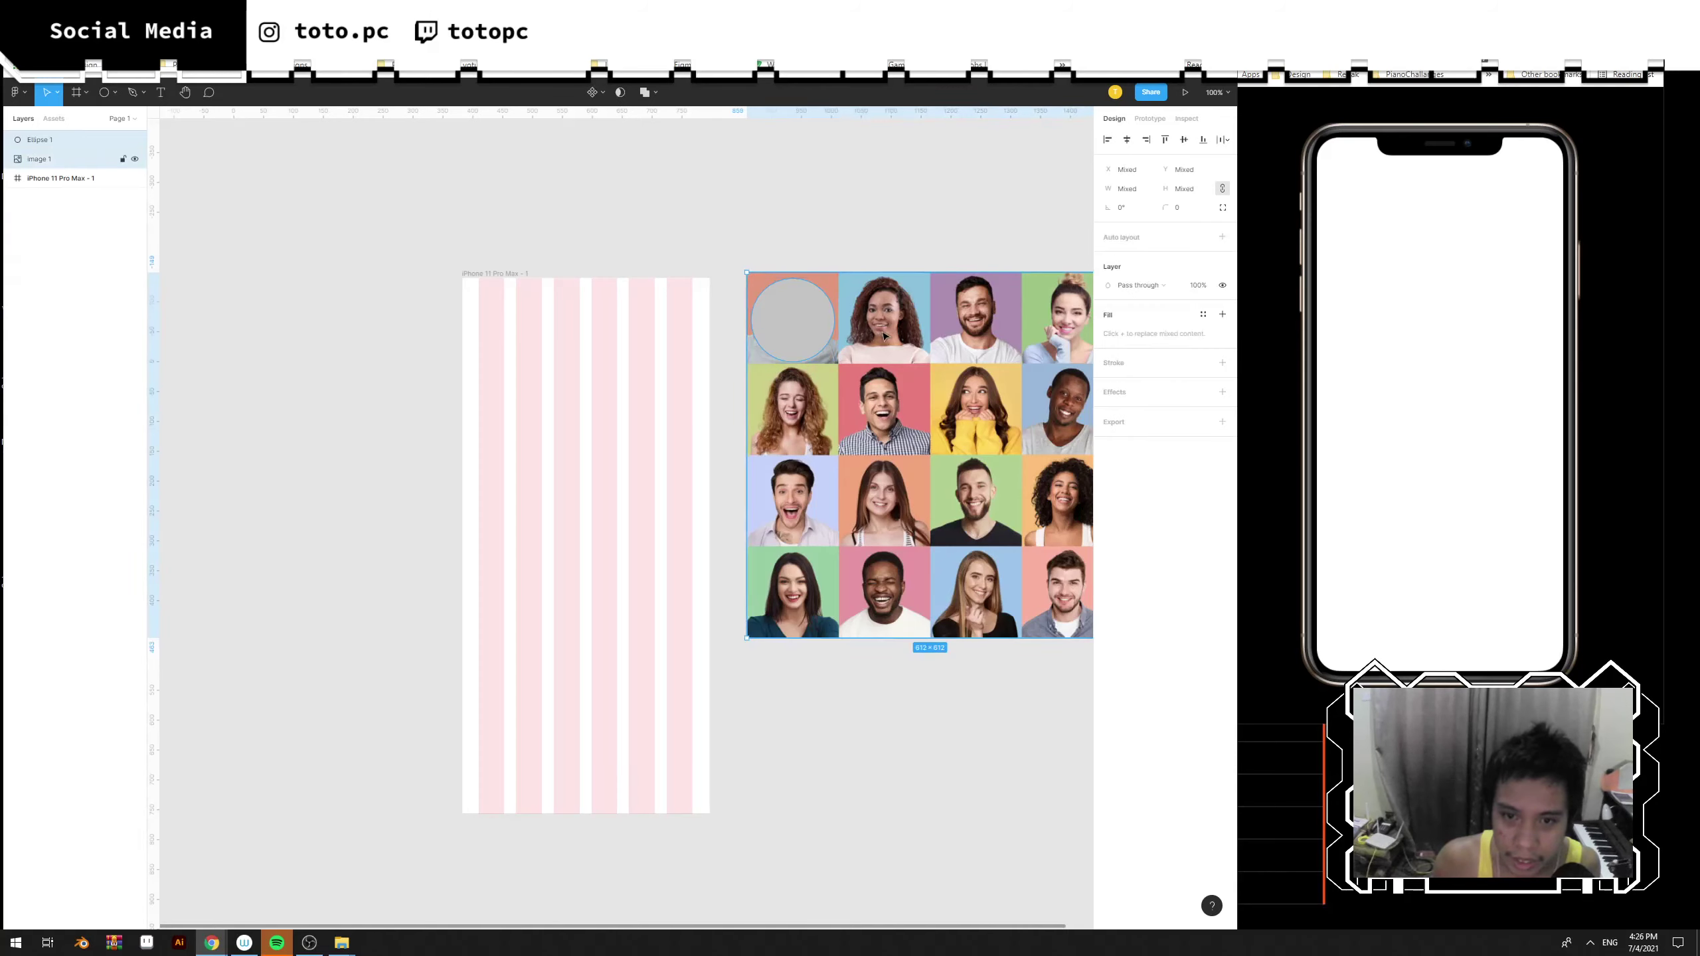
{"action": "right_click", "coordinate": [812, 318]}
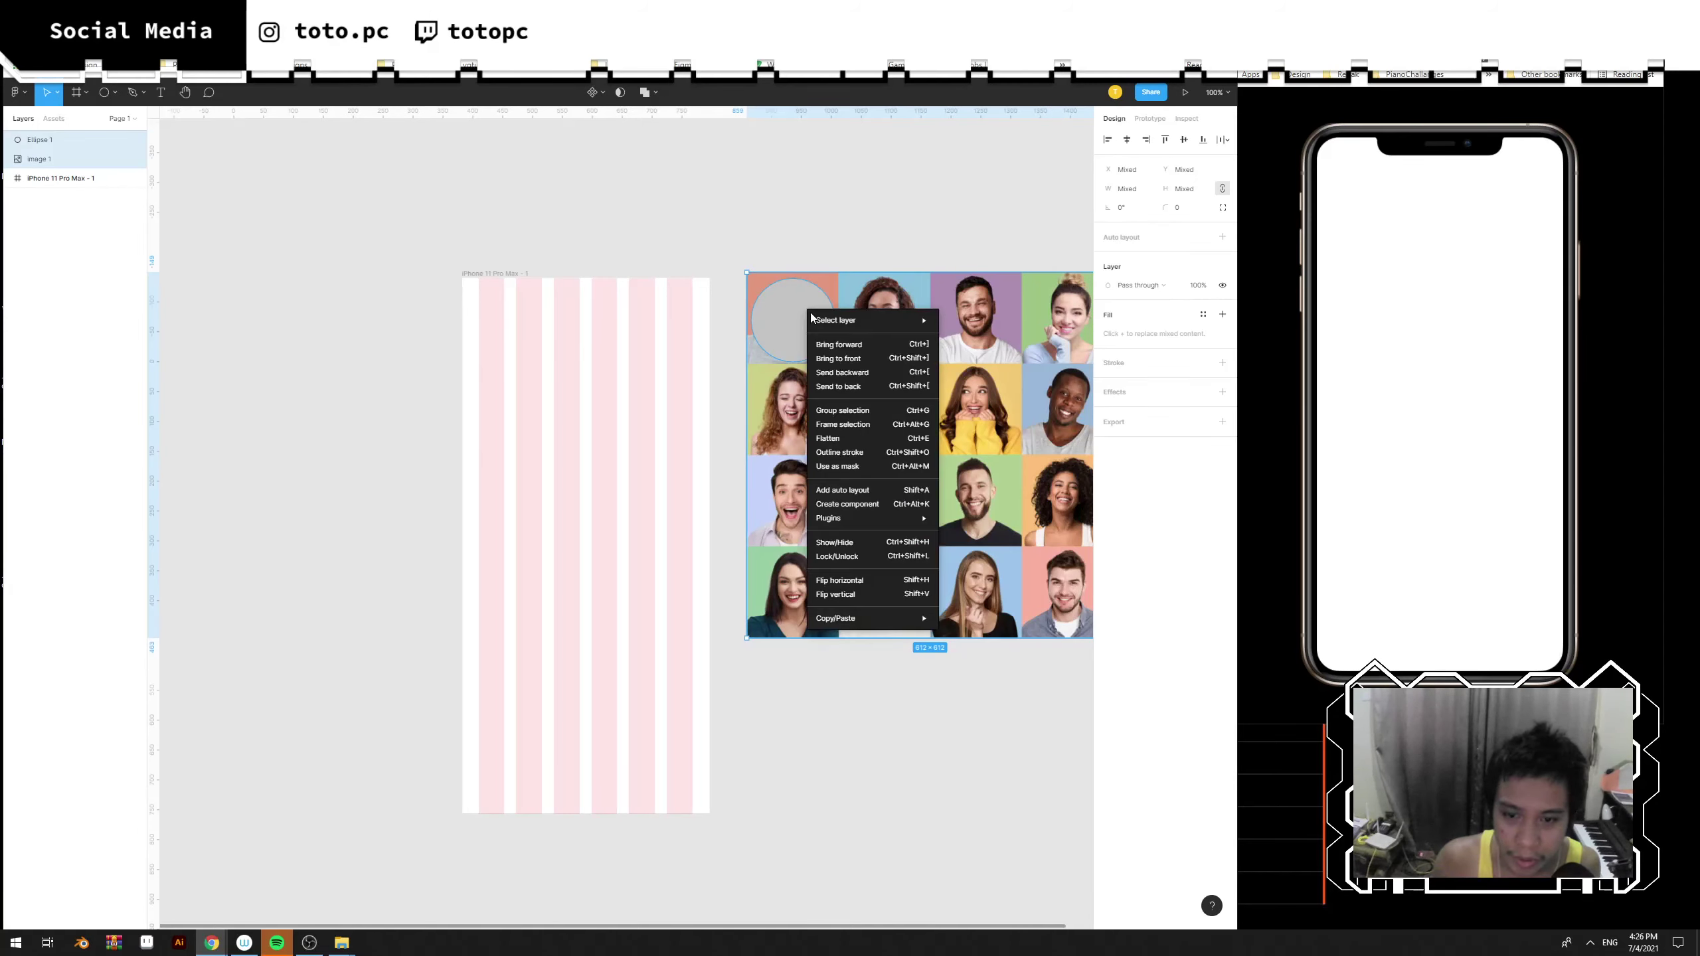
{"action": "left_click", "coordinate": [862, 468]}
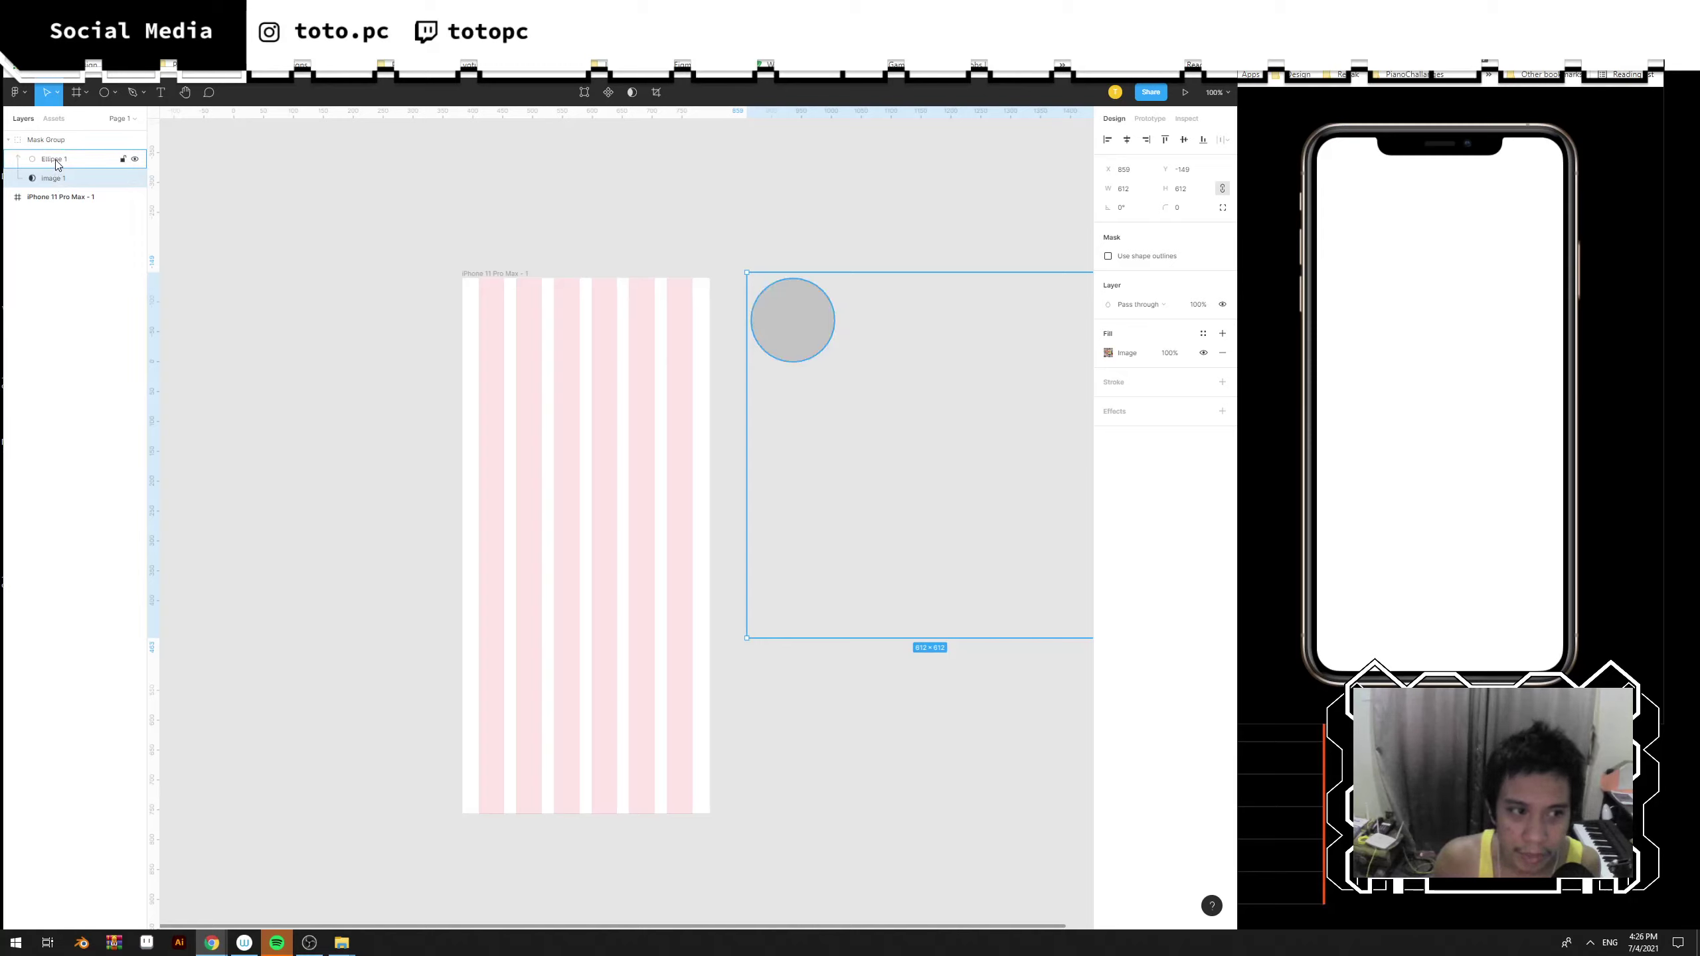
{"action": "left_click", "coordinate": [801, 258]}
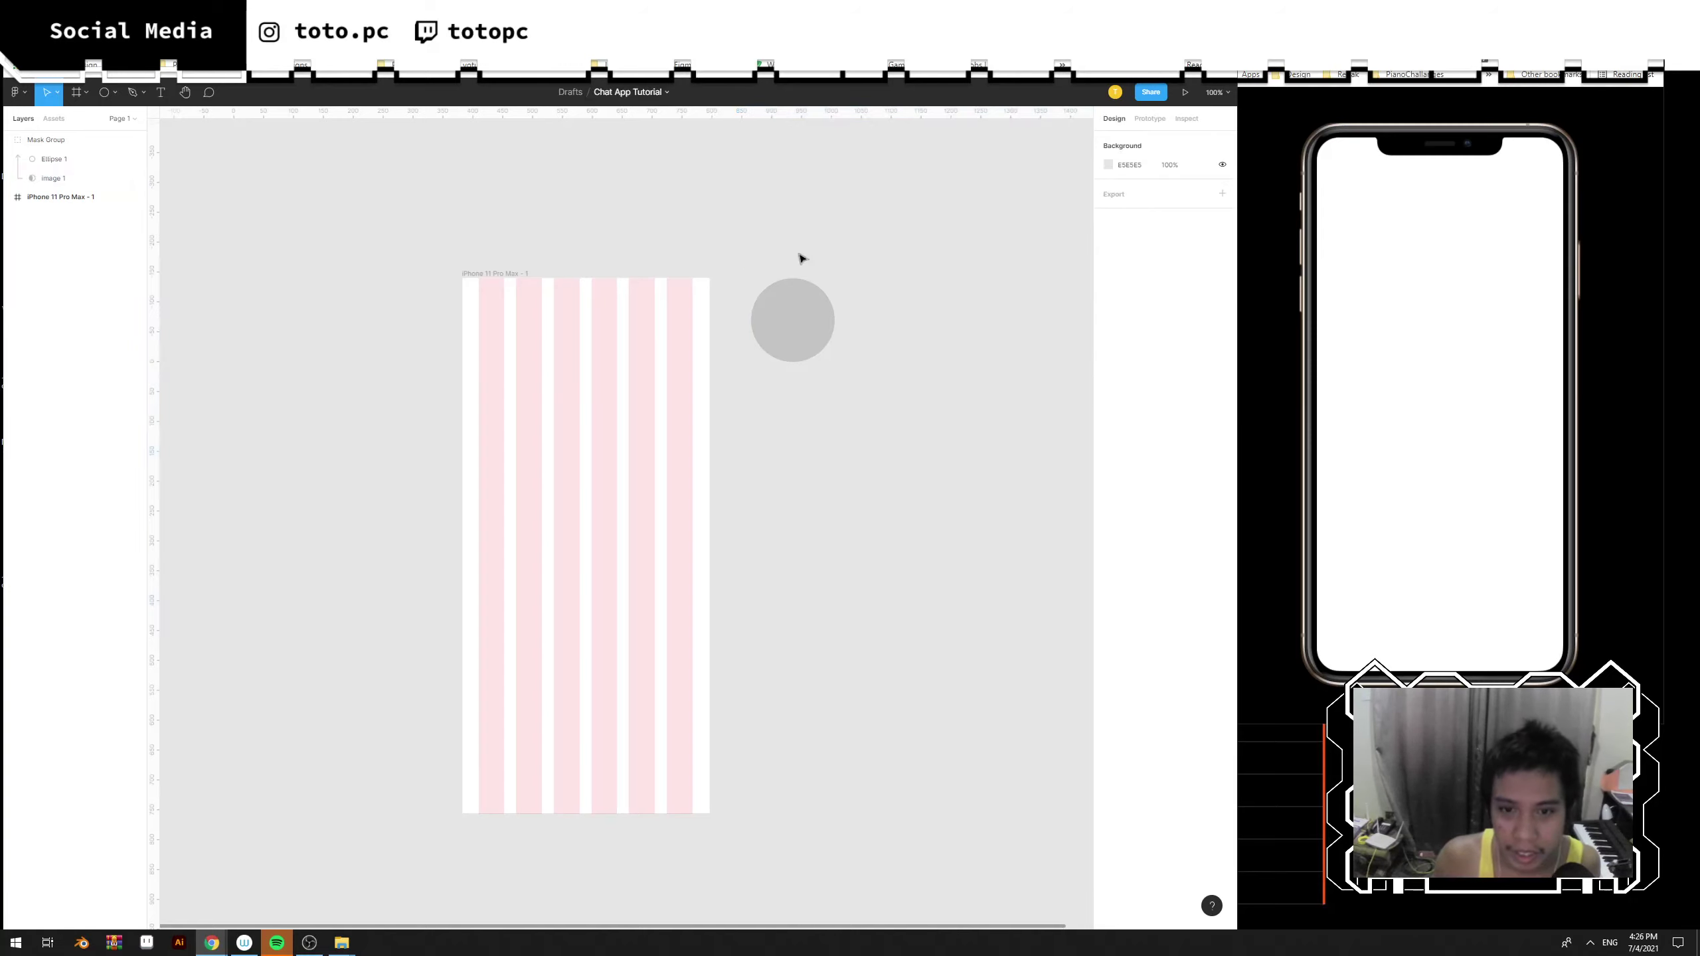
{"action": "left_click", "coordinate": [798, 330]}
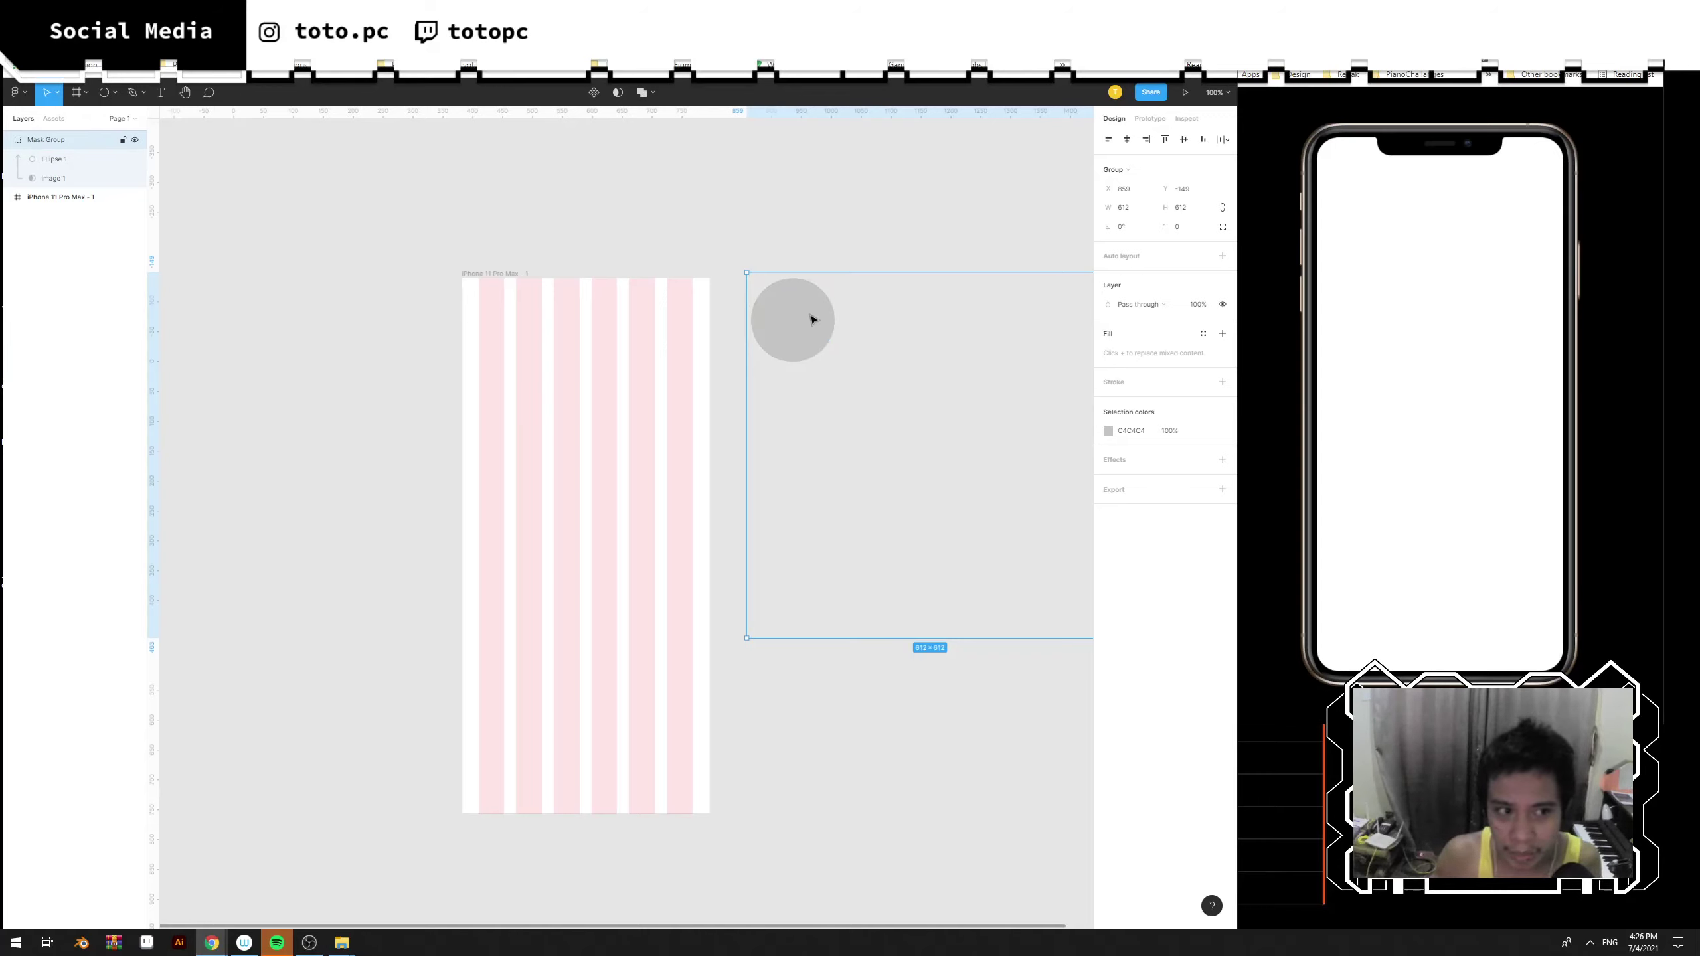
{"action": "left_click", "coordinate": [827, 259]}
{"action": "key", "text": "ctrl+z"}
{"action": "key", "text": "ctrl+z"}
{"action": "key", "text": "ctrl+z"}
{"action": "key", "text": "ctrl+z"}
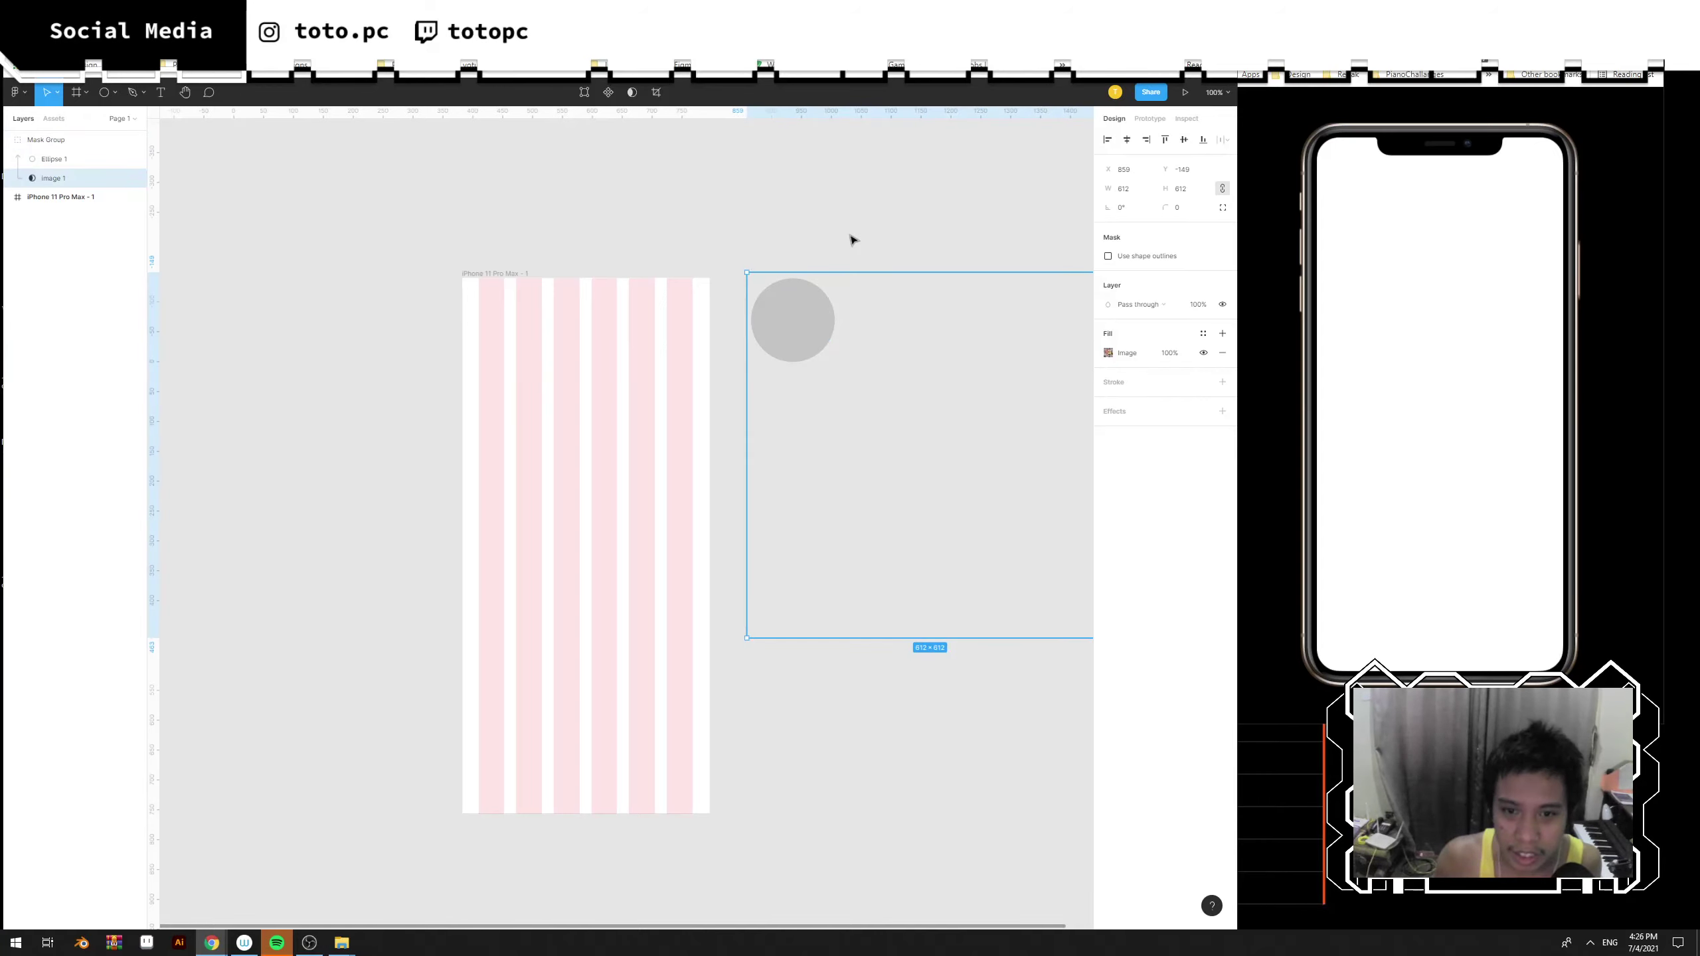
Place the circle below the mosaic in the layer order and use it as a mask that crops the image to the first portrait.
{"action": "left_click", "coordinate": [812, 333]}
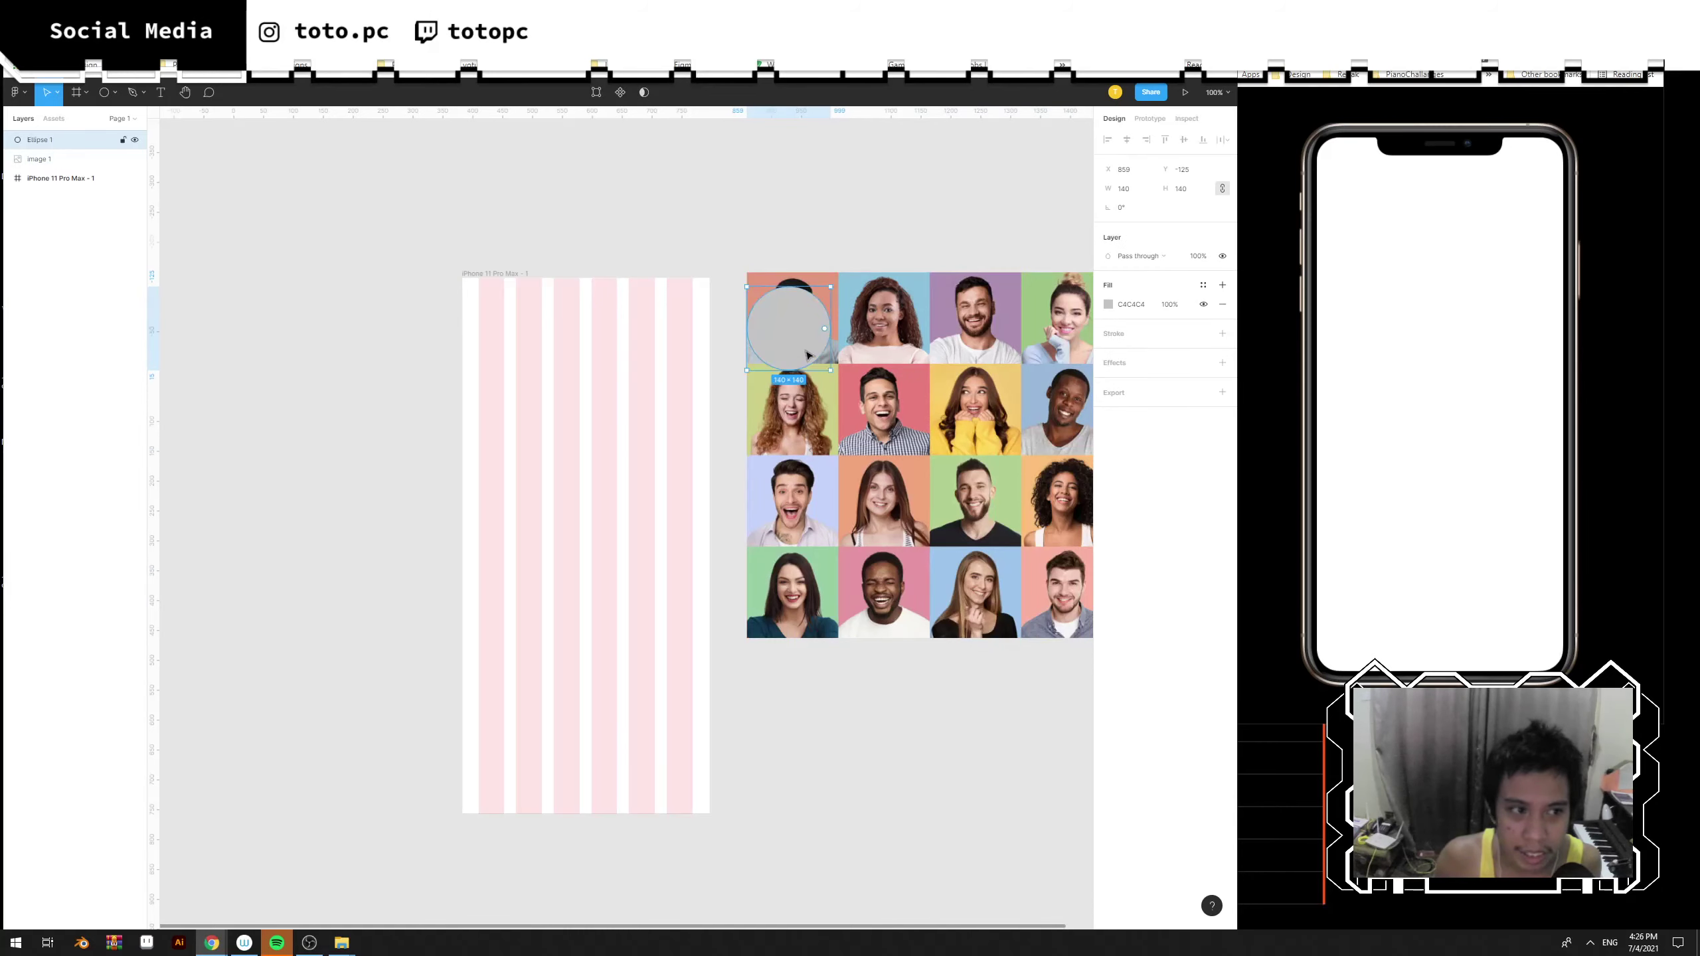
{"action": "left_click_drag", "start_coordinate": [63, 173], "coordinate": [63, 172]}
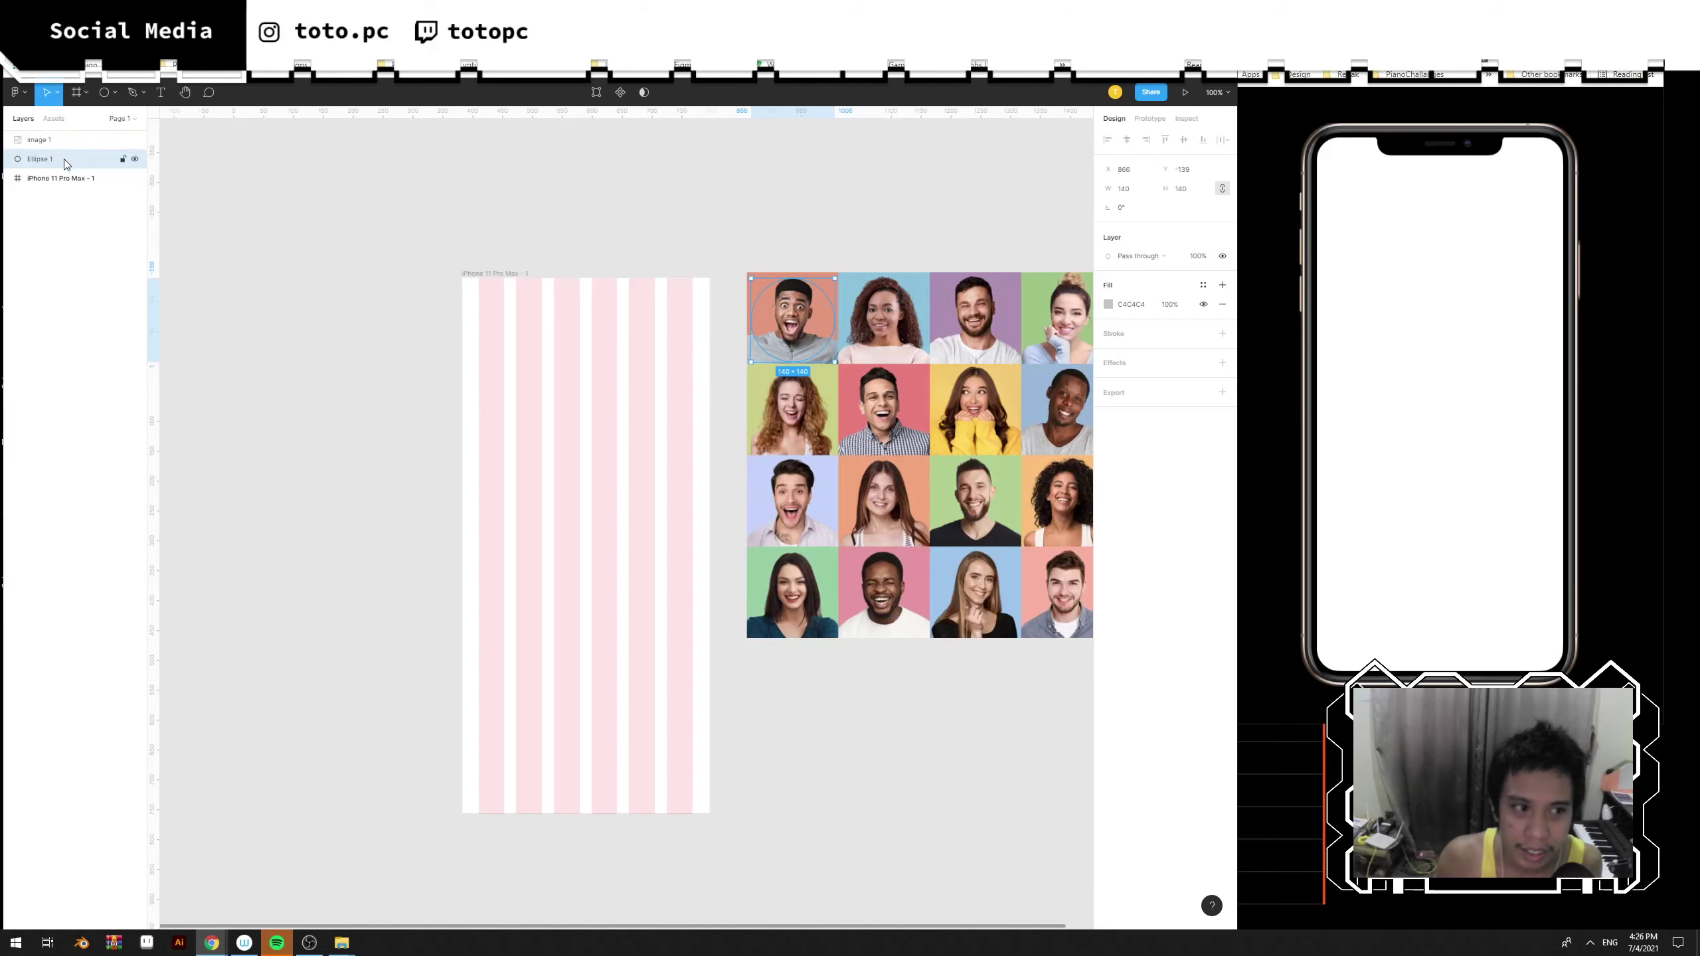
{"action": "right_click", "coordinate": [64, 159]}
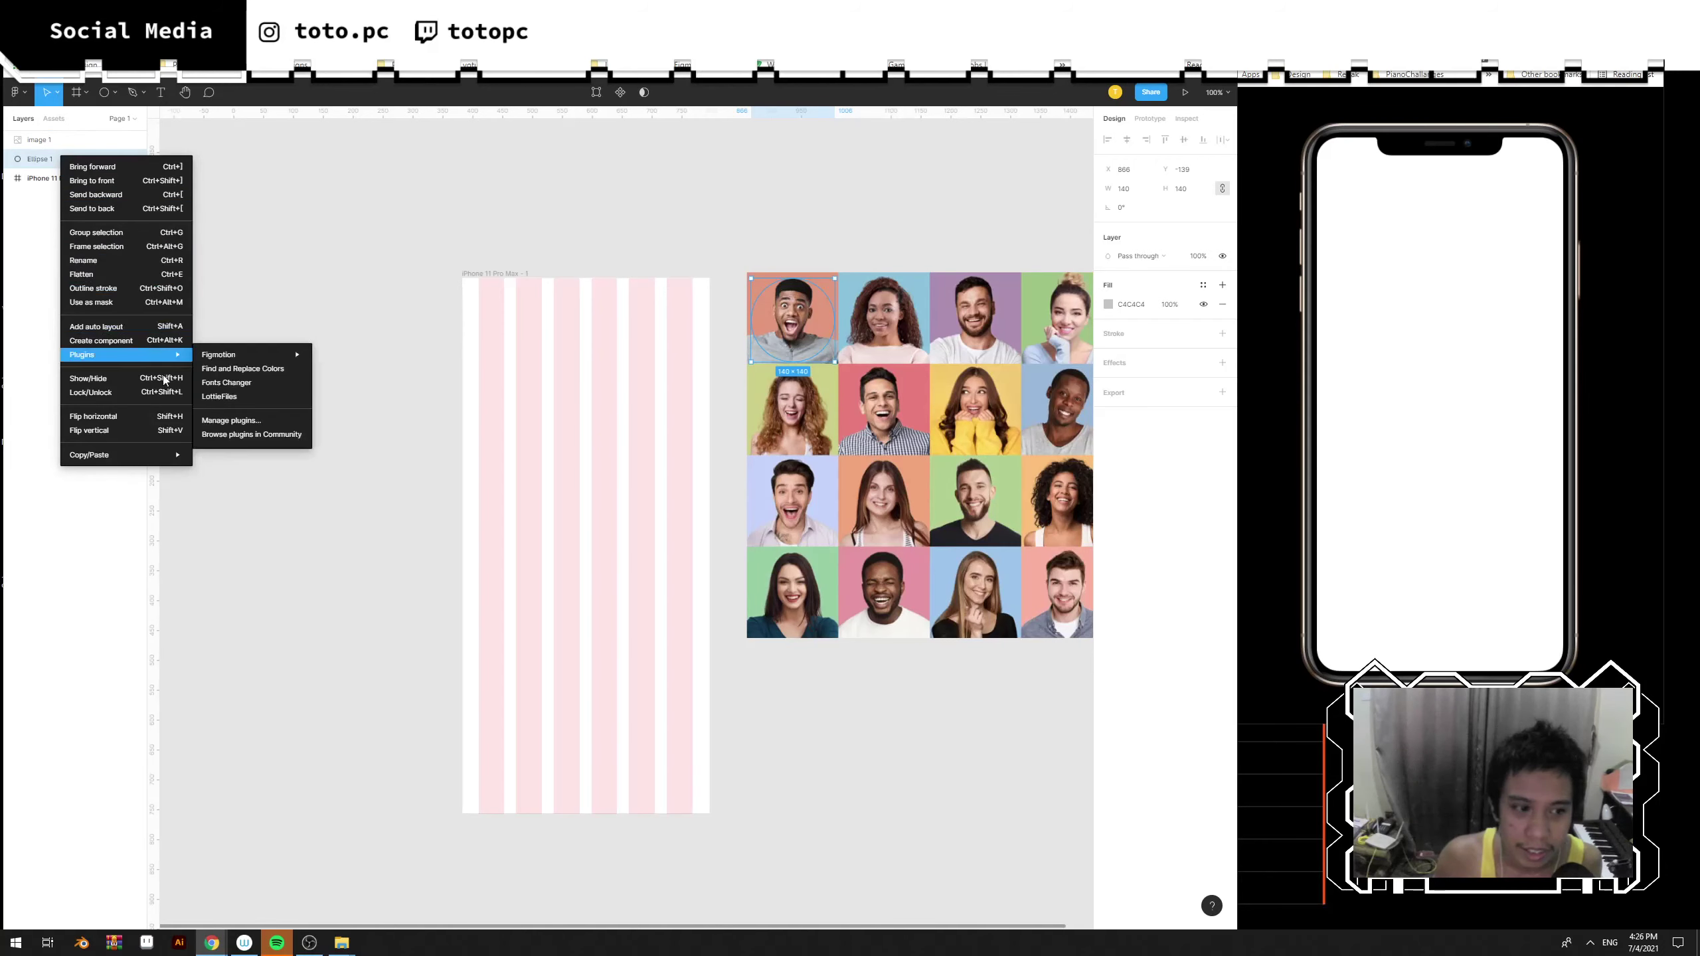
{"action": "left_click", "coordinate": [137, 303]}
{"action": "left_click_drag", "start_coordinate": [53, 141], "coordinate": [59, 176]}
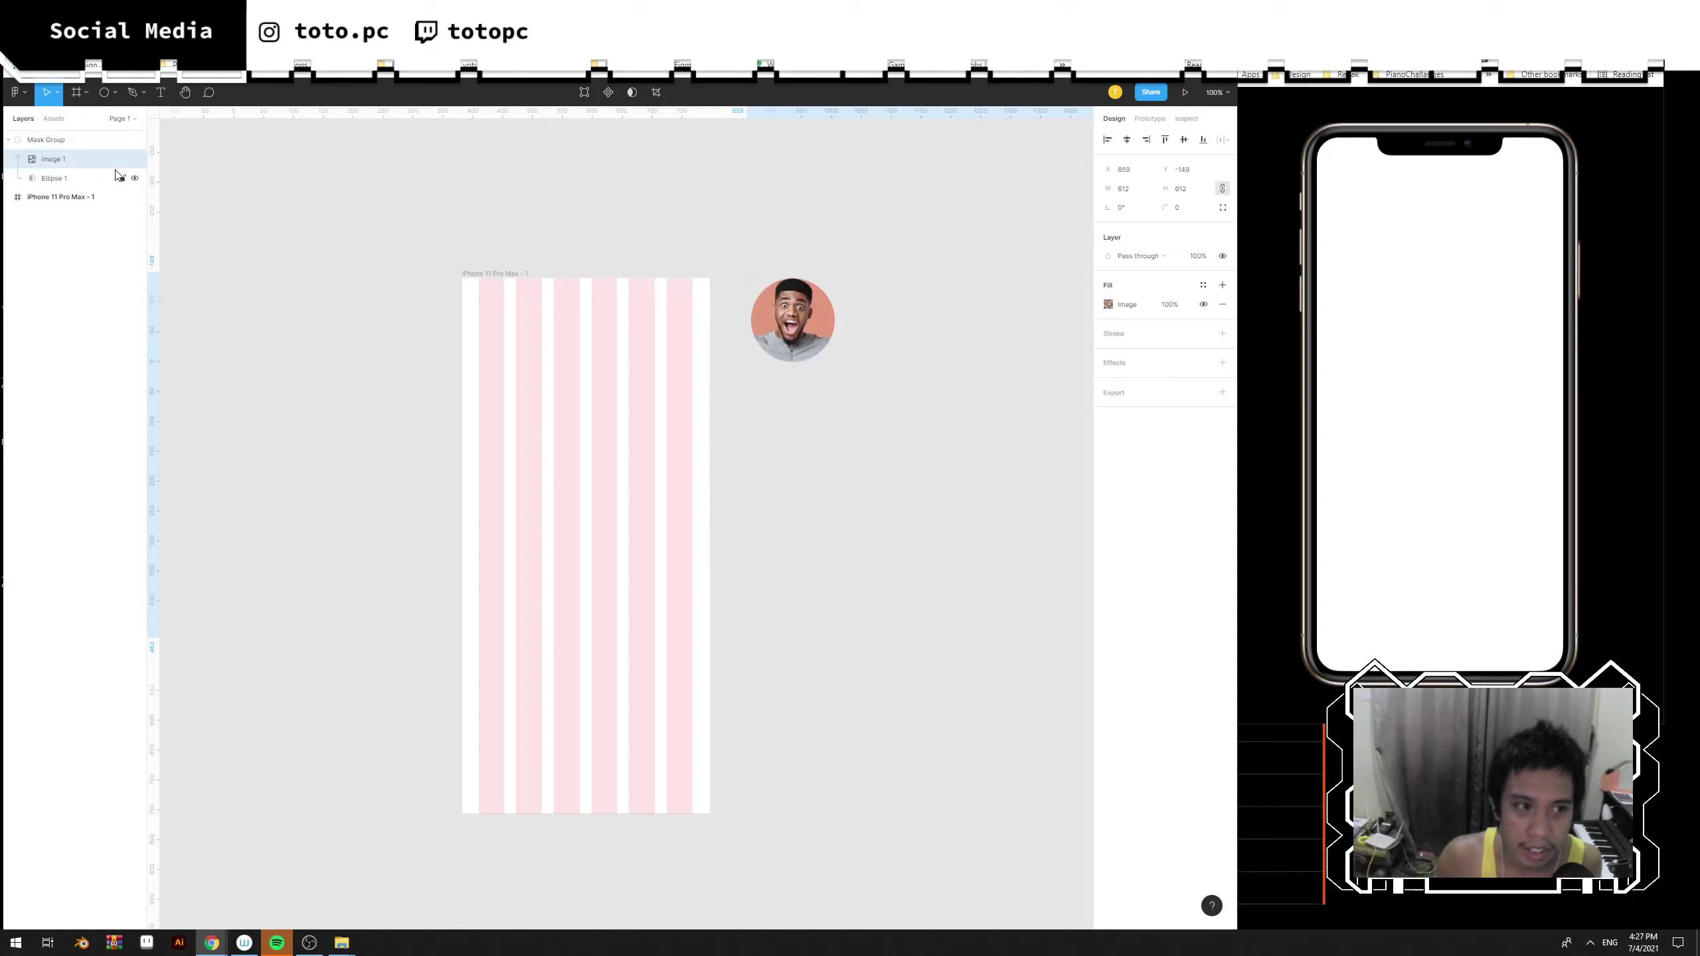
{"action": "left_click", "coordinate": [48, 161]}
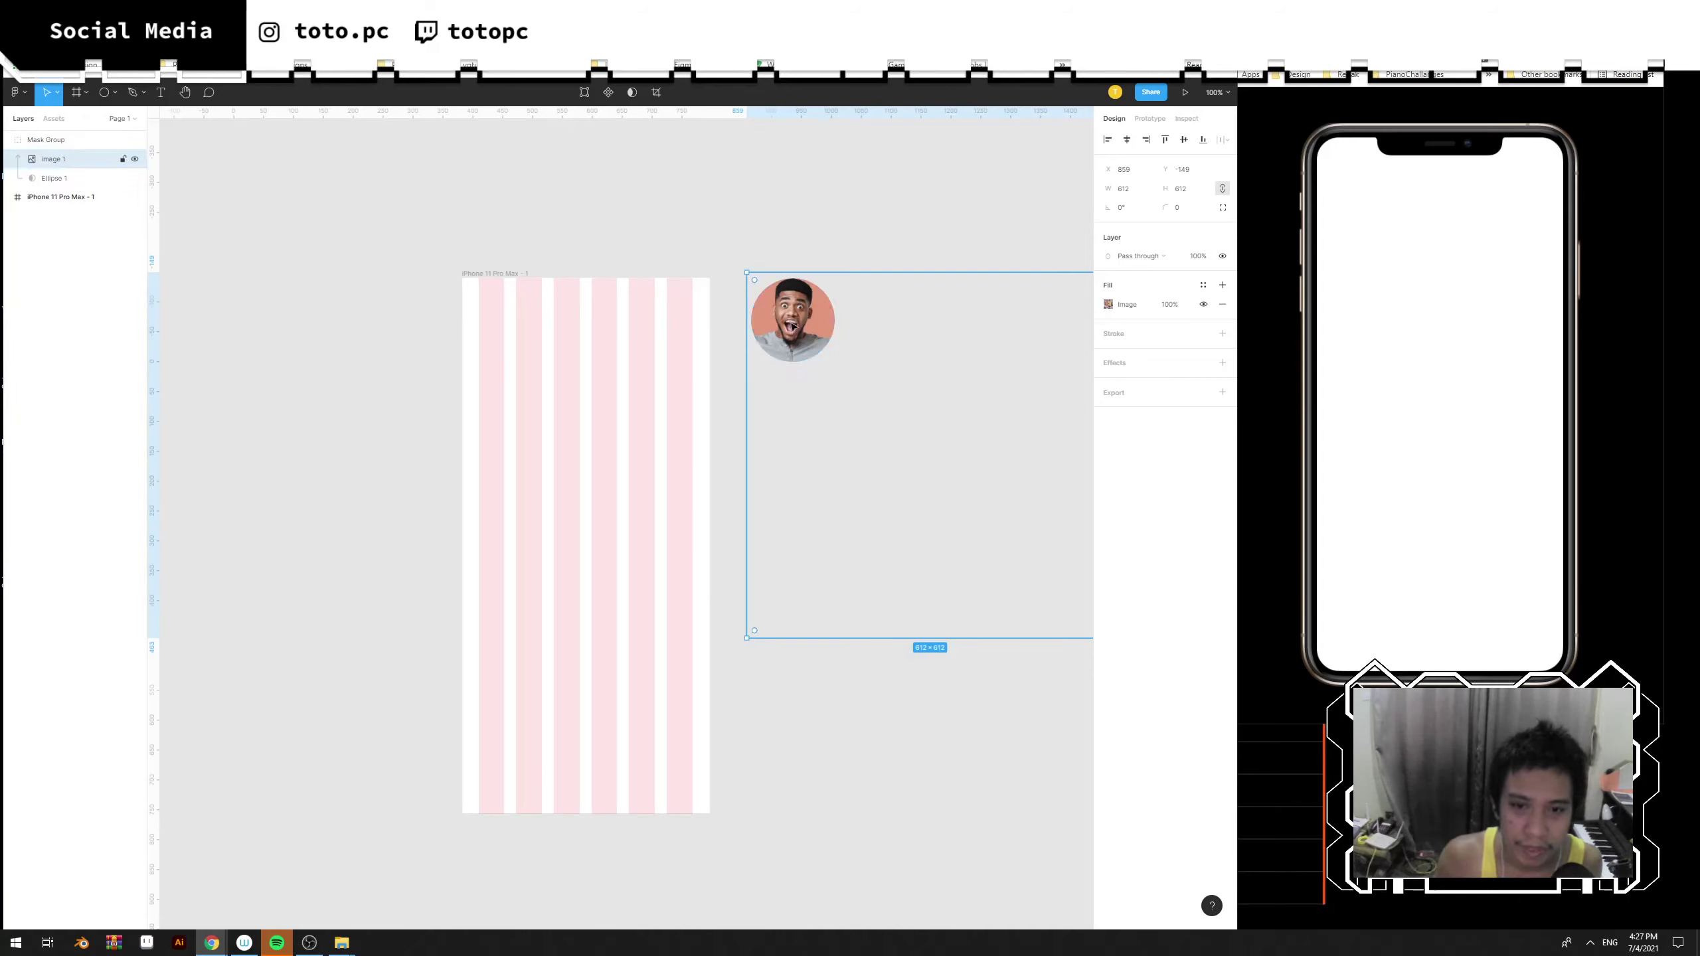
Move the masked portrait group into the iPhone frame at the first grid column and scale it down to about 63 px.
{"action": "left_click_drag", "start_coordinate": [803, 325], "coordinate": [539, 346]}
{"action": "key", "text": "ctrl+z"}
{"action": "left_click", "coordinate": [836, 456]}
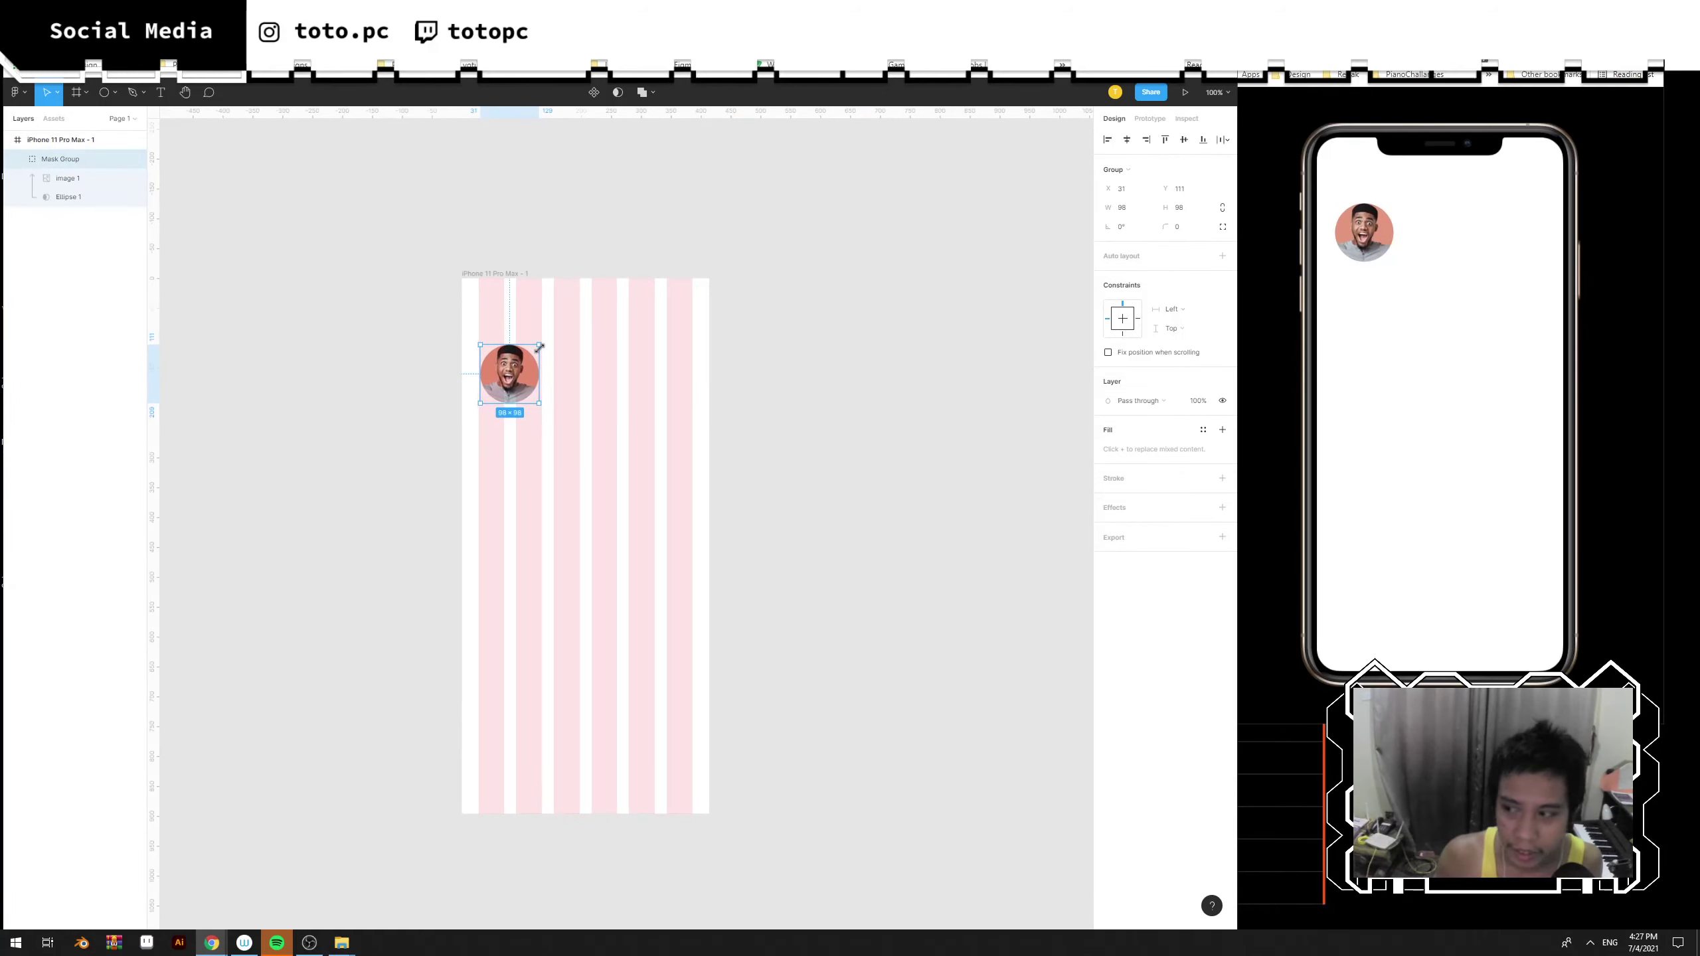
{"action": "left_click_drag", "start_coordinate": [624, 389], "coordinate": [675, 420]}
{"action": "key", "text": "plus"}
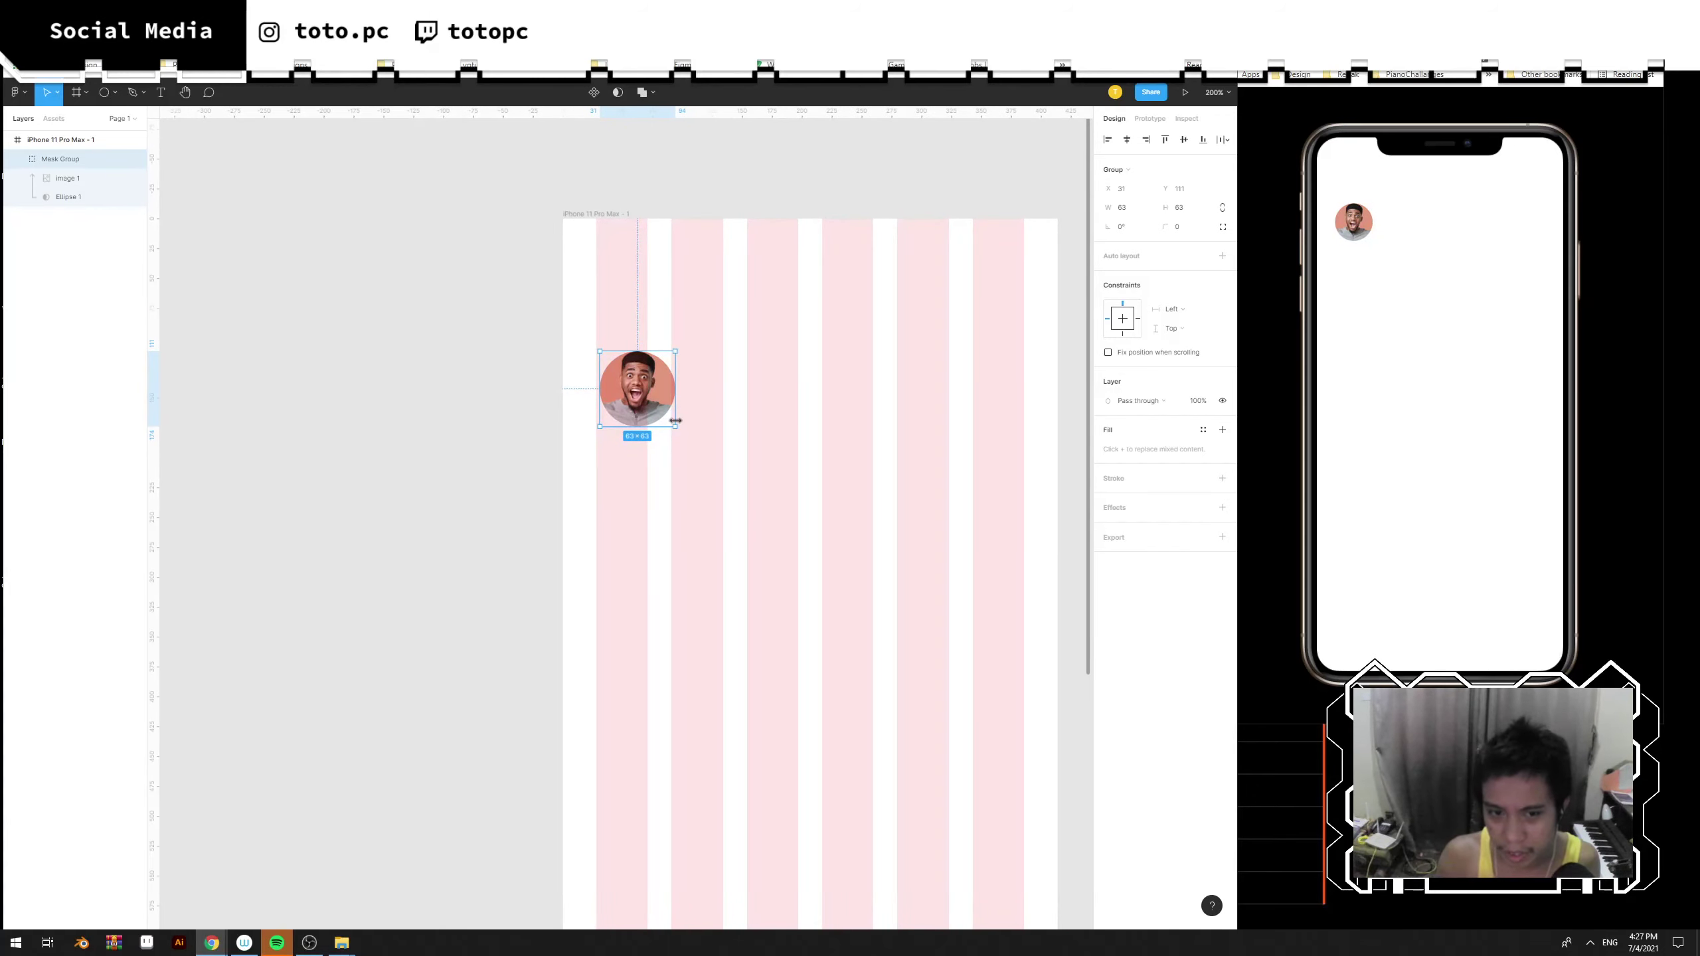
{"action": "left_click_drag", "start_coordinate": [663, 399], "coordinate": [660, 499]}
{"action": "scroll", "coordinate": [730, 410], "scroll_direction": "down", "scroll_amount": 3}
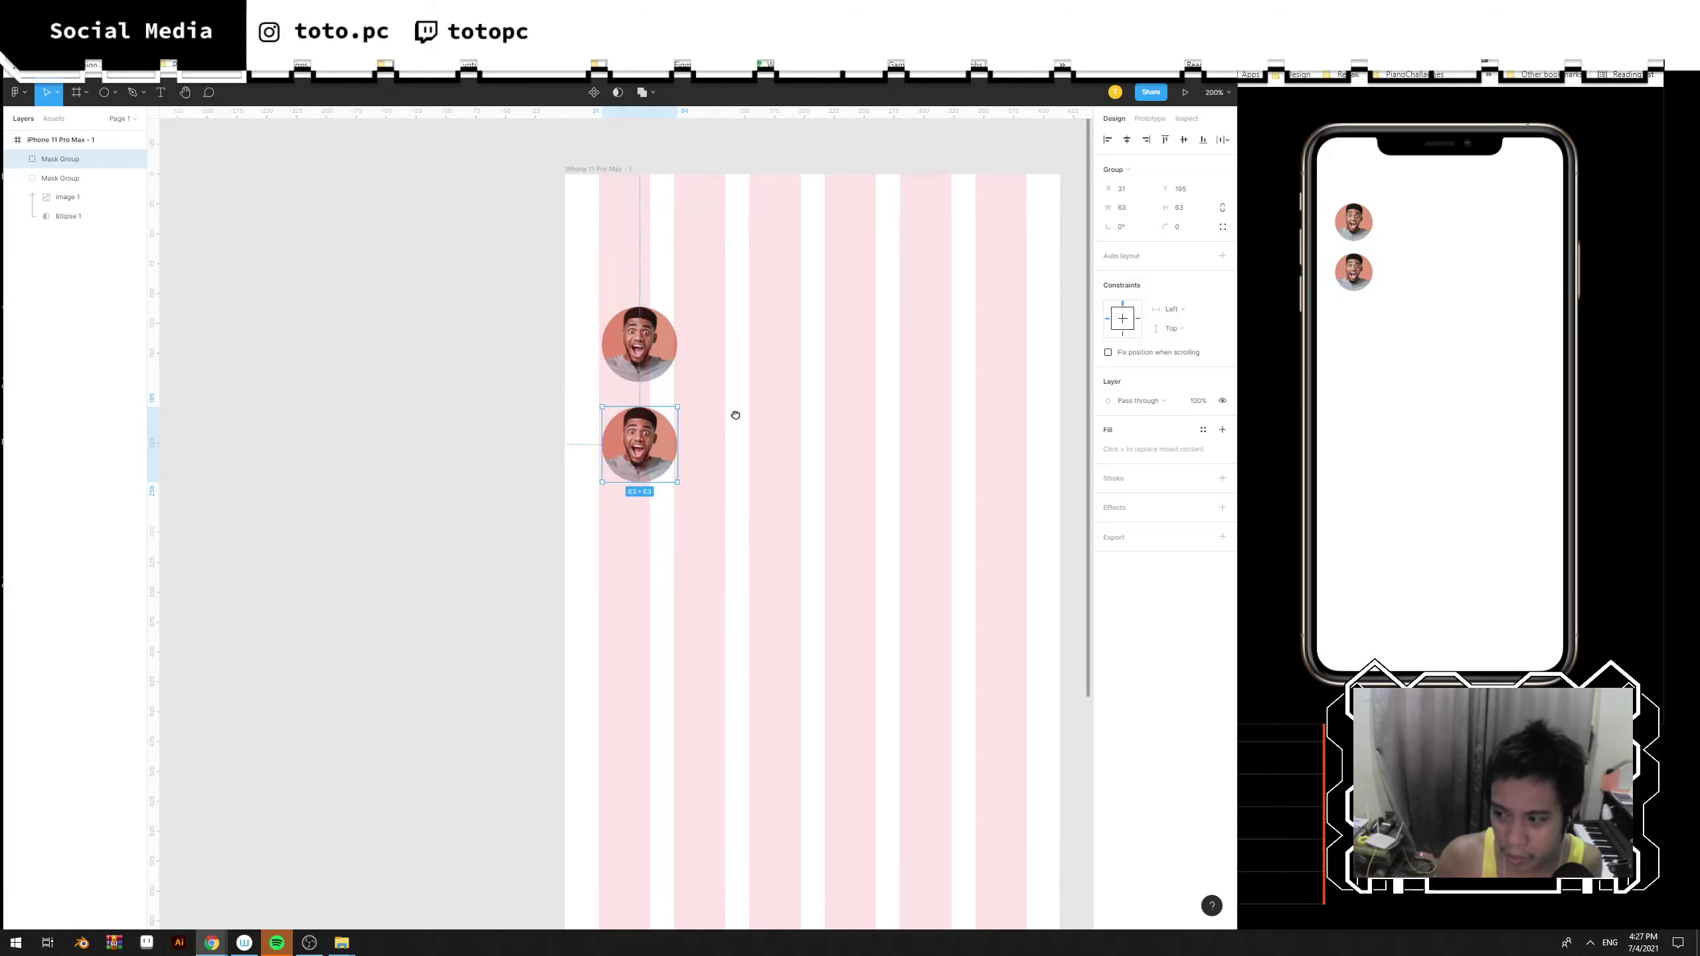
{"action": "key", "text": "ctrl+z"}
Scale the portrait to about 55 px and place a copy directly below it at Y 208.
{"action": "left_click_drag", "start_coordinate": [674, 309], "coordinate": [650, 376]}
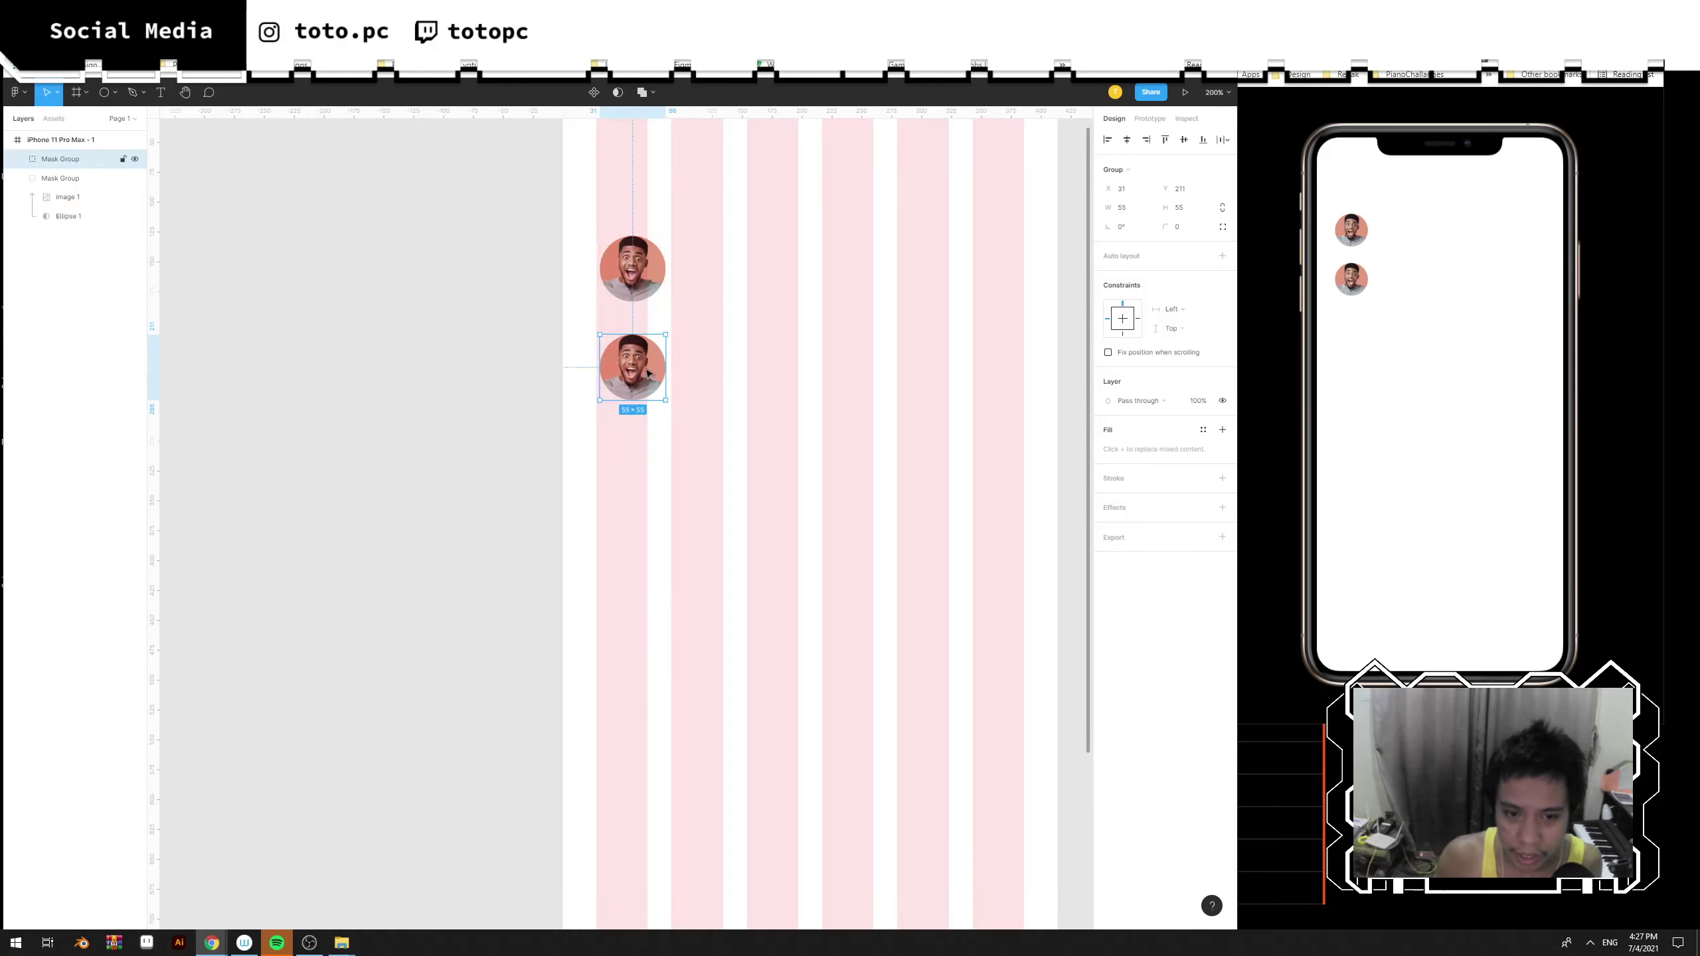
{"action": "left_click_drag", "start_coordinate": [647, 368], "coordinate": [664, 481]}
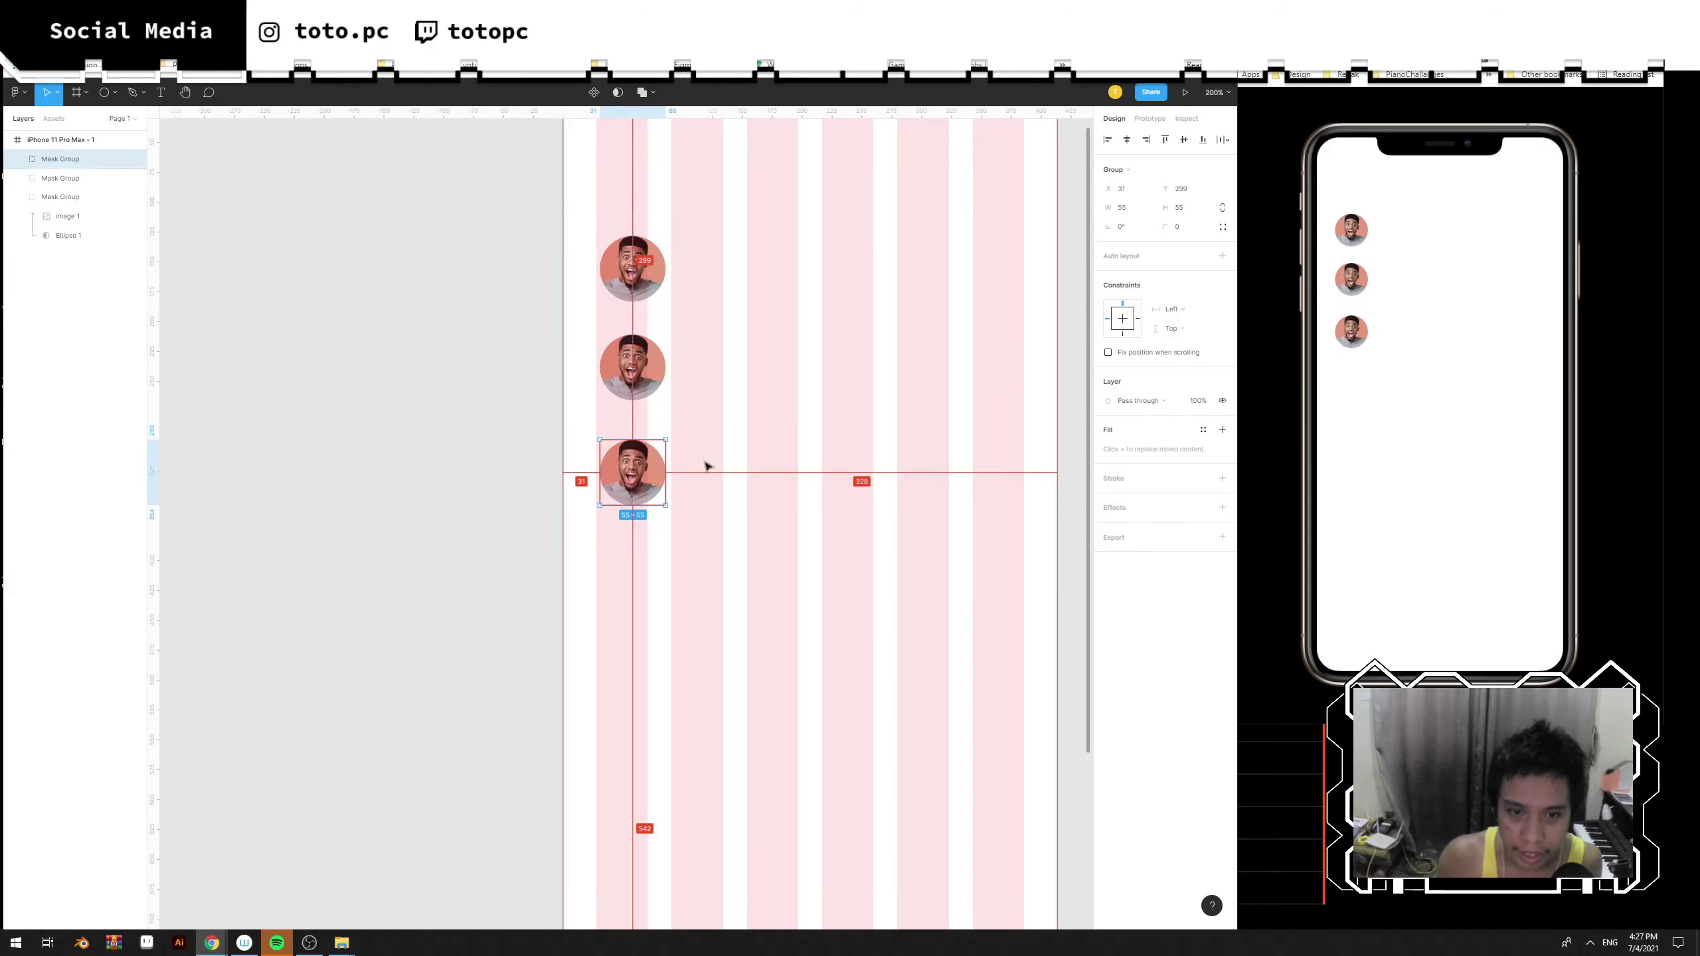
{"action": "key", "text": "ctrl+z"}
{"action": "mouse_move", "coordinate": [632, 372]}
{"action": "left_mouse_down"}
{"action": "mouse_move", "coordinate": [632, 270]}
{"action": "mouse_move", "coordinate": [630, 369]}
{"action": "left_mouse_up"}
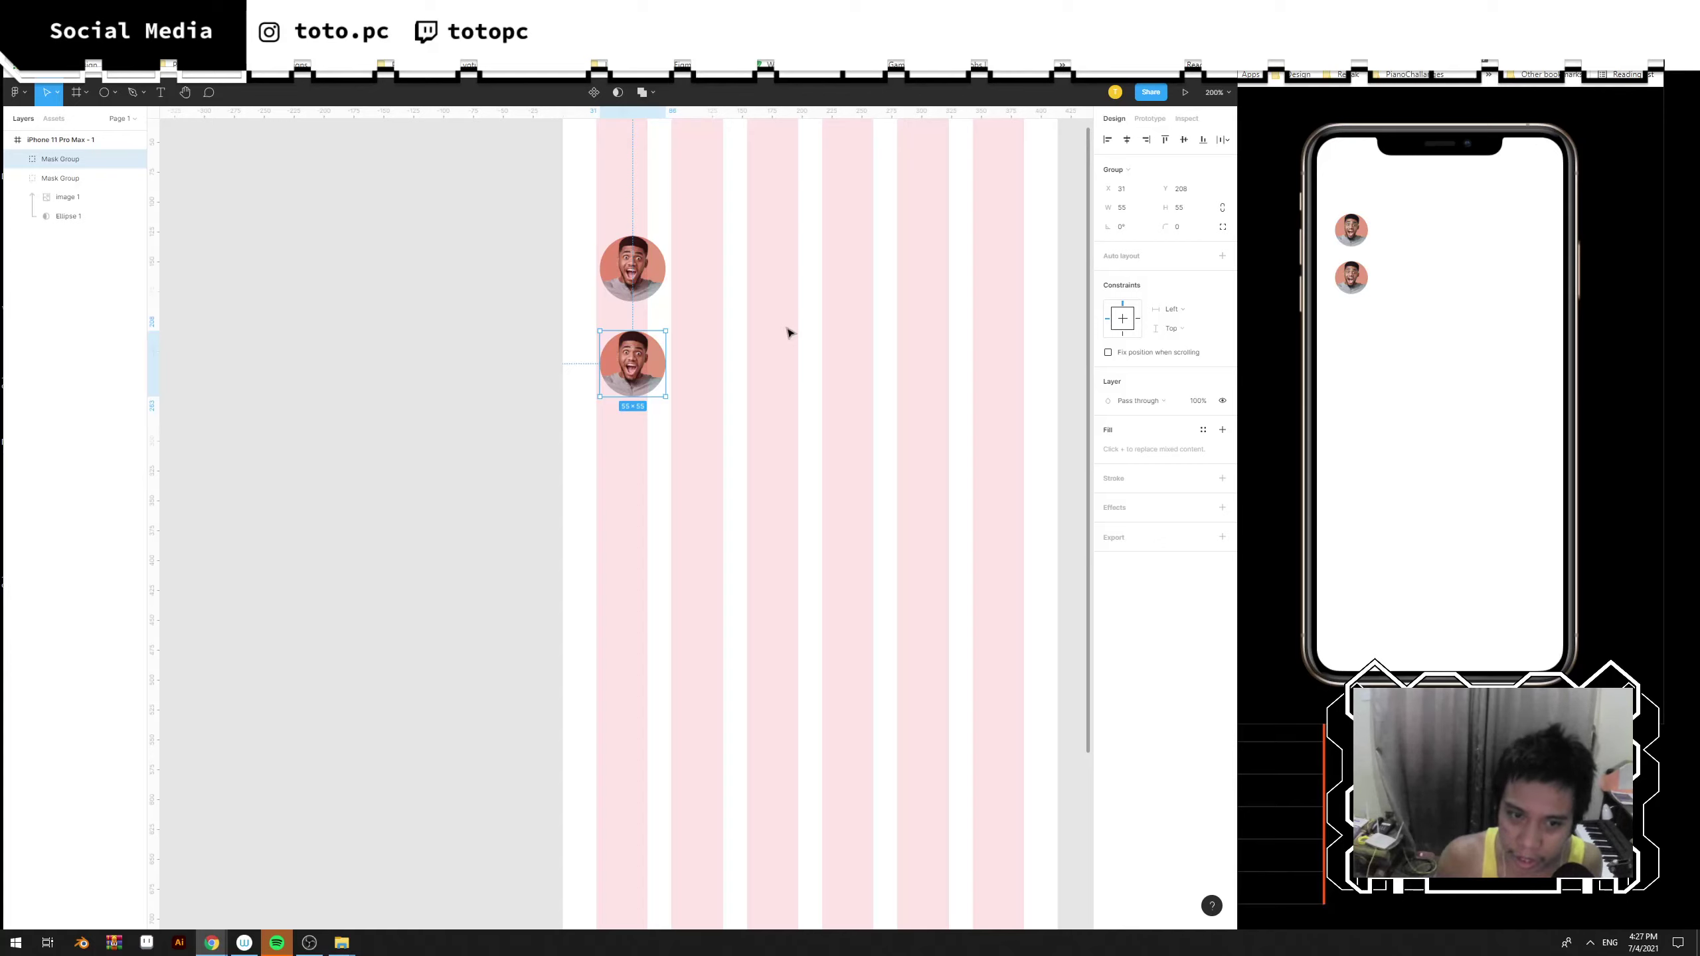
Repeat the duplication at the same spacing to build a vertical column of six portraits.
{"action": "key", "text": "ctrl+d"}
{"action": "key", "text": "ctrl+d"}
{"action": "key", "text": "ctrl+d"}
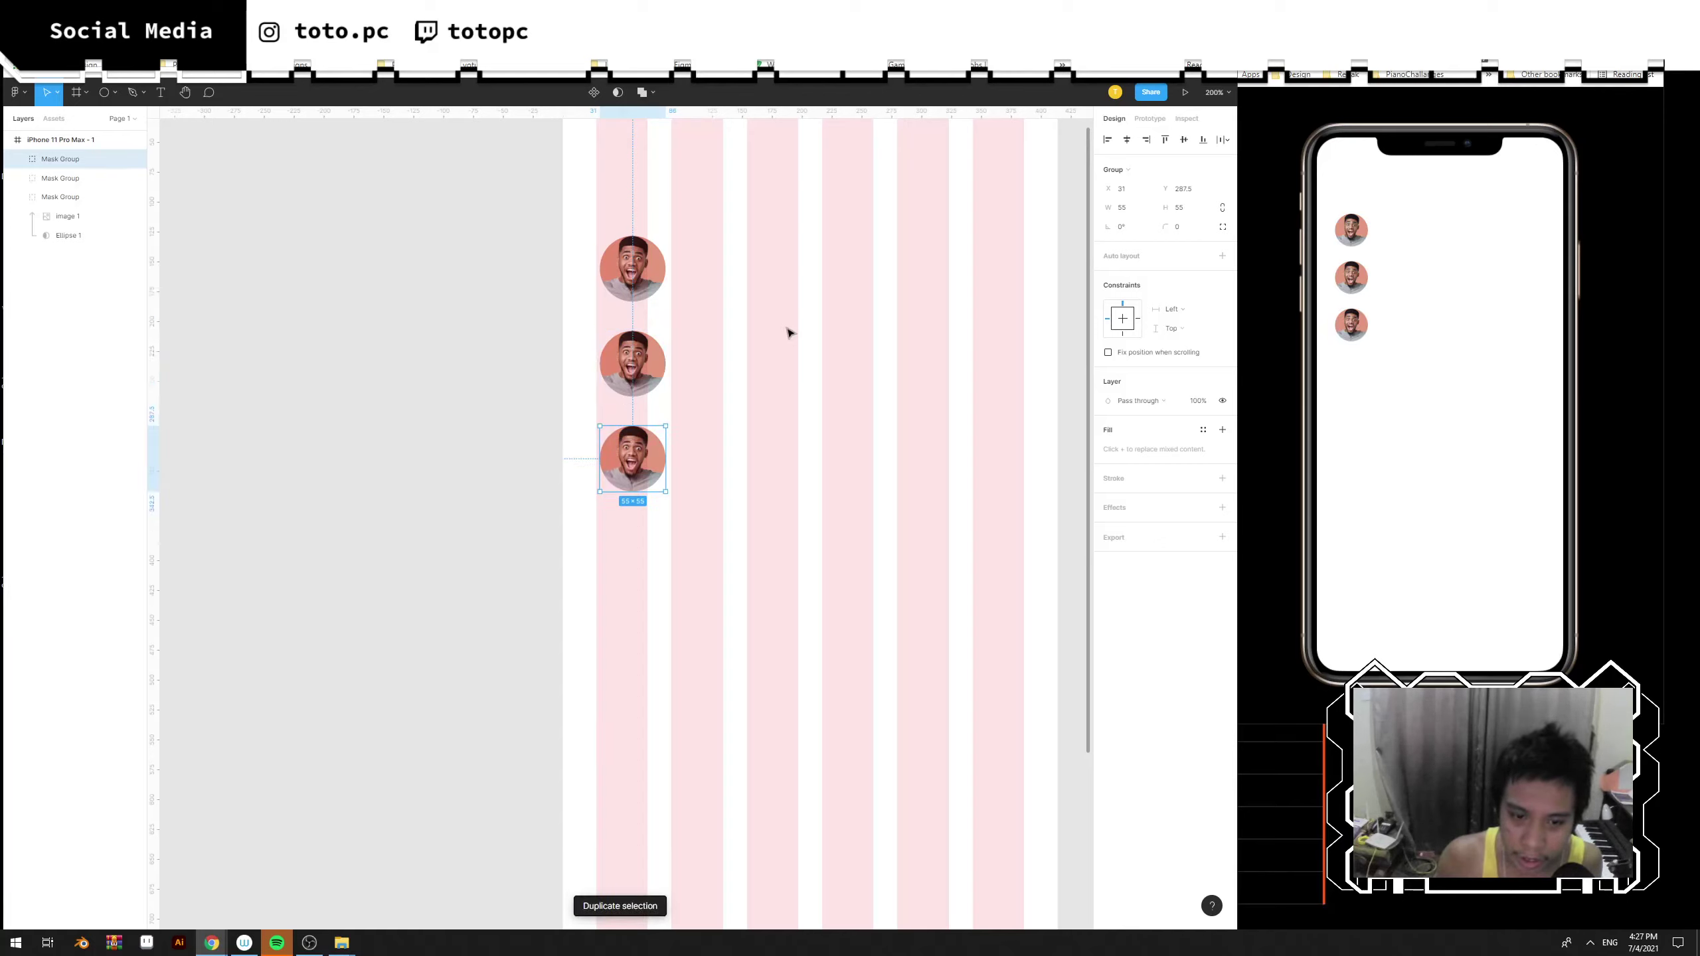
{"action": "key", "text": "ctrl+d"}
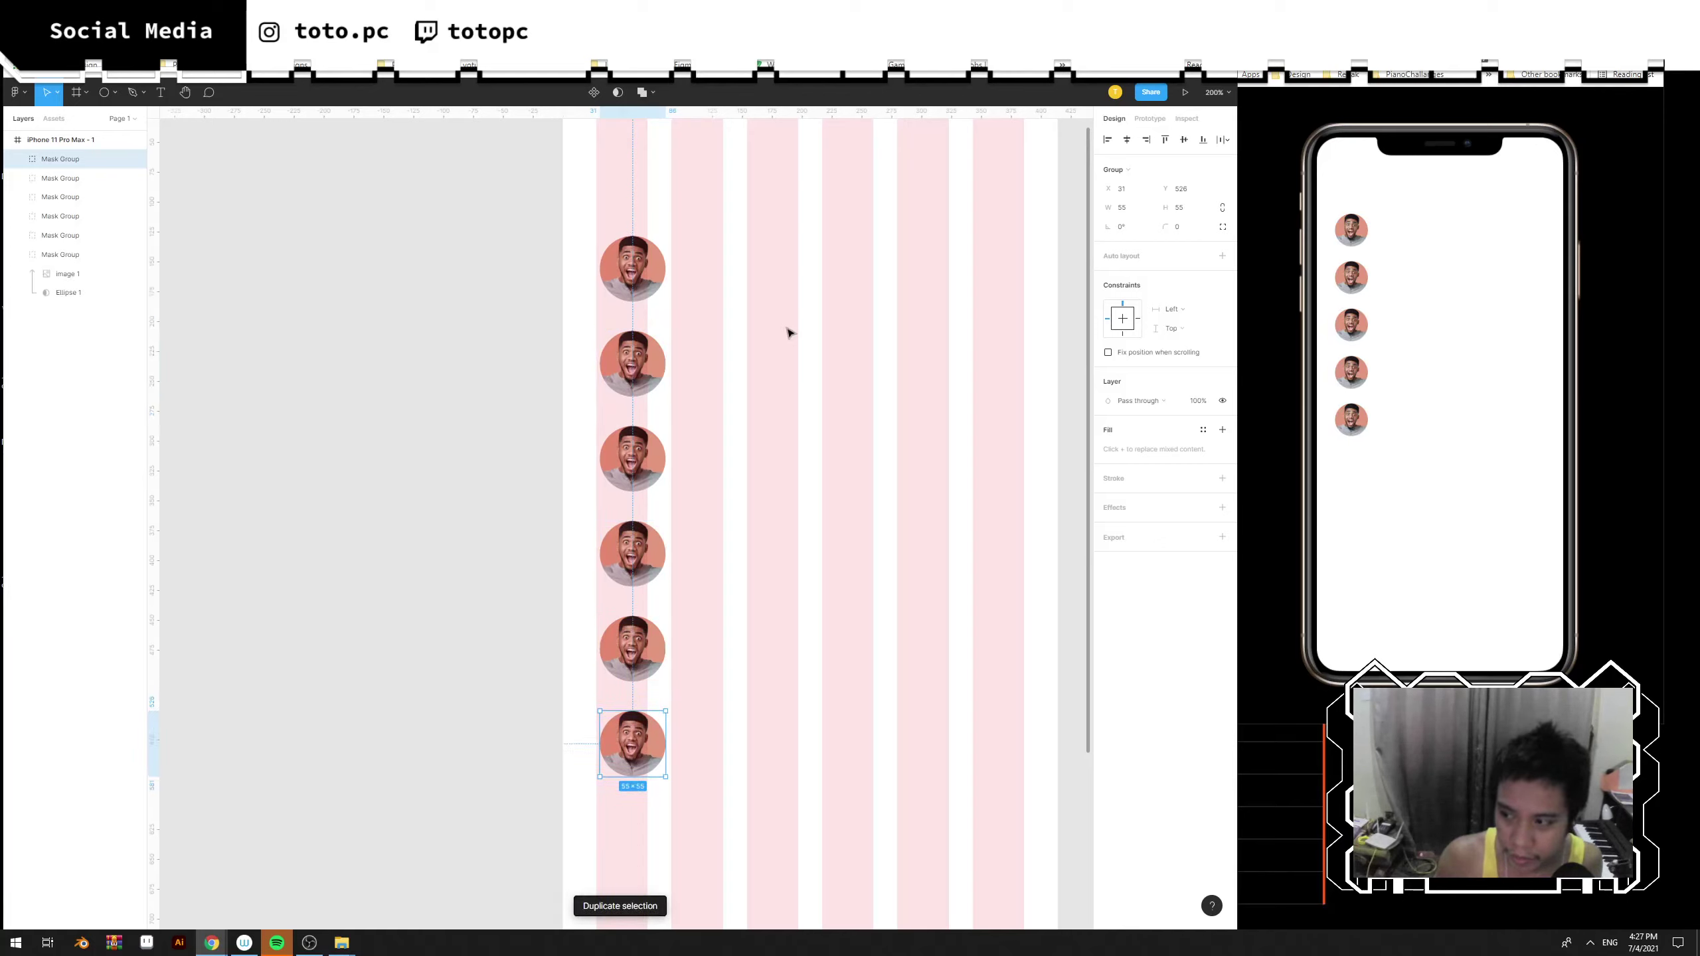
{"action": "left_click", "coordinate": [773, 529]}
Shift the mosaic inside the second portrait's mask to show the curly-haired woman on the blue background.
{"action": "scroll", "coordinate": [801, 475], "scroll_direction": "down", "scroll_amount": 3}
{"action": "scroll", "coordinate": [774, 676], "scroll_direction": "up", "scroll_amount": 4}
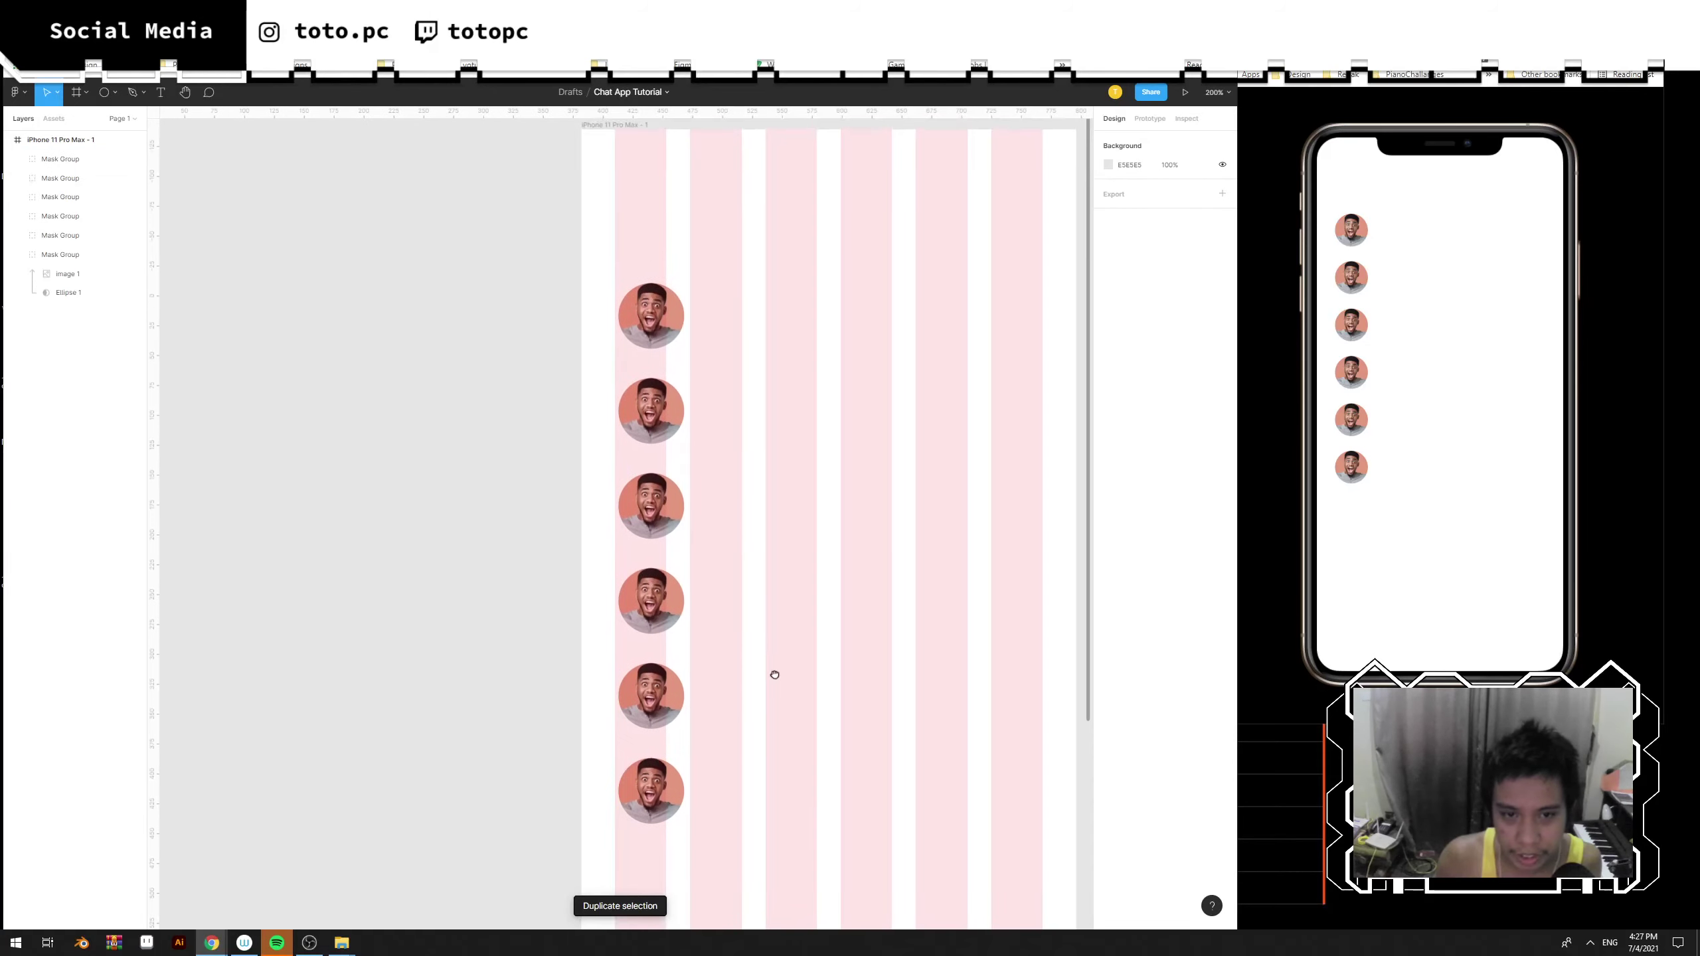
{"action": "double_click", "coordinate": [656, 432]}
{"action": "left_click", "coordinate": [690, 429]}
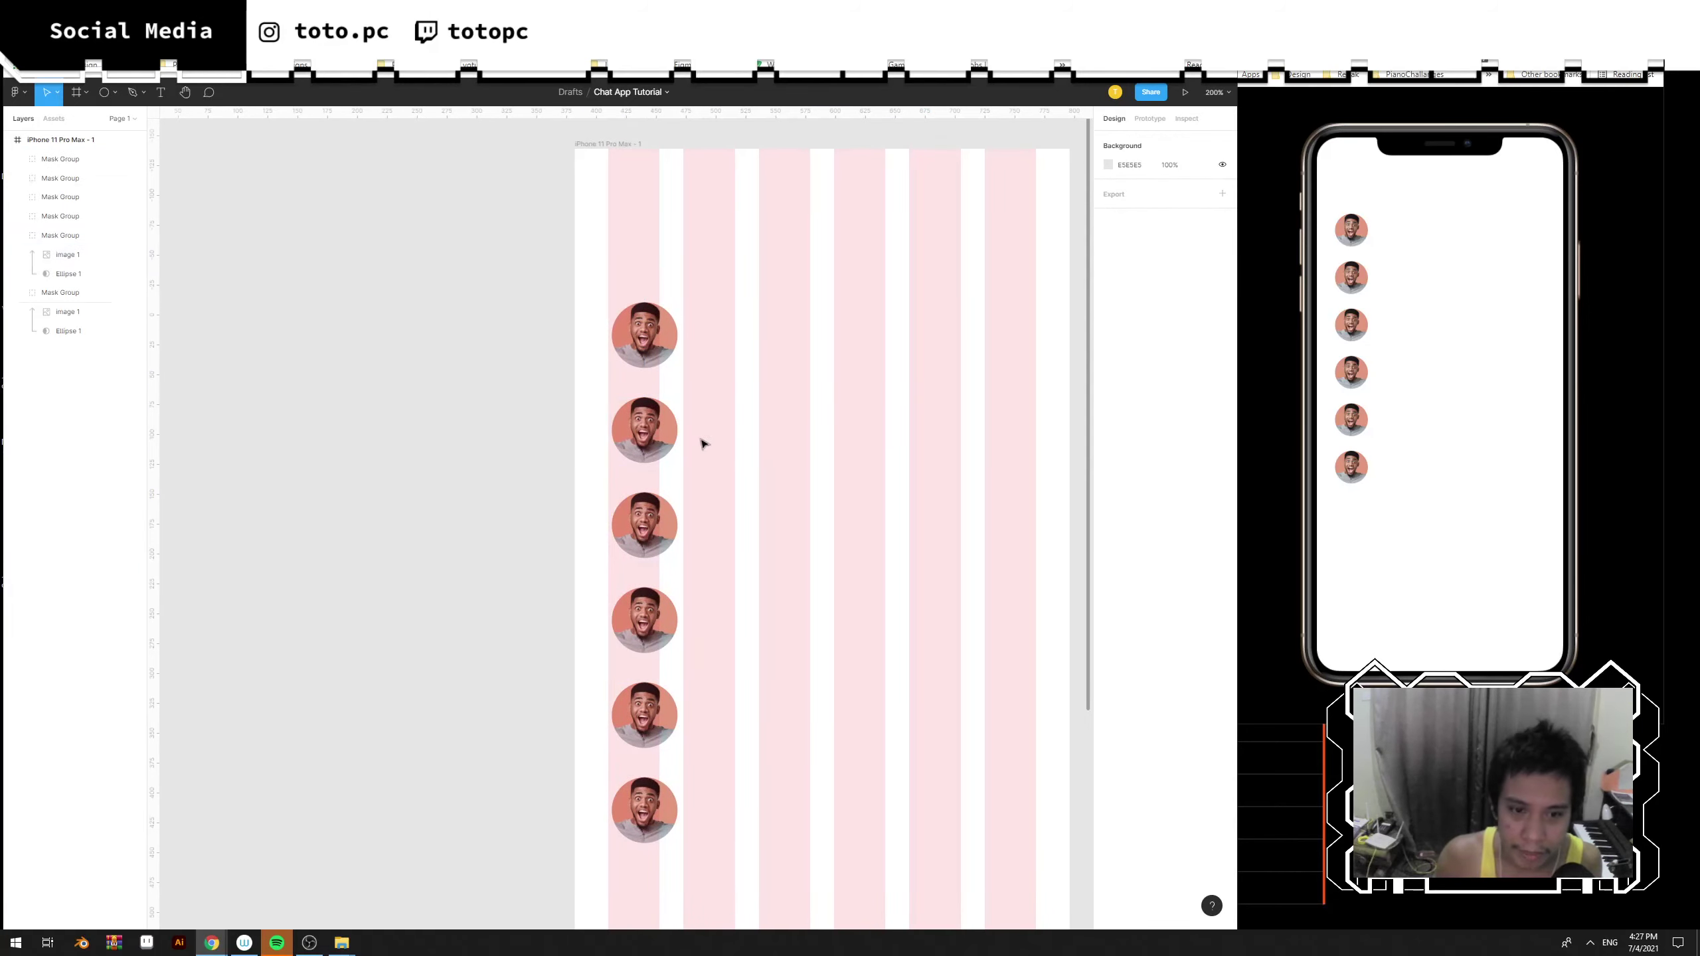
{"action": "left_click", "coordinate": [649, 433]}
{"action": "double_click", "coordinate": [648, 433]}
{"action": "left_click_drag", "start_coordinate": [648, 433], "coordinate": [582, 441]}
Shift the mosaic inside the third portrait's mask to show the bearded man on the purple background.
{"action": "double_click", "coordinate": [661, 540]}
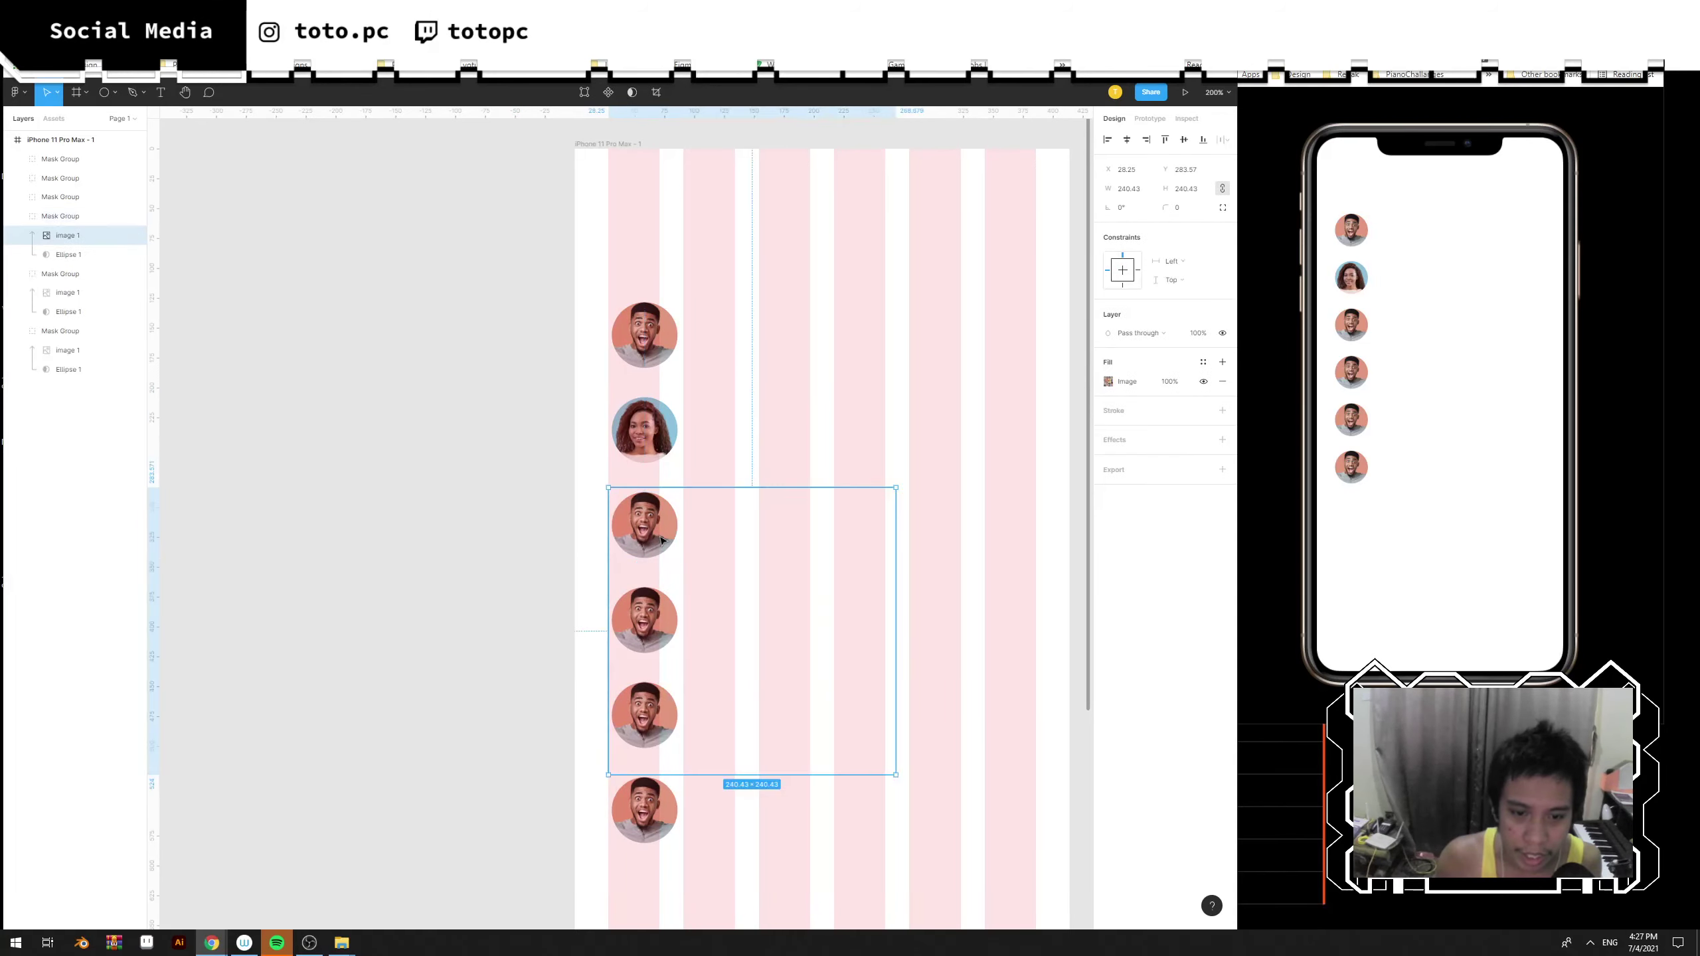
{"action": "left_click_drag", "start_coordinate": [665, 542], "coordinate": [594, 551]}
{"action": "key", "text": "ctrl+z"}
{"action": "left_click_drag", "start_coordinate": [652, 551], "coordinate": [514, 531]}
{"action": "key", "text": "ctrl+z"}
{"action": "key", "text": "ctrl+z"}
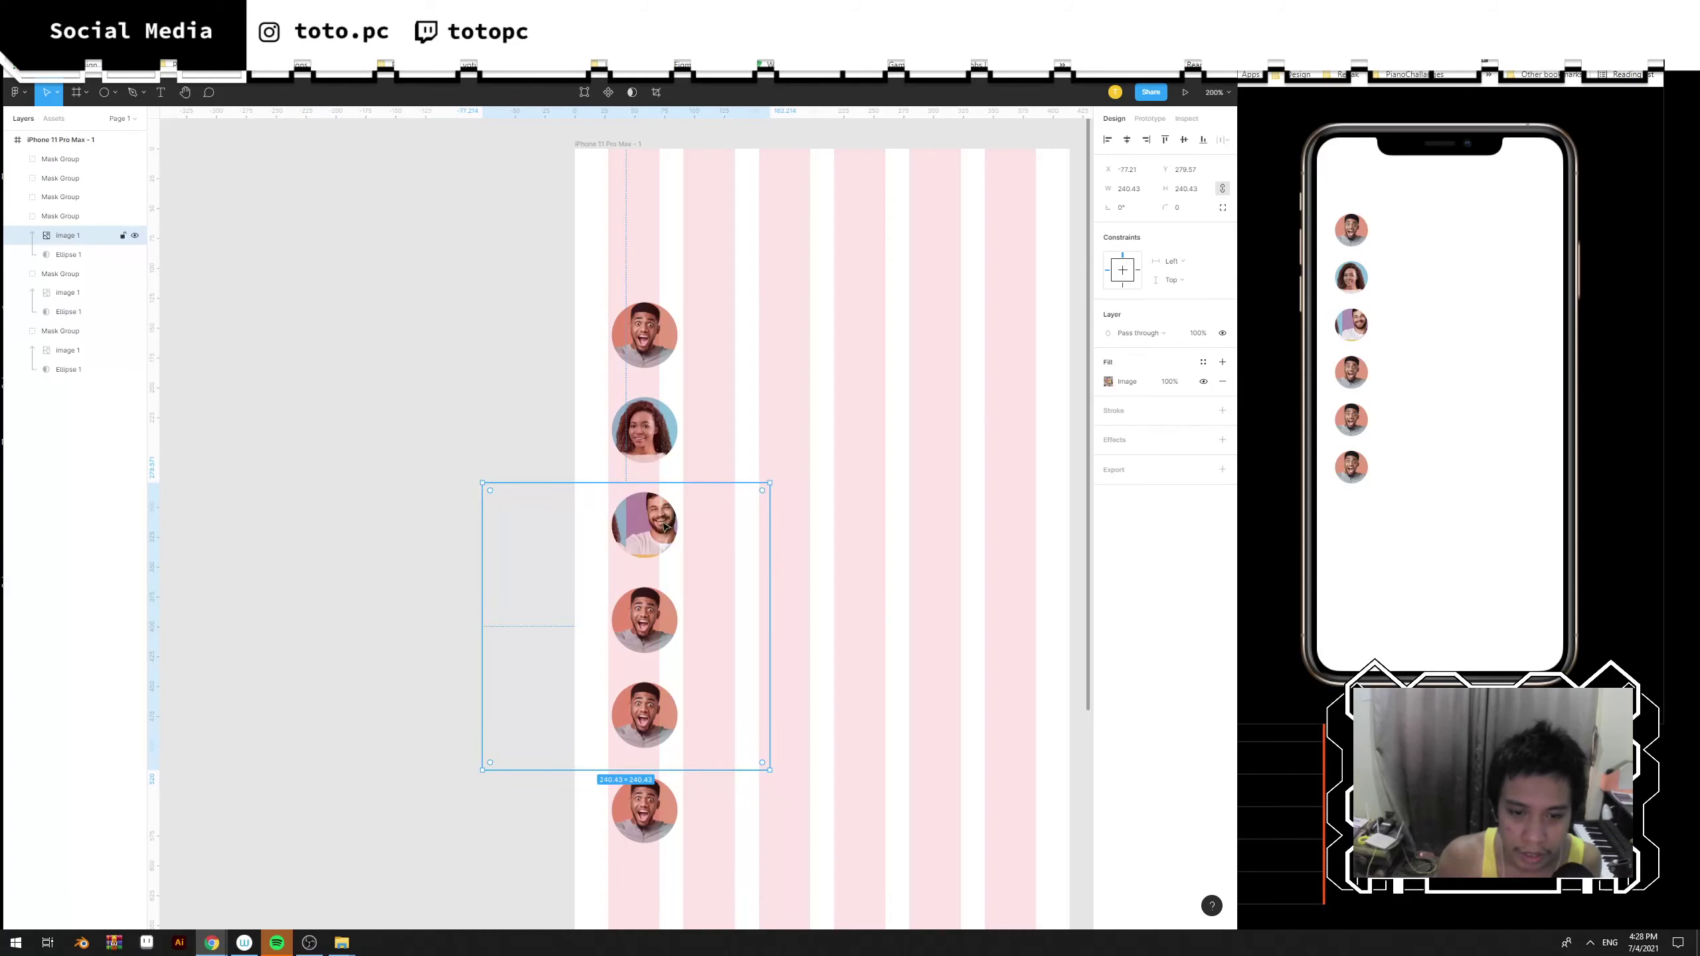
{"action": "left_click_drag", "start_coordinate": [661, 529], "coordinate": [649, 535]}
Shift the masked mosaics to show the man on lavender in the fourth portrait and the man on red in the fifth, and adjust the third.
{"action": "left_click_drag", "start_coordinate": [679, 640], "coordinate": [715, 379]}
{"action": "double_click", "coordinate": [728, 437]}
{"action": "mouse_move", "coordinate": [737, 457]}
{"action": "left_mouse_down"}
{"action": "mouse_move", "coordinate": [748, 428]}
{"action": "mouse_move", "coordinate": [753, 442]}
{"action": "left_mouse_up"}
{"action": "double_click", "coordinate": [722, 345]}
{"action": "mouse_move", "coordinate": [722, 345]}
{"action": "left_mouse_down"}
{"action": "mouse_move", "coordinate": [730, 444]}
{"action": "mouse_move", "coordinate": [728, 327]}
{"action": "left_mouse_up"}
{"action": "double_click", "coordinate": [730, 543]}
{"action": "mouse_move", "coordinate": [730, 542]}
{"action": "left_mouse_down"}
{"action": "mouse_move", "coordinate": [665, 502]}
{"action": "mouse_move", "coordinate": [738, 511]}
{"action": "left_mouse_up"}
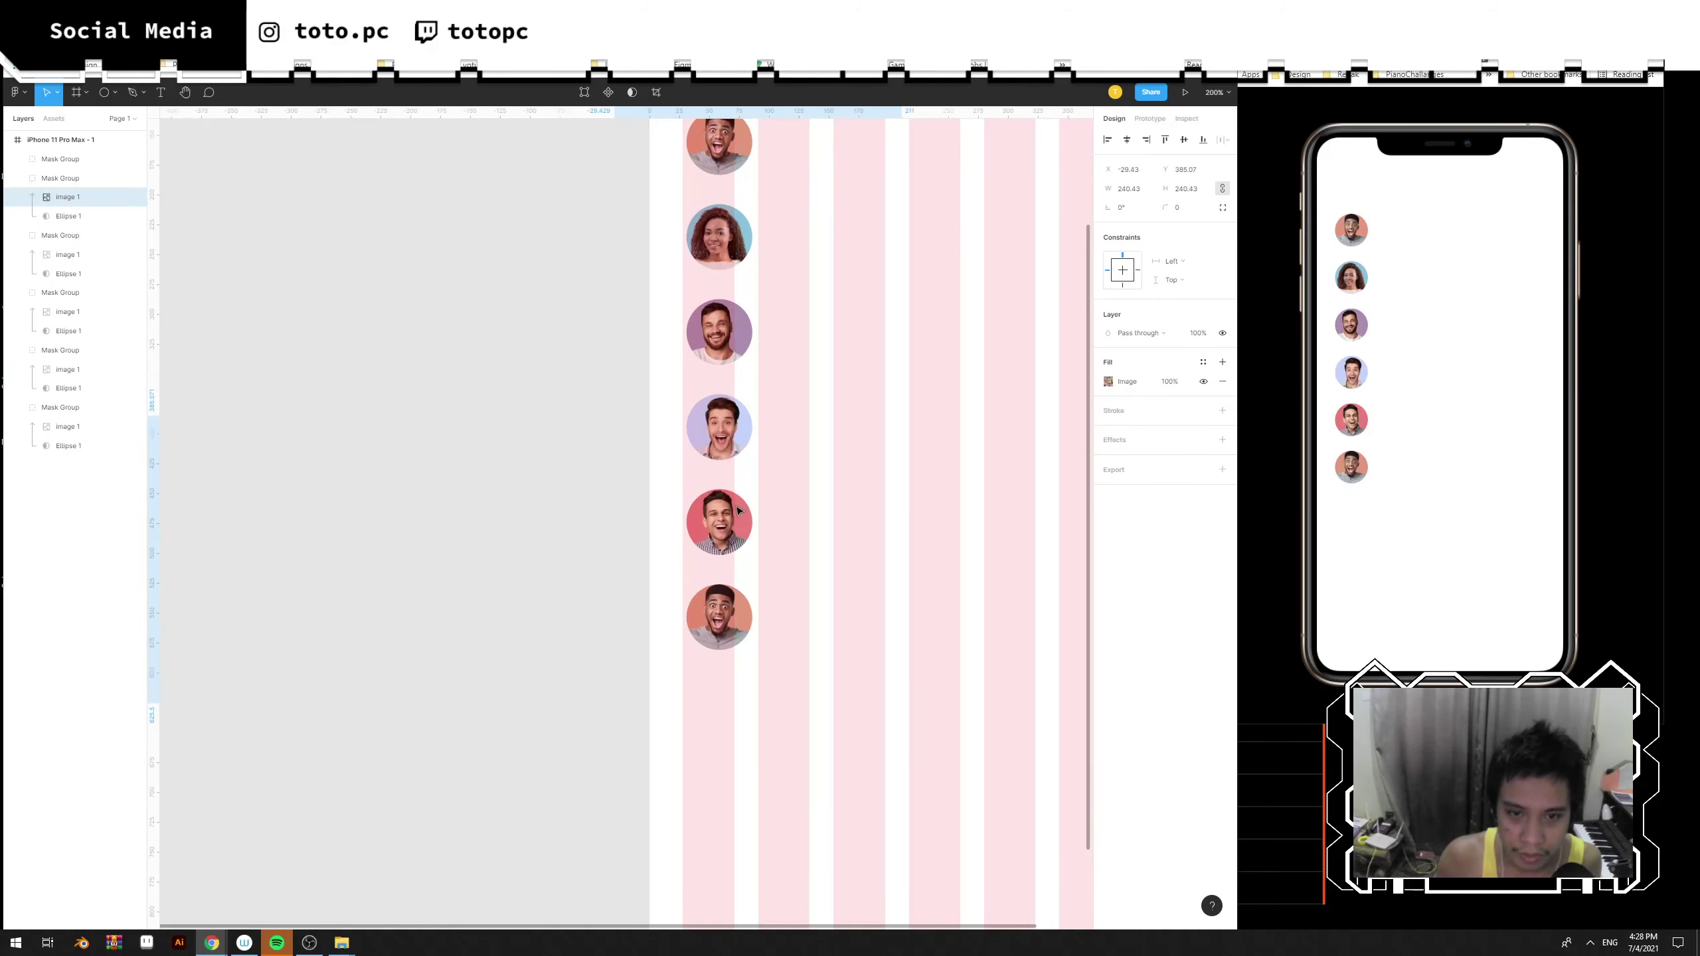
Shift the mosaic inside the sixth portrait's mask to show the woman on the green background.
{"action": "double_click", "coordinate": [740, 623]}
{"action": "left_click_drag", "start_coordinate": [740, 623], "coordinate": [710, 625]}
{"action": "left_click_drag", "start_coordinate": [747, 624], "coordinate": [694, 619]}
{"action": "left_click_drag", "start_coordinate": [748, 621], "coordinate": [684, 618]}
{"action": "left_click_drag", "start_coordinate": [740, 625], "coordinate": [710, 624]}
{"action": "left_click", "coordinate": [896, 607]}
{"action": "left_click_drag", "start_coordinate": [896, 605], "coordinate": [830, 590]}
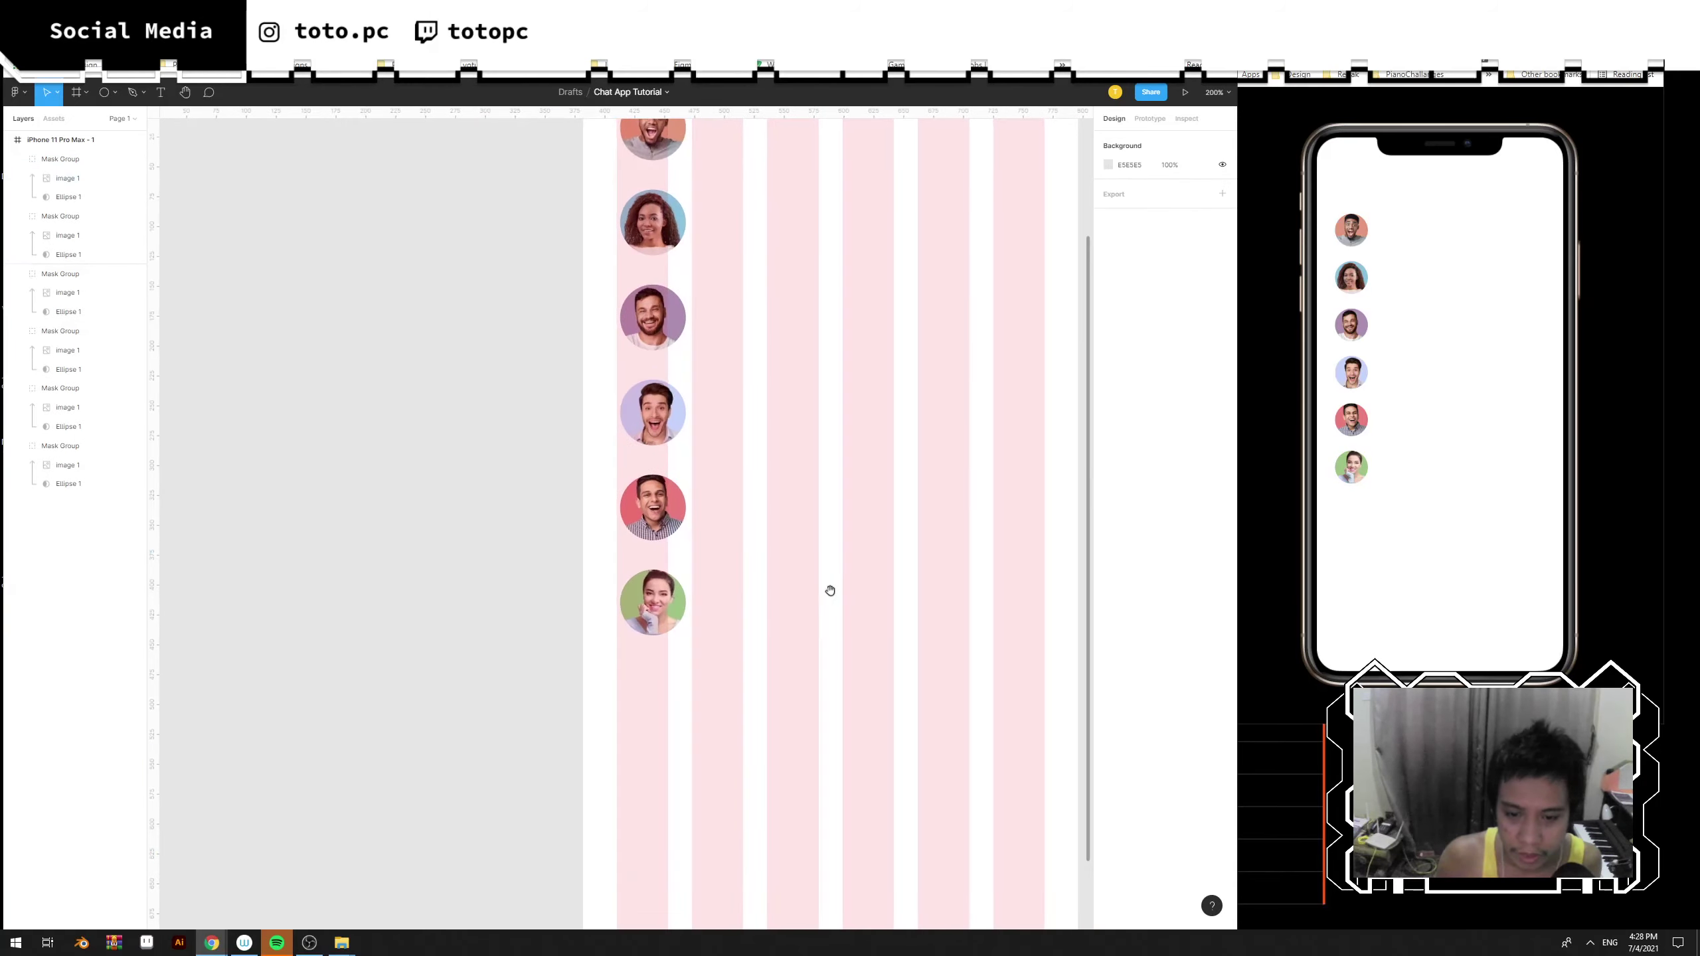
Resize all six portrait groups together to 60 × 60 with their proportions locked.
{"action": "key", "text": "shift+0"}
{"action": "scroll", "coordinate": [808, 645], "scroll_direction": "up", "scroll_amount": 2}
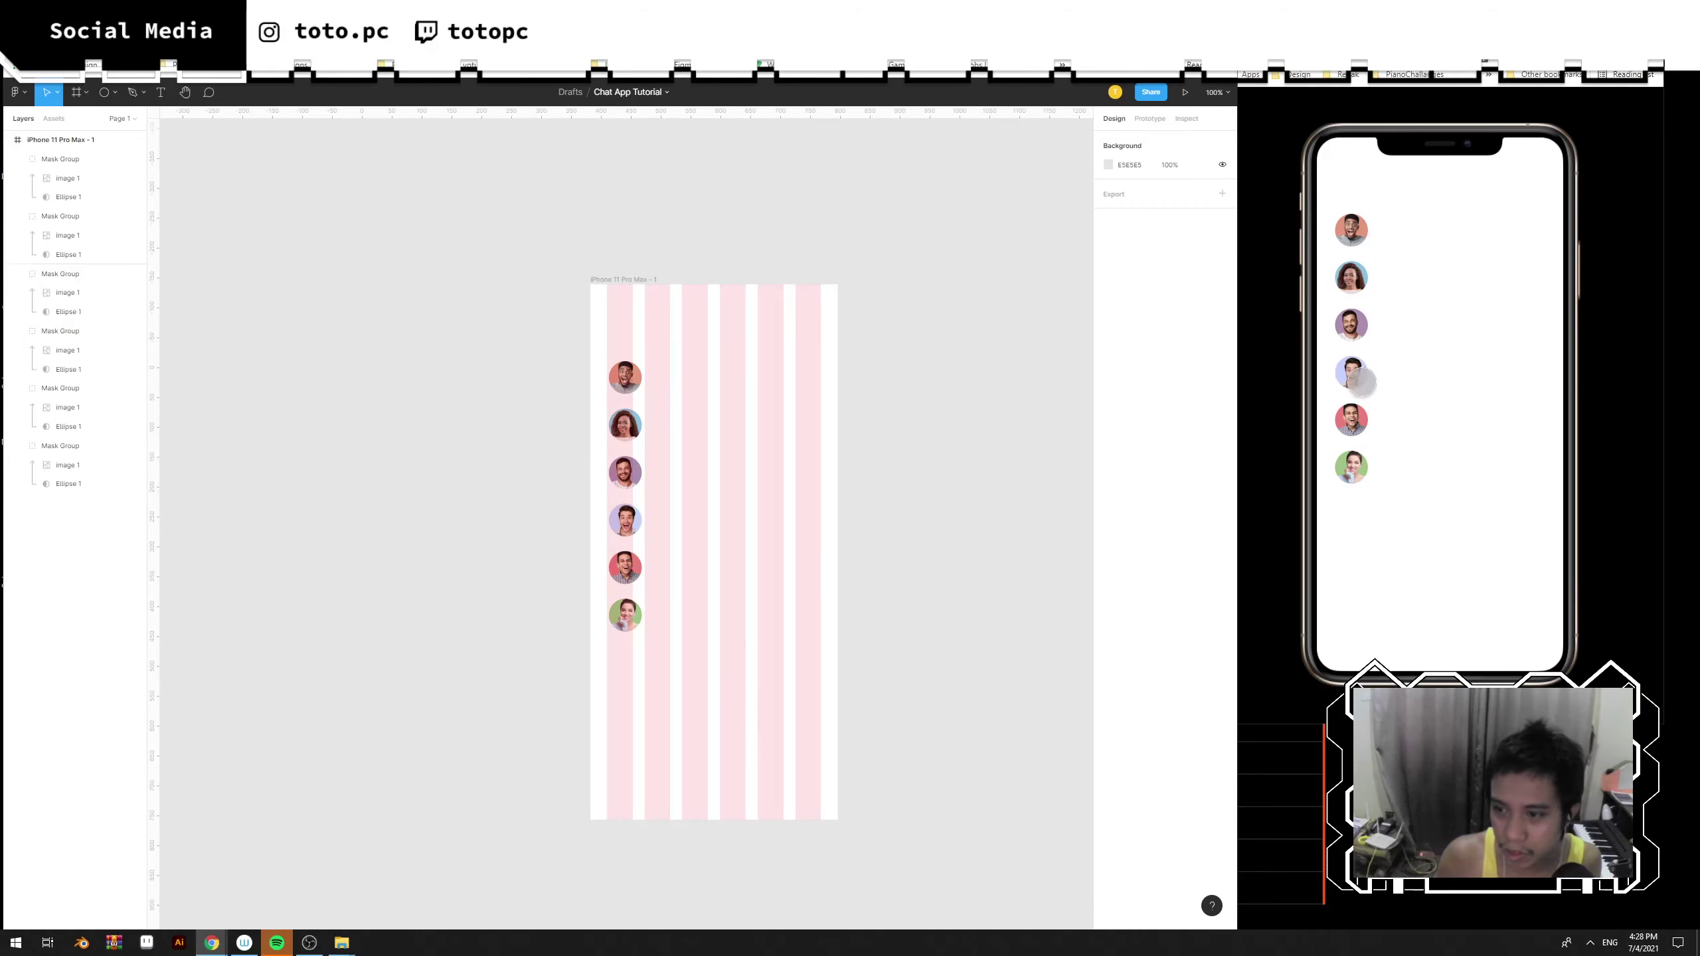
{"action": "left_click_drag", "start_coordinate": [787, 680], "coordinate": [624, 377]}
{"action": "left_click_drag", "start_coordinate": [736, 691], "coordinate": [540, 284]}
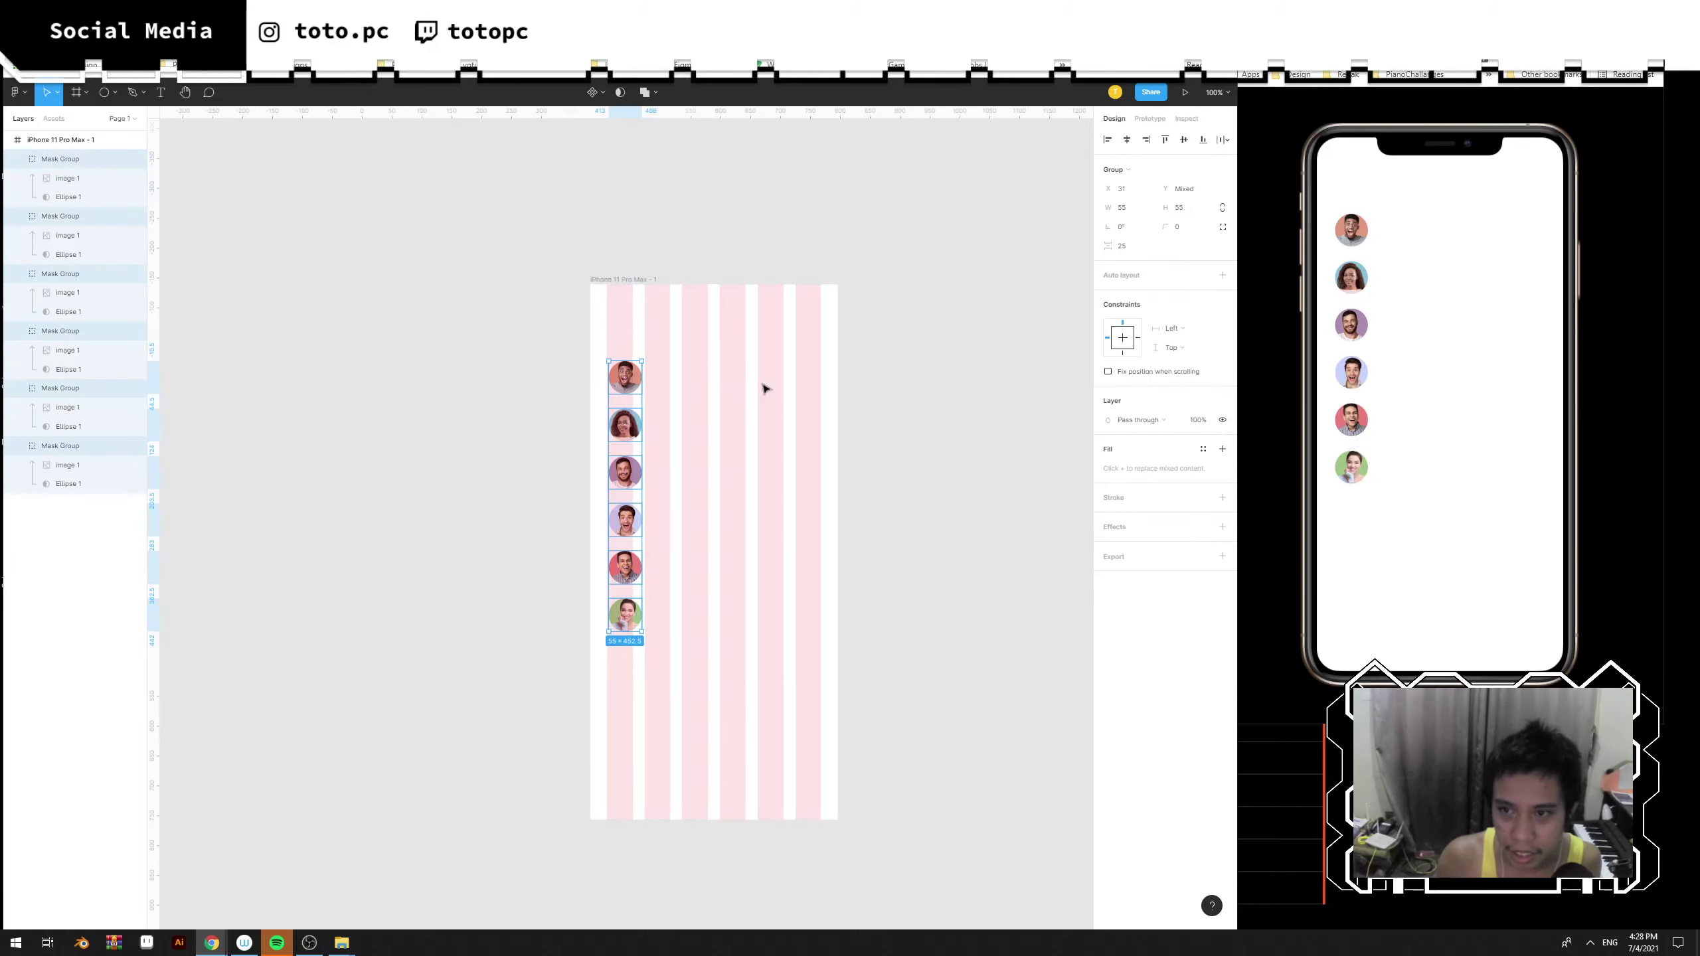
{"action": "left_click", "coordinate": [1205, 212]}
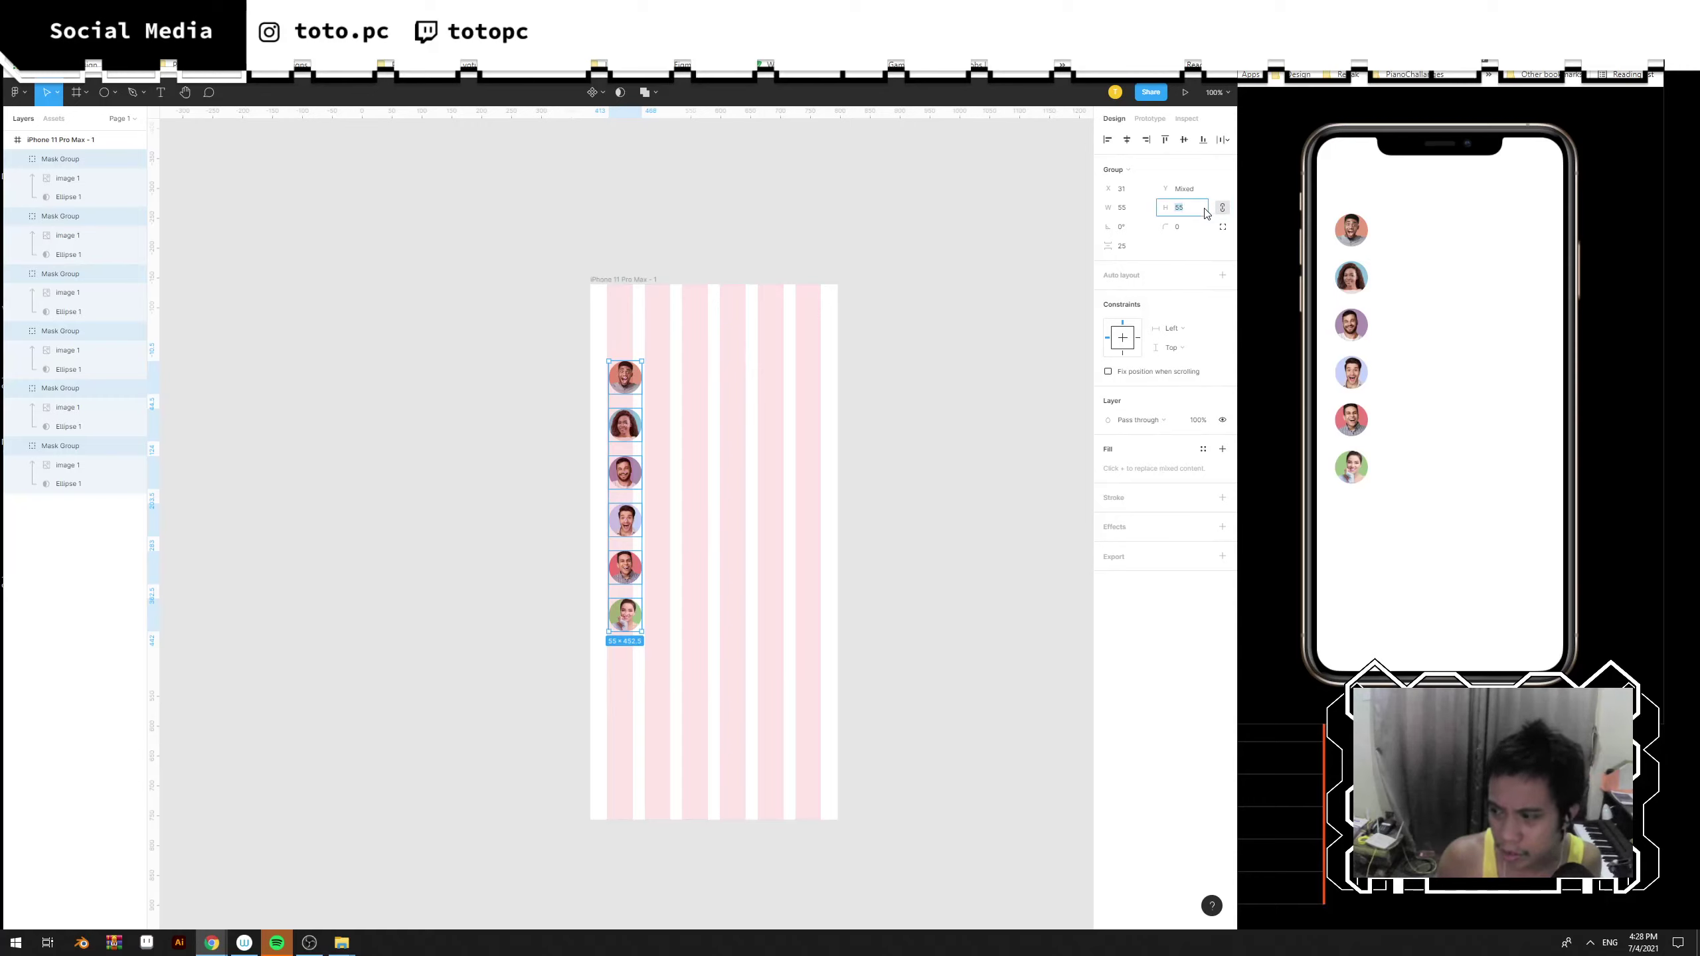
{"action": "type", "text": "60"}
{"action": "key", "text": "Return"}
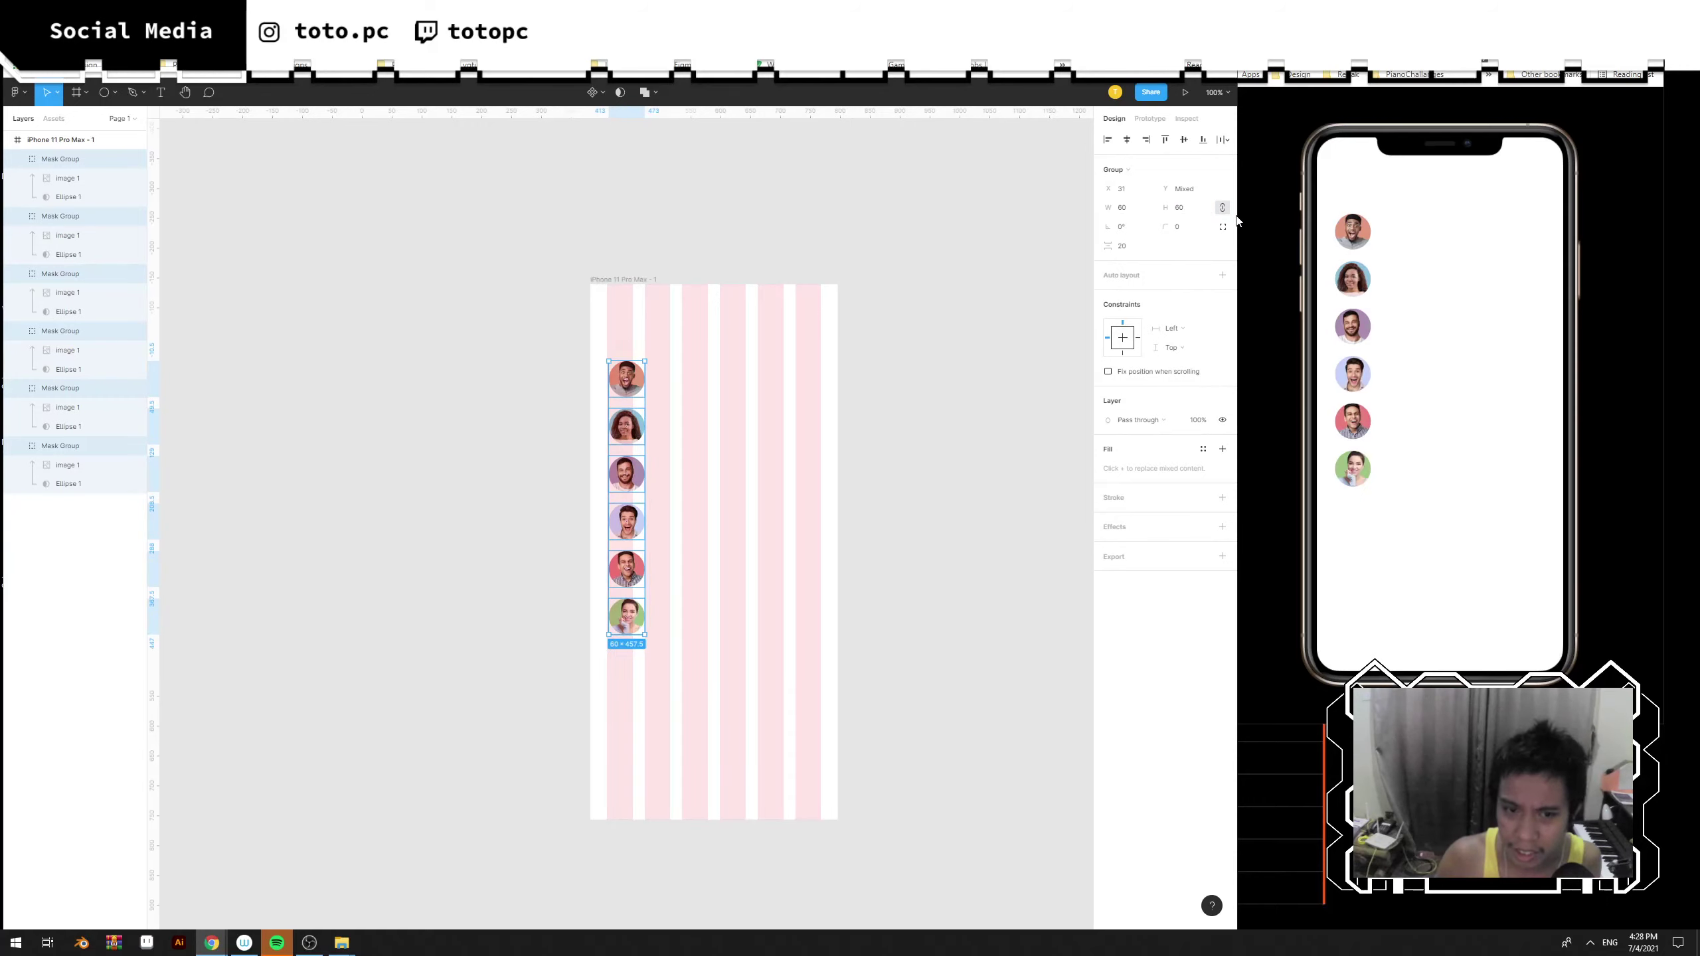
Widen the equal vertical spacing between the six selected portrait groups.
{"action": "left_click", "coordinate": [714, 821]}
{"action": "left_click_drag", "start_coordinate": [561, 331], "coordinate": [805, 649]}
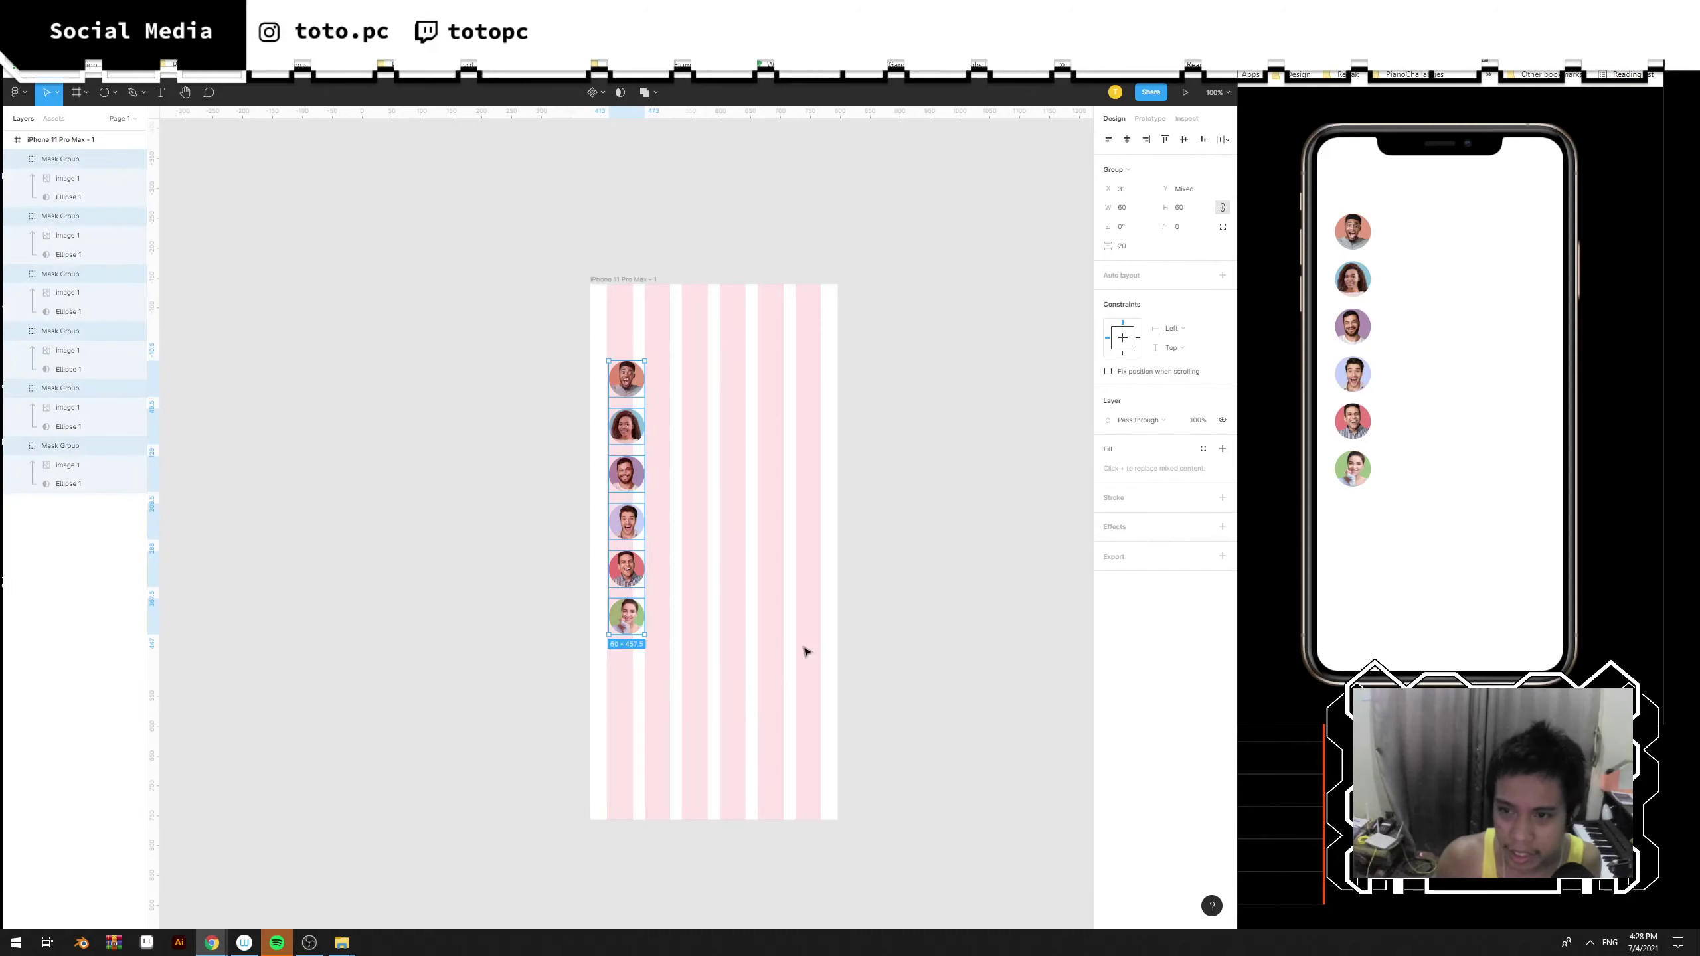
{"action": "left_click", "coordinate": [1124, 247]}
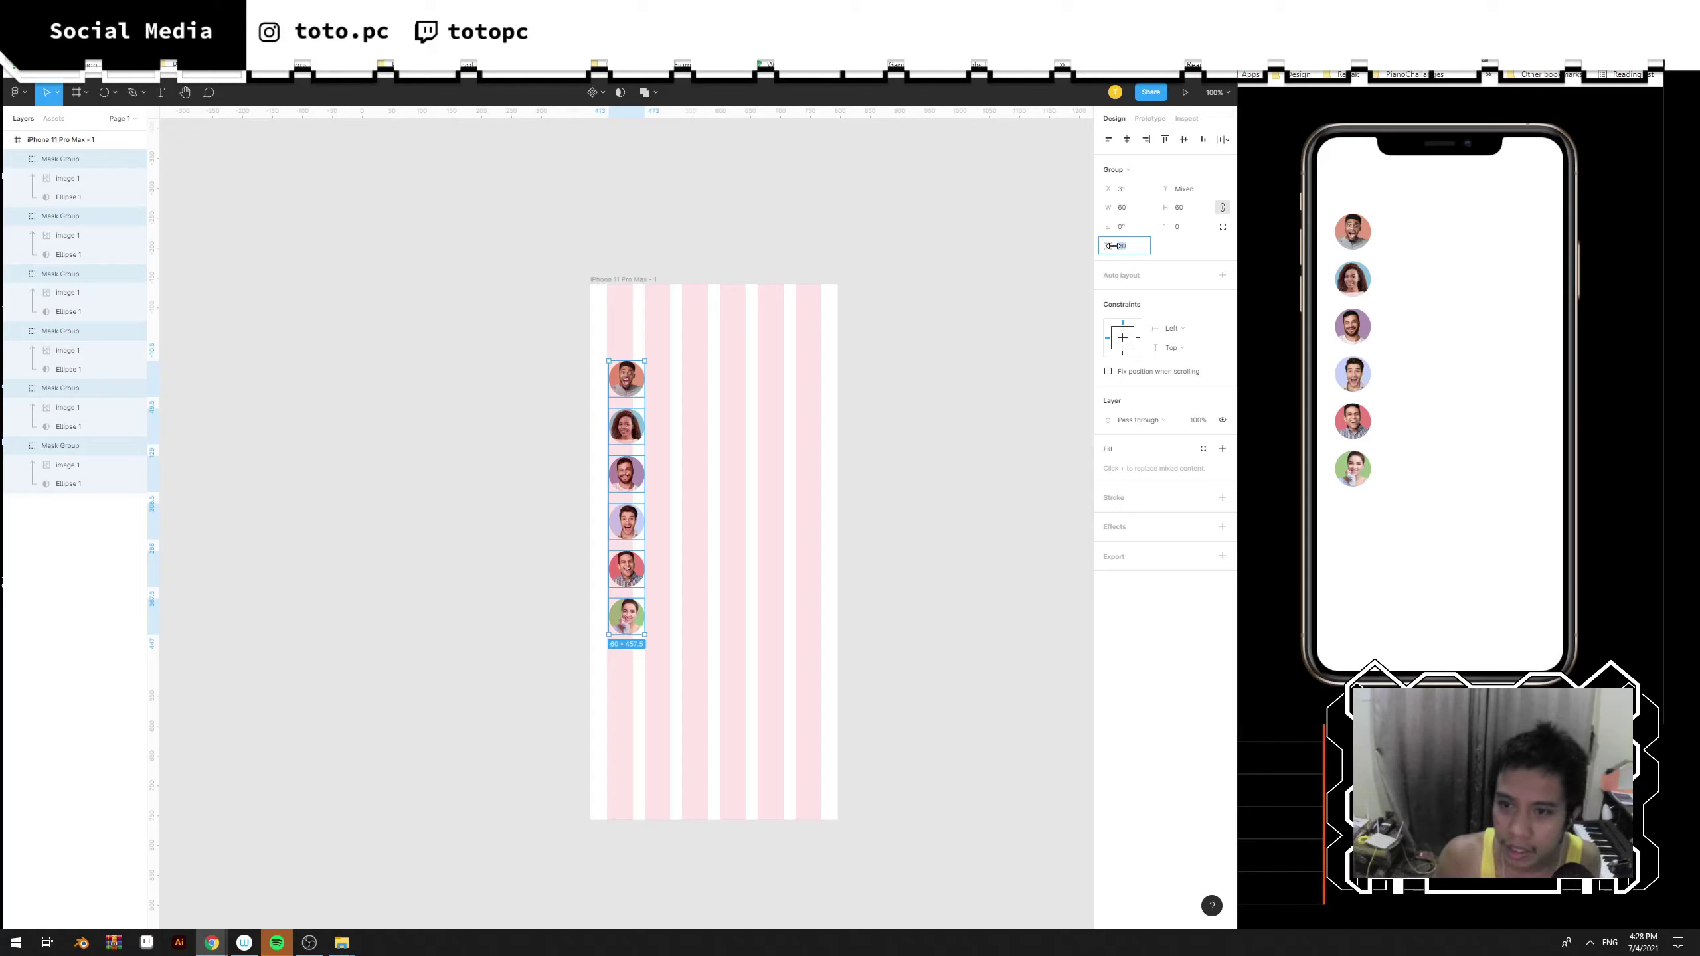
{"action": "left_click_drag", "start_coordinate": [1111, 246], "coordinate": [1158, 247]}
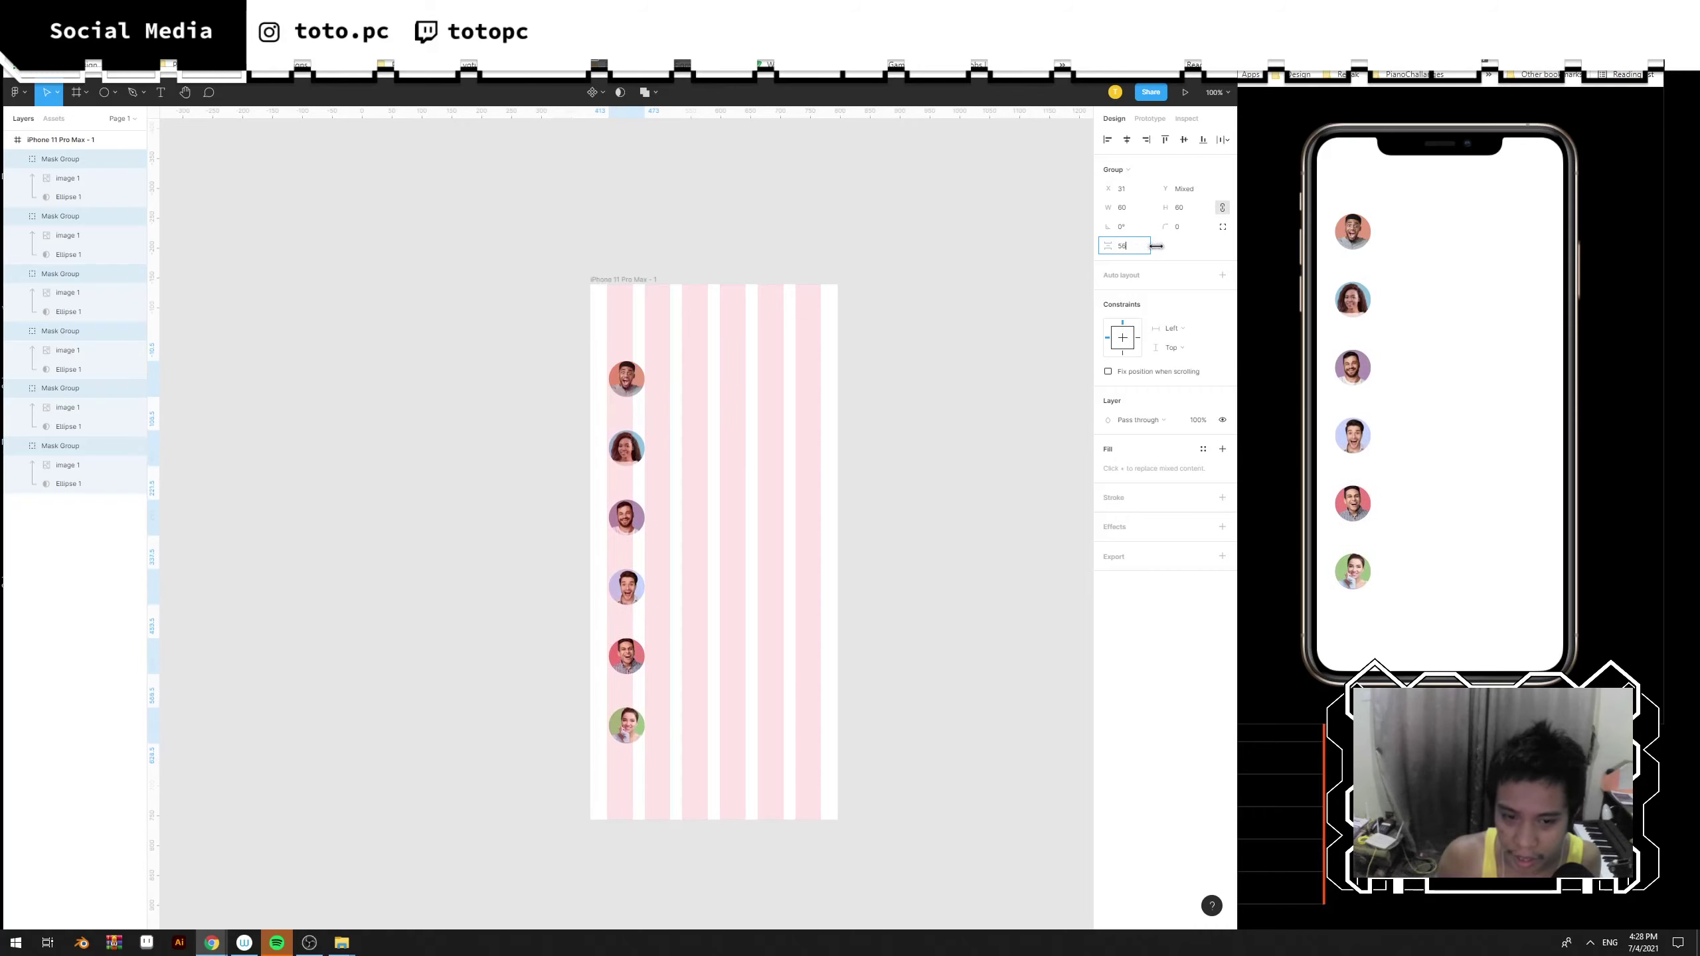
Move the sixth portrait up so it sits directly beneath the fifth.
{"action": "left_click", "coordinate": [971, 339]}
{"action": "left_click_drag", "start_coordinate": [672, 293], "coordinate": [627, 695]}
{"action": "left_click", "coordinate": [698, 748]}
Distribute all six portrait groups with equal vertical spacing and set the gap between them to 58.
{"action": "left_click_drag", "start_coordinate": [683, 744], "coordinate": [566, 288]}
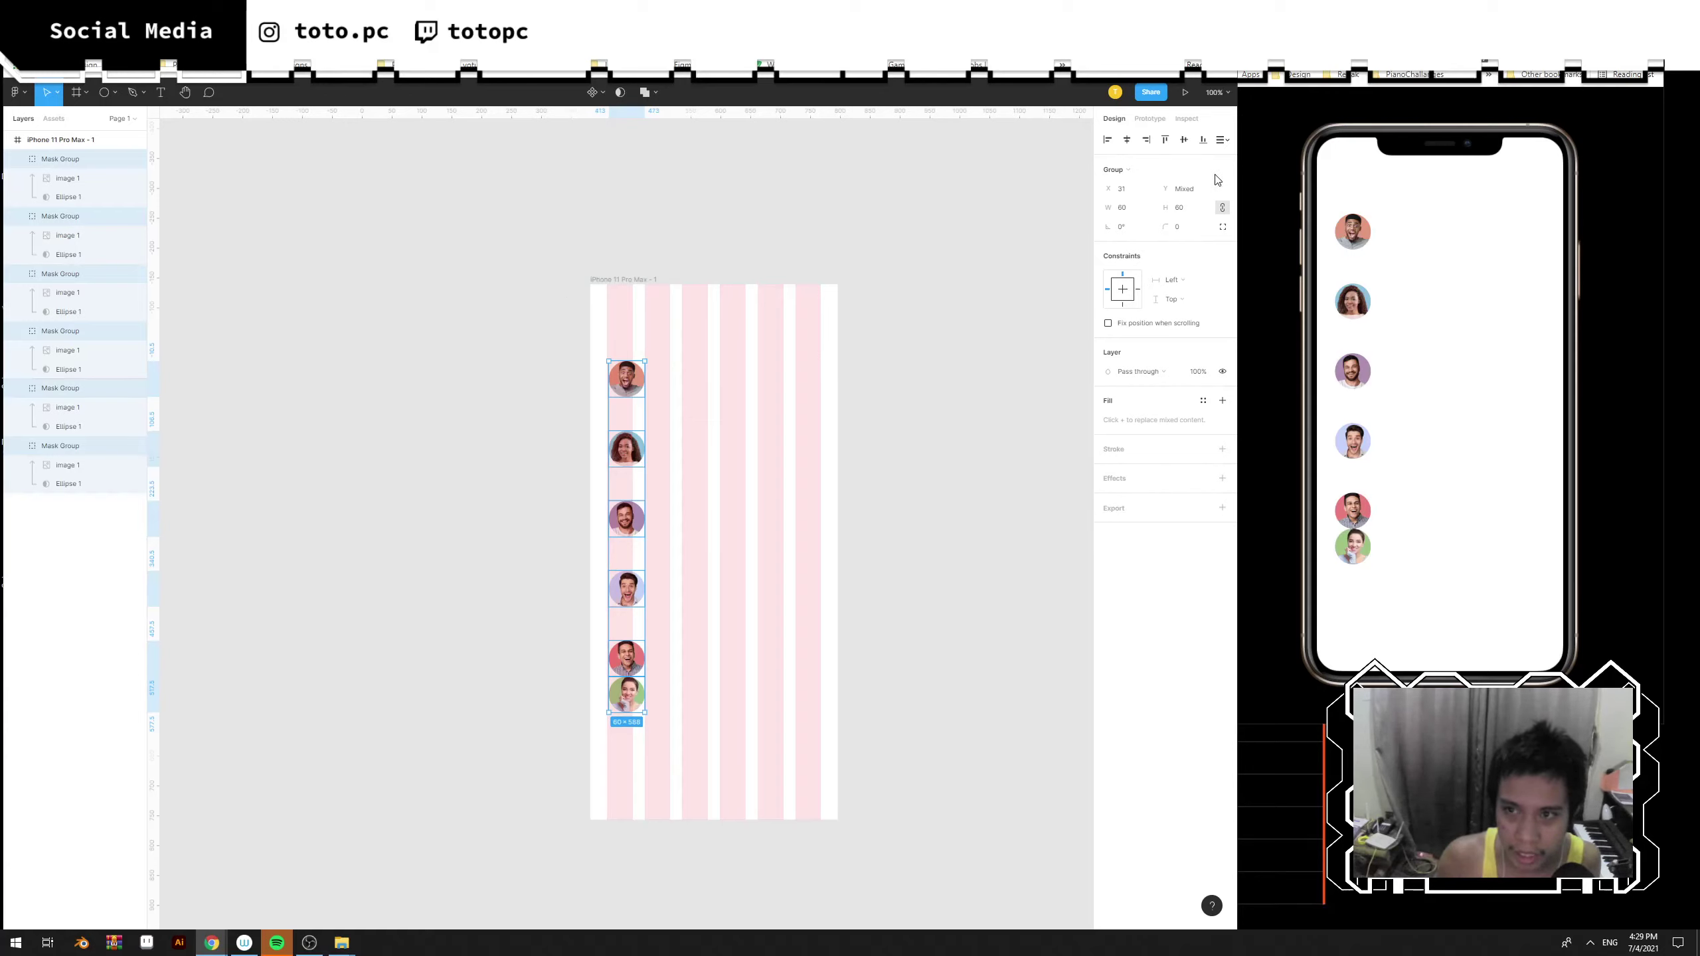
{"action": "left_click", "coordinate": [1222, 141]}
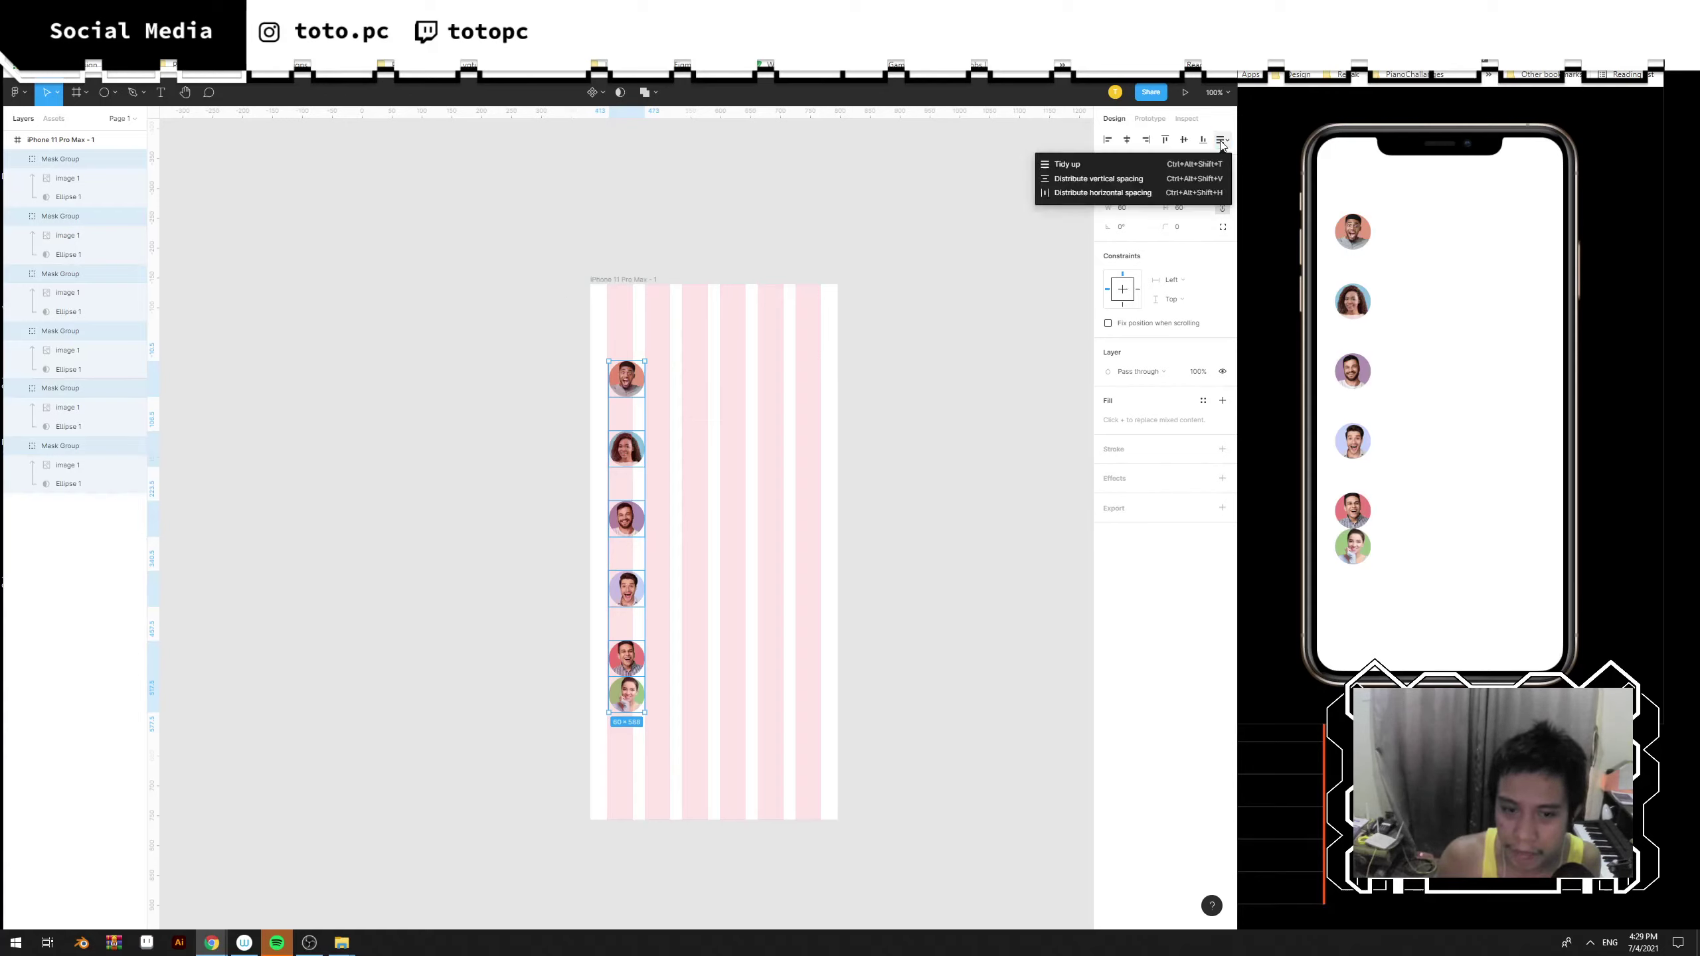
{"action": "left_click", "coordinate": [1155, 179]}
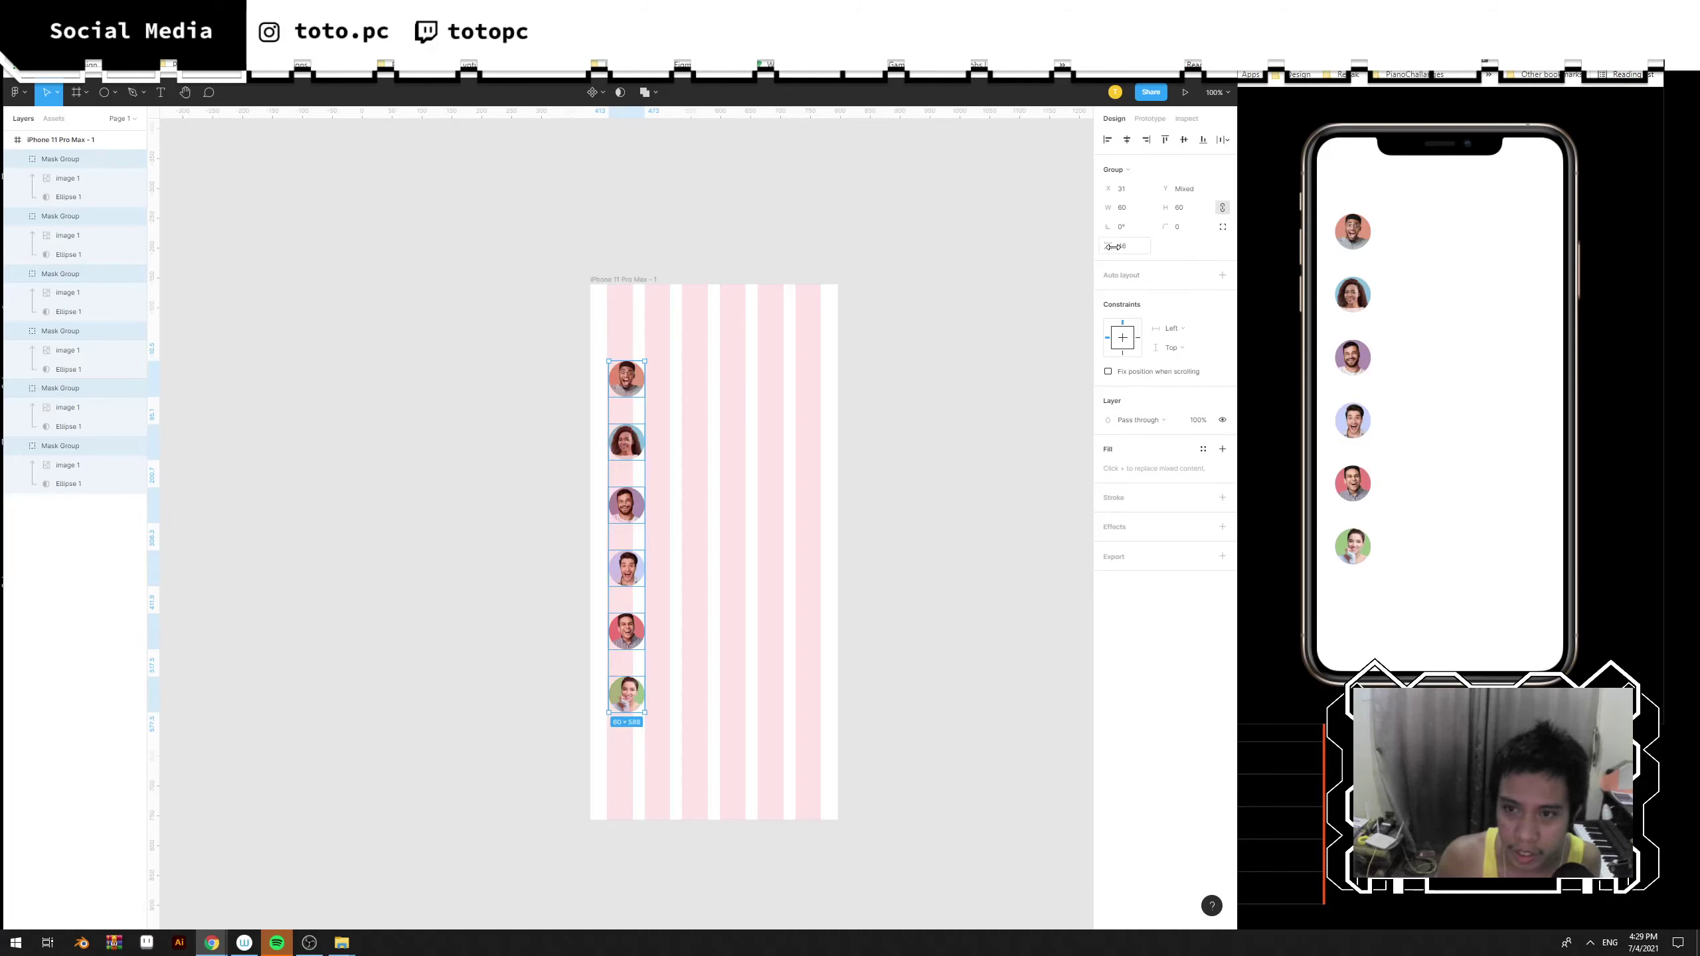
{"action": "left_click_drag", "start_coordinate": [1113, 247], "coordinate": [1124, 247]}
{"action": "left_click", "coordinate": [744, 453]}
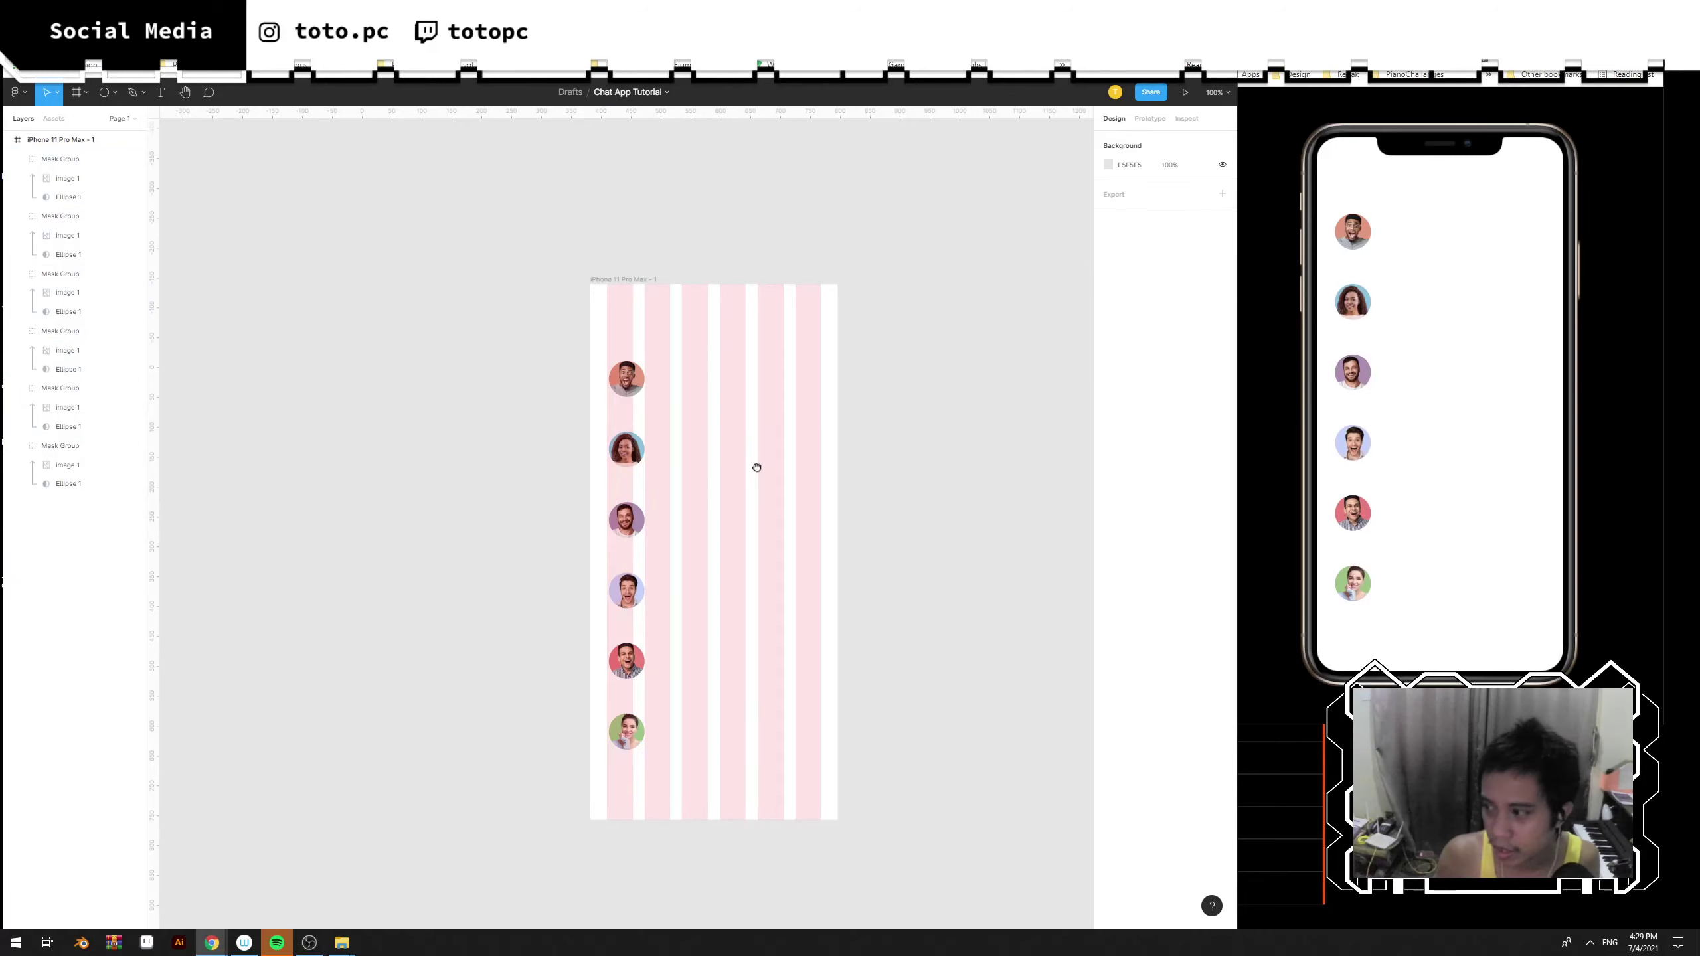
Paste the copied avatar reference image and place it on the empty canvas to the left of the iPhone frame.
{"action": "left_click_drag", "start_coordinate": [757, 466], "coordinate": [783, 437]}
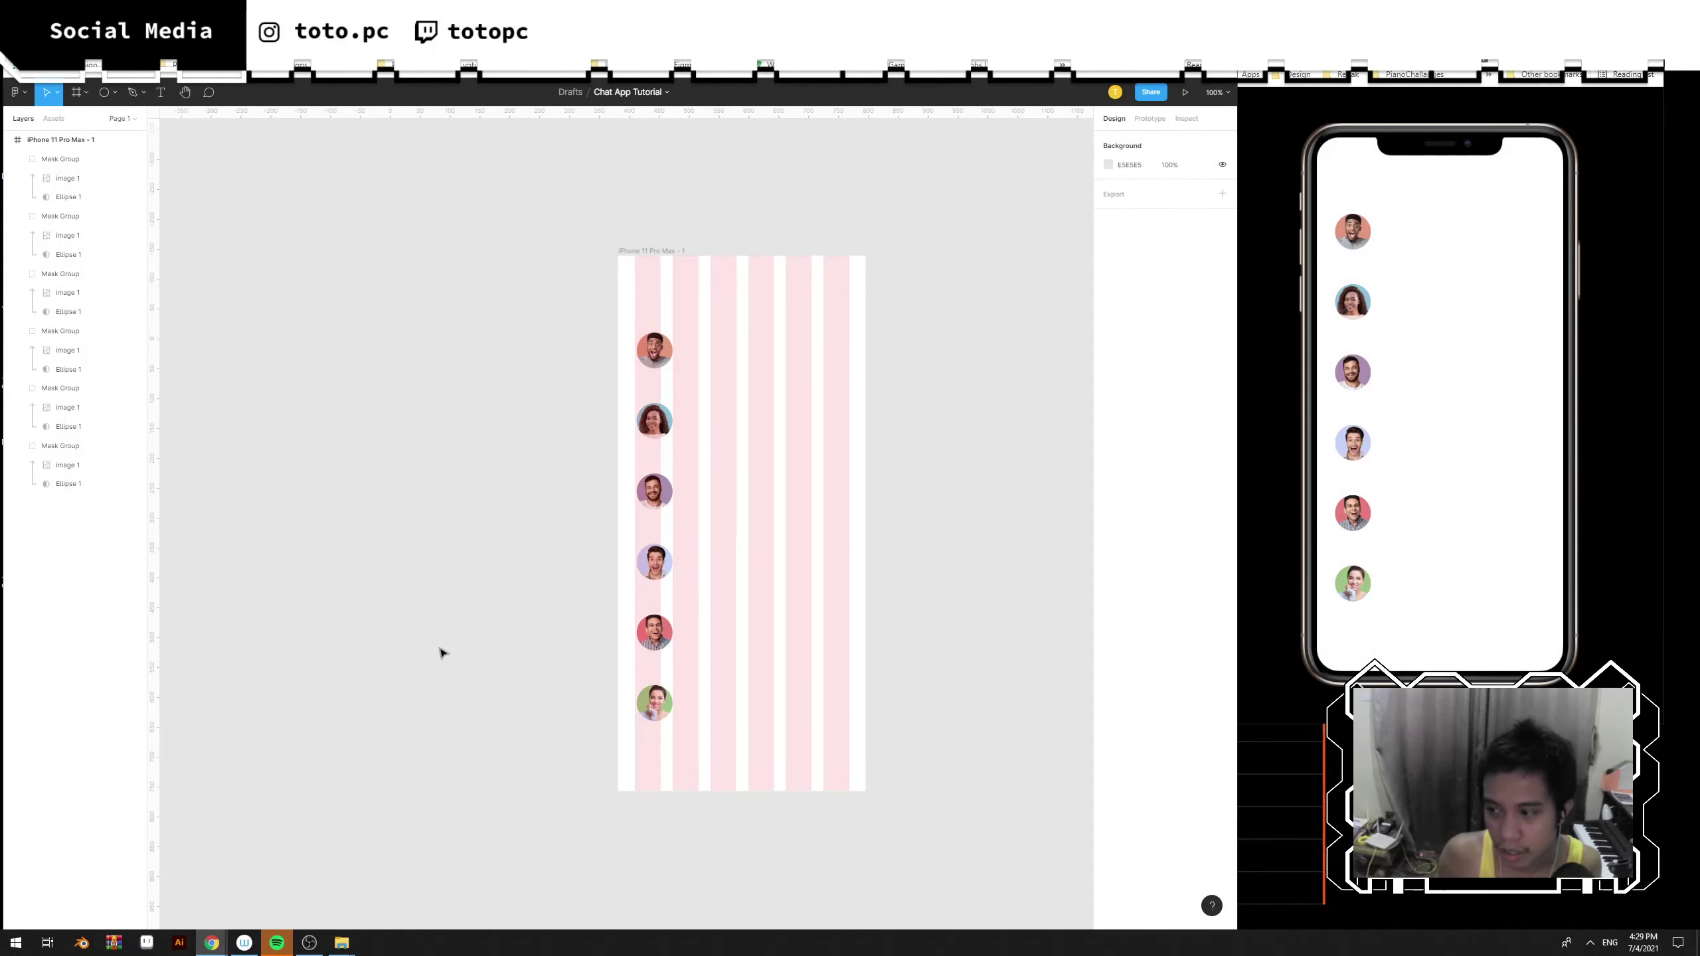
{"action": "key", "text": "ctrl+v"}
{"action": "left_click_drag", "start_coordinate": [623, 519], "coordinate": [716, 477]}
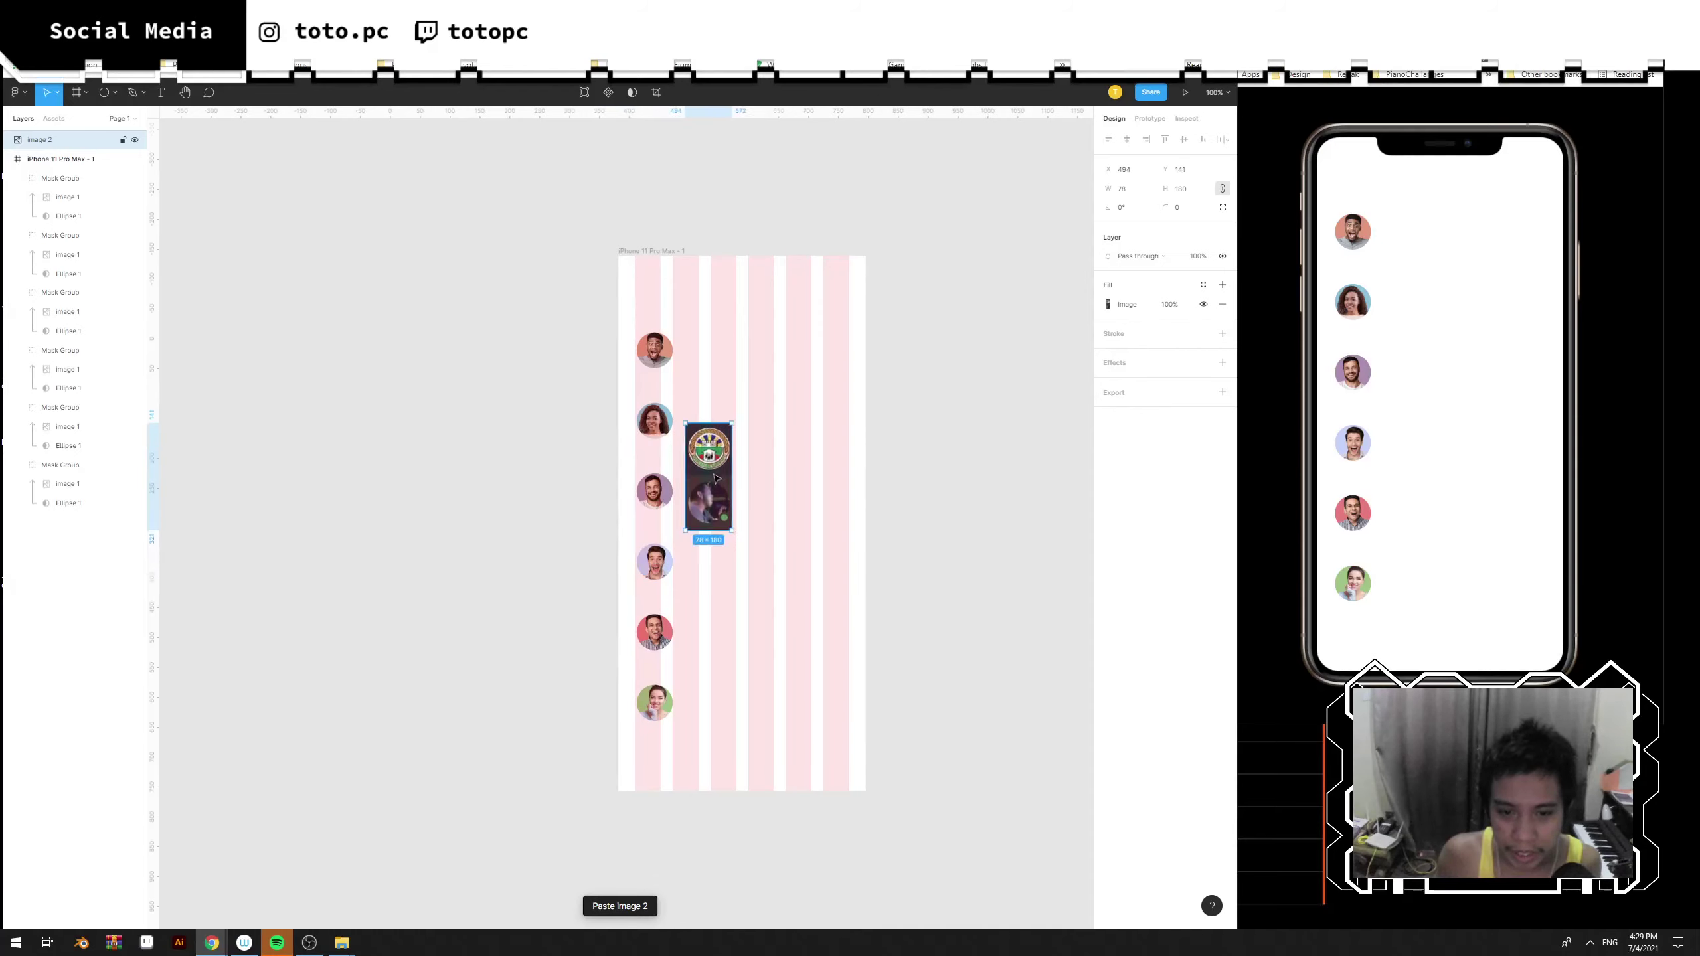
{"action": "left_click", "coordinate": [310, 942]}
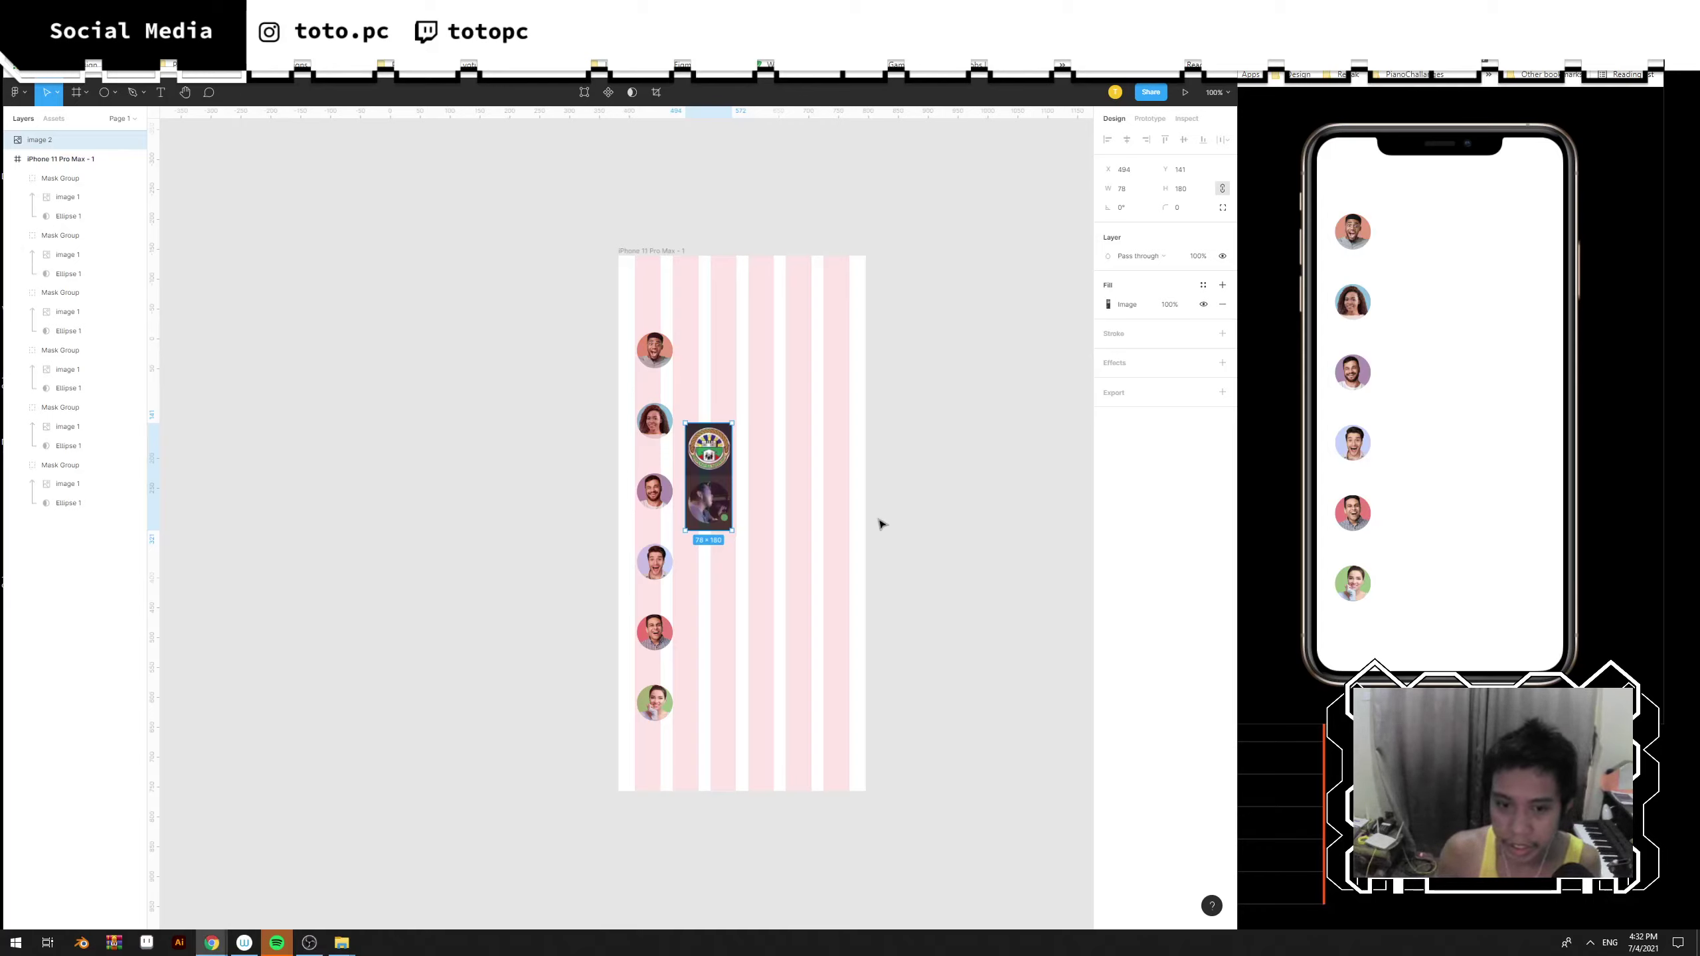
{"action": "left_click", "coordinate": [844, 522]}
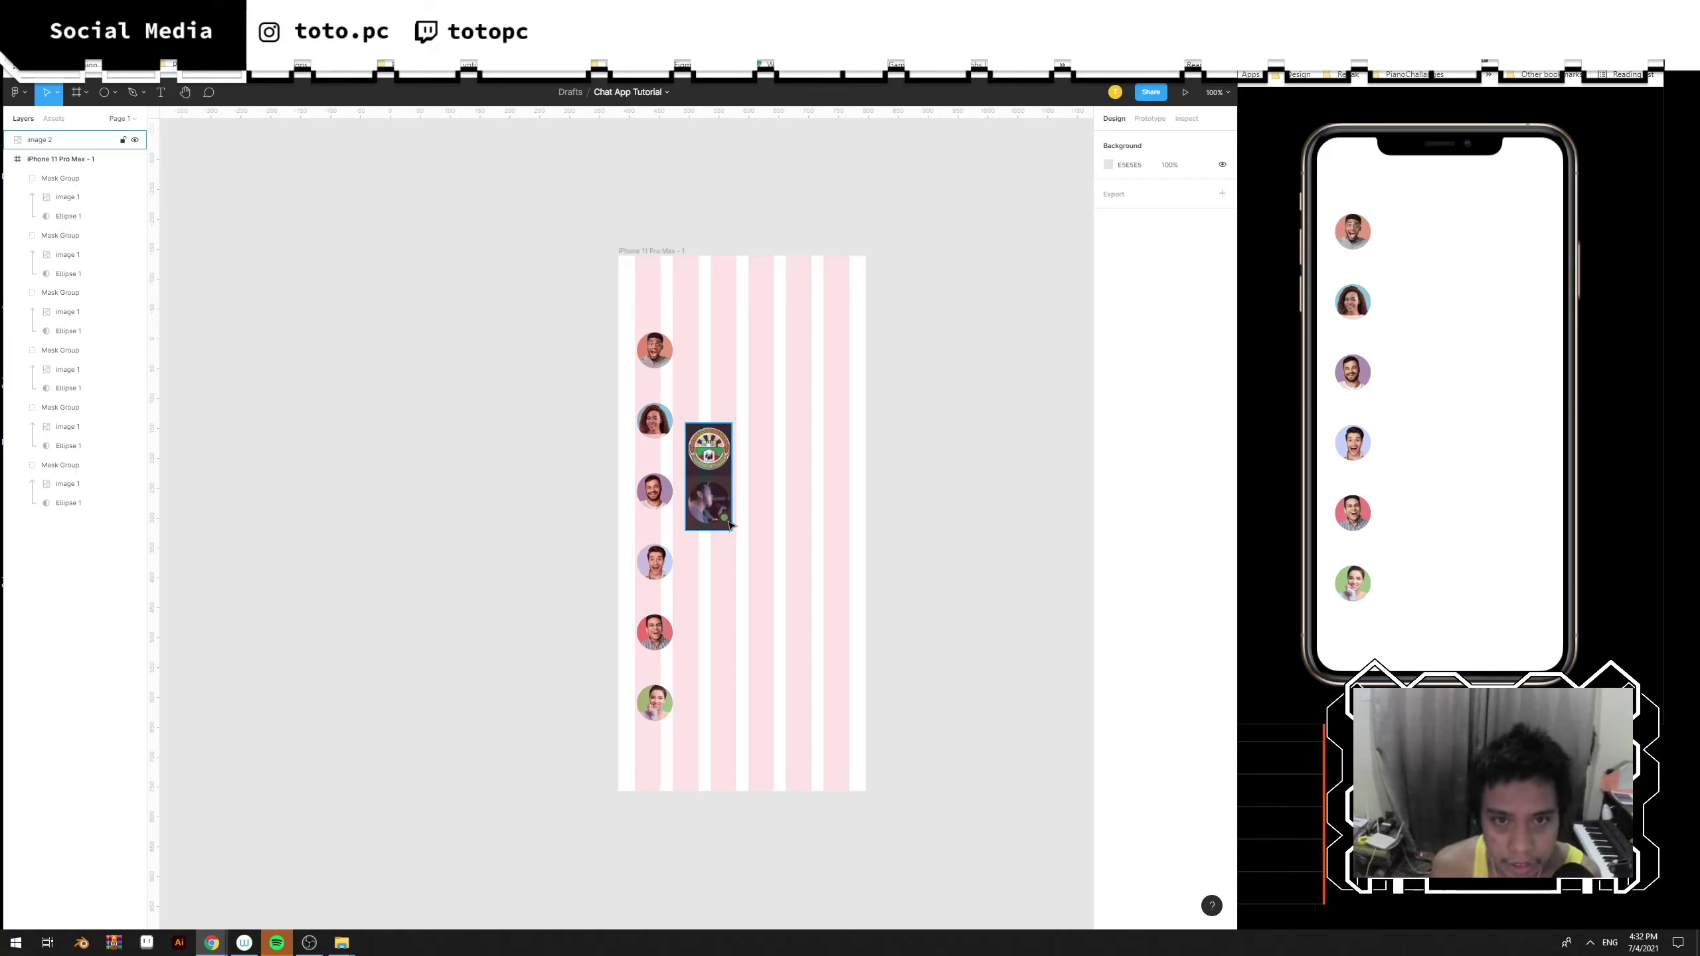
{"action": "left_click_drag", "start_coordinate": [737, 496], "coordinate": [495, 441]}
{"action": "left_click", "coordinate": [610, 441]}
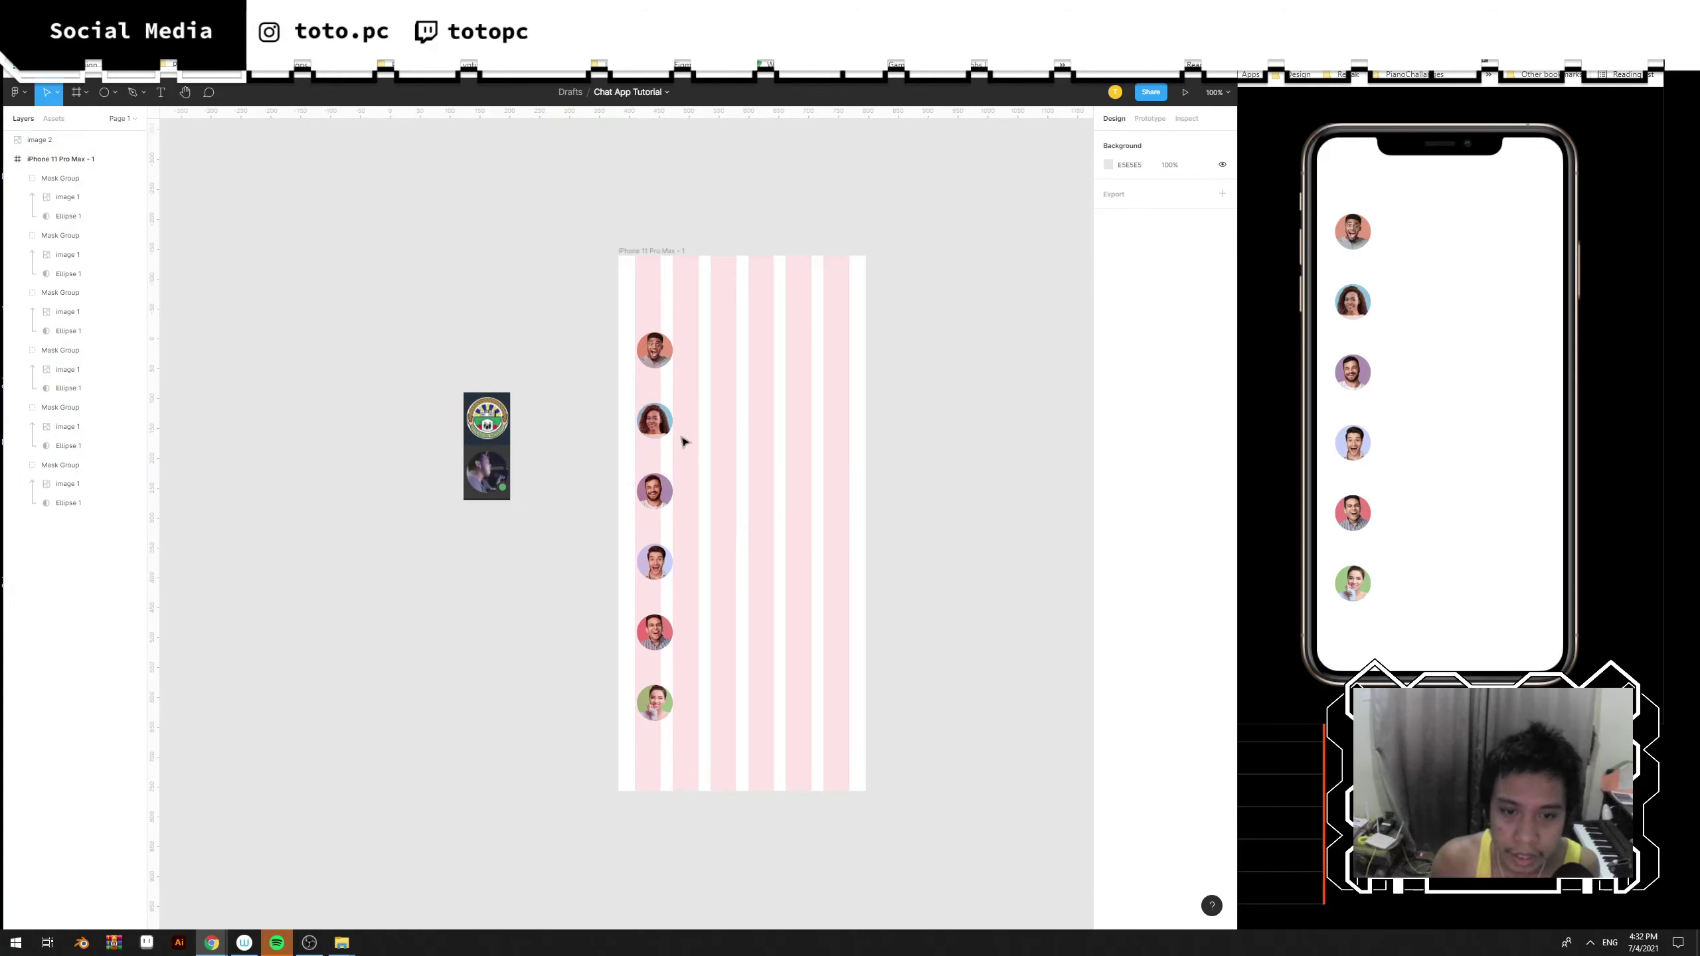
Change the iPhone frame's fill to the dark grey 1F1F1F.
{"action": "scroll", "coordinate": [686, 446], "scroll_direction": "up", "scroll_amount": 5}
{"action": "scroll", "coordinate": [687, 458], "scroll_direction": "down", "scroll_amount": 5}
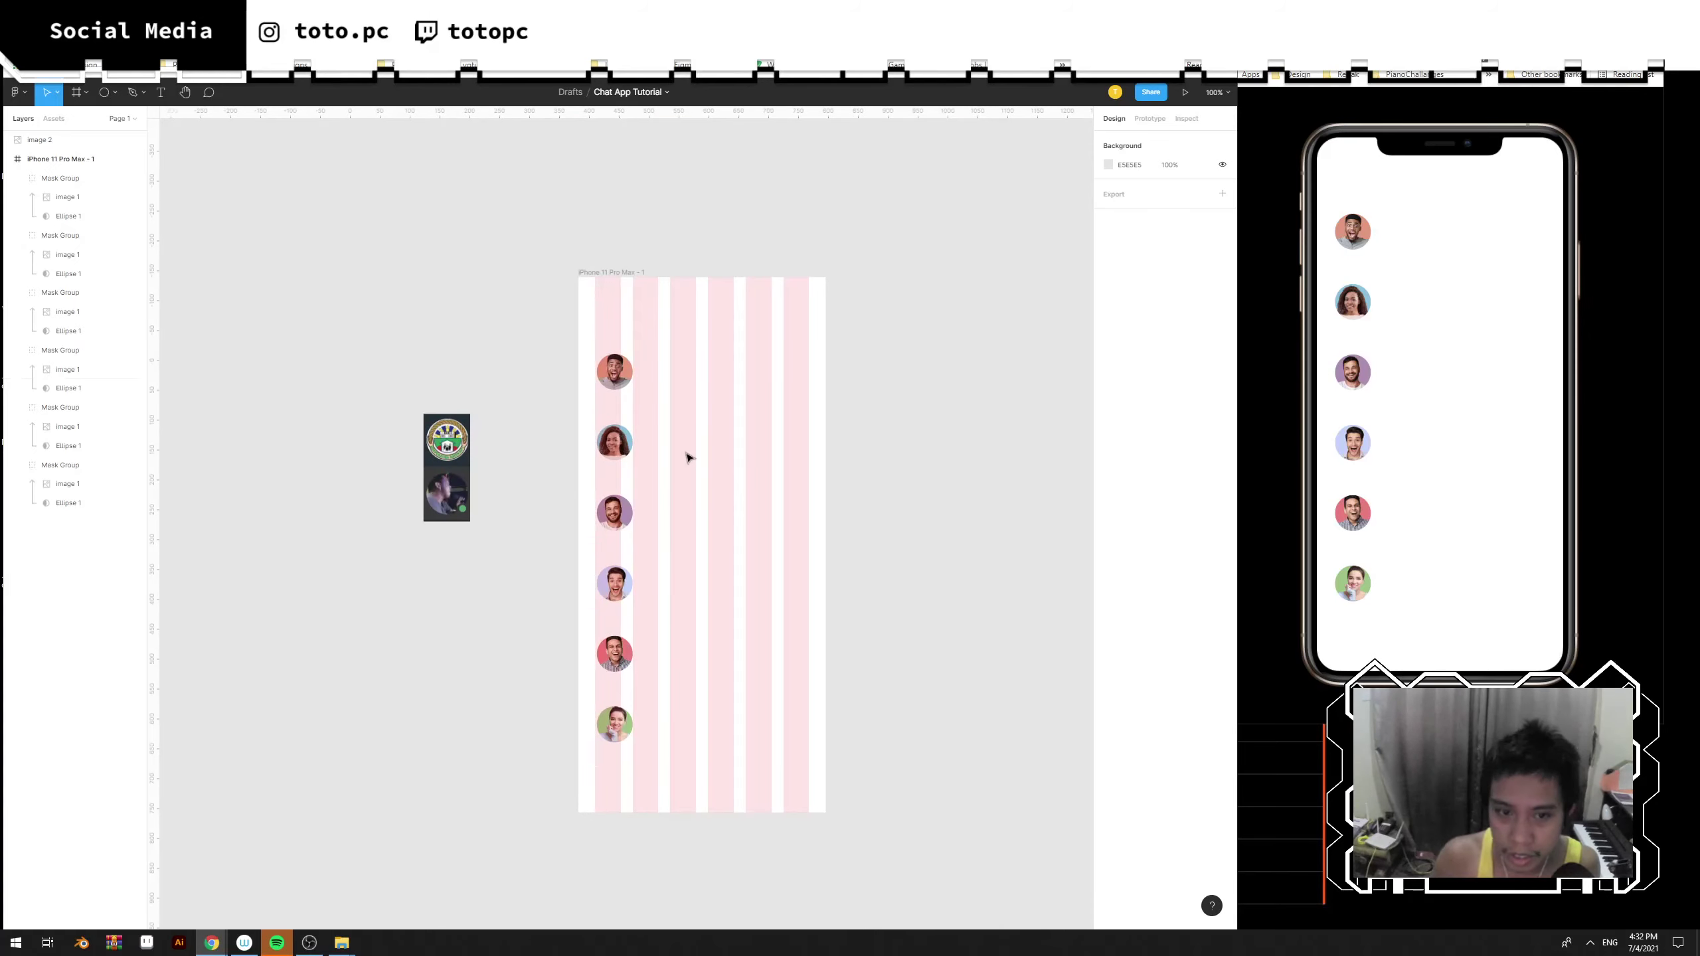
{"action": "left_click", "coordinate": [632, 273]}
{"action": "scroll", "coordinate": [702, 382], "scroll_direction": "right", "scroll_amount": 1}
{"action": "scroll", "coordinate": [702, 382], "scroll_direction": "right", "scroll_amount": 1}
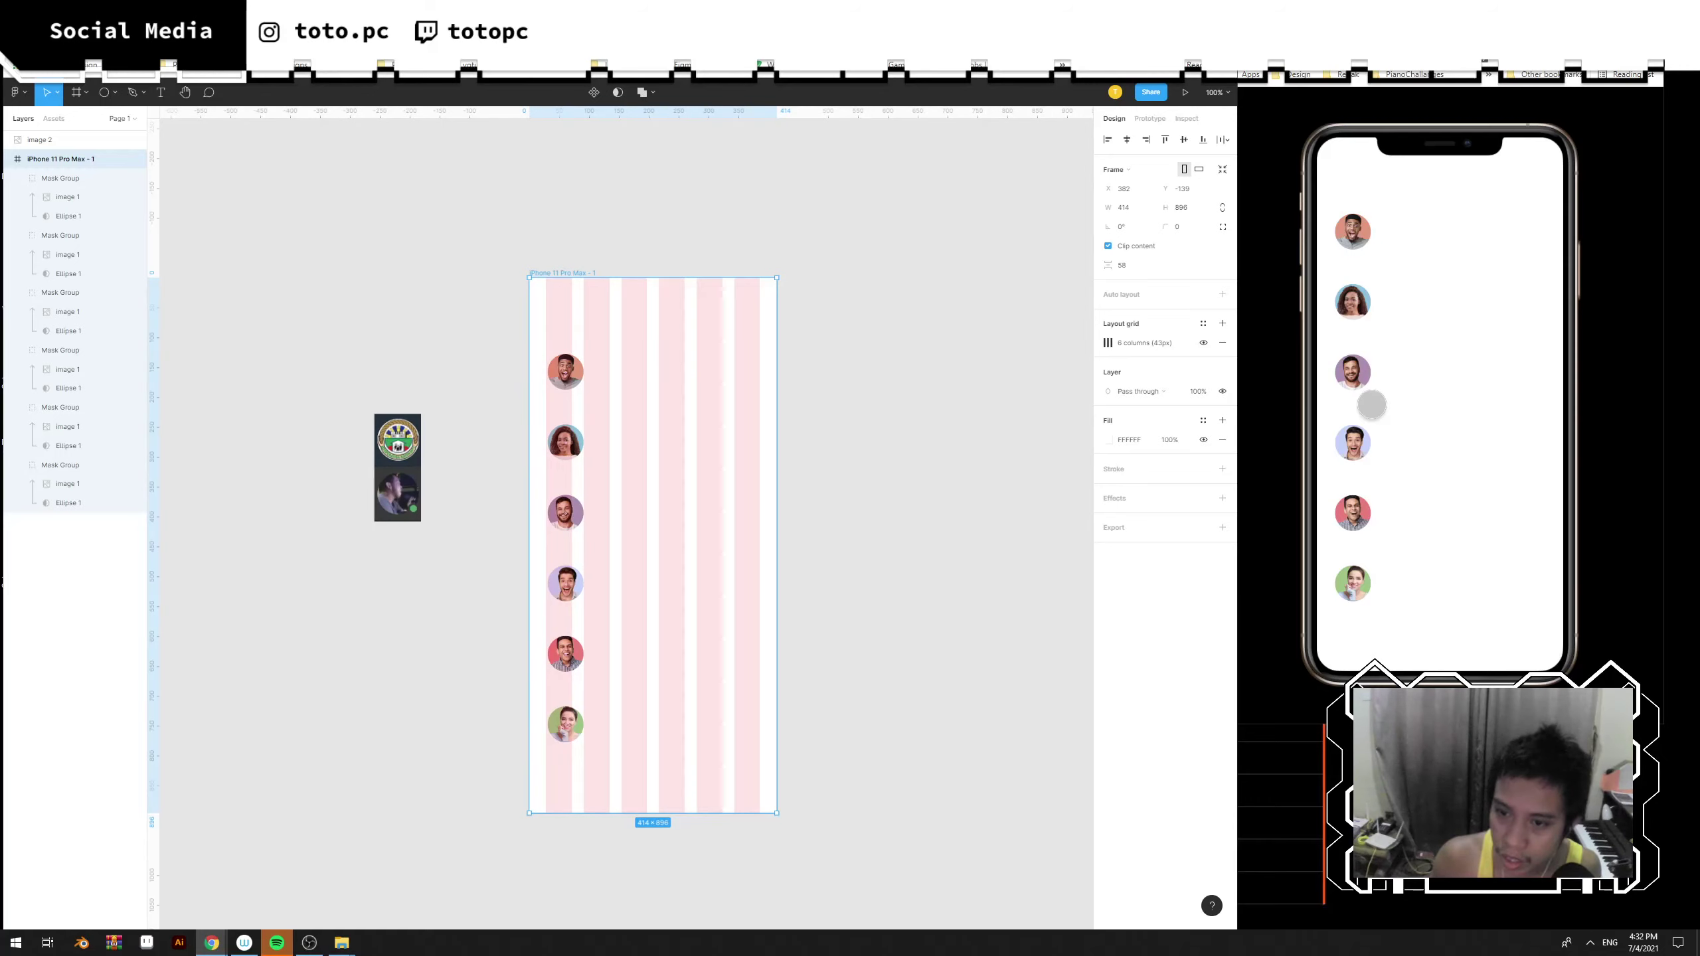
{"action": "left_click", "coordinate": [1114, 442]}
{"action": "left_click", "coordinate": [1109, 442]}
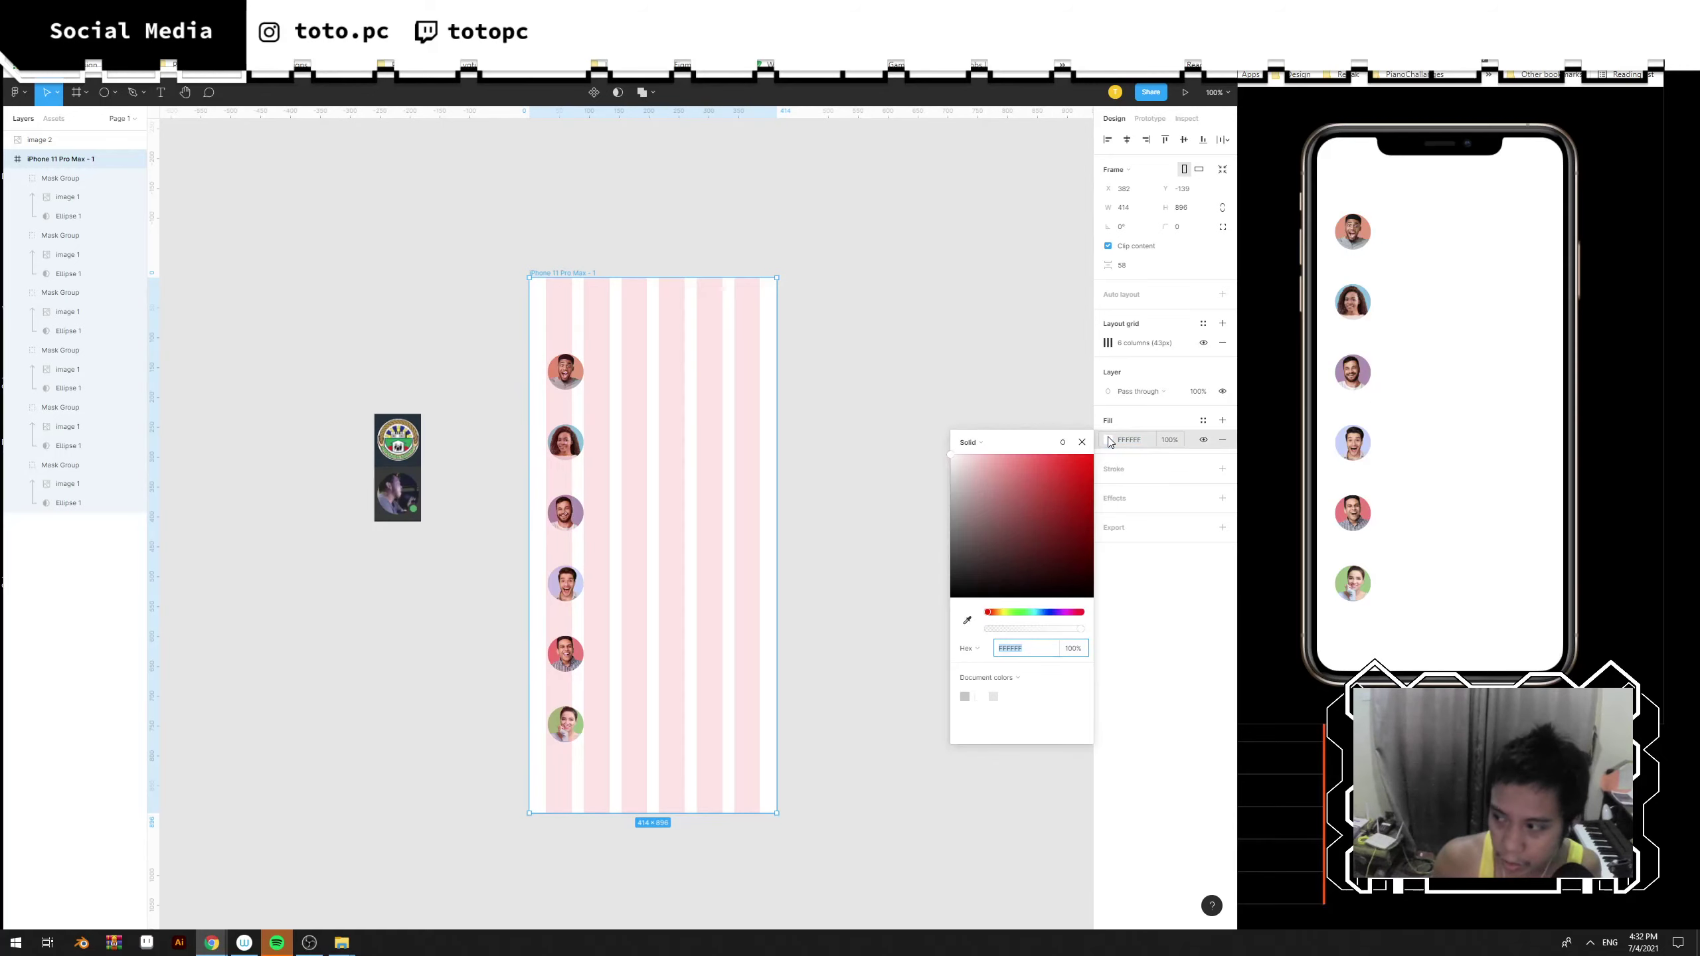
{"action": "left_click_drag", "start_coordinate": [972, 583], "coordinate": [930, 589]}
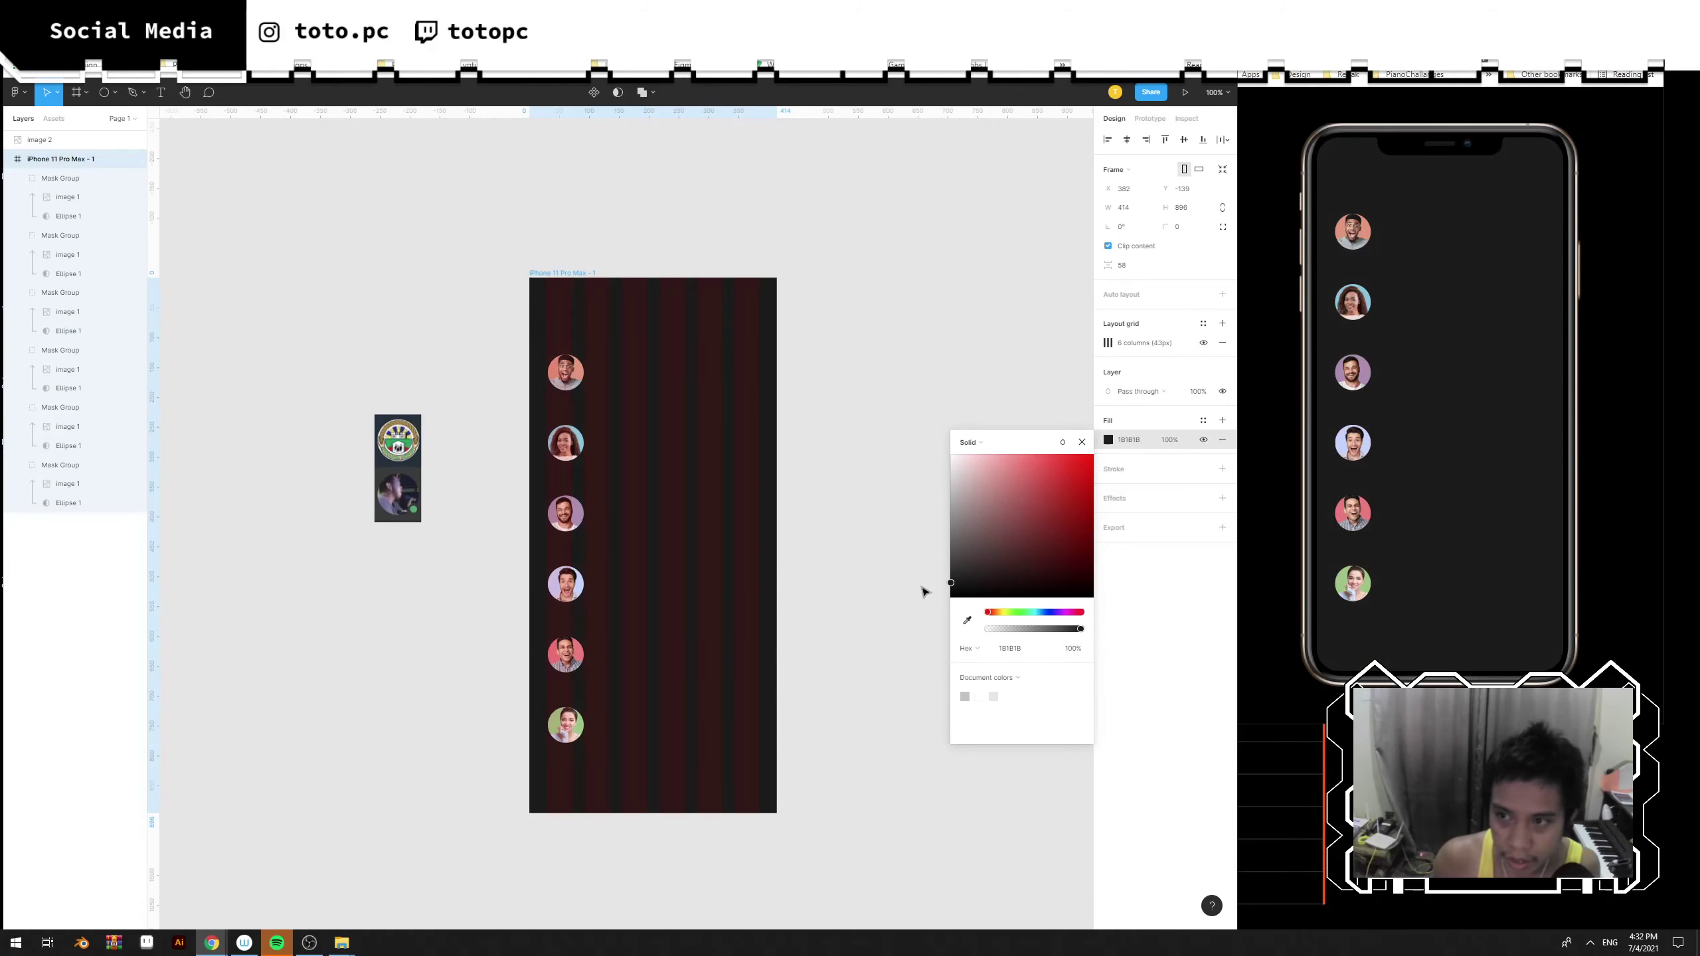
{"action": "left_click", "coordinate": [891, 573]}
Draw a status circle about 12.5 × 12.5 on the first portrait's lower-right edge and nudge it to X 72, Y 175.5.
{"action": "scroll", "coordinate": [870, 536], "scroll_direction": "left", "scroll_amount": 2}
{"action": "scroll", "coordinate": [870, 536], "scroll_direction": "up", "scroll_amount": 1}
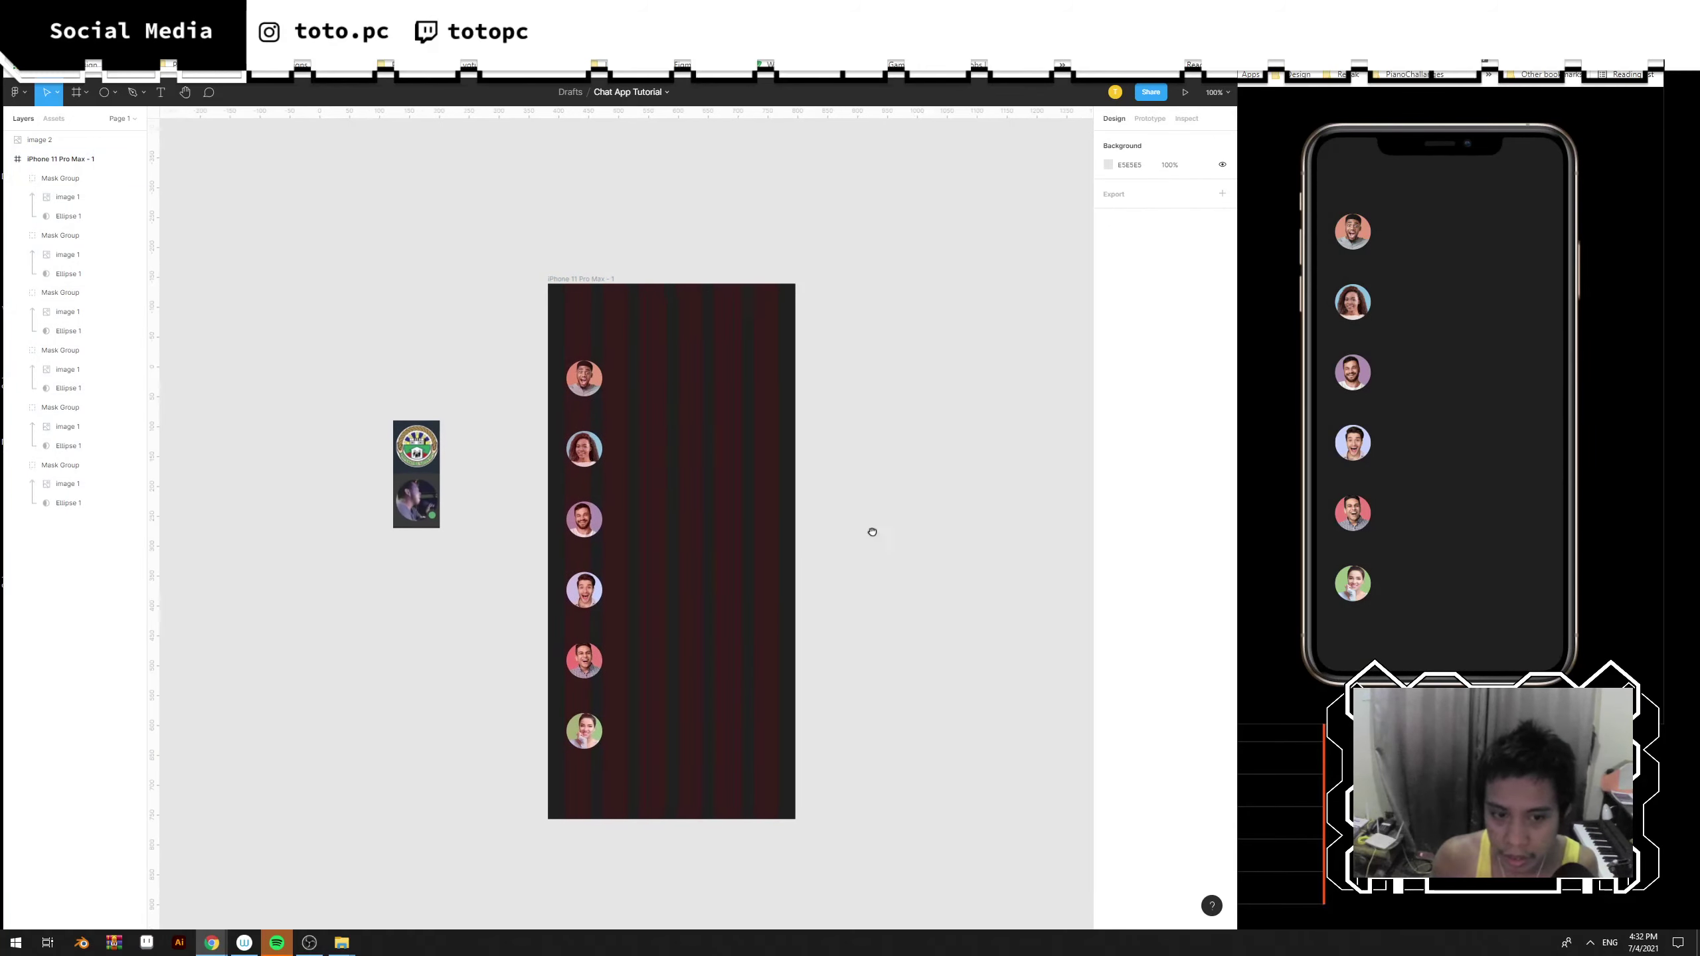
{"action": "key", "text": "ctrl+plus"}
{"action": "scroll", "coordinate": [897, 576], "scroll_direction": "up", "scroll_amount": 1}
{"action": "key", "text": "o"}
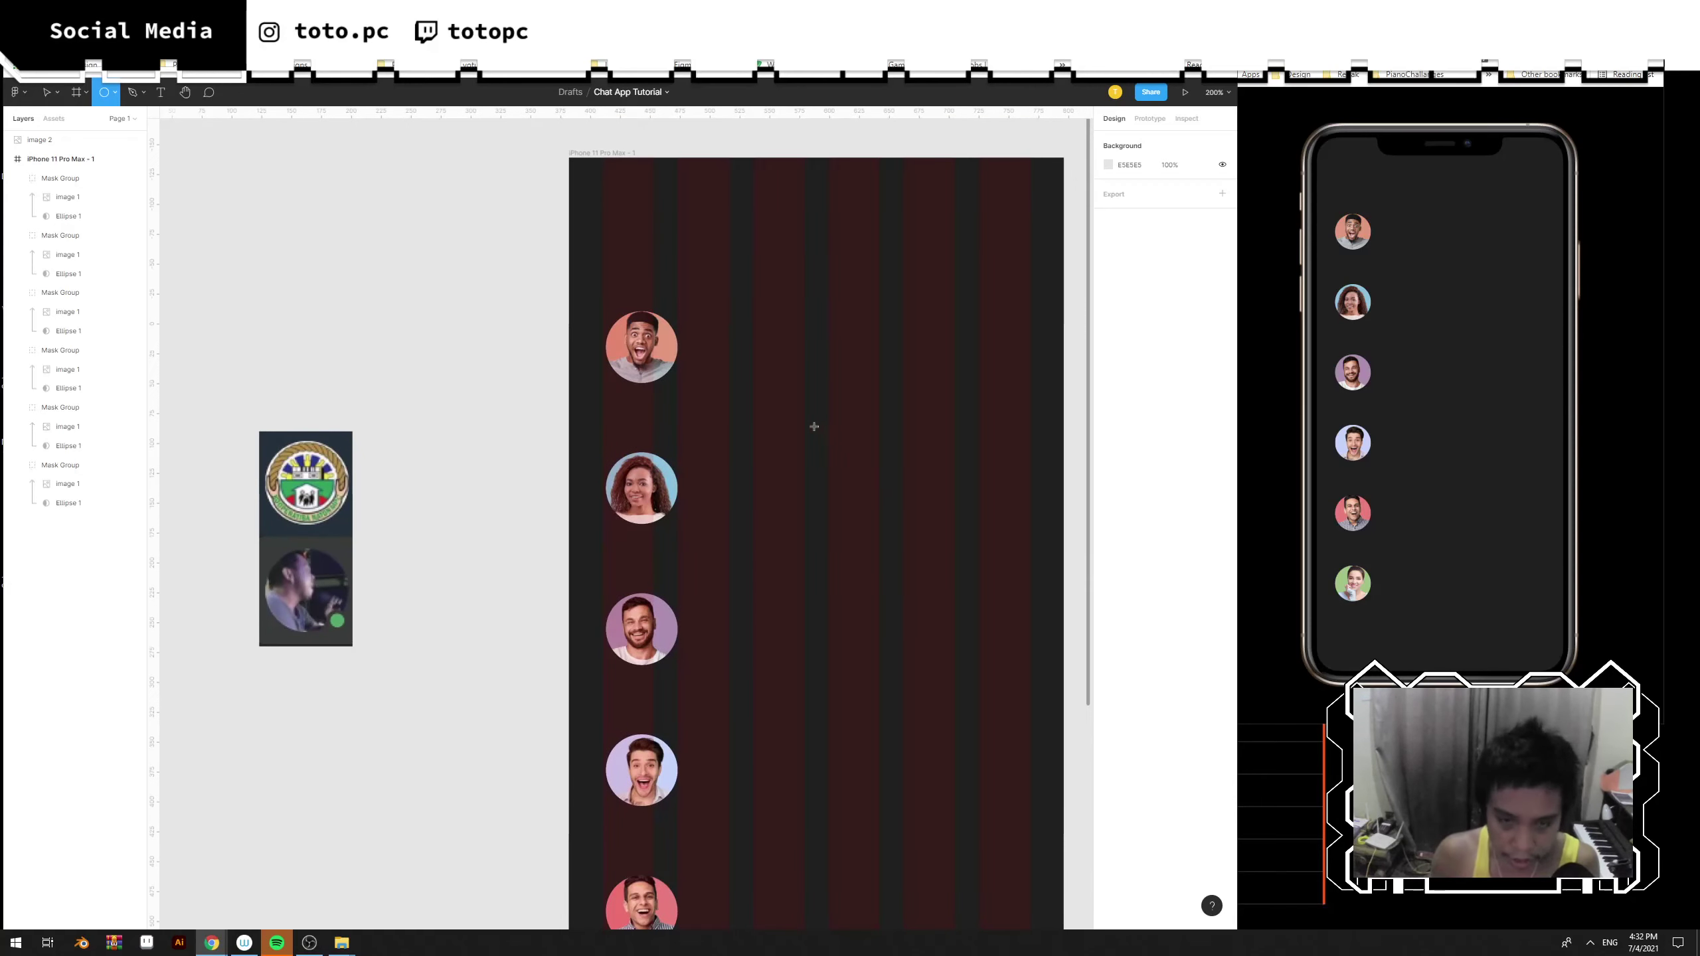
{"action": "mouse_move", "coordinate": [729, 368]}
{"action": "left_mouse_down"}
{"action": "mouse_move", "coordinate": [747, 387]}
{"action": "mouse_move", "coordinate": [669, 362]}
{"action": "mouse_move", "coordinate": [656, 384]}
{"action": "mouse_move", "coordinate": [675, 360]}
{"action": "mouse_move", "coordinate": [665, 402]}
{"action": "mouse_move", "coordinate": [668, 378]}
{"action": "left_mouse_up"}
{"action": "key", "text": "Escape"}
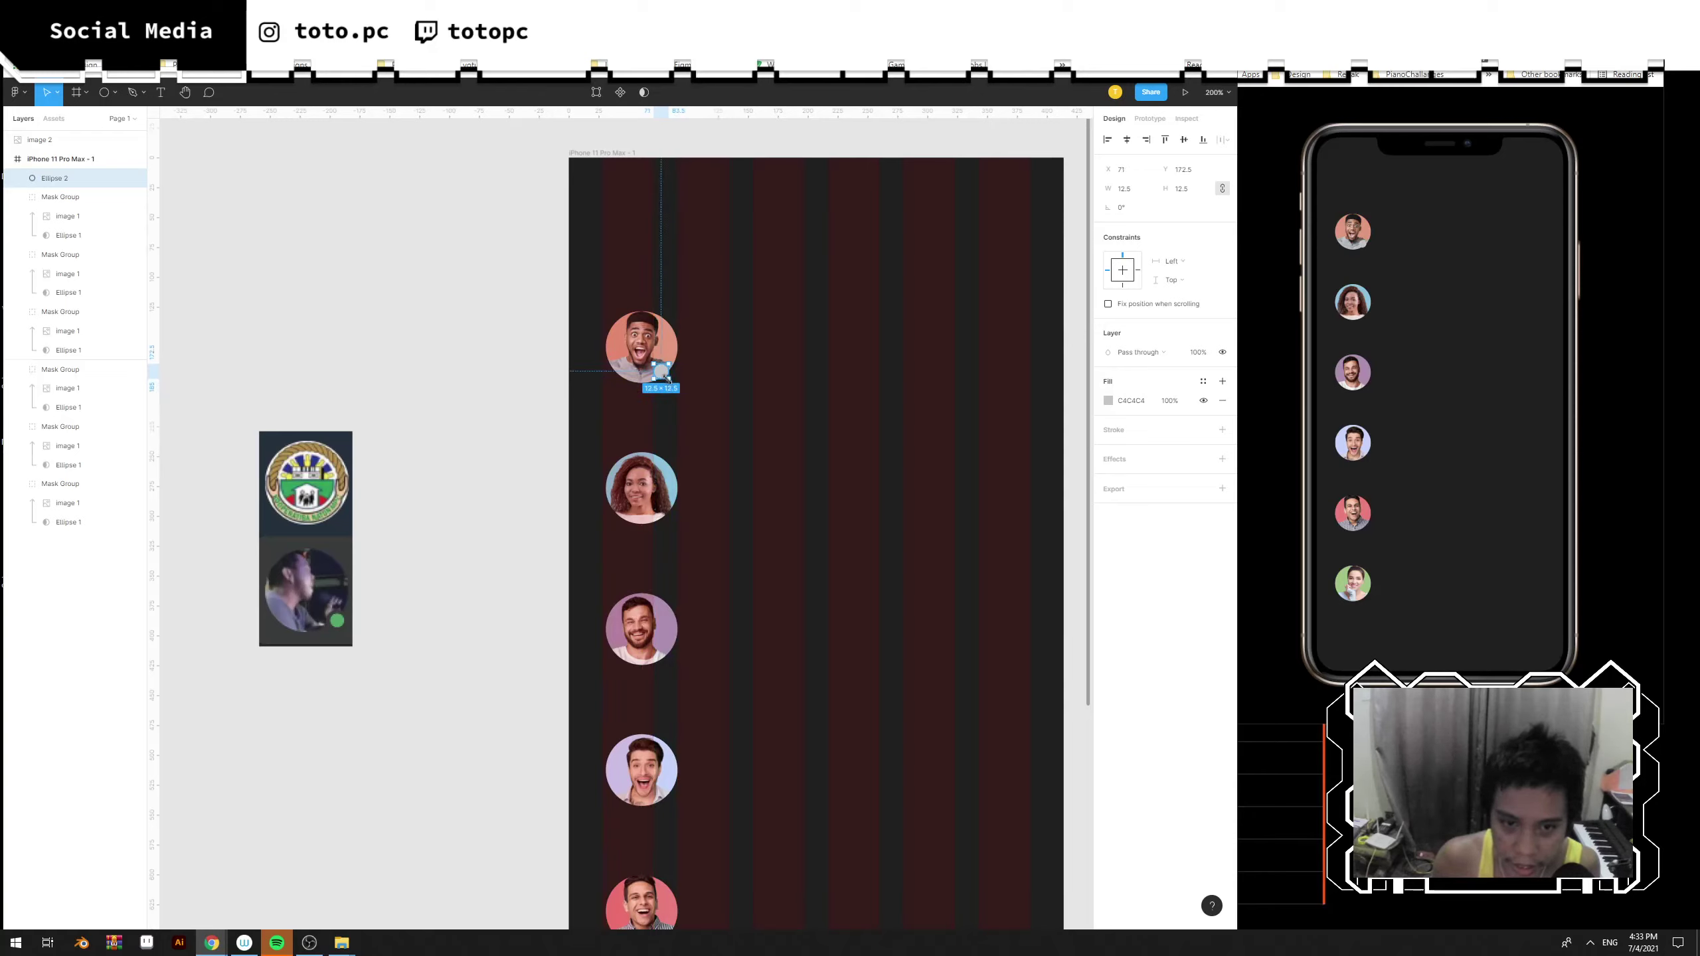
{"action": "key", "text": "Down"}
{"action": "key", "text": "Down"}
{"action": "key", "text": "Right"}
{"action": "key", "text": "Down"}
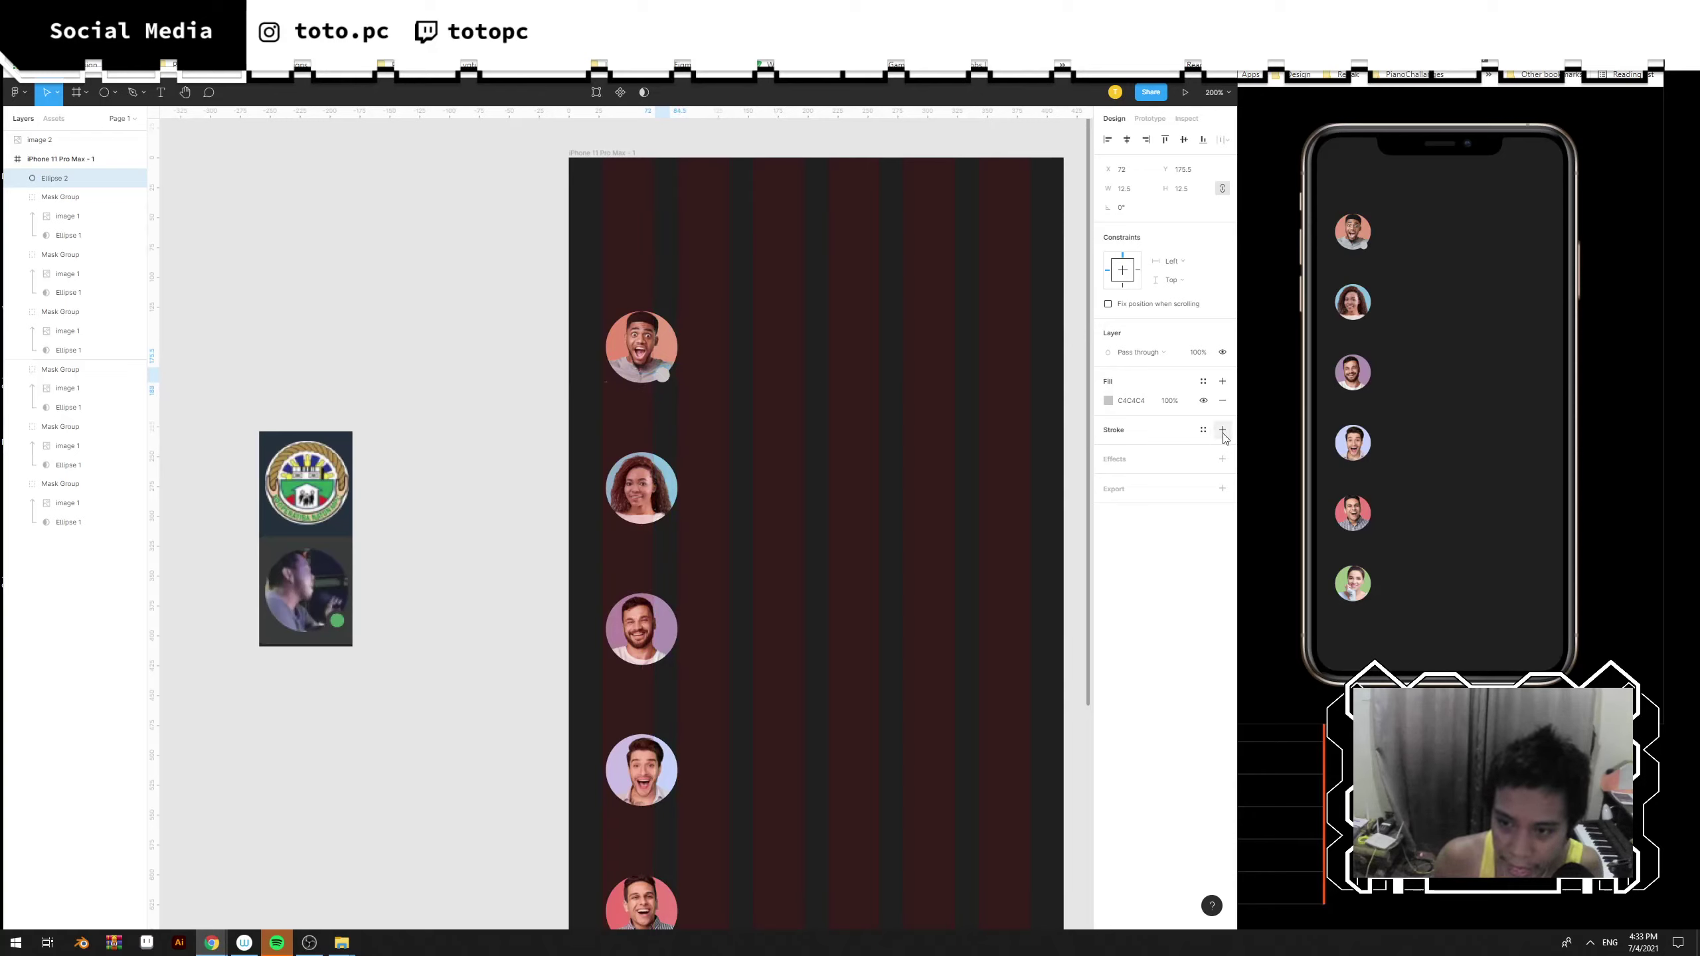
Give the status circle an outside stroke of weight 2 in 1F1F1F, sampled from the frame's background.
{"action": "left_click", "coordinate": [1222, 430]}
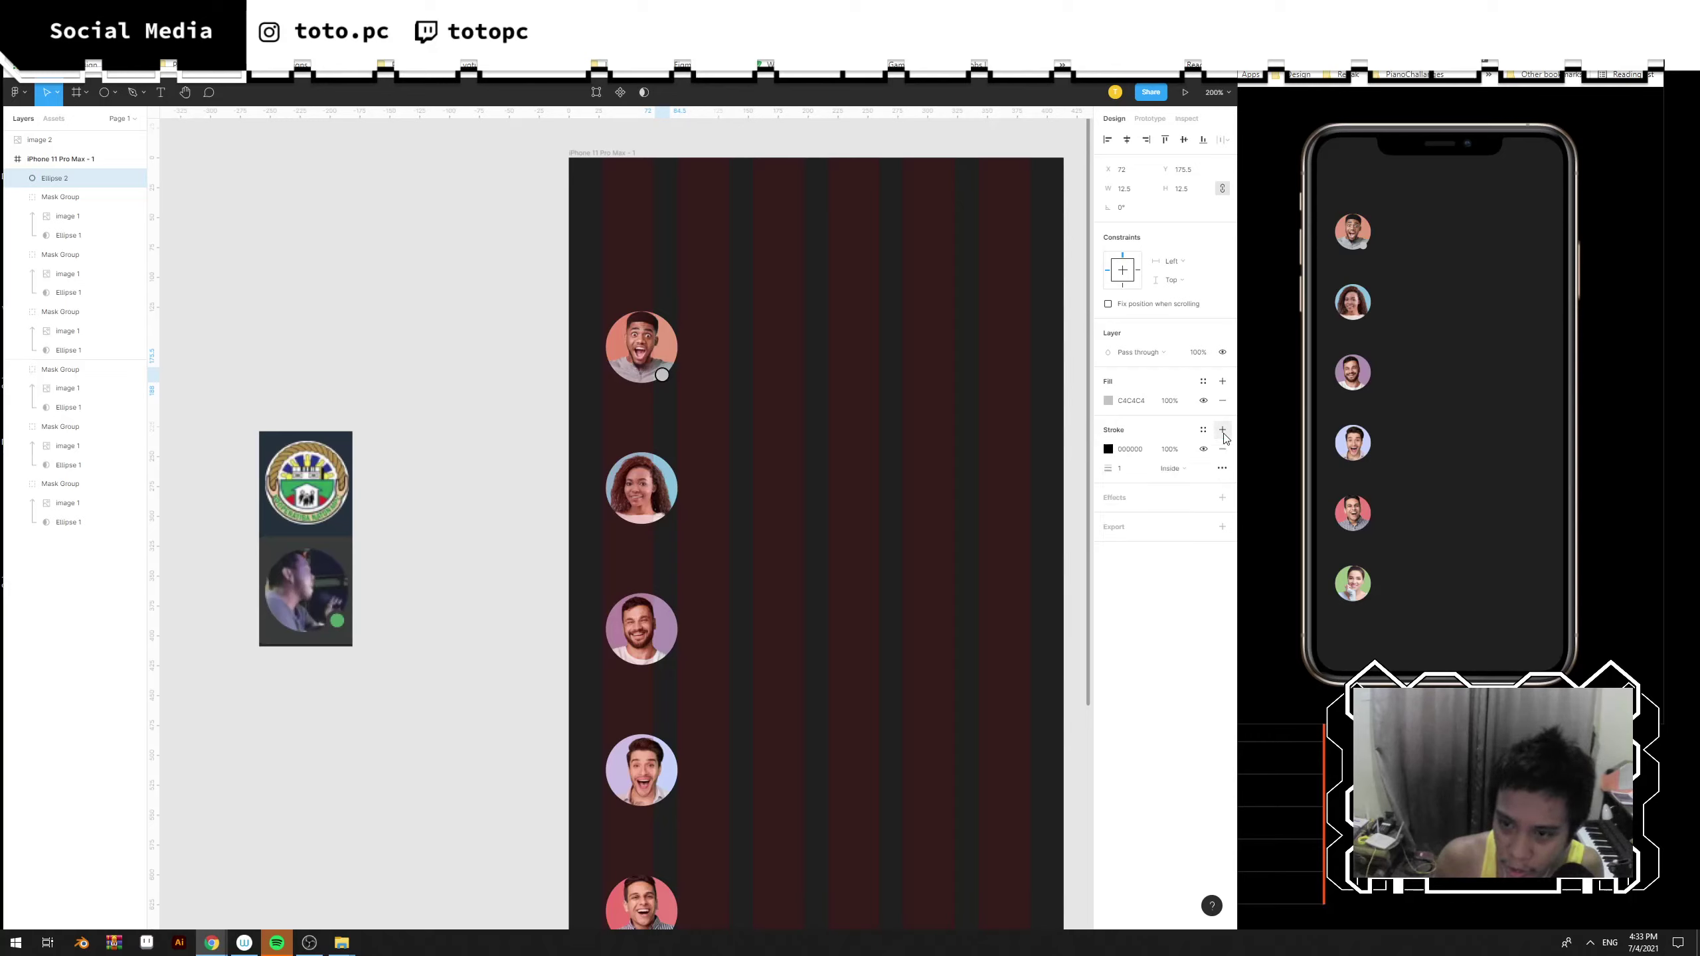
{"action": "left_click", "coordinate": [1163, 469]}
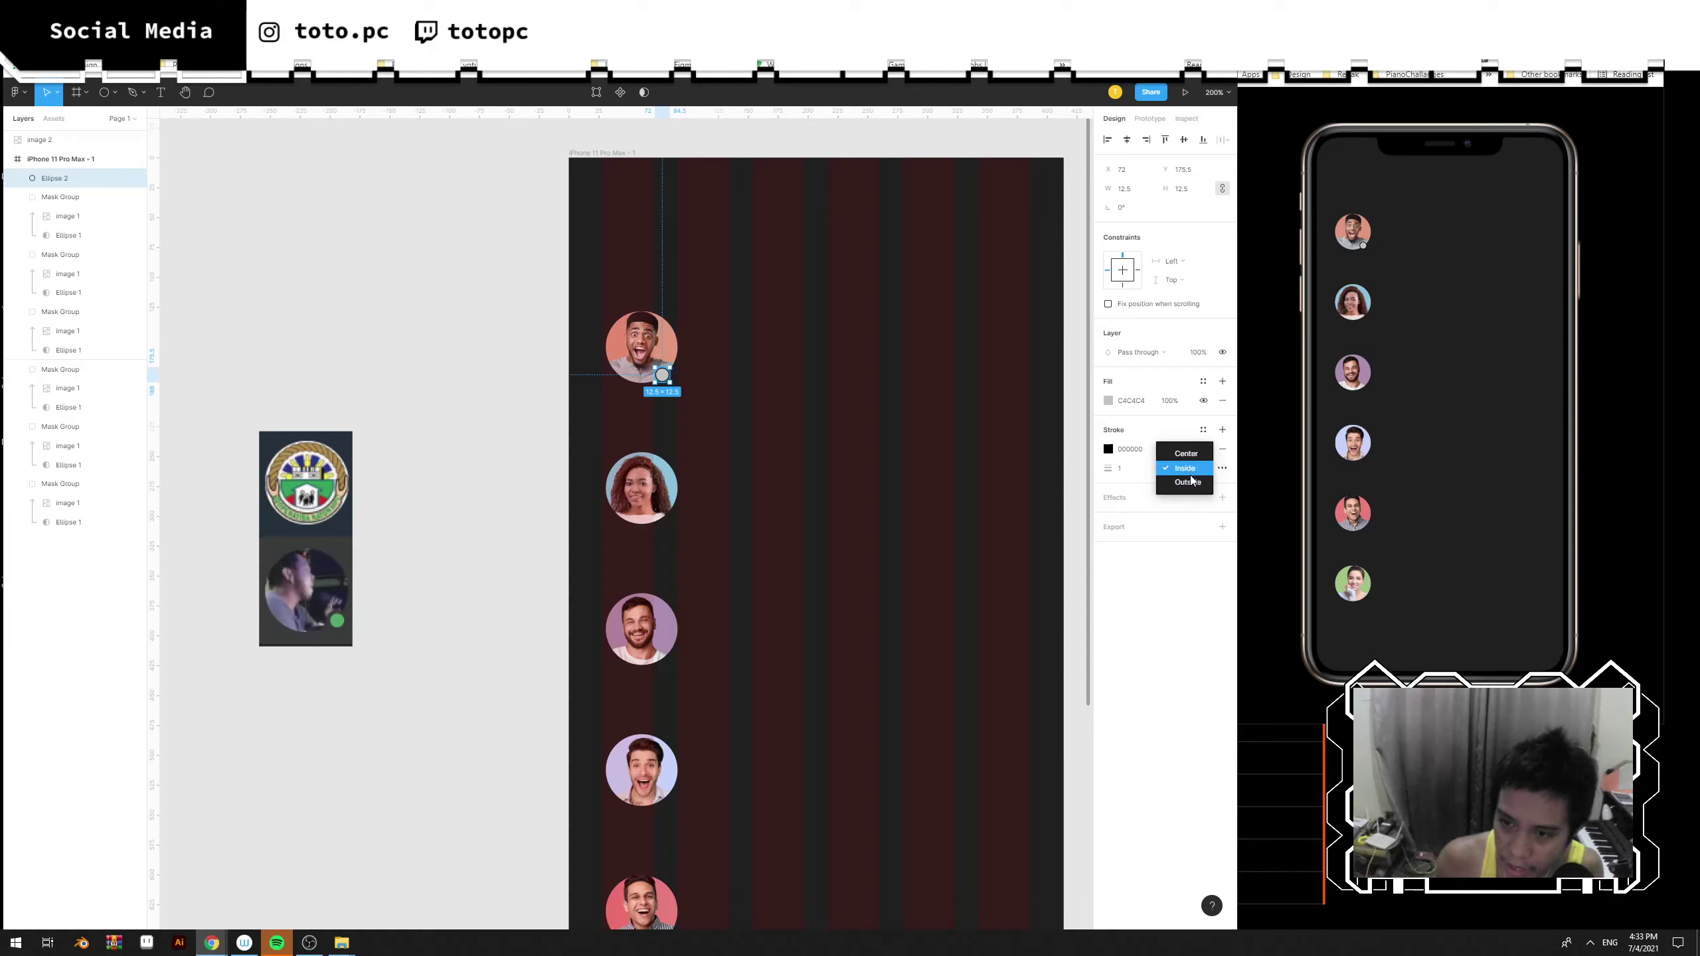
{"action": "left_click", "coordinate": [1188, 482]}
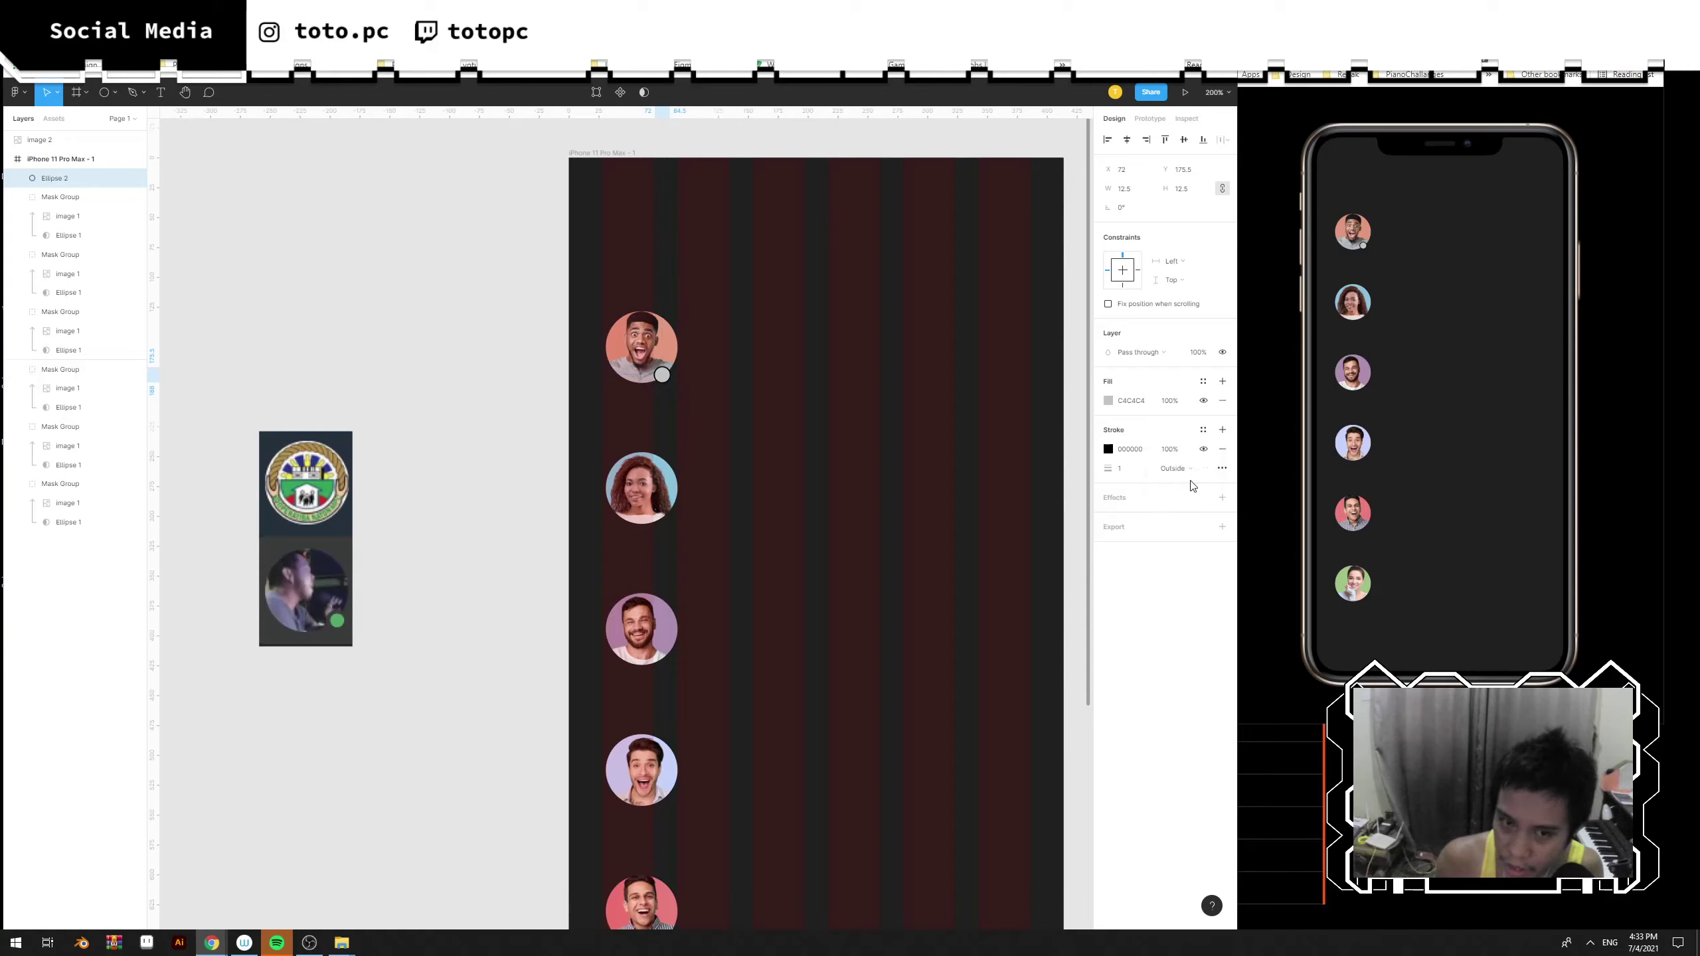
{"action": "left_click", "coordinate": [1108, 449]}
{"action": "left_click", "coordinate": [966, 630]}
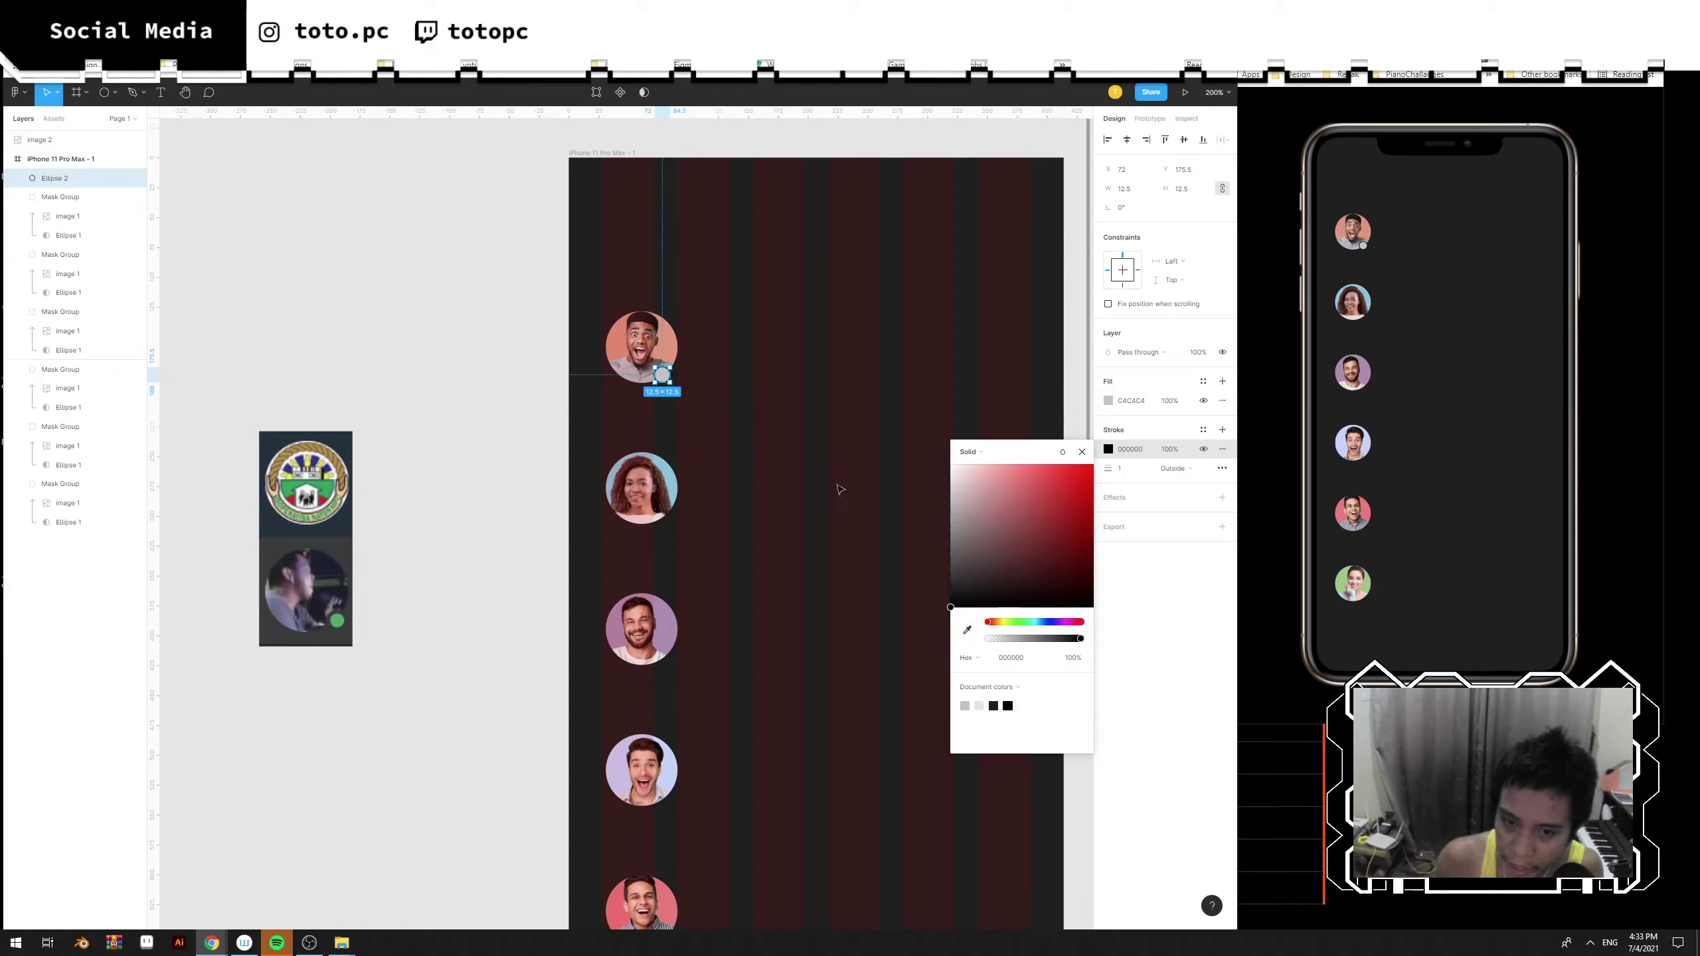
{"action": "left_click", "coordinate": [740, 454]}
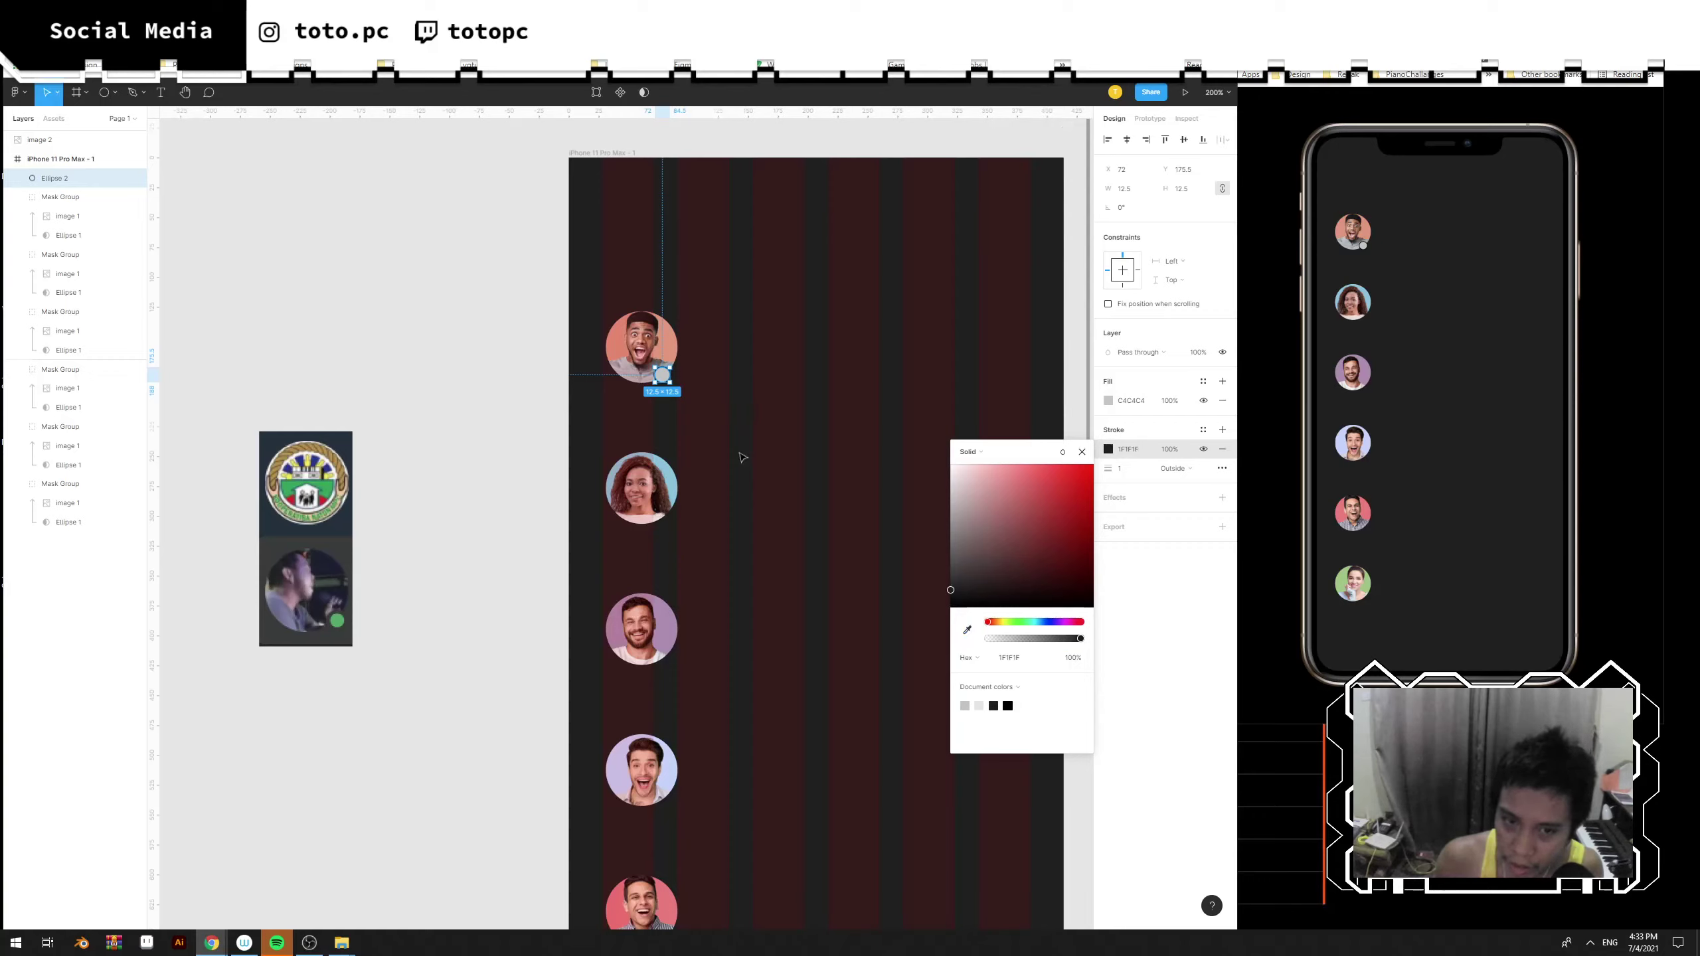
{"action": "left_click", "coordinate": [836, 371]}
{"action": "left_click", "coordinate": [663, 377]}
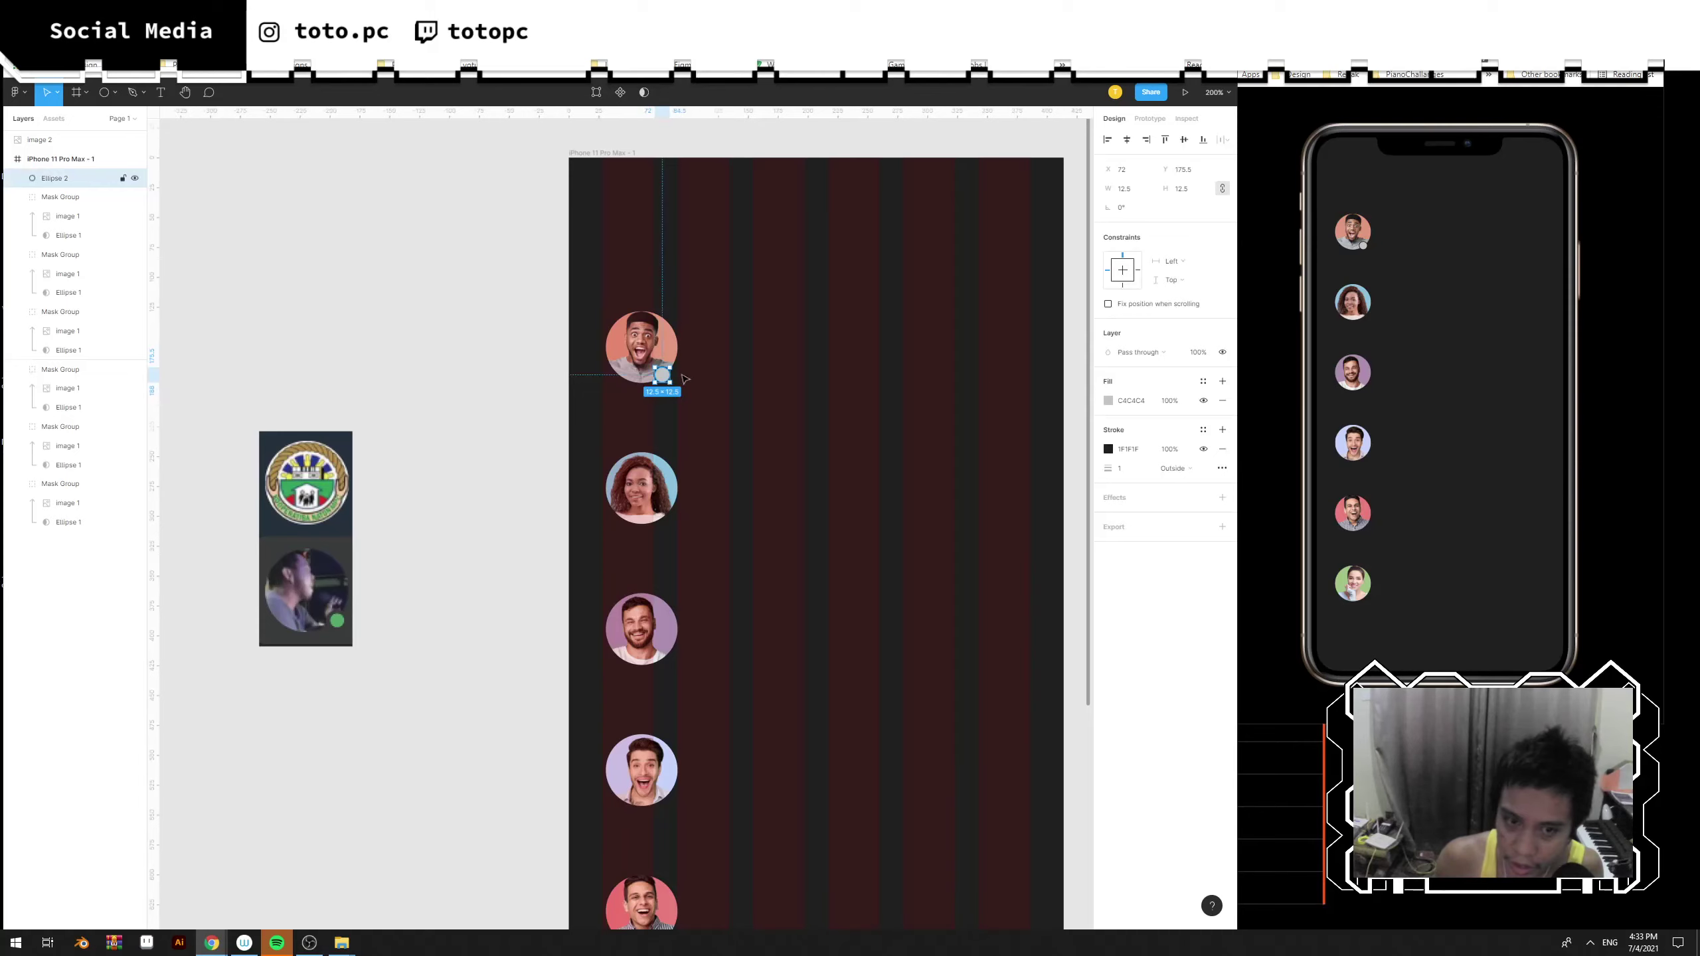
{"action": "left_click", "coordinate": [1134, 472]}
{"action": "key", "text": "BackSpace"}
Fill the status circle with a medium green like the dot in the reference image.
{"action": "left_click", "coordinate": [1109, 401]}
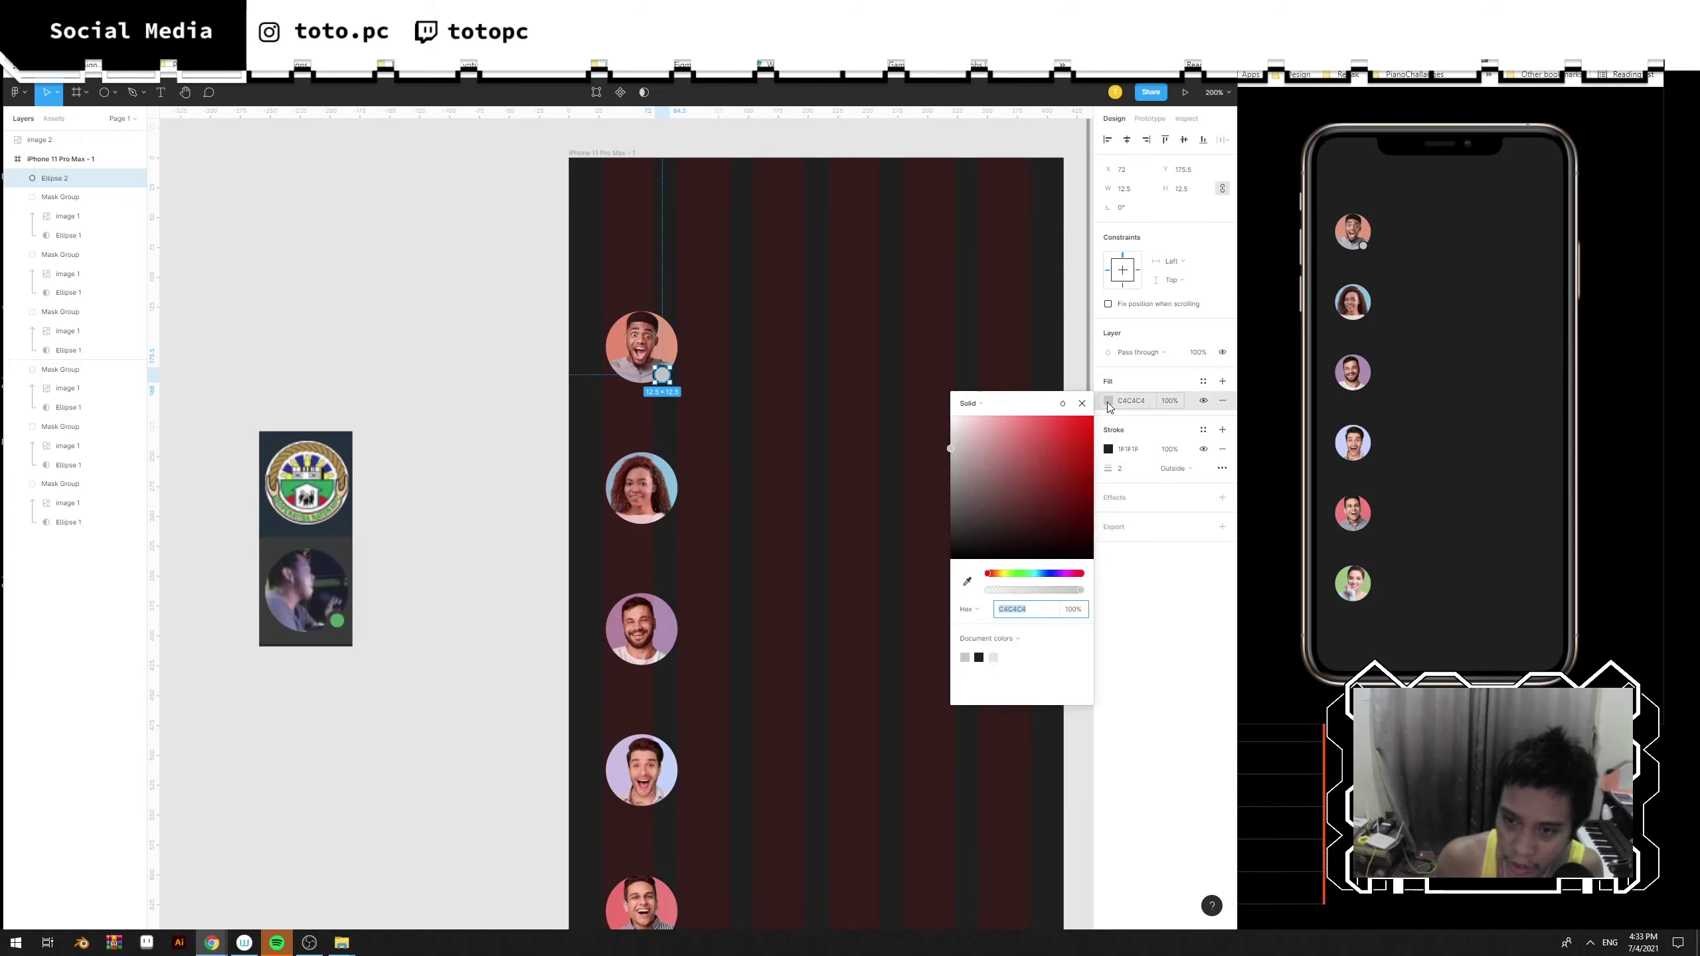
{"action": "left_click", "coordinate": [1024, 570]}
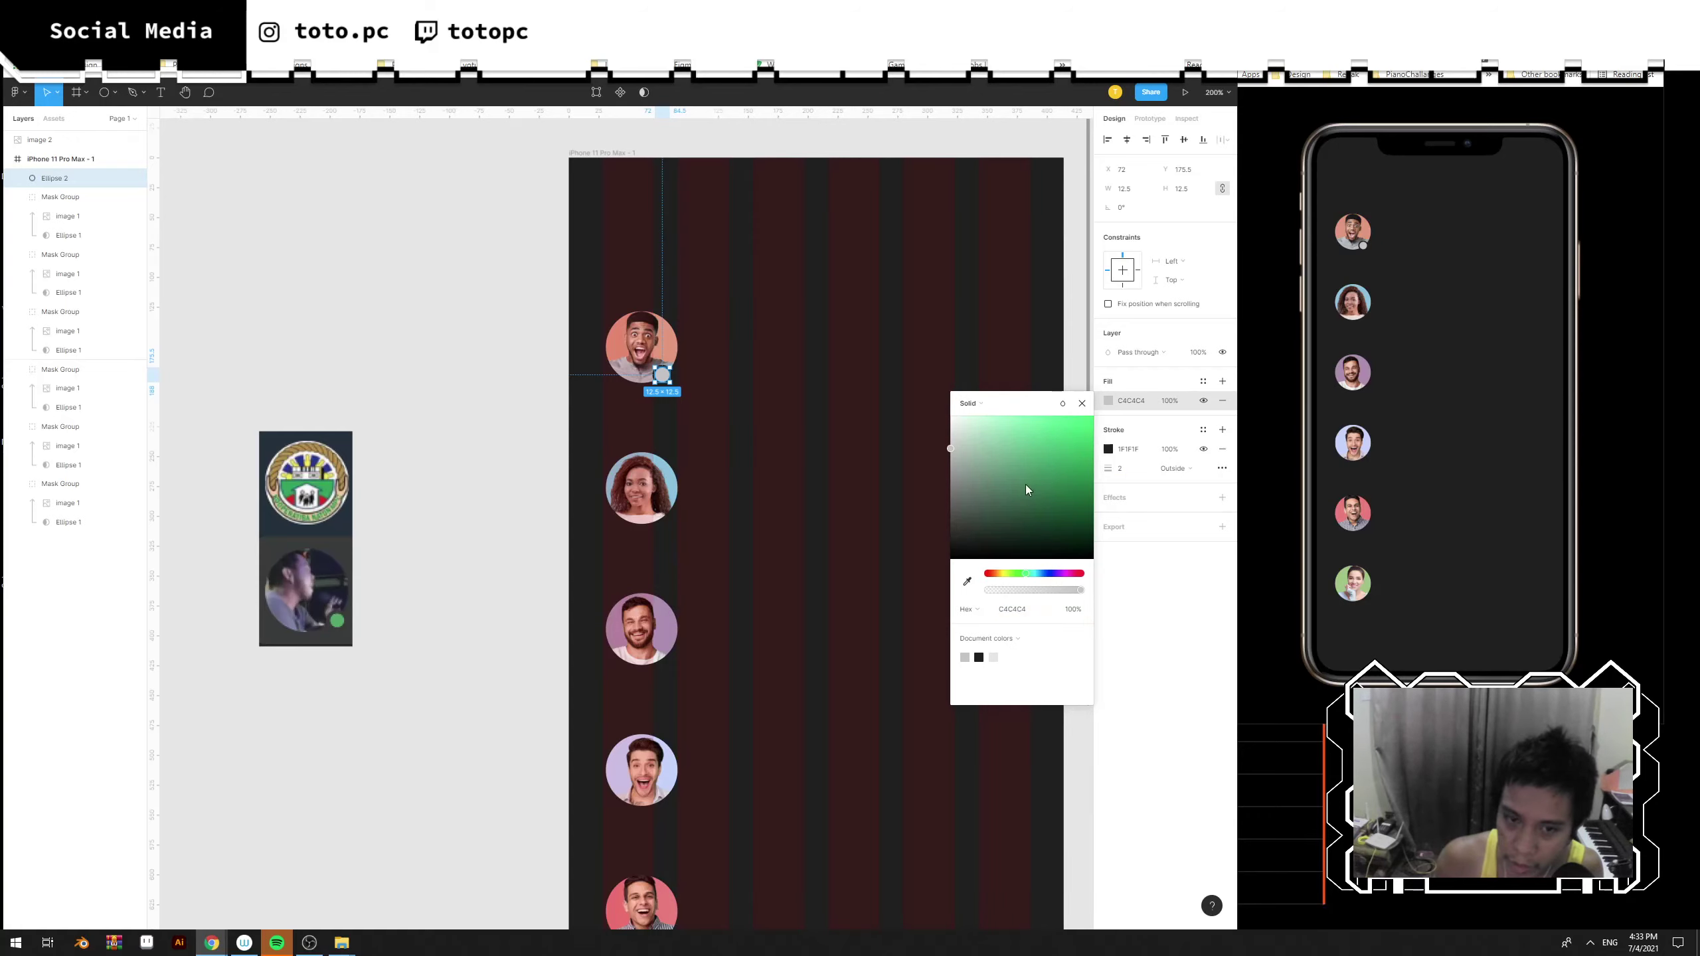
{"action": "left_click", "coordinate": [1047, 453]}
{"action": "left_click_drag", "start_coordinate": [1048, 458], "coordinate": [1052, 460]}
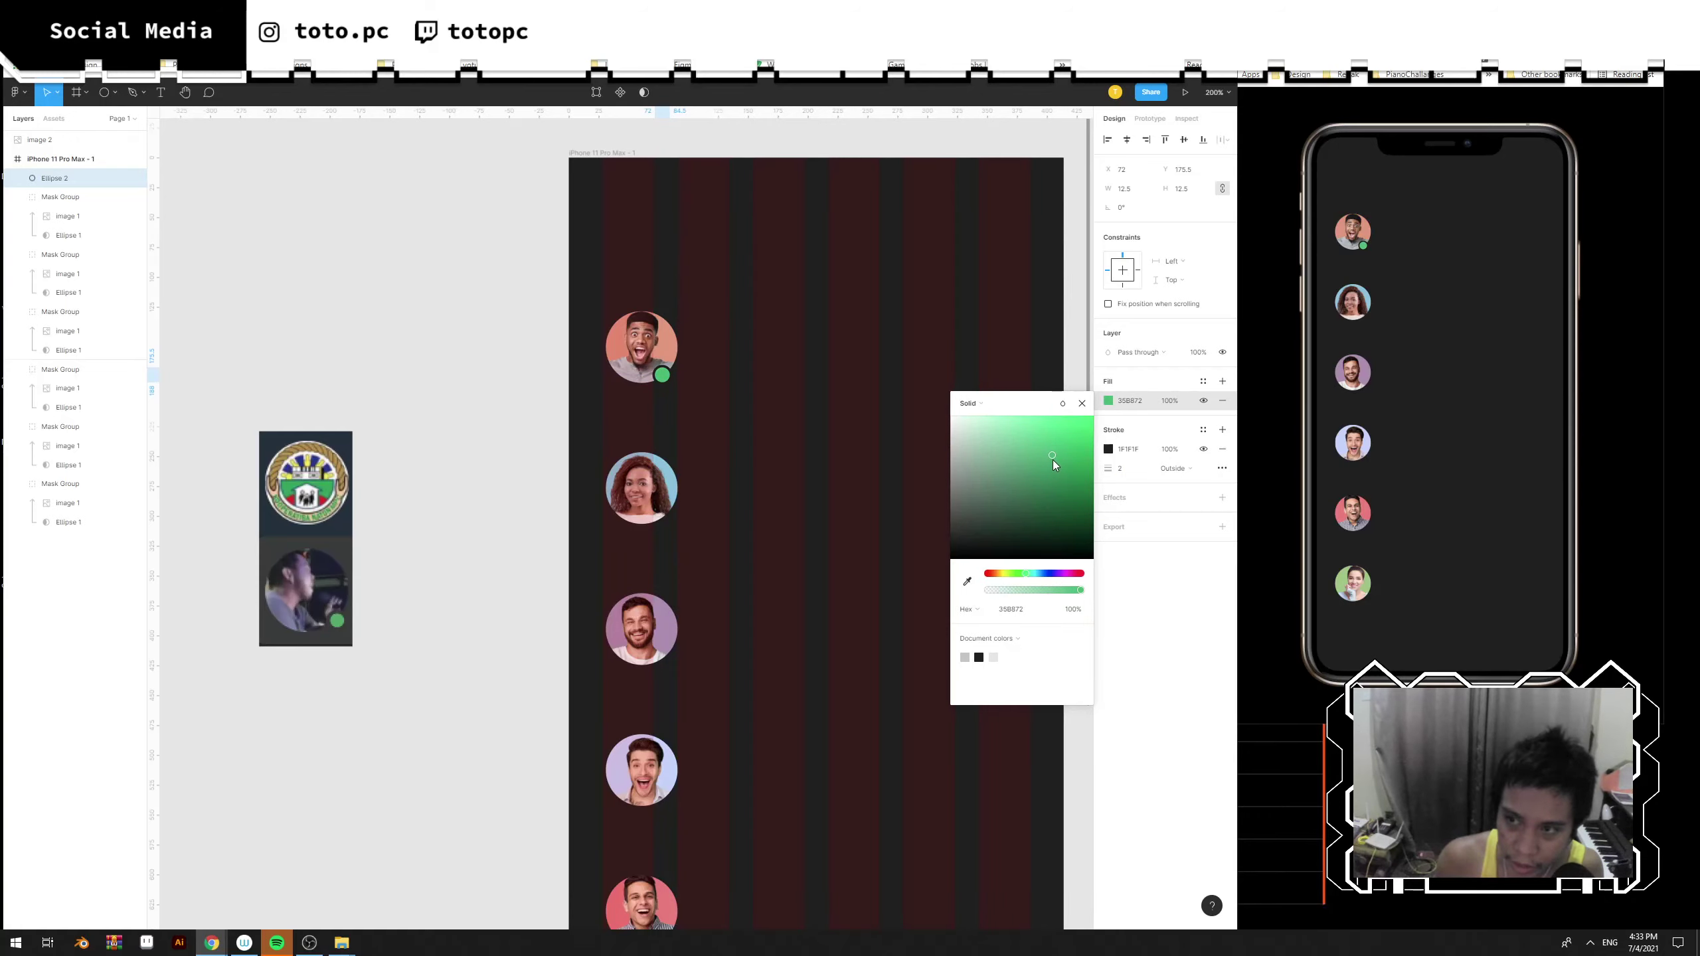
{"action": "left_click", "coordinate": [860, 396]}
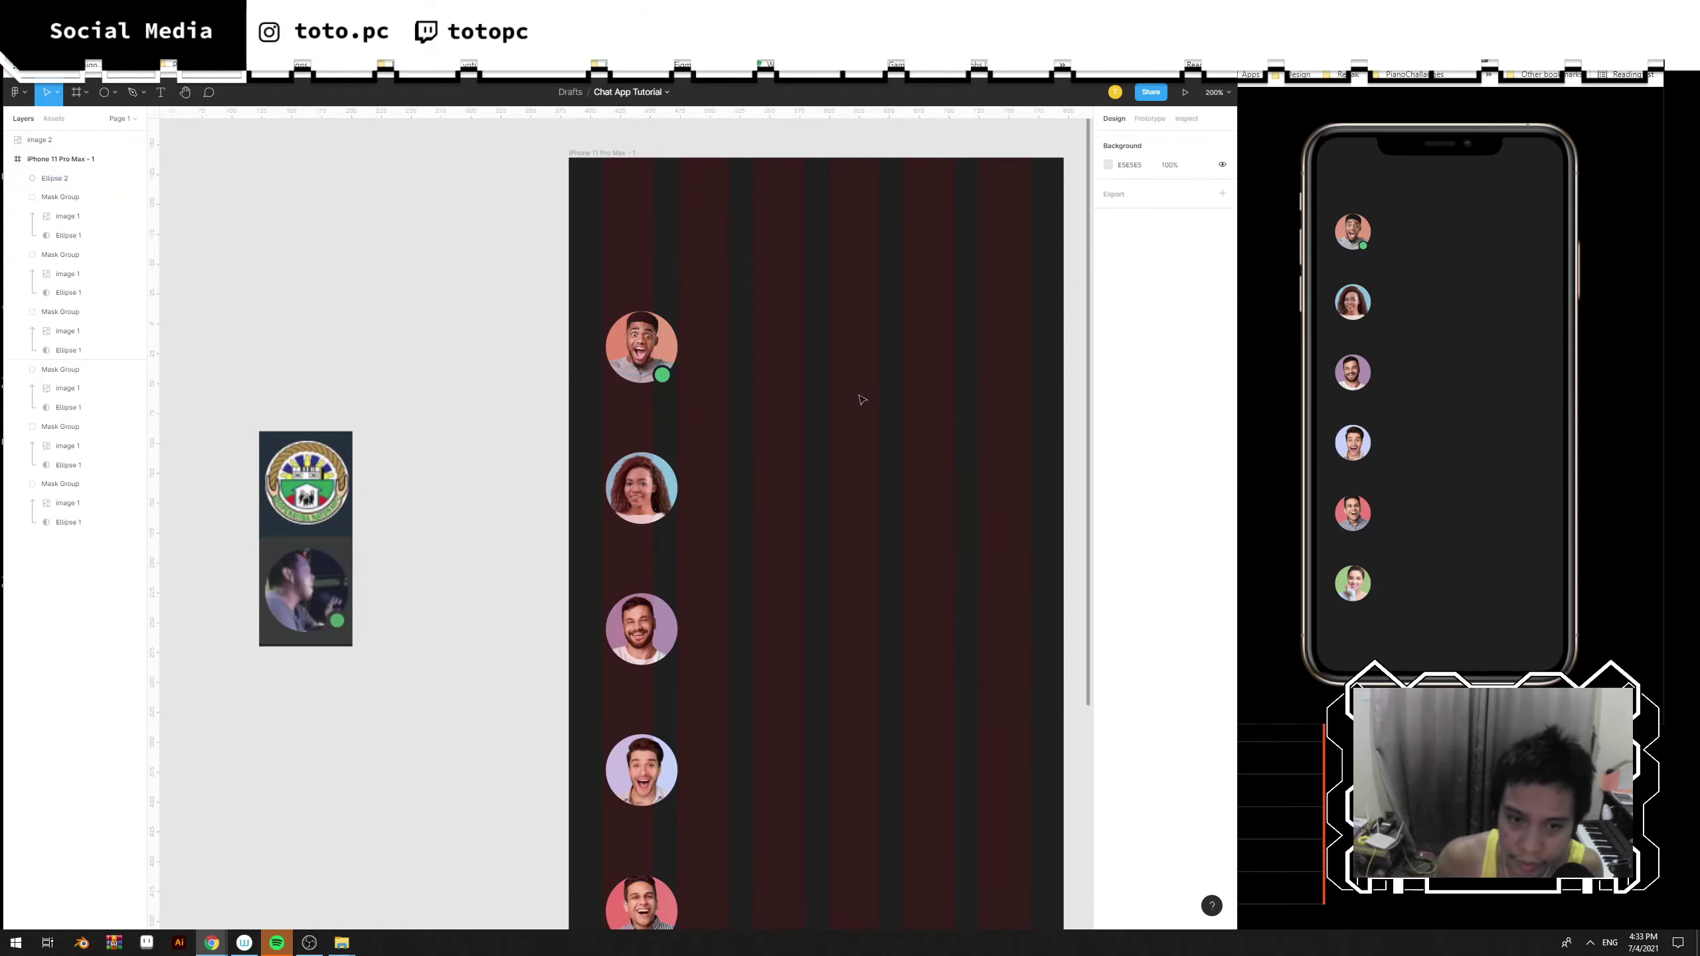
Nudge the green status circle slightly outward on the first portrait, to X 74.
{"action": "left_click", "coordinate": [665, 378]}
{"action": "key", "text": "Up"}
{"action": "key", "text": "Up"}
{"action": "key", "text": "Right"}
{"action": "key", "text": "Right"}
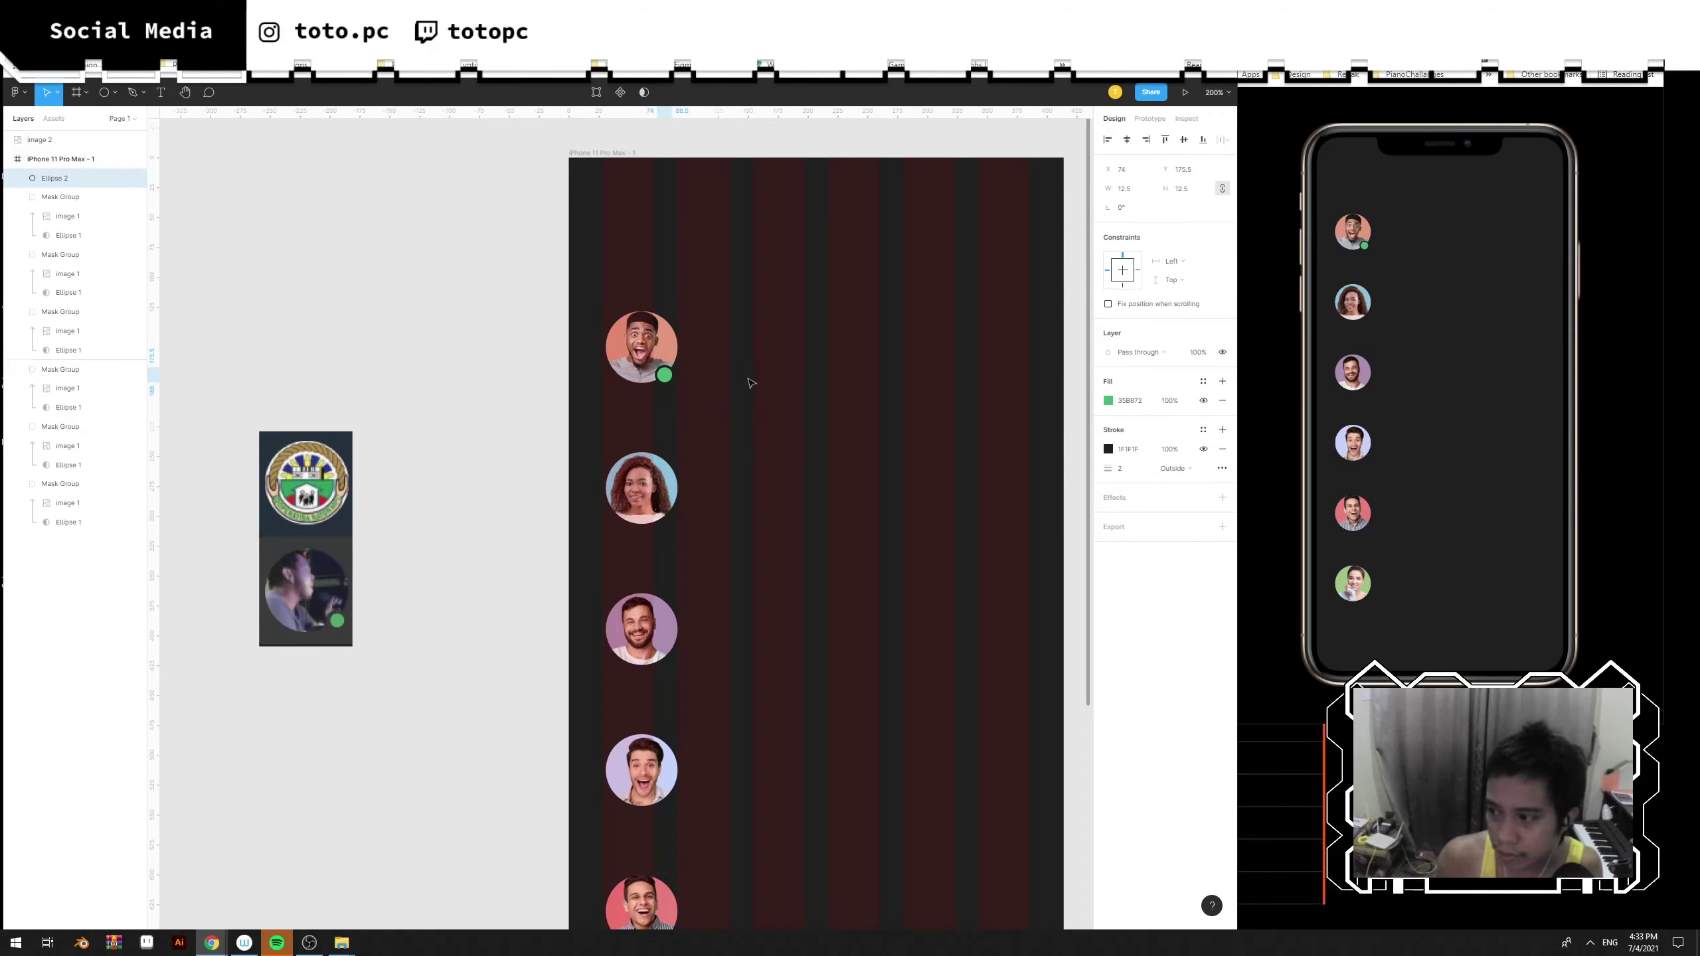
{"action": "left_click", "coordinate": [785, 386]}
Duplicate the green status circle onto the lower-right edges of the third and fourth portraits.
{"action": "left_click_drag", "start_coordinate": [779, 385], "coordinate": [833, 385]}
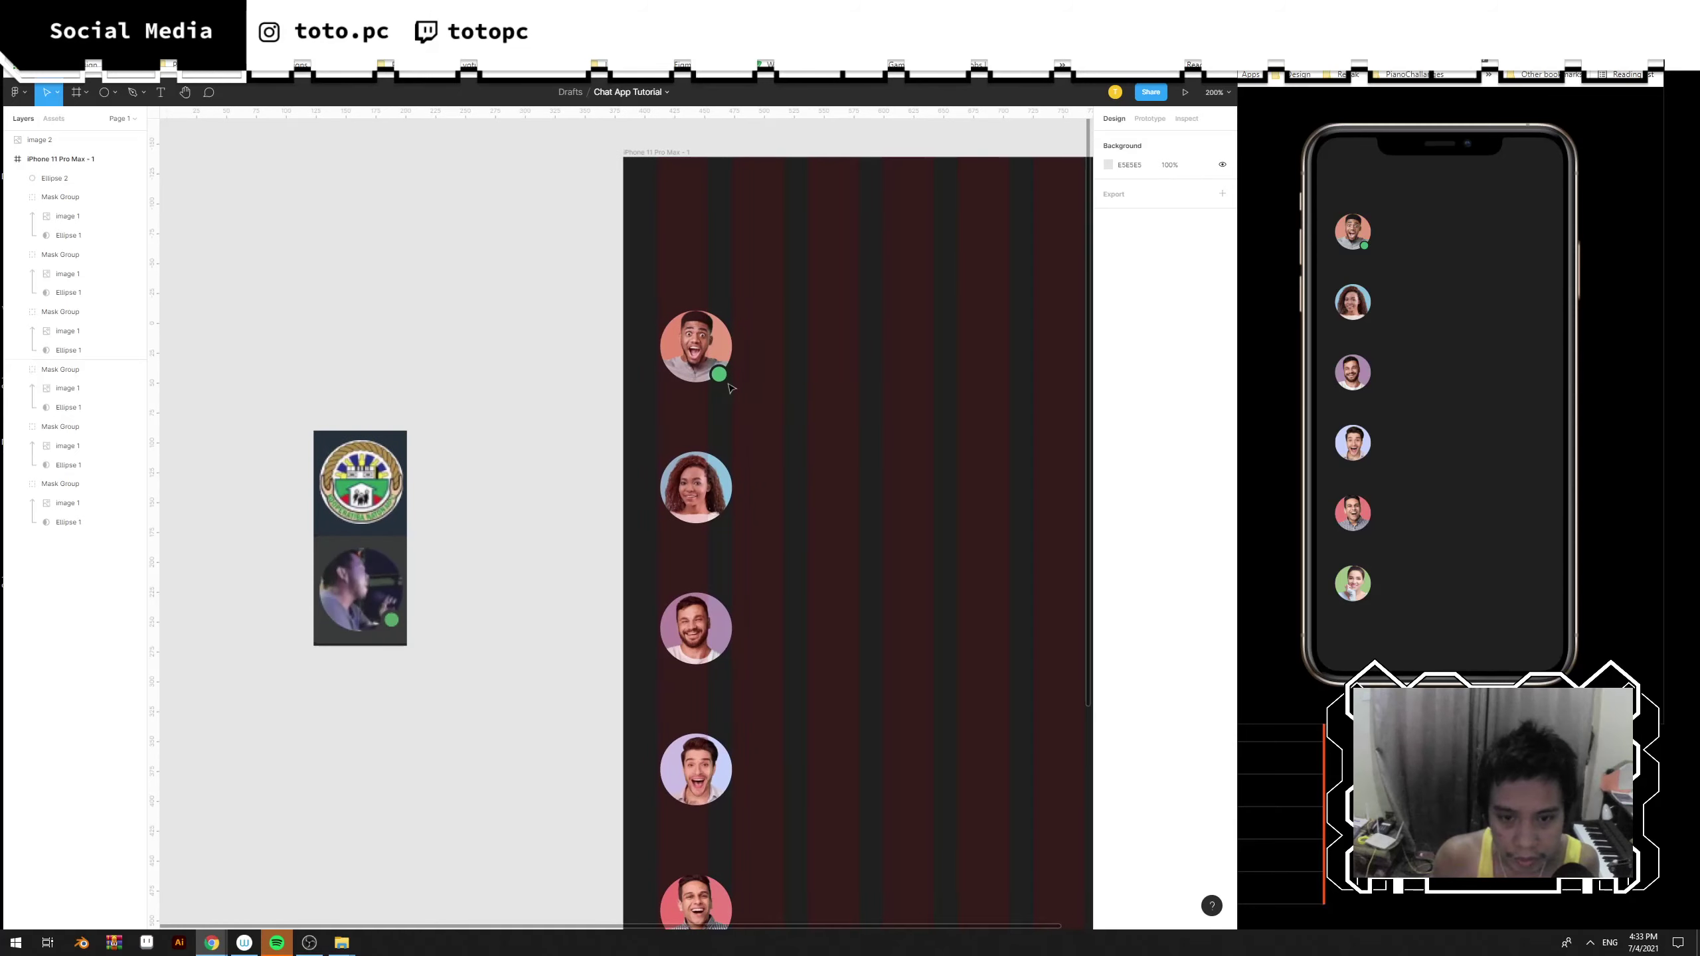
{"action": "left_click_drag", "start_coordinate": [720, 376], "coordinate": [732, 661]}
{"action": "scroll", "coordinate": [803, 469], "scroll_direction": "down", "scroll_amount": 4}
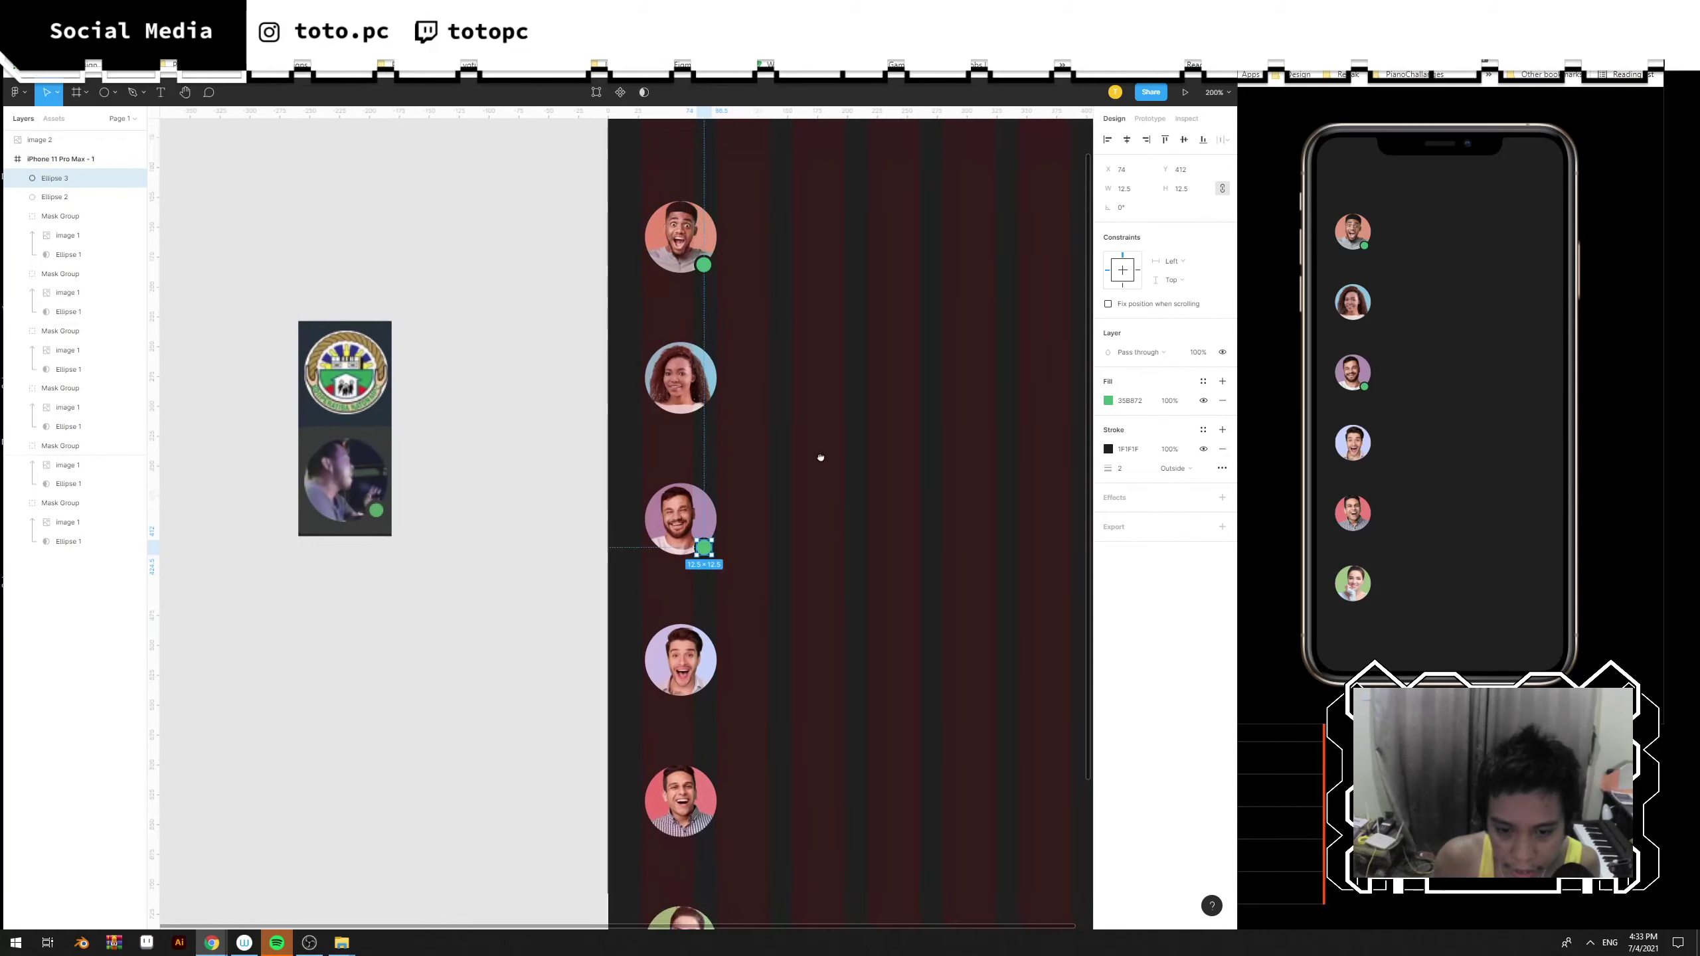
{"action": "left_click_drag", "start_coordinate": [718, 390], "coordinate": [702, 483]}
{"action": "scroll", "coordinate": [797, 703], "scroll_direction": "up", "scroll_amount": 5}
{"action": "left_click", "coordinate": [797, 703]}
{"action": "left_click", "coordinate": [703, 496]}
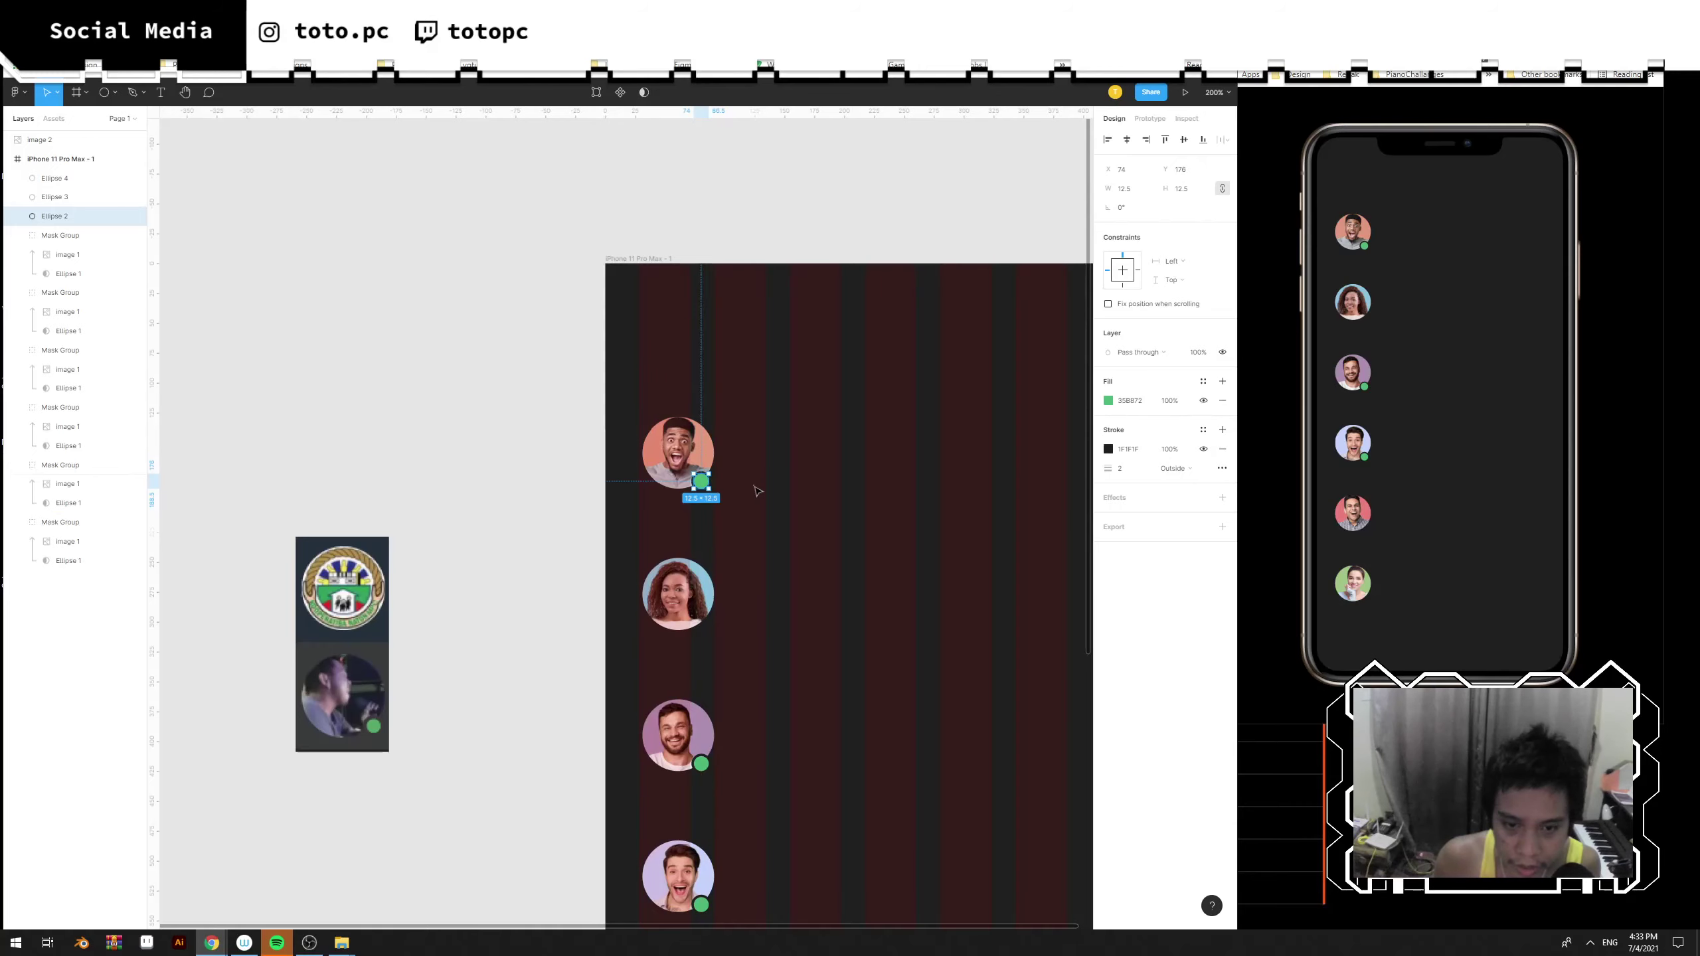
{"action": "scroll", "coordinate": [842, 437], "scroll_direction": "down", "scroll_amount": 3}
{"action": "key", "text": "ctrl+minus"}
{"action": "left_click", "coordinate": [846, 444]}
{"action": "scroll", "coordinate": [854, 449], "scroll_direction": "left", "scroll_amount": 1}
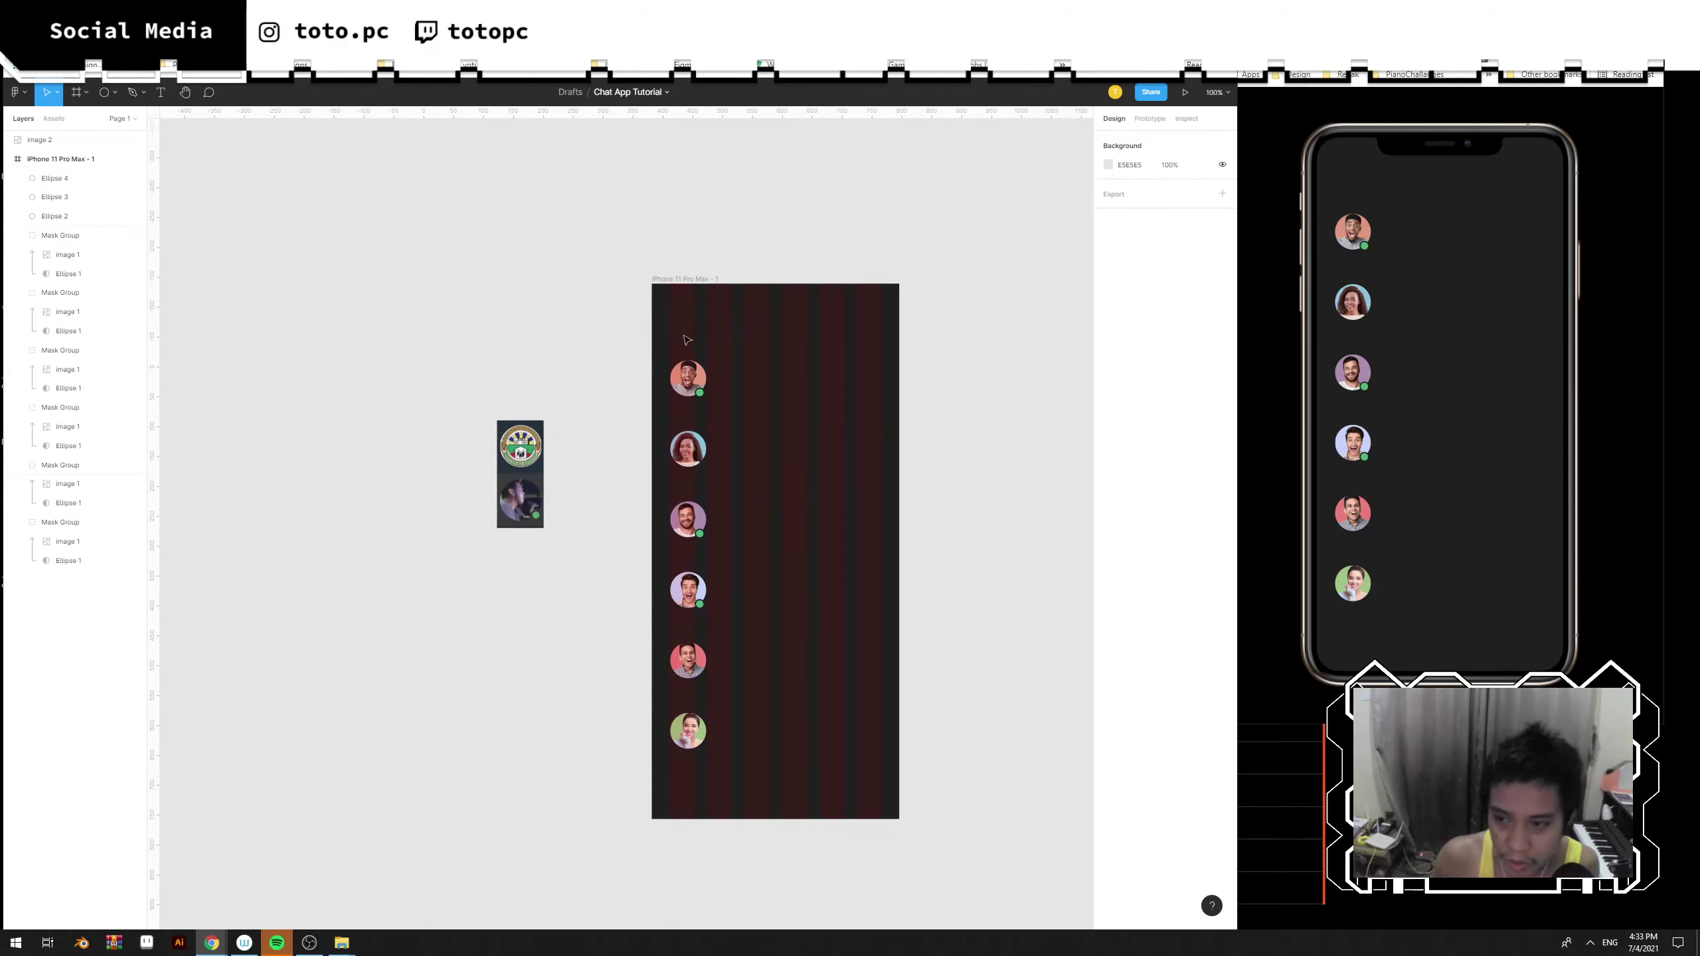
Move all six contact portraits and their green status dots down together within the iPhone frame.
{"action": "scroll", "coordinate": [757, 496], "scroll_direction": "down", "scroll_amount": 1}
{"action": "left_click_drag", "start_coordinate": [609, 252], "coordinate": [796, 593]}
{"action": "left_click_drag", "start_coordinate": [821, 652], "coordinate": [819, 663]}
{"action": "key", "text": "shift+Down"}
{"action": "key", "text": "shift+Down"}
{"action": "key", "text": "shift+Down"}
{"action": "key", "text": "shift+Down"}
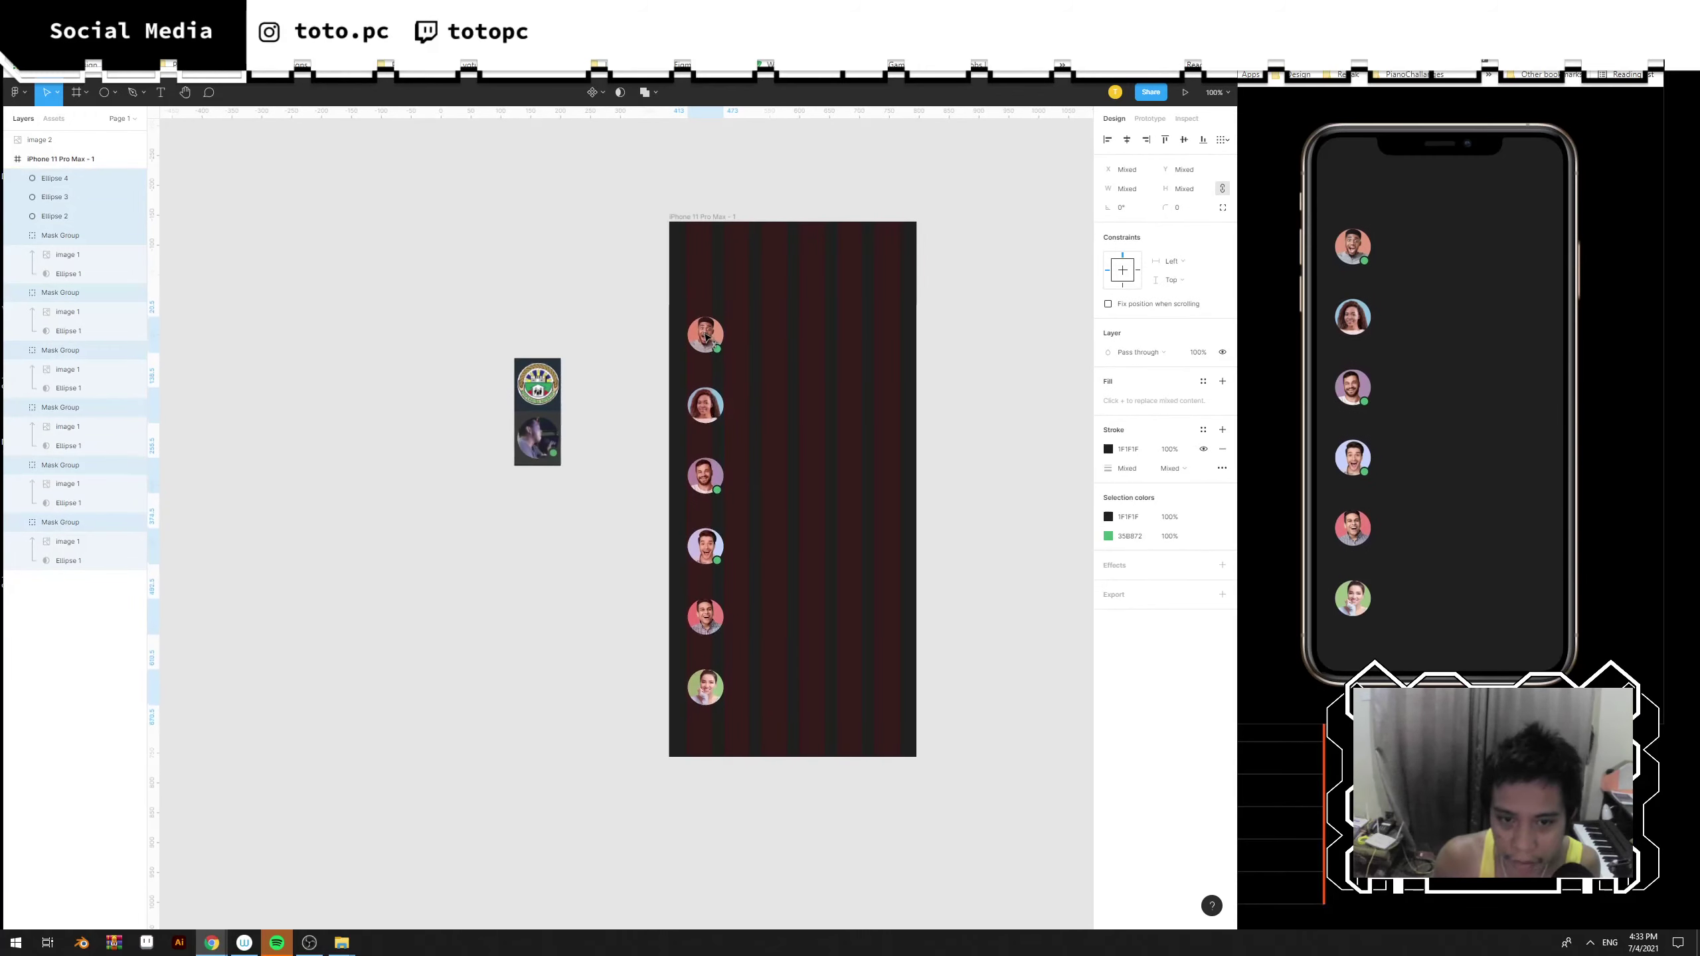
{"action": "left_click", "coordinate": [809, 344]}
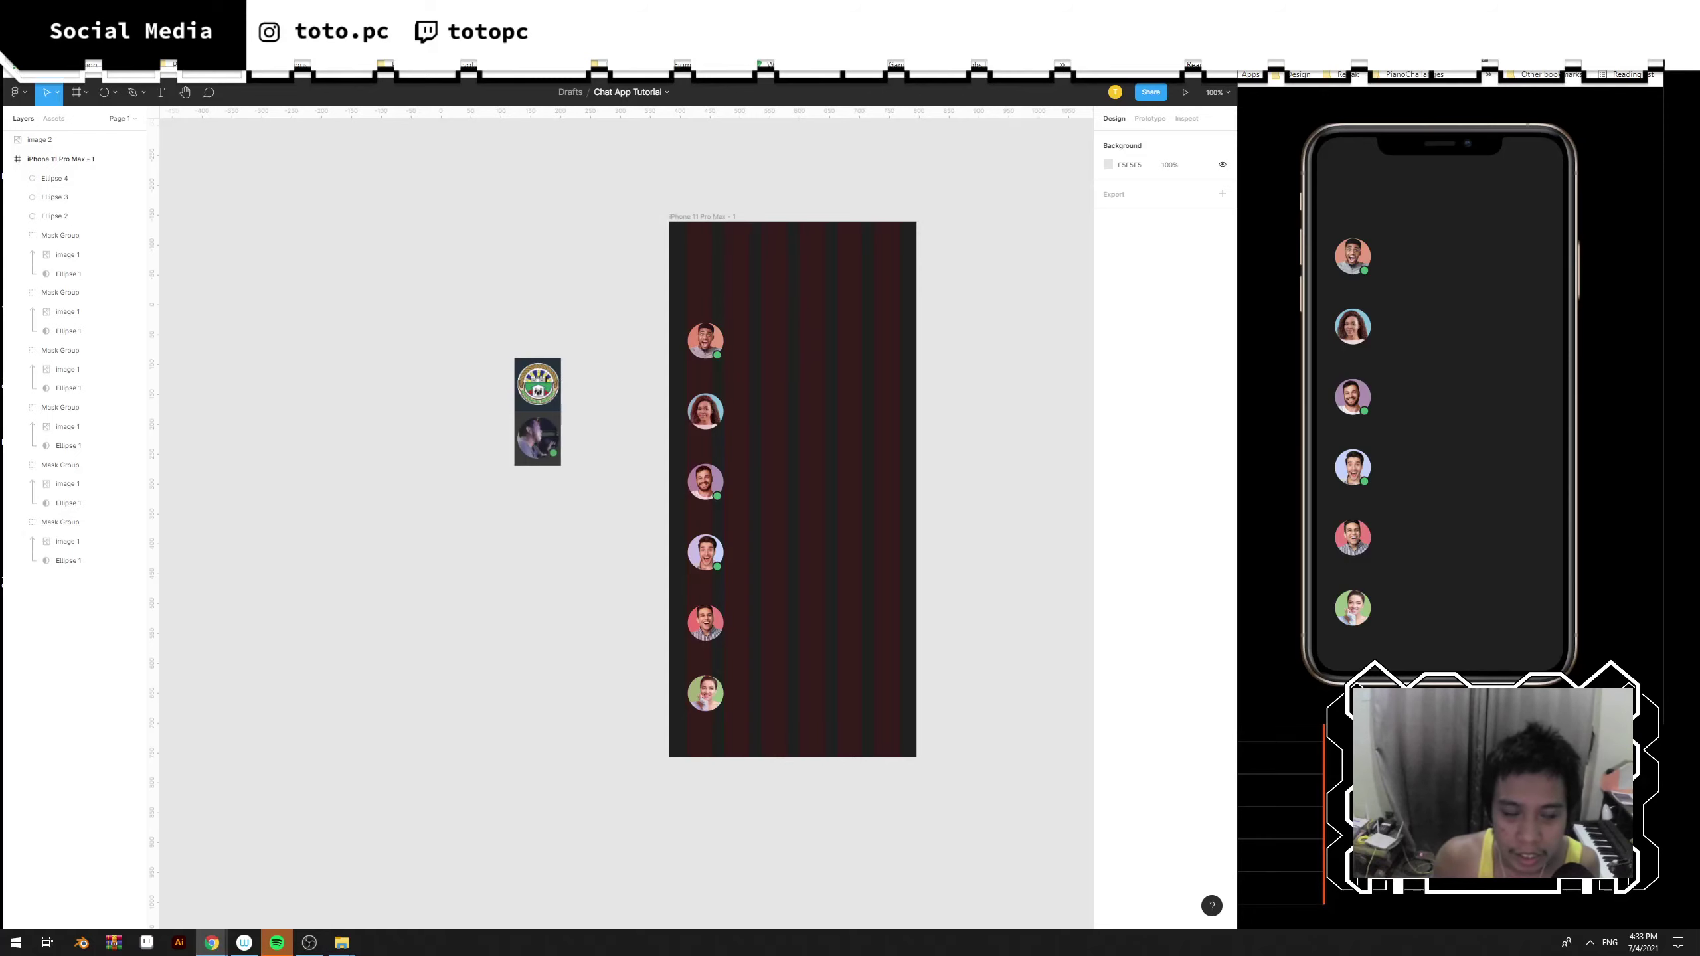
Search the web for "random name list" in a new browser tab and open the Random Name Generator result.
{"action": "key", "text": "ctrl+t"}
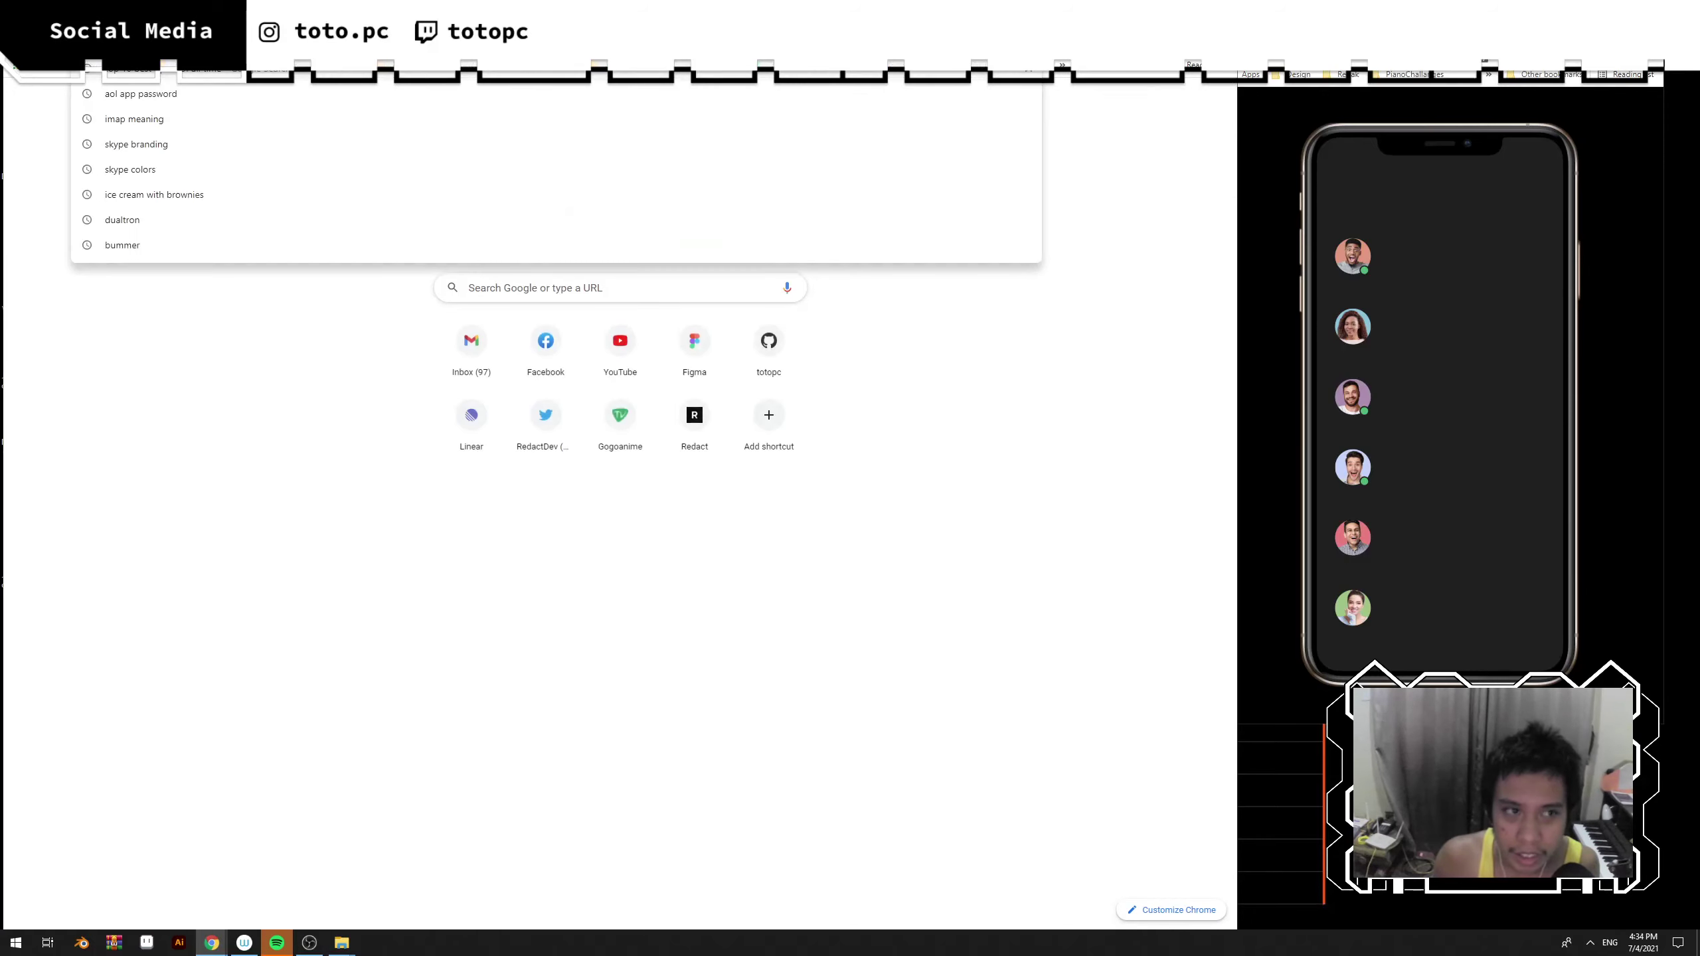
{"action": "type", "text": "geneva.com"}
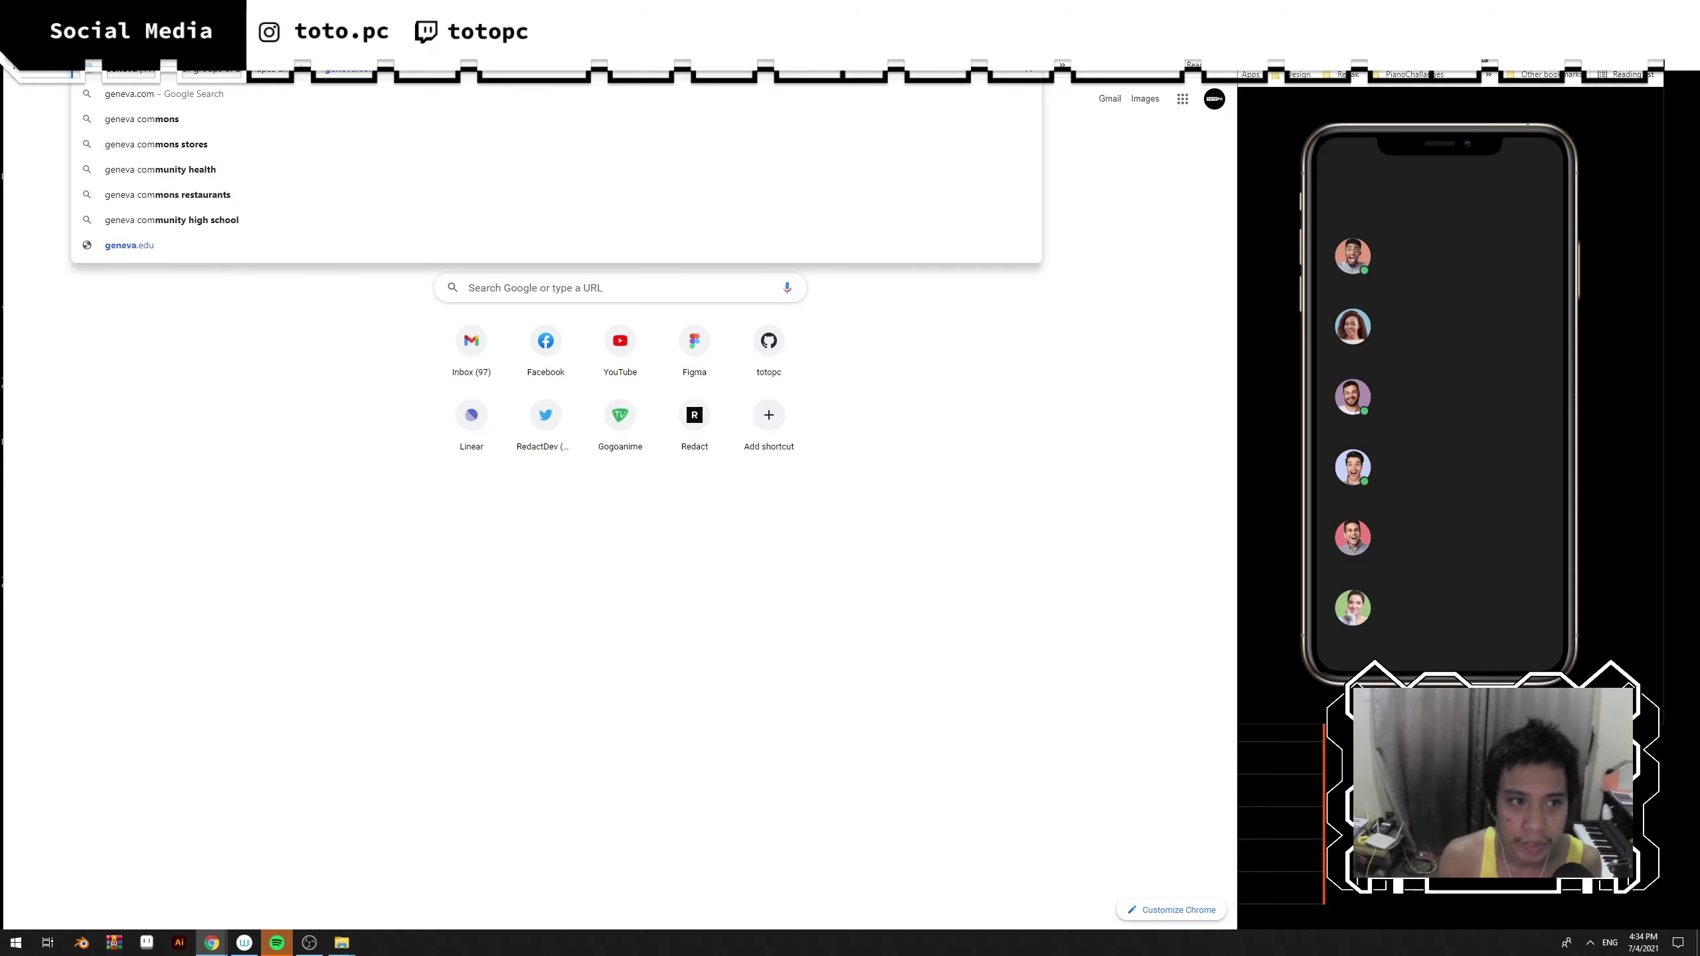
{"action": "key", "text": "ctrl+a"}
{"action": "type", "text": "random"}
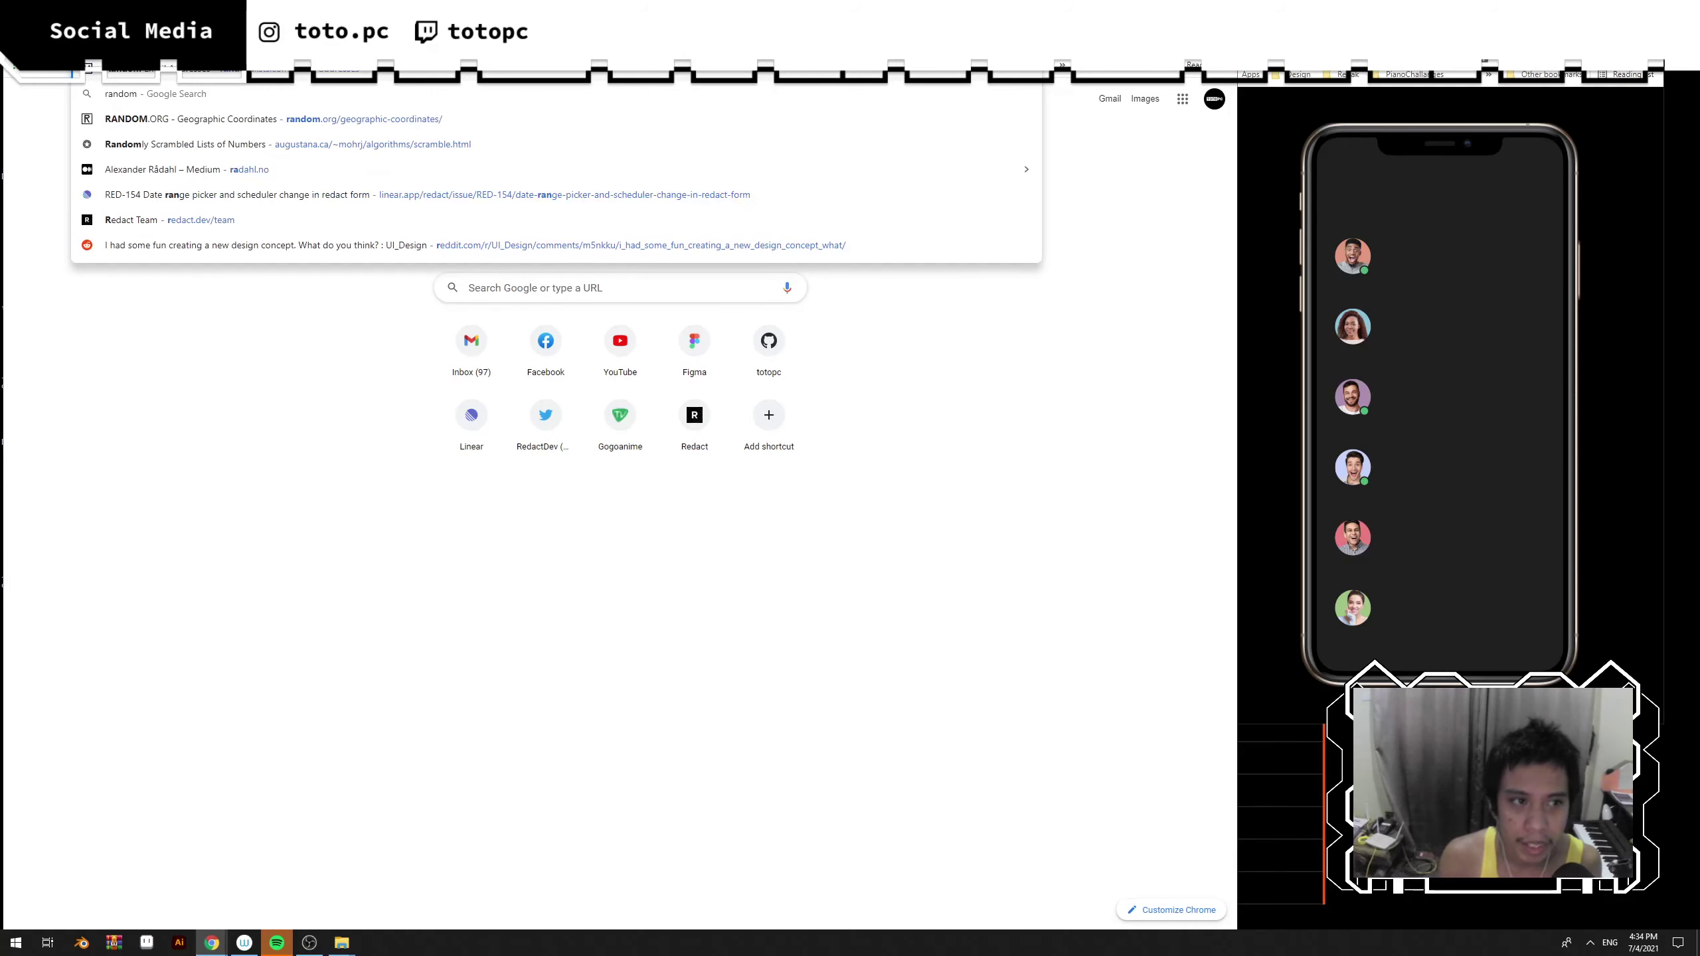
{"action": "type", "text": " name list"}
{"action": "key", "text": "Return"}
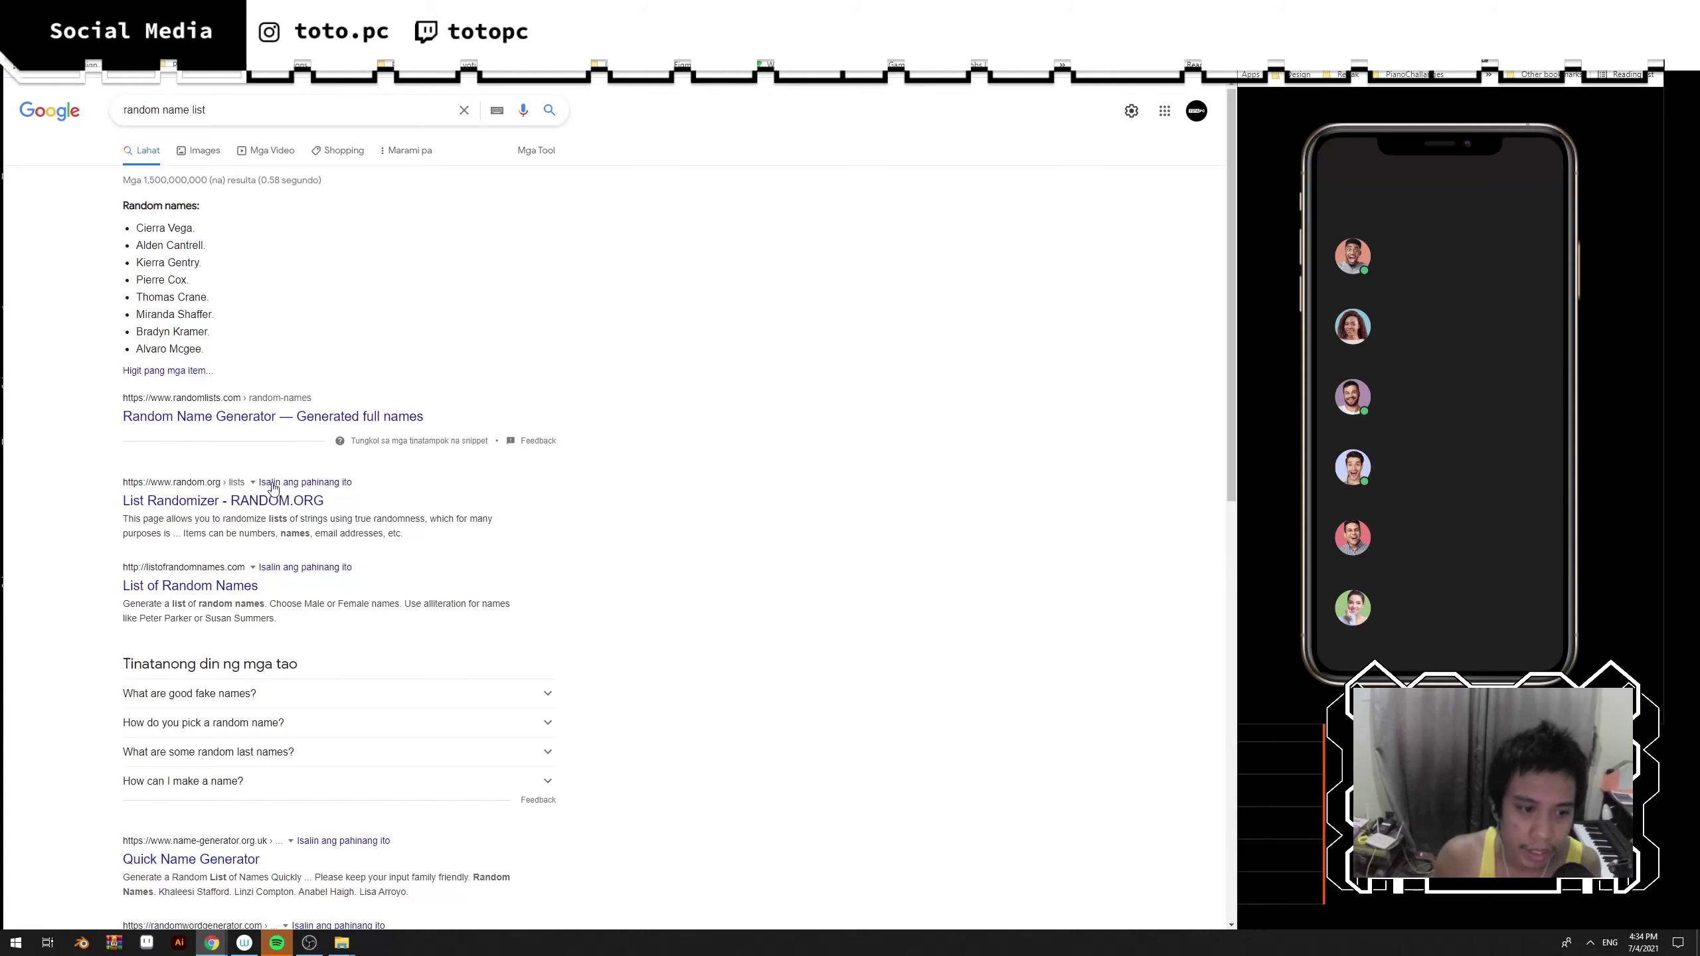
{"action": "left_click", "coordinate": [302, 420]}
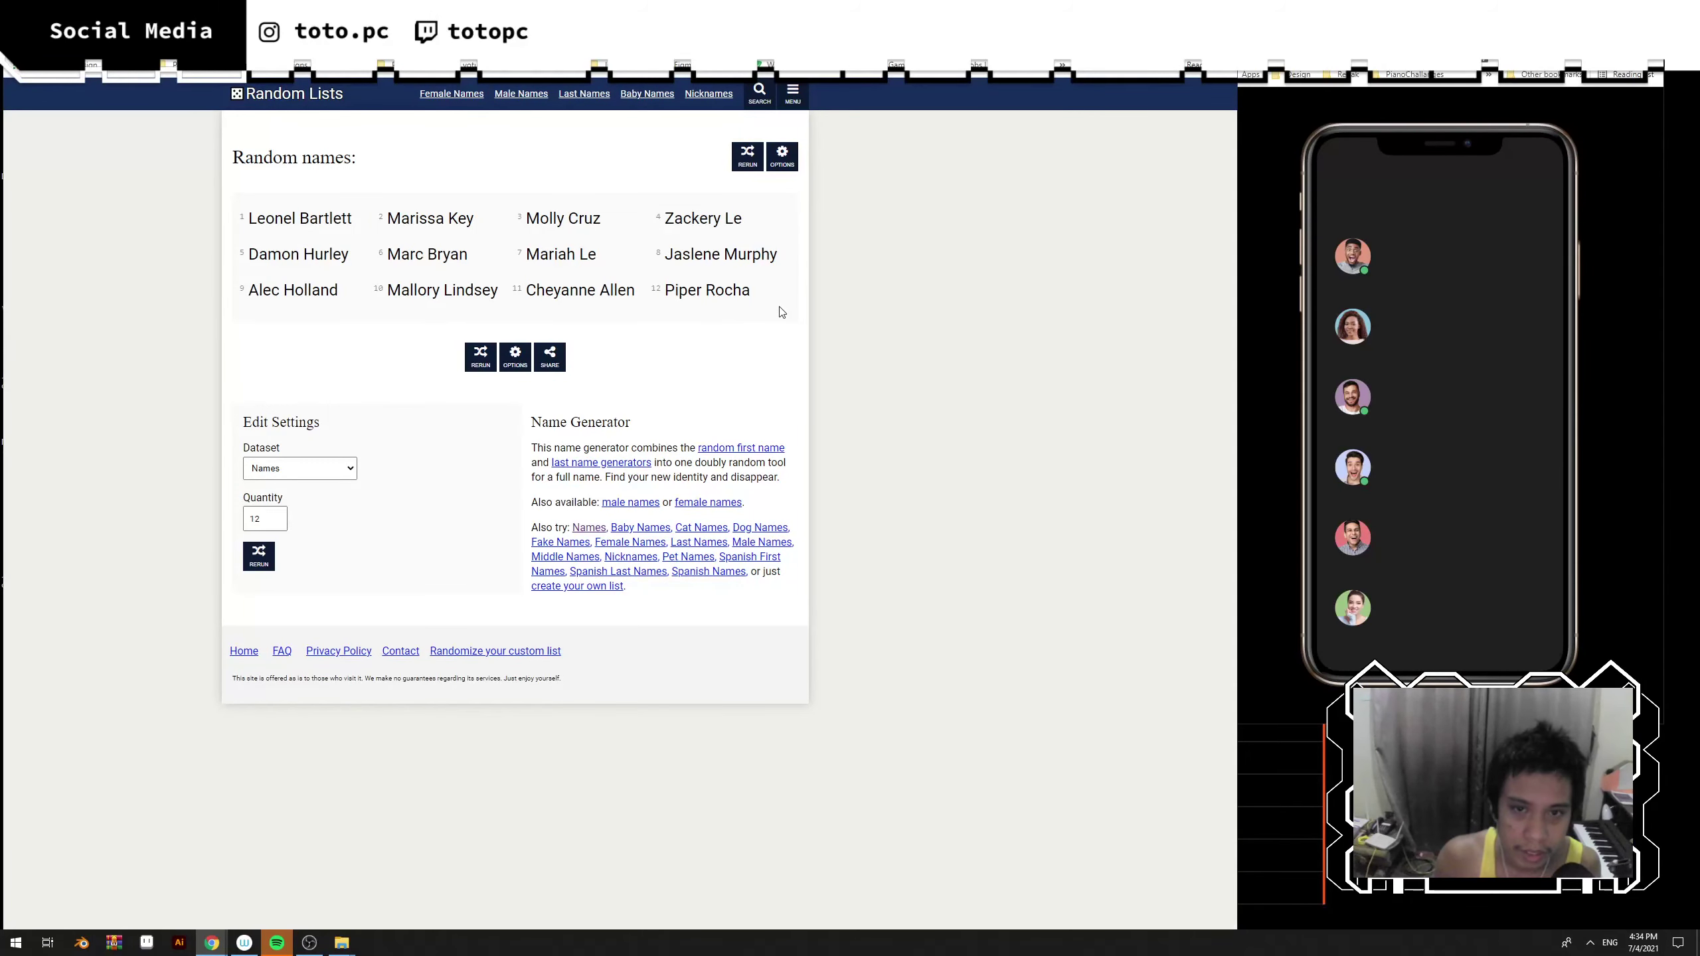
Copy all the generated names from the web page and paste them into the Figma canvas beside the iPhone frame.
{"action": "left_click_drag", "start_coordinate": [782, 312], "coordinate": [251, 224]}
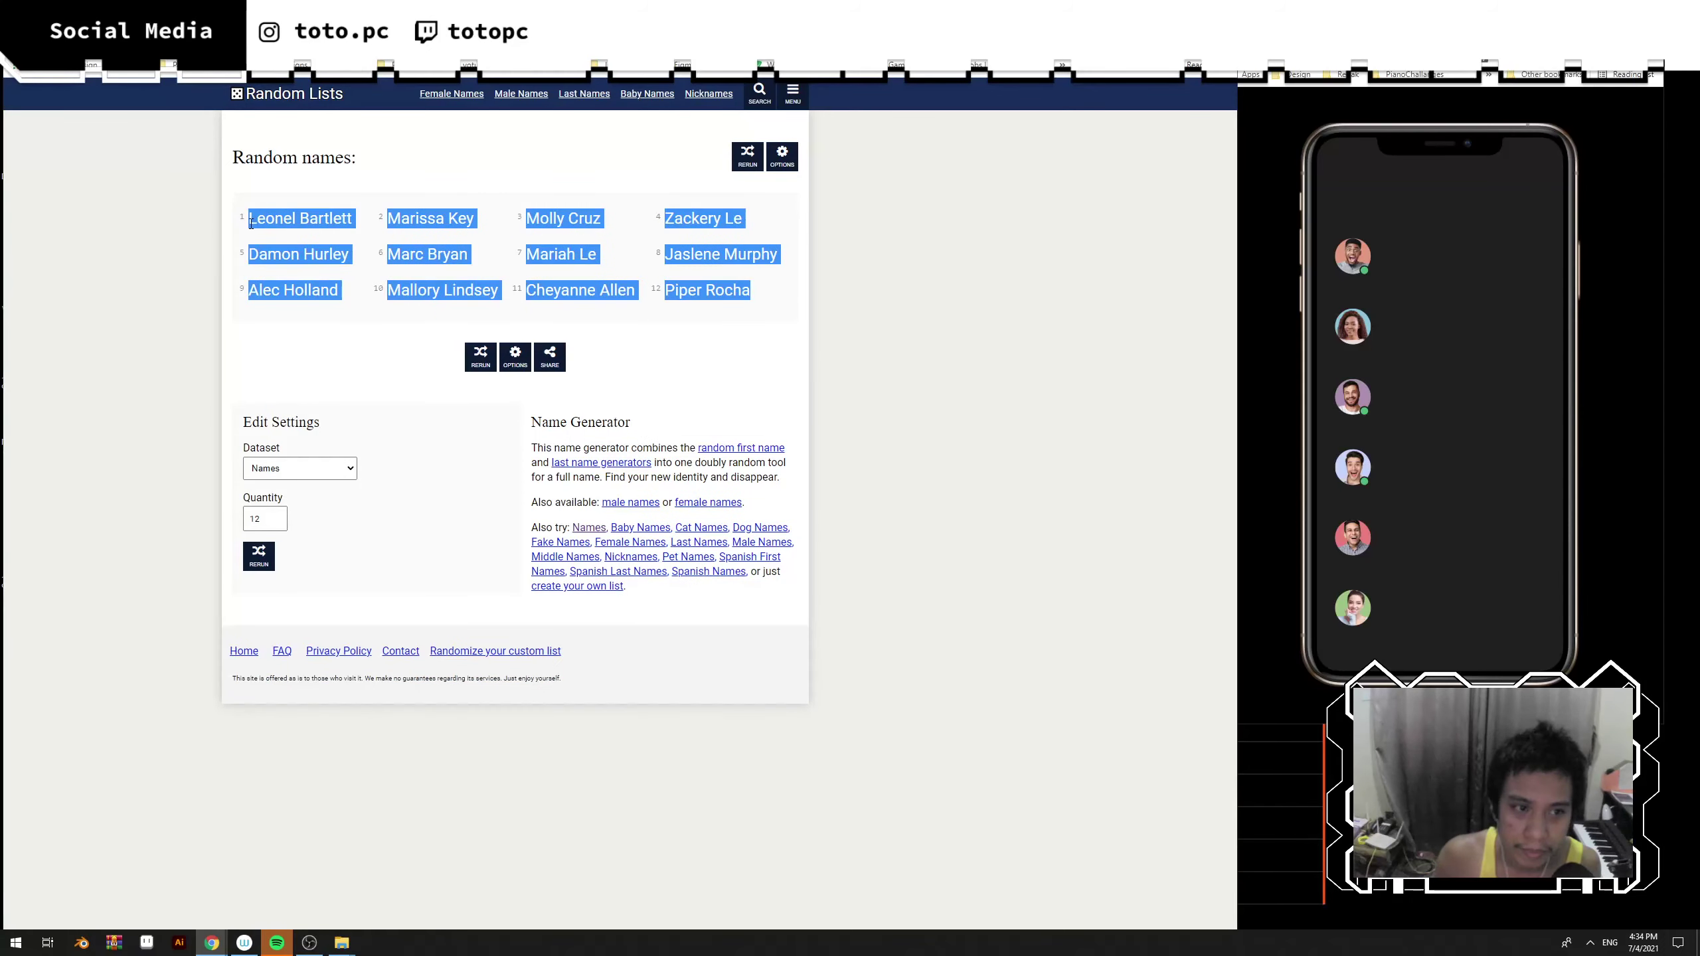
{"action": "key", "text": "alt+Tab"}
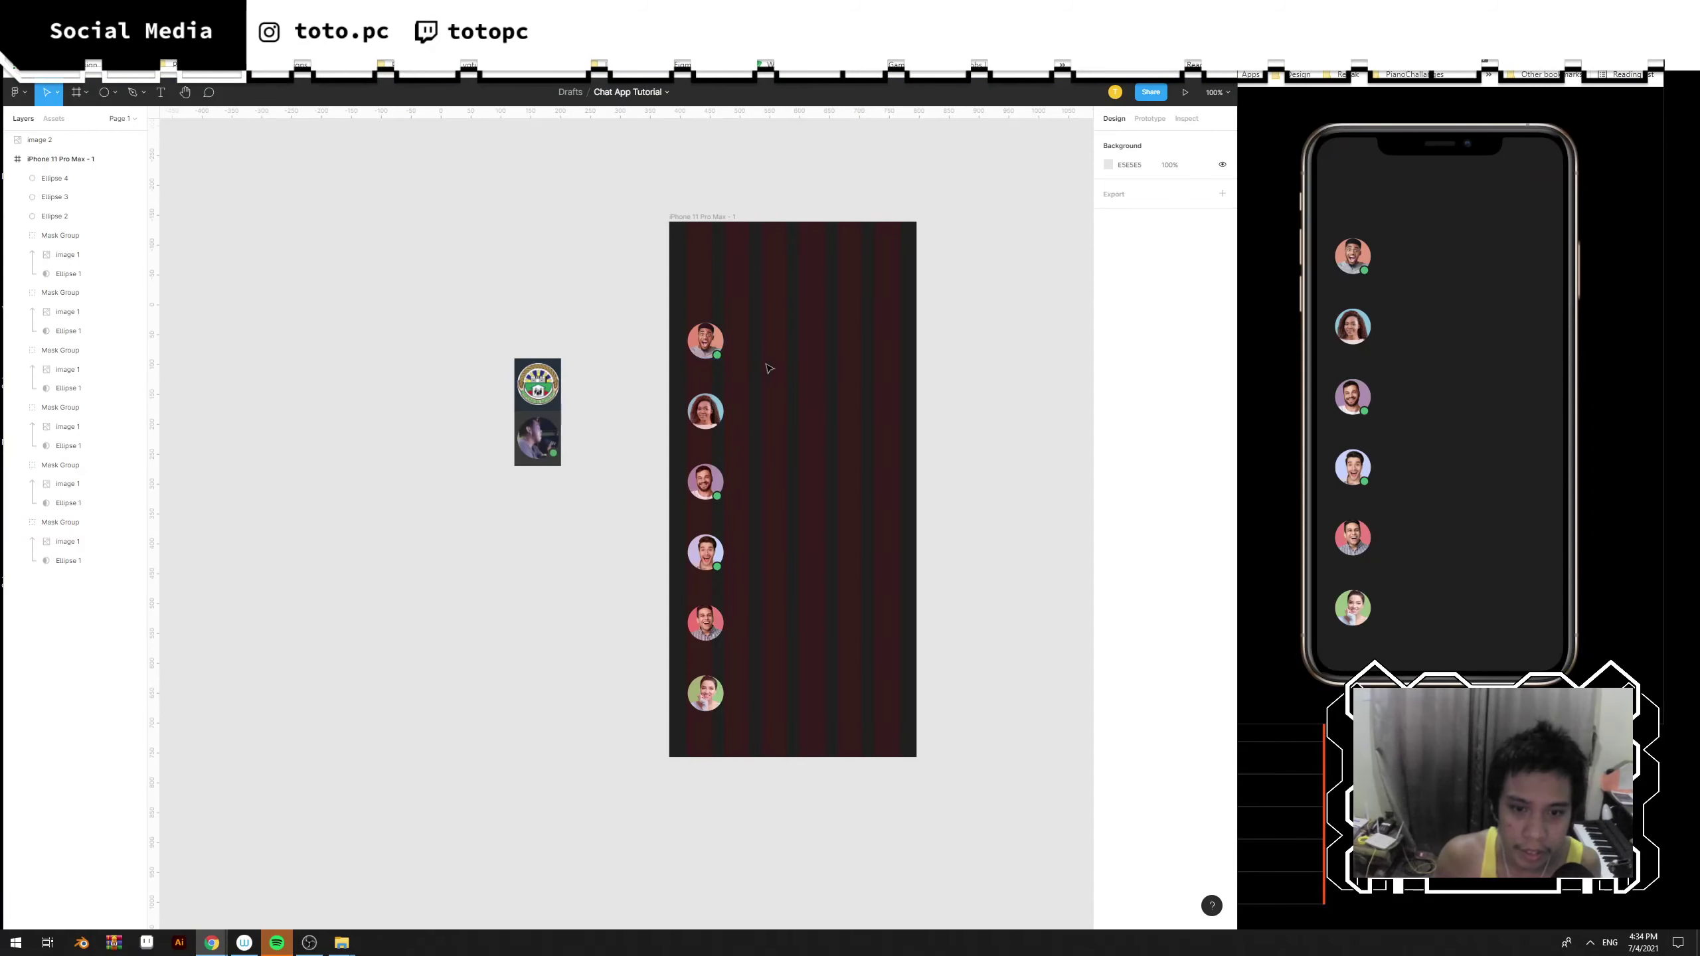
{"action": "key", "text": "ctrl+v"}
{"action": "left_click", "coordinate": [839, 366]}
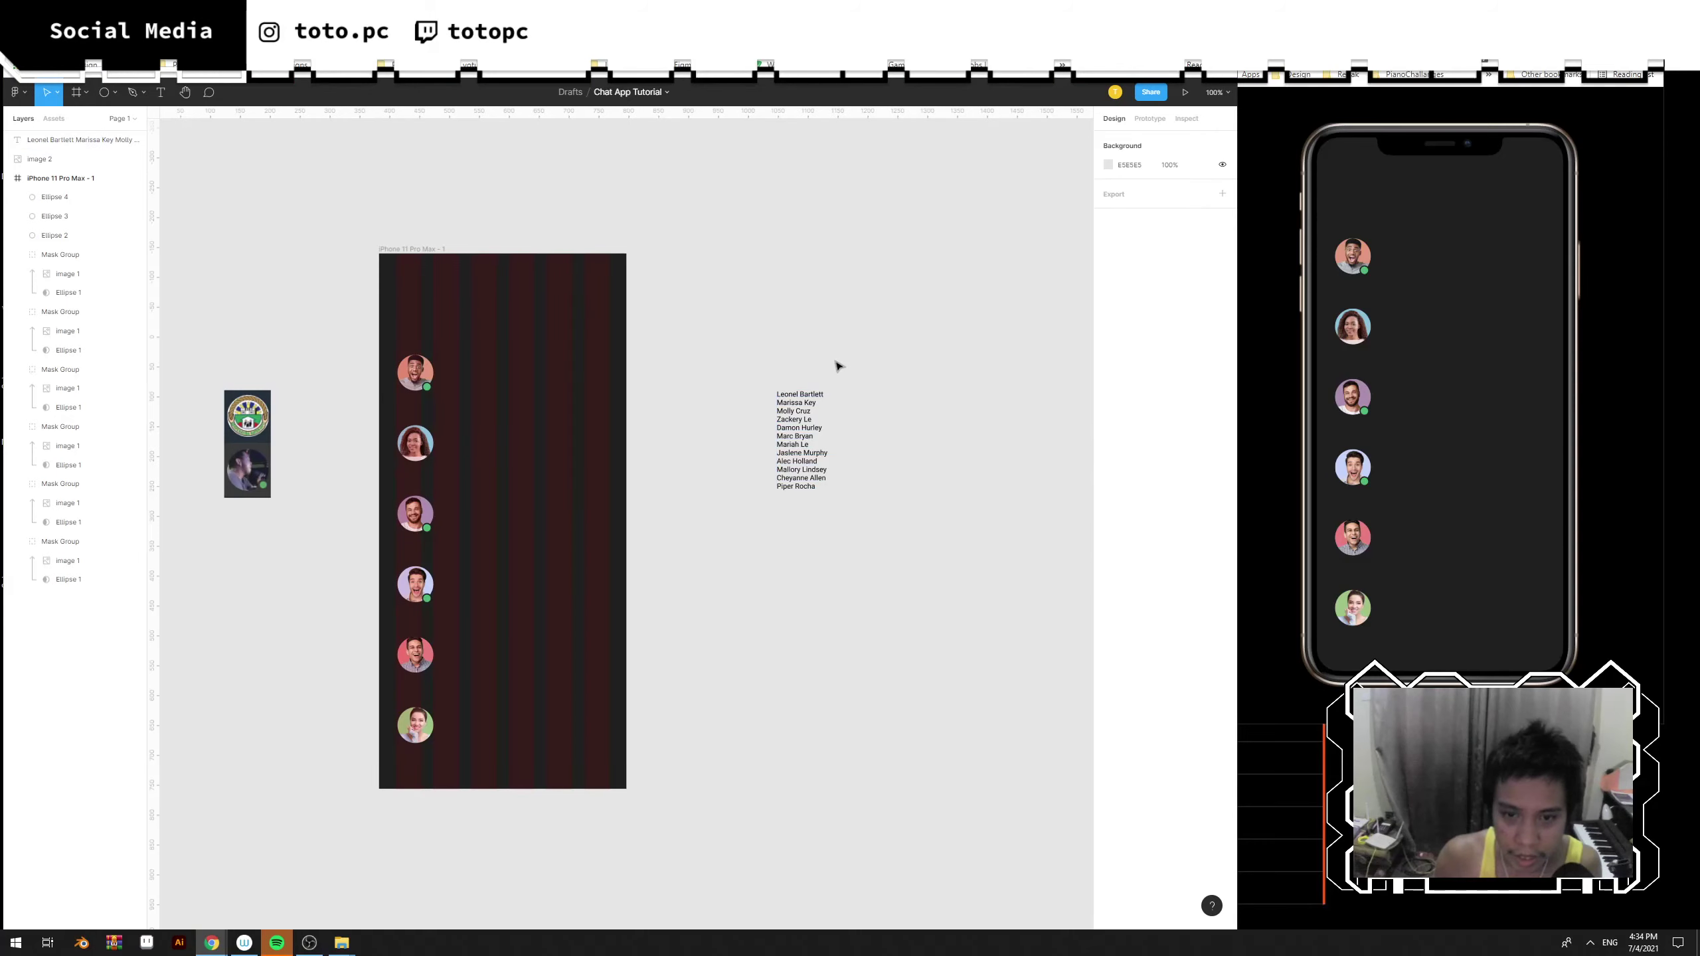
Fill the pasted name list with white FFFFFF and move it into the iPhone frame, beside the portraits.
{"action": "key", "text": "plus"}
{"action": "left_click_drag", "start_coordinate": [828, 409], "coordinate": [930, 484]}
{"action": "left_click_drag", "start_coordinate": [1070, 419], "coordinate": [959, 449]}
{"action": "left_click", "coordinate": [1107, 434]}
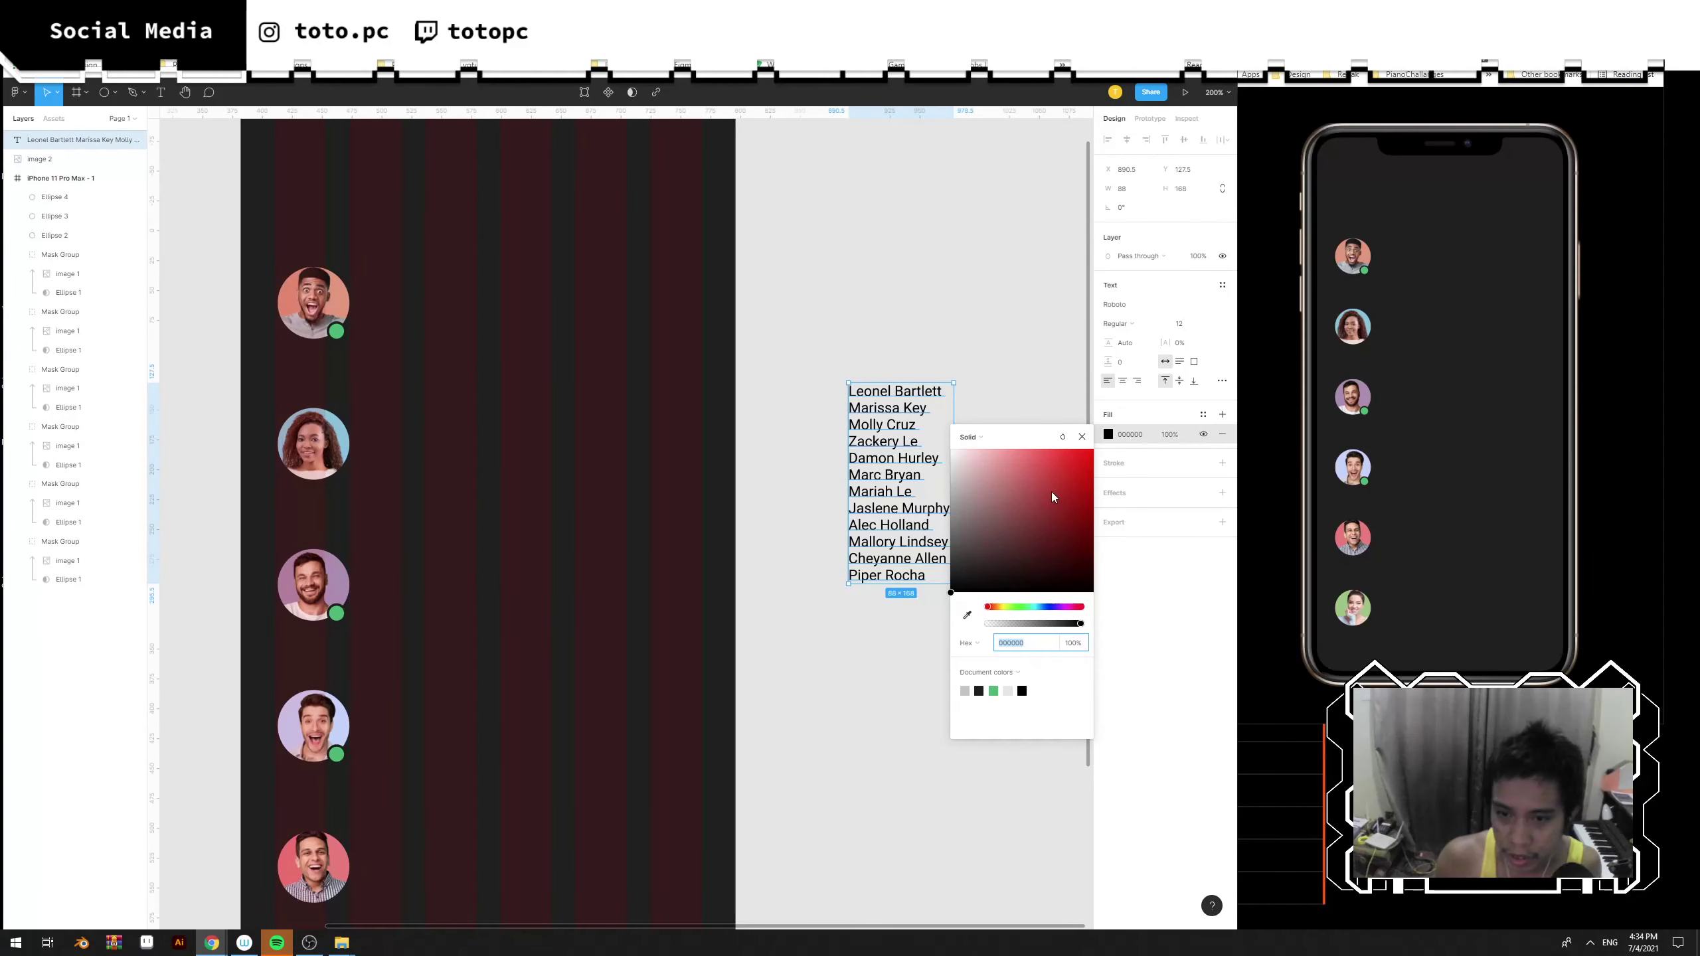
{"action": "left_click", "coordinate": [964, 395]}
{"action": "left_click_drag", "start_coordinate": [1055, 497], "coordinate": [466, 432]}
{"action": "left_click_drag", "start_coordinate": [466, 432], "coordinate": [655, 491]}
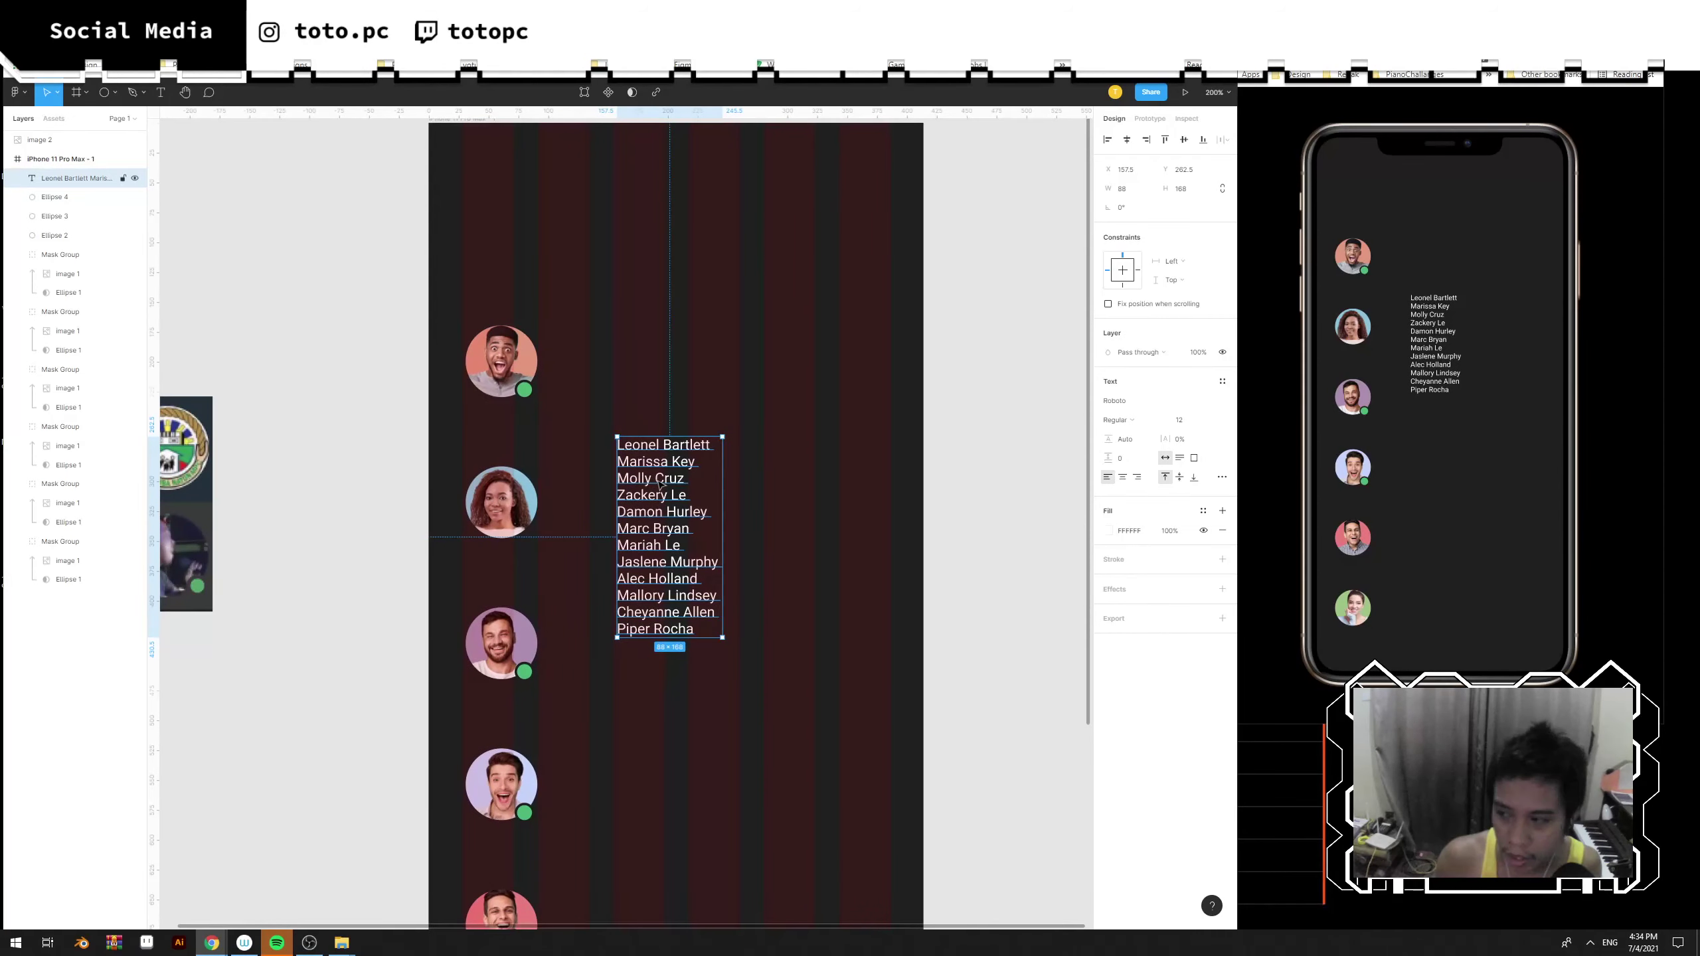
Tint the name list's fill a very pale blue and lower the fill opacity to 62%.
{"action": "left_click", "coordinate": [1110, 531]}
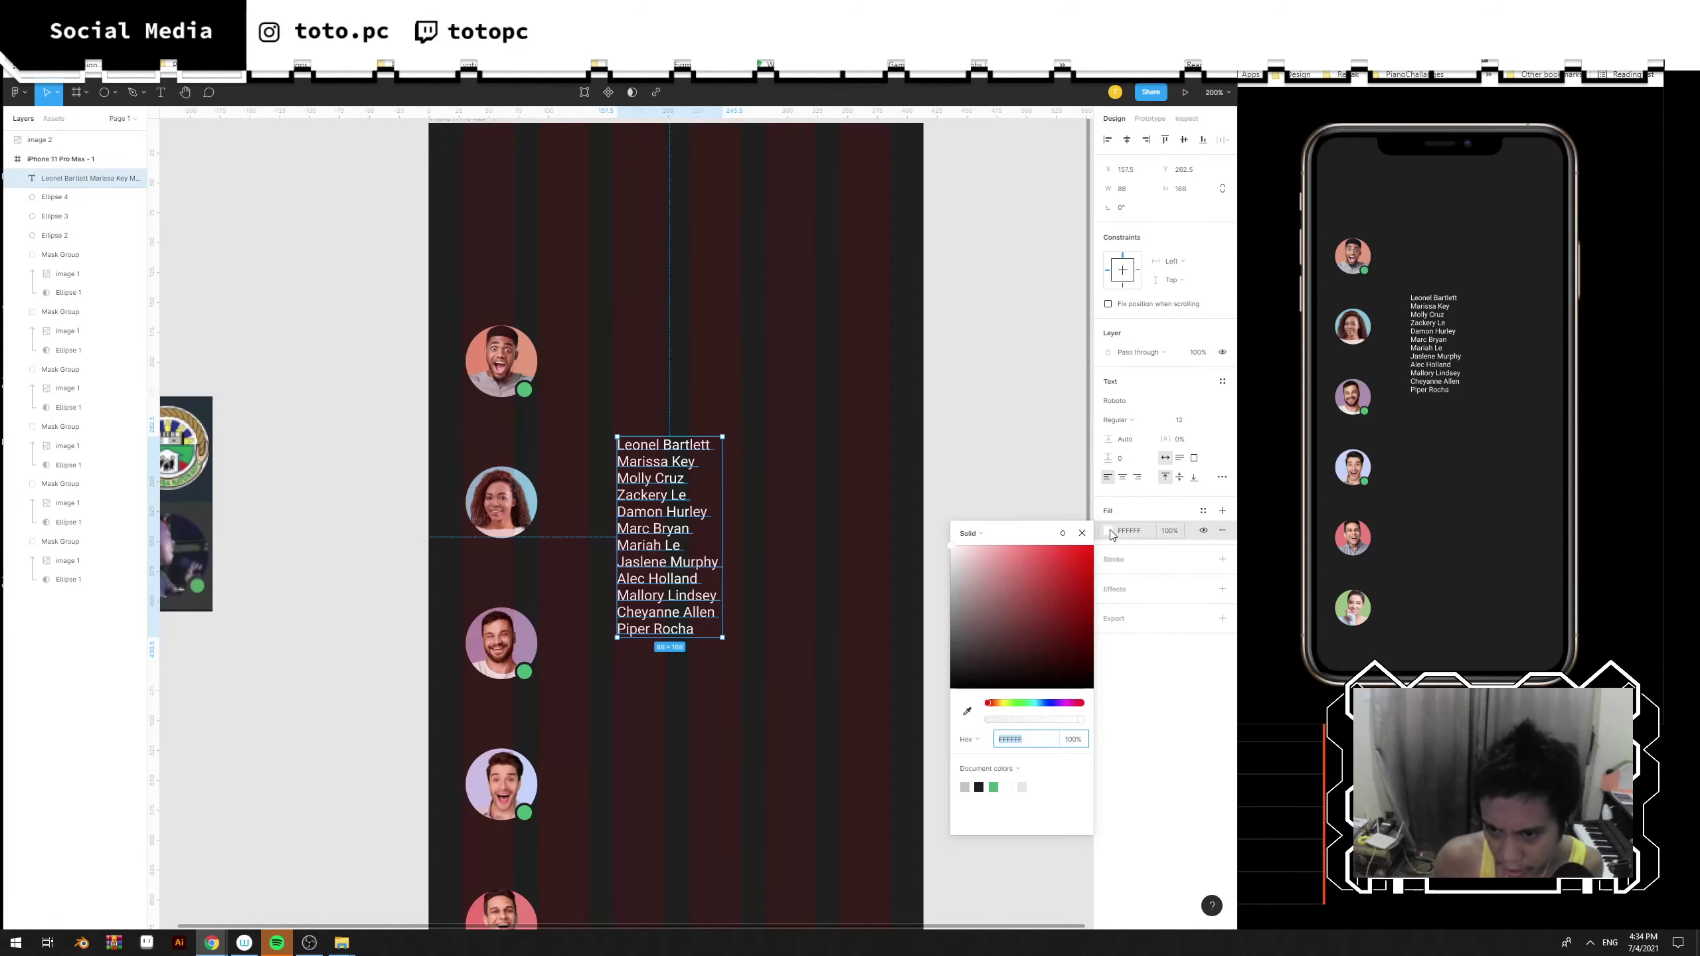
{"action": "left_click", "coordinate": [1045, 720]}
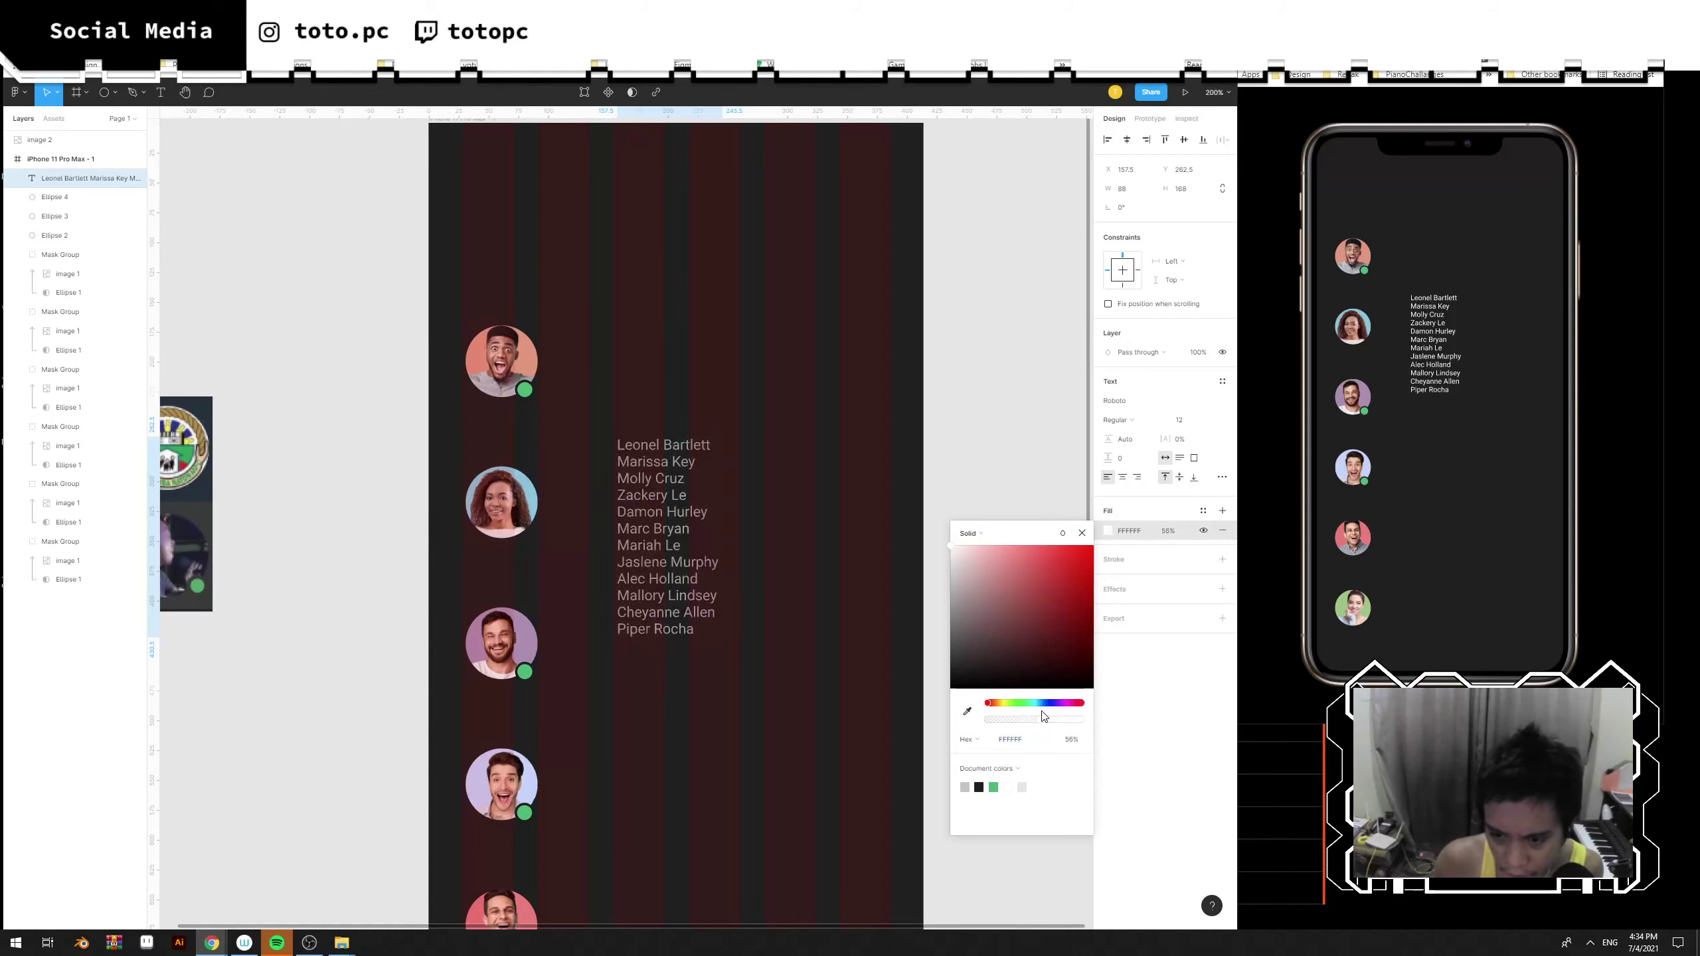
{"action": "left_click", "coordinate": [1049, 704]}
{"action": "left_click_drag", "start_coordinate": [1050, 706], "coordinate": [1041, 704]}
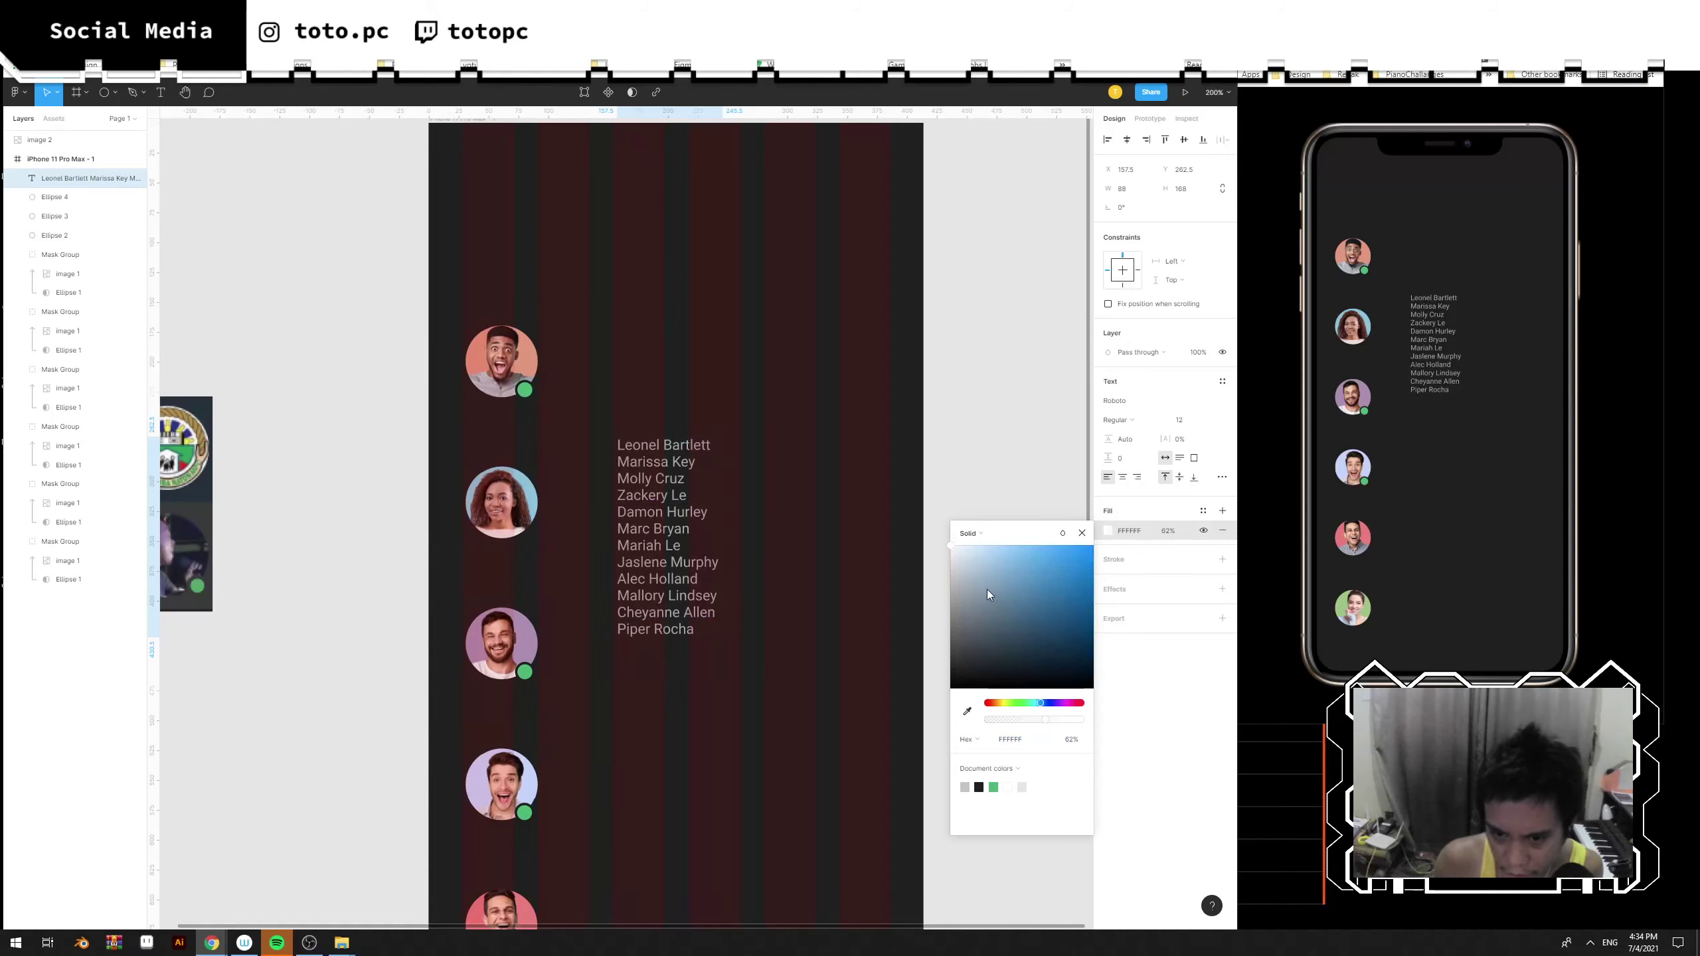
{"action": "left_click", "coordinate": [962, 550]}
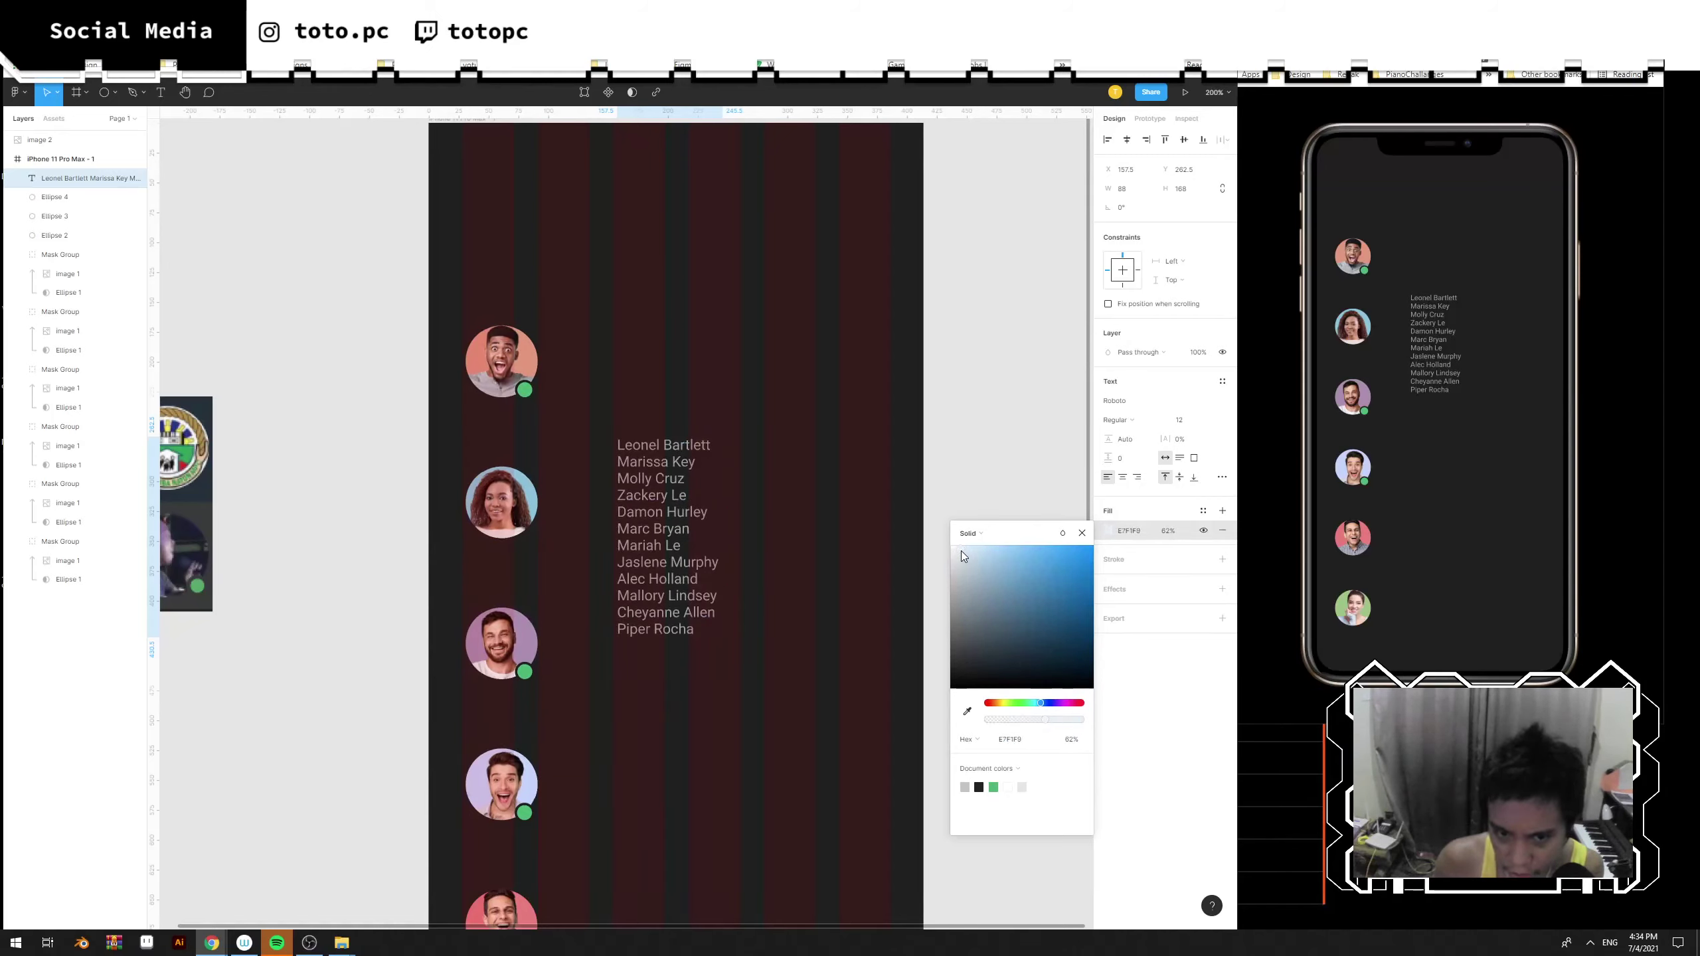
{"action": "left_click", "coordinate": [868, 555]}
Set the fill opacity of the name list to 100%.
{"action": "left_click", "coordinate": [690, 596]}
{"action": "left_click", "coordinate": [1173, 533]}
{"action": "type", "text": "1"}
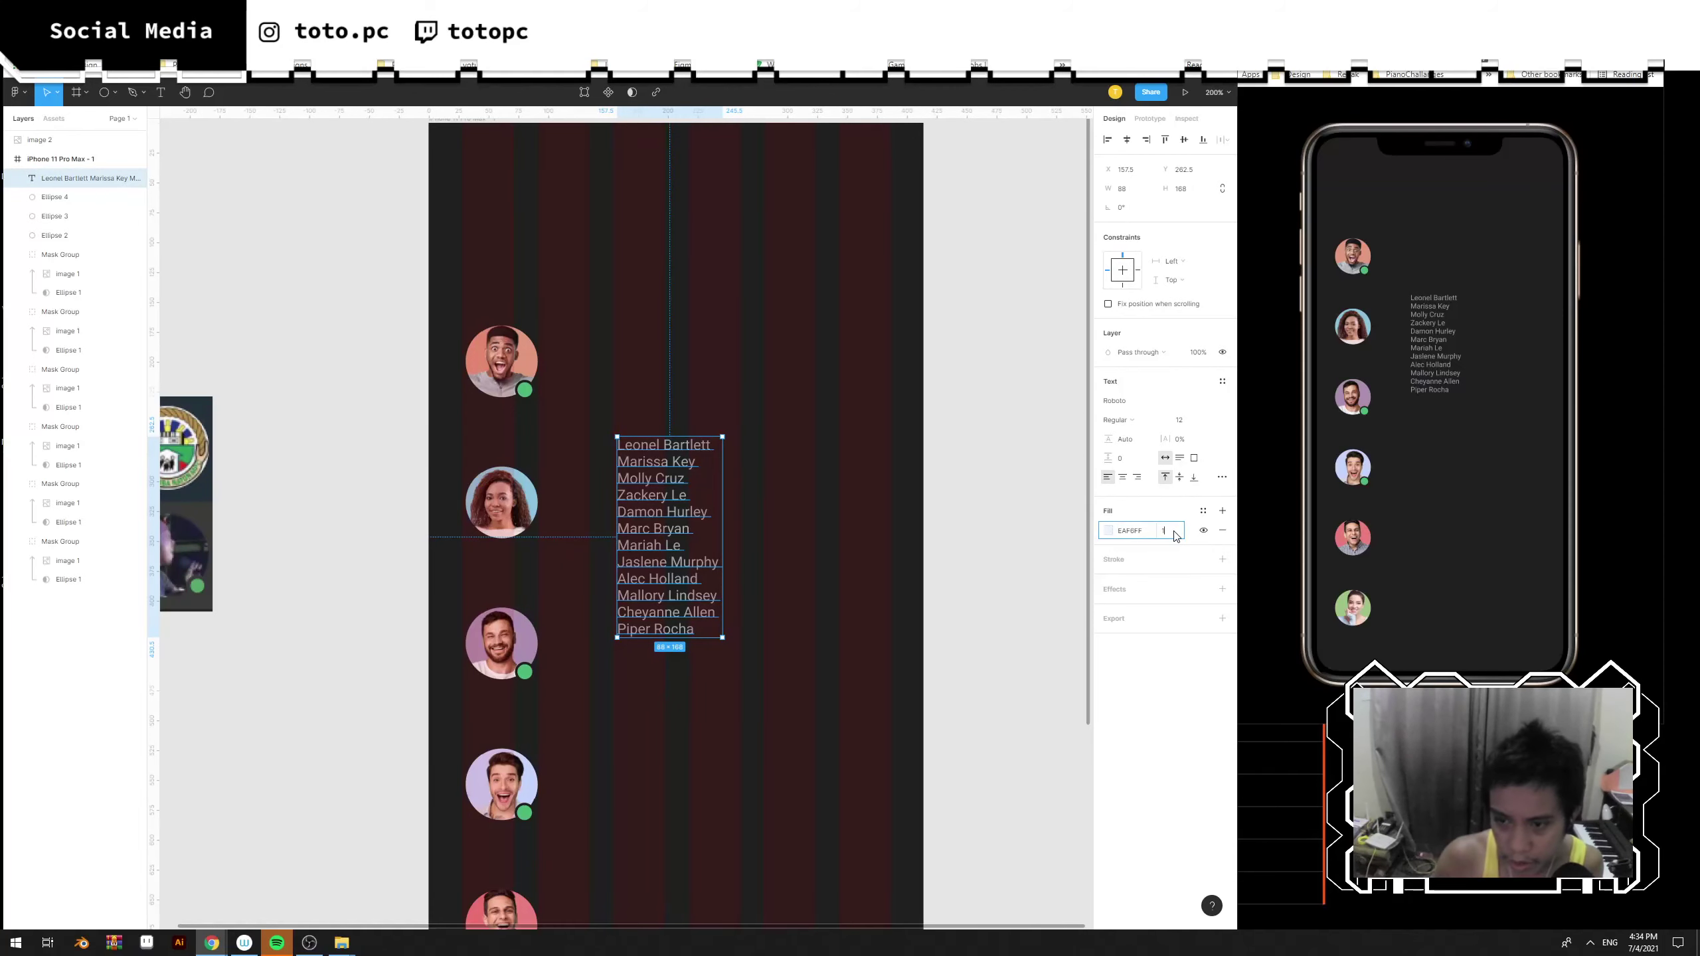
{"action": "type", "text": "00"}
{"action": "key", "text": "Return"}
{"action": "left_click", "coordinate": [866, 536]}
{"action": "left_click_drag", "start_coordinate": [866, 536], "coordinate": [918, 570]}
Copy the first name from the list into a new text layer beside the first portrait.
{"action": "left_click", "coordinate": [709, 474]}
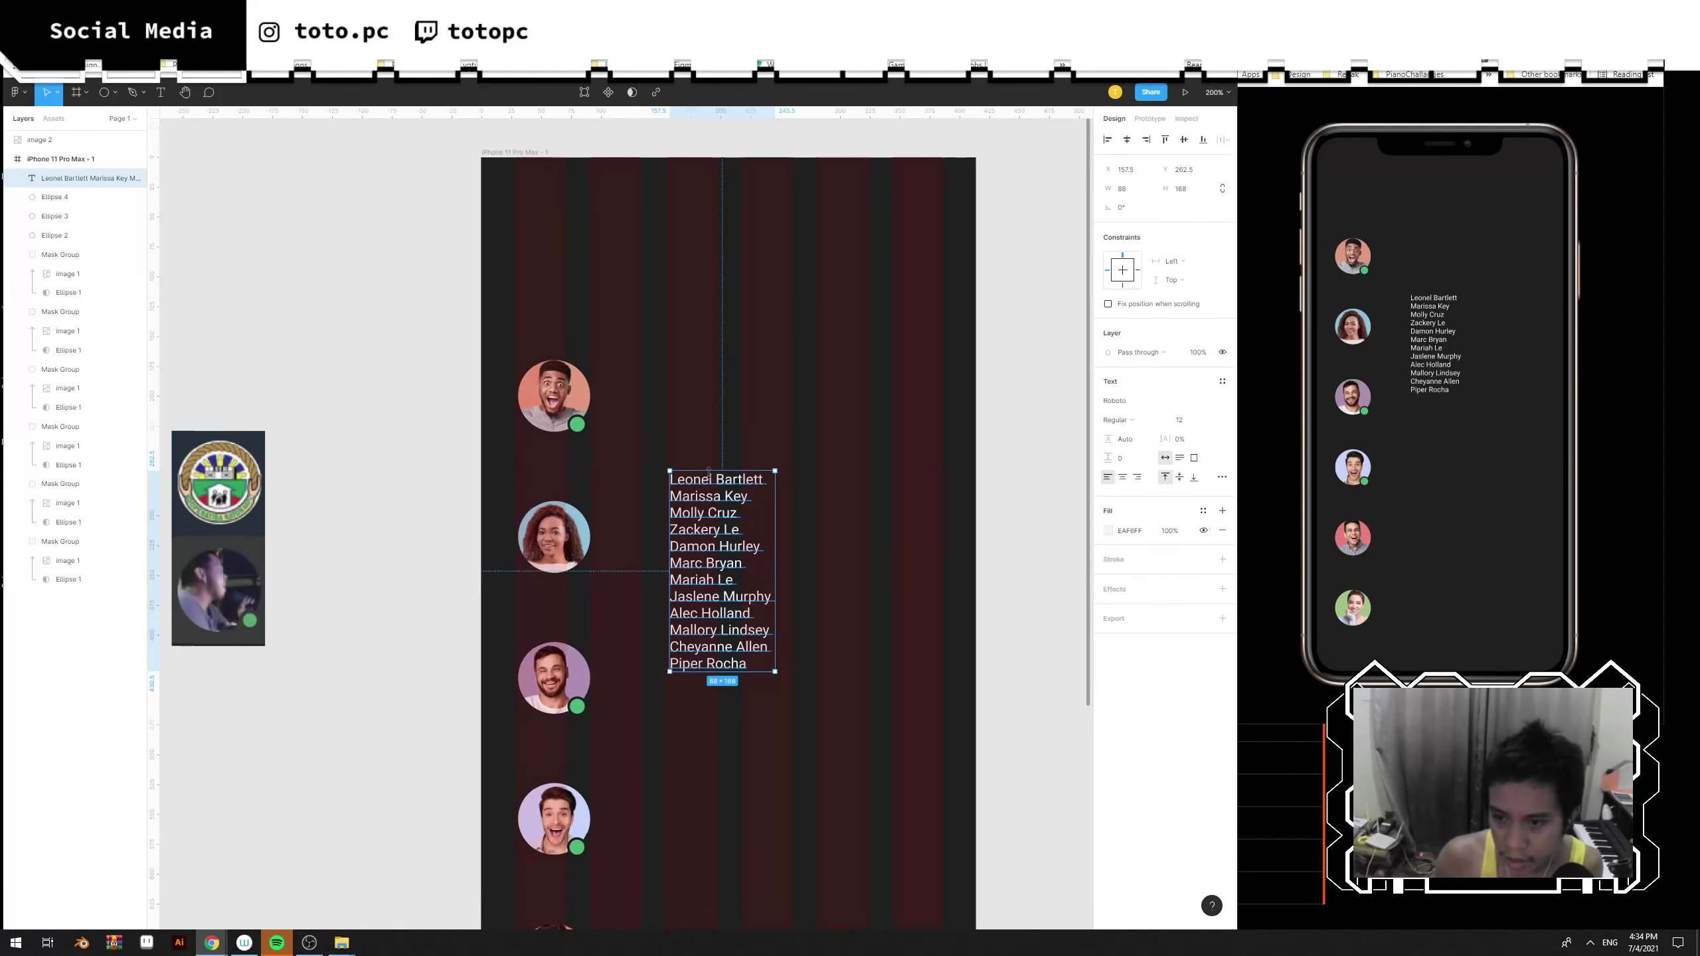
{"action": "double_click", "coordinate": [709, 475]}
{"action": "left_click_drag", "start_coordinate": [768, 480], "coordinate": [621, 484]}
{"action": "key", "text": "ctrl+c"}
{"action": "key", "text": "Escape"}
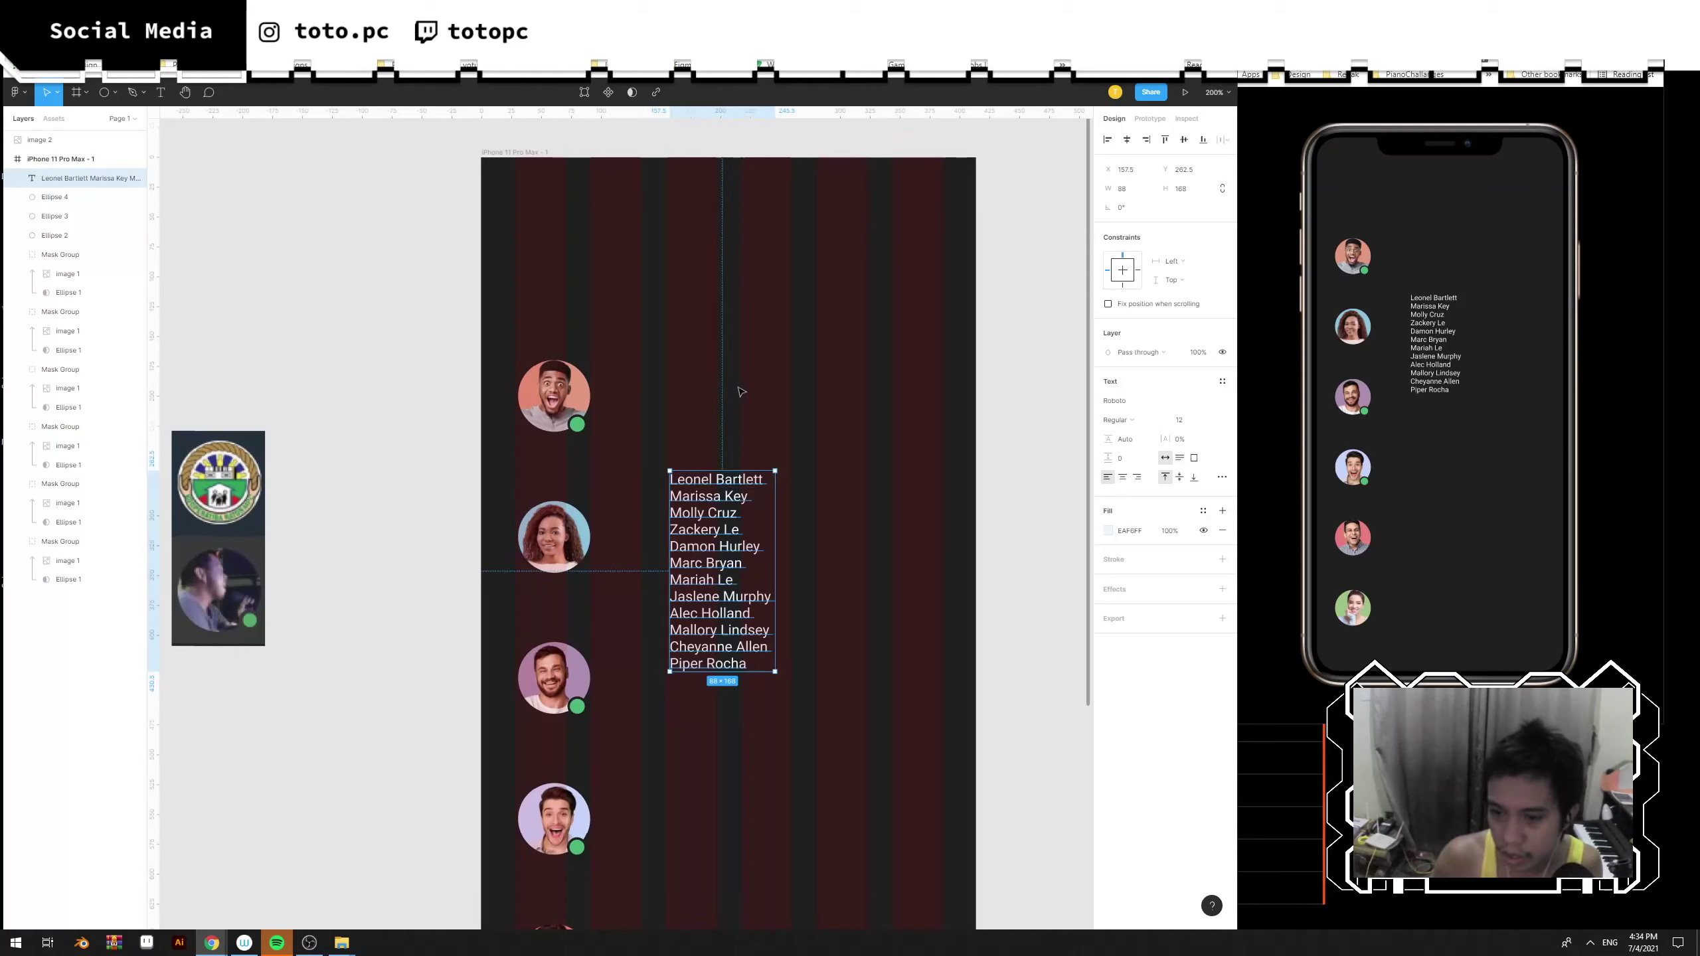
{"action": "left_click", "coordinate": [740, 392]}
{"action": "left_click_drag", "start_coordinate": [726, 368], "coordinate": [703, 412]}
{"action": "key", "text": "t"}
{"action": "left_click", "coordinate": [654, 404]}
{"action": "key", "text": "ctrl+v"}
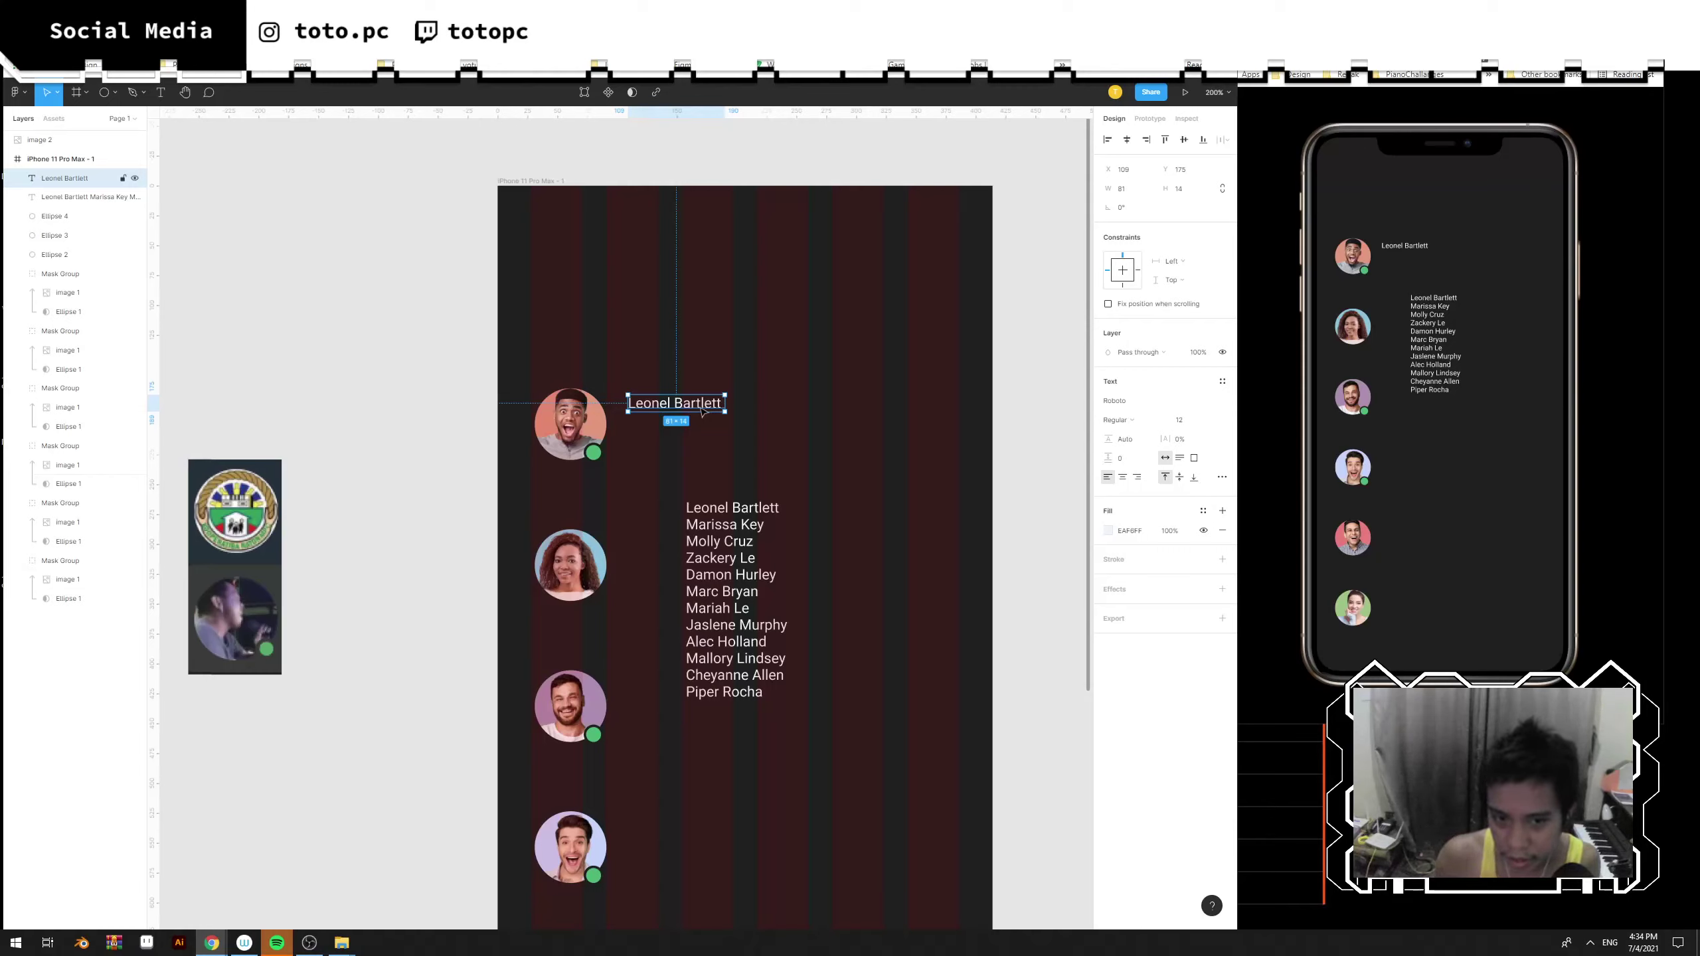
Make the name beside the first portrait bold and set its font size to 18.
{"action": "key", "text": "ctrl+b"}
{"action": "key", "text": "ctrl+b"}
{"action": "key", "text": "ctrl+b"}
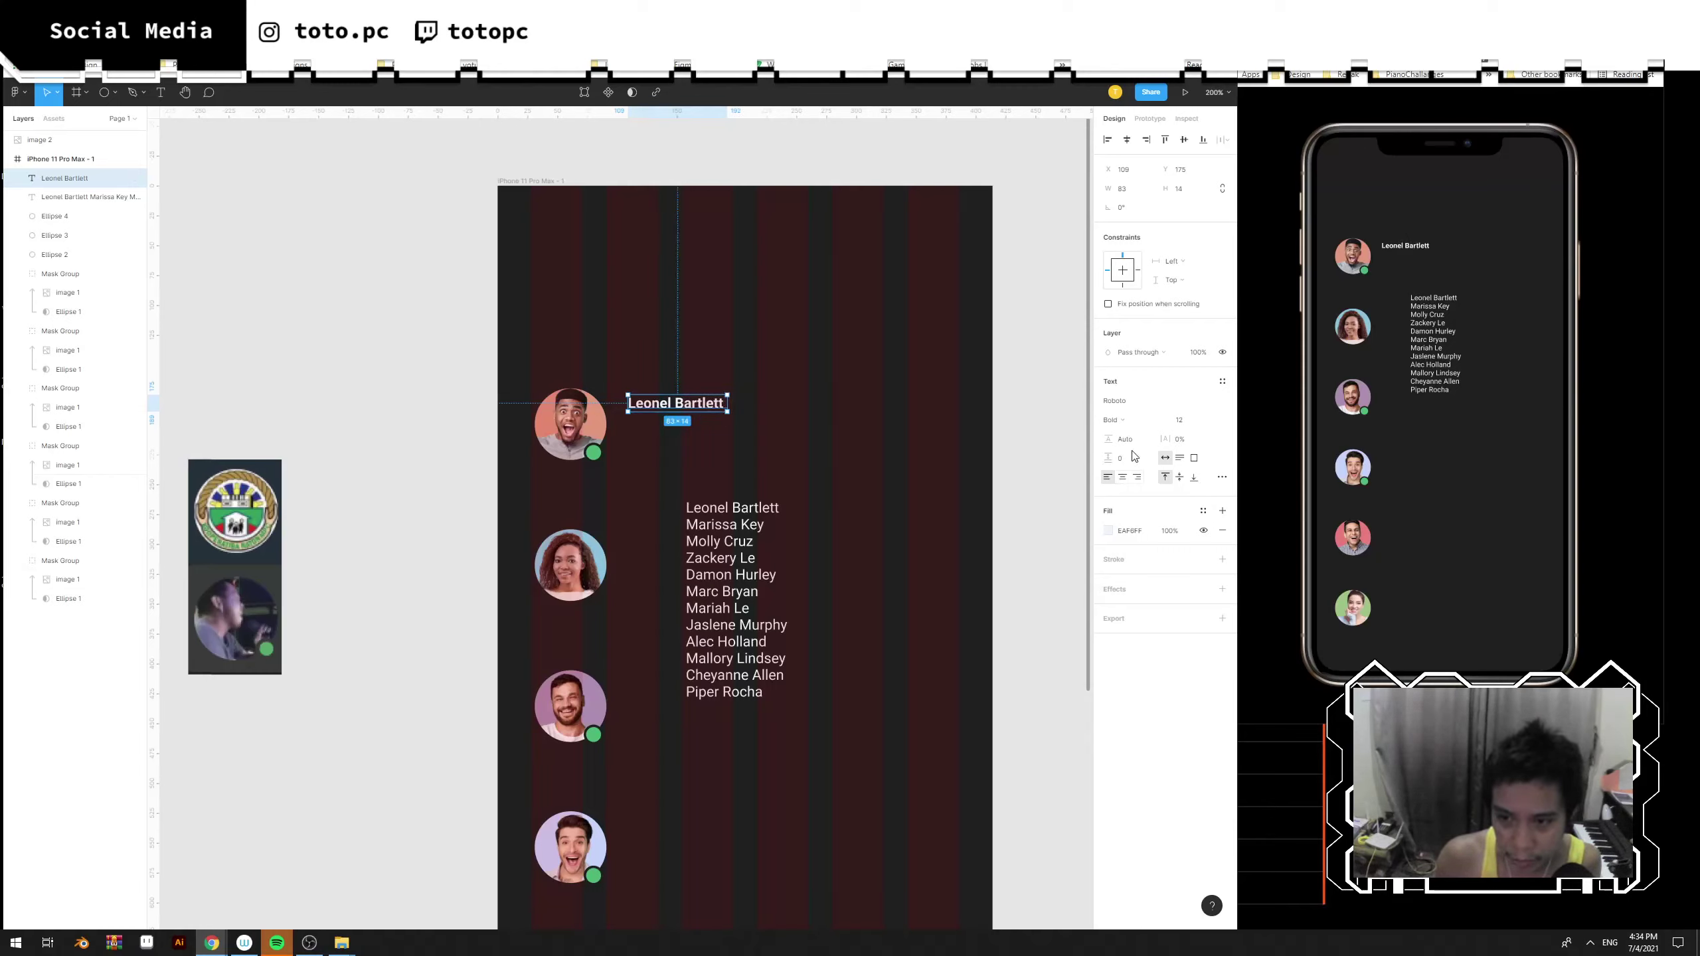
{"action": "left_click", "coordinate": [1188, 419]}
{"action": "key", "text": "Up"}
{"action": "key", "text": "Up"}
{"action": "key", "text": "Up"}
{"action": "key", "text": "Up"}
{"action": "key", "text": "Up"}
{"action": "key", "text": "Up"}
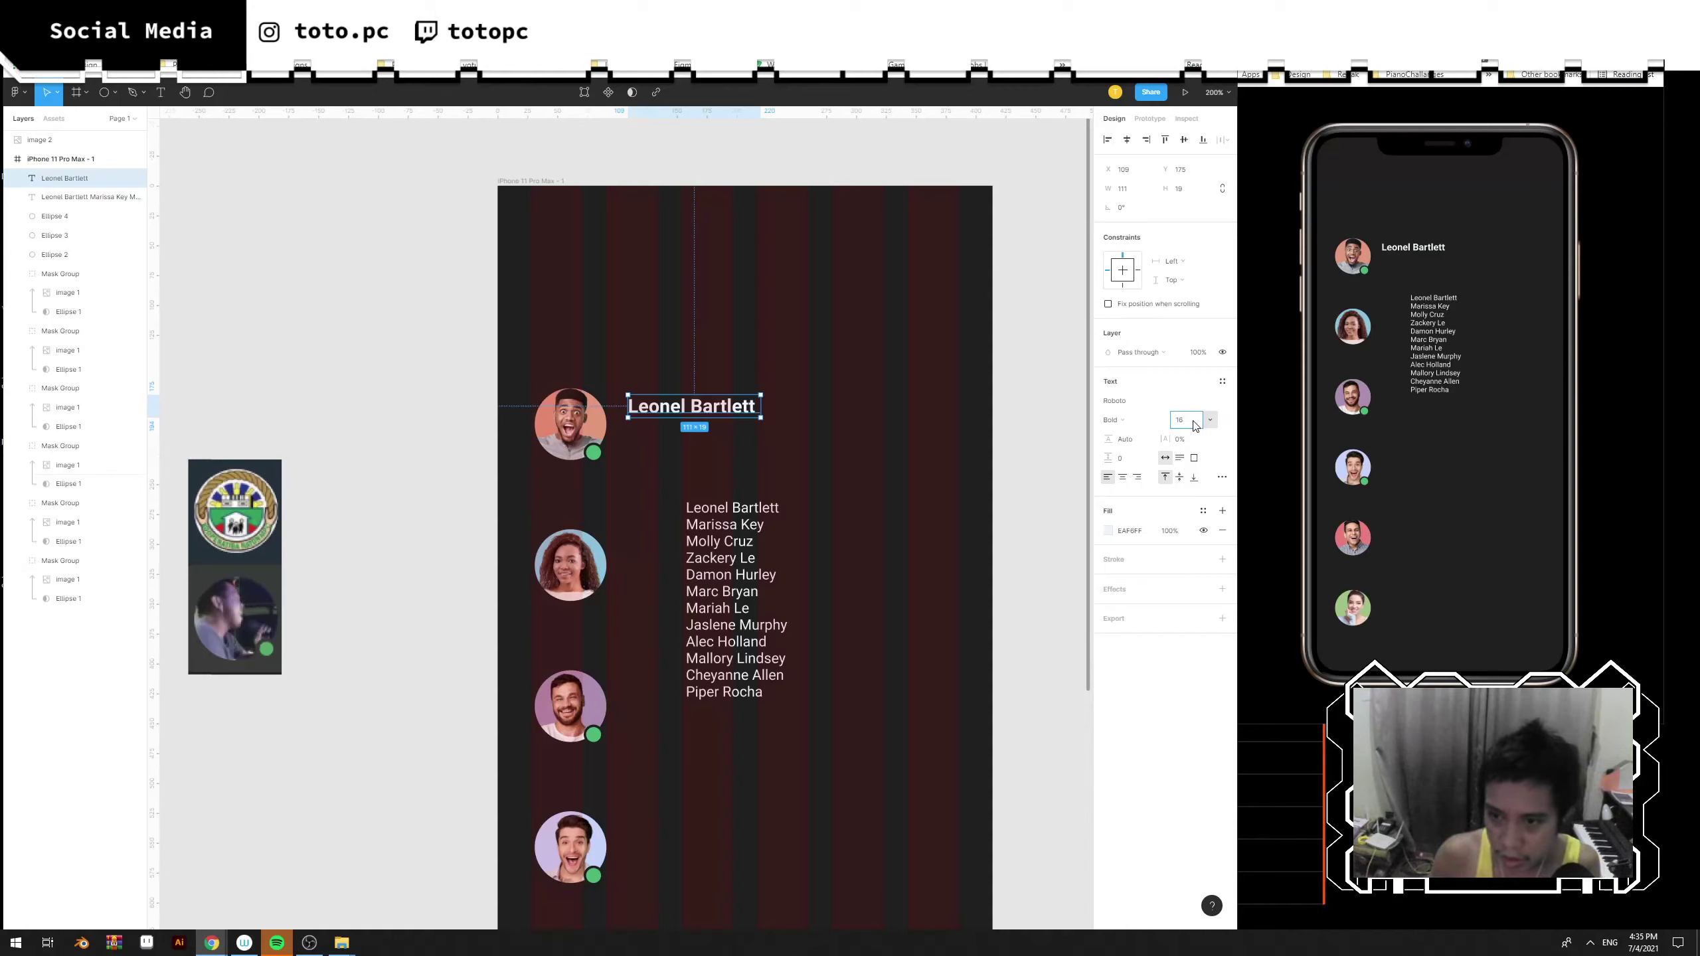
{"action": "key", "text": "Up"}
{"action": "key", "text": "Up"}
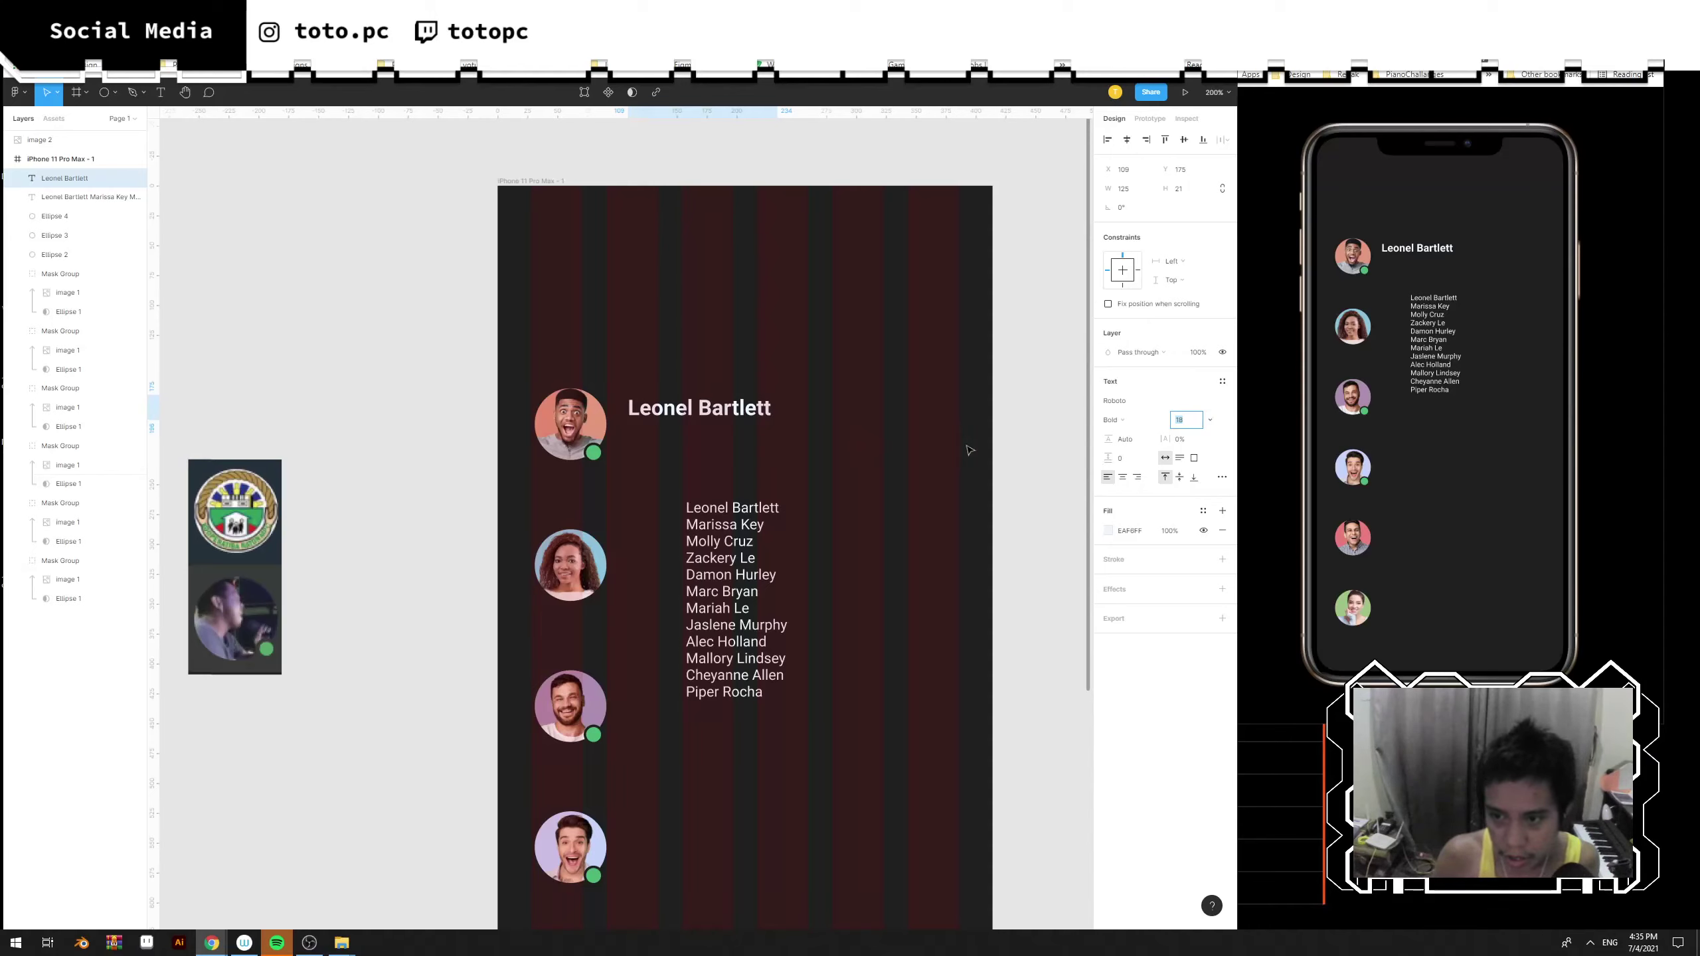
Shift the name beside the first portrait slightly upward to make room beneath it.
{"action": "left_click", "coordinate": [787, 431]}
{"action": "left_click_drag", "start_coordinate": [736, 413], "coordinate": [737, 406]}
{"action": "key", "text": "Escape"}
{"action": "key", "text": "r"}
{"action": "mouse_move", "coordinate": [634, 427]}
{"action": "left_mouse_down"}
{"action": "mouse_move", "coordinate": [972, 498]}
{"action": "mouse_move", "coordinate": [966, 477]}
{"action": "left_mouse_up"}
{"action": "key", "text": "Delete"}
Draw a text box about 276 px wide beneath the first contact's name and begin the message with "Hello".
{"action": "key", "text": "t"}
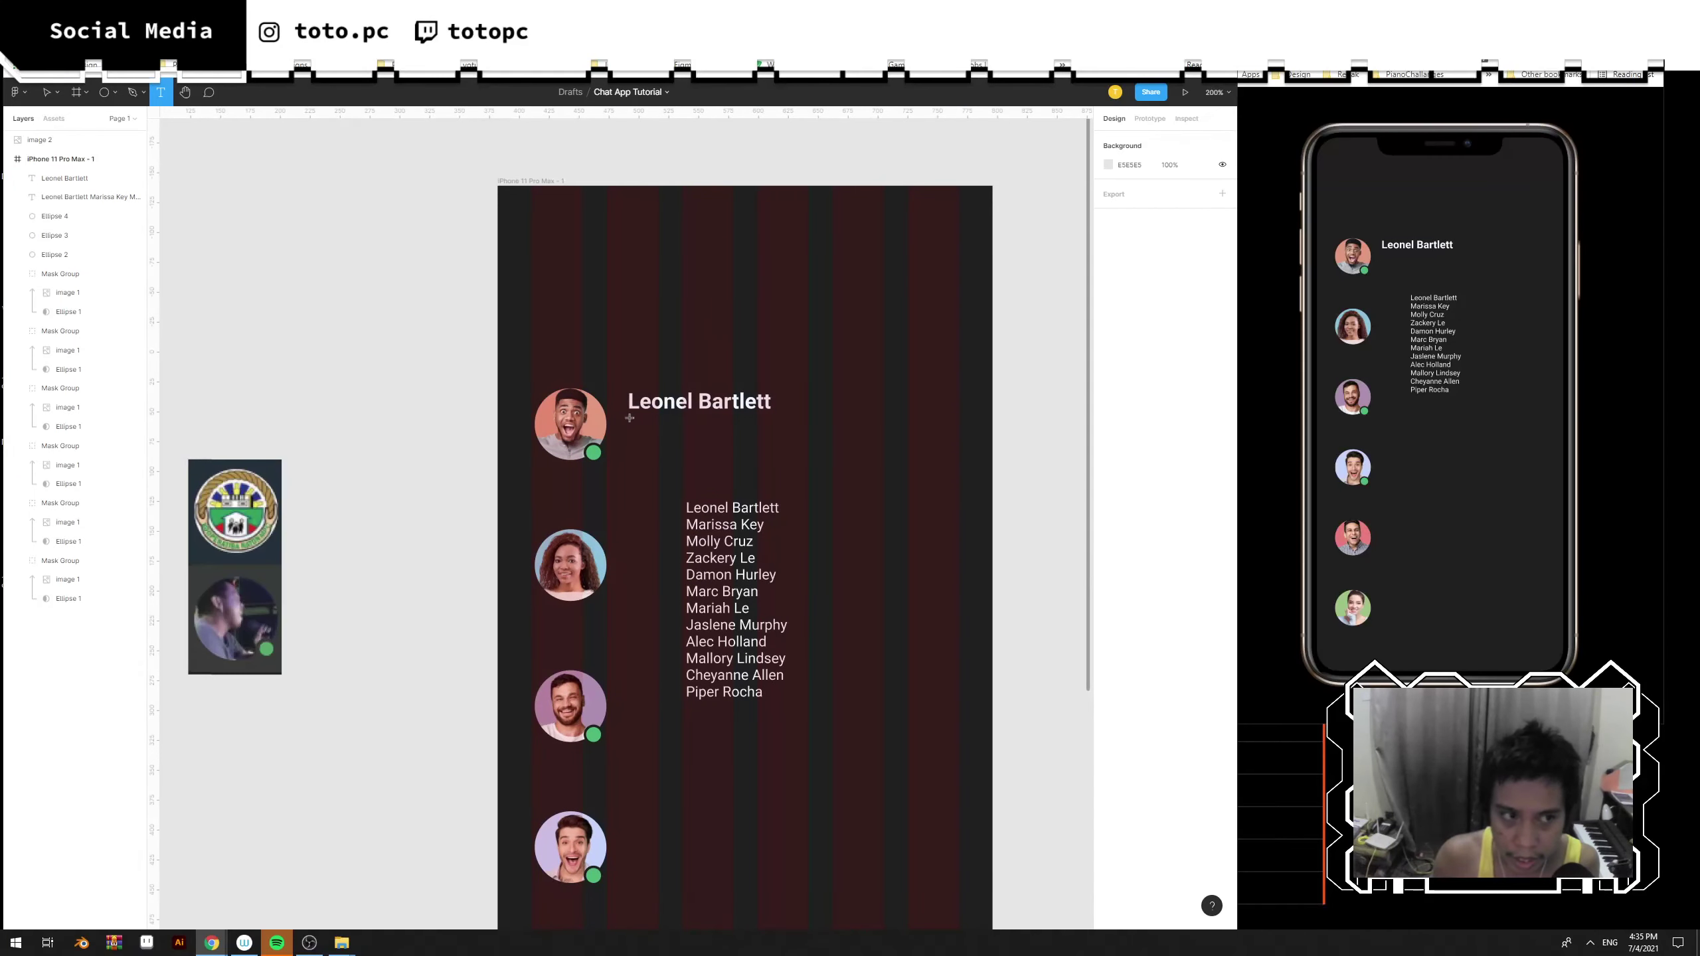
{"action": "left_click_drag", "start_coordinate": [629, 417], "coordinate": [958, 463]}
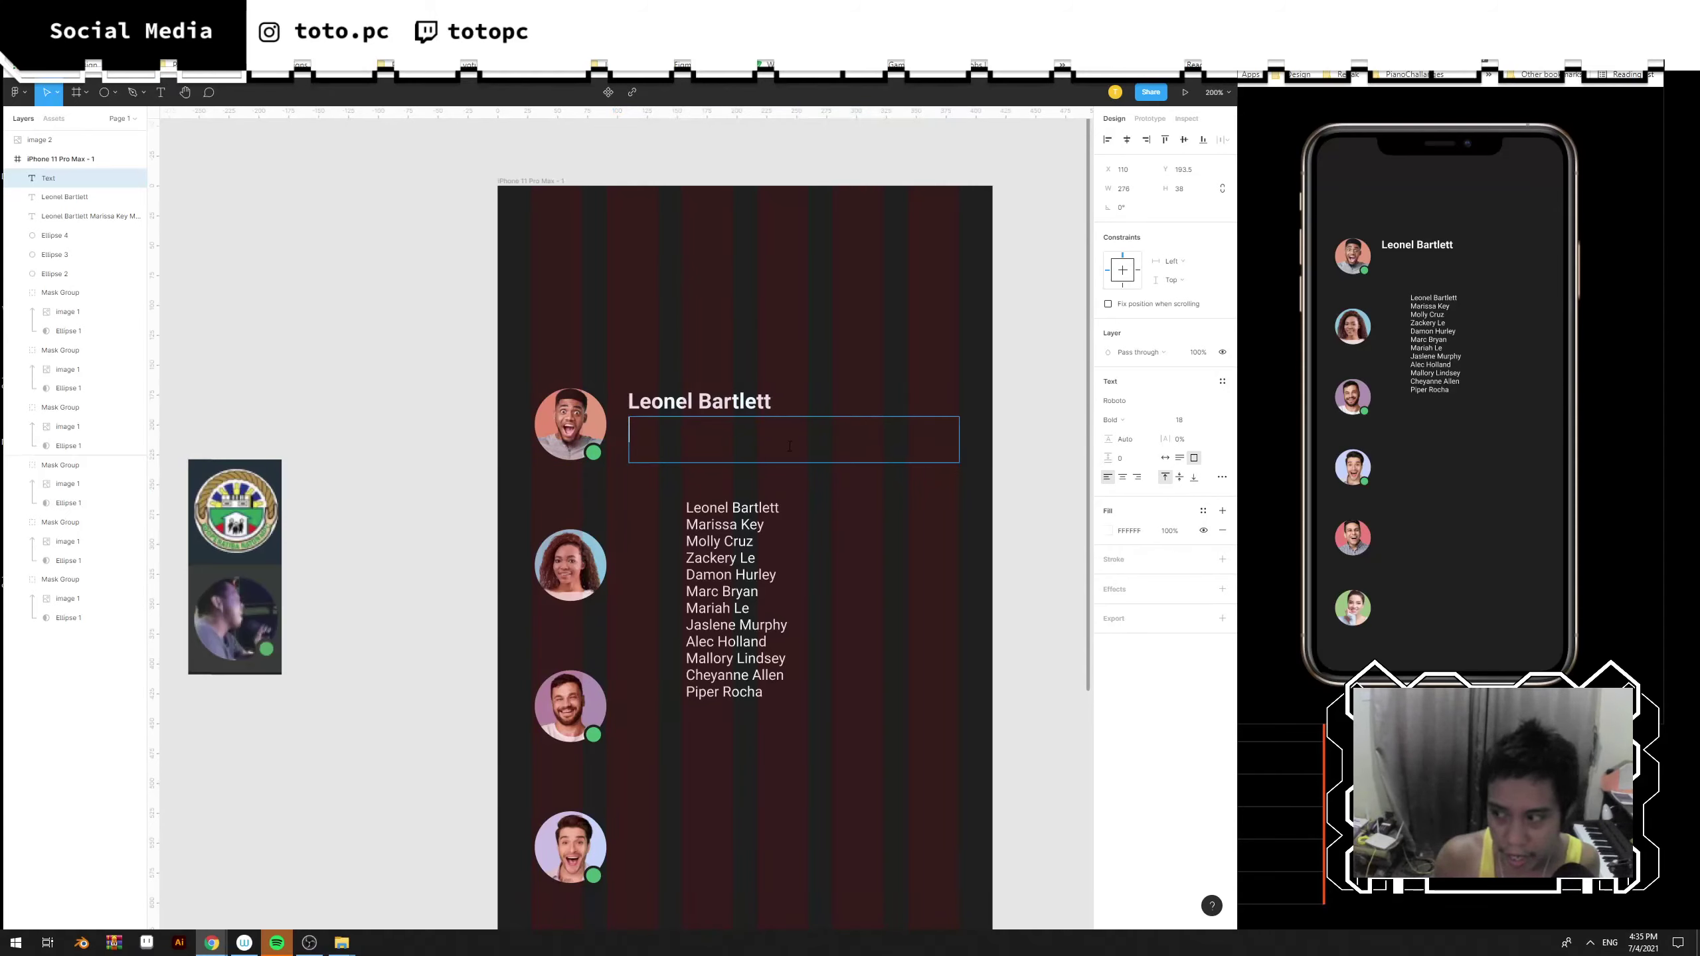
{"action": "type", "text": "he"}
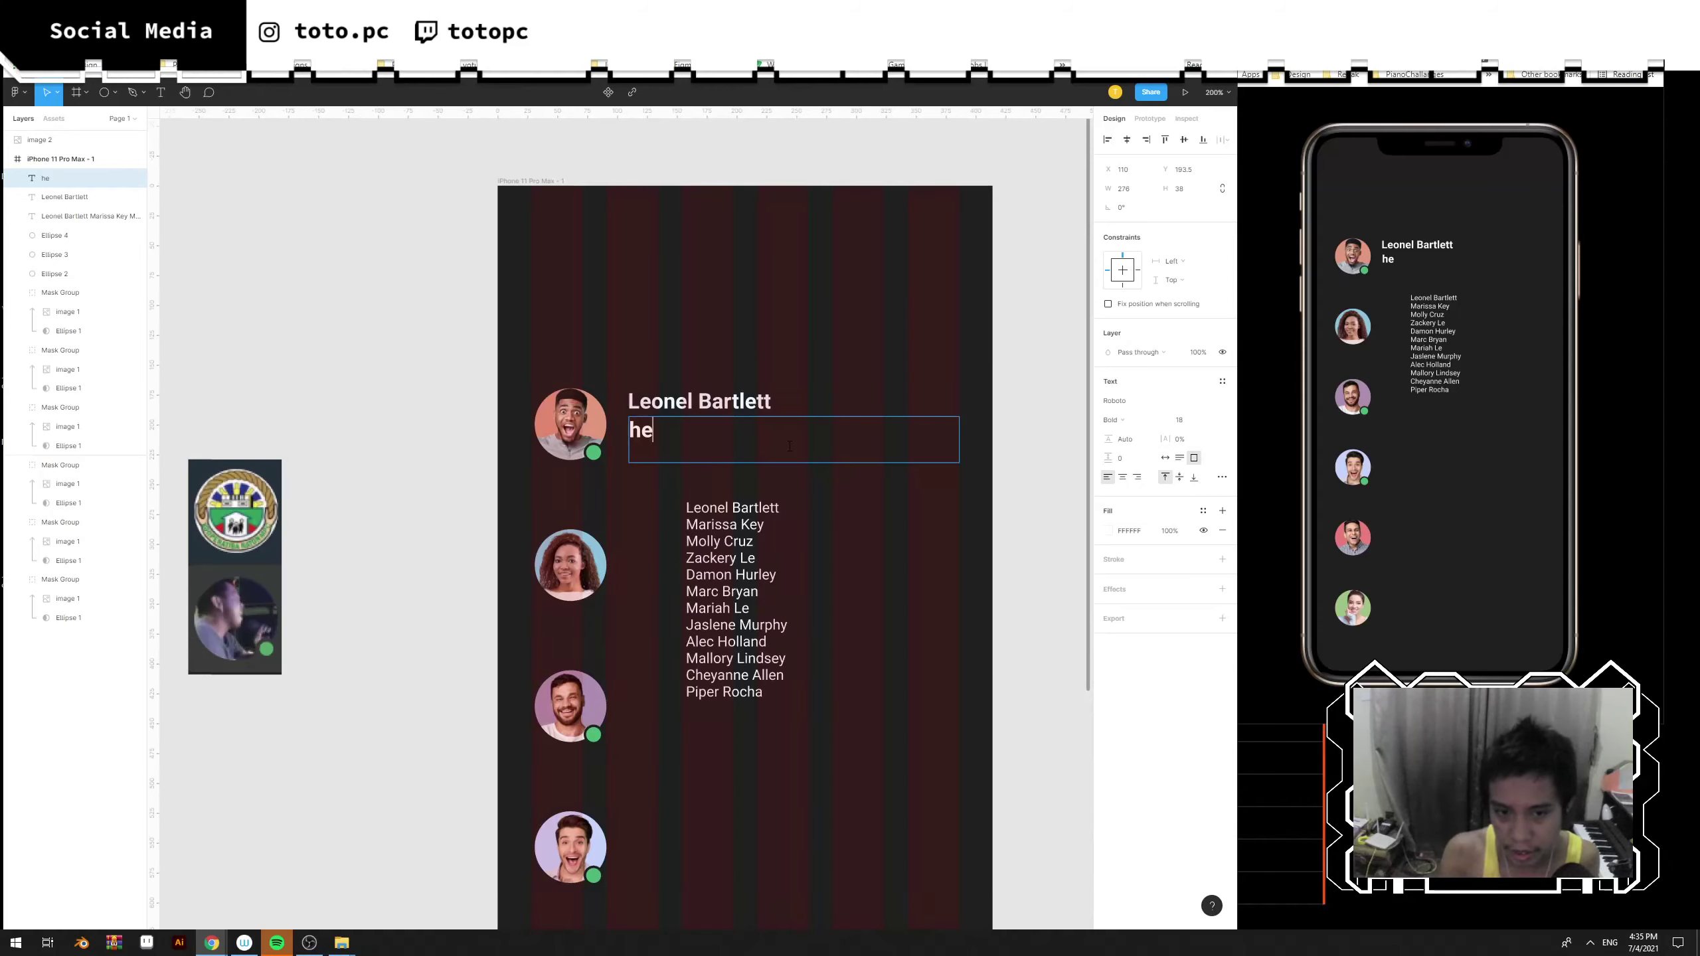
{"action": "key", "text": "BackSpace"}
{"action": "key", "text": "BackSpace"}
{"action": "type", "text": "Hello "}
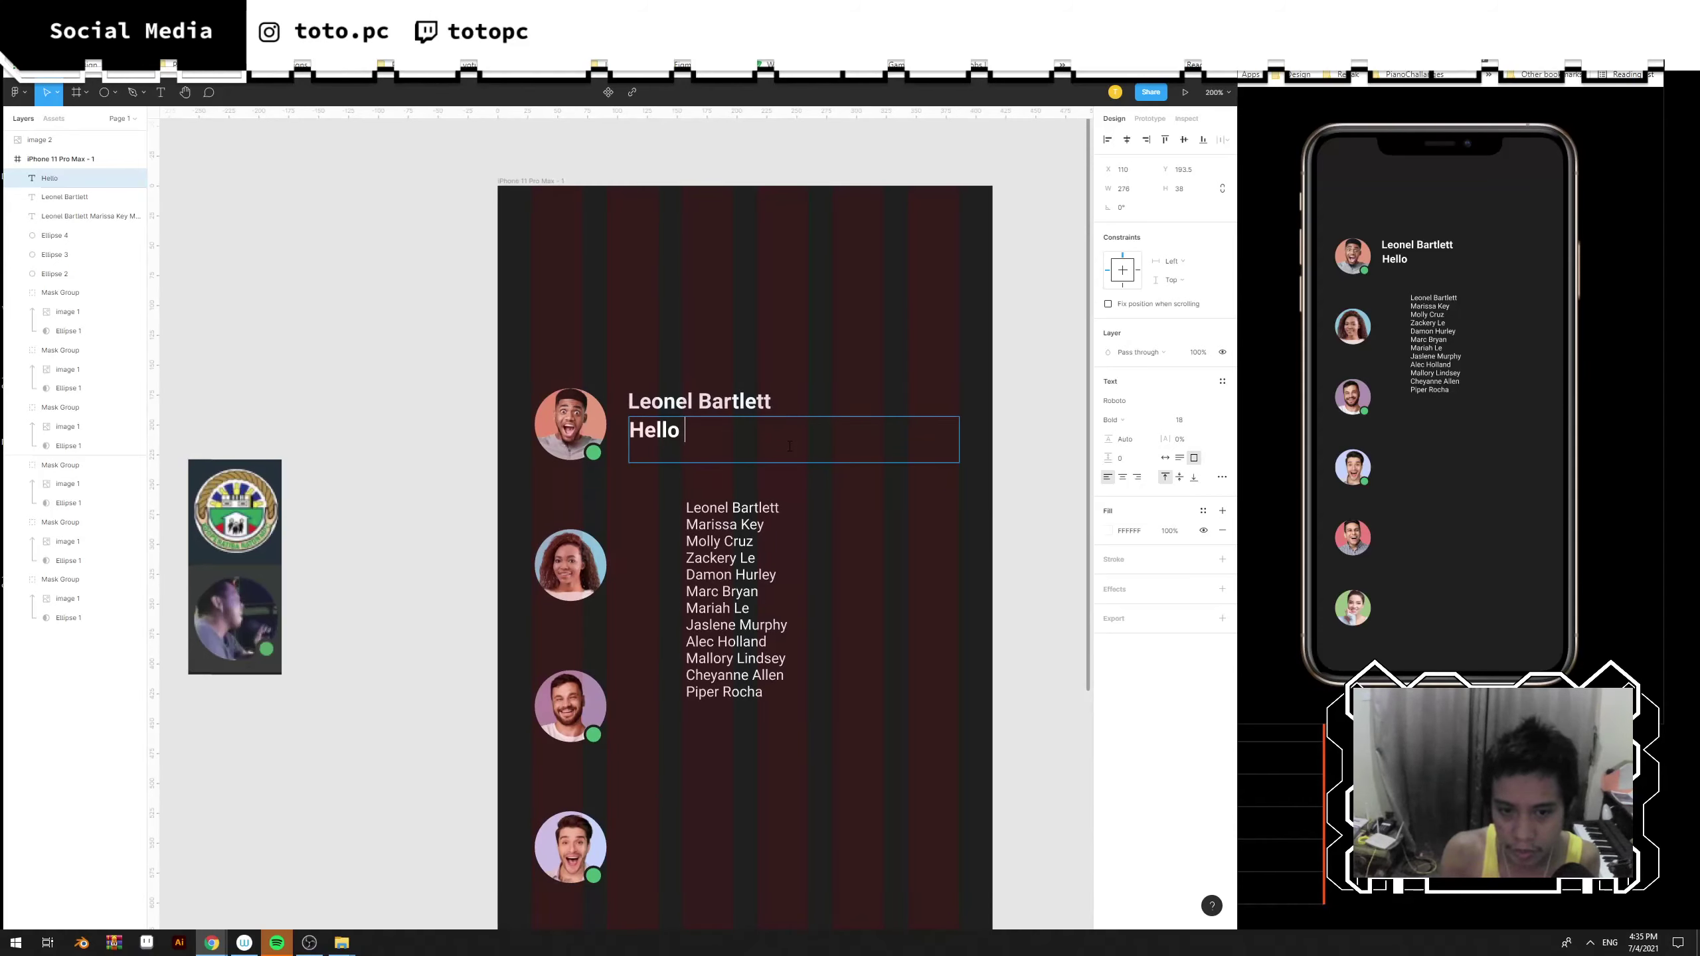
Continue the message under the first contact's name with "how is the project".
{"action": "type", "text": "how is the project doing on"}
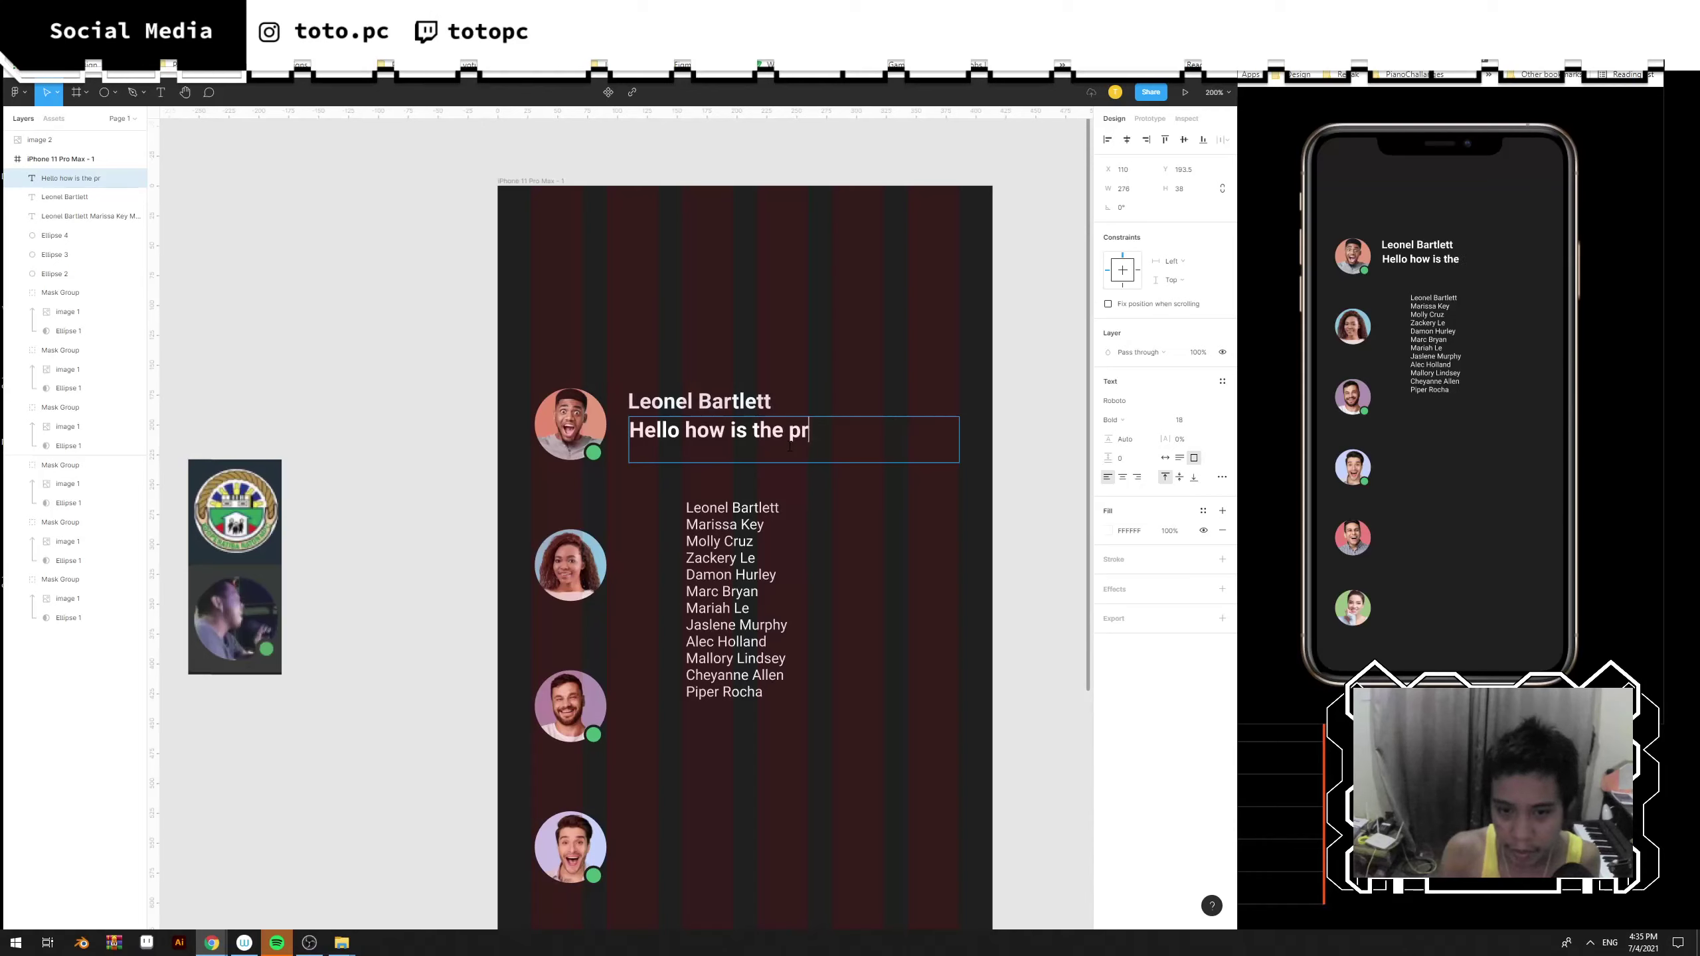
{"action": "key", "text": "BackSpace"}
{"action": "key", "text": "BackSpace"}
{"action": "key", "text": "BackSpace"}
{"action": "key", "text": "BackSpace"}
{"action": "key", "text": "BackSpace"}
{"action": "key", "text": "BackSpace"}
{"action": "key", "text": "BackSpace"}
{"action": "key", "text": "BackSpace"}
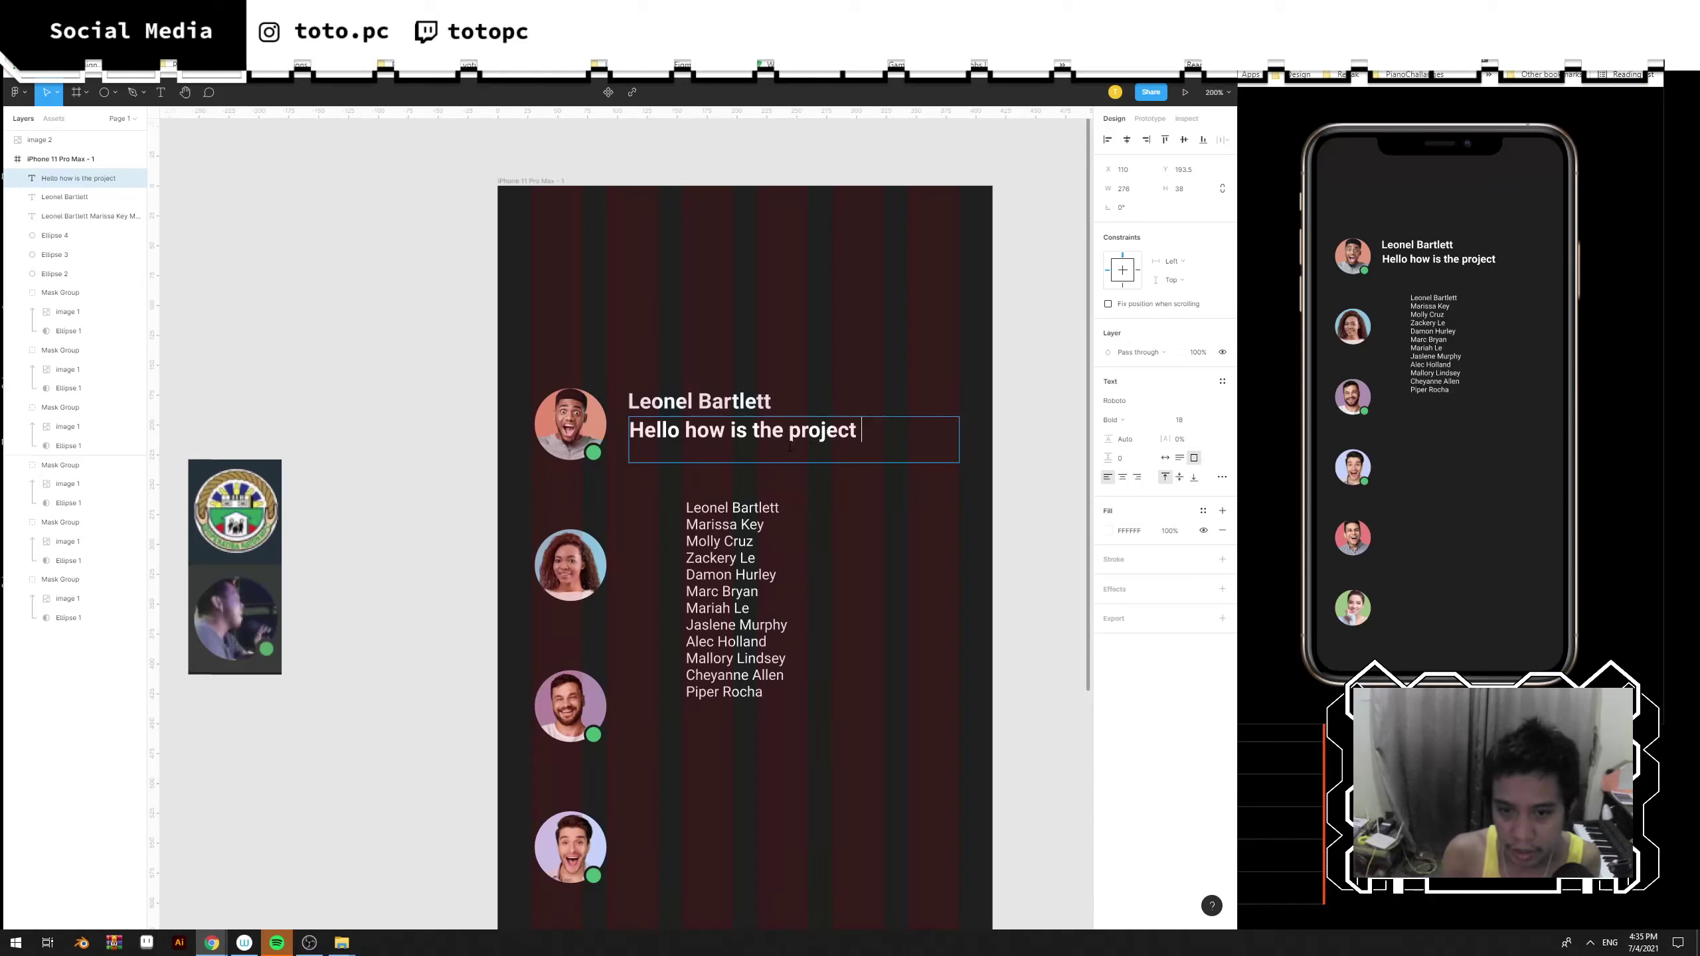
{"action": "type", "text": "g"}
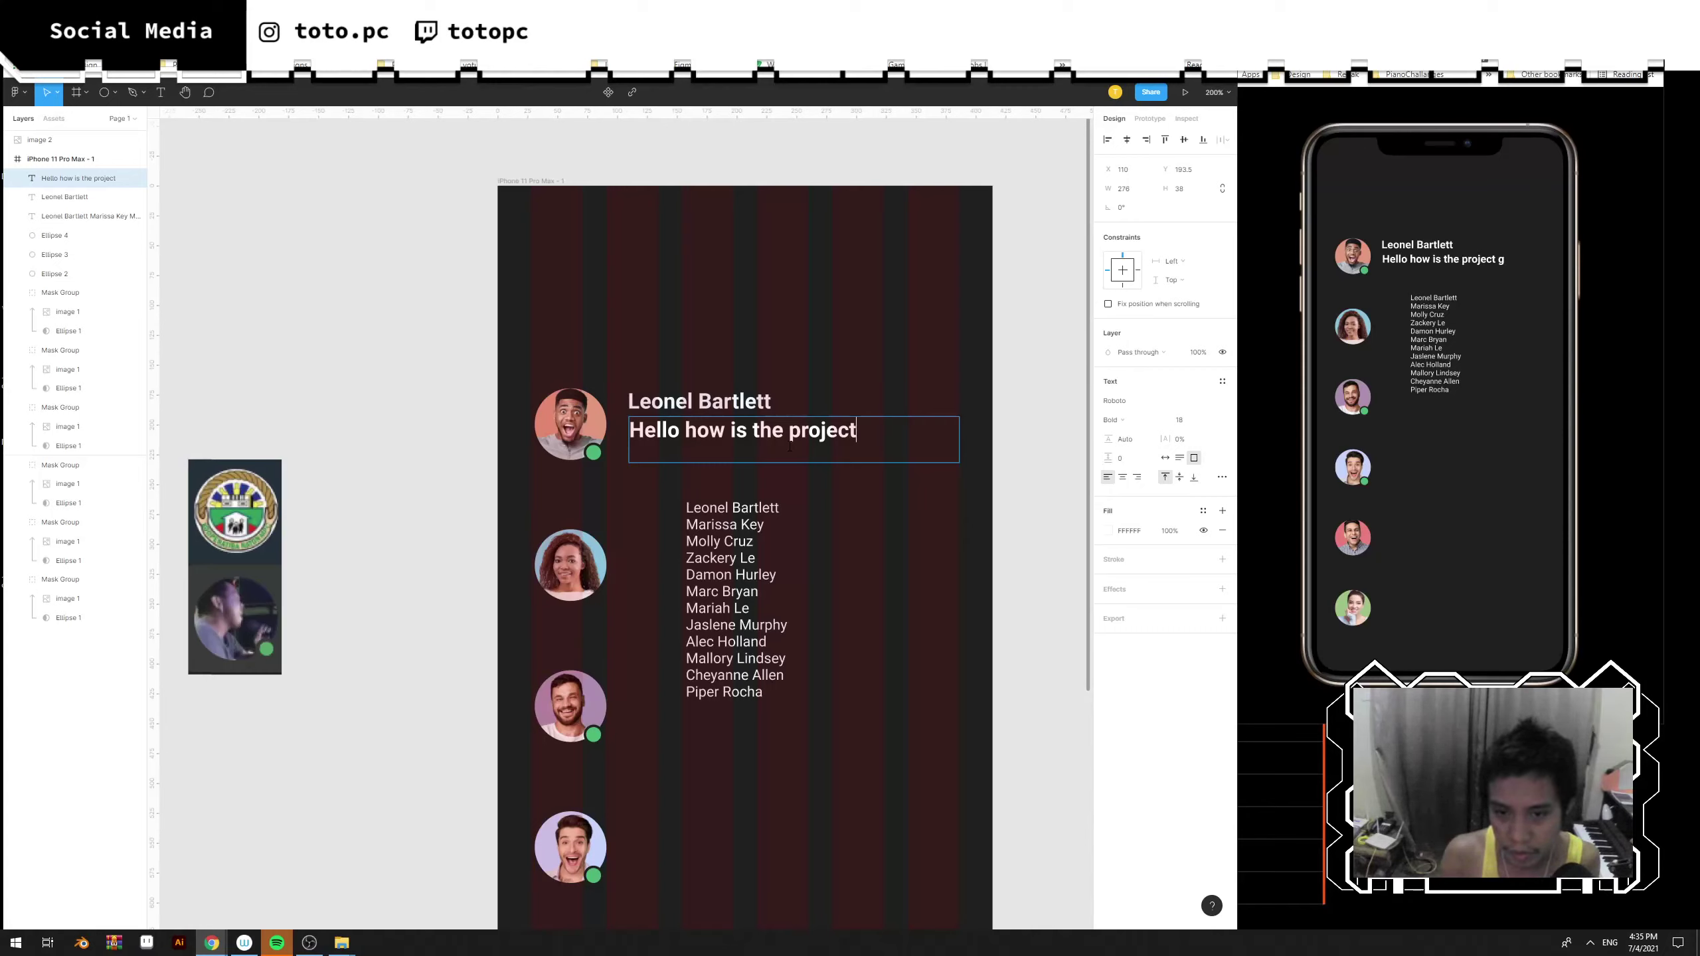
Complete the first contact's message so that it reads "Hello how is the project? Any updates".
{"action": "key", "text": "shift+Left"}
{"action": "key", "text": "Left"}
{"action": "key", "text": "Left"}
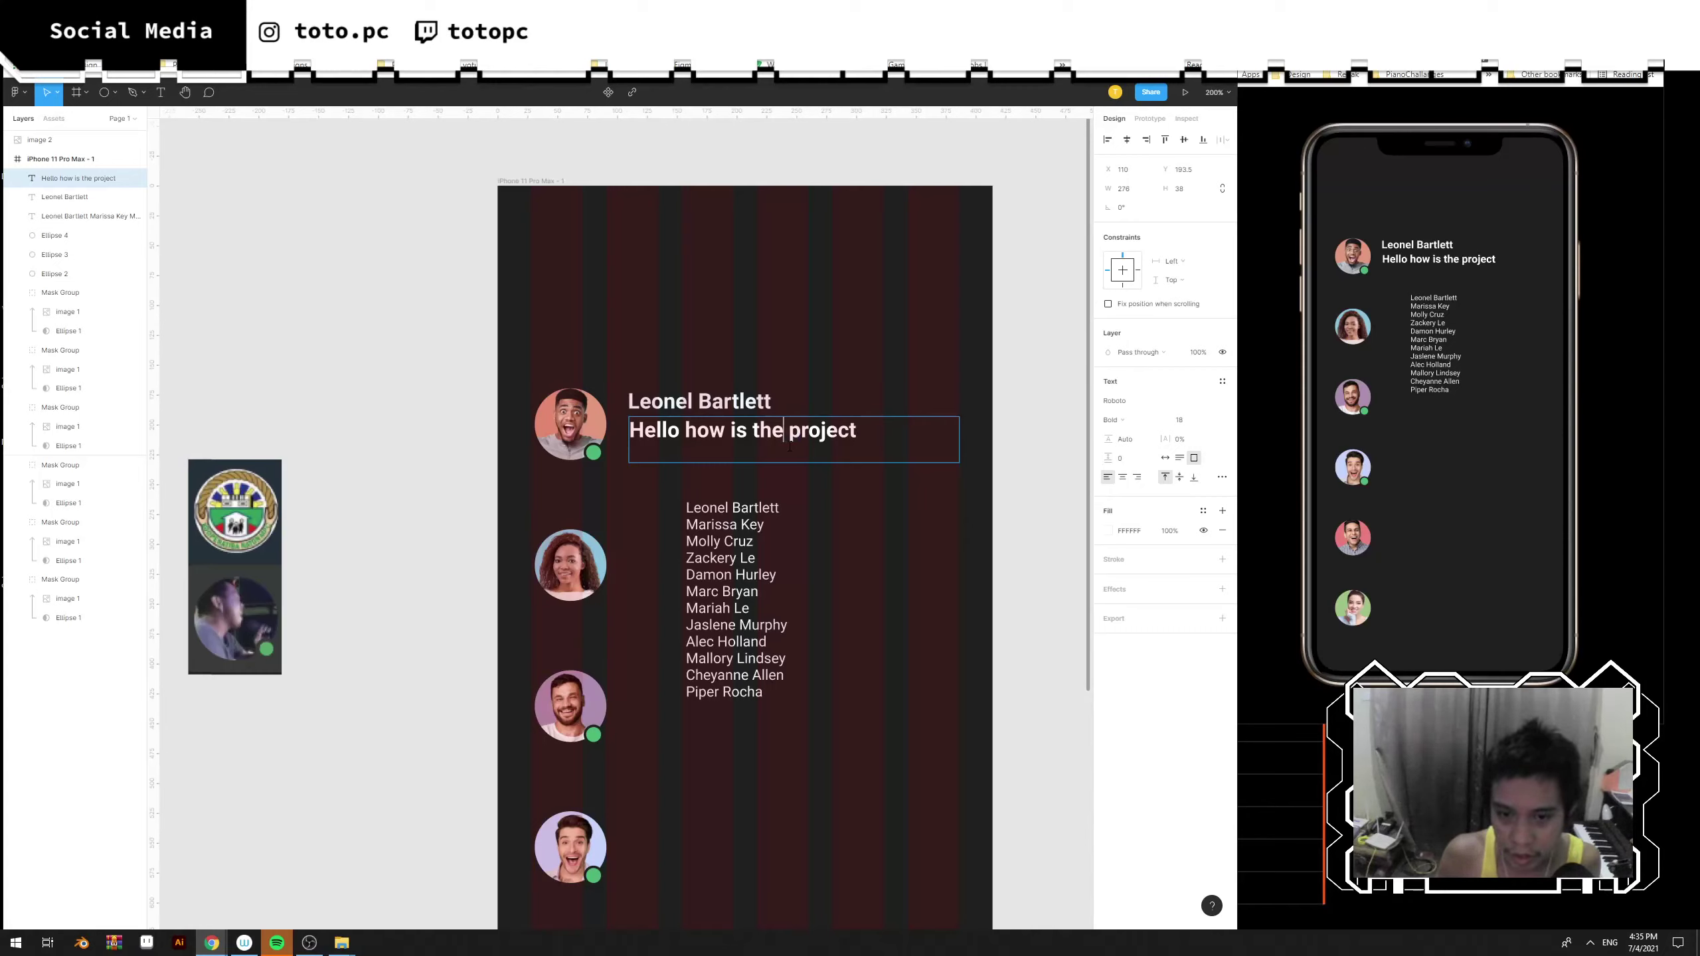
{"action": "key", "text": "shift+Left"}
{"action": "key", "text": "shift+Left"}
{"action": "key", "text": "shift+Left"}
{"action": "key", "text": "shift+Right"}
{"action": "key", "text": "Right"}
{"action": "key", "text": "Right"}
{"action": "key", "text": "Right"}
{"action": "key", "text": "Right"}
{"action": "key", "text": "Right"}
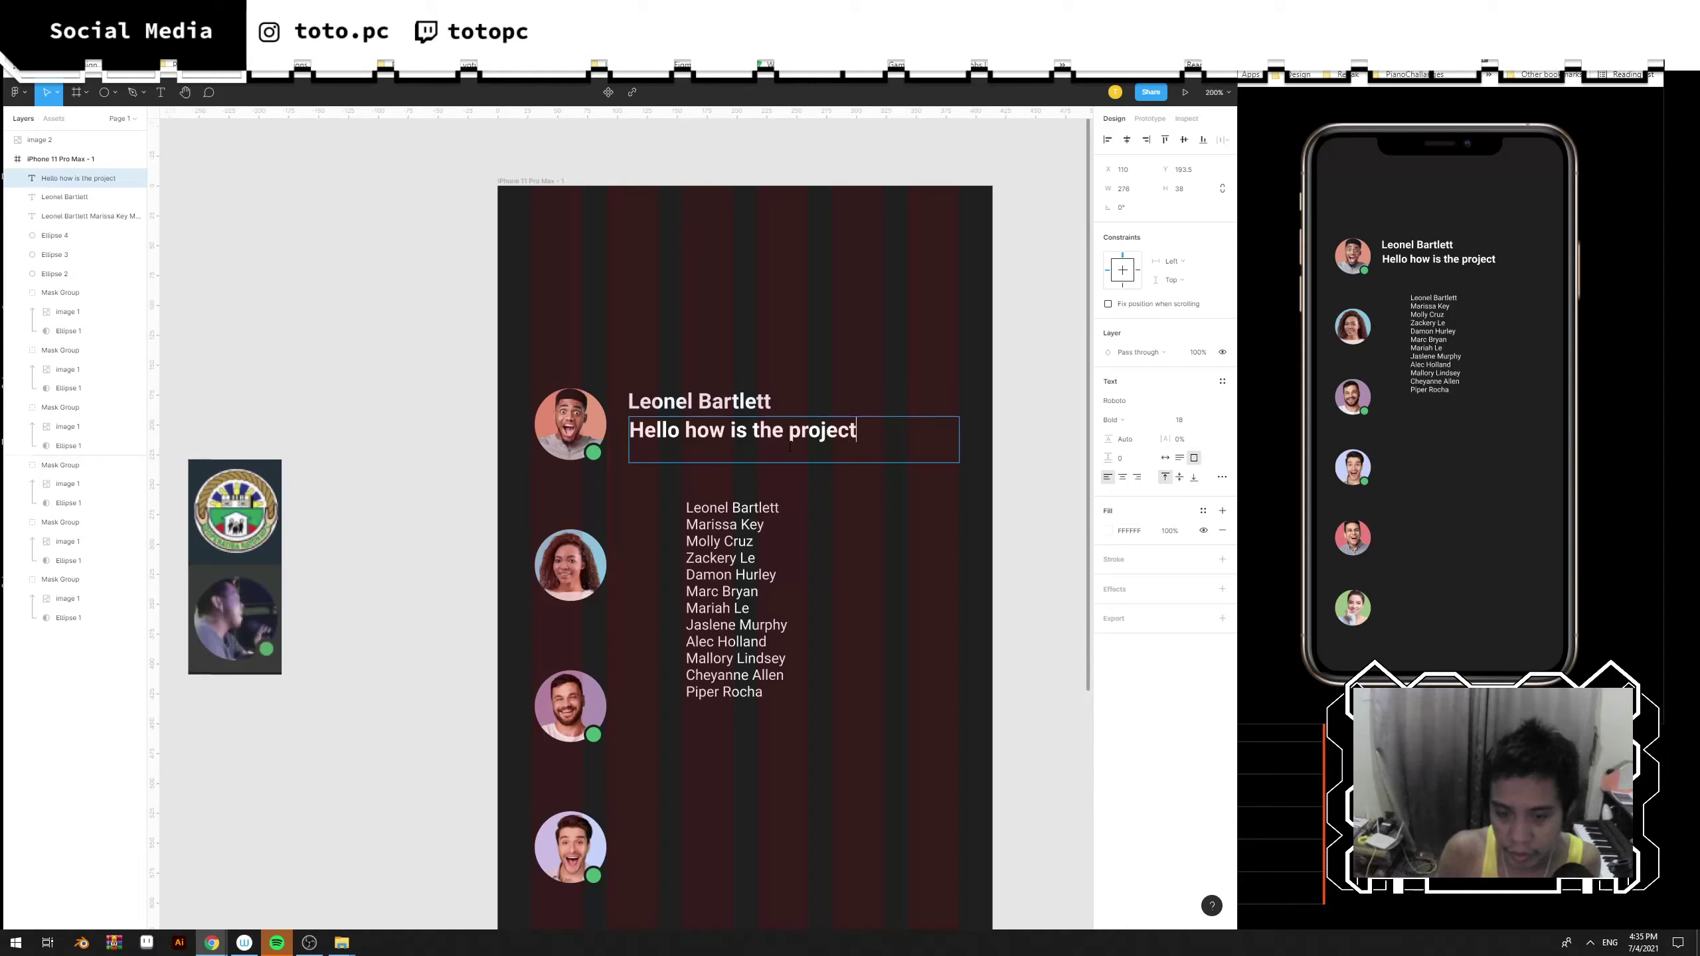
{"action": "type", "text": "Any updates"}
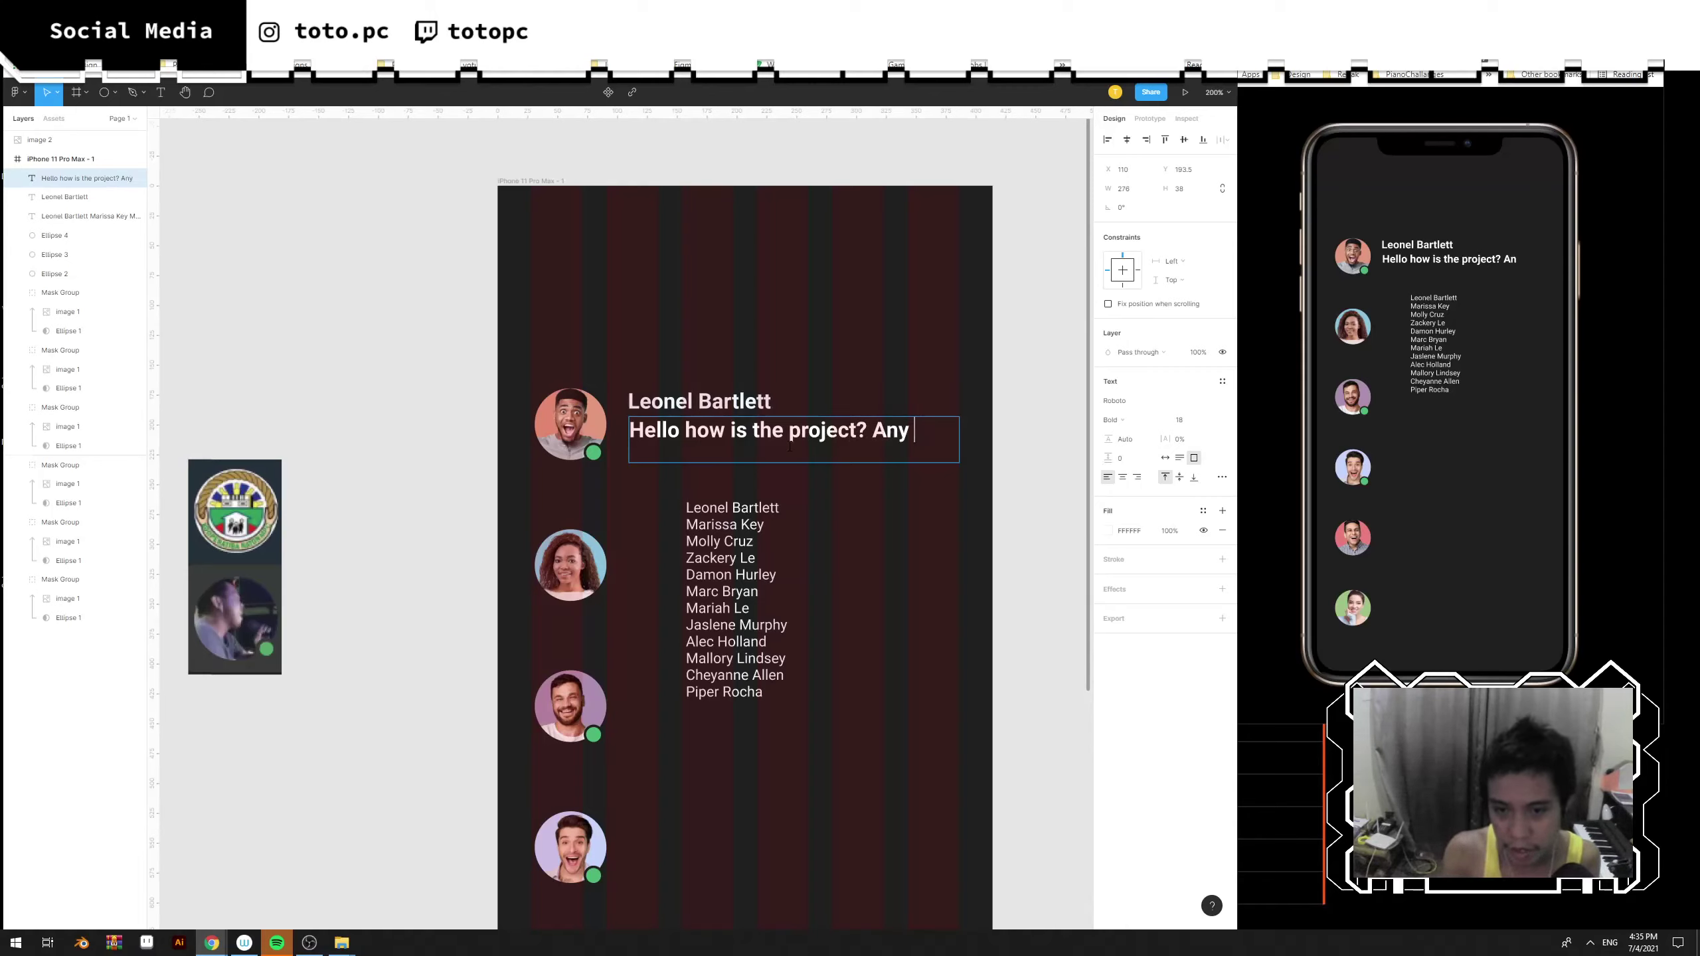
{"action": "left_click", "coordinate": [831, 370]}
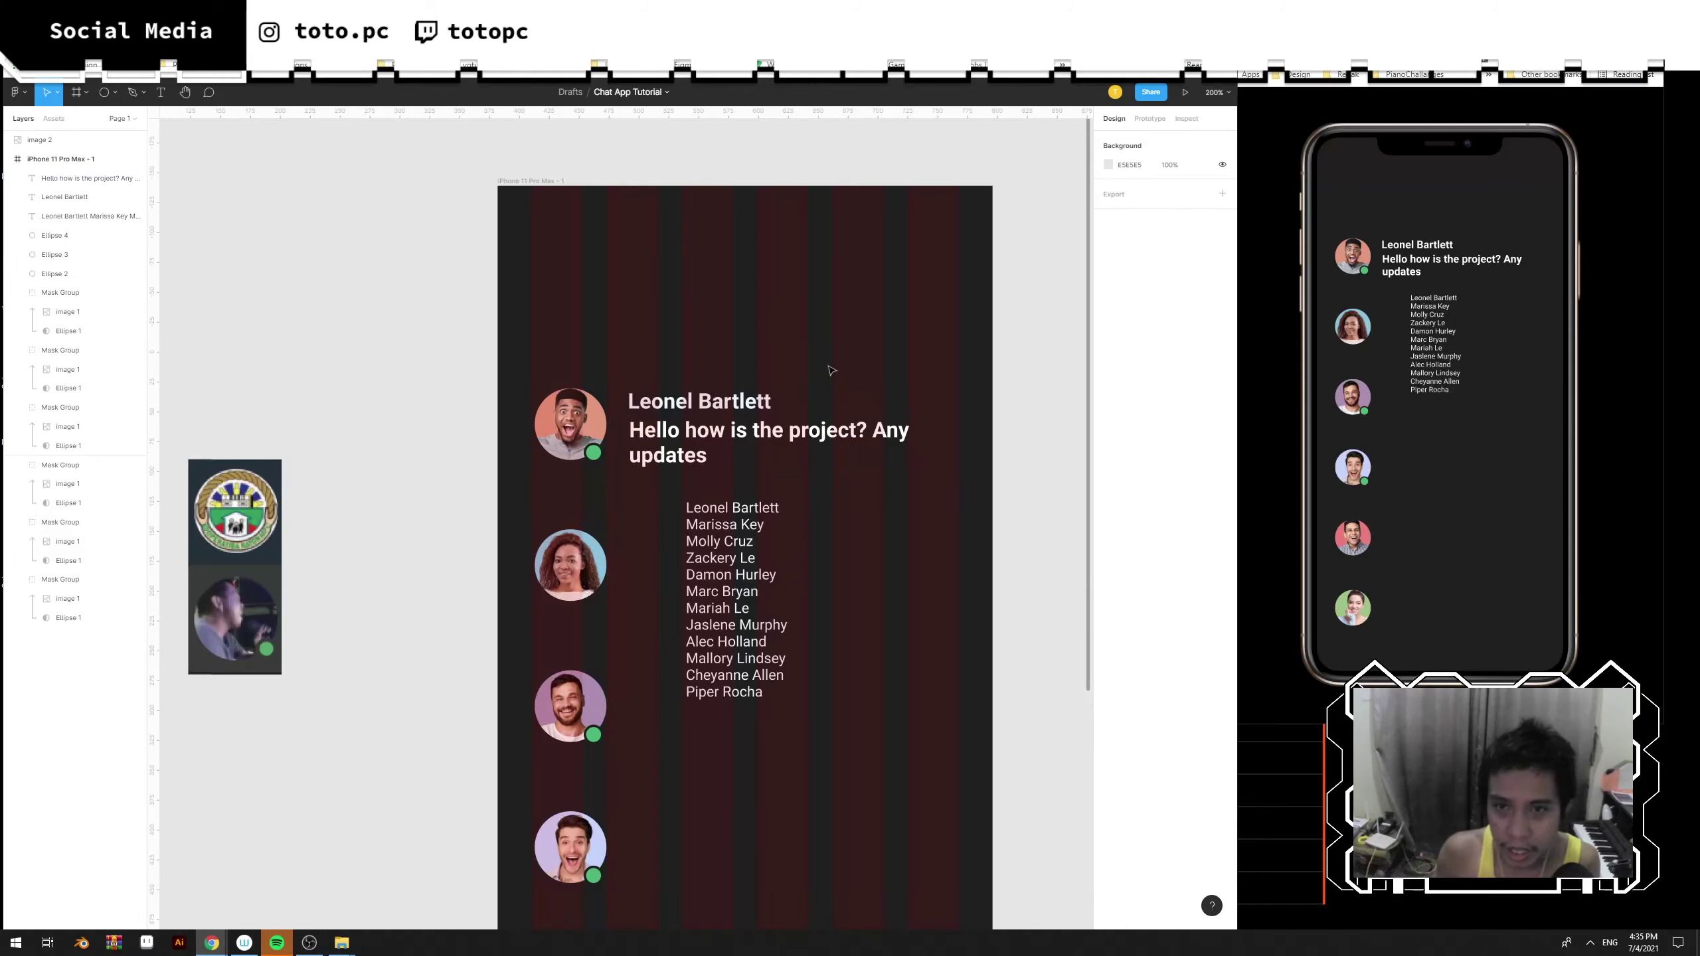
In a new browser tab, search Google for "emoji" and open the Get Emoji copy-and-paste page.
{"action": "key", "text": "ctrl+t"}
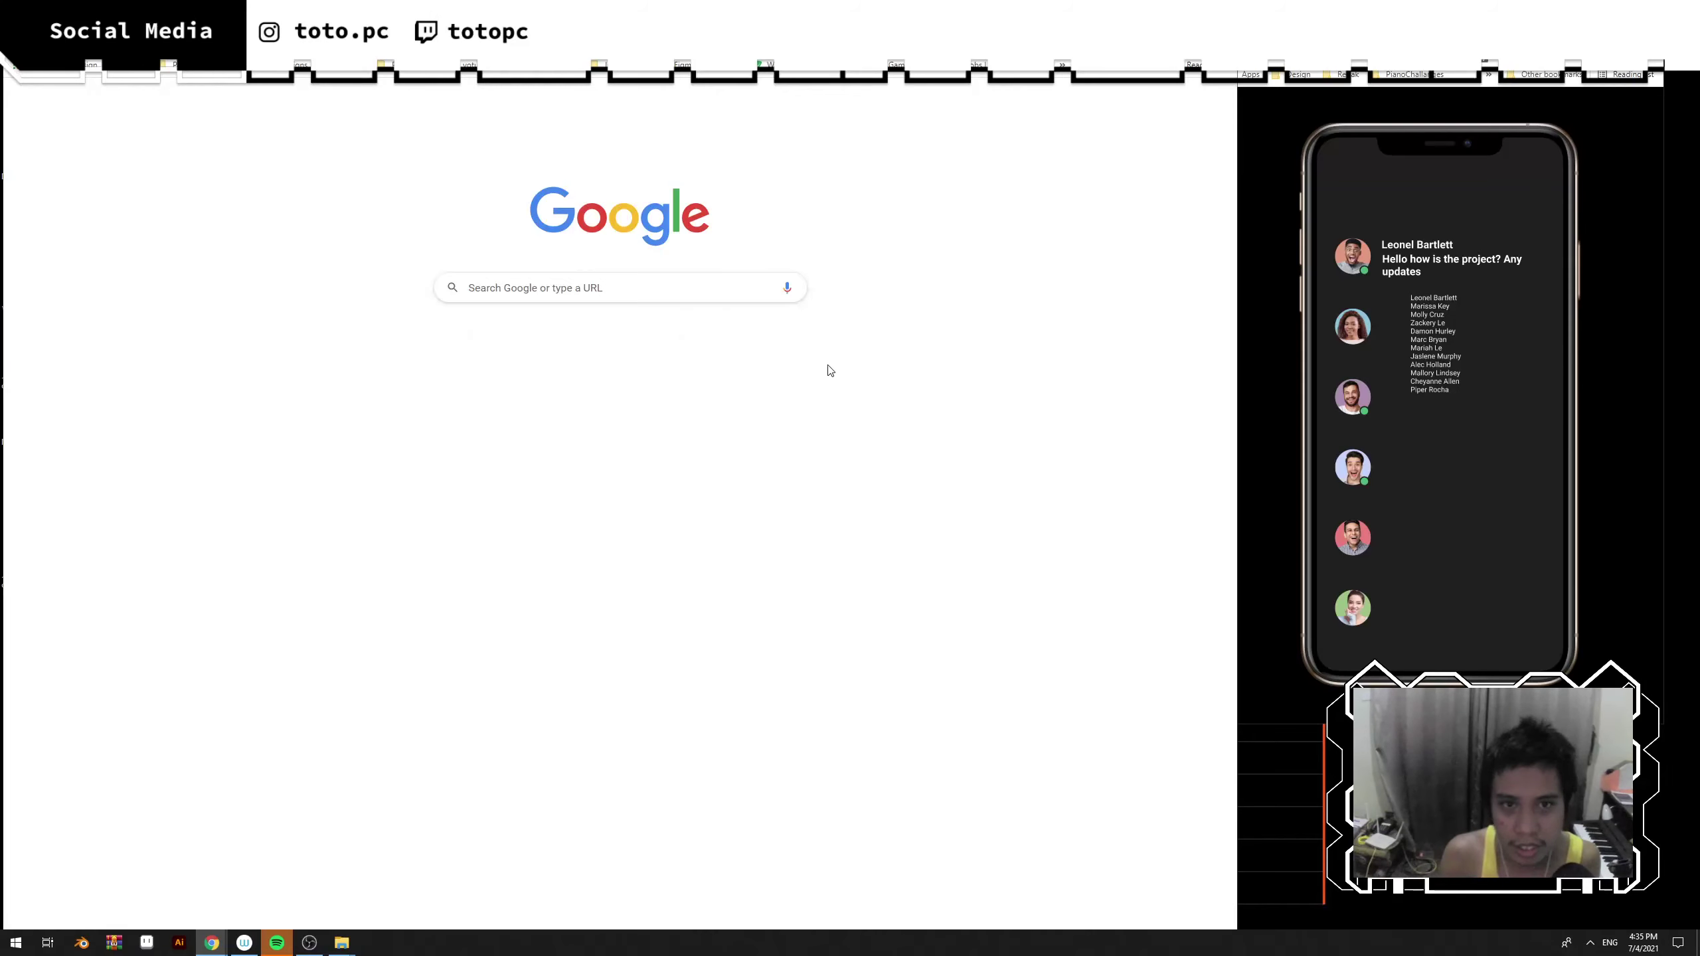
{"action": "type", "text": "emoji"}
{"action": "key", "text": "Return"}
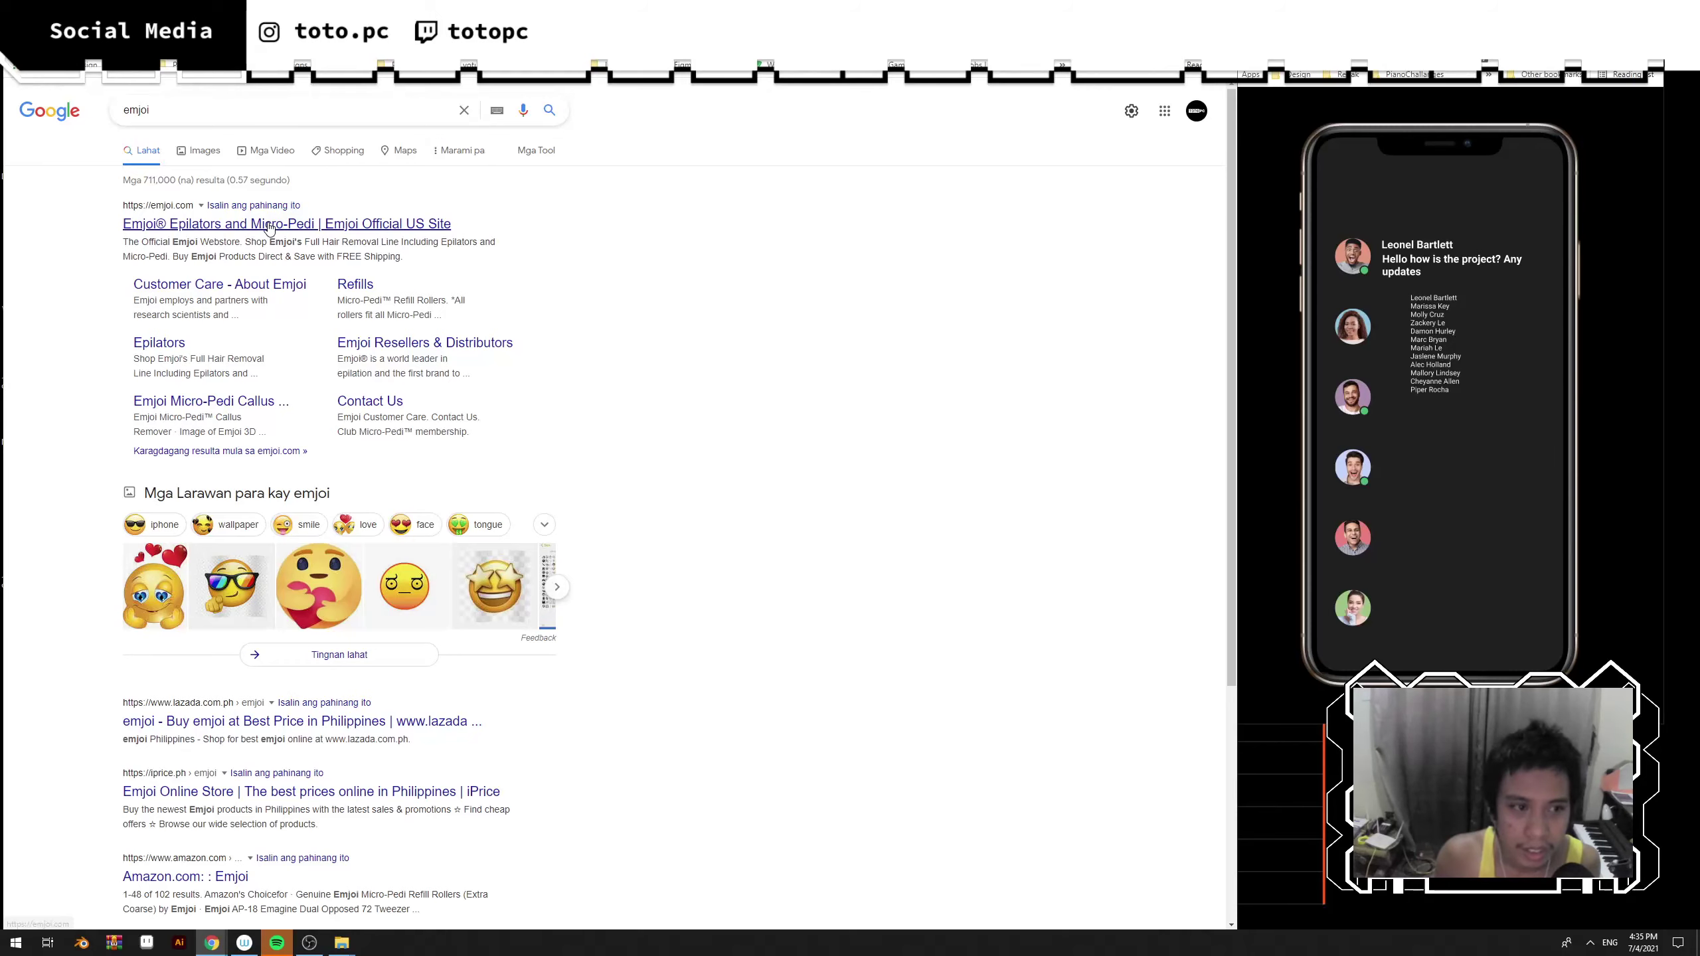
{"action": "left_click", "coordinate": [269, 226]}
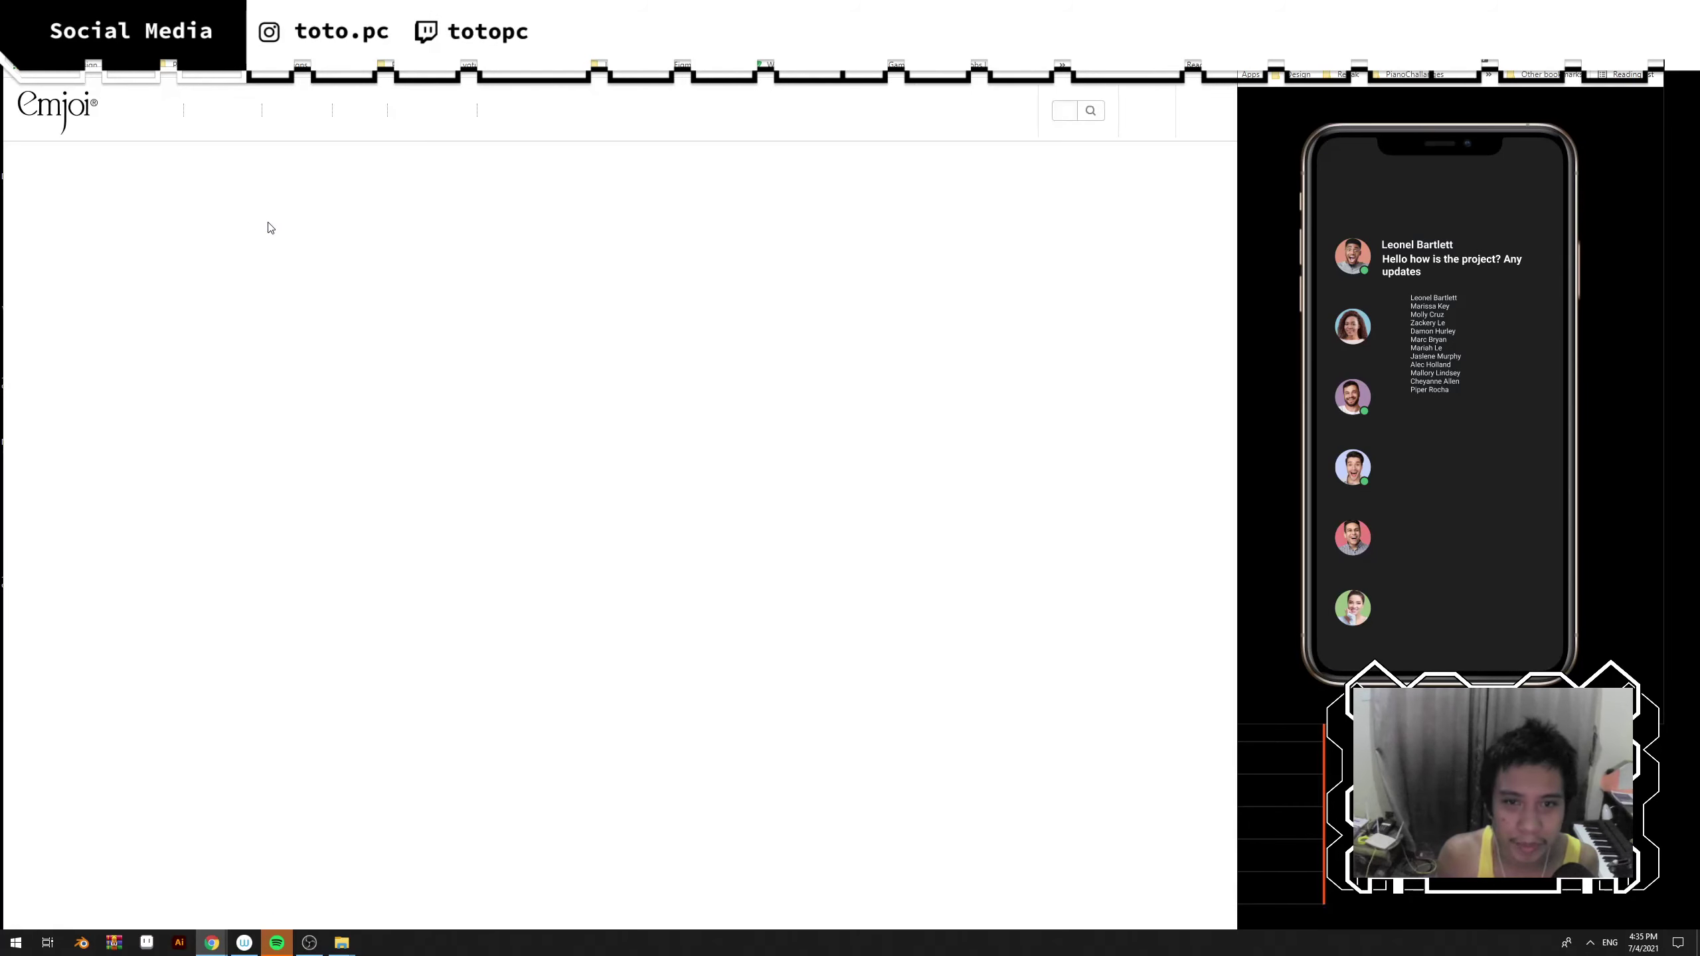
{"action": "key", "text": "alt+Left"}
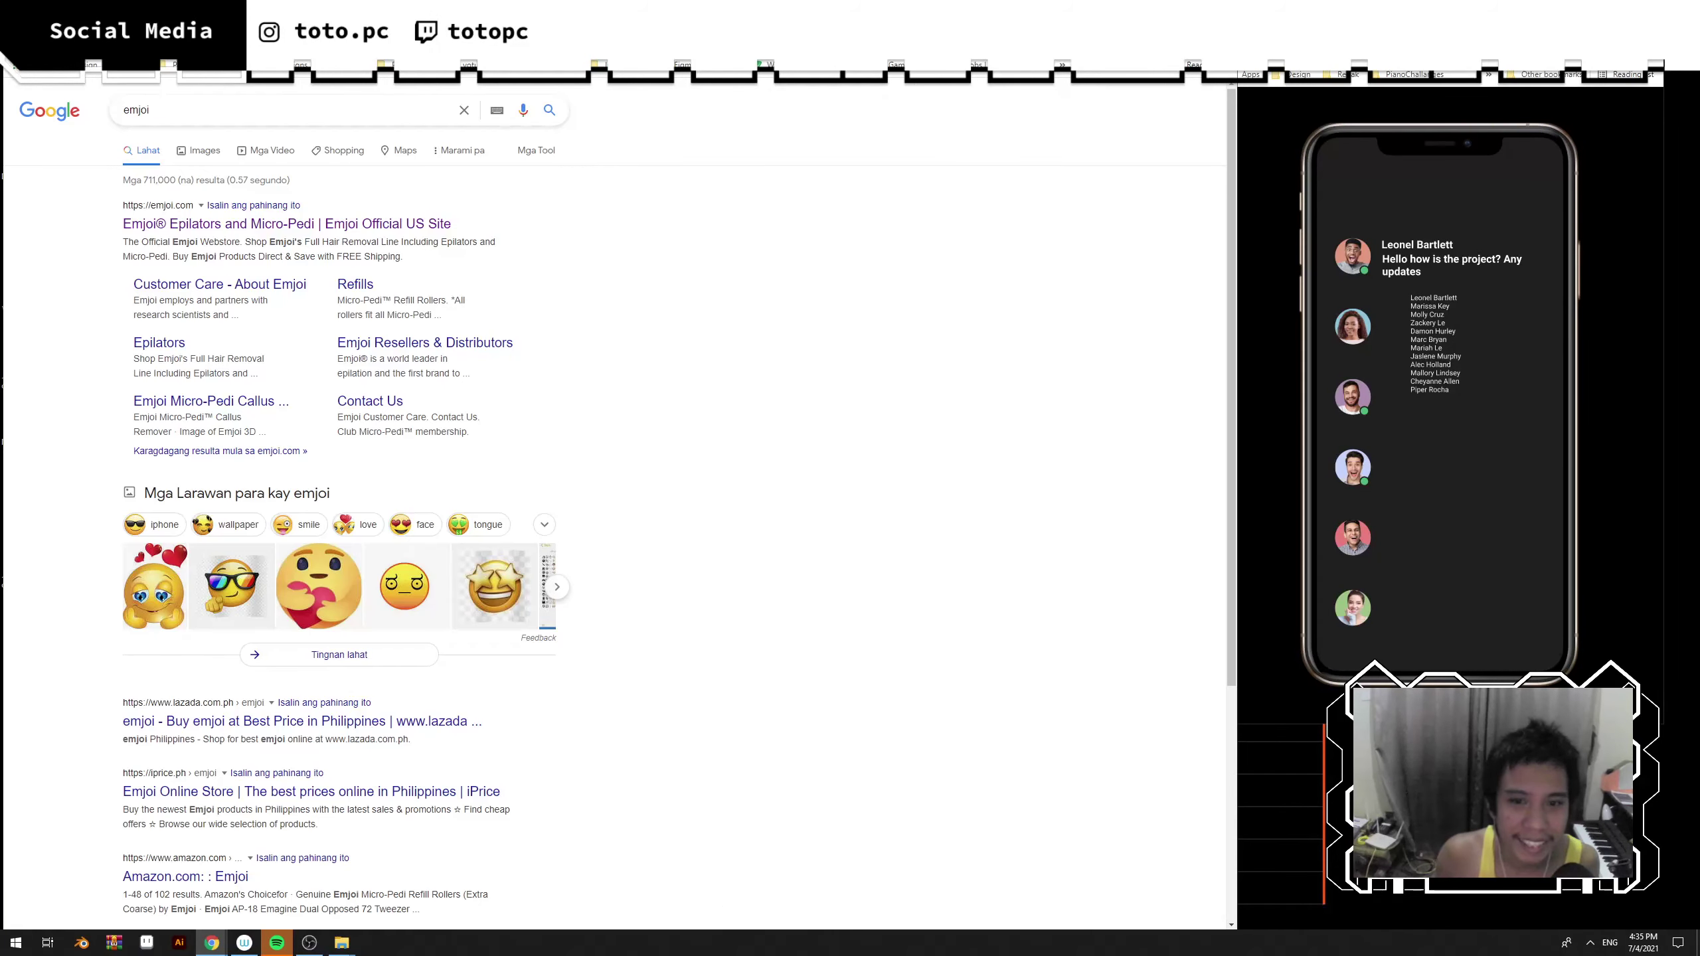
{"action": "left_click", "coordinate": [263, 118]}
{"action": "key", "text": "ctrl+a"}
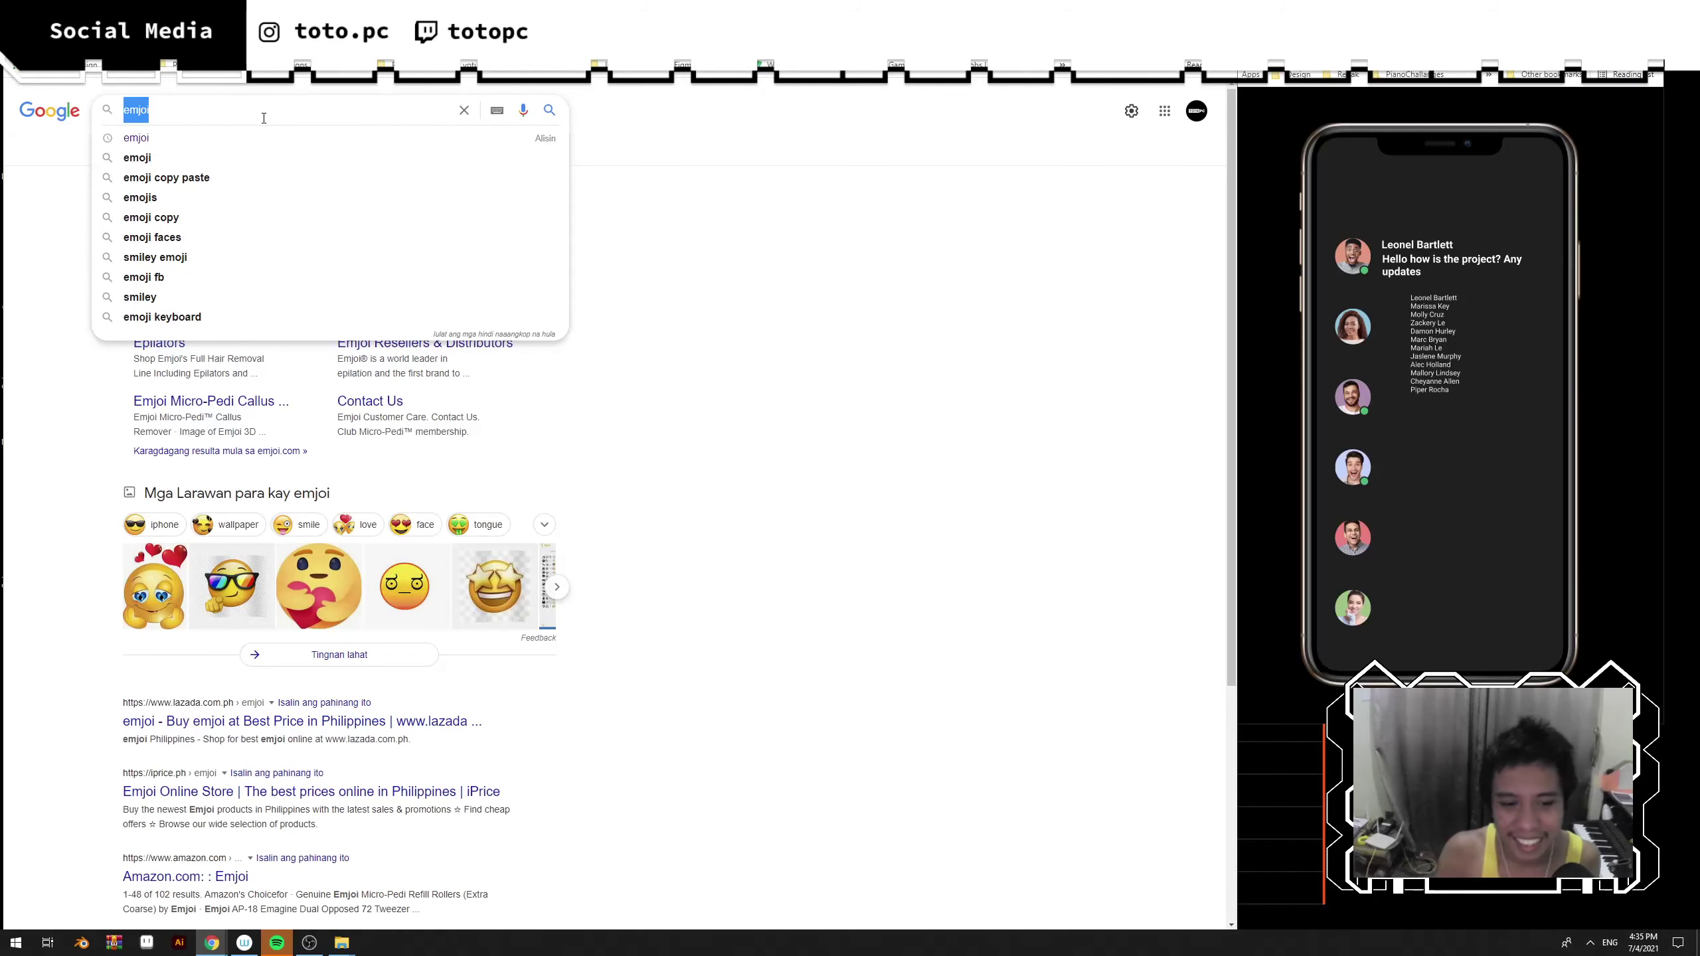
{"action": "type", "text": "emoji"}
{"action": "key", "text": "Return"}
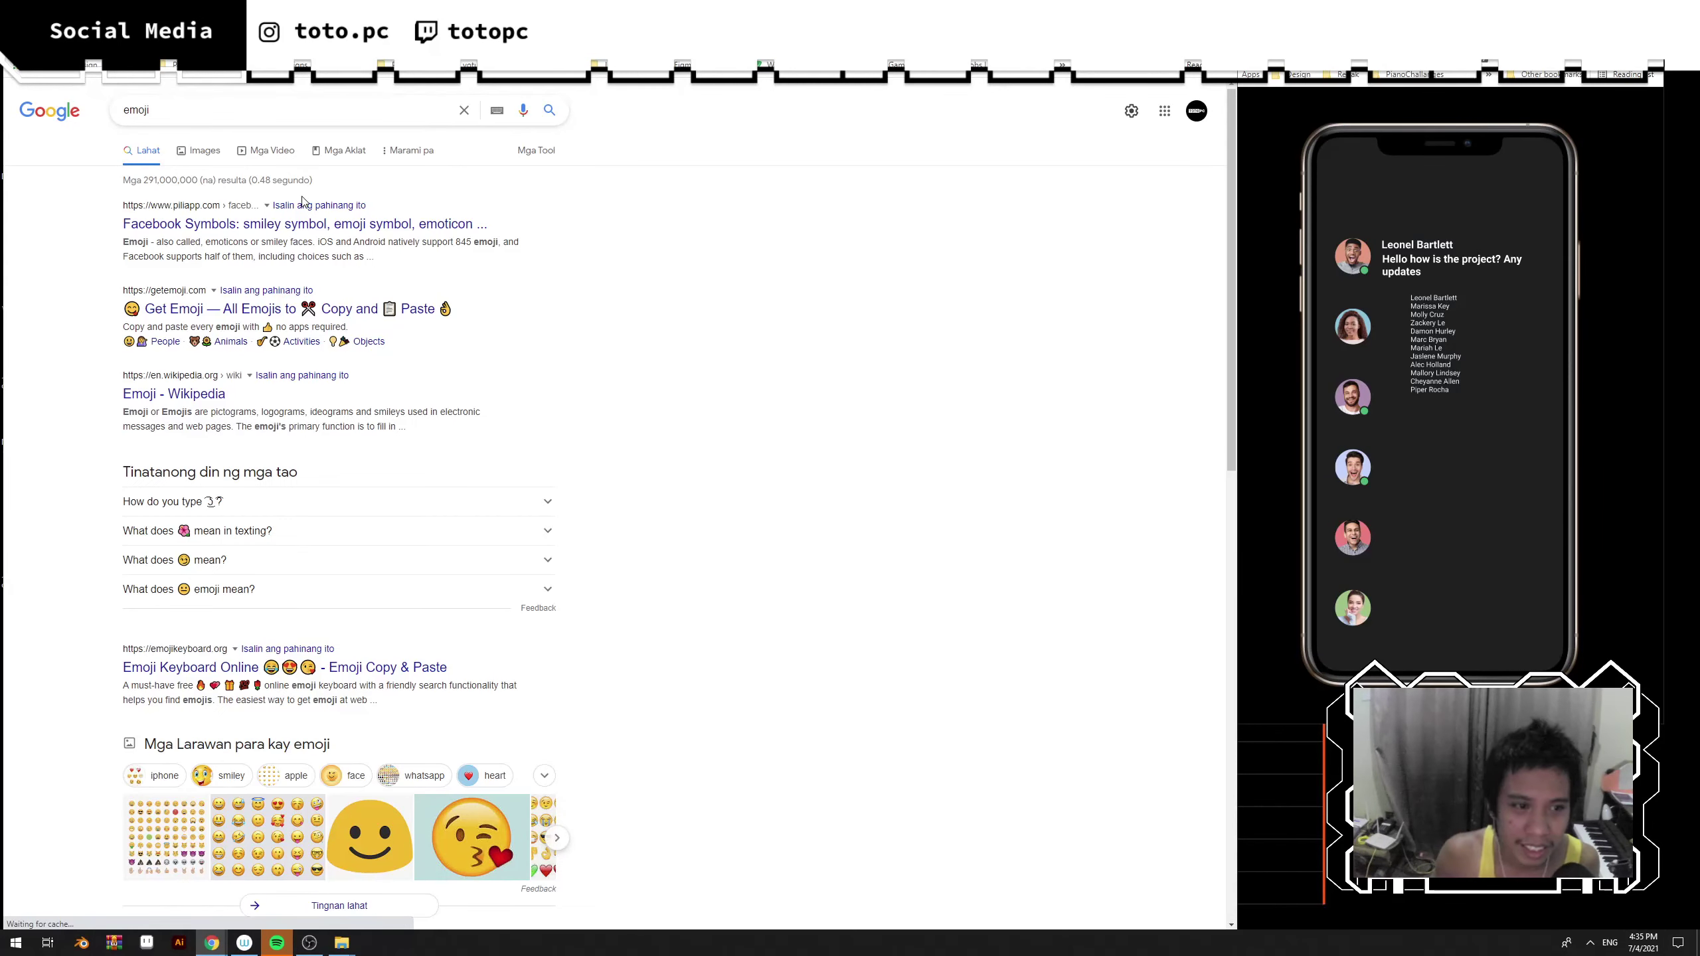
{"action": "left_click", "coordinate": [360, 315]}
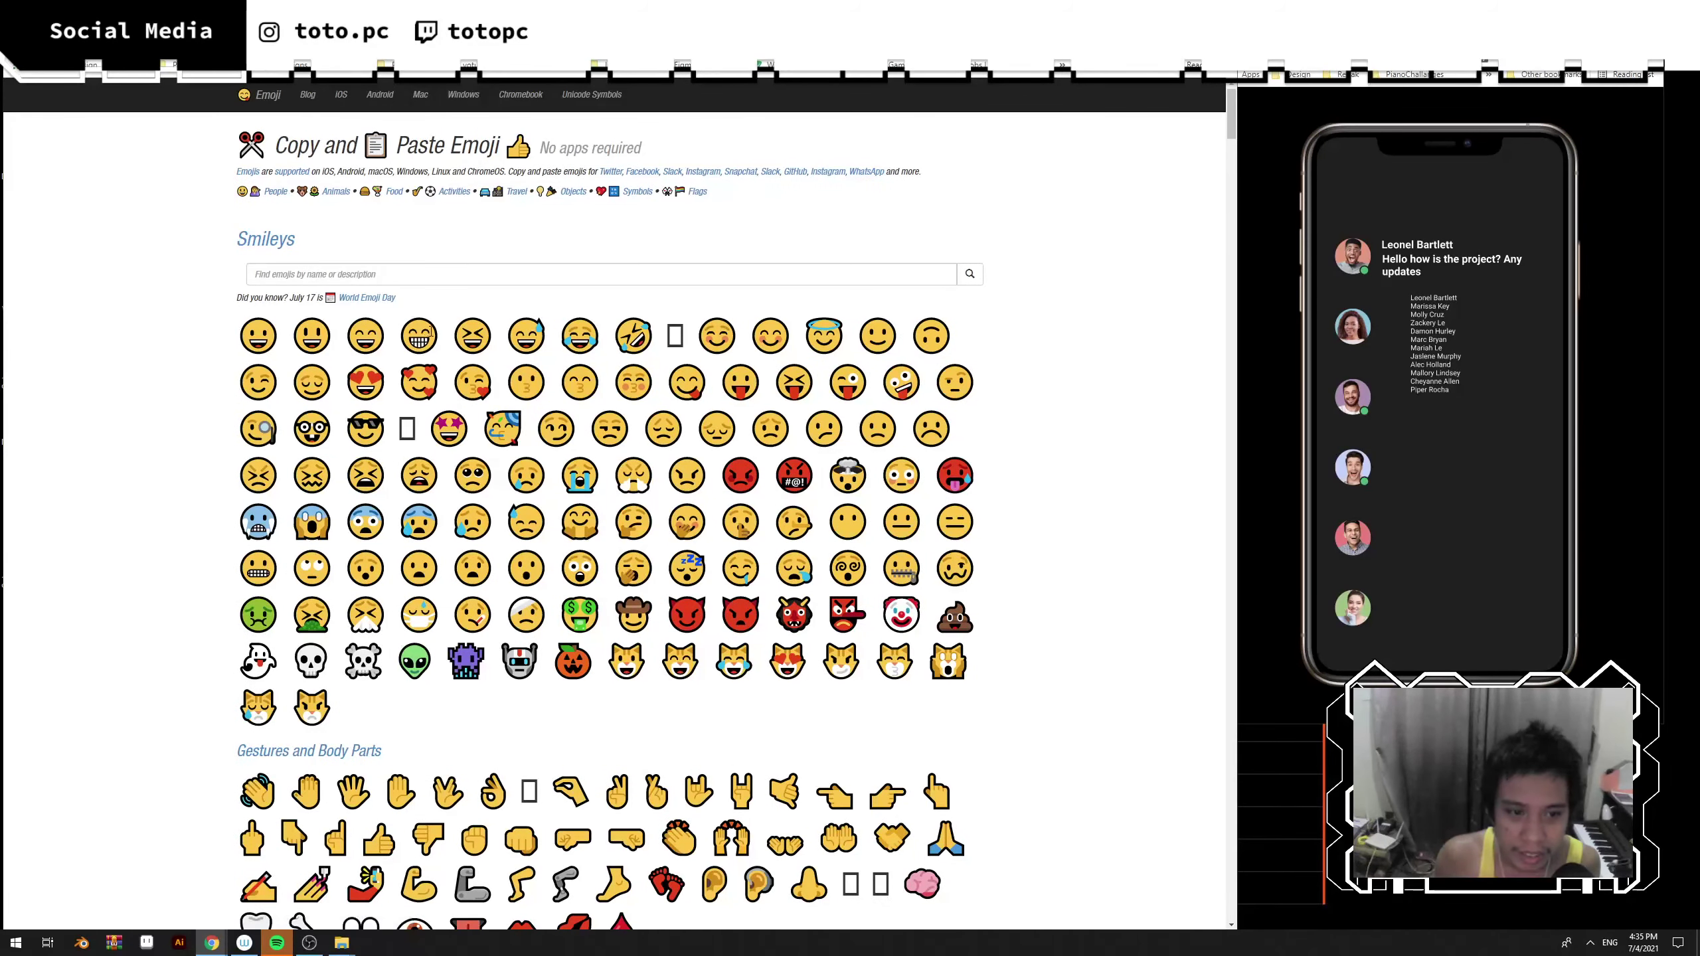
Copy the grinning emoji with smiling eyes and insert it after "updates" in the first contact's message, separated by a space.
{"action": "left_click_drag", "start_coordinate": [397, 341], "coordinate": [344, 337]}
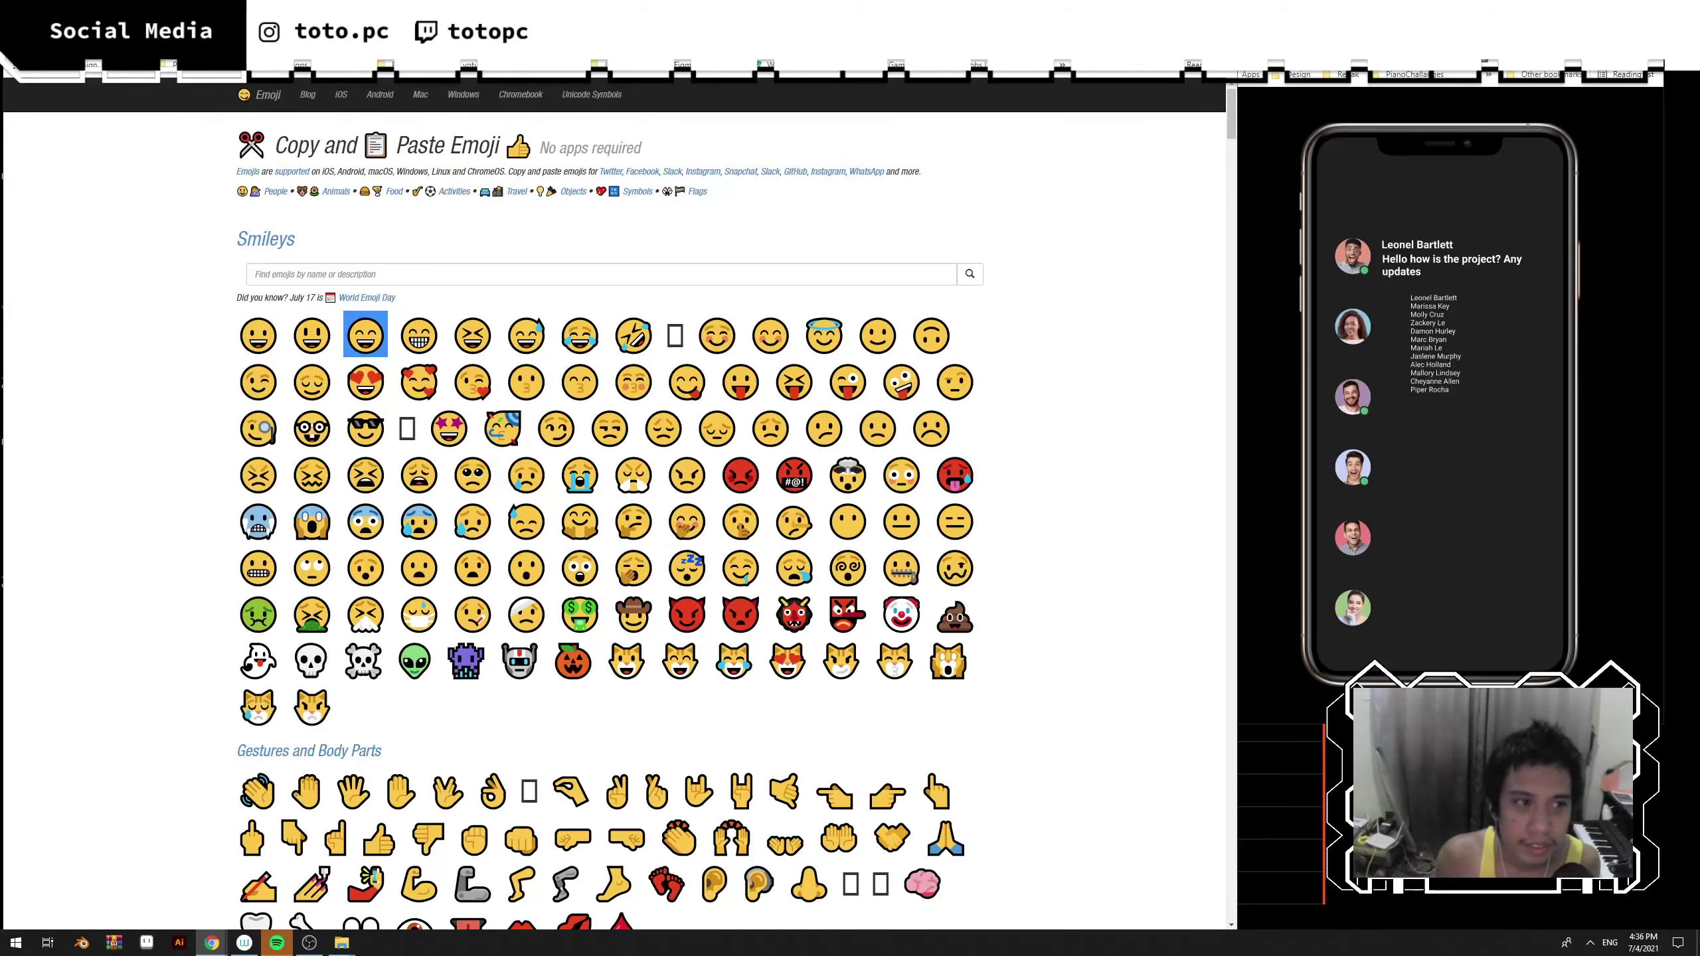
{"action": "left_click", "coordinate": [201, 13]}
{"action": "double_click", "coordinate": [713, 462]}
{"action": "left_click", "coordinate": [708, 457]}
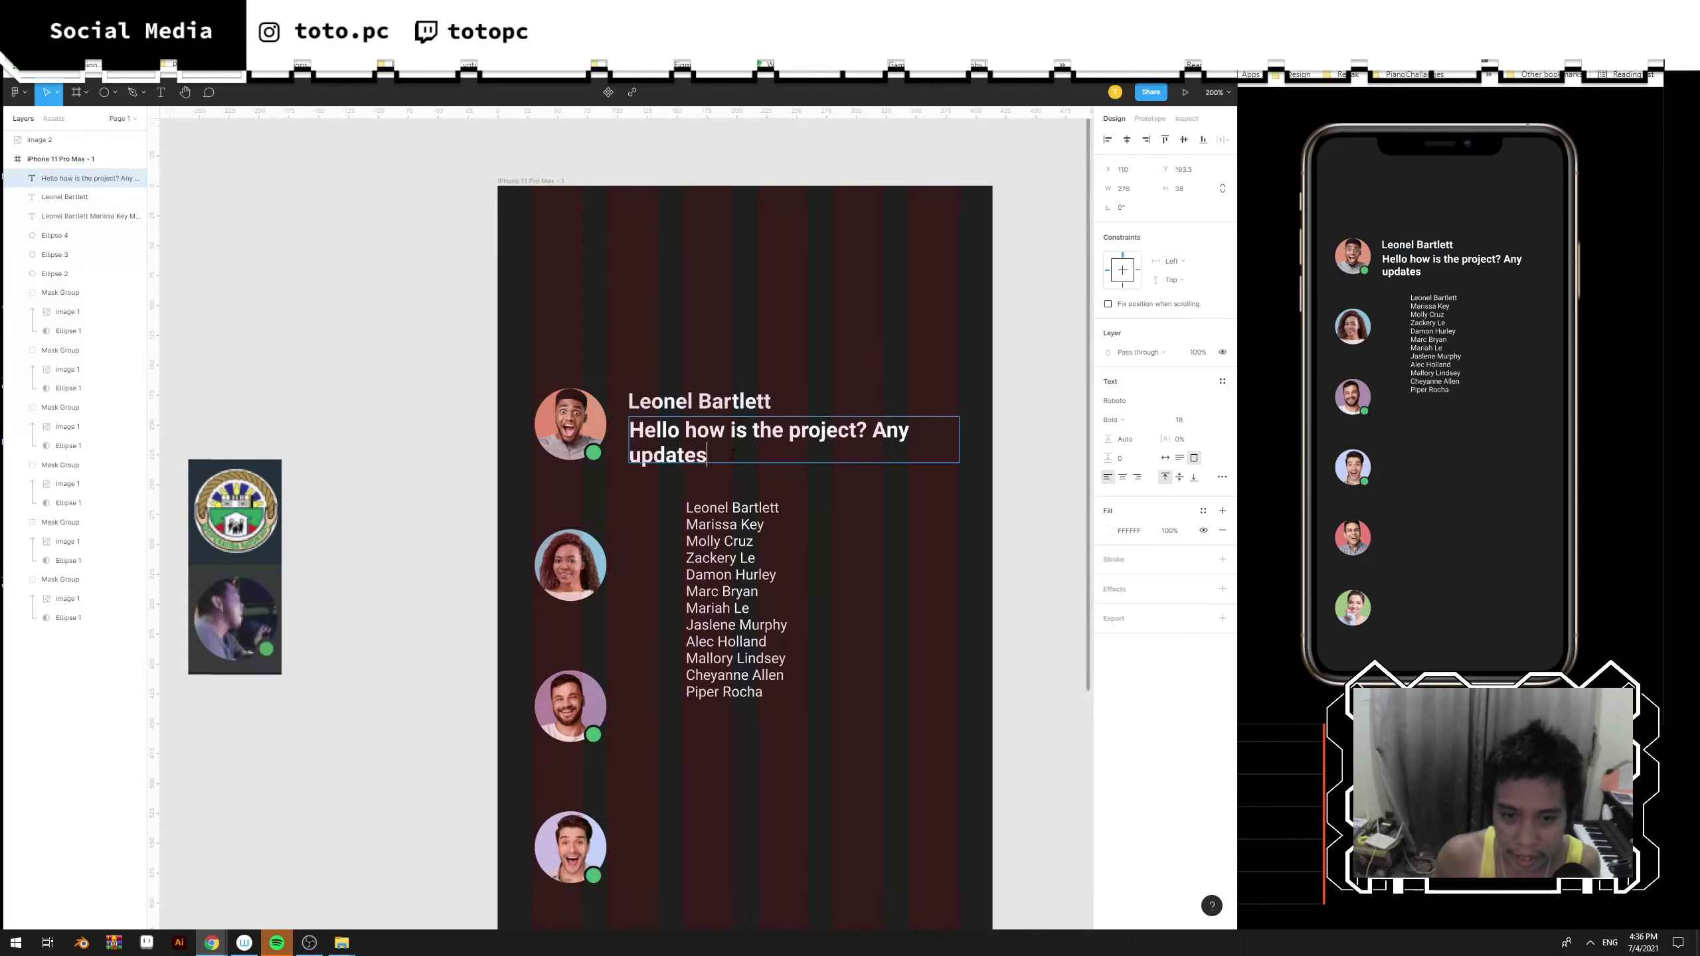
{"action": "type", "text": "😁"}
{"action": "key", "text": "BackSpace"}
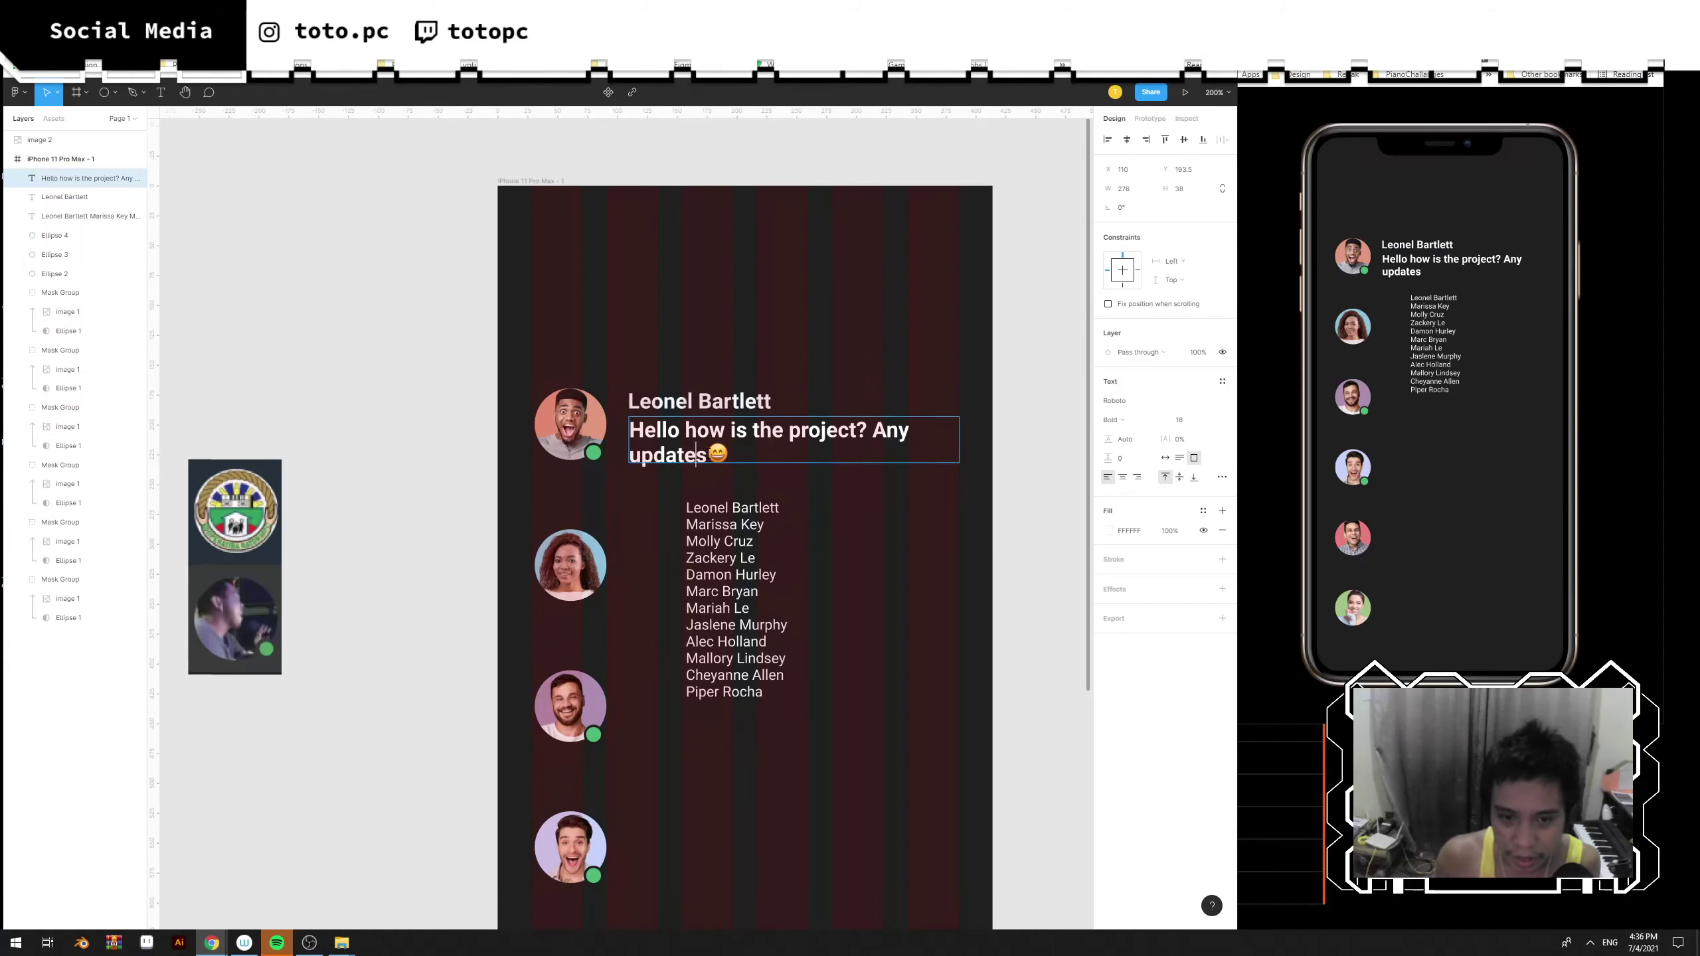
{"action": "key", "text": "Right"}
Set the first contact's whole message to Regular weight, font size 16 and line height 26.
{"action": "key", "text": "ctrl+a"}
{"action": "key", "text": "ctrl+b"}
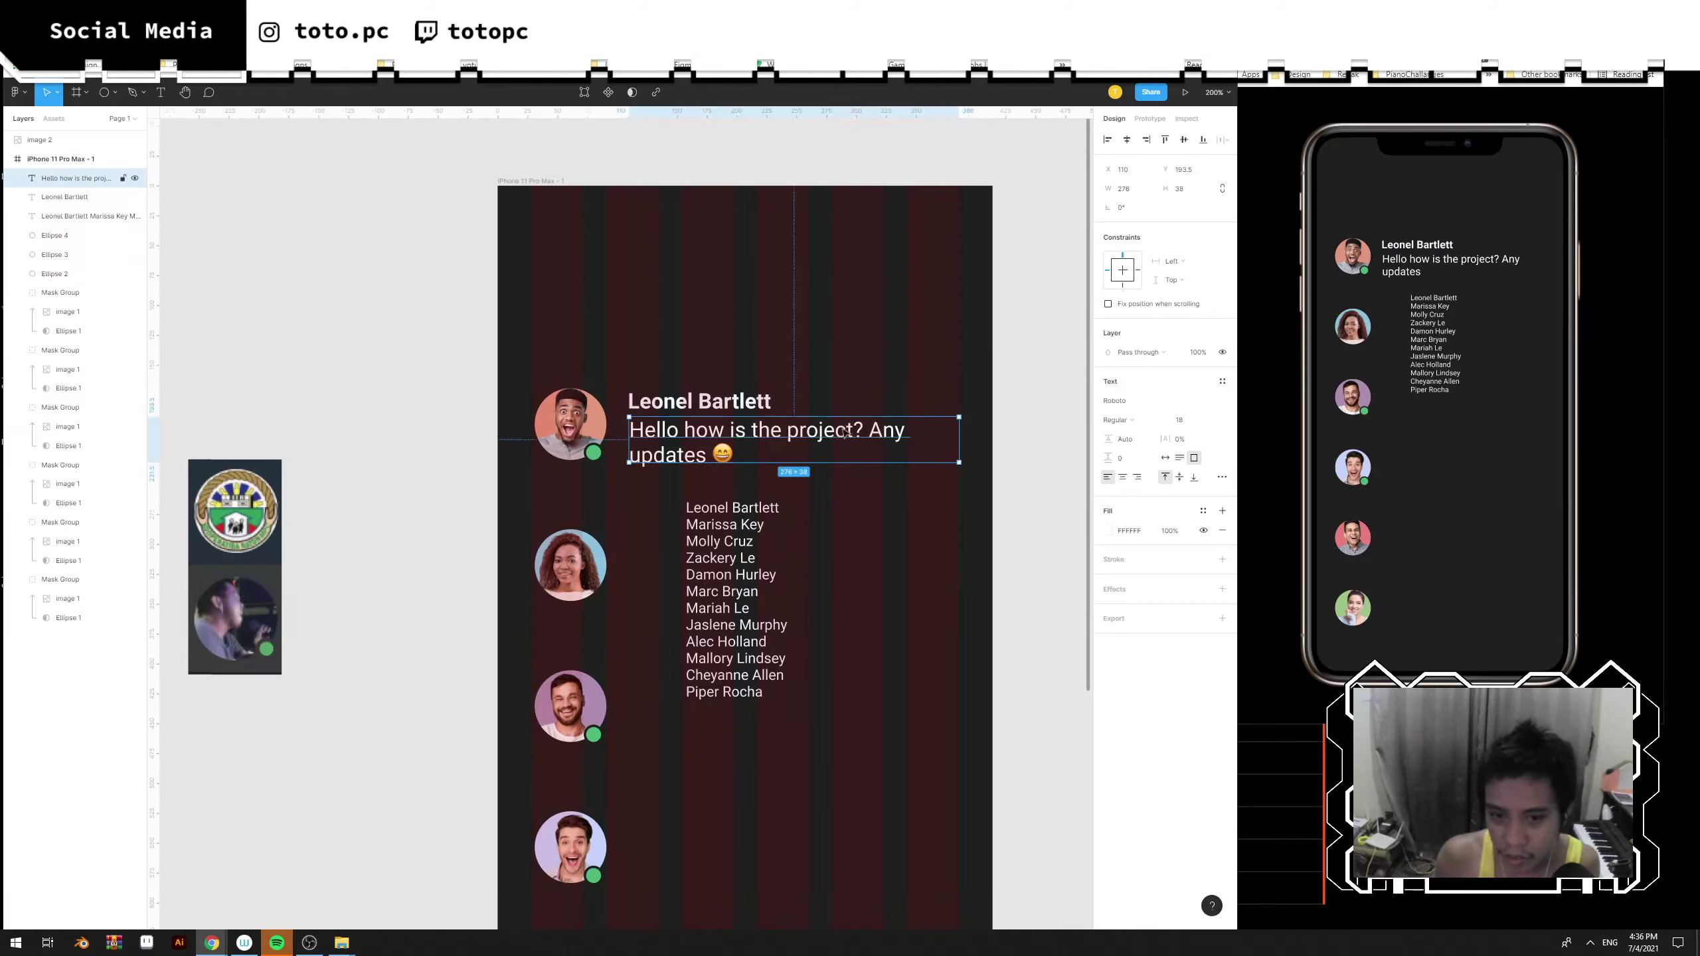
{"action": "key", "text": "Escape"}
{"action": "left_click", "coordinate": [837, 437]}
{"action": "left_click", "coordinate": [1181, 423]}
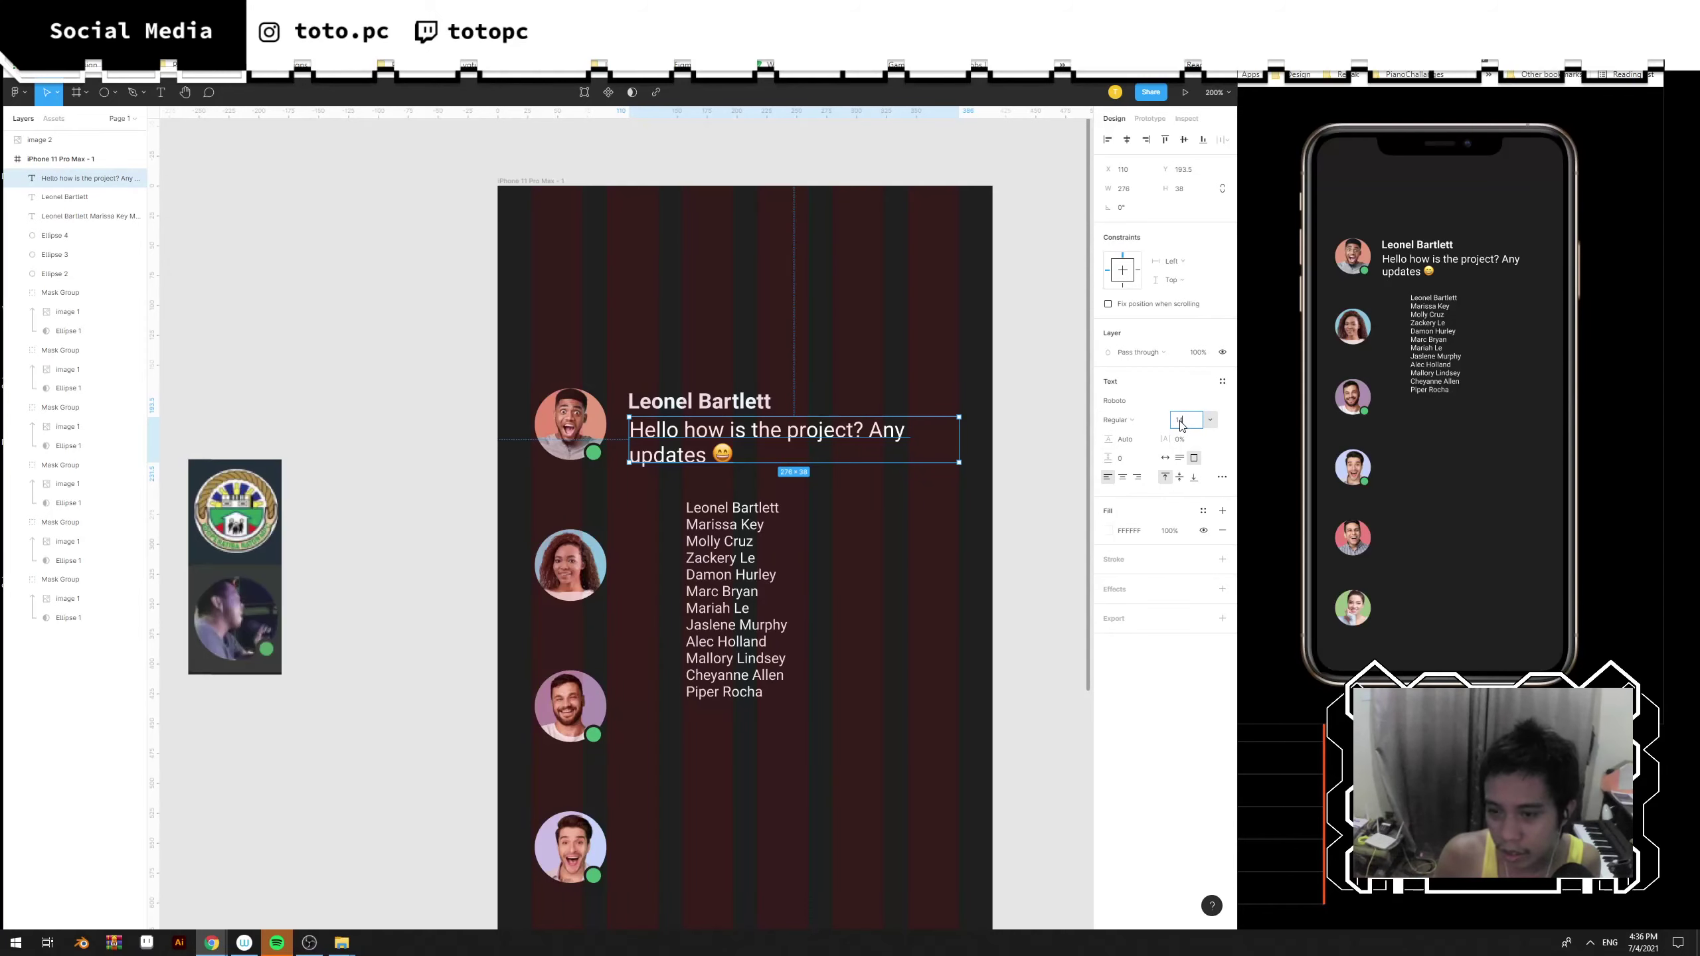
{"action": "type", "text": "16"}
{"action": "key", "text": "Return"}
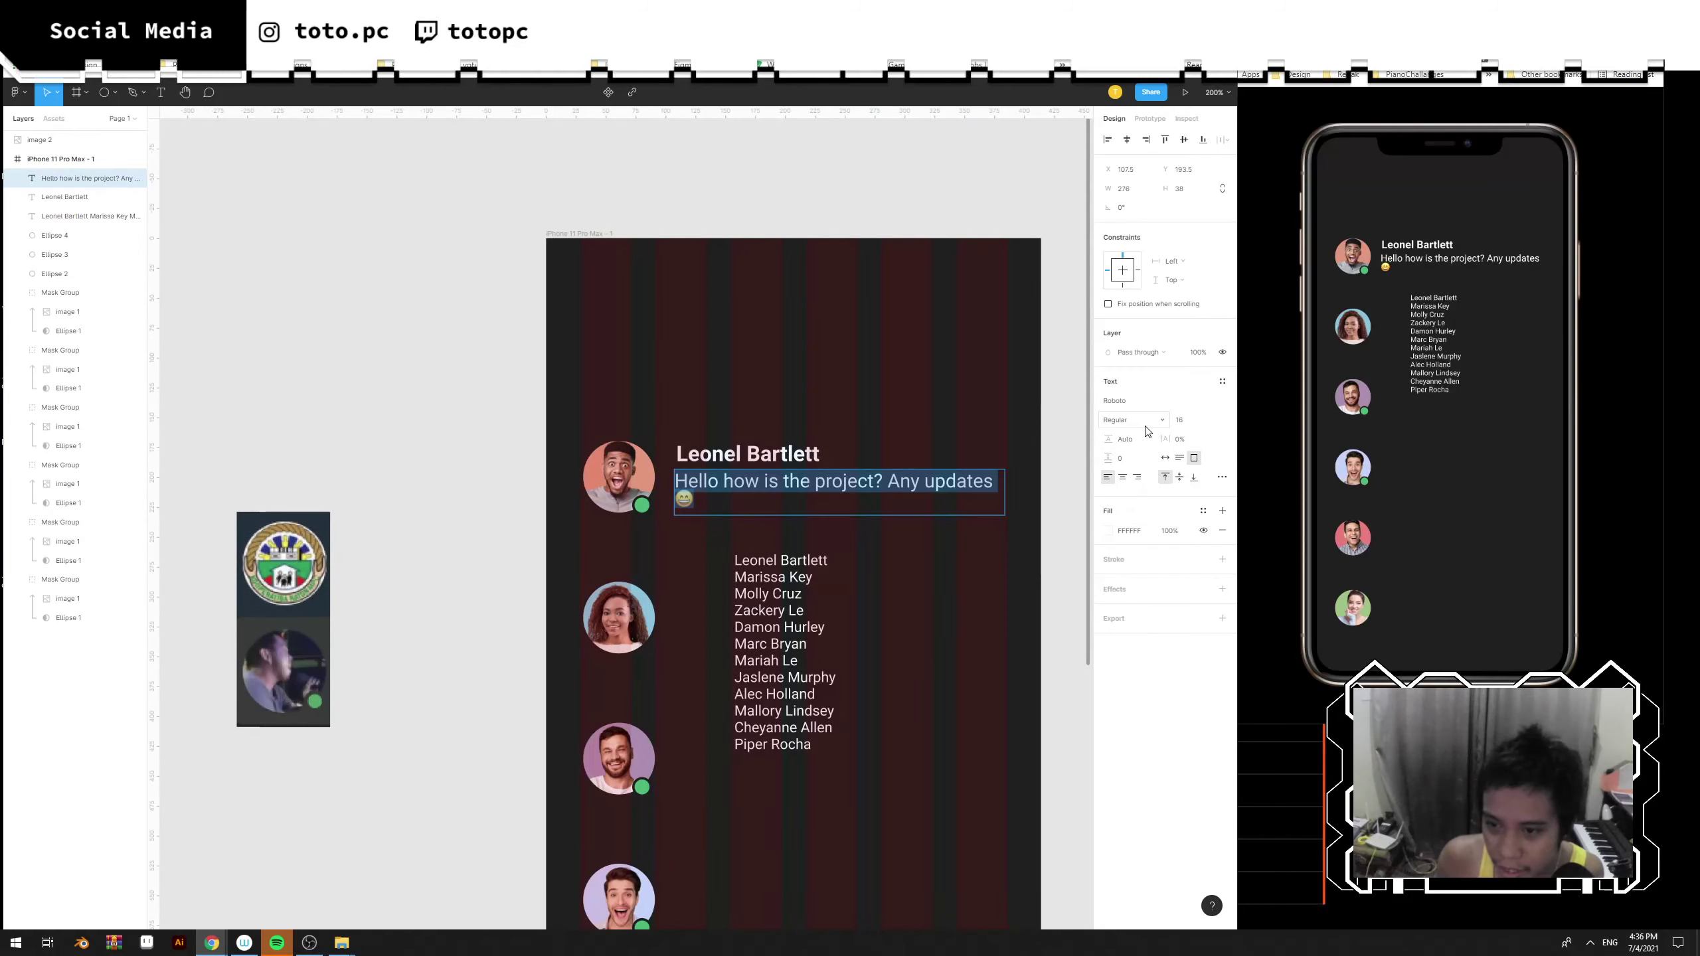
{"action": "left_click", "coordinate": [1128, 442]}
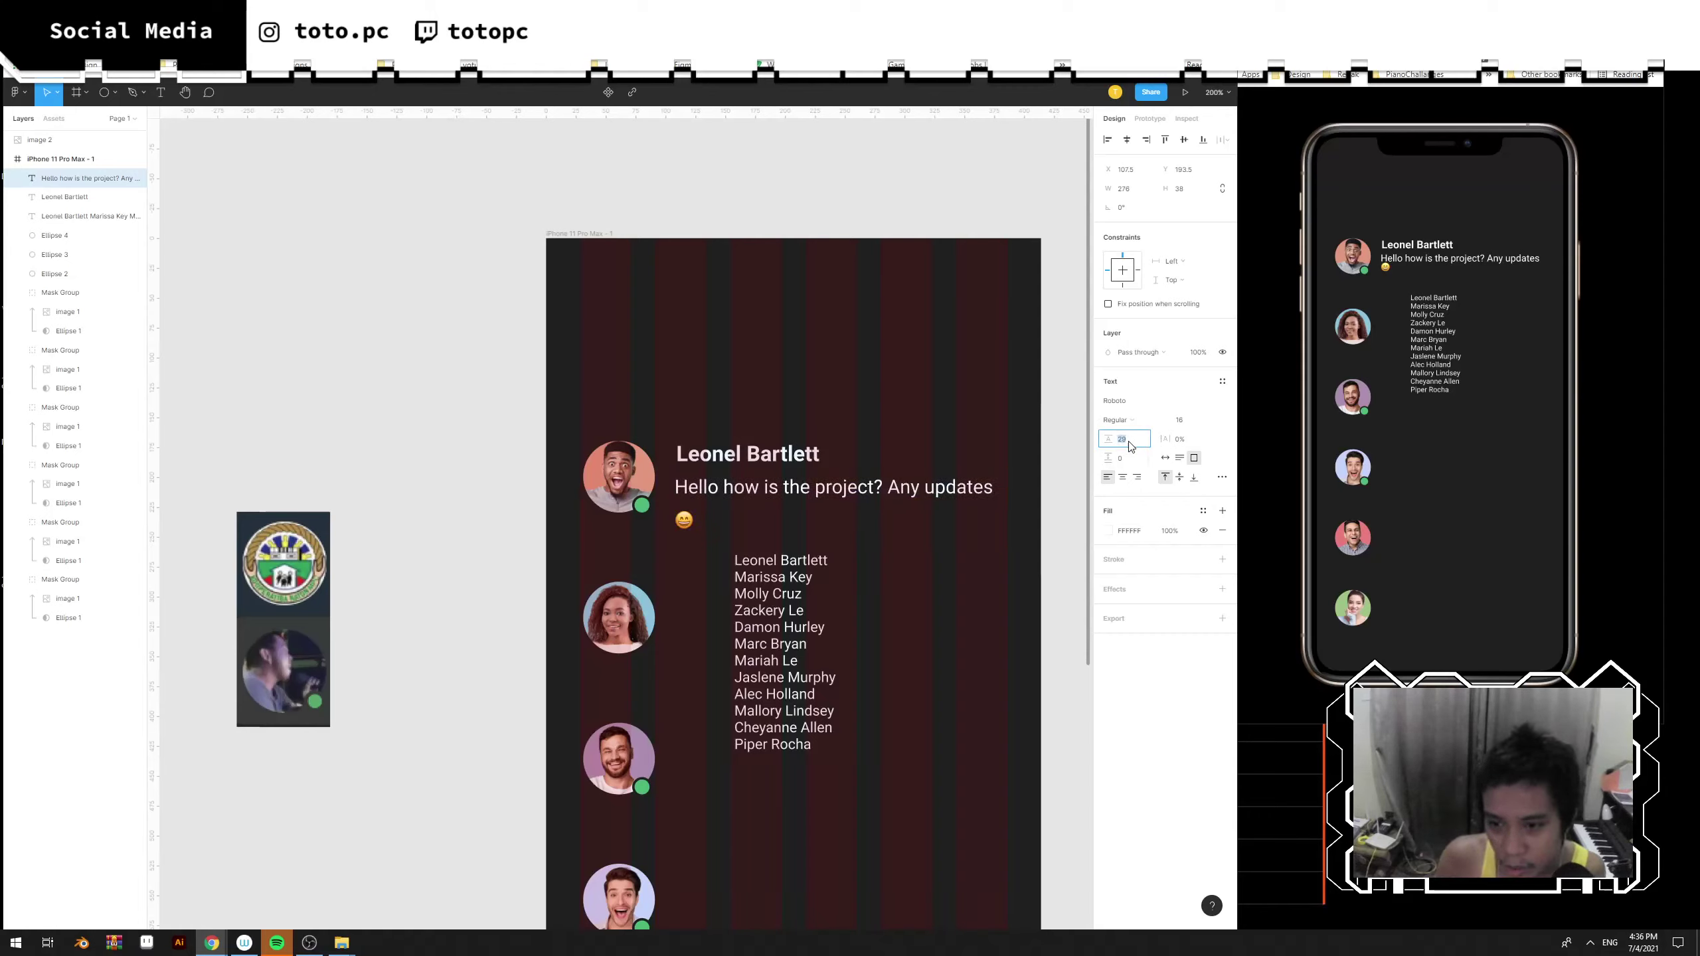
{"action": "type", "text": "26"}
{"action": "key", "text": "Return"}
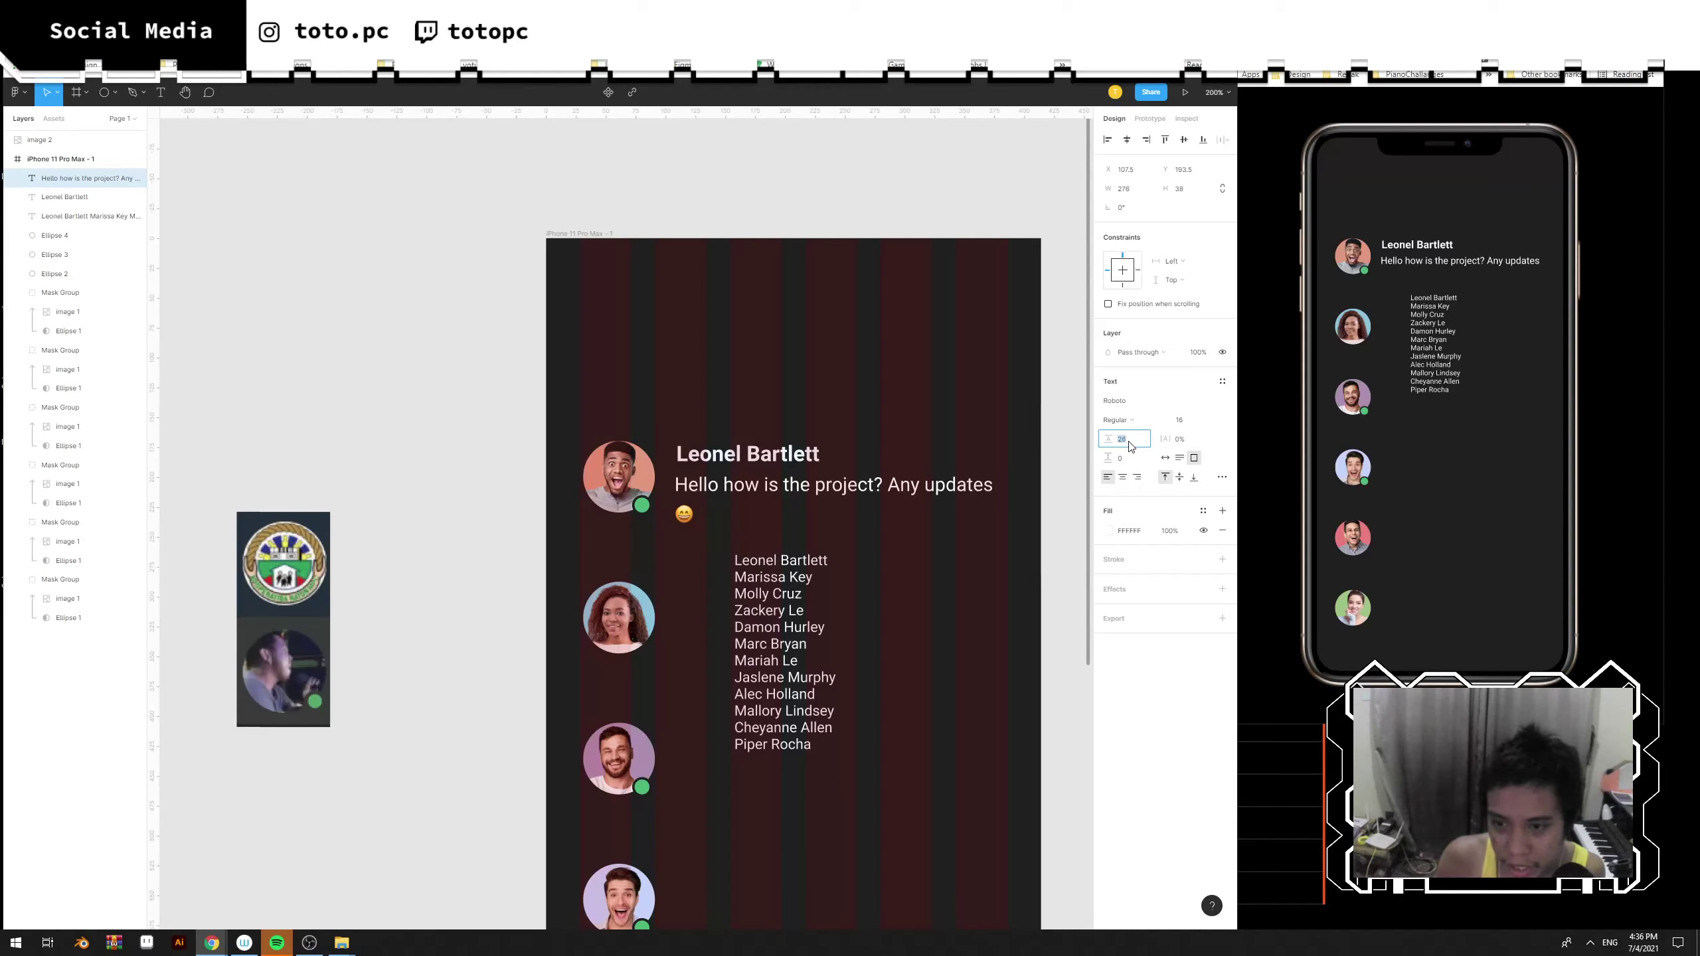
{"action": "key", "text": "Escape"}
Resize the first contact's message box to about 278.5 × 57.5 px, leaving room for a second line.
{"action": "double_click", "coordinate": [734, 515]}
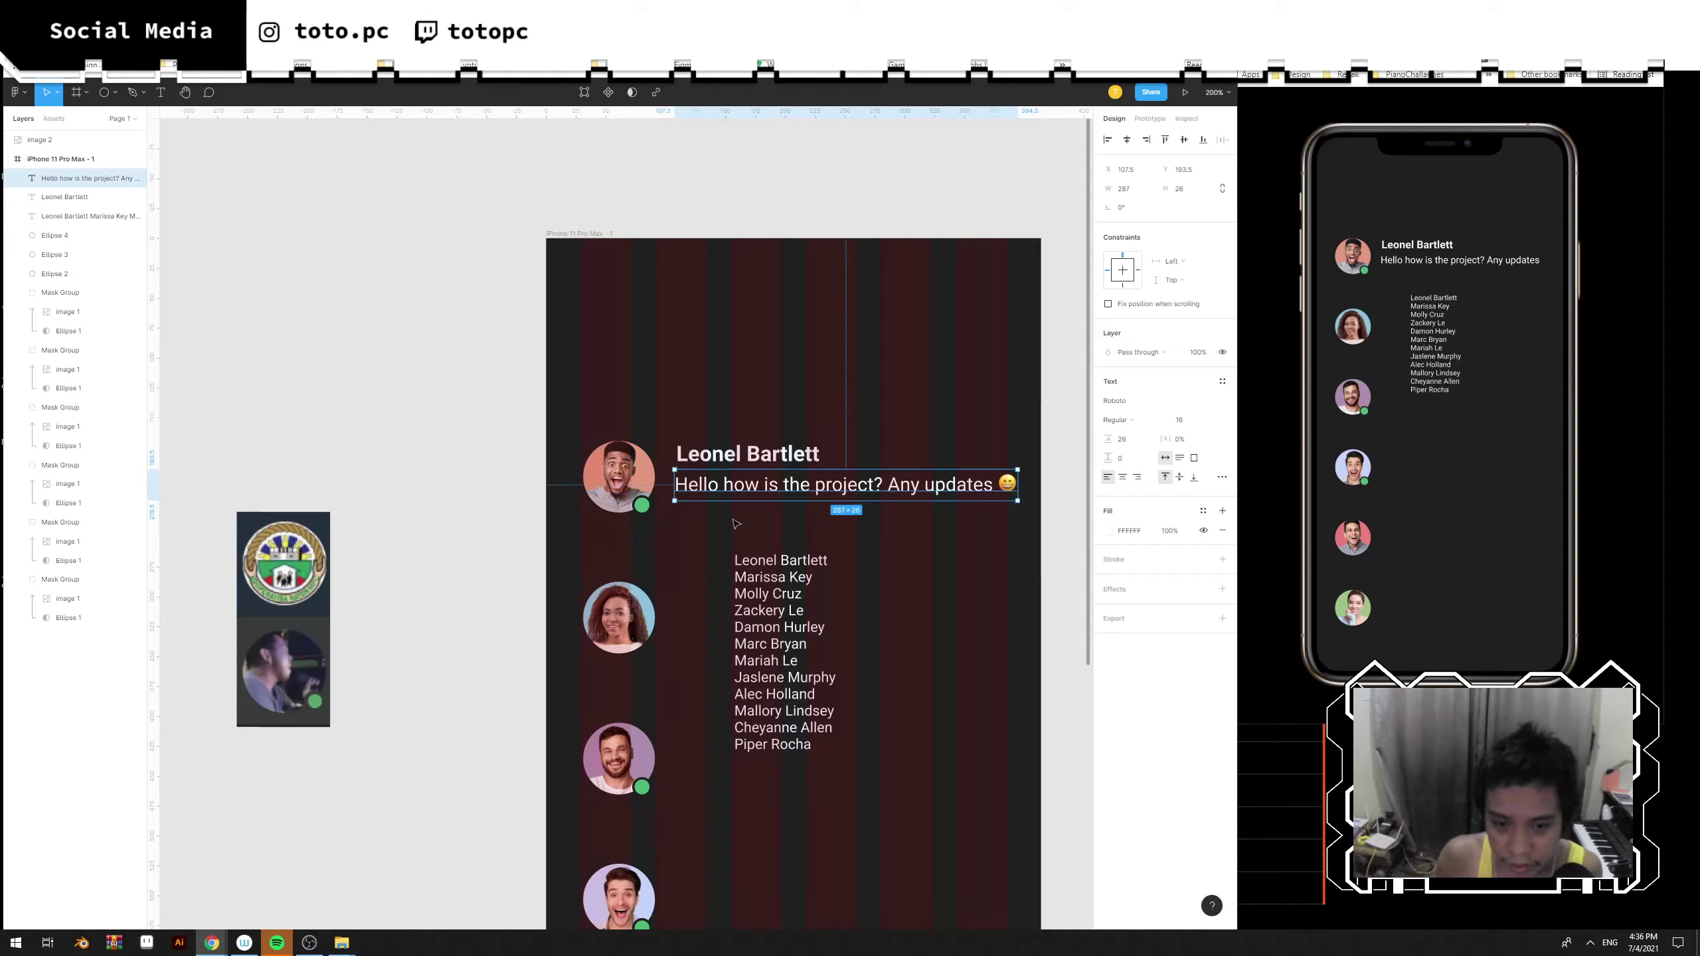
{"action": "left_click_drag", "start_coordinate": [804, 499], "coordinate": [805, 538]}
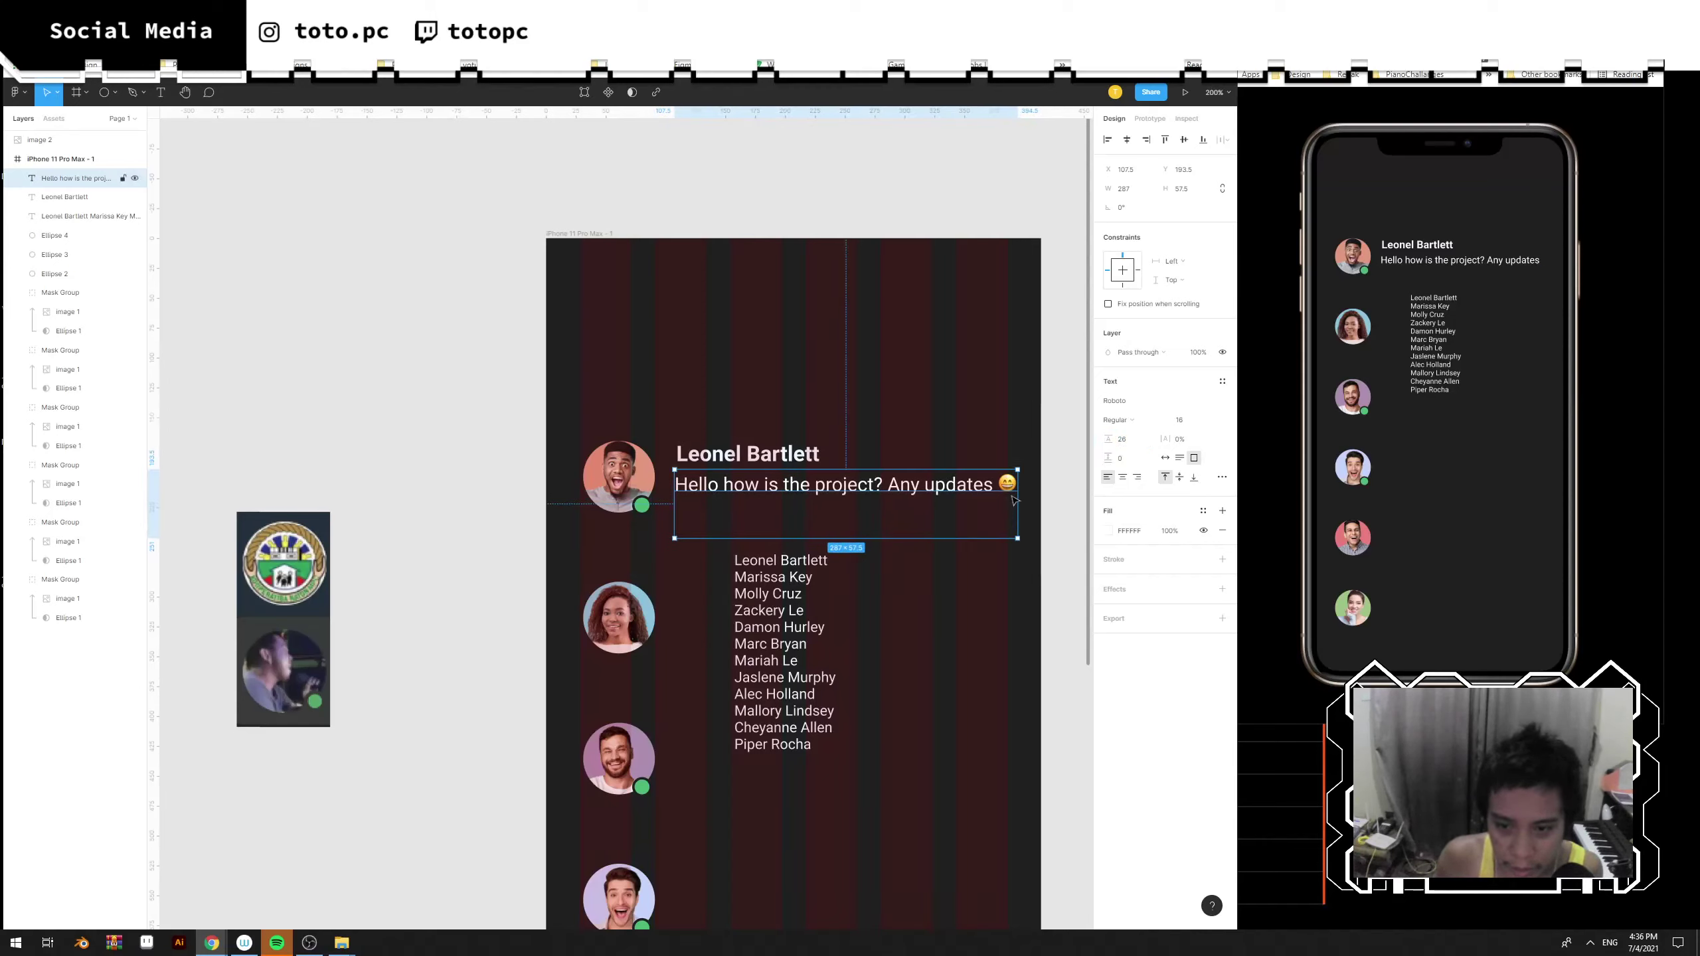
{"action": "left_click_drag", "start_coordinate": [1016, 503], "coordinate": [1008, 502]}
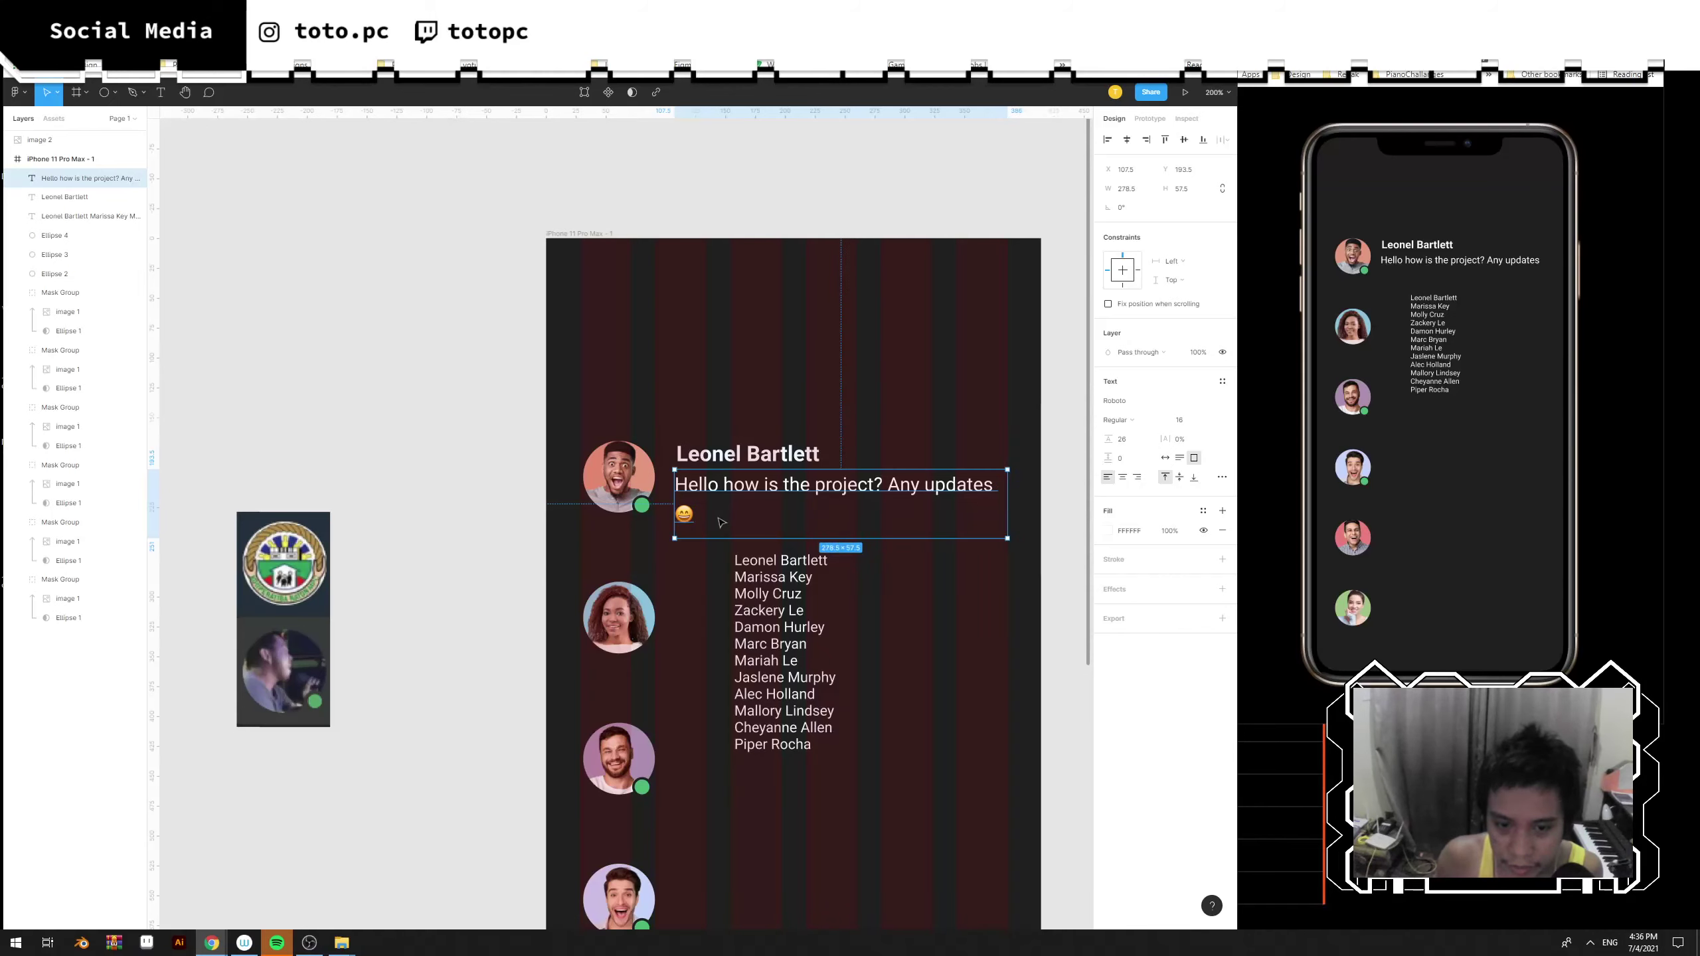
Add ". Just asking" after the emoji in the first contact's message.
{"action": "key", "text": "Escape"}
{"action": "double_click", "coordinate": [696, 515]}
{"action": "left_click", "coordinate": [697, 512]}
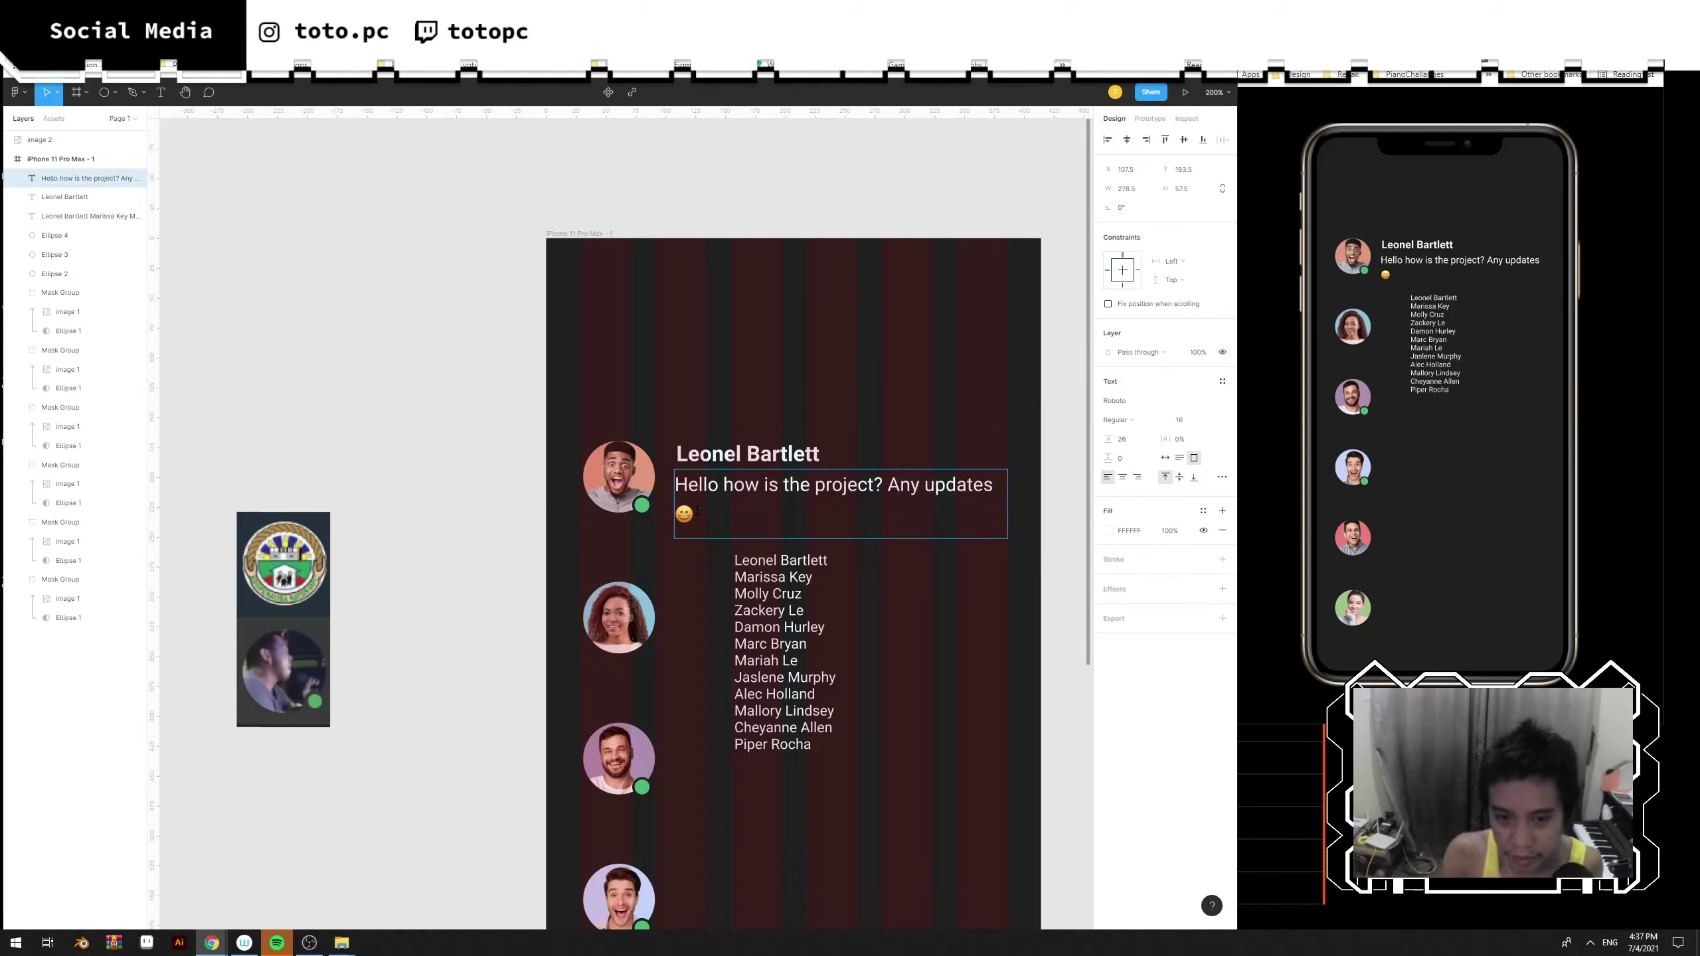
{"action": "type", "text": ". Just asking"}
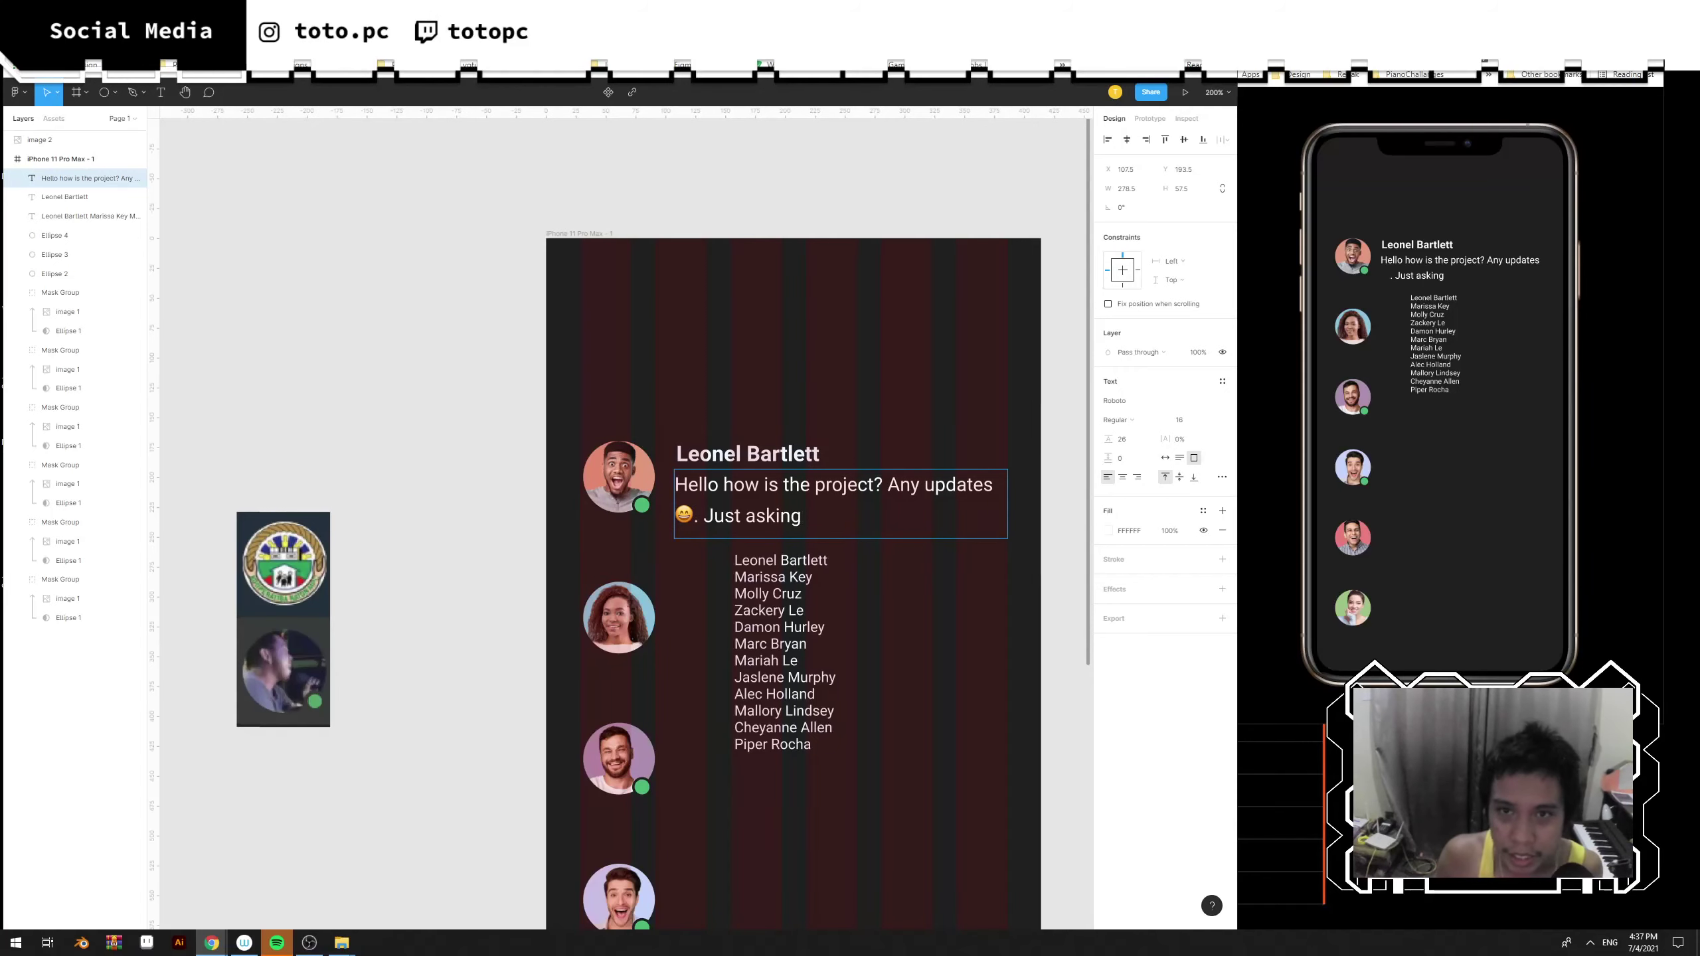
Copy the relieved-face emoji from the emoji page and paste it after "Just asking", ending the message with a period.
{"action": "key", "text": "alt+Tab"}
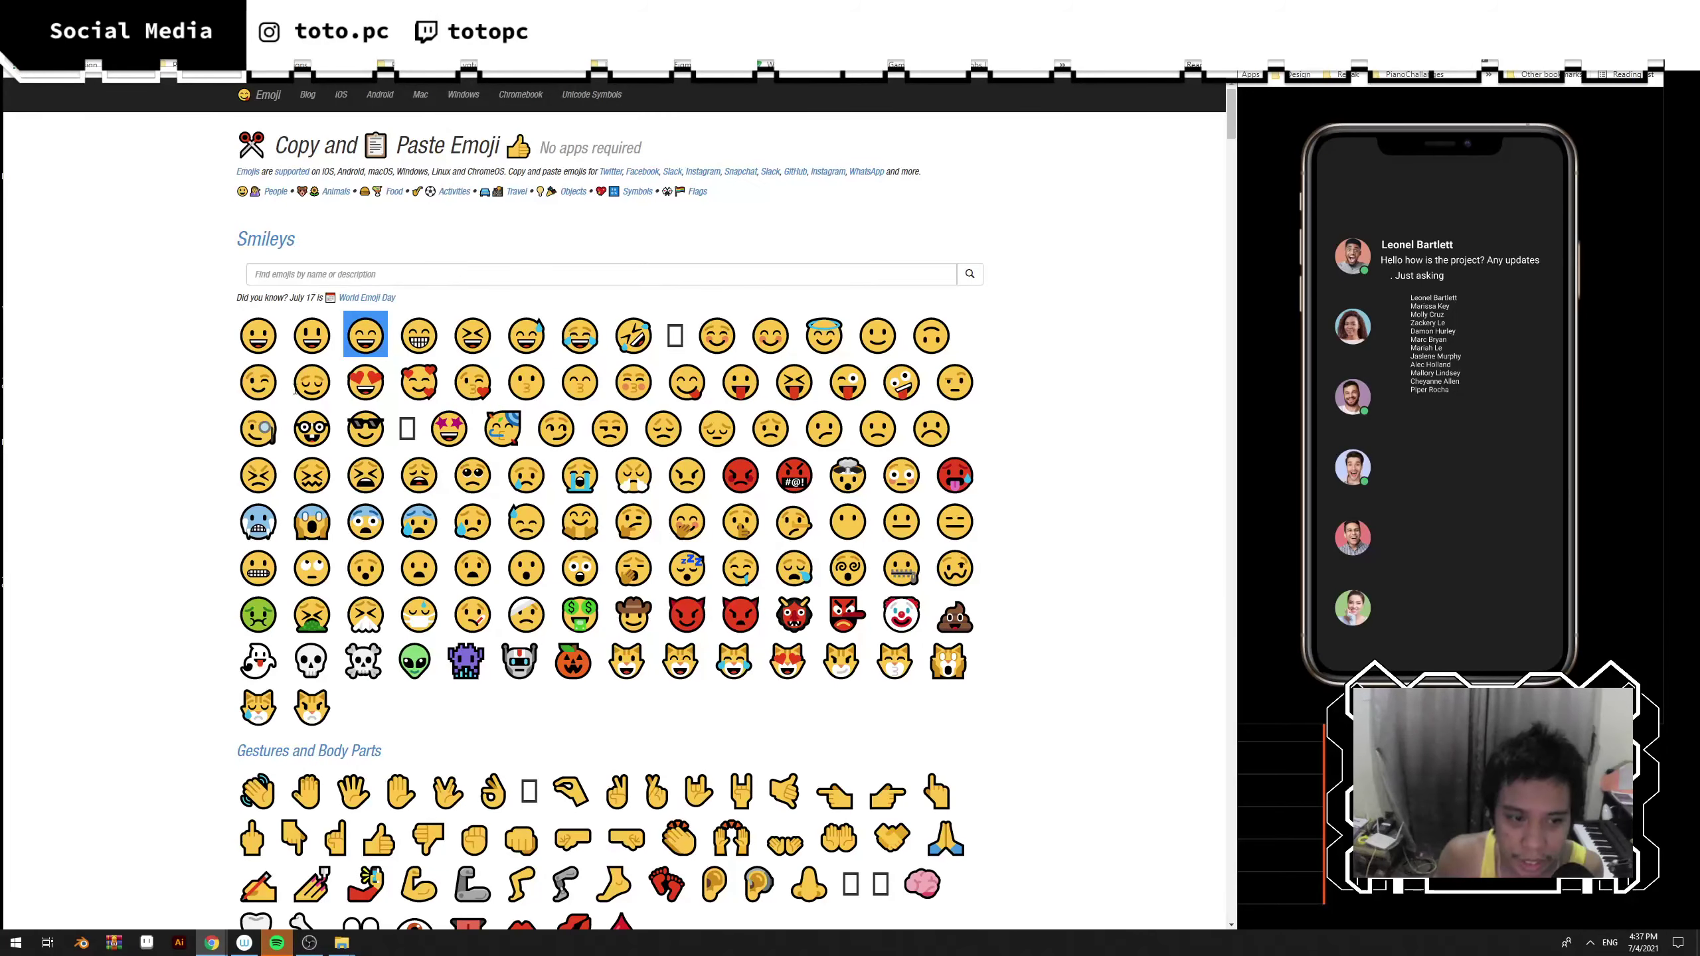
{"action": "left_click_drag", "start_coordinate": [295, 389], "coordinate": [332, 388]}
{"action": "key", "text": "ctrl+c"}
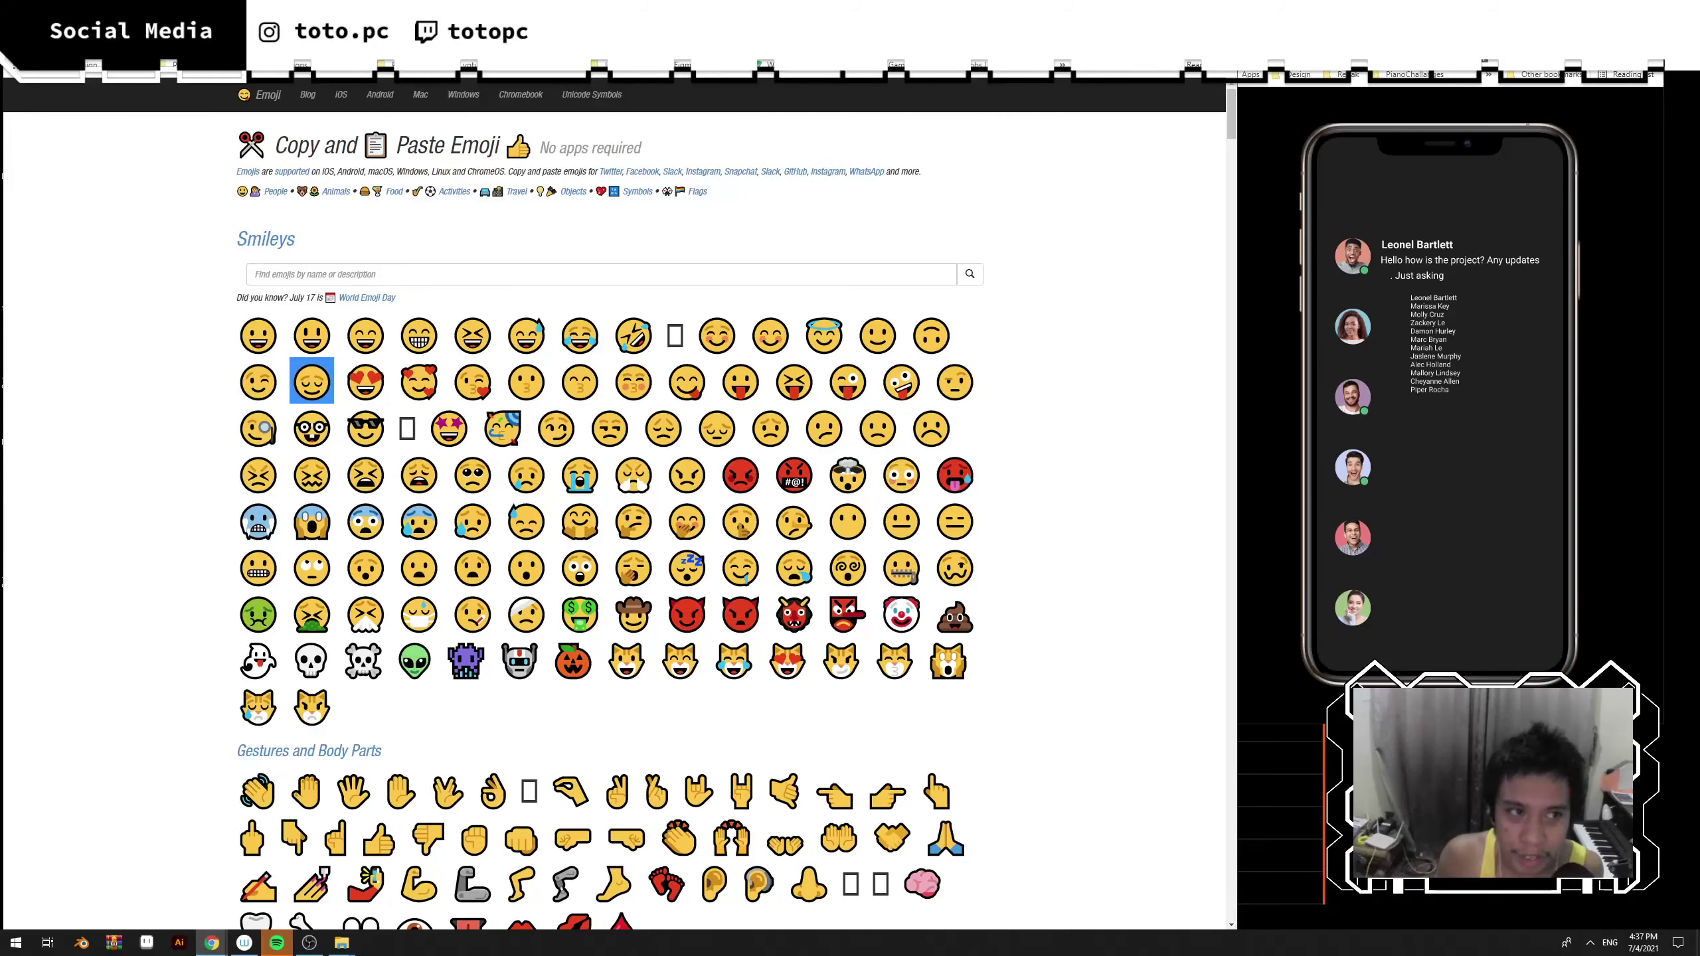
{"action": "key", "text": "alt+Tab"}
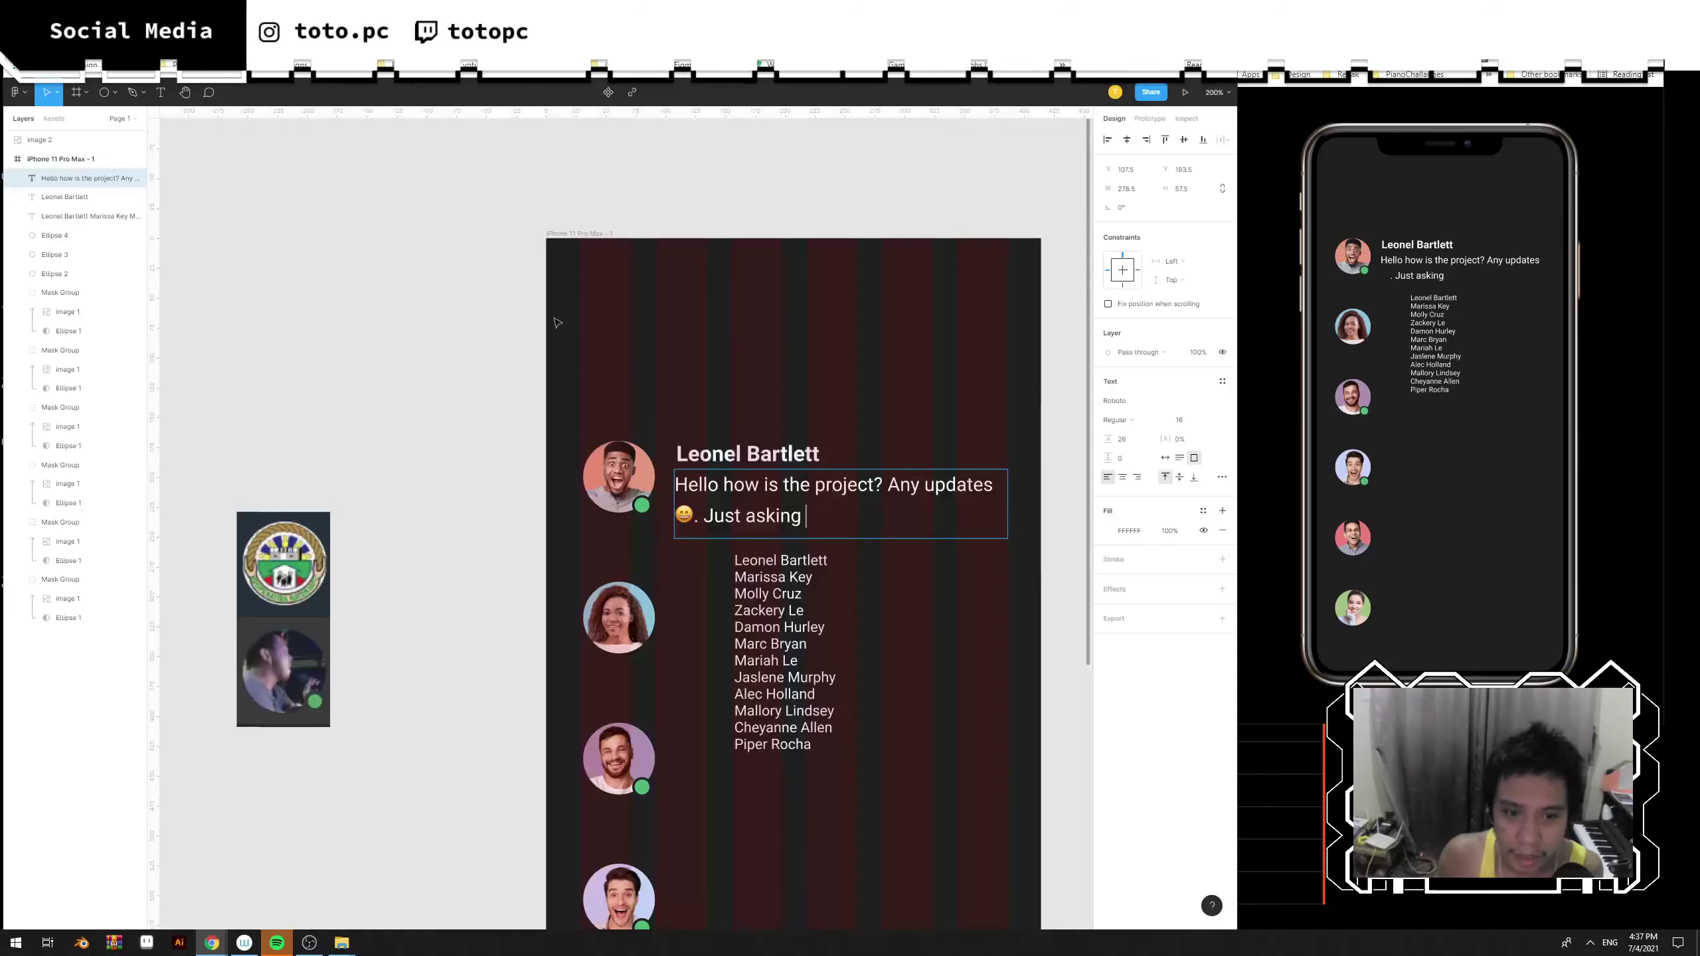
{"action": "key", "text": "ctrl+v"}
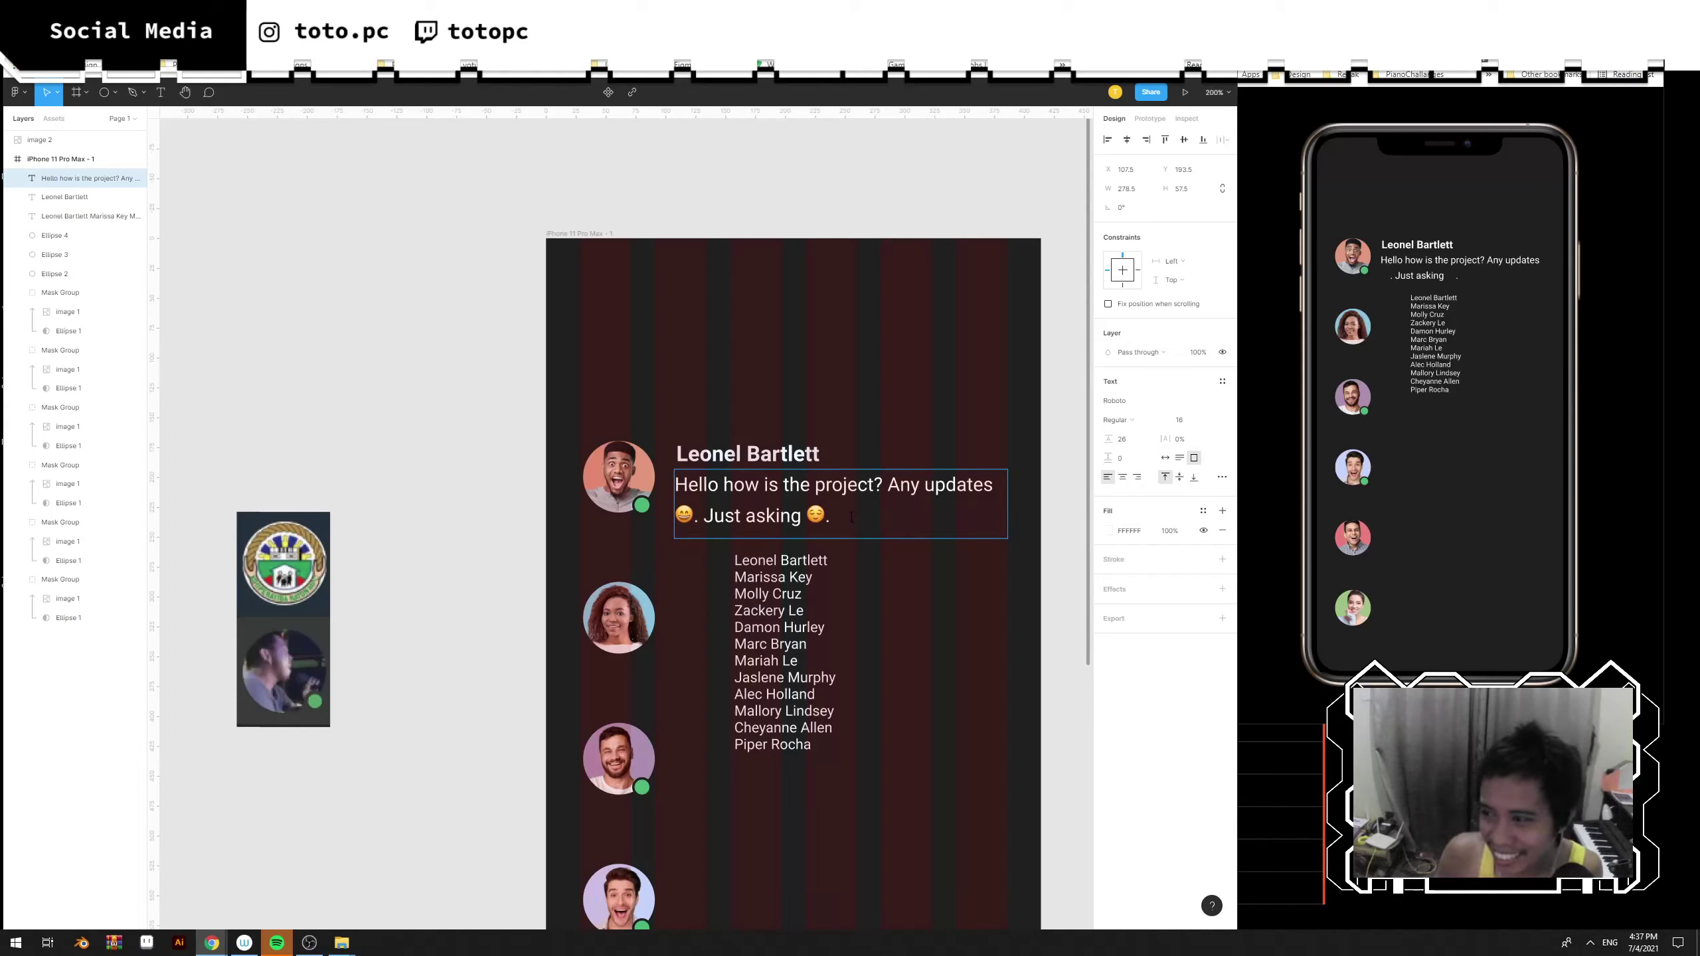
{"action": "left_click", "coordinate": [928, 542]}
{"action": "left_click", "coordinate": [928, 542]}
Try moving the first contact's name and message together slightly upward.
{"action": "left_click", "coordinate": [741, 461]}
{"action": "left_click", "coordinate": [737, 495], "text": "shift"}
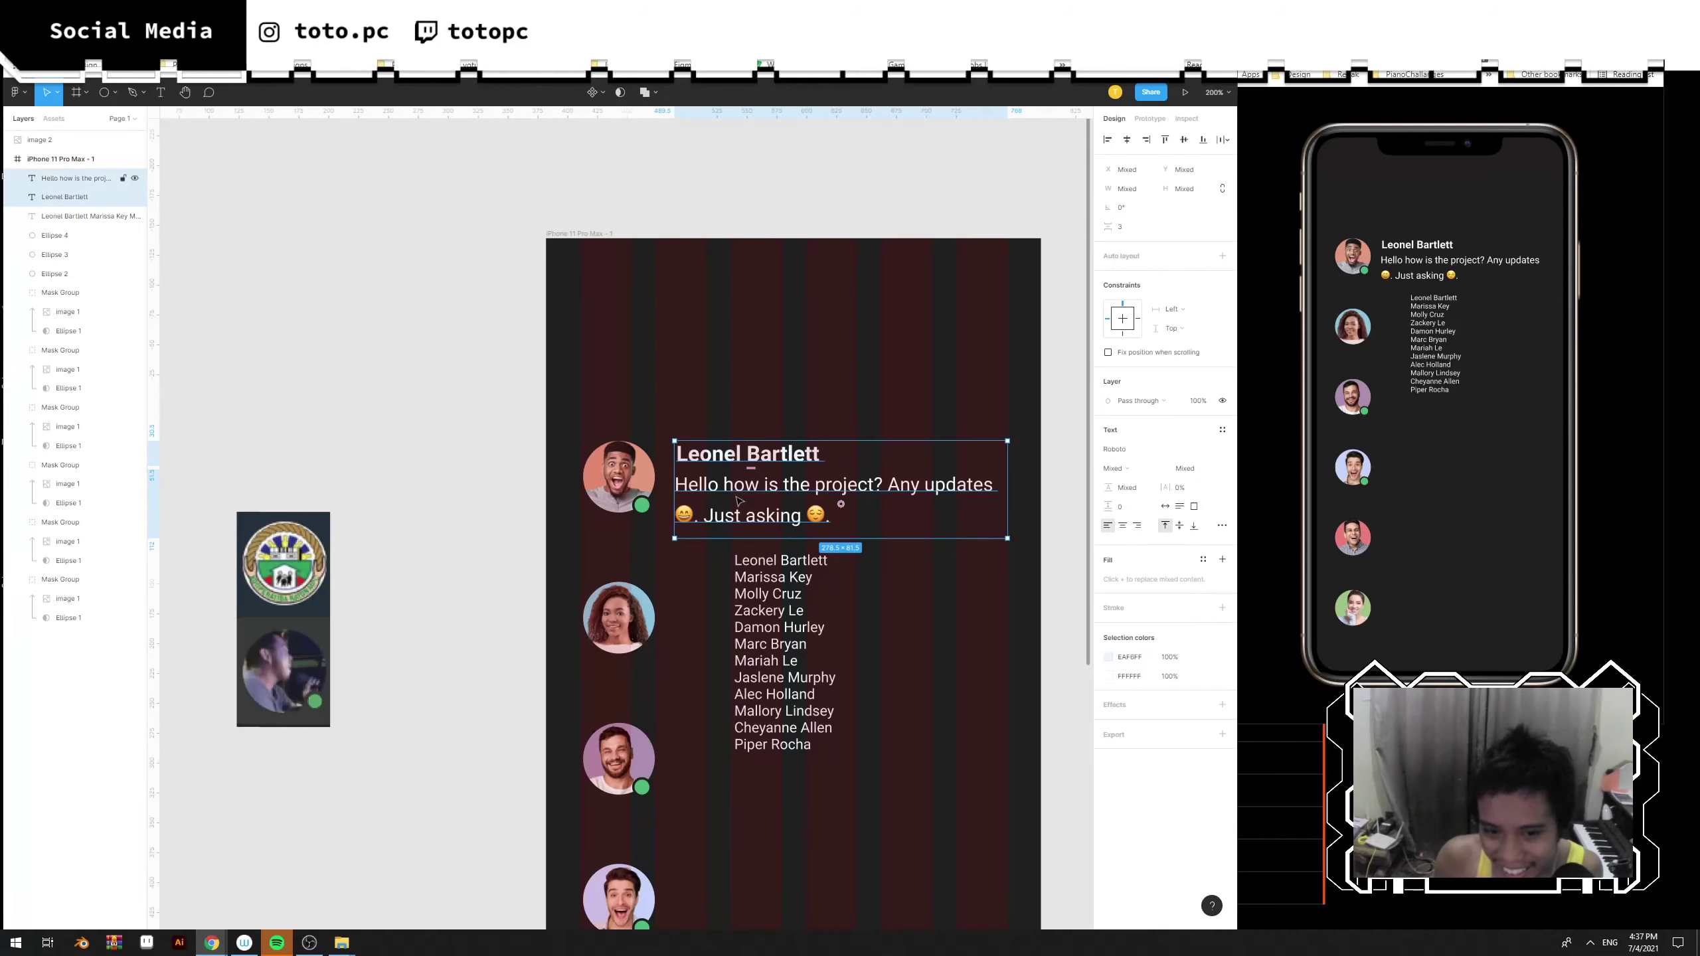
{"action": "left_click_drag", "start_coordinate": [738, 501], "coordinate": [738, 495]}
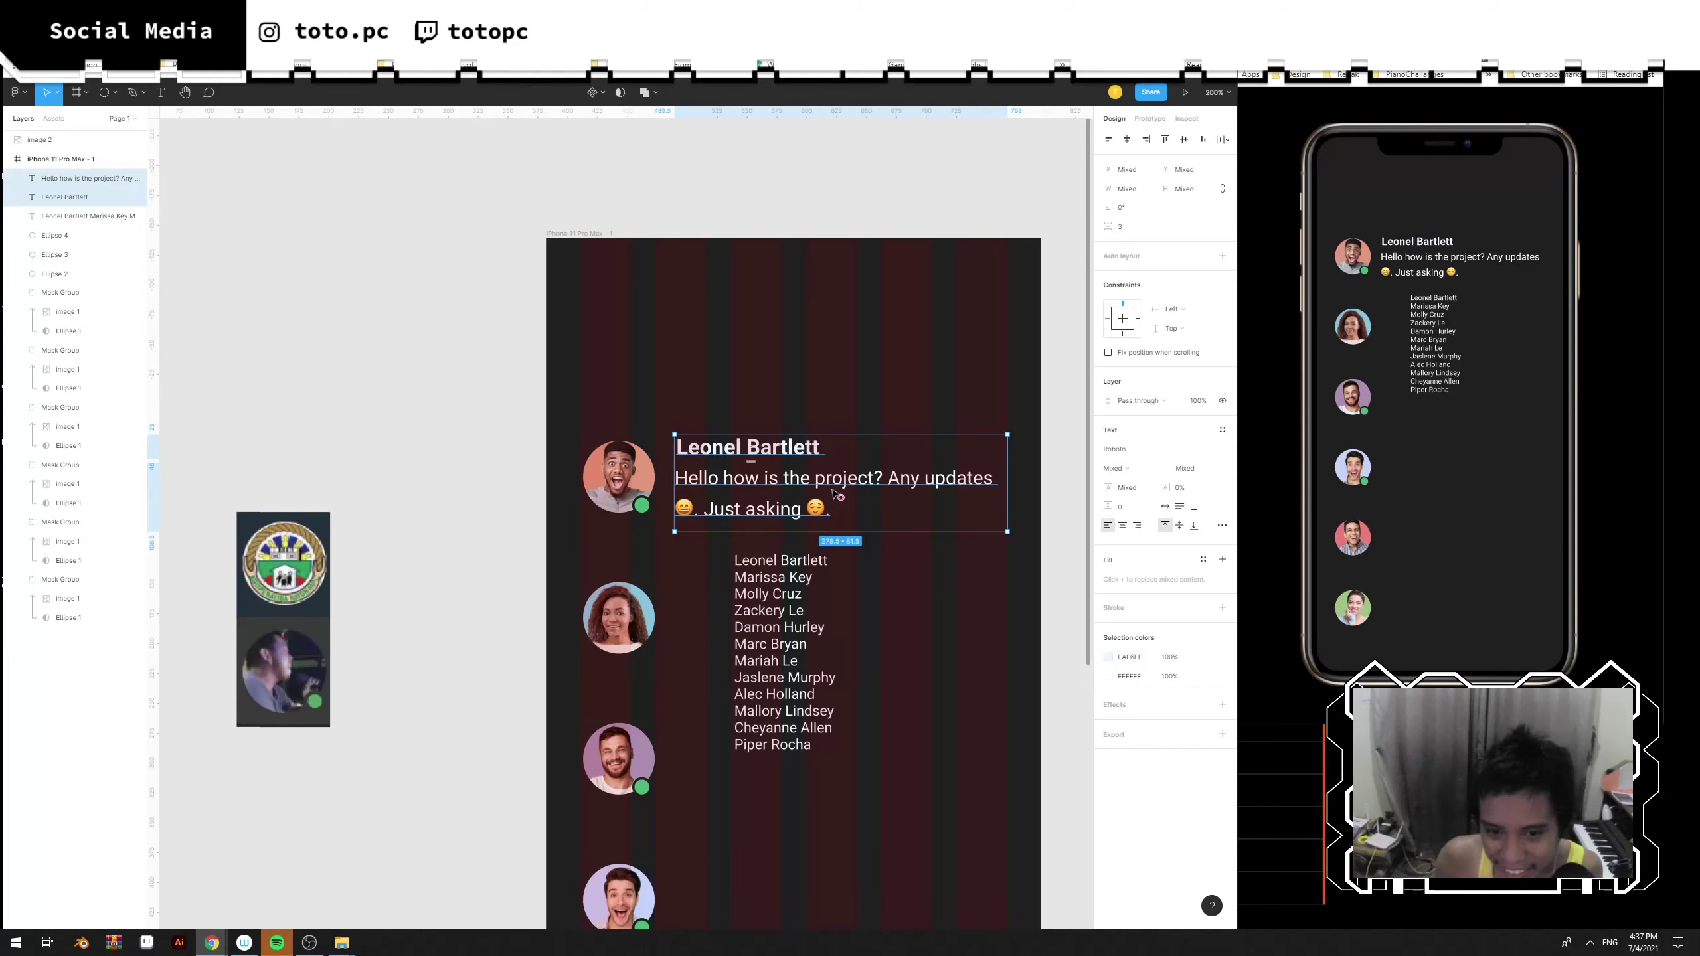
{"action": "key", "text": "ctrl+z"}
{"action": "left_click", "coordinate": [1001, 501]}
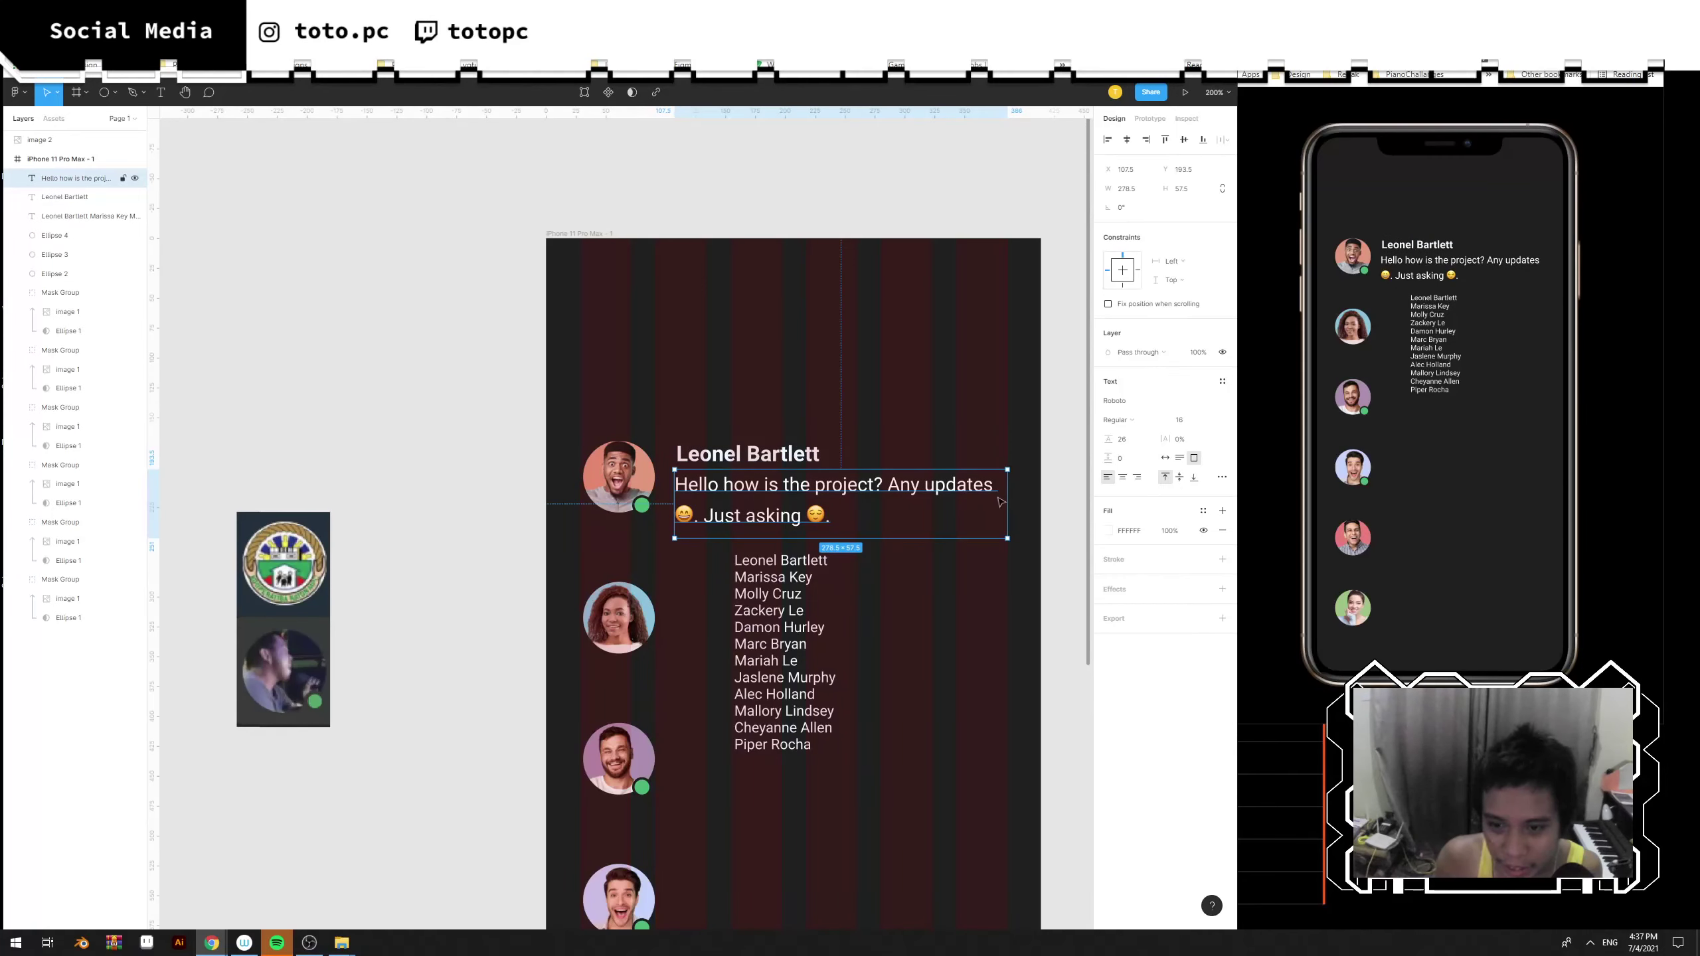
{"action": "left_click_drag", "start_coordinate": [1011, 499], "coordinate": [913, 498]}
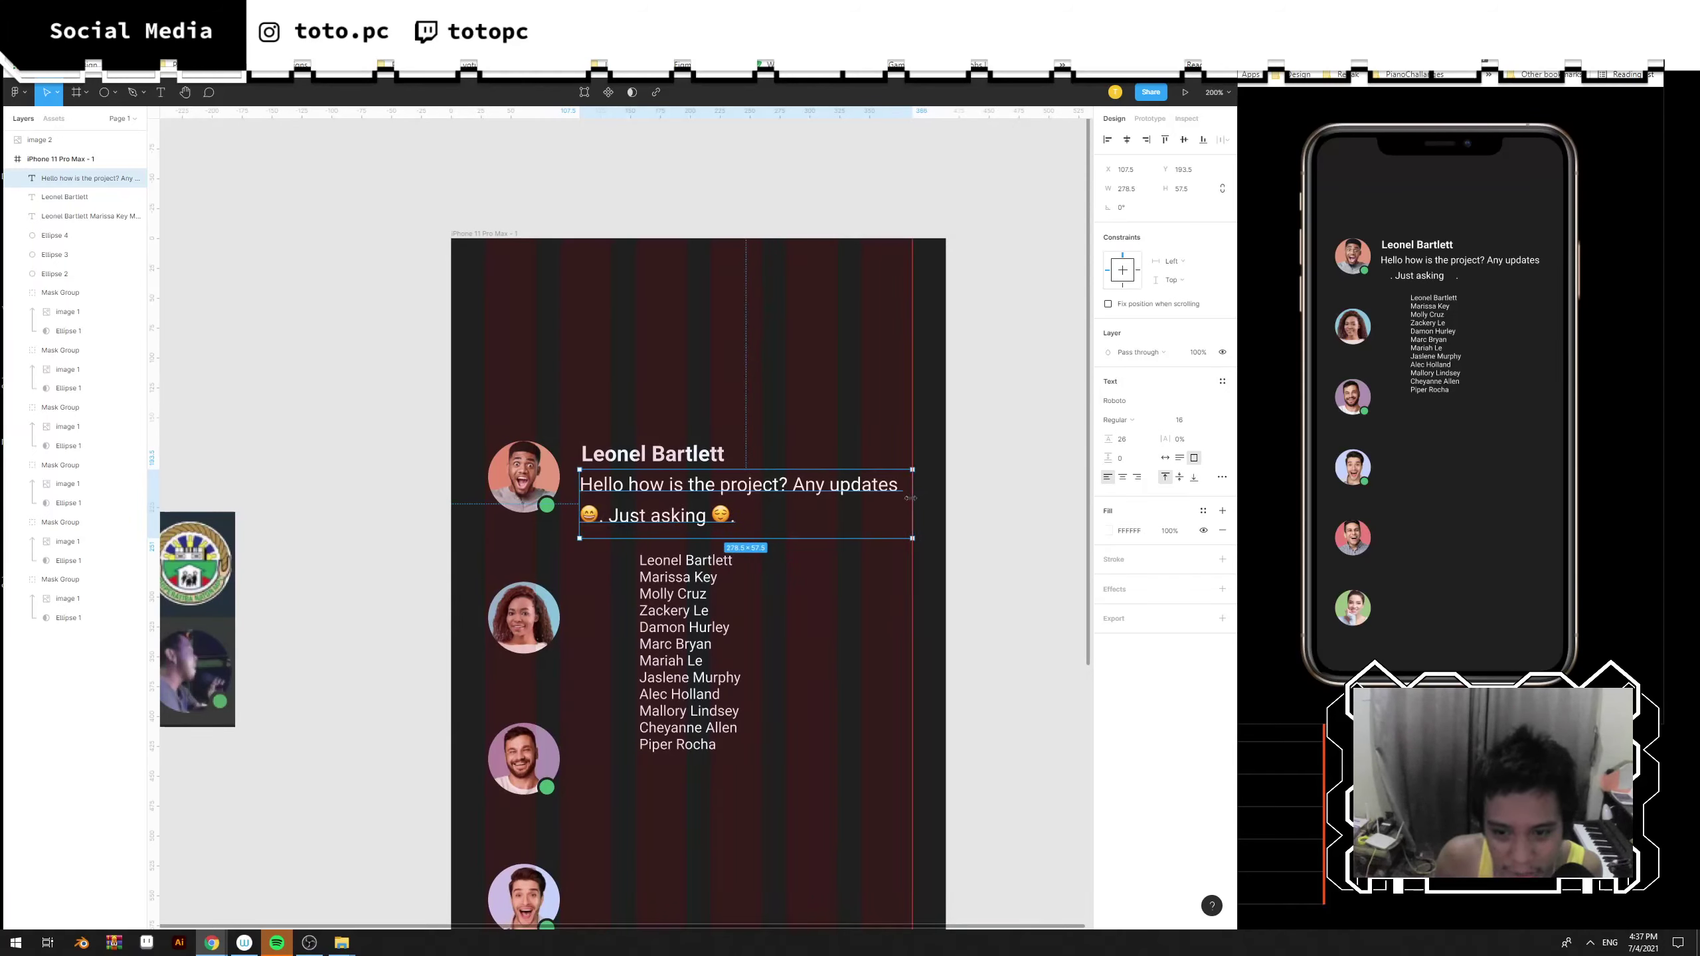
Select all the portraits with their status dots and shift them slightly left onto the layout grid's first column edge.
{"action": "left_click", "coordinate": [515, 472]}
{"action": "left_click_drag", "start_coordinate": [510, 471], "coordinate": [511, 472]}
{"action": "left_click", "coordinate": [603, 488]}
{"action": "left_click_drag", "start_coordinate": [573, 367], "coordinate": [625, 227]}
{"action": "left_click_drag", "start_coordinate": [487, 235], "coordinate": [609, 801]}
{"action": "left_click_drag", "start_coordinate": [611, 287], "coordinate": [627, 593]}
{"action": "scroll", "coordinate": [627, 593], "scroll_direction": "up", "scroll_amount": 3}
{"action": "scroll", "coordinate": [627, 594], "scroll_direction": "left", "scroll_amount": 1}
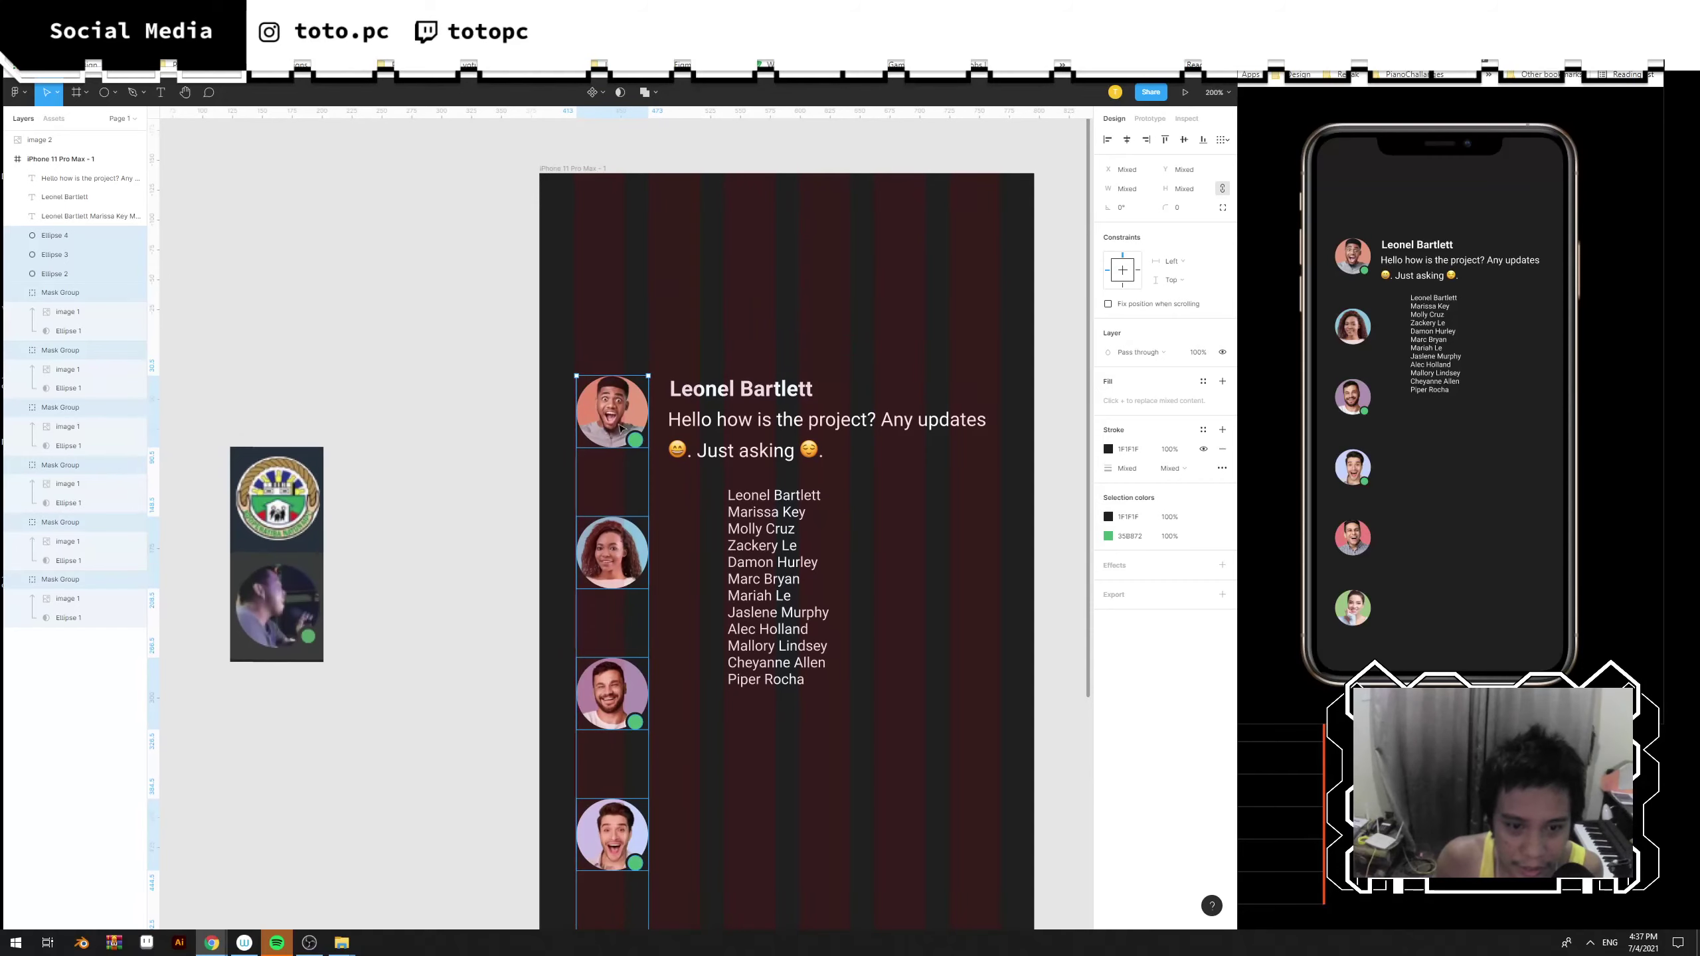
{"action": "left_click", "coordinate": [989, 490]}
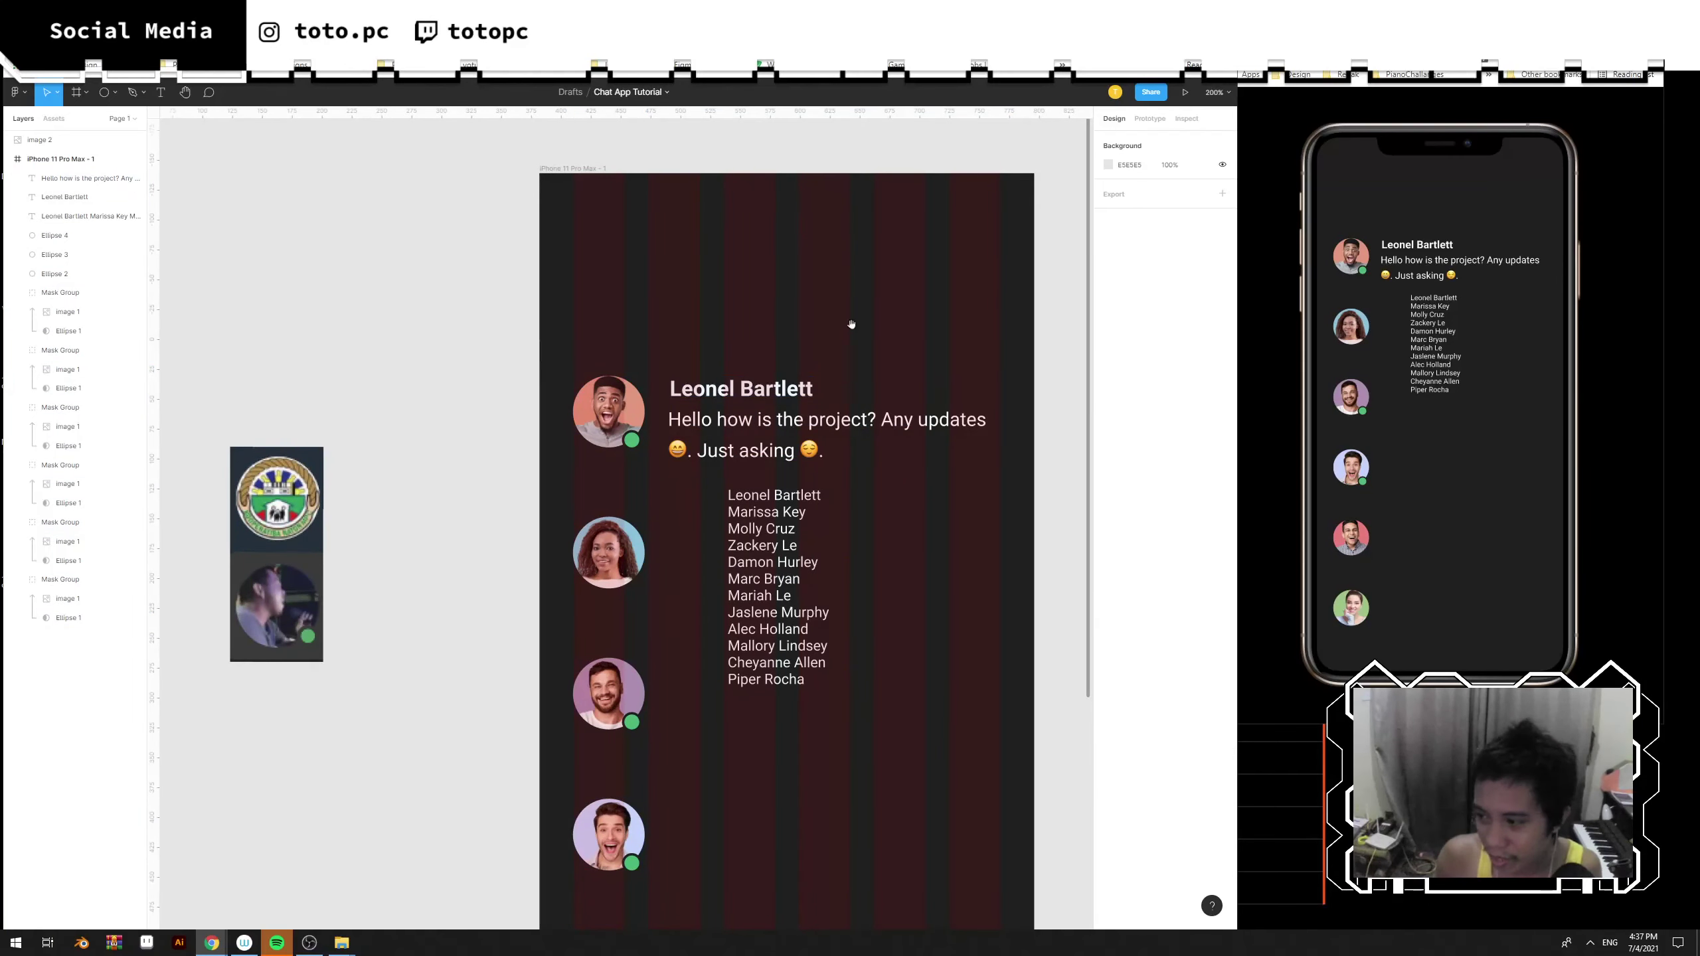
{"action": "scroll", "coordinate": [805, 365], "scroll_direction": "up", "scroll_amount": 2}
{"action": "left_click", "coordinate": [830, 482]}
{"action": "left_click", "coordinate": [769, 443]}
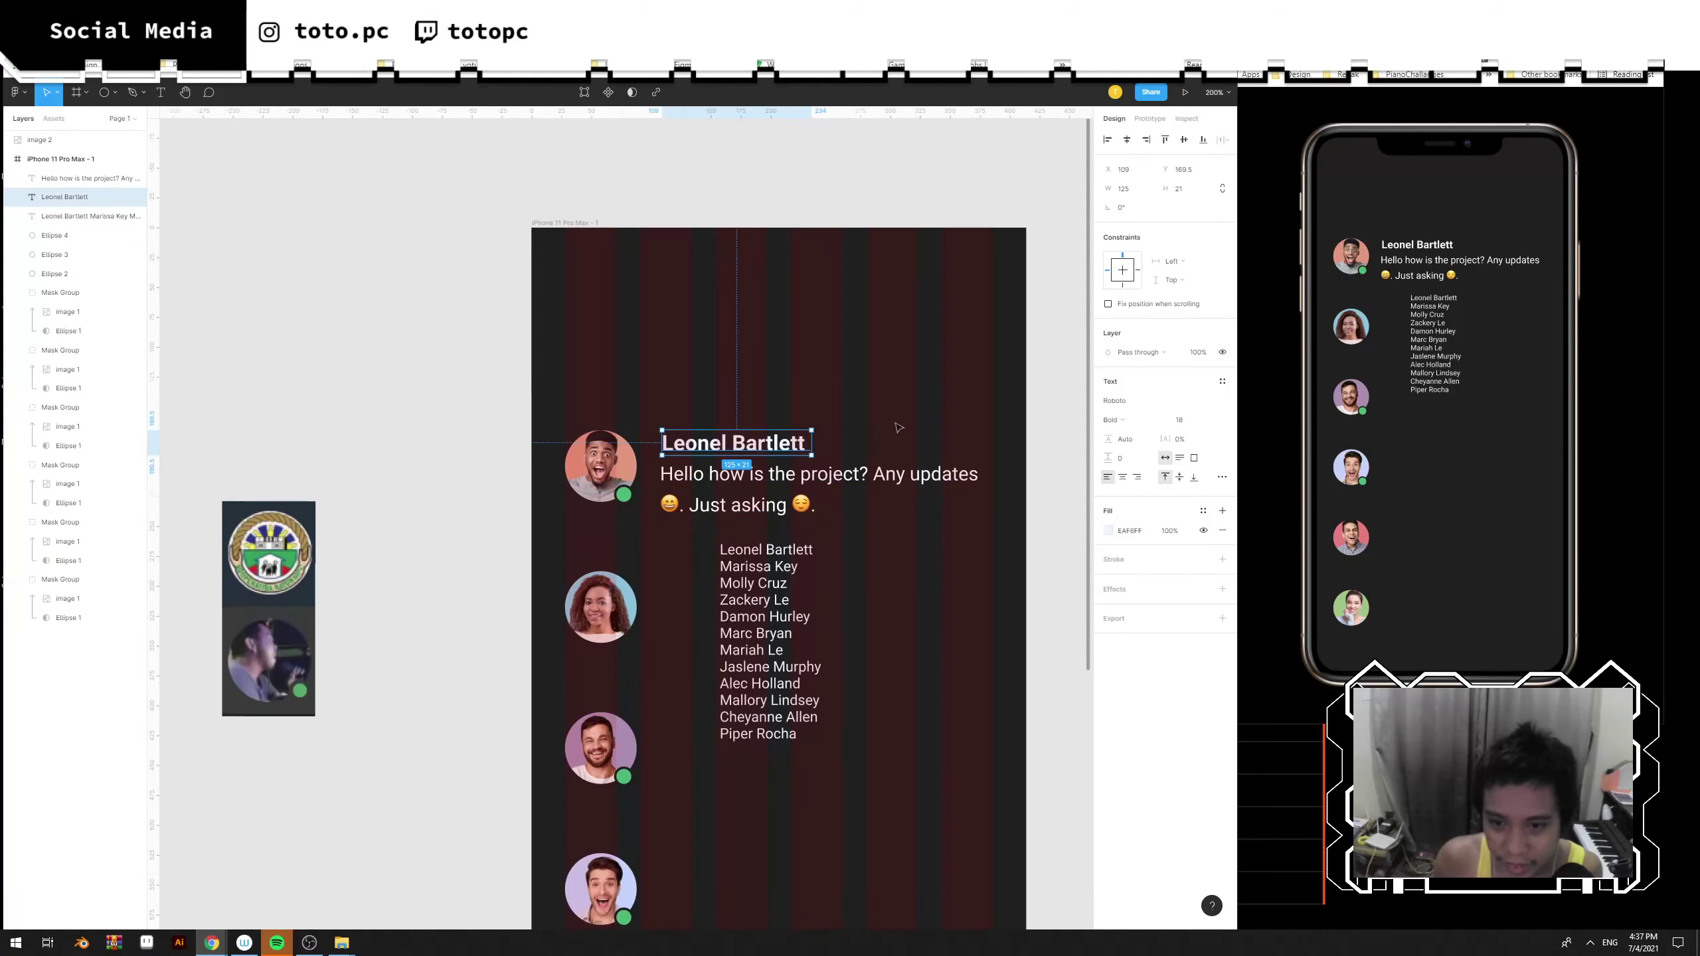
{"action": "left_click_drag", "start_coordinate": [900, 426], "coordinate": [922, 426]}
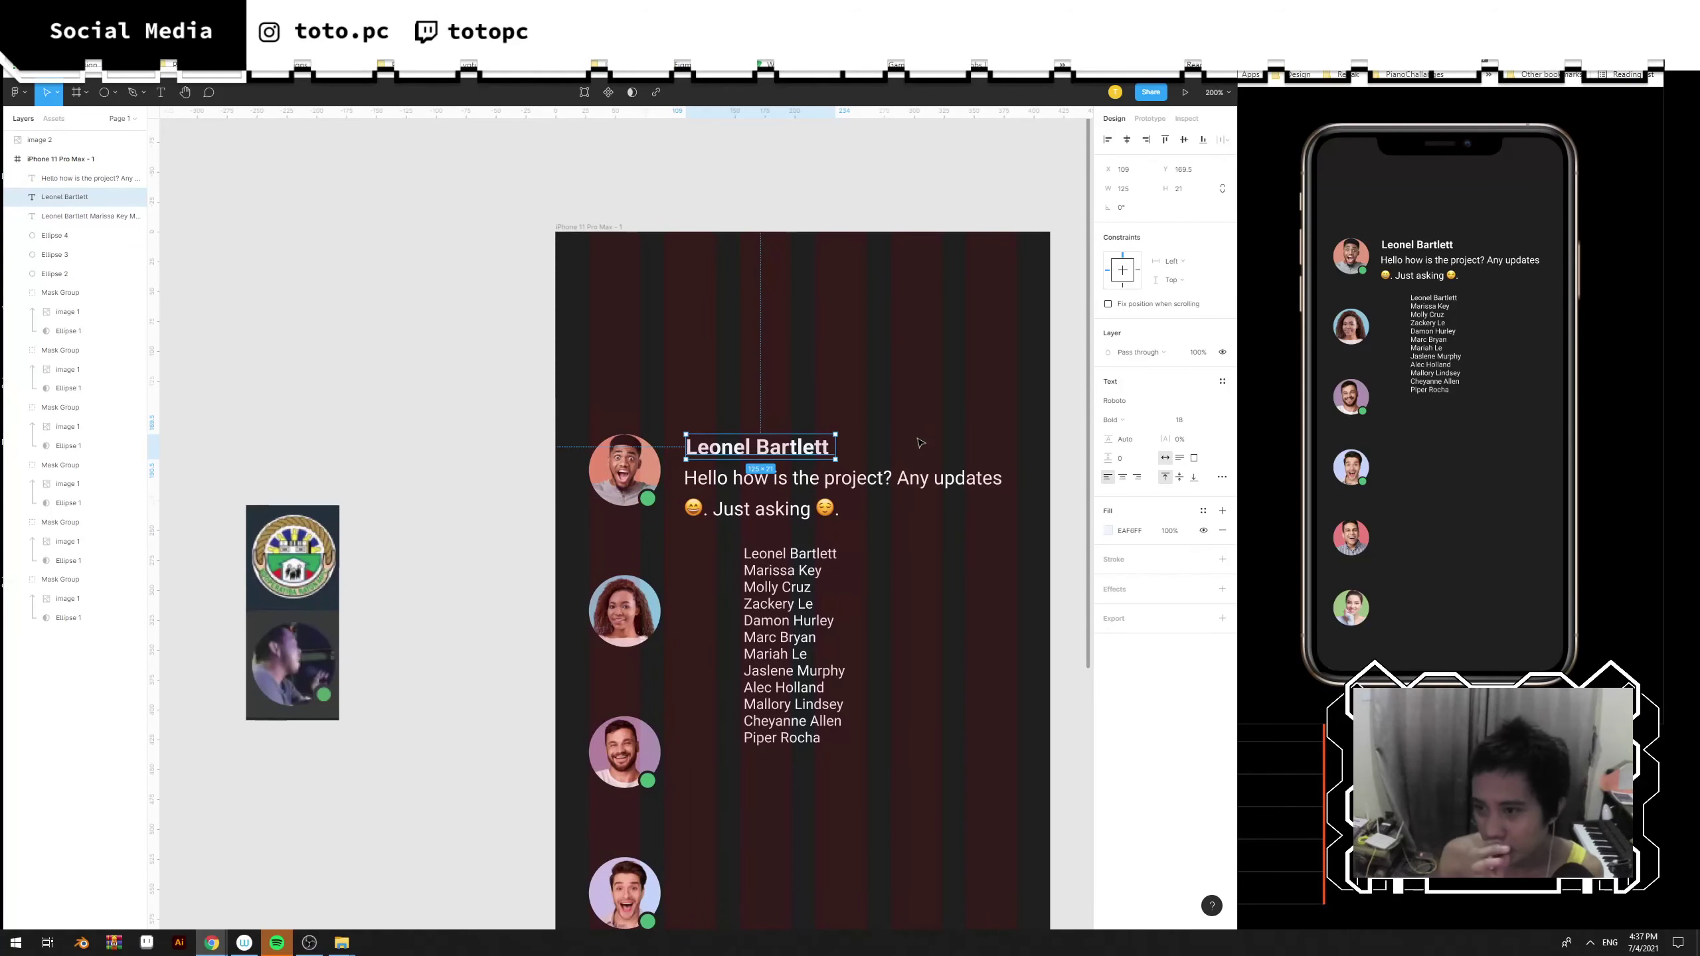
Delete the reference image lying outside the phone frame.
{"action": "left_click", "coordinate": [308, 613]}
{"action": "key", "text": "Delete"}
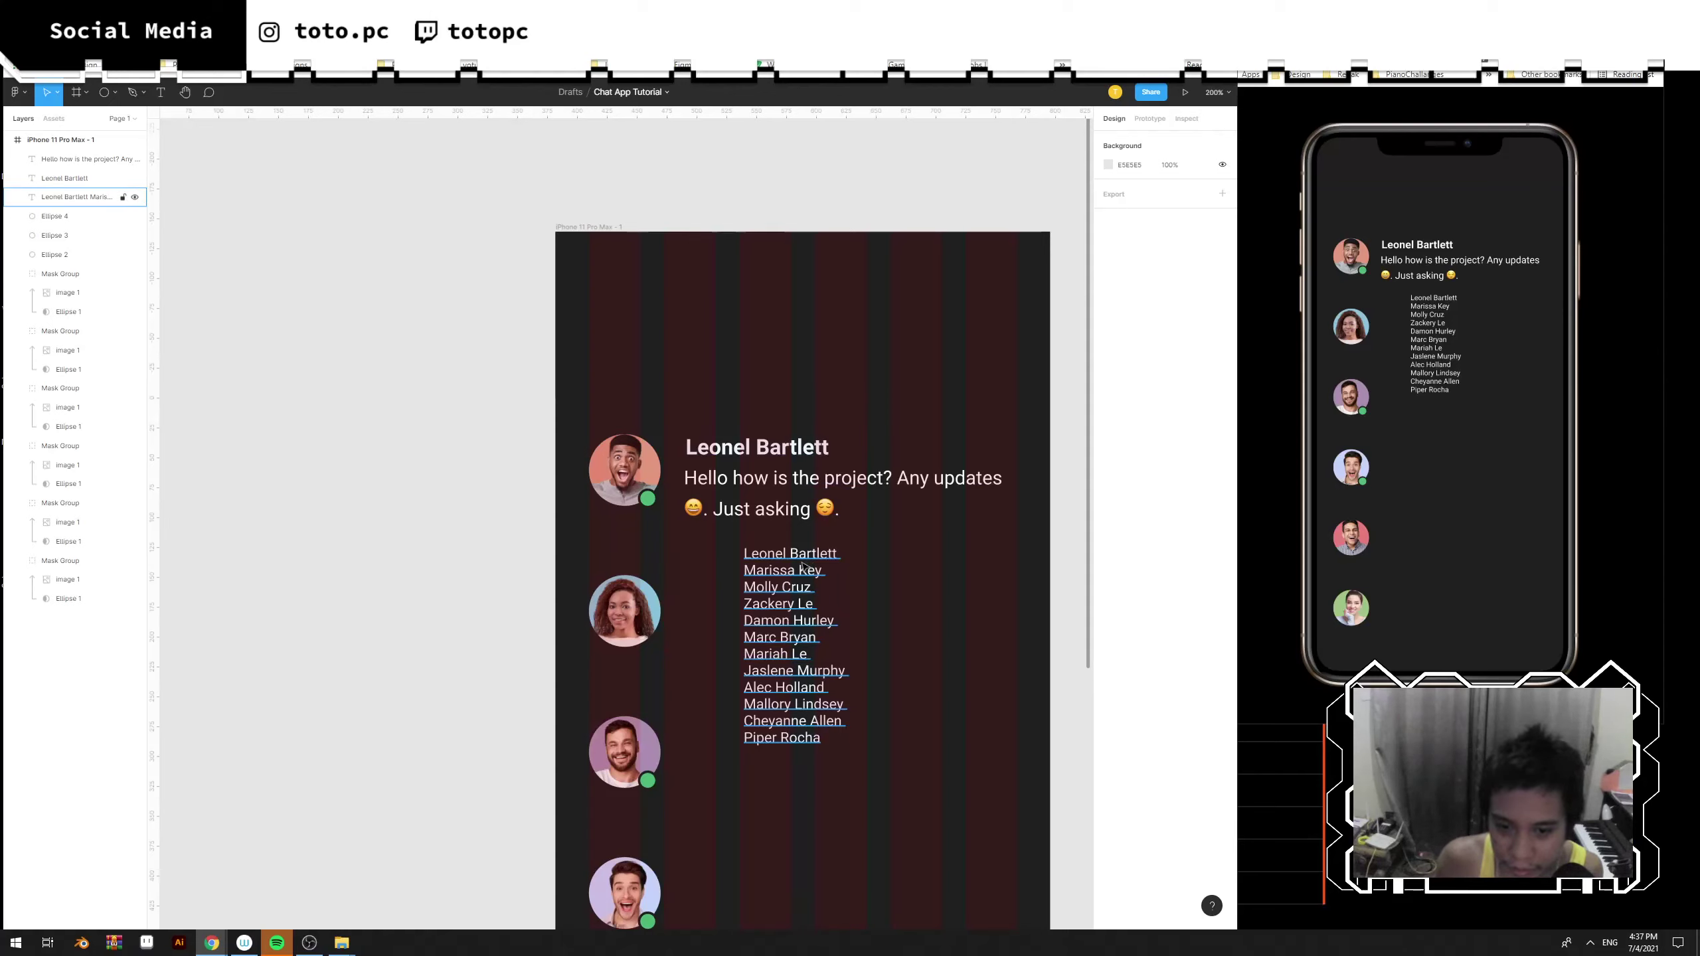
Duplicate the list of names over the first message and replace the copy's text with "4:30 AM".
{"action": "left_click_drag", "start_coordinate": [803, 566], "coordinate": [937, 449]}
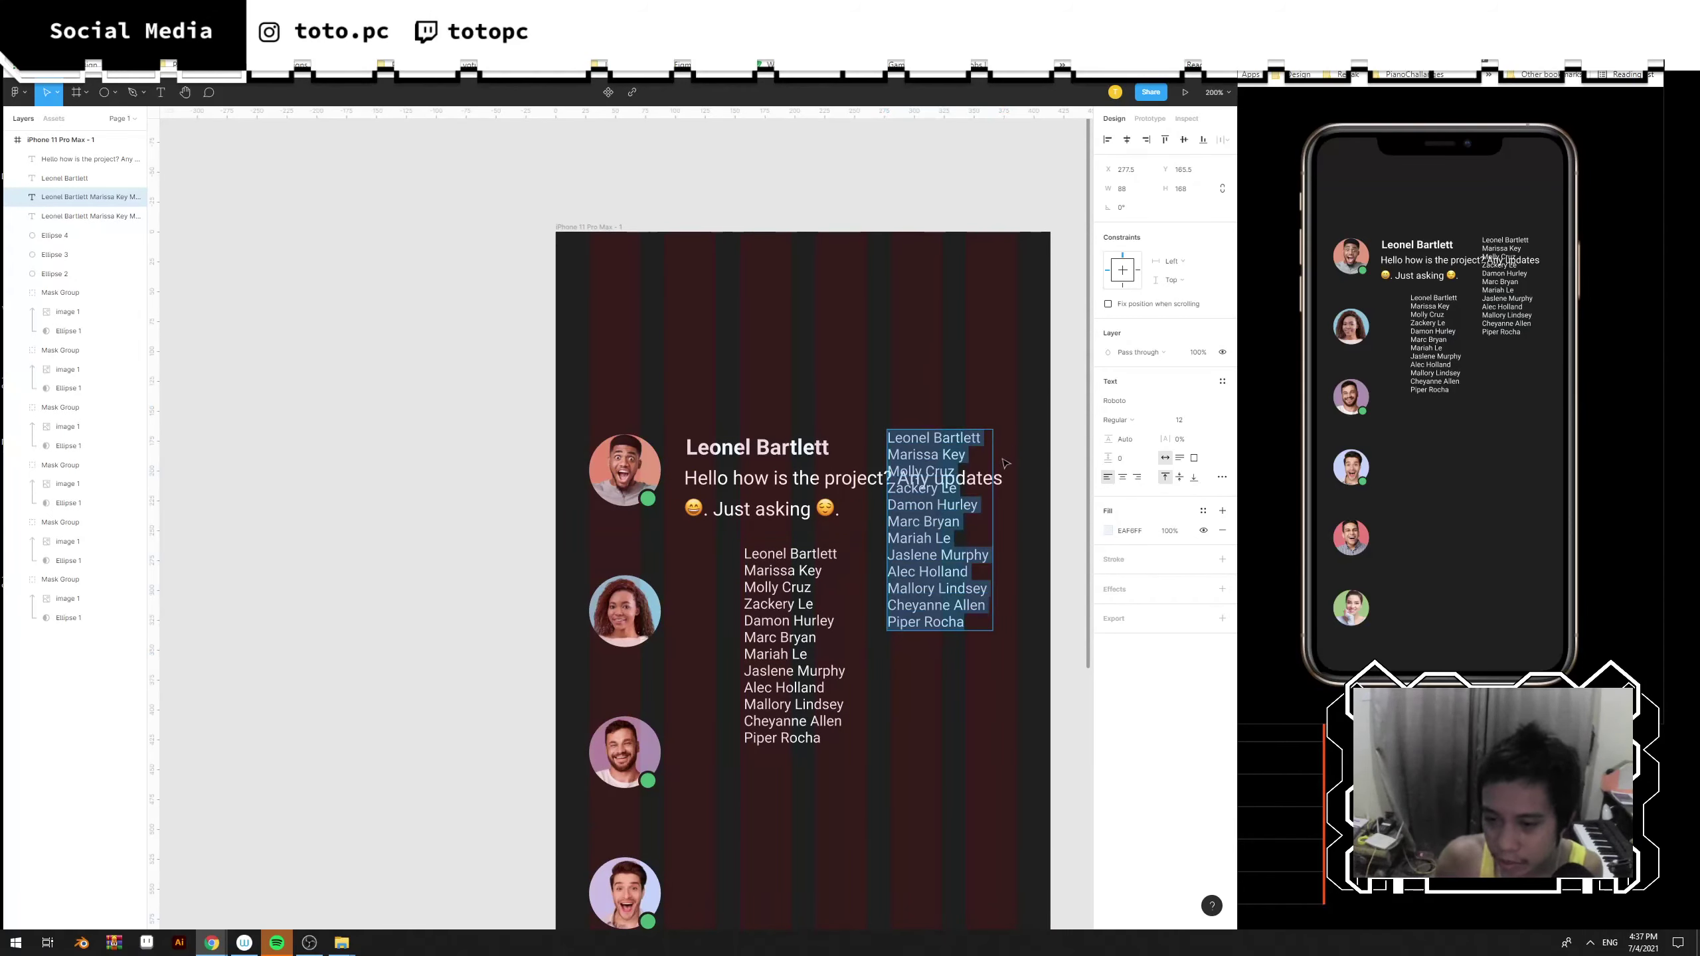
{"action": "left_click_drag", "start_coordinate": [929, 486], "coordinate": [921, 510]}
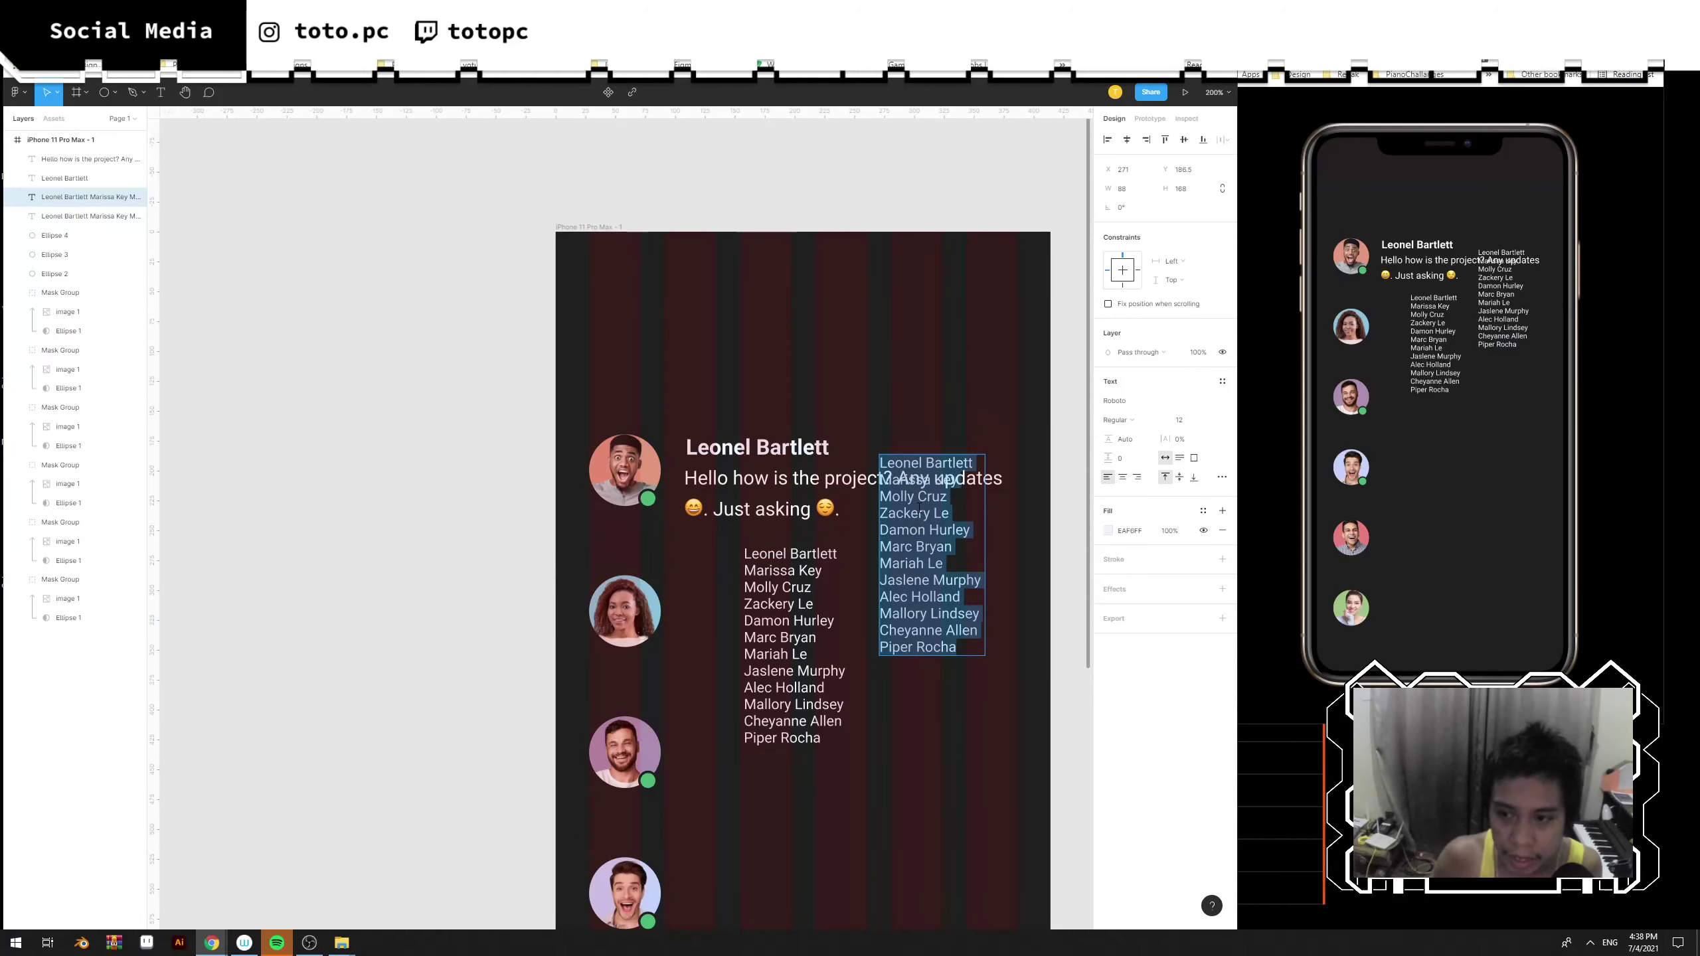
{"action": "type", "text": "12"}
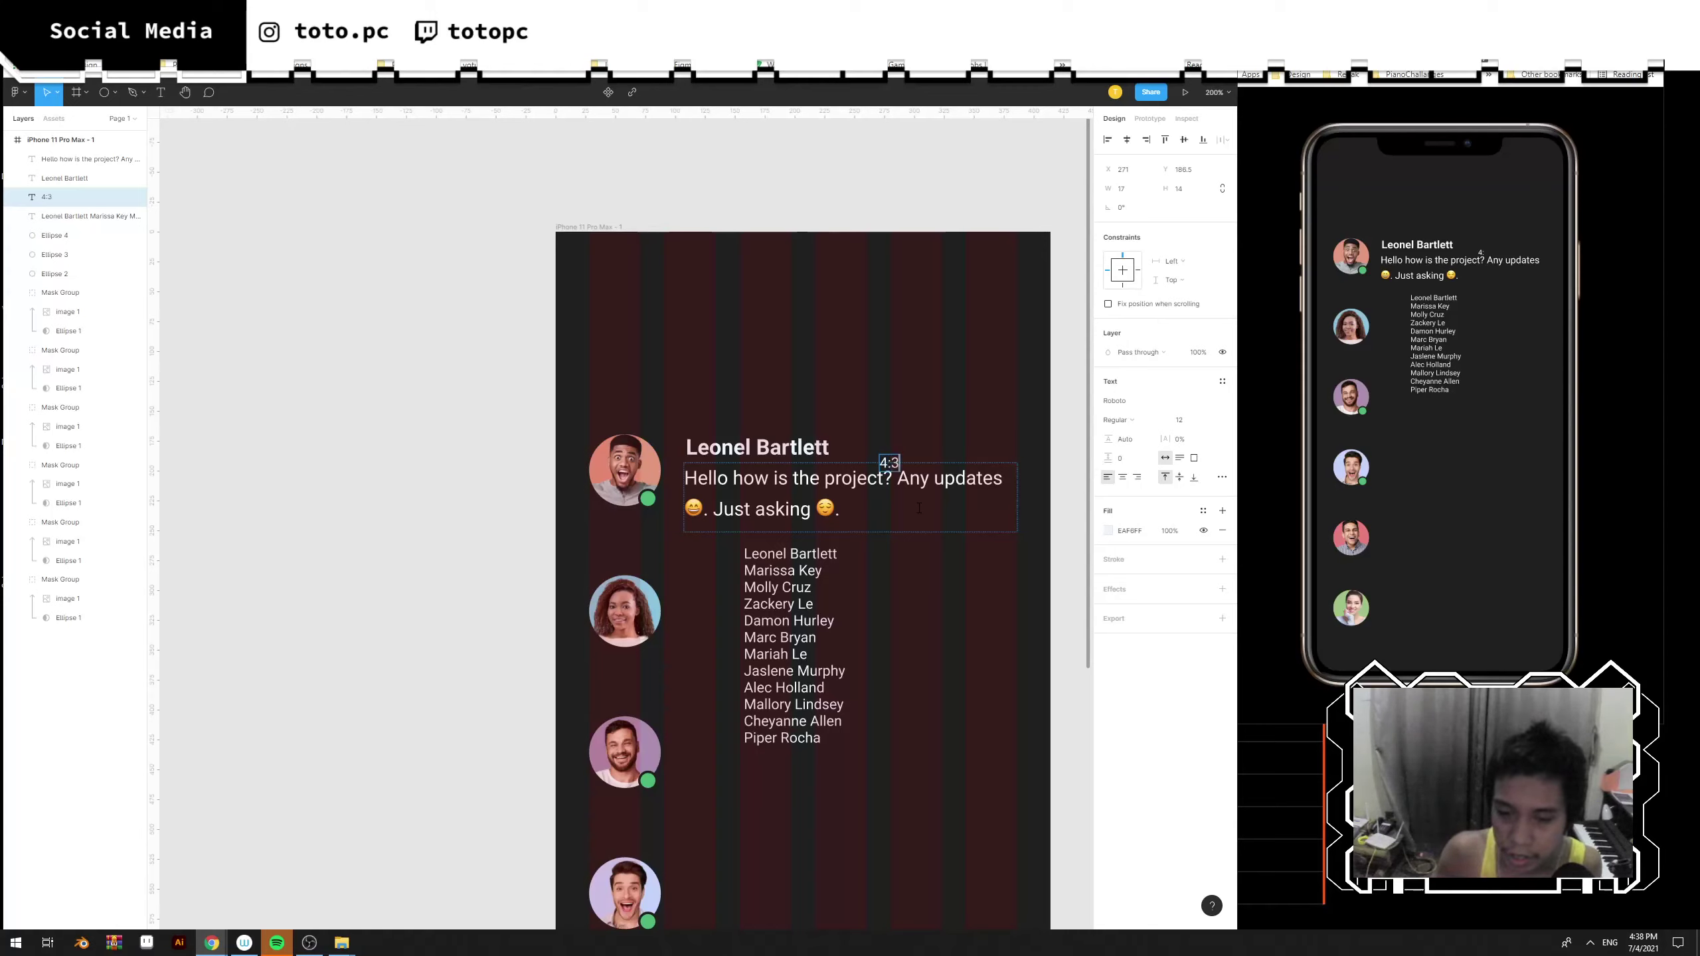
{"action": "key", "text": "Escape"}
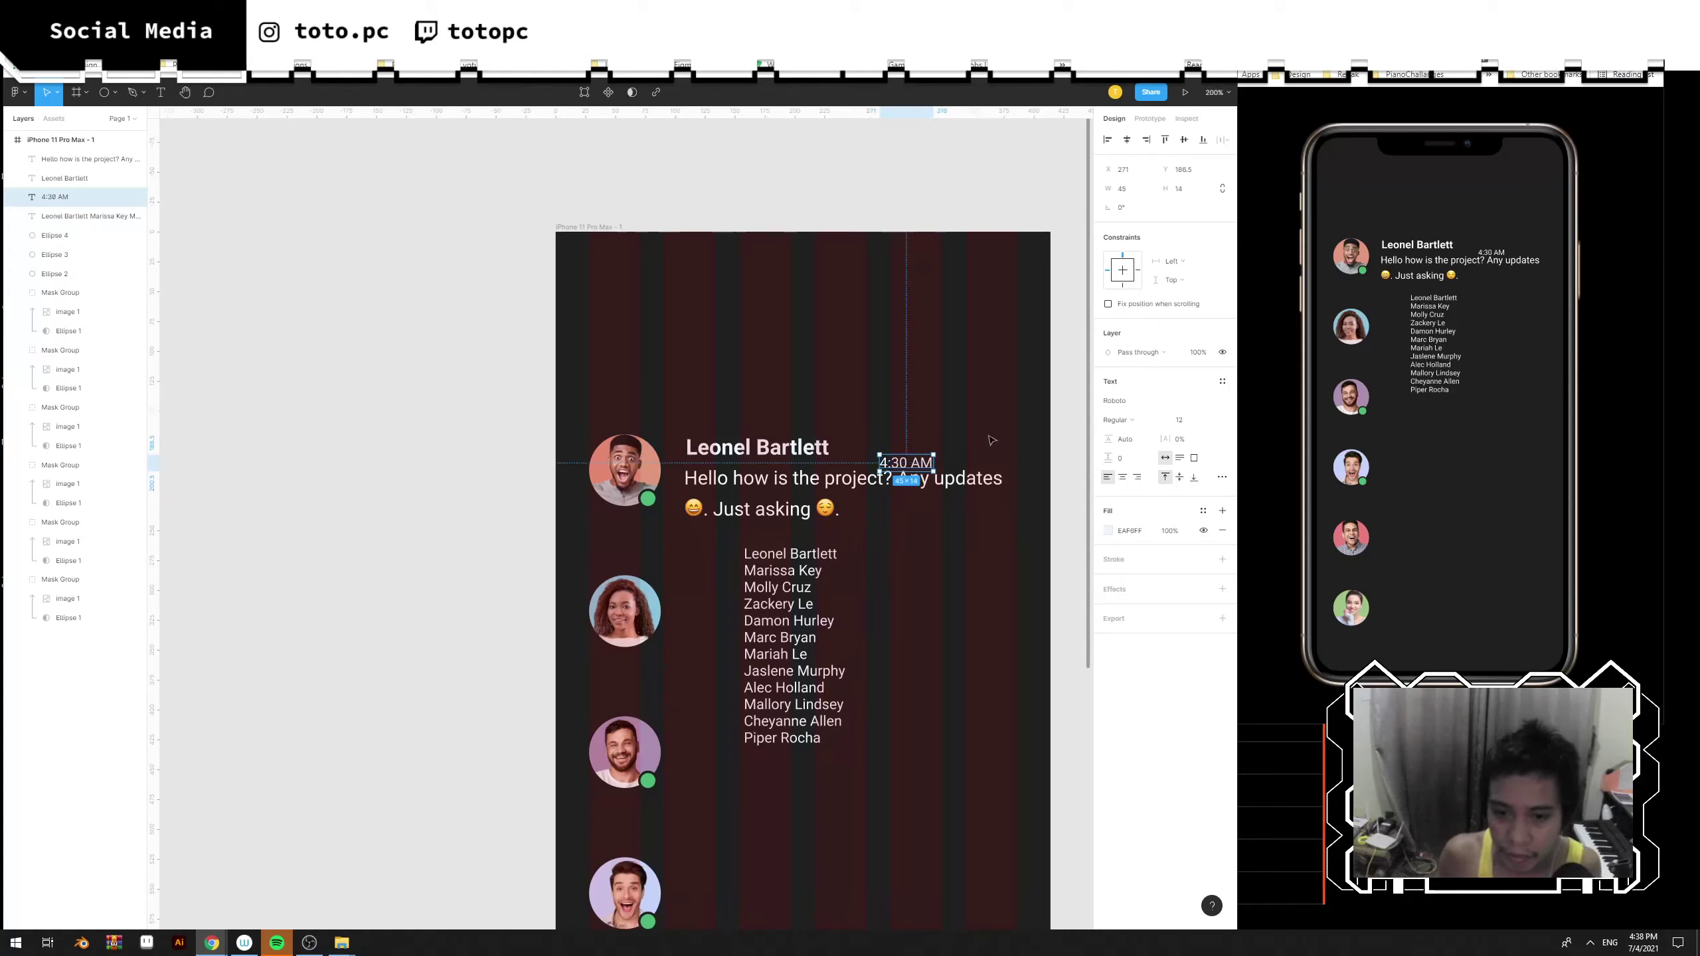
Move the 4:30 AM label level with the first contact's name, ending at the layout grid's last column edge.
{"action": "left_click", "coordinate": [1057, 478]}
{"action": "left_click_drag", "start_coordinate": [919, 468], "coordinate": [961, 454]}
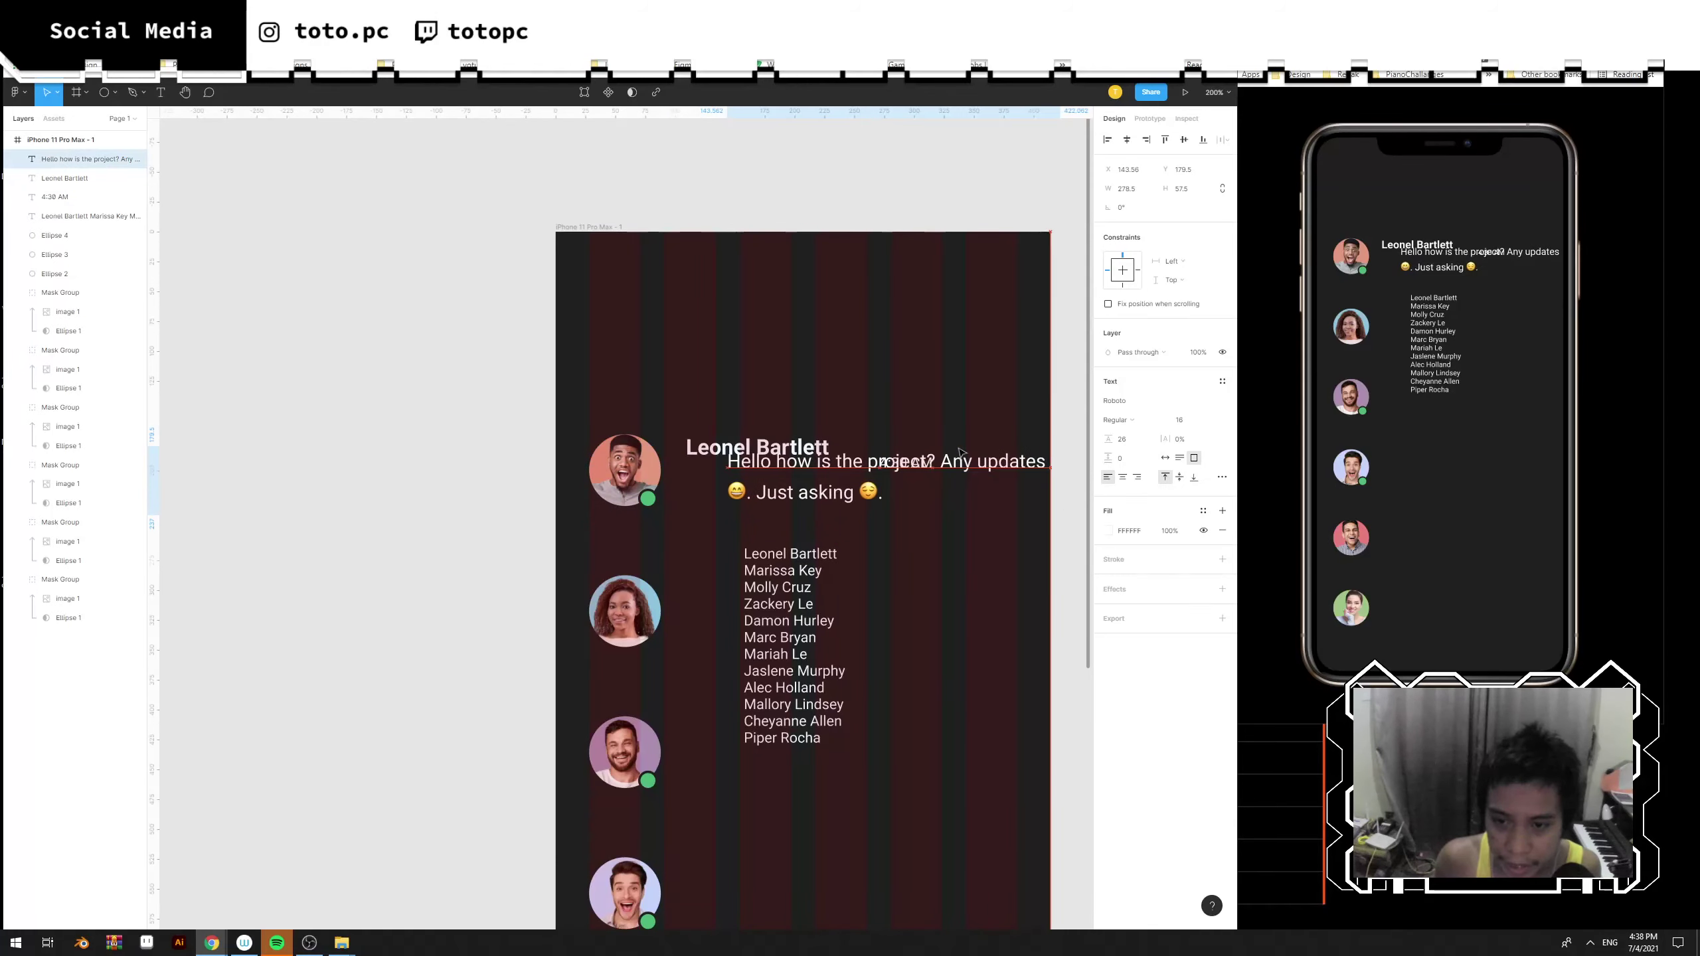
{"action": "key", "text": "ctrl+z"}
{"action": "left_click_drag", "start_coordinate": [948, 551], "coordinate": [914, 524]}
{"action": "left_click", "coordinate": [906, 473], "text": "shift"}
{"action": "left_click", "coordinate": [870, 543]}
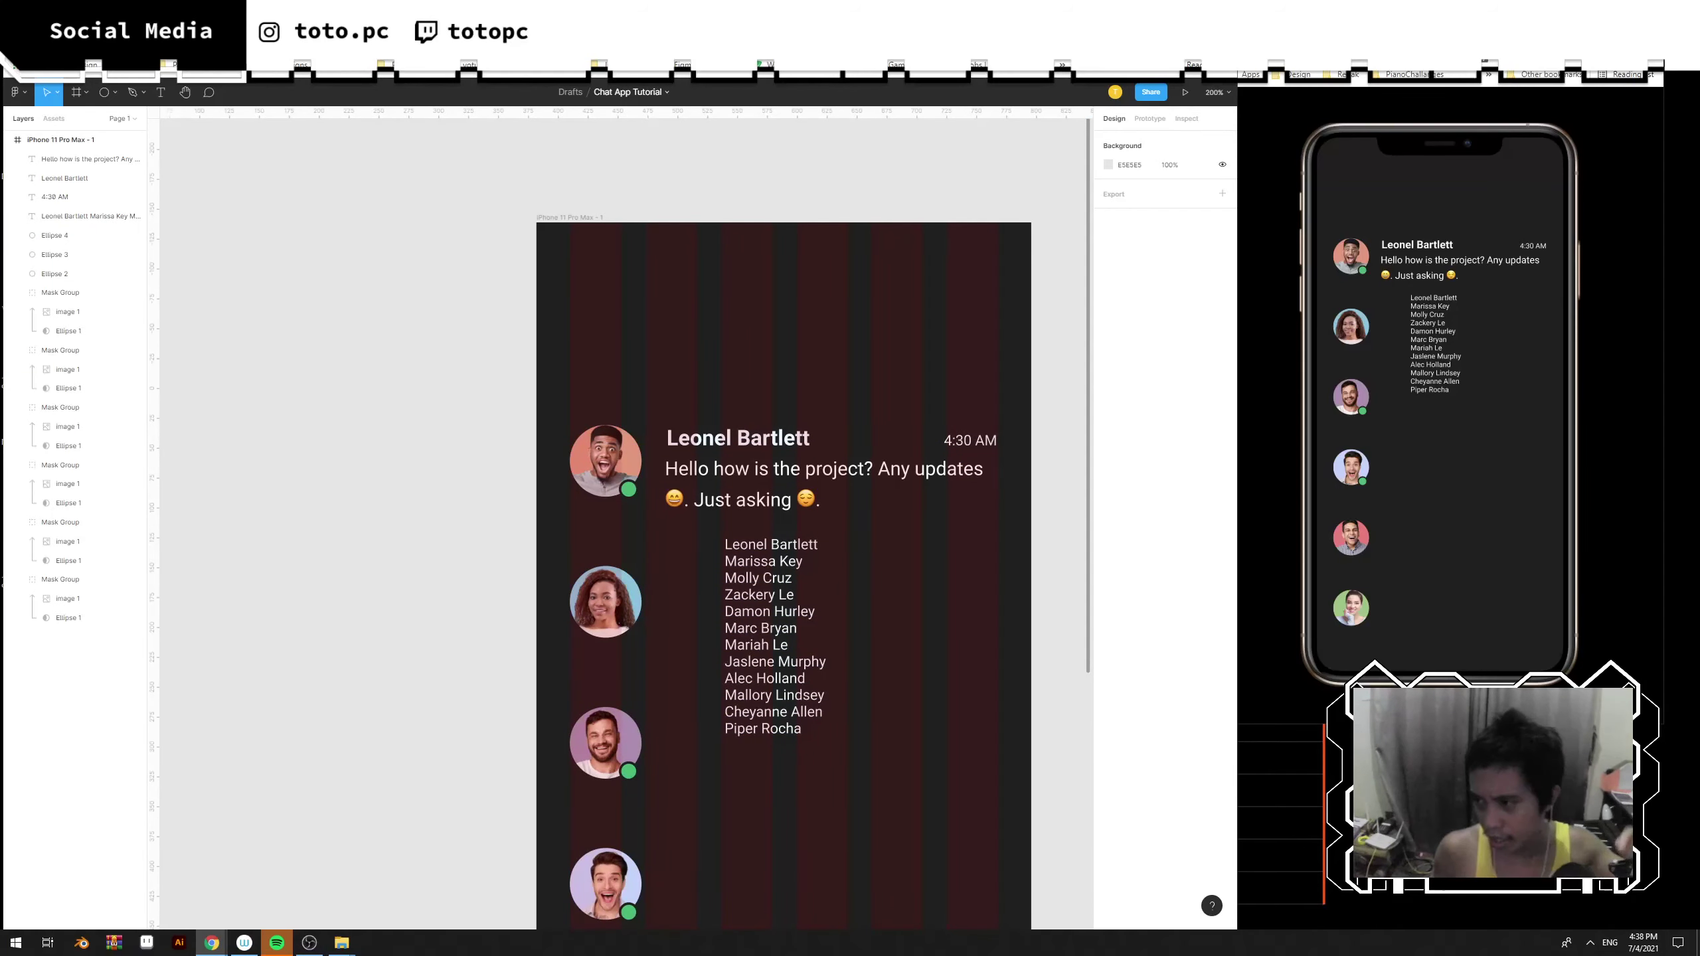
{"action": "left_click", "coordinate": [991, 445]}
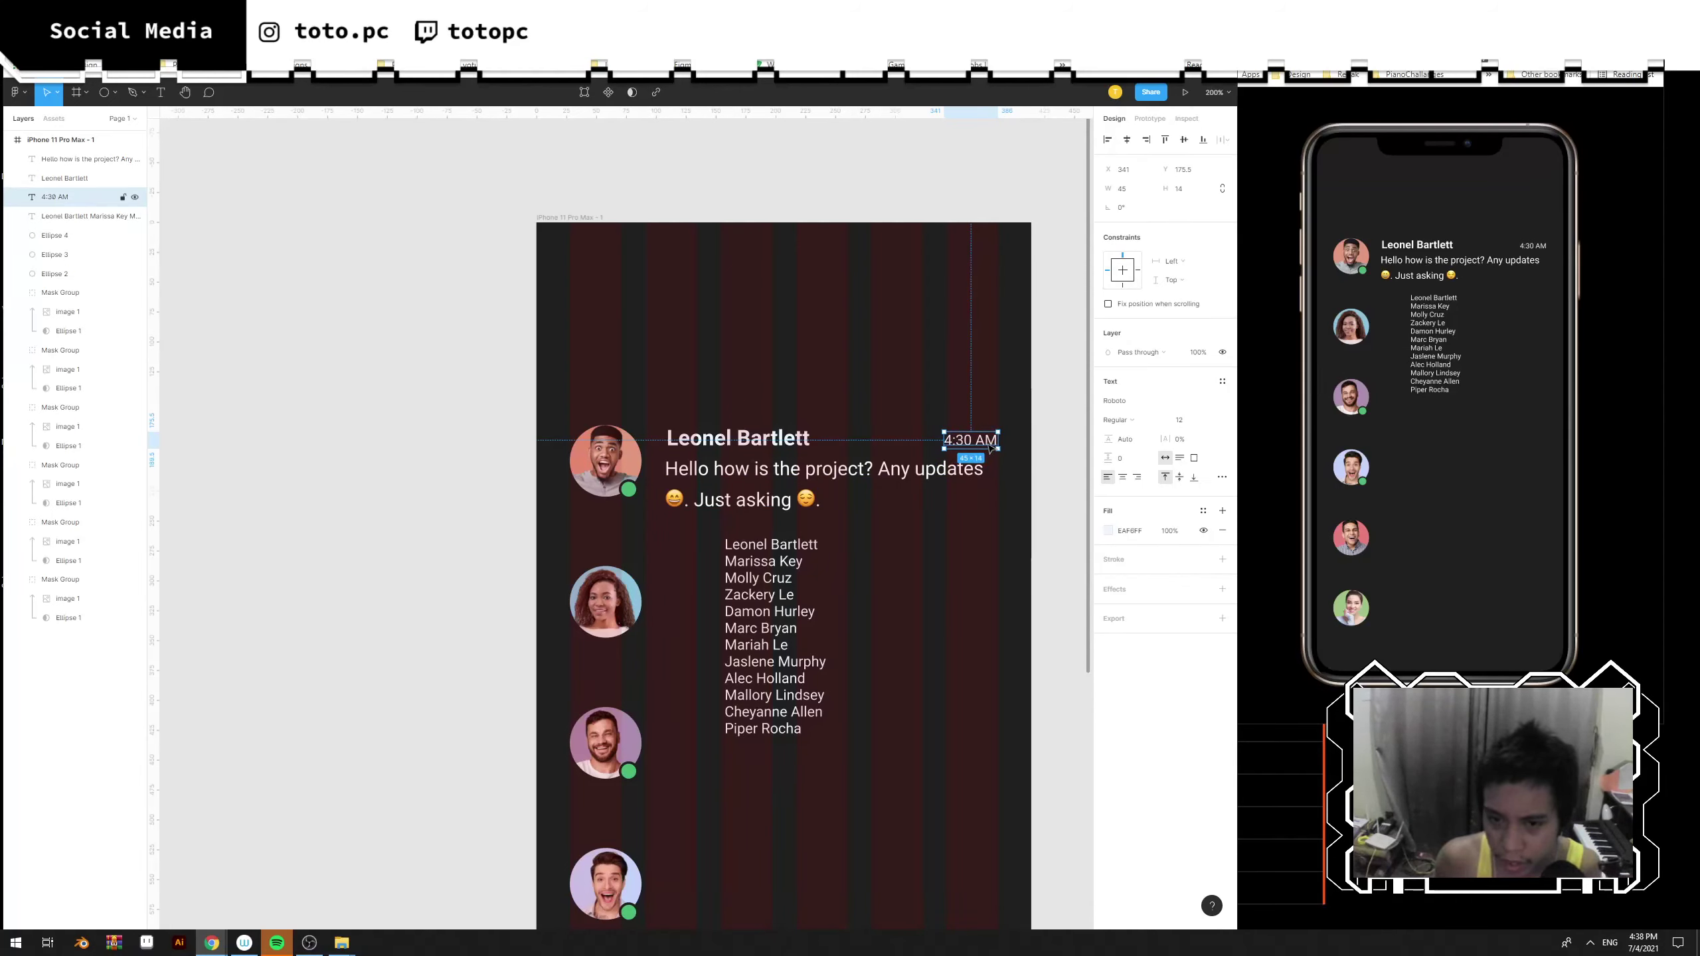
{"action": "left_click_drag", "start_coordinate": [991, 448], "coordinate": [983, 363]}
{"action": "key", "text": "ctrl+z"}
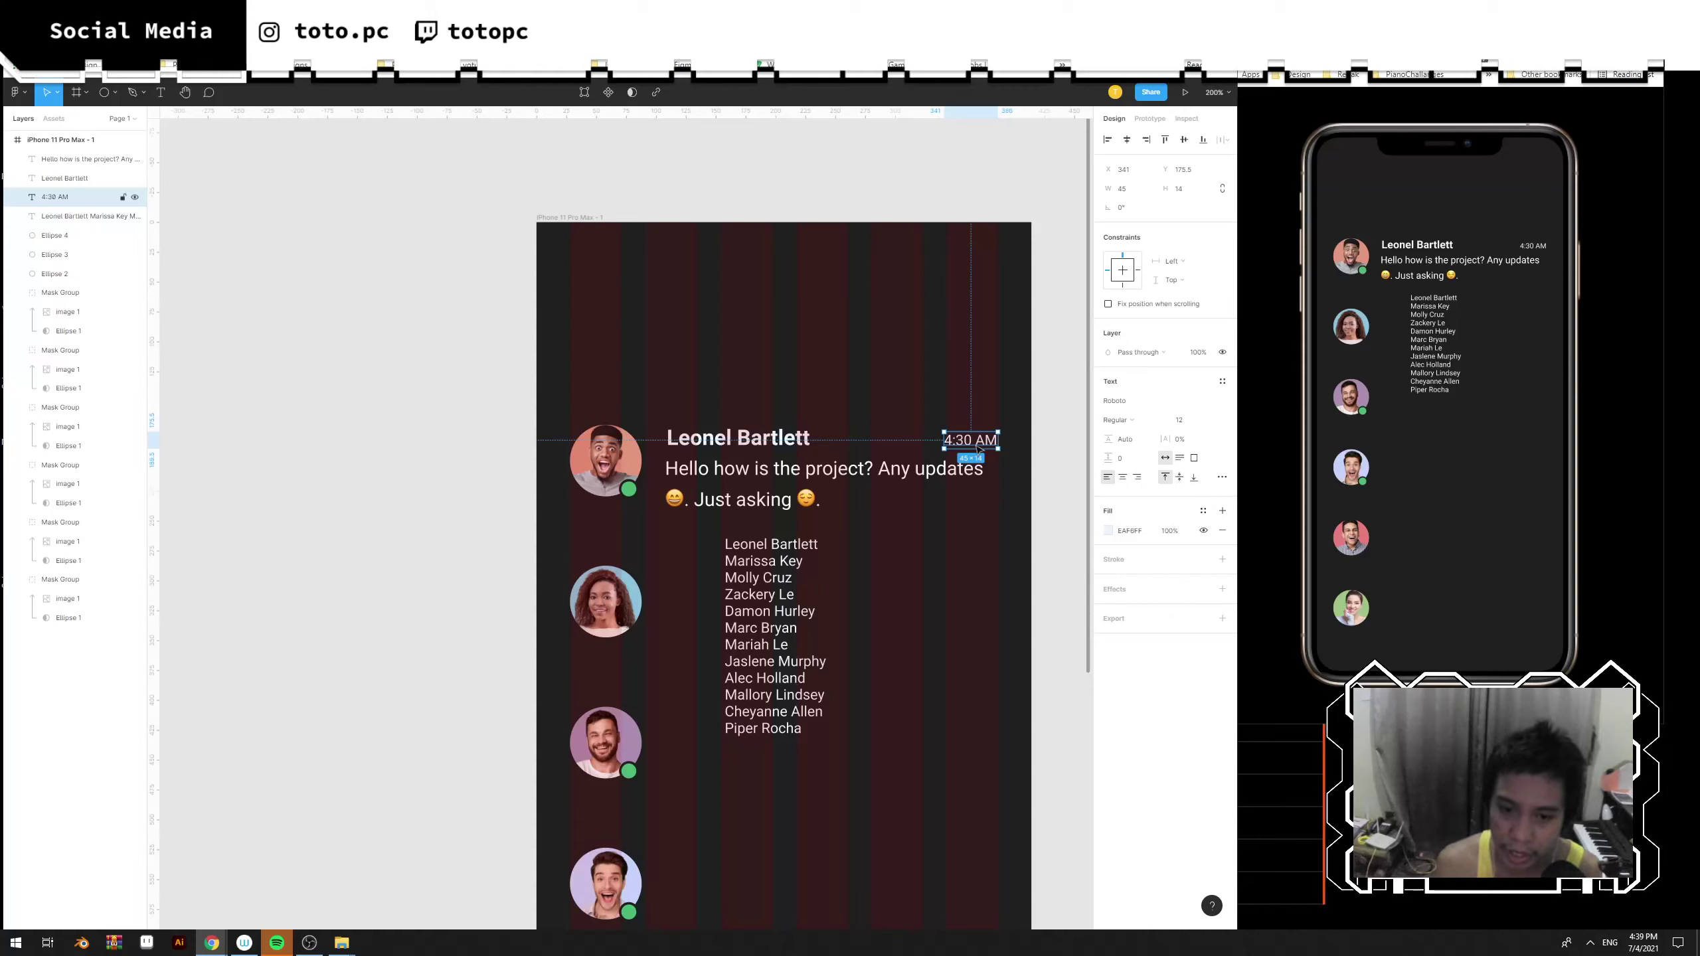
Change the first contact's time label to "2 min ago".
{"action": "double_click", "coordinate": [977, 444]}
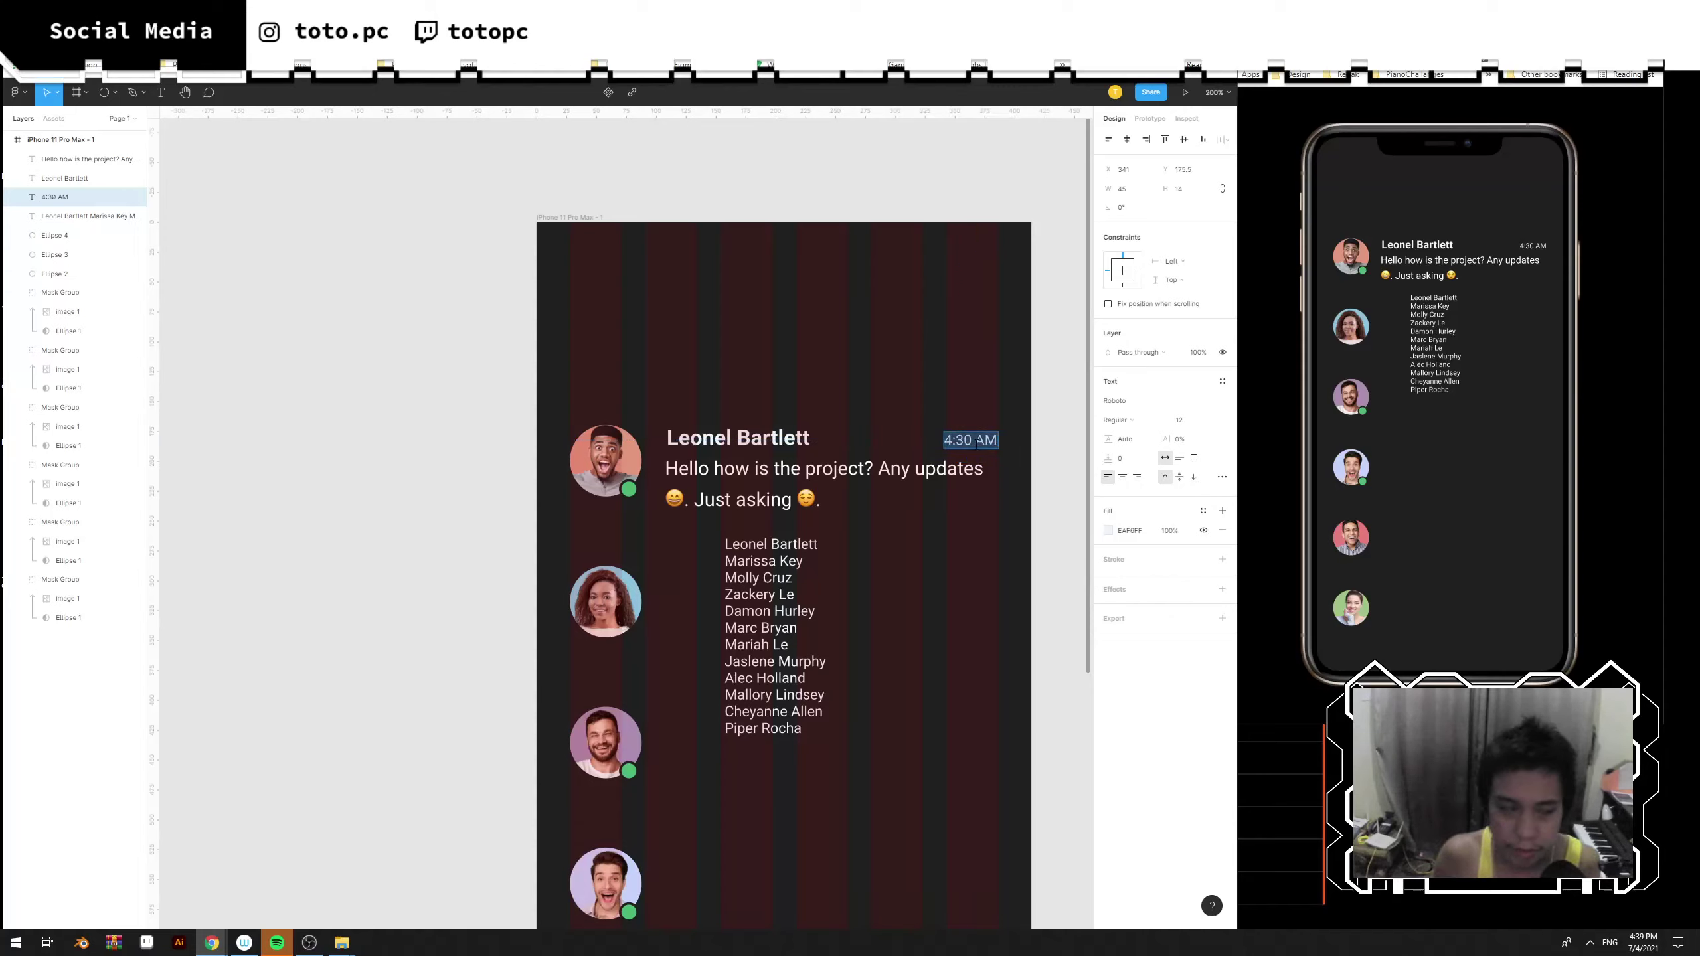
{"action": "type", "text": "1"}
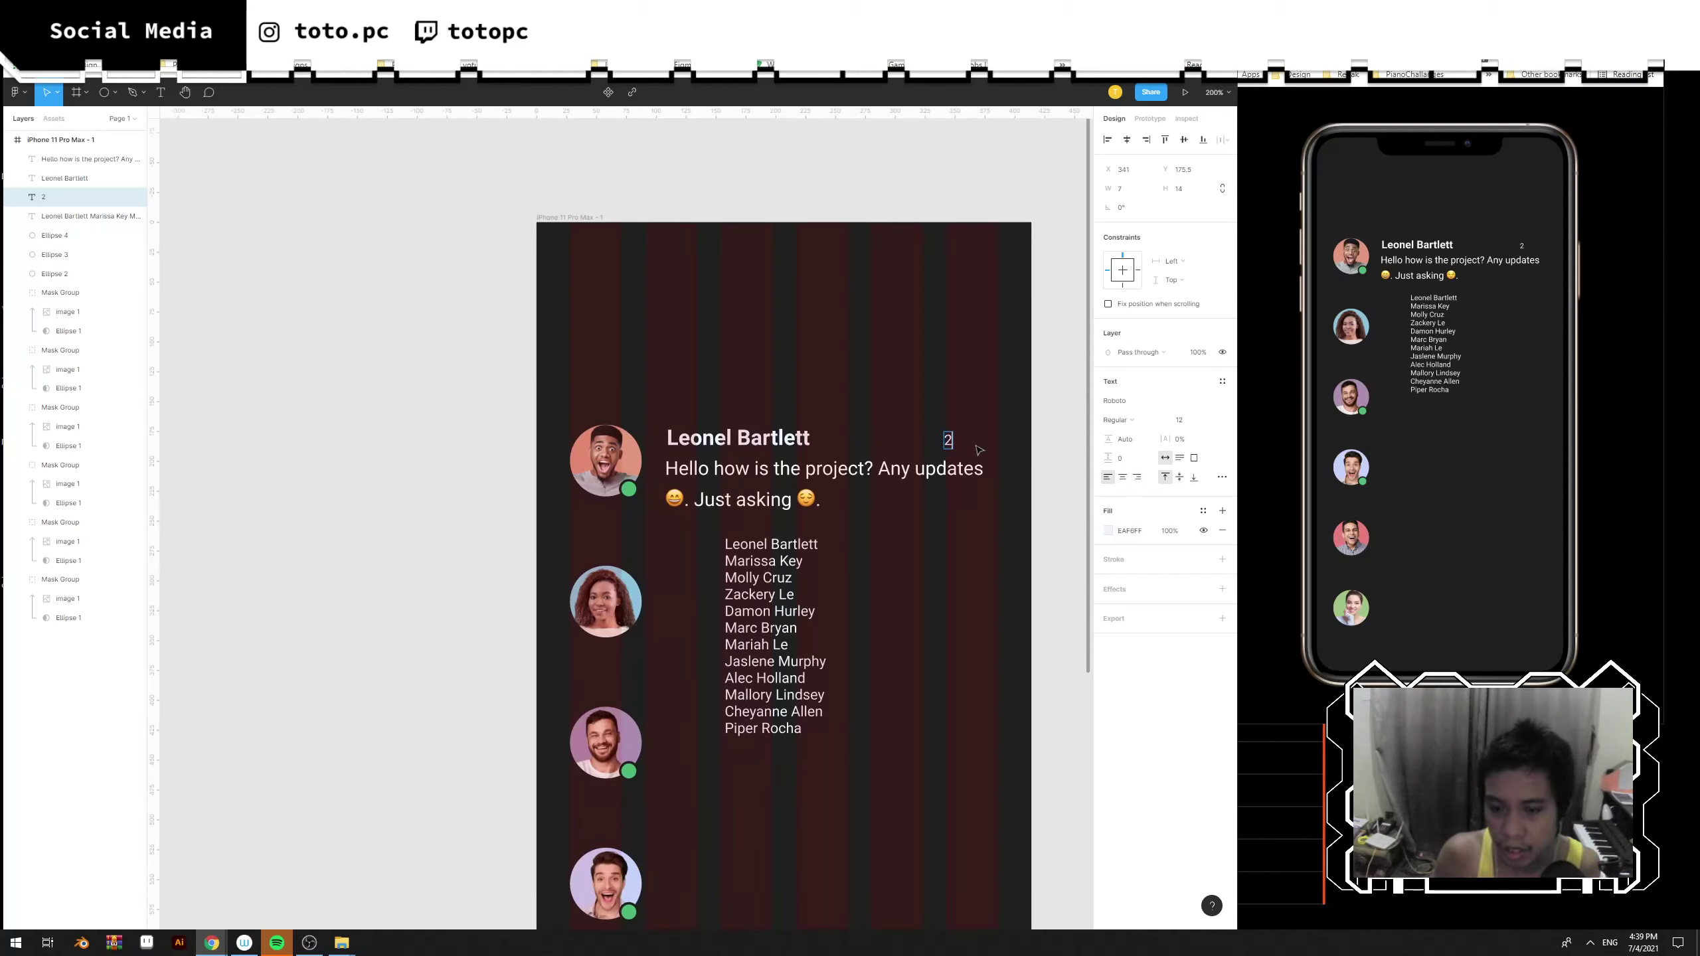
{"action": "type", "text": " min a"}
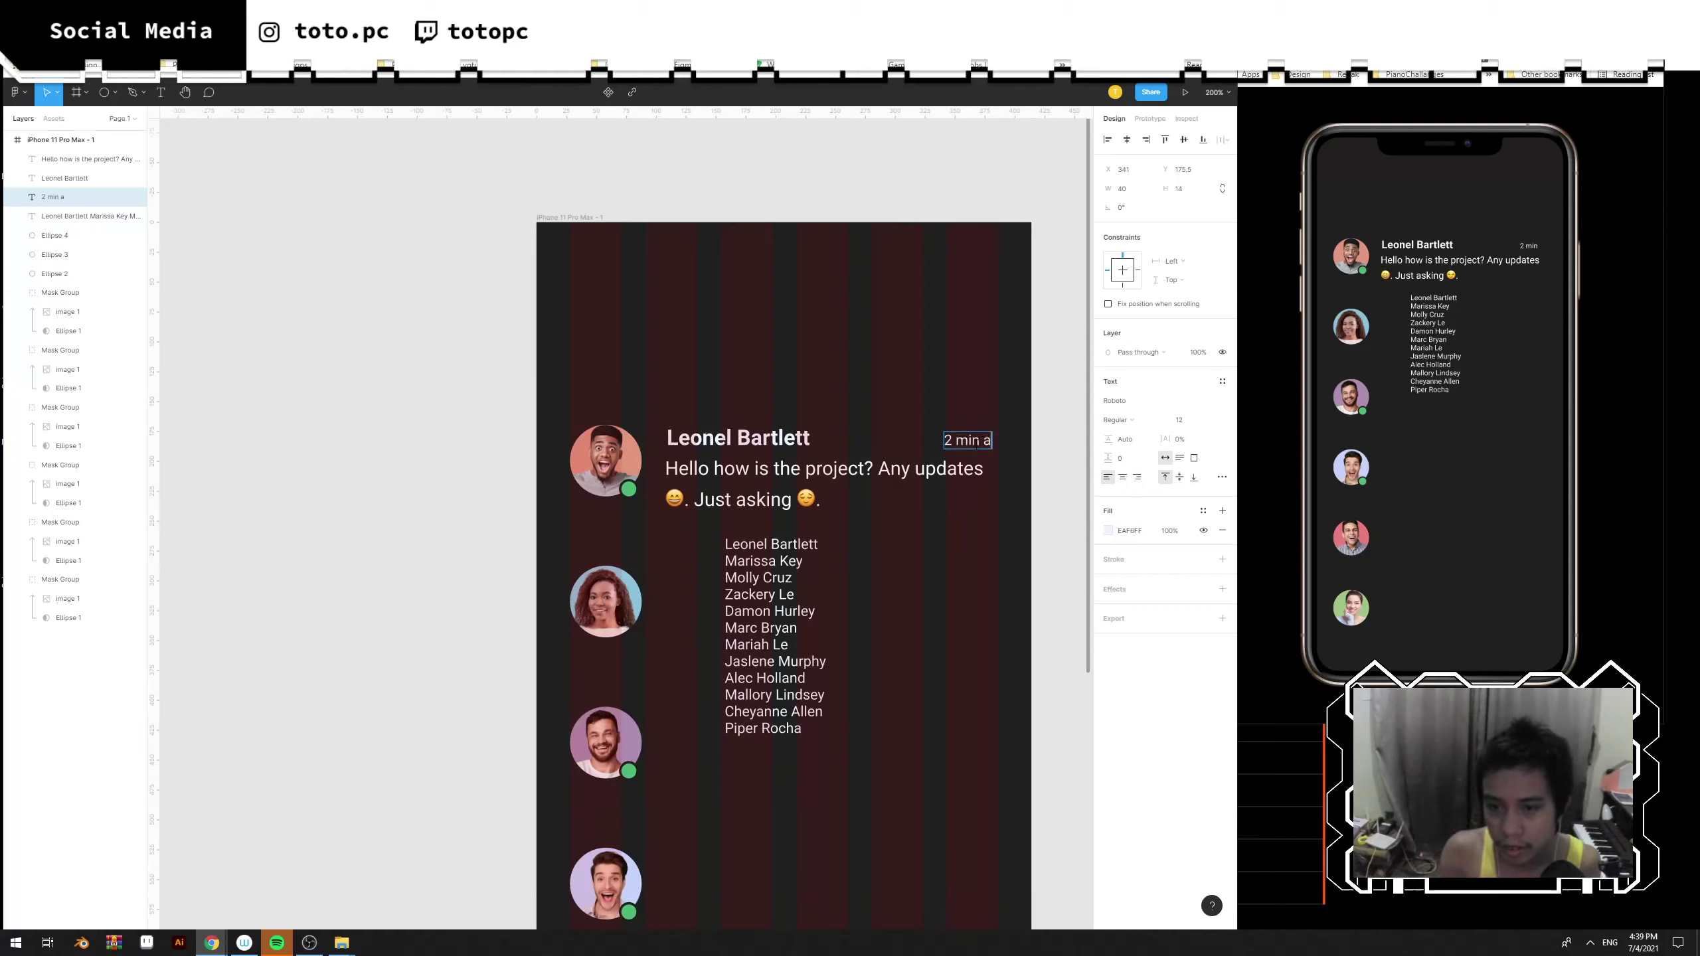
{"action": "type", "text": "go"}
{"action": "key", "text": "Escape"}
Right-align the "2 min ago" label's text and line its right edge up with the last grid column's edge.
{"action": "double_click", "coordinate": [1009, 449]}
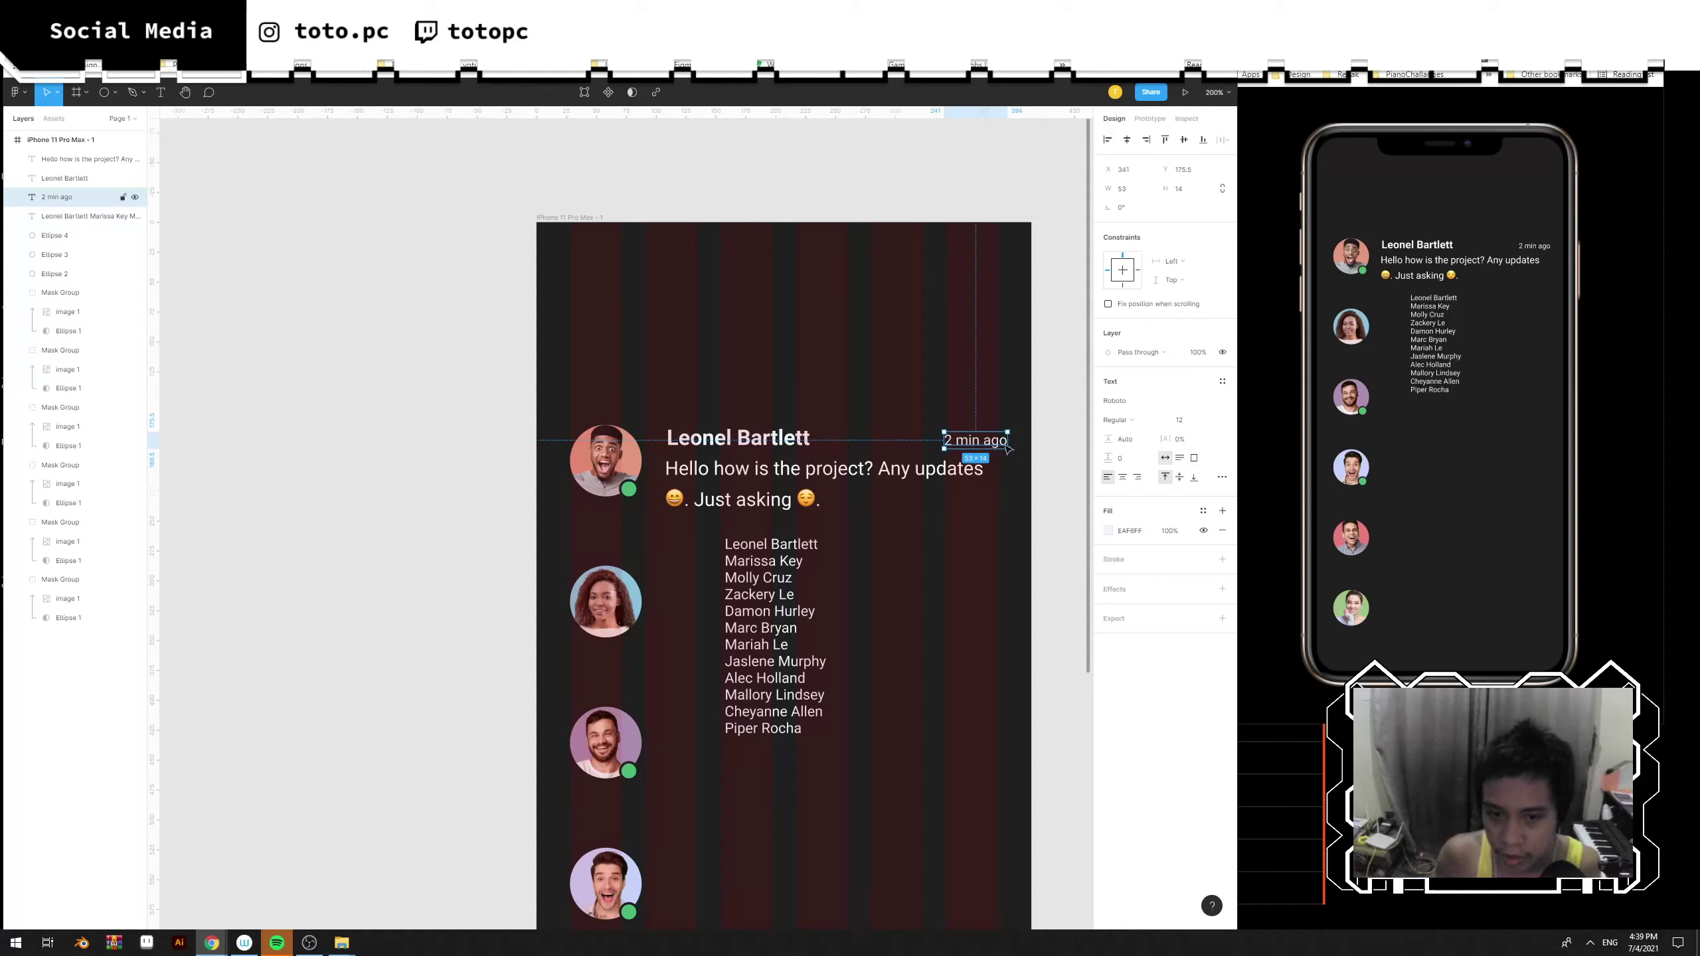
{"action": "left_click_drag", "start_coordinate": [1004, 445], "coordinate": [985, 446]}
{"action": "key", "text": "ctrl+z"}
{"action": "left_click", "coordinate": [1137, 476]}
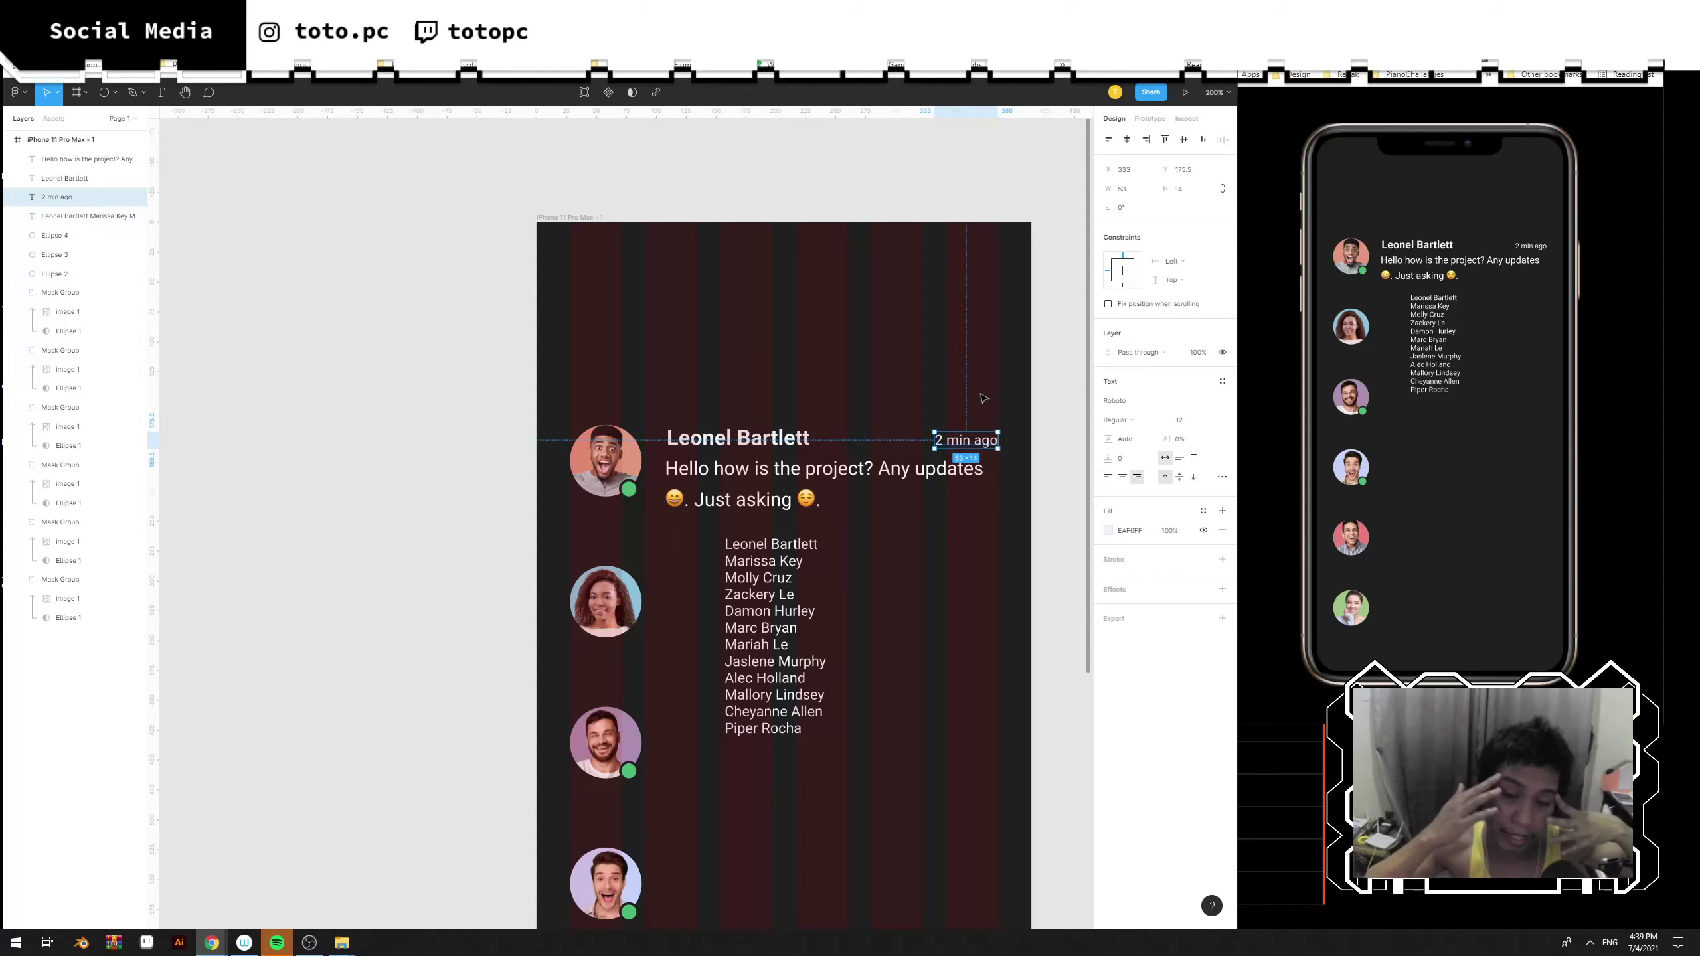
{"action": "left_click", "coordinate": [928, 563]}
Move the list of names up into the empty area above the first contact's row.
{"action": "scroll", "coordinate": [817, 517], "scroll_direction": "down", "scroll_amount": 1}
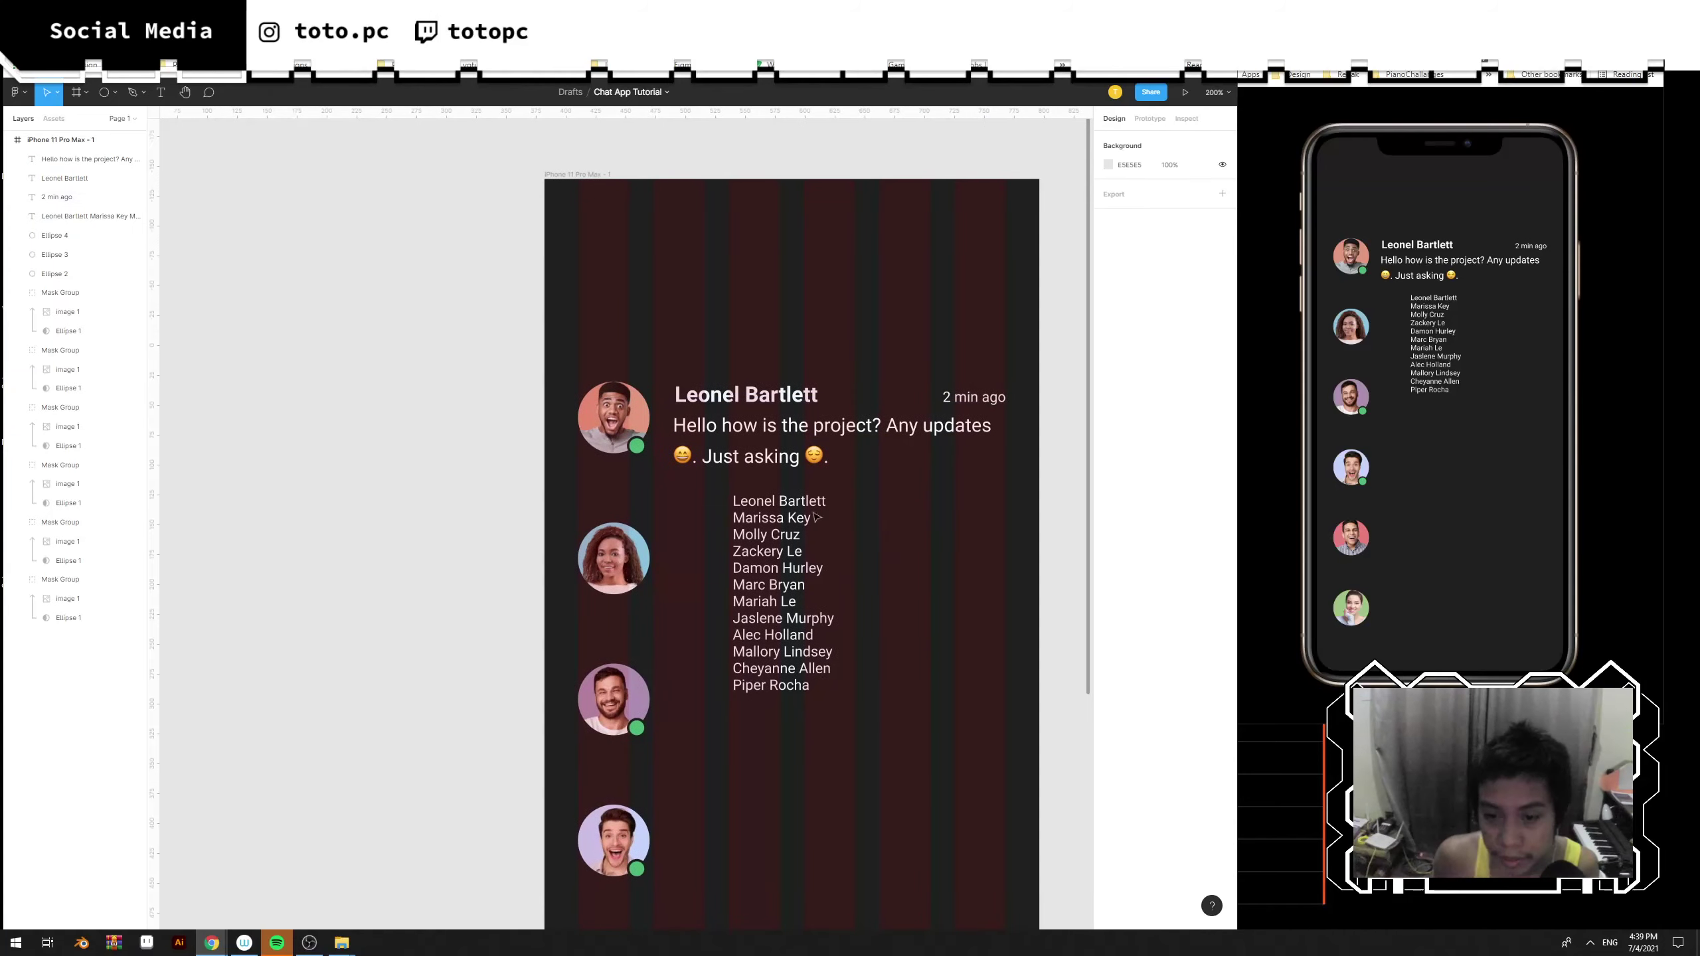
{"action": "left_click_drag", "start_coordinate": [817, 517], "coordinate": [867, 221]}
{"action": "scroll", "coordinate": [644, 541], "scroll_direction": "right", "scroll_amount": 1}
{"action": "scroll", "coordinate": [861, 507], "scroll_direction": "down", "scroll_amount": 1}
Duplicate the first contact's name, time and message beside the second portrait.
{"action": "left_click_drag", "start_coordinate": [985, 459], "coordinate": [626, 362]}
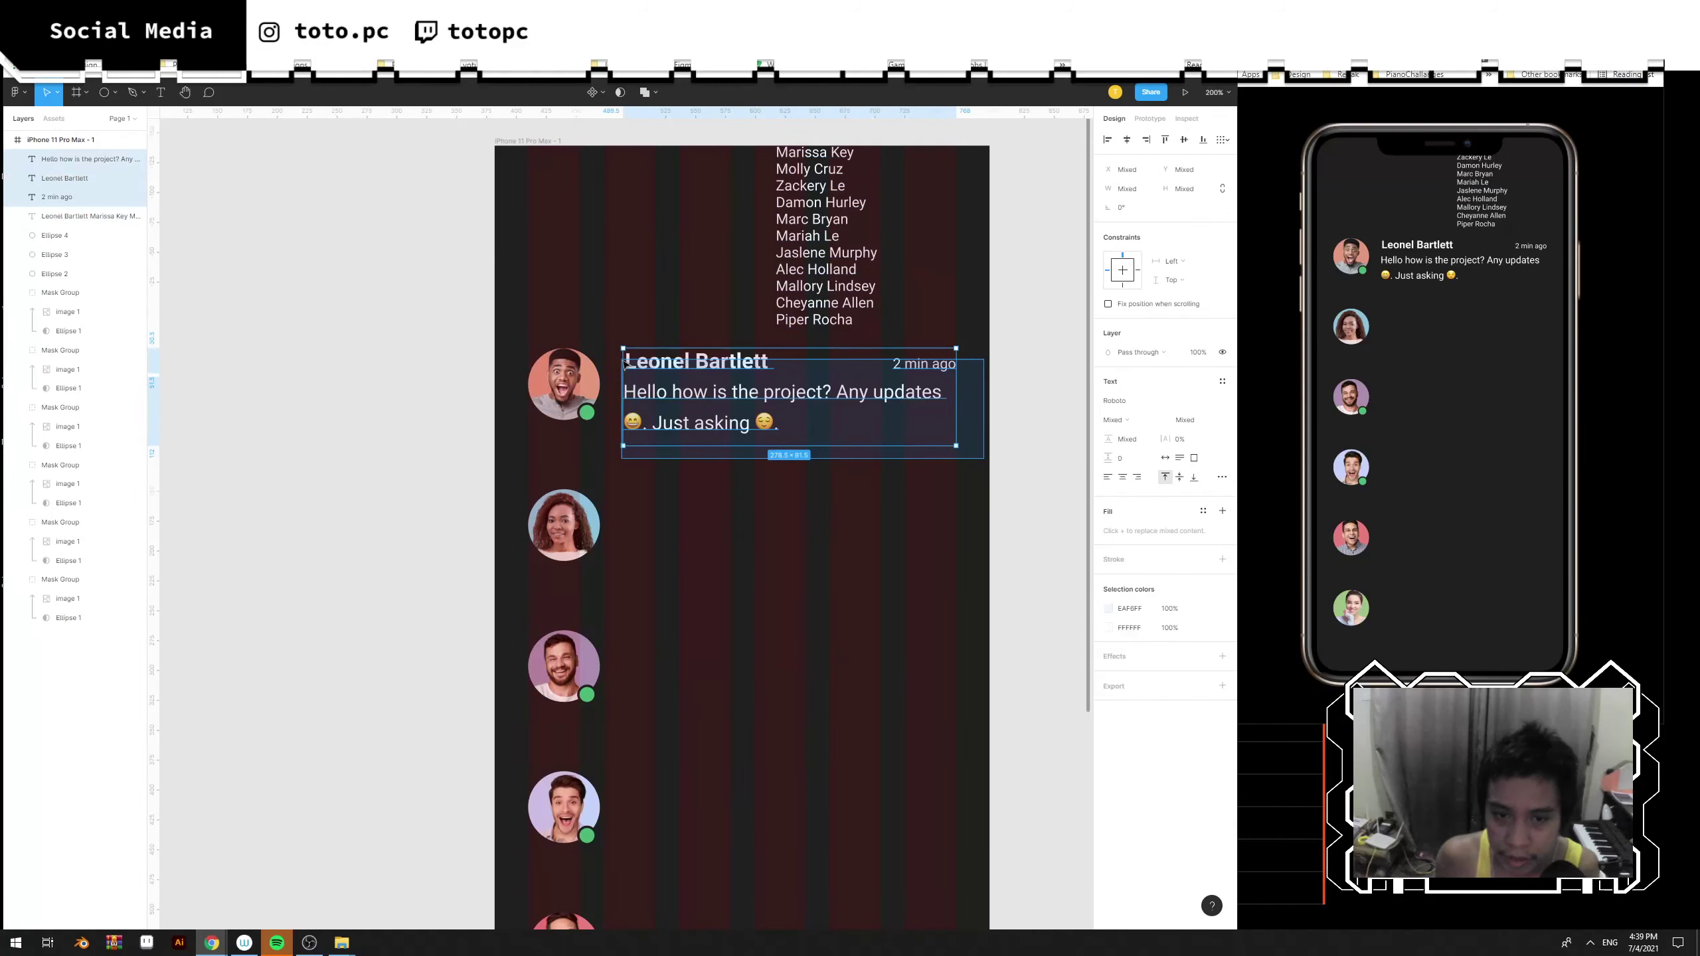
{"action": "left_click_drag", "start_coordinate": [949, 478], "coordinate": [682, 507]}
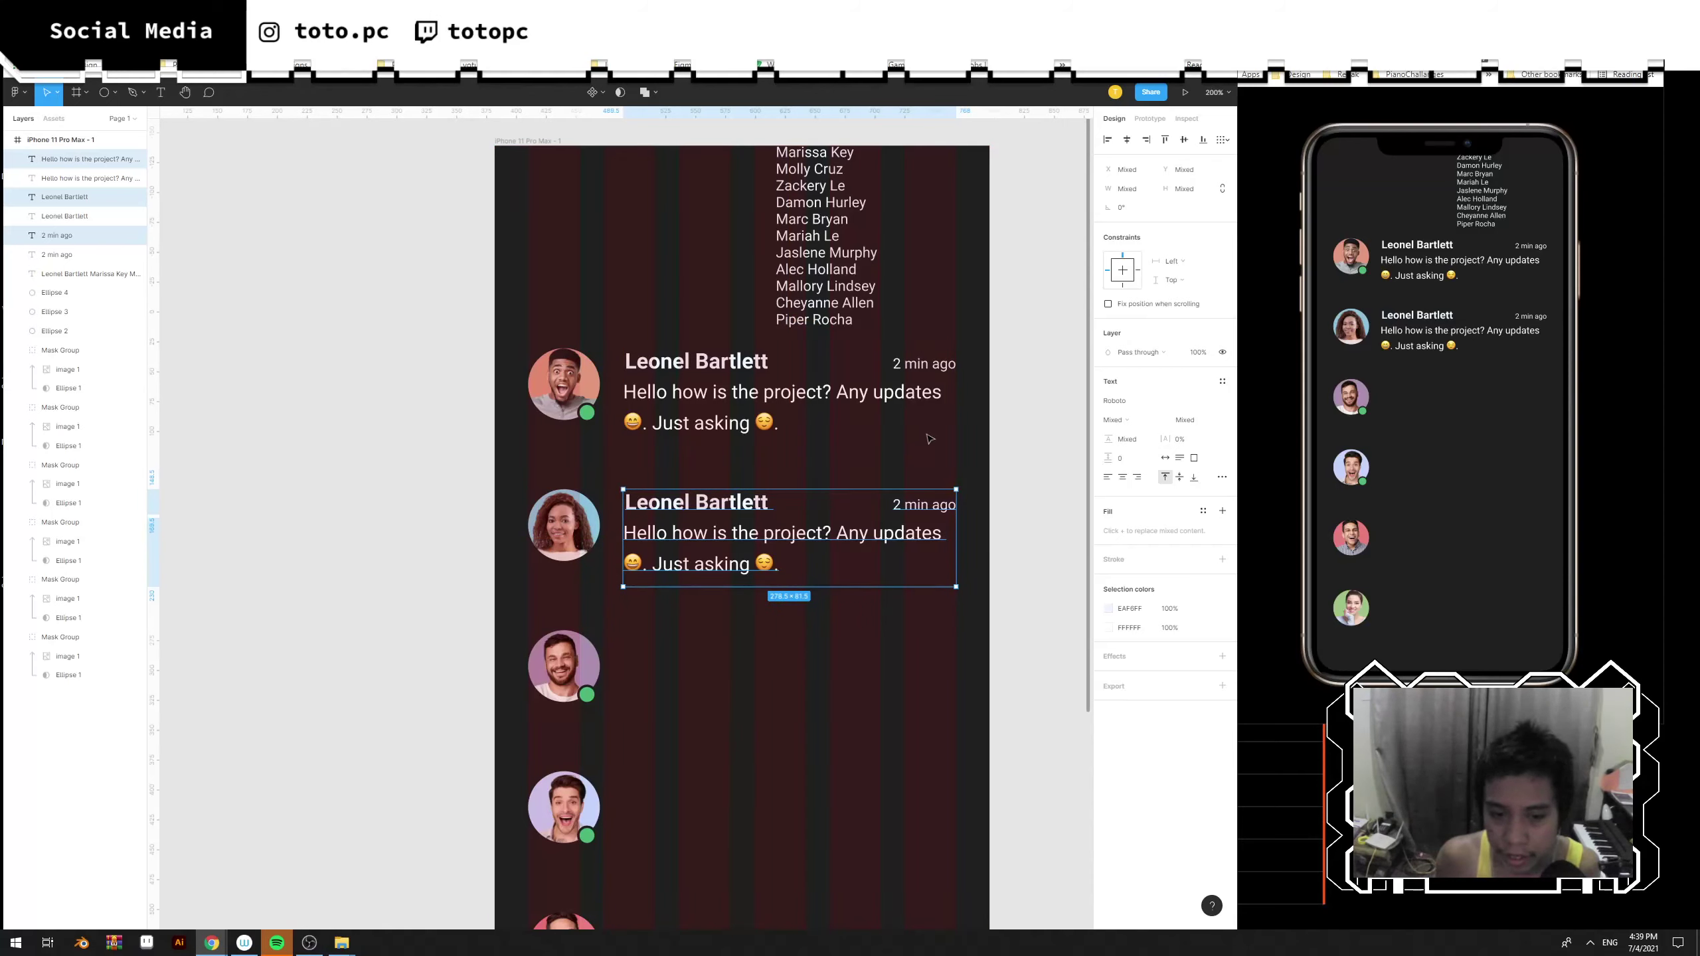
{"action": "key", "text": "ctrl+d"}
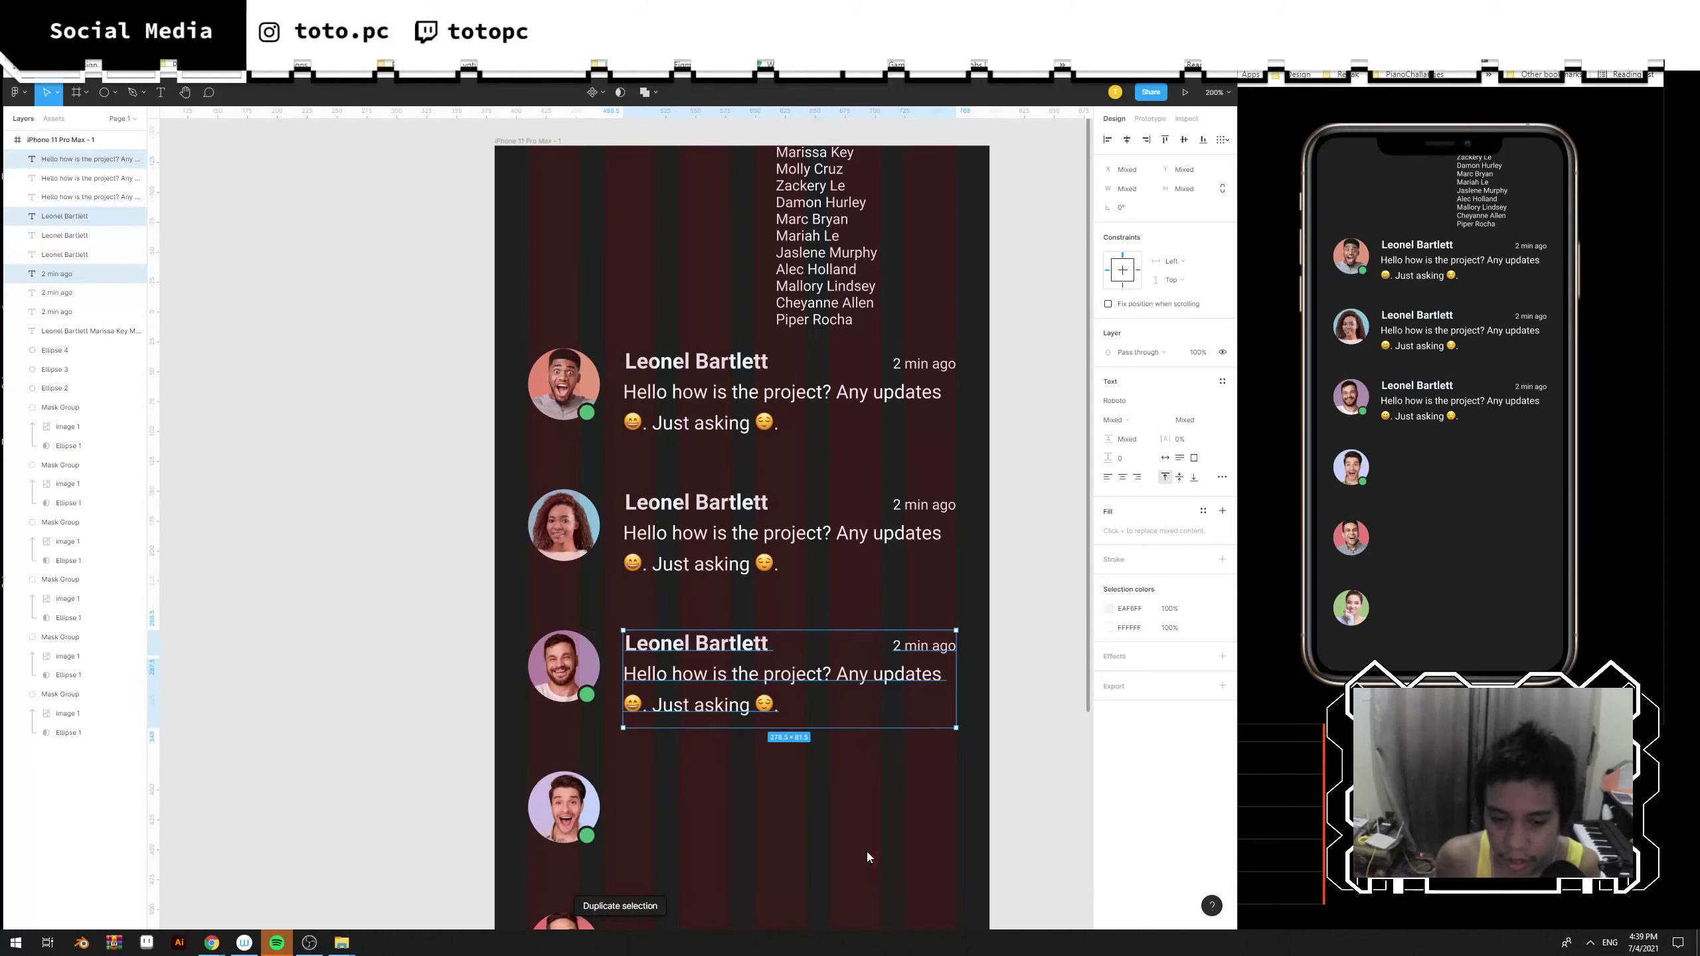
{"action": "scroll", "coordinate": [793, 699], "scroll_direction": "down", "scroll_amount": 2}
{"action": "left_click_drag", "start_coordinate": [920, 670], "coordinate": [583, 520]}
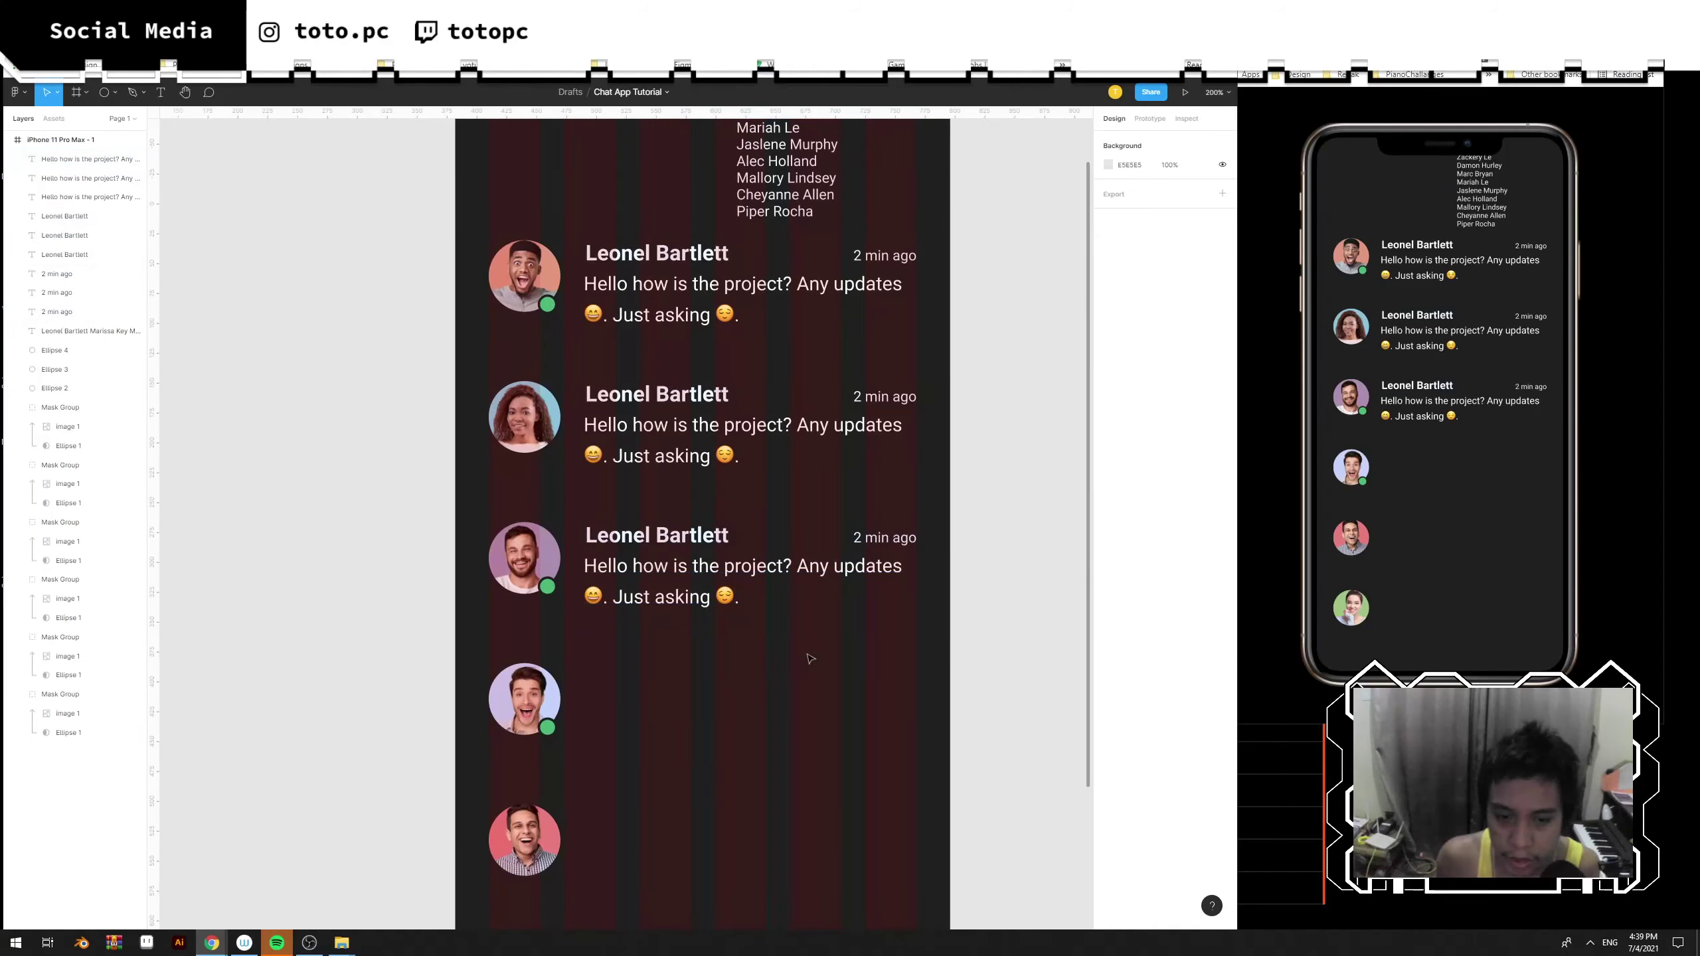
{"action": "key", "text": "ctrl+z"}
Duplicate the name, time and message block beside the third, fourth, fifth and sixth portraits.
{"action": "left_click_drag", "start_coordinate": [721, 430], "coordinate": [715, 575]}
{"action": "key", "text": "ctrl+d"}
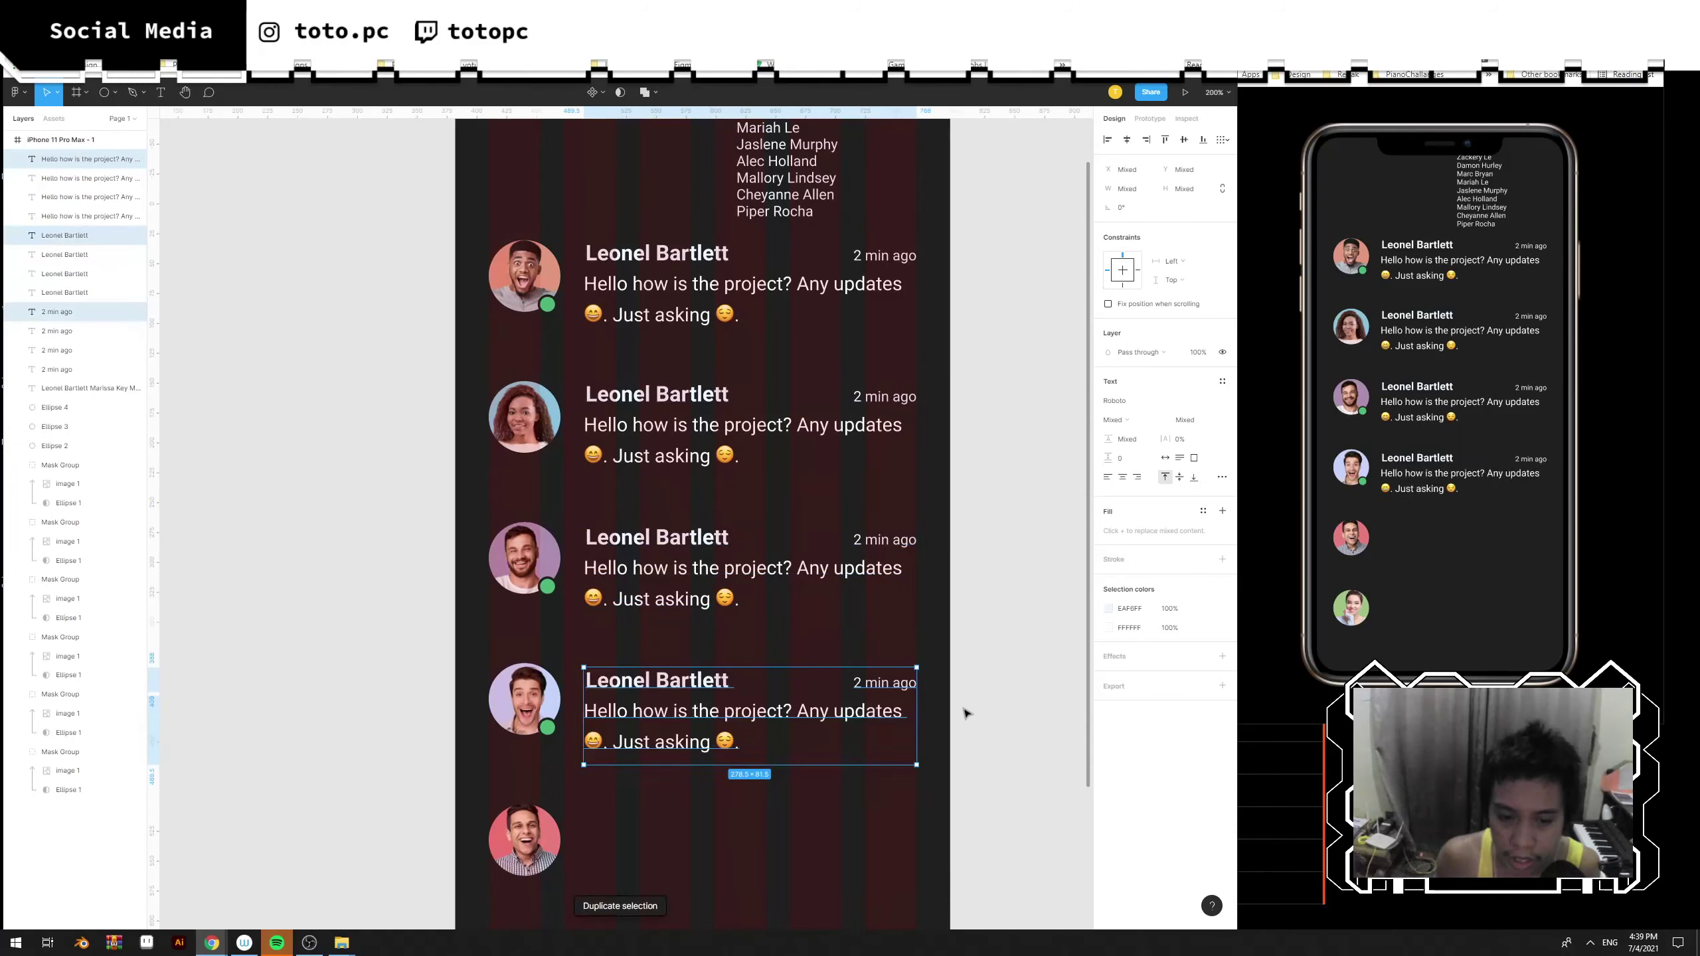
{"action": "key", "text": "ctrl+d"}
{"action": "scroll", "coordinate": [977, 702], "scroll_direction": "down", "scroll_amount": 1}
{"action": "key", "text": "ctrl+d"}
{"action": "scroll", "coordinate": [977, 702], "scroll_direction": "down", "scroll_amount": 2}
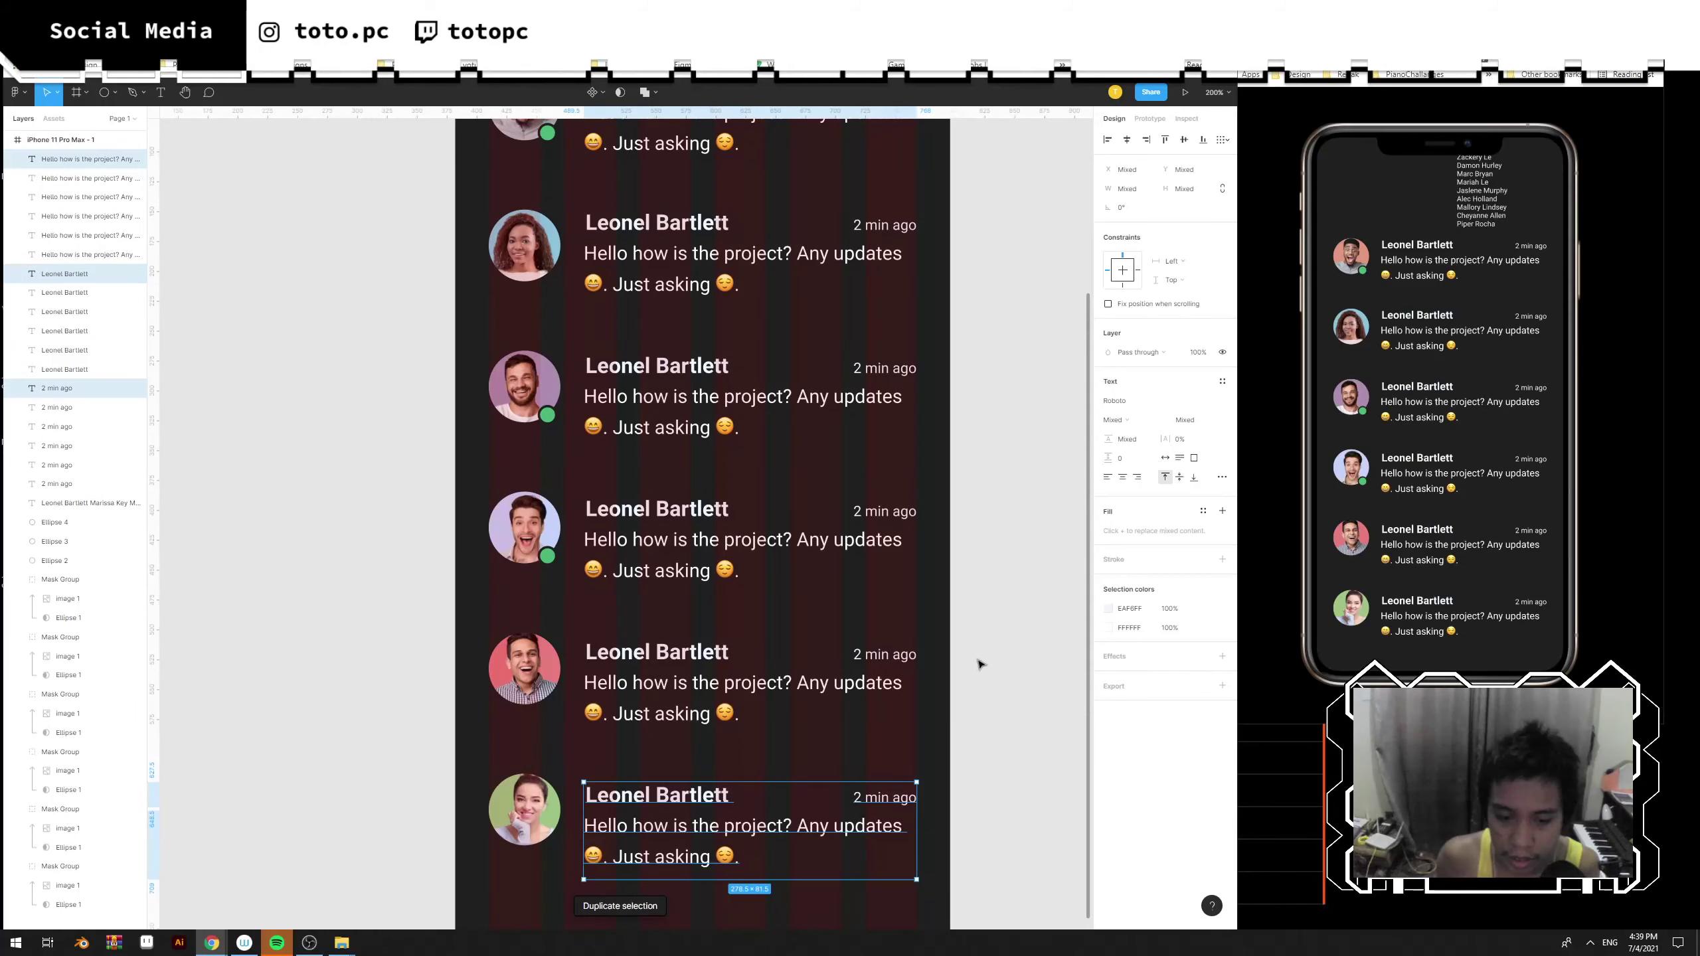
{"action": "left_click", "coordinate": [980, 663]}
{"action": "scroll", "coordinate": [937, 623], "scroll_direction": "down", "scroll_amount": 2}
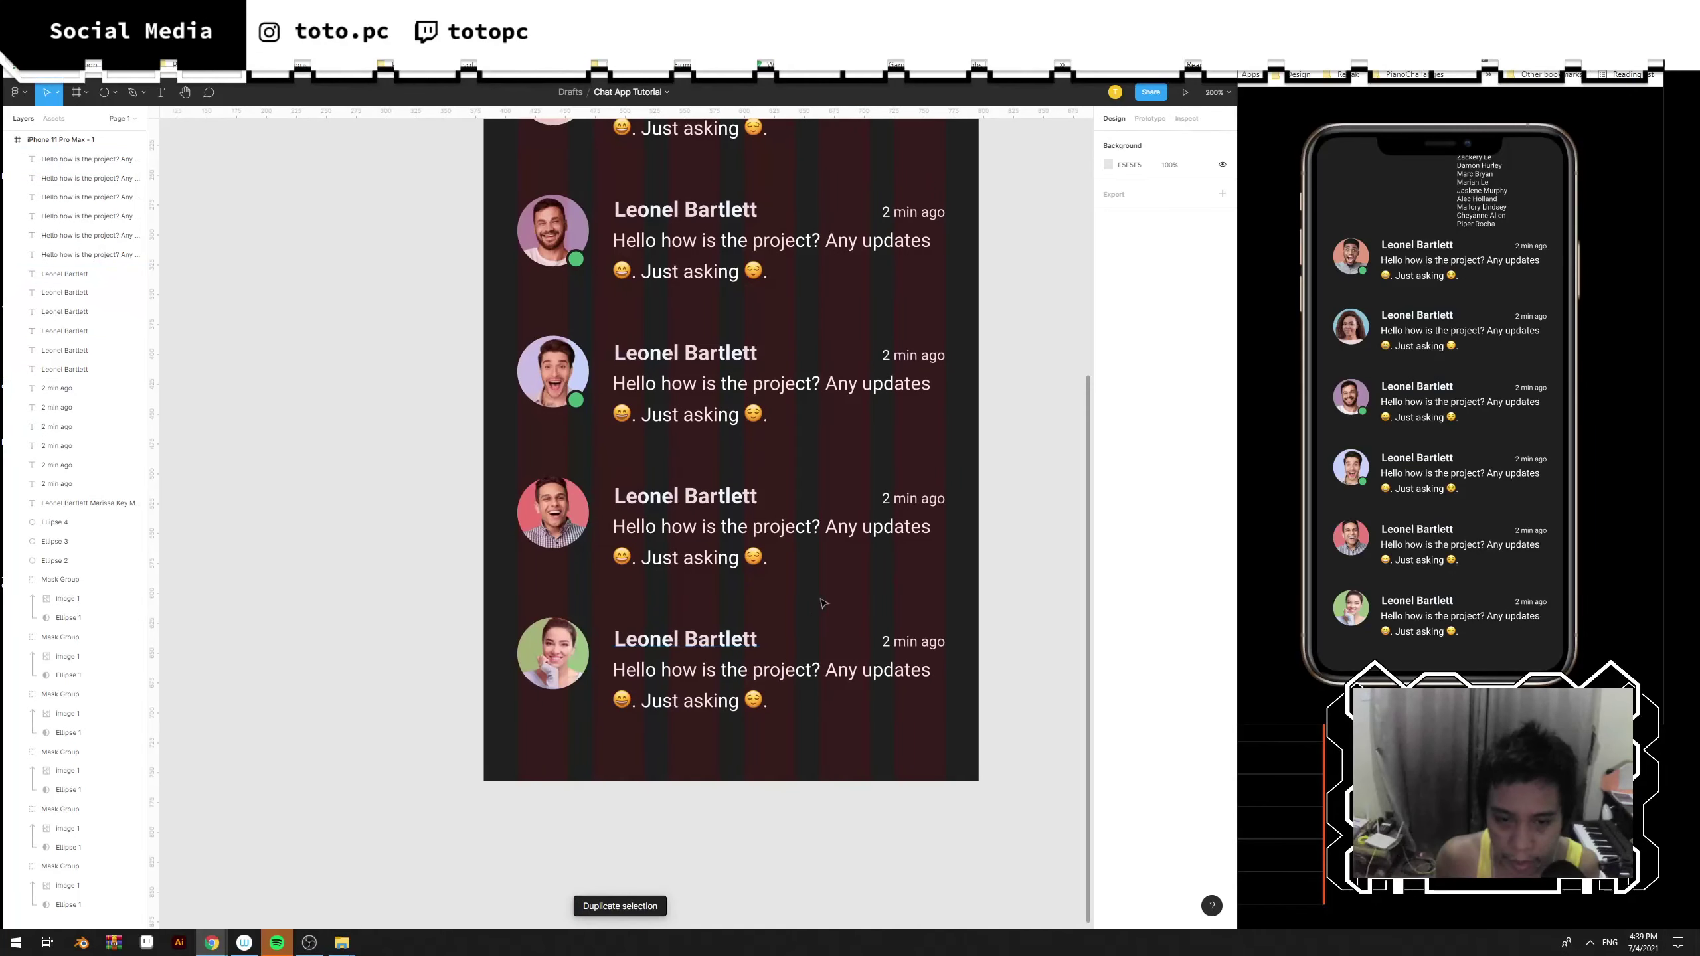
Group the fifth contact's name, time and message and align the group's top with the fifth portrait.
{"action": "scroll", "coordinate": [824, 603], "scroll_direction": "up", "scroll_amount": 5}
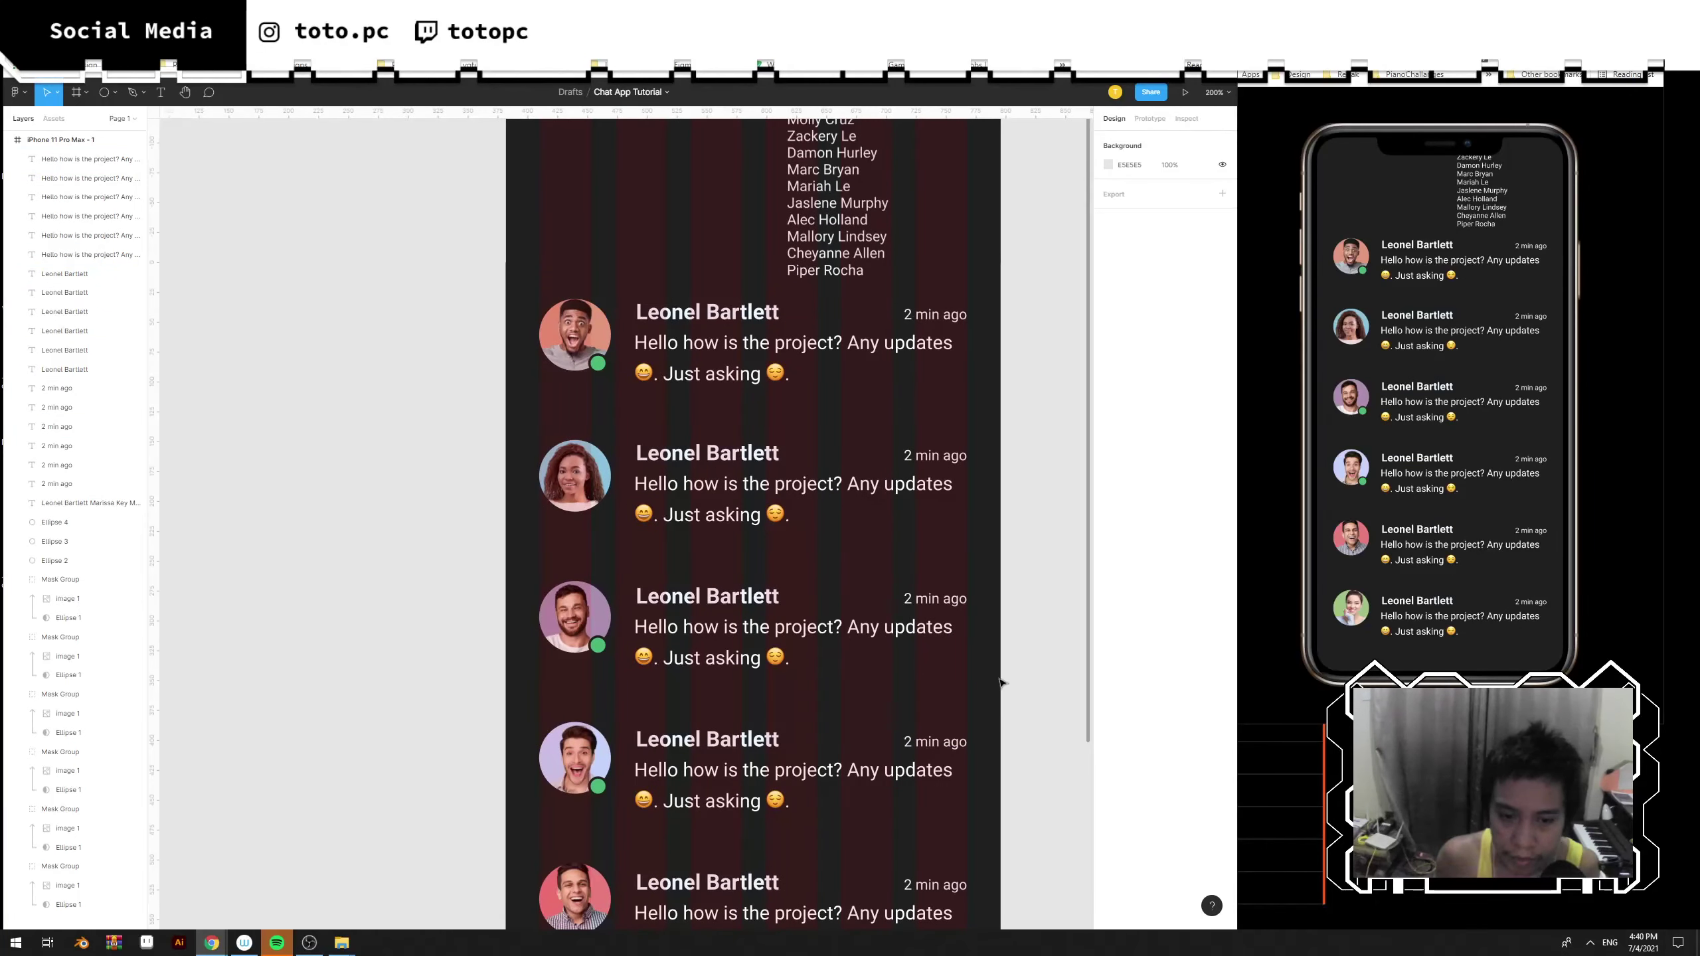
{"action": "left_click_drag", "start_coordinate": [1007, 684], "coordinate": [696, 595]}
{"action": "scroll", "coordinate": [948, 573], "scroll_direction": "down", "scroll_amount": 2}
{"action": "left_click_drag", "start_coordinate": [1009, 842], "coordinate": [649, 791]}
{"action": "key", "text": "ctrl+g"}
{"action": "left_click", "coordinate": [584, 790], "text": "shift"}
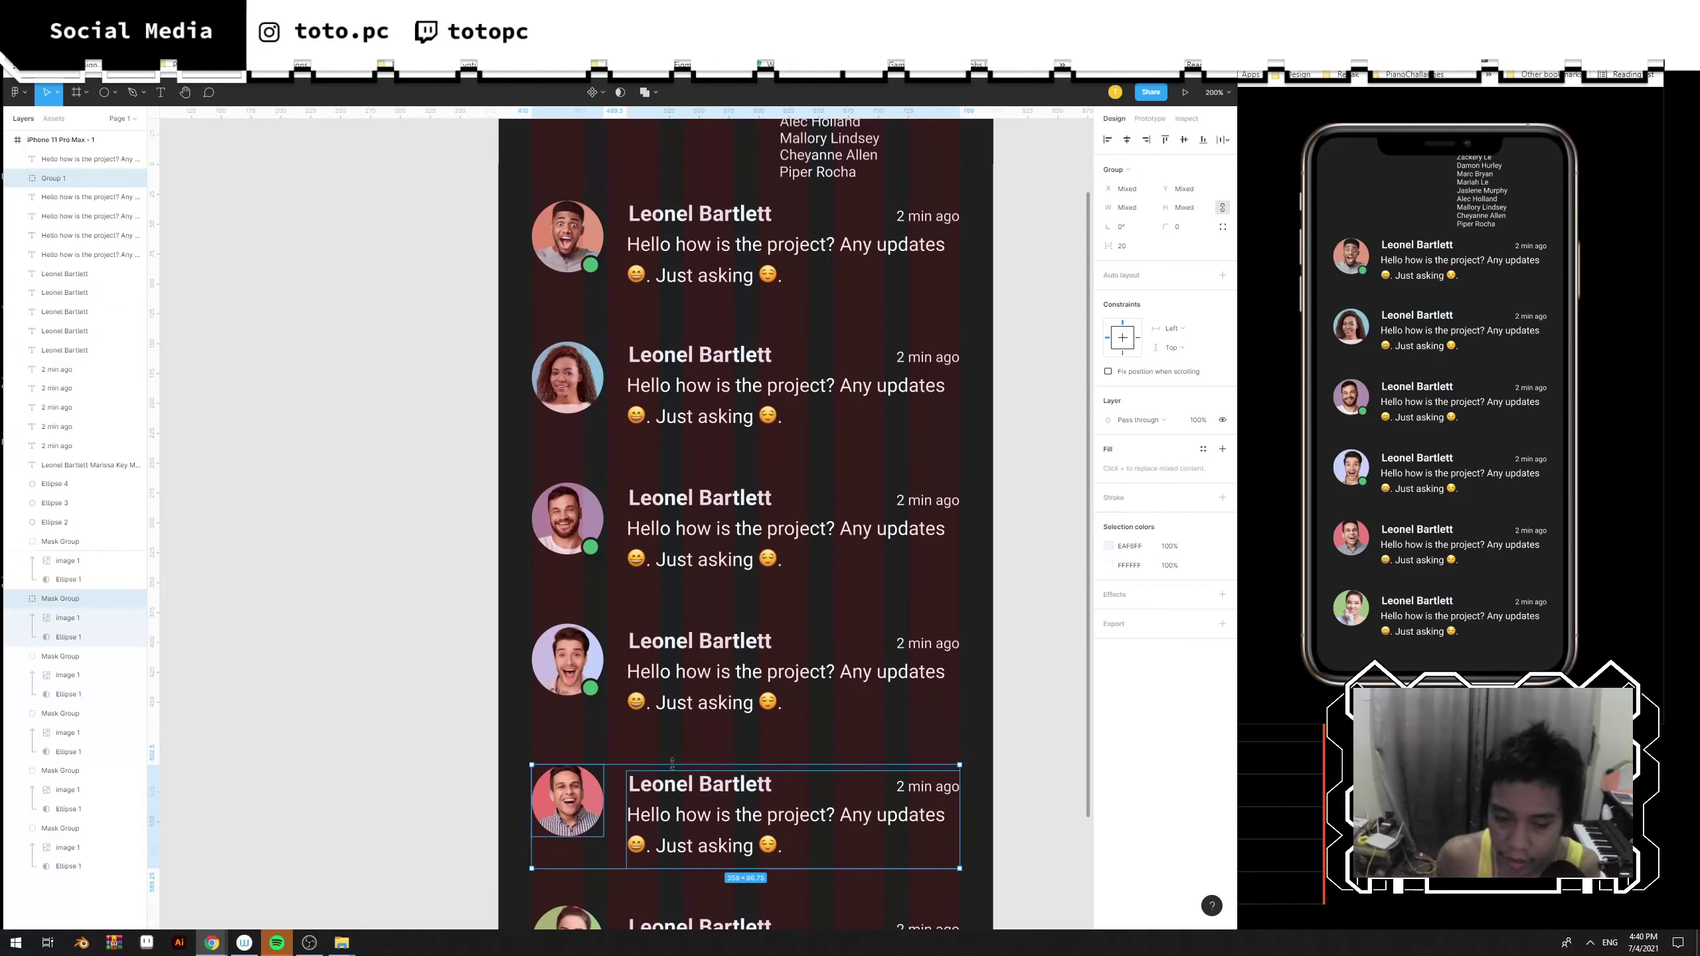
{"action": "left_click", "coordinate": [1166, 139]}
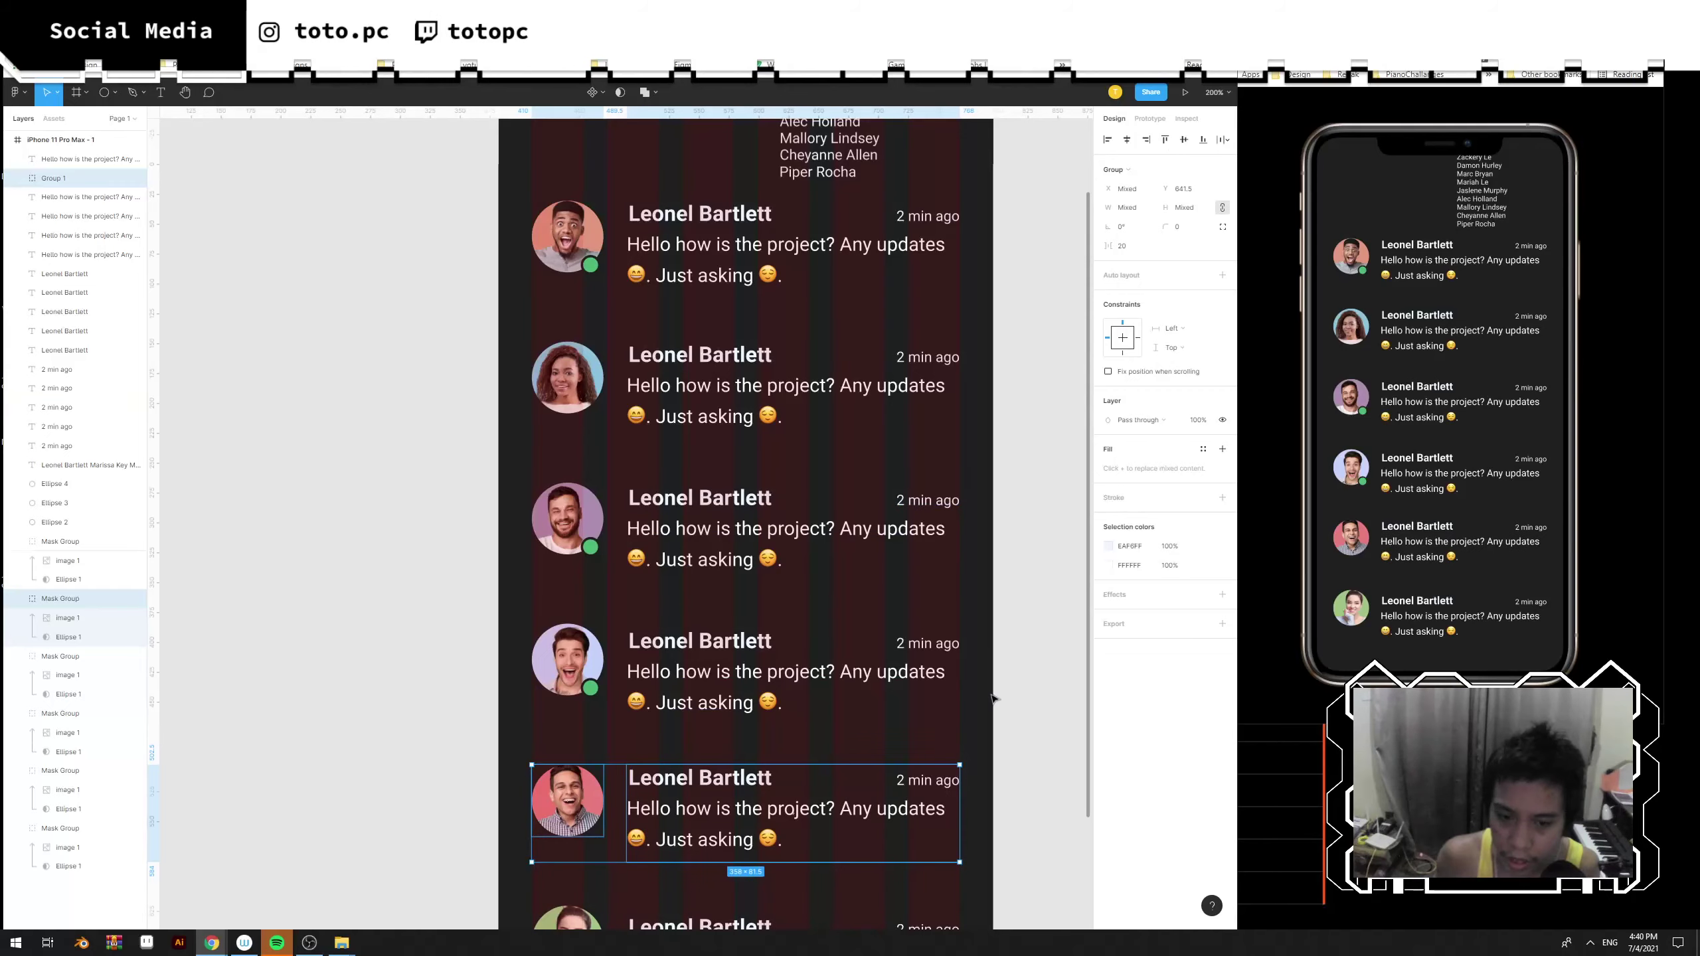
Group the name, time and message of each remaining contact into a separate group per row.
{"action": "left_click_drag", "start_coordinate": [991, 700], "coordinate": [638, 615]}
{"action": "key", "text": "ctrl+g"}
{"action": "left_click_drag", "start_coordinate": [1024, 596], "coordinate": [647, 483]}
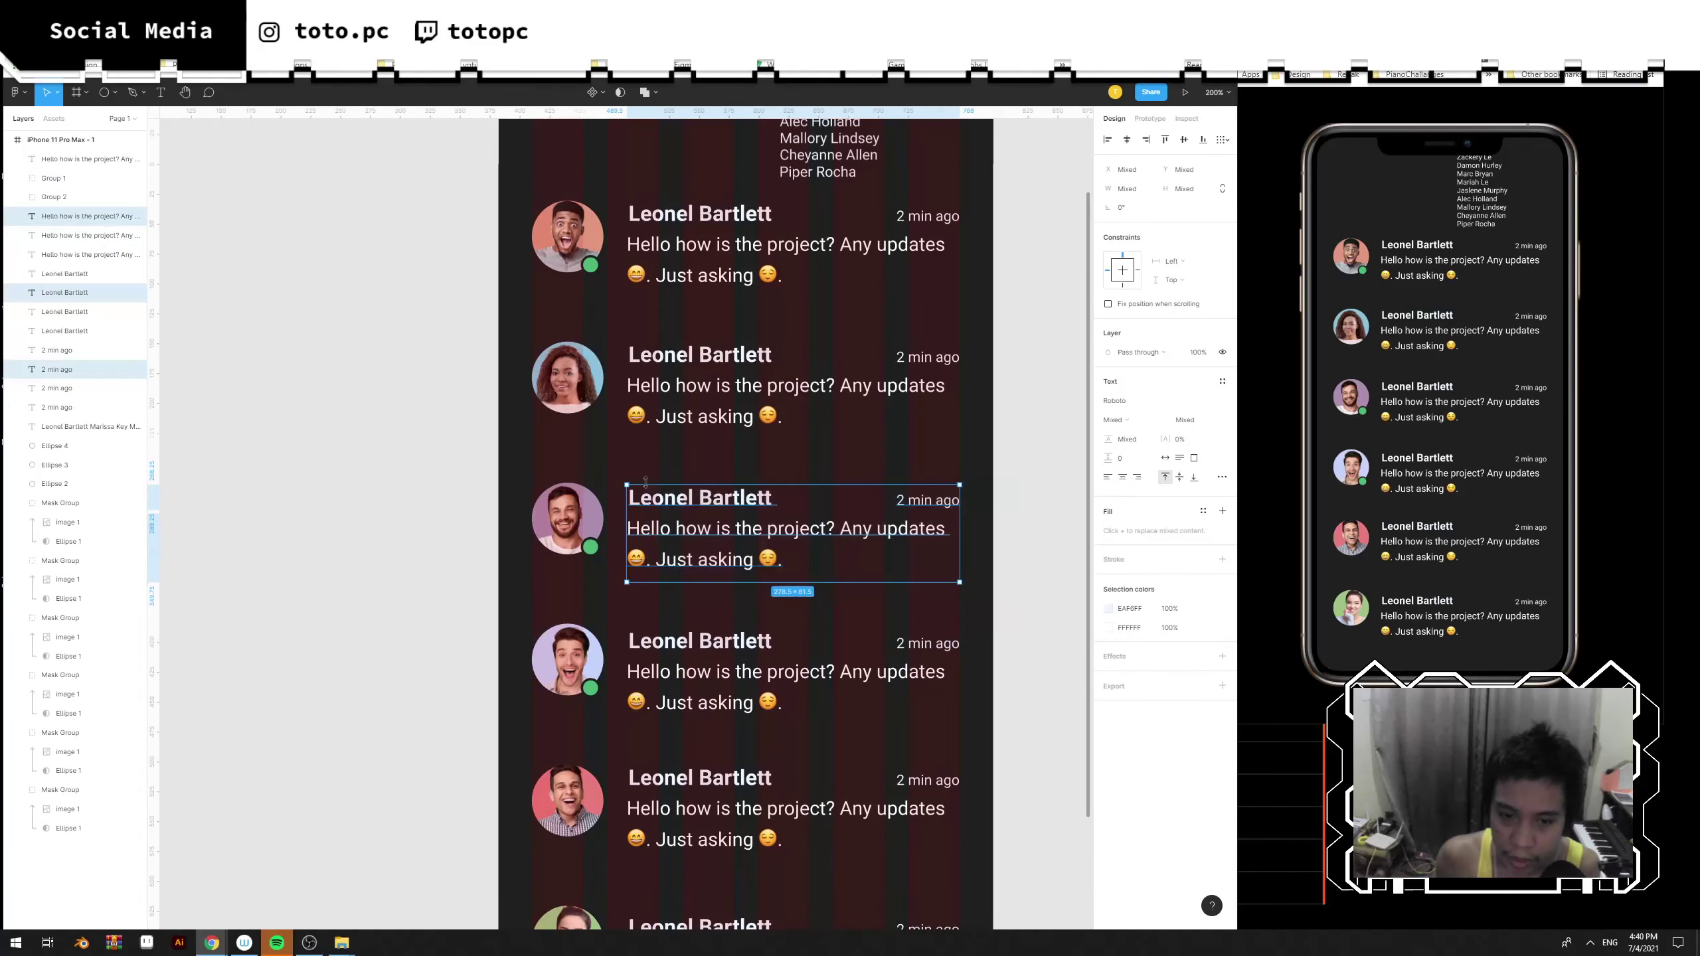
{"action": "key", "text": "ctrl+g"}
{"action": "left_click_drag", "start_coordinate": [1007, 436], "coordinate": [618, 328]}
{"action": "key", "text": "ctrl+g"}
{"action": "left_click_drag", "start_coordinate": [1011, 311], "coordinate": [626, 213]}
{"action": "key", "text": "ctrl+g"}
{"action": "scroll", "coordinate": [736, 468], "scroll_direction": "down", "scroll_amount": 5}
{"action": "left_click_drag", "start_coordinate": [944, 732], "coordinate": [659, 546]}
{"action": "key", "text": "ctrl+g"}
Check the text groups row by row and shift the last contact's group slightly up beside its portrait.
{"action": "left_click", "coordinate": [728, 463]}
{"action": "scroll", "coordinate": [727, 469], "scroll_direction": "up", "scroll_amount": 3}
{"action": "left_click", "coordinate": [696, 447]}
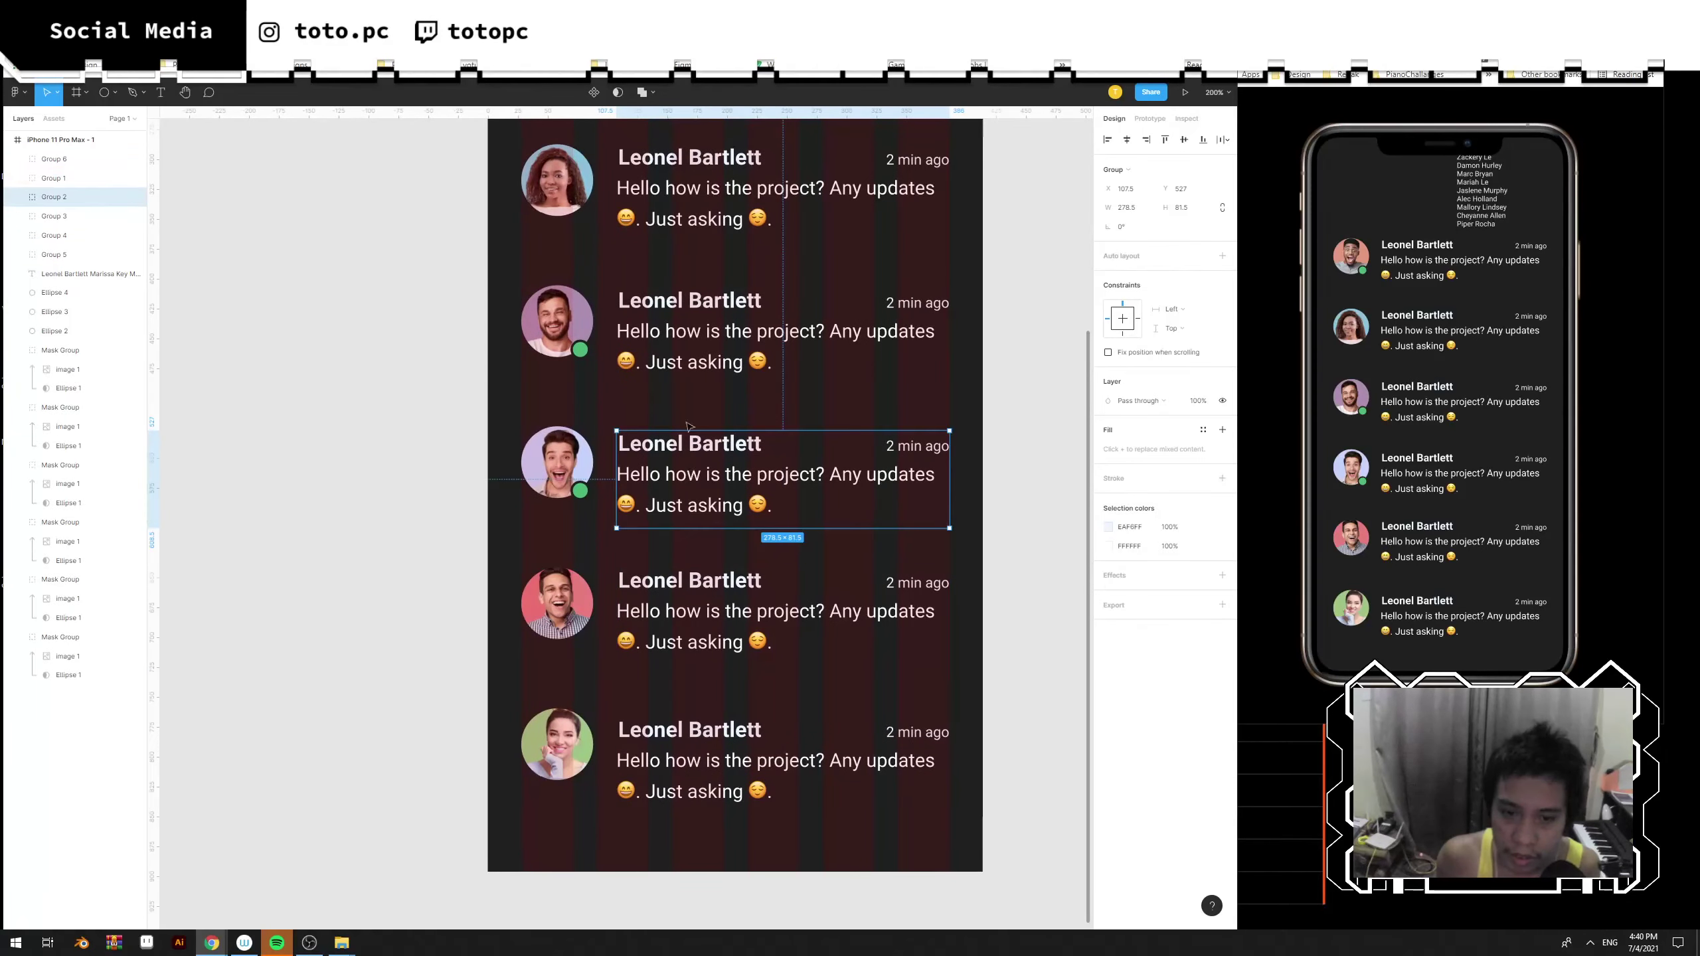
{"action": "left_click", "coordinate": [693, 335]}
{"action": "left_click", "coordinate": [697, 214]}
{"action": "key", "text": "ctrl+minus"}
{"action": "left_click", "coordinate": [673, 288]}
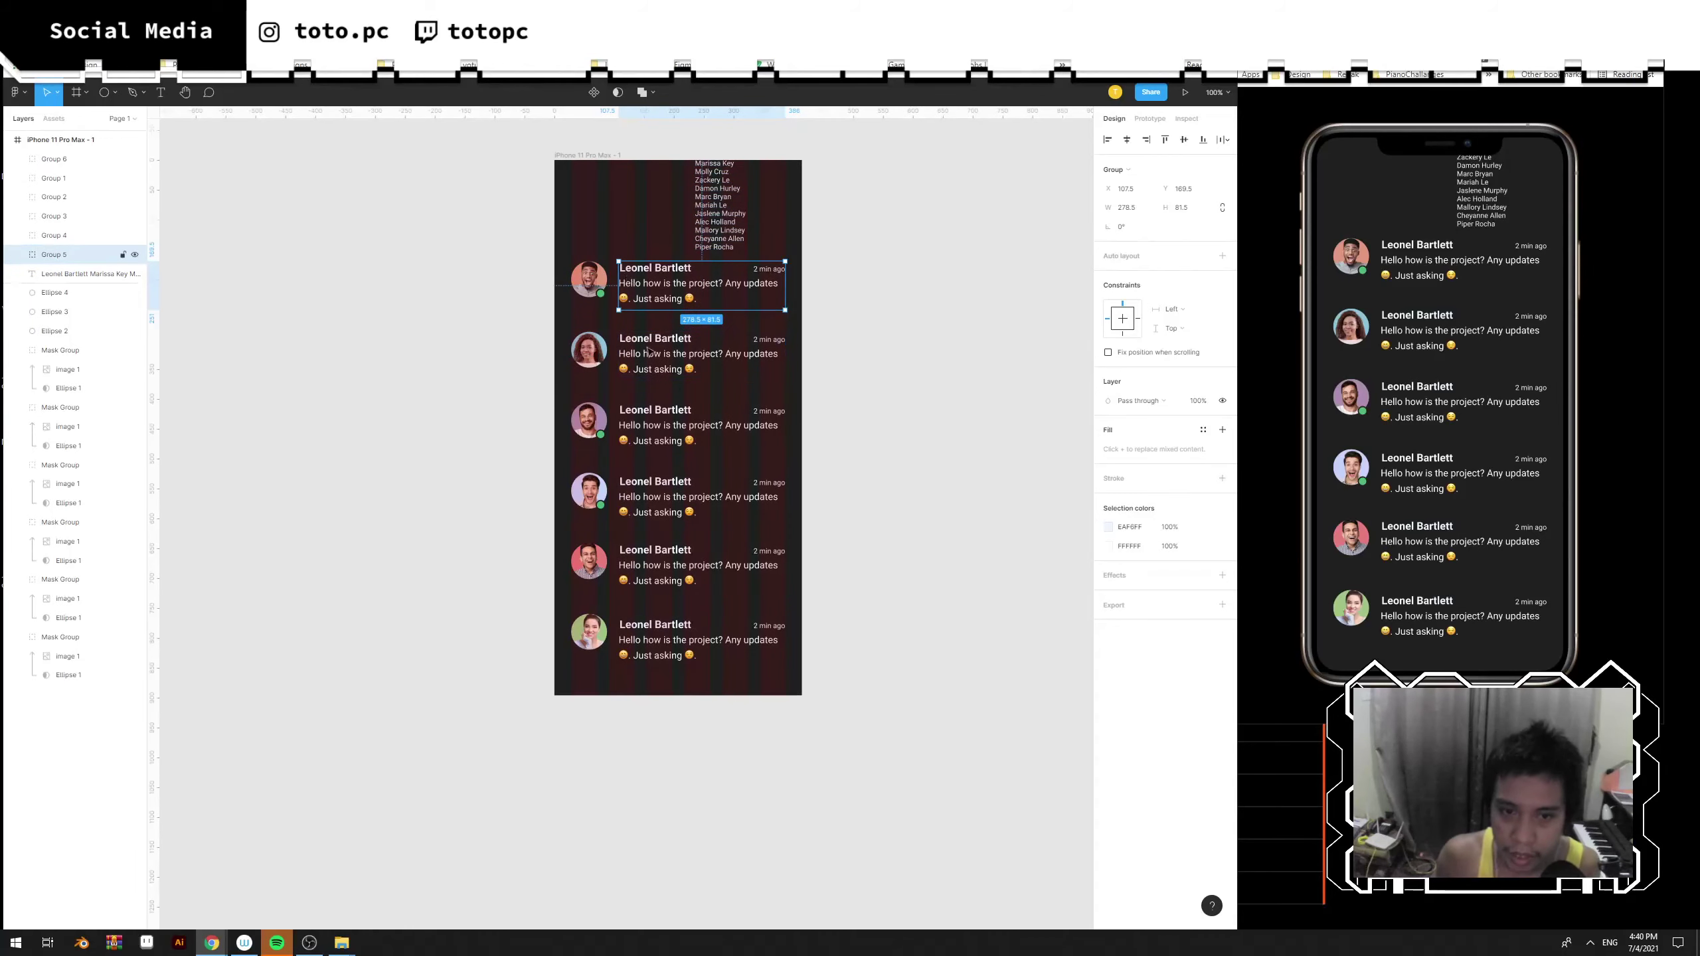
{"action": "left_click_drag", "start_coordinate": [666, 647], "coordinate": [666, 641]}
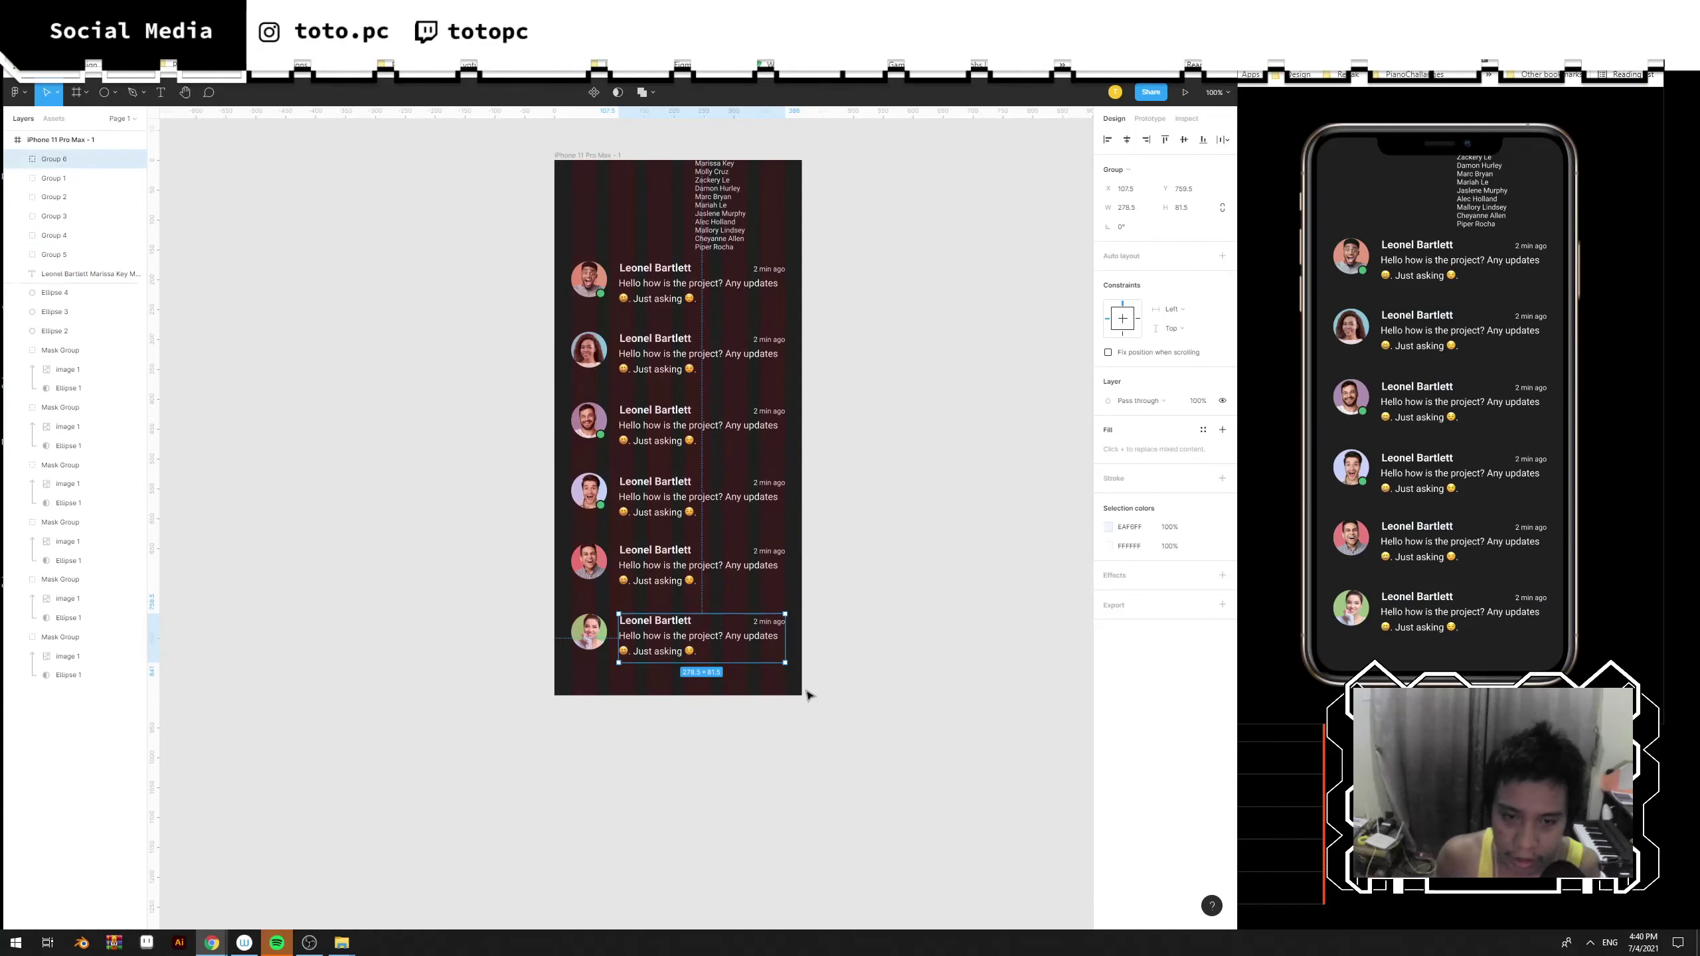
Select all six contact text groups and distribute their vertical spacing evenly.
{"action": "left_click_drag", "start_coordinate": [809, 696], "coordinate": [611, 255]}
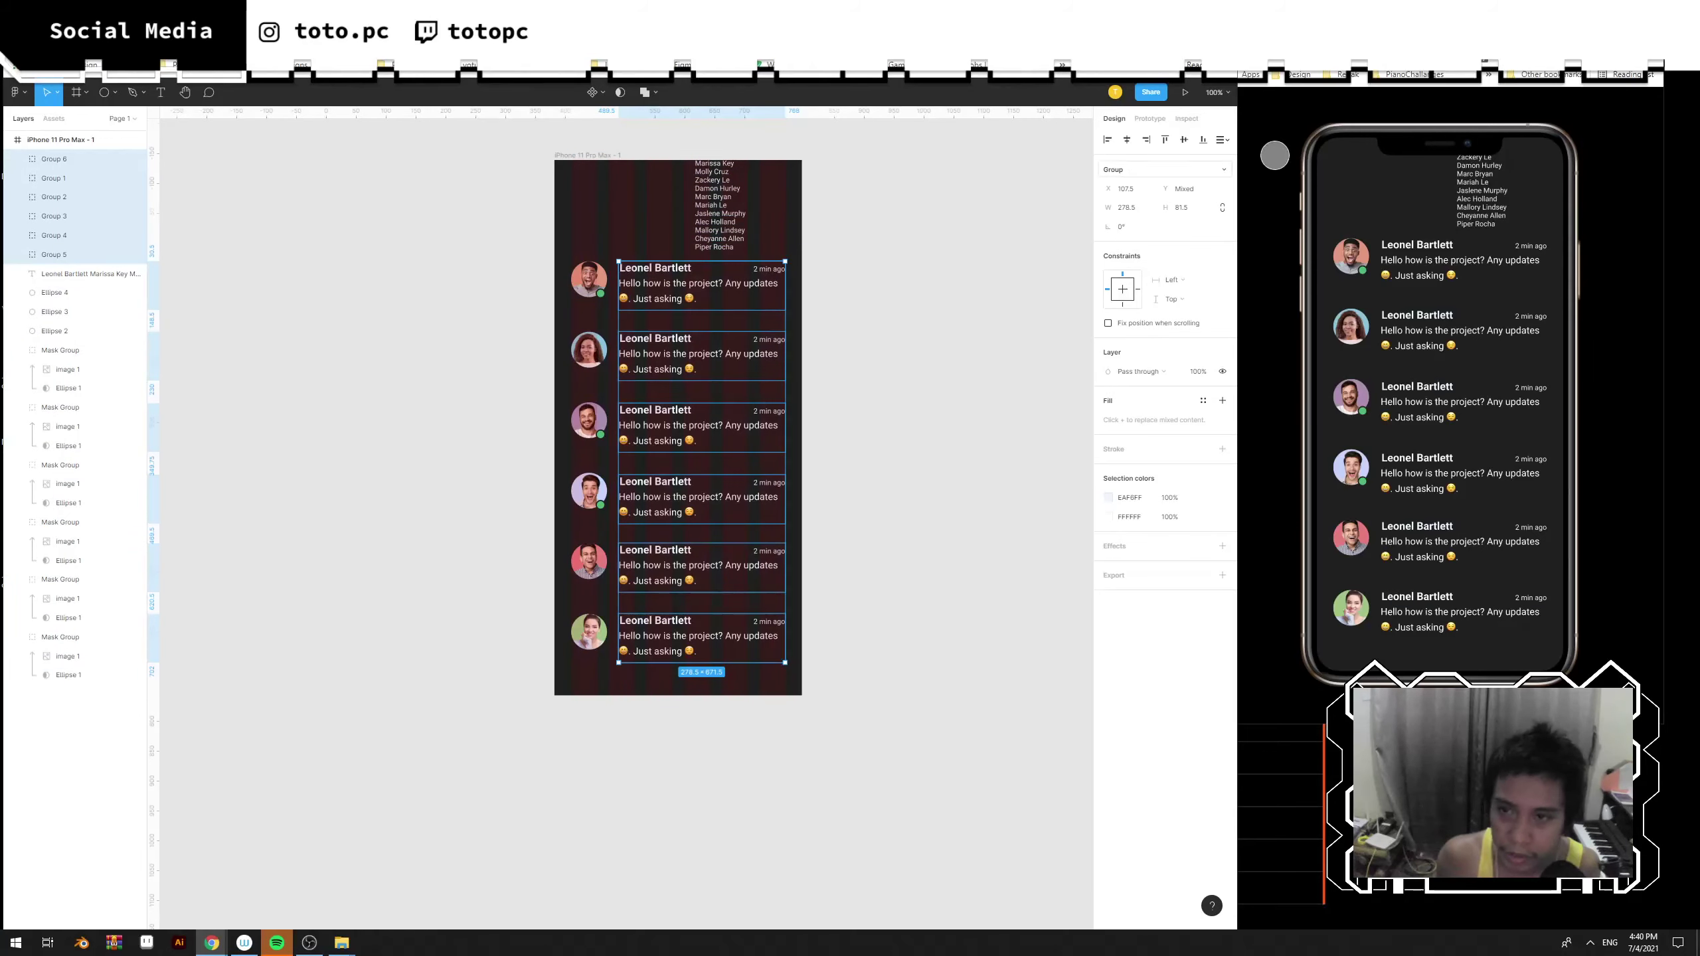
{"action": "left_click", "coordinate": [1221, 141]}
{"action": "left_click", "coordinate": [1124, 179]}
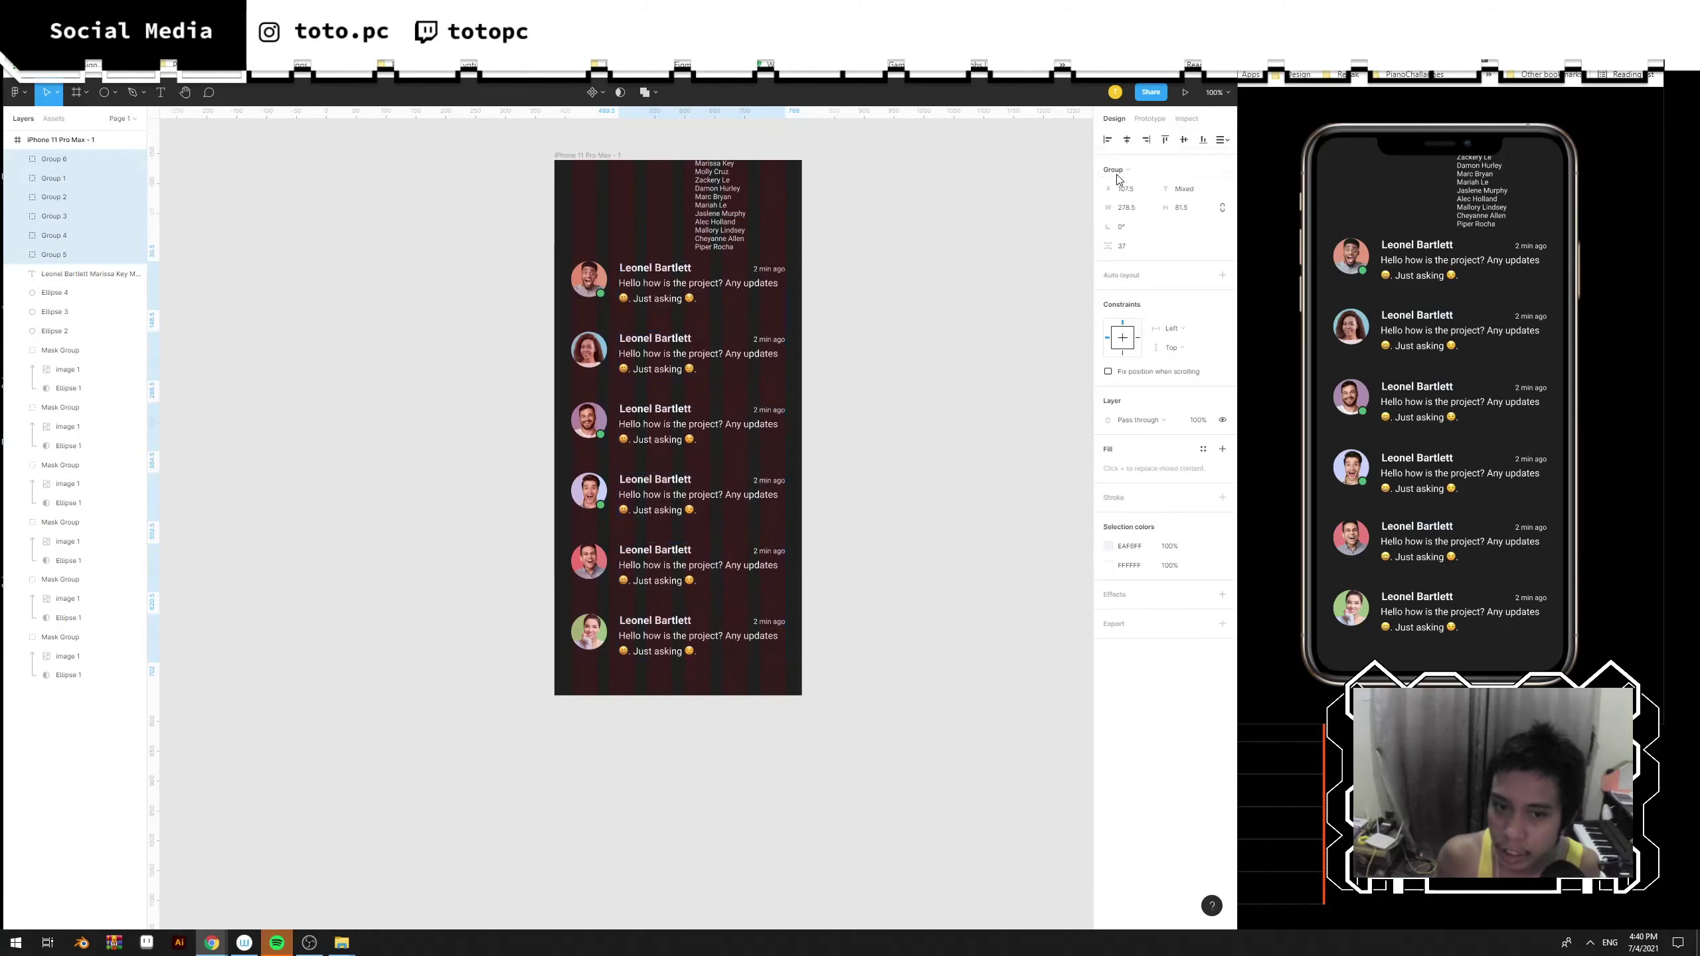
{"action": "left_click", "coordinate": [925, 355]}
Move the list of names slightly down and to the right so every name fits inside the phone frame.
{"action": "key", "text": "plus"}
{"action": "left_click_drag", "start_coordinate": [879, 501], "coordinate": [831, 782]}
{"action": "left_click_drag", "start_coordinate": [862, 564], "coordinate": [868, 537]}
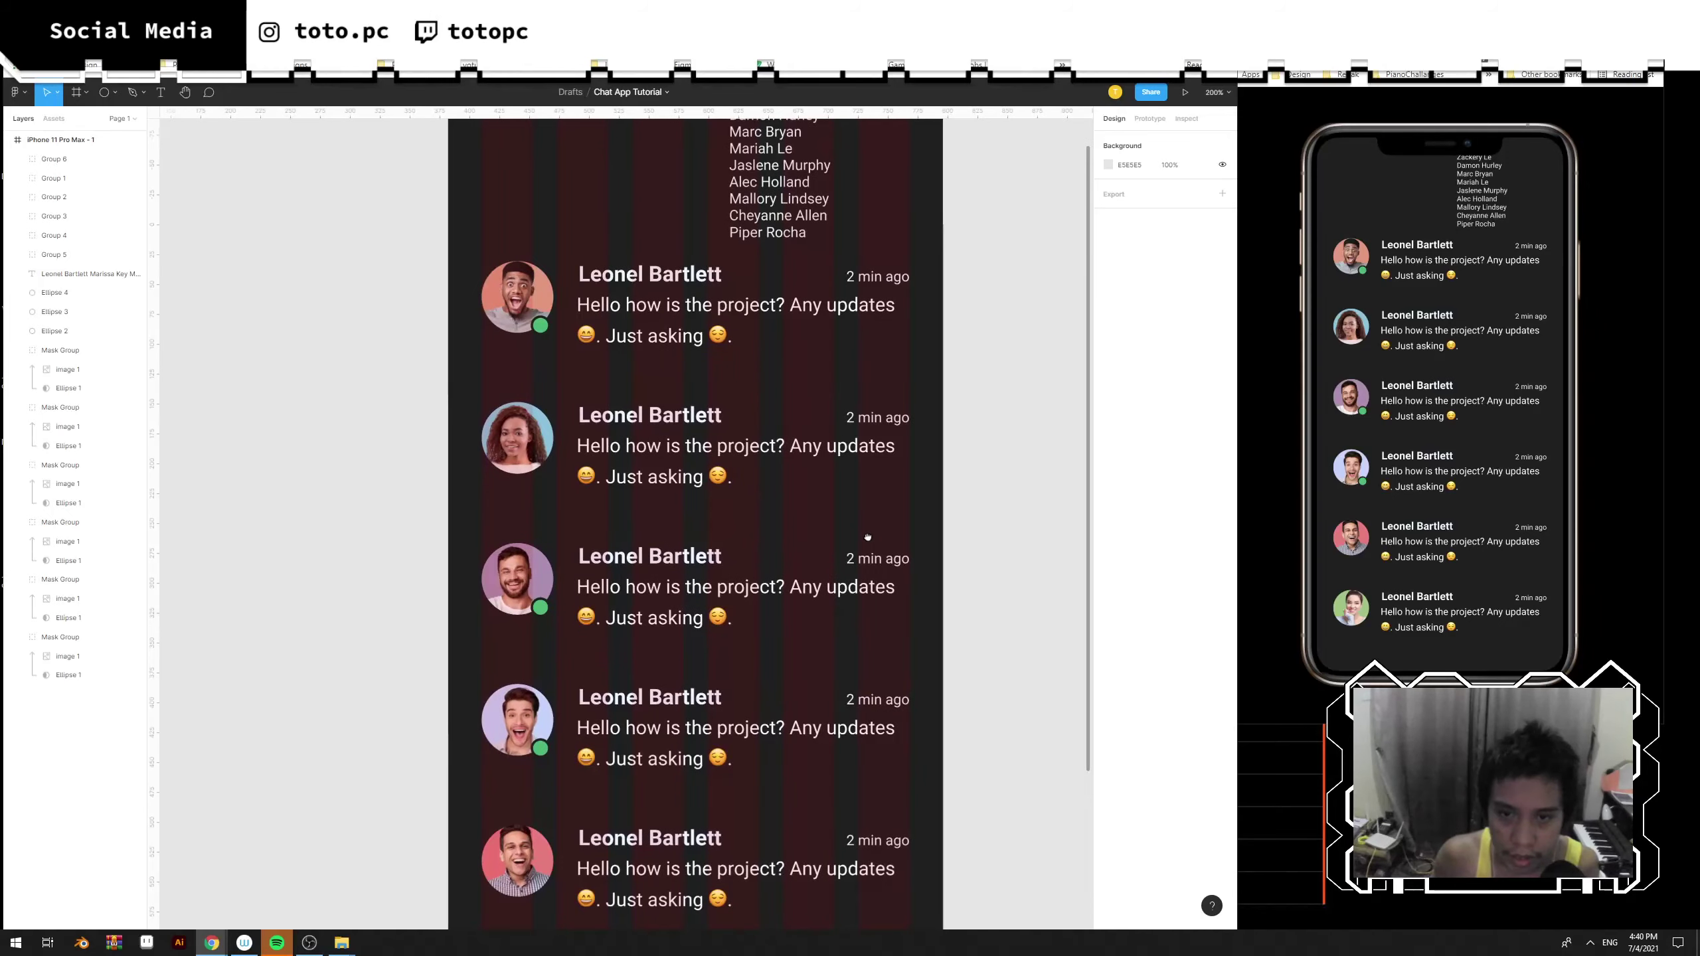
{"action": "scroll", "coordinate": [868, 537], "scroll_direction": "up", "scroll_amount": 2}
{"action": "left_click_drag", "start_coordinate": [765, 266], "coordinate": [709, 282]}
Copy the seventh name from the list and paste it over the second contact's name, keeping the bold 18 style.
{"action": "double_click", "coordinate": [798, 290]}
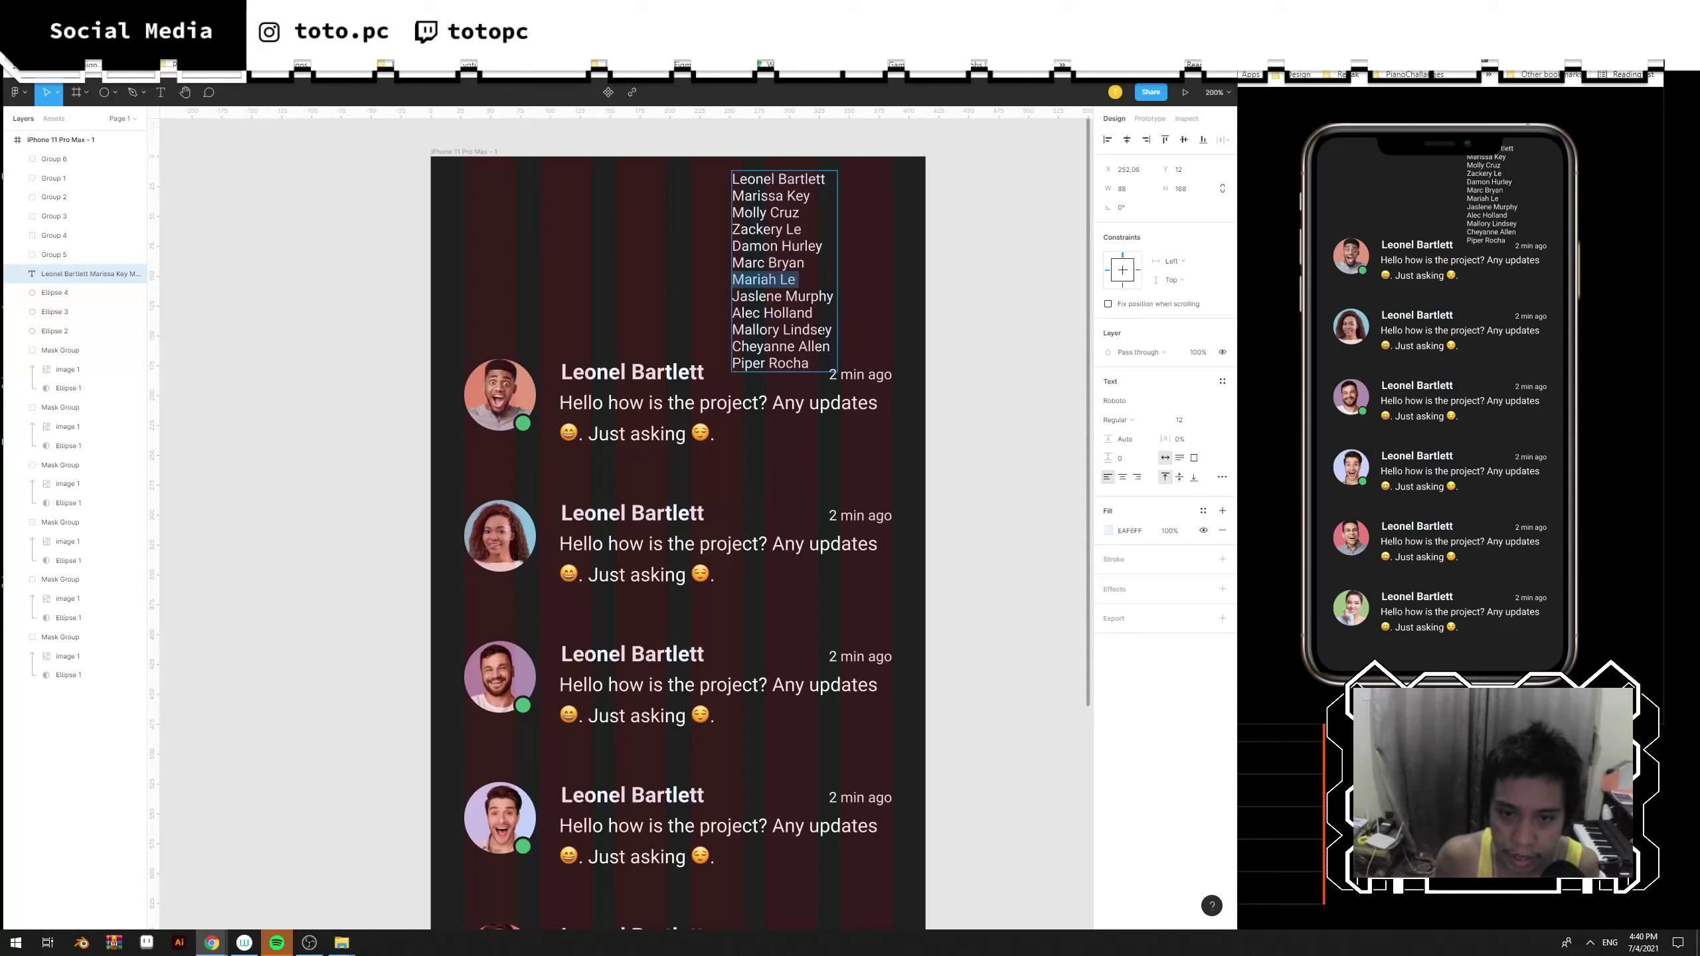
{"action": "key", "text": "ctrl+c"}
{"action": "key", "text": "Escape"}
{"action": "double_click", "coordinate": [655, 512]}
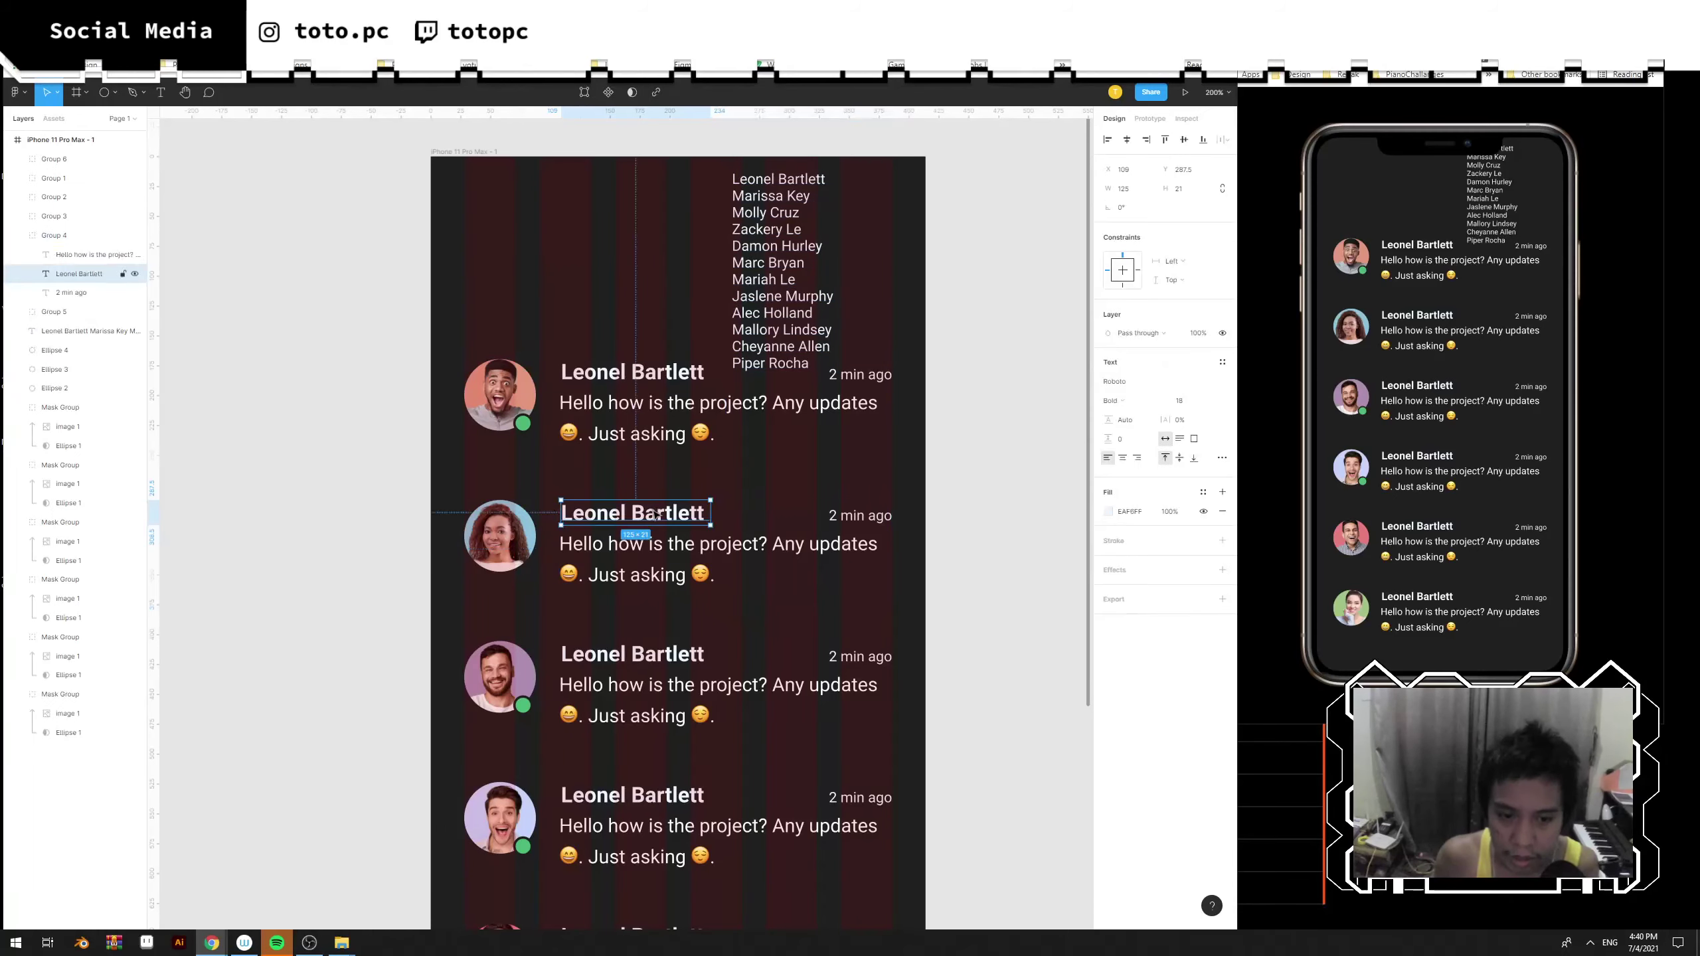
{"action": "double_click", "coordinate": [654, 513]}
{"action": "key", "text": "ctrl+v"}
{"action": "key", "text": "ctrl+z"}
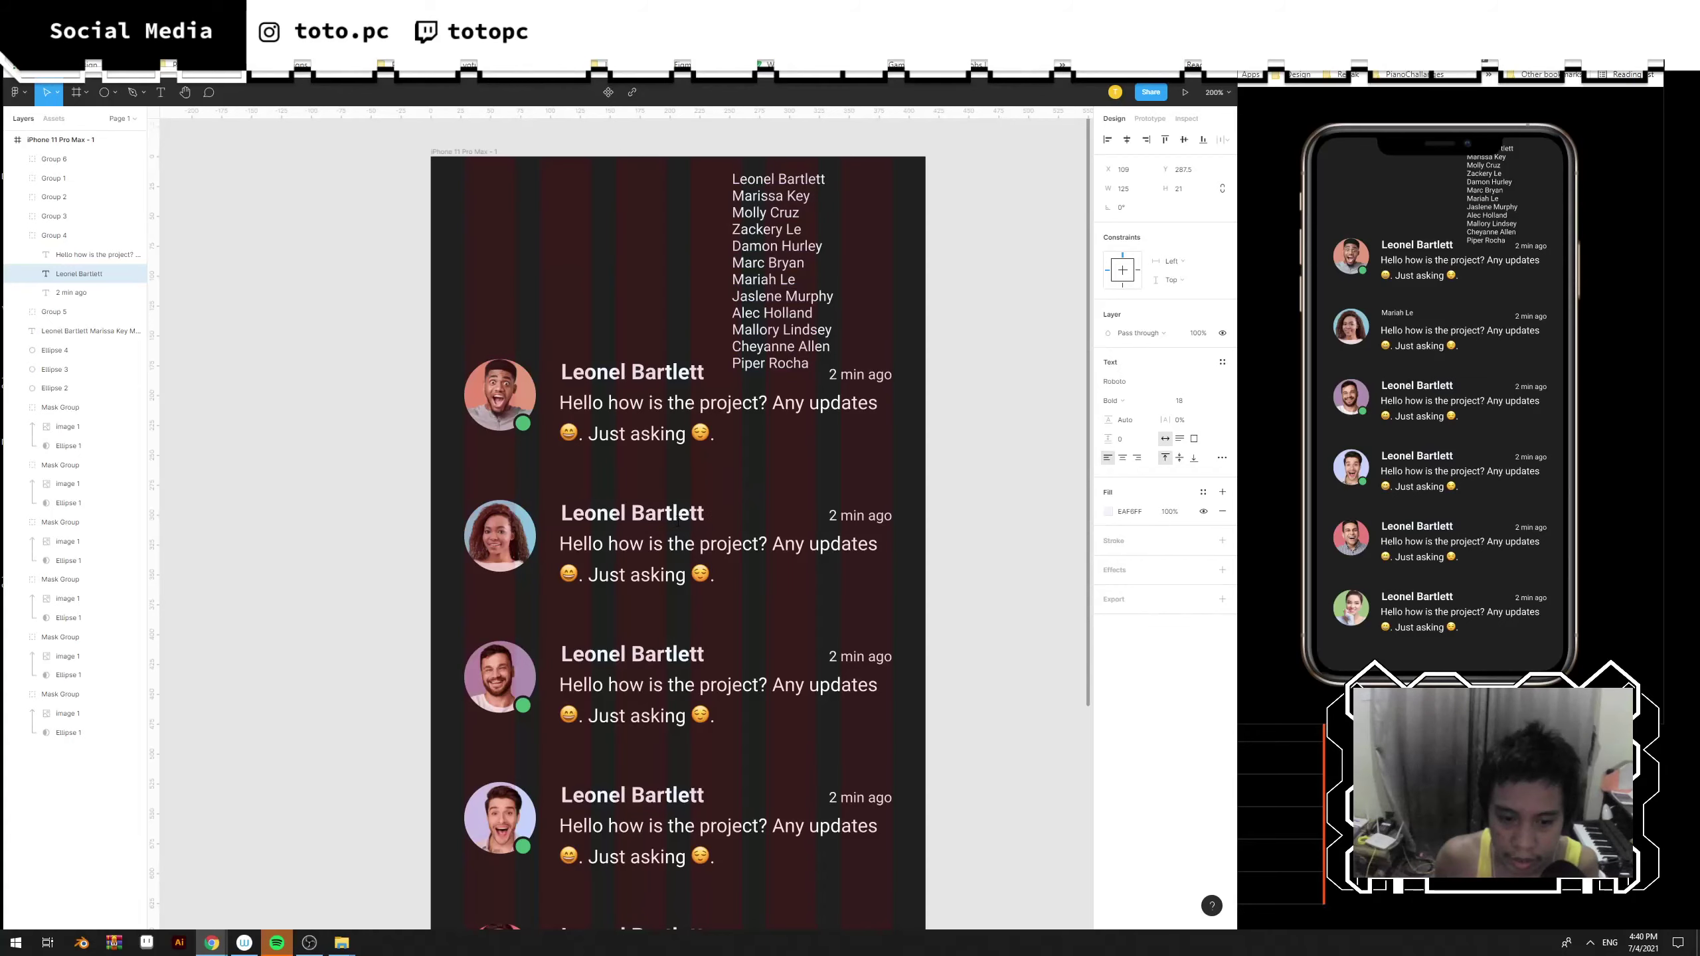
{"action": "double_click", "coordinate": [667, 514]}
{"action": "key", "text": "ctrl+v"}
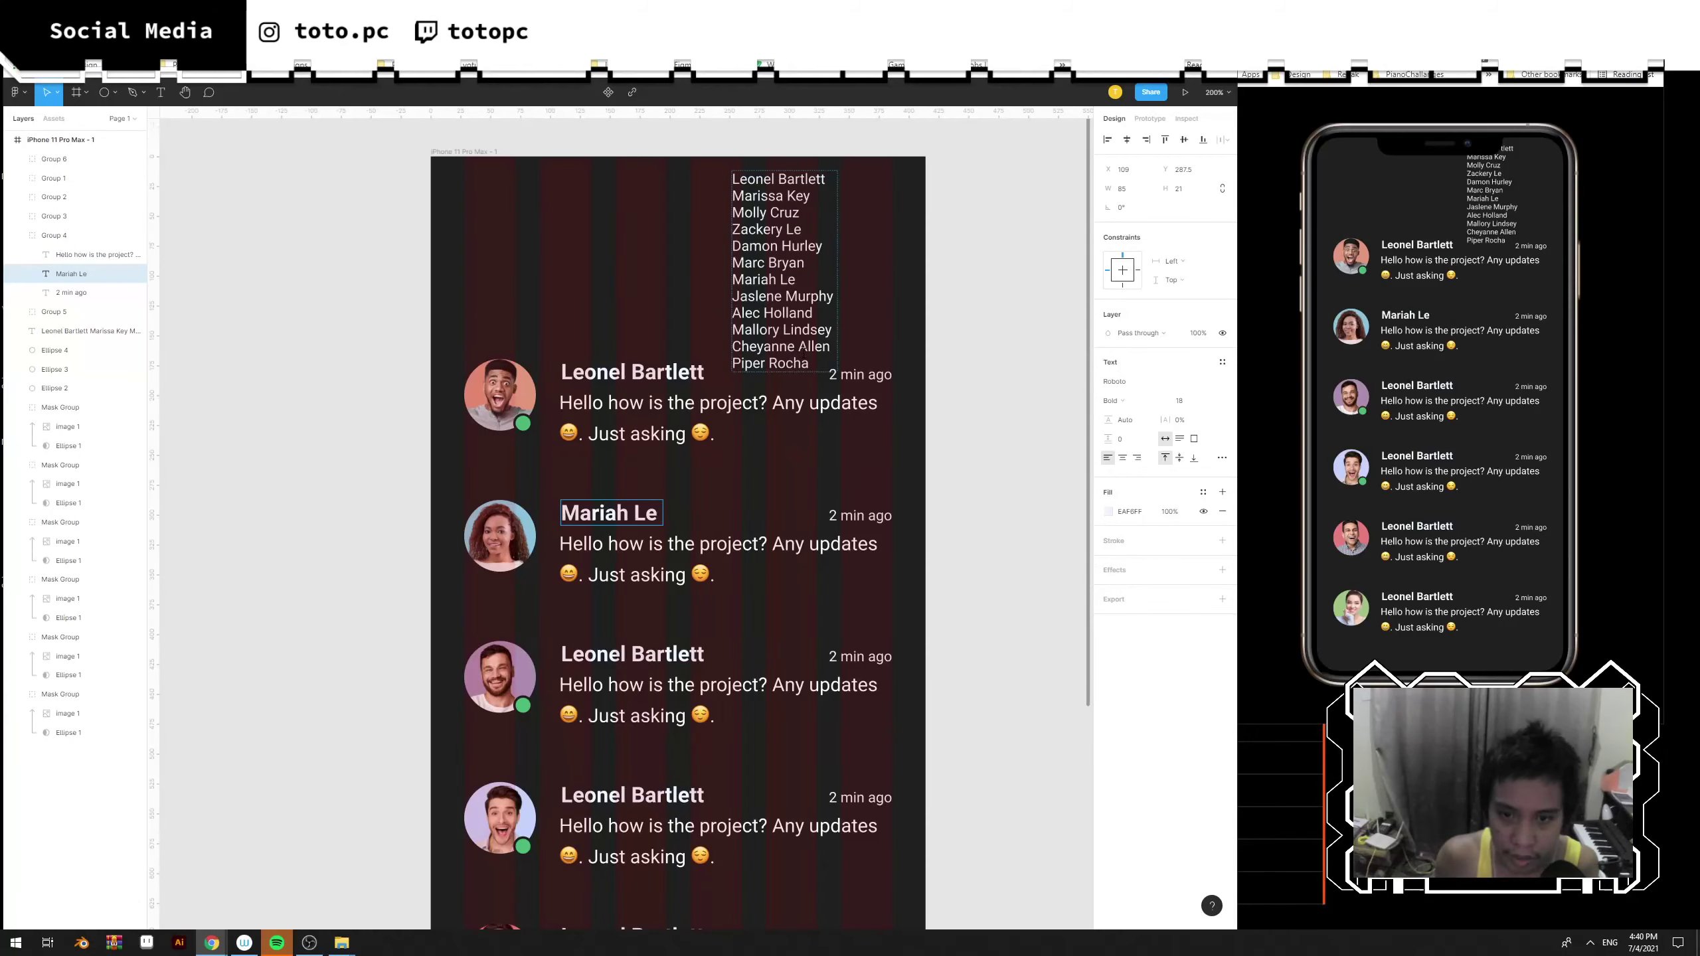
Copy the eleventh name from the list and paste it over the sixth contact's name, keeping the bold 18 style.
{"action": "double_click", "coordinate": [814, 346]}
{"action": "key", "text": "Escape"}
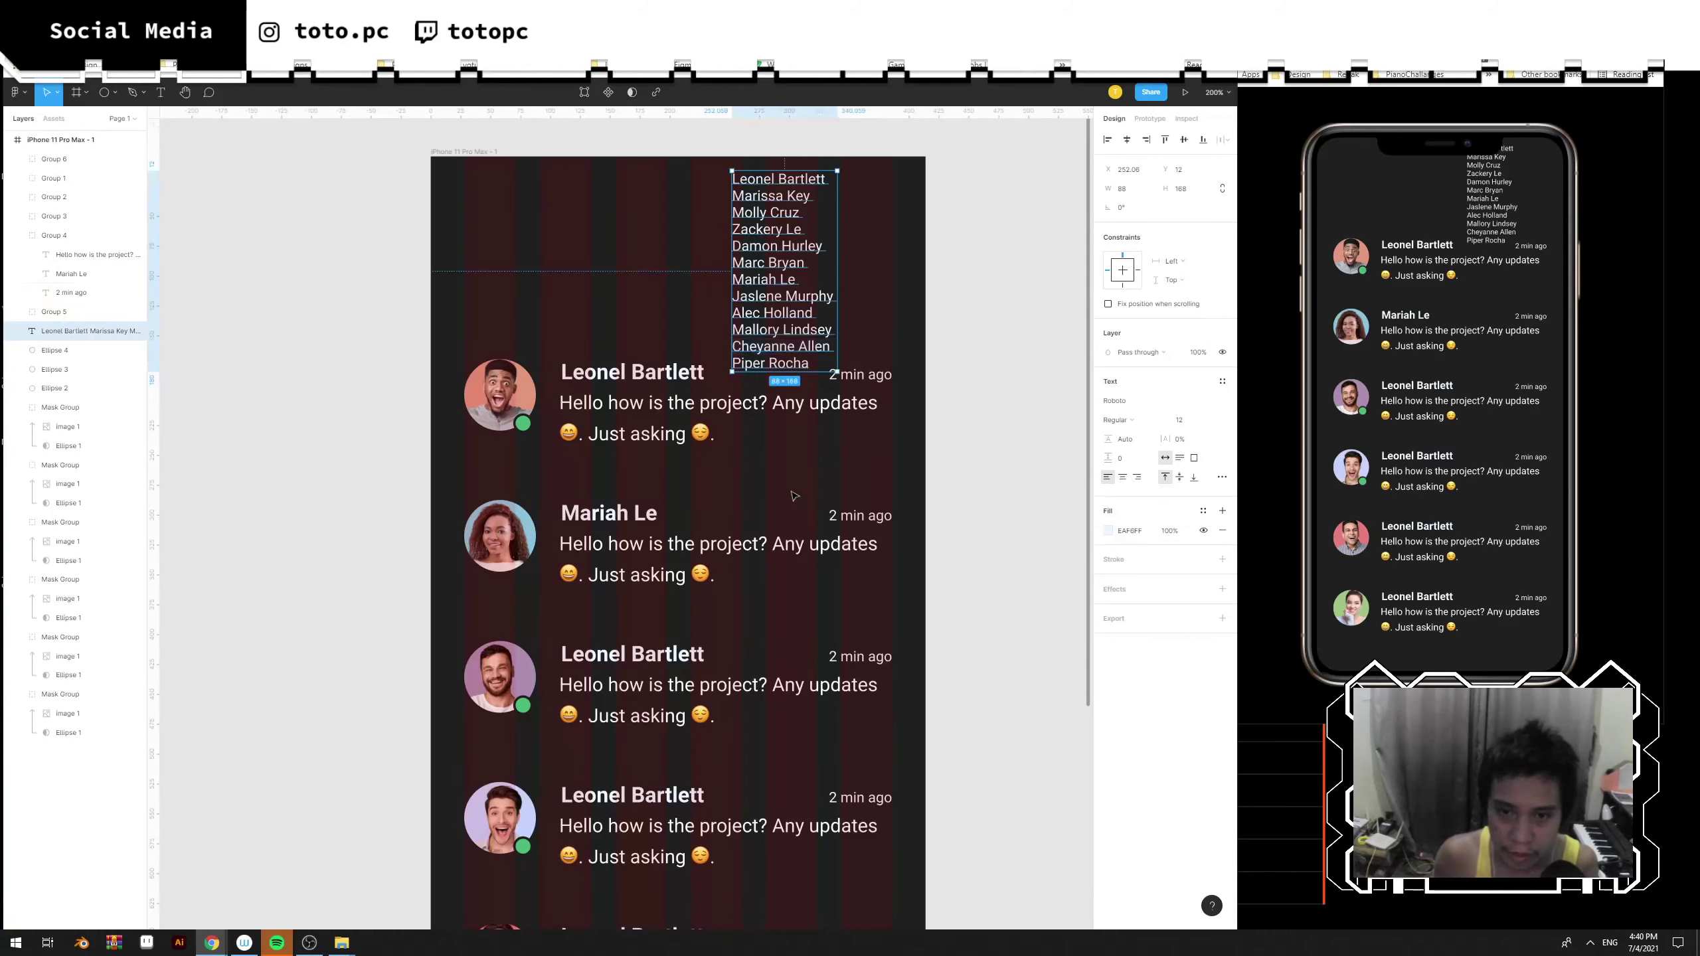
{"action": "scroll", "coordinate": [652, 692], "scroll_direction": "down", "scroll_amount": 4}
{"action": "left_click", "coordinate": [696, 825]}
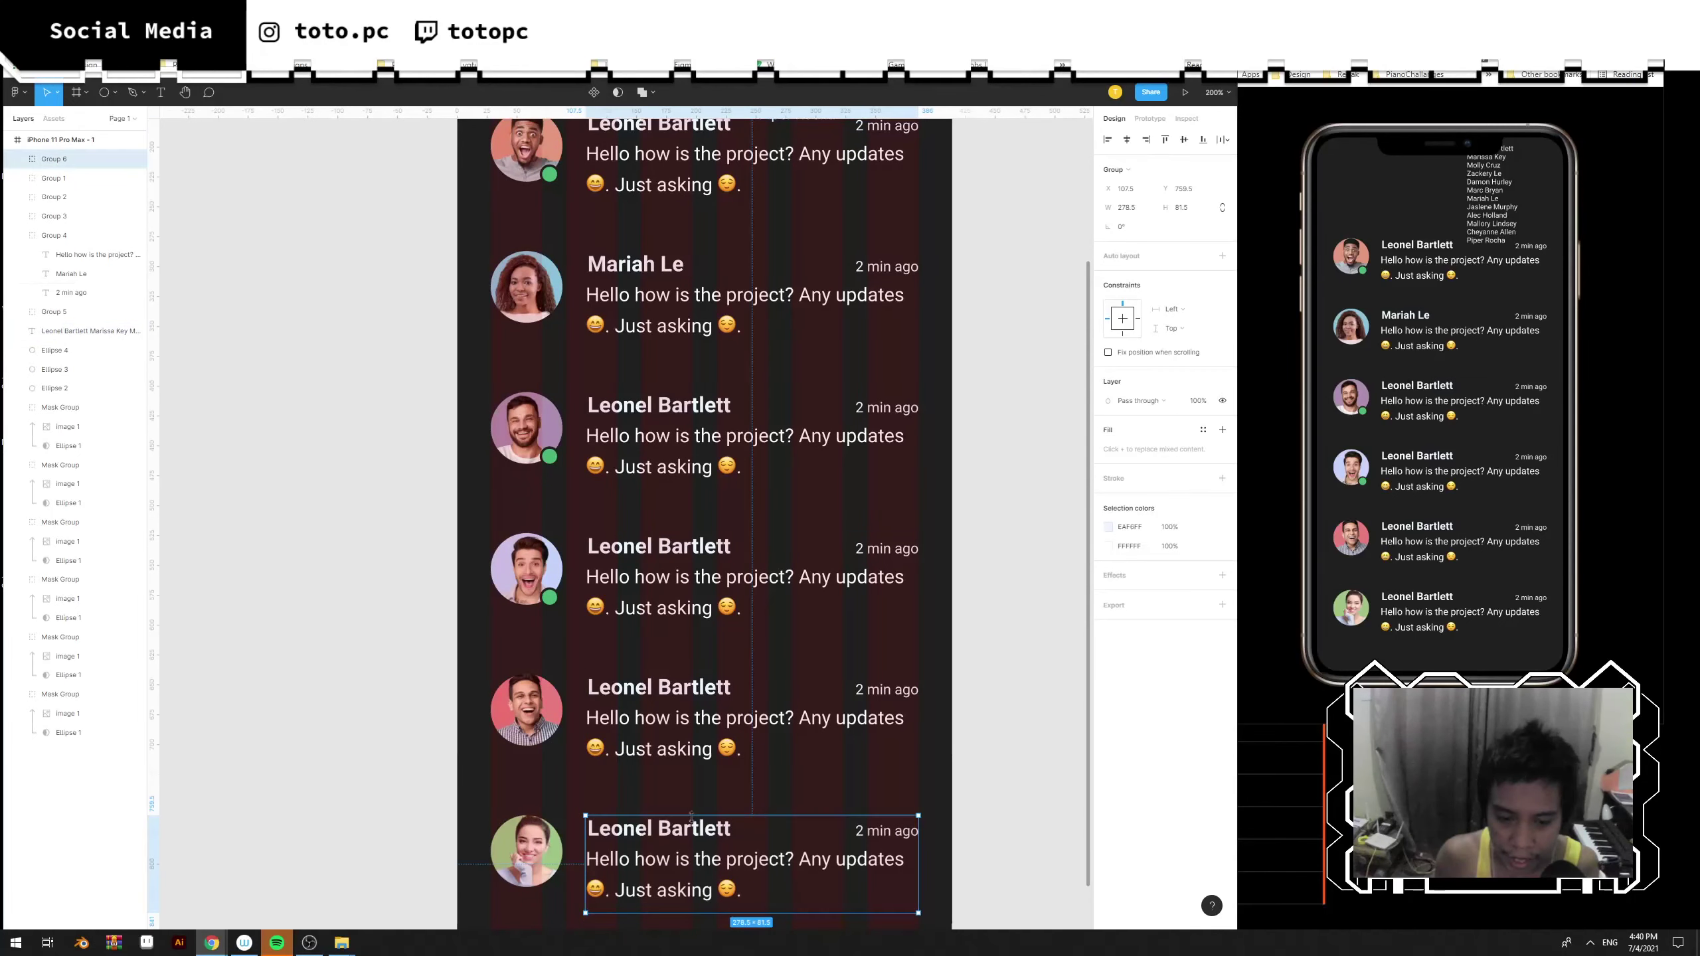
{"action": "double_click", "coordinate": [696, 827]}
{"action": "double_click", "coordinate": [700, 825]}
{"action": "key", "text": "ctrl+v"}
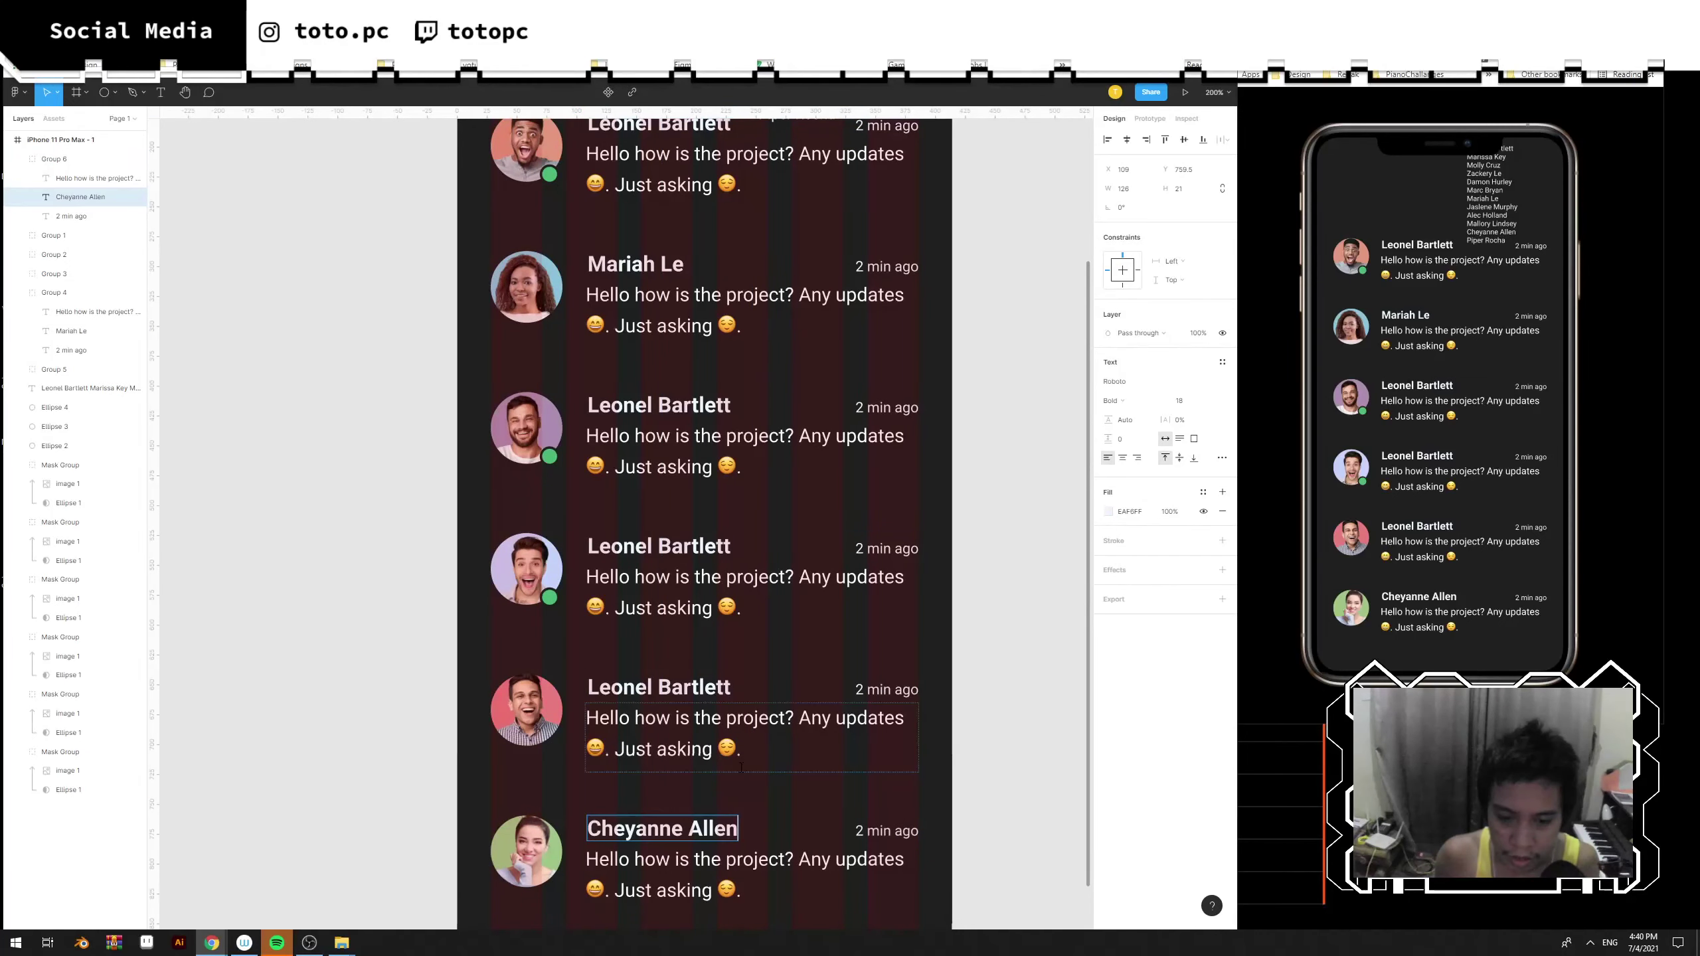
{"action": "key", "text": "Escape"}
{"action": "scroll", "coordinate": [805, 602], "scroll_direction": "down", "scroll_amount": 3}
Copy the sixth name from the list and paste it over the third contact's name.
{"action": "scroll", "coordinate": [834, 469], "scroll_direction": "up", "scroll_amount": 9}
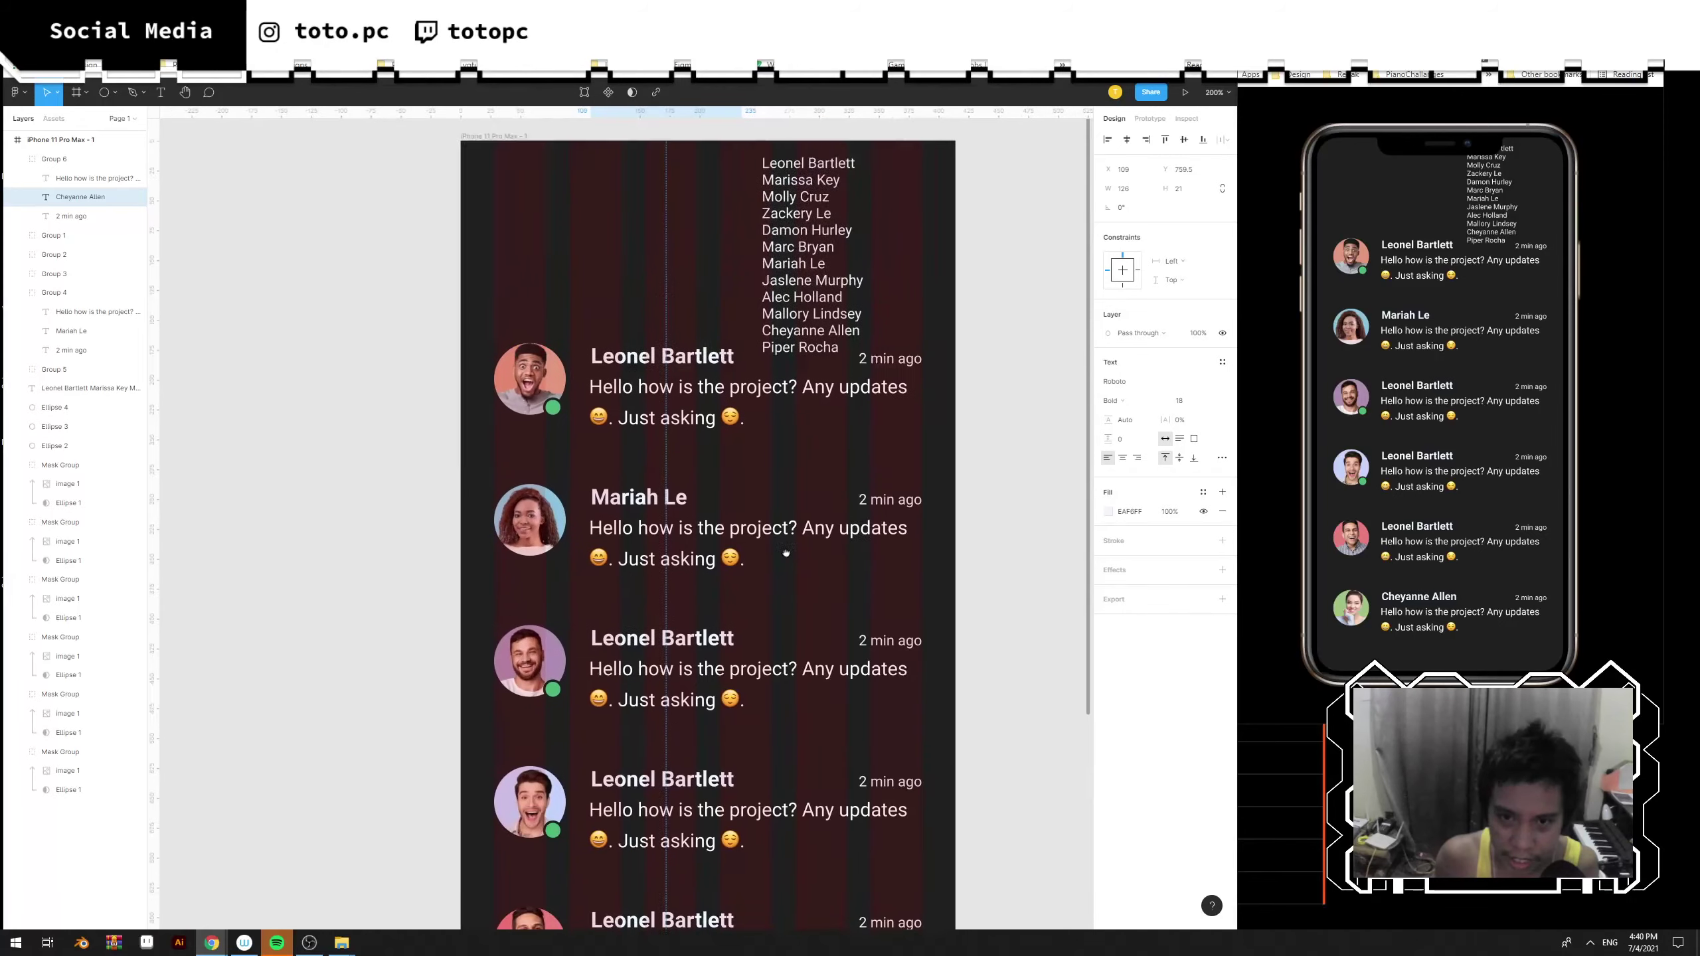
{"action": "double_click", "coordinate": [839, 454]}
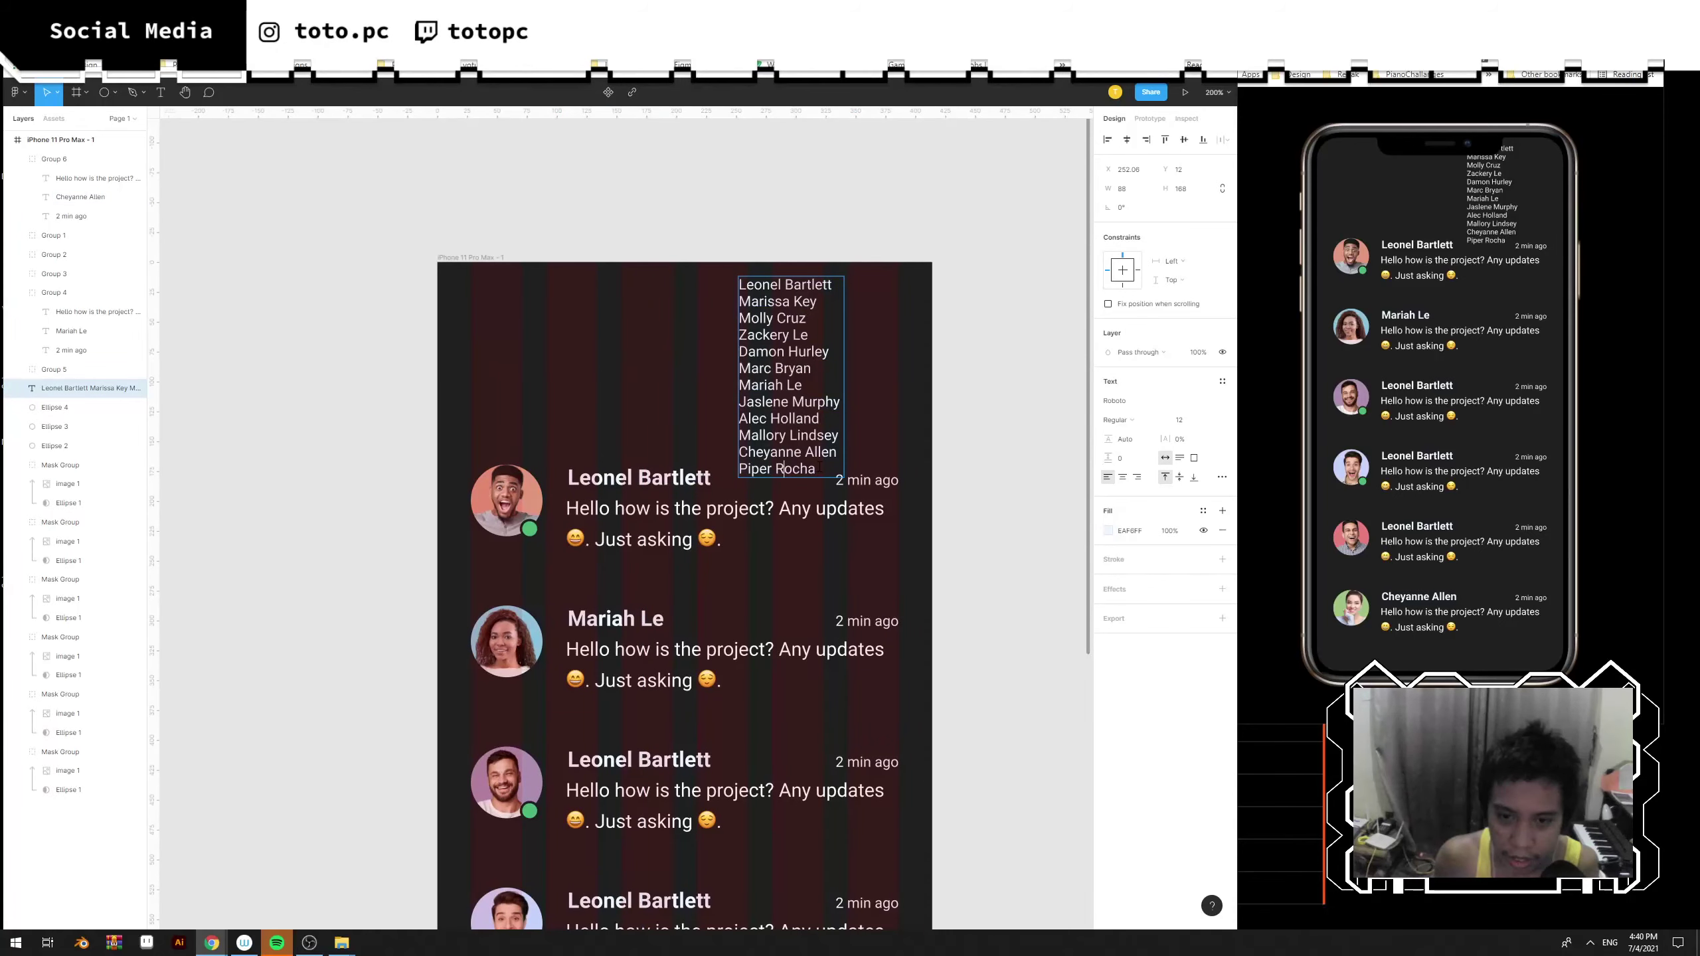
{"action": "left_click_drag", "start_coordinate": [816, 469], "coordinate": [746, 474]}
{"action": "left_click_drag", "start_coordinate": [813, 369], "coordinate": [731, 368]}
{"action": "key", "text": "ctrl+c"}
{"action": "key", "text": "Escape"}
{"action": "left_click", "coordinate": [687, 767]}
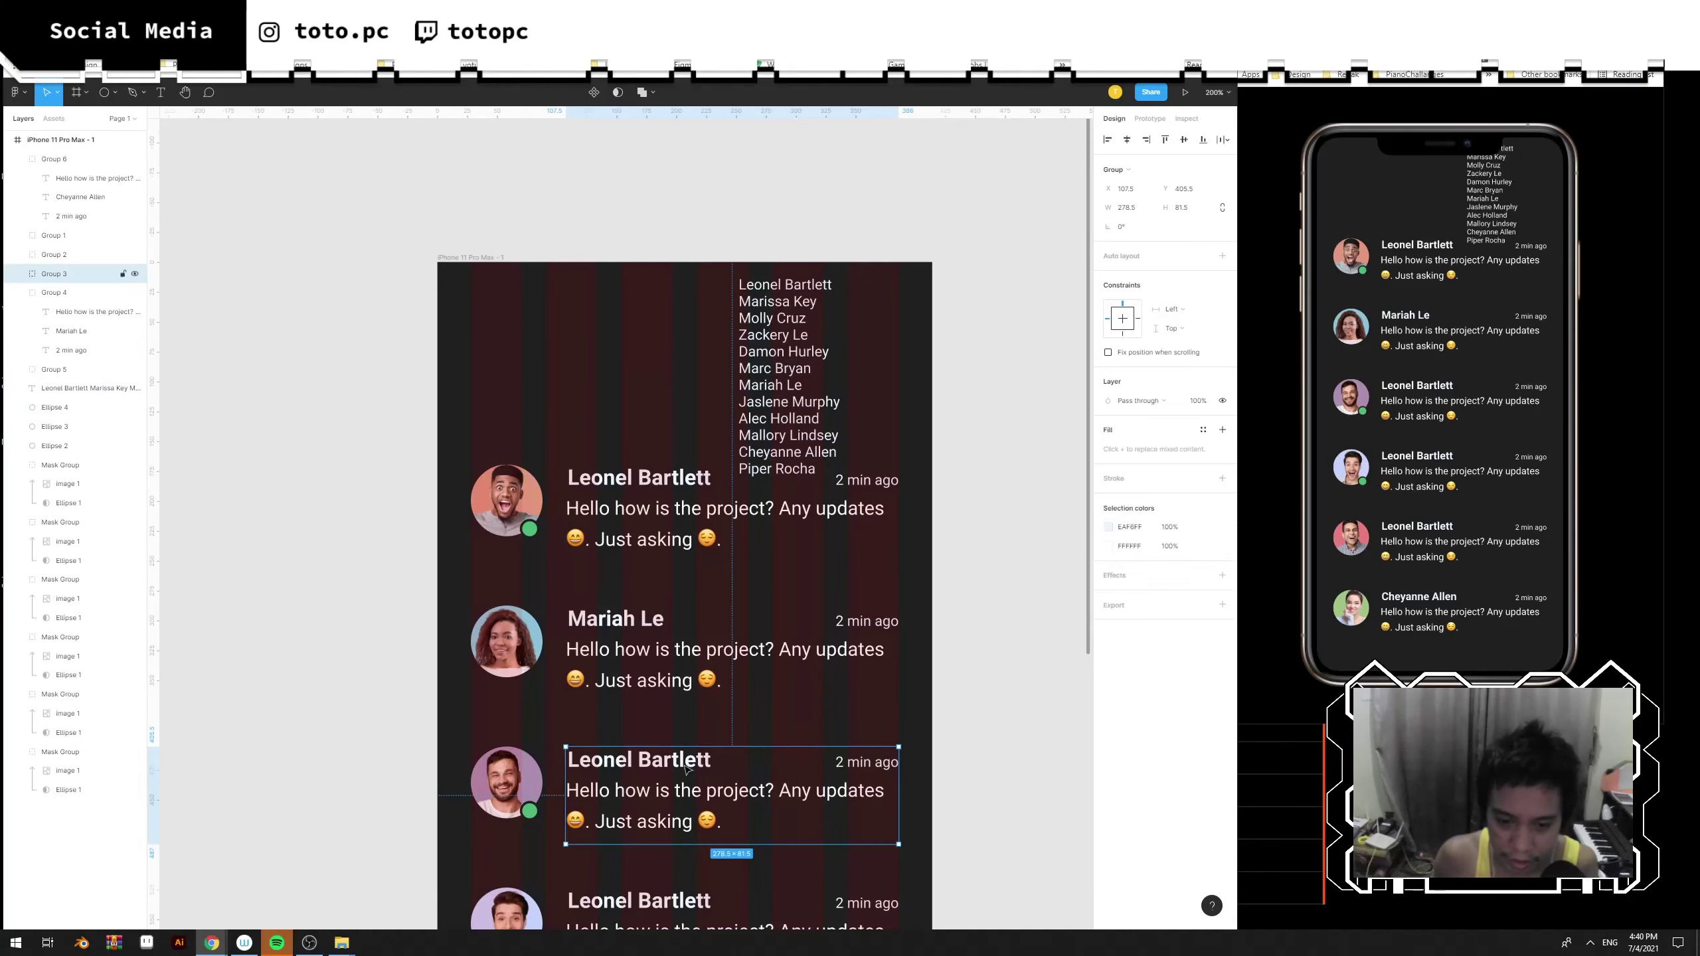
{"action": "double_click", "coordinate": [687, 767]}
{"action": "key", "text": "ctrl+v"}
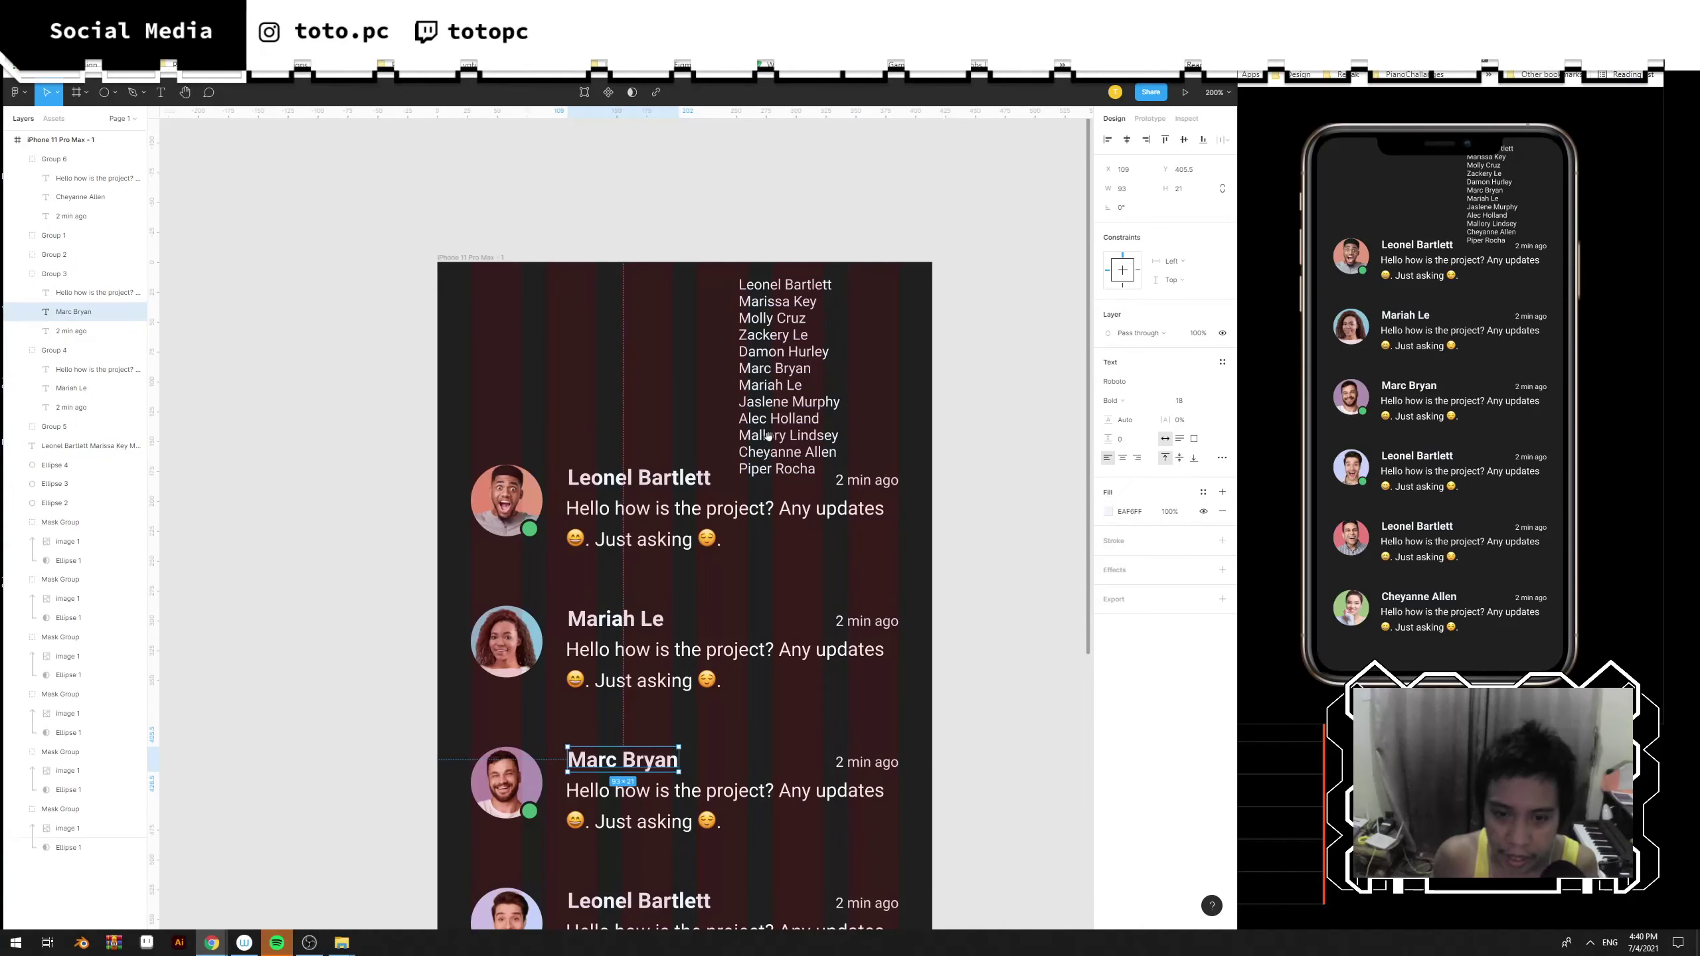
Copy the ninth name from the list and paste it over the fourth contact's name.
{"action": "double_click", "coordinate": [769, 435]}
{"action": "left_click", "coordinate": [812, 418]}
{"action": "left_click_drag", "start_coordinate": [826, 419], "coordinate": [717, 419]}
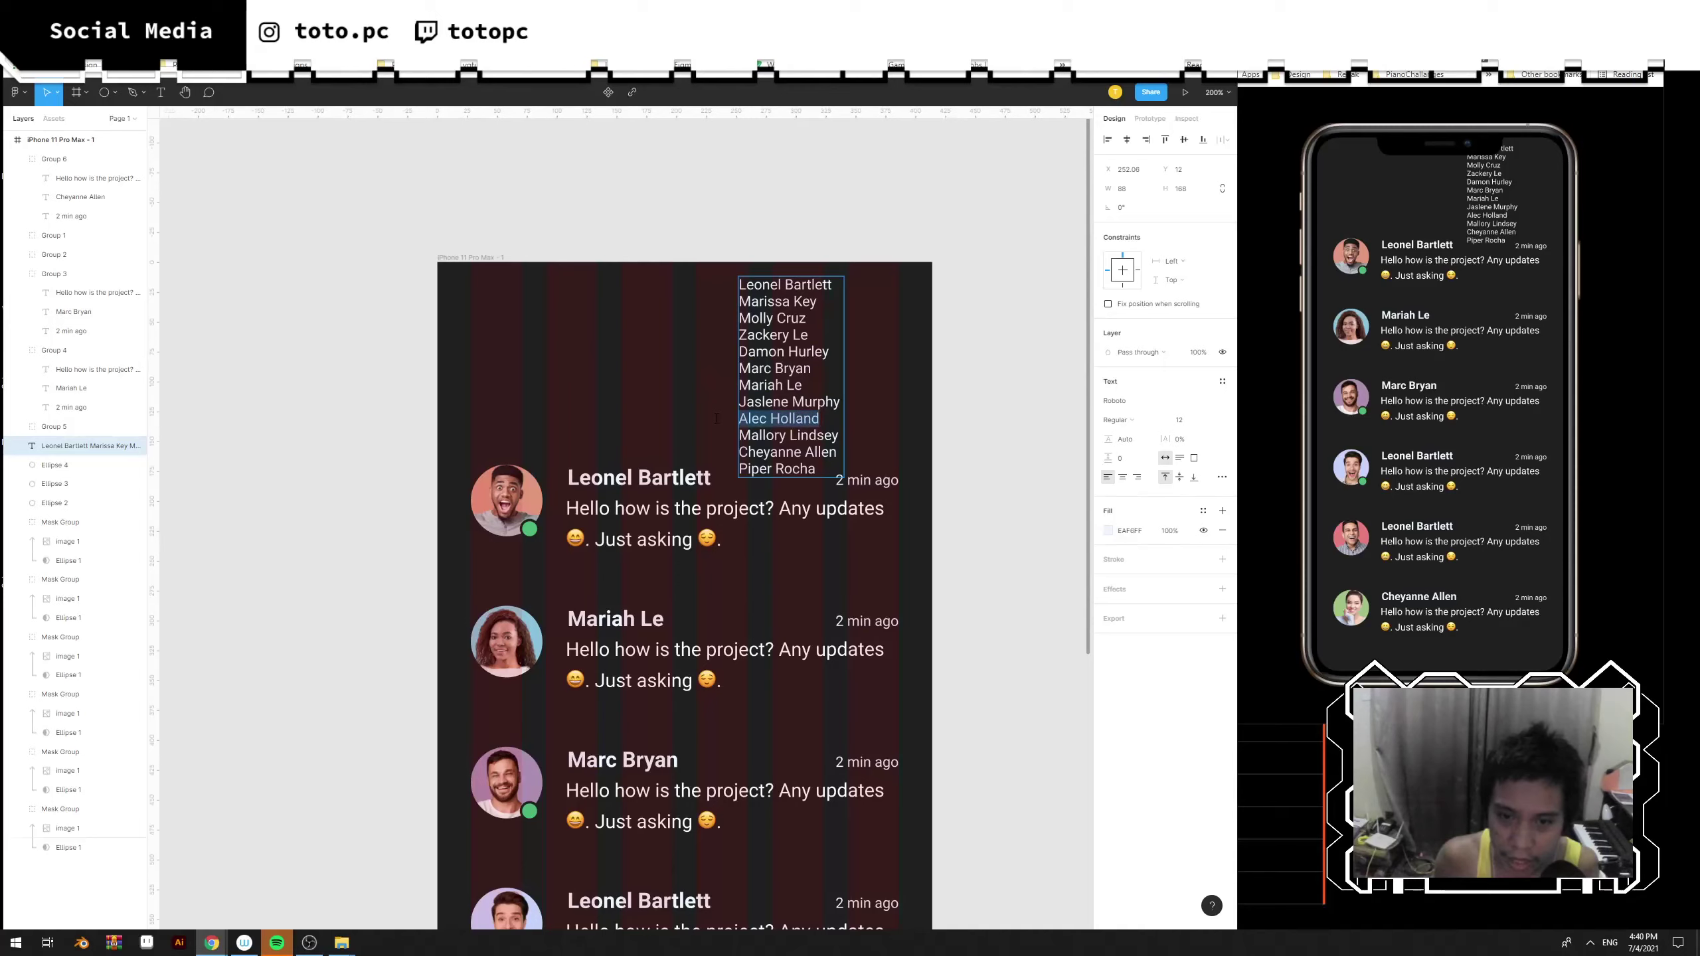
{"action": "key", "text": "ctrl+c"}
{"action": "key", "text": "Escape"}
{"action": "scroll", "coordinate": [801, 560], "scroll_direction": "down", "scroll_amount": 4}
{"action": "scroll", "coordinate": [770, 603], "scroll_direction": "left", "scroll_amount": 1}
{"action": "left_click", "coordinate": [728, 635]}
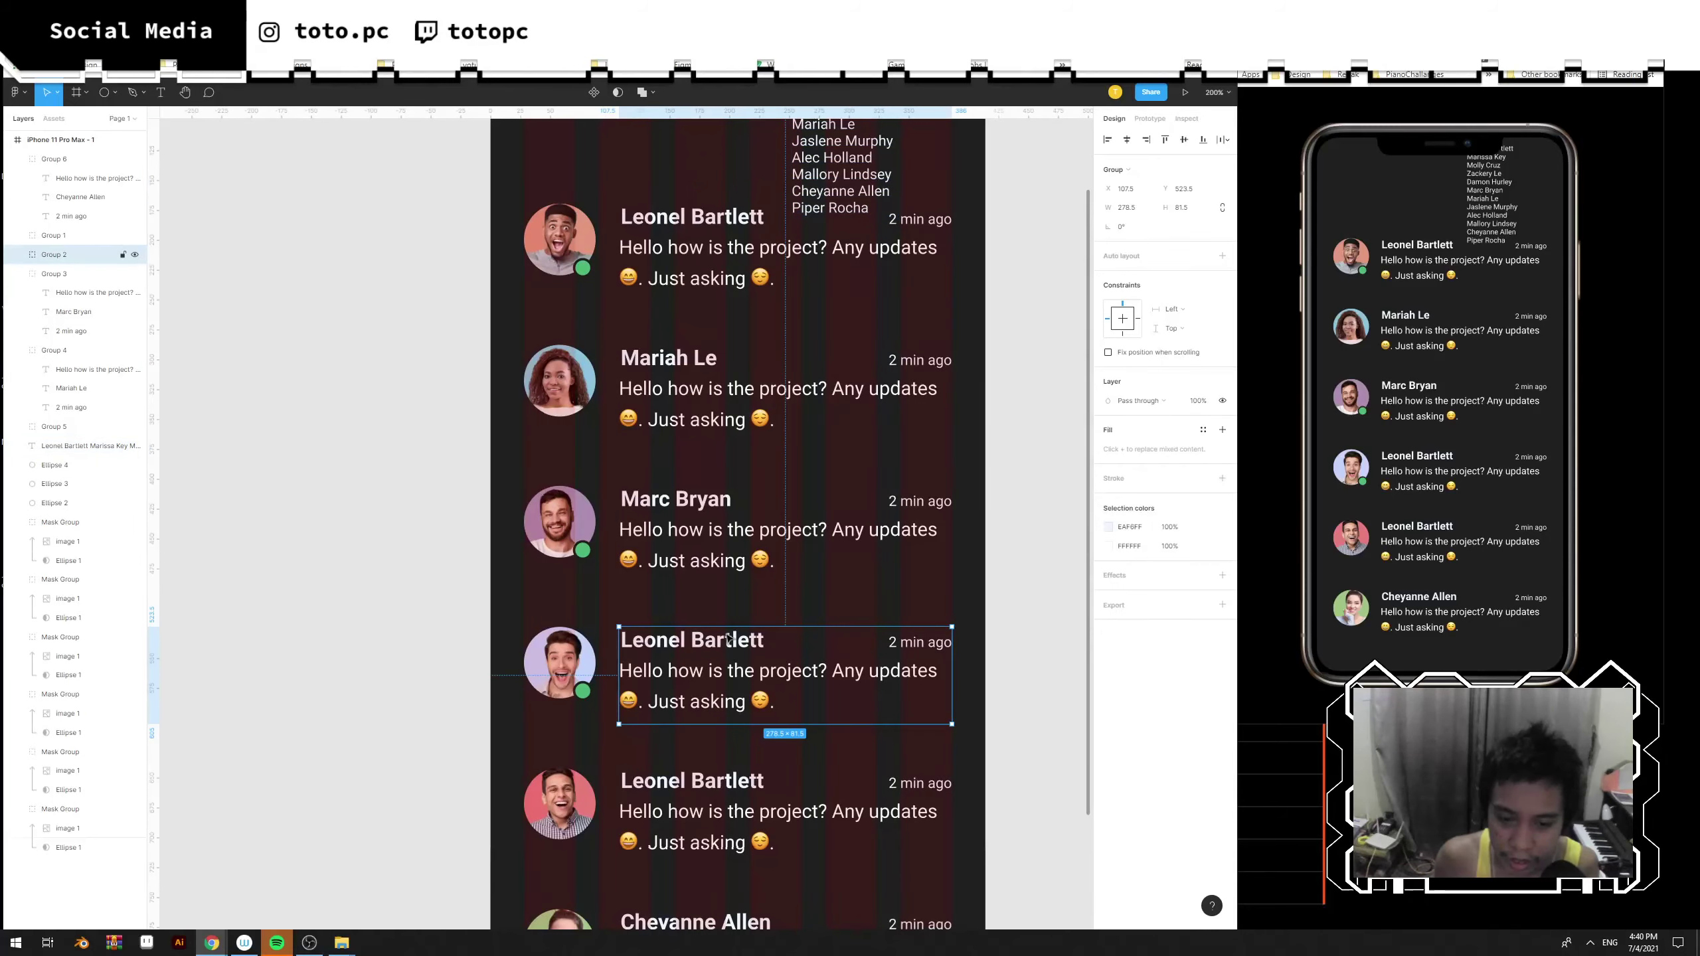
{"action": "double_click", "coordinate": [728, 635]}
{"action": "key", "text": "ctrl+v"}
Replace the fifth contact's name with the fourth name copied from the list.
{"action": "scroll", "coordinate": [770, 469], "scroll_direction": "up", "scroll_amount": 4}
{"action": "scroll", "coordinate": [769, 469], "scroll_direction": "right", "scroll_amount": 1}
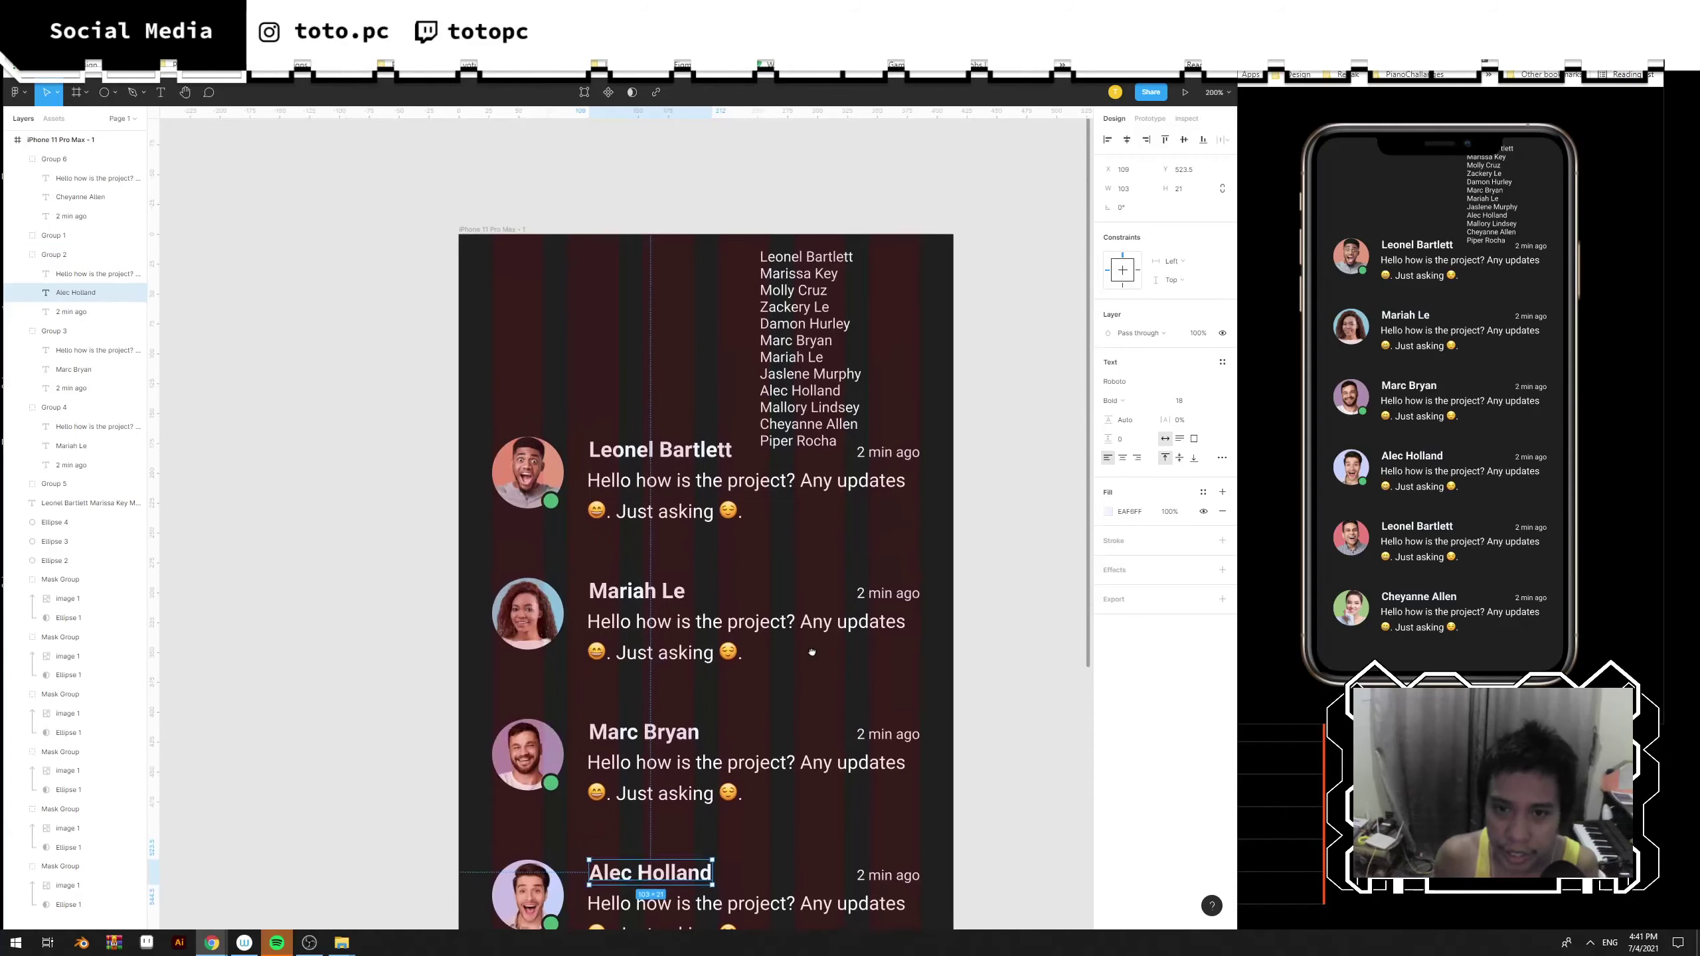
{"action": "double_click", "coordinate": [816, 293]}
{"action": "left_click", "coordinate": [816, 293]}
{"action": "left_click_drag", "start_coordinate": [833, 309], "coordinate": [717, 306]}
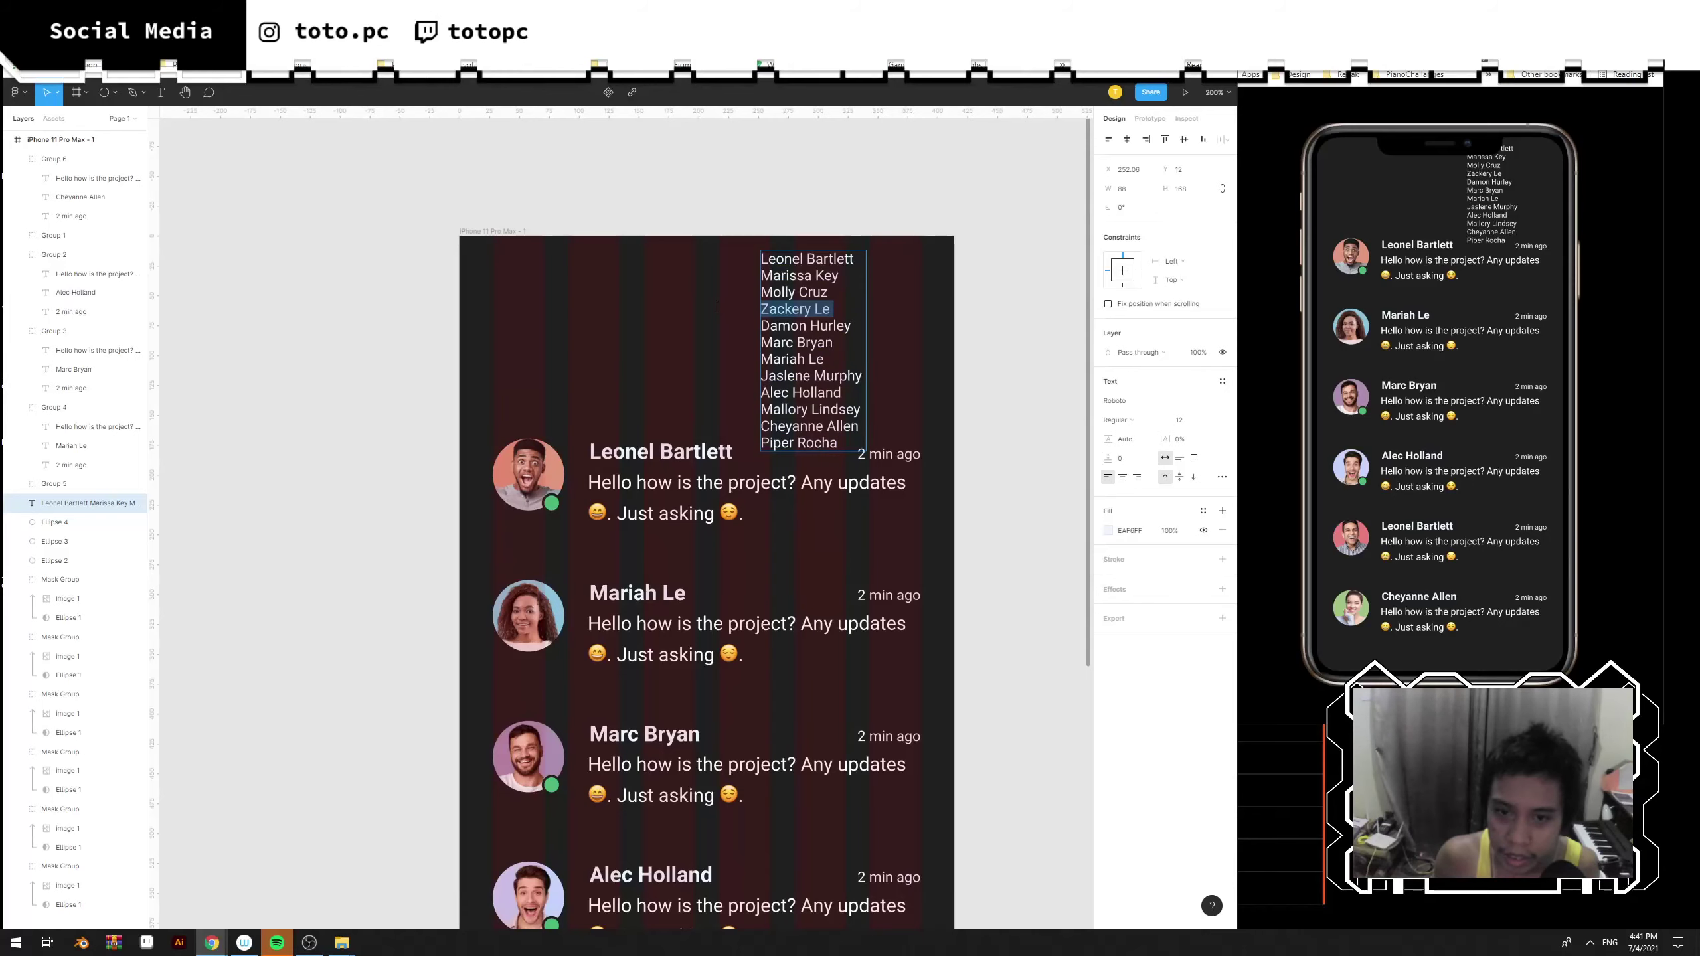
{"action": "scroll", "coordinate": [803, 469], "scroll_direction": "down", "scroll_amount": 4}
{"action": "scroll", "coordinate": [803, 469], "scroll_direction": "left", "scroll_amount": 1}
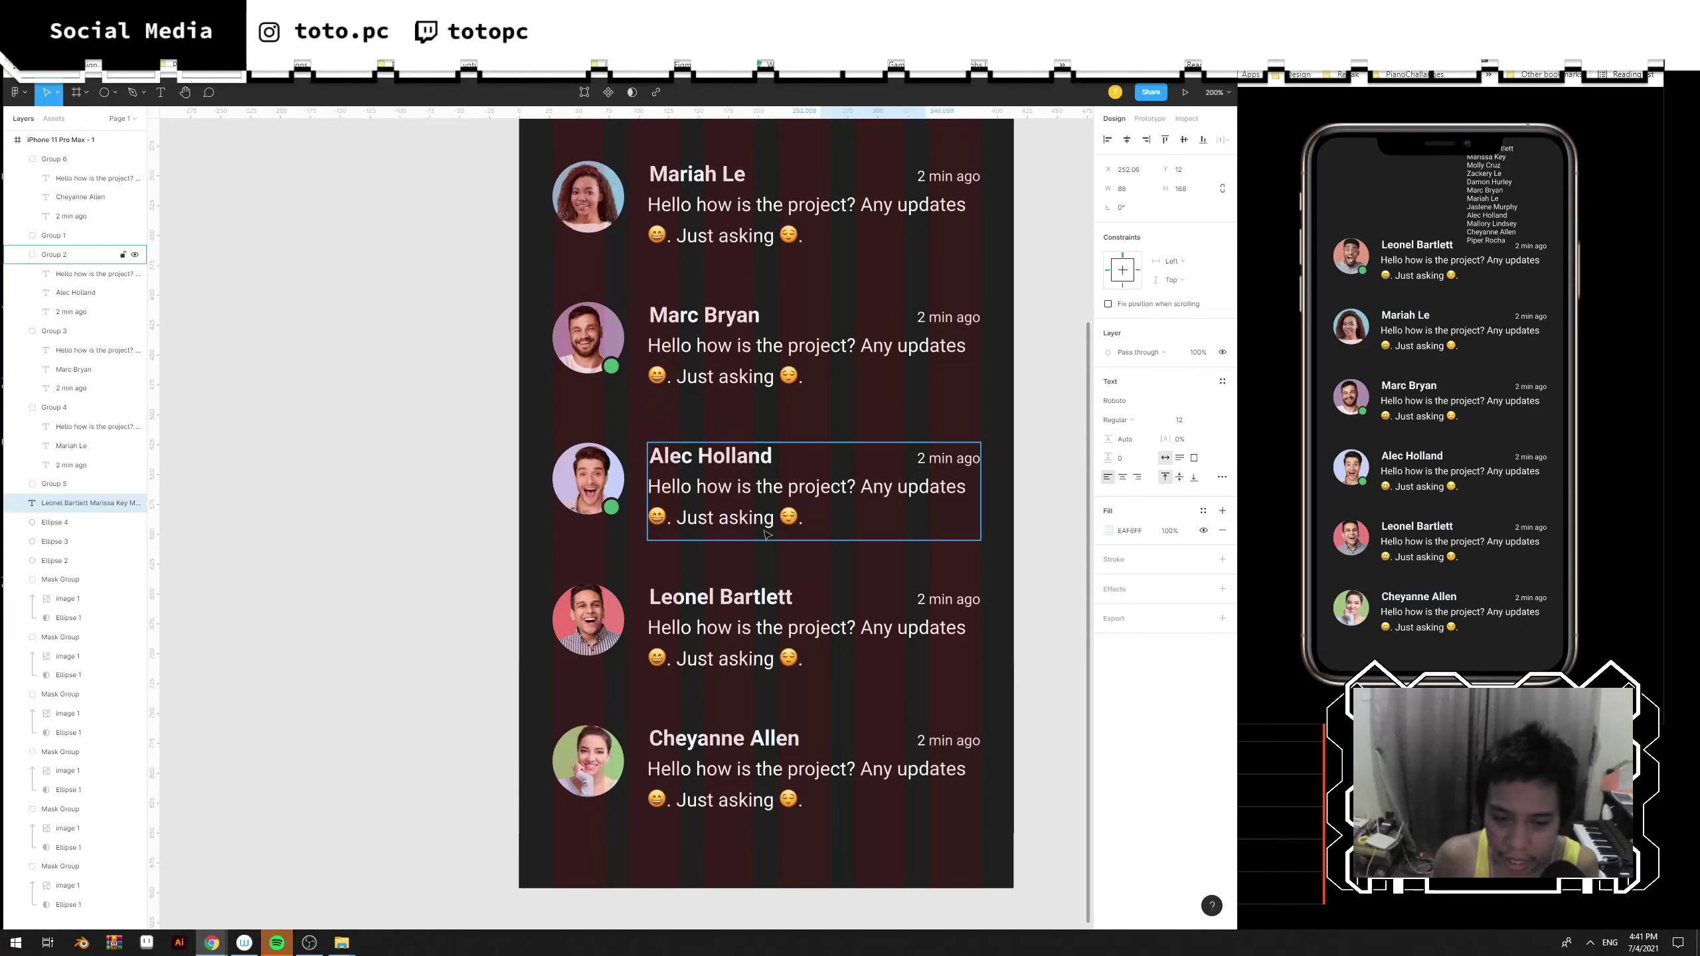
{"action": "left_click", "coordinate": [751, 586]}
{"action": "double_click", "coordinate": [752, 587]}
{"action": "key", "text": "ctrl+a"}
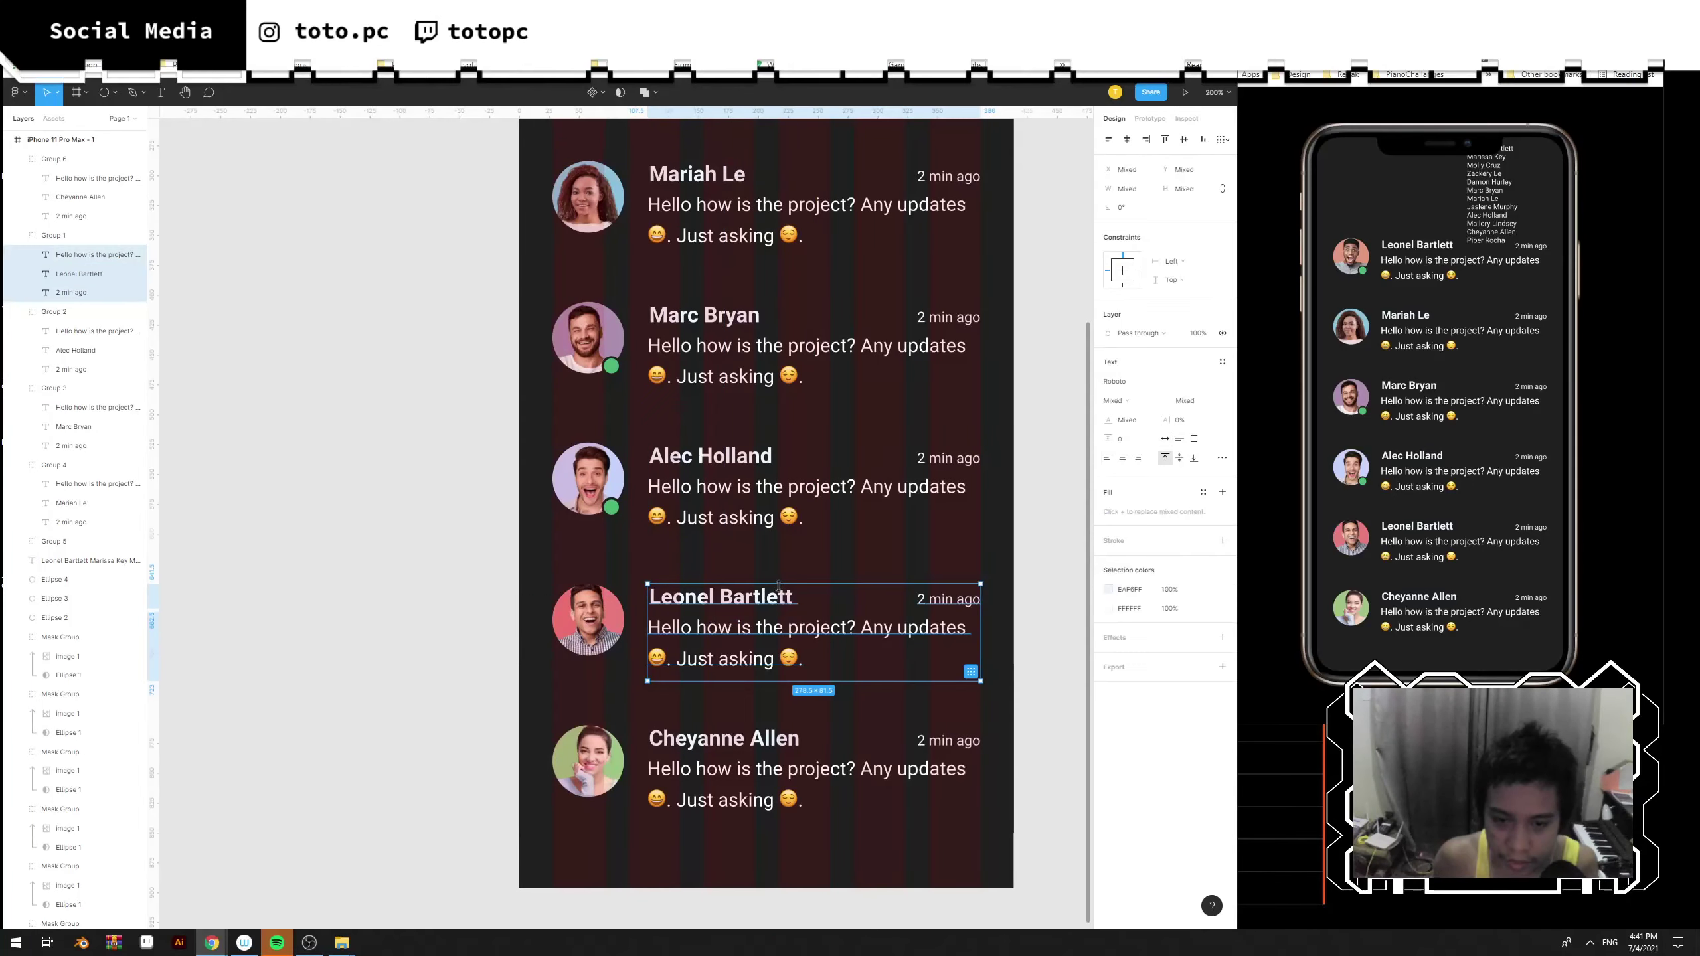
{"action": "double_click", "coordinate": [785, 601]}
{"action": "key", "text": "ctrl+v"}
{"action": "key", "text": "Escape"}
{"action": "key", "text": "Escape"}
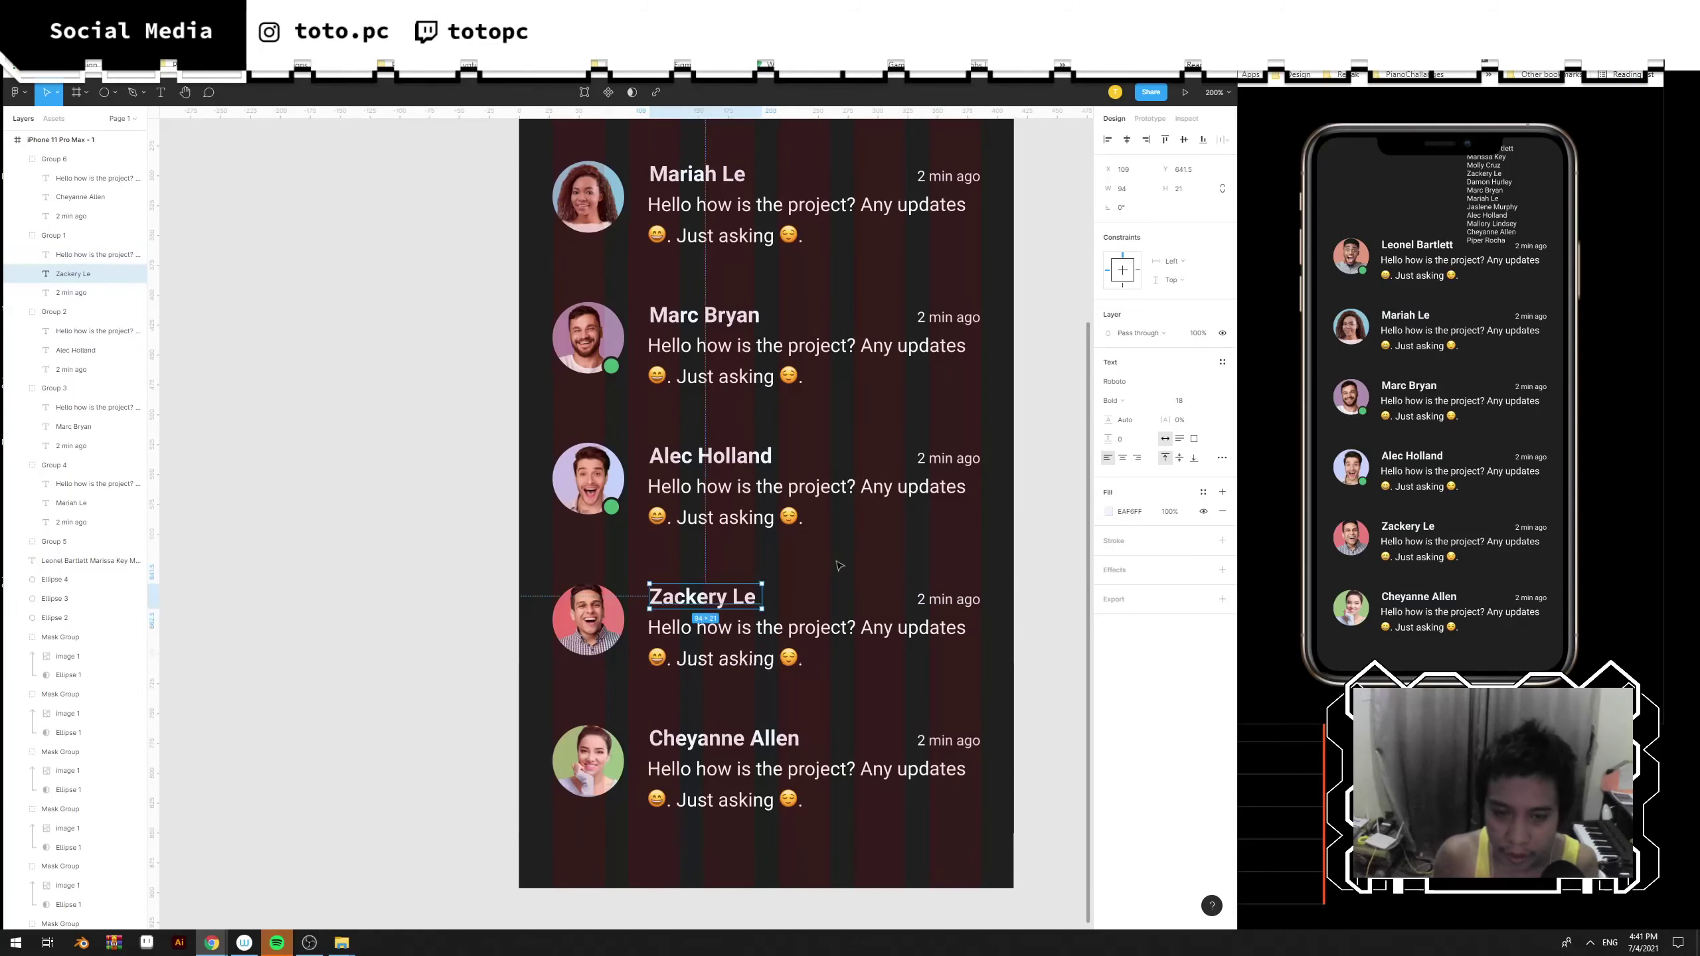
Replace the second contact's message with "Thanks, for the help yesterday".
{"action": "scroll", "coordinate": [790, 537], "scroll_direction": "up", "scroll_amount": 5}
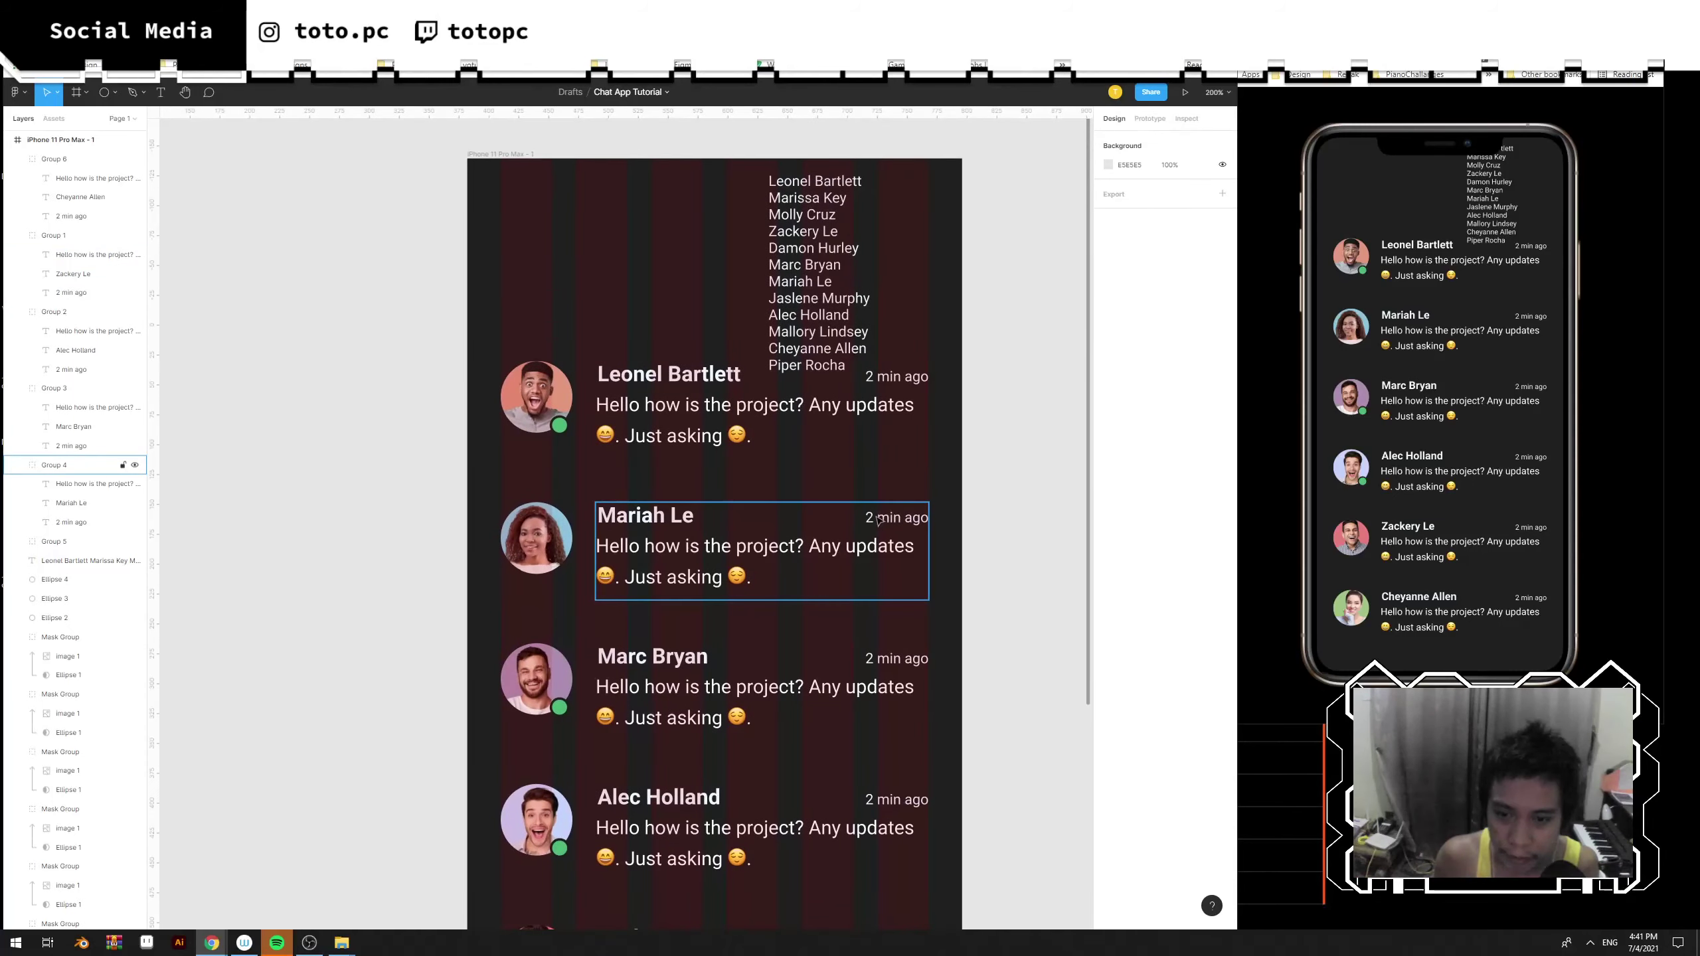
{"action": "double_click", "coordinate": [710, 556]}
{"action": "double_click", "coordinate": [731, 554]}
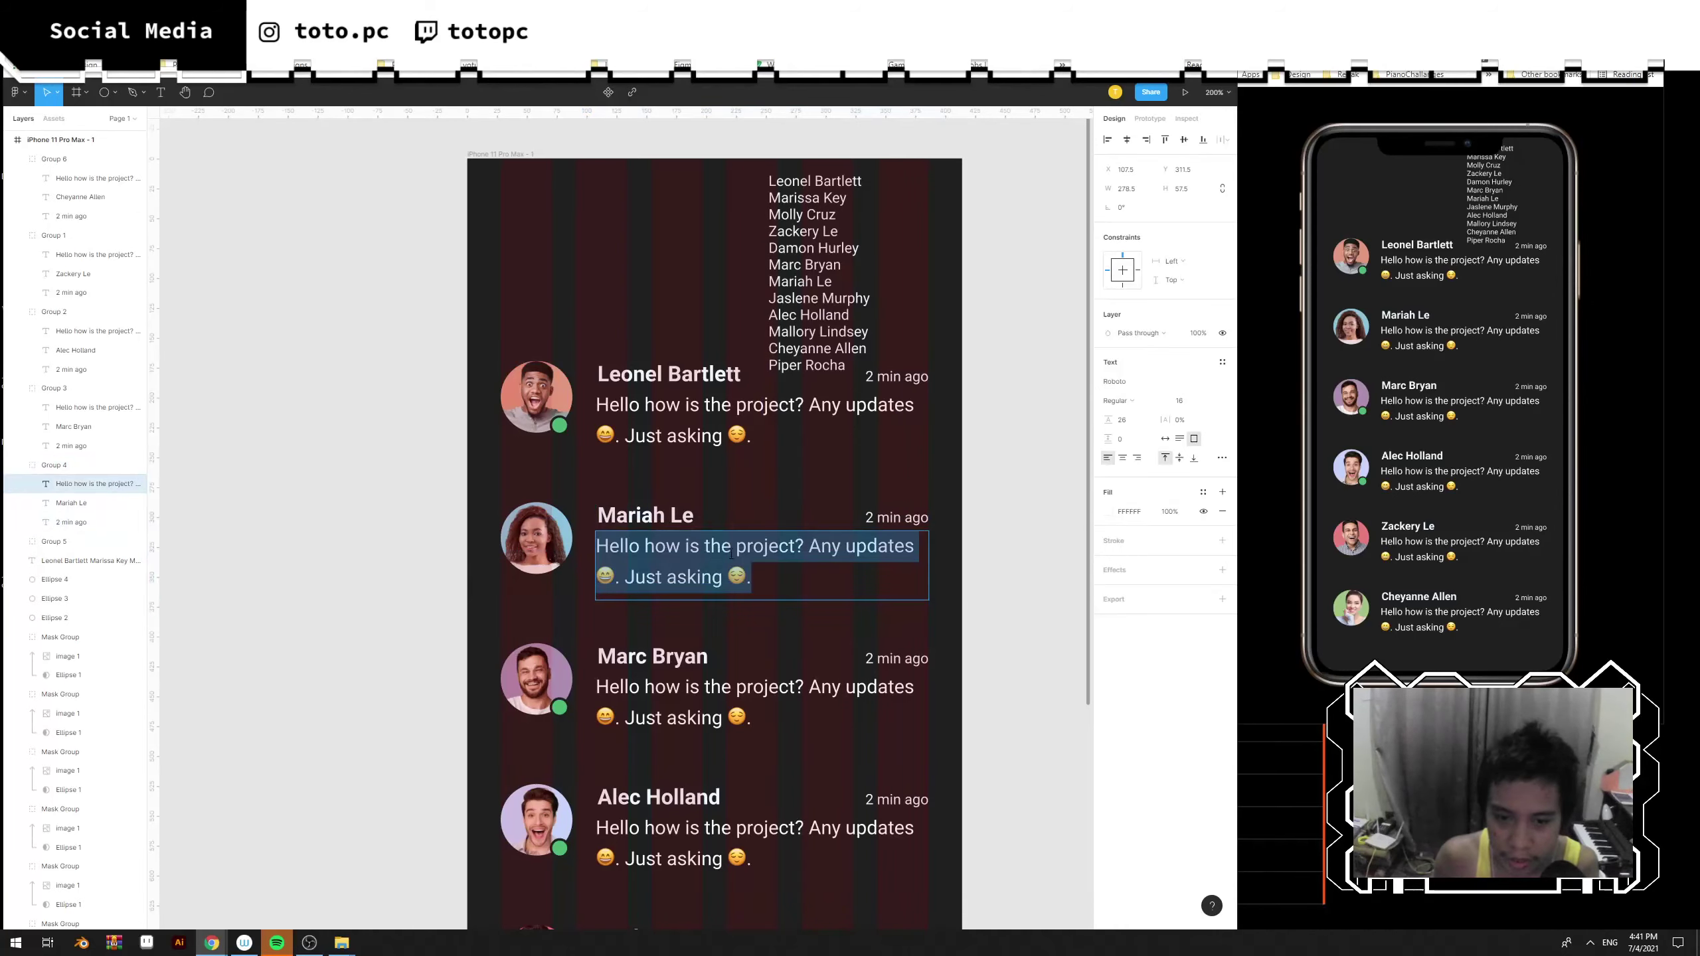
{"action": "type", "text": "Thanks,"}
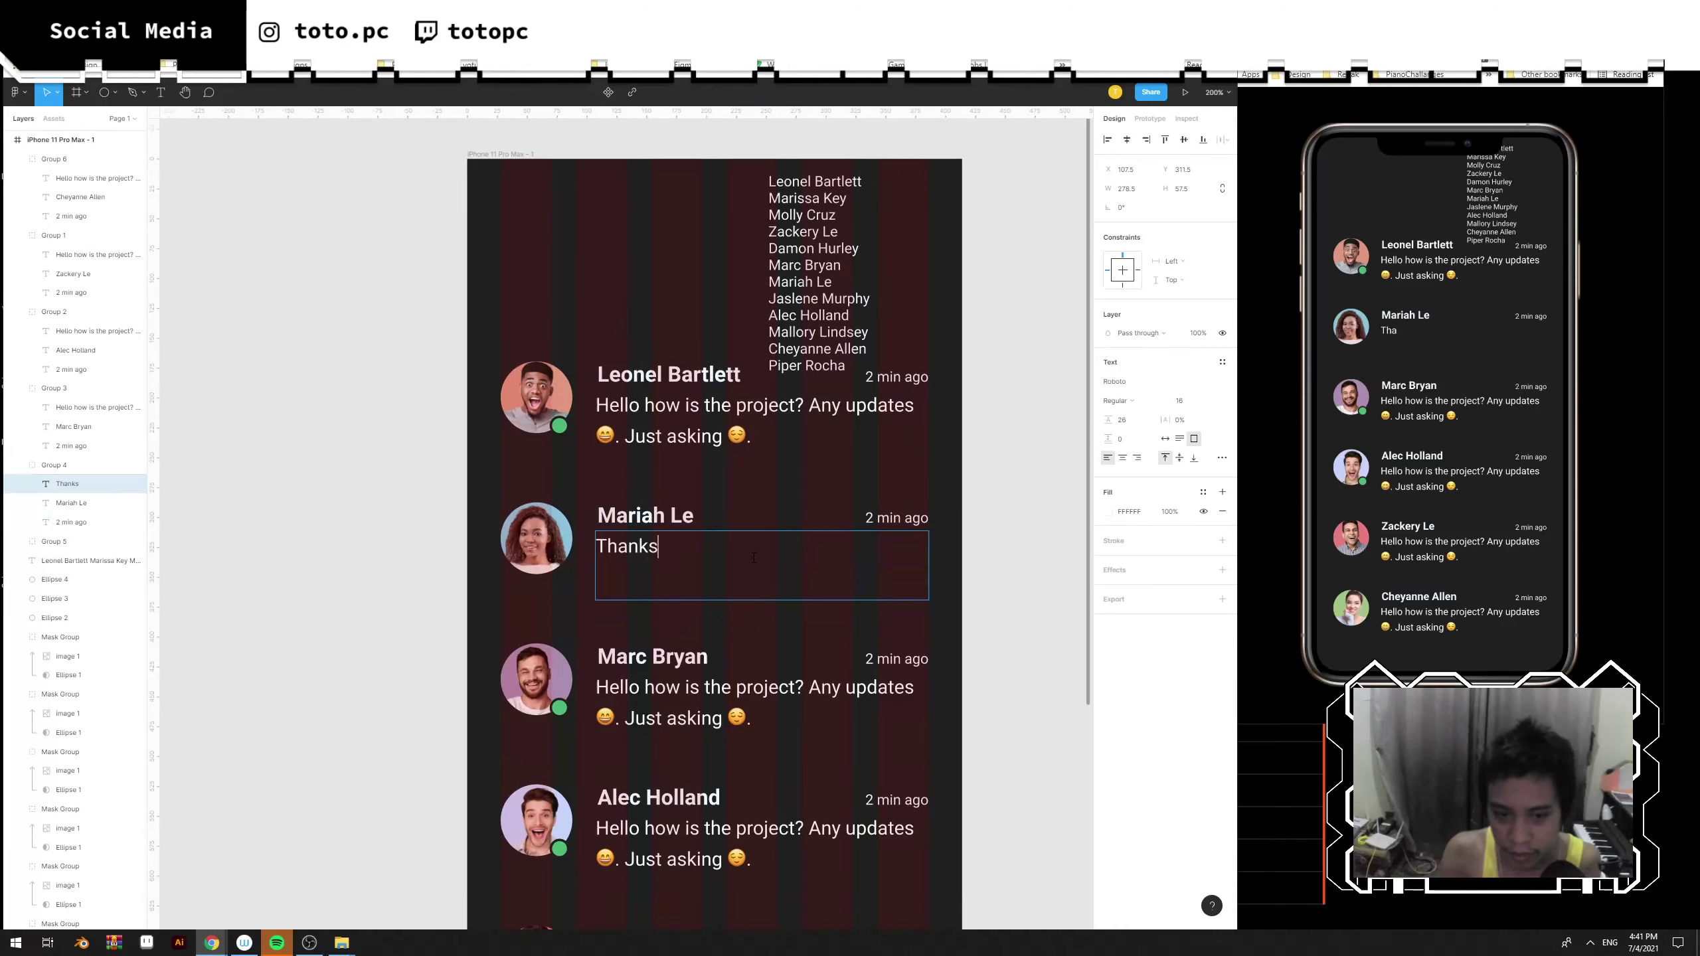
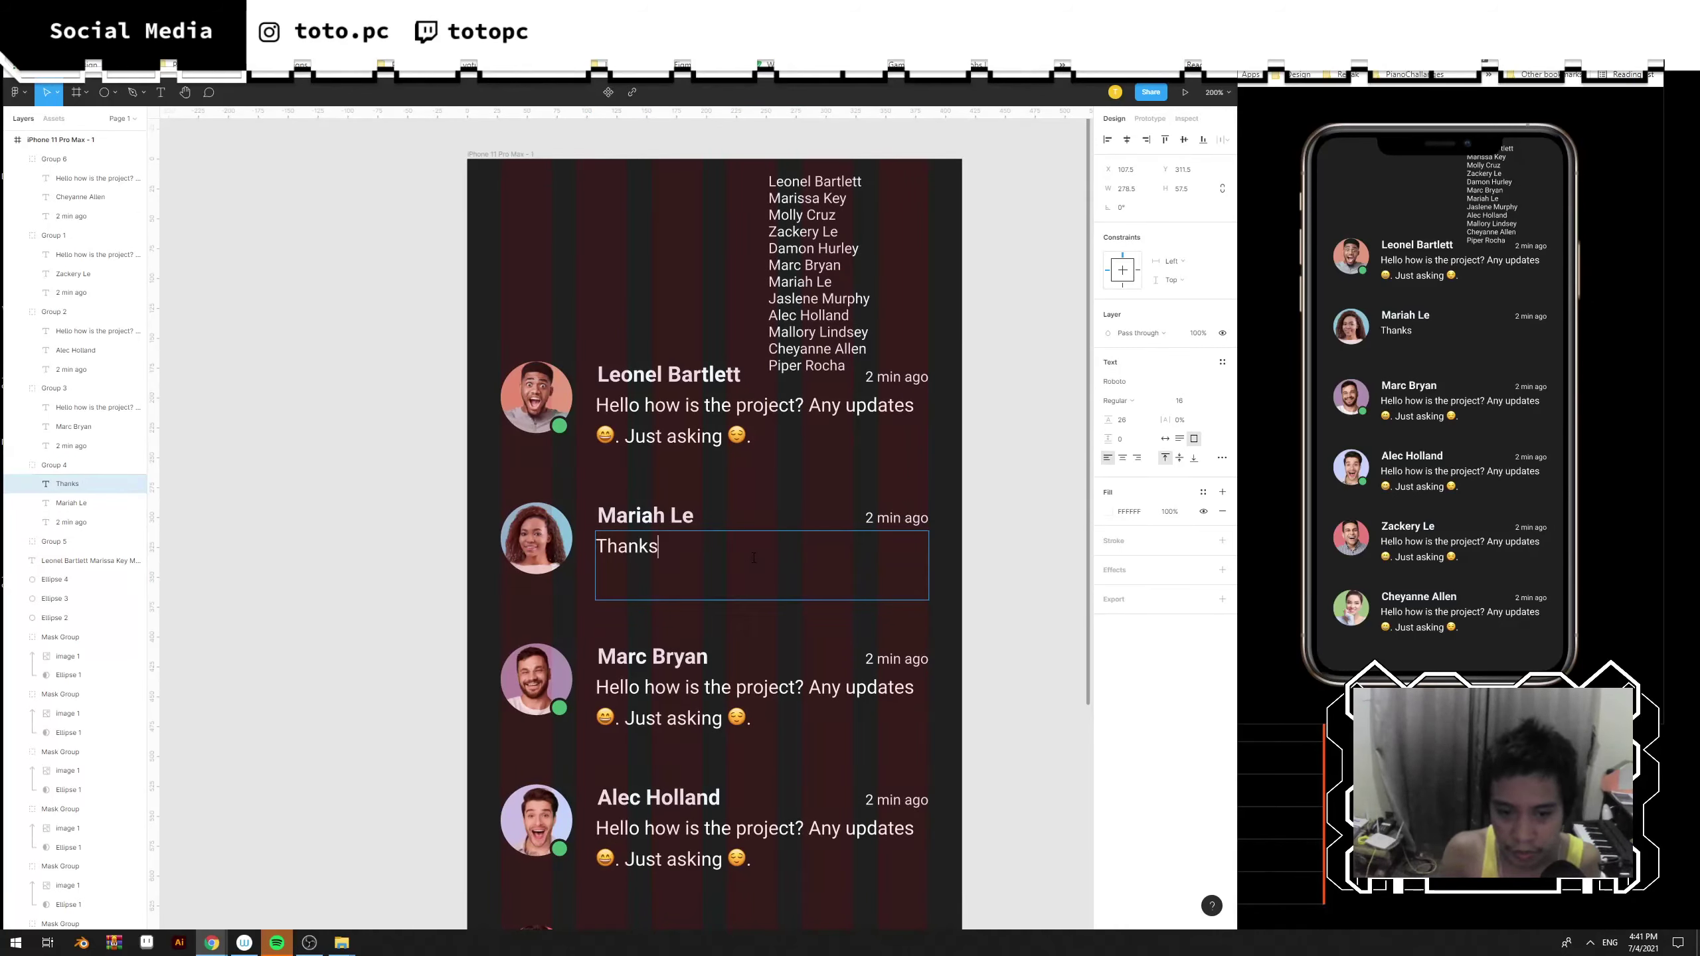
{"action": "key", "text": "BackSpace"}
{"action": "type", "text": ", for the "}
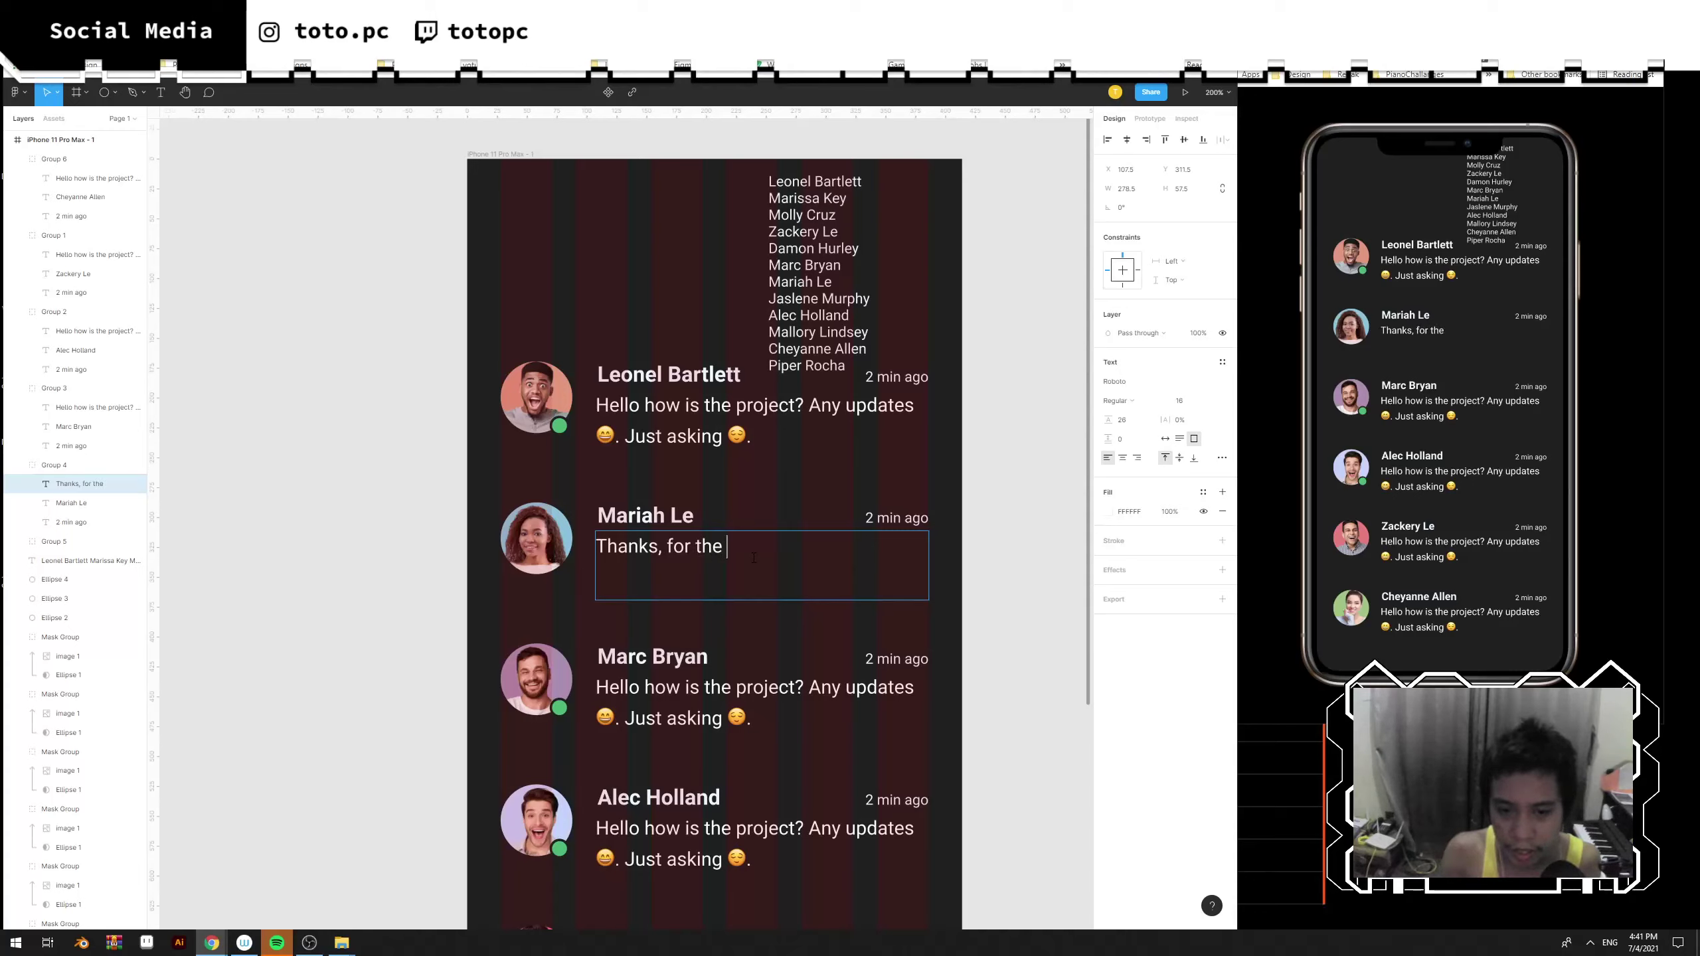
{"action": "type", "text": "help yesterday"}
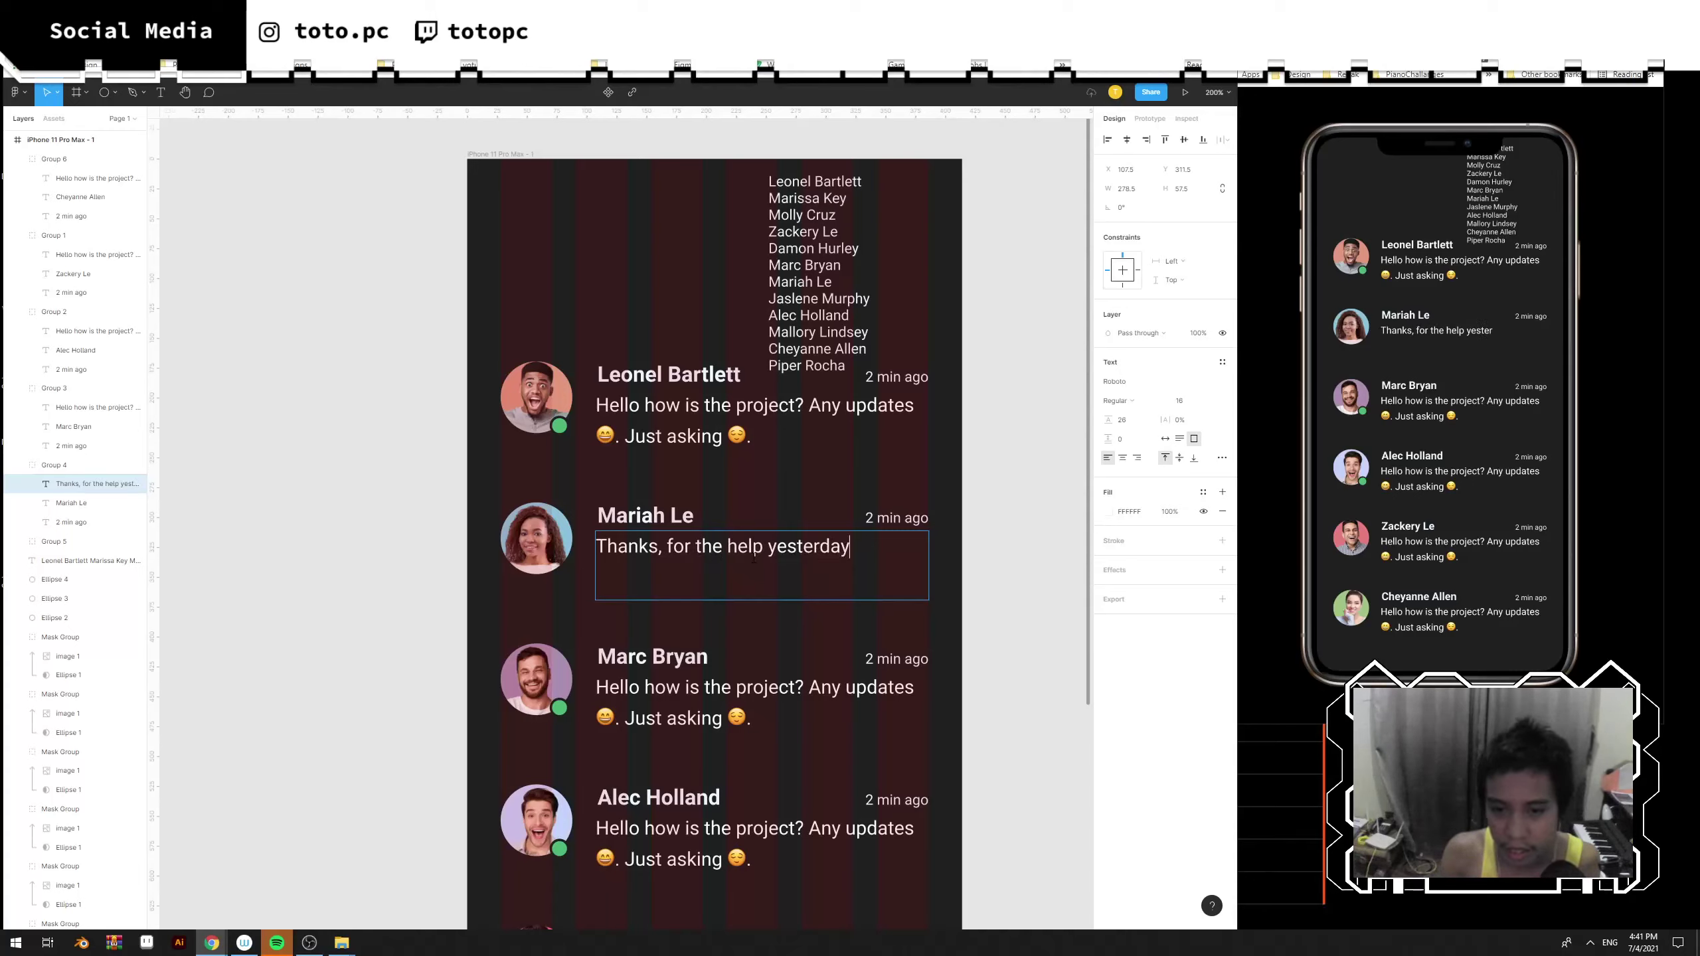
Extend the second contact's message after "yesterday" with "!!! Much appriciated.".
{"action": "double_click", "coordinate": [739, 705]}
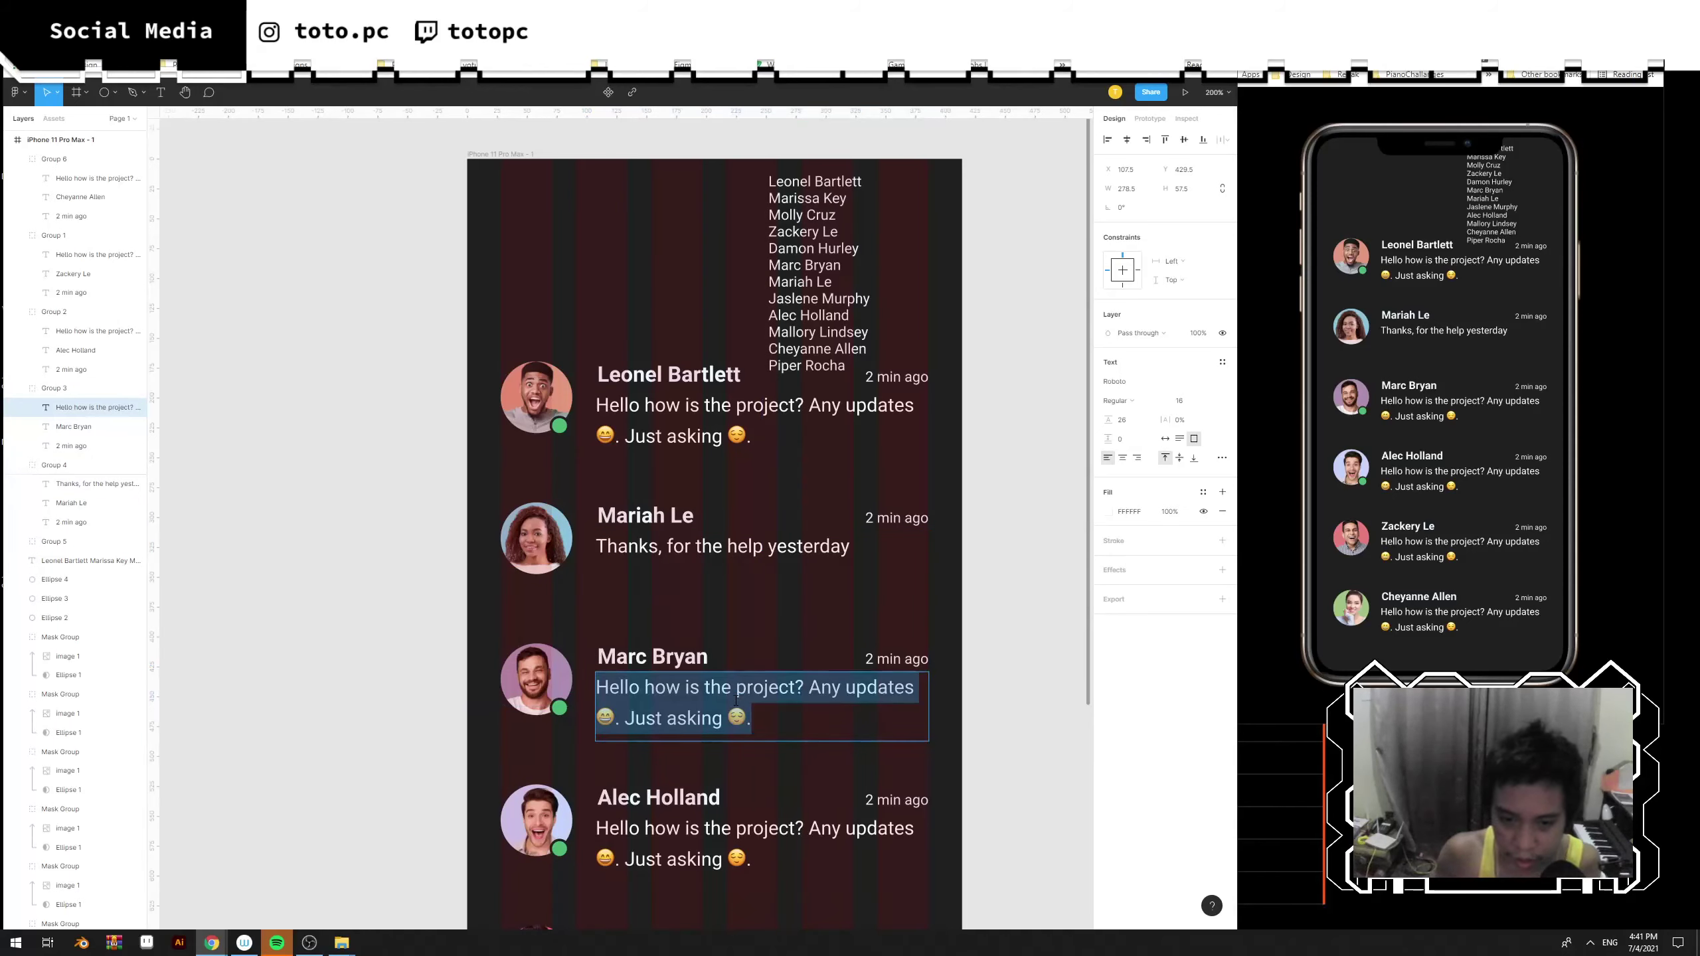
{"action": "left_click", "coordinate": [825, 541]}
{"action": "double_click", "coordinate": [849, 547]}
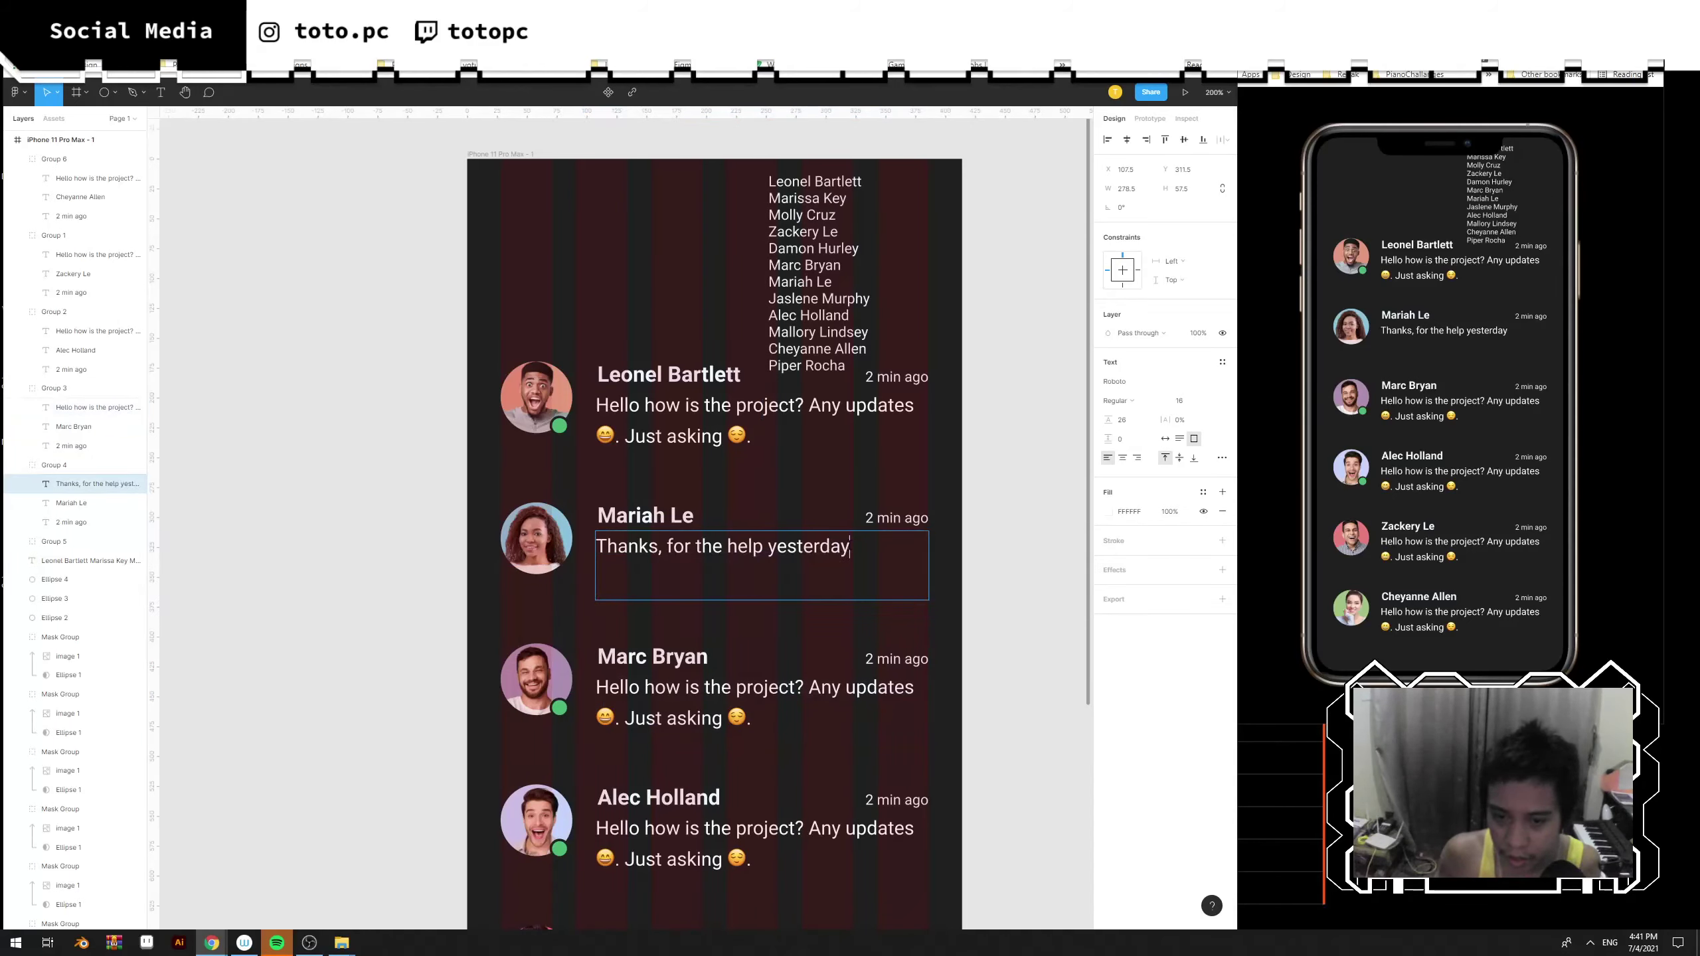
{"action": "type", "text": "Much appricis"}
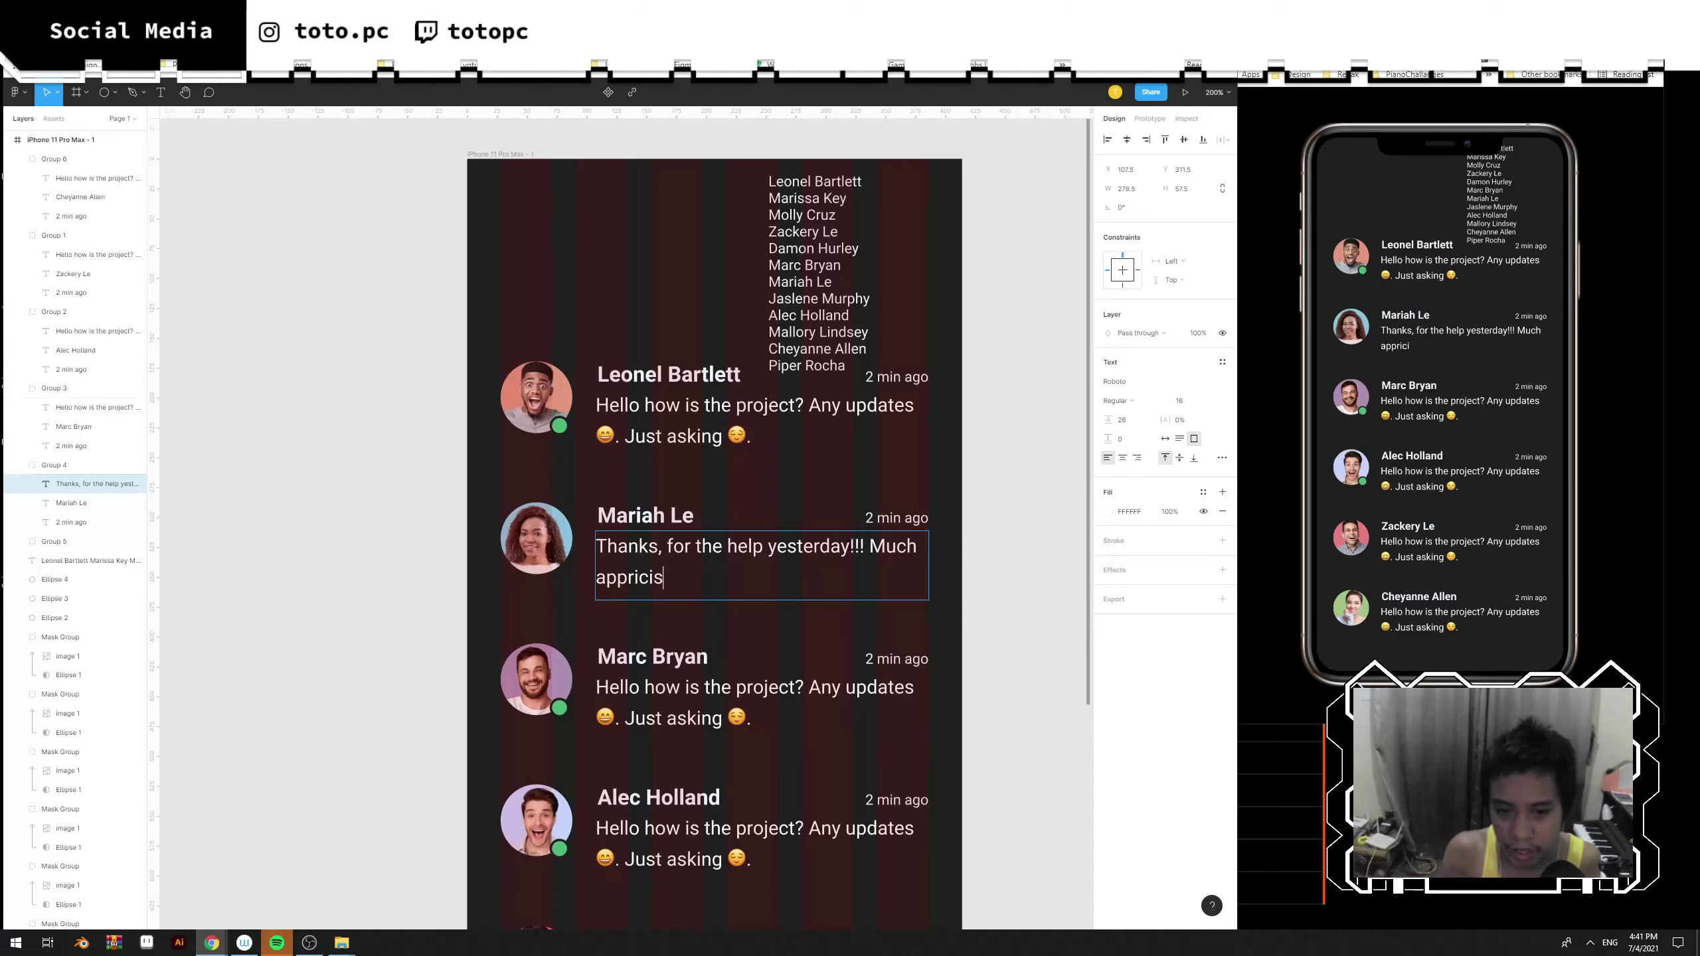
{"action": "key", "text": "BackSpace"}
{"action": "type", "text": "ated."}
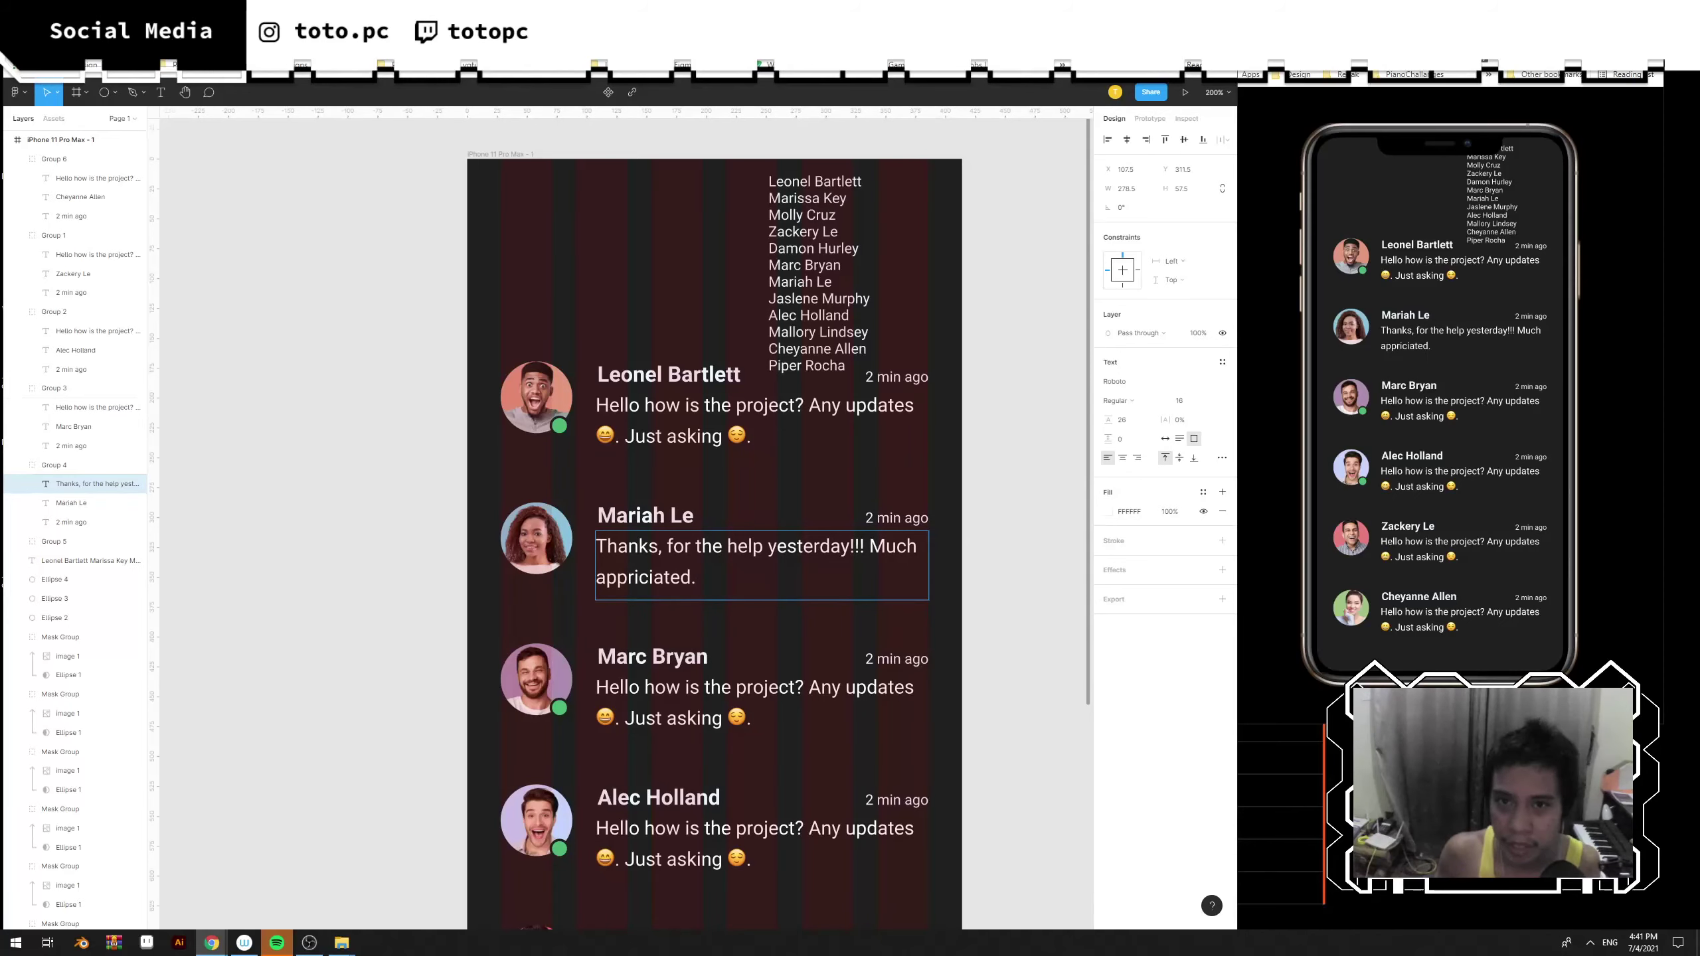
Copy the smiling face with hearts emoji from the emoji website and try to add it at the end of the second contact's message.
{"action": "key", "text": "alt+Tab"}
{"action": "left_click_drag", "start_coordinate": [447, 385], "coordinate": [393, 385]}
{"action": "key", "text": "ctrl+c"}
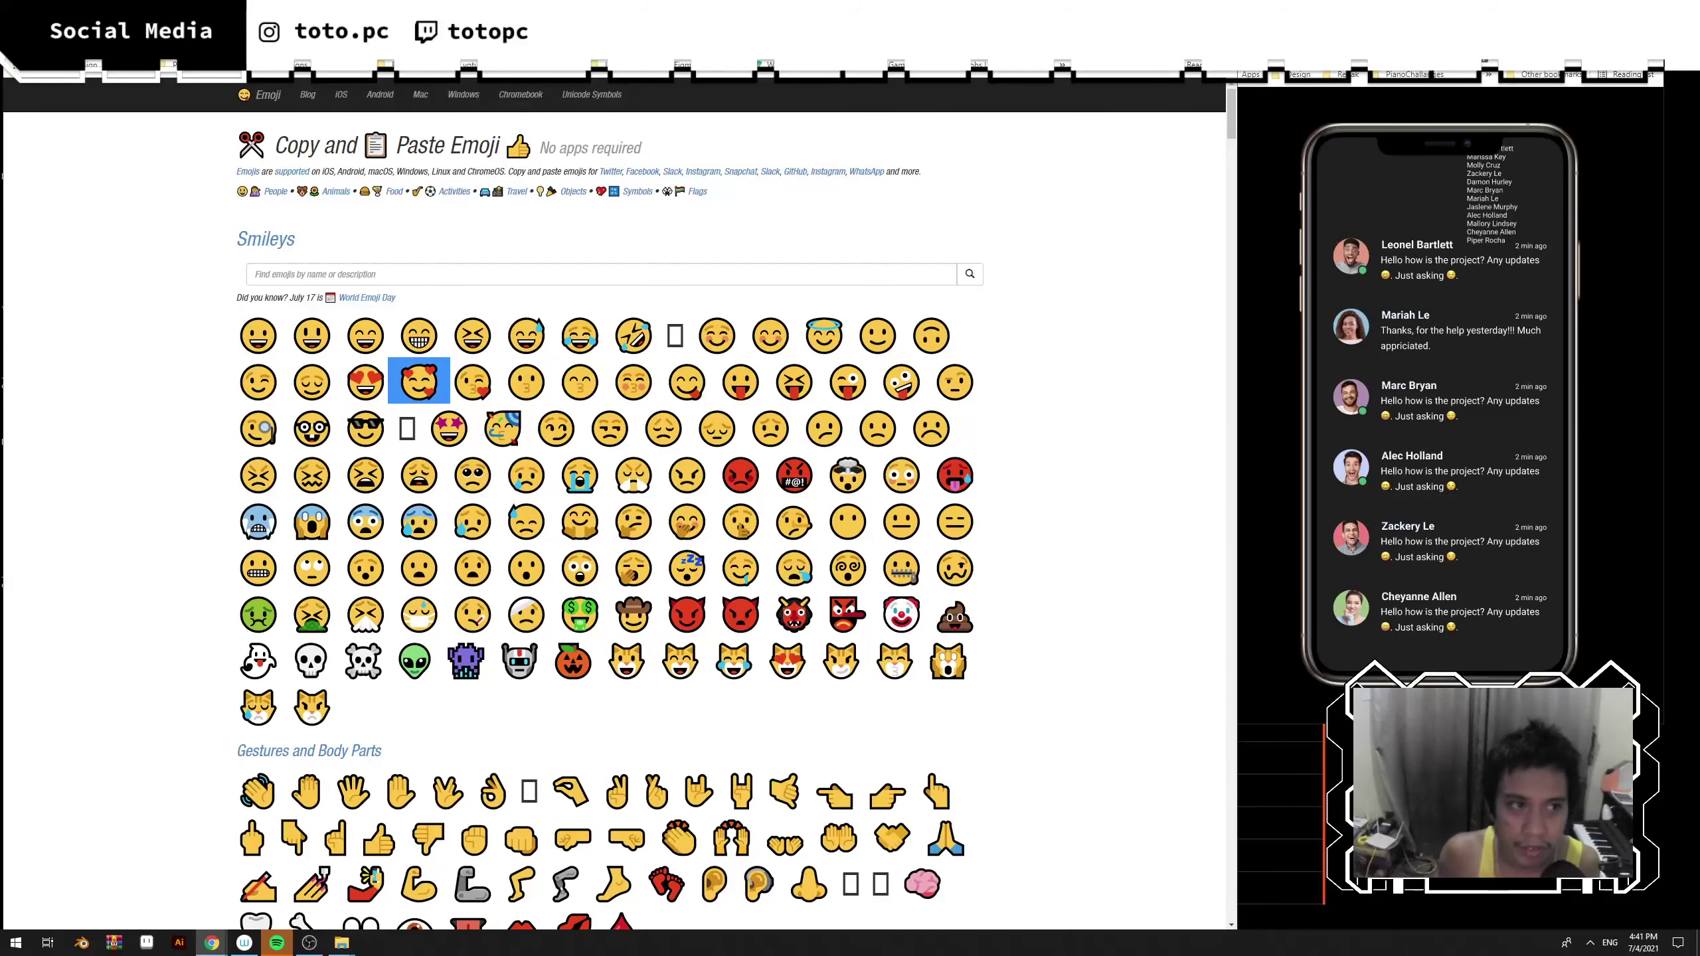
{"action": "key", "text": "alt+Tab"}
{"action": "key", "text": "Escape"}
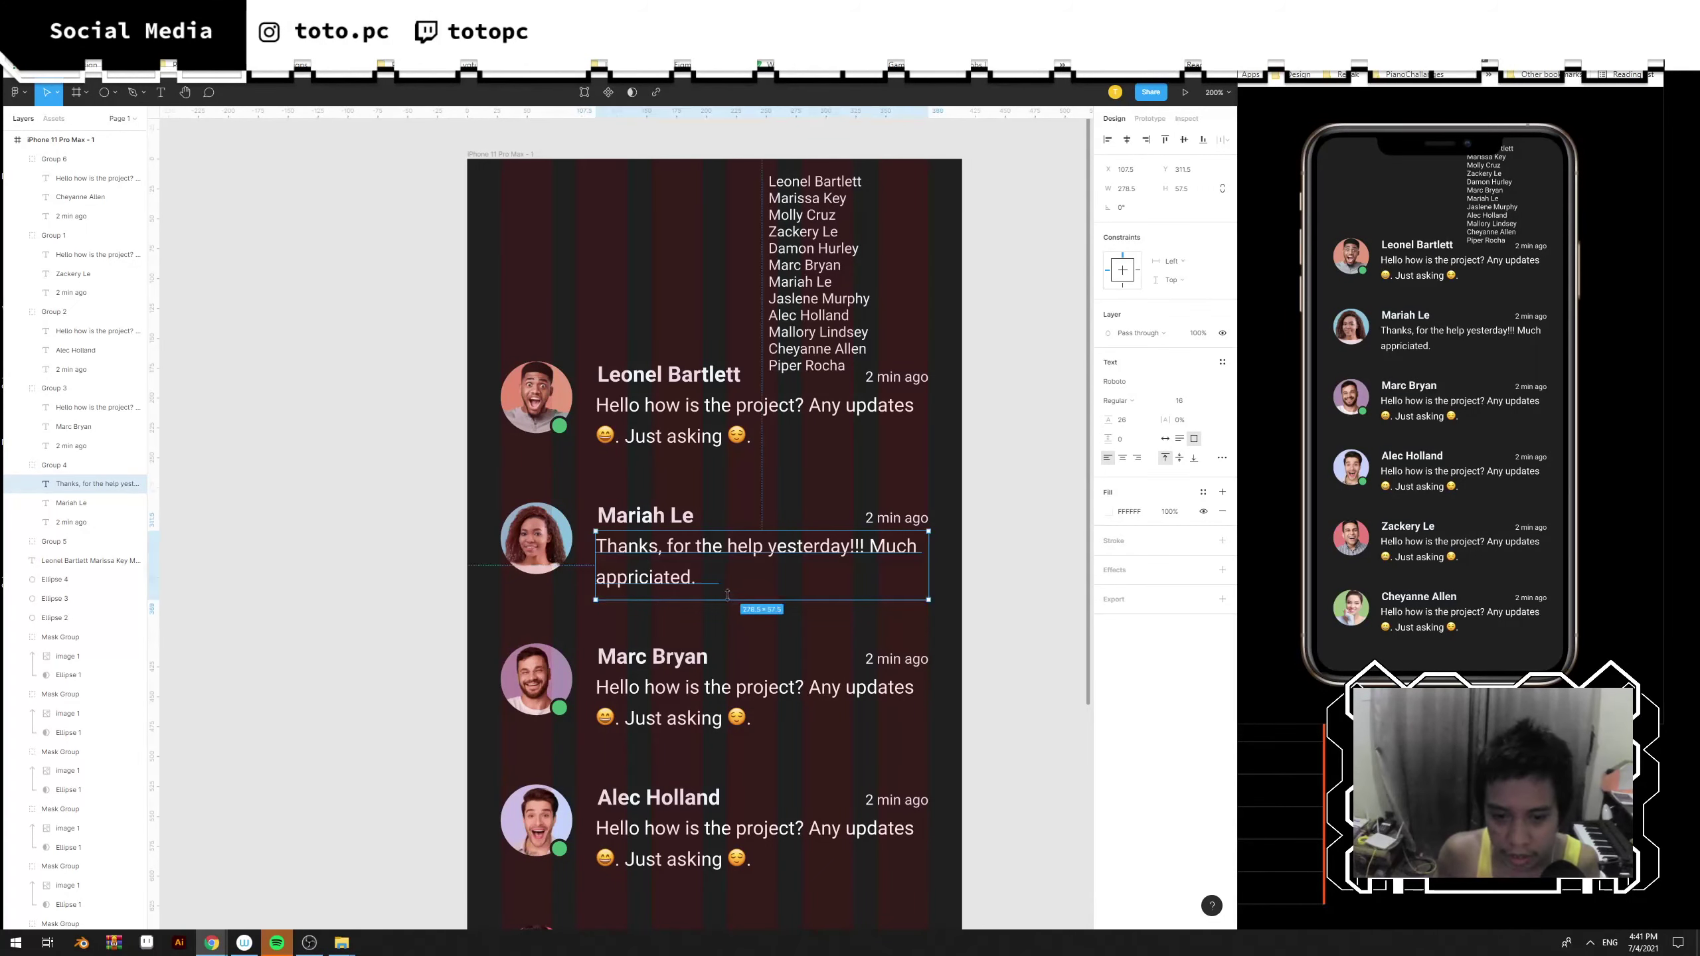
{"action": "double_click", "coordinate": [714, 578]}
{"action": "double_click", "coordinate": [718, 579]}
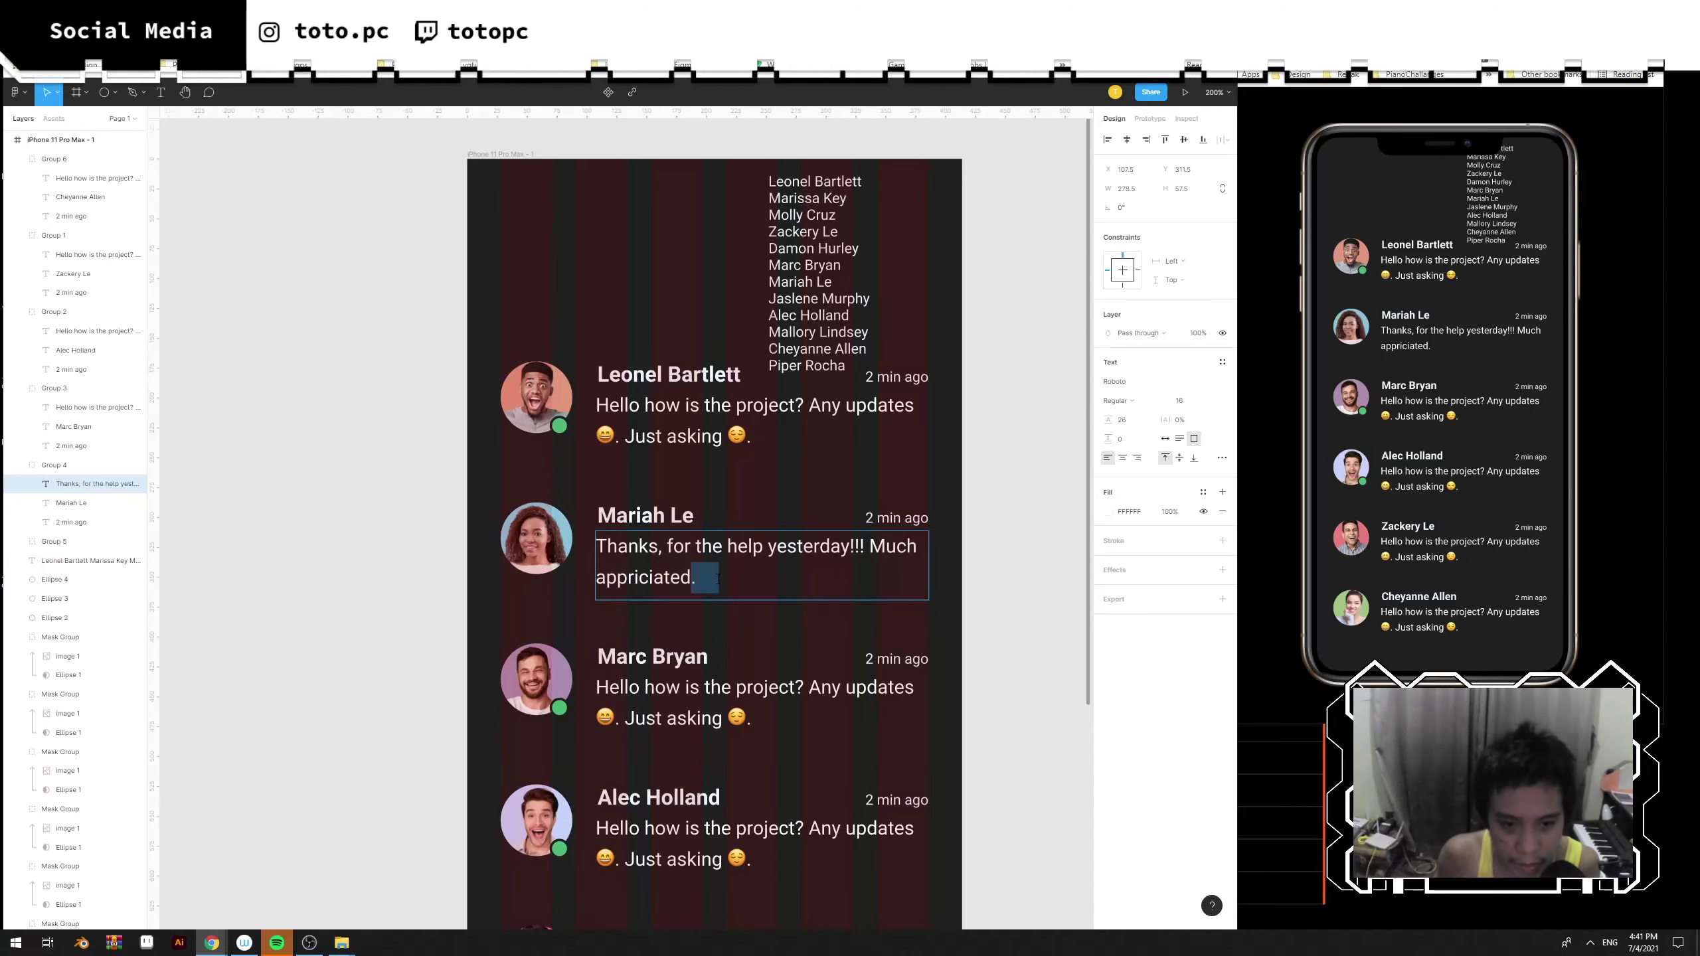
Select only the hearts emoji on the website, try pasting it into the second and first contacts' messages, and undo each paste.
{"action": "key", "text": "alt+Tab"}
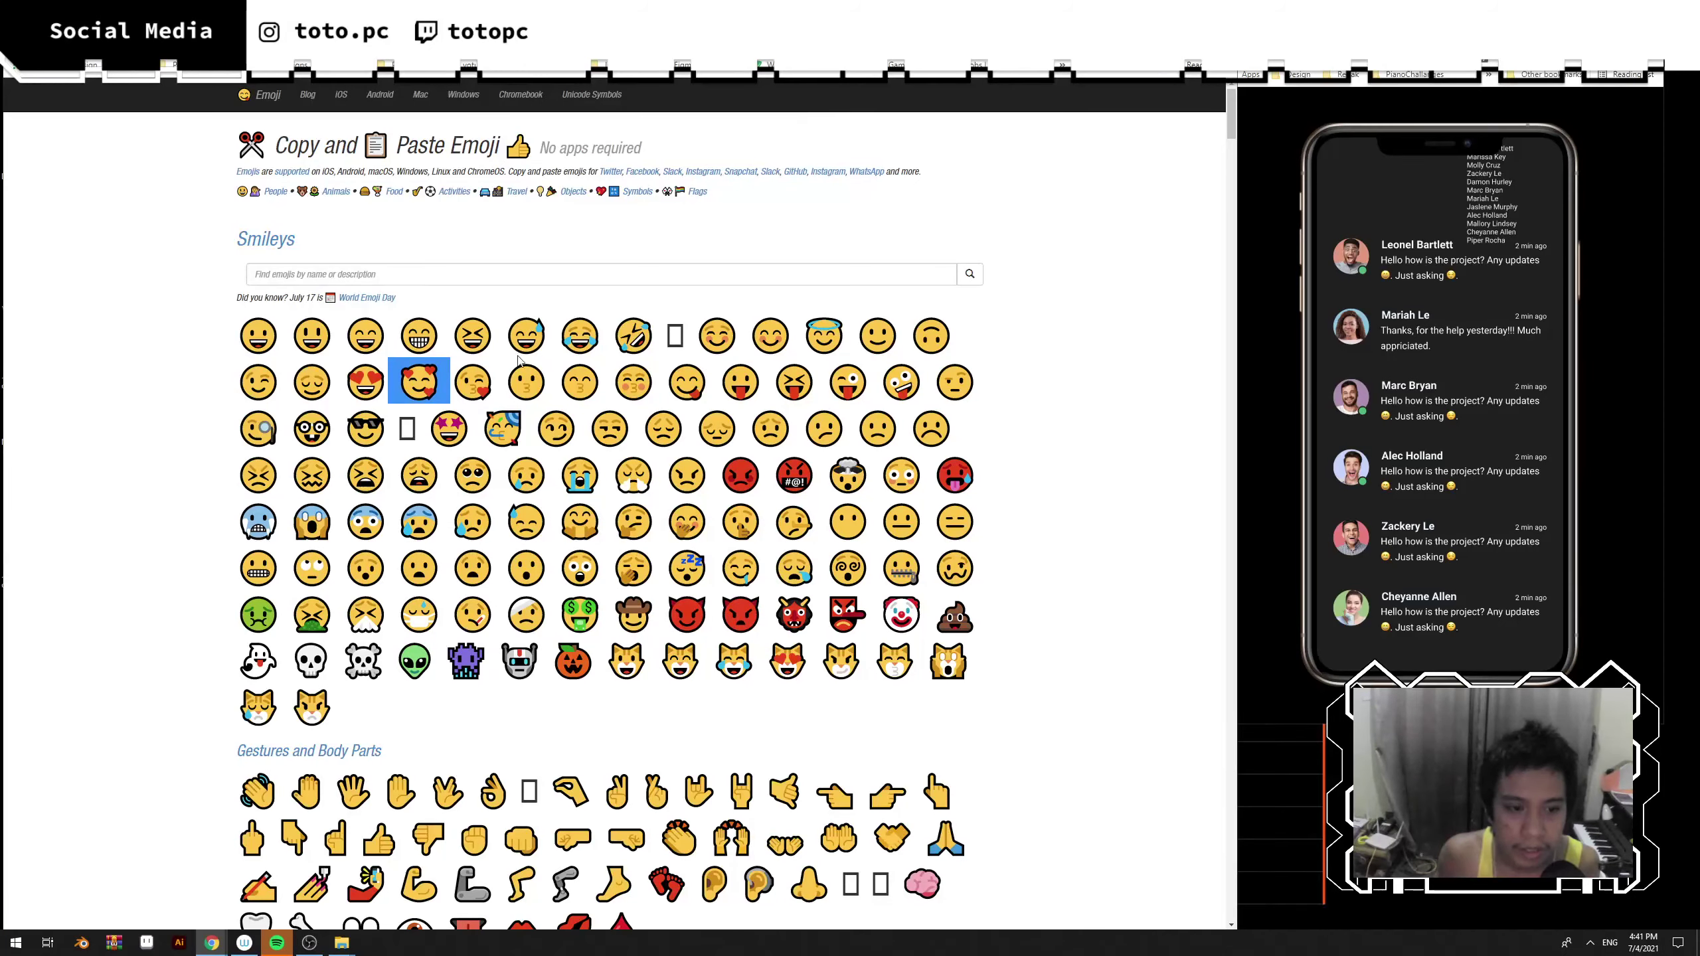
{"action": "left_click", "coordinate": [429, 383]}
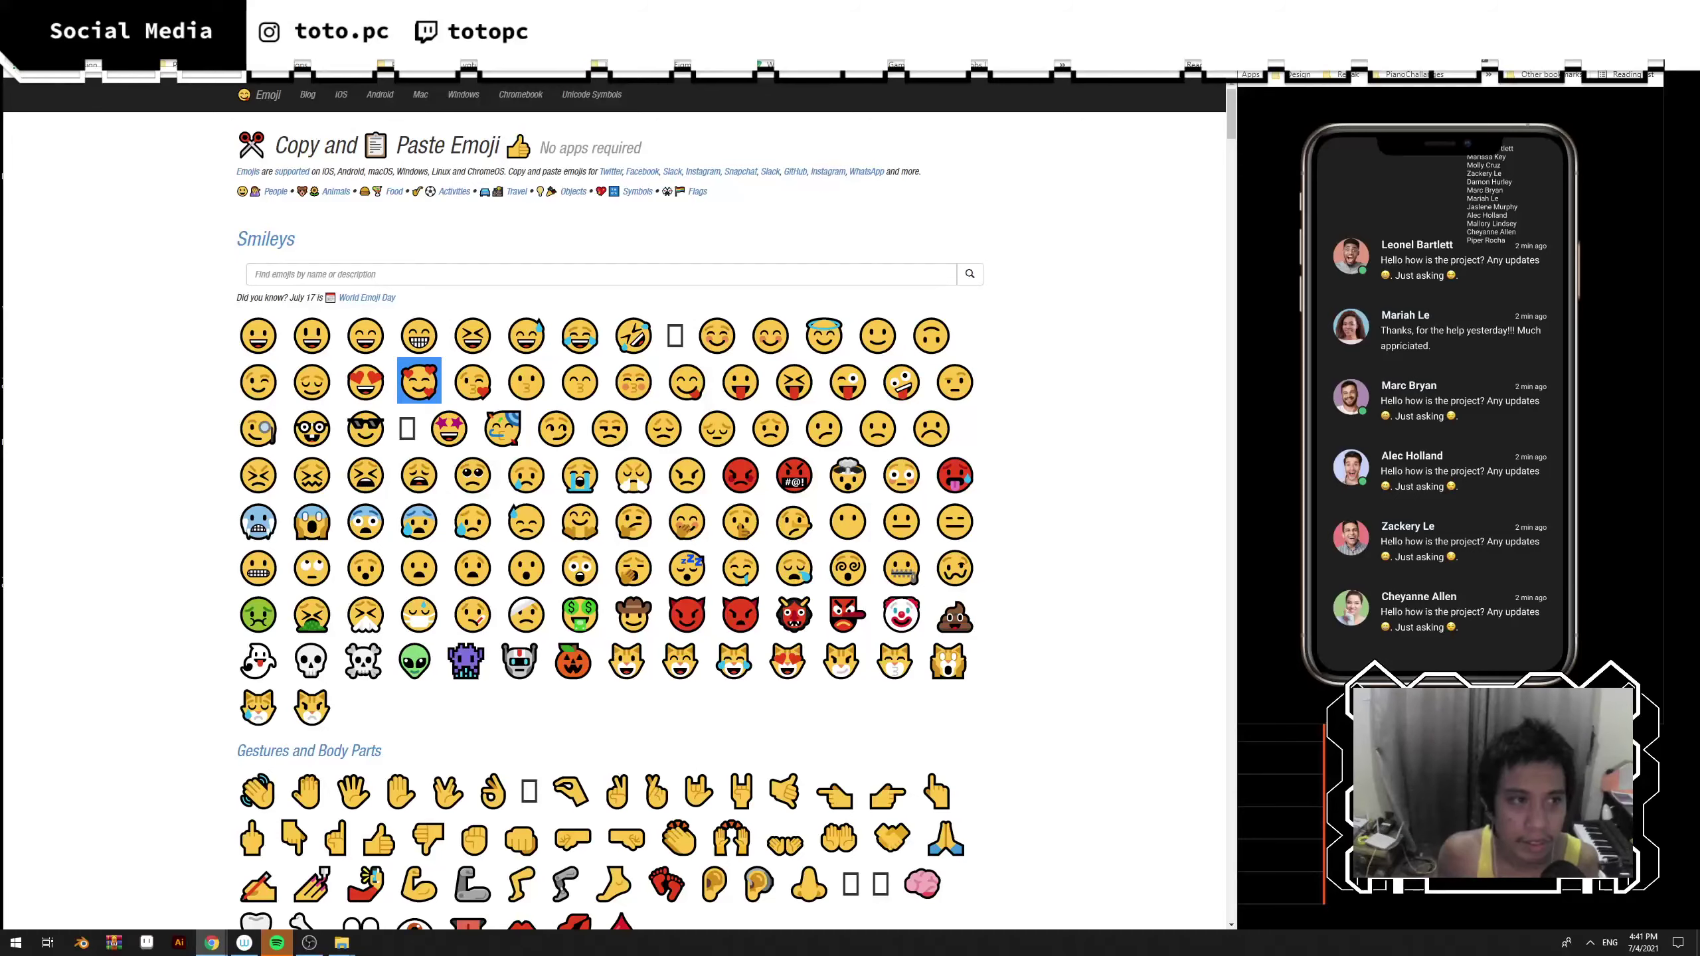
{"action": "key", "text": "alt+Tab"}
{"action": "left_click", "coordinate": [658, 547]}
{"action": "key", "text": "ctrl+v"}
{"action": "key", "text": "ctrl+z"}
{"action": "left_click", "coordinate": [703, 435]}
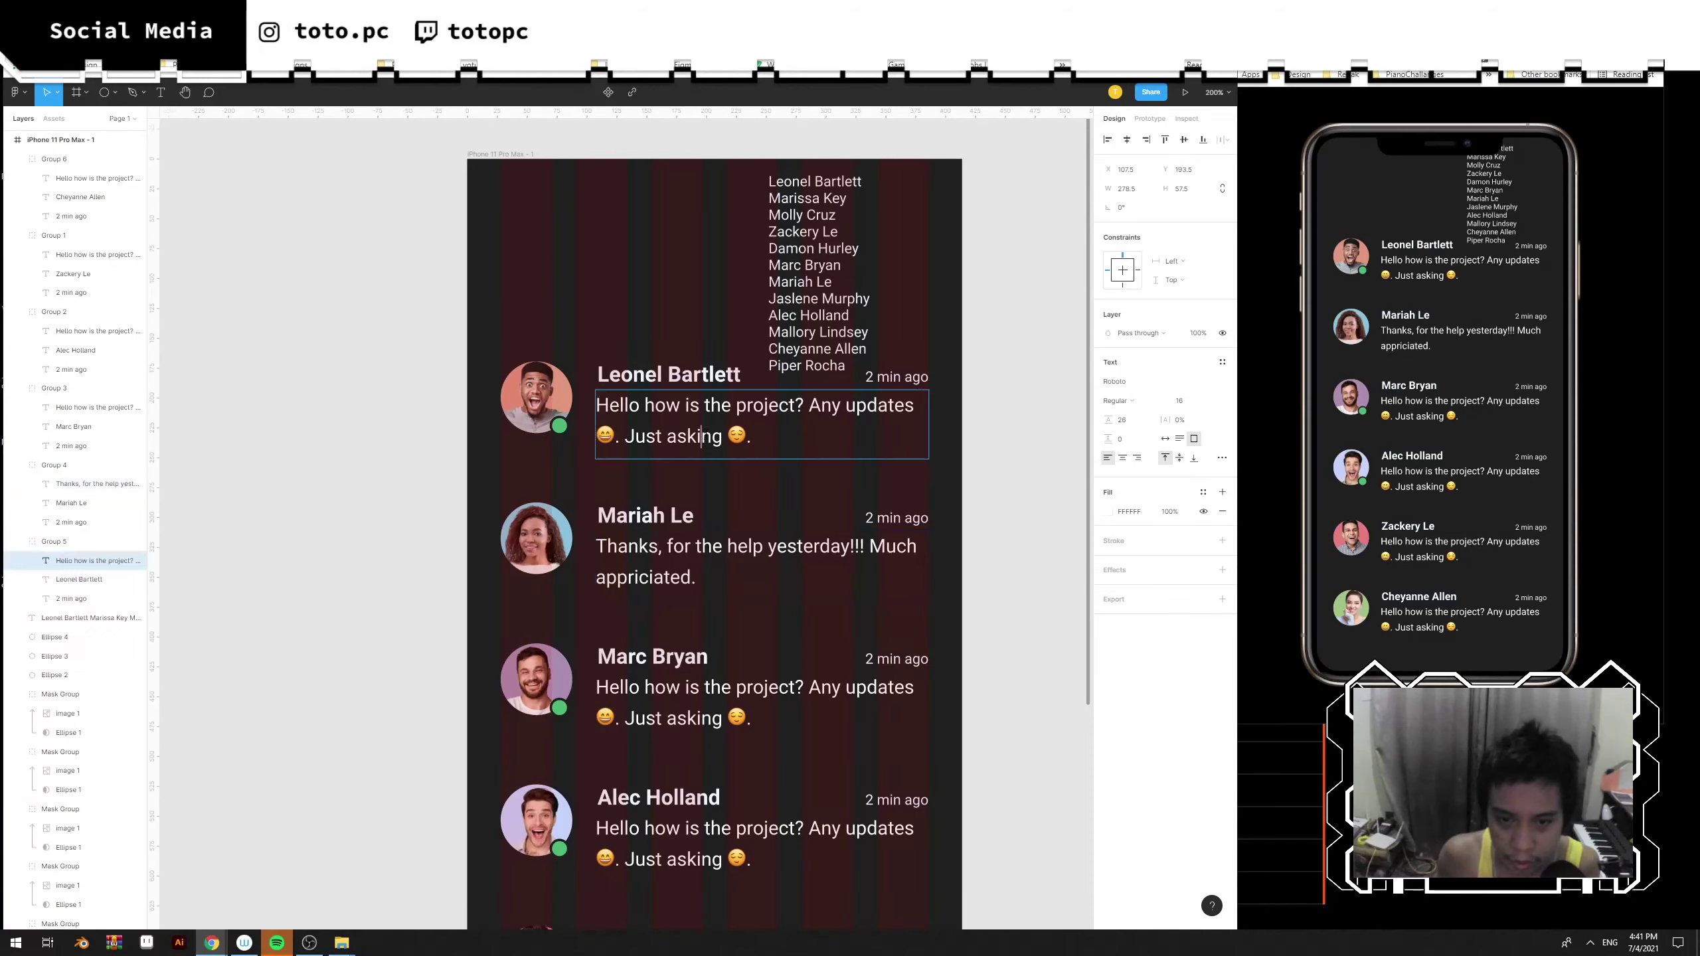
{"action": "key", "text": "ctrl+v"}
{"action": "key", "text": "ctrl+z"}
Copy the 😊 emoji from the emoji website and add it at the end of the second contact's message.
{"action": "key", "text": "alt+Tab"}
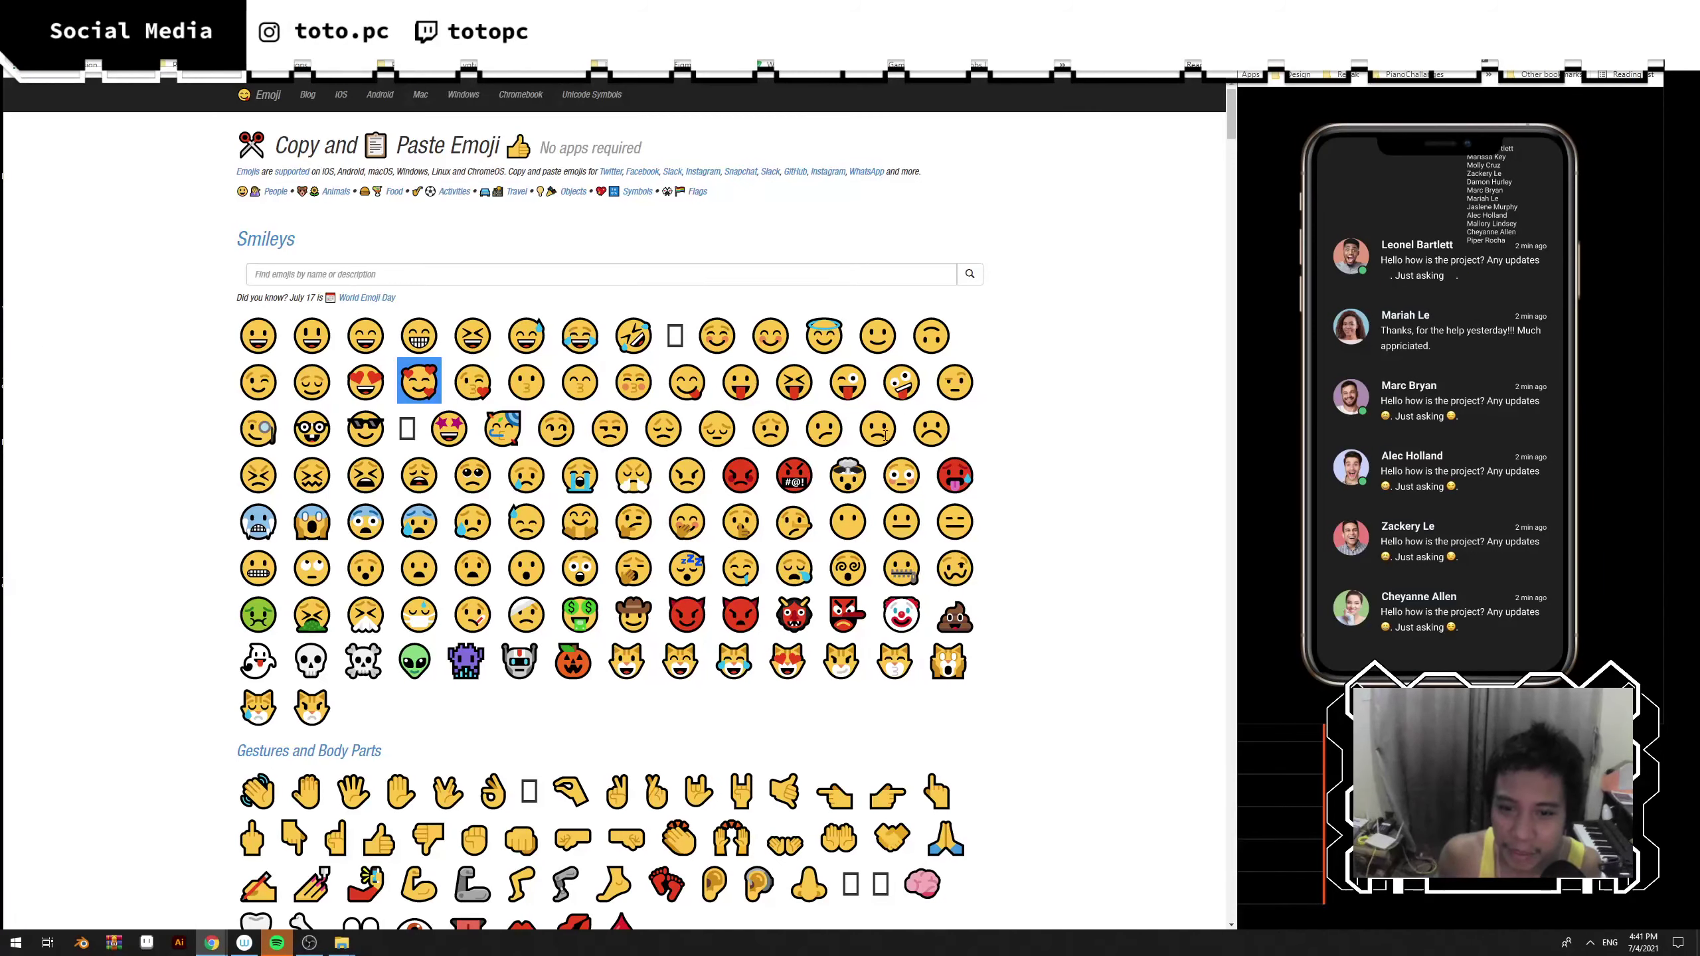
{"action": "left_click", "coordinate": [770, 334]}
{"action": "key", "text": "alt+Tab"}
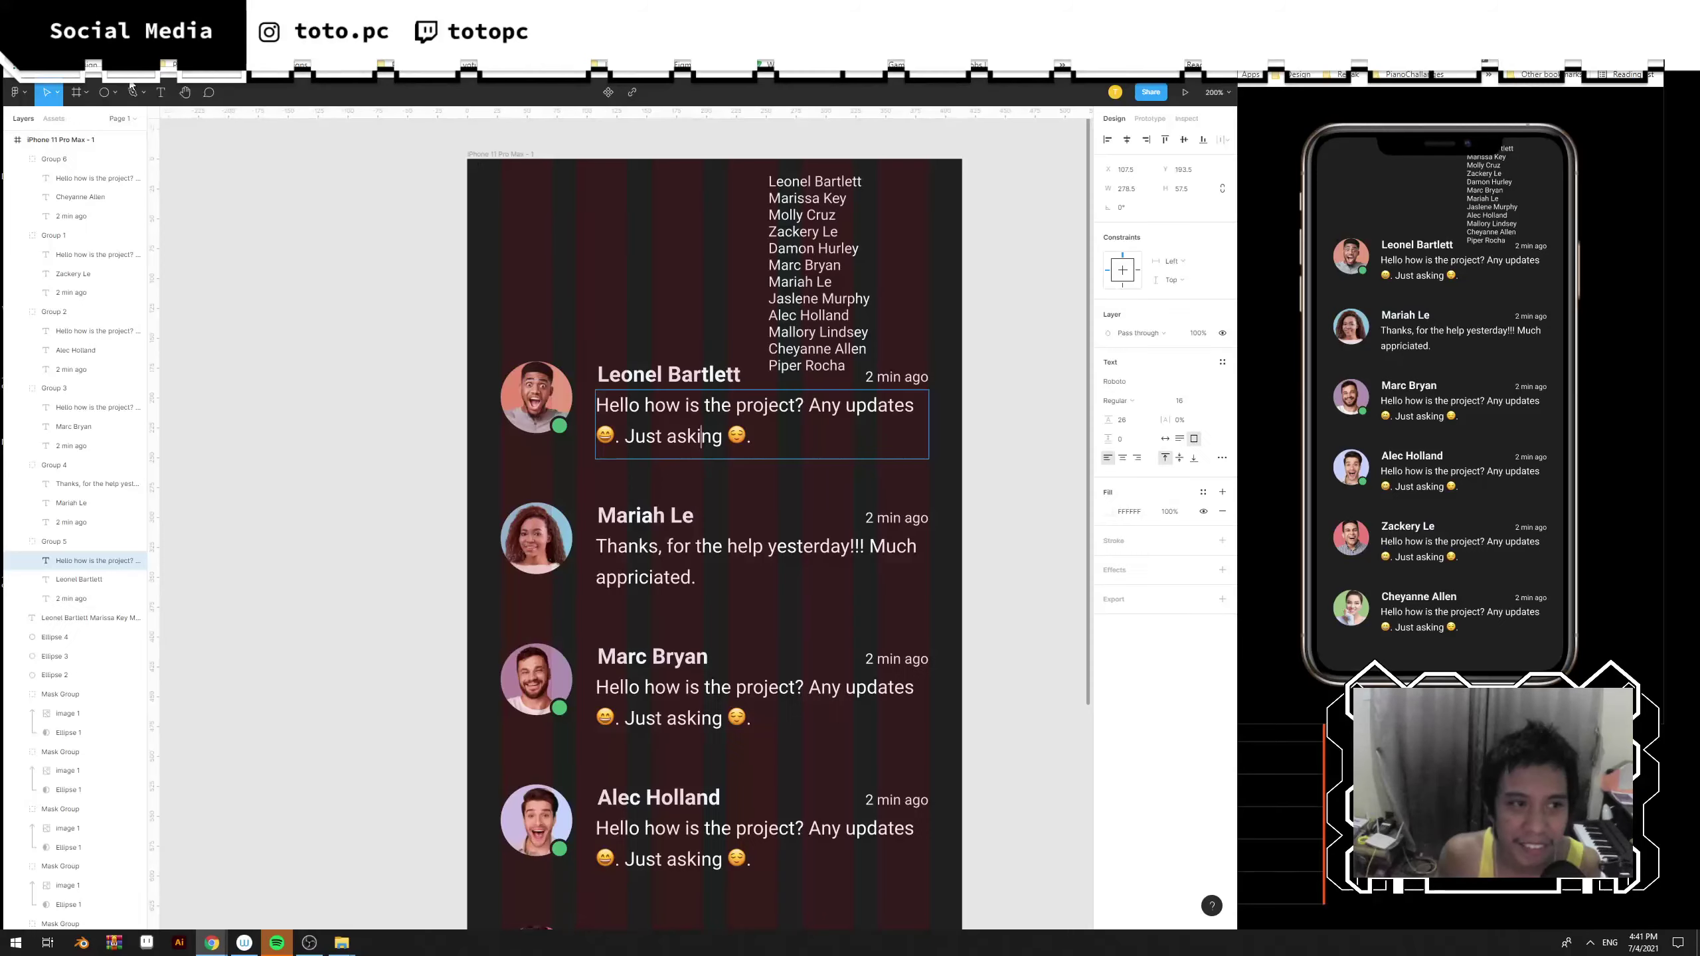
{"action": "left_click", "coordinate": [777, 577]}
{"action": "type", "text": "😊"}
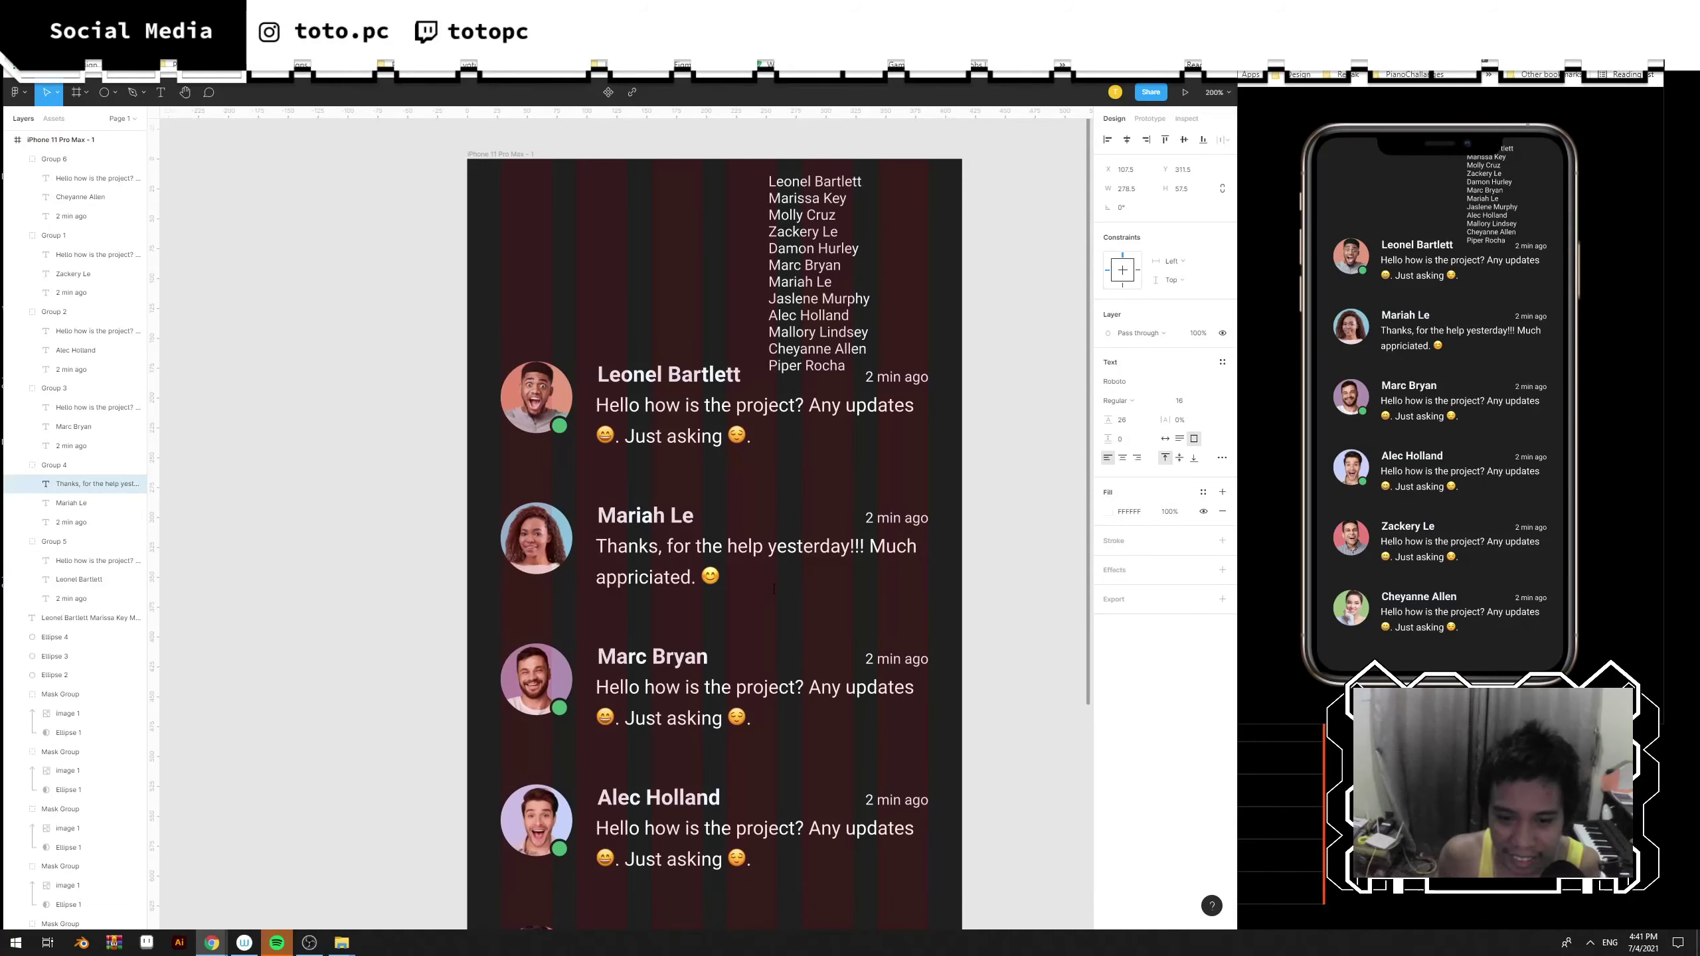
{"action": "key", "text": "Escape"}
Replace the third contact's message with "Hey happy birthday! Hope you have a great day".
{"action": "scroll", "coordinate": [709, 582], "scroll_direction": "down", "scroll_amount": 2}
{"action": "left_click", "coordinate": [690, 587]}
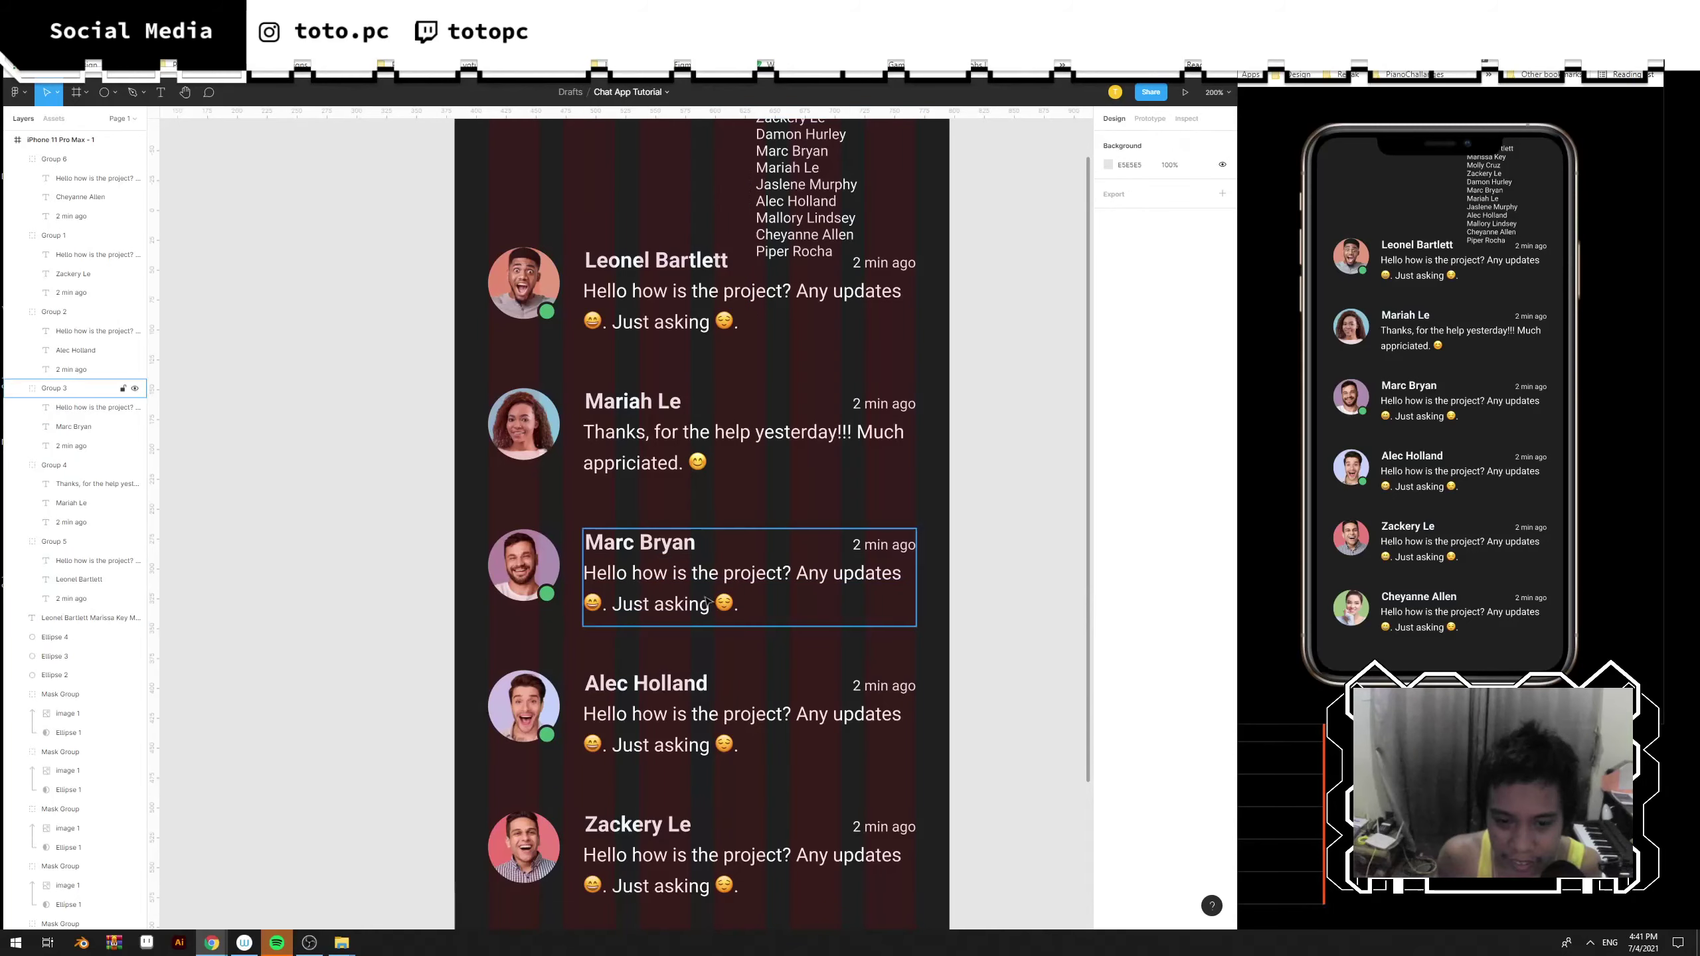
{"action": "double_click", "coordinate": [703, 594]}
{"action": "type", "text": "H"}
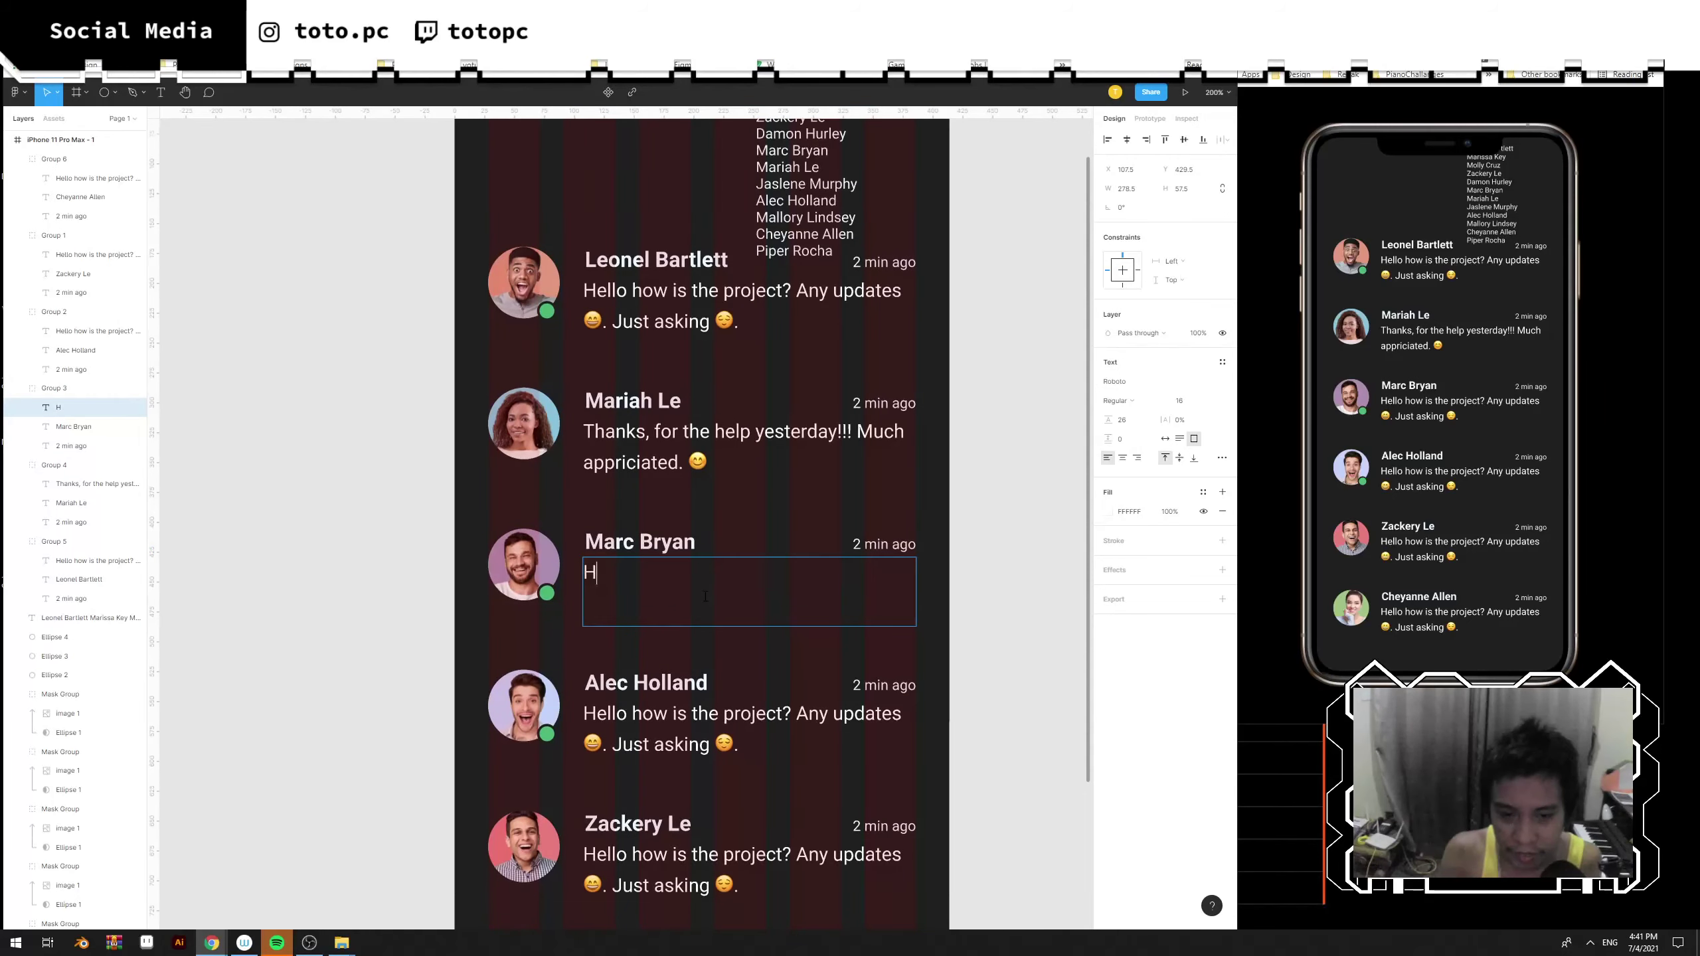
{"action": "type", "text": "ey happy bri"}
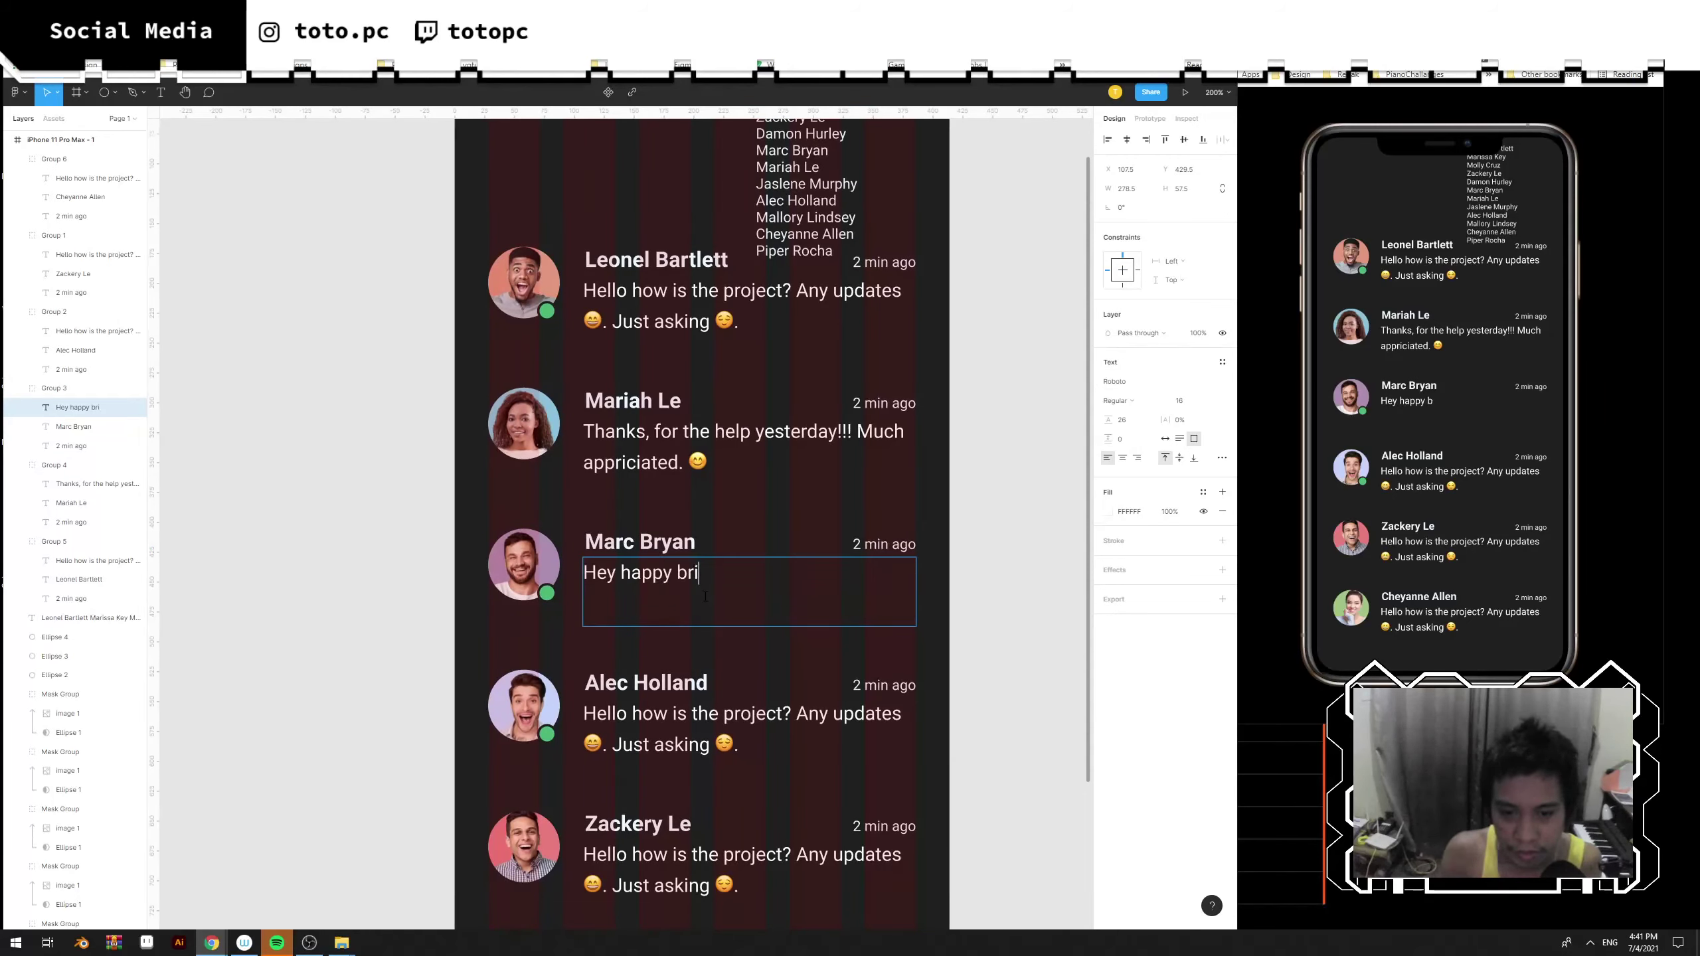
{"action": "key", "text": "BackSpace"}
{"action": "key", "text": "BackSpace"}
{"action": "type", "text": "irthdya"}
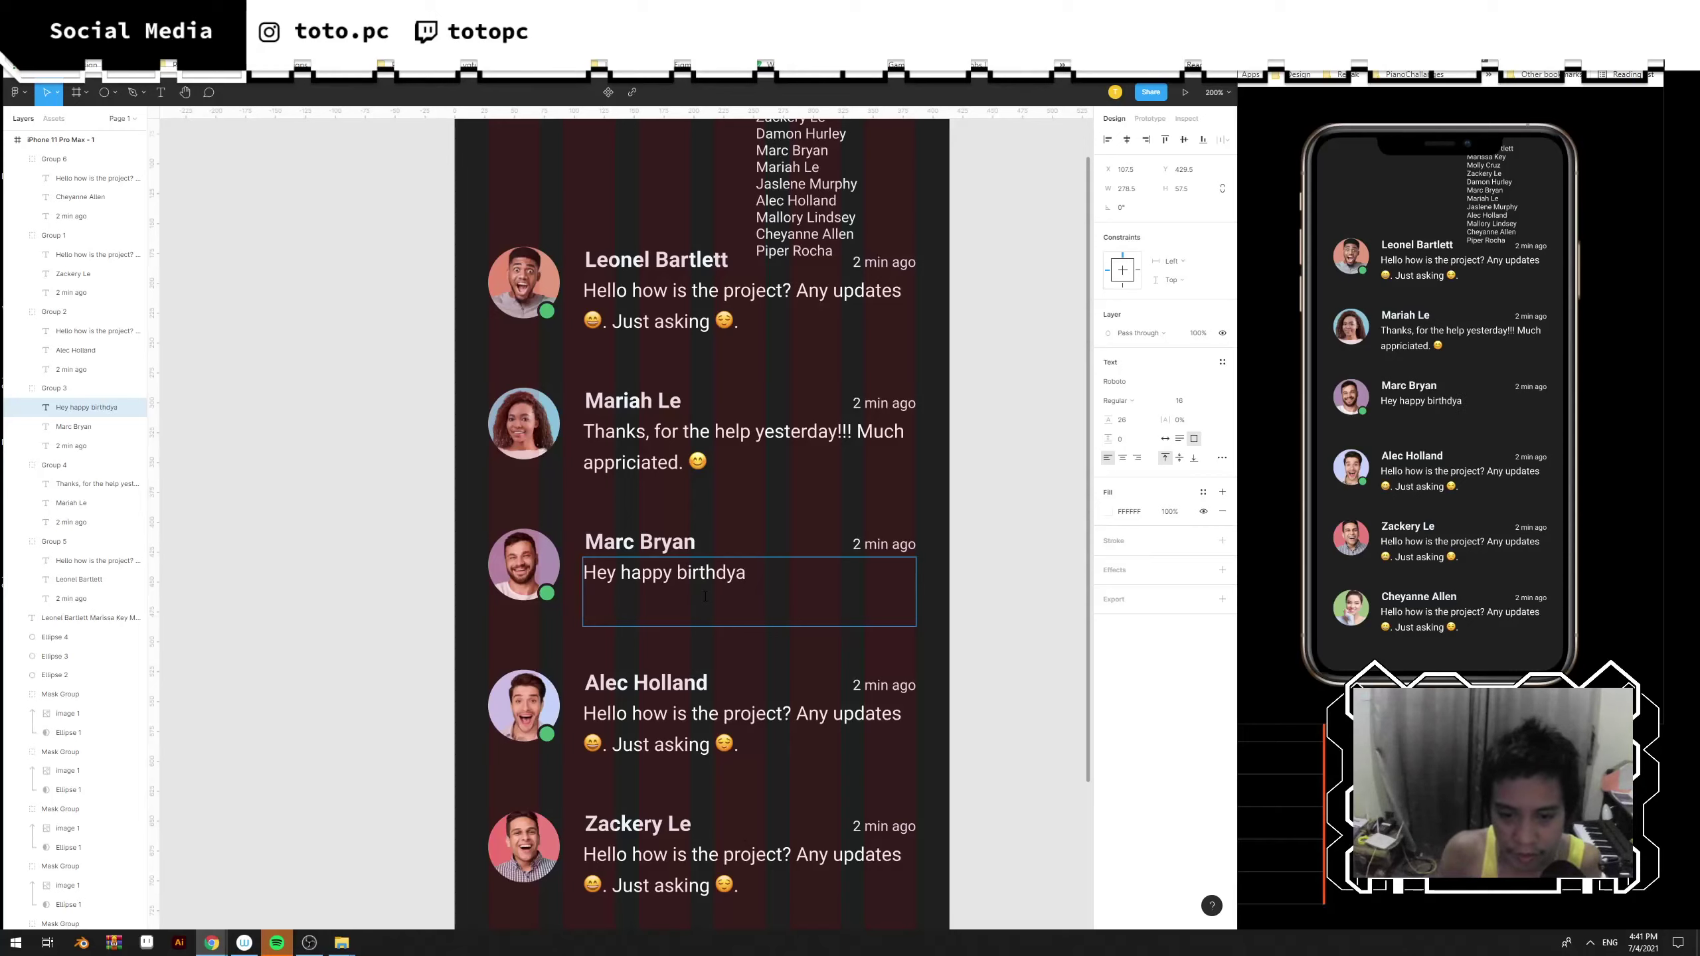
{"action": "key", "text": "BackSpace"}
{"action": "type", "text": "ay"}
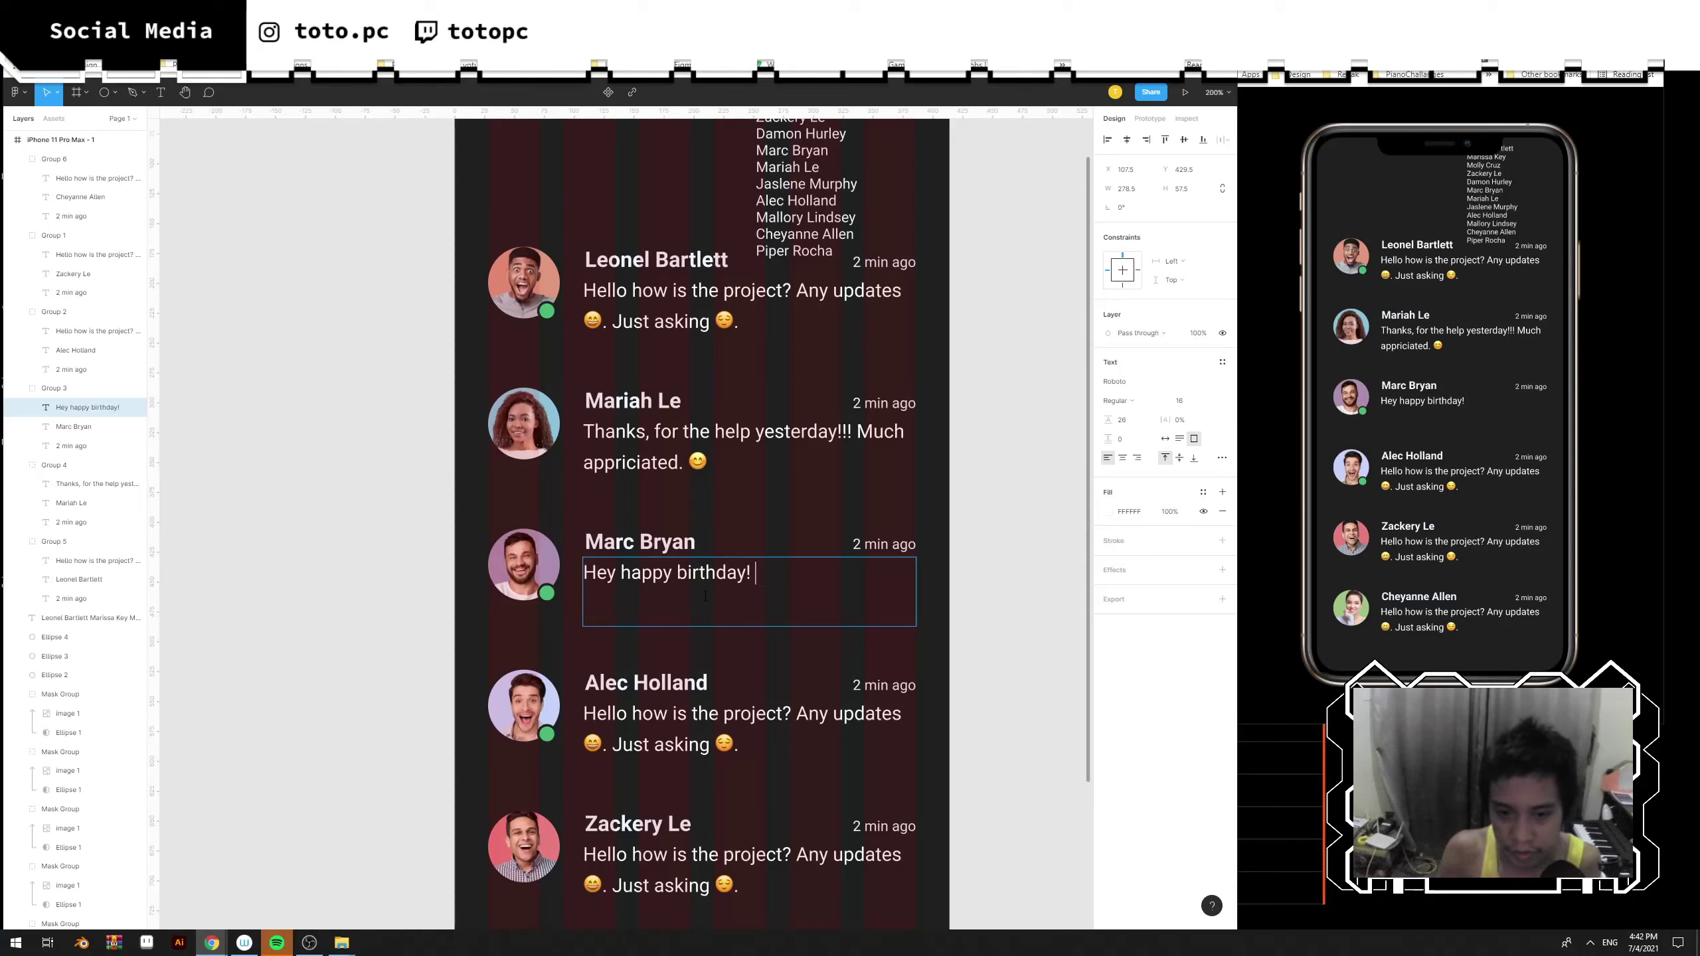
{"action": "type", "text": "! Hope you have a"}
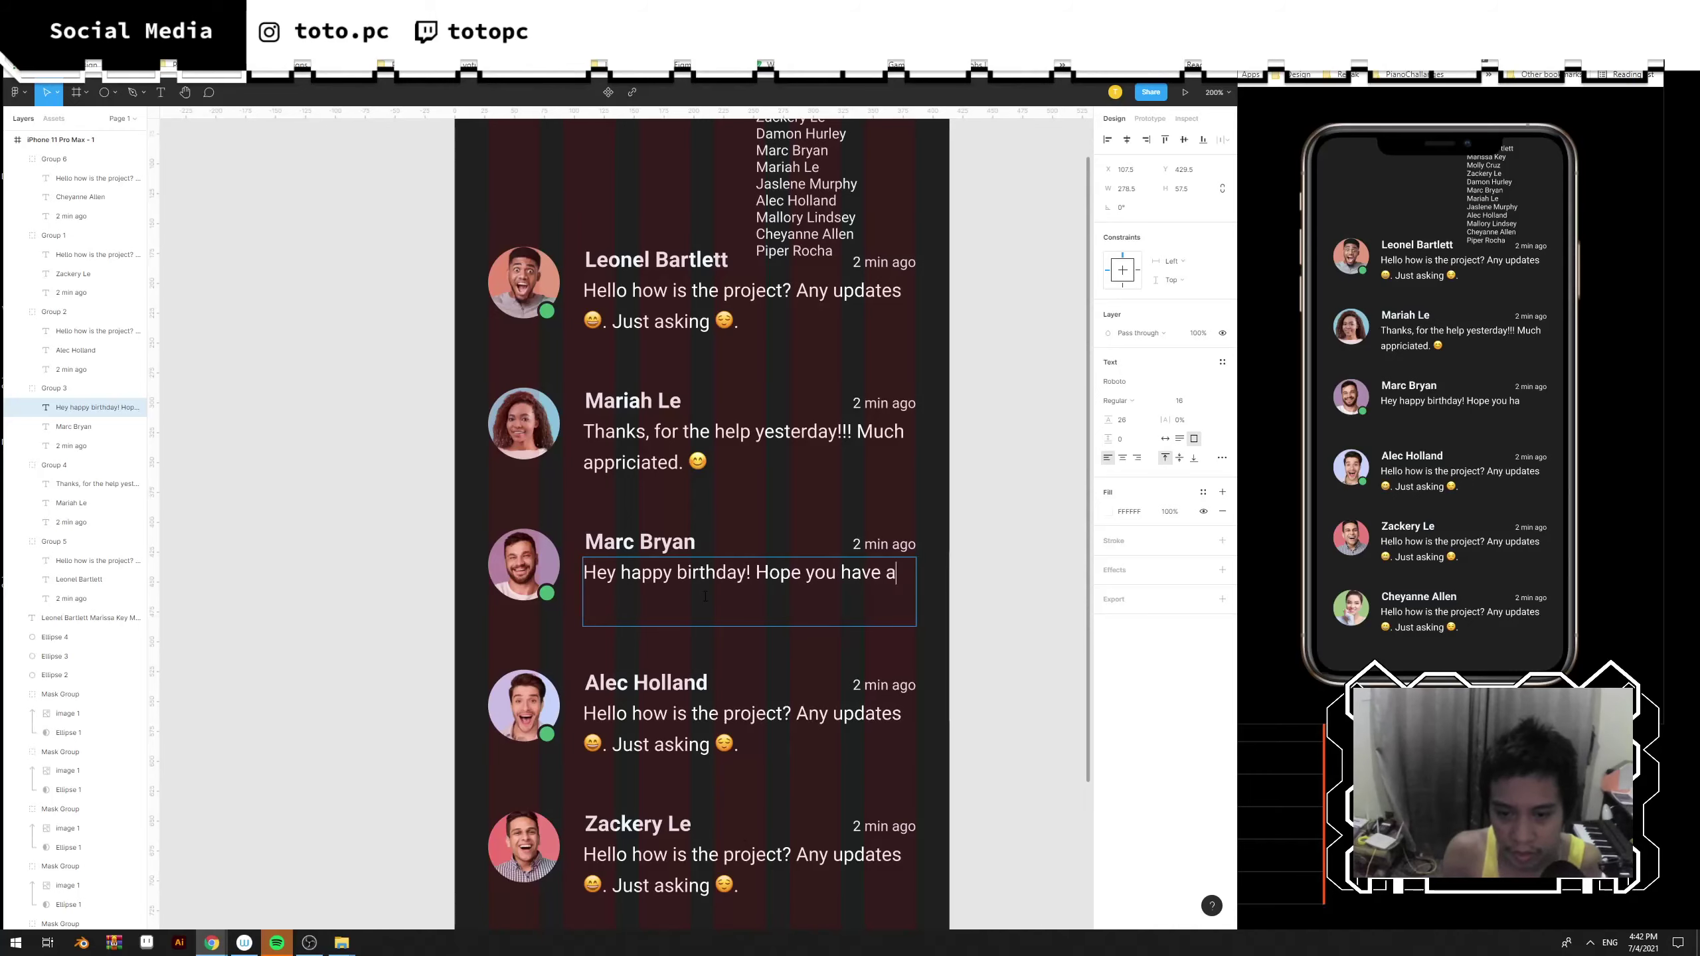
{"action": "type", "text": " great day"}
{"action": "key", "text": "Escape"}
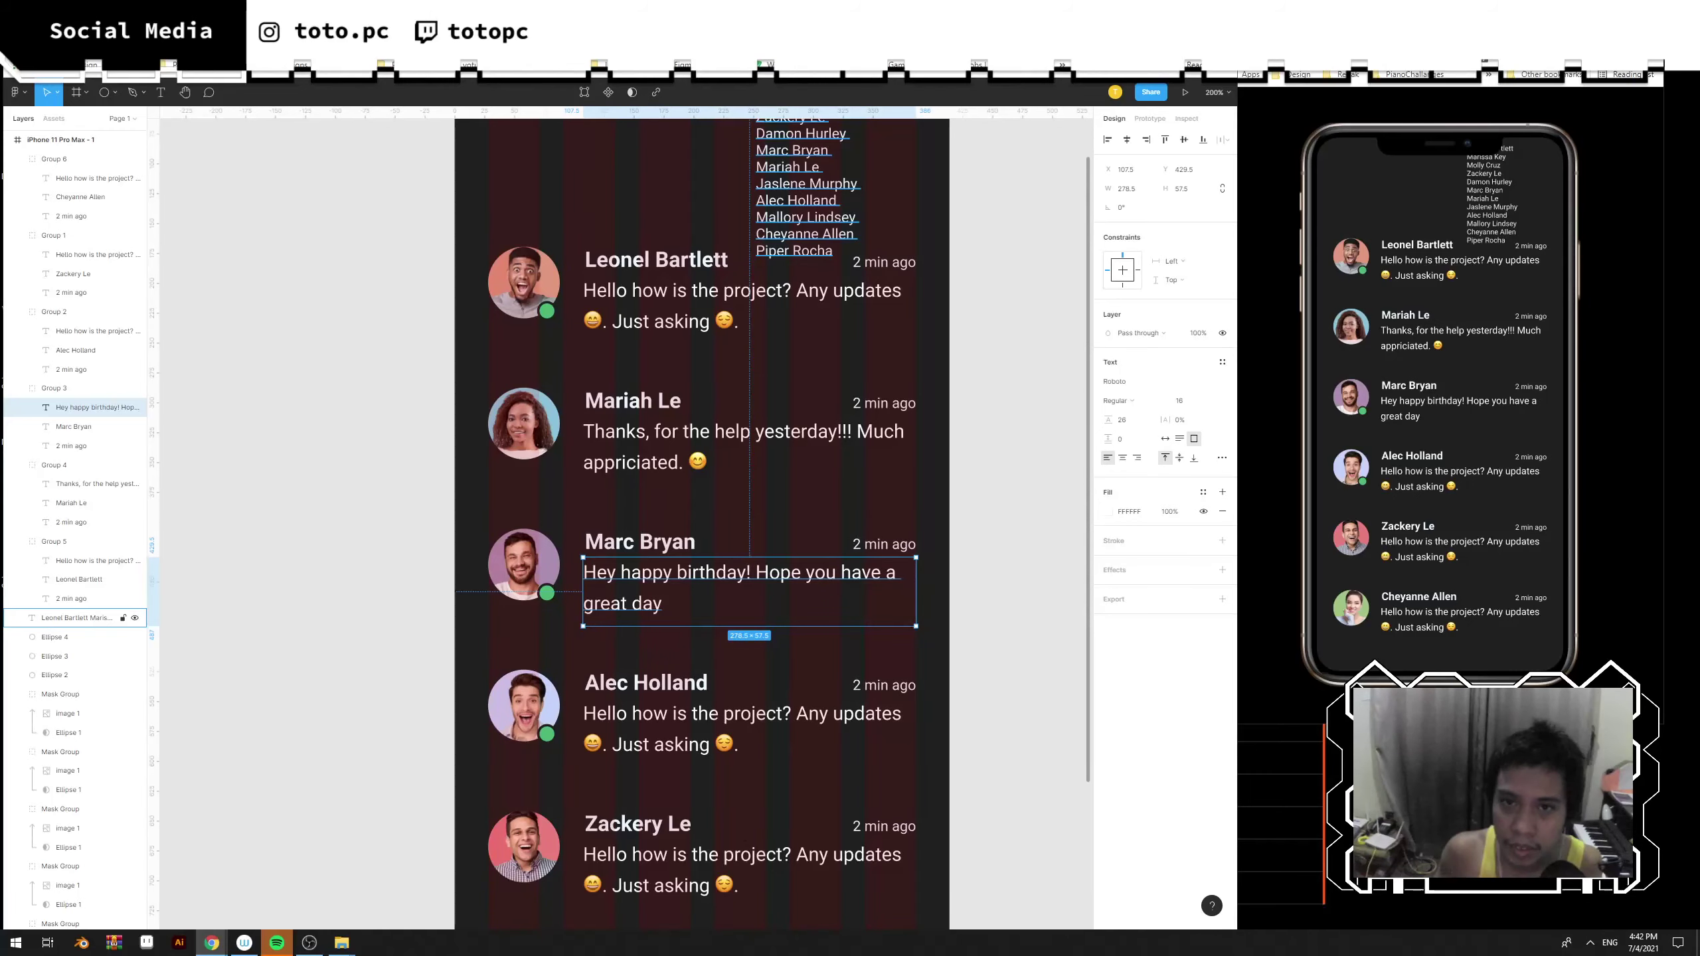
Switch to the emoji website, search for "birthday" and copy the Birthday Cake emoji.
{"action": "key", "text": "alt+Tab"}
{"action": "left_click", "coordinate": [652, 276]}
{"action": "type", "text": "thday"}
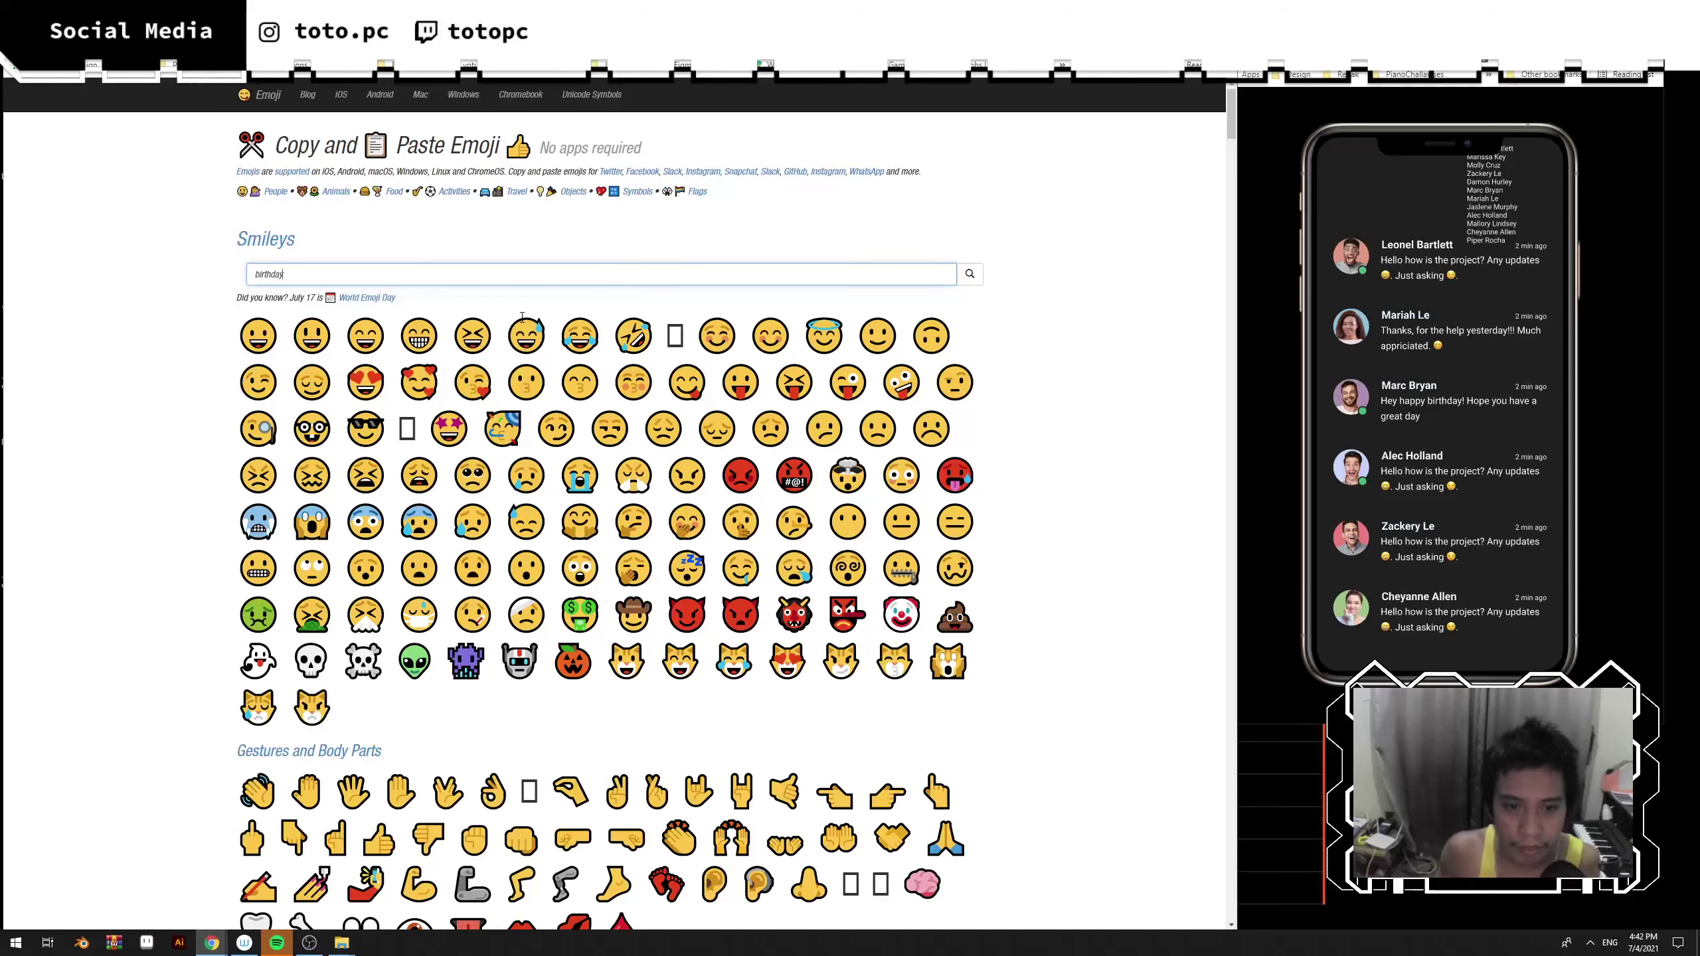
{"action": "key", "text": "Return"}
{"action": "left_click_drag", "start_coordinate": [276, 185], "coordinate": [300, 186]}
{"action": "key", "text": "ctrl+c"}
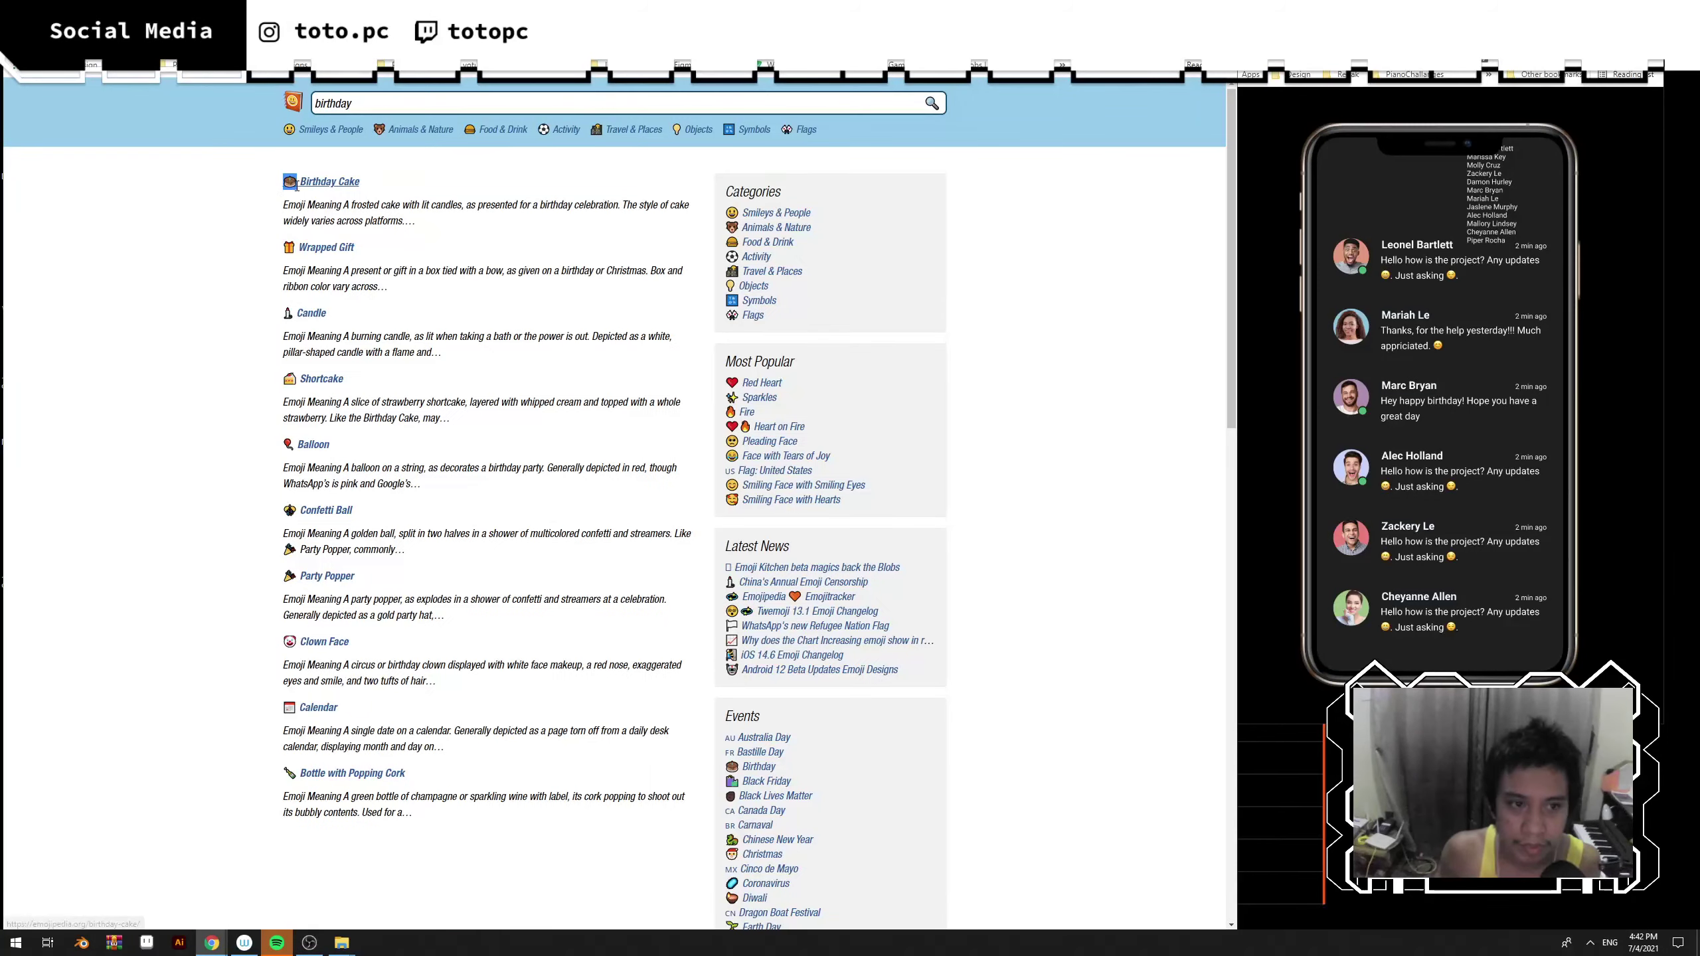
Back in Figma, add the birthday cake emoji followed by "!!" at the end of the third contact's message.
{"action": "key", "text": "alt+Tab"}
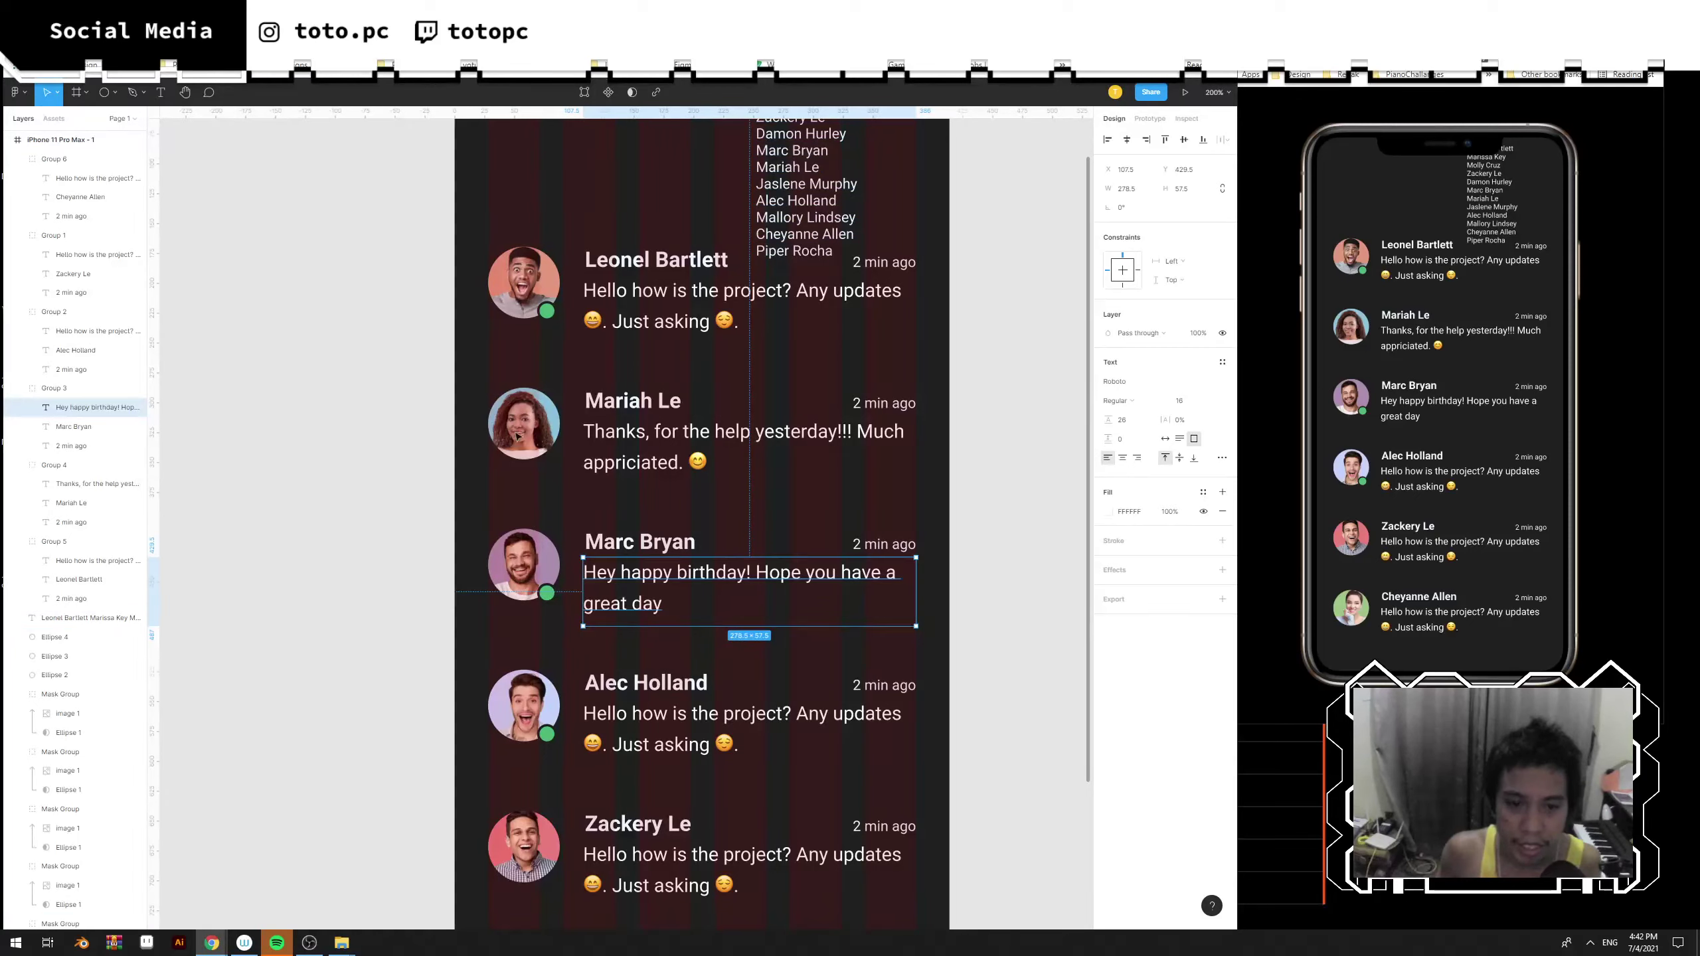
{"action": "double_click", "coordinate": [665, 609]}
{"action": "key", "text": "ctrl+v"}
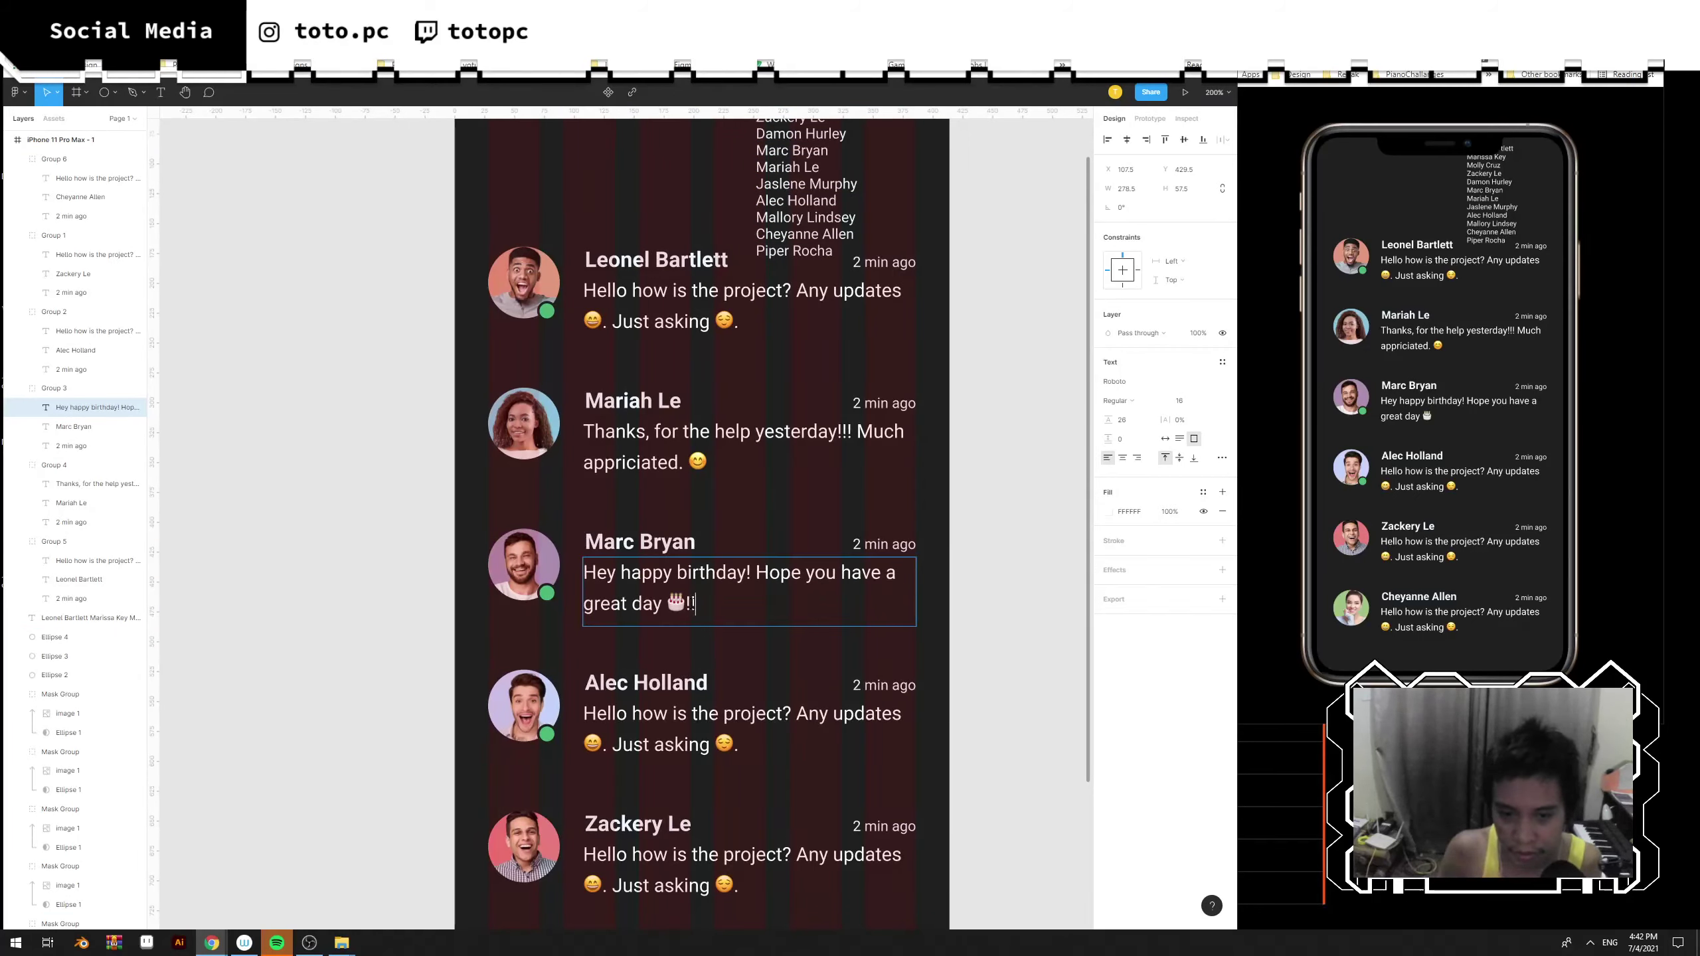
{"action": "key", "text": "Escape"}
Replace the fourth contact's message with "Nice talking to you. Great Job." and shorten its text box to one line.
{"action": "scroll", "coordinate": [991, 582], "scroll_direction": "down", "scroll_amount": 2}
{"action": "left_click", "coordinate": [707, 622]}
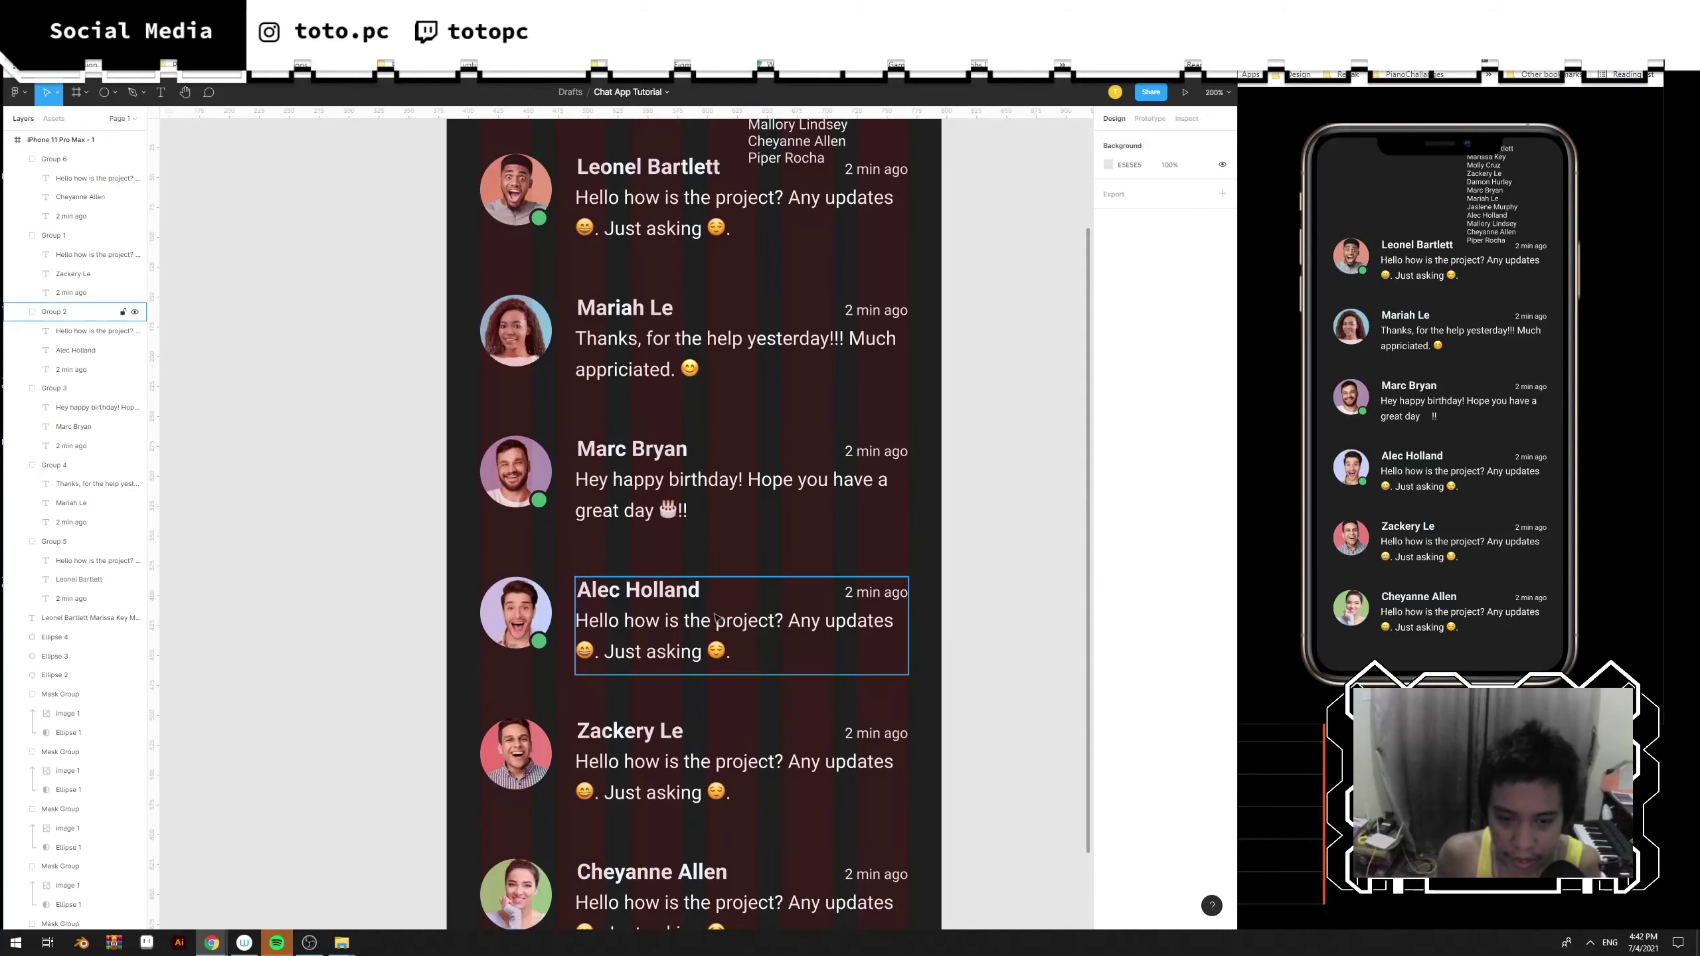
{"action": "double_click", "coordinate": [706, 617]}
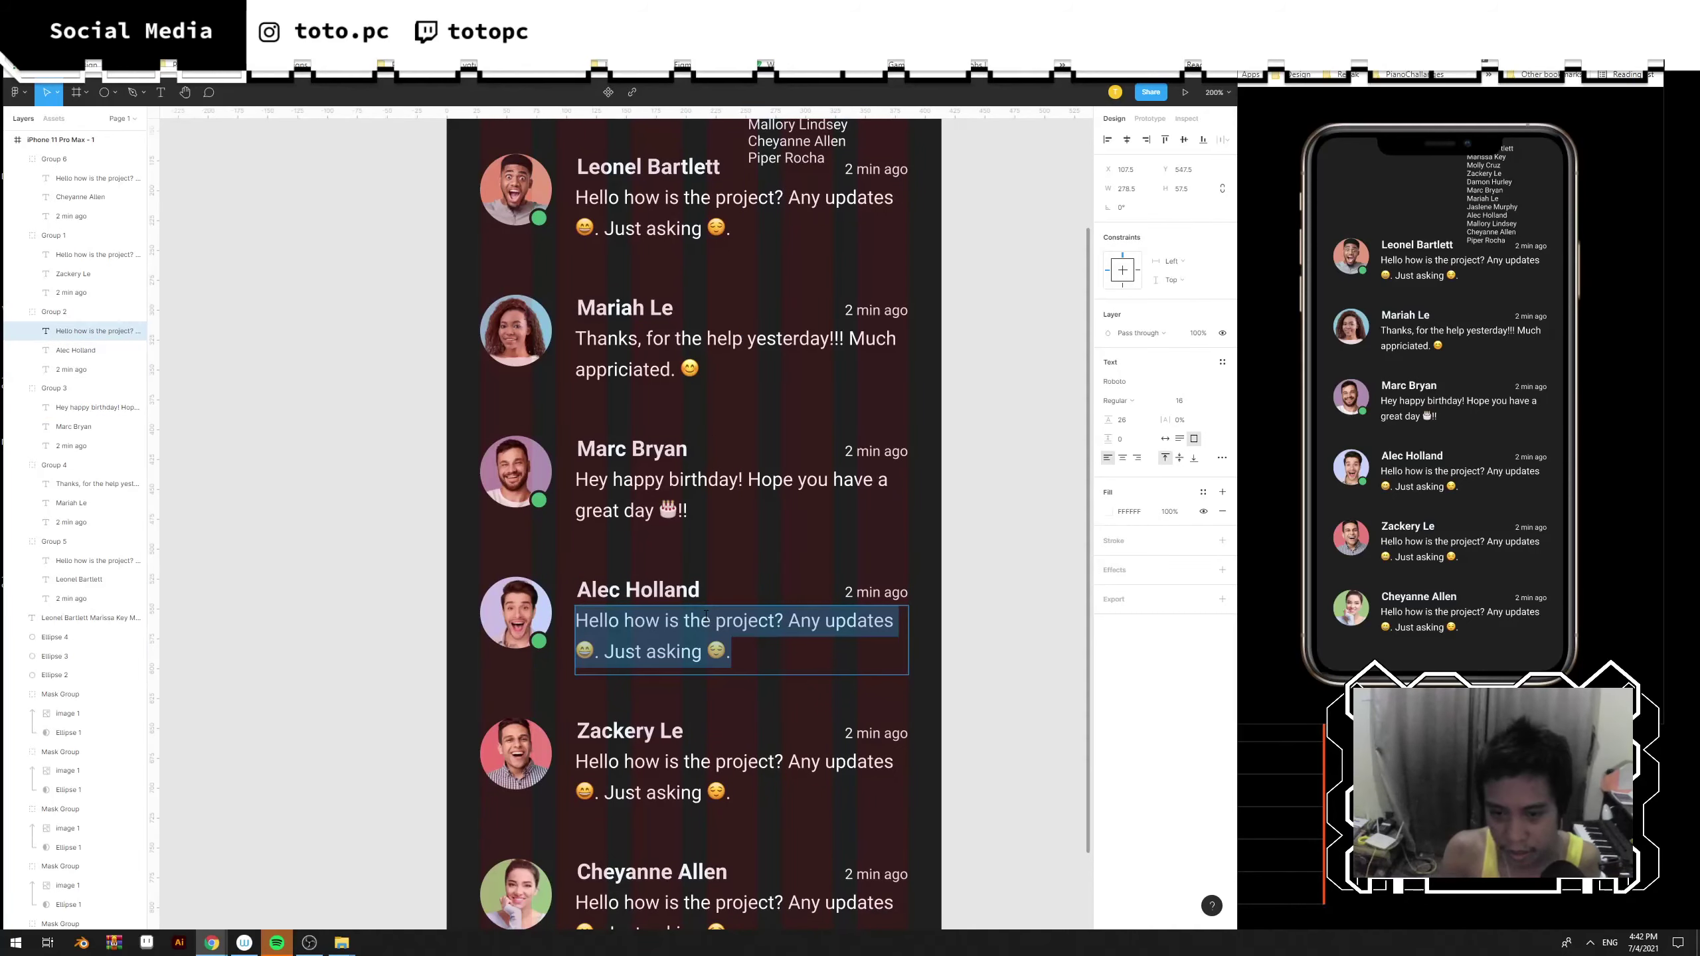
{"action": "type", "text": "Nice talking "}
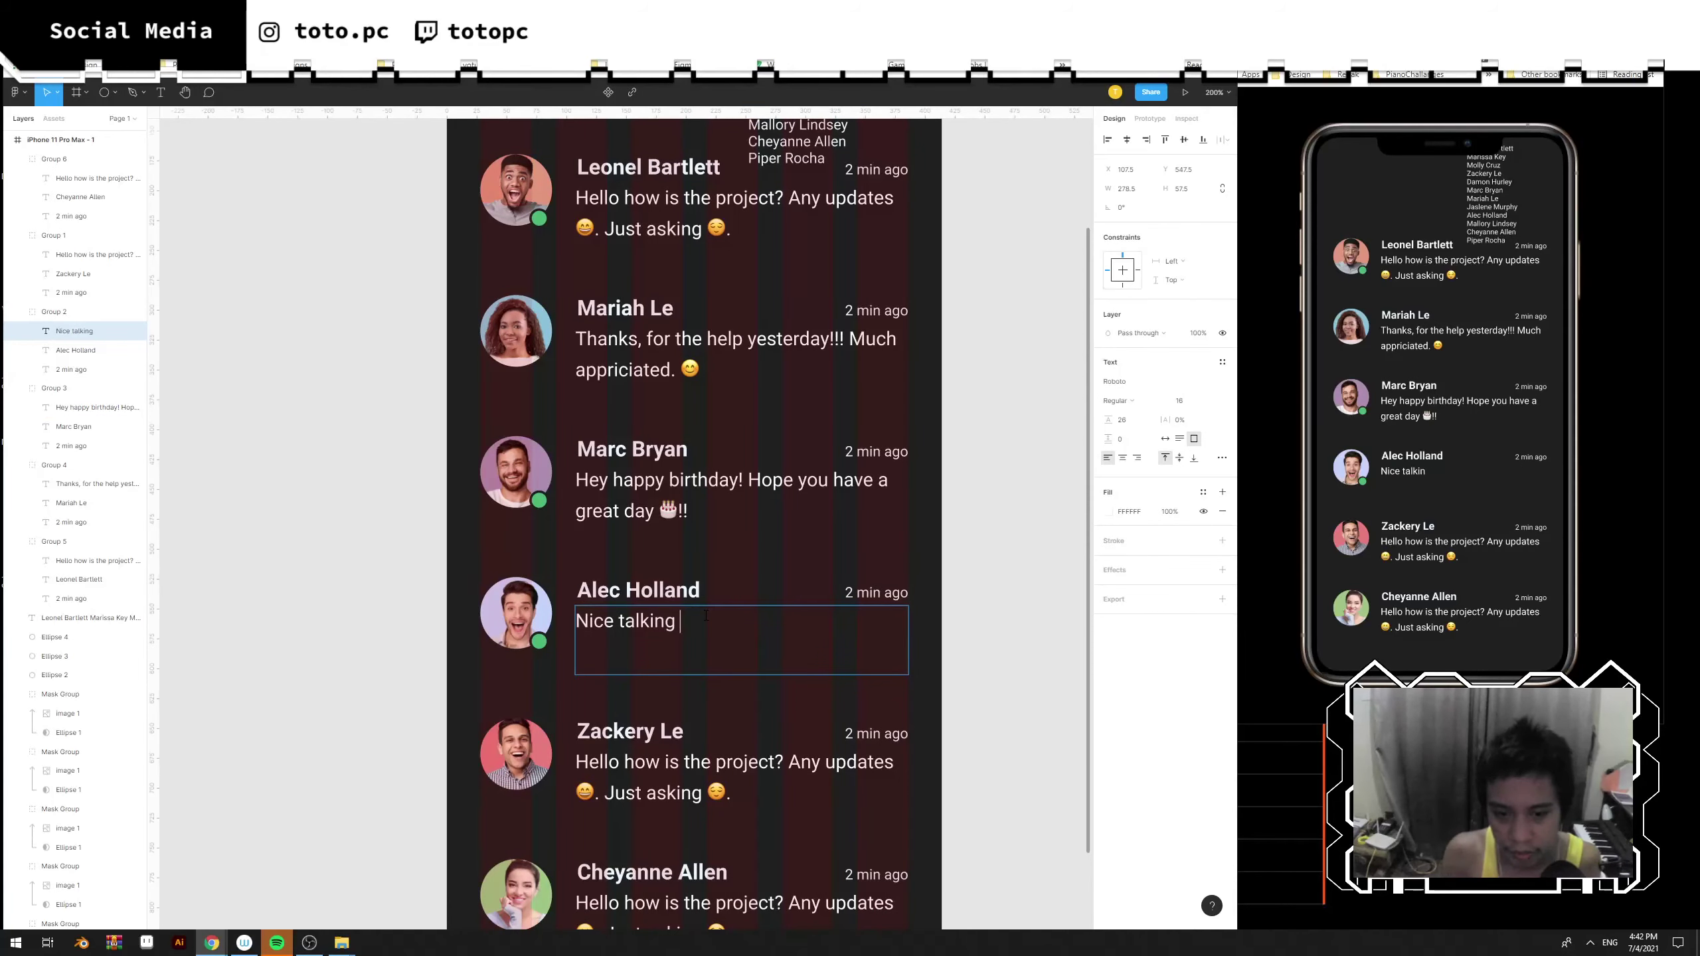
{"action": "type", "text": "to you. Great Job."}
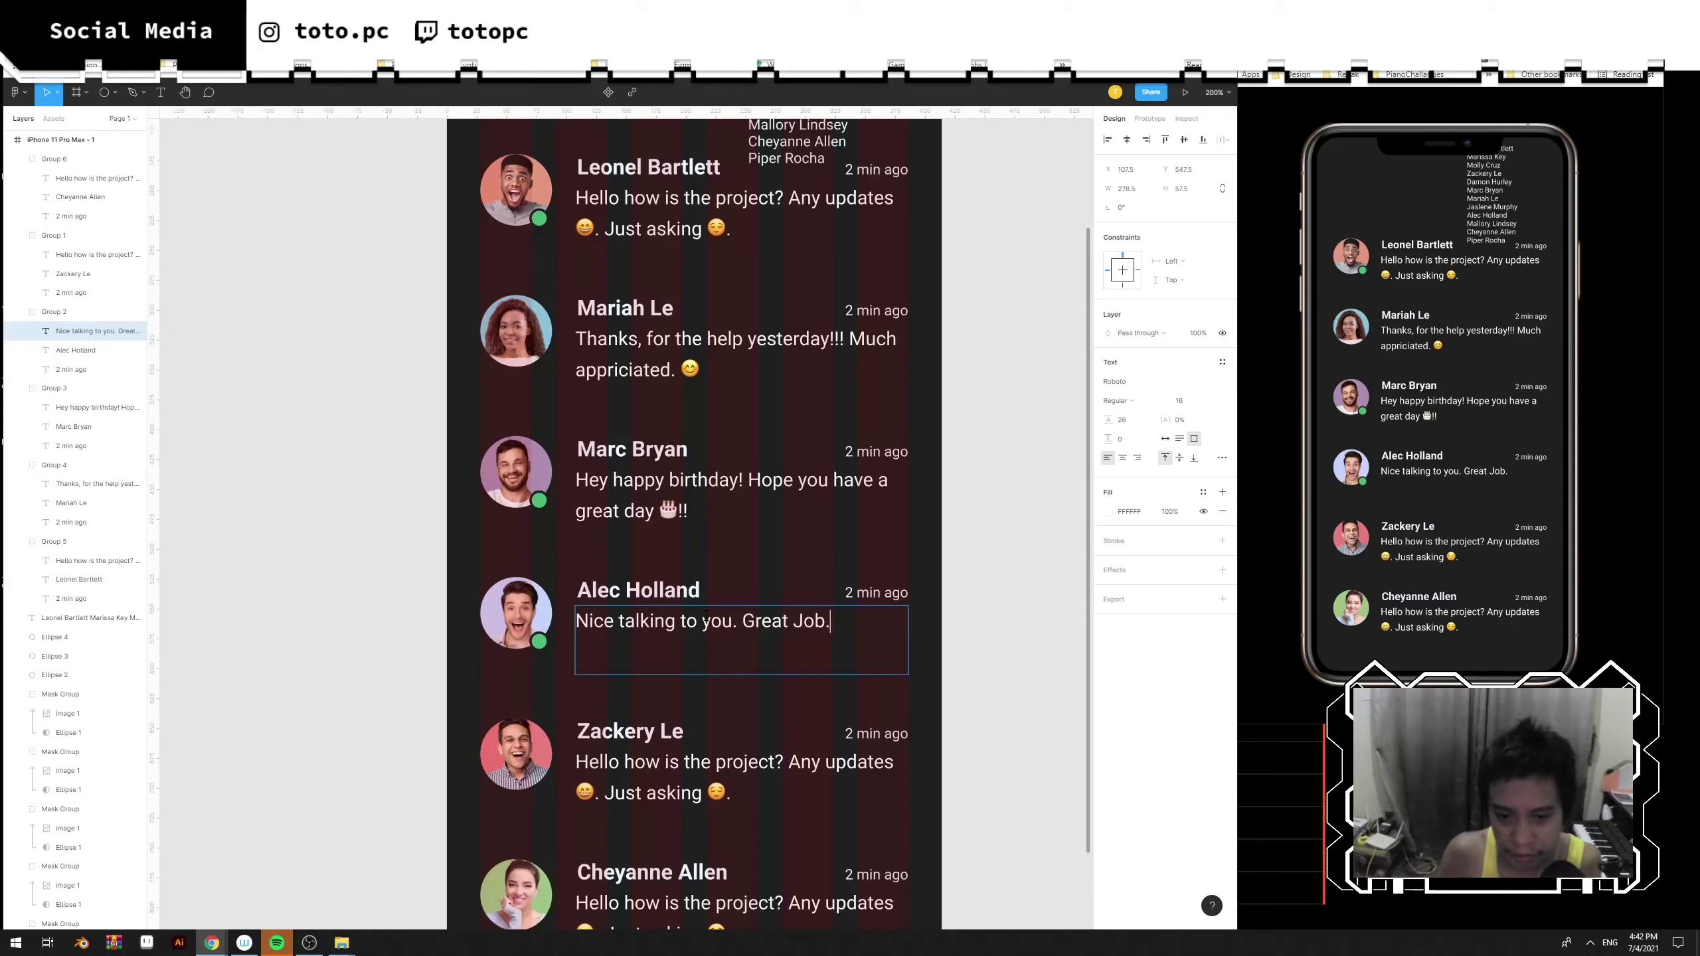
{"action": "key", "text": "Escape"}
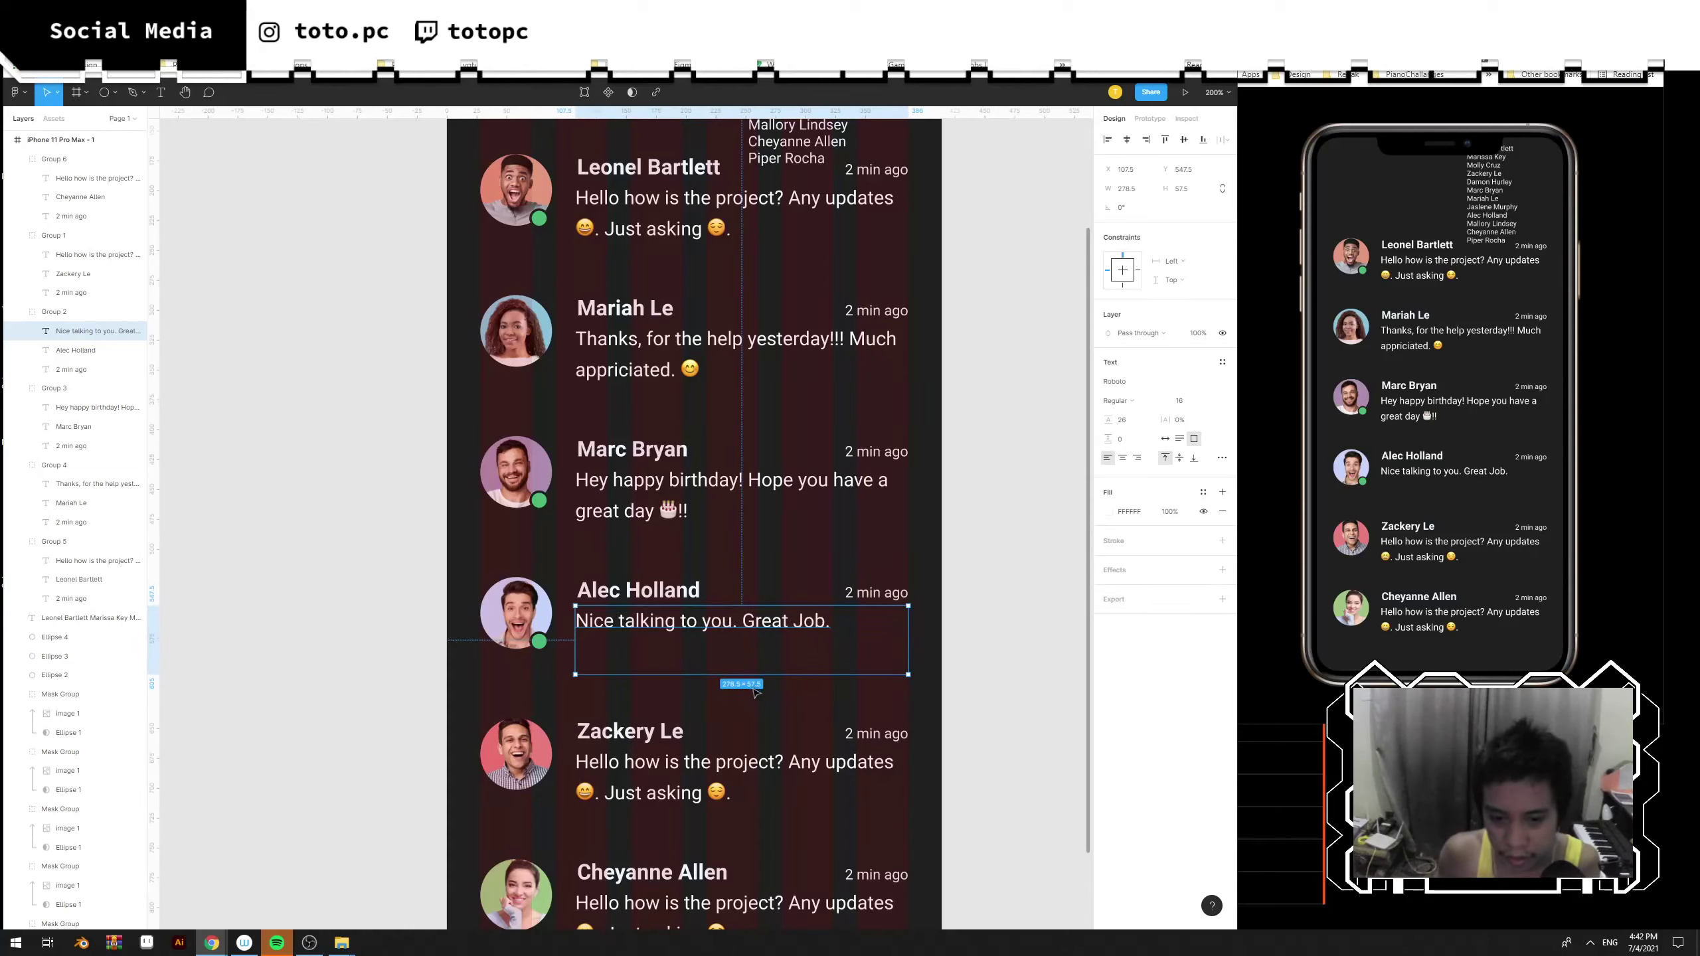
{"action": "scroll", "coordinate": [766, 558], "scroll_direction": "down", "scroll_amount": 3}
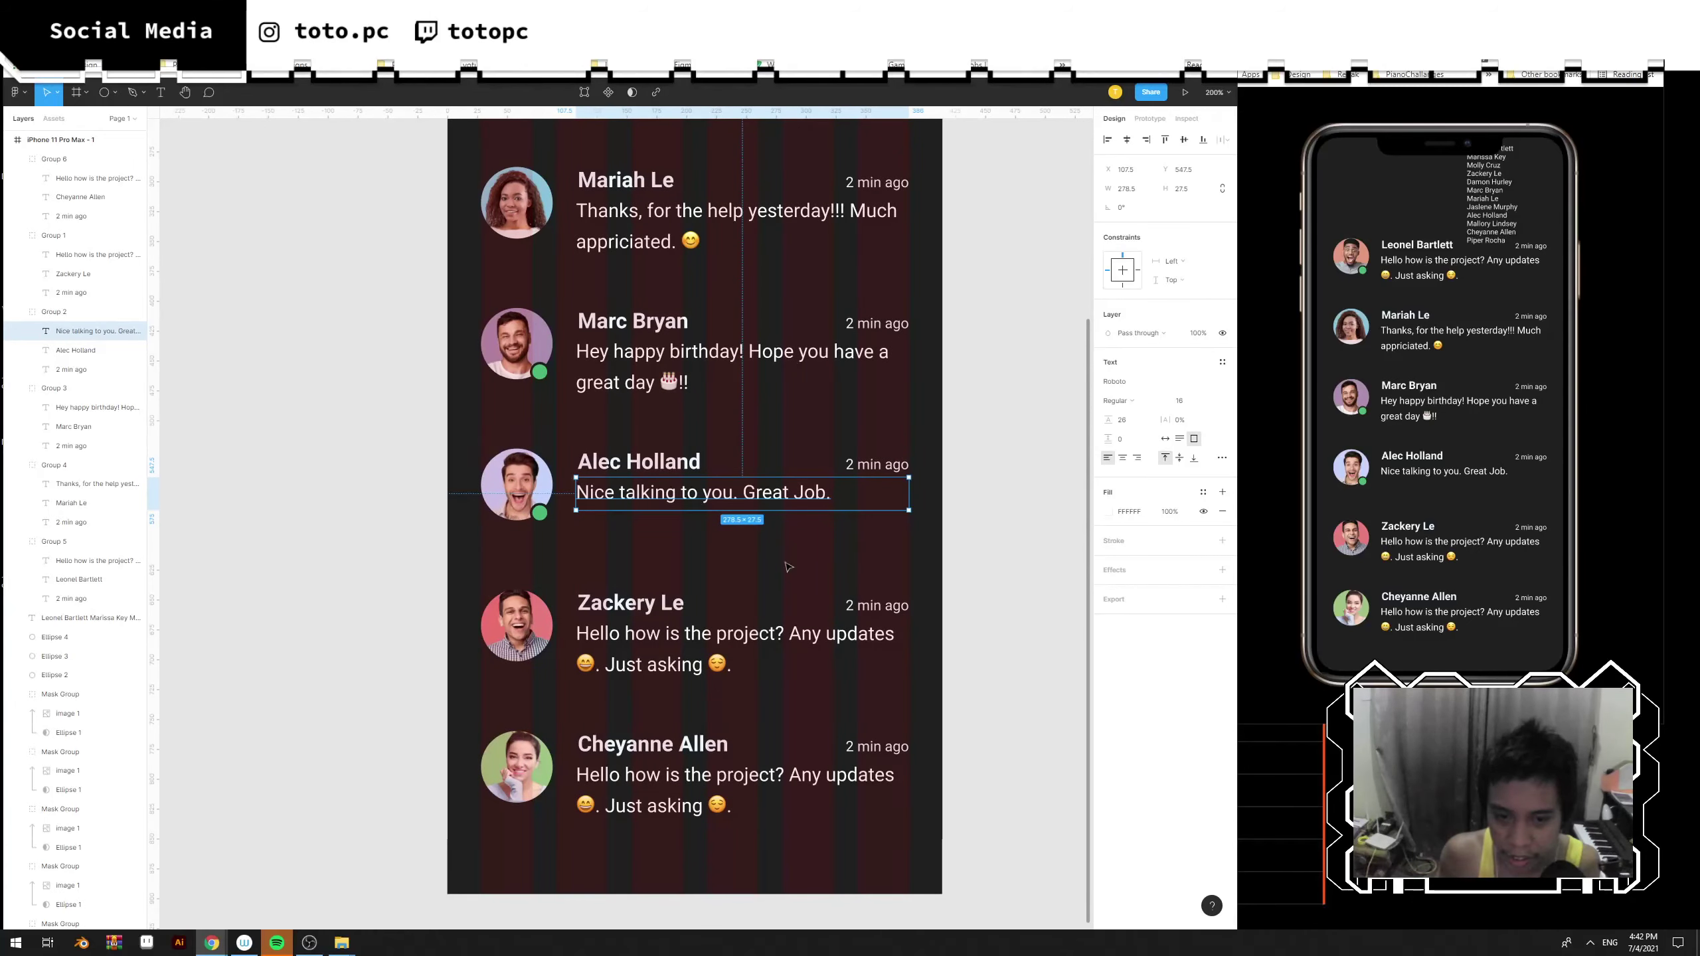
Clear the fifth contact's message and begin the new text with "Our stand-up is".
{"action": "scroll", "coordinate": [767, 544], "scroll_direction": "down", "scroll_amount": 2}
{"action": "left_click", "coordinate": [683, 580]}
{"action": "double_click", "coordinate": [721, 577]}
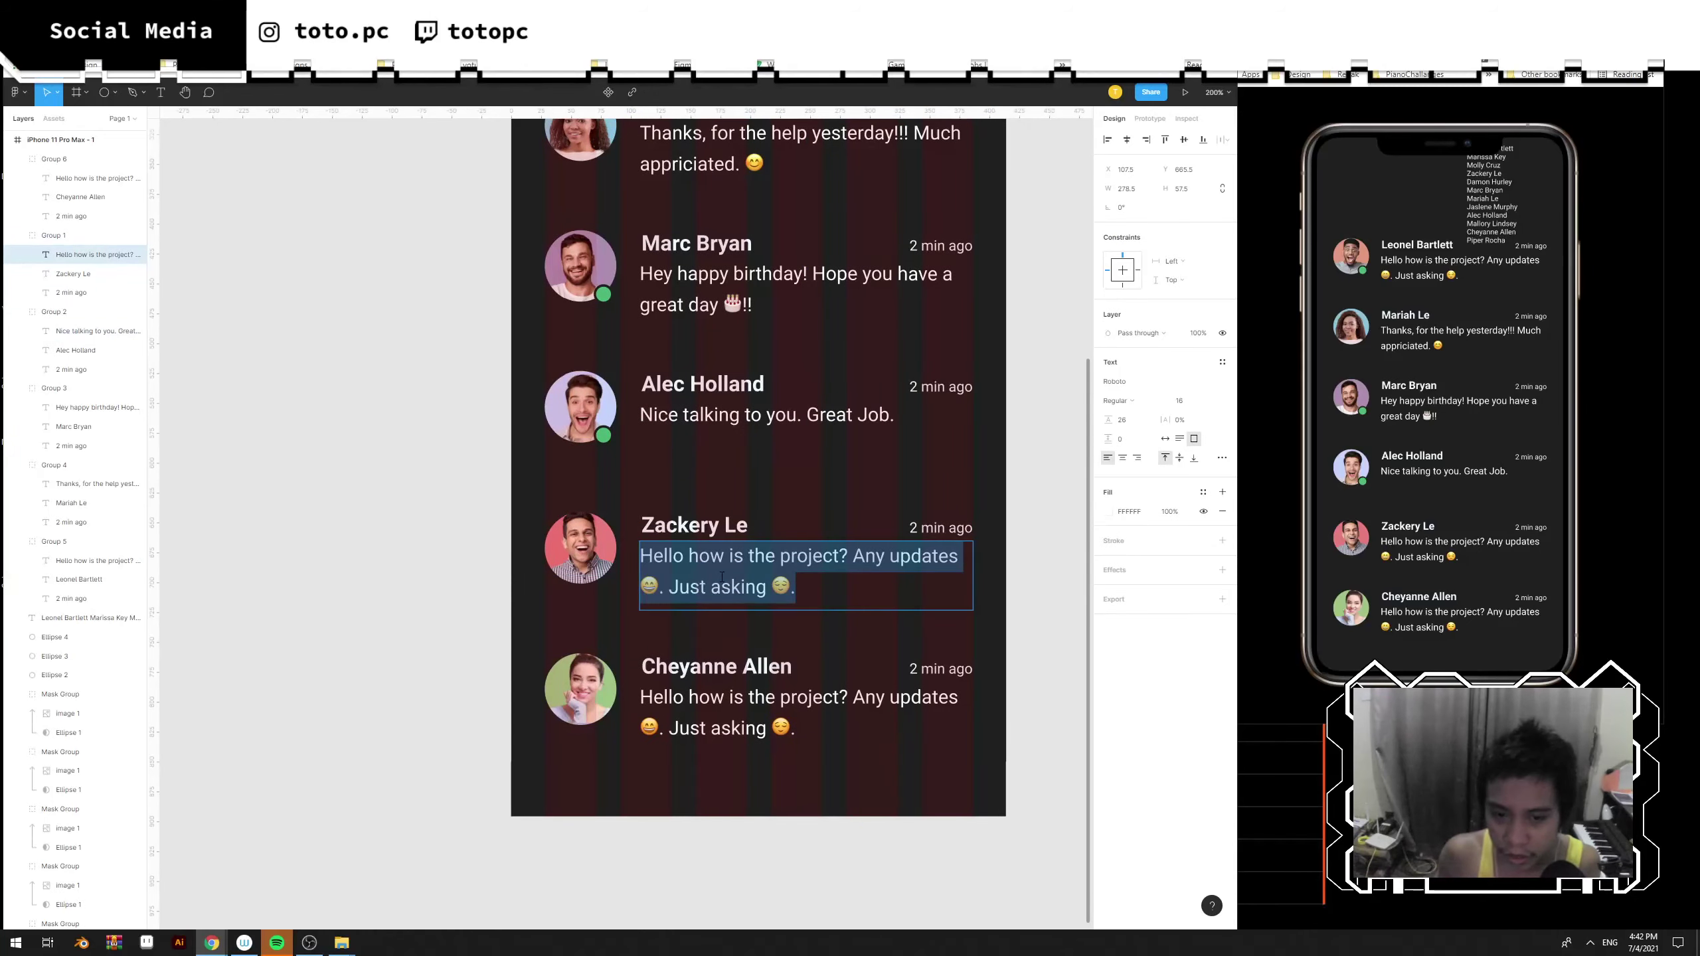
{"action": "key", "text": "BackSpace"}
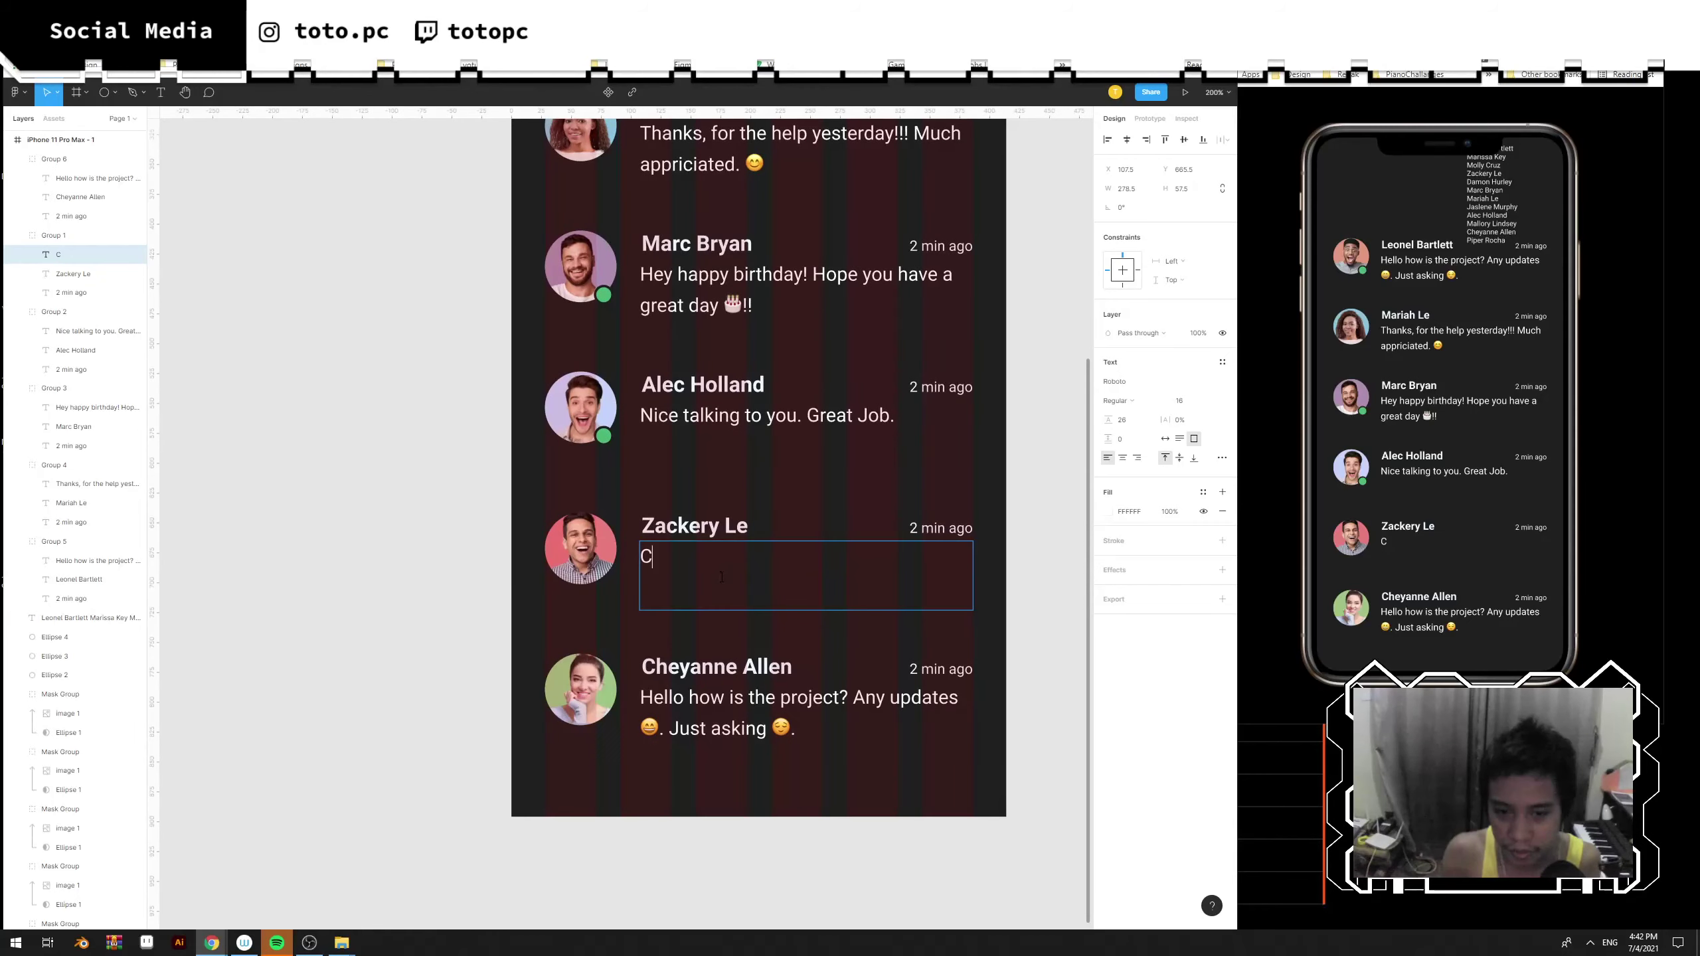
{"action": "type", "text": "We will me"}
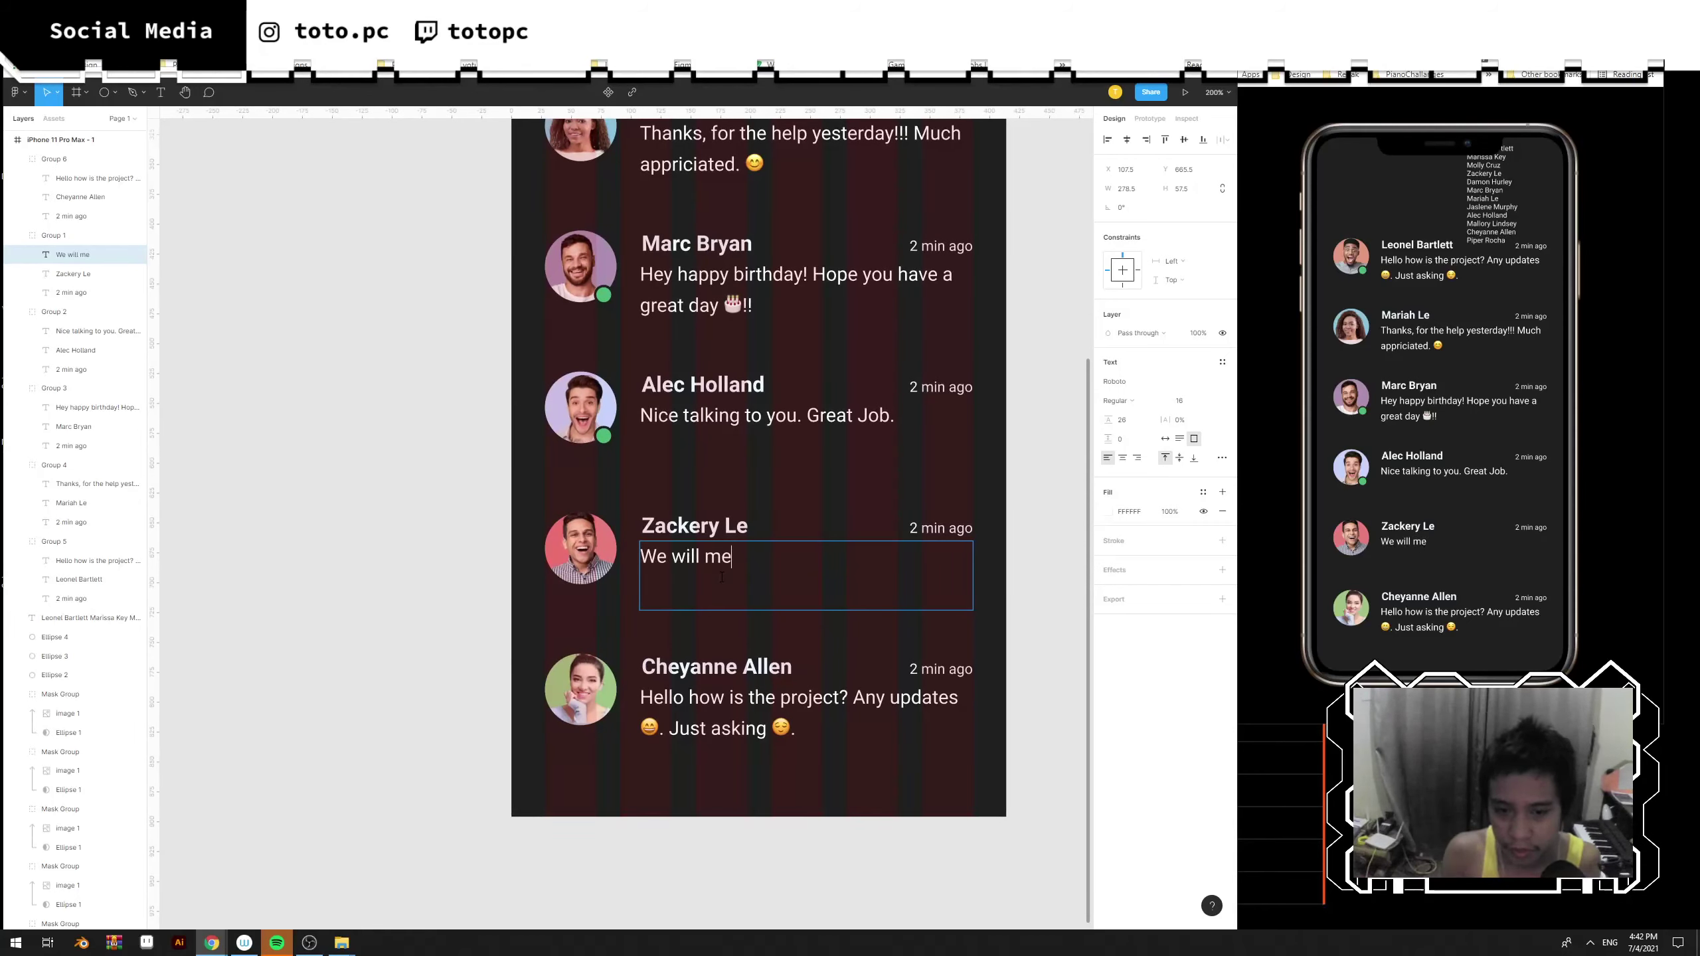
{"action": "type", "text": "e"}
{"action": "key", "text": "ctrl+a"}
{"action": "type", "text": "OUr"}
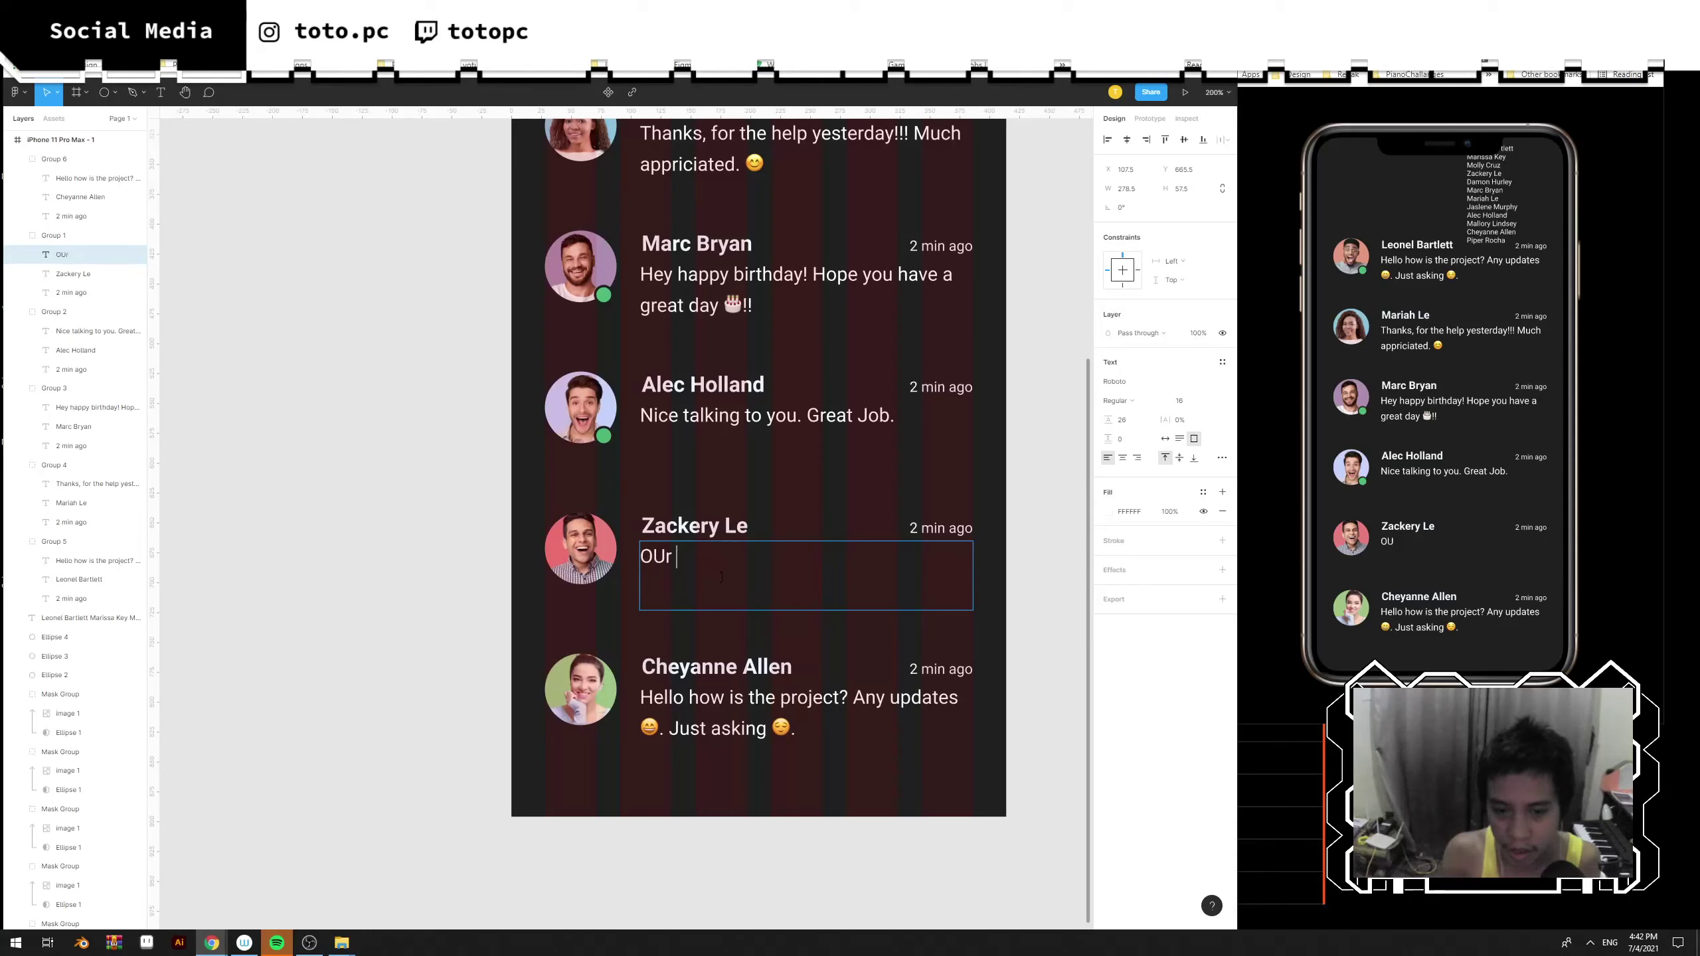
{"action": "key", "text": "BackSpace"}
{"action": "type", "text": "ur m"}
{"action": "key", "text": "BackSpace"}
{"action": "key", "text": "BackSpace"}
{"action": "key", "text": "BackSpace"}
{"action": "key", "text": "BackSpace"}
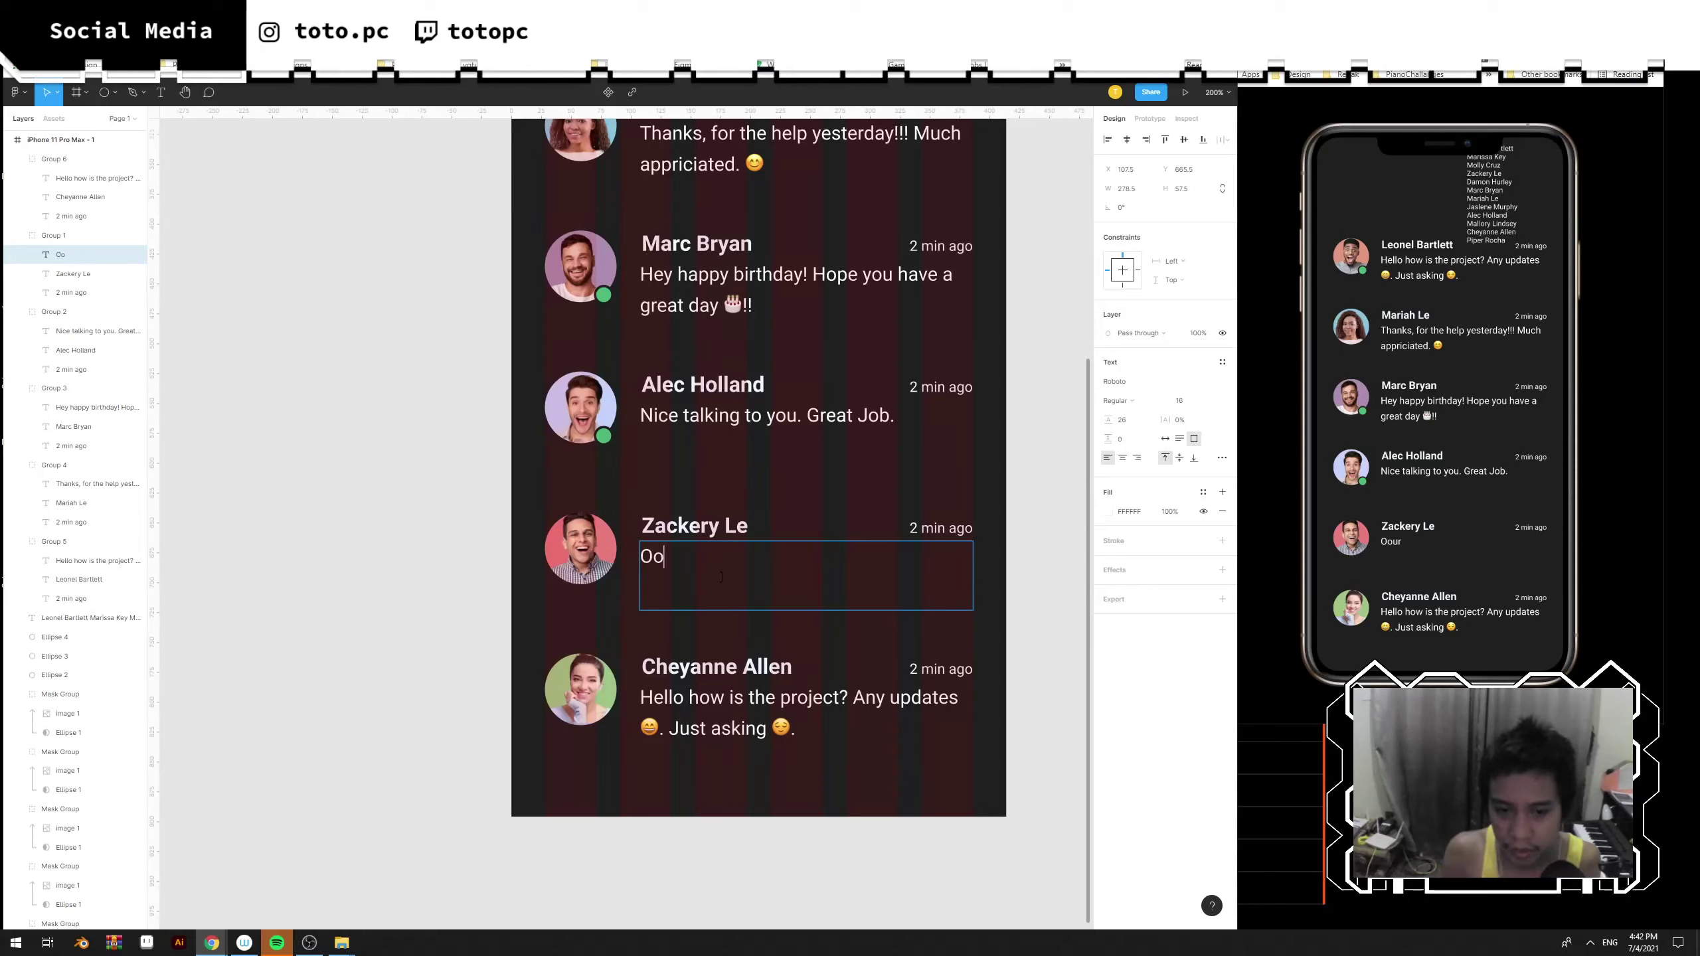
{"action": "type", "text": "ur standing"}
{"action": "key", "text": "BackSpace"}
{"action": "key", "text": "BackSpace"}
{"action": "key", "text": "BackSpace"}
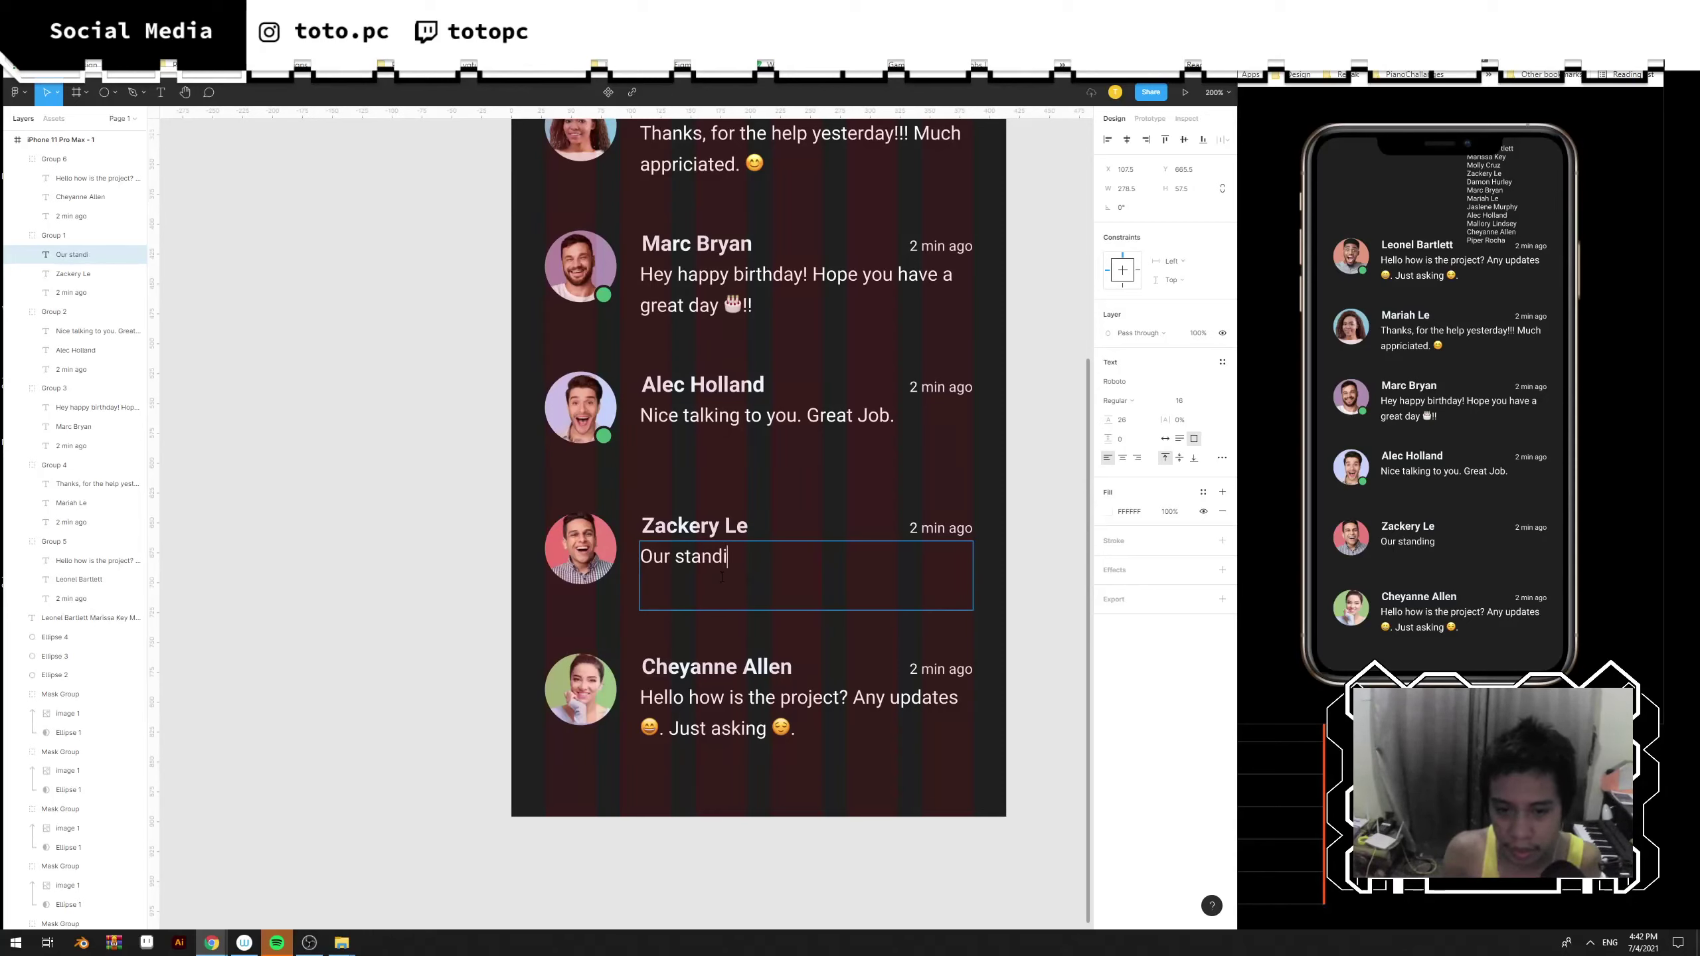
{"action": "type", "text": "d"}
{"action": "key", "text": "BackSpace"}
{"action": "type", "text": "-up is "}
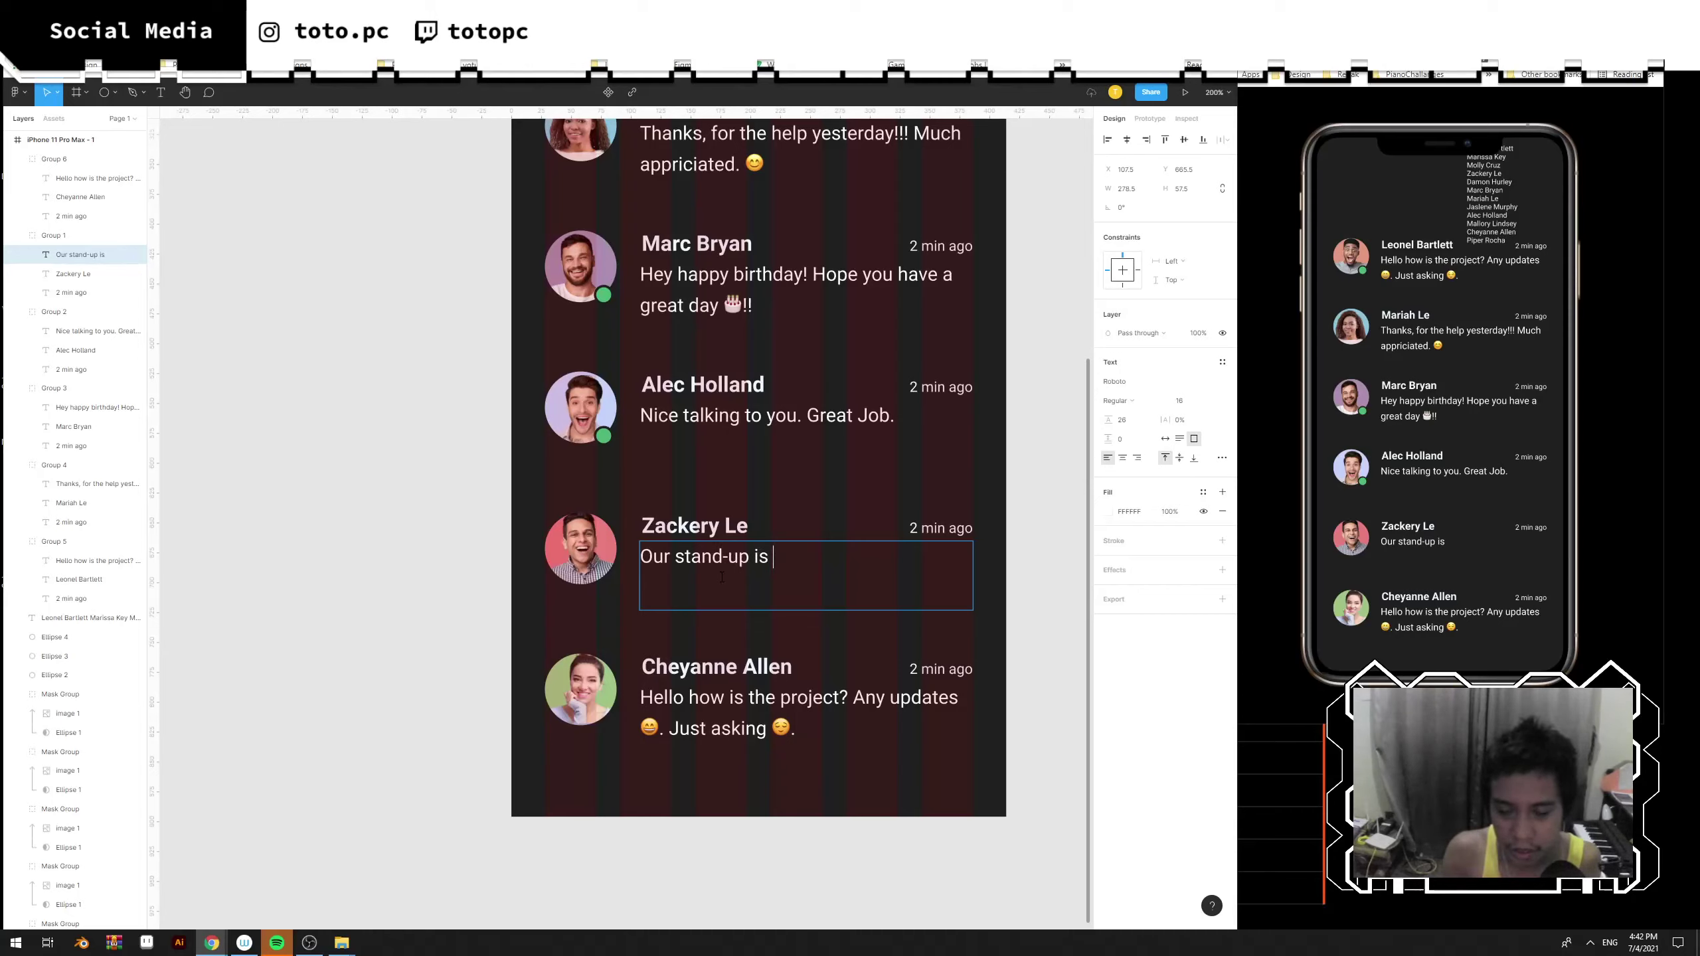
Continue the fifth contact's message after "Our stand-up is" with "not cancelled for tommorrow right?".
{"action": "type", "text": "on t"}
{"action": "key", "text": "BackSpace"}
{"action": "key", "text": "BackSpace"}
{"action": "key", "text": "BackSpace"}
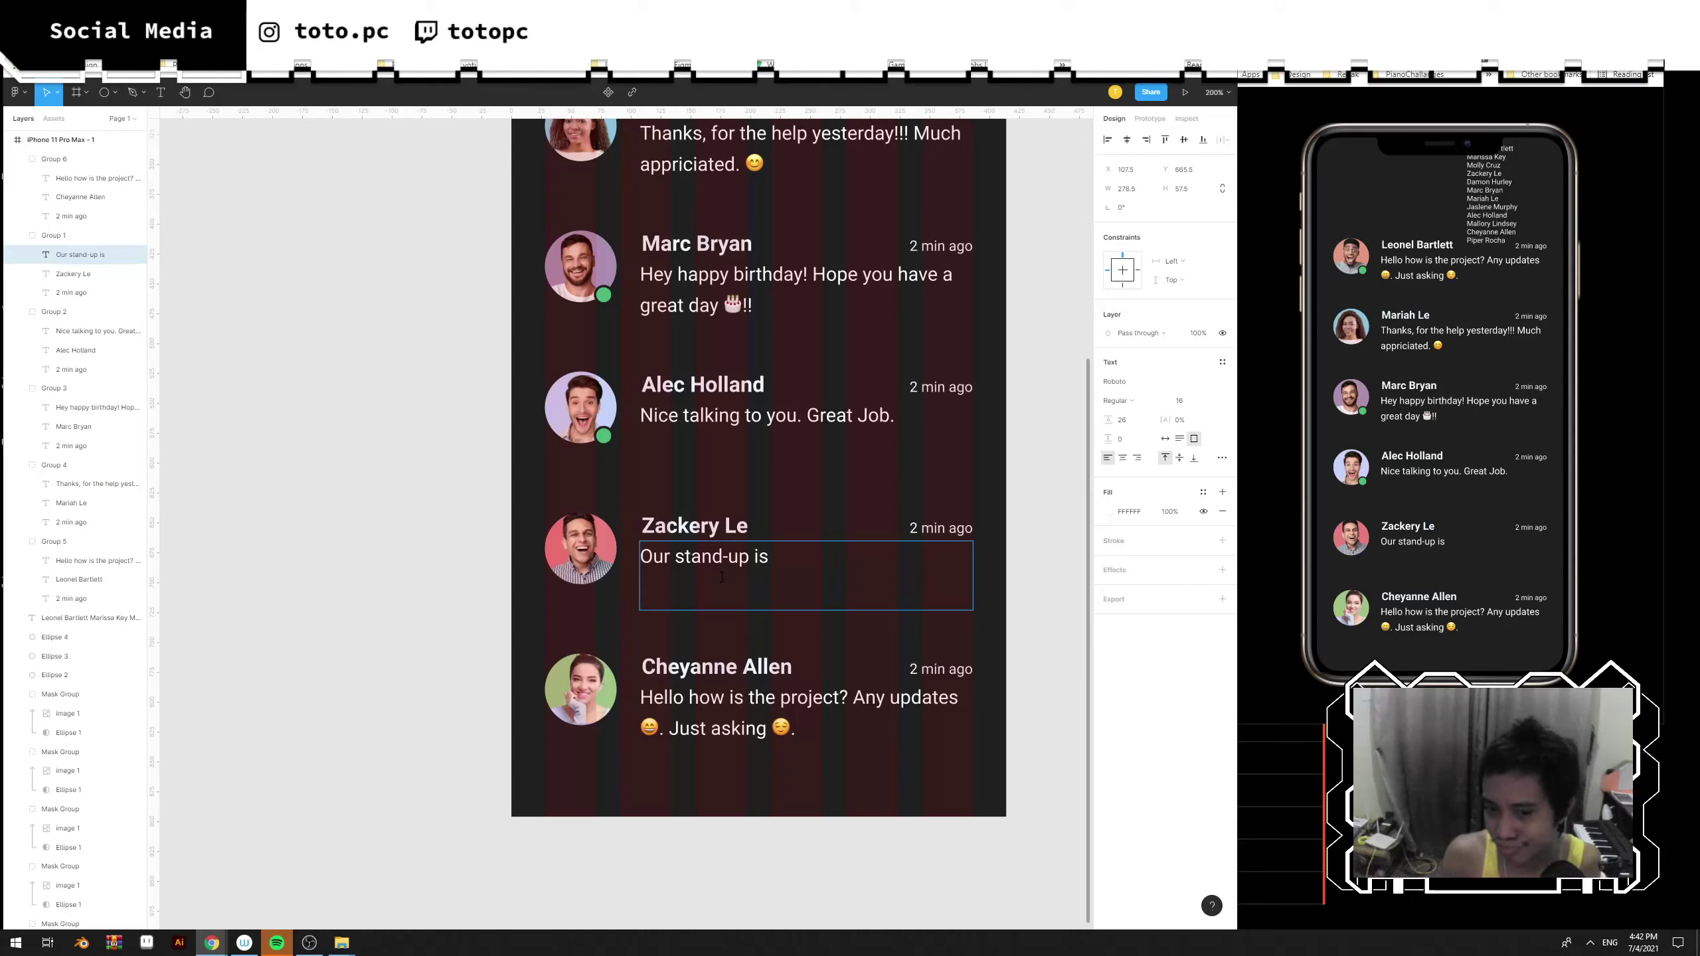
{"action": "type", "text": "not canc"}
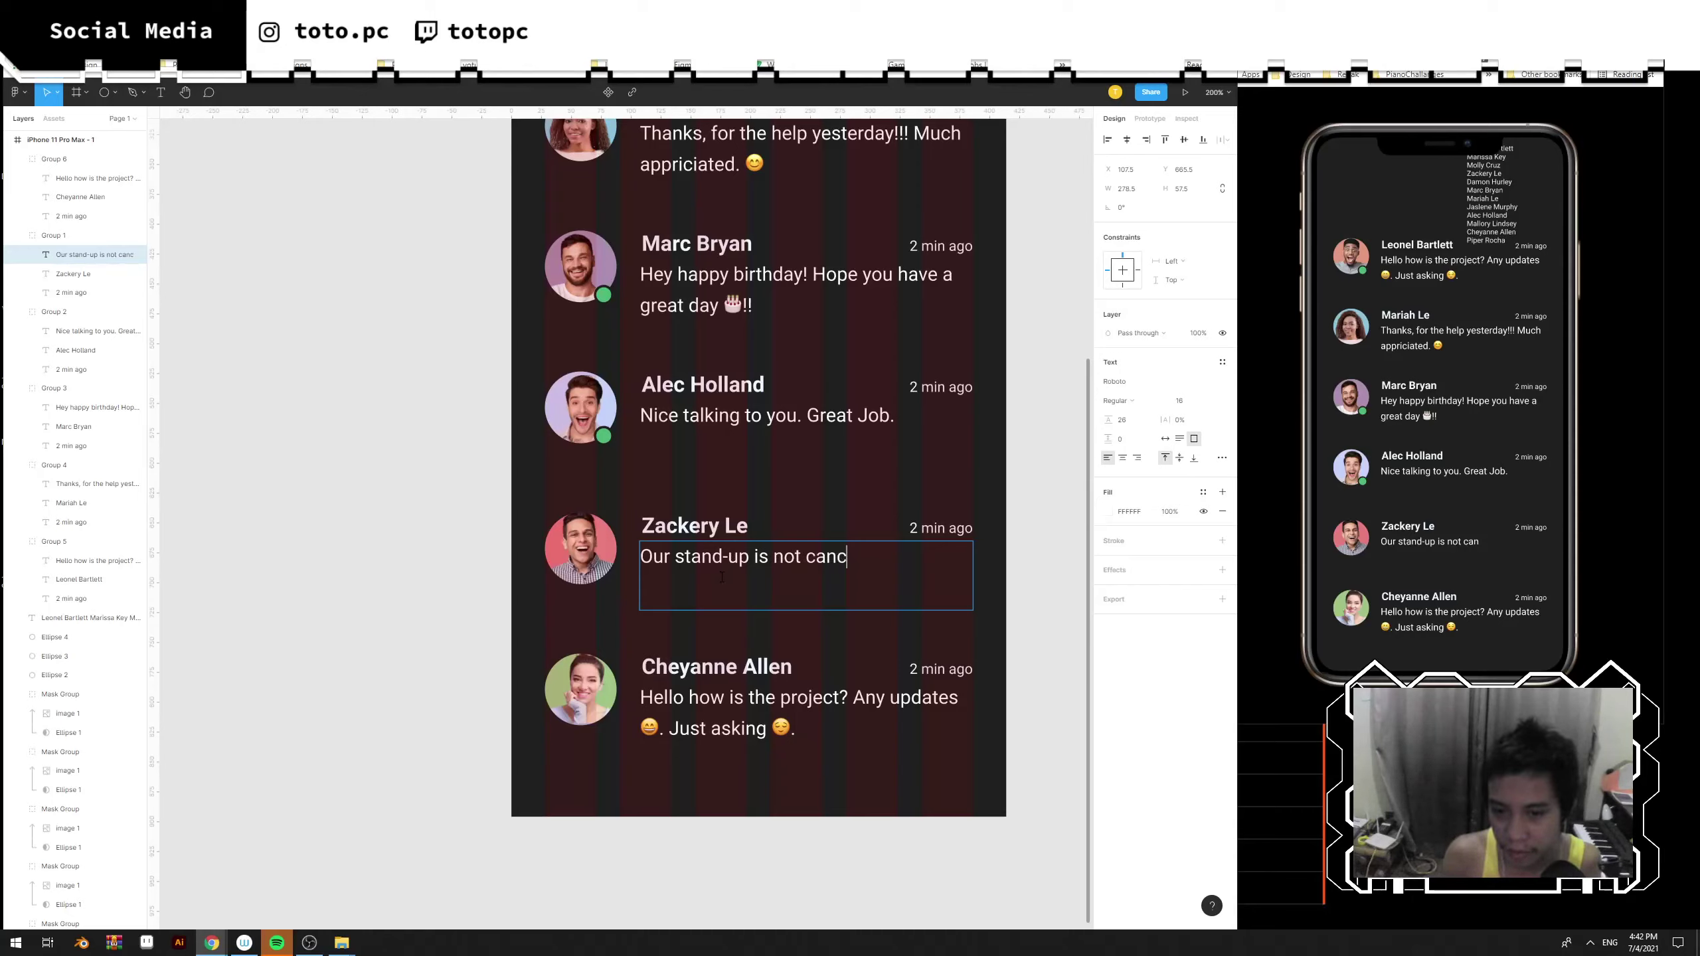
{"action": "type", "text": "elled for "}
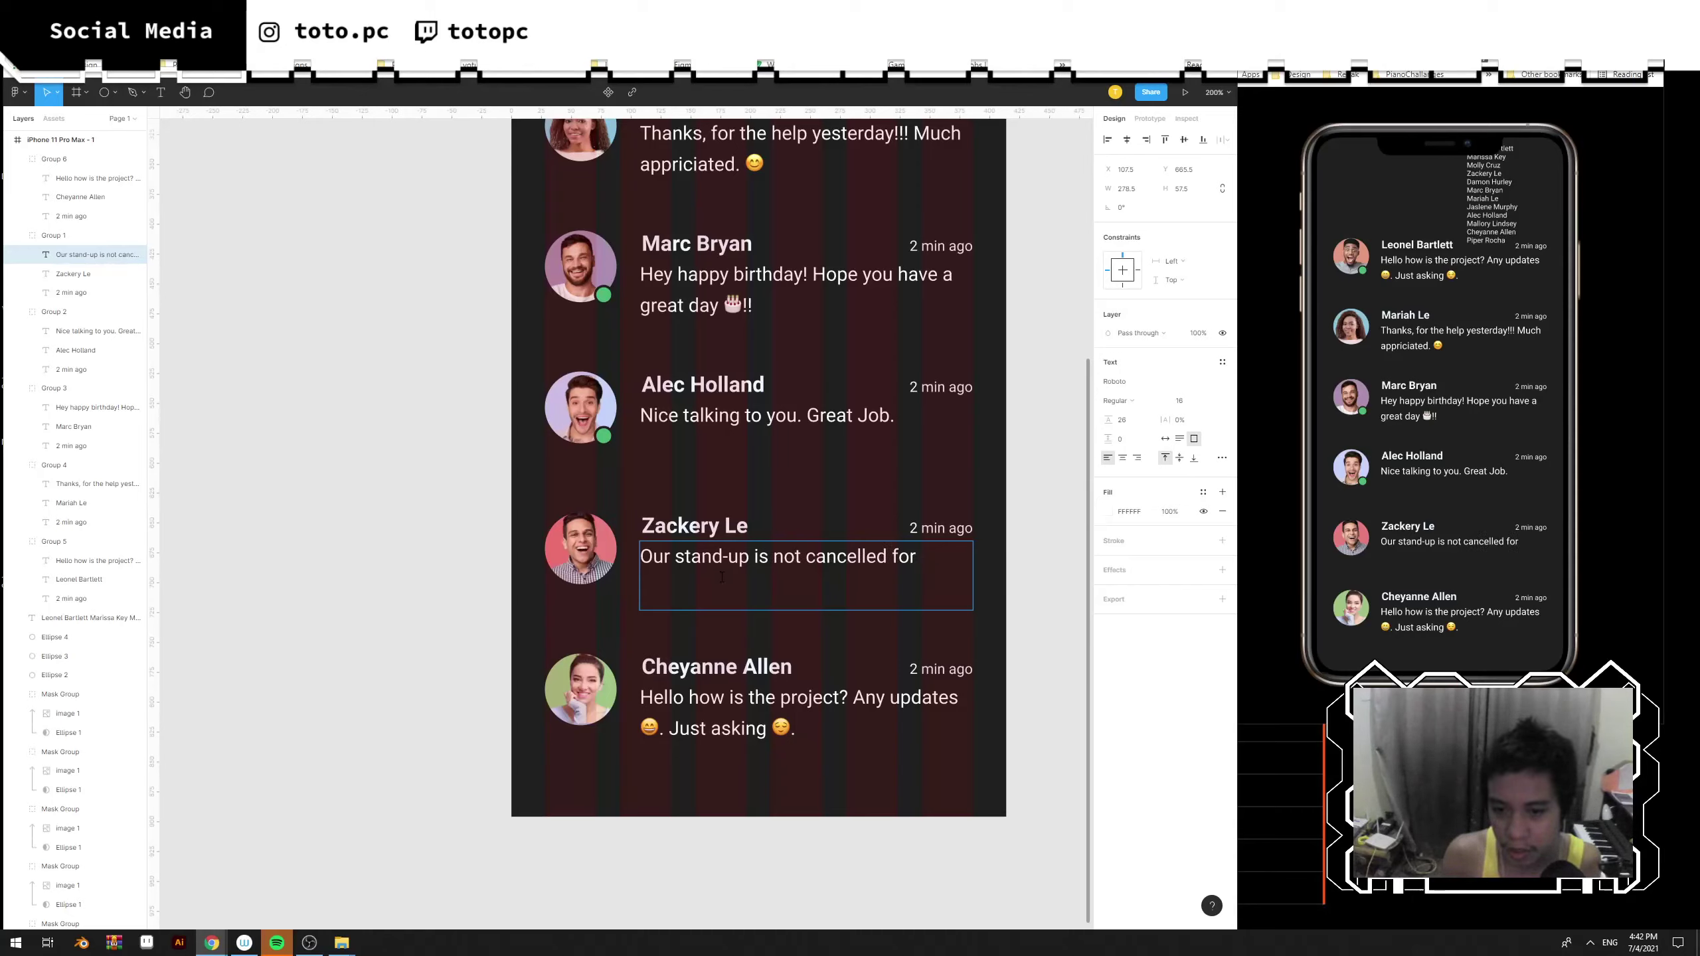
{"action": "type", "text": "tommorrow"}
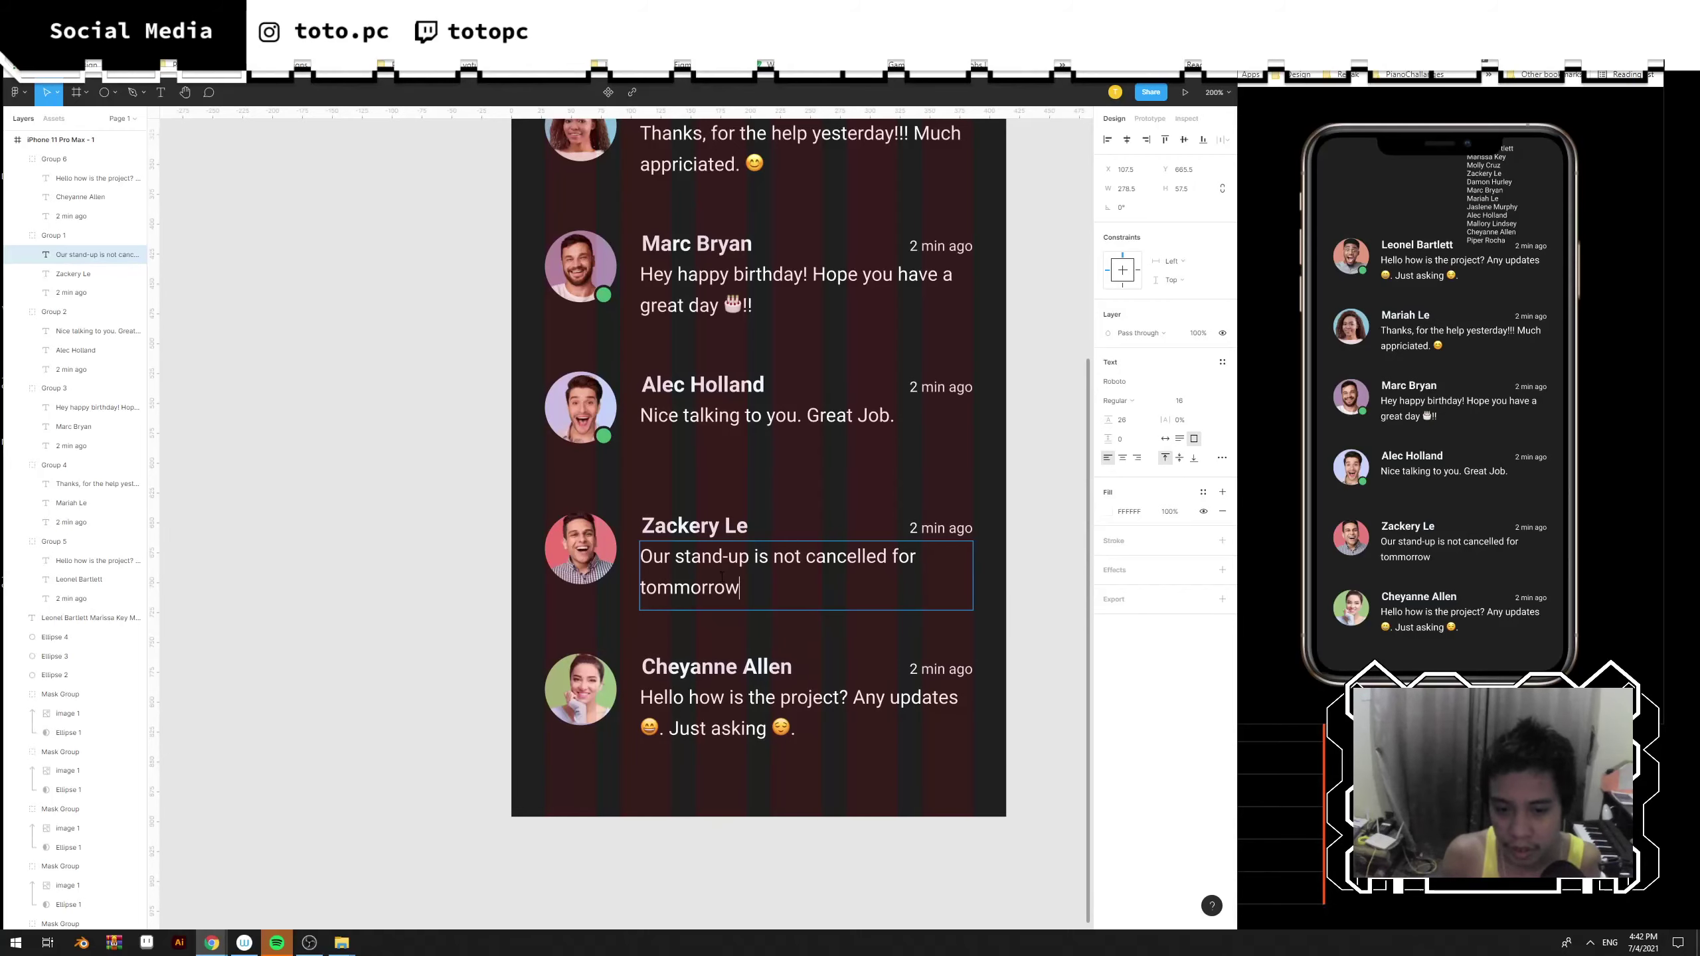
{"action": "type", "text": " right?"}
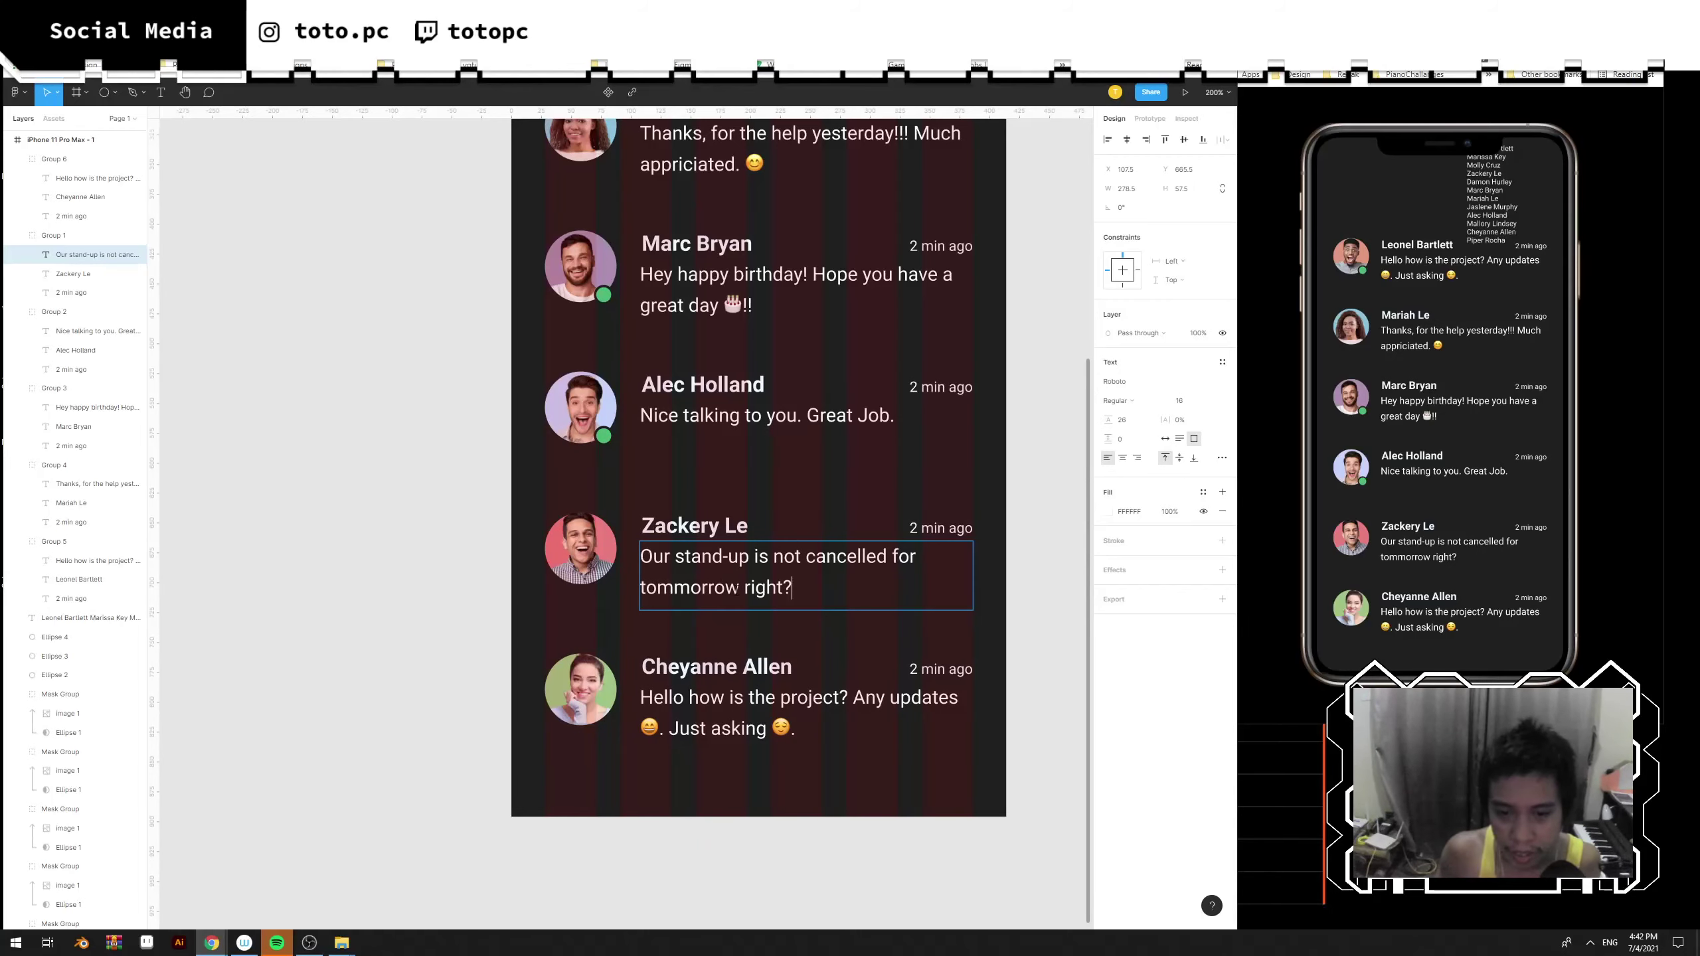
Look up the spelling of "tommorrow" on Google in a new browser tab and copy the suggested word.
{"action": "double_click", "coordinate": [736, 588]}
{"action": "key", "text": "ctrl+c"}
{"action": "key", "text": "ctrl+t"}
{"action": "key", "text": "ctrl+v"}
{"action": "key", "text": "Return"}
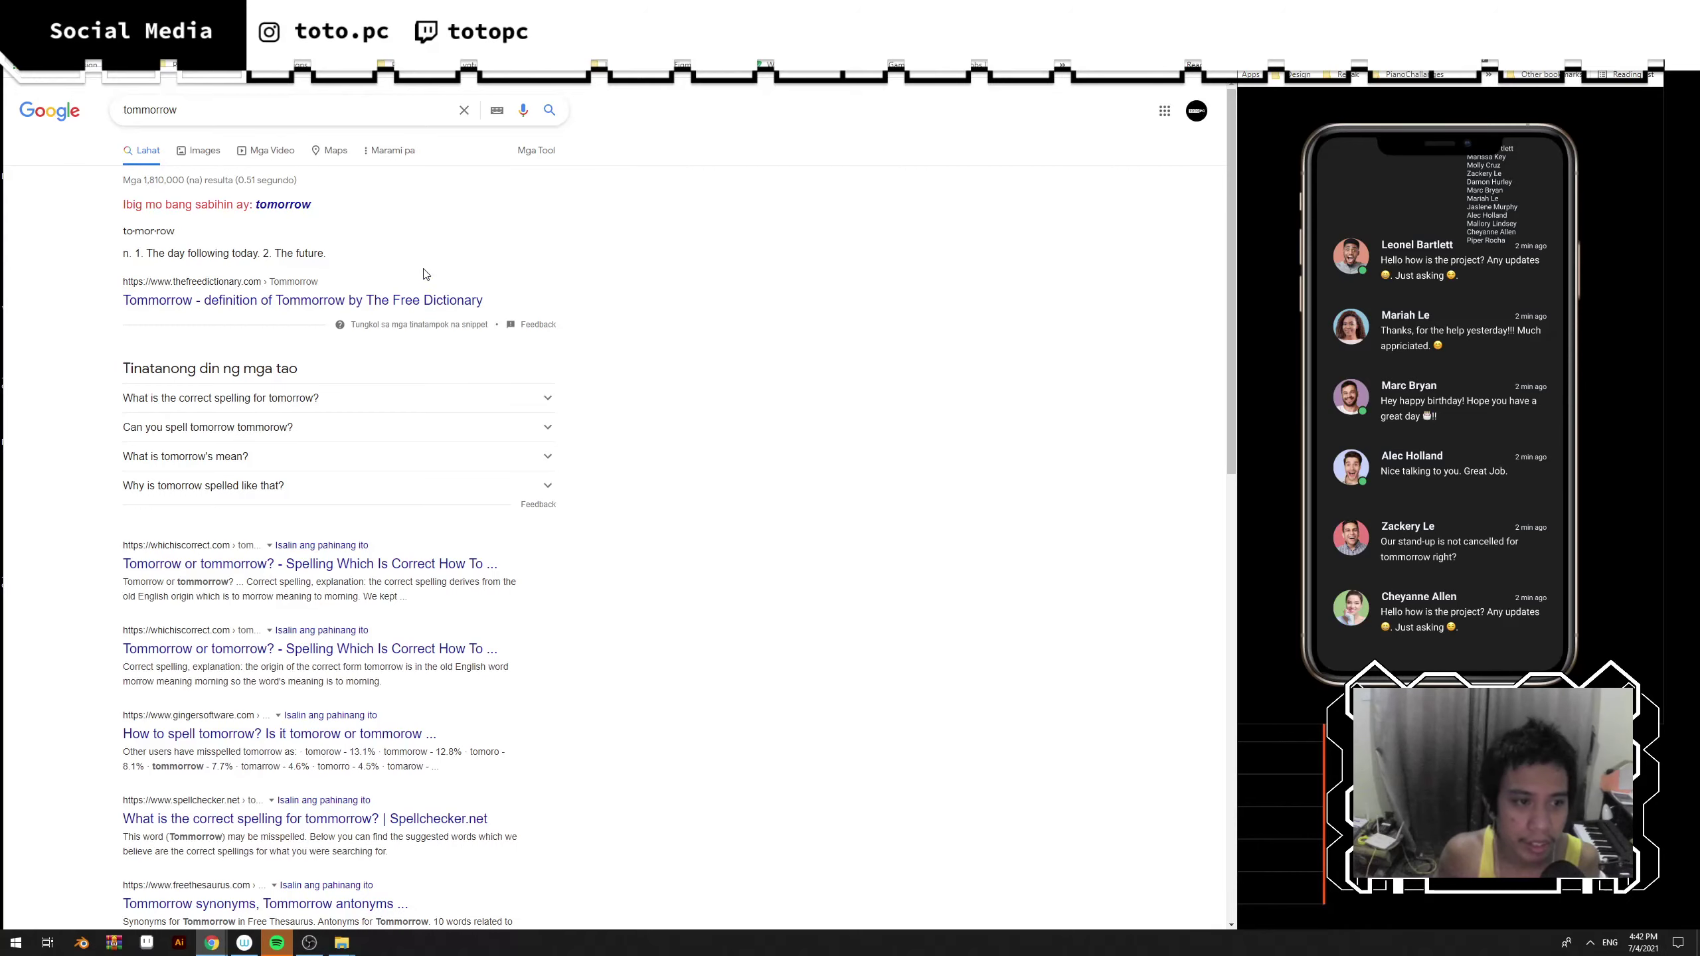
{"action": "double_click", "coordinate": [283, 204]}
{"action": "key", "text": "ctrl+c"}
{"action": "key", "text": "ctrl+w"}
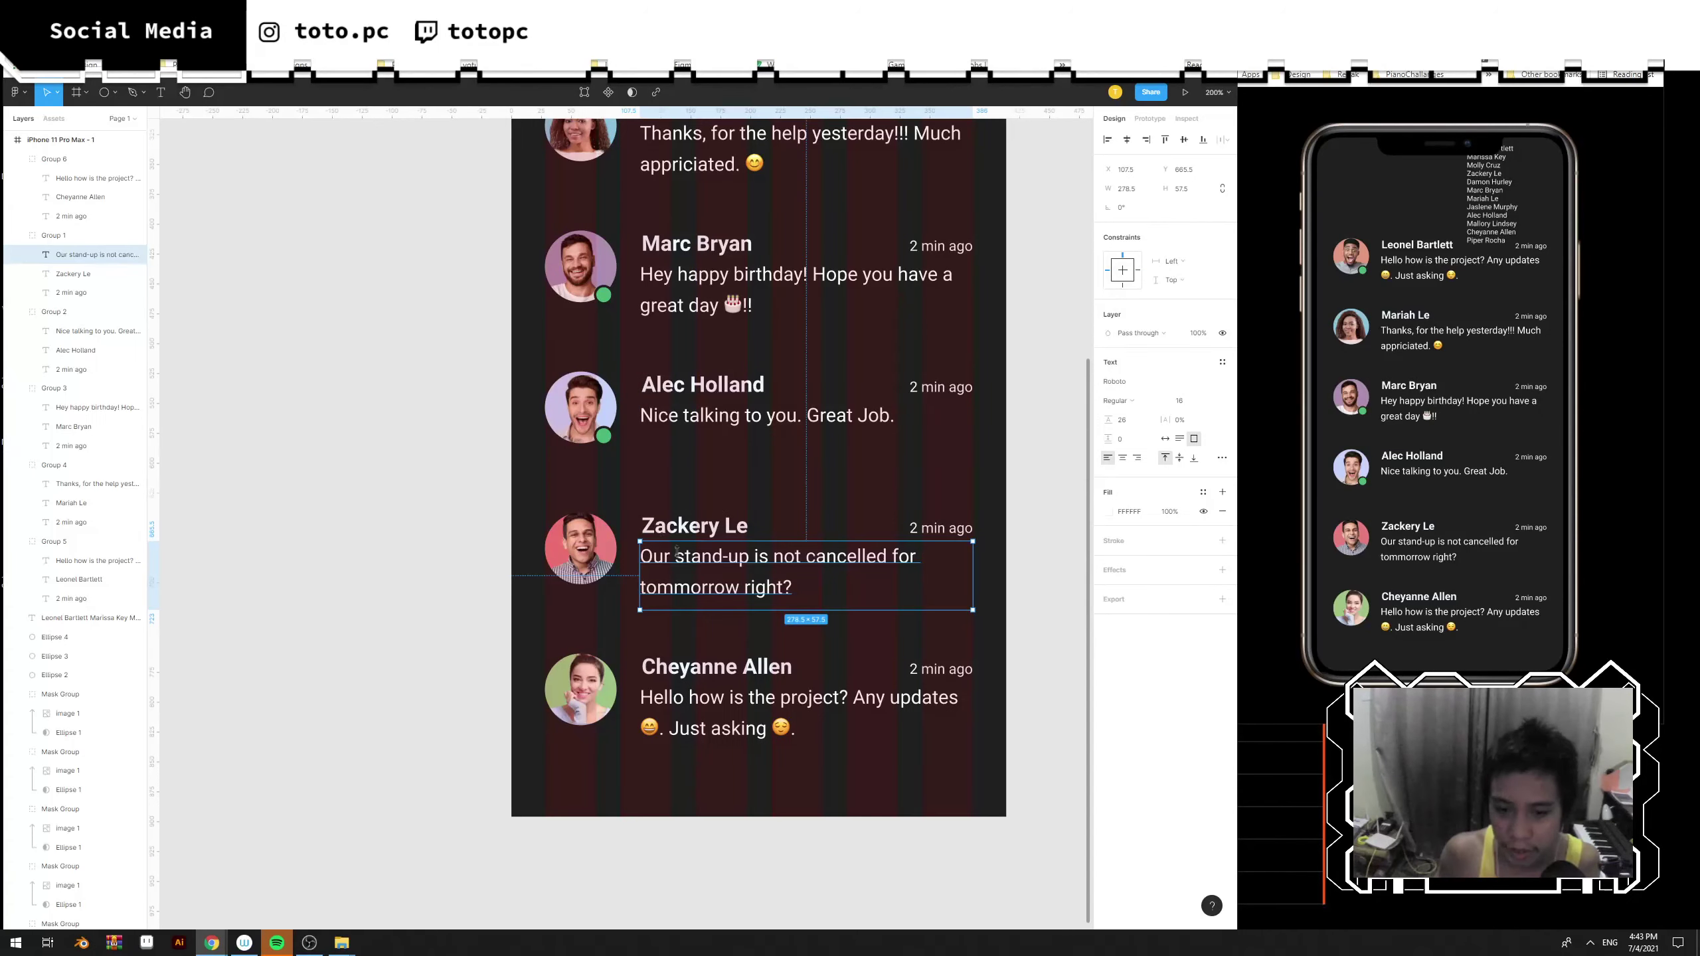
Correct the misspelled word in the fifth contact's message to "tomorrow".
{"action": "double_click", "coordinate": [691, 586]}
{"action": "left_click", "coordinate": [690, 587]}
{"action": "key", "text": "BackSpace"}
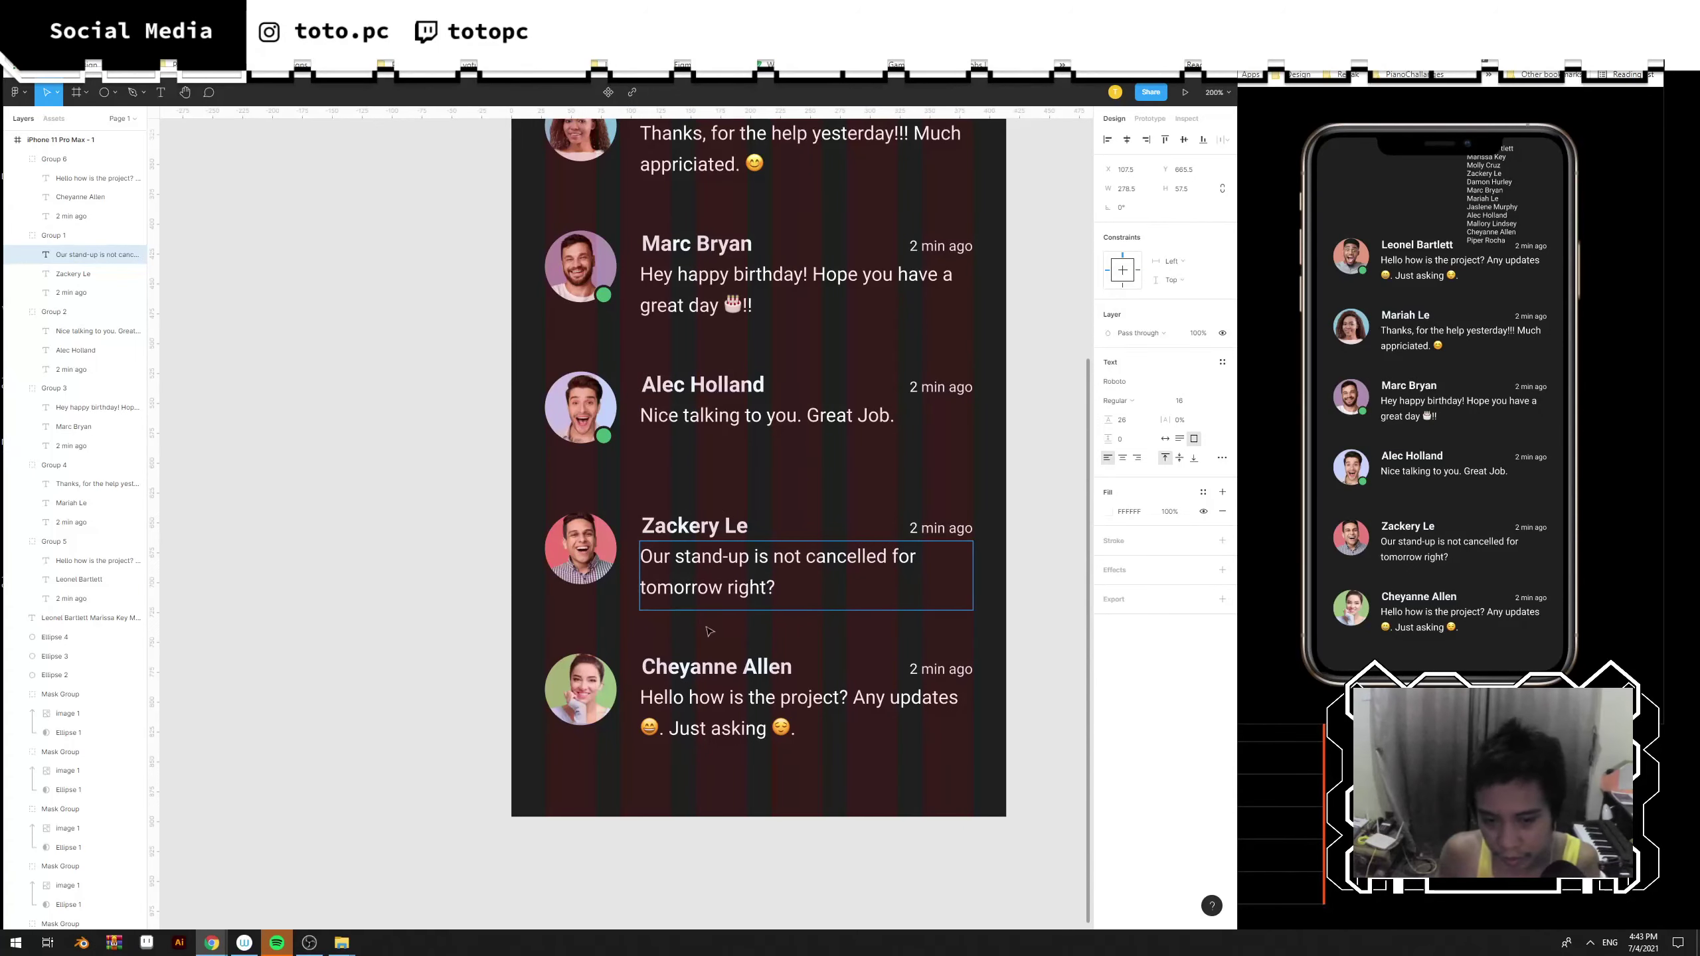
Replace the sixth contact's message with "Hey bestie.. Where should we eat..".
{"action": "left_click", "coordinate": [750, 697]}
{"action": "double_click", "coordinate": [792, 721]}
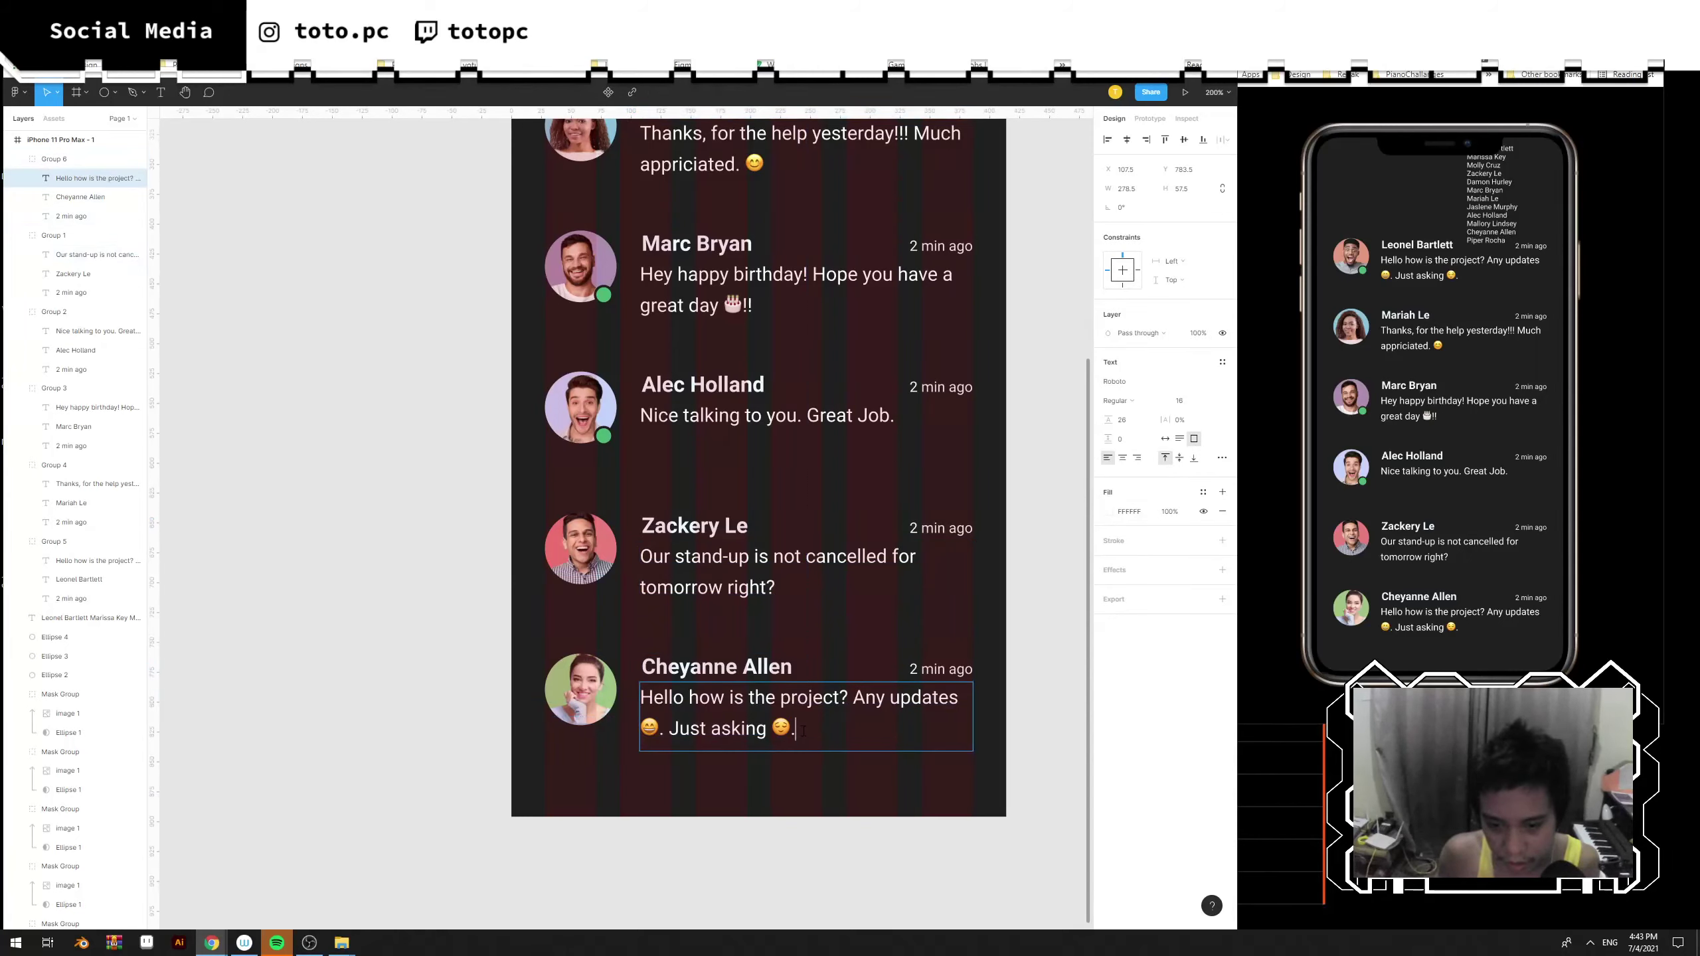
{"action": "key", "text": "ctrl+a"}
{"action": "type", "text": "Hey b"}
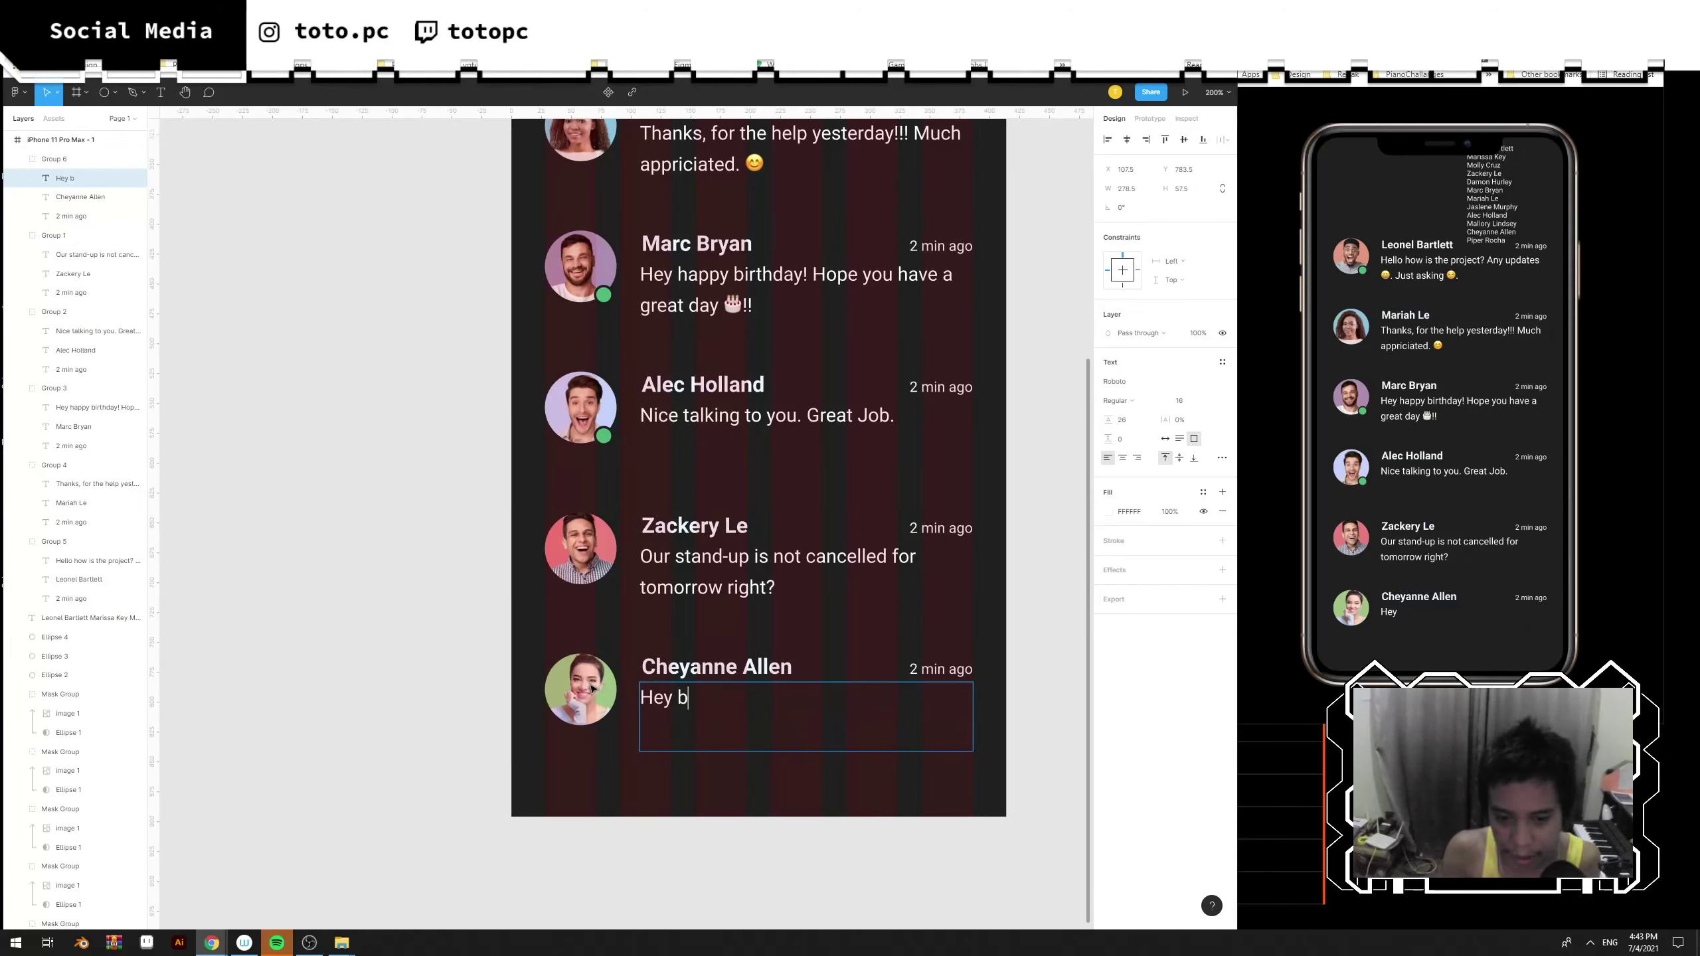
{"action": "type", "text": "estie.. whe"}
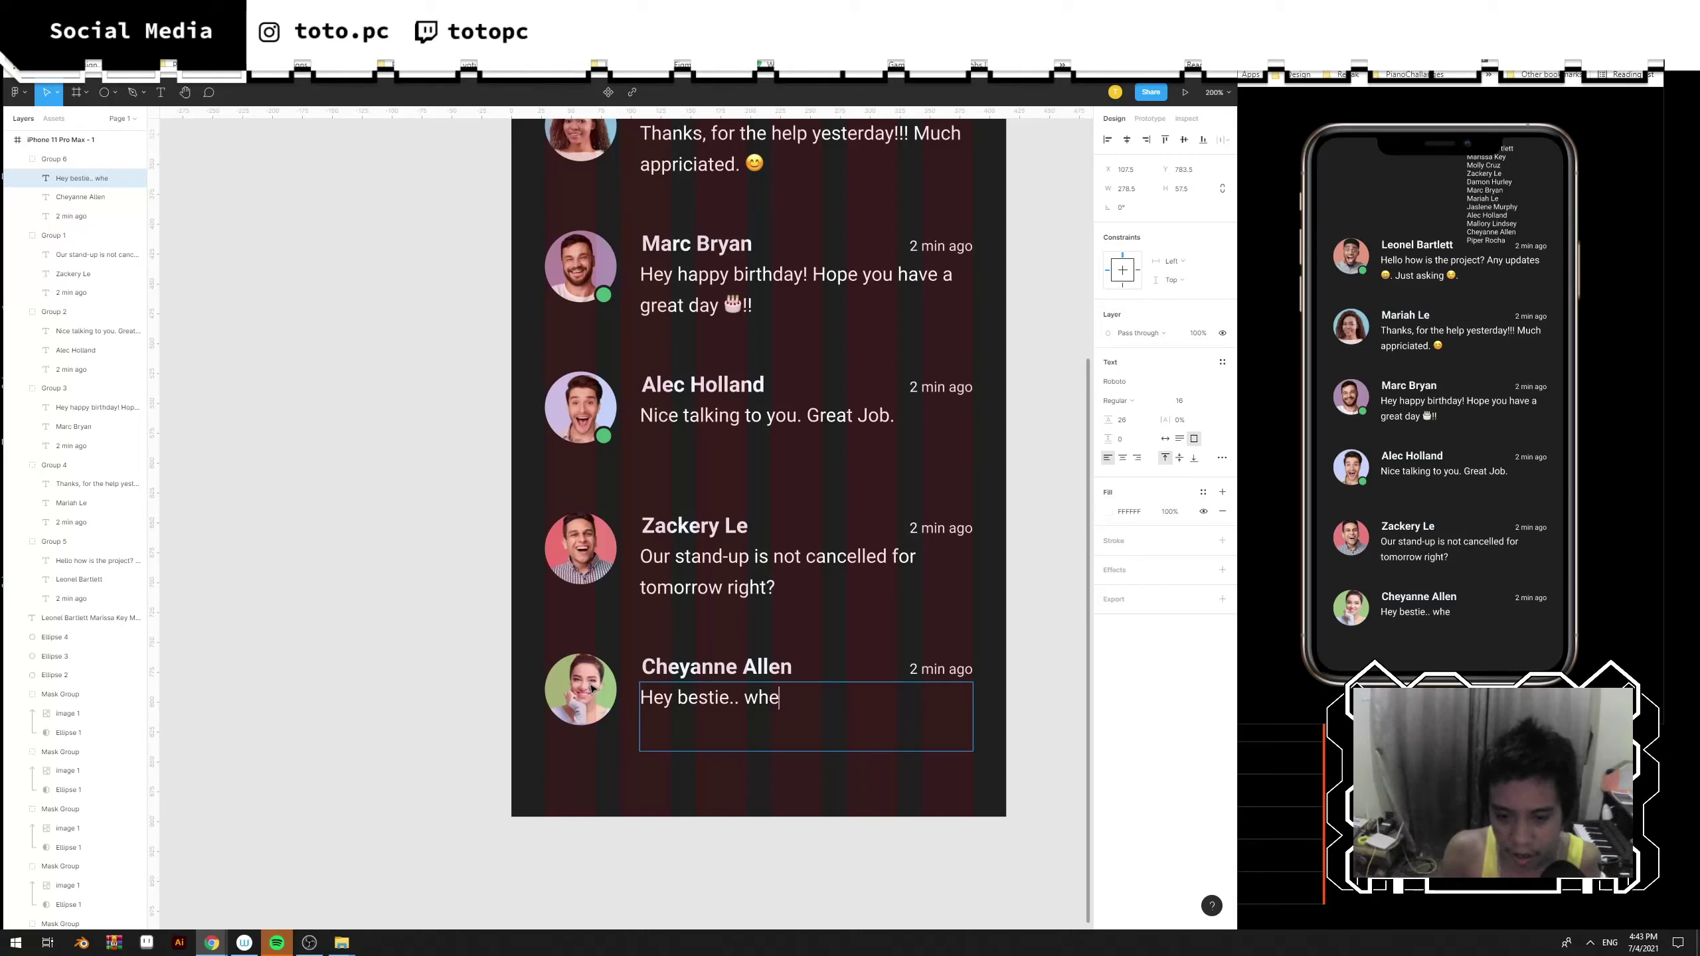
{"action": "key", "text": "BackSpace"}
{"action": "key", "text": "BackSpace"}
{"action": "key", "text": "BackSpace"}
{"action": "type", "text": "Where should we eat.."}
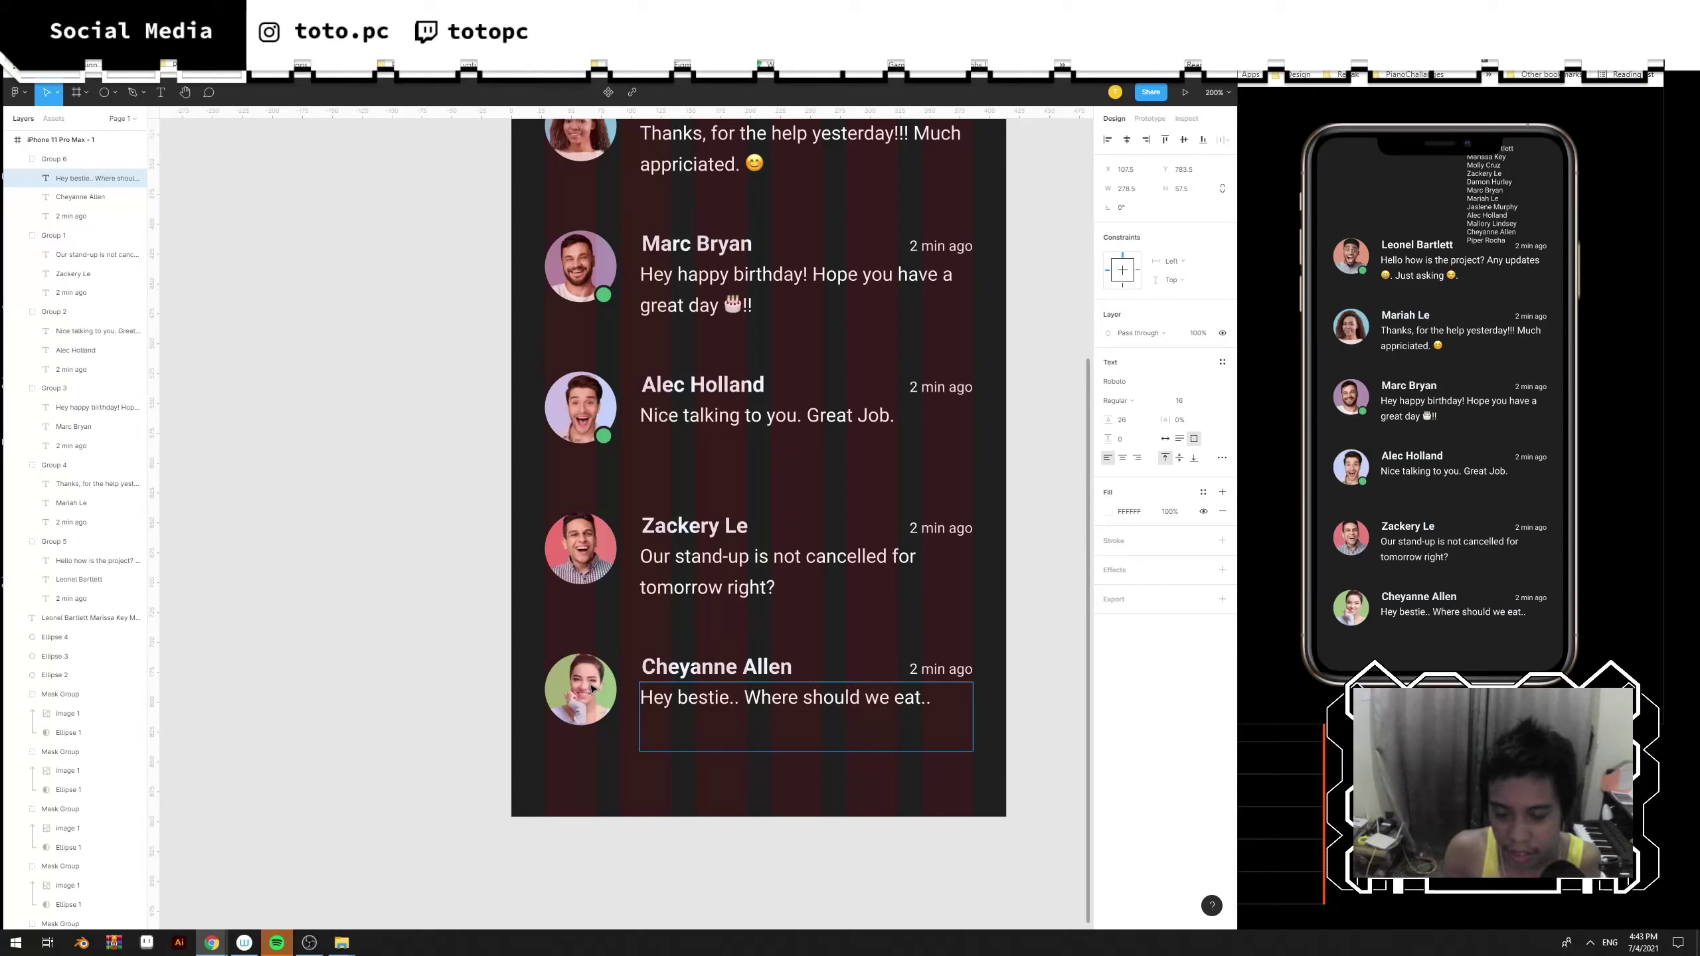
Finish the sixth contact's message with the sentence "It's your birthday.".
{"action": "type", "text": " It's your bit"}
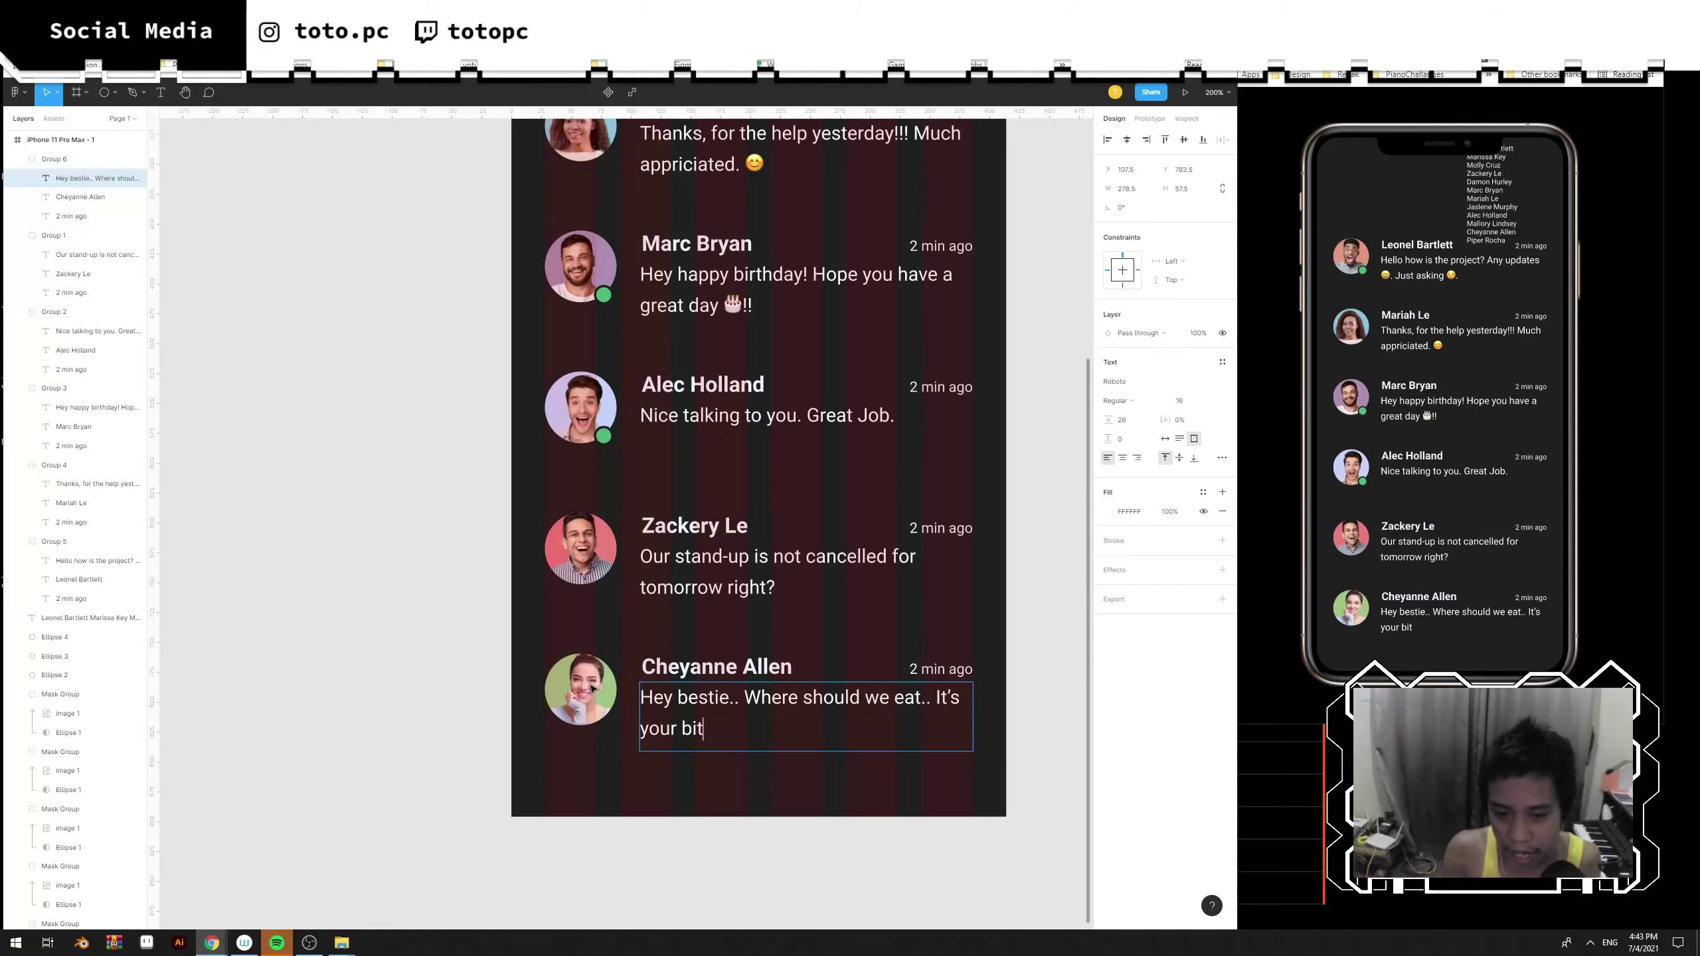
{"action": "key", "text": "BackSpace"}
{"action": "type", "text": "rthday."}
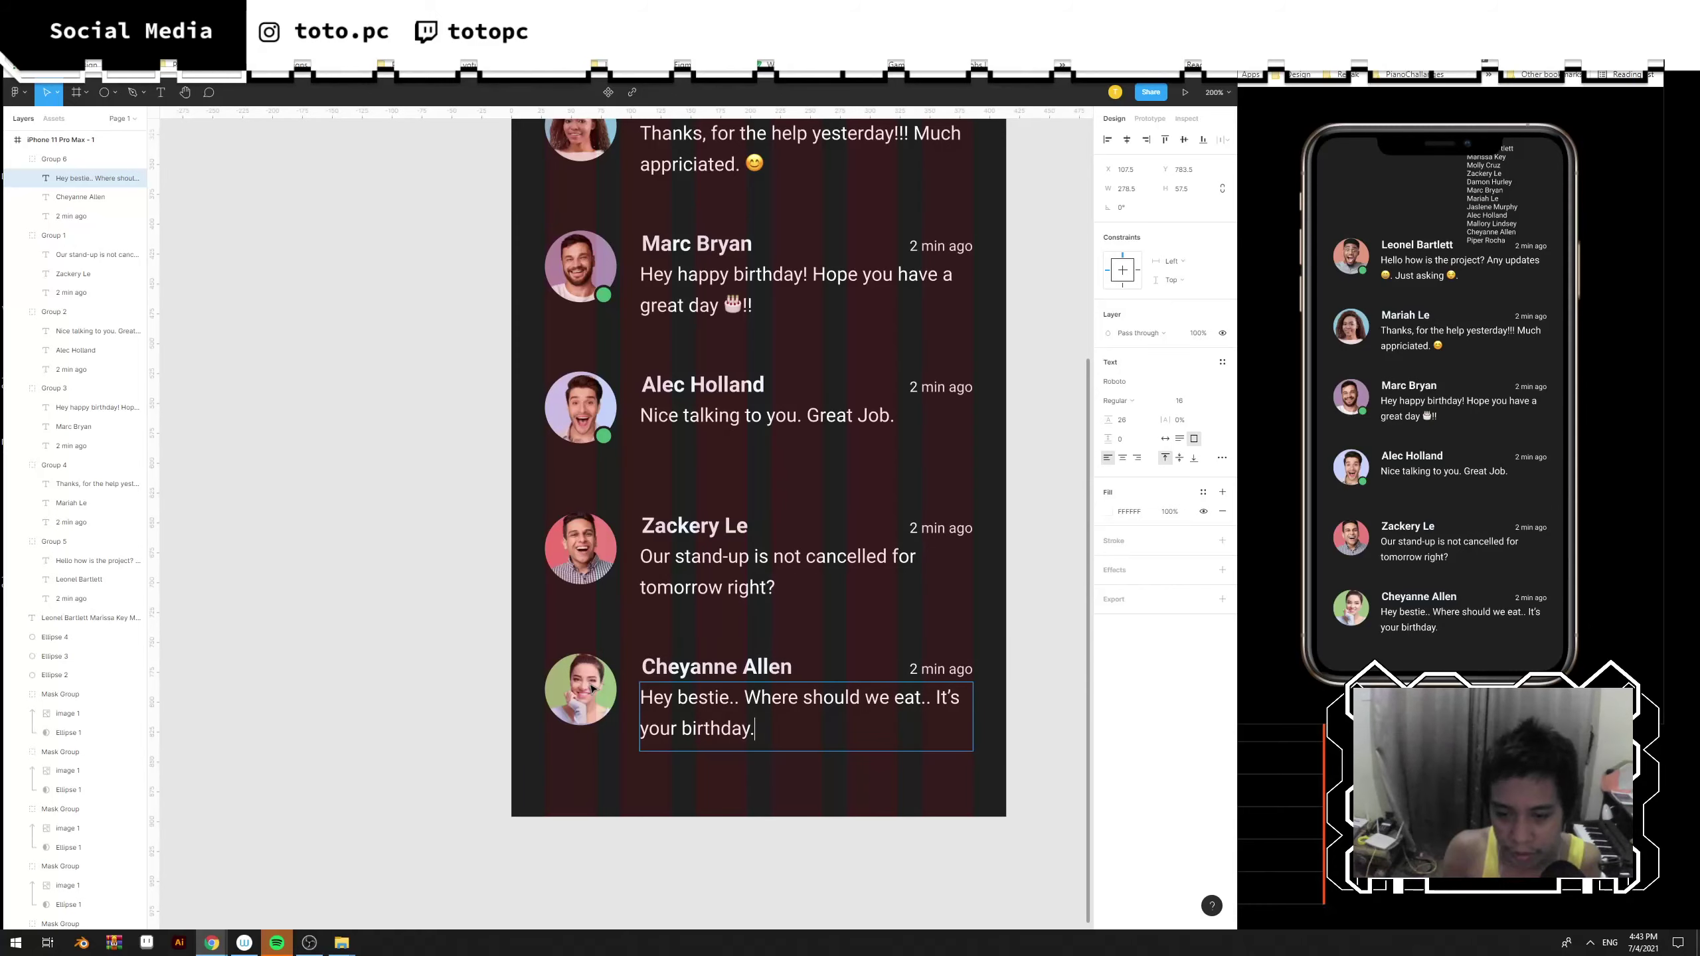
{"action": "key", "text": "Escape"}
{"action": "key", "text": "Escape"}
Change the second contact's timestamp to "30 min ago".
{"action": "scroll", "coordinate": [870, 469], "scroll_direction": "up", "scroll_amount": 4}
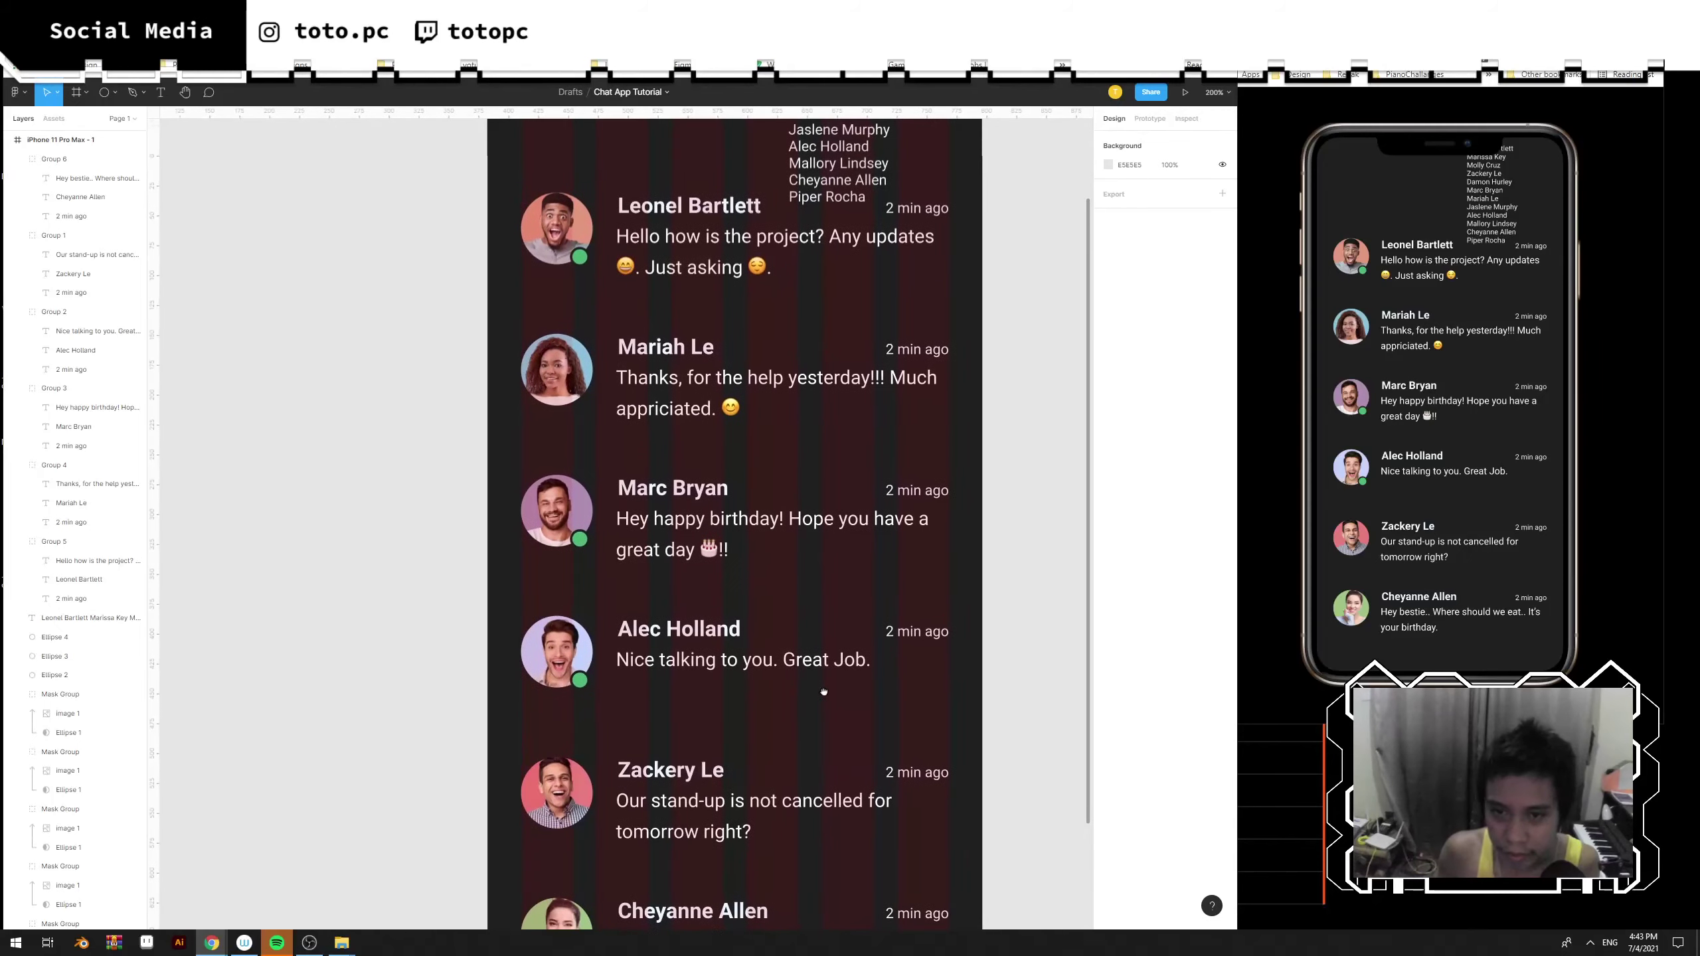
{"action": "double_click", "coordinate": [905, 346]}
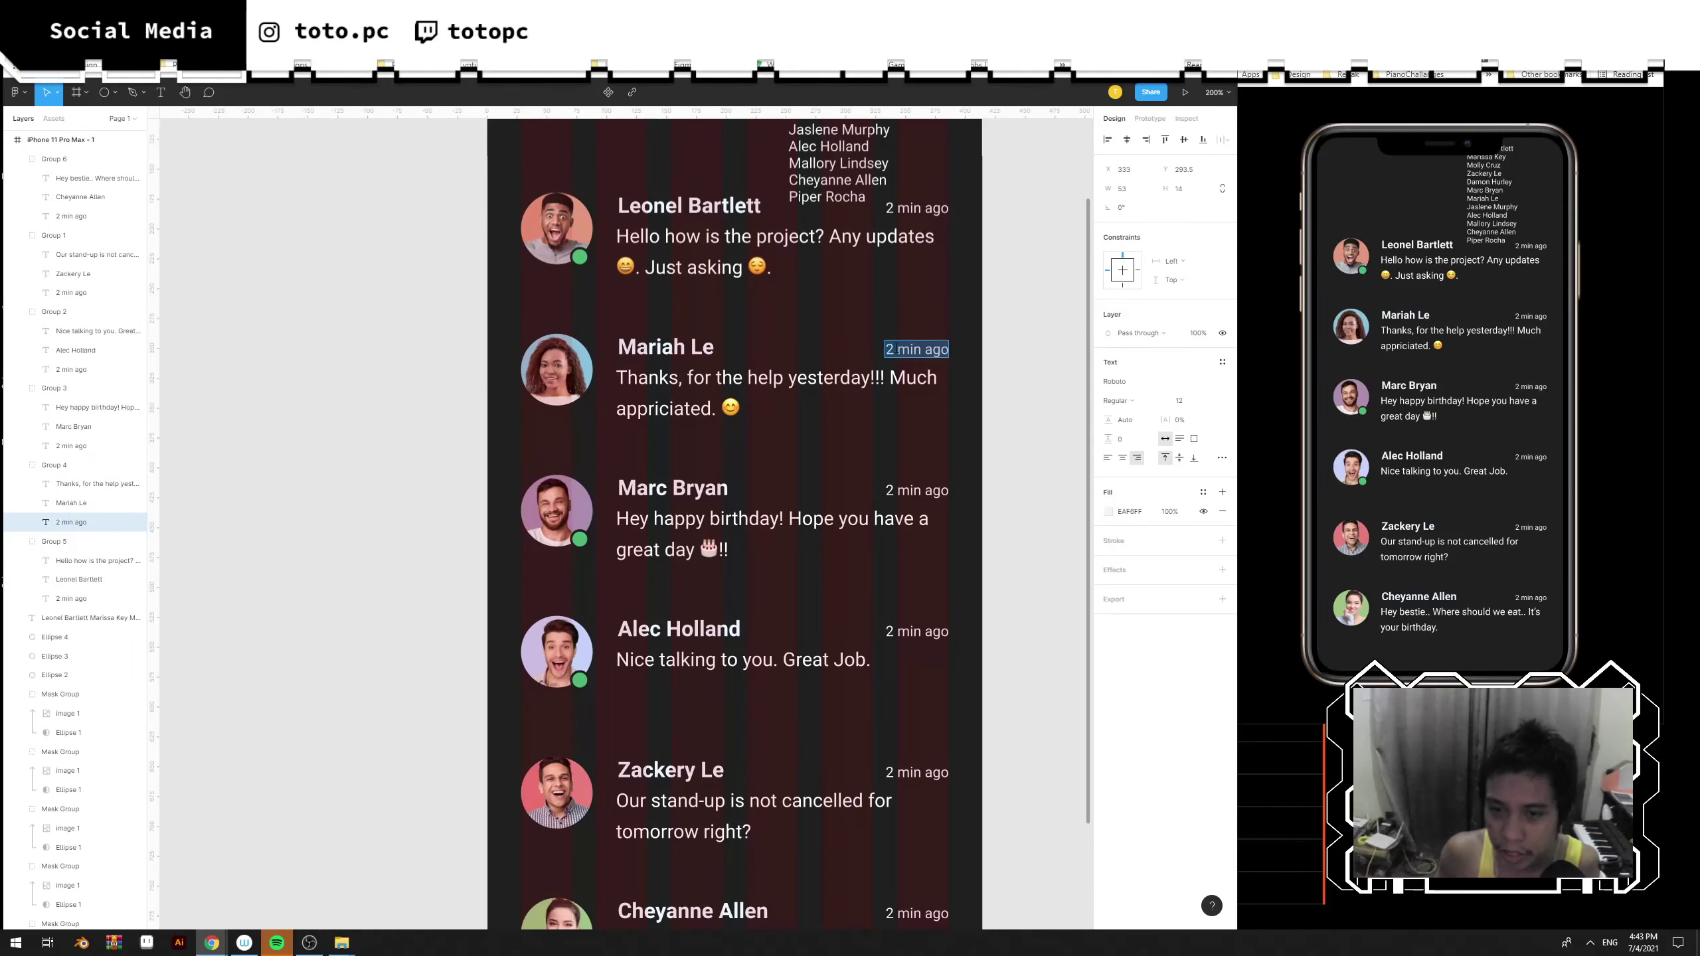
{"action": "key", "text": "Escape"}
{"action": "key", "text": "BackSpace"}
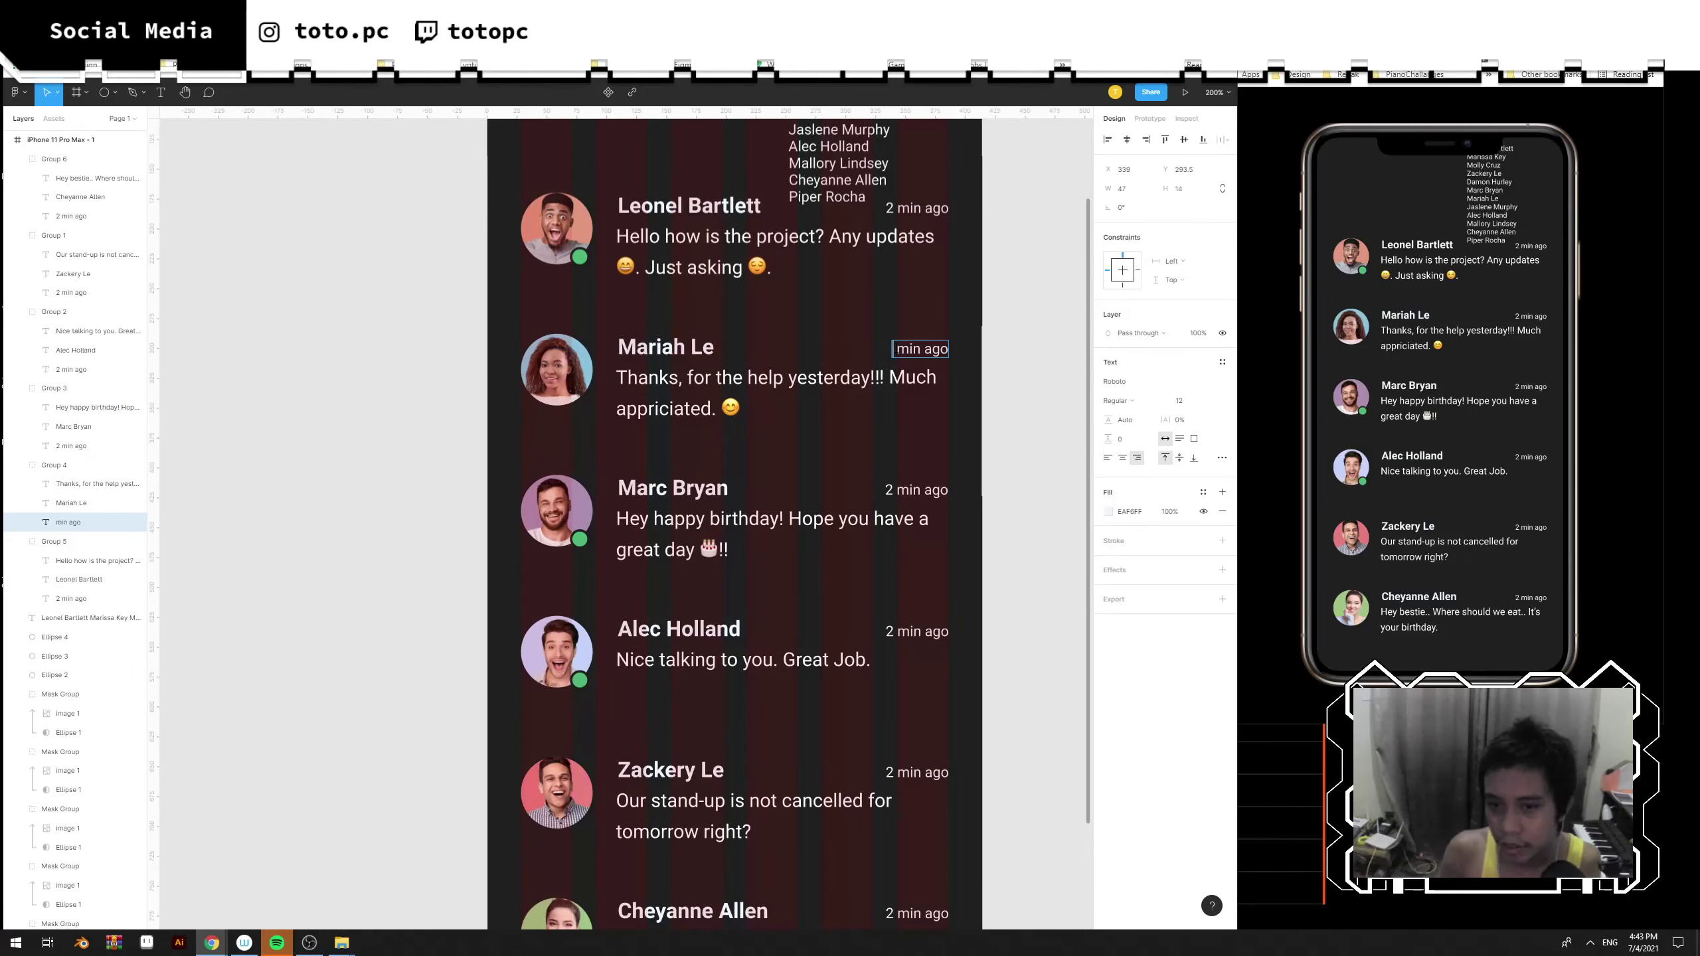
{"action": "type", "text": "30"}
{"action": "key", "text": "Escape"}
Change the third contact's timestamp to "1h ago".
{"action": "double_click", "coordinate": [914, 497]}
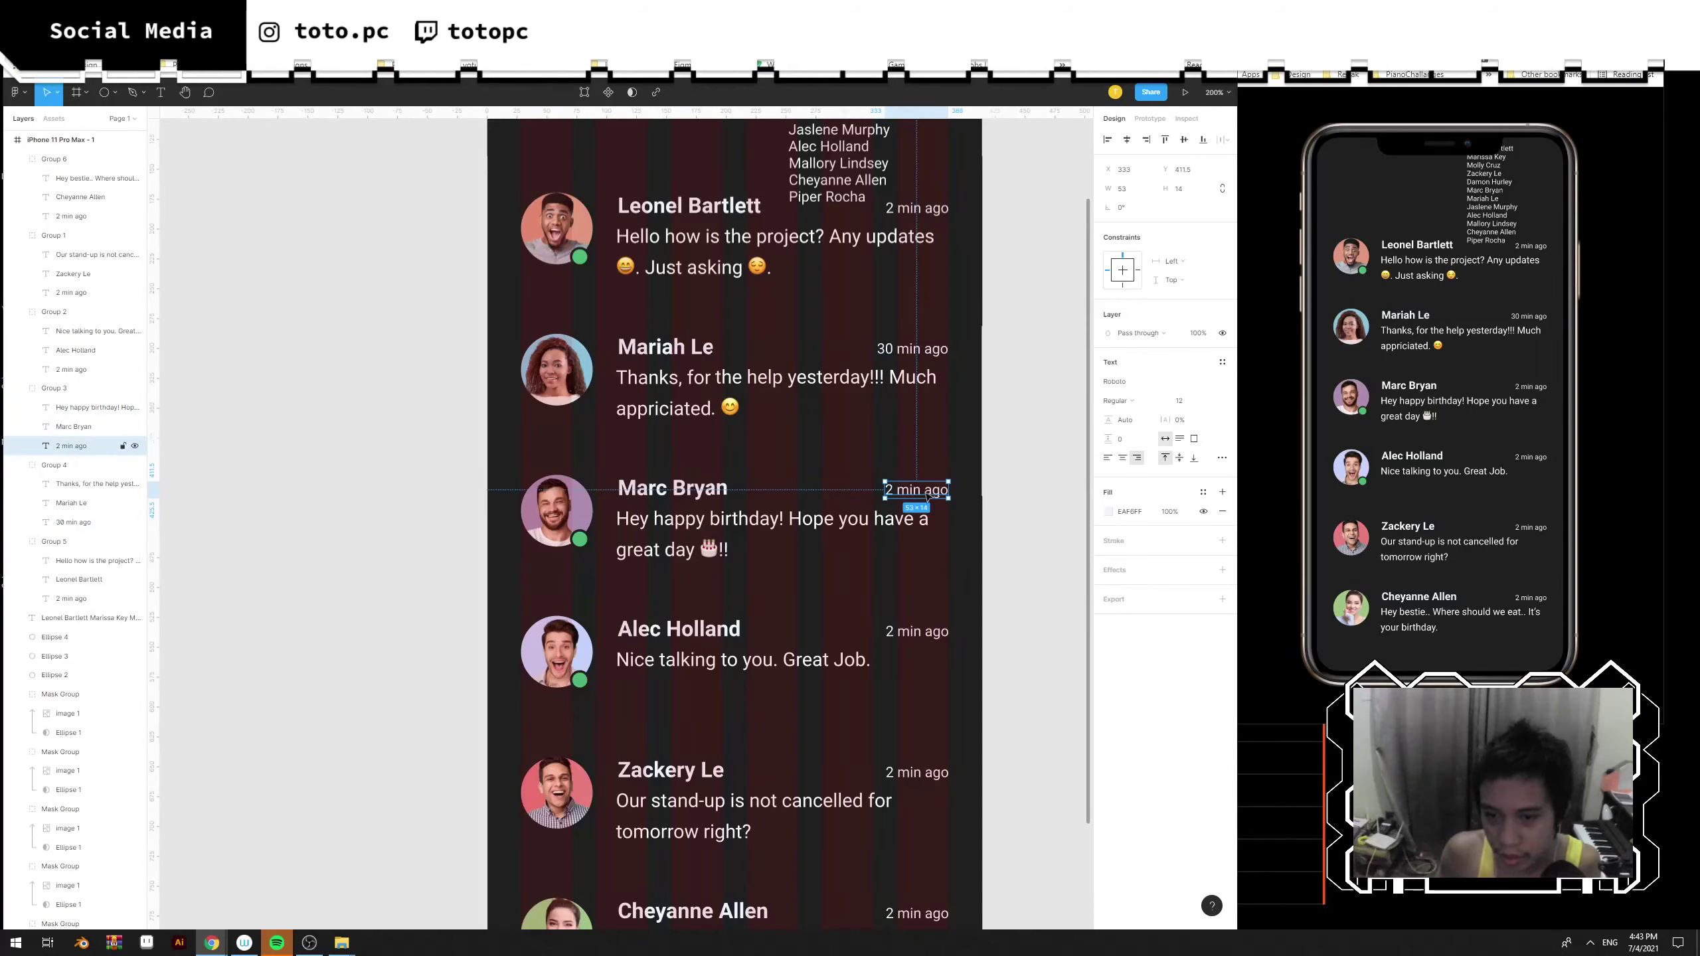
{"action": "double_click", "coordinate": [927, 496]}
{"action": "left_click_drag", "start_coordinate": [922, 490], "coordinate": [883, 490]}
{"action": "type", "text": "1"}
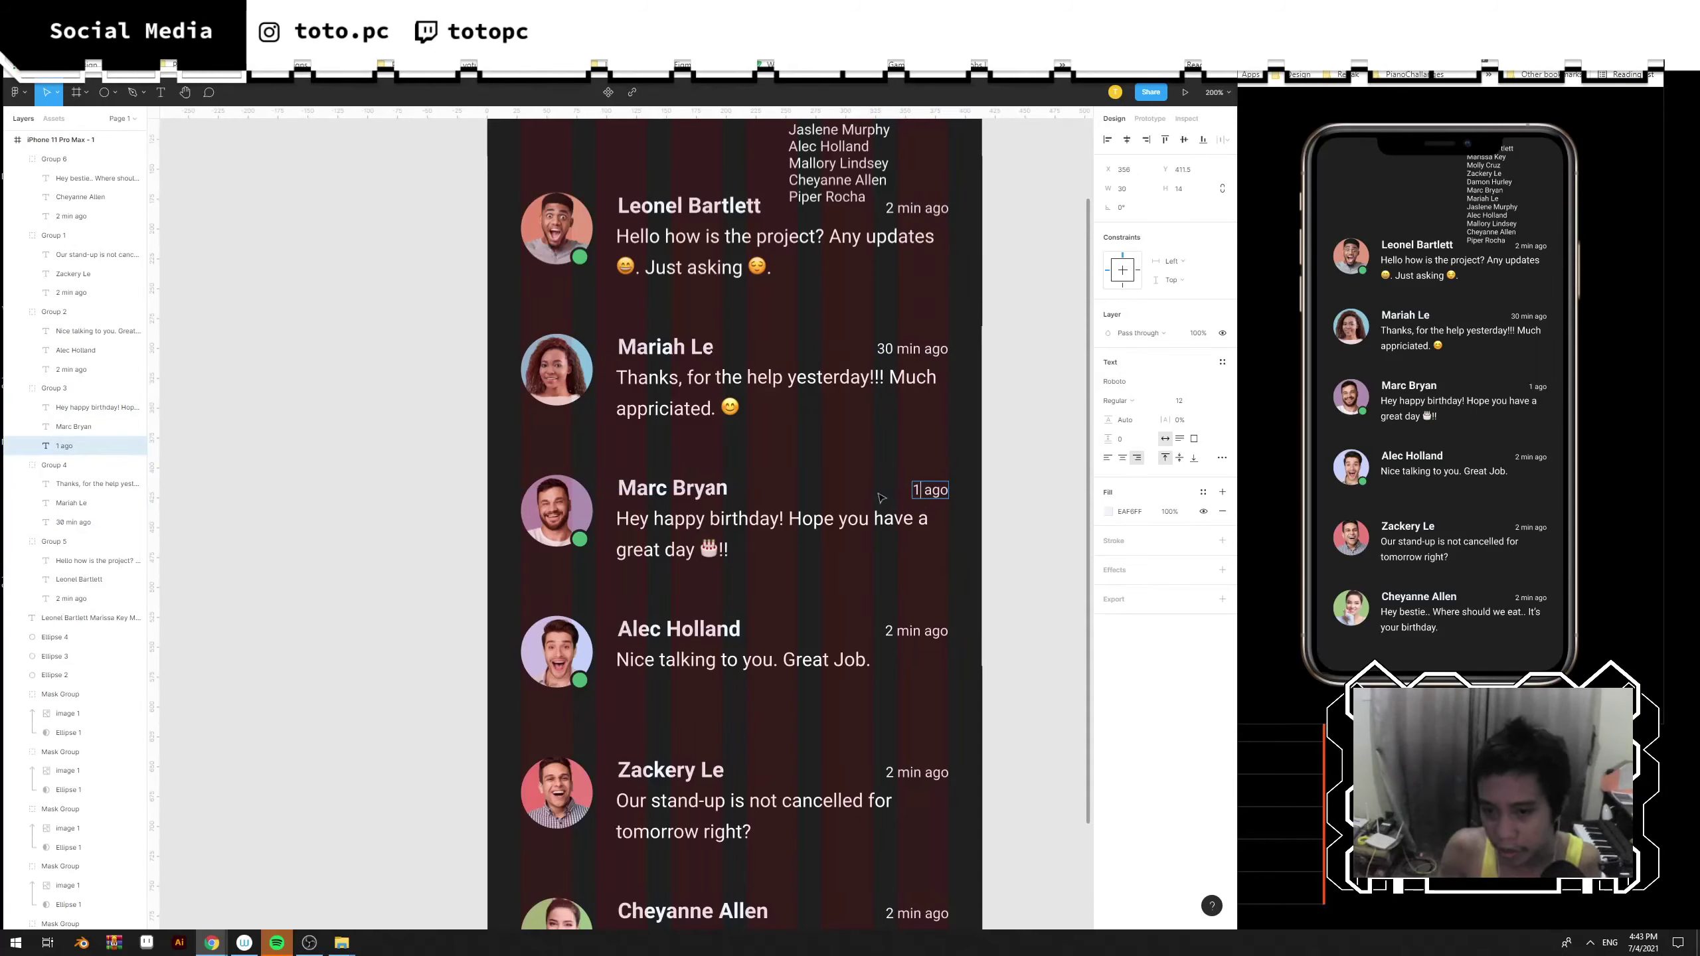
{"action": "type", "text": "h"}
{"action": "key", "text": "Escape"}
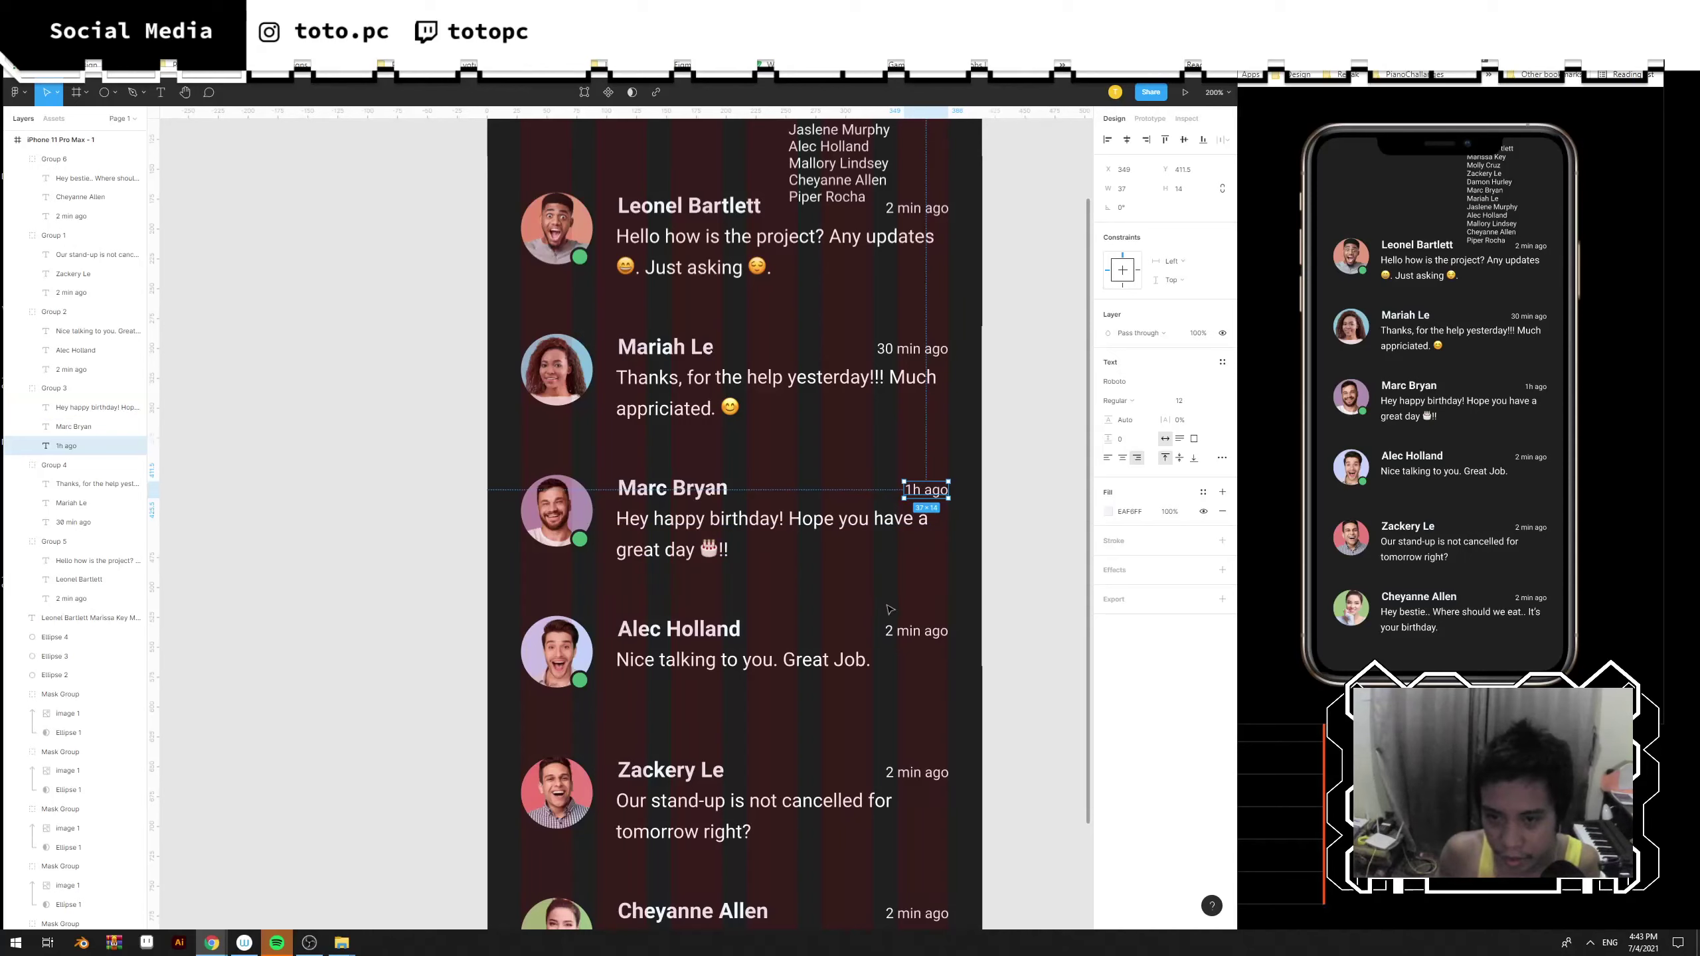
Change the fourth contact's timestamp to "2h ago".
{"action": "double_click", "coordinate": [900, 630]}
{"action": "double_click", "coordinate": [919, 635]}
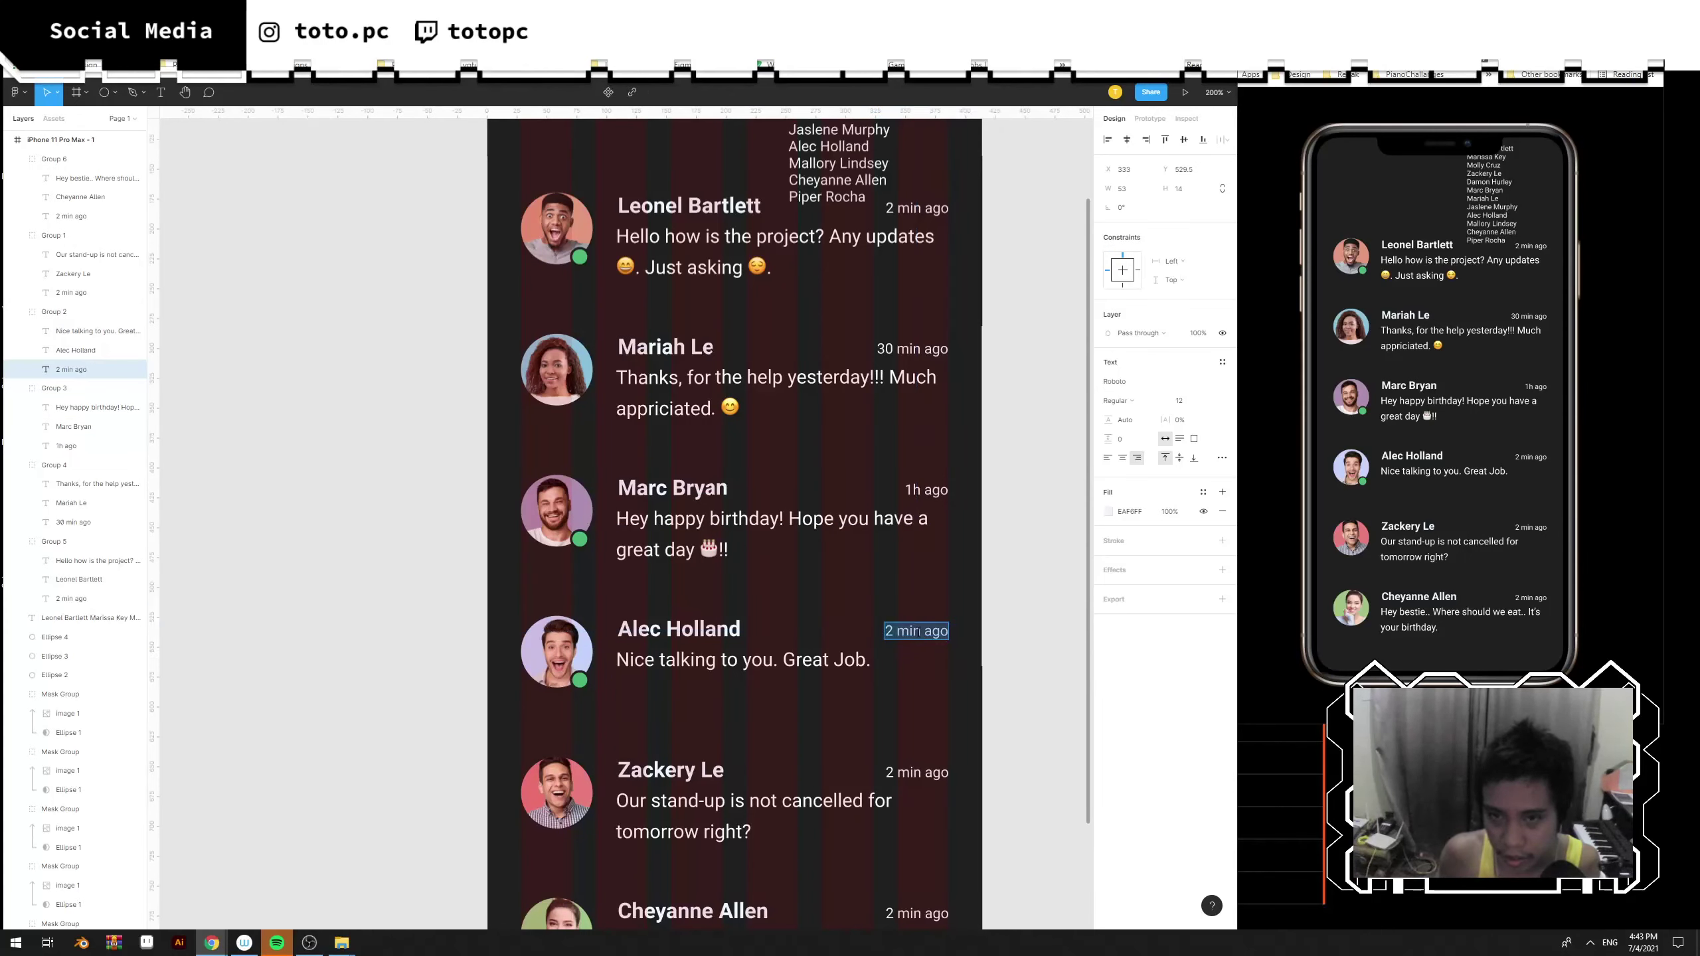
{"action": "left_click_drag", "start_coordinate": [916, 631], "coordinate": [872, 635]}
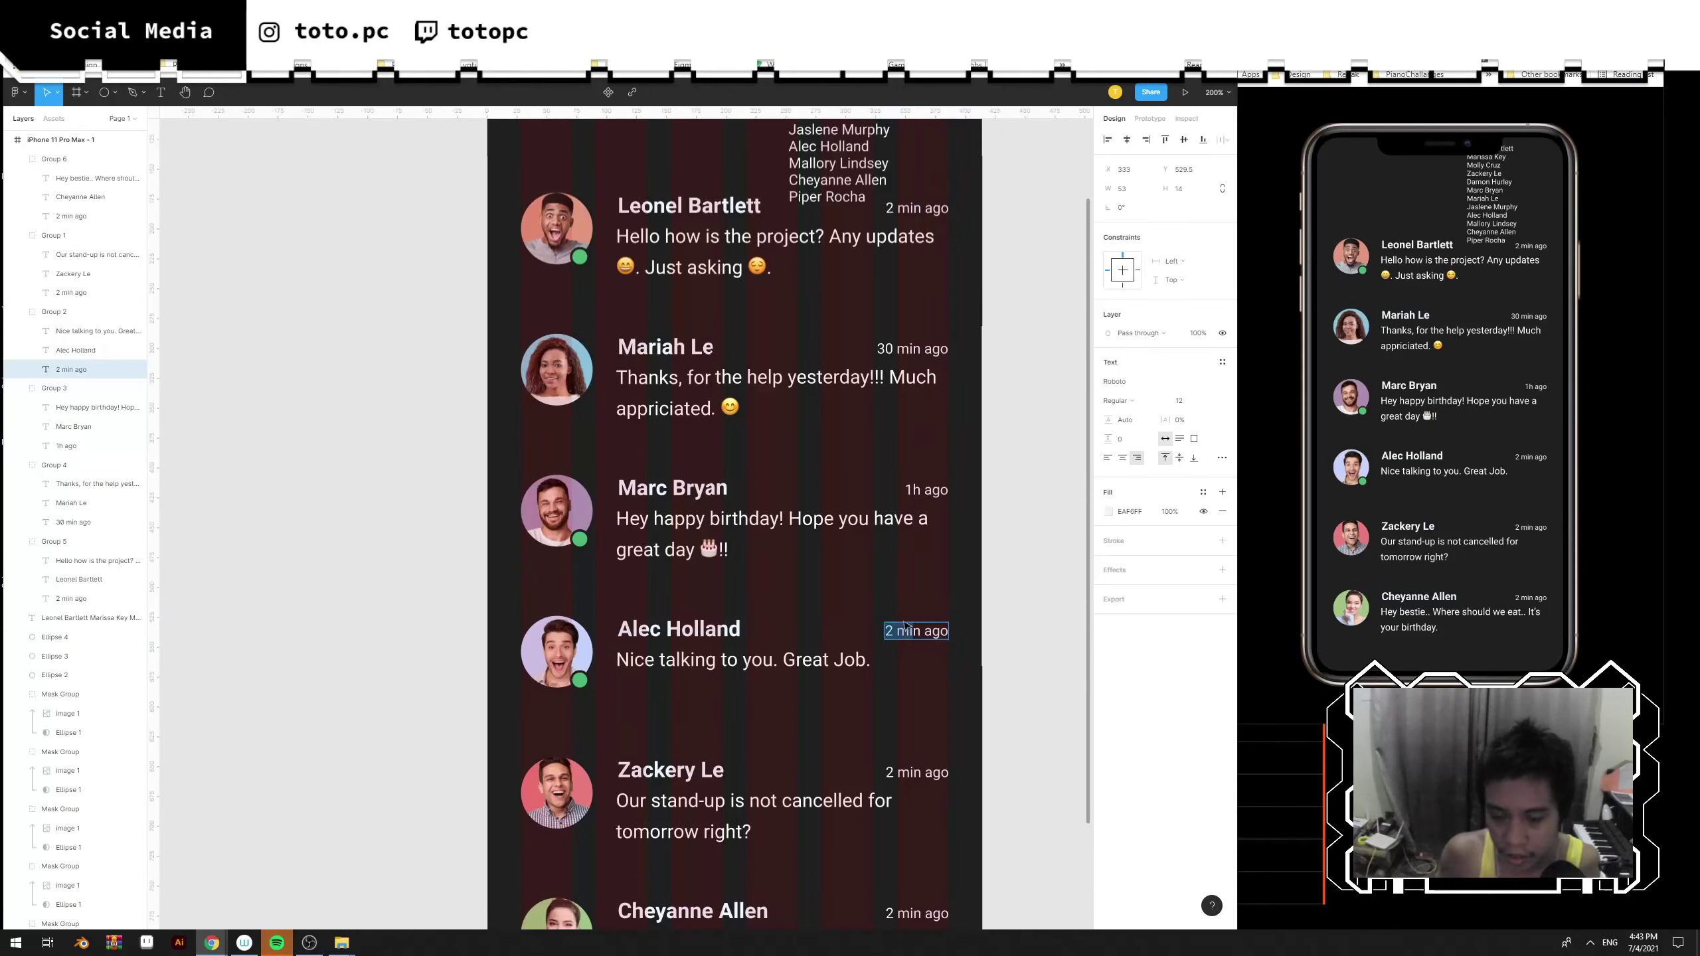
{"action": "type", "text": "2"}
{"action": "key", "text": "Delete"}
{"action": "type", "text": "h"}
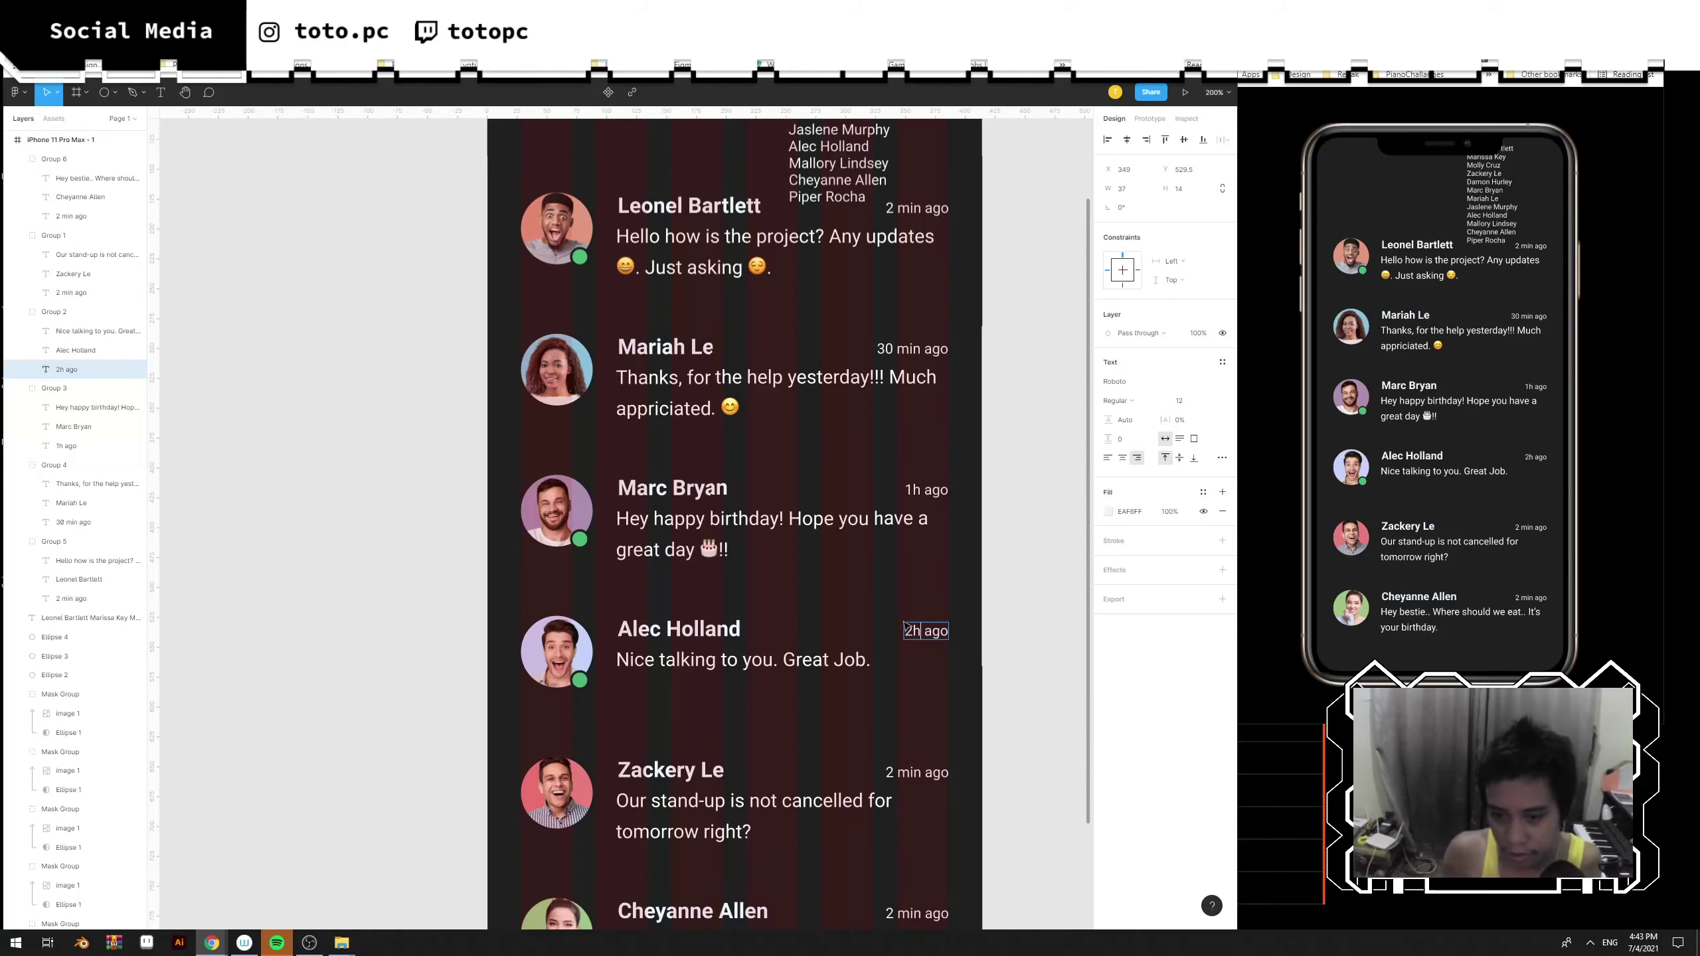
{"action": "key", "text": "Escape"}
Change the fifth contact's timestamp to "3h ago".
{"action": "scroll", "coordinate": [914, 663], "scroll_direction": "down", "scroll_amount": 2}
{"action": "double_click", "coordinate": [917, 690]}
{"action": "double_click", "coordinate": [918, 685]}
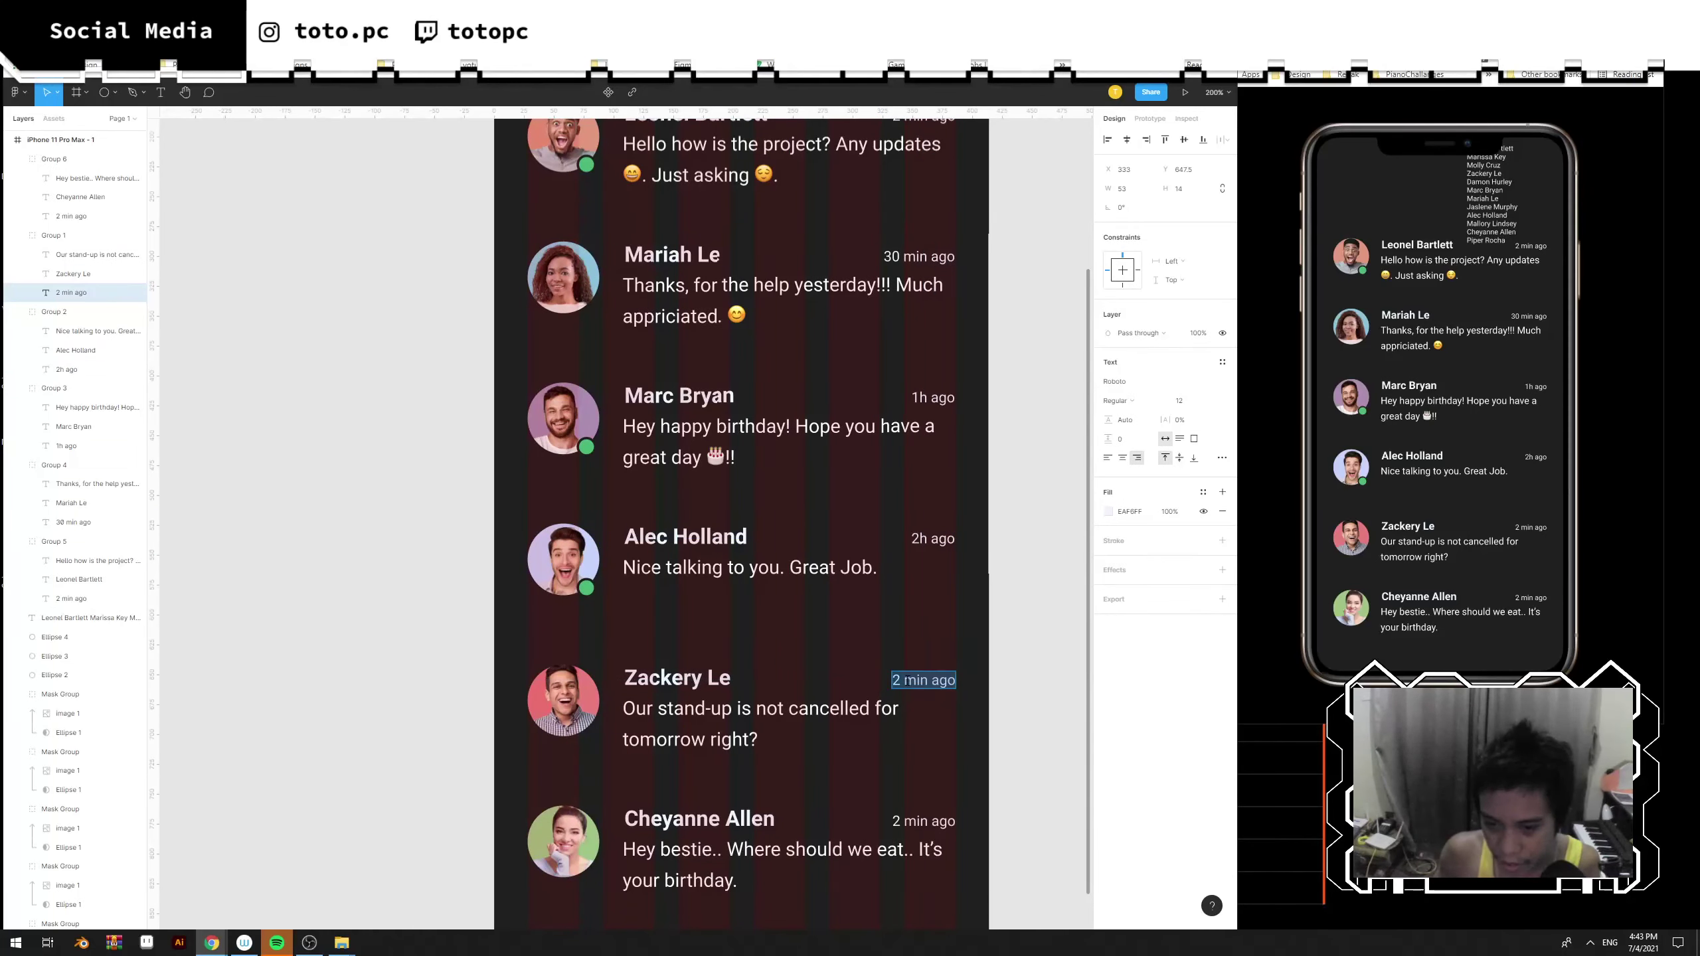
{"action": "left_click", "coordinate": [904, 681]}
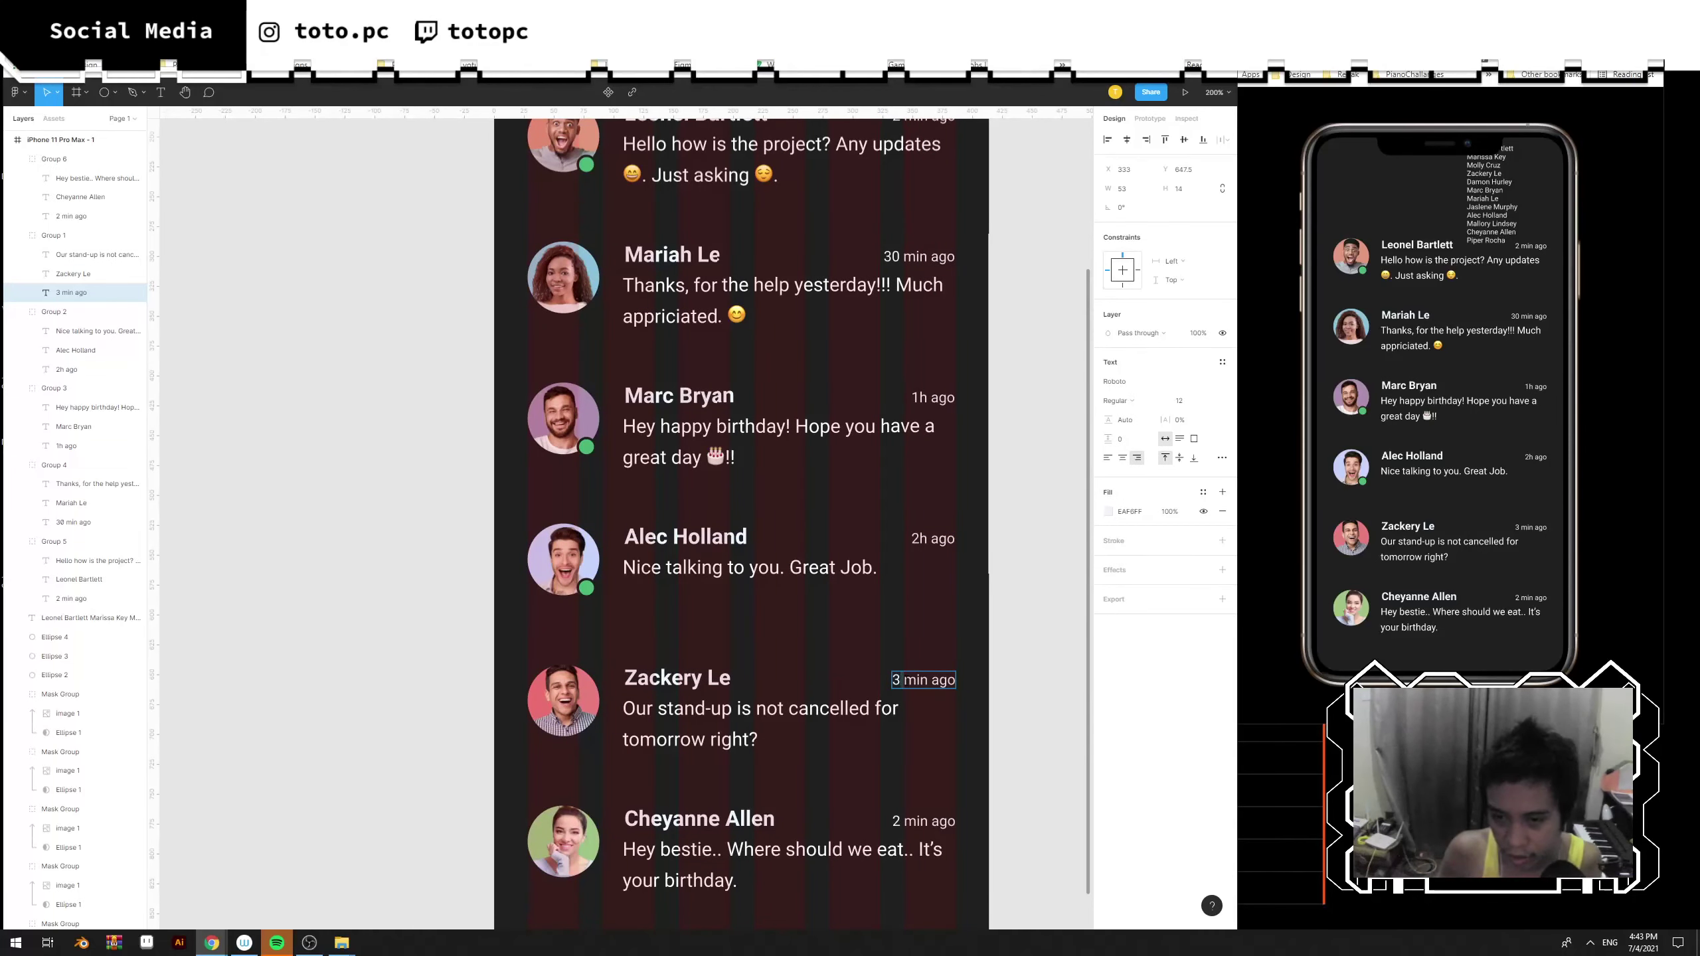
{"action": "type", "text": "h"}
{"action": "key", "text": "Escape"}
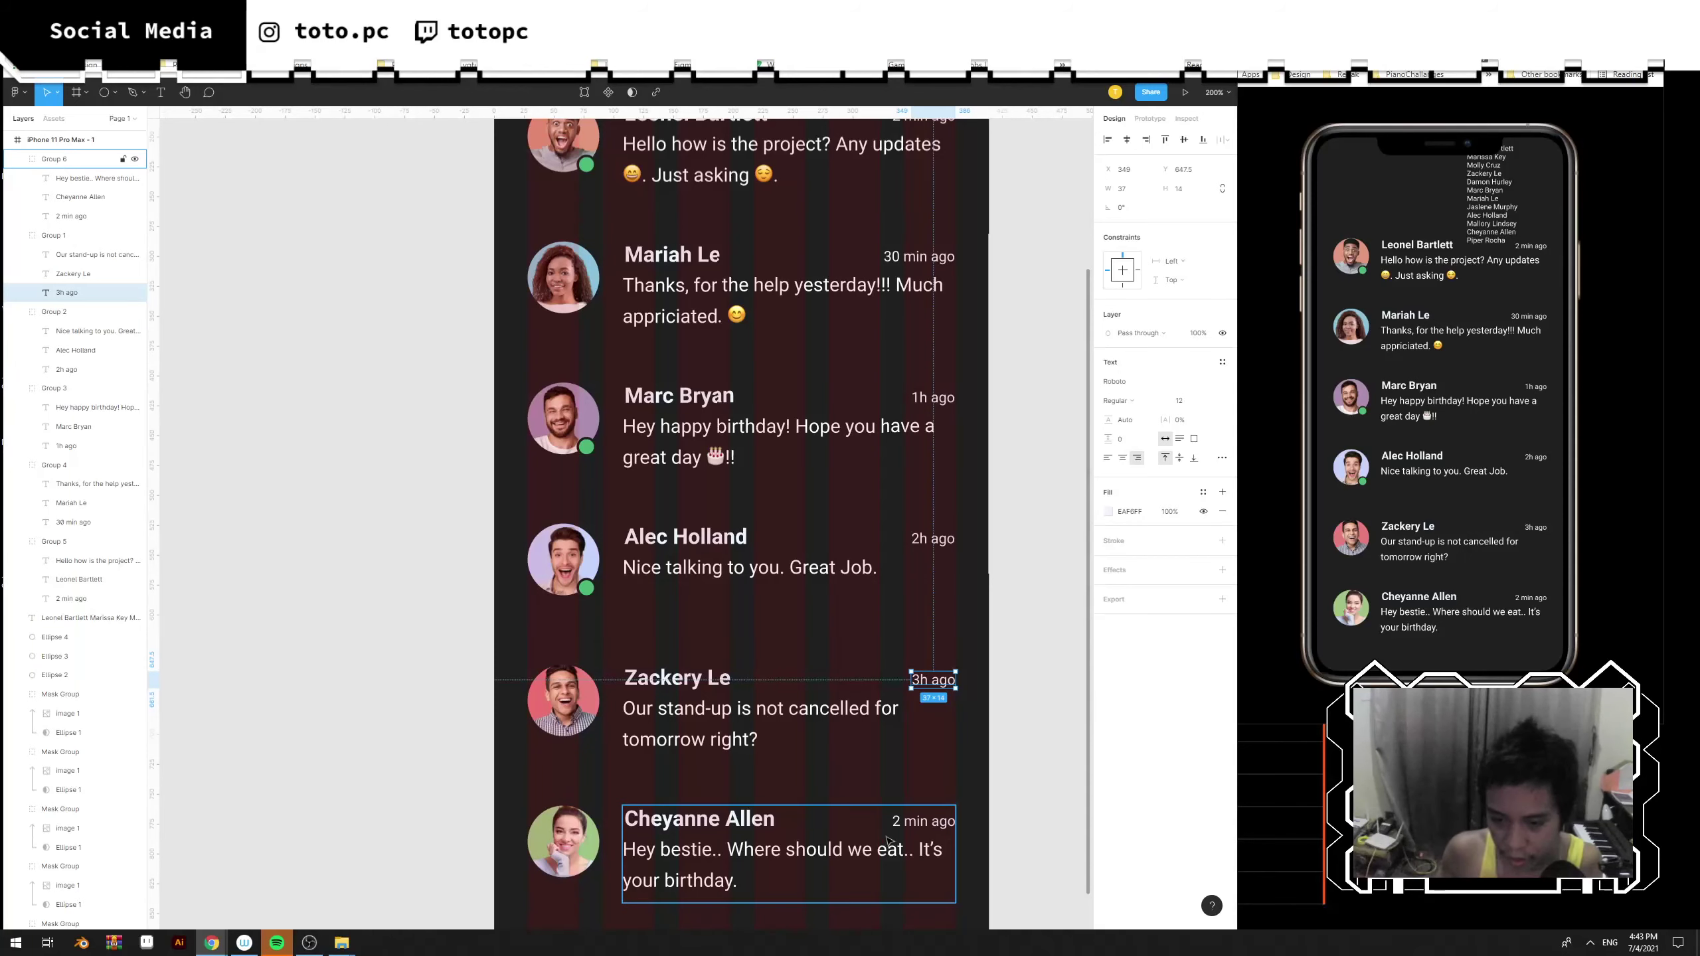
Change the sixth contact's timestamp to "4h ago".
{"action": "double_click", "coordinate": [923, 821]}
{"action": "double_click", "coordinate": [923, 821]}
{"action": "left_click_drag", "start_coordinate": [930, 822], "coordinate": [859, 824]}
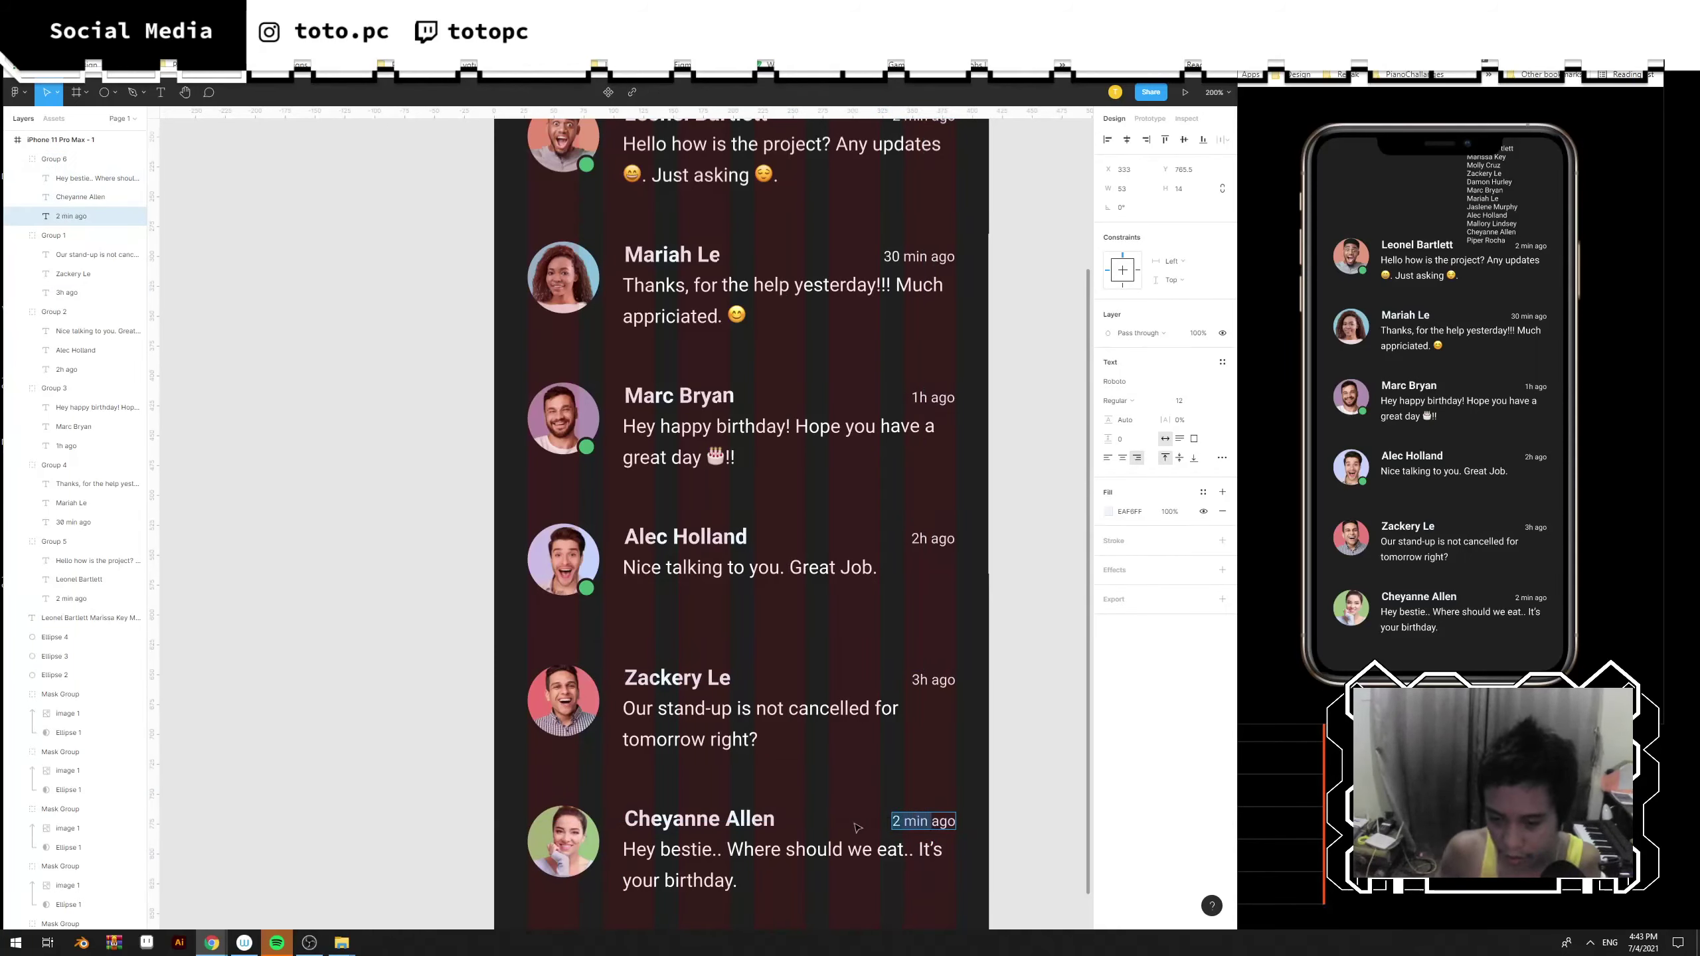
{"action": "type", "text": "4h"}
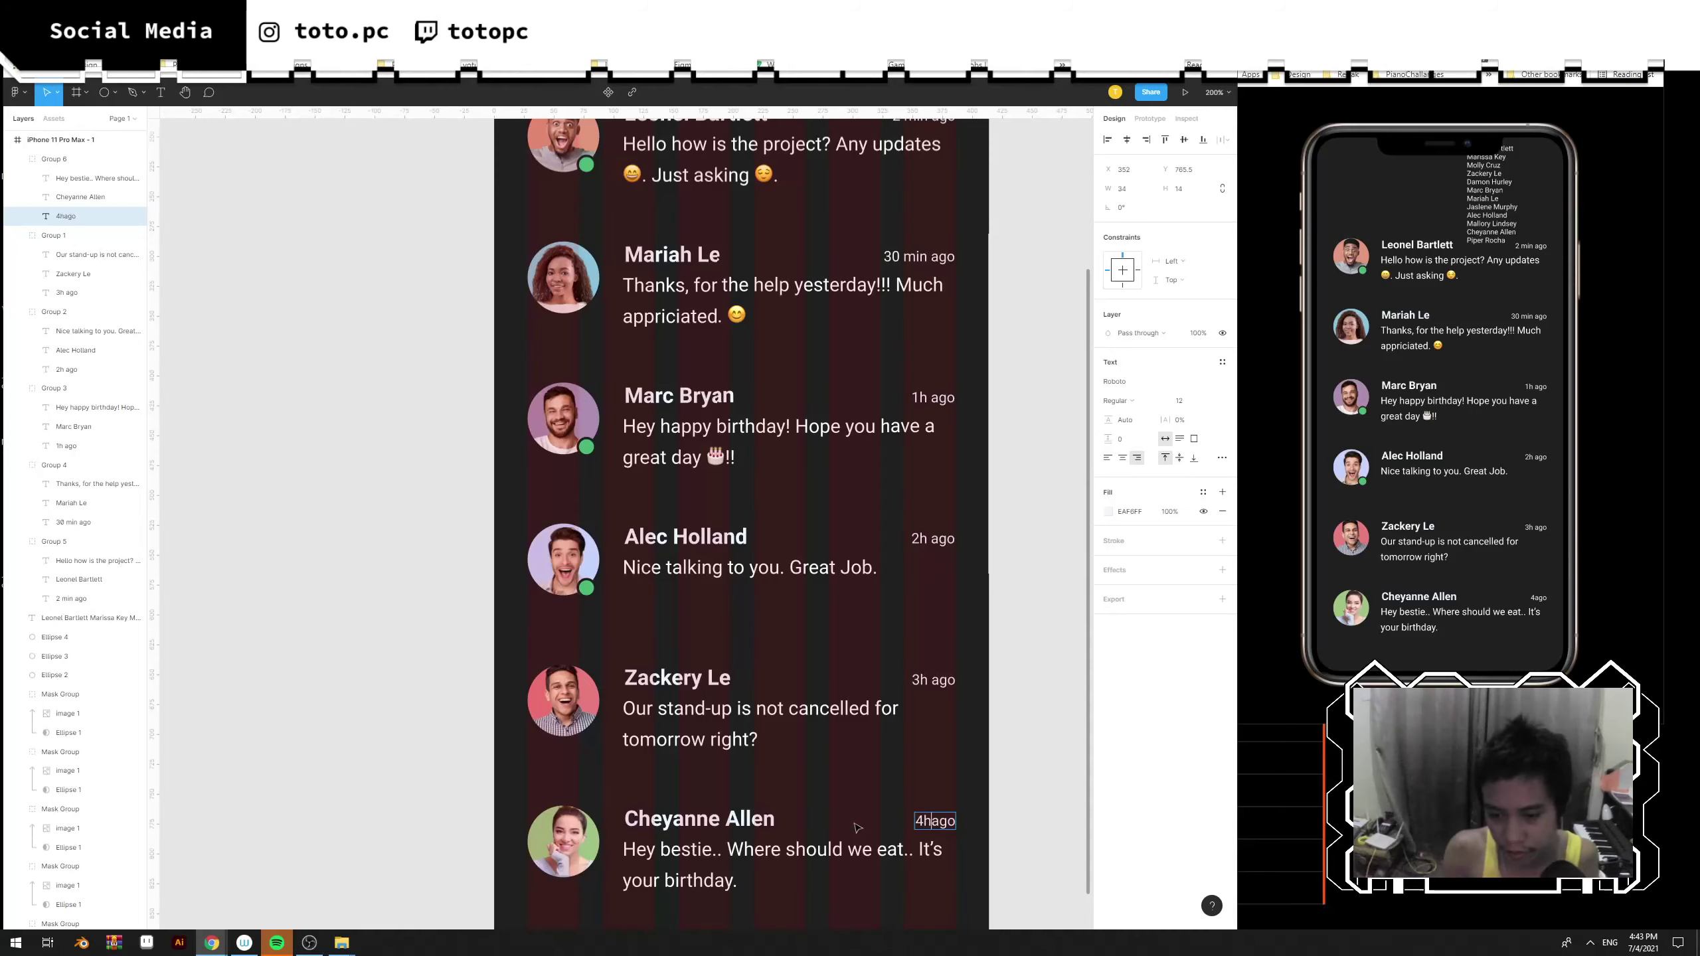
{"action": "key", "text": "Escape"}
{"action": "key", "text": "Escape"}
Delete the leftover reference list of contact names above the first row of the phone frame.
{"action": "key", "text": "shift+0"}
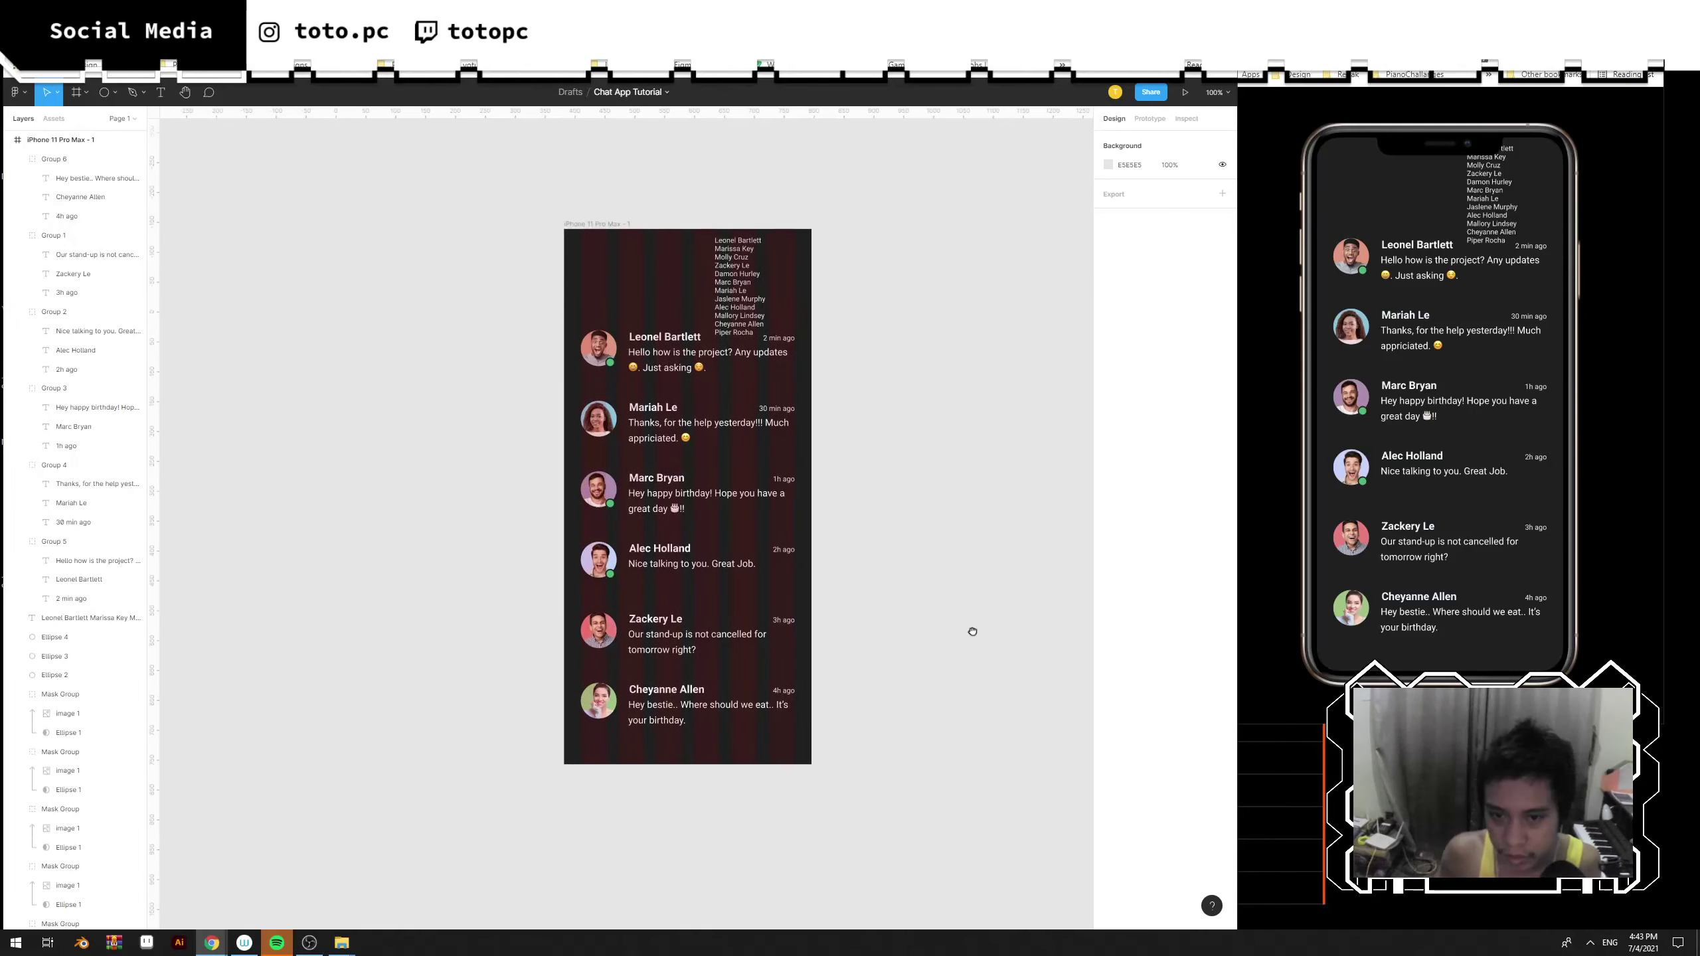
{"action": "left_click_drag", "start_coordinate": [972, 632], "coordinate": [979, 685]}
{"action": "left_click", "coordinate": [746, 361]}
{"action": "key", "text": "Delete"}
Remove "ago" from the first contact's timestamp so it reads "2 min".
{"action": "key", "text": "plus"}
{"action": "left_click_drag", "start_coordinate": [850, 238], "coordinate": [793, 290]}
{"action": "double_click", "coordinate": [897, 302]}
{"action": "double_click", "coordinate": [899, 310]}
{"action": "left_click", "coordinate": [900, 310]}
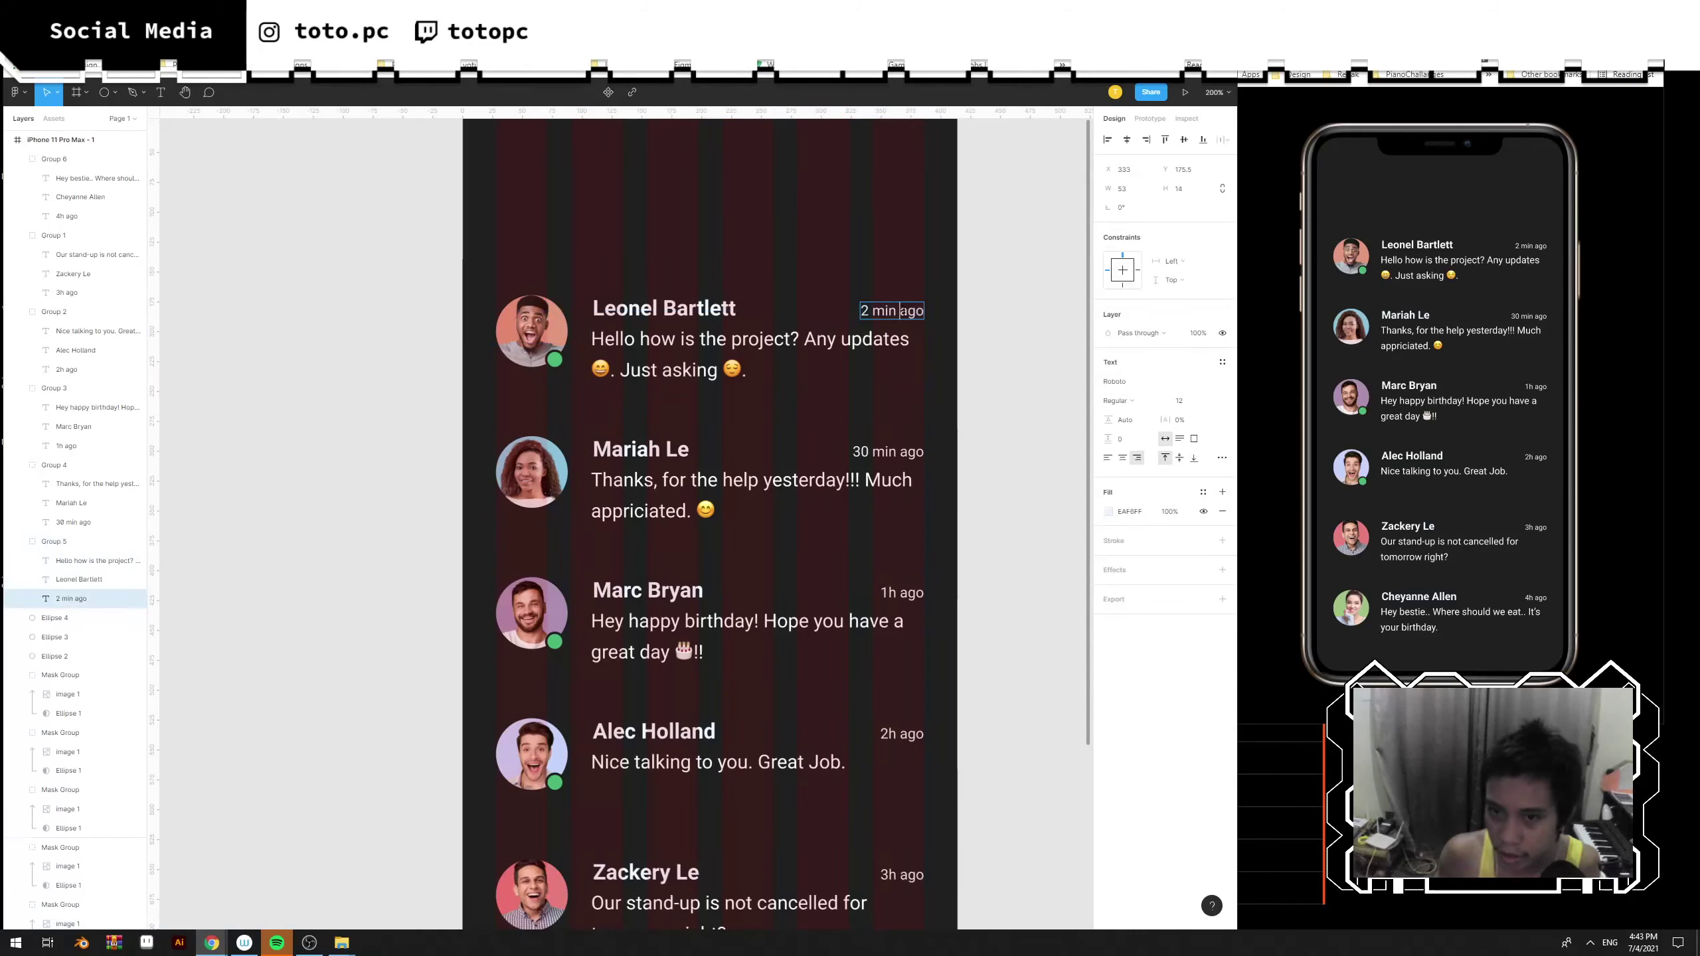
{"action": "key", "text": "Delete"}
{"action": "key", "text": "Delete"}
{"action": "key", "text": "Delete"}
{"action": "key", "text": "Delete"}
{"action": "key", "text": "Escape"}
Shorten the second contact's timestamp to "30 min" by removing "ago".
{"action": "left_click", "coordinate": [888, 451]}
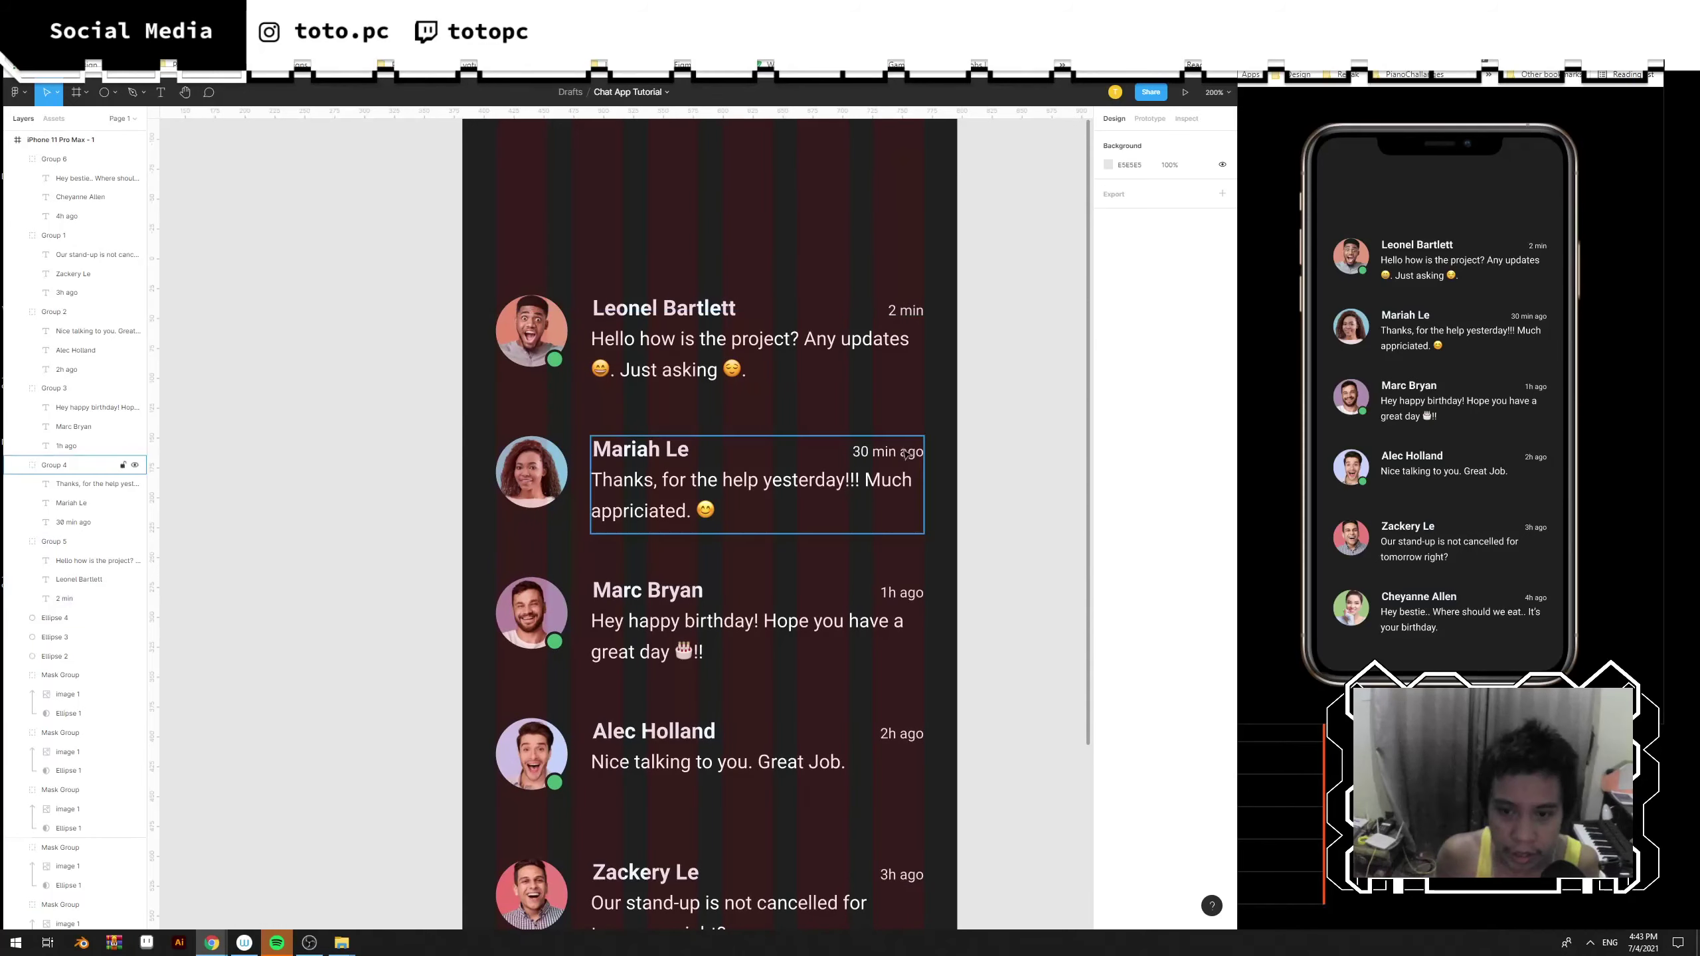
{"action": "double_click", "coordinate": [904, 453]}
{"action": "double_click", "coordinate": [903, 456]}
{"action": "left_click_drag", "start_coordinate": [898, 453], "coordinate": [938, 447]}
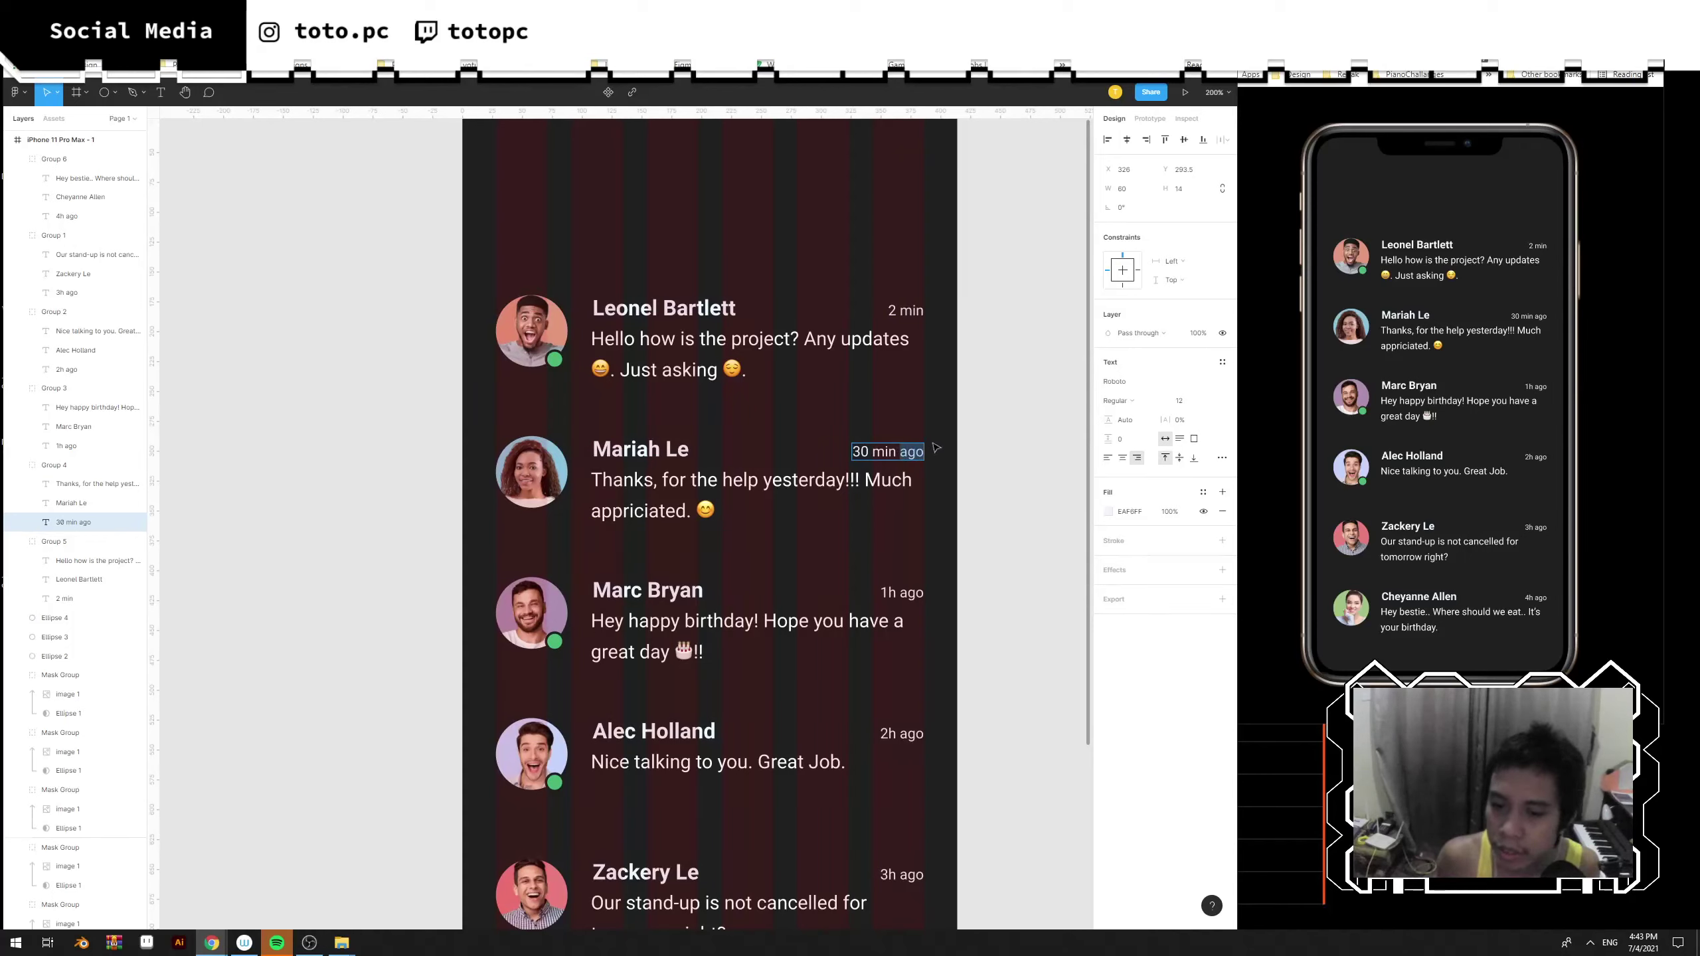
{"action": "key", "text": "BackSpace"}
{"action": "key", "text": "Escape"}
Shorten the third contact's timestamp to "1h".
{"action": "left_click", "coordinate": [904, 593]}
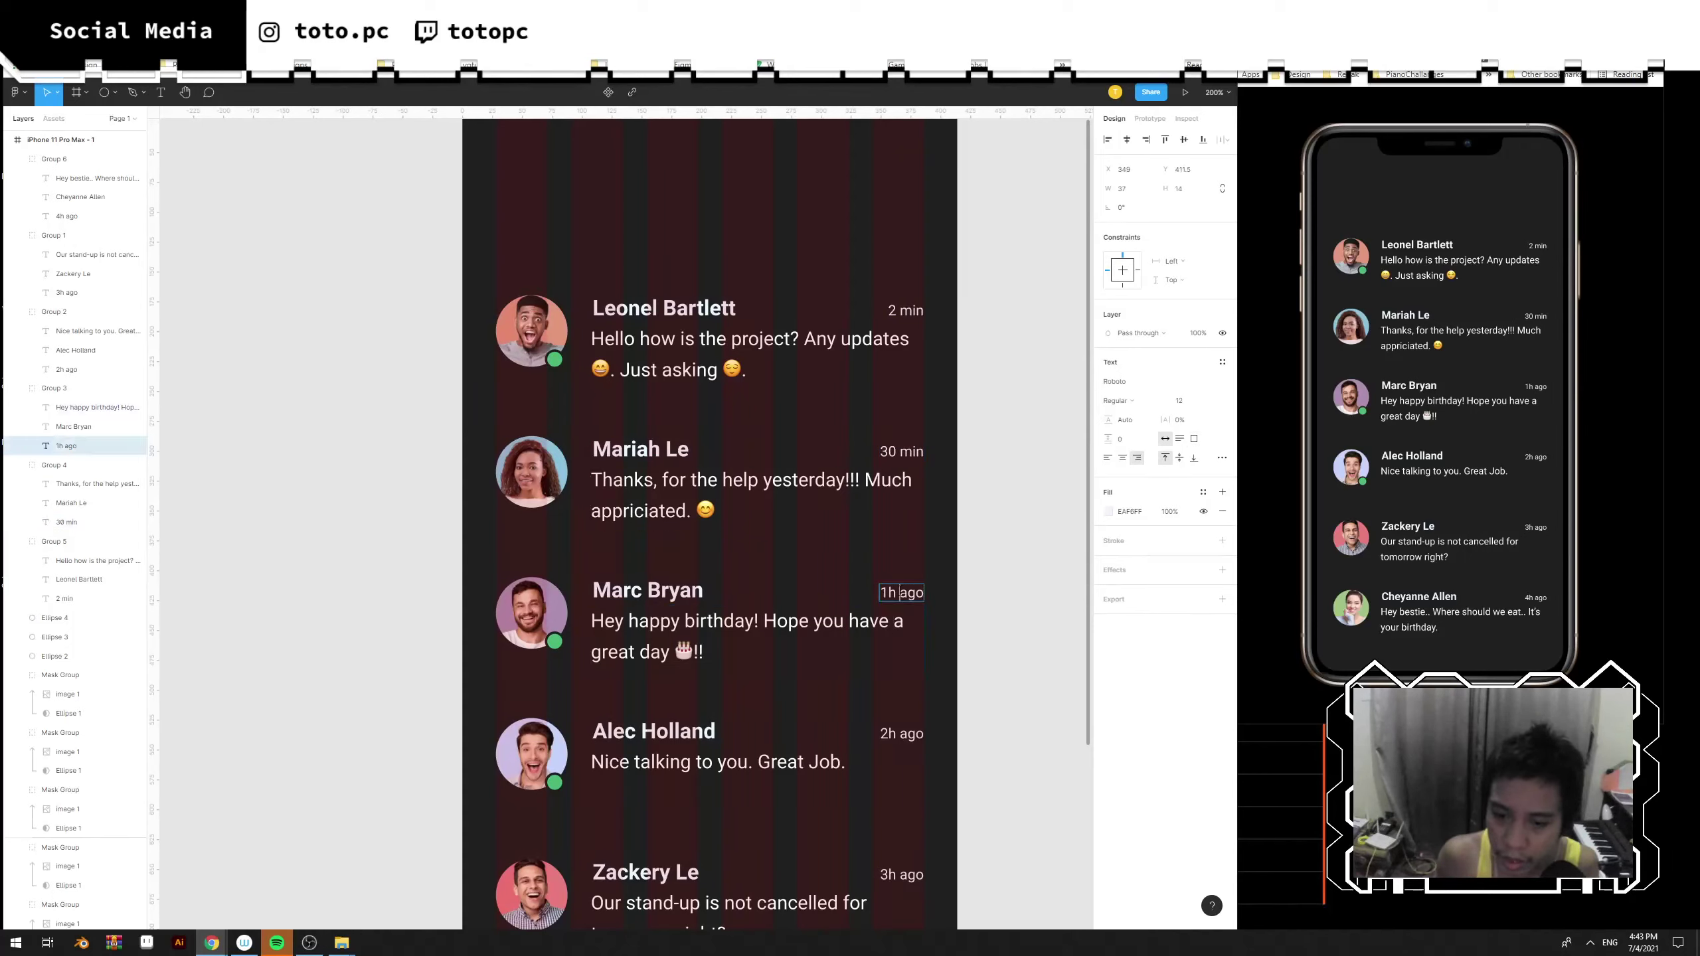
{"action": "left_click_drag", "start_coordinate": [880, 592], "coordinate": [957, 602]}
{"action": "key", "text": "BackSpace"}
{"action": "type", "text": "1h"}
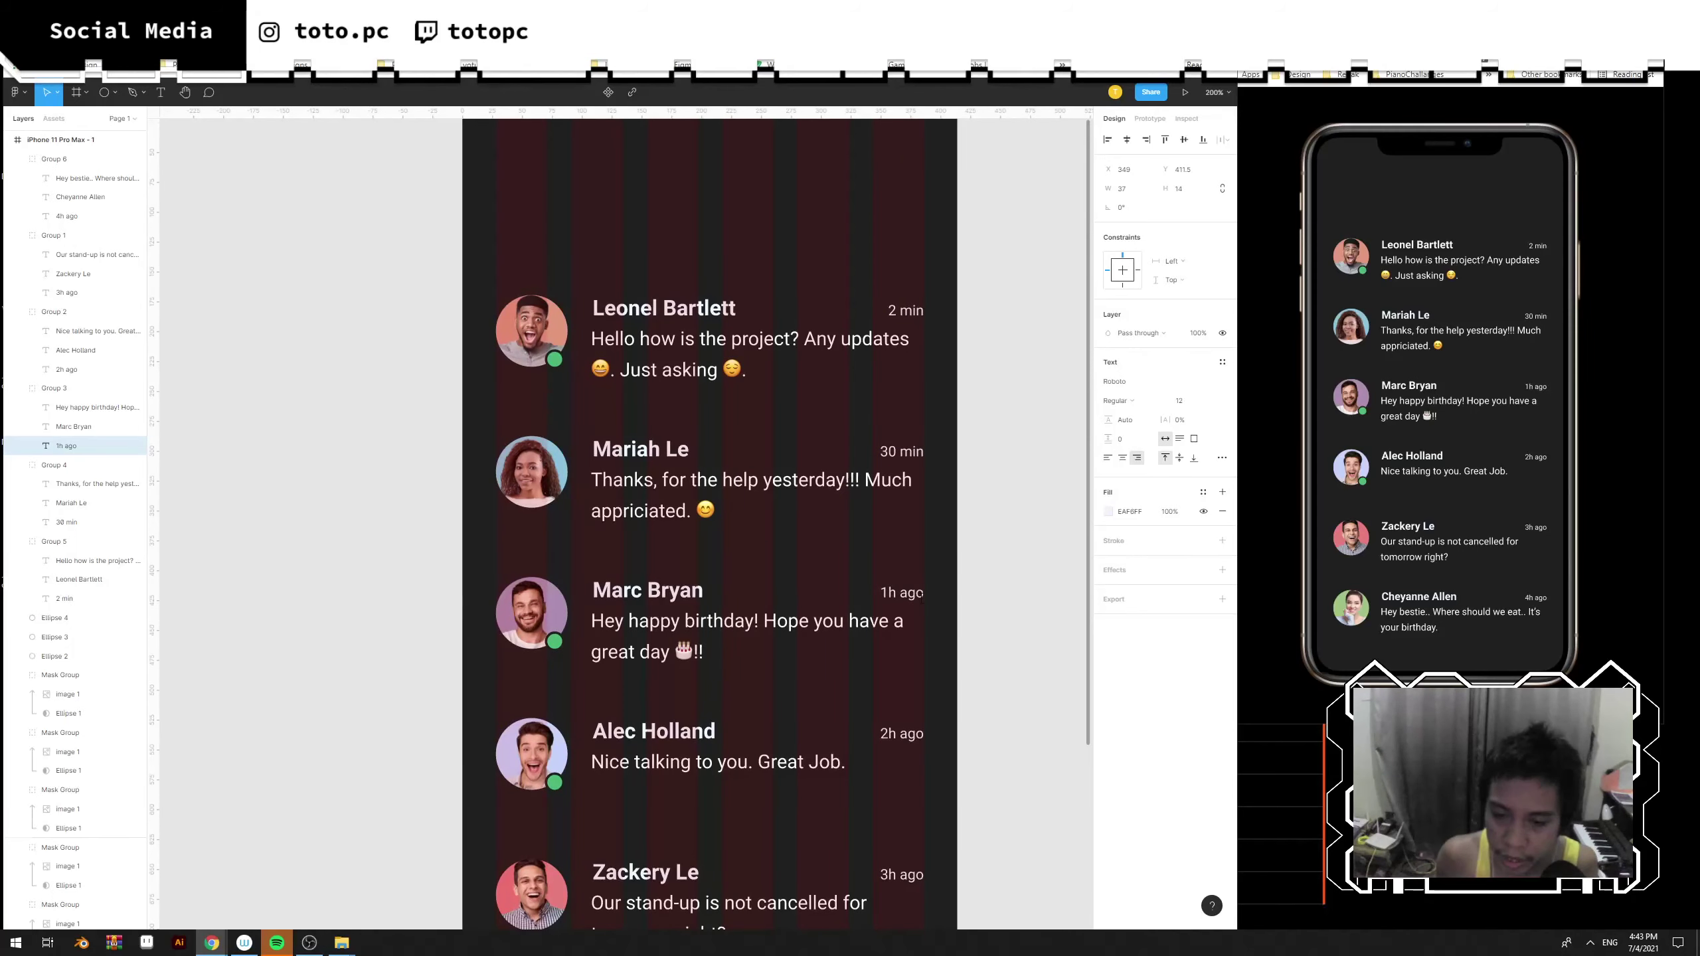
{"action": "key", "text": "Escape"}
Shorten the fourth contact's timestamp to "2h".
{"action": "double_click", "coordinate": [909, 732]}
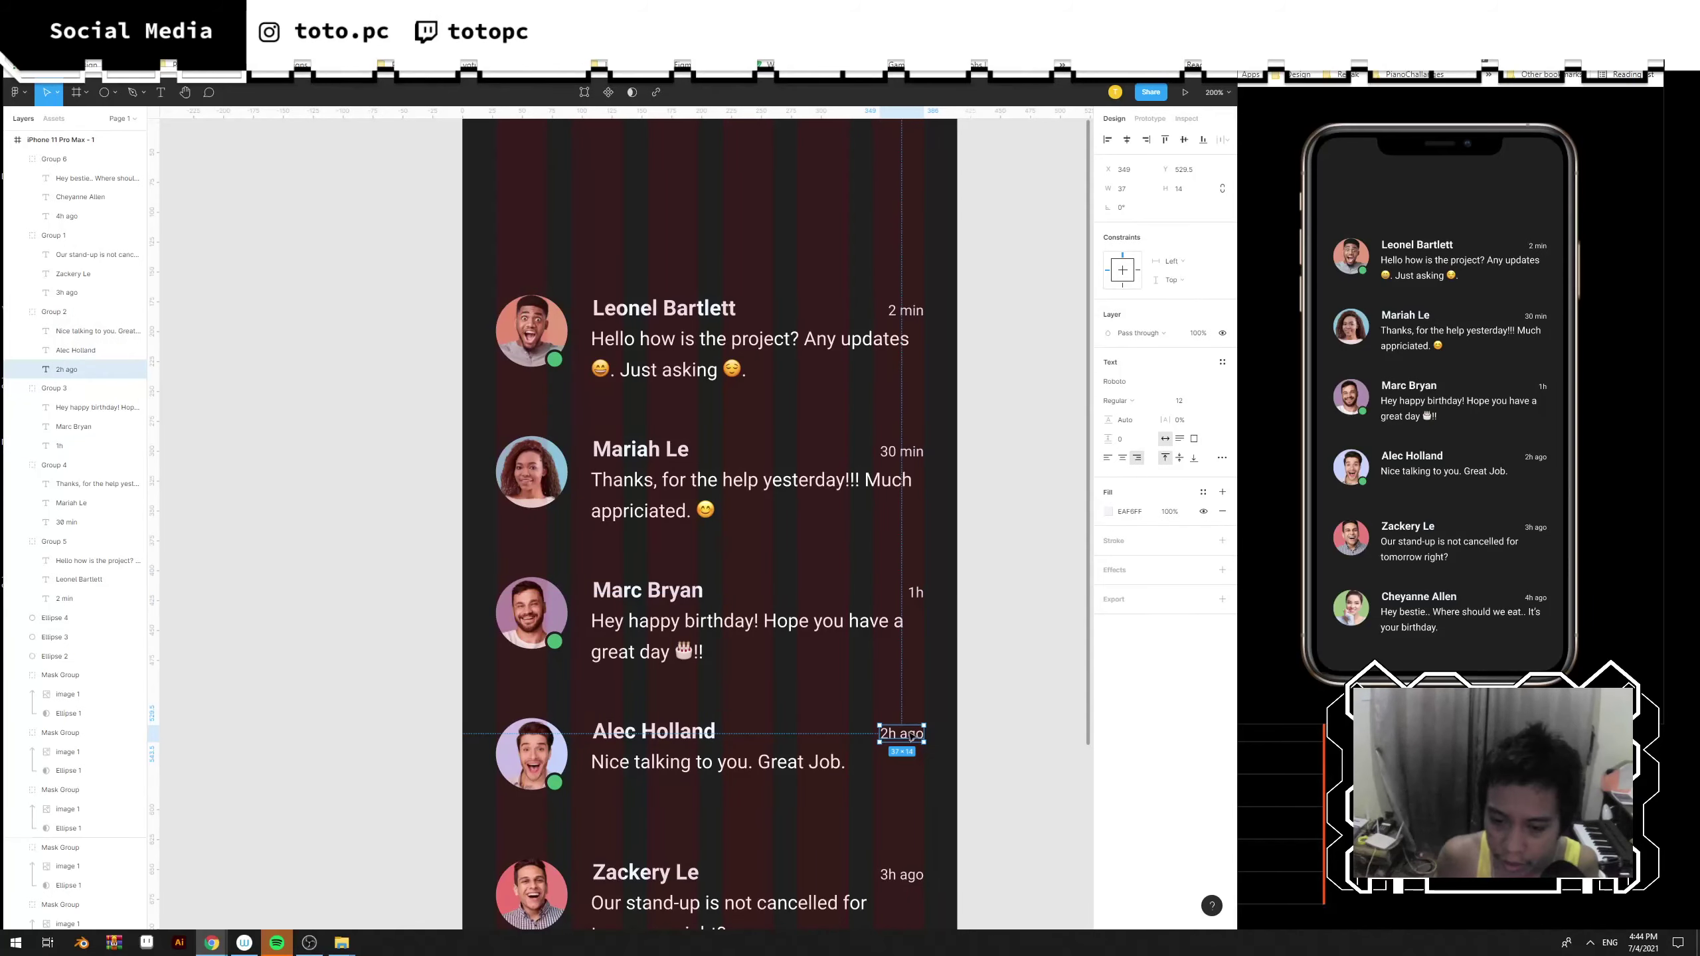
{"action": "double_click", "coordinate": [909, 732]}
{"action": "key", "text": "BackSpace"}
{"action": "key", "text": "BackSpace"}
{"action": "key", "text": "Escape"}
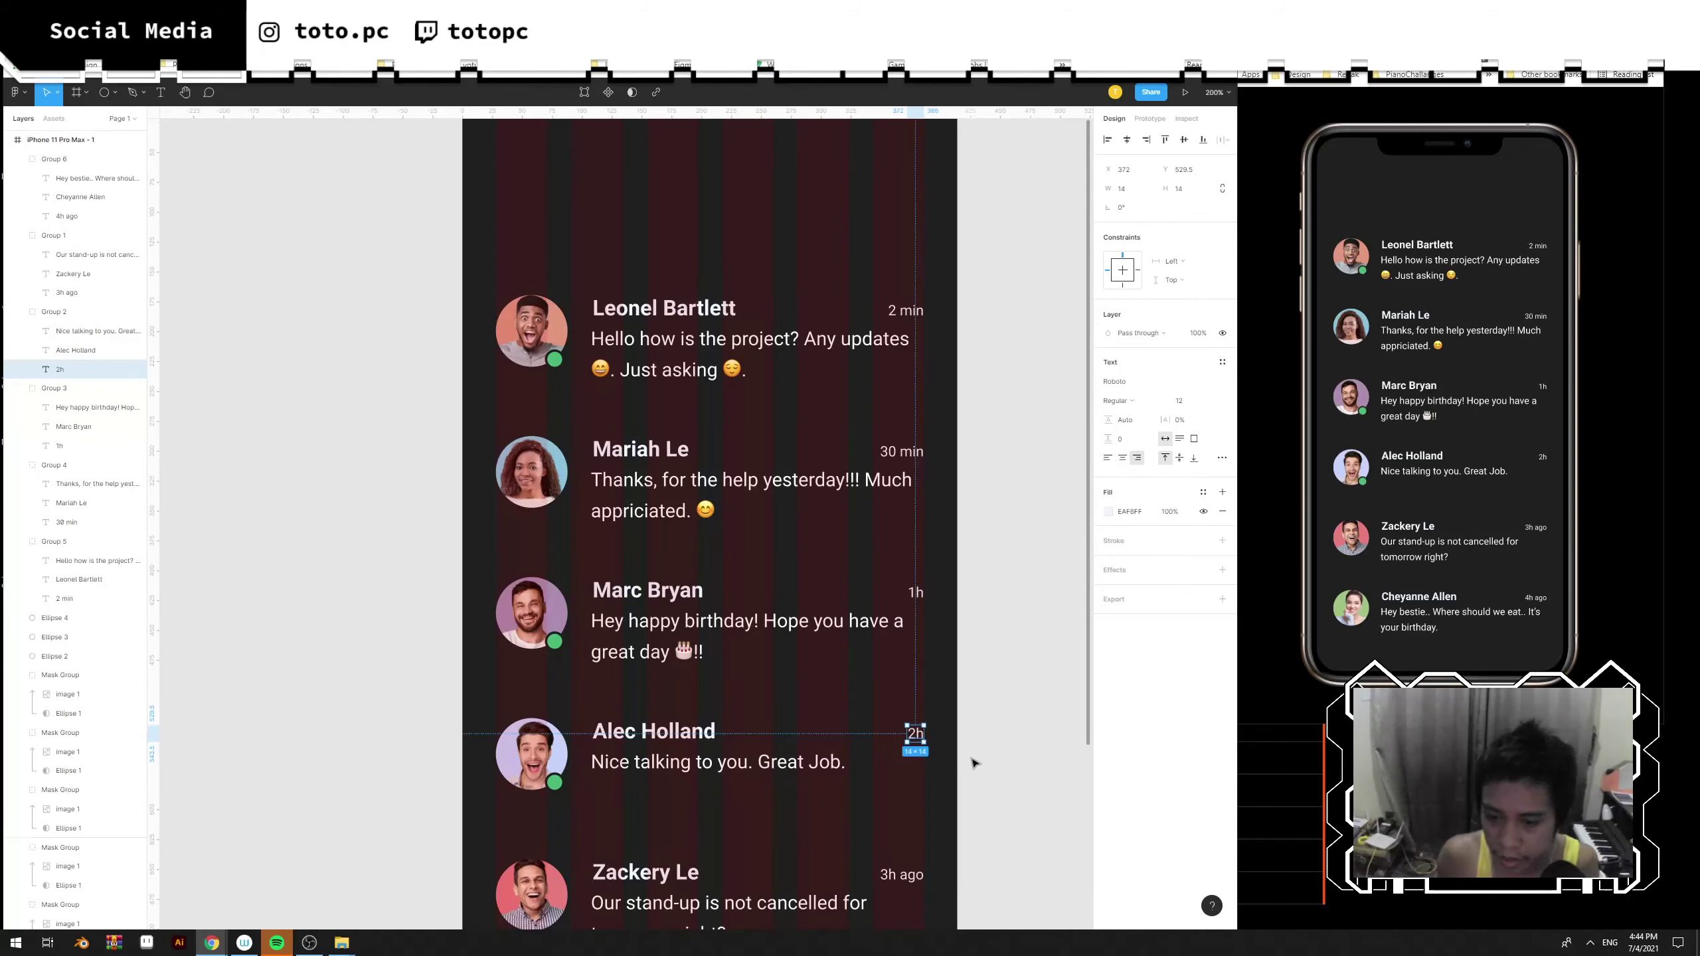
Remove "ago" from the fifth contact's "3h ago" timestamp.
{"action": "scroll", "coordinate": [951, 737], "scroll_direction": "down", "scroll_amount": 3}
{"action": "double_click", "coordinate": [911, 651]}
{"action": "double_click", "coordinate": [911, 652]}
{"action": "key", "text": "BackSpace"}
{"action": "key", "text": "BackSpace"}
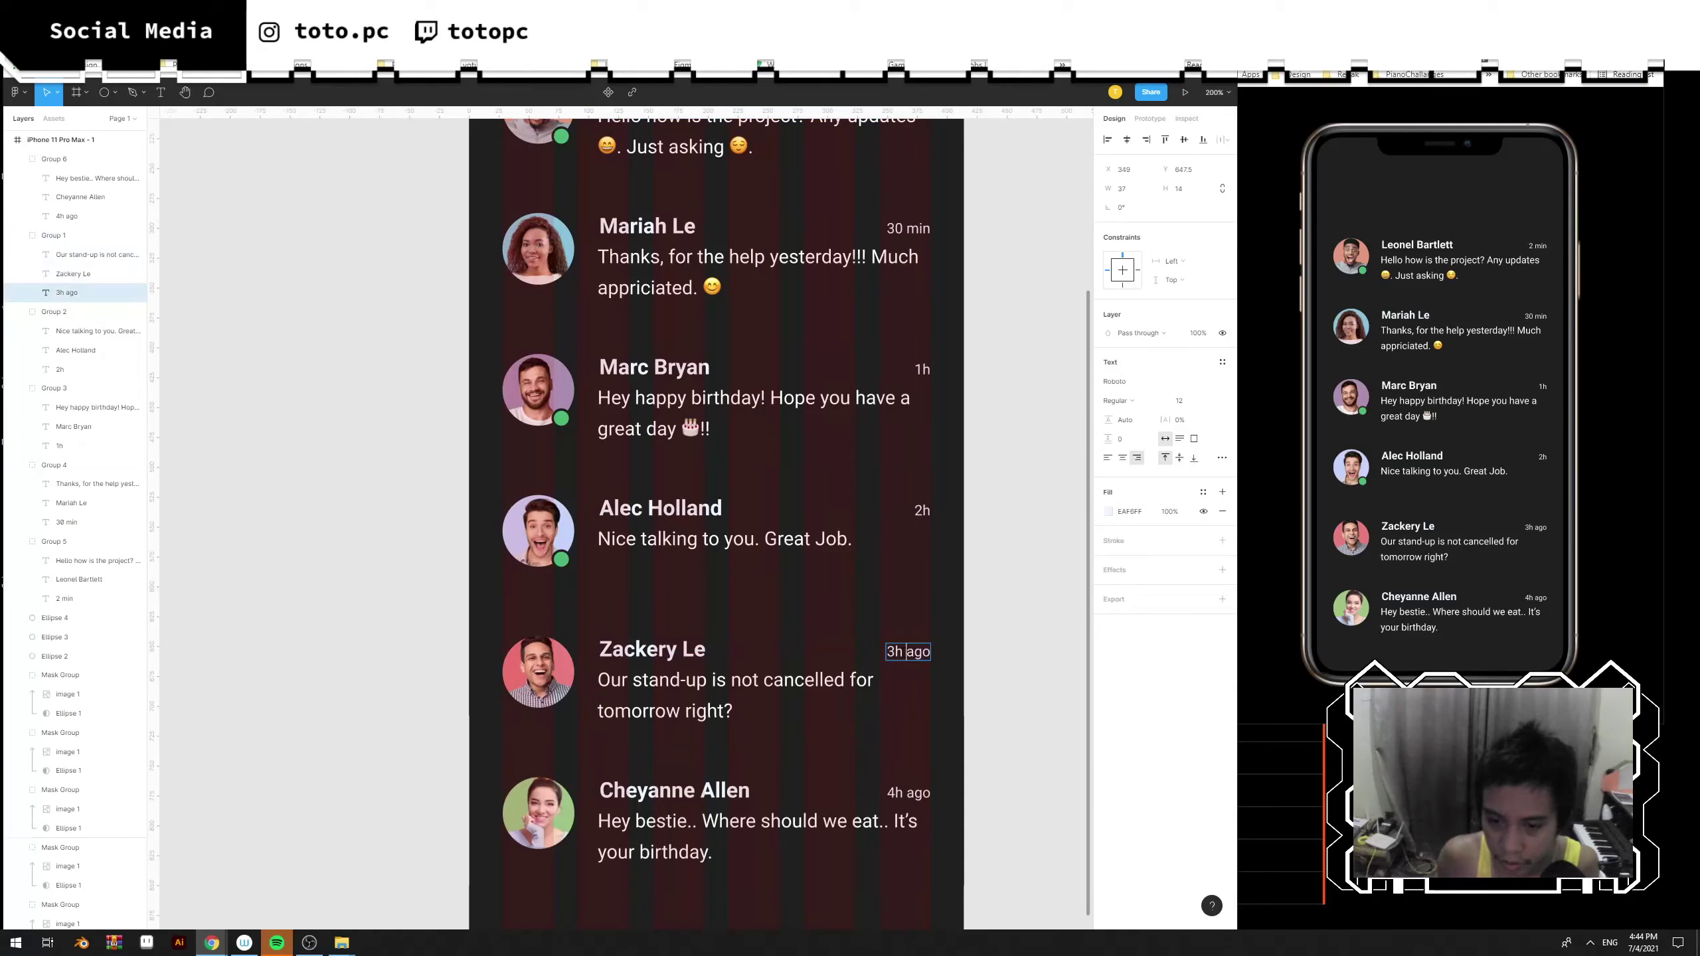
Shorten the timestamp of the last chat in the list to "4h".
{"action": "left_click", "coordinate": [906, 796]}
{"action": "double_click", "coordinate": [907, 795]}
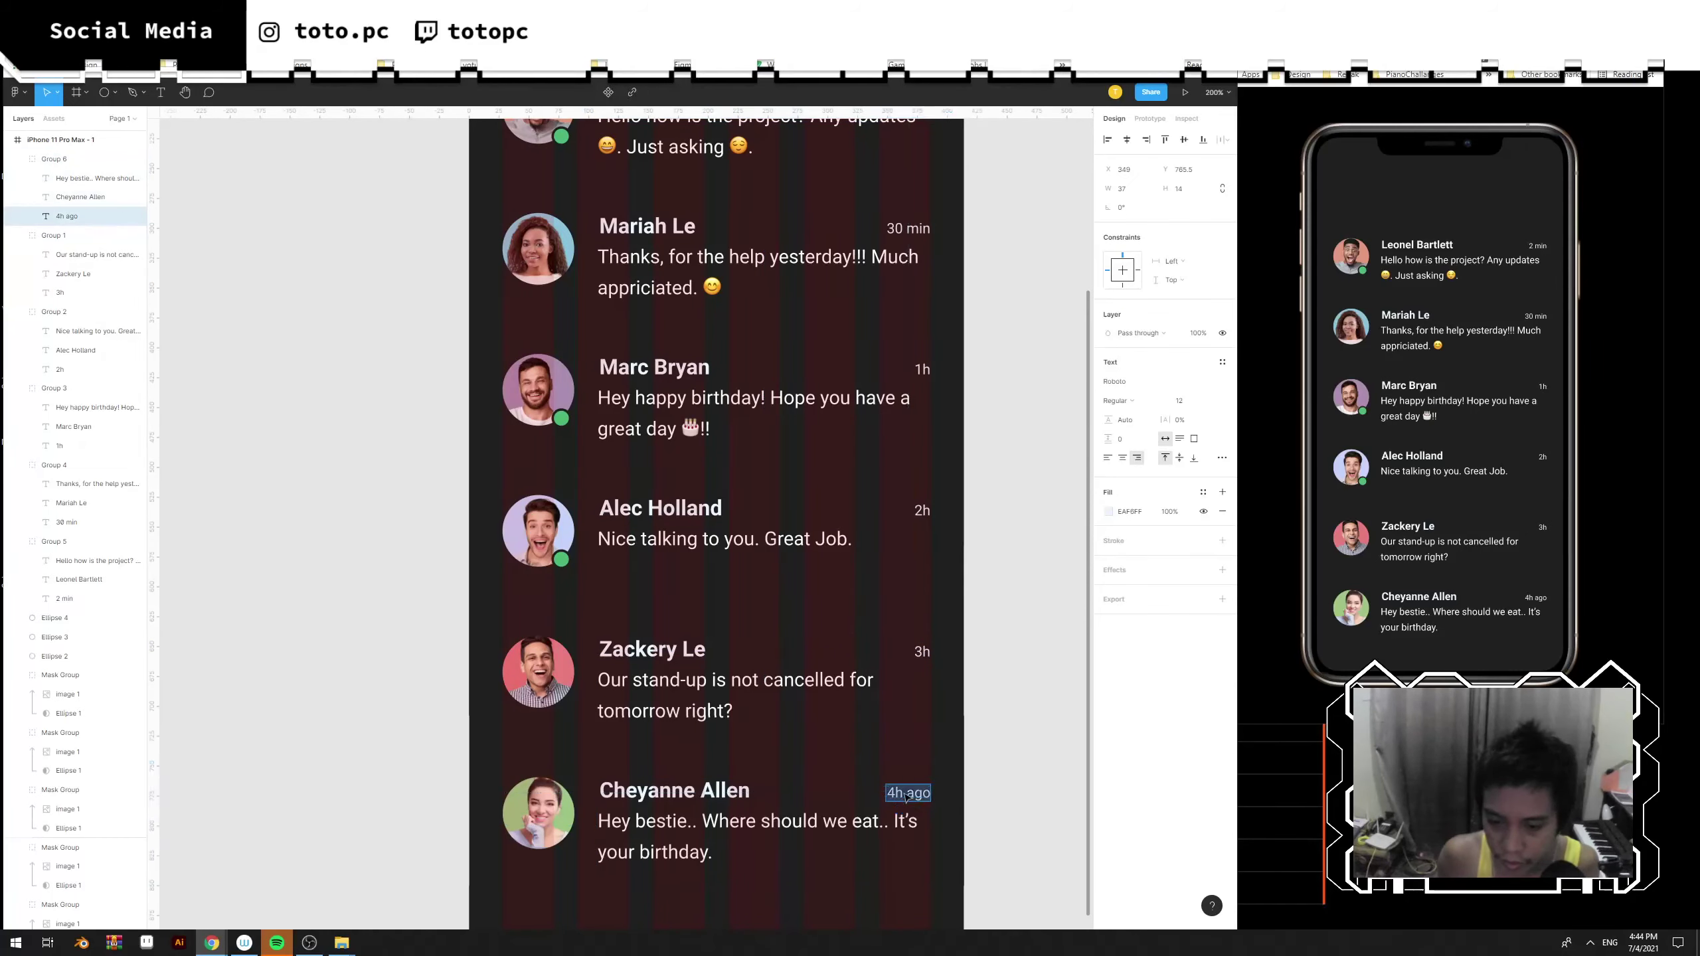
{"action": "key", "text": "BackSpace"}
{"action": "key", "text": "BackSpace"}
{"action": "key", "text": "Escape"}
{"action": "left_click", "coordinate": [996, 762]}
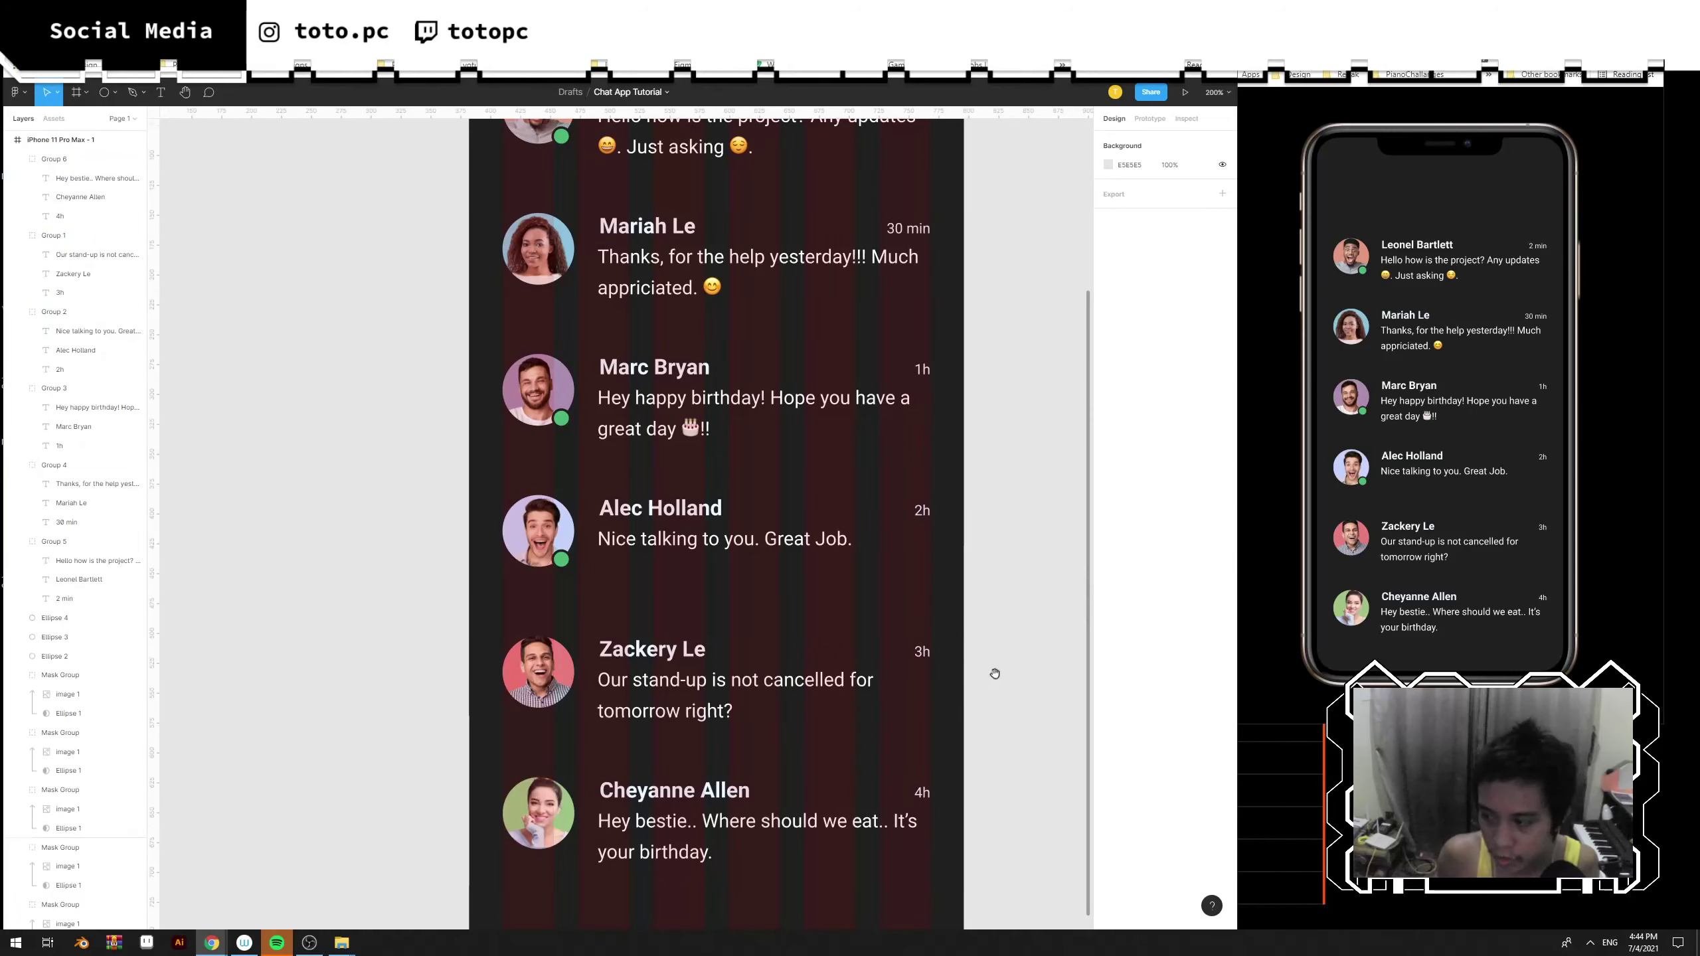
Move all six chat rows, avatars and status dots included, up by 20 px in the phone frame.
{"action": "key", "text": "shift+0"}
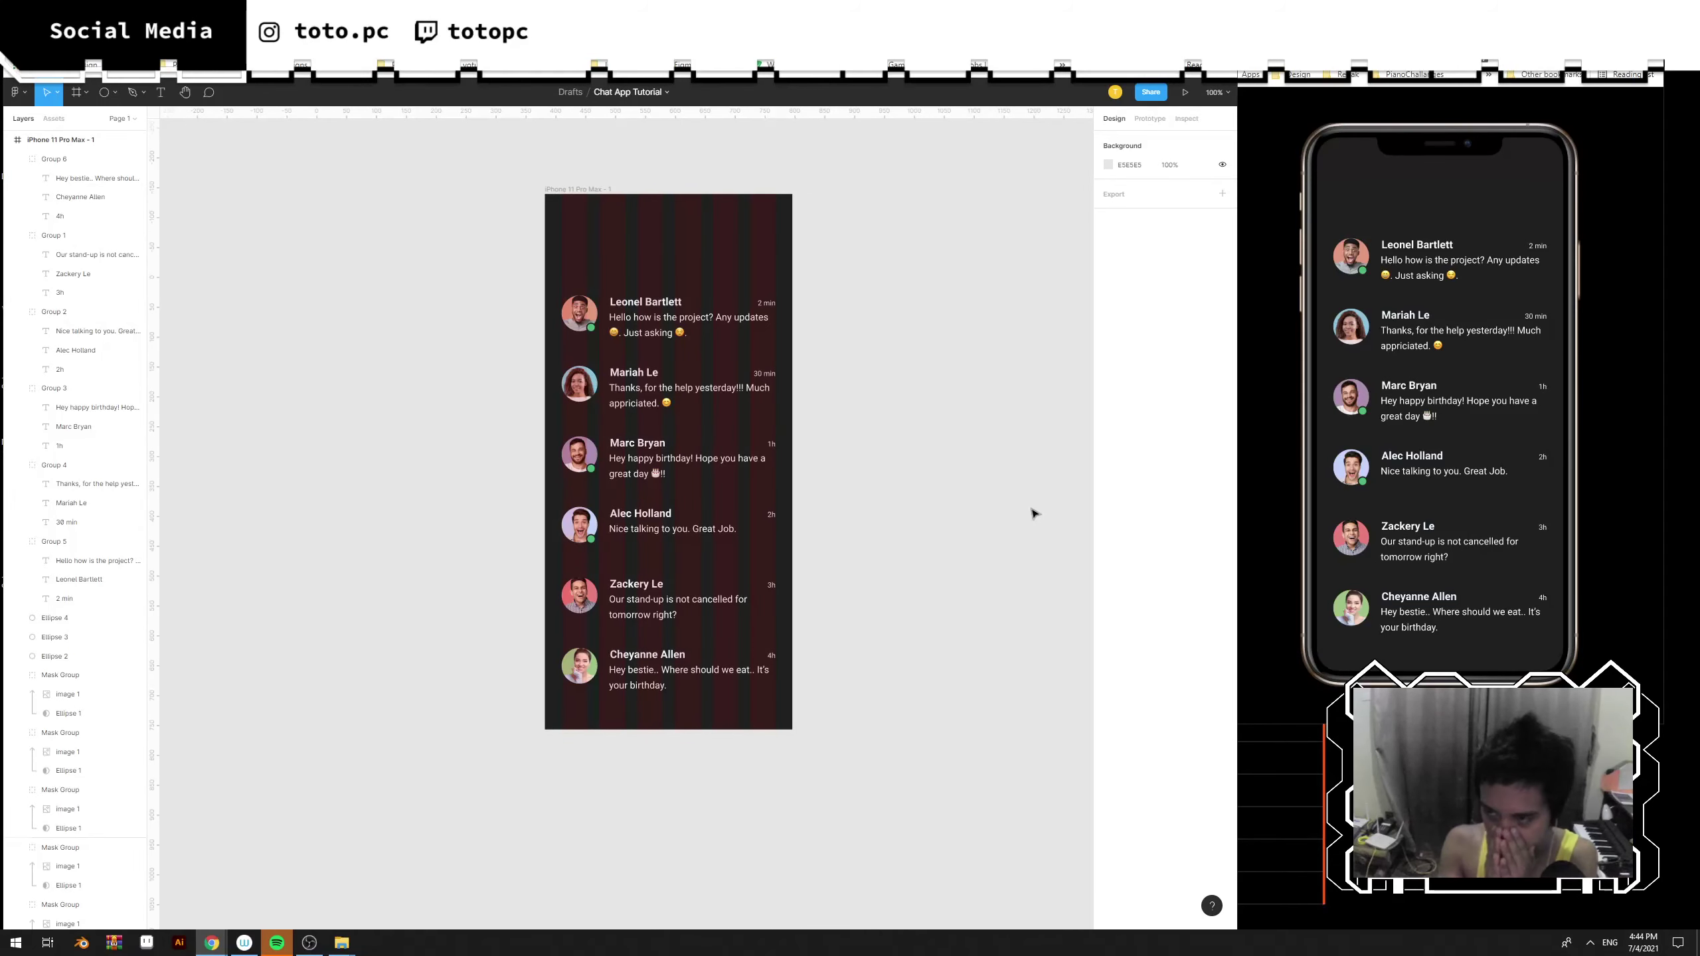
{"action": "left_click_drag", "start_coordinate": [866, 408], "coordinate": [890, 416]}
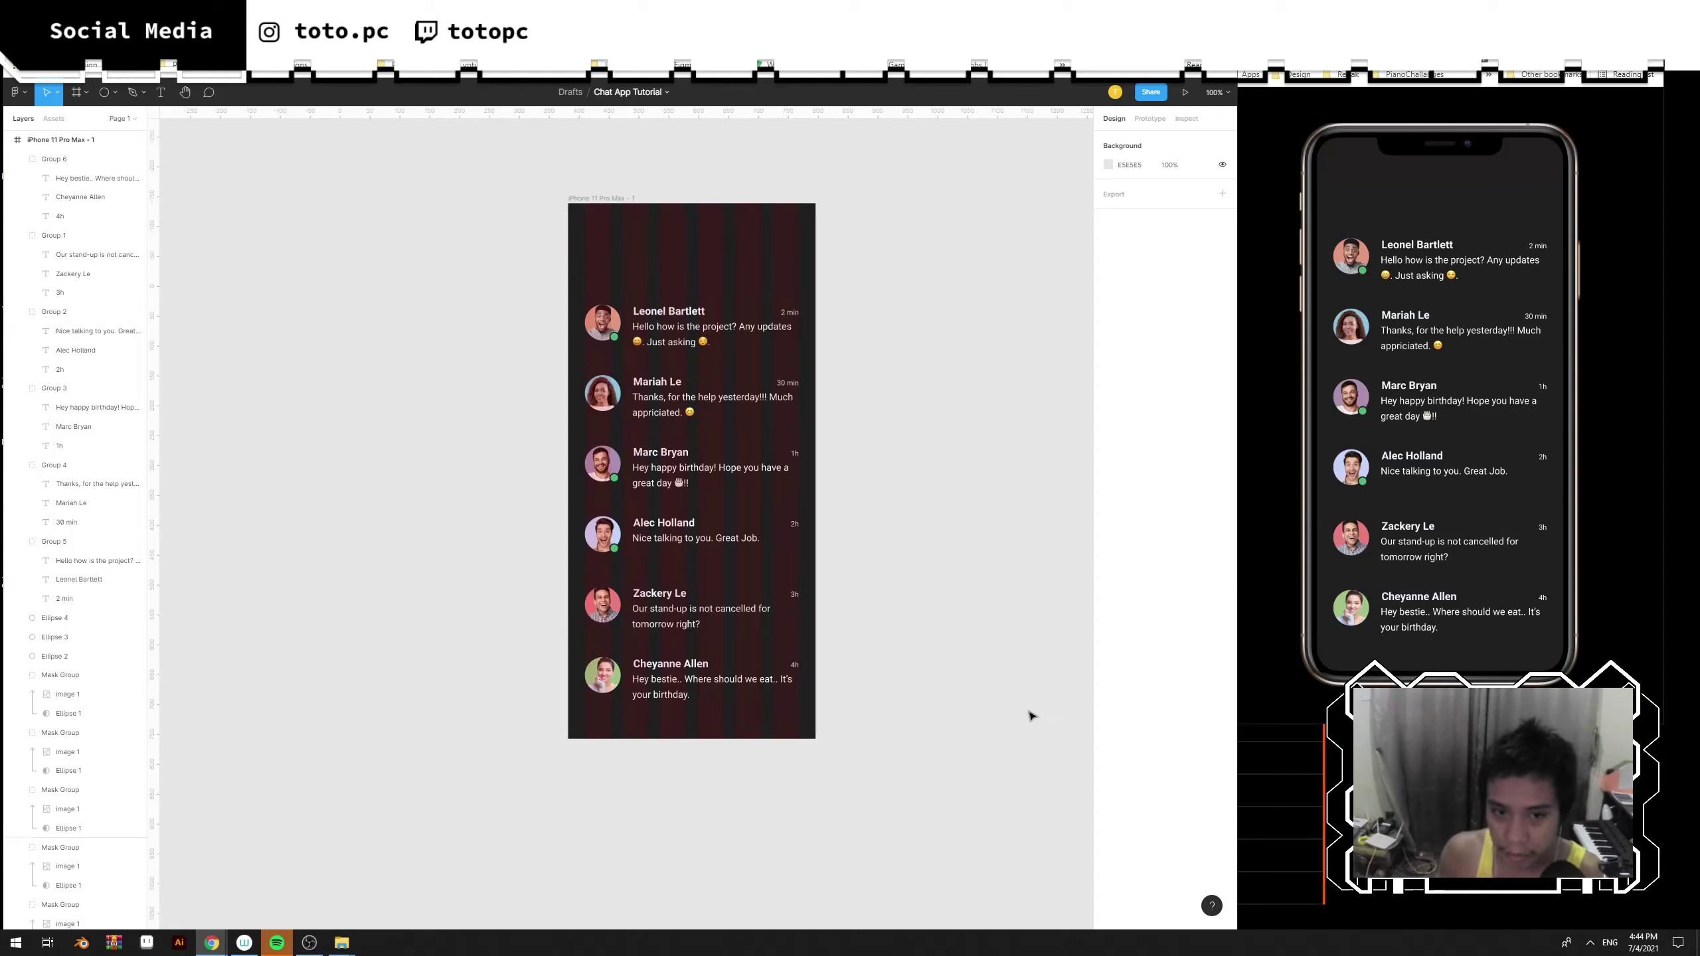
{"action": "left_click_drag", "start_coordinate": [826, 732], "coordinate": [524, 273]}
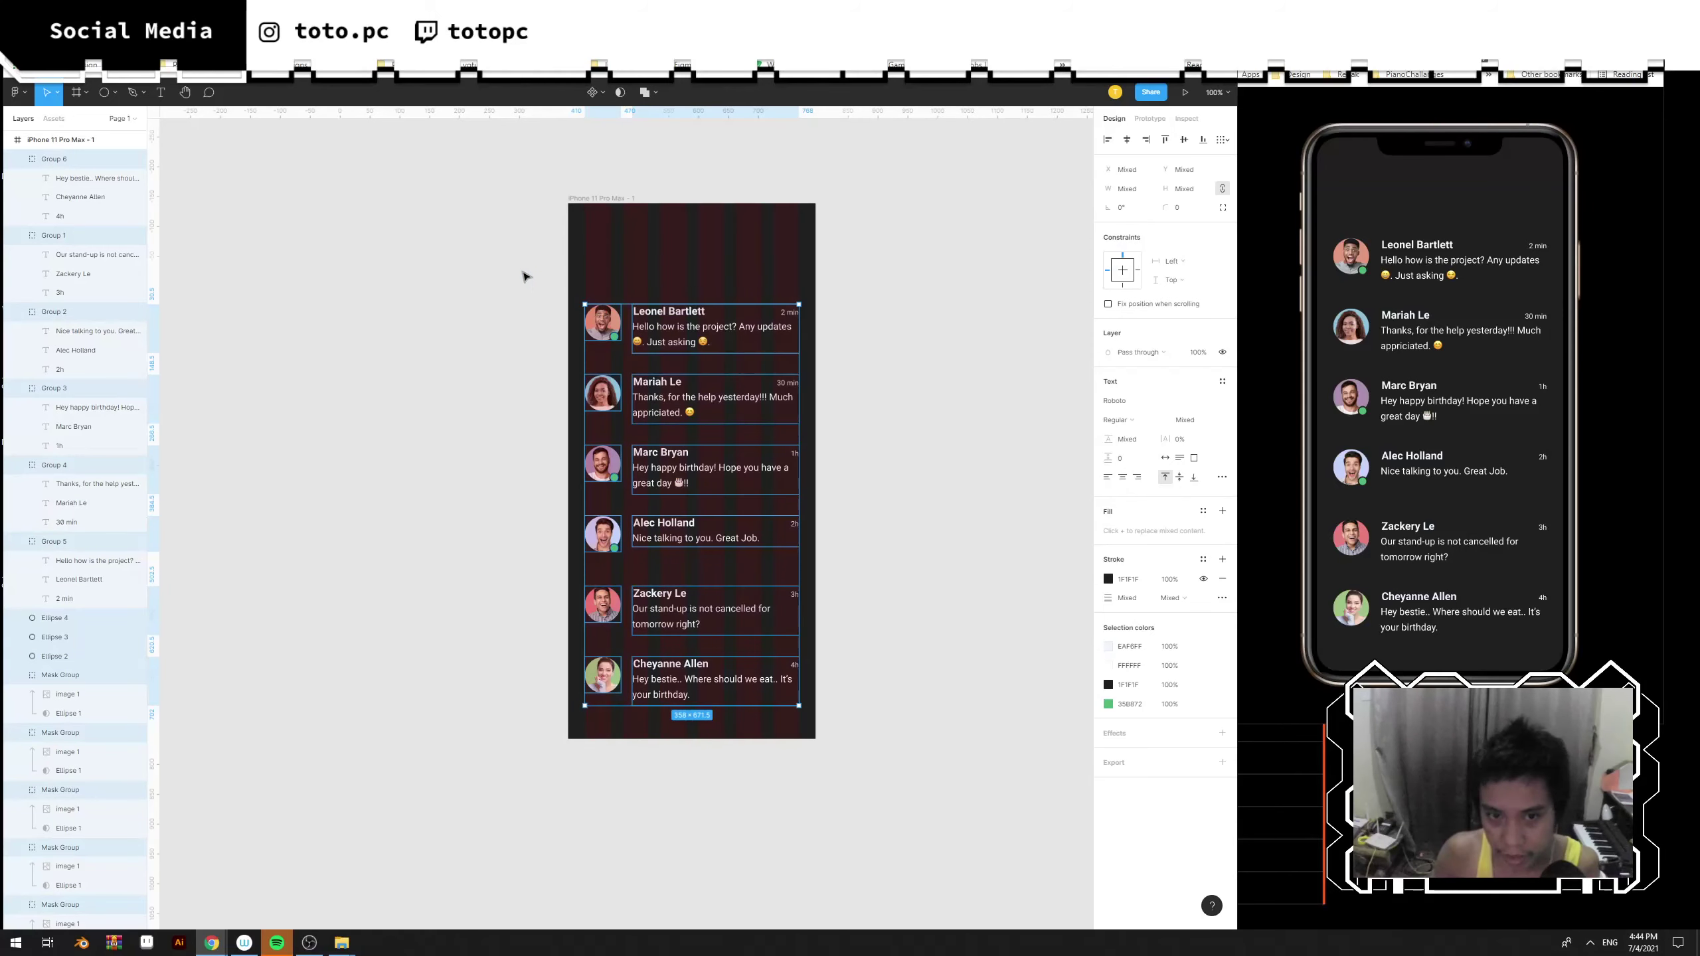
{"action": "key", "text": "shift+Up"}
{"action": "key", "text": "shift+Up"}
{"action": "key", "text": "shift+Up"}
{"action": "key", "text": "shift+Down"}
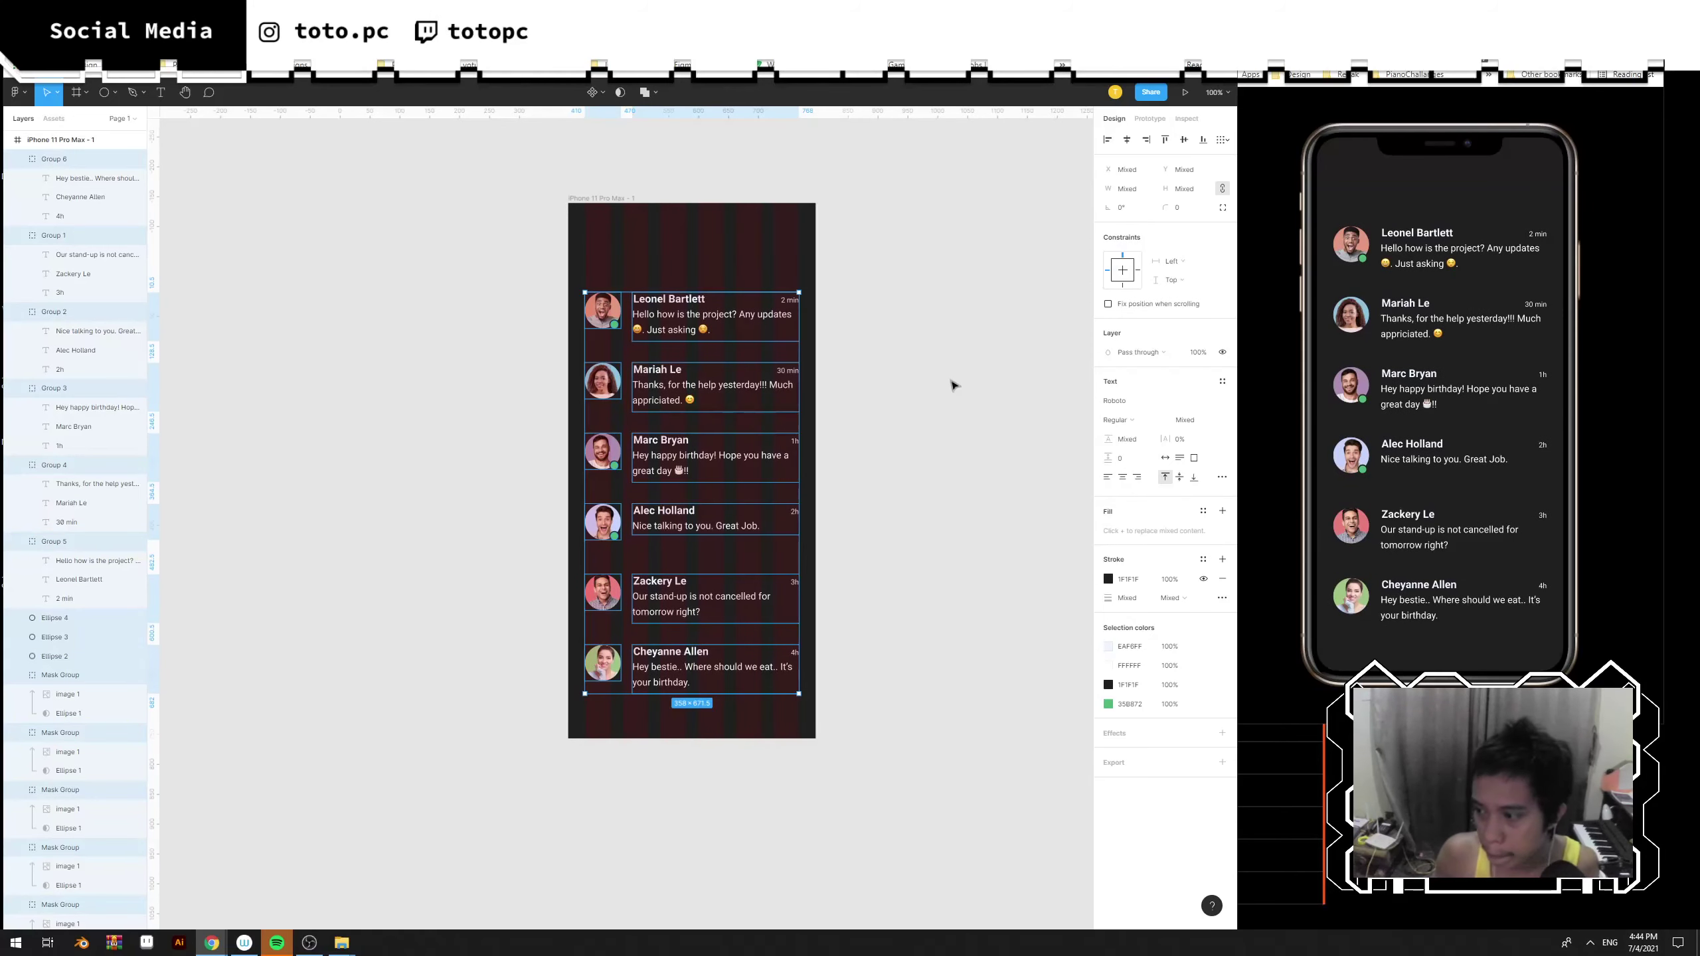
{"action": "left_click", "coordinate": [948, 380]}
Insert "You: " before the fifth chat's message about the stand-up.
{"action": "left_click_drag", "start_coordinate": [895, 389], "coordinate": [911, 432]}
{"action": "key", "text": "ctrl+="}
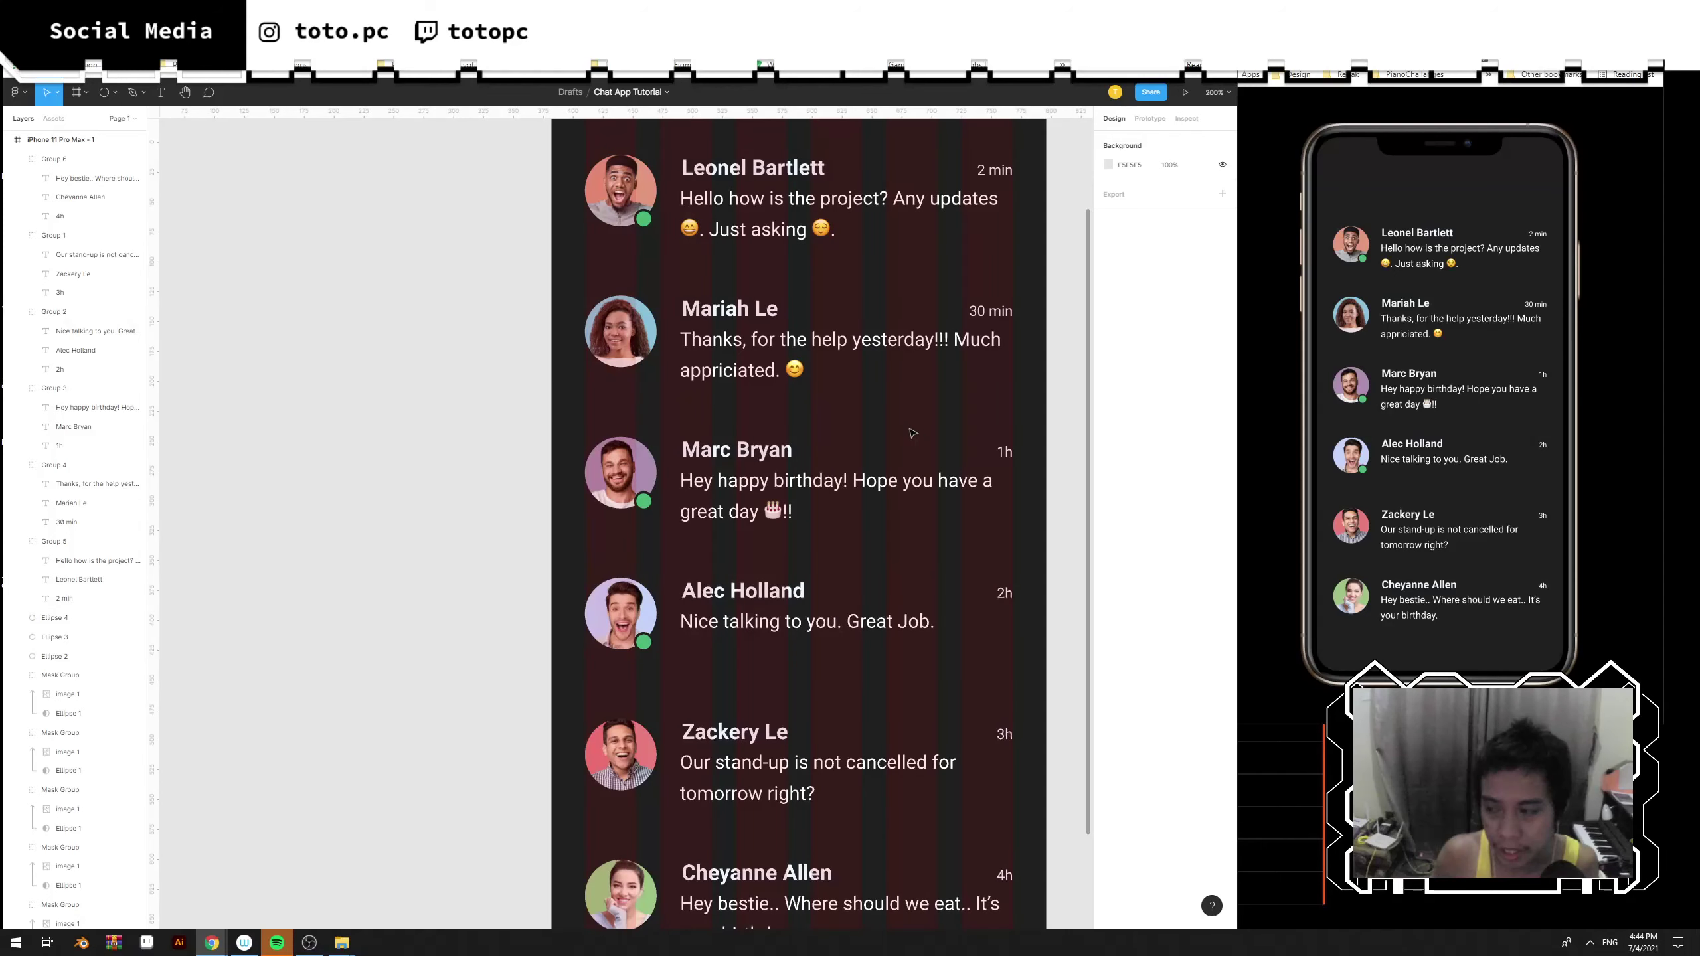
{"action": "left_click_drag", "start_coordinate": [825, 285], "coordinate": [832, 456]}
{"action": "scroll", "coordinate": [615, 462], "scroll_direction": "down", "scroll_amount": 5}
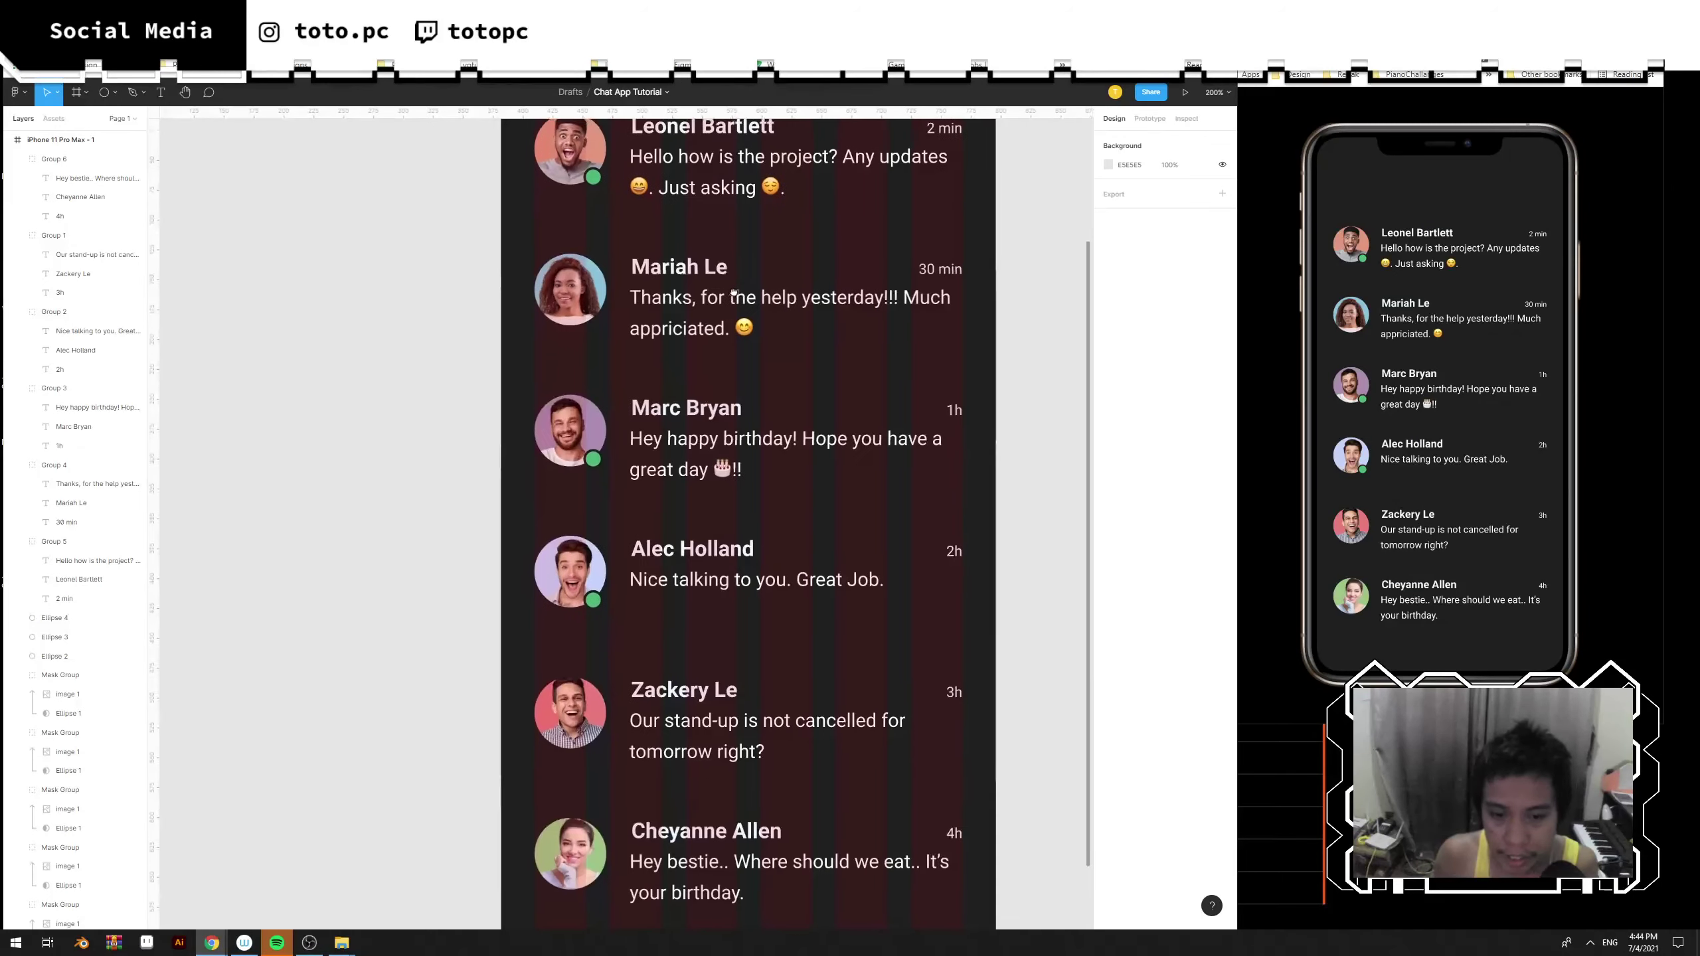
{"action": "scroll", "coordinate": [752, 245], "scroll_direction": "up", "scroll_amount": 5}
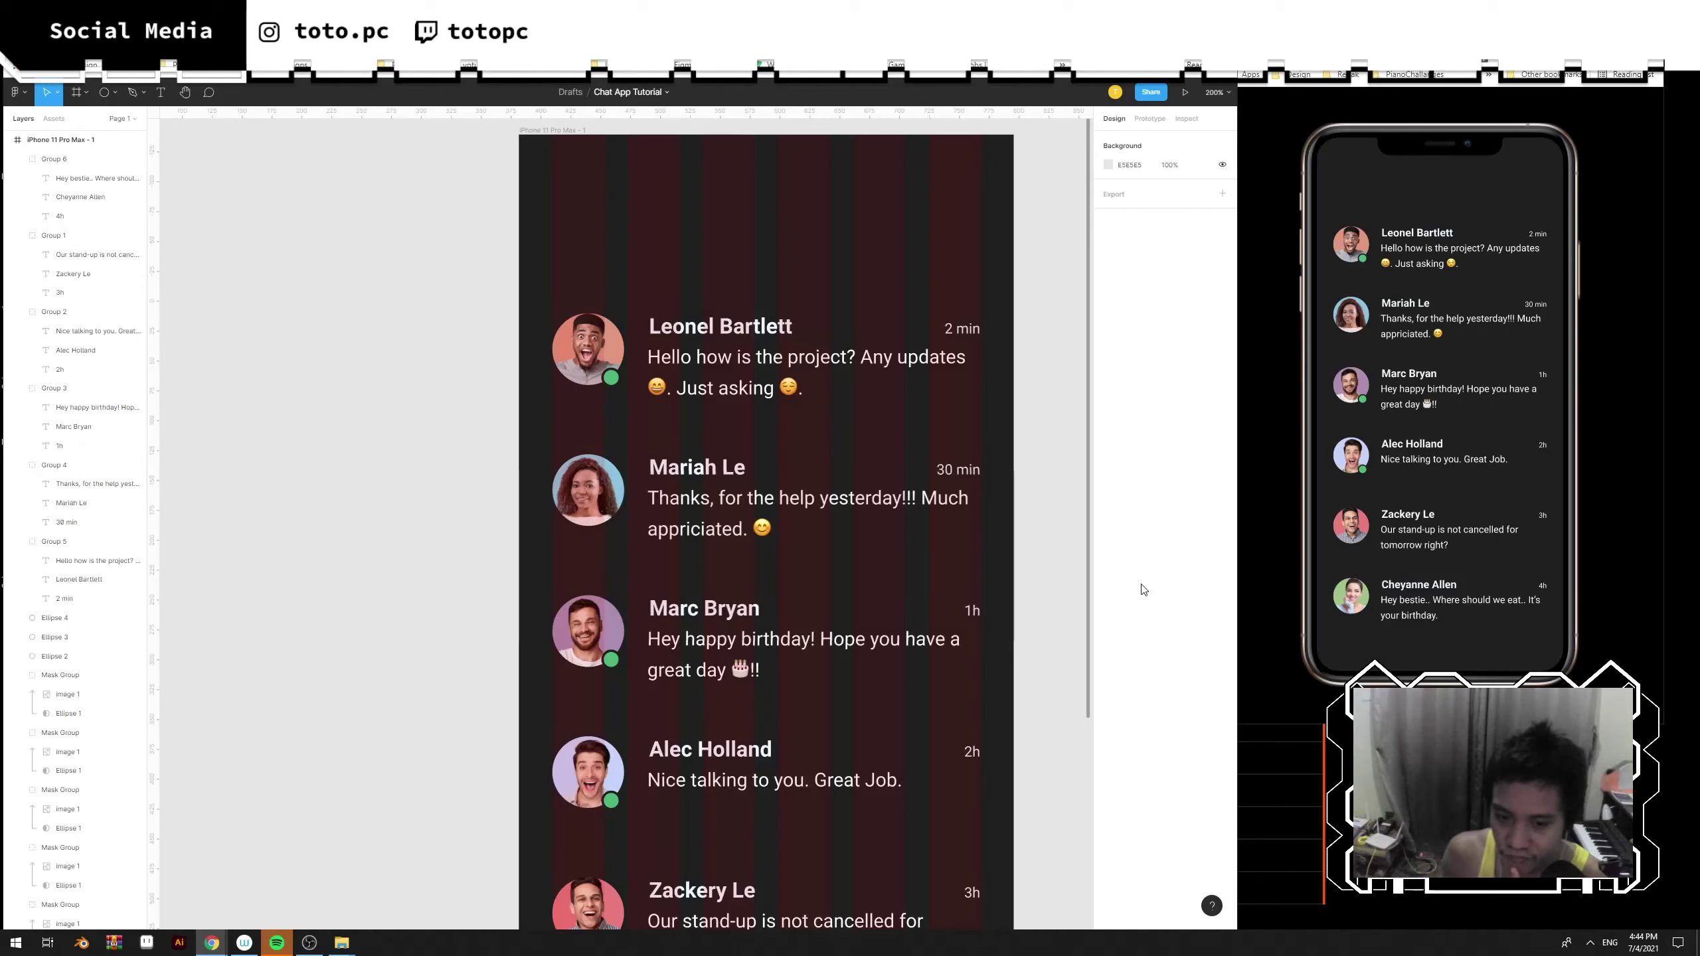
{"action": "scroll", "coordinate": [1053, 565], "scroll_direction": "down", "scroll_amount": 5}
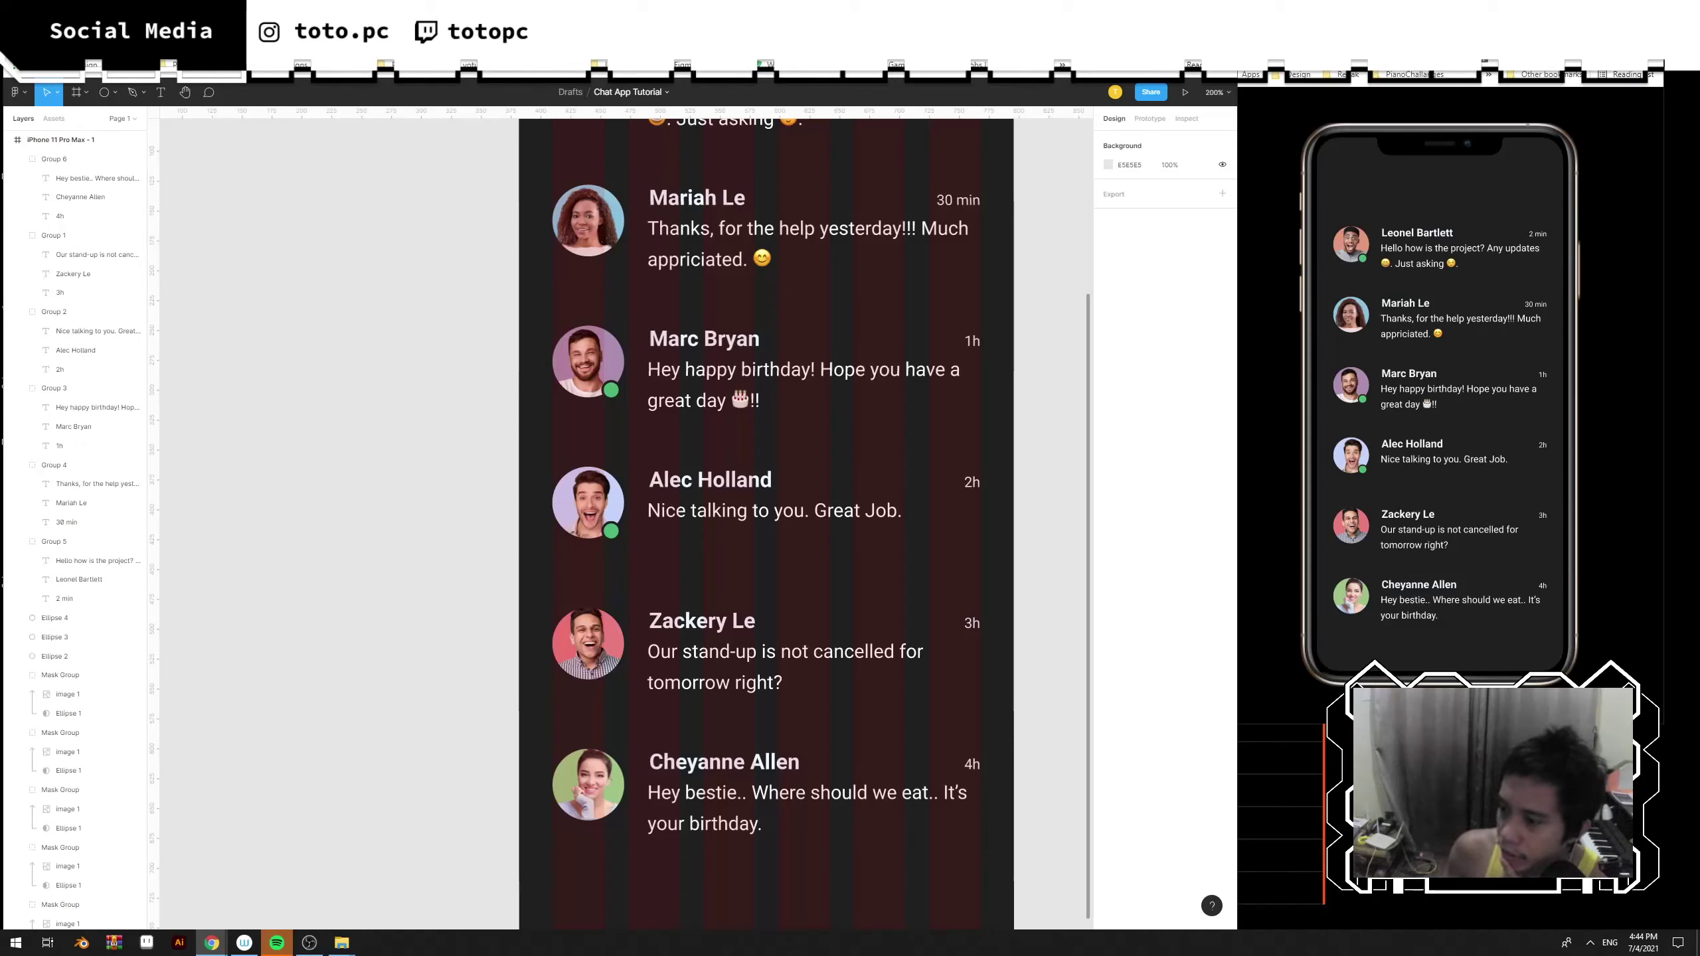
{"action": "double_click", "coordinate": [684, 666]}
{"action": "double_click", "coordinate": [684, 666]}
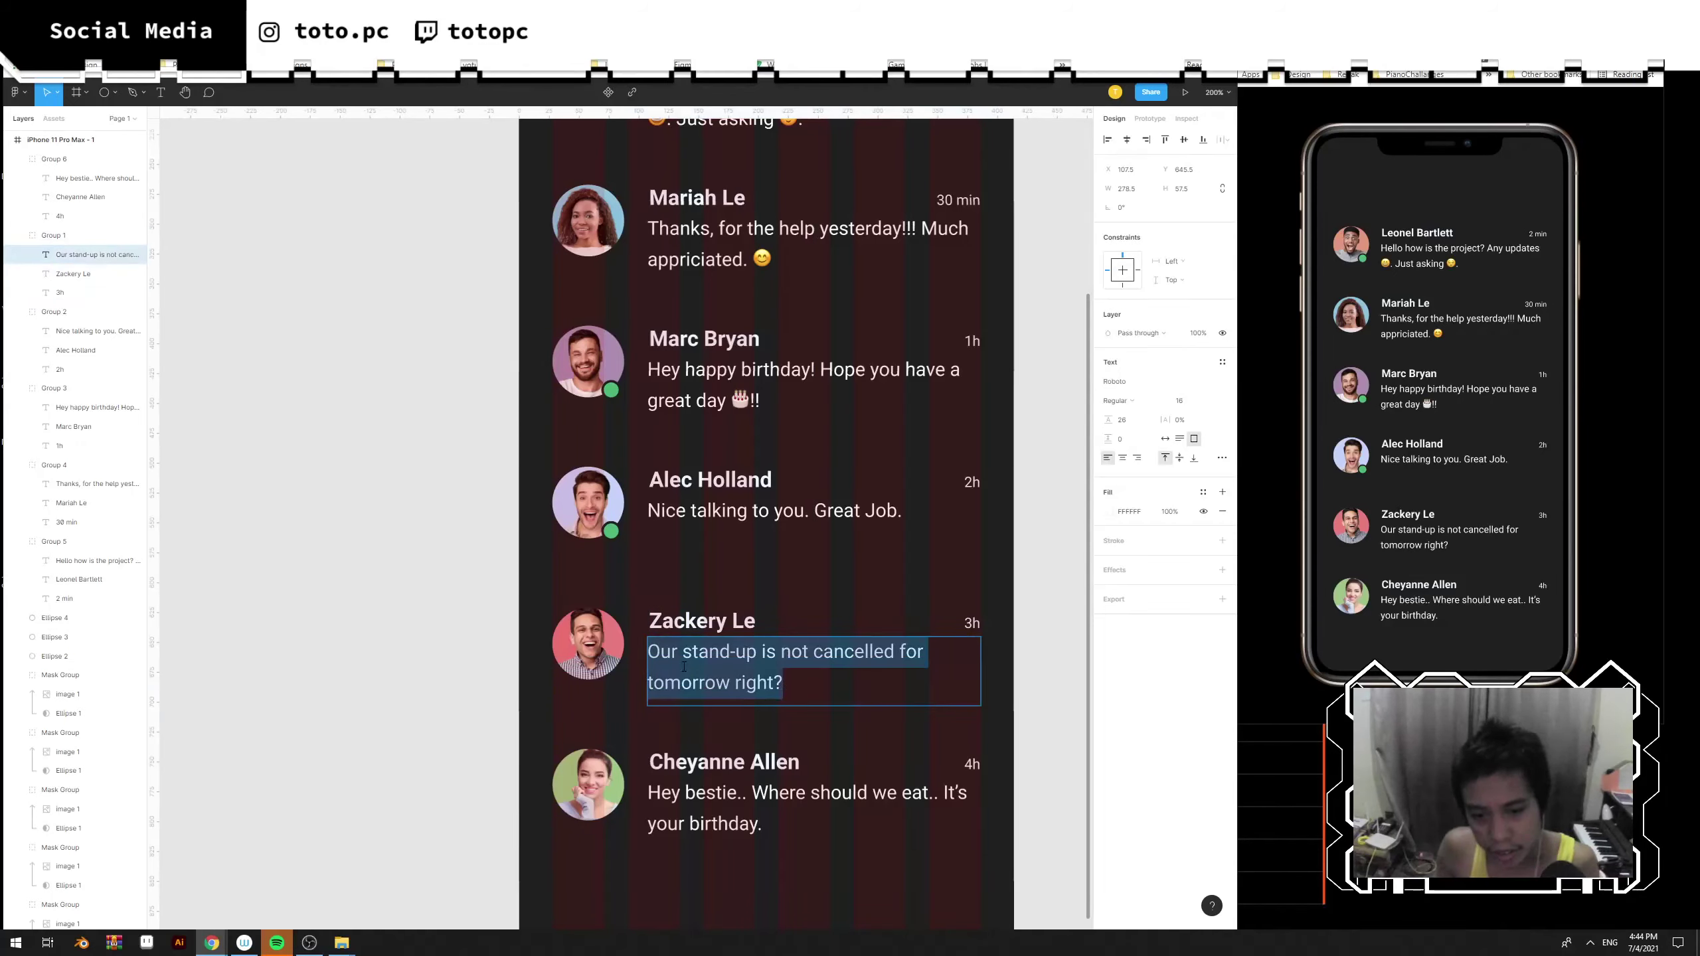
{"action": "key", "text": "Left"}
{"action": "type", "text": "You:"}
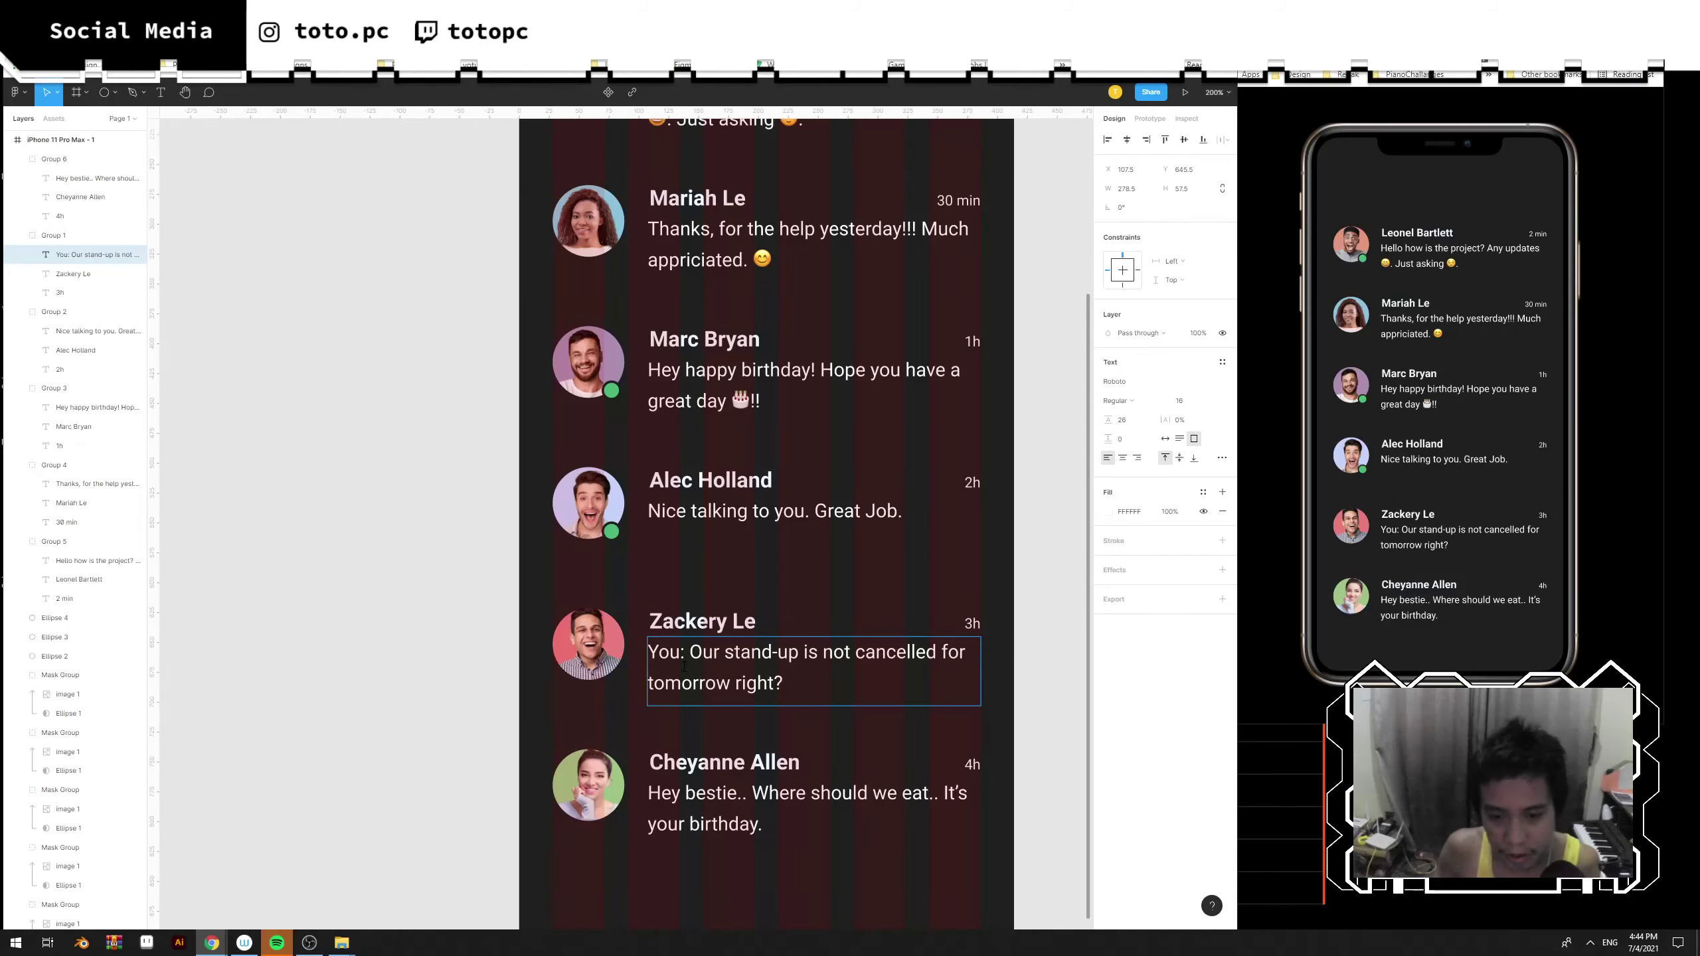
{"action": "key", "text": "Escape"}
{"action": "left_click", "coordinate": [1086, 669]}
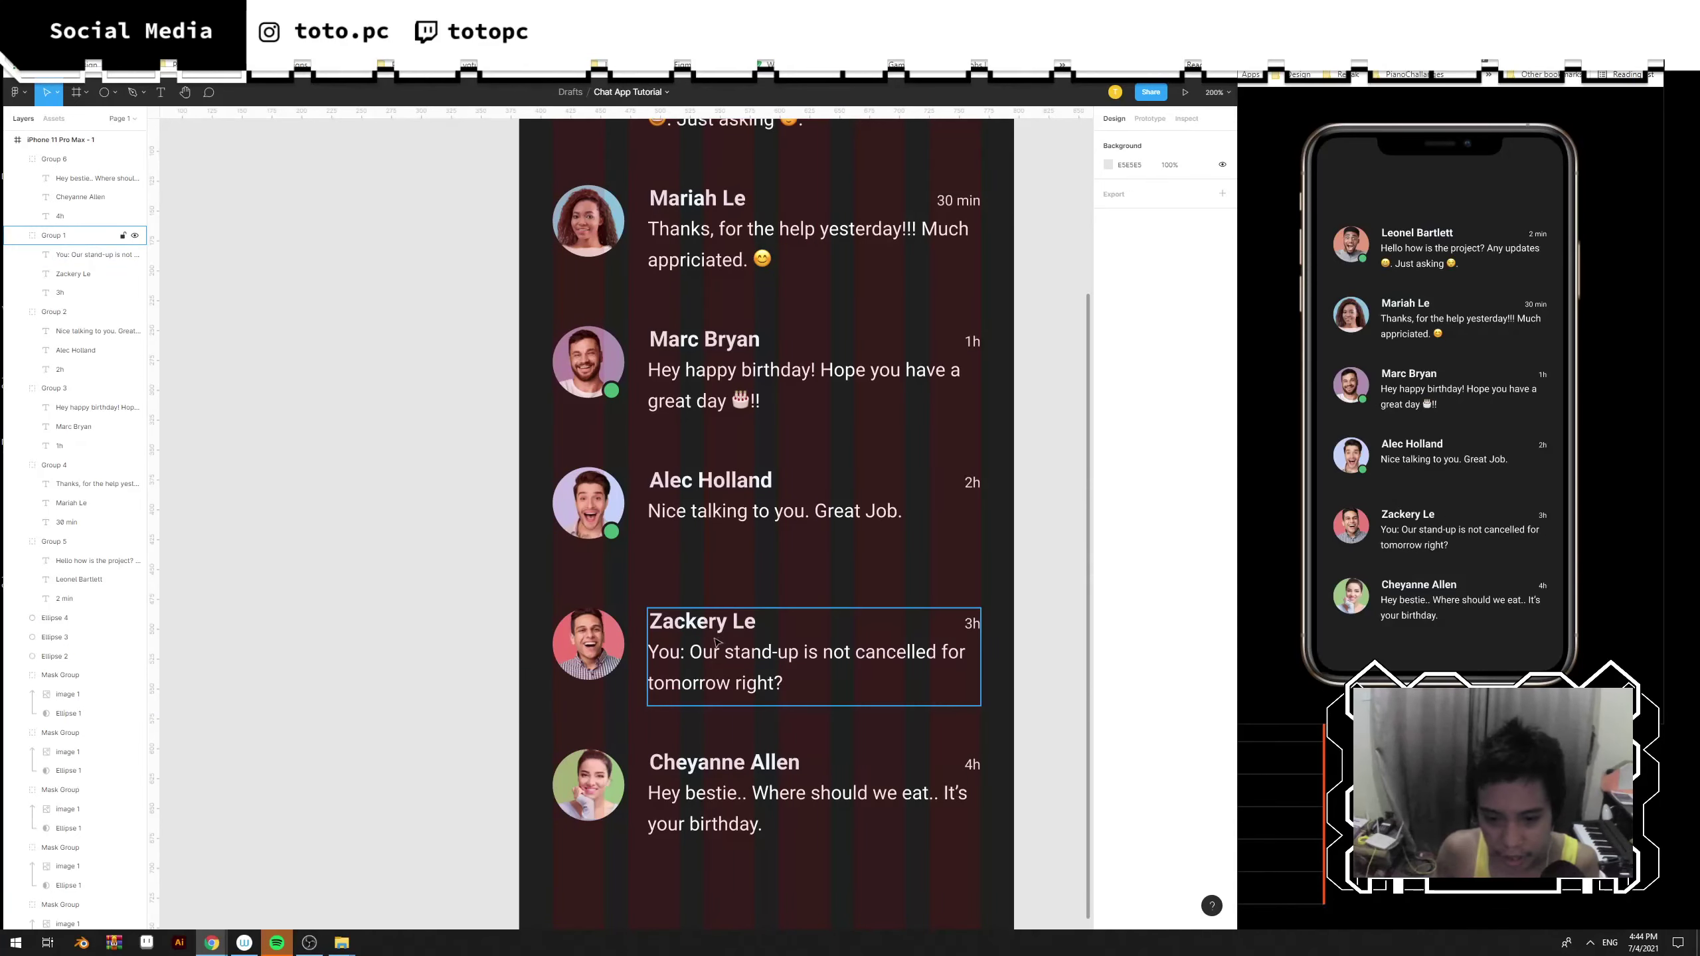
{"action": "scroll", "coordinate": [1055, 663], "scroll_direction": "up", "scroll_amount": 3}
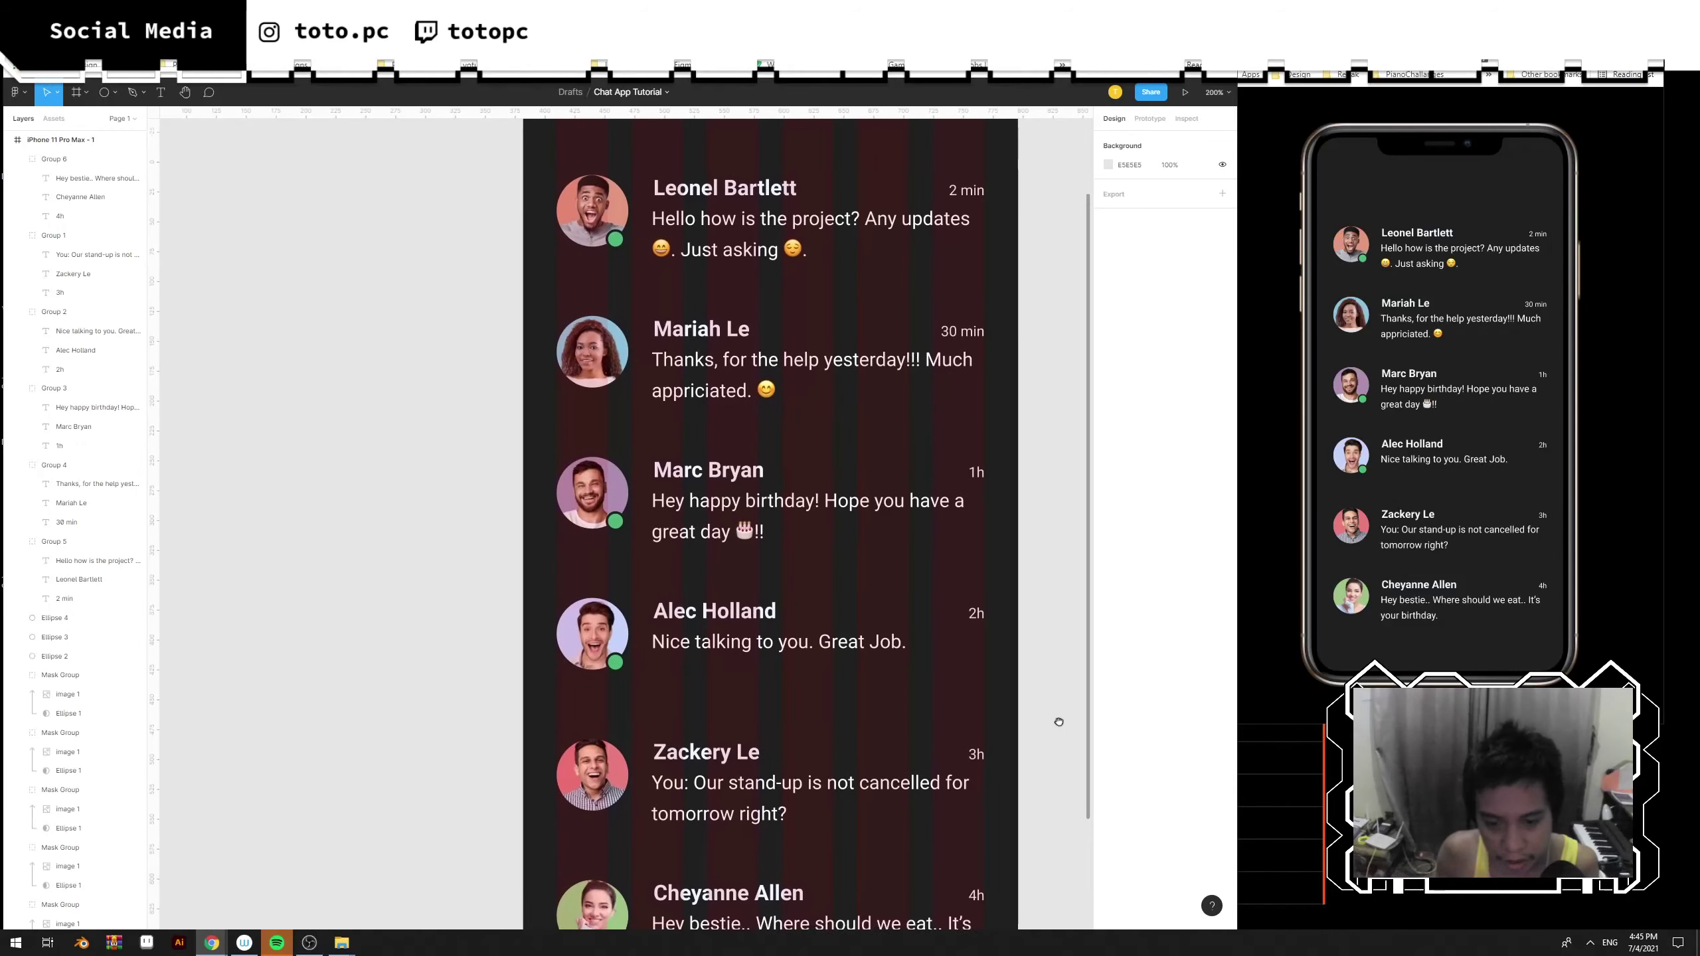
{"action": "scroll", "coordinate": [1065, 679], "scroll_direction": "up", "scroll_amount": 10}
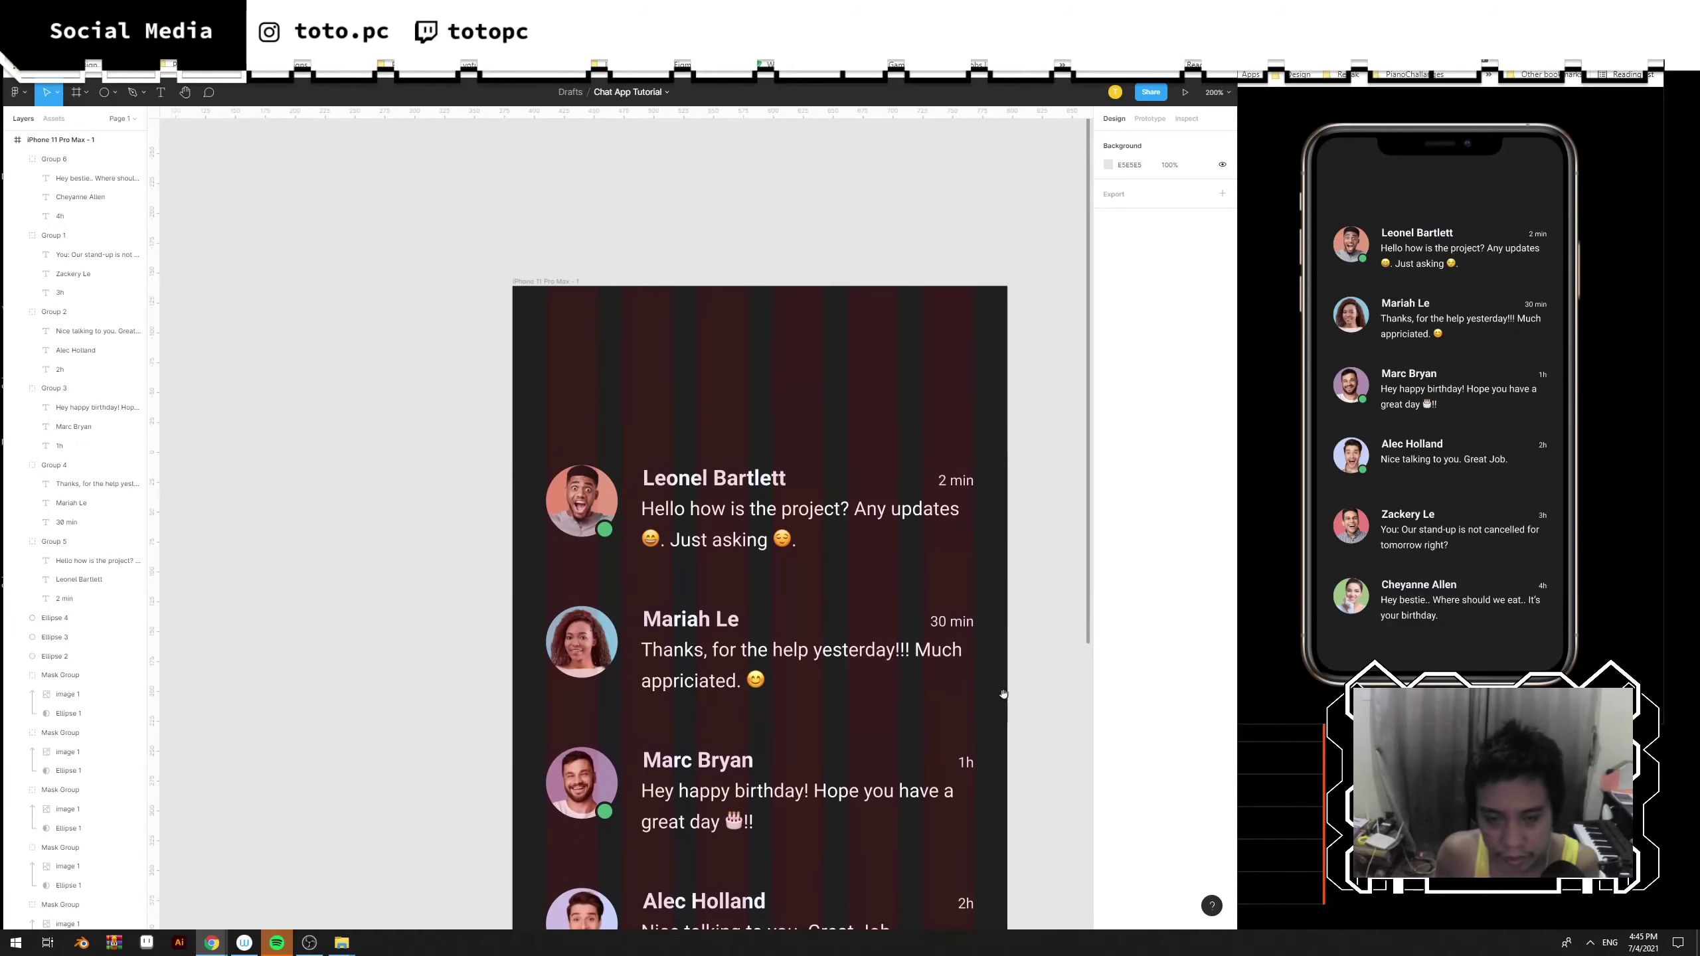
{"action": "key", "text": "shift+0"}
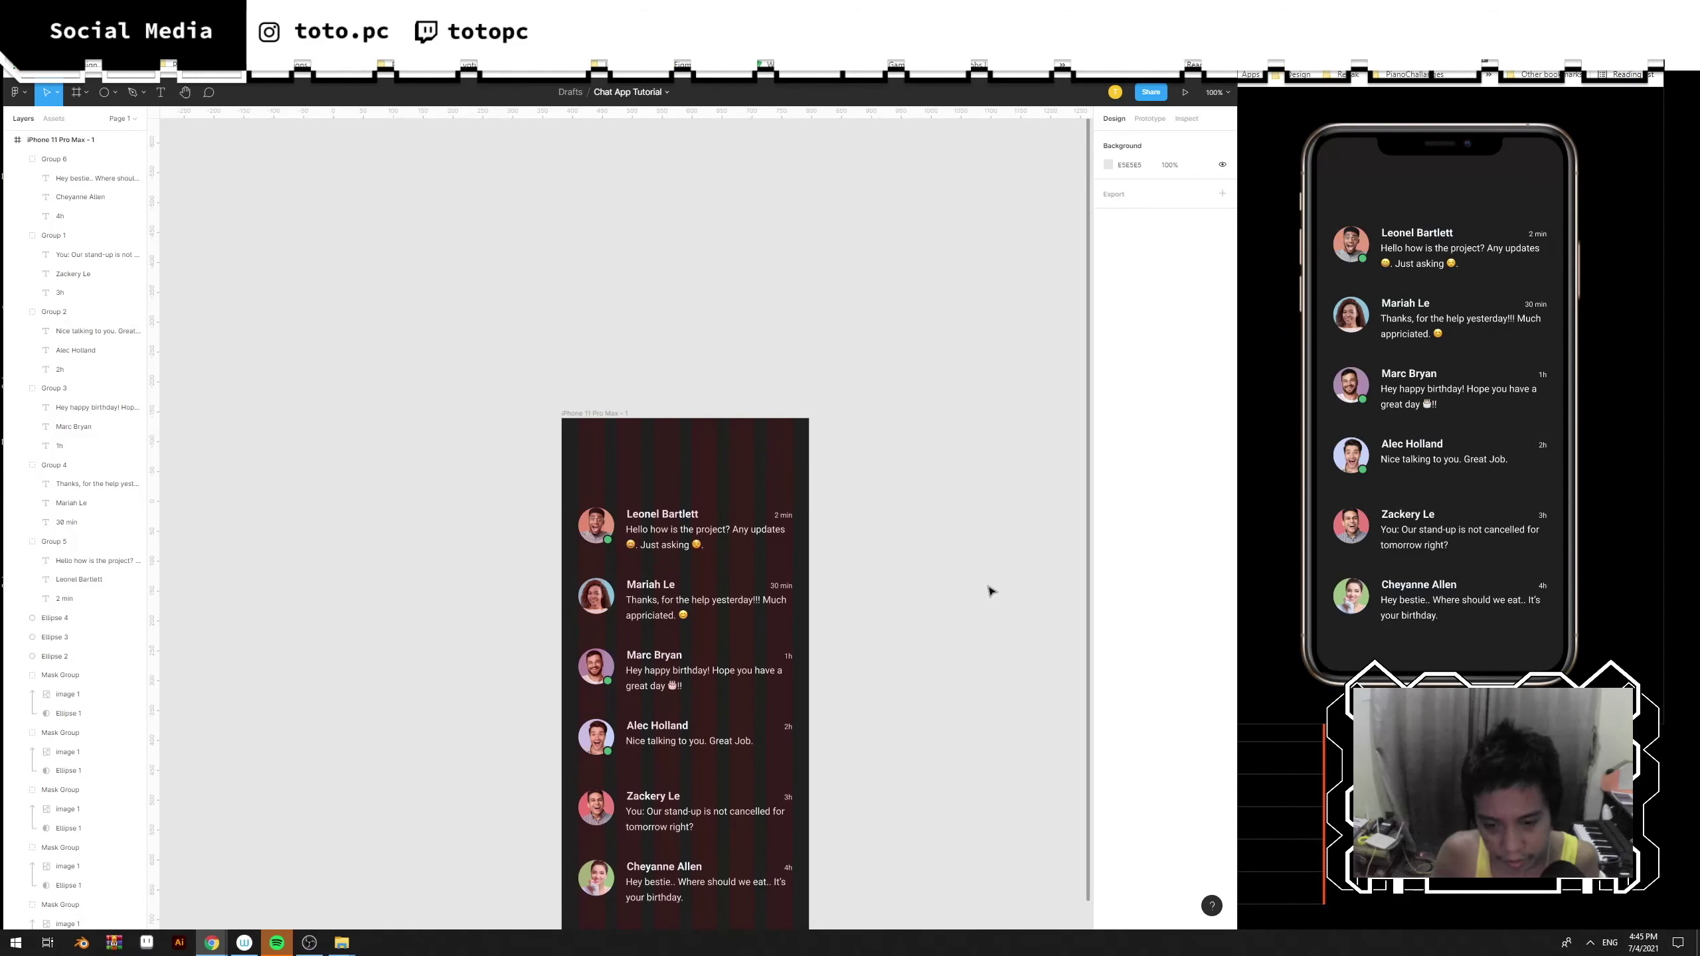
{"action": "key", "text": "shift+equal"}
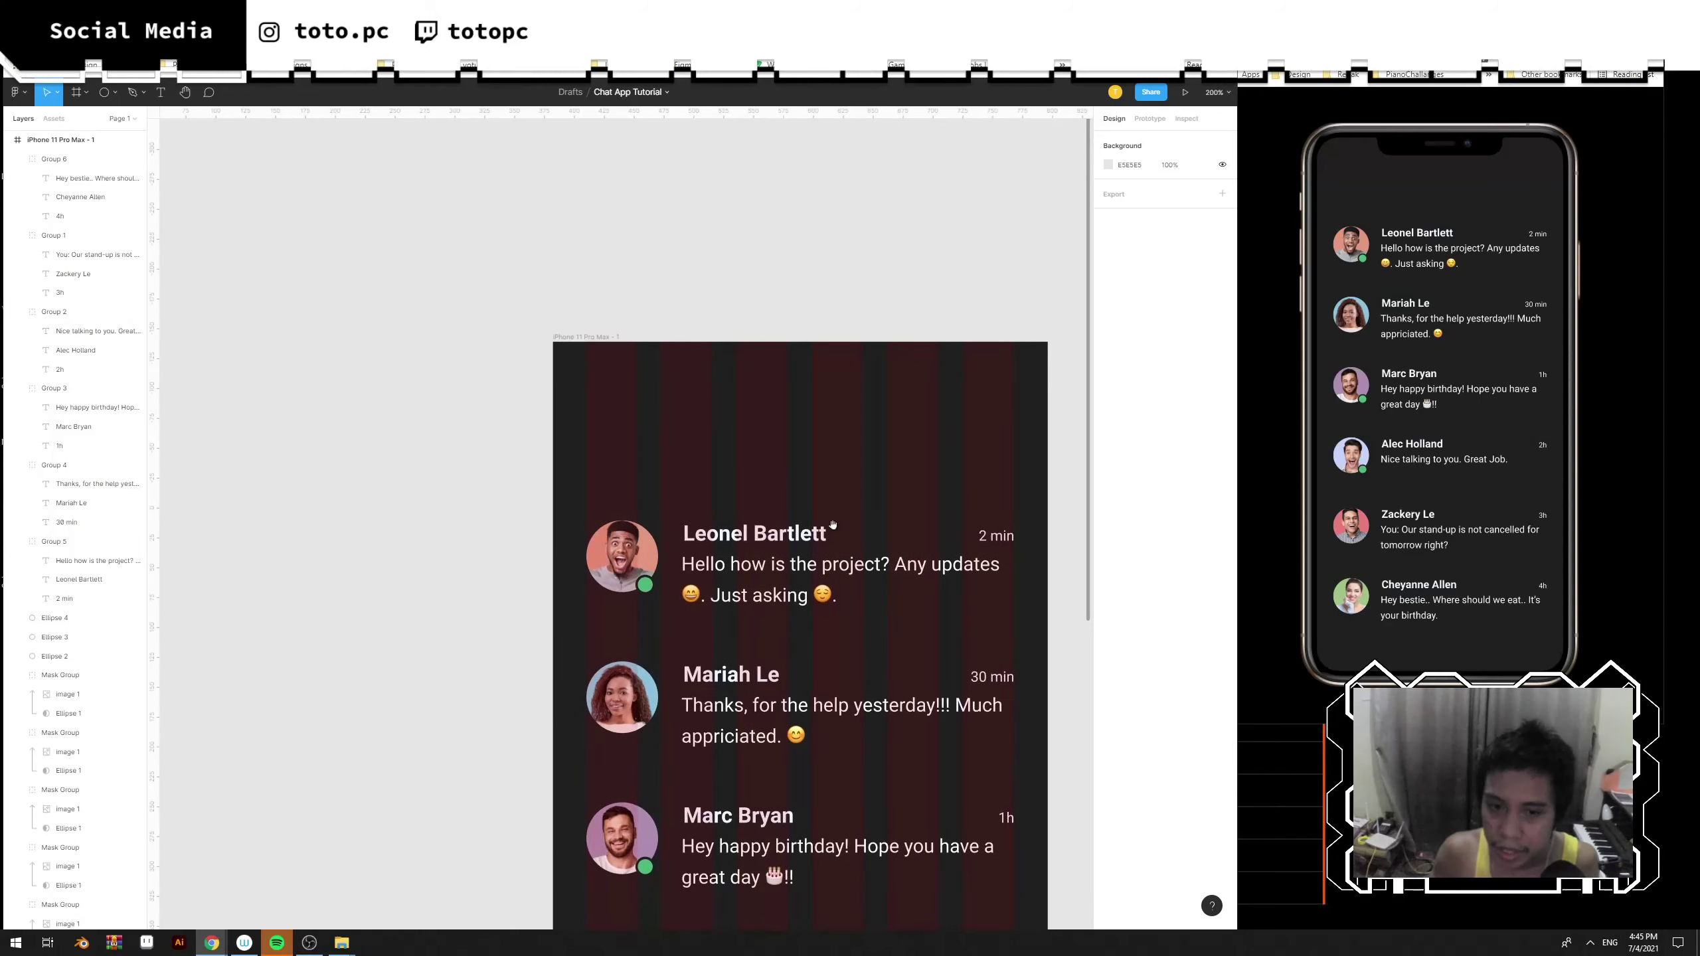
{"action": "key", "text": "r"}
{"action": "left_click_drag", "start_coordinate": [585, 407], "coordinate": [1011, 458]}
{"action": "left_click", "coordinate": [800, 371]}
{"action": "key", "text": "r"}
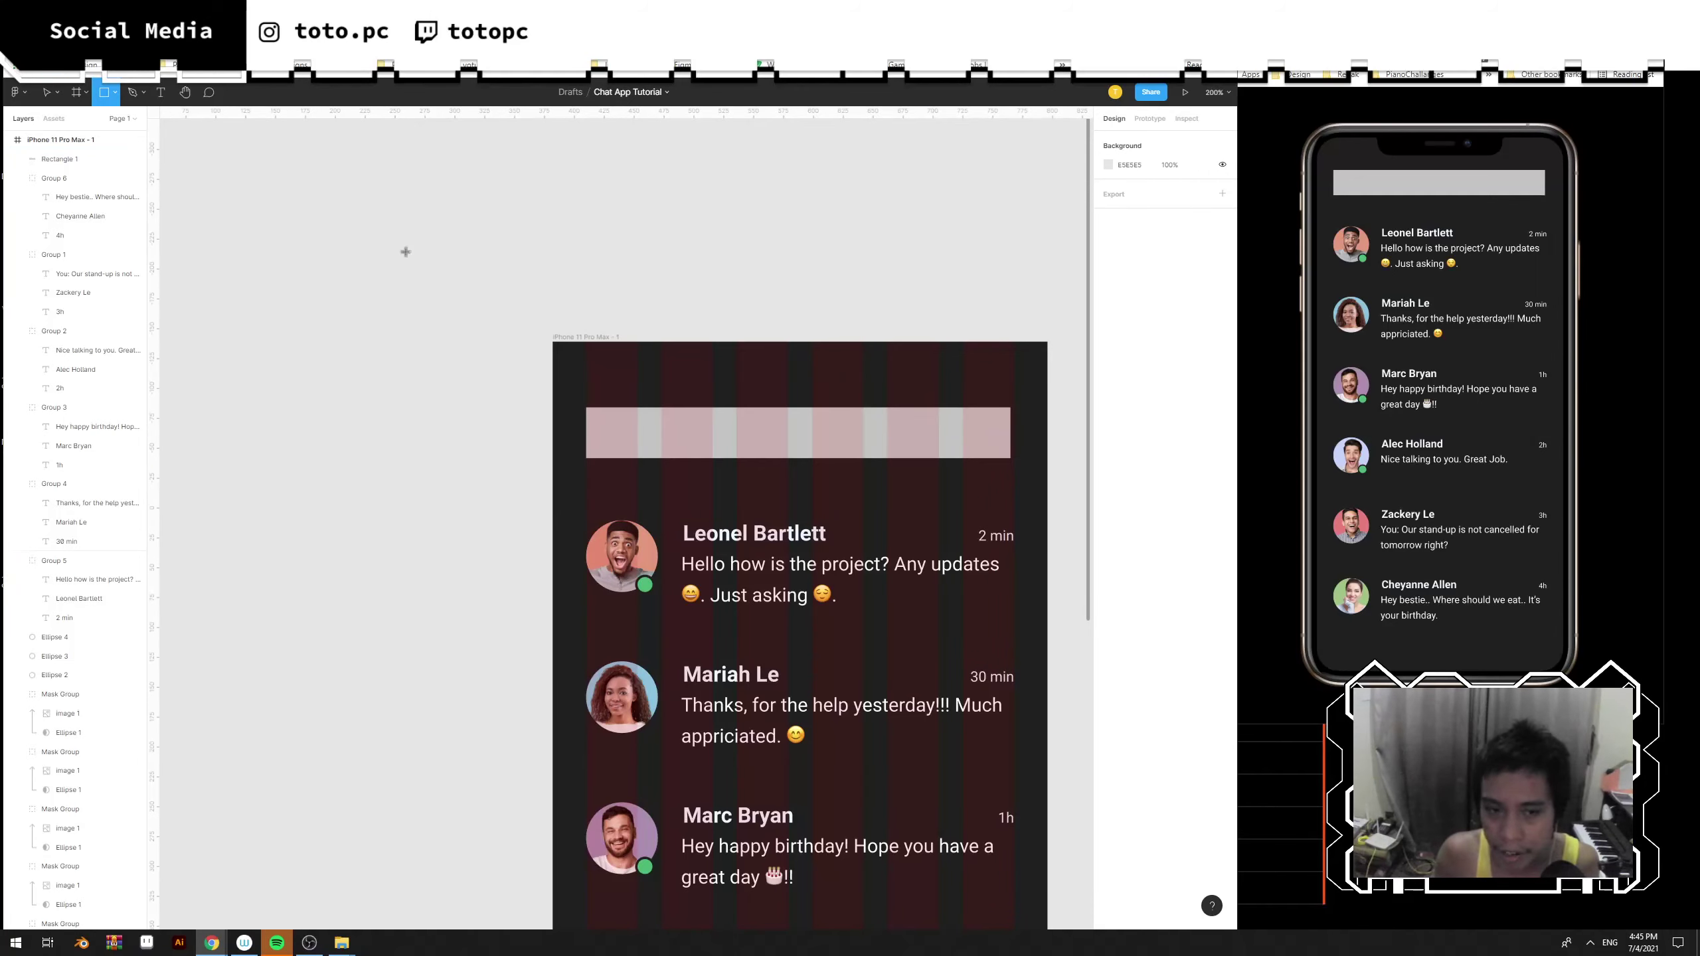
{"action": "left_click", "coordinate": [114, 93]}
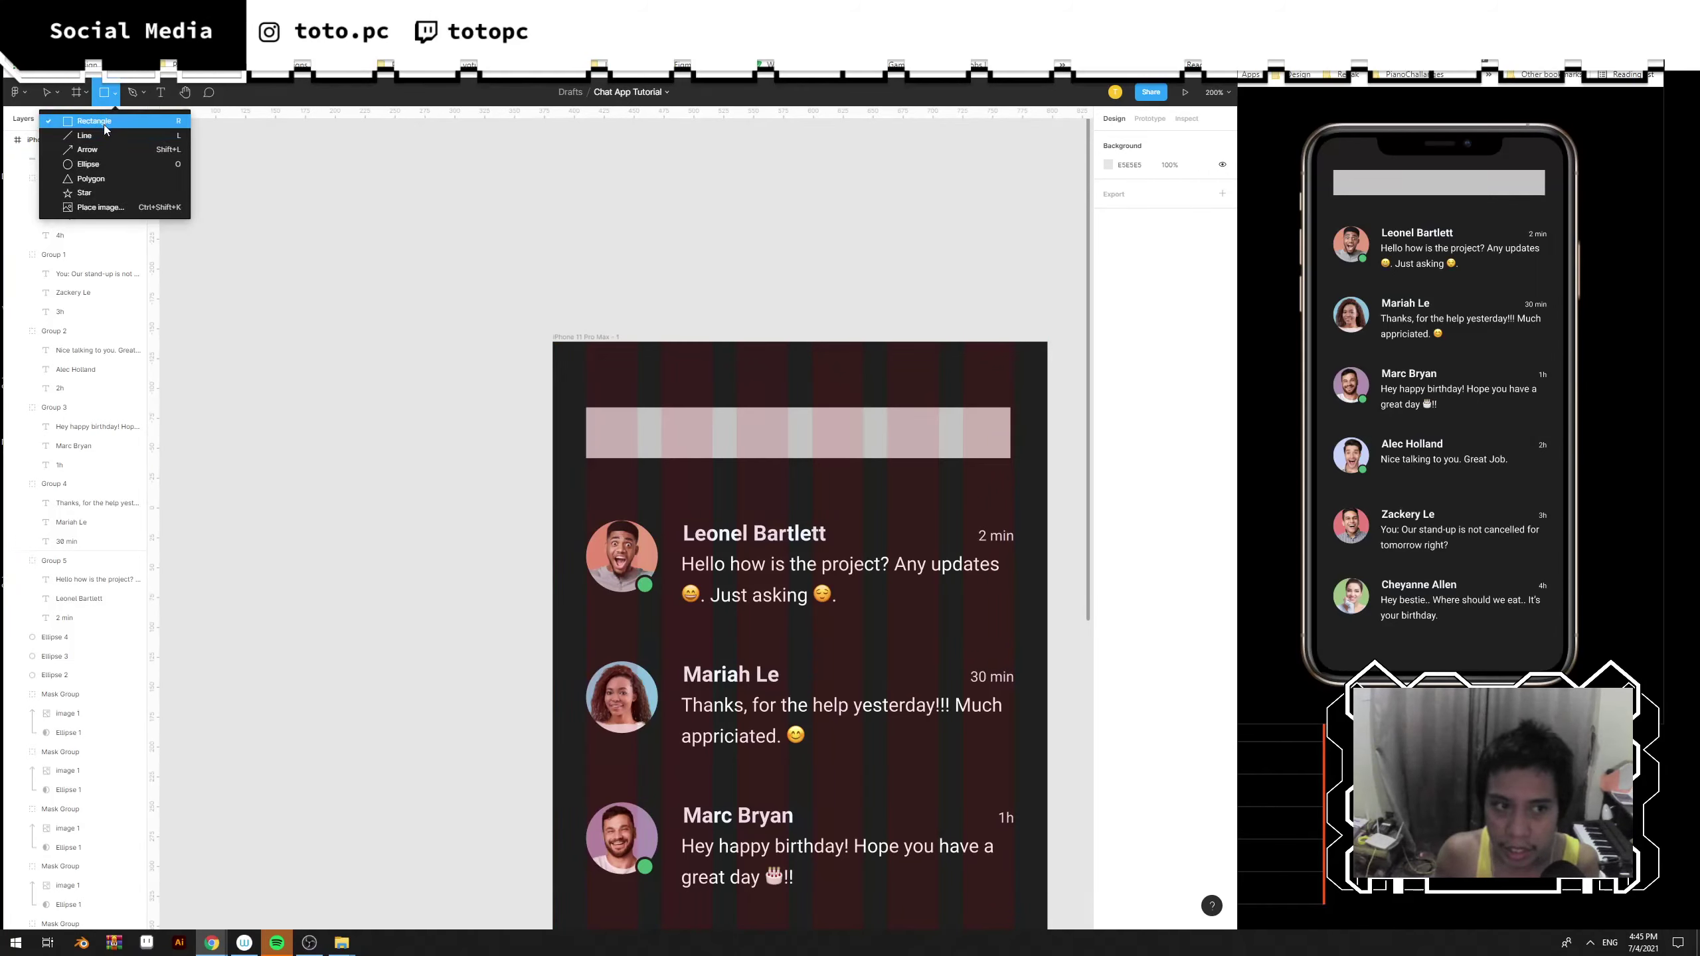
{"action": "left_click", "coordinate": [115, 121]}
{"action": "key", "text": "ctrl+z"}
{"action": "key", "text": "ctrl+z"}
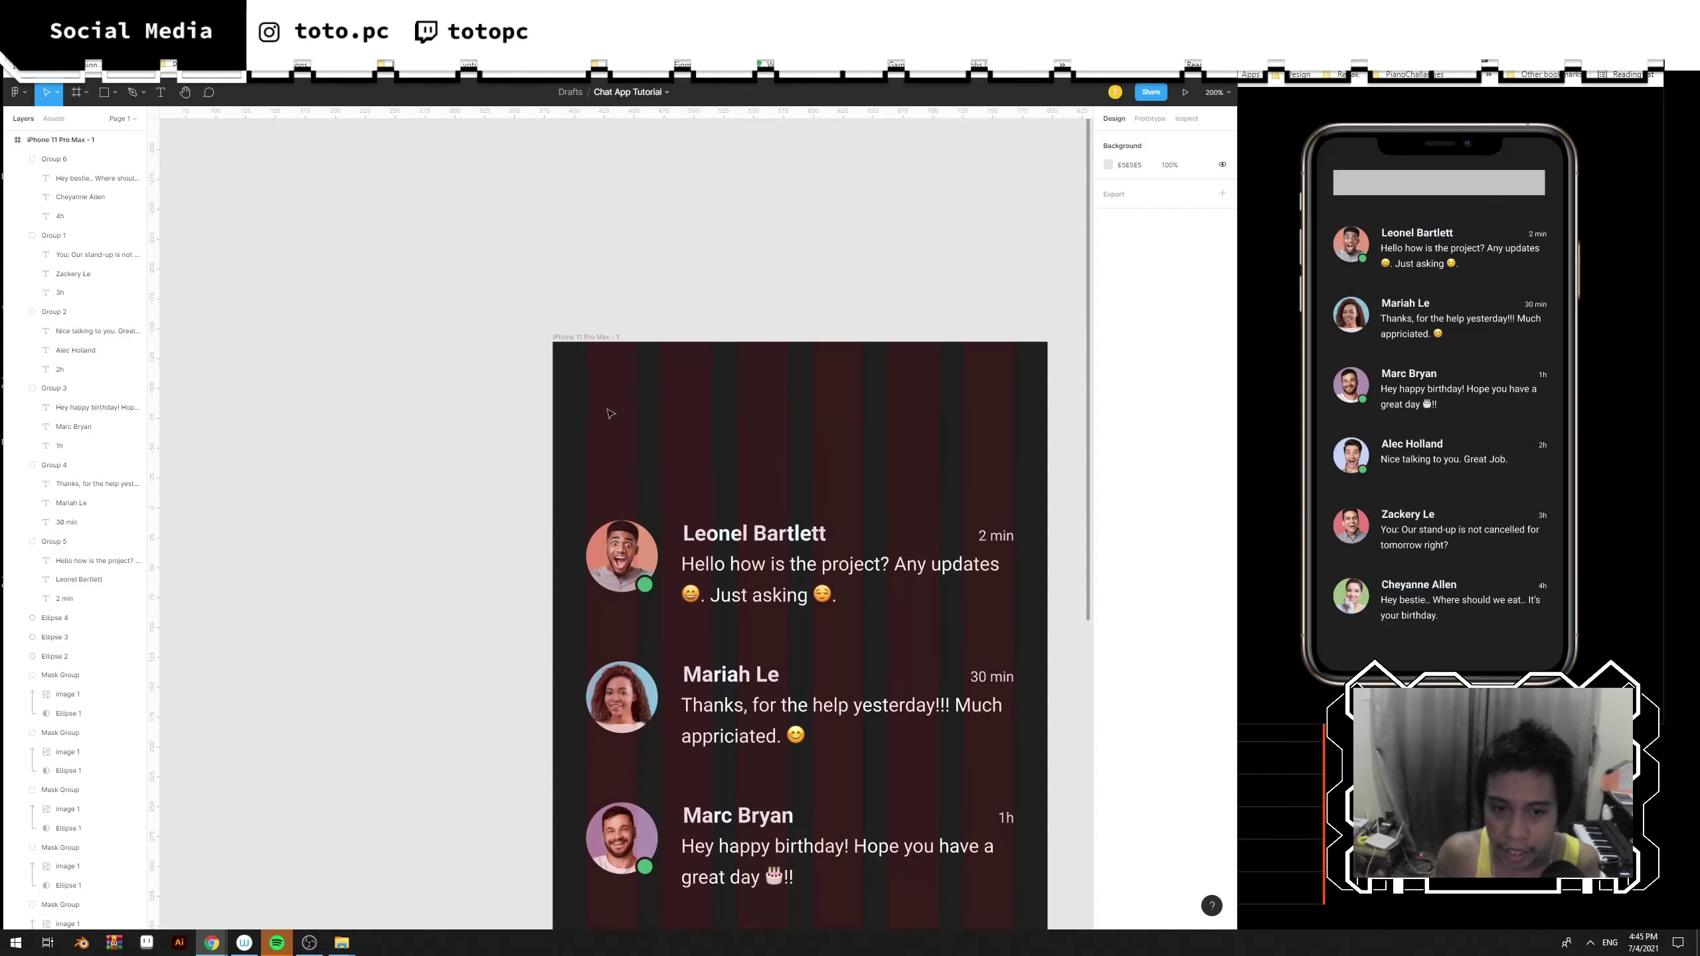
Draw a rectangle 358 px wide above the first chat, set its height to 50, and move it down to about Y 63.
{"action": "mouse_move", "coordinate": [587, 408]}
{"action": "left_mouse_down"}
{"action": "mouse_move", "coordinate": [1007, 483]}
{"action": "mouse_move", "coordinate": [1009, 454]}
{"action": "mouse_move", "coordinate": [1014, 471]}
{"action": "left_mouse_up"}
{"action": "left_click", "coordinate": [1184, 191]}
{"action": "type", "text": "50"}
{"action": "key", "text": "Return"}
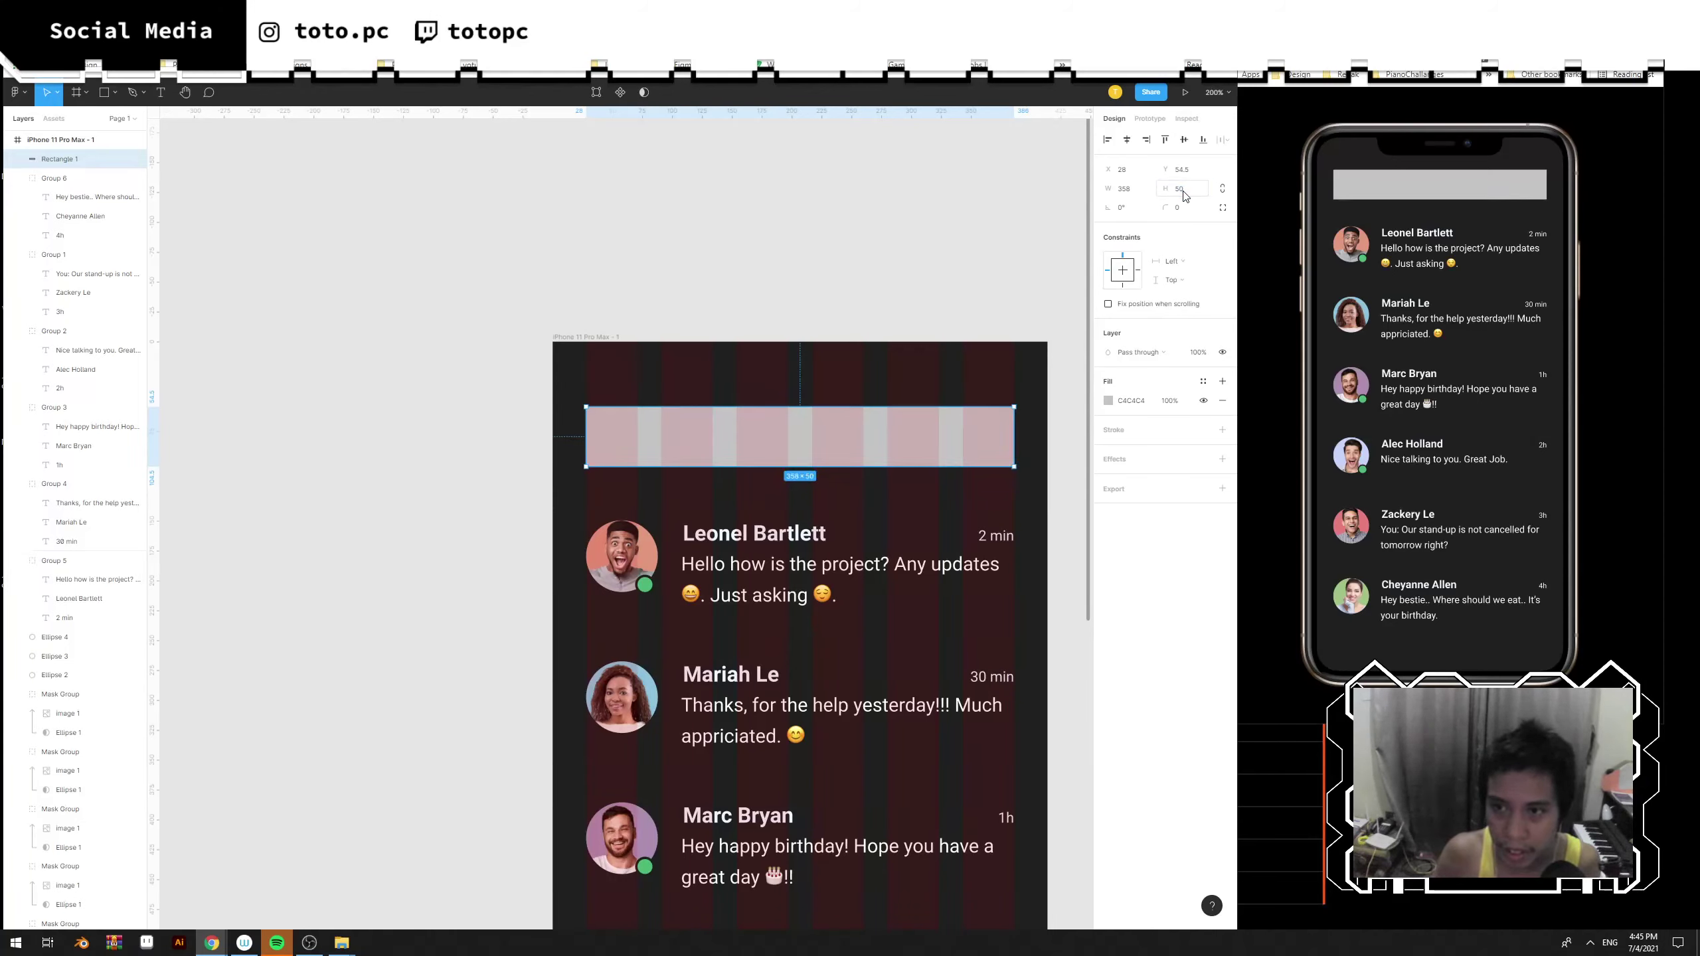
{"action": "left_click_drag", "start_coordinate": [928, 425], "coordinate": [928, 435]}
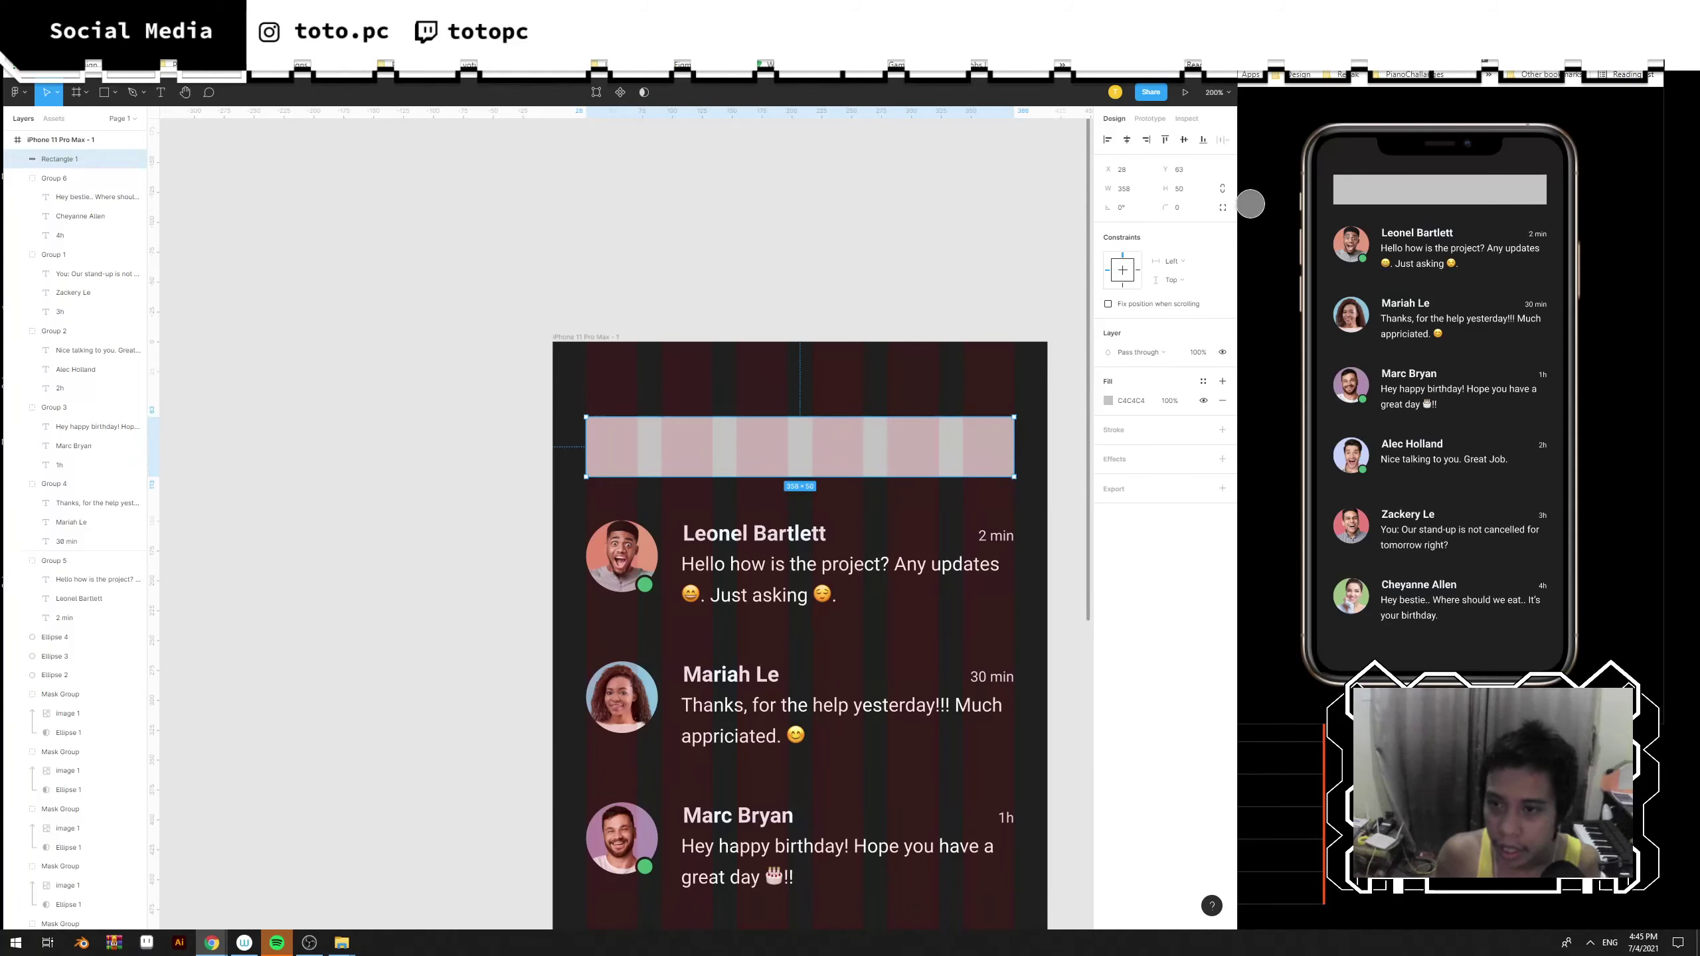
Round the search bar rectangle's corners with a radius of 100.
{"action": "left_click", "coordinate": [1196, 214]}
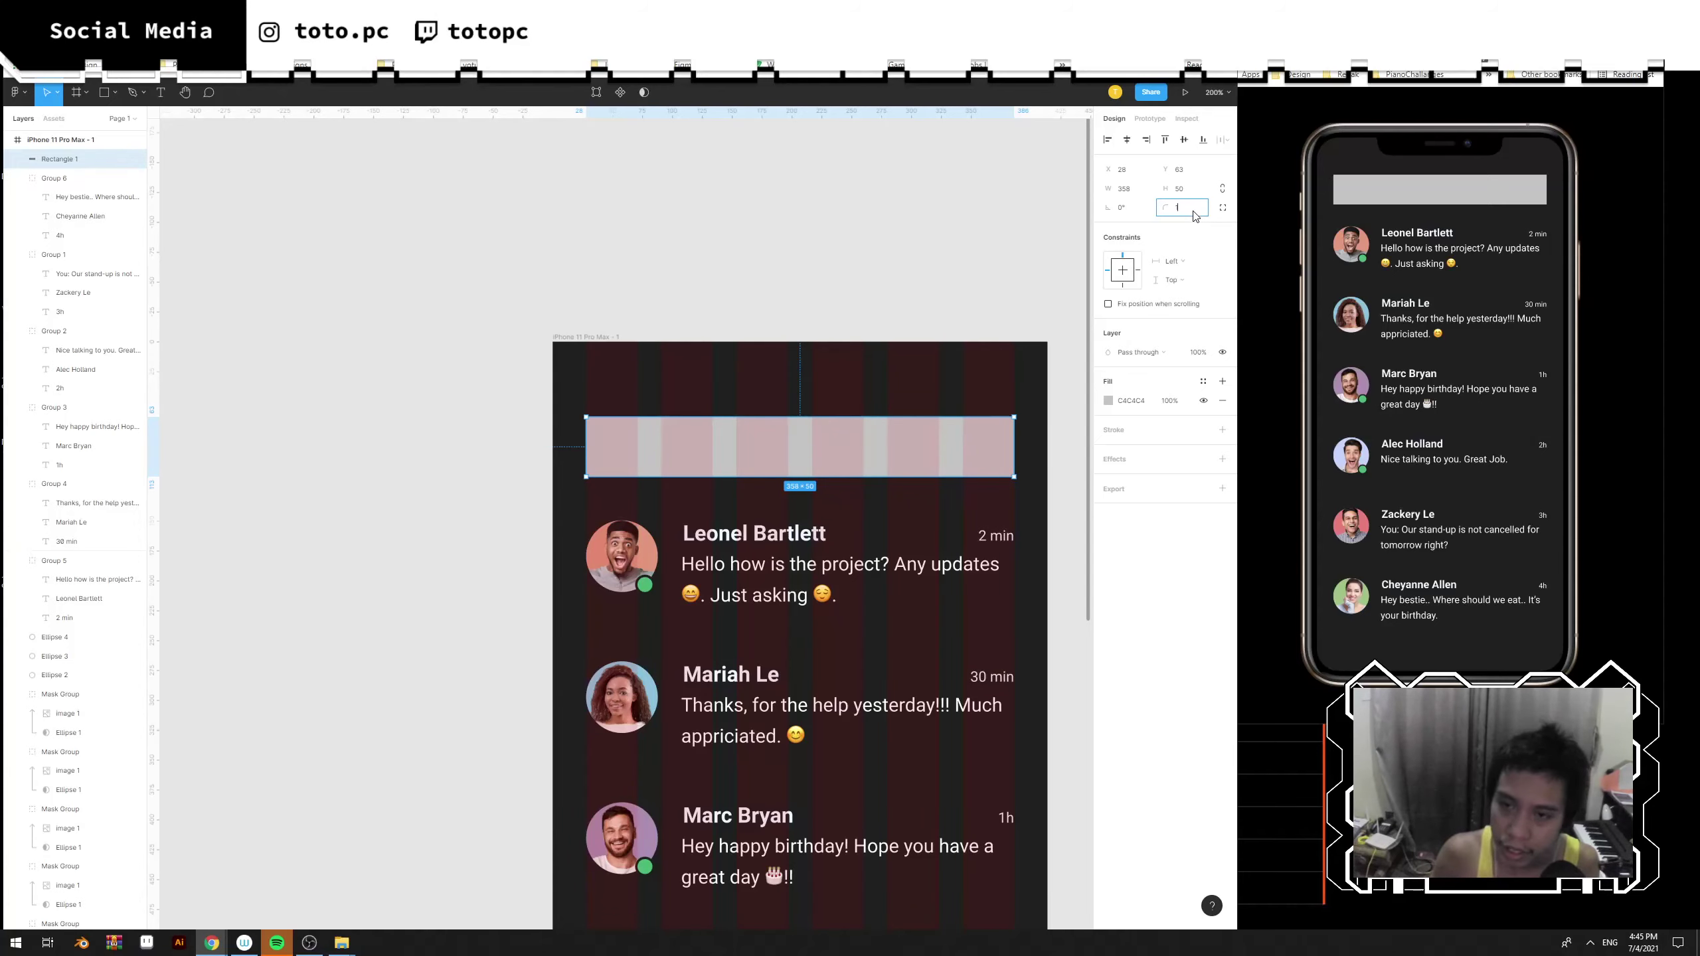
{"action": "type", "text": "100"}
{"action": "key", "text": "Return"}
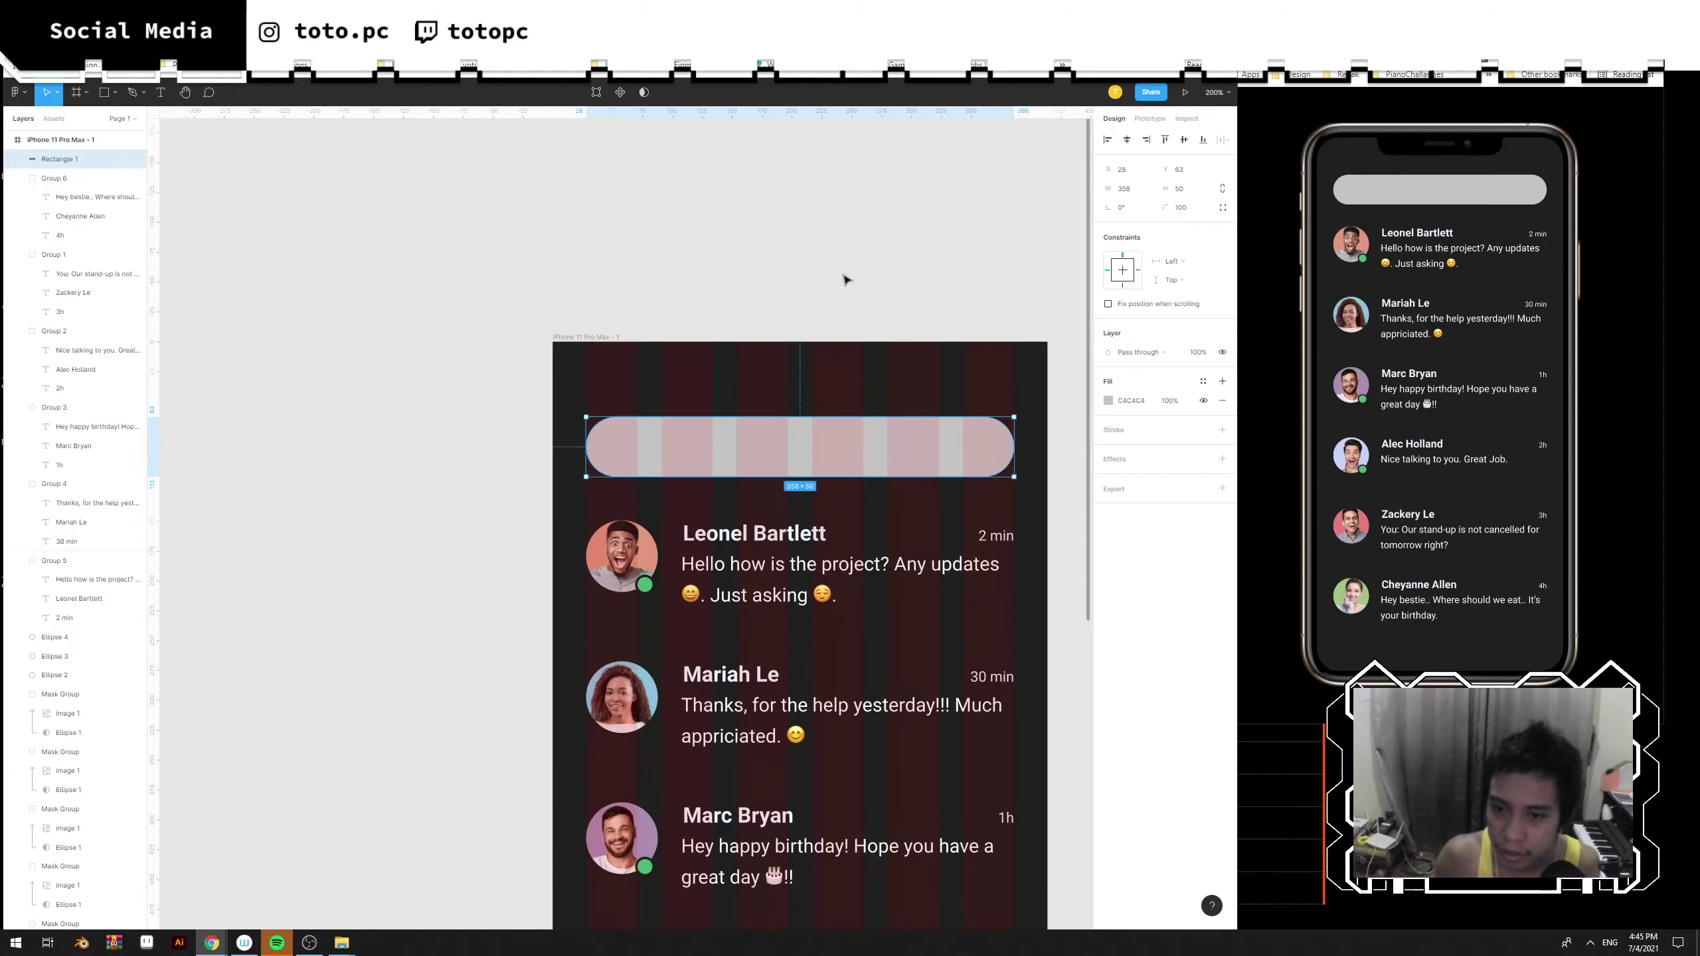
{"action": "left_click", "coordinate": [845, 277]}
{"action": "left_click", "coordinate": [835, 428]}
{"action": "left_click_drag", "start_coordinate": [890, 443], "coordinate": [841, 378]}
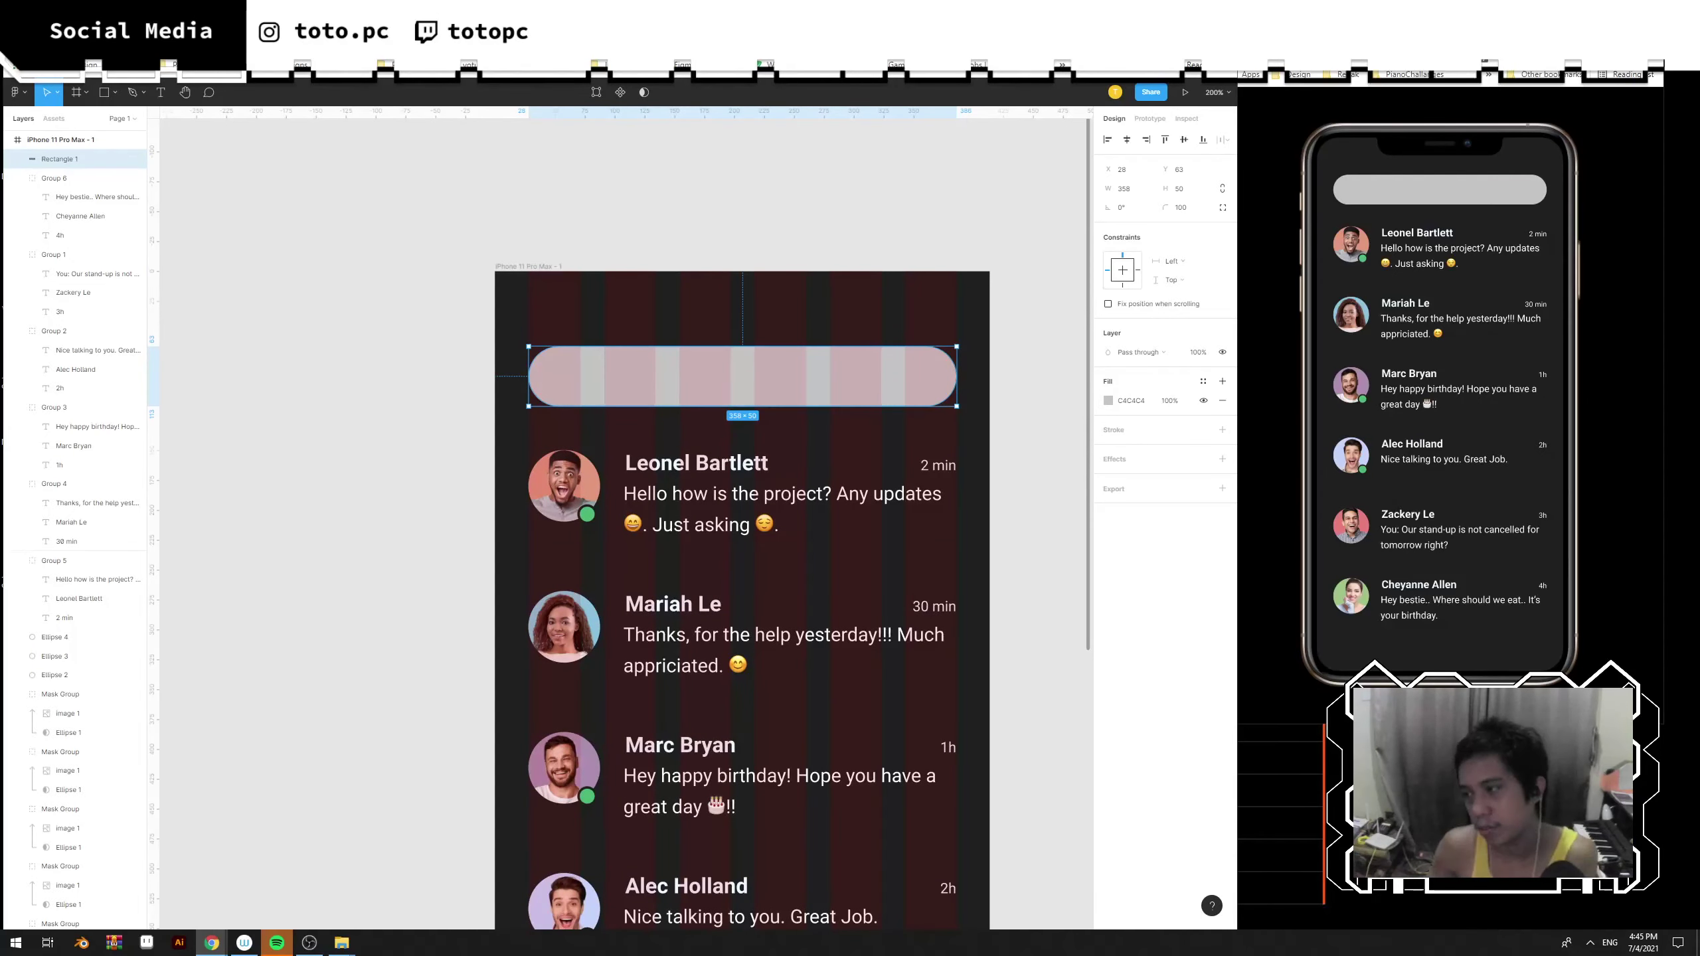
{"action": "left_click", "coordinate": [842, 336]}
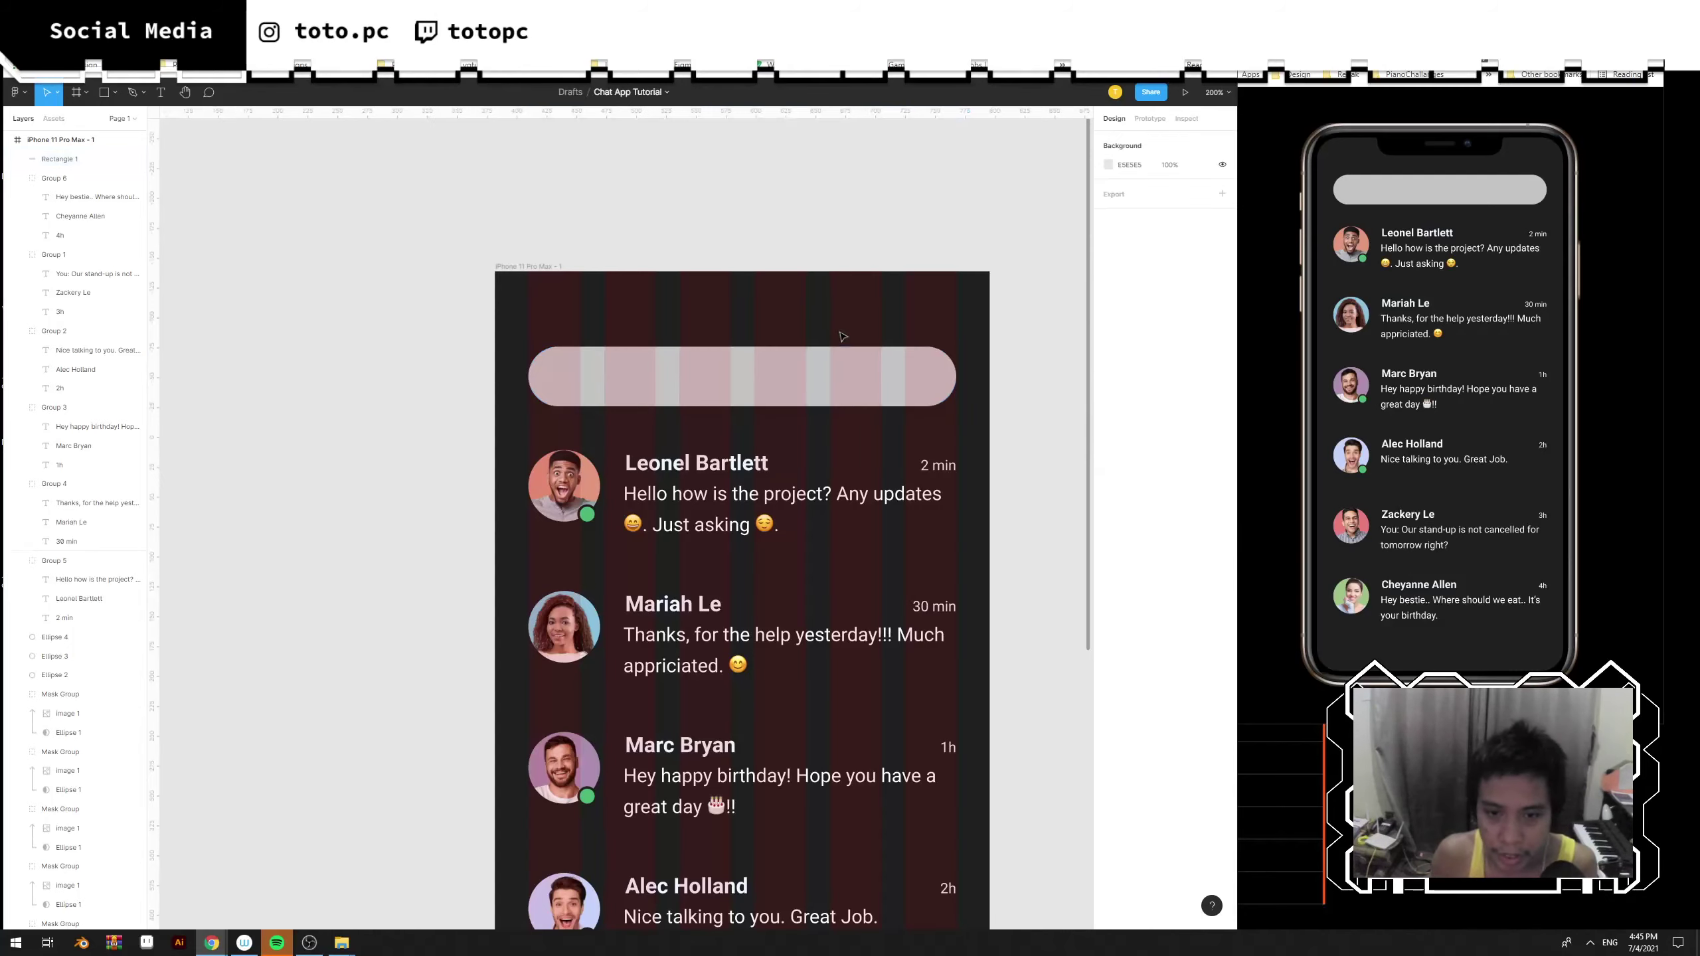
{"action": "scroll", "coordinate": [693, 341], "scroll_direction": "up", "scroll_amount": 3}
{"action": "scroll", "coordinate": [702, 663], "scroll_direction": "up", "scroll_amount": 3}
{"action": "key", "text": "l"}
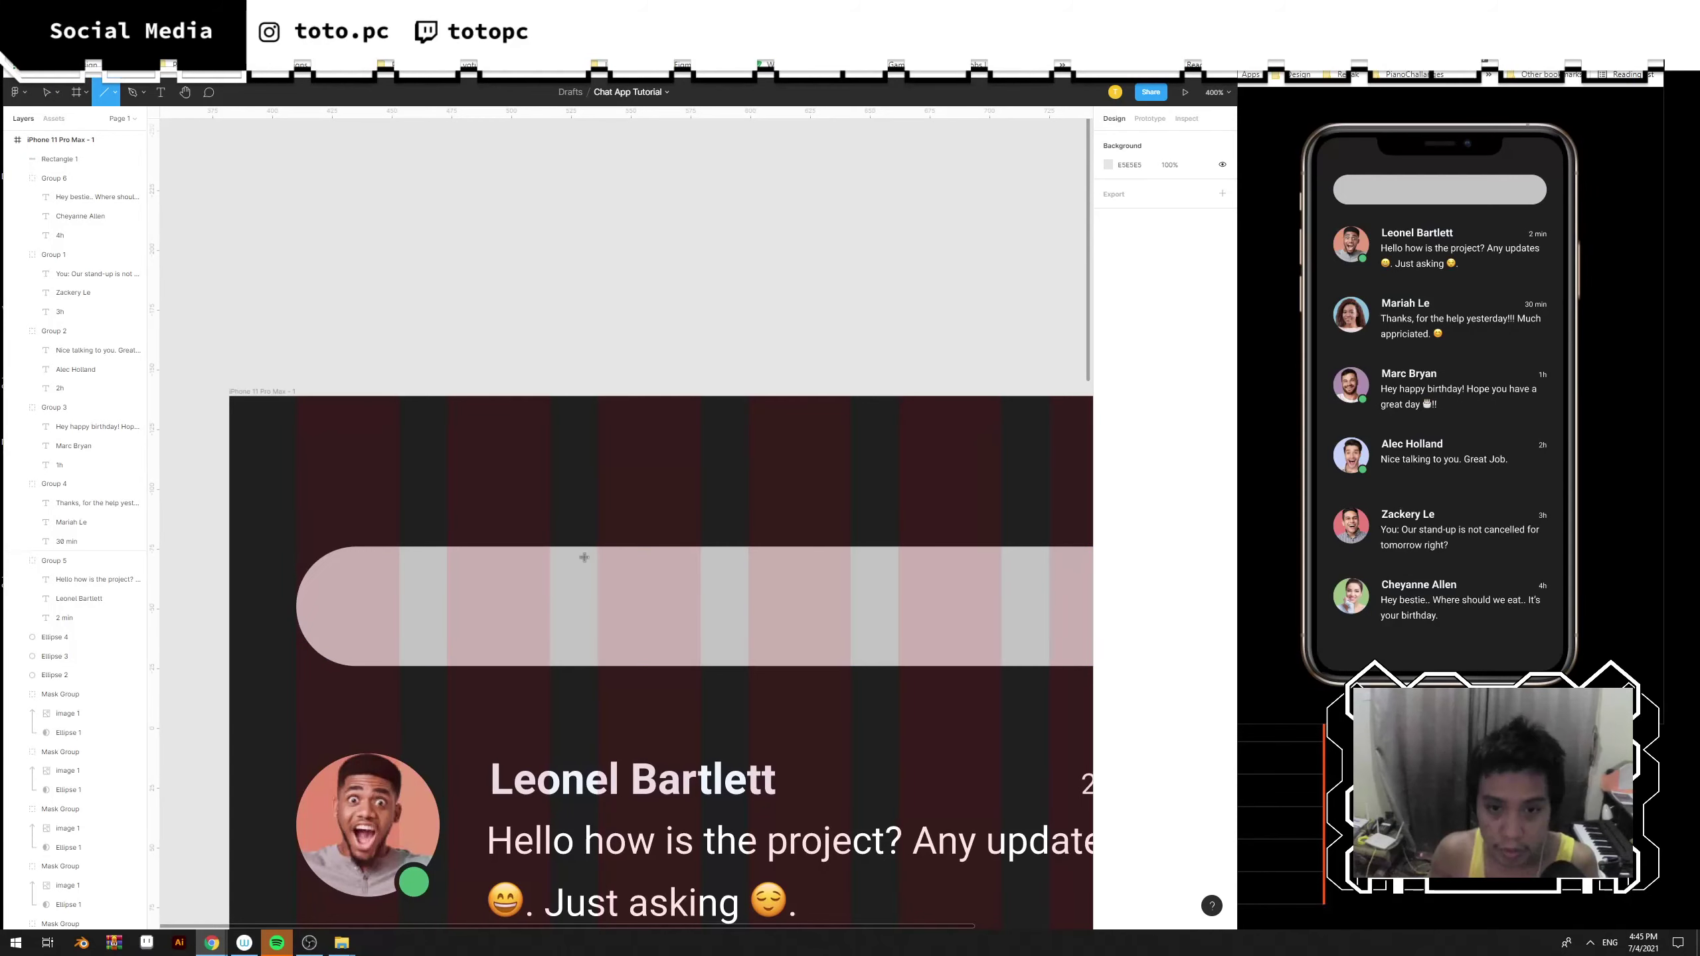
{"action": "left_click_drag", "start_coordinate": [581, 480], "coordinate": [610, 506]}
{"action": "key", "text": "ctrl+z"}
Draw a circle about 11.5 px wide above the search bar, remove its fill and add a stroke.
{"action": "key", "text": "o"}
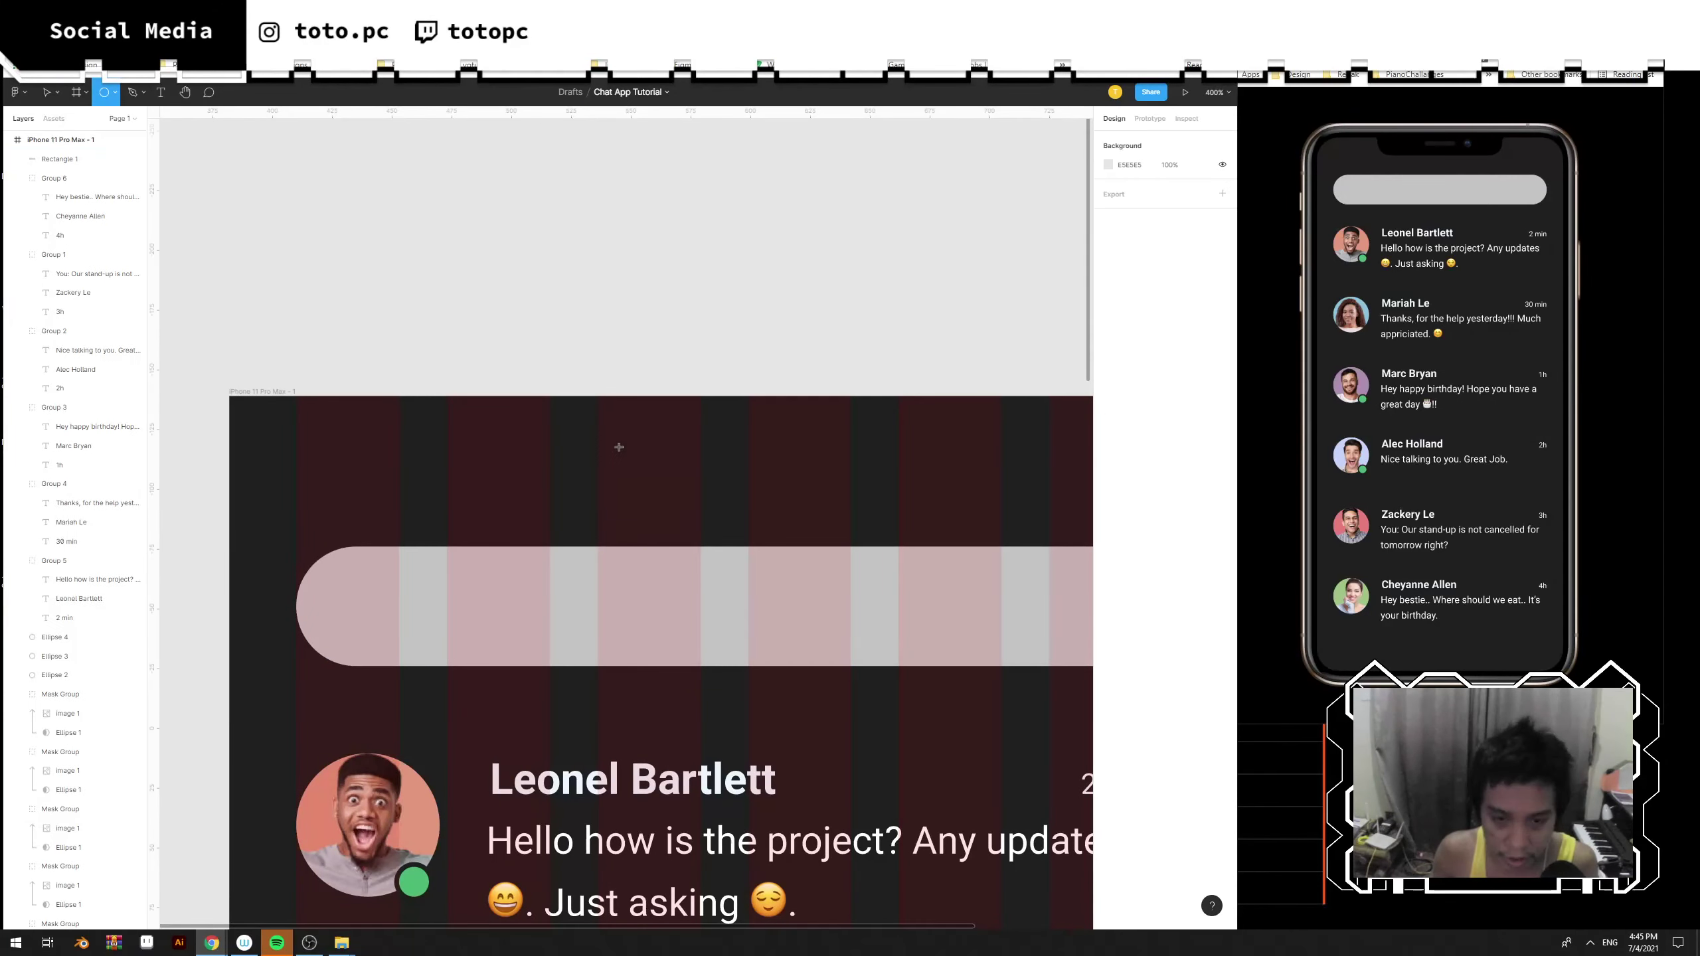
{"action": "left_click_drag", "start_coordinate": [620, 447], "coordinate": [646, 473]}
{"action": "left_click", "coordinate": [1143, 401]}
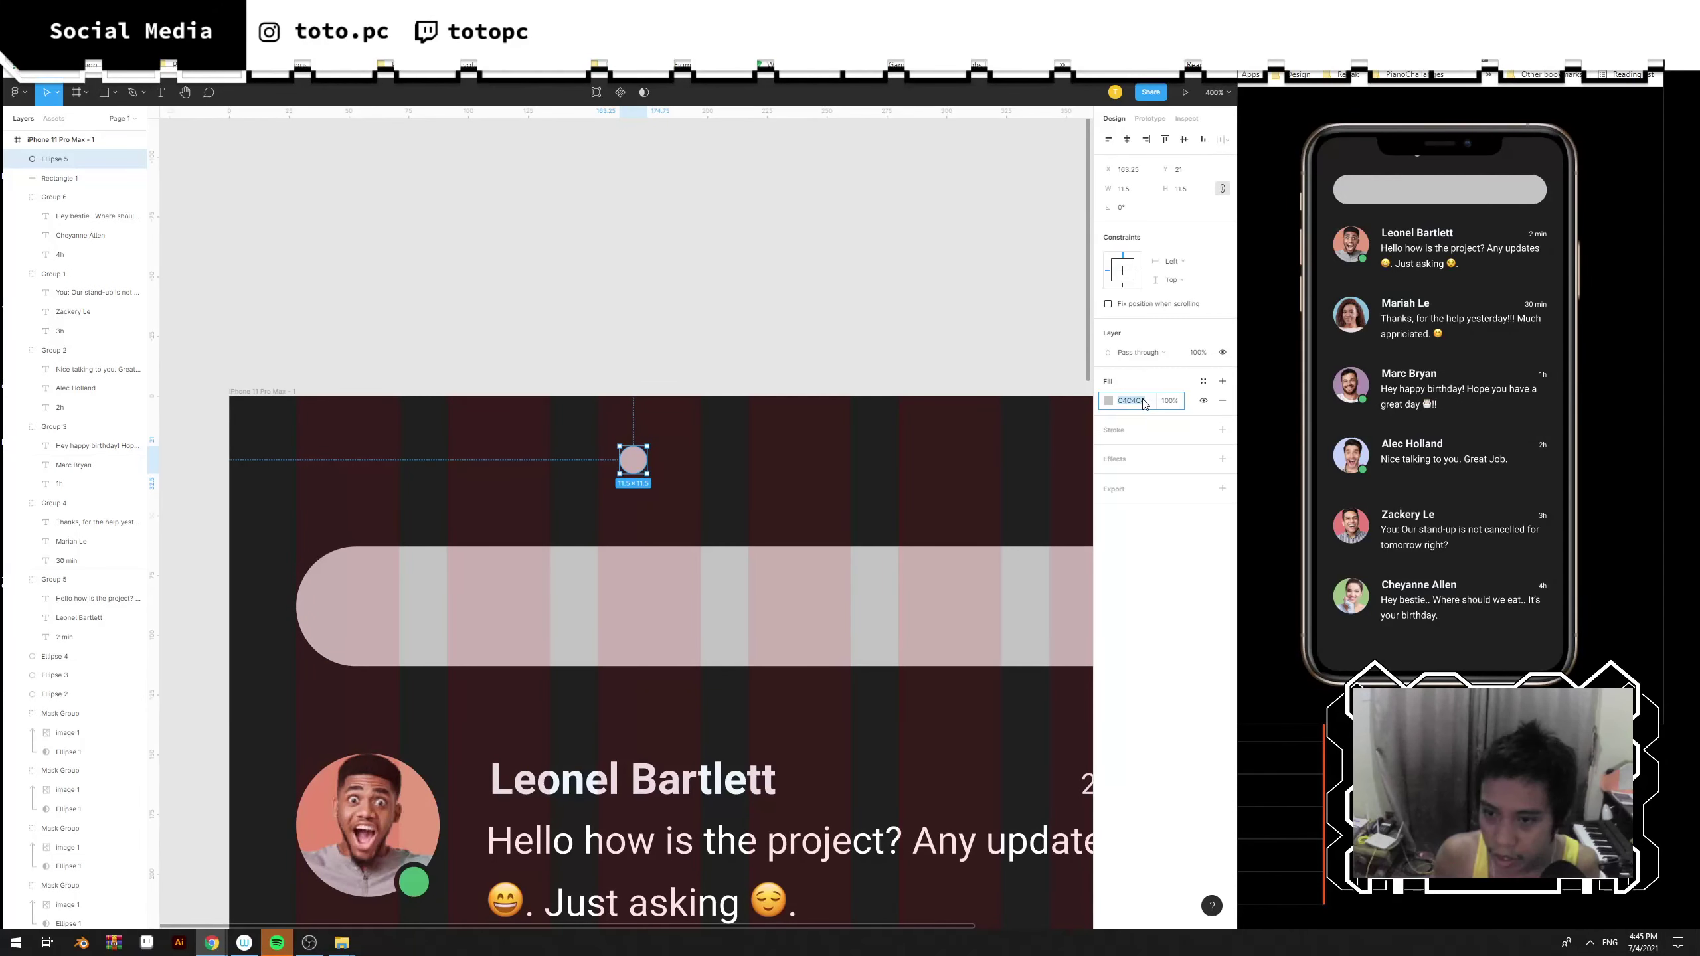
{"action": "left_click", "coordinate": [1222, 400]}
{"action": "left_click", "coordinate": [1222, 410]}
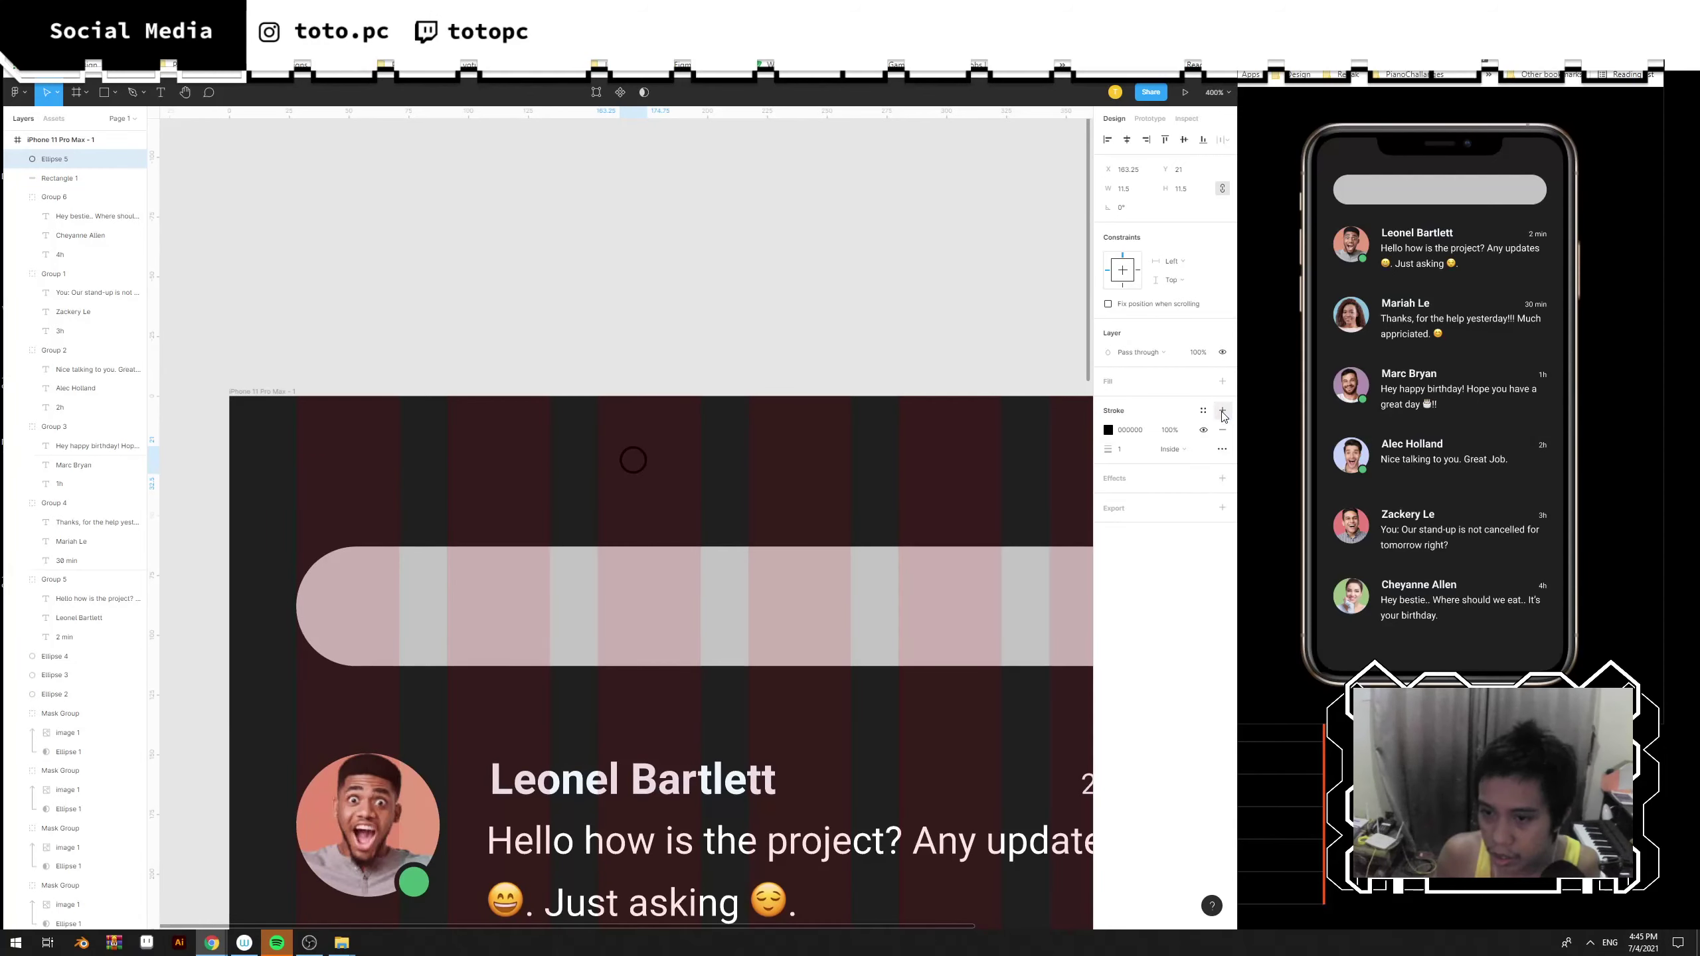
Apply the first chat name's text colour, EAF6FF, to the small circle's stroke and thicken the stroke.
{"action": "double_click", "coordinate": [688, 779]}
{"action": "left_click", "coordinate": [1129, 510]}
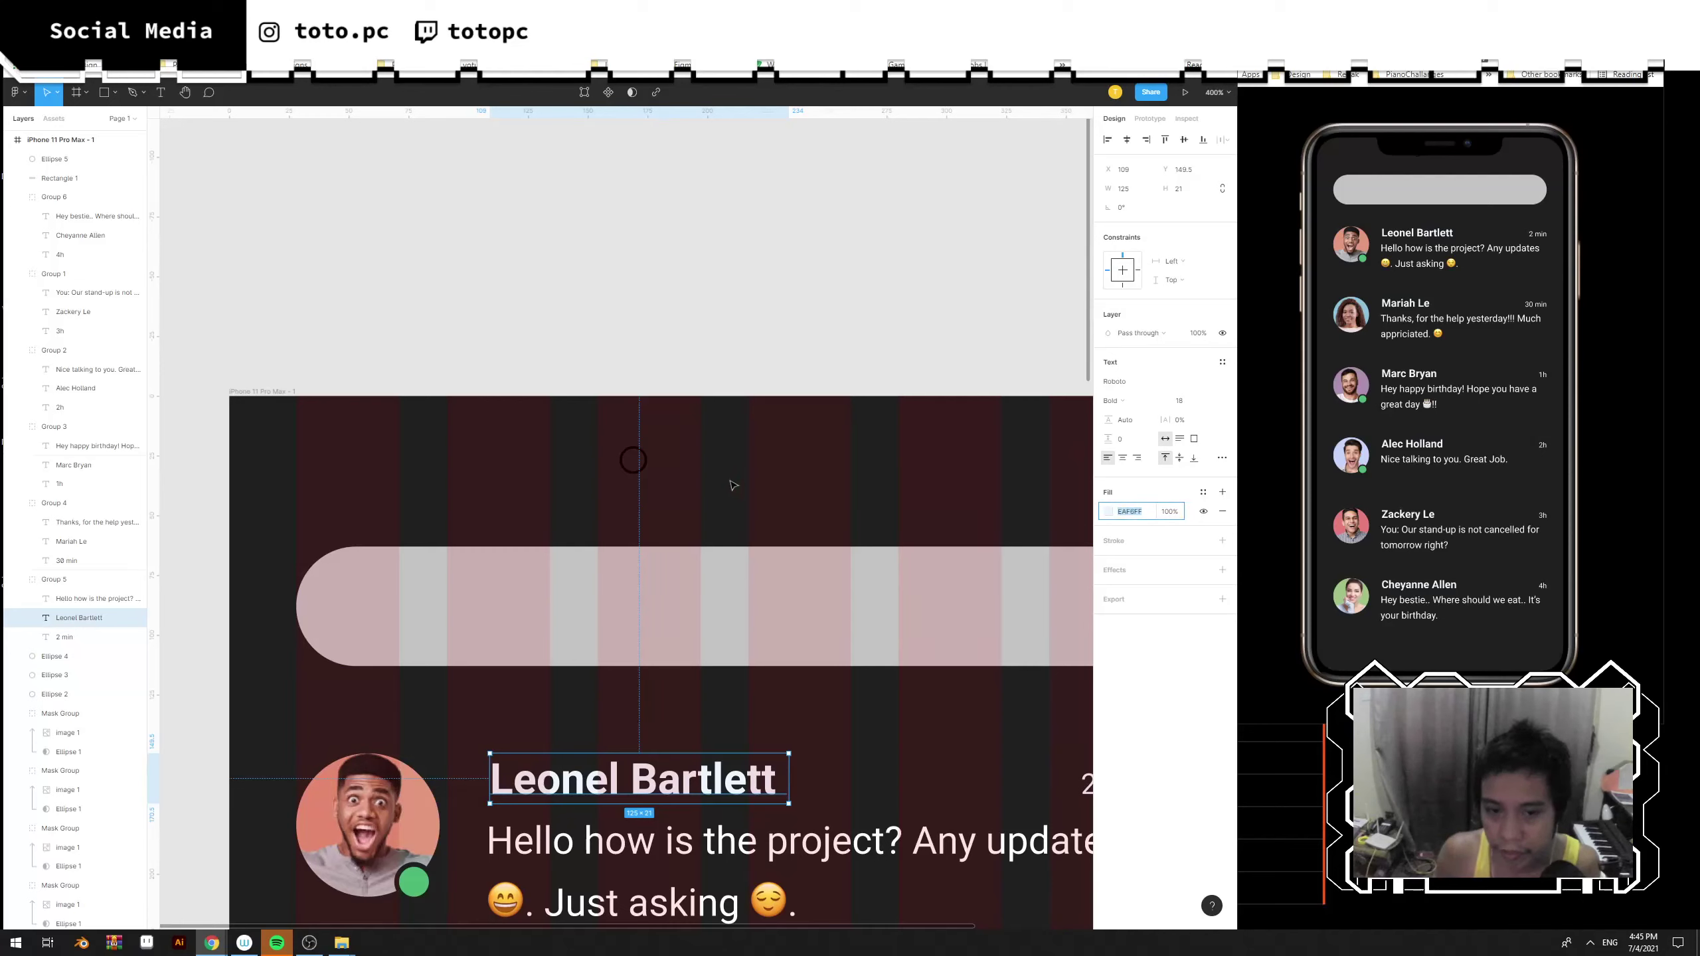
{"action": "left_click_drag", "start_coordinate": [690, 481], "coordinate": [588, 440]}
{"action": "left_click", "coordinate": [1131, 429]}
{"action": "type", "text": "EAF6FF"}
{"action": "key", "text": "Return"}
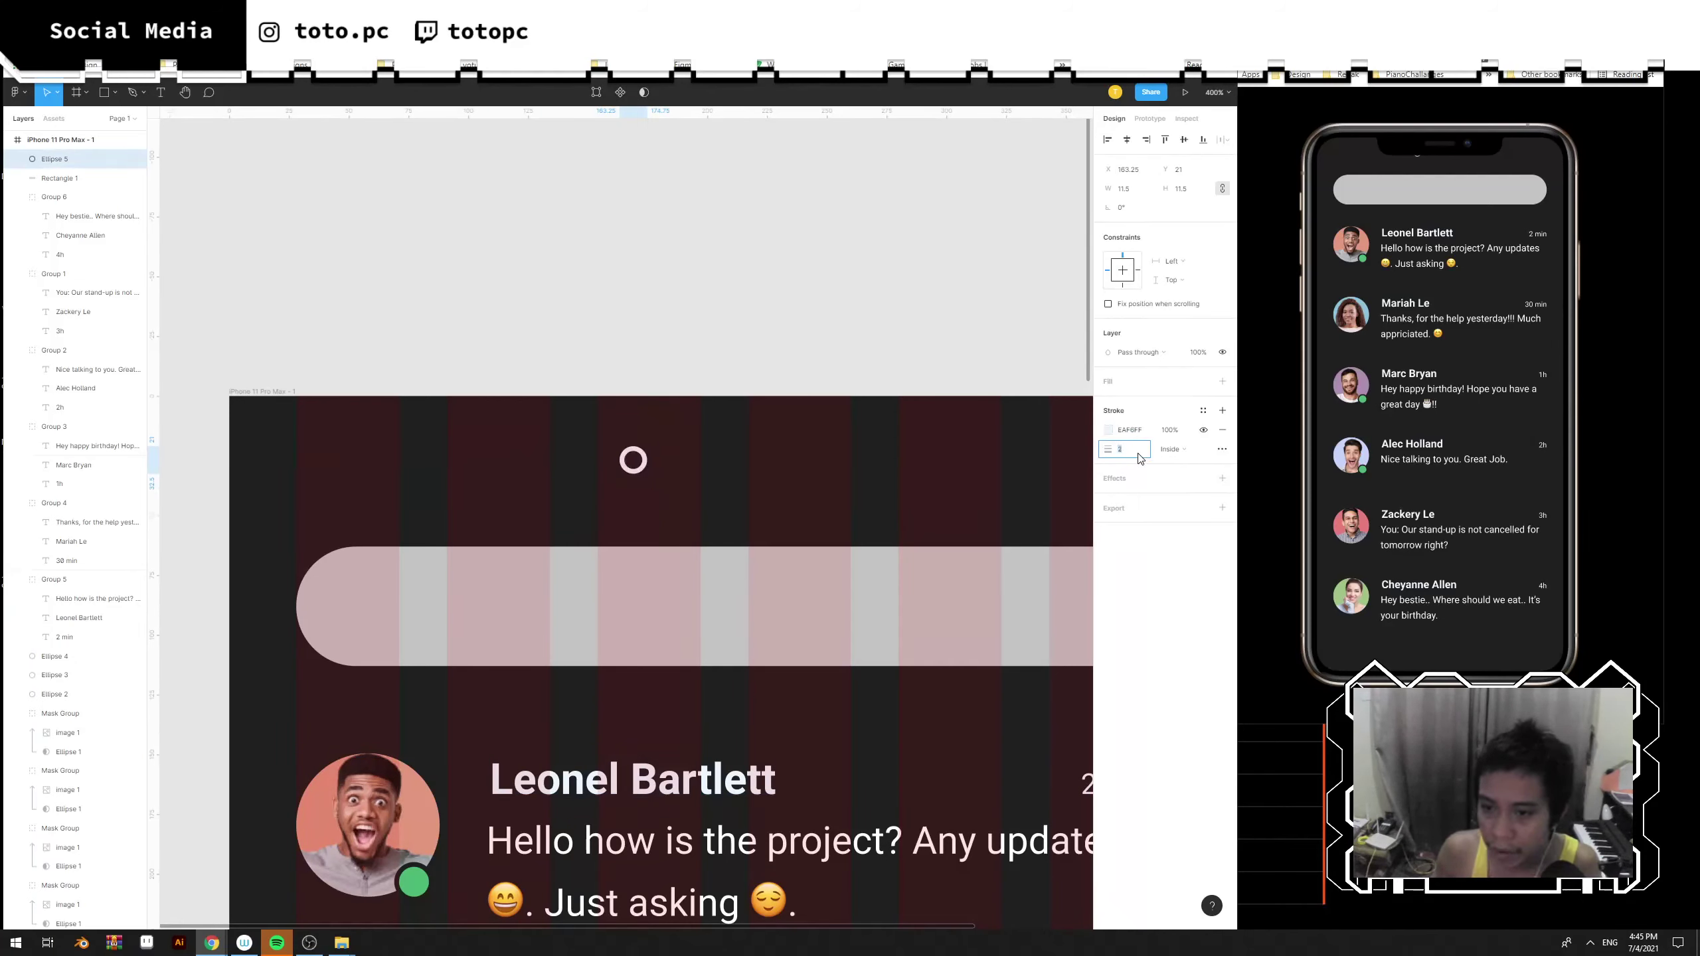
{"action": "left_click", "coordinate": [786, 494]}
Draw a vertical line about 8.4 px long down from the small circle's lower edge as the magnifier handle.
{"action": "key", "text": "ctrl+plus"}
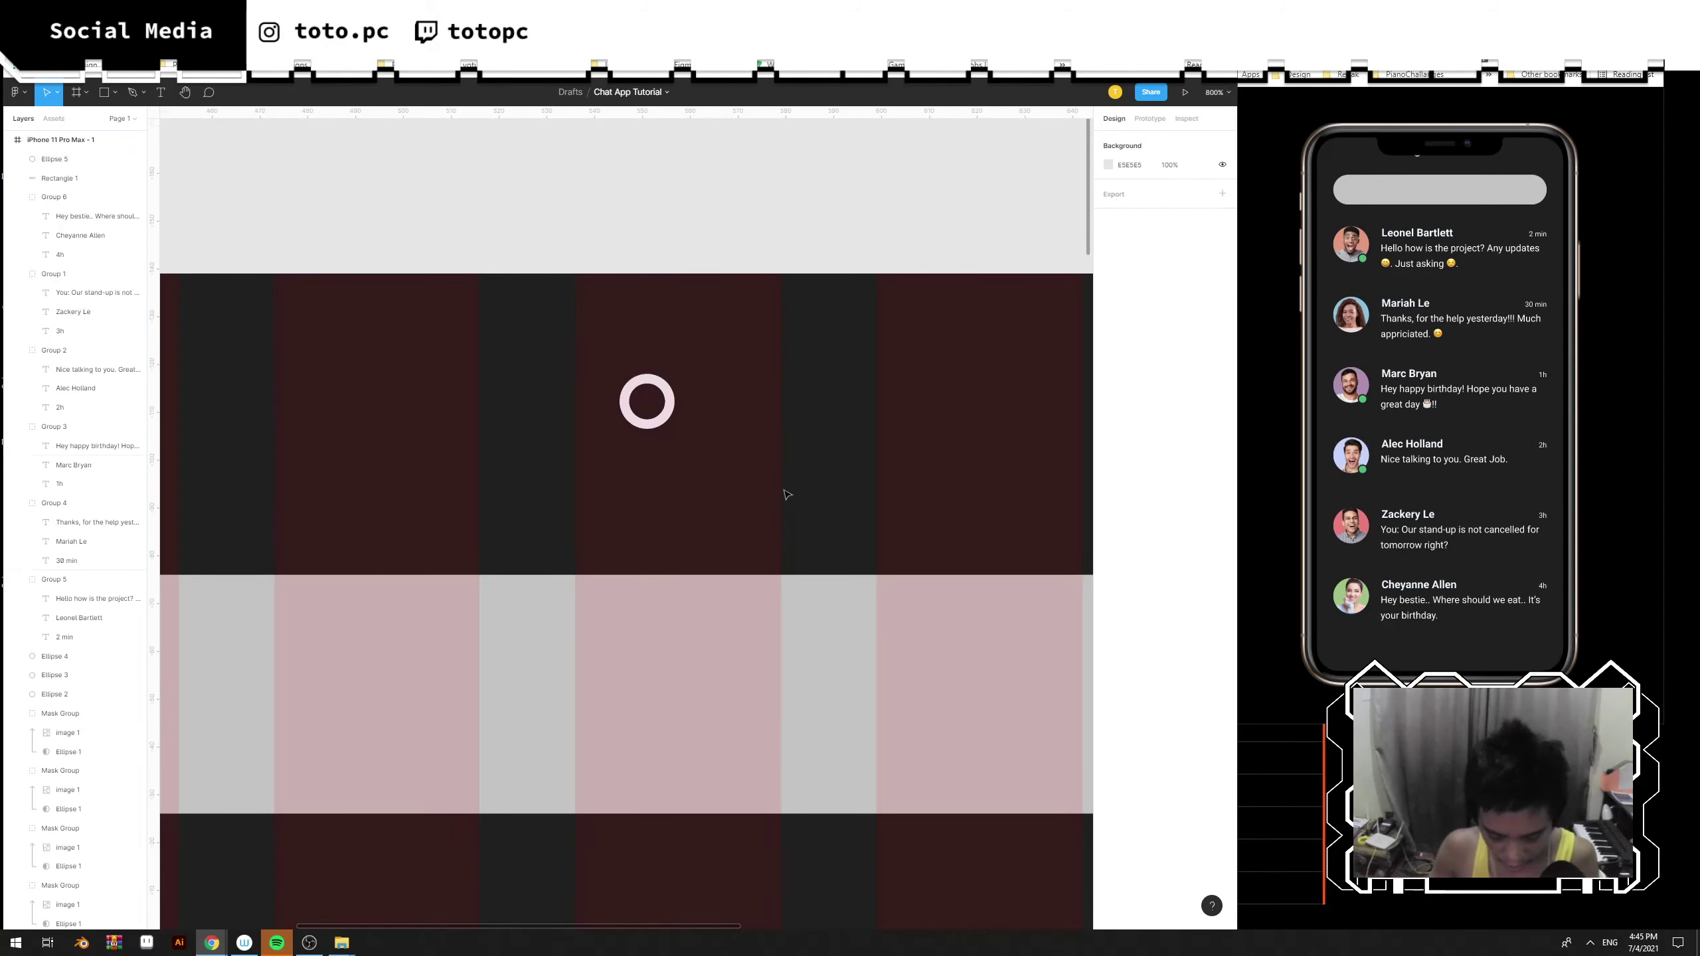
{"action": "key", "text": "l"}
{"action": "left_click_drag", "start_coordinate": [645, 421], "coordinate": [645, 462]}
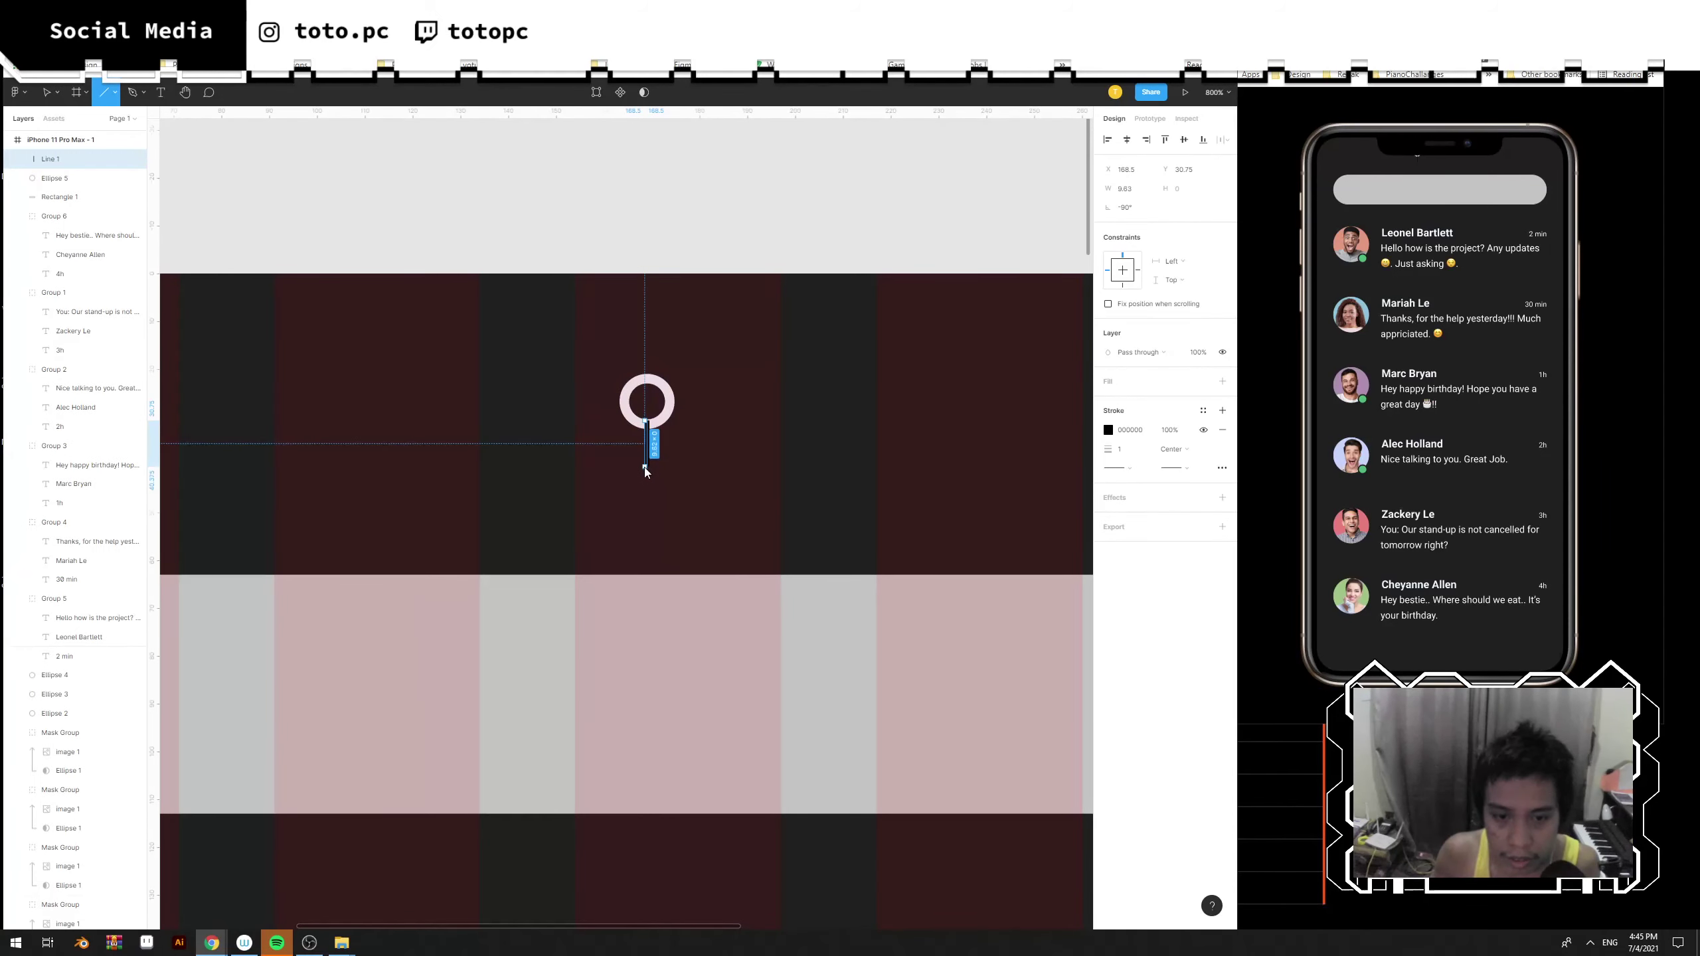
Apply the circle's colour, EAF6FF, to the handle line and set its stroke thickness to 2.
{"action": "left_click", "coordinate": [1108, 430]}
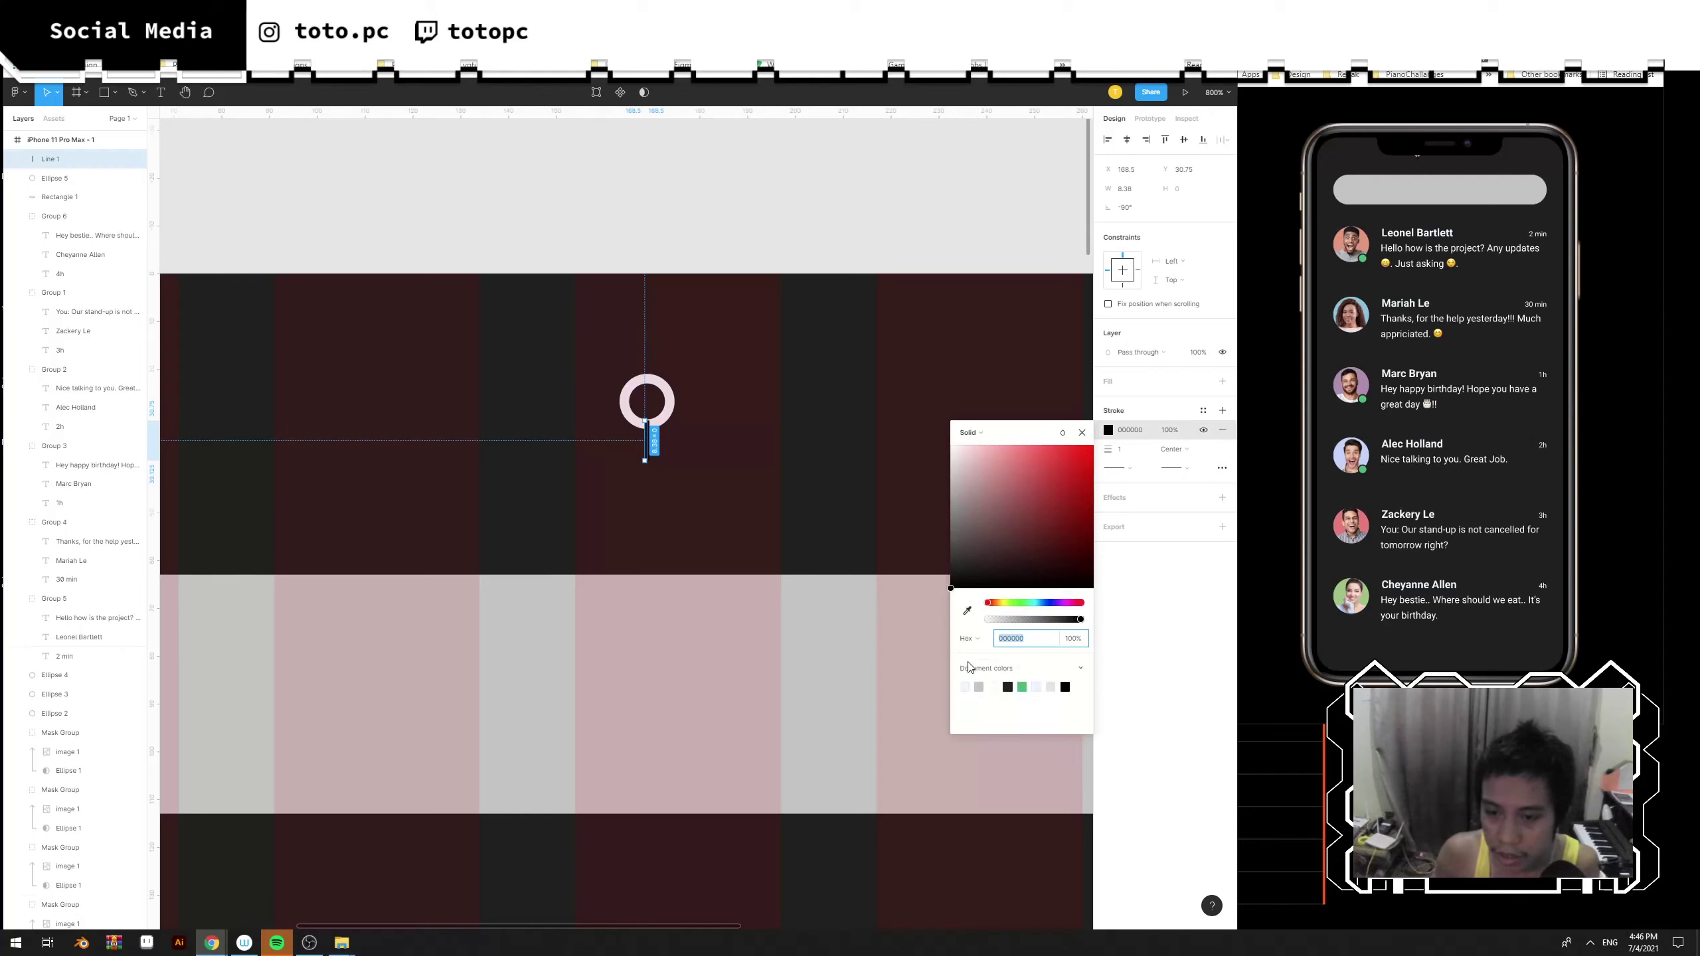
{"action": "left_click", "coordinate": [967, 610]}
{"action": "left_click", "coordinate": [1036, 164]}
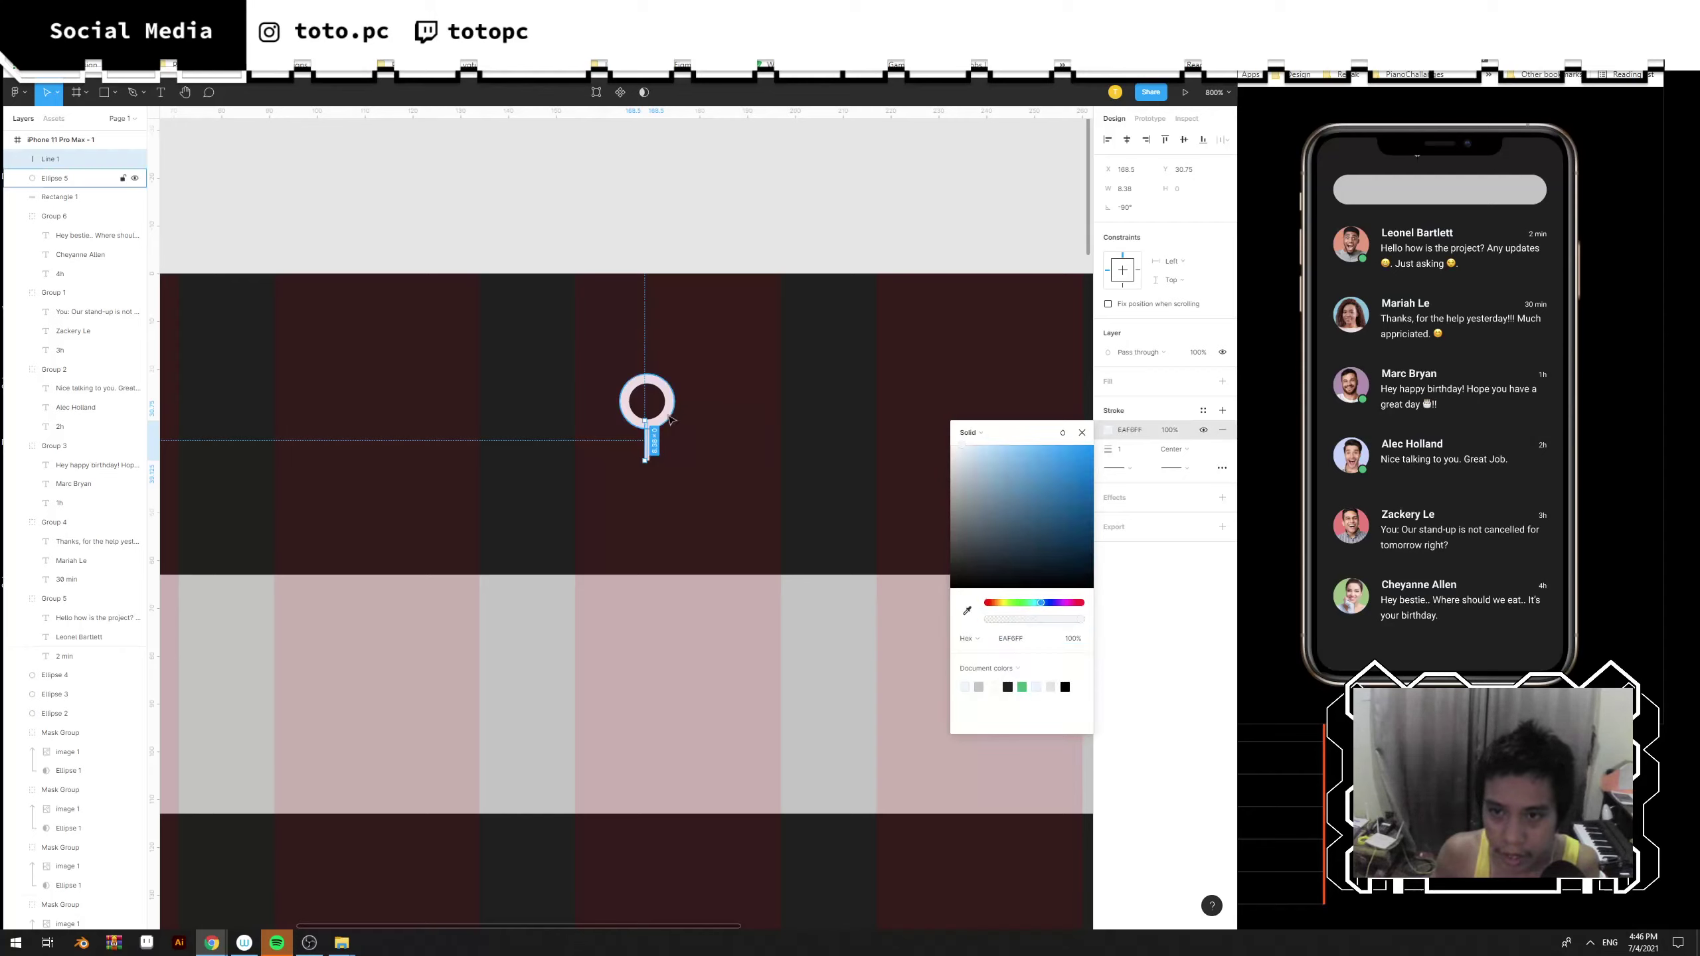
{"action": "left_click", "coordinate": [1125, 453]}
{"action": "type", "text": "2"}
{"action": "key", "text": "Return"}
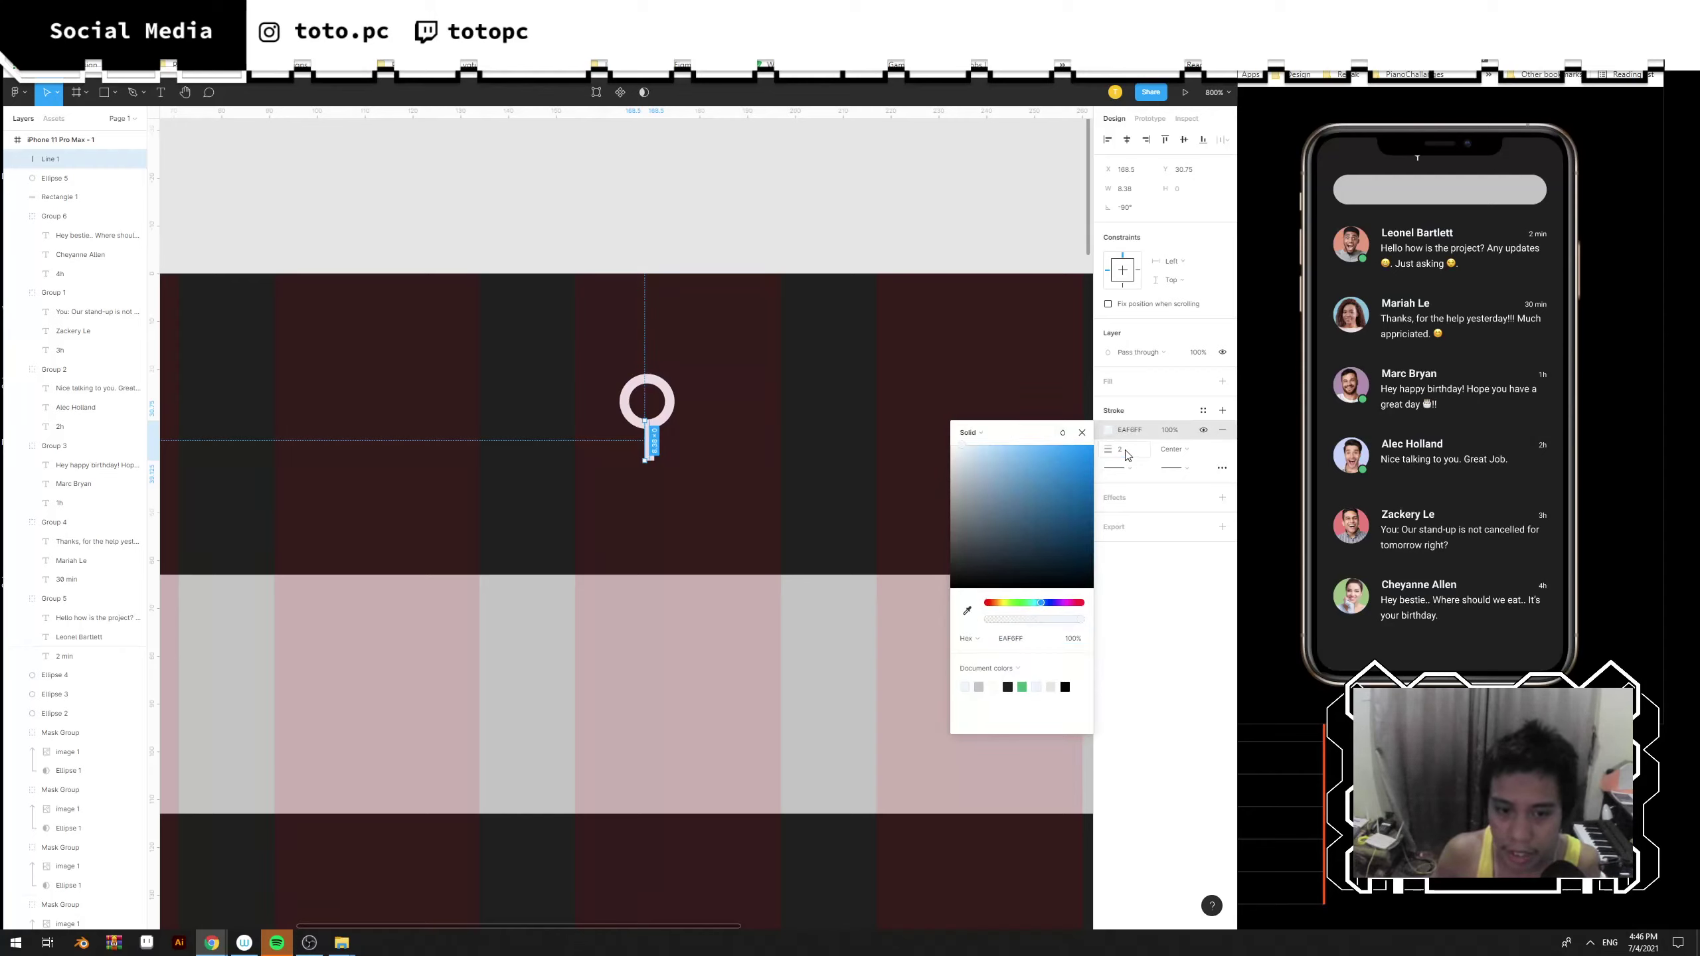
{"action": "left_click", "coordinate": [899, 467]}
Centre the magnifier's circle and handle on each other horizontally, nudging the circle 1 px to the right.
{"action": "left_click_drag", "start_coordinate": [788, 514], "coordinate": [526, 342]}
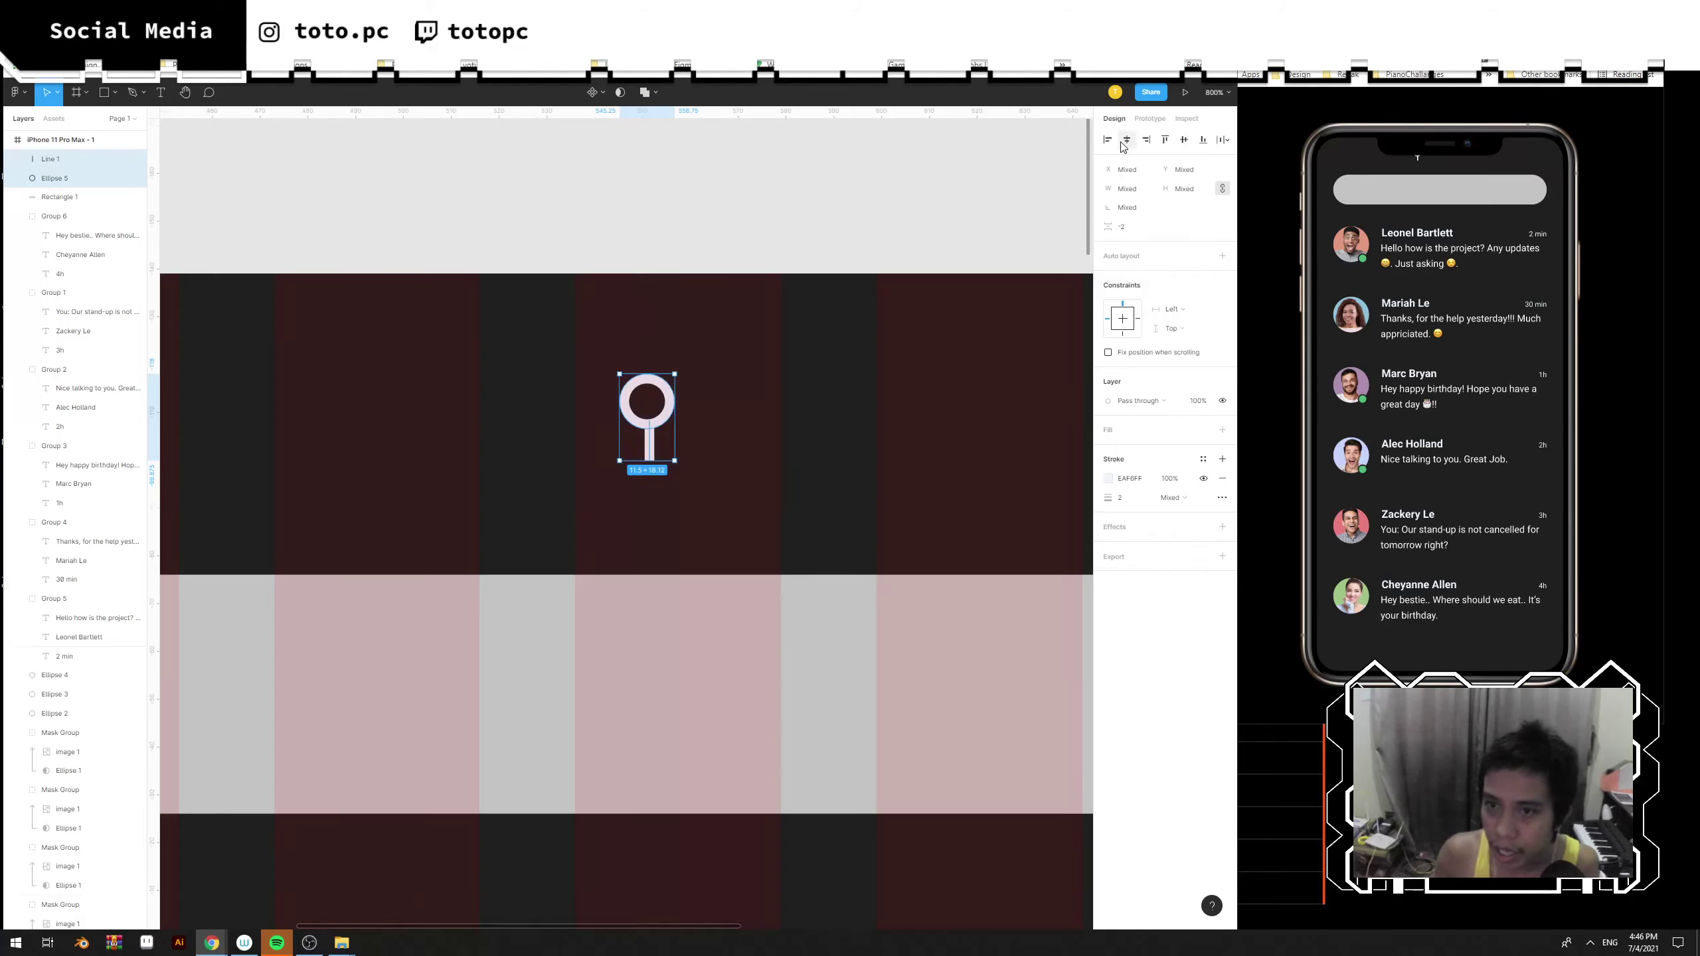
{"action": "left_click_drag", "start_coordinate": [755, 479], "coordinate": [615, 360]}
{"action": "left_click", "coordinate": [1050, 220]}
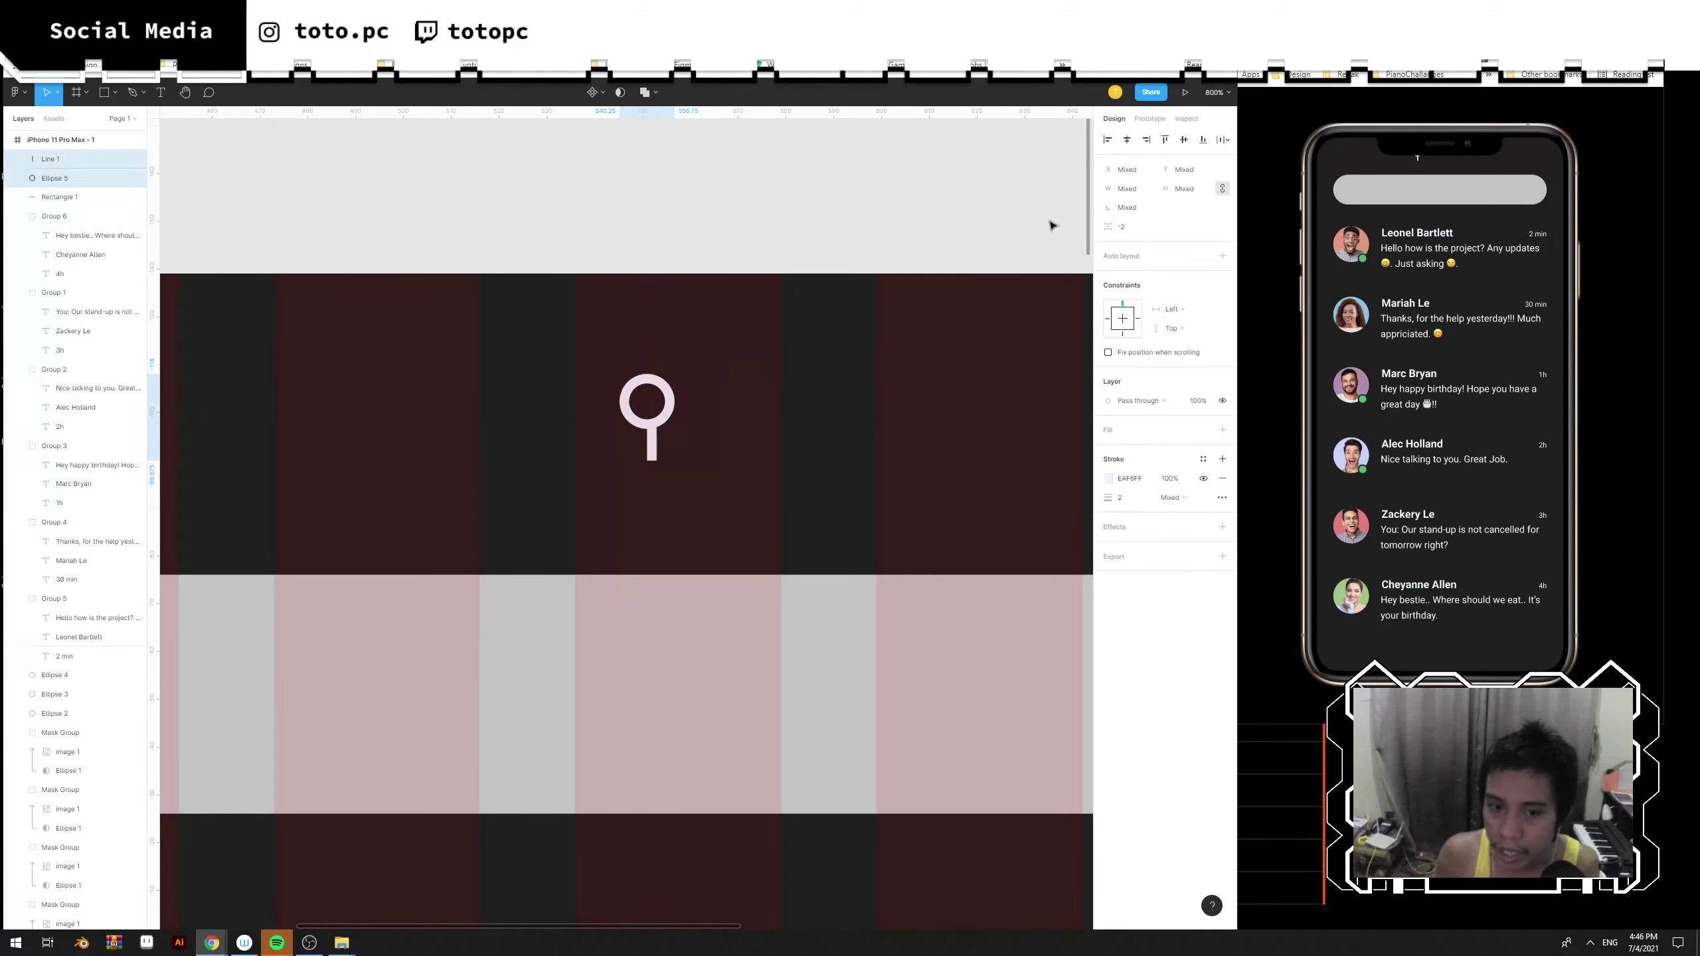
{"action": "left_click", "coordinate": [665, 421]}
{"action": "key", "text": "Right"}
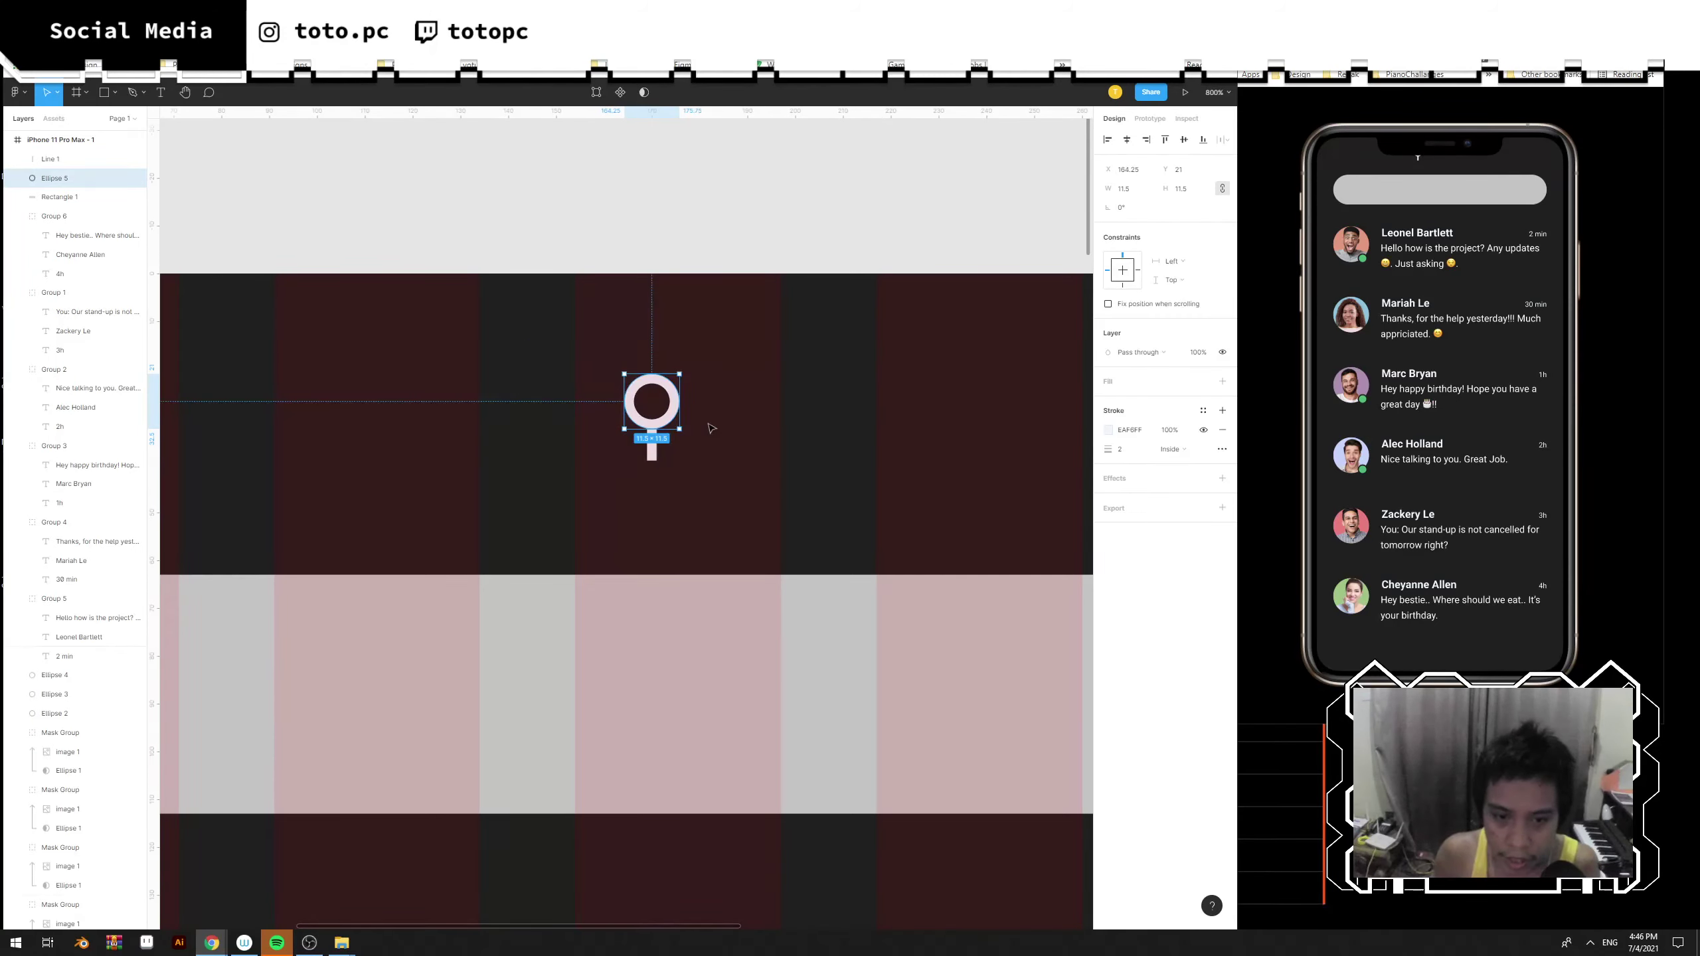
Shorten the magnifier's handle by moving its lower endpoint up 1 px.
{"action": "left_click", "coordinate": [712, 430]}
{"action": "mouse_move", "coordinate": [722, 476]}
{"action": "left_mouse_down"}
{"action": "mouse_move", "coordinate": [581, 361]}
{"action": "mouse_move", "coordinate": [743, 490]}
{"action": "left_mouse_up"}
{"action": "left_click", "coordinate": [581, 364]}
{"action": "left_click", "coordinate": [731, 481]}
{"action": "left_click", "coordinate": [650, 455]}
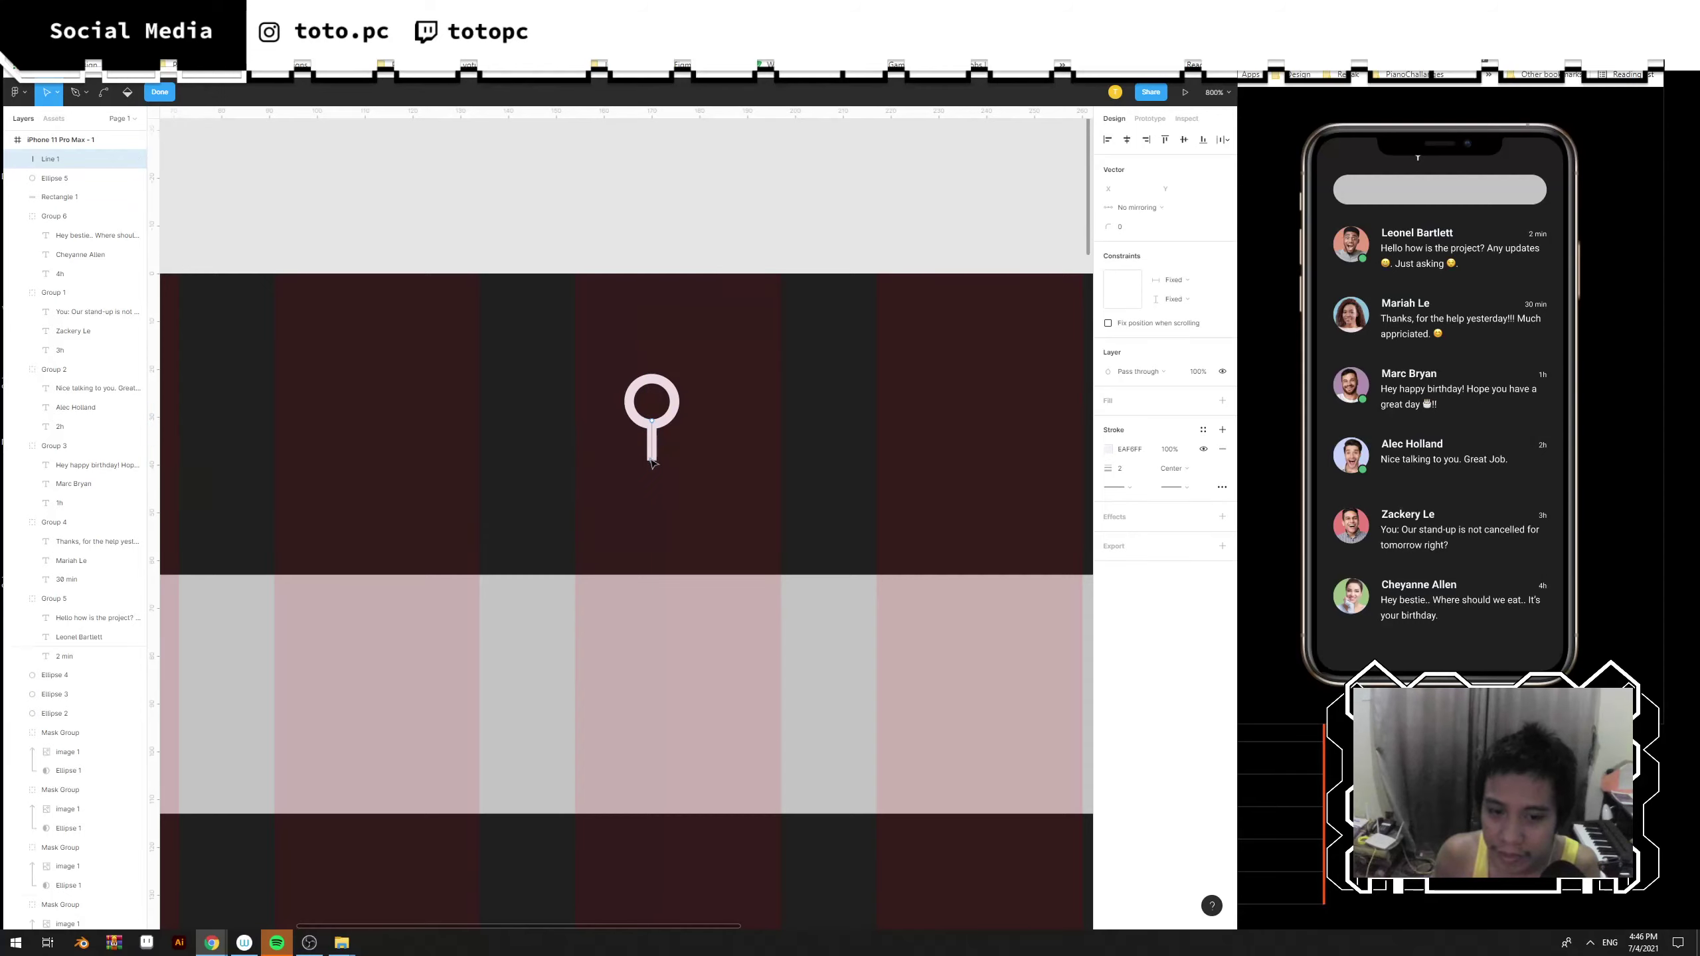
{"action": "double_click", "coordinate": [651, 457]}
{"action": "key", "text": "Down"}
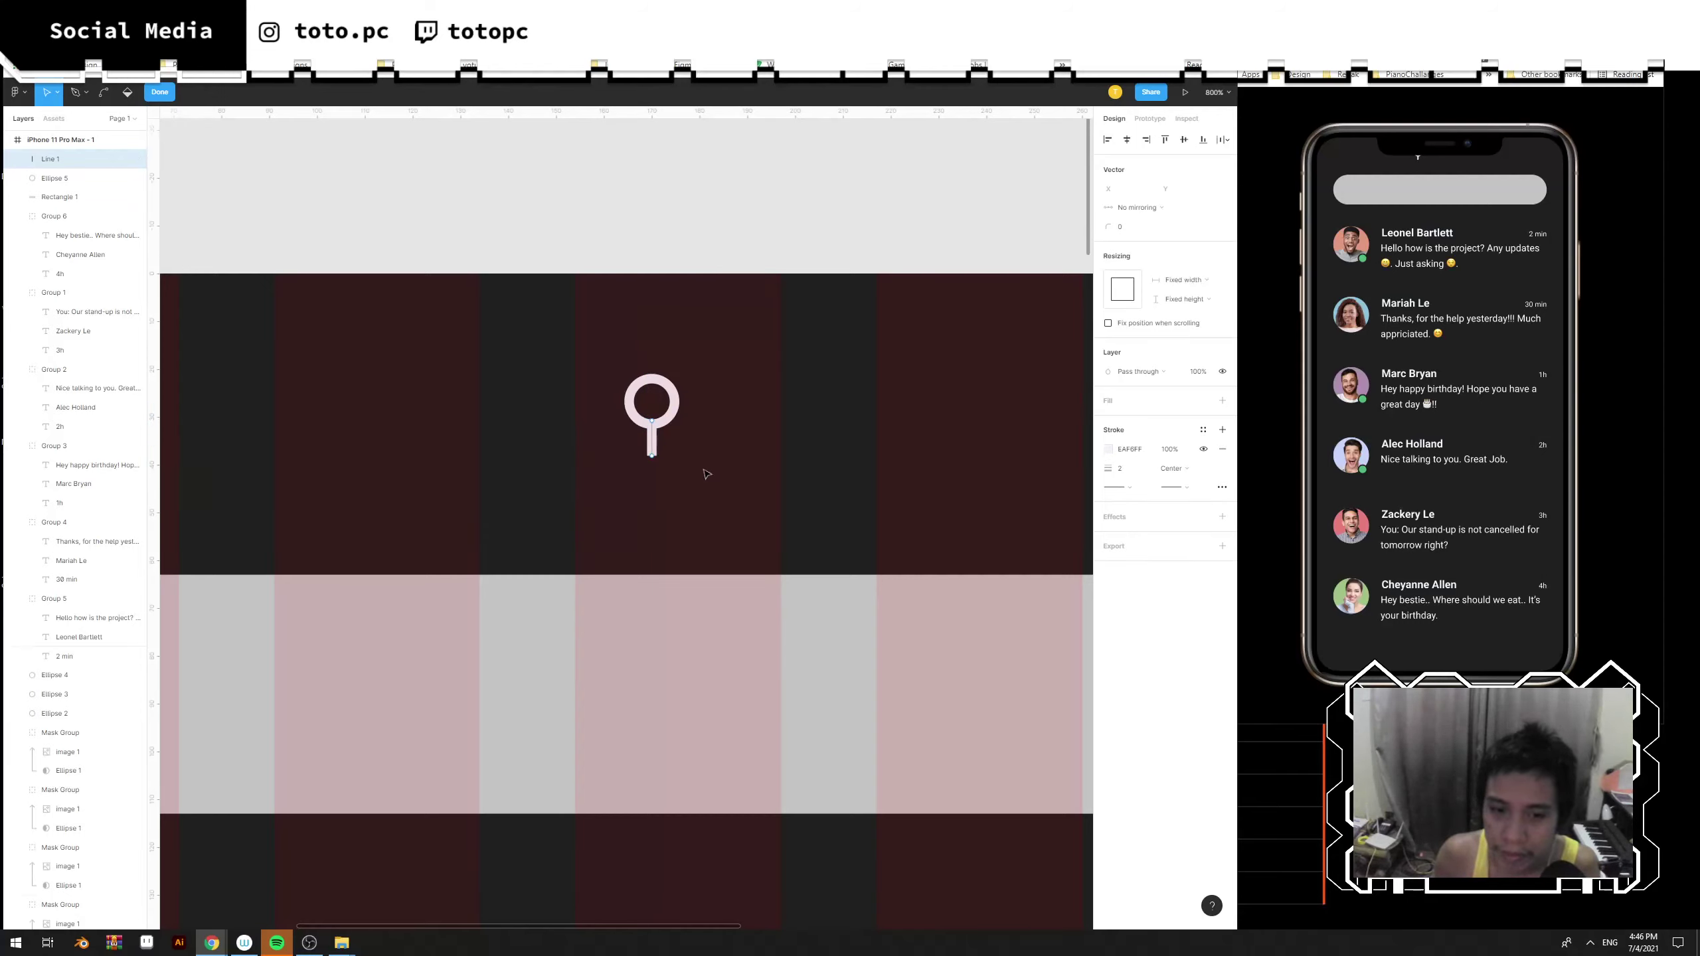
Convert the strokes of the magnifier's circle and handle to outlines.
{"action": "left_click_drag", "start_coordinate": [702, 475], "coordinate": [736, 447]}
{"action": "key", "text": "Escape"}
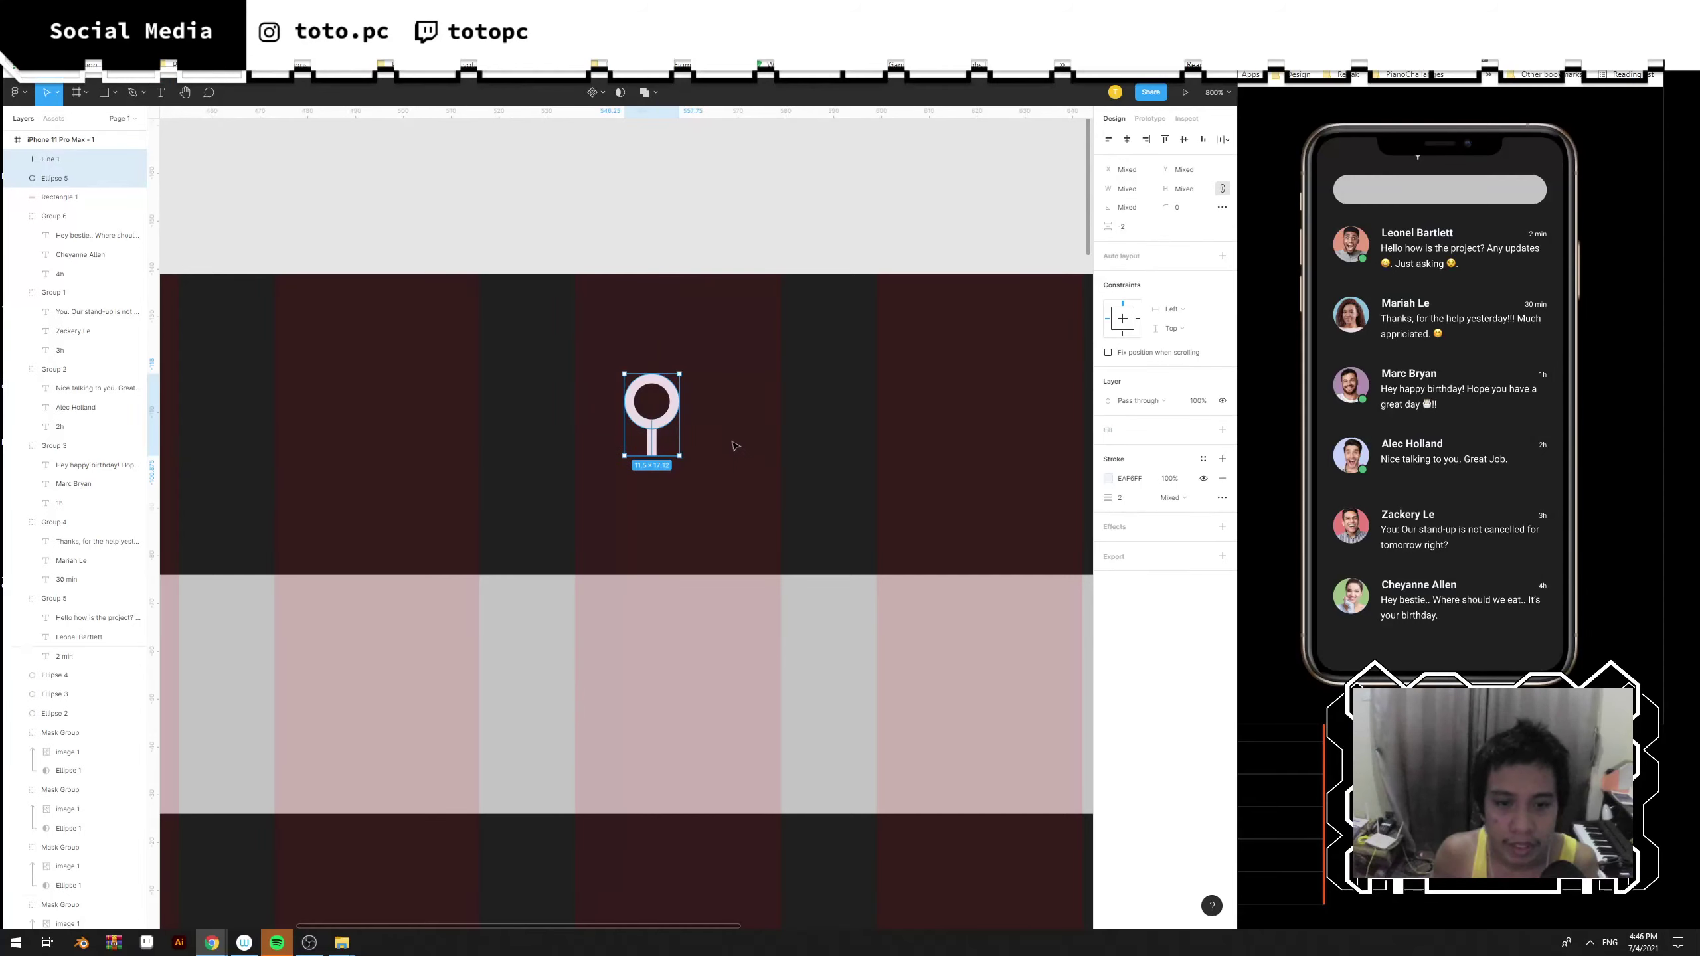
{"action": "right_click", "coordinate": [670, 422]}
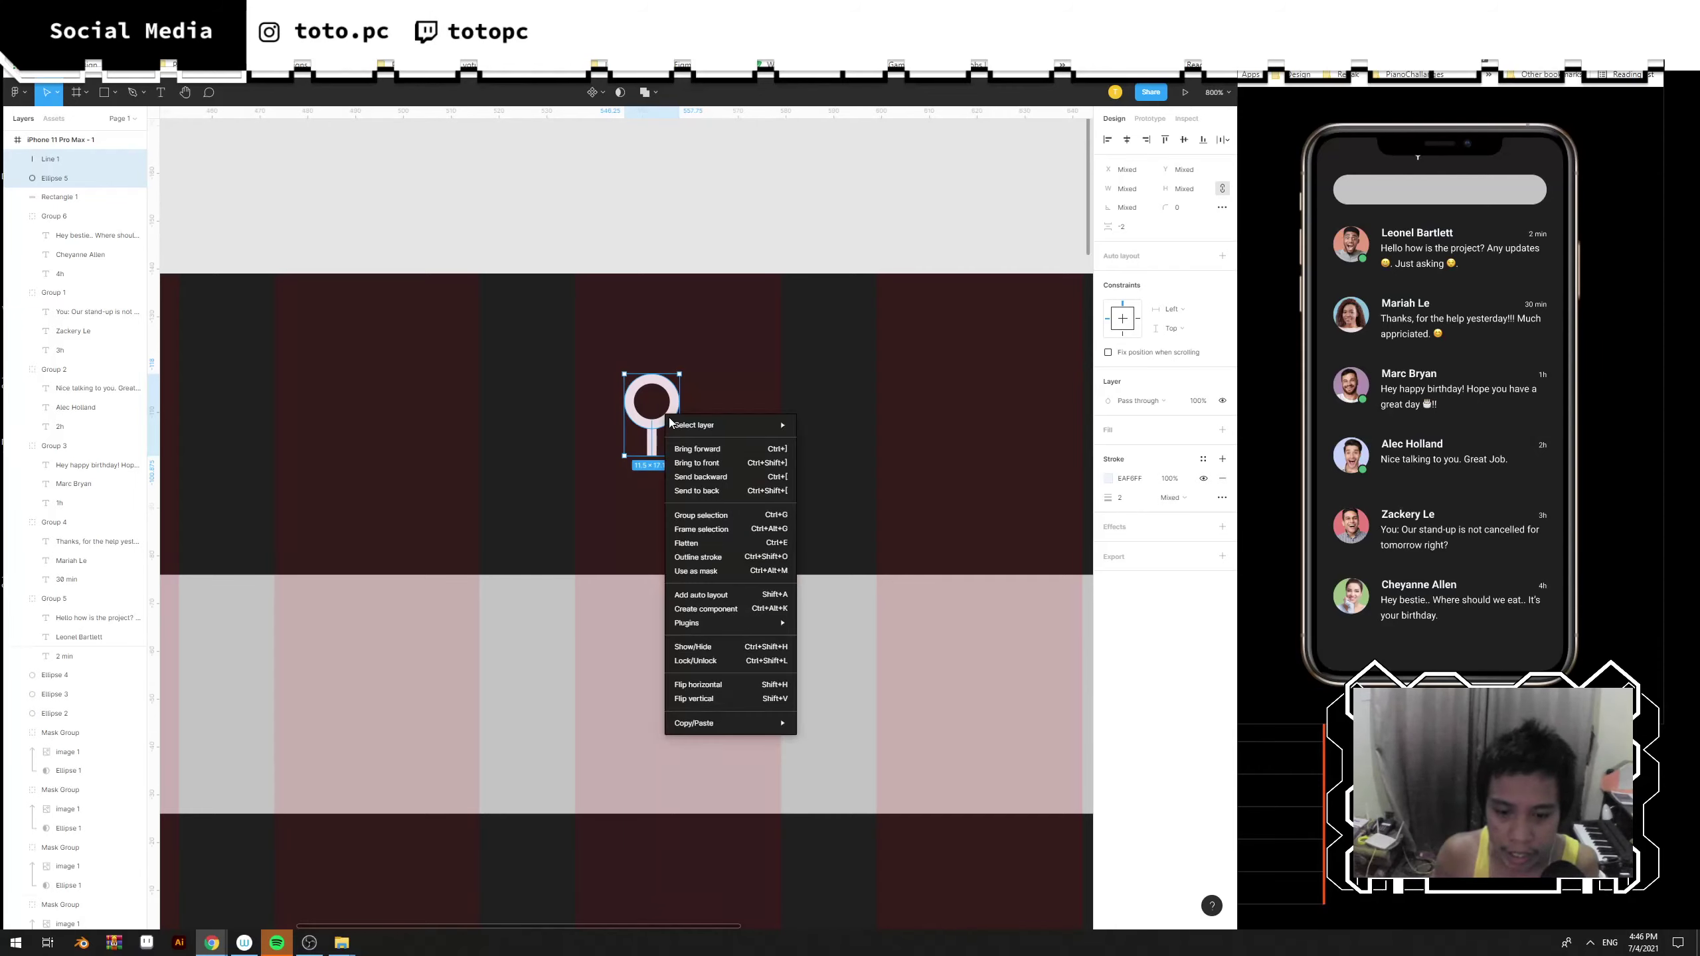
{"action": "left_click", "coordinate": [749, 558]}
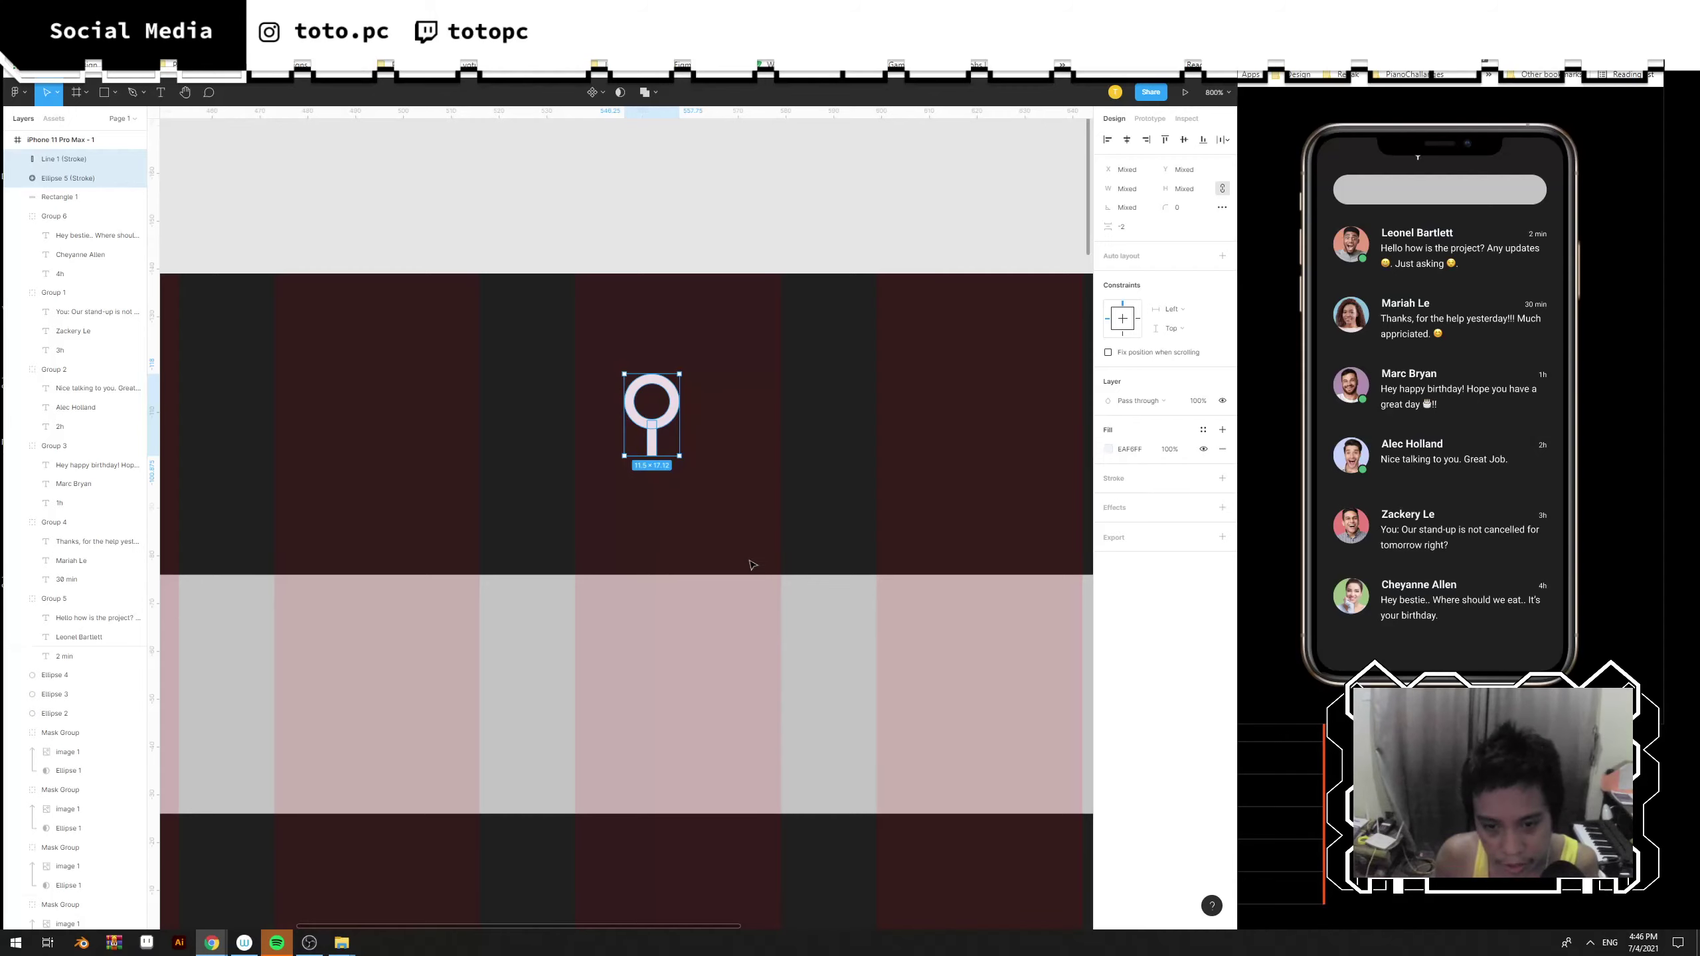
{"action": "mouse_move", "coordinate": [765, 497]}
{"action": "left_mouse_down"}
{"action": "mouse_move", "coordinate": [608, 351]}
{"action": "mouse_move", "coordinate": [753, 469]}
{"action": "left_mouse_up"}
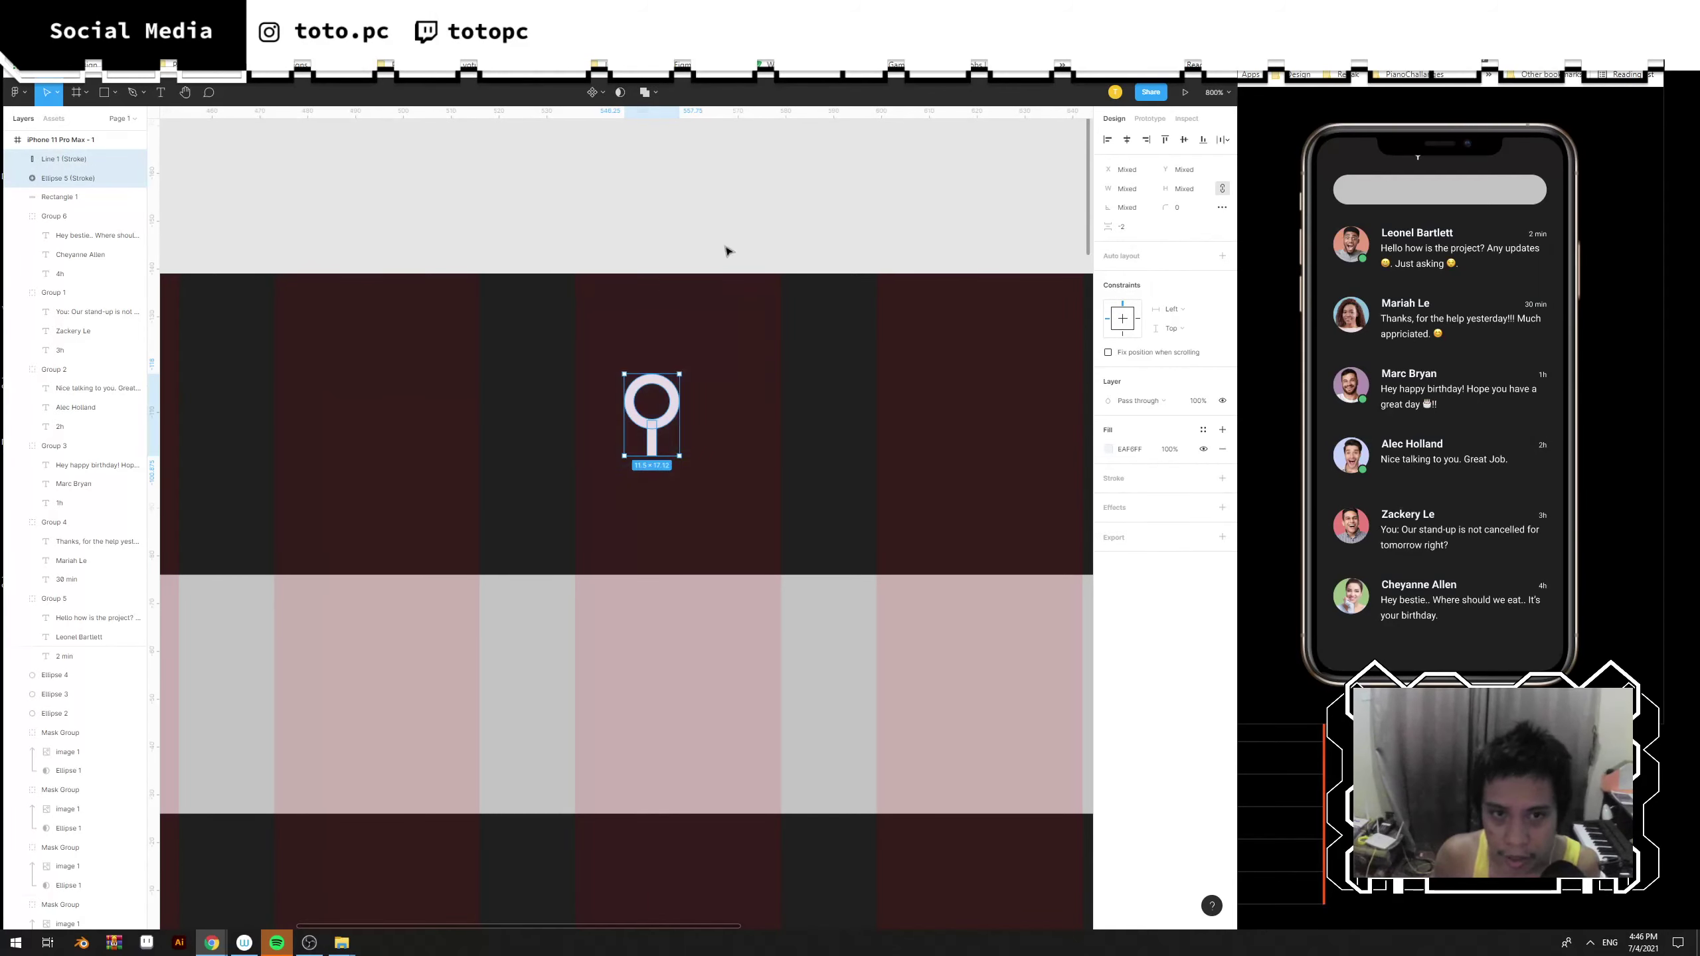
Union the outlined circle and handle and flatten them into a single magnifier shape.
{"action": "left_click", "coordinate": [653, 98]}
{"action": "left_click", "coordinate": [653, 123]}
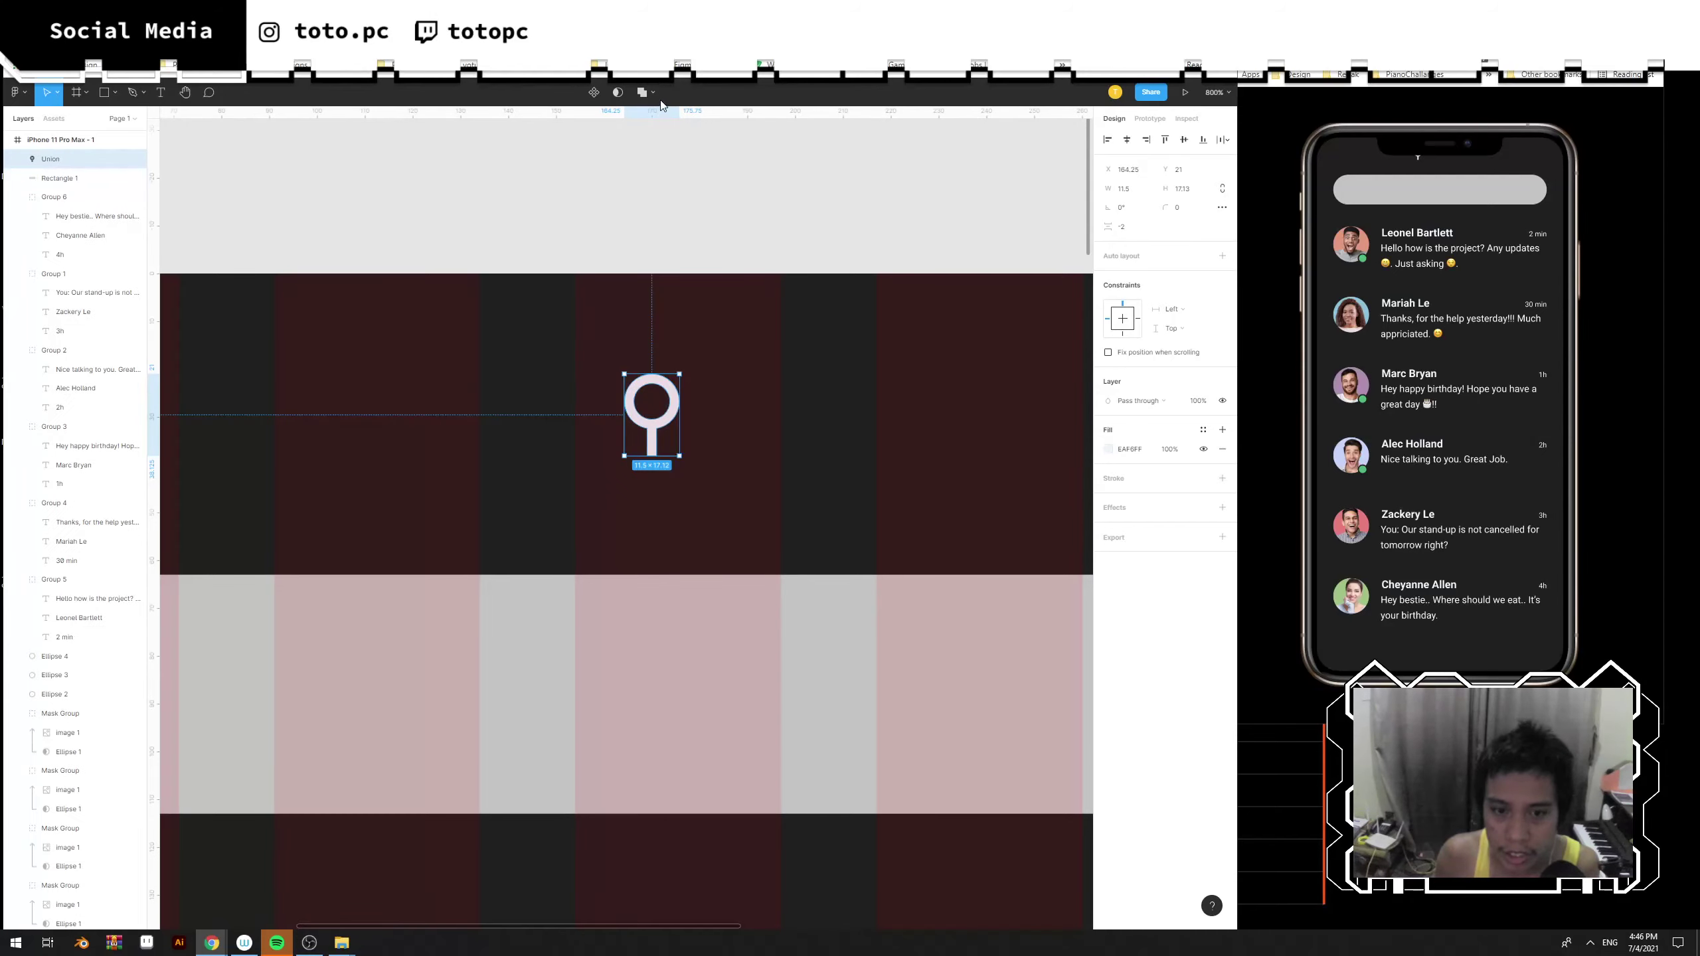
{"action": "left_click", "coordinate": [652, 95]}
{"action": "left_click", "coordinate": [688, 195]}
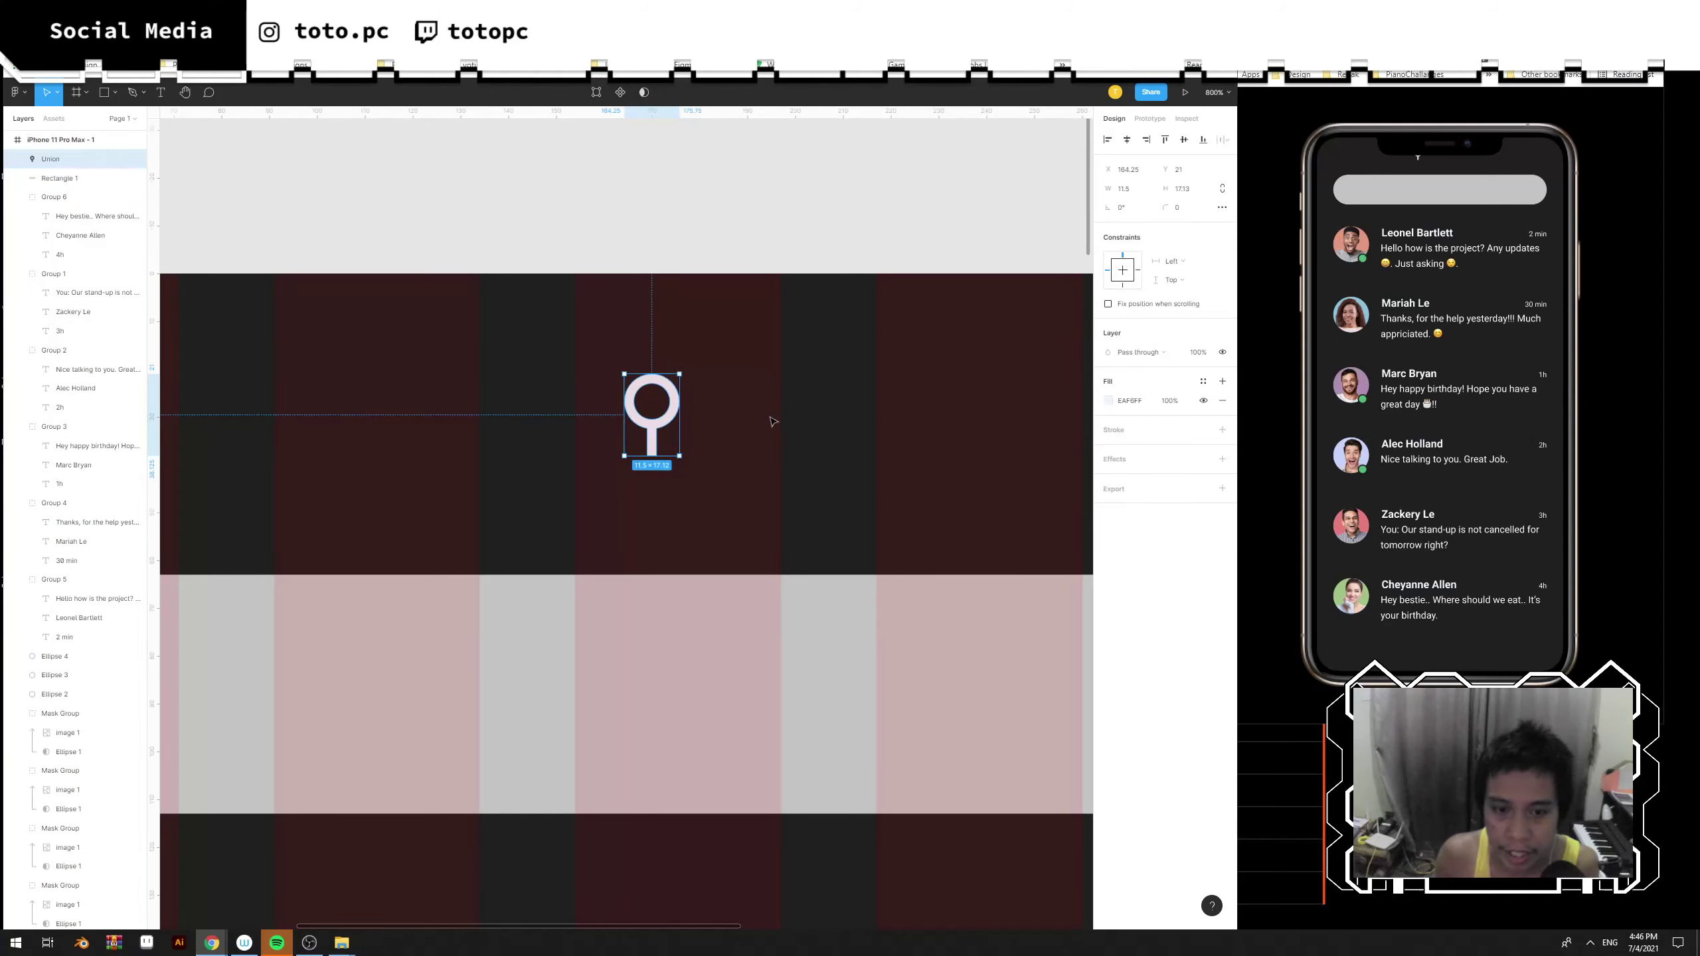
Move the magnifier slightly up and to the right and rotate it 45° so its handle points down to the right.
{"action": "left_click", "coordinate": [773, 419]}
{"action": "double_click", "coordinate": [655, 421]}
{"action": "left_click_drag", "start_coordinate": [655, 421], "coordinate": [742, 367]}
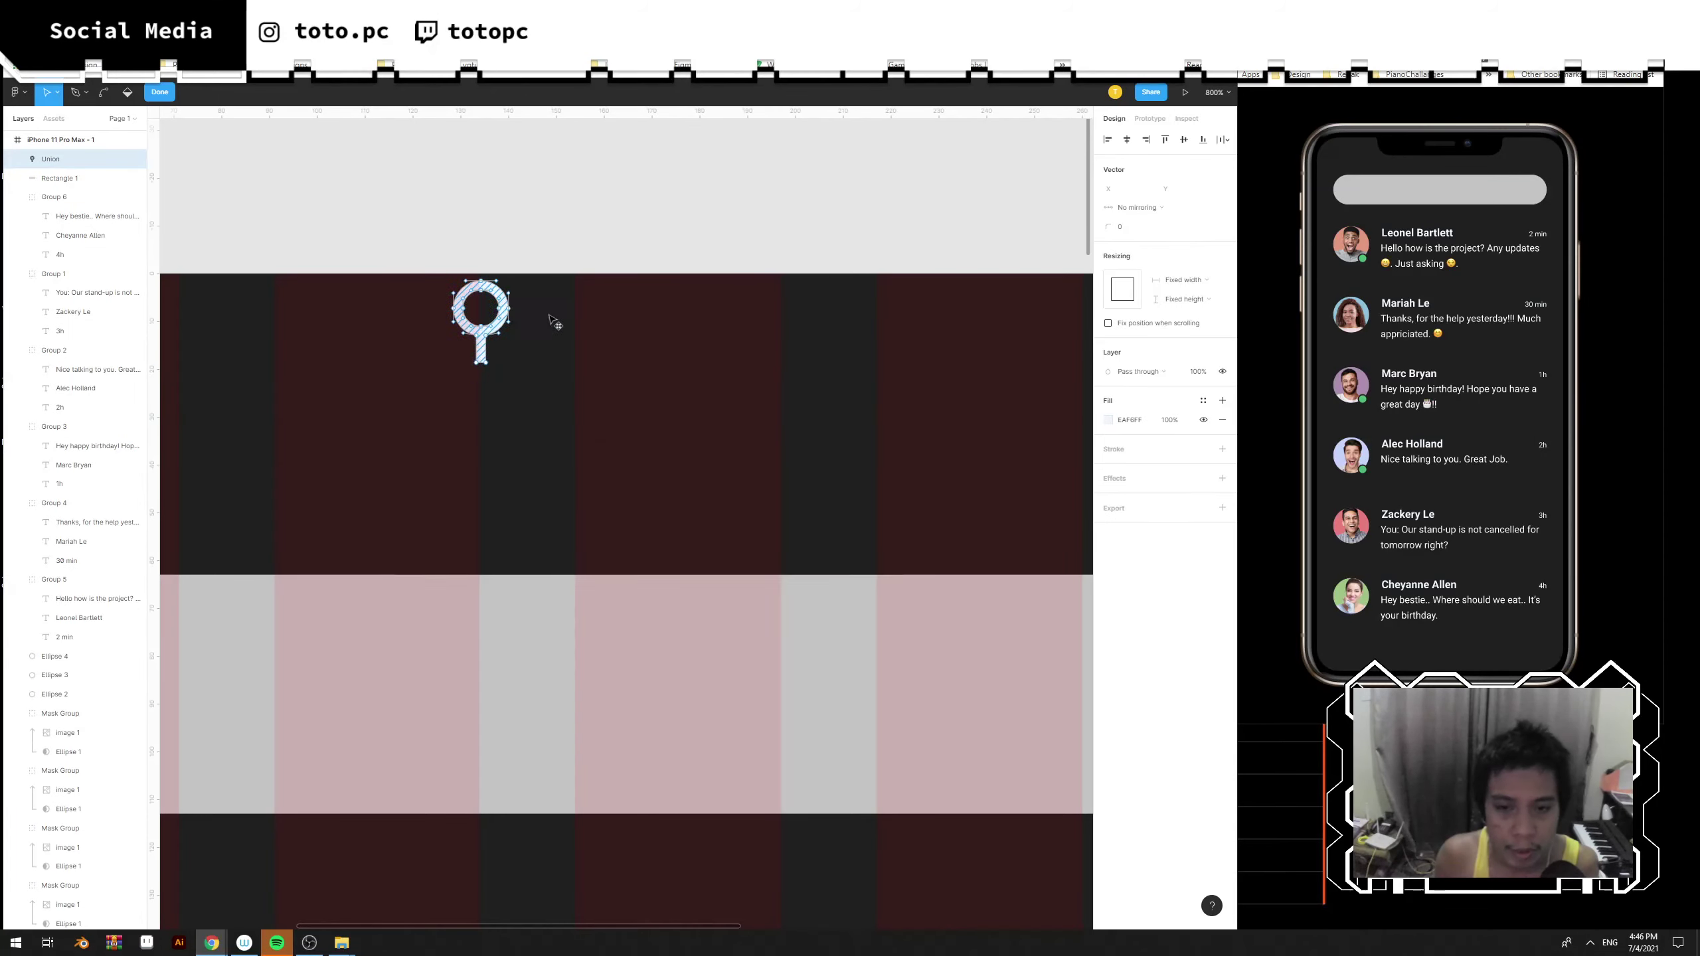
{"action": "left_click", "coordinate": [806, 440]}
{"action": "left_click", "coordinate": [710, 379]}
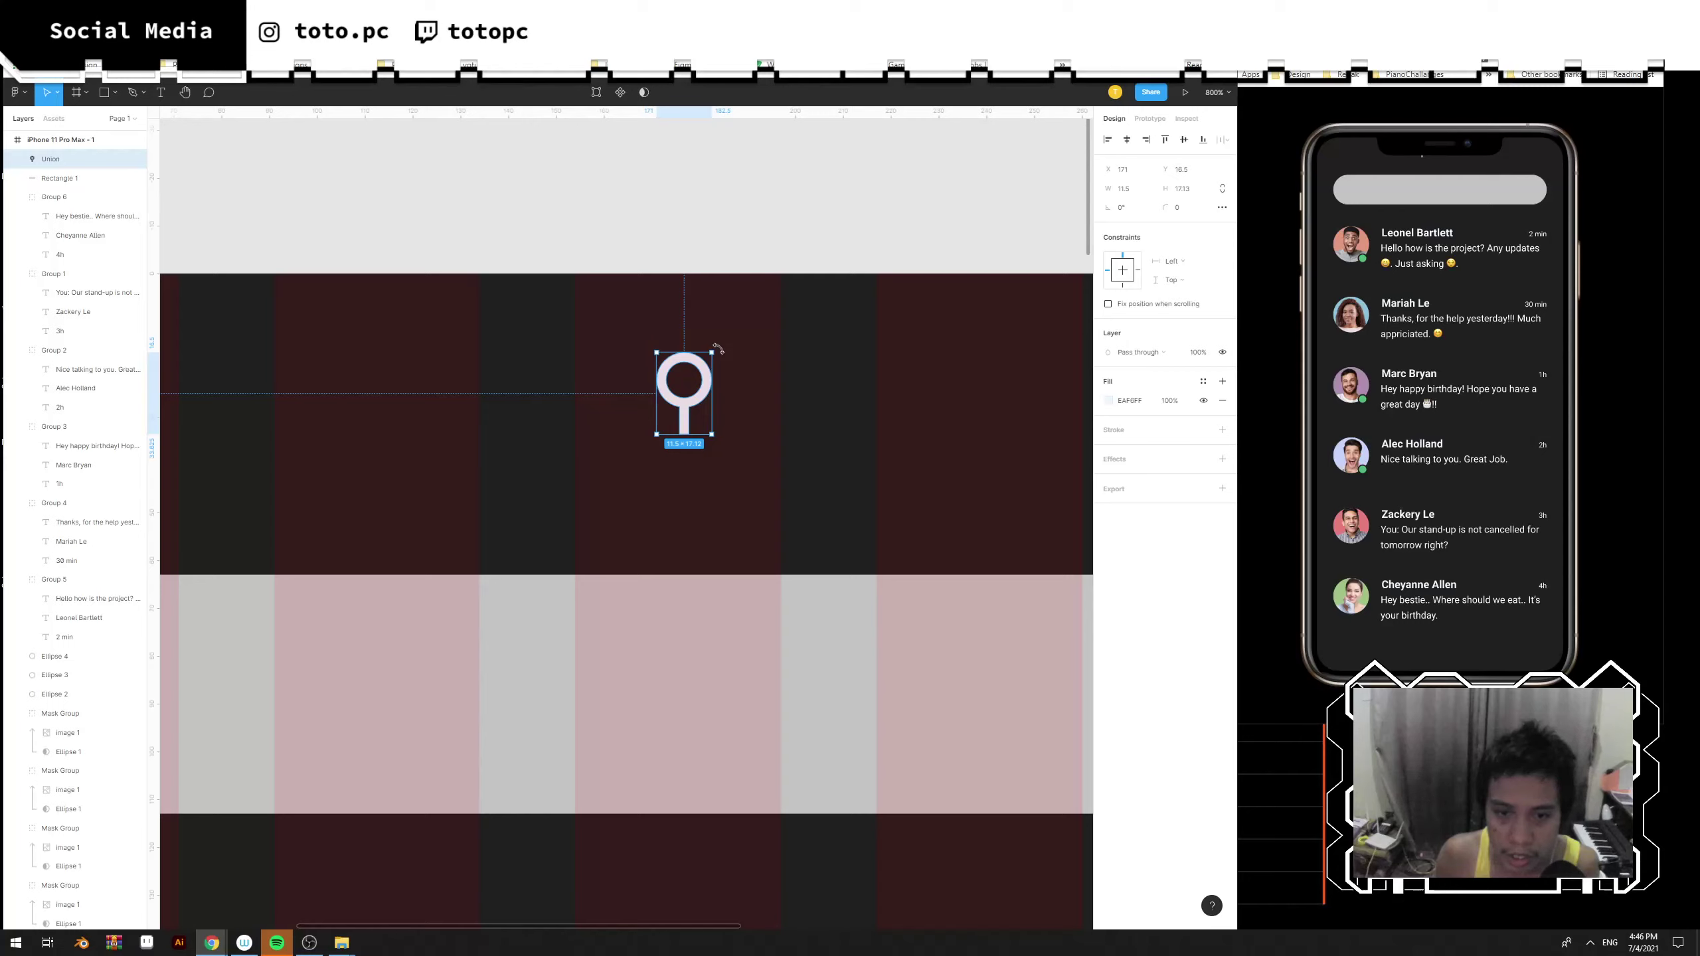
{"action": "left_click_drag", "start_coordinate": [718, 348], "coordinate": [675, 333]}
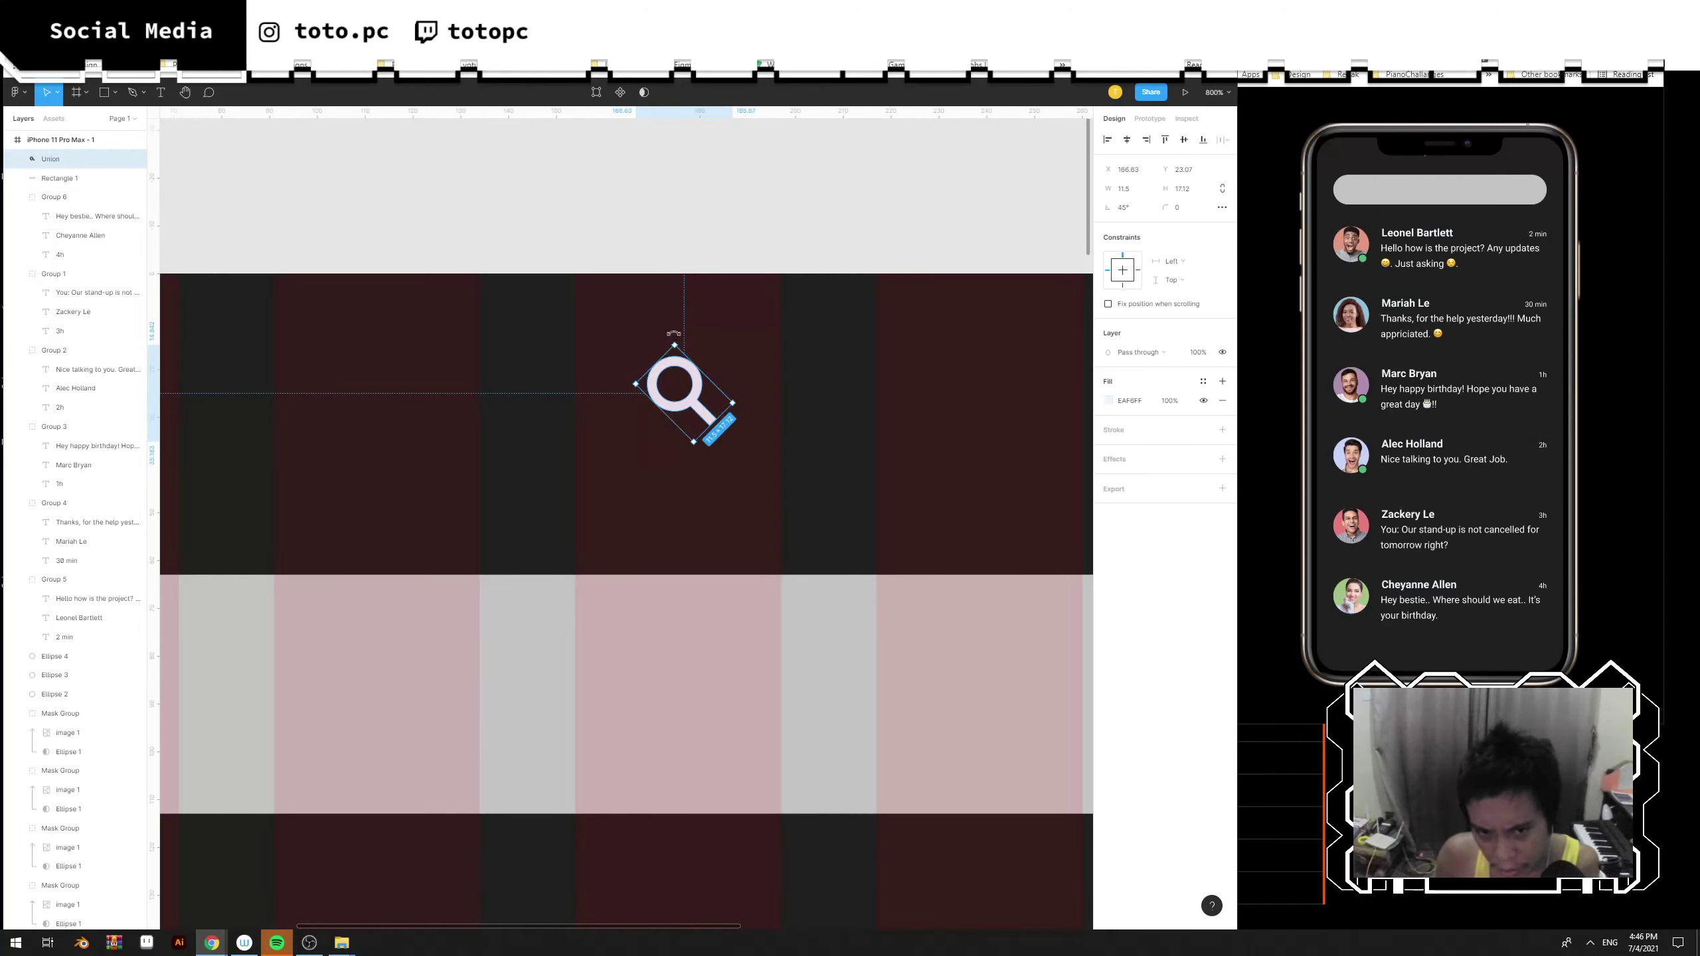
{"action": "left_click", "coordinate": [784, 375]}
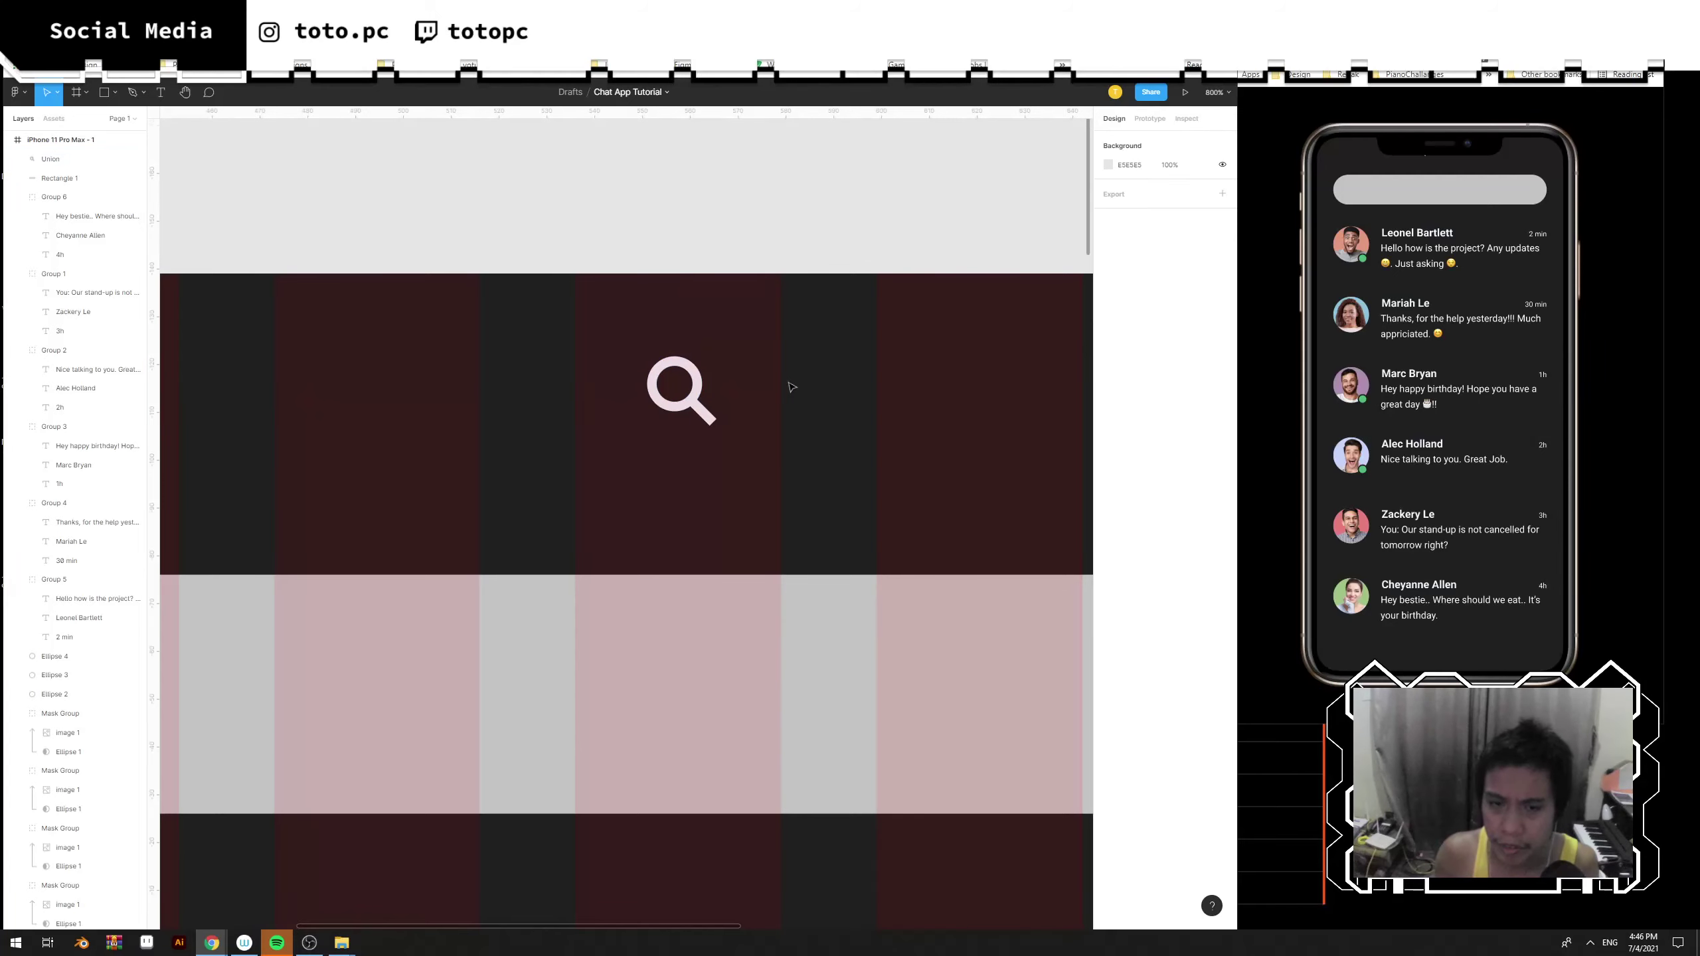
Move the magnifier icon into the left end of the search bar.
{"action": "key", "text": "minus"}
{"action": "left_click_drag", "start_coordinate": [730, 430], "coordinate": [481, 582]}
{"action": "left_click", "coordinate": [603, 680]}
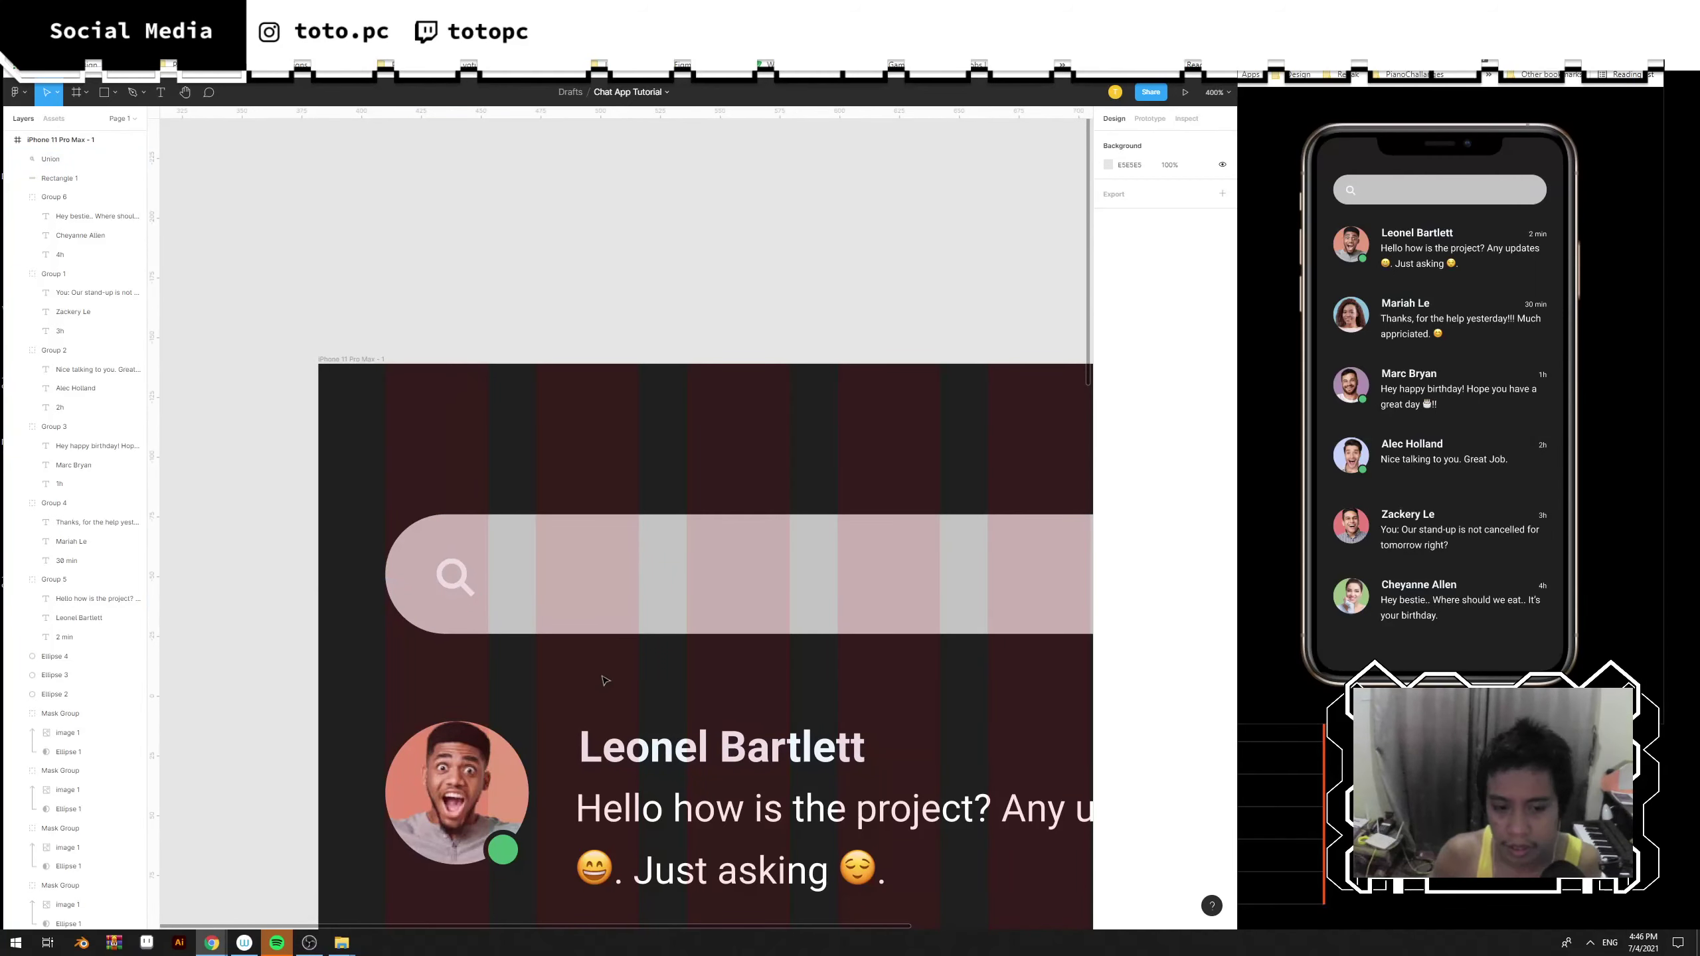
Fill the search bar with the dark background colour sampled from the phone screen.
{"action": "key", "text": "minus"}
{"action": "left_click_drag", "start_coordinate": [666, 599], "coordinate": [664, 596]}
{"action": "left_click", "coordinate": [693, 550]}
{"action": "scroll", "coordinate": [668, 534], "scroll_direction": "right", "scroll_amount": 5}
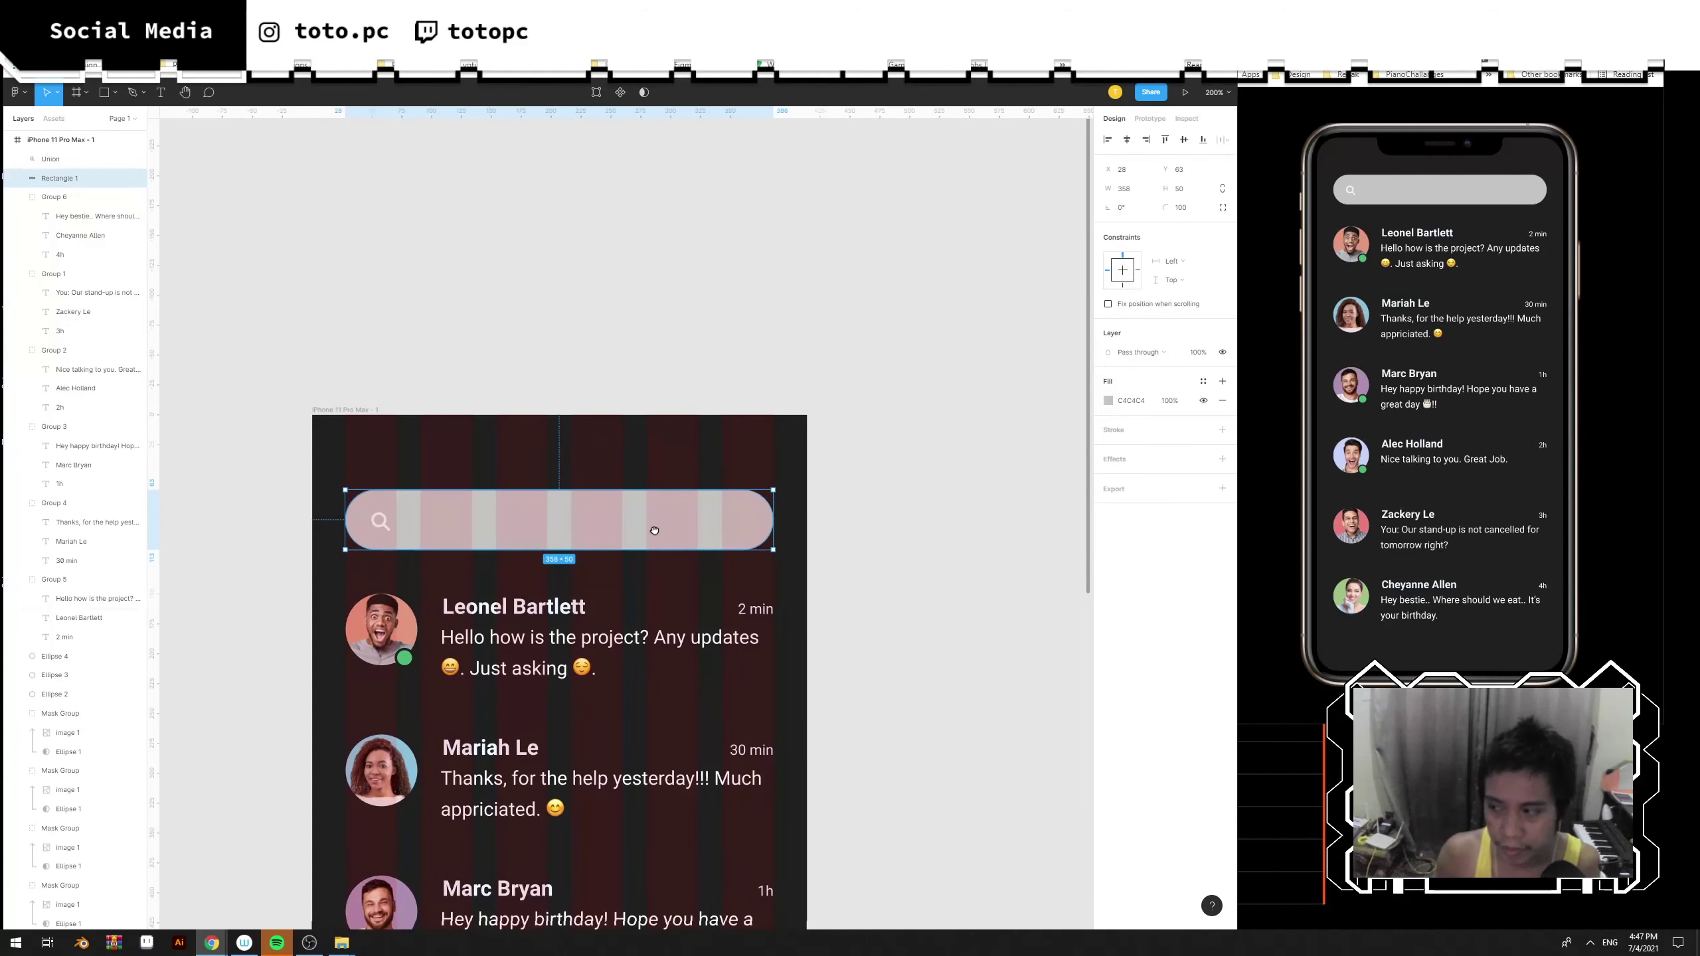
{"action": "key", "text": "i"}
{"action": "left_click", "coordinate": [803, 550]}
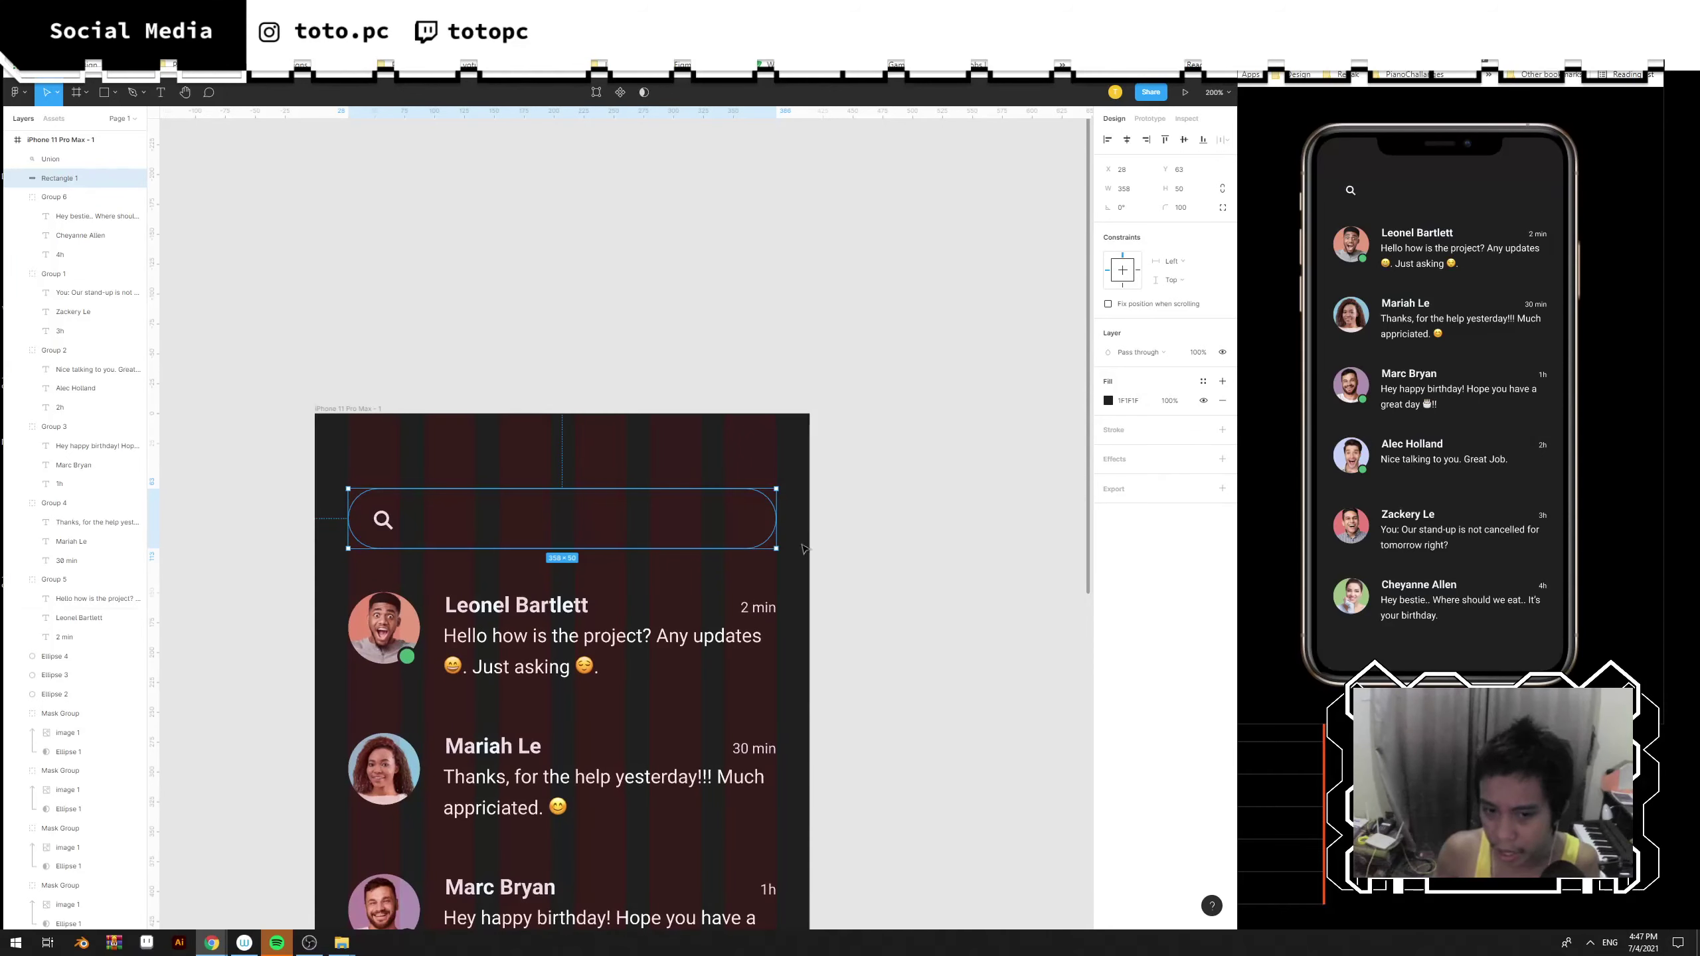
Lighten the search bar's fill to a slightly brighter dark grey than the background.
{"action": "left_click", "coordinate": [1118, 402]}
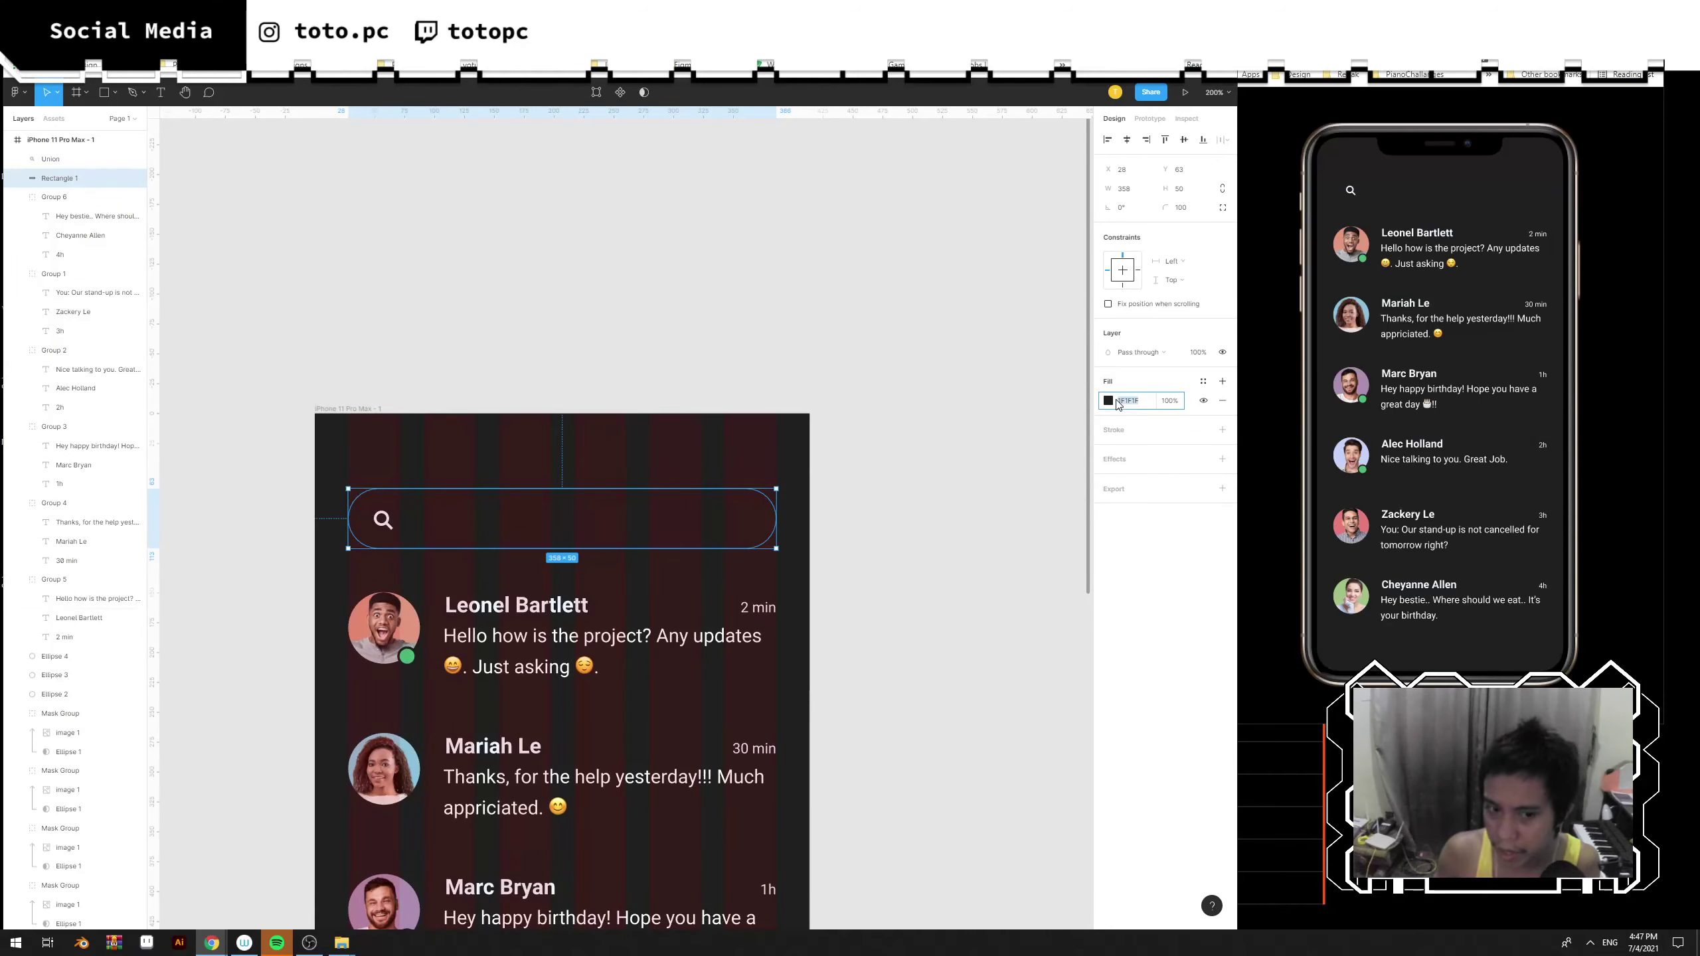
{"action": "left_click", "coordinate": [1107, 400]}
{"action": "left_click_drag", "start_coordinate": [969, 514], "coordinate": [956, 535]}
{"action": "left_click", "coordinate": [776, 405]}
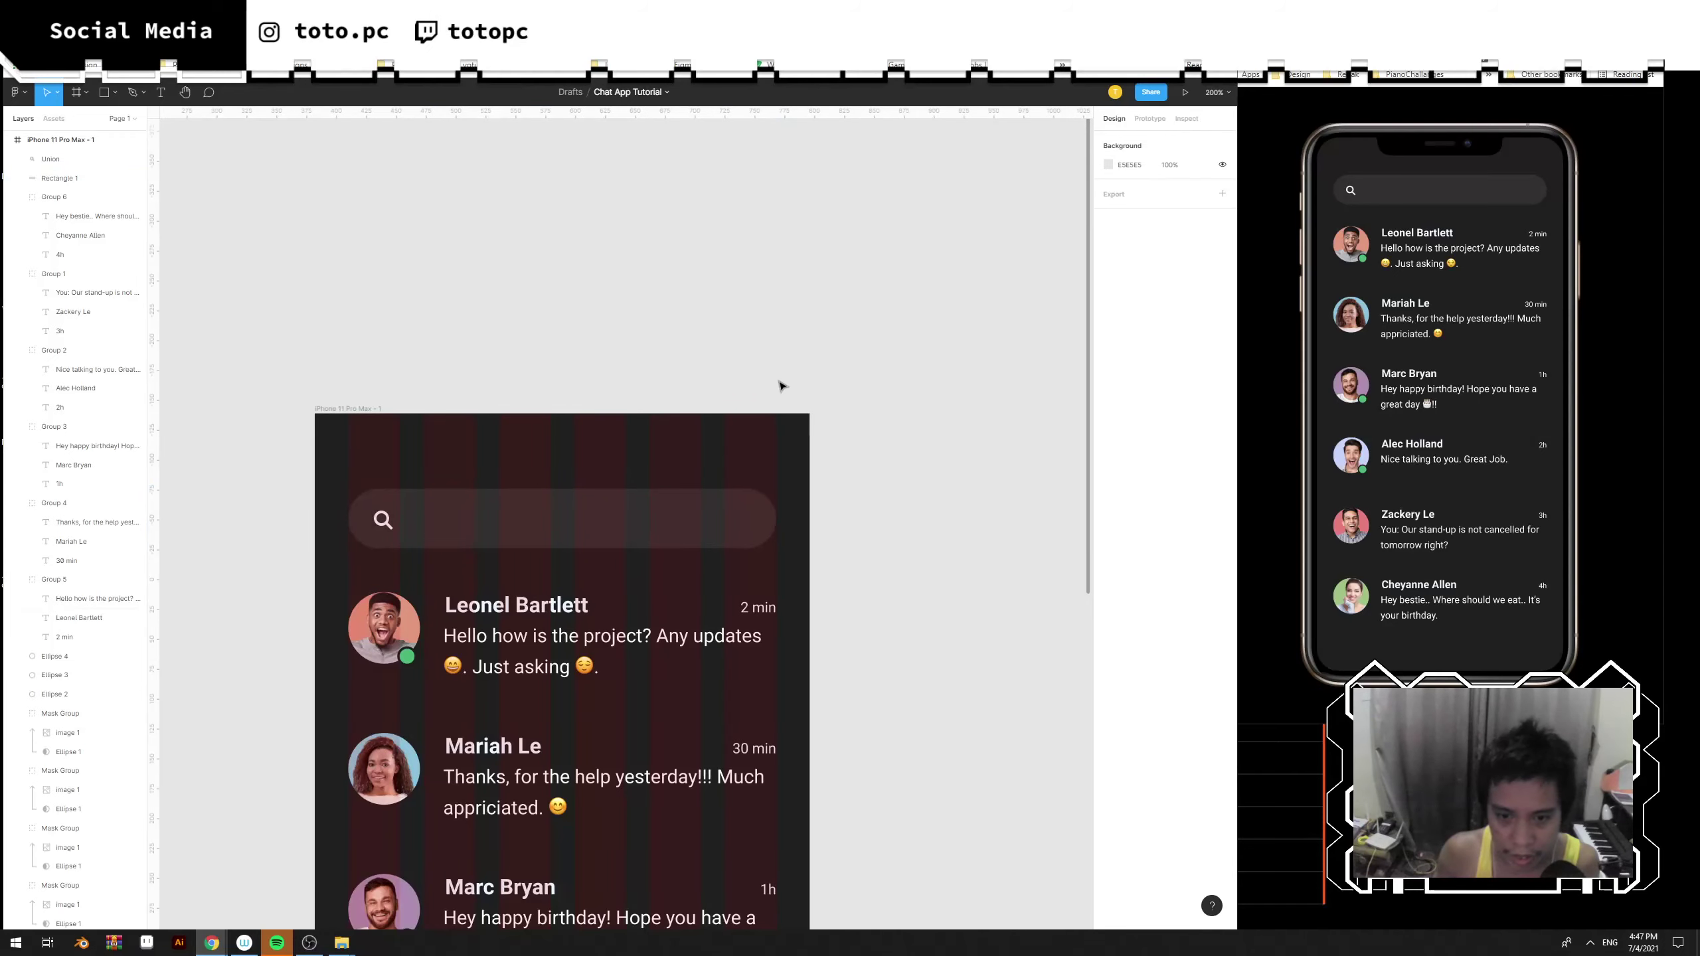
Duplicate the first chat's message text and place the copy on the search bar.
{"action": "left_click_drag", "start_coordinate": [724, 383], "coordinate": [831, 343]}
{"action": "left_click", "coordinate": [610, 604]}
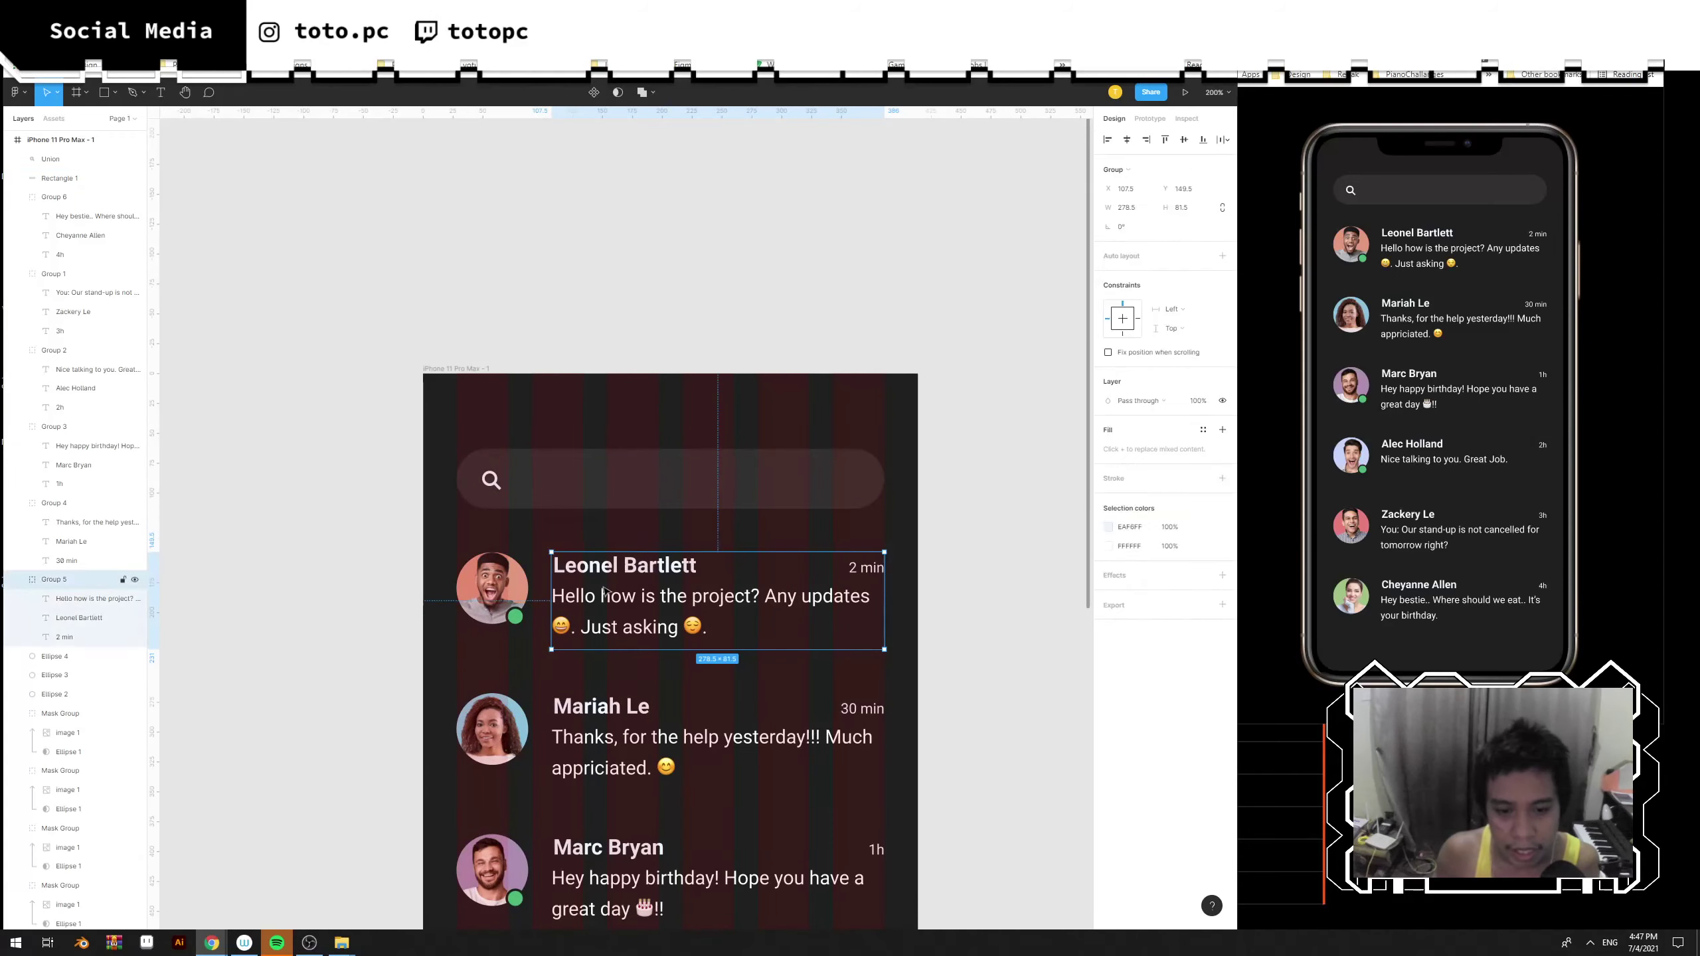
{"action": "left_click", "coordinate": [611, 603]}
{"action": "left_click_drag", "start_coordinate": [610, 603], "coordinate": [625, 487]}
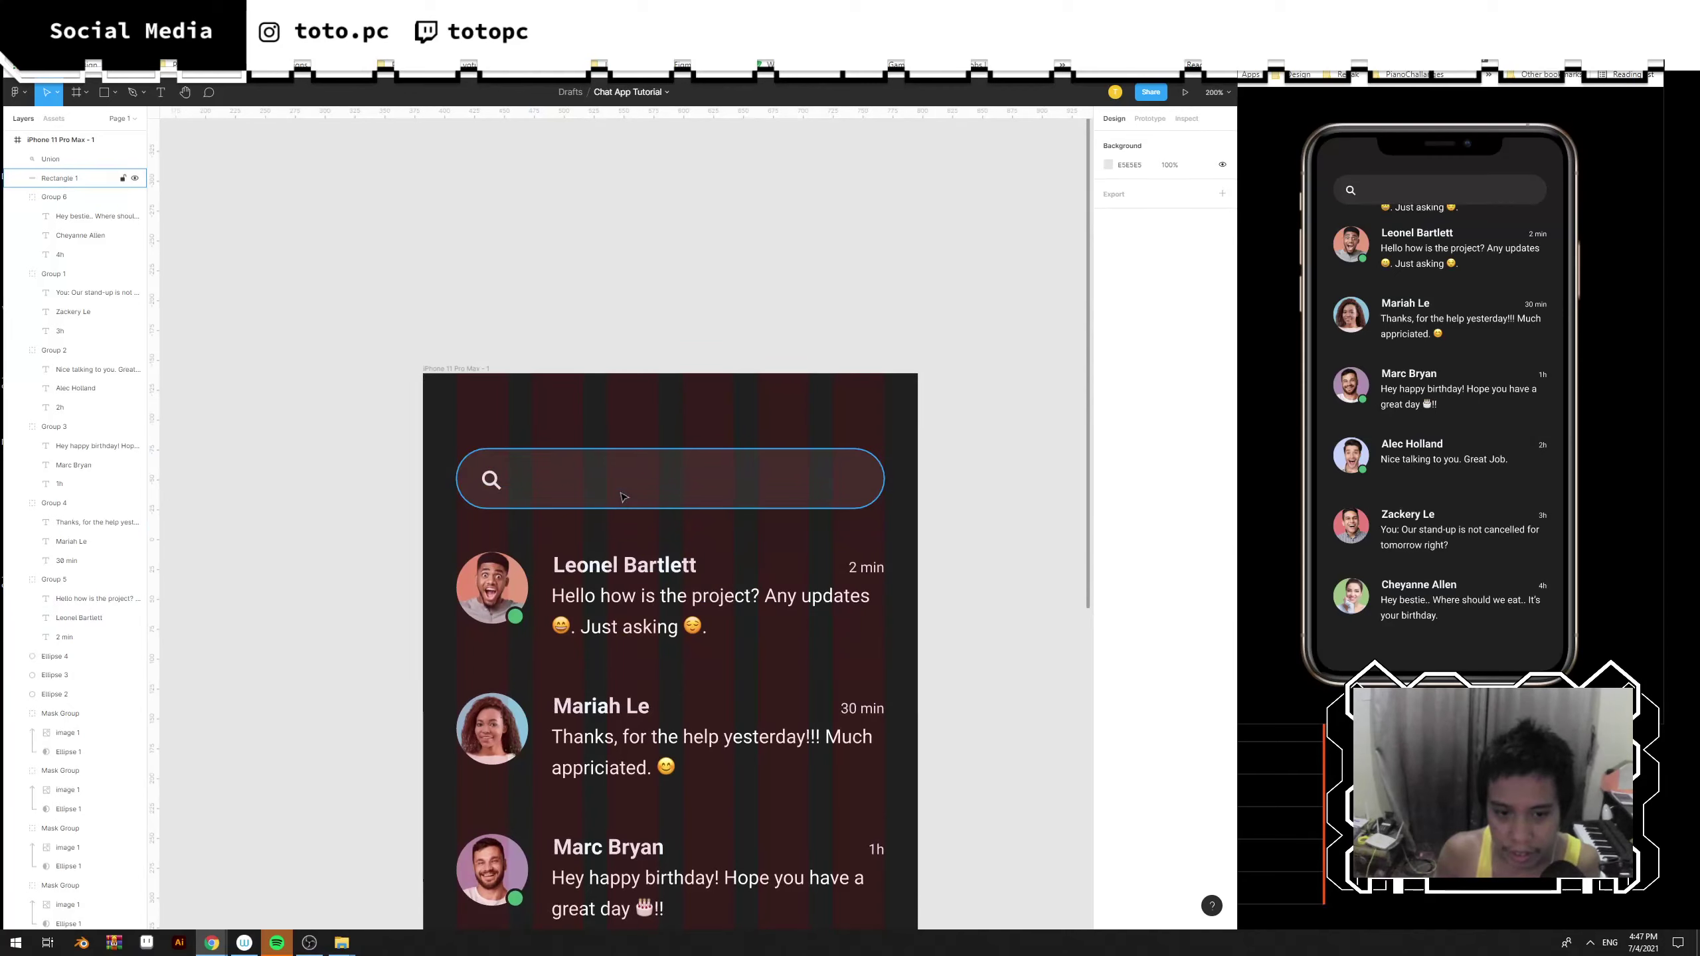
Replace the copied text on the search bar with "Search a friend".
{"action": "double_click", "coordinate": [626, 488]}
{"action": "type", "text": "Search user"}
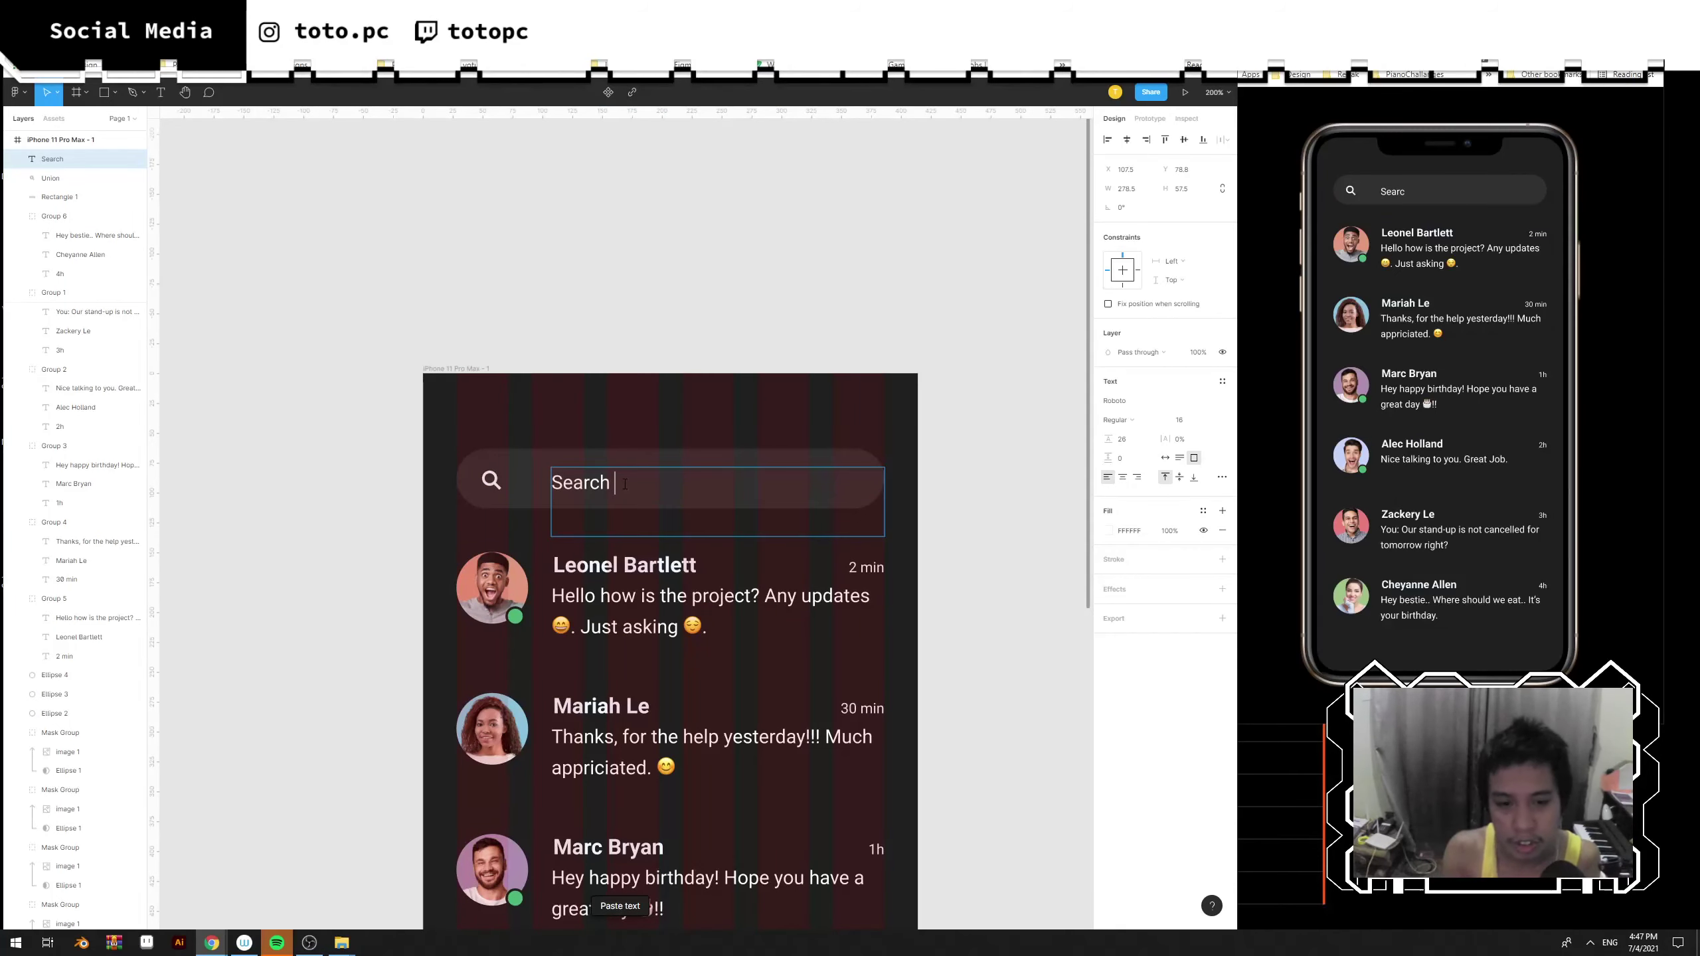
{"action": "key", "text": "BackSpace"}
{"action": "key", "text": "BackSpace"}
{"action": "key", "text": "BackSpace"}
{"action": "key", "text": "BackSpace"}
{"action": "type", "text": "a"}
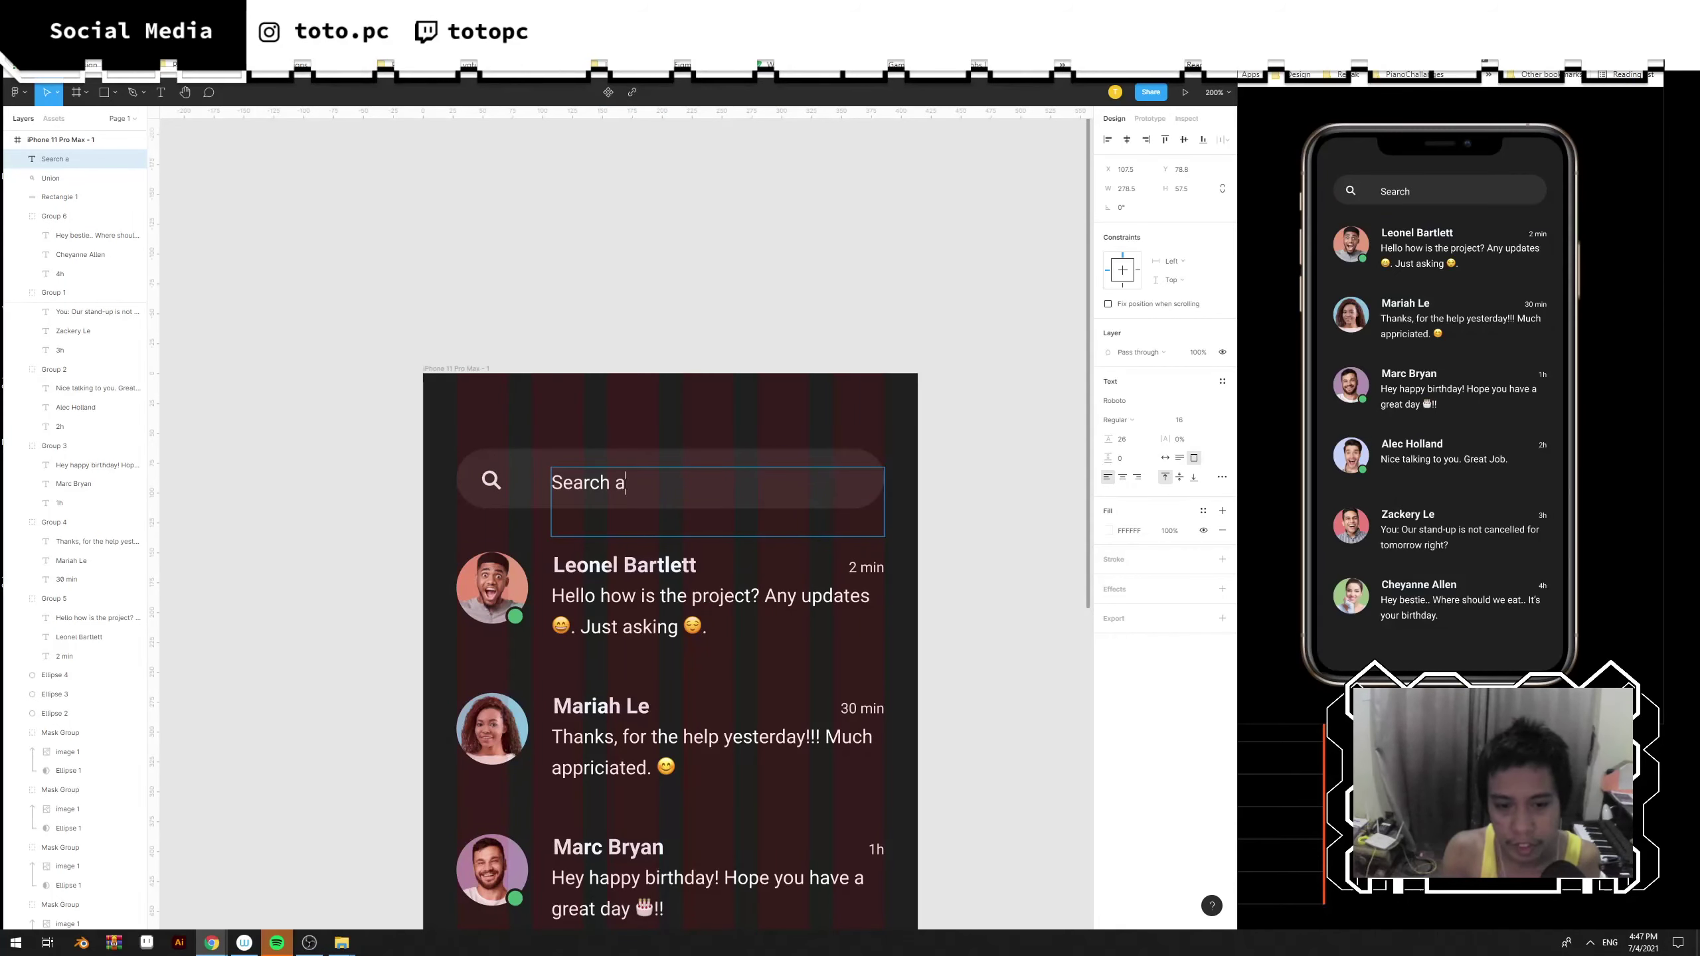
{"action": "type", "text": " friend"}
{"action": "key", "text": "ctrl+a"}
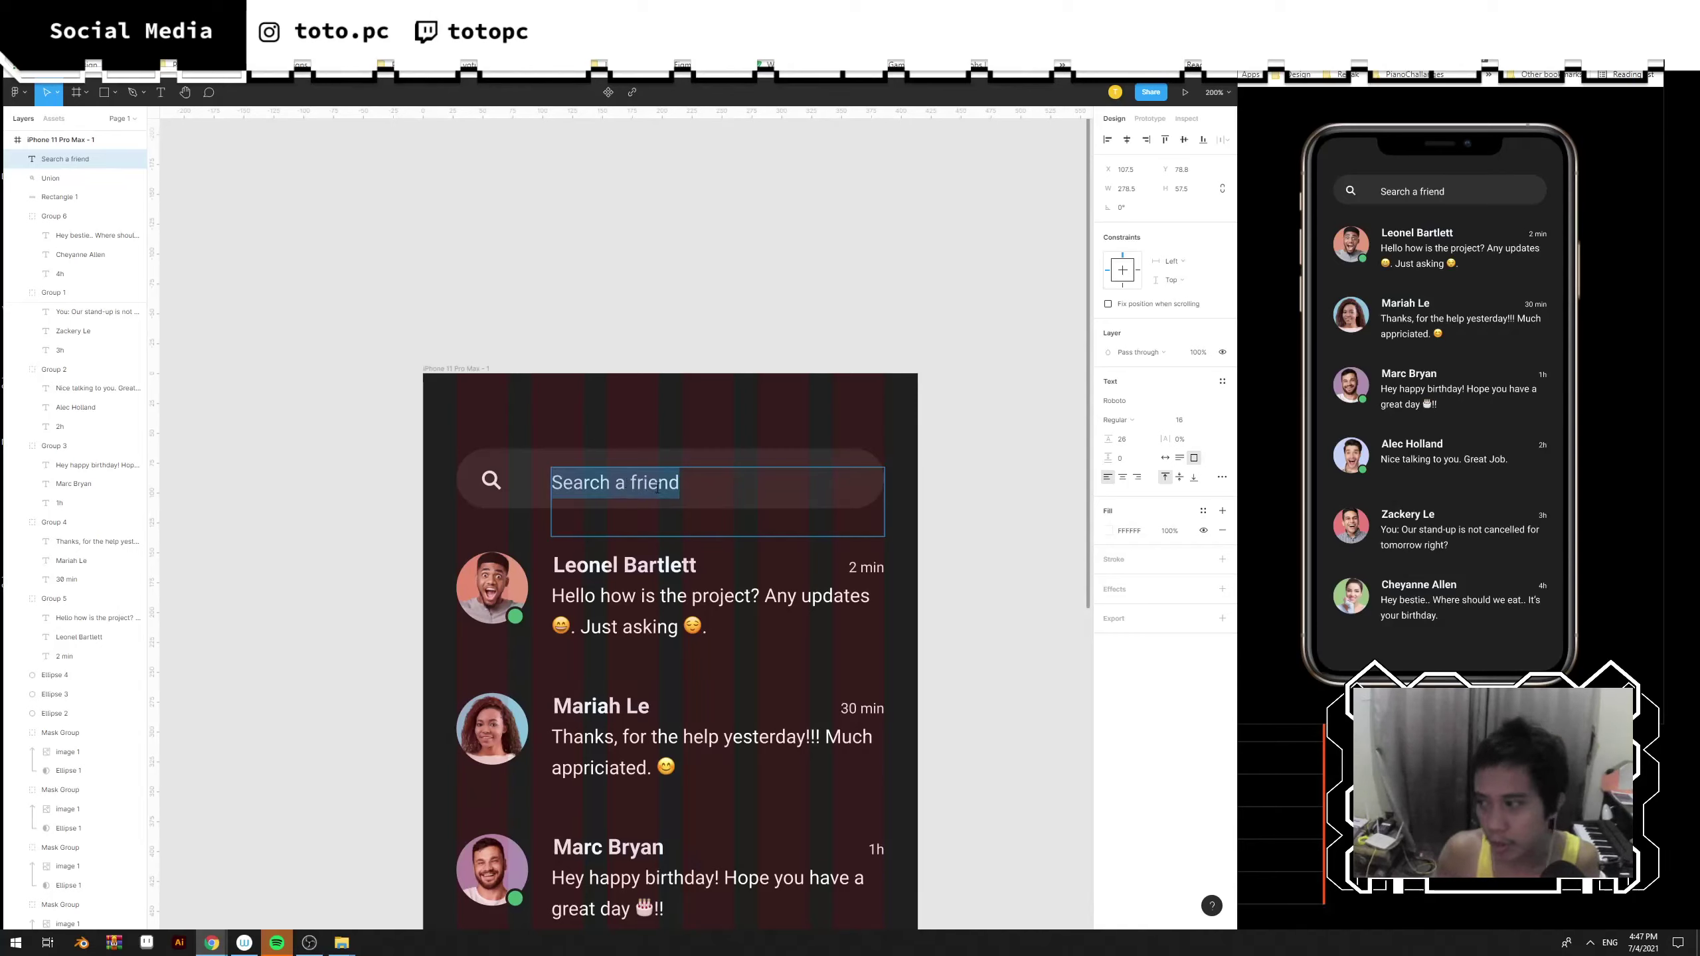
Shrink the "Search a friend" text box to fit its text and move it beside the magnifier at about X 83.5.
{"action": "key", "text": "Escape"}
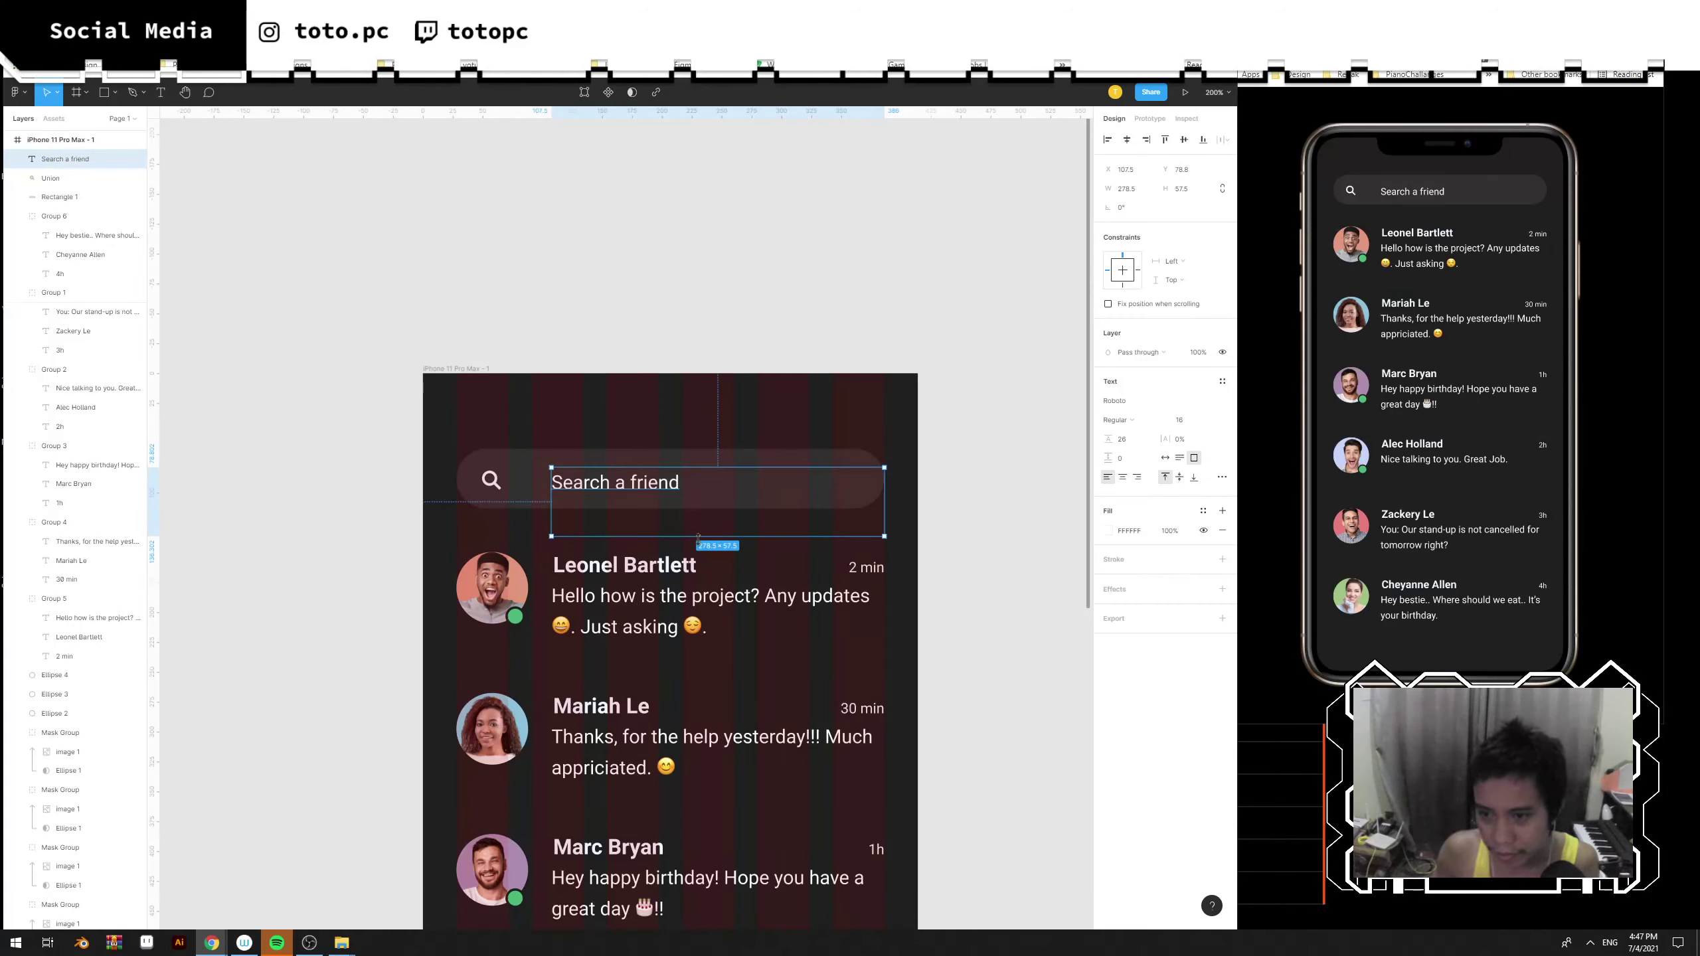
{"action": "double_click", "coordinate": [698, 538]}
{"action": "left_click_drag", "start_coordinate": [646, 489], "coordinate": [619, 486]}
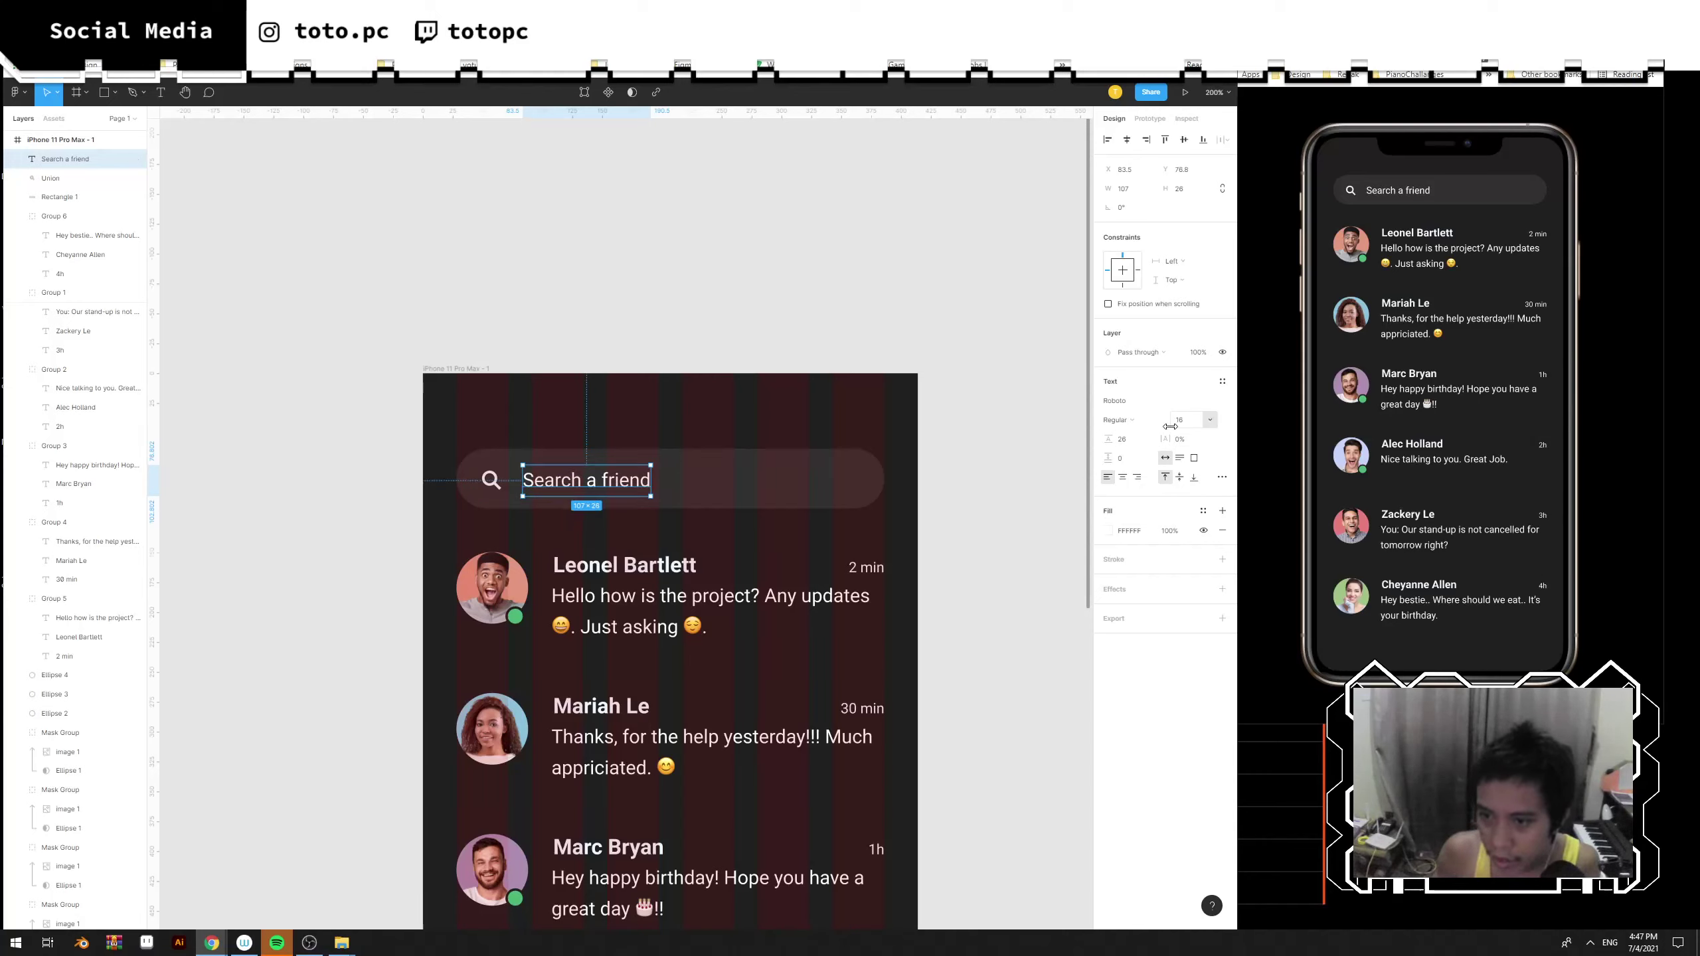
{"action": "left_click", "coordinate": [1171, 534]}
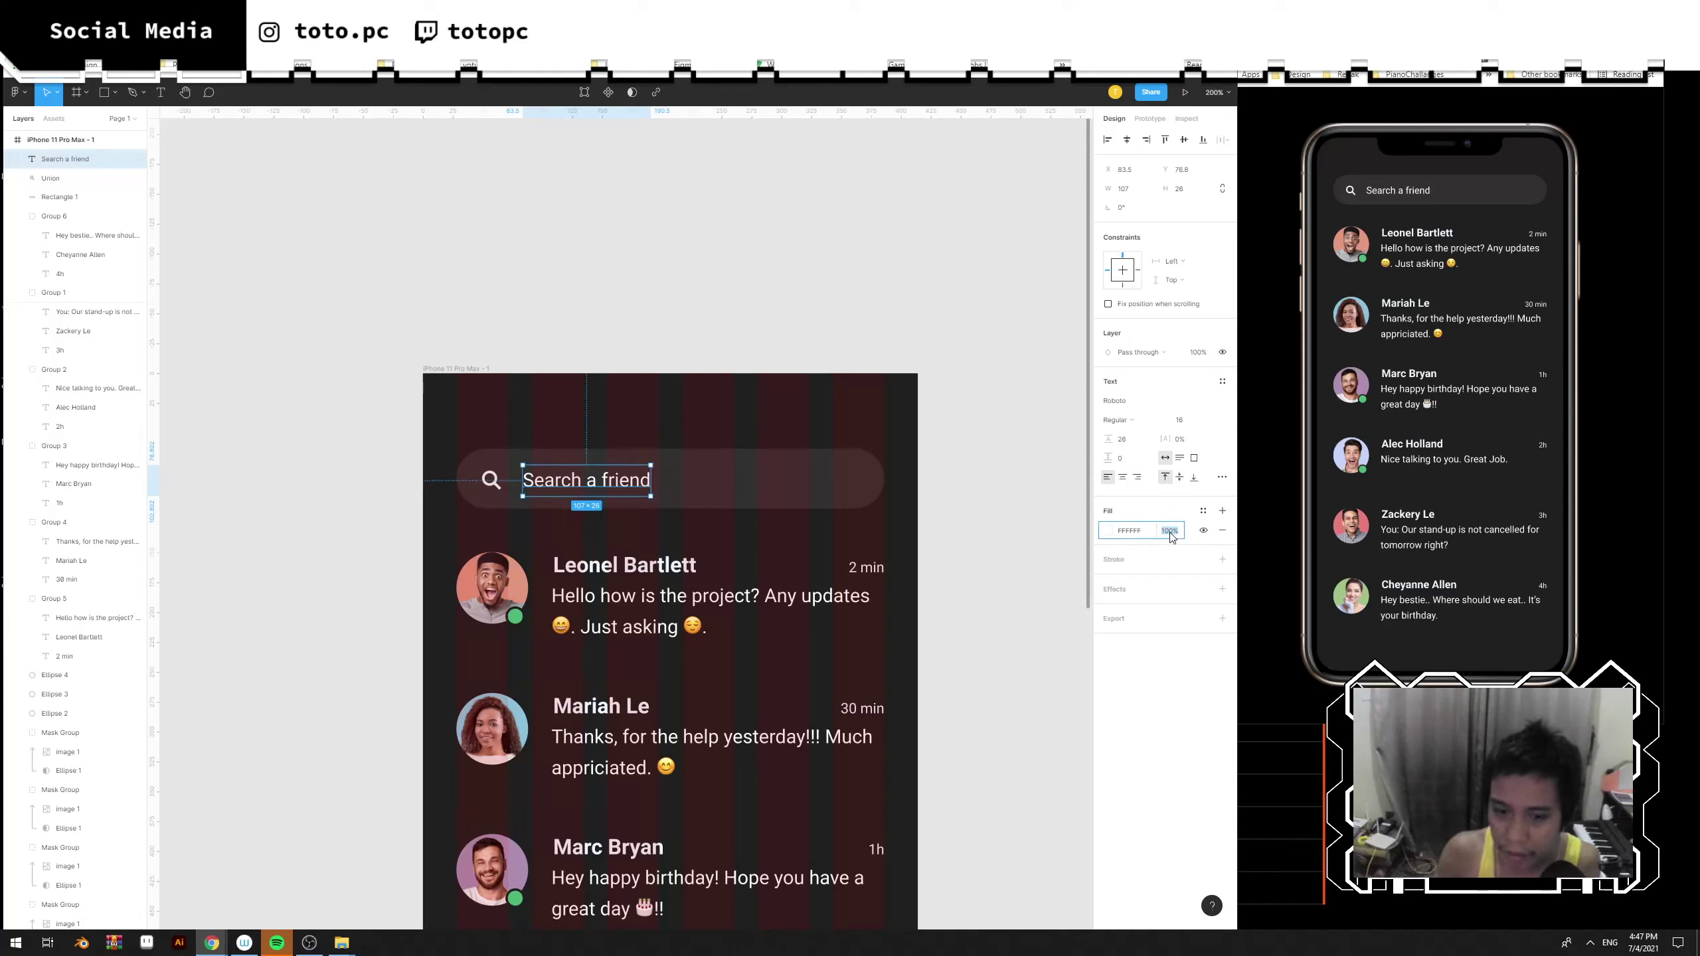
{"action": "double_click", "coordinate": [642, 568]}
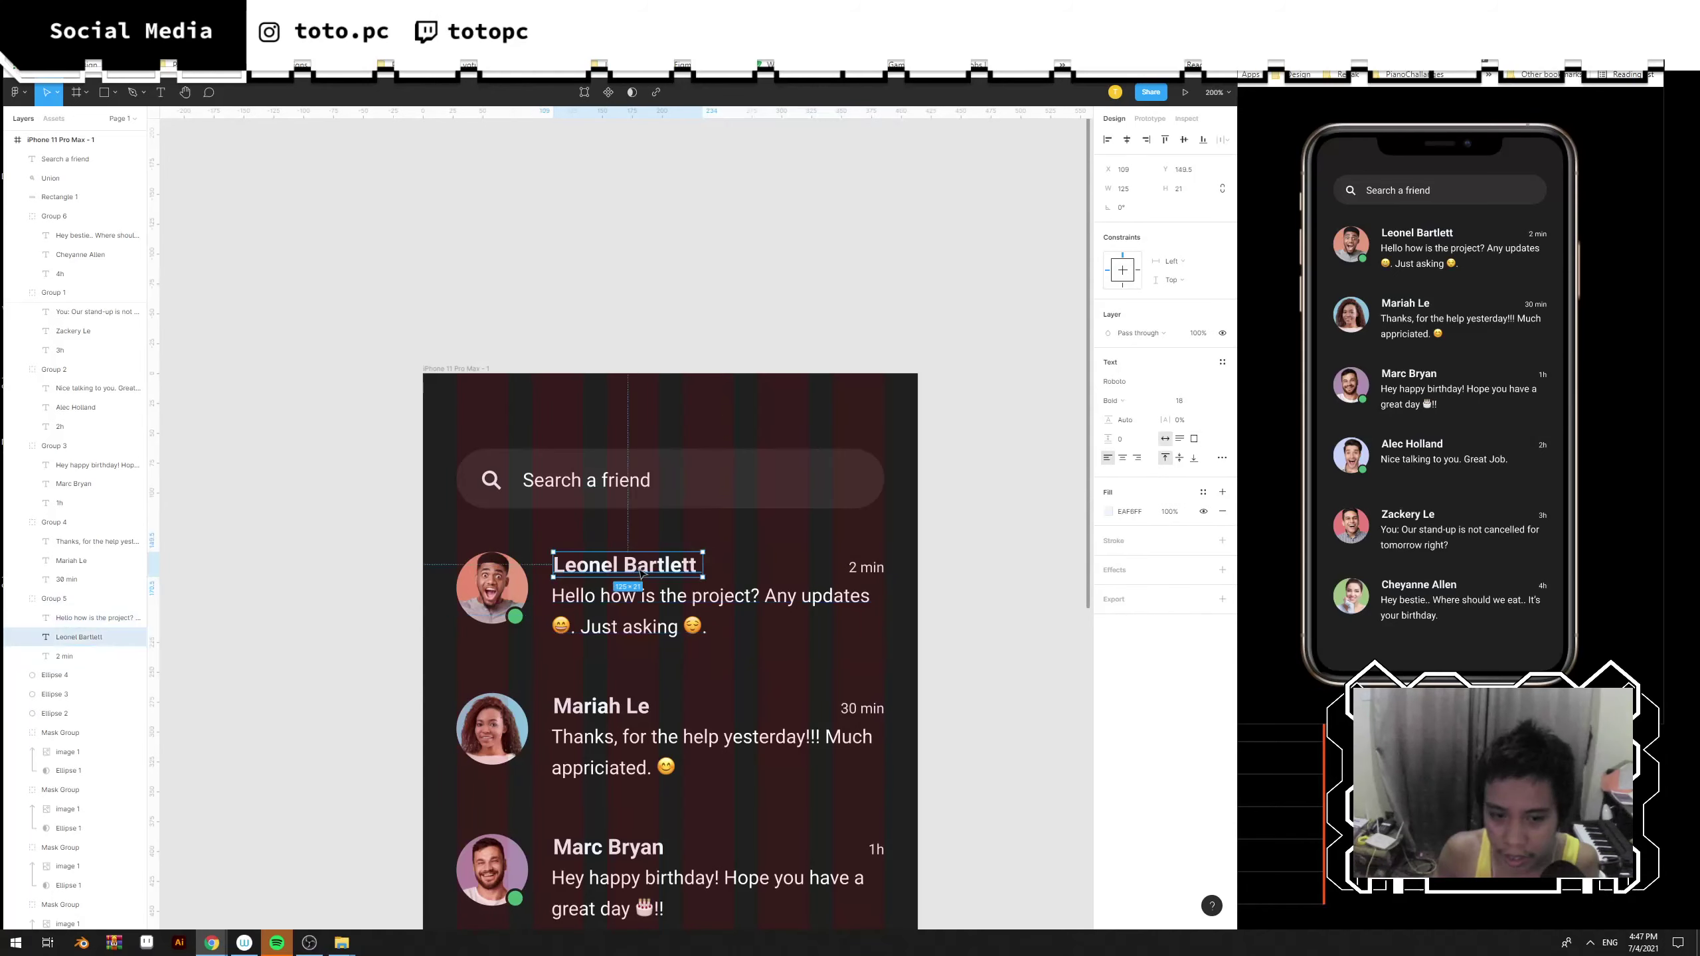
{"action": "left_click_drag", "start_coordinate": [715, 572], "coordinate": [761, 363]}
{"action": "double_click", "coordinate": [724, 392]}
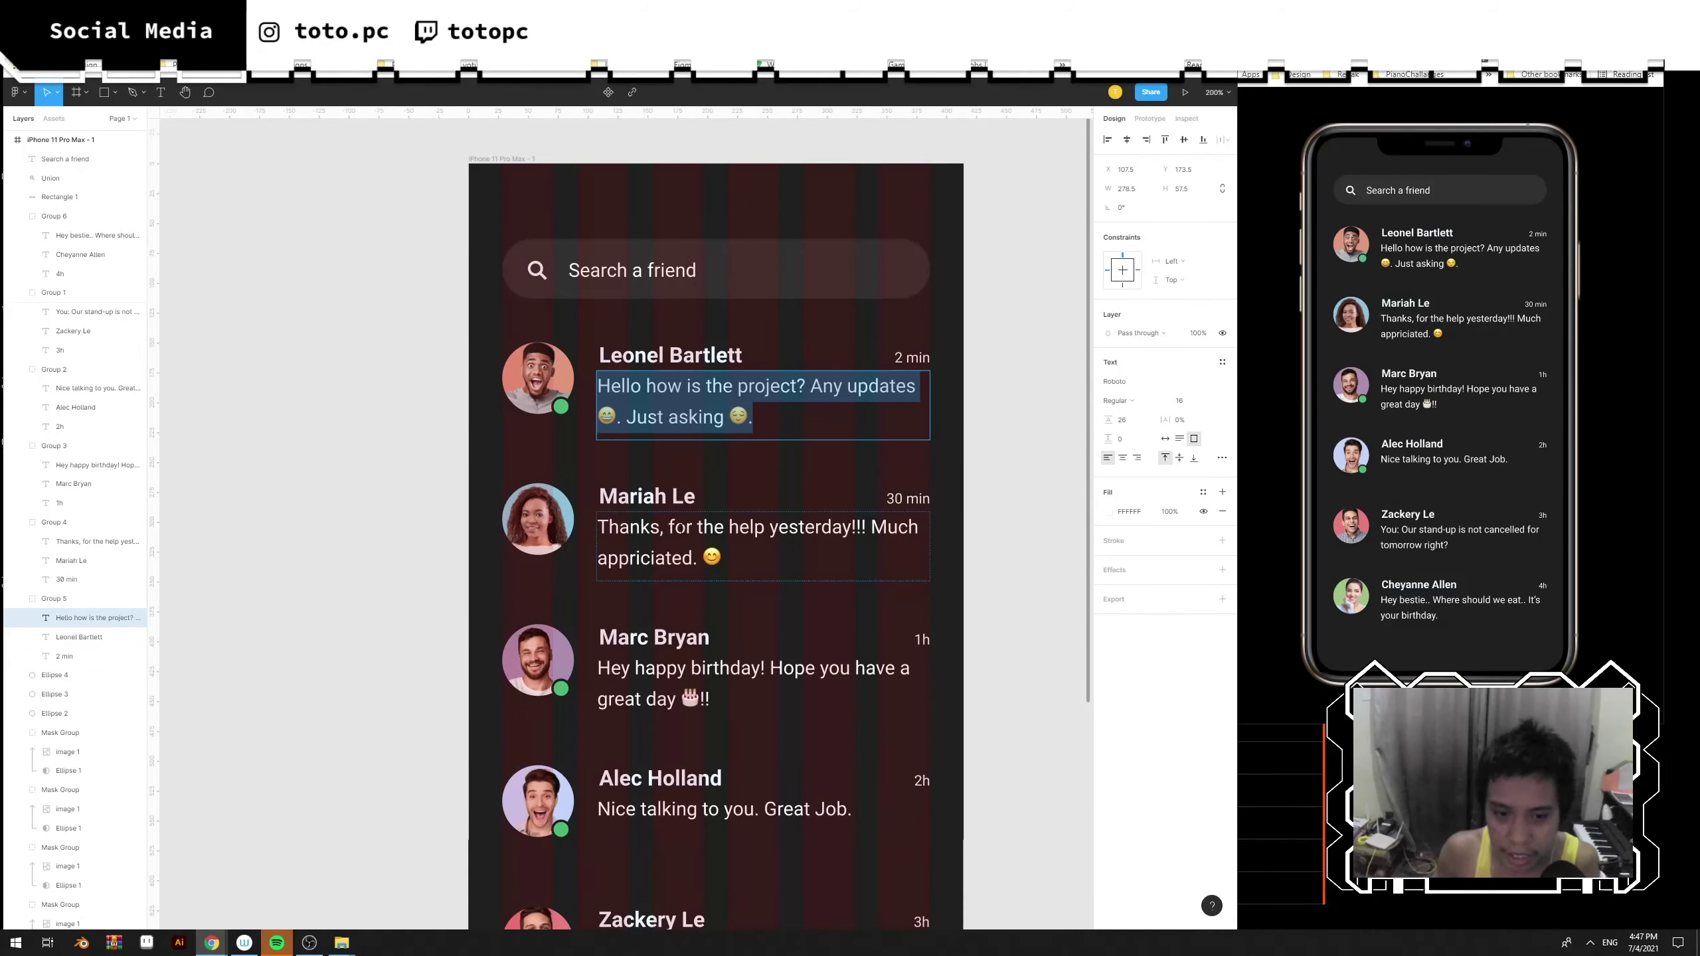
{"action": "key", "text": "BackSpace"}
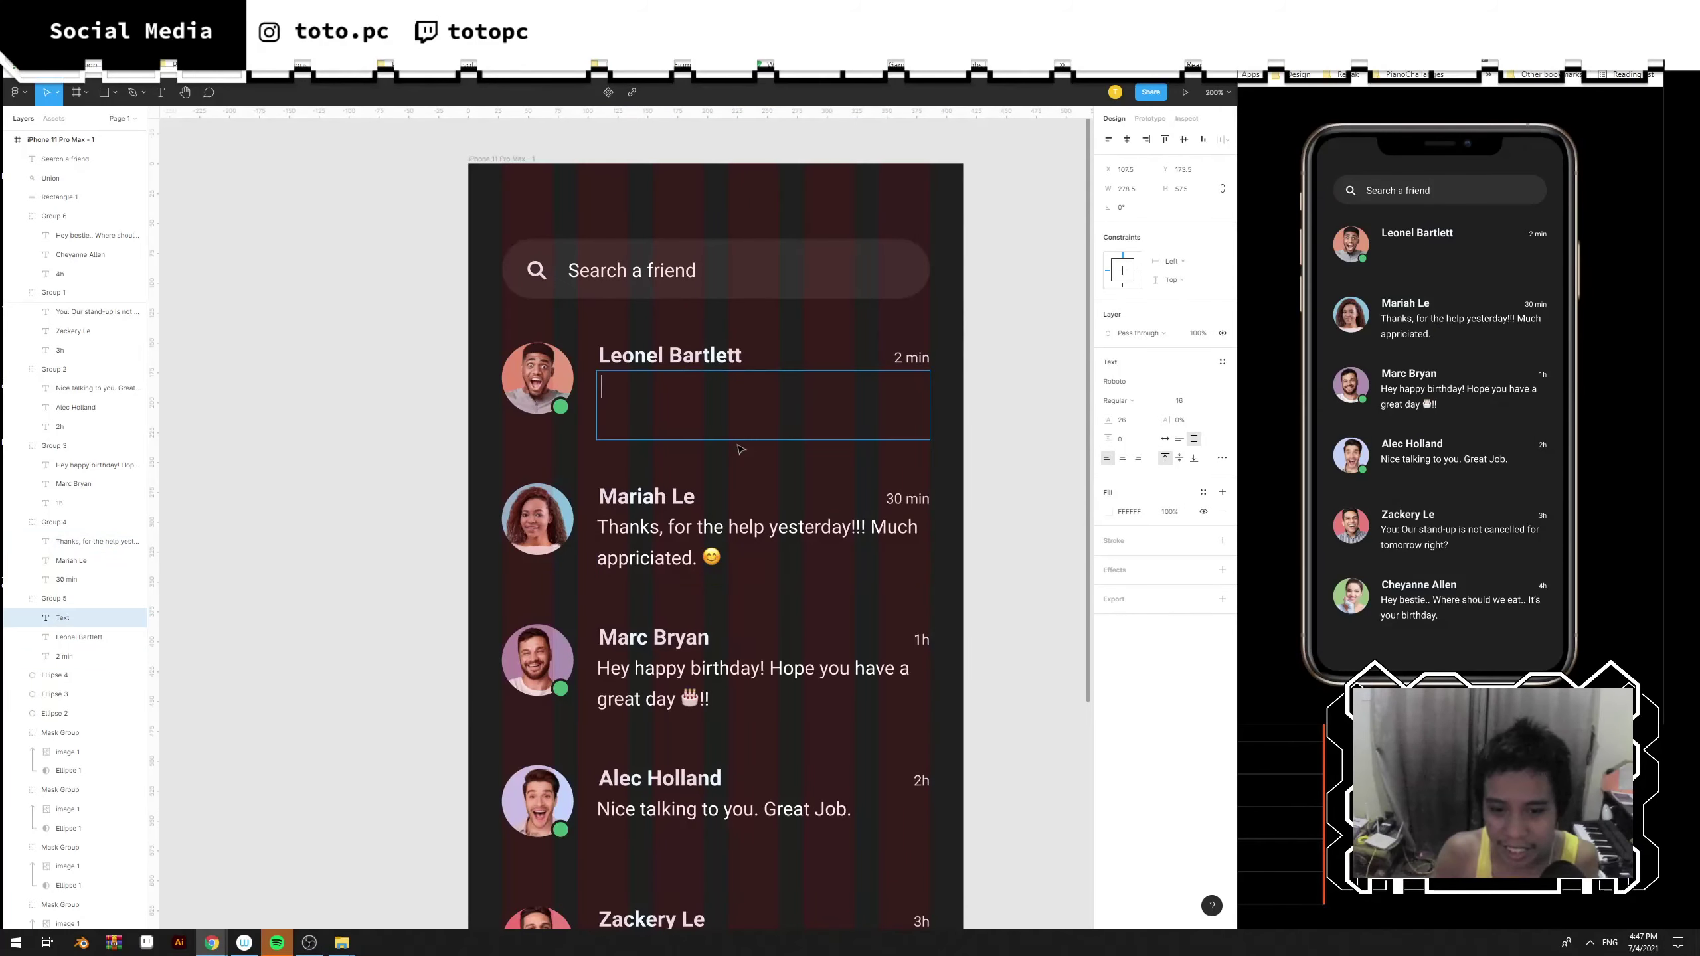
{"action": "type", "text": "Hello how is the project? Any updates 😄. Just asking 😊."}
{"action": "key", "text": "Escape"}
{"action": "key", "text": "ctrl+minus"}
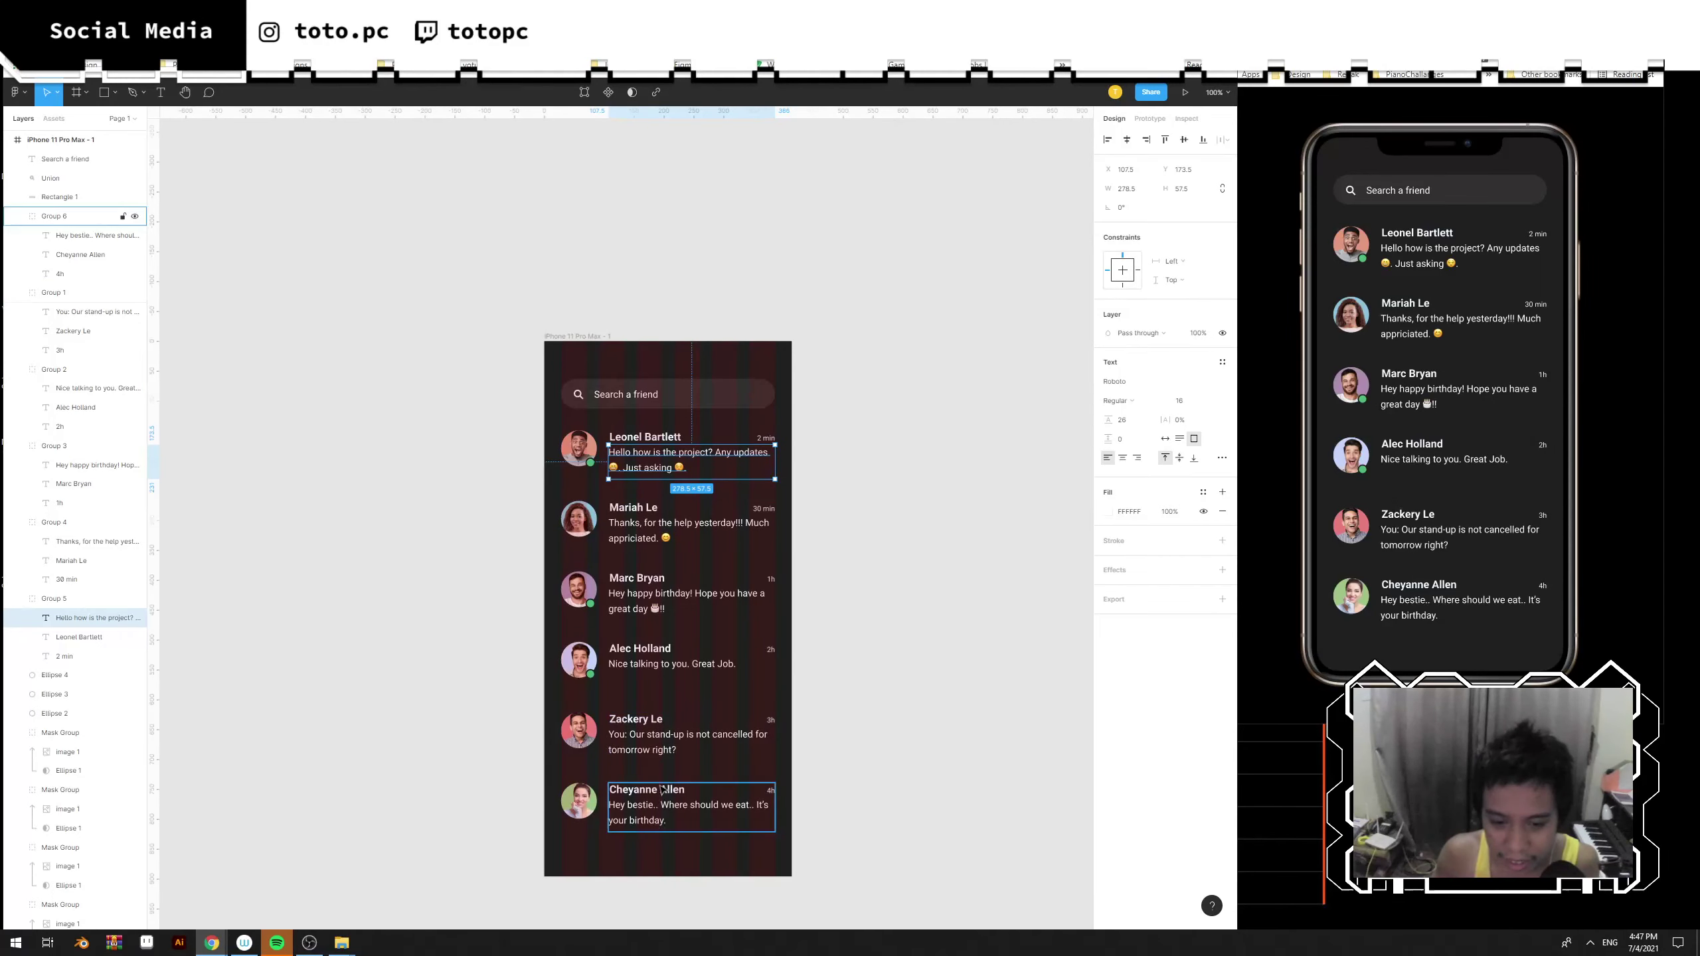
Recolour the white text in all six chat text groups with the off-white colour used by the contact names.
{"action": "double_click", "coordinate": [662, 791]}
{"action": "left_click", "coordinate": [1150, 516]}
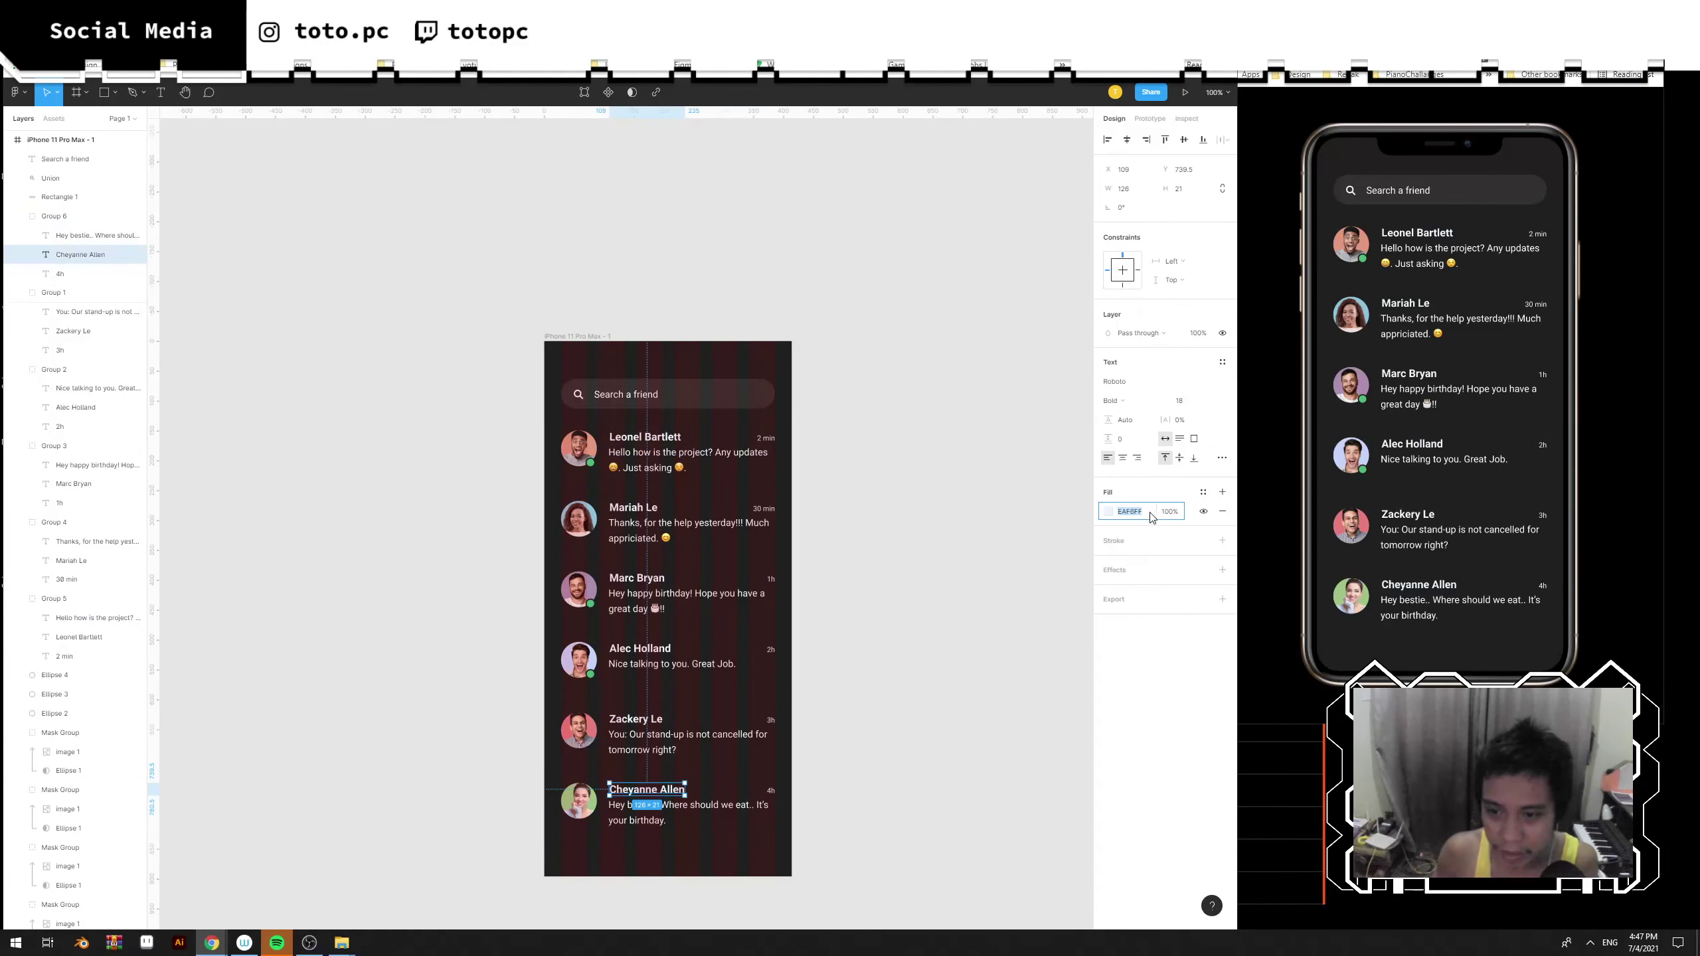
{"action": "left_click_drag", "start_coordinate": [696, 869], "coordinate": [630, 418]}
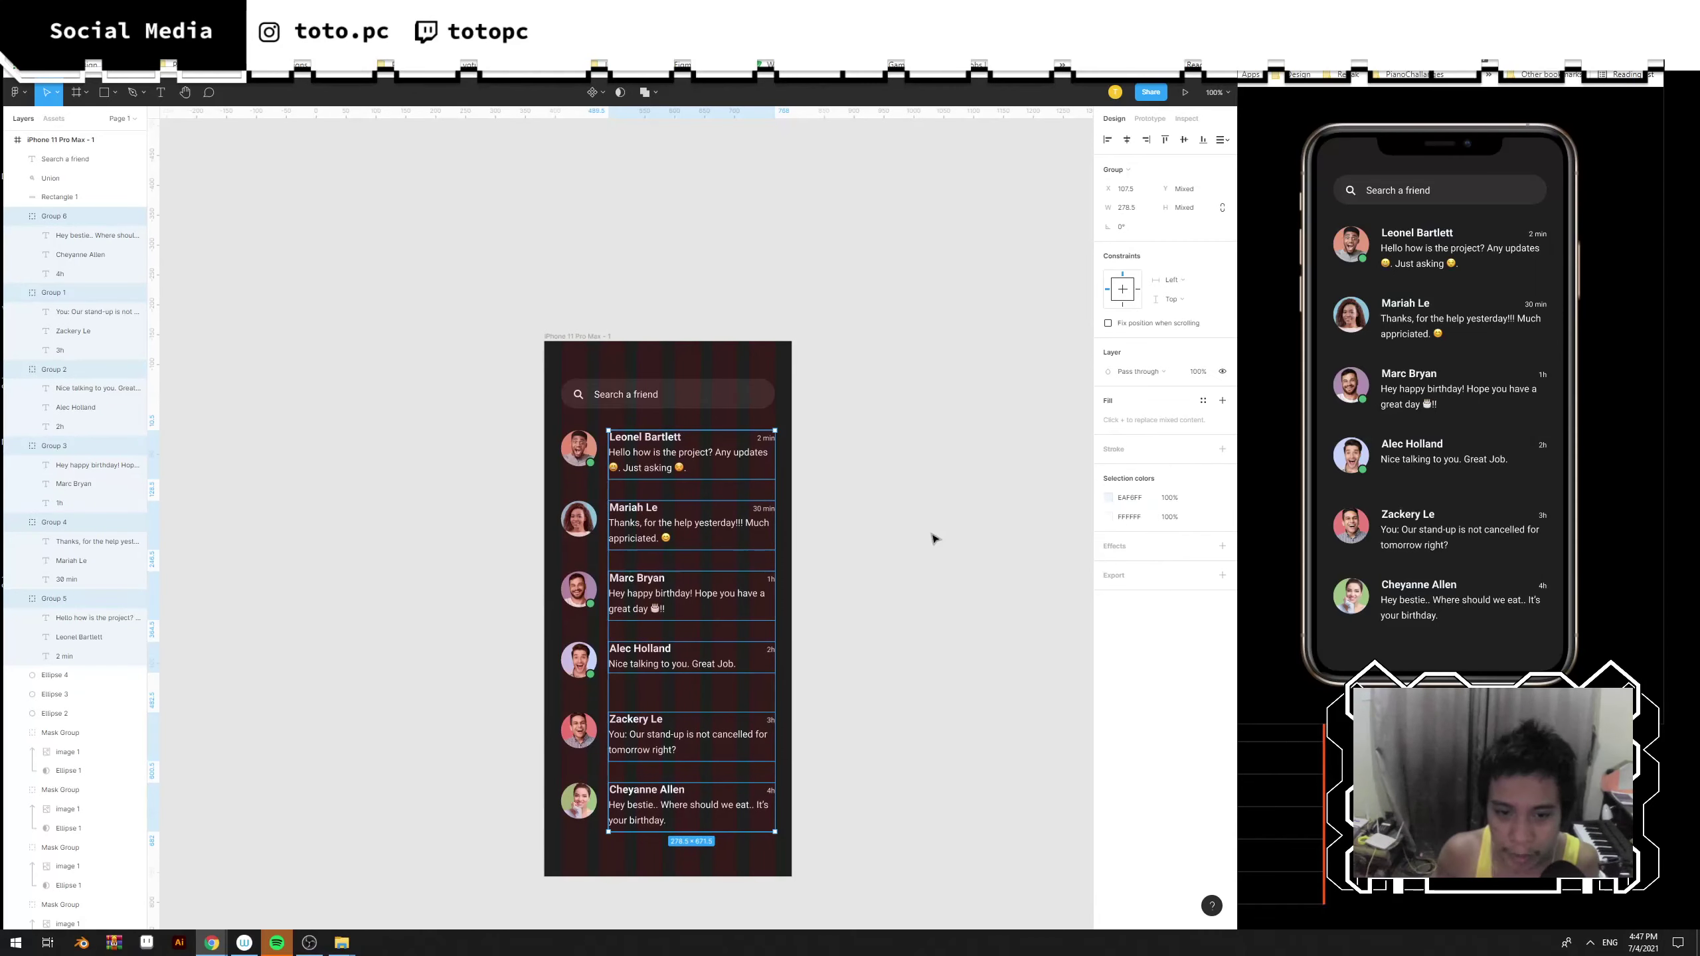
{"action": "left_click_drag", "start_coordinate": [933, 516], "coordinate": [945, 452]}
{"action": "left_click", "coordinate": [840, 725]}
{"action": "left_click_drag", "start_coordinate": [682, 670], "coordinate": [631, 374]}
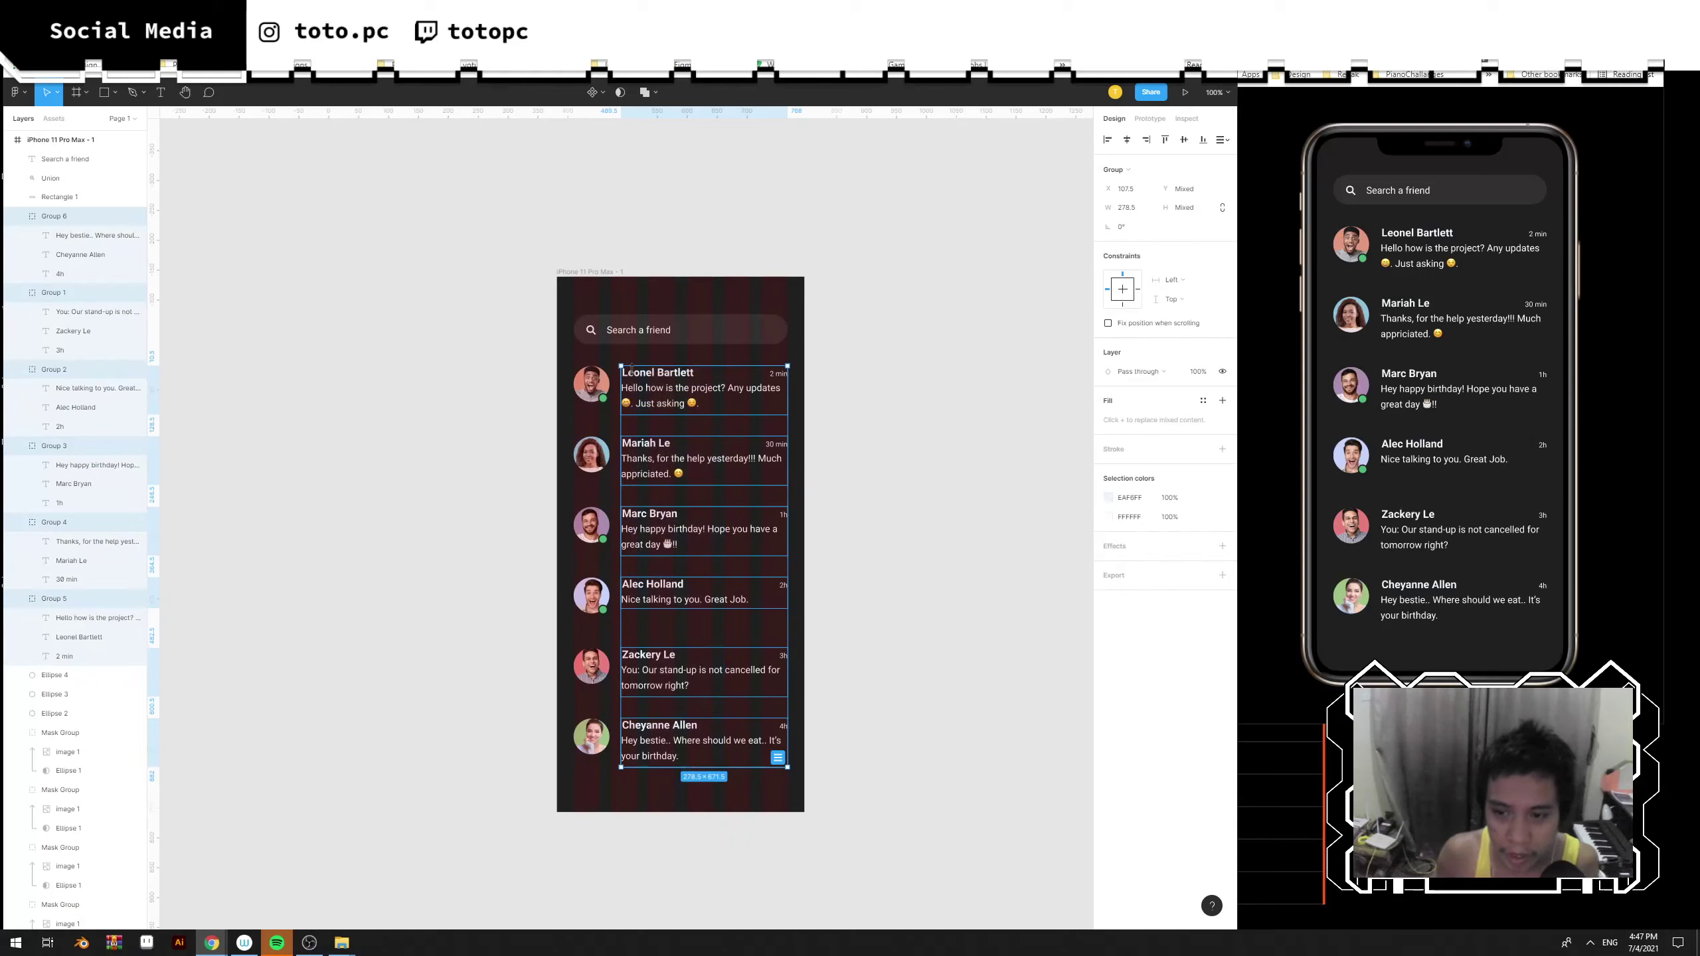
{"action": "left_click", "coordinate": [1131, 497]}
{"action": "key", "text": "ctrl+c"}
{"action": "left_click", "coordinate": [1143, 516]}
{"action": "key", "text": "ctrl+v"}
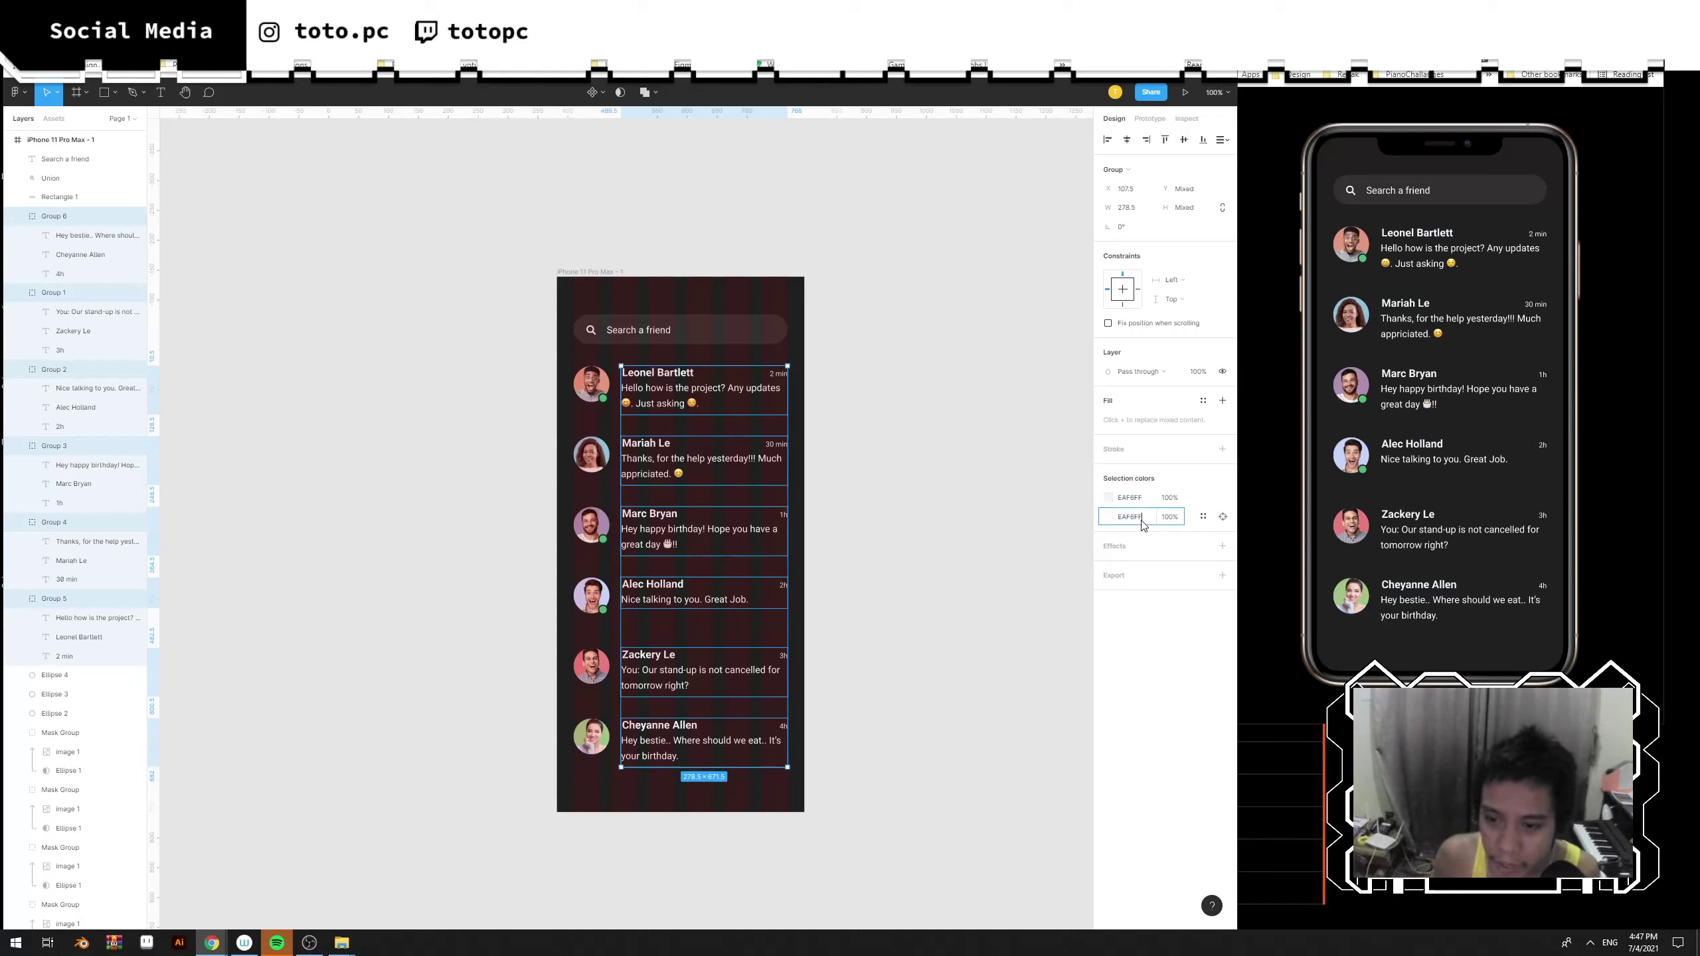
{"action": "left_click", "coordinate": [964, 553]}
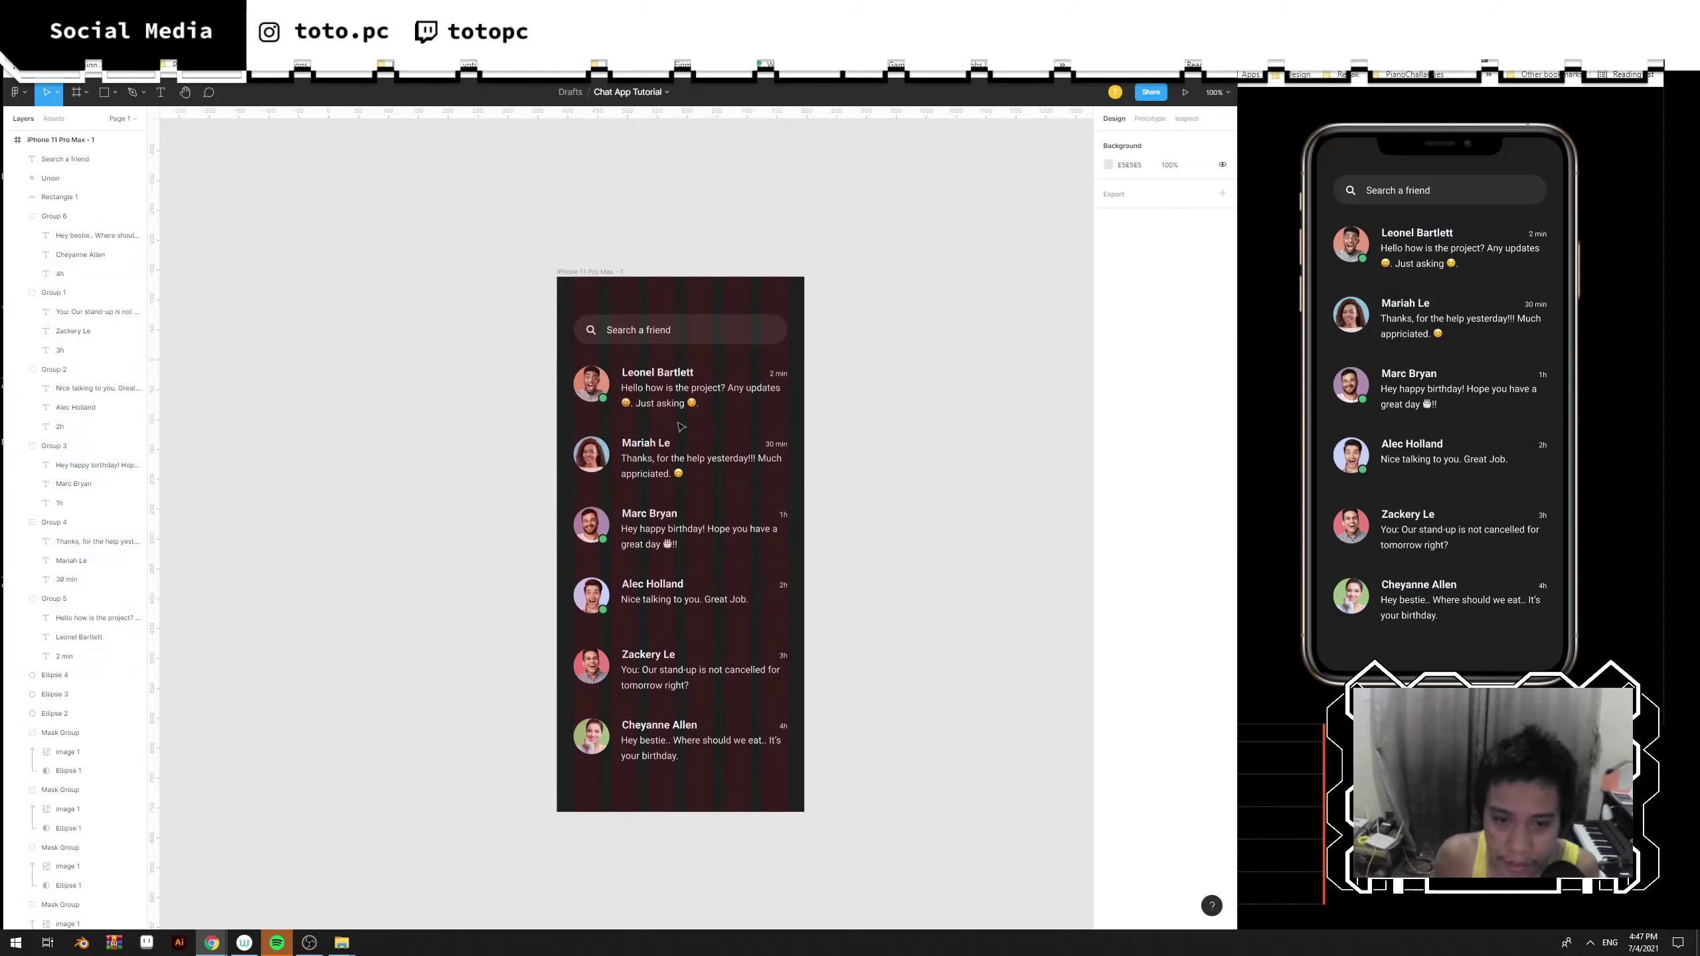
Apply the contact names' off-white colour to the "Search a friend" placeholder text.
{"action": "left_click_drag", "start_coordinate": [850, 471], "coordinate": [884, 579]}
{"action": "left_click", "coordinate": [690, 440]}
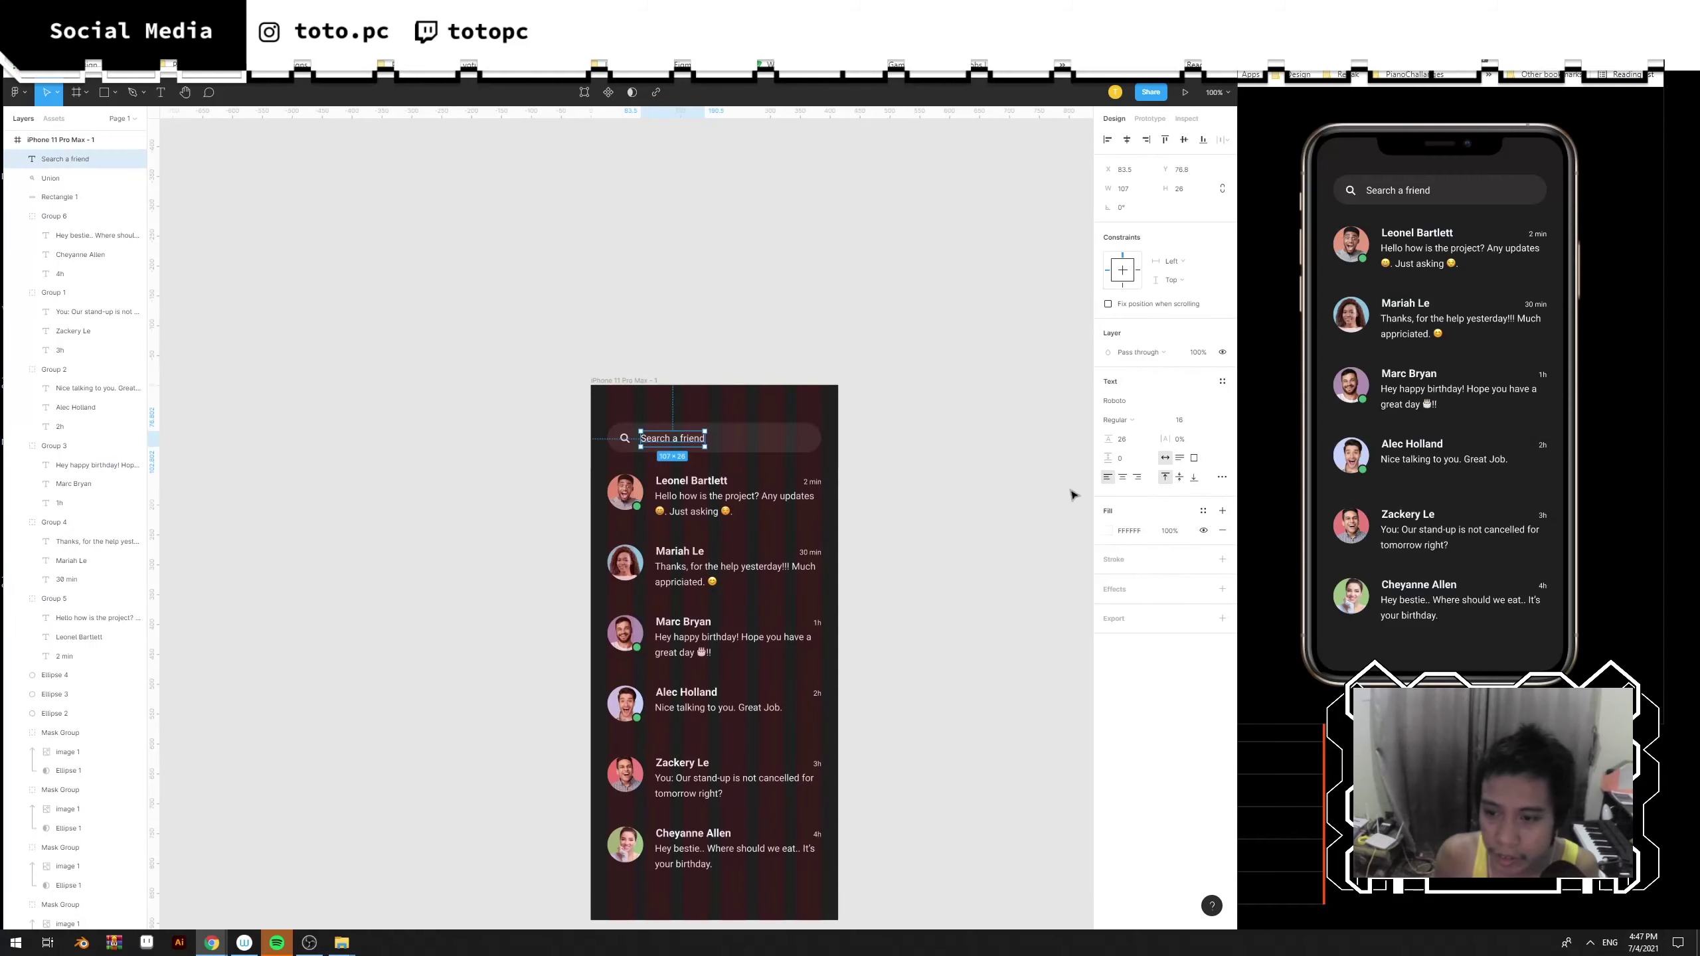
{"action": "left_click", "coordinate": [887, 536]}
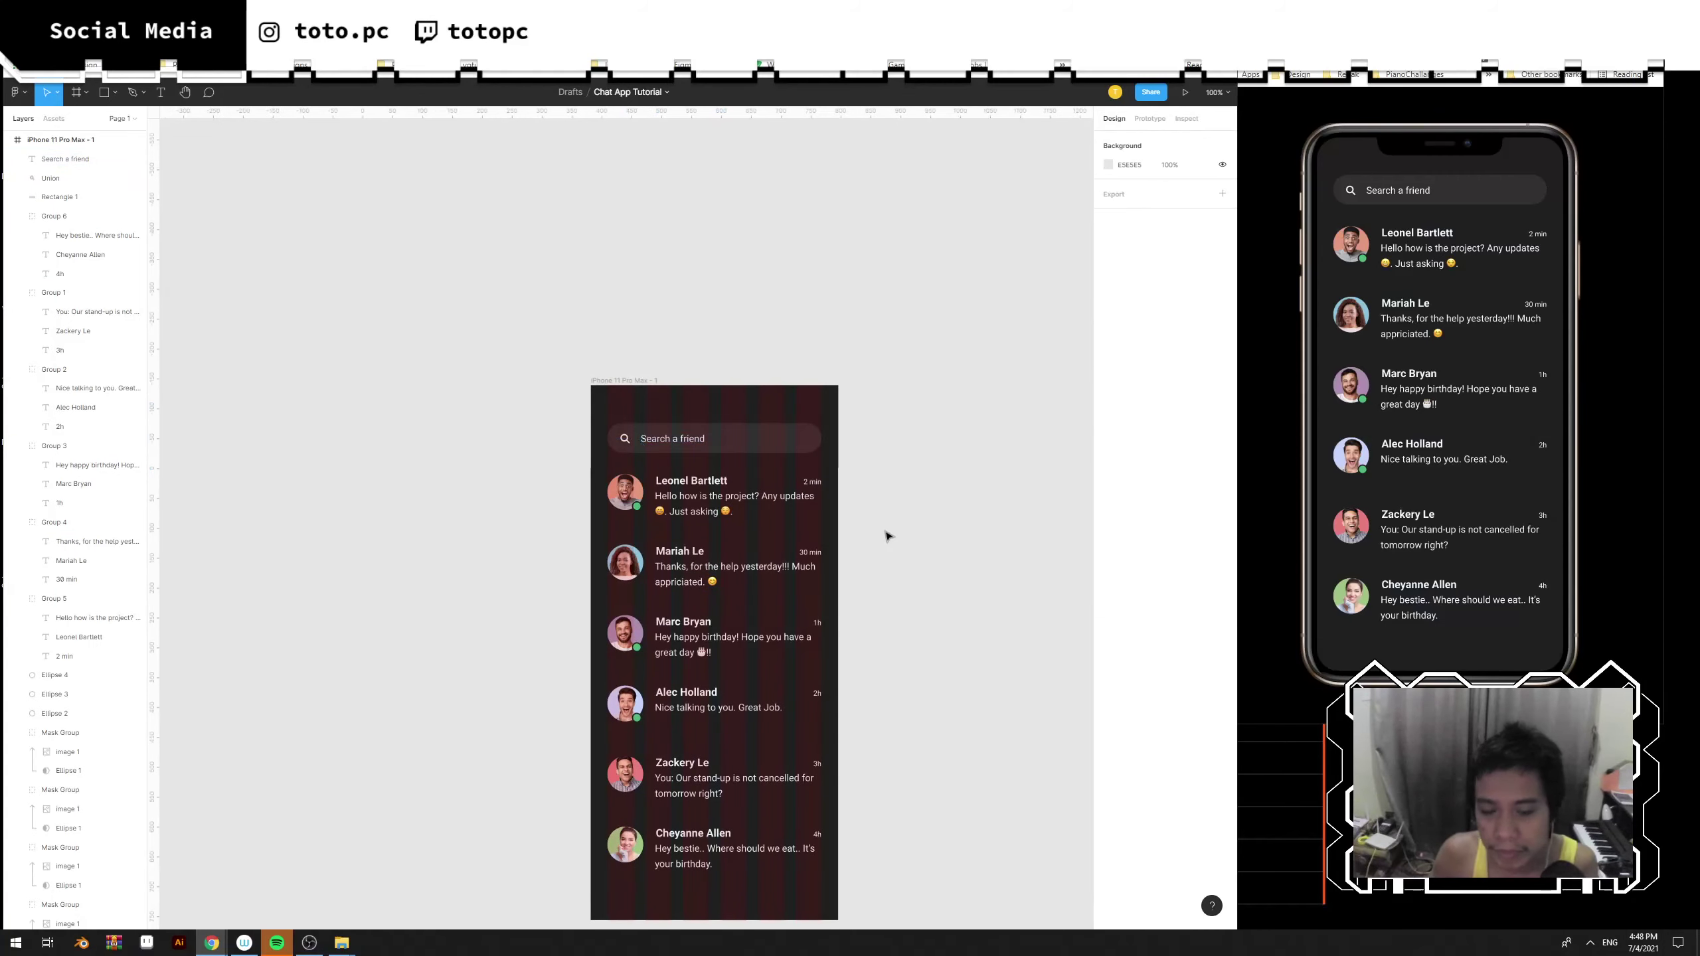
Set the layer opacity of the "Search a friend" placeholder text to 50%.
{"action": "key", "text": "plus"}
{"action": "key", "text": "plus"}
{"action": "left_click_drag", "start_coordinate": [886, 536], "coordinate": [605, 741]}
{"action": "left_click_drag", "start_coordinate": [778, 536], "coordinate": [751, 593]}
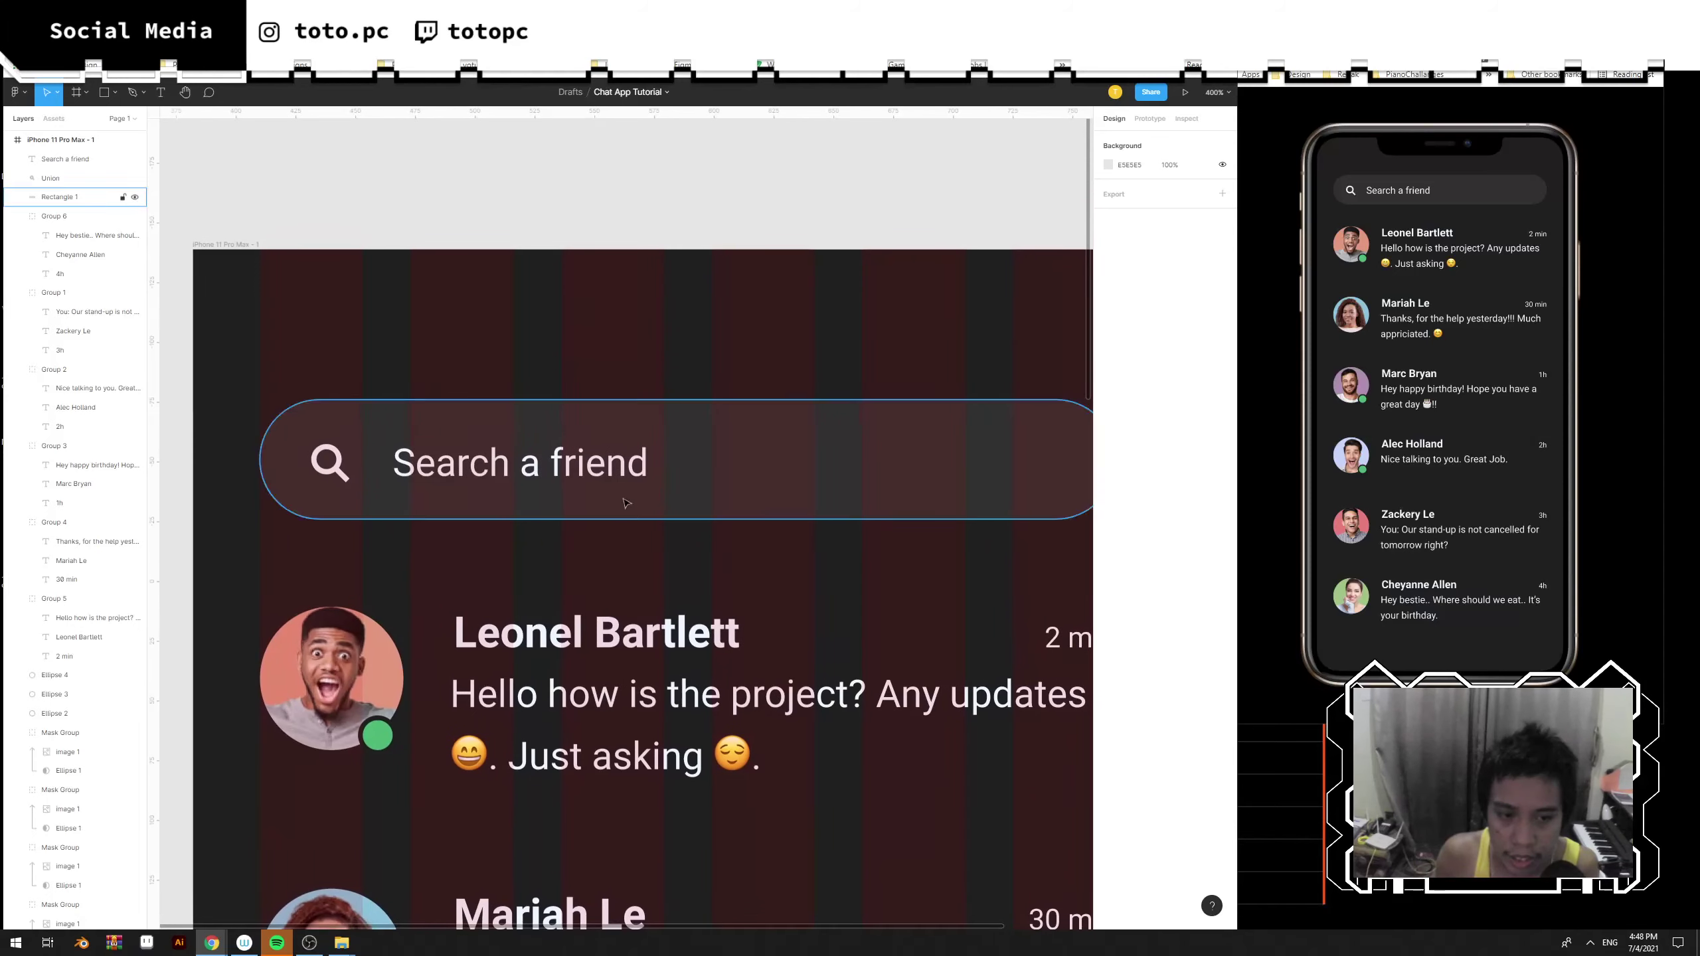
{"action": "left_click", "coordinate": [616, 483]}
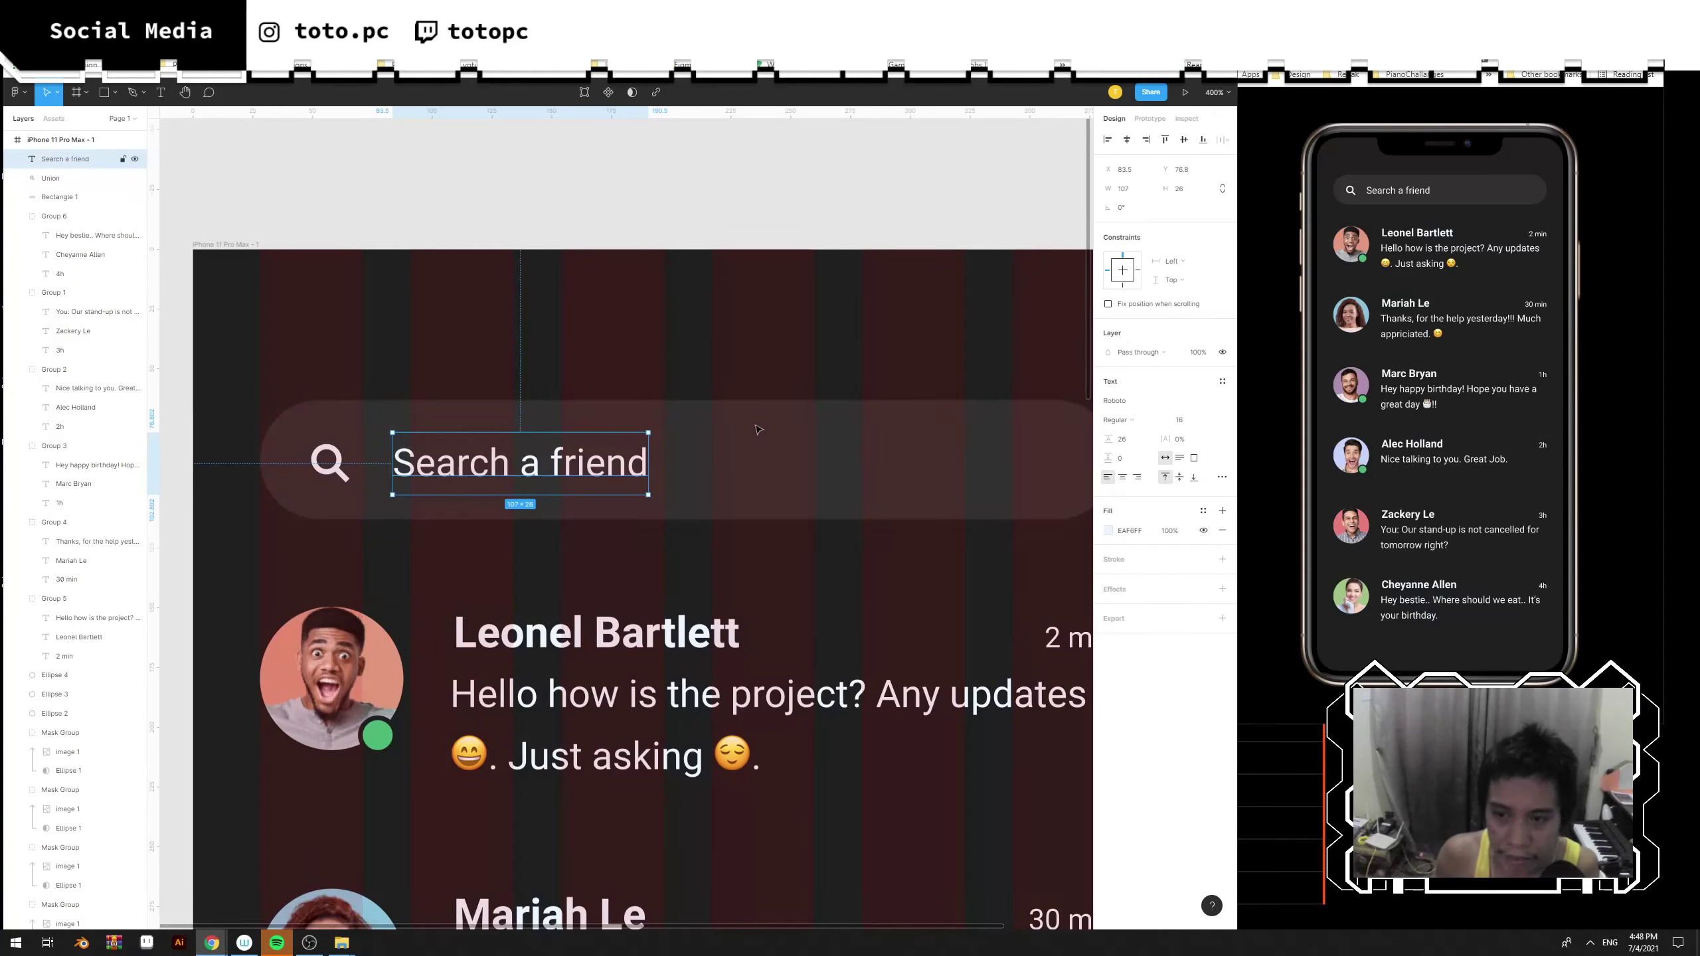
{"action": "left_click", "coordinate": [1205, 355]}
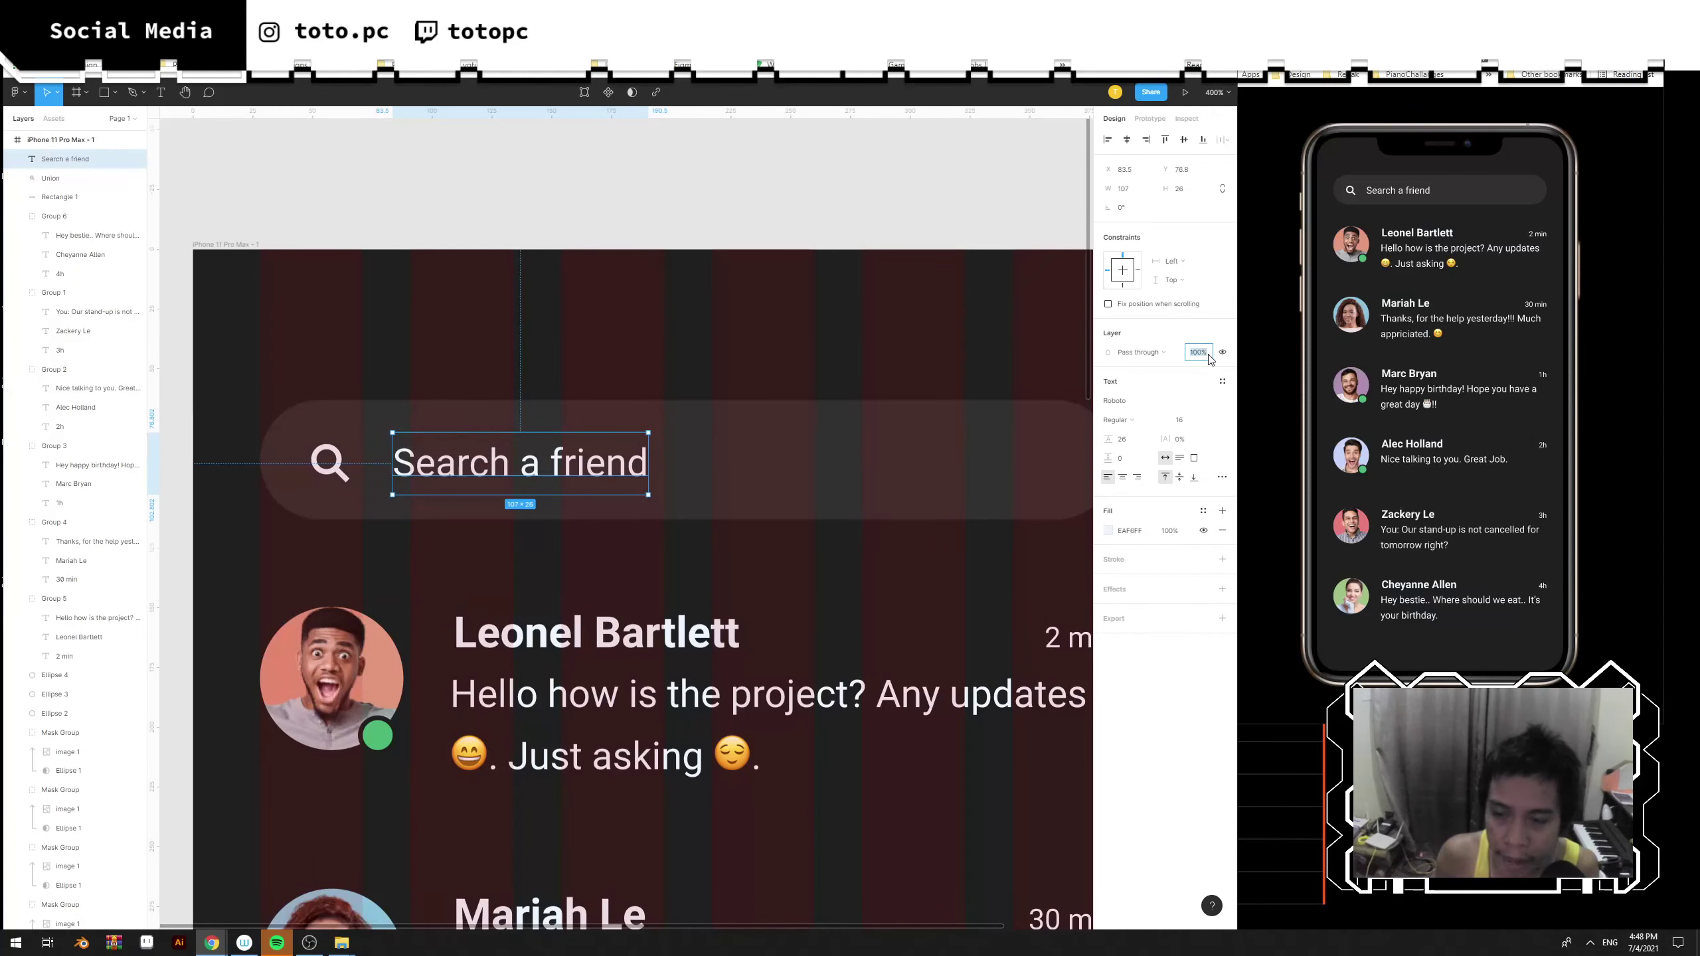
{"action": "type", "text": "50"}
{"action": "key", "text": "Return"}
{"action": "left_click", "coordinate": [903, 341]}
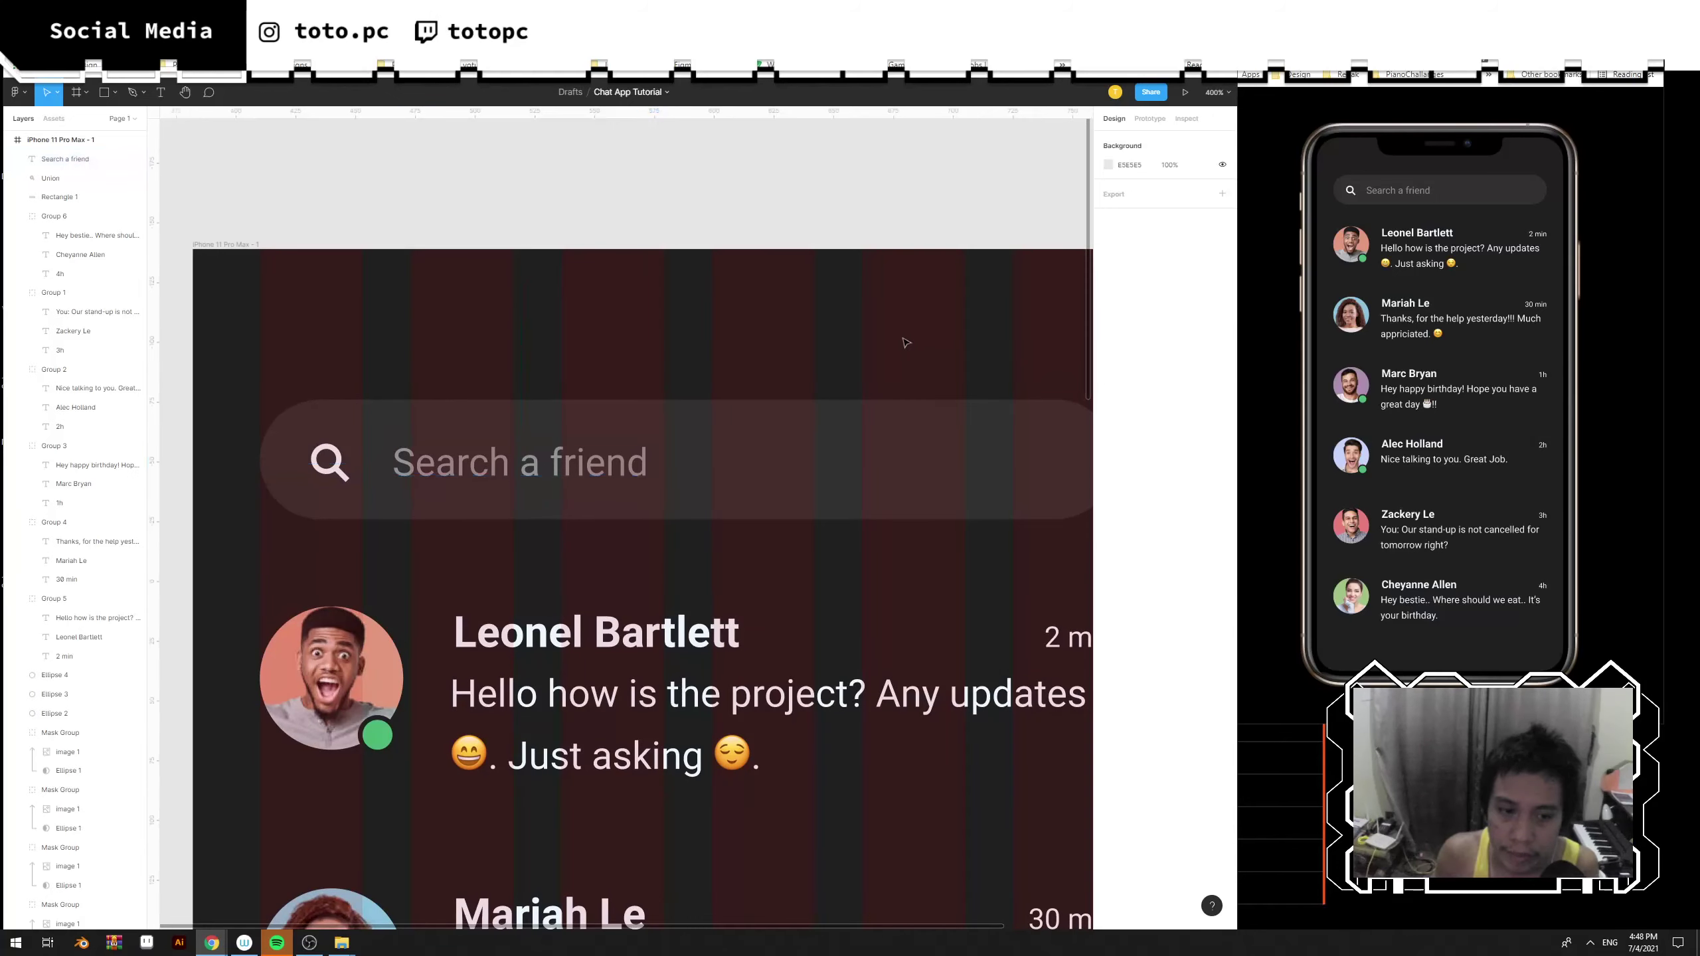
Nudge the magnifier icon slightly towards the left end of the search bar.
{"action": "left_click", "coordinate": [334, 472]}
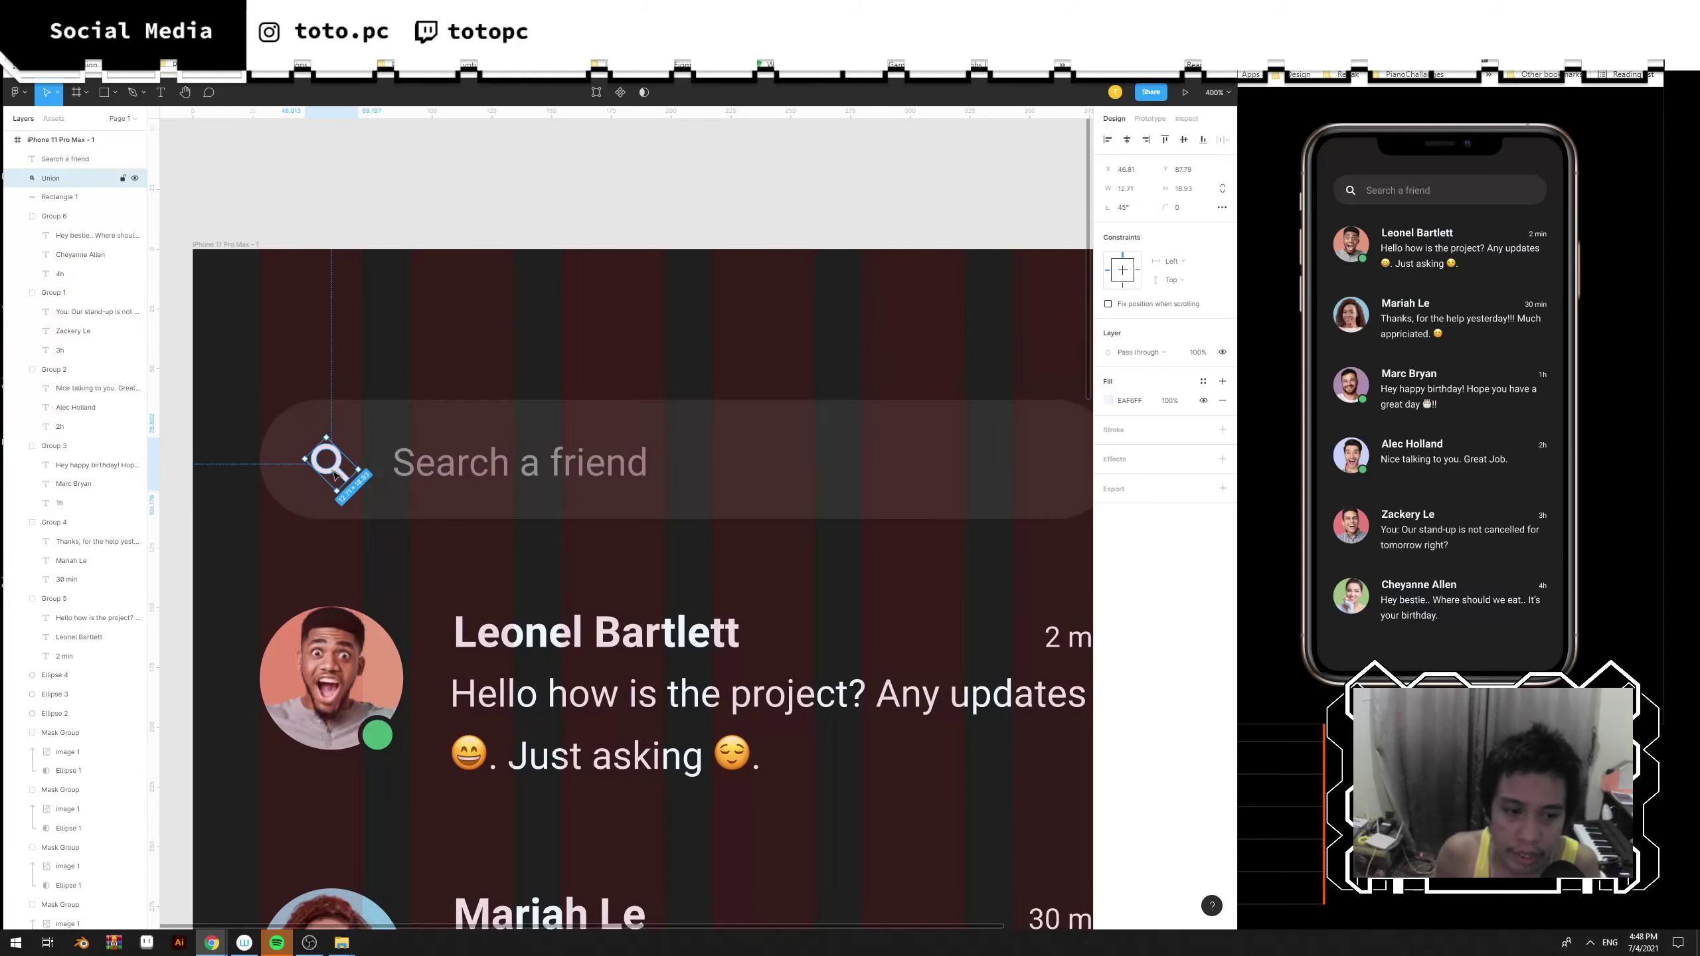
{"action": "left_click", "coordinate": [653, 334]}
{"action": "key", "text": "minus"}
Move the search bar with its icon and placeholder slightly down, closer to the first chat.
{"action": "scroll", "coordinate": [659, 342], "scroll_direction": "down", "scroll_amount": 2}
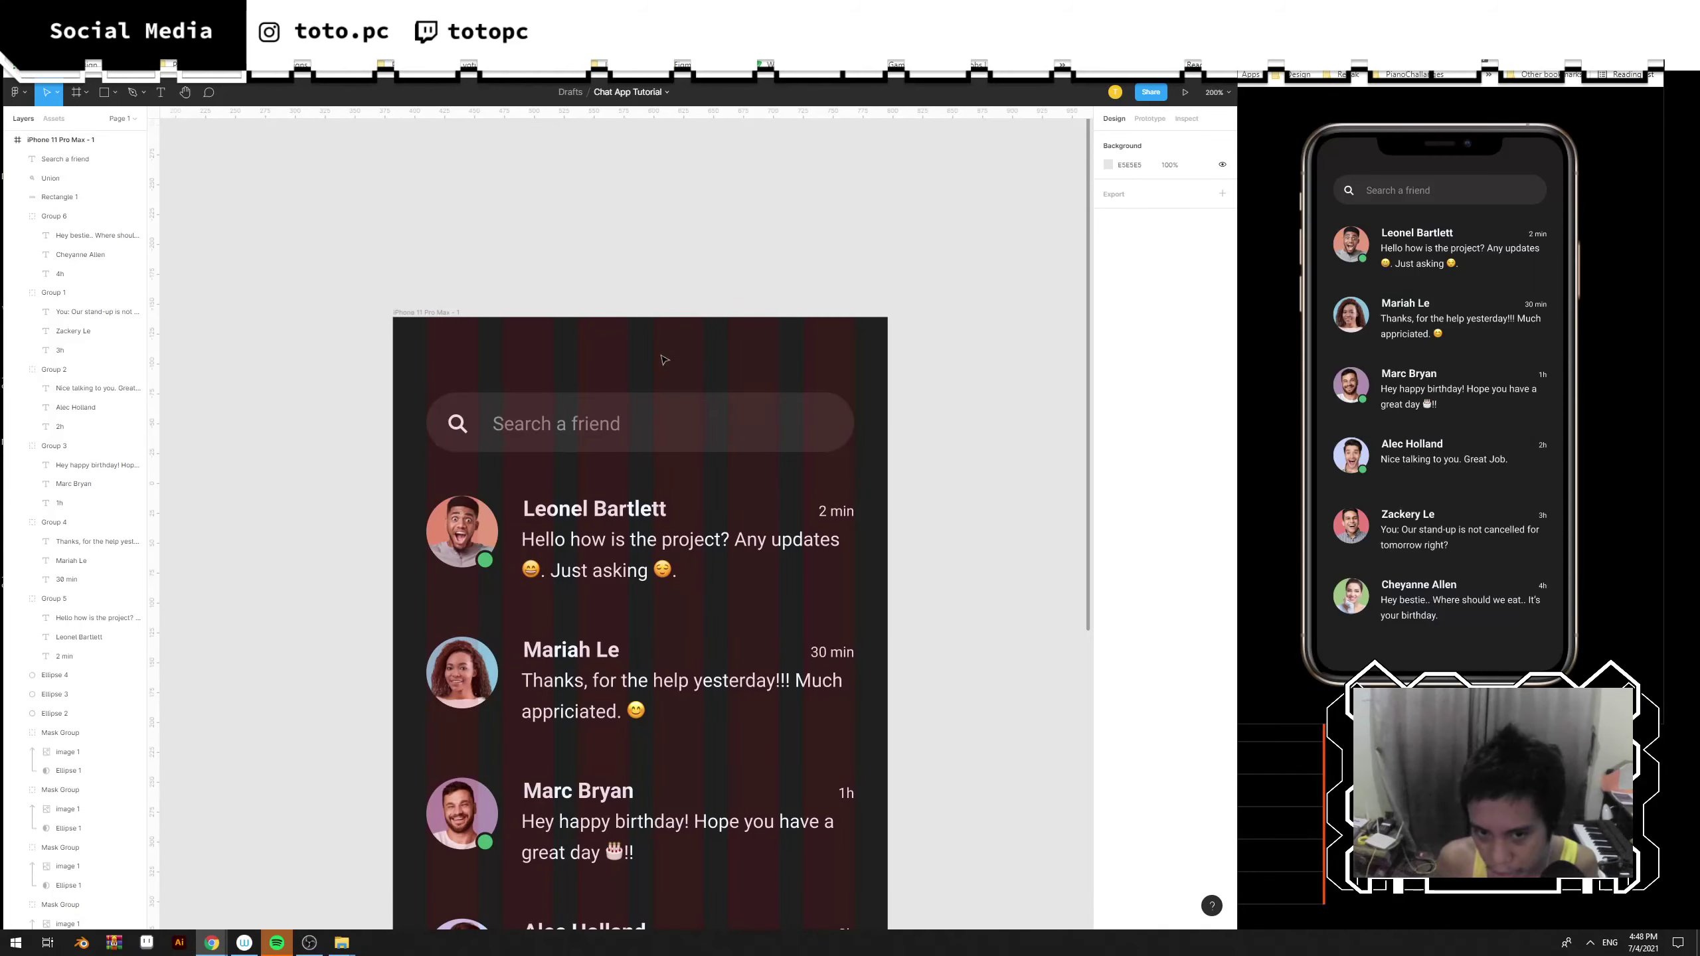
{"action": "scroll", "coordinate": [650, 357], "scroll_direction": "down", "scroll_amount": 1}
{"action": "left_click_drag", "start_coordinate": [858, 398], "coordinate": [427, 313]}
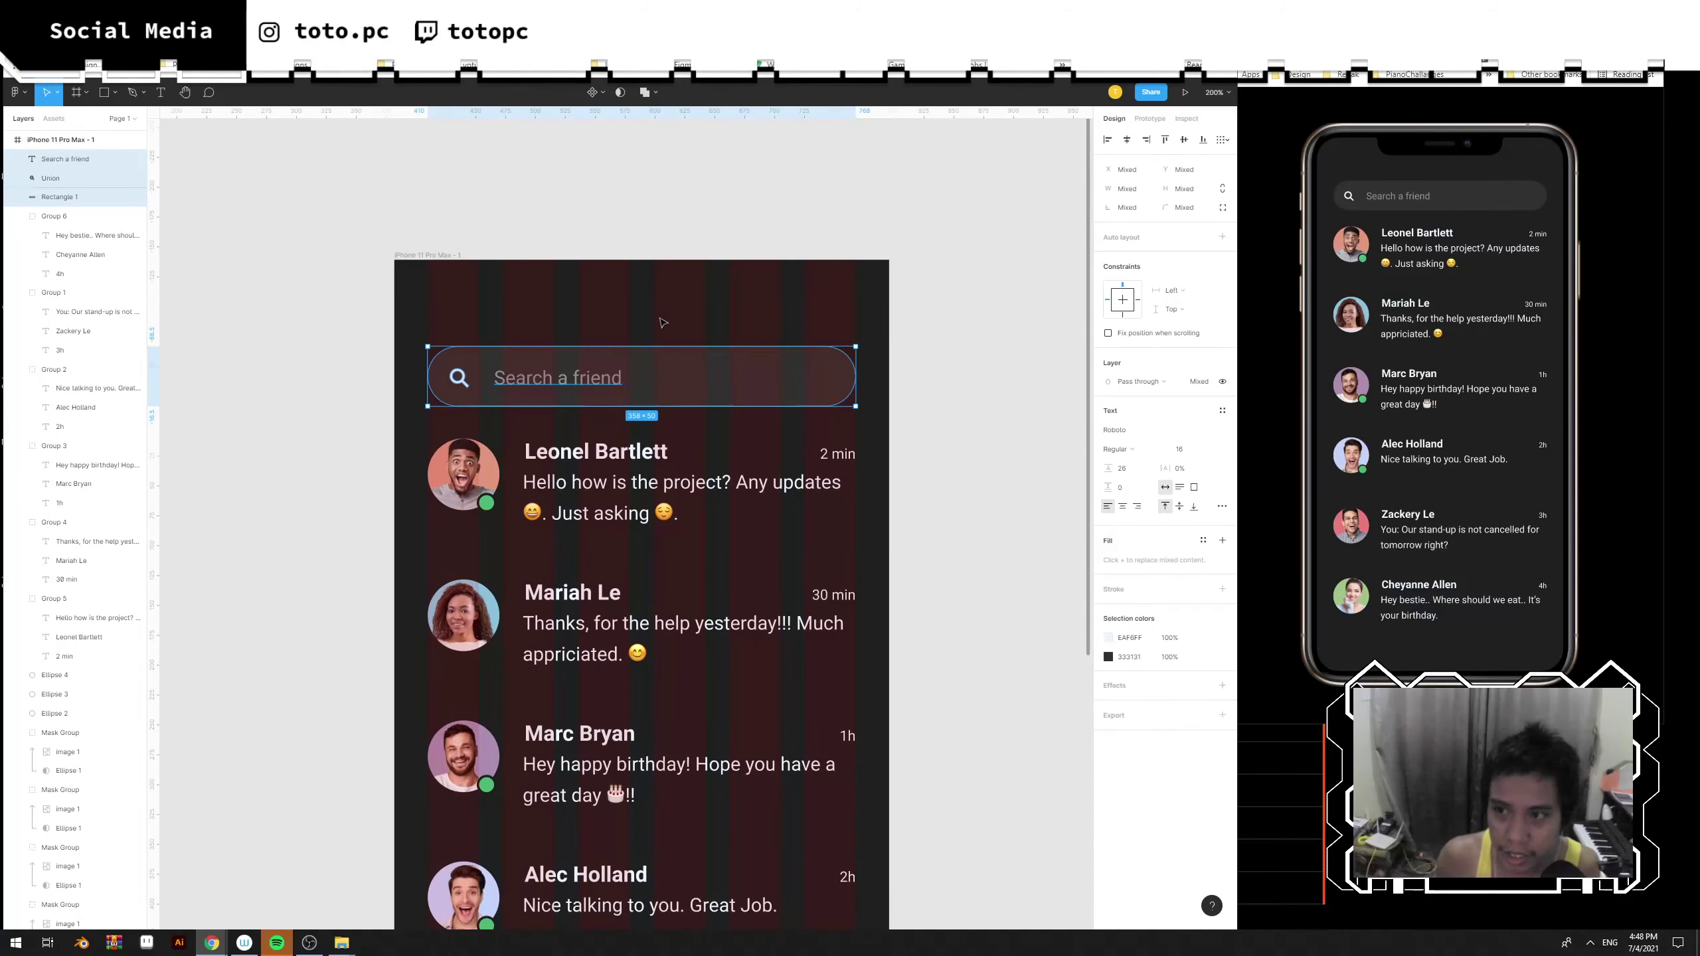
{"action": "left_click_drag", "start_coordinate": [682, 312], "coordinate": [706, 163]}
Shift the search bar and the whole conversation list down about 40 px to make room for a heading.
{"action": "key", "text": "ctrl+0"}
{"action": "left_click_drag", "start_coordinate": [825, 835], "coordinate": [493, 323]}
{"action": "key", "text": "shift+Down"}
{"action": "key", "text": "shift+Down"}
{"action": "key", "text": "shift+Down"}
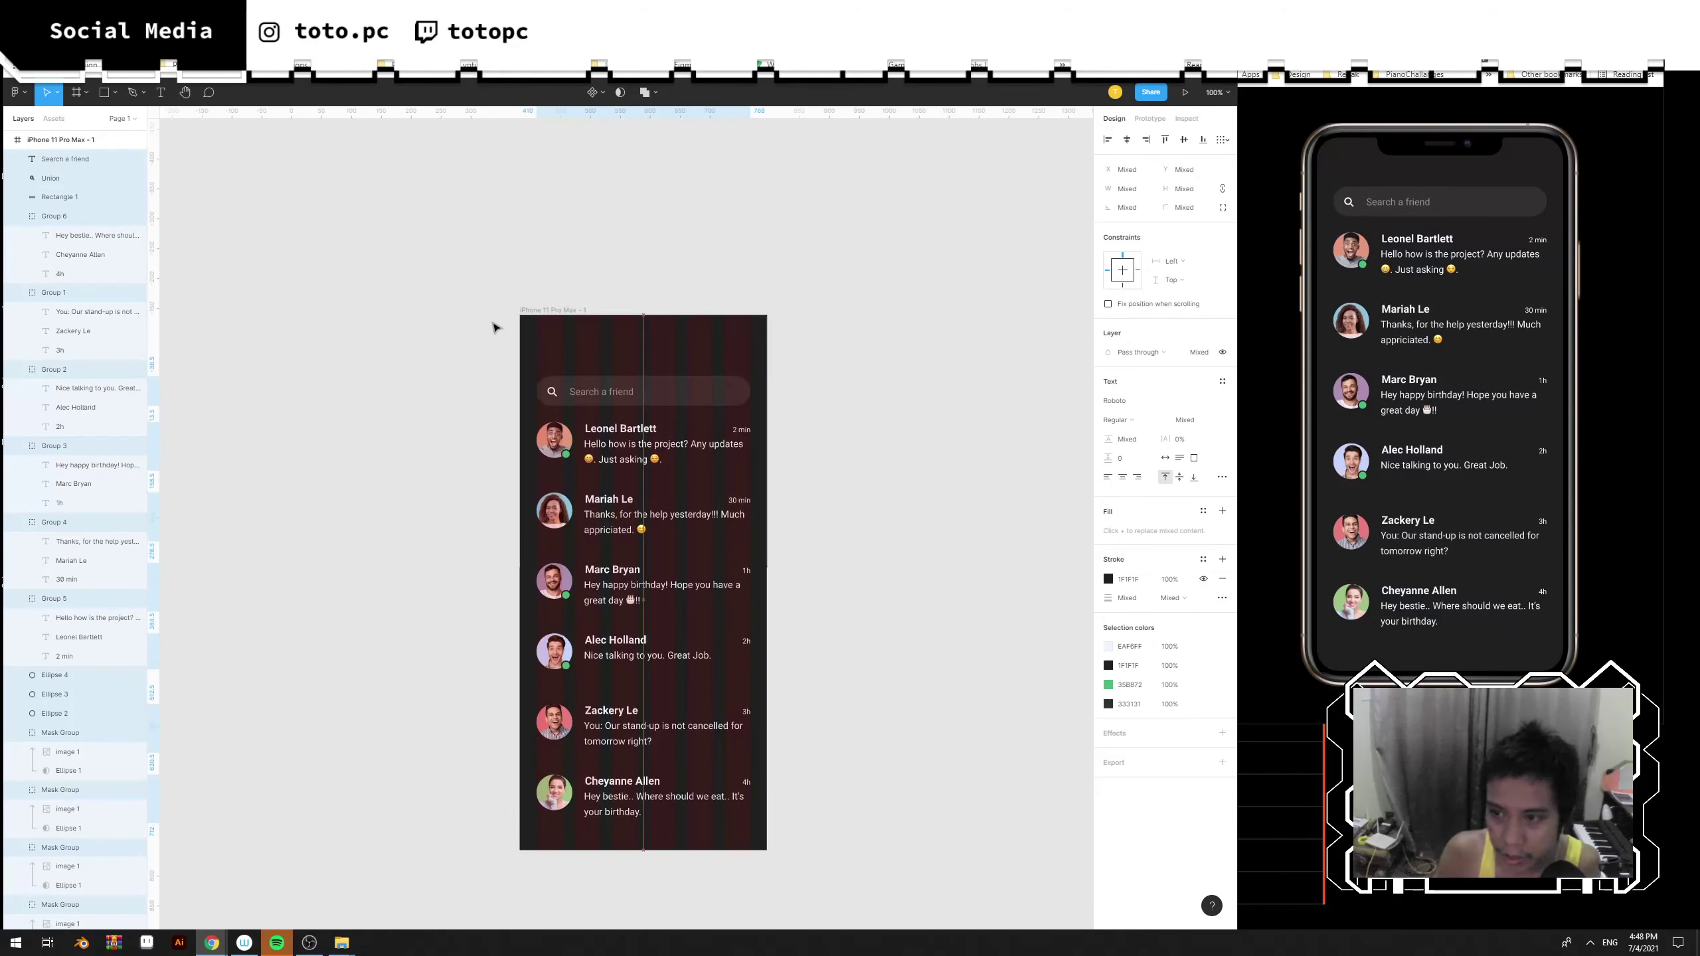
{"action": "key", "text": "shift+Down"}
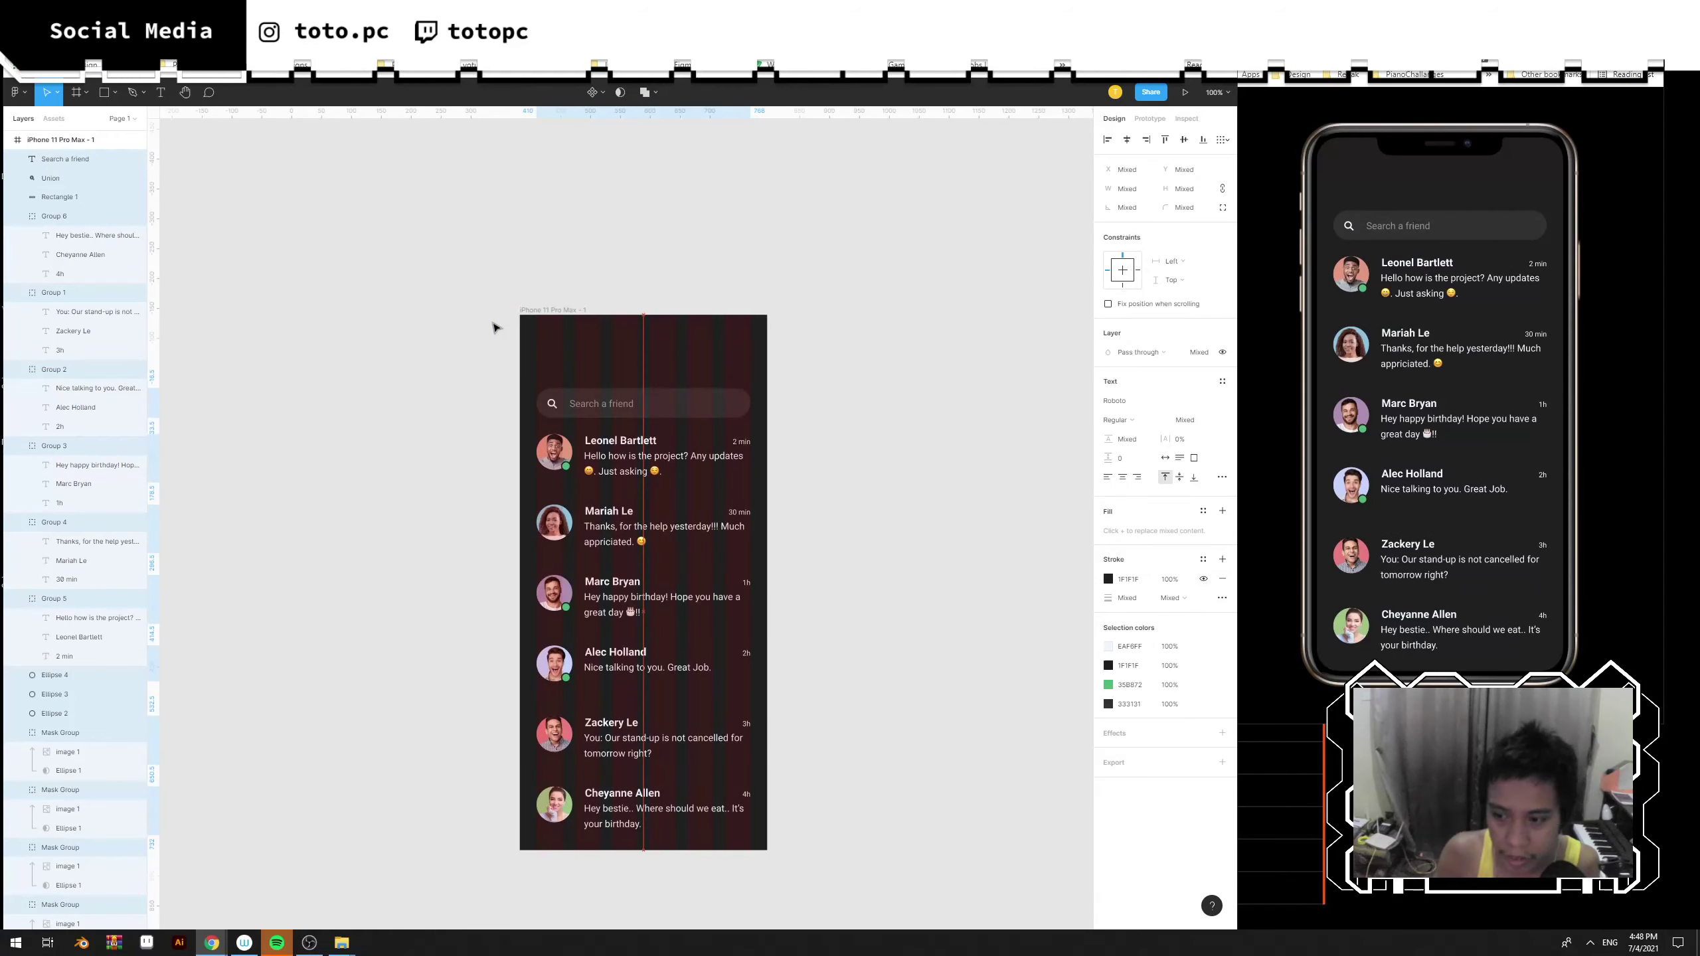
{"action": "key", "text": "ctrl+plus"}
{"action": "left_click_drag", "start_coordinate": [528, 423], "coordinate": [530, 545]}
{"action": "left_click", "coordinate": [595, 384]}
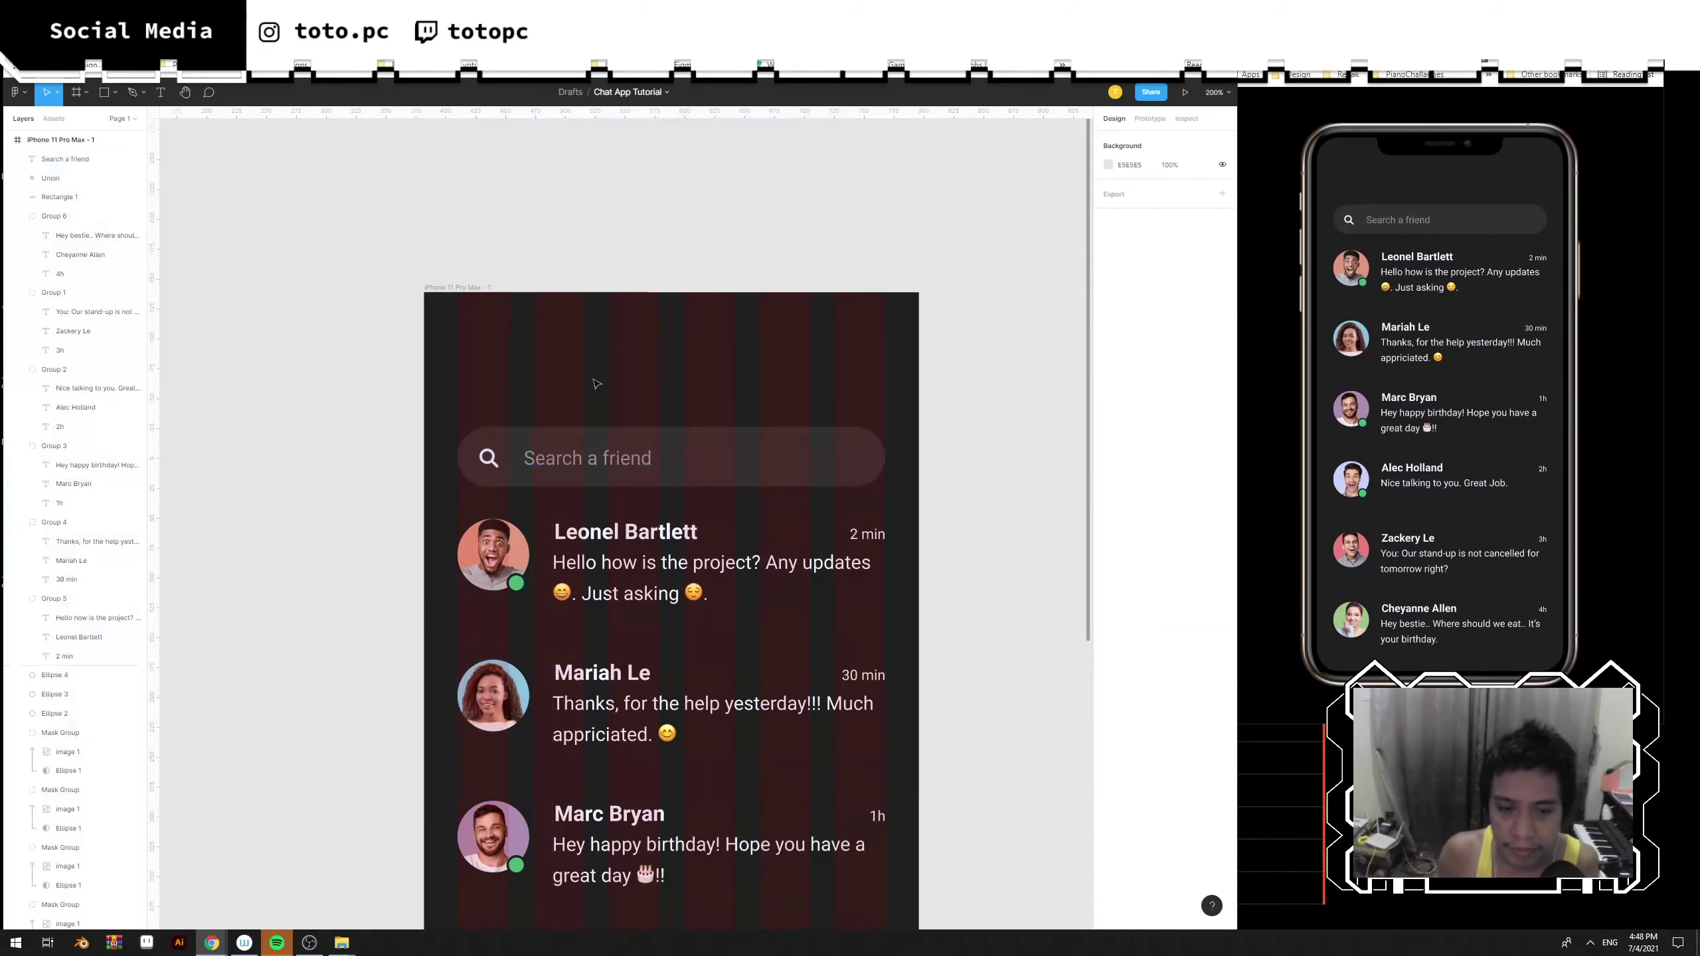
Copy the first chat's contact name and place the copy above the search bar at about X 27, Y 71.
{"action": "left_click_drag", "start_coordinate": [595, 384], "coordinate": [567, 470]}
{"action": "key", "text": "t"}
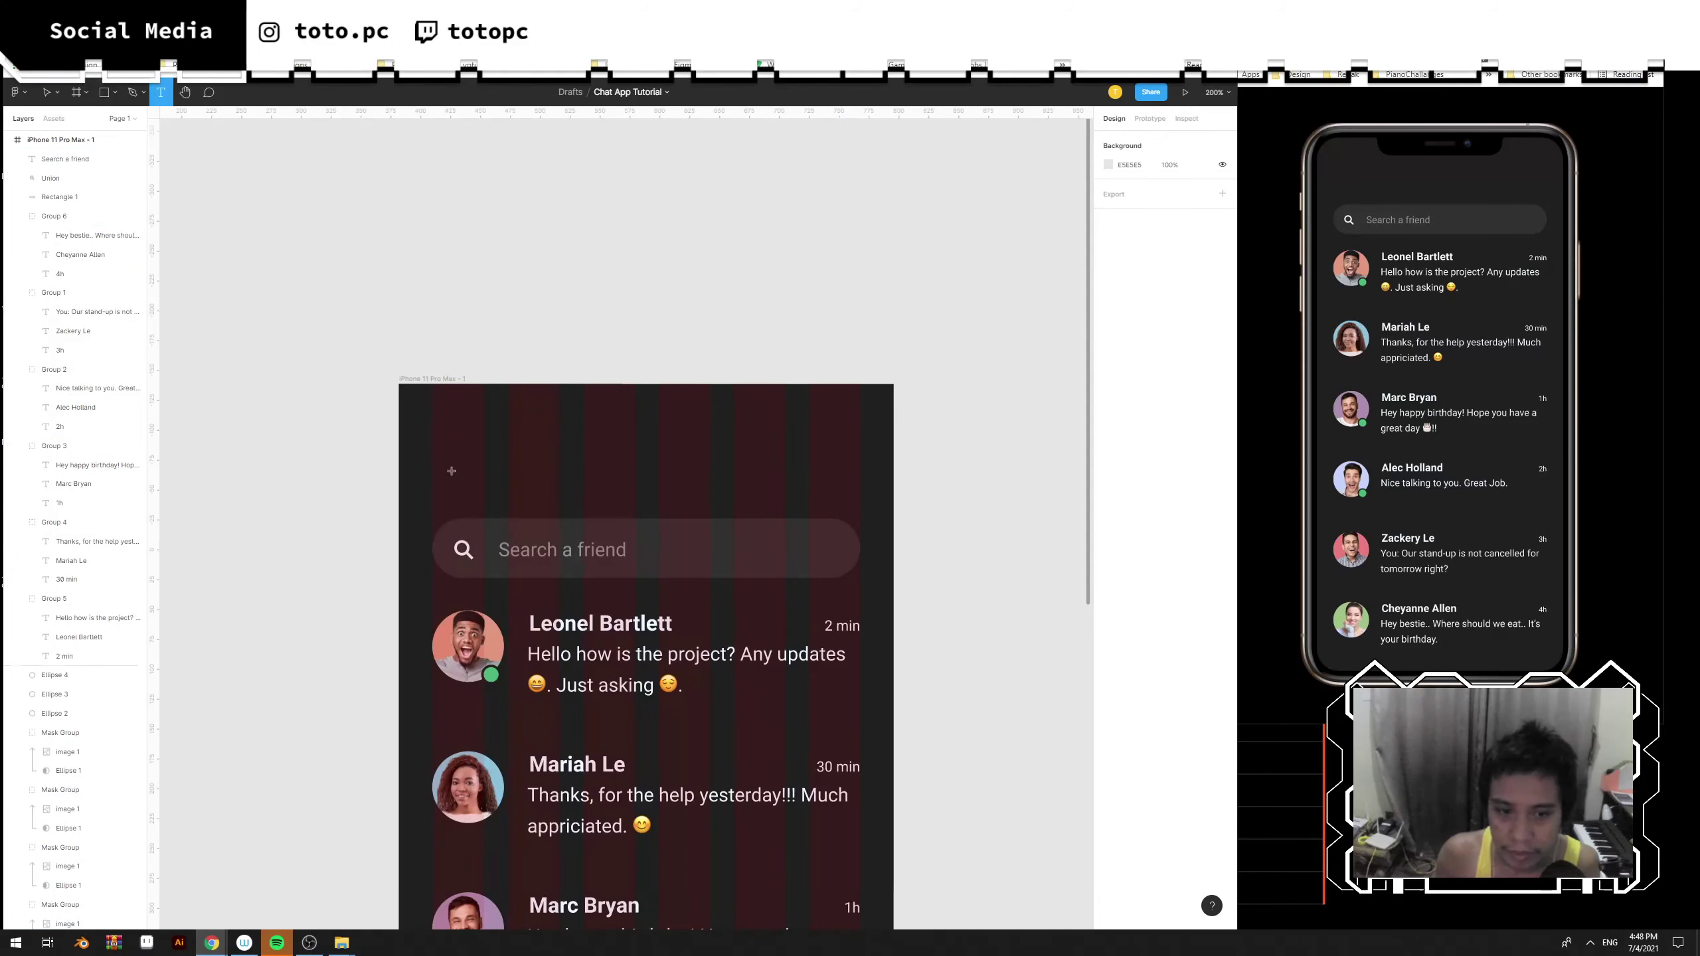
{"action": "key", "text": "v"}
{"action": "double_click", "coordinate": [614, 625]}
{"action": "left_click_drag", "start_coordinate": [614, 625], "coordinate": [808, 476]}
{"action": "key", "text": "ctrl+z"}
{"action": "key", "text": "ctrl+c"}
{"action": "left_click", "coordinate": [733, 399]}
{"action": "key", "text": "ctrl+v"}
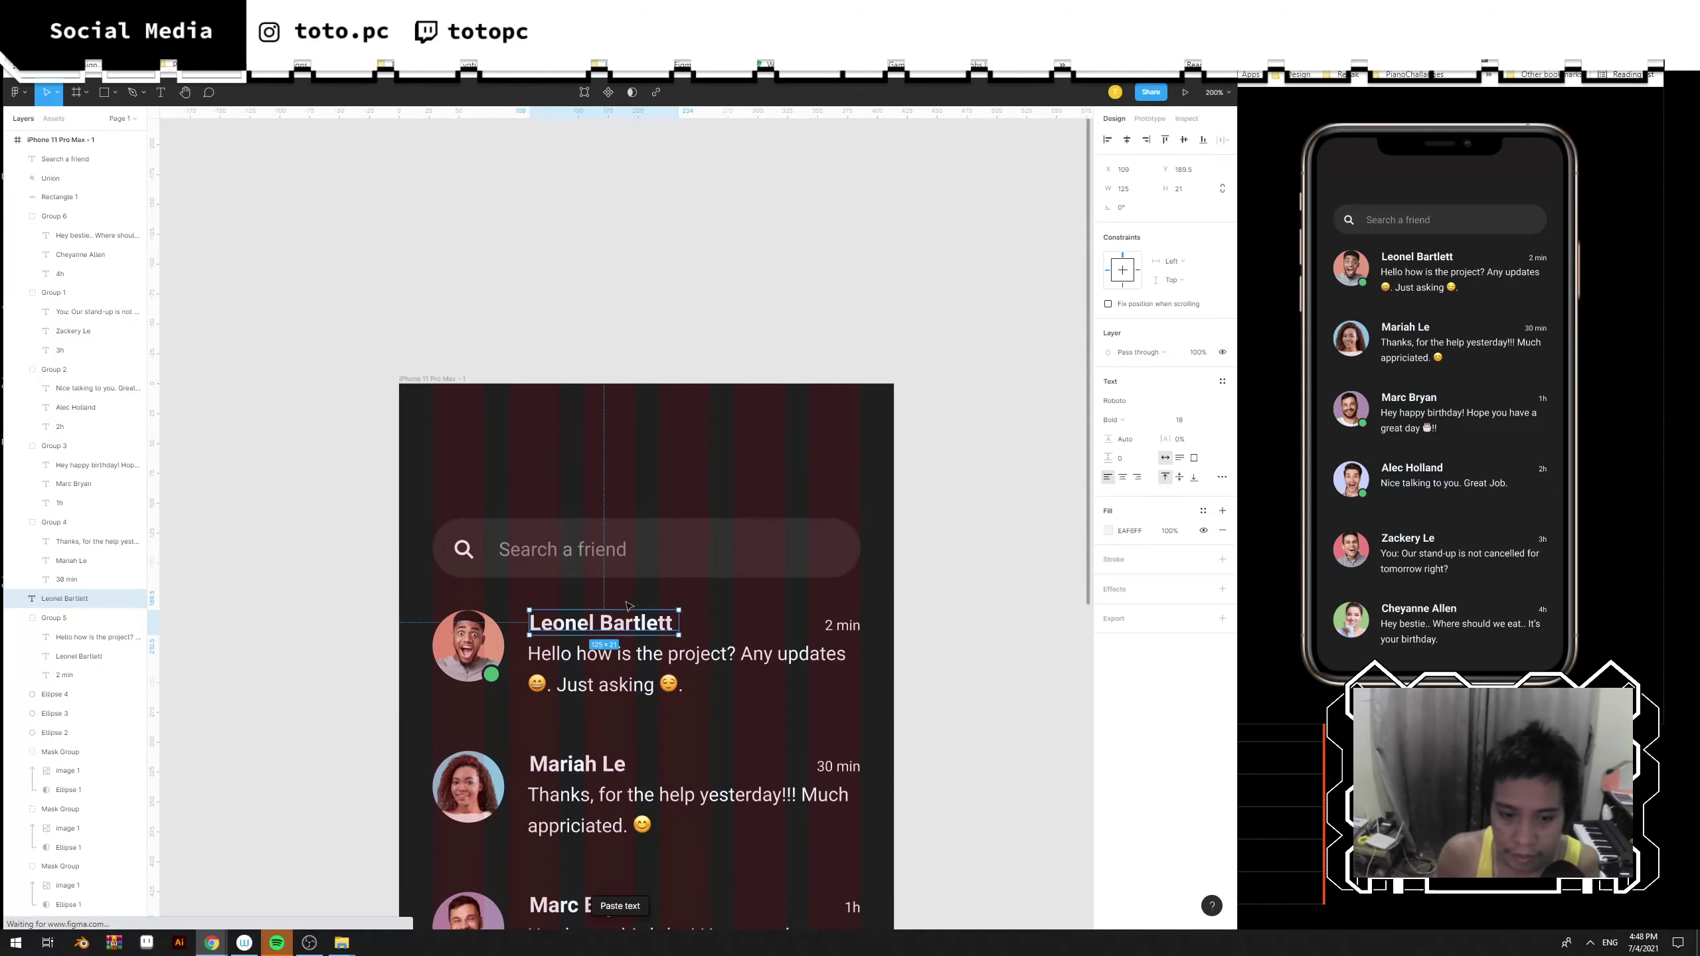
{"action": "left_click_drag", "start_coordinate": [626, 623], "coordinate": [526, 485]}
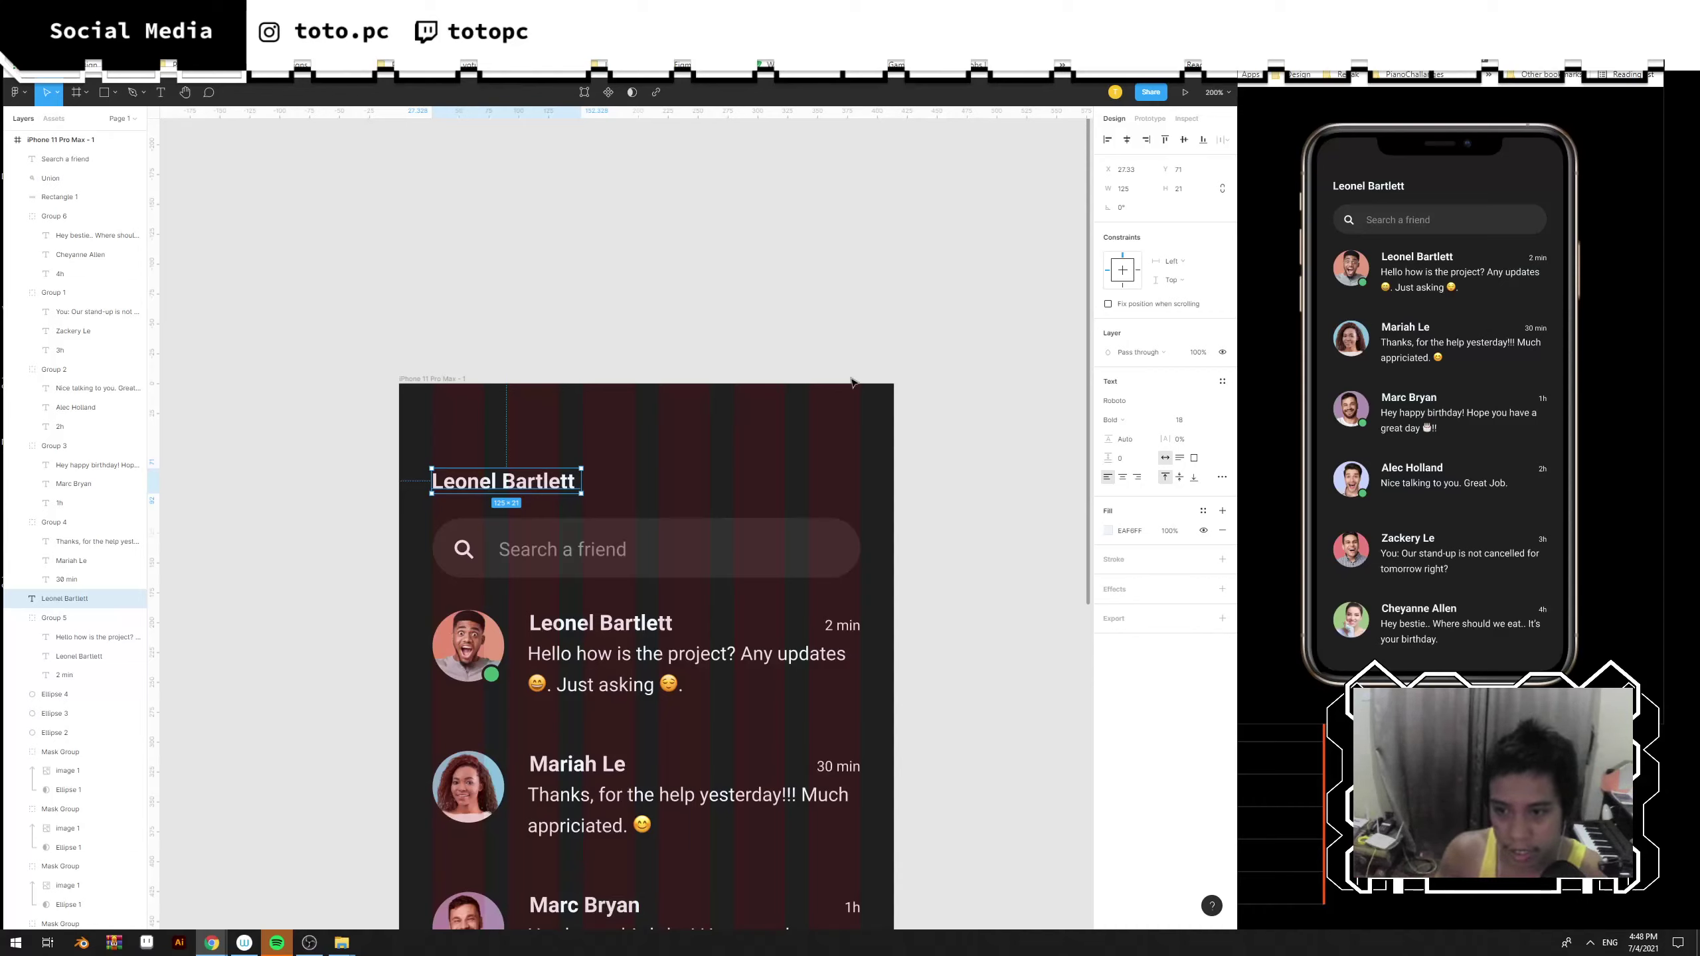
Set the font size of the copied name above the search bar to 28.
{"action": "left_click", "coordinate": [1195, 420]}
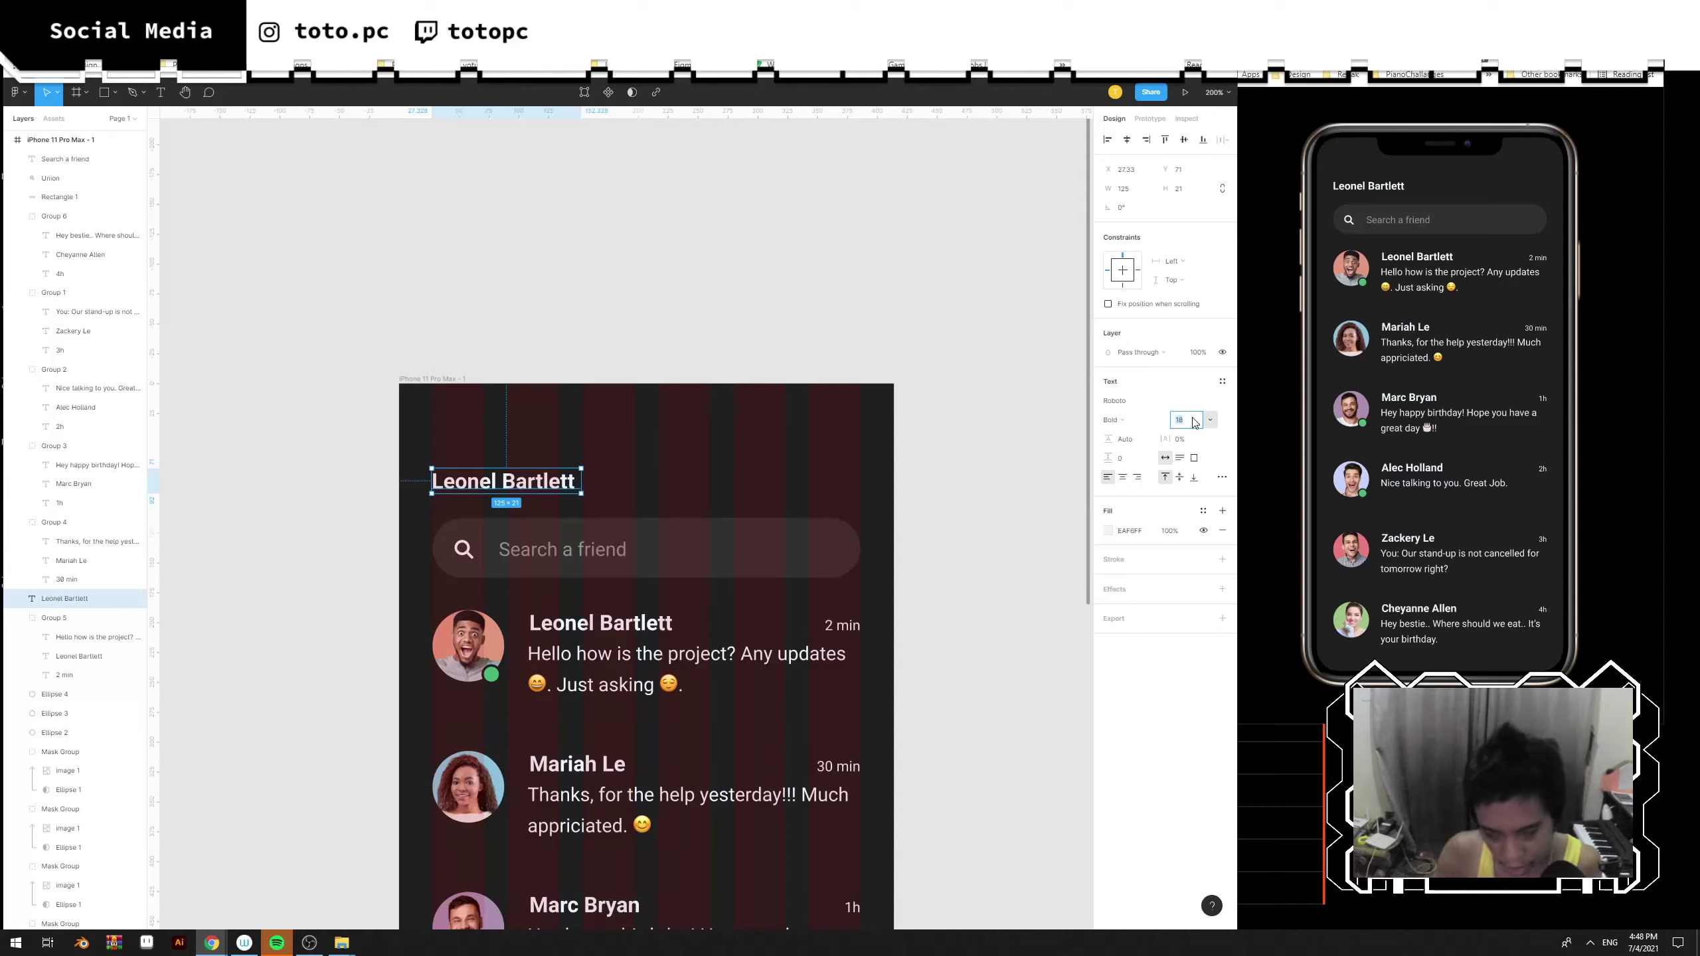
{"action": "type", "text": "28"}
{"action": "key", "text": "Return"}
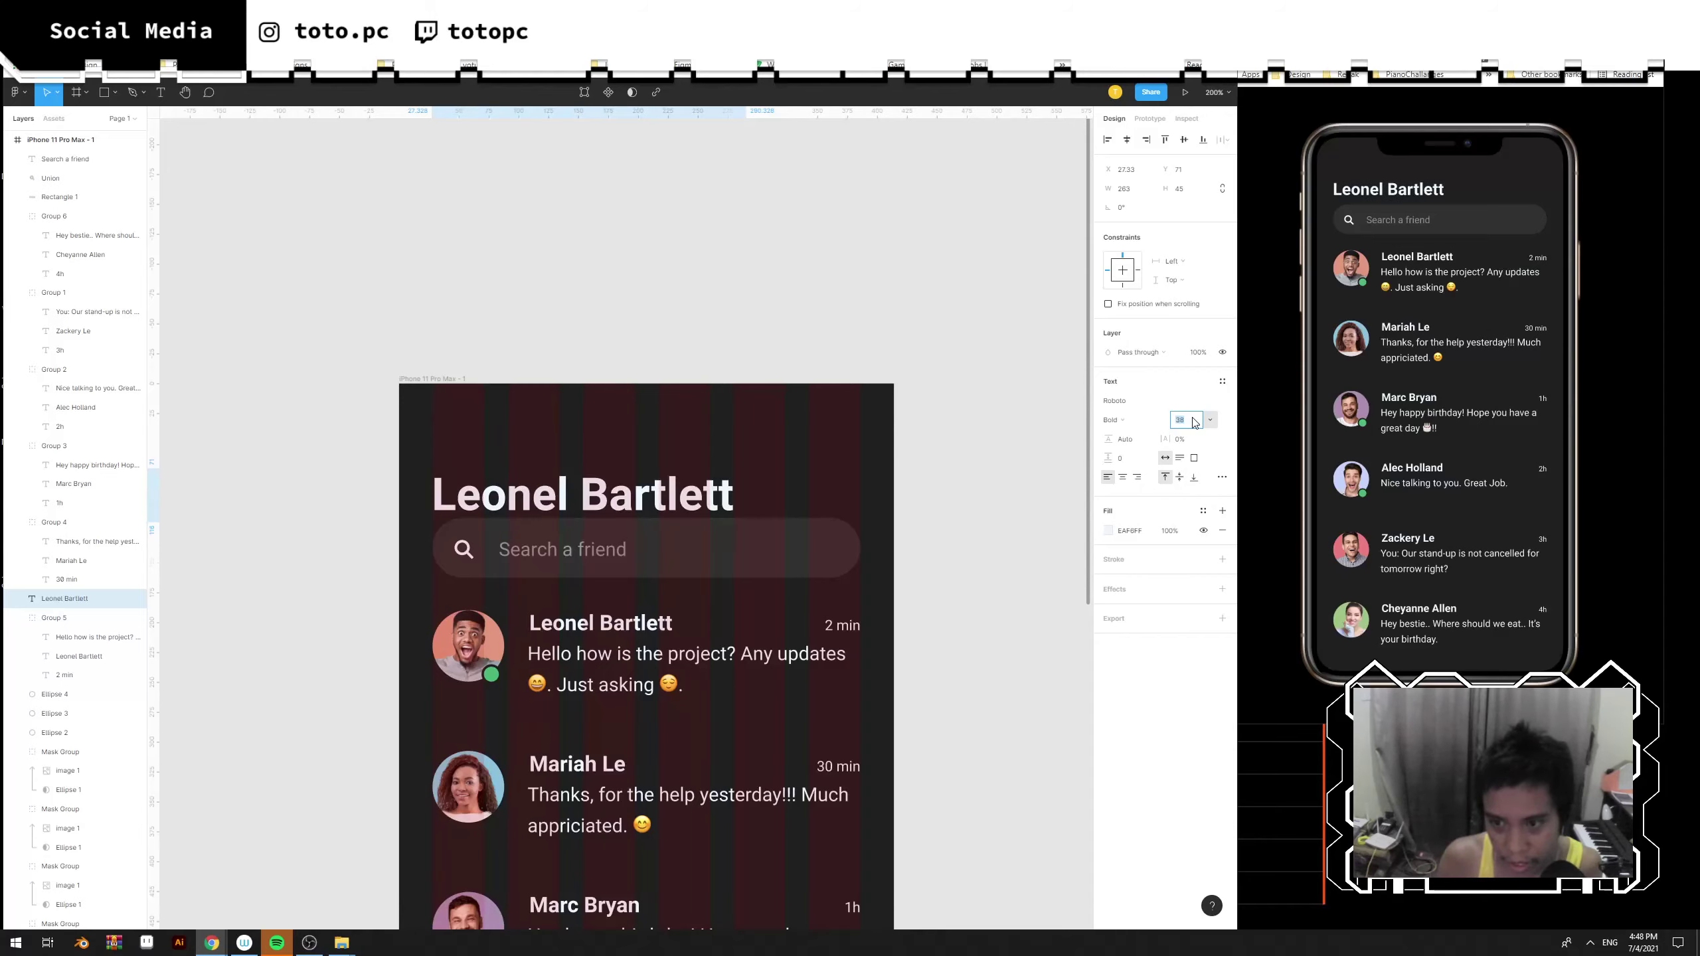
{"action": "key", "text": "shift+Down"}
{"action": "key", "text": "shift+Up"}
{"action": "key", "text": "shift+Up"}
{"action": "key", "text": "shift+Up"}
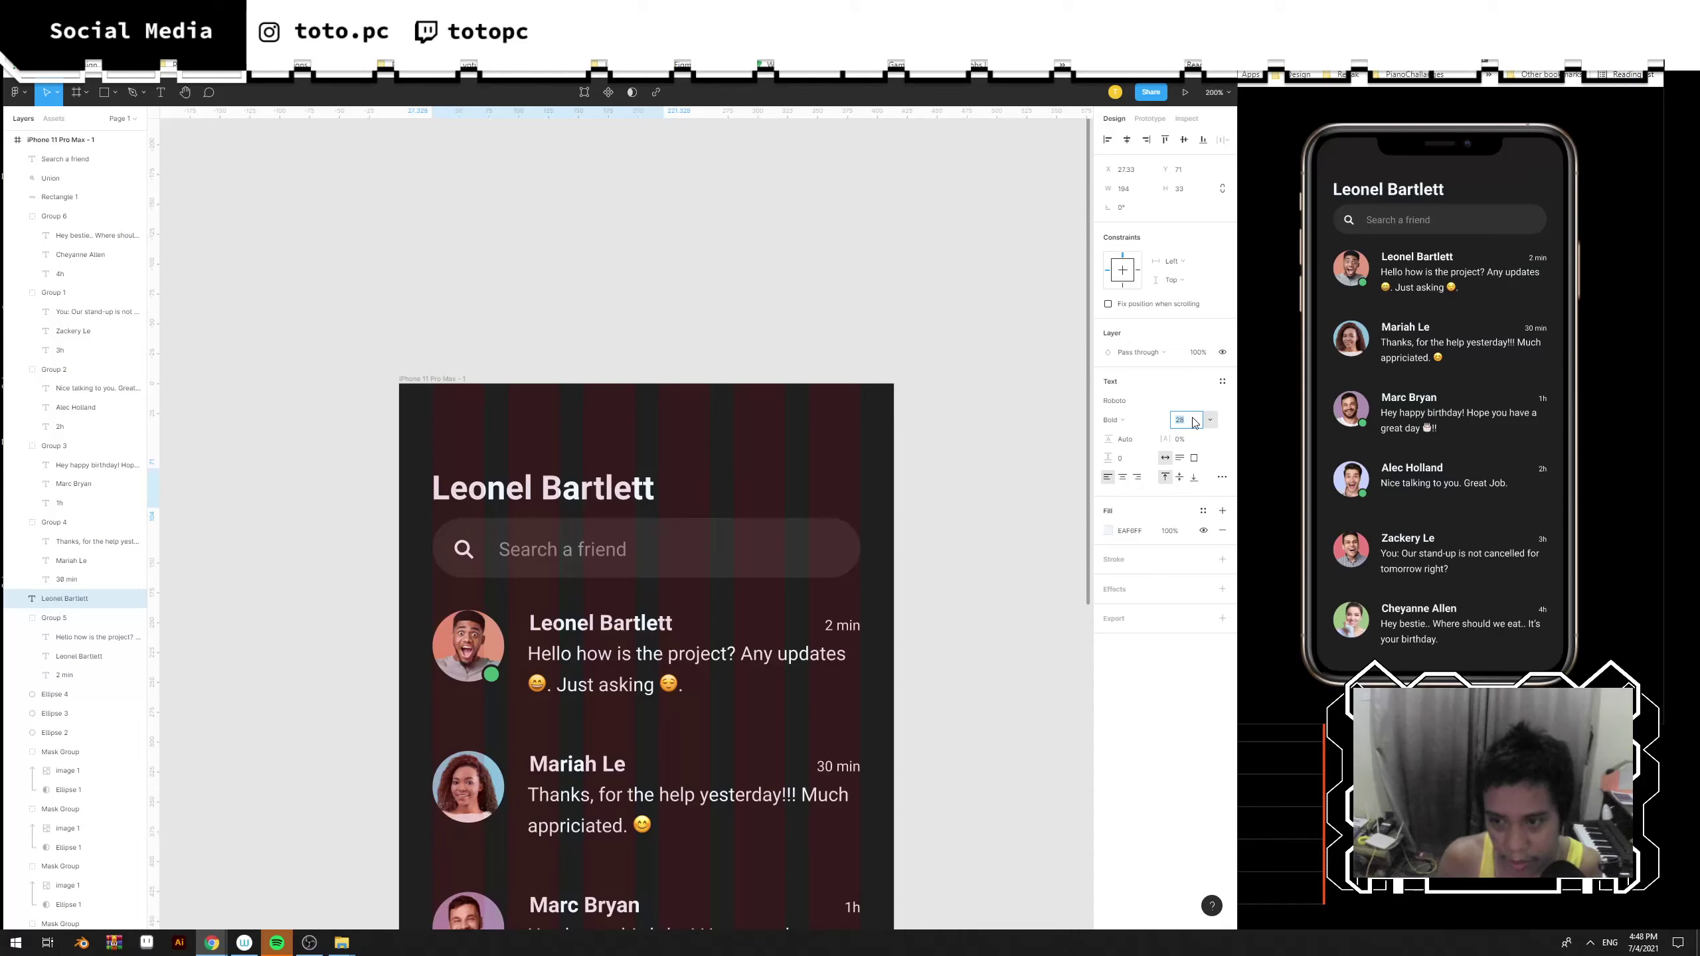
{"action": "key", "text": "shift+Down"}
{"action": "key", "text": "shift+Down"}
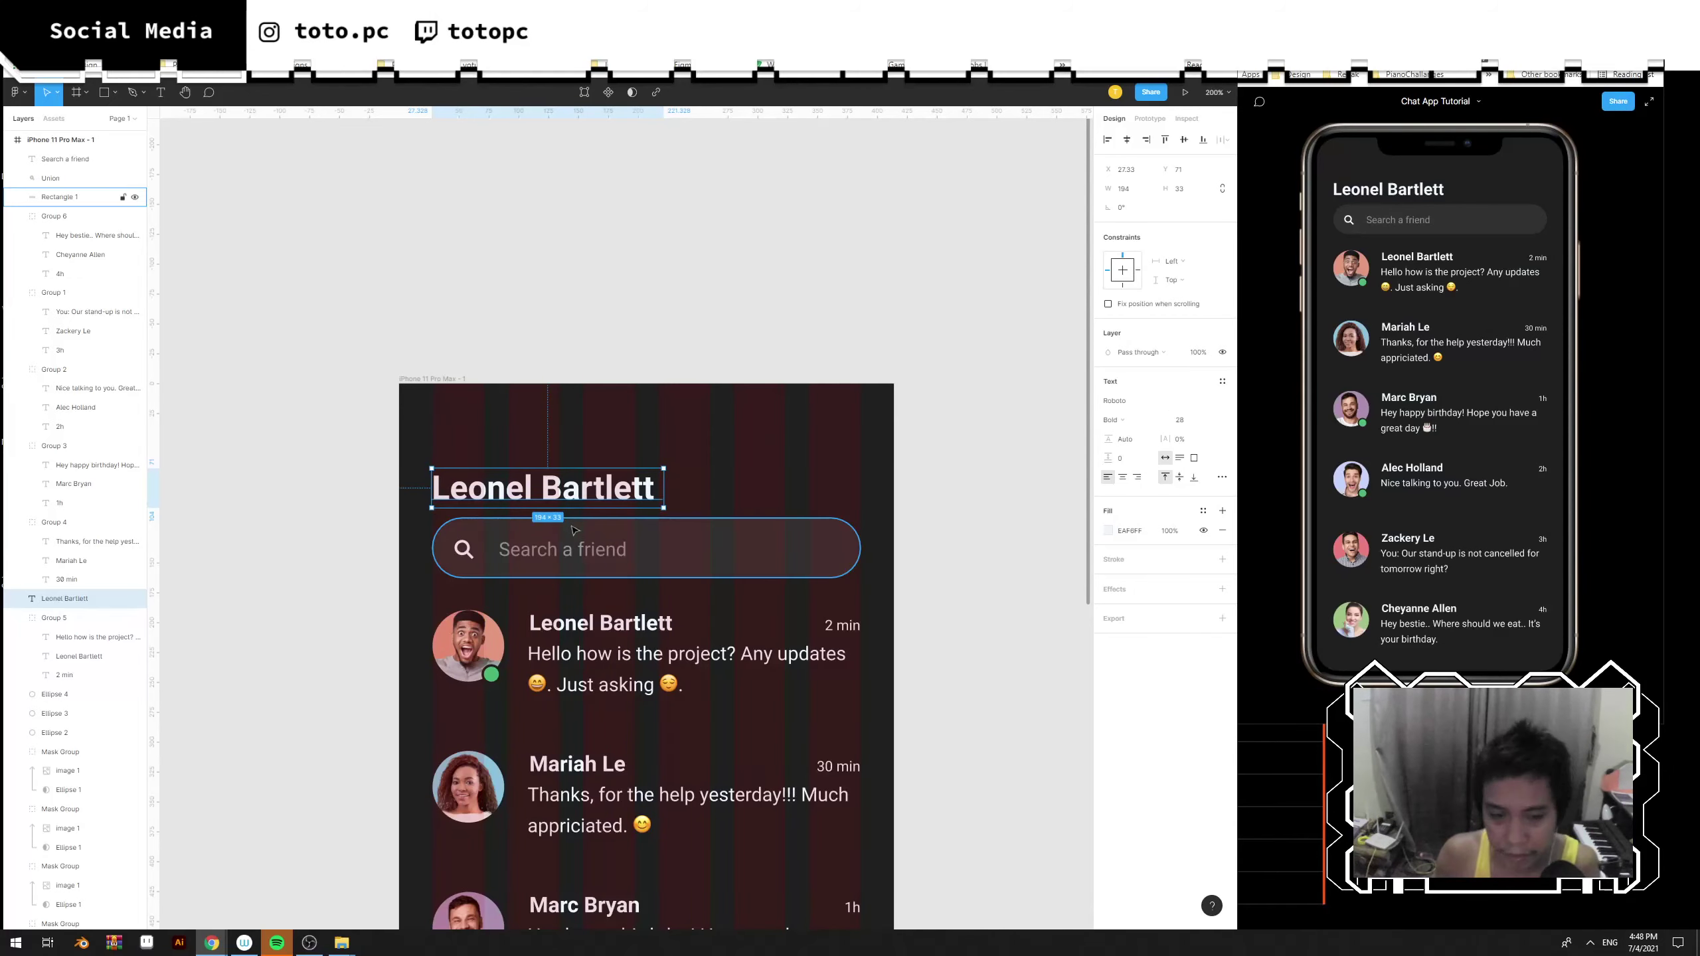
Move the heading up to X 28, Y 59 and replace its text with "Messenger".
{"action": "key", "text": "Escape"}
{"action": "left_click_drag", "start_coordinate": [608, 499], "coordinate": [602, 483]}
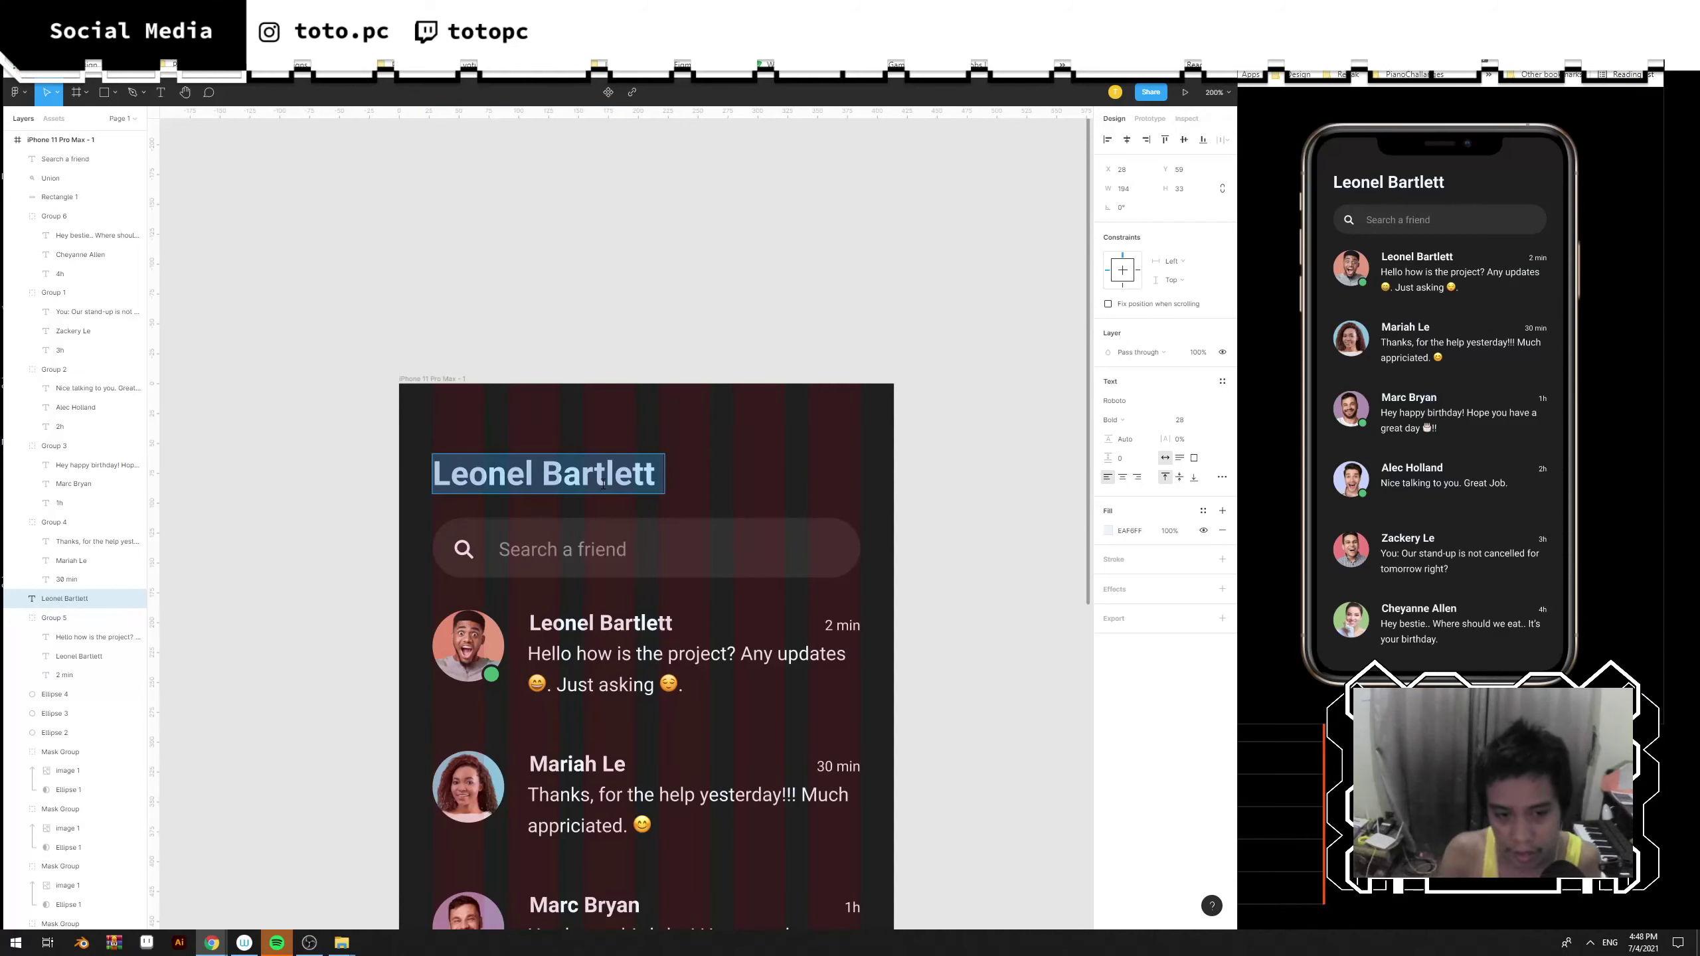
{"action": "key", "text": "BackSpace"}
{"action": "type", "text": "Chat"}
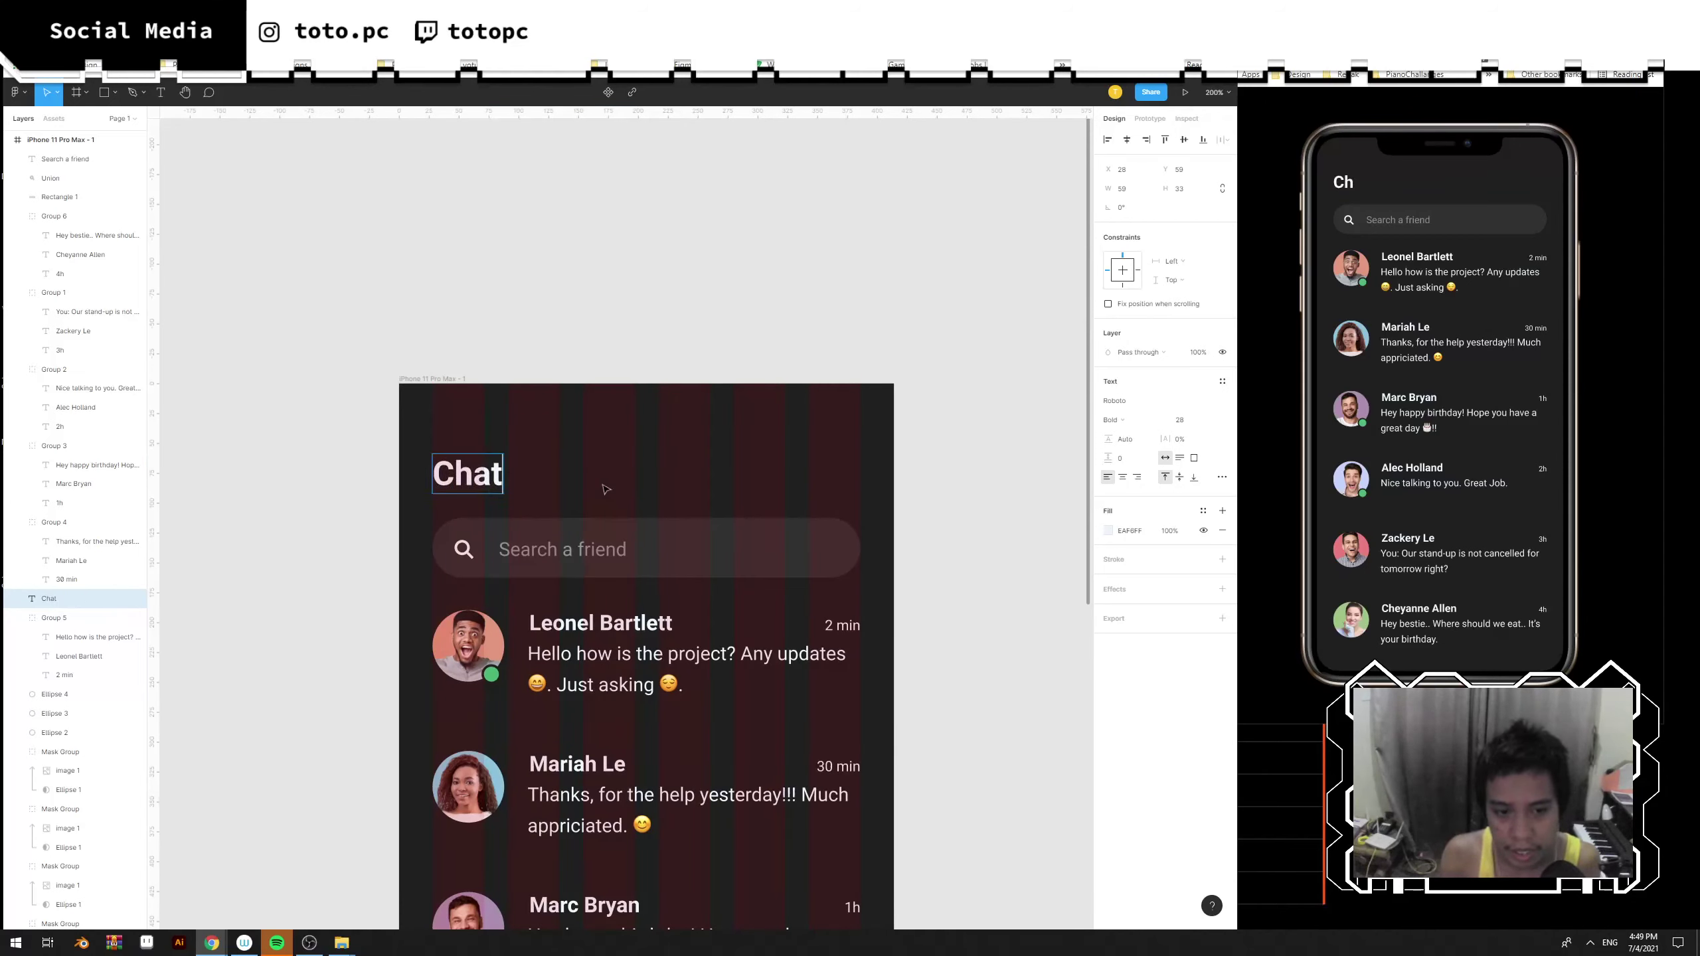
{"action": "key", "text": "ctrl+a"}
{"action": "type", "text": "Messenge"}
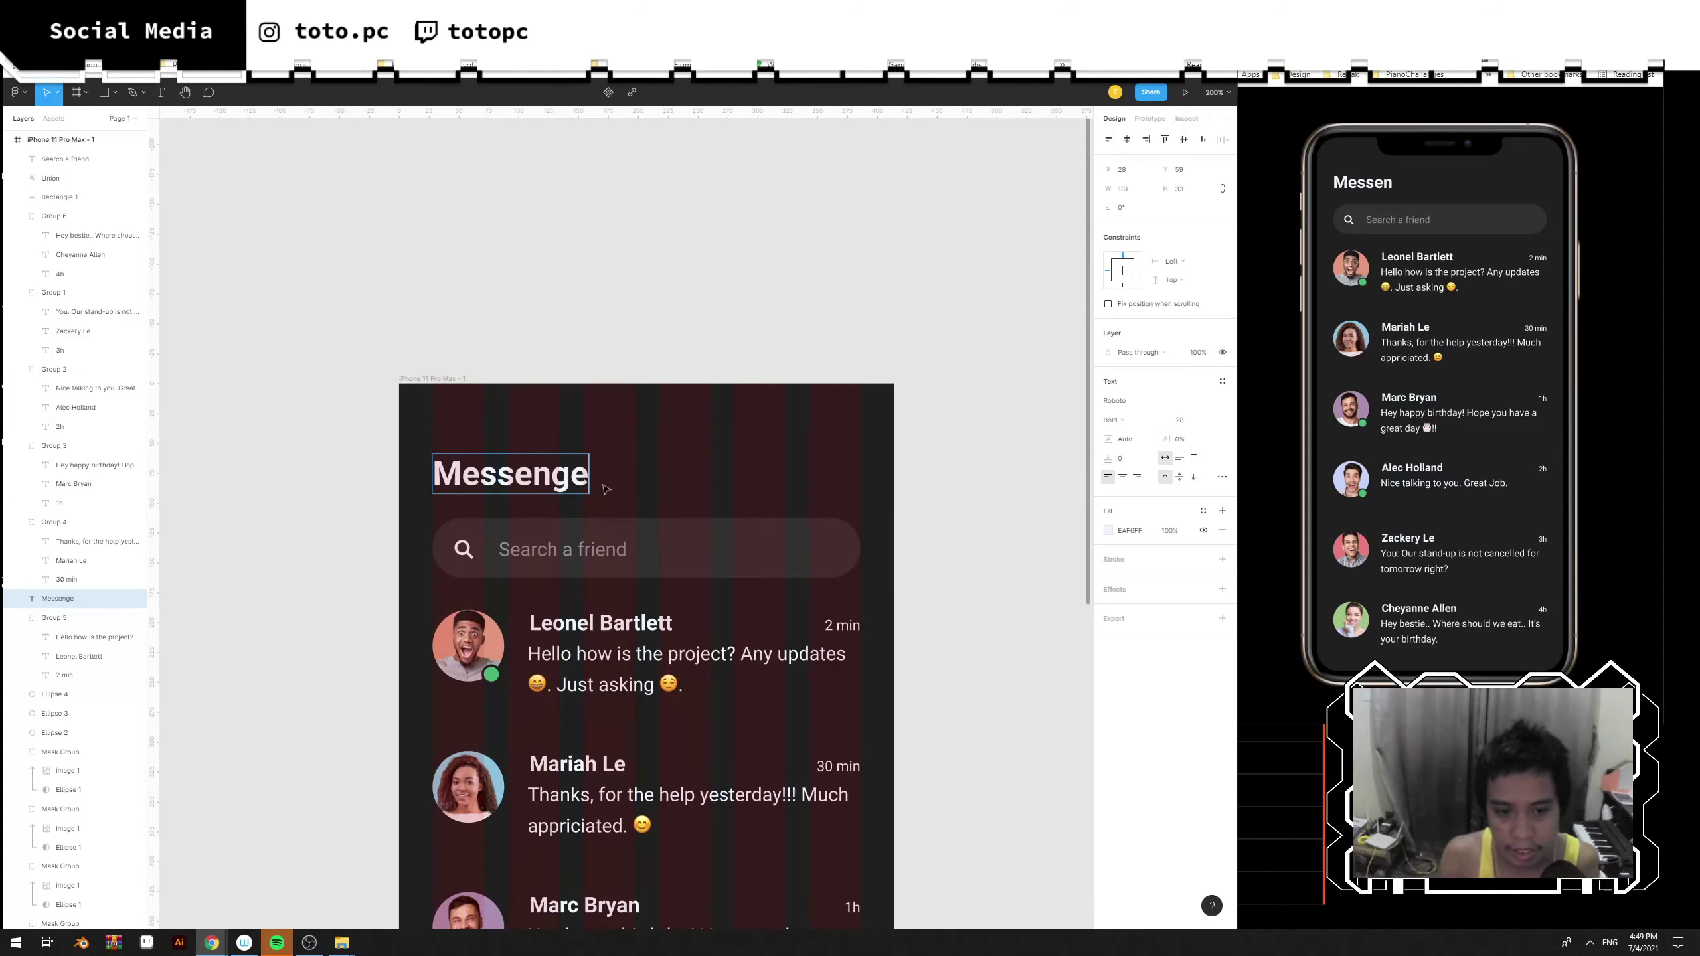
{"action": "type", "text": "r"}
{"action": "key", "text": "Escape"}
{"action": "key", "text": "Escape"}
Draw a small square about 18 px wide in the header, to the right of the "Messenger" heading.
{"action": "left_click_drag", "start_coordinate": [773, 469], "coordinate": [778, 425]}
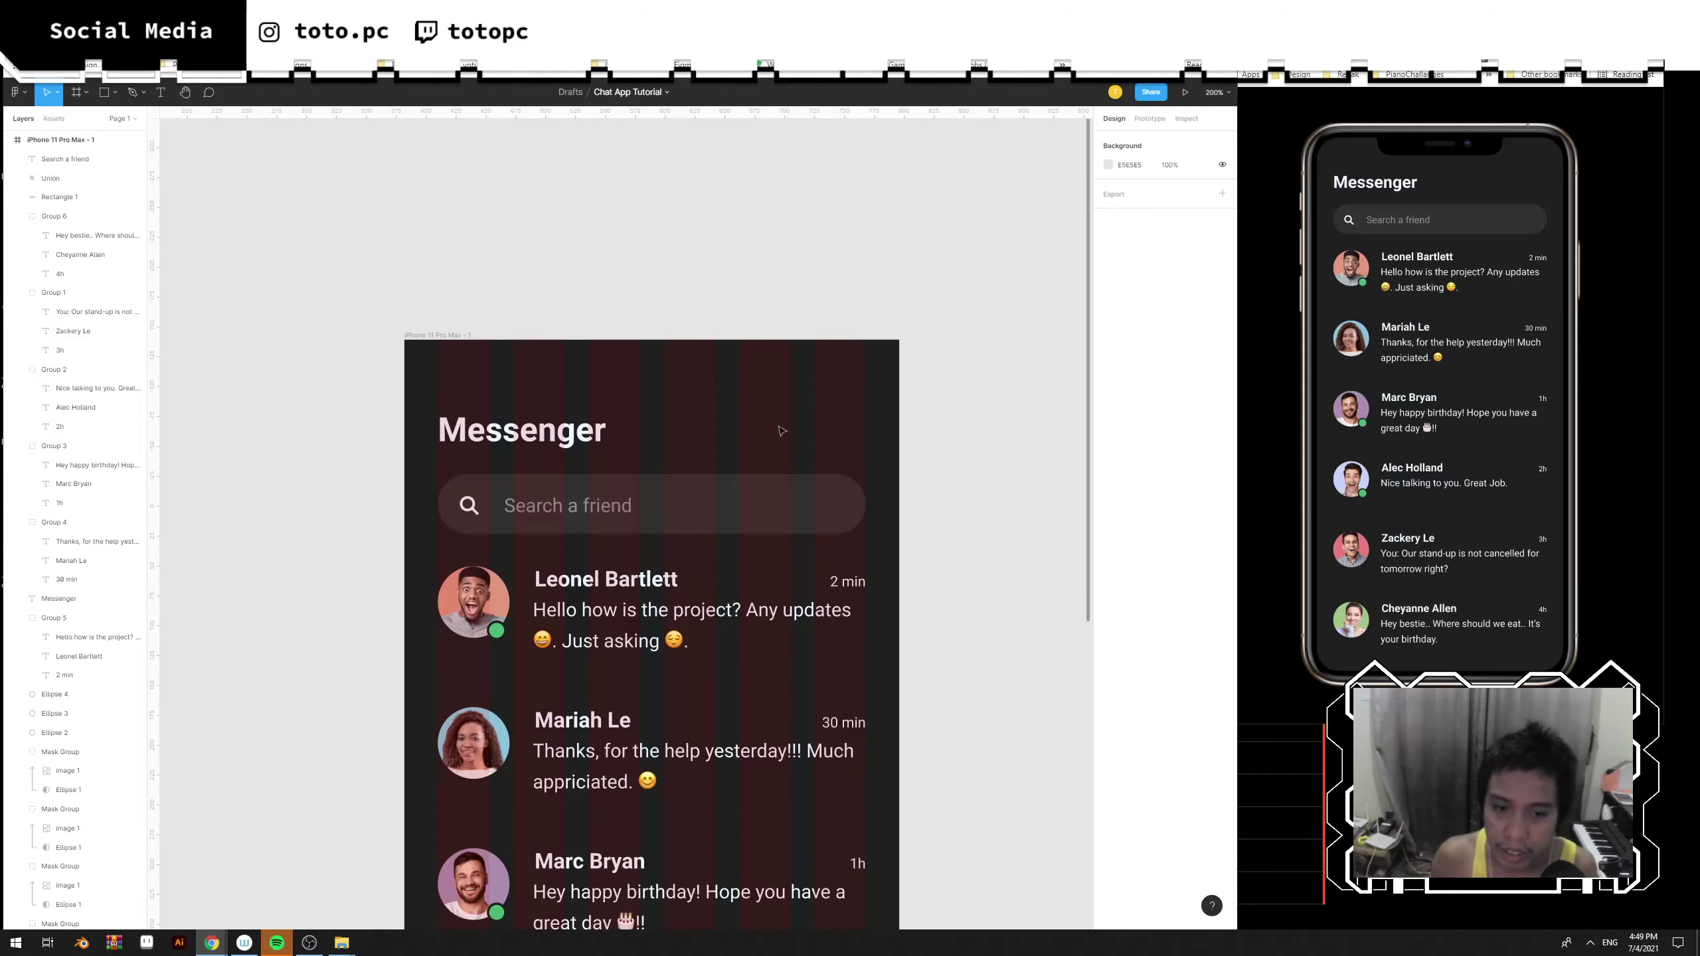
{"action": "key", "text": "plus"}
{"action": "left_click_drag", "start_coordinate": [778, 431], "coordinate": [728, 515]}
{"action": "key", "text": "r"}
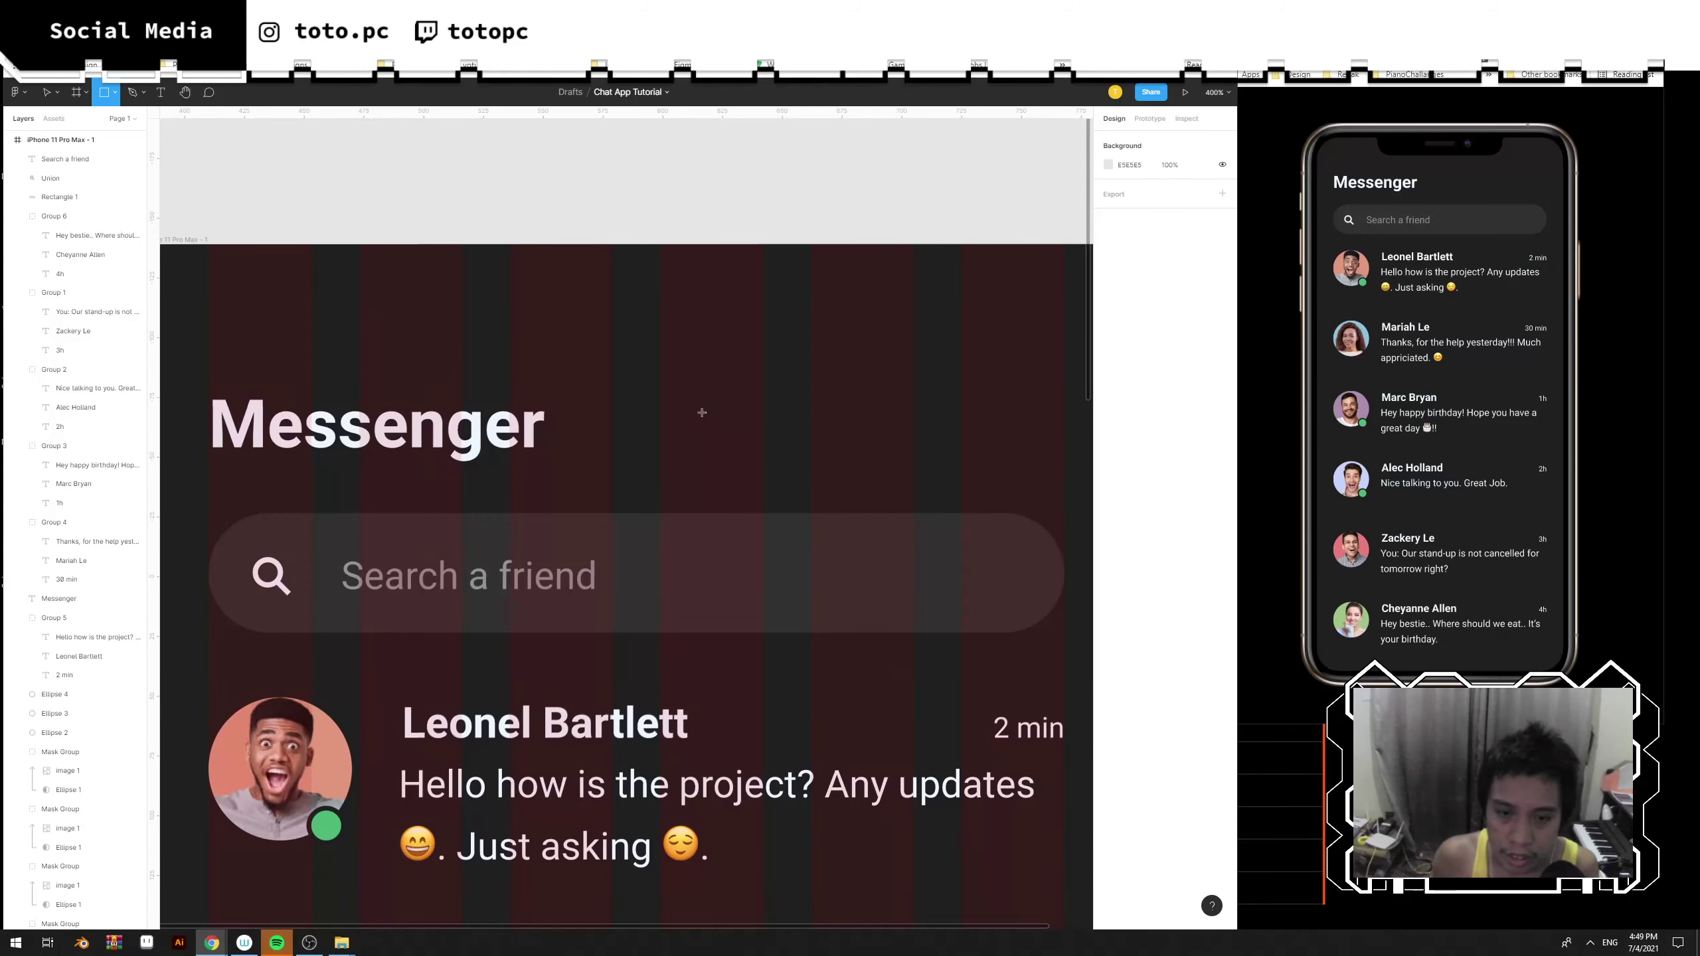
{"action": "left_click_drag", "start_coordinate": [693, 409], "coordinate": [735, 450]}
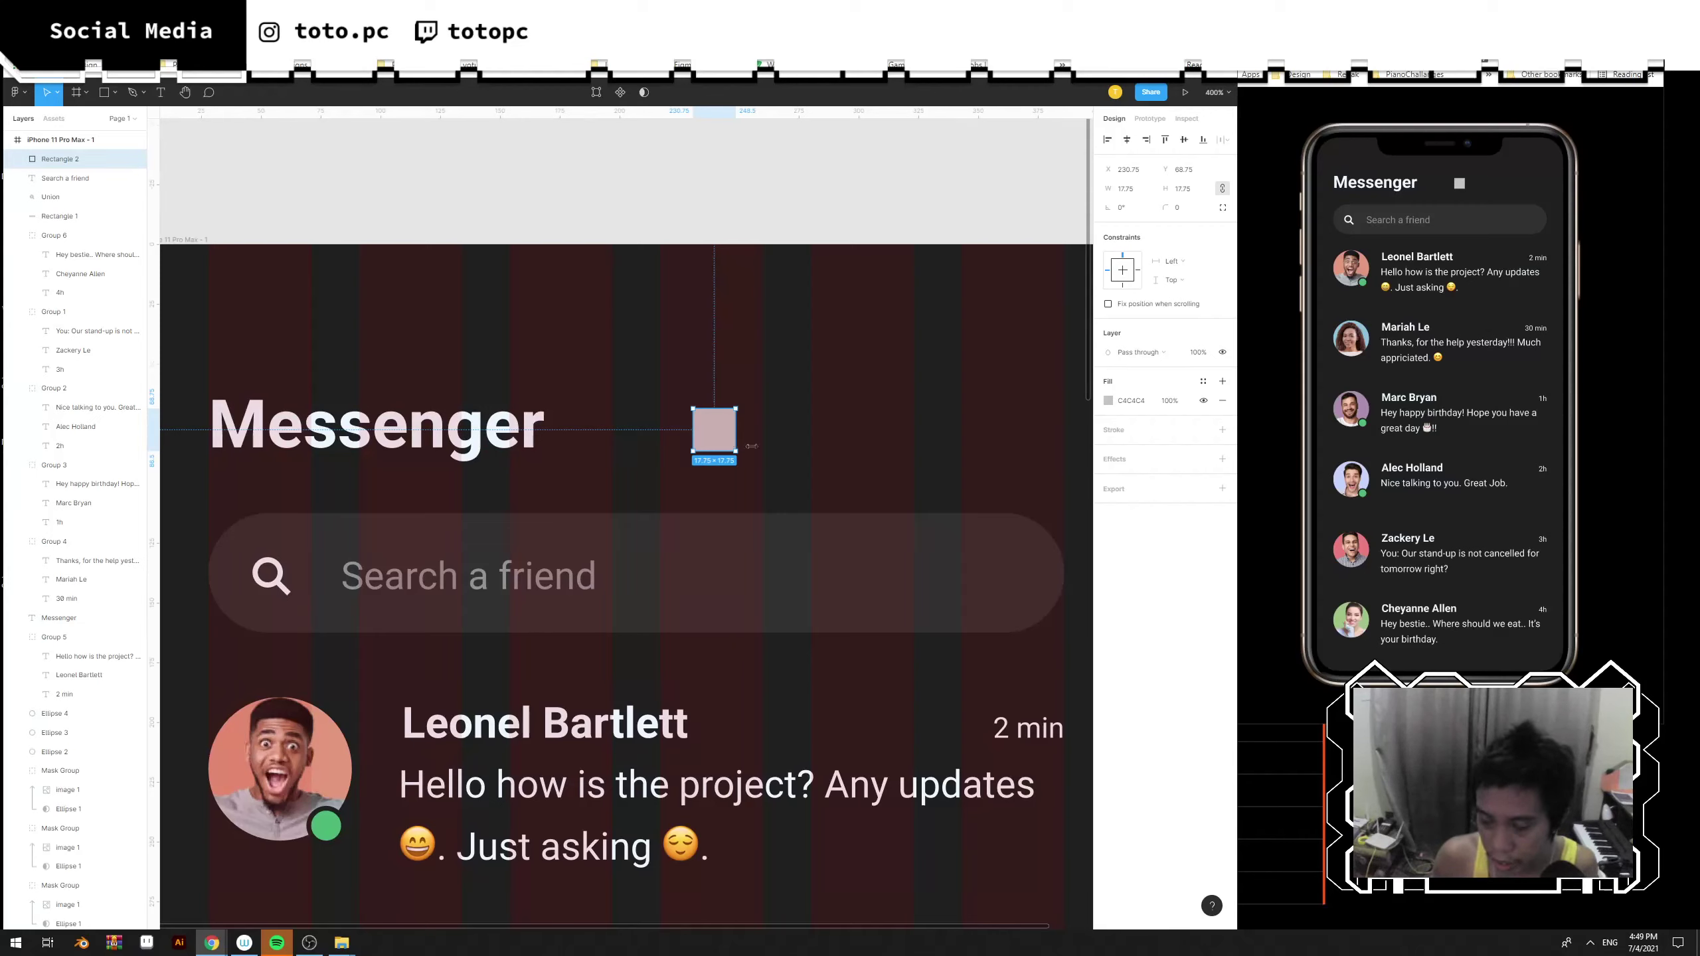
{"action": "left_click", "coordinate": [1108, 402]}
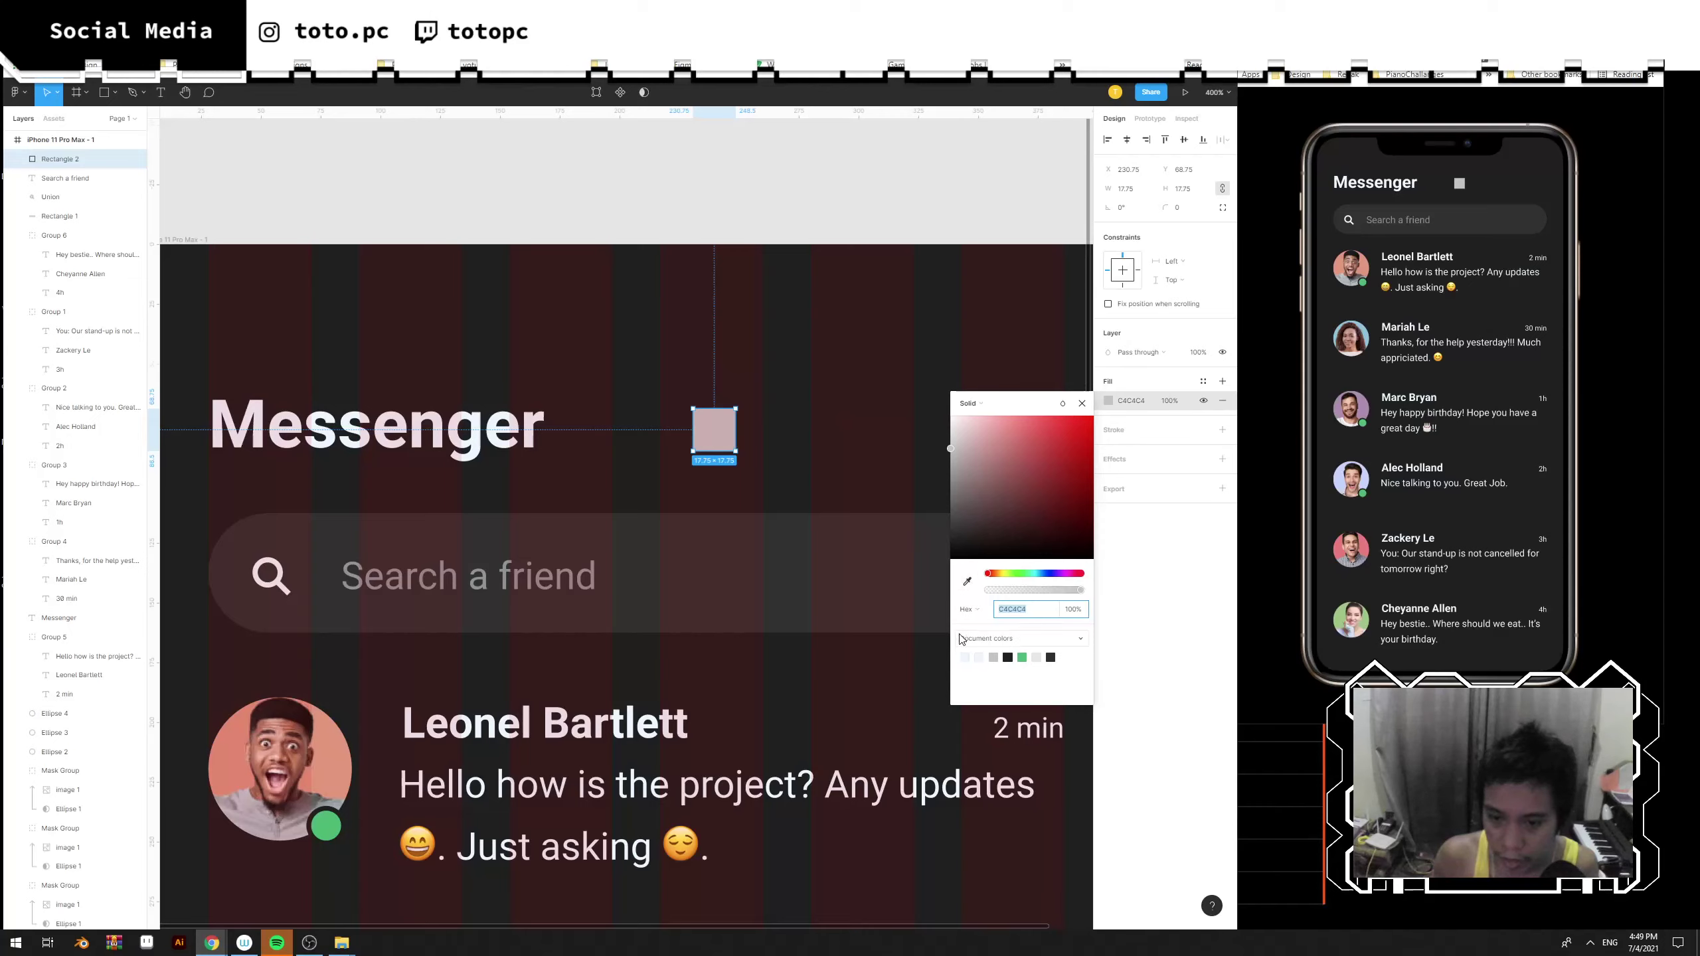
{"action": "left_click", "coordinate": [971, 661]}
{"action": "key", "text": "i"}
{"action": "key", "text": "Escape"}
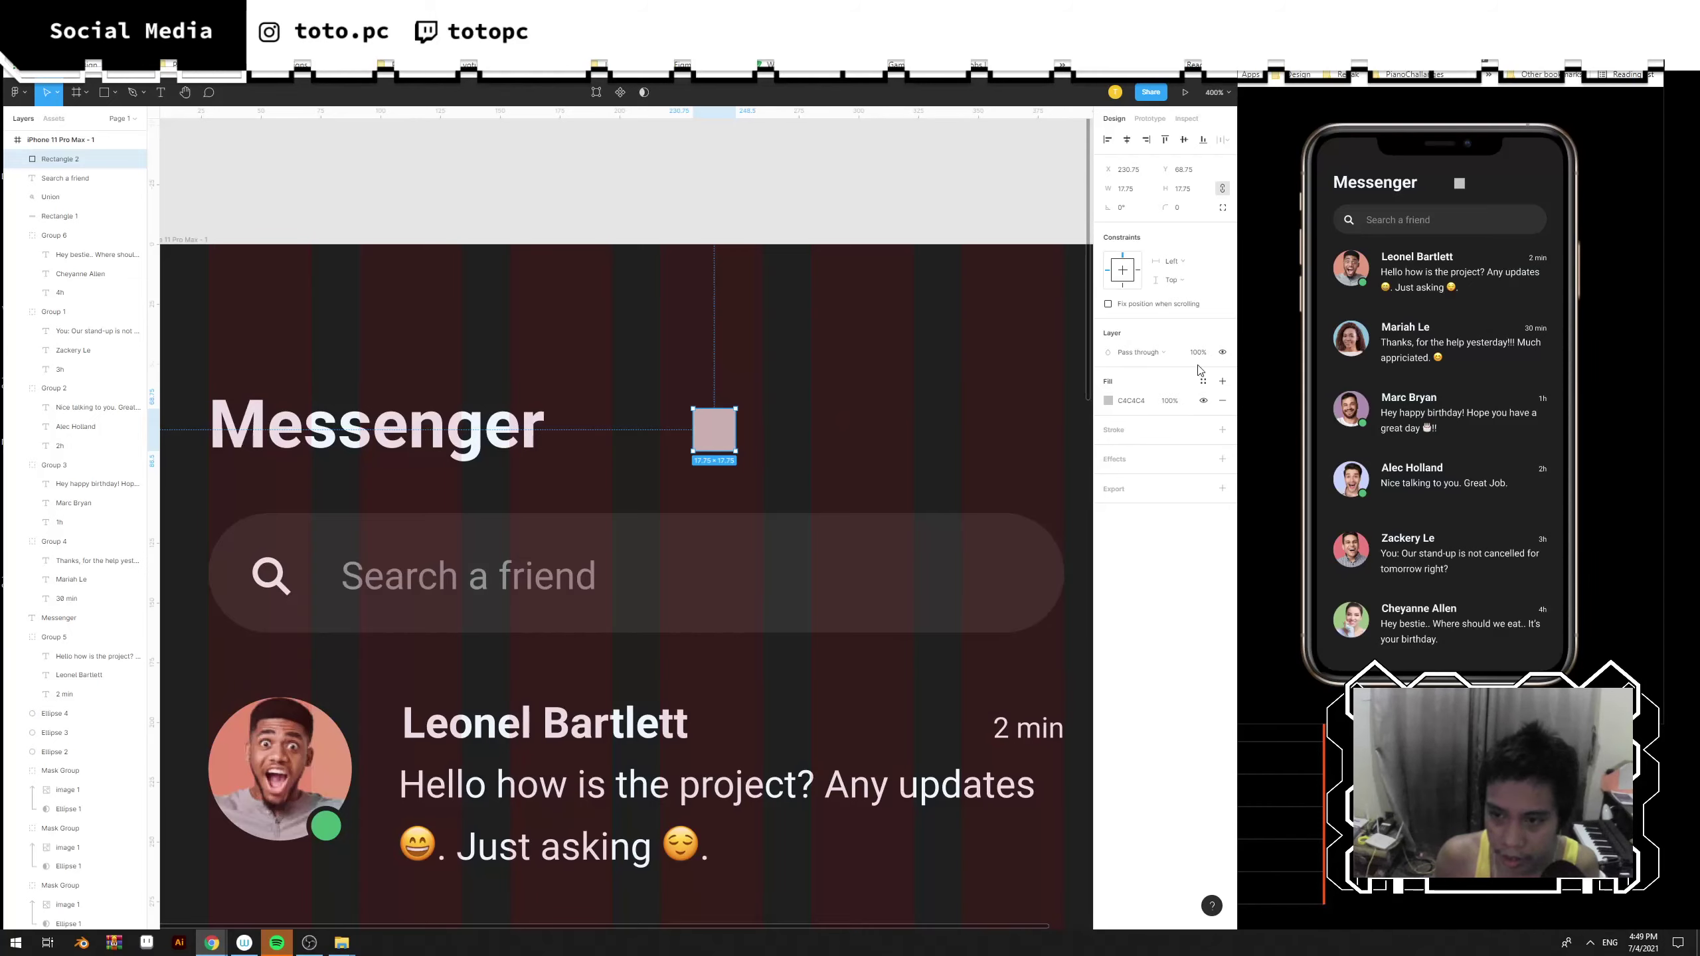
Replace the header square's fill with a 2 px stroke in the pale near-white document color.
{"action": "left_click", "coordinate": [1222, 401]}
{"action": "left_click", "coordinate": [1223, 411]}
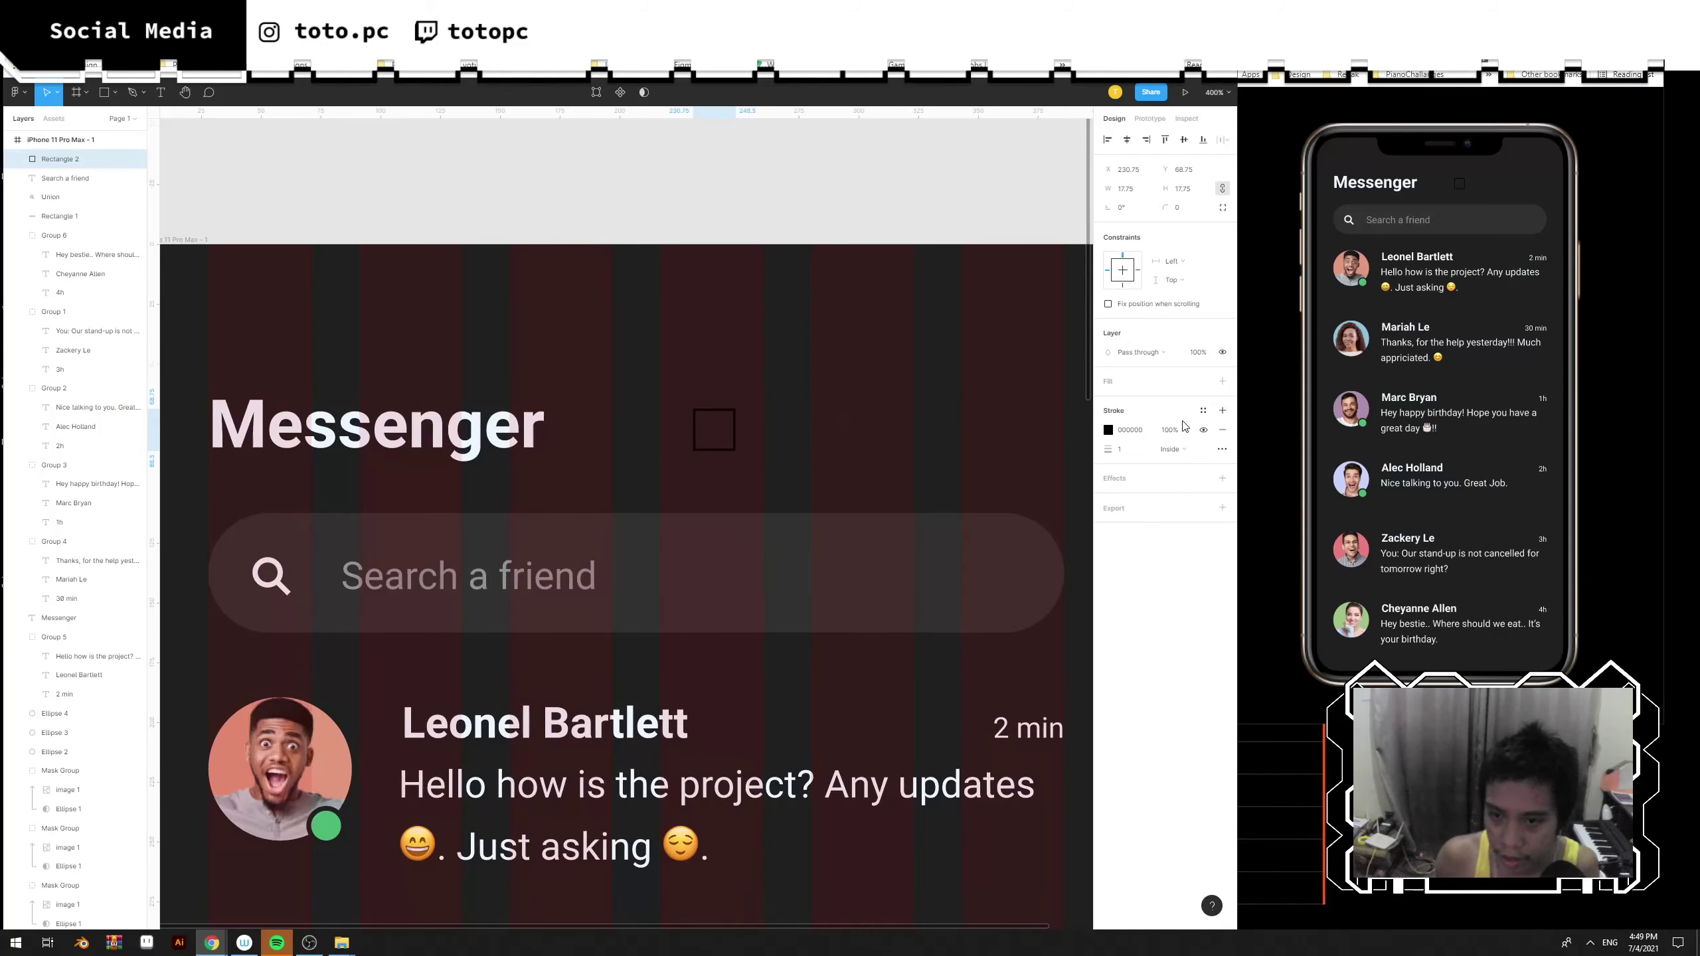
{"action": "left_click", "coordinate": [1131, 449]}
{"action": "type", "text": "2"}
{"action": "key", "text": "Return"}
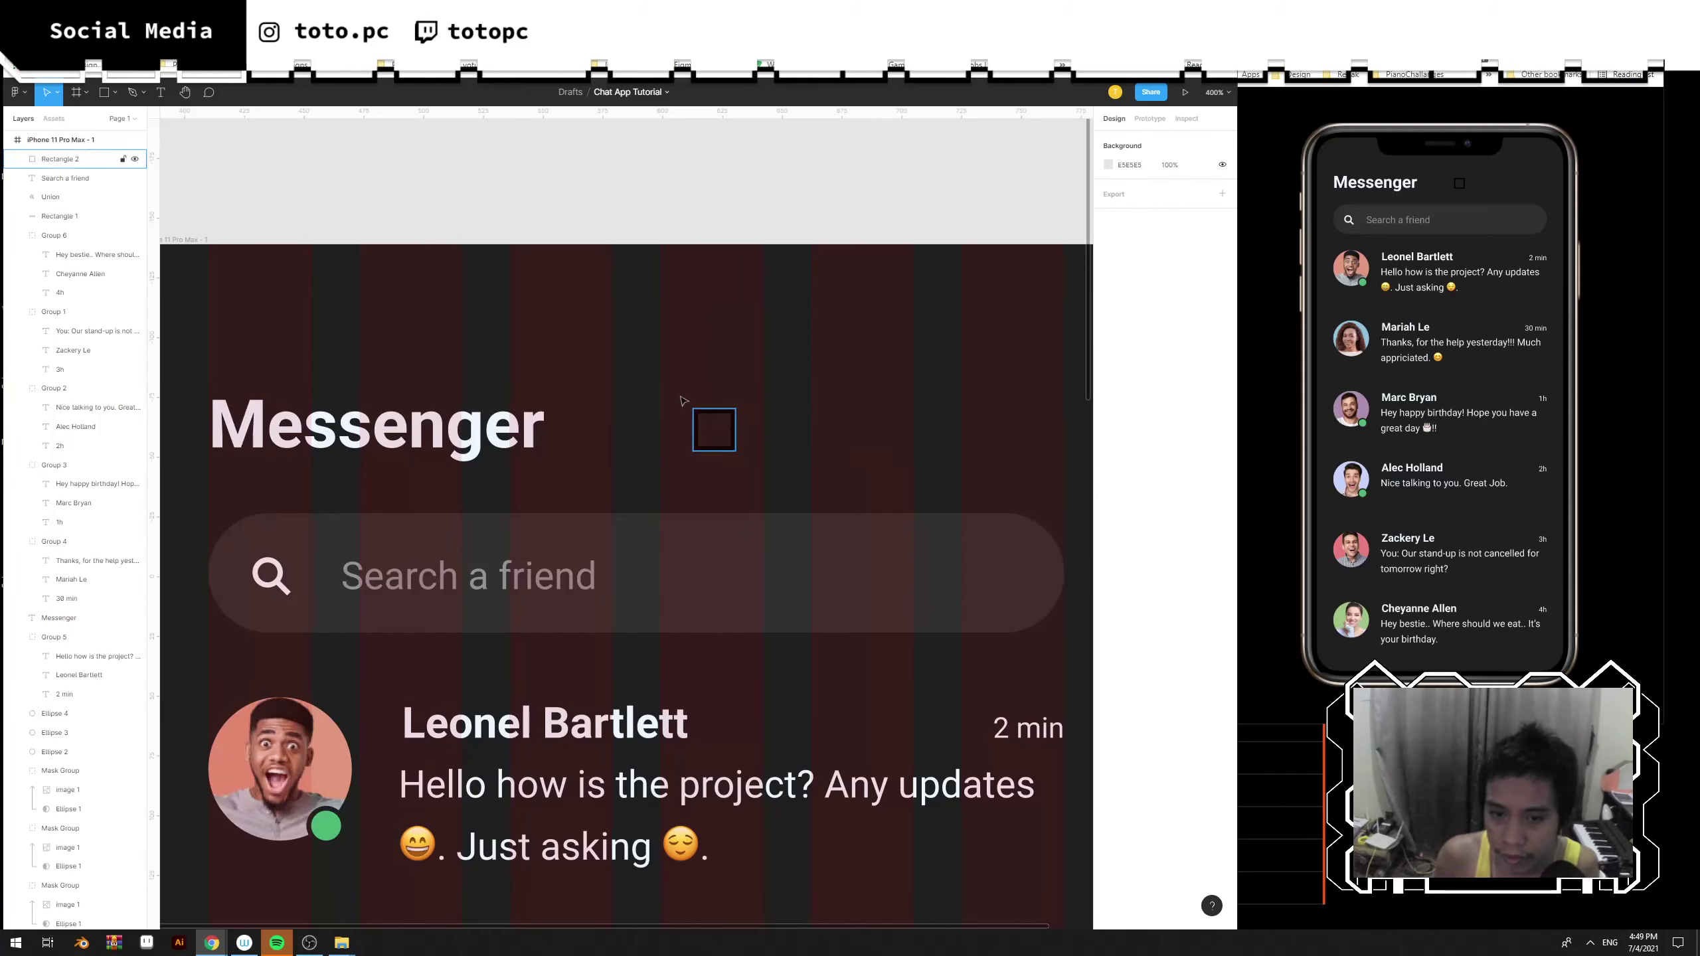
{"action": "left_click", "coordinate": [1108, 430]}
{"action": "left_click", "coordinate": [965, 687]}
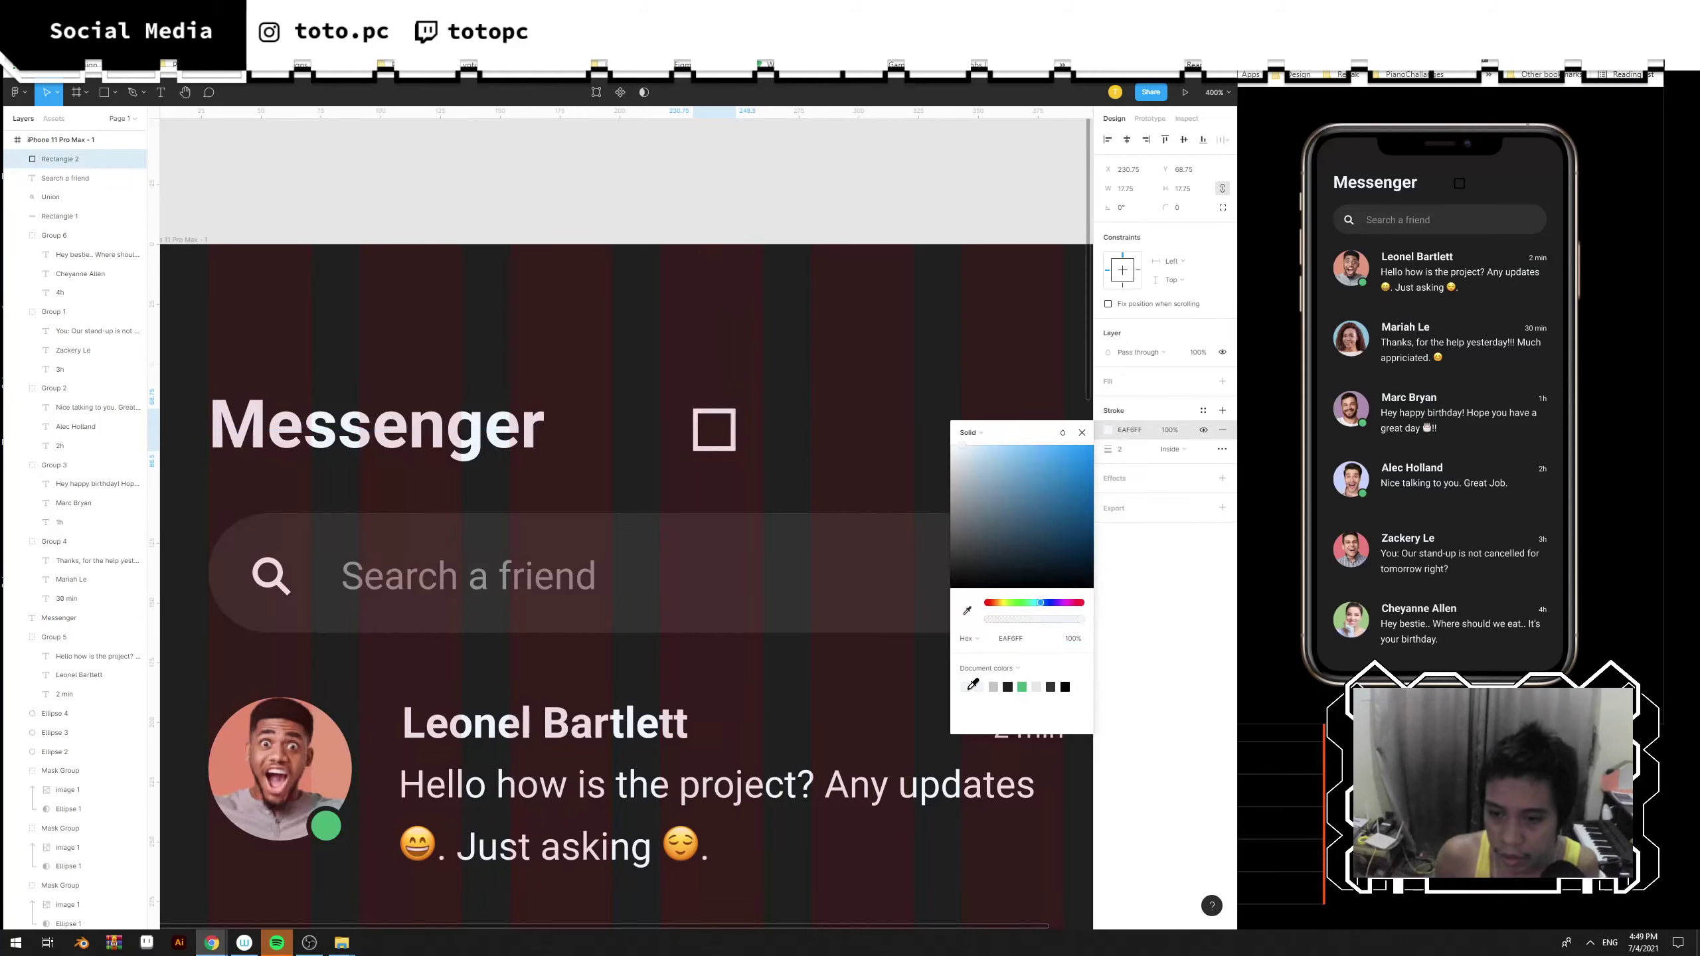
{"action": "left_click", "coordinate": [817, 429]}
Add anchor points at the midpoints of the outlined square's upper and right edges.
{"action": "scroll", "coordinate": [830, 432], "scroll_direction": "up", "scroll_amount": 1}
{"action": "scroll", "coordinate": [847, 433], "scroll_direction": "up", "scroll_amount": 3}
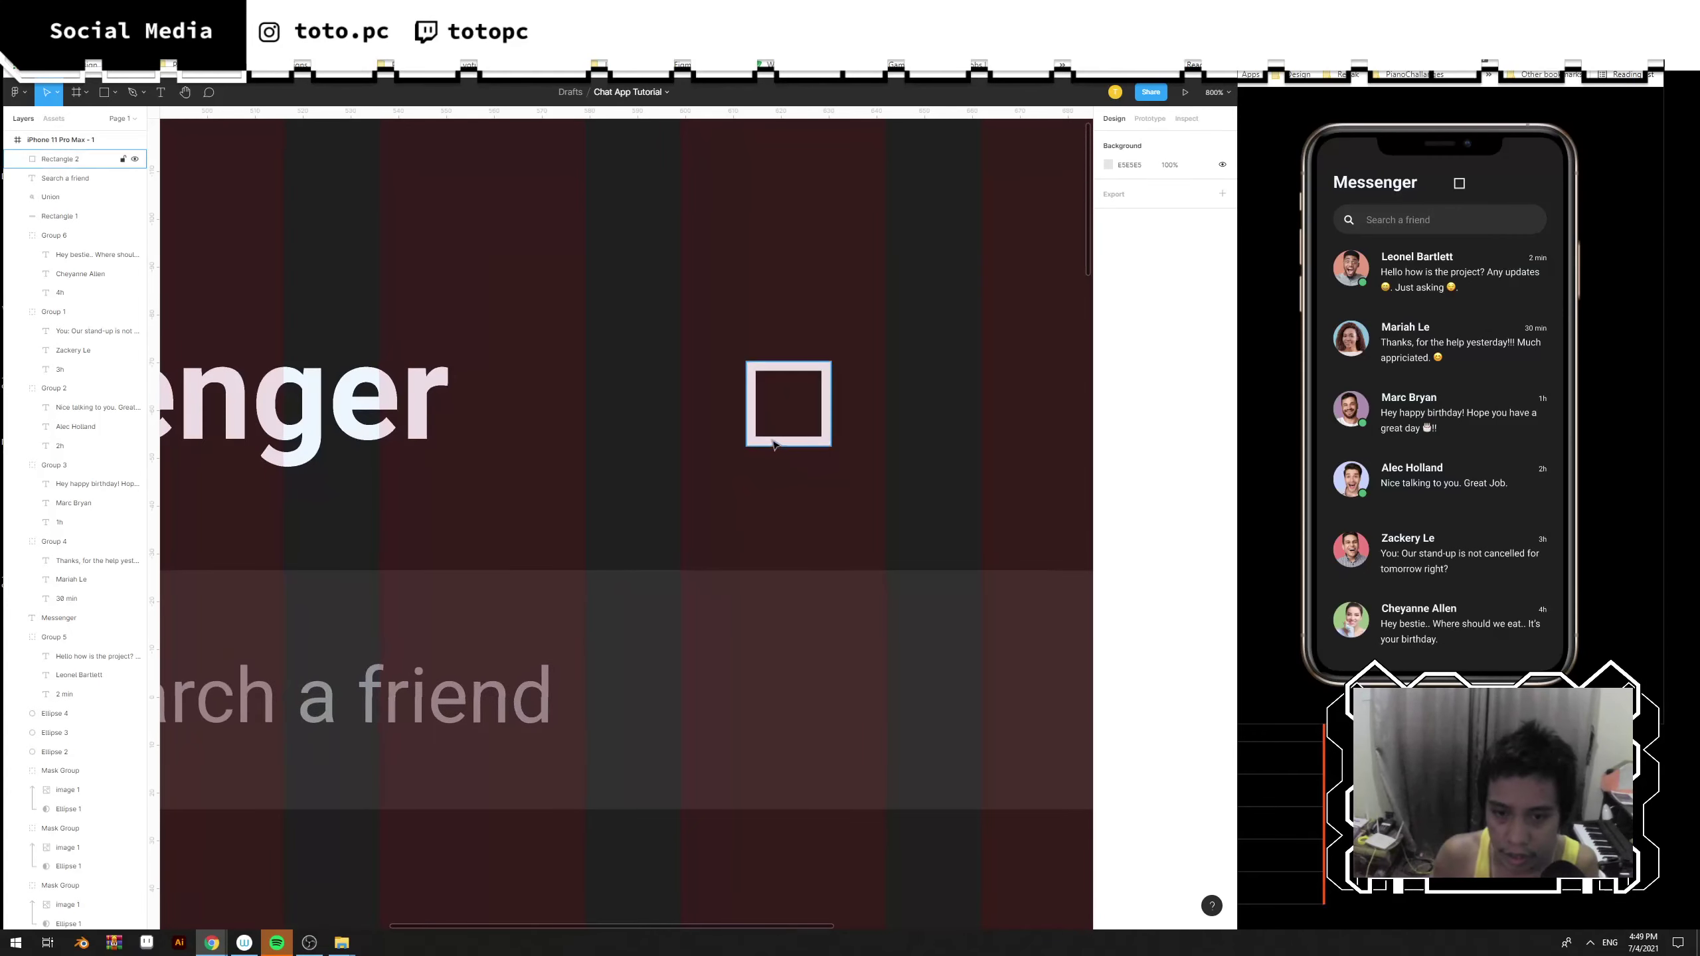
{"action": "double_click", "coordinate": [794, 447]}
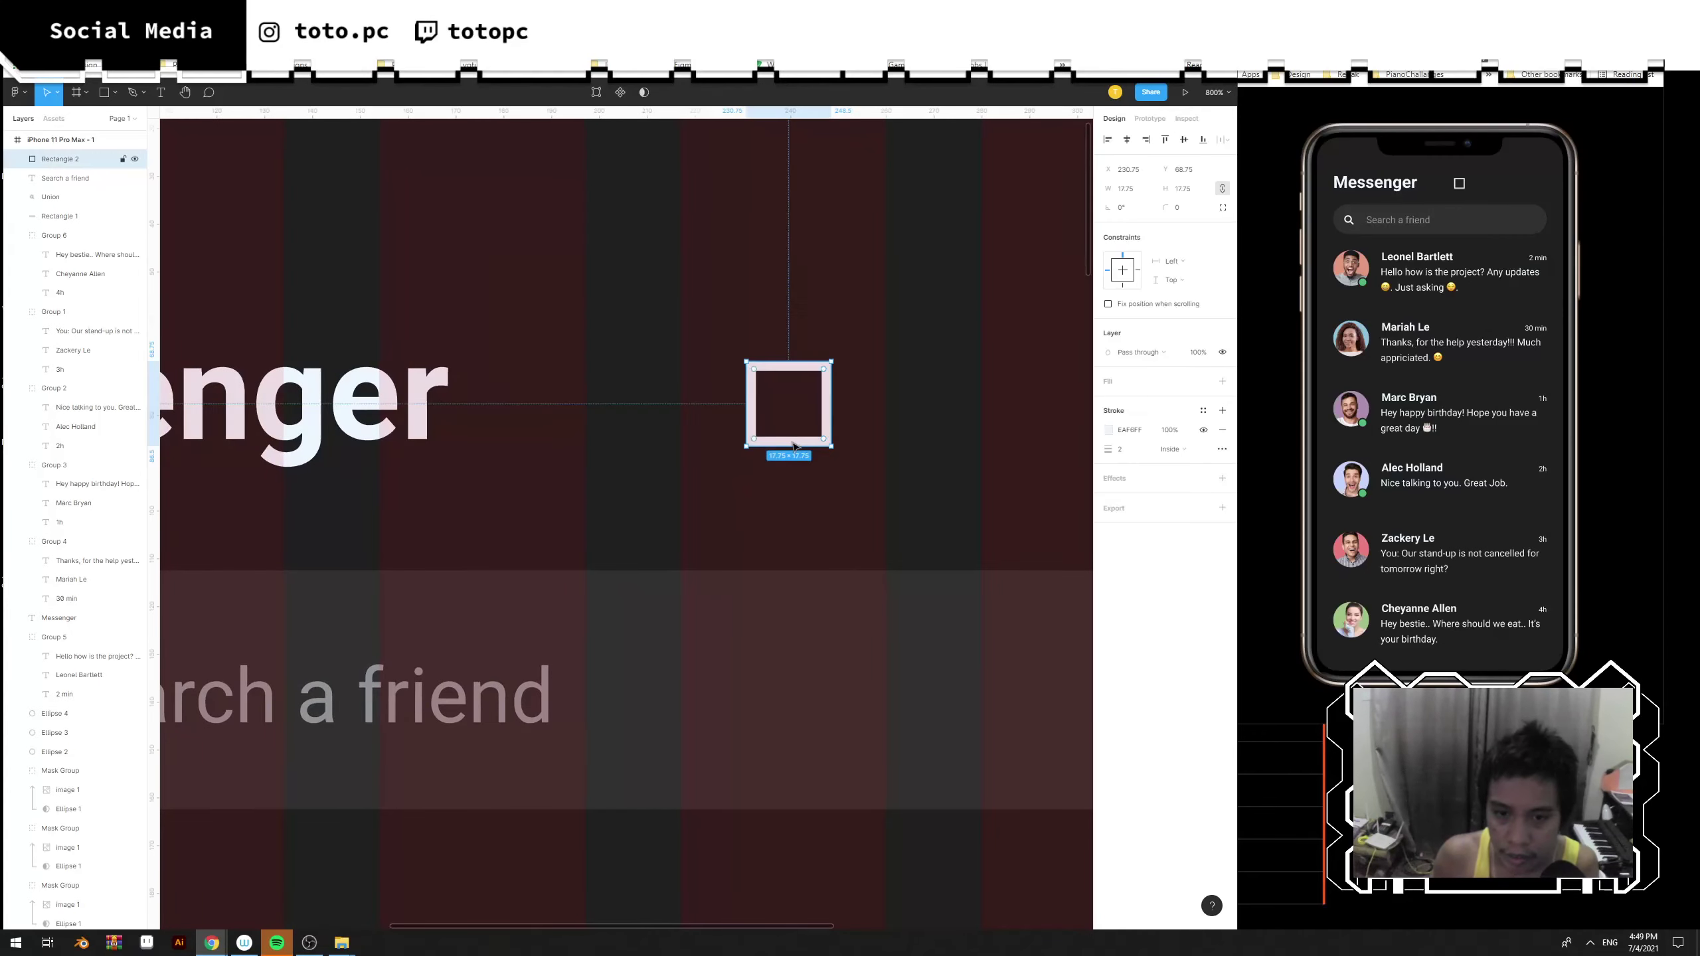
{"action": "left_click", "coordinate": [788, 362]}
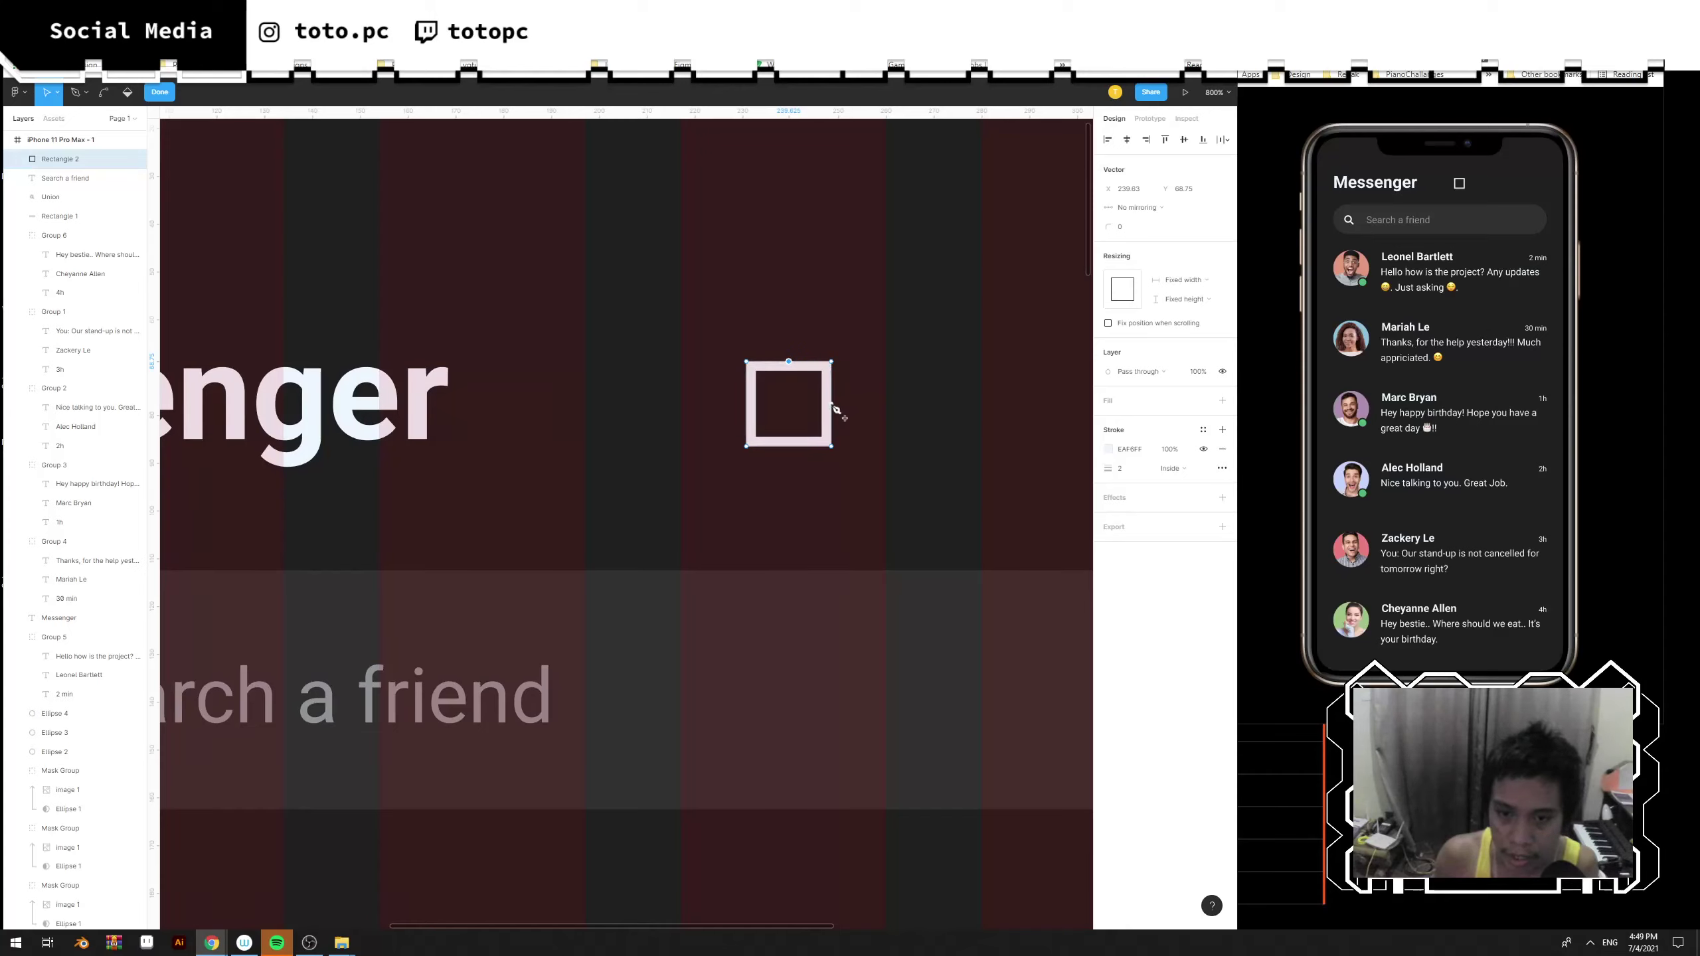
{"action": "key", "text": "Escape"}
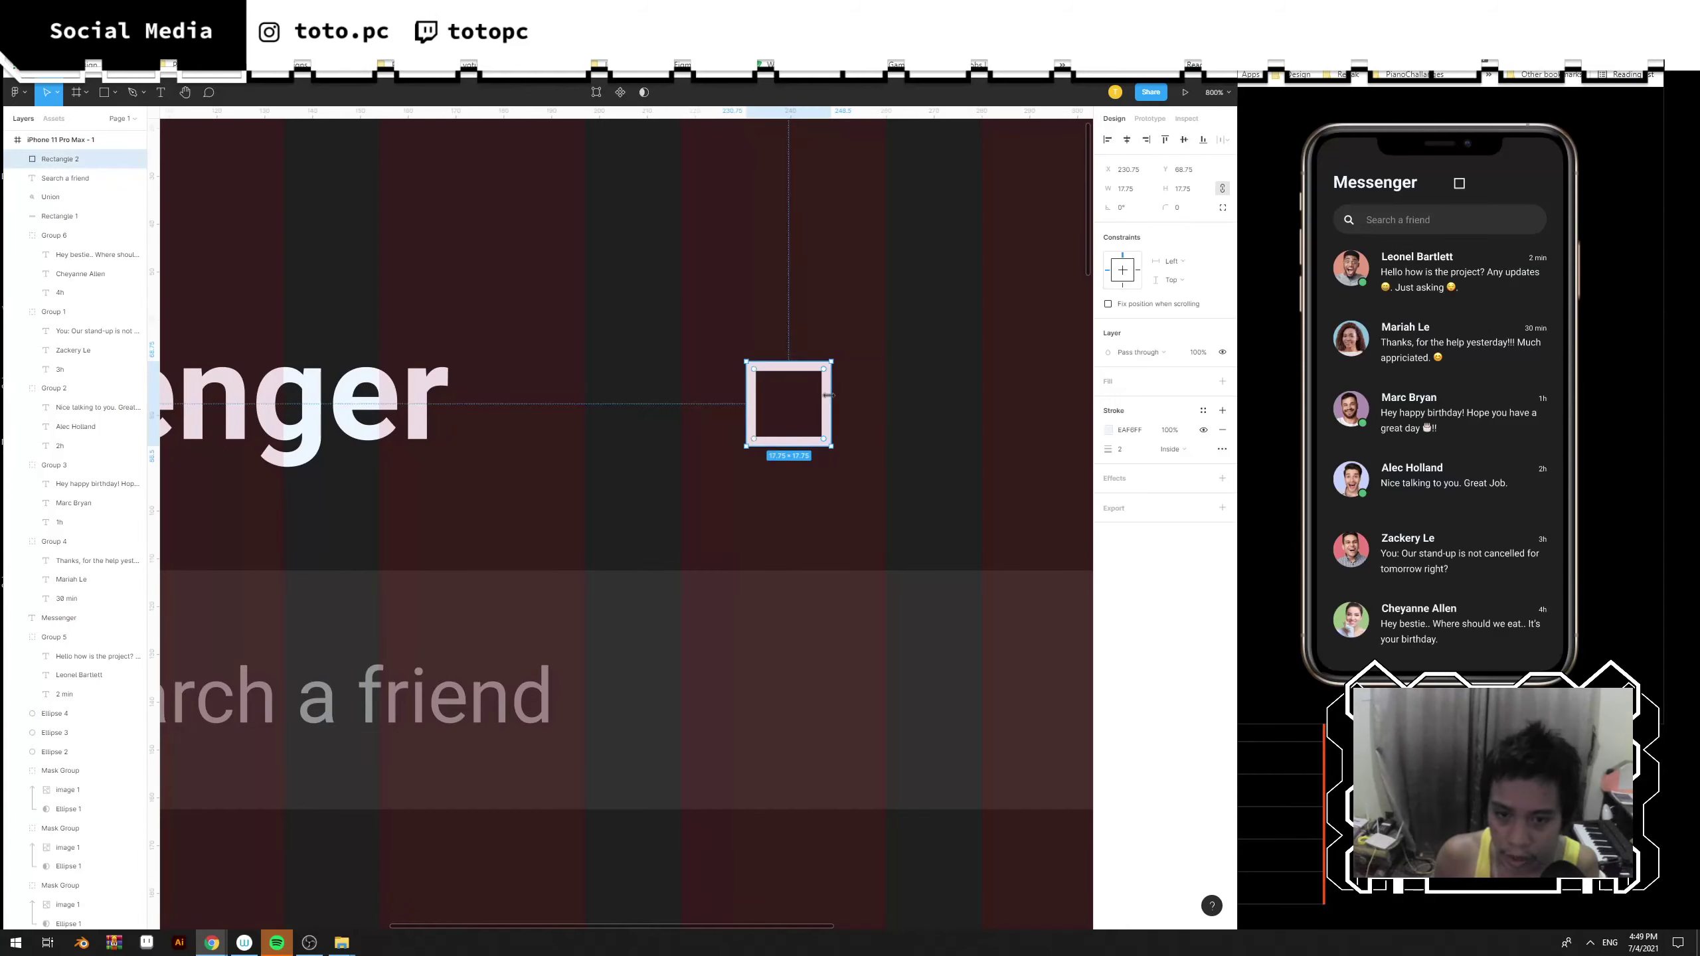
{"action": "double_click", "coordinate": [829, 395]}
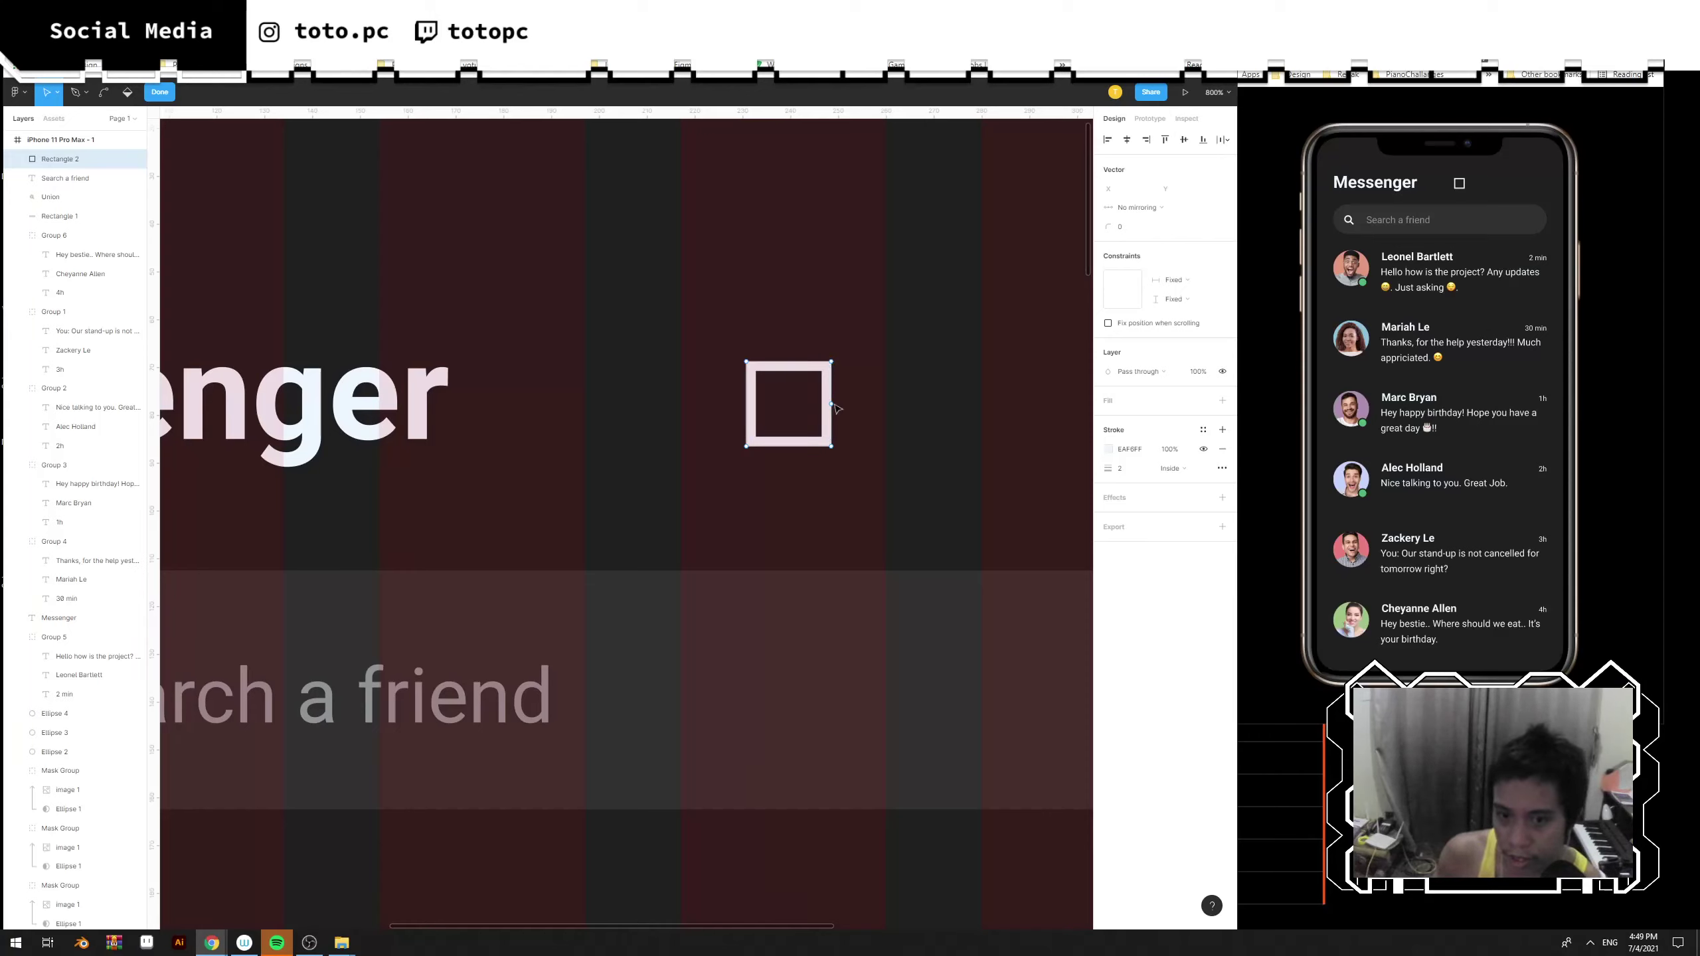
{"action": "left_click", "coordinate": [789, 362]}
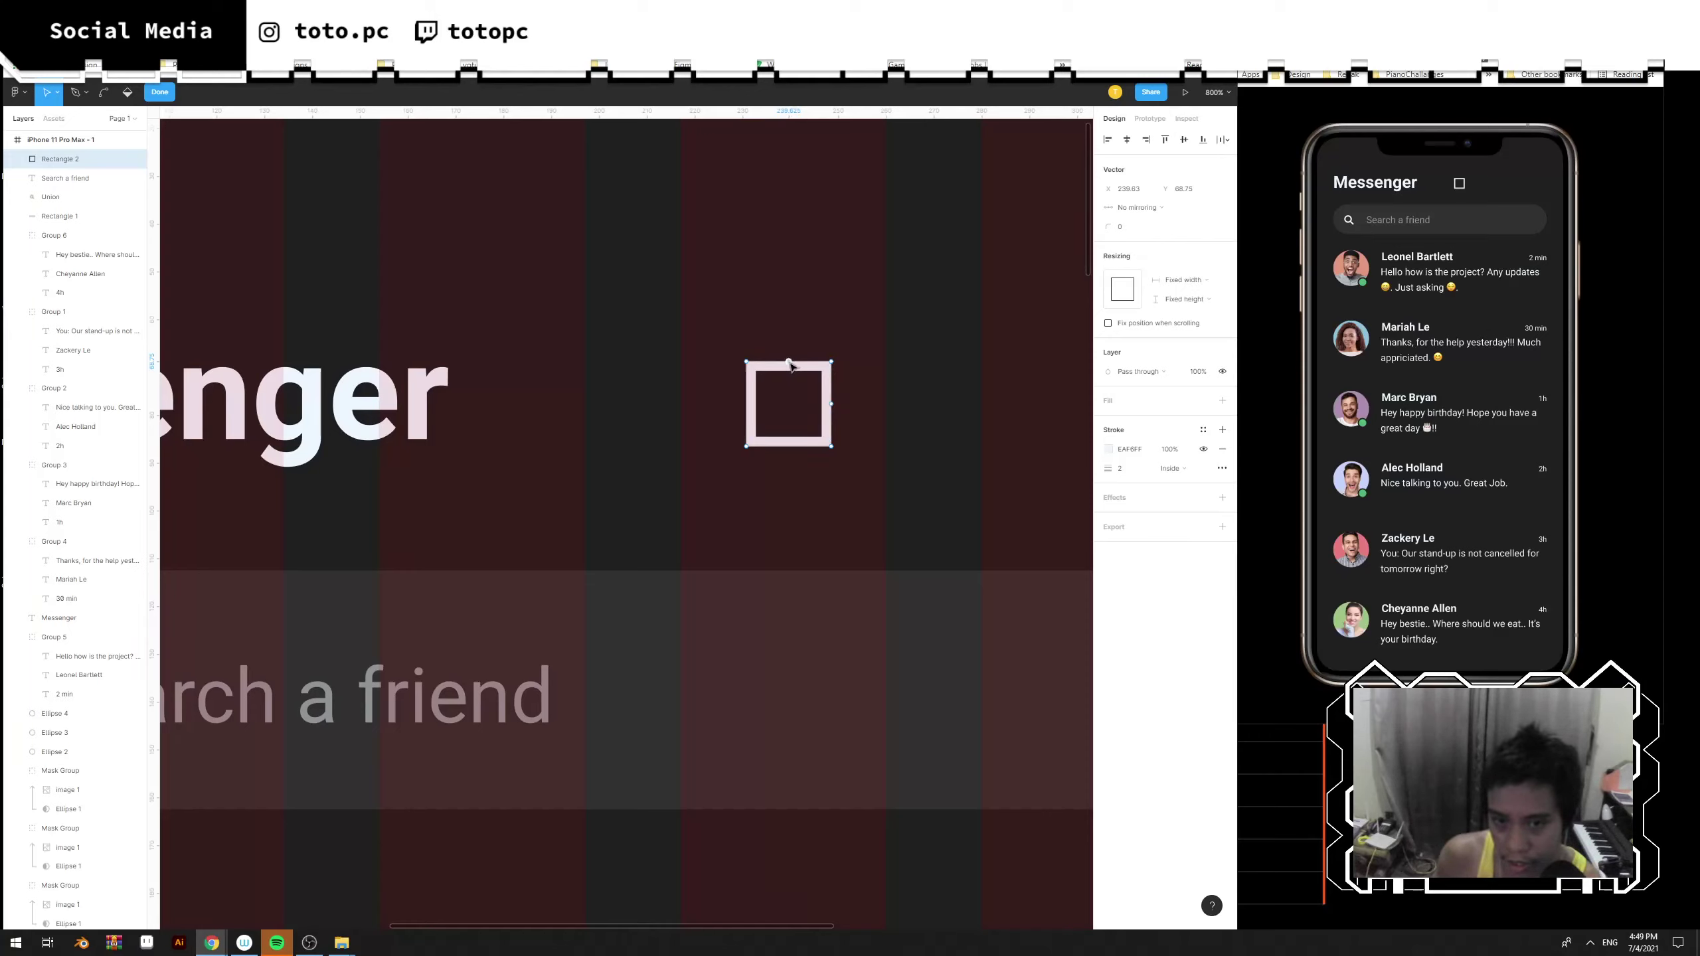
{"action": "key", "text": "Escape"}
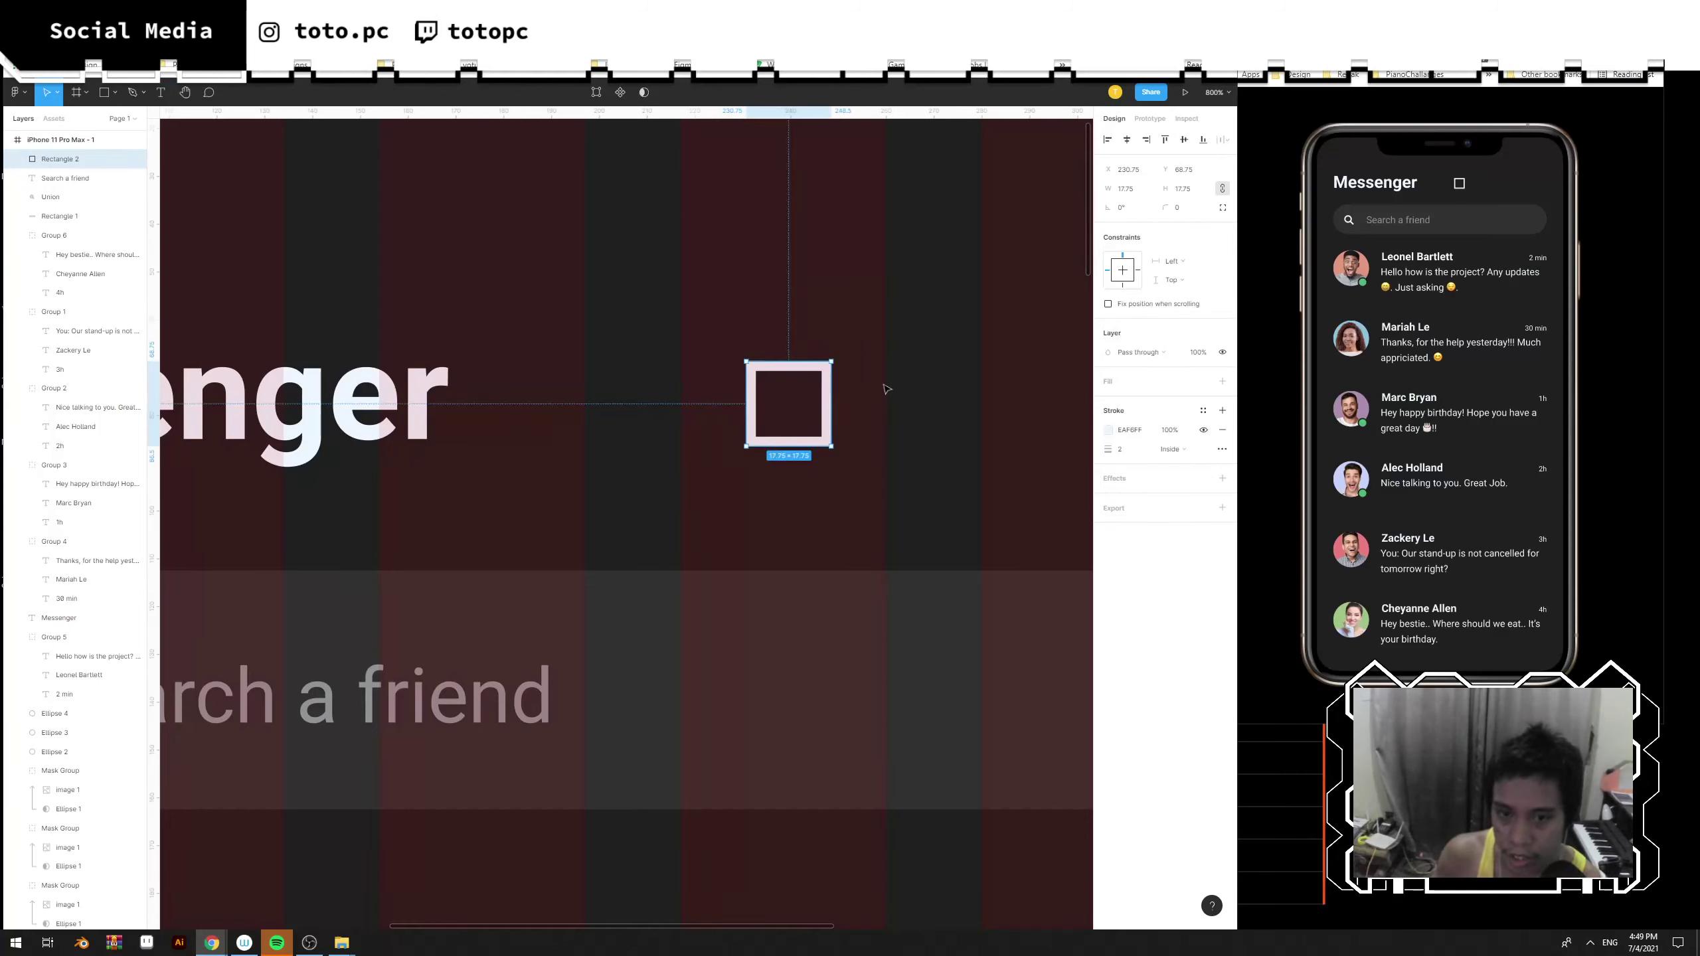
{"action": "double_click", "coordinate": [830, 389]}
{"action": "left_click", "coordinate": [793, 364]}
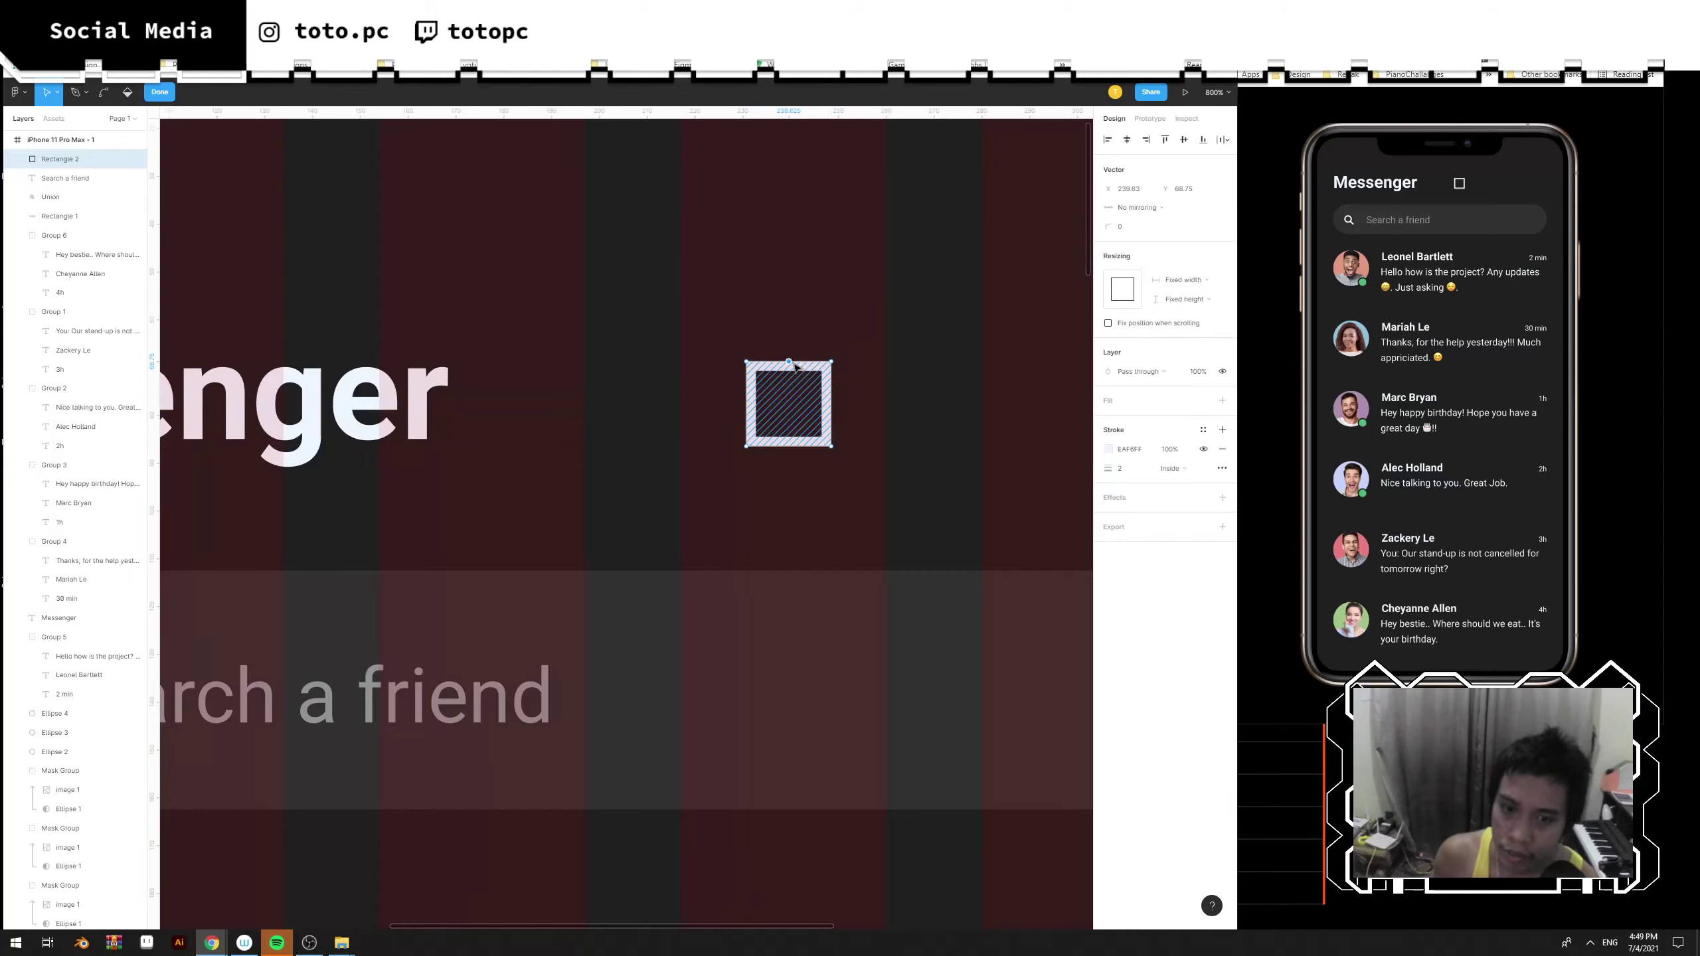
{"action": "left_click", "coordinate": [832, 404]}
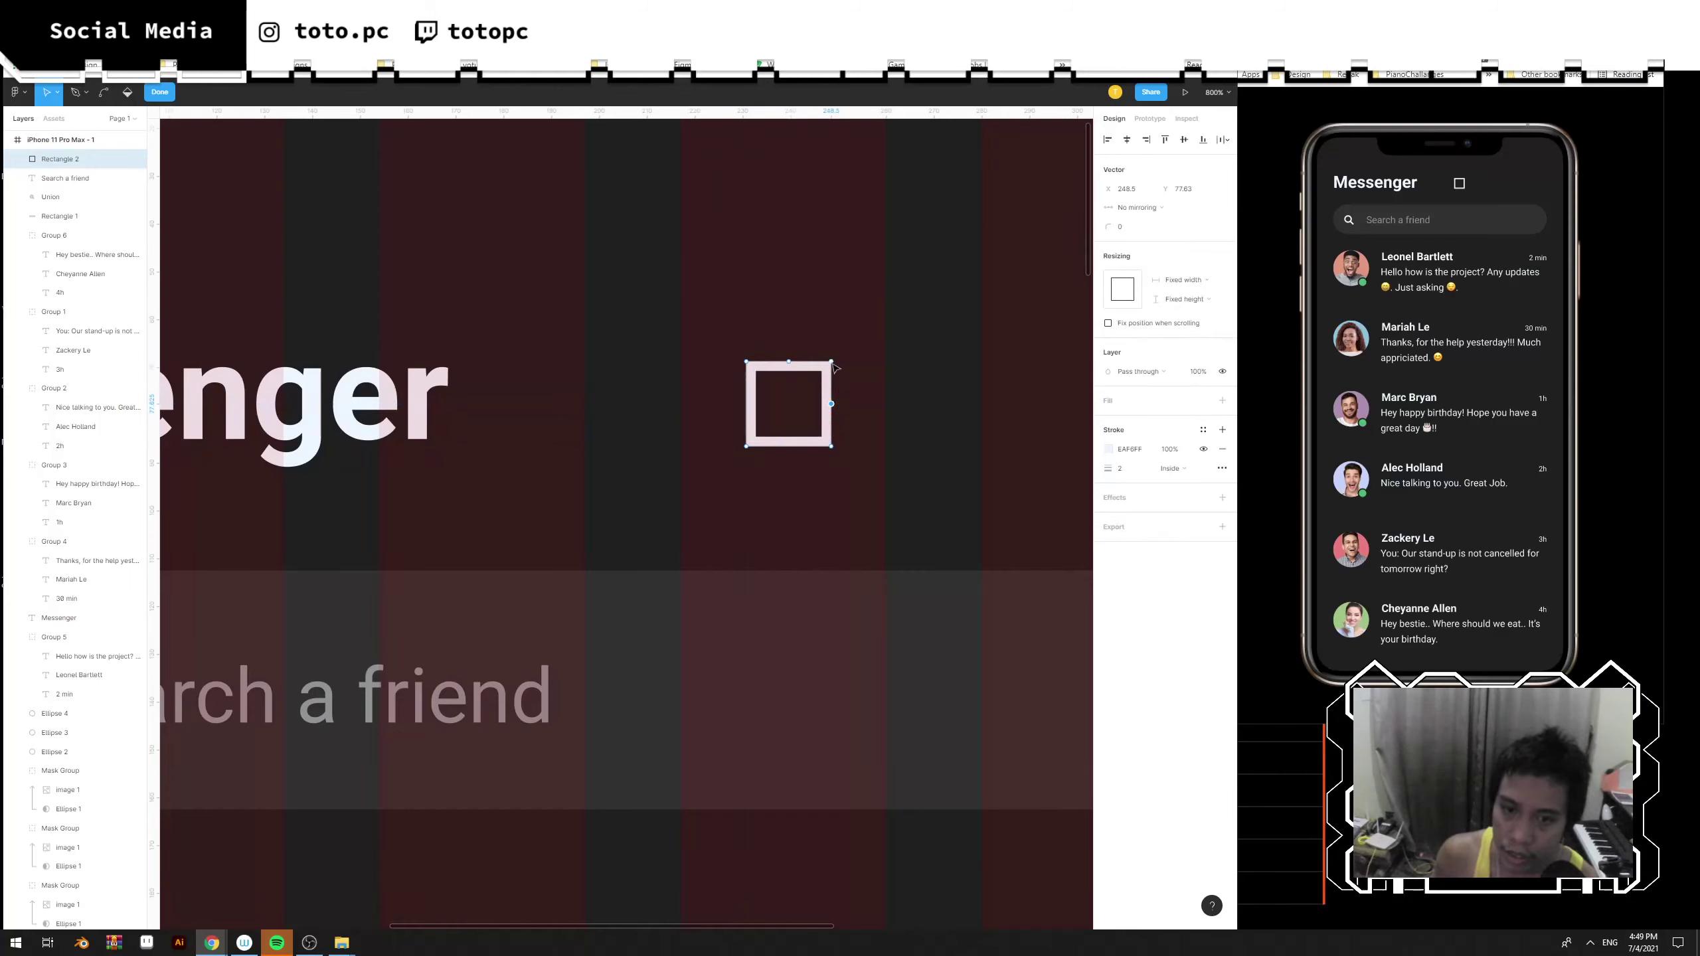
{"action": "left_click", "coordinate": [833, 363]}
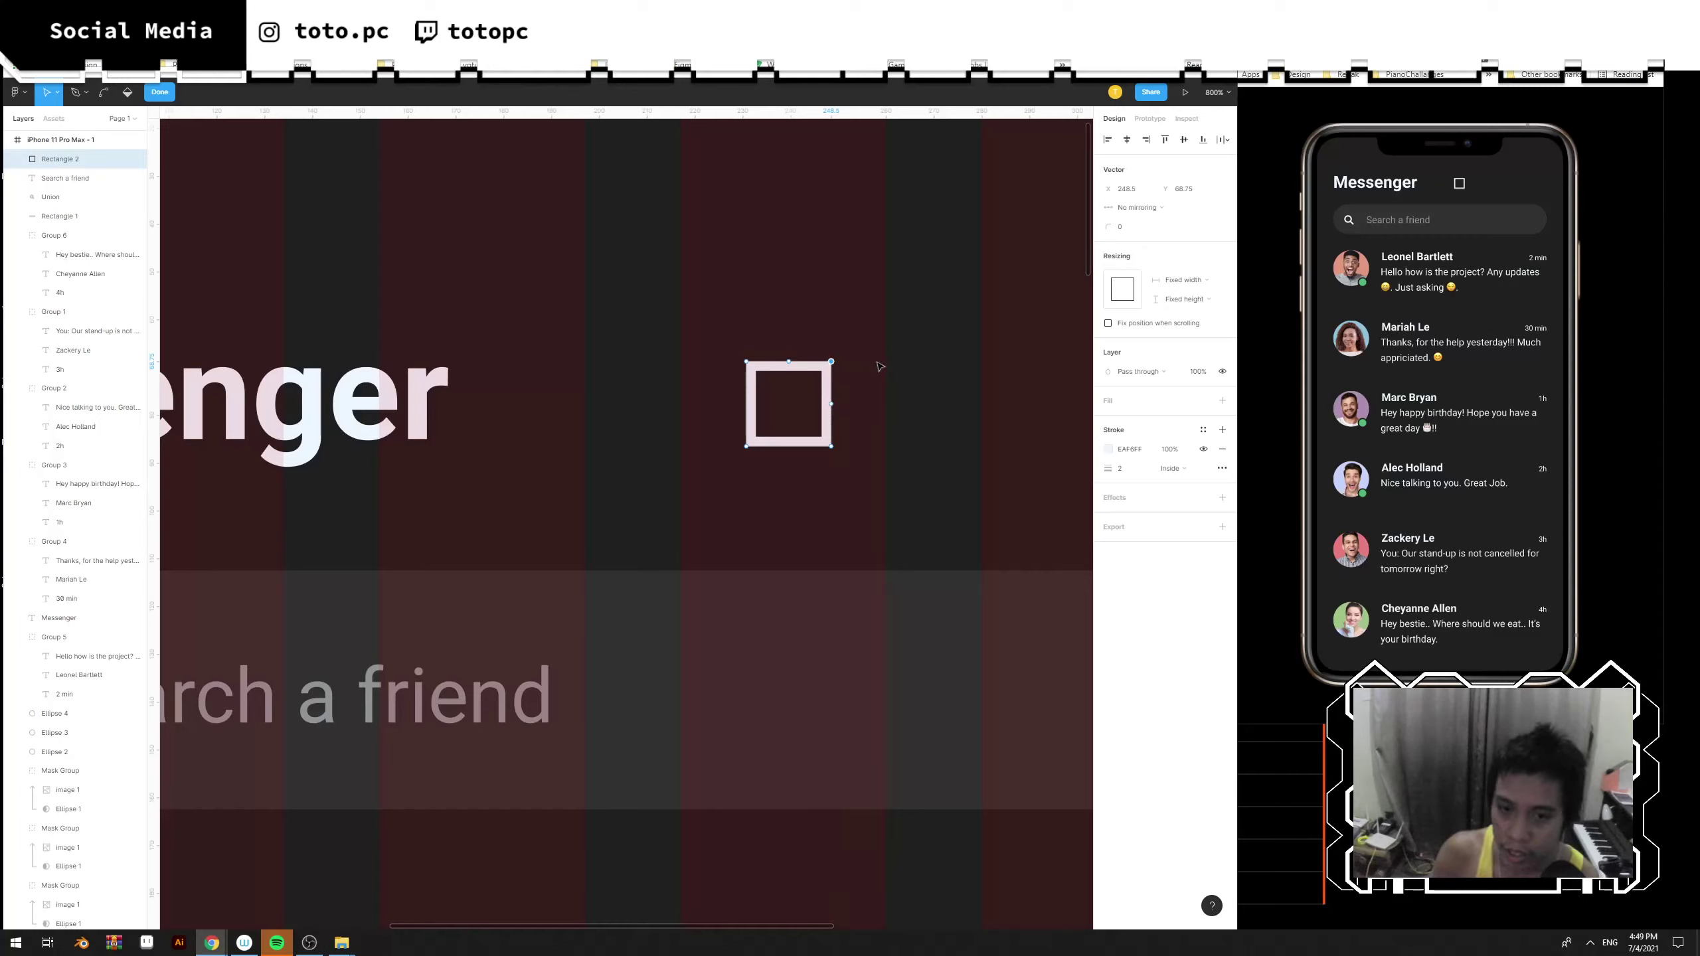
{"action": "left_click", "coordinate": [880, 366]}
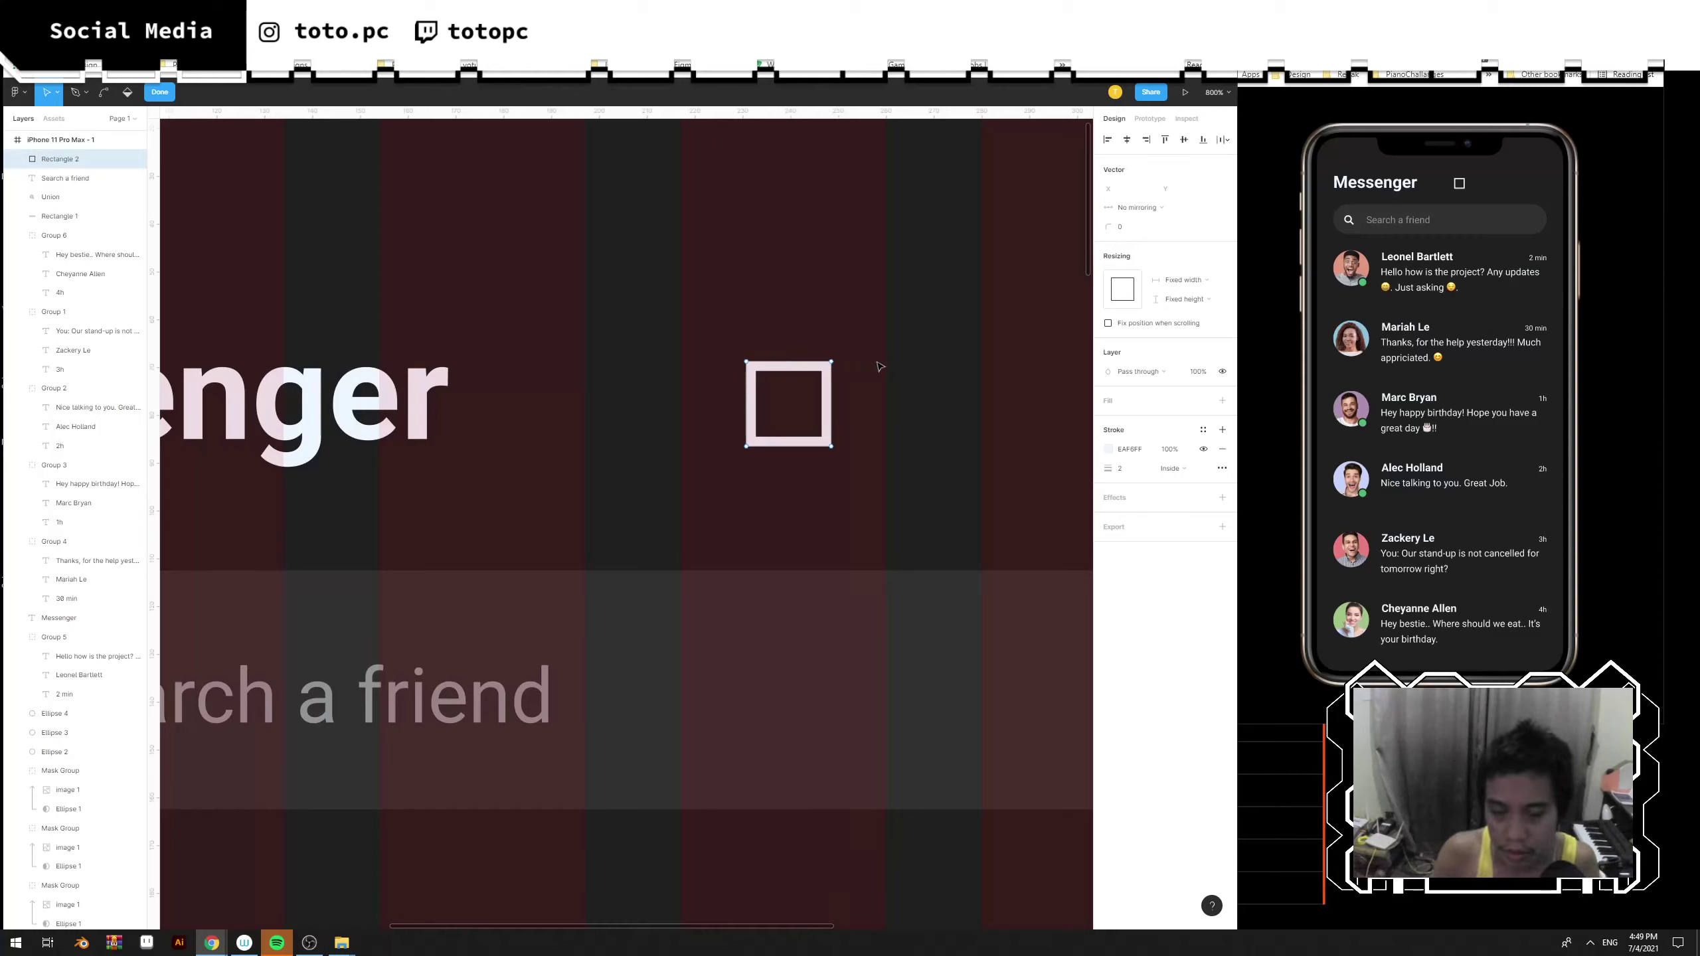
{"action": "key", "text": "Escape"}
{"action": "double_click", "coordinate": [830, 402]}
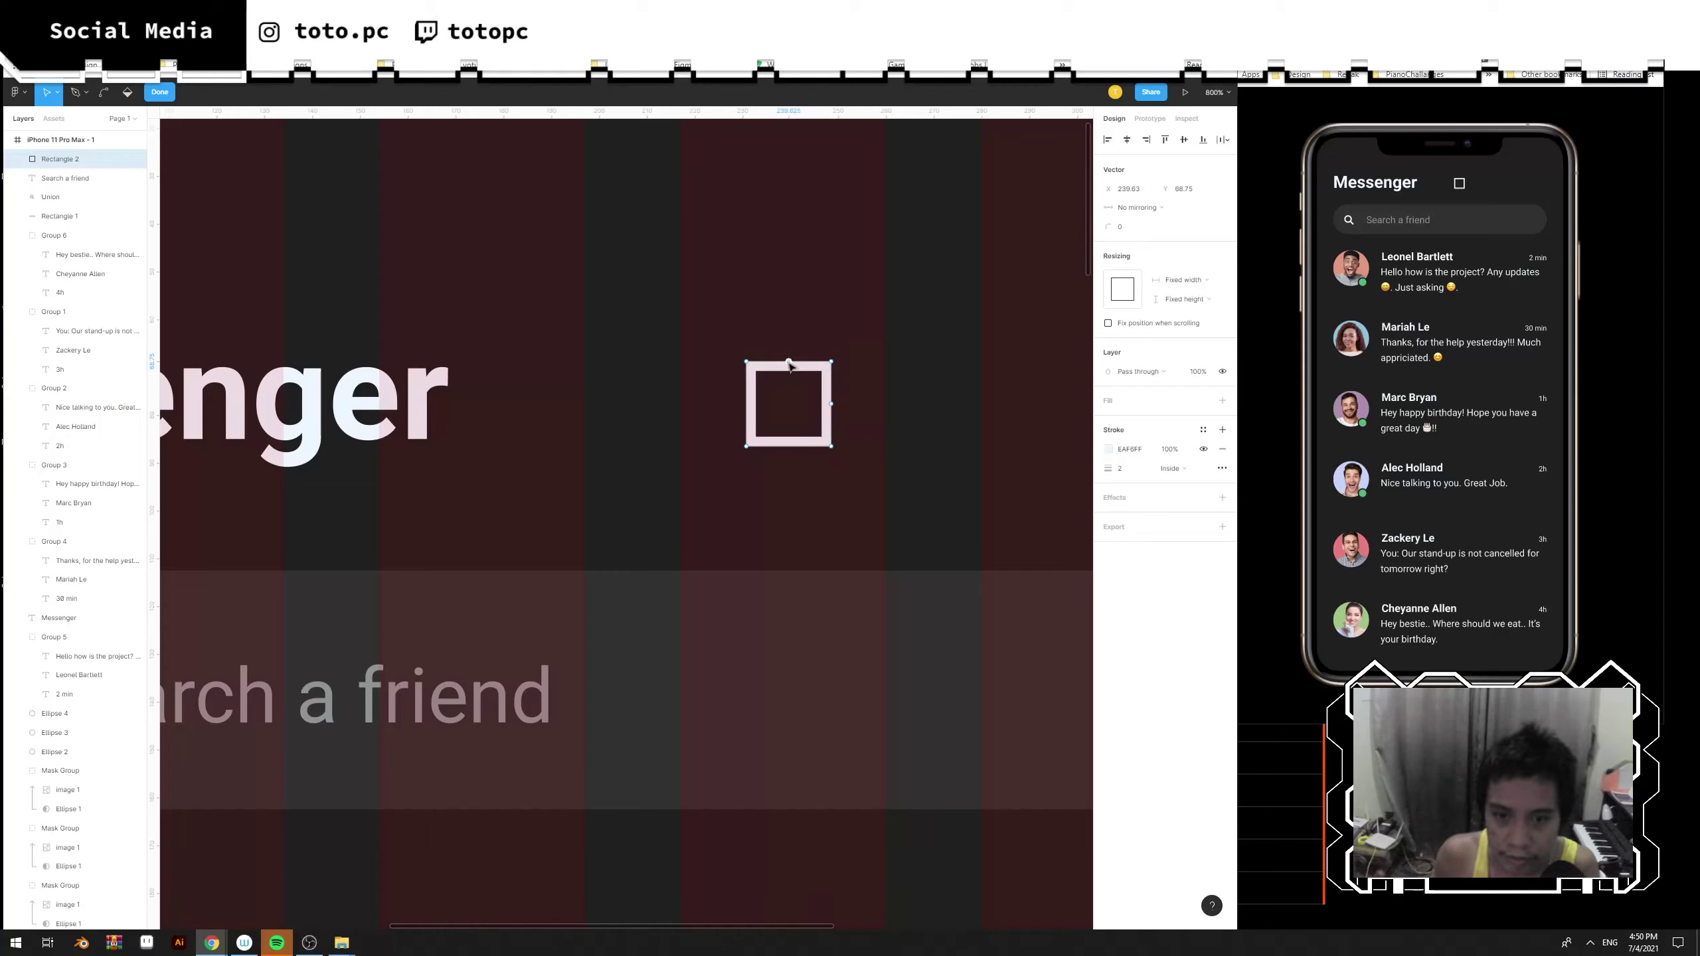
{"action": "key", "text": "Escape"}
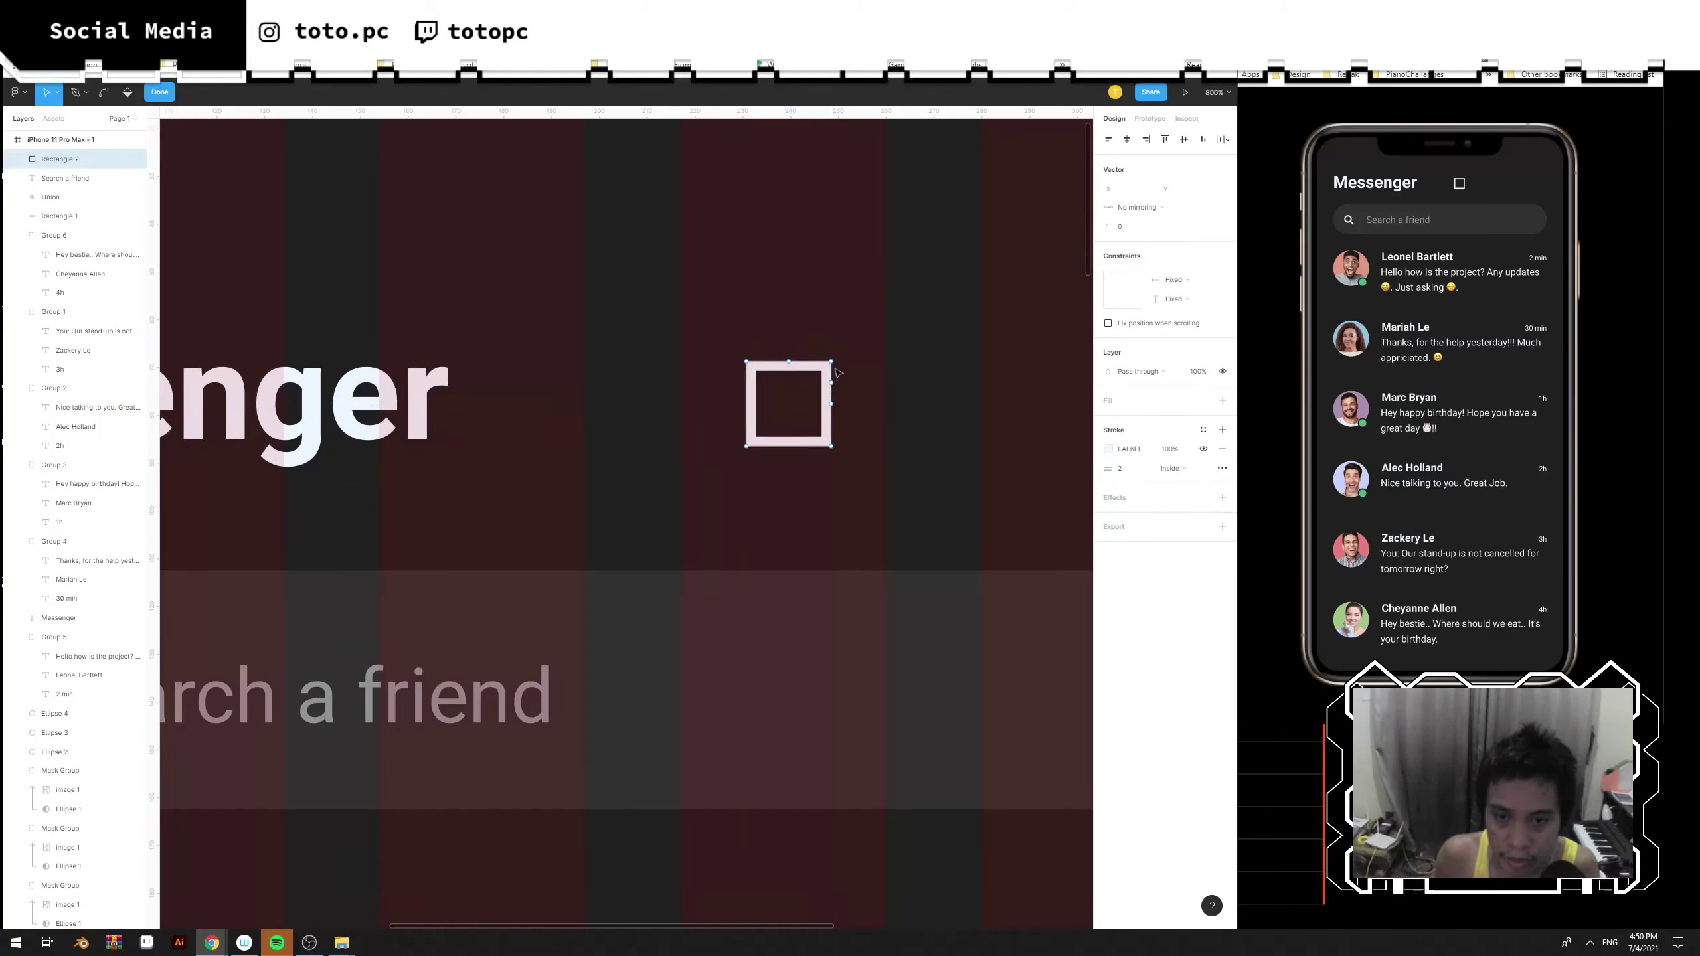
Delete the square's upper-right corner point and slightly lengthen the two open ends toward the missing corner.
{"action": "double_click", "coordinate": [832, 362]}
{"action": "key", "text": "Delete"}
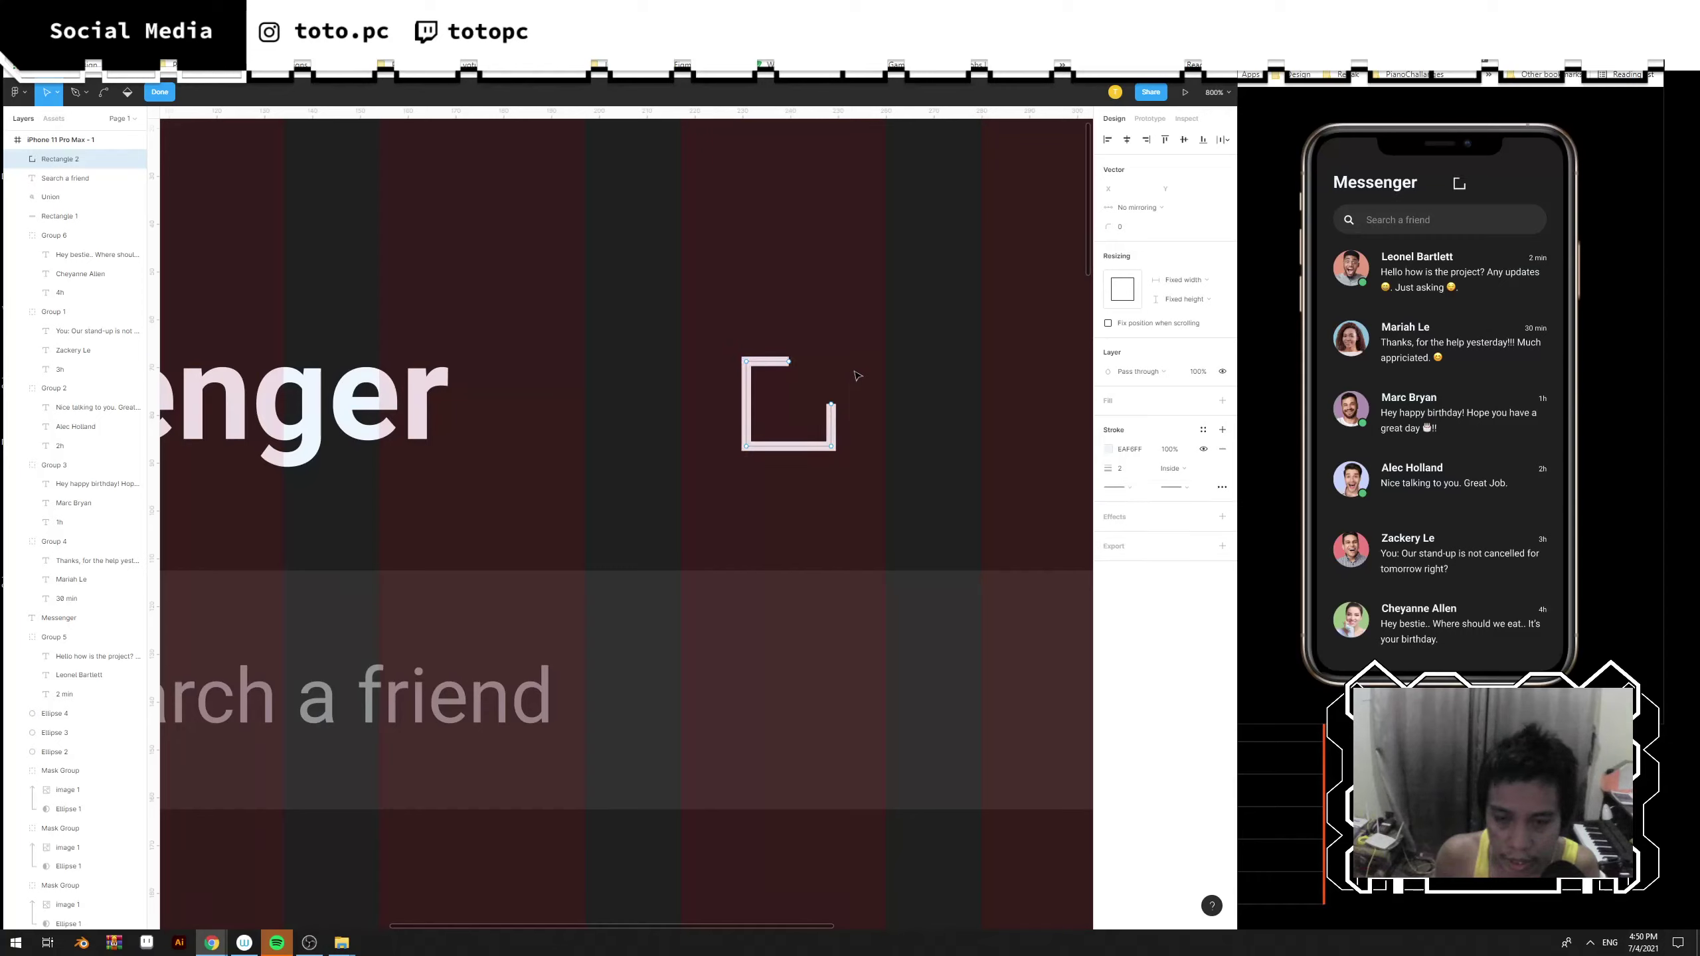
{"action": "left_click_drag", "start_coordinate": [940, 370], "coordinate": [819, 418]}
{"action": "key", "text": "shift+Up"}
{"action": "key", "text": "shift+Down"}
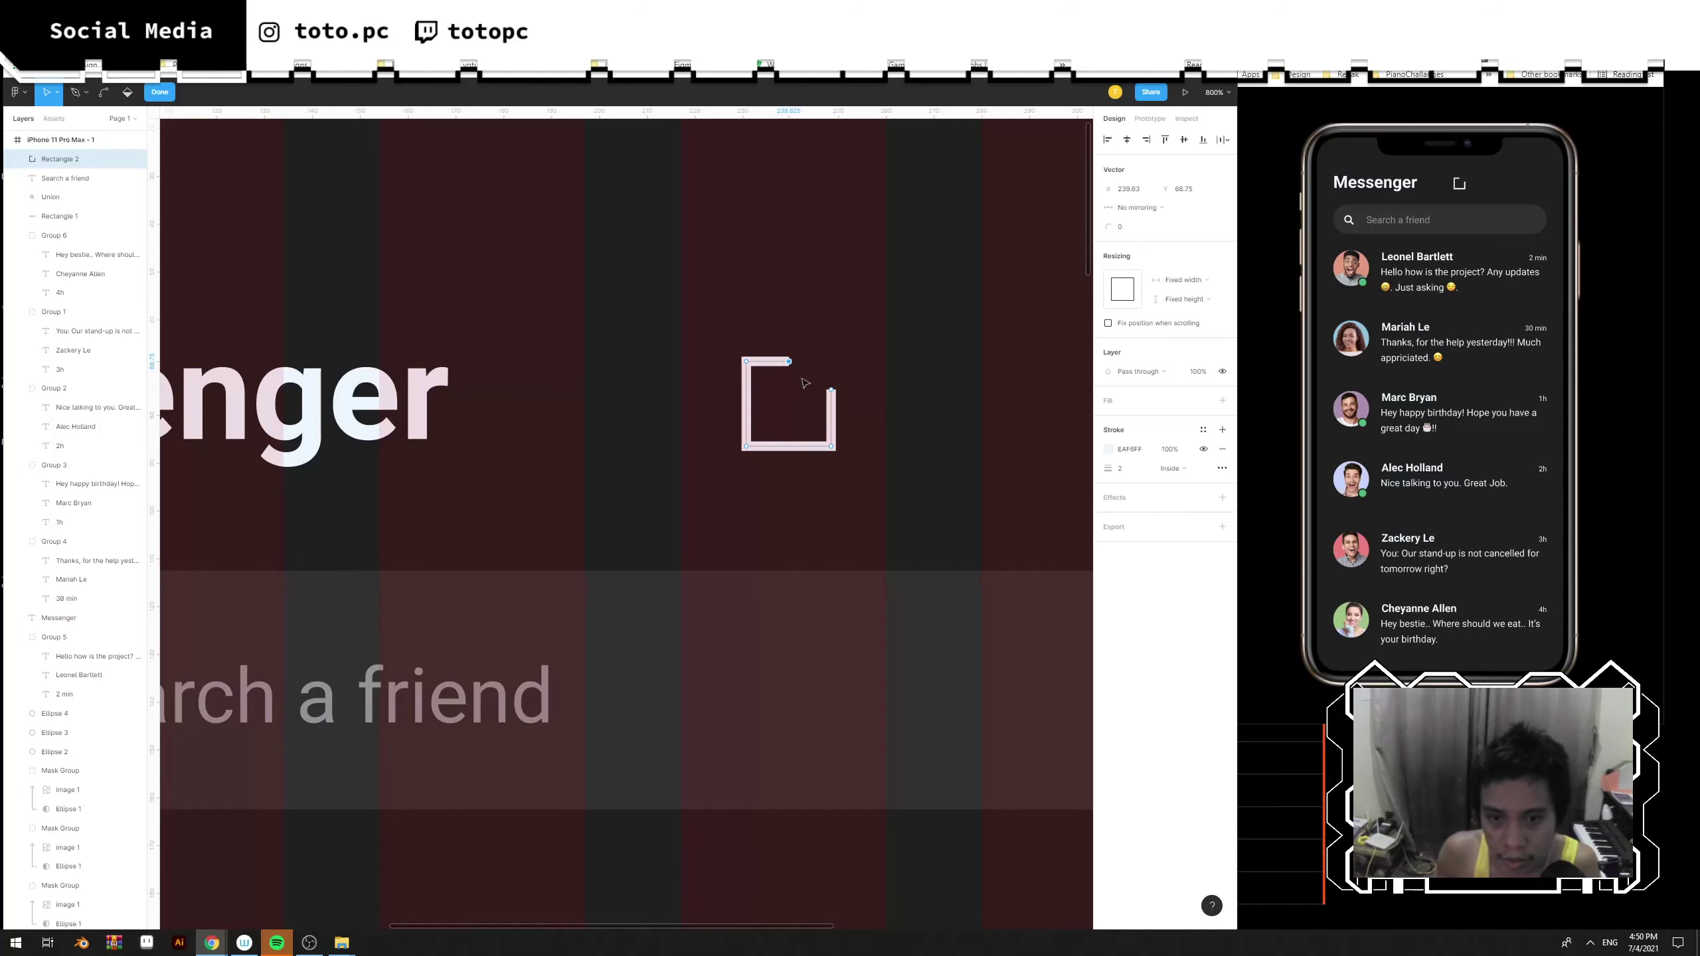
{"action": "key", "text": "Escape"}
{"action": "key", "text": "Escape"}
{"action": "left_click_drag", "start_coordinate": [926, 385], "coordinate": [753, 444]}
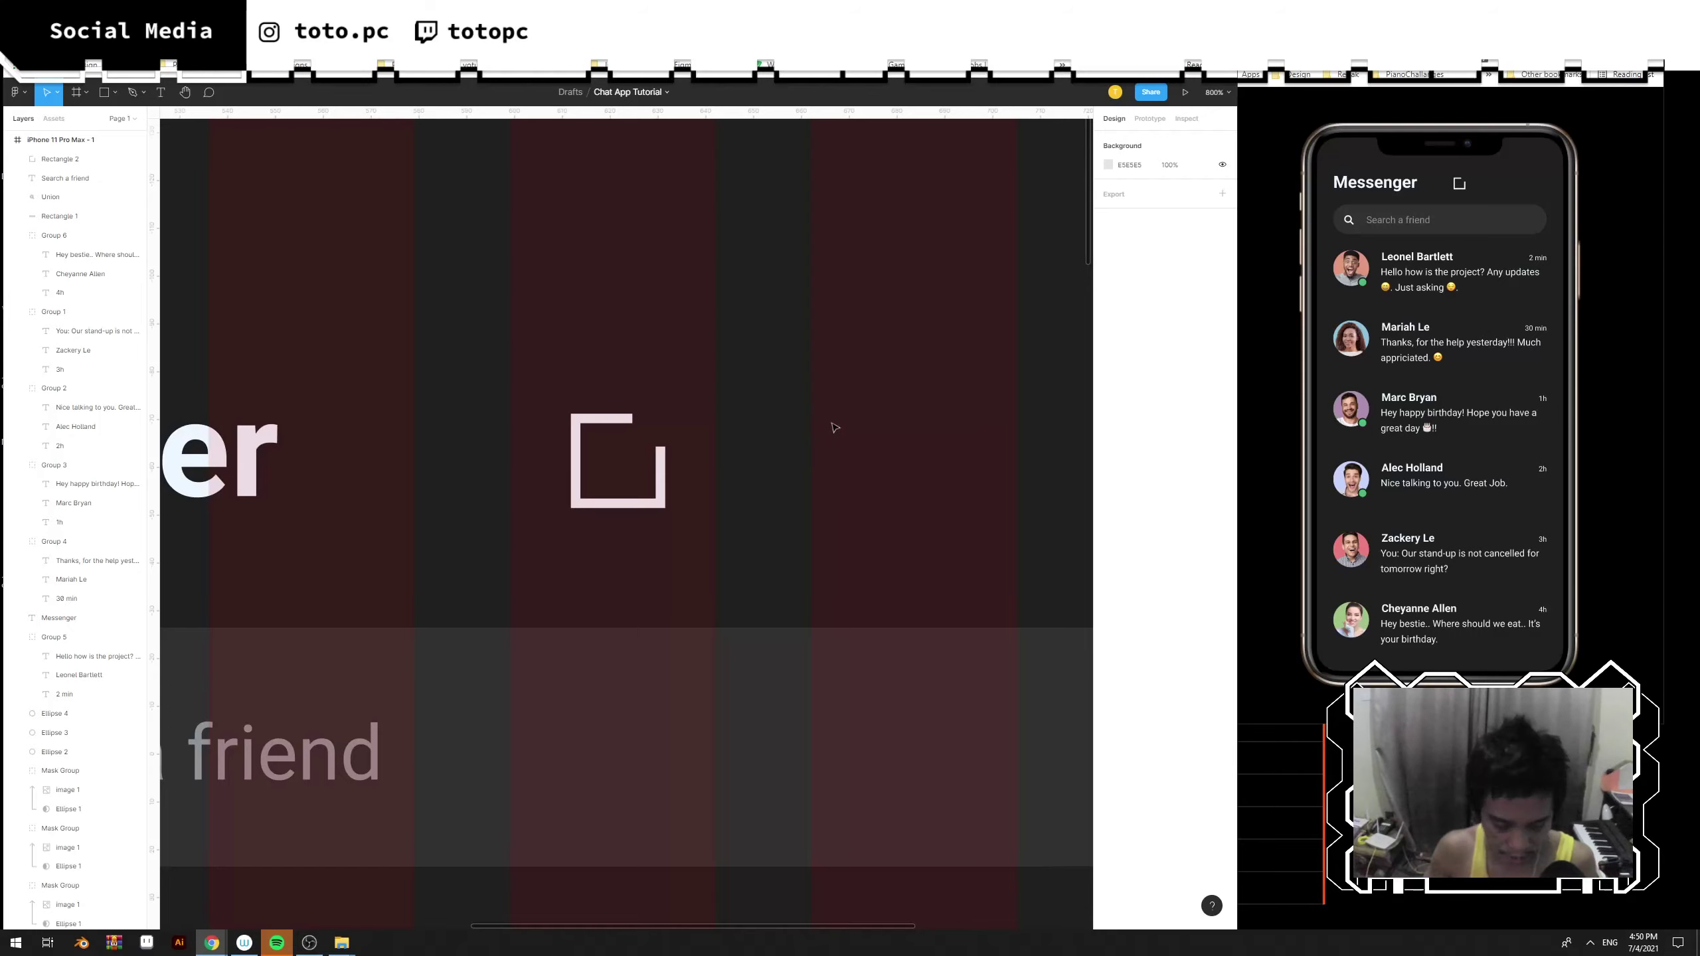
{"action": "key", "text": "r"}
{"action": "mouse_move", "coordinate": [721, 422]}
{"action": "left_mouse_down"}
{"action": "mouse_move", "coordinate": [740, 489]}
{"action": "mouse_move", "coordinate": [686, 479]}
{"action": "mouse_move", "coordinate": [795, 478]}
{"action": "left_mouse_up"}
{"action": "key", "text": "ctrl+z"}
{"action": "key", "text": "ctrl+z"}
Draw a narrow rectangle about 4.5 by 14 px beside the open square, replacing its fill with a stroke in the square's color.
{"action": "key", "text": "r"}
{"action": "left_click_drag", "start_coordinate": [733, 414], "coordinate": [755, 483]}
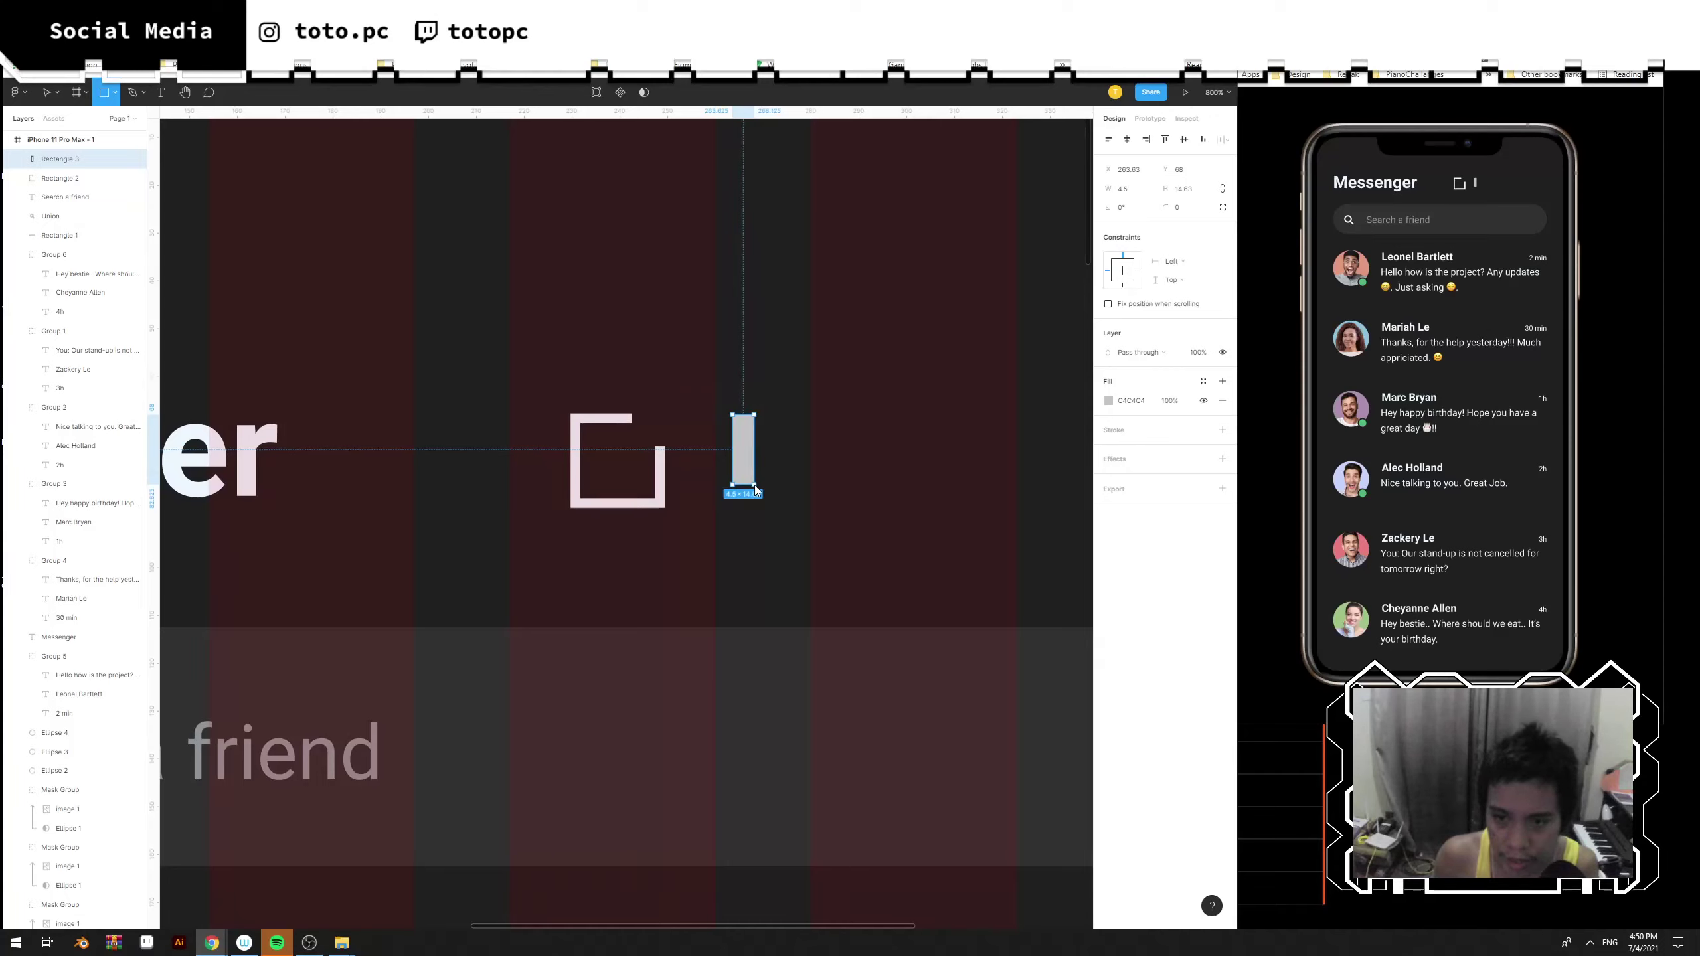
{"action": "left_click", "coordinate": [1222, 430]}
{"action": "left_click", "coordinate": [1222, 401]}
{"action": "left_click", "coordinate": [1108, 429]}
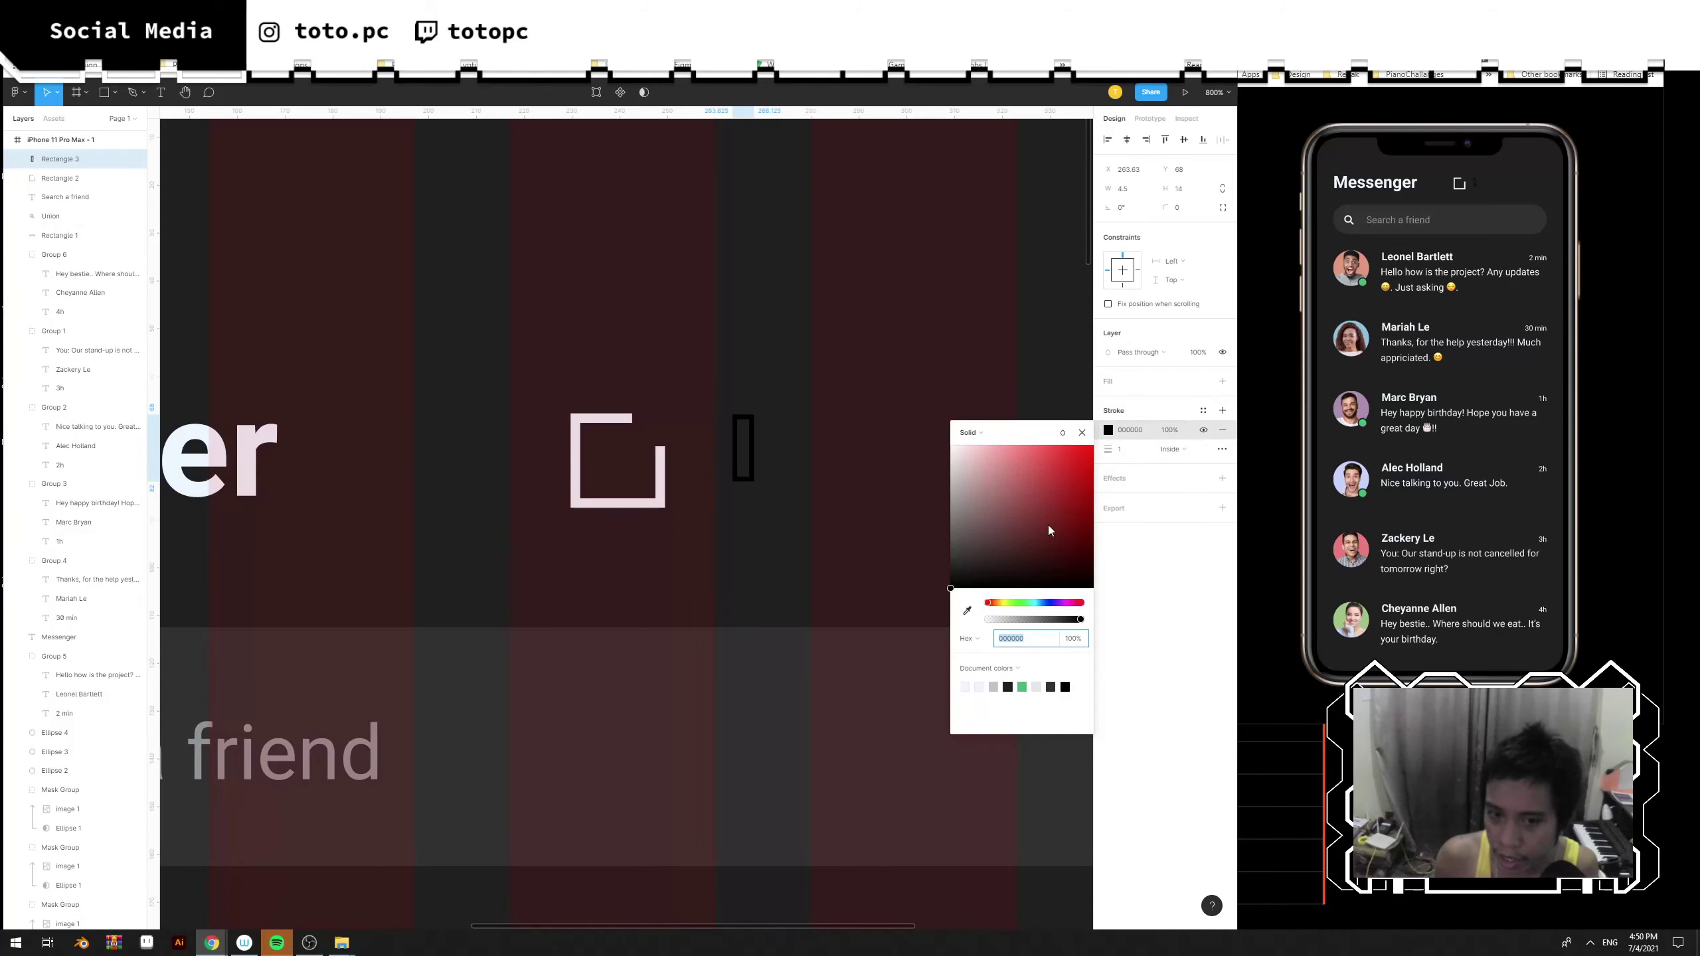
{"action": "left_click", "coordinate": [967, 611]}
{"action": "left_click", "coordinate": [661, 481]}
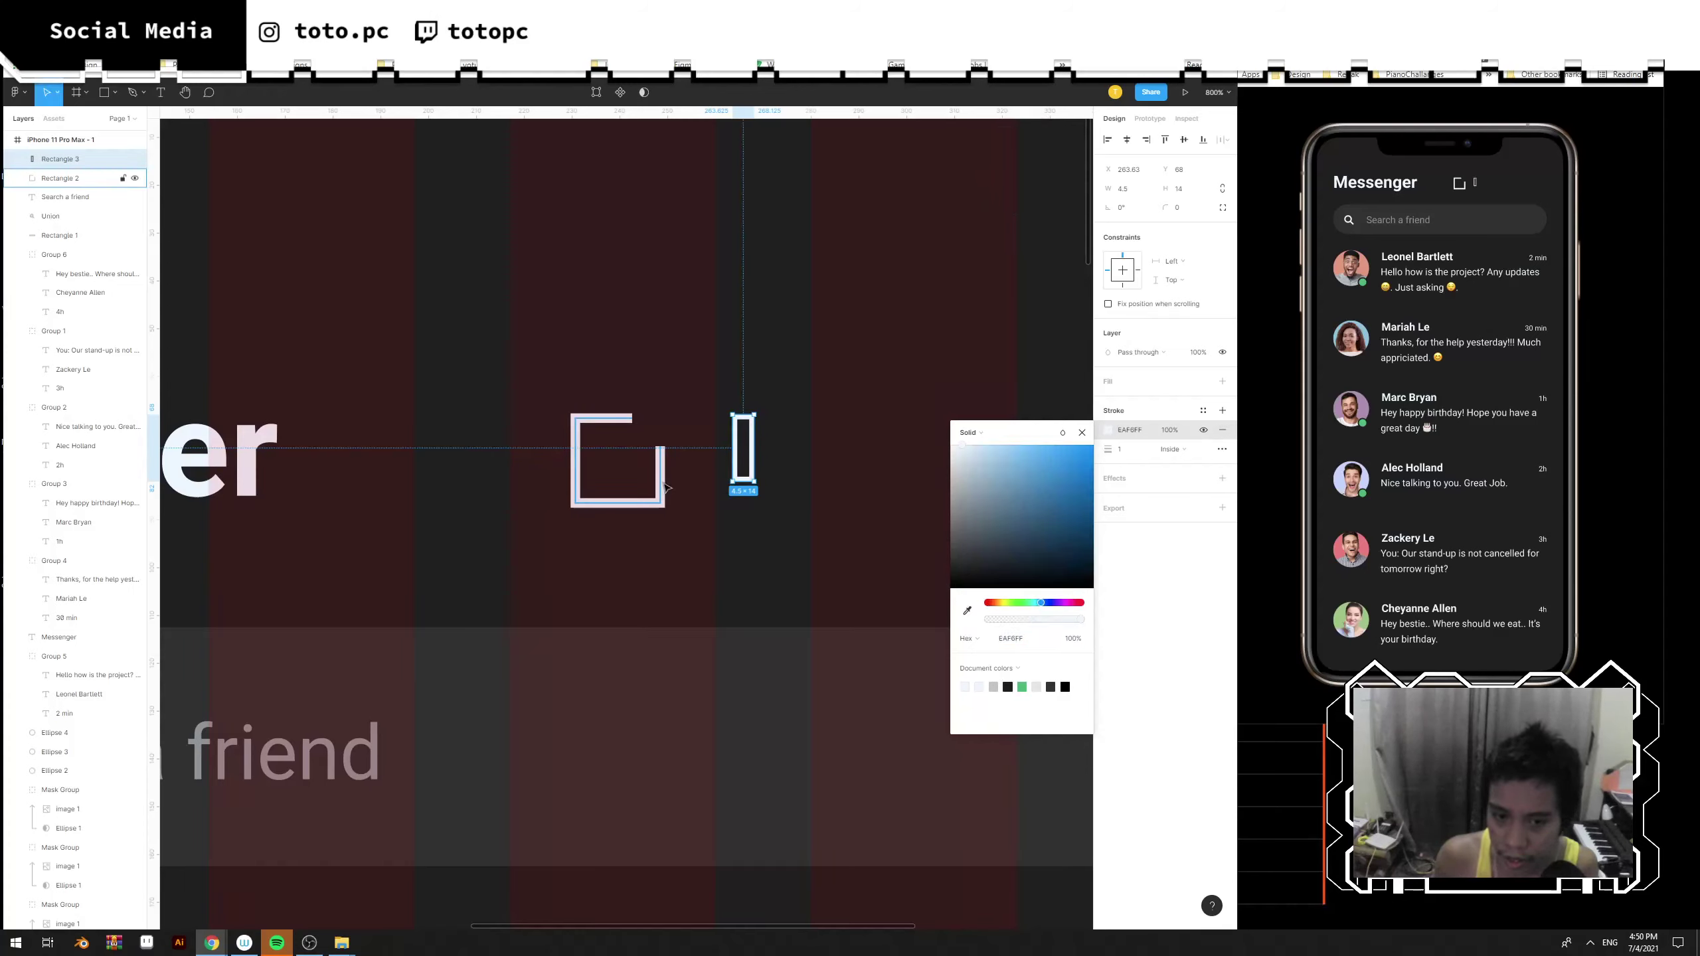
{"action": "left_click", "coordinate": [758, 506]}
Add a point midway along the narrow rectangle's lower edge and move it 3 px down to form a pencil tip.
{"action": "double_click", "coordinate": [748, 486]}
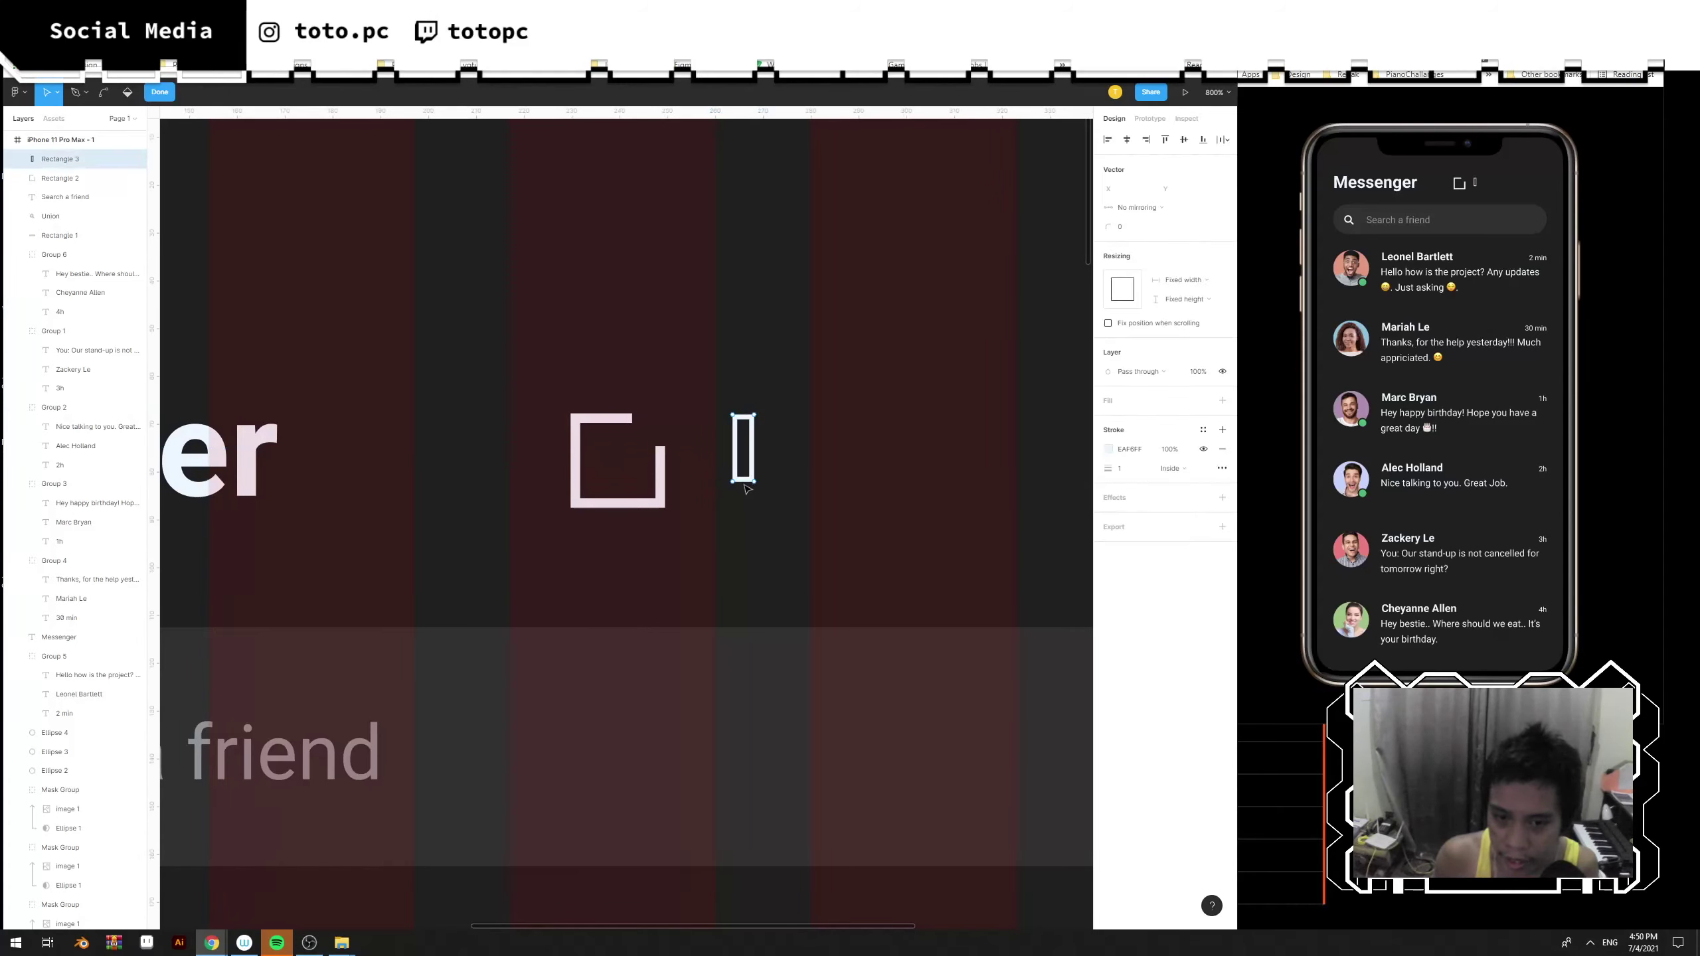
{"action": "key", "text": "p"}
{"action": "left_click", "coordinate": [744, 482]}
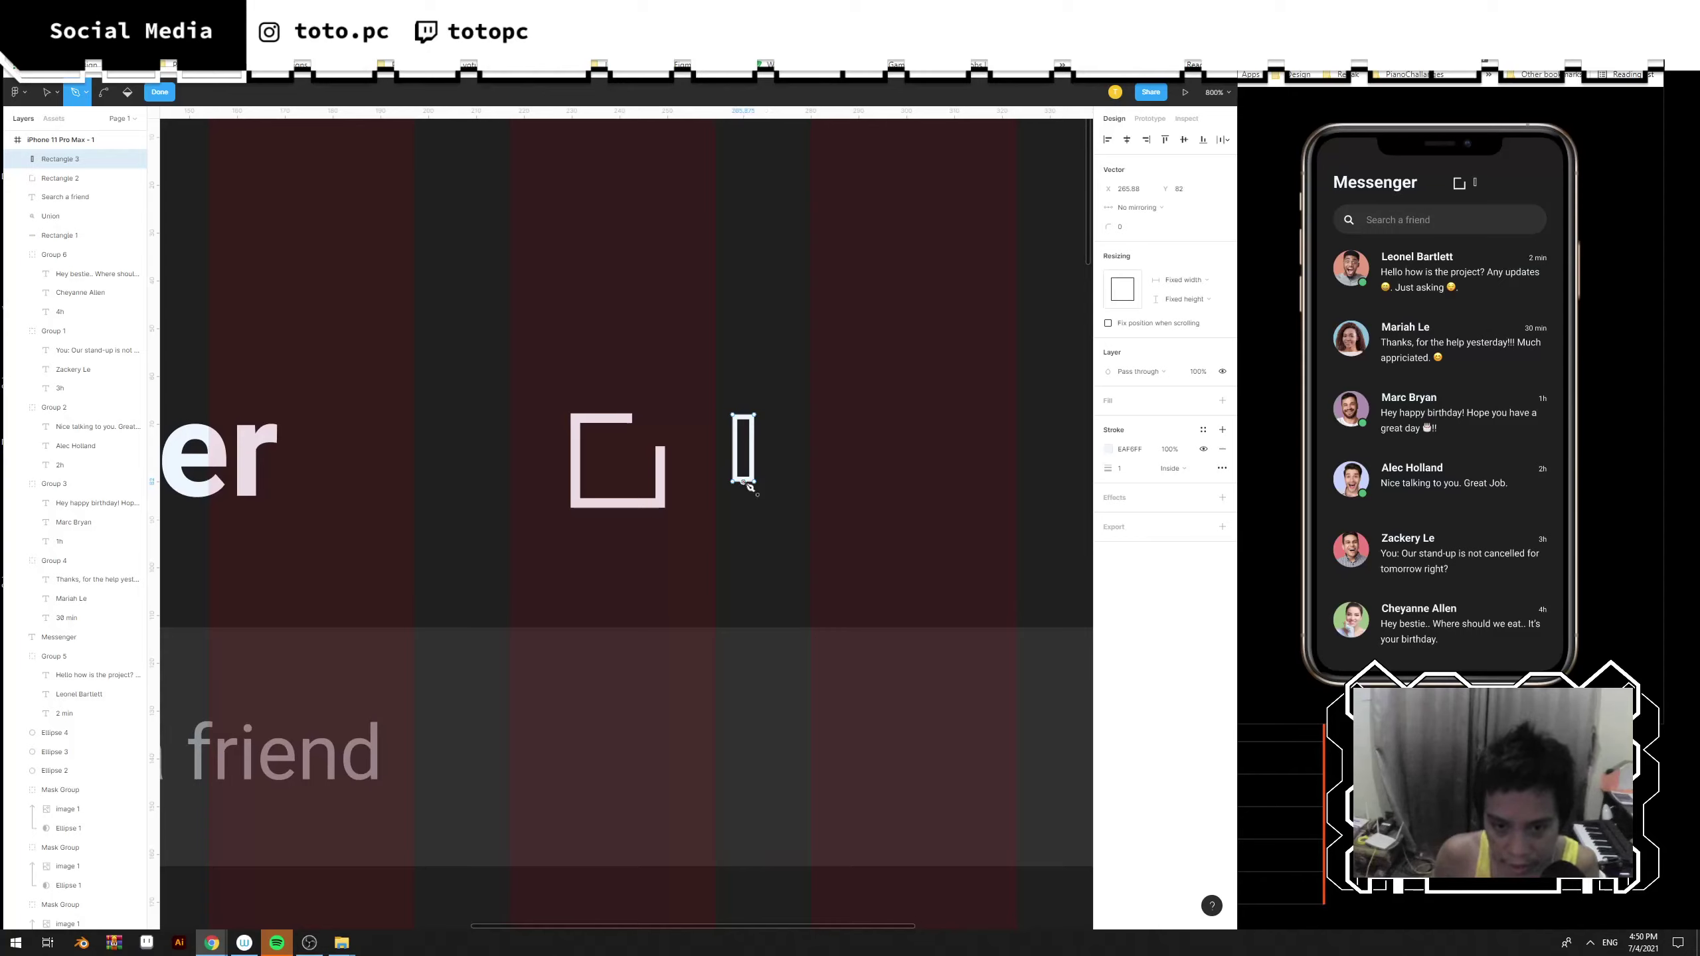
{"action": "key", "text": "Escape"}
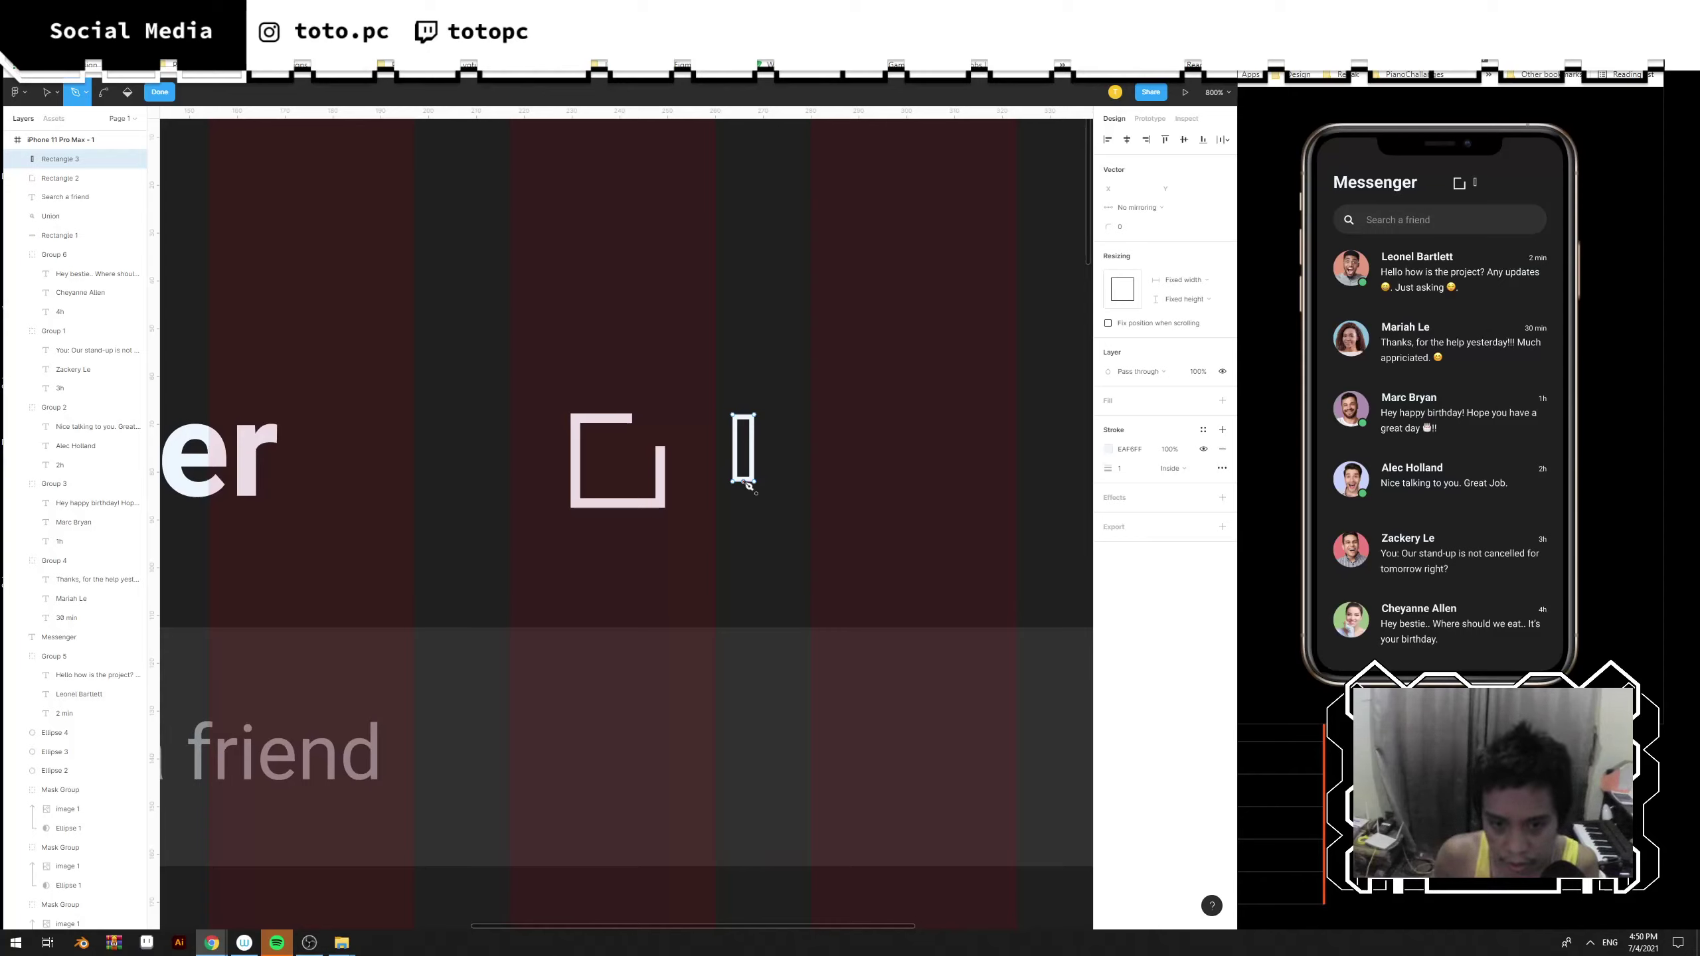
{"action": "left_click", "coordinate": [744, 482]}
{"action": "key", "text": "shift+Down"}
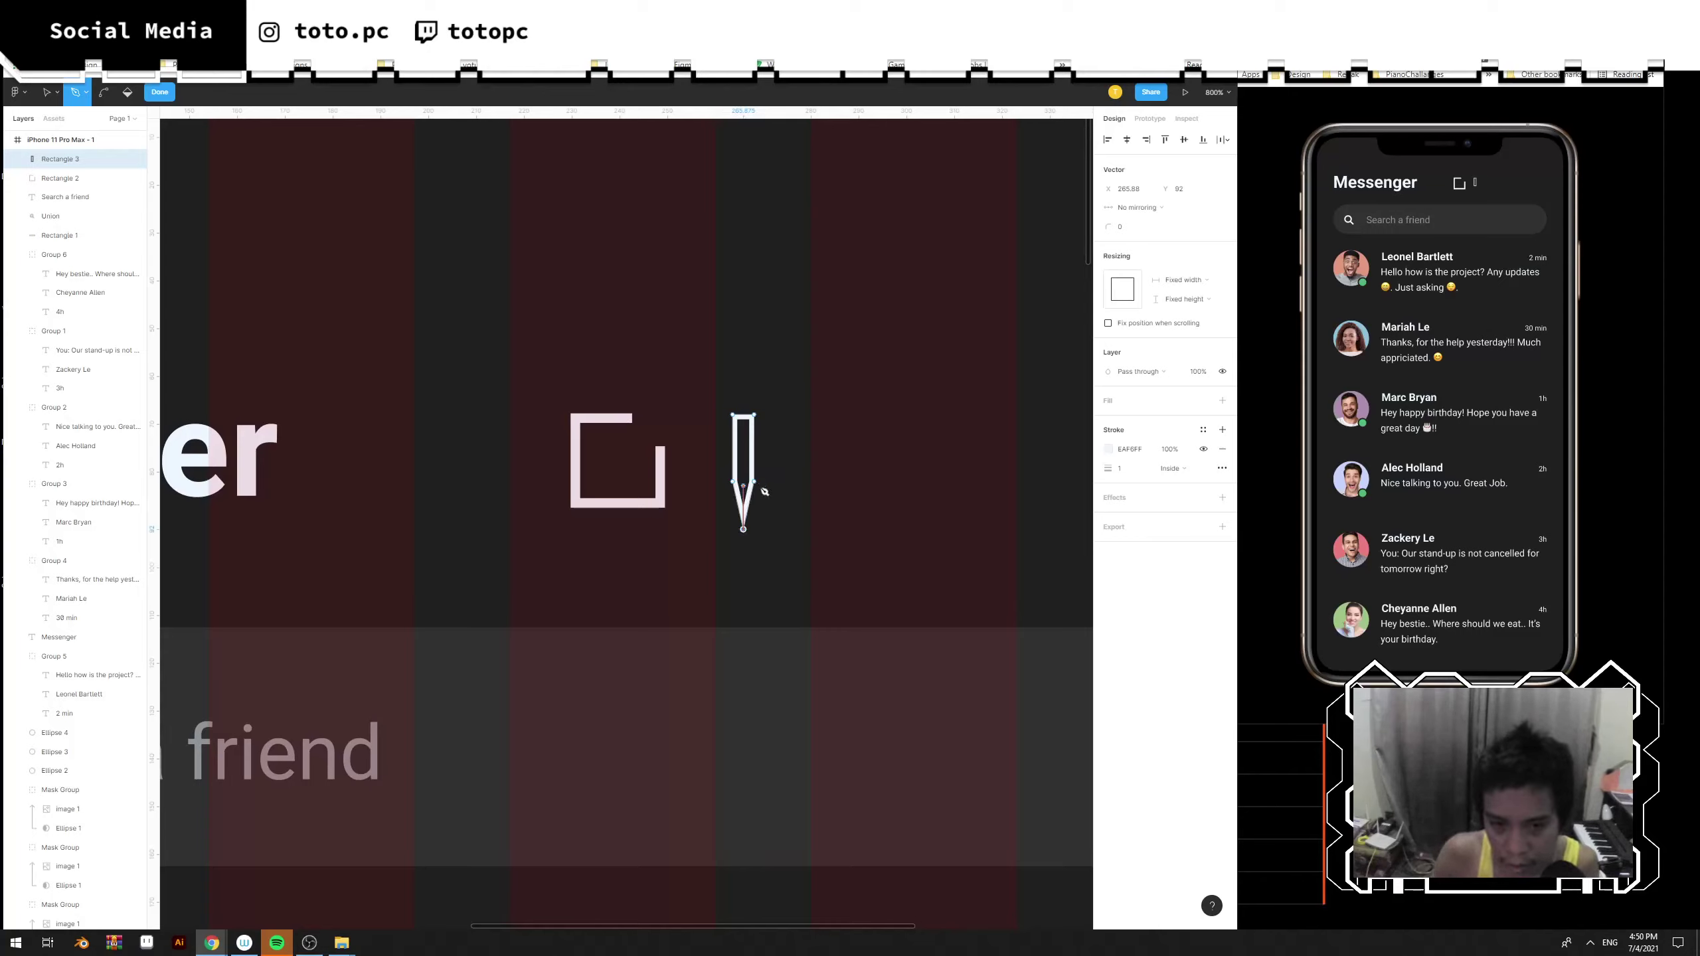
{"action": "key", "text": "Up"}
{"action": "key", "text": "Up"}
{"action": "key", "text": "Up"}
{"action": "key", "text": "Up"}
{"action": "key", "text": "Up"}
{"action": "key", "text": "Up"}
{"action": "key", "text": "Up"}
{"action": "key", "text": "Up"}
{"action": "key", "text": "Down"}
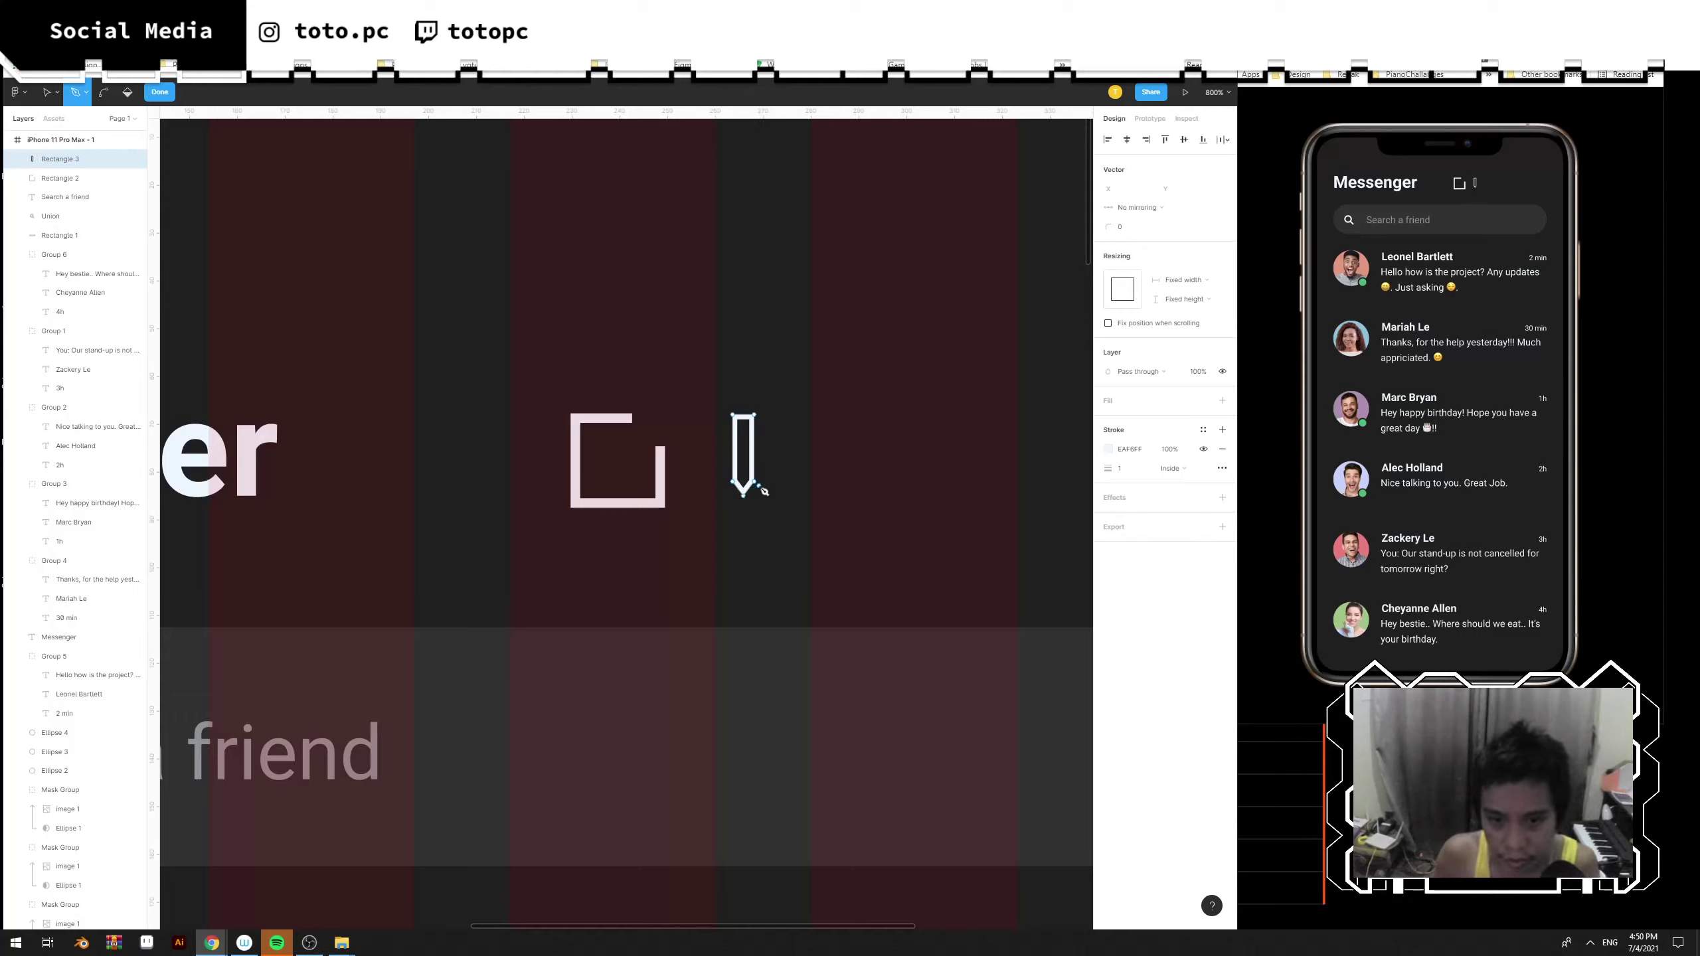
{"action": "key", "text": "Escape"}
{"action": "key", "text": "Escape"}
Move the pencil shape onto the open square at X 240.75, Y 68 and give it a 2 px center-aligned stroke.
{"action": "left_click_drag", "start_coordinate": [756, 464], "coordinate": [653, 405]}
{"action": "left_click", "coordinate": [1125, 450]}
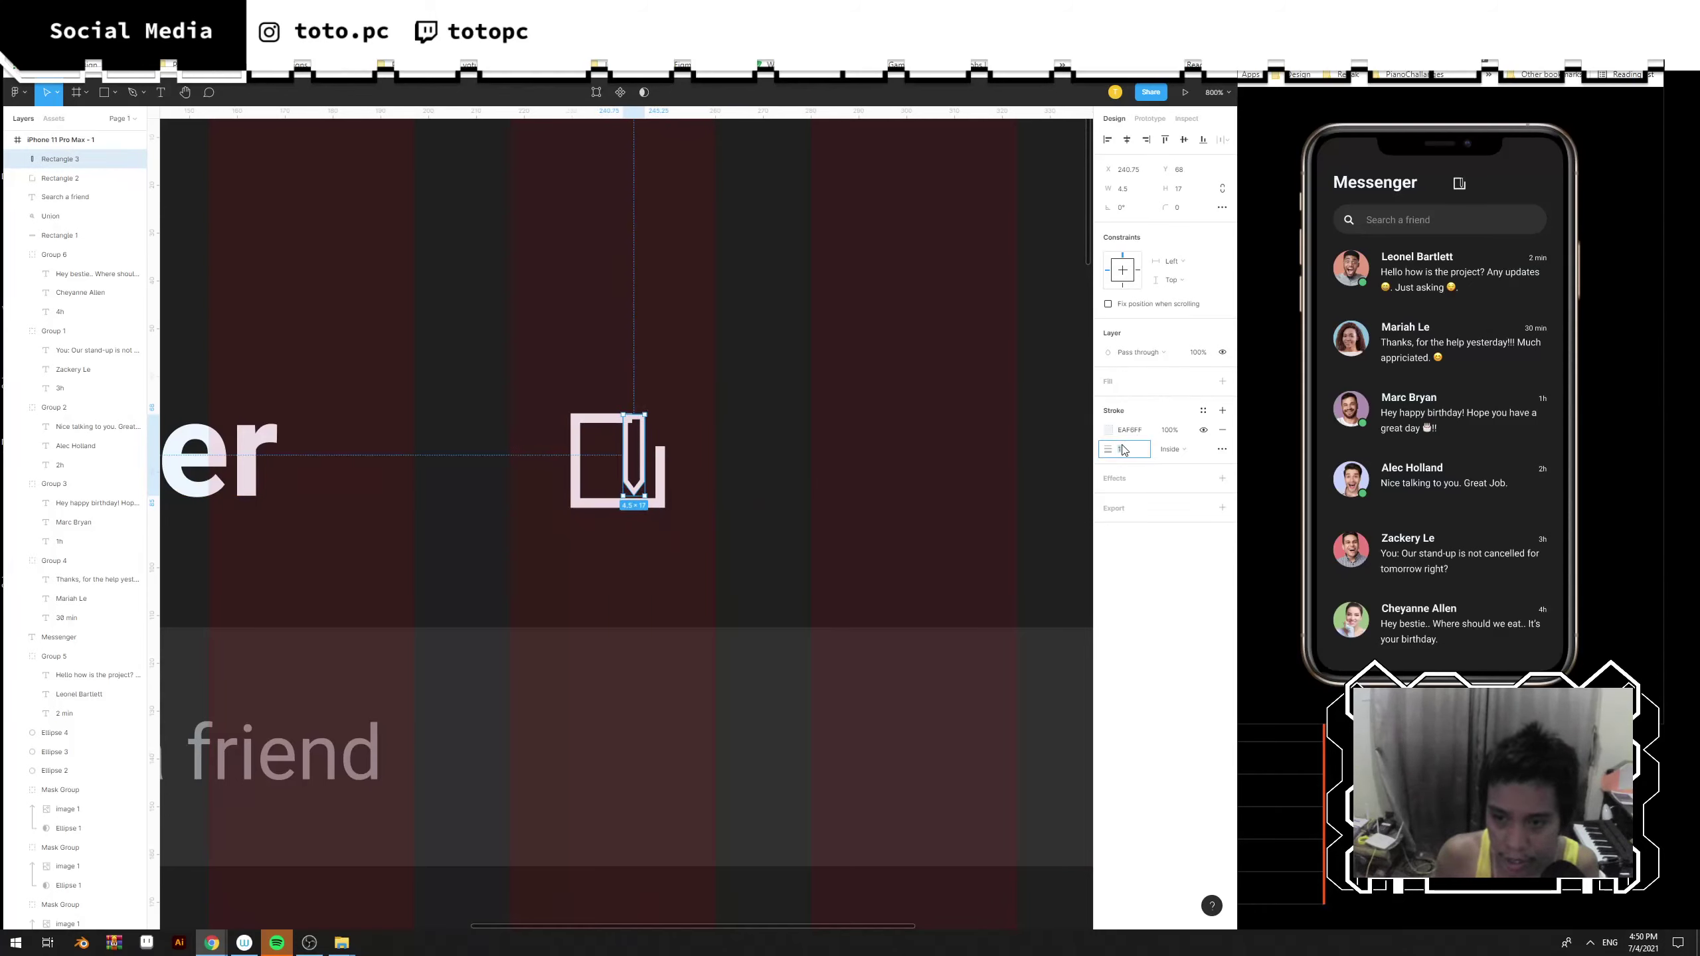
{"action": "type", "text": "2"}
{"action": "key", "text": "Return"}
{"action": "left_click", "coordinate": [1182, 450]}
{"action": "left_click", "coordinate": [1188, 469]}
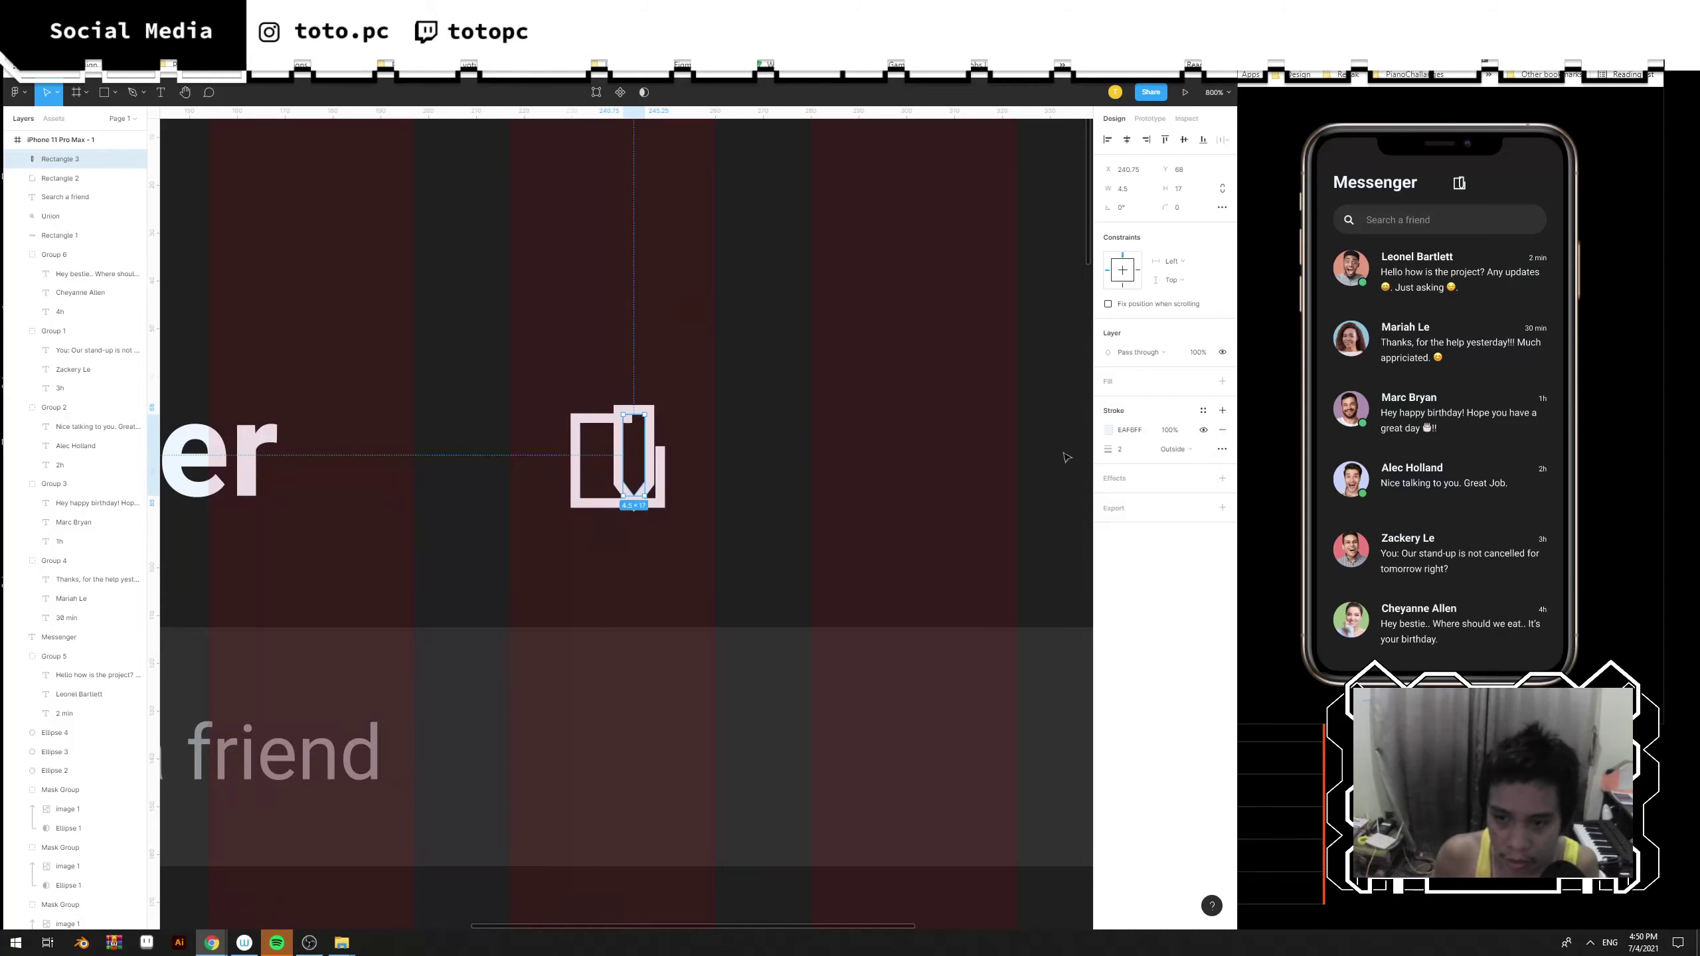
{"action": "left_click", "coordinate": [1177, 450]}
{"action": "left_click", "coordinate": [1178, 433]}
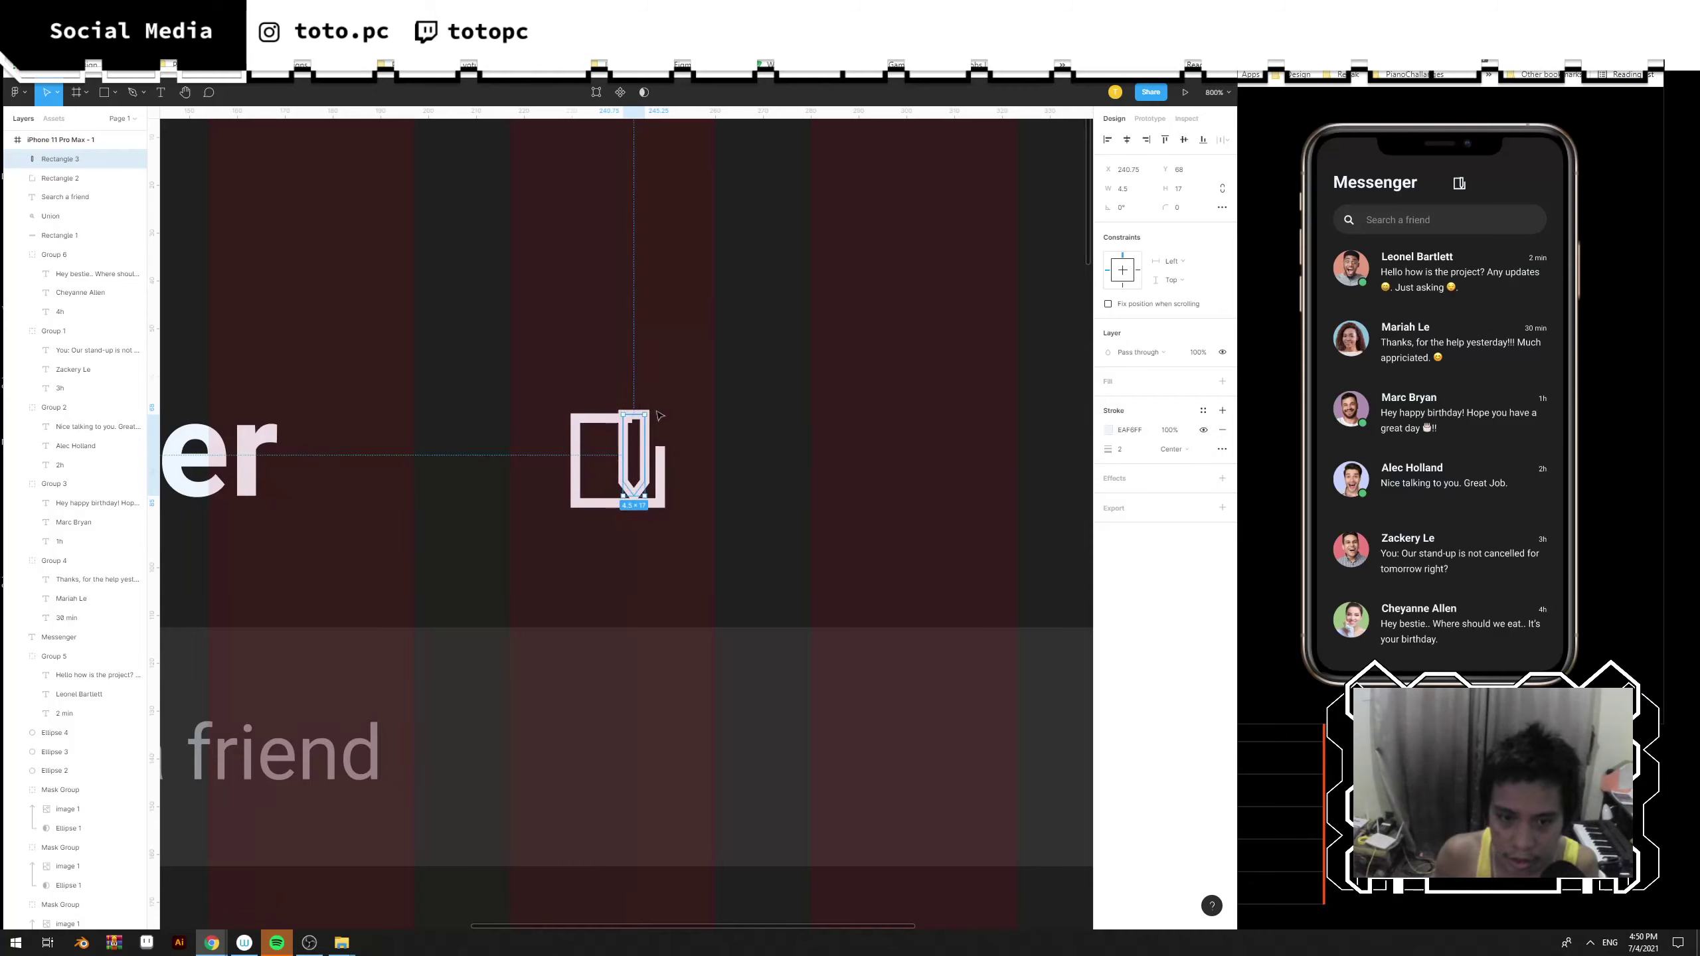
Rotate the pencil shape to -45° and position it diagonally across the square's open corner.
{"action": "left_click_drag", "start_coordinate": [652, 408], "coordinate": [682, 432]}
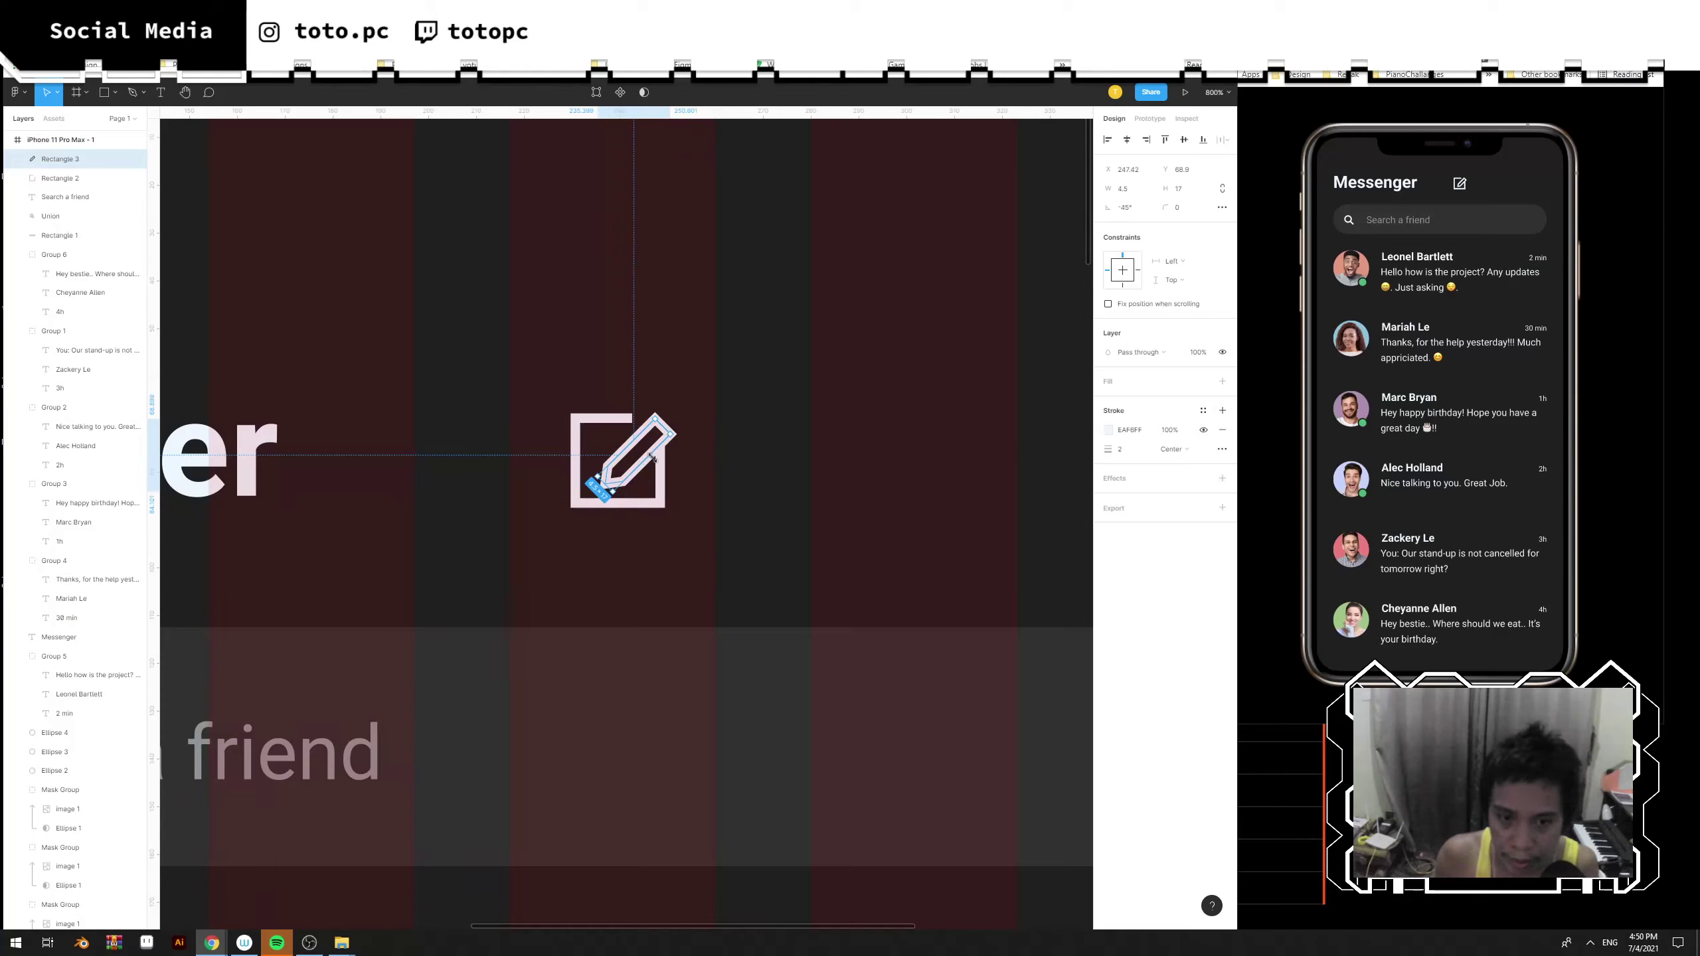
{"action": "left_click_drag", "start_coordinate": [644, 483], "coordinate": [641, 469]}
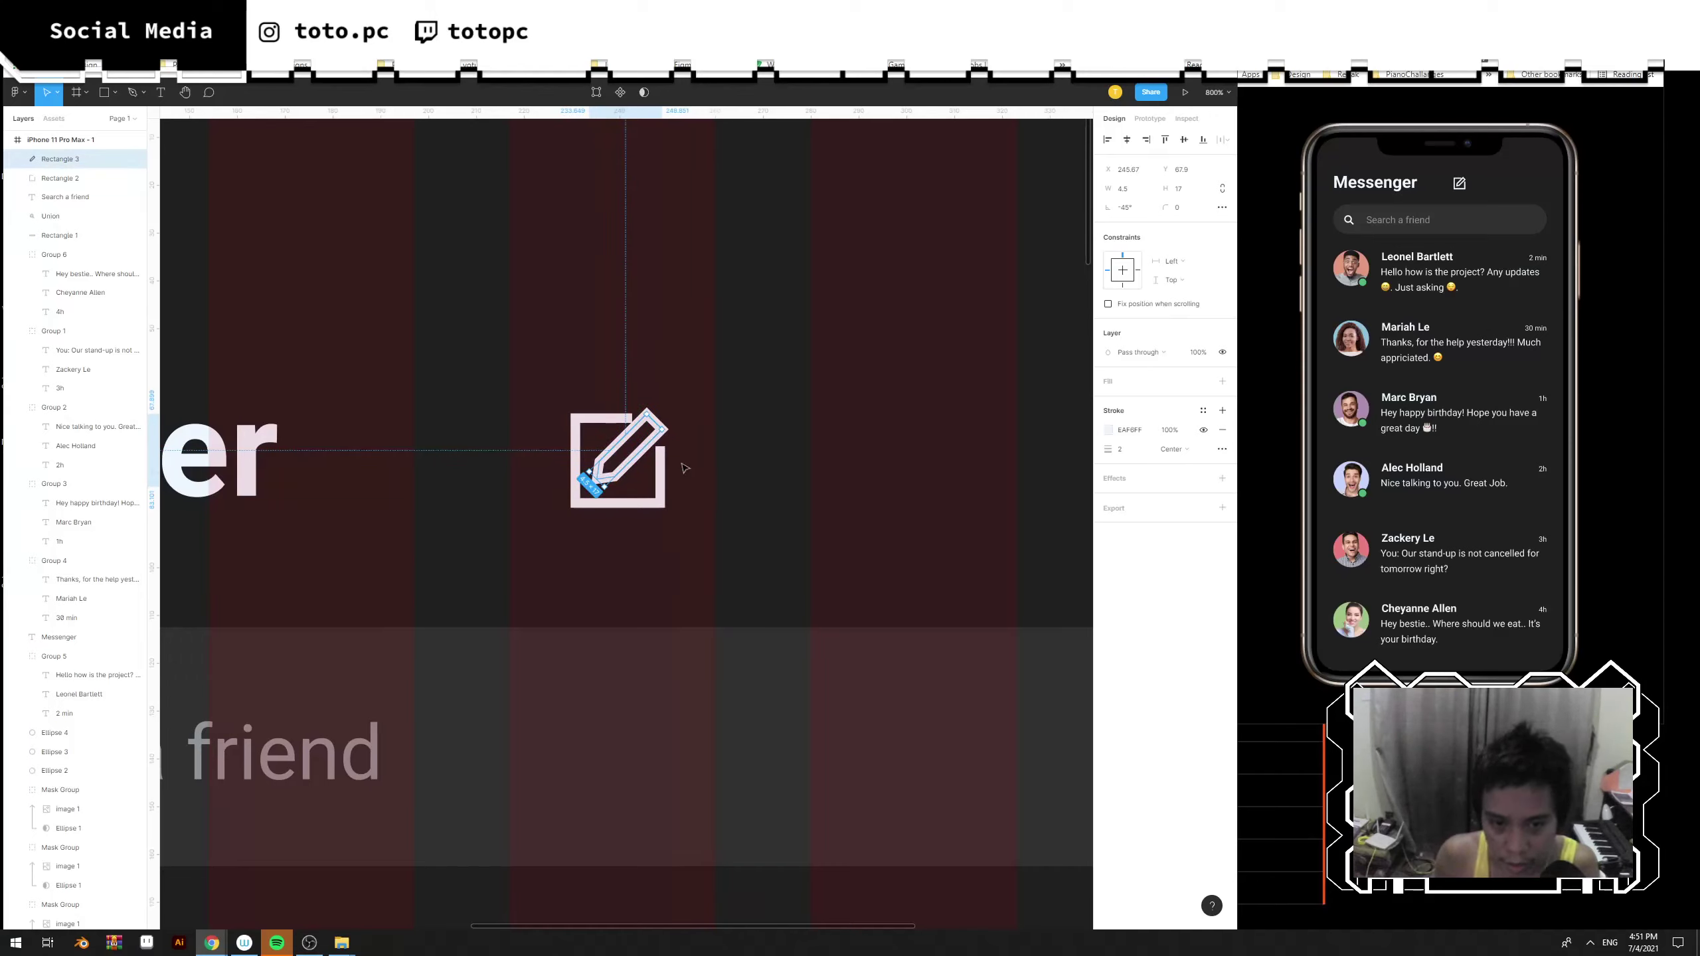
Trim the open square's two end points back from the pencil to widen the gap around it.
{"action": "left_click", "coordinate": [661, 460]}
{"action": "double_click", "coordinate": [661, 460]}
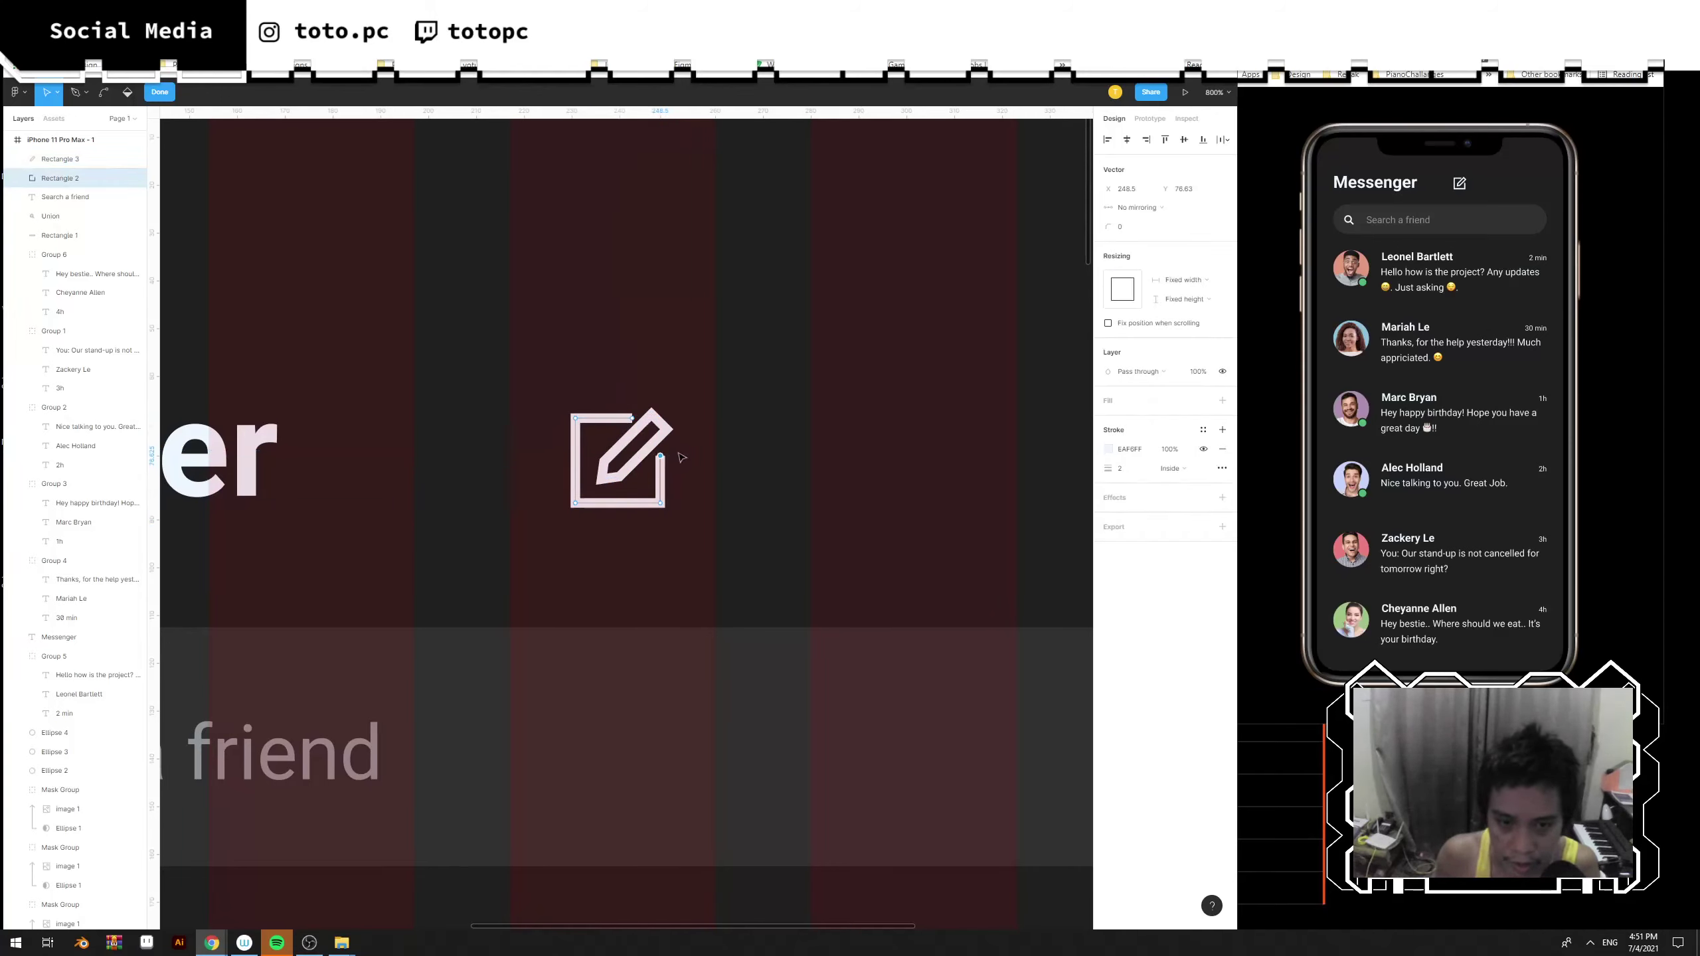
{"action": "left_click", "coordinate": [642, 430]}
{"action": "left_click", "coordinate": [632, 417]}
{"action": "key", "text": "Left"}
{"action": "key", "text": "Left"}
{"action": "key", "text": "Left"}
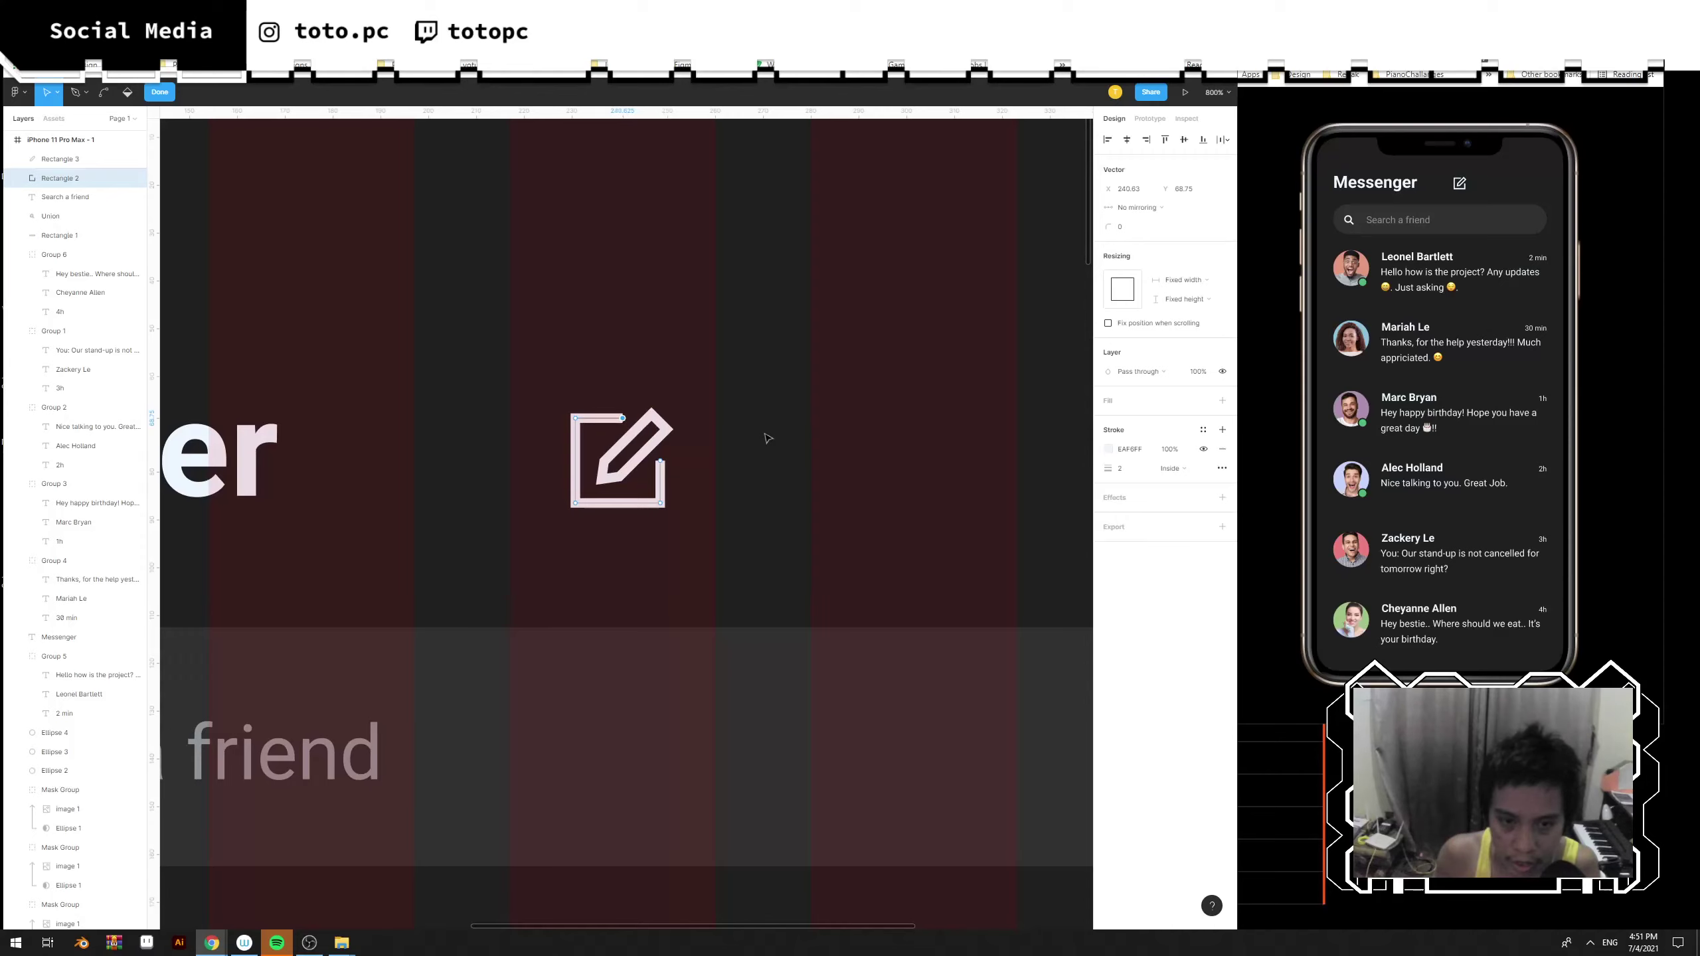
{"action": "left_click", "coordinate": [768, 438]}
Outline the strokes of the pencil and open square and combine them into one union shape.
{"action": "left_click_drag", "start_coordinate": [767, 464], "coordinate": [621, 298]}
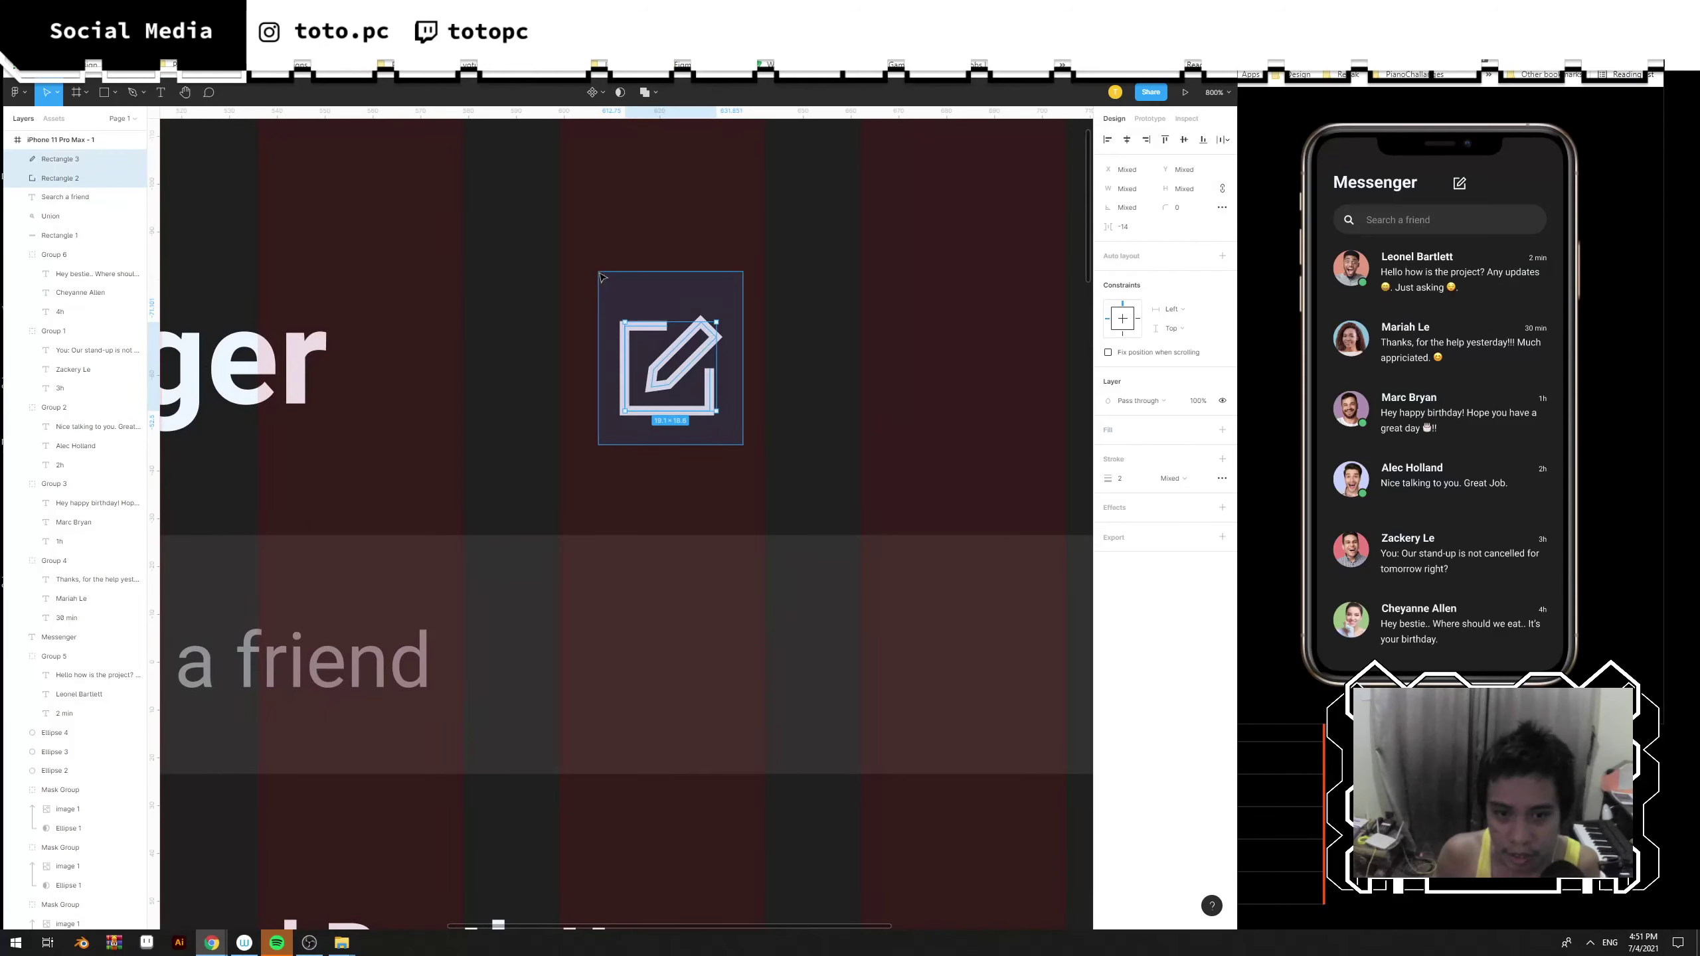
{"action": "scroll", "coordinate": [770, 462], "scroll_direction": "down", "scroll_amount": 3}
{"action": "scroll", "coordinate": [792, 470], "scroll_direction": "up", "scroll_amount": 2}
{"action": "left_click_drag", "start_coordinate": [792, 471], "coordinate": [851, 491]}
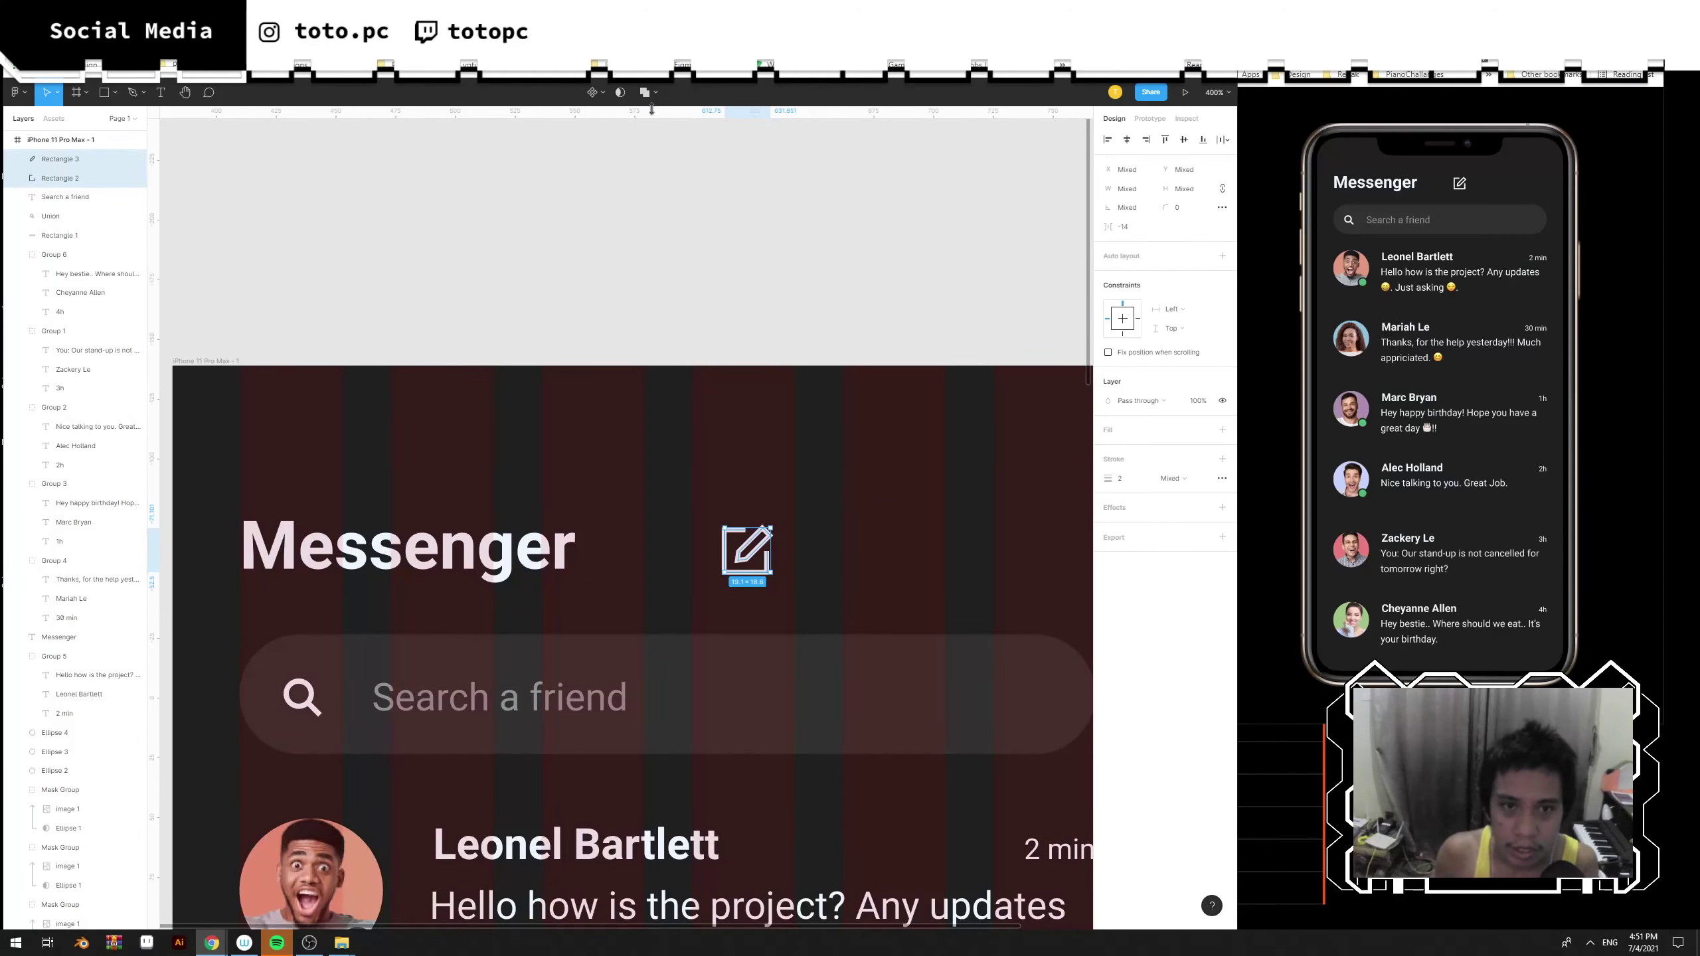
{"action": "right_click", "coordinate": [751, 571]}
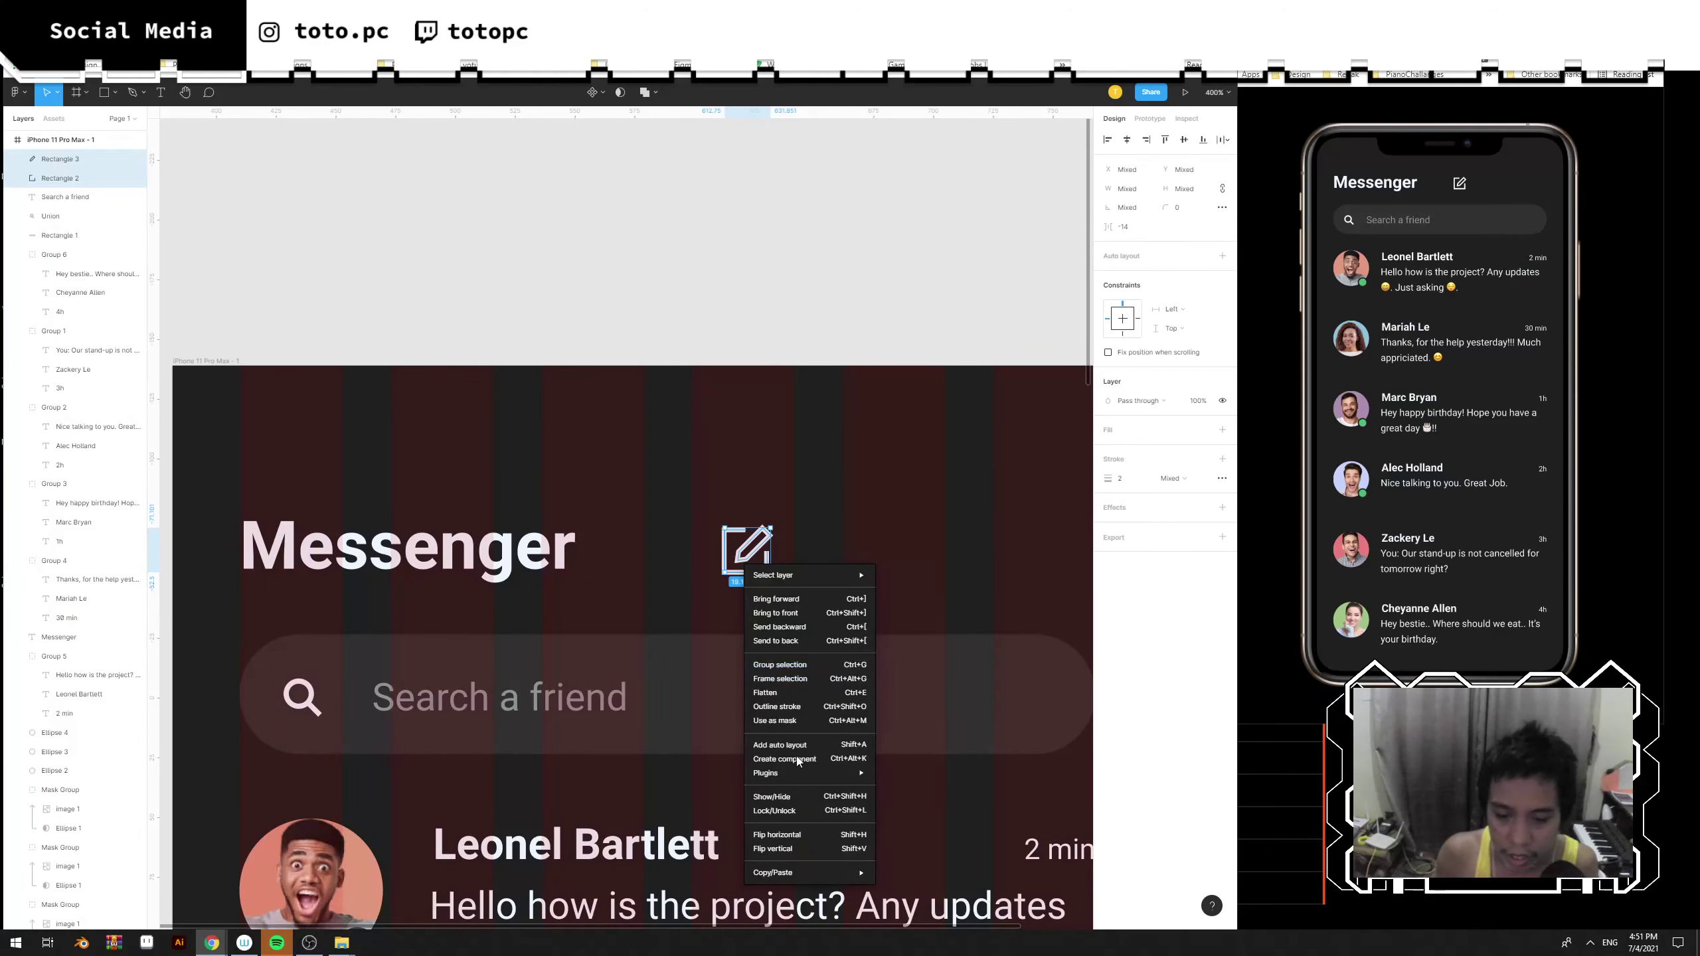
{"action": "left_click", "coordinate": [825, 707]}
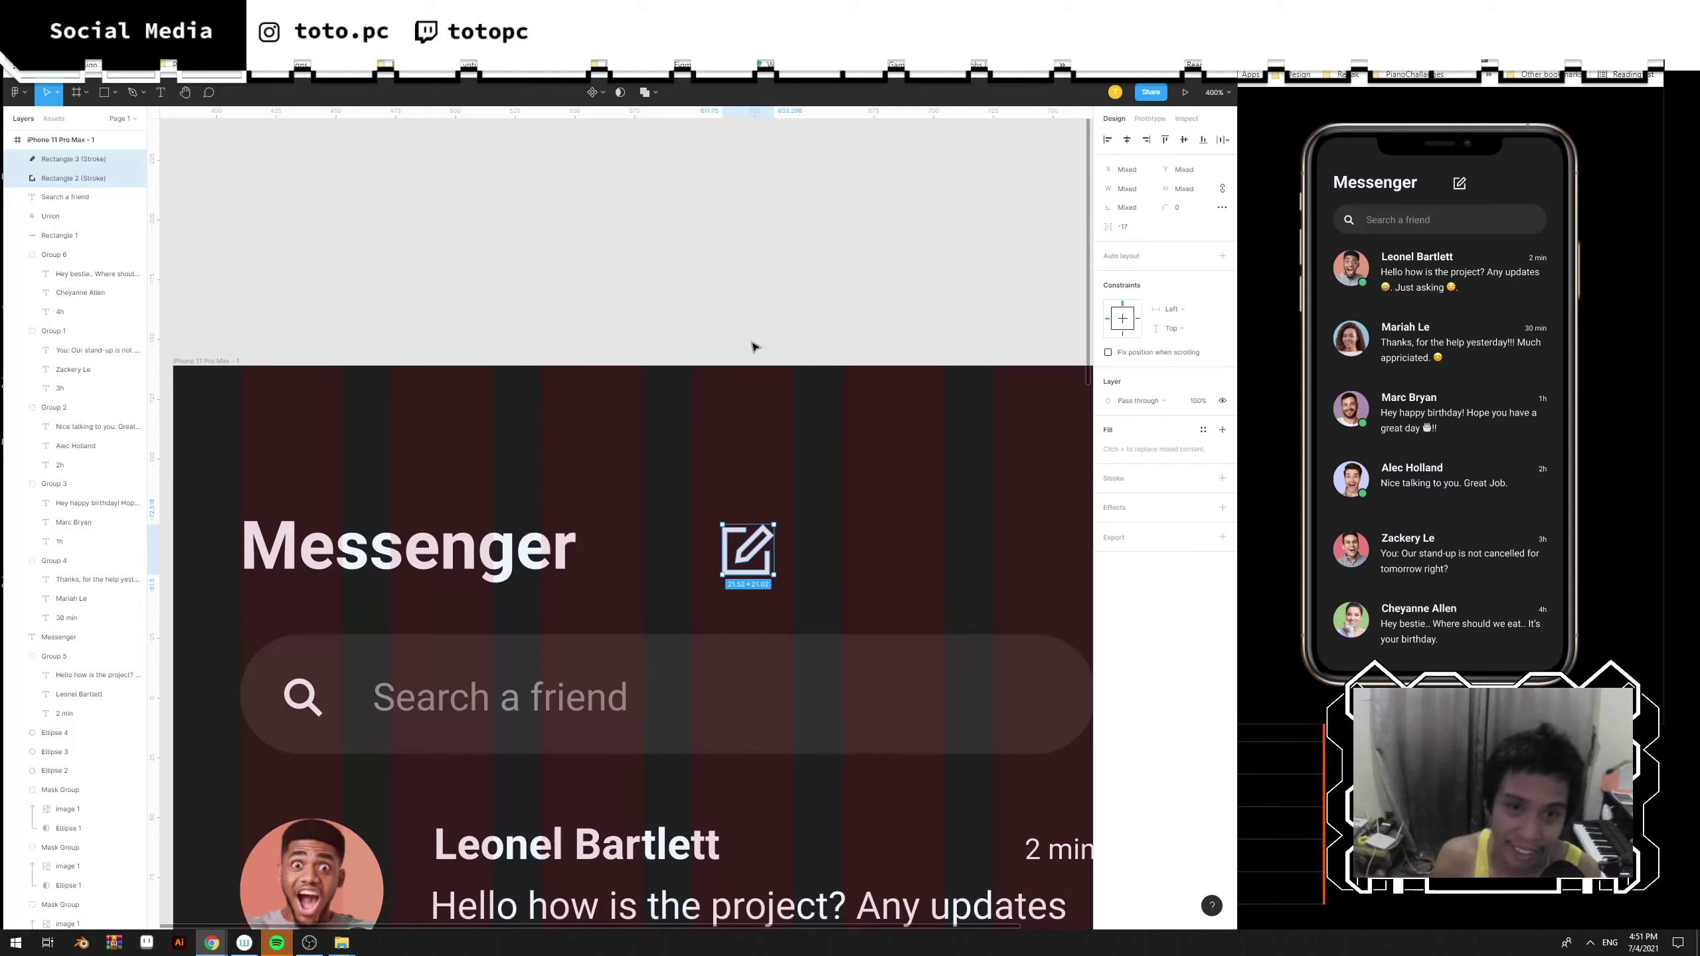
{"action": "left_click", "coordinate": [646, 94]}
{"action": "left_click", "coordinate": [857, 555]}
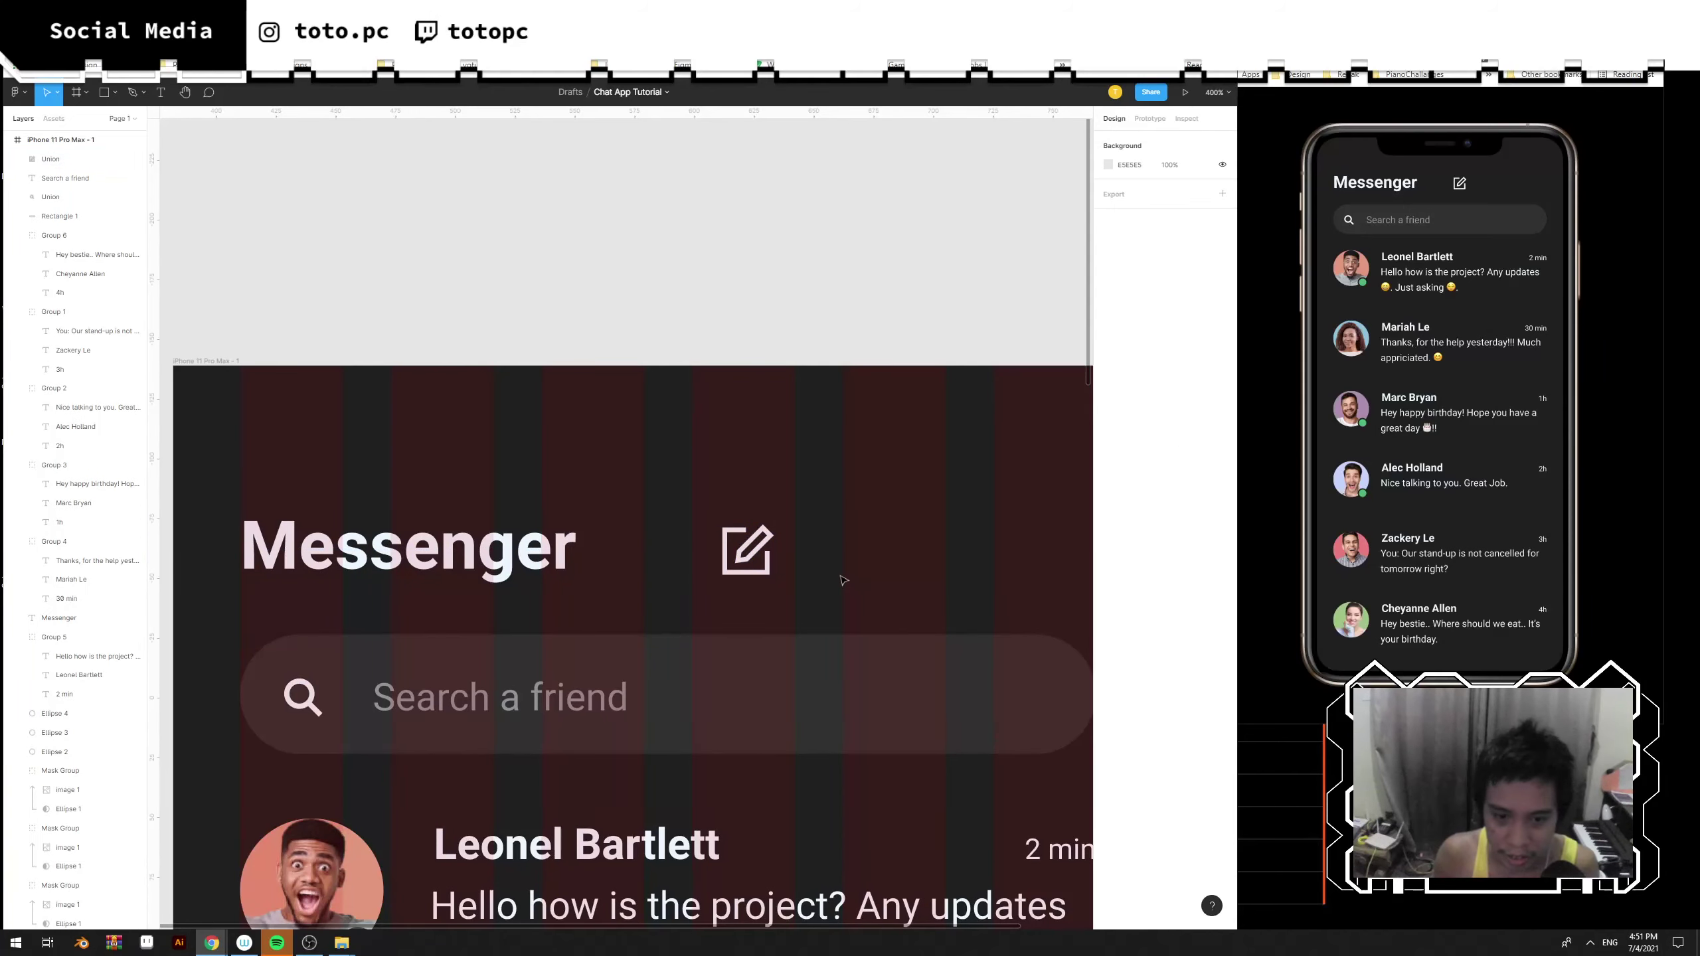
Move the compose icon to the search bar's right edge and align its vertical center with the "Messenger" title.
{"action": "scroll", "coordinate": [777, 530], "scroll_direction": "down", "scroll_amount": 2}
{"action": "left_click_drag", "start_coordinate": [706, 493], "coordinate": [743, 506]}
{"action": "left_click_drag", "start_coordinate": [743, 507], "coordinate": [864, 511]}
{"action": "left_click_drag", "start_coordinate": [851, 513], "coordinate": [943, 466]}
{"action": "key", "text": "minus"}
{"action": "left_click", "coordinate": [529, 432]}
{"action": "left_click_drag", "start_coordinate": [402, 427], "coordinate": [924, 501]}
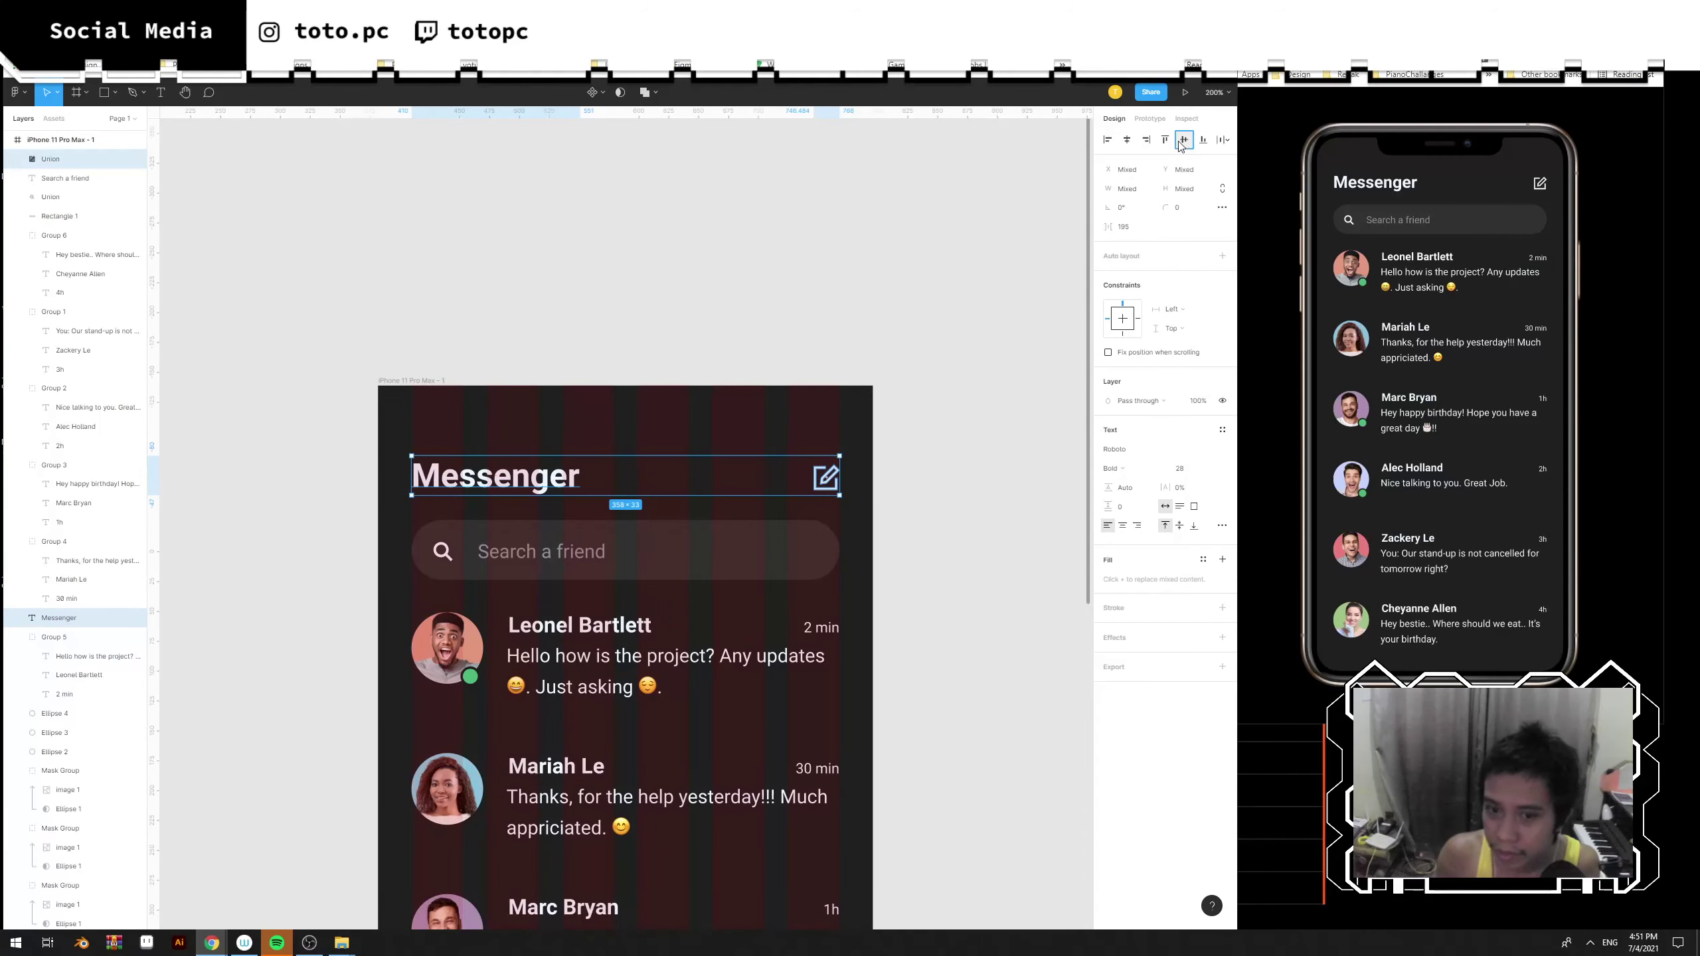
{"action": "key", "text": "alt+v"}
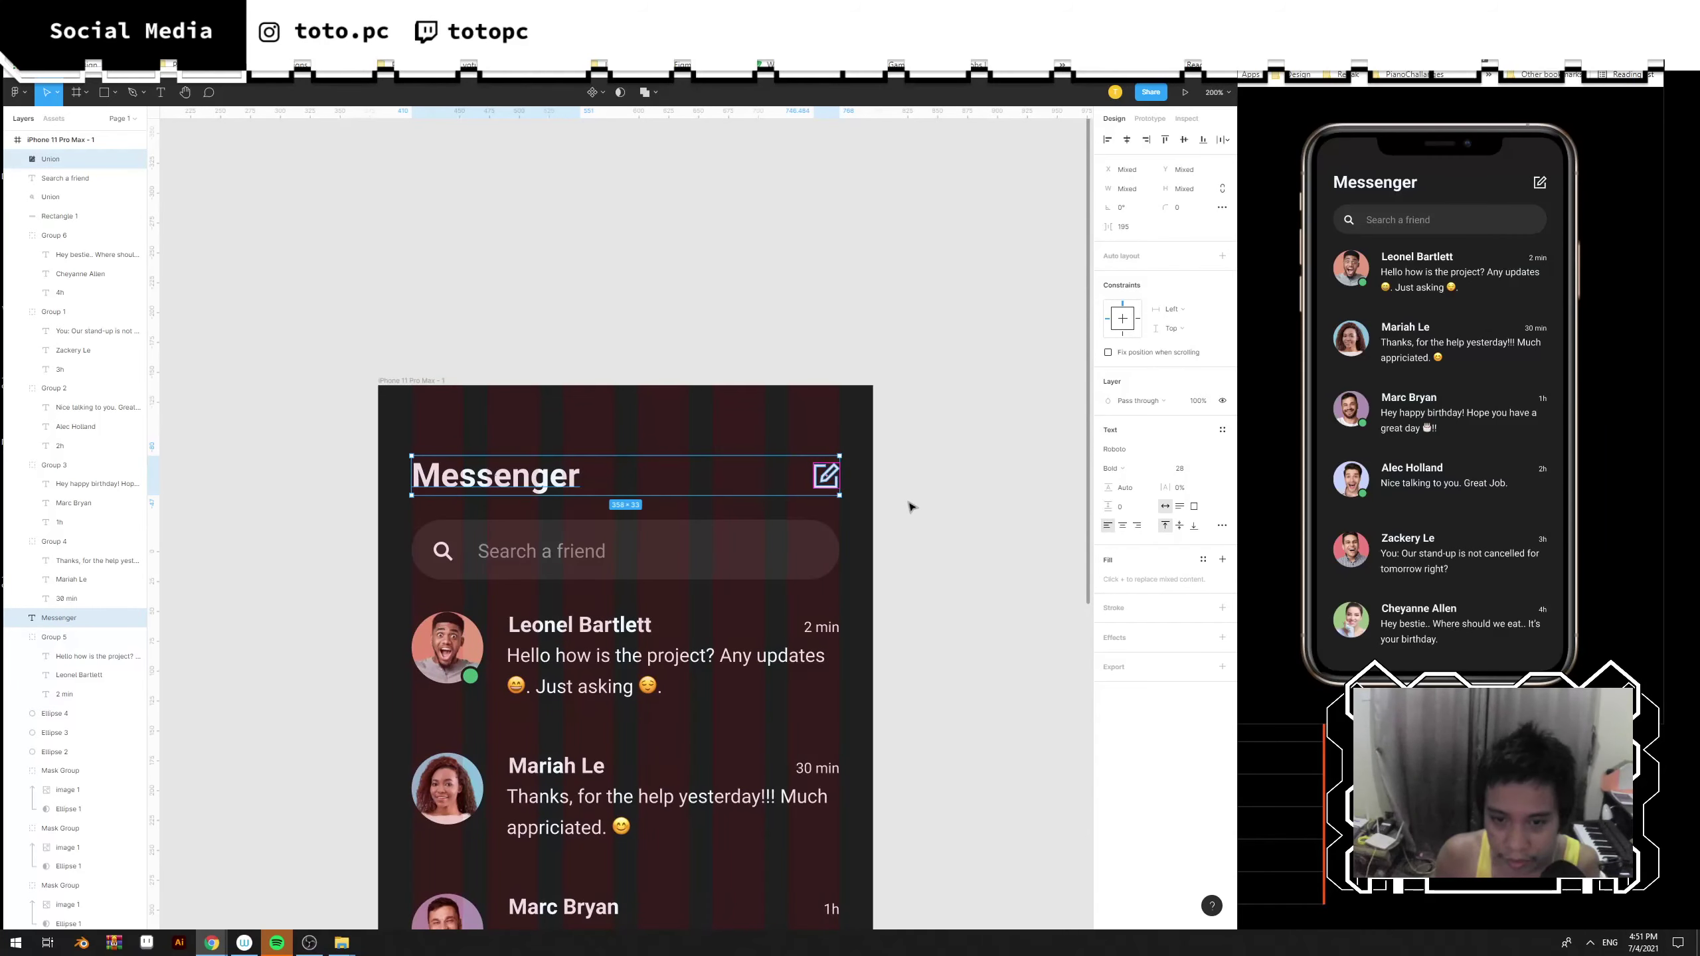
{"action": "left_click", "coordinate": [909, 502]}
Draw a square about 36.5 px wide over the compose icon and give it a corner radius of 10.
{"action": "left_click_drag", "start_coordinate": [912, 506], "coordinate": [956, 345]}
{"action": "left_click_drag", "start_coordinate": [934, 436], "coordinate": [936, 263]}
{"action": "scroll", "coordinate": [908, 590], "scroll_direction": "down", "scroll_amount": 2}
{"action": "scroll", "coordinate": [908, 591], "scroll_direction": "up", "scroll_amount": 4}
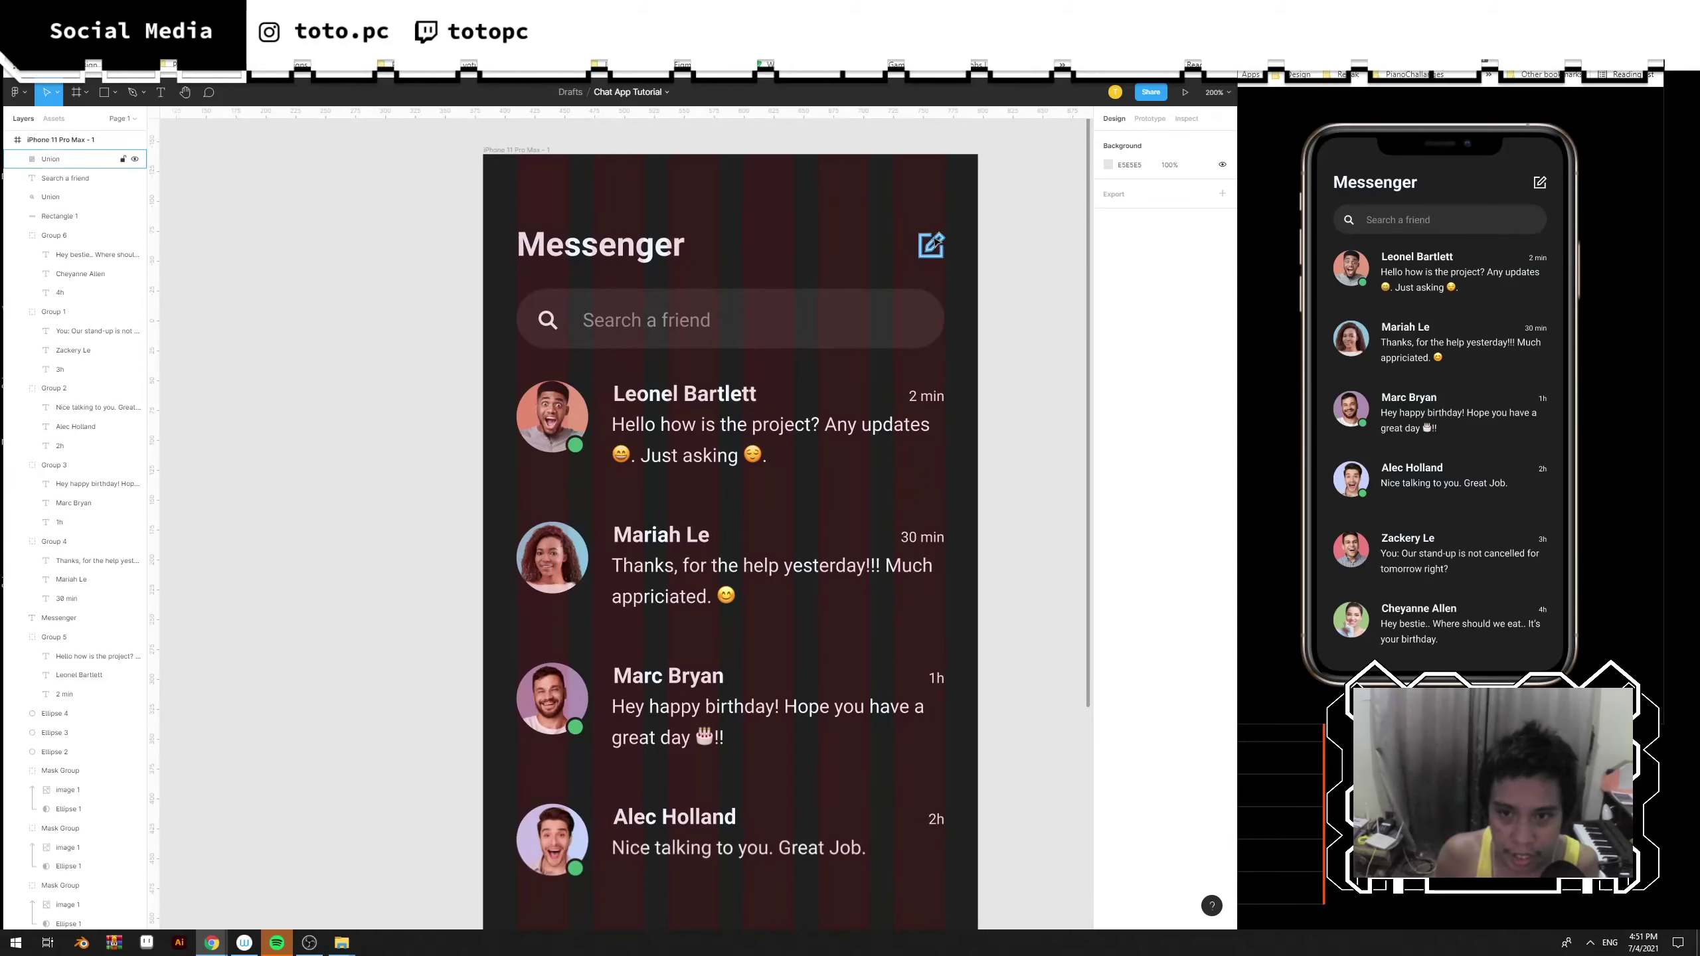
{"action": "left_click", "coordinate": [939, 247]}
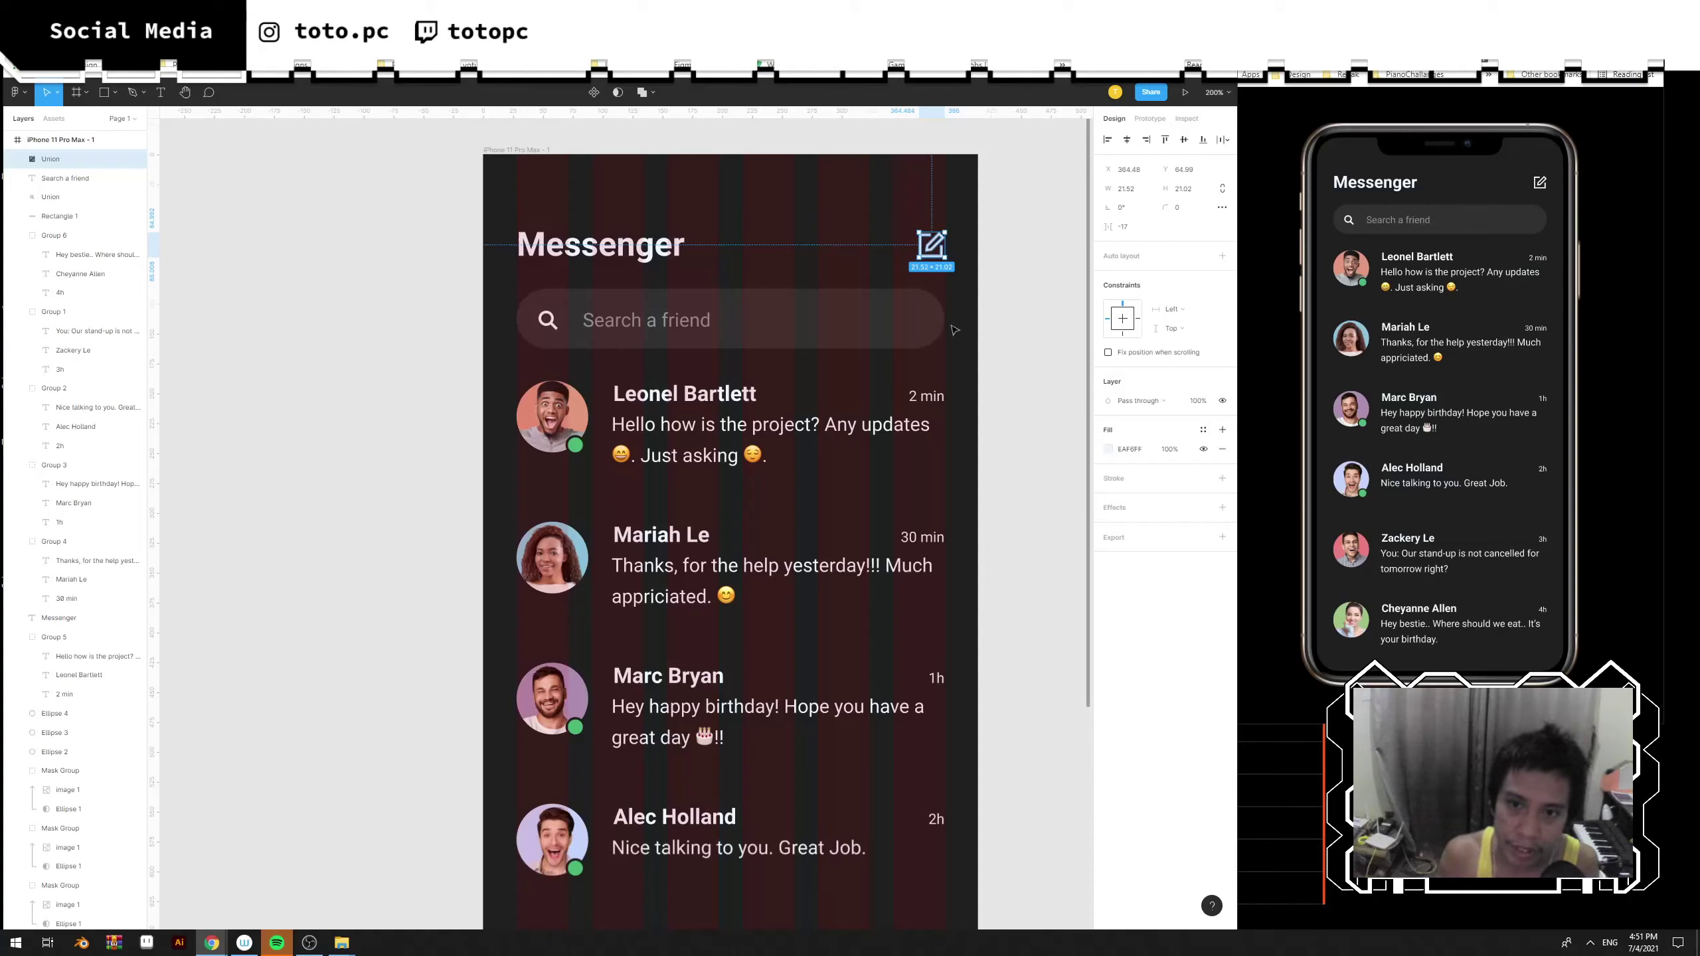
{"action": "key", "text": "r"}
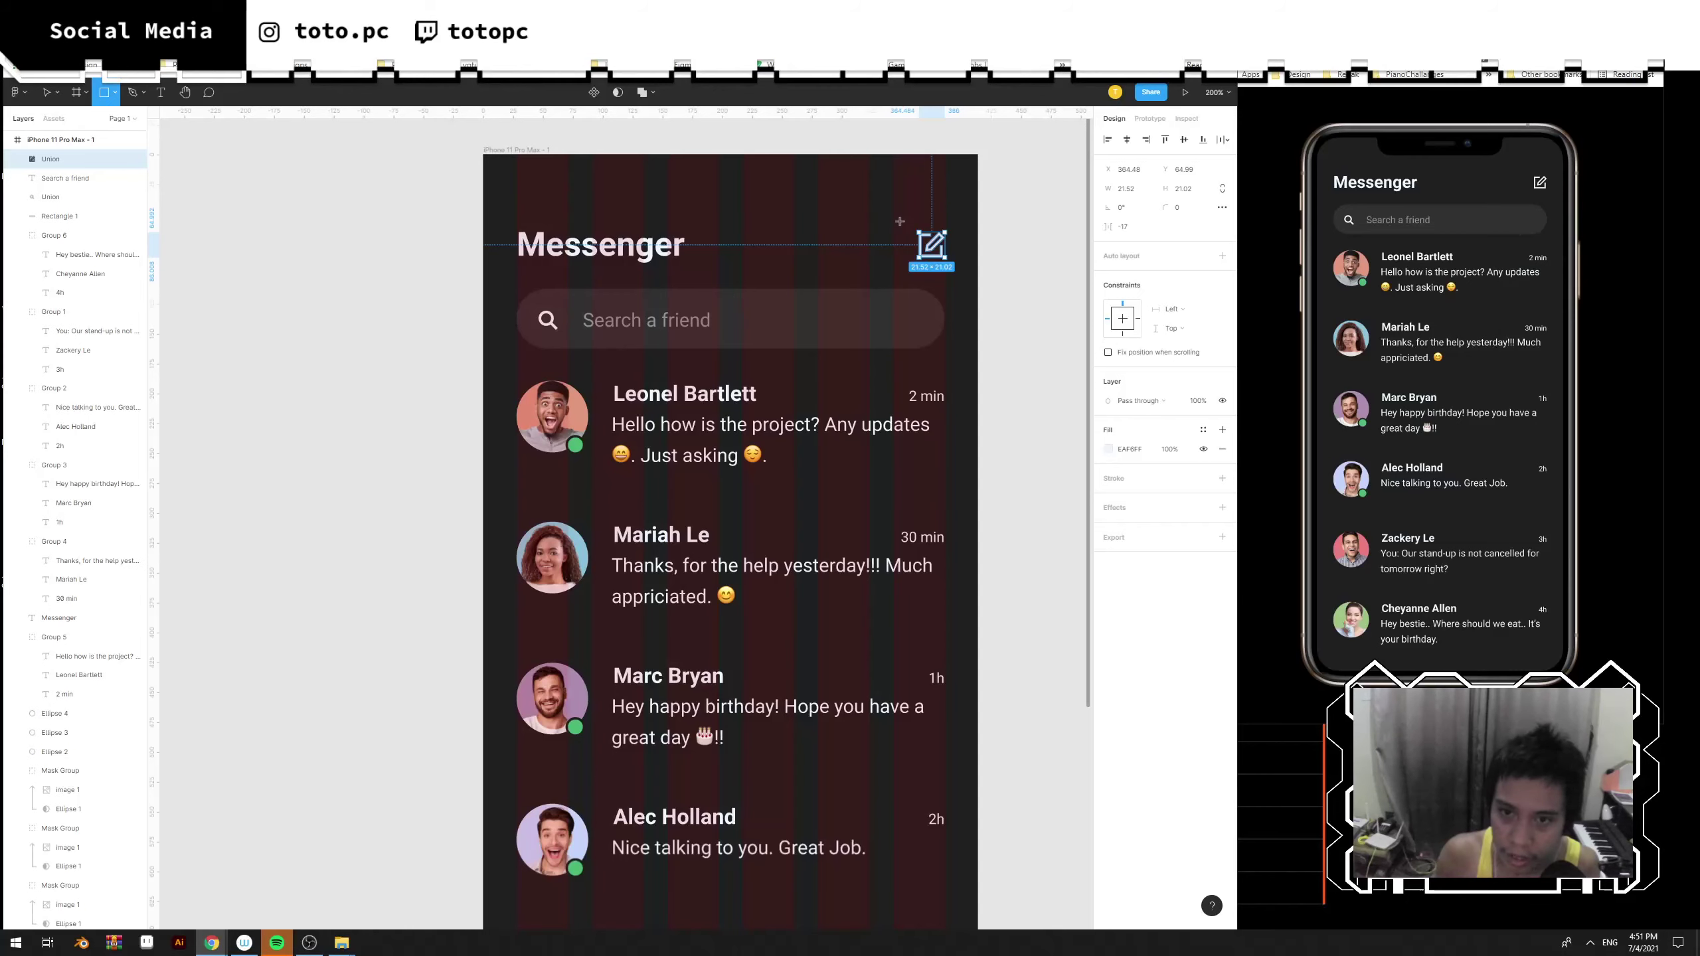
{"action": "left_click_drag", "start_coordinate": [899, 221], "coordinate": [940, 268]}
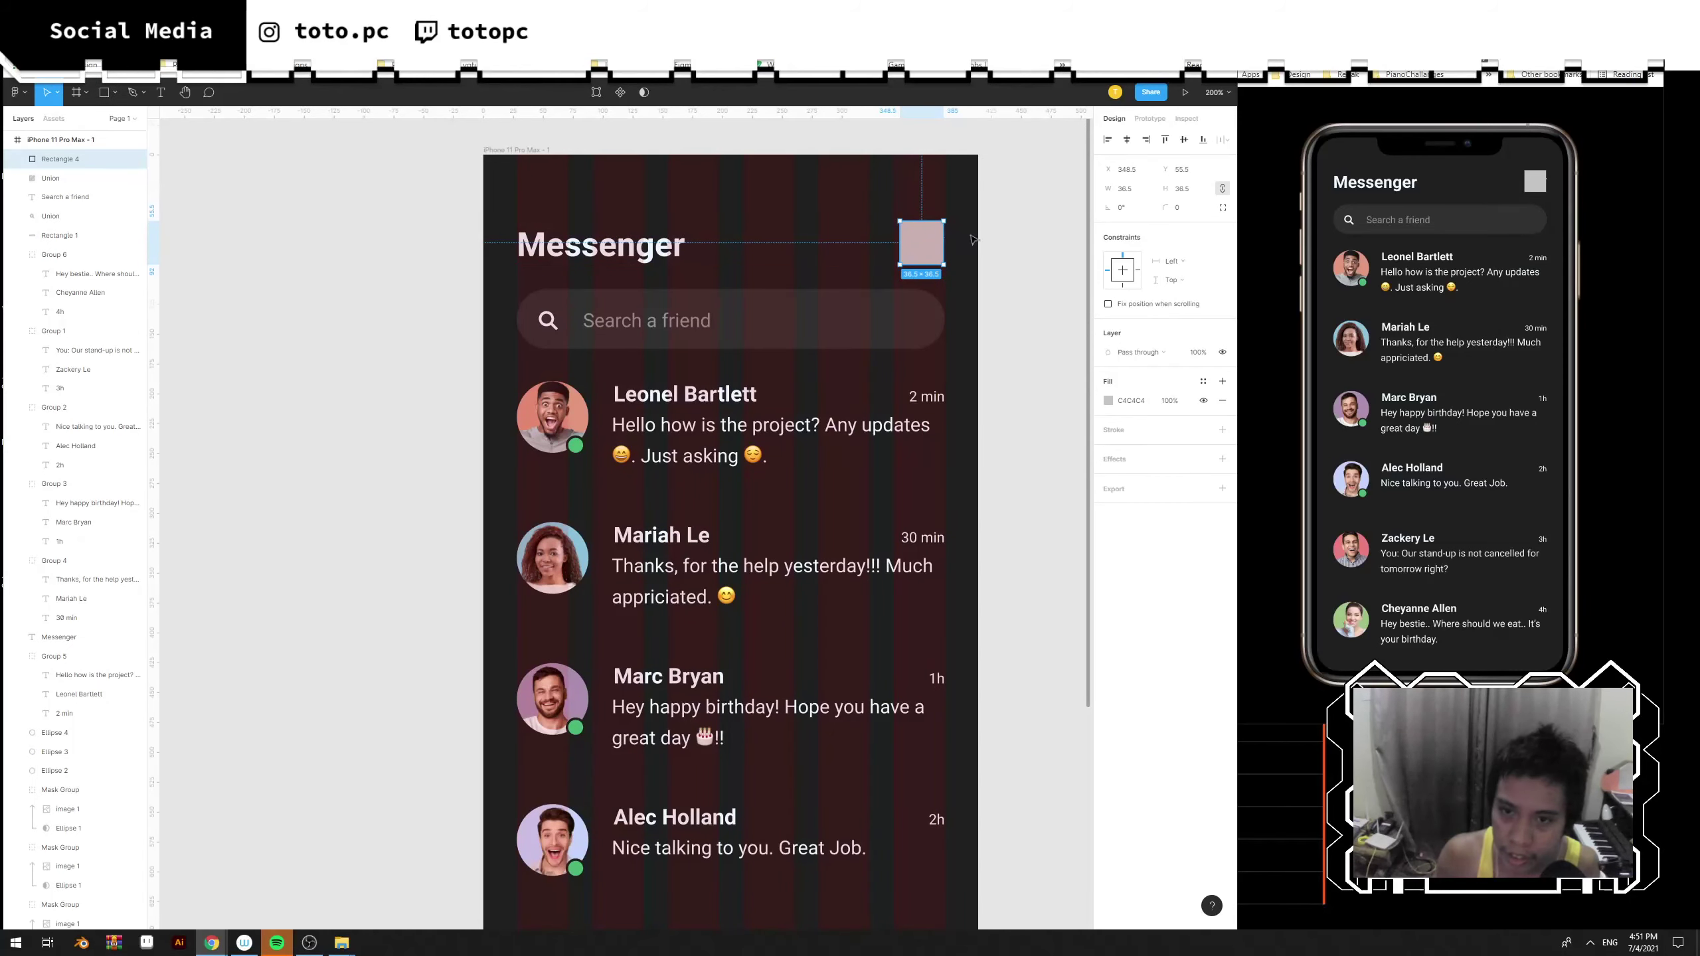
{"action": "left_click", "coordinate": [1184, 208]}
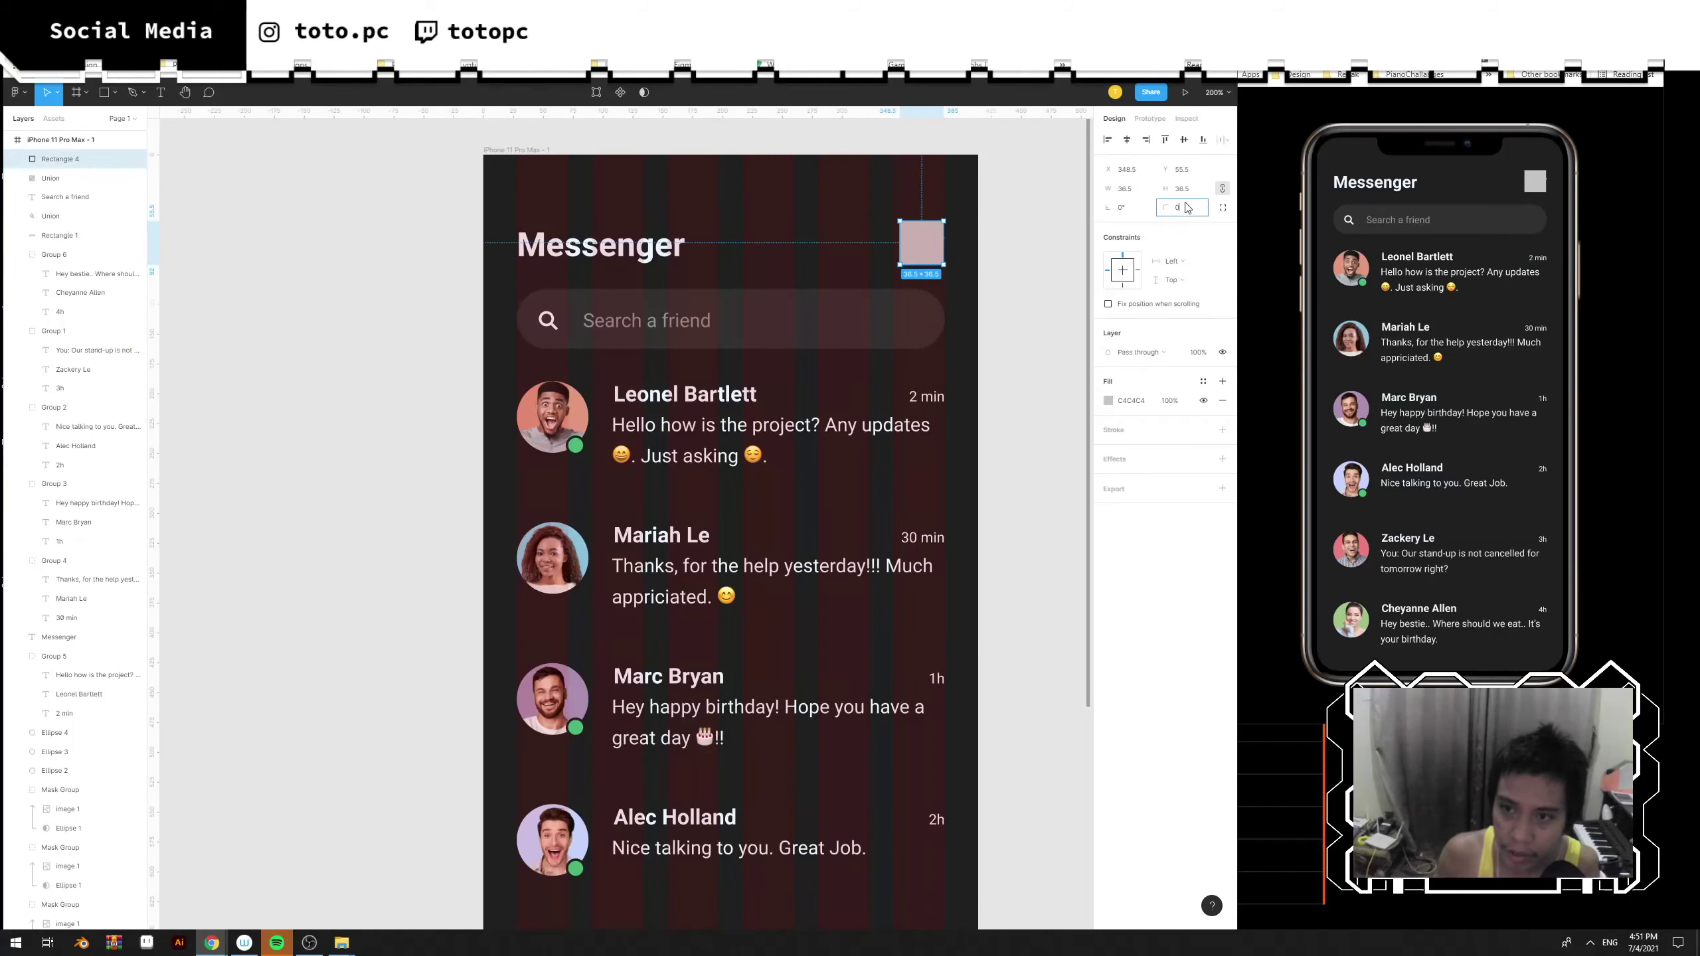
{"action": "type", "text": "10"}
{"action": "key", "text": "Return"}
Send the rounded square behind the compose icon and center the icon on it.
{"action": "key", "text": "ctrl+bracketleft"}
{"action": "key", "text": "ctrl+bracketleft"}
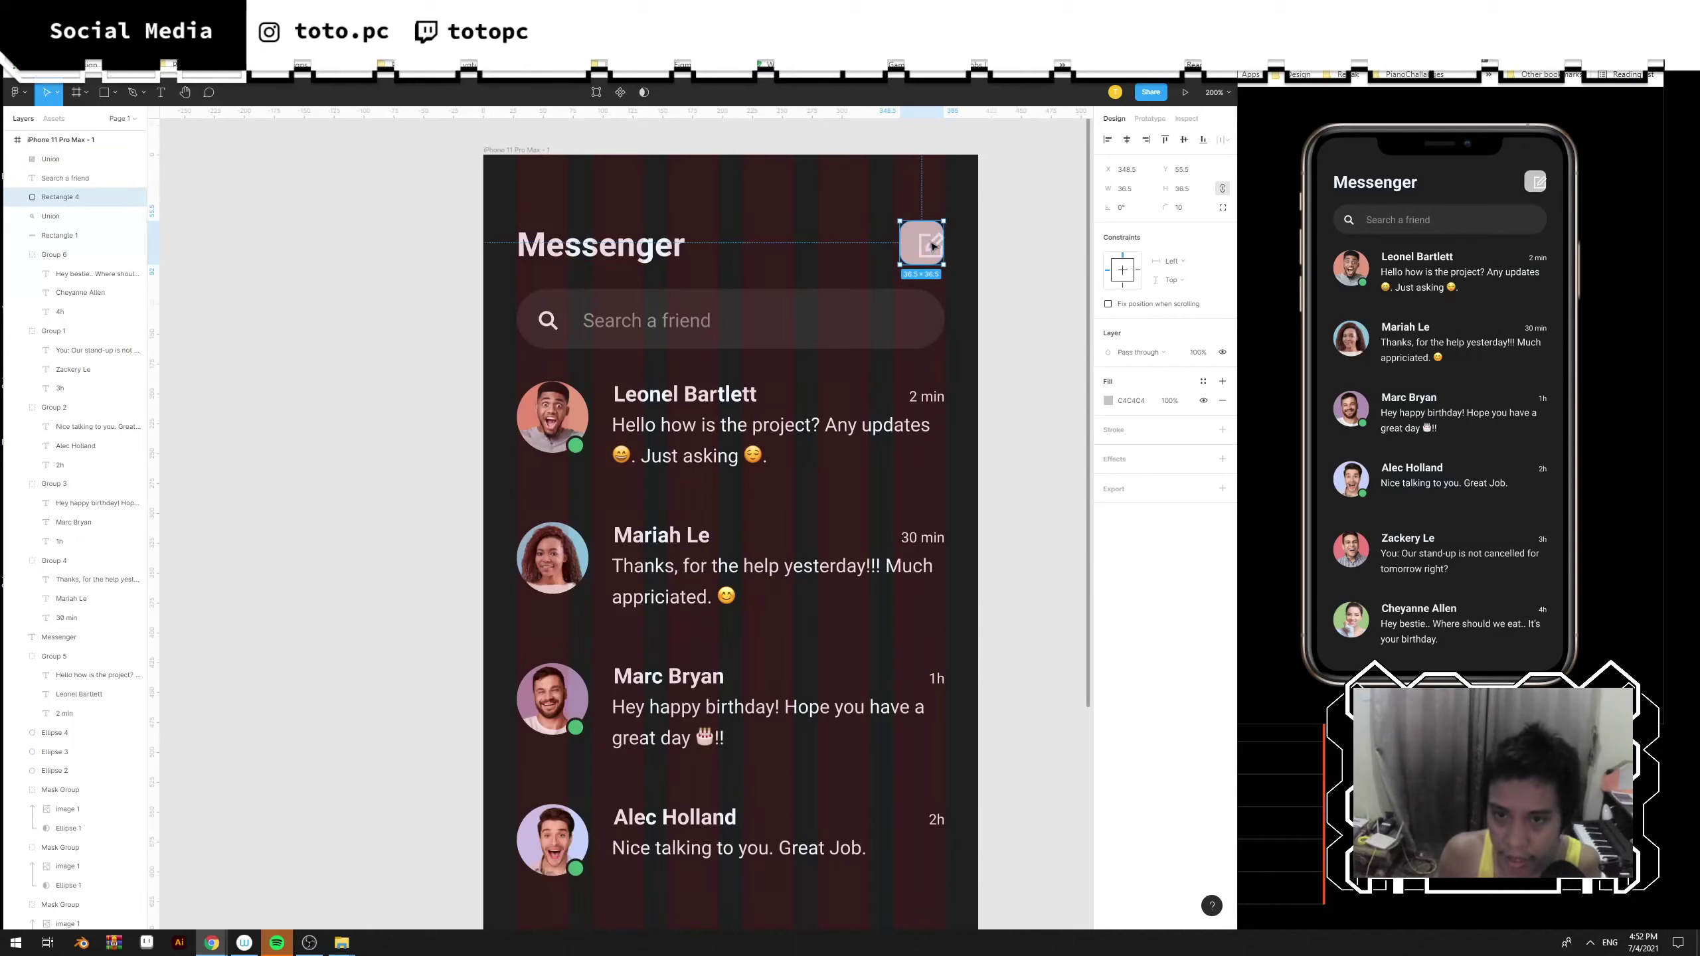
{"action": "left_click", "coordinate": [936, 248]}
{"action": "key", "text": "Left"}
{"action": "key", "text": "Left"}
{"action": "key", "text": "Up"}
{"action": "key", "text": "Up"}
{"action": "key", "text": "Left"}
{"action": "key", "text": "Left"}
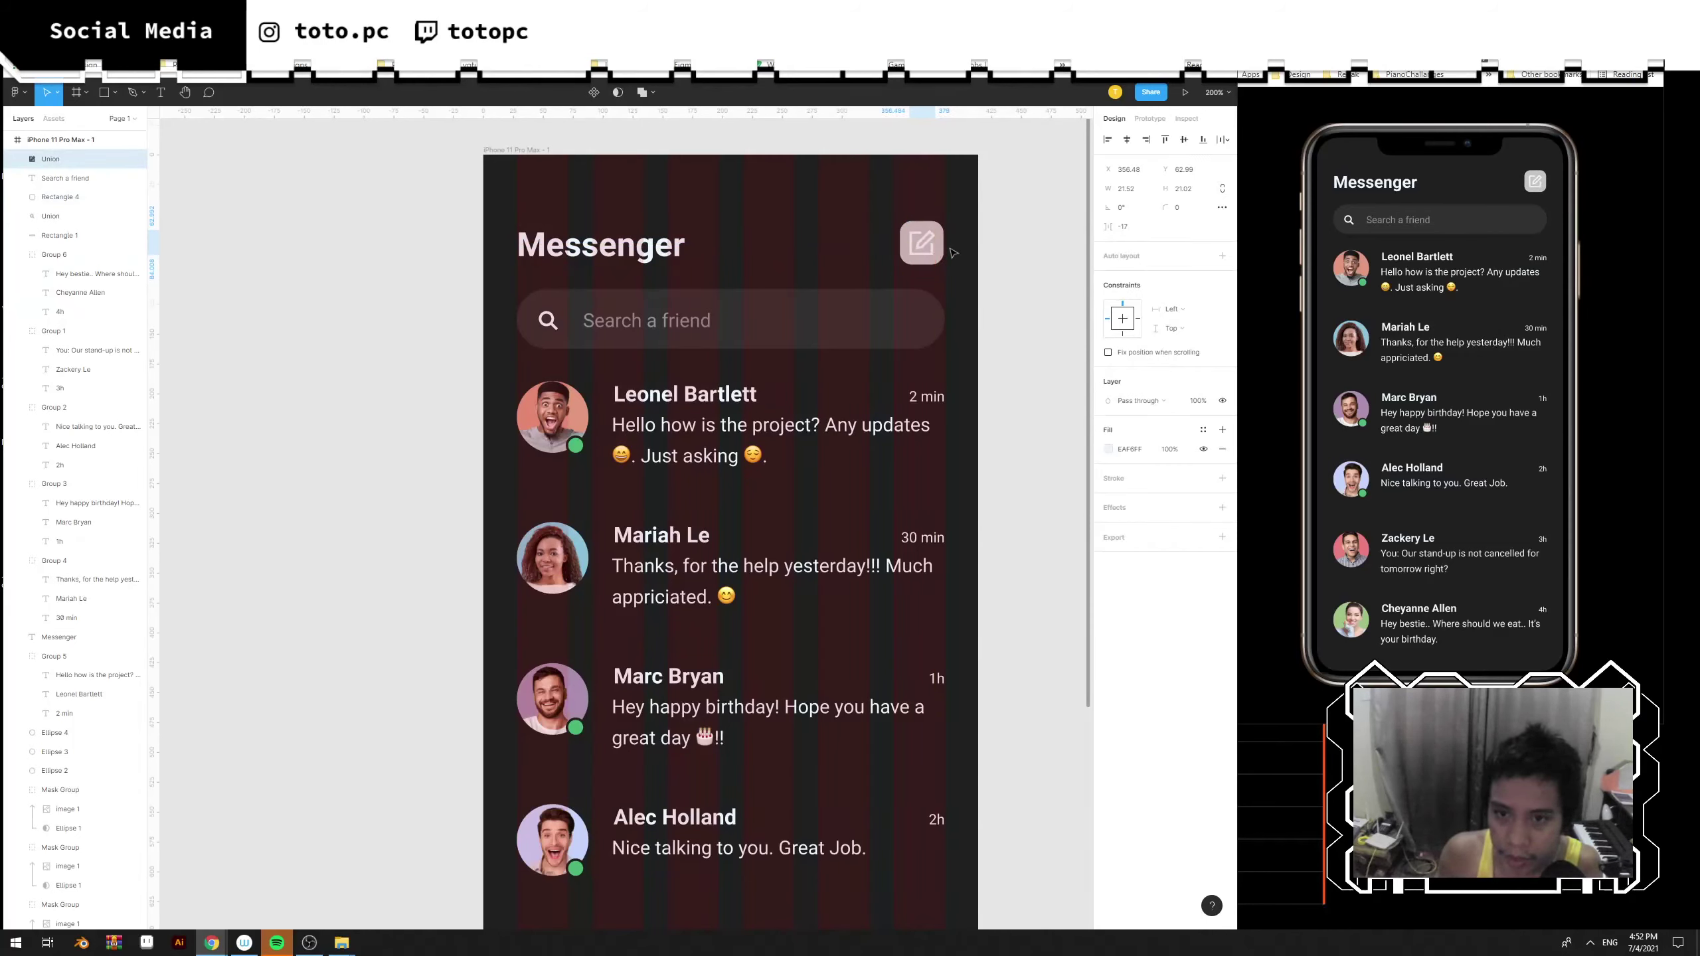
Change the fill of the rounded square behind the compose icon to a bright orange-red.
{"action": "left_click", "coordinate": [923, 263]}
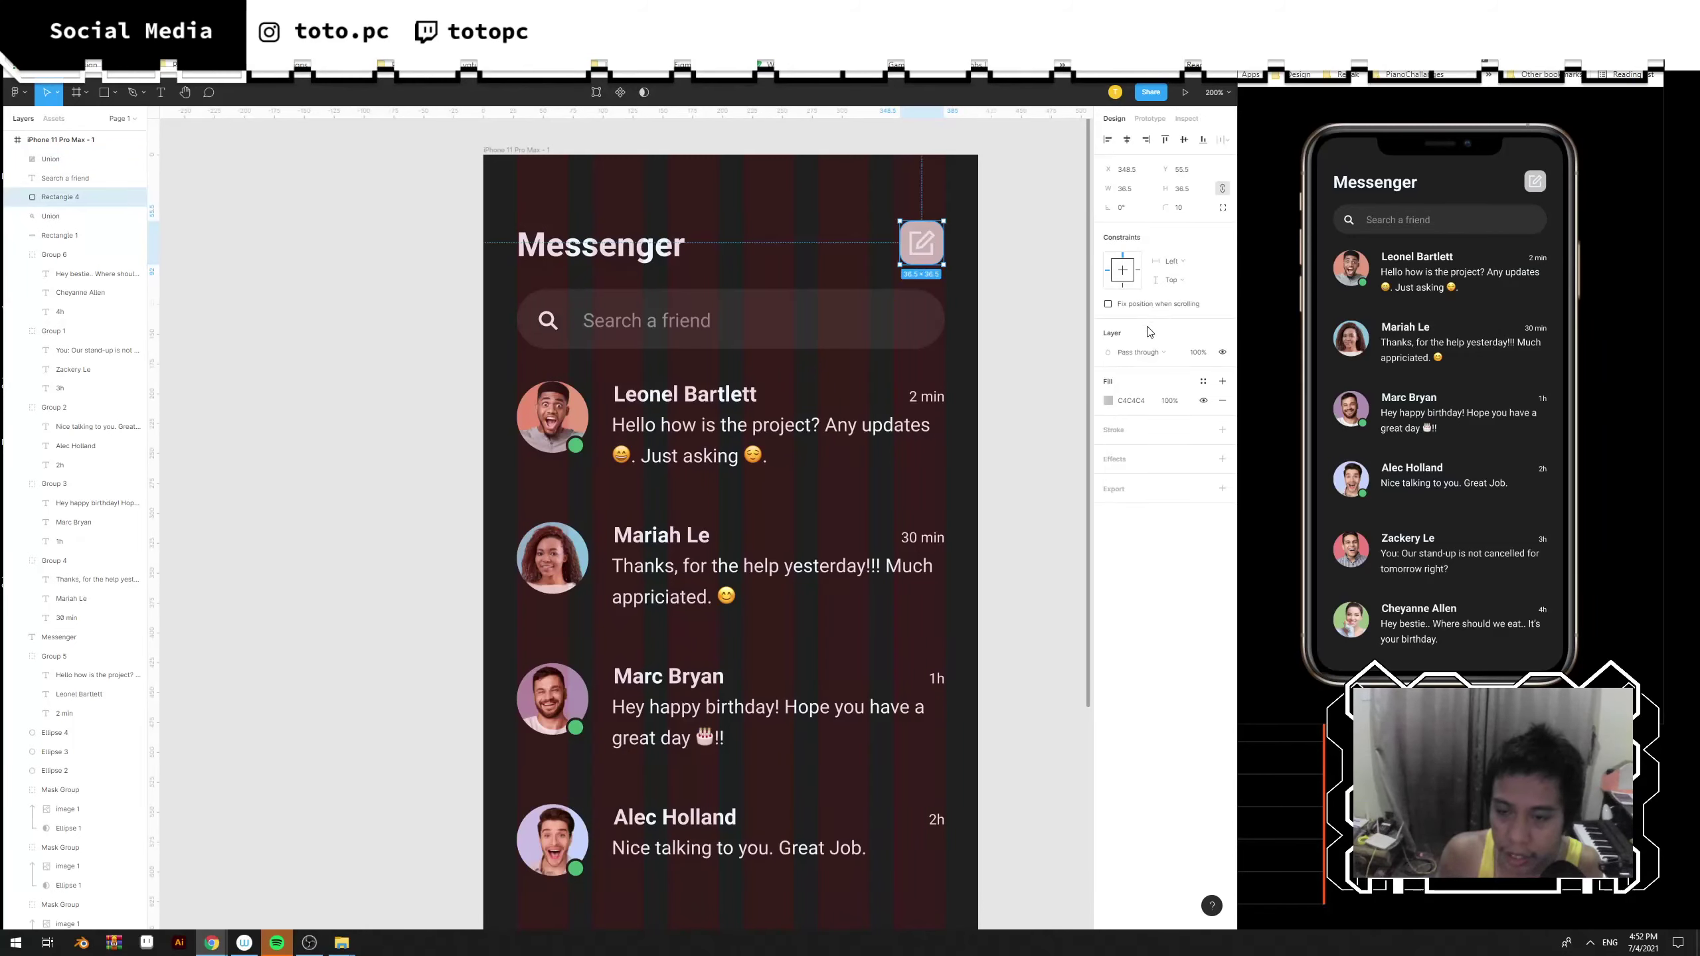
{"action": "left_click", "coordinate": [1109, 401]}
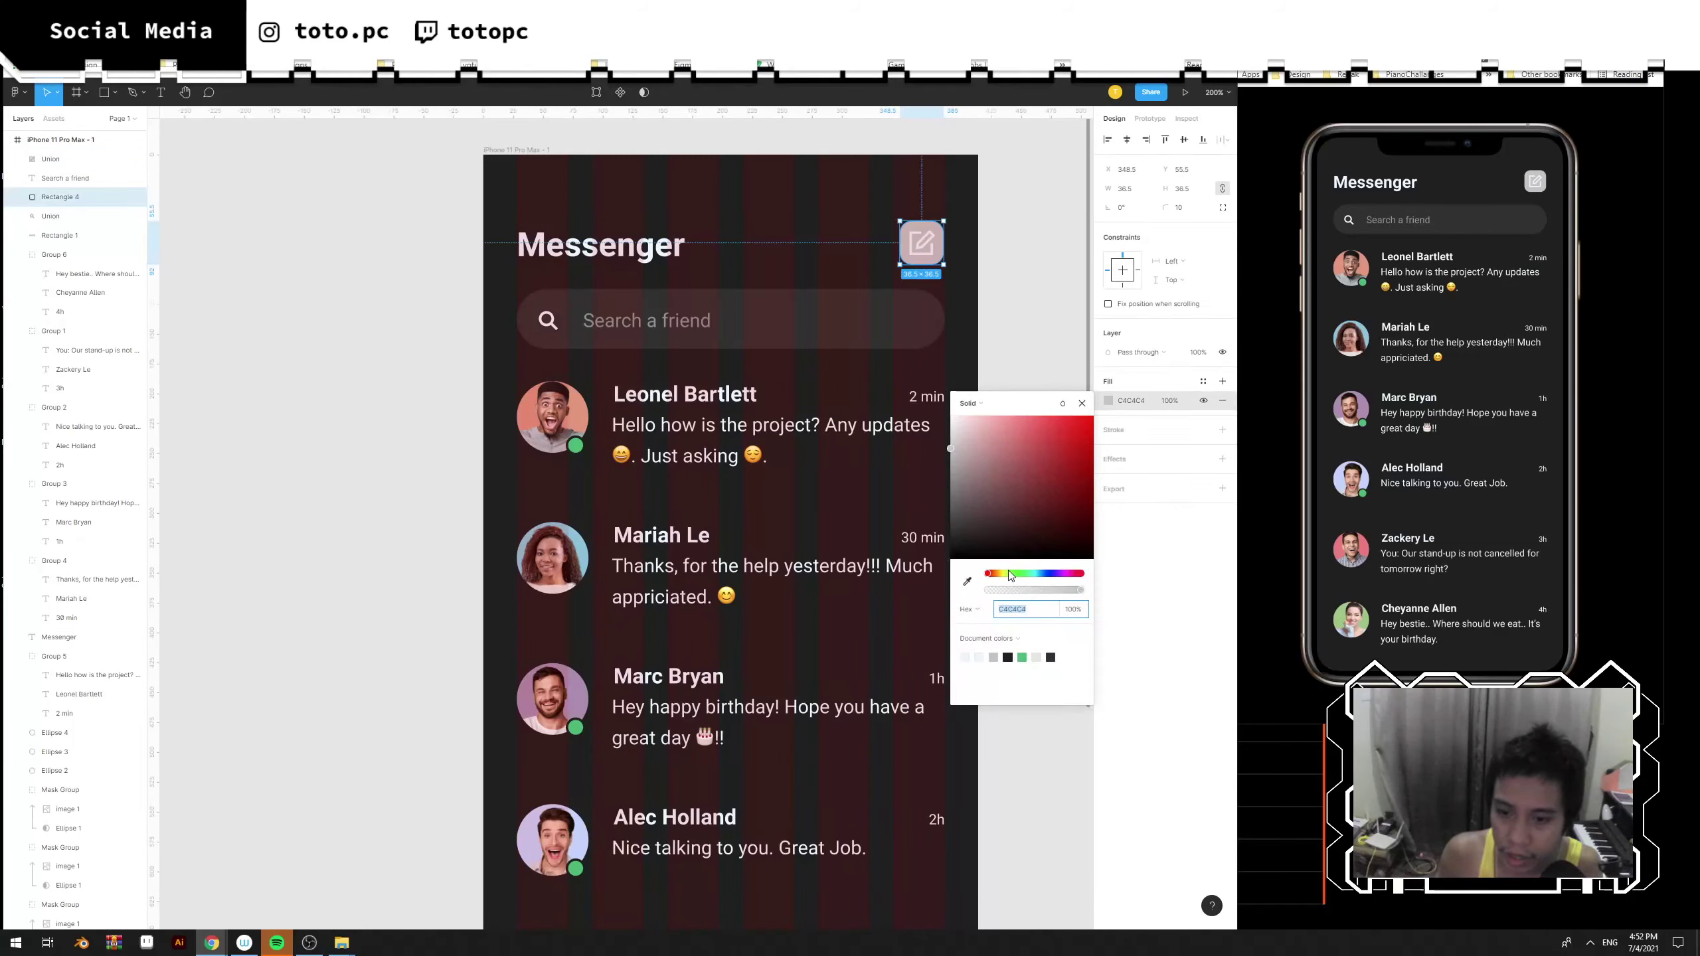
{"action": "left_click_drag", "start_coordinate": [1012, 576], "coordinate": [994, 580]}
{"action": "left_click_drag", "start_coordinate": [1028, 462], "coordinate": [1061, 418]}
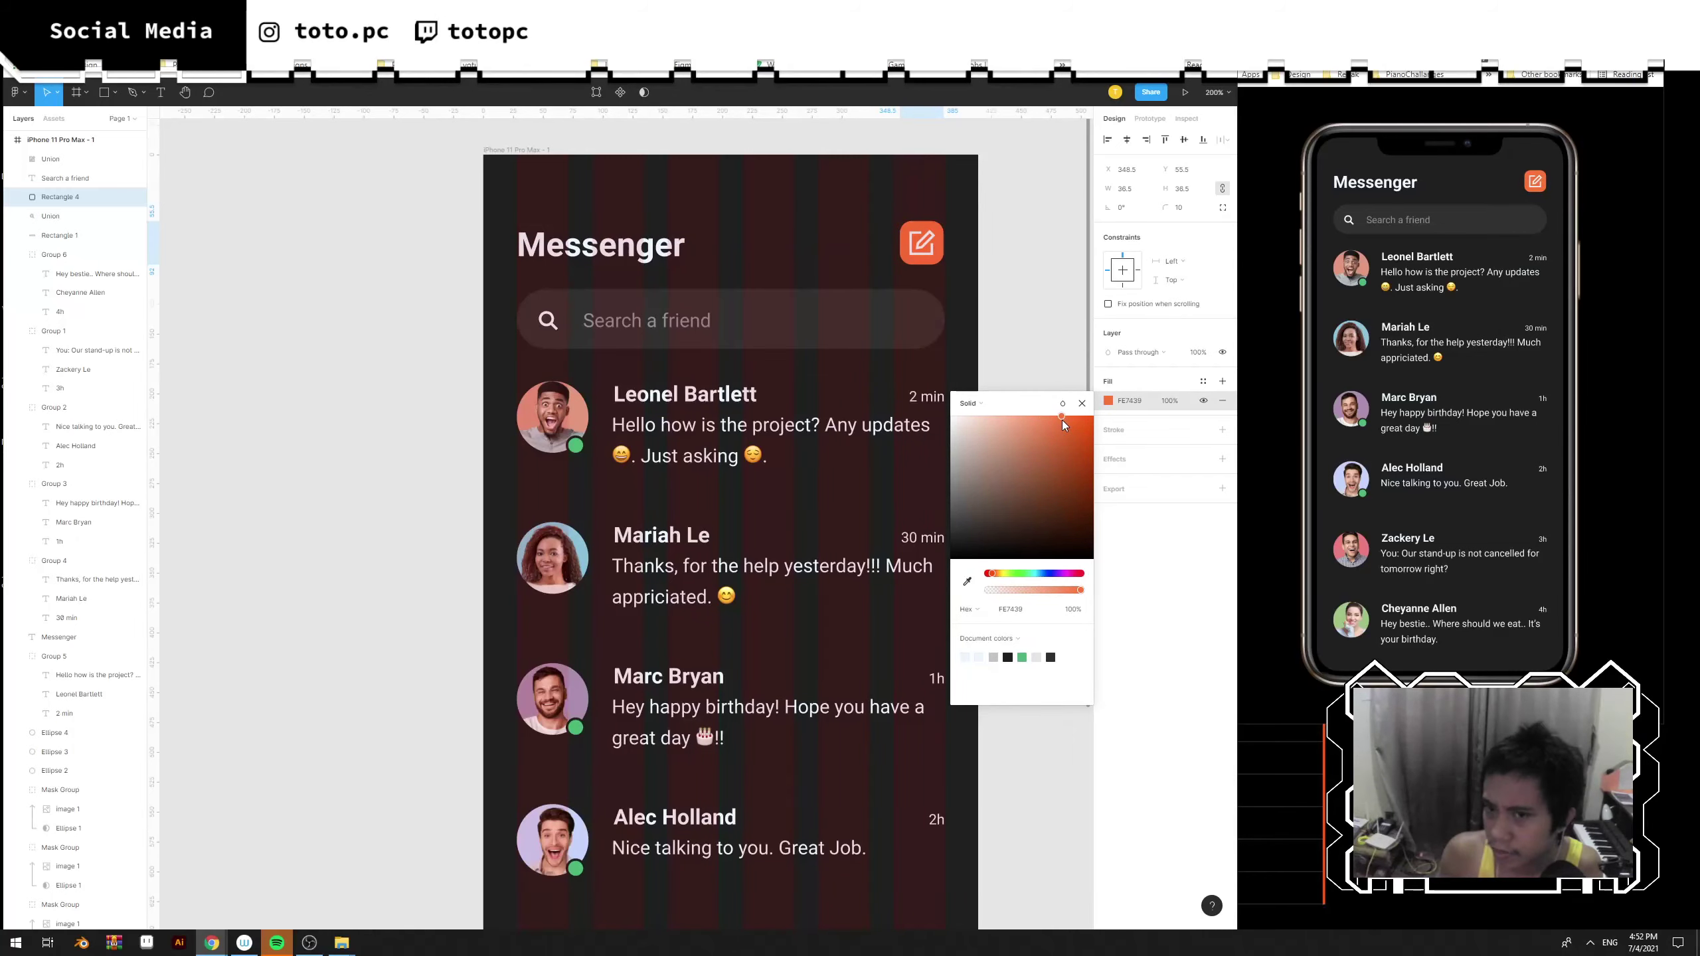
{"action": "left_click", "coordinate": [984, 289]}
Align the vertical centers of the compose icon, its orange background and the "Messenger" title.
{"action": "left_click", "coordinate": [932, 235]}
{"action": "left_click_drag", "start_coordinate": [932, 234], "coordinate": [514, 205]}
{"action": "left_click", "coordinate": [1012, 257]}
{"action": "left_click", "coordinate": [924, 263]}
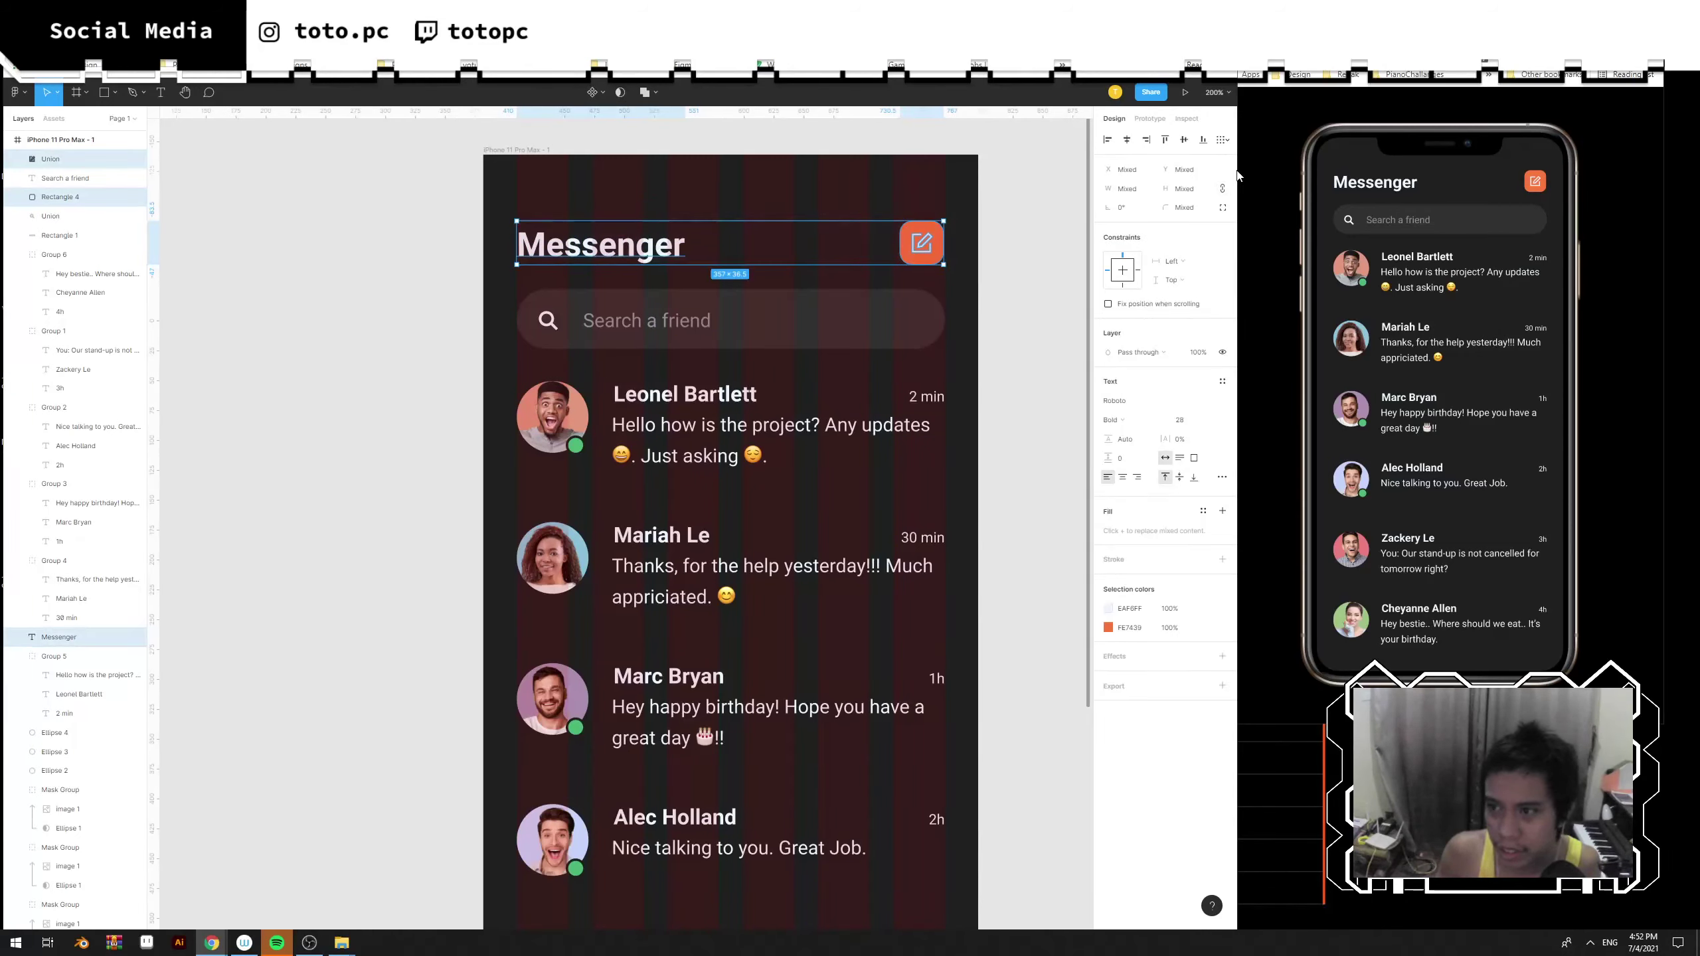
{"action": "left_click", "coordinate": [1184, 139]}
{"action": "left_click", "coordinate": [1010, 281]}
{"action": "scroll", "coordinate": [1010, 282], "scroll_direction": "down", "scroll_amount": 1}
{"action": "key", "text": "shift+0"}
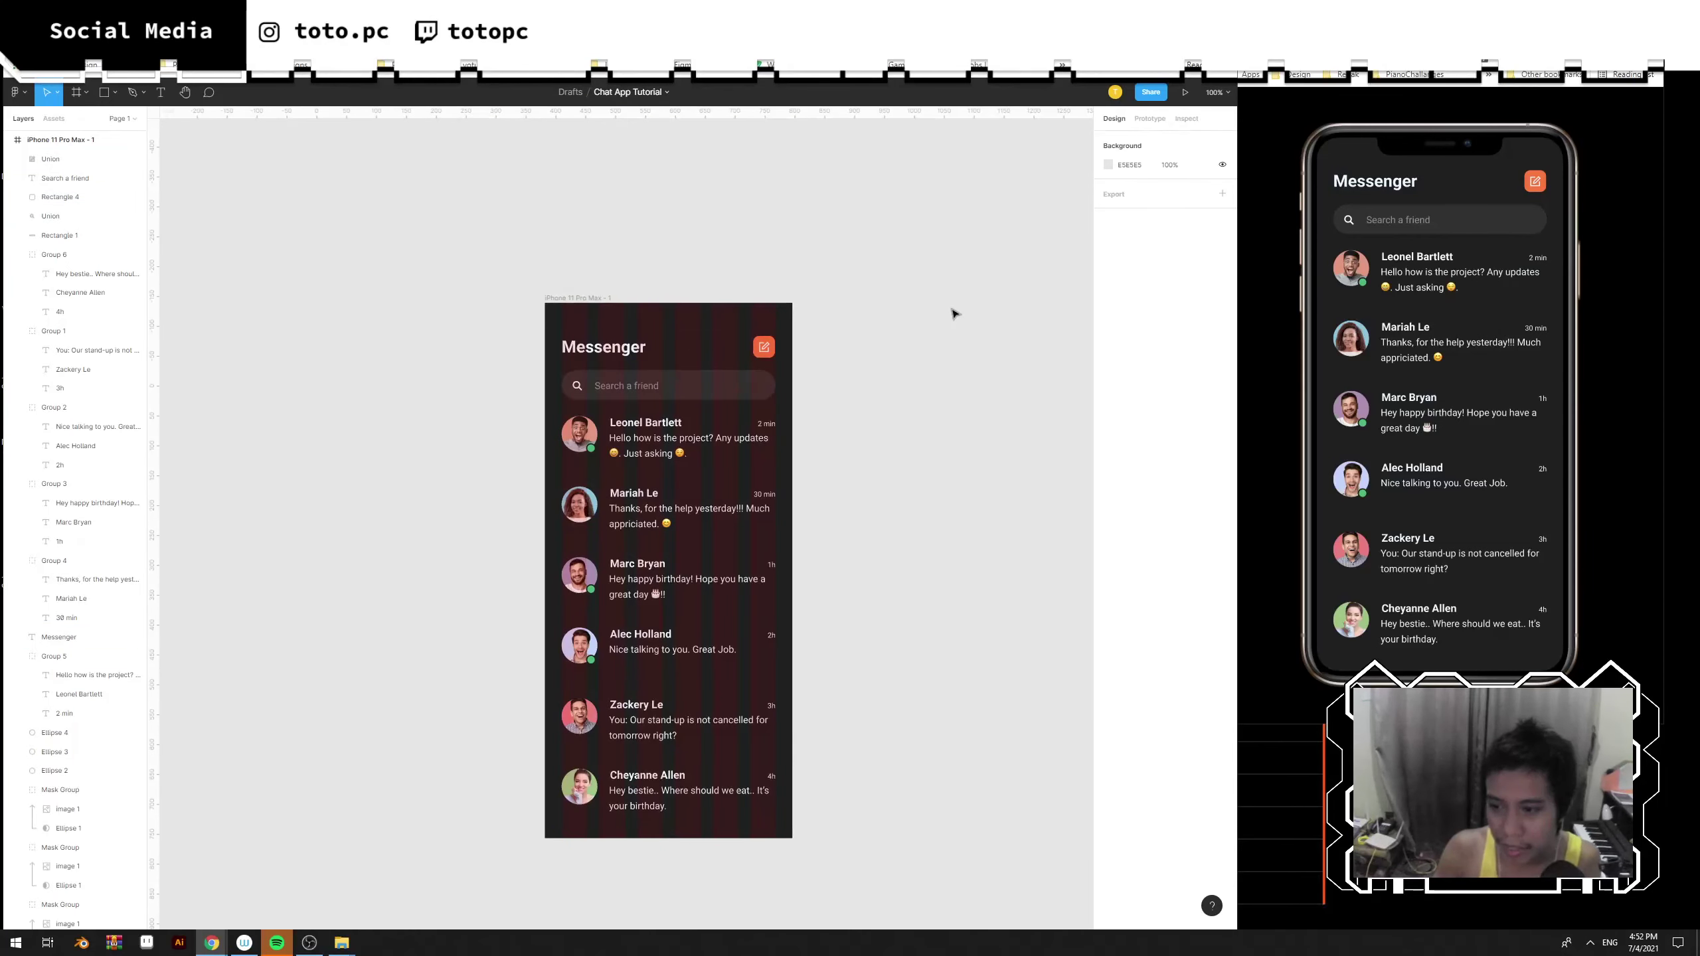
{"action": "scroll", "coordinate": [771, 539], "scroll_direction": "down", "scroll_amount": 5}
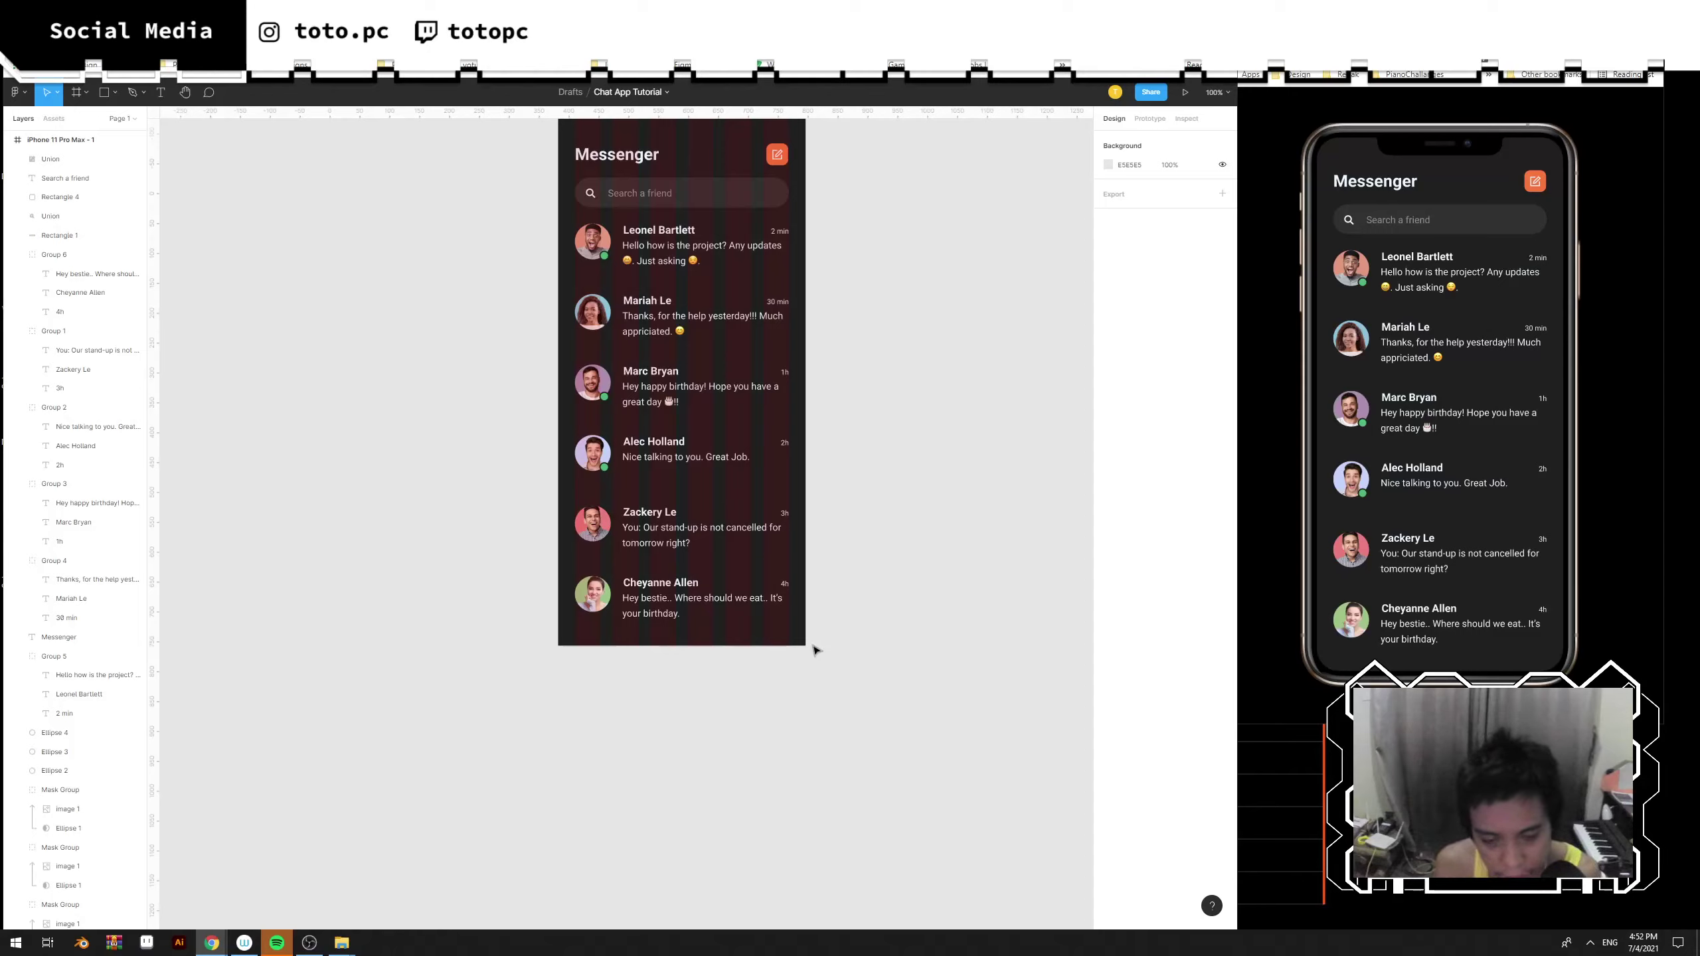
{"action": "left_click_drag", "start_coordinate": [824, 640], "coordinate": [567, 570]}
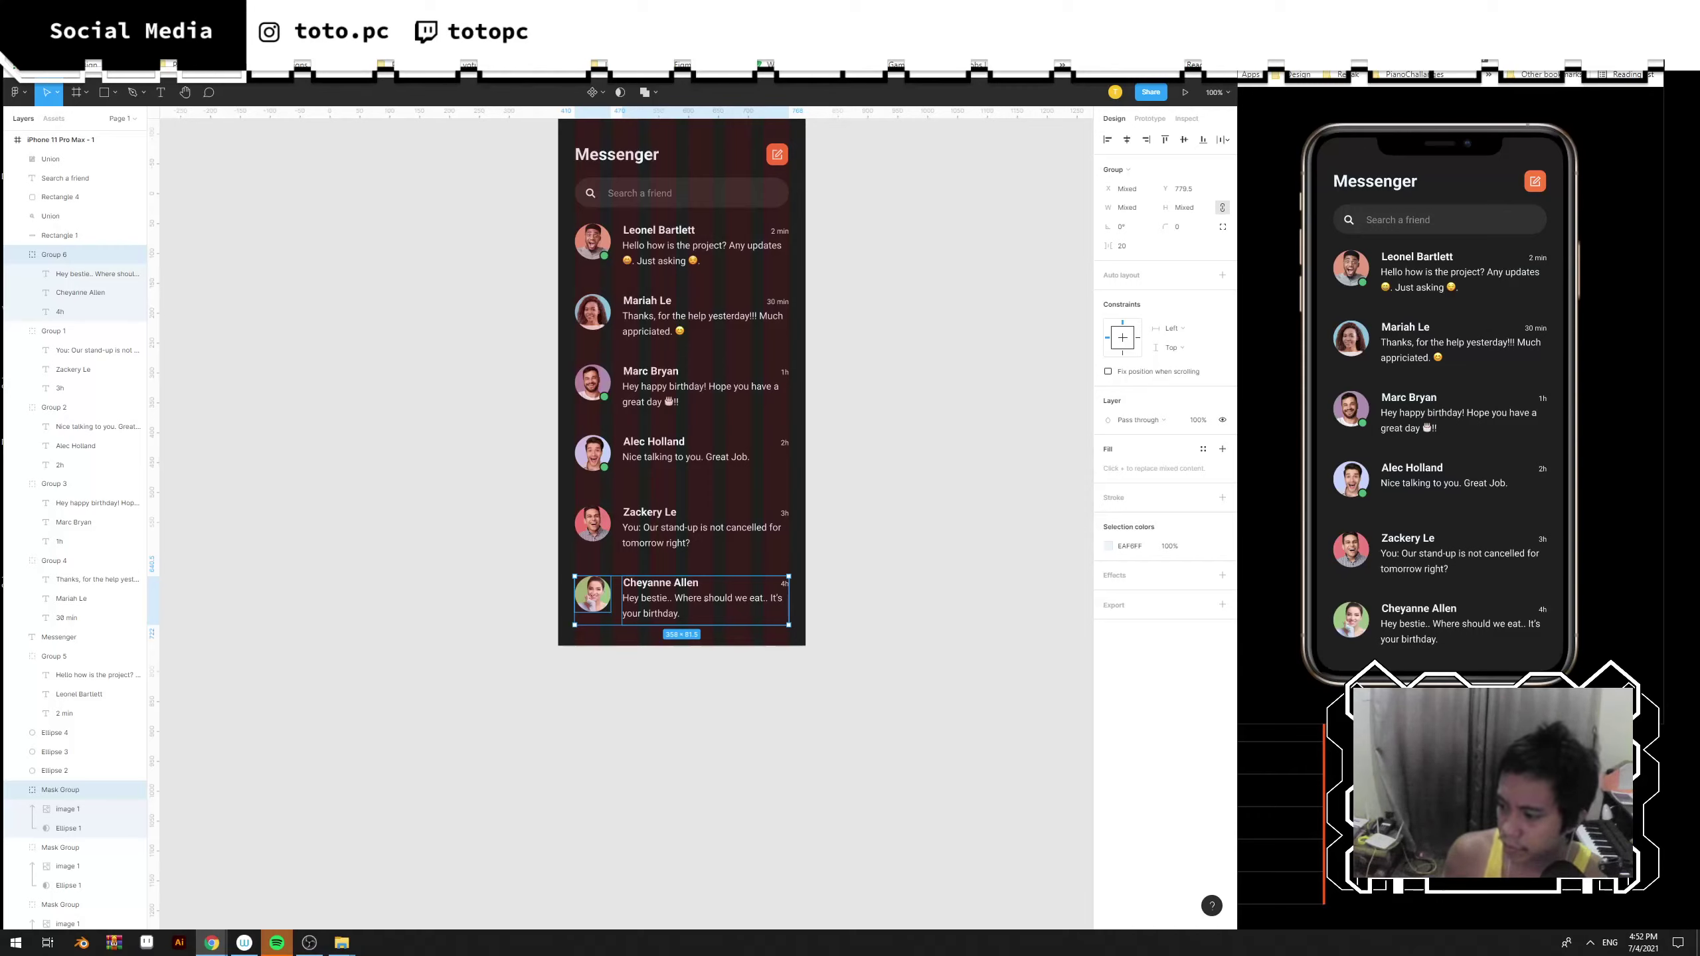
{"action": "key", "text": "alt+Tab"}
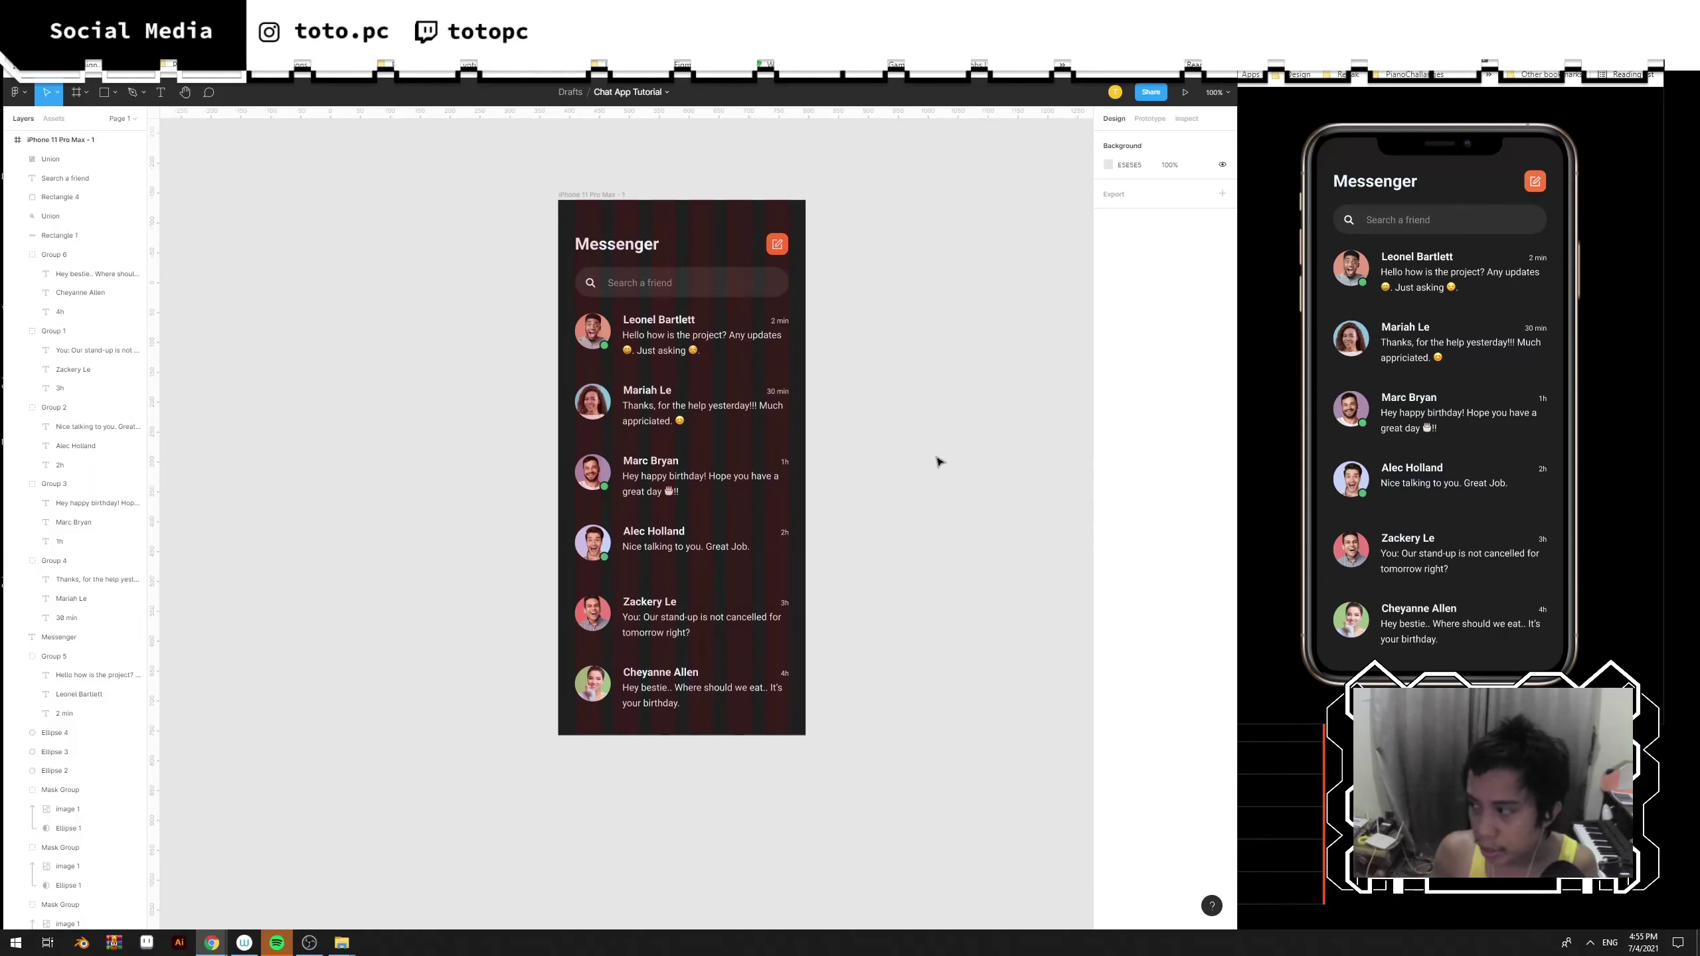
{"action": "scroll", "coordinate": [911, 476], "scroll_direction": "down", "scroll_amount": 1}
{"action": "scroll", "coordinate": [911, 476], "scroll_direction": "left", "scroll_amount": 1}
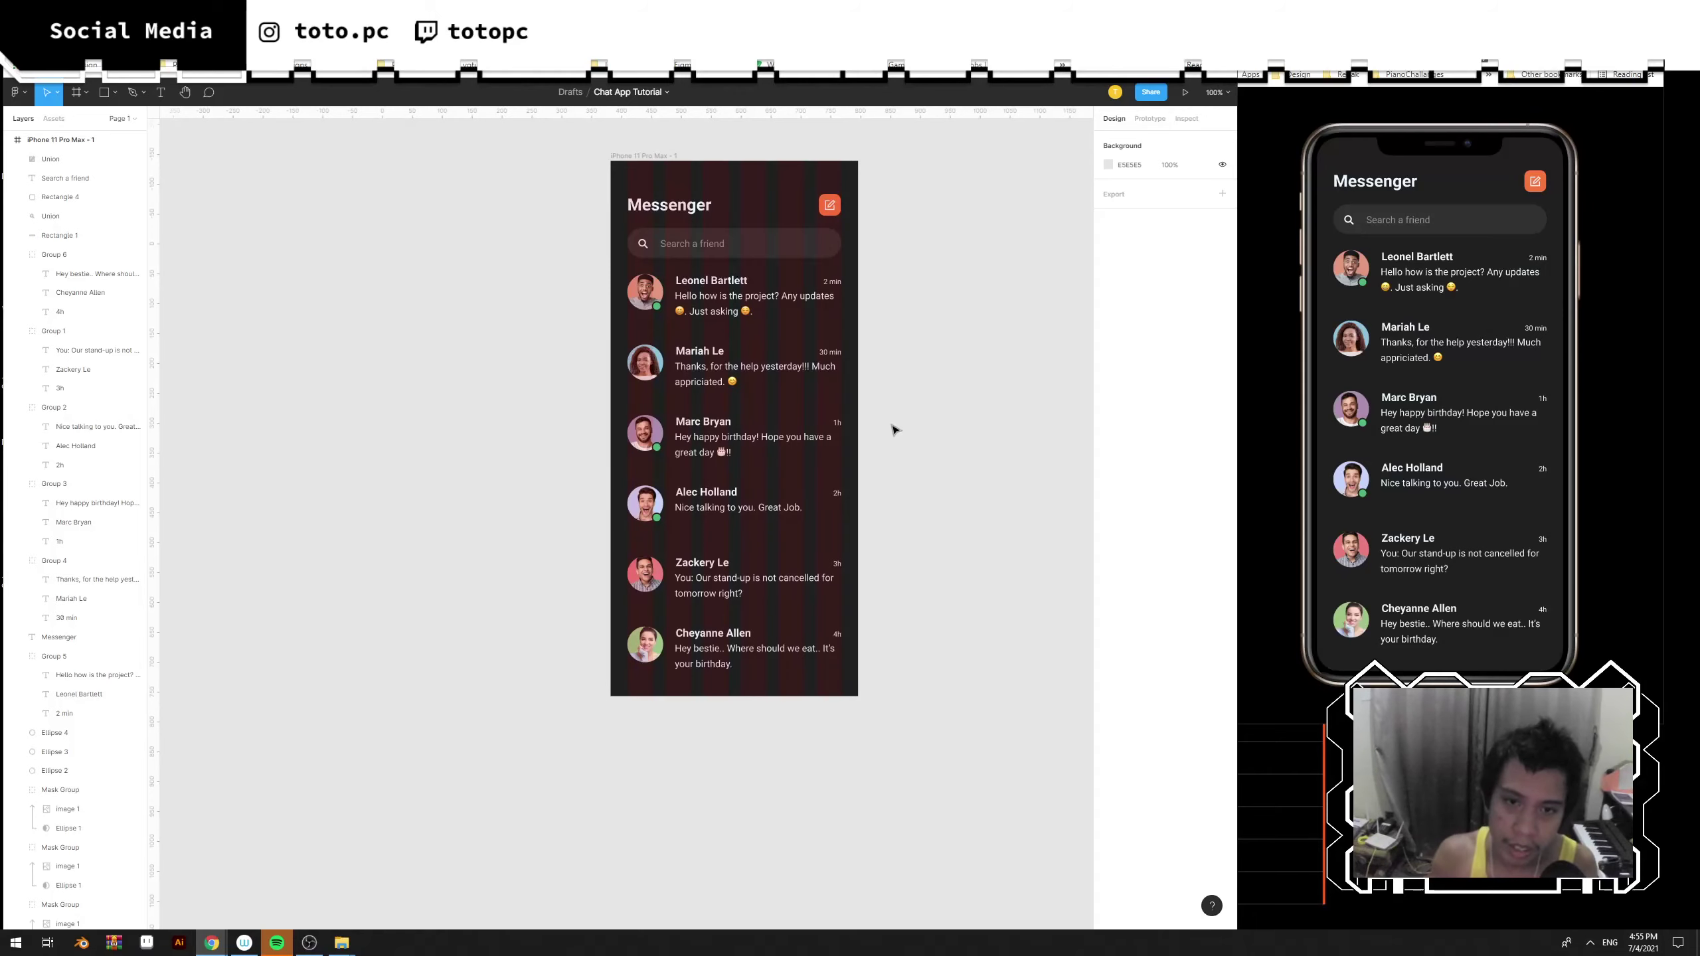
{"action": "scroll", "coordinate": [870, 469], "scroll_direction": "up", "scroll_amount": 2}
{"action": "scroll", "coordinate": [871, 469], "scroll_direction": "right", "scroll_amount": 1}
{"action": "scroll", "coordinate": [904, 482], "scroll_direction": "up", "scroll_amount": 1}
{"action": "scroll", "coordinate": [904, 482], "scroll_direction": "right", "scroll_amount": 1}
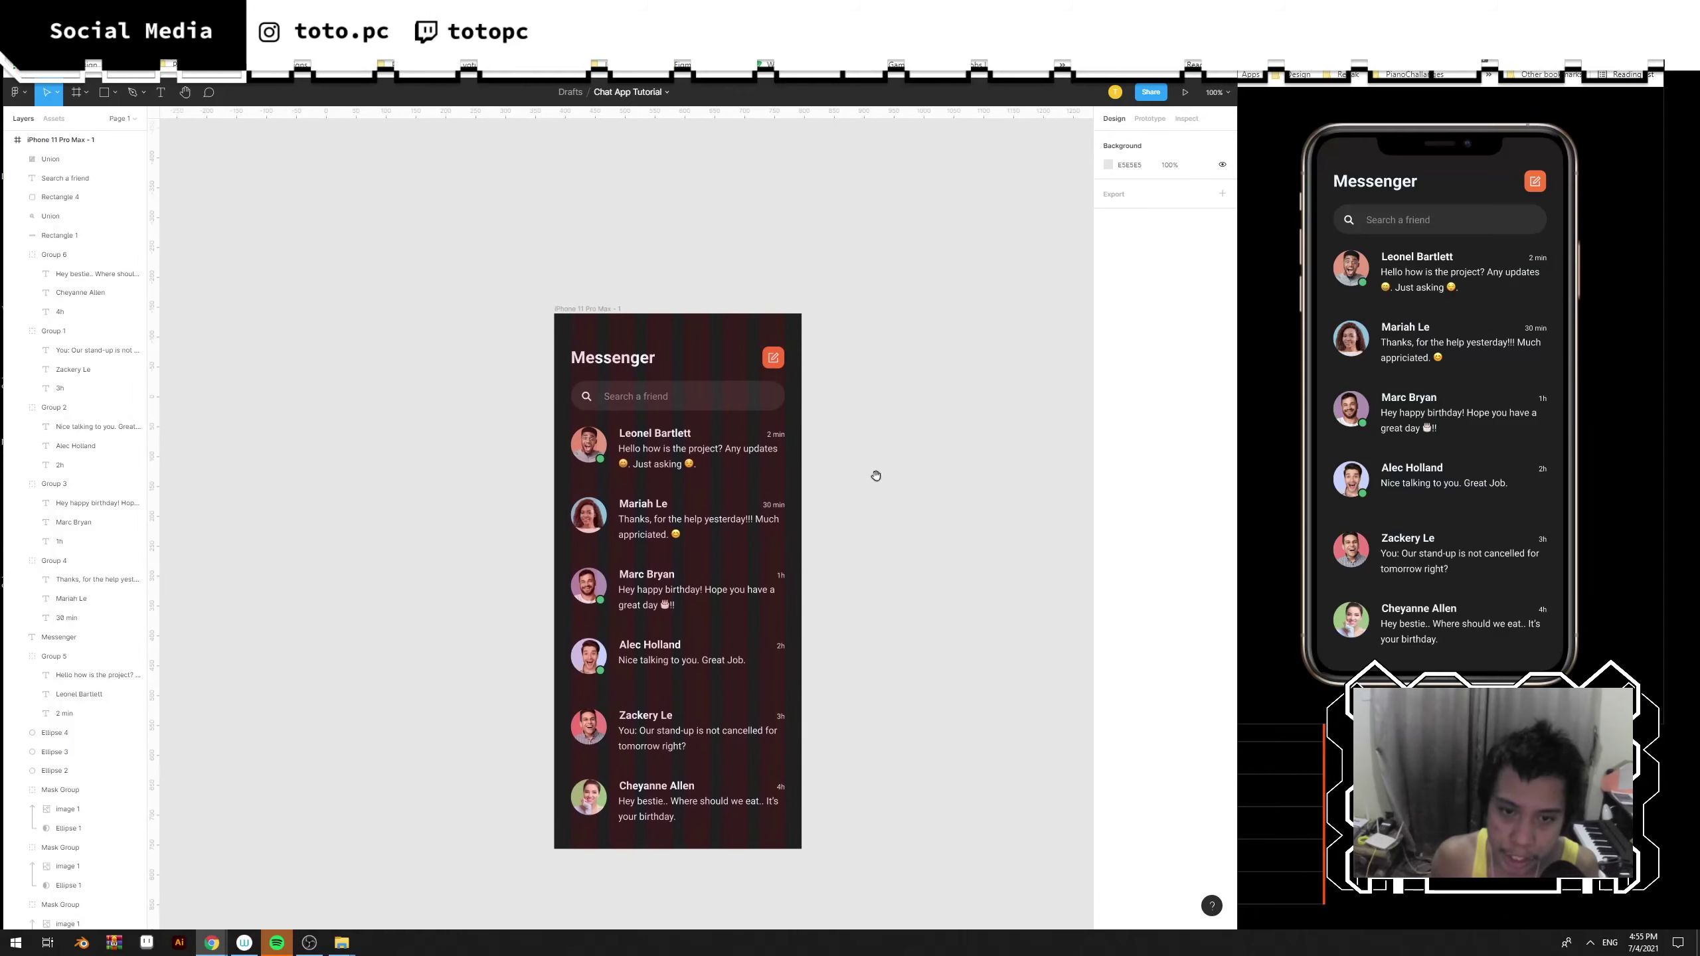
{"action": "left_click", "coordinate": [699, 342]}
{"action": "scroll", "coordinate": [710, 402], "scroll_direction": "right", "scroll_amount": 1}
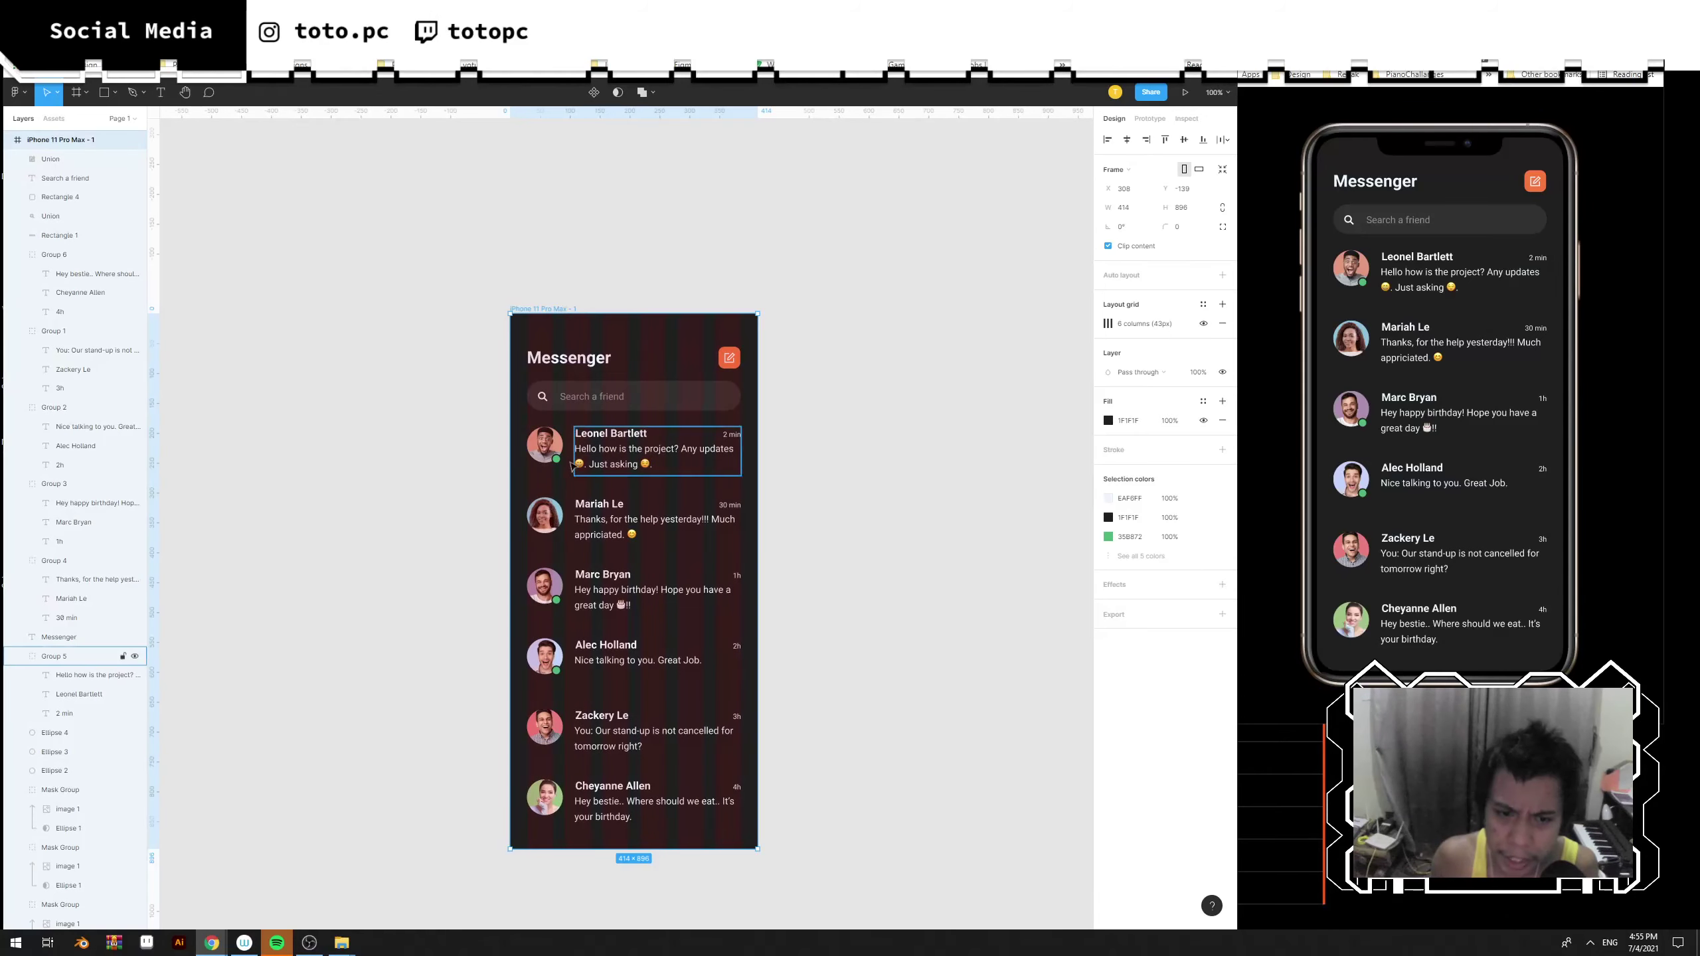
{"action": "left_click", "coordinate": [866, 492]}
{"action": "scroll", "coordinate": [865, 469], "scroll_direction": "down", "scroll_amount": 1}
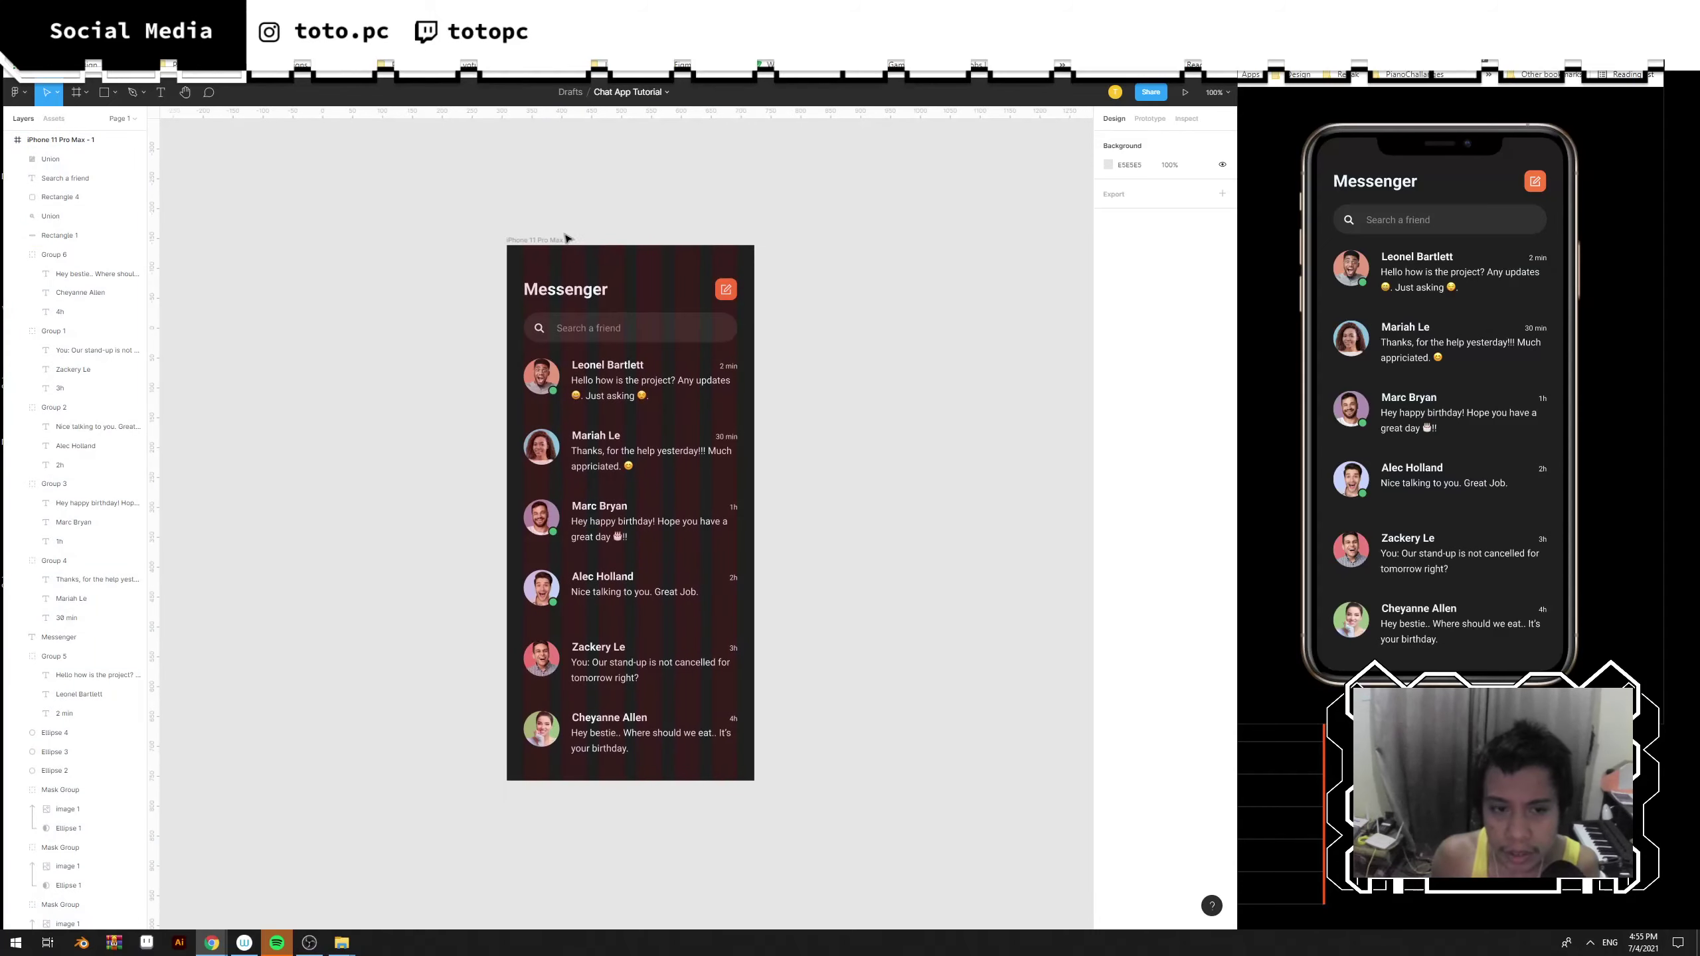
Duplicate the iPhone 11 Pro Max frame beside the original, level with it.
{"action": "left_click_drag", "start_coordinate": [542, 245], "coordinate": [835, 247]}
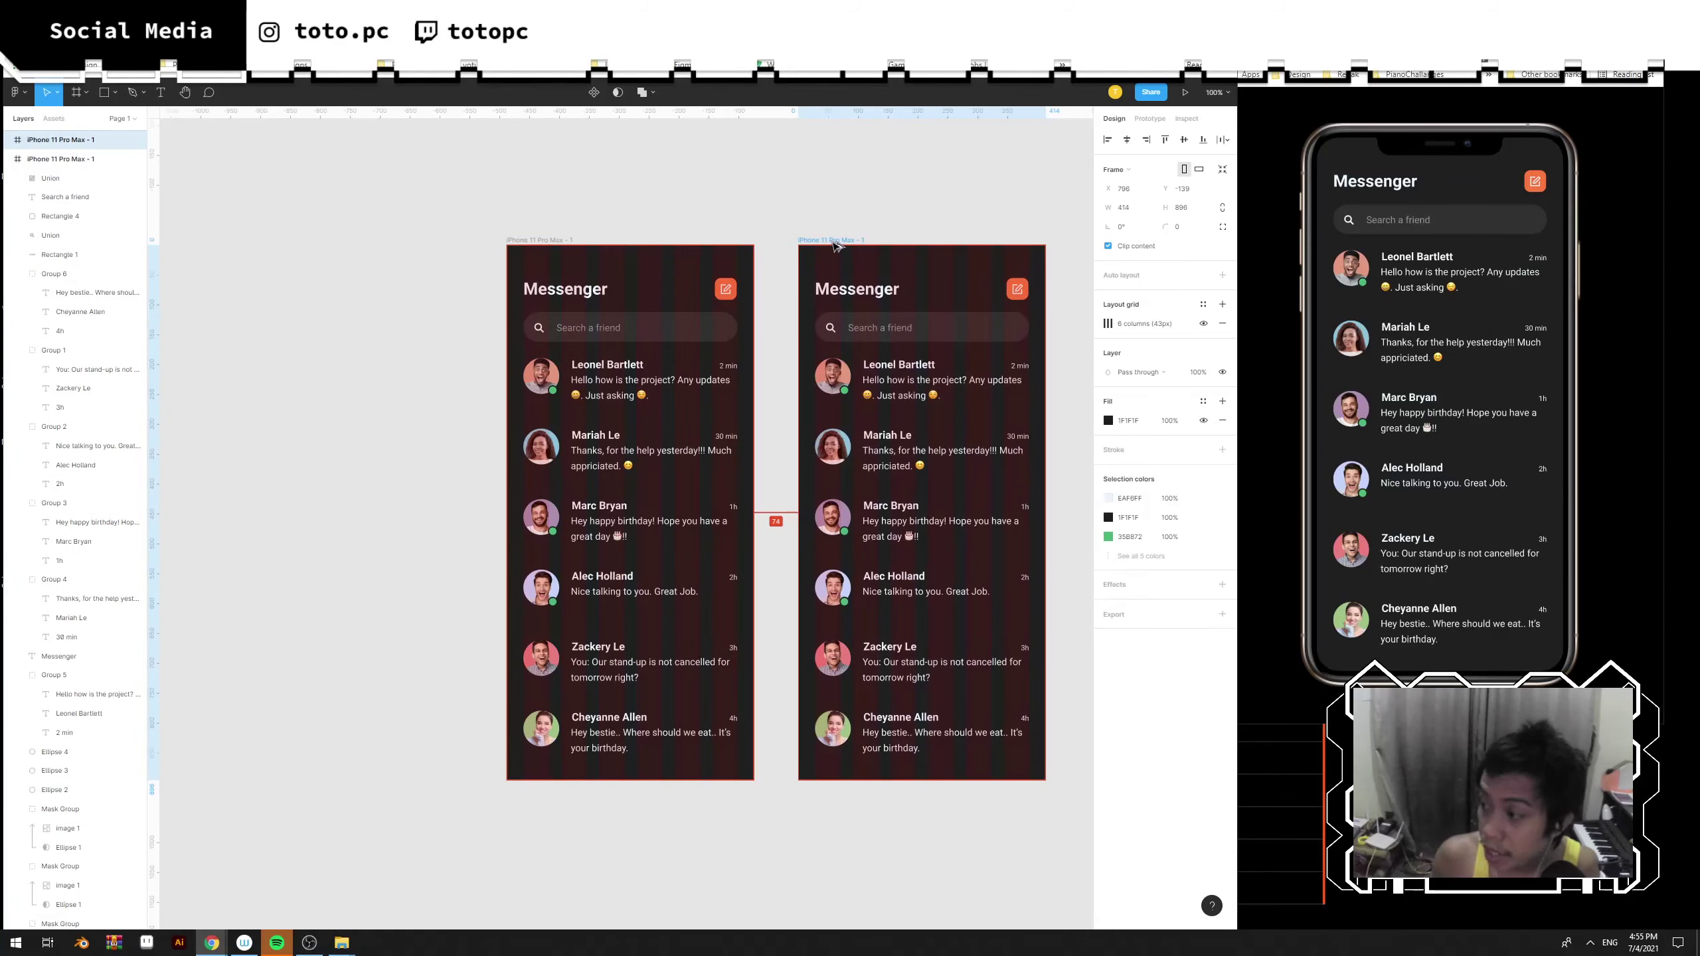
{"action": "left_click_drag", "start_coordinate": [934, 220], "coordinate": [701, 269]}
{"action": "left_click", "coordinate": [761, 241]}
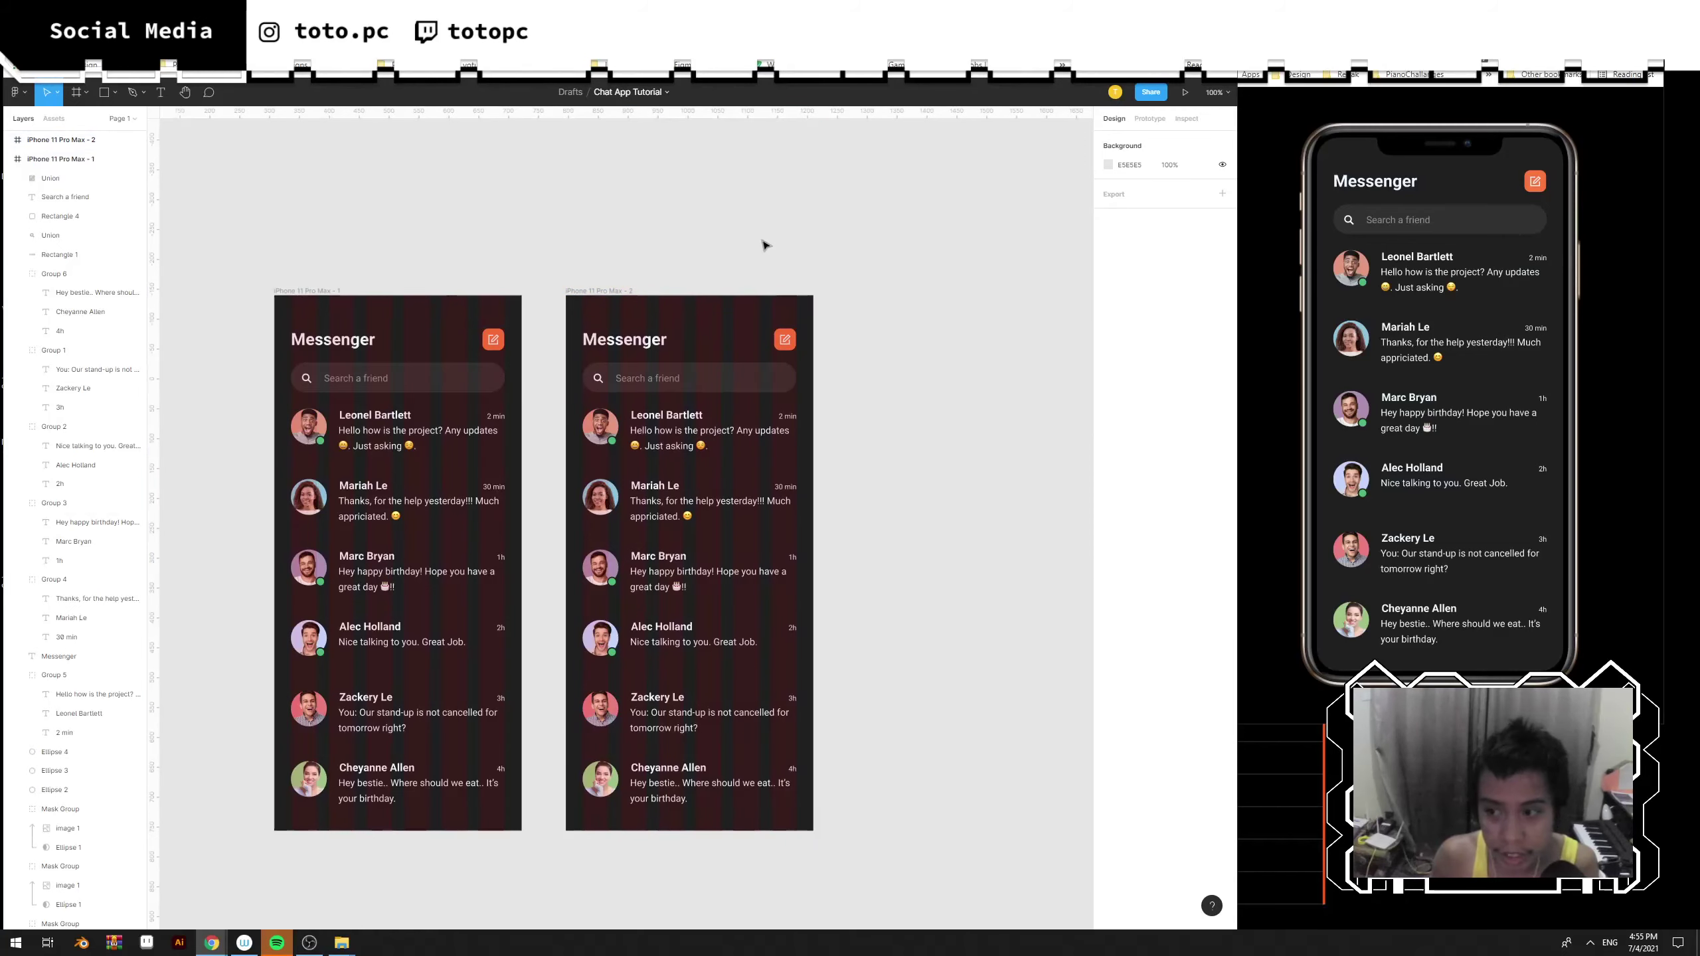
{"action": "scroll", "coordinate": [922, 315], "scroll_direction": "left", "scroll_amount": 2}
{"action": "scroll", "coordinate": [923, 315], "scroll_direction": "up", "scroll_amount": 1}
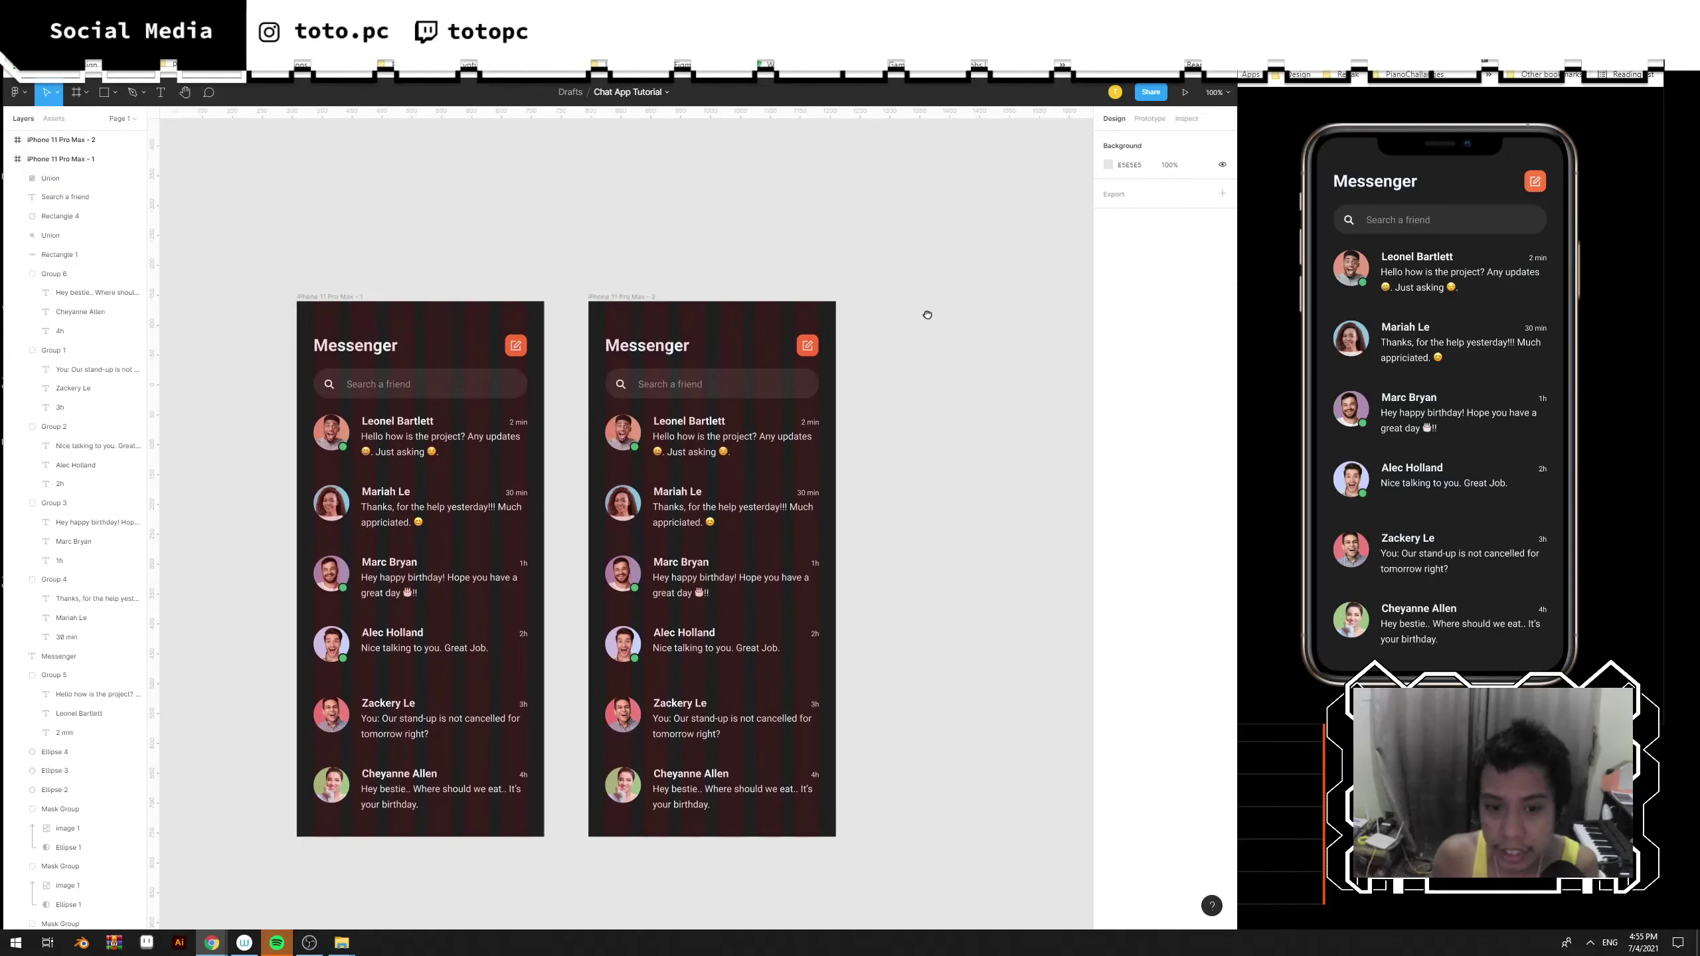
{"action": "mouse_move", "coordinate": [942, 320]}
{"action": "left_mouse_down"}
{"action": "mouse_move", "coordinate": [957, 277]}
{"action": "mouse_move", "coordinate": [949, 304]}
{"action": "left_mouse_up"}
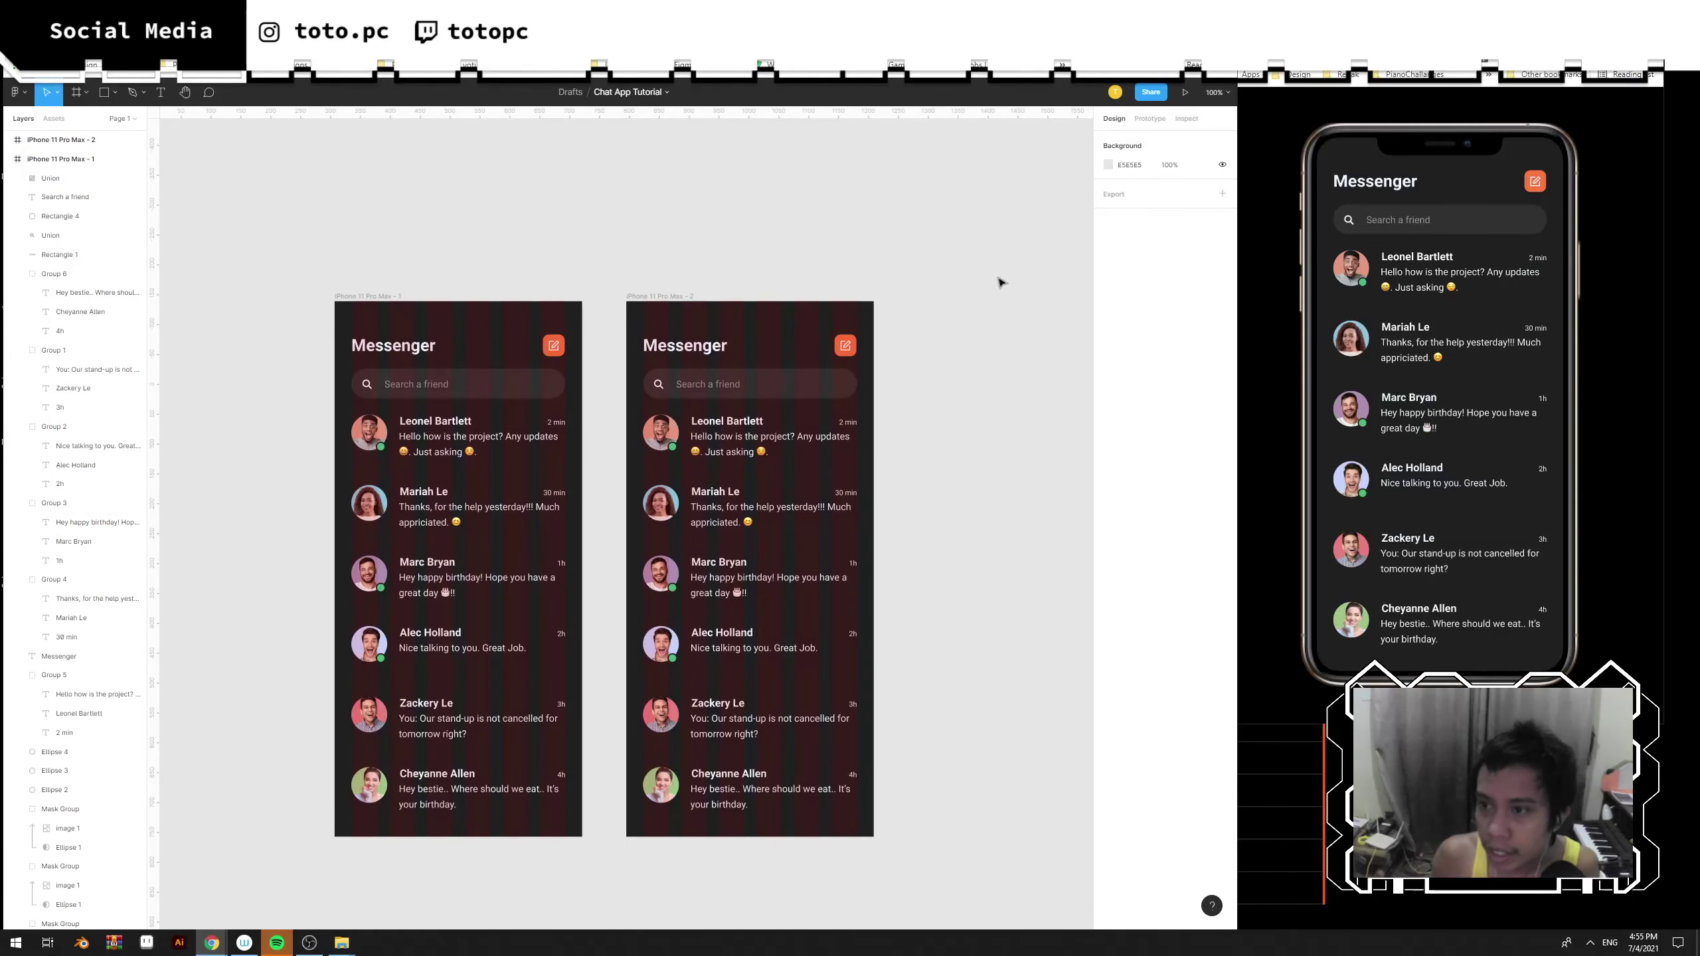
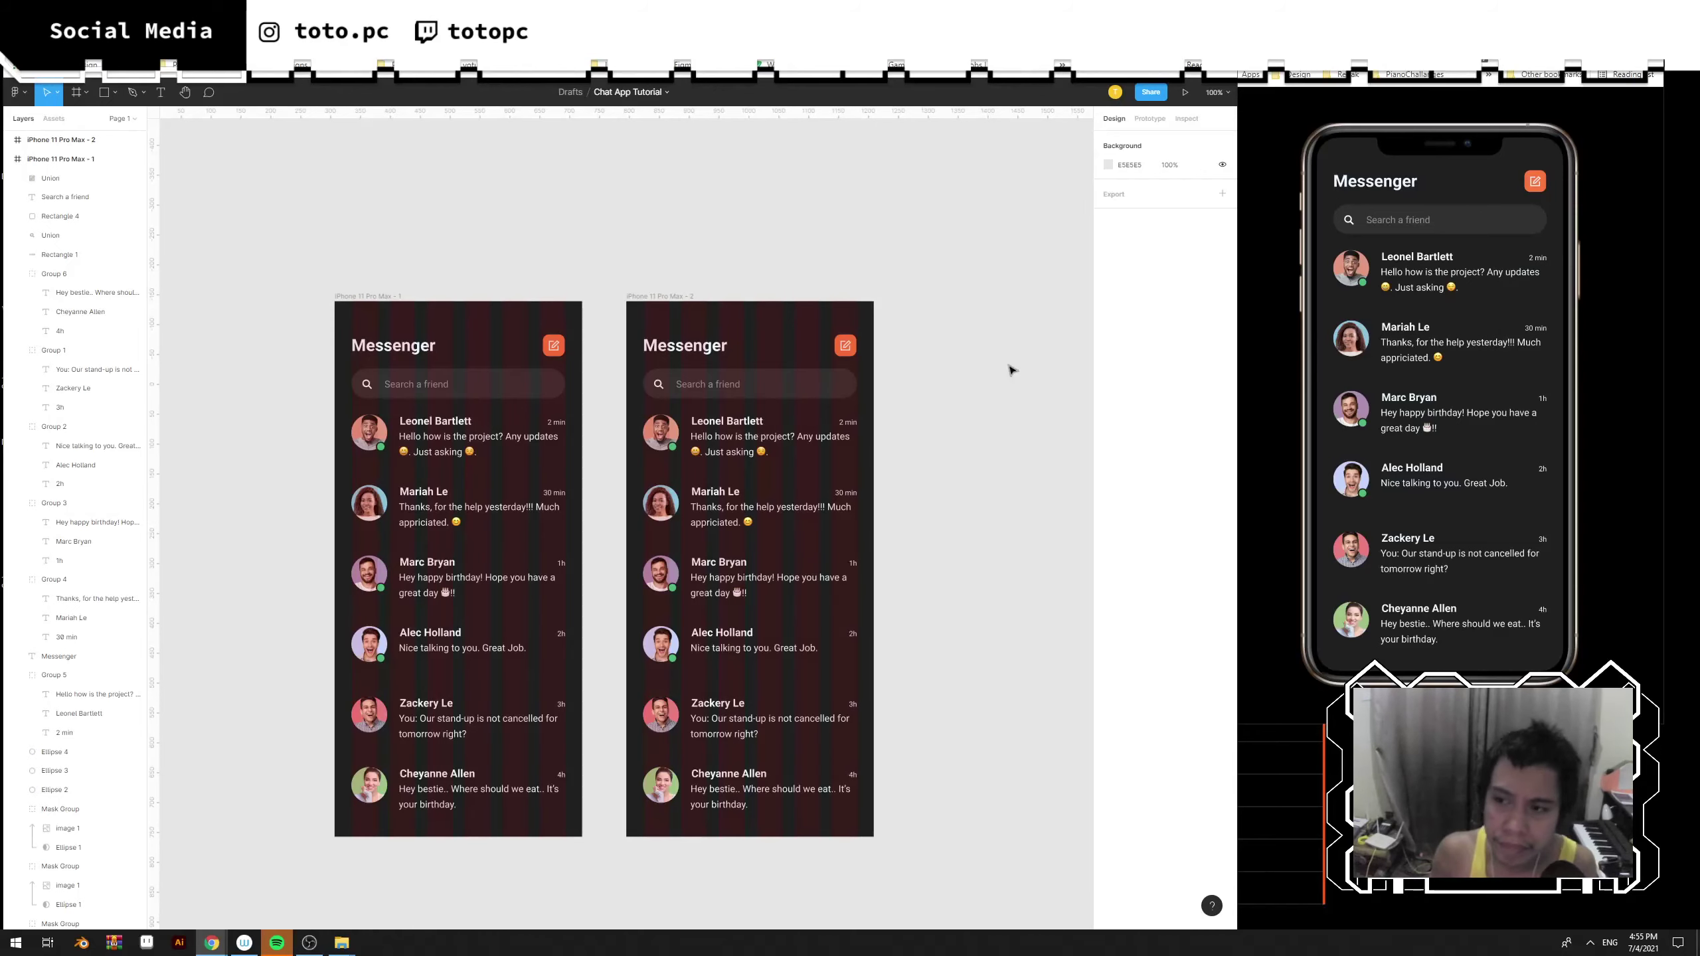
Replace the "Messenger" title in the iPhone 11 Pro Max - 2 frame with a copy of the first conversation's contact name.
{"action": "left_click", "coordinate": [694, 296]}
{"action": "left_click_drag", "start_coordinate": [762, 268], "coordinate": [781, 222]}
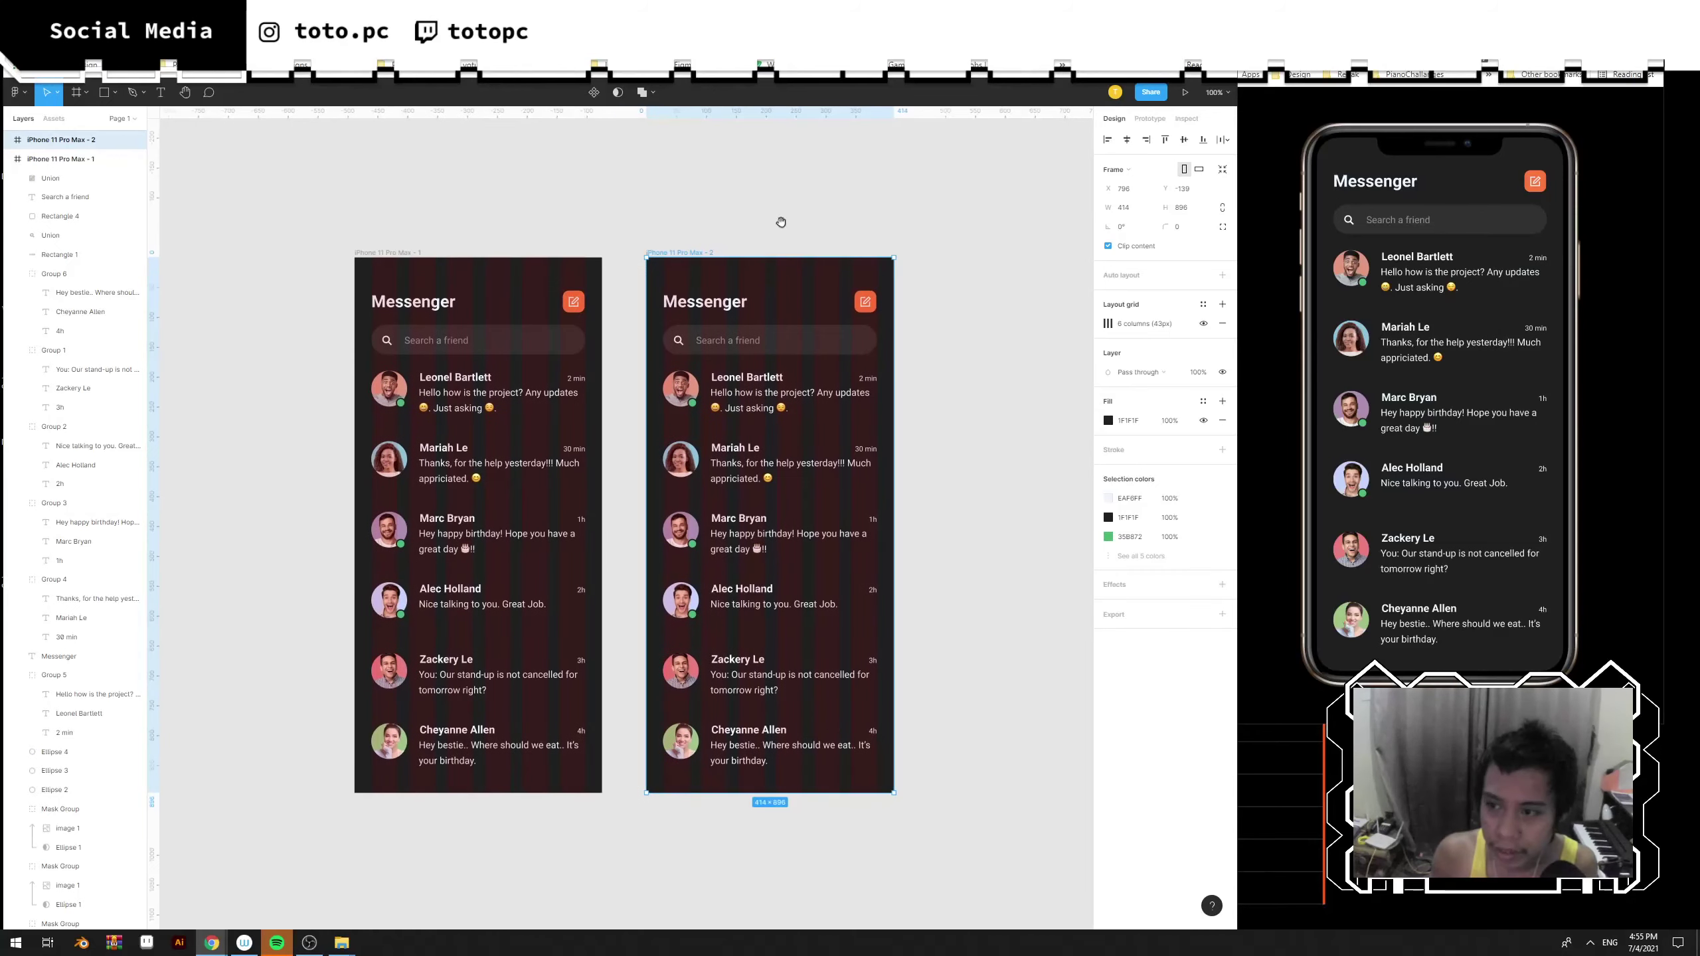
{"action": "left_click", "coordinate": [1429, 456]}
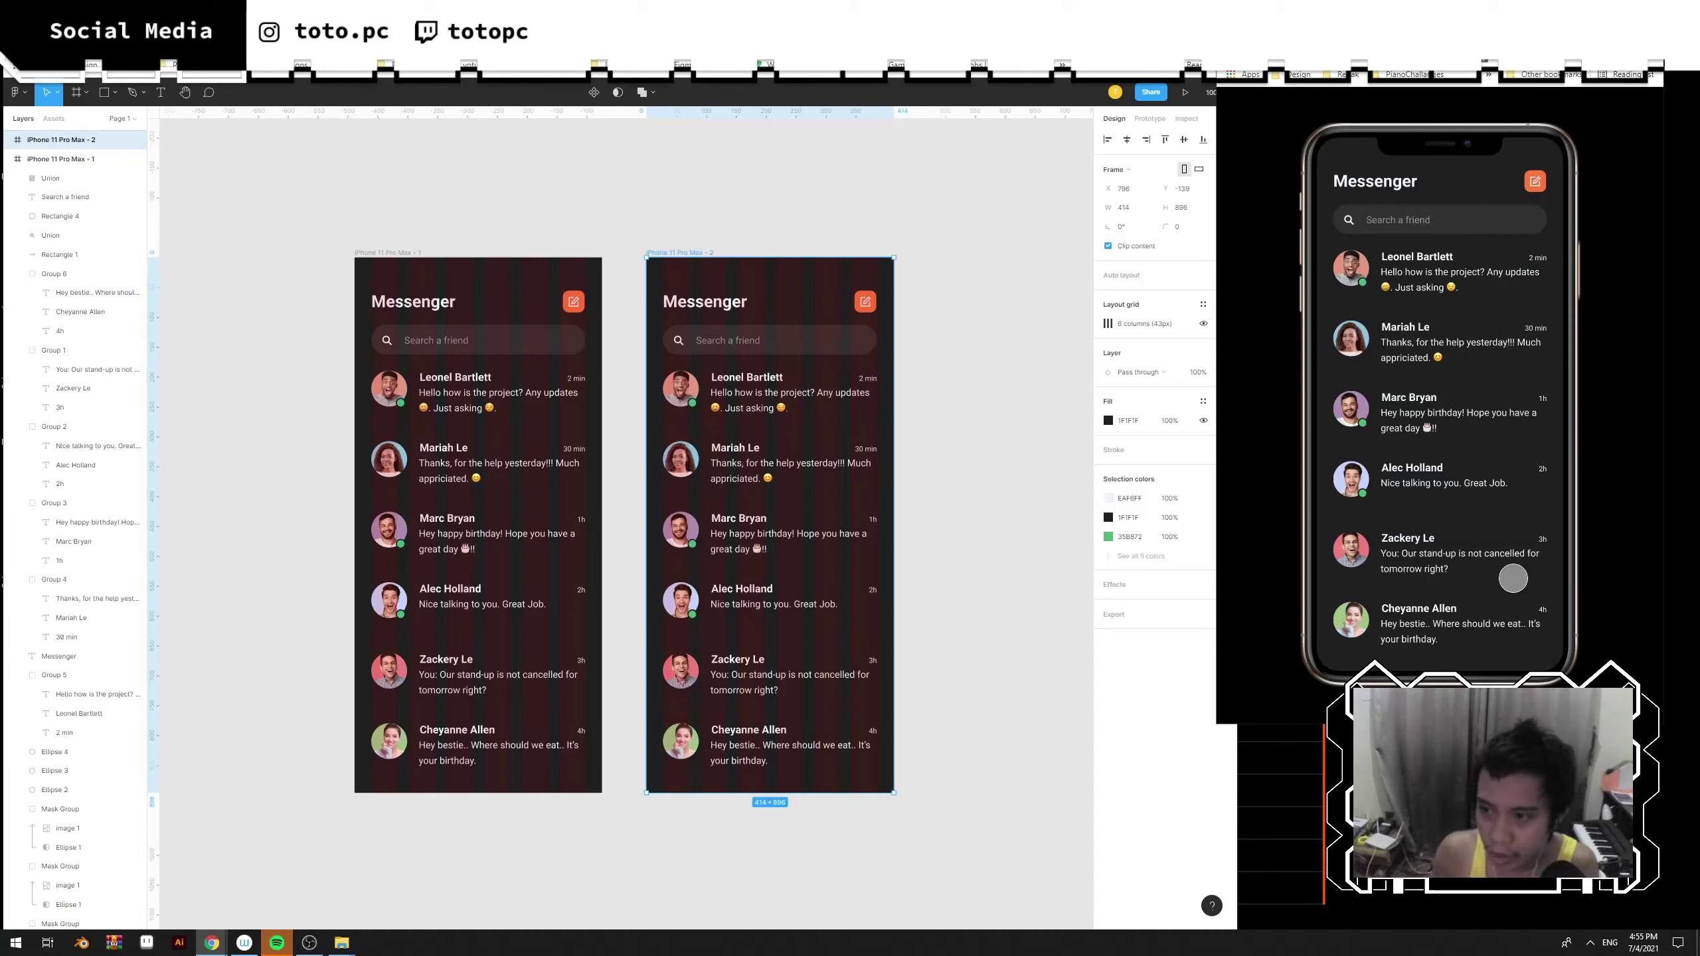
{"action": "double_click", "coordinate": [707, 303]}
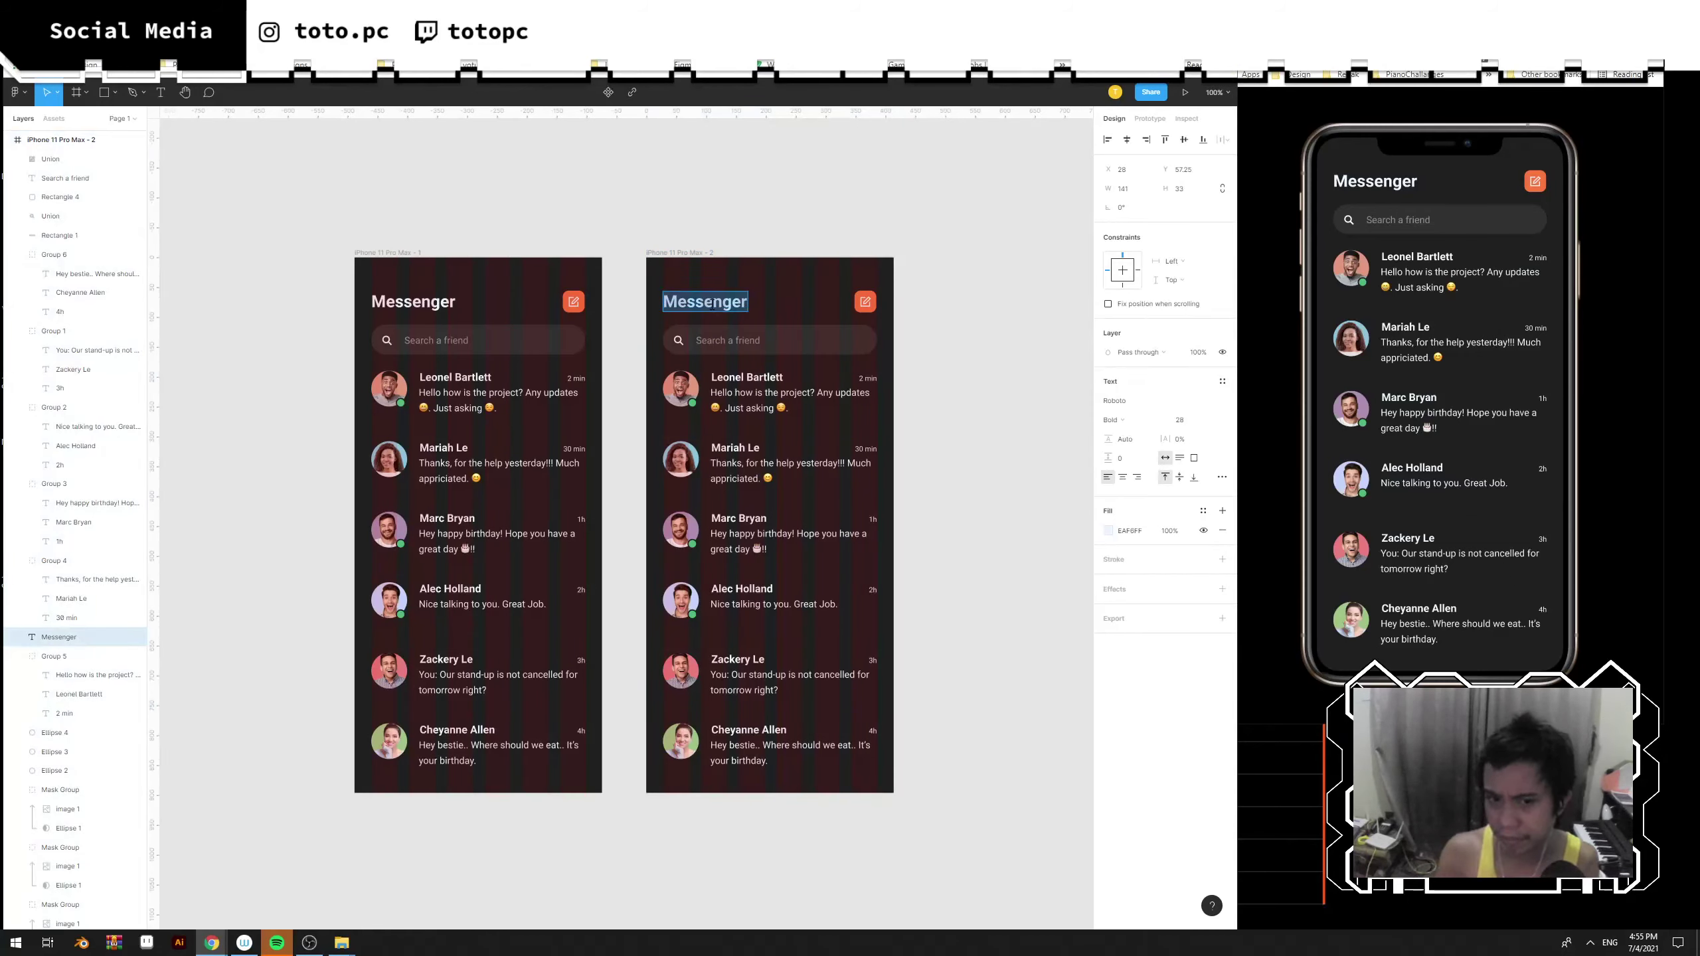
{"action": "left_click", "coordinate": [745, 377]}
{"action": "double_click", "coordinate": [744, 377]}
{"action": "key", "text": "ctrl+c"}
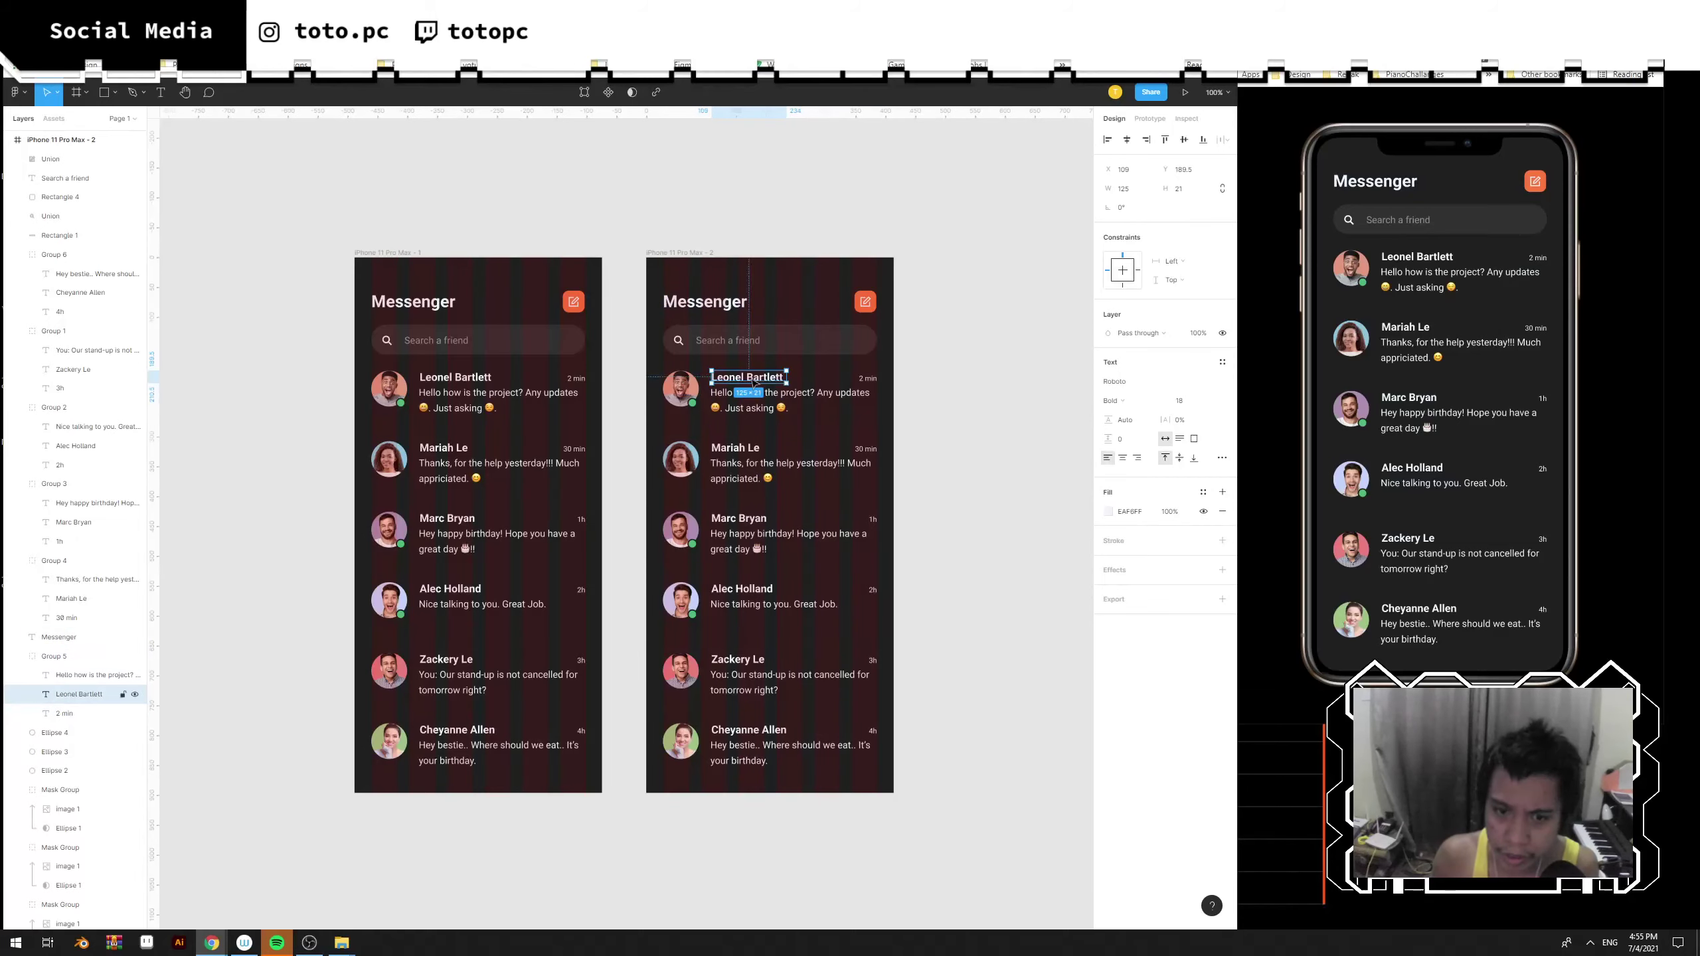
{"action": "left_click", "coordinate": [714, 302]}
{"action": "double_click", "coordinate": [715, 302]}
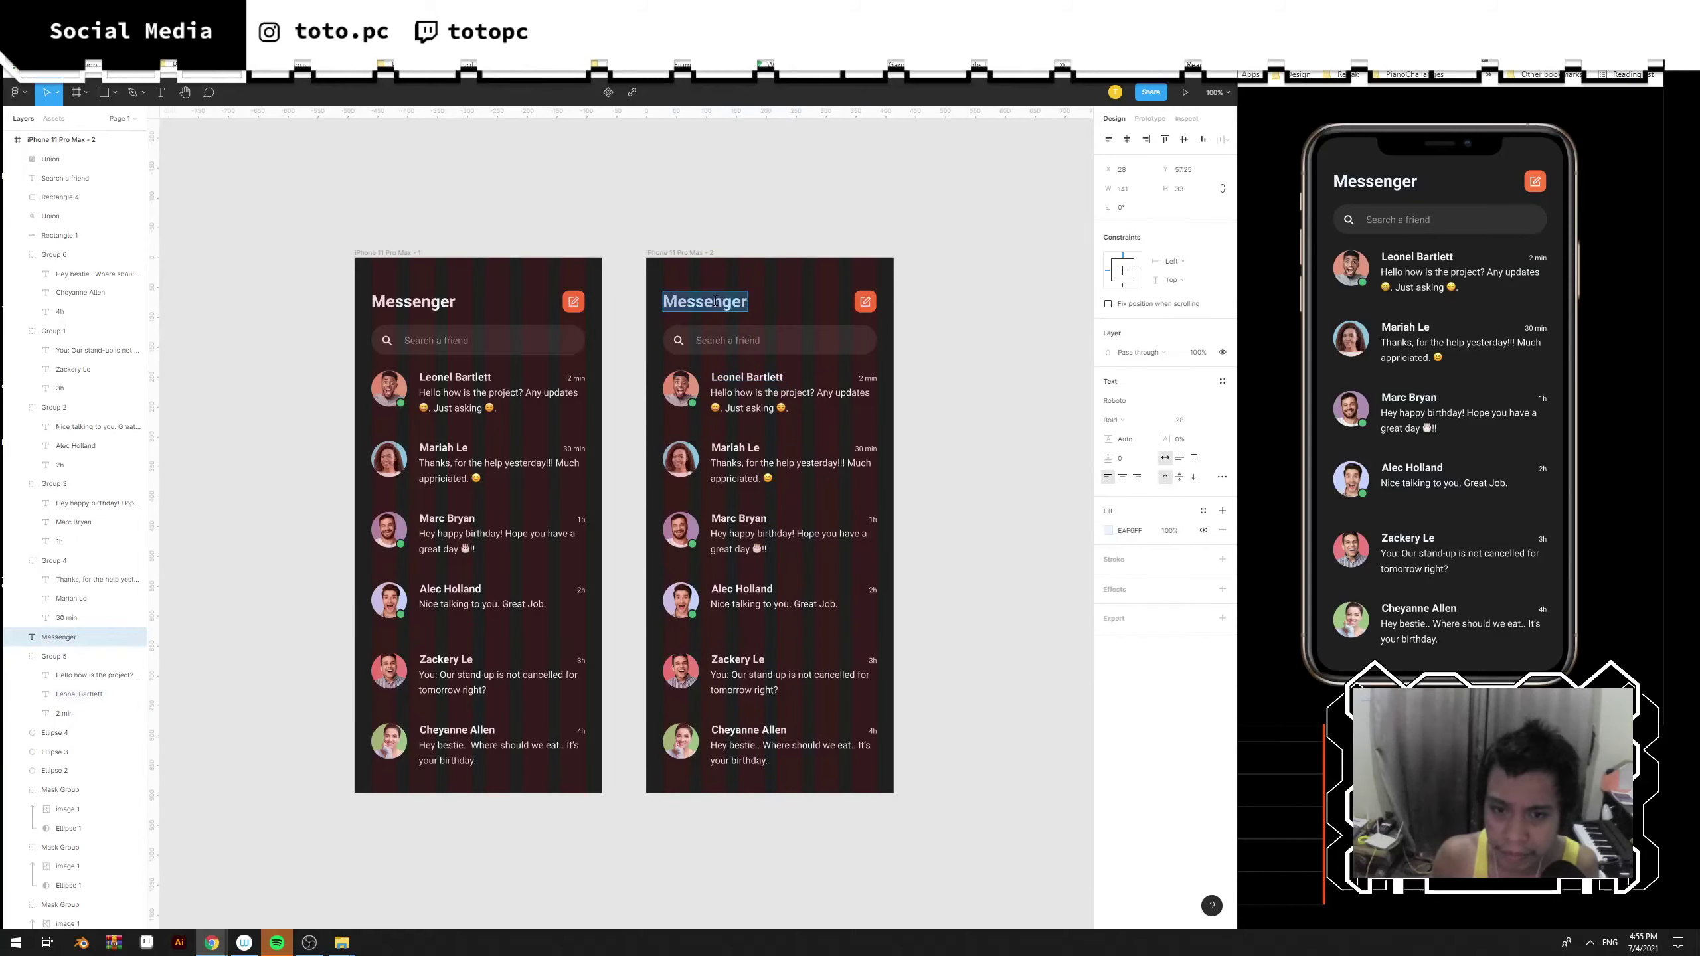
{"action": "key", "text": "ctrl+v"}
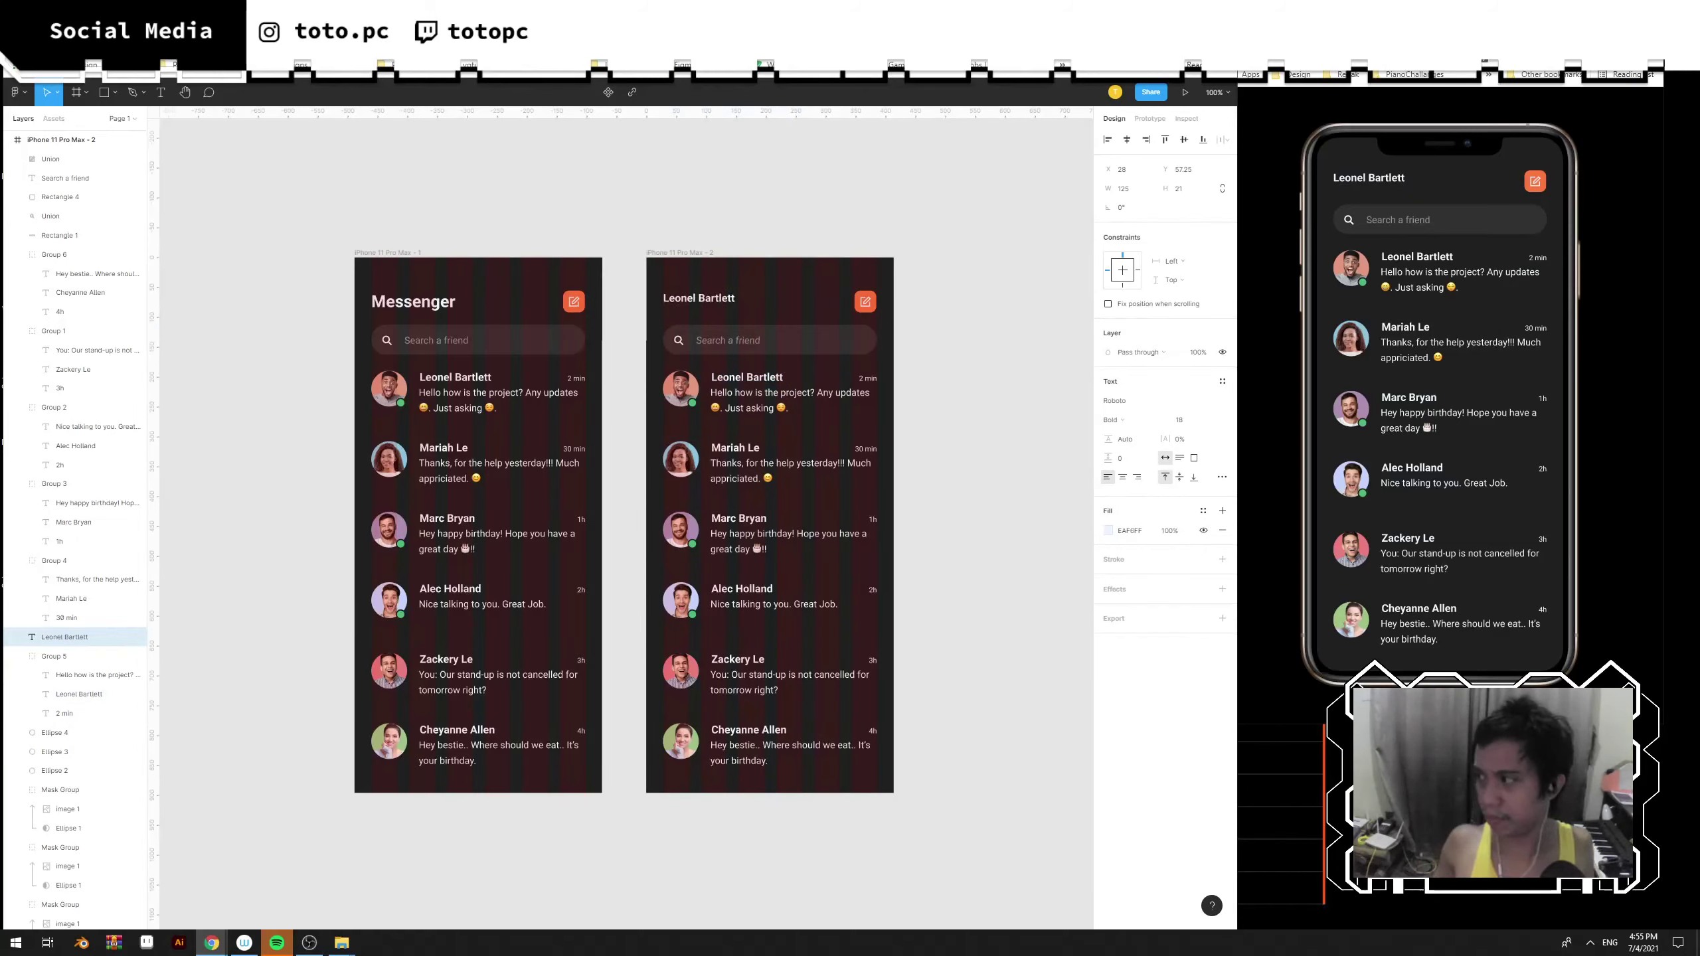
{"action": "key", "text": "Escape"}
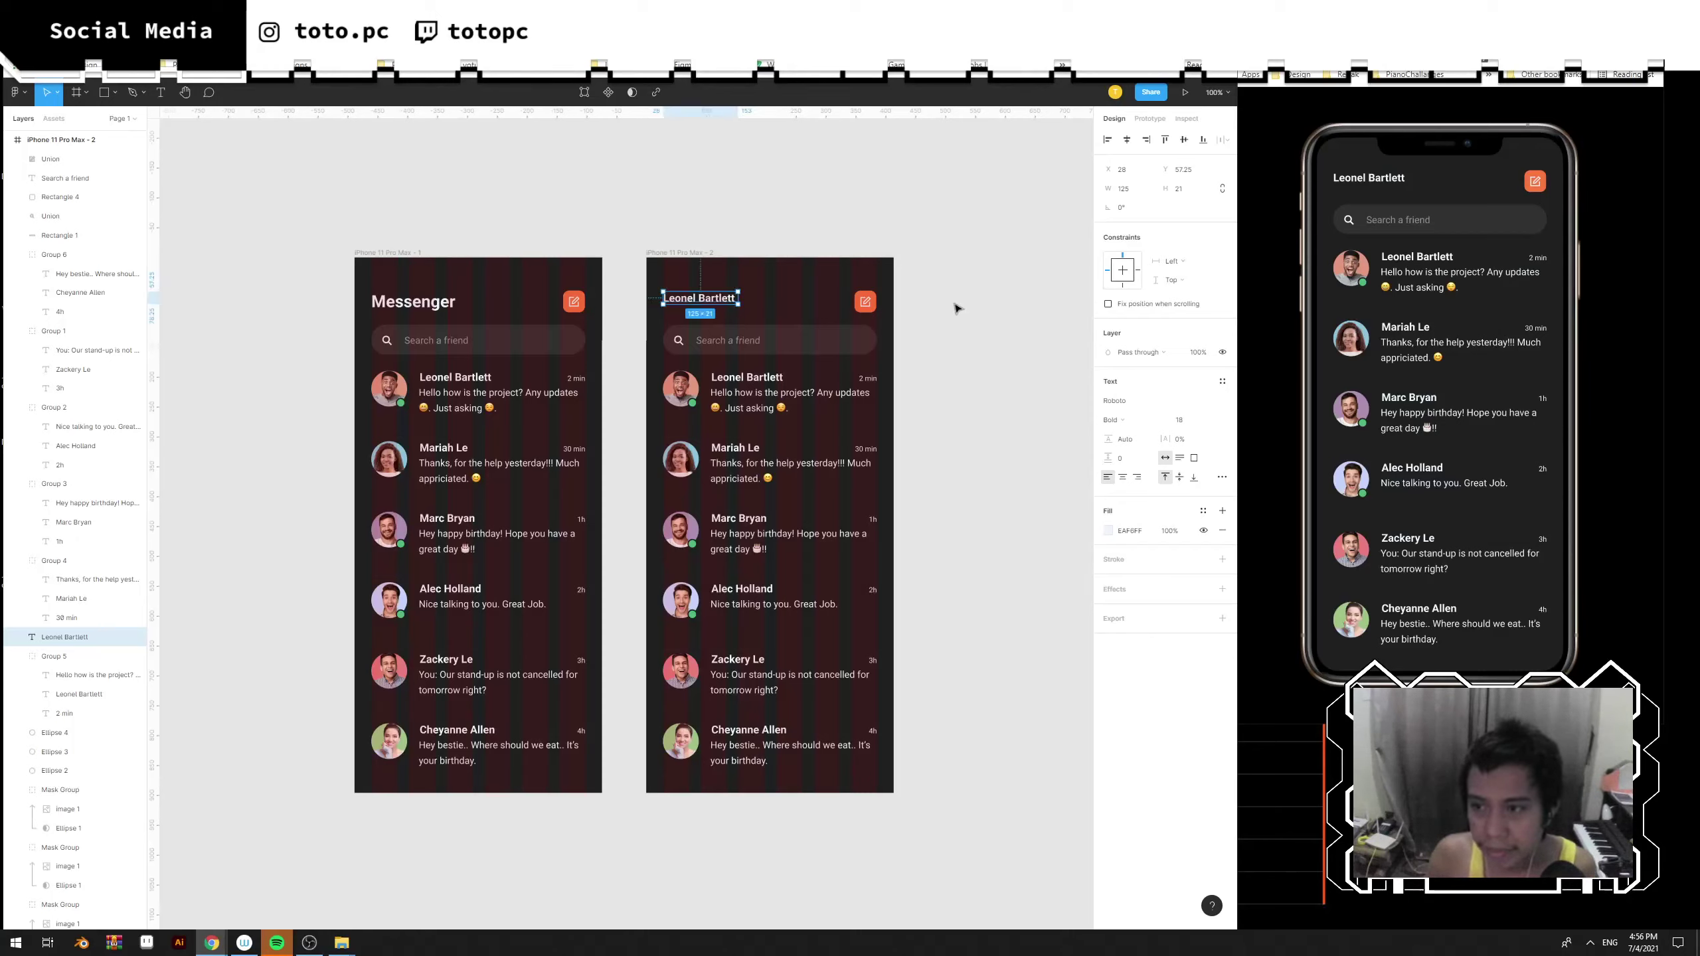
{"action": "left_click", "coordinate": [993, 293]}
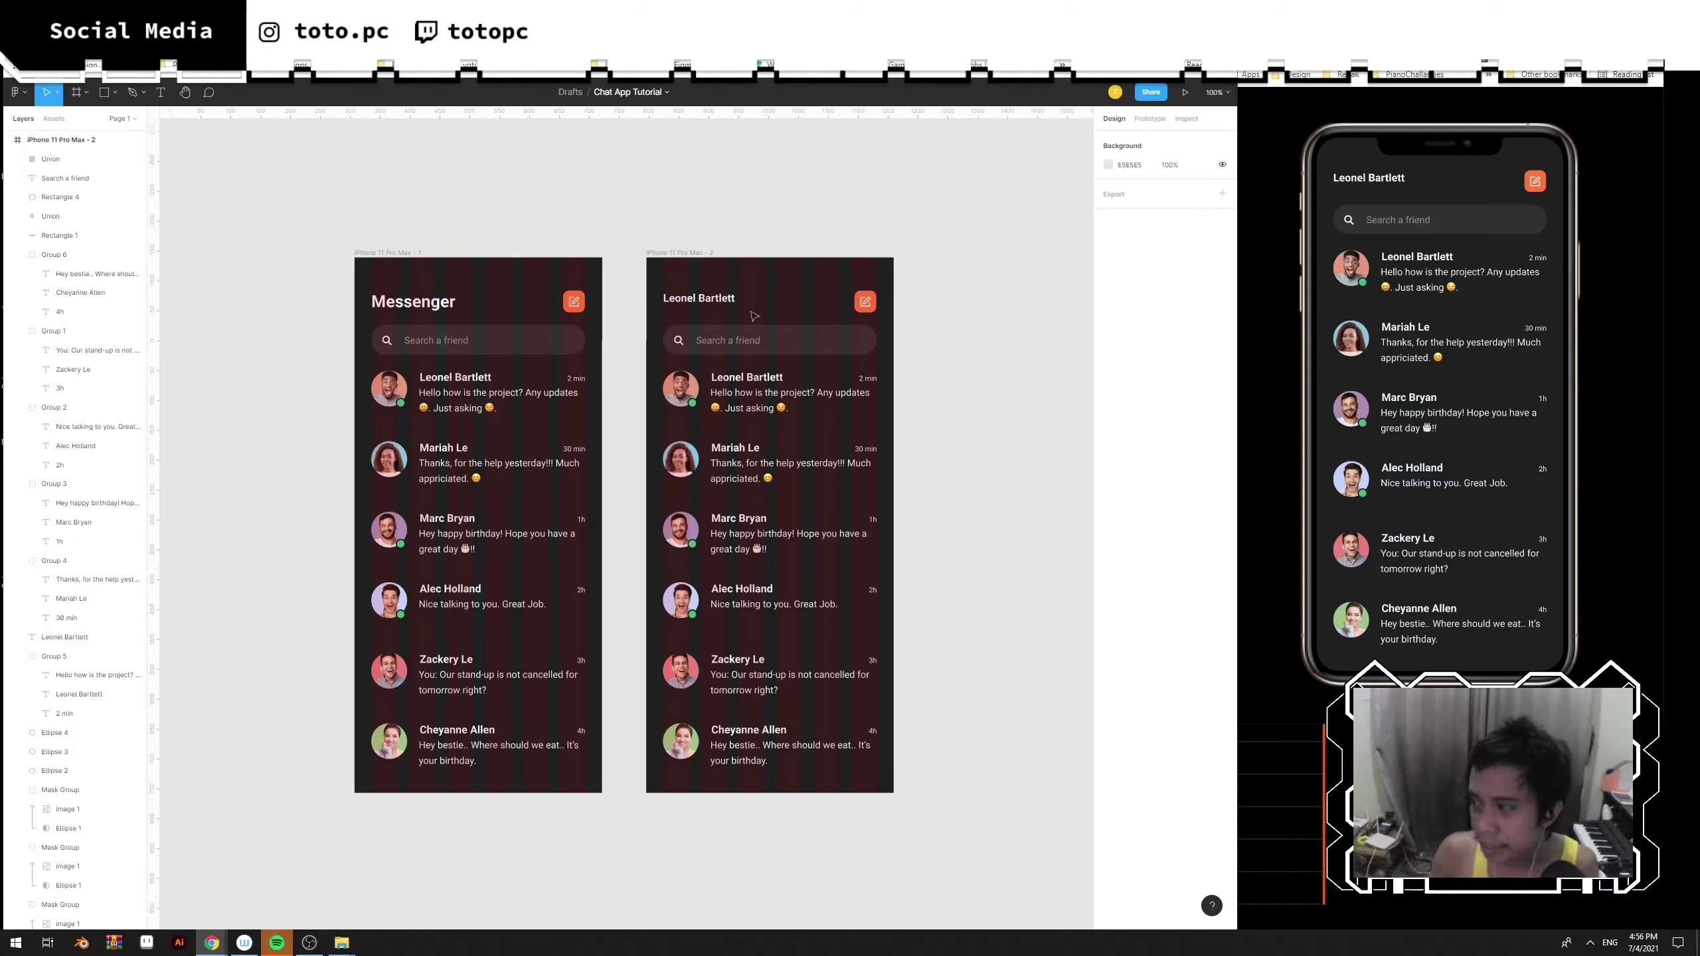
Move the contact name in the second frame's header to the right, leaving room for a back arrow before it.
{"action": "left_click_drag", "start_coordinate": [695, 301], "coordinate": [744, 301]}
{"action": "key", "text": "ctrl+z"}
{"action": "left_click", "coordinate": [780, 213]}
{"action": "left_click_drag", "start_coordinate": [780, 213], "coordinate": [835, 319]}
{"action": "key", "text": "ctrl+Tab"}
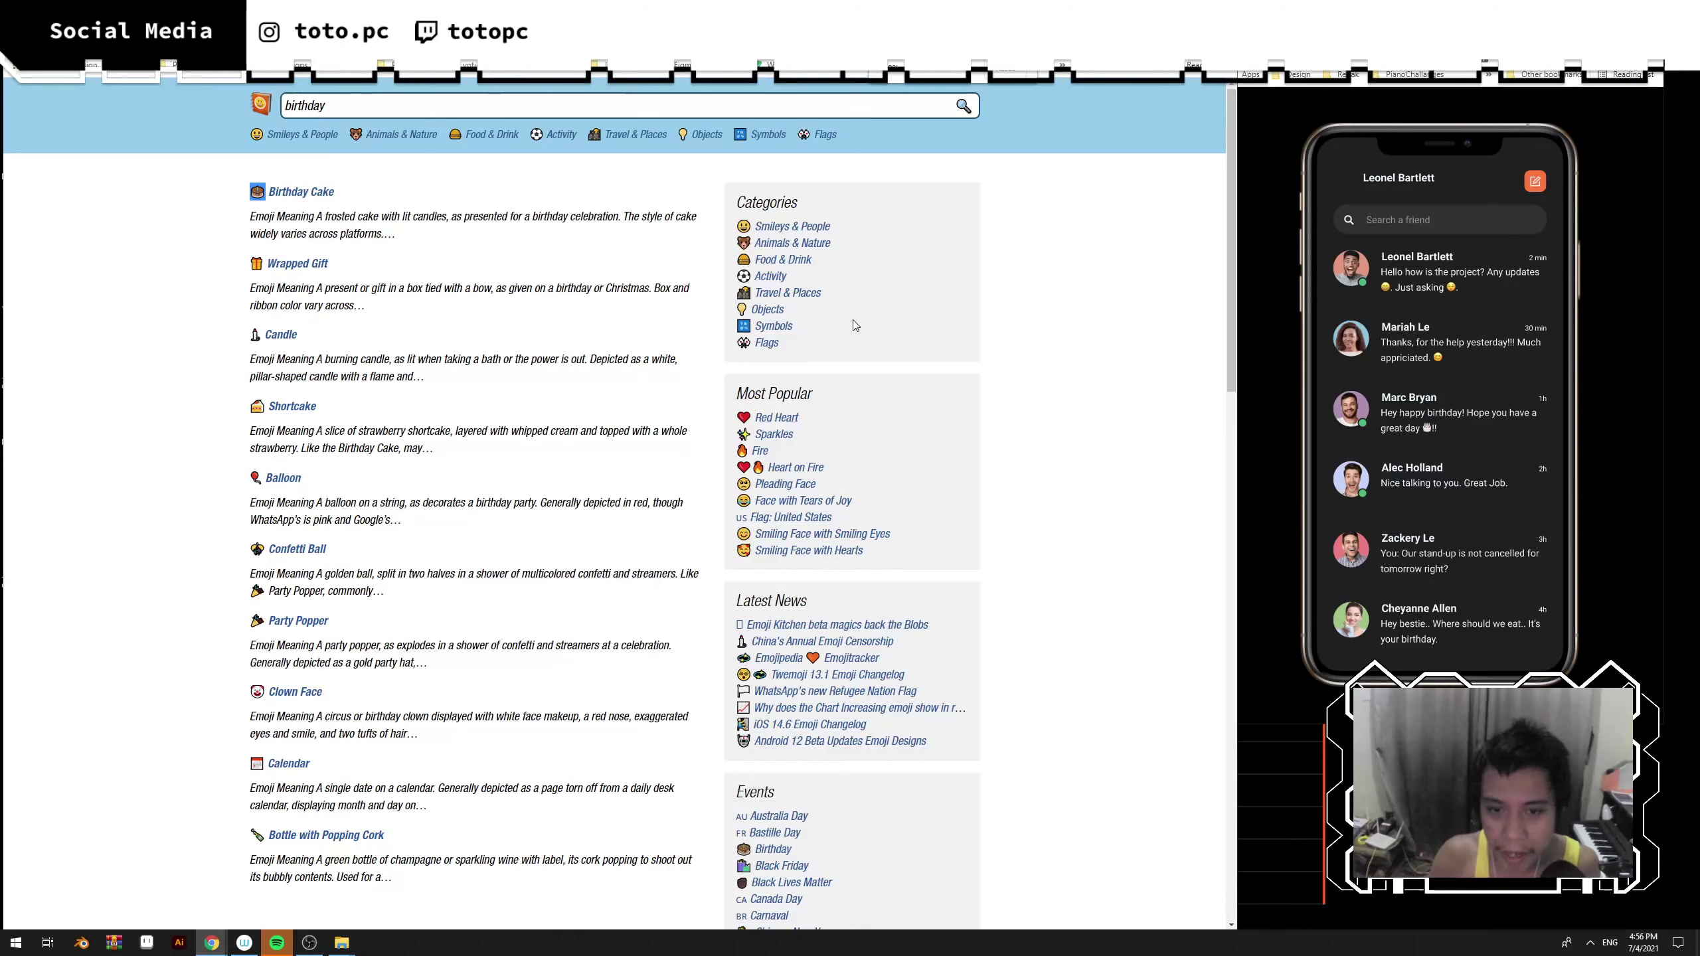
{"action": "key", "text": "ctrl+Tab"}
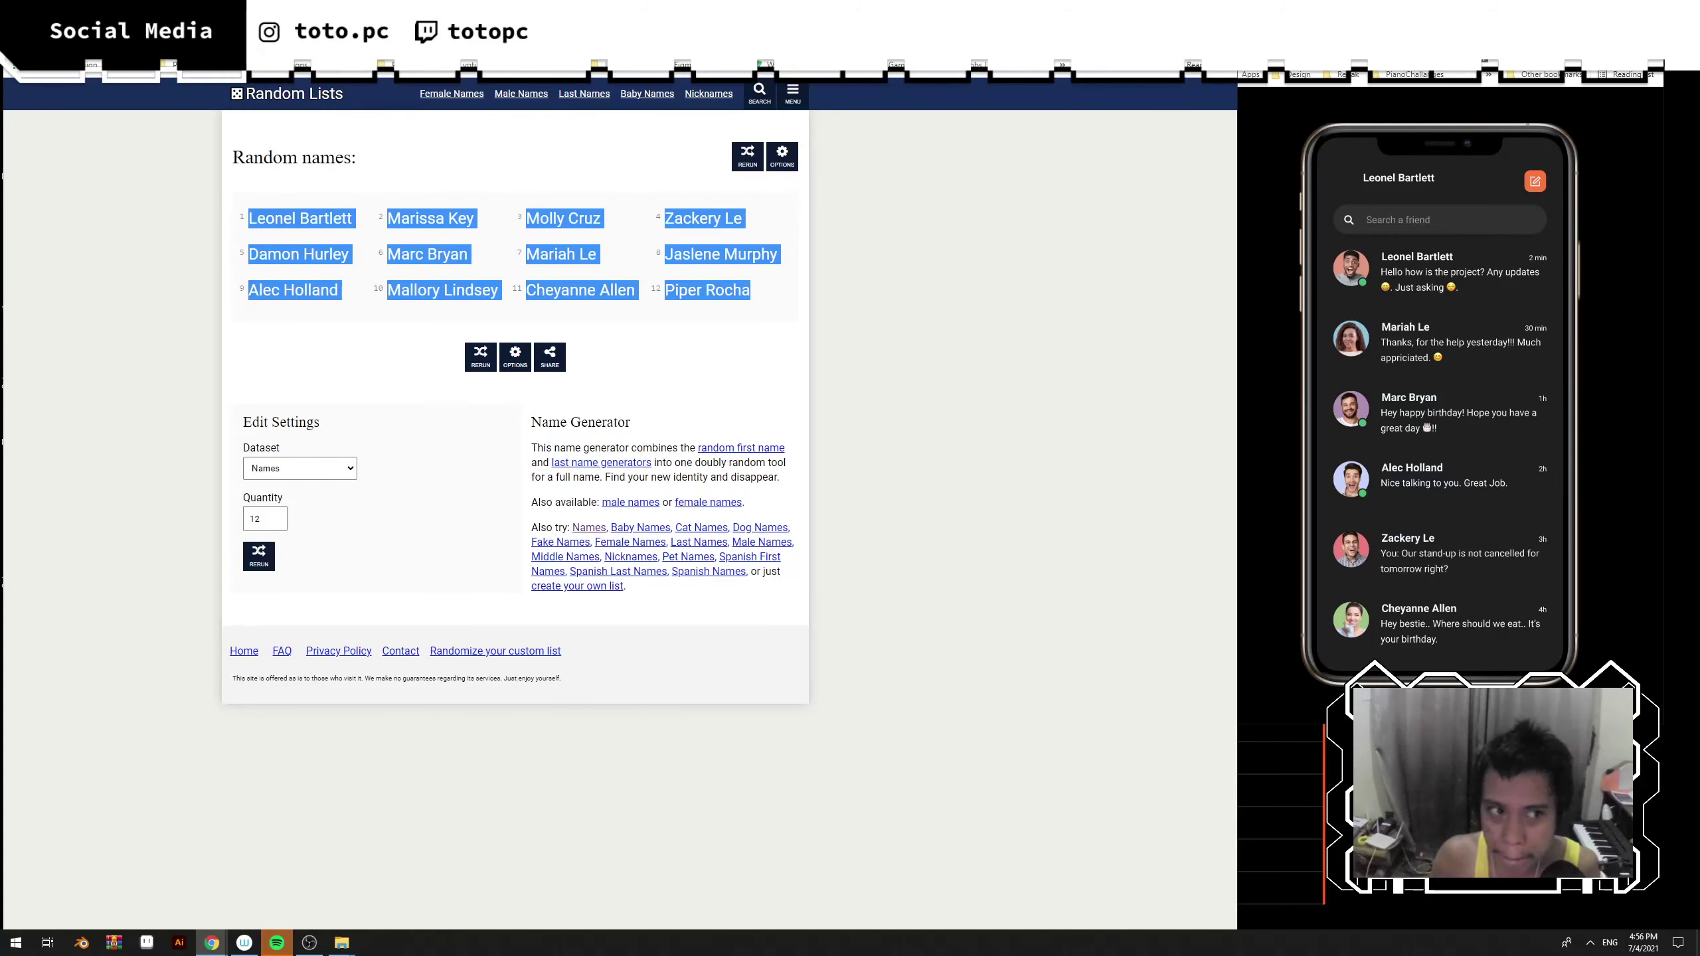
{"action": "key", "text": "ctrl+Tab"}
{"action": "left_click_drag", "start_coordinate": [768, 270], "coordinate": [653, 577]}
{"action": "key", "text": "plus"}
{"action": "key", "text": "plus"}
{"action": "key", "text": "p"}
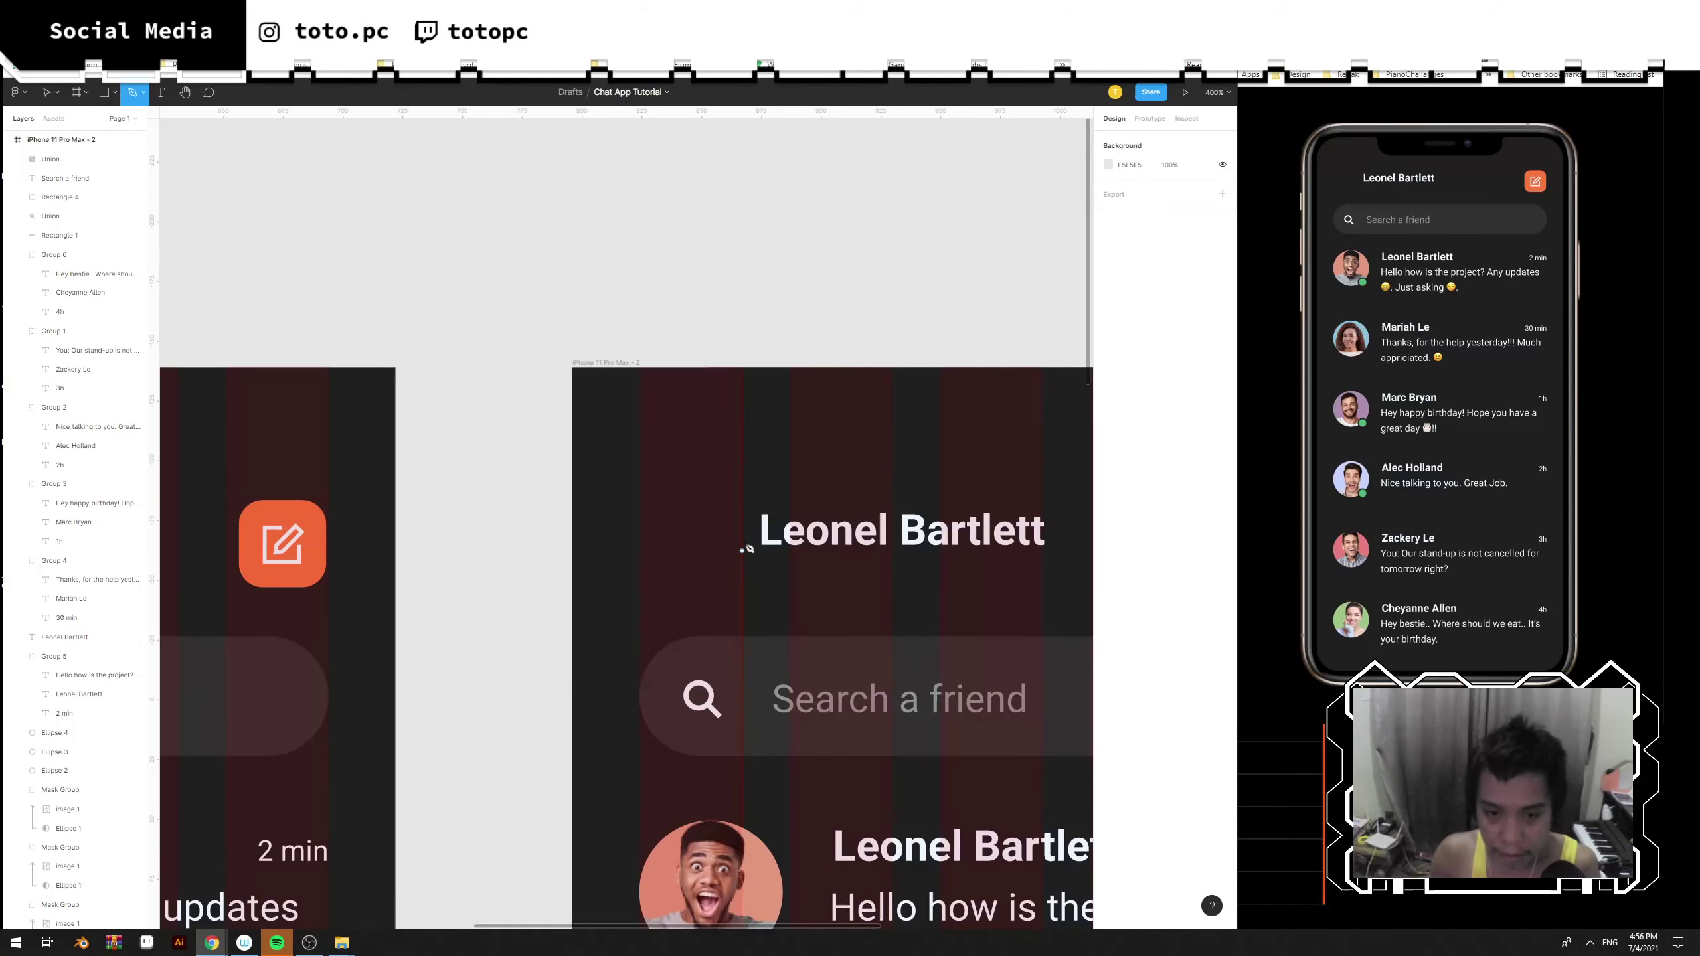
{"action": "left_click", "coordinate": [694, 502]}
{"action": "left_click", "coordinate": [675, 524]}
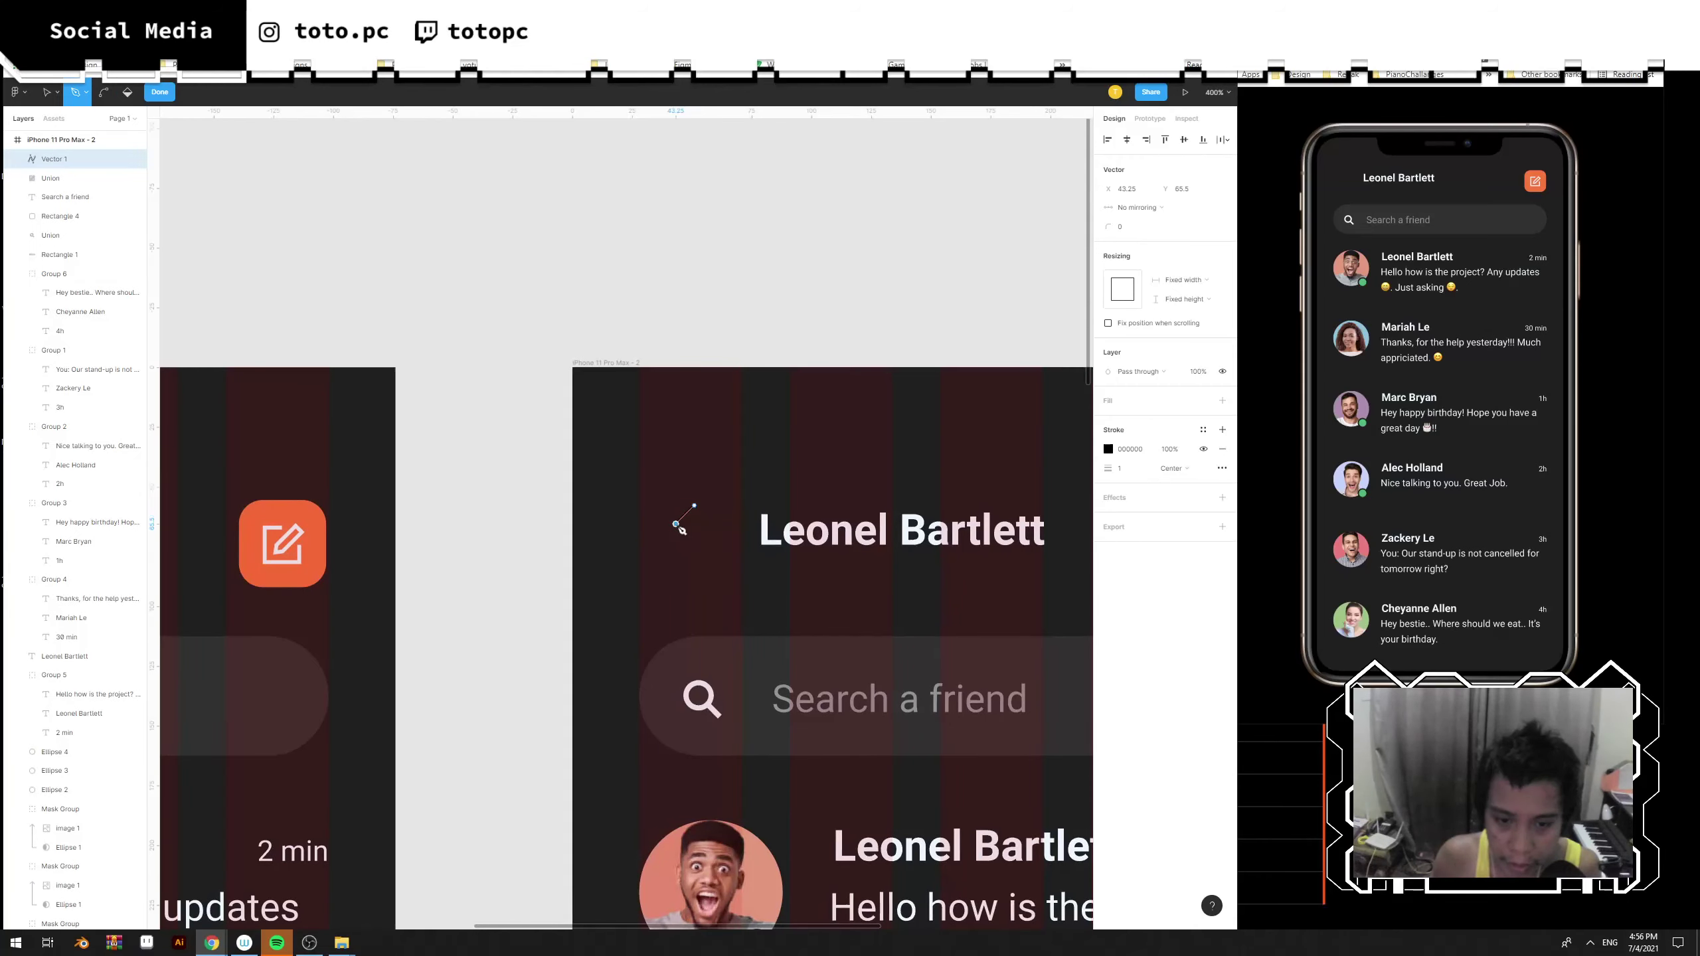
{"action": "left_click", "coordinate": [695, 542]}
{"action": "key", "text": "ctrl+z"}
{"action": "key", "text": "ctrl+z"}
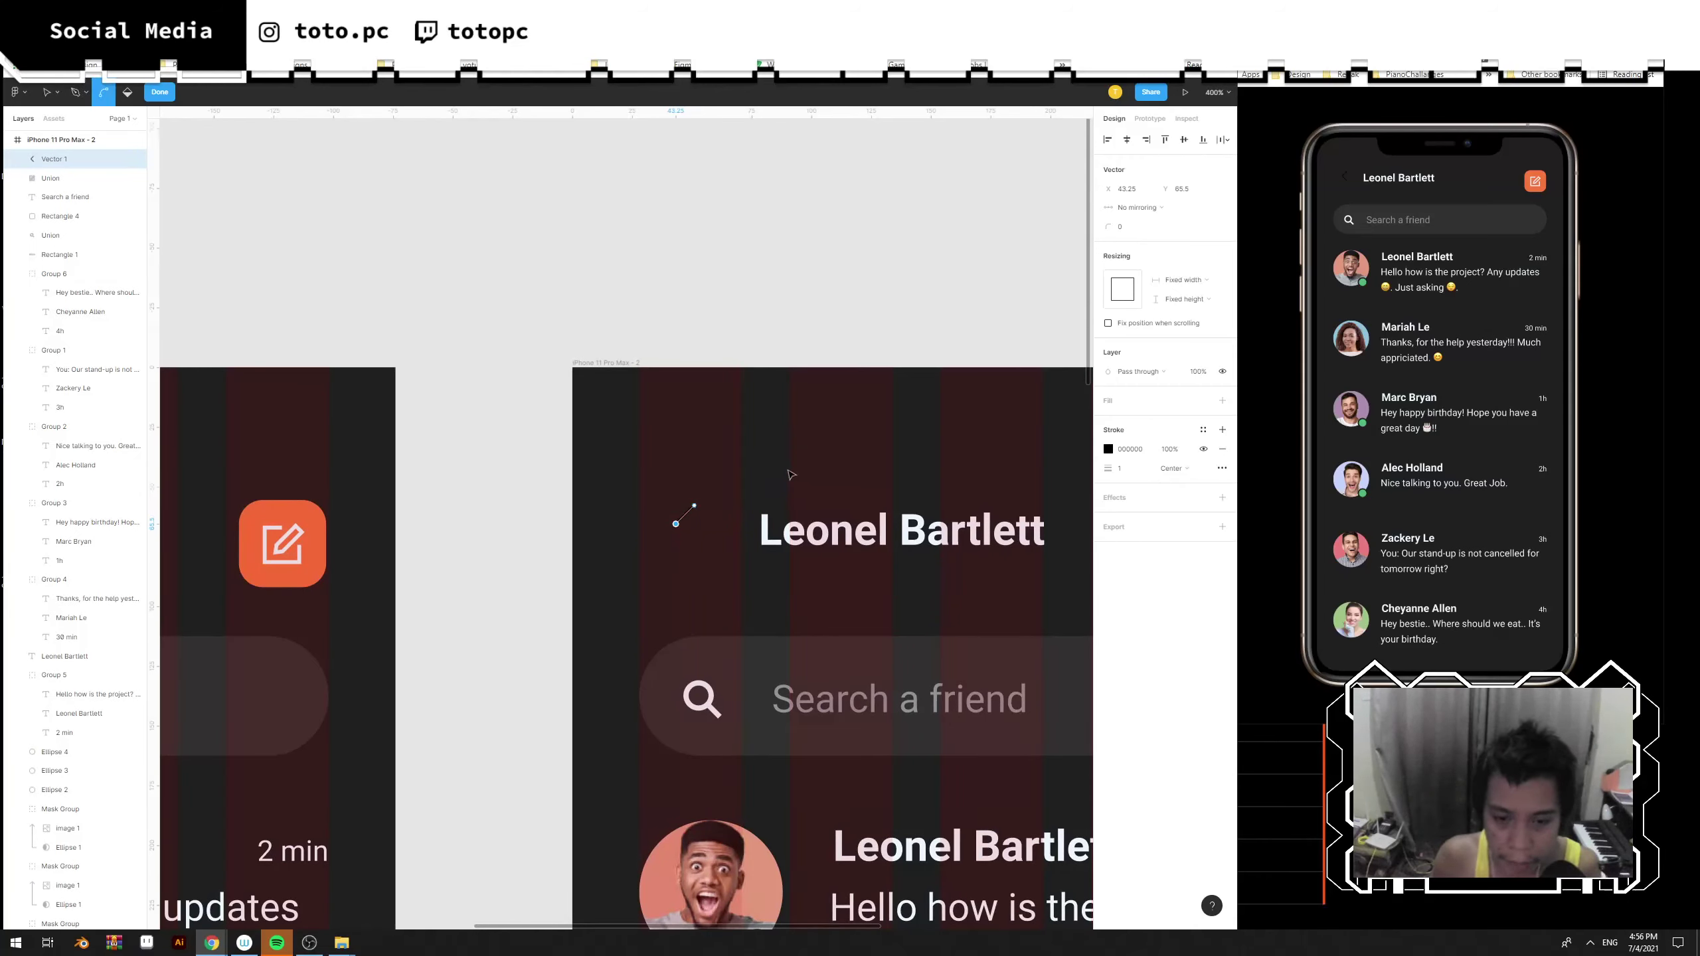
{"action": "key", "text": "ctrl+z"}
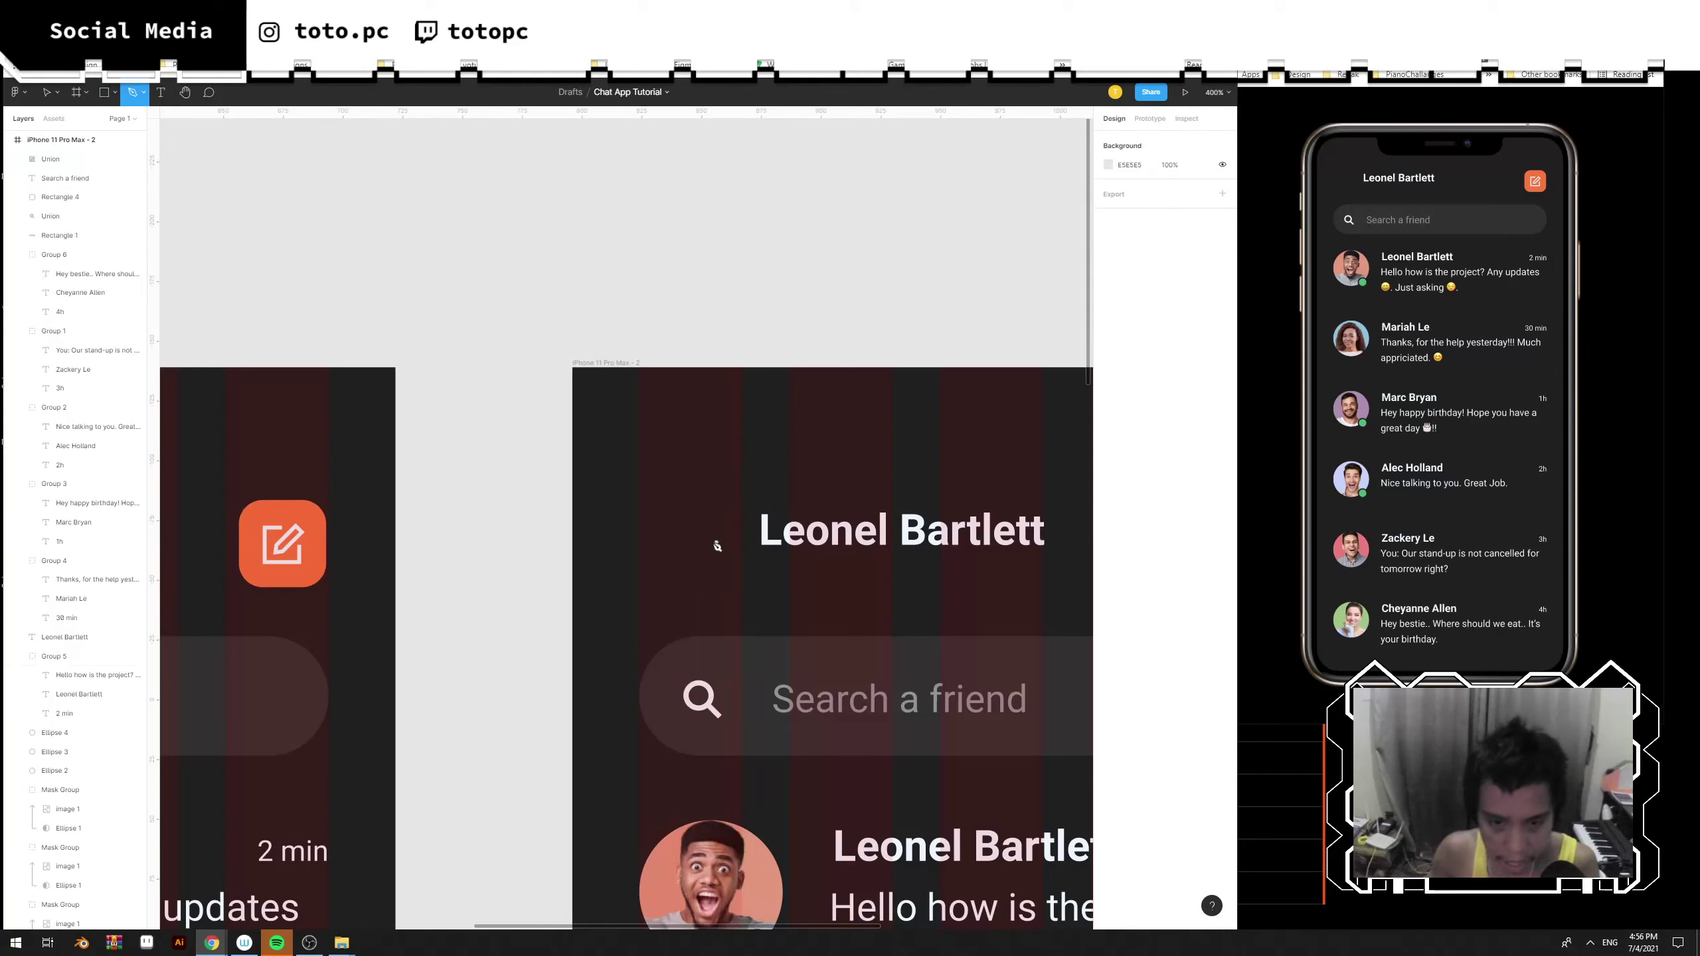
Draw an open left-pointing chevron with the Pen tool before the header's contact name, about 9 wide and 18 high.
{"action": "left_click", "coordinate": [697, 491]}
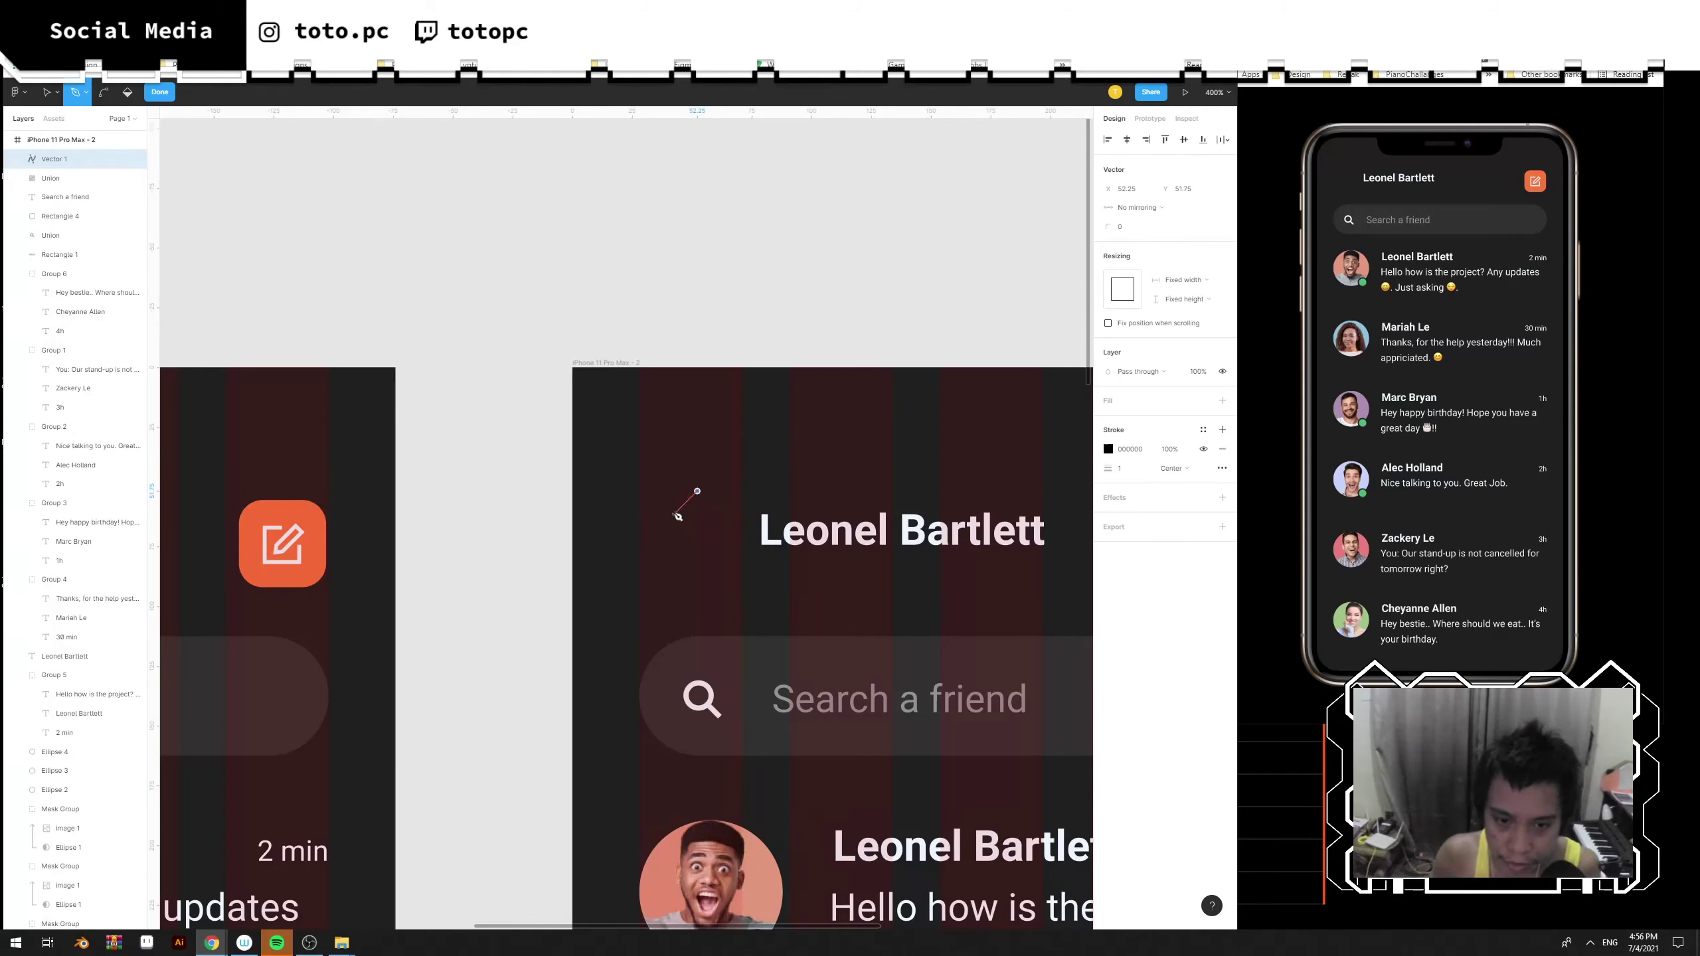
{"action": "left_click", "coordinate": [676, 513]}
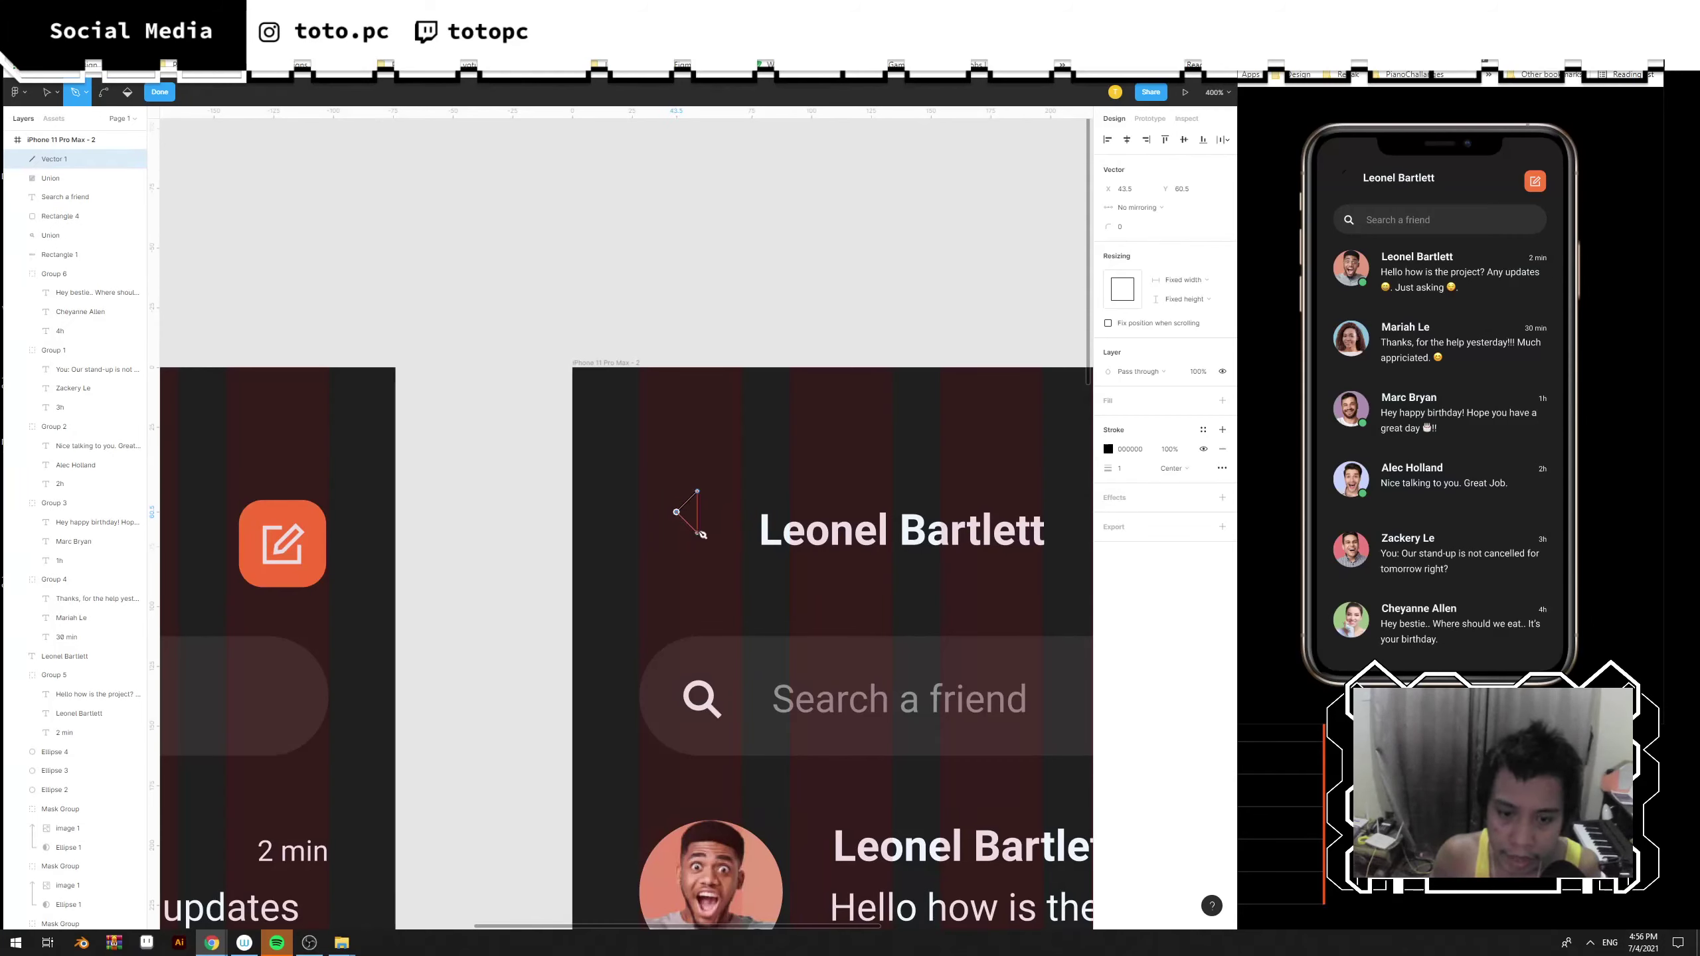
{"action": "left_click", "coordinate": [698, 534]}
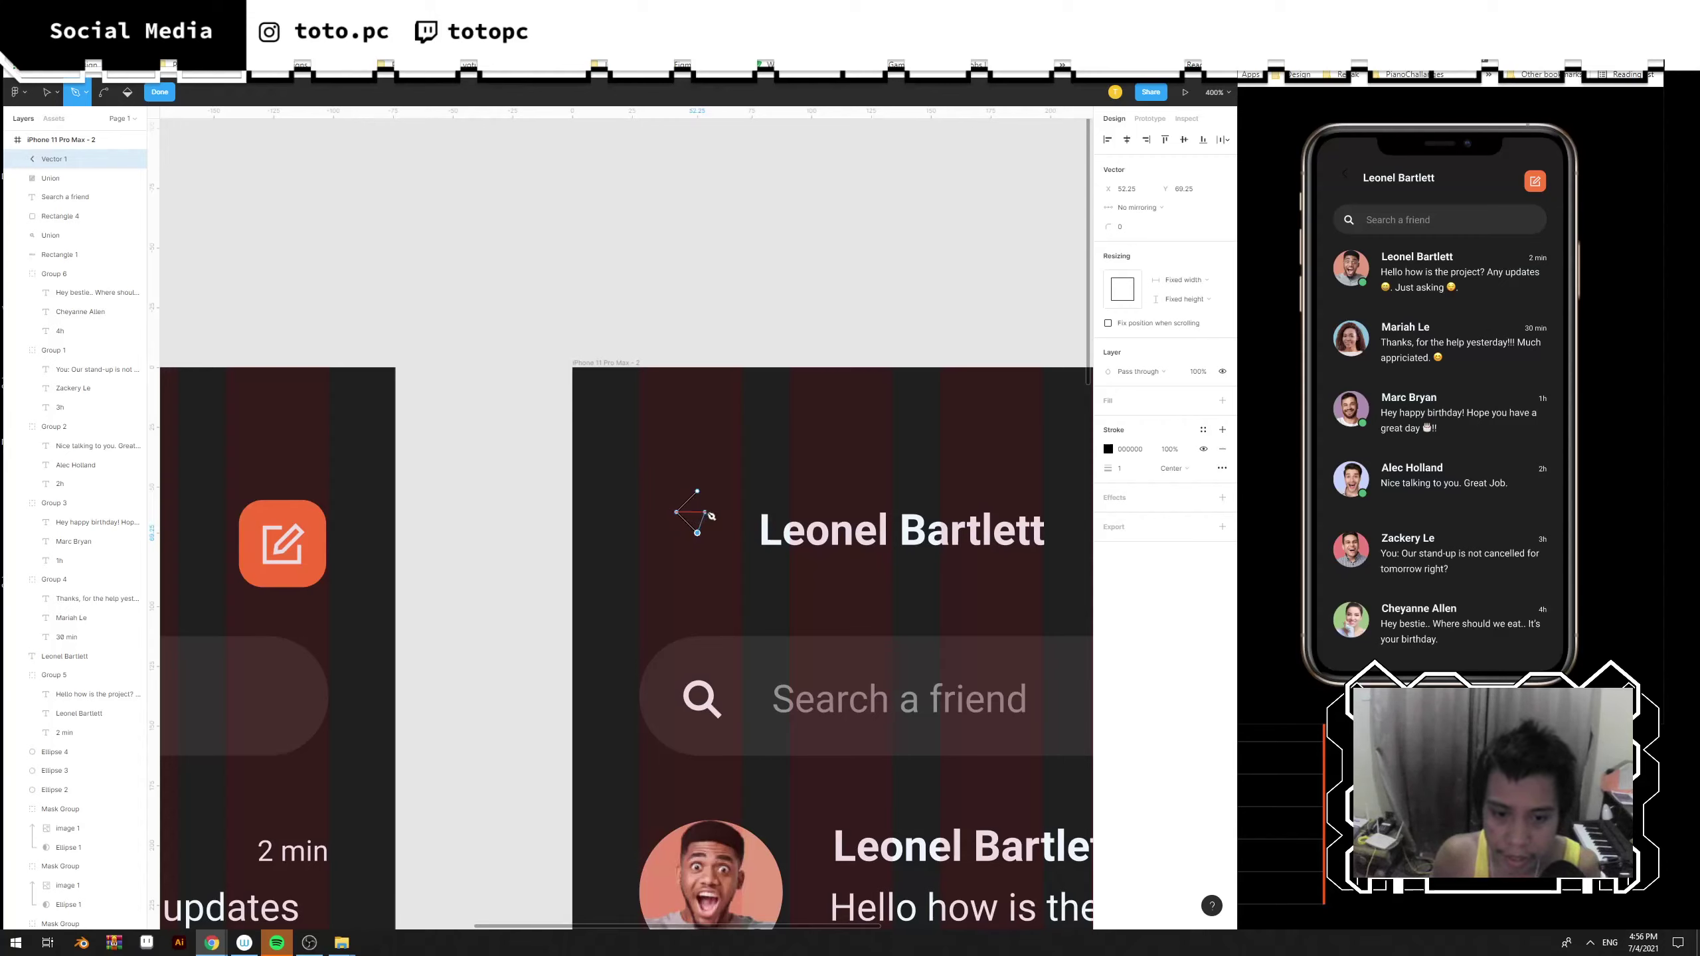
Set the chevron's stroke width to 2 and its stroke color to the light off-white document color.
{"action": "left_click", "coordinate": [1136, 471]}
{"action": "key", "text": "Escape"}
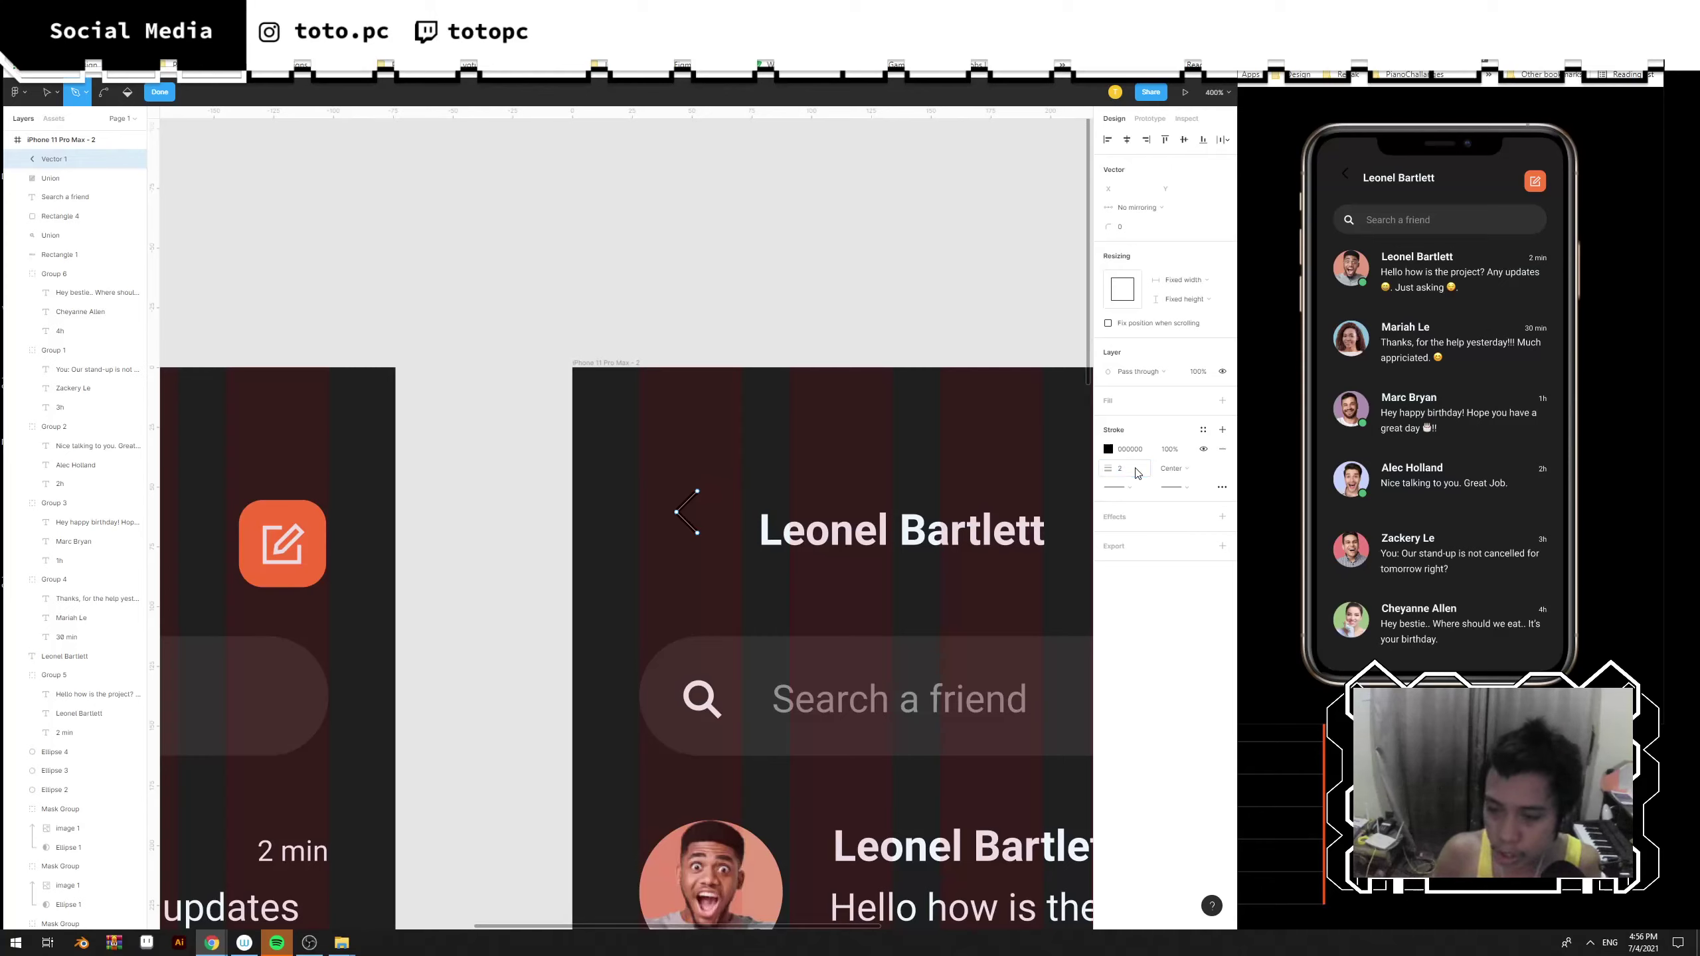
{"action": "left_click", "coordinate": [1109, 451]}
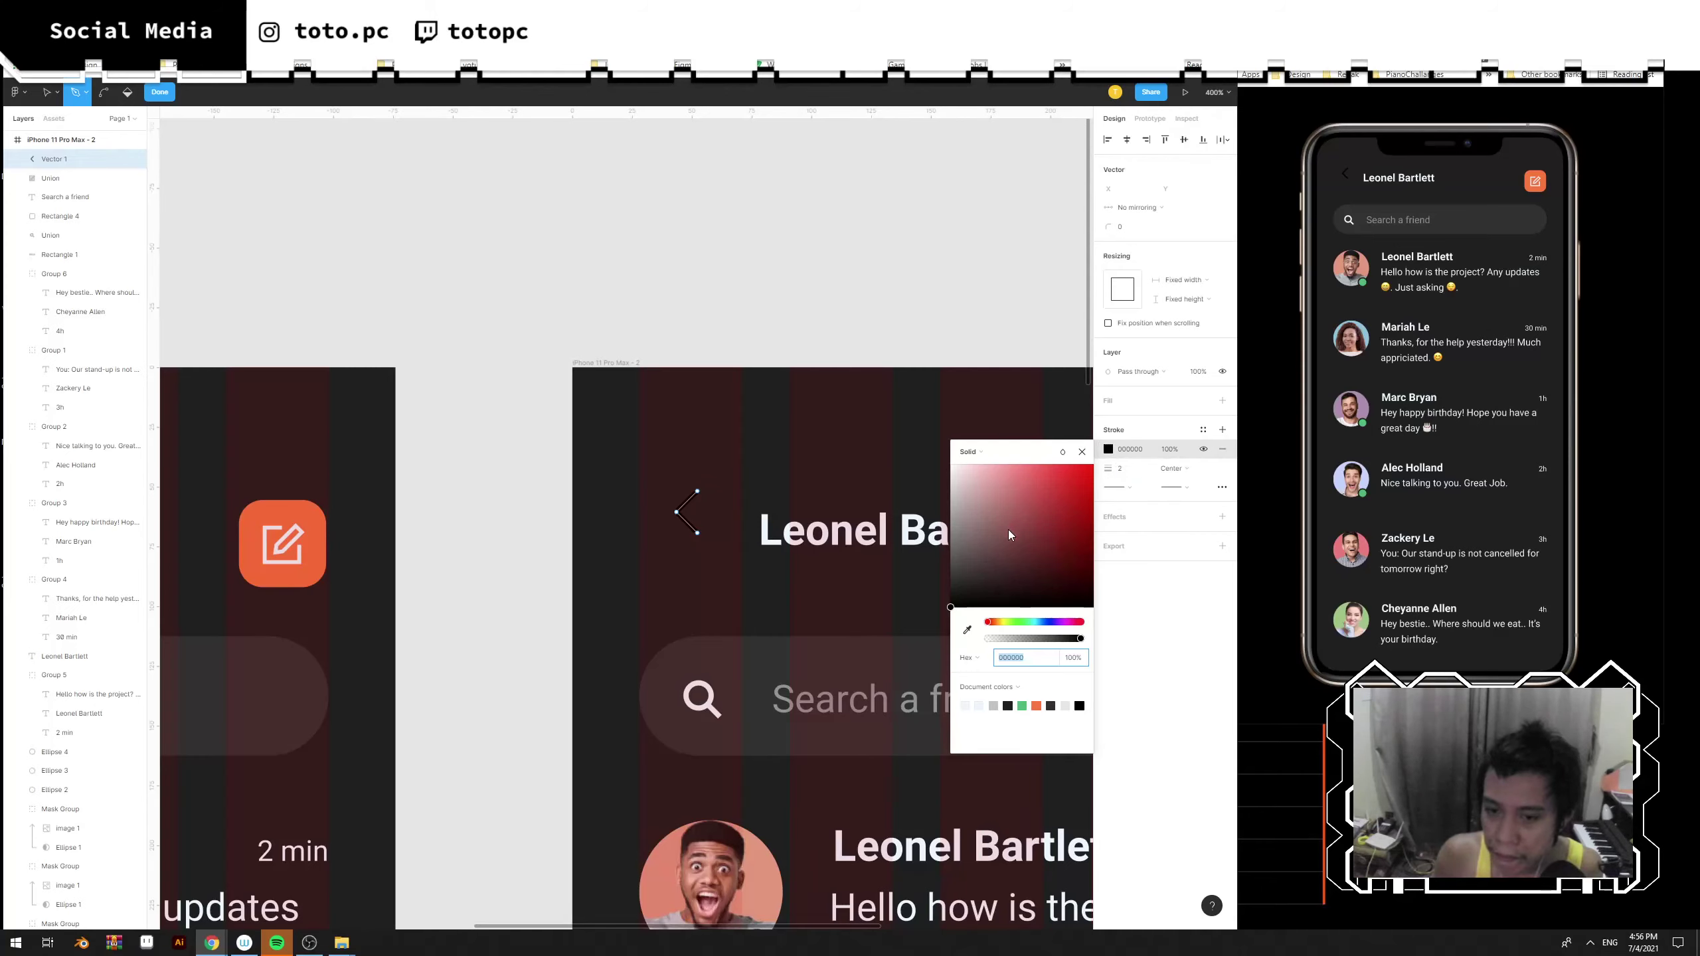
{"action": "left_click", "coordinate": [978, 705]}
{"action": "key", "text": "Escape"}
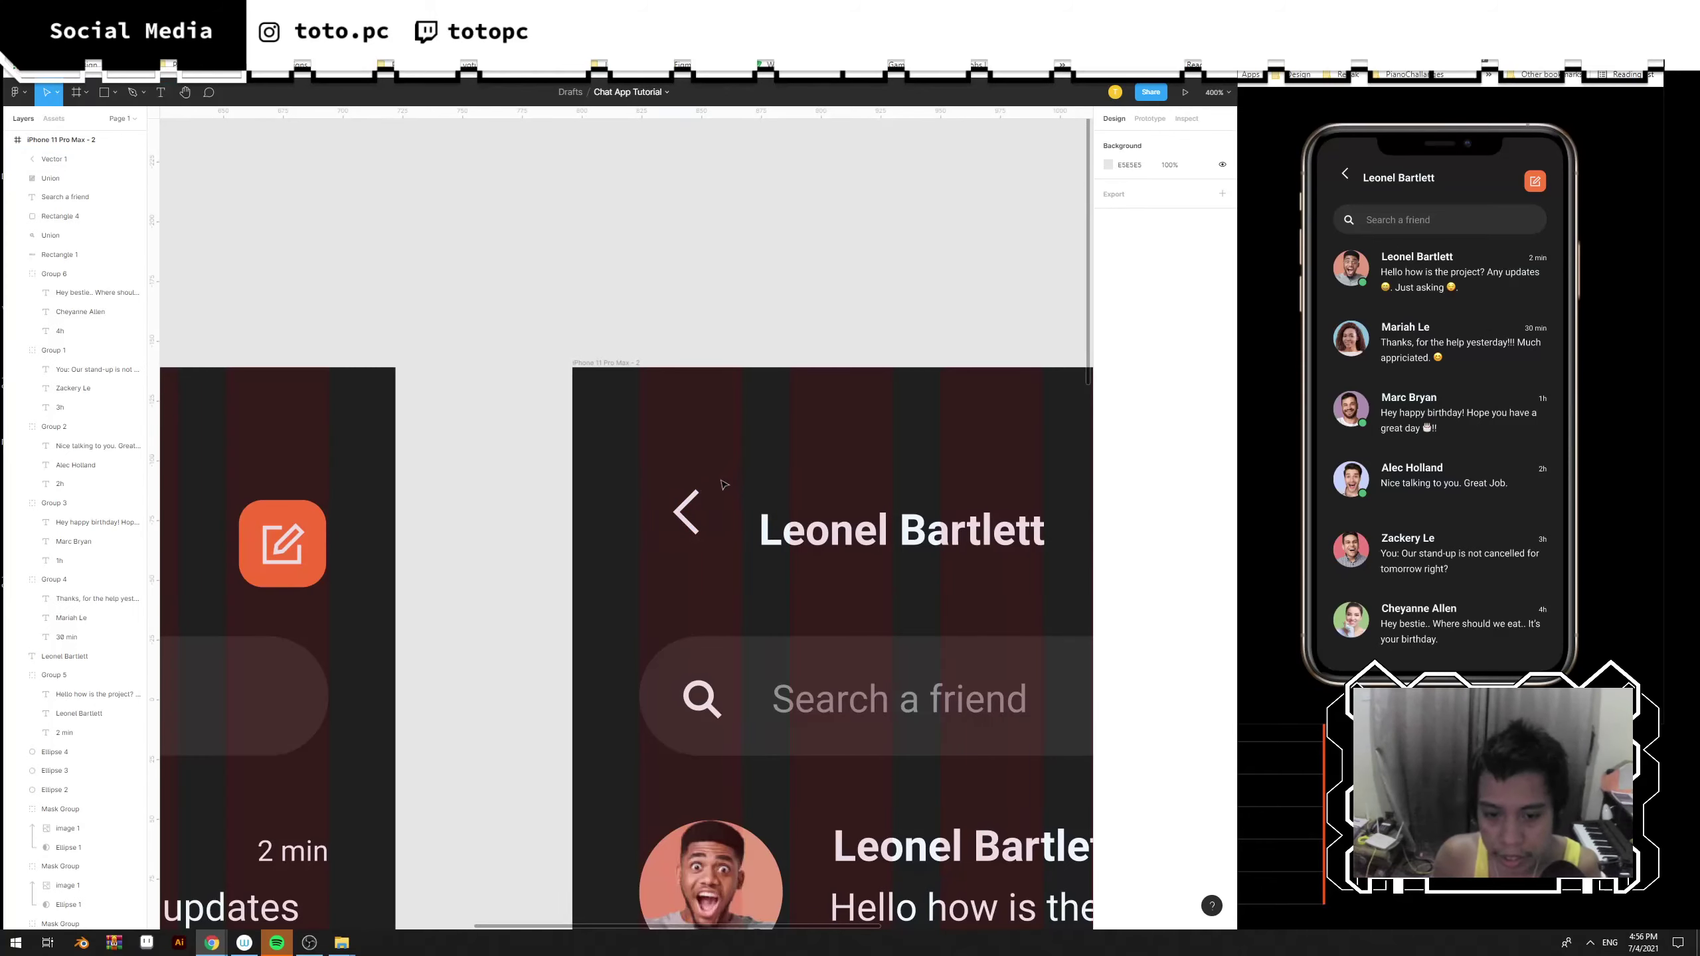
Move the back chevron to the left grid margin at X 28 and bring the header's contact name closer to it.
{"action": "left_click_drag", "start_coordinate": [678, 500], "coordinate": [649, 534]}
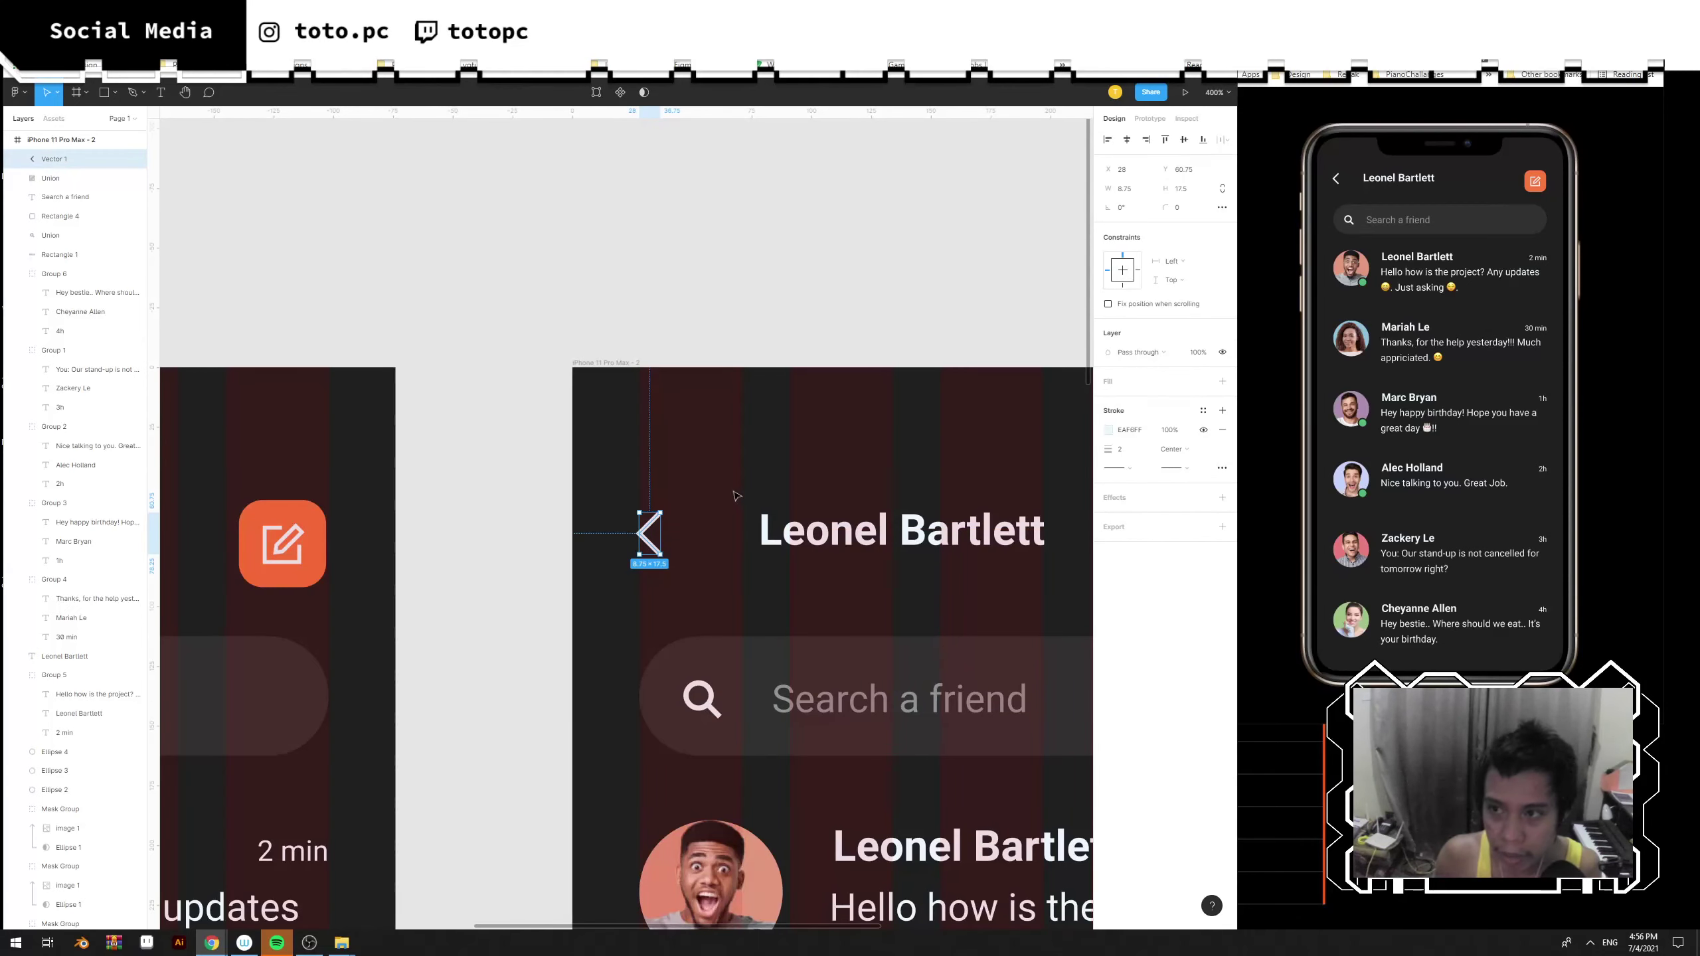
{"action": "key", "text": "ctrl+minus"}
{"action": "left_click_drag", "start_coordinate": [751, 493], "coordinate": [708, 546]}
{"action": "scroll", "coordinate": [730, 529], "scroll_direction": "down", "scroll_amount": 2}
{"action": "scroll", "coordinate": [736, 523], "scroll_direction": "left", "scroll_amount": 3}
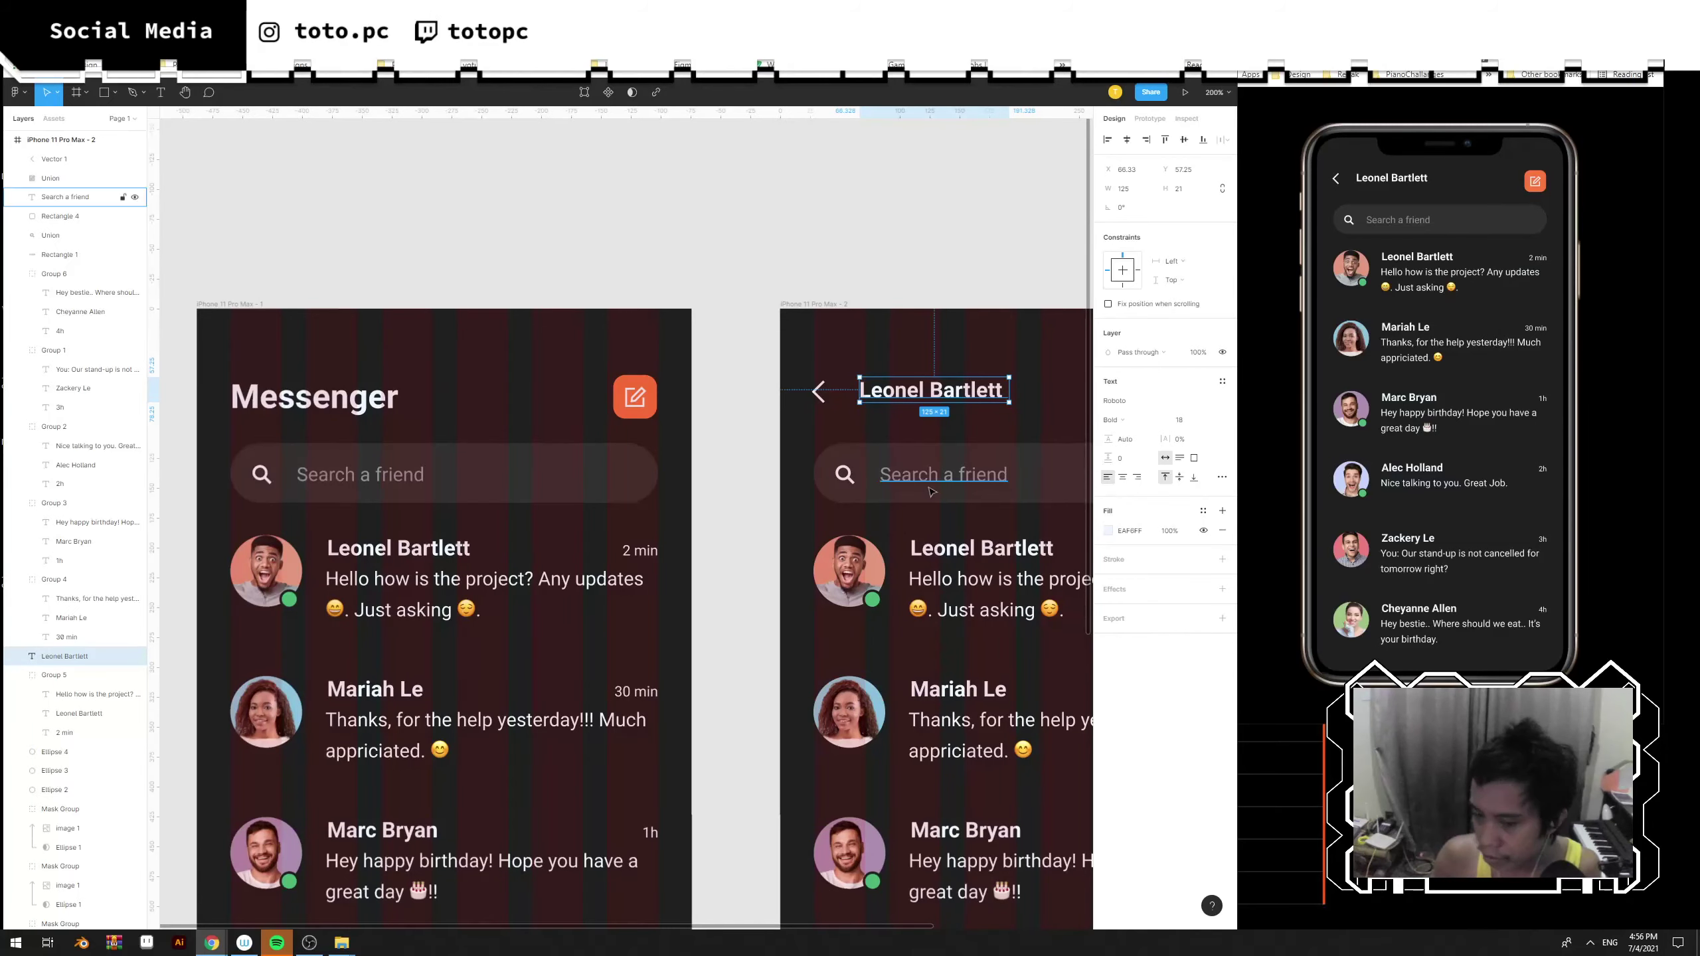
Duplicate the first contact's avatar into the header at about 20 by 20 and place it between the back chevron and the name.
{"action": "left_click", "coordinate": [849, 570]}
{"action": "left_click_drag", "start_coordinate": [849, 570], "coordinate": [866, 399]}
{"action": "left_click_drag", "start_coordinate": [775, 357], "coordinate": [820, 425]}
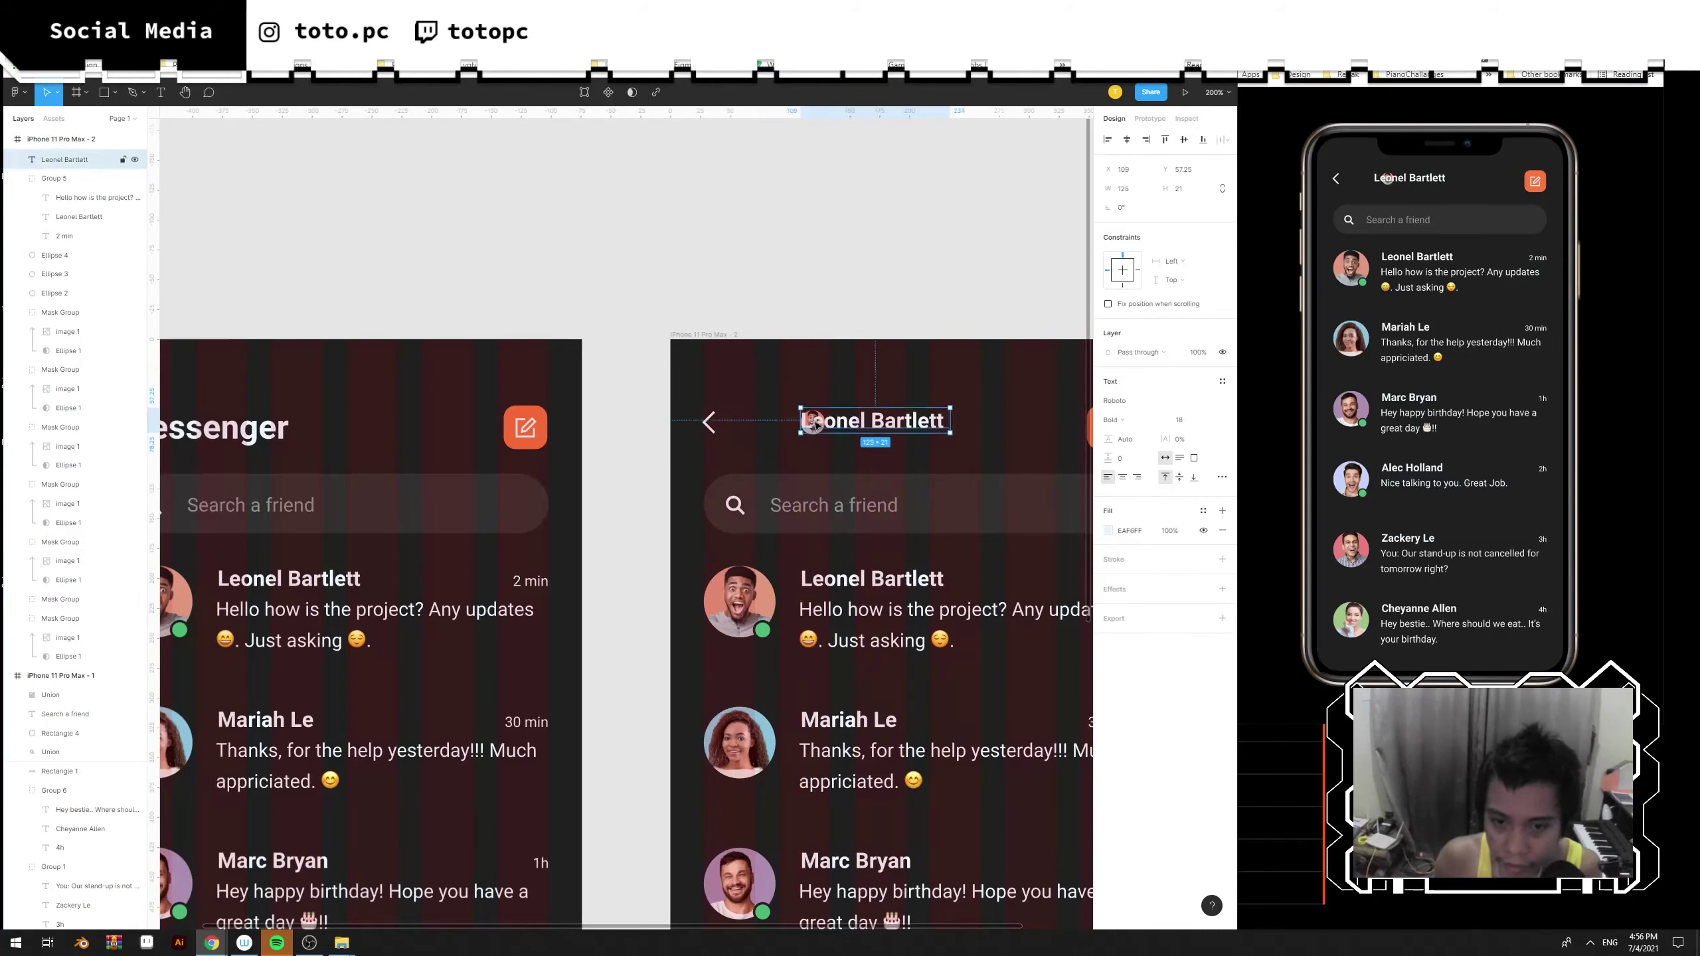
{"action": "left_click", "coordinate": [813, 428]}
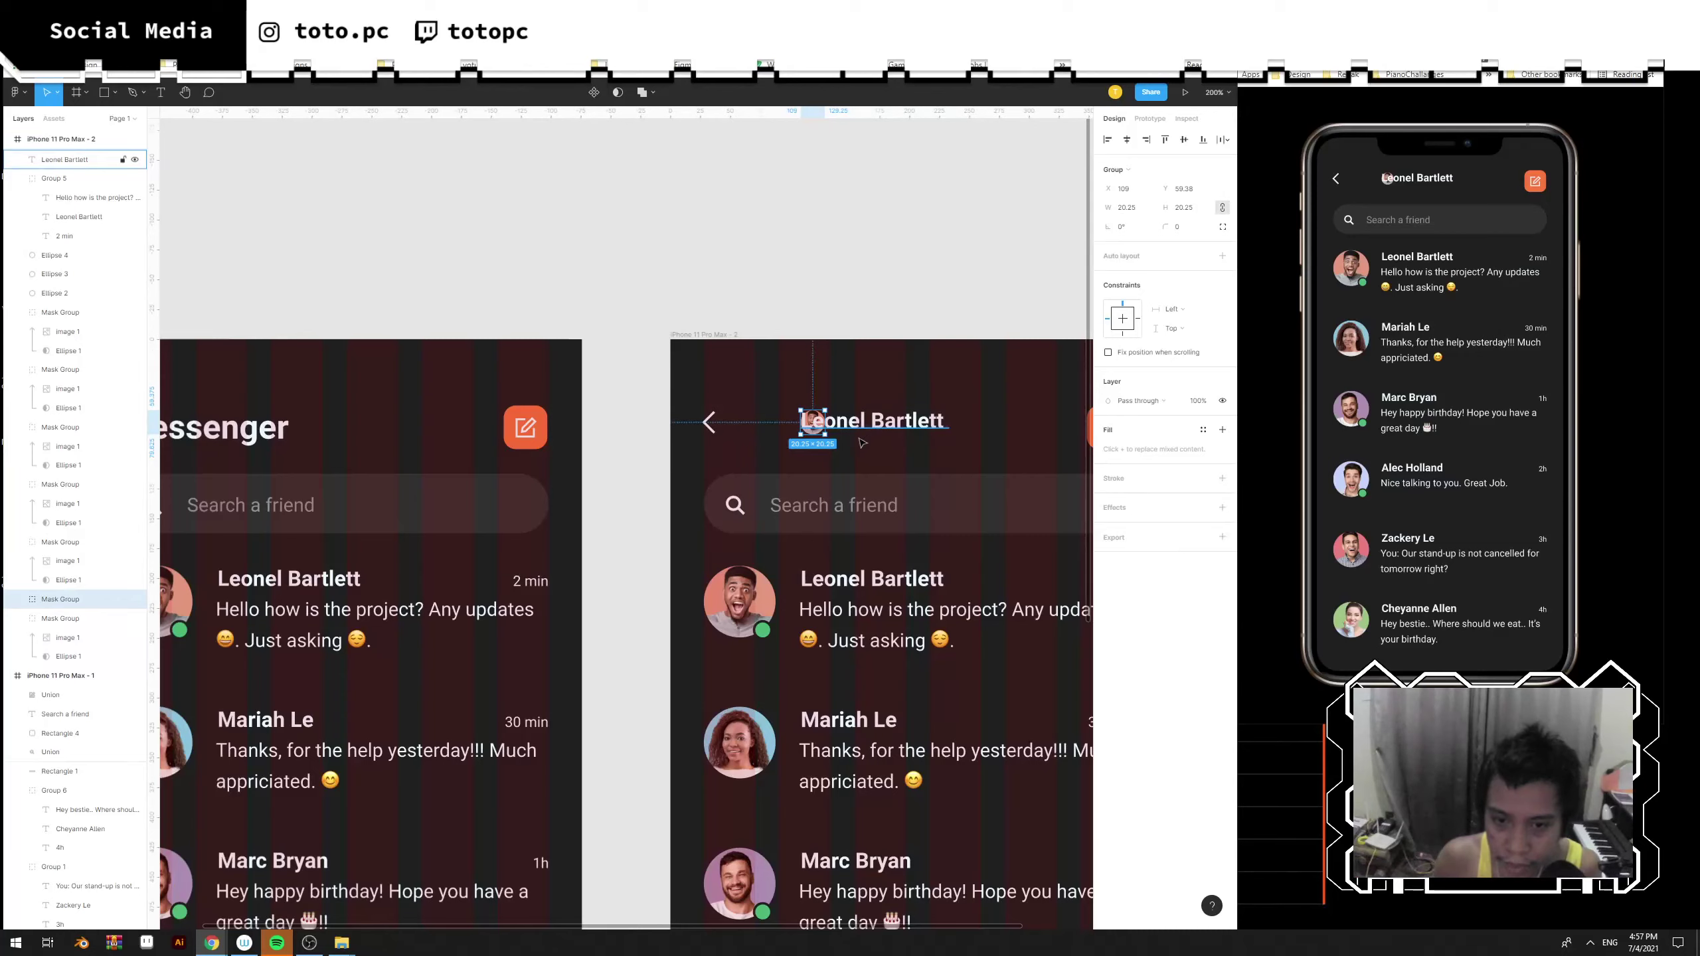
{"action": "key", "text": "shift+Left"}
{"action": "key", "text": "shift+Left"}
{"action": "key", "text": "shift+Left"}
{"action": "key", "text": "shift+Left"}
{"action": "key", "text": "shift+Left"}
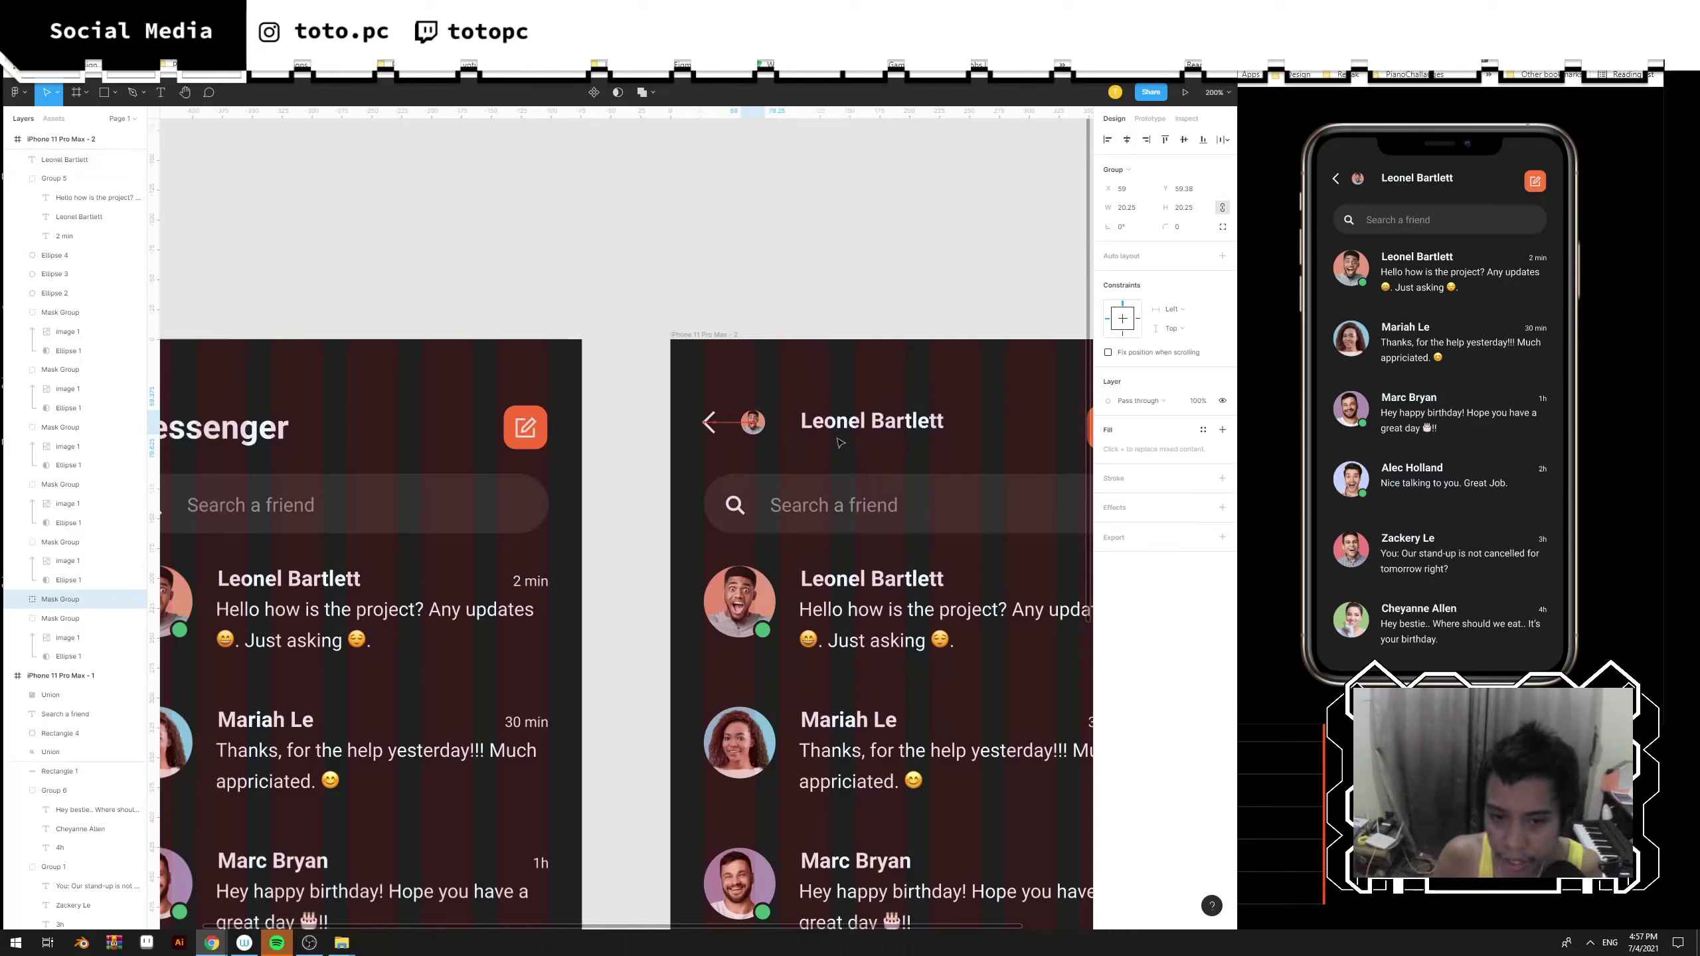
{"action": "key", "text": "Right"}
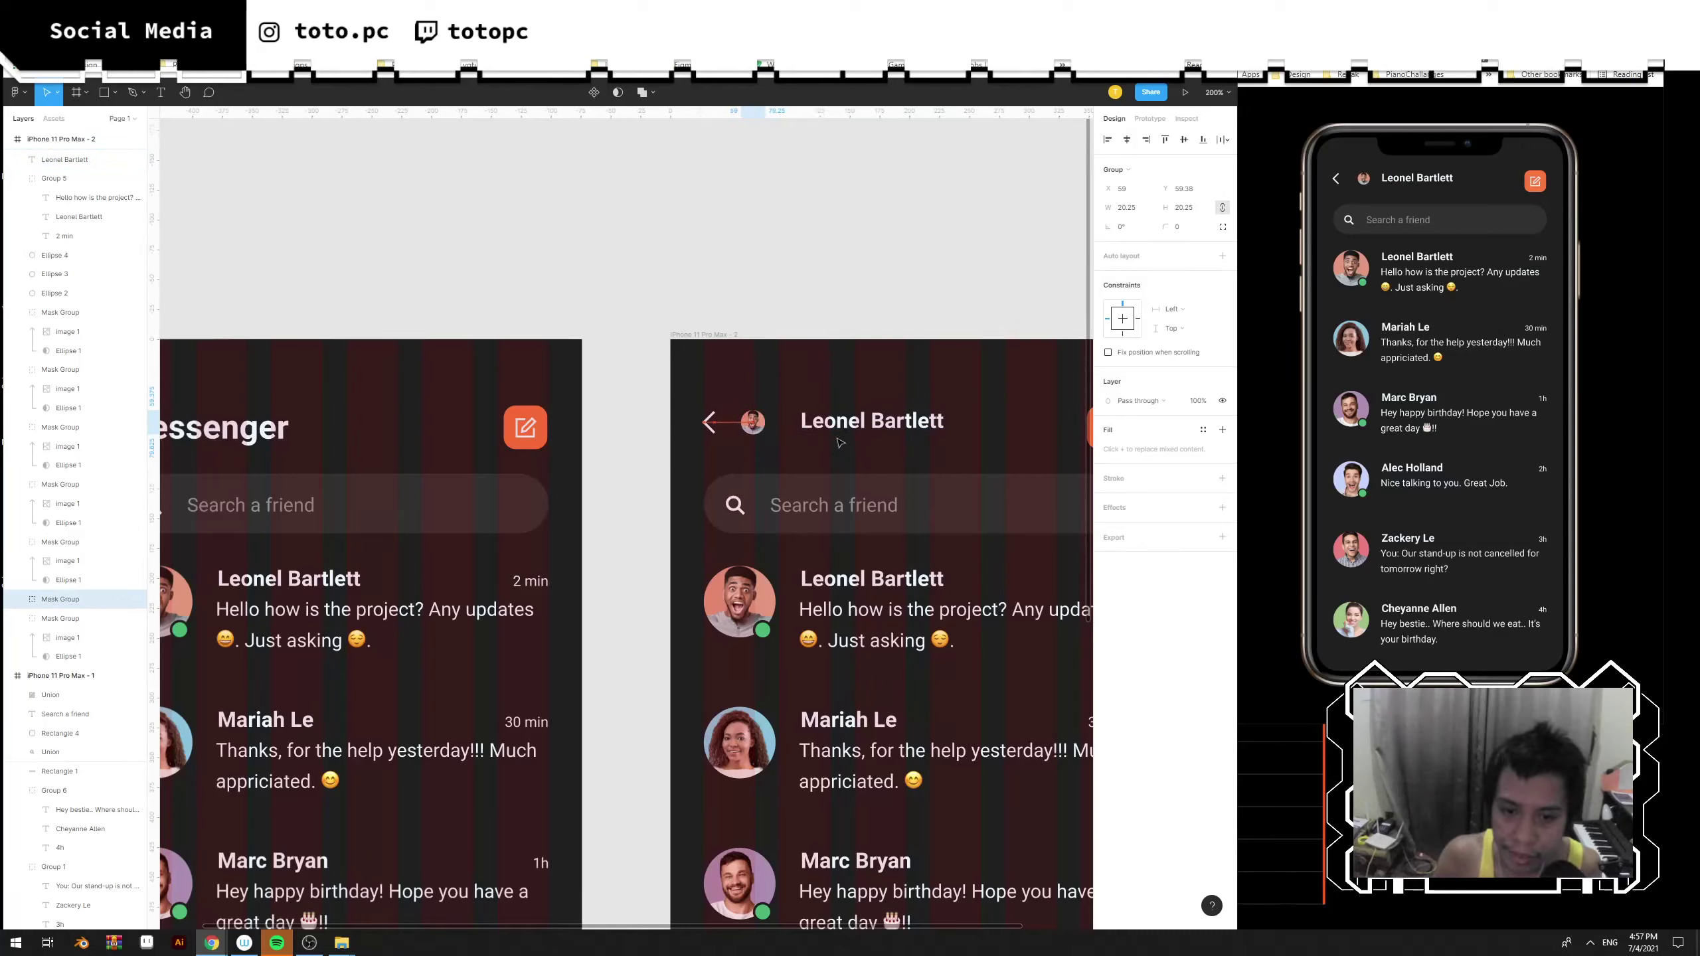
Resize the header avatar to 25 by 25 at Y 57 and move the contact name to X 100, level with it.
{"action": "left_click", "coordinate": [1204, 211]}
{"action": "type", "text": "25"}
{"action": "key", "text": "Return"}
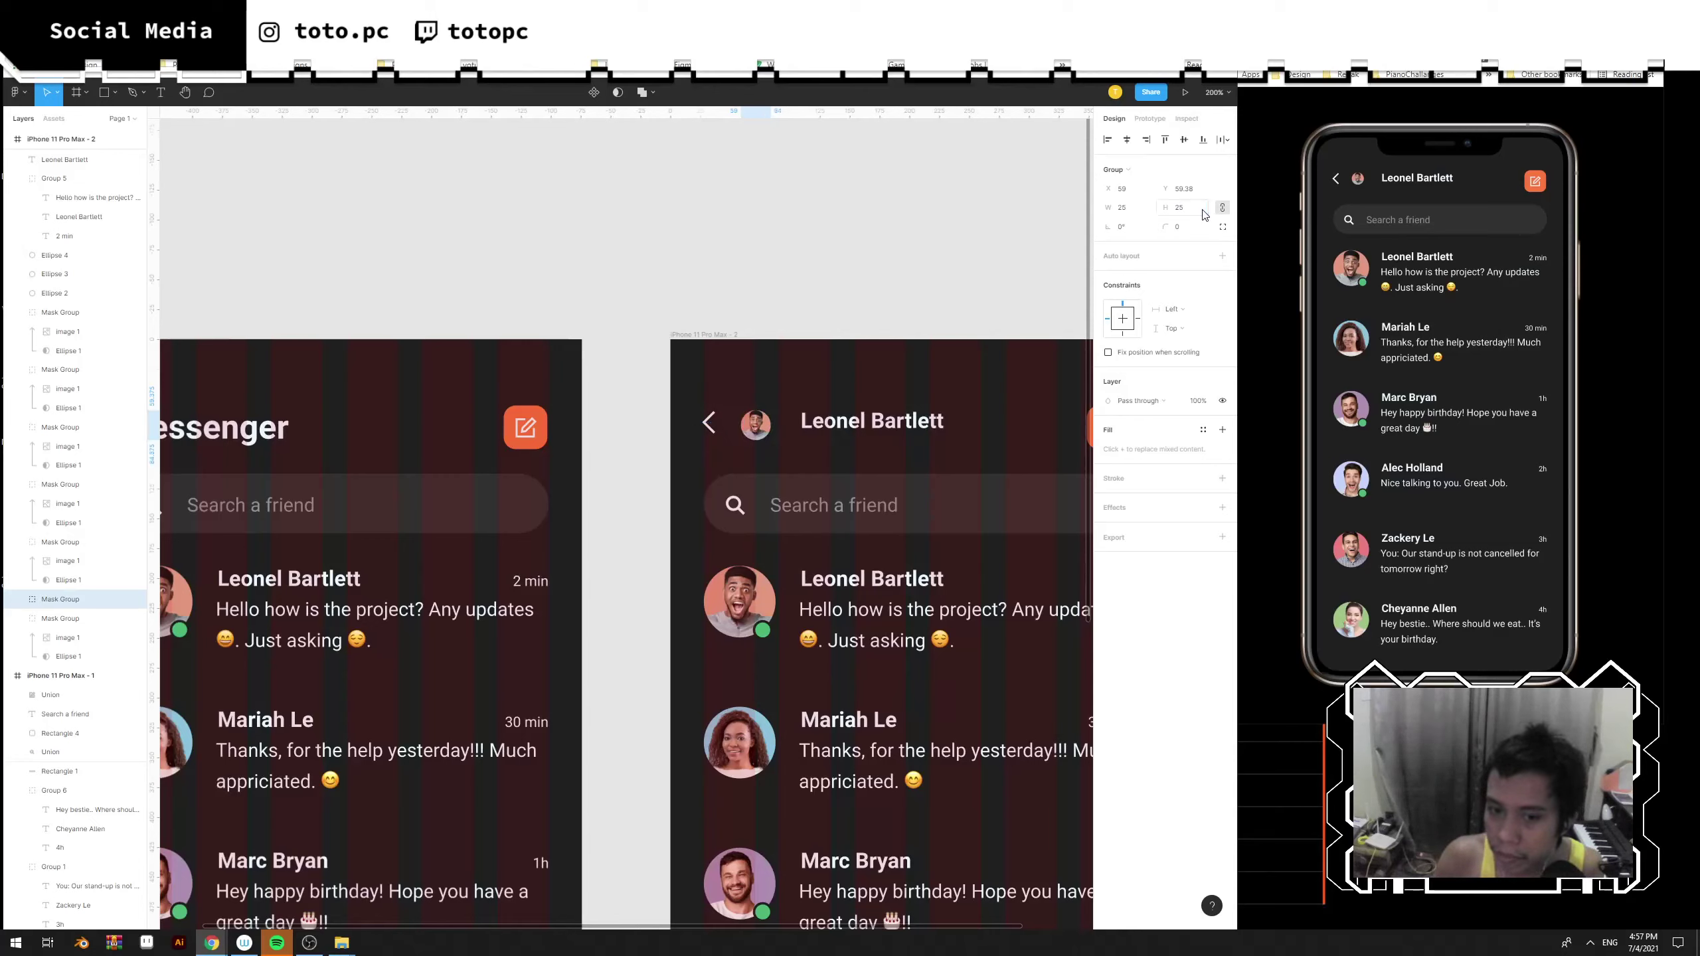
{"action": "left_click_drag", "start_coordinate": [766, 436], "coordinate": [757, 434]}
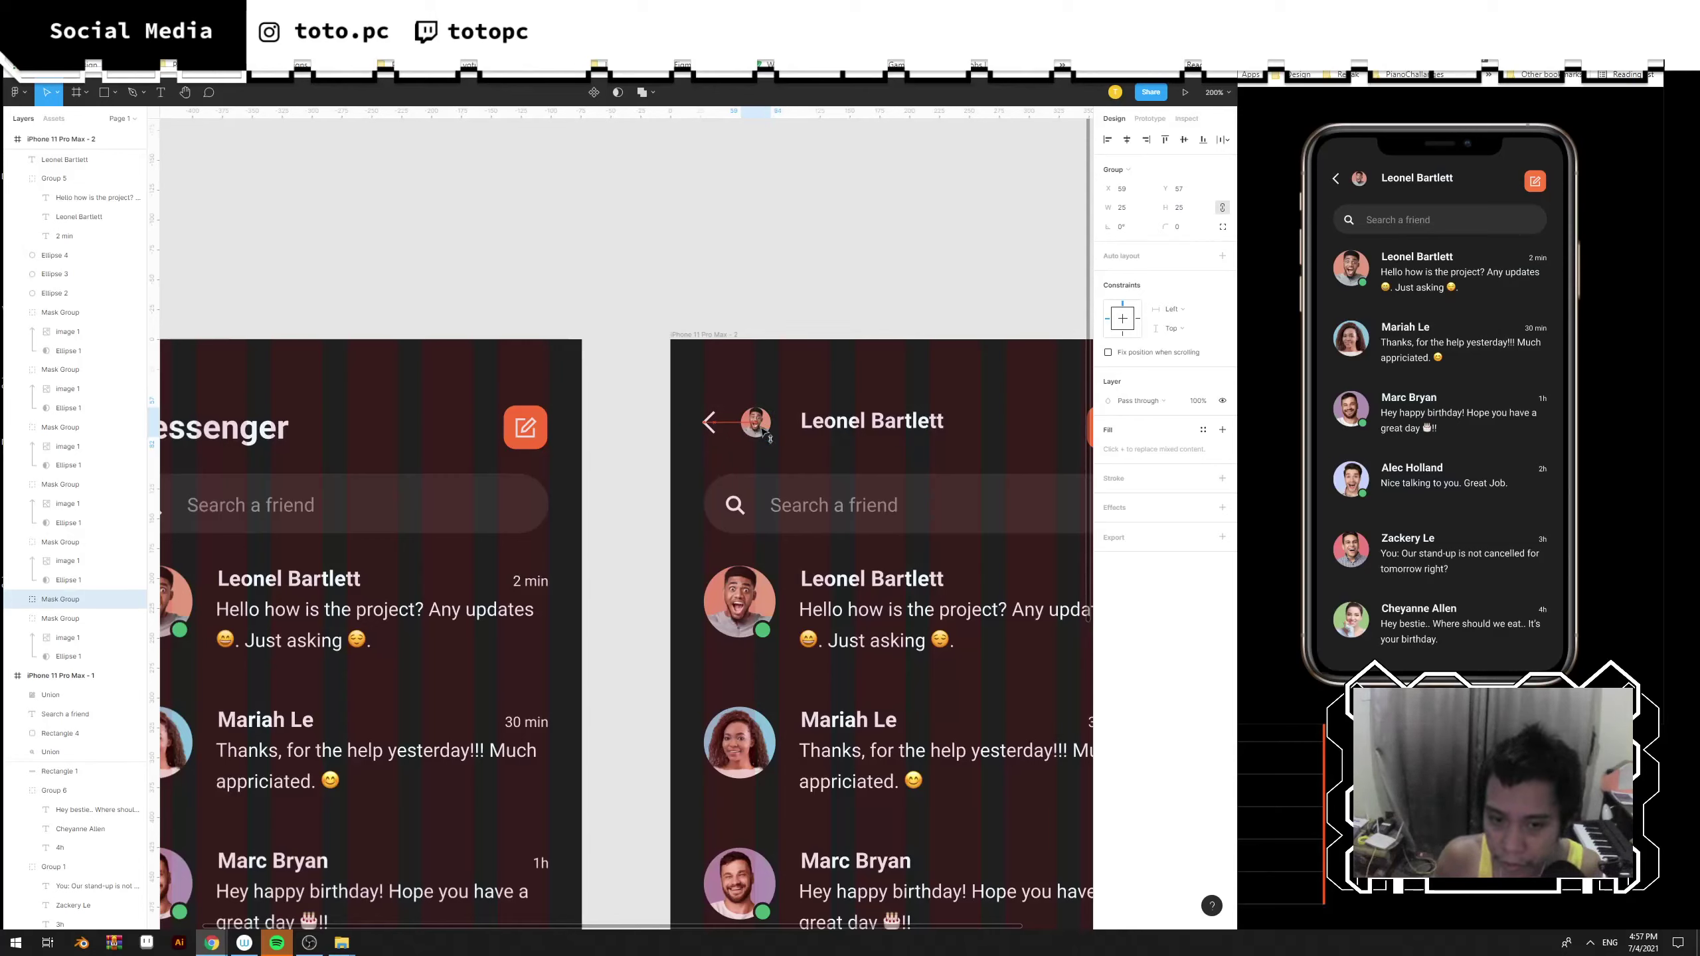
{"action": "left_click", "coordinate": [840, 423]}
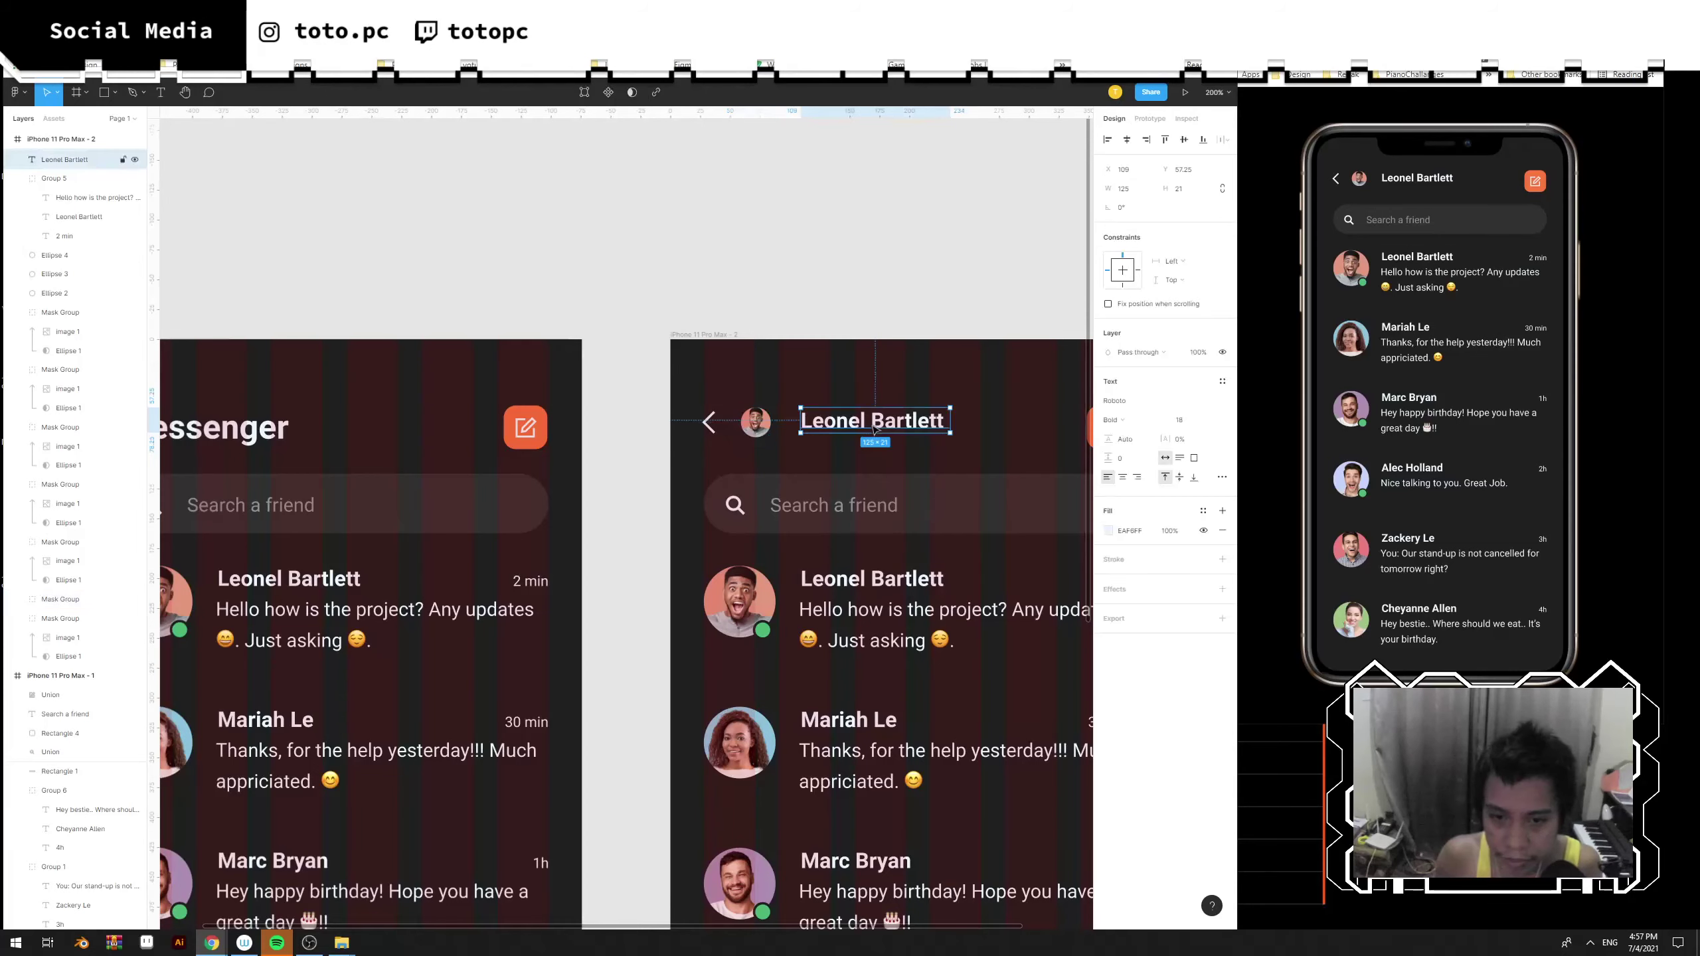
{"action": "key", "text": "Left"}
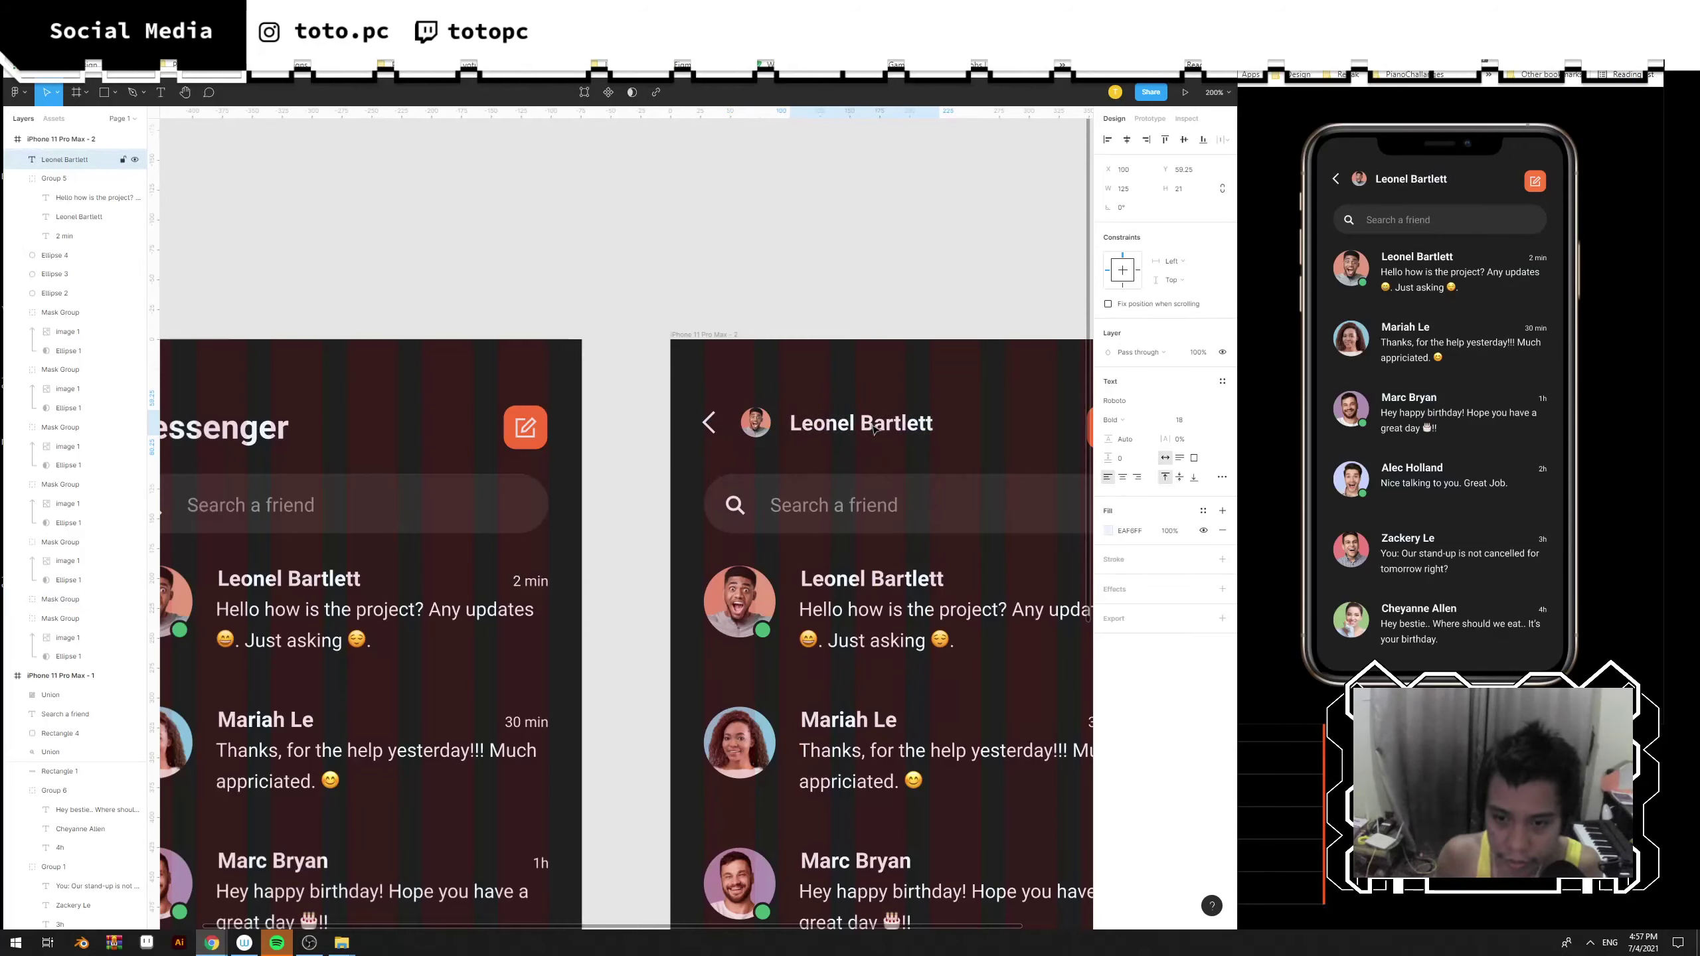
Delete the compose icon and its orange background from the second frame's header.
{"action": "scroll", "coordinate": [998, 374], "scroll_direction": "right", "scroll_amount": 5}
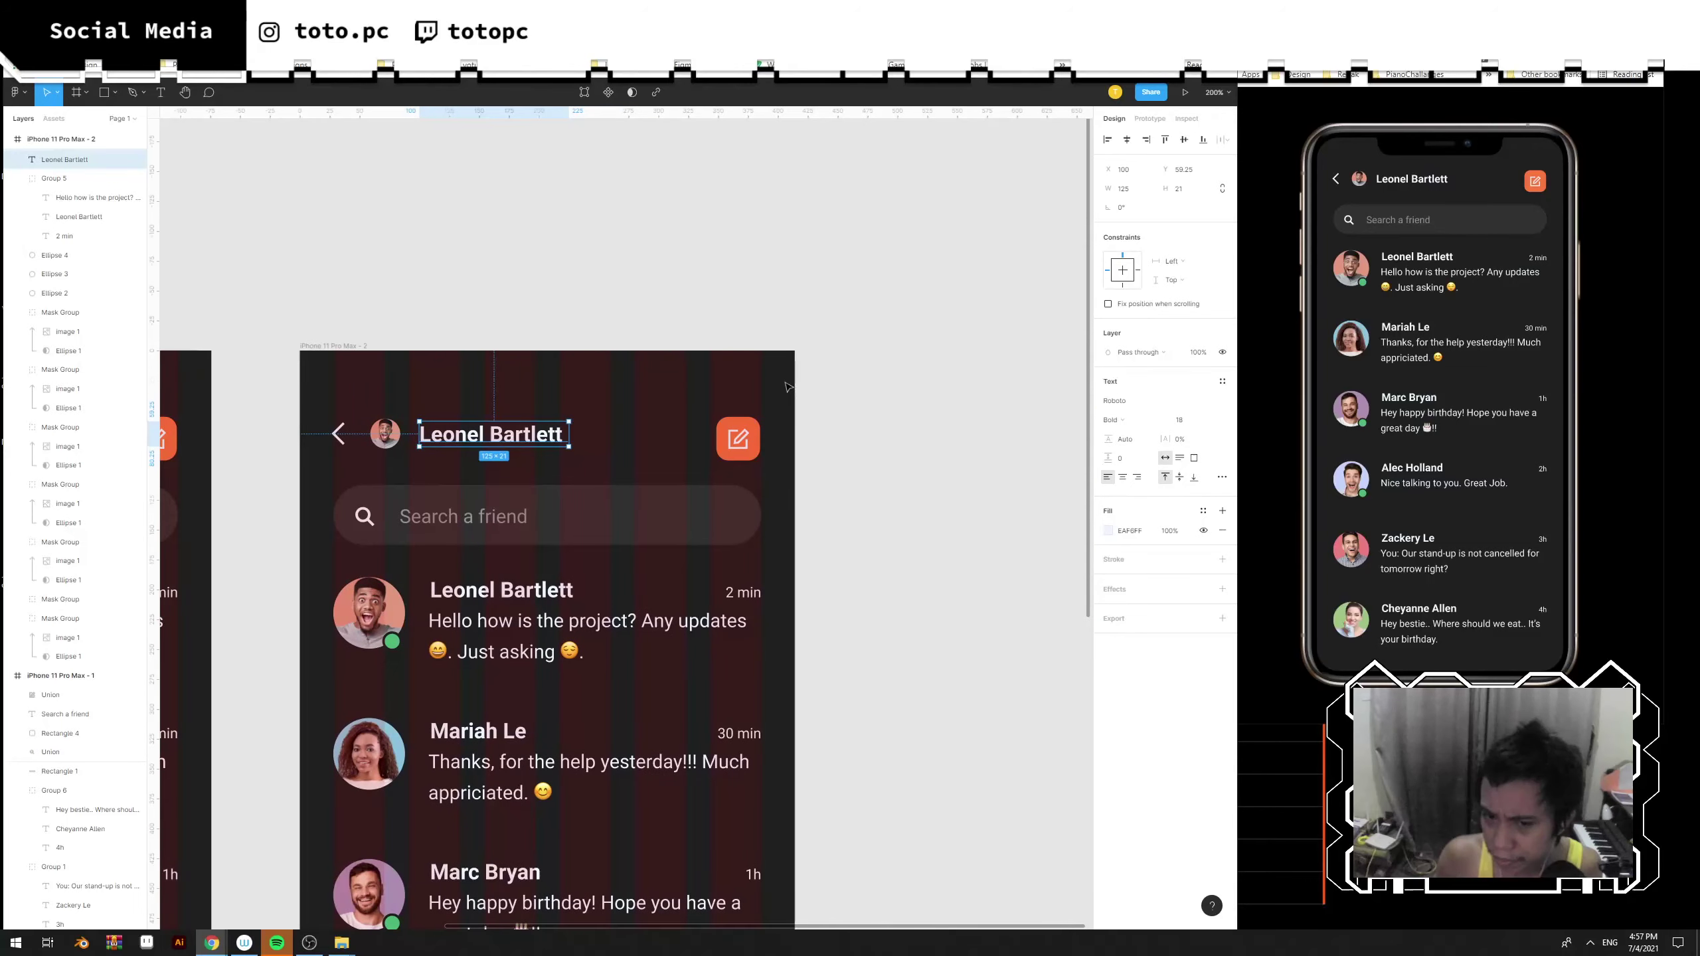
{"action": "left_click_drag", "start_coordinate": [735, 395], "coordinate": [759, 441]}
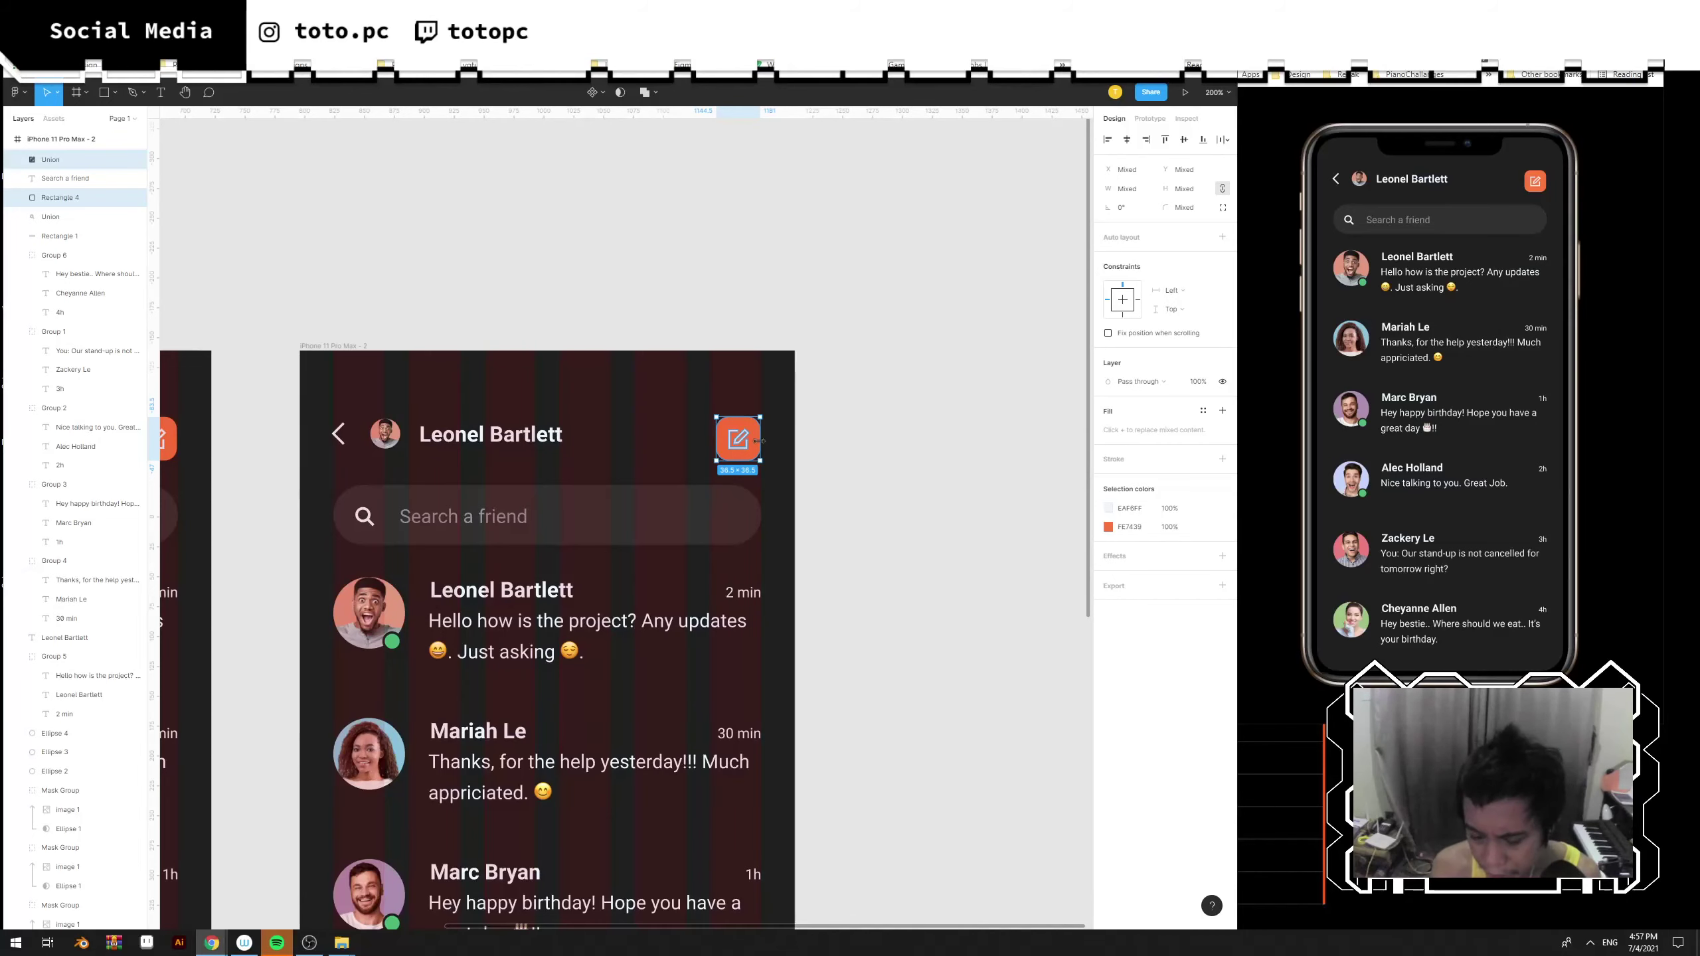
{"action": "key", "text": "Delete"}
{"action": "scroll", "coordinate": [744, 449], "scroll_direction": "up", "scroll_amount": 5}
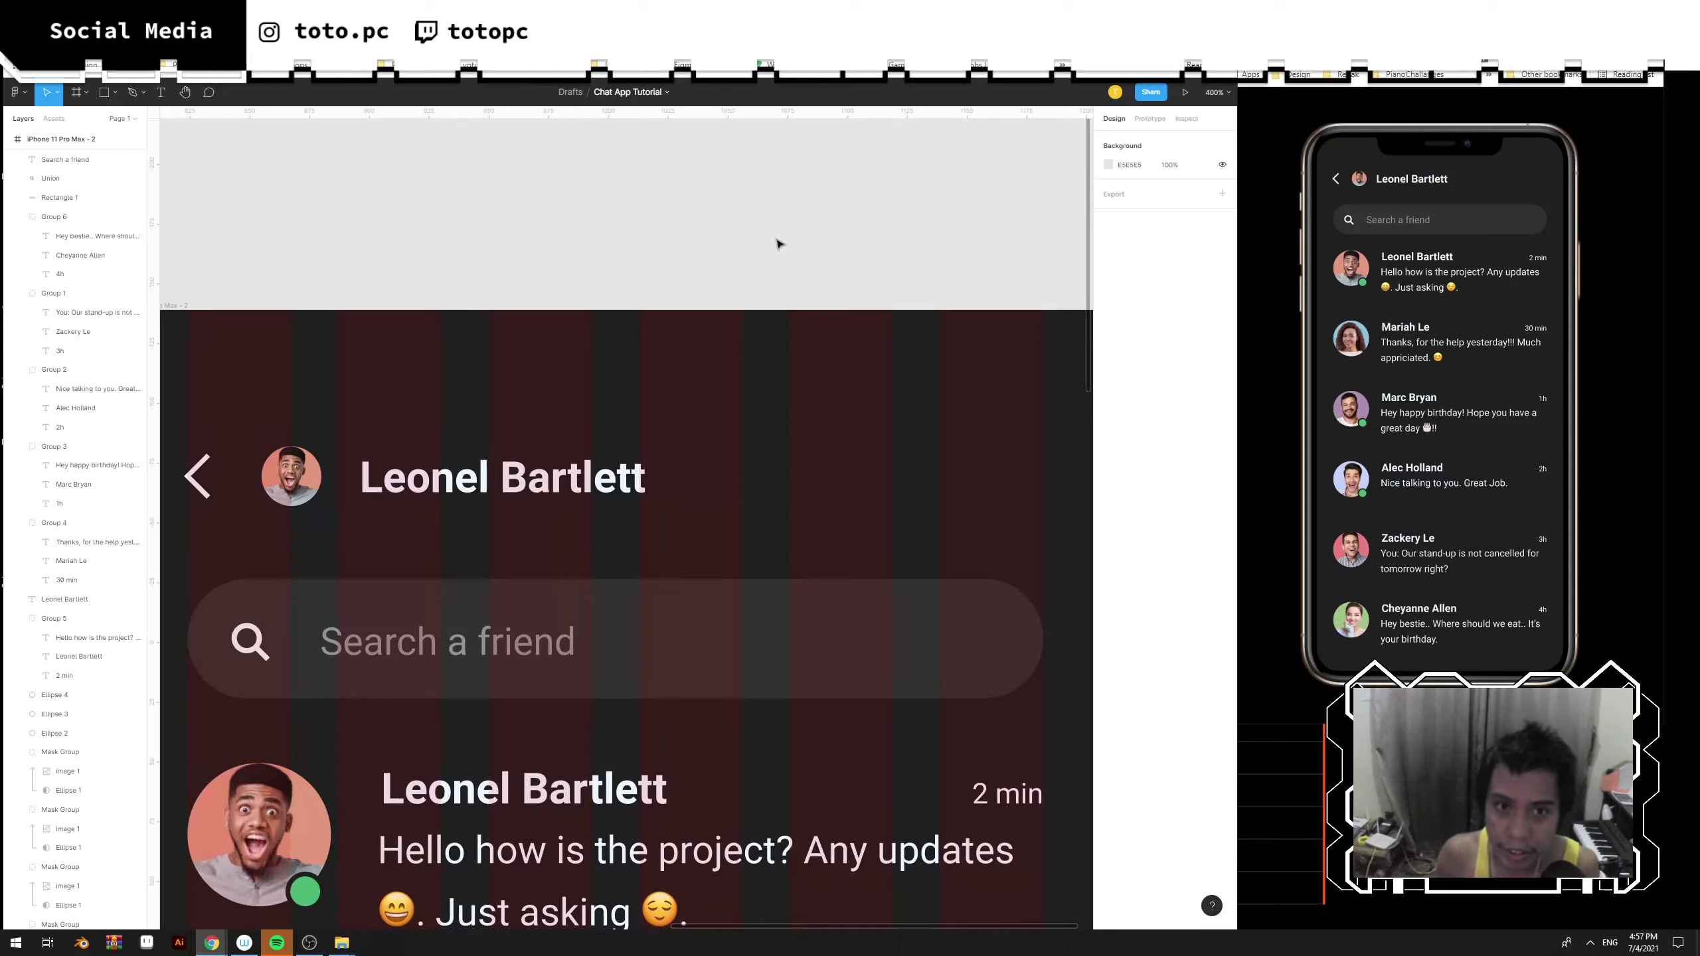
Open the Noun Project icon search in a new browser tab and search its icons for "phone".
{"action": "key", "text": "ctrl+t"}
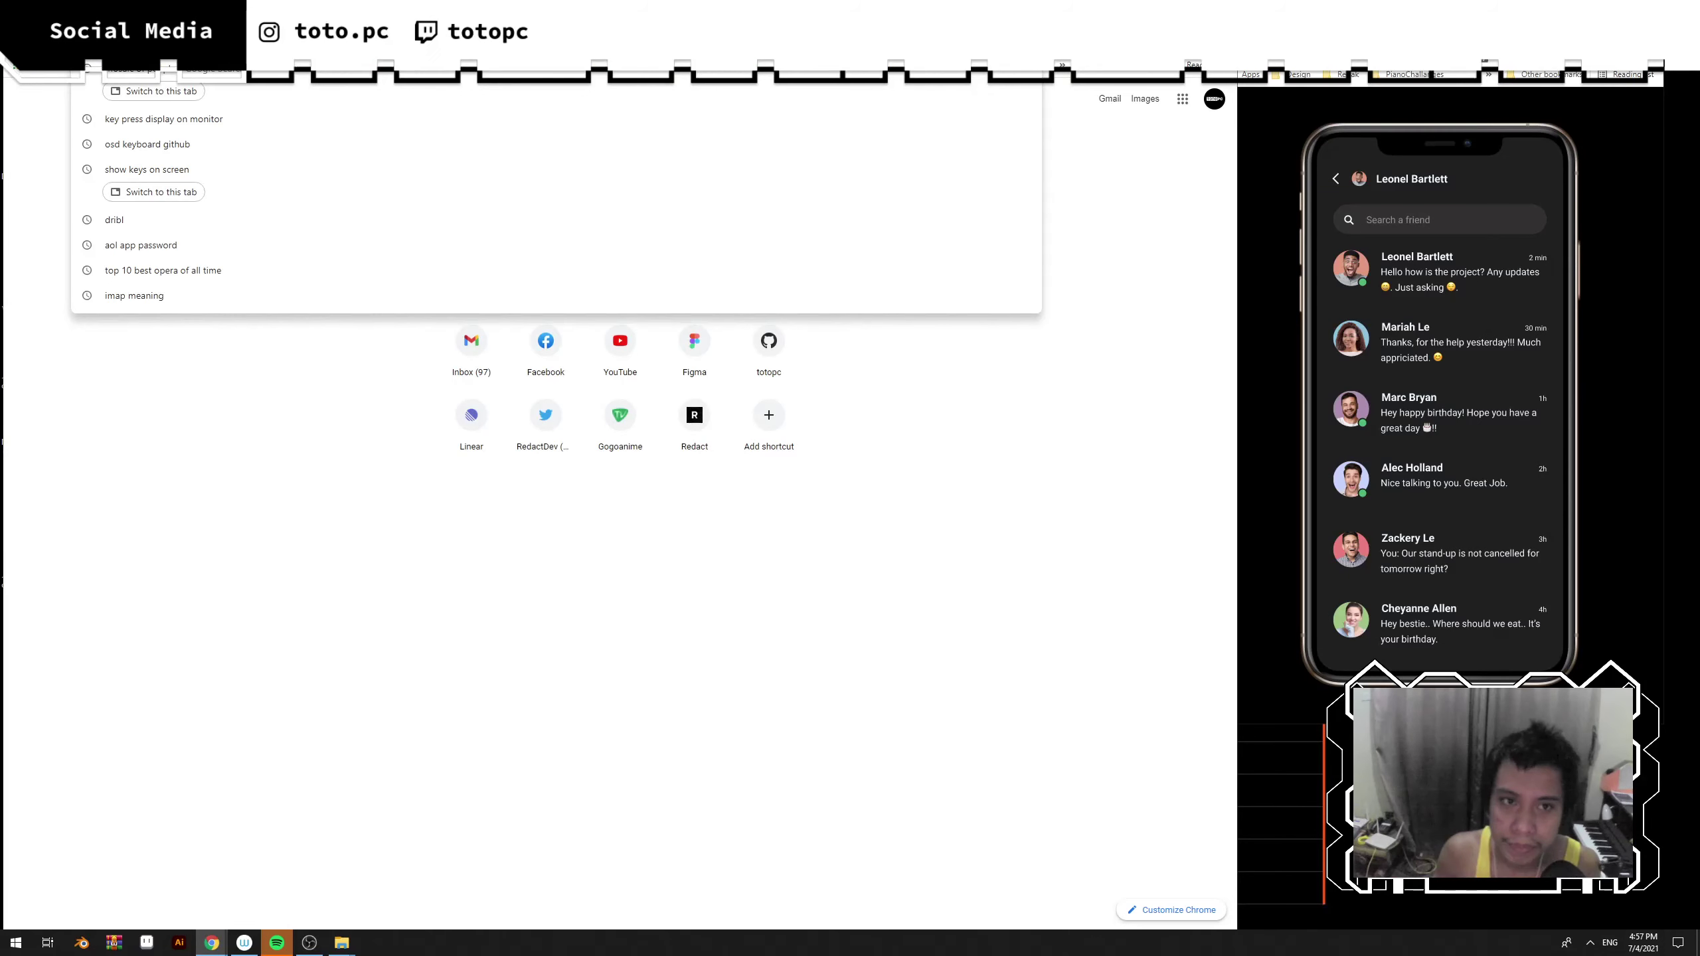
{"action": "type", "text": "noun"}
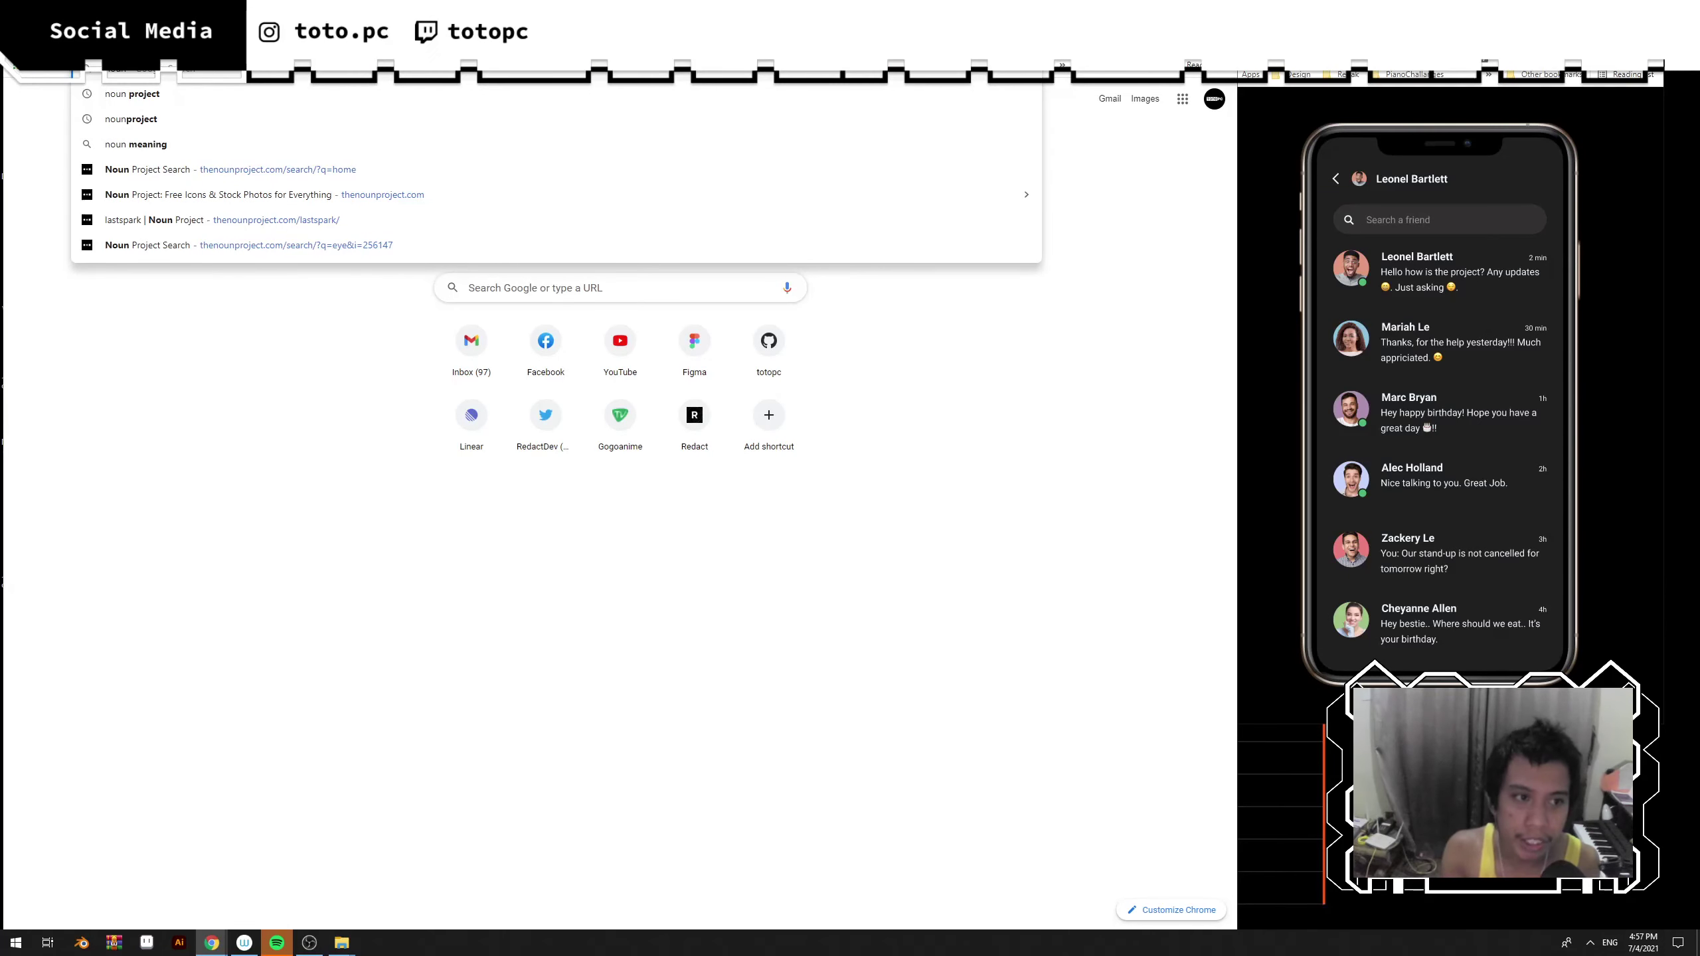
{"action": "key", "text": "Down"}
{"action": "key", "text": "Down"}
{"action": "key", "text": "Down"}
{"action": "key", "text": "Down"}
{"action": "key", "text": "Return"}
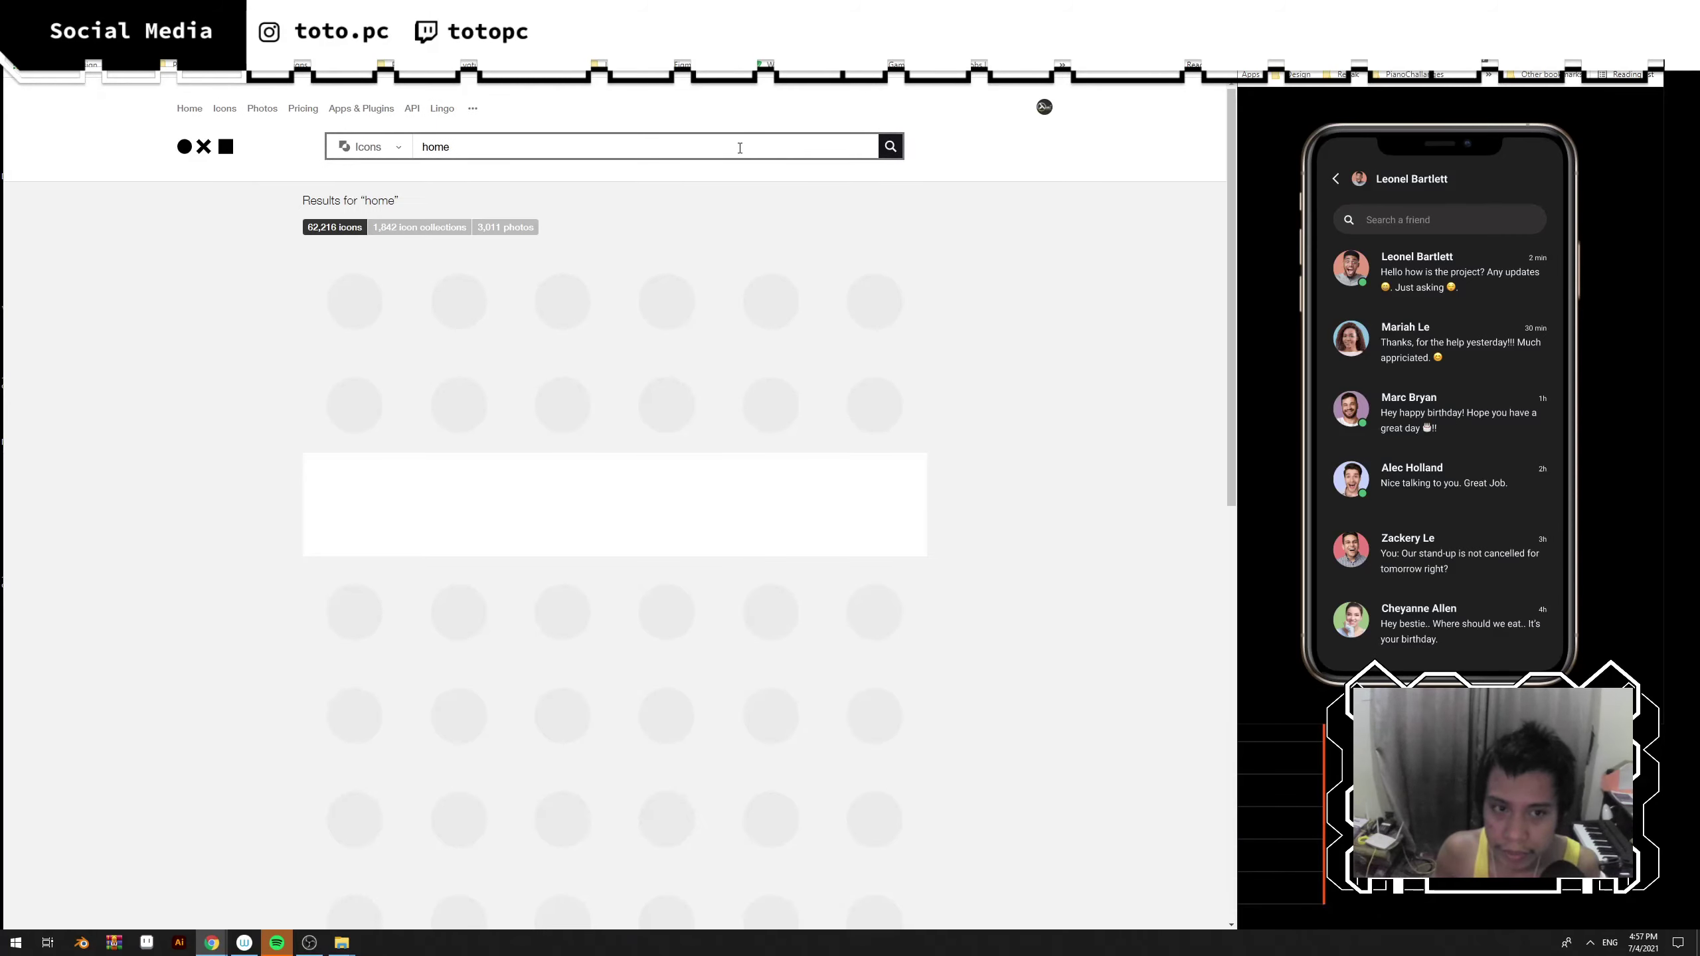
{"action": "double_click", "coordinate": [740, 148]}
{"action": "type", "text": "c"}
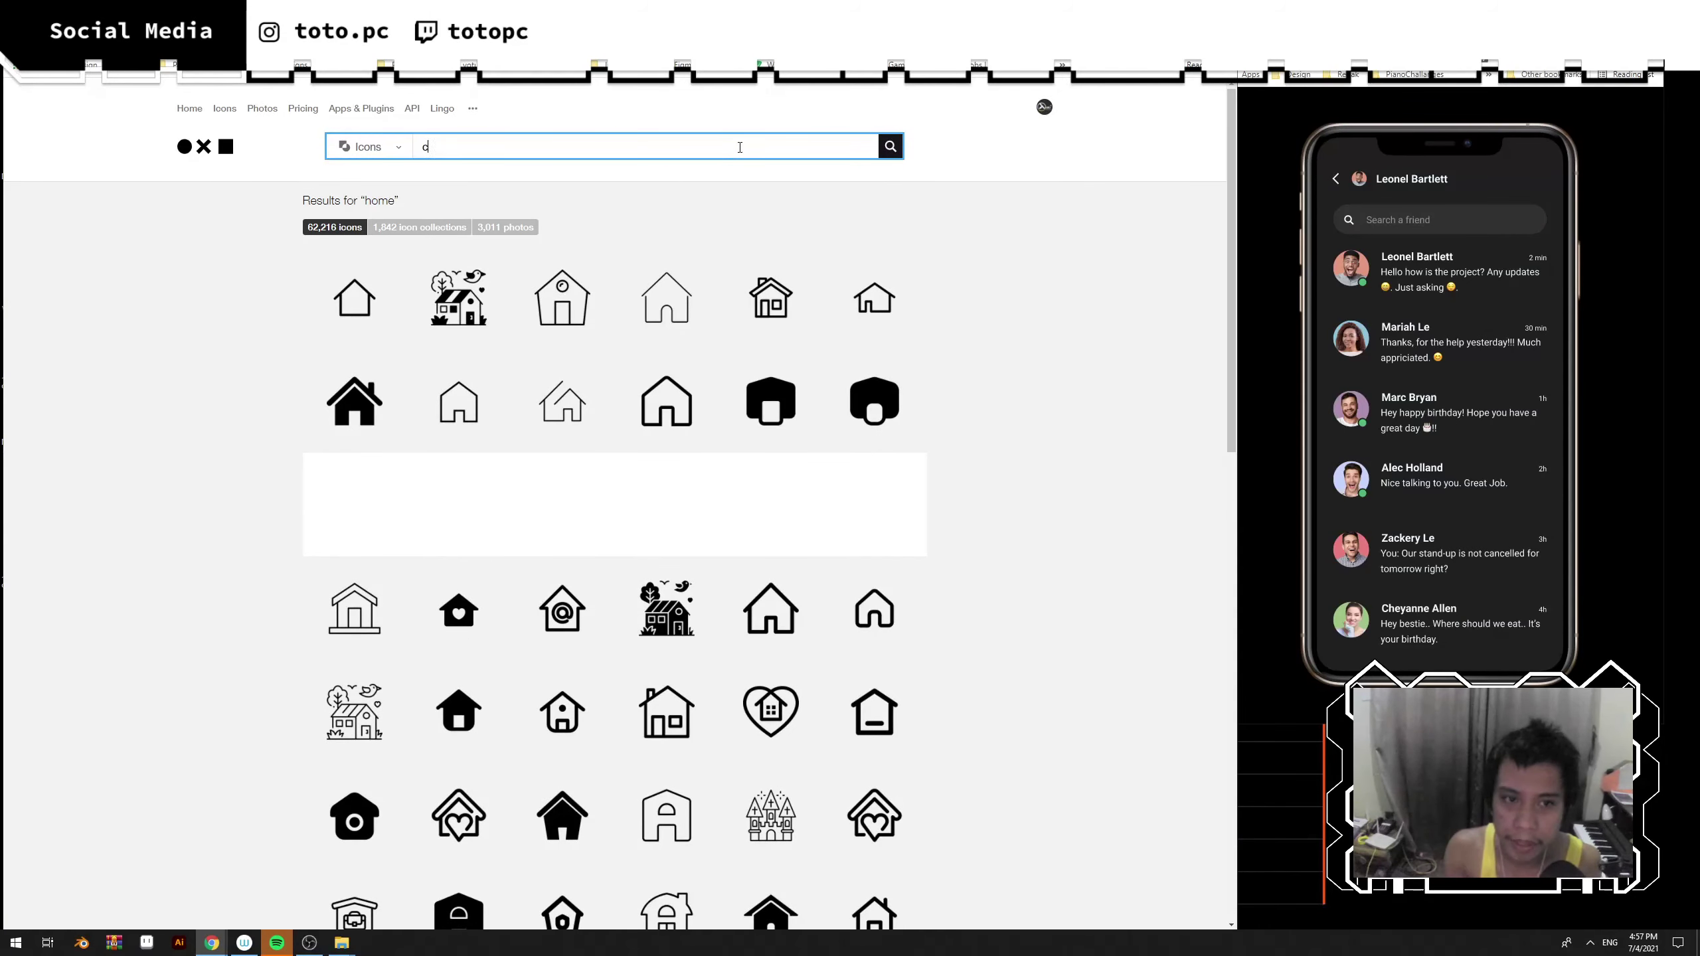
{"action": "type", "text": "hone"}
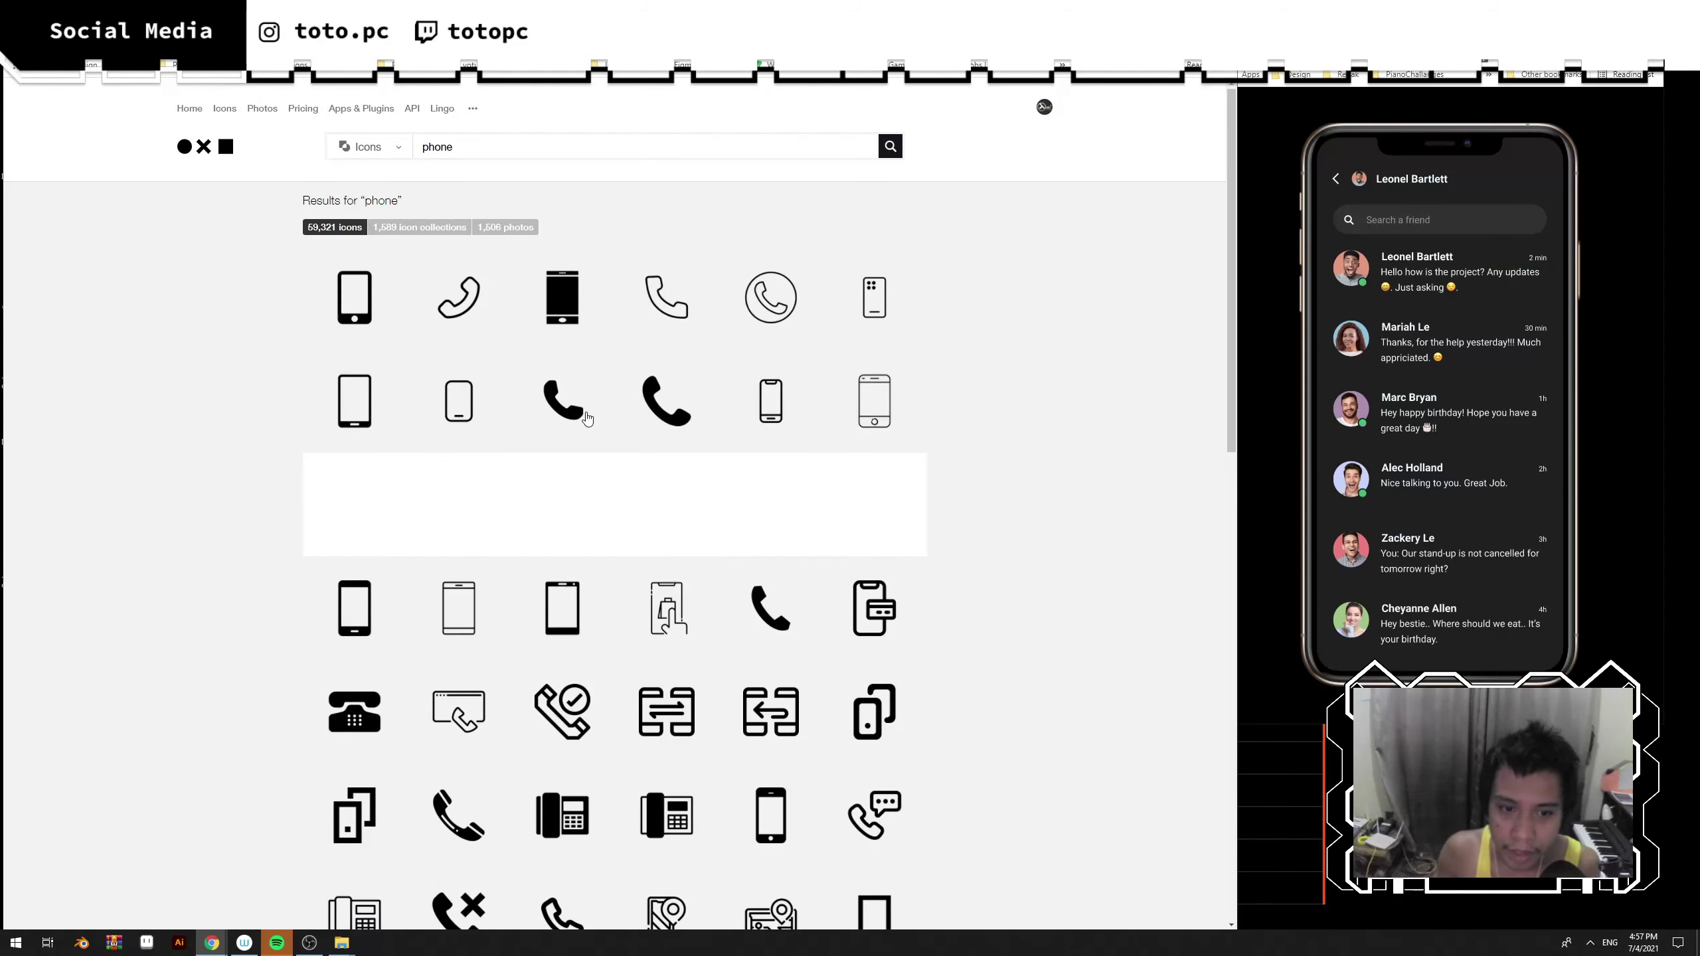
Download the solid handset phone icon as an SVG with the Basic Download licence.
{"action": "left_click", "coordinate": [564, 412]}
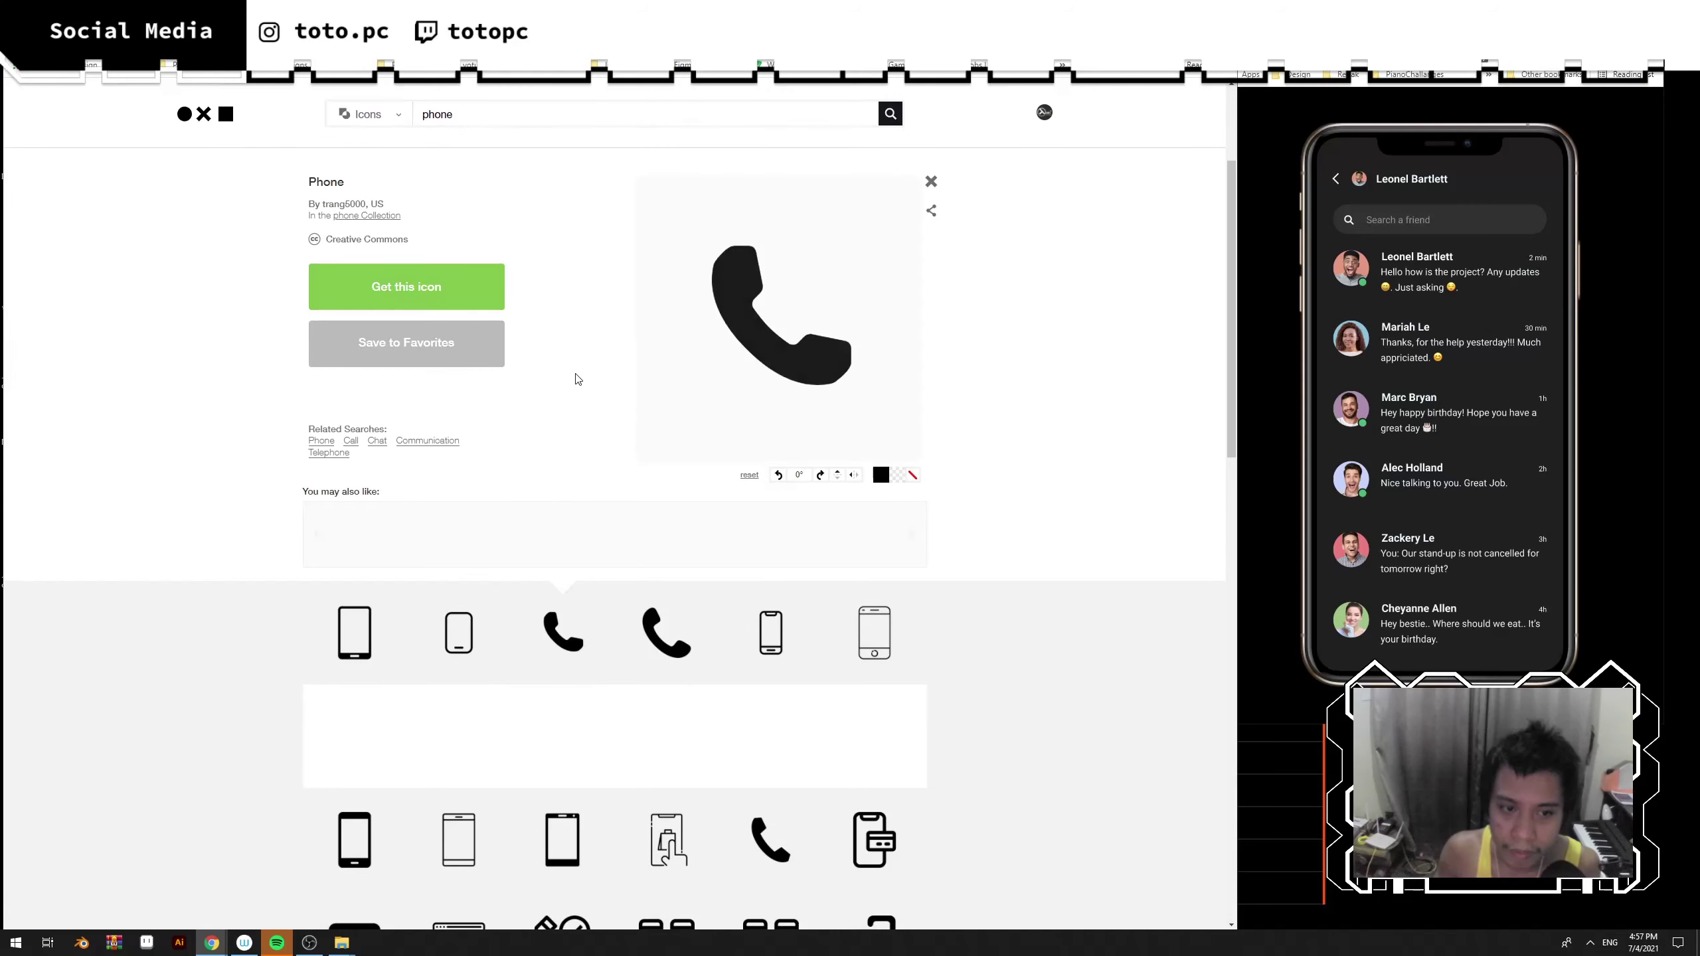
{"action": "left_click", "coordinate": [467, 283]}
{"action": "left_click", "coordinate": [428, 335]}
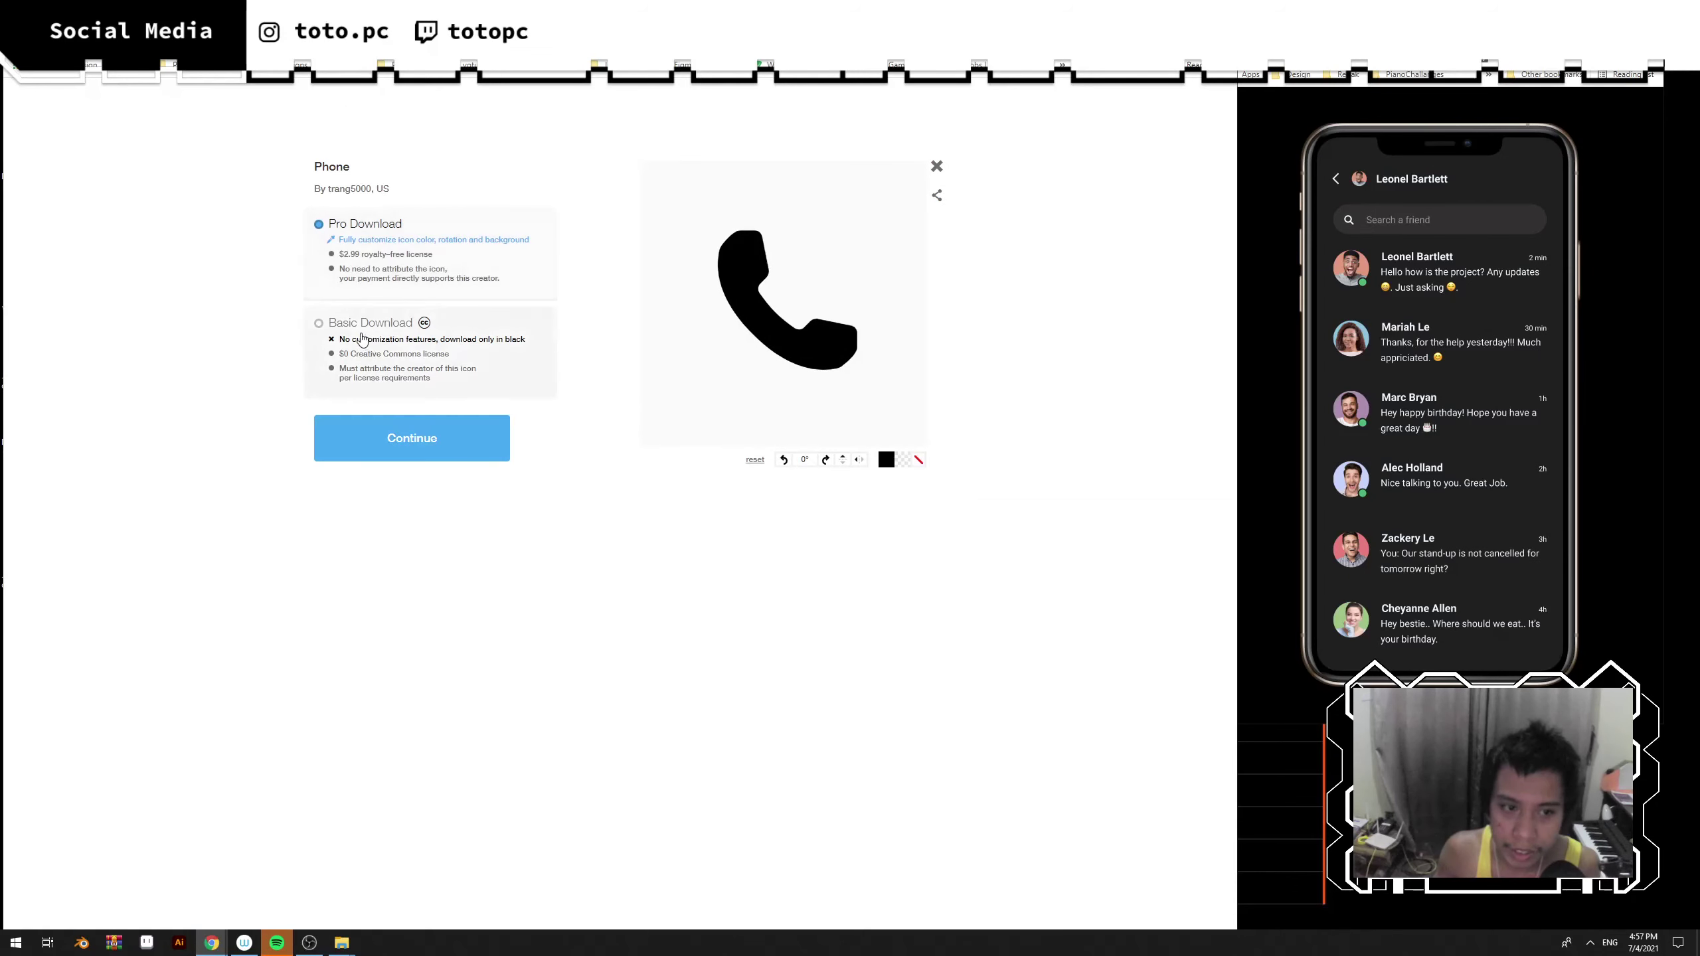
{"action": "left_click", "coordinate": [432, 443]}
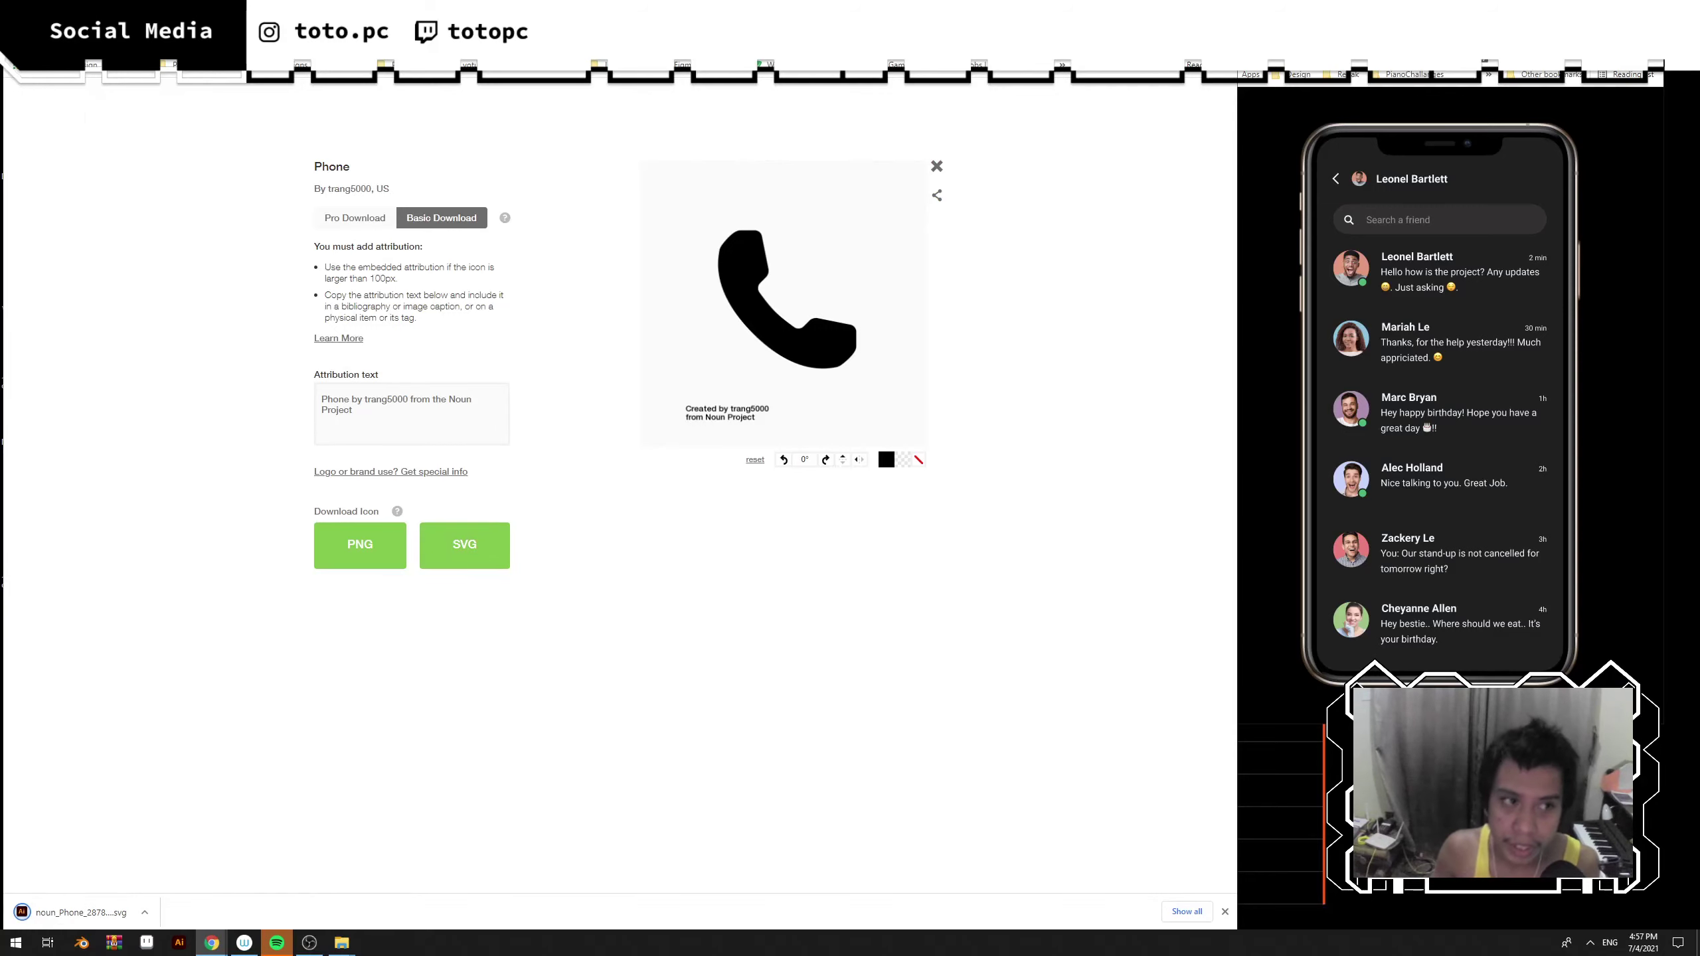
Return to the icon search and look for "video" icons.
{"action": "key", "text": "alt+Left"}
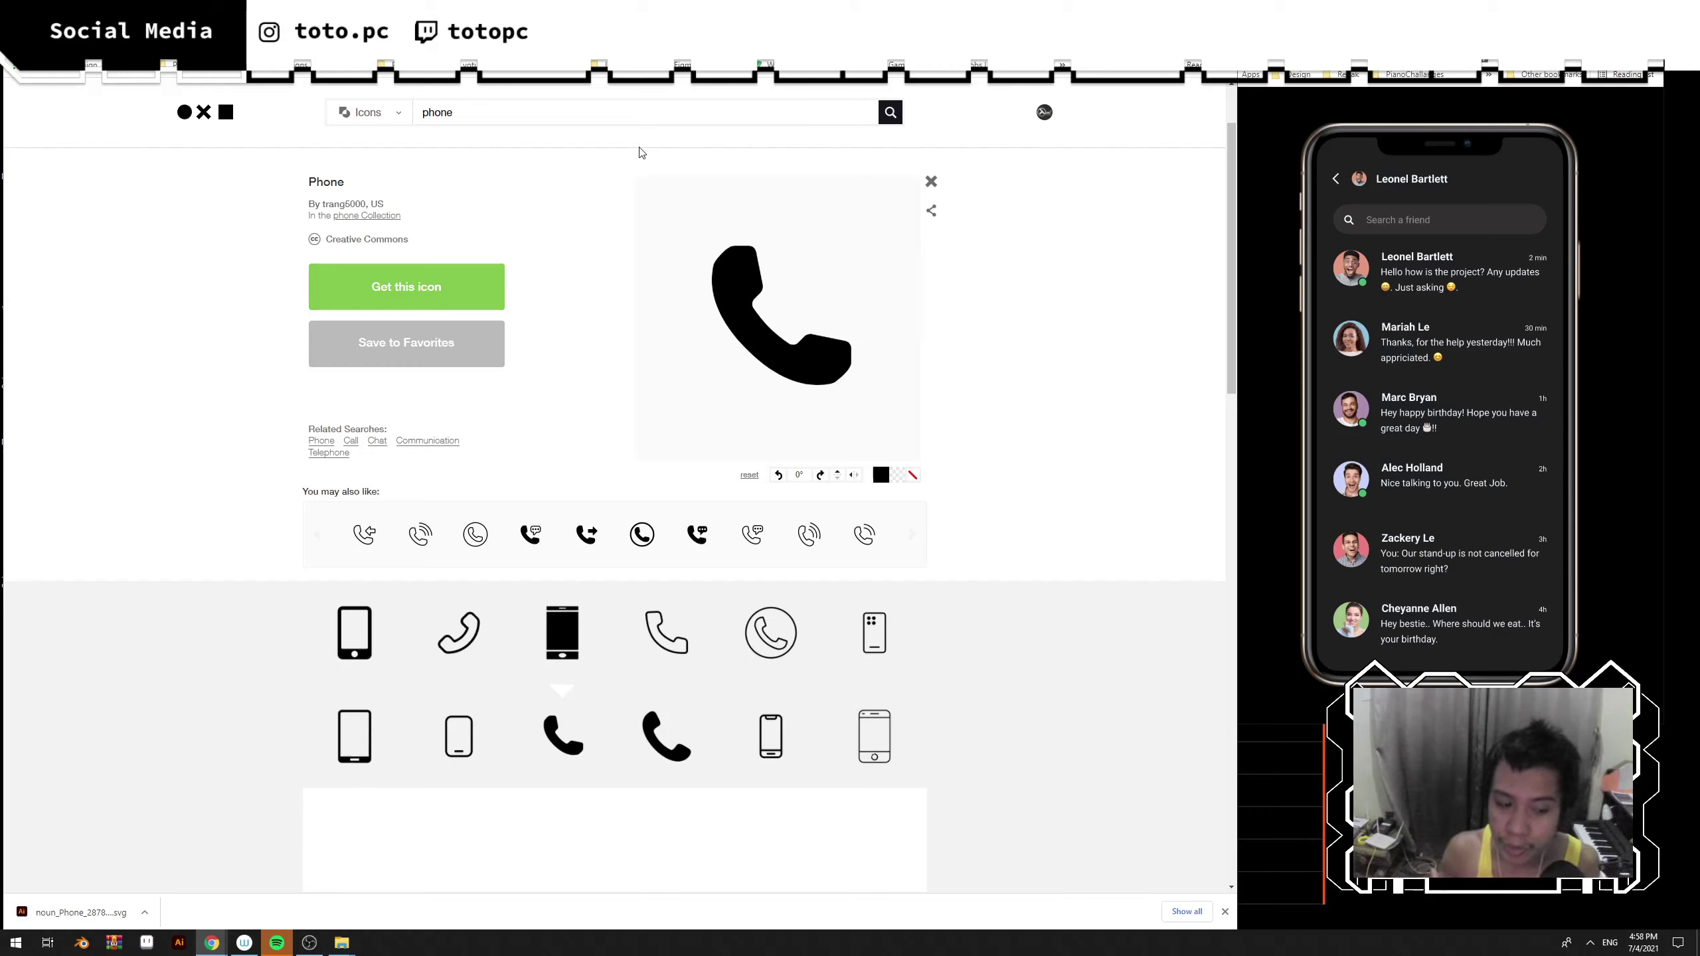
{"action": "key", "text": "alt+Right"}
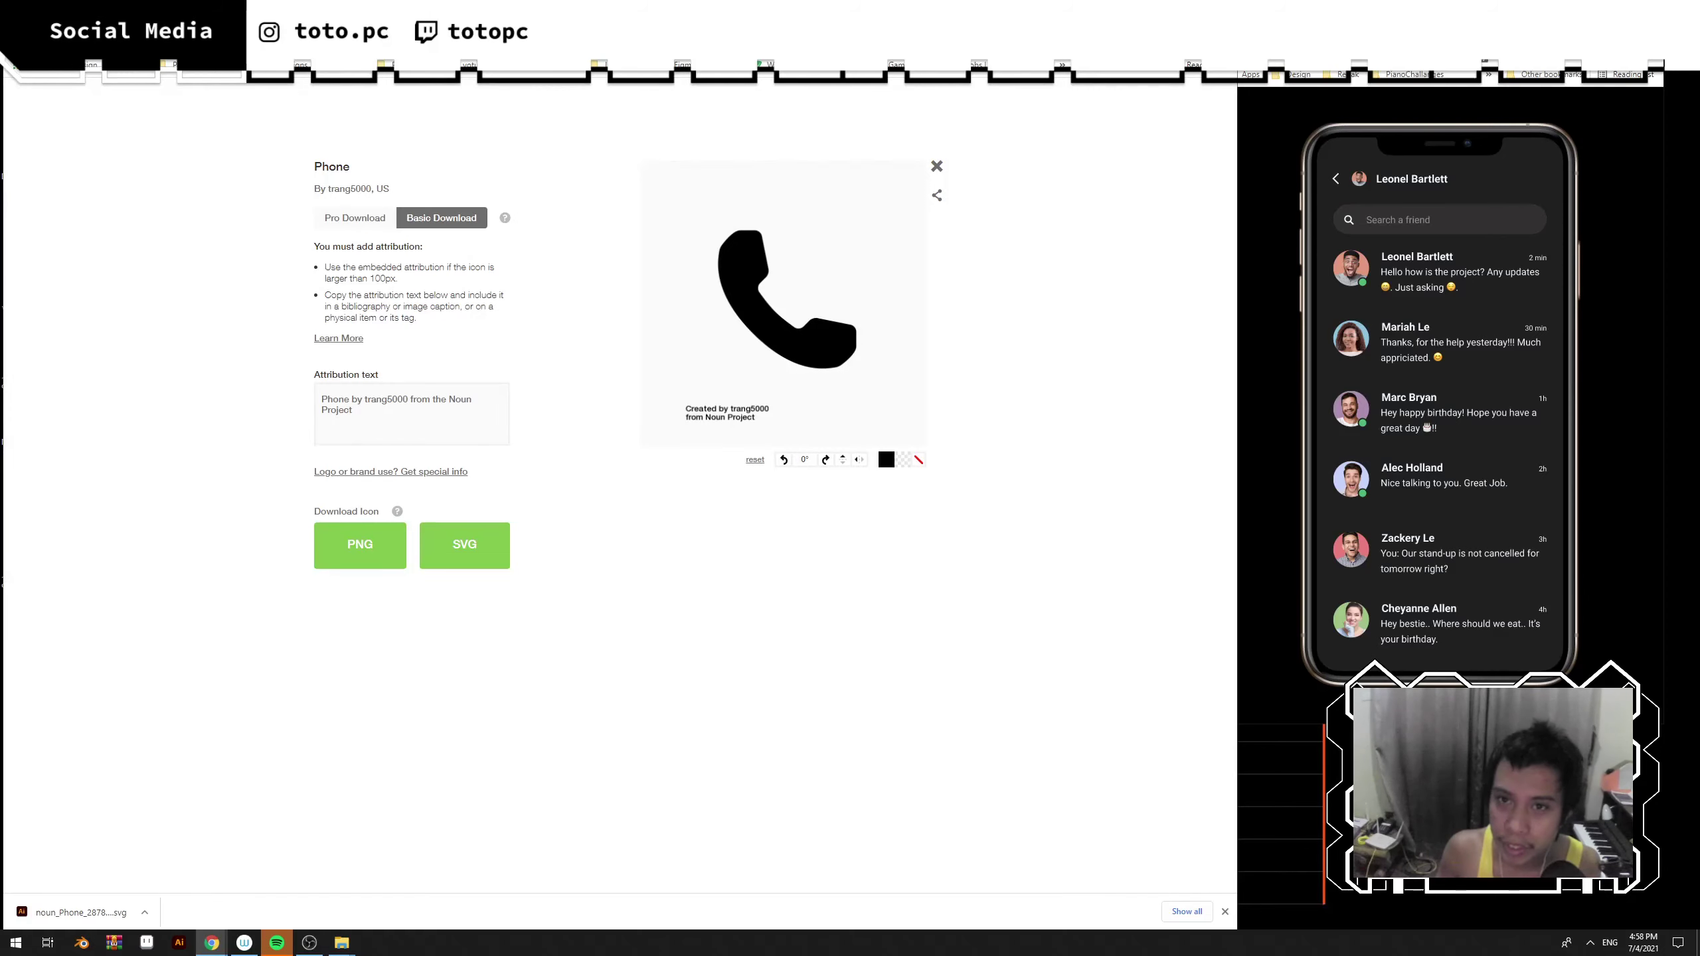
{"action": "key", "text": "alt+Left"}
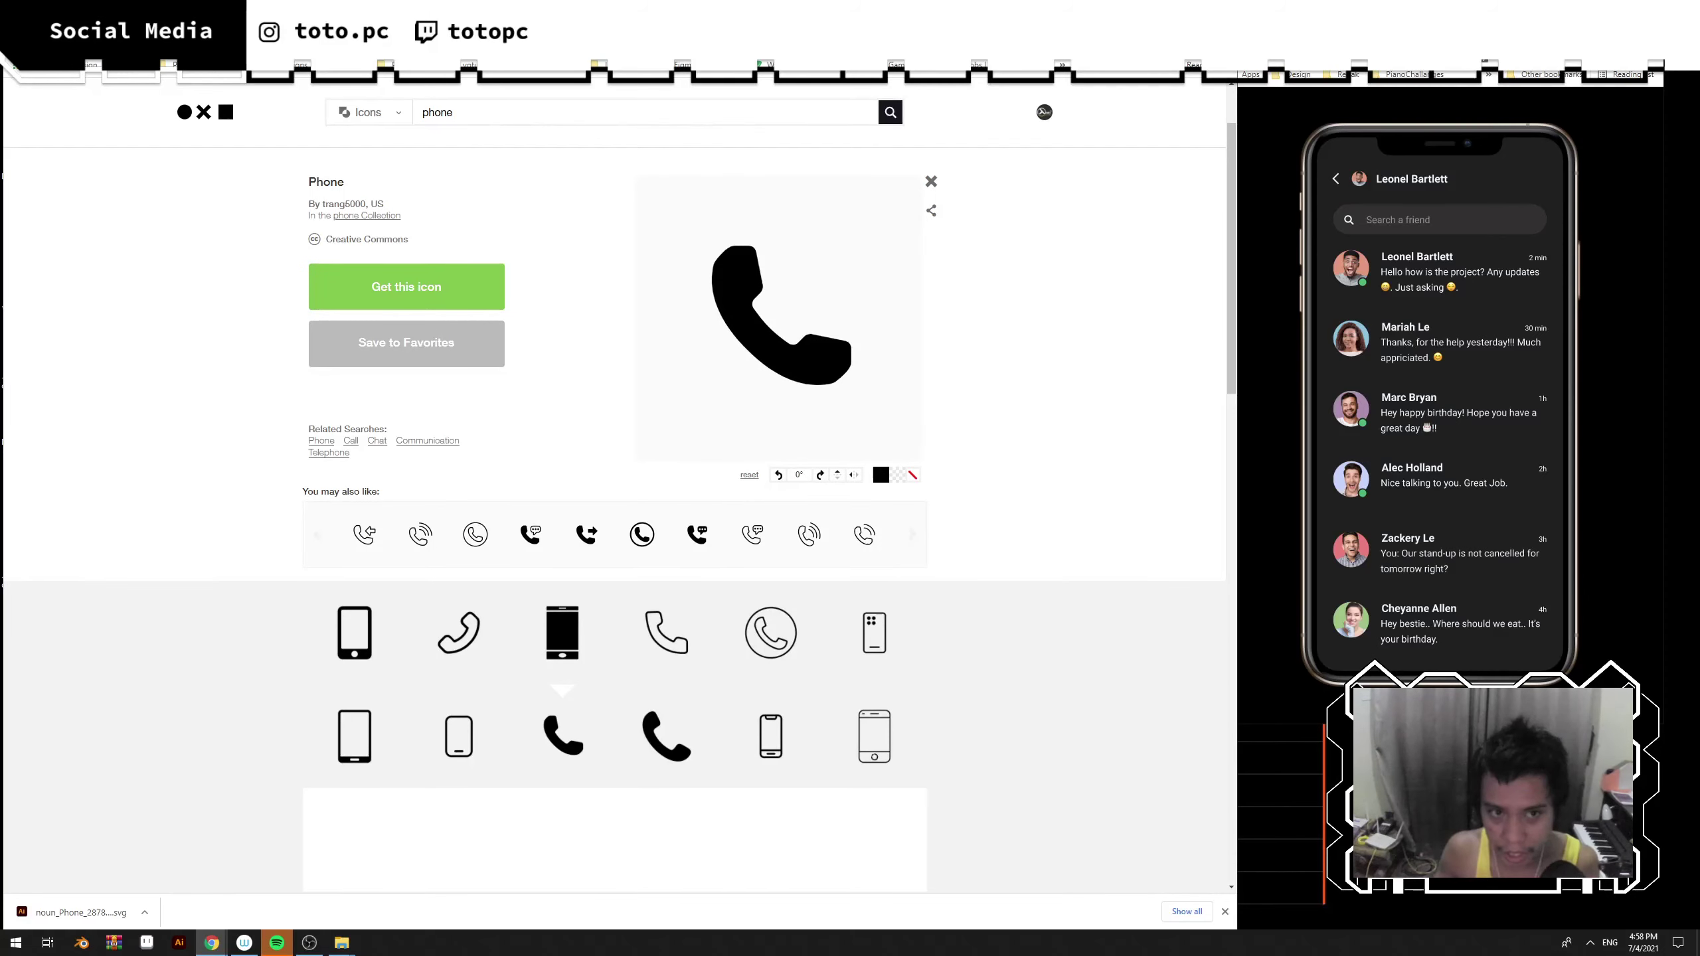
{"action": "left_click", "coordinate": [682, 119]}
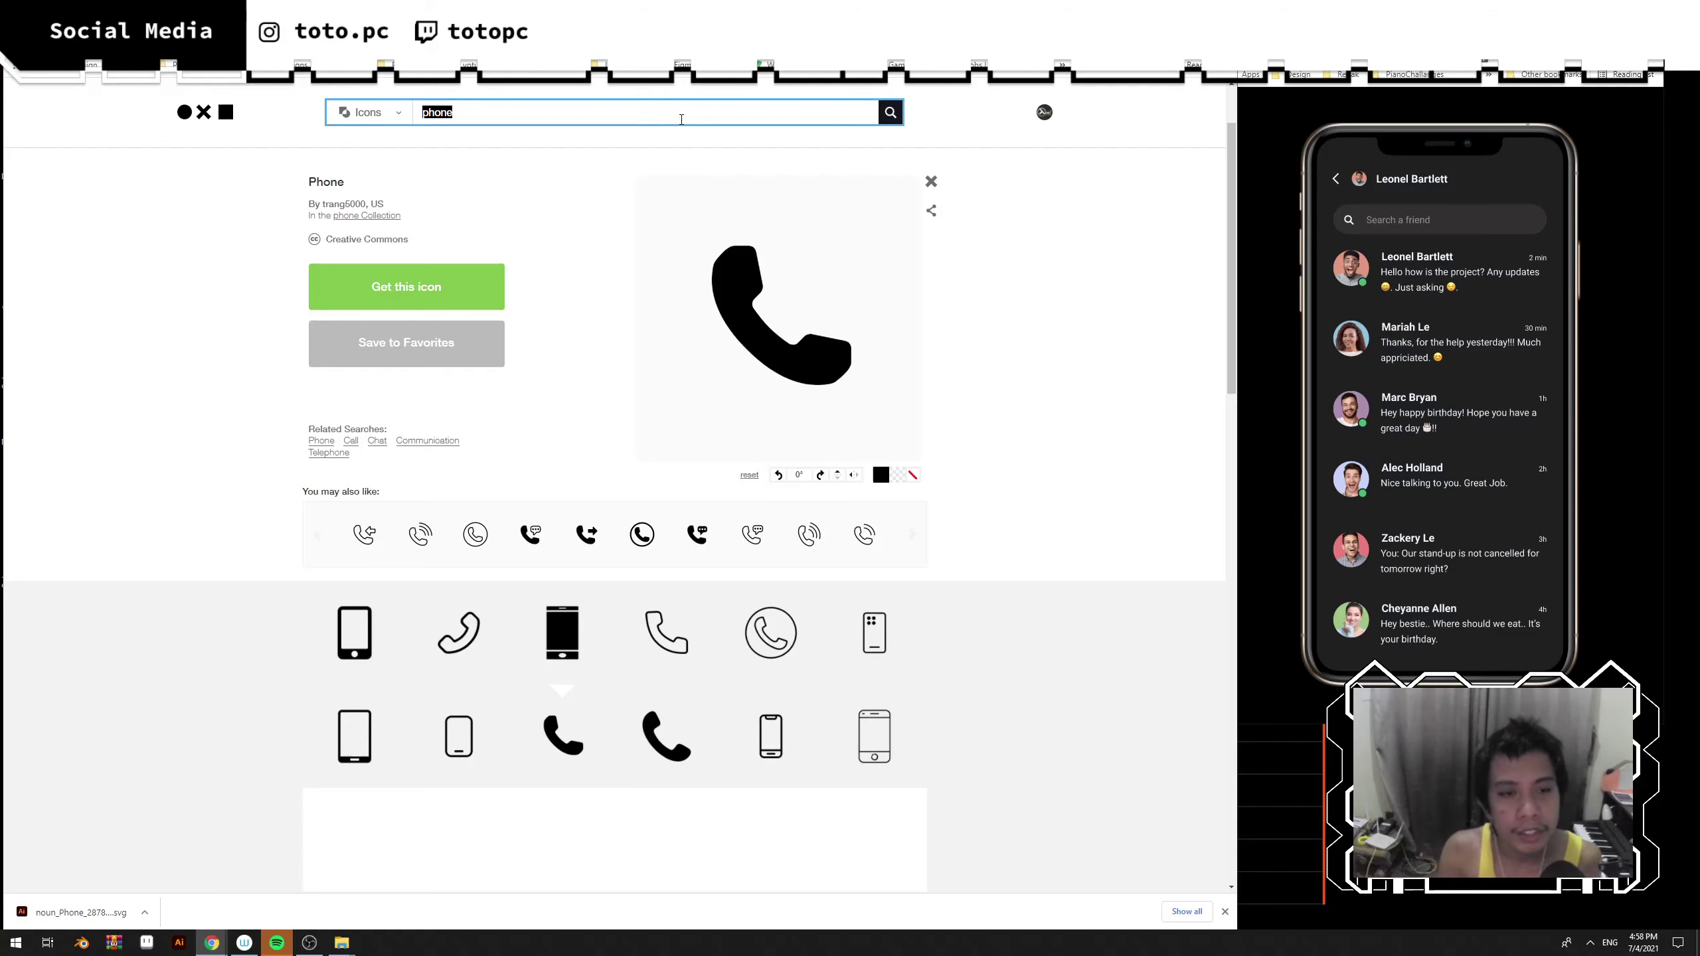
{"action": "type", "text": "video"}
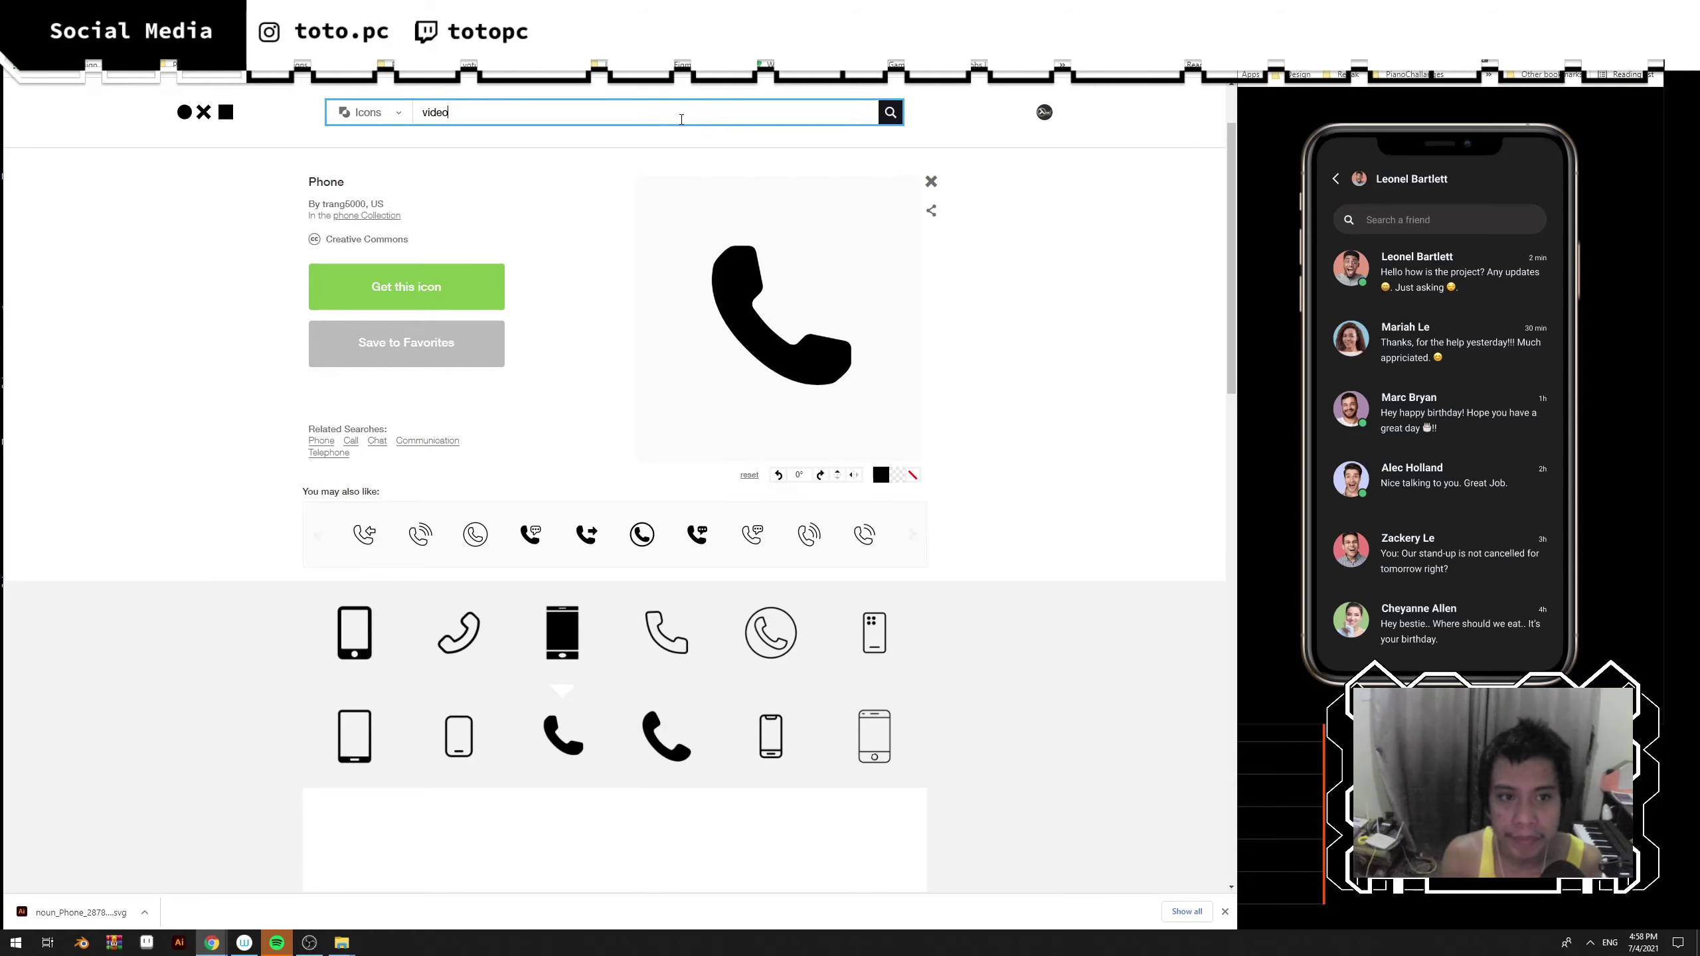
{"action": "key", "text": "Return"}
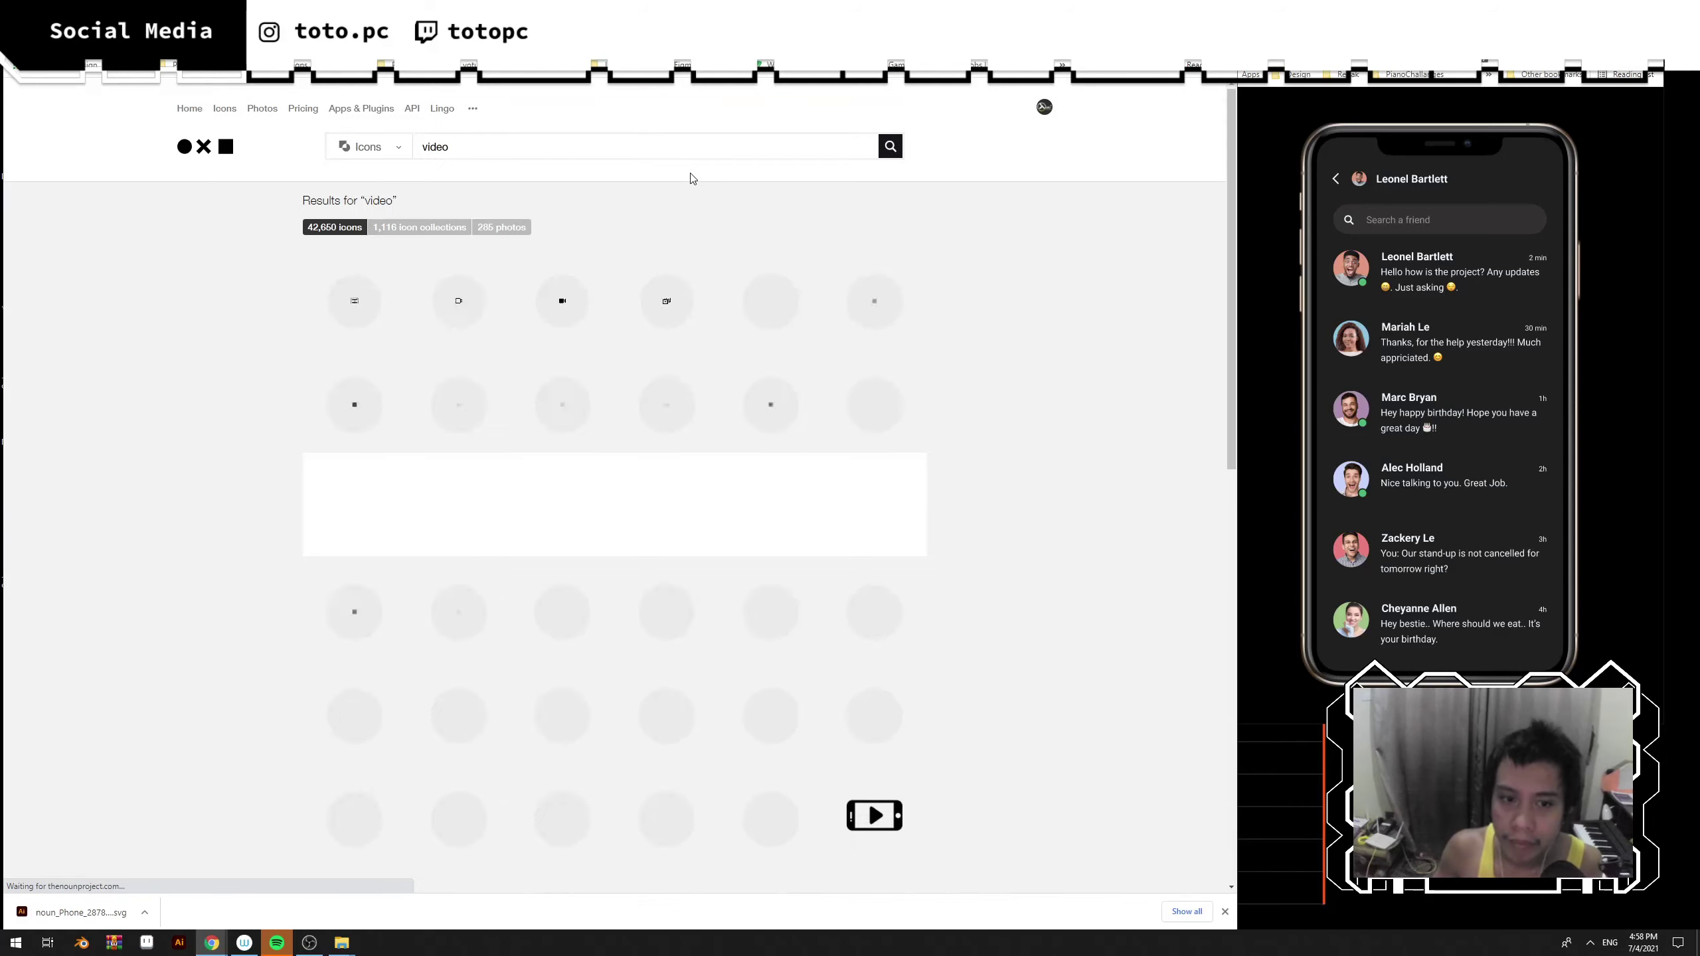
Download the solid video camera icon as an SVG with the Basic Download licence.
{"action": "left_click", "coordinate": [570, 311]}
{"action": "left_click", "coordinate": [407, 298]}
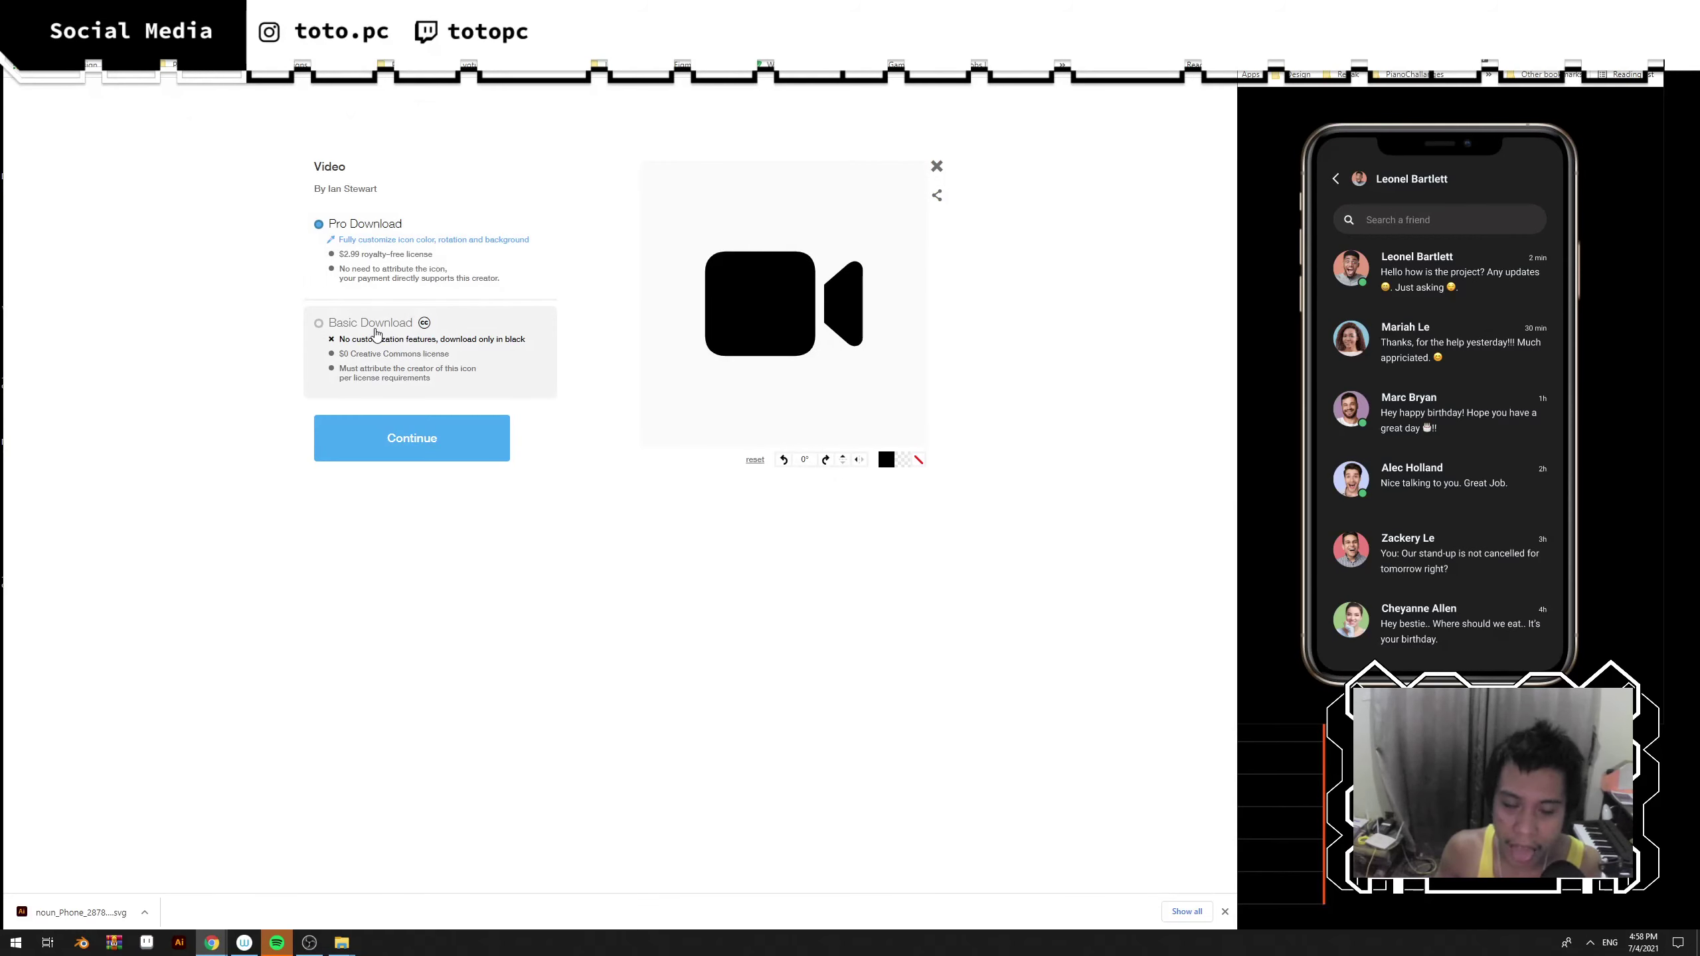
{"action": "left_click", "coordinate": [386, 323]}
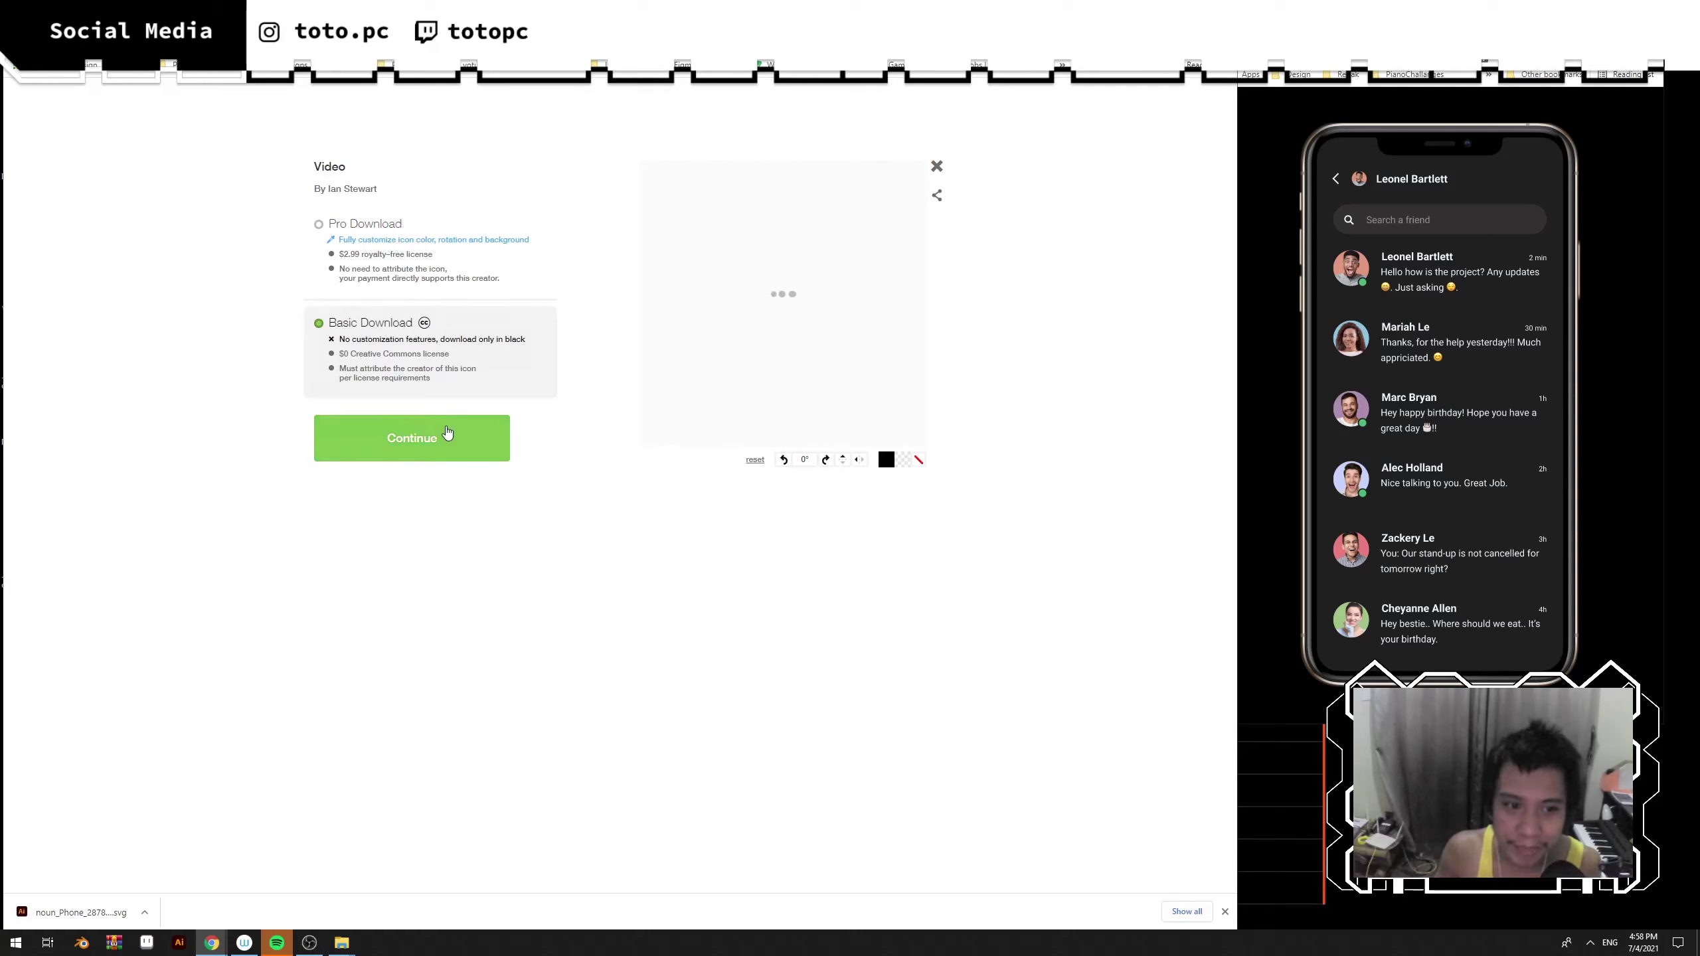
{"action": "left_click", "coordinate": [448, 438]}
{"action": "left_click", "coordinate": [496, 536]}
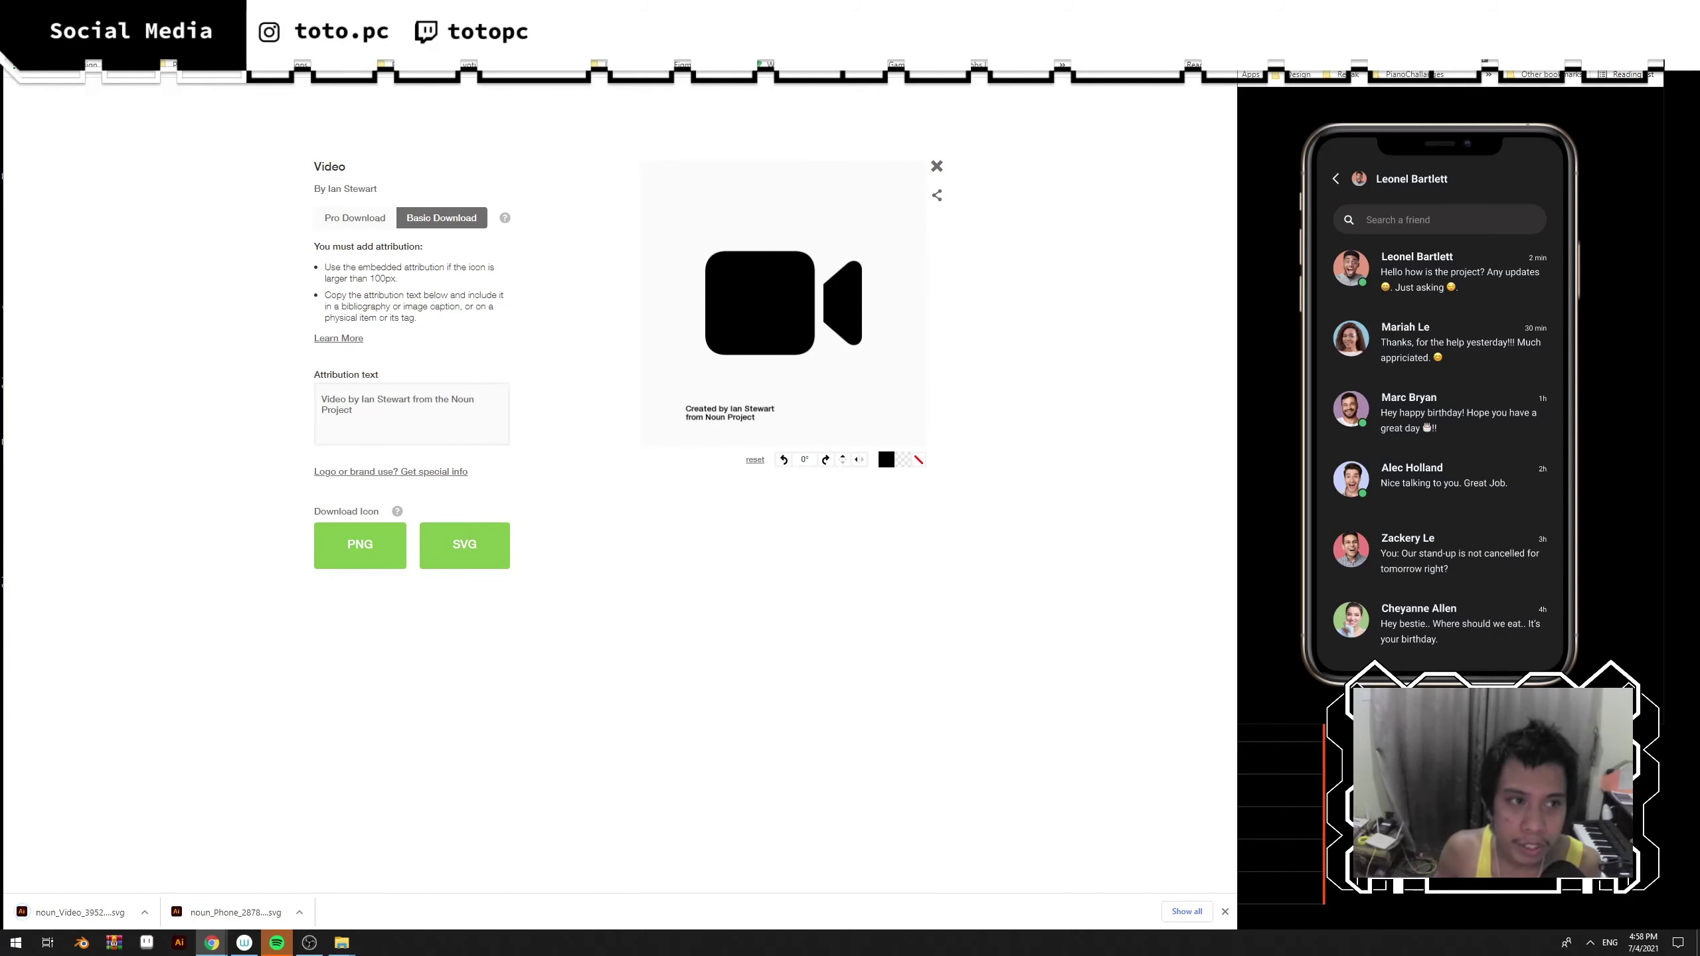
Switch back to the Figma file and import the downloaded video and phone SVGs into the second frame's header.
{"action": "key", "text": "ctrl+shift+Tab"}
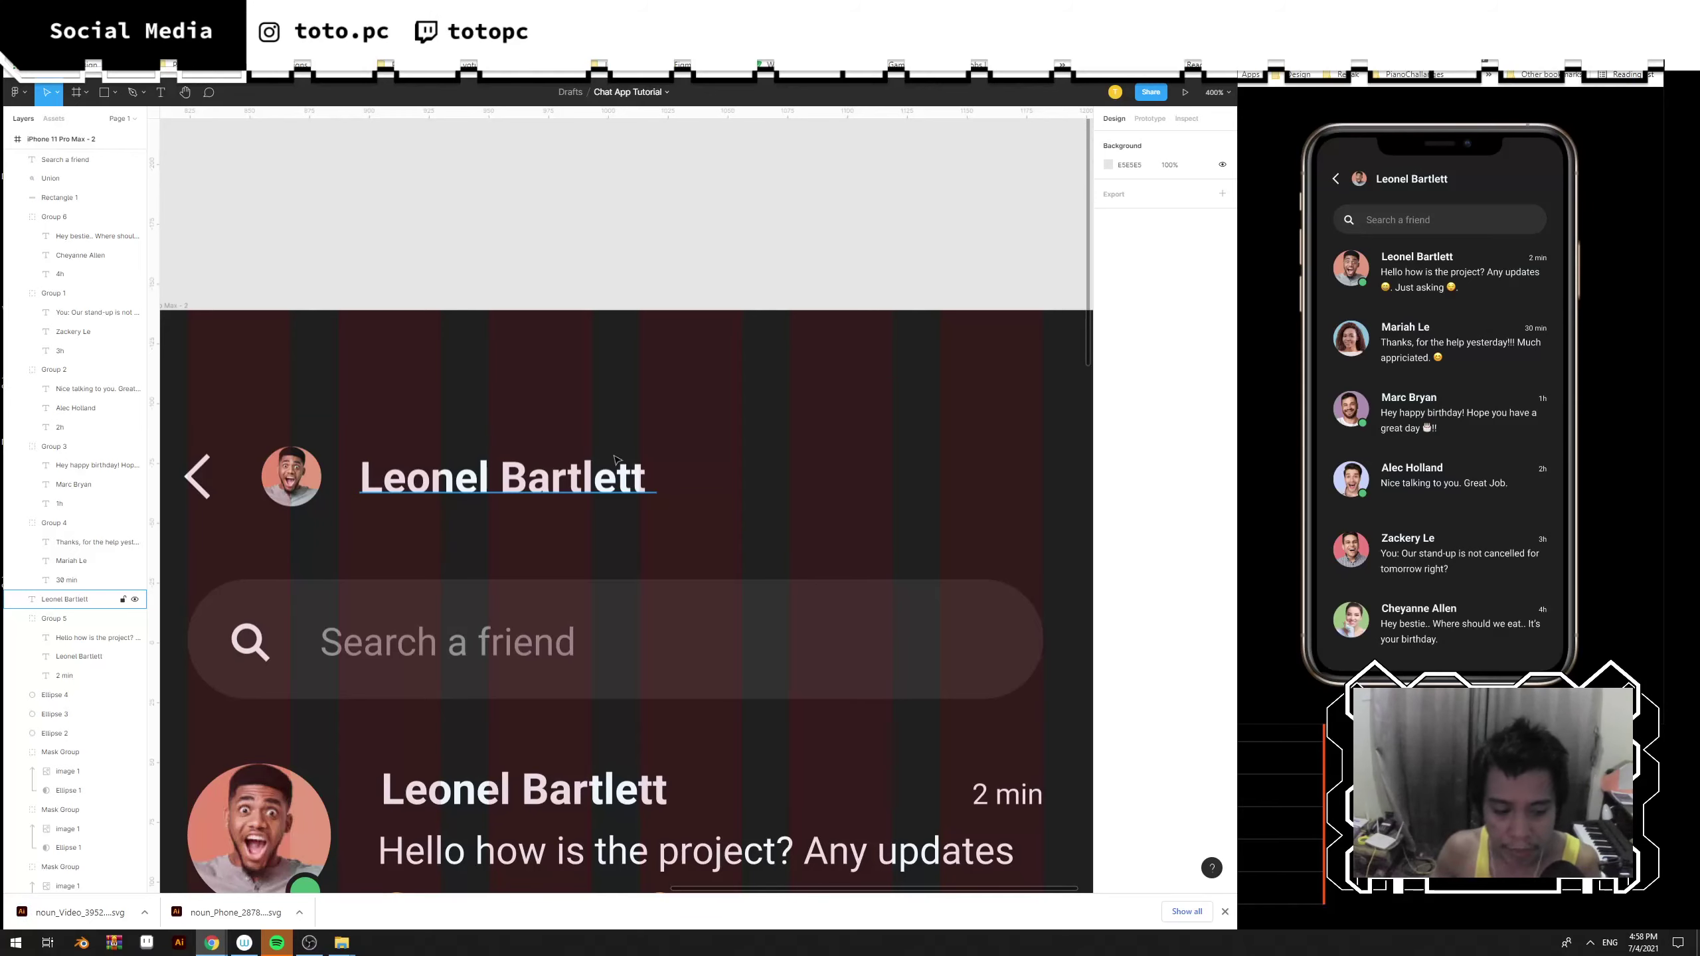
{"action": "left_click_drag", "start_coordinate": [73, 911], "coordinate": [558, 543]}
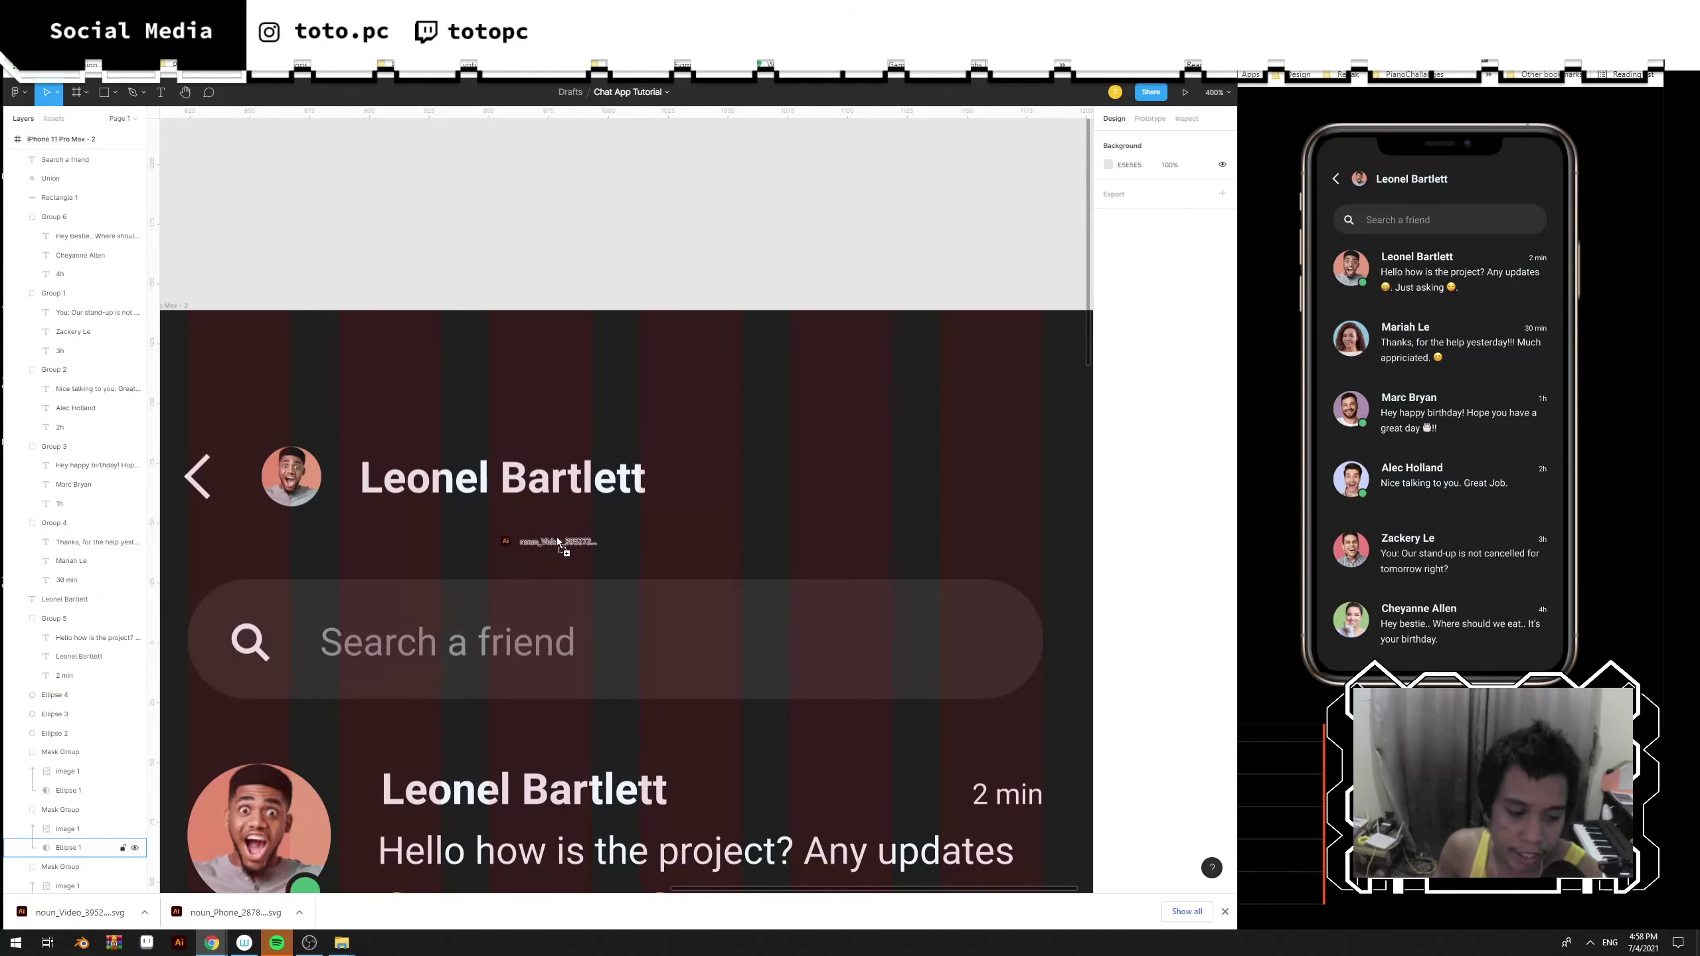
{"action": "left_click_drag", "start_coordinate": [715, 478], "coordinate": [713, 477]}
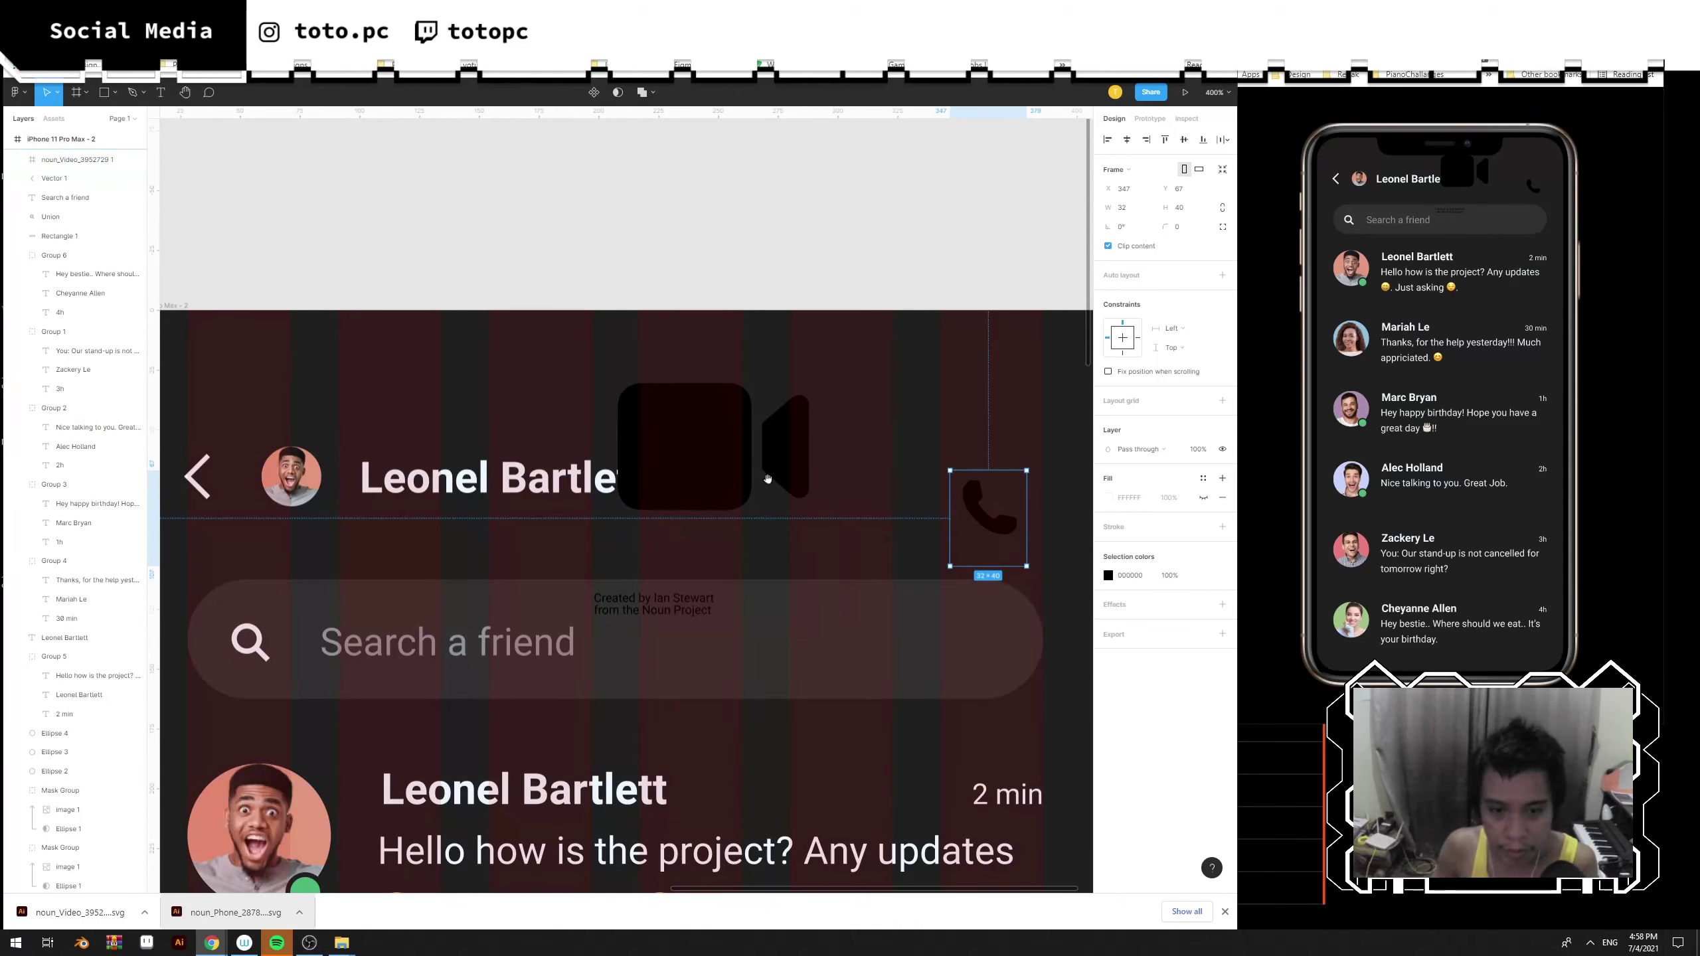
Move the video icon onto the empty canvas above the frame, ungroup it and delete its attribution text.
{"action": "left_click_drag", "start_coordinate": [768, 479], "coordinate": [751, 336]}
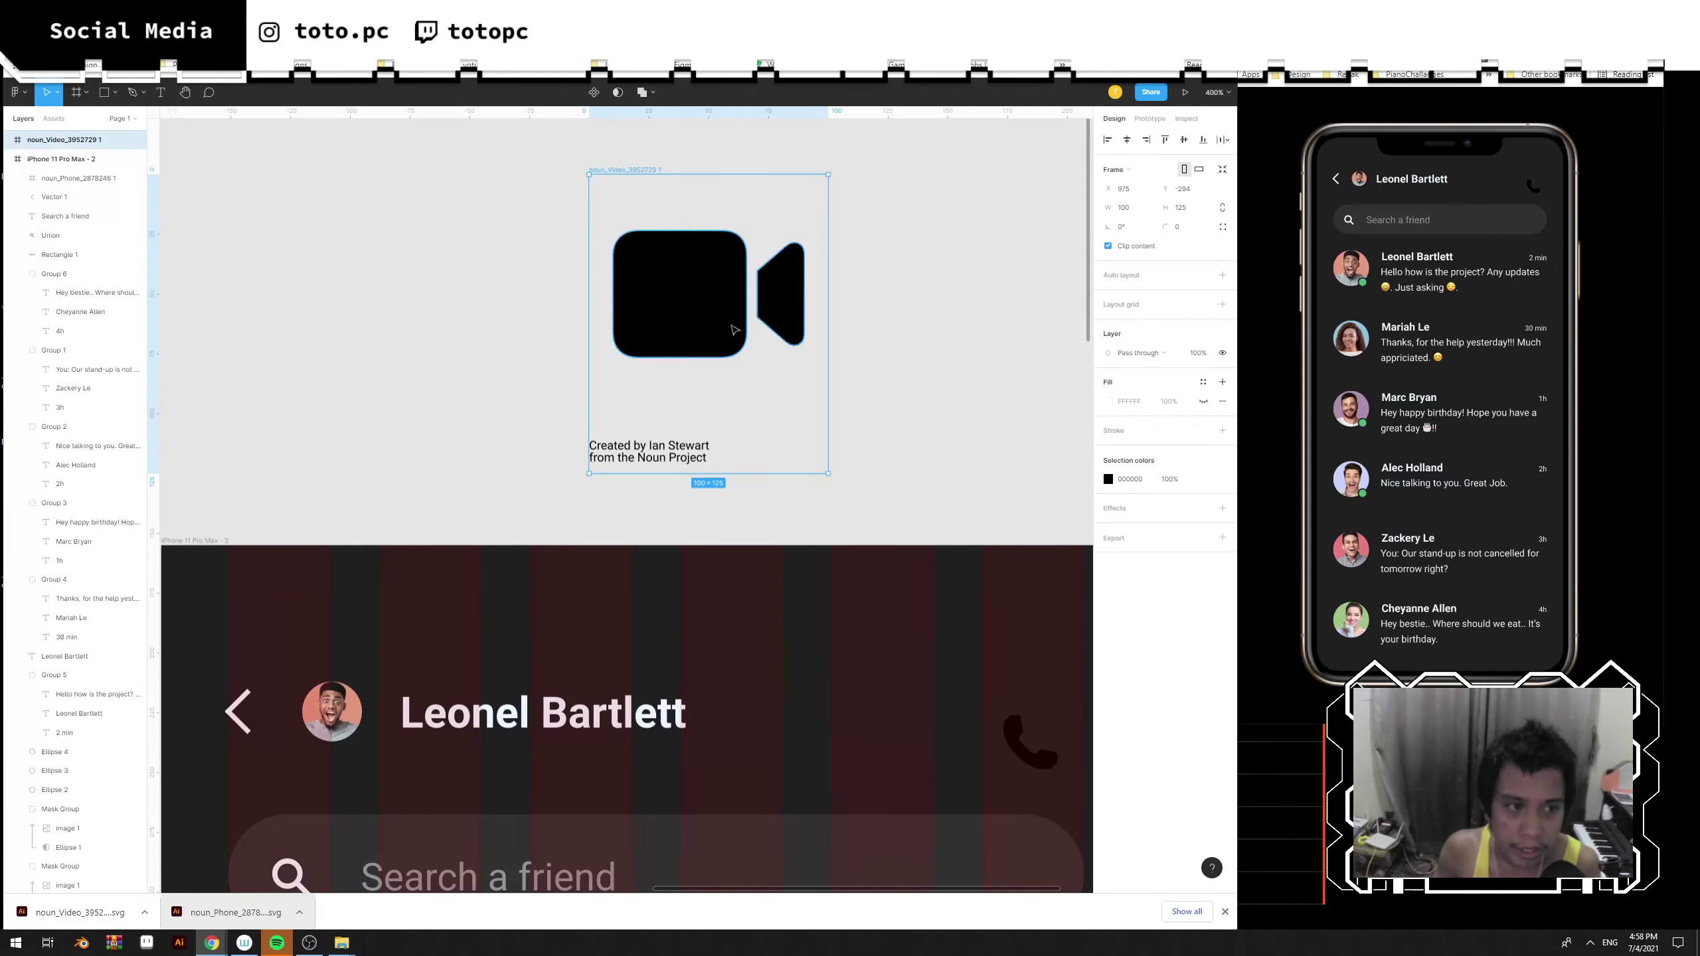
{"action": "key", "text": "ctrl+shift+g"}
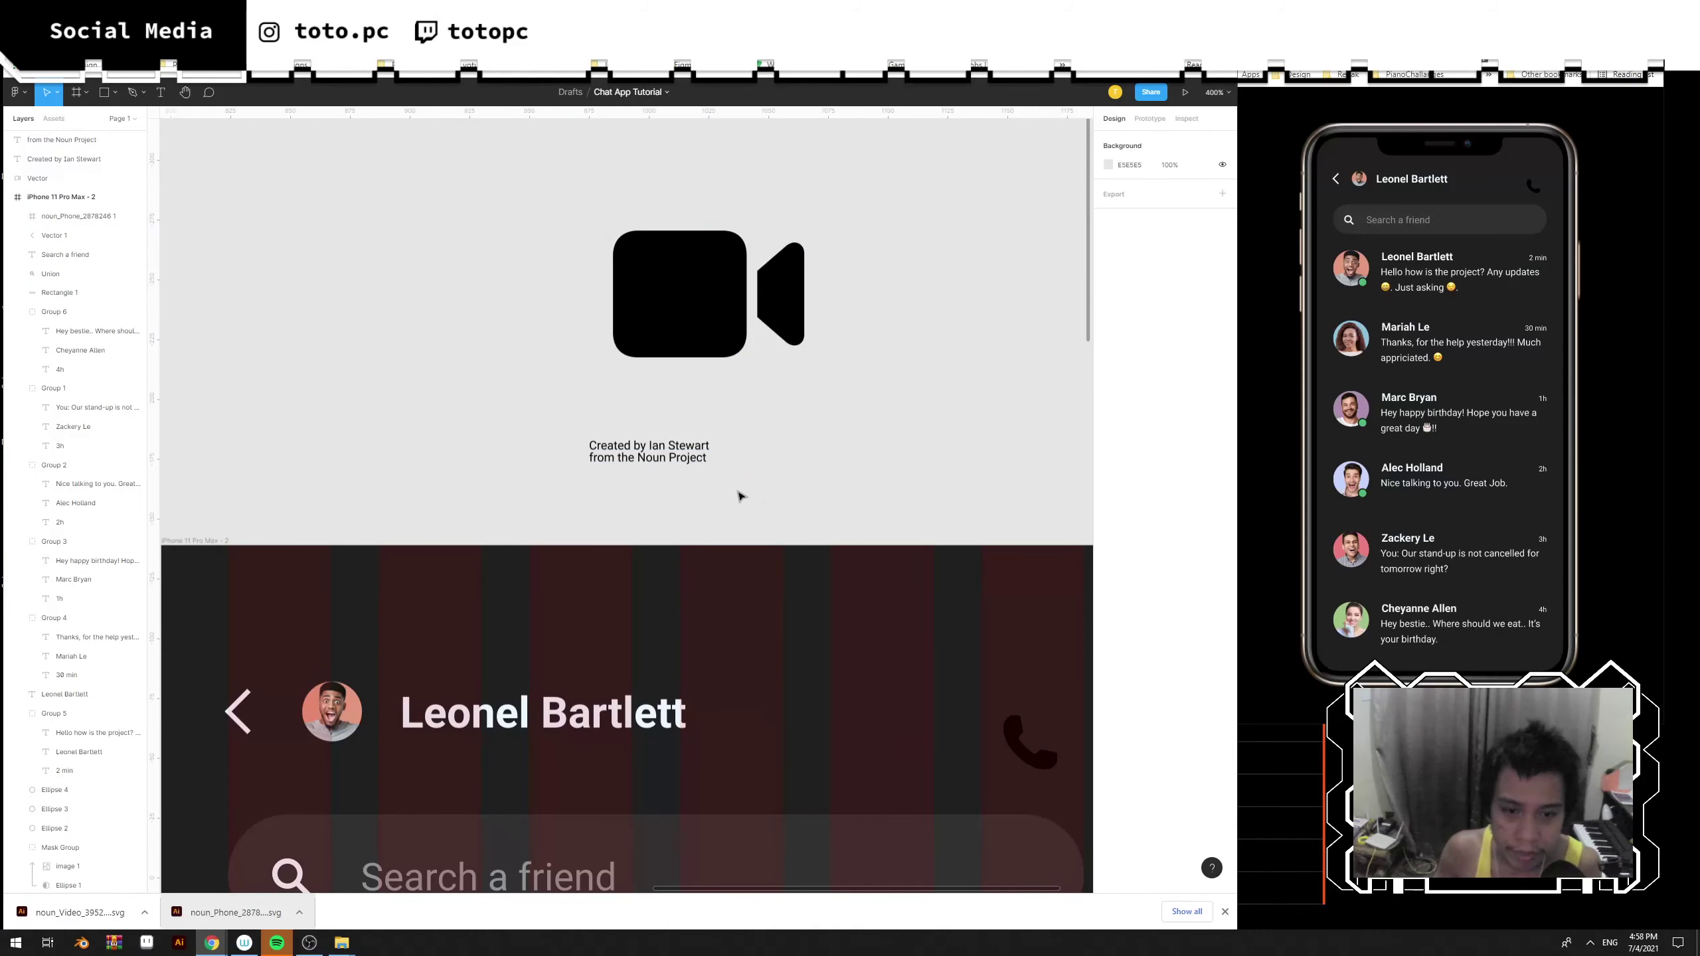
{"action": "left_click_drag", "start_coordinate": [753, 495], "coordinate": [566, 430]}
{"action": "key", "text": "Delete"}
{"action": "left_click_drag", "start_coordinate": [858, 413], "coordinate": [560, 211]}
{"action": "left_click_drag", "start_coordinate": [881, 400], "coordinate": [828, 378]}
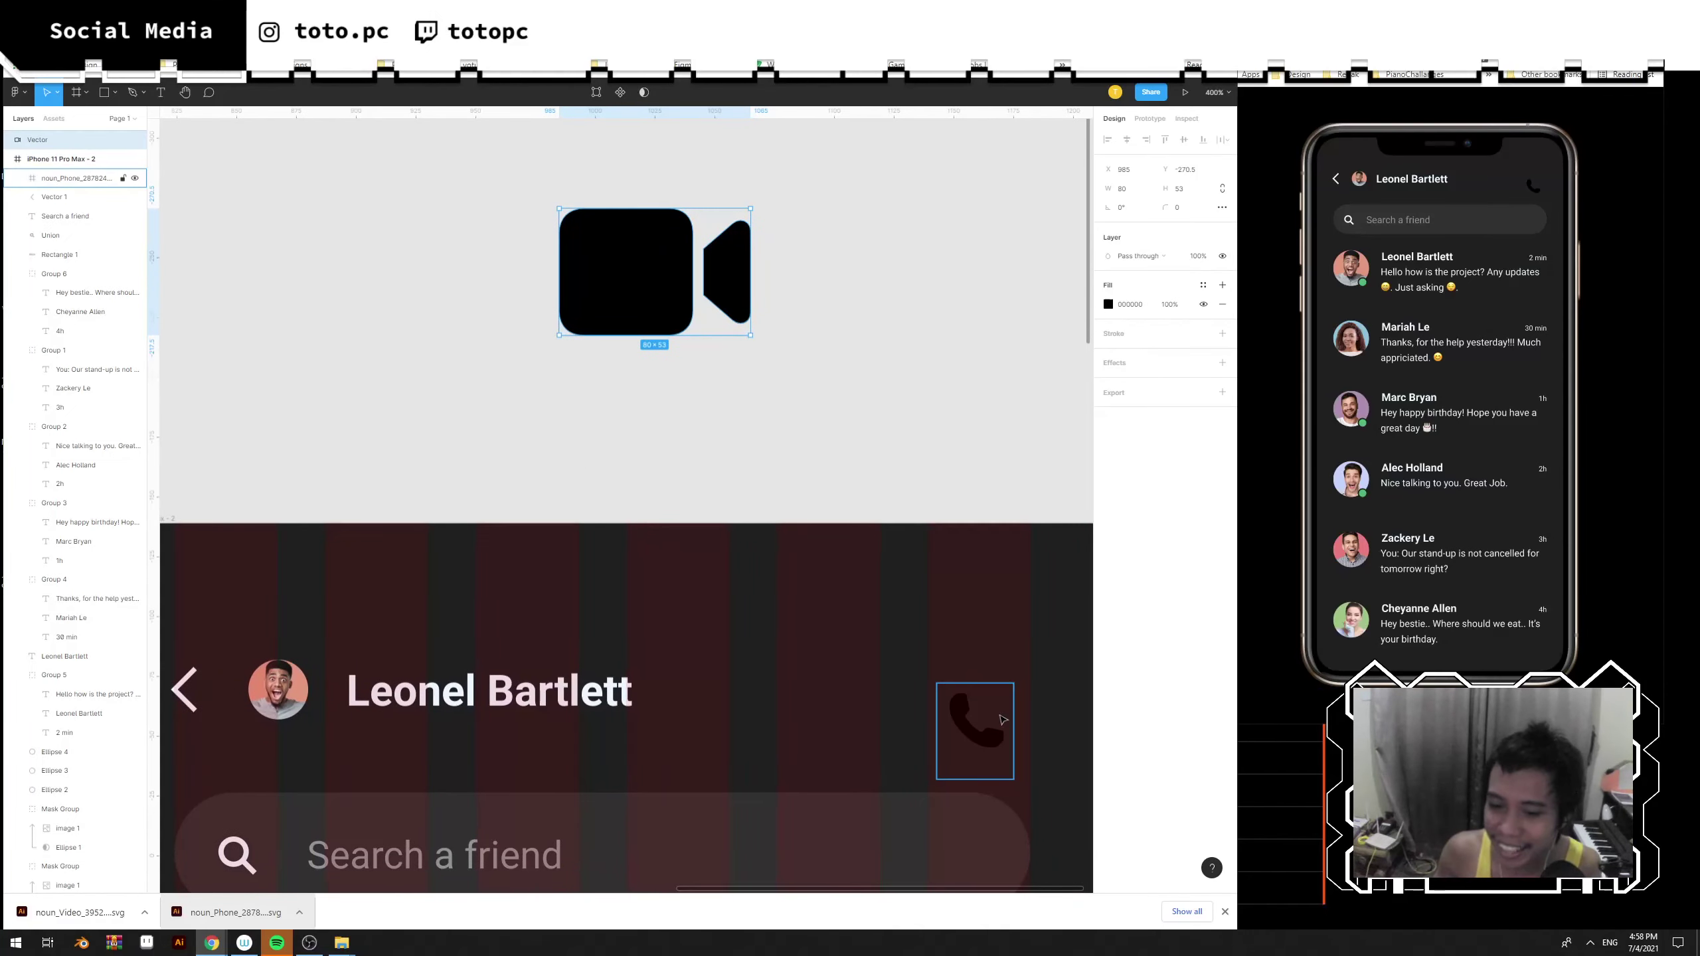
Move the phone icon onto the canvas beside the video icon, ungroup it and delete its attribution text.
{"action": "left_click_drag", "start_coordinate": [1000, 726], "coordinate": [858, 355]}
{"action": "key", "text": "ctrl+shift+g"}
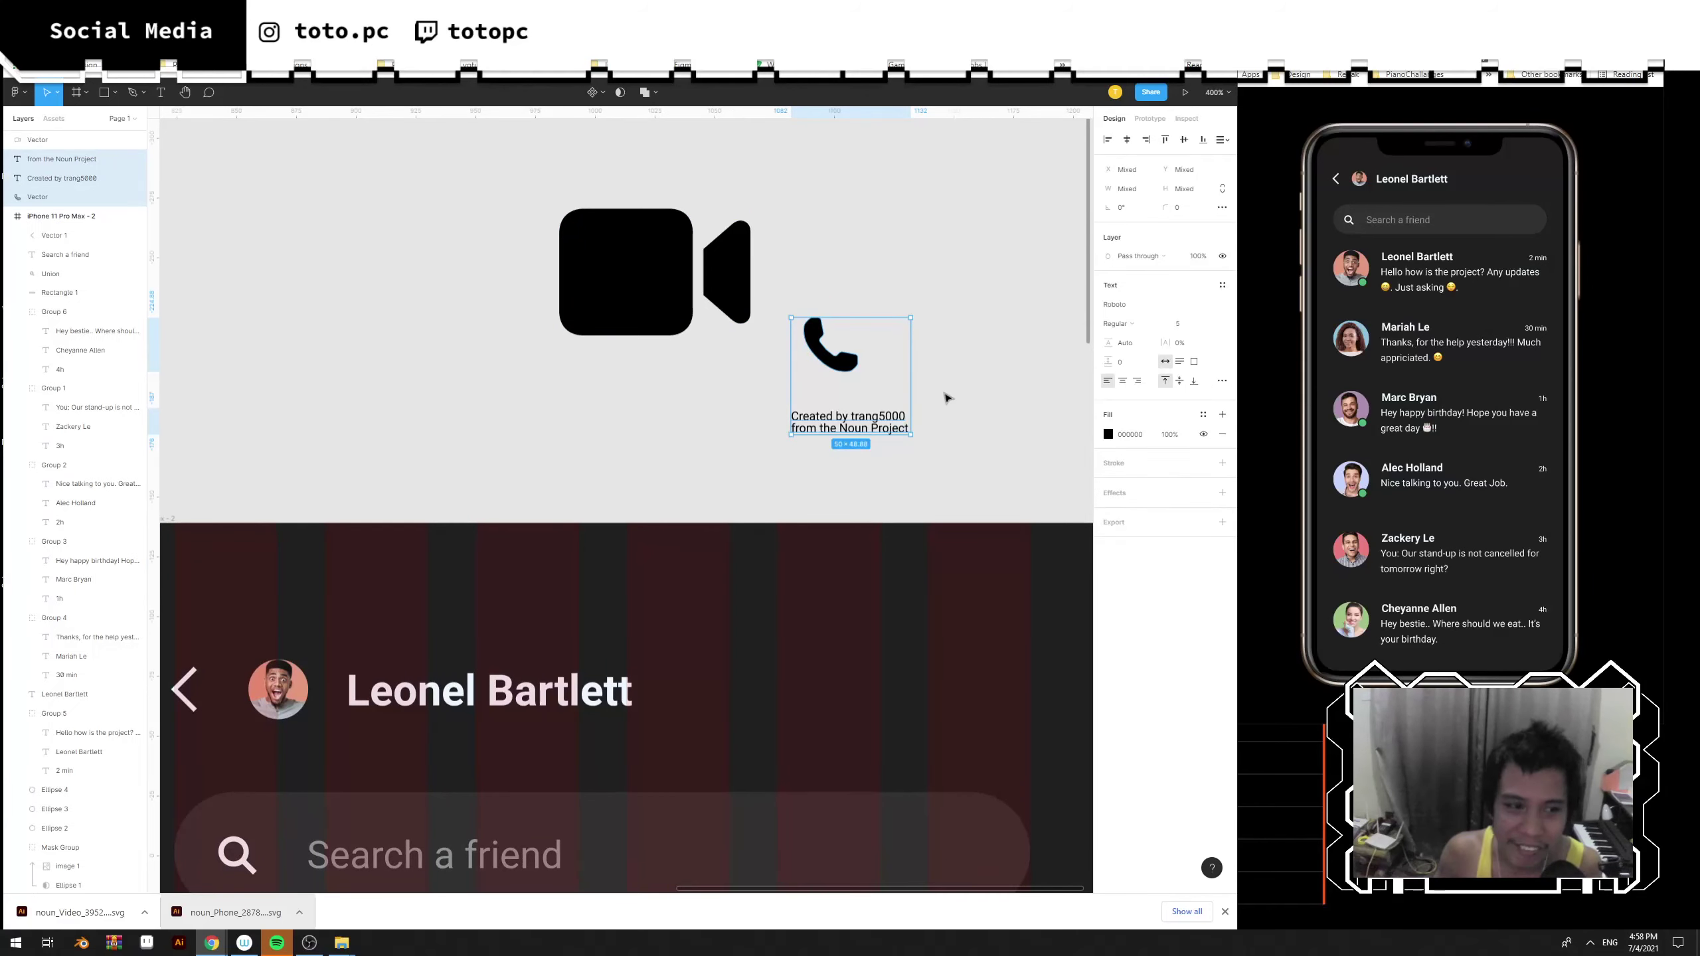
{"action": "left_click_drag", "start_coordinate": [962, 449], "coordinate": [926, 417]}
{"action": "key", "text": "Delete"}
{"action": "left_click", "coordinate": [745, 391]}
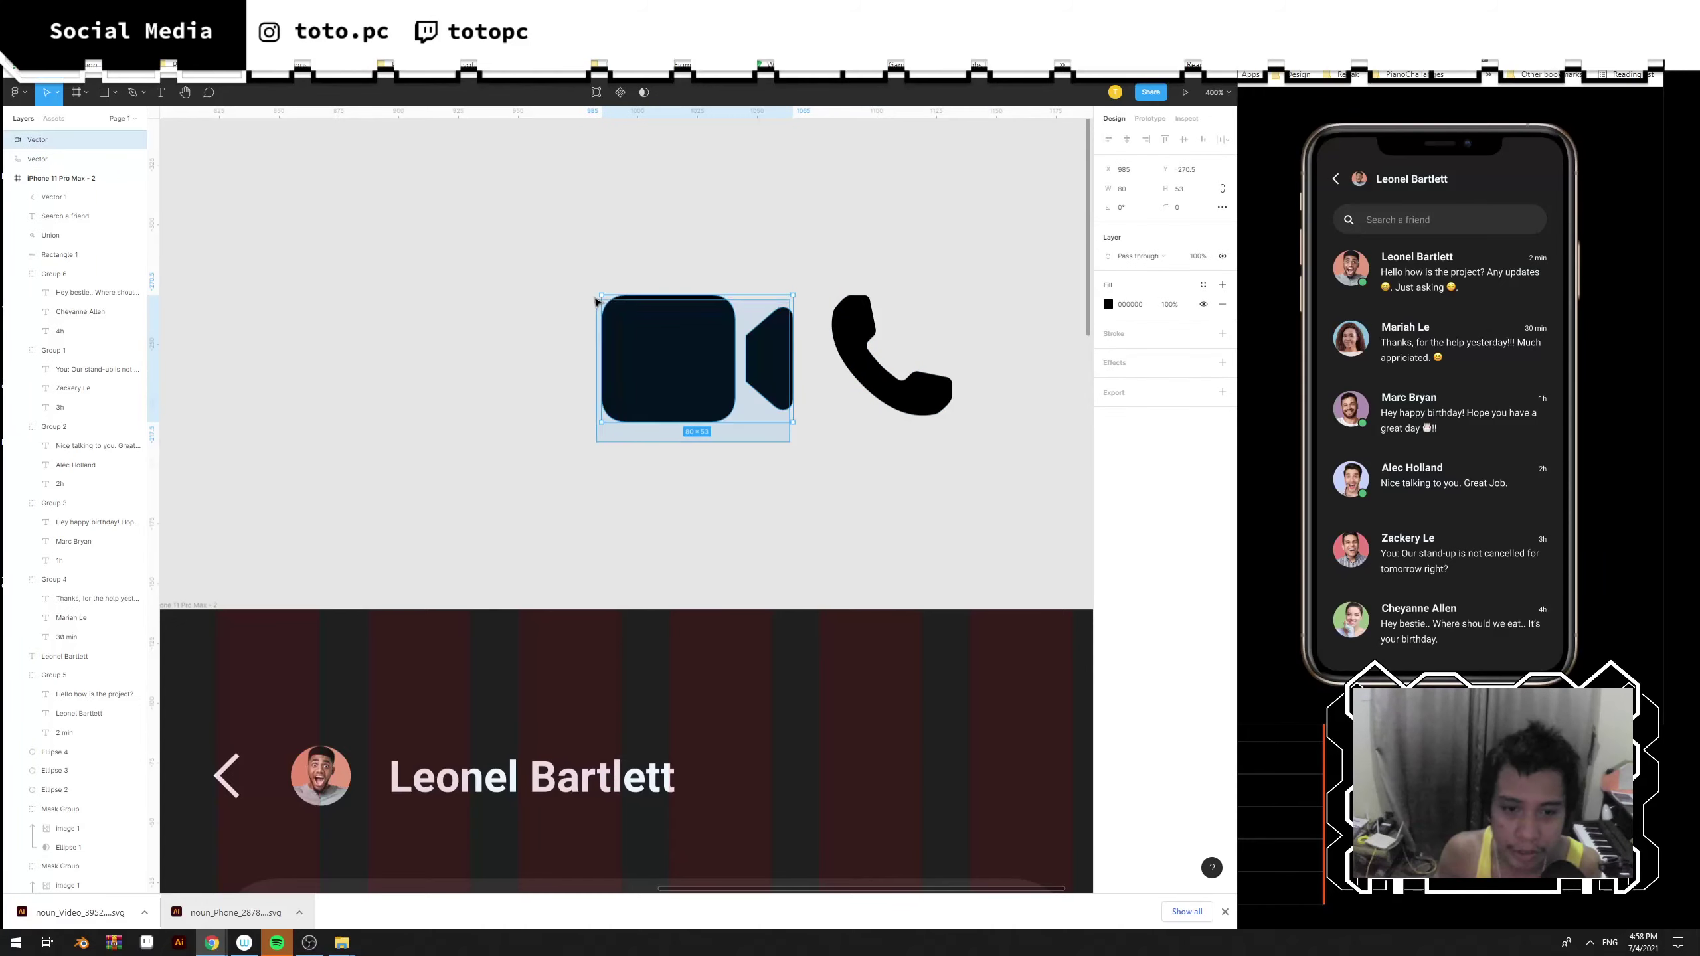
{"action": "scroll", "coordinate": [538, 312], "scroll_direction": "down", "scroll_amount": 2}
{"action": "scroll", "coordinate": [539, 312], "scroll_direction": "right", "scroll_amount": 3}
{"action": "left_click_drag", "start_coordinate": [539, 312], "coordinate": [525, 314]}
{"action": "left_click_drag", "start_coordinate": [537, 315], "coordinate": [736, 273]}
{"action": "left_click_drag", "start_coordinate": [802, 227], "coordinate": [727, 266]}
{"action": "key", "text": "ctrl+z"}
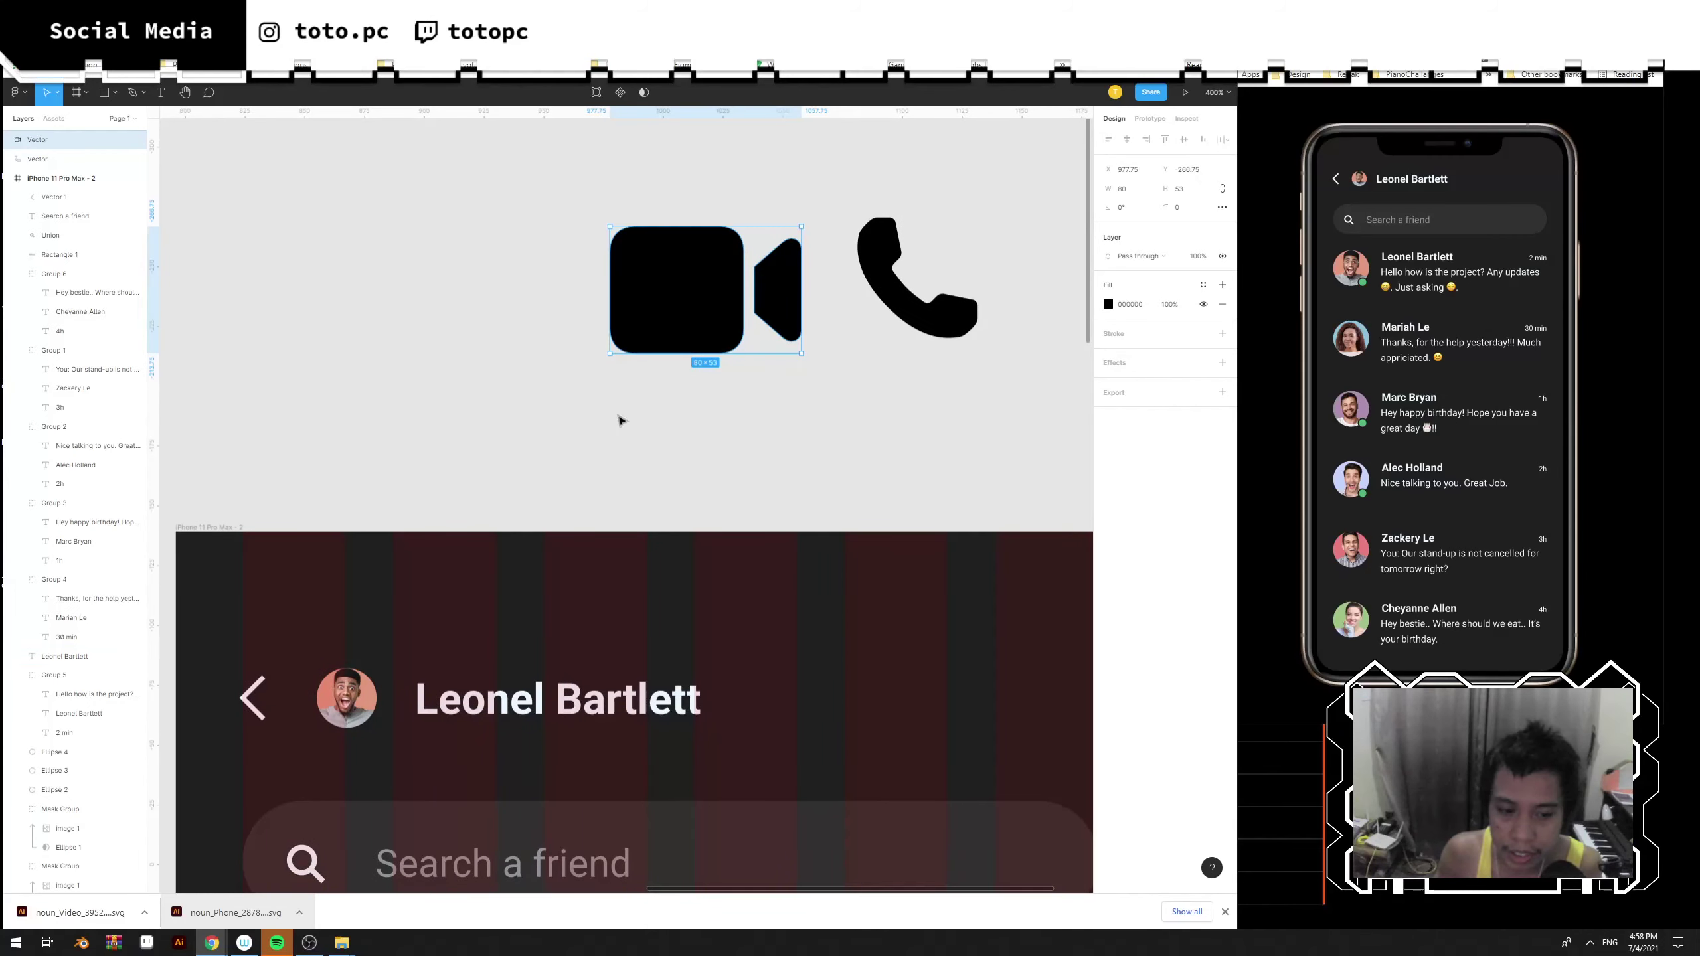
{"action": "left_click_drag", "start_coordinate": [965, 404], "coordinate": [594, 212]}
{"action": "left_click_drag", "start_coordinate": [338, 694], "coordinate": [509, 631]}
{"action": "key", "text": "ctrl+z"}
Set the height of both the video and phone icons to 25 with proportions locked.
{"action": "left_click_drag", "start_coordinate": [826, 449], "coordinate": [532, 186]}
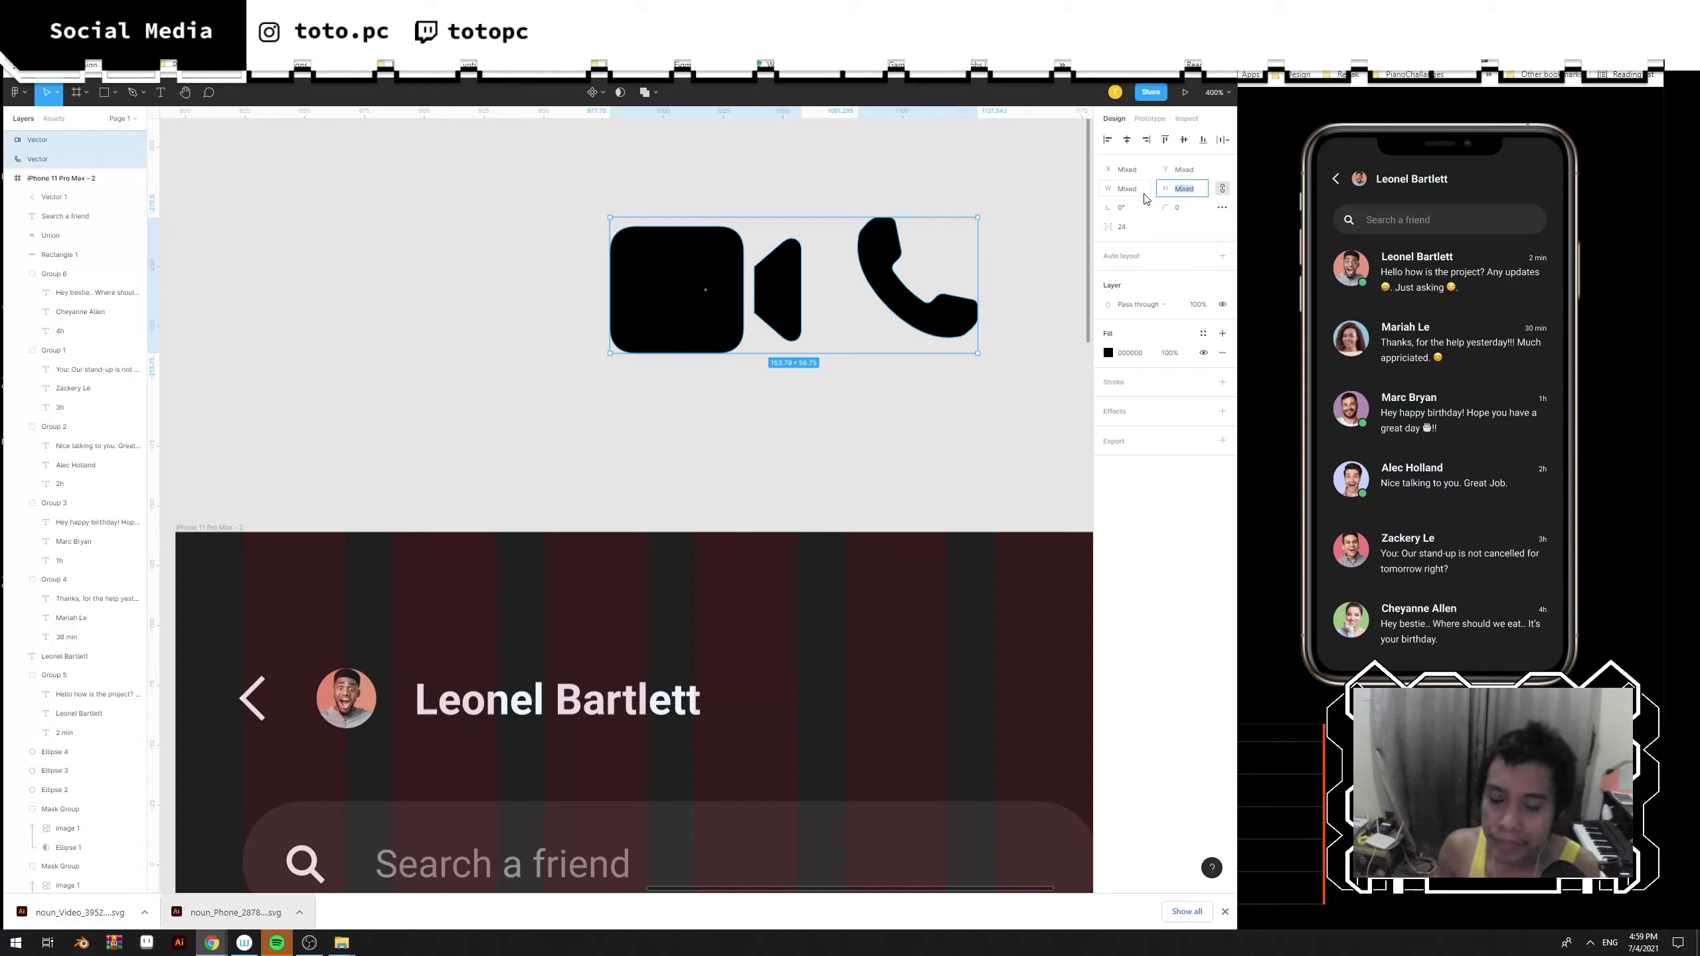
{"action": "type", "text": "25"}
{"action": "key", "text": "Return"}
{"action": "left_click", "coordinate": [730, 419]}
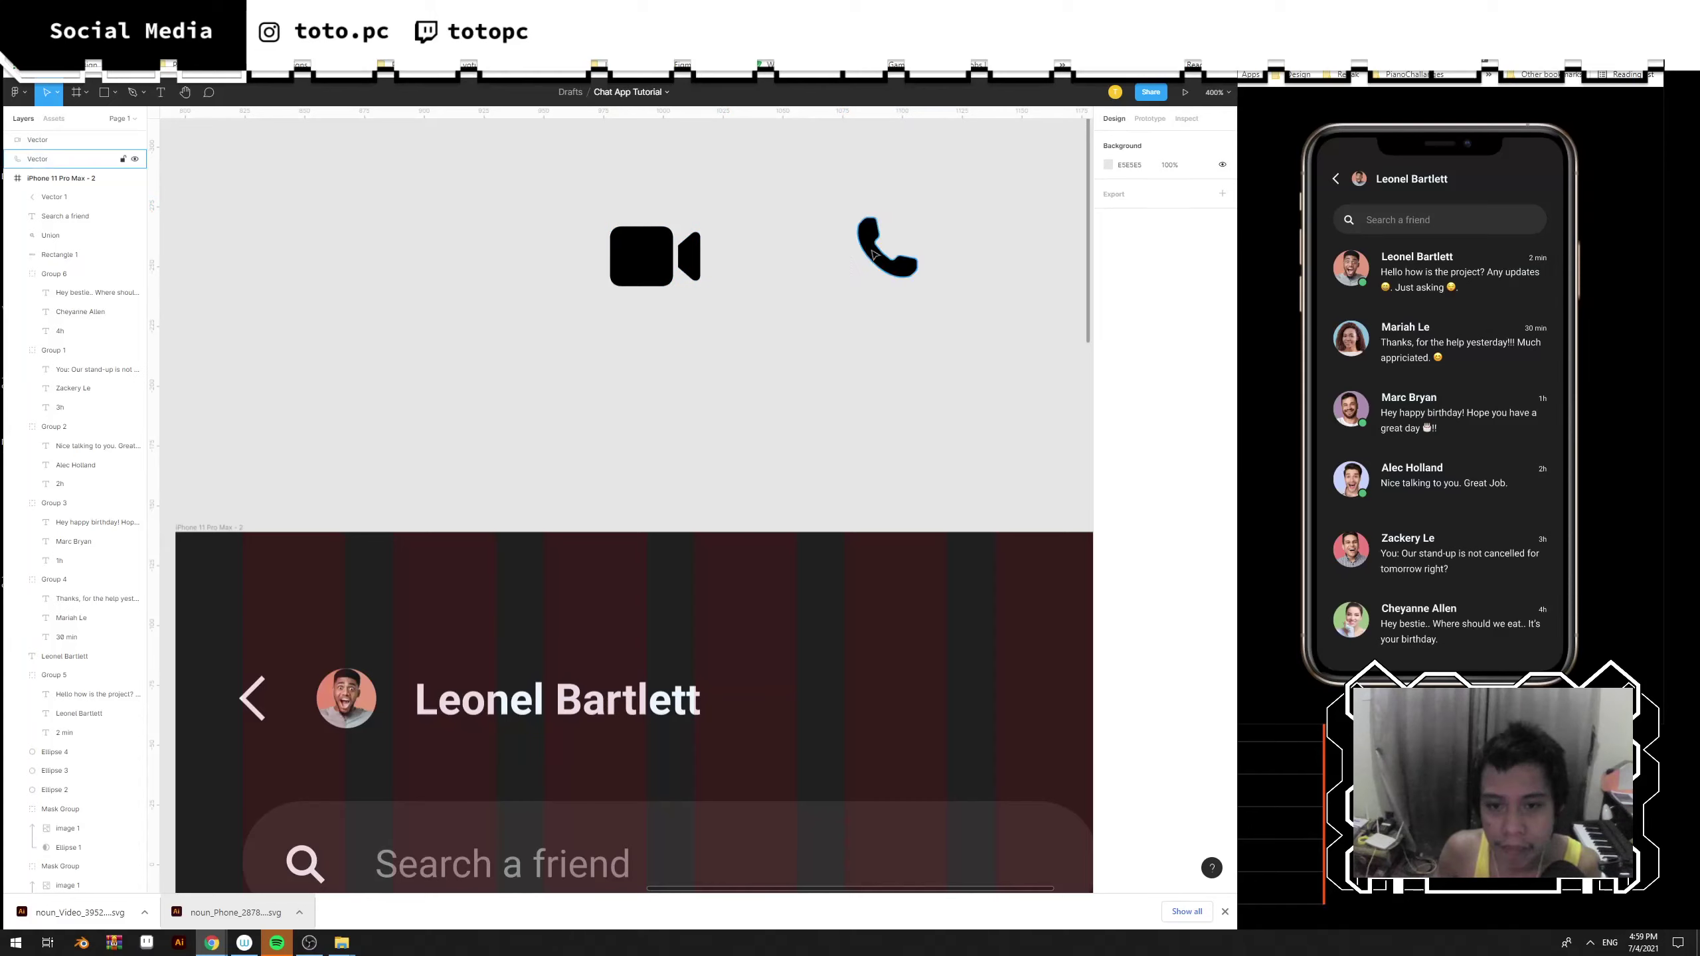
Move both icons into the second frame's header, with the phone at the right grid margin and the video icon about 38 before it.
{"action": "left_click", "coordinate": [885, 257]}
{"action": "left_click", "coordinate": [689, 257]}
{"action": "left_click_drag", "start_coordinate": [829, 321], "coordinate": [434, 149]}
{"action": "left_click_drag", "start_coordinate": [960, 348], "coordinate": [705, 652]}
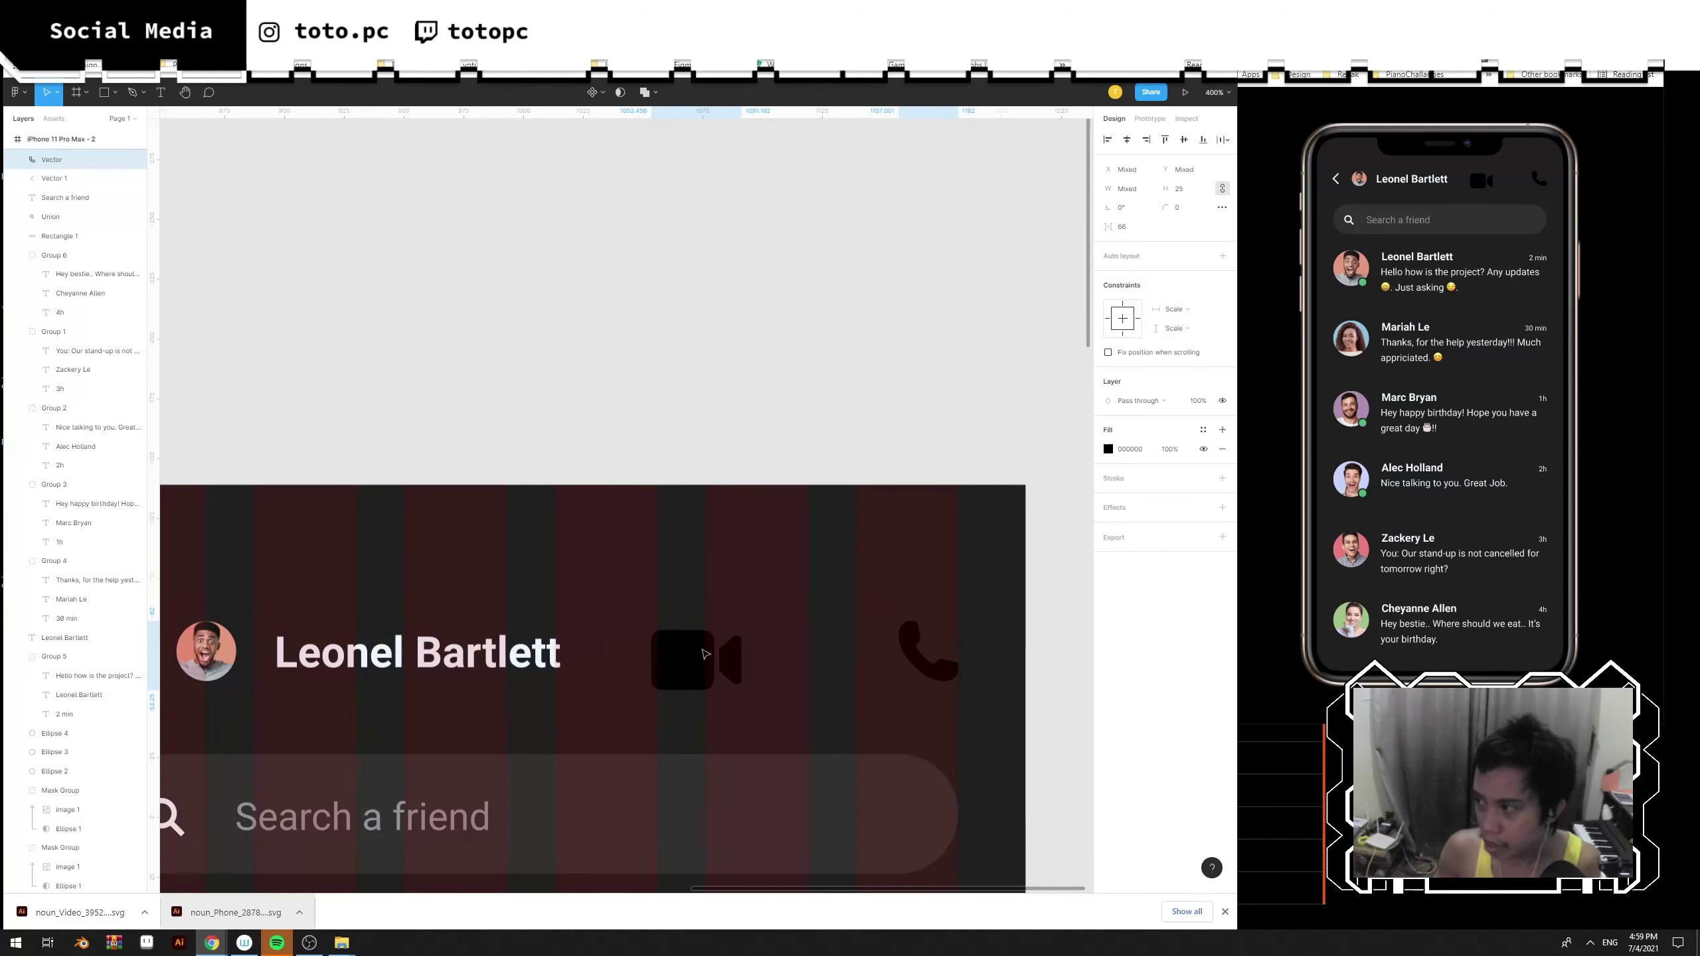
{"action": "left_click", "coordinate": [720, 586]}
{"action": "left_click_drag", "start_coordinate": [720, 586], "coordinate": [748, 590]}
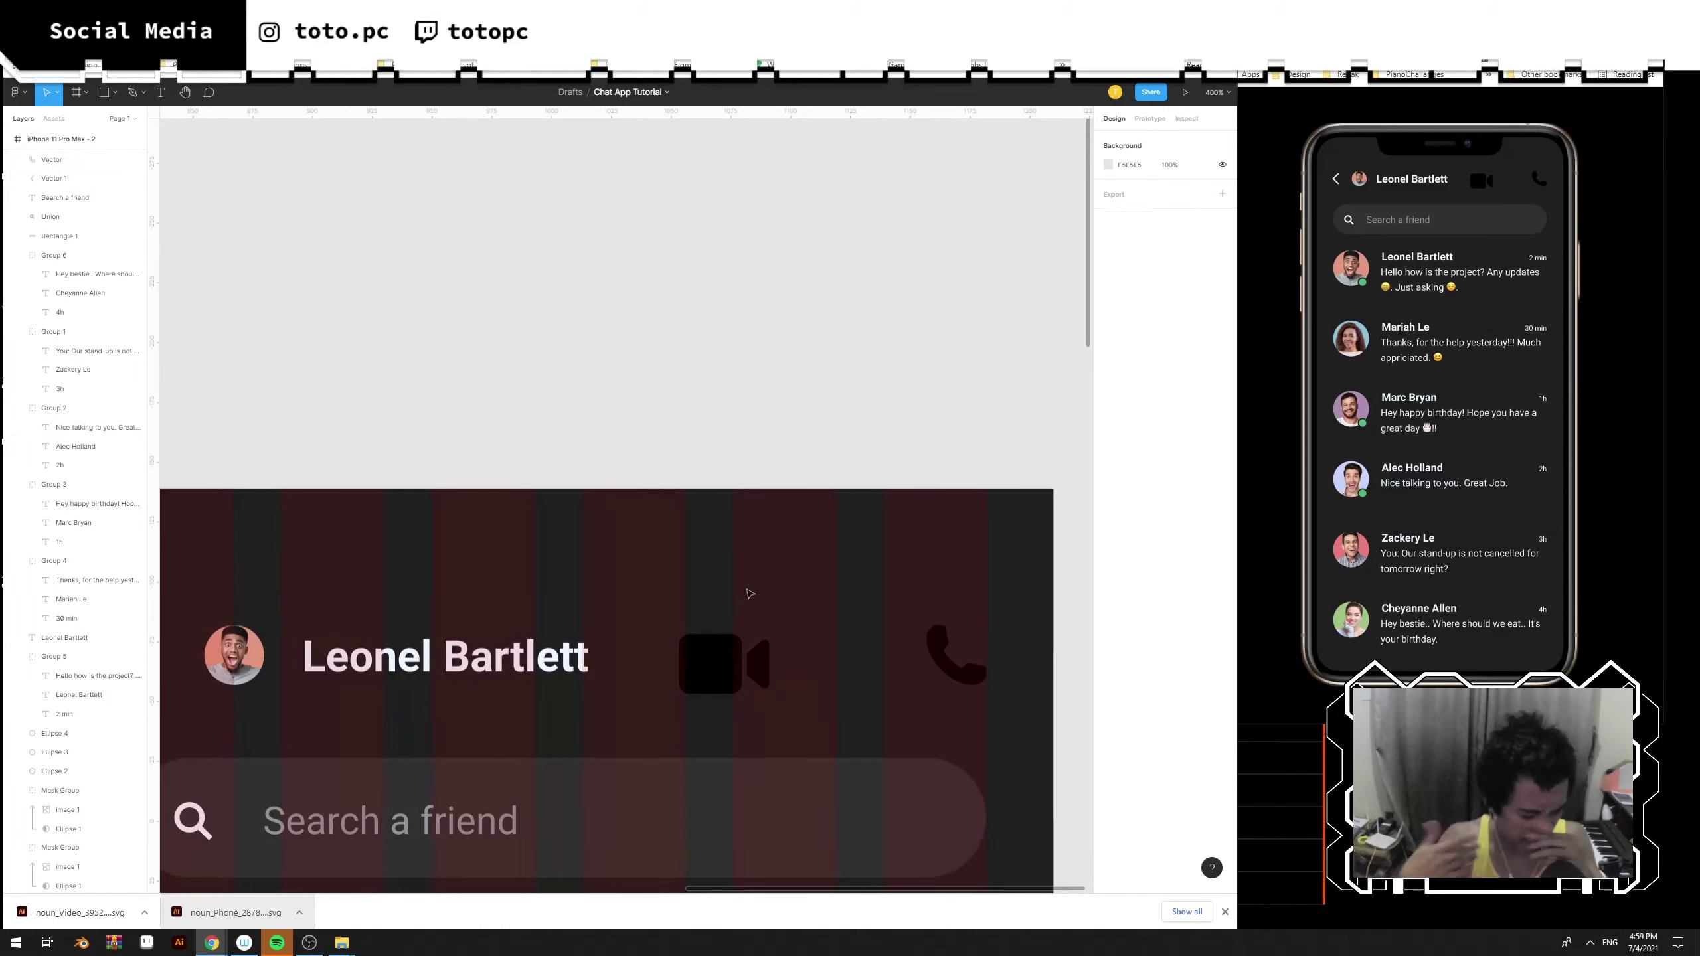
{"action": "scroll", "coordinate": [750, 593], "scroll_direction": "down", "scroll_amount": 2}
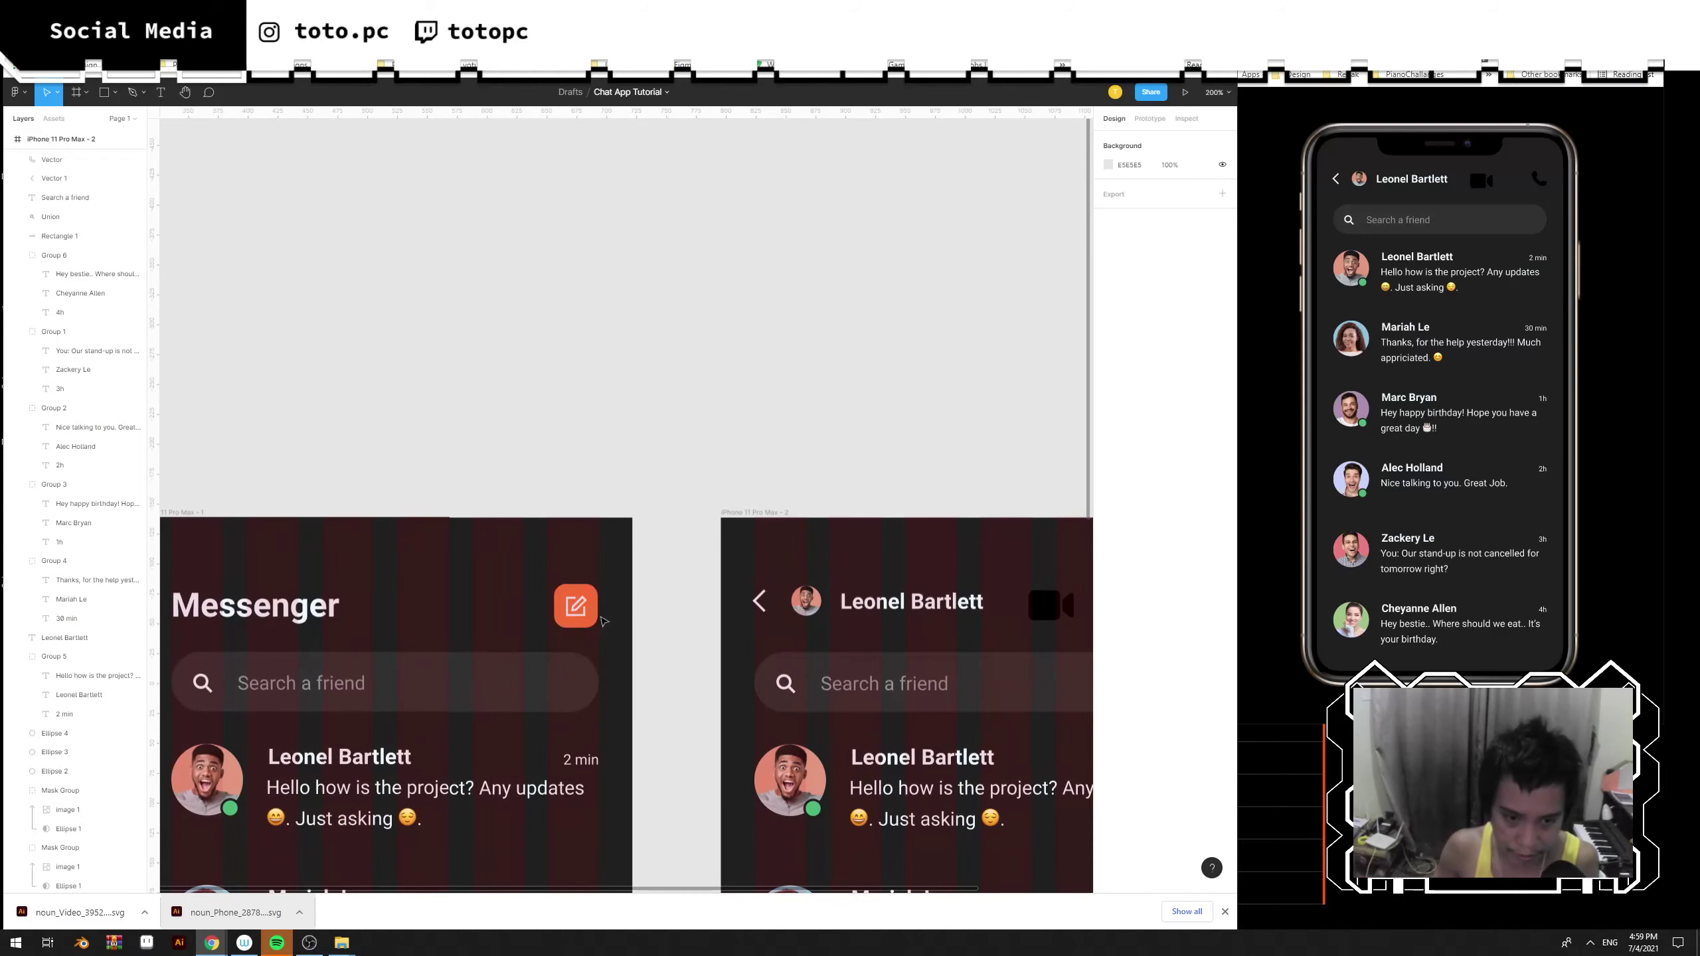
{"action": "left_click_drag", "start_coordinate": [737, 536], "coordinate": [779, 553]}
Fill the header's video and phone icons with the orange sampled from the first frame's compose button.
{"action": "left_click", "coordinate": [856, 547], "text": "shift"}
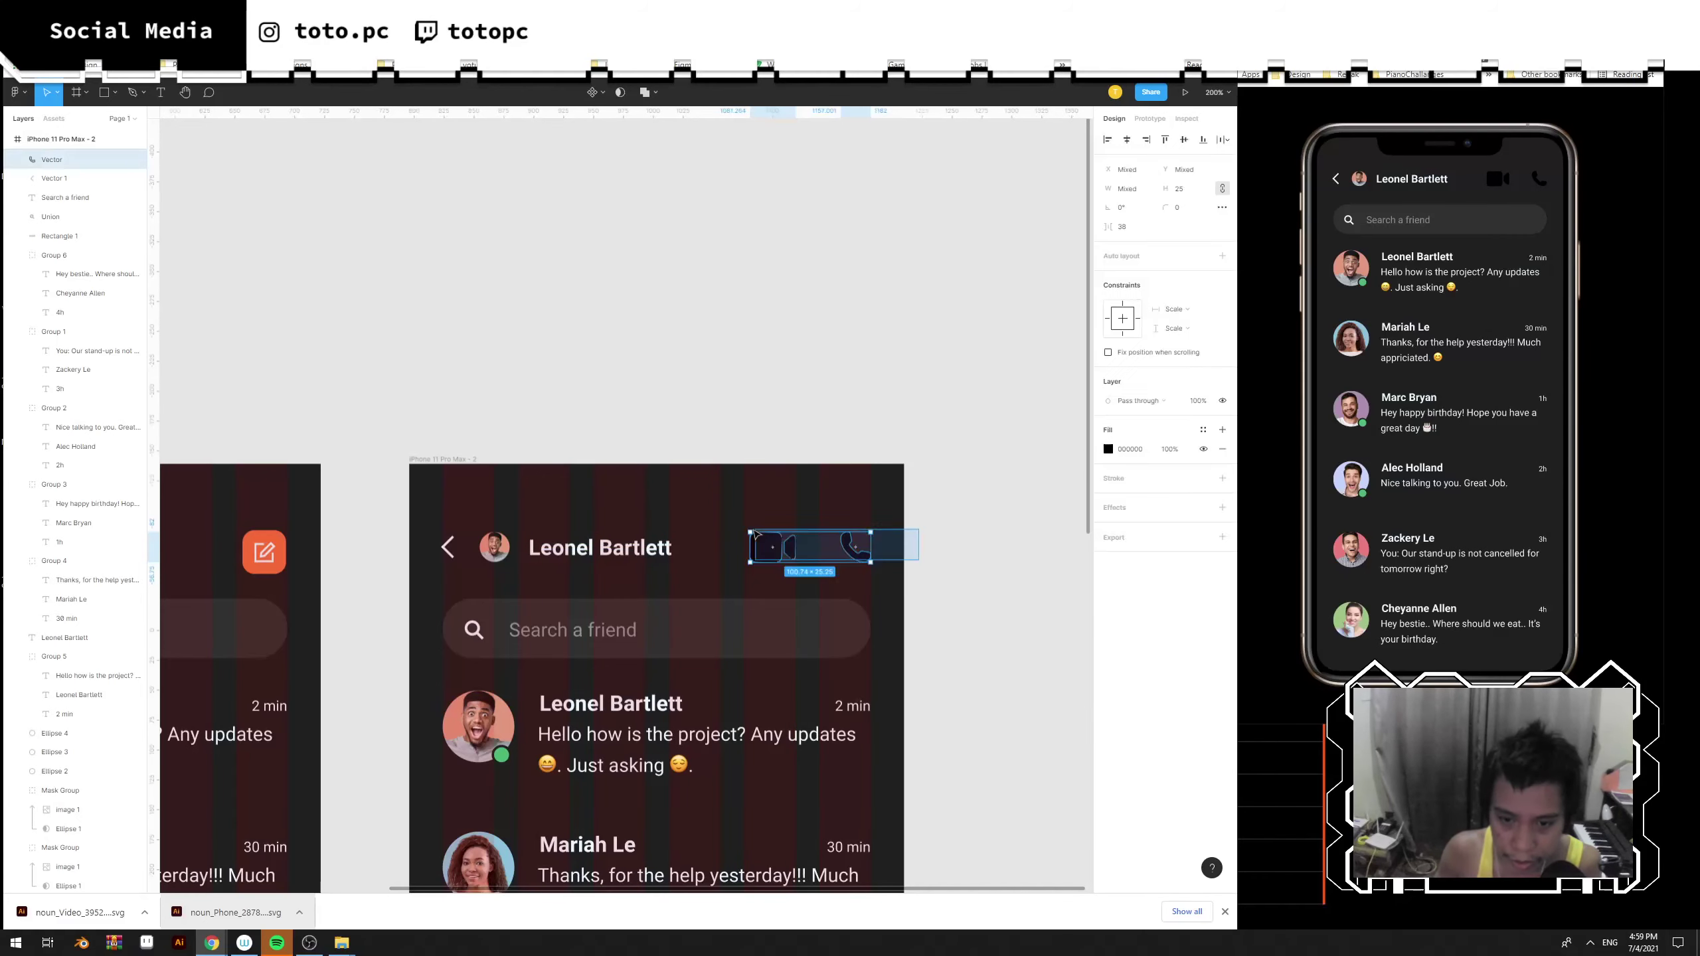
{"action": "left_click", "coordinate": [1108, 449]}
{"action": "left_click", "coordinate": [967, 630]}
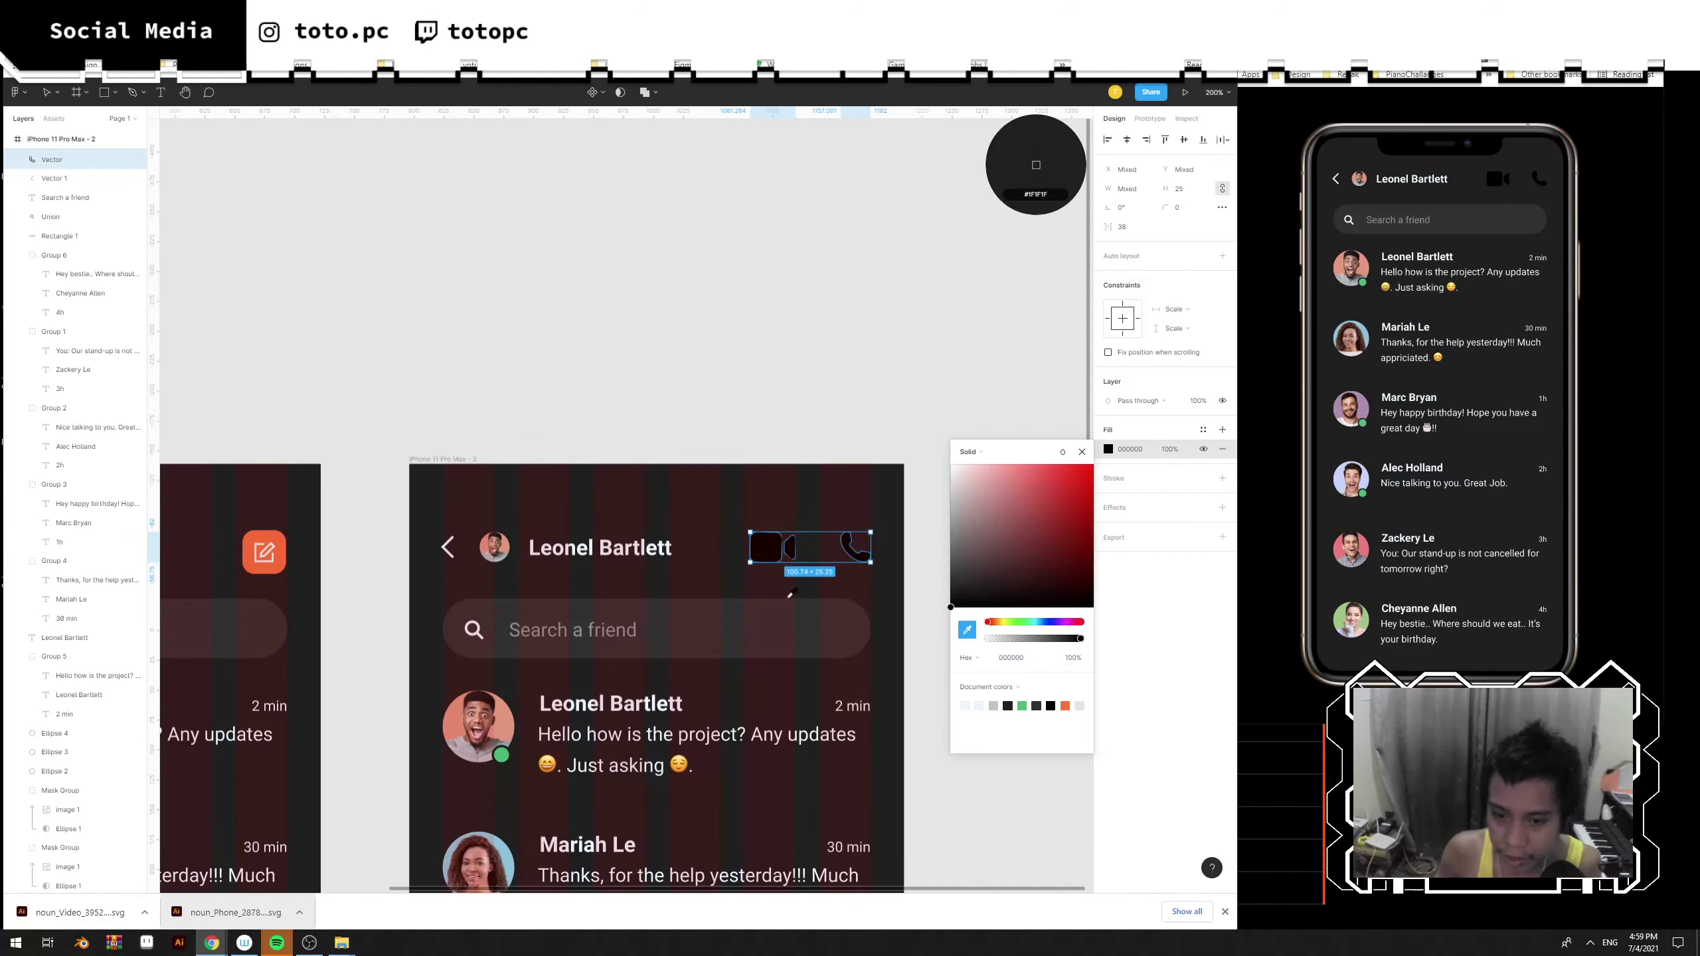
{"action": "left_click", "coordinate": [264, 546]}
{"action": "left_click", "coordinate": [649, 395]}
{"action": "left_click_drag", "start_coordinate": [650, 395], "coordinate": [584, 308]}
{"action": "left_click_drag", "start_coordinate": [539, 414], "coordinate": [870, 419]}
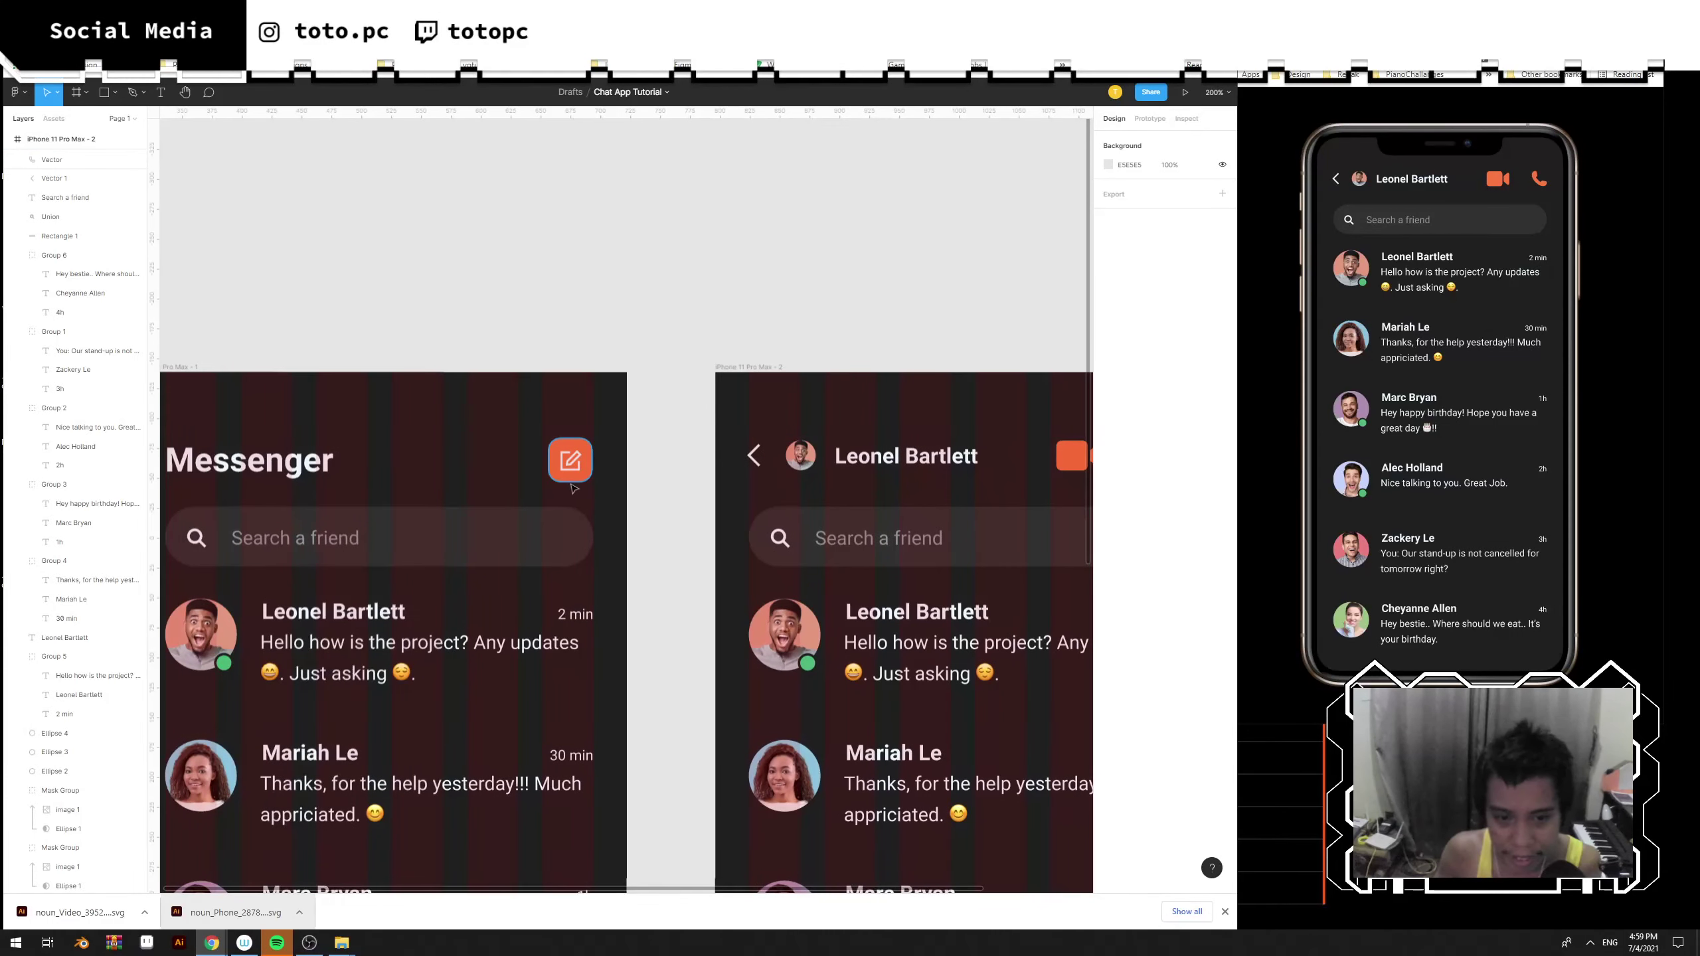
{"action": "left_click", "coordinate": [573, 478]}
{"action": "key", "text": "Delete"}
{"action": "key", "text": "ctrl+z"}
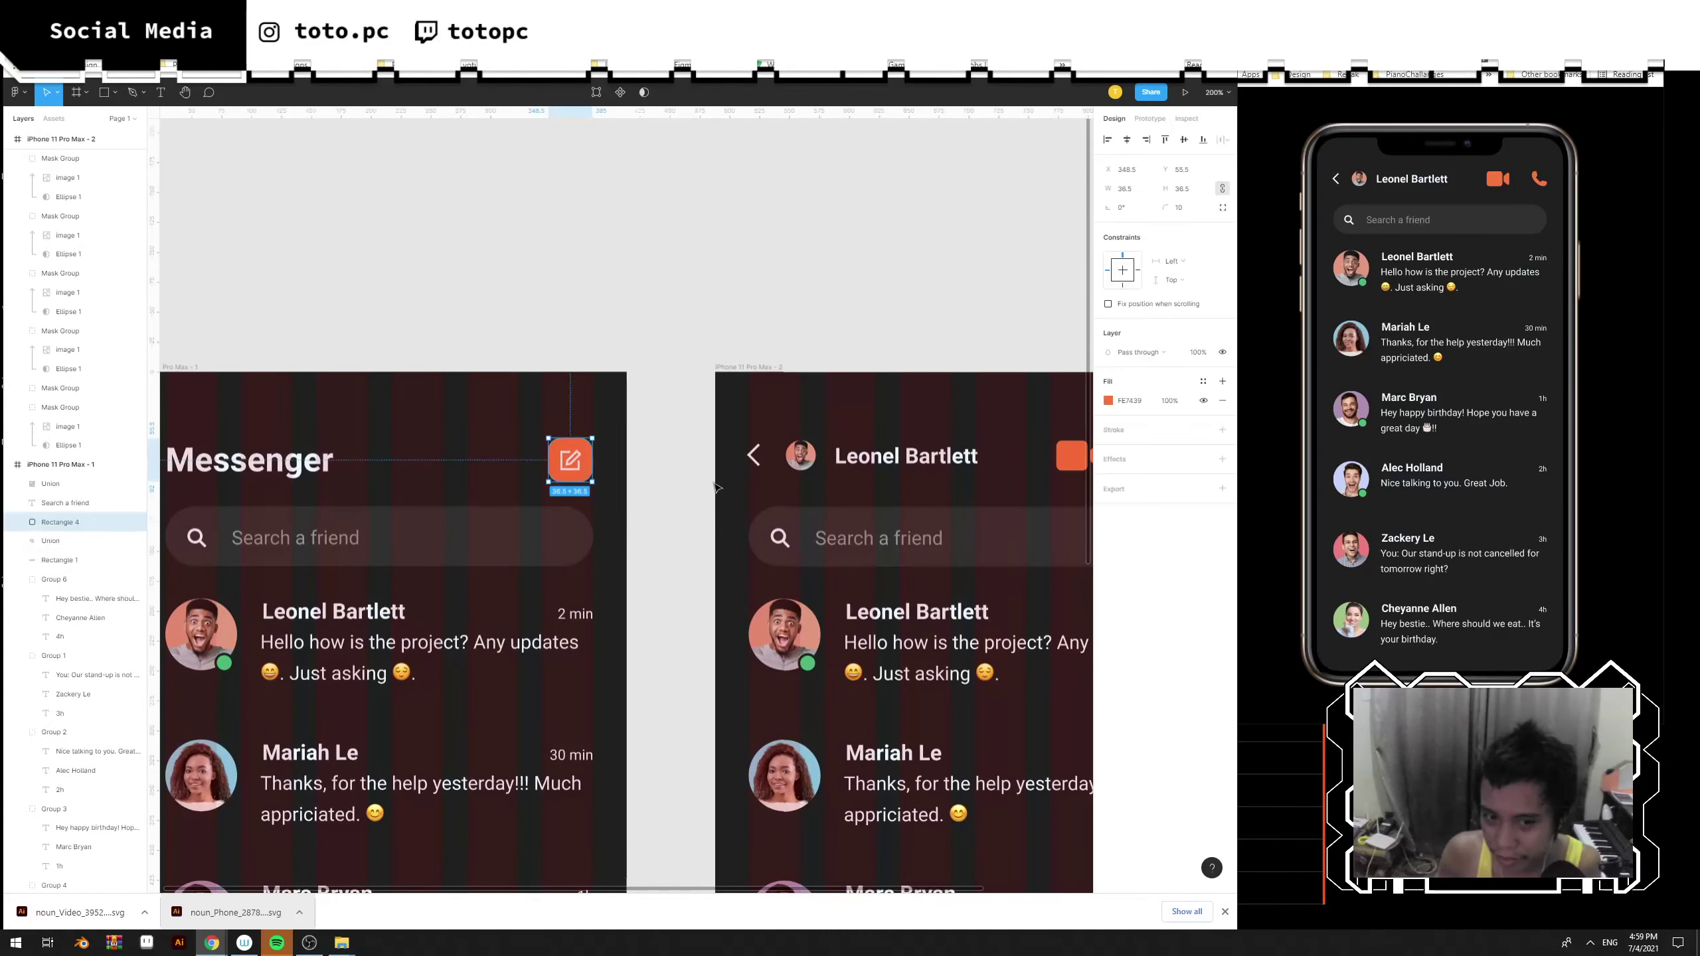
Delete the orange rounded square behind the compose icon in the first frame's header.
{"action": "left_click", "coordinate": [751, 360]}
{"action": "left_click_drag", "start_coordinate": [751, 362], "coordinate": [196, 386]}
{"action": "left_click_drag", "start_coordinate": [479, 389], "coordinate": [1098, 460]}
{"action": "left_click", "coordinate": [634, 464]}
{"action": "left_click", "coordinate": [723, 459], "text": "shift"}
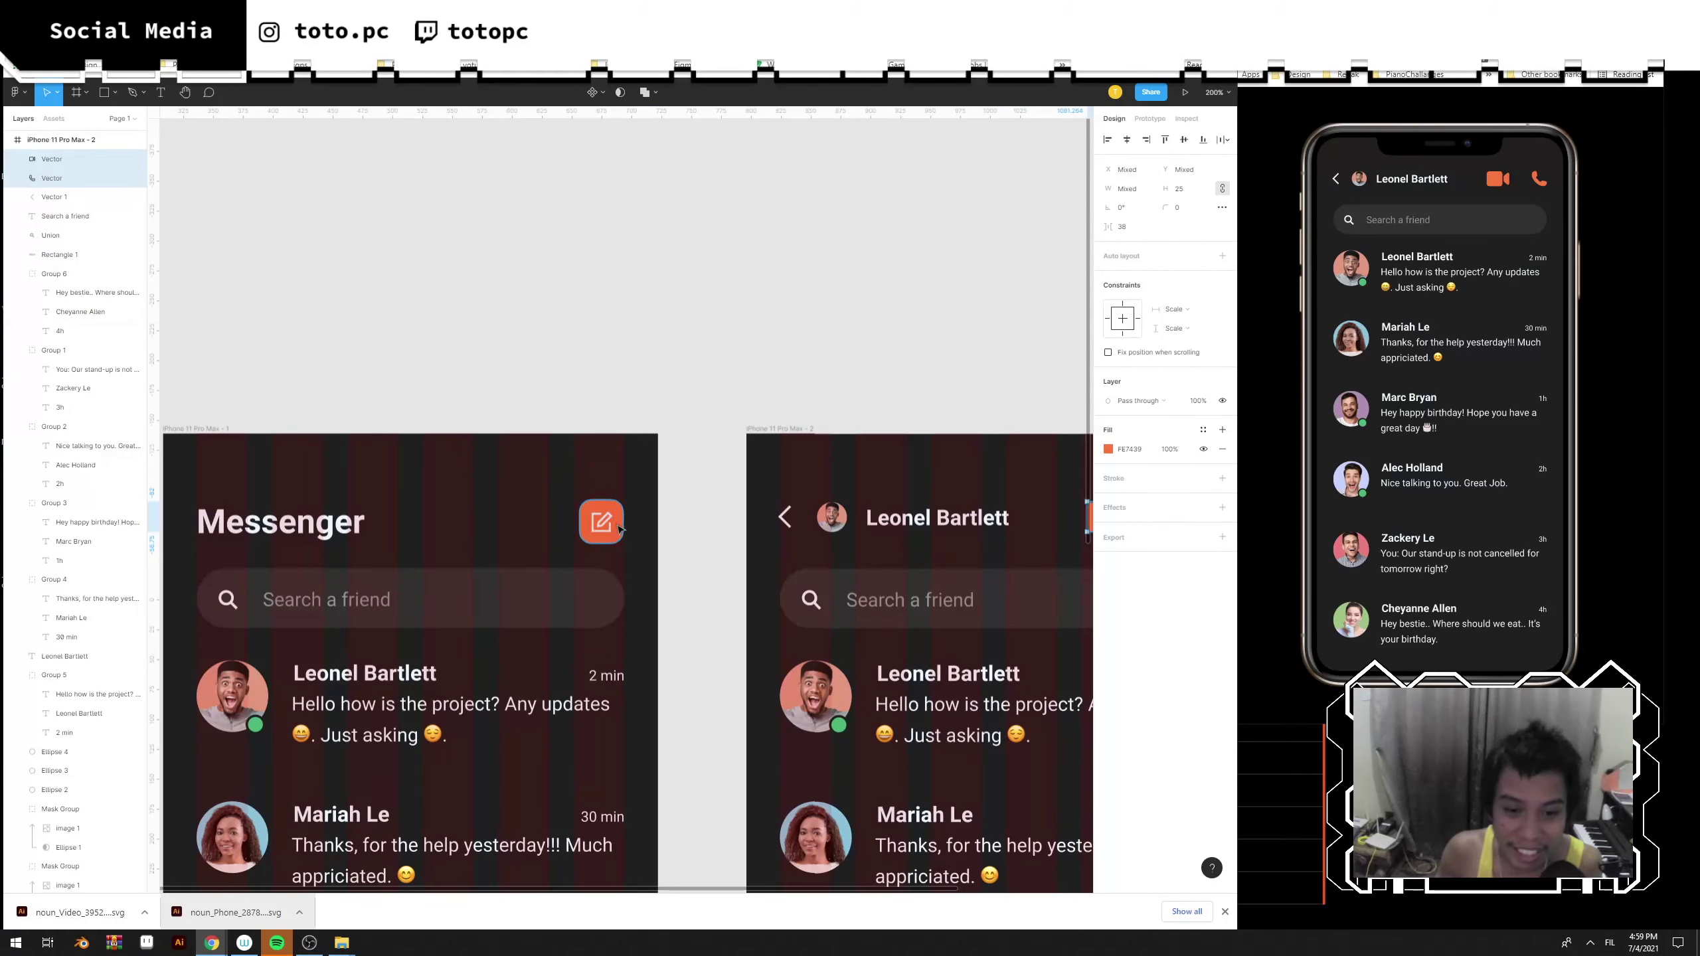
{"action": "left_click", "coordinate": [613, 511]}
{"action": "key", "text": "Delete"}
Set the first frame's compose icon height to 25 with proportions locked.
{"action": "left_click", "coordinate": [605, 520]}
{"action": "left_click_drag", "start_coordinate": [616, 507], "coordinate": [619, 505]}
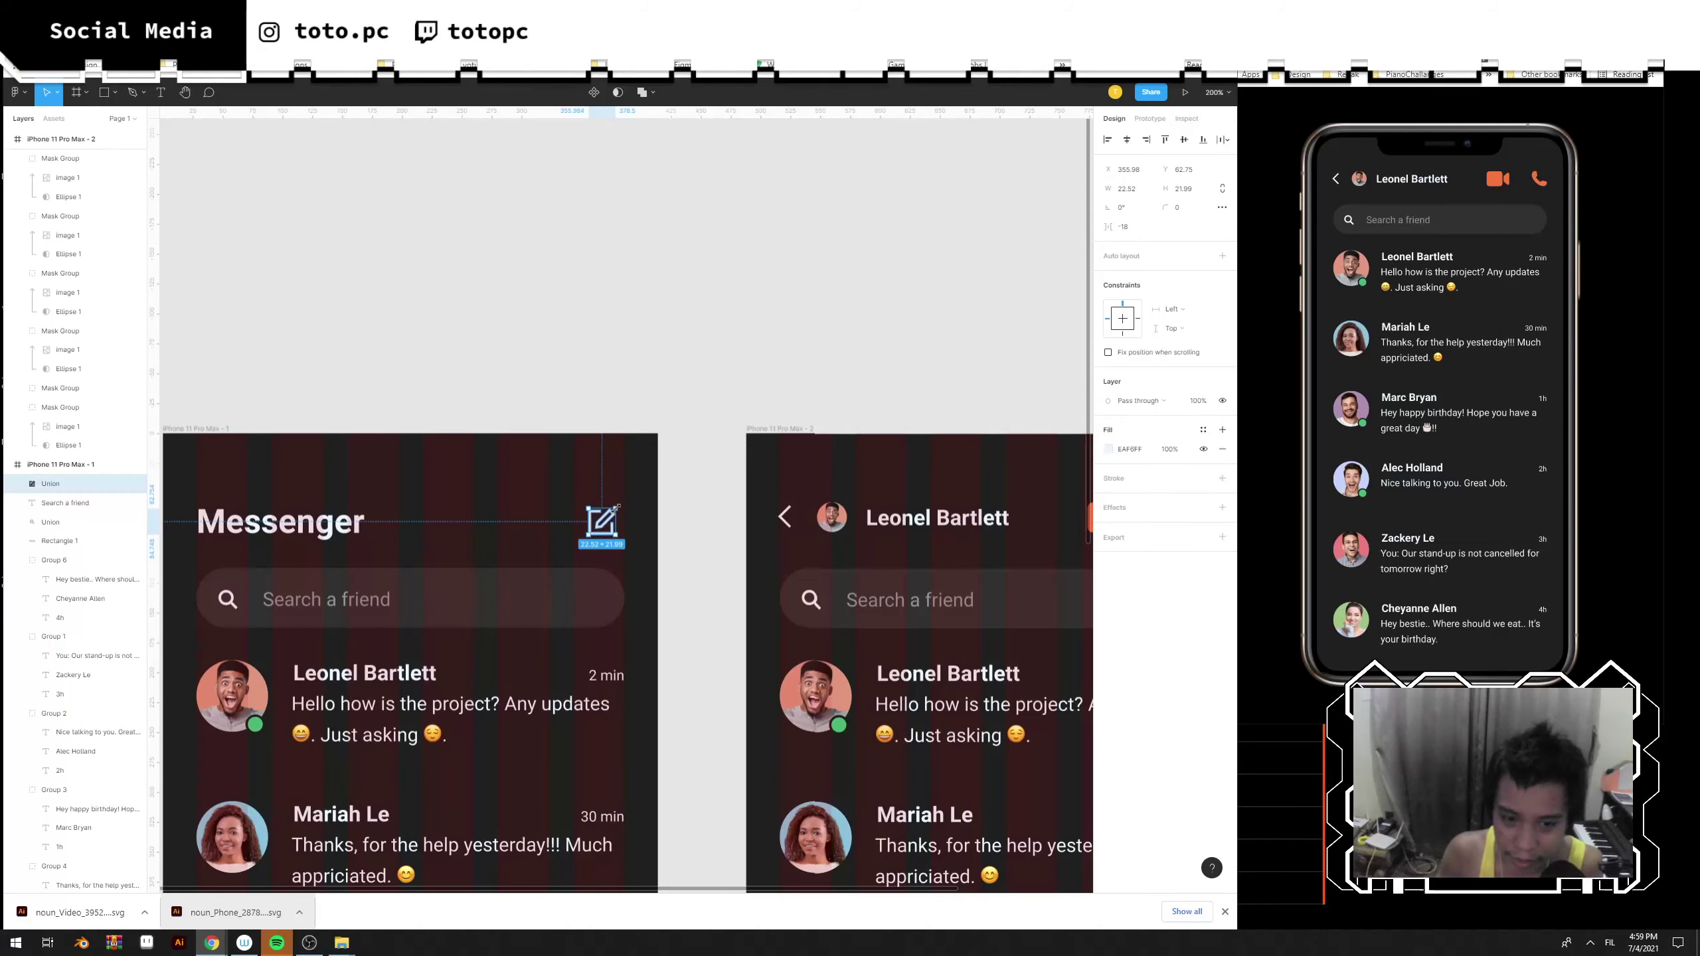
{"action": "left_click", "coordinate": [1184, 190]}
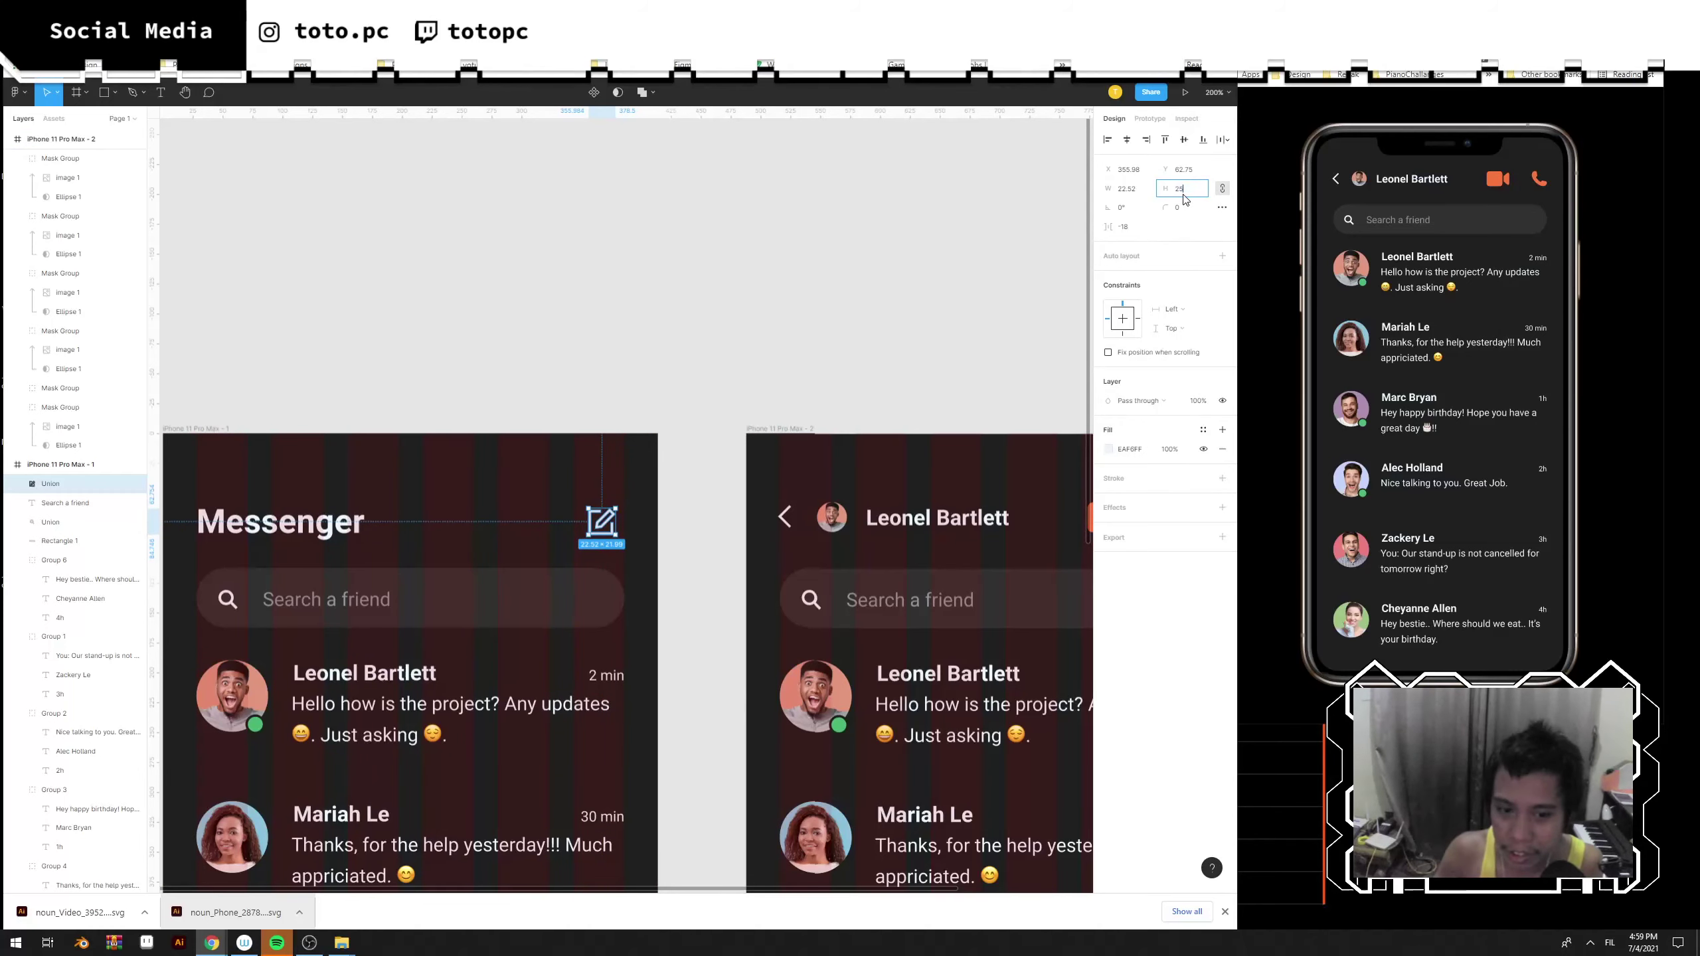
{"action": "type", "text": "25"}
{"action": "key", "text": "Return"}
Fill the compose icon with the orange used by the second frame's call icons.
{"action": "left_click_drag", "start_coordinate": [1045, 337], "coordinate": [774, 342]}
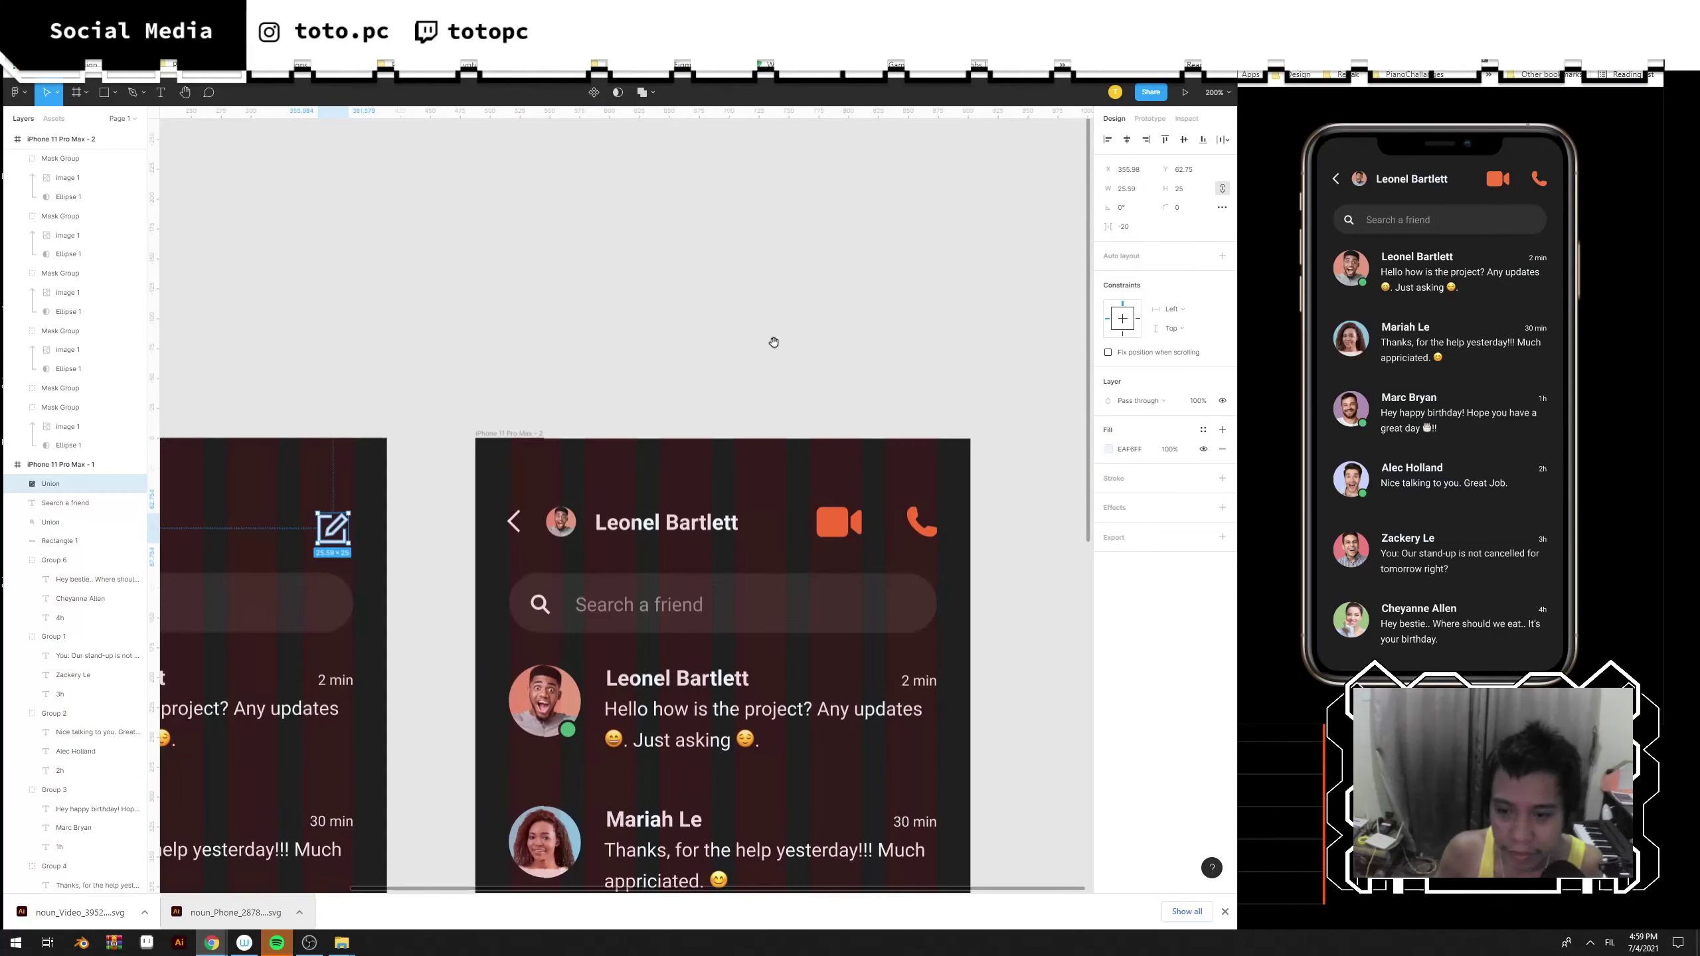
{"action": "left_click", "coordinate": [1111, 454]}
{"action": "left_click", "coordinate": [967, 631]}
{"action": "left_click", "coordinate": [834, 527]}
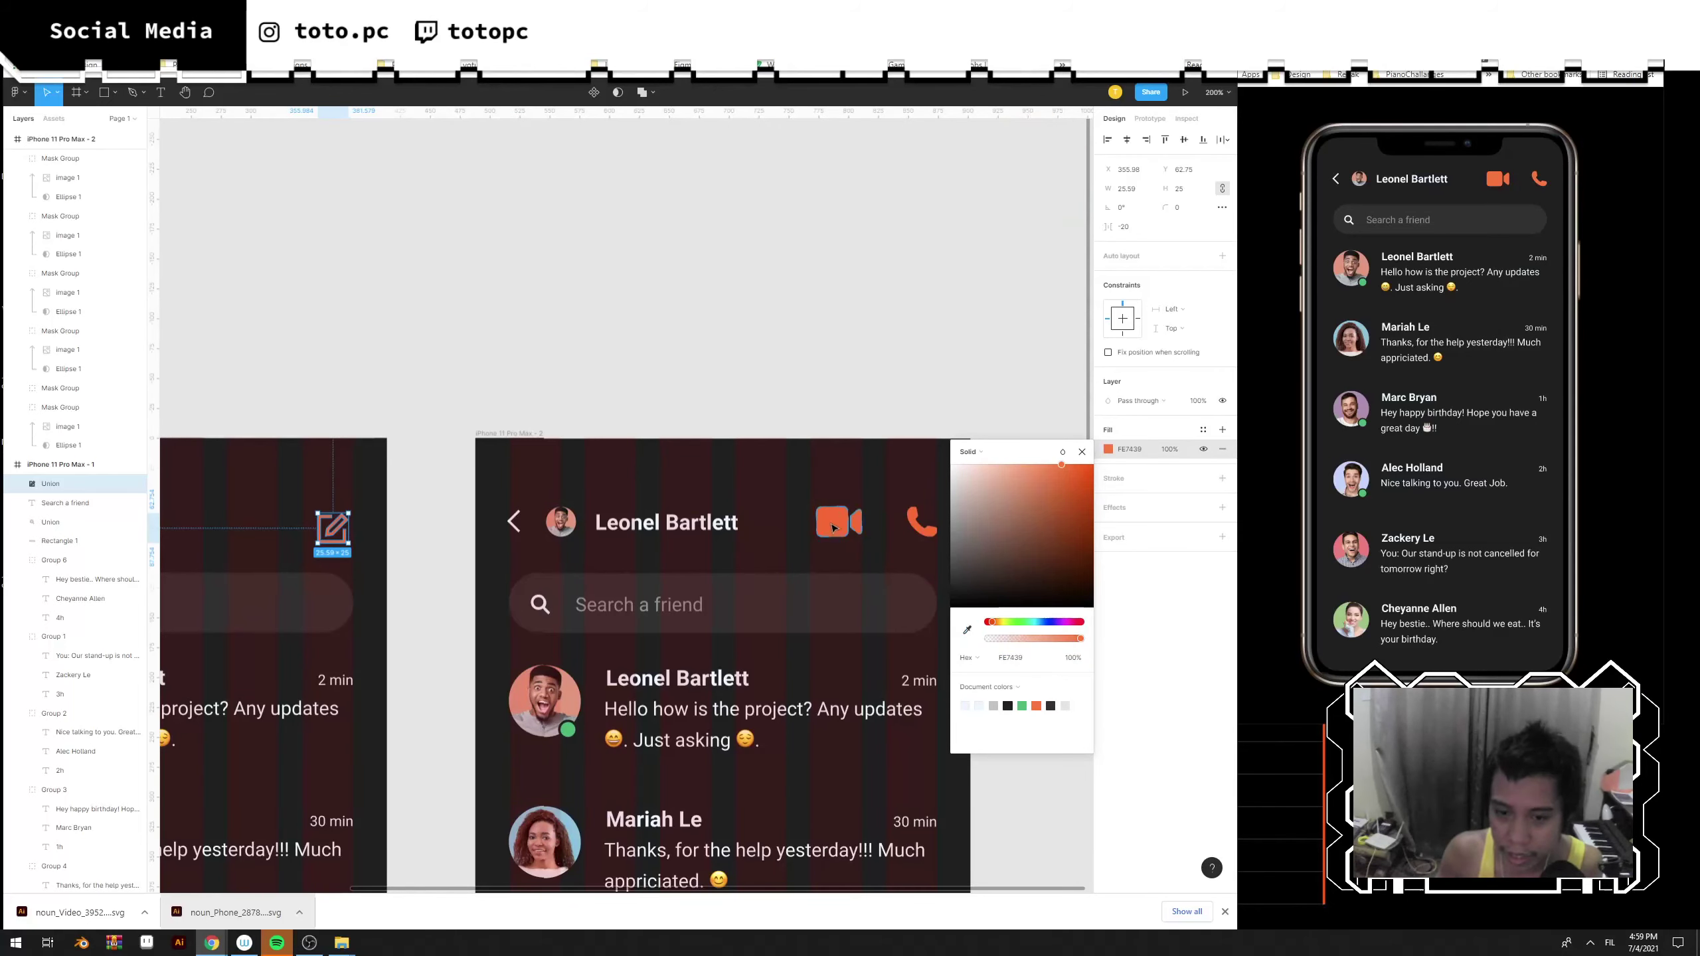
Replace the header video icon's fill with a stroke in the orange document color.
{"action": "left_click", "coordinate": [856, 416]}
{"action": "left_click_drag", "start_coordinate": [856, 417], "coordinate": [765, 395]}
{"action": "key", "text": "plus"}
{"action": "left_click_drag", "start_coordinate": [922, 441], "coordinate": [771, 474]}
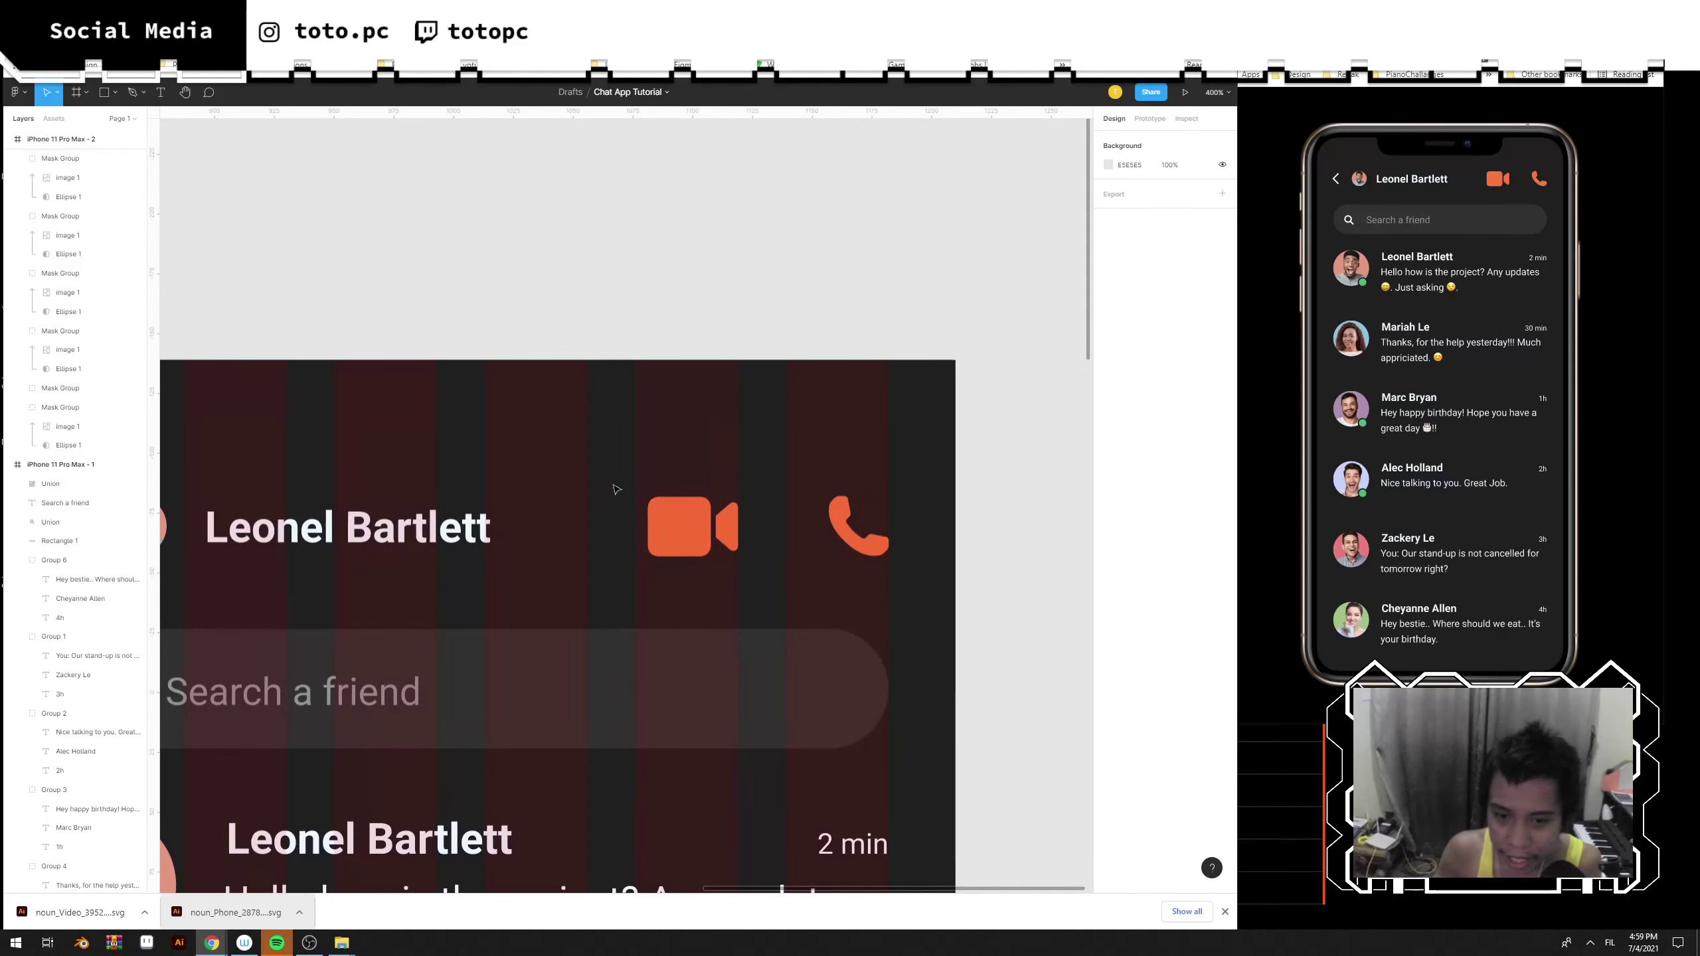
{"action": "left_click", "coordinate": [679, 526]}
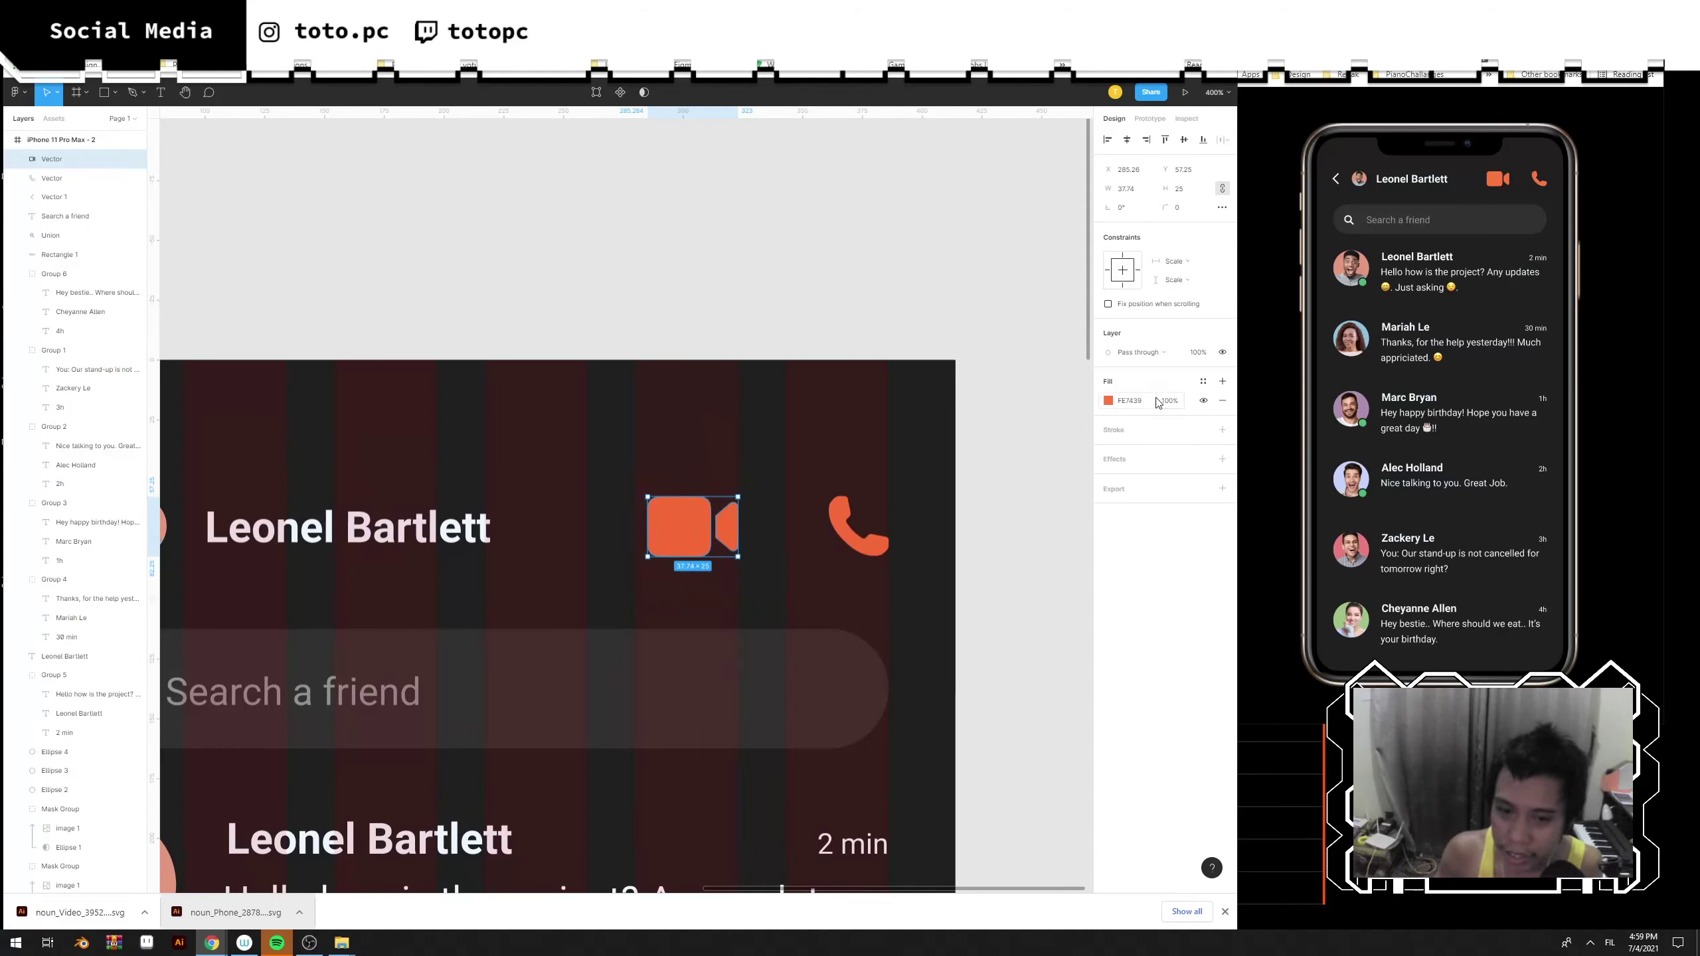
{"action": "left_click", "coordinate": [1223, 401]}
{"action": "left_click", "coordinate": [1222, 411]}
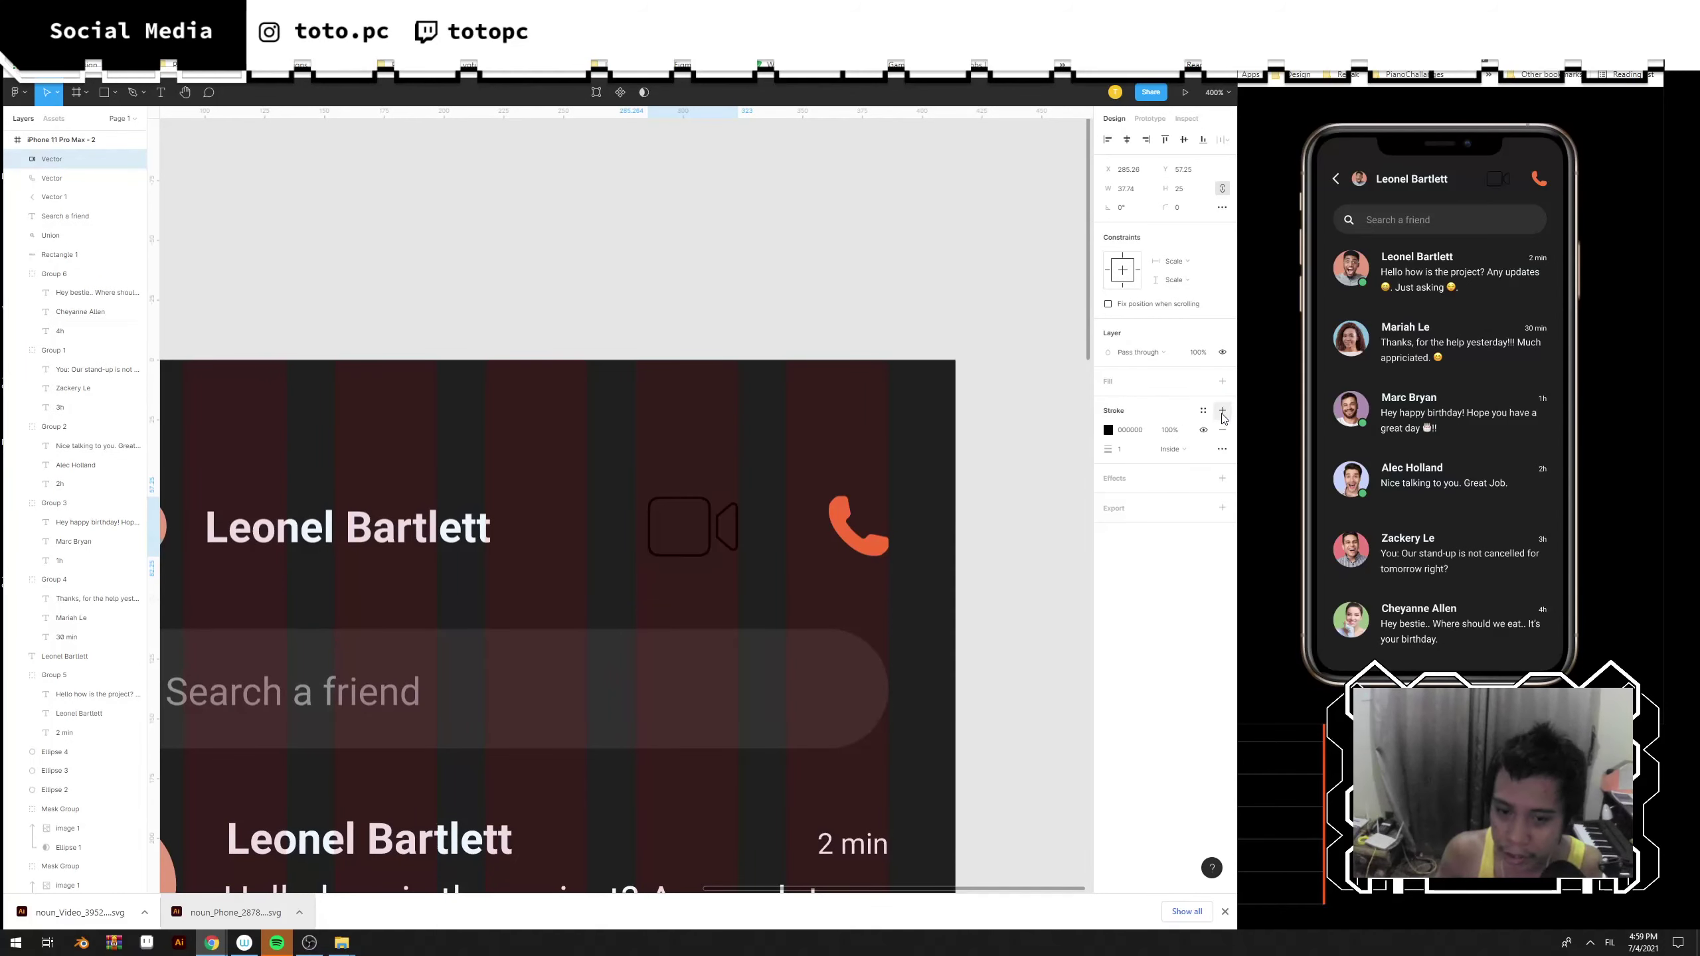
{"action": "left_click", "coordinate": [1108, 430]}
{"action": "left_click", "coordinate": [1036, 687]}
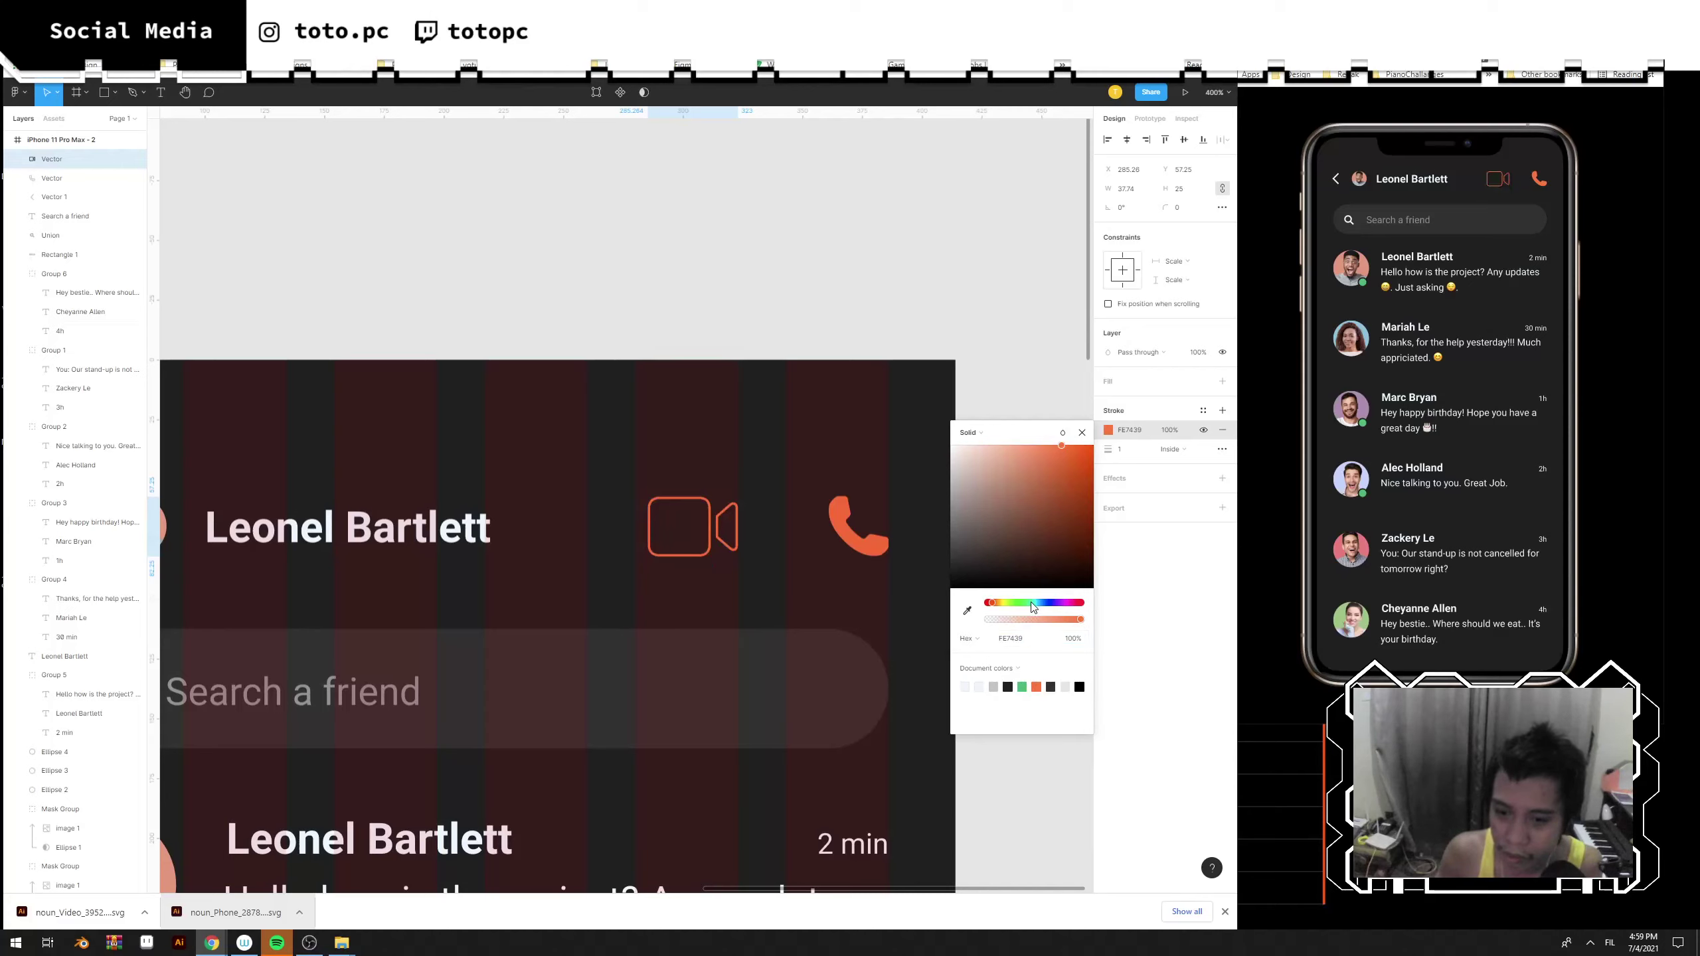
Remove the header phone icon's fill and give it a stroke with a weight of 2.
{"action": "left_click", "coordinate": [903, 576]}
{"action": "left_click", "coordinate": [867, 533]}
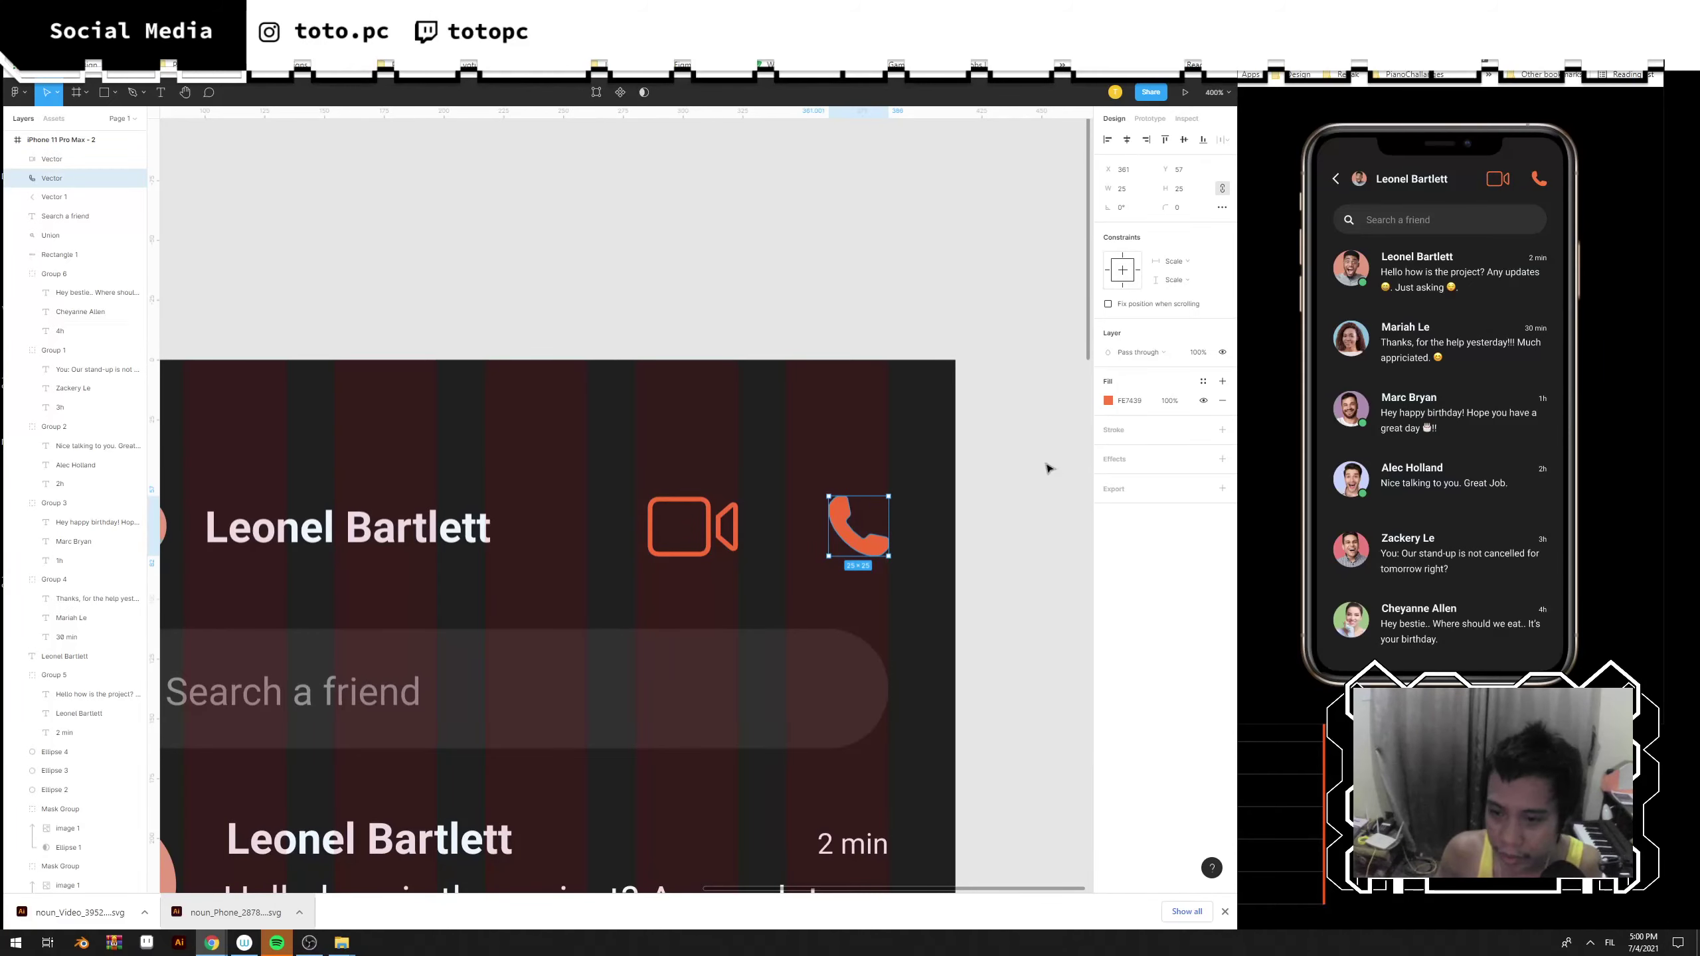
{"action": "left_click", "coordinate": [1222, 402]}
{"action": "left_click", "coordinate": [1223, 411]}
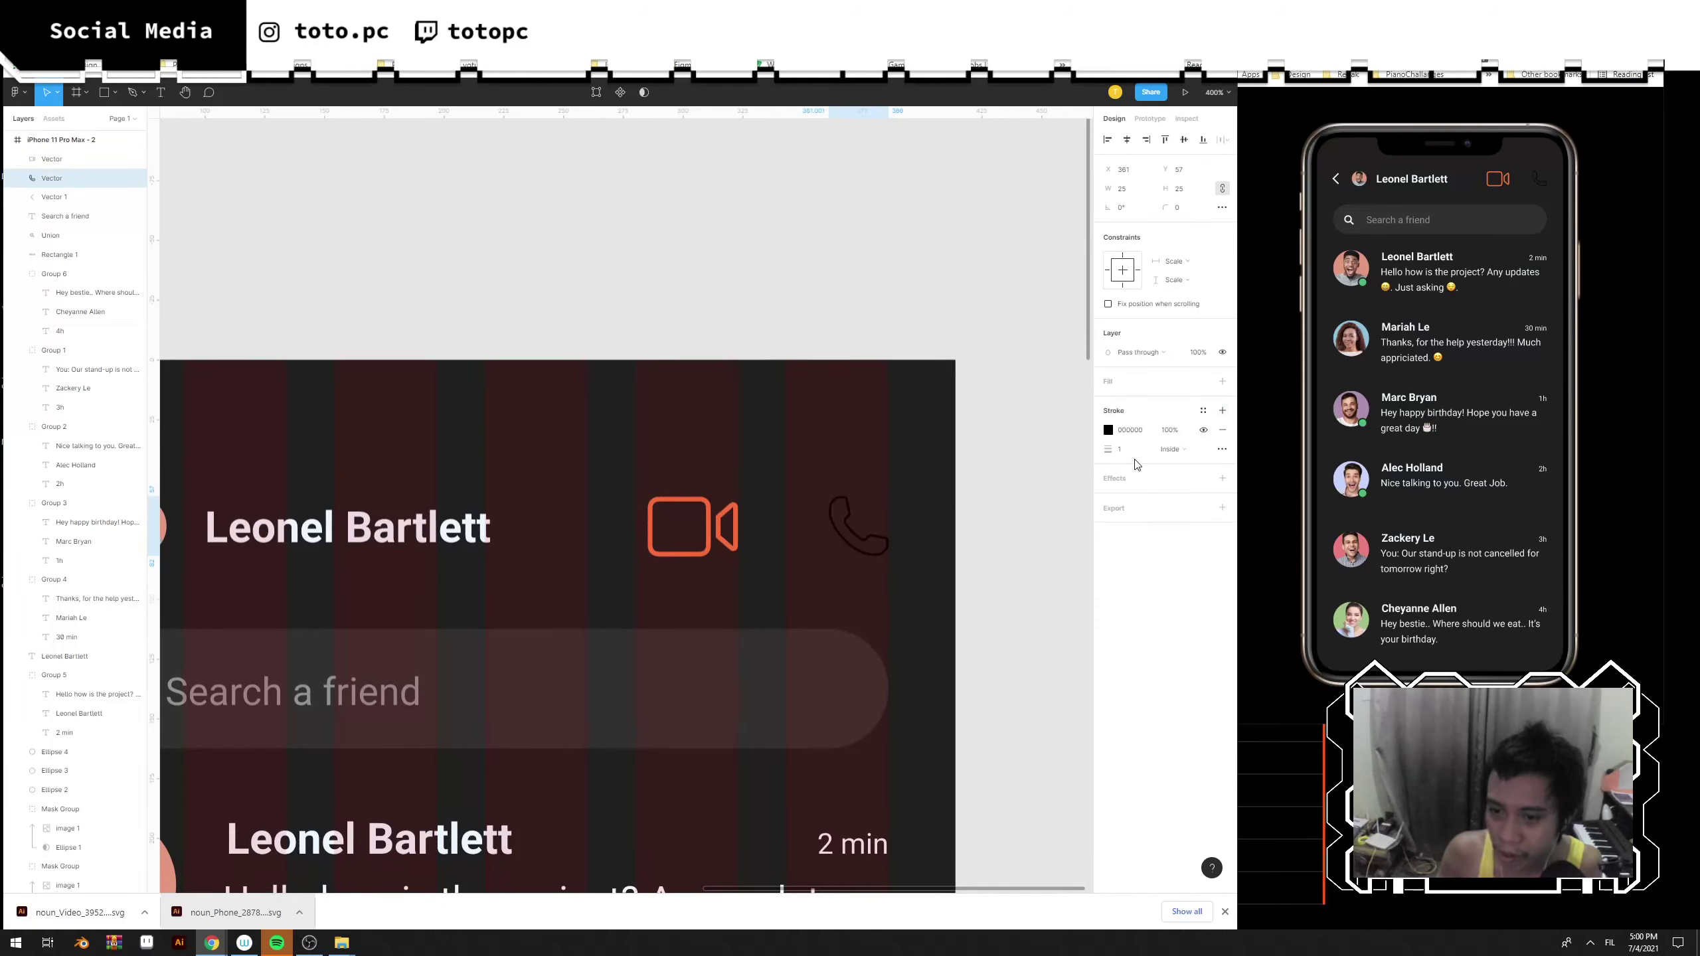
{"action": "left_click", "coordinate": [1120, 450]}
{"action": "type", "text": "2"}
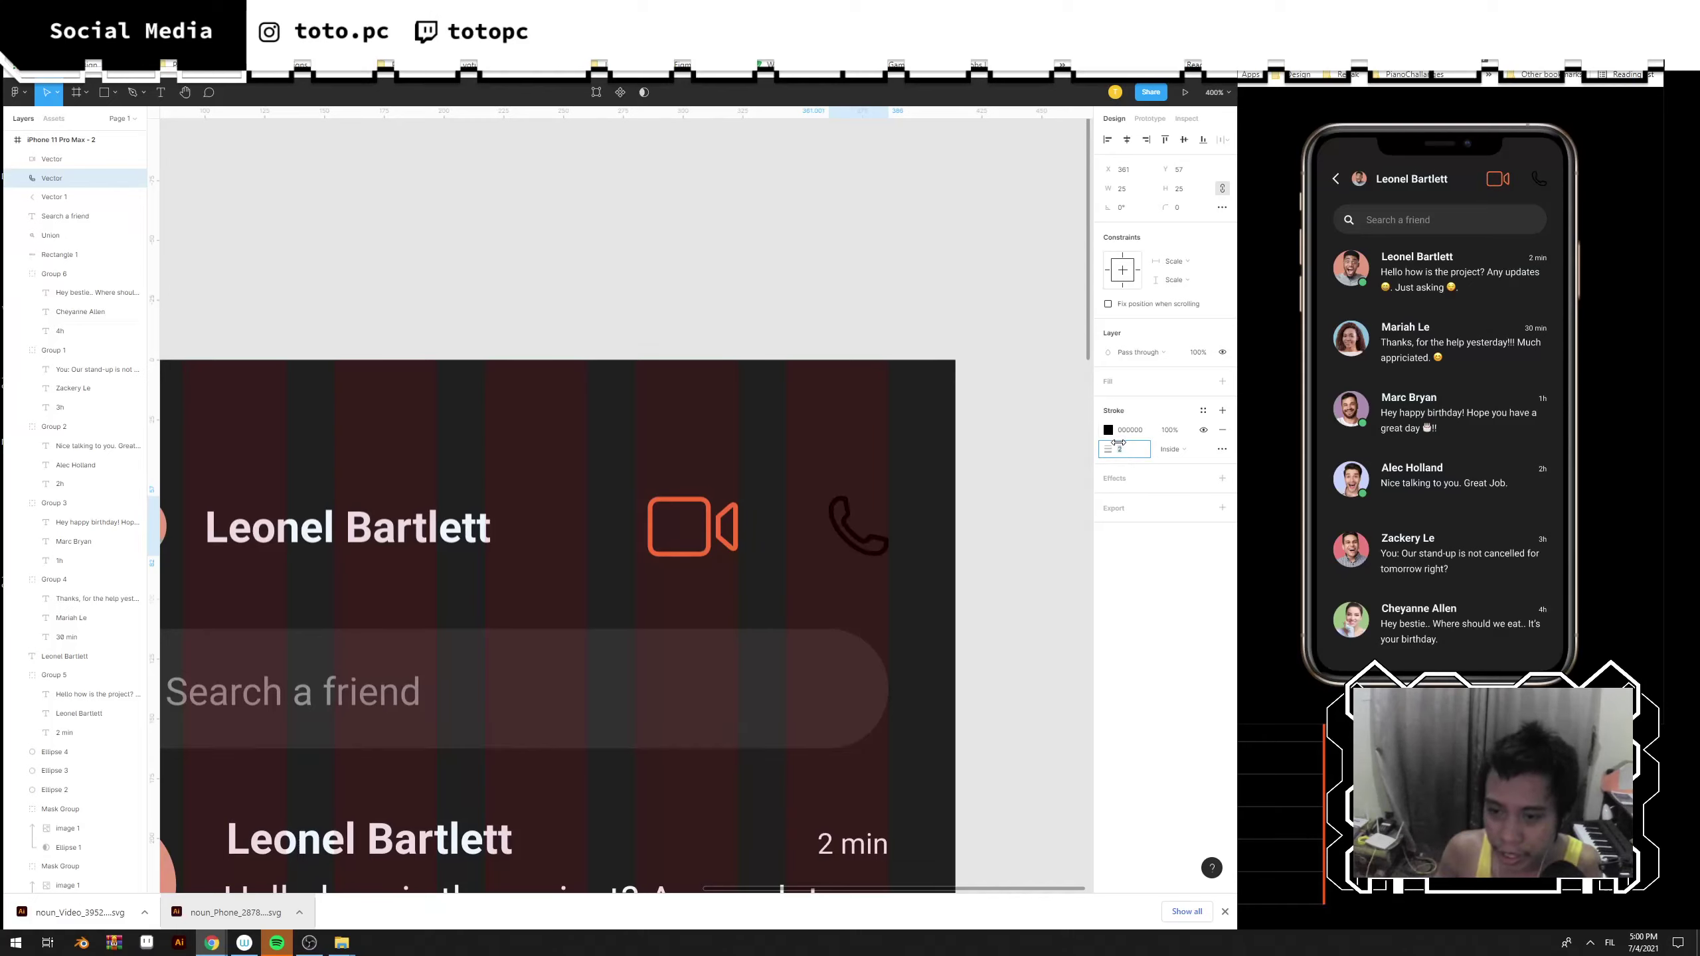
{"action": "key", "text": "Return"}
Align the phone icon's stroke to Center and color it with the orange document color.
{"action": "left_click", "coordinate": [1173, 449]}
{"action": "left_click", "coordinate": [1183, 435]}
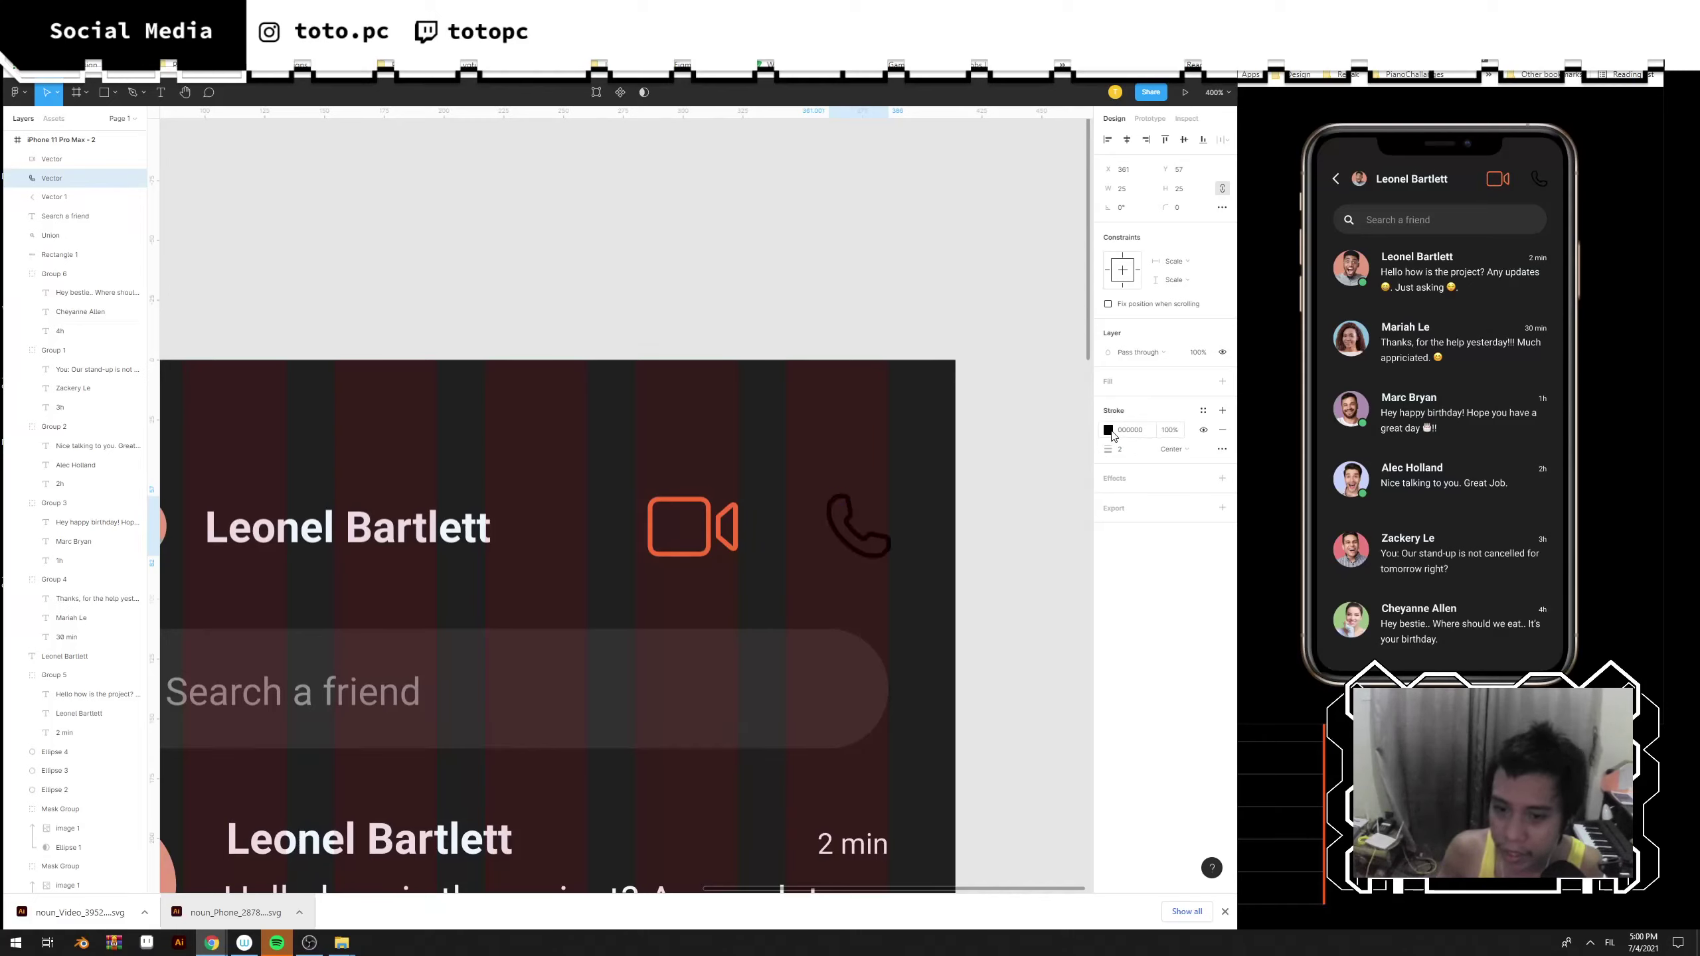
{"action": "left_click", "coordinate": [1110, 431]}
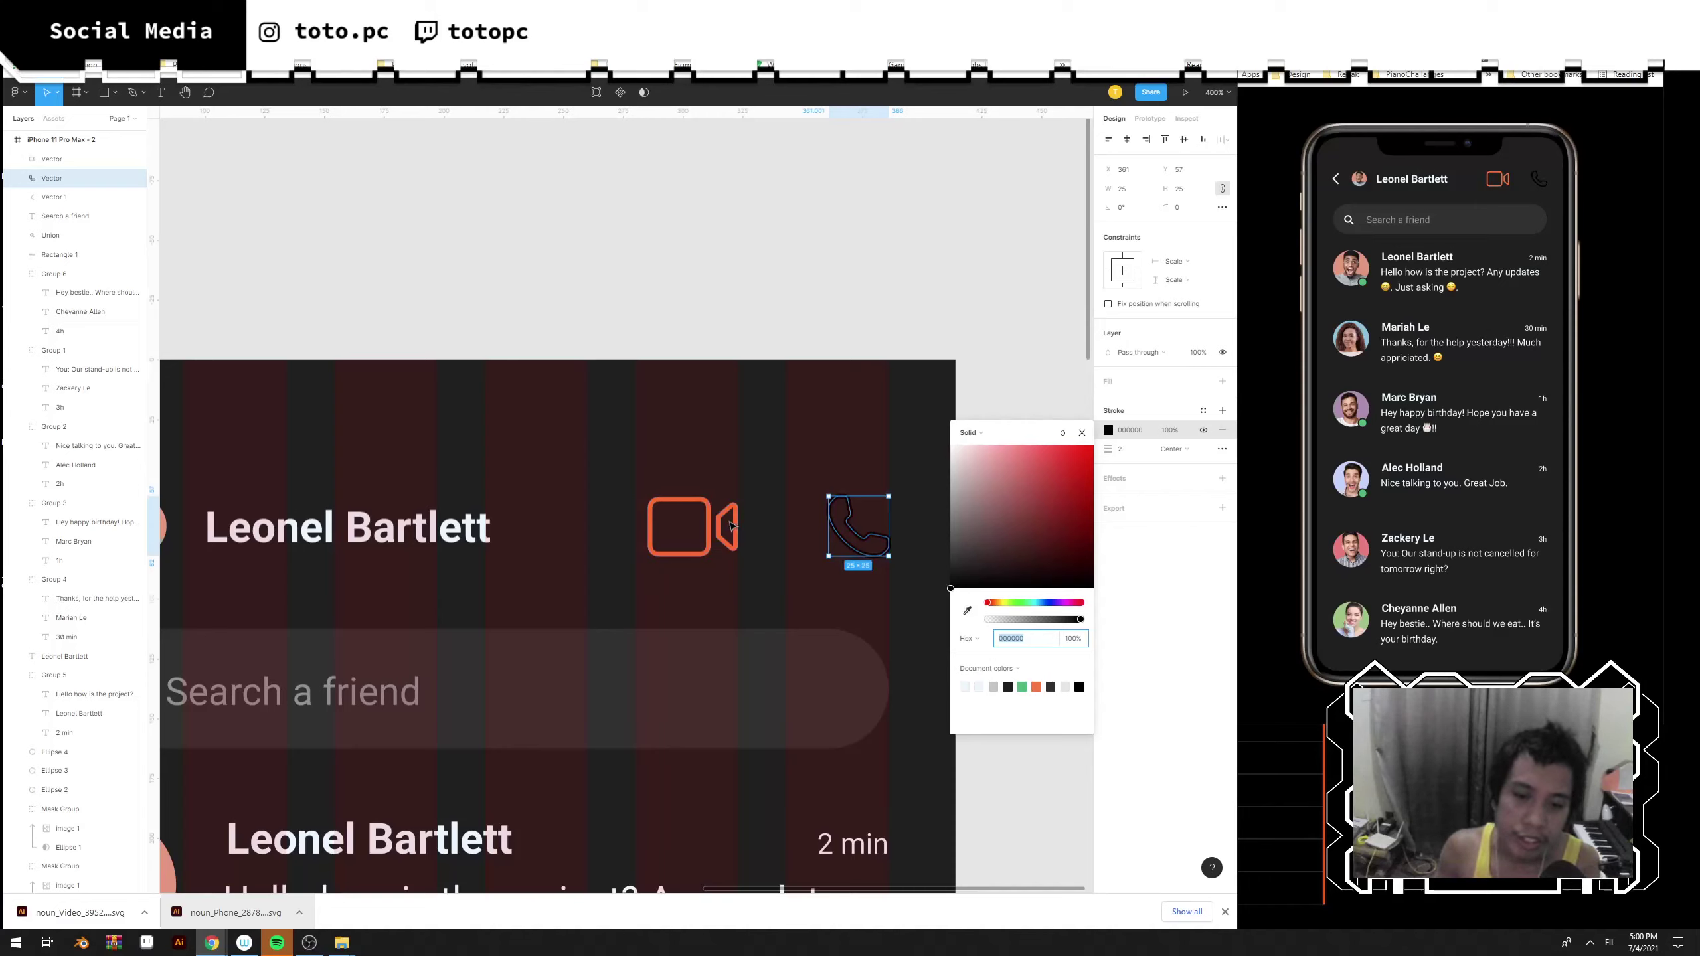
{"action": "type", "text": "u"}
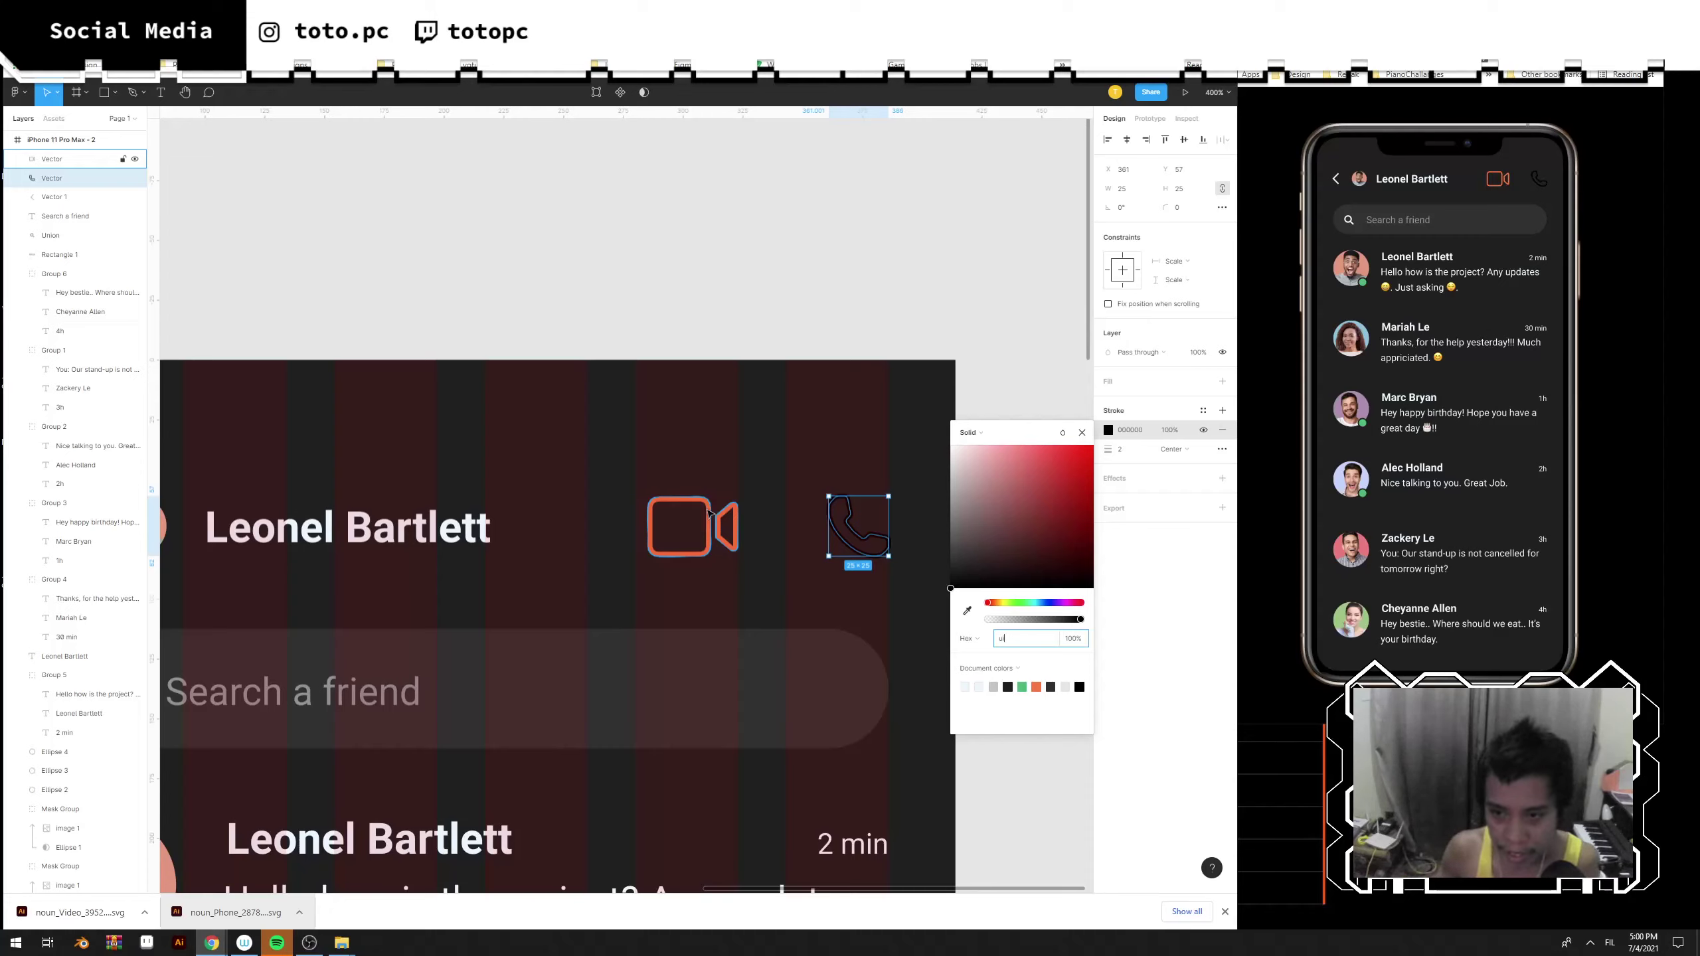
{"action": "left_click", "coordinate": [1038, 687]}
{"action": "left_click", "coordinate": [915, 610]}
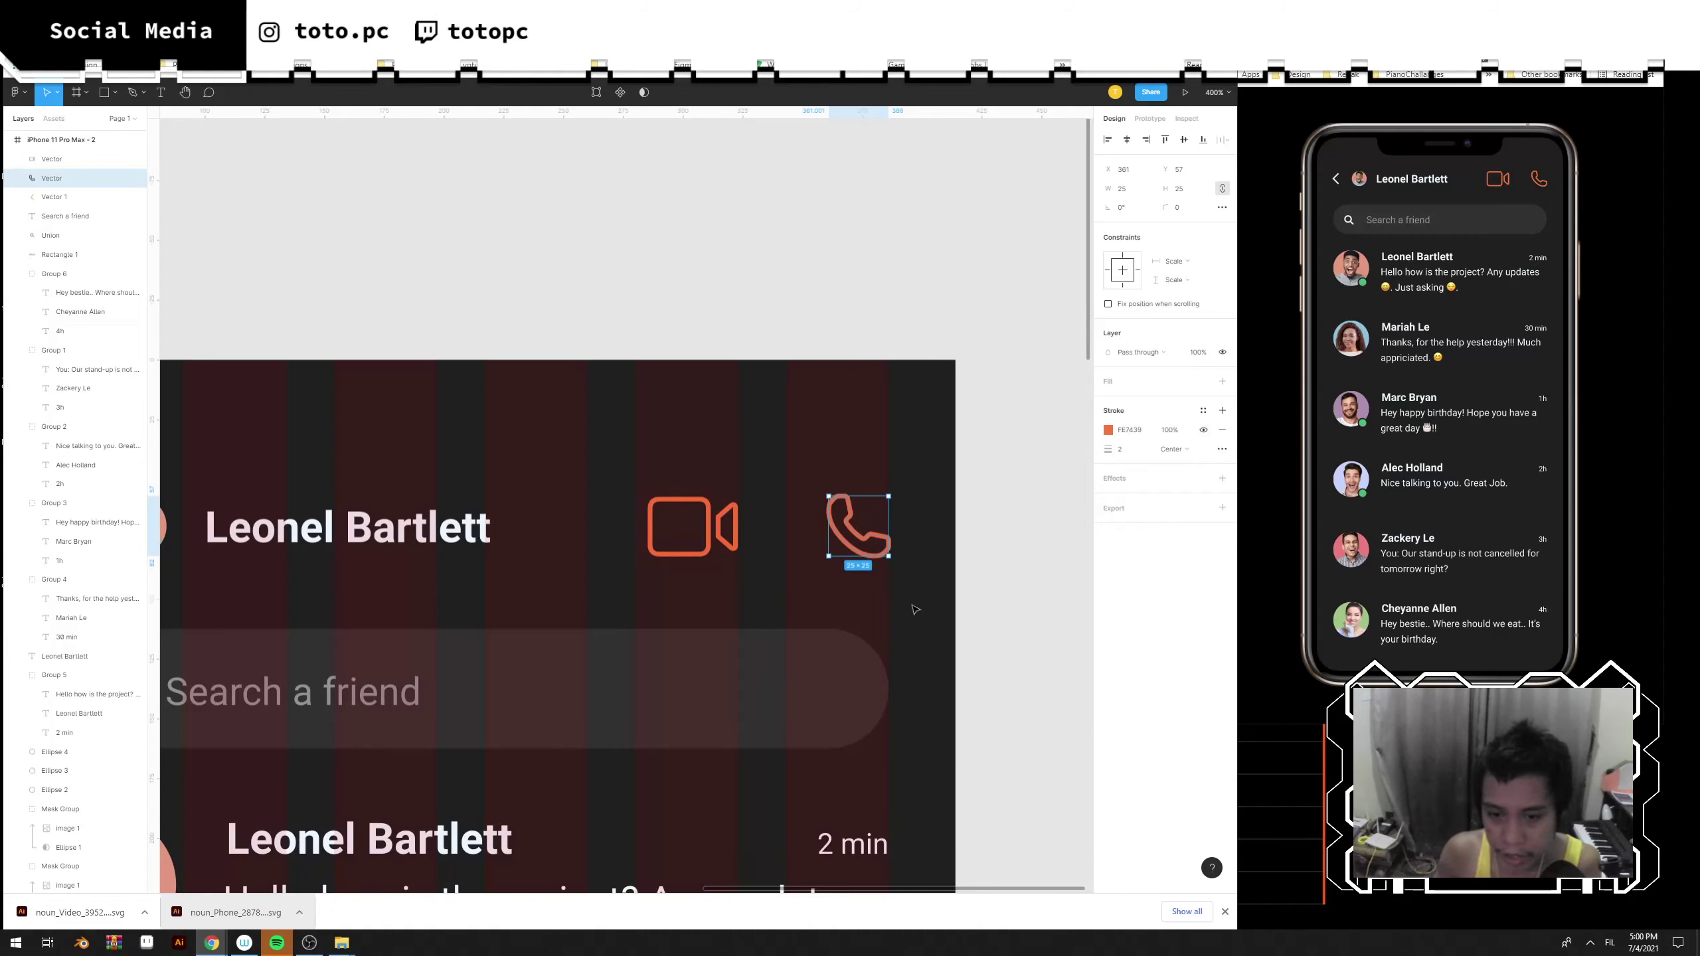
Try the Inside and Outside stroke alignments on the phone icon and return it to Center.
{"action": "left_click", "coordinate": [1170, 451]}
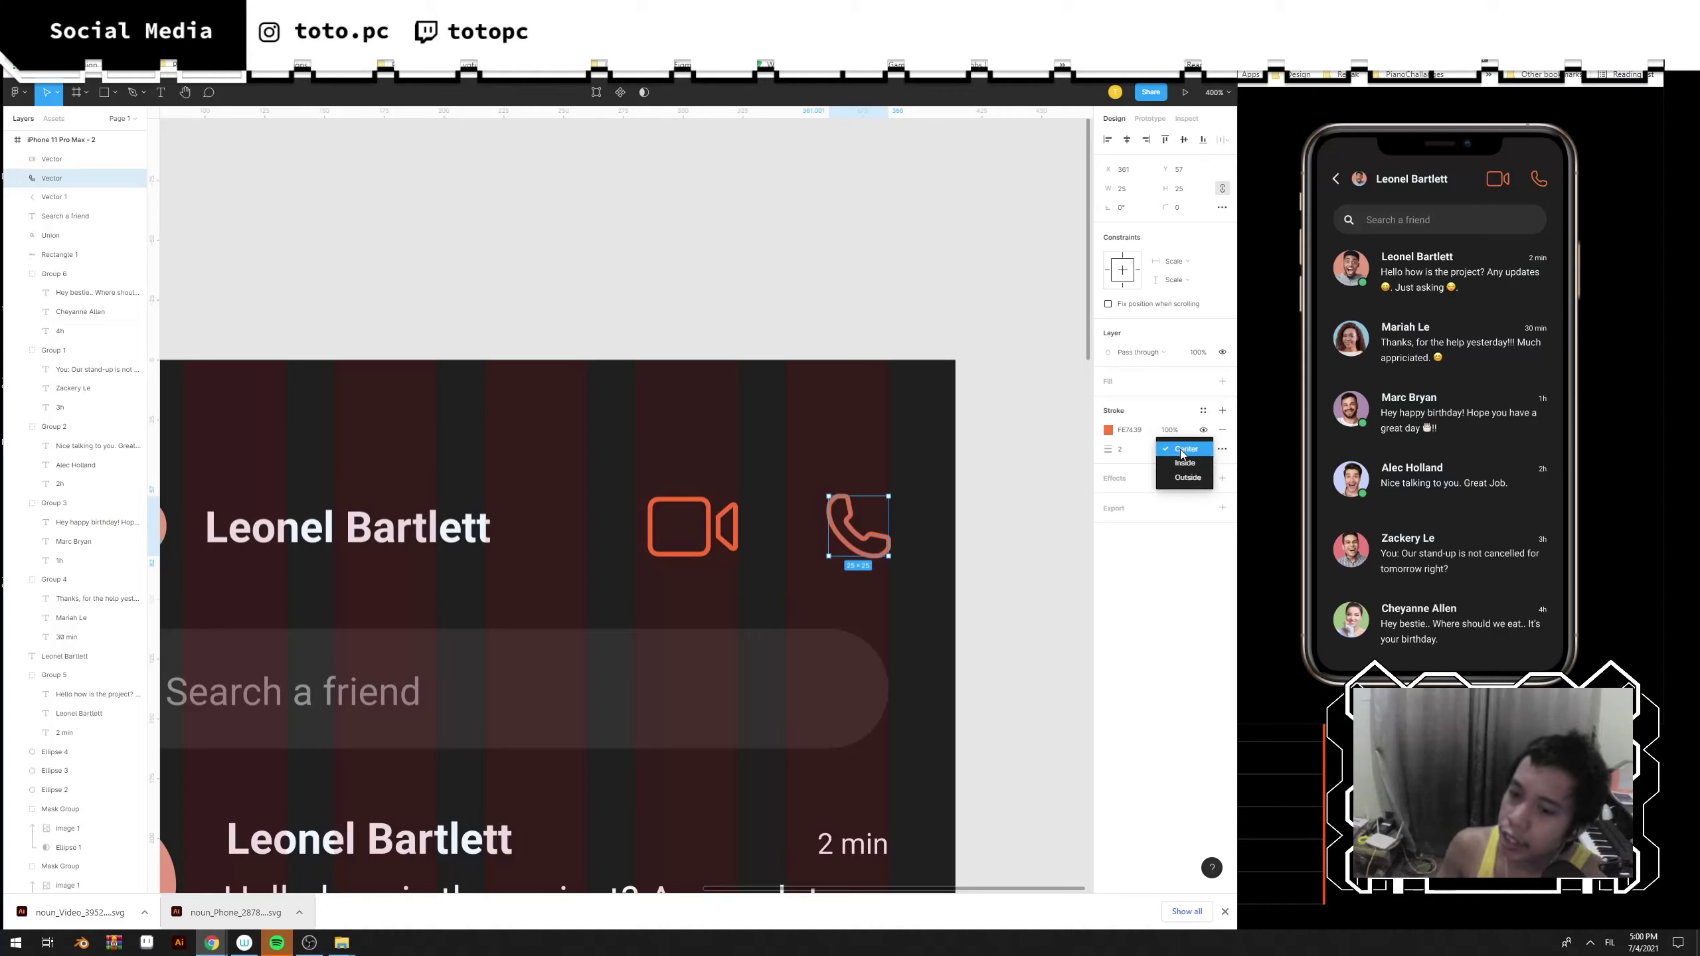
{"action": "left_click", "coordinate": [1173, 465]}
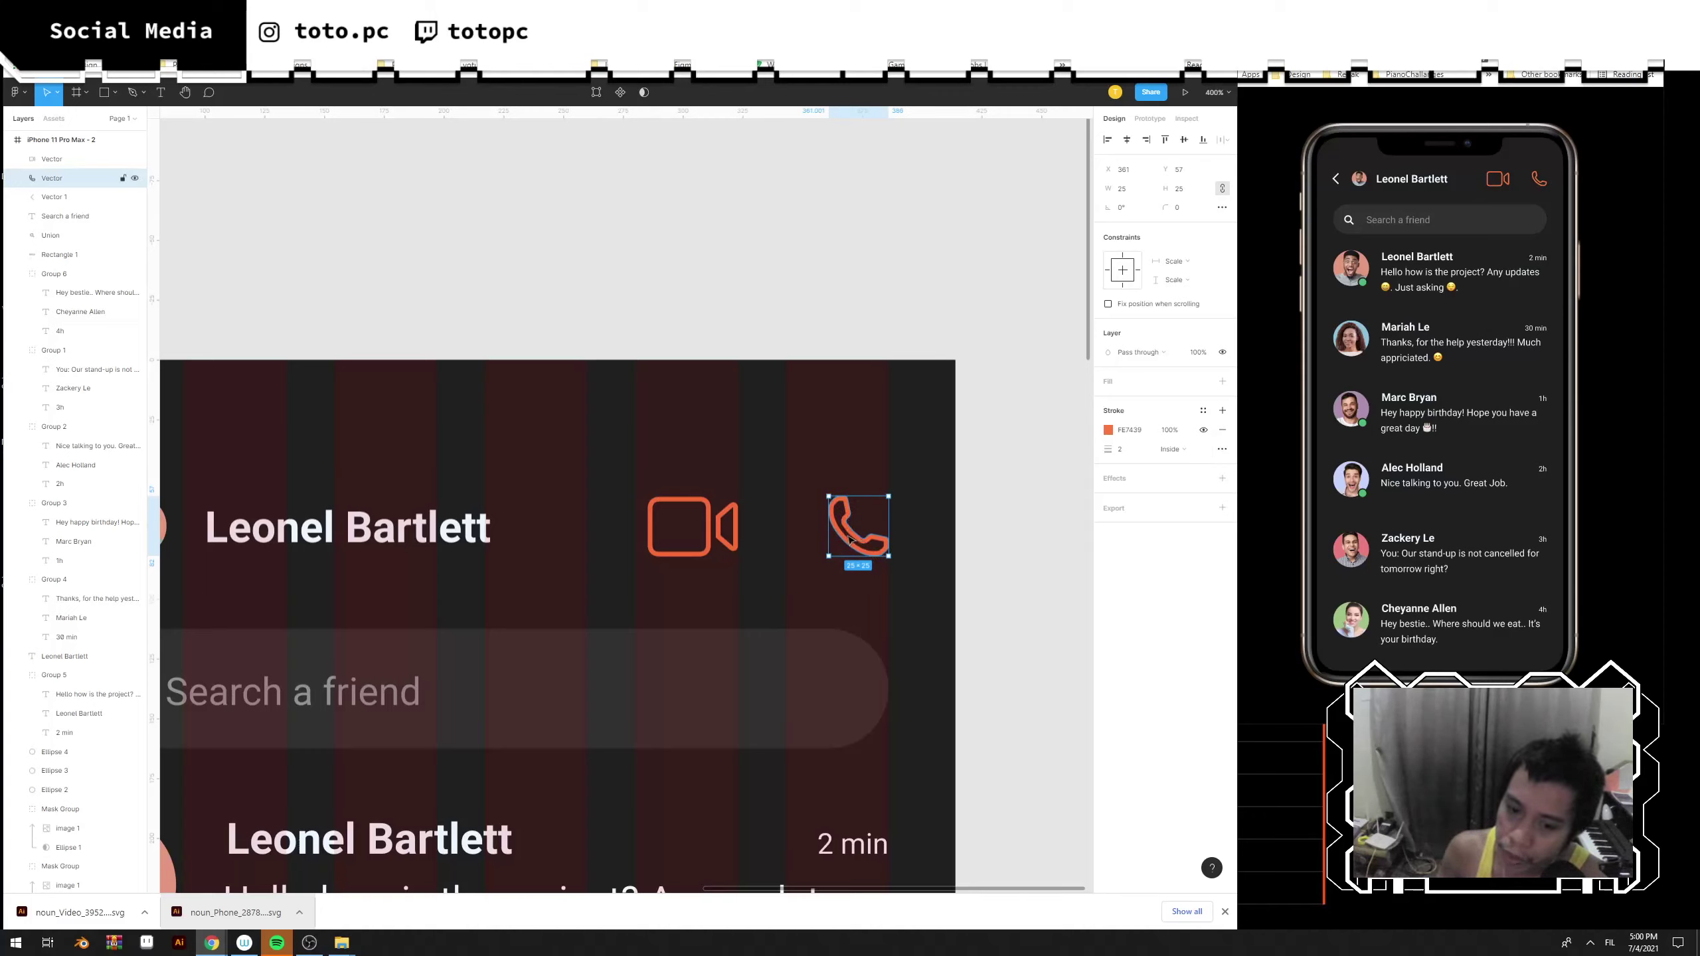
{"action": "left_click", "coordinate": [1173, 450]}
{"action": "left_click", "coordinate": [1181, 465]}
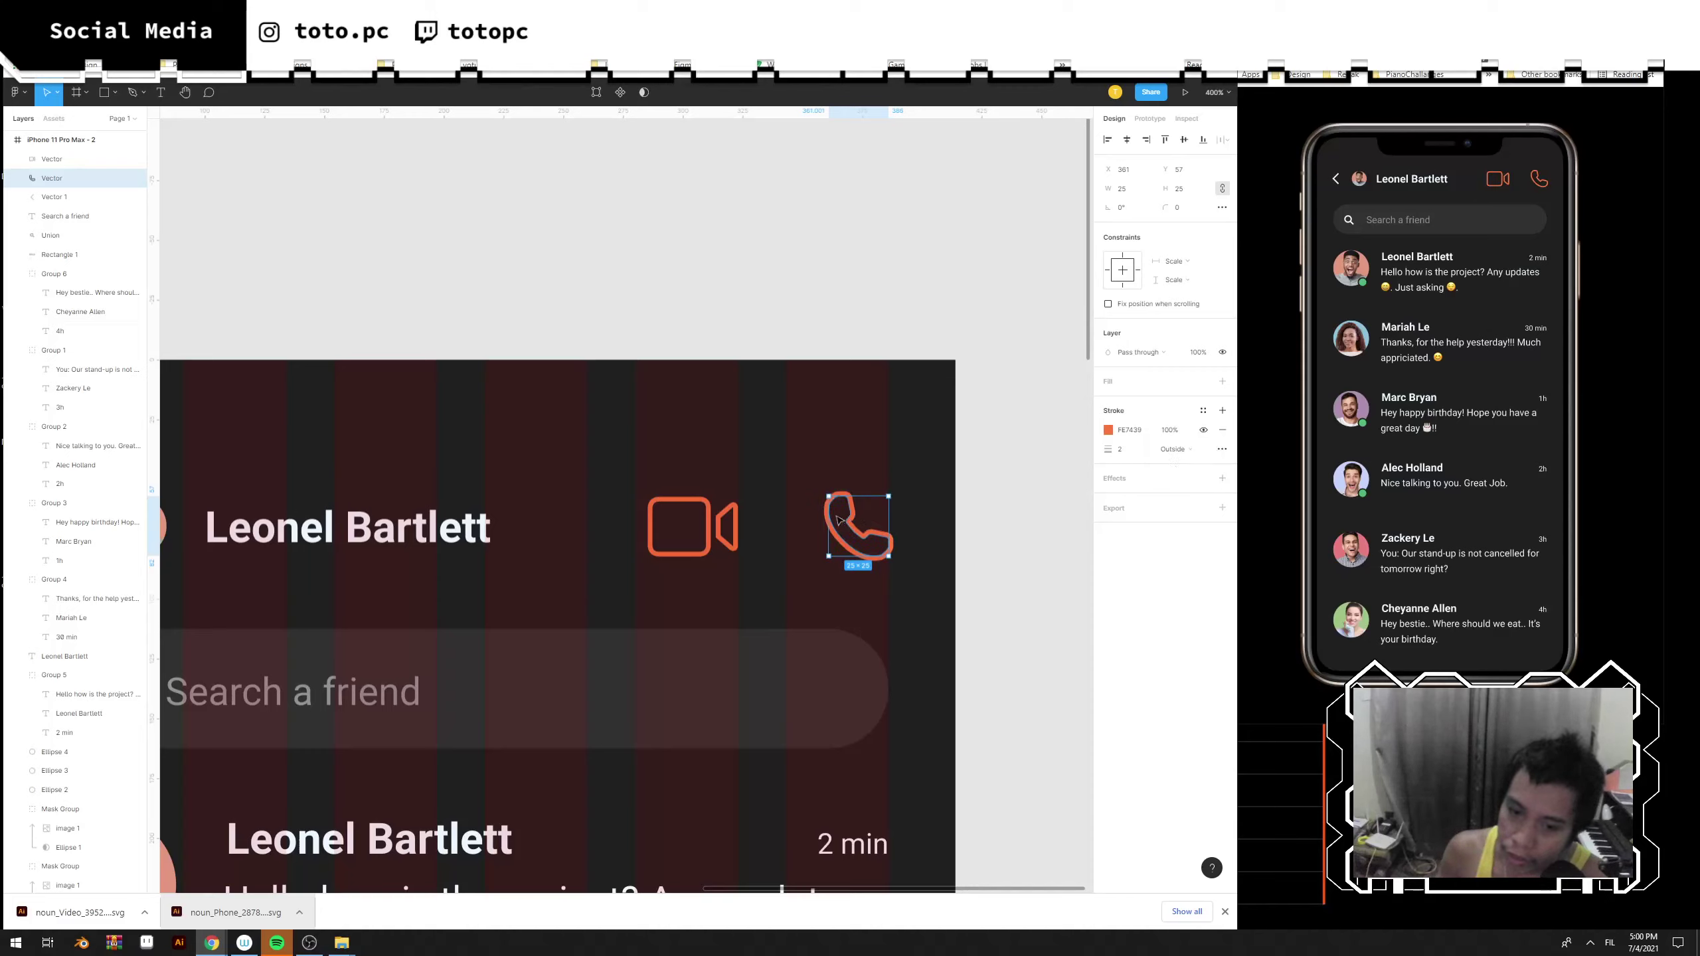
{"action": "left_click", "coordinate": [1166, 449]}
{"action": "left_click", "coordinate": [1173, 421]}
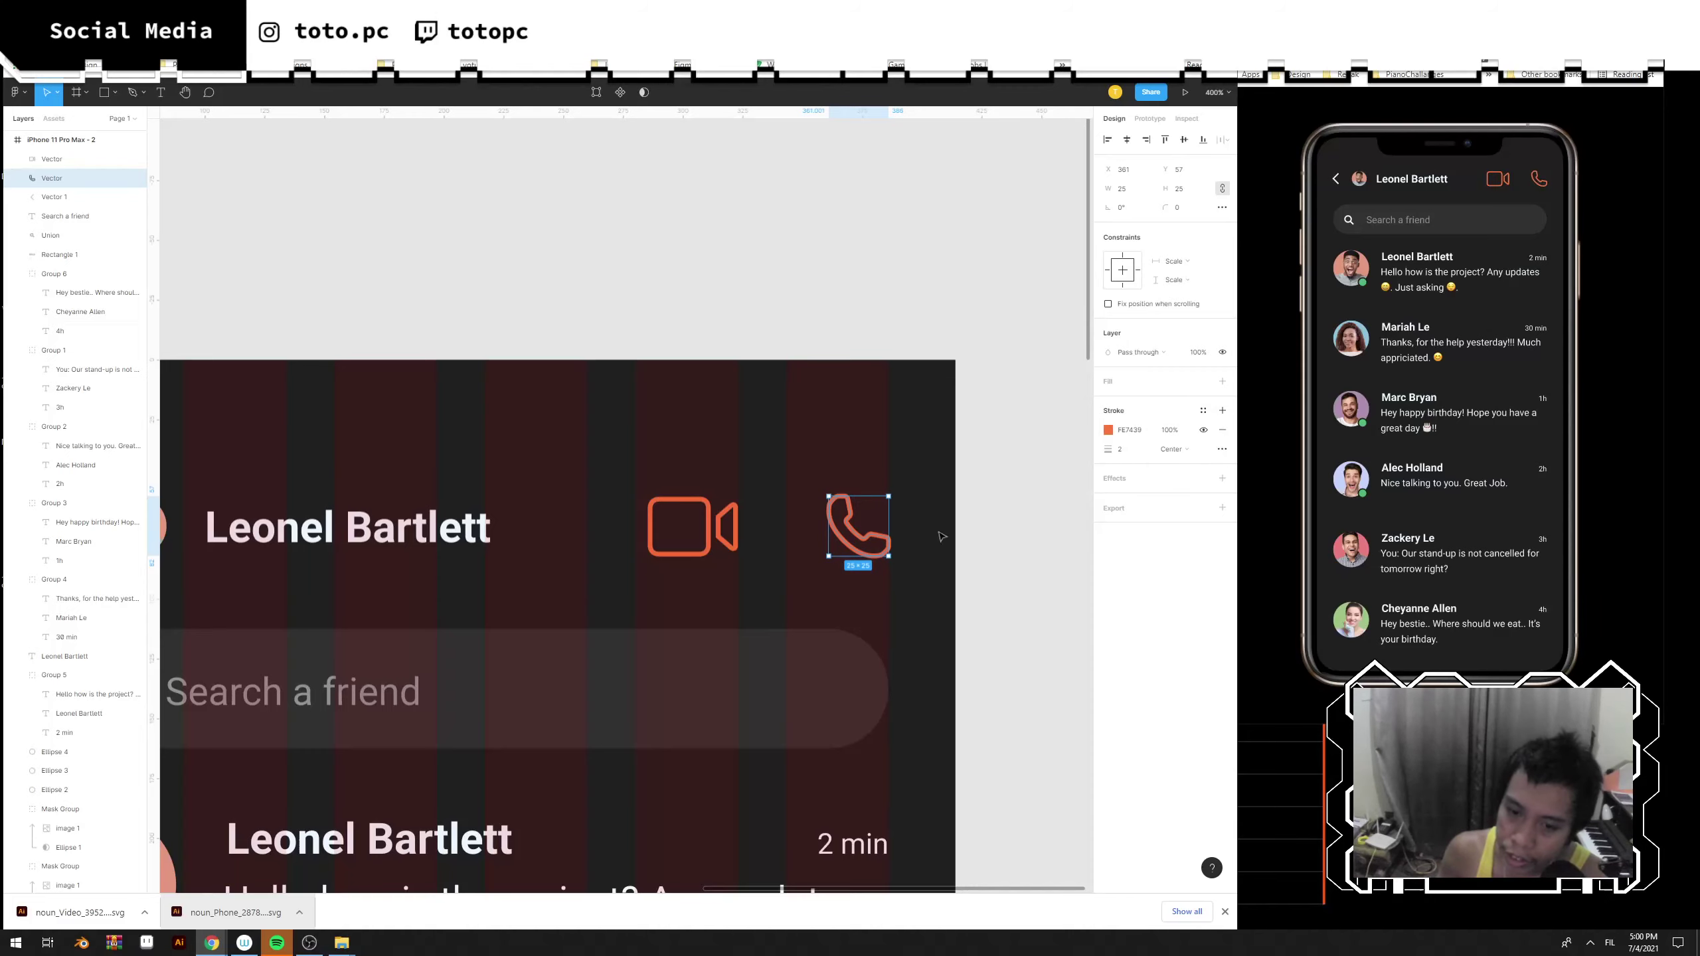
{"action": "left_click", "coordinate": [959, 536]}
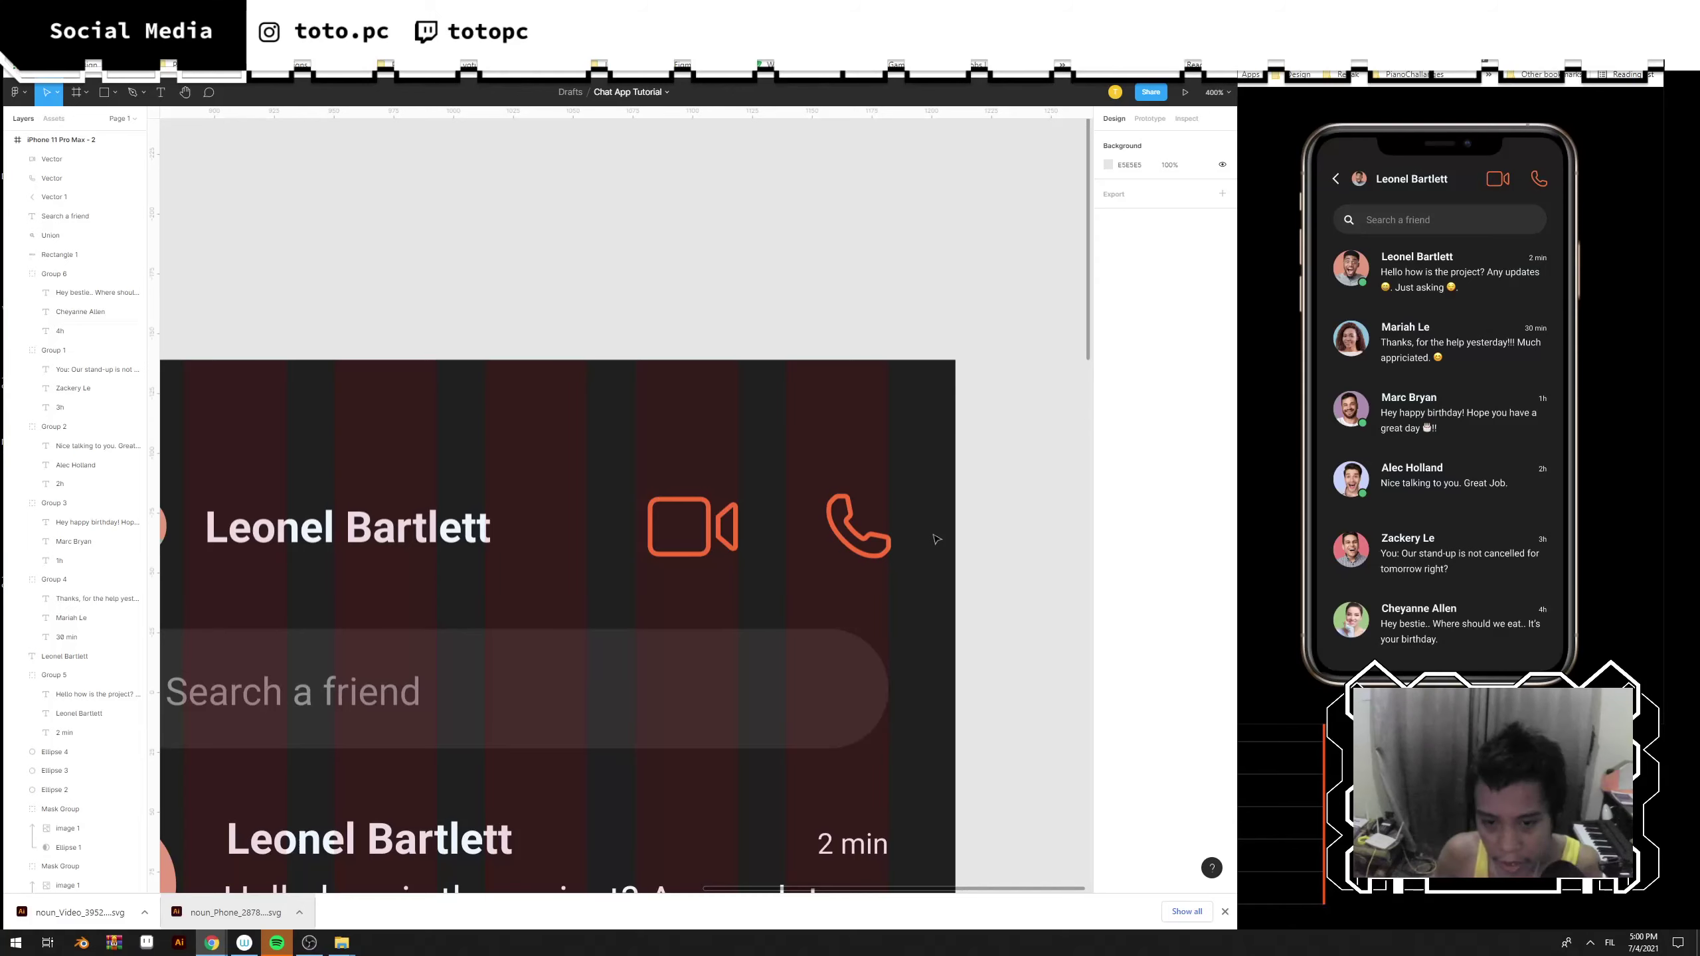
Delete the search bar, including its icon and placeholder text, from the second frame.
{"action": "key", "text": "minus"}
{"action": "left_click_drag", "start_coordinate": [771, 525], "coordinate": [1169, 429]}
{"action": "left_click_drag", "start_coordinate": [811, 450], "coordinate": [700, 493]}
{"action": "key", "text": "minus"}
{"action": "left_click_drag", "start_coordinate": [873, 499], "coordinate": [613, 465]}
{"action": "scroll", "coordinate": [880, 467], "scroll_direction": "down", "scroll_amount": 2}
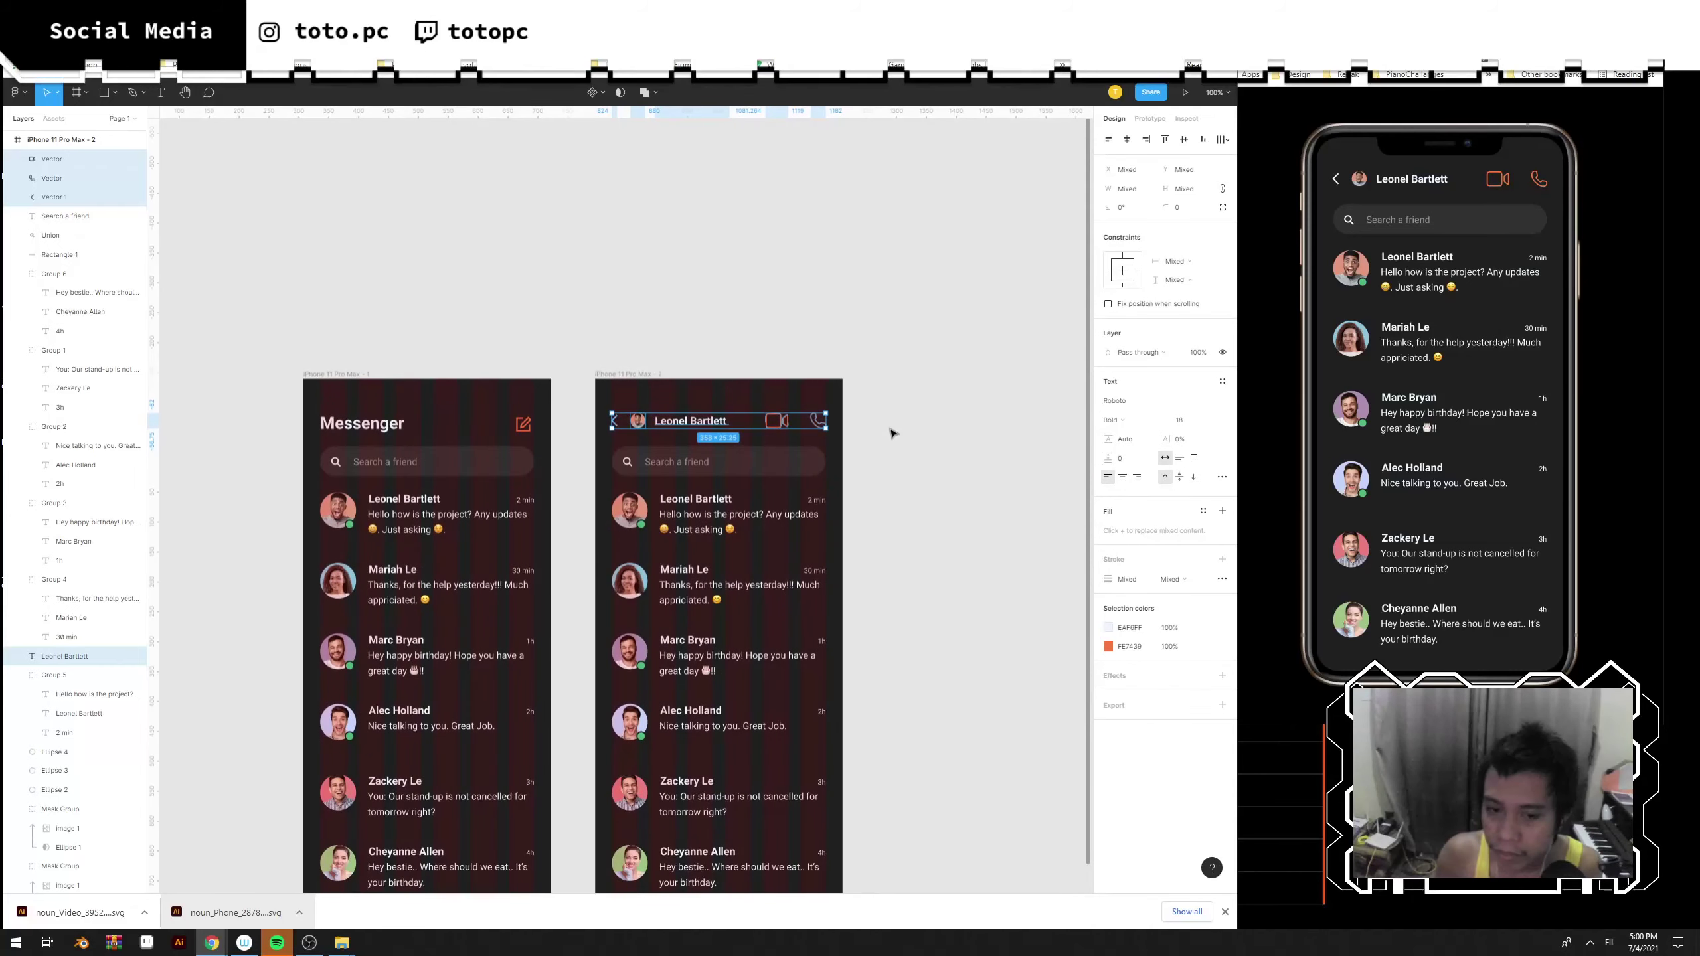
{"action": "scroll", "coordinate": [892, 433], "scroll_direction": "up", "scroll_amount": 4}
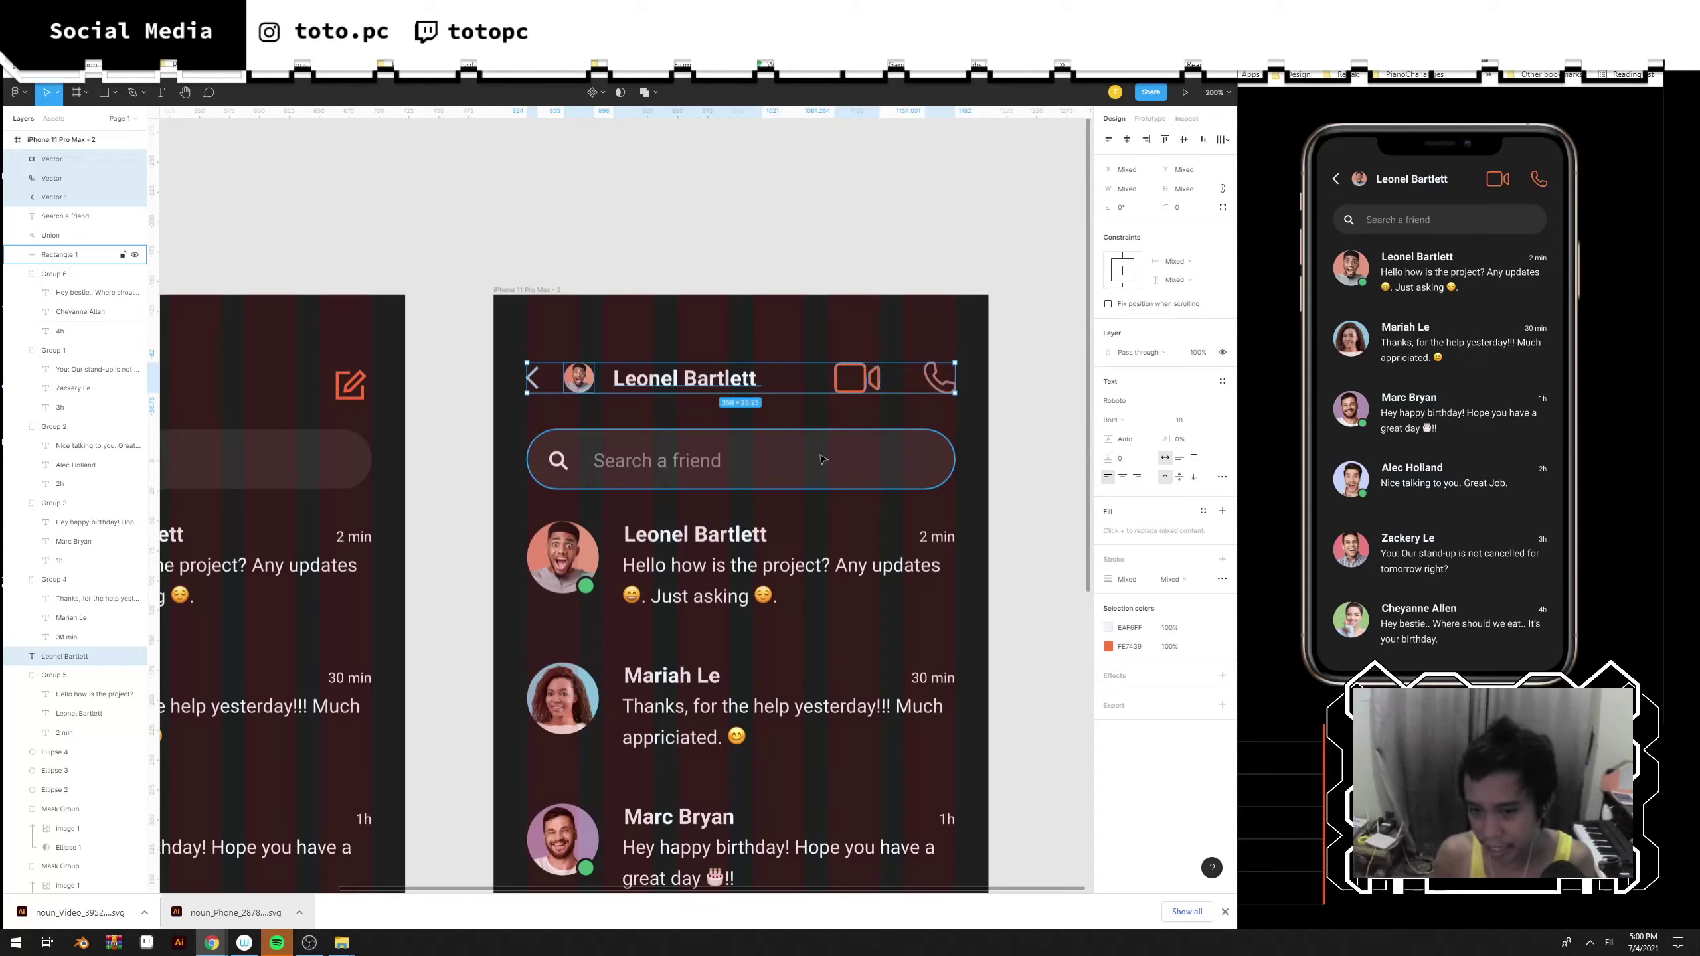
{"action": "left_click_drag", "start_coordinate": [986, 482], "coordinate": [522, 424]}
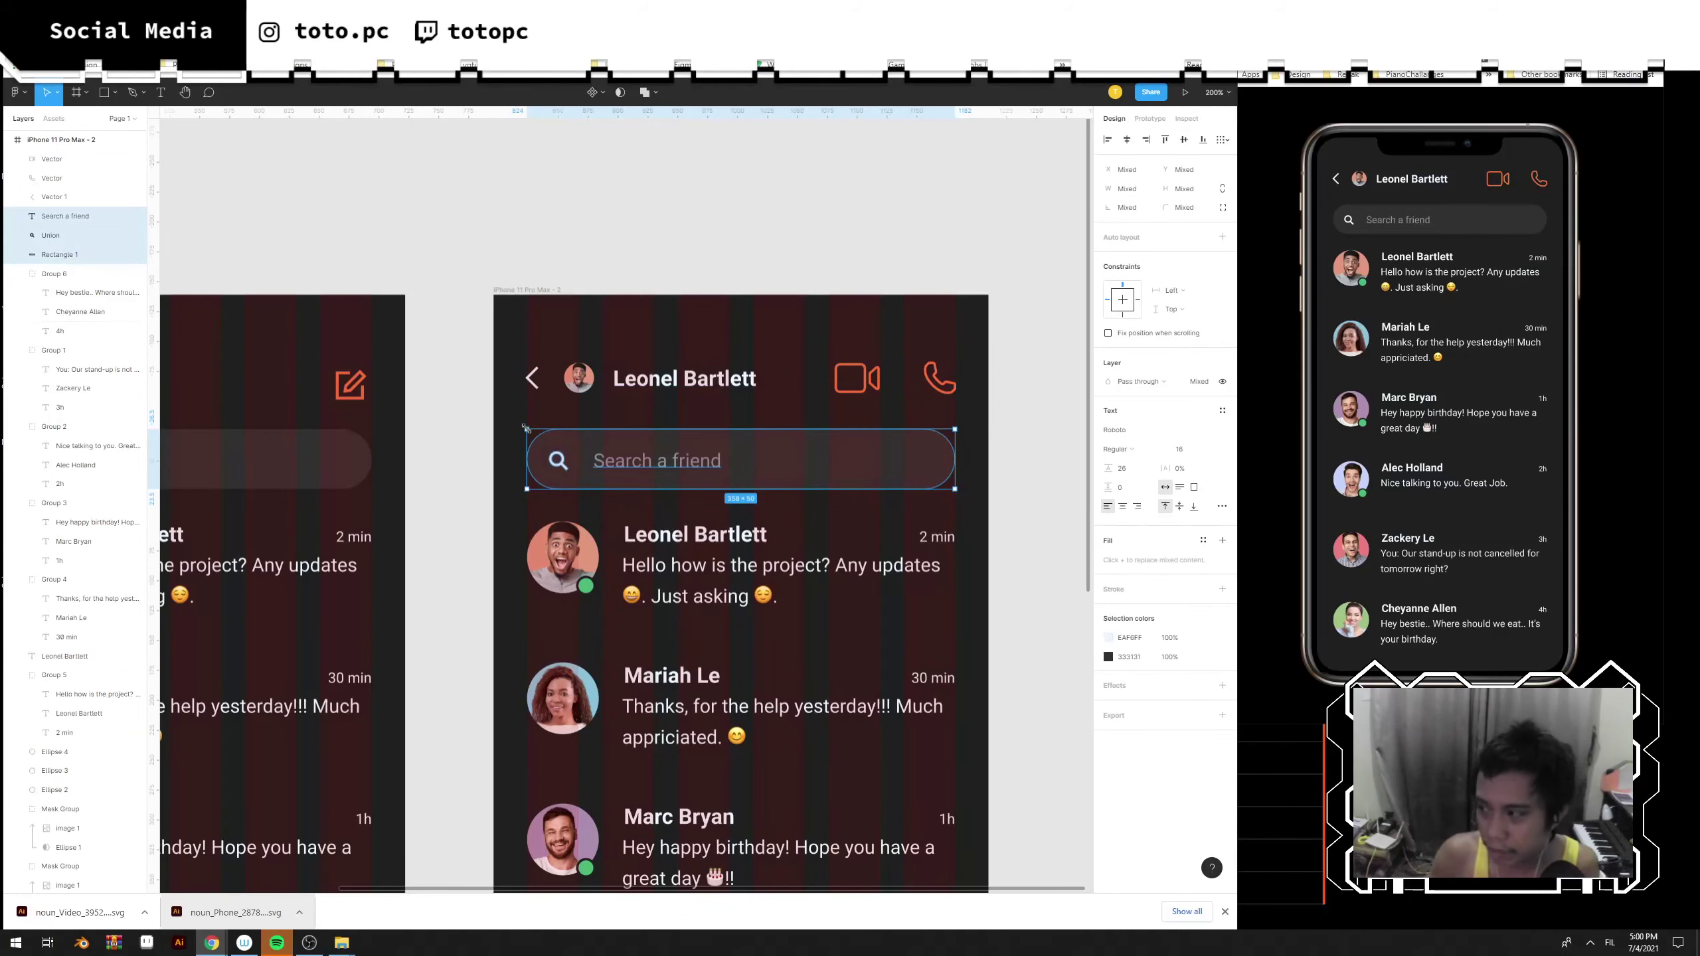
{"action": "key", "text": "minus"}
{"action": "scroll", "coordinate": [526, 439], "scroll_direction": "right", "scroll_amount": 1}
{"action": "key", "text": "Delete"}
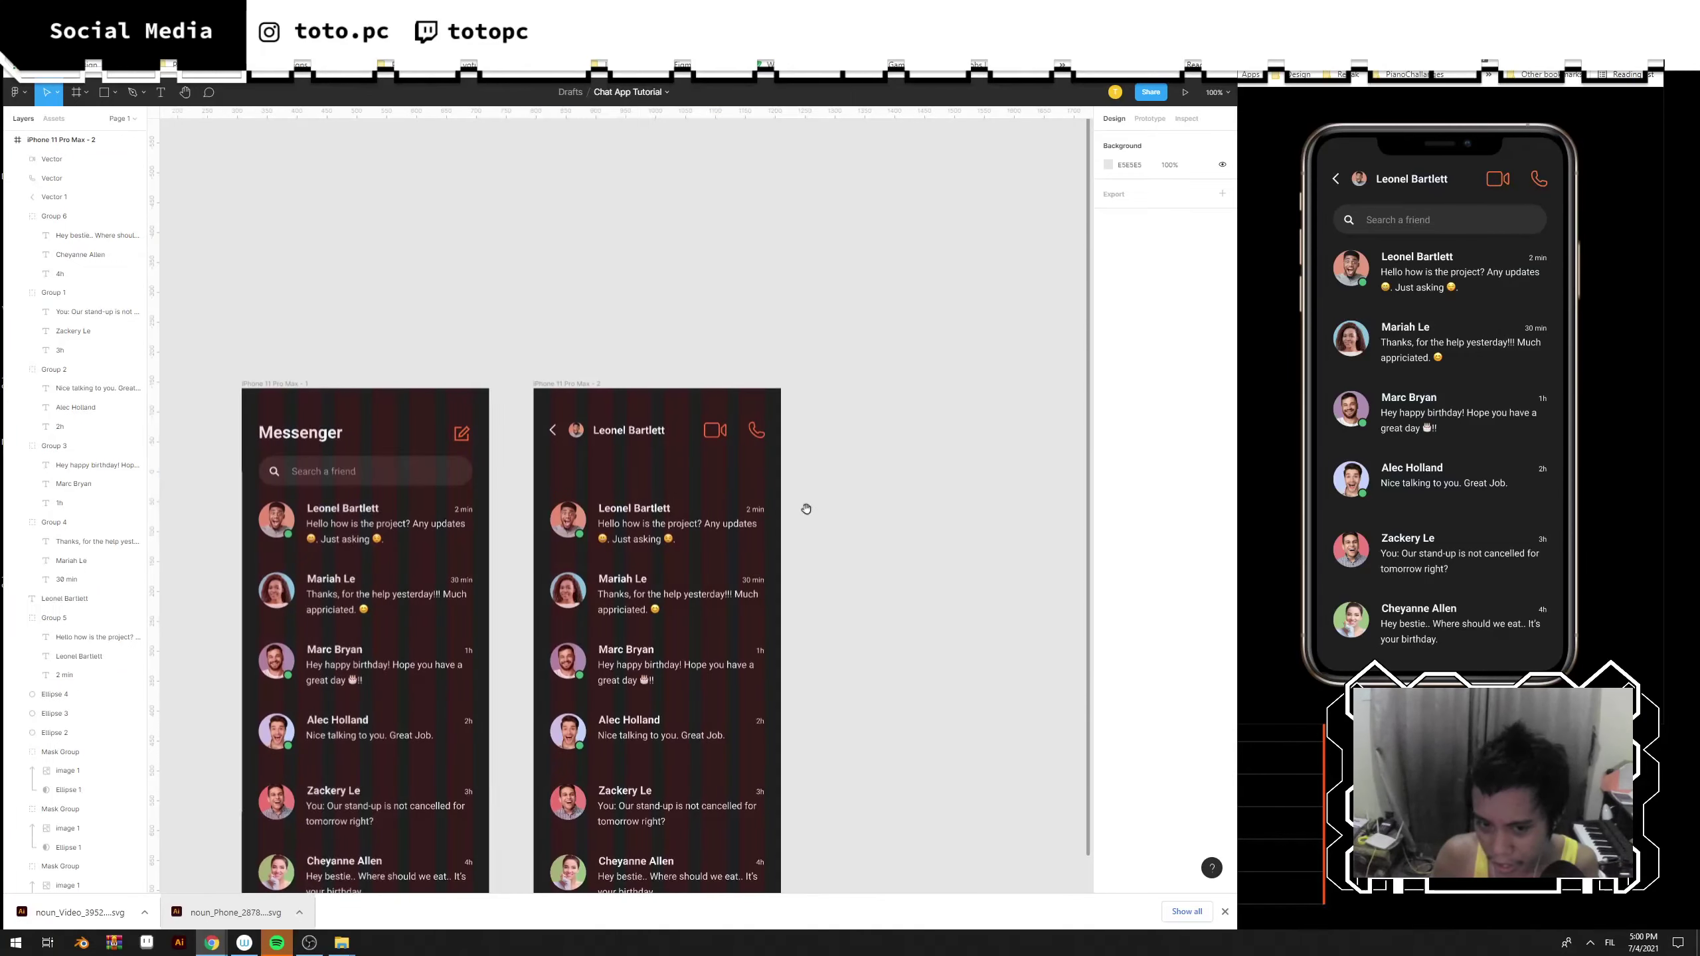
Move the second frame's first list avatar up under the header at the left grid margin and resize it to 35 by 35.
{"action": "scroll", "coordinate": [804, 495], "scroll_direction": "down", "scroll_amount": 2}
{"action": "key", "text": "plus"}
{"action": "left_click_drag", "start_coordinate": [770, 395], "coordinate": [828, 466]}
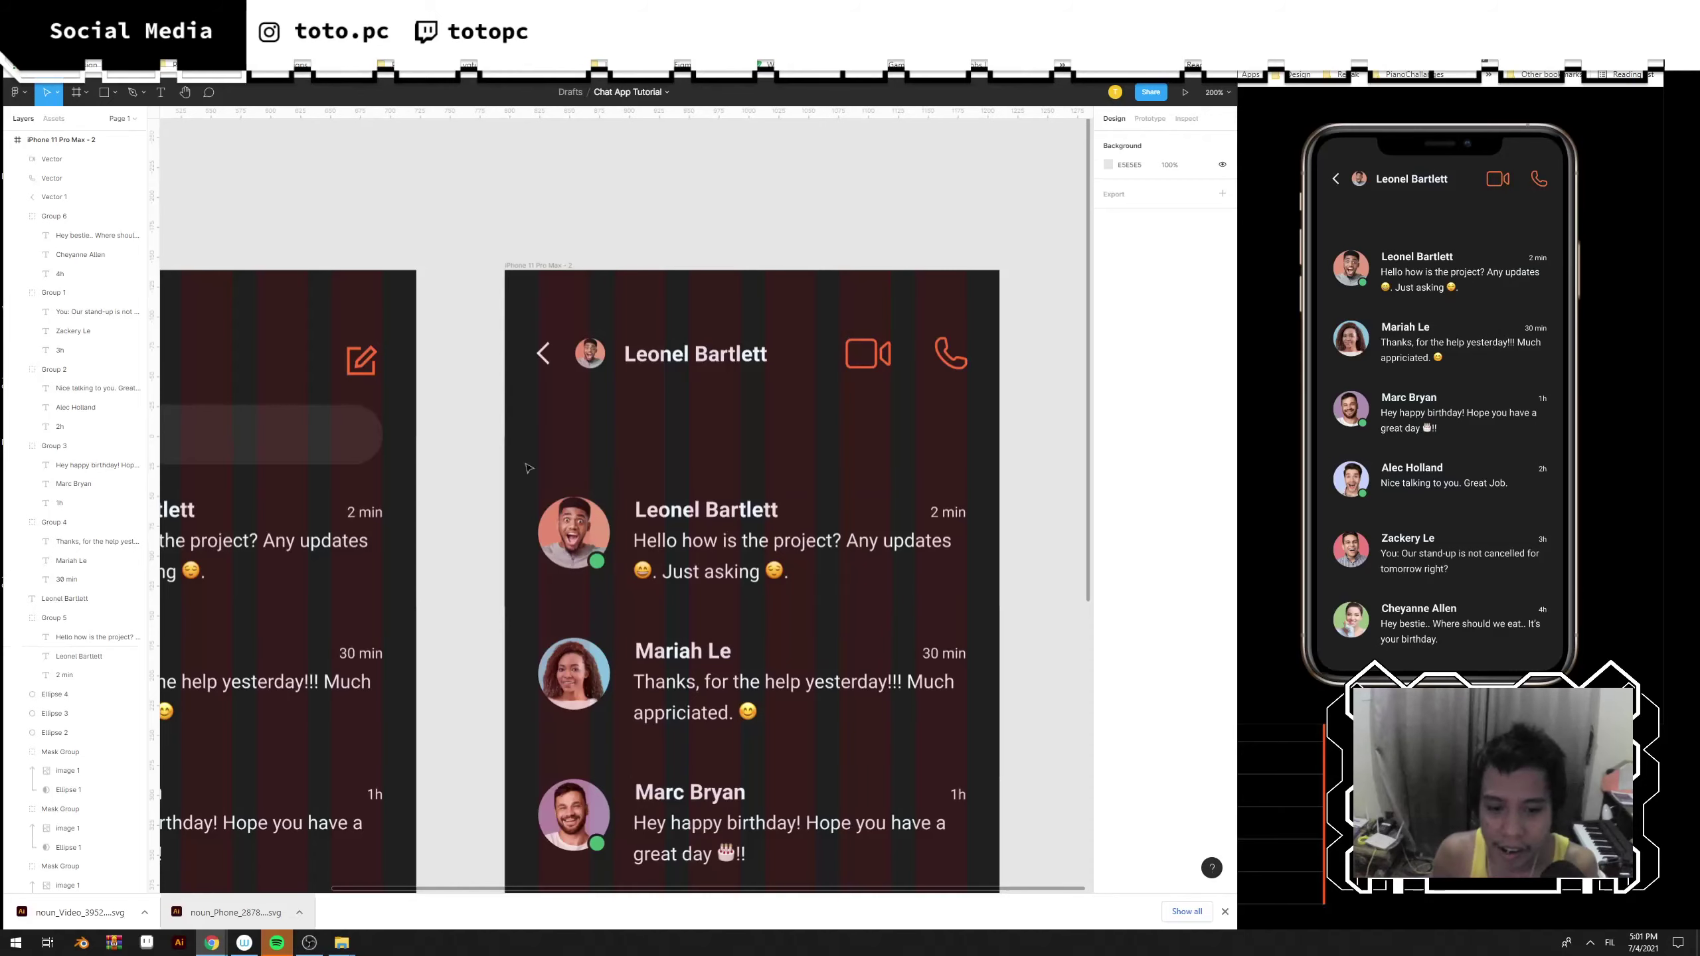
{"action": "left_click_drag", "start_coordinate": [574, 532], "coordinate": [574, 448]}
{"action": "left_click_drag", "start_coordinate": [791, 478], "coordinate": [855, 472]}
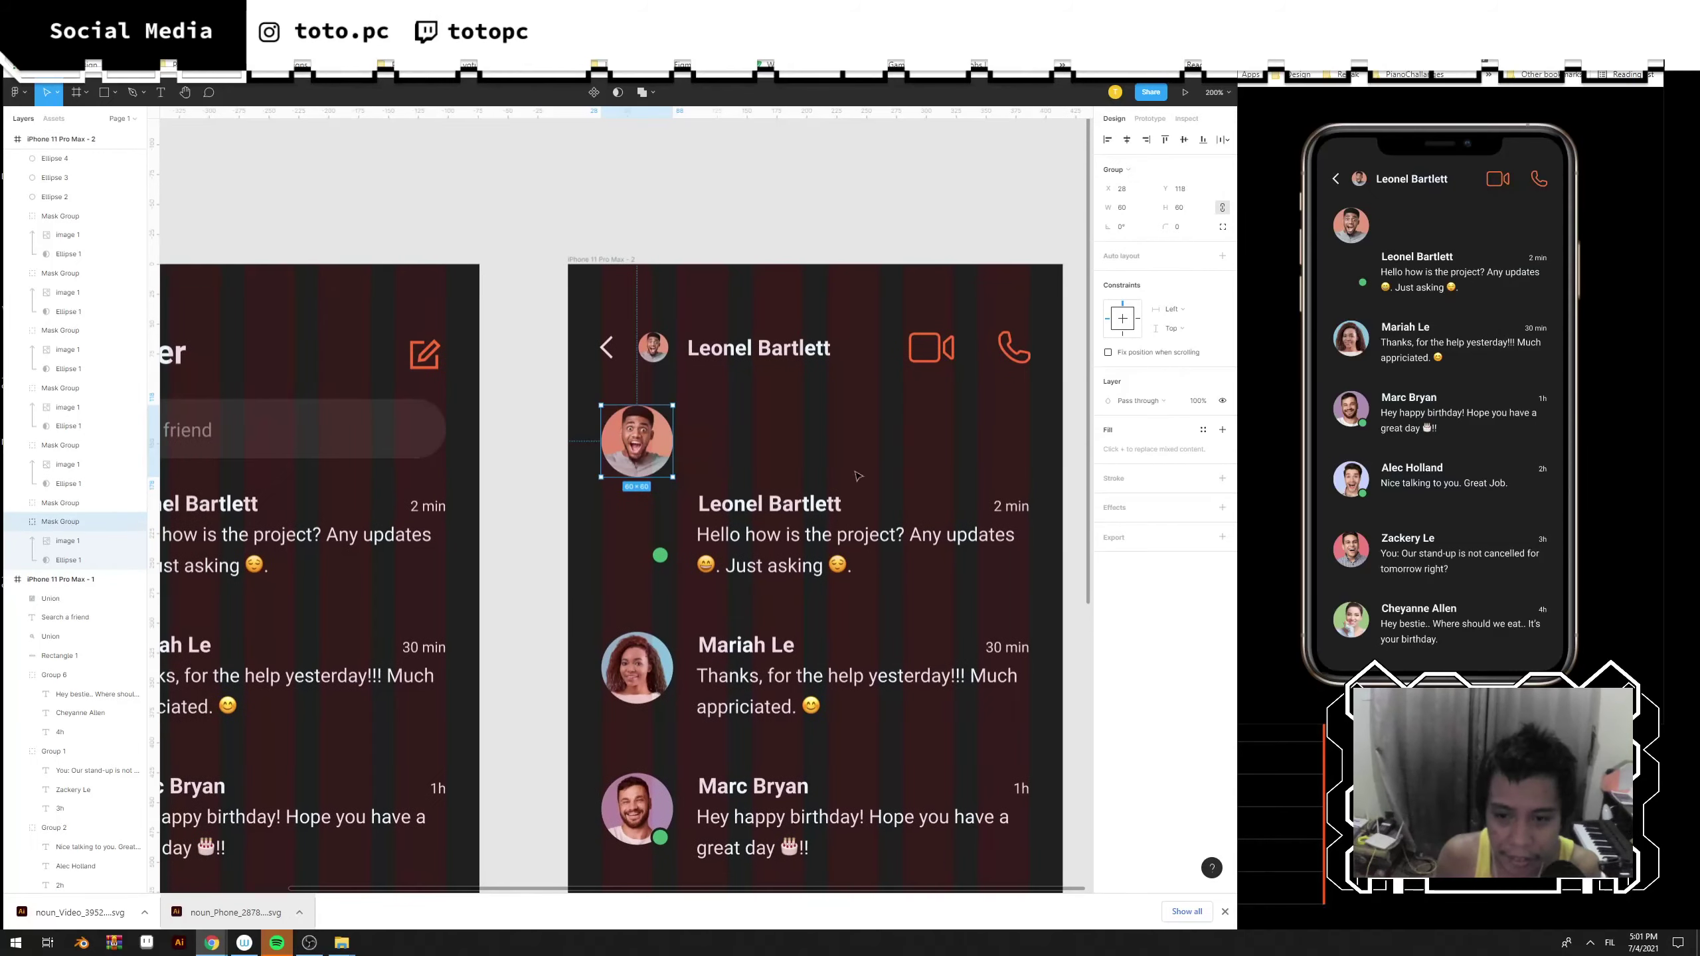
{"action": "left_click", "coordinate": [1186, 213]}
{"action": "type", "text": "35"}
{"action": "key", "text": "Return"}
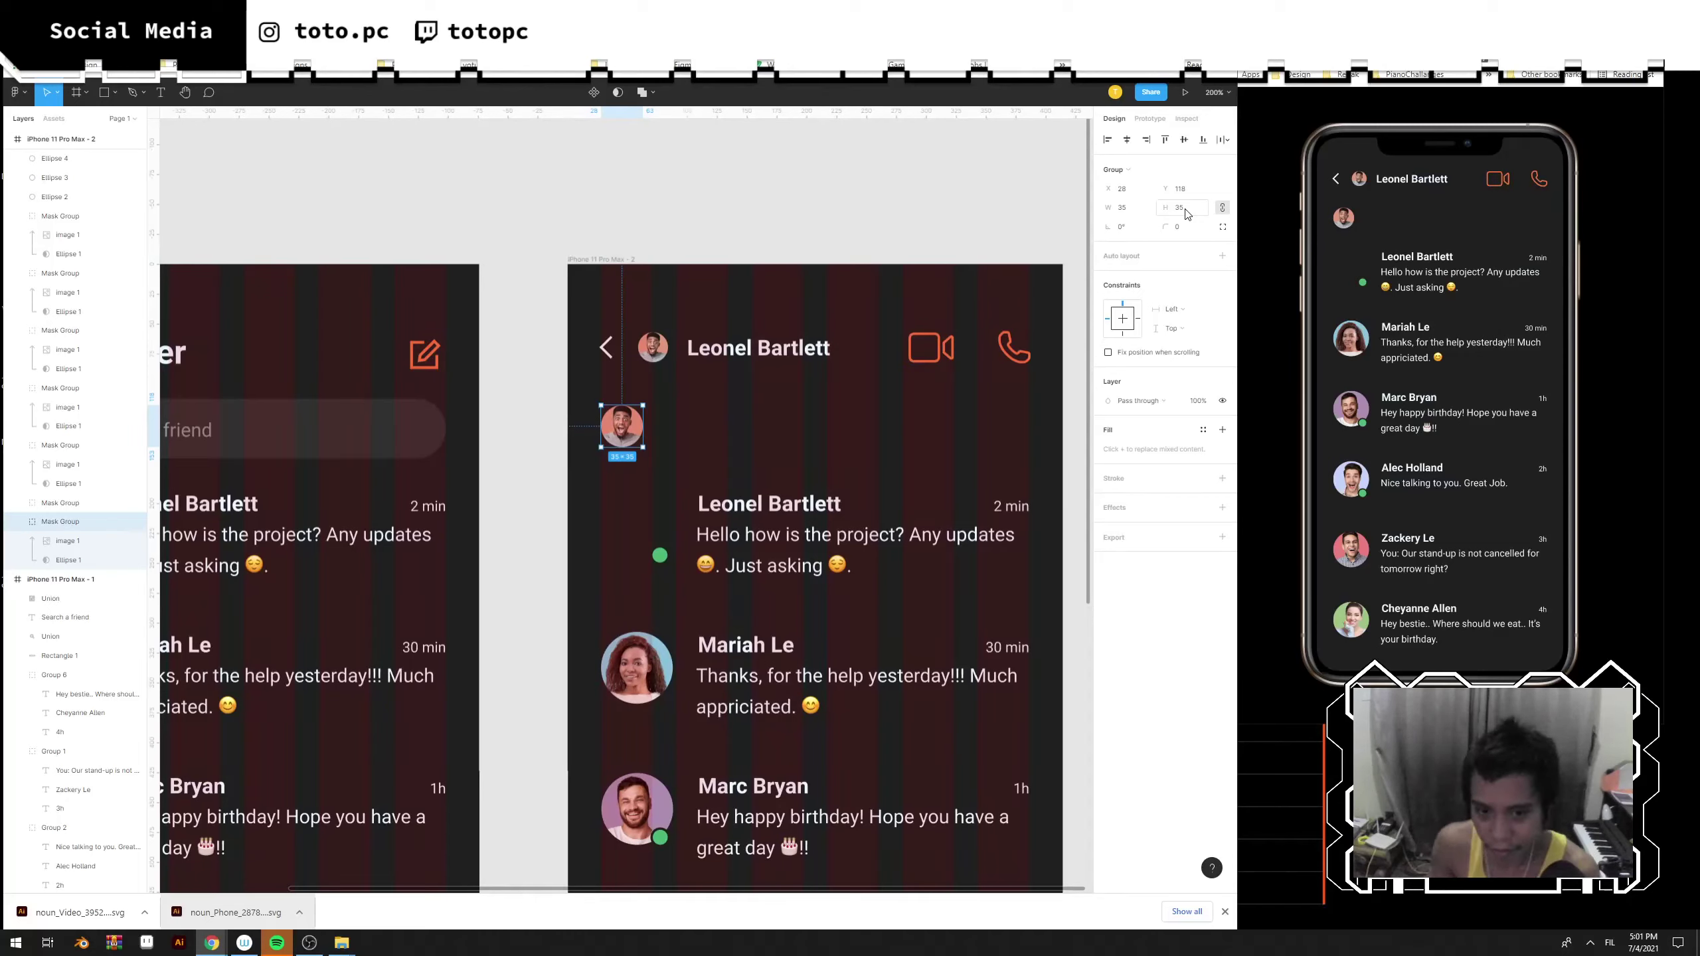
Move the first message's text group up beside the resized avatar and raise its sender name slightly above the message.
{"action": "left_click", "coordinate": [762, 492]}
{"action": "left_click_drag", "start_coordinate": [776, 515], "coordinate": [741, 434]}
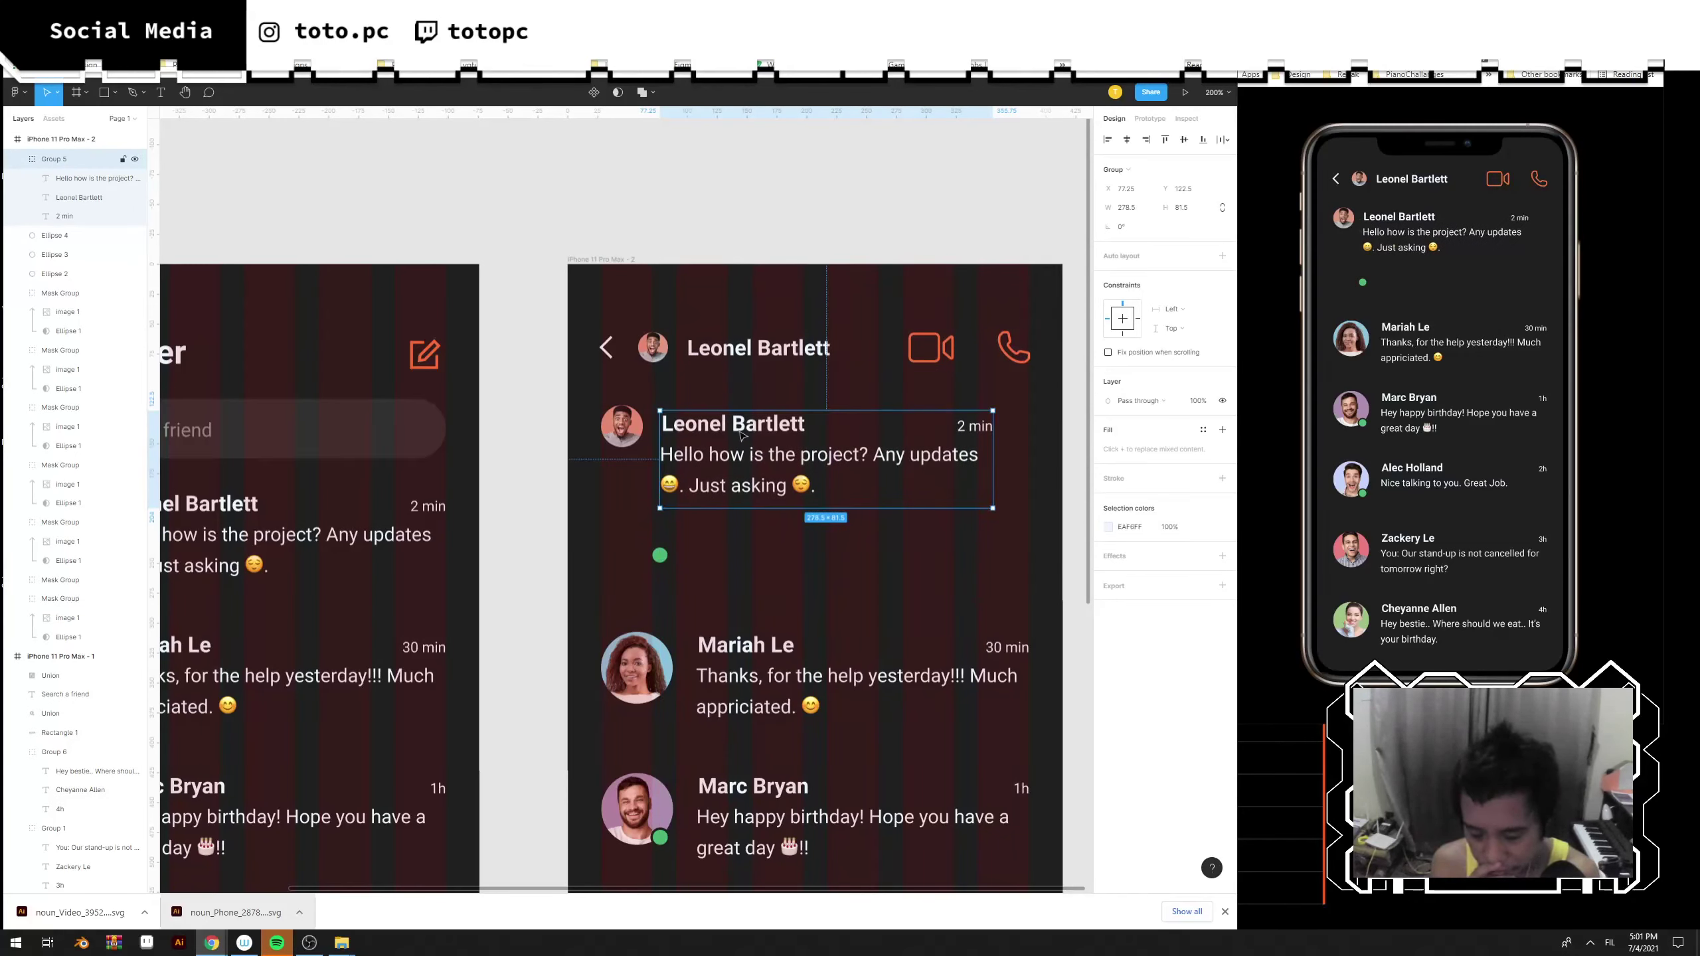
{"action": "double_click", "coordinate": [742, 434]}
{"action": "left_click_drag", "start_coordinate": [741, 434], "coordinate": [741, 419]}
{"action": "key", "text": "Return"}
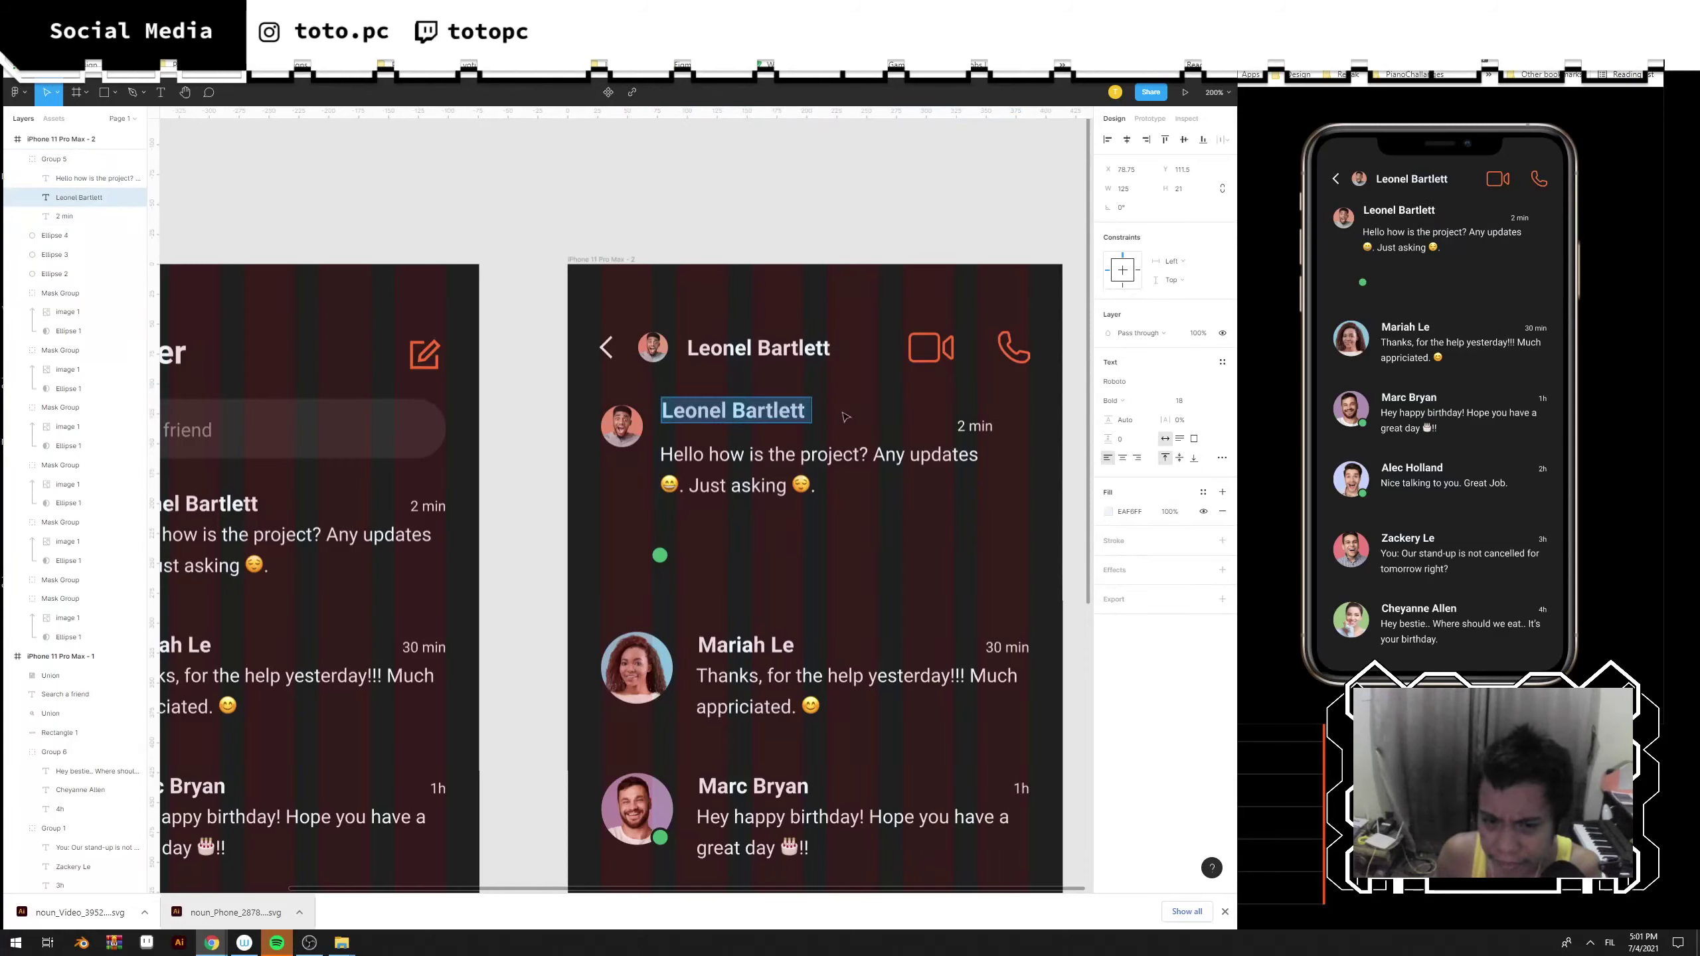
Shorten the first message's sender name to the first name only.
{"action": "left_click", "coordinate": [734, 410]}
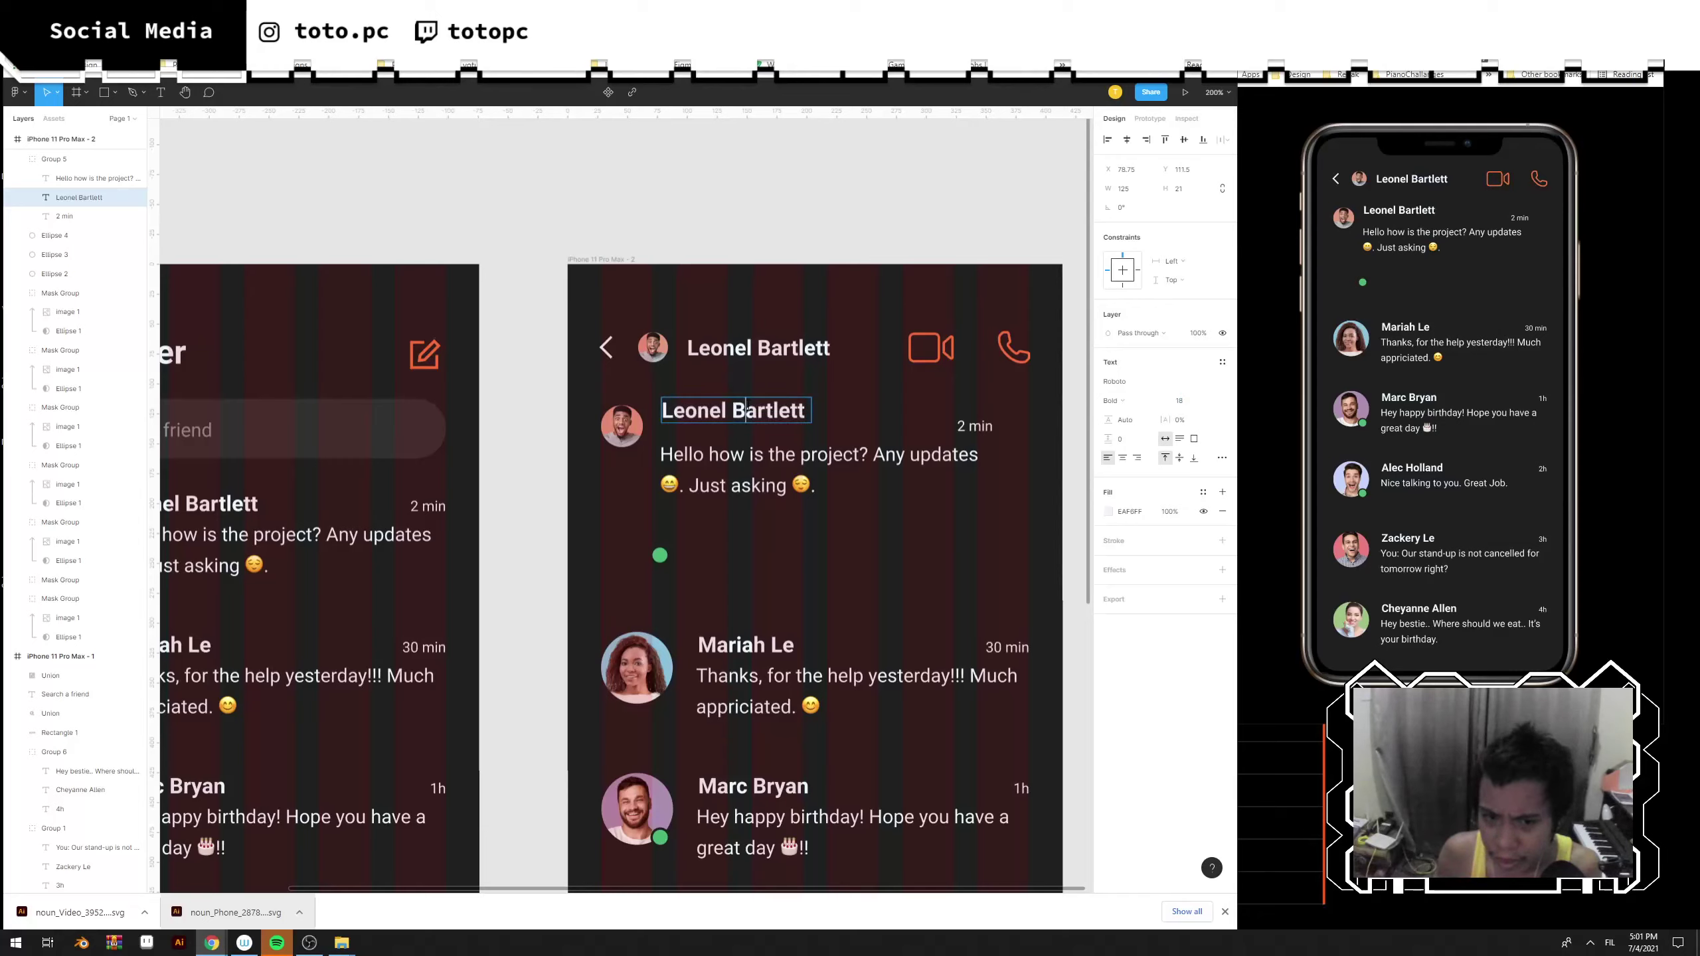
{"action": "double_click", "coordinate": [734, 409]}
{"action": "left_click", "coordinate": [733, 410]}
{"action": "double_click", "coordinate": [733, 410]}
{"action": "key", "text": "BackSpace"}
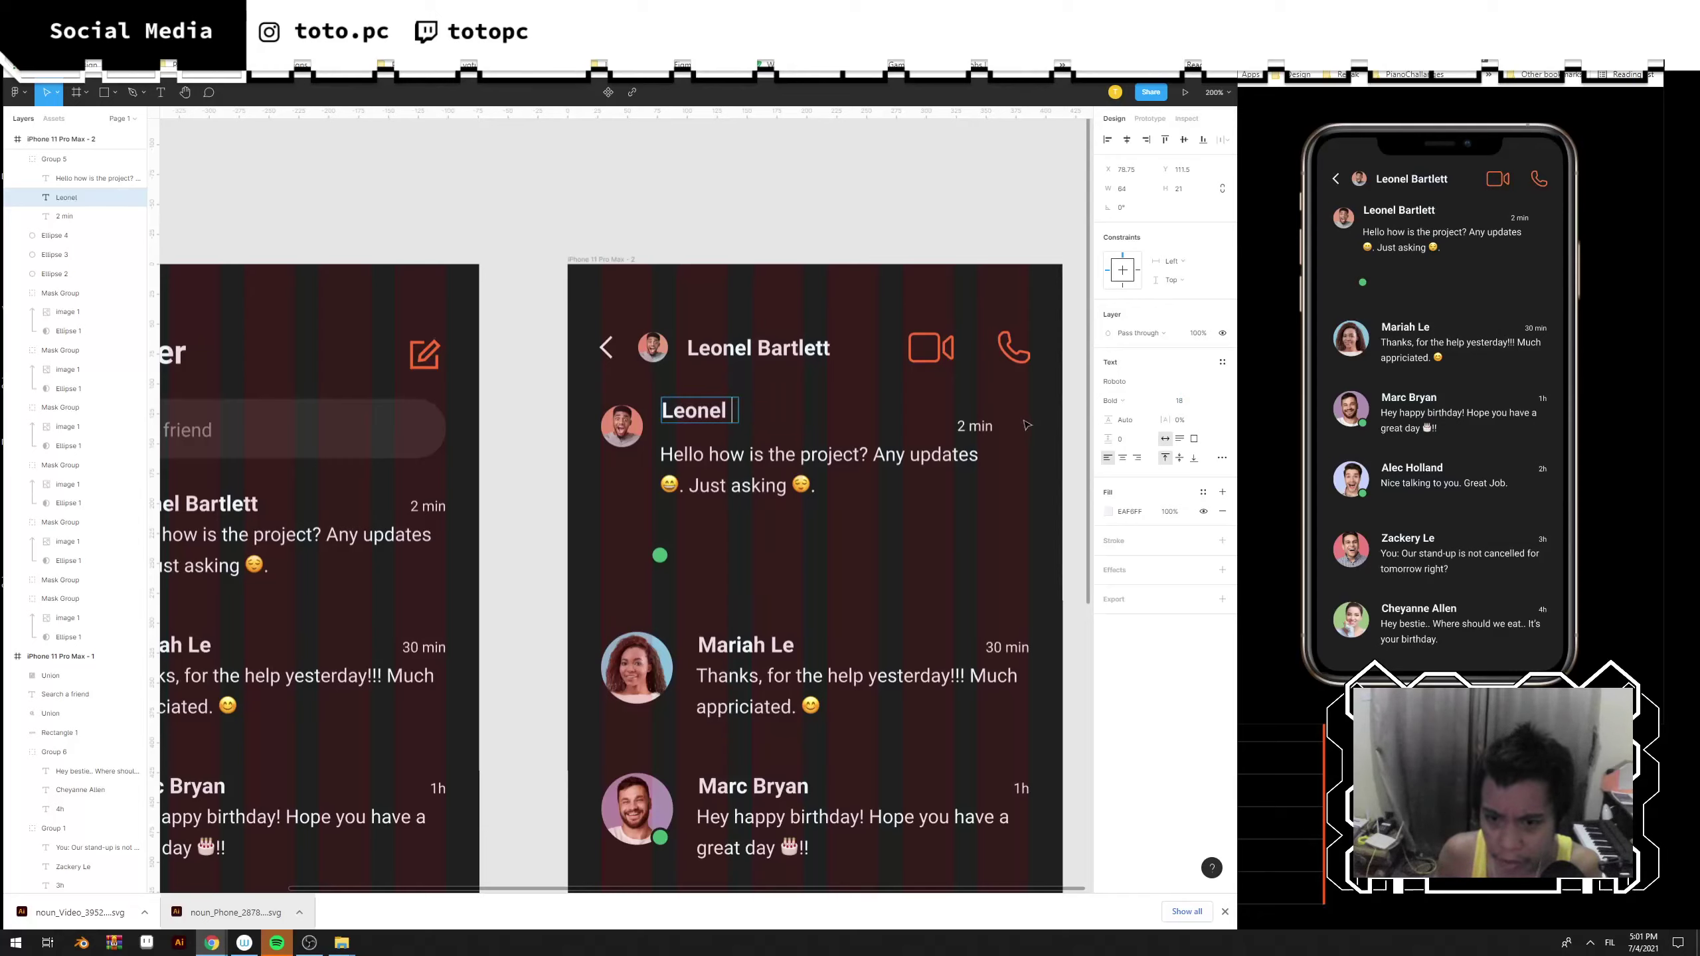
Set the sender name's font size to 12 and tighten its spacing with the message text, placing the name at Y 118.
{"action": "key", "text": "ctrl+a"}
{"action": "left_click", "coordinate": [1190, 402]}
{"action": "type", "text": "12"}
{"action": "key", "text": "Return"}
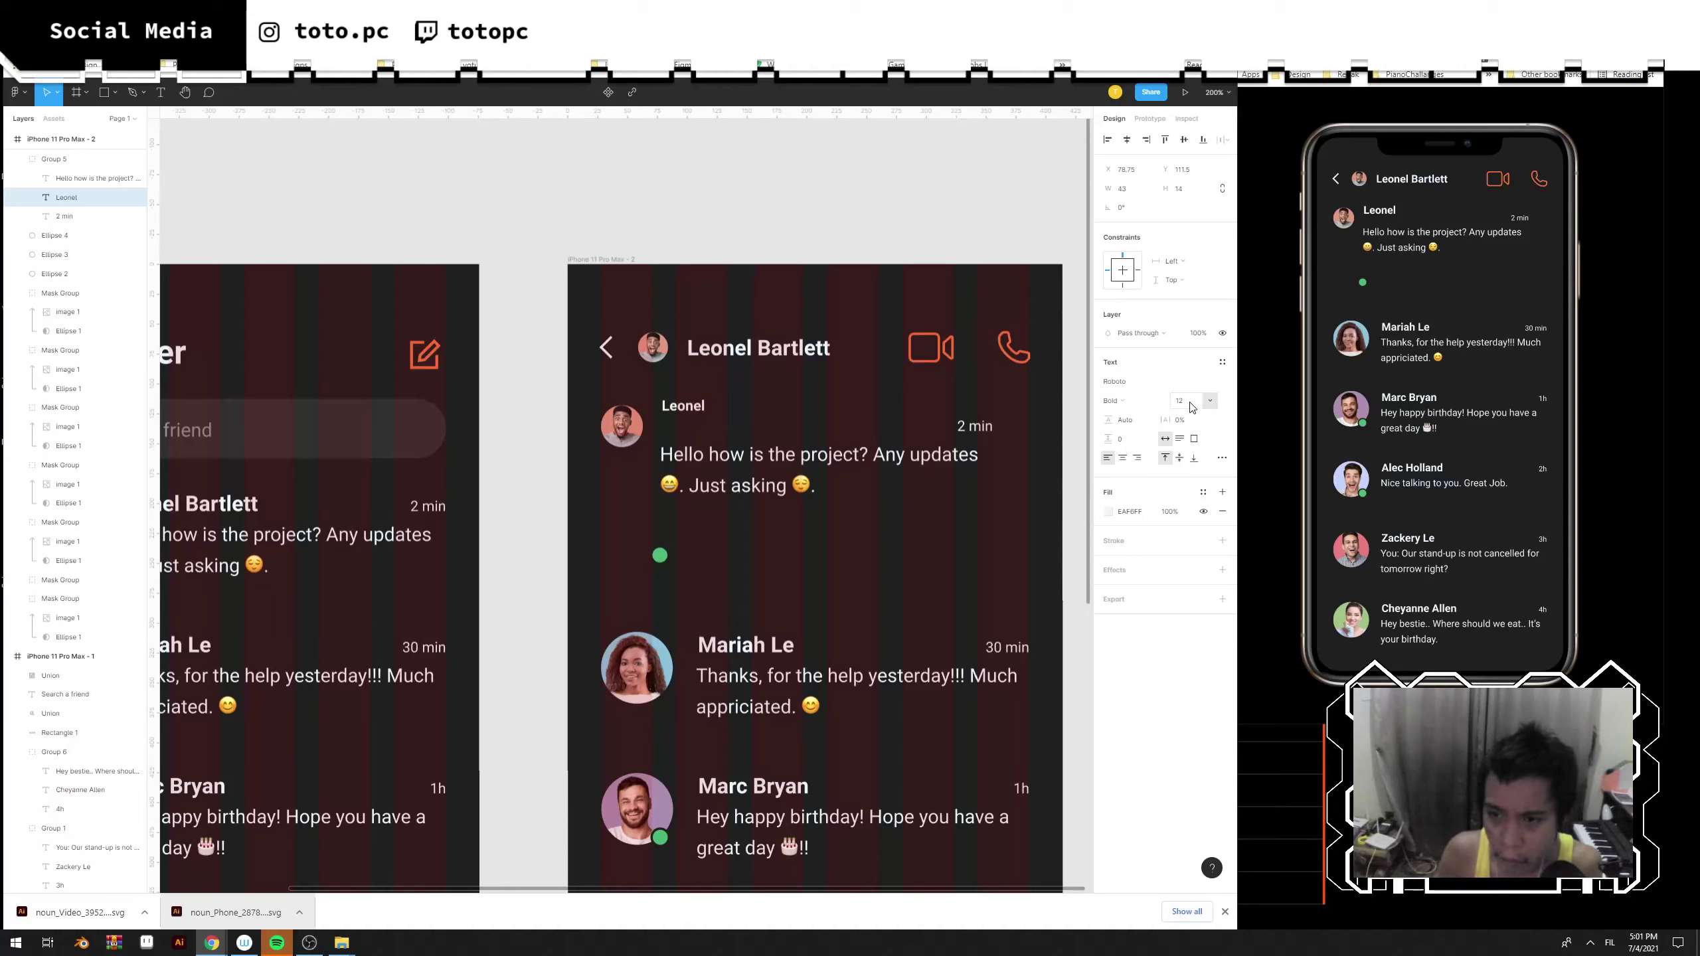
{"action": "key", "text": "Escape"}
{"action": "left_click_drag", "start_coordinate": [771, 465], "coordinate": [759, 458]}
{"action": "left_click_drag", "start_coordinate": [675, 412], "coordinate": [676, 419]}
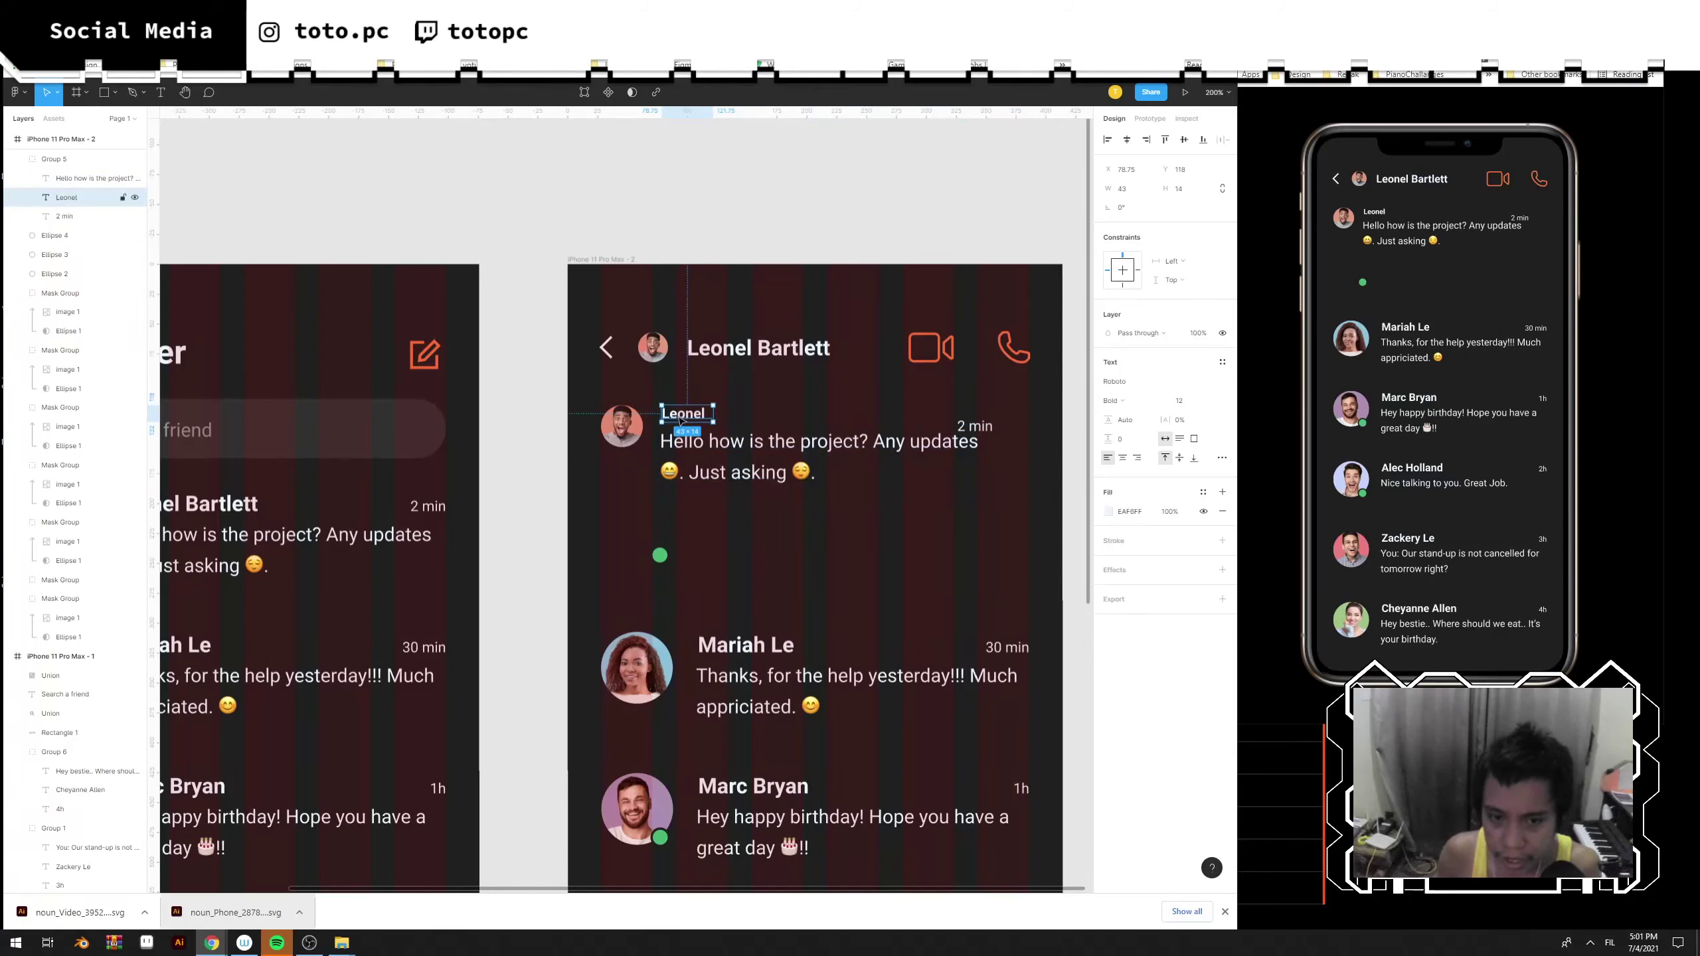
Place a copy of the first message above the frame and change the original's text to "Good thing to know that".
{"action": "left_click_drag", "start_coordinate": [847, 512], "coordinate": [577, 405]}
{"action": "left_click_drag", "start_coordinate": [742, 445], "coordinate": [742, 194]}
{"action": "double_click", "coordinate": [711, 445]}
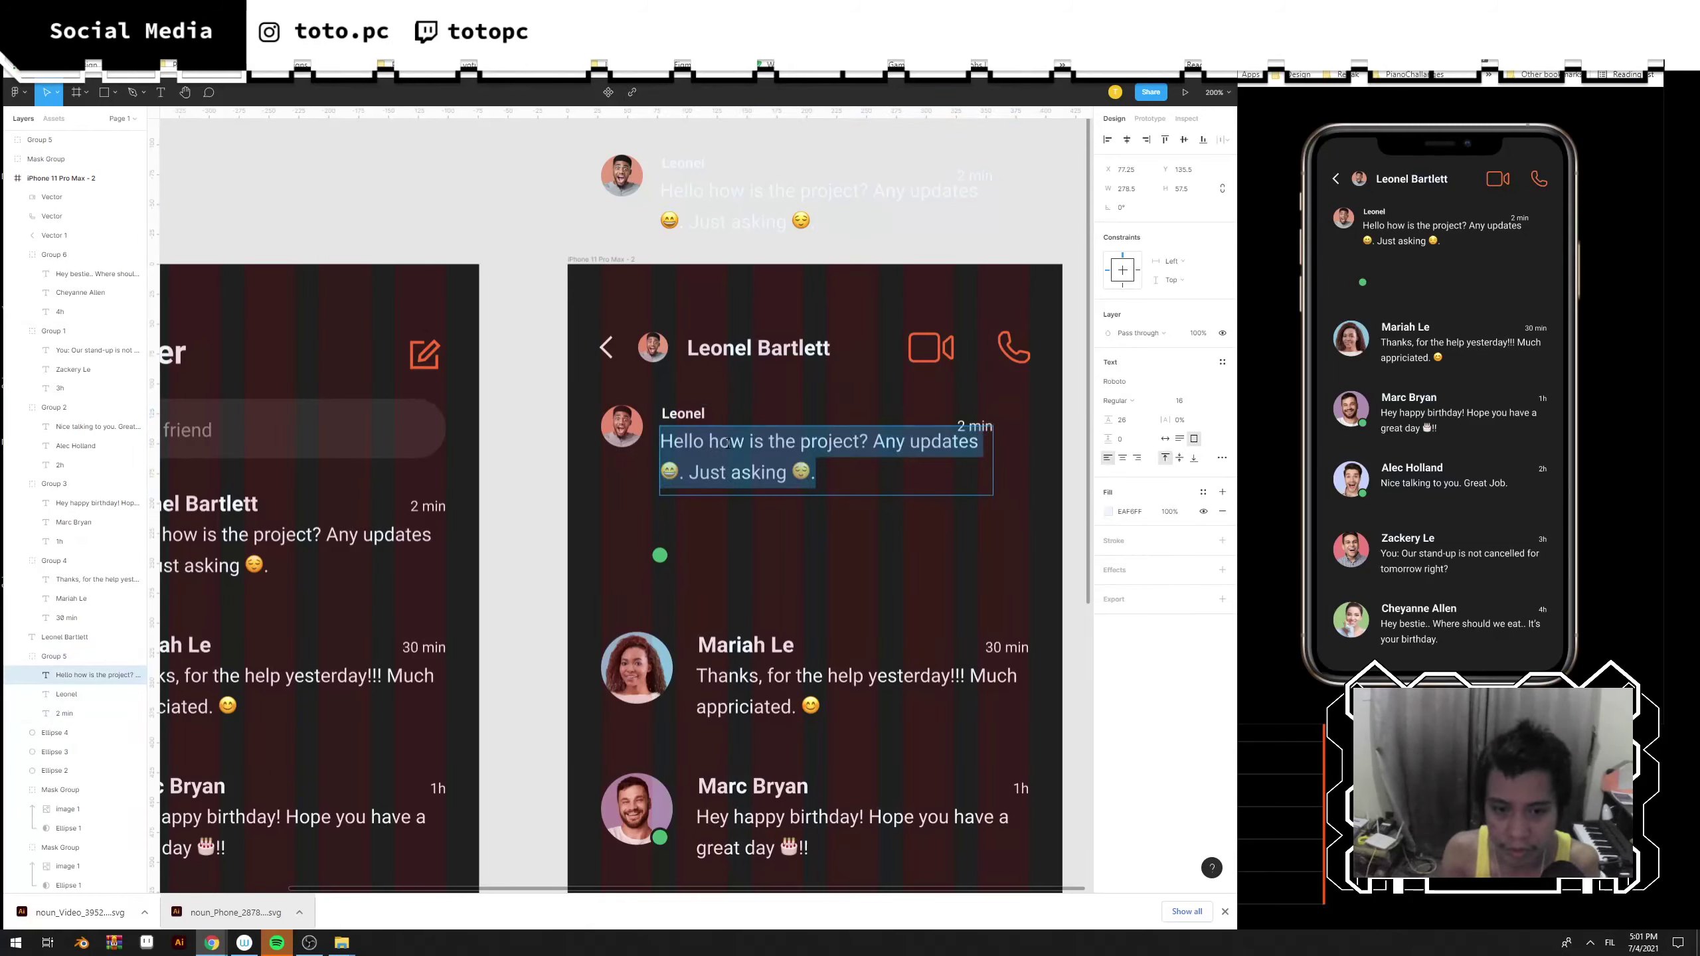
{"action": "type", "text": "Goo think"}
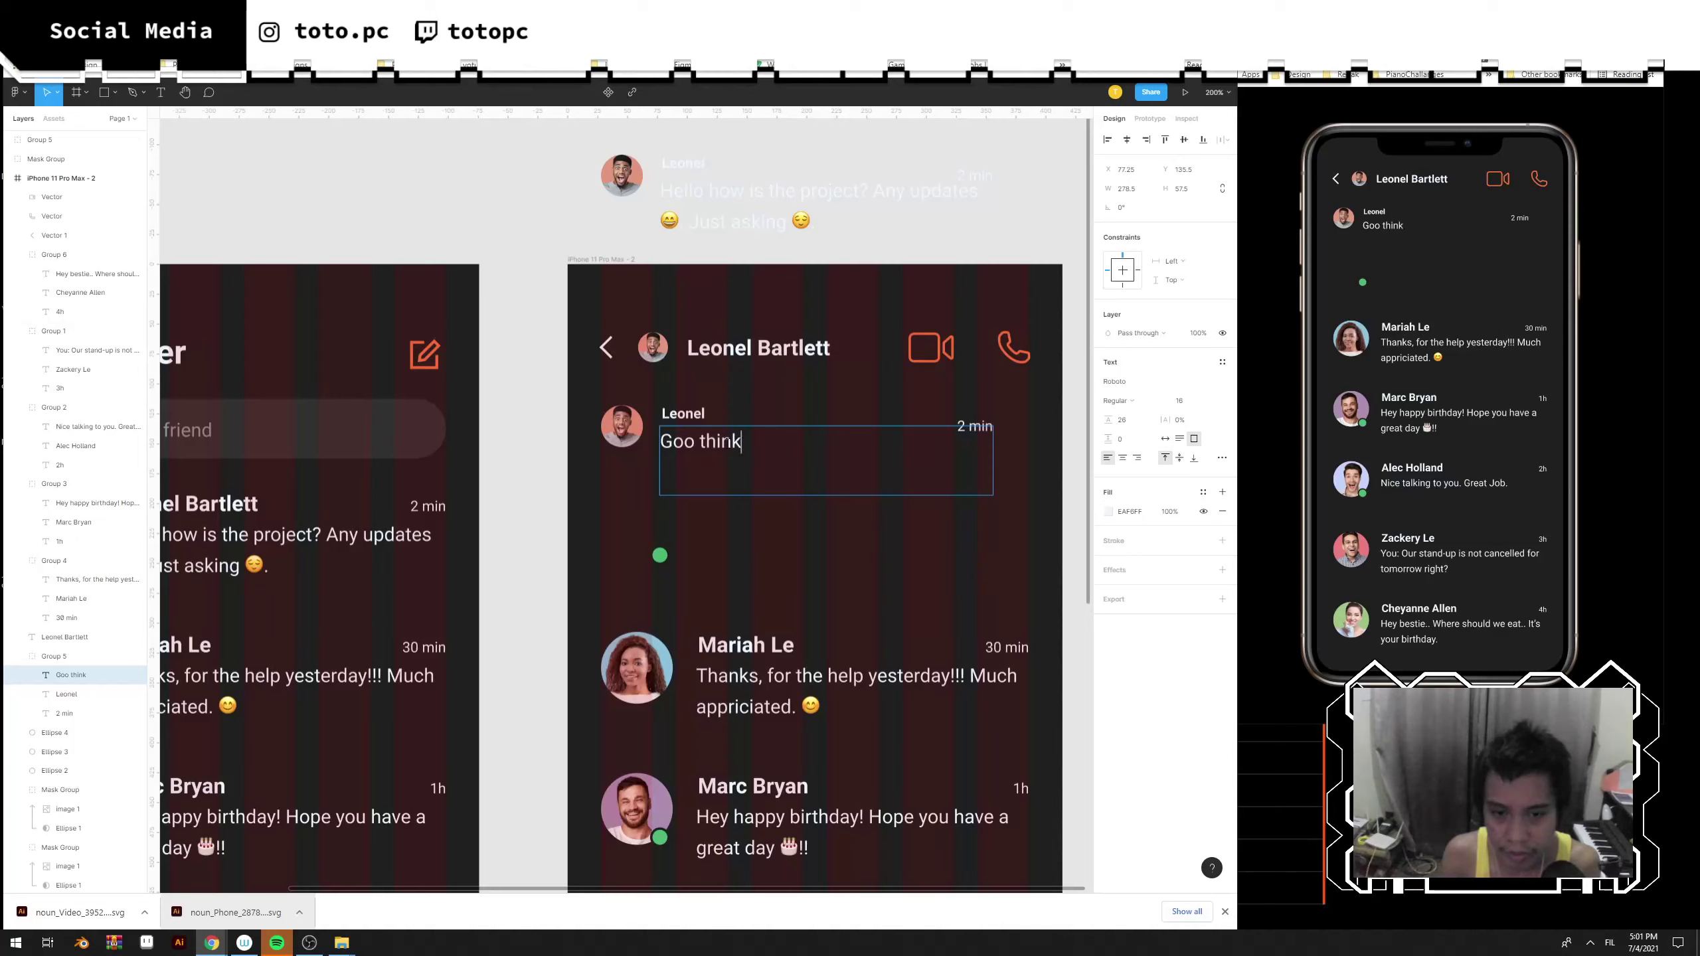
{"action": "key", "text": "BackSpace"}
{"action": "key", "text": "BackSpace"}
{"action": "key", "text": "BackSpace"}
{"action": "key", "text": "BackSpace"}
{"action": "type", "text": "thing to know that"}
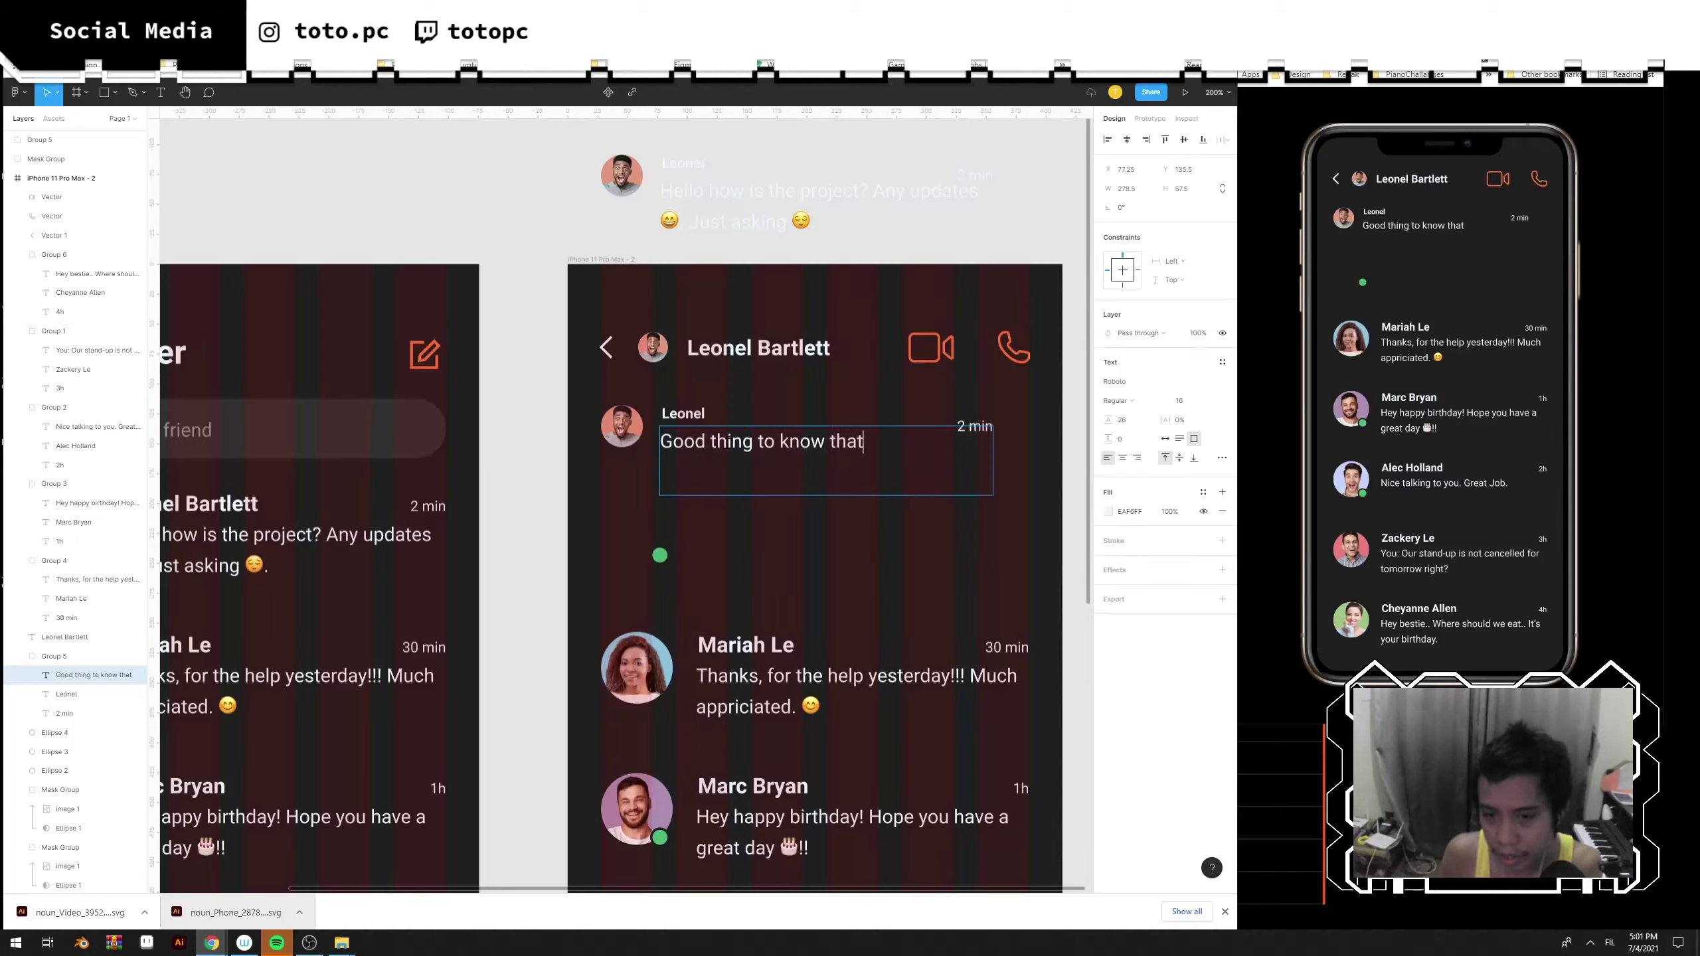
{"action": "key", "text": "Escape"}
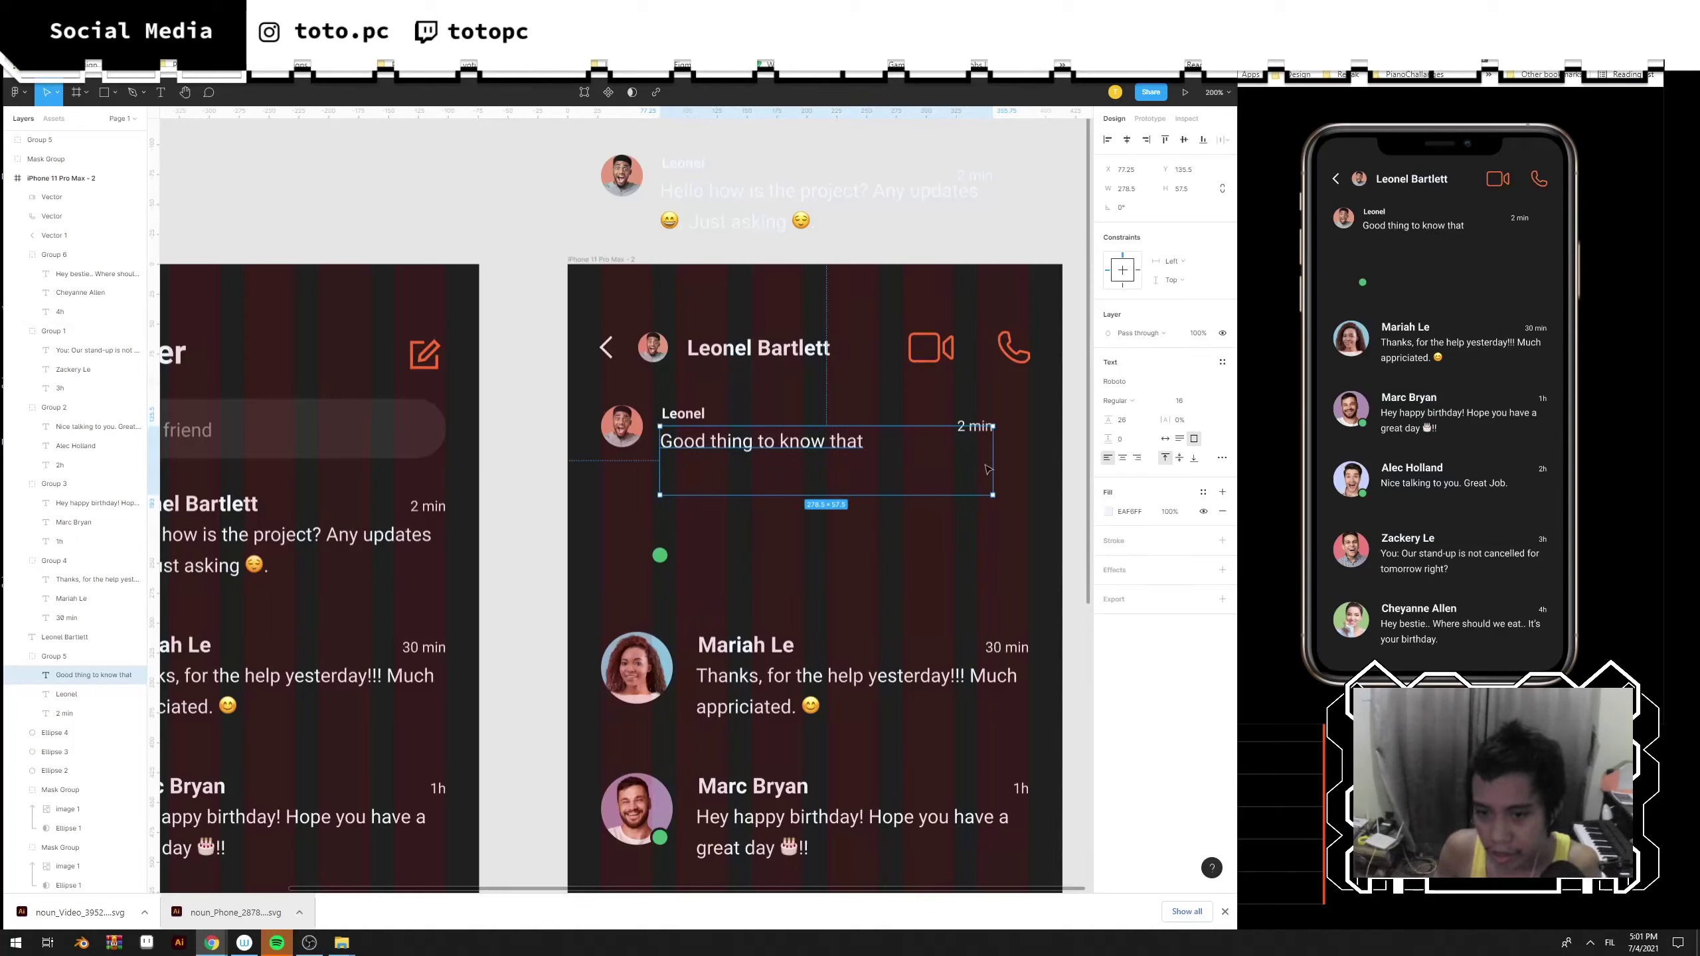
{"action": "left_click", "coordinate": [1019, 457]}
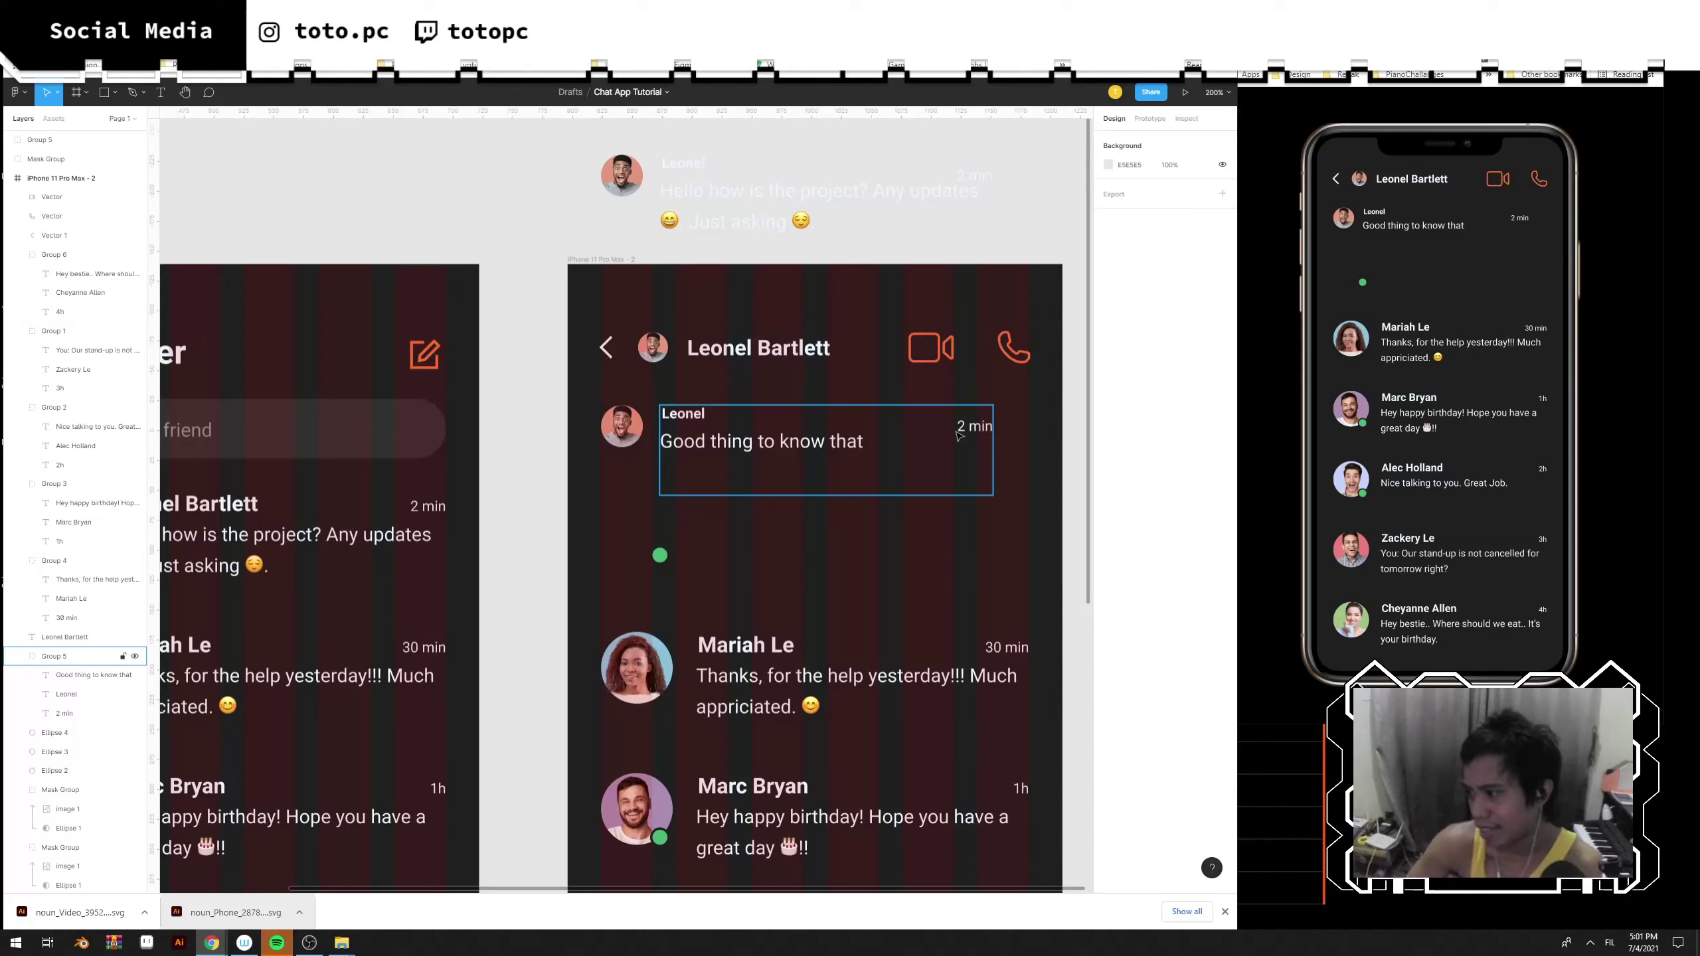
Move the first message's avatar and text group down to leave a gap below the chat header.
{"action": "left_click", "coordinate": [834, 458]}
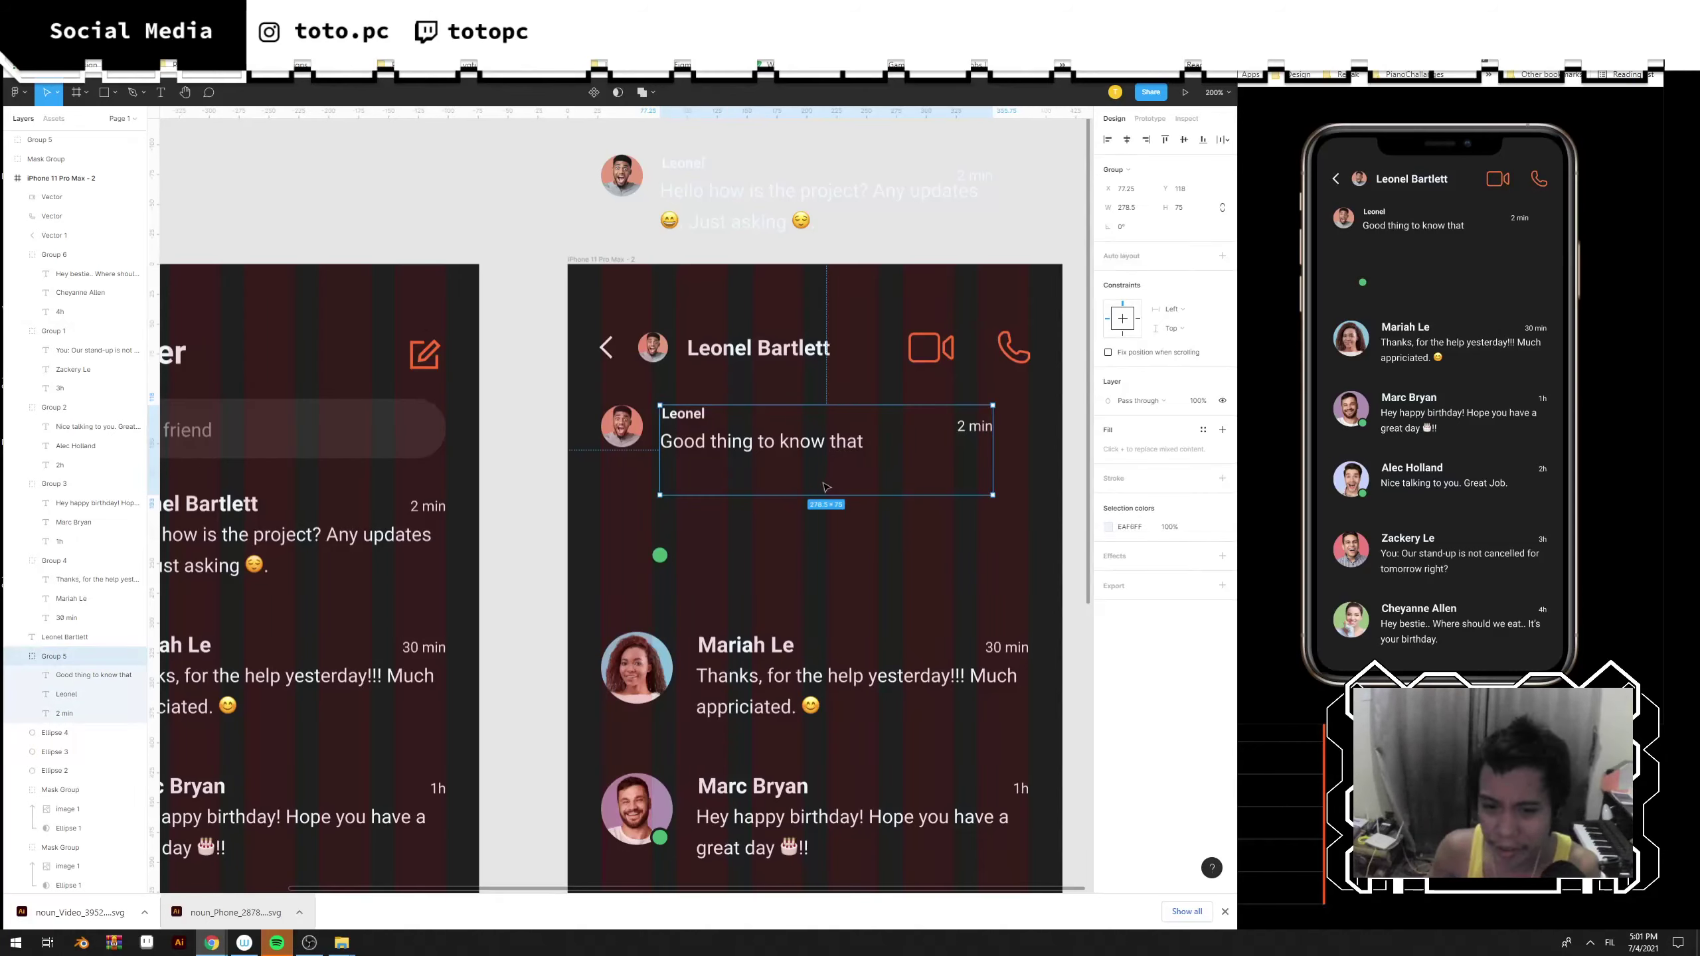
{"action": "left_click_drag", "start_coordinate": [822, 498], "coordinate": [583, 411]}
{"action": "left_click_drag", "start_coordinate": [685, 405], "coordinate": [687, 451]}
{"action": "key", "text": "ctrl+z"}
{"action": "left_click_drag", "start_coordinate": [828, 448], "coordinate": [828, 493]}
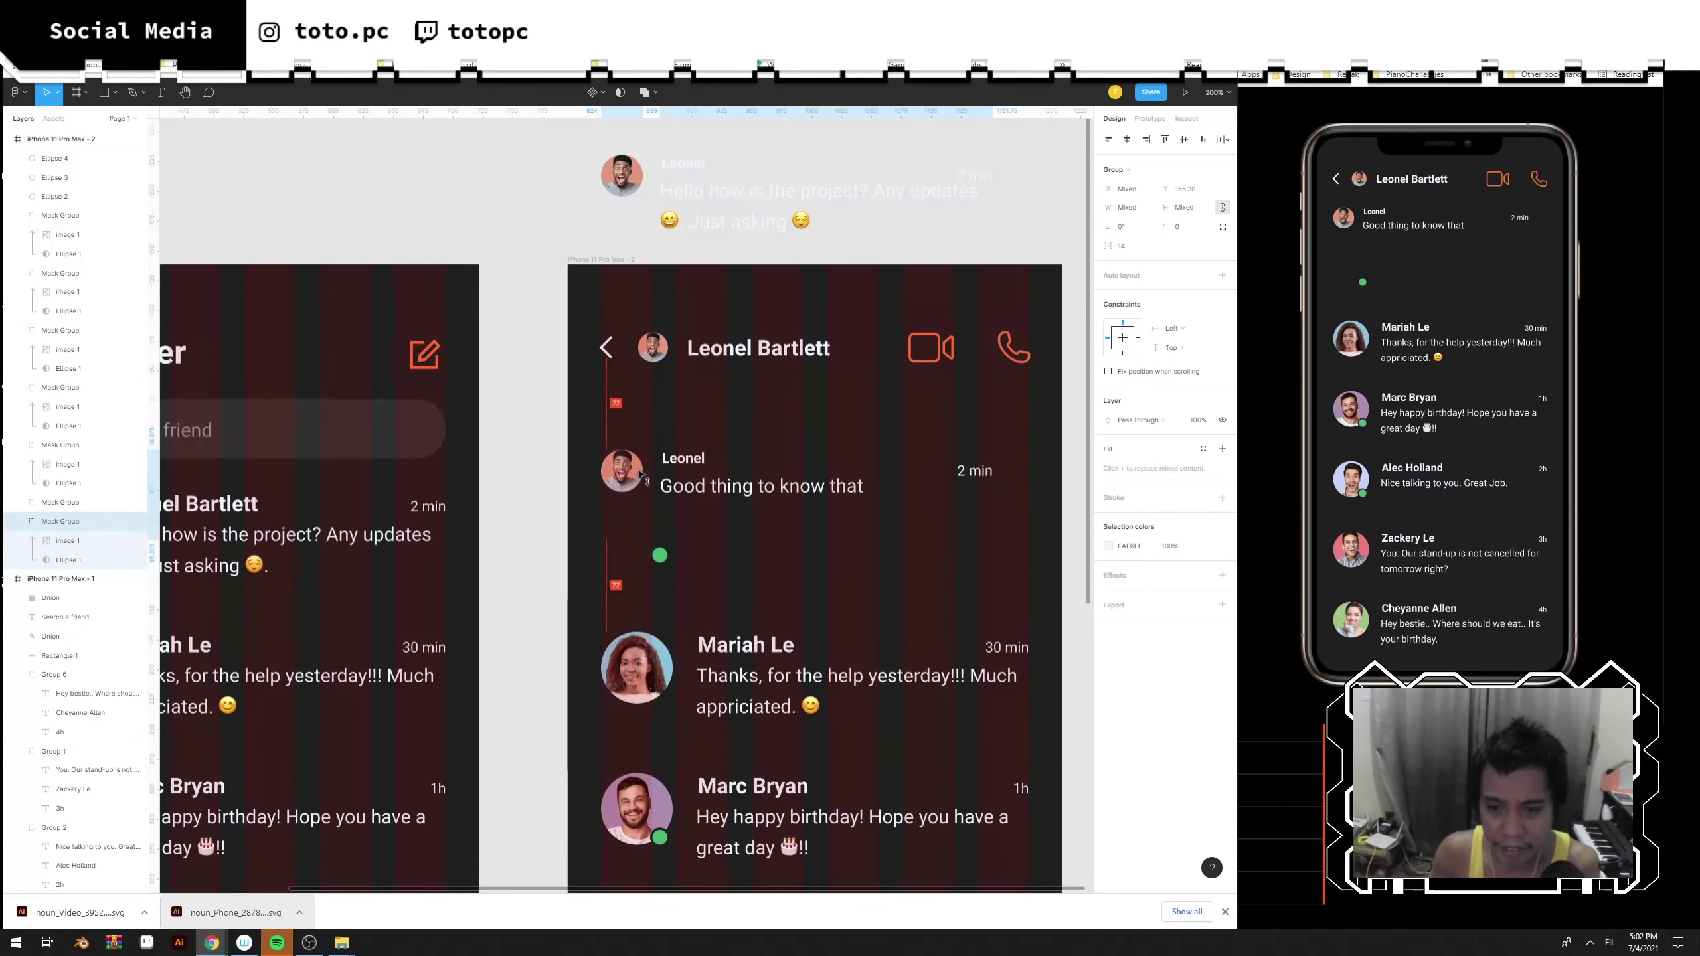
Move the "2 min" label to the middle above the message and draw a divider line about 137 px long on each side.
{"action": "left_click", "coordinate": [975, 477]}
{"action": "left_click_drag", "start_coordinate": [979, 477], "coordinate": [825, 421]}
{"action": "key", "text": "l"}
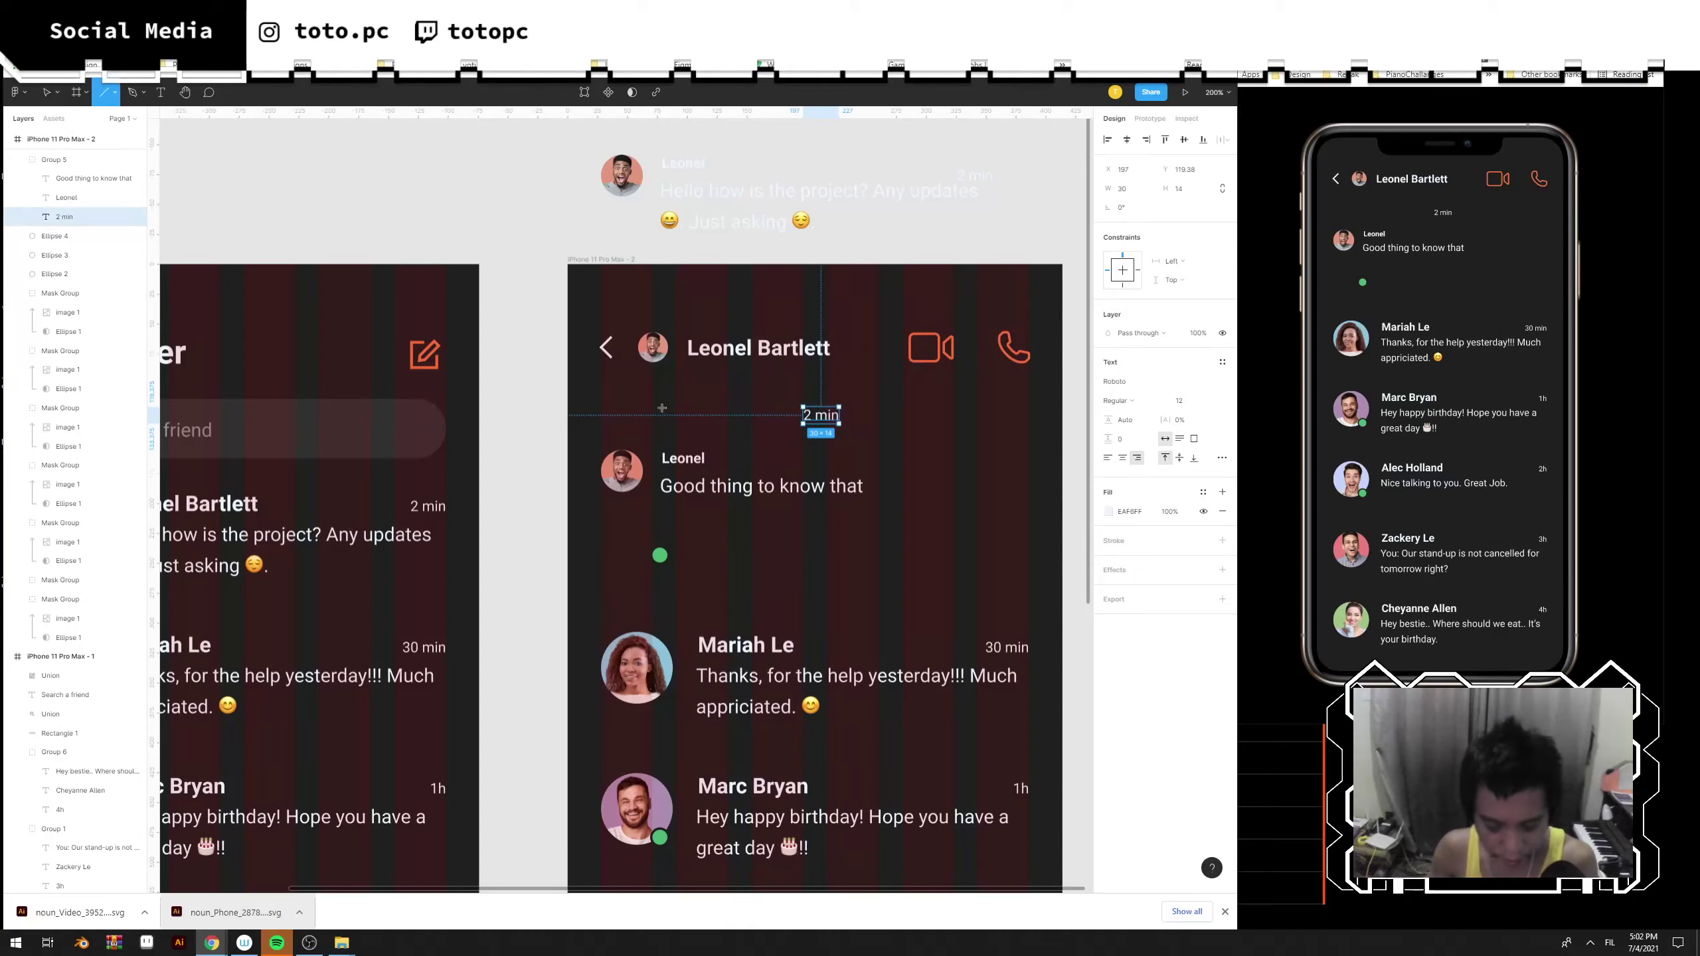
{"action": "left_click_drag", "start_coordinate": [601, 415], "coordinate": [997, 419]}
{"action": "left_click", "coordinate": [765, 415]}
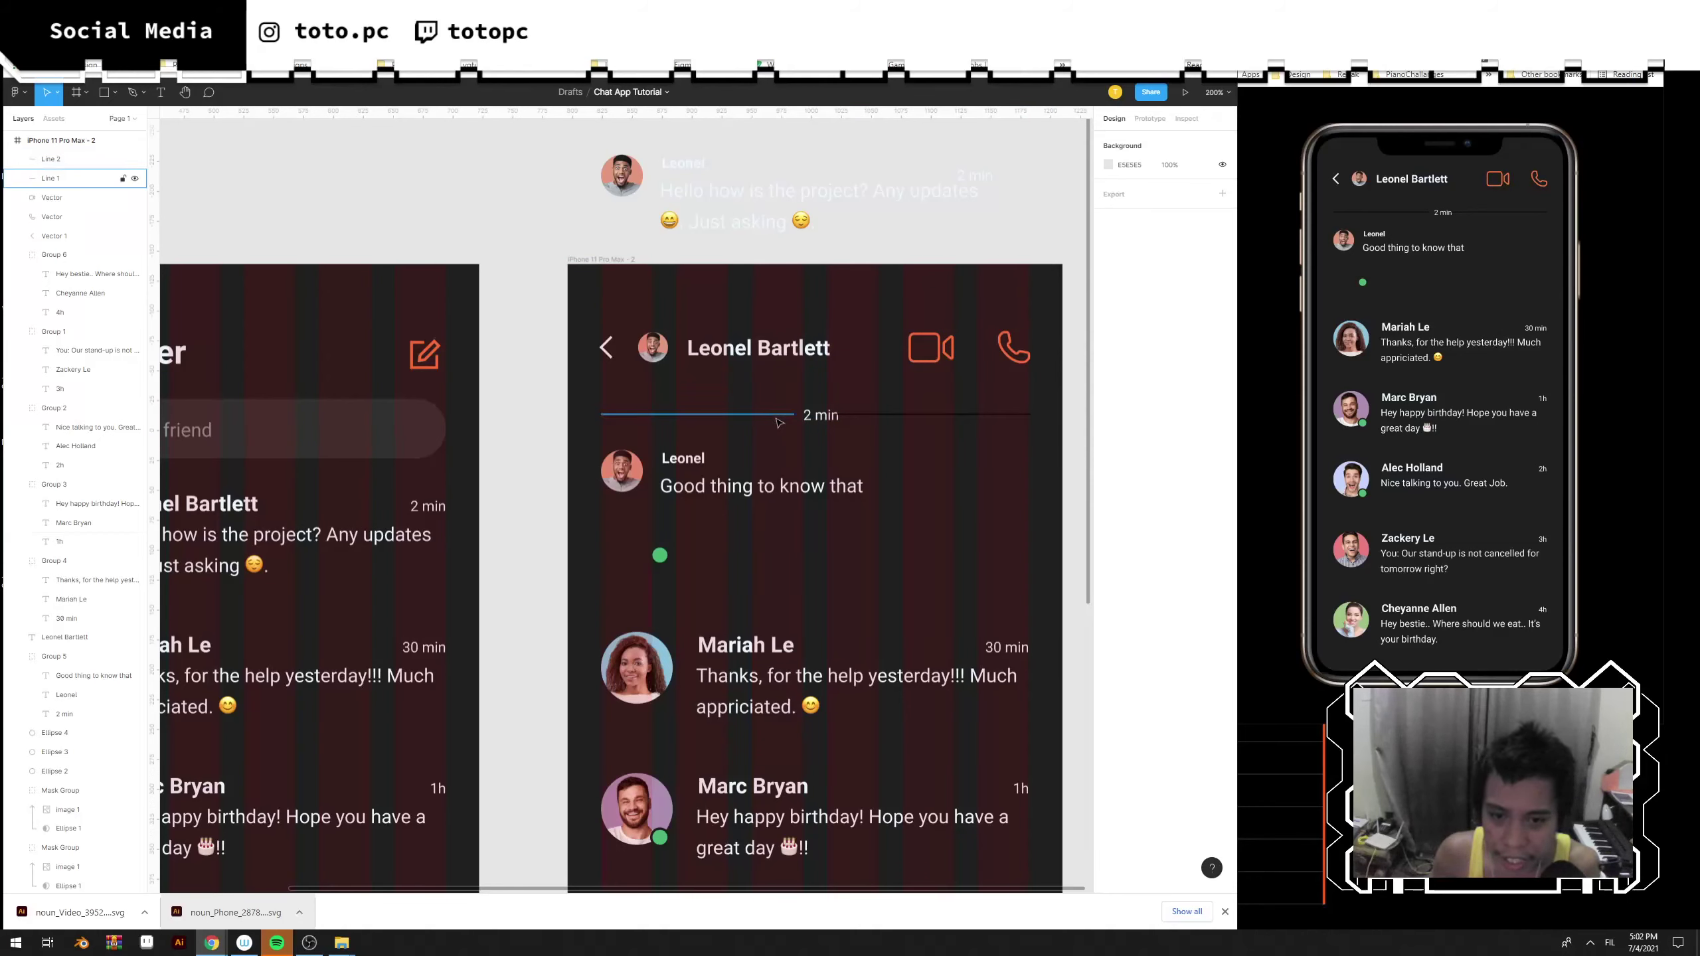
{"action": "left_click_drag", "start_coordinate": [794, 415], "coordinate": [863, 415]}
{"action": "left_click", "coordinate": [885, 417]}
{"action": "left_click", "coordinate": [861, 448]}
Change the time label between the divider lines to "July 7".
{"action": "double_click", "coordinate": [822, 416]}
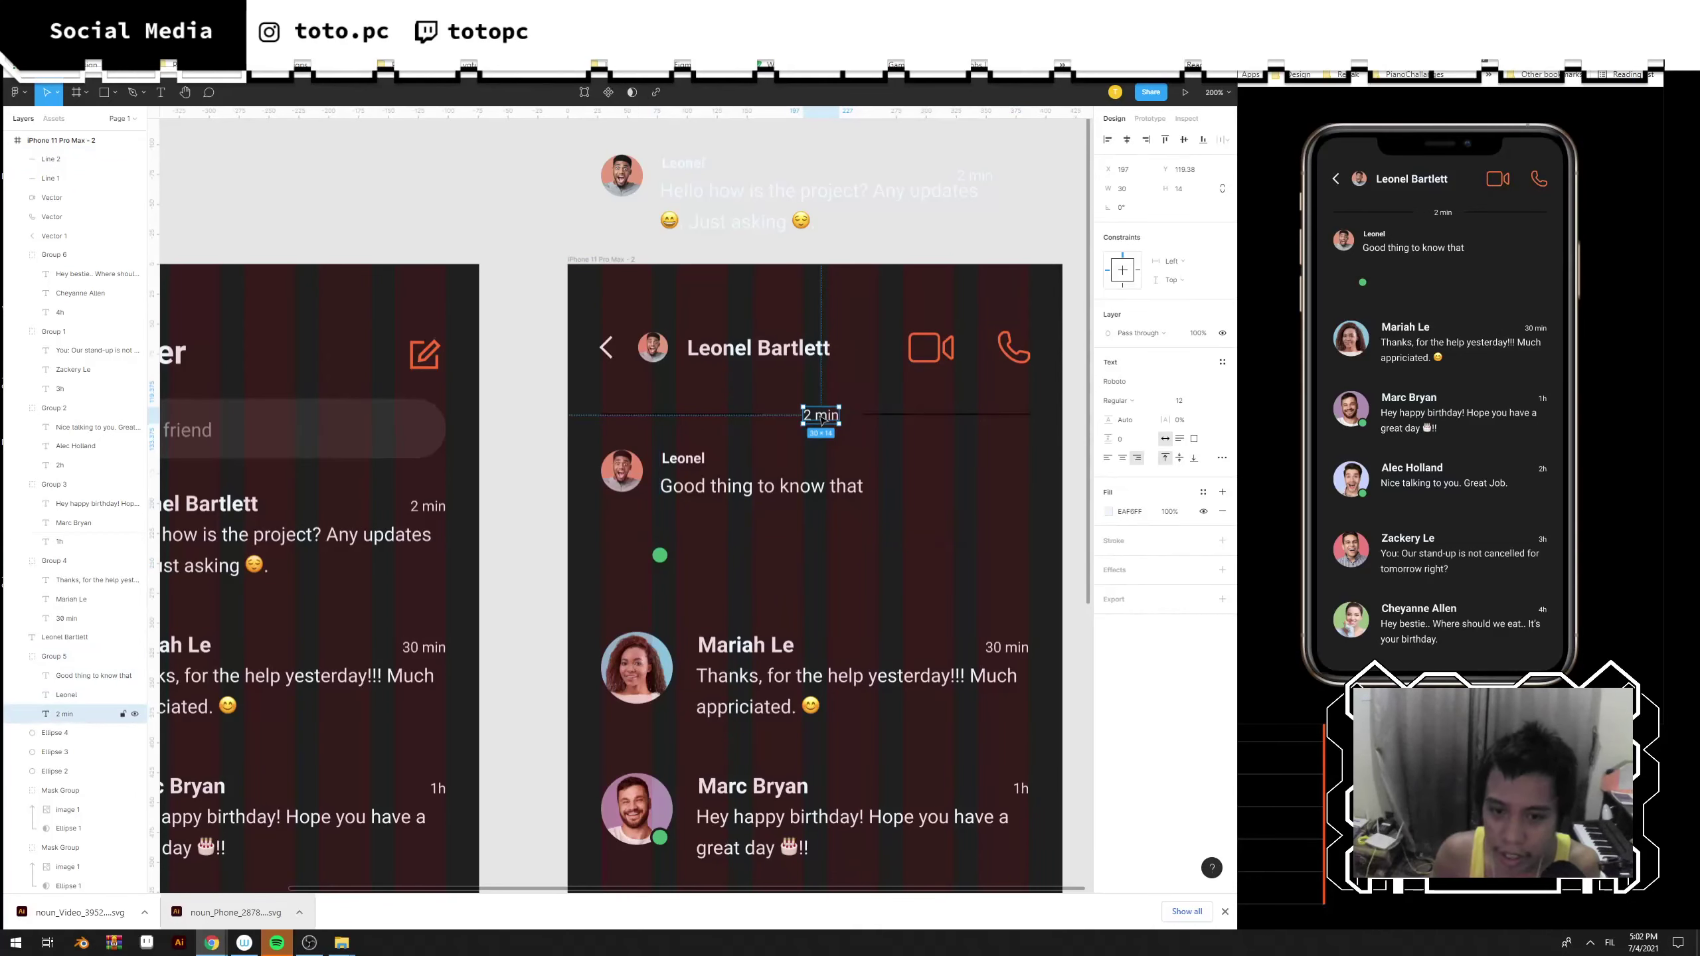
{"action": "double_click", "coordinate": [822, 416]}
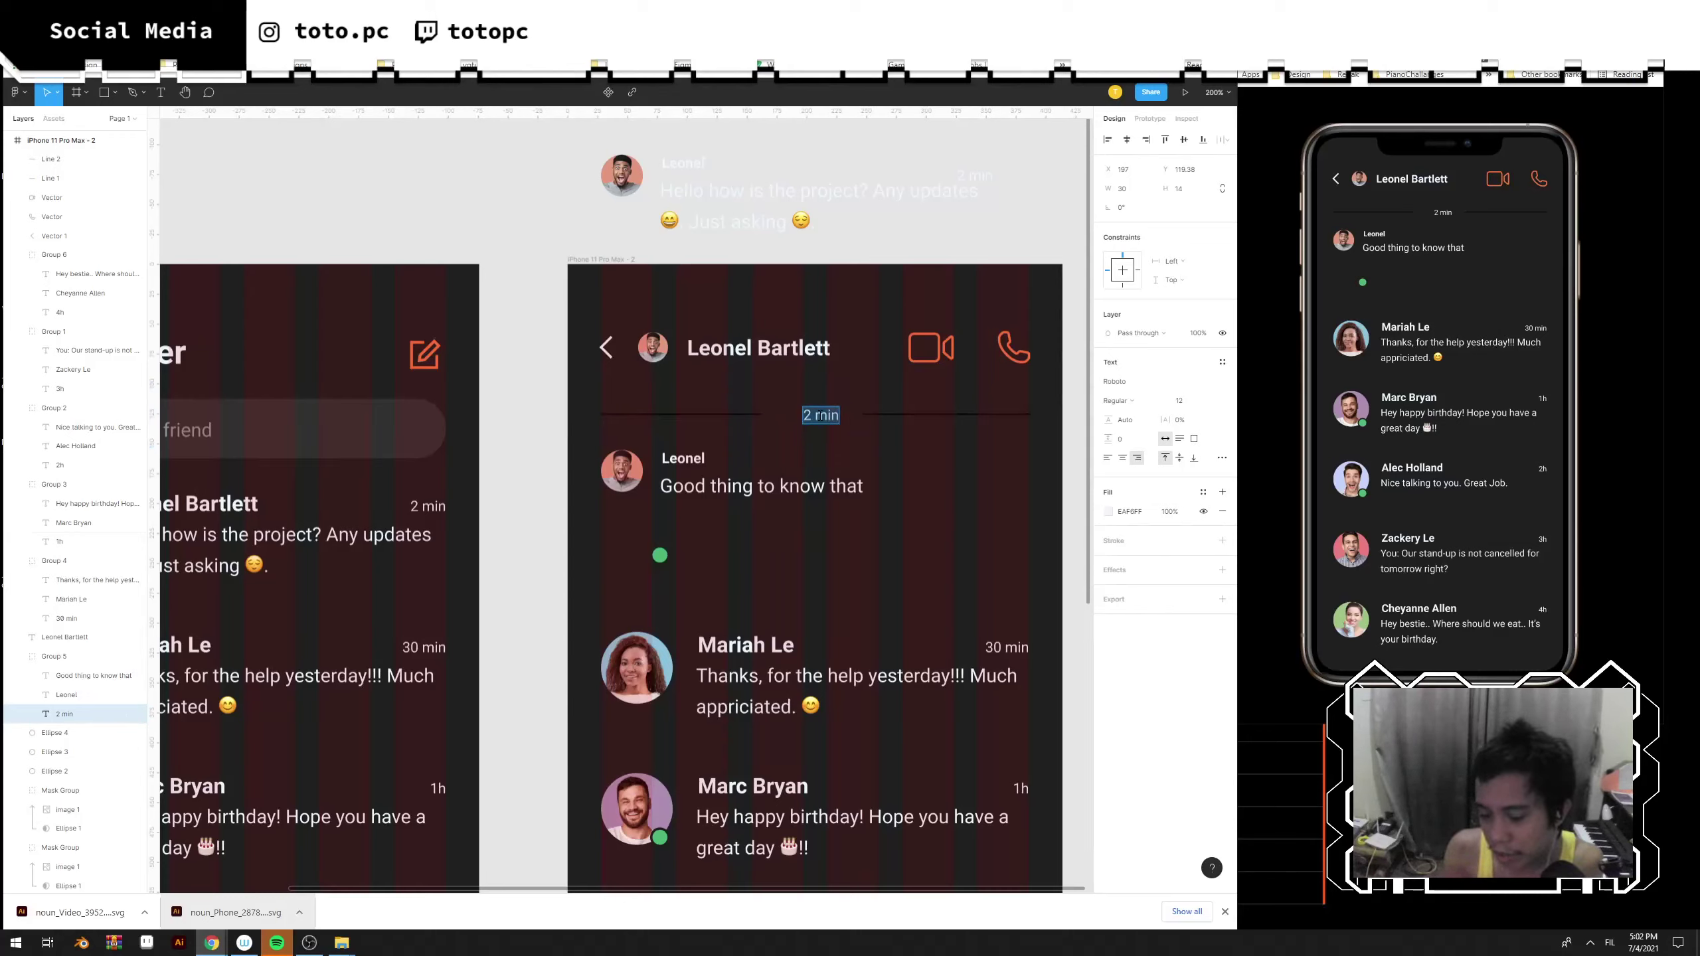
{"action": "type", "text": "Junly"}
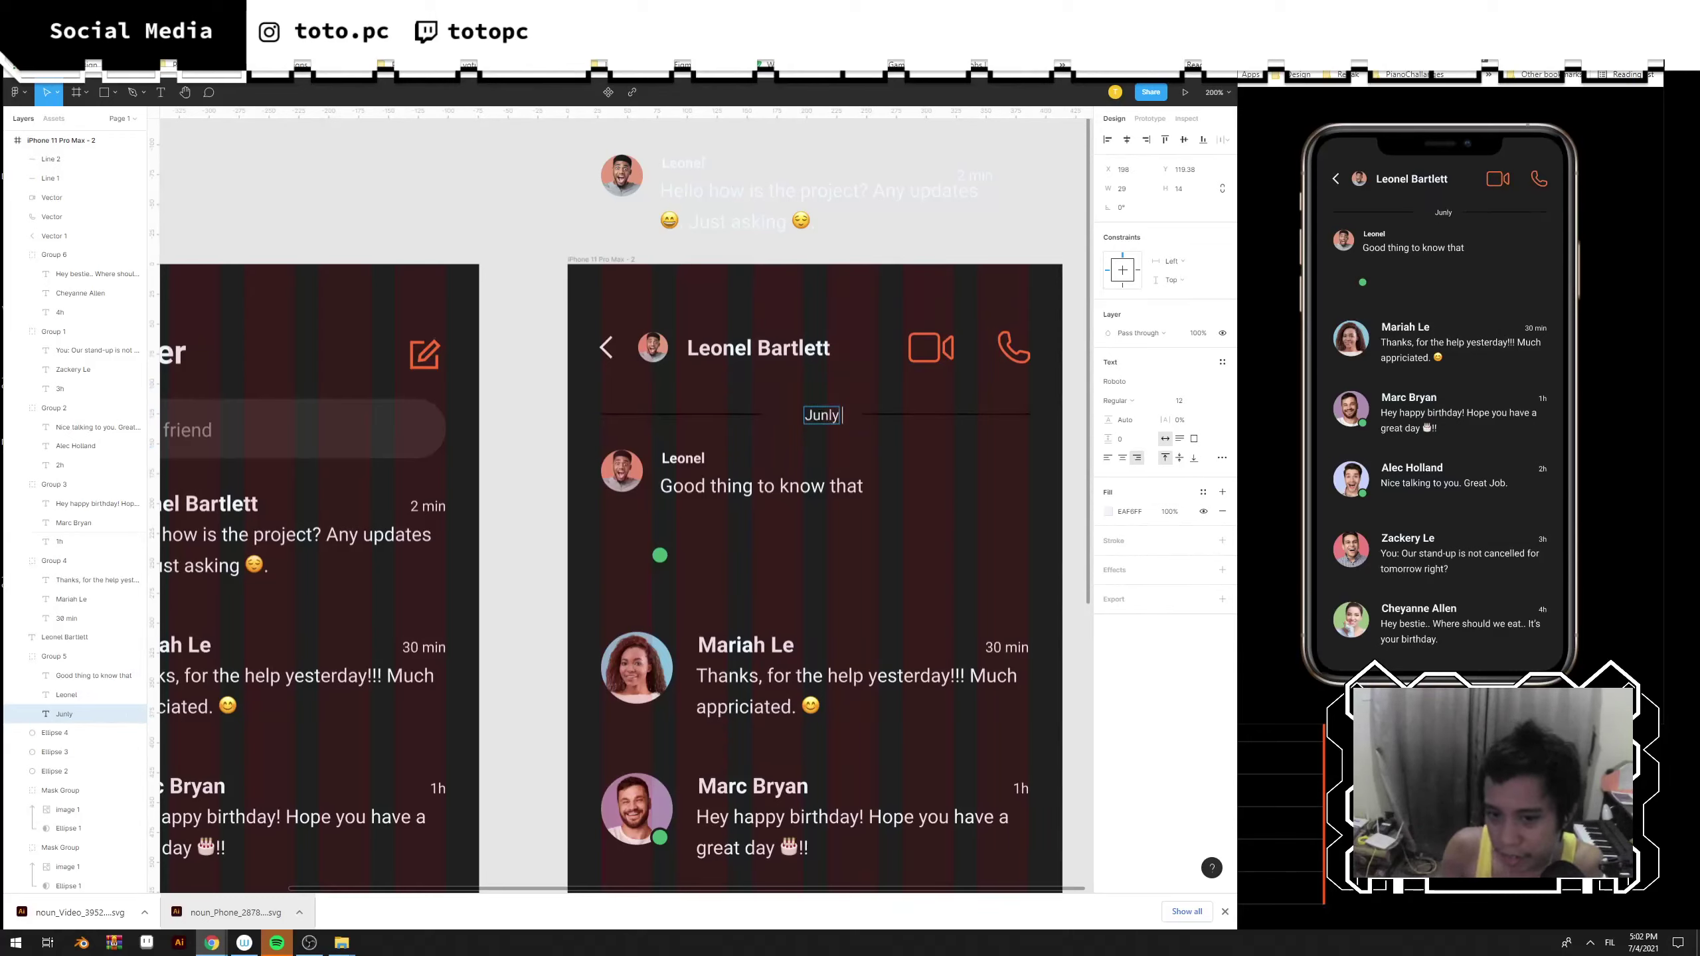
{"action": "key", "text": "BackSpace"}
{"action": "key", "text": "BackSpace"}
{"action": "key", "text": "BackSpace"}
{"action": "type", "text": "ly 7"}
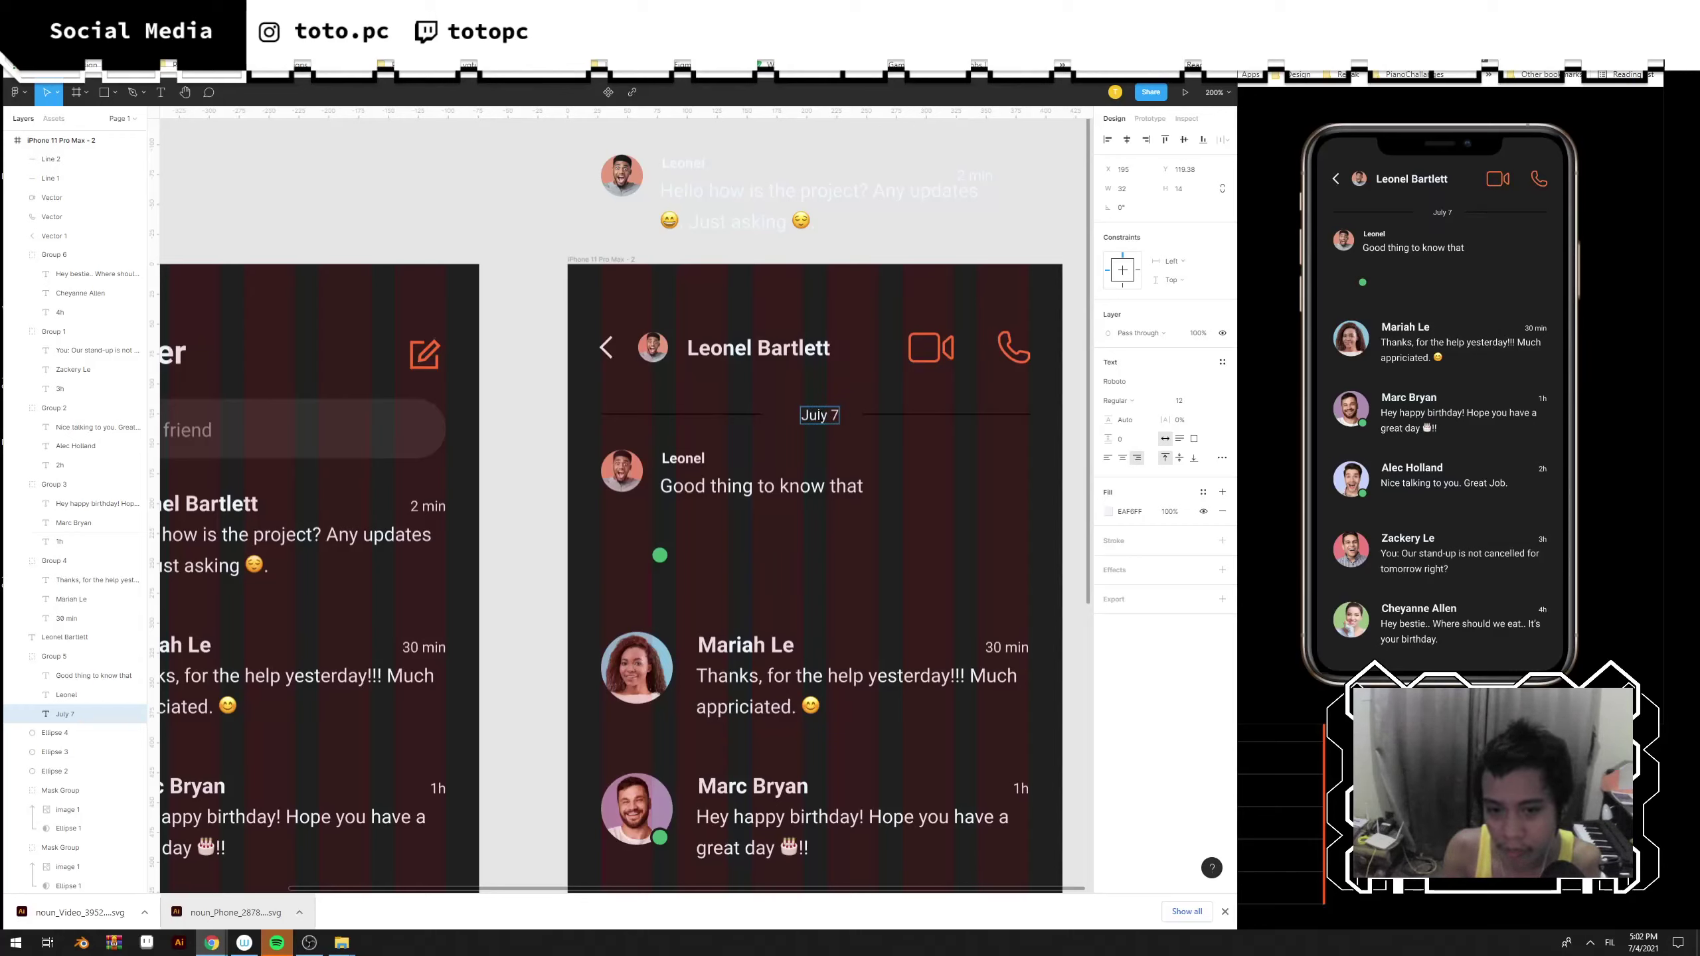
{"action": "key", "text": "Escape"}
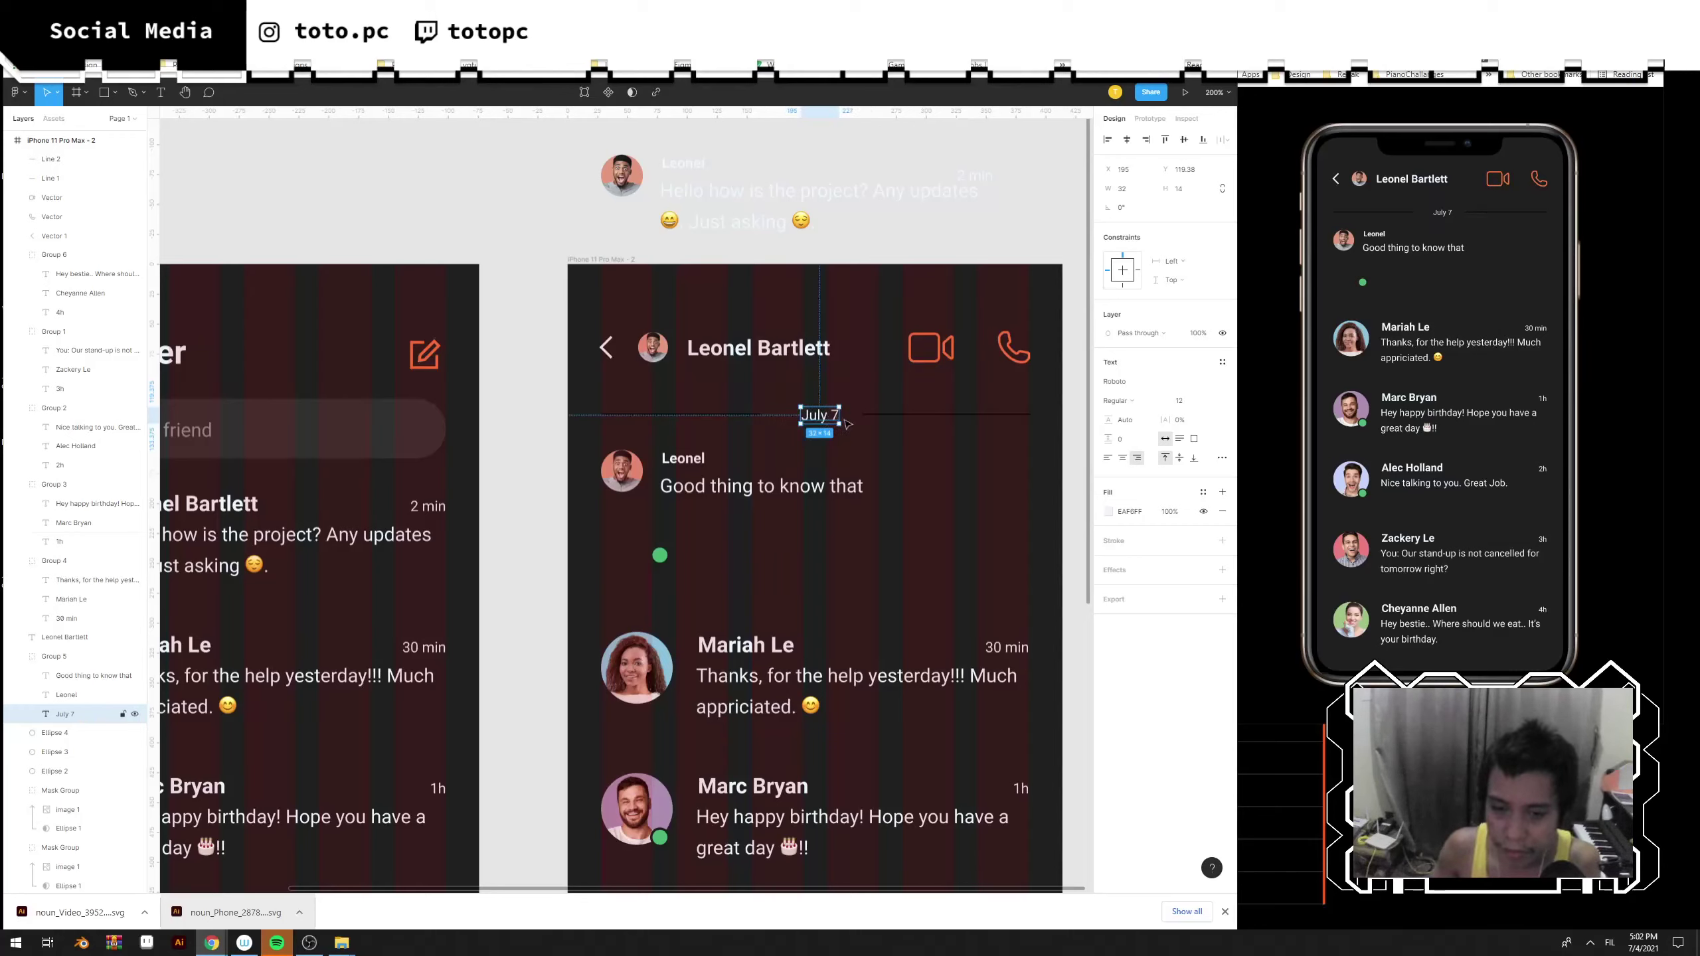
Ungroup the first message's texts and centre the "July 7" label horizontally in the frame.
{"action": "left_click", "coordinate": [1139, 144]}
{"action": "left_click", "coordinate": [927, 413]}
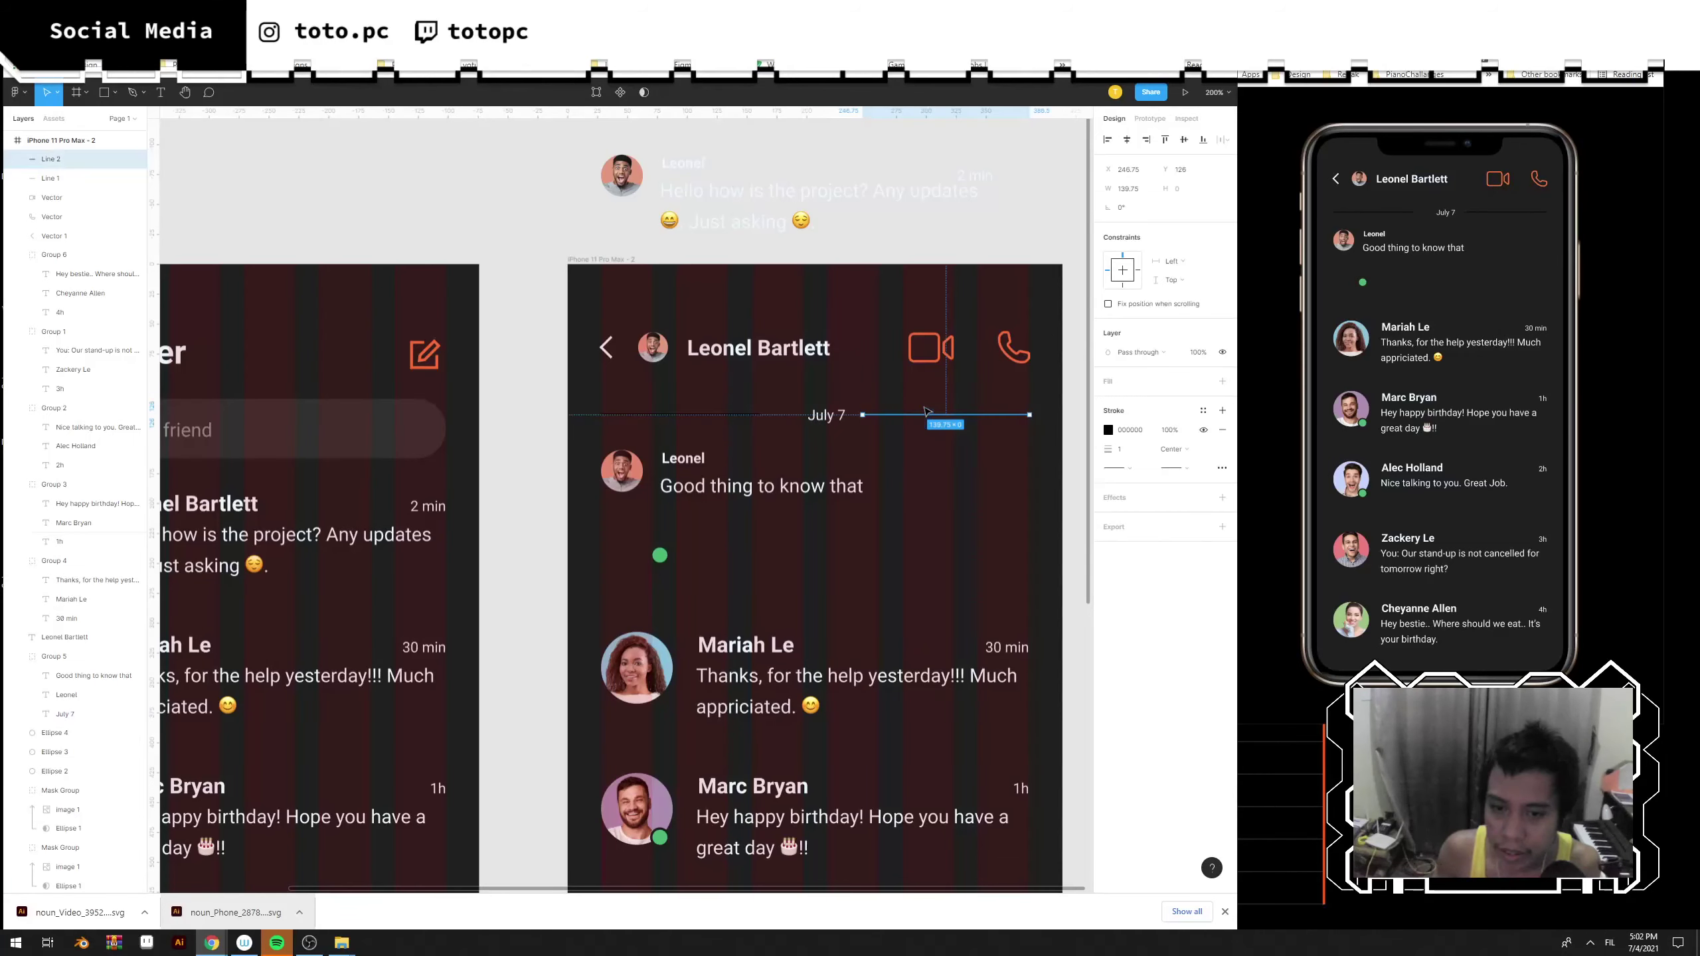
{"action": "left_click", "coordinate": [749, 415]}
{"action": "left_click", "coordinate": [830, 418]}
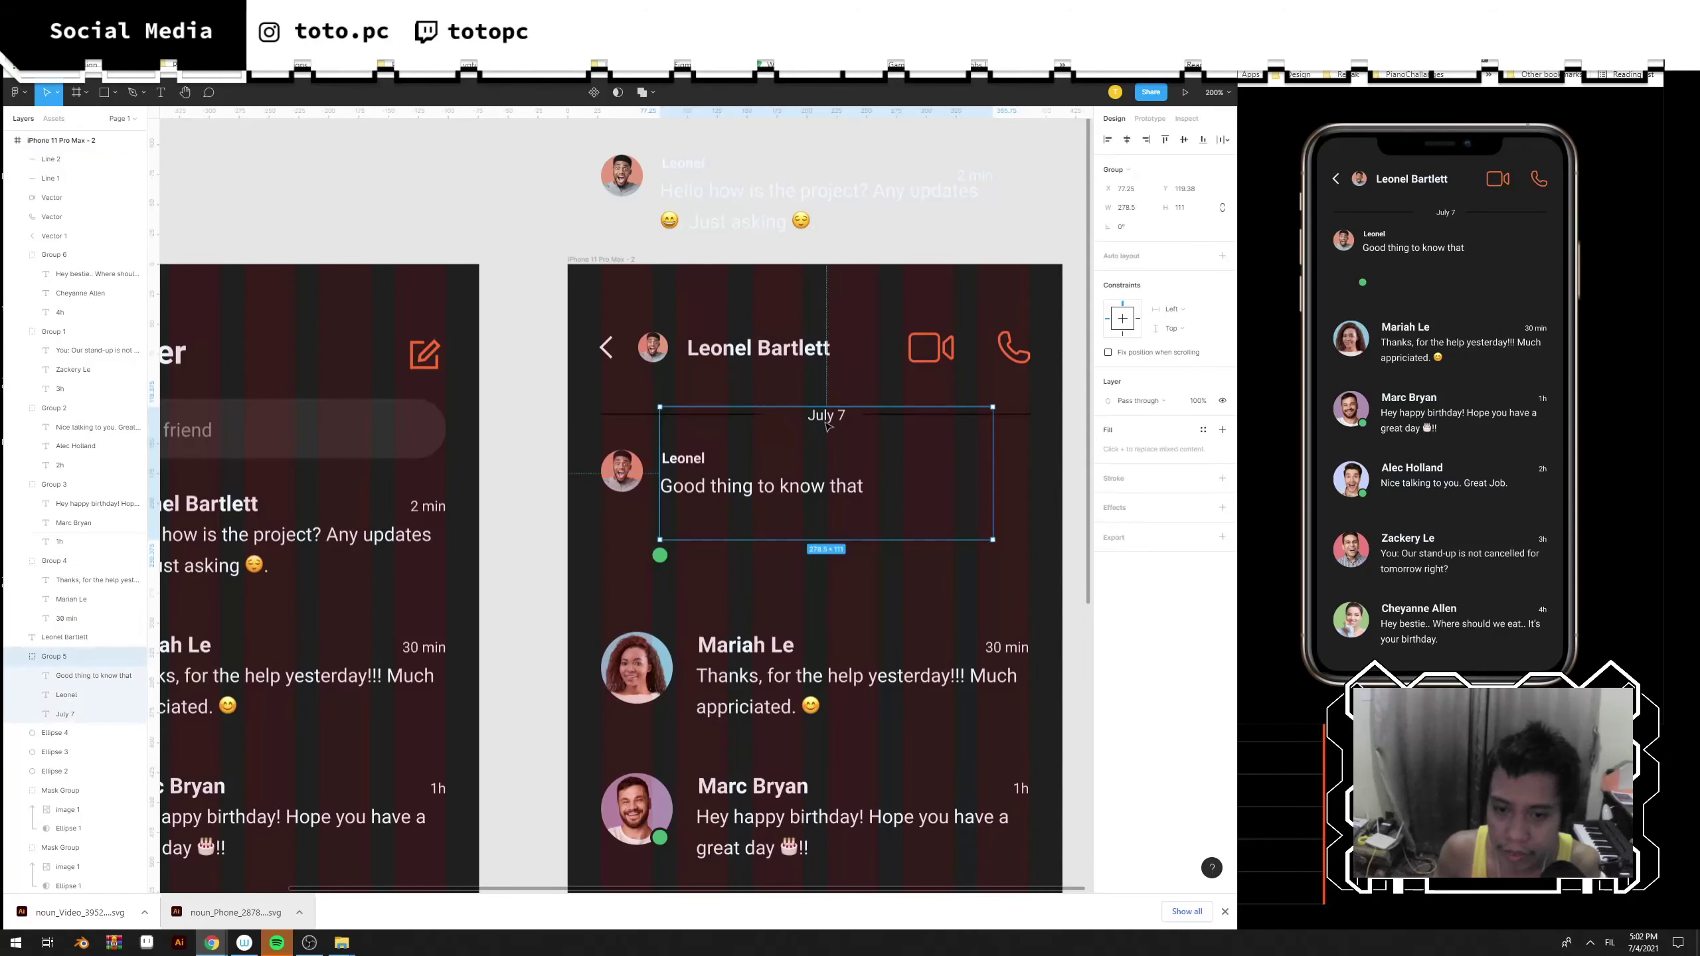
{"action": "key", "text": "ctrl+shift+g"}
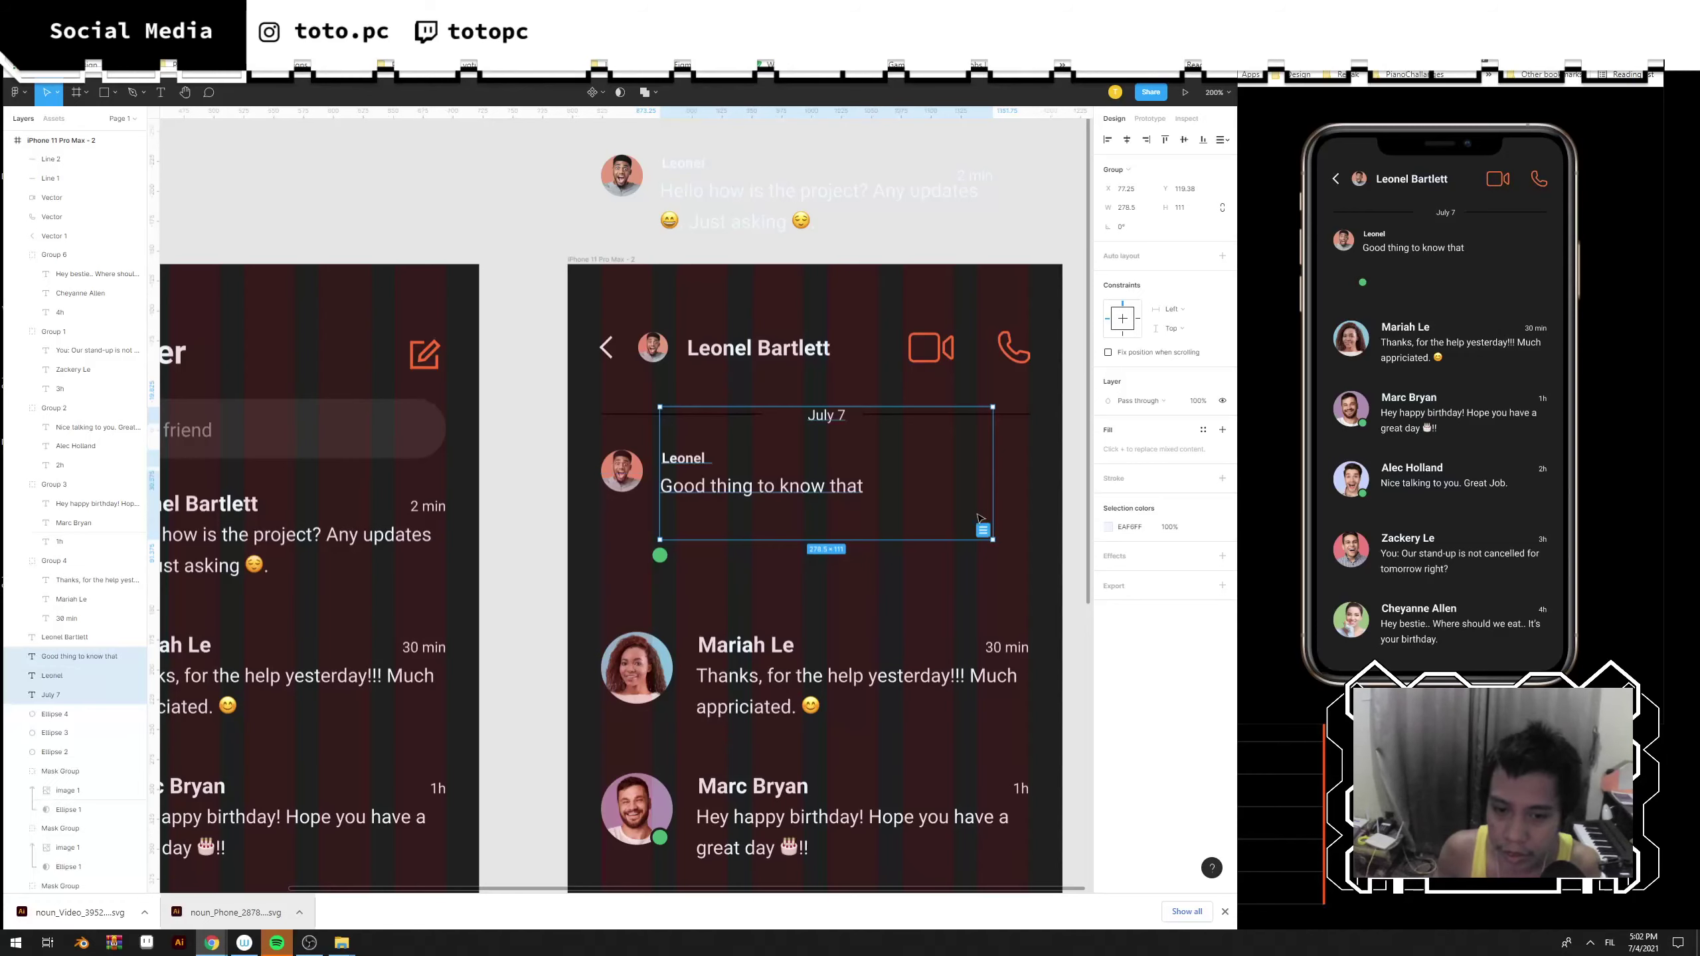
{"action": "left_click", "coordinate": [828, 415]}
{"action": "left_click_drag", "start_coordinate": [914, 441], "coordinate": [819, 397]}
{"action": "key", "text": "ctrl+z"}
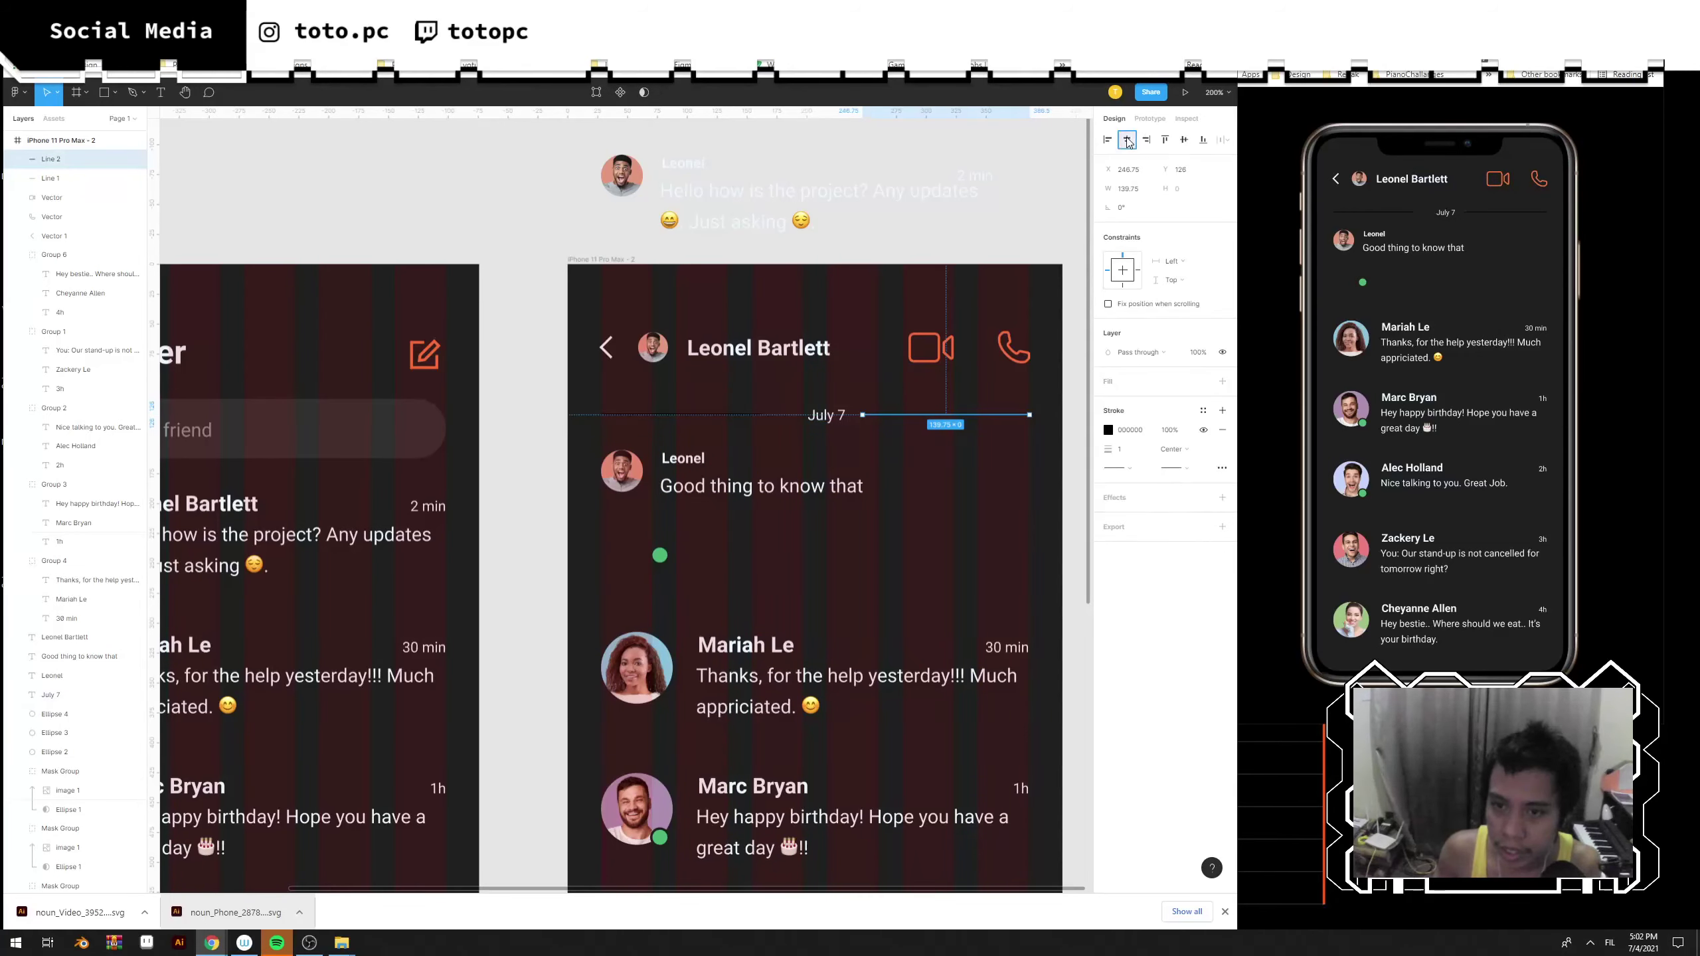
{"action": "left_click", "coordinate": [821, 410]}
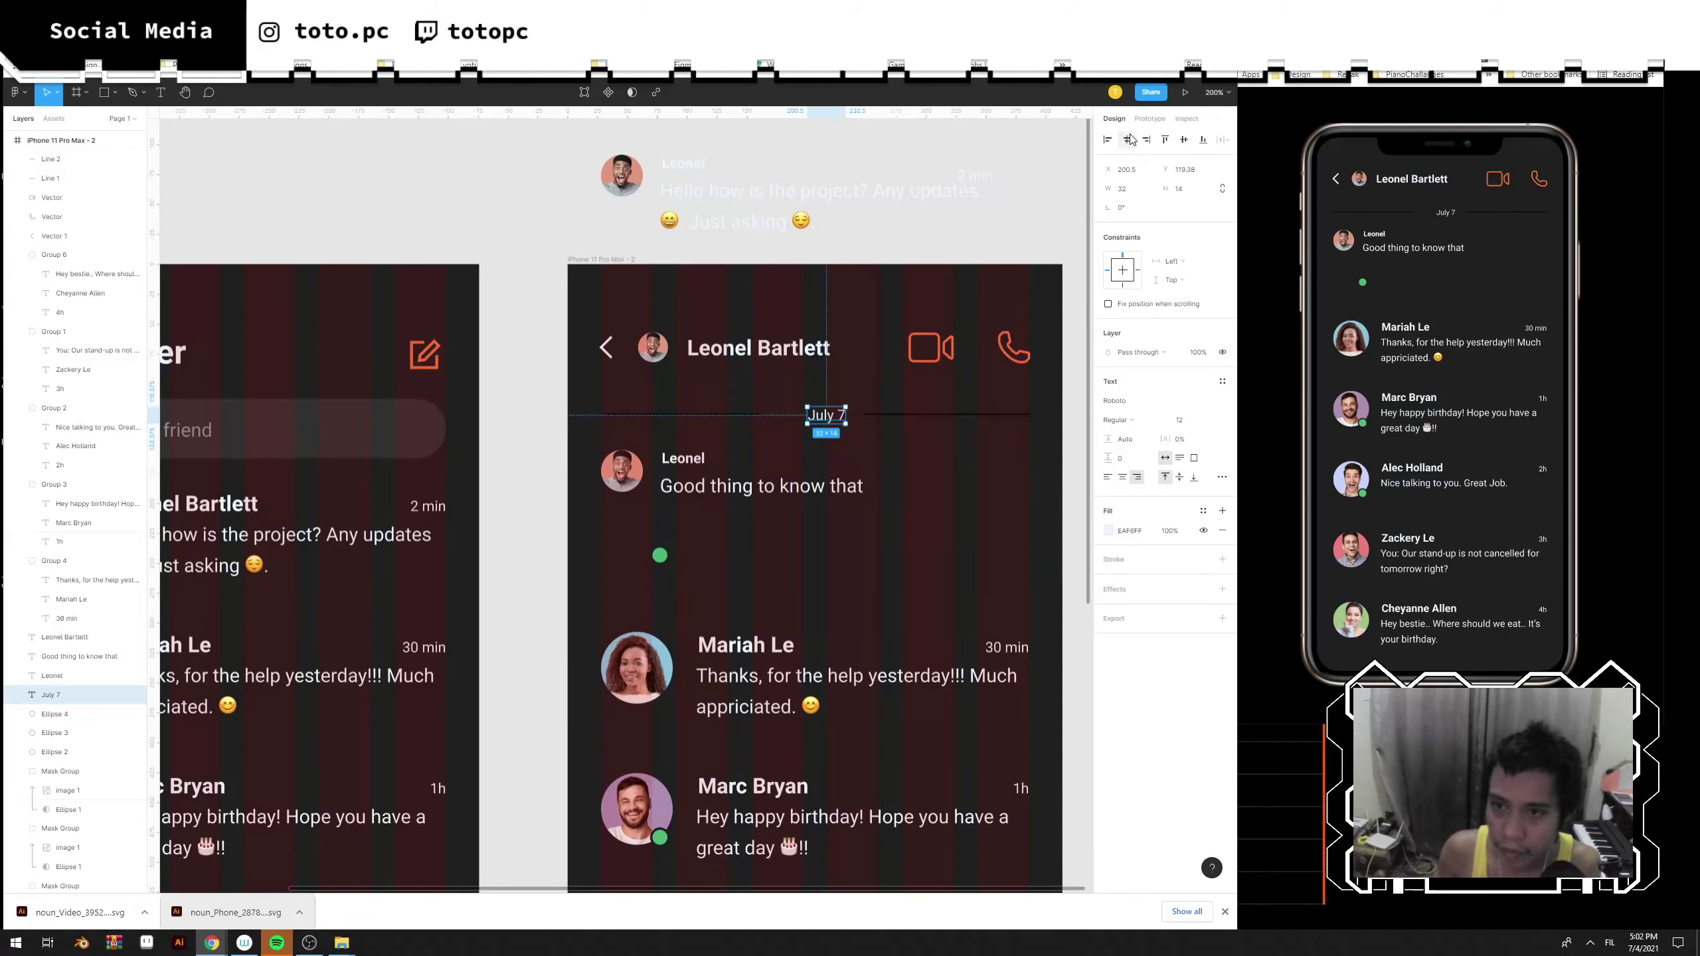
Set the stroke of both divider lines to the light document colour used by the text.
{"action": "left_click", "coordinate": [860, 414]}
{"action": "left_click", "coordinate": [712, 414], "text": "shift"}
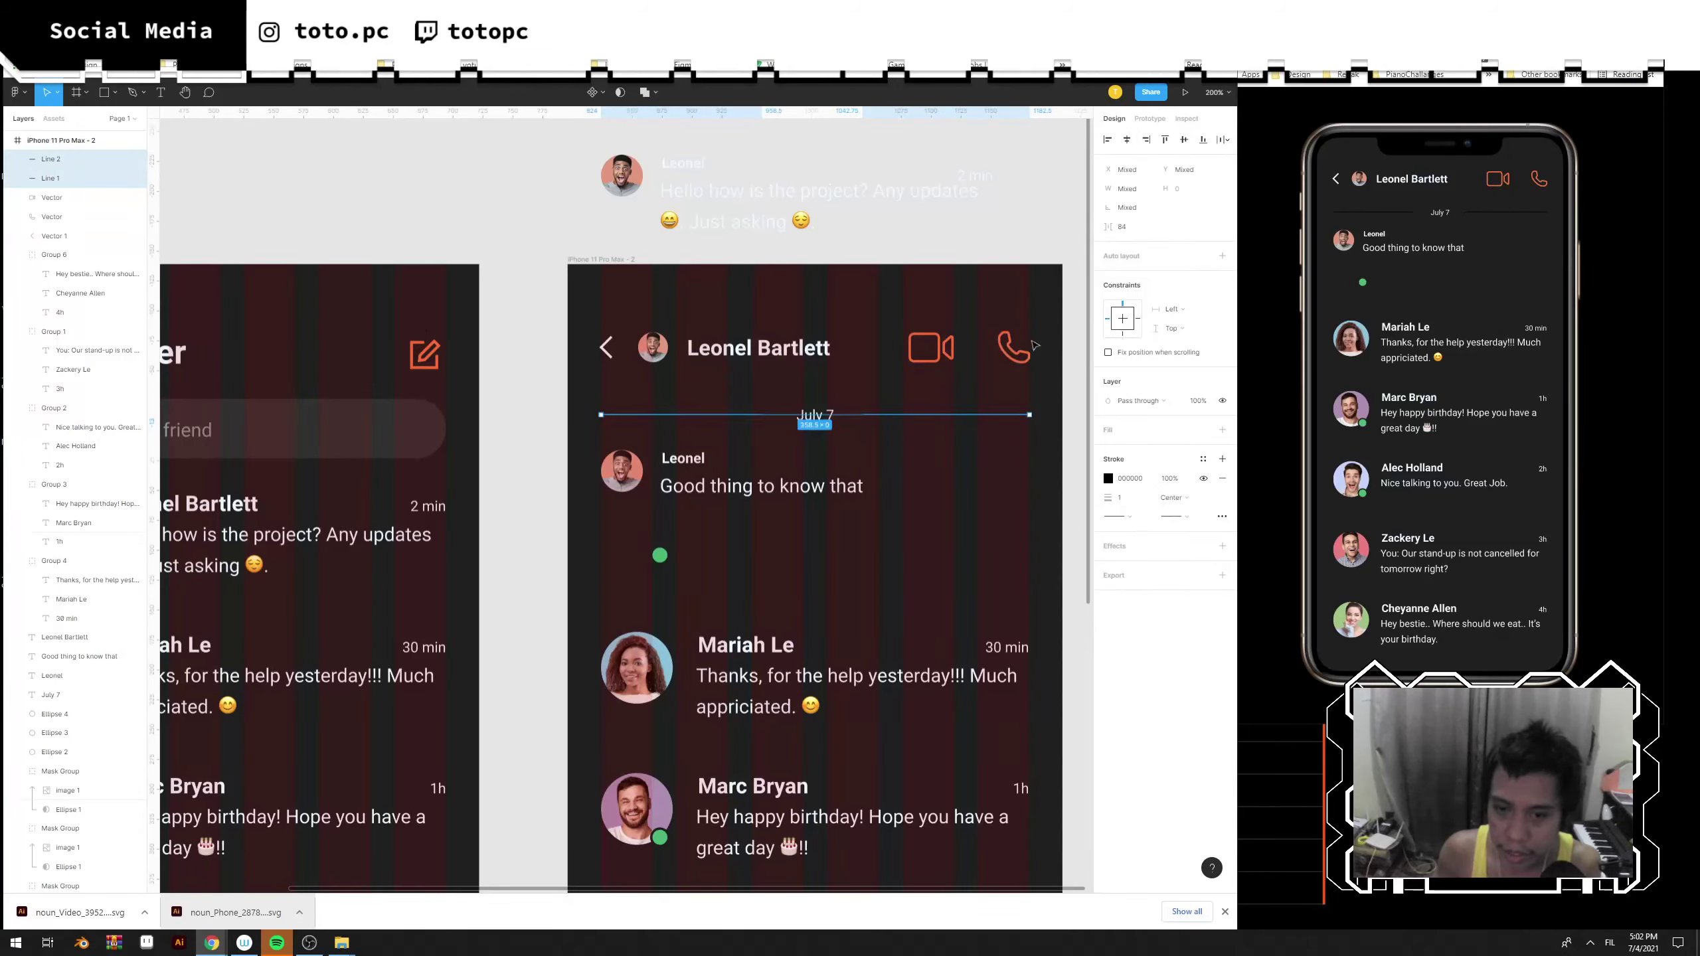
{"action": "left_click", "coordinate": [1108, 478]}
{"action": "left_click", "coordinate": [964, 735]}
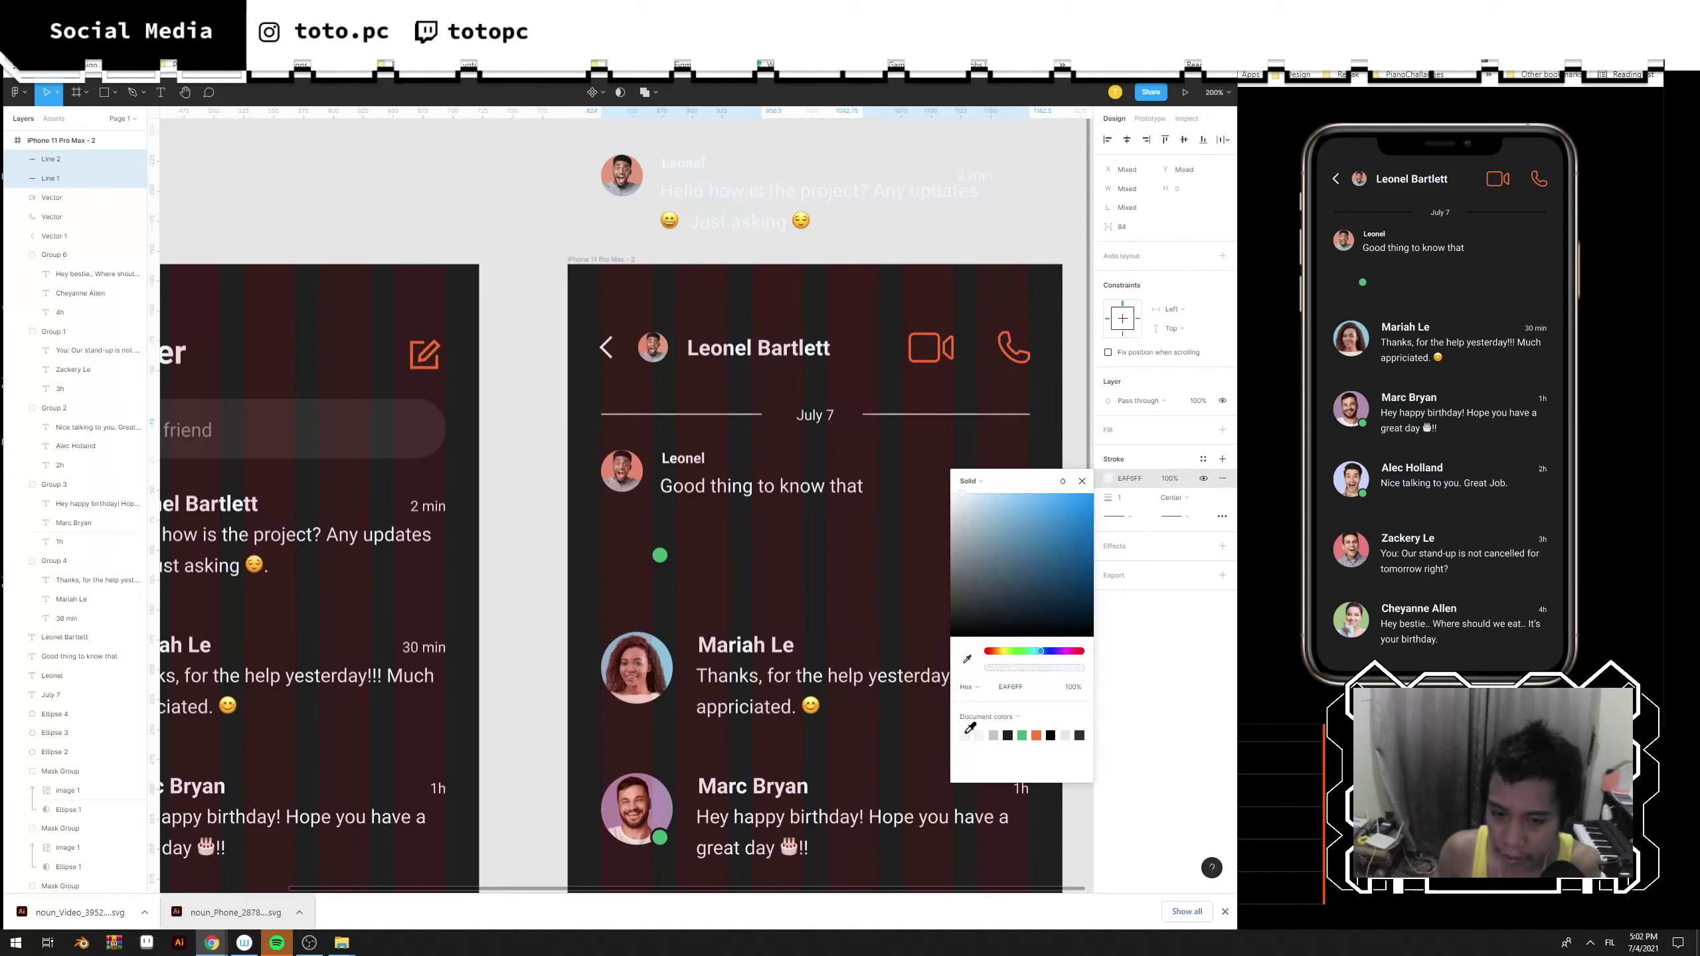
Group the "July 7" label with its two divider lines and lower the group's opacity.
{"action": "left_click", "coordinate": [904, 448]}
{"action": "left_click_drag", "start_coordinate": [923, 449], "coordinate": [729, 398]}
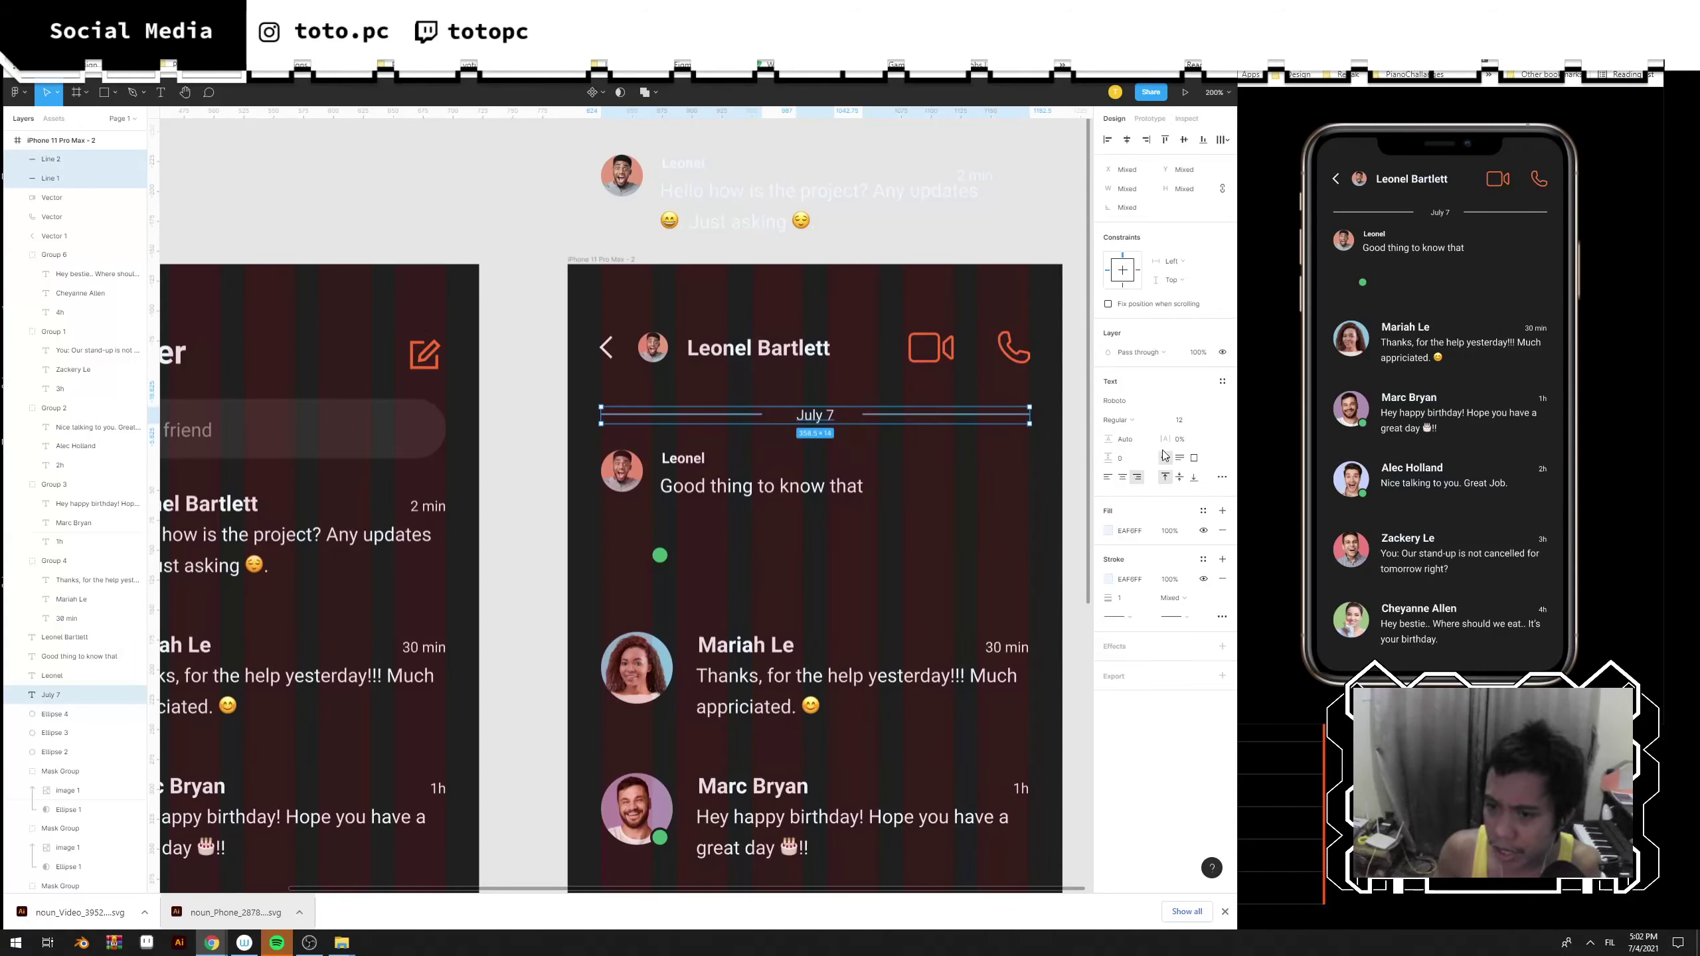
{"action": "key", "text": "ctrl+g"}
{"action": "left_click", "coordinate": [1203, 355]}
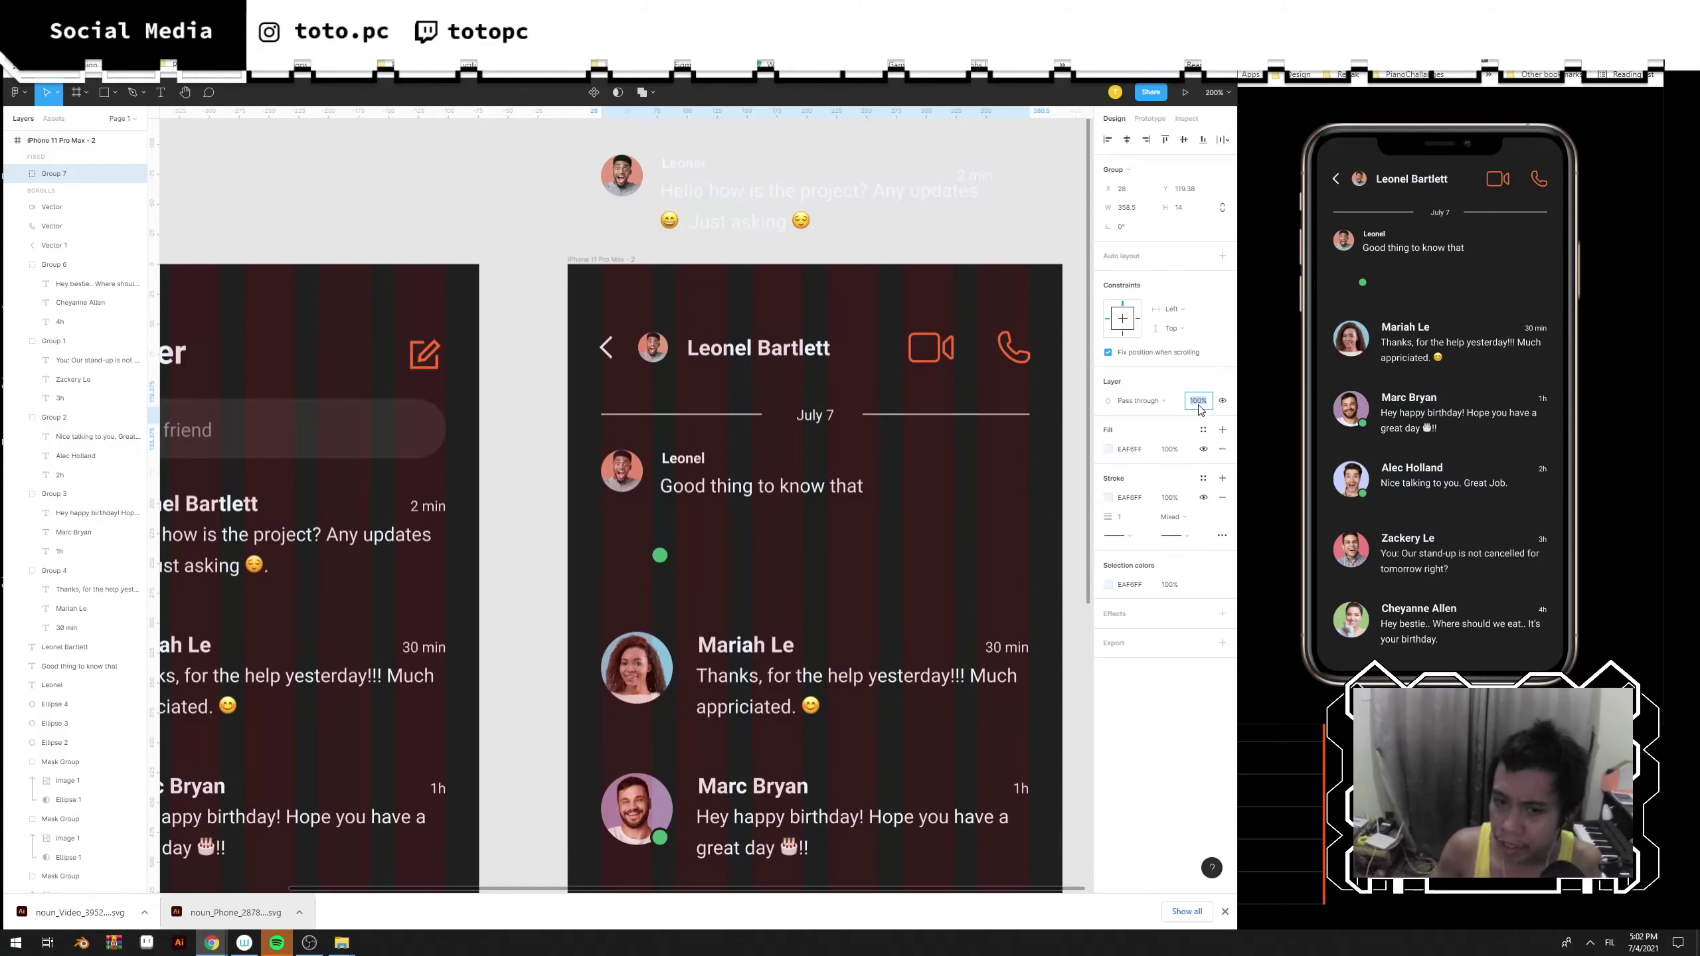
Move the message down above the second list entry and place a copy of its text under the date divider, aligned to the frame's right edge.
{"action": "left_click", "coordinate": [977, 520]}
{"action": "left_click_drag", "start_coordinate": [977, 520], "coordinate": [611, 290]}
{"action": "left_click_drag", "start_coordinate": [582, 289], "coordinate": [586, 394]}
{"action": "key", "text": "ctrl+z"}
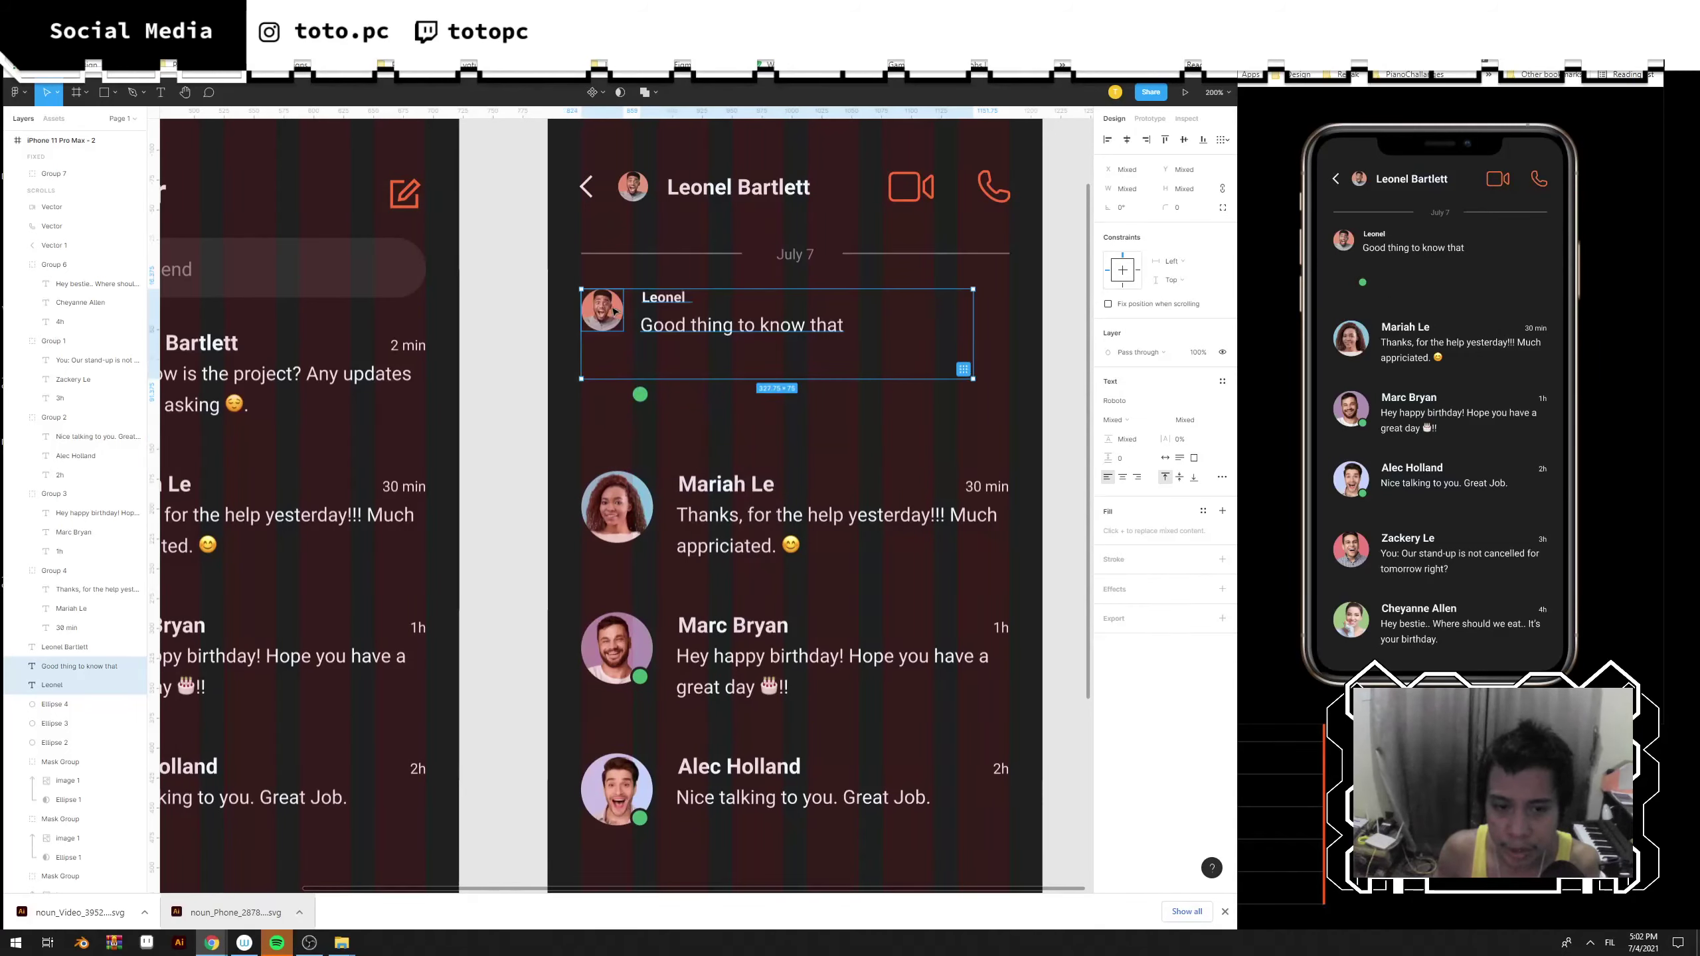
{"action": "left_click_drag", "start_coordinate": [693, 354], "coordinate": [777, 253]}
{"action": "double_click", "coordinate": [745, 526]}
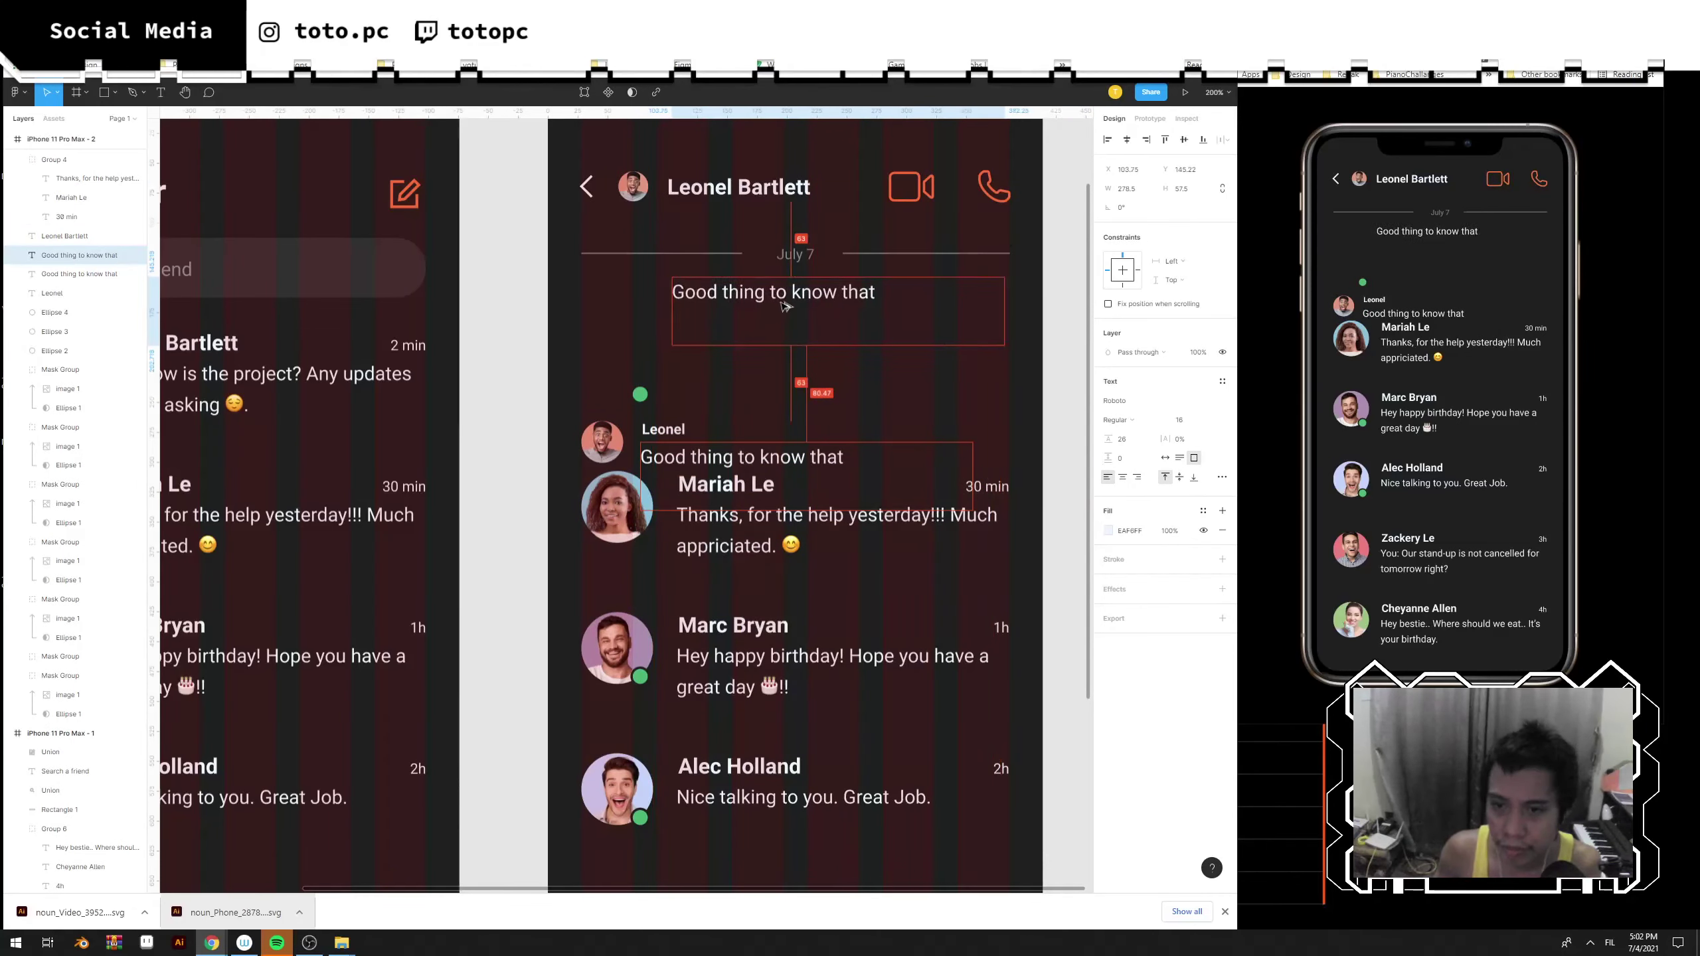
{"action": "left_click", "coordinate": [1146, 139]}
Replace the copied message's text with "Hey I'm starting out on the new project that you have assigned to me!".
{"action": "double_click", "coordinate": [874, 292]}
{"action": "type", "text": "He"}
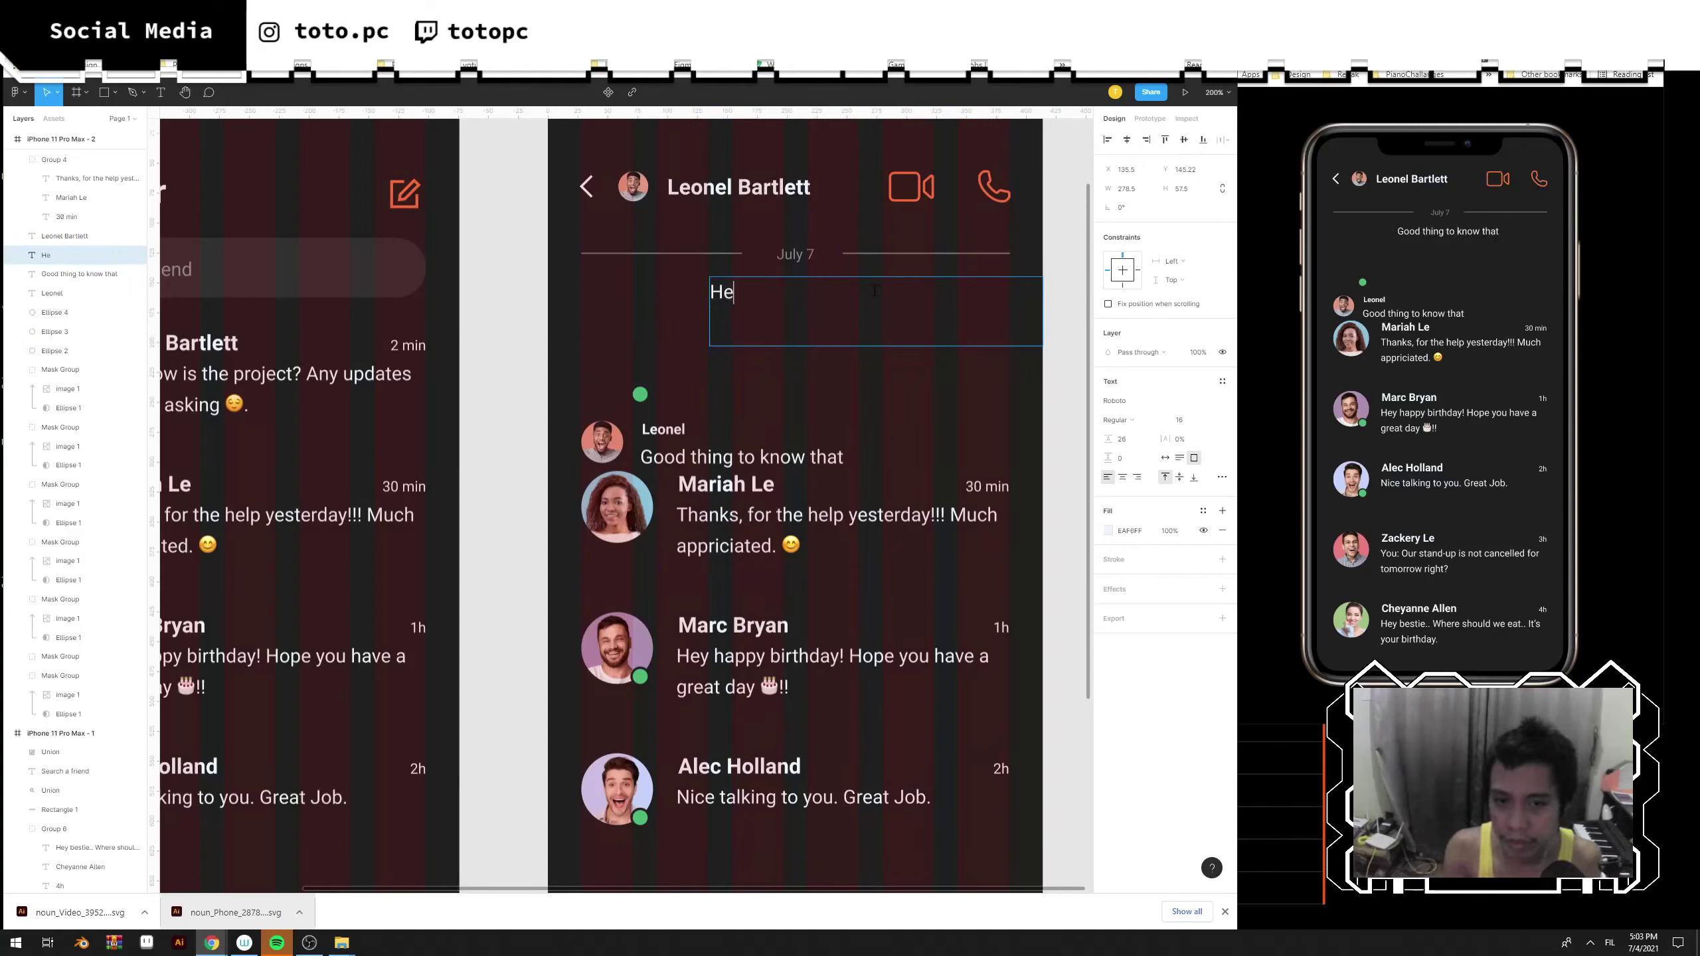
{"action": "type", "text": "y i"}
{"action": "key", "text": "BackSpace"}
{"action": "type", "text": "I'm sa"}
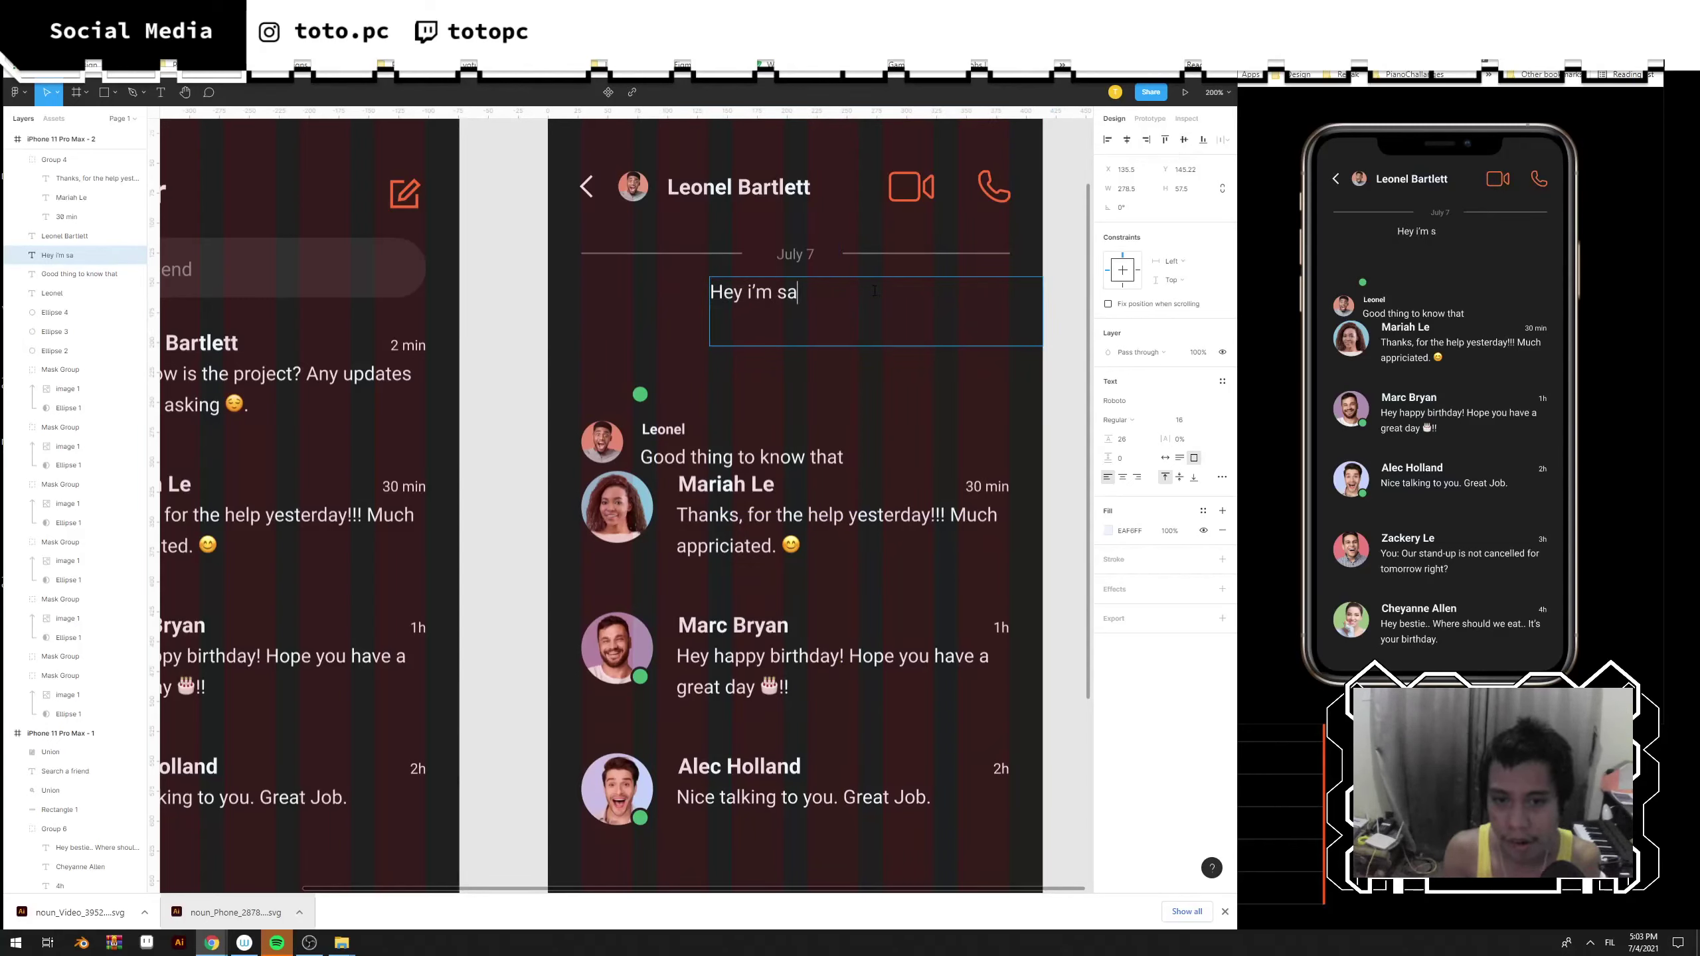
{"action": "key", "text": "BackSpace"}
{"action": "key", "text": "BackSpace"}
{"action": "key", "text": "BackSpace"}
{"action": "key", "text": "BackSpace"}
{"action": "key", "text": "BackSpace"}
{"action": "type", "text": "'m star"}
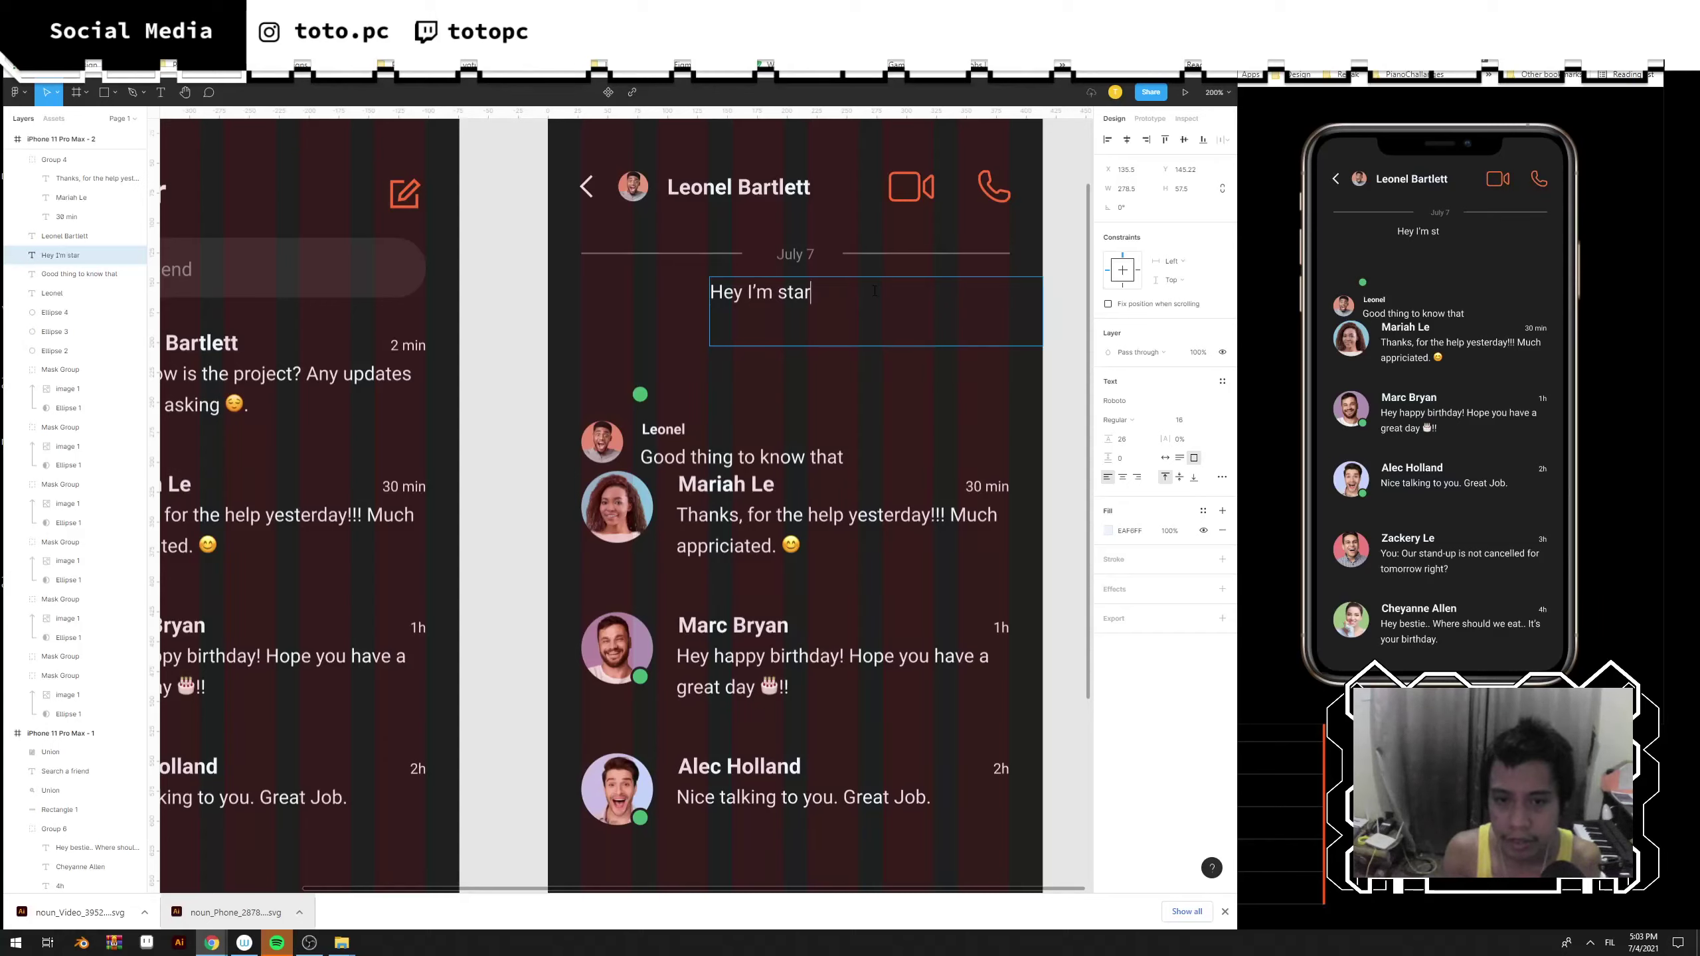
{"action": "type", "text": "ting our on the"}
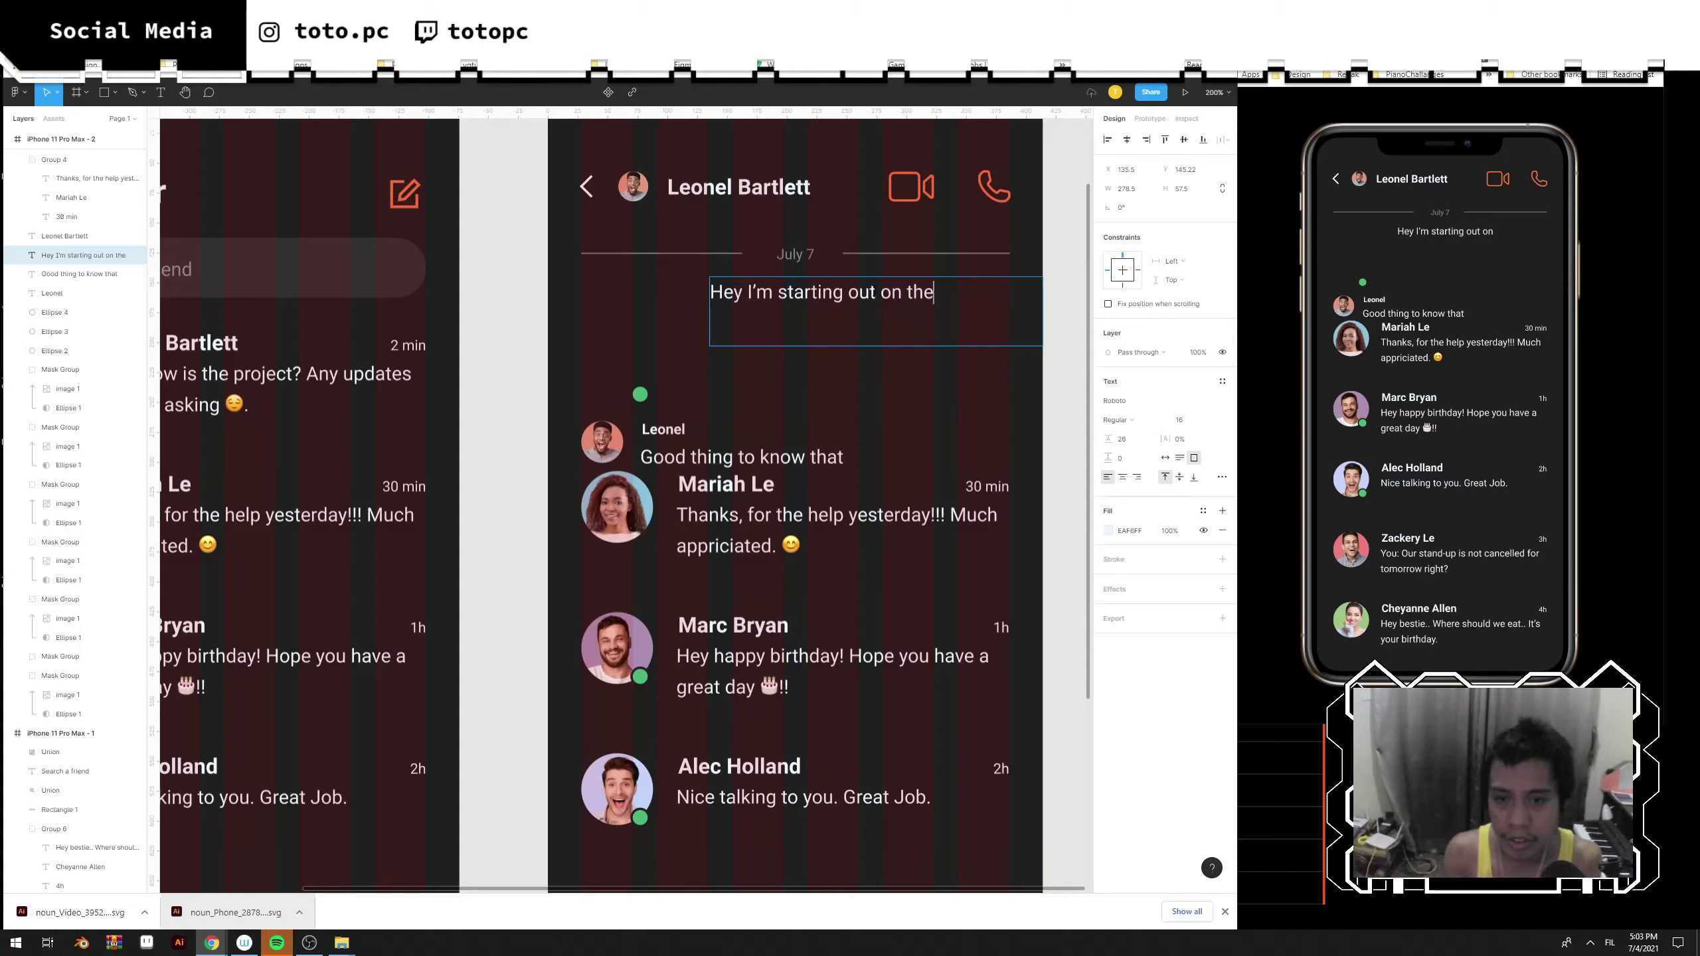
{"action": "type", "text": " new project "}
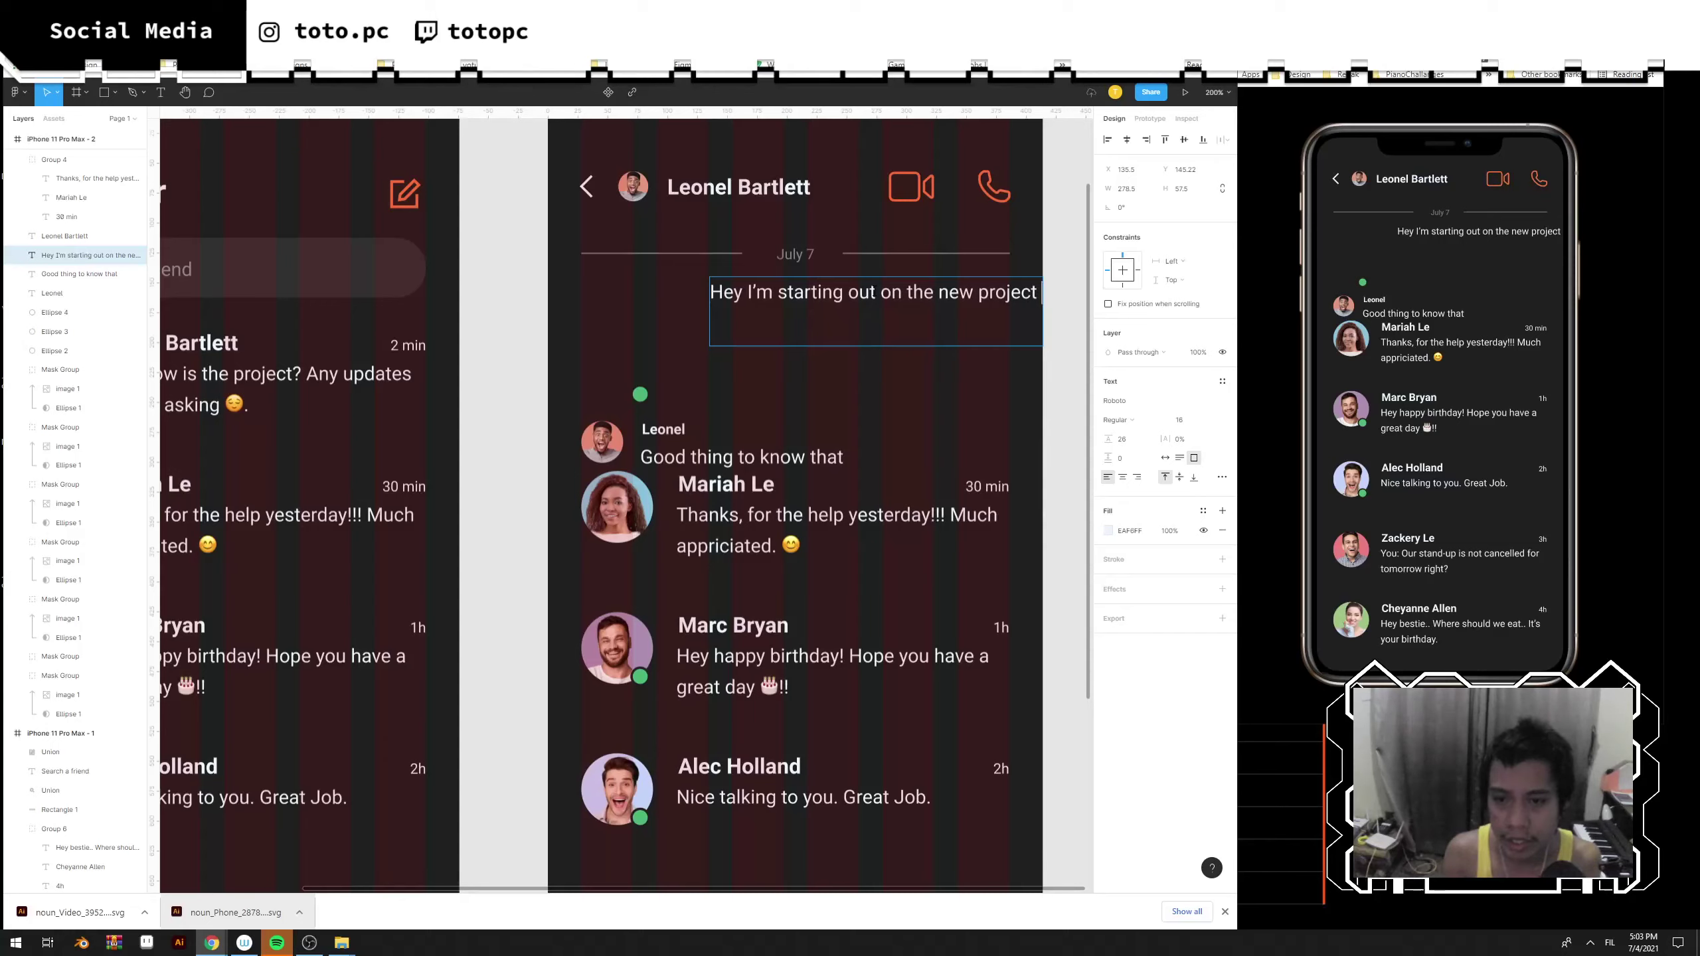
{"action": "type", "text": "that you have assig"}
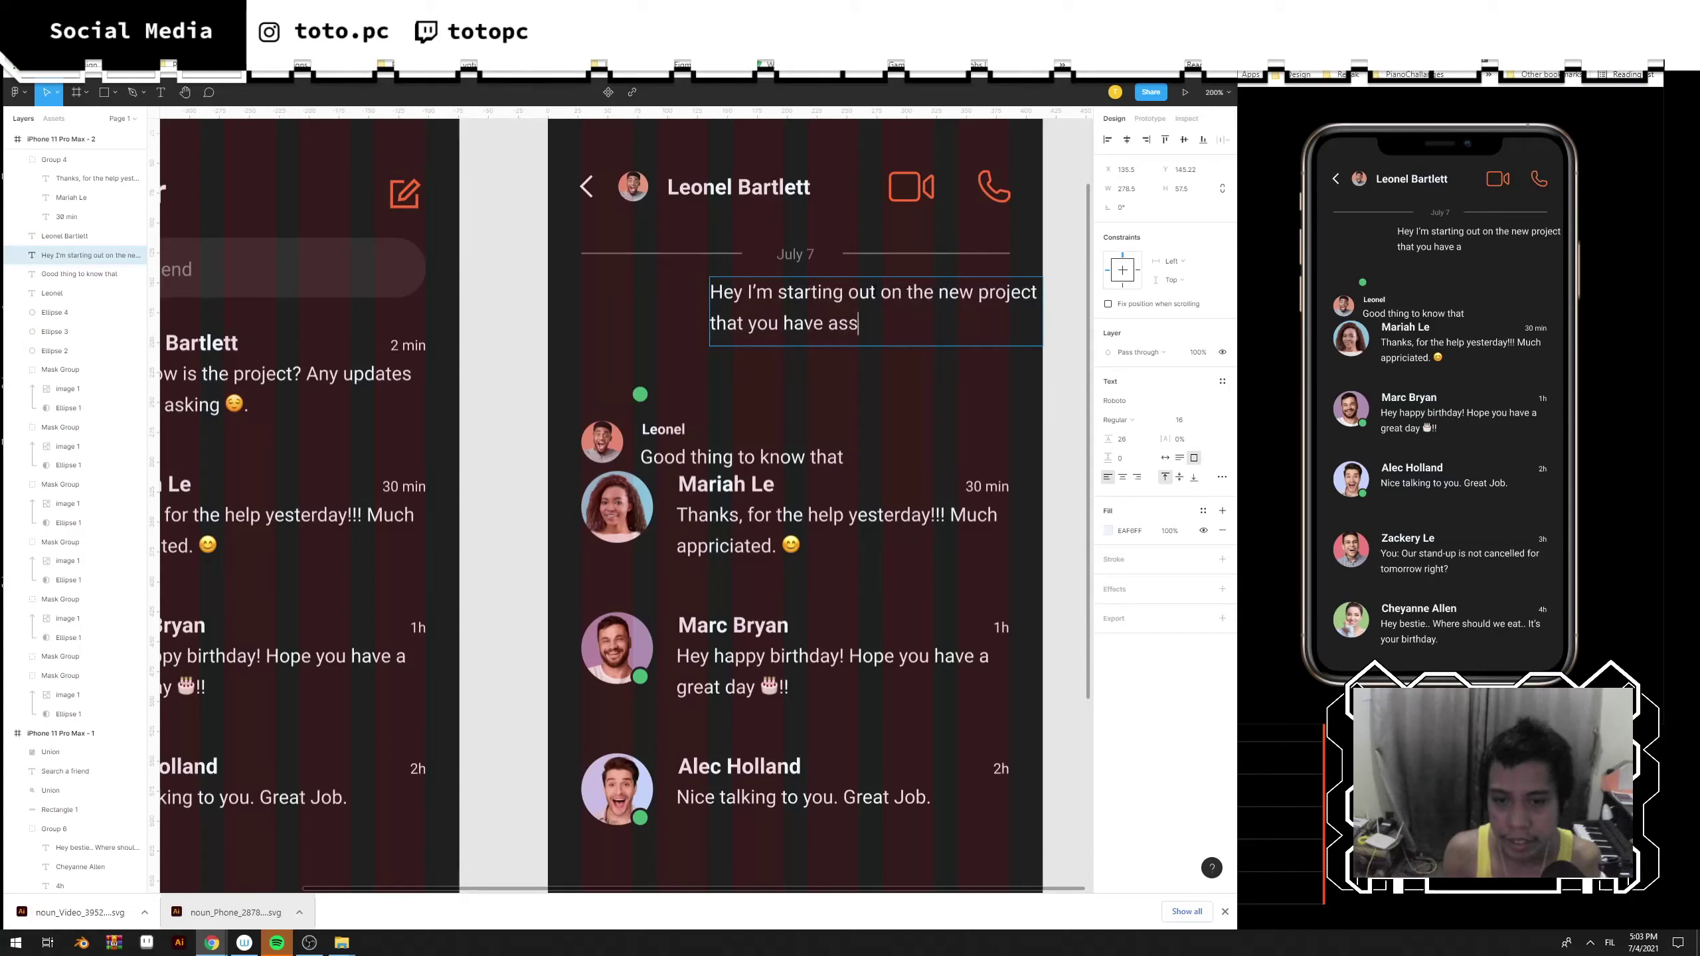
{"action": "type", "text": "to me"}
{"action": "key", "text": "Escape"}
{"action": "double_click", "coordinate": [960, 331]}
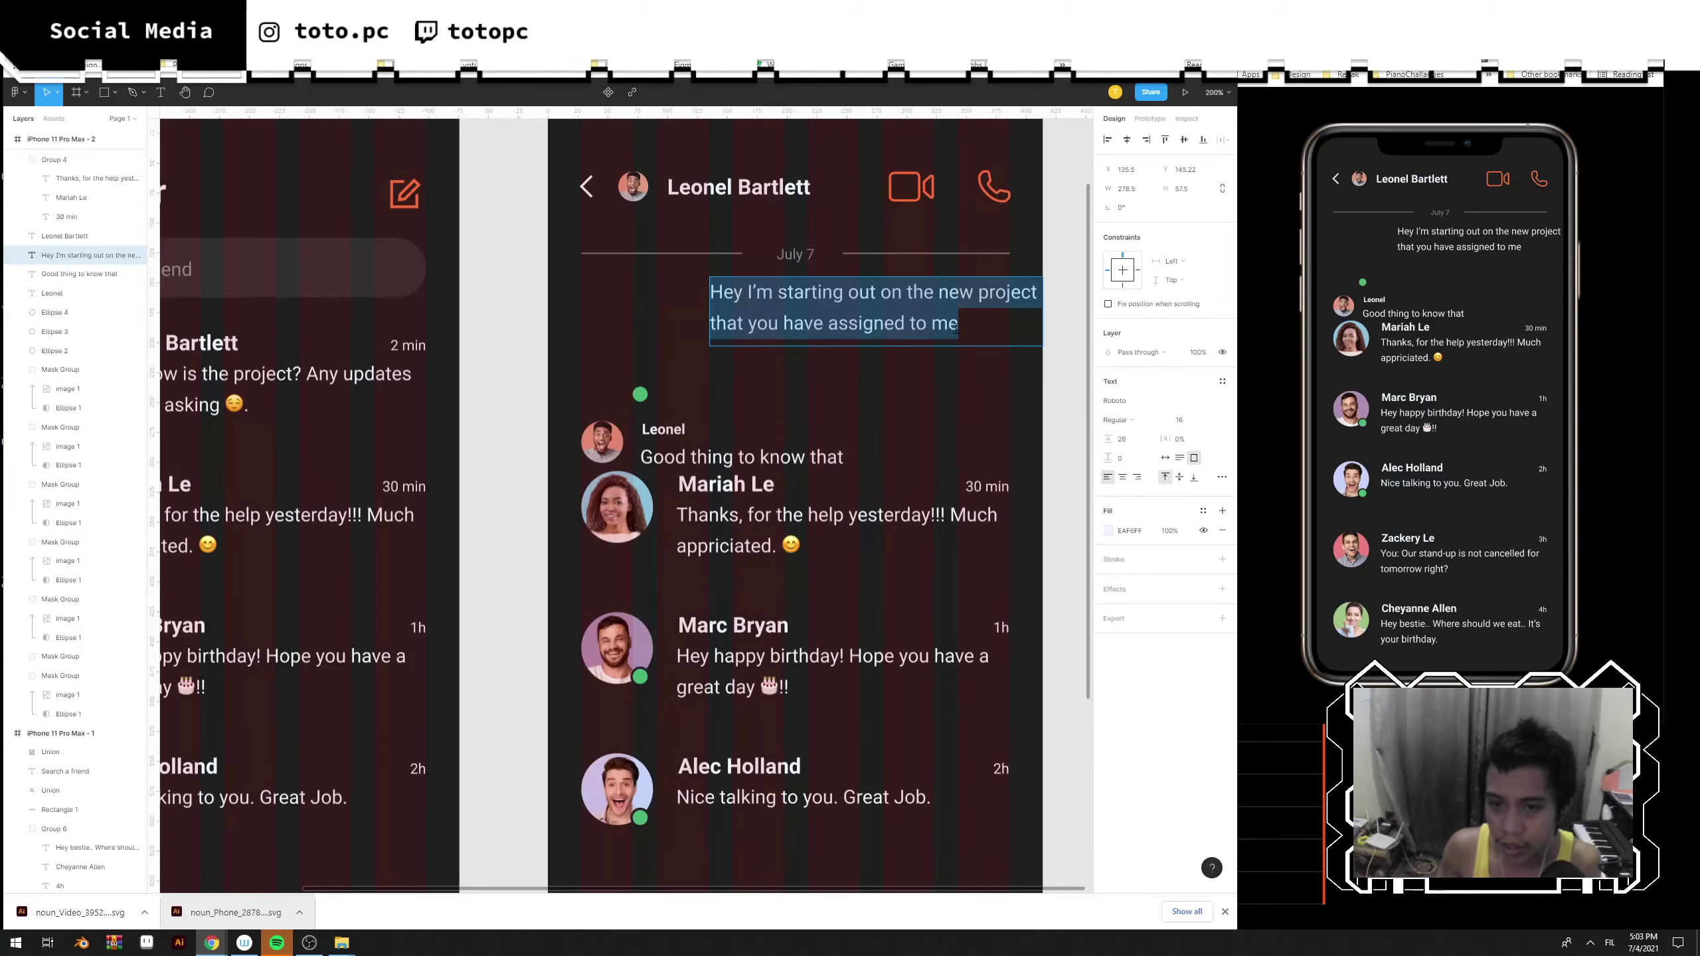
{"action": "left_click", "coordinate": [956, 327]}
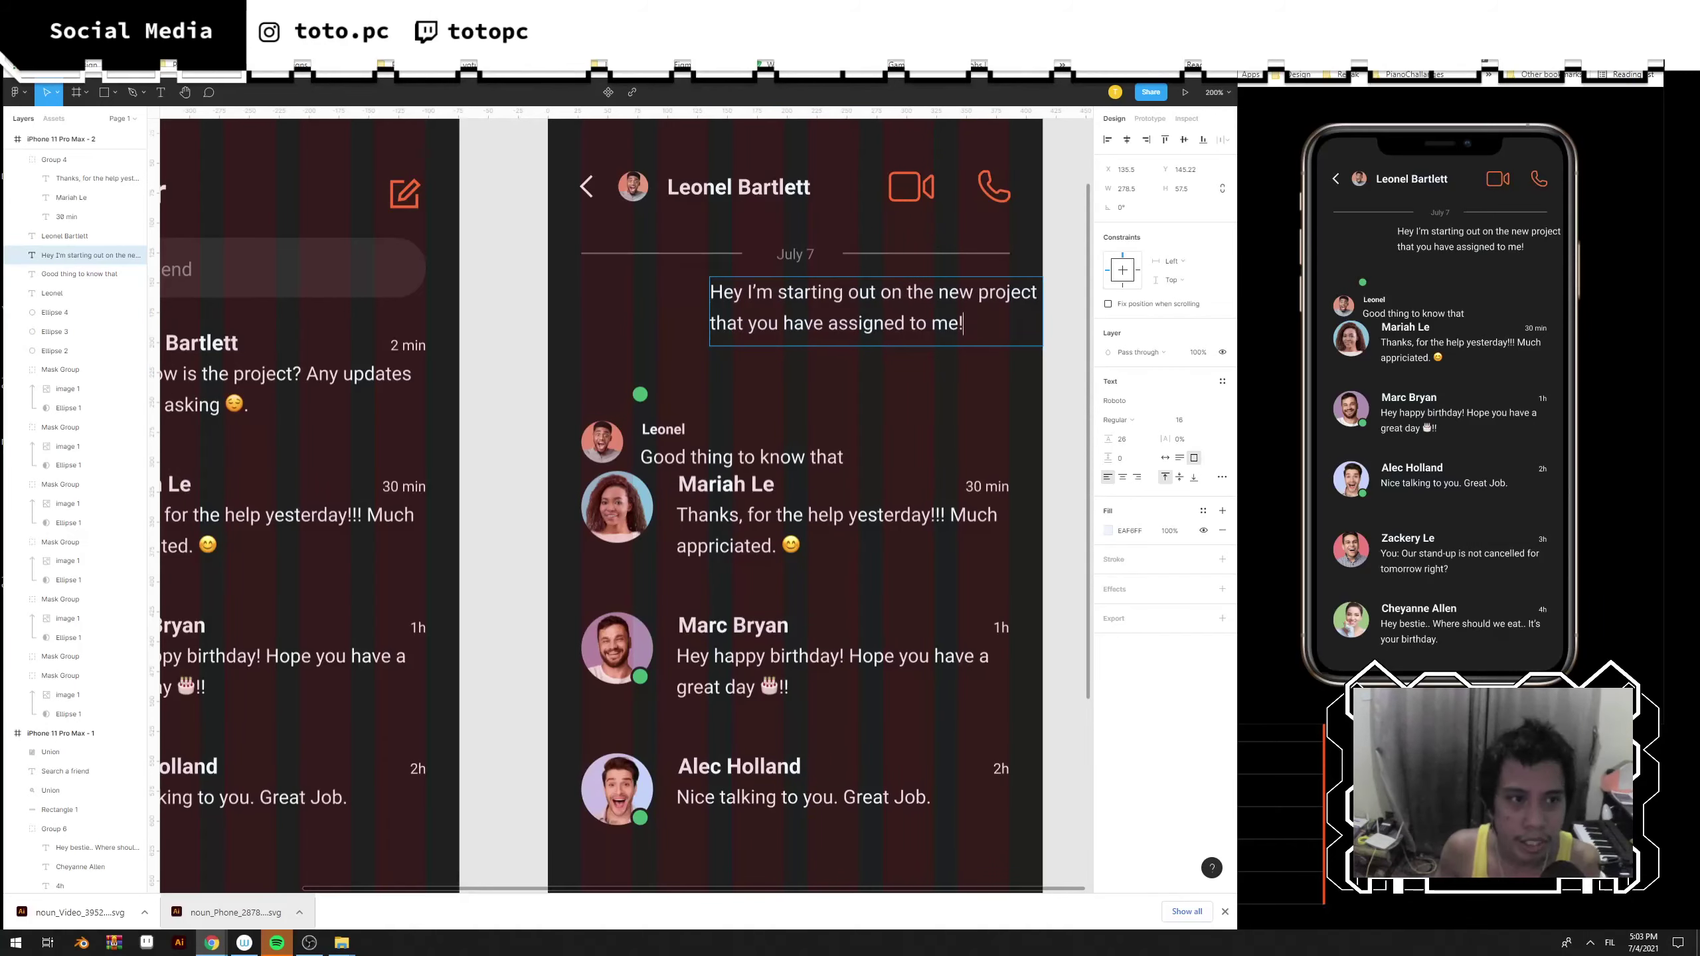
Search the web for "emoji" in another browser tab and open the Get Emoji copy-and-paste page.
{"action": "key", "text": "ctrl+Tab"}
{"action": "key", "text": "ctrl+l"}
{"action": "type", "text": "emoji"}
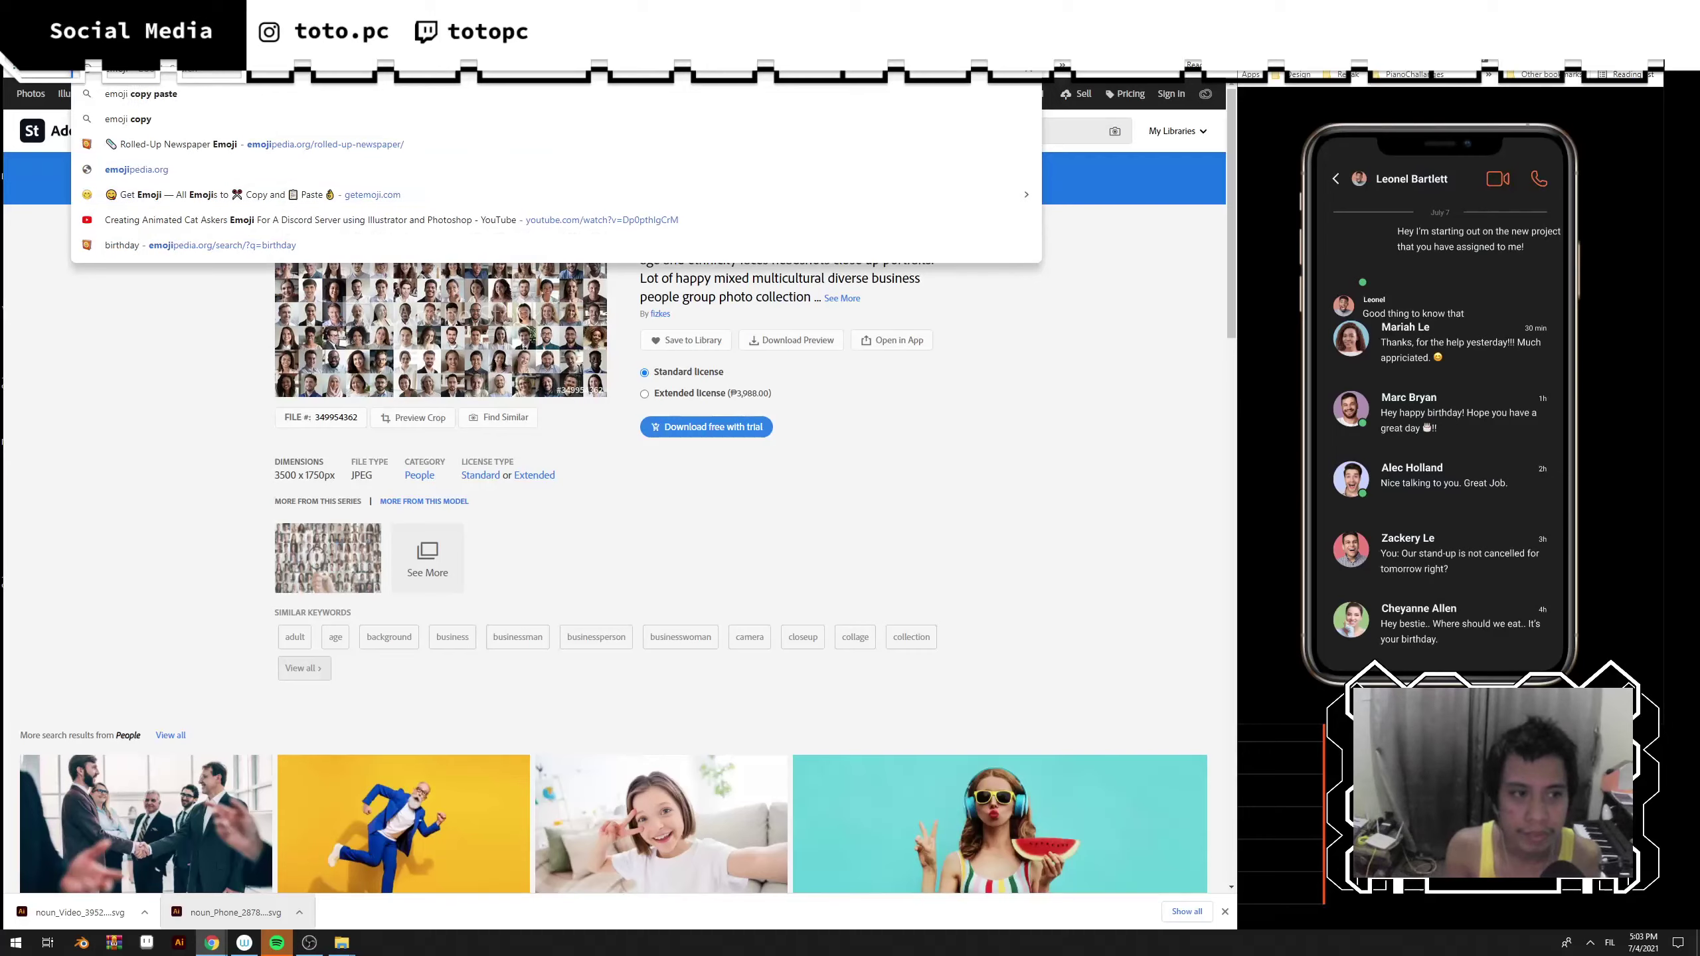
{"action": "key", "text": "Return"}
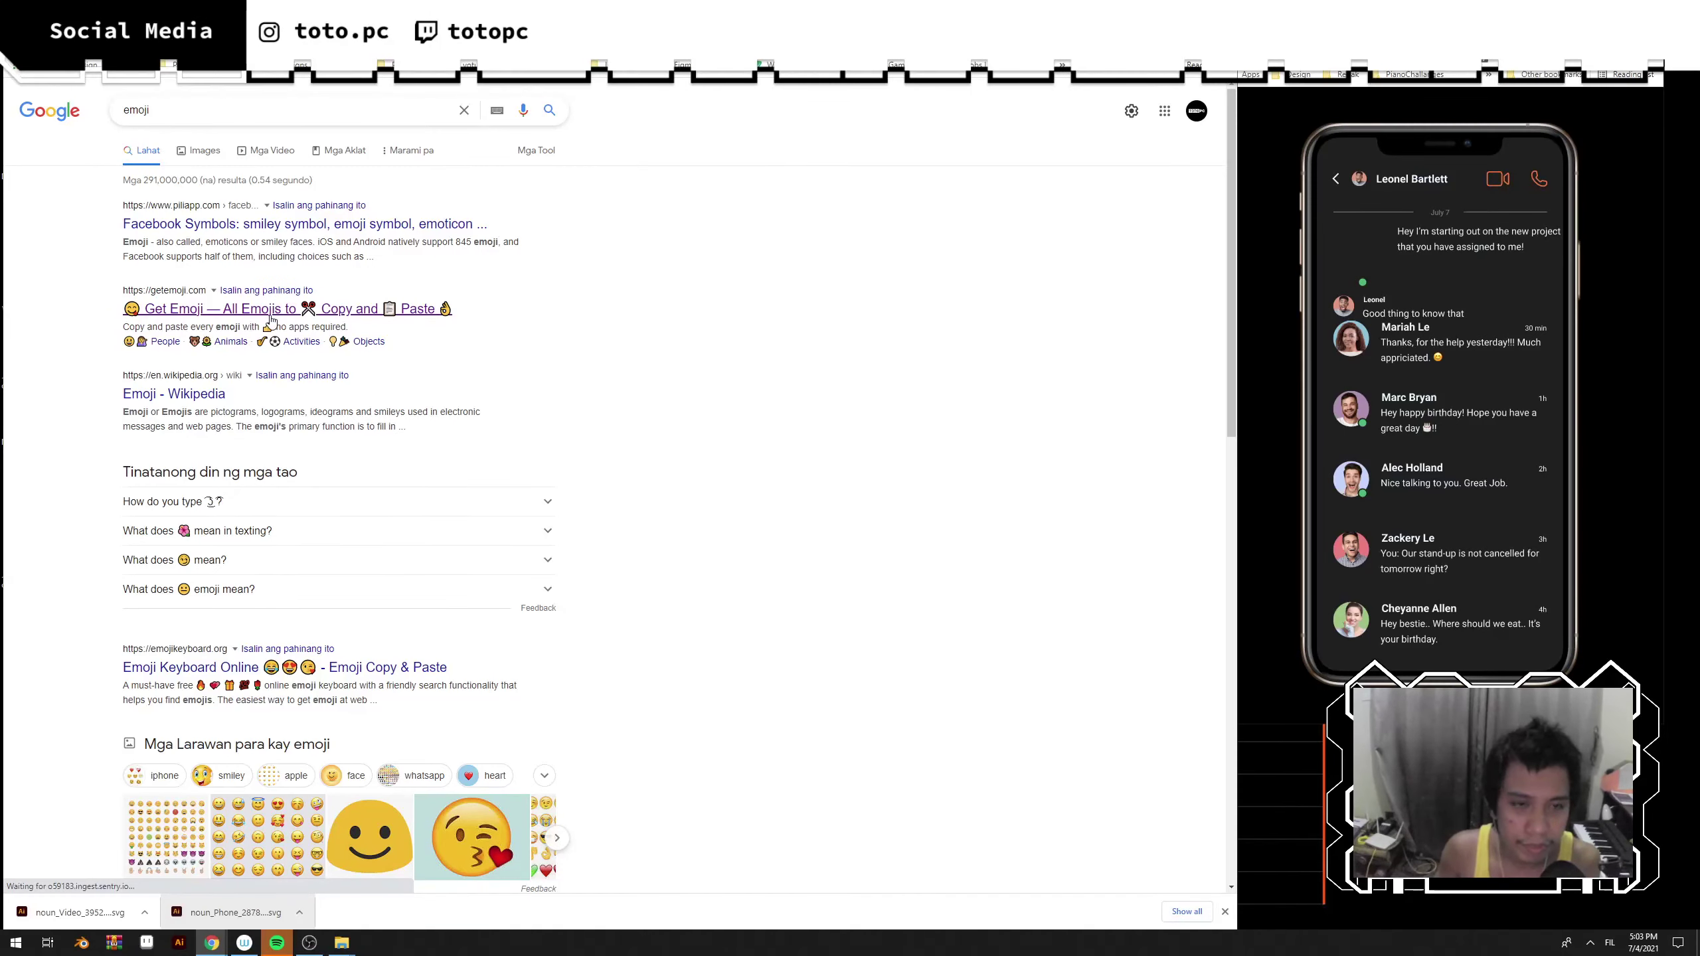
{"action": "left_click", "coordinate": [271, 313]}
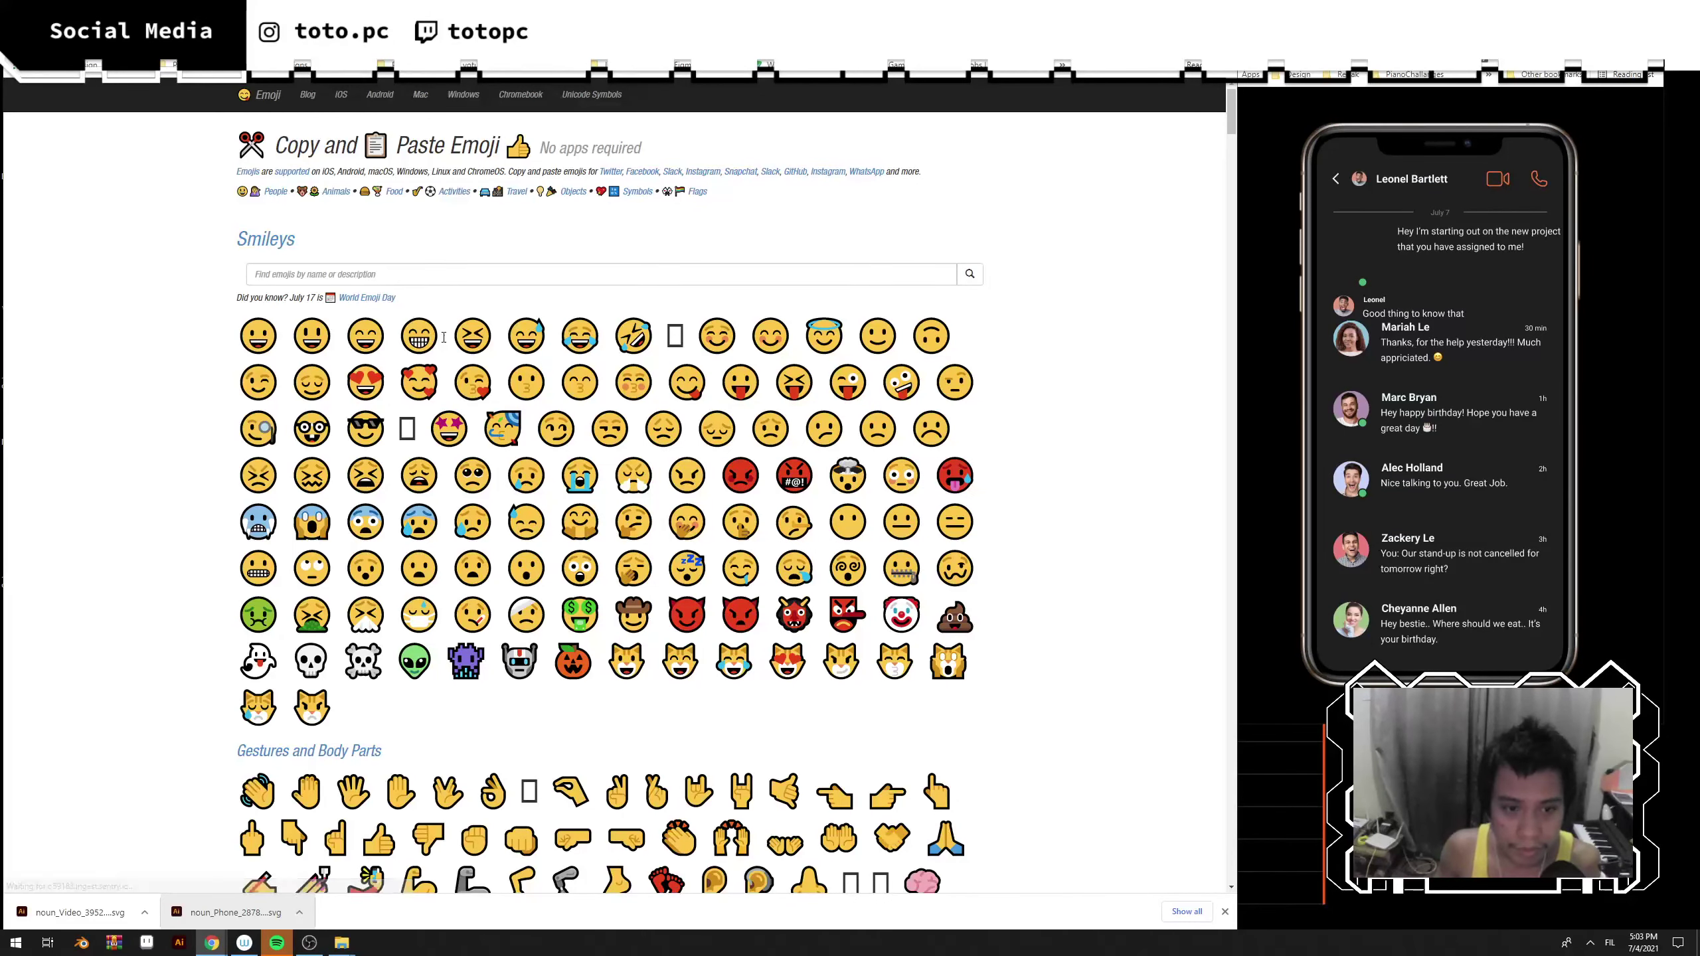
Copy the smiling halo emoji and paste it in Figma at the end of the message ending "assigned to me!".
{"action": "left_click", "coordinate": [637, 340]}
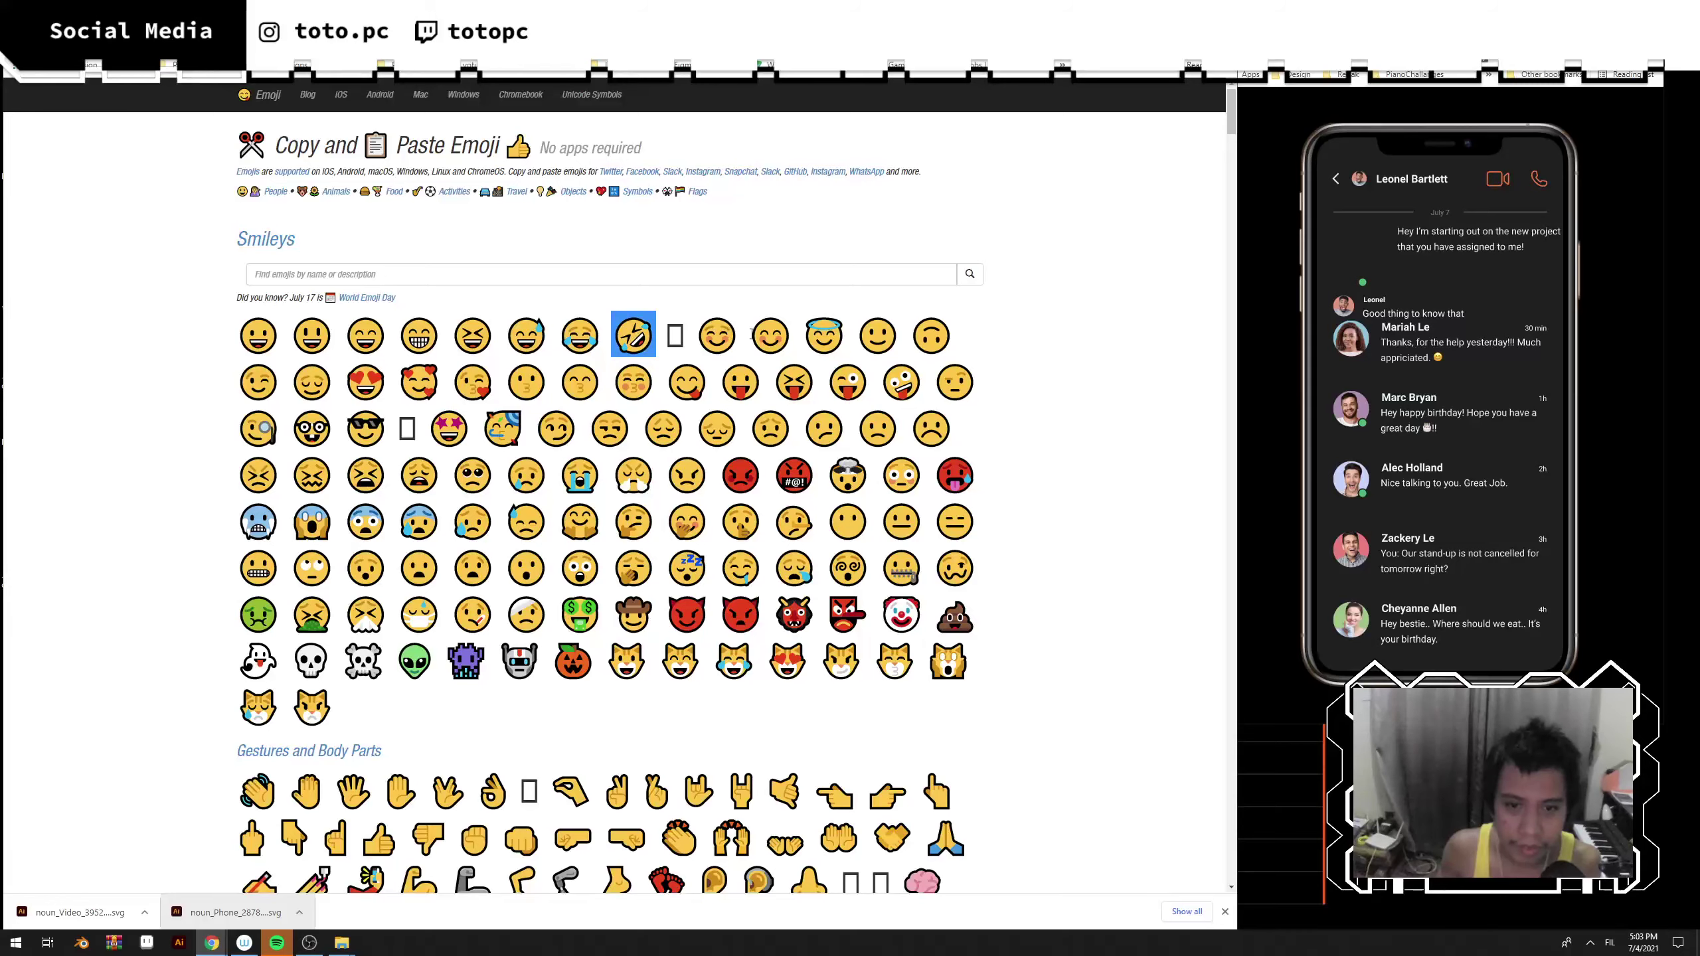
{"action": "left_click_drag", "start_coordinate": [797, 336], "coordinate": [845, 336]}
{"action": "key", "text": "ctrl+c"}
{"action": "key", "text": "ctrl+shift+Tab"}
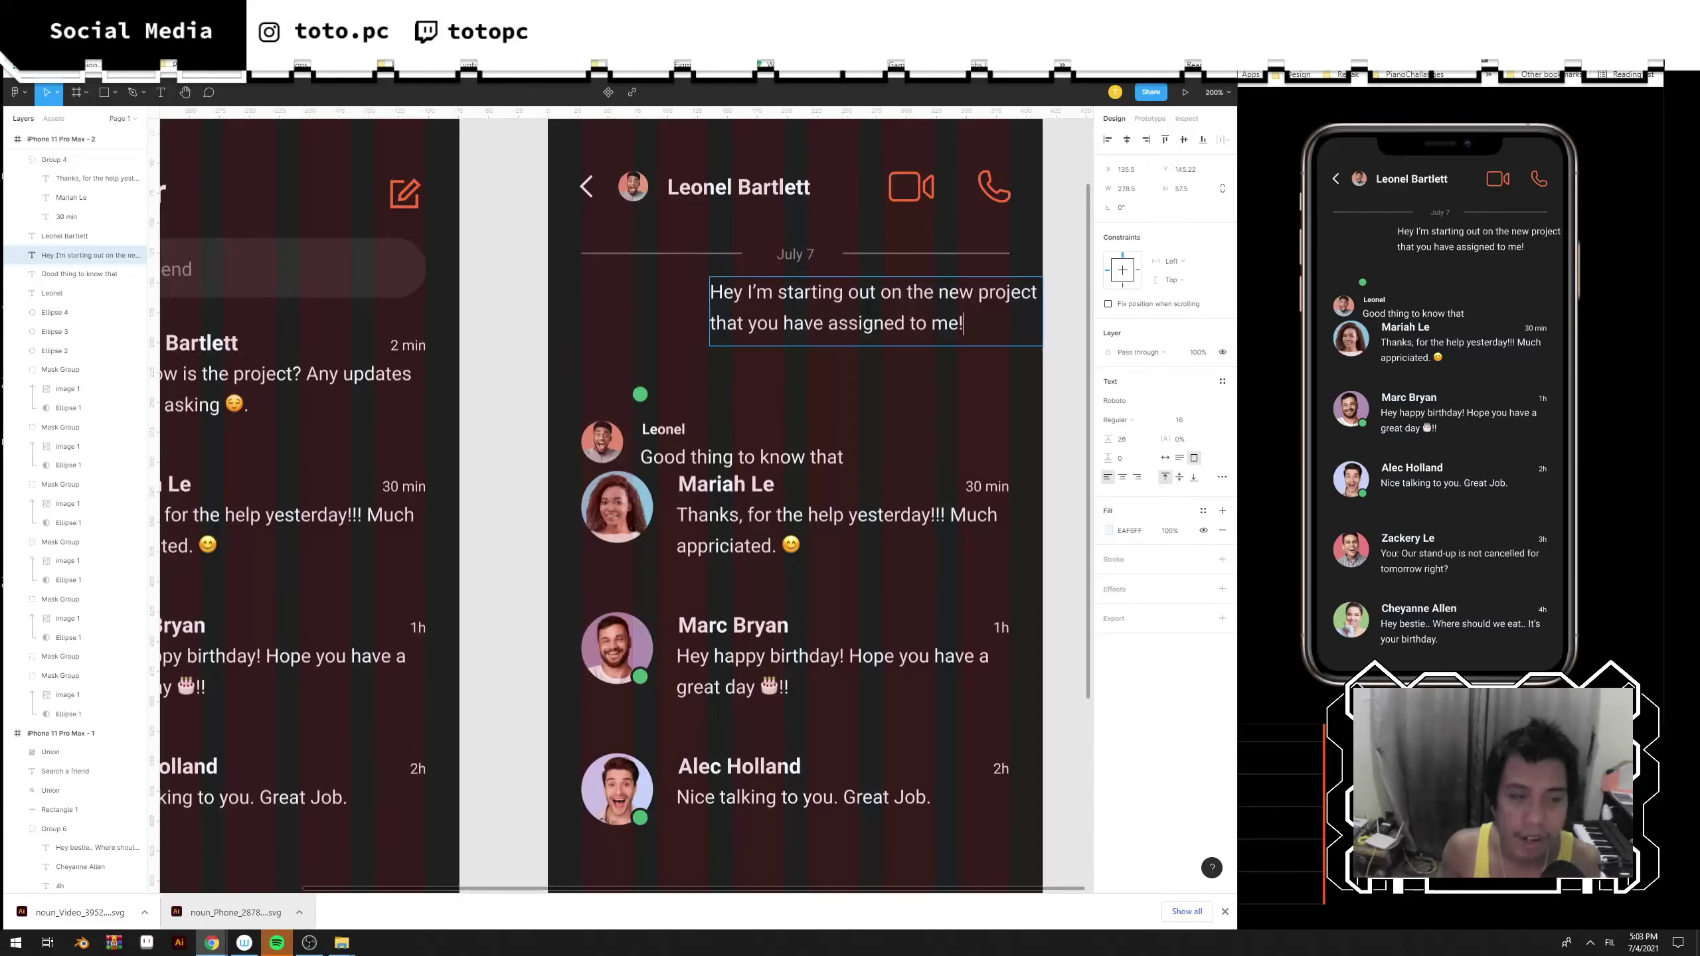
{"action": "key", "text": "ctrl+v"}
{"action": "key", "text": "Escape"}
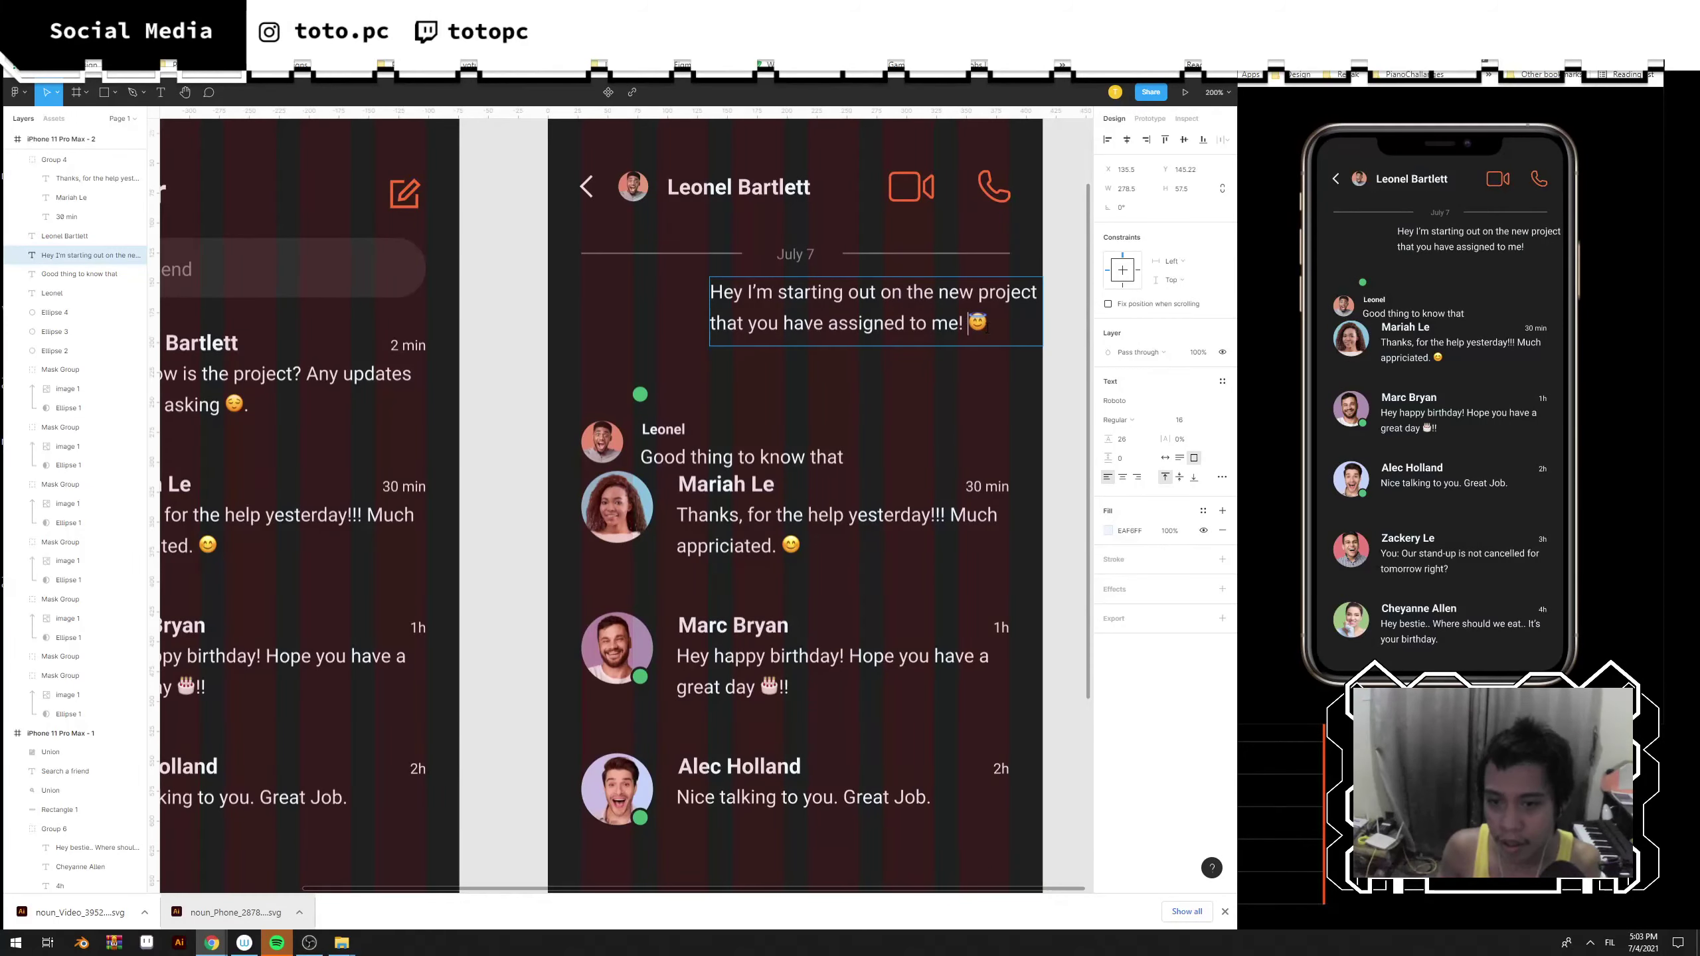
Widen the "Hey I'm starting out" message's text box to about 298.5 and position it below the July 7 divider, flush with the right margin.
{"action": "scroll", "coordinate": [964, 323], "scroll_direction": "right", "scroll_amount": 1}
{"action": "scroll", "coordinate": [963, 323], "scroll_direction": "right", "scroll_amount": 2}
{"action": "left_click_drag", "start_coordinate": [969, 339], "coordinate": [938, 338]}
{"action": "left_click_drag", "start_coordinate": [636, 349], "coordinate": [580, 354]}
{"action": "left_click", "coordinate": [748, 424]}
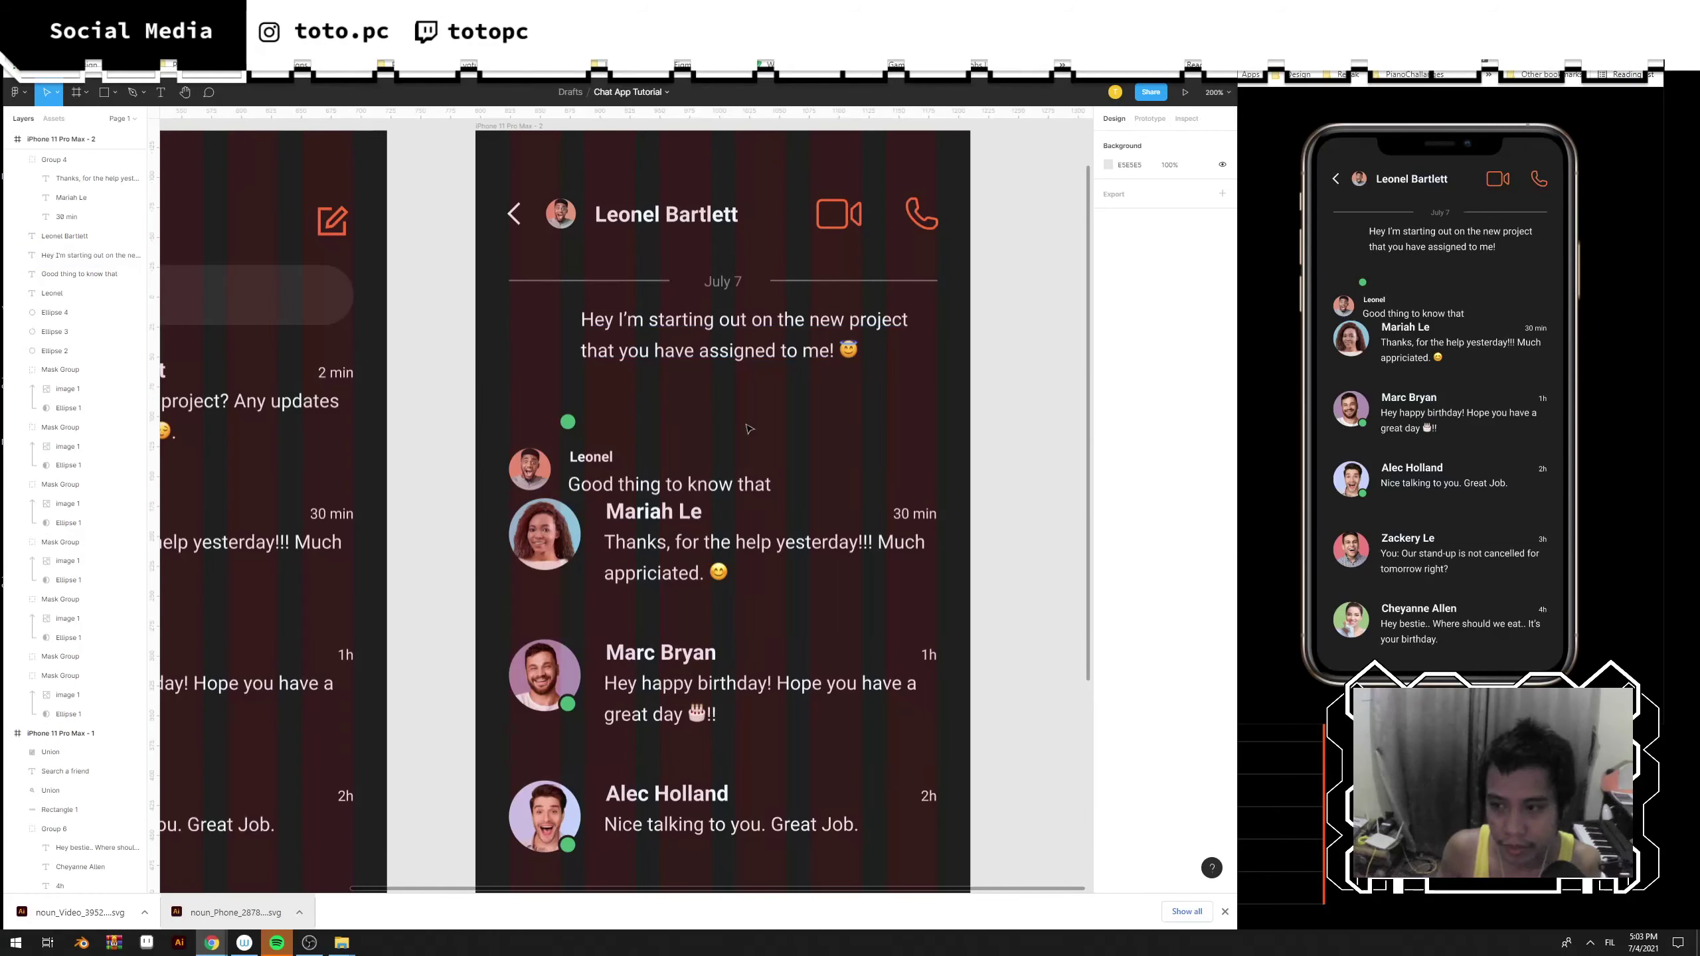
{"action": "left_click_drag", "start_coordinate": [747, 423], "coordinate": [798, 394]}
{"action": "left_click_drag", "start_coordinate": [824, 317], "coordinate": [825, 348]}
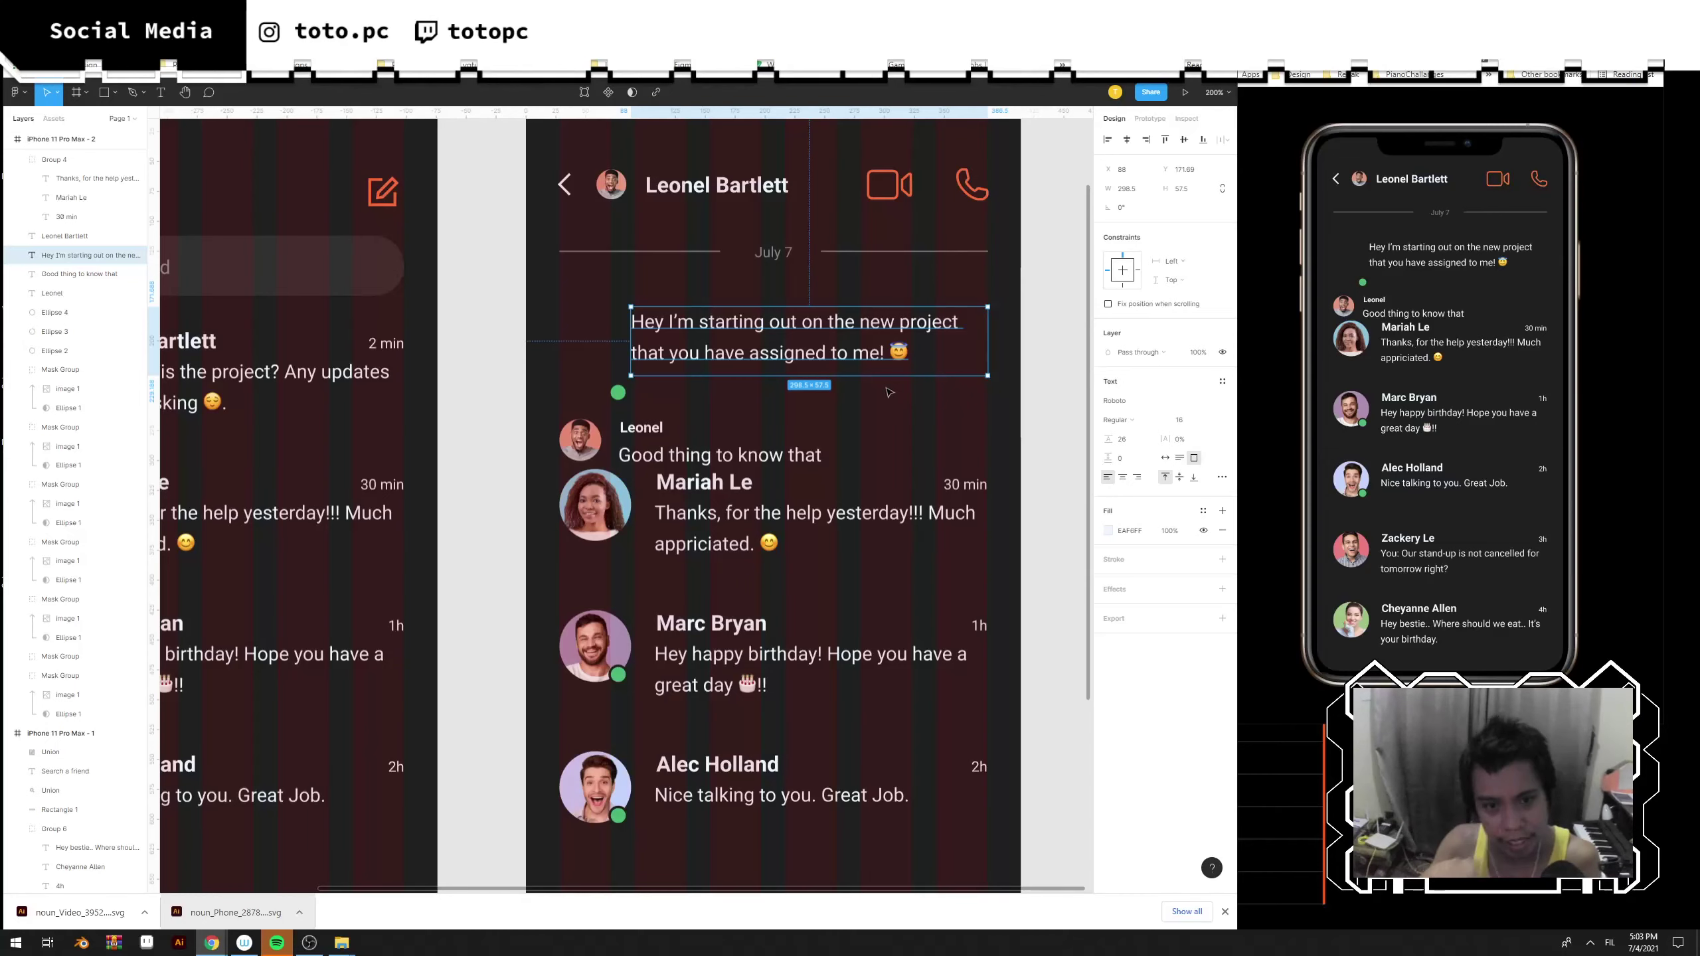
{"action": "key", "text": "r"}
{"action": "left_click", "coordinate": [657, 292]}
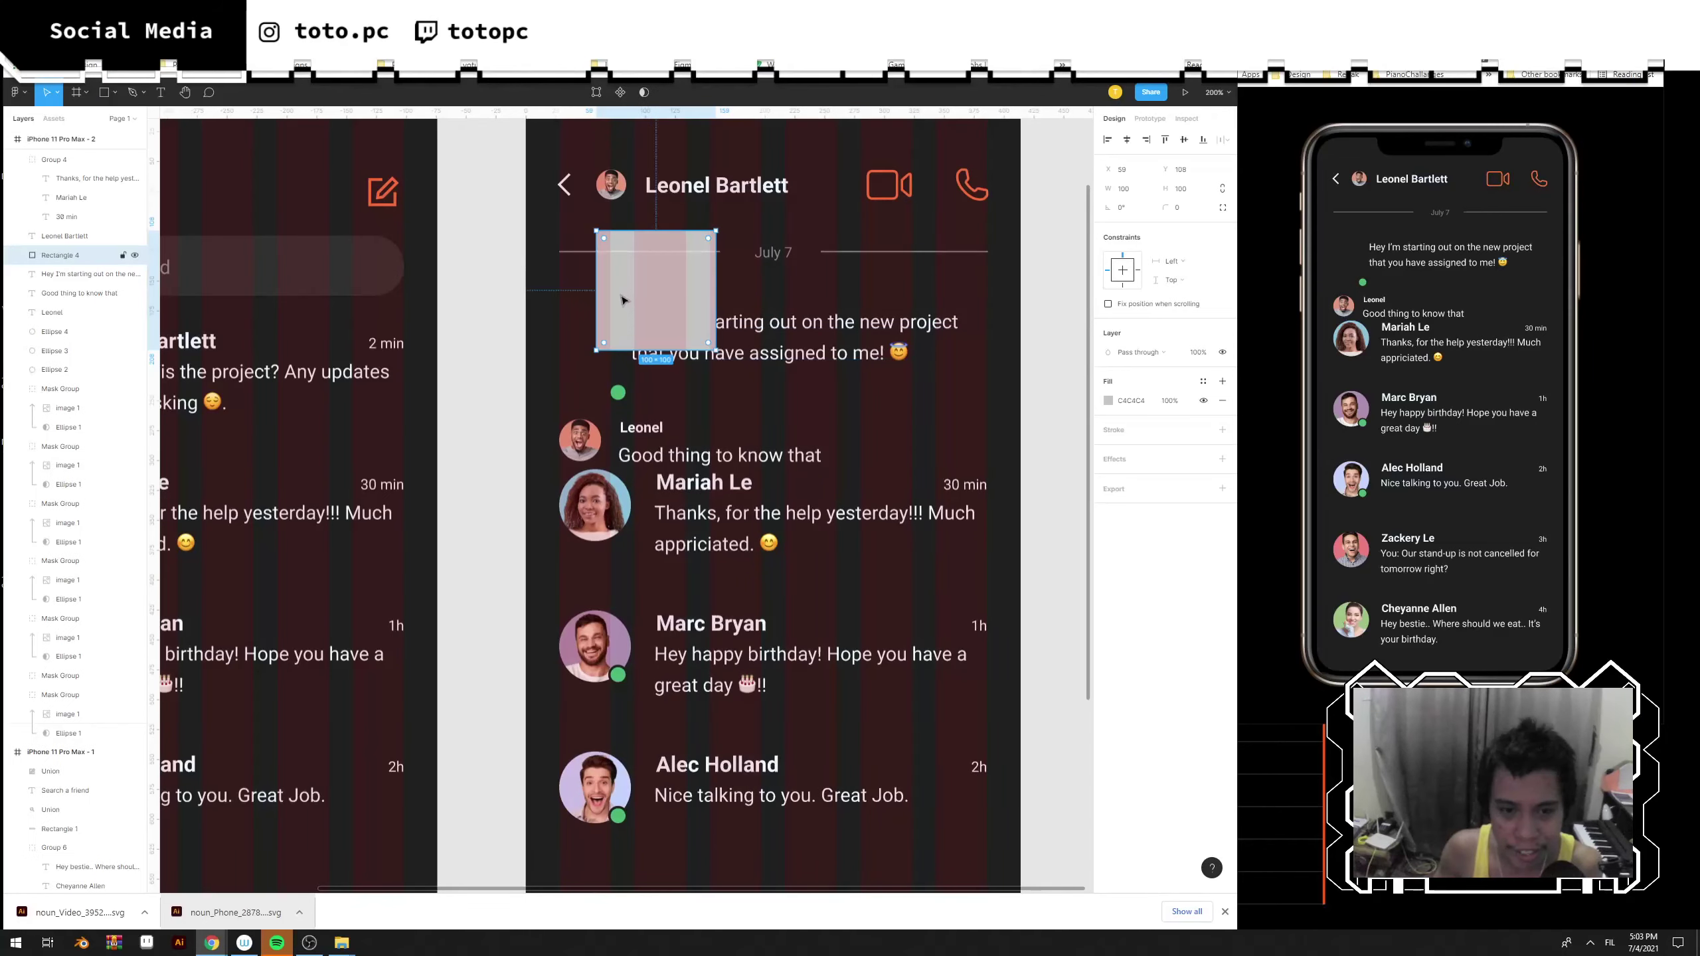
{"action": "key", "text": "ctrl+z"}
{"action": "left_click", "coordinate": [693, 296]}
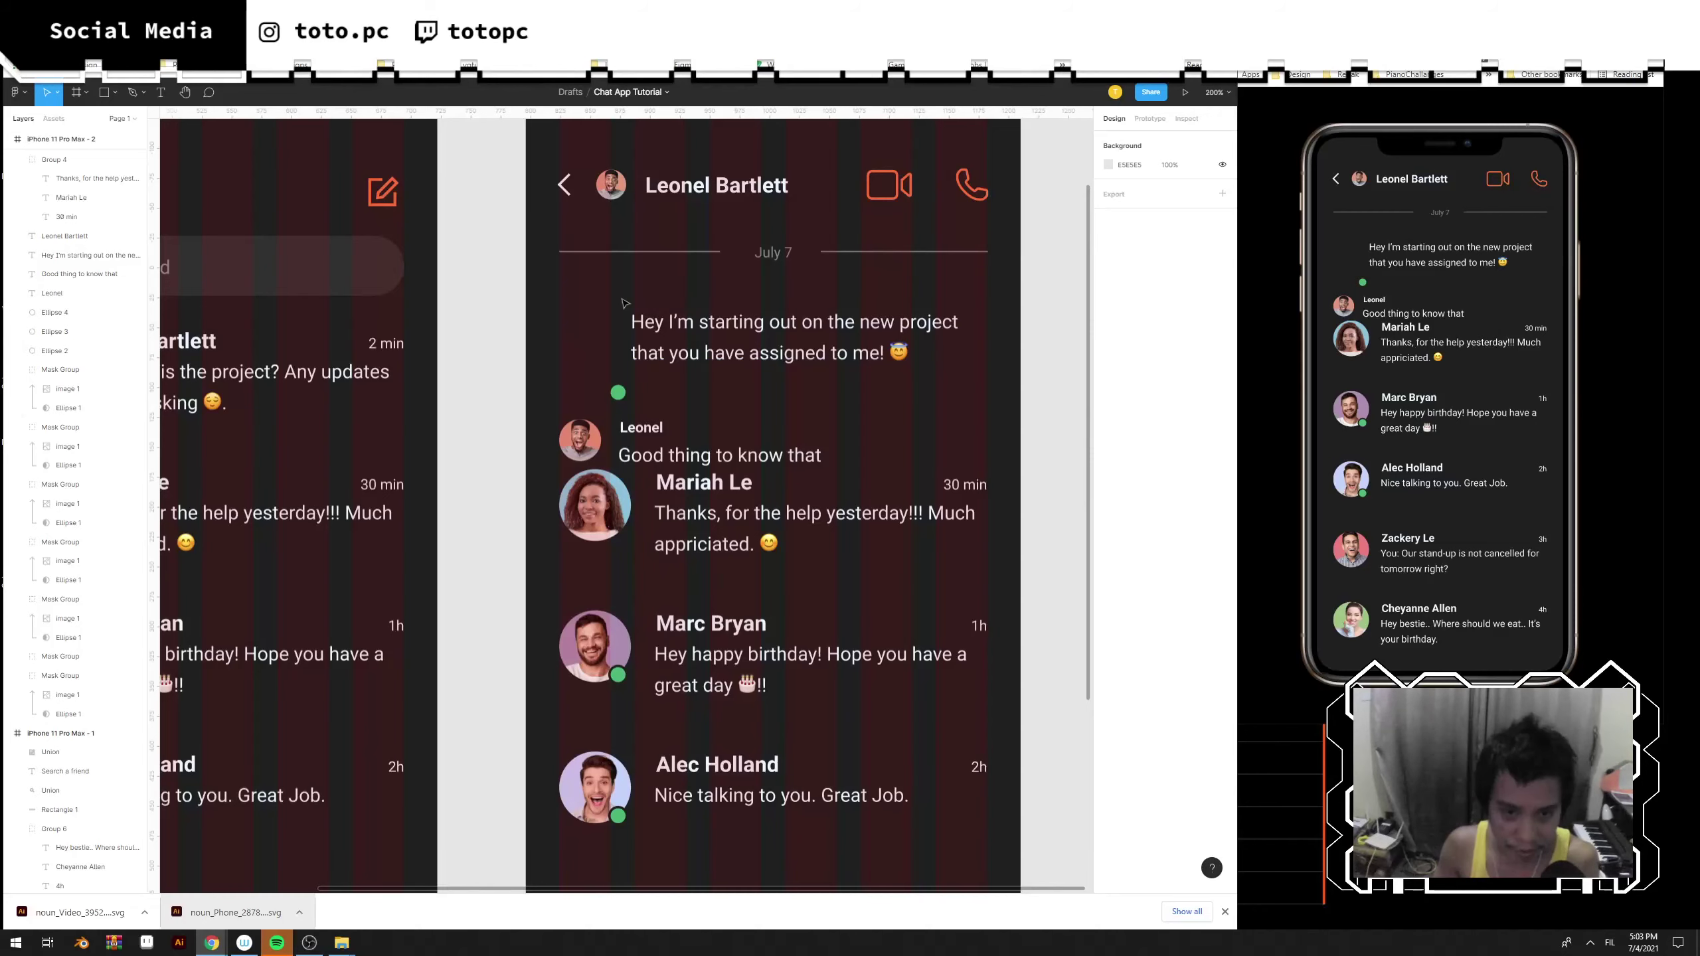
Draw a rectangle about 315 × 61 over the outgoing message, extending to the right margin.
{"action": "key", "text": "r"}
{"action": "left_click_drag", "start_coordinate": [611, 304], "coordinate": [987, 378]}
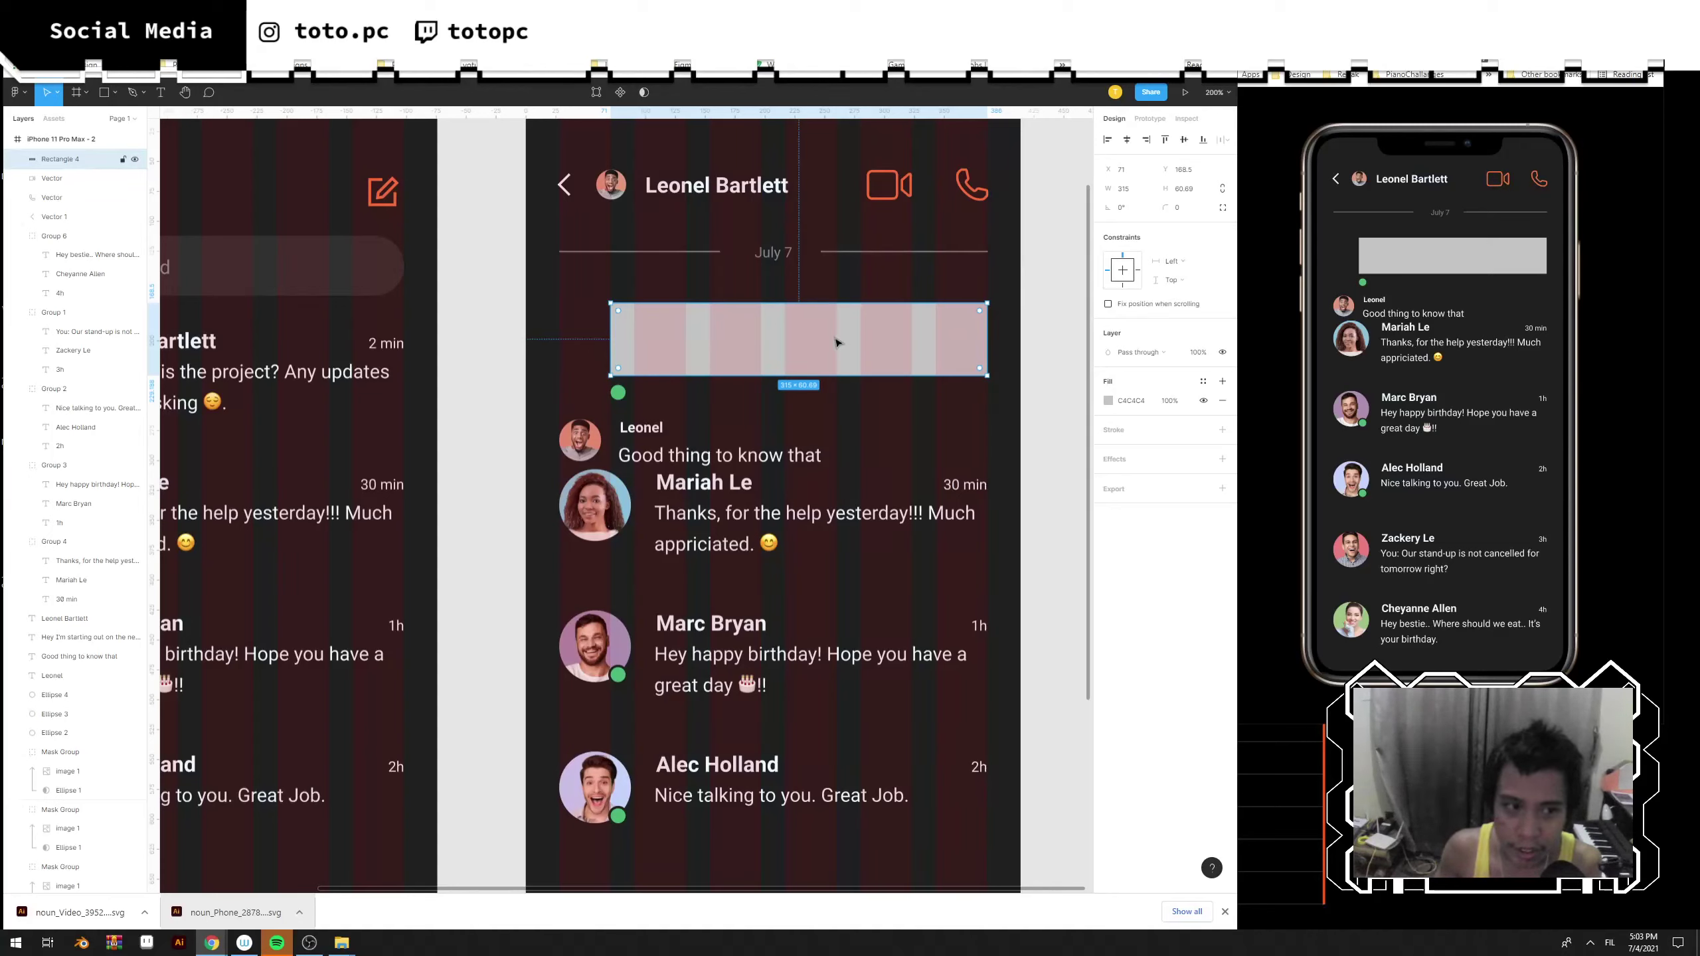
{"action": "left_click_drag", "start_coordinate": [837, 340], "coordinate": [862, 353]}
{"action": "key", "text": "ctrl+z"}
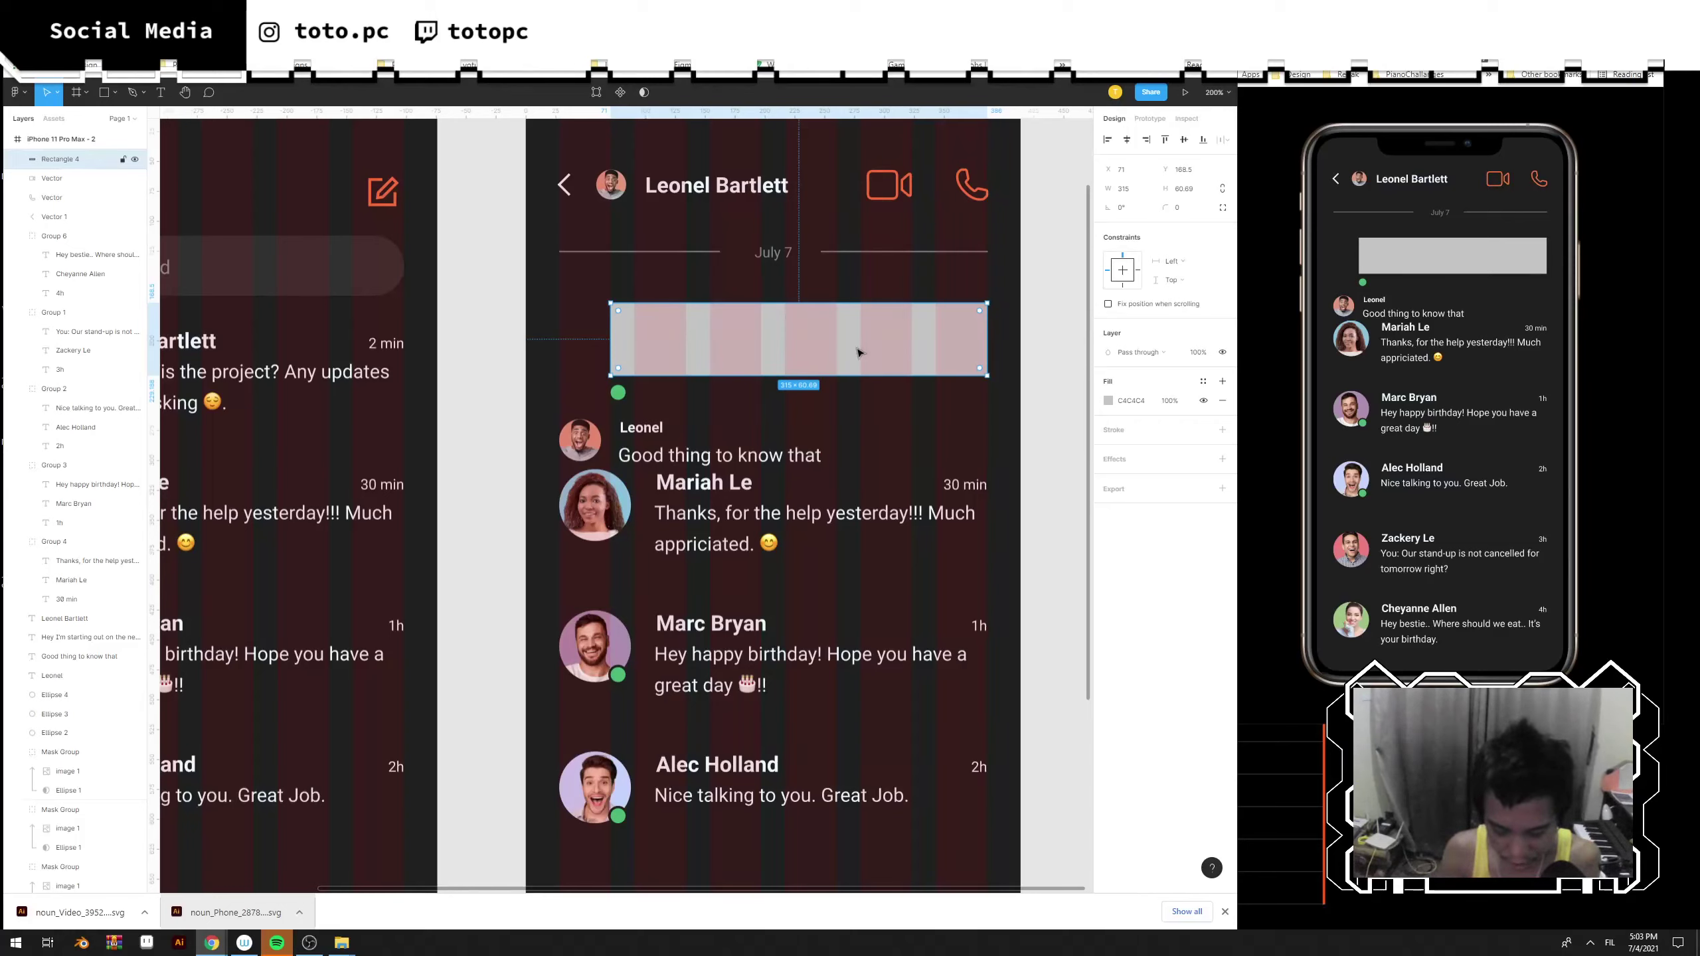
Send the new rectangle backward in the layer order until it sits behind the outgoing message text.
{"action": "key", "text": "ctrl+bracketleft"}
{"action": "key", "text": "ctrl+bracketleft"}
{"action": "key", "text": "ctrl+bracketleft"}
{"action": "key", "text": "ctrl+bracketleft"}
{"action": "key", "text": "ctrl+bracketleft"}
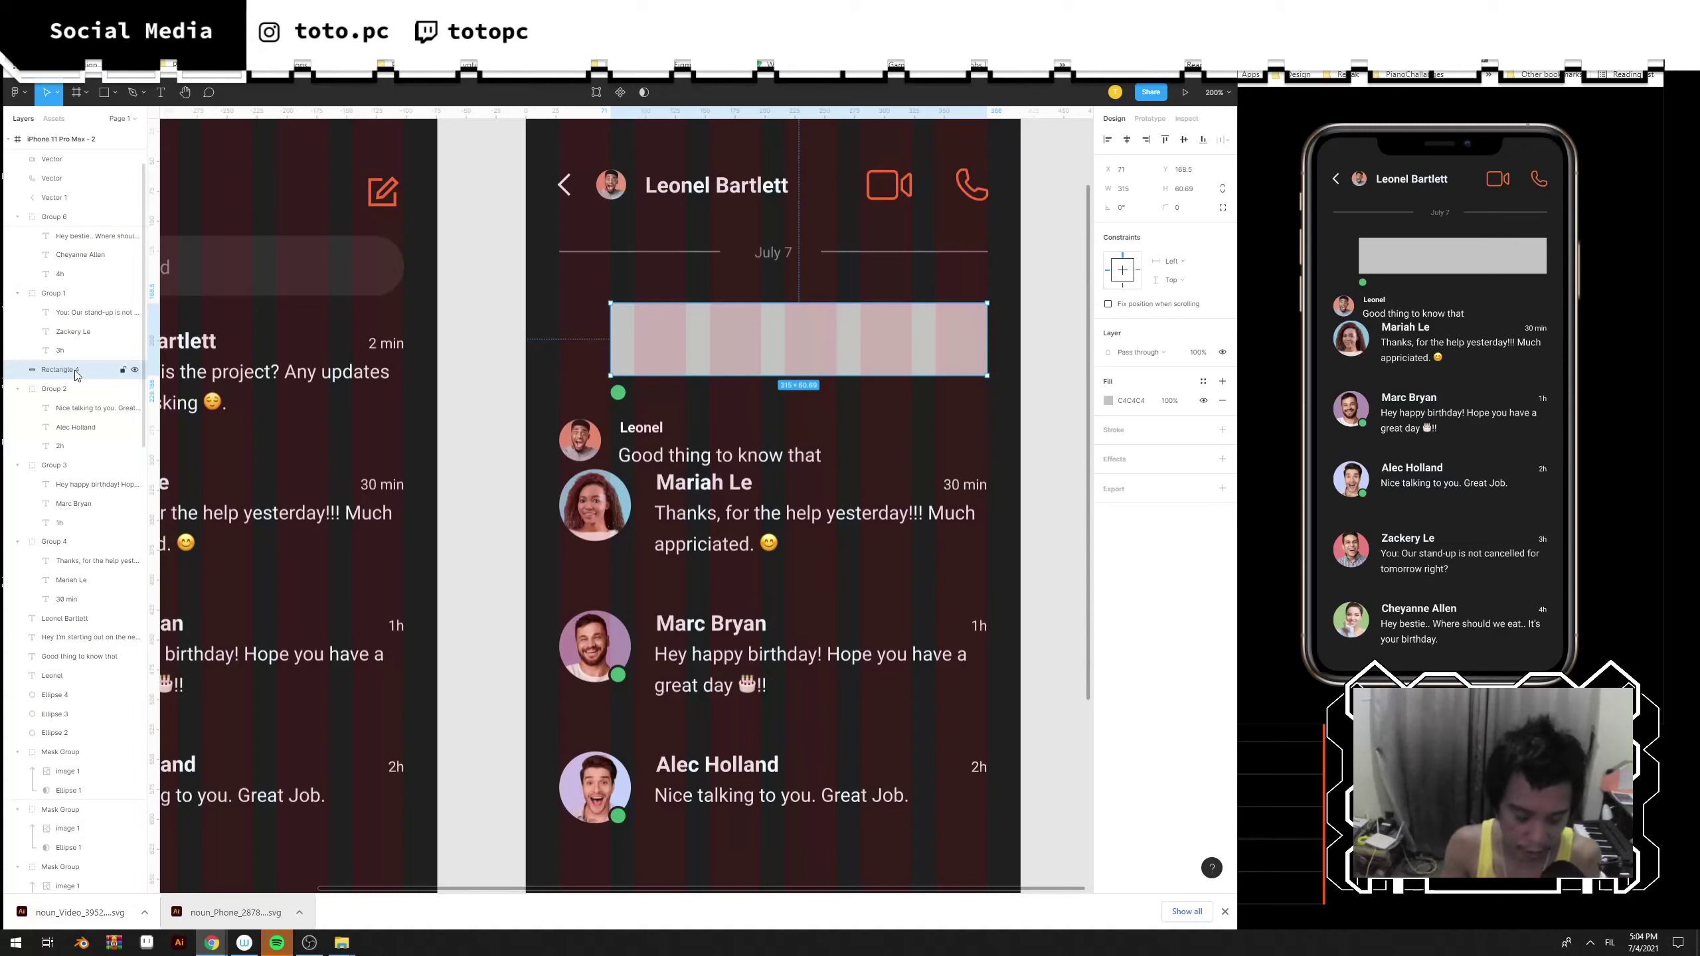
{"action": "key", "text": "ctrl+bracketleft"}
{"action": "key", "text": "ctrl+bracketleft"}
{"action": "key", "text": "ctrl+bracketleft"}
{"action": "key", "text": "ctrl+bracketleft"}
{"action": "key", "text": "ctrl+bracketleft"}
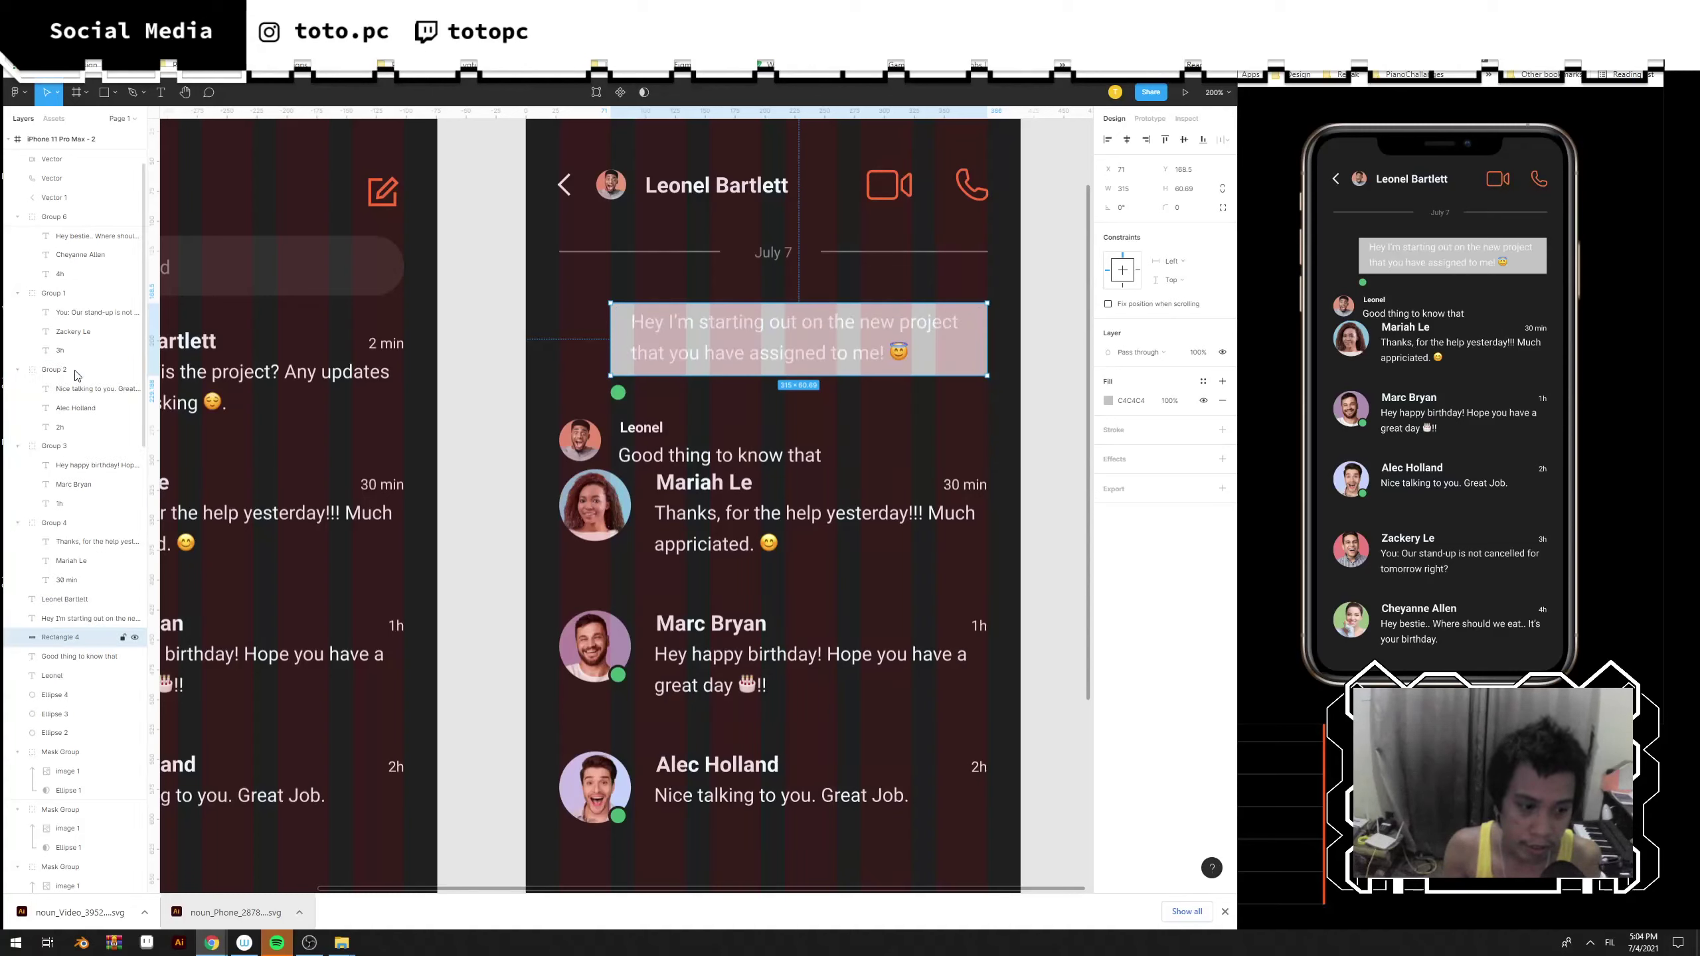
{"action": "key", "text": "ctrl+bracketleft"}
{"action": "key", "text": "ctrl+bracketleft"}
{"action": "key", "text": "ctrl+bracketleft"}
{"action": "key", "text": "ctrl+bracketleft"}
{"action": "key", "text": "ctrl+bracketleft"}
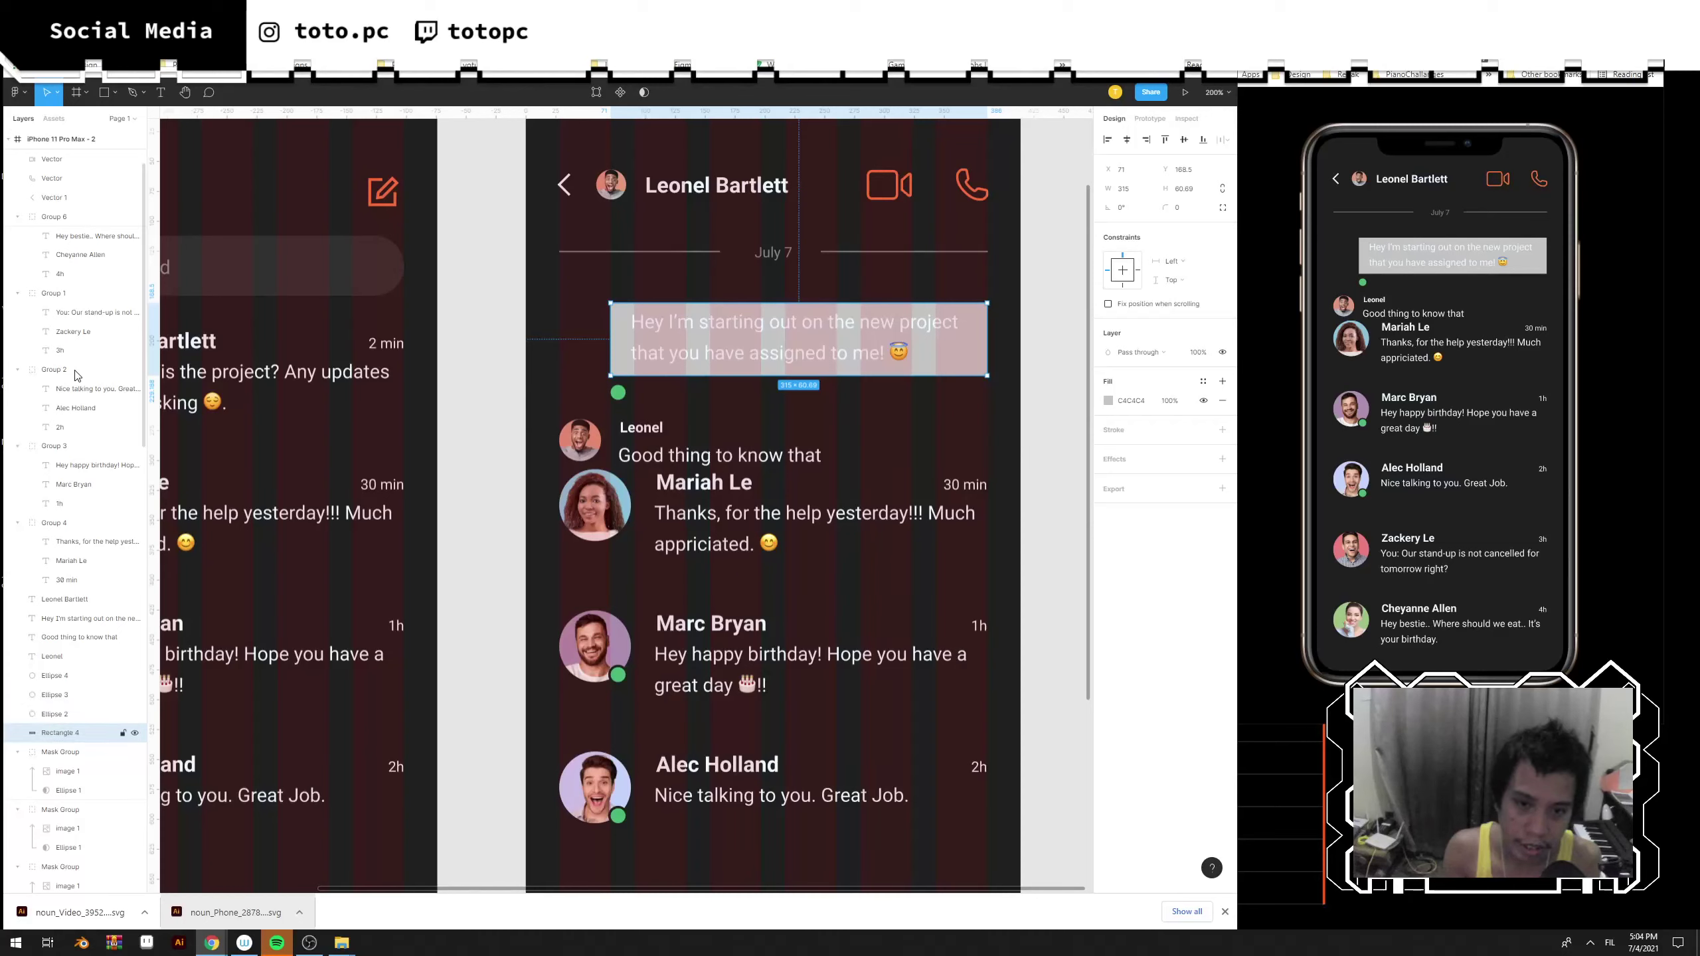
{"action": "key", "text": "ctrl+bracketright"}
{"action": "key", "text": "ctrl+bracketright"}
{"action": "key", "text": "ctrl+bracketright"}
{"action": "key", "text": "ctrl+bracketright"}
{"action": "key", "text": "ctrl+bracketleft"}
{"action": "key", "text": "ctrl+bracketleft"}
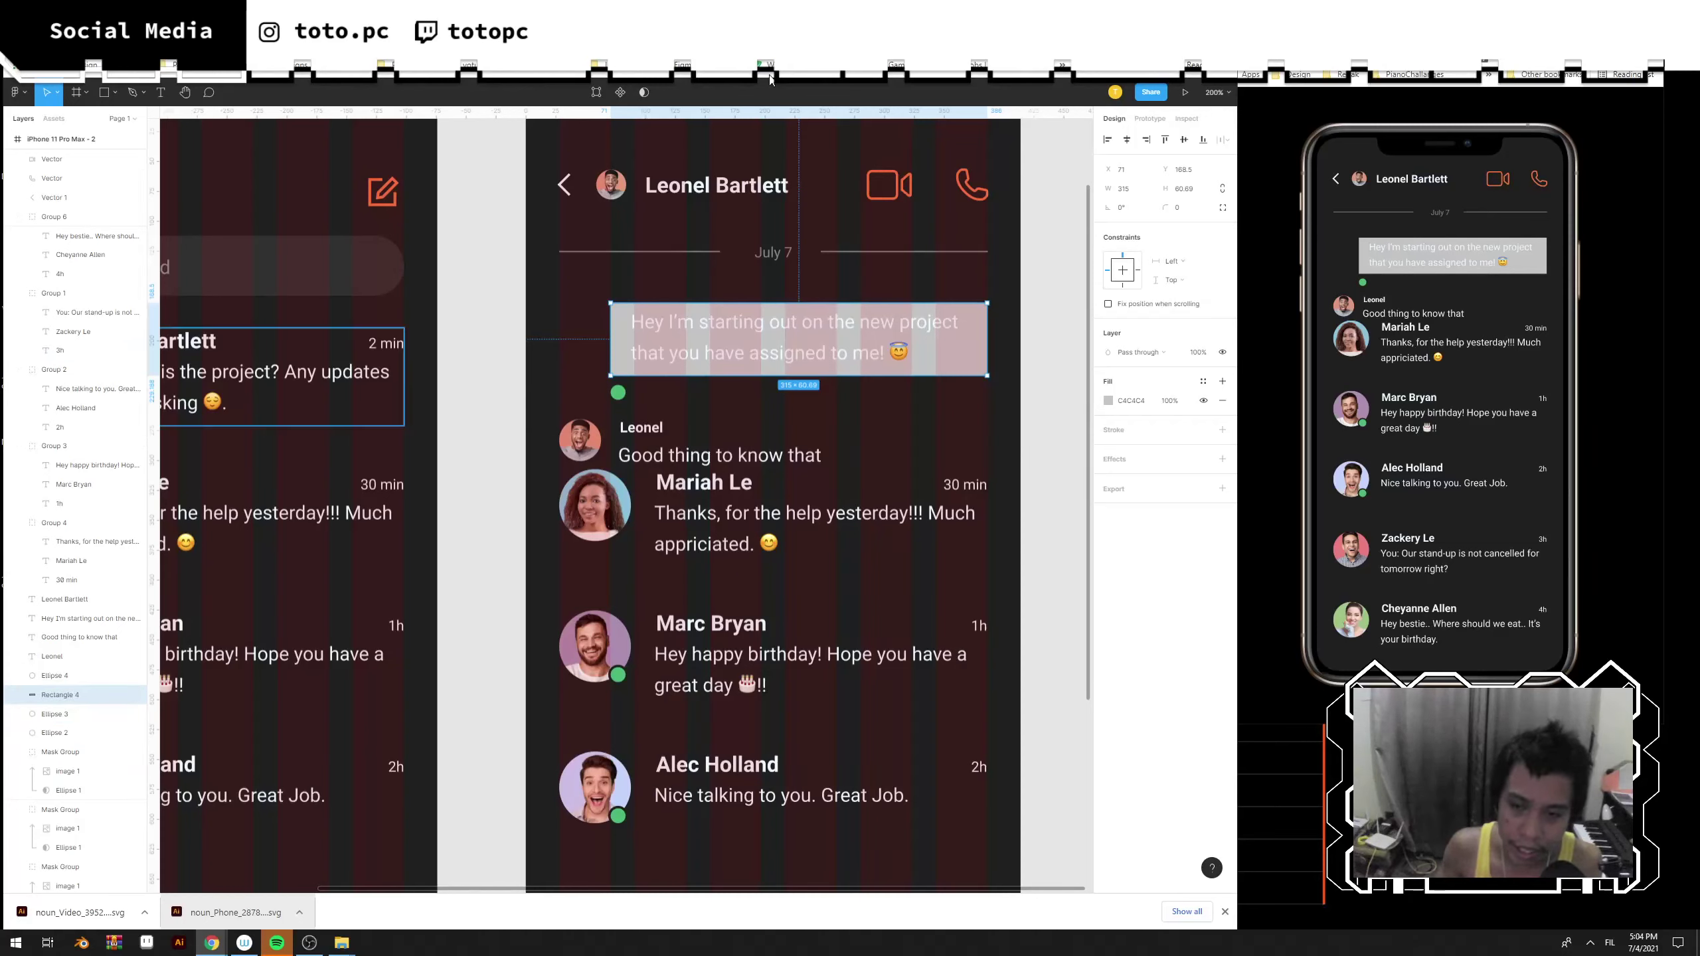
{"action": "double_click", "coordinate": [983, 353]}
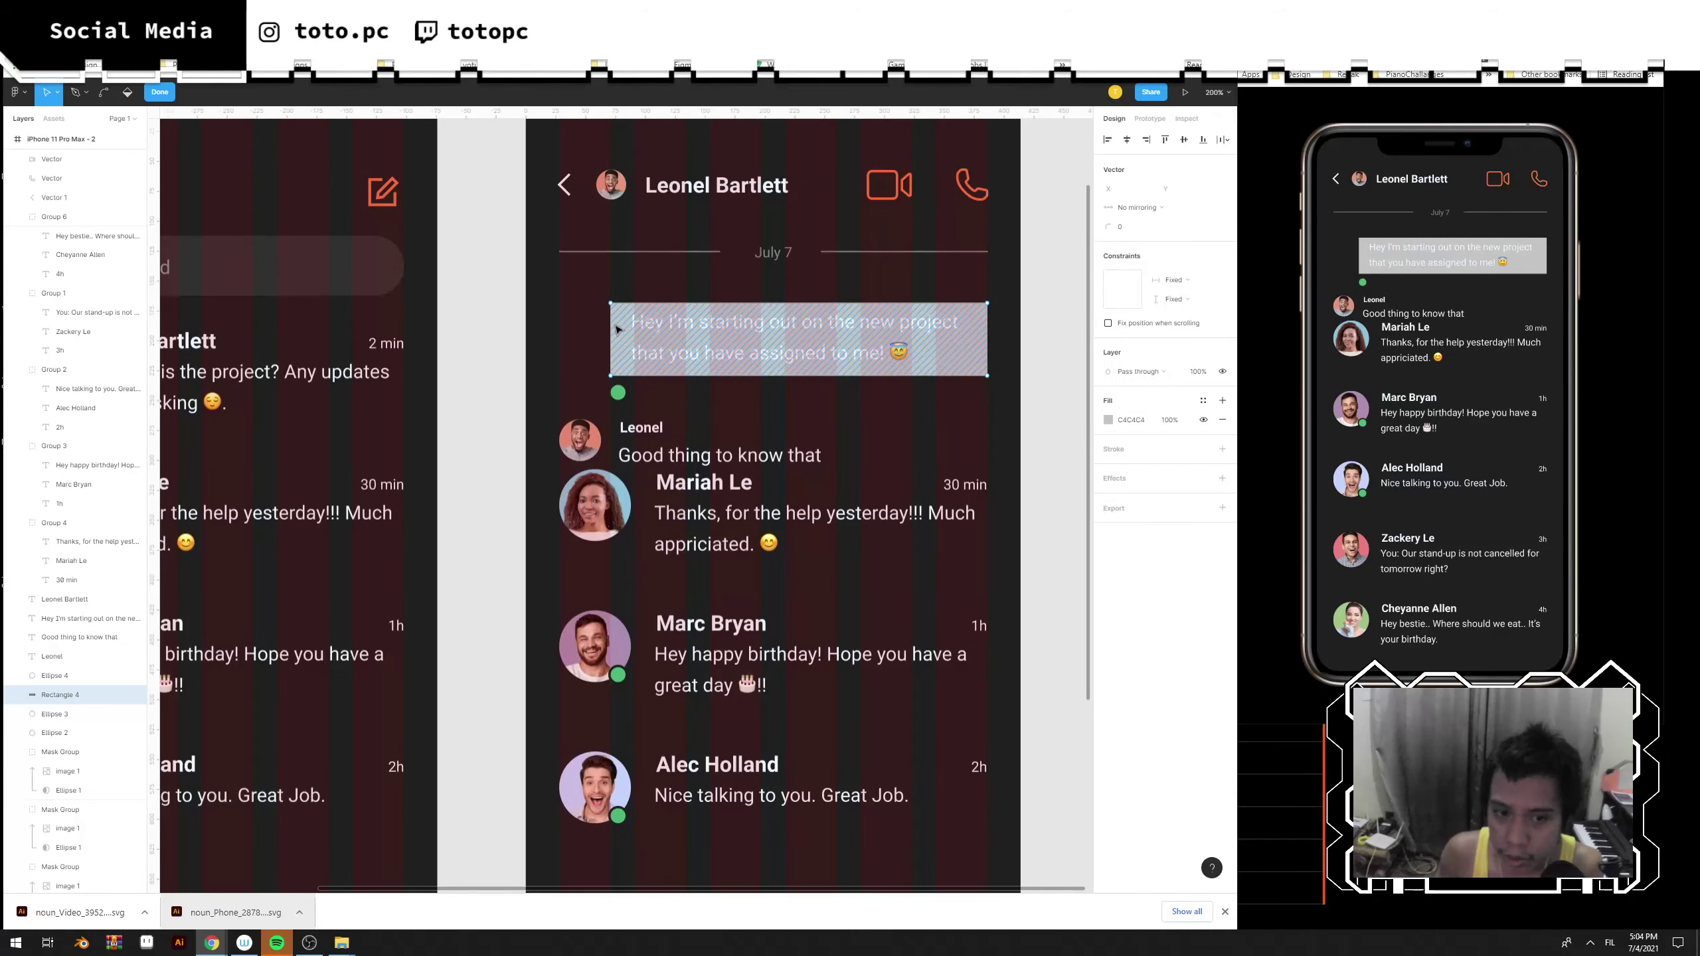
{"action": "left_click_drag", "start_coordinate": [583, 282], "coordinate": [615, 380]}
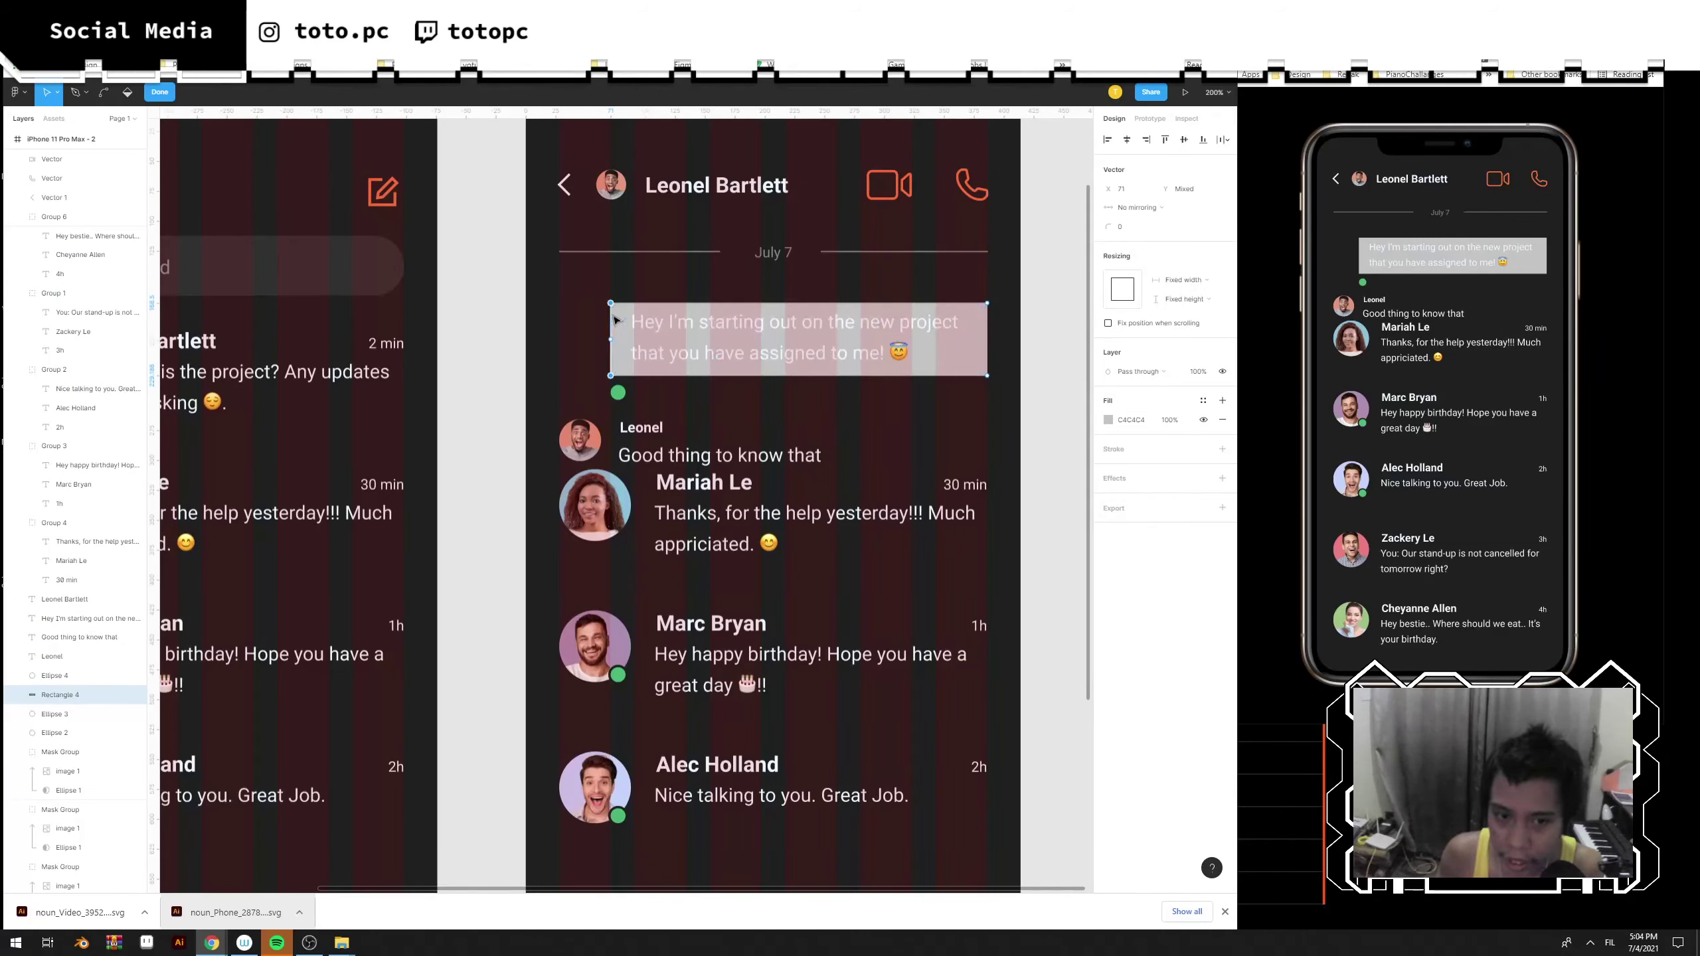
{"action": "left_click_drag", "start_coordinate": [584, 271], "coordinate": [640, 430]}
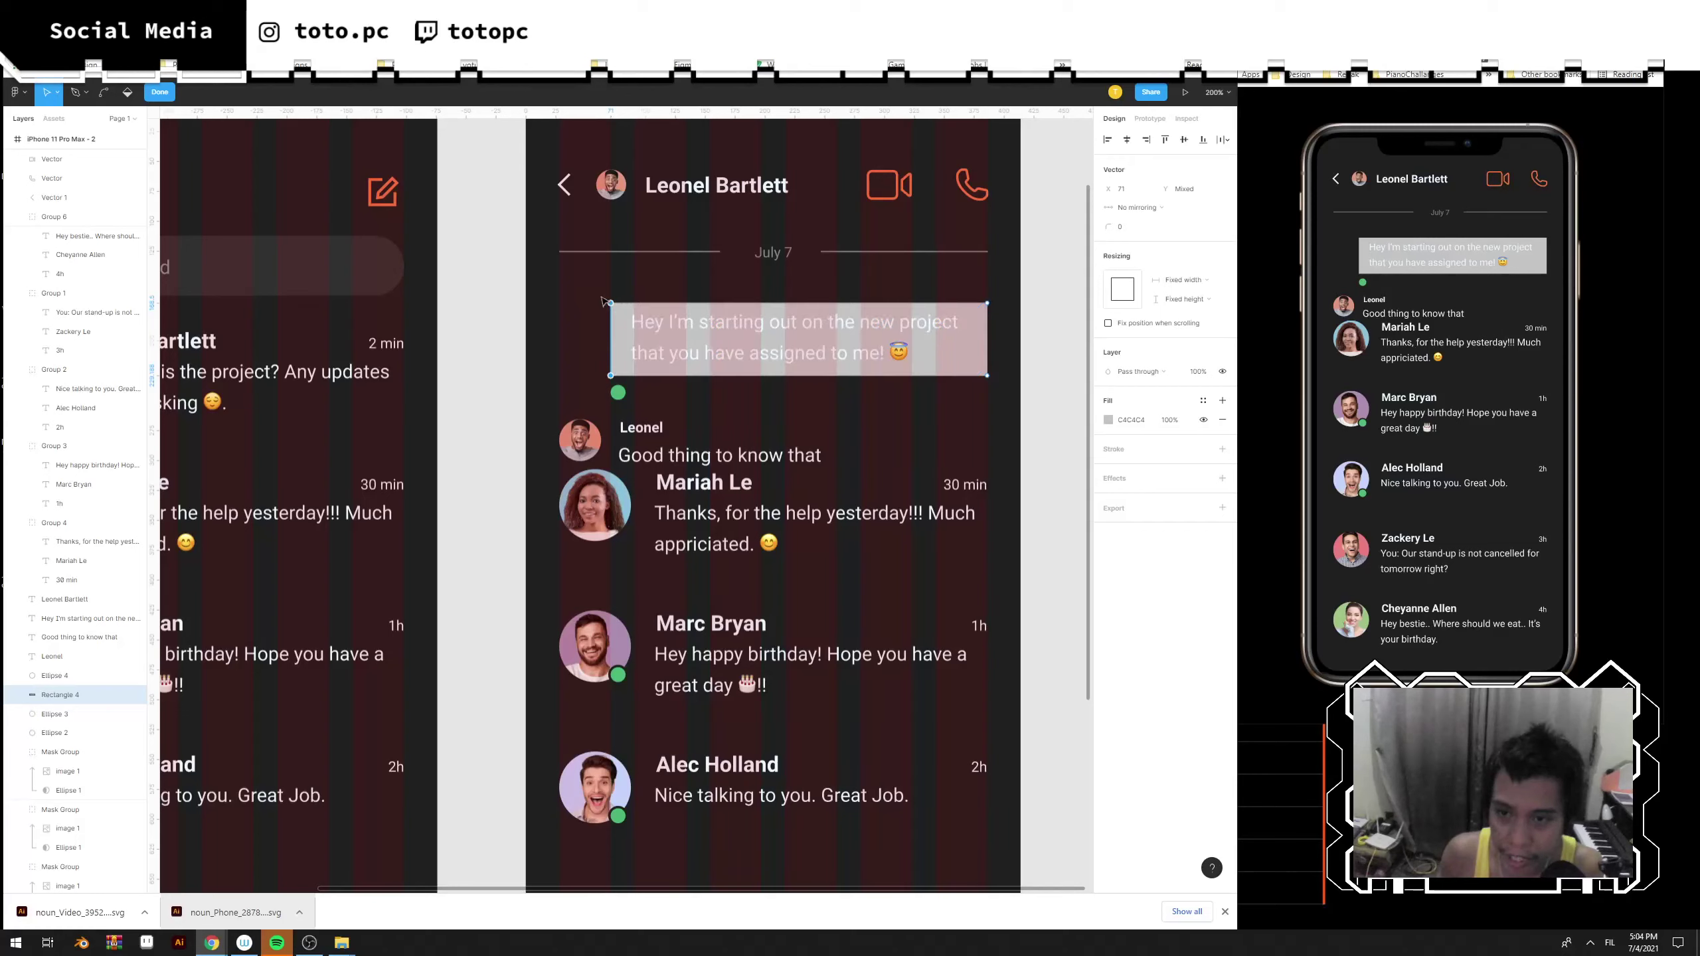
{"action": "left_click", "coordinate": [648, 308]}
{"action": "key", "text": "Escape"}
{"action": "left_click", "coordinate": [636, 289]}
Round only the two left corners of the message bubble rectangle with a radius of 5.
{"action": "double_click", "coordinate": [627, 328]}
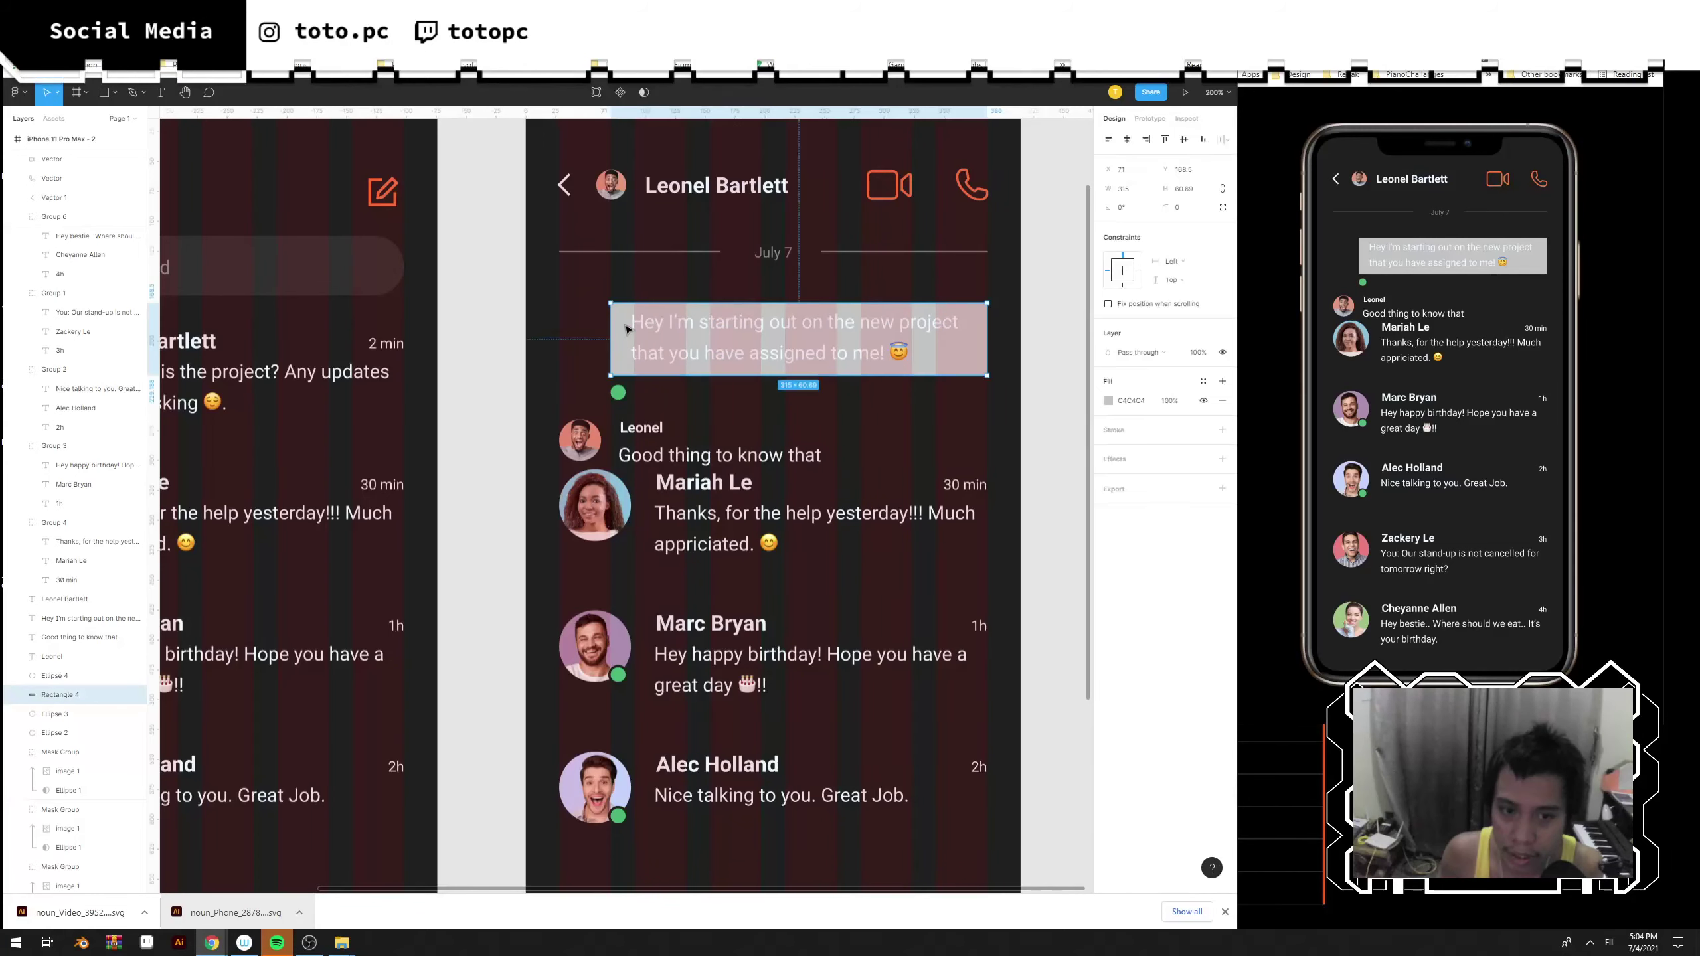
{"action": "left_click_drag", "start_coordinate": [591, 282], "coordinate": [631, 410]}
{"action": "left_click", "coordinate": [1134, 229]}
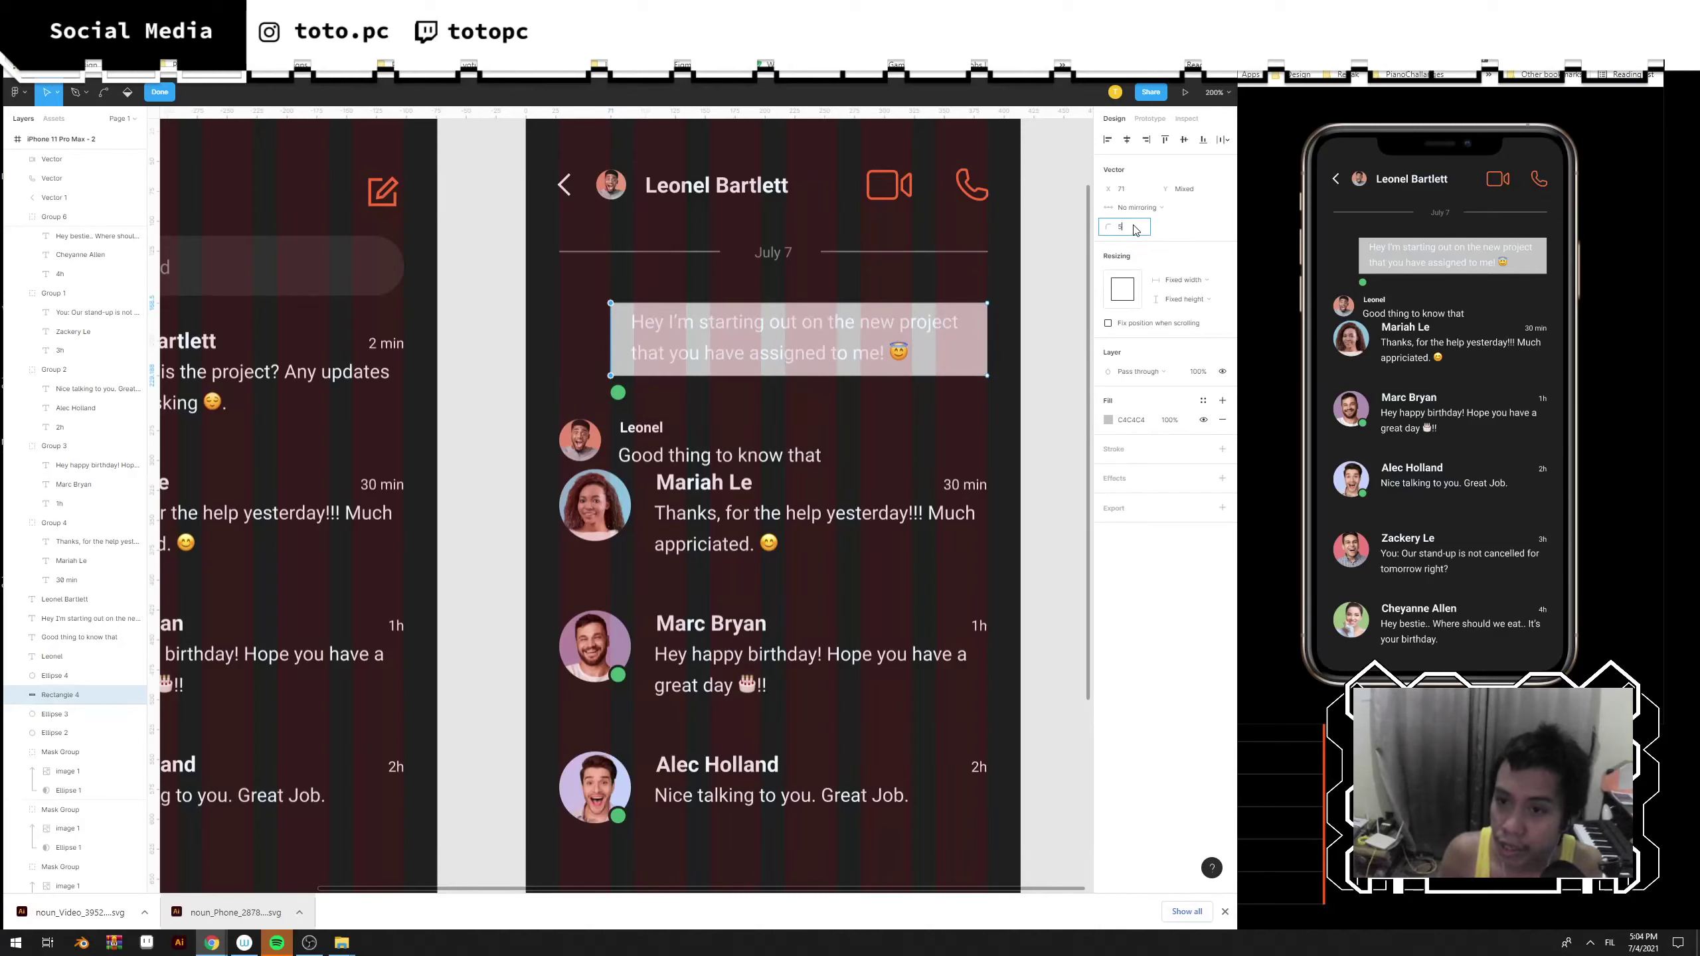
{"action": "type", "text": "5"}
{"action": "key", "text": "Return"}
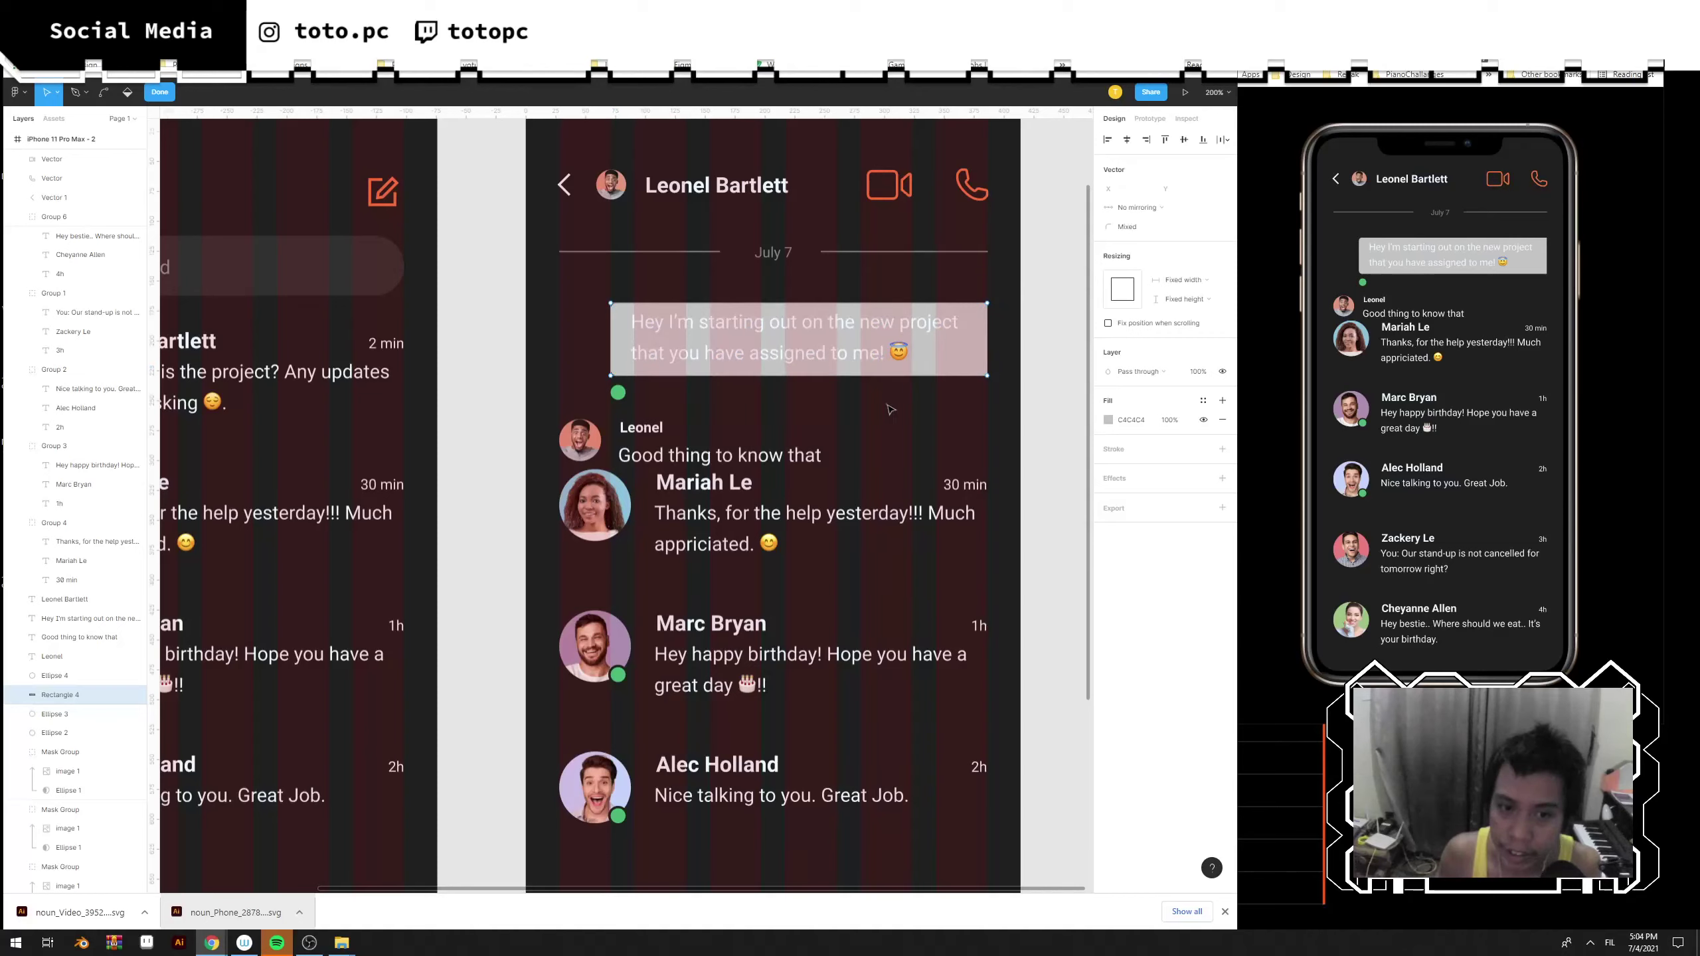
{"action": "key", "text": "Escape"}
{"action": "key", "text": "Escape"}
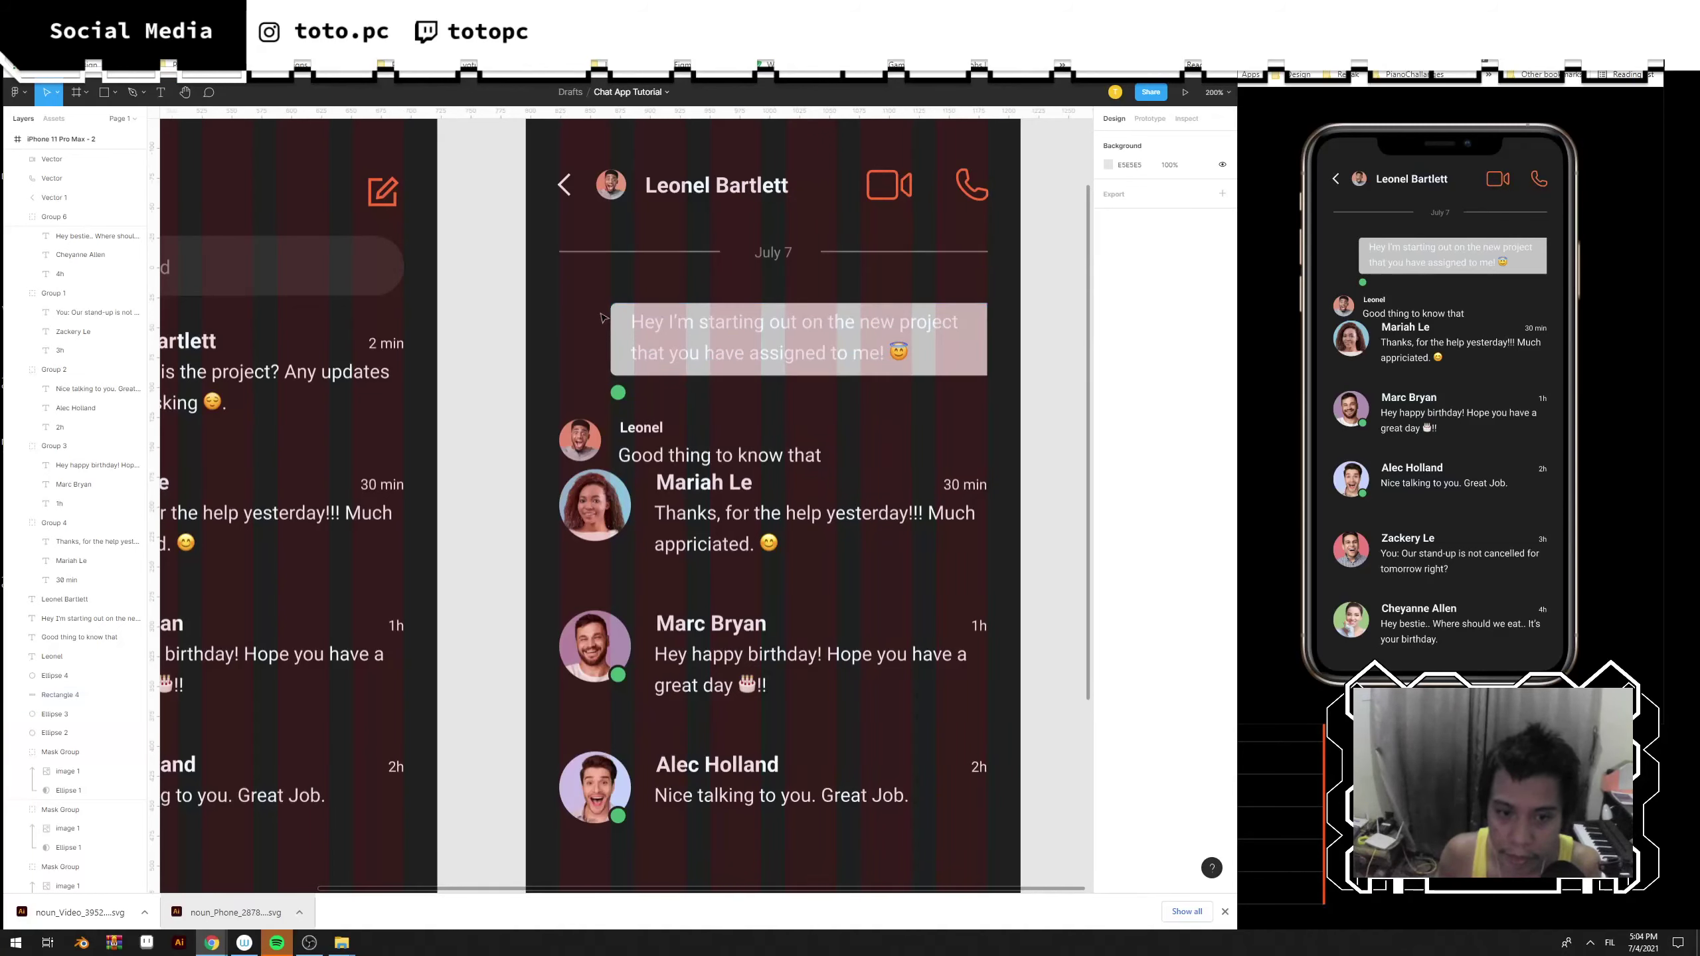
Fill the message bubble rectangle with the orange sampled from the video call icon.
{"action": "left_click", "coordinate": [626, 365]}
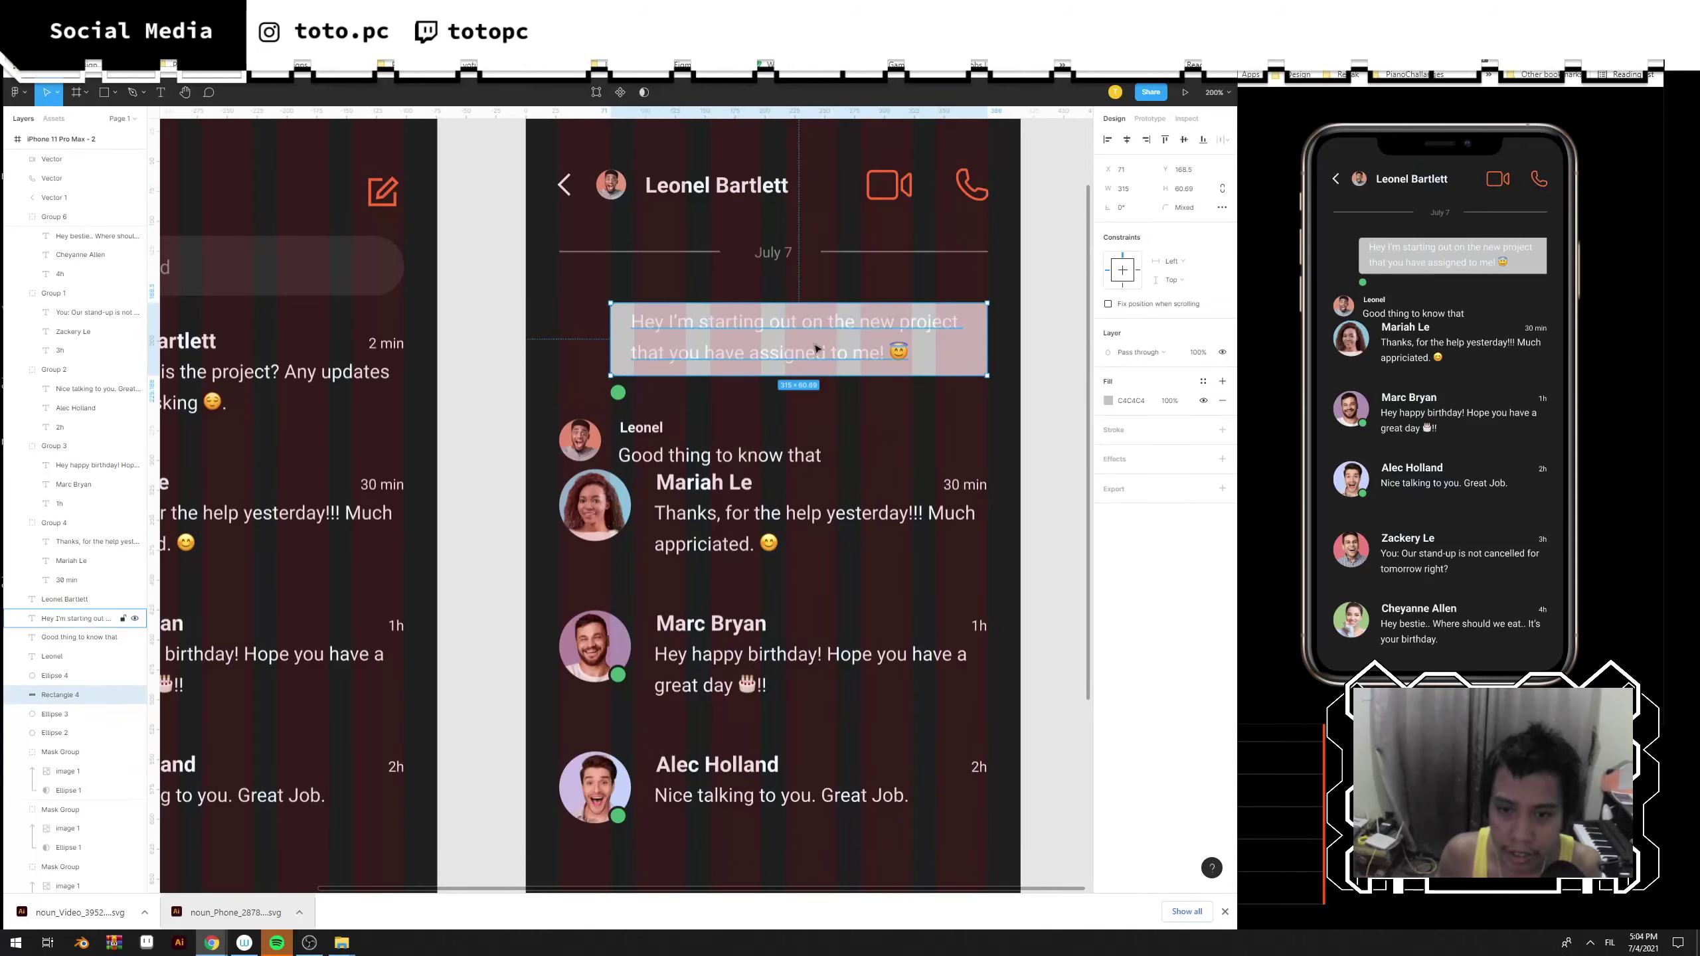
{"action": "left_click", "coordinate": [1108, 401]}
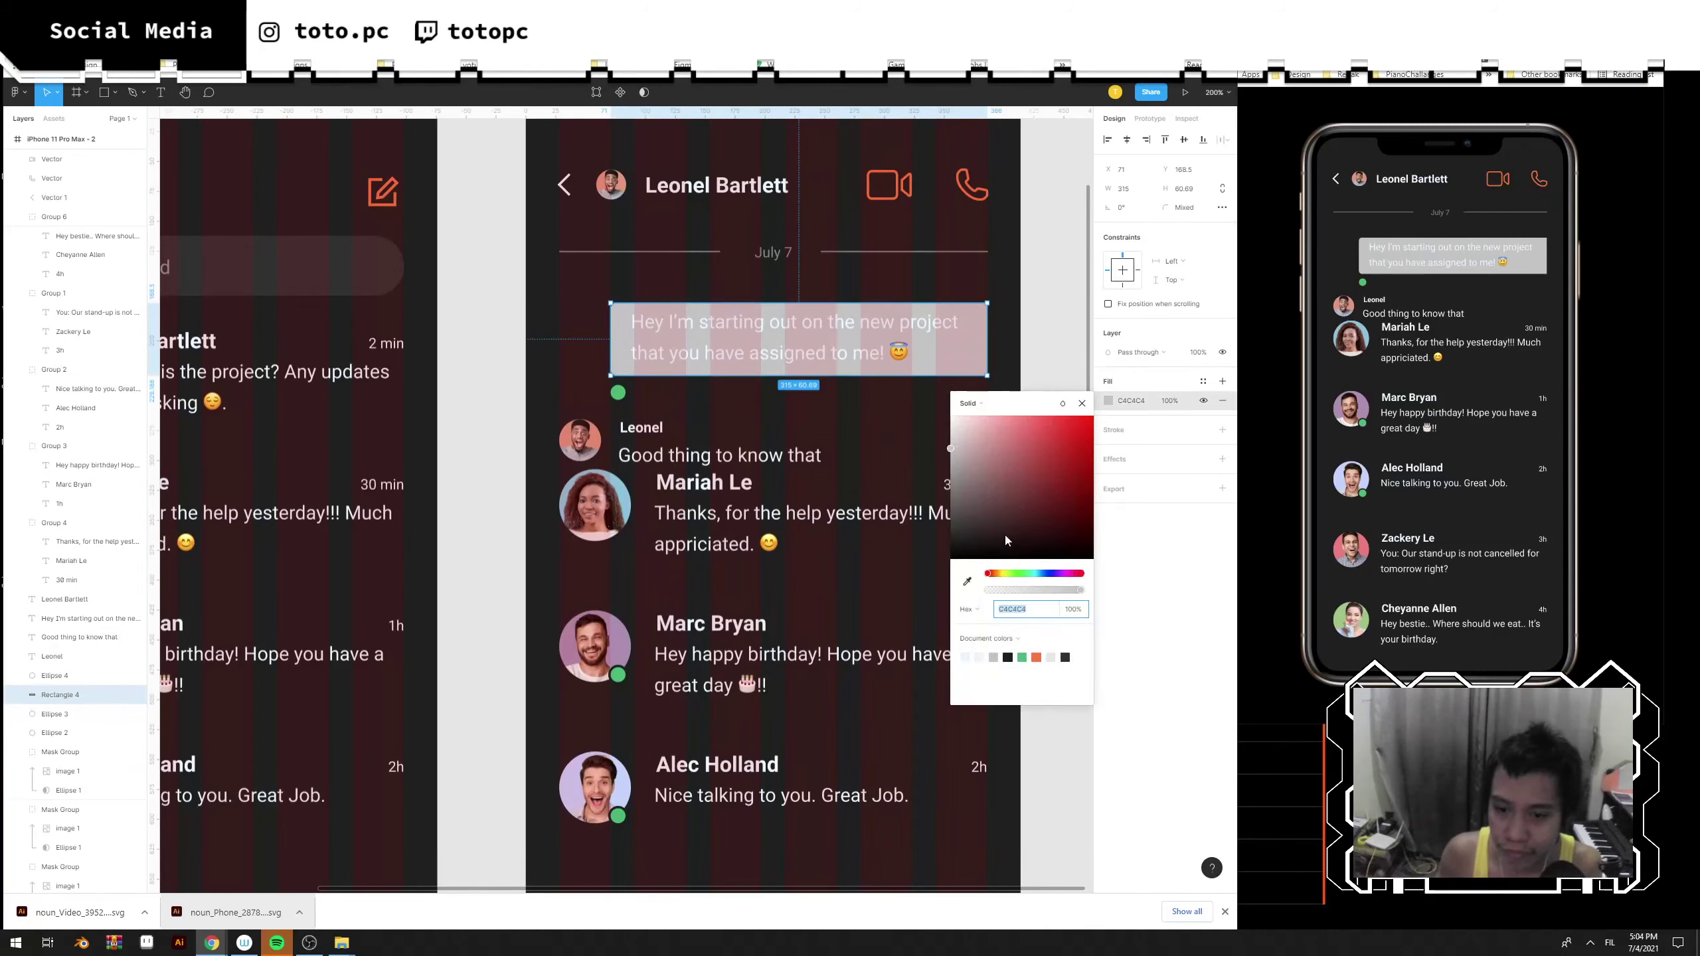
{"action": "left_click", "coordinate": [967, 582]}
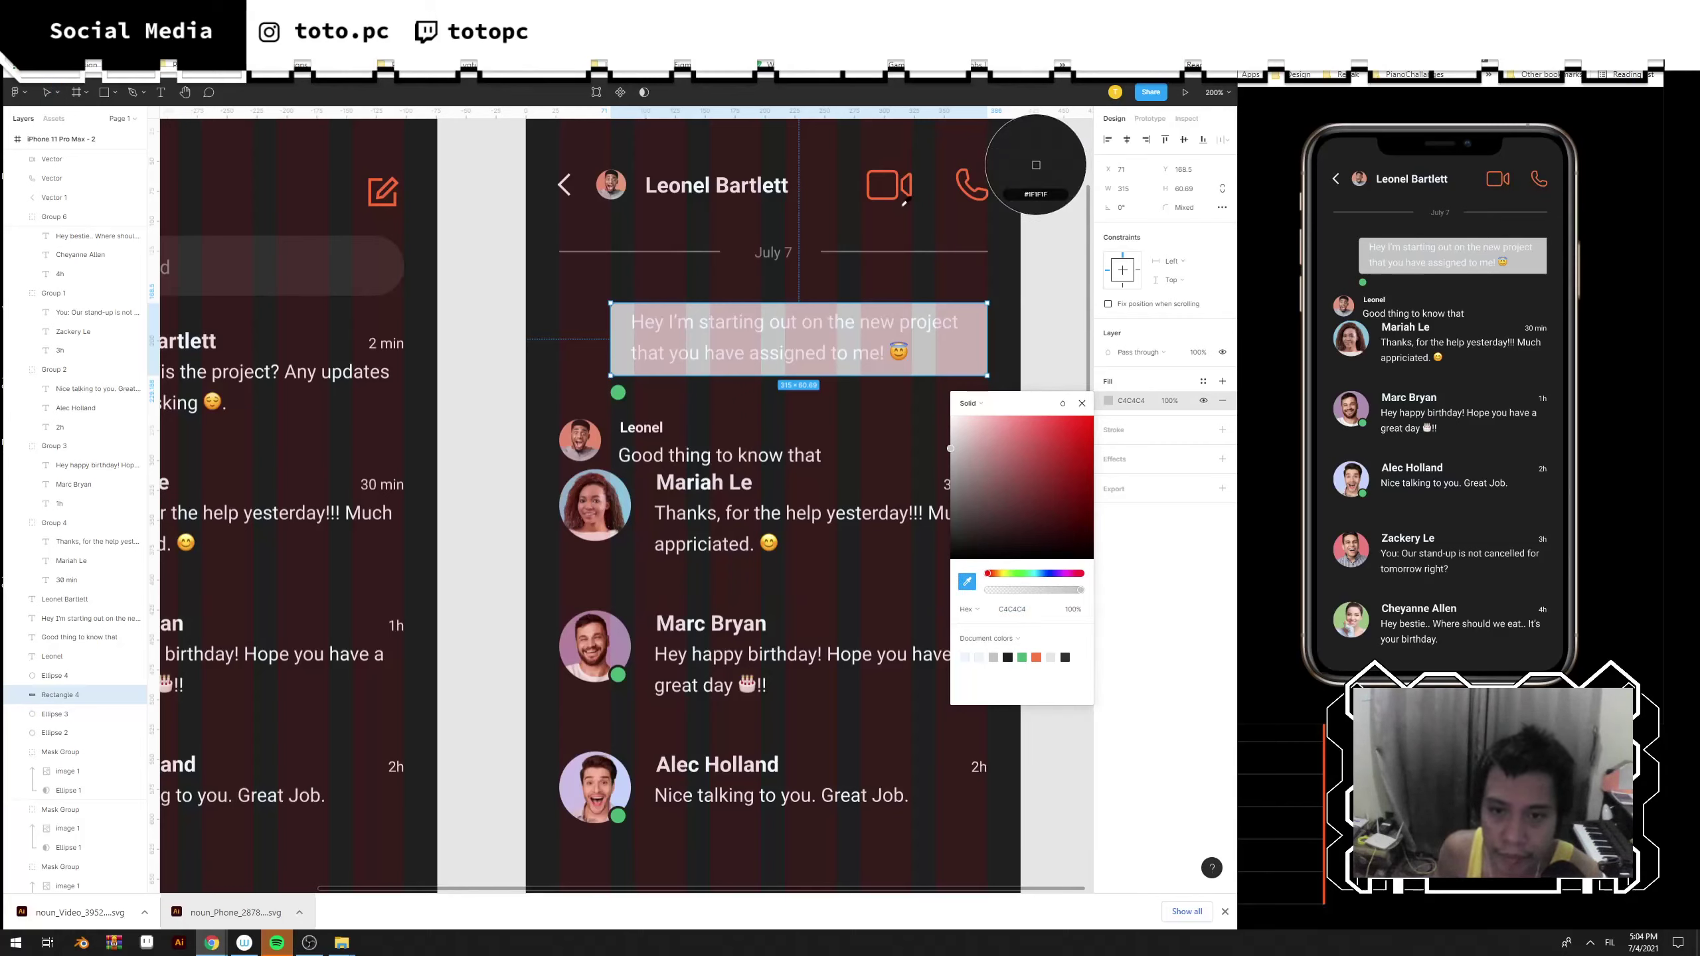
{"action": "left_click", "coordinate": [895, 182]}
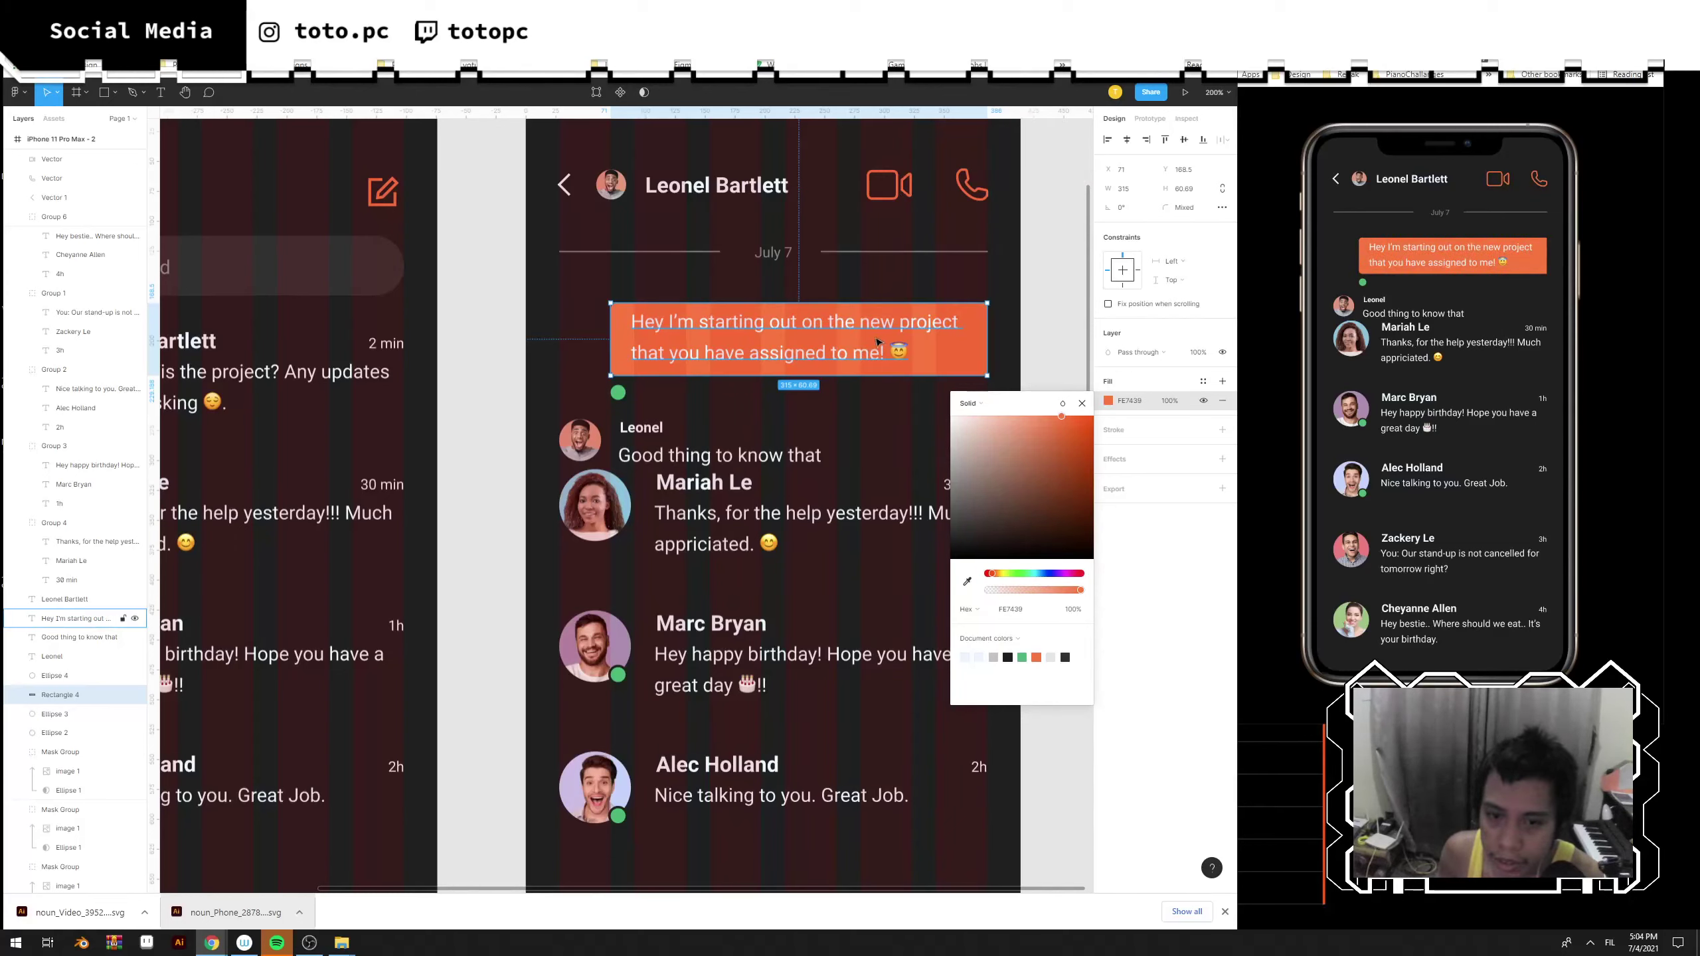
Change the bubble's fill to a linear gradient and replace the transparent end stop with an opaque orange one.
{"action": "left_click", "coordinate": [971, 405]}
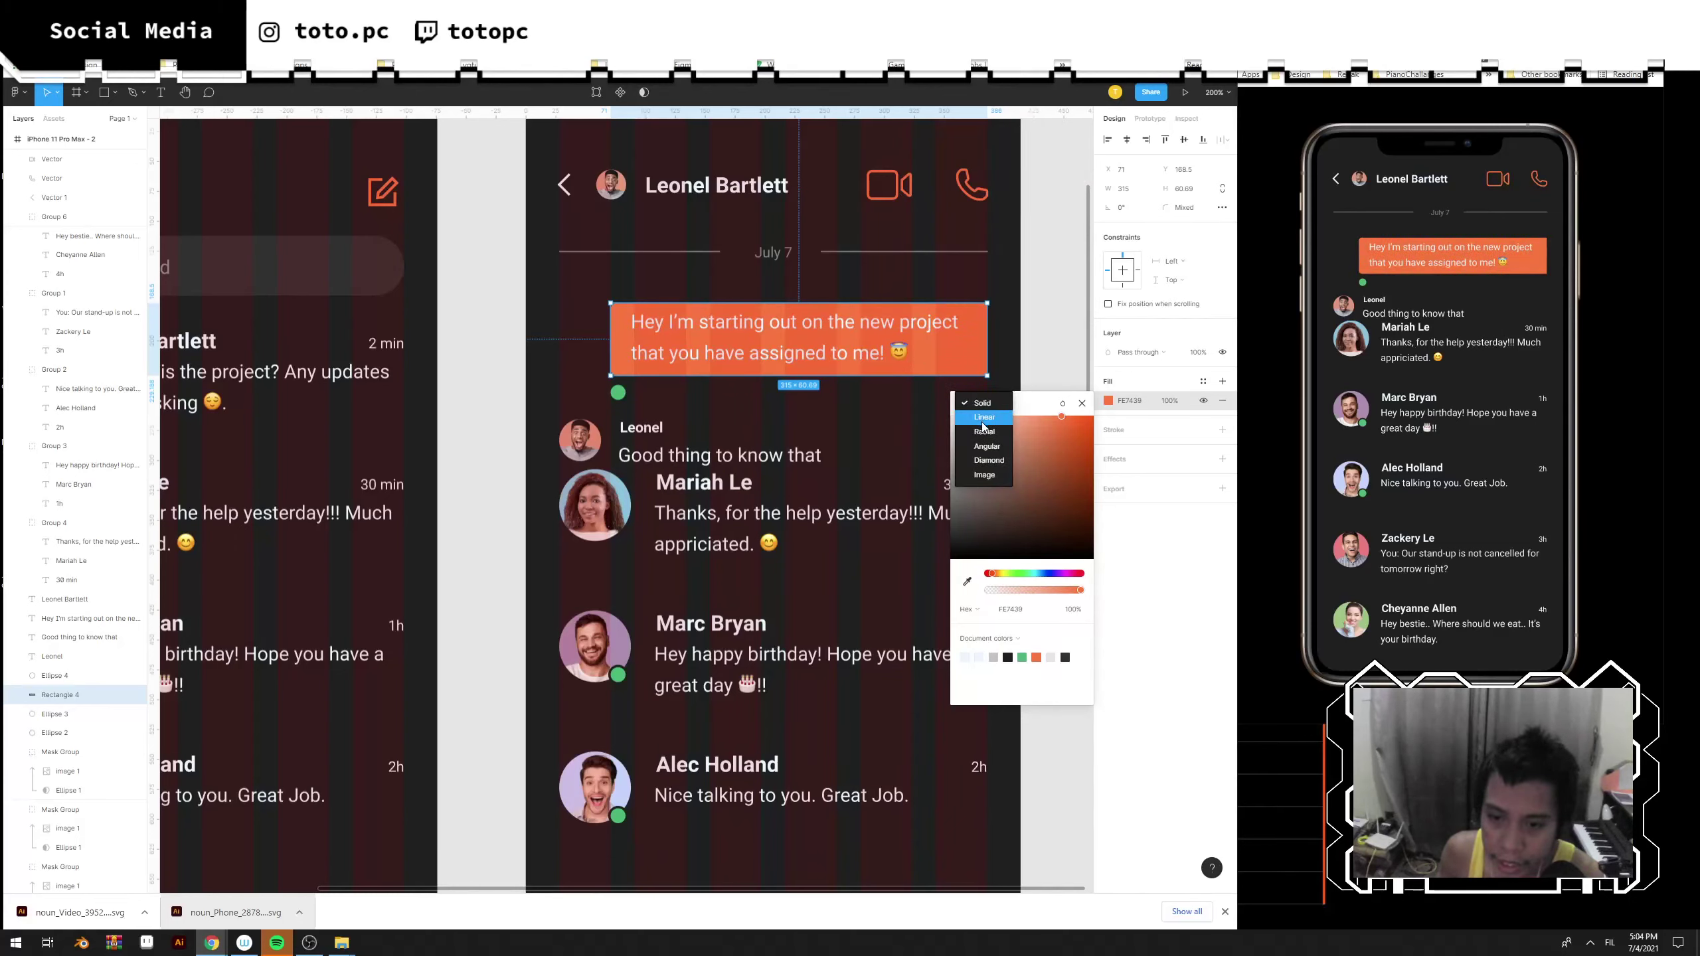
{"action": "left_click", "coordinate": [983, 420]}
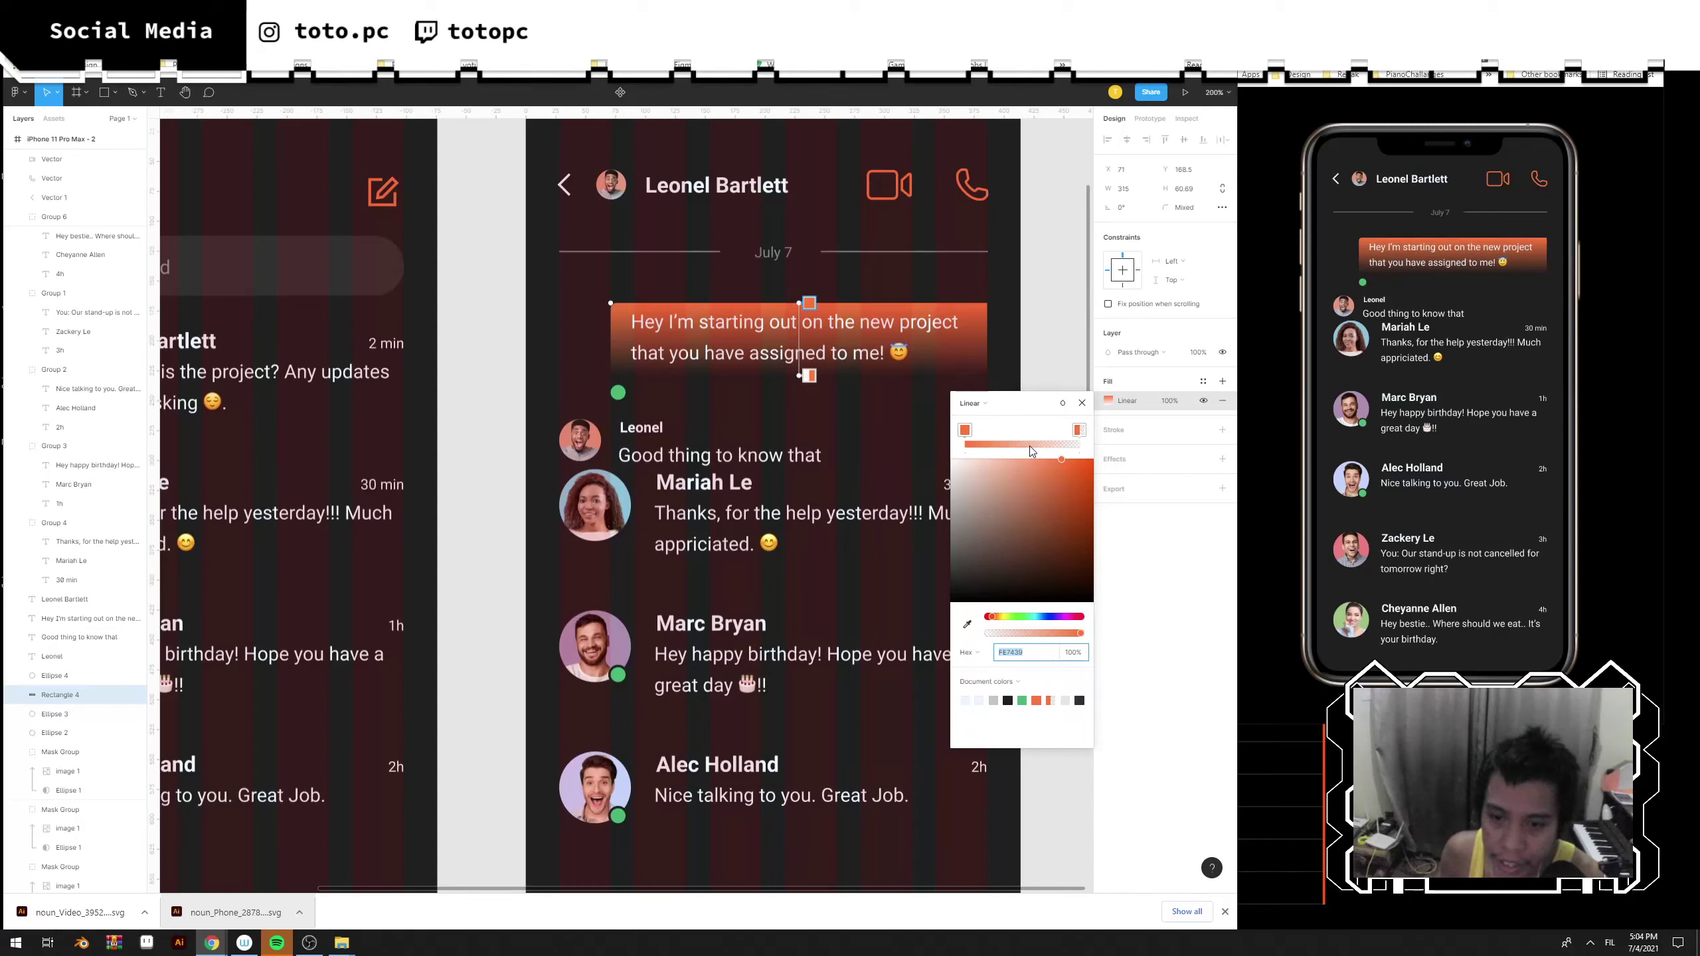
{"action": "left_click", "coordinate": [963, 431]}
{"action": "mouse_move", "coordinate": [969, 437]}
{"action": "left_mouse_down"}
{"action": "mouse_move", "coordinate": [1015, 440]}
{"action": "mouse_move", "coordinate": [967, 440]}
{"action": "left_mouse_up"}
{"action": "key", "text": "Delete"}
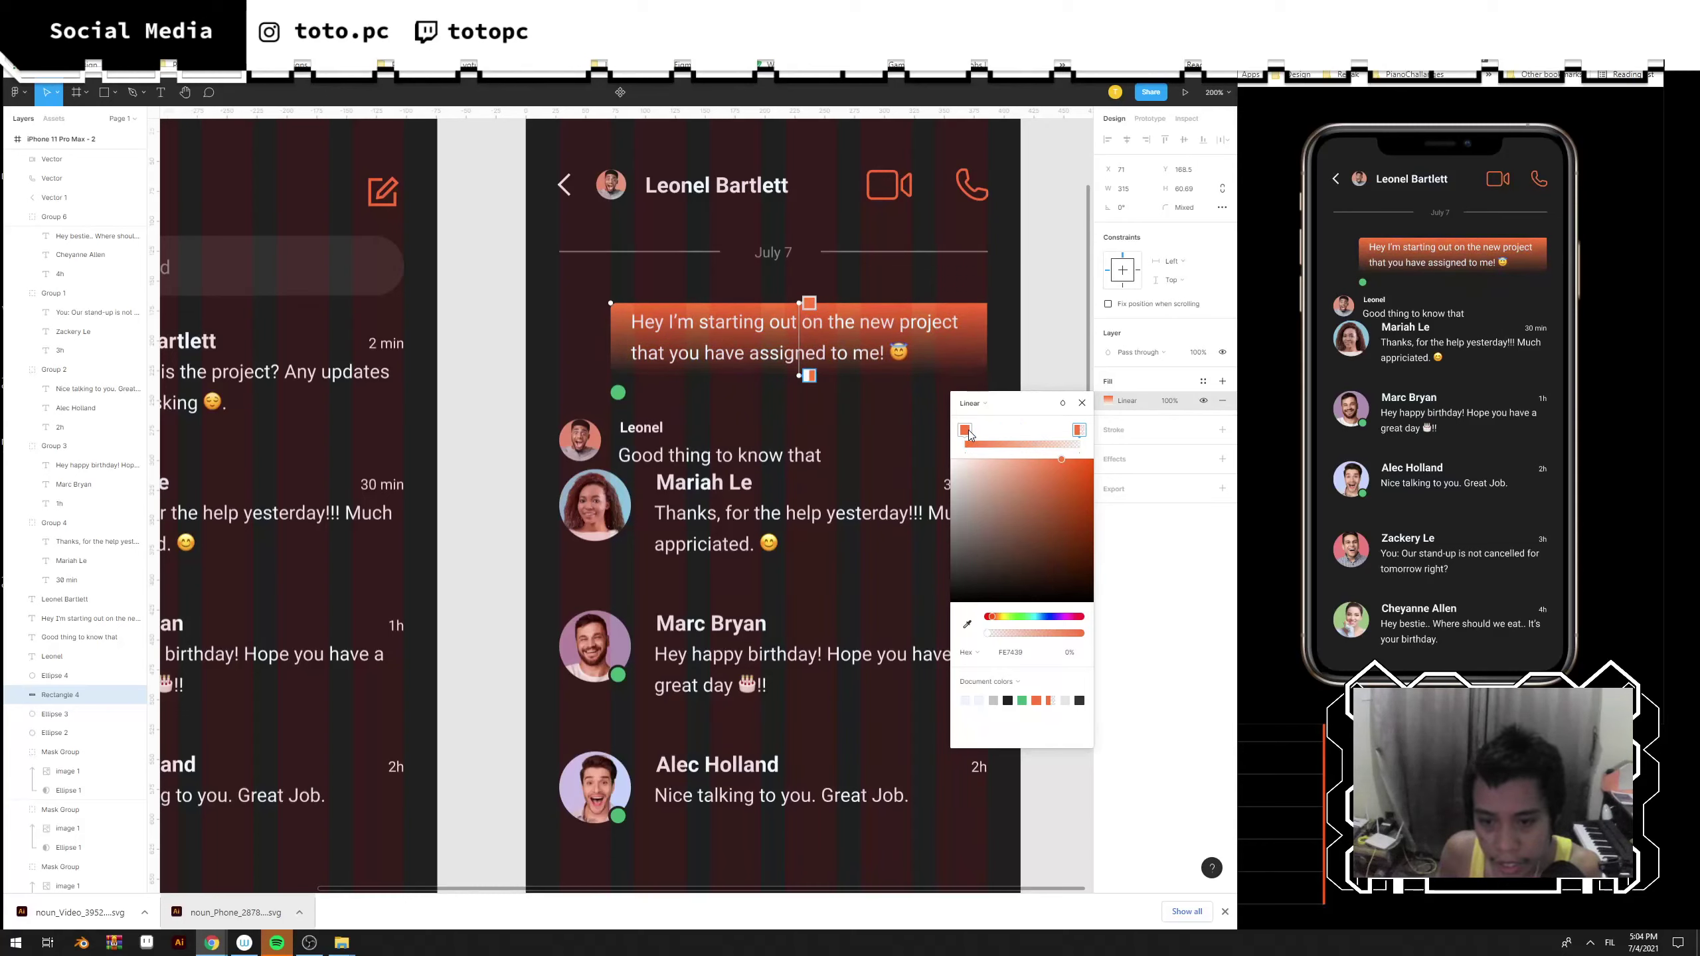
{"action": "left_click", "coordinate": [968, 432]}
{"action": "left_click_drag", "start_coordinate": [969, 433], "coordinate": [1037, 439]}
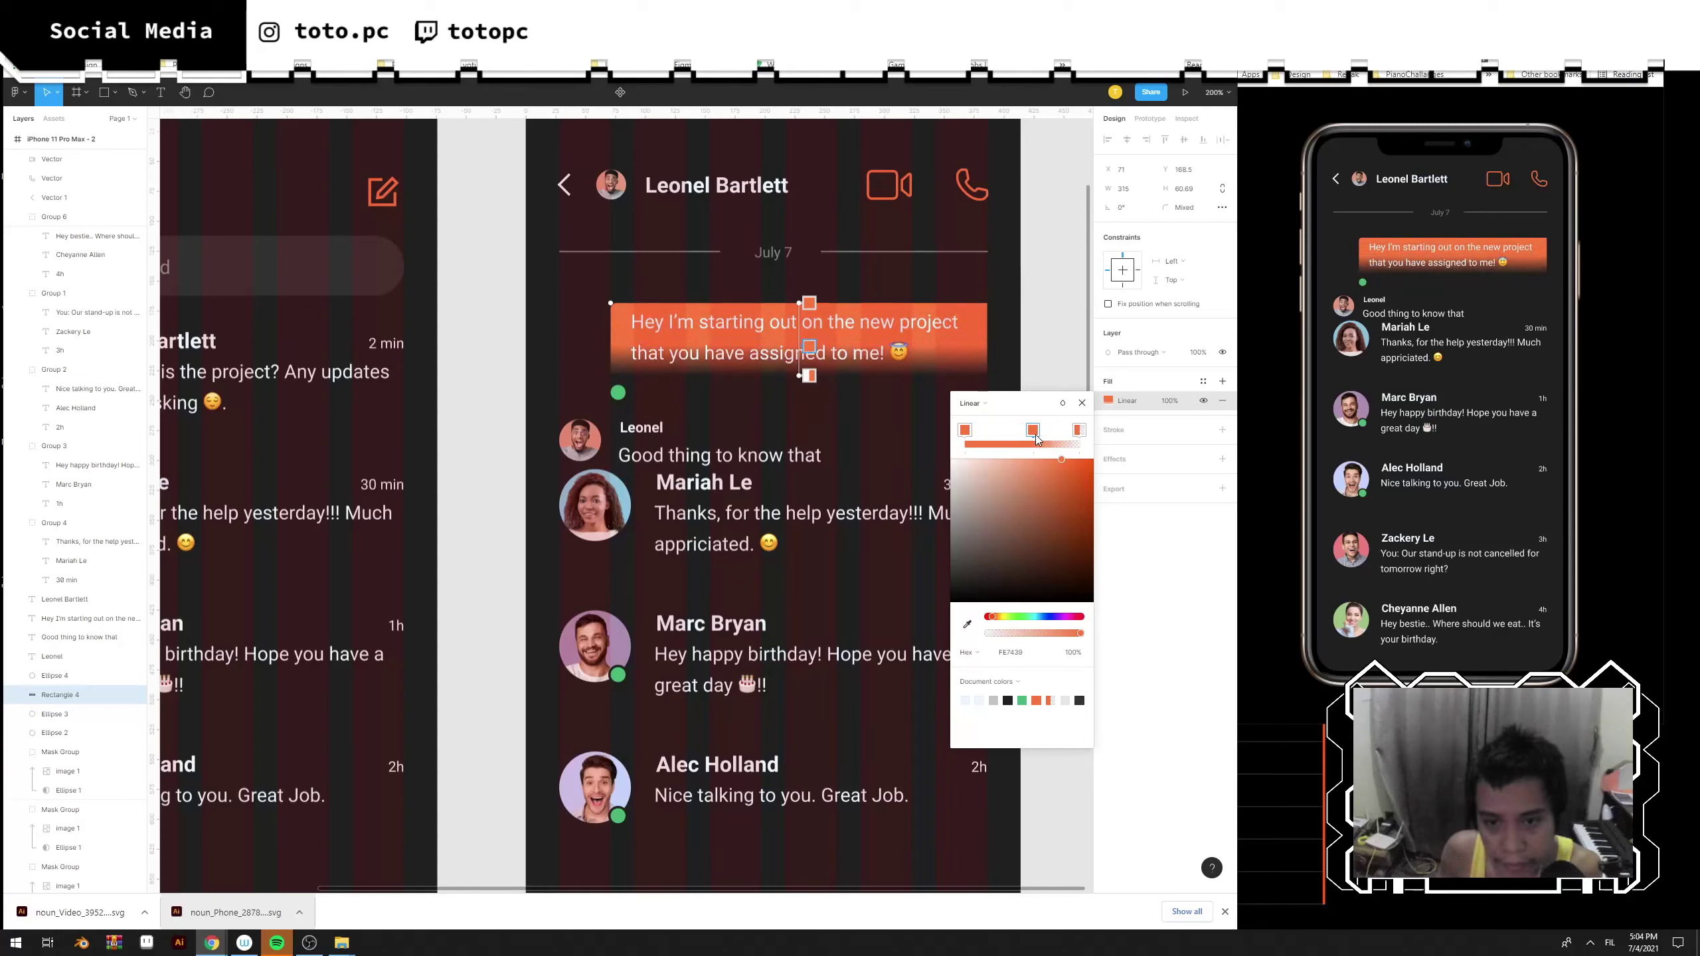
{"action": "key", "text": "Delete"}
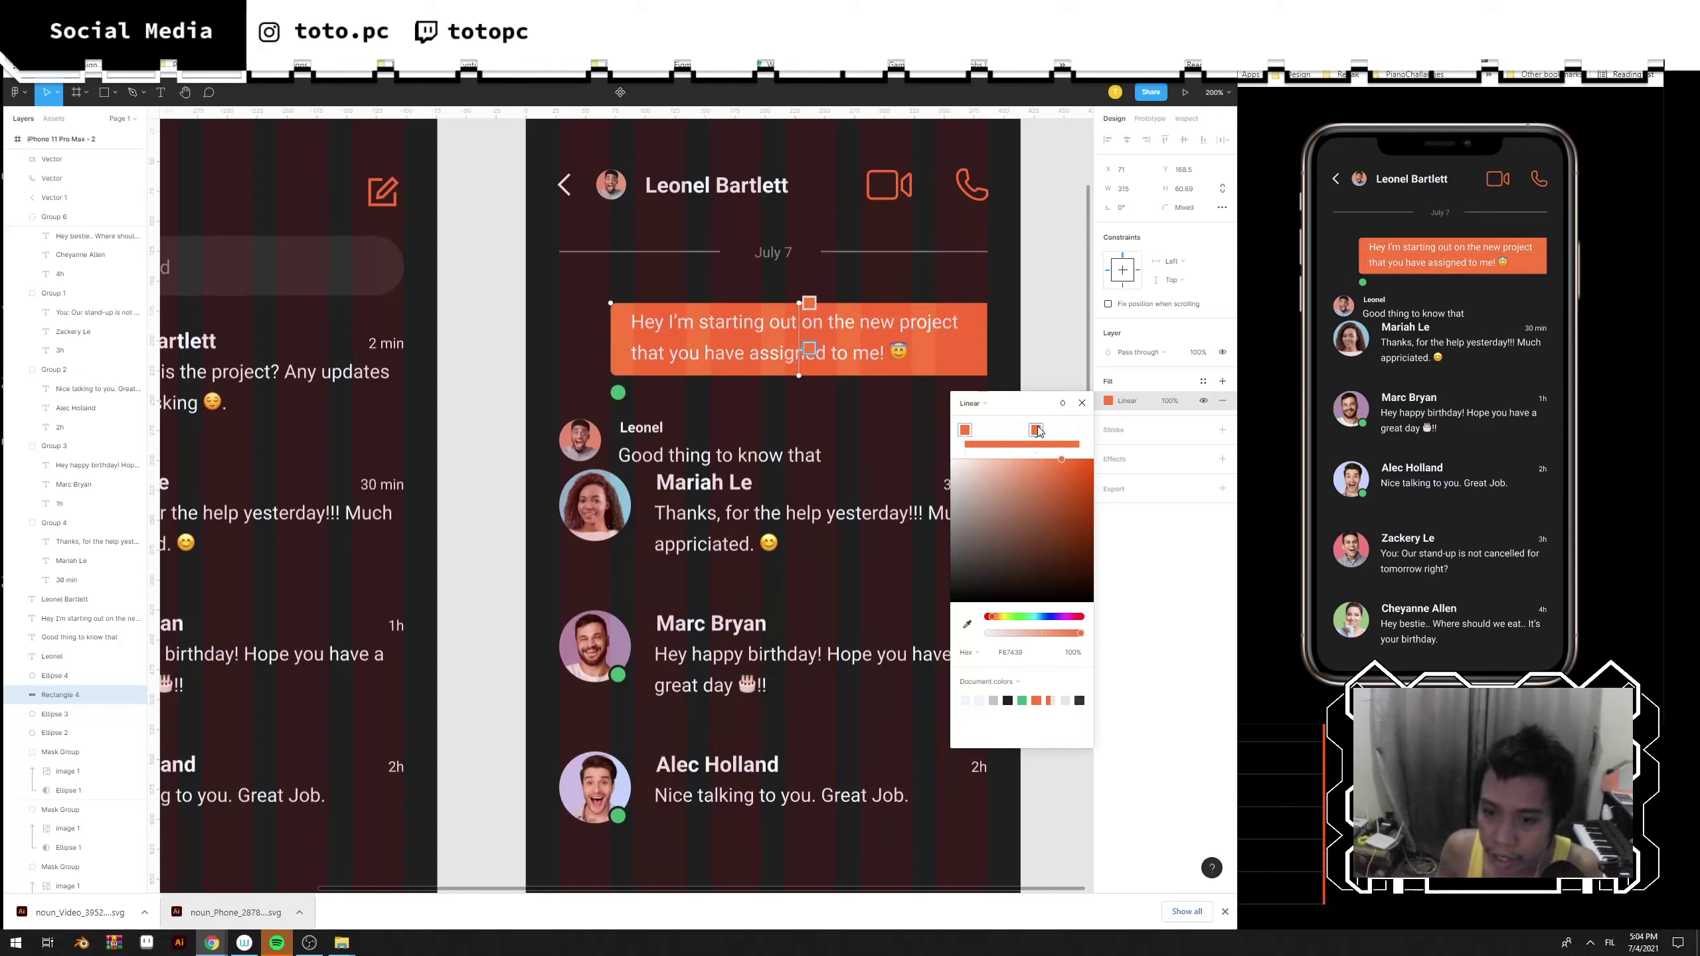
Recolor the gradient's end stop to red FF0F0F and run the gradient horizontally from the bubble's left edge to its right edge.
{"action": "left_click_drag", "start_coordinate": [994, 615], "coordinate": [988, 616]}
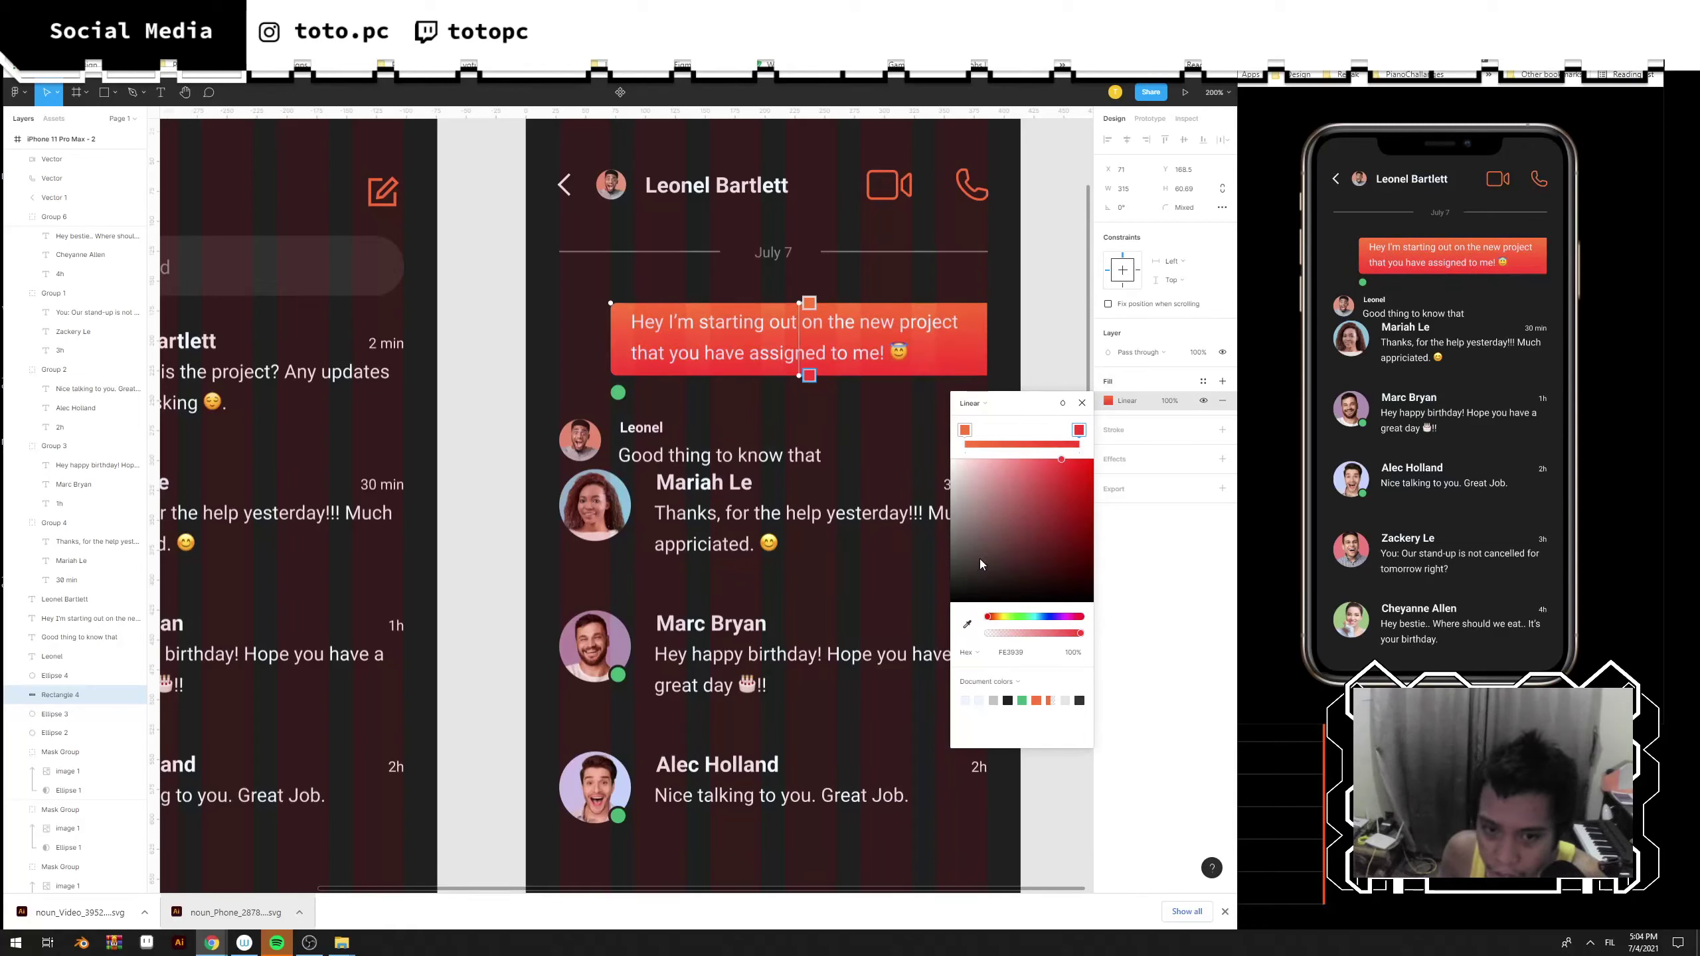
{"action": "left_click_drag", "start_coordinate": [1067, 464], "coordinate": [1087, 463]}
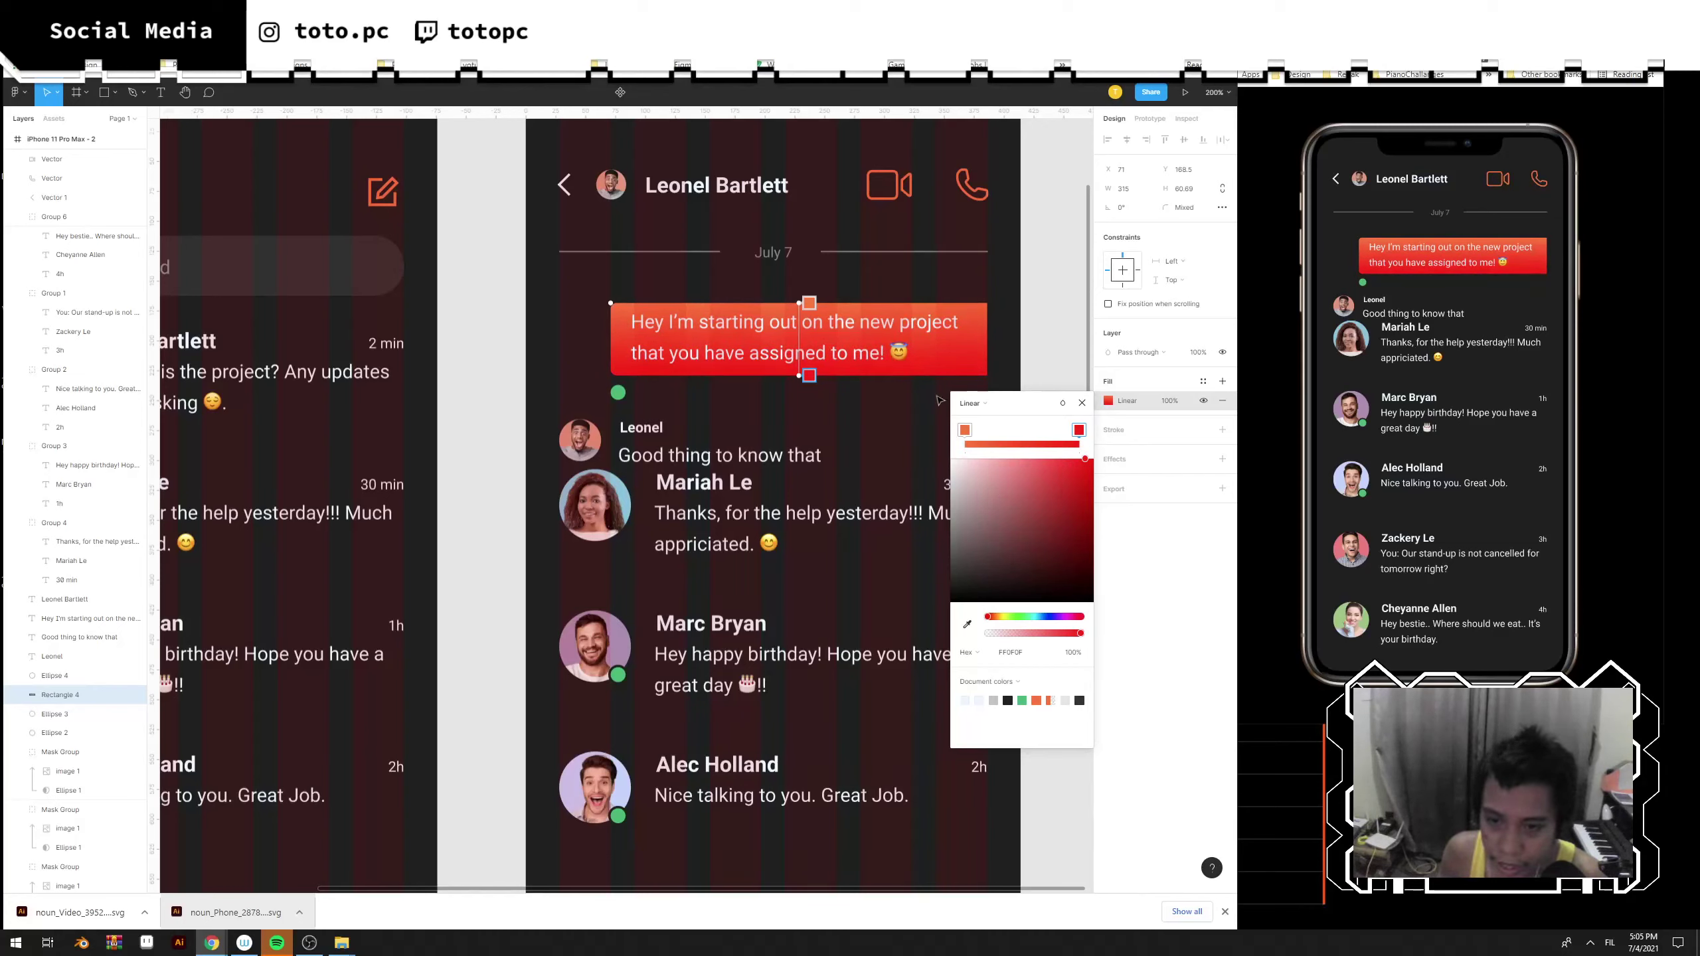
{"action": "left_click_drag", "start_coordinate": [799, 303], "coordinate": [612, 348]}
{"action": "left_click_drag", "start_coordinate": [799, 367], "coordinate": [991, 343]}
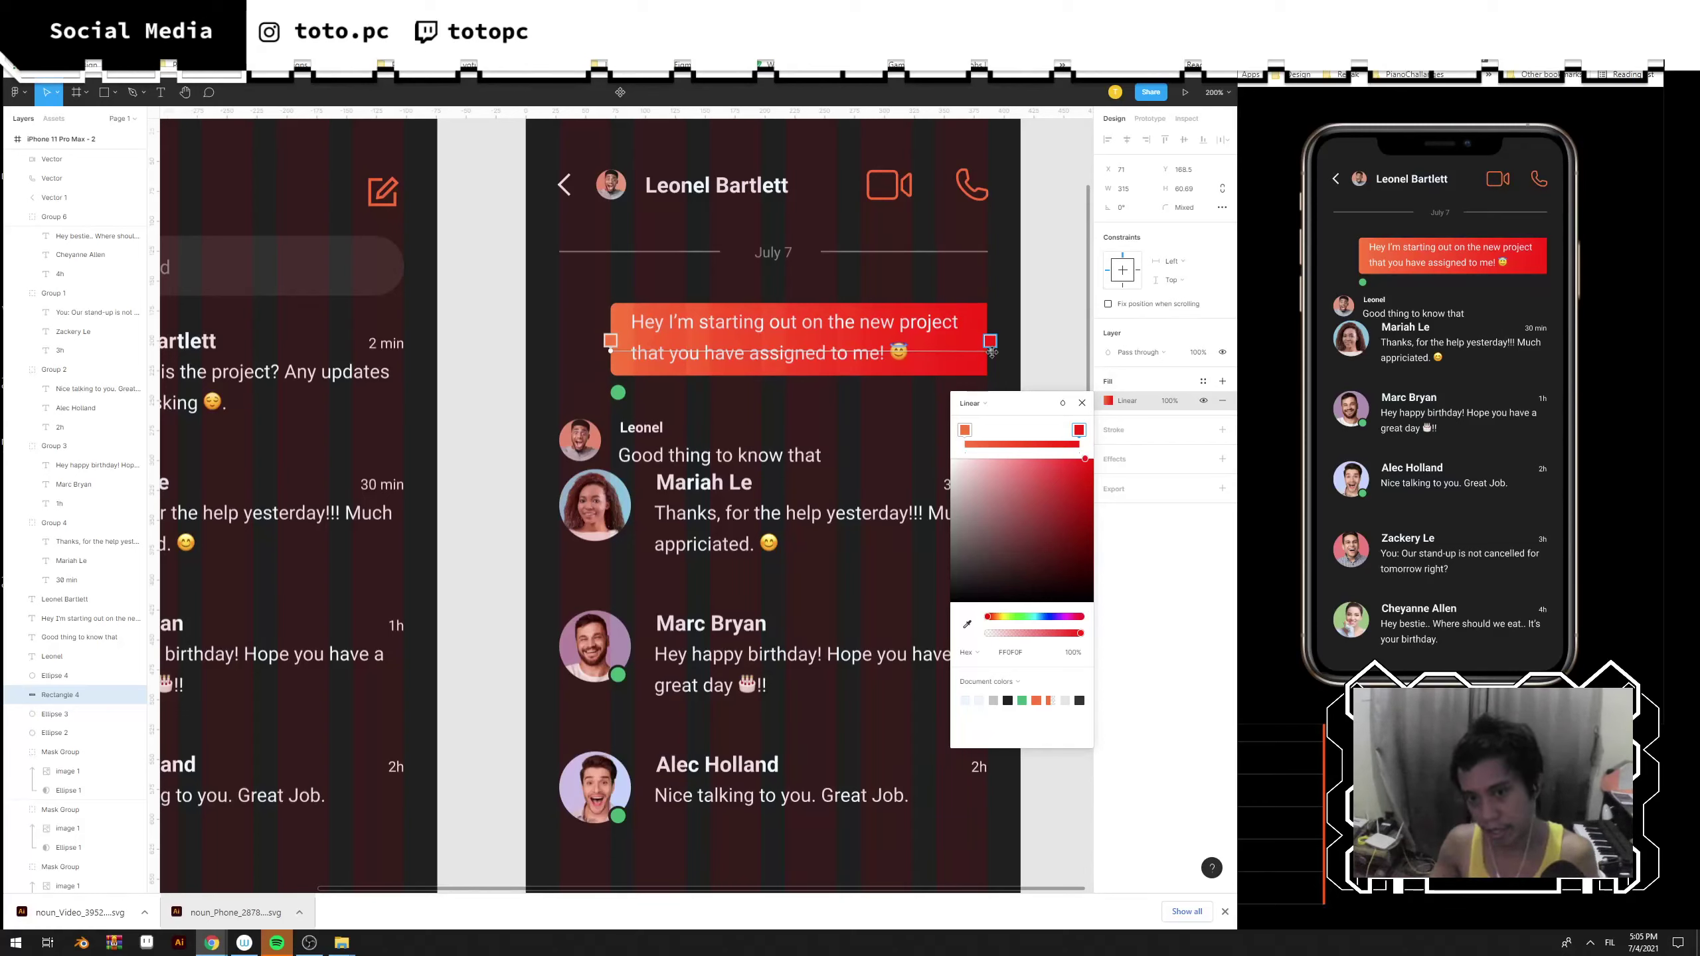
{"action": "left_click", "coordinate": [1011, 304]}
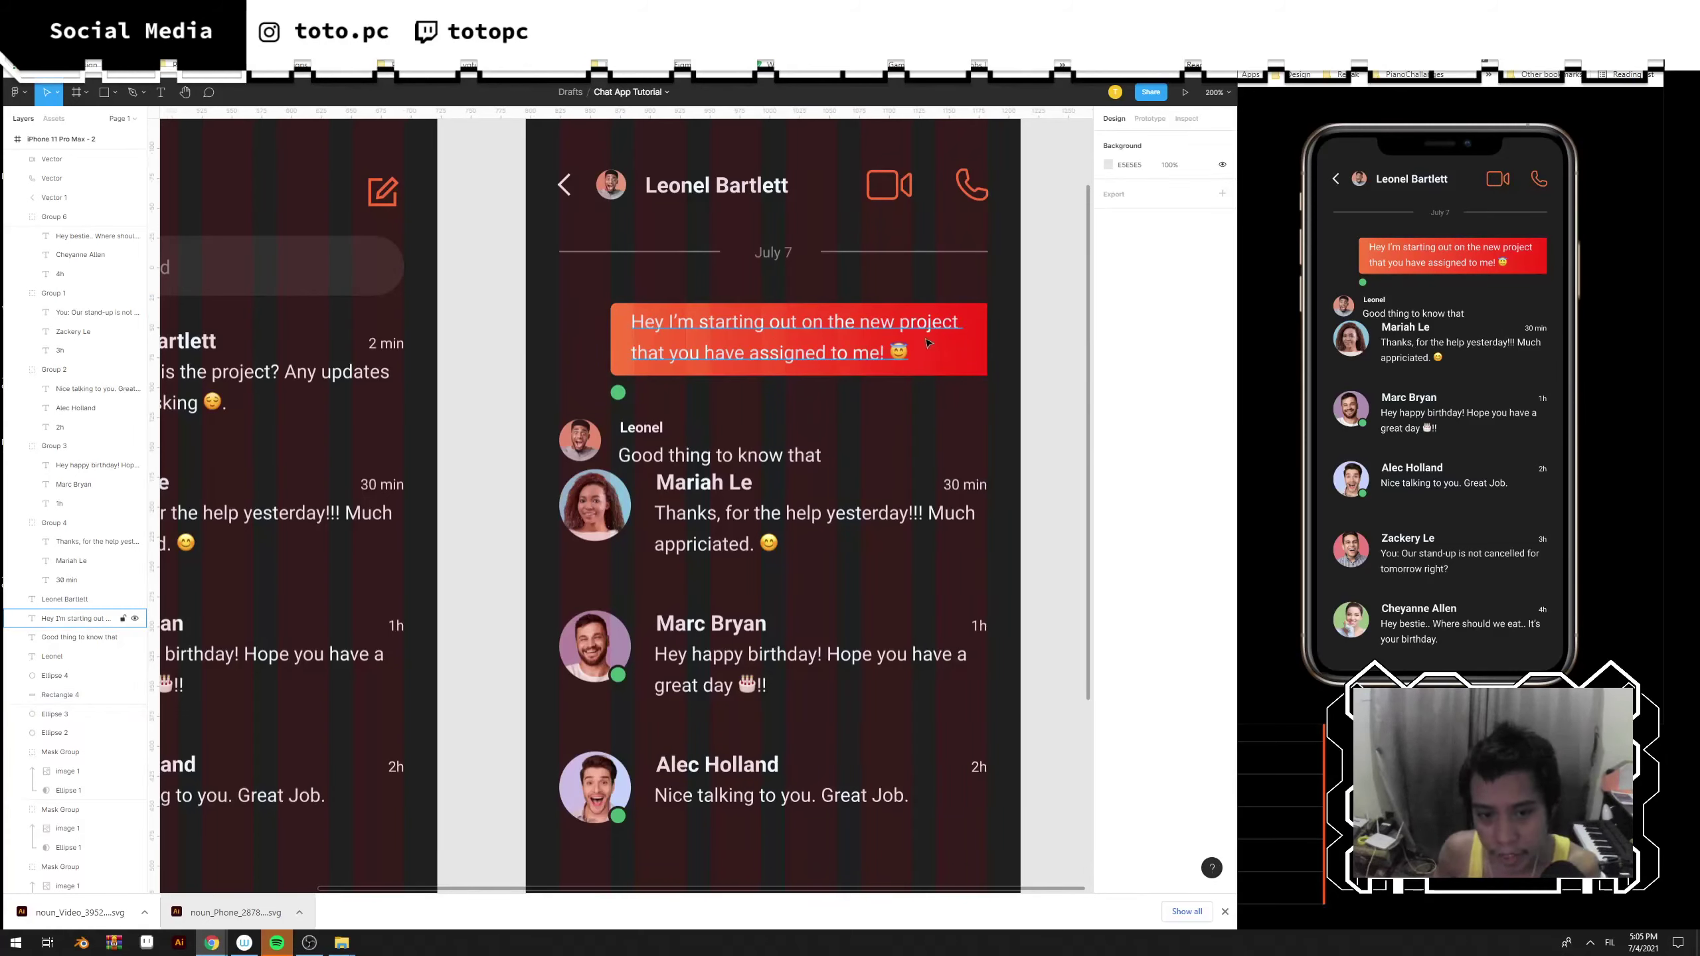
{"action": "left_click", "coordinate": [970, 367]}
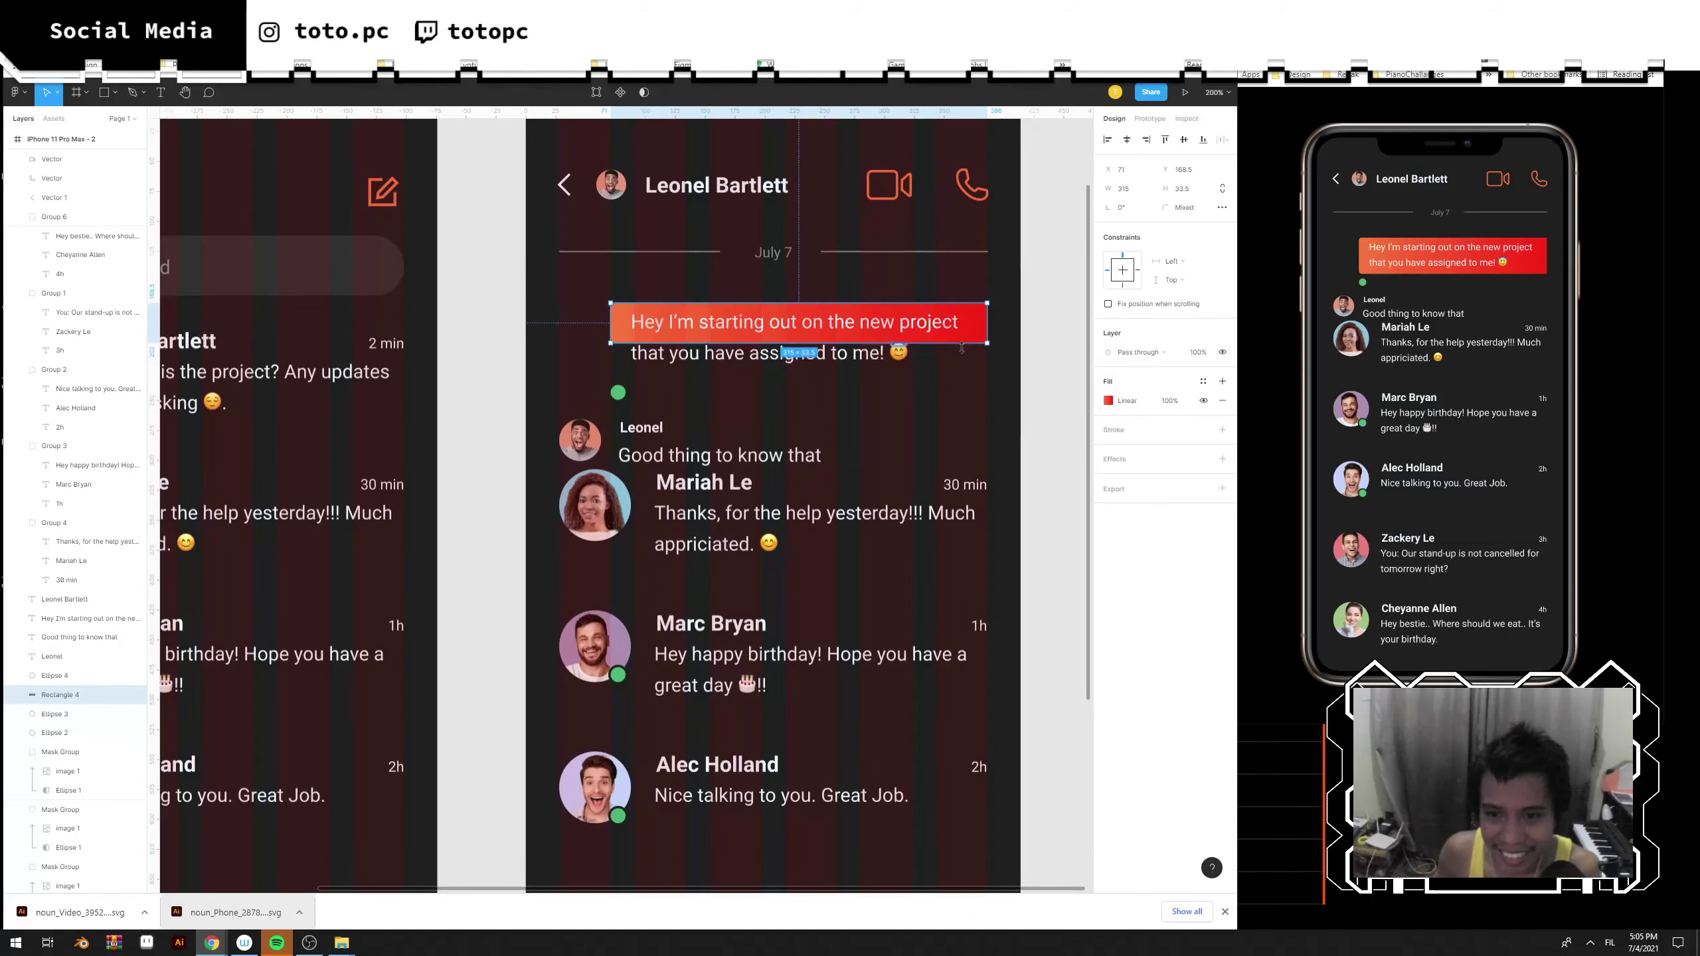
{"action": "left_click_drag", "start_coordinate": [970, 373], "coordinate": [982, 381]}
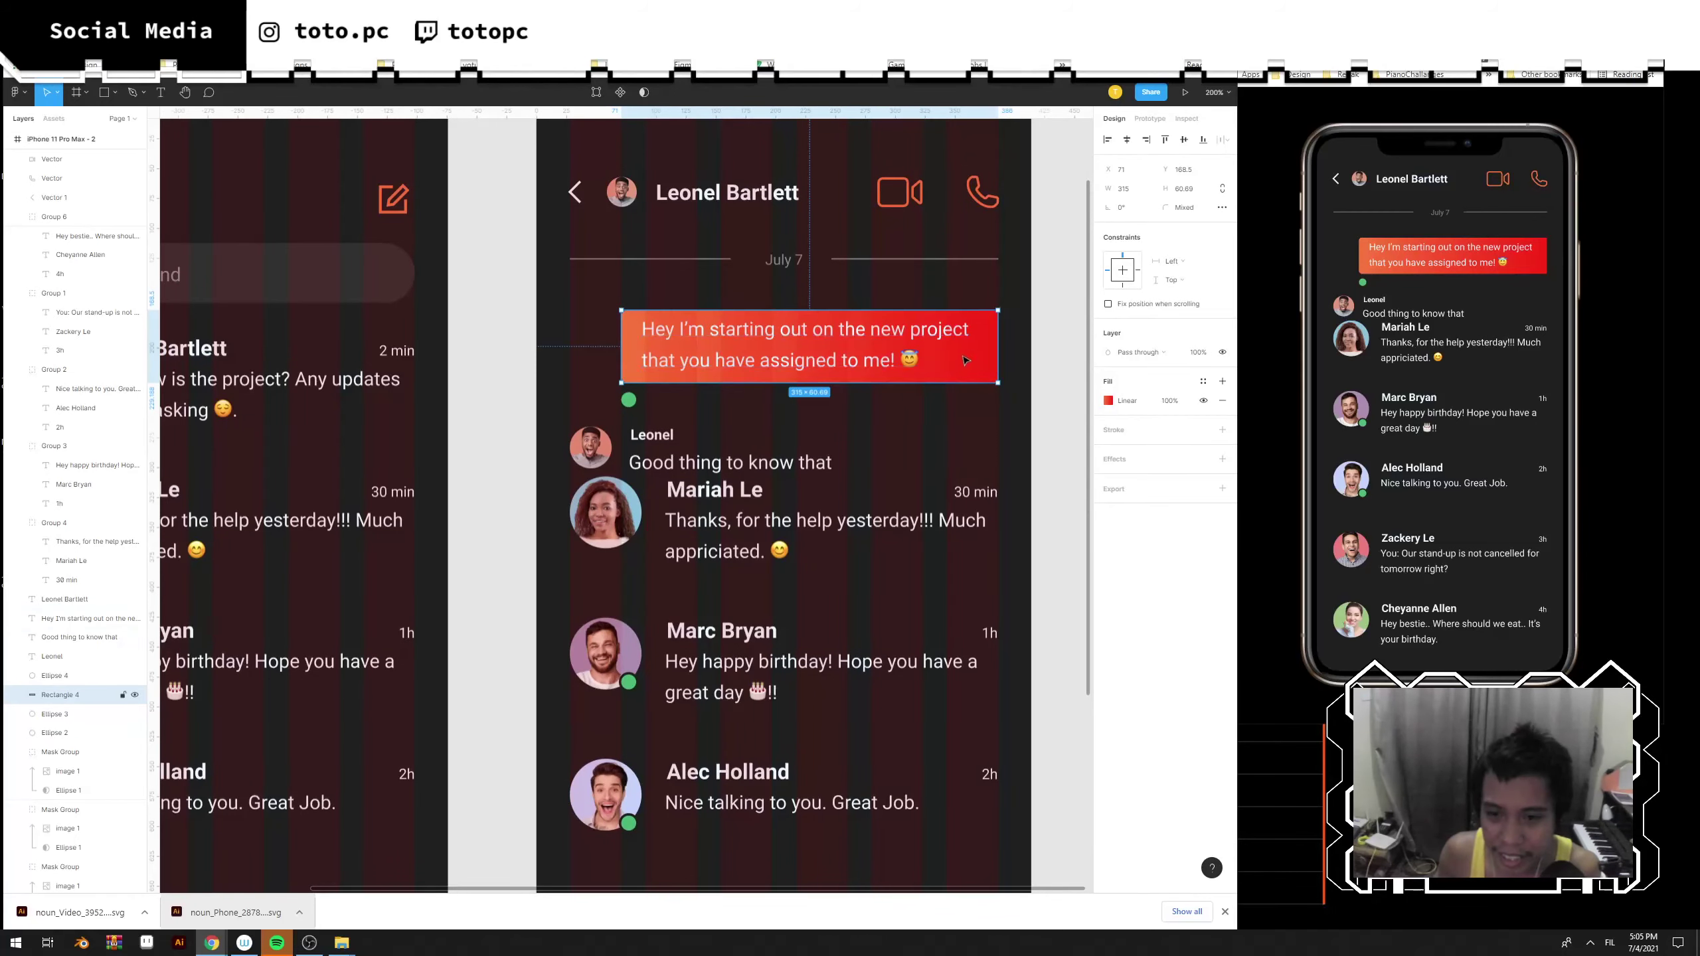
Increase the corner radius of the gradient message bubble's two left corners, leaving the right corners square.
{"action": "double_click", "coordinate": [630, 343]}
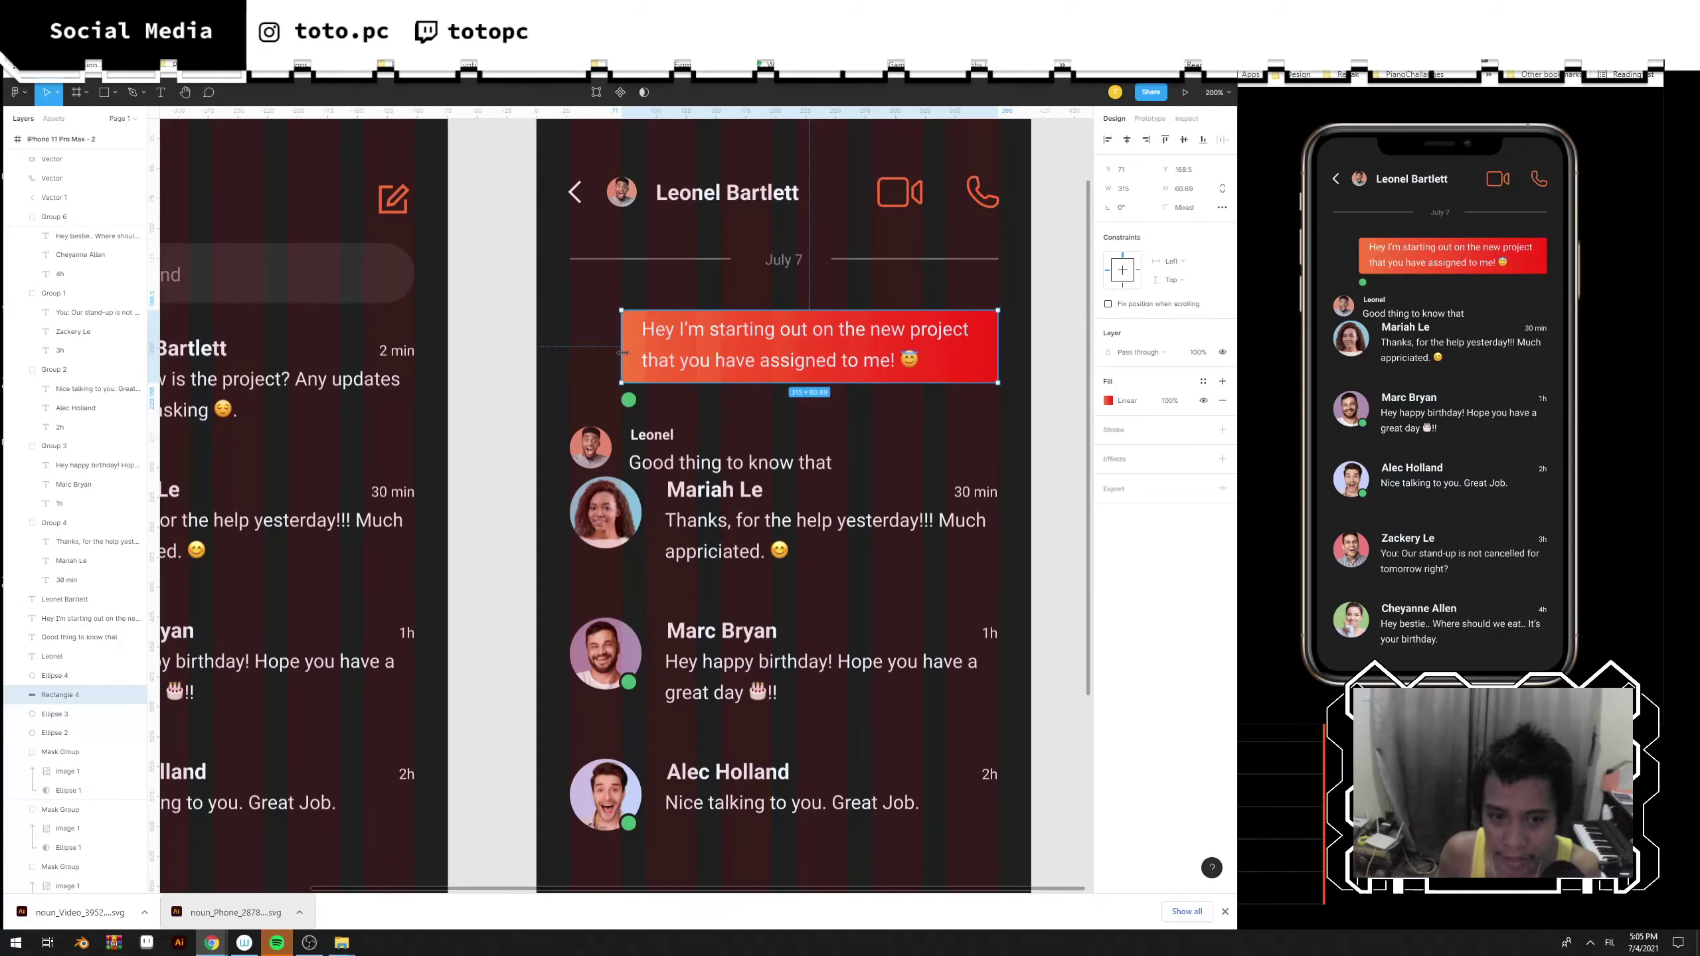
{"action": "left_click_drag", "start_coordinate": [635, 293], "coordinate": [597, 404]}
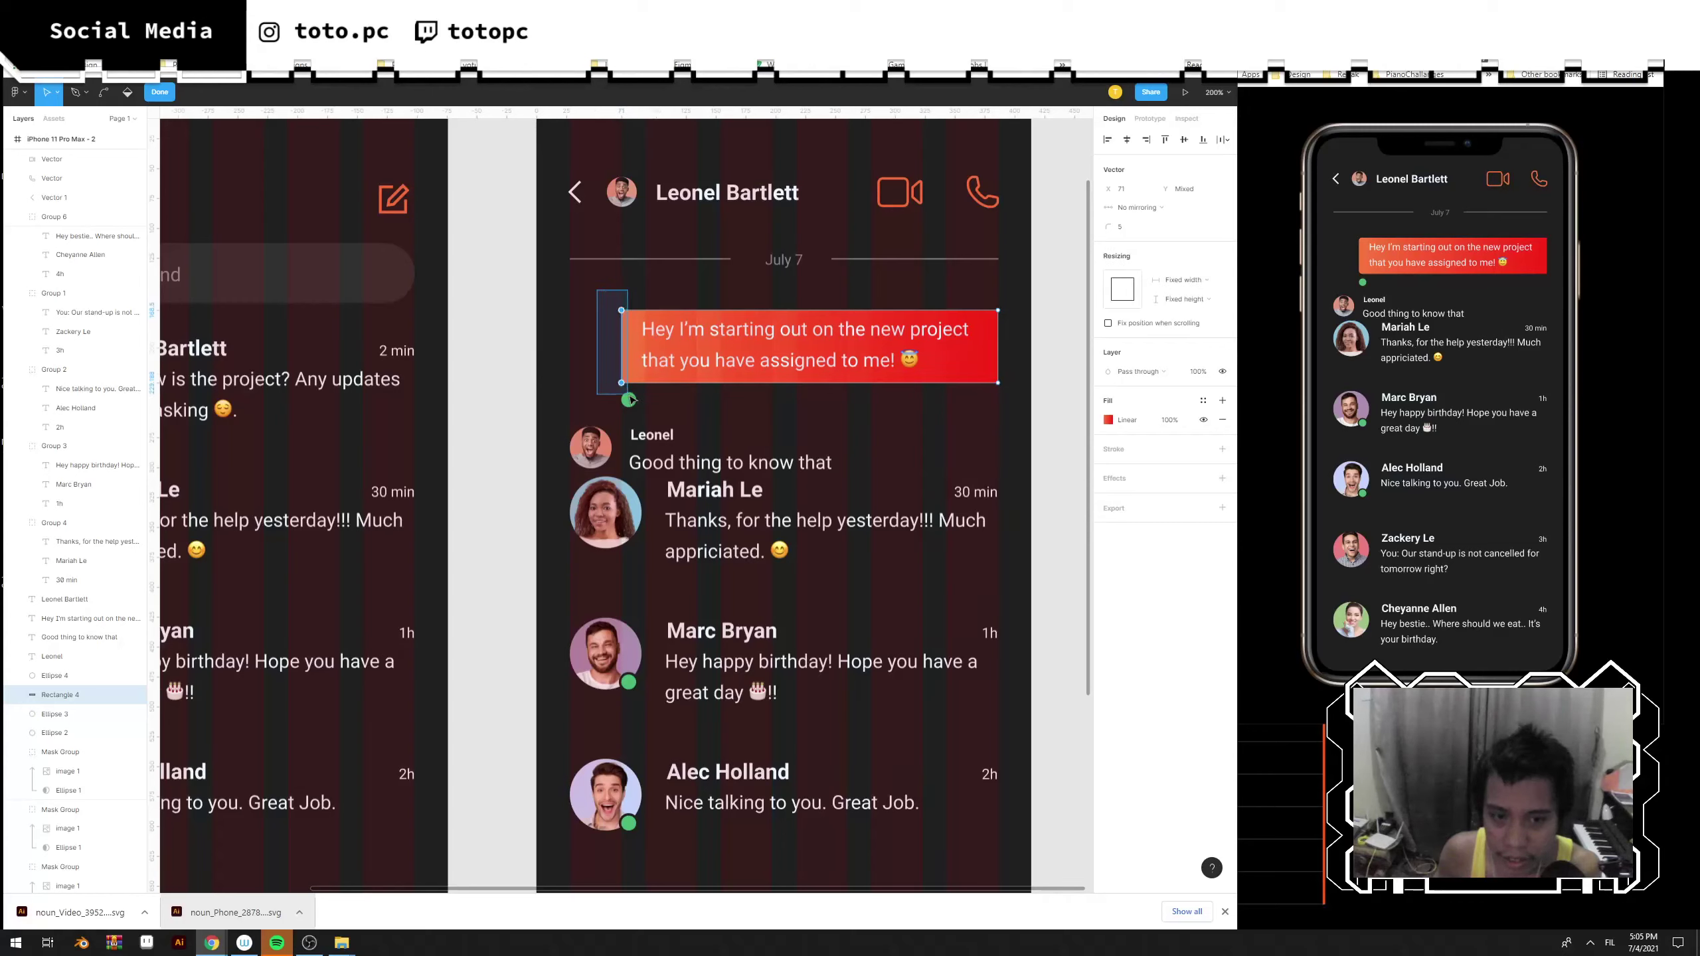
{"action": "left_click", "coordinate": [1138, 227]}
{"action": "type", "text": "15"}
{"action": "key", "text": "Return"}
{"action": "key", "text": "shift+Up"}
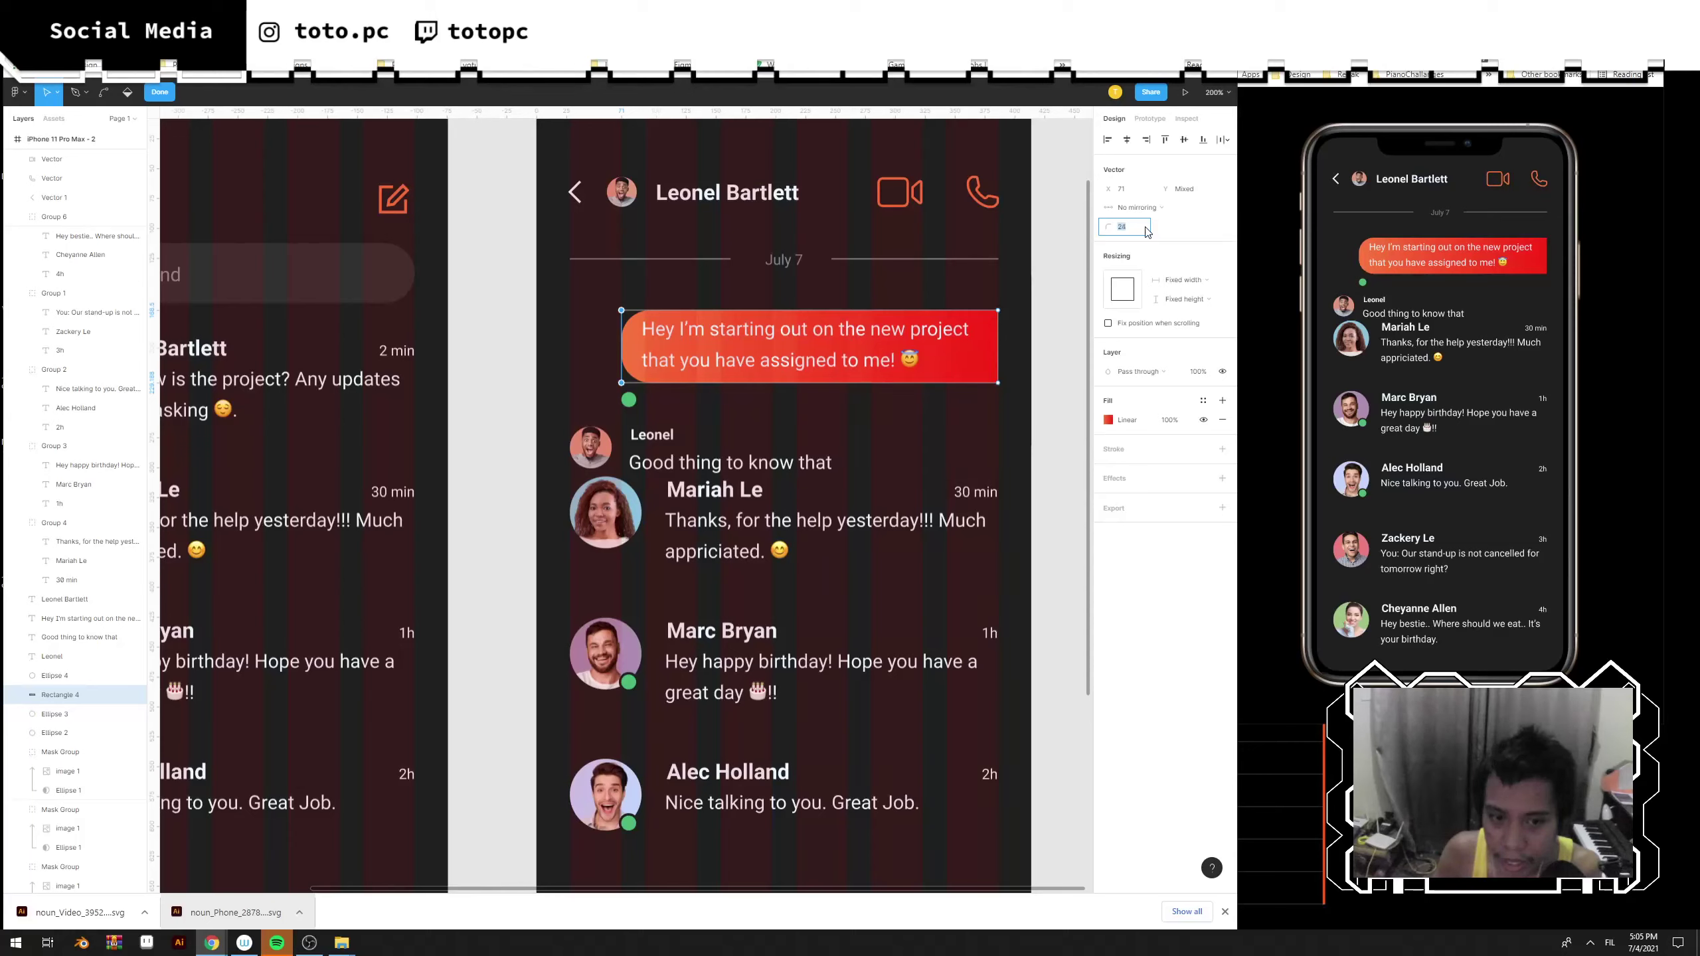
{"action": "key", "text": "Down"}
{"action": "key", "text": "Down"}
{"action": "key", "text": "Down"}
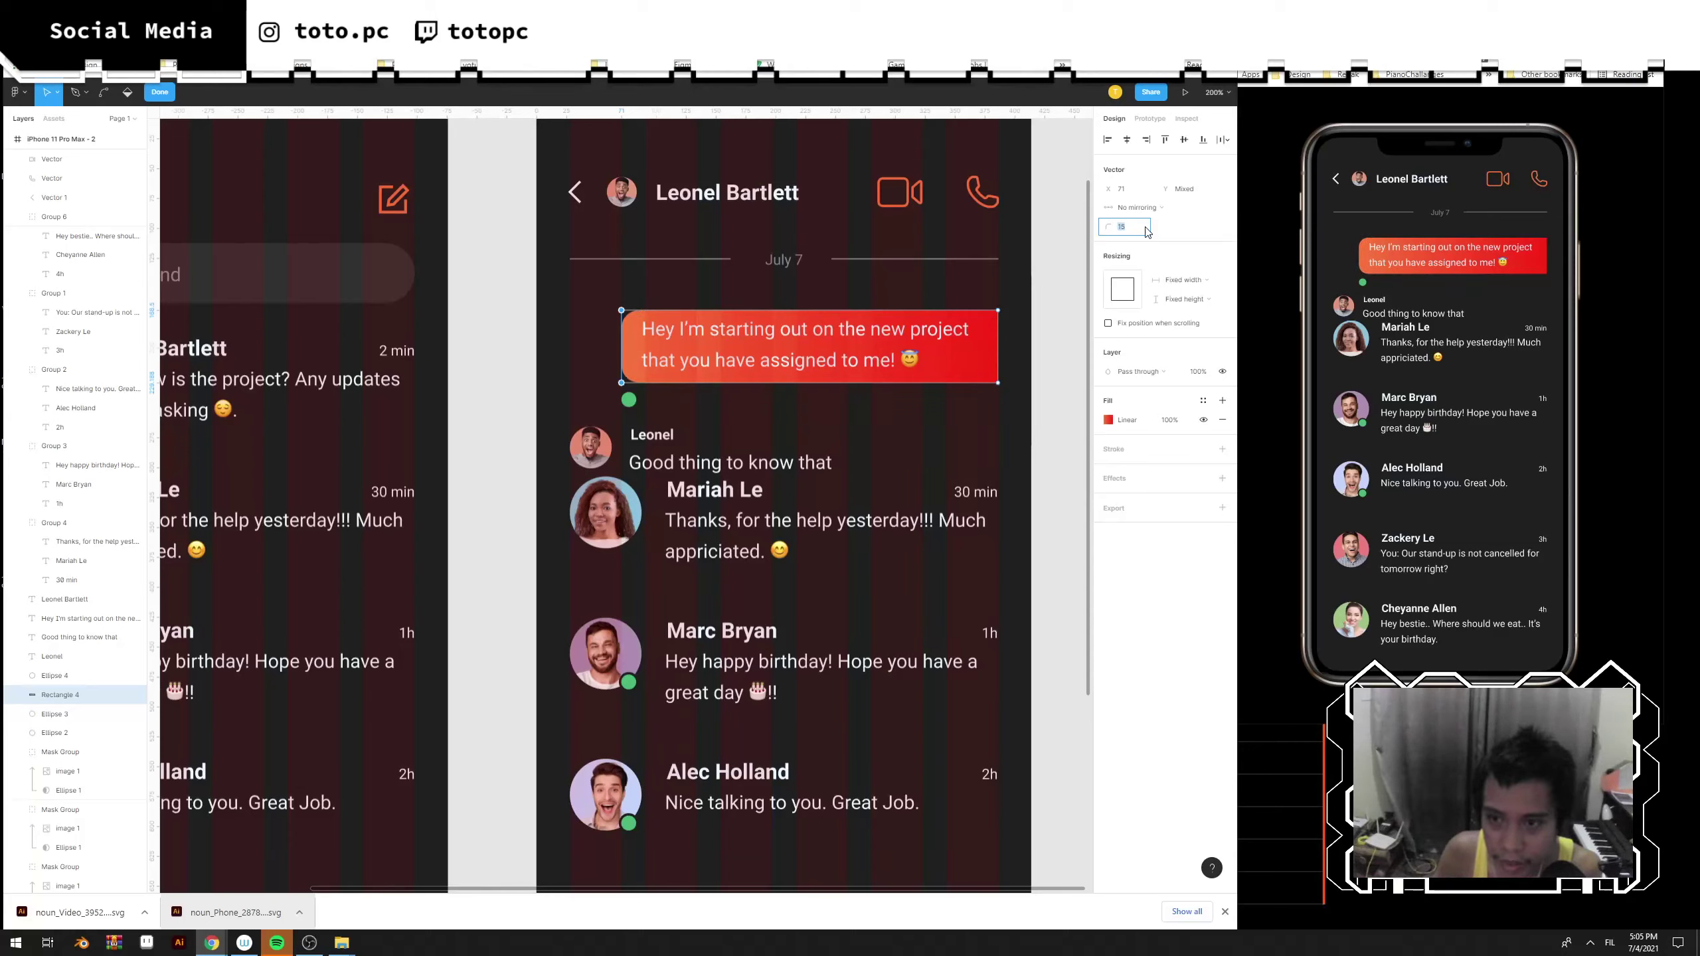
{"action": "left_click", "coordinate": [883, 466]}
{"action": "key", "text": "Escape"}
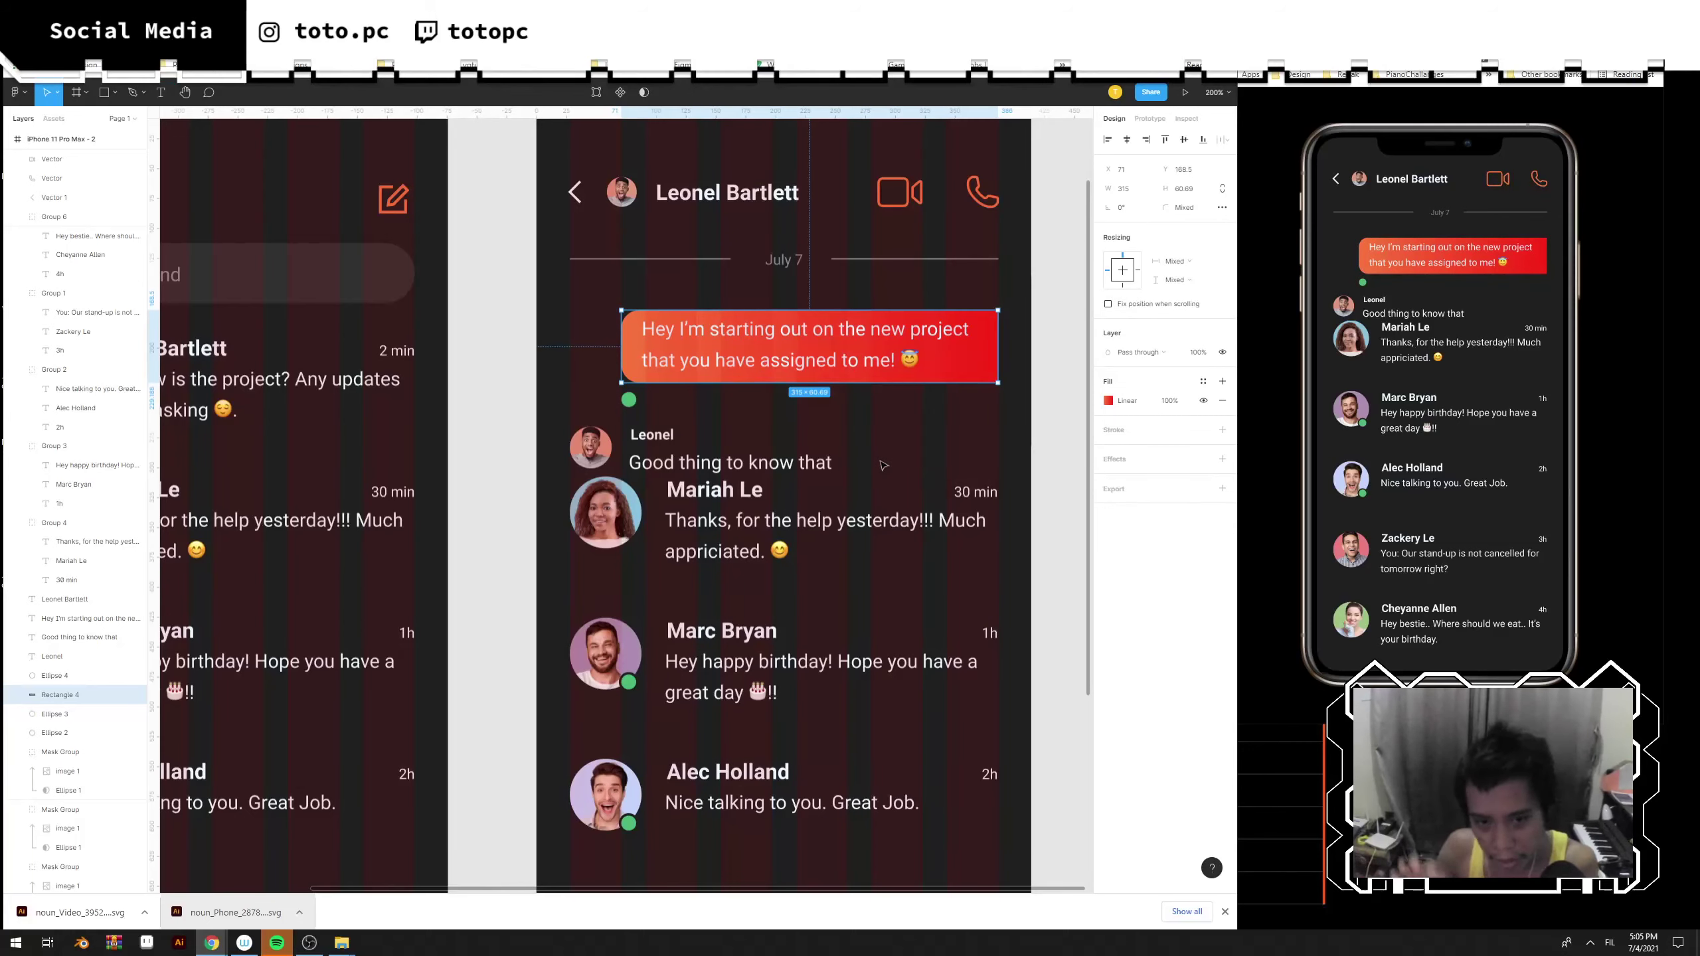
{"action": "key", "text": "Escape"}
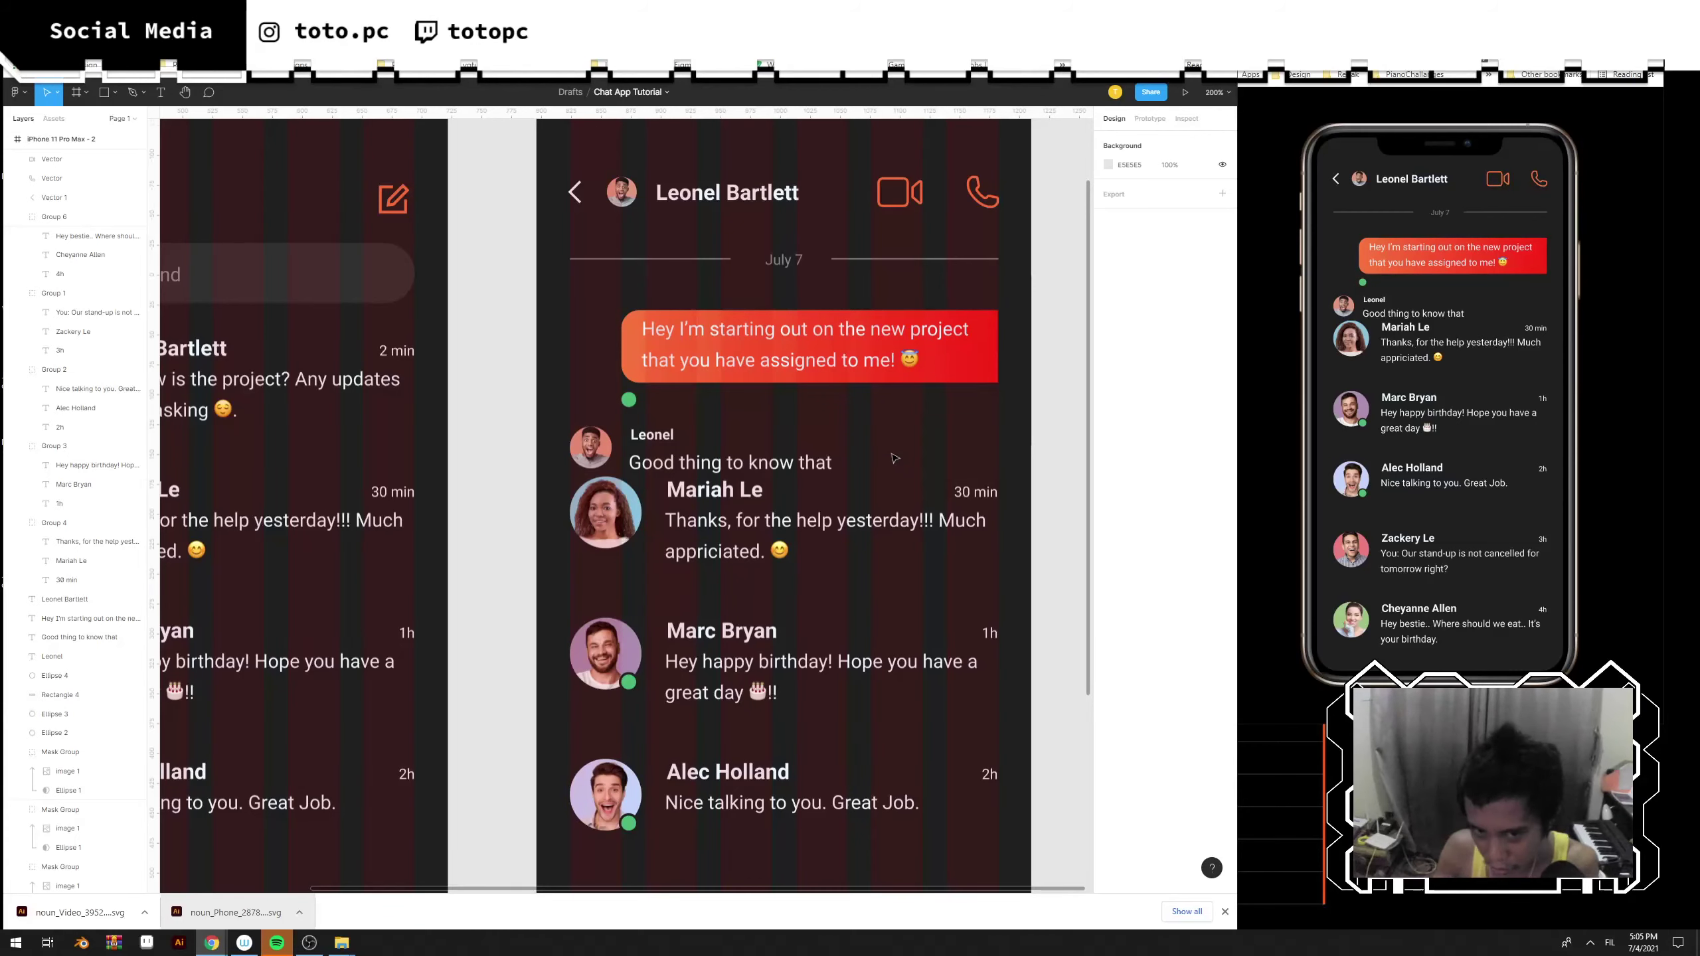
Delete the green status dot below the gradient bubble and the leftover chat list entries beneath the "Good thing to know that" reply.
{"action": "scroll", "coordinate": [895, 458], "scroll_direction": "down", "scroll_amount": 1}
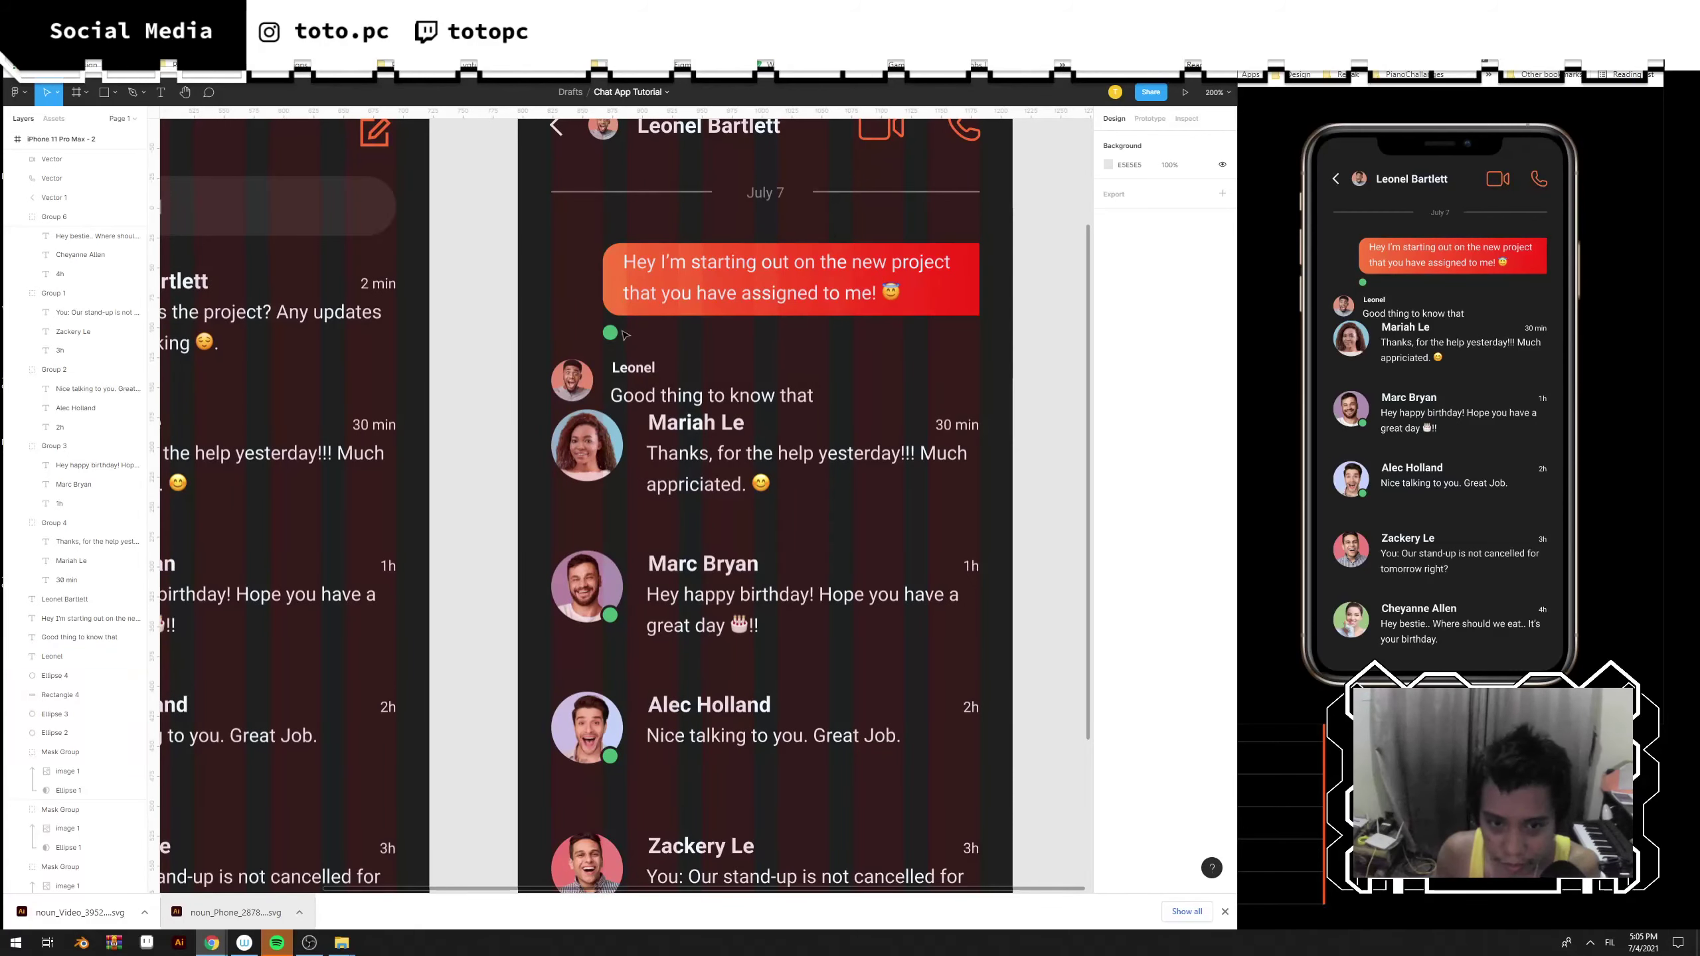
{"action": "left_click", "coordinate": [610, 332]}
{"action": "key", "text": "Delete"}
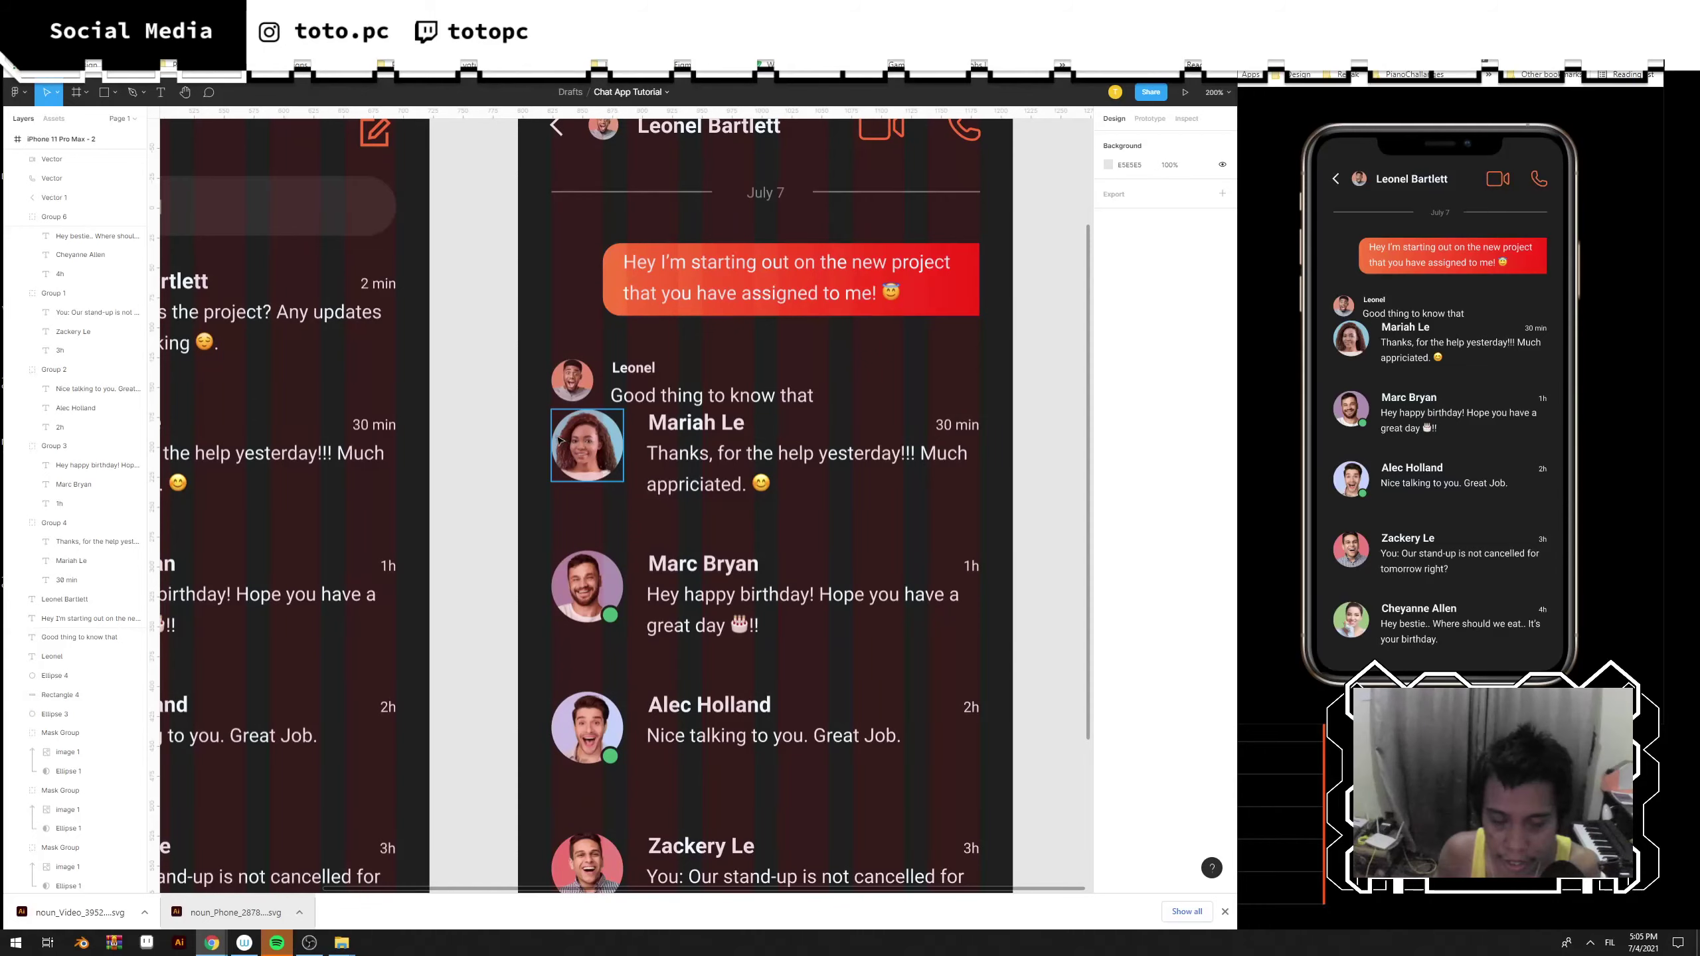
{"action": "left_click_drag", "start_coordinate": [533, 430], "coordinate": [224, 218]}
{"action": "key", "text": "Delete"}
{"action": "scroll", "coordinate": [779, 539], "scroll_direction": "left", "scroll_amount": 6}
{"action": "left_click_drag", "start_coordinate": [327, 235], "coordinate": [807, 894]}
{"action": "key", "text": "Delete"}
Duplicate the gradient bubble behind the "Good thing to know that" text, about 189 wide and 30 high.
{"action": "left_click_drag", "start_coordinate": [557, 133], "coordinate": [704, 556]}
{"action": "left_click_drag", "start_coordinate": [876, 451], "coordinate": [751, 553], "text": "alt"}
{"action": "left_click", "coordinate": [1191, 192]}
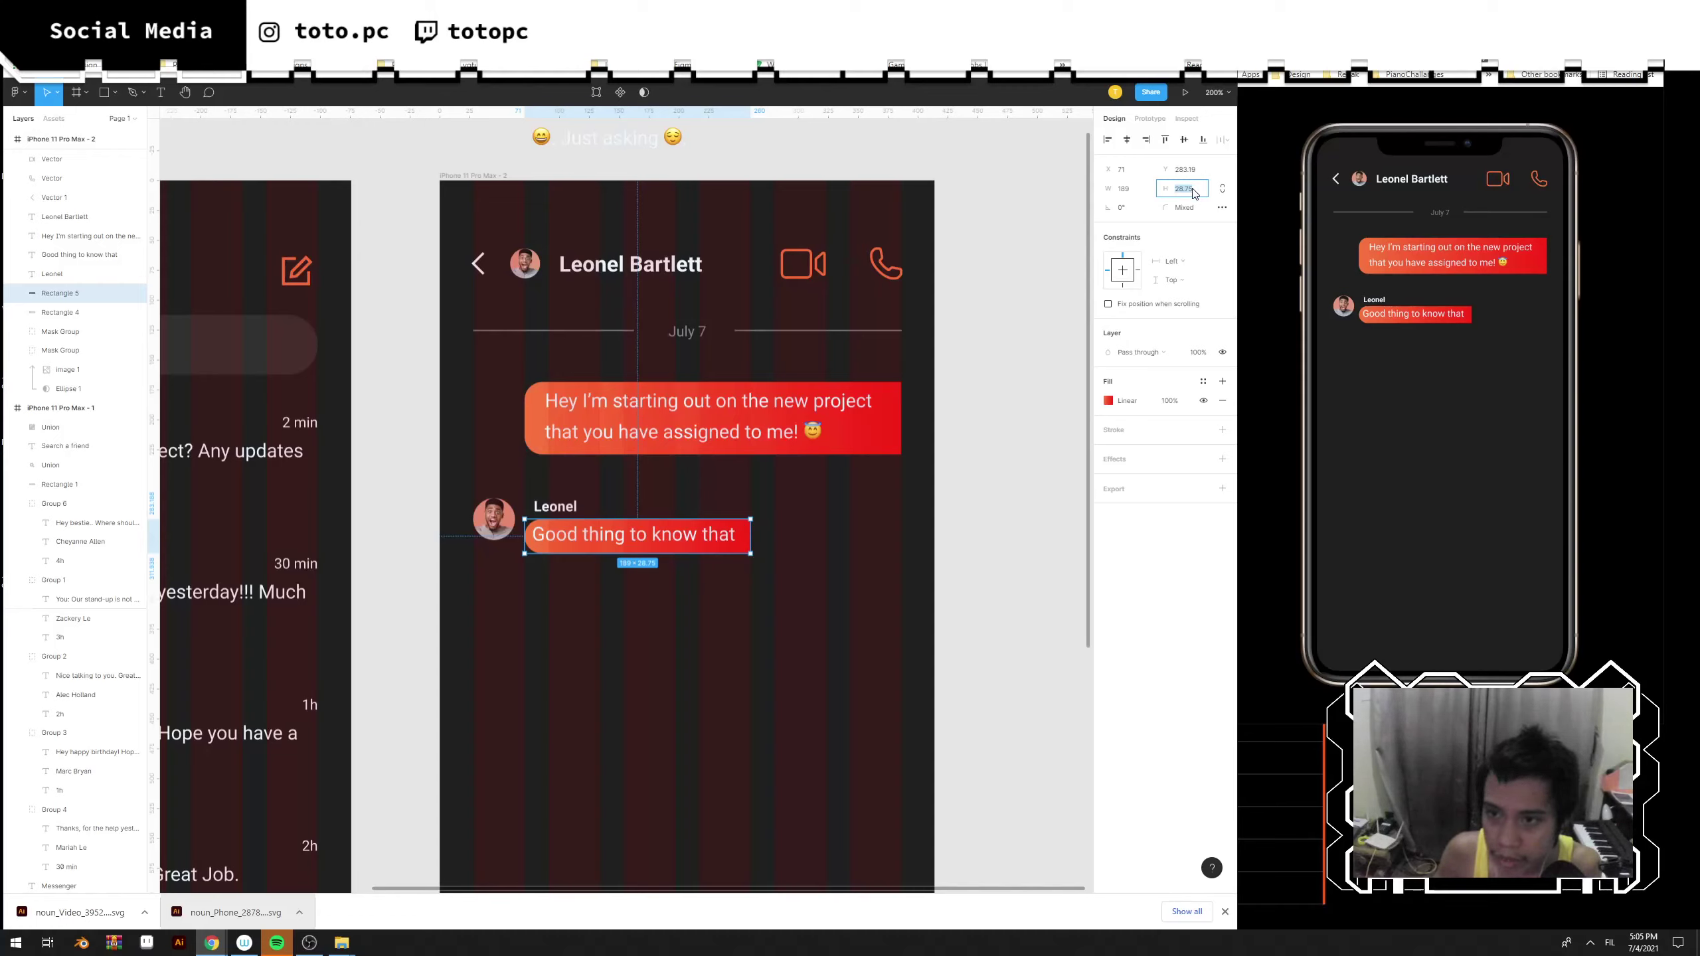
{"action": "type", "text": "30"}
{"action": "key", "text": "Return"}
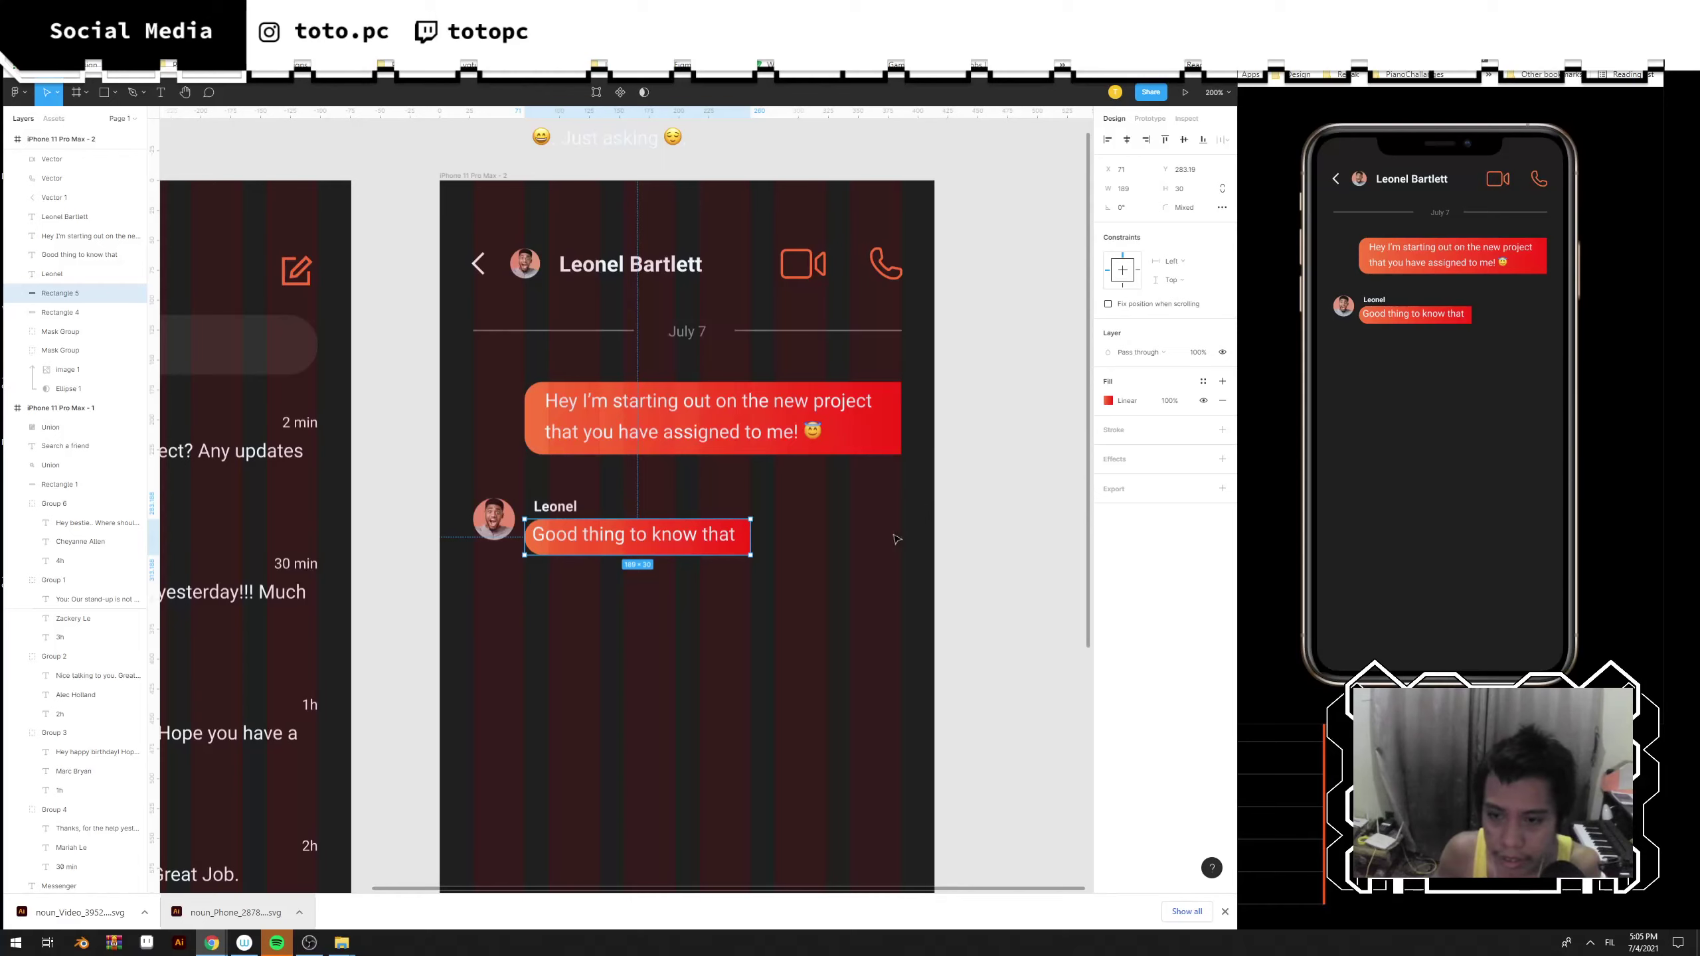
Rotate the reply bubble by 180° so its rounded corners face right.
{"action": "left_click_drag", "start_coordinate": [758, 519], "coordinate": [320, 591]}
{"action": "left_click", "coordinate": [702, 676]}
{"action": "left_click", "coordinate": [736, 546]}
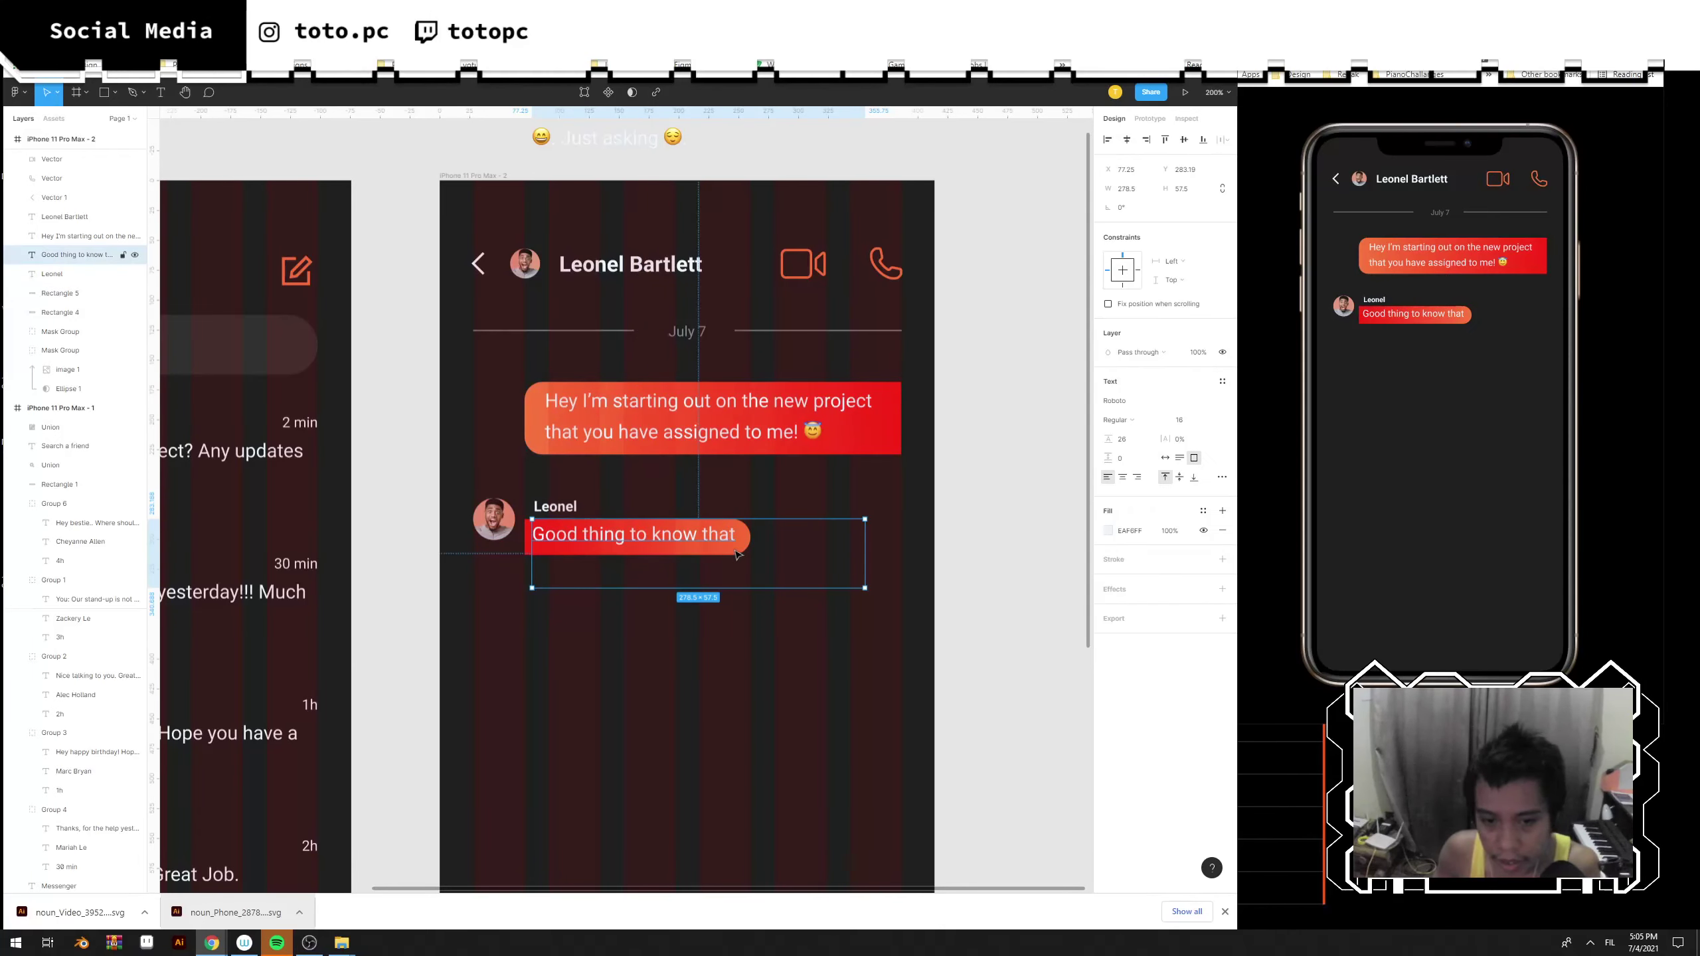
{"action": "key", "text": "Escape"}
{"action": "left_click", "coordinate": [741, 551]}
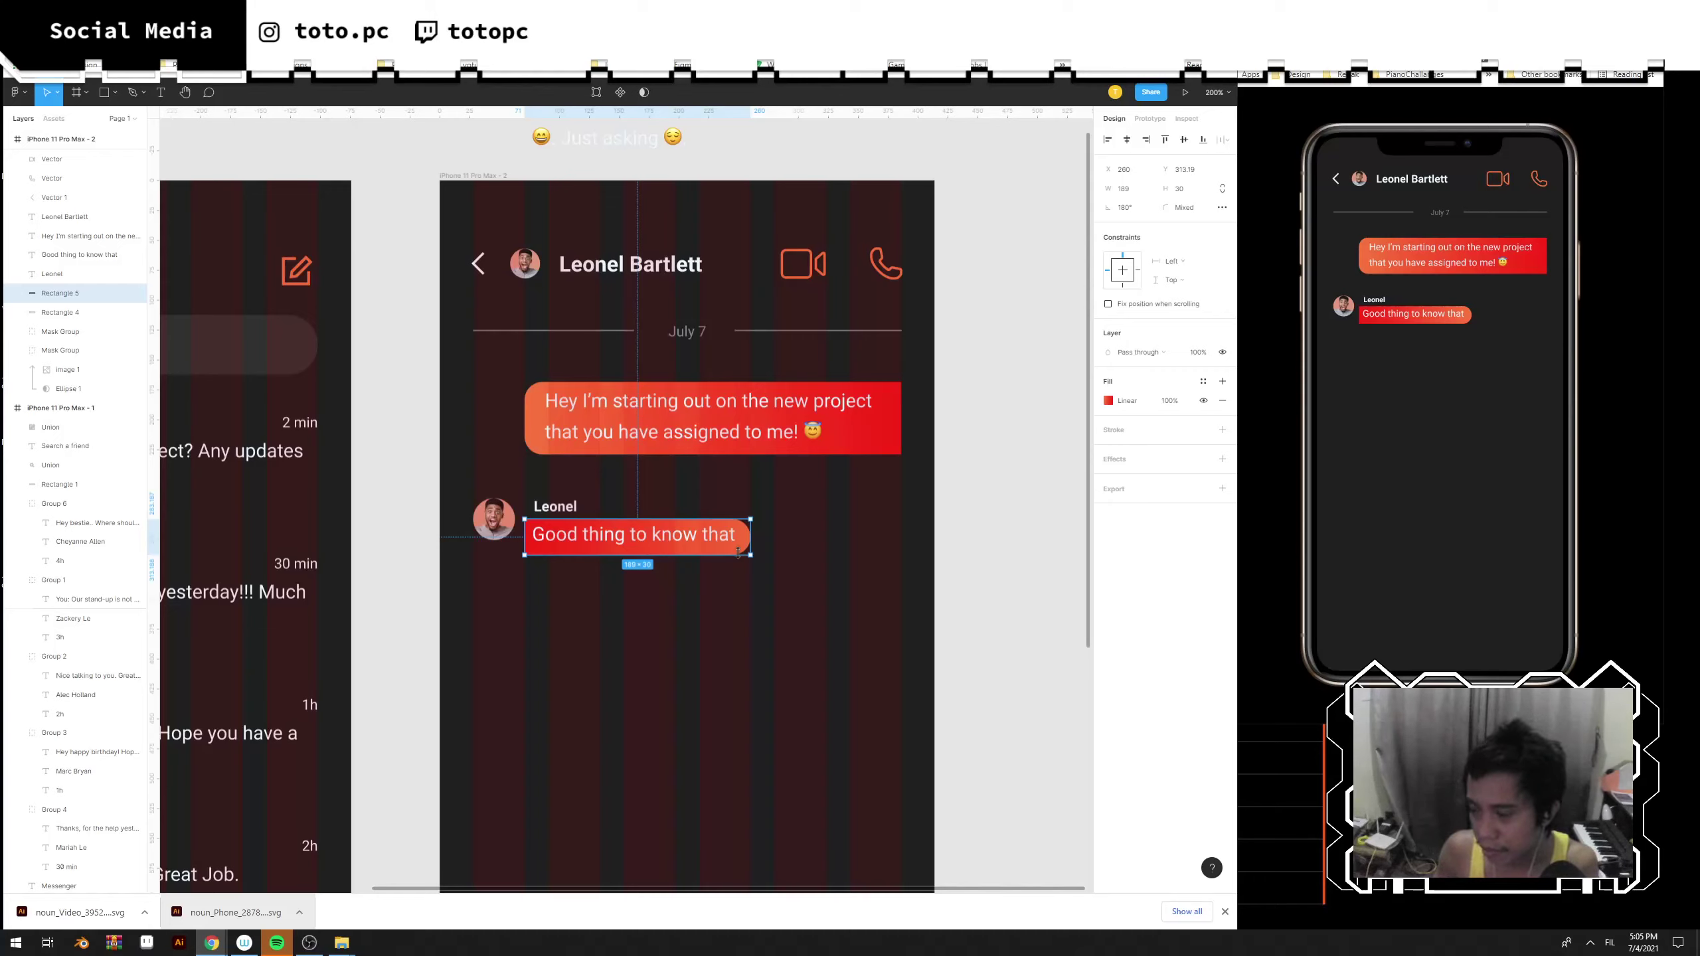
Change the reply bubble's gradient fill to a solid dark gray 2C2C2C.
{"action": "left_click", "coordinate": [1109, 401]}
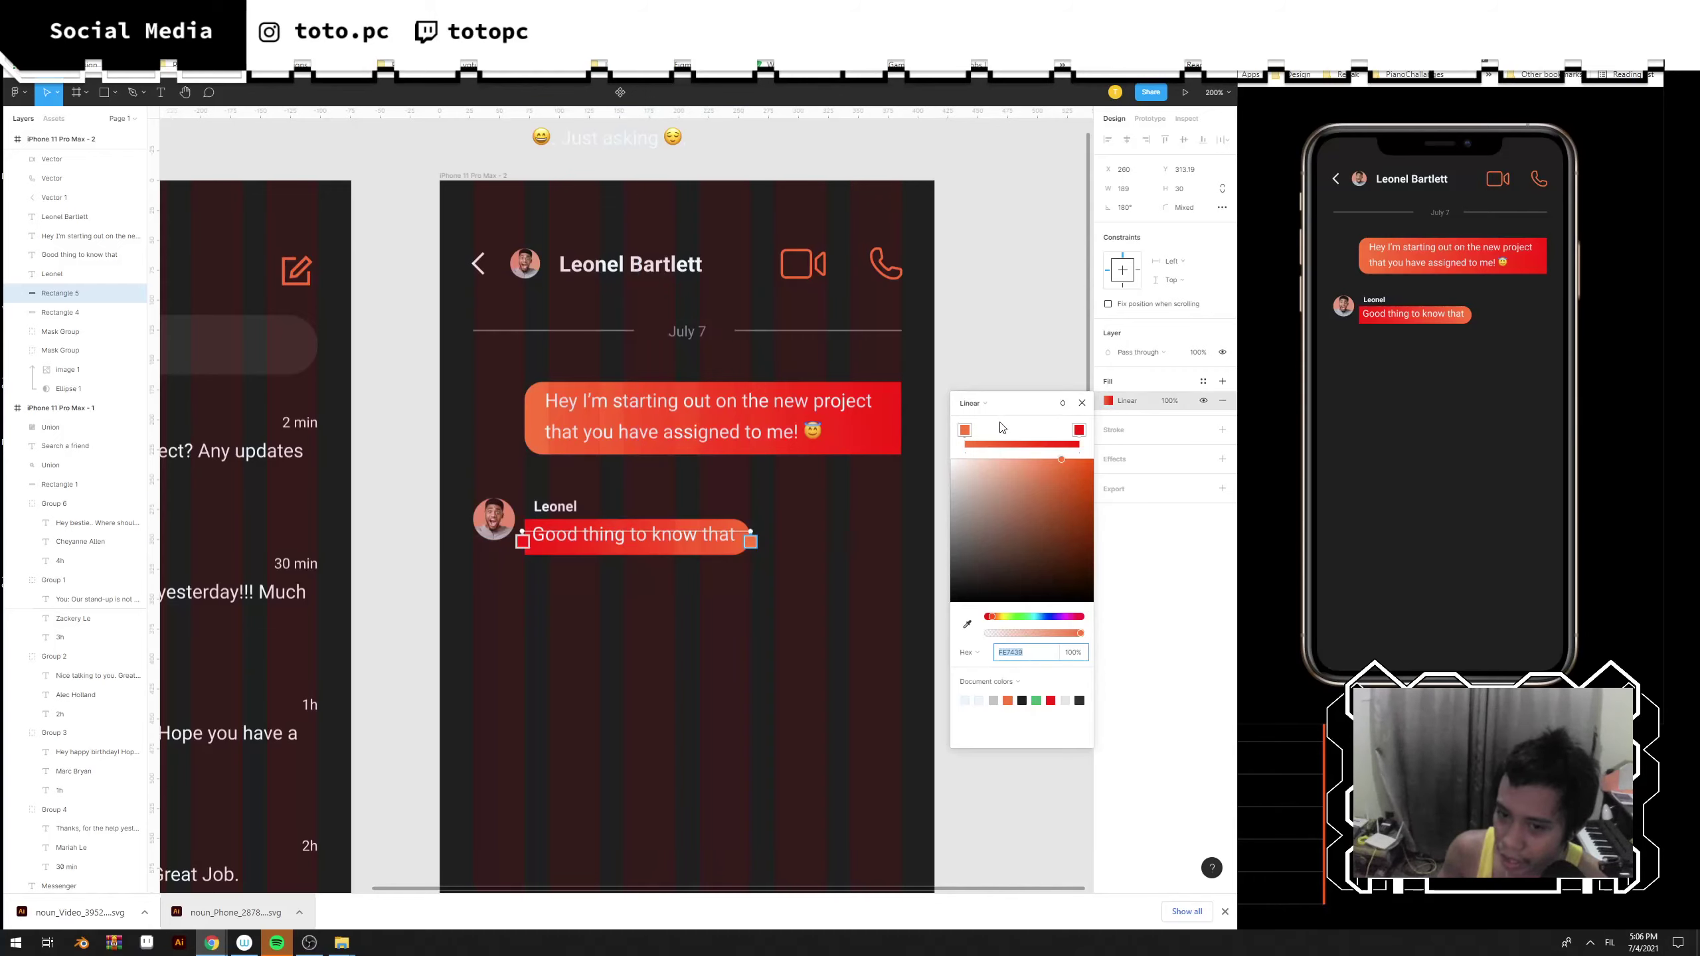
{"action": "left_click", "coordinate": [964, 431]}
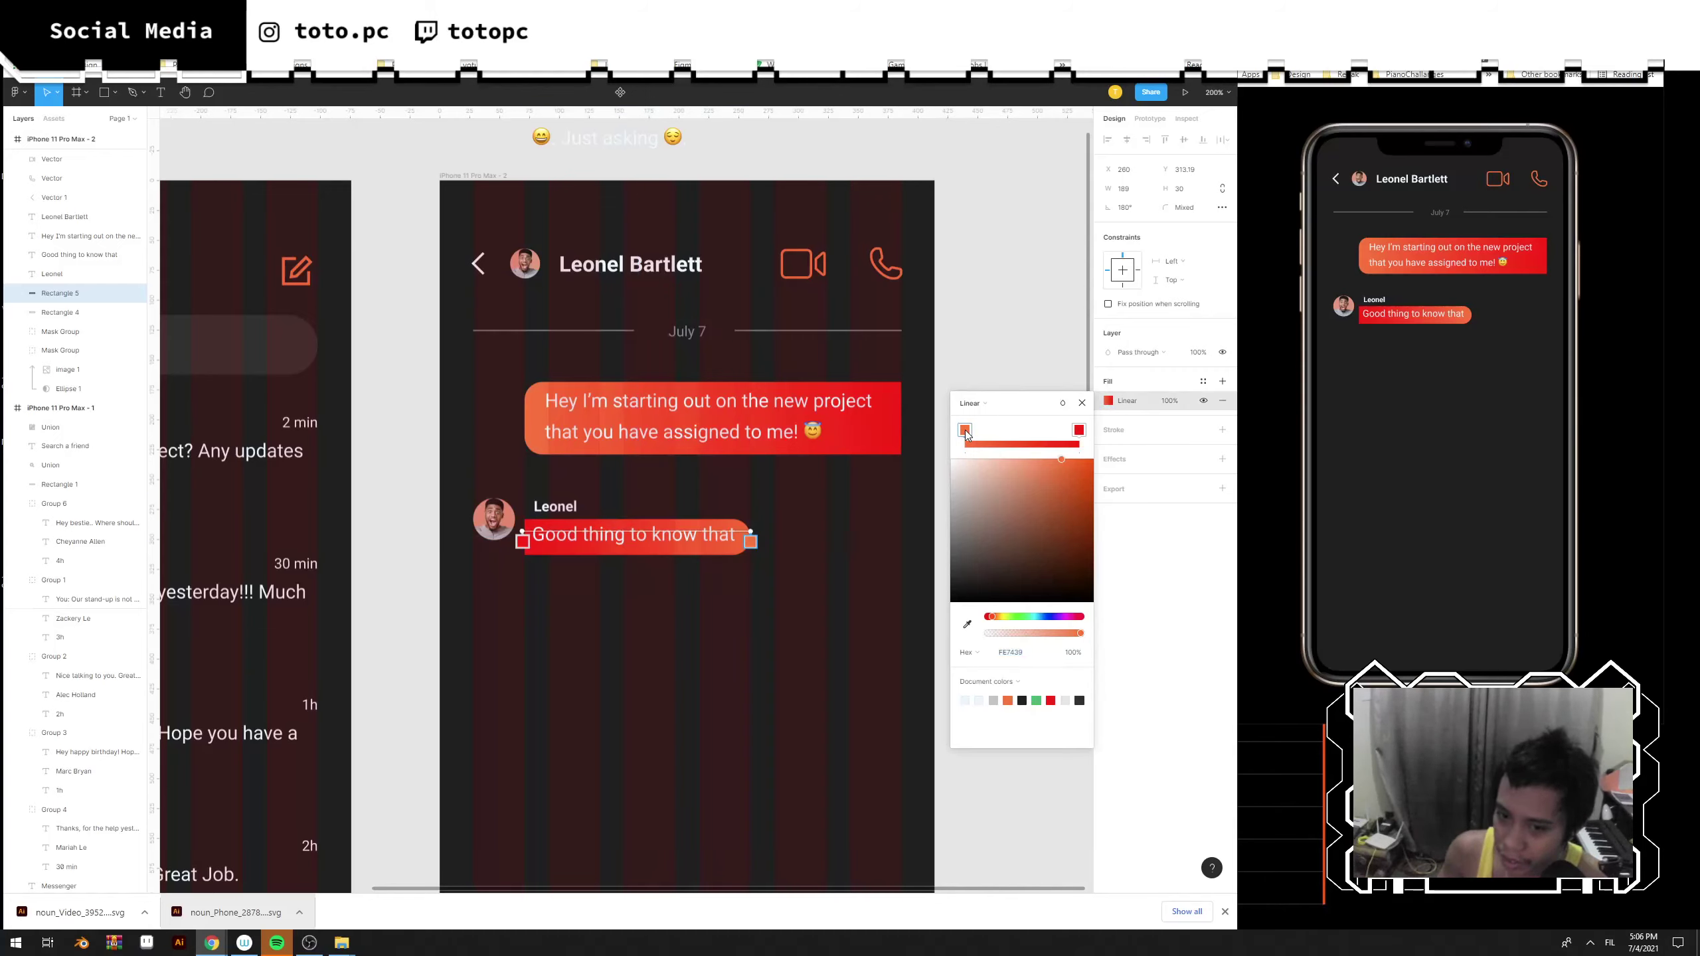
{"action": "left_click", "coordinate": [995, 700]}
{"action": "left_click", "coordinate": [992, 408]}
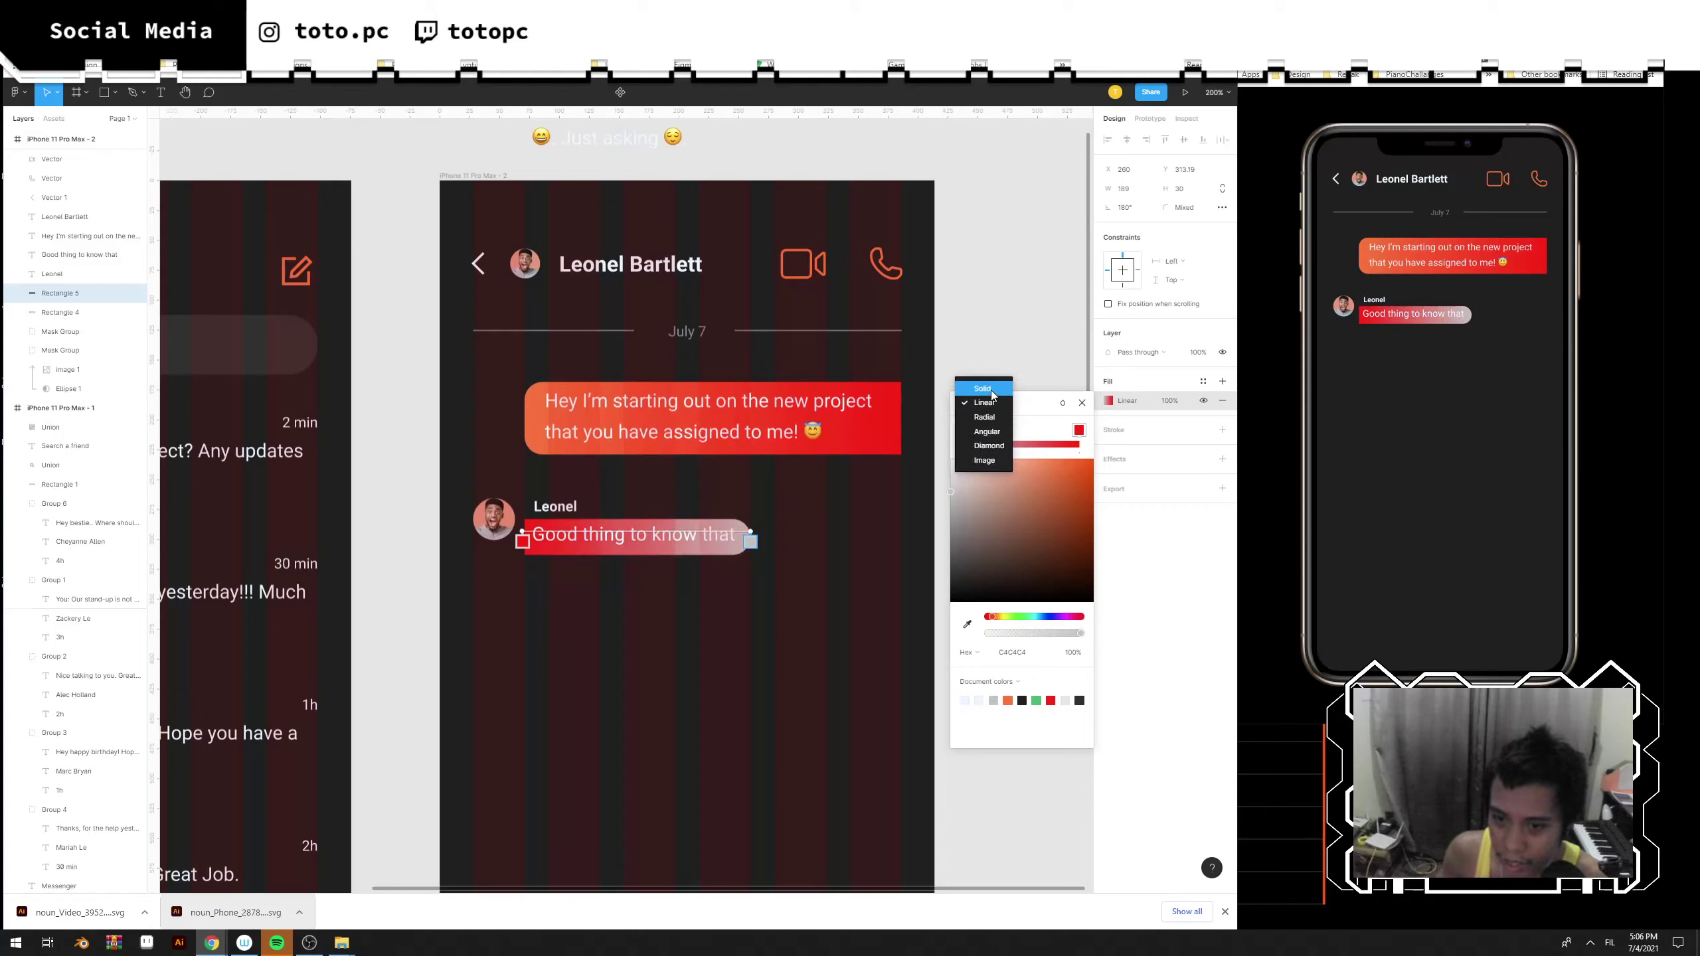
{"action": "left_click", "coordinate": [984, 388]}
{"action": "left_click_drag", "start_coordinate": [960, 458], "coordinate": [951, 535]}
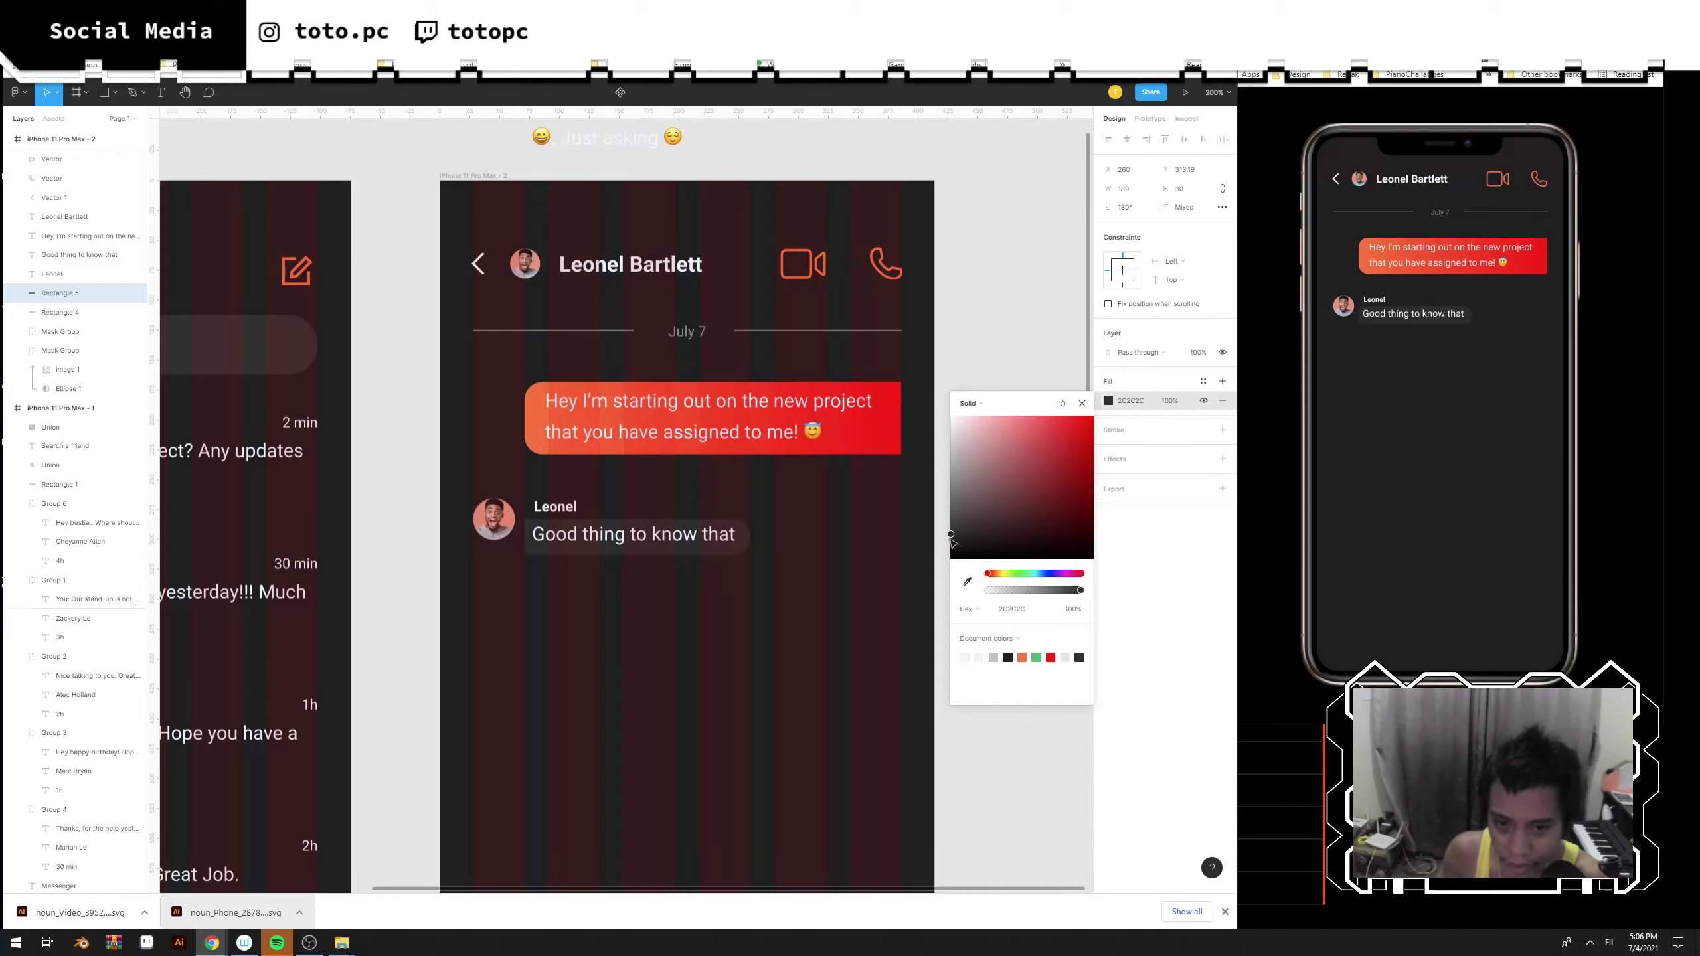
Nudge the gray reply bubble up slightly and set its corner radius to 100.
{"action": "left_click", "coordinate": [748, 554]}
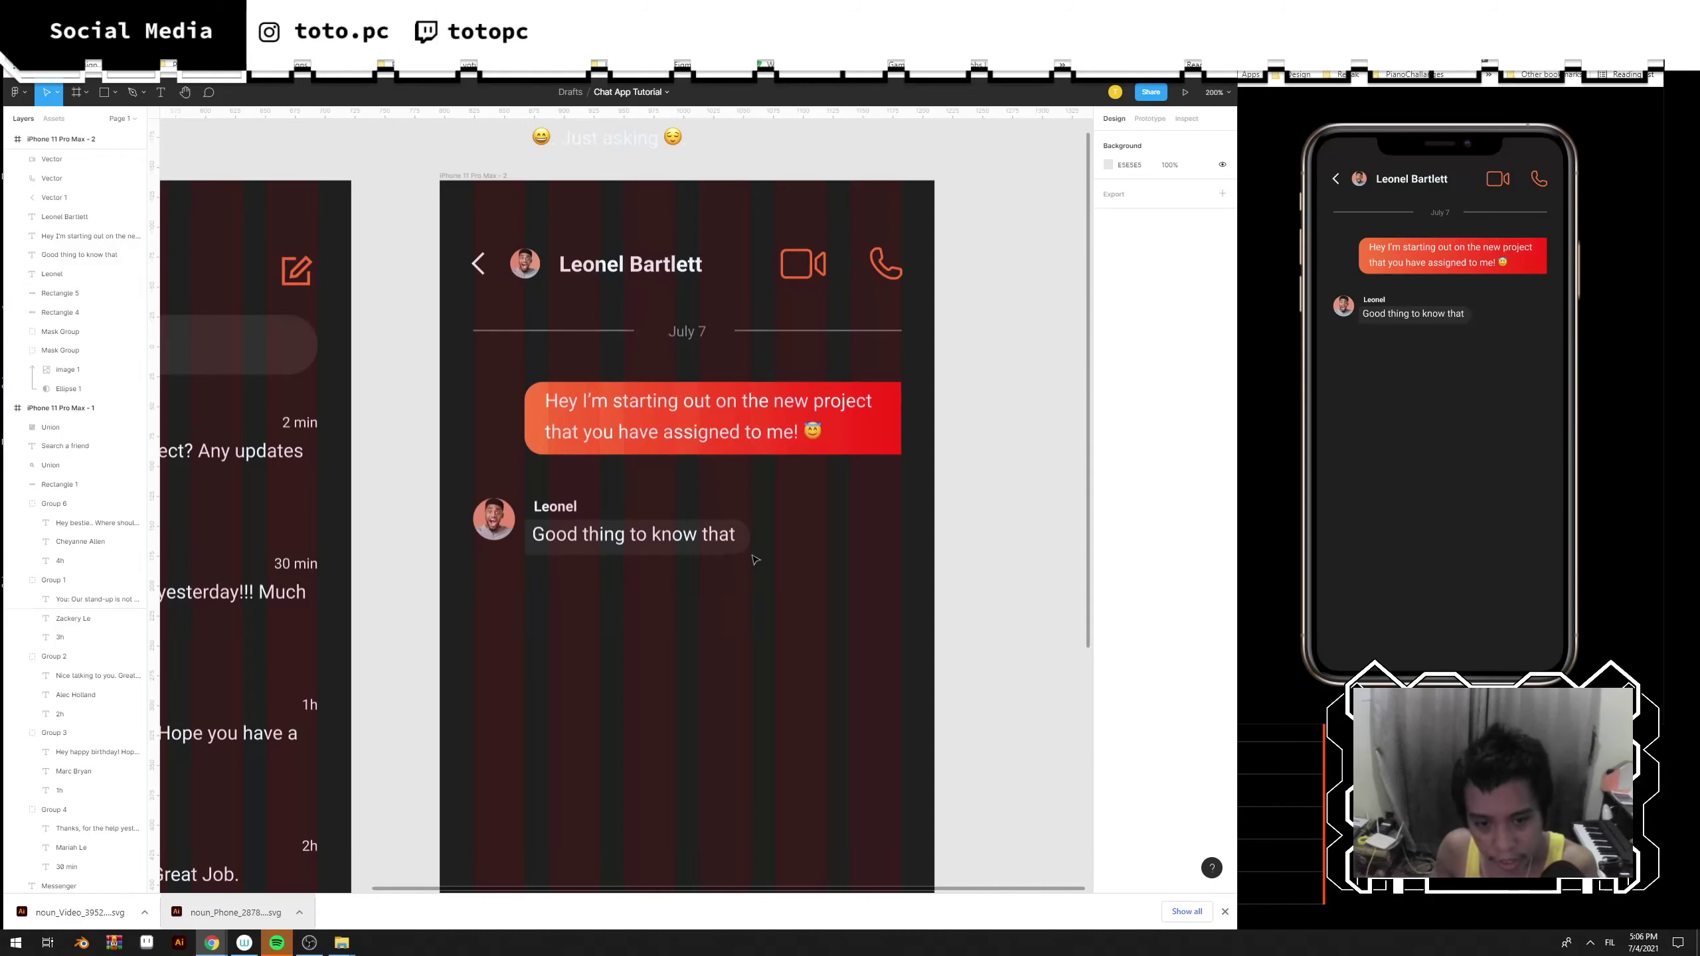
{"action": "key", "text": "Up"}
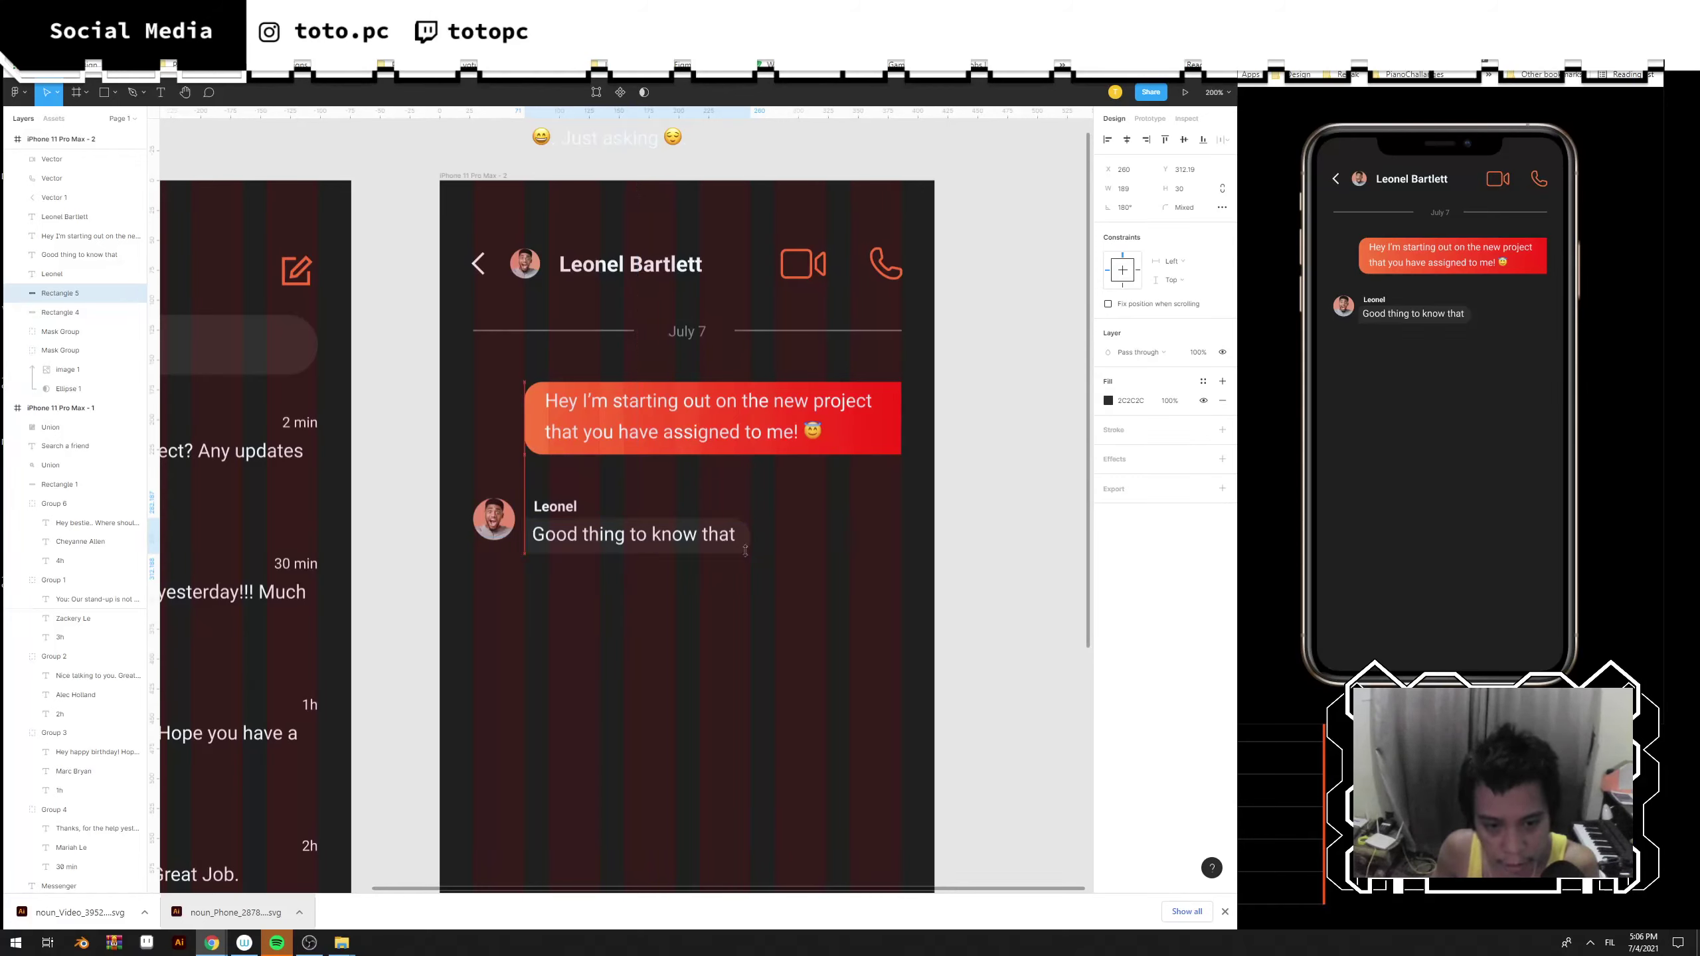
{"action": "left_click", "coordinate": [1198, 213]}
{"action": "type", "text": "100"}
{"action": "key", "text": "Return"}
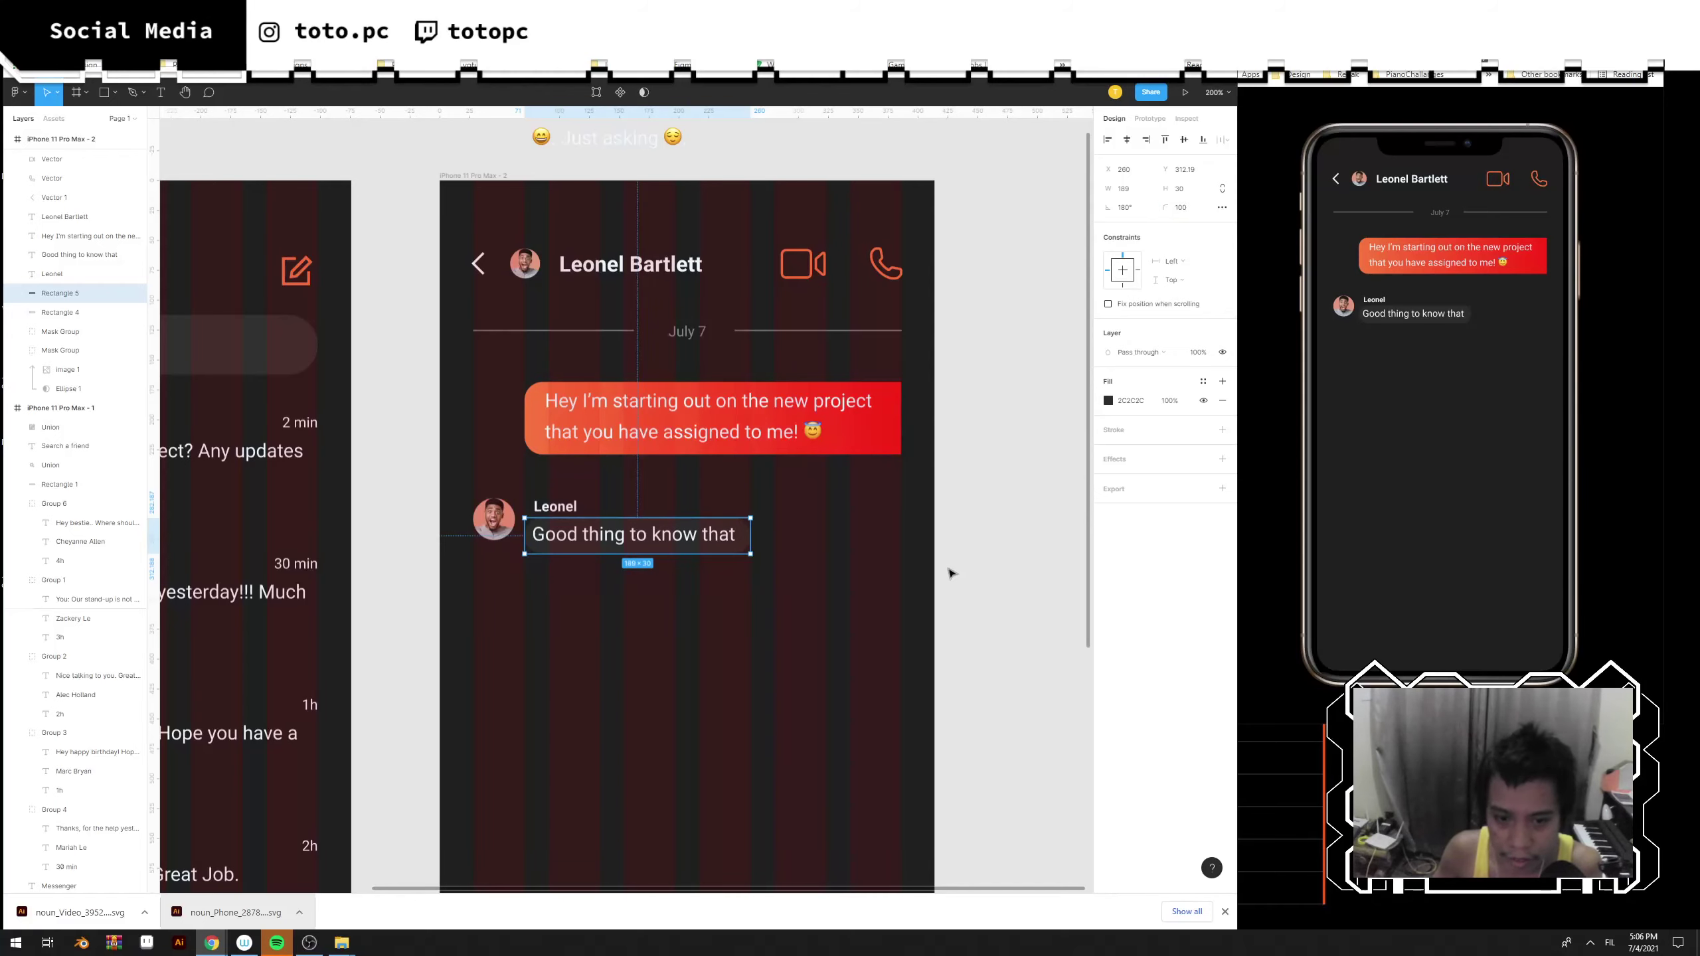
Select the gradient bubble's two left corner points and copy their corner radius.
{"action": "left_click", "coordinate": [837, 428]}
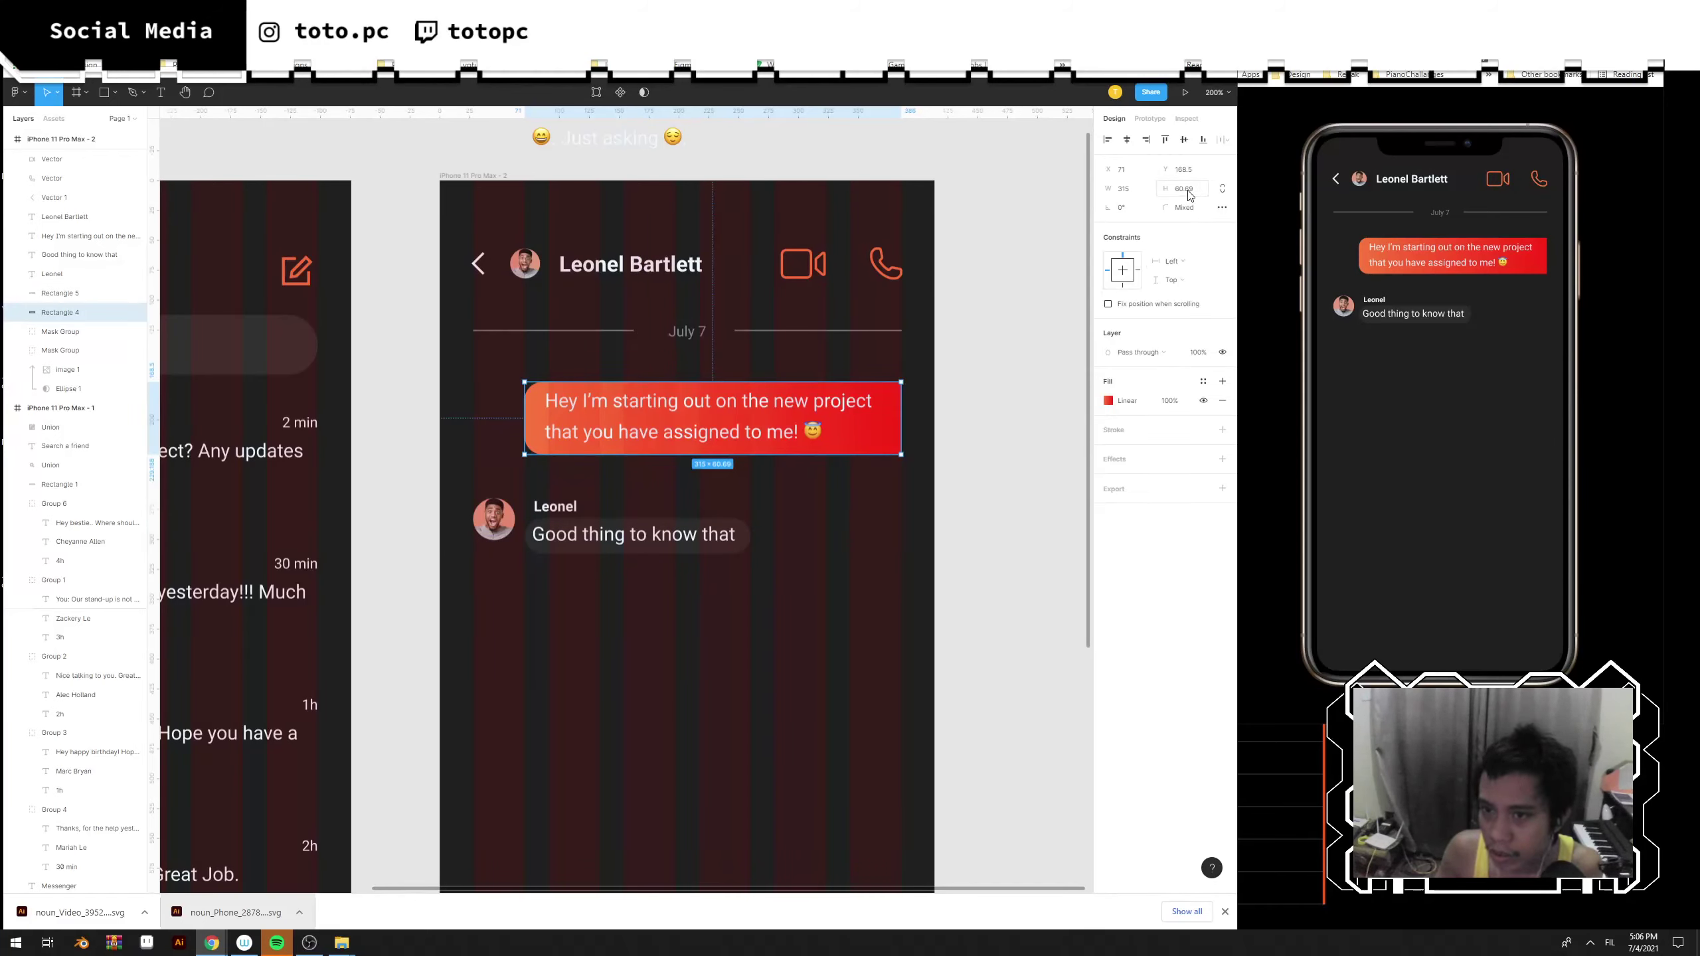
{"action": "key", "text": "Return"}
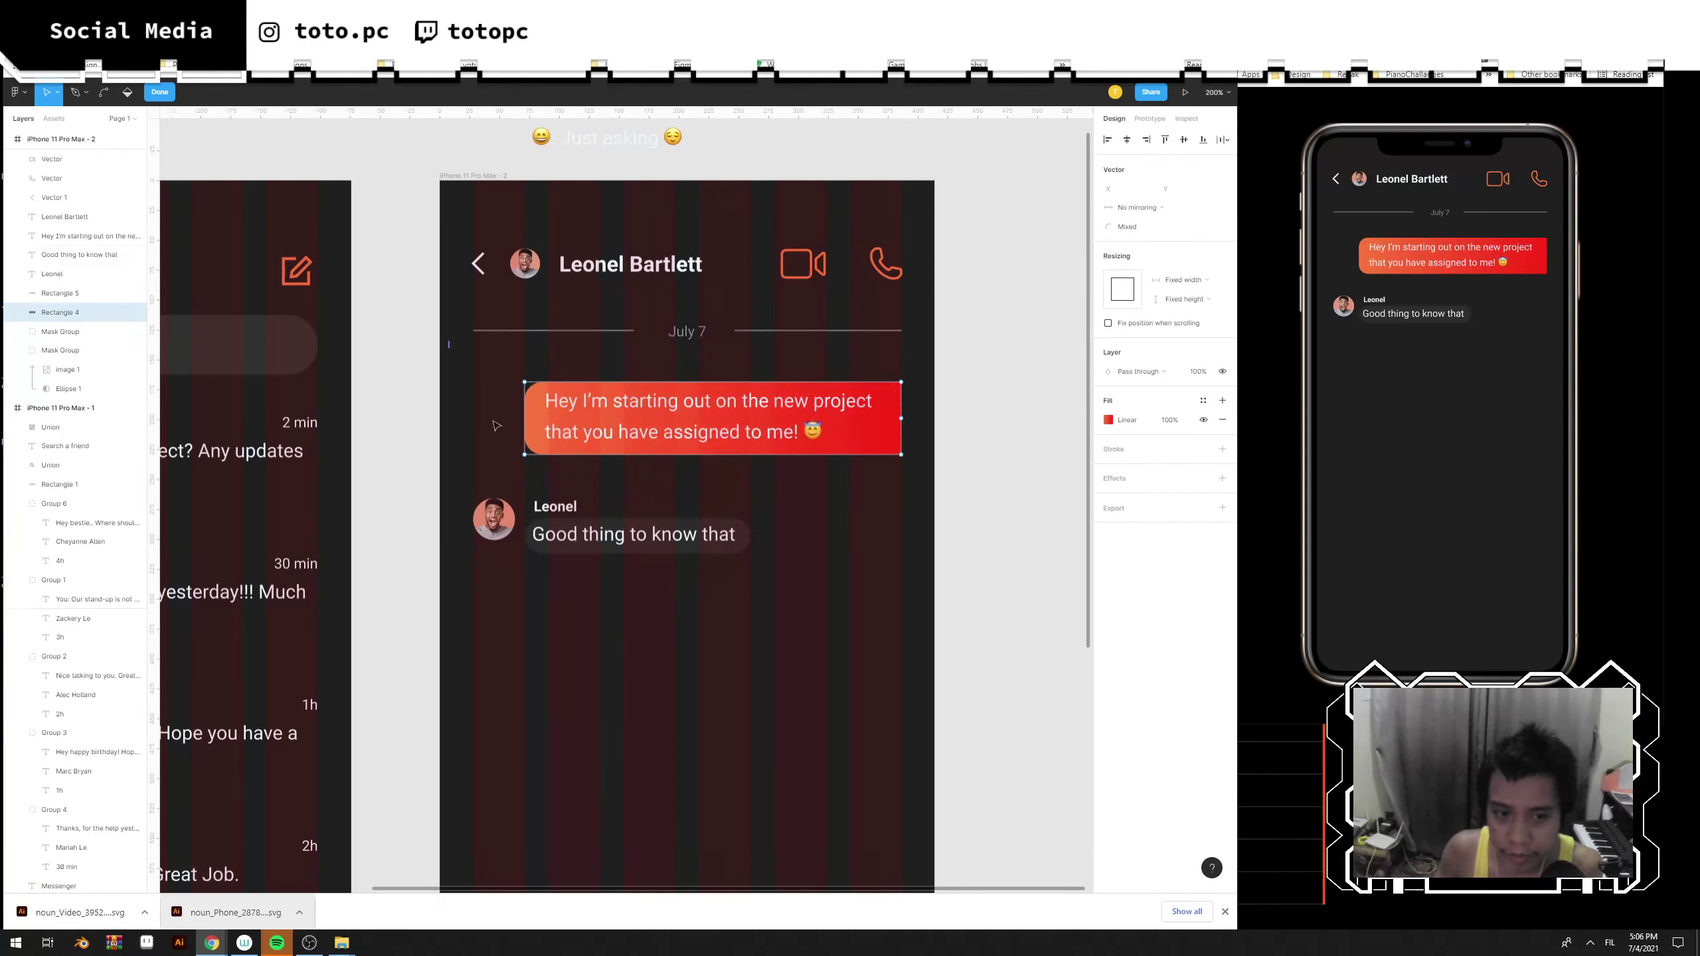
{"action": "left_click_drag", "start_coordinate": [449, 341], "coordinate": [556, 472]}
{"action": "left_click", "coordinate": [1133, 227]}
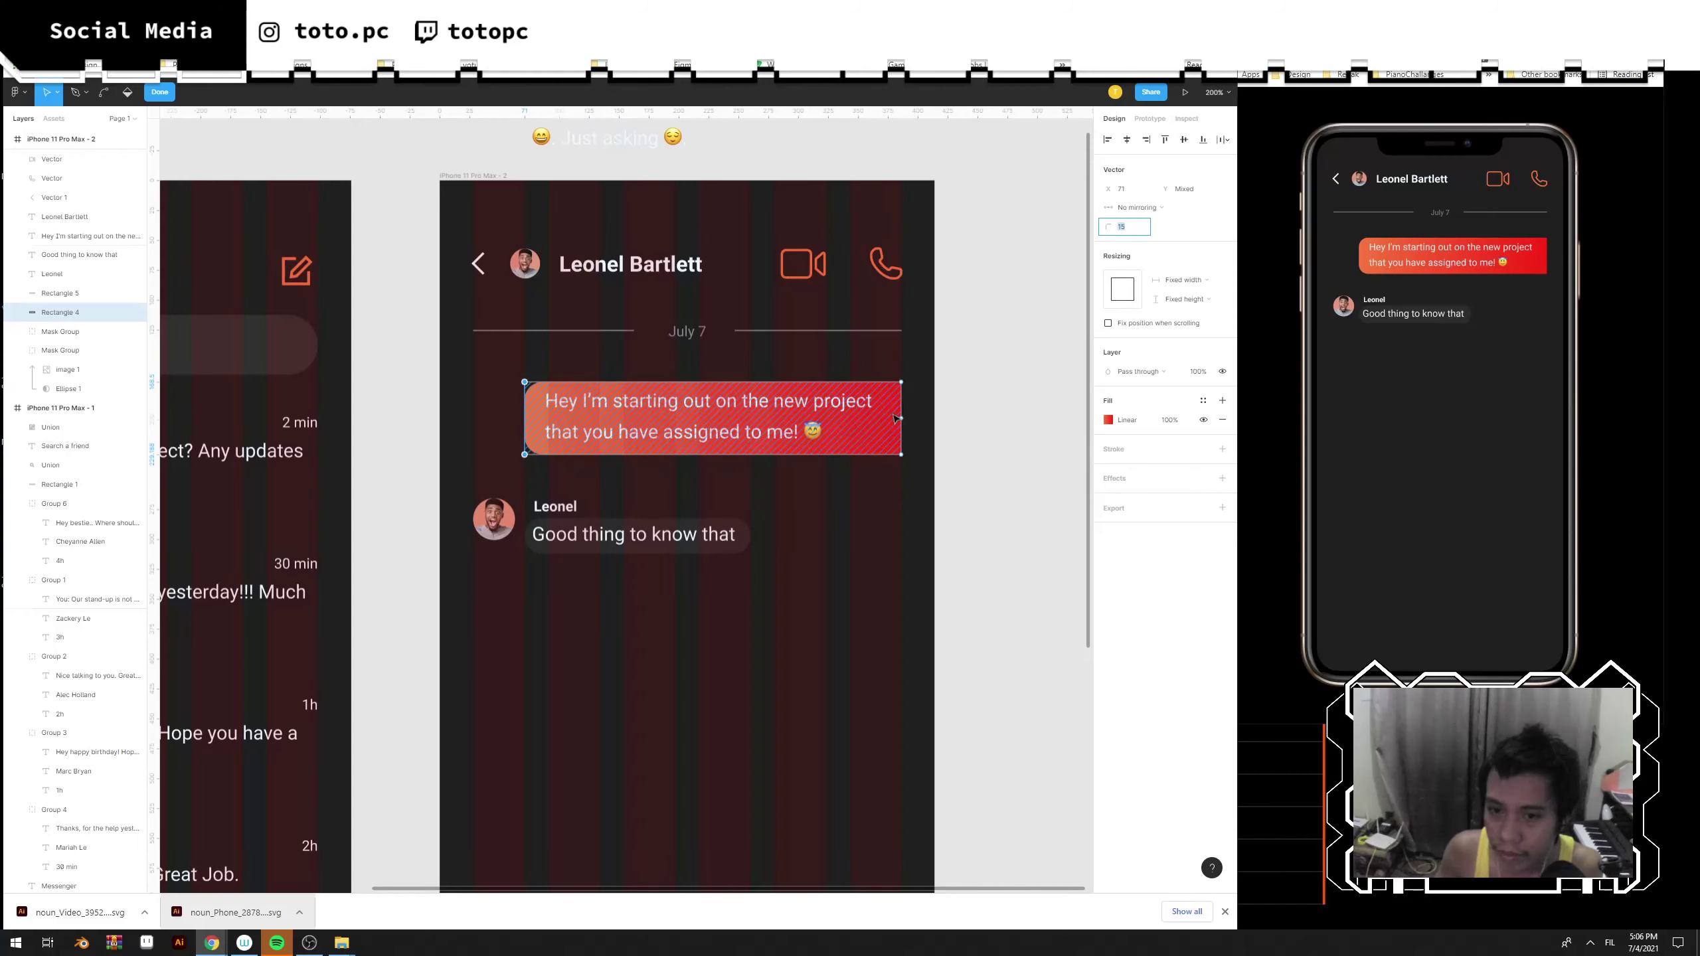
{"action": "key", "text": "Escape"}
{"action": "left_click_drag", "start_coordinate": [463, 337], "coordinate": [918, 463]}
{"action": "left_click", "coordinate": [893, 445]}
{"action": "left_click", "coordinate": [896, 432]}
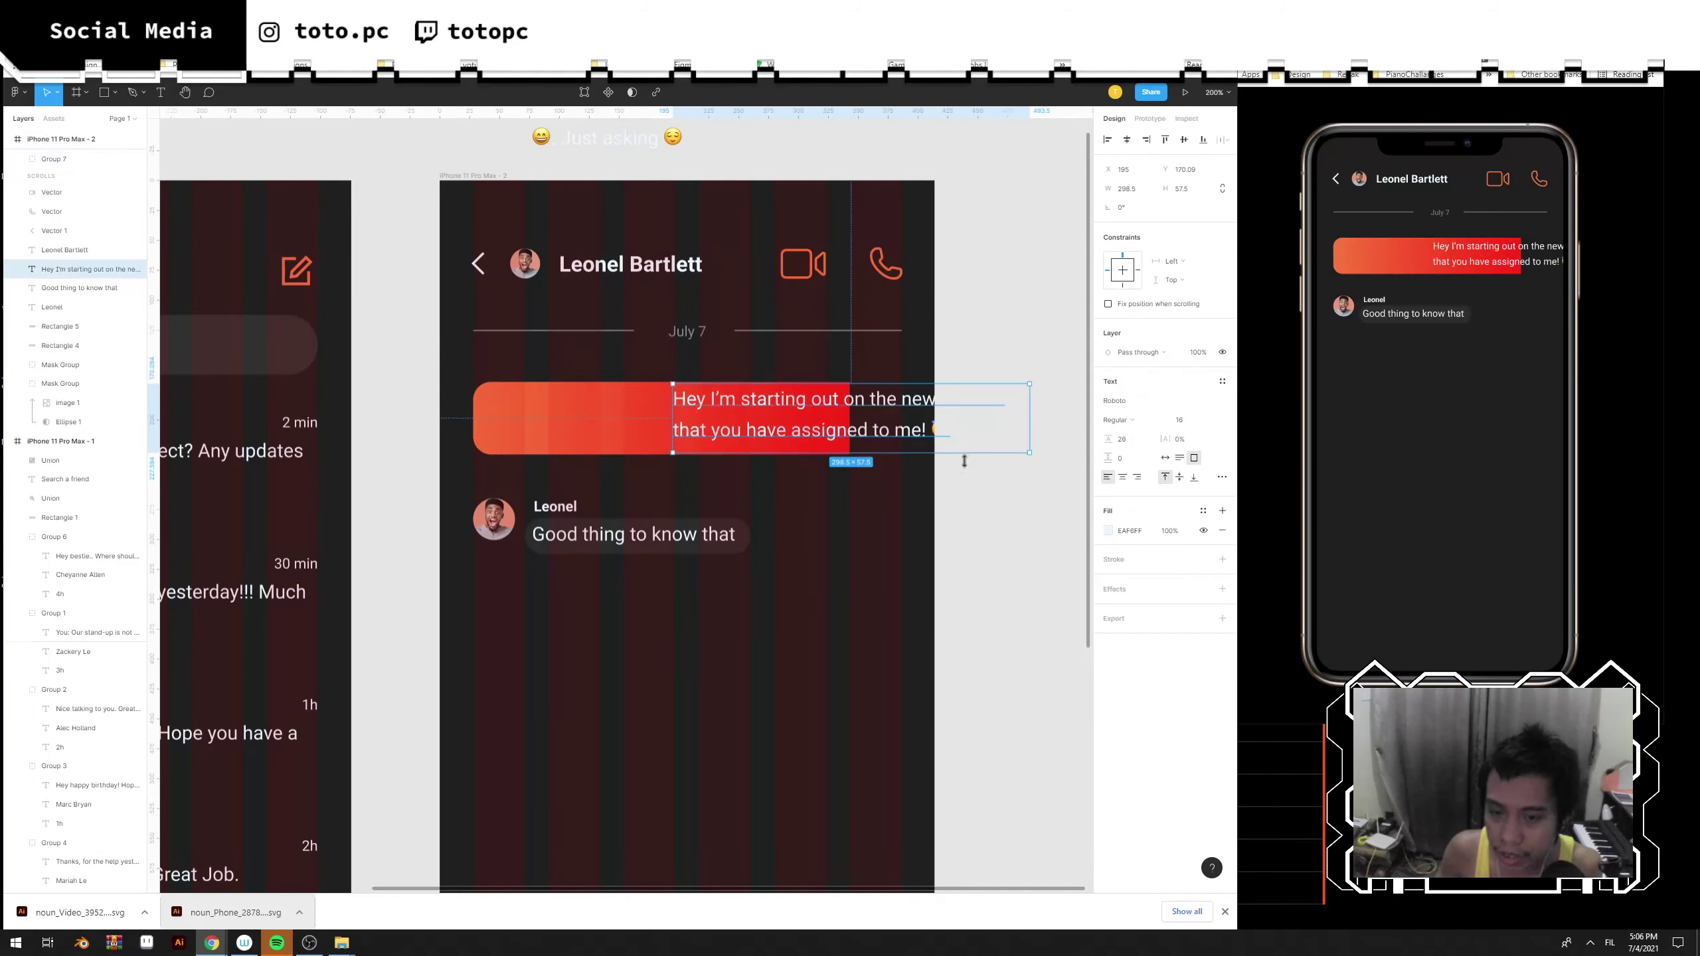
{"action": "key", "text": "ctrl+z"}
{"action": "key", "text": "ctrl+z"}
{"action": "left_click", "coordinate": [912, 499]}
Round the gradient bubble's two right corners with the same radius as its left corners.
{"action": "double_click", "coordinate": [876, 434]}
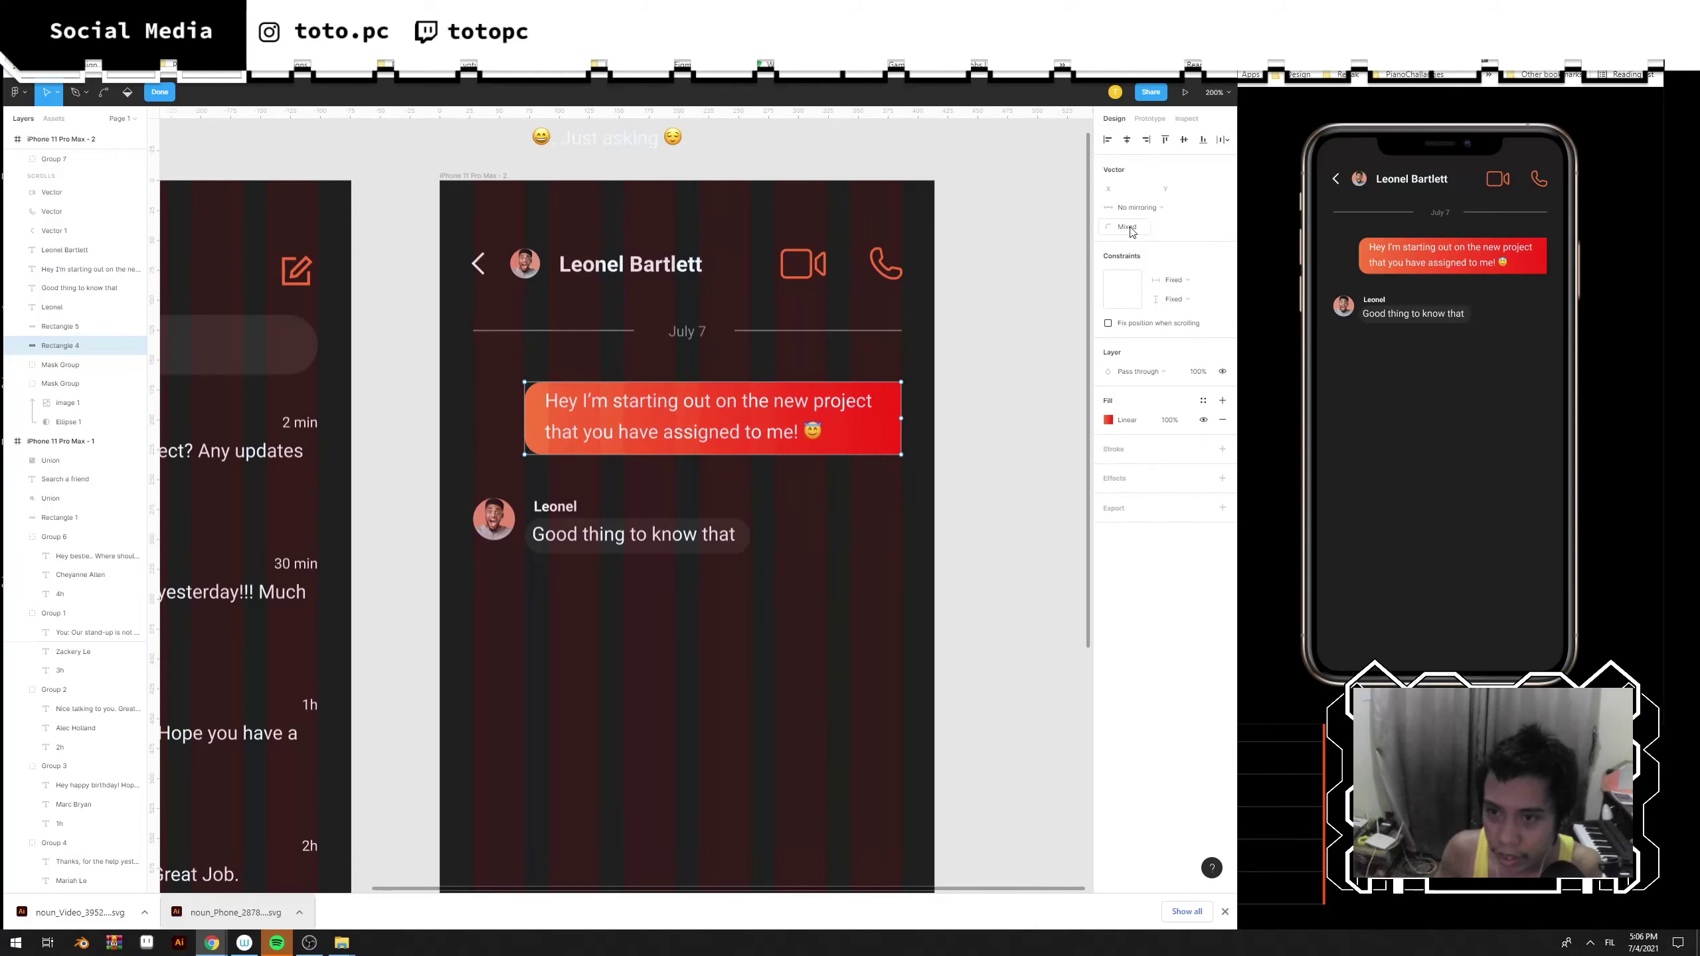
{"action": "left_click_drag", "start_coordinate": [898, 363], "coordinate": [998, 515]}
{"action": "left_click", "coordinate": [1058, 406]}
Move the "Good thing to know that" text and its gray bubble down 6 px, away from the sender's name.
{"action": "left_click_drag", "start_coordinate": [683, 510], "coordinate": [659, 499]}
{"action": "key", "text": "Down"}
{"action": "key", "text": "Down"}
{"action": "key", "text": "Down"}
{"action": "key", "text": "Down"}
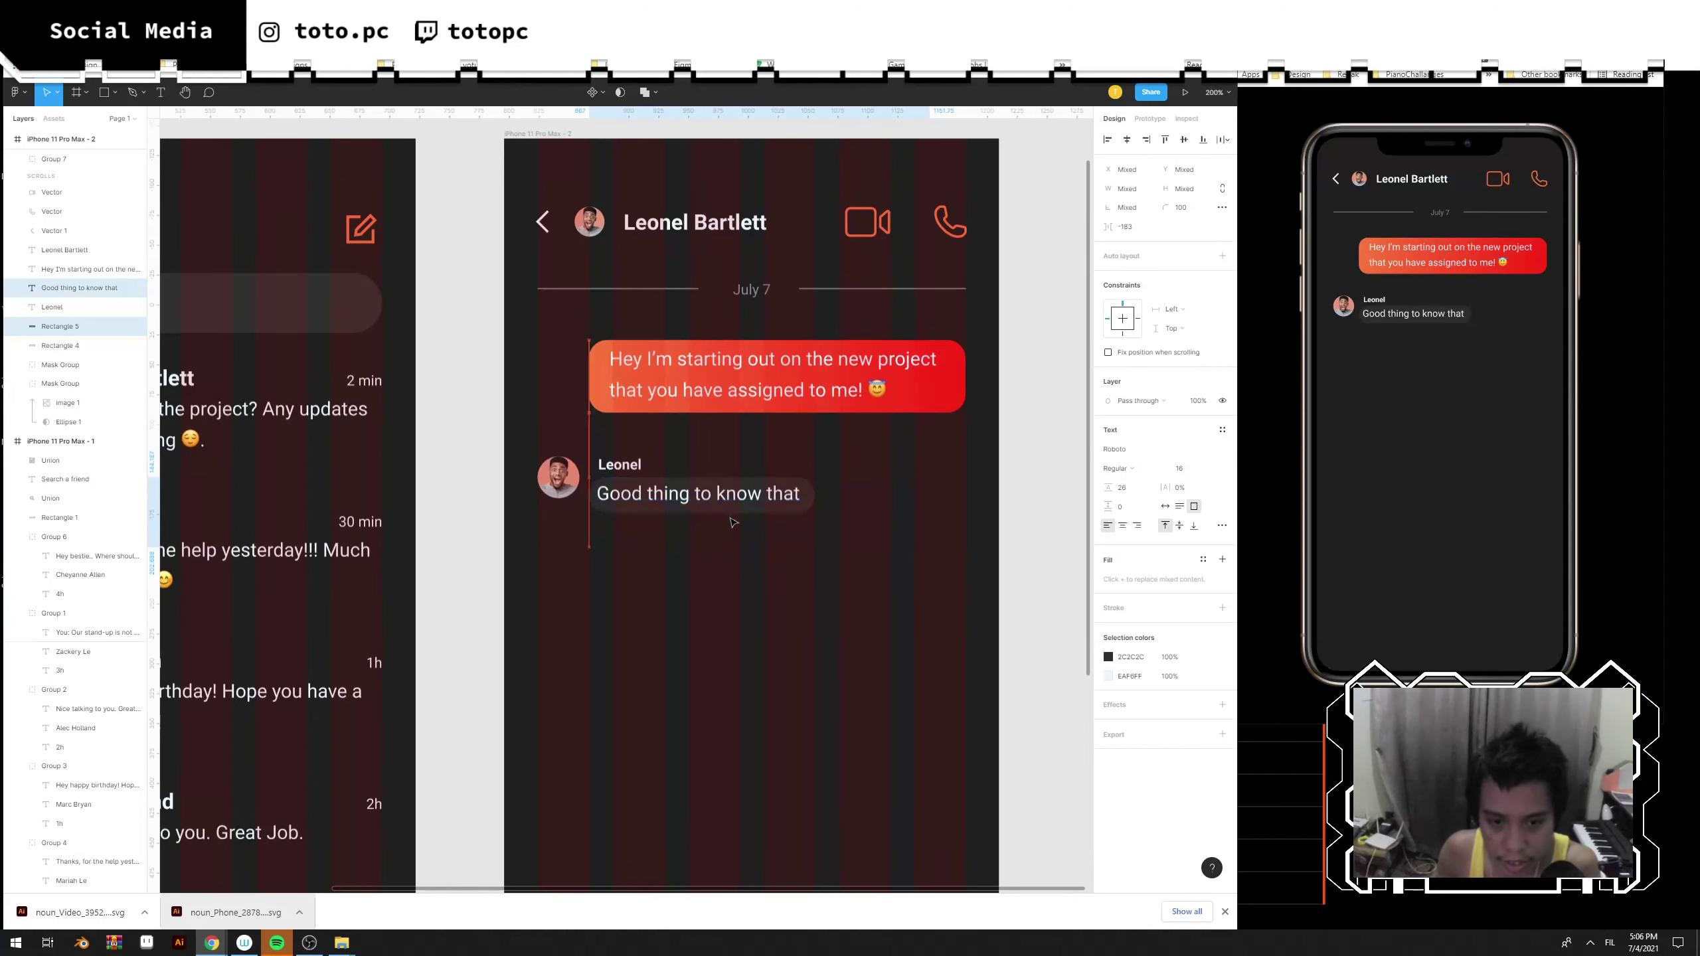
{"action": "key", "text": "Down"}
{"action": "key", "text": "Down"}
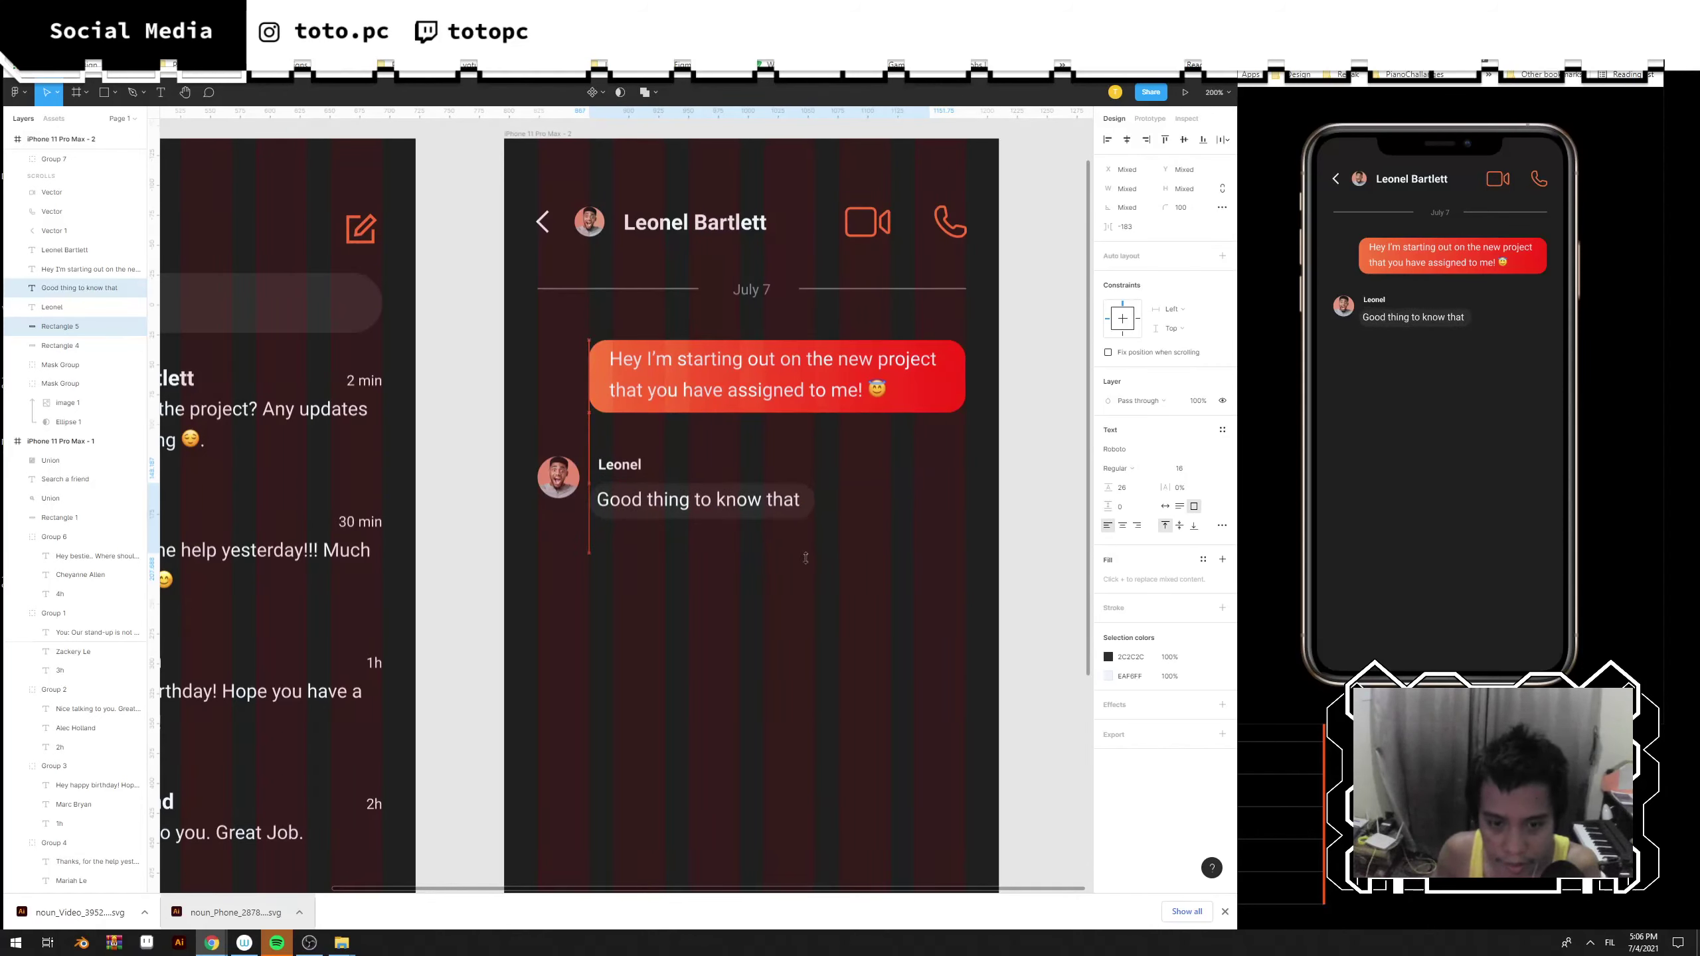
Fit the reply's text box to its text and duplicate it with its gray bubble just below the original.
{"action": "left_click", "coordinate": [805, 557]}
{"action": "left_click_drag", "start_coordinate": [830, 541], "coordinate": [718, 553]}
{"action": "key", "text": "Escape"}
{"action": "left_click", "coordinate": [721, 563]}
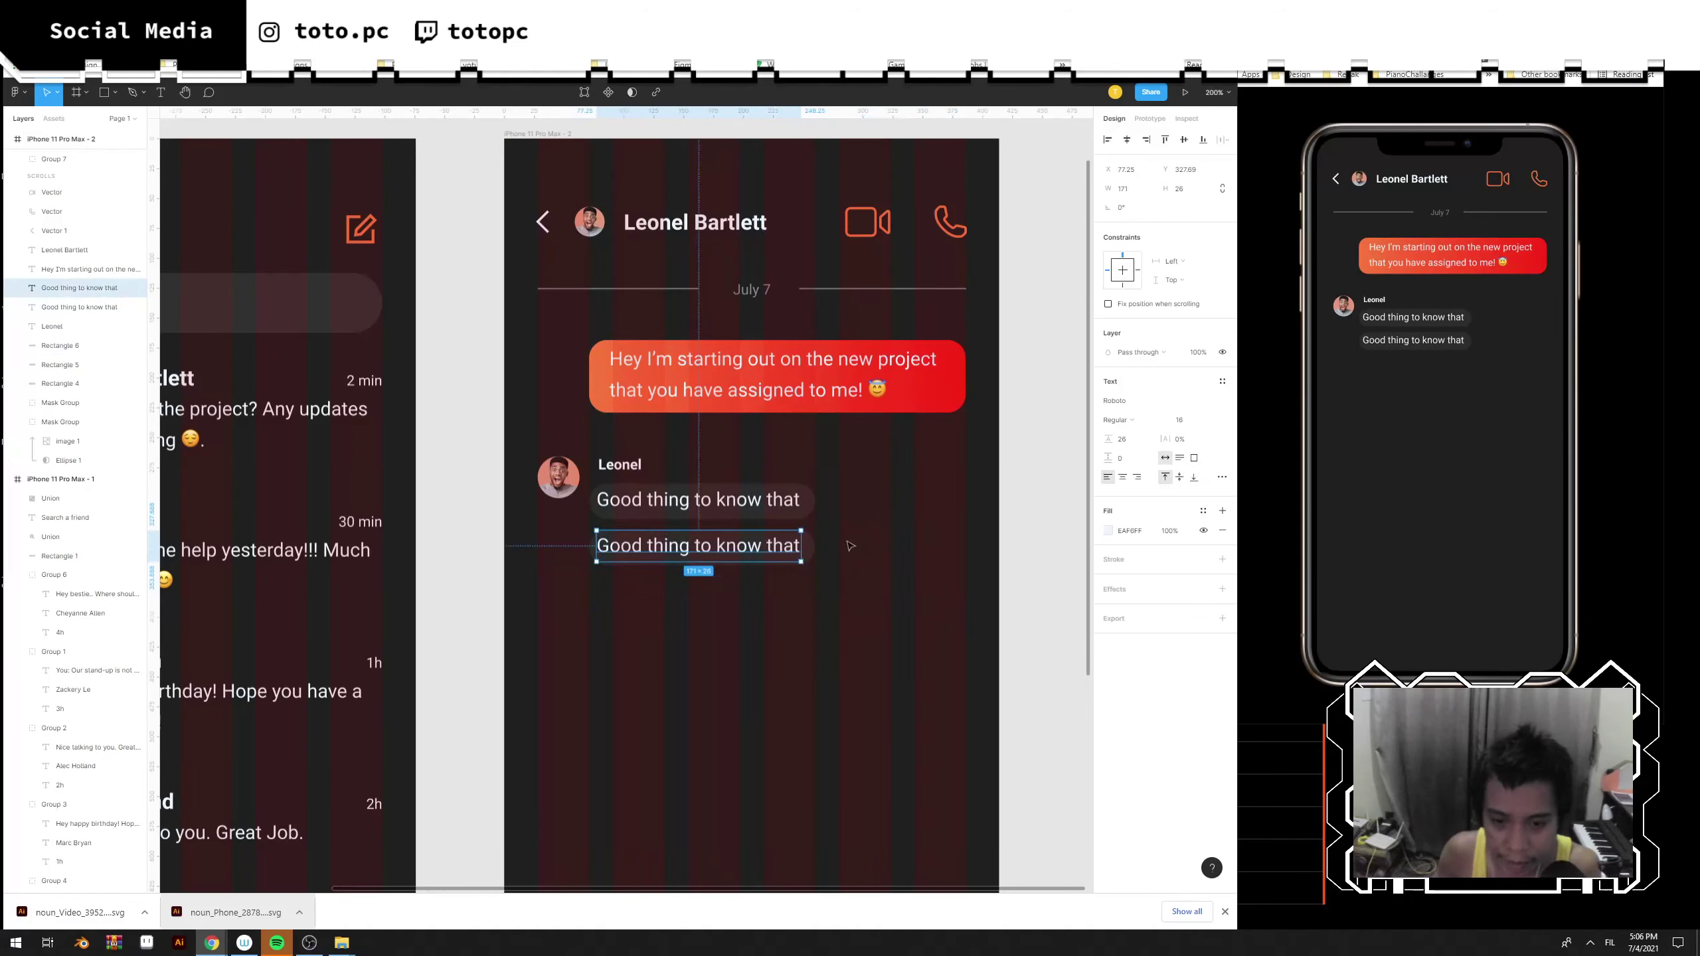
{"action": "left_click", "coordinate": [767, 509]}
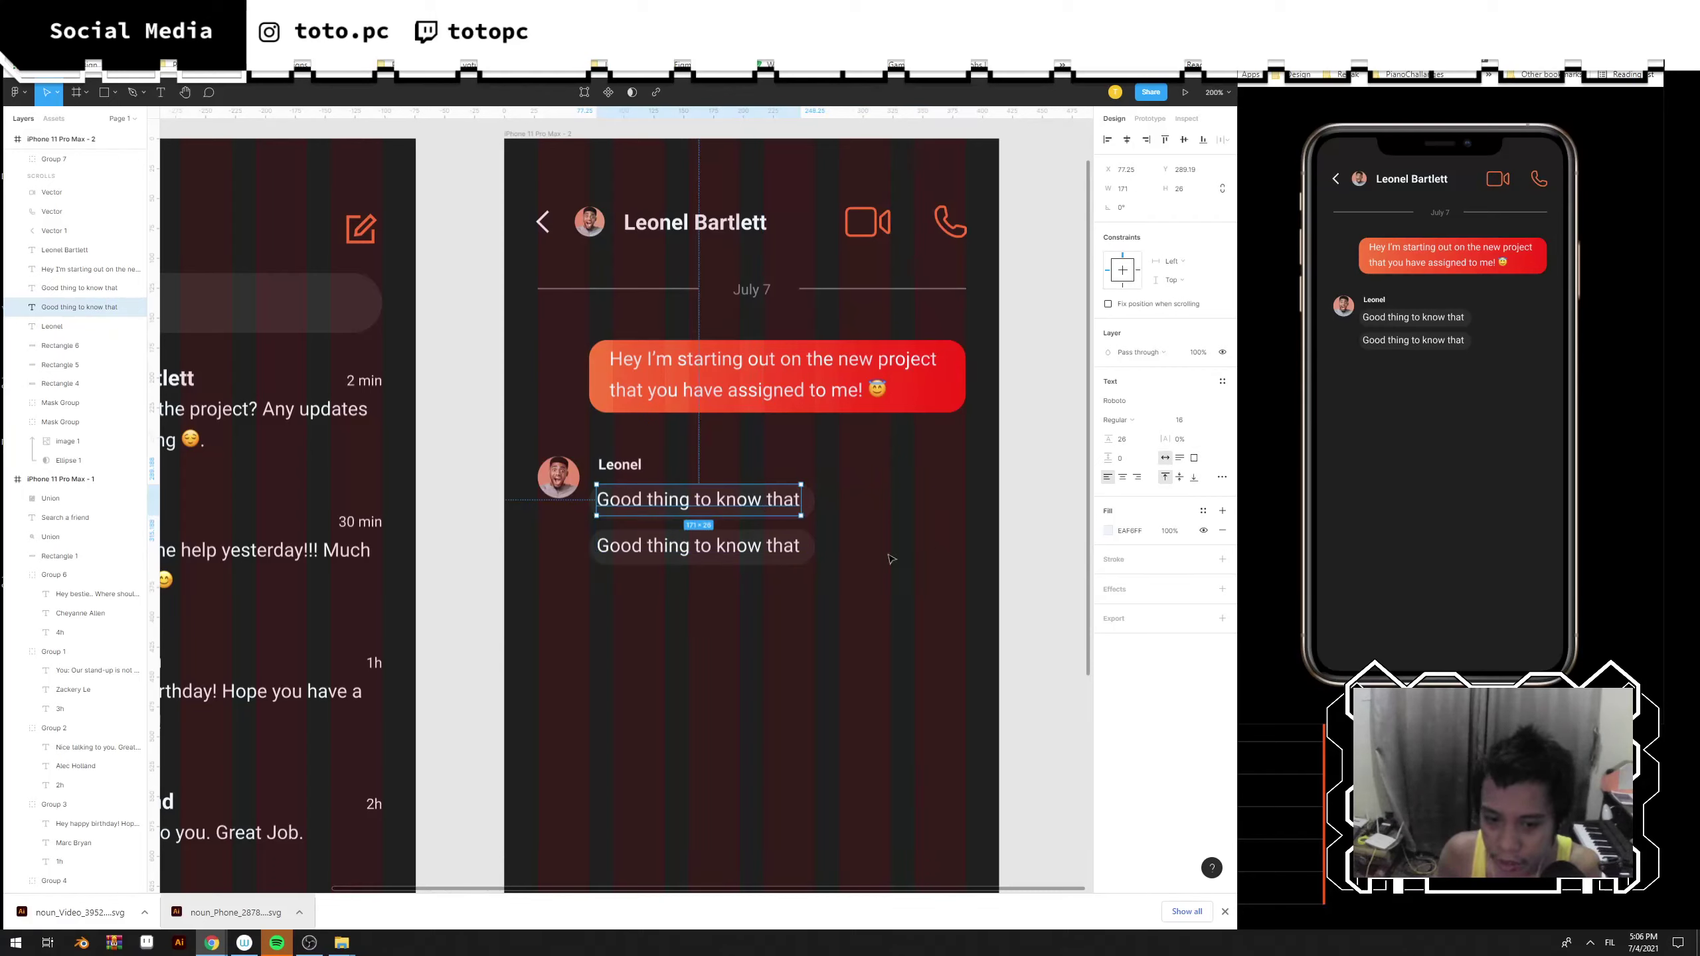
Replace the duplicated reply's text with "What was it that i've assigned to you?".
{"action": "double_click", "coordinate": [791, 556]}
{"action": "type", "text": "What was it t"}
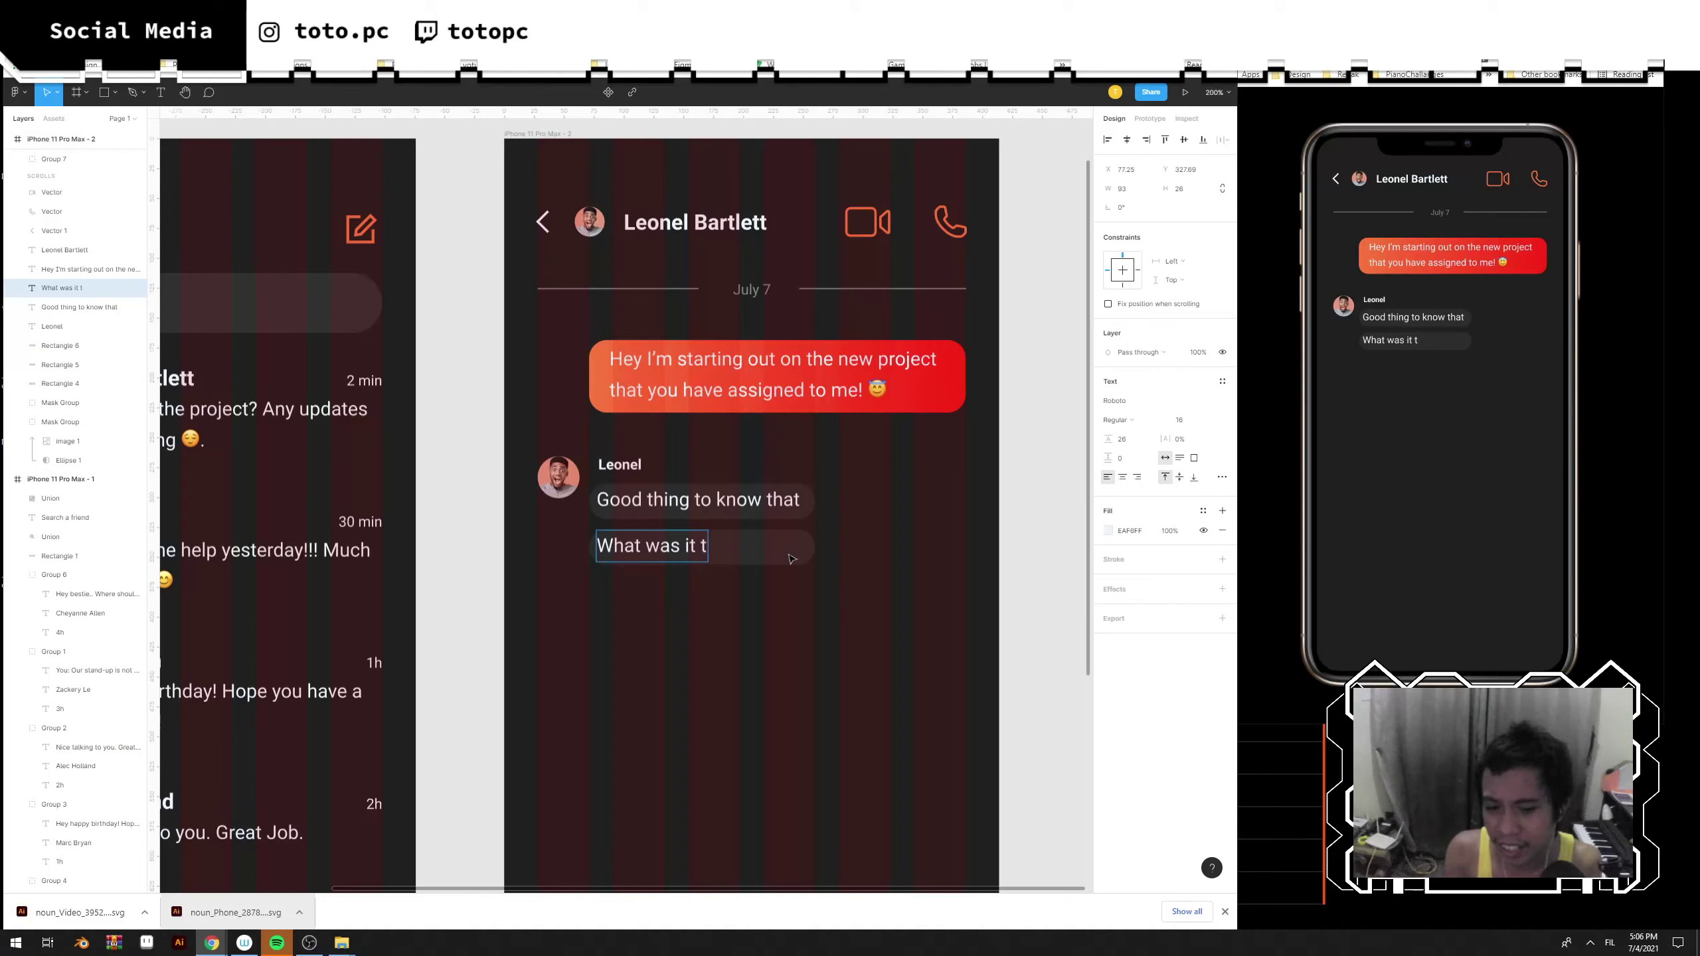
{"action": "type", "text": "hat i've assi"}
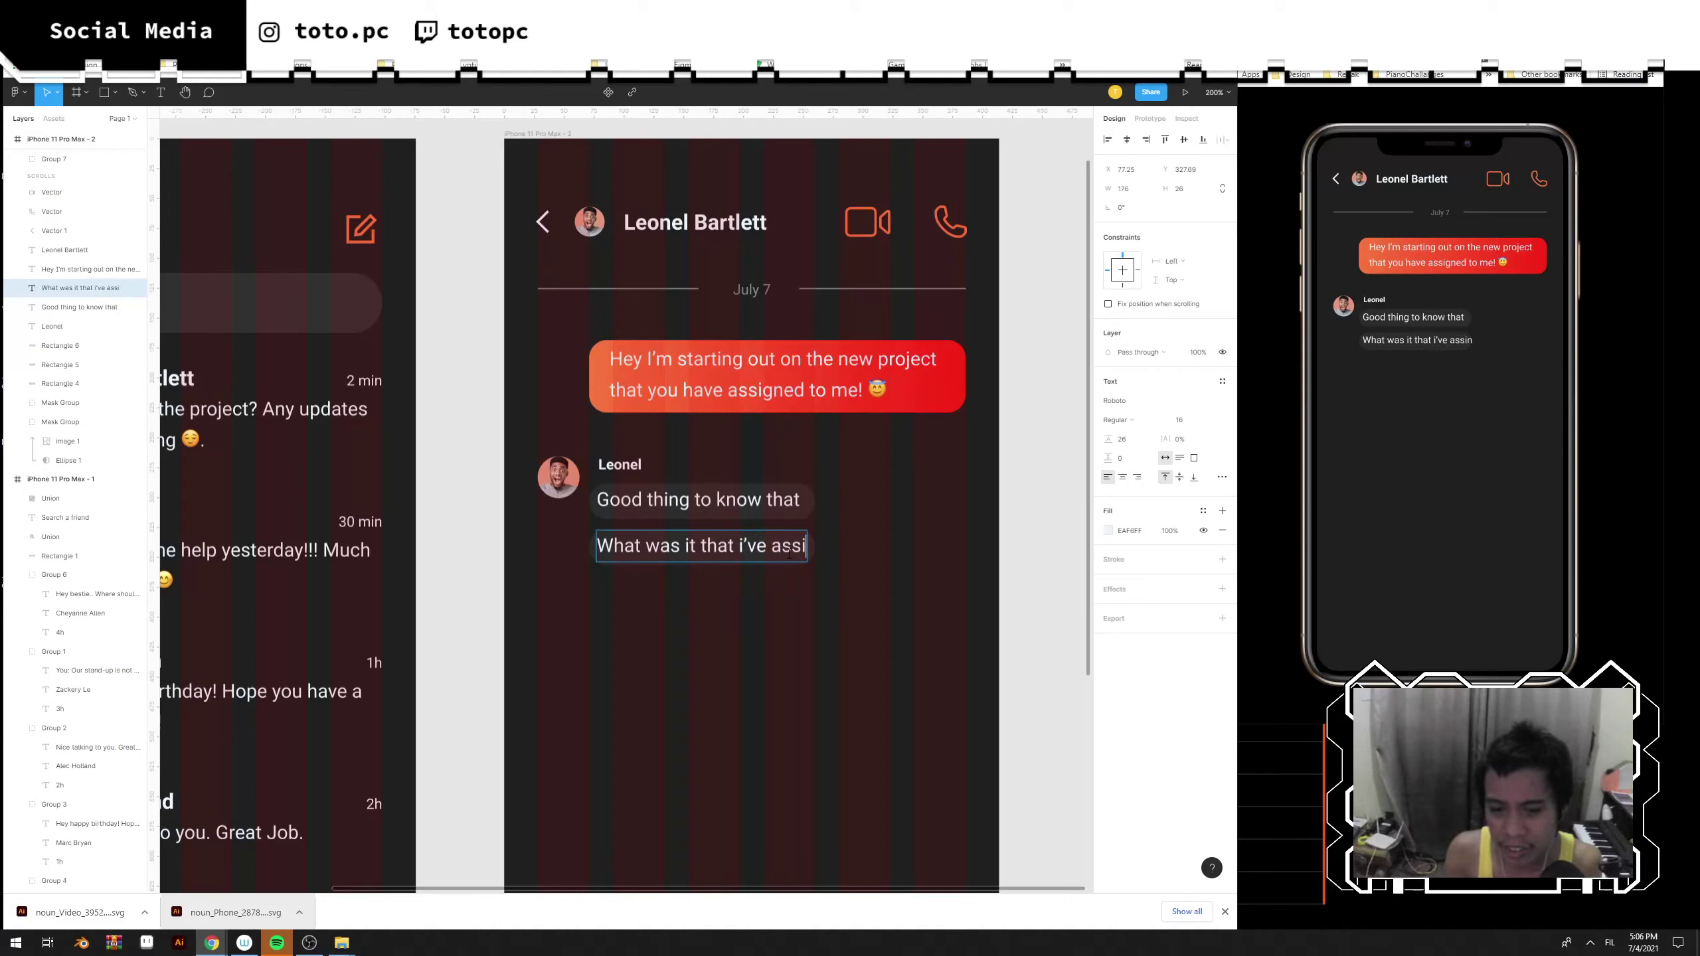
{"action": "type", "text": "gned to your"}
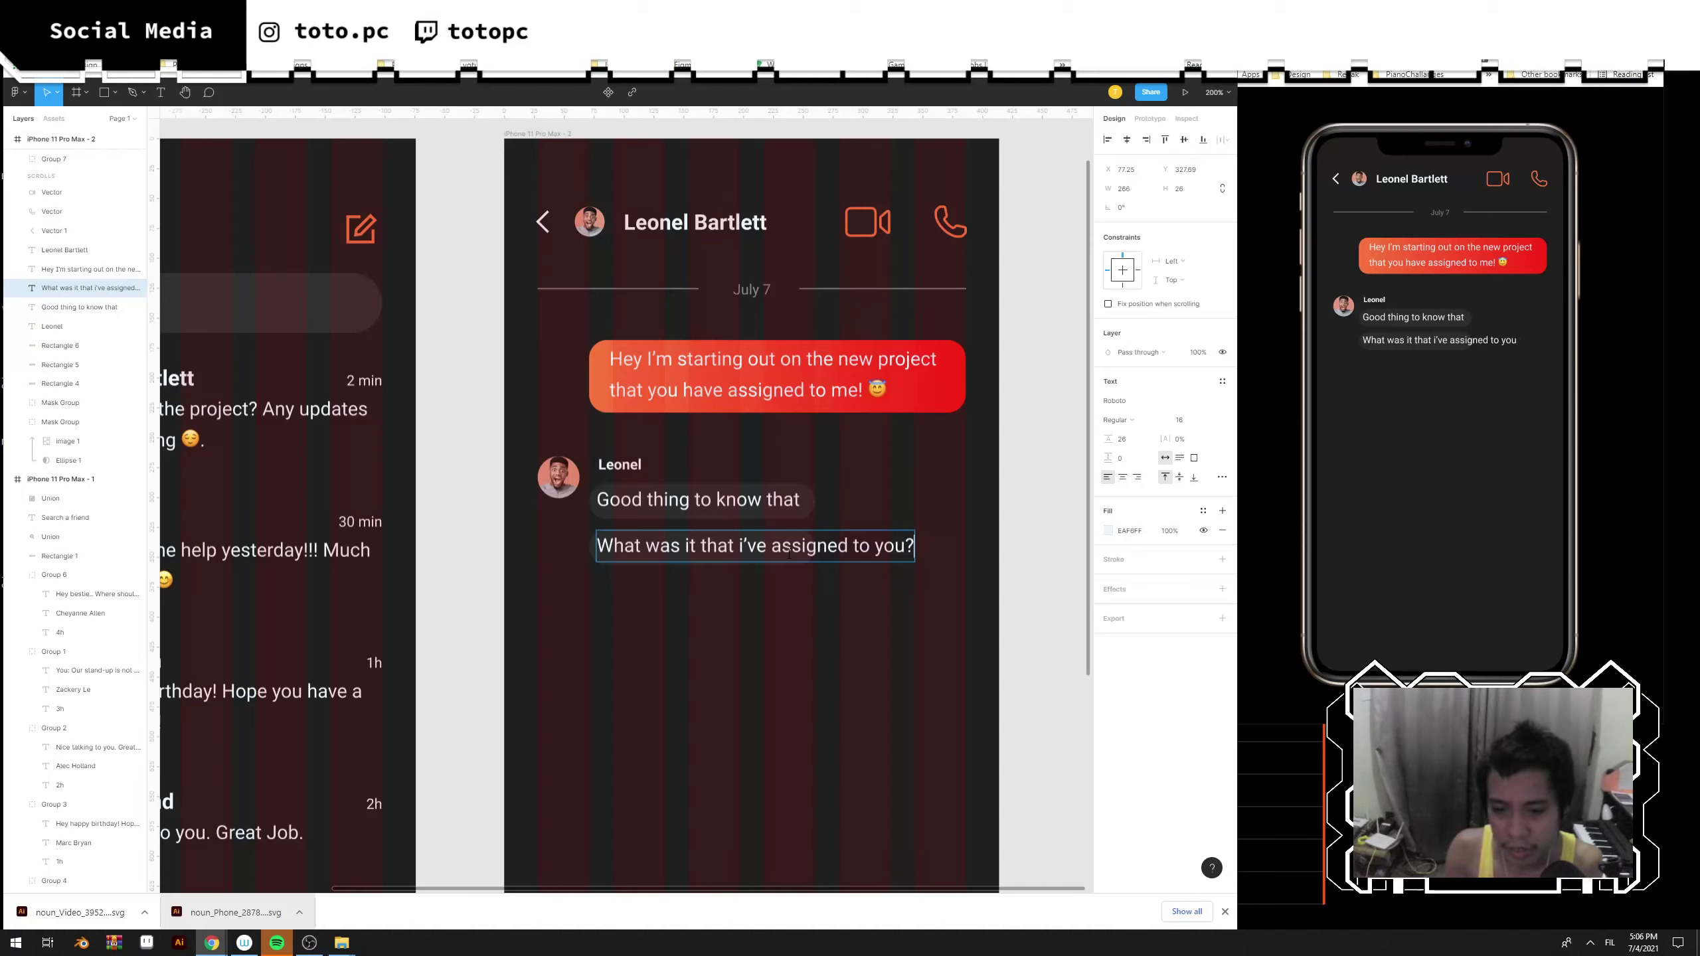
{"action": "left_click", "coordinate": [717, 638]}
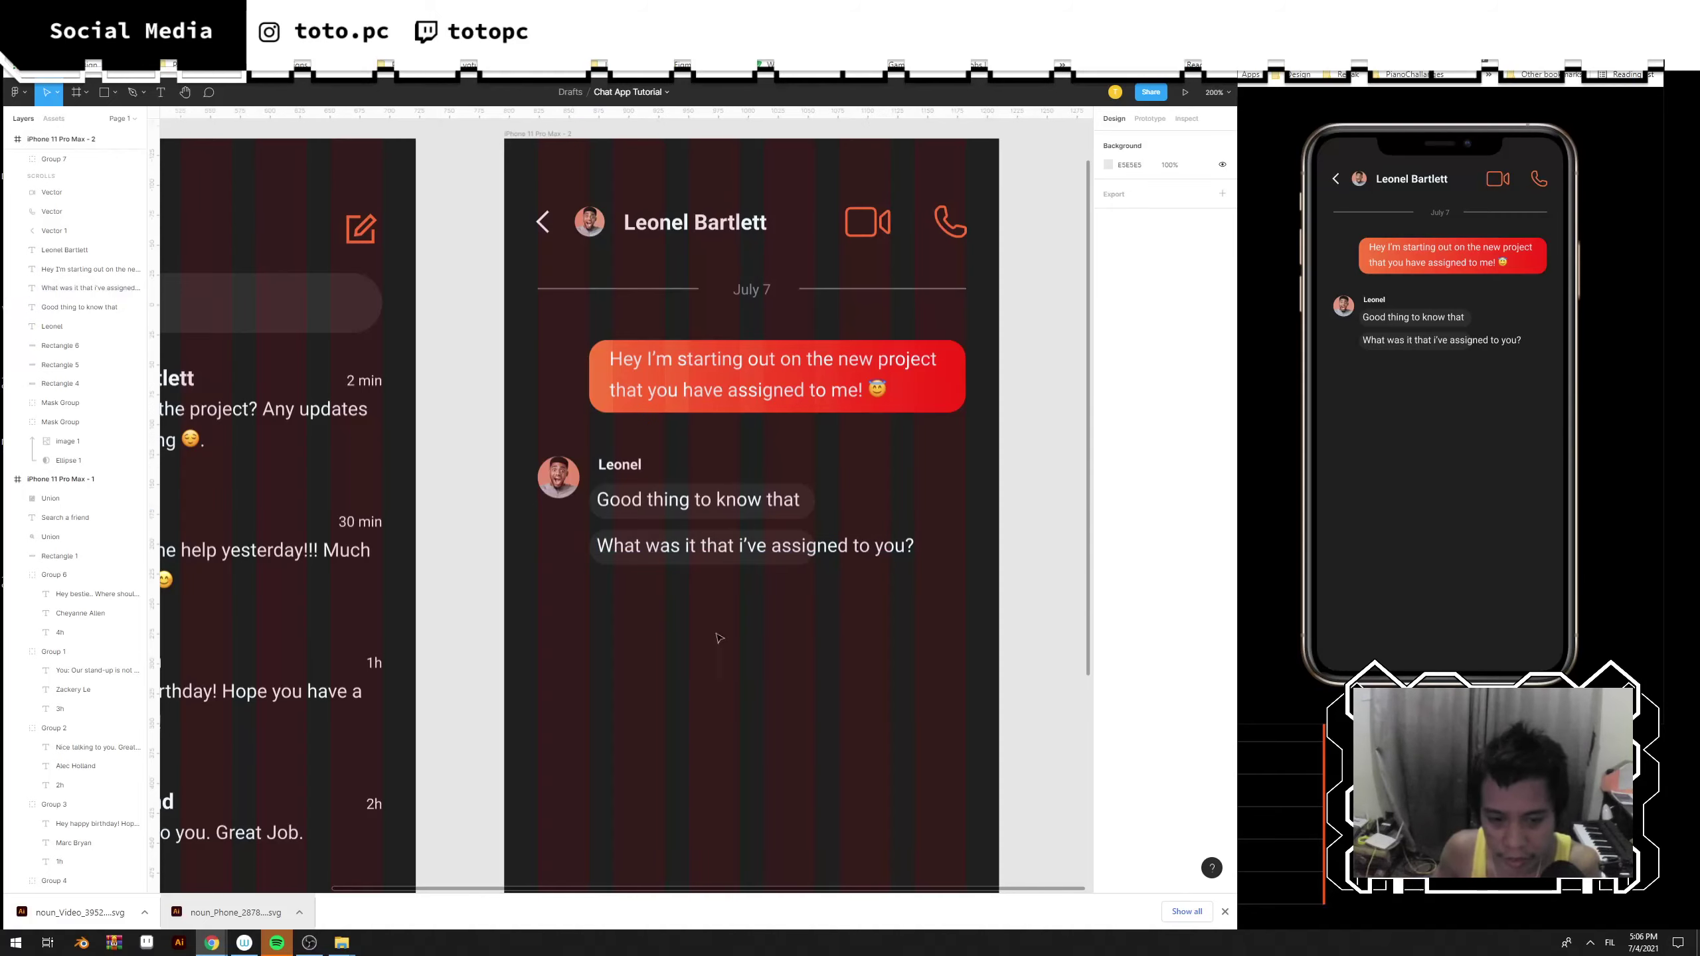
Widen the second gray bubble past the end of its text and shift the text 8 px right inside it.
{"action": "left_click", "coordinate": [593, 557]}
{"action": "left_click_drag", "start_coordinate": [816, 547], "coordinate": [946, 548]}
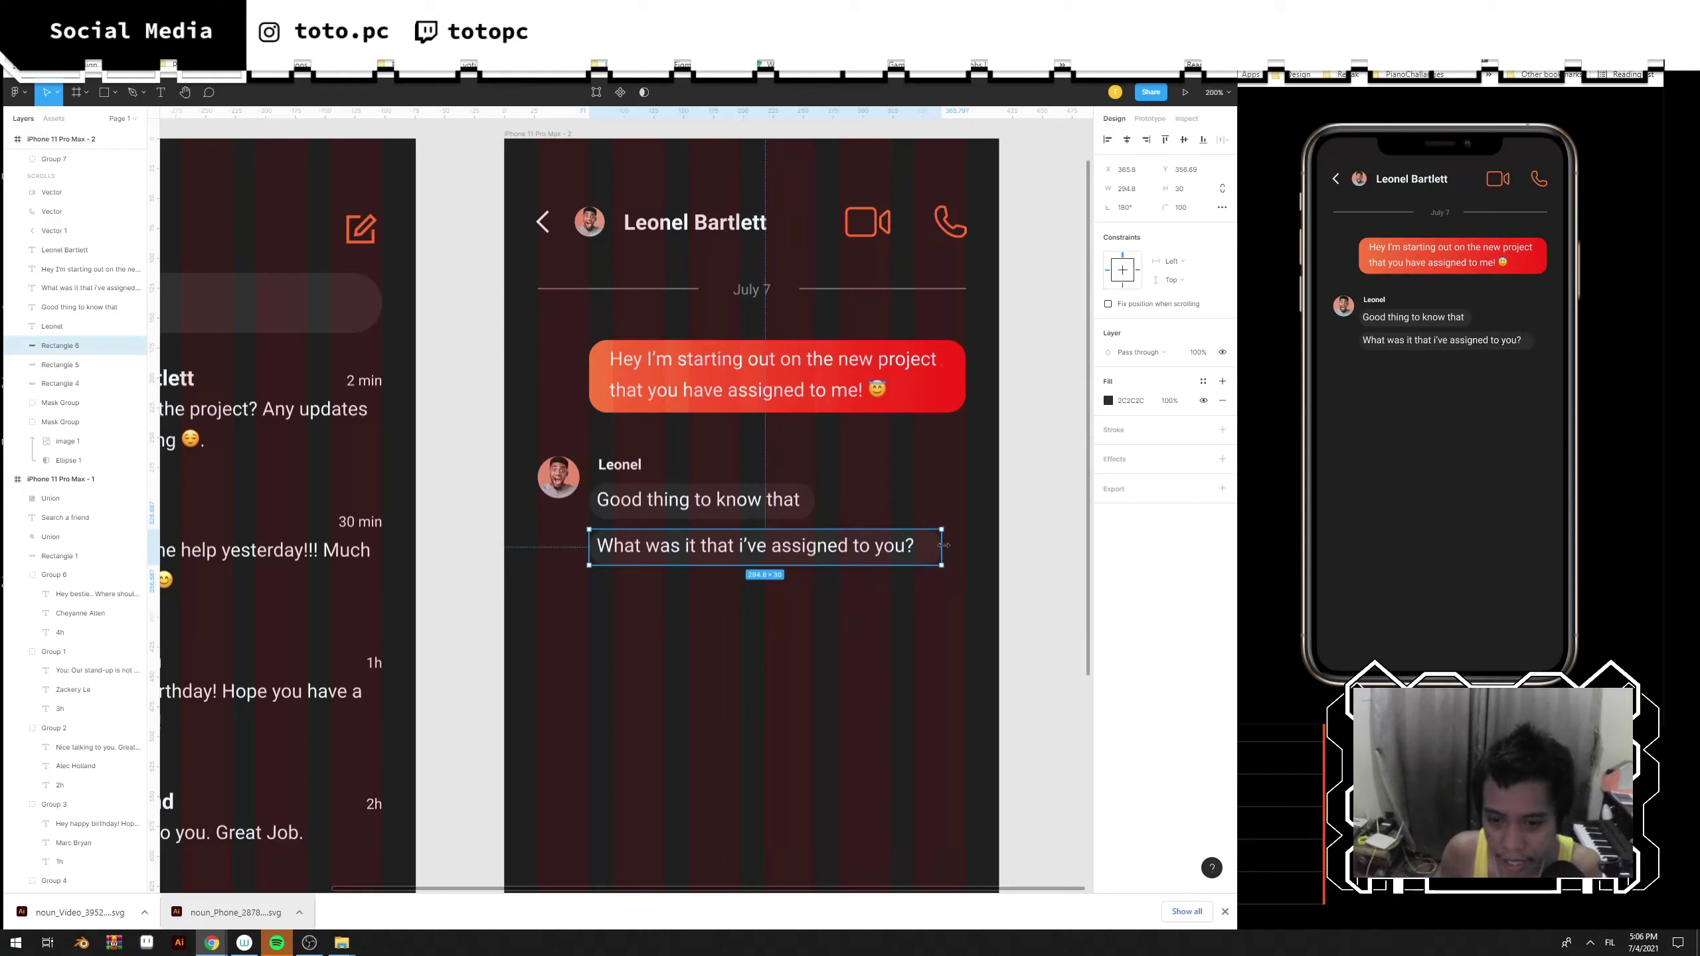
{"action": "left_click", "coordinate": [898, 548]}
{"action": "key", "text": "Right"}
{"action": "key", "text": "Right"}
{"action": "key", "text": "Right"}
{"action": "key", "text": "Right"}
{"action": "key", "text": "Right"}
{"action": "key", "text": "Right"}
{"action": "key", "text": "Right"}
{"action": "key", "text": "Right"}
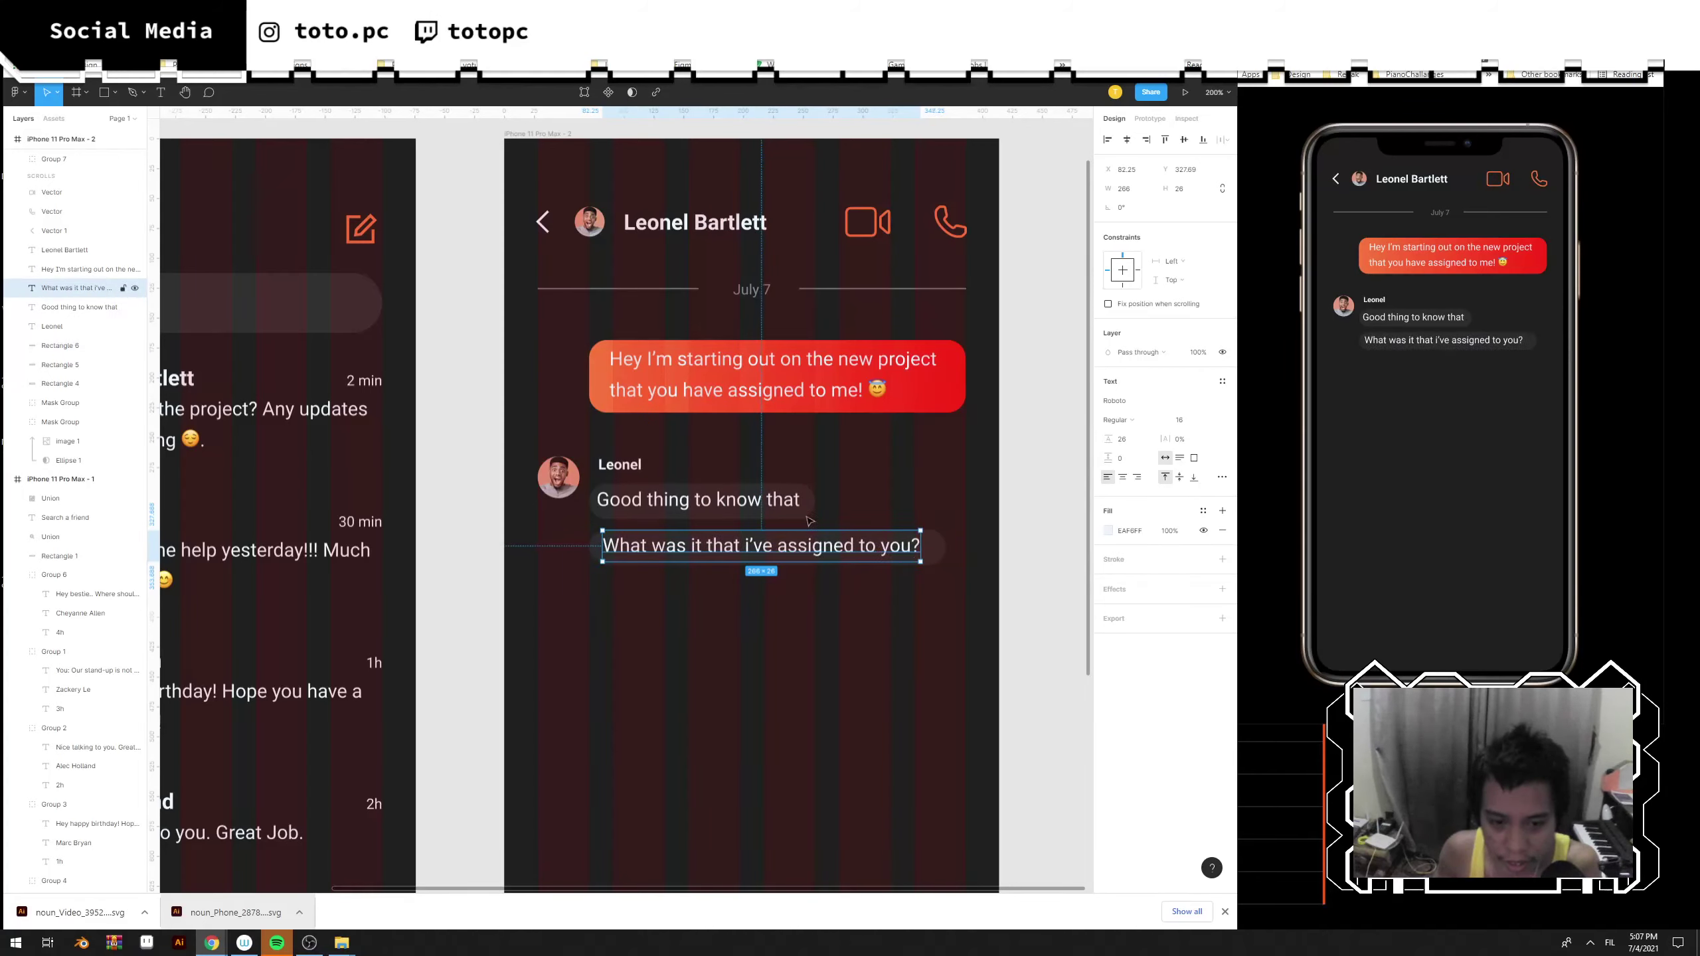
Widen the "Good thing to know that" bubble to about 200 px and shift its text 8 px right and 1 px down.
{"action": "left_click", "coordinate": [764, 511]}
{"action": "double_click", "coordinate": [816, 506]}
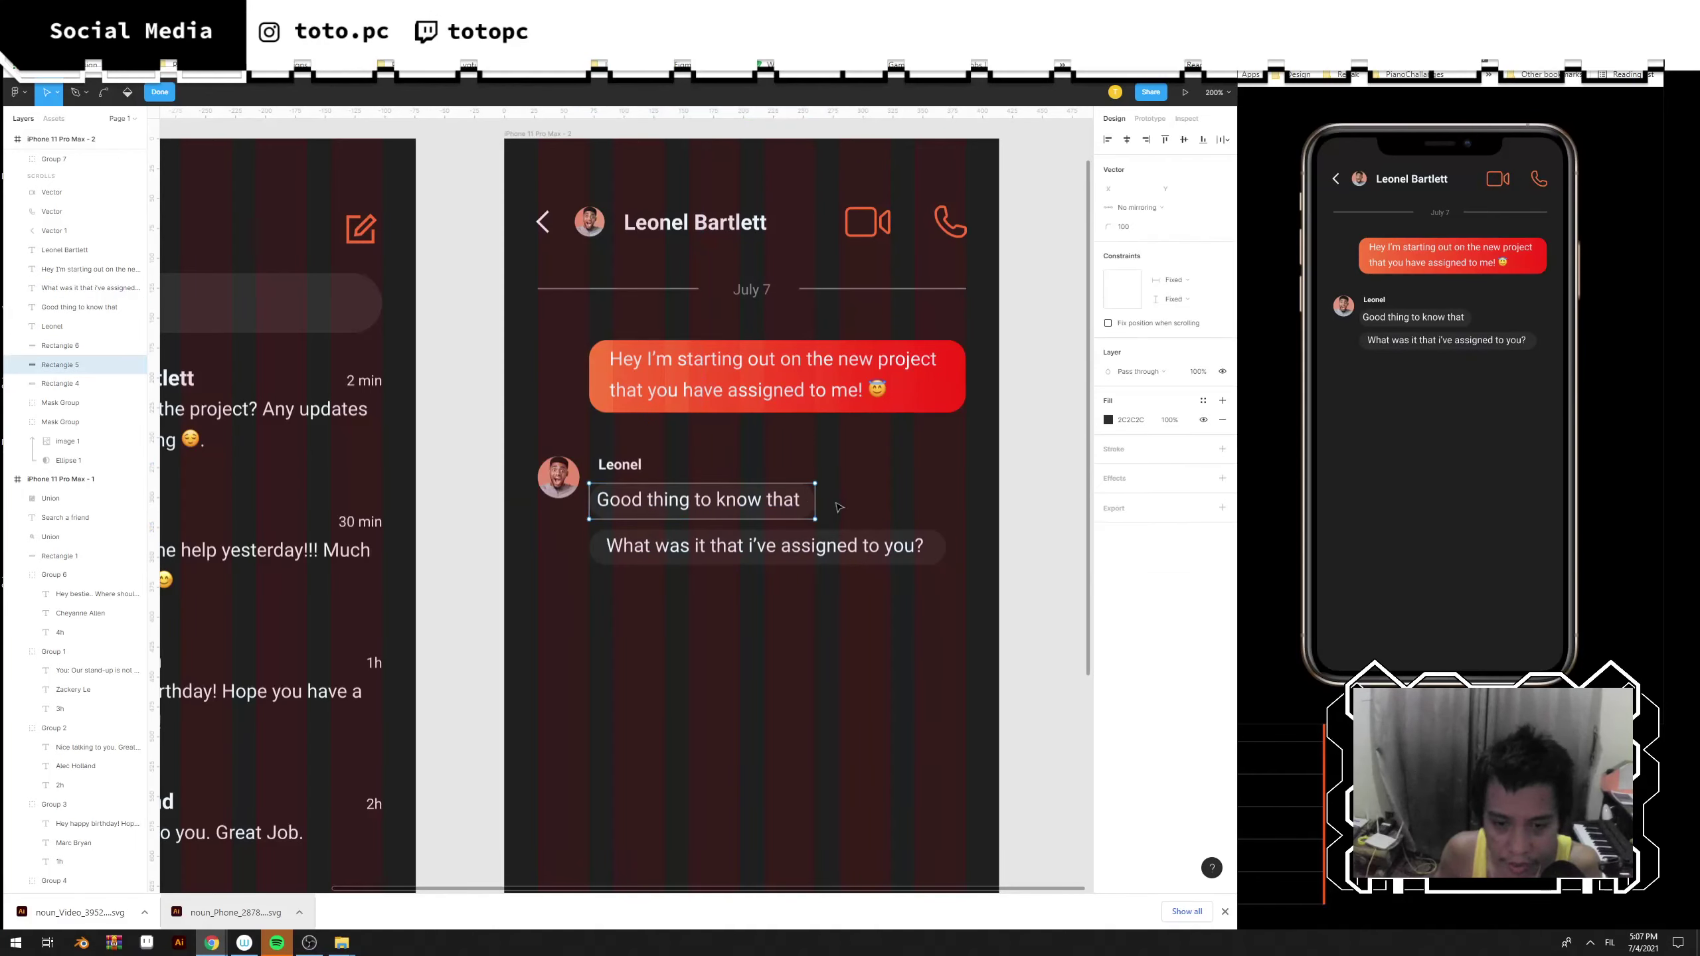
{"action": "key", "text": "Escape"}
{"action": "left_click_drag", "start_coordinate": [816, 502], "coordinate": [828, 502]}
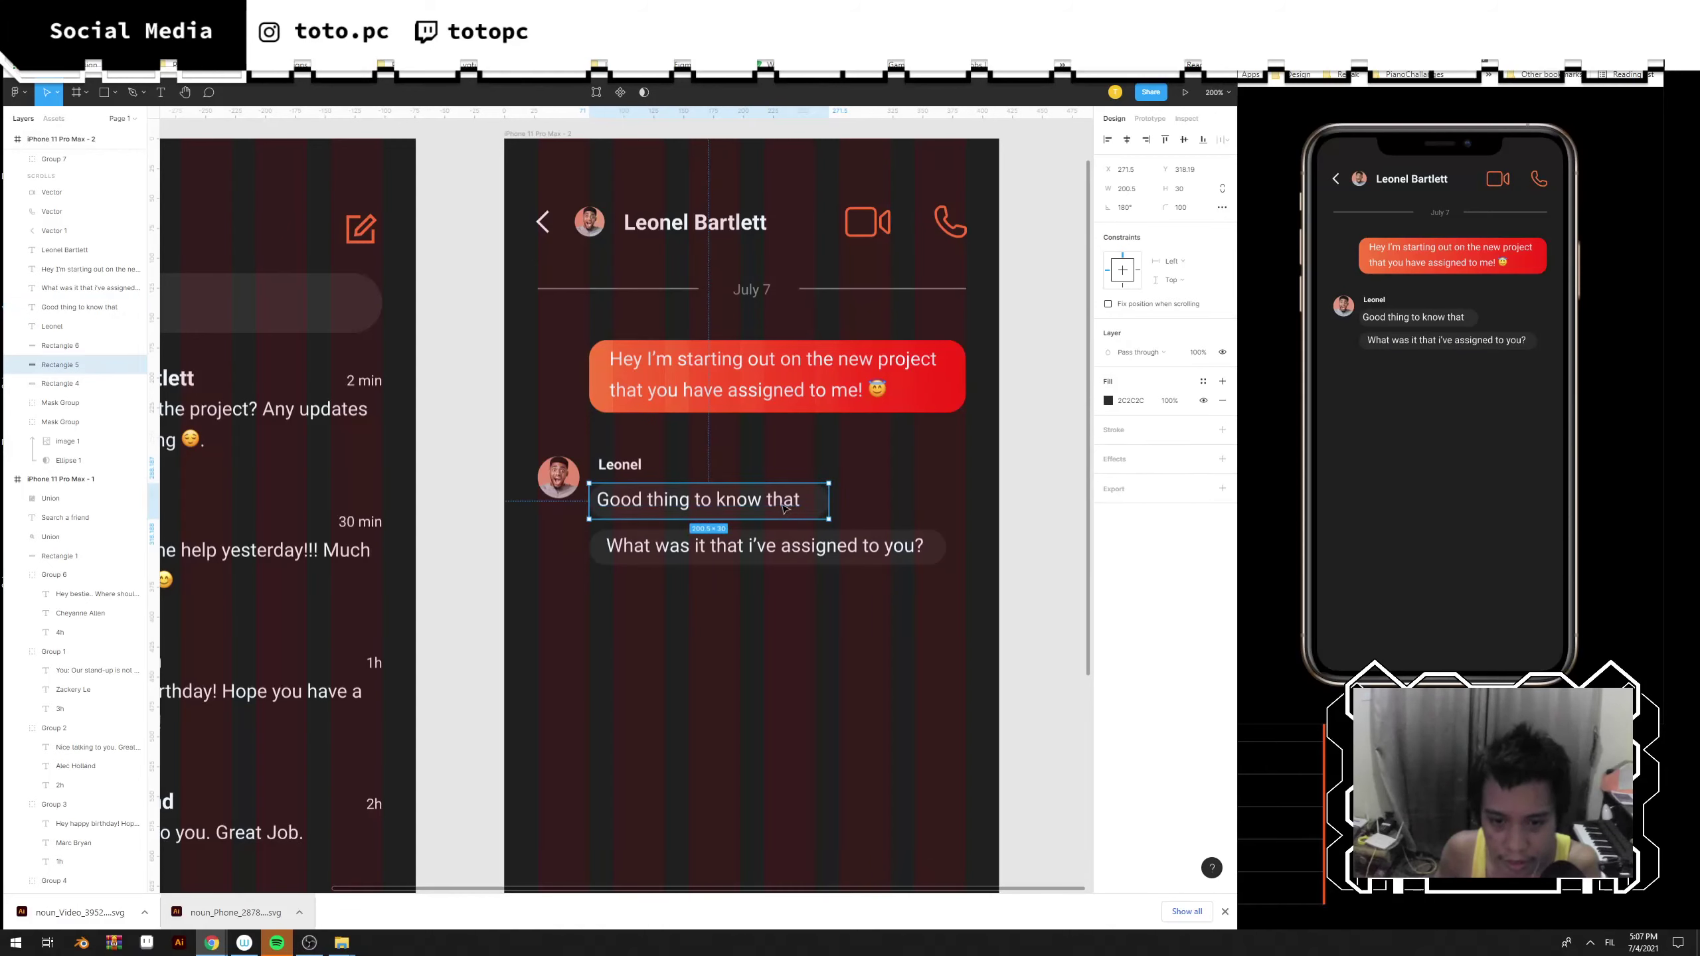
{"action": "left_click", "coordinate": [784, 502]}
{"action": "key", "text": "Right"}
{"action": "key", "text": "Right"}
{"action": "key", "text": "Right"}
{"action": "key", "text": "Right"}
{"action": "key", "text": "Right"}
{"action": "key", "text": "Right"}
{"action": "key", "text": "Right"}
{"action": "key", "text": "Right"}
{"action": "key", "text": "Down"}
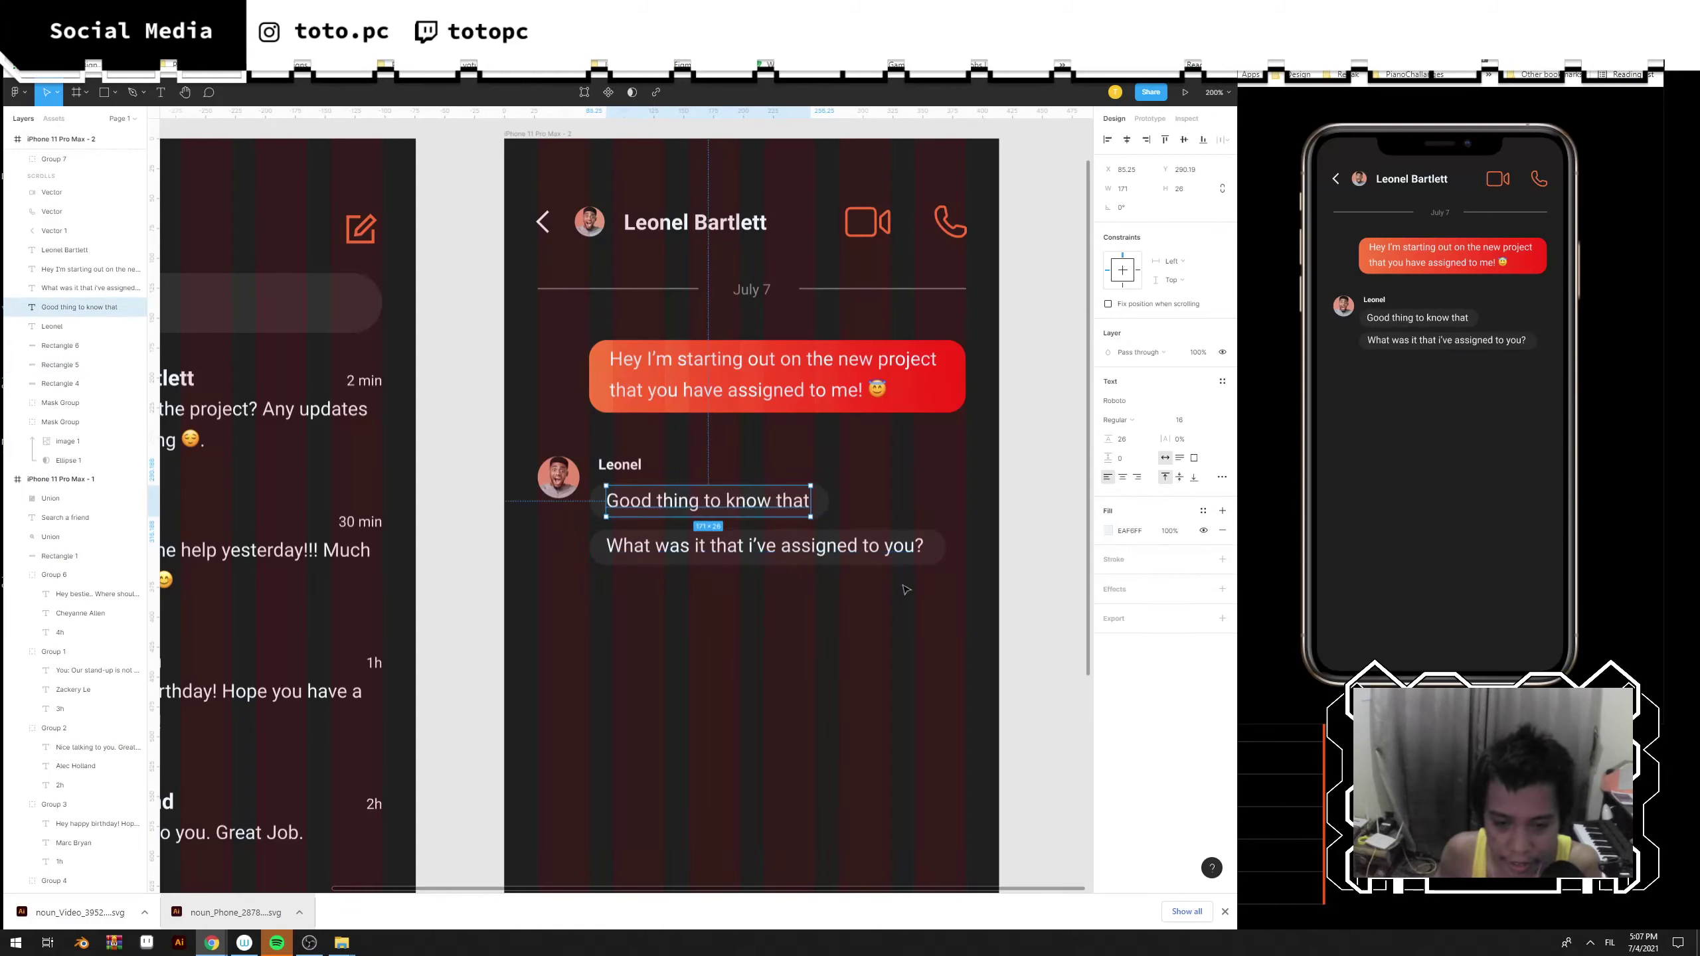
Duplicate the second reply with its bubble just below it and replace the copy's text with "I don't recall any...".
{"action": "left_click_drag", "start_coordinate": [949, 620], "coordinate": [748, 594]}
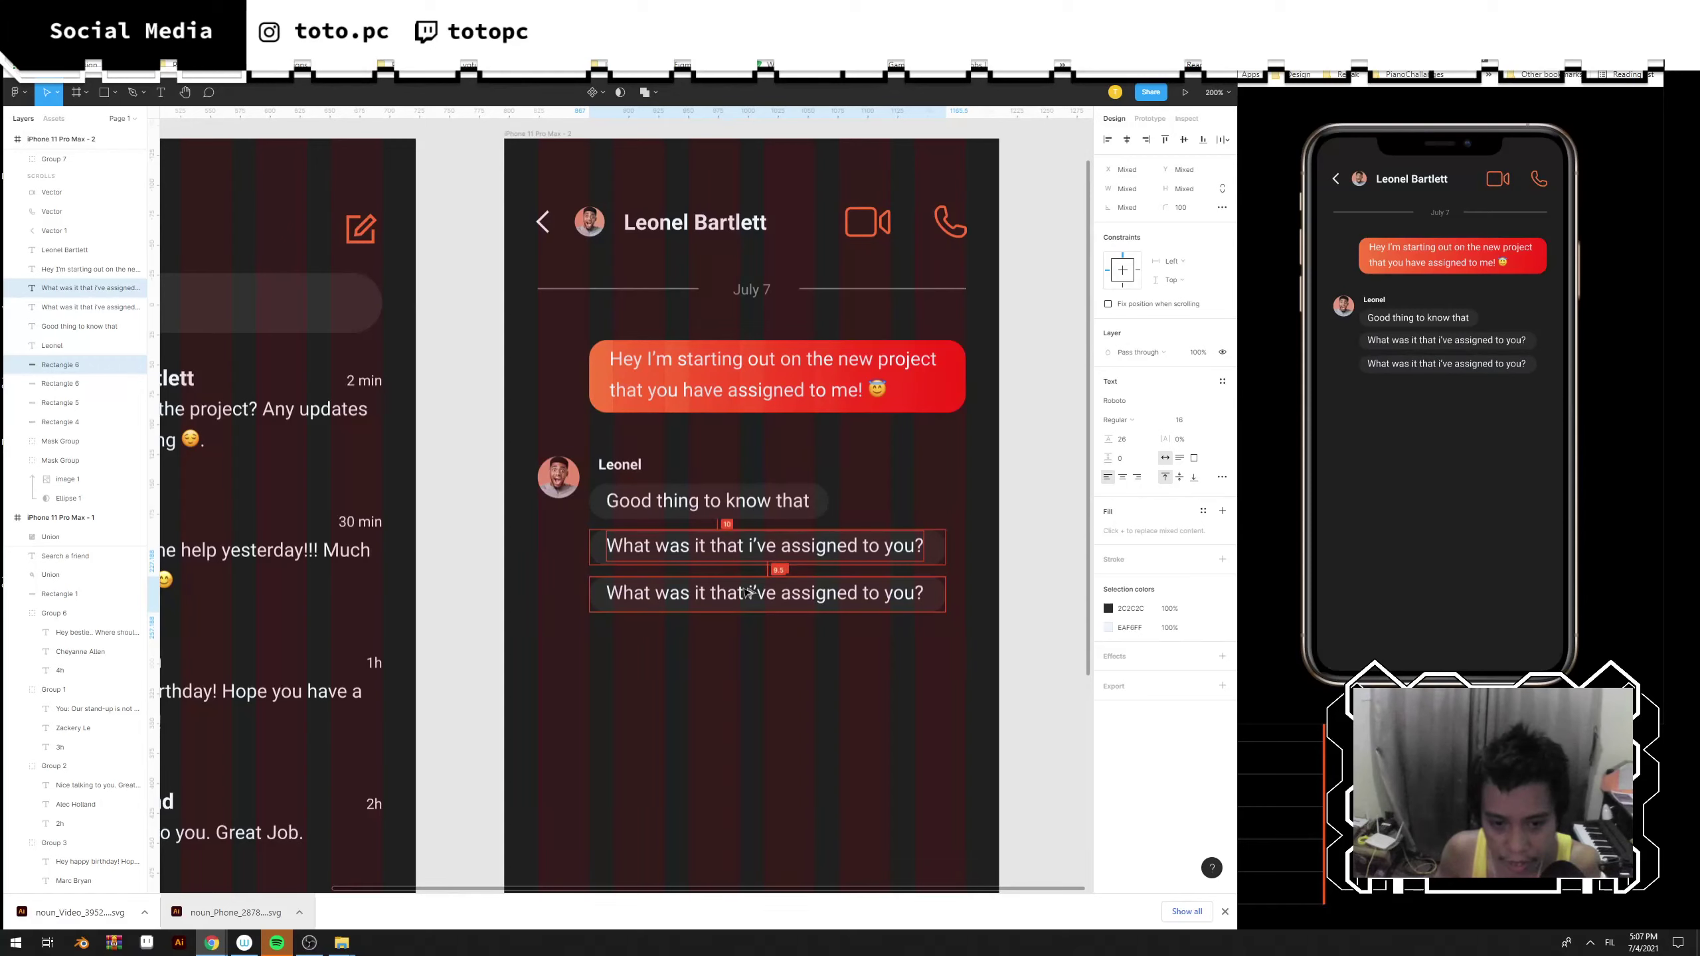
{"action": "key", "text": "Escape"}
{"action": "left_click", "coordinate": [724, 603]}
{"action": "type", "text": "I don't recal"}
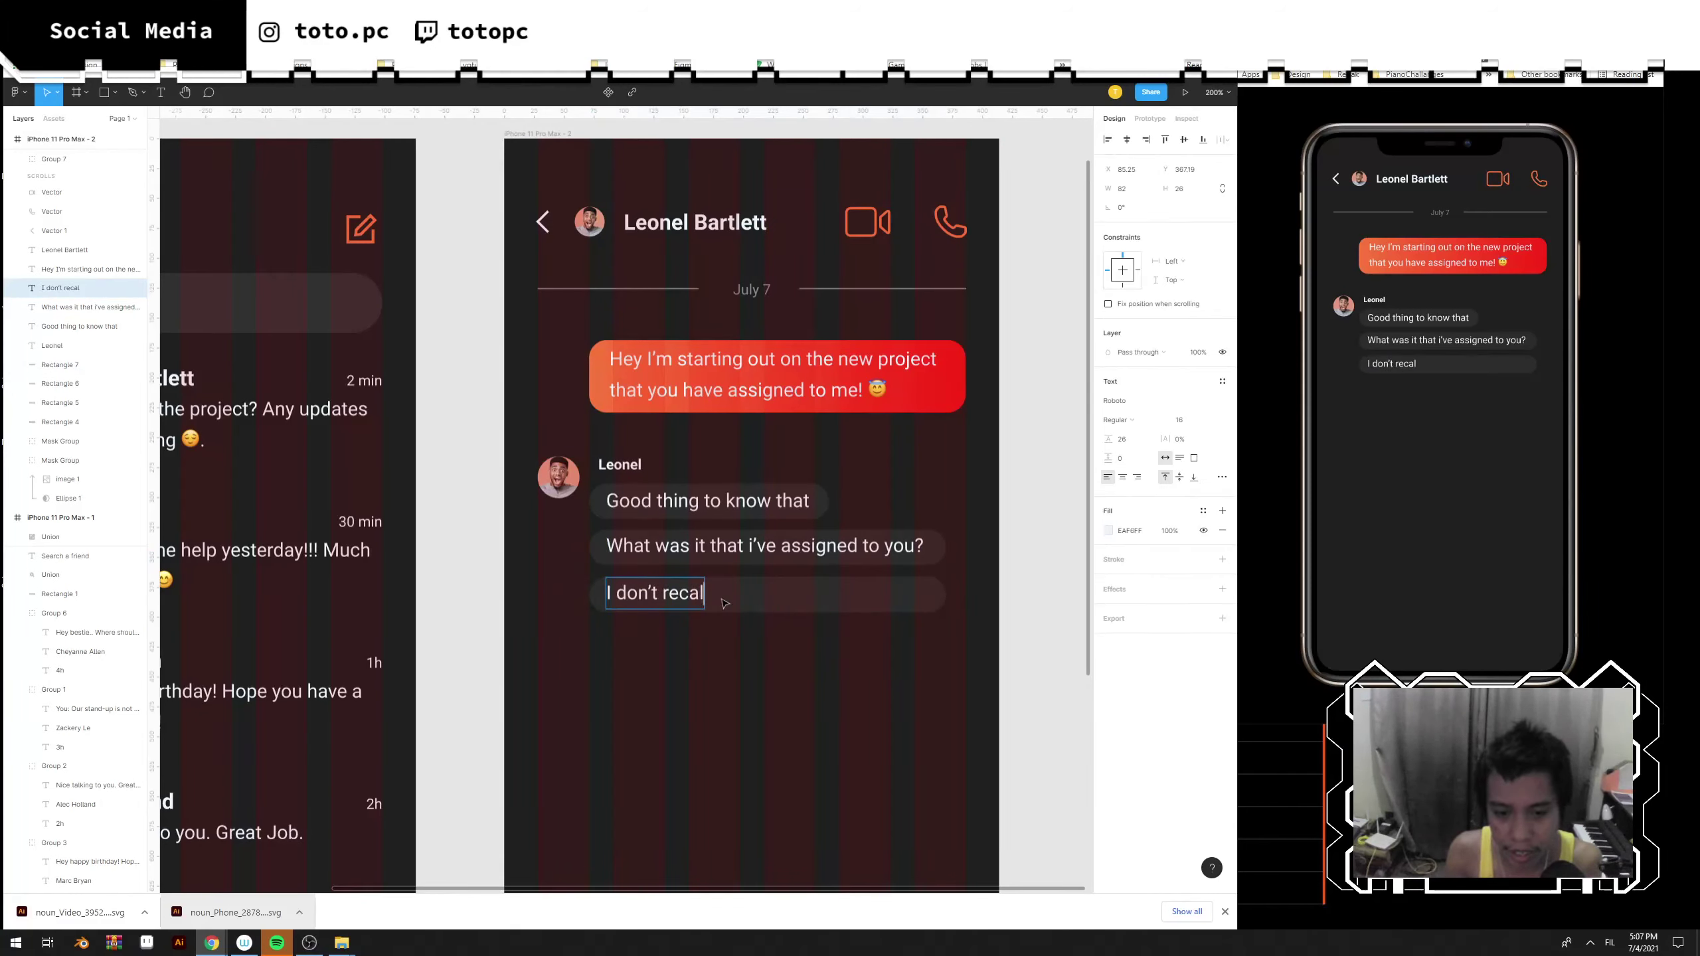
{"action": "type", "text": "l anny"}
{"action": "key", "text": "BackSpace"}
{"action": "key", "text": "BackSpace"}
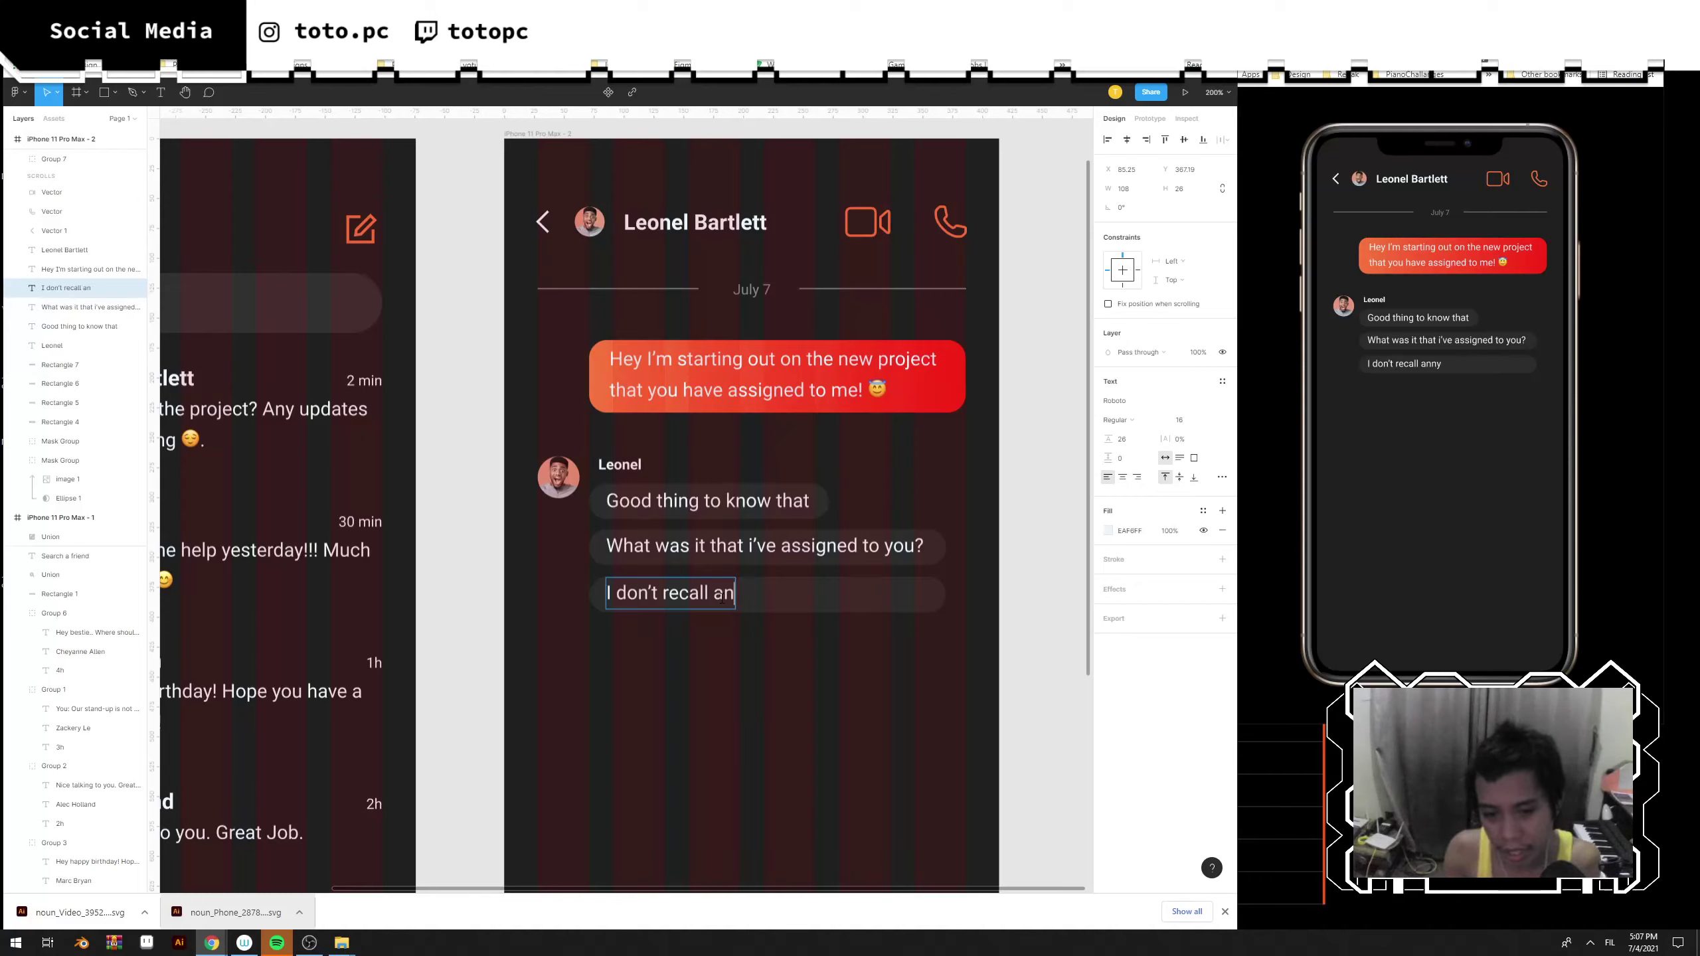
{"action": "type", "text": "y"}
{"action": "key", "text": "Escape"}
{"action": "double_click", "coordinate": [736, 605]}
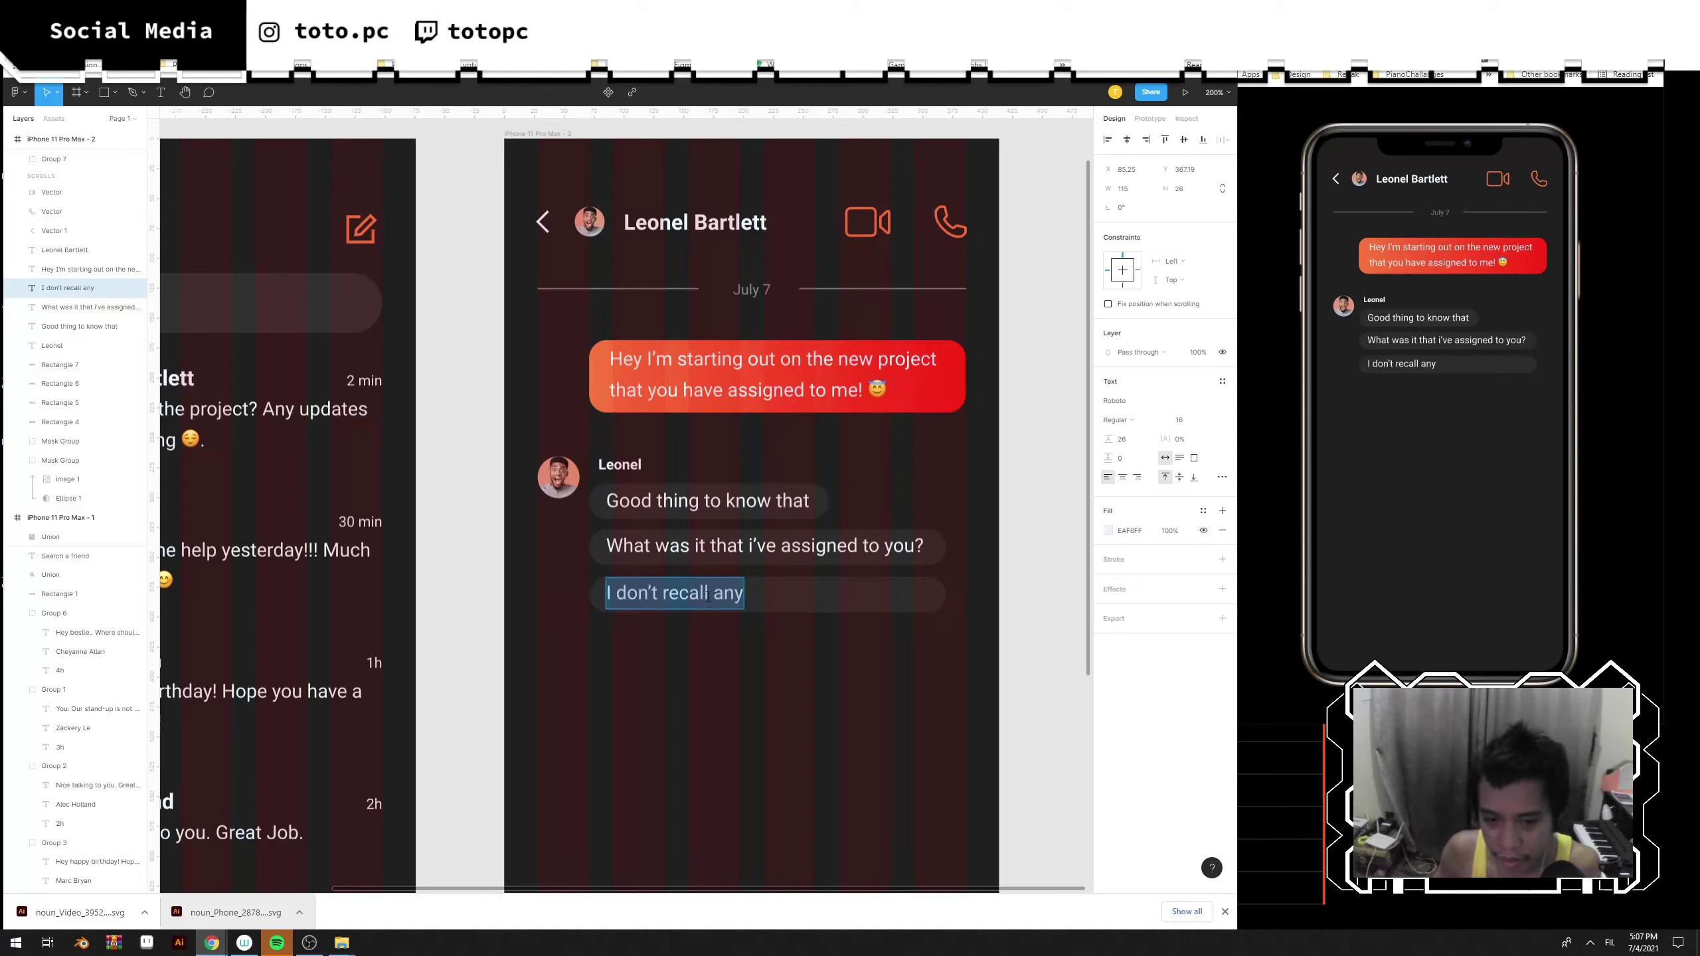
{"action": "left_click", "coordinate": [708, 596]}
{"action": "key", "text": "Escape"}
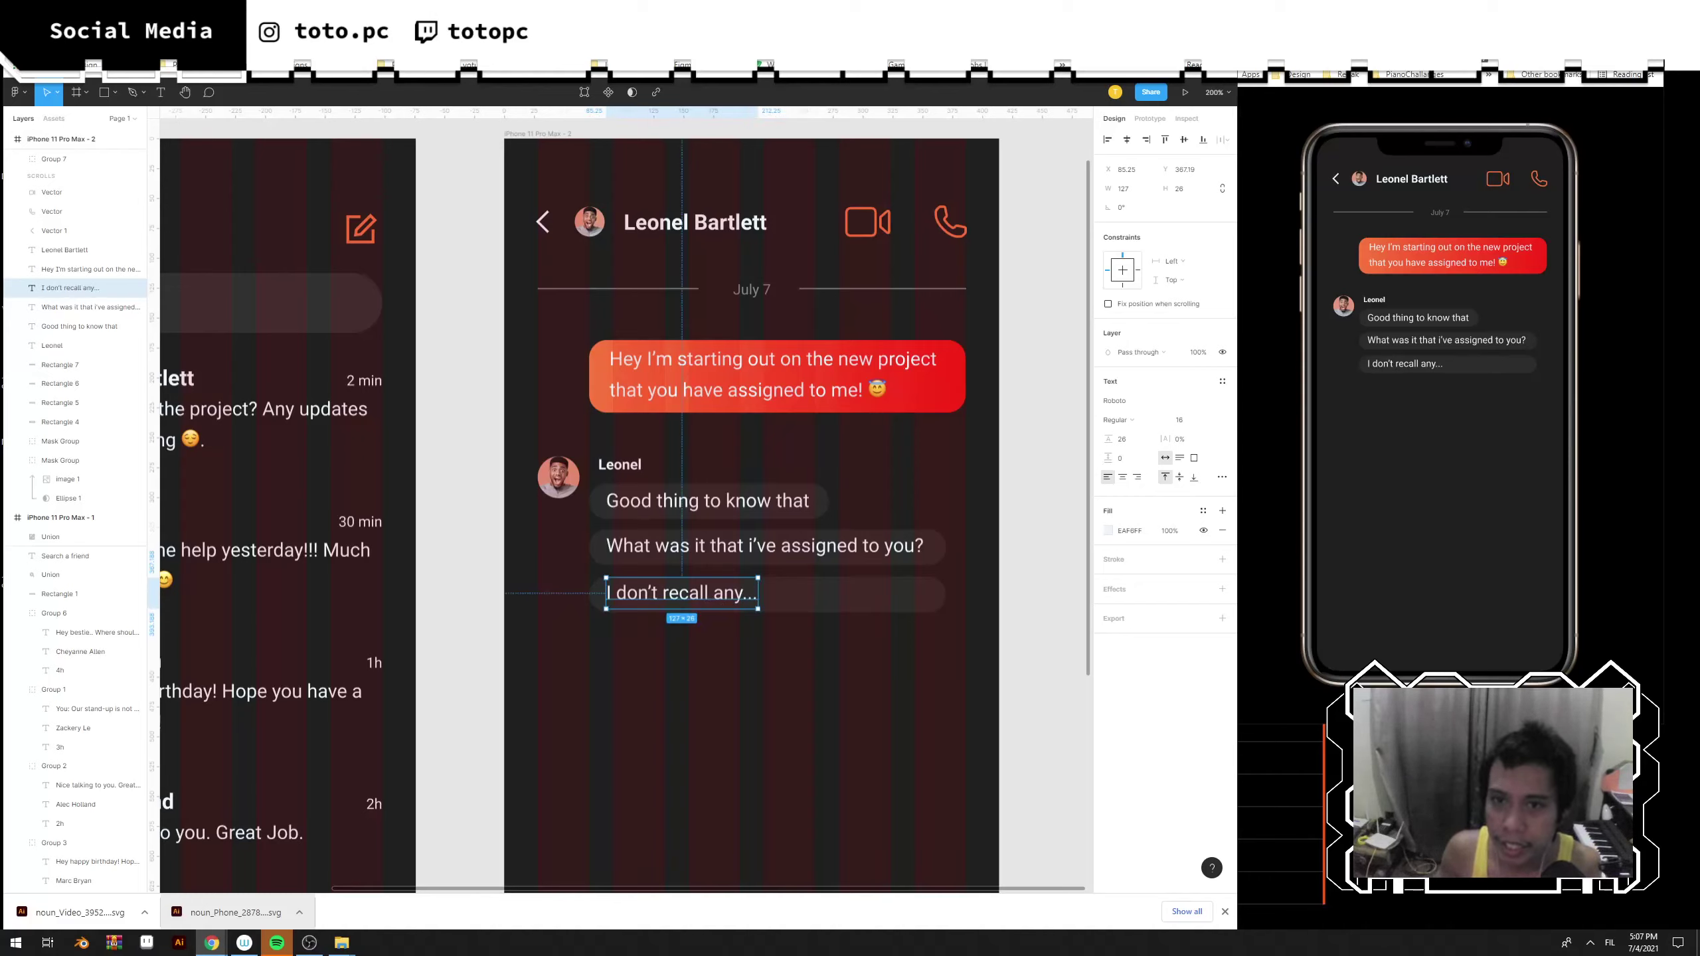
Switch to the emoji website, search it for "thinking" and copy the Thinking Face emoji for the chat design.
{"action": "left_click", "coordinate": [361, 20]}
{"action": "left_click", "coordinate": [501, 282]}
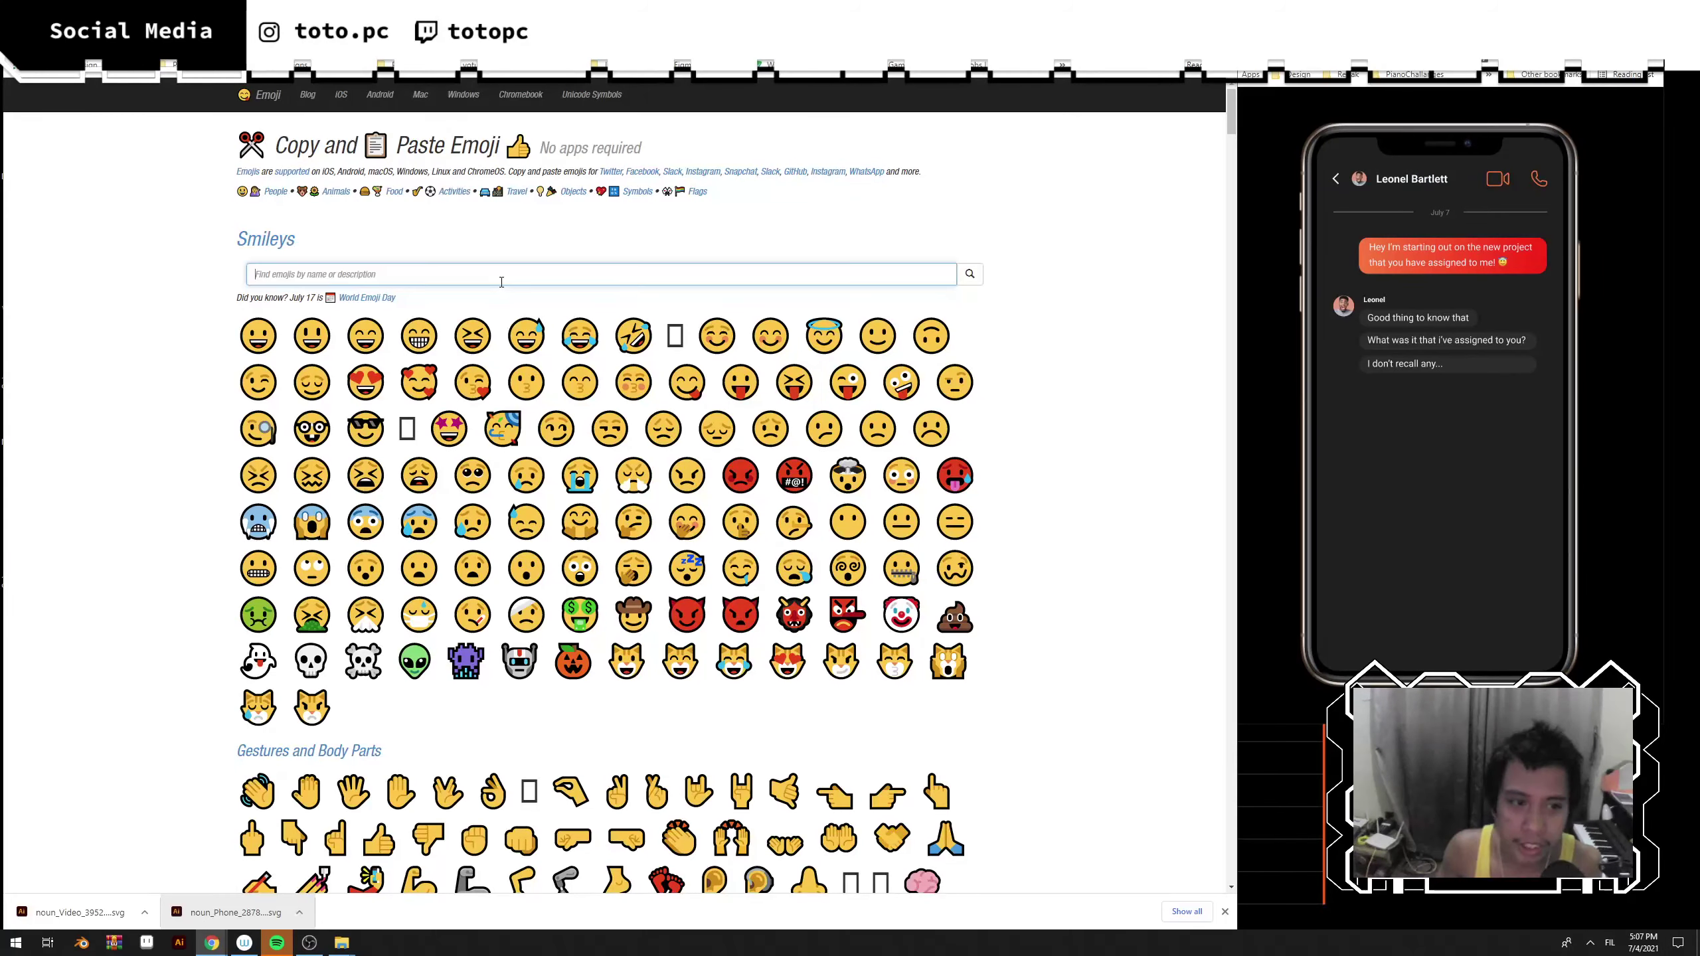
{"action": "type", "text": "thinking"}
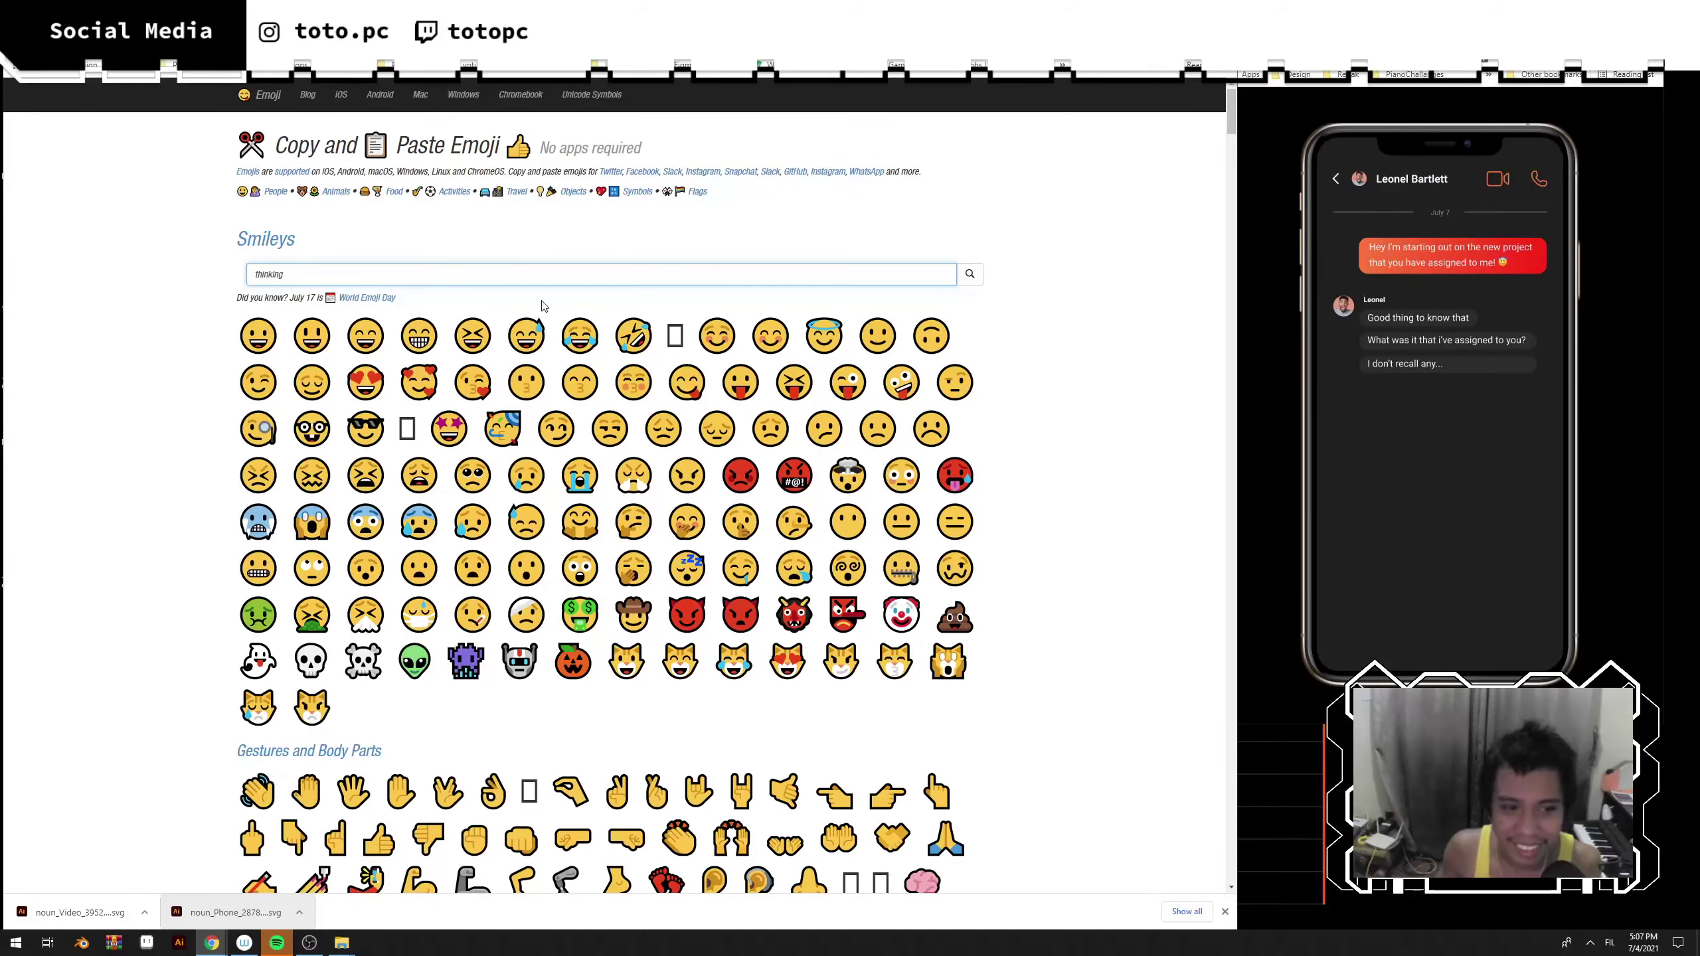
{"action": "type", "text": "thinking"}
{"action": "key", "text": "Return"}
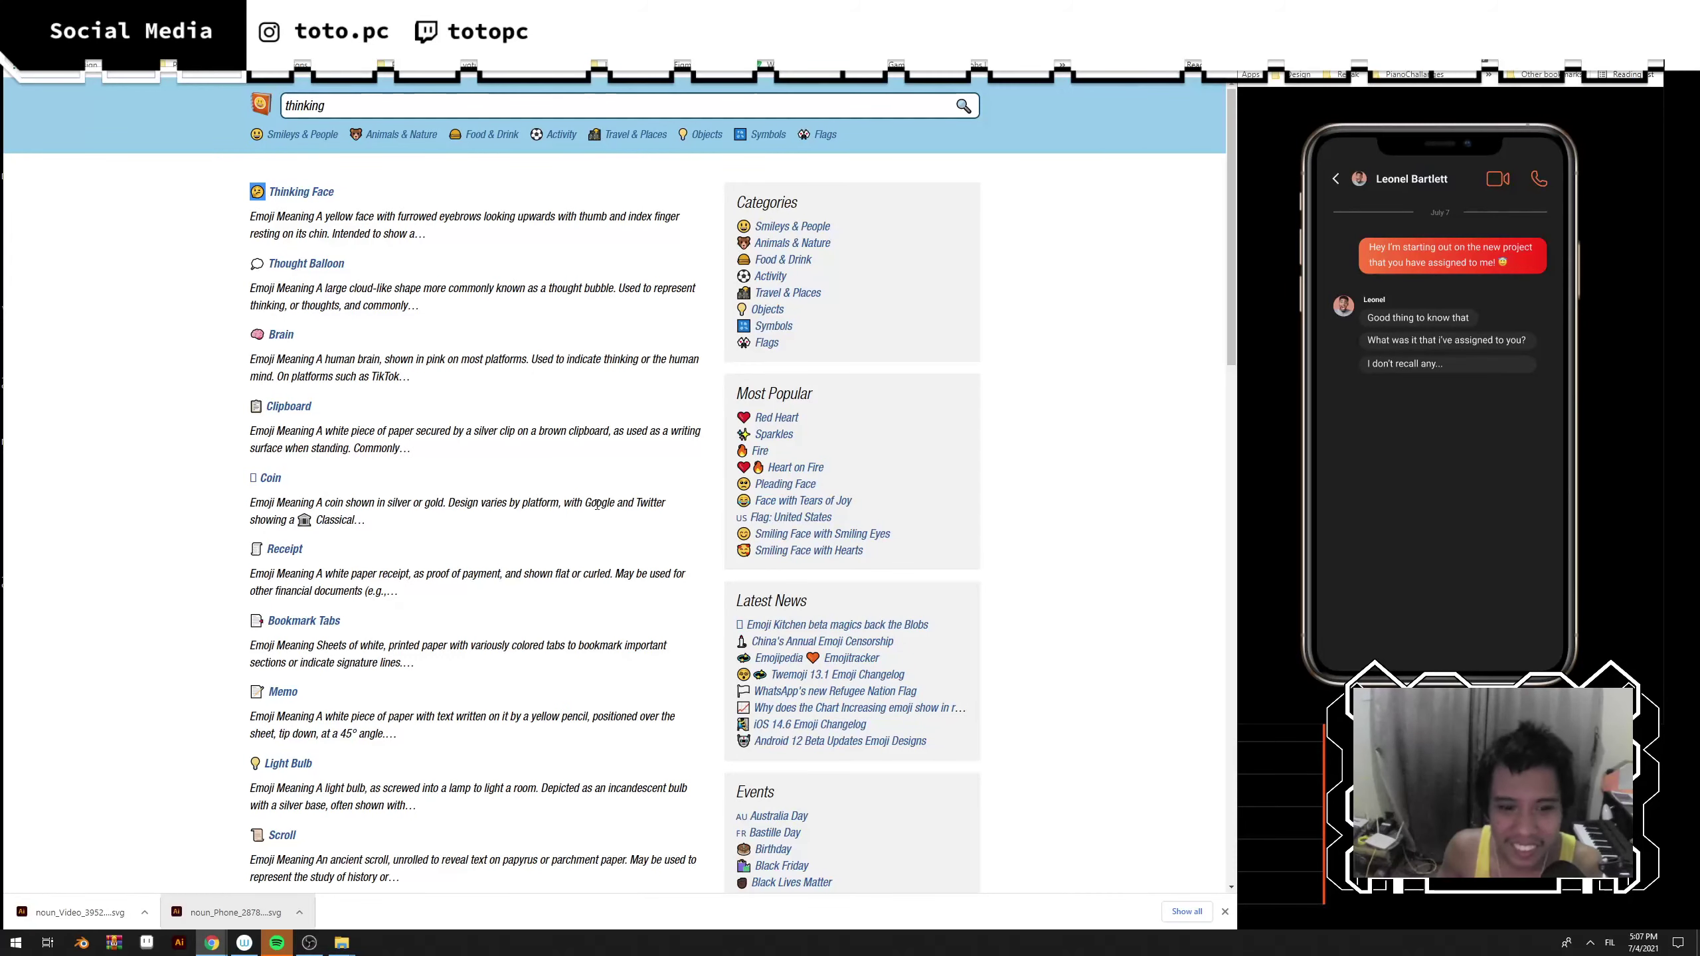
{"action": "key", "text": "ctrl+shift+Tab"}
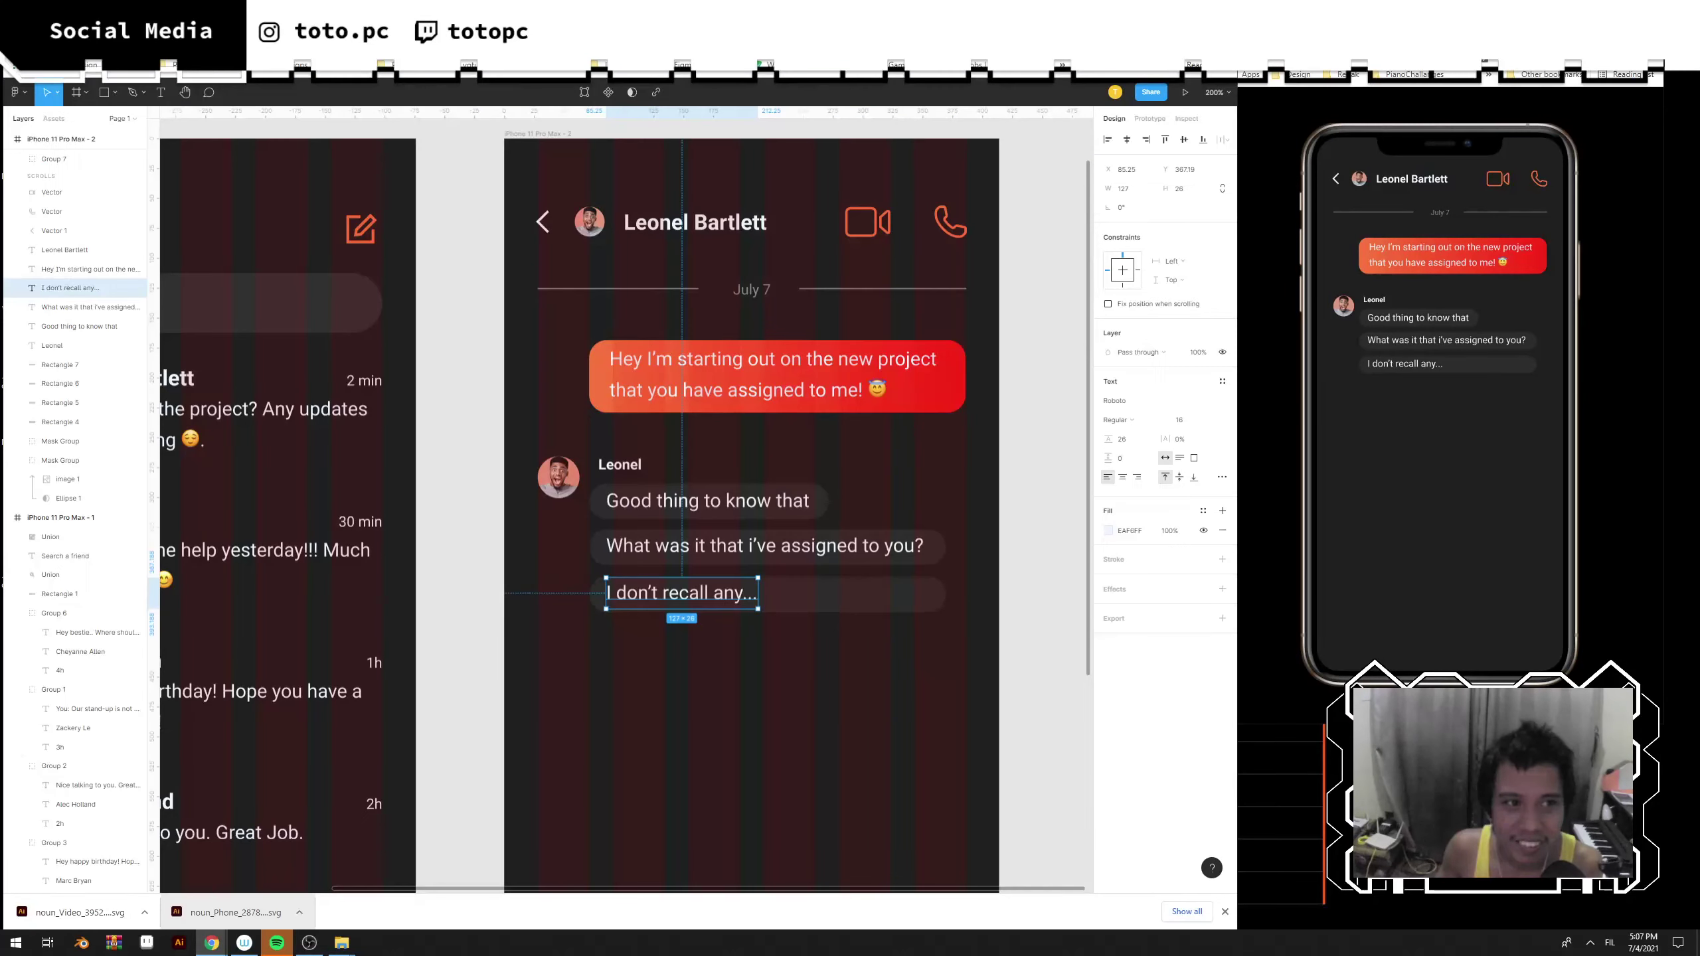
Append the 🤔 emoji to "I don't recall any..." and shorten that reply's gray bubble to fit its text.
{"action": "double_click", "coordinate": [732, 585]}
{"action": "key", "text": "Right"}
{"action": "type", "text": "🤔"}
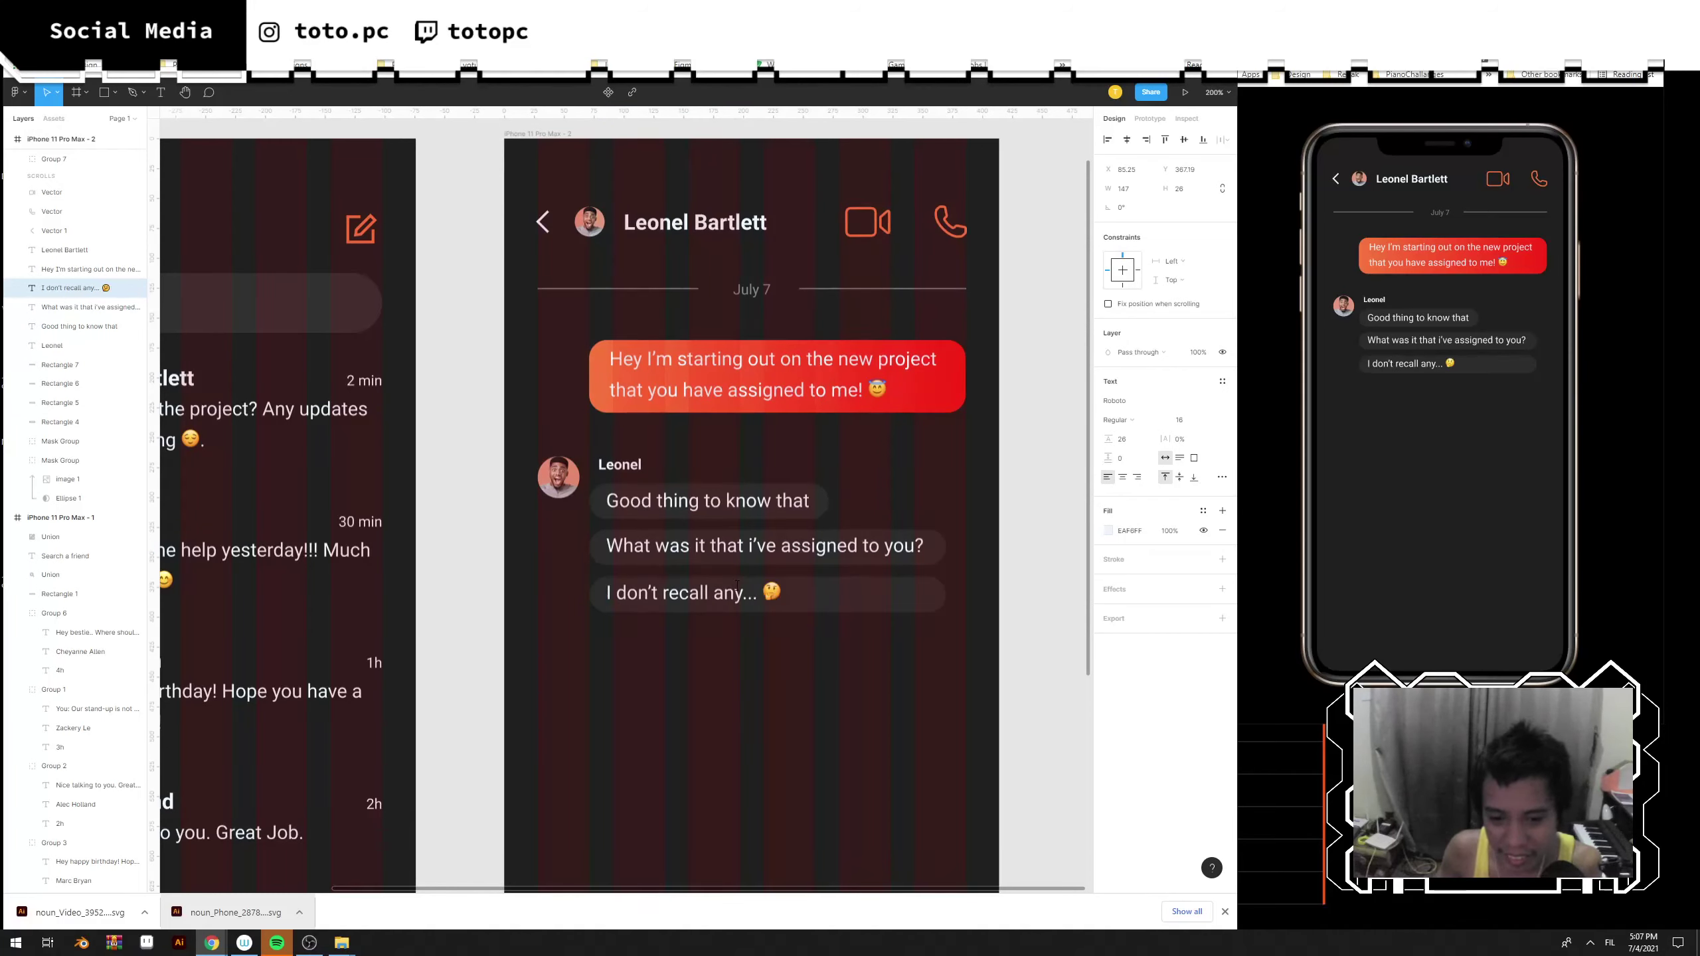
{"action": "key", "text": "Escape"}
{"action": "left_click", "coordinate": [927, 594]}
{"action": "left_click_drag", "start_coordinate": [945, 594], "coordinate": [794, 595]}
{"action": "left_click", "coordinate": [821, 631]}
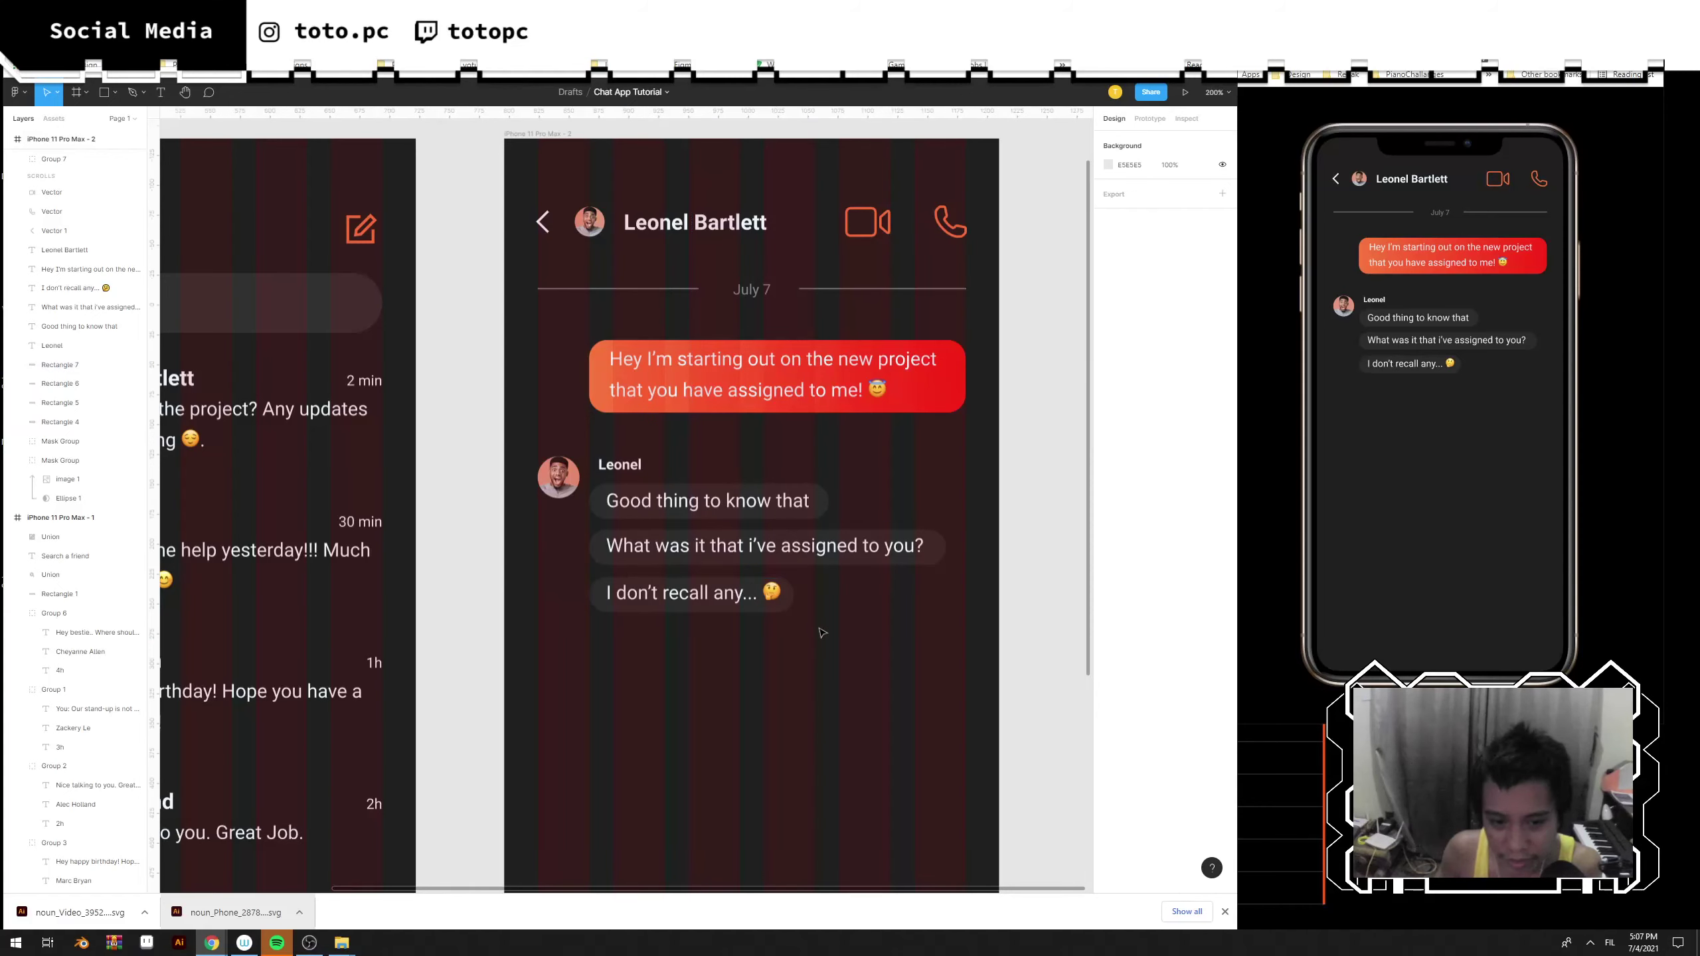
{"action": "left_click", "coordinate": [747, 600]}
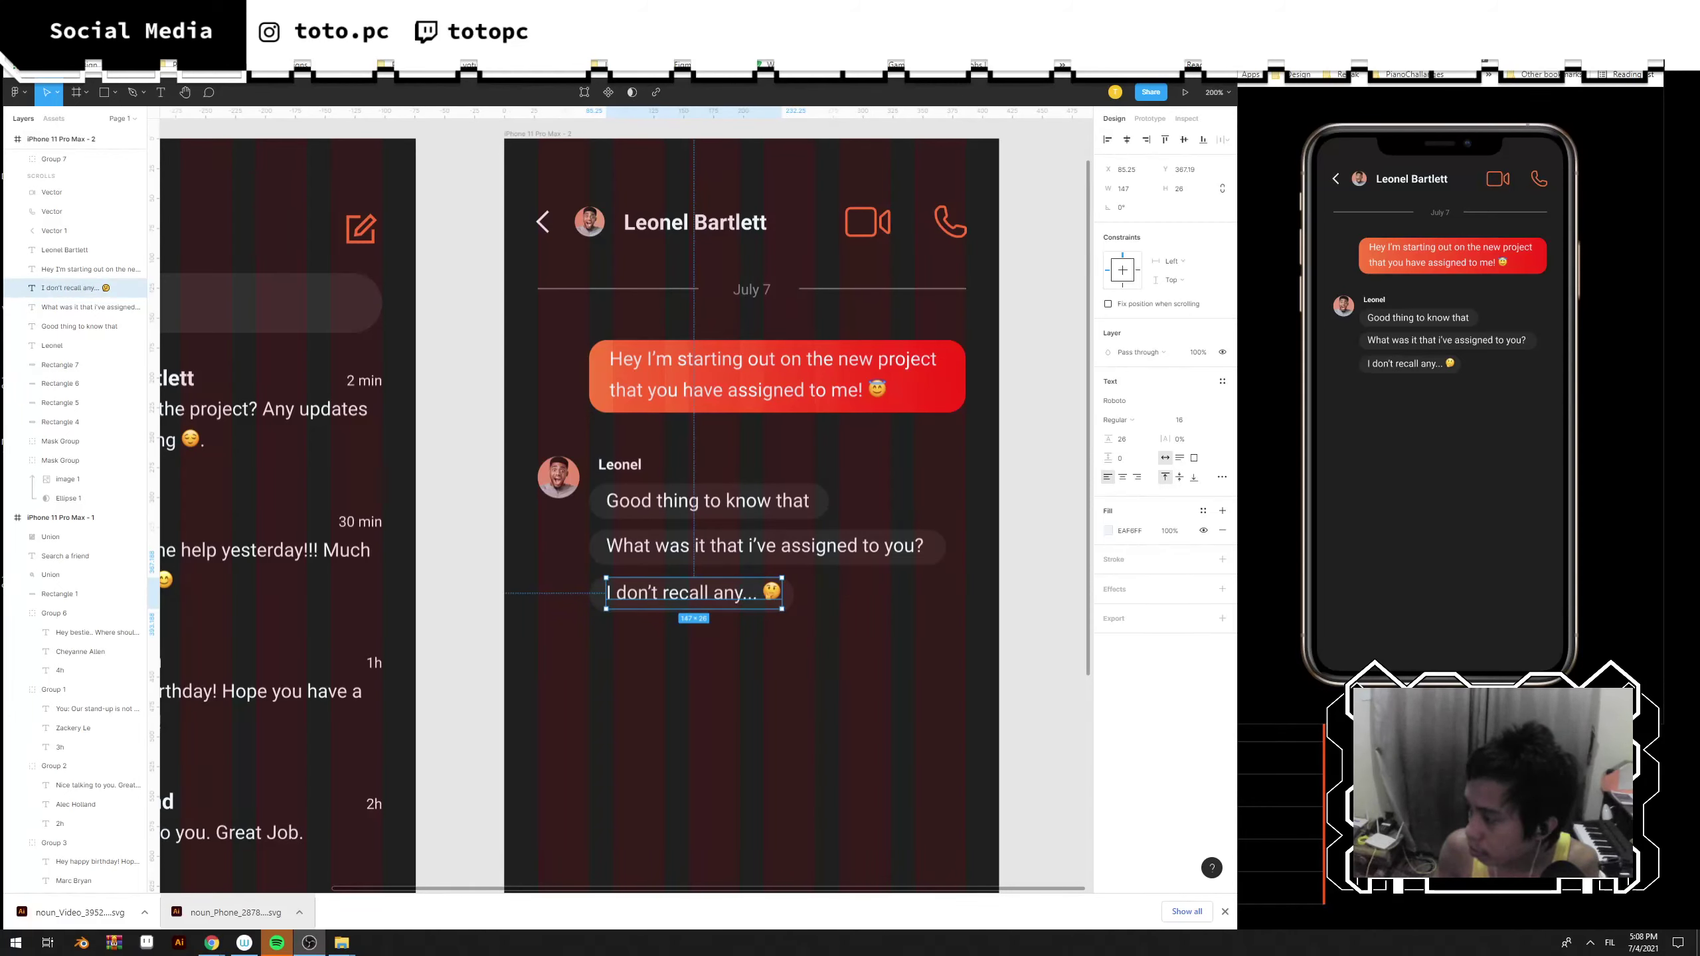
{"action": "left_click", "coordinate": [750, 742]}
{"action": "scroll", "coordinate": [803, 603], "scroll_direction": "up", "scroll_amount": 1}
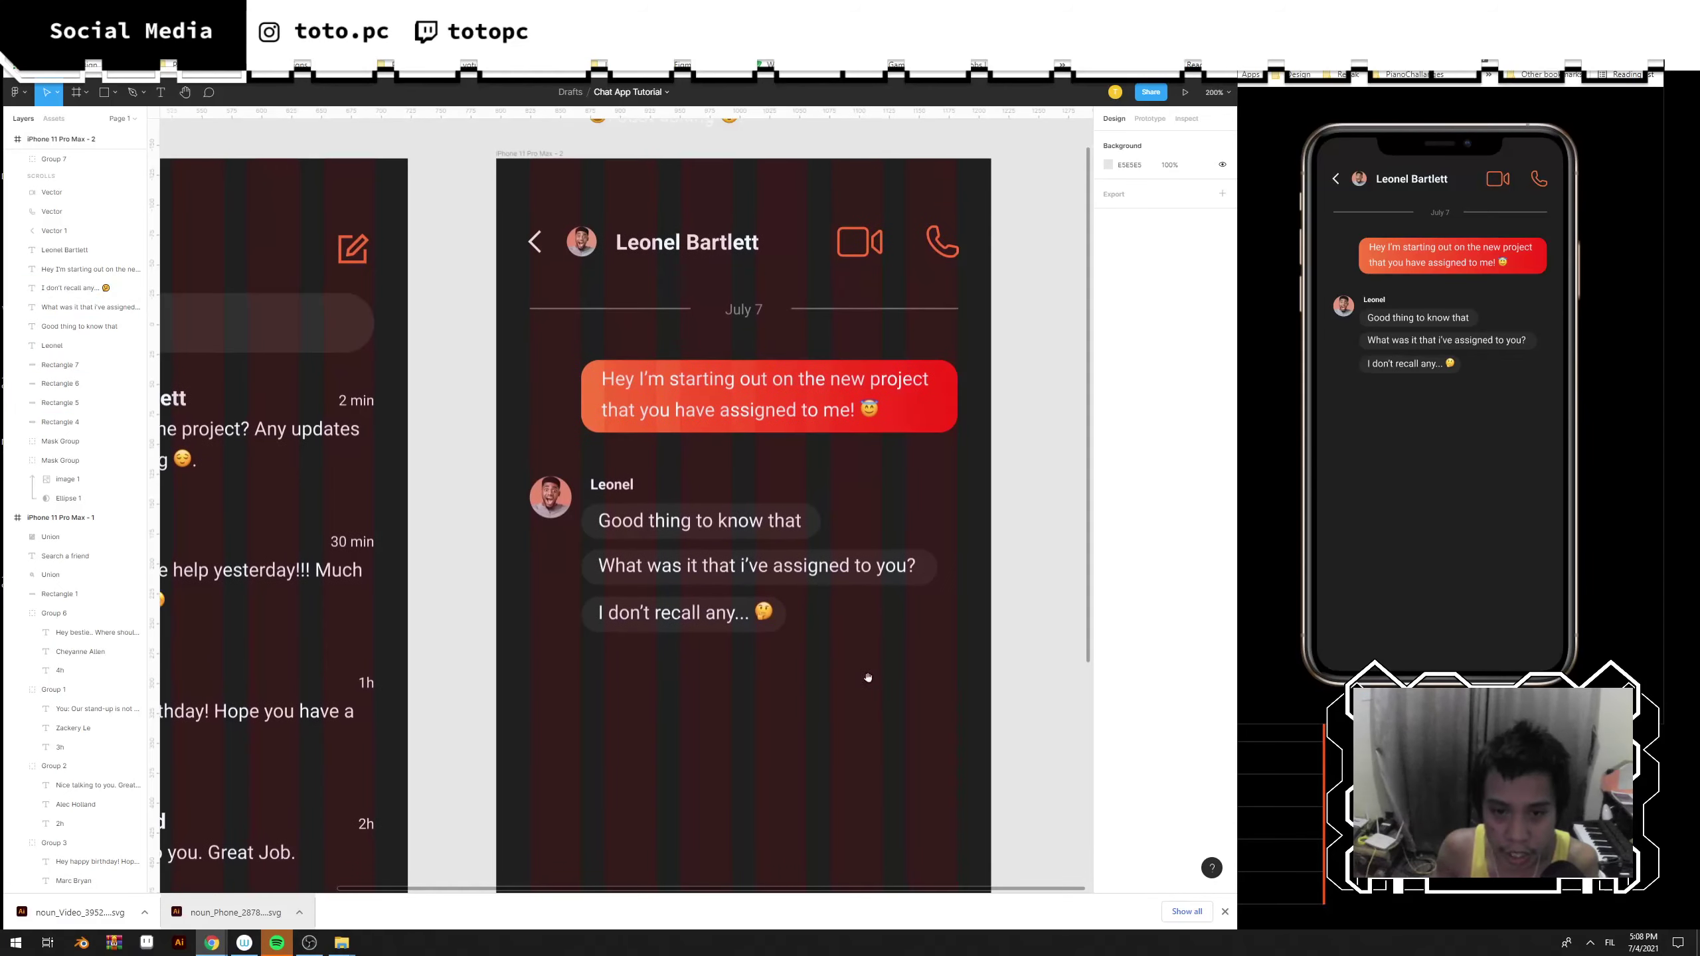
{"action": "left_click", "coordinate": [803, 536]}
{"action": "left_click", "coordinate": [813, 575]}
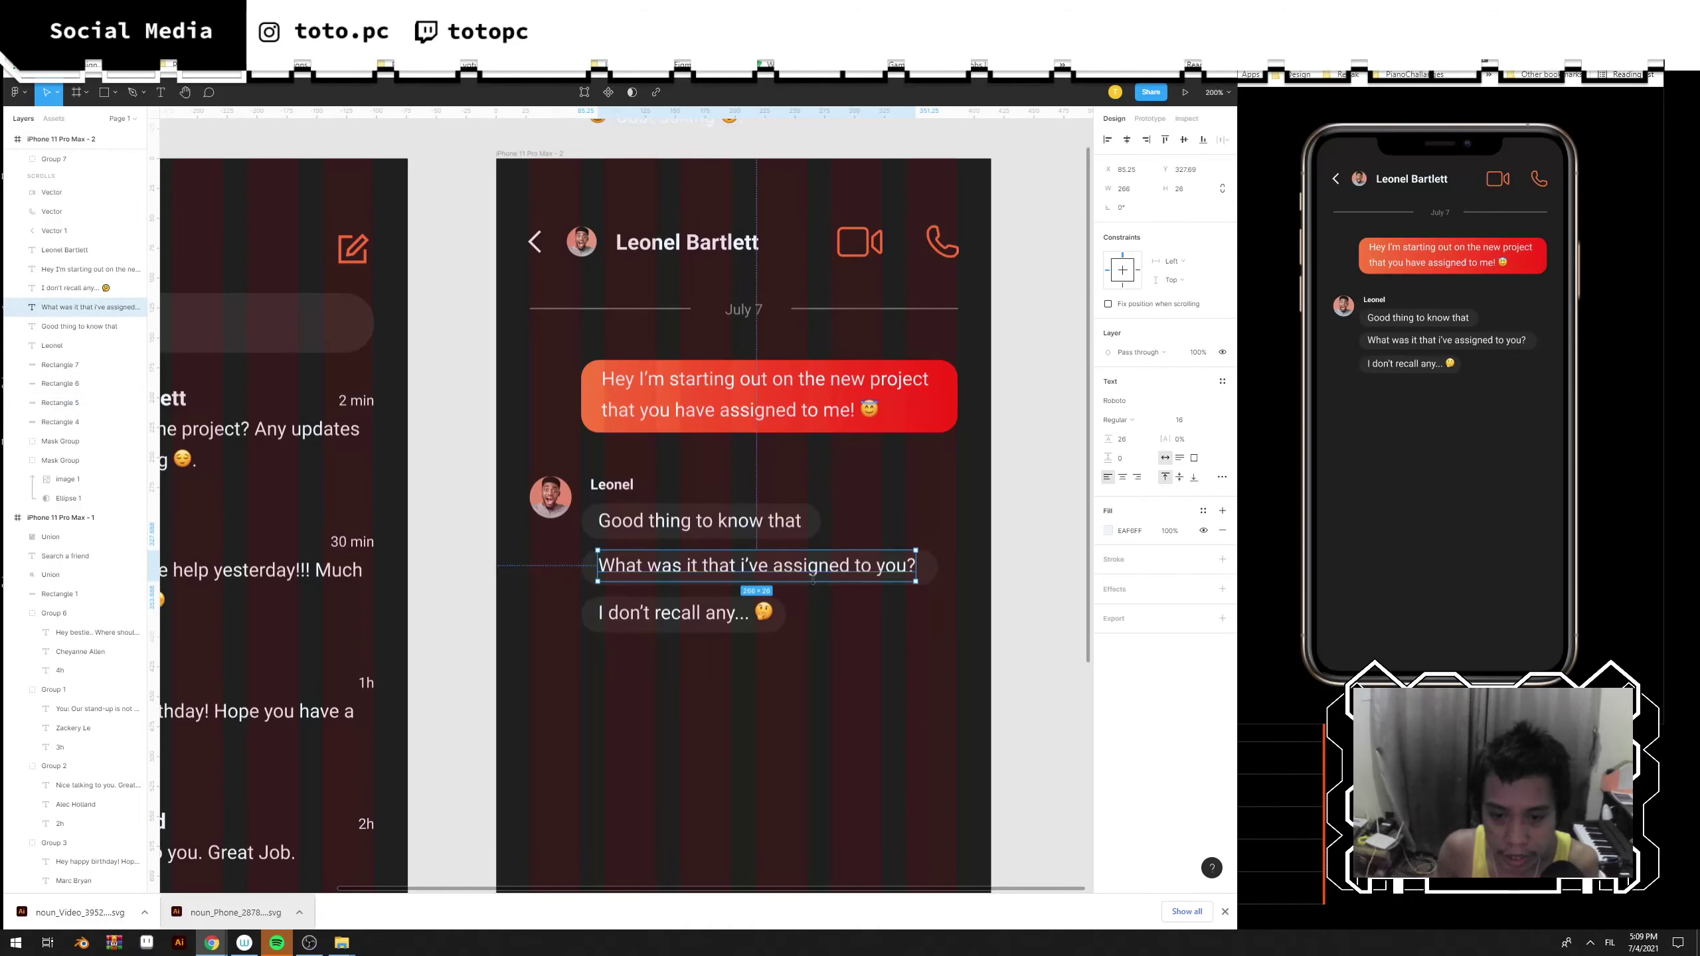
{"action": "left_click_drag", "start_coordinate": [937, 578], "coordinate": [944, 648]}
{"action": "key", "text": "ctrl+z"}
{"action": "left_click", "coordinate": [971, 585]}
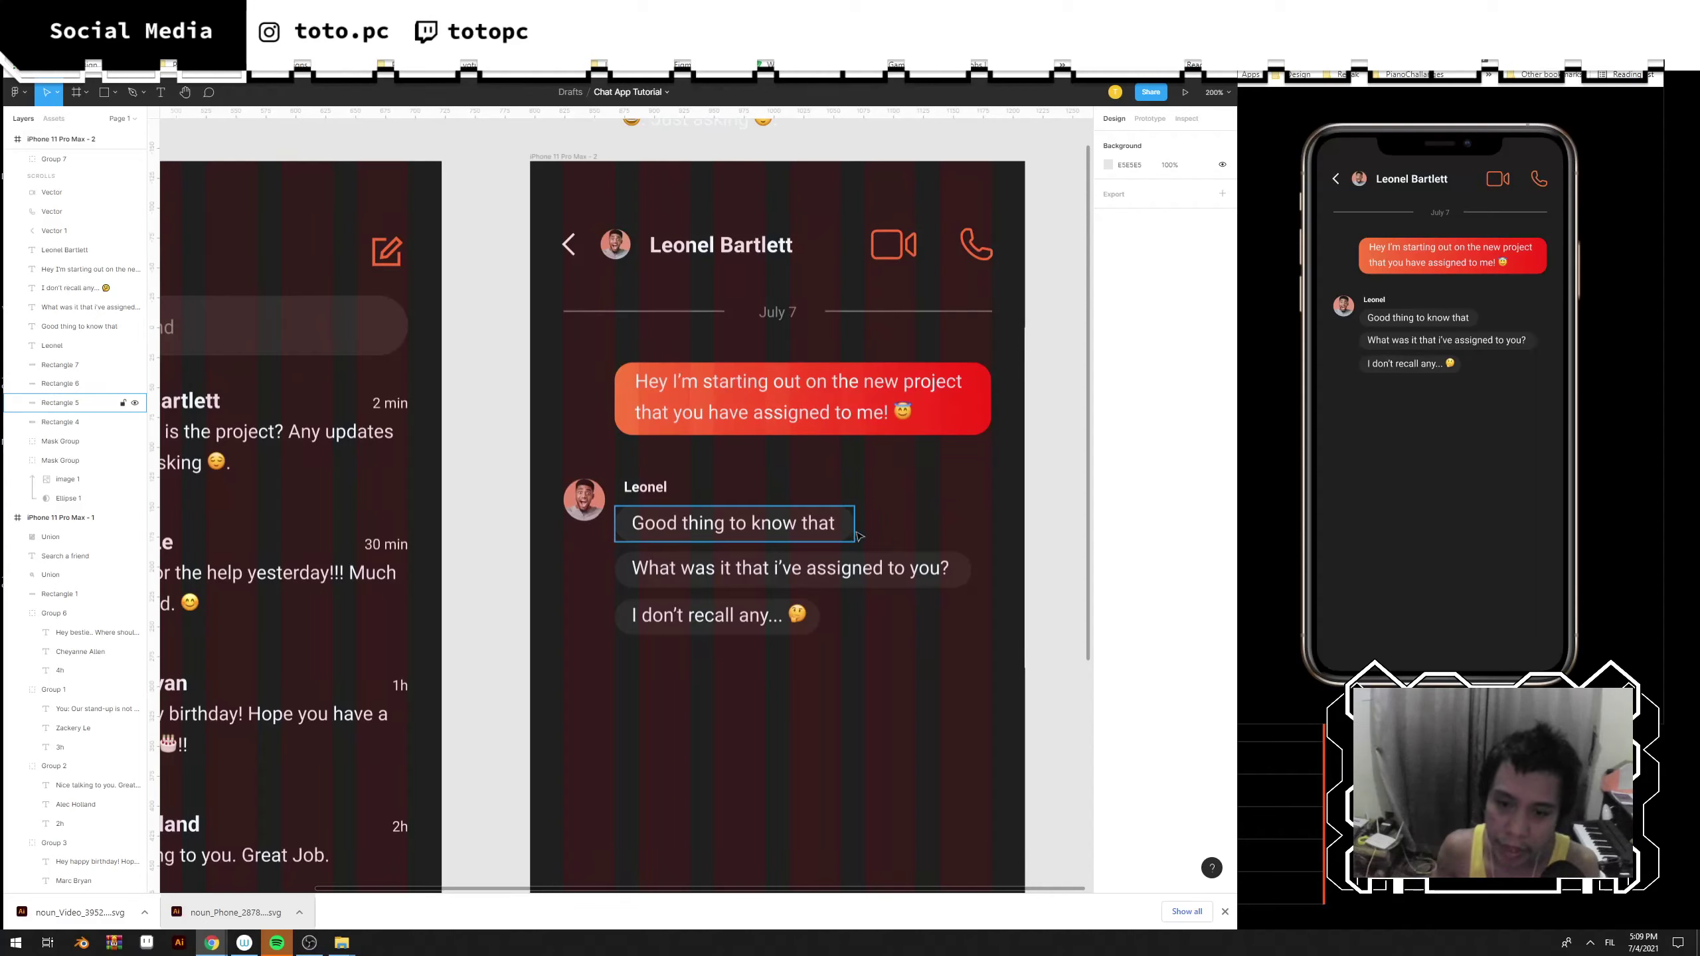
{"action": "left_click_drag", "start_coordinate": [891, 429], "coordinate": [901, 443]}
{"action": "key", "text": "ctrl+z"}
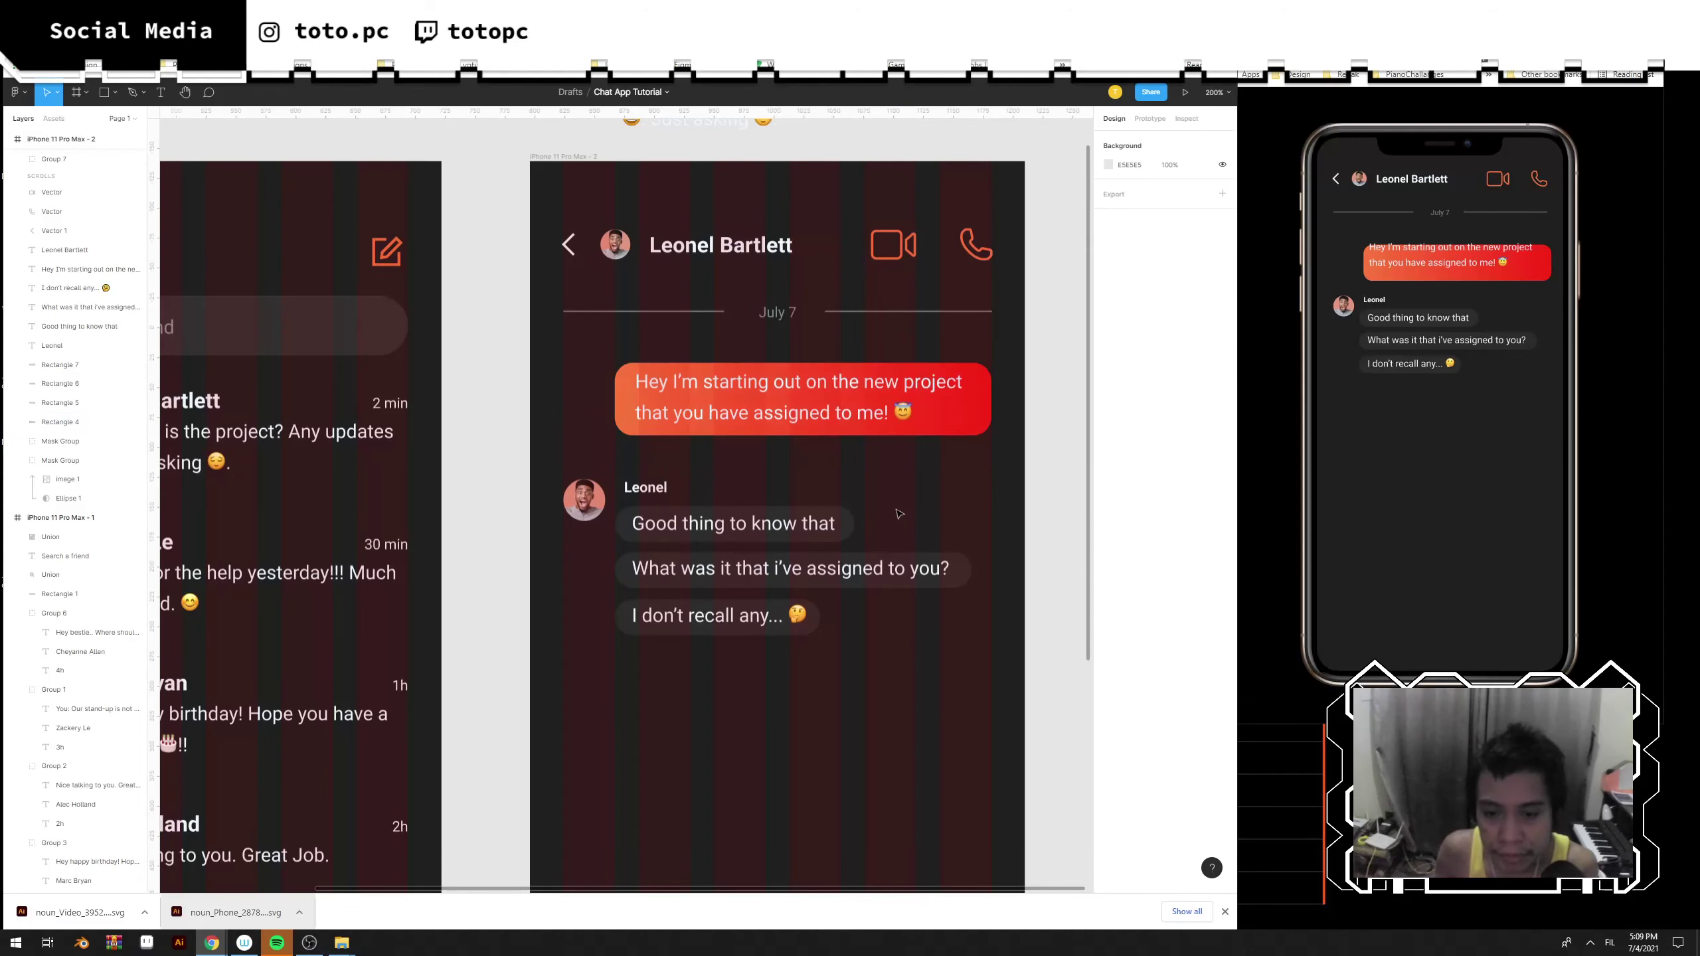
Square off the two bottom corners of the "Good thing to know that" bubble with a corner radius of 0.
{"action": "double_click", "coordinate": [847, 536]}
{"action": "left_click_drag", "start_coordinate": [888, 550], "coordinate": [505, 537]}
{"action": "left_click", "coordinate": [942, 521]}
{"action": "left_click_drag", "start_coordinate": [880, 548], "coordinate": [710, 527]}
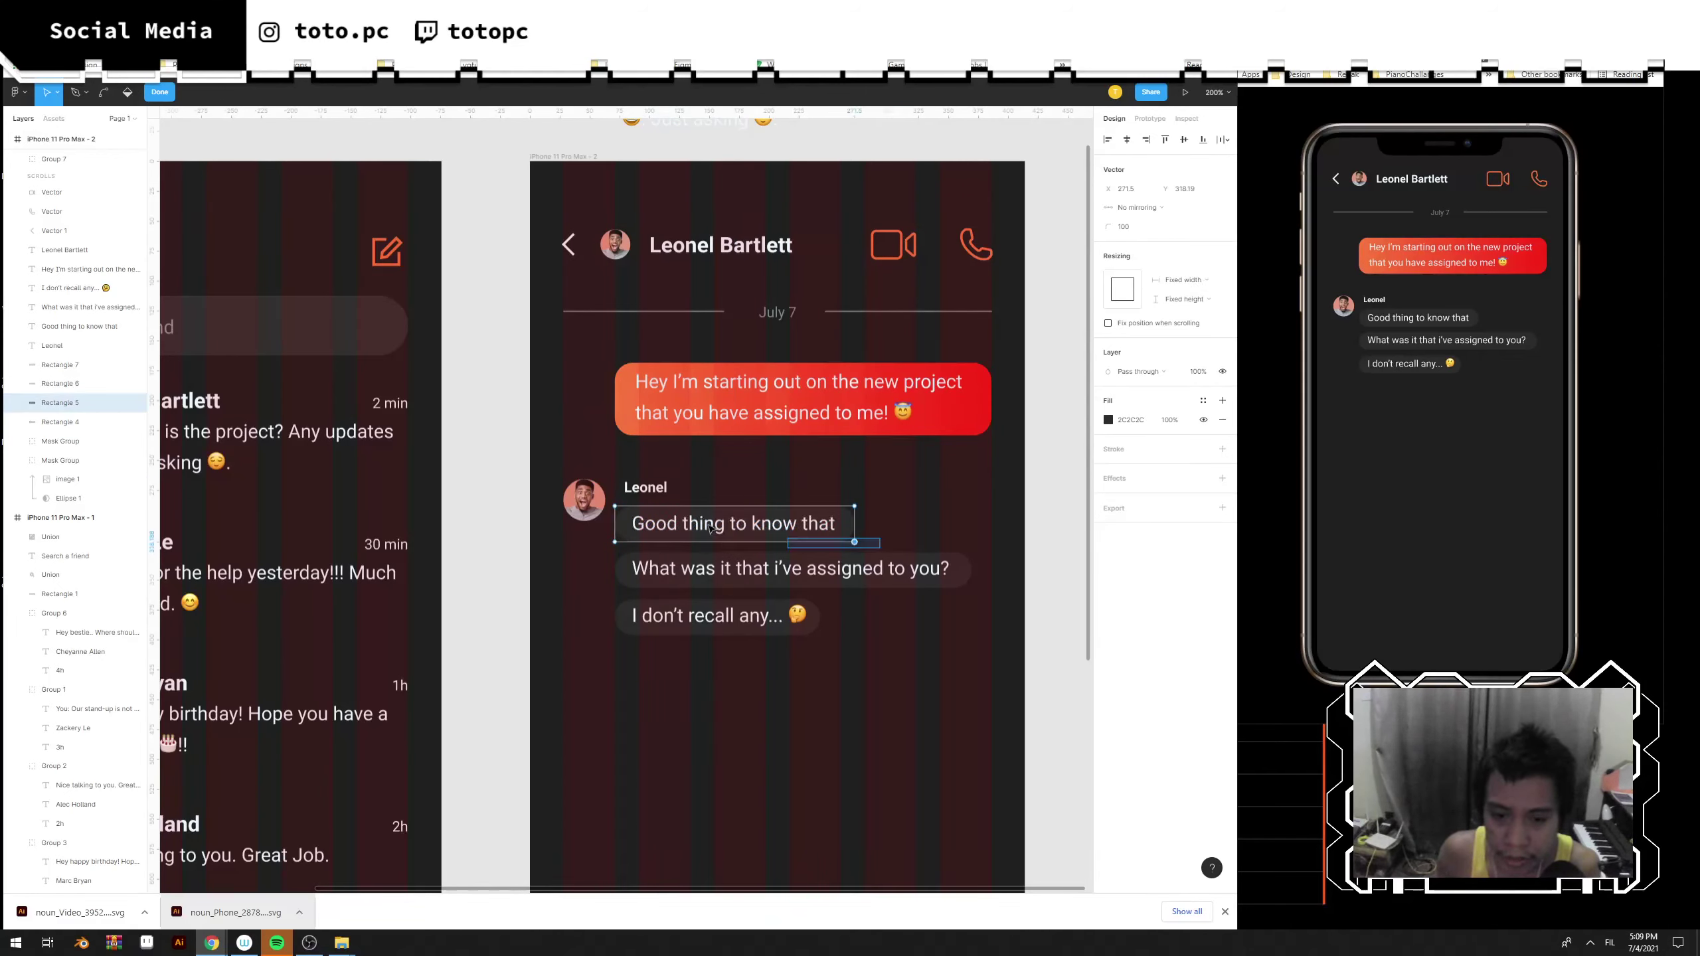
{"action": "left_click", "coordinate": [711, 541]}
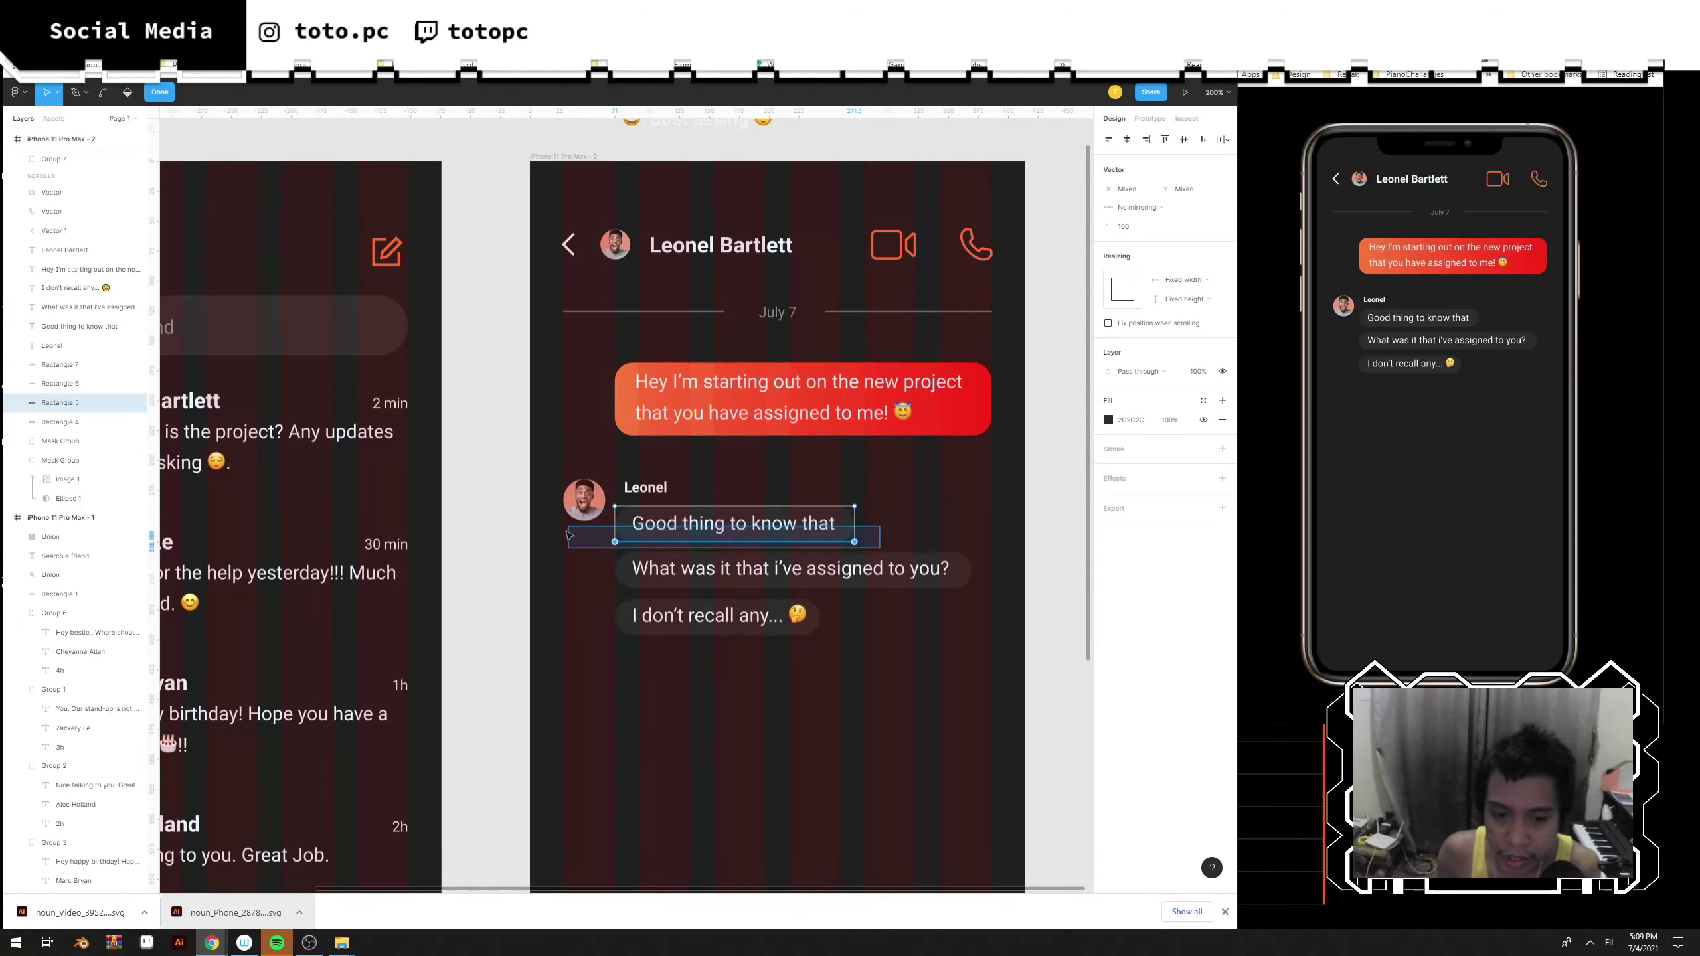
{"action": "left_click", "coordinate": [1147, 228]}
{"action": "key", "text": "Return"}
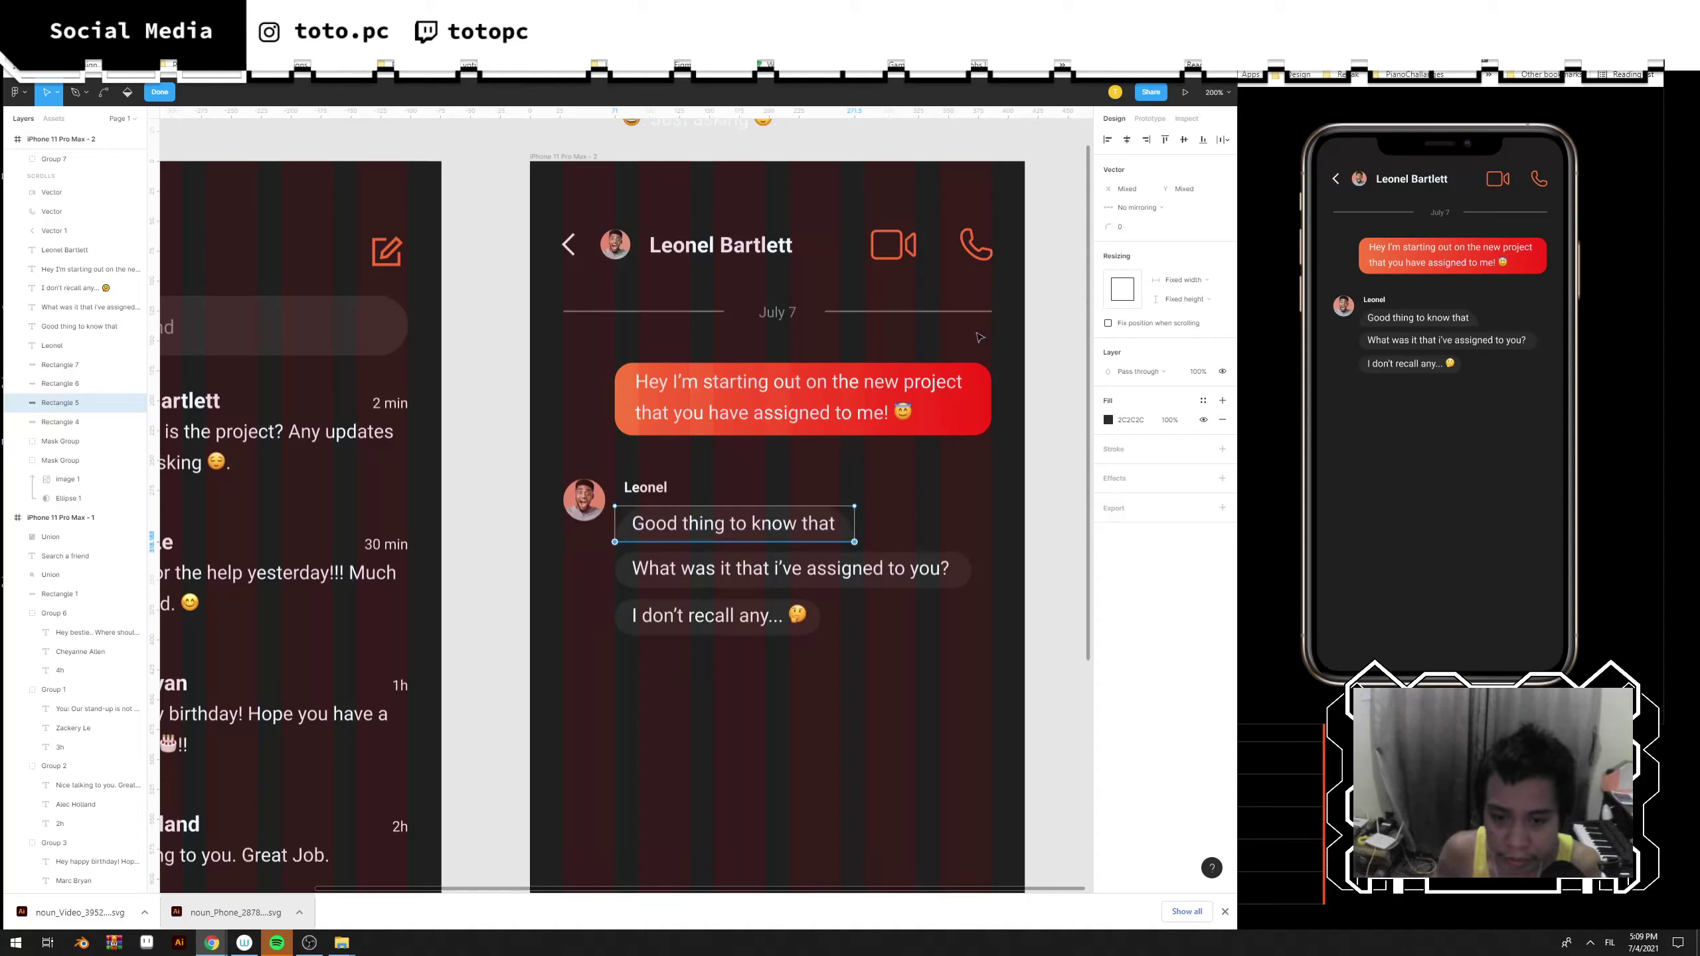
{"action": "left_click", "coordinate": [980, 468]}
{"action": "key", "text": "Escape"}
{"action": "key", "text": "Escape"}
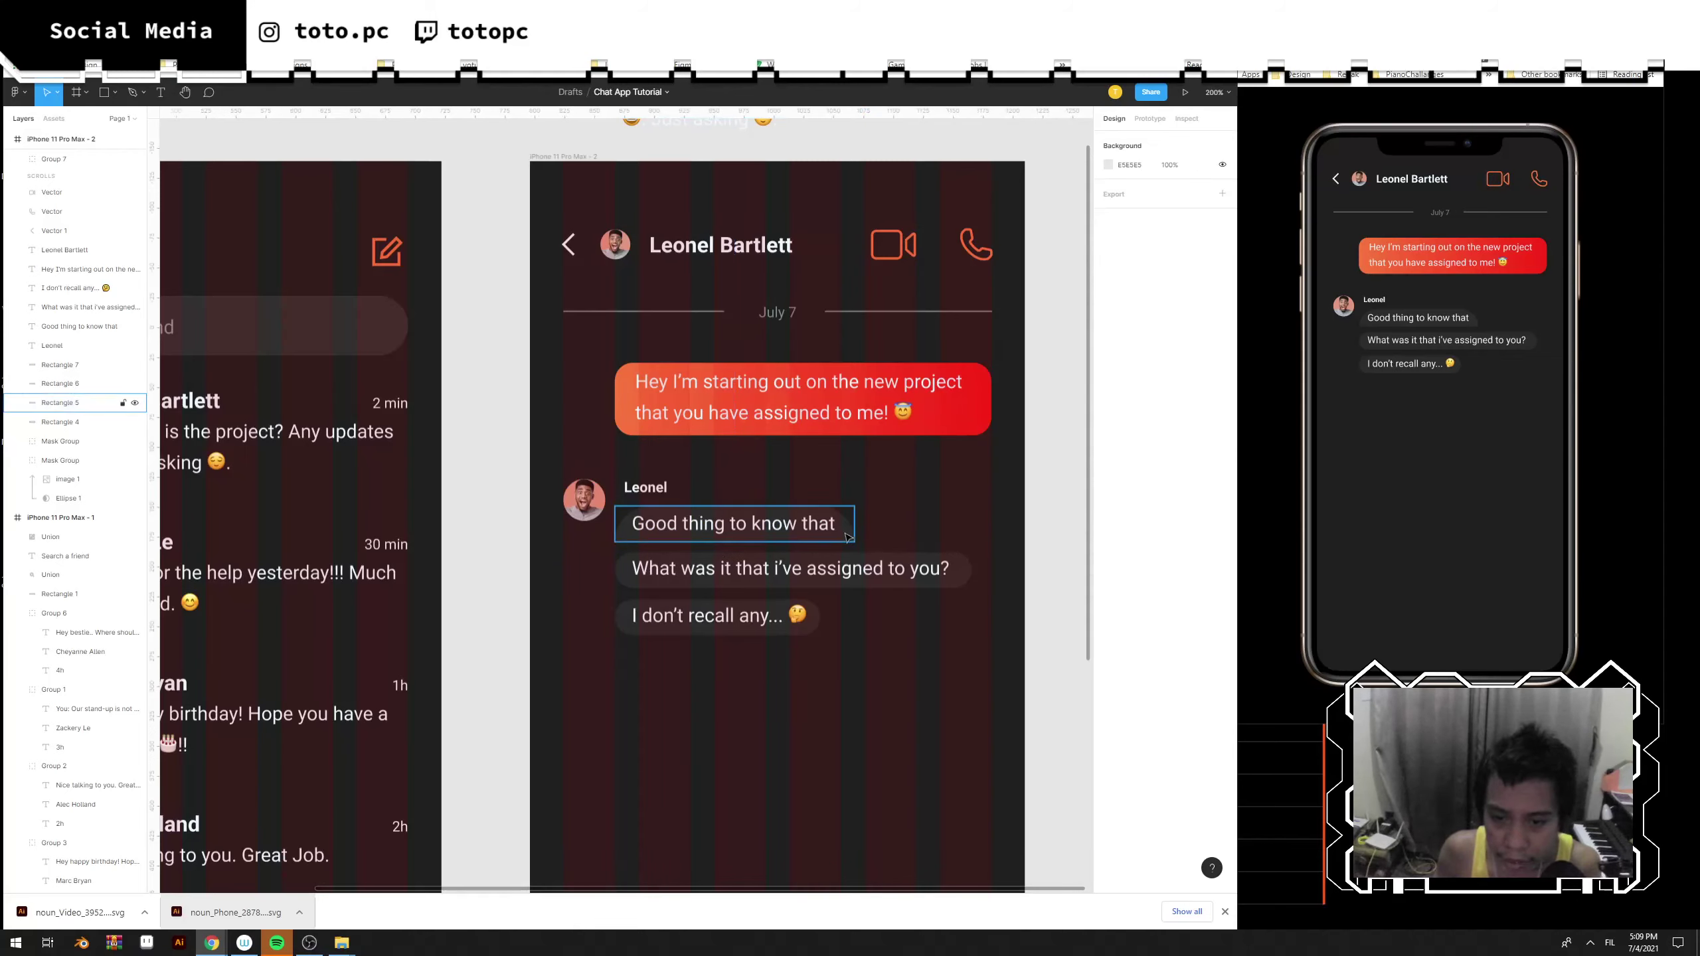
Set the radius of the "Good thing to know that" bubble's two top corners to 15.
{"action": "left_click", "coordinate": [847, 536]}
{"action": "key", "text": "Return"}
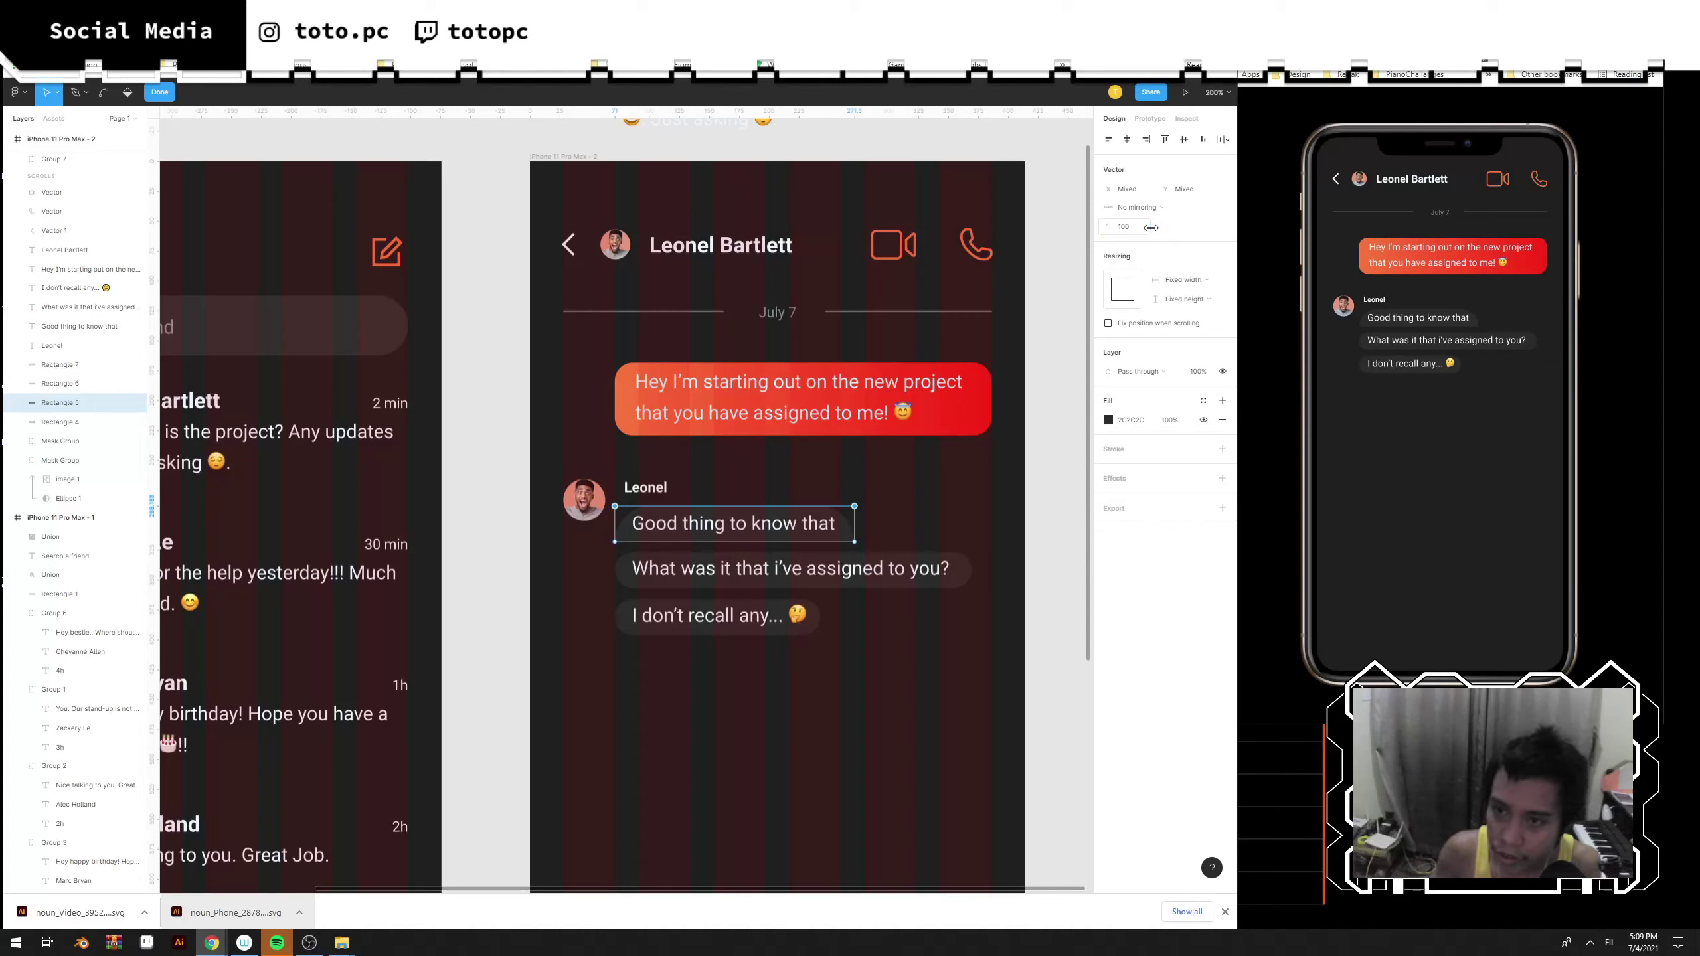
{"action": "left_click", "coordinate": [1130, 229]}
{"action": "type", "text": "15"}
{"action": "key", "text": "Return"}
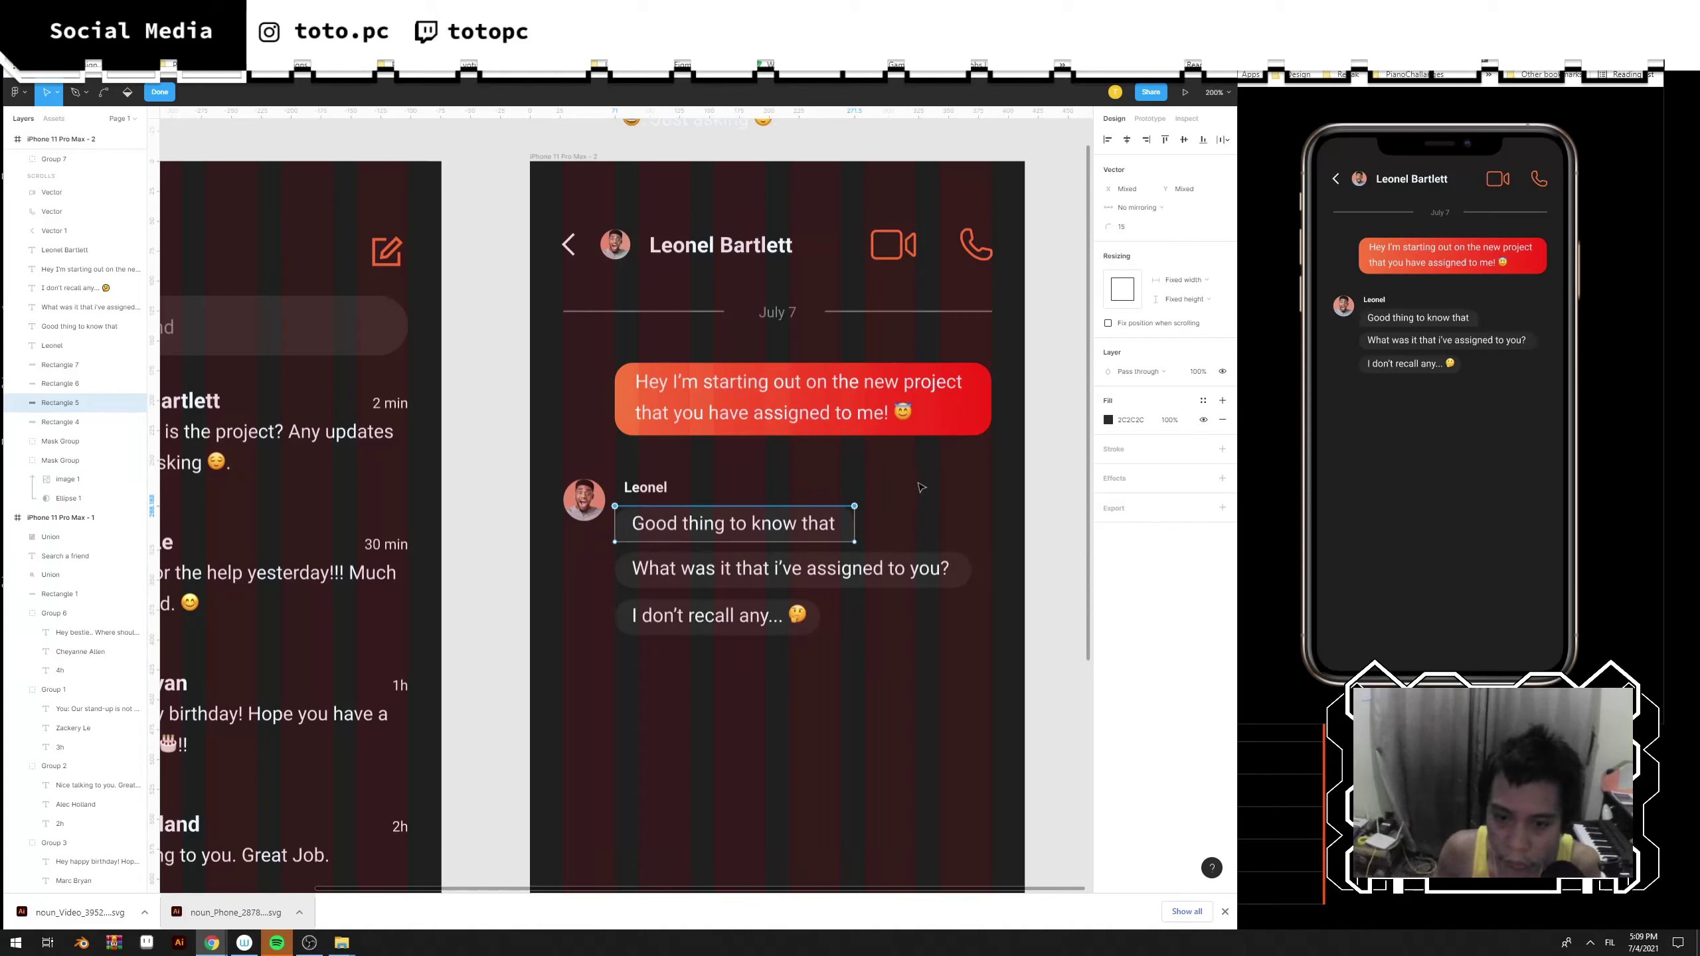
{"action": "key", "text": "Escape"}
{"action": "key", "text": "Escape"}
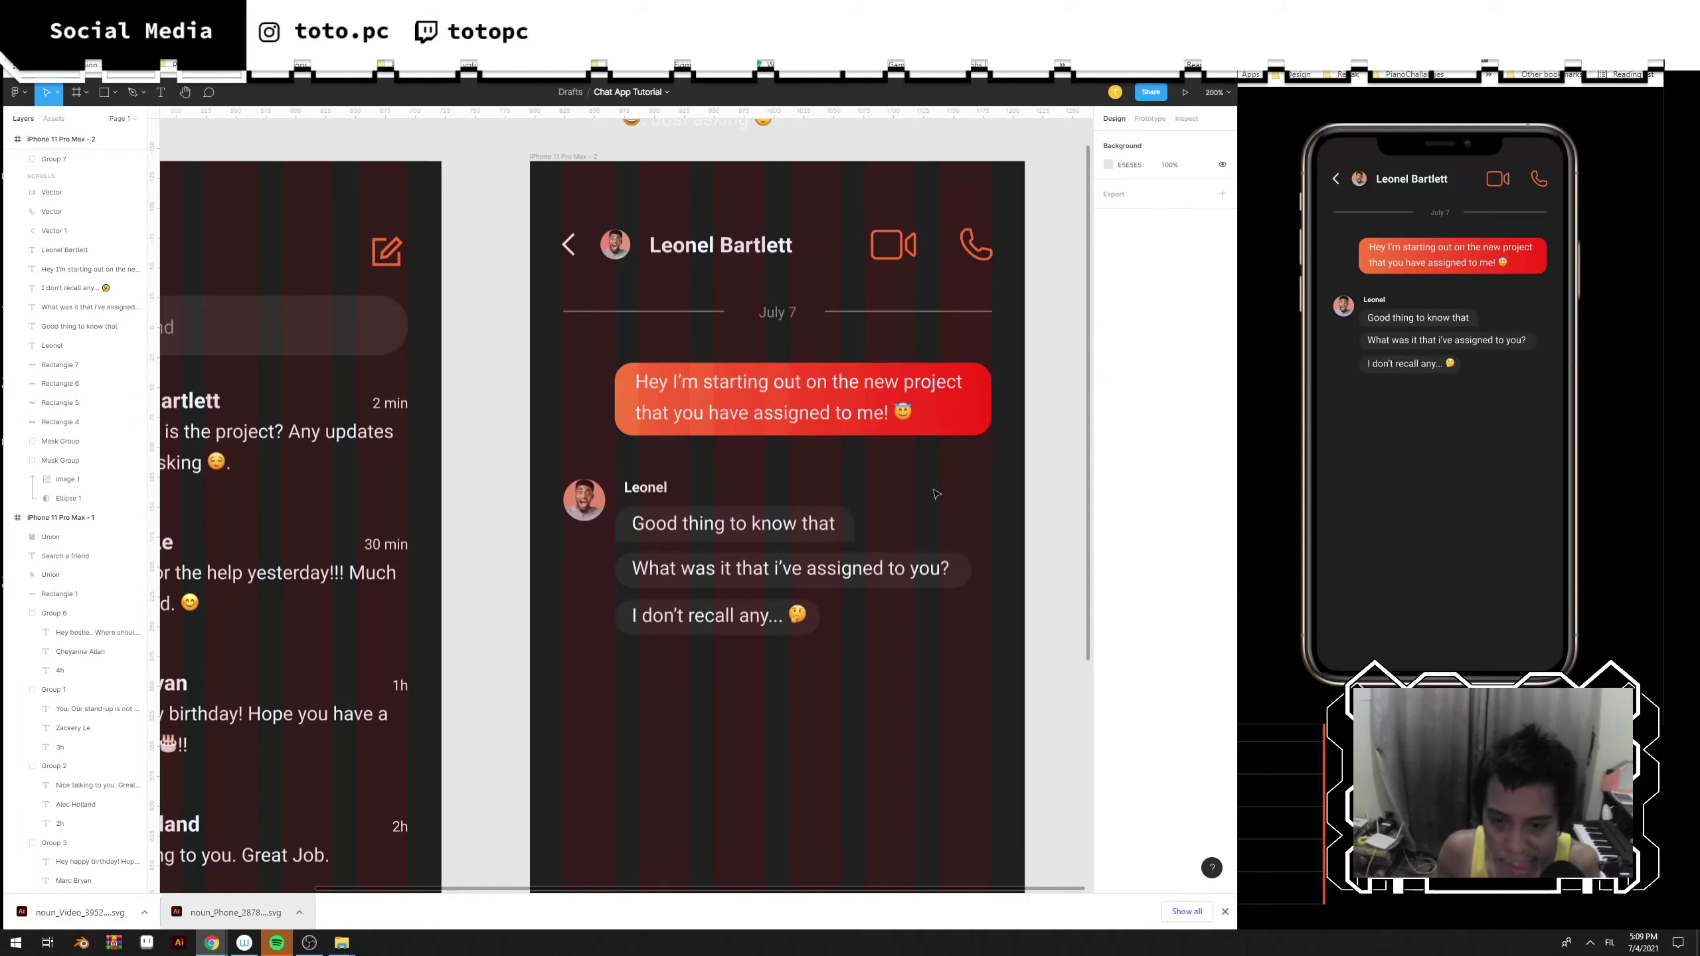
Set the radius of all corners of the "What was it that i've assigned to you?" bubble to 0.
{"action": "double_click", "coordinate": [966, 582]}
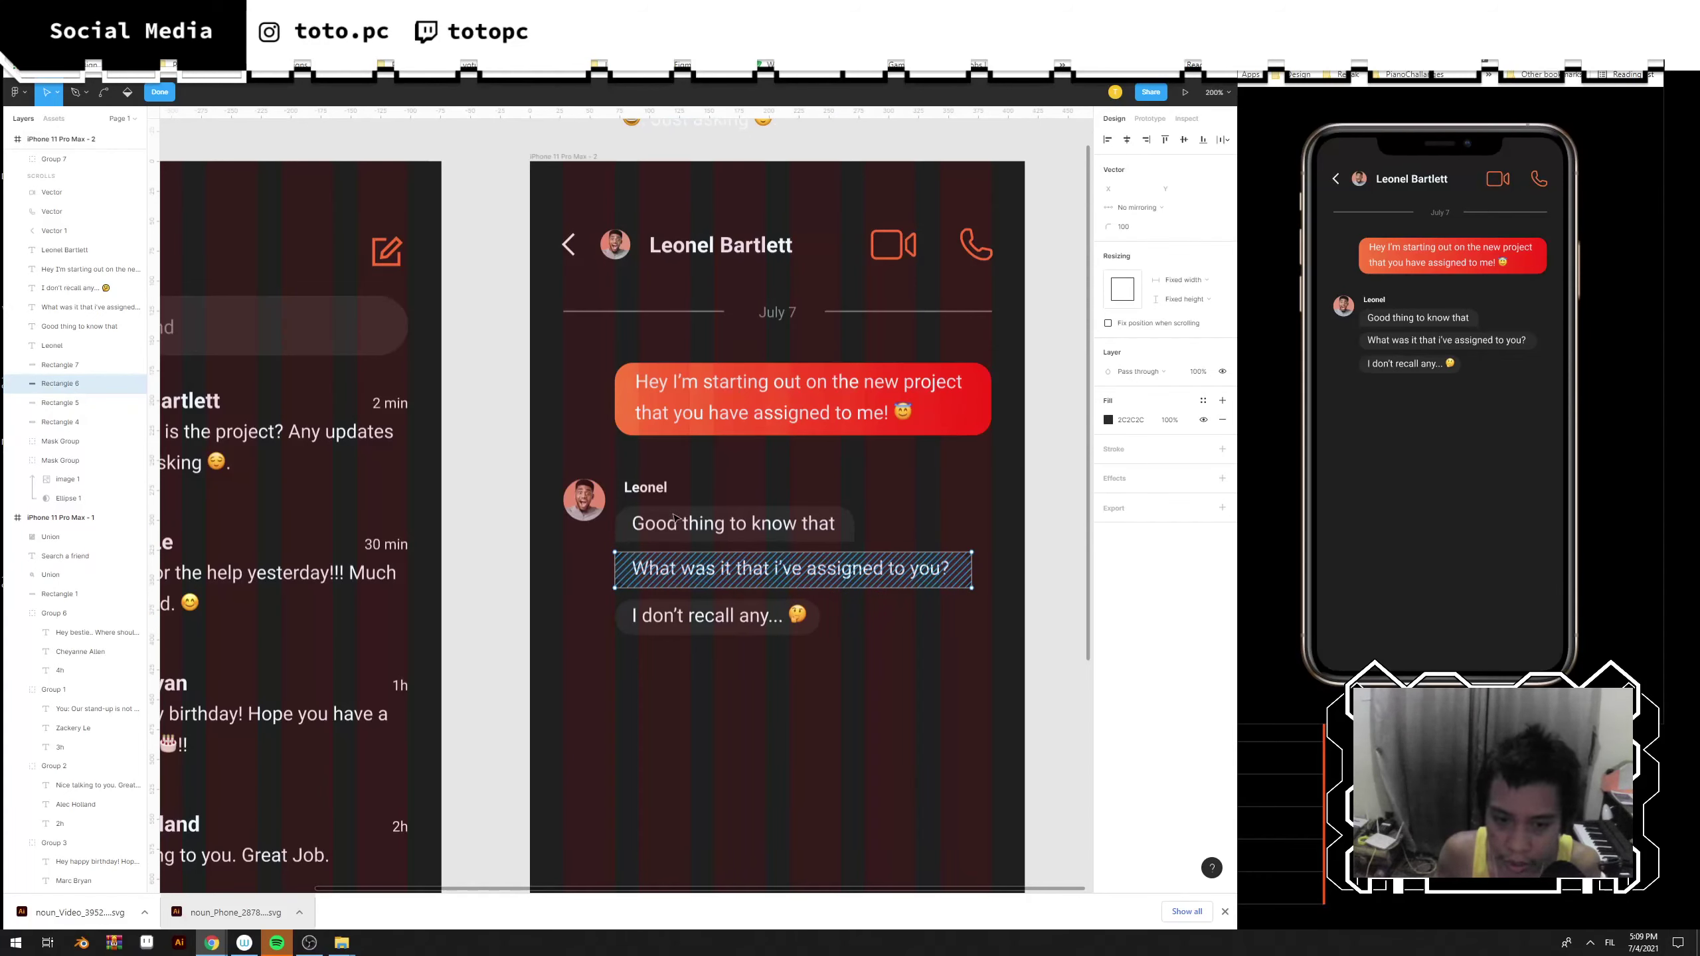
{"action": "left_click", "coordinate": [1138, 227]}
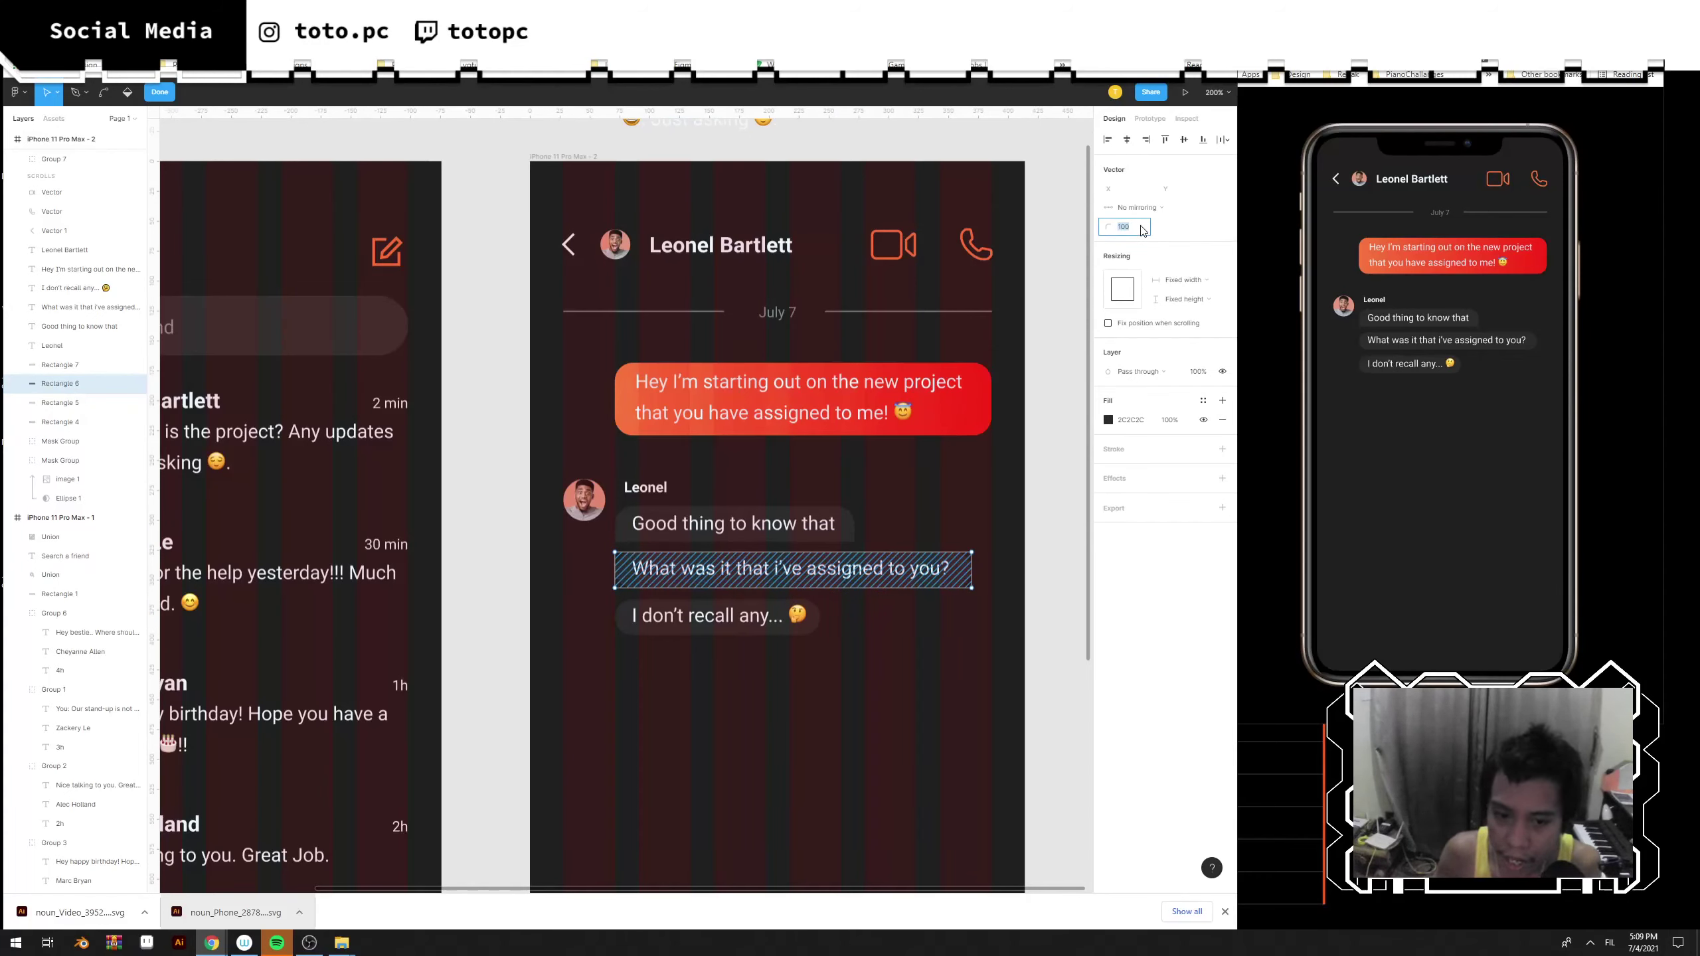
{"action": "type", "text": "0"}
{"action": "key", "text": "Return"}
{"action": "left_click", "coordinate": [943, 705]}
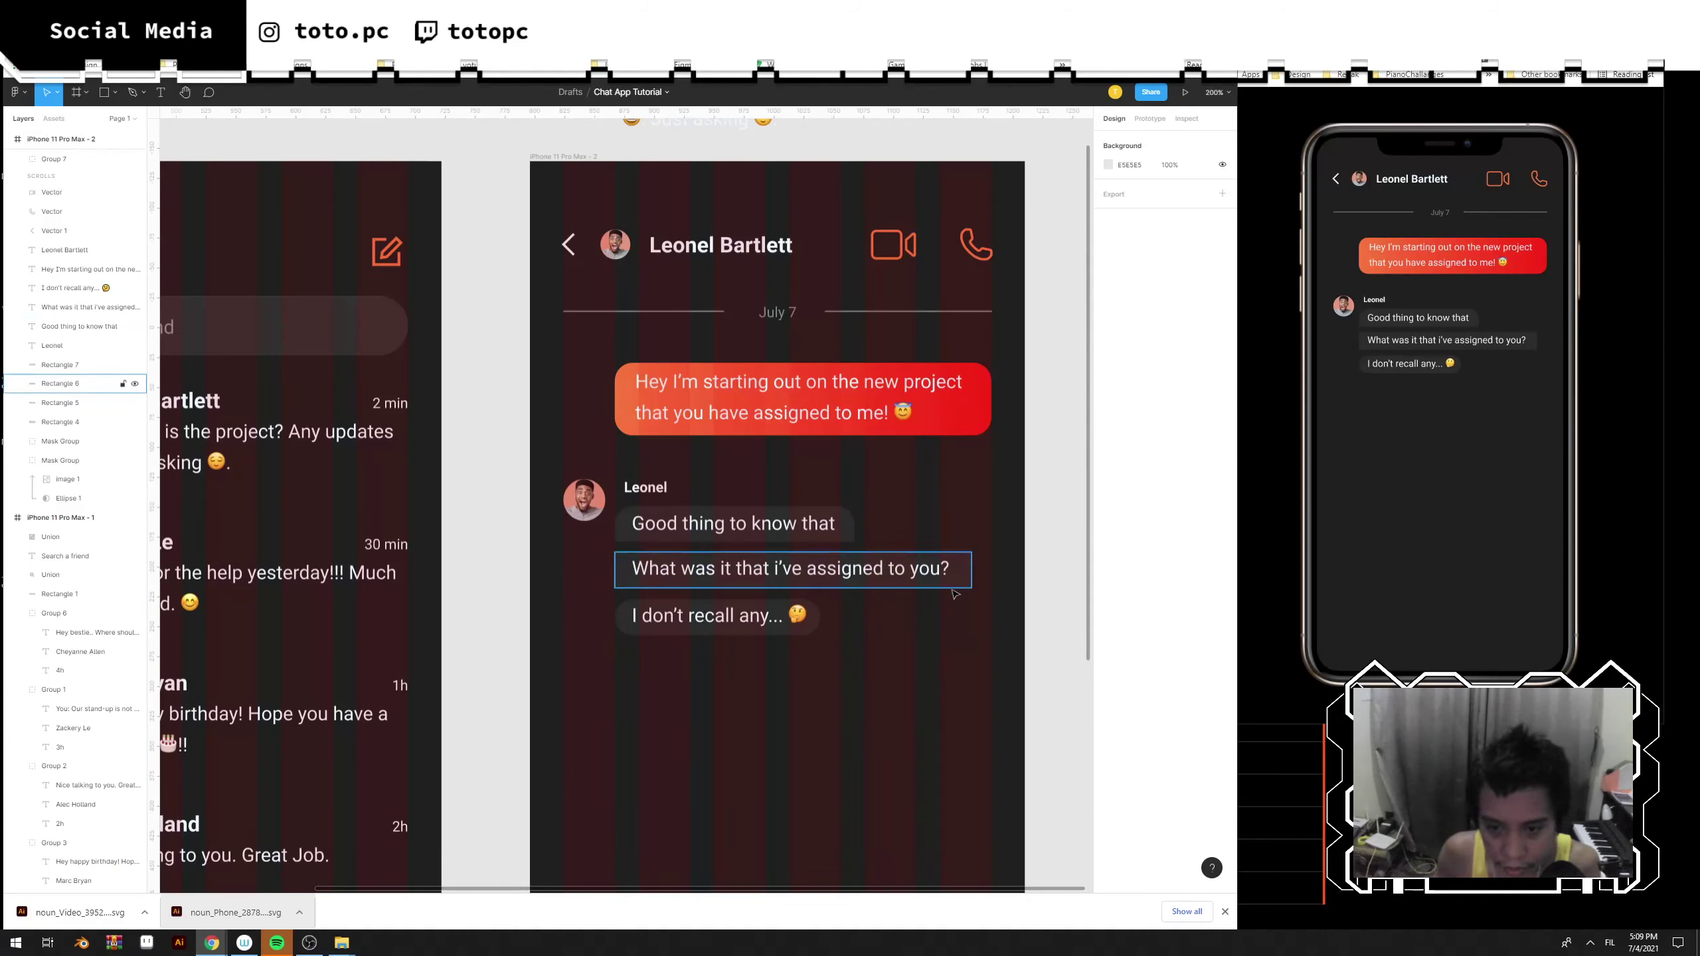
{"action": "double_click", "coordinate": [821, 626]}
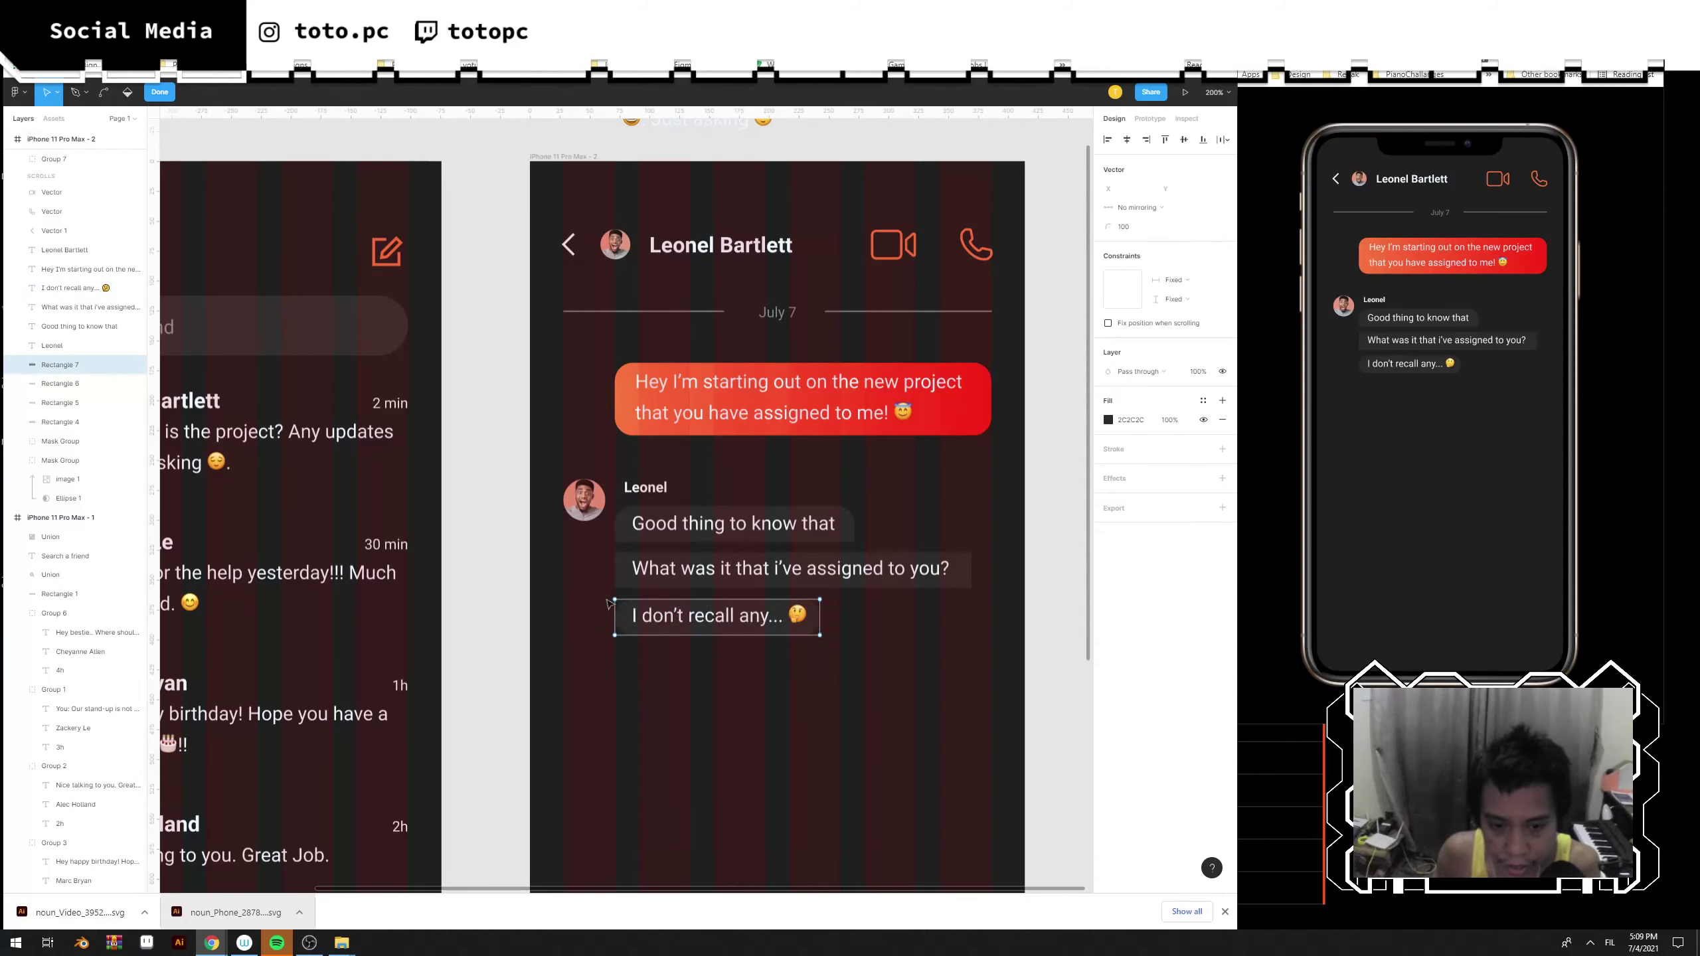
{"action": "key", "text": "Escape"}
{"action": "left_click_drag", "start_coordinate": [573, 582], "coordinate": [900, 637]}
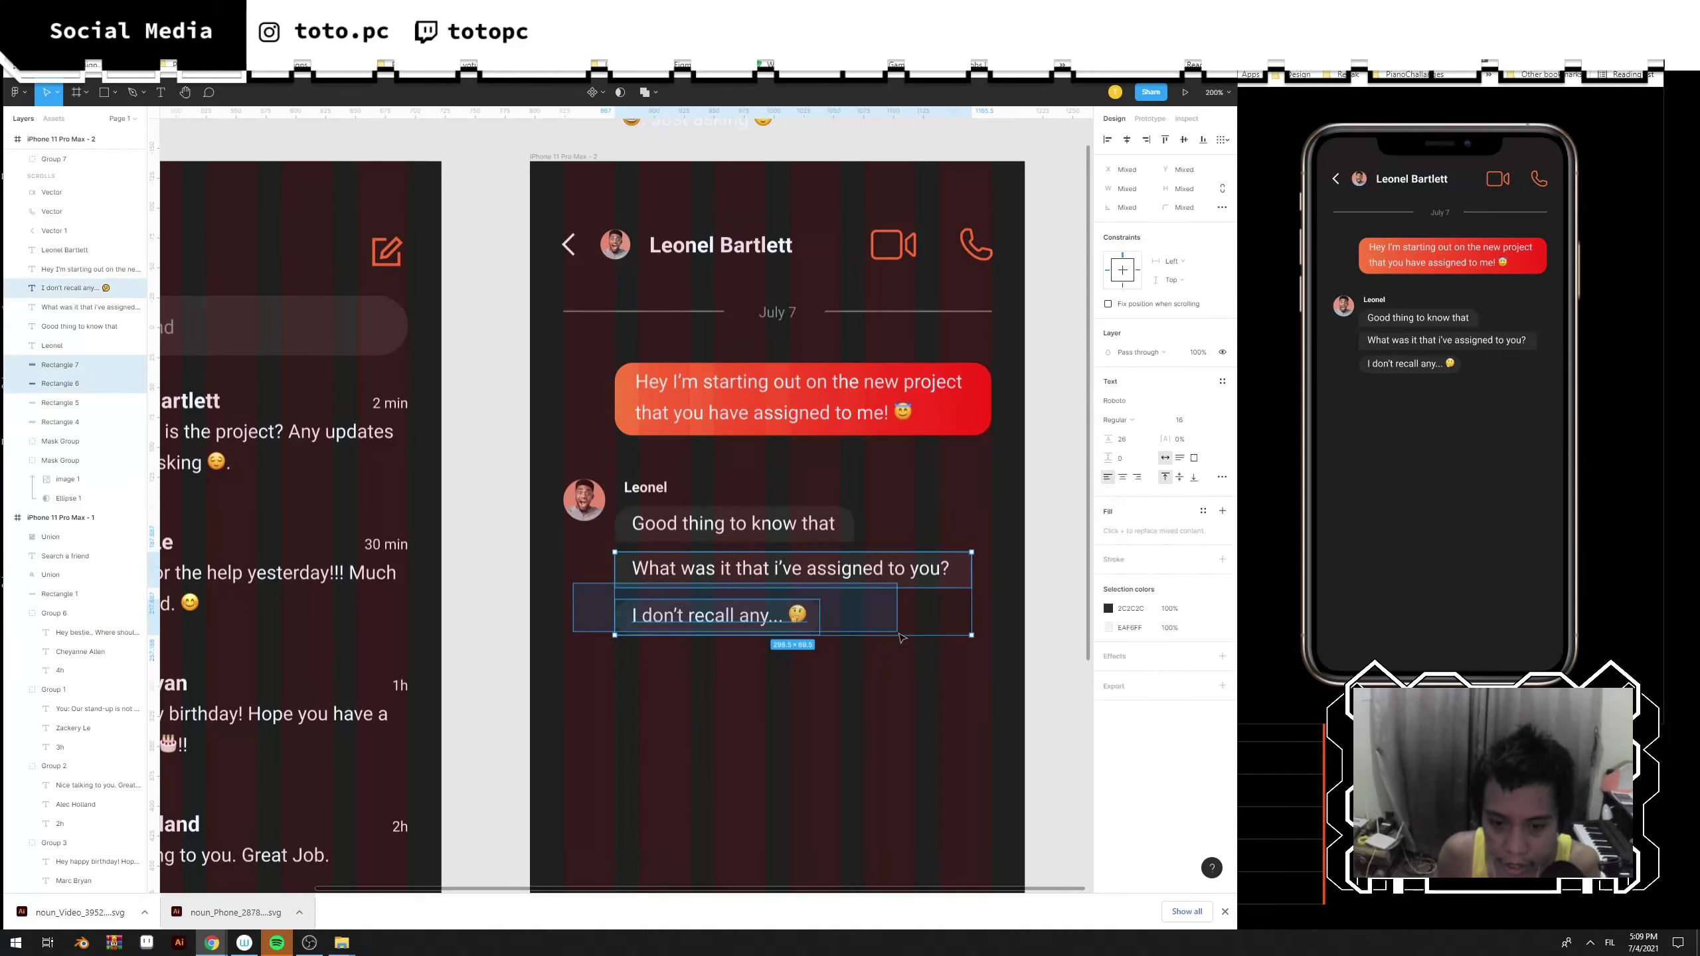
{"action": "left_click", "coordinate": [964, 623]}
{"action": "double_click", "coordinate": [813, 629]}
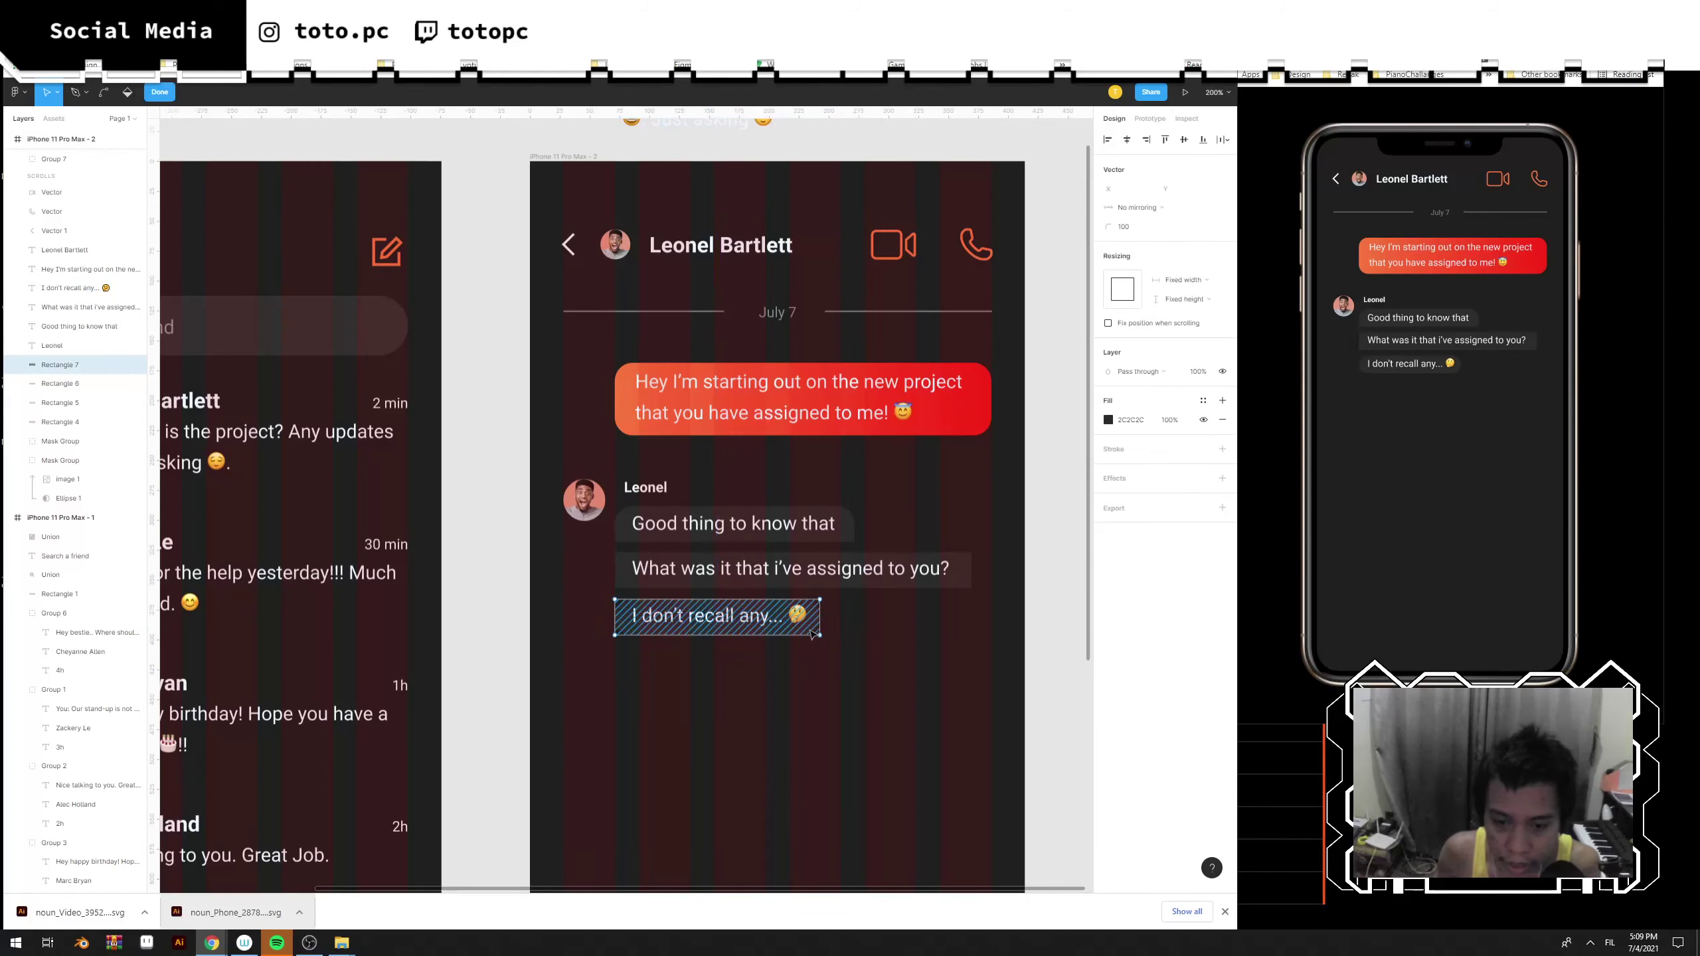
{"action": "key", "text": "Escape"}
Square off the two top corners of the "I don't recall any..." bubble with a corner radius of 0.
{"action": "double_click", "coordinate": [629, 626]}
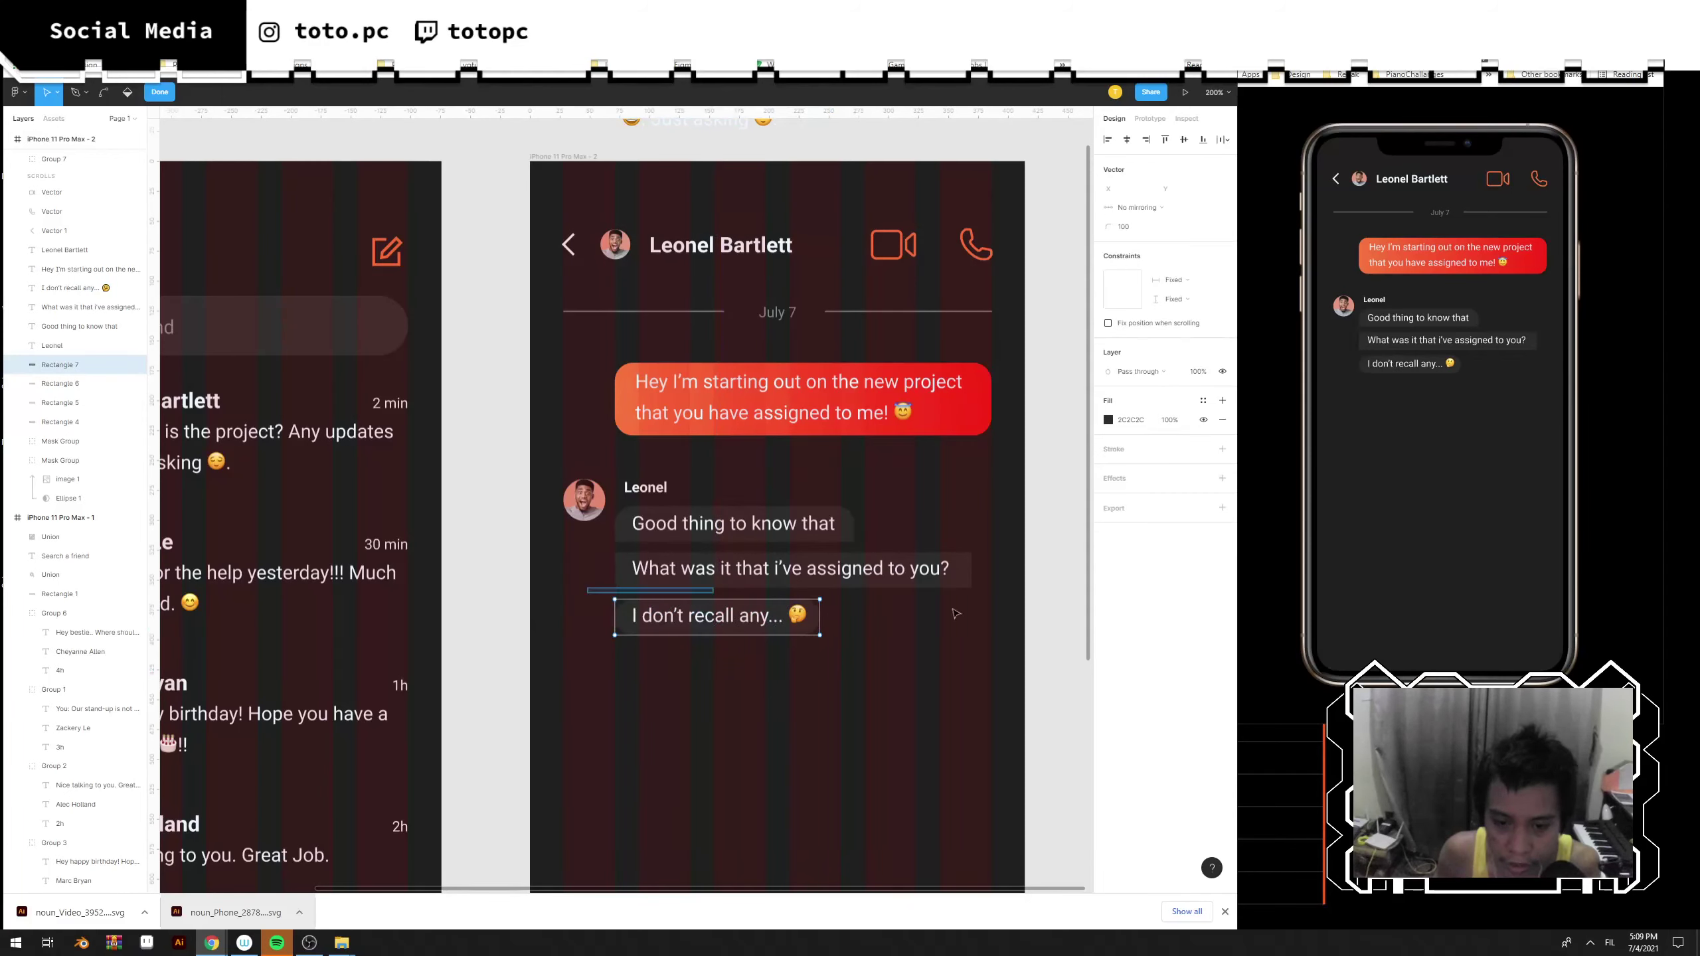
{"action": "left_click", "coordinate": [1123, 226]}
{"action": "type", "text": "0"}
{"action": "key", "text": "Return"}
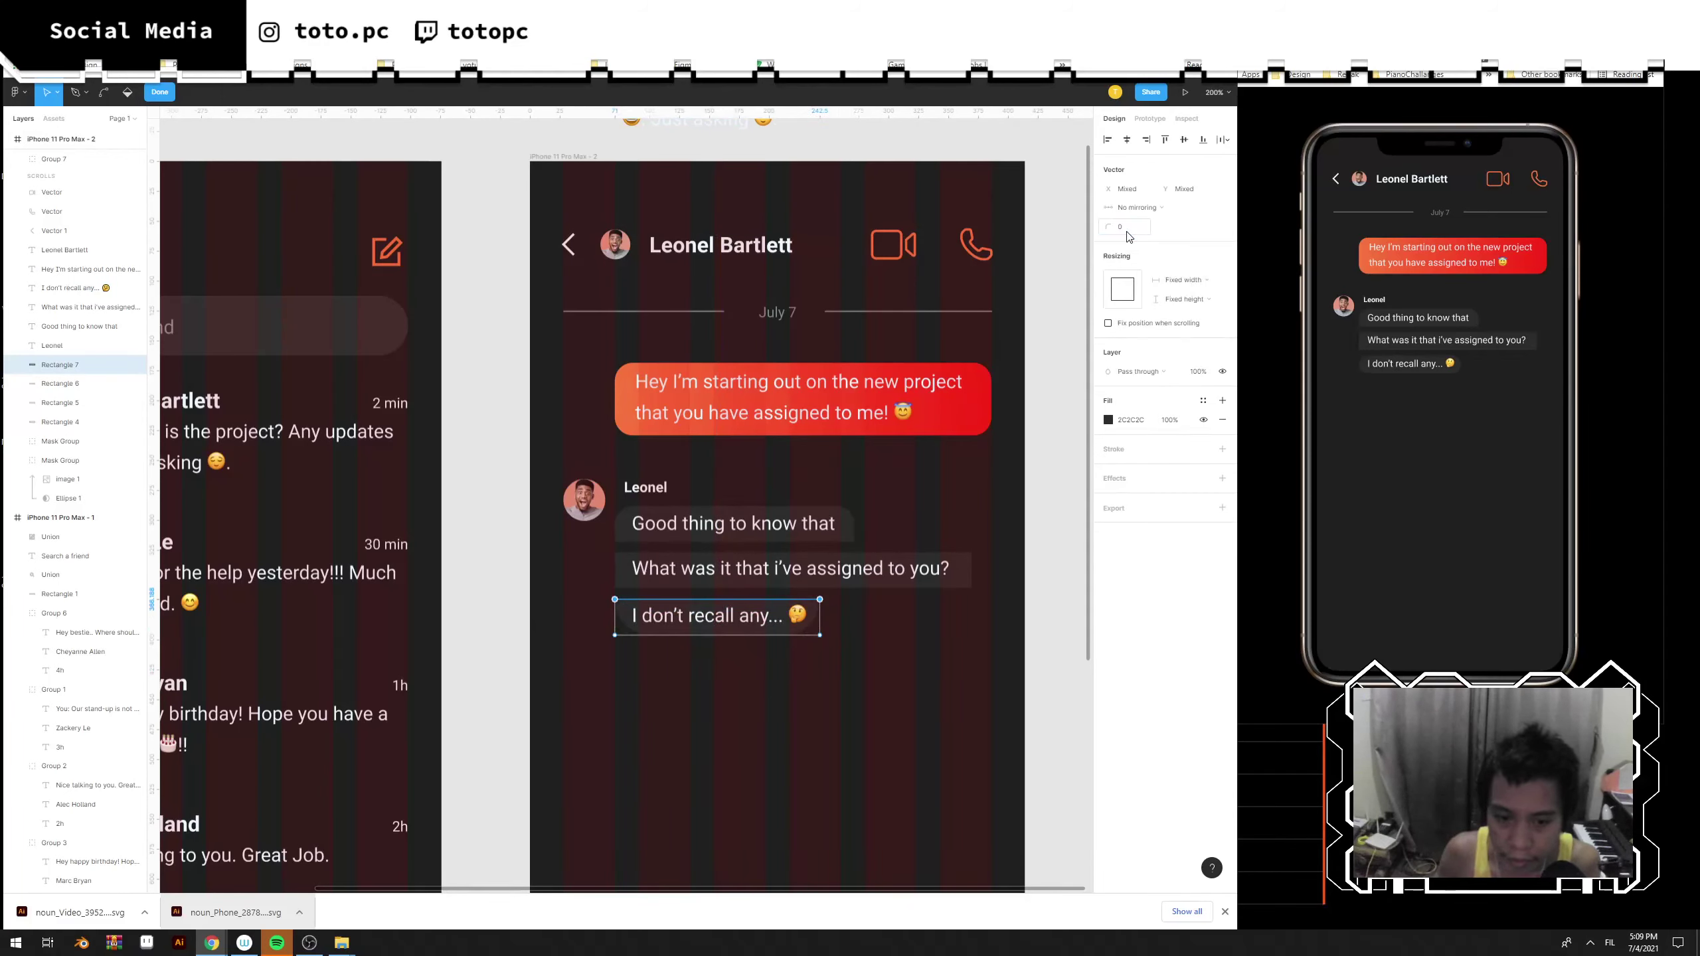
{"action": "left_click", "coordinate": [918, 571]}
{"action": "key", "text": "Escape"}
{"action": "key", "text": "Escape"}
Set the radius of the "I don't recall any..." bubble's two bottom corners to 15.
{"action": "double_click", "coordinate": [788, 636]}
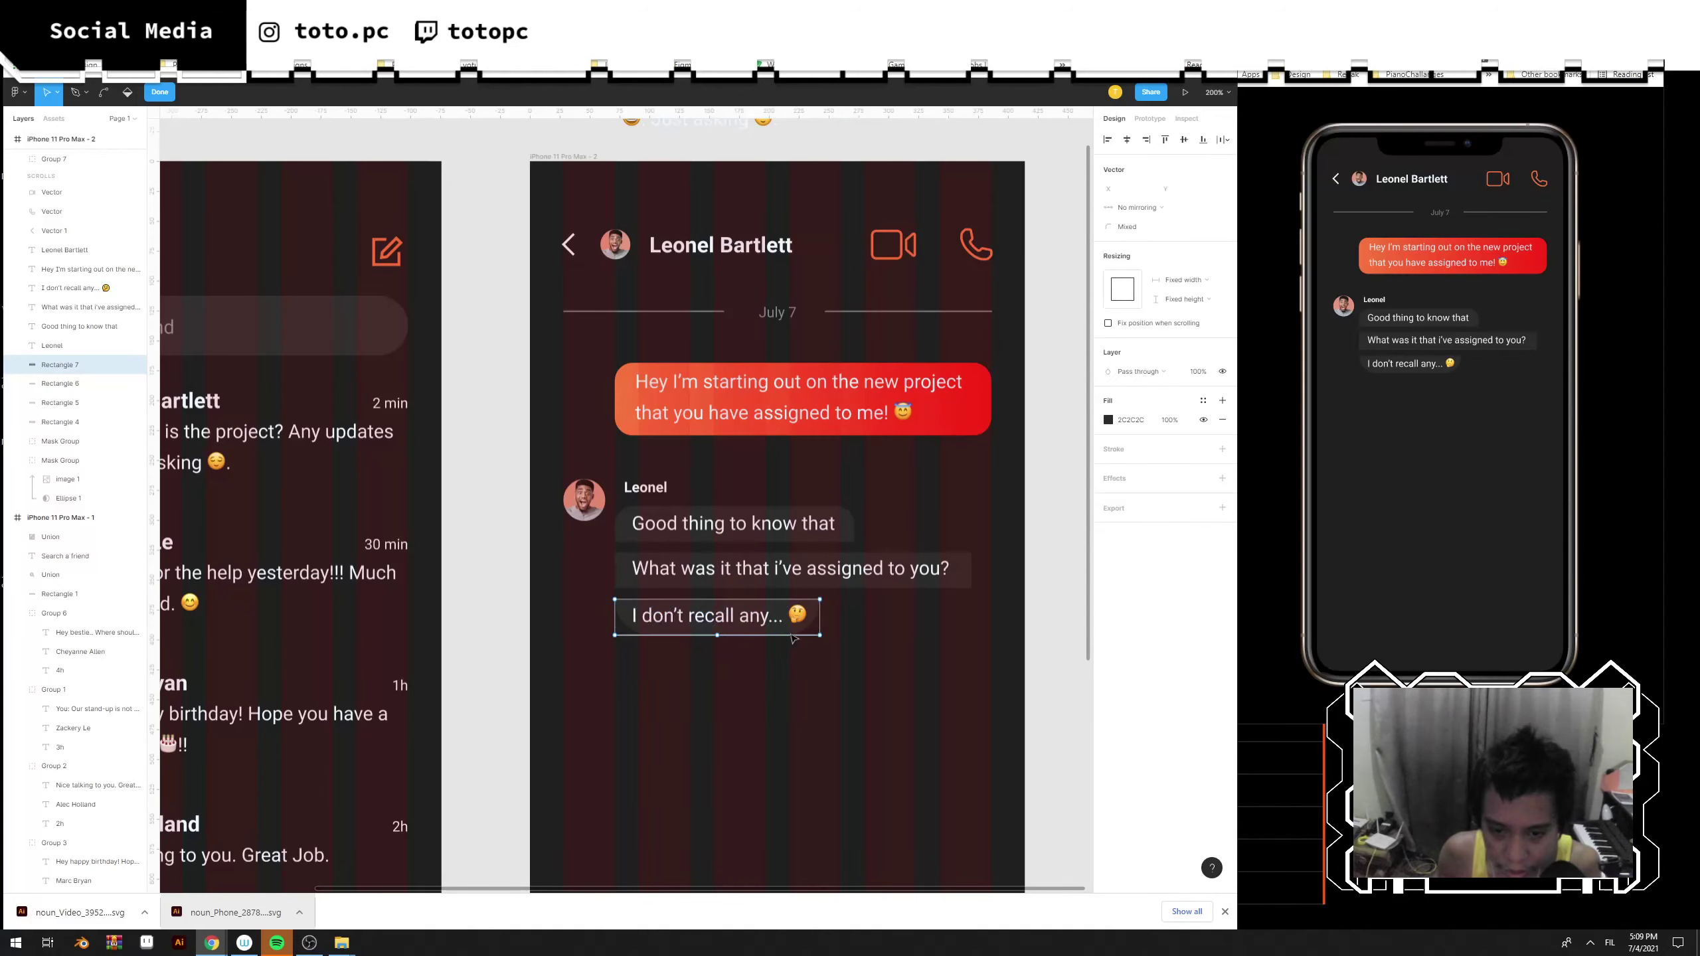
{"action": "left_click_drag", "start_coordinate": [899, 652], "coordinate": [567, 626]}
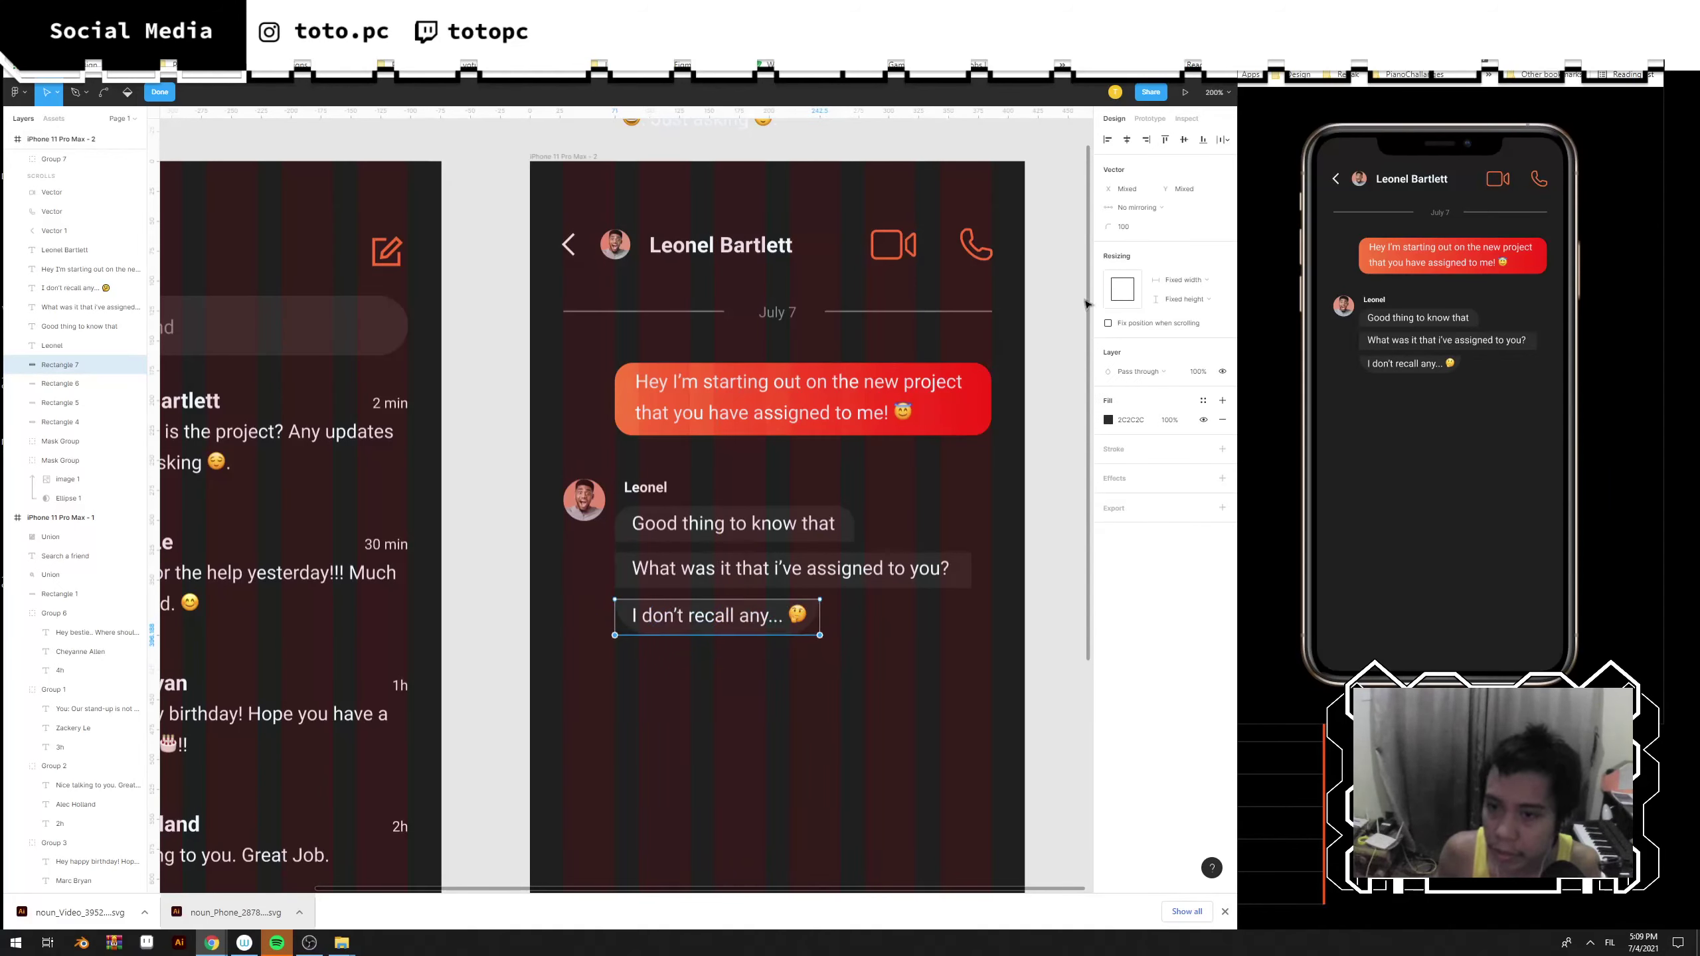
{"action": "left_click", "coordinate": [1149, 229]}
{"action": "key", "text": "Return"}
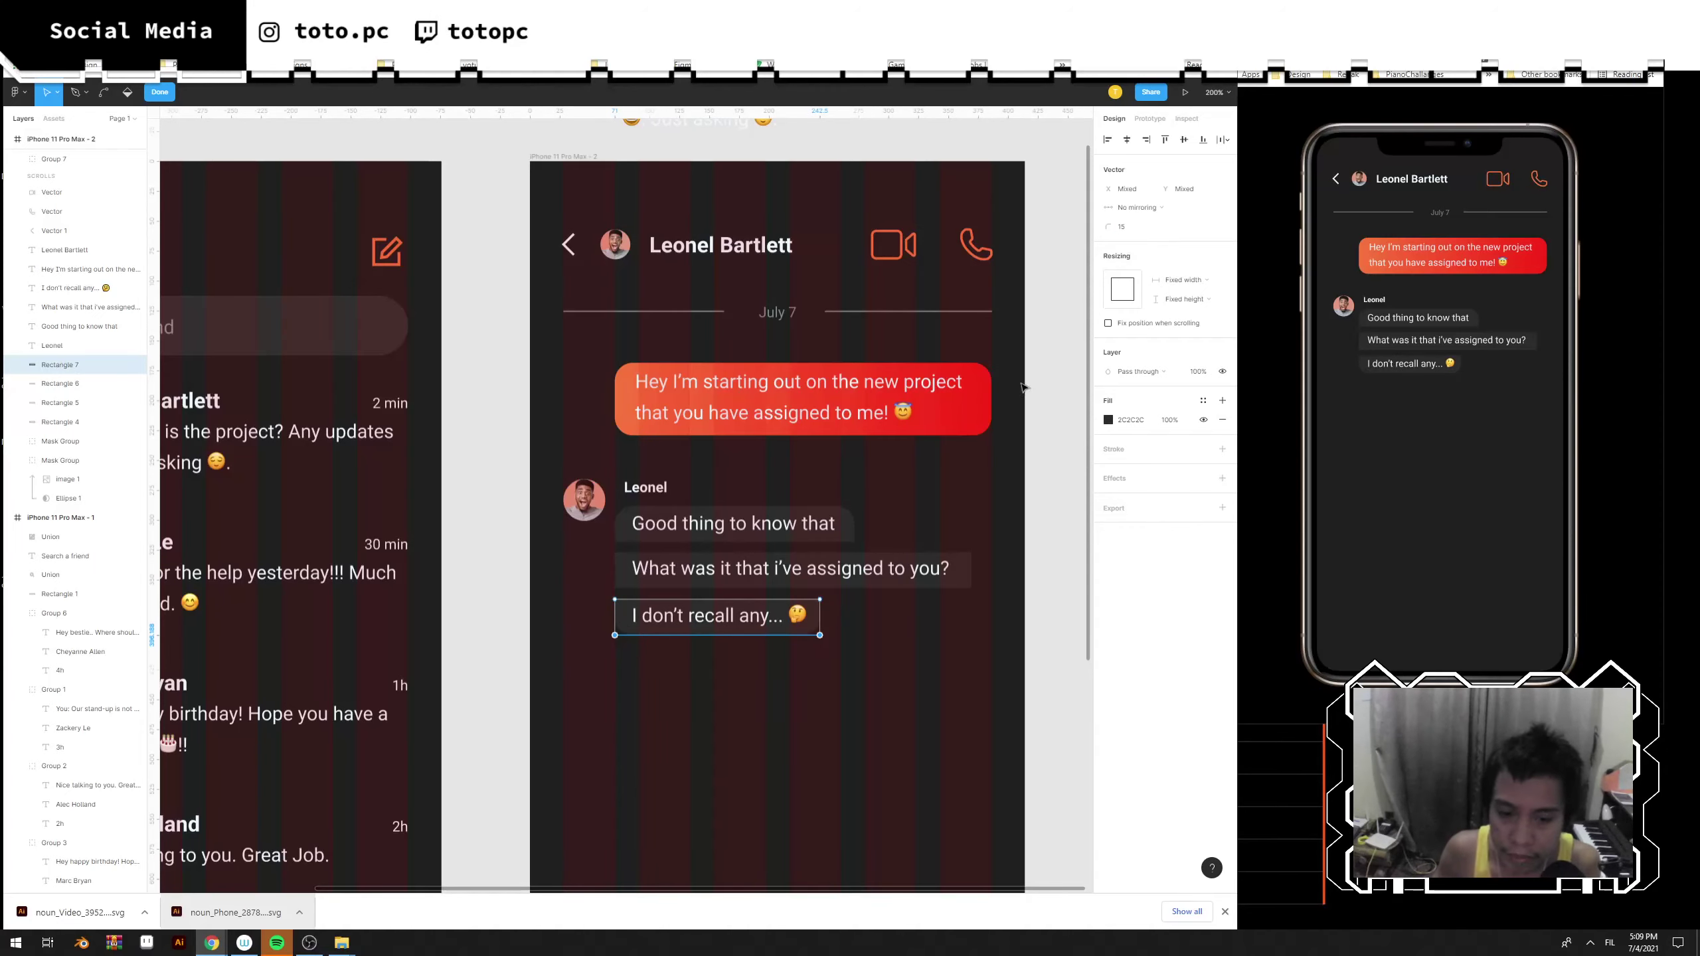
{"action": "key", "text": "Escape"}
{"action": "key", "text": "Escape"}
{"action": "key", "text": "Escape"}
Duplicate the outgoing gradient bubble with its message text and place the copy below the "I don't recall any..." reply.
{"action": "left_click_drag", "start_coordinate": [902, 737], "coordinate": [939, 672]}
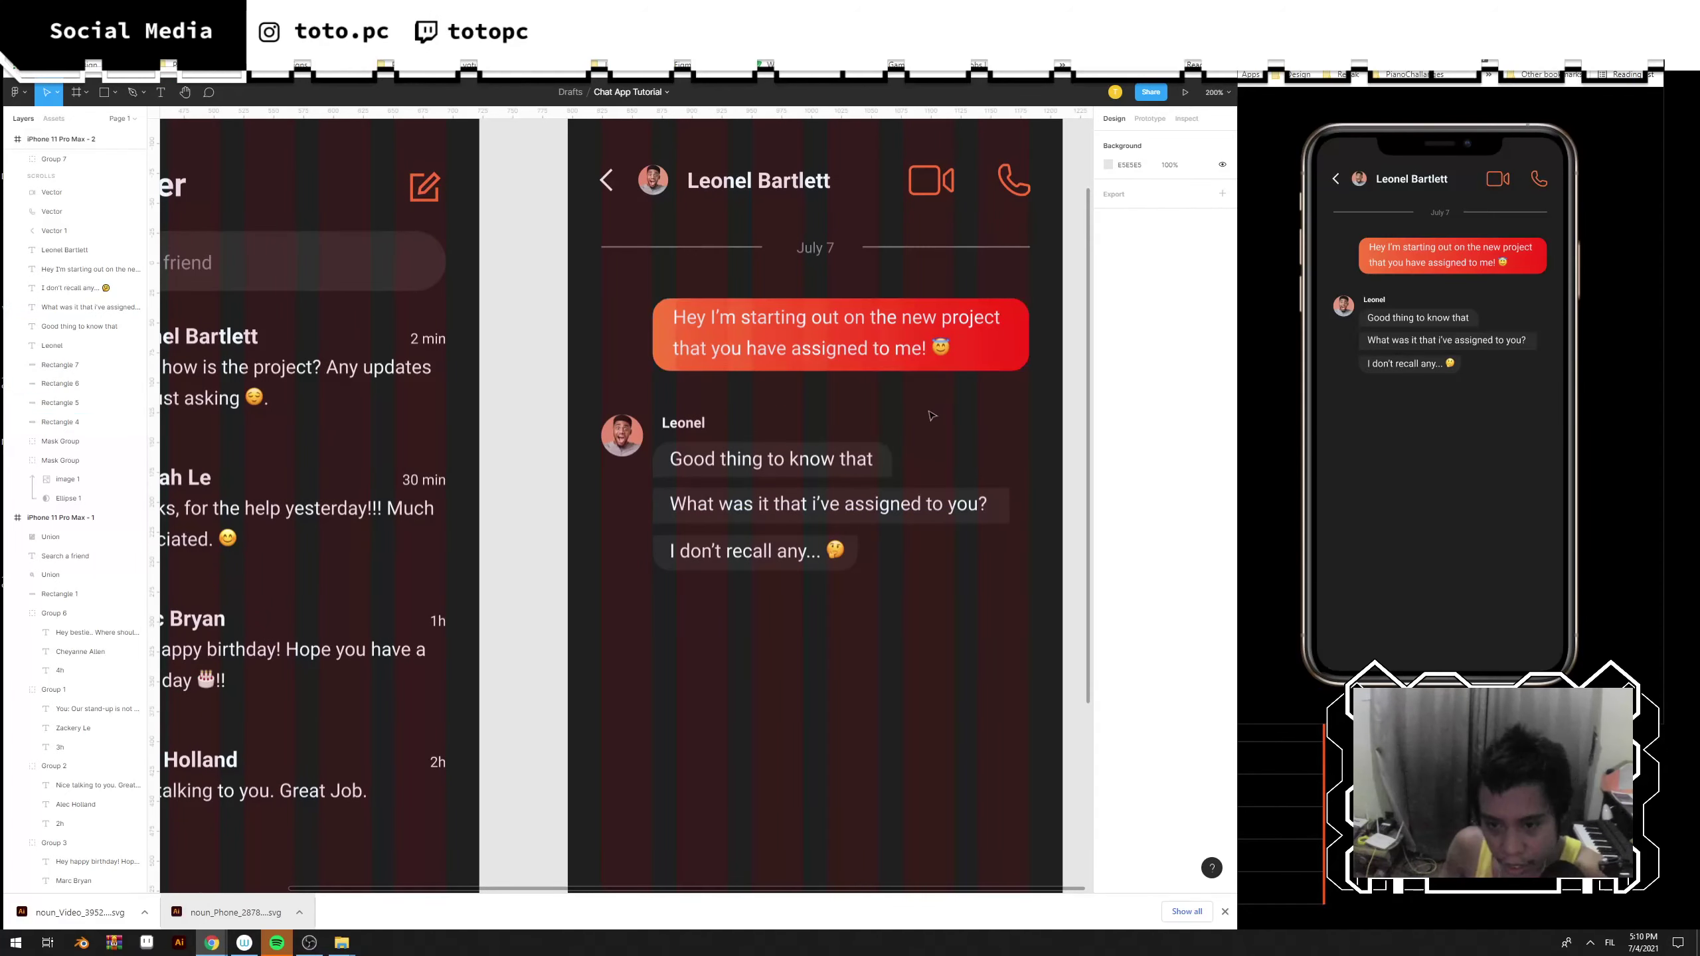
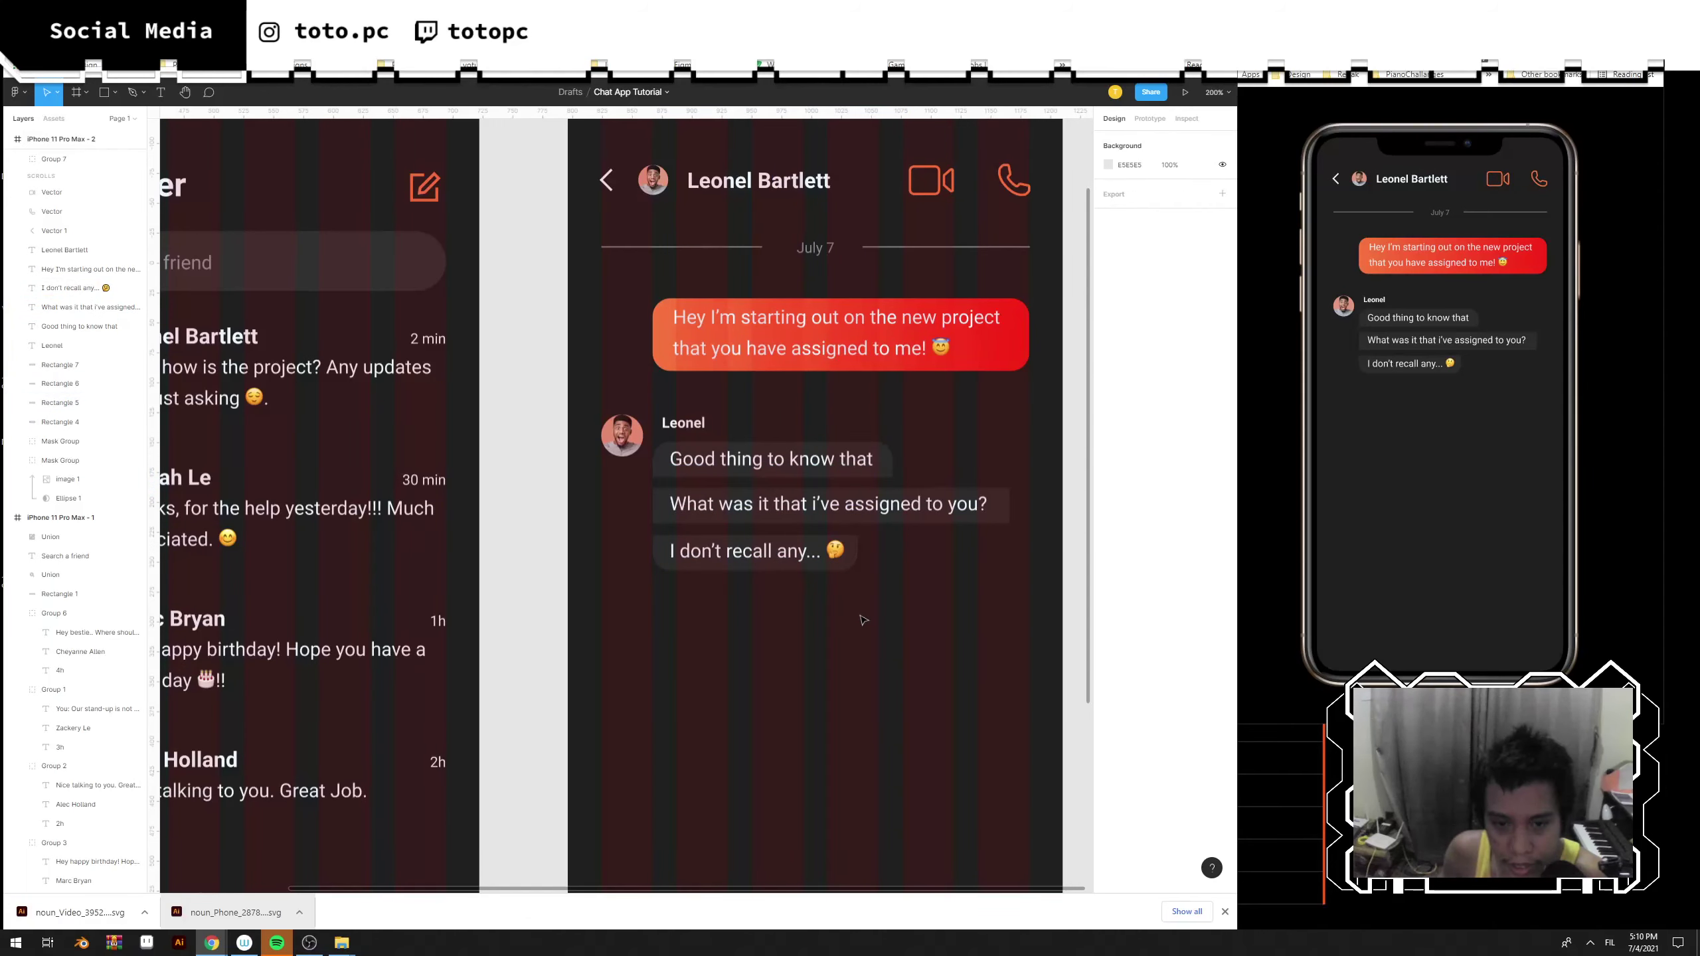
{"action": "left_click_drag", "start_coordinate": [958, 595], "coordinate": [895, 570]}
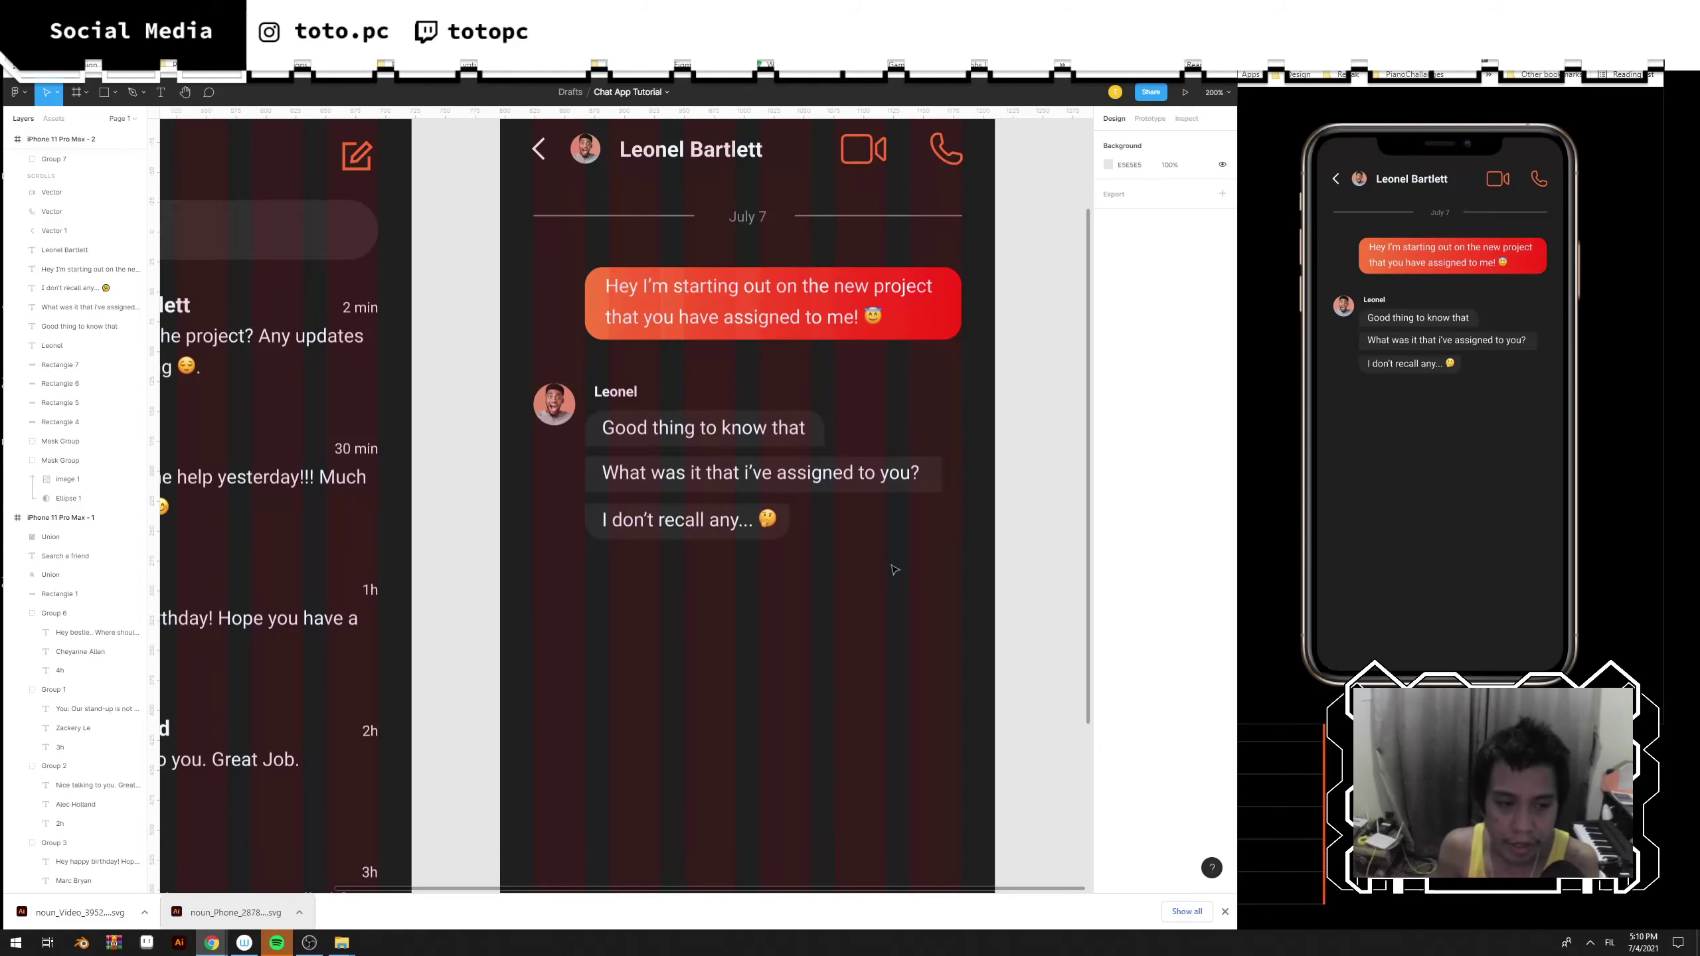
{"action": "scroll", "coordinate": [895, 570], "scroll_direction": "up", "scroll_amount": 2}
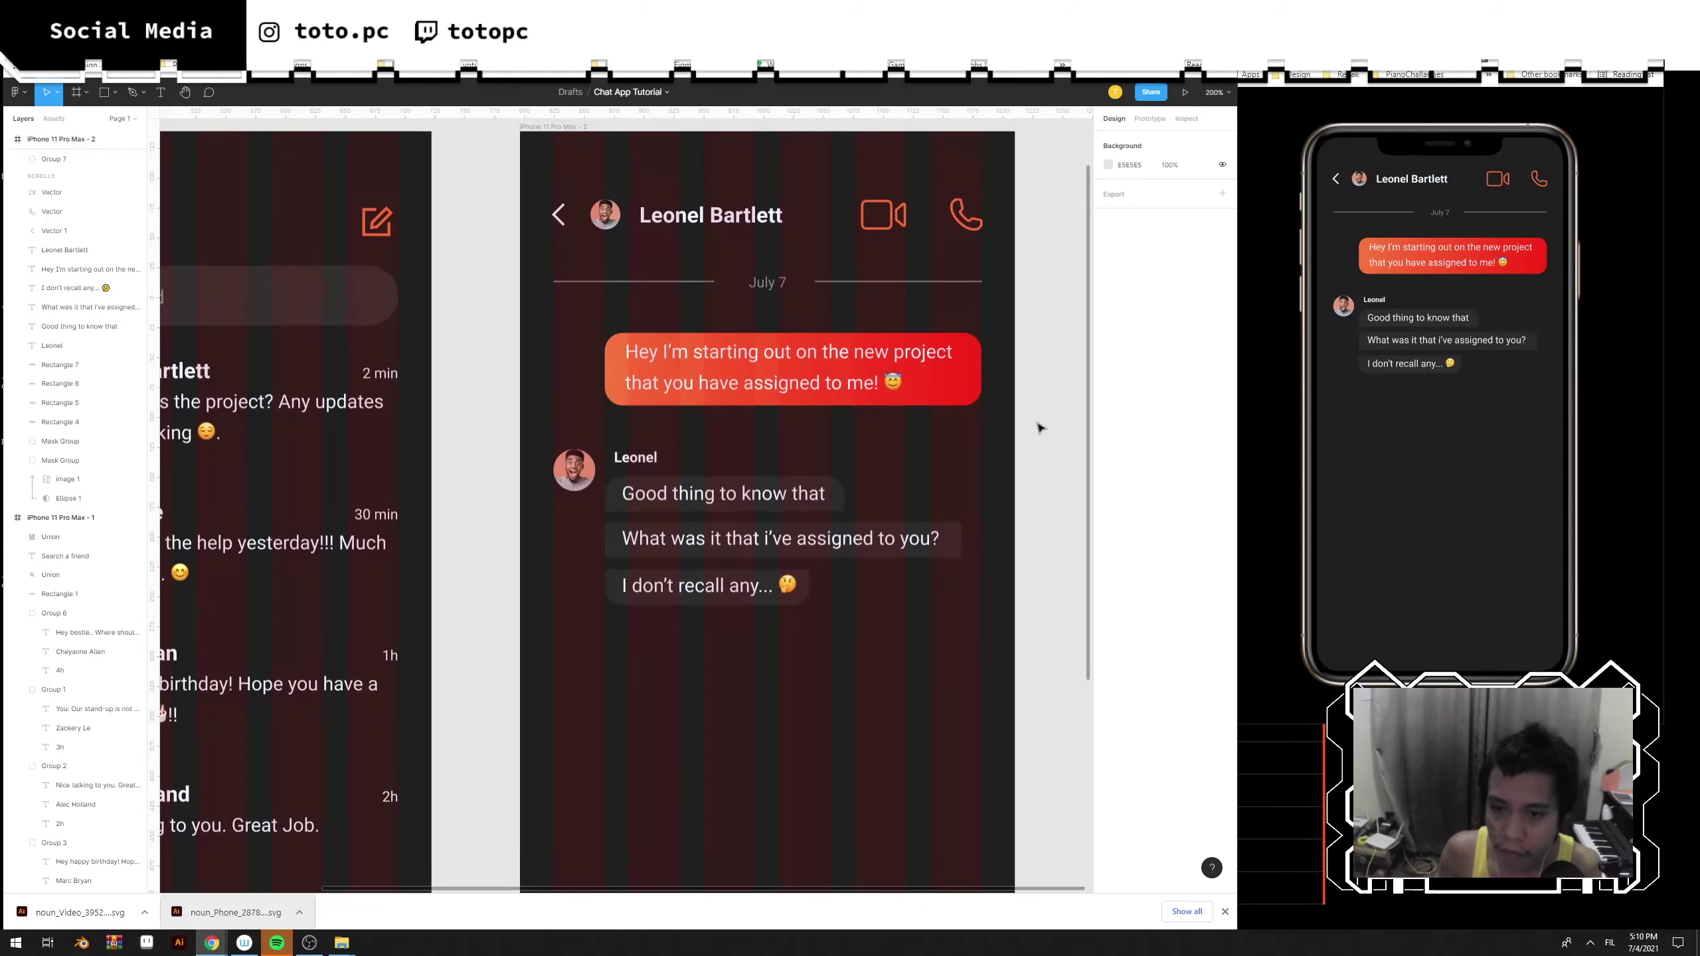
{"action": "left_click_drag", "start_coordinate": [1037, 422], "coordinate": [830, 682]}
Replace the duplicated bubble's message with "It's the design for our new chat mobile app".
{"action": "double_click", "coordinate": [759, 666]}
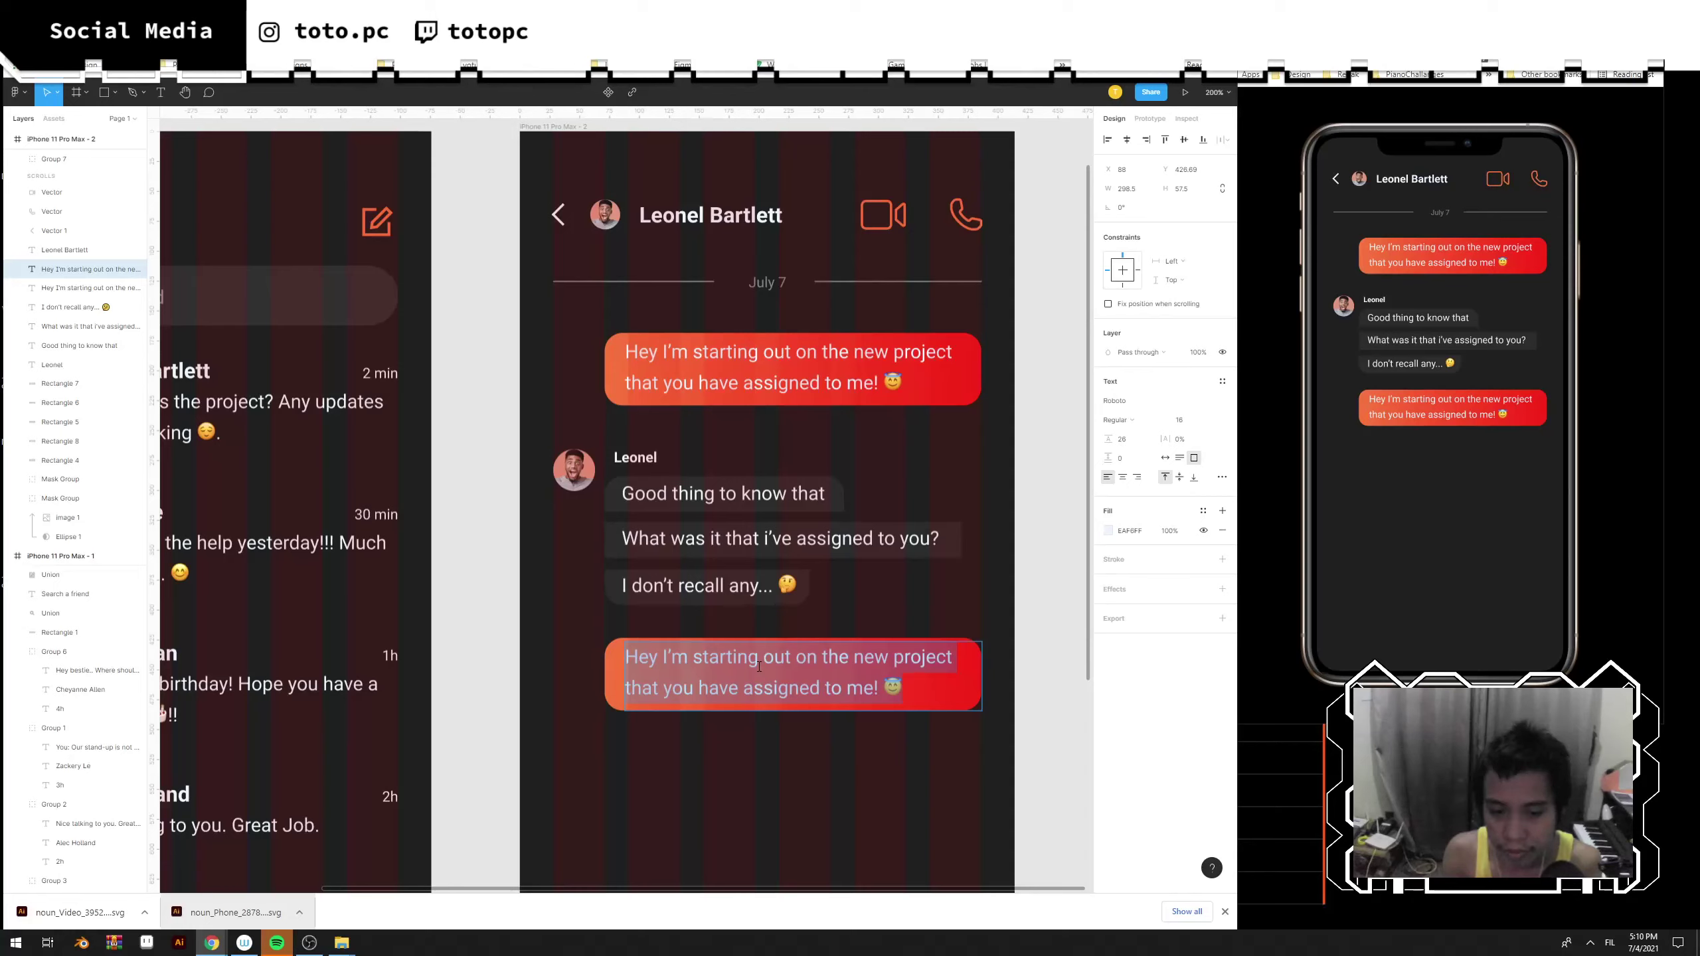
{"action": "type", "text": "the"}
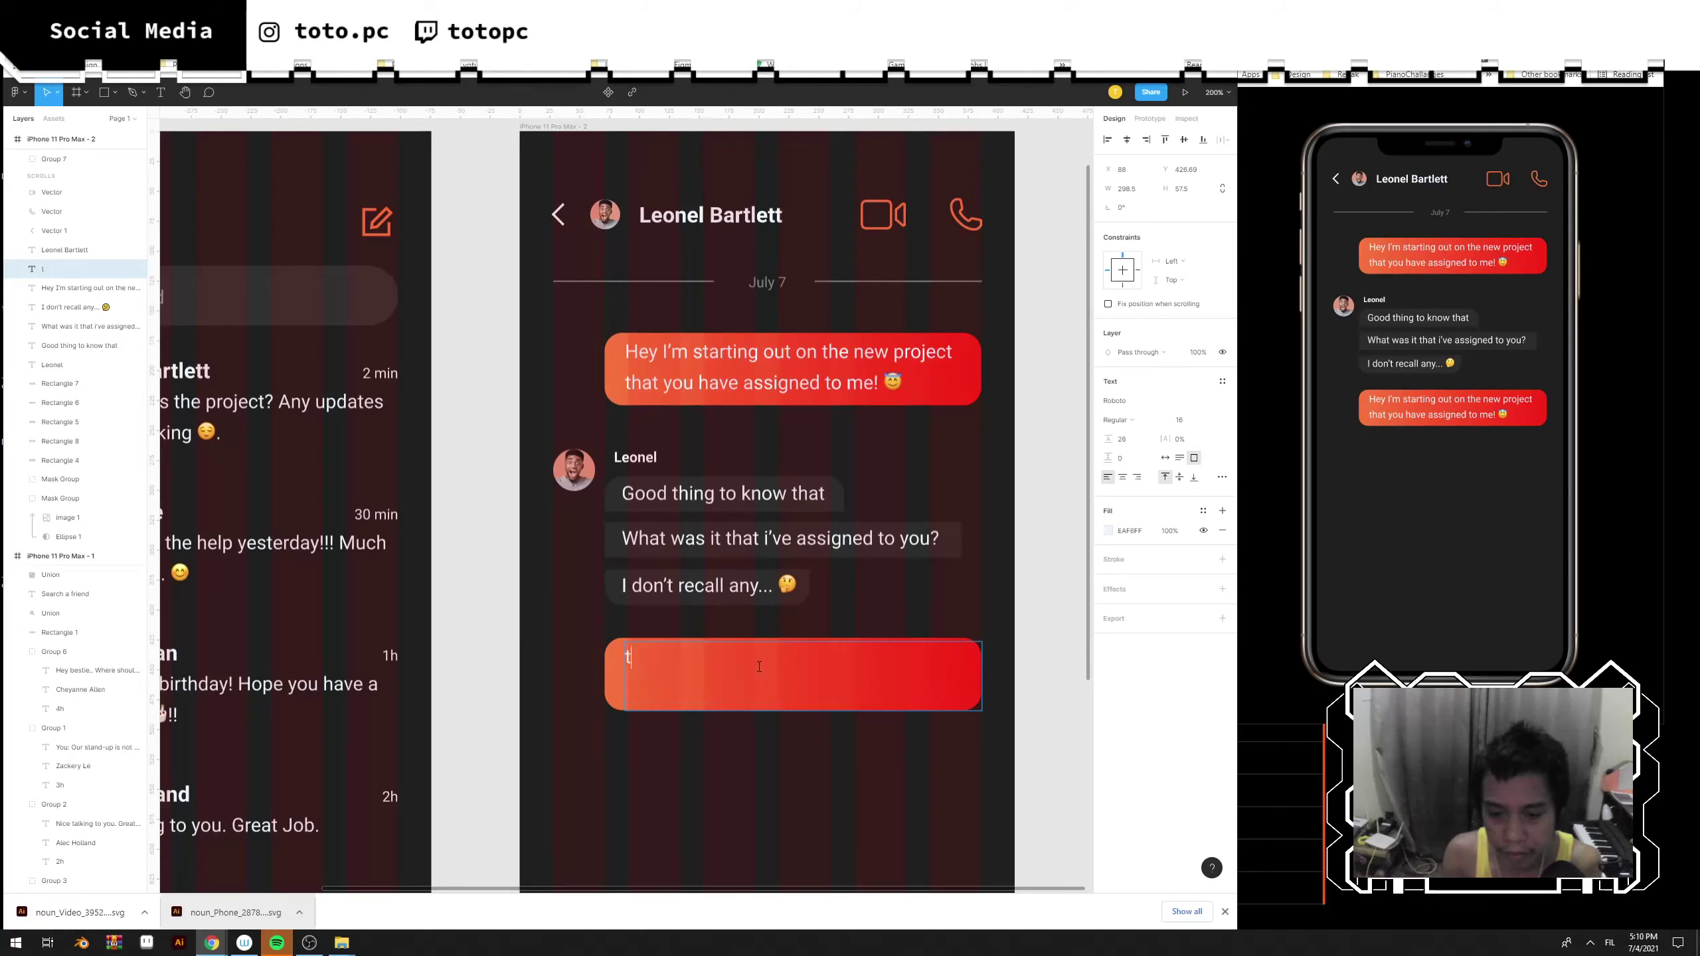
{"action": "key", "text": "BackSpace"}
{"action": "key", "text": "BackSpace"}
{"action": "key", "text": "BackSpace"}
{"action": "type", "text": "It's th"}
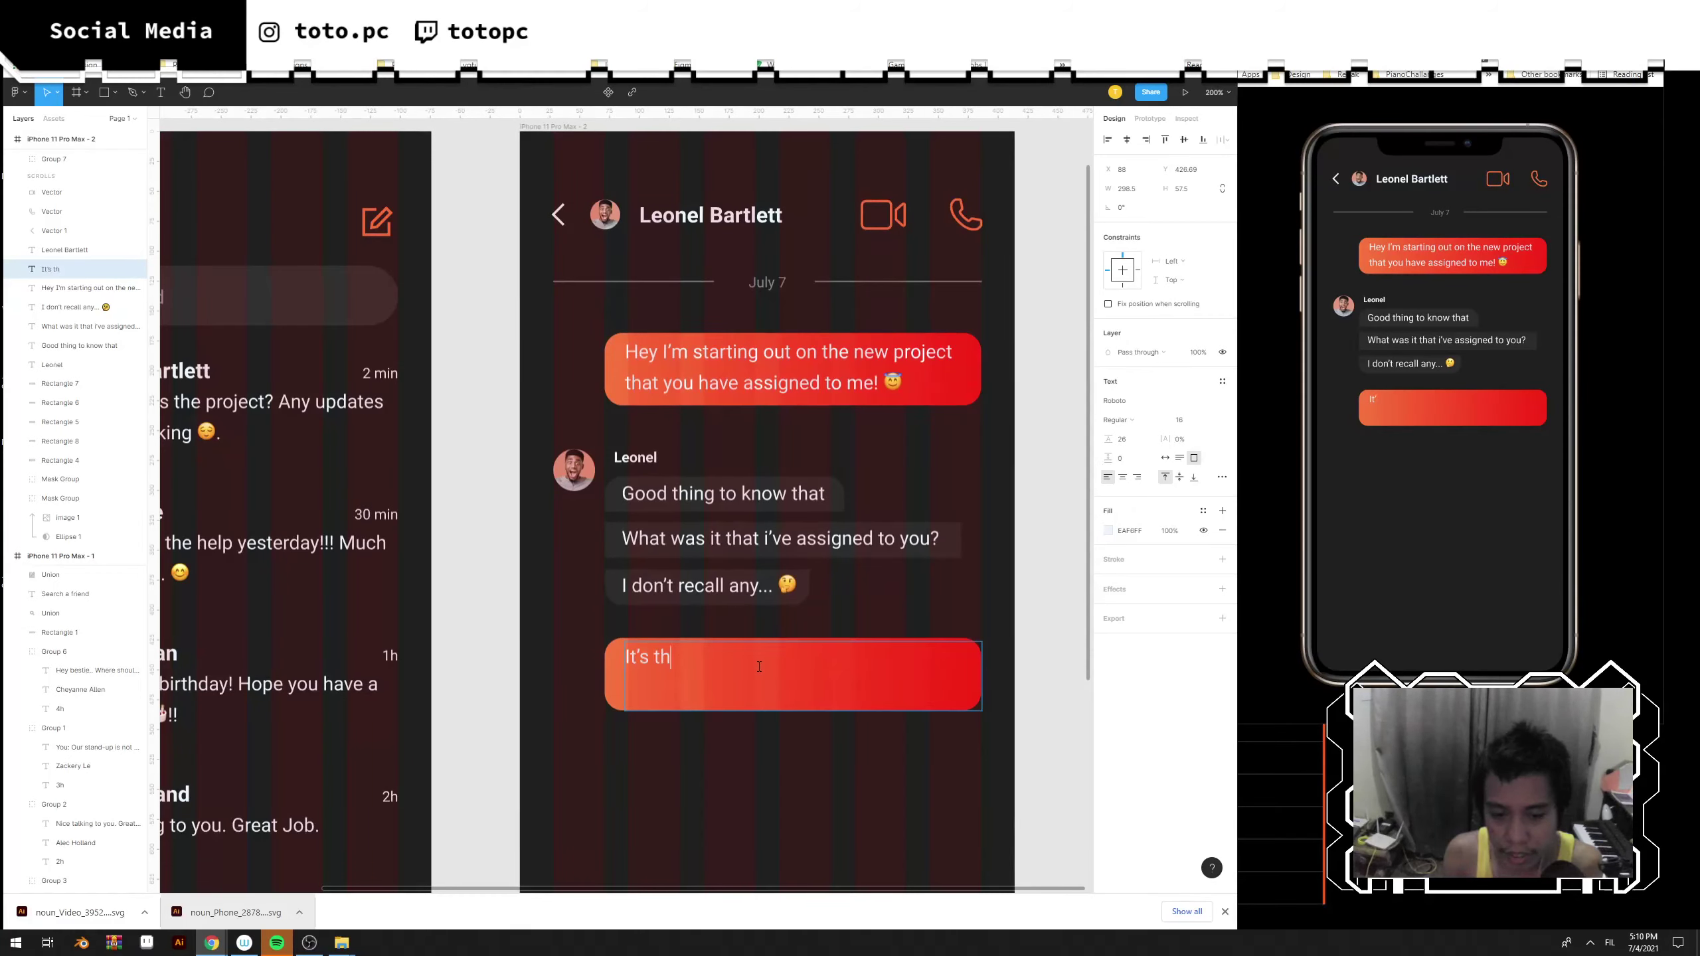
{"action": "type", "text": "e design for"}
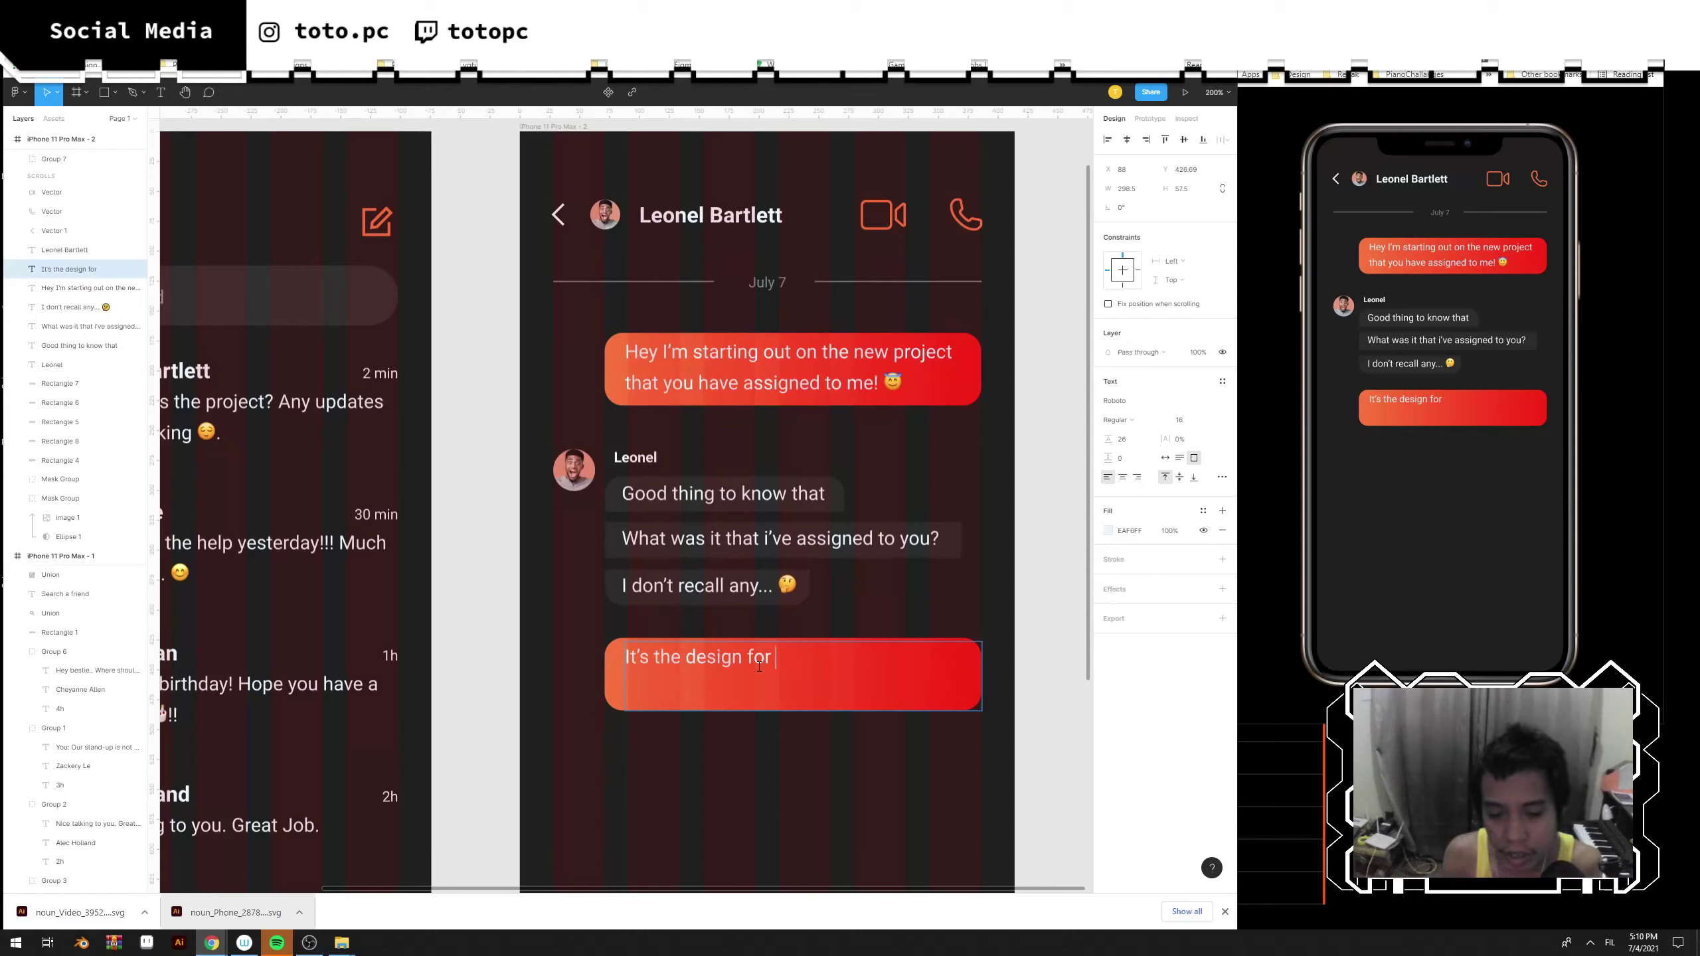
{"action": "type", "text": " the "}
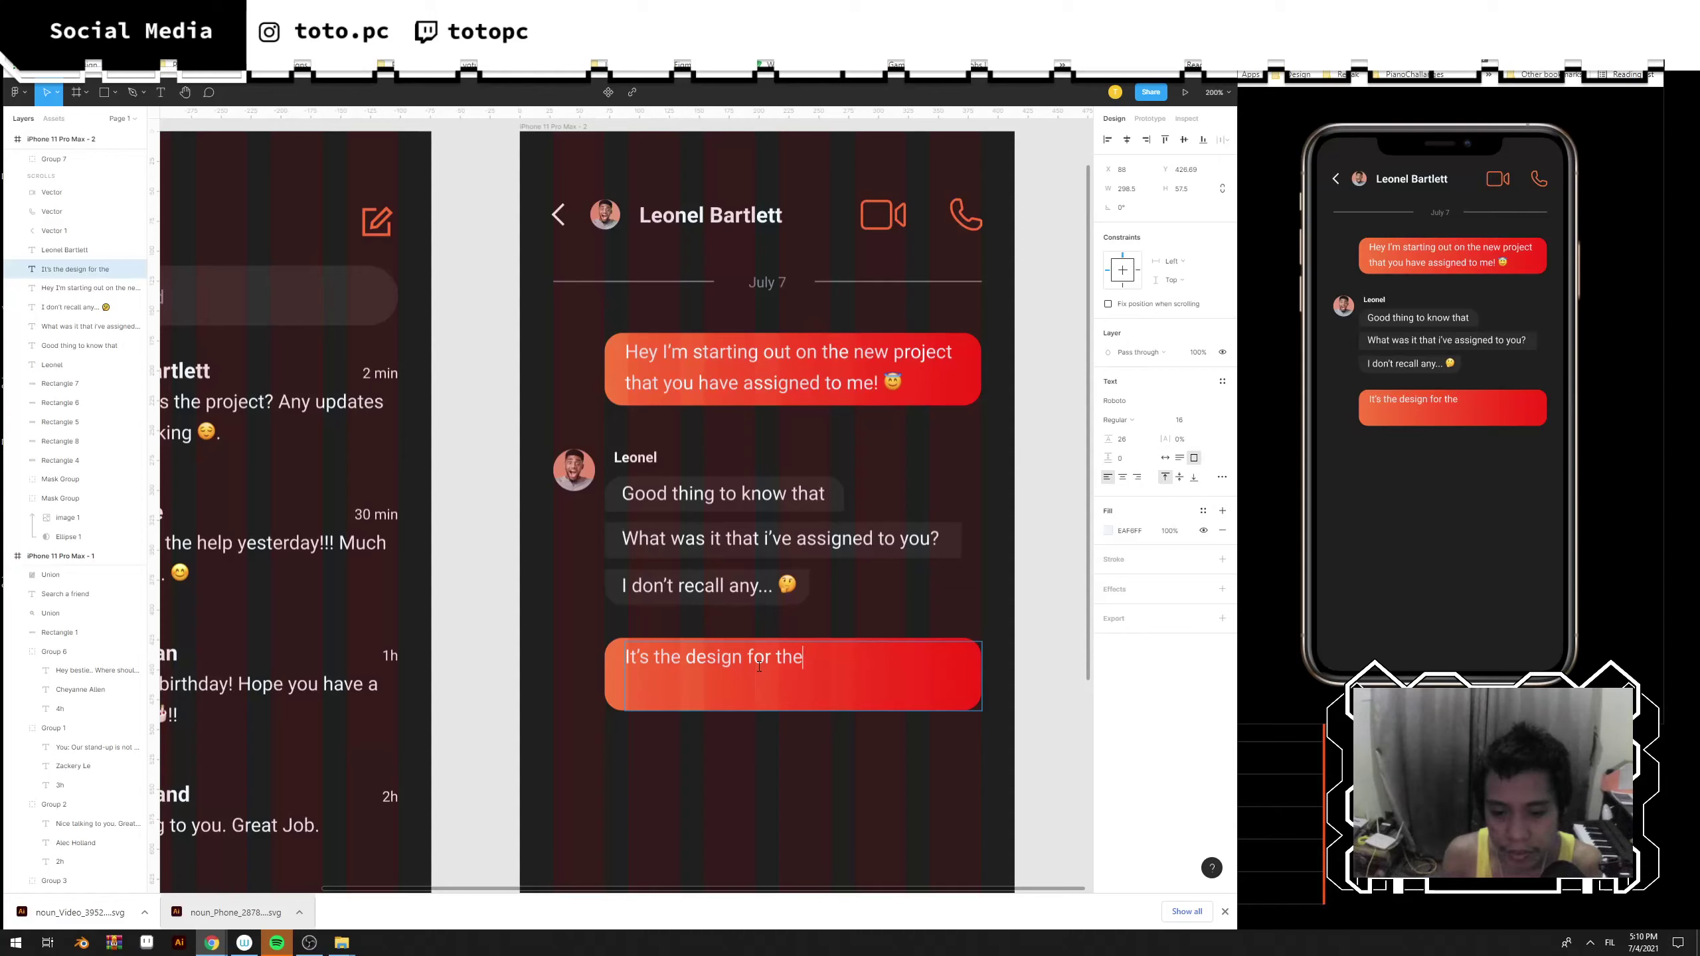
{"action": "key", "text": "BackSpace"}
{"action": "key", "text": "BackSpace"}
{"action": "key", "text": "BackSpace"}
{"action": "key", "text": "BackSpace"}
{"action": "type", "text": "oiu"}
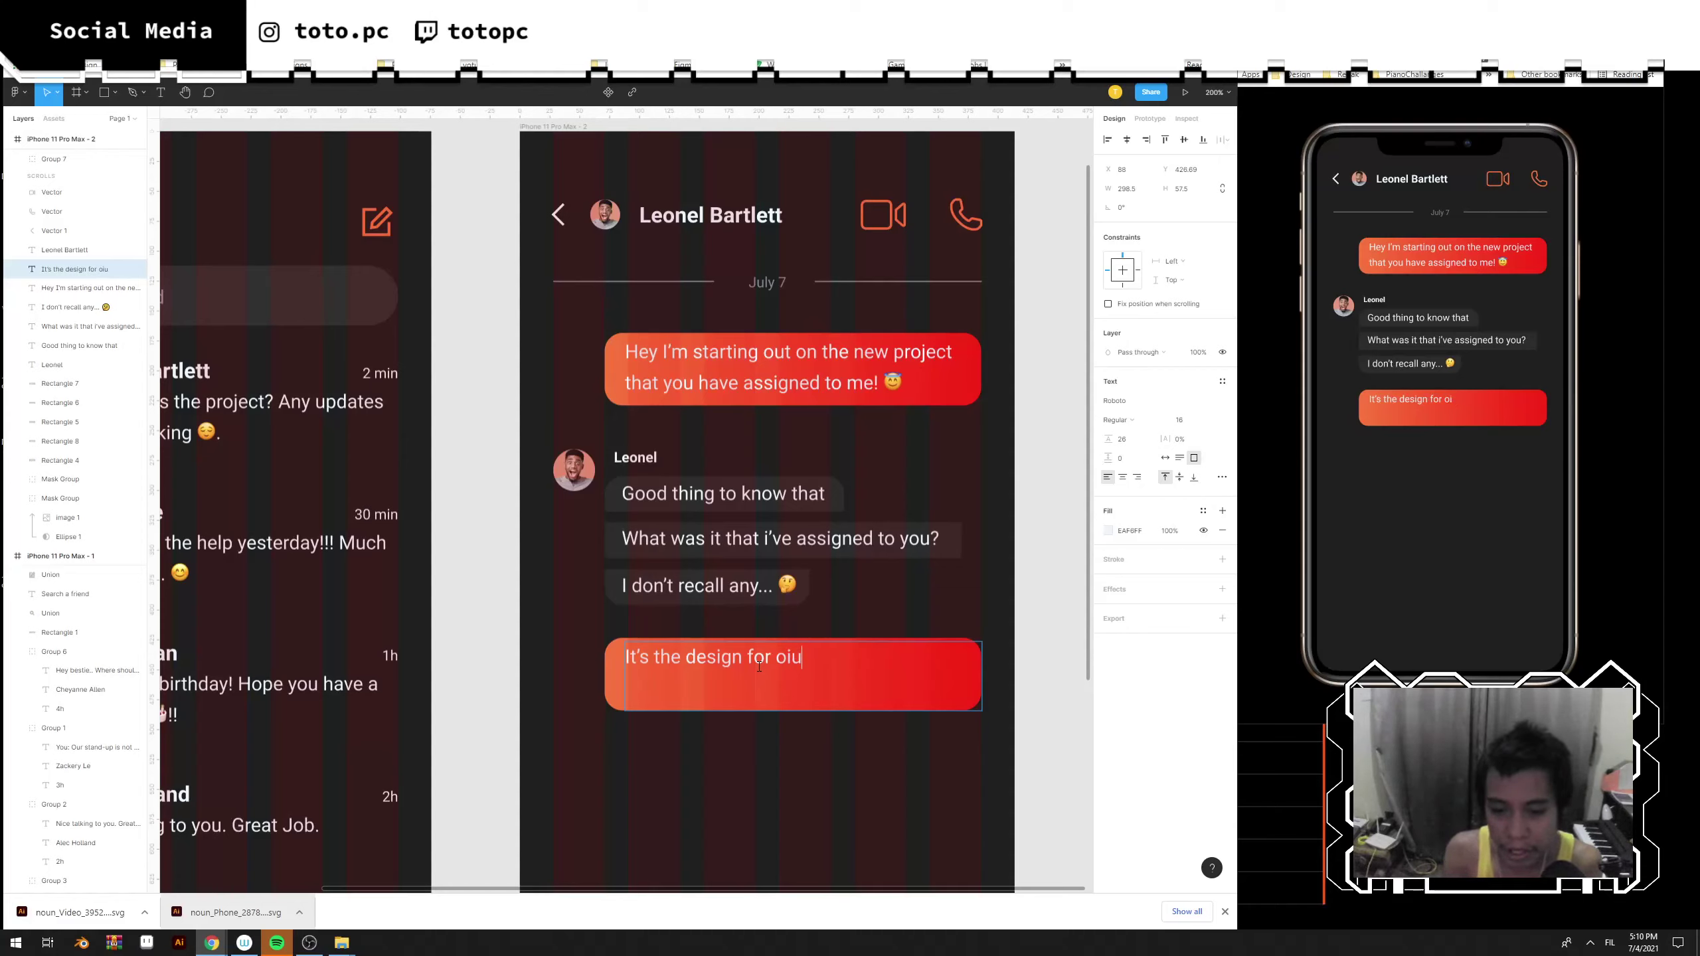
{"action": "type", "text": "r ne mnew"}
{"action": "key", "text": "BackSpace"}
{"action": "key", "text": "BackSpace"}
{"action": "key", "text": "BackSpace"}
{"action": "type", "text": "ew "}
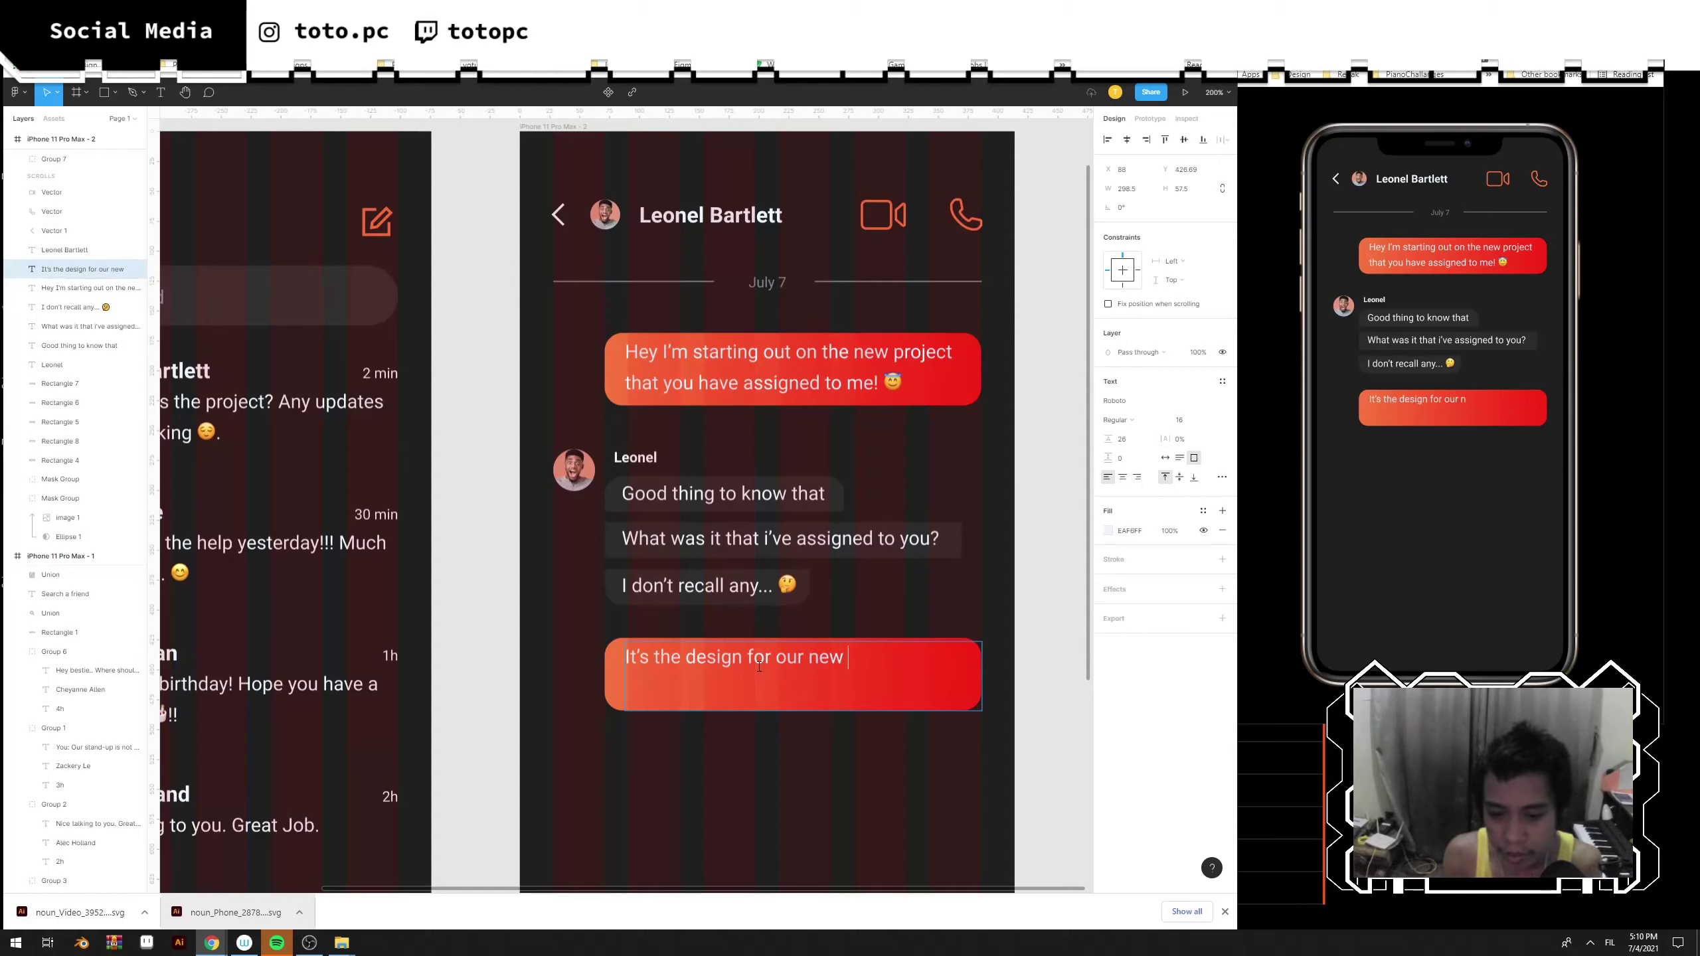
{"action": "type", "text": "chat"}
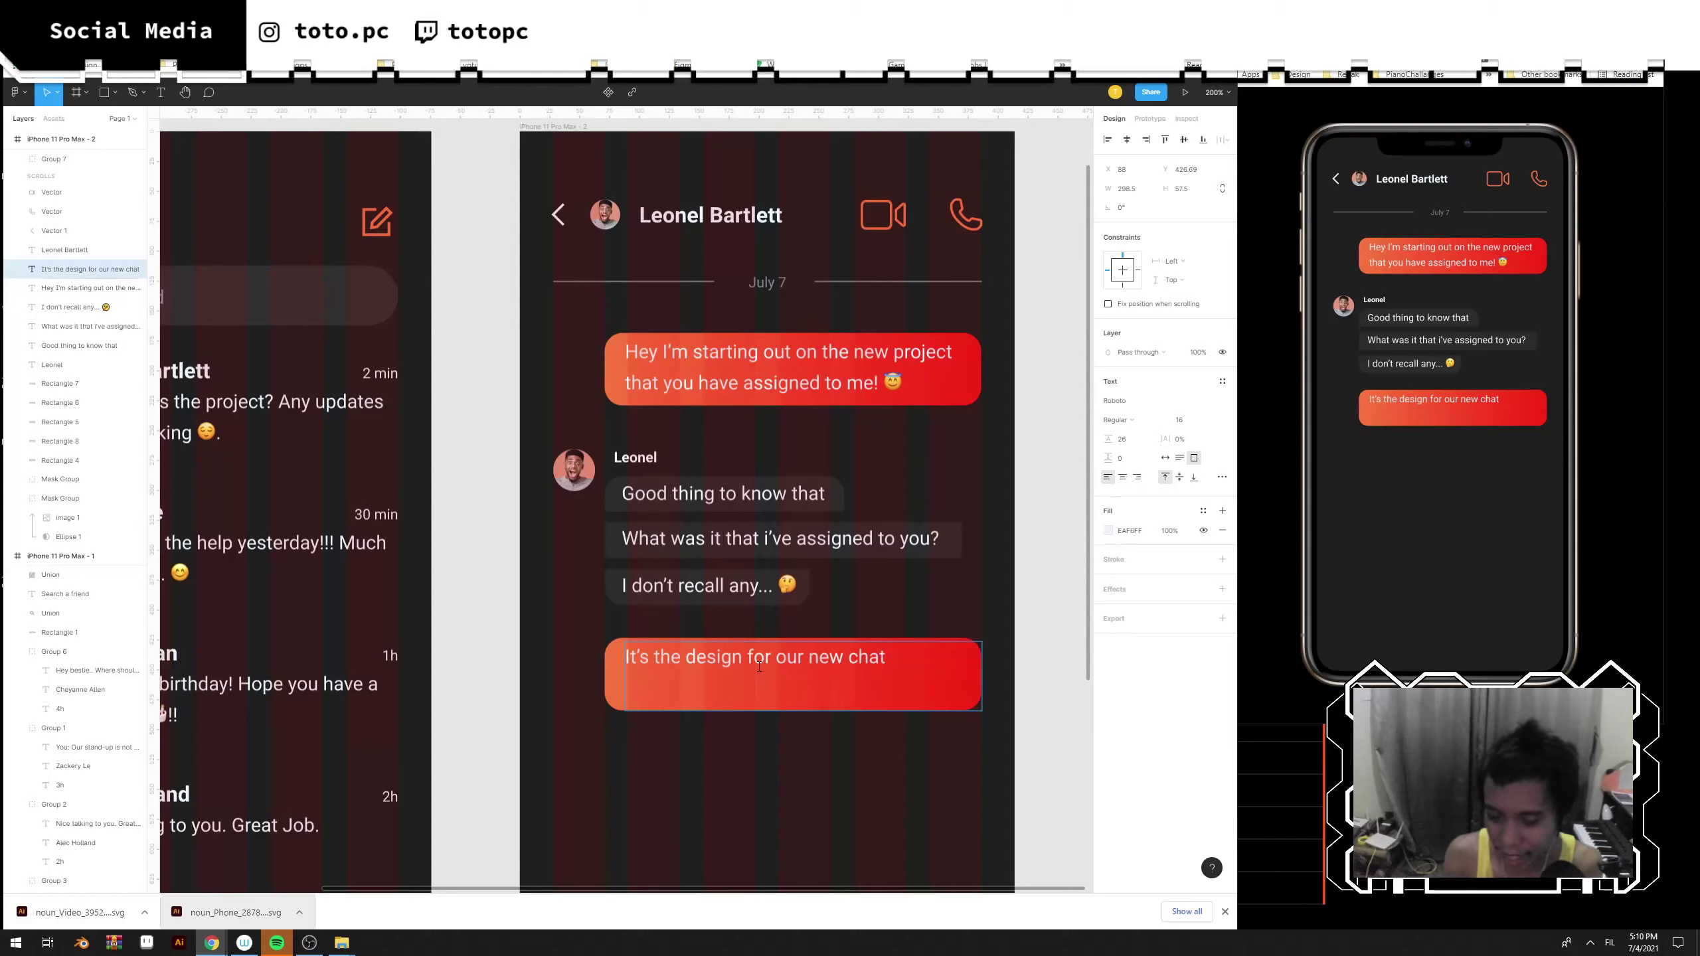
{"action": "type", "text": " mobile app"}
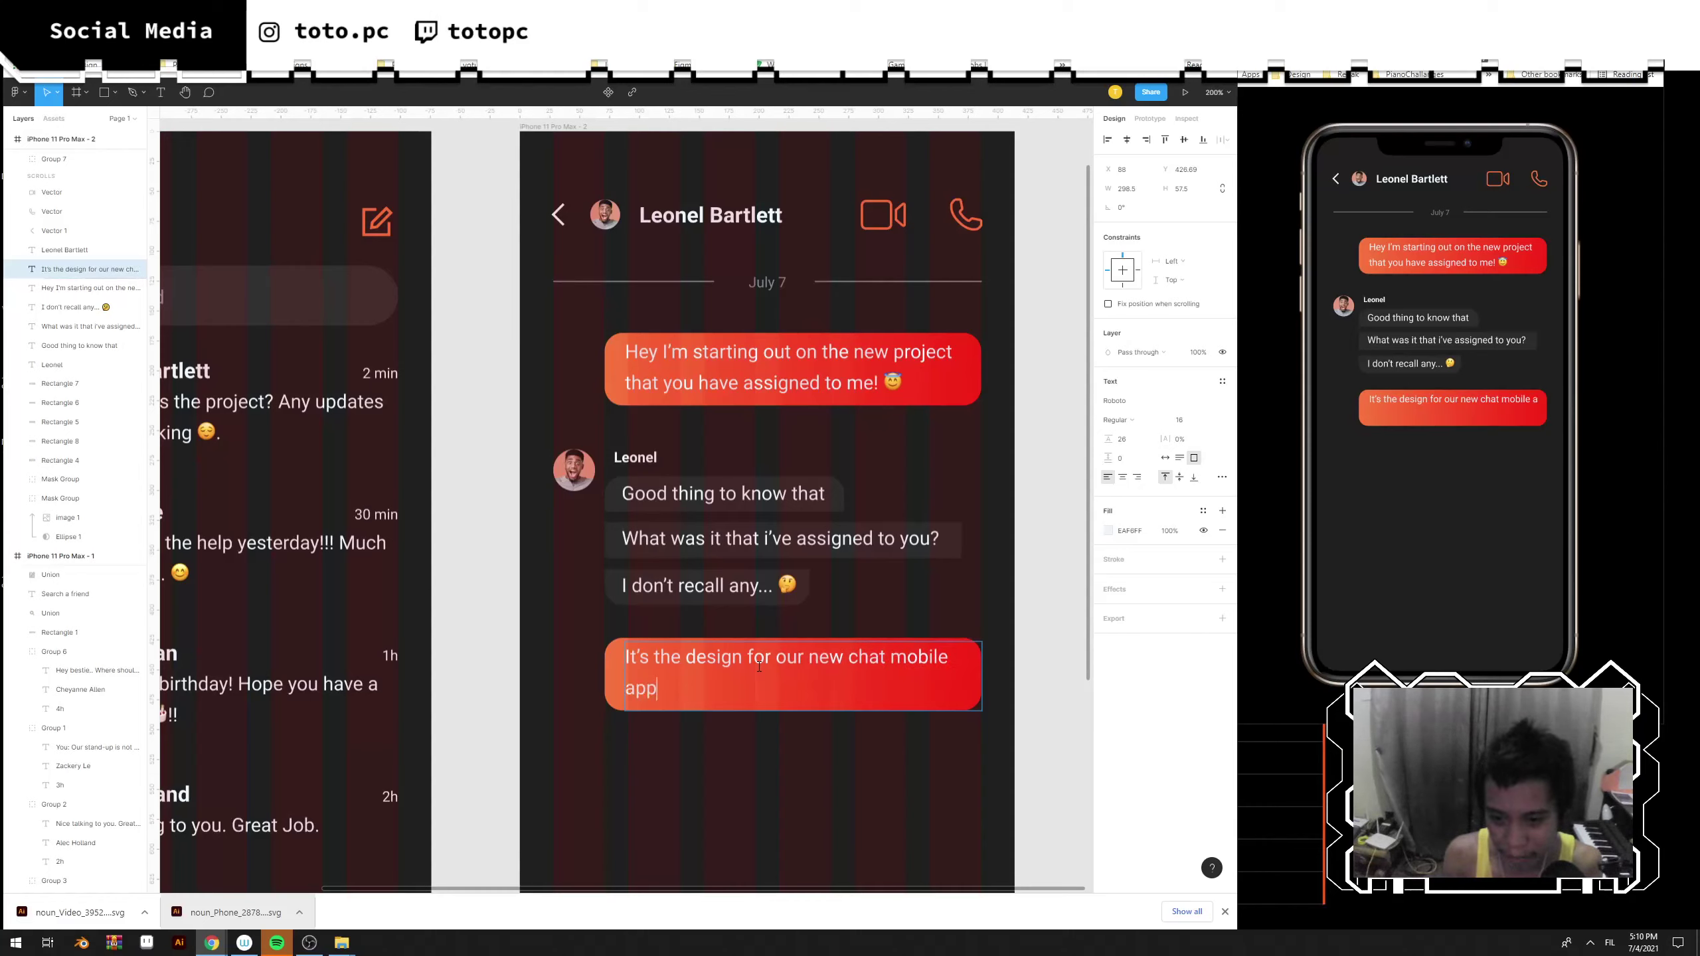
{"action": "key", "text": "Escape"}
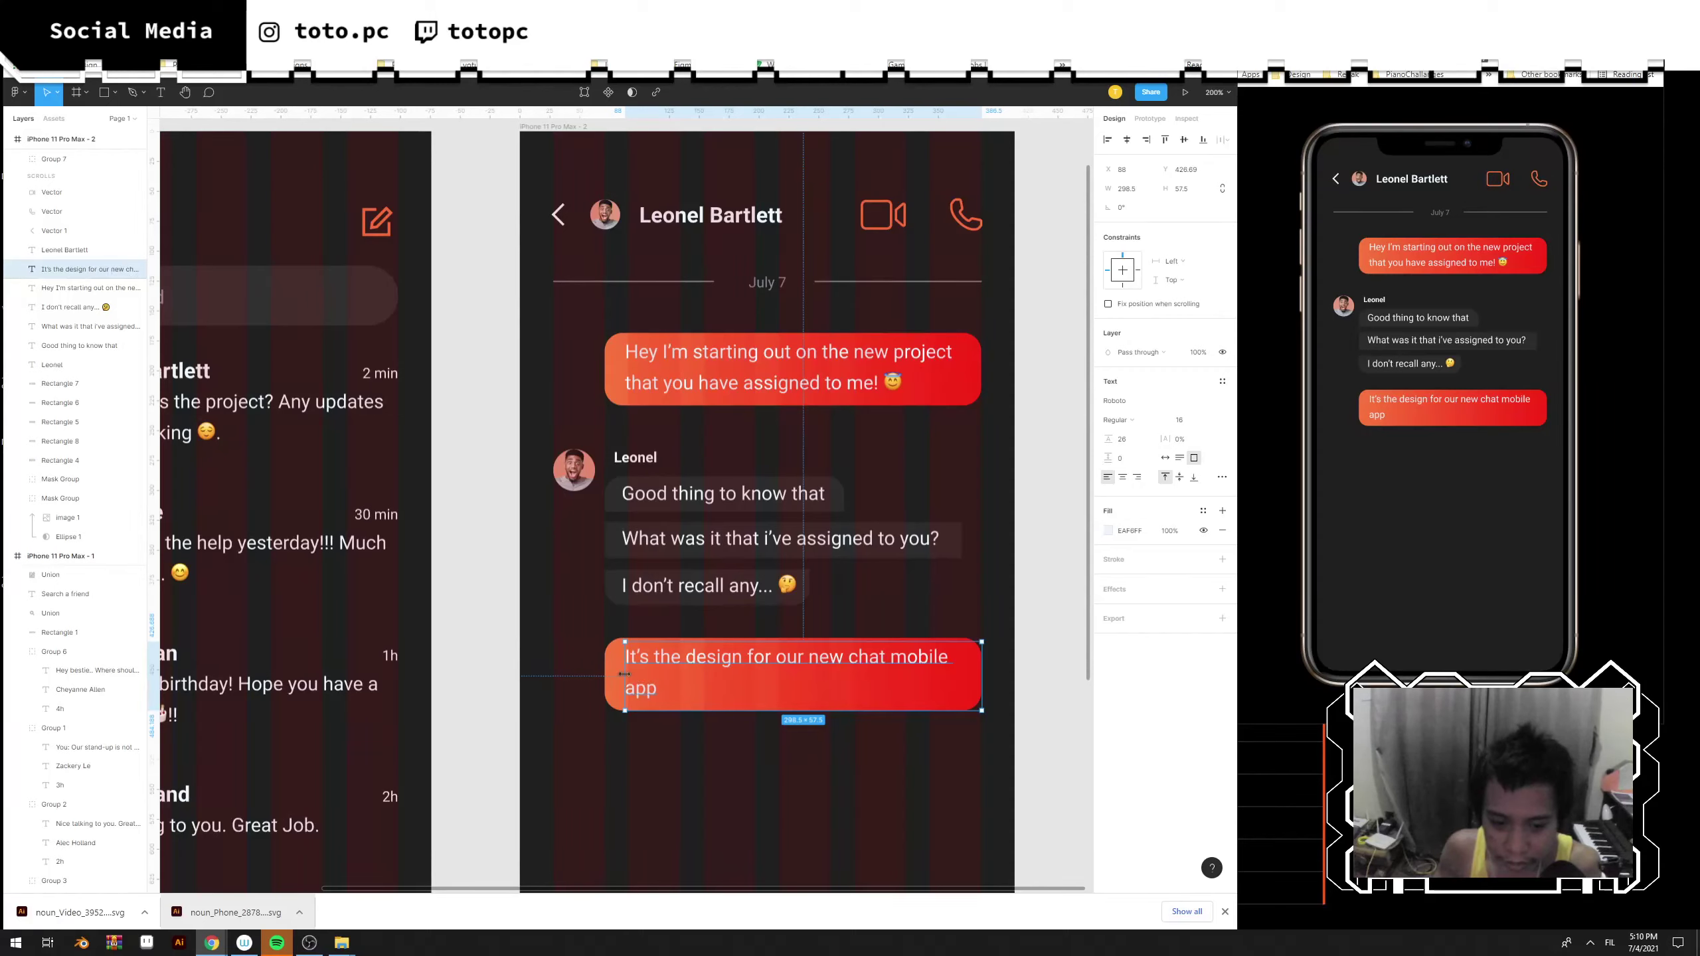
Move the left edge of the text boxes in both gradient bubbles slightly inward, making each 295.5 wide.
{"action": "mouse_move", "coordinate": [624, 676]}
{"action": "left_mouse_down"}
{"action": "mouse_move", "coordinate": [725, 676]}
{"action": "mouse_move", "coordinate": [563, 676]}
{"action": "mouse_move", "coordinate": [629, 680]}
{"action": "left_mouse_up"}
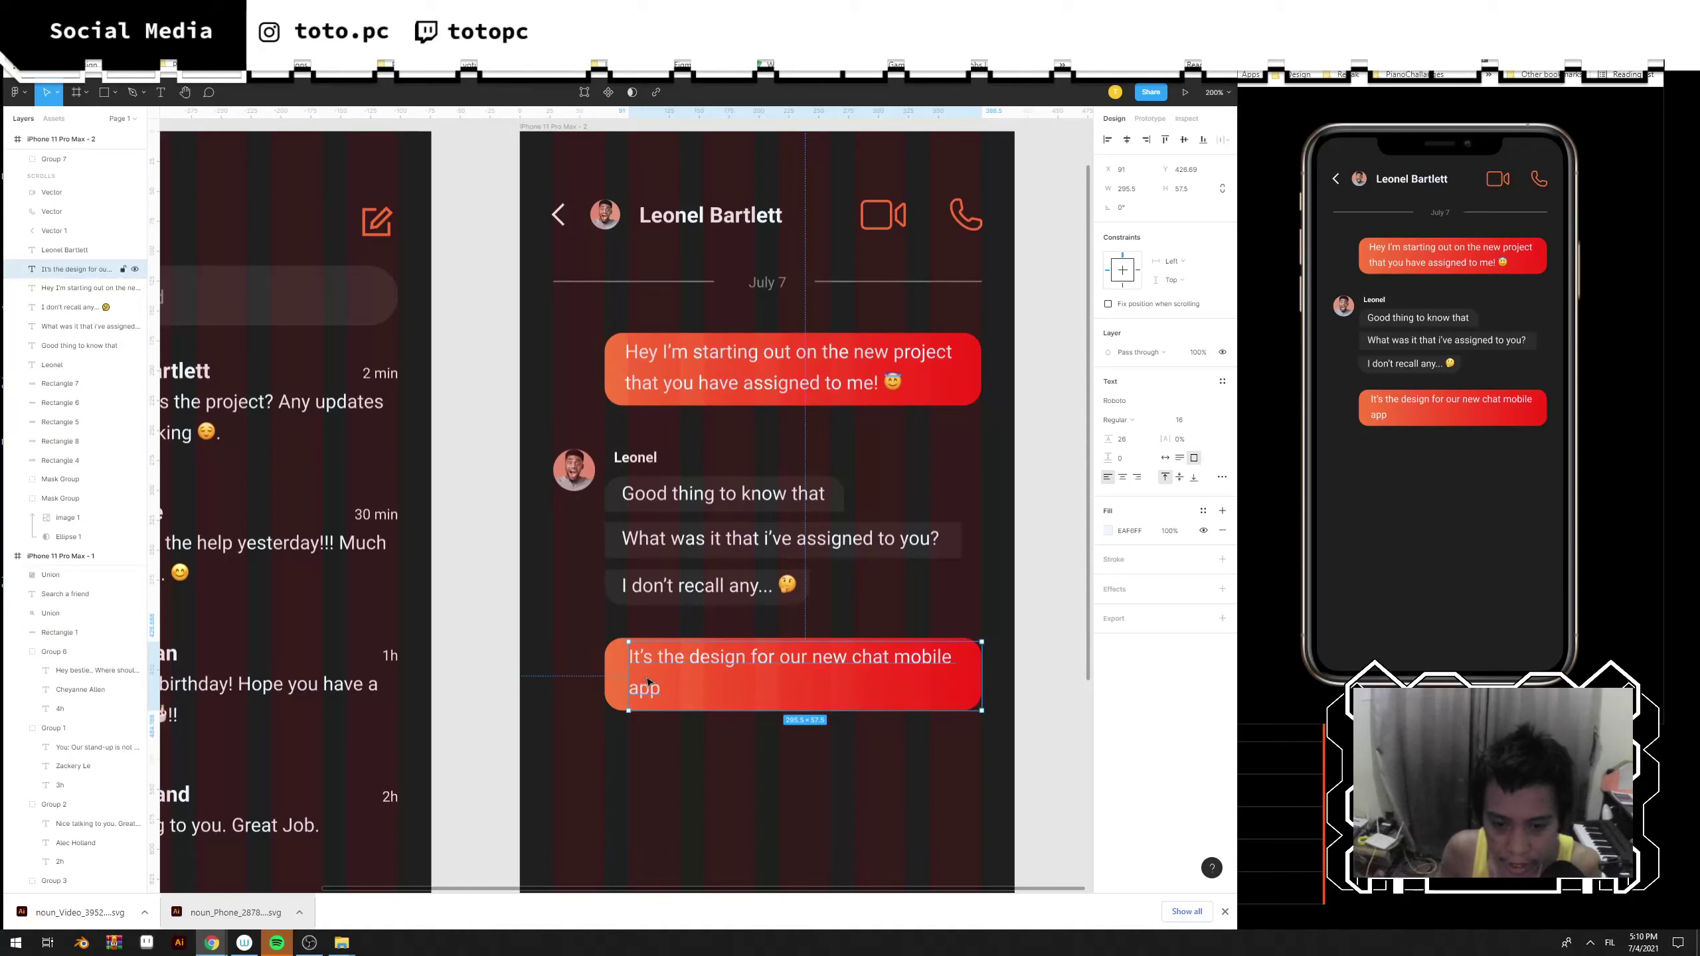
{"action": "left_click", "coordinate": [651, 370]}
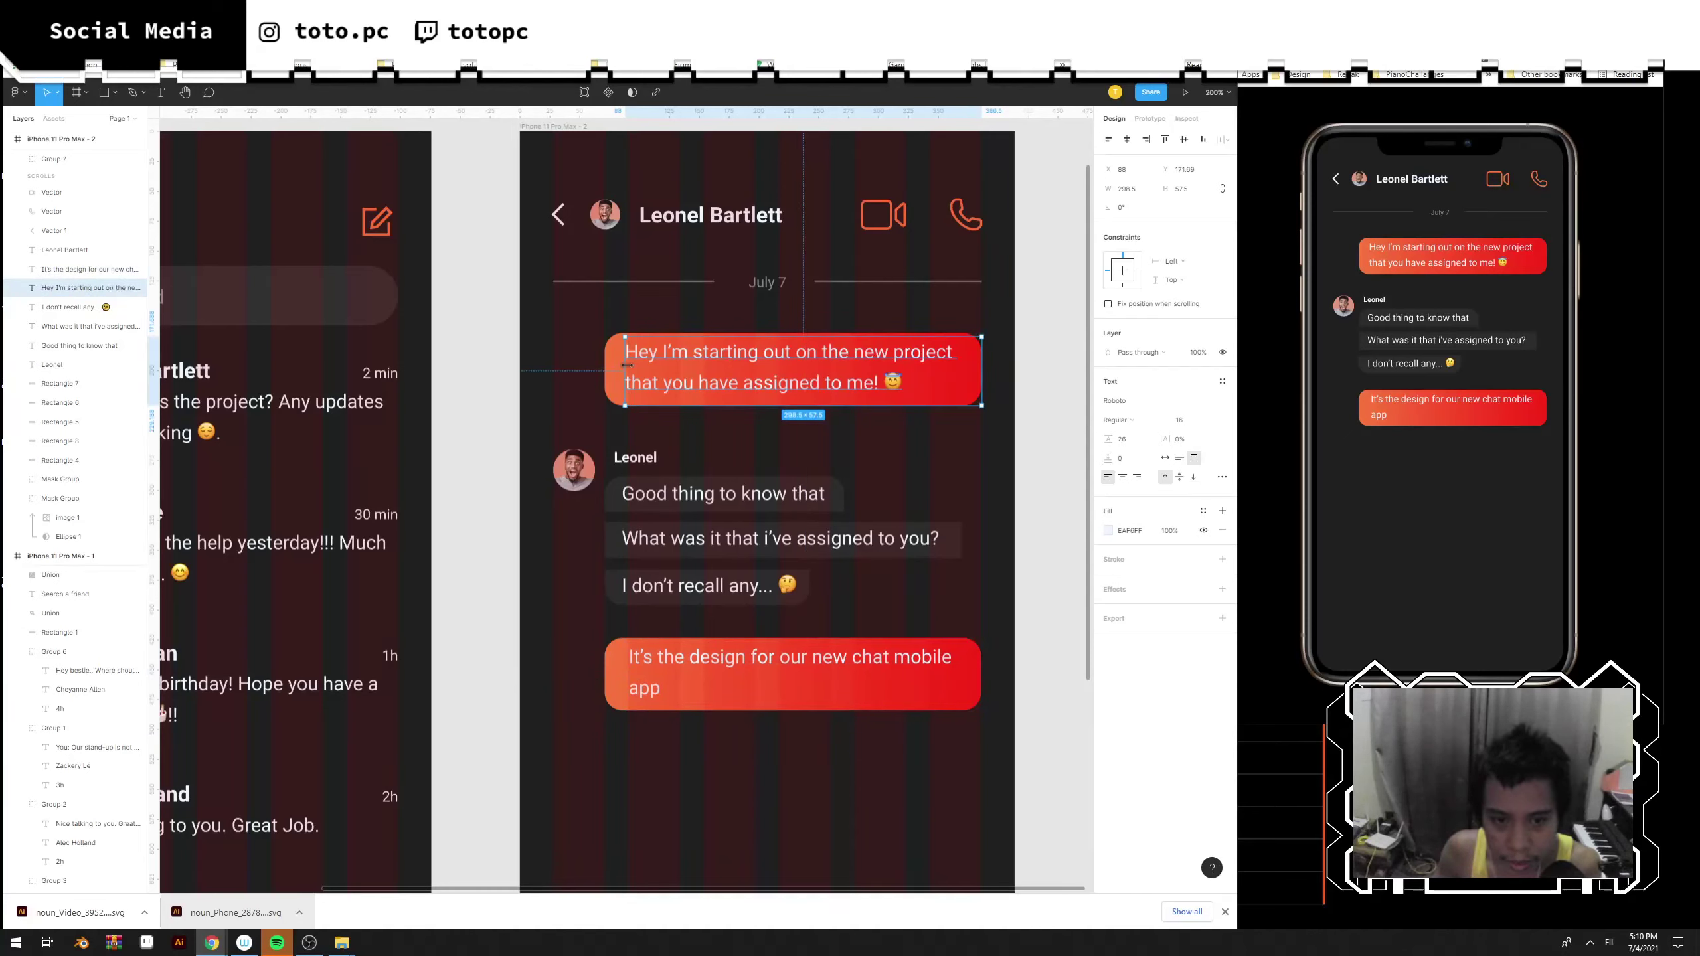
{"action": "left_click_drag", "start_coordinate": [625, 371], "coordinate": [628, 372]}
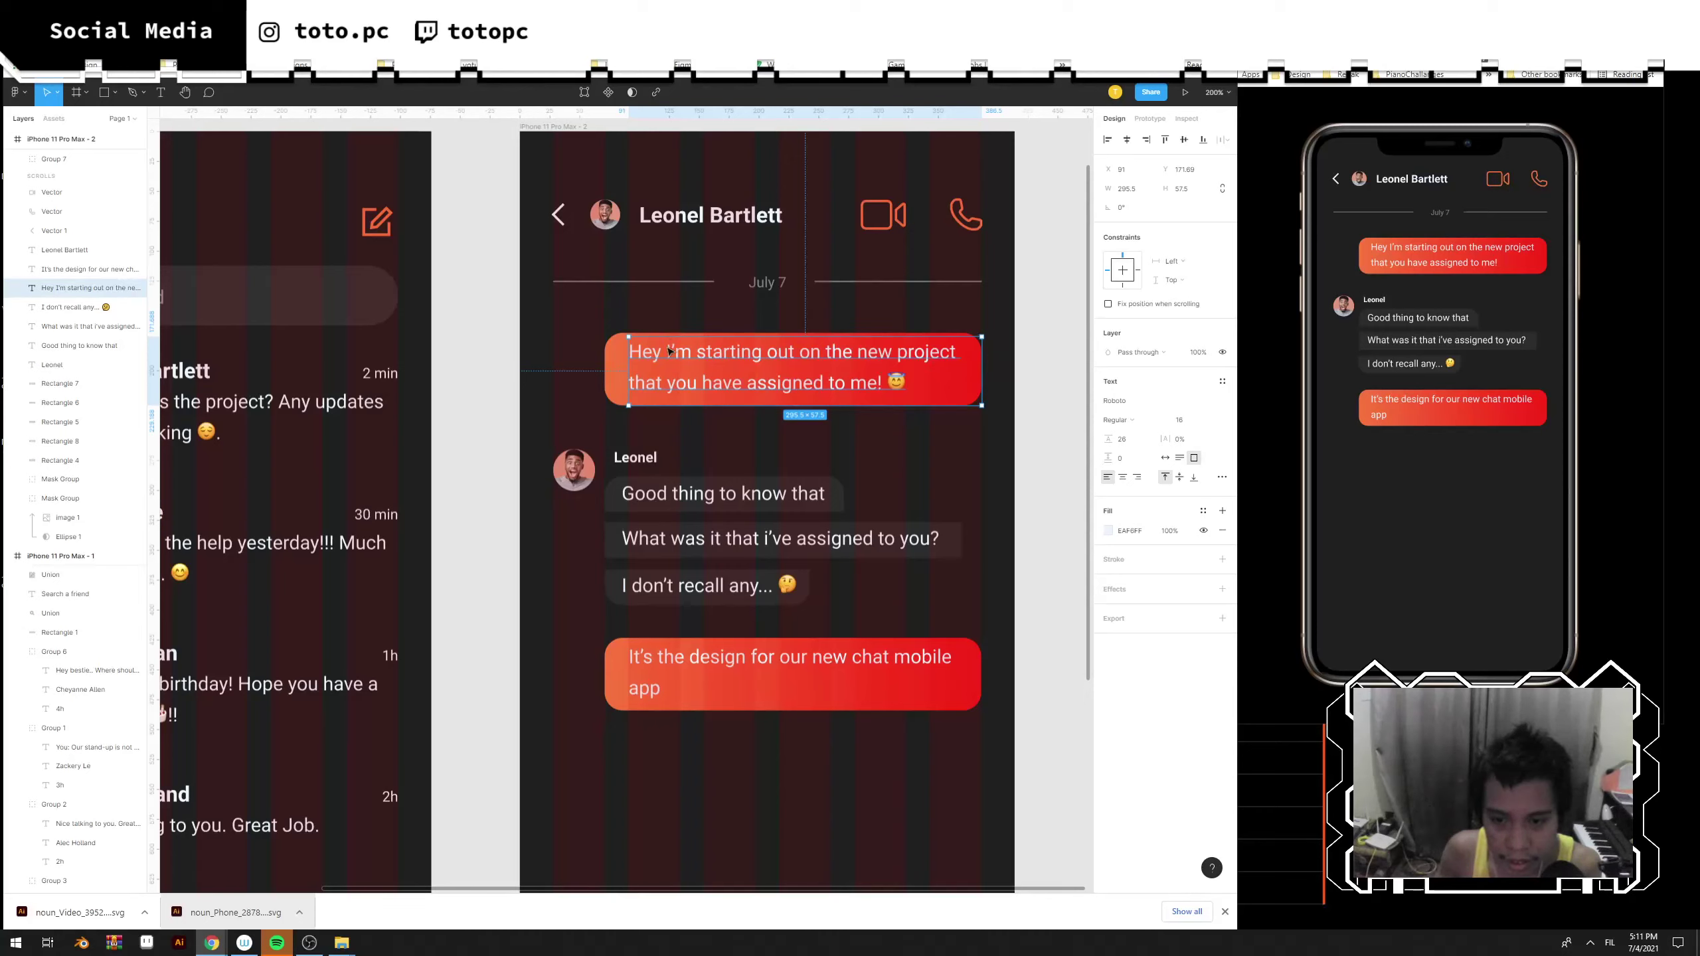
Widen the "What was it that i've assigned to you?" bubble to align with the right edge of the gradient bubbles.
{"action": "left_click", "coordinate": [928, 542]}
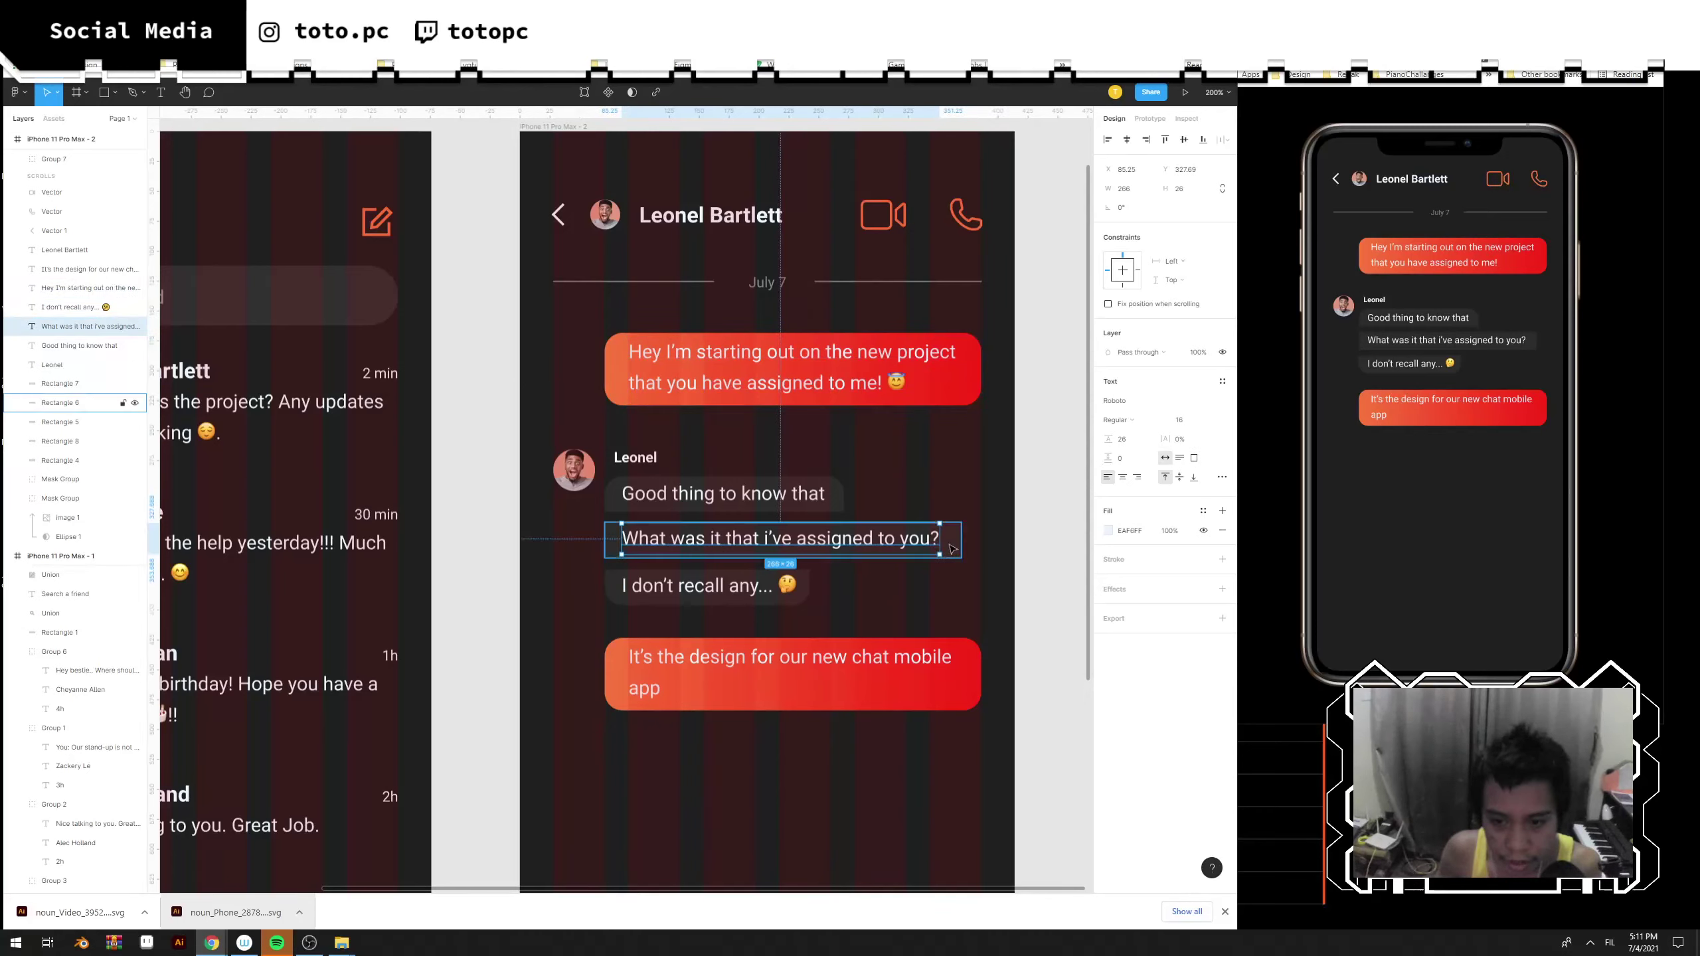
{"action": "left_click", "coordinate": [952, 547]}
{"action": "left_click_drag", "start_coordinate": [961, 544], "coordinate": [981, 539]}
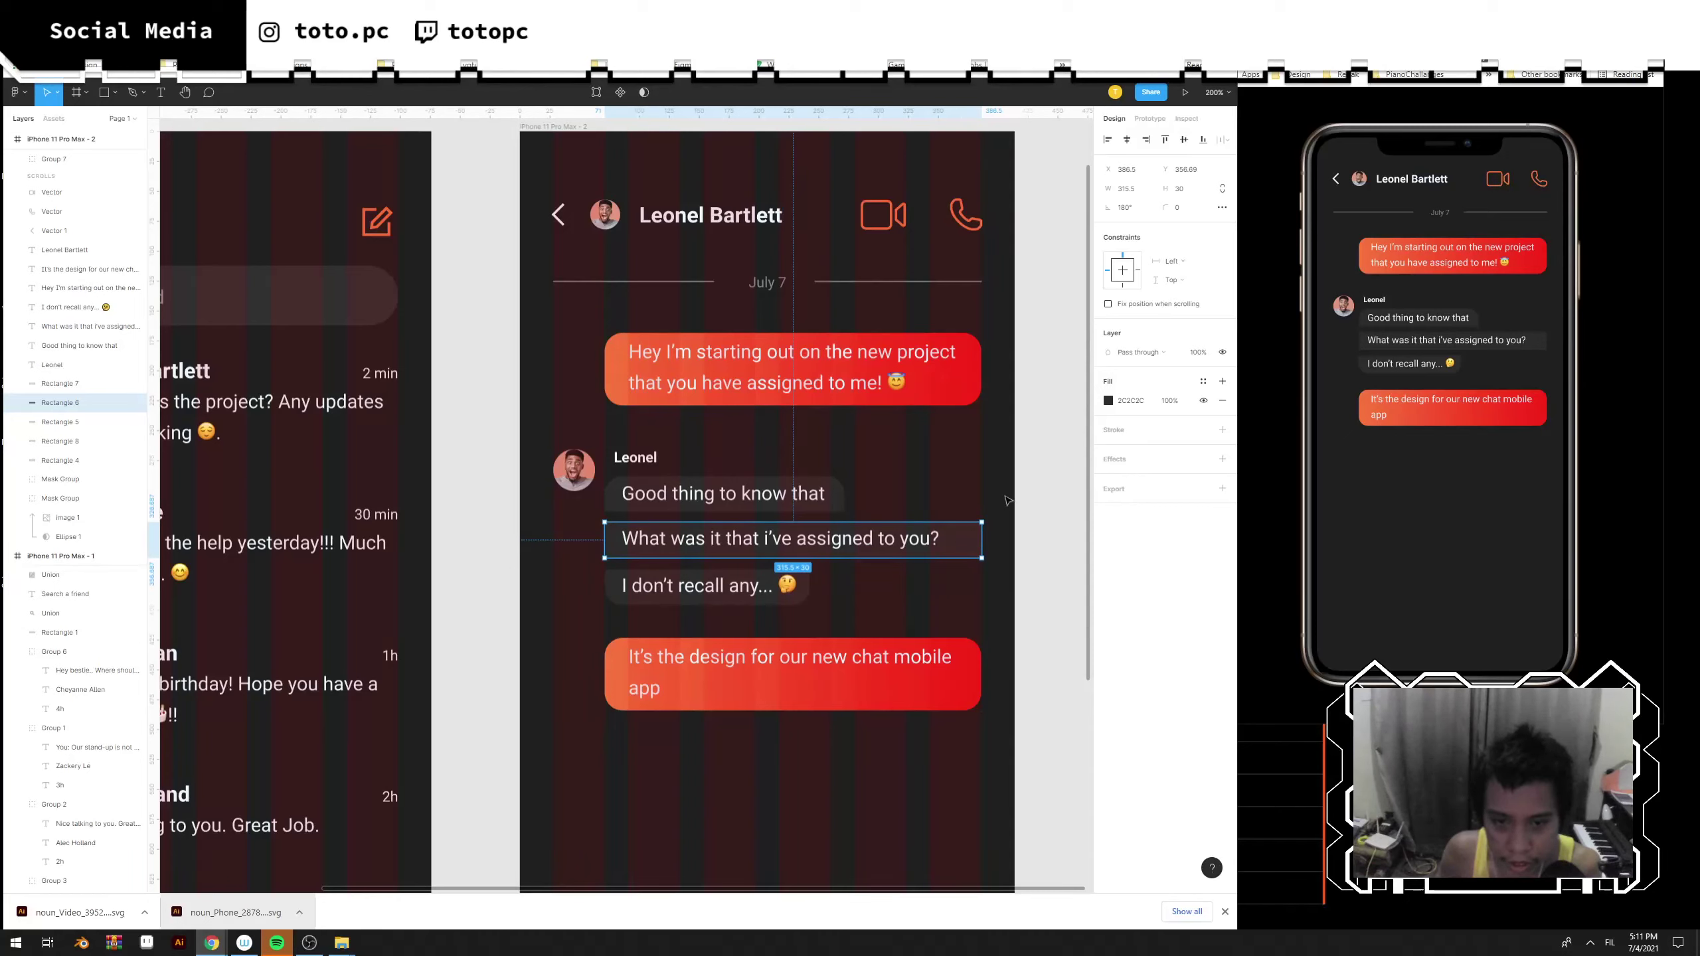
{"action": "left_click", "coordinate": [603, 367]}
{"action": "left_click_drag", "start_coordinate": [546, 363], "coordinate": [610, 363]}
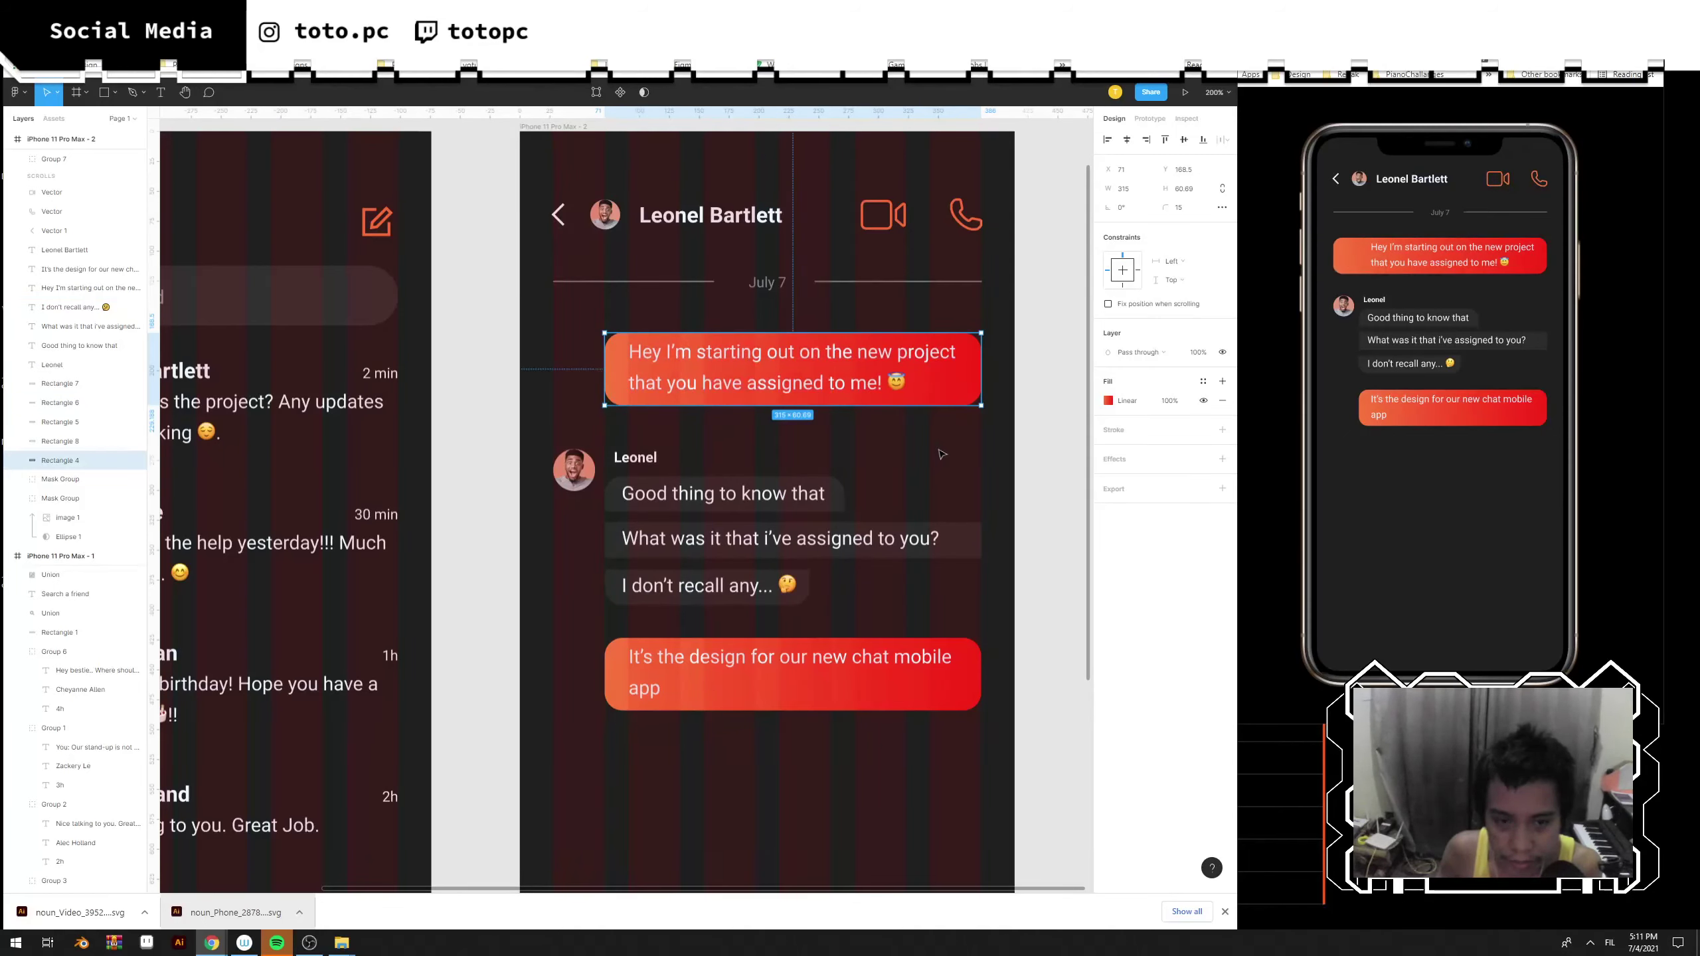
{"action": "left_click", "coordinate": [589, 429]}
Narrow the "It's the design for our new chat mobile app" text box from its left edge to 262 wide, wrapping "mobile app" together.
{"action": "left_click", "coordinate": [662, 659]}
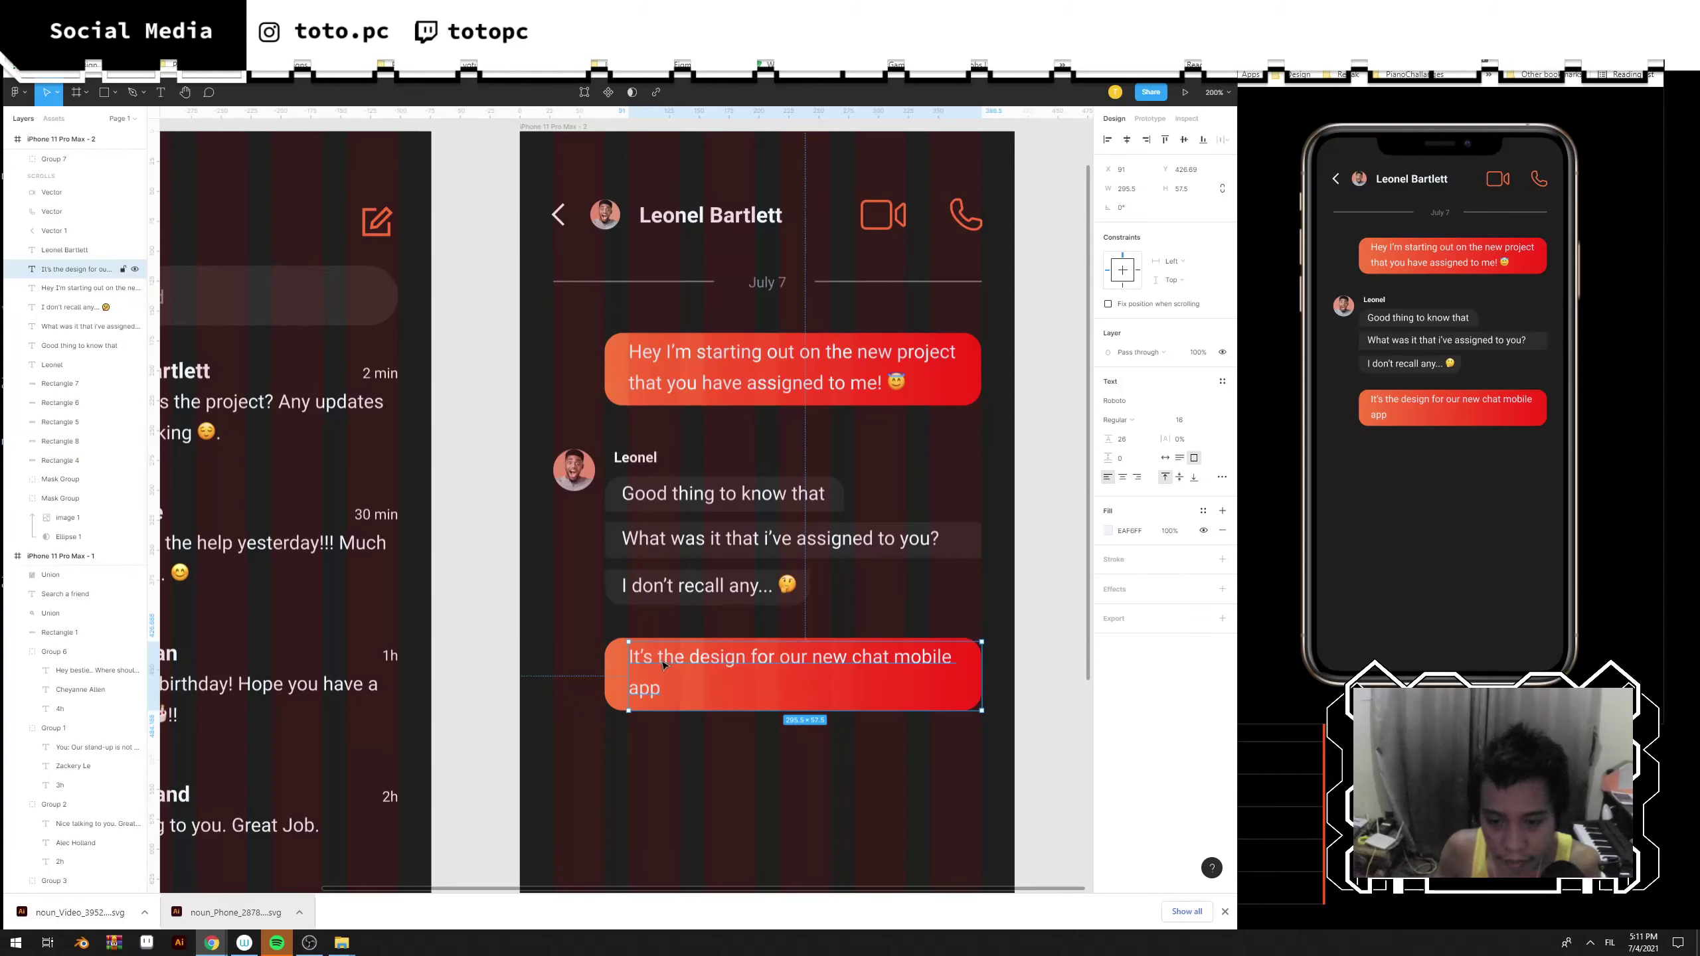
{"action": "double_click", "coordinate": [711, 660]}
{"action": "left_click", "coordinate": [679, 679]}
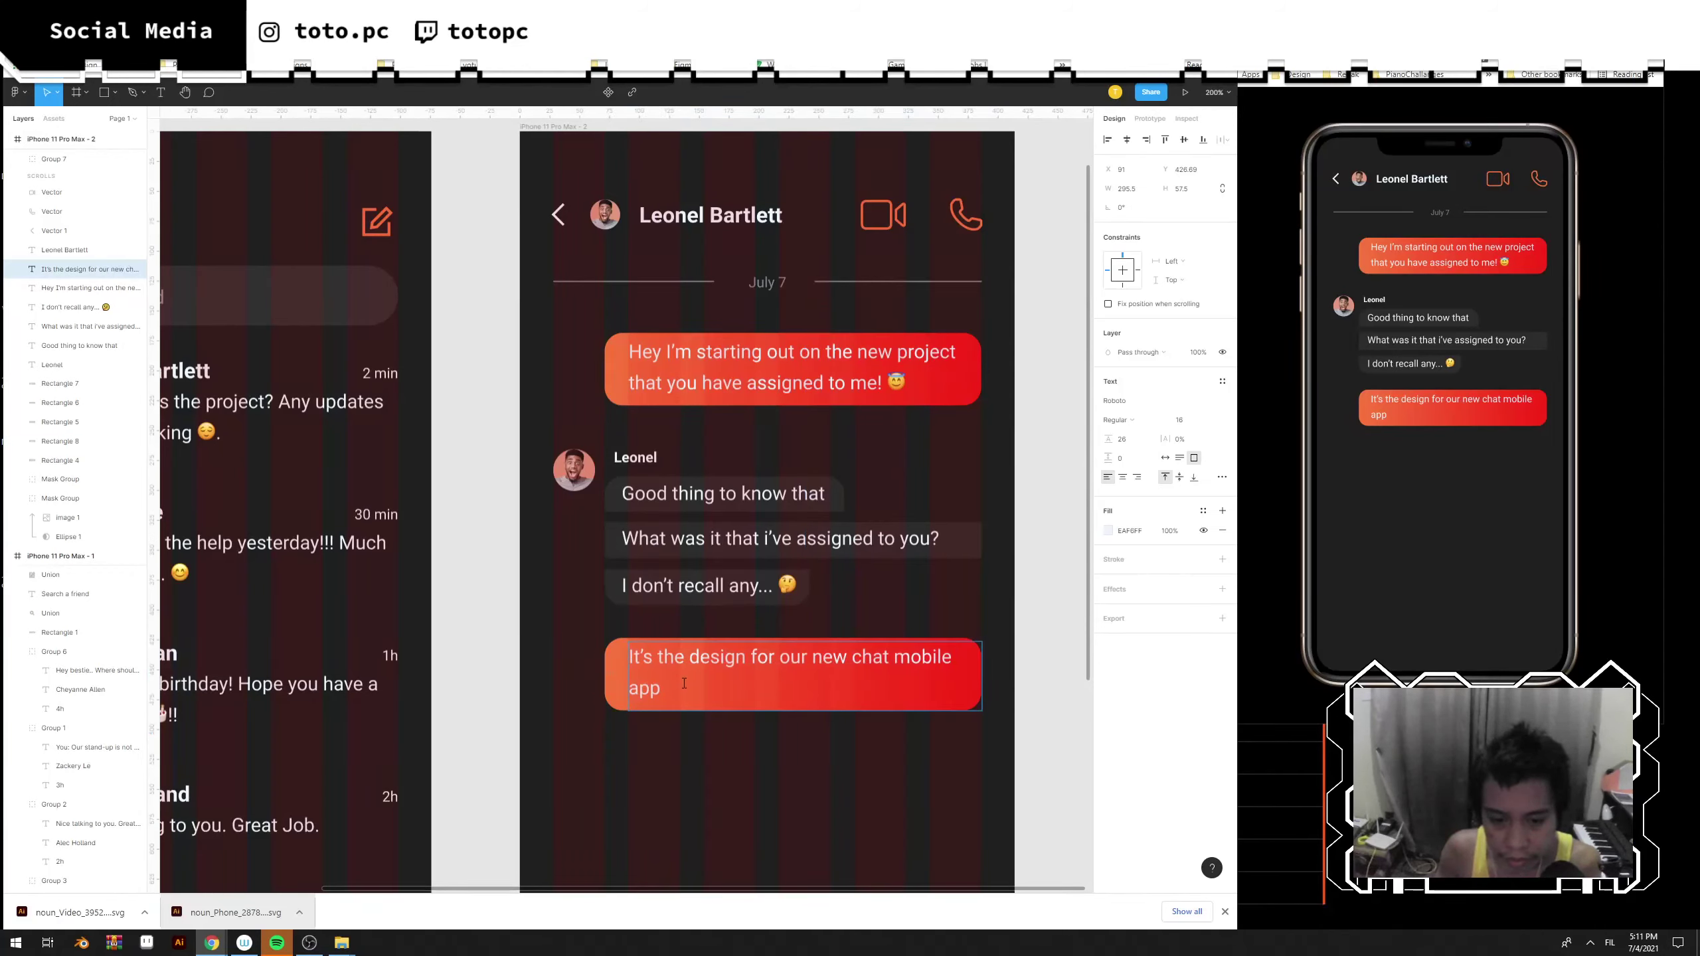
{"action": "key", "text": "Escape"}
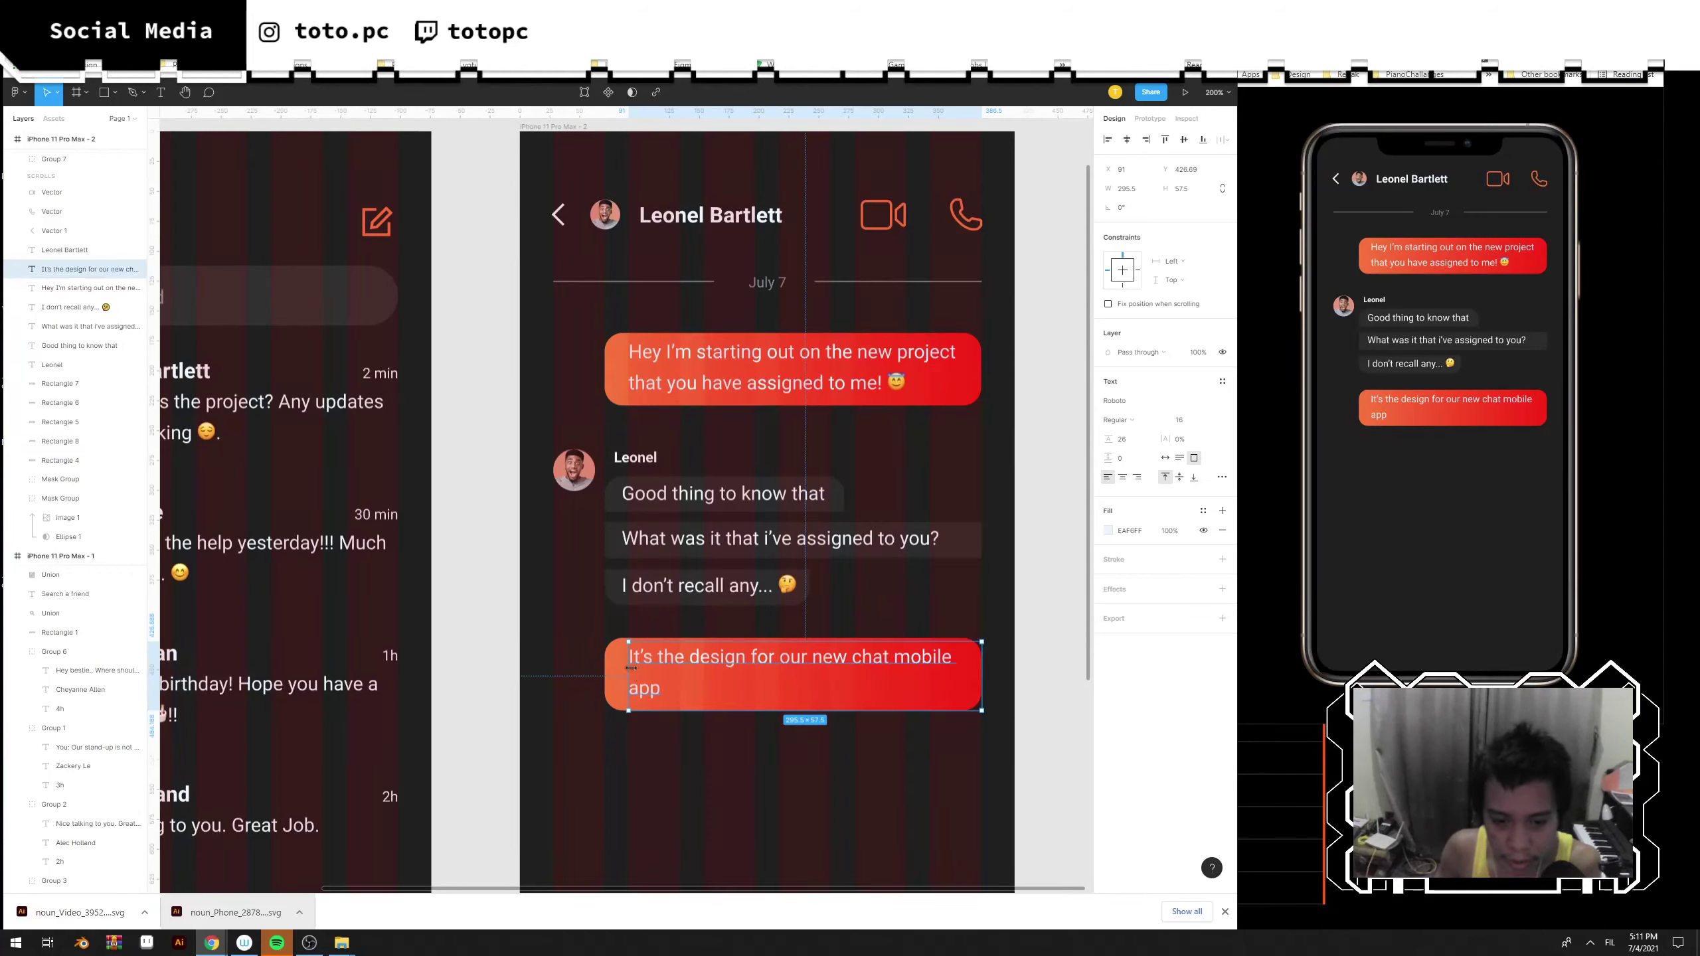
{"action": "double_click", "coordinate": [657, 698]}
{"action": "key", "text": "Escape"}
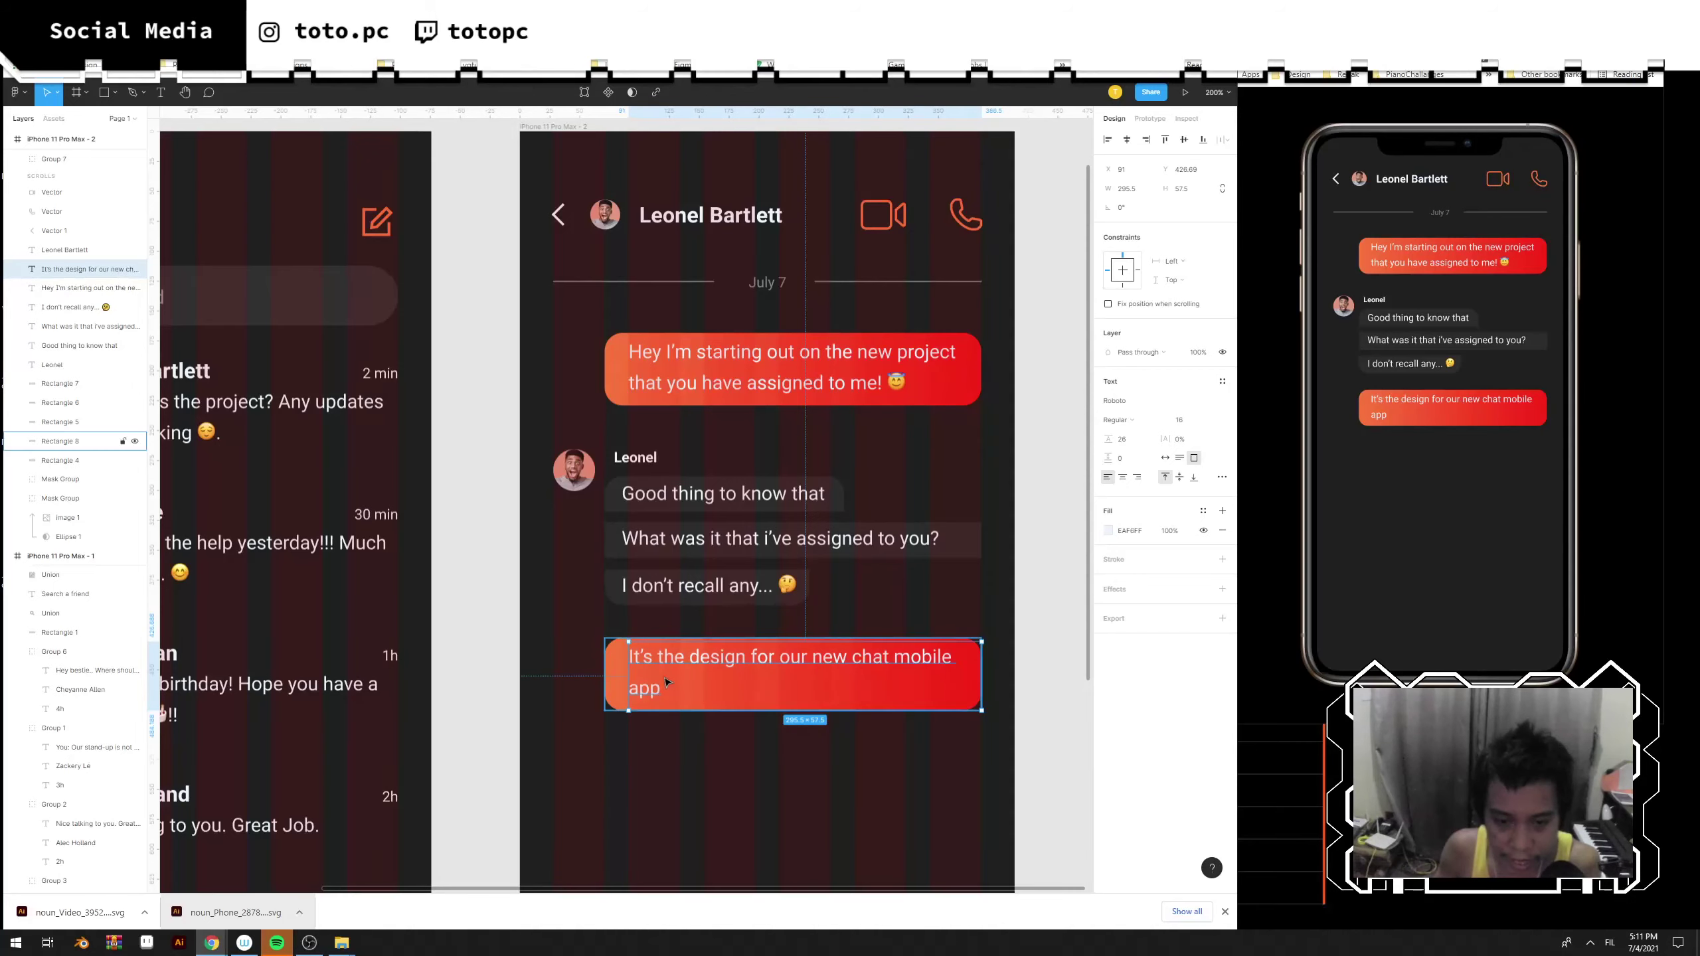
{"action": "left_click_drag", "start_coordinate": [627, 670], "coordinate": [669, 670]}
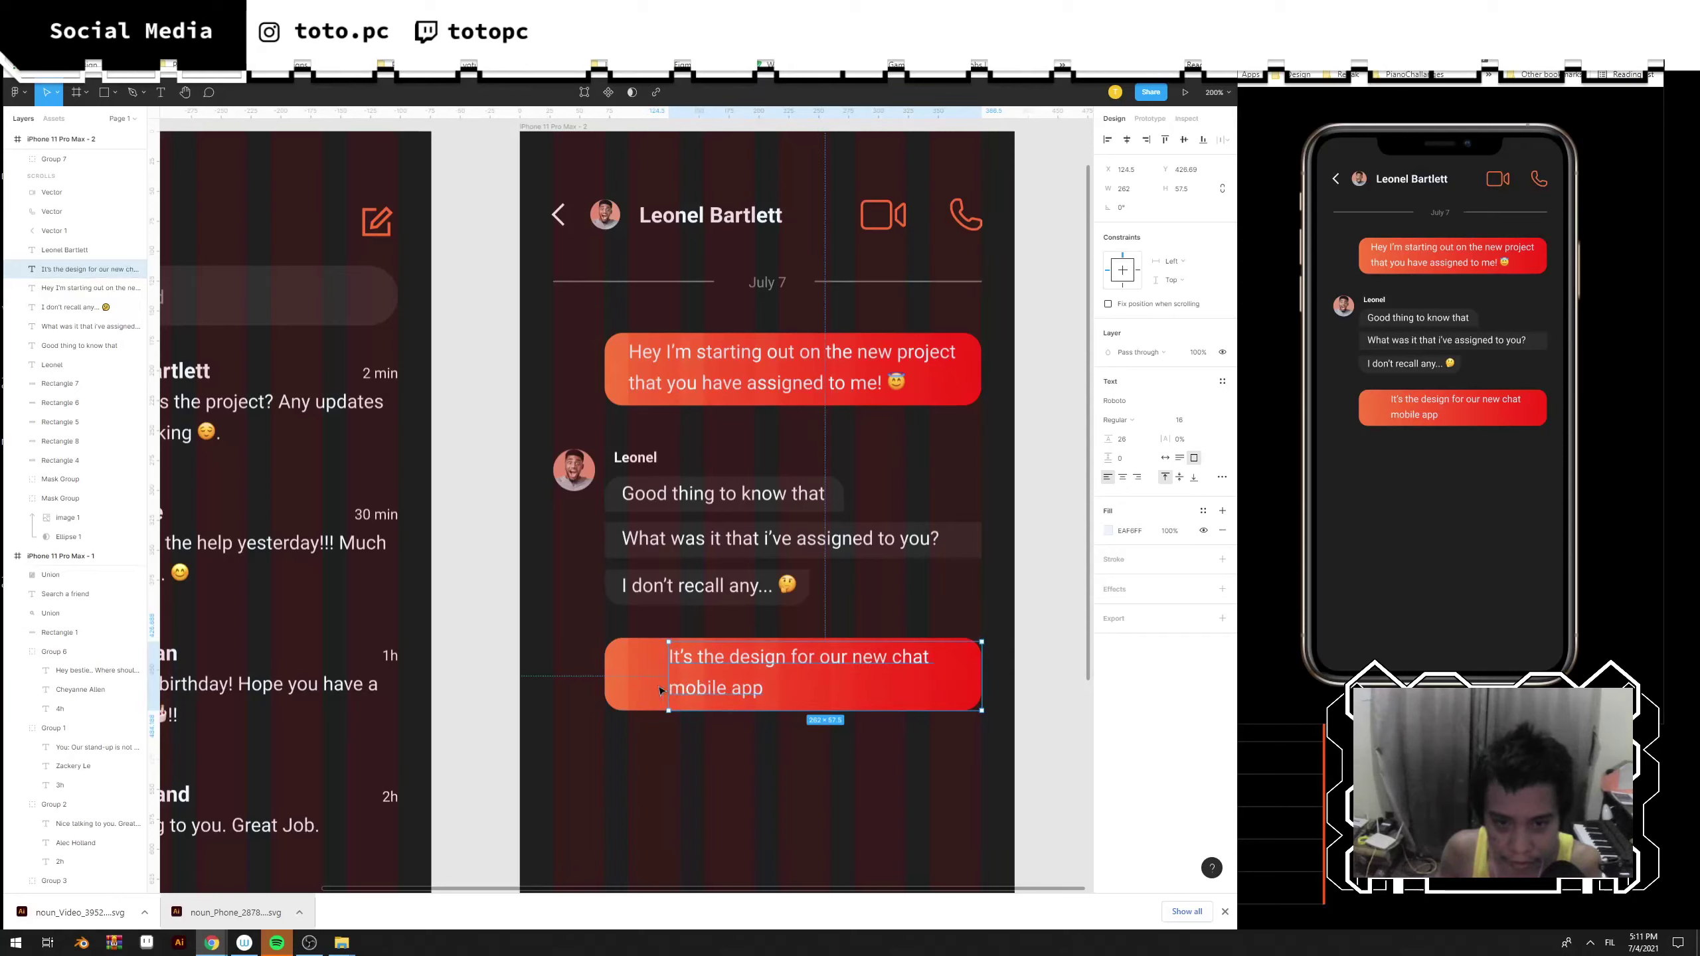
Shorten the second gradient bubble from its left edge to 277.5 wide to fit the rewrapped message.
{"action": "double_click", "coordinate": [629, 685]}
{"action": "key", "text": "Escape"}
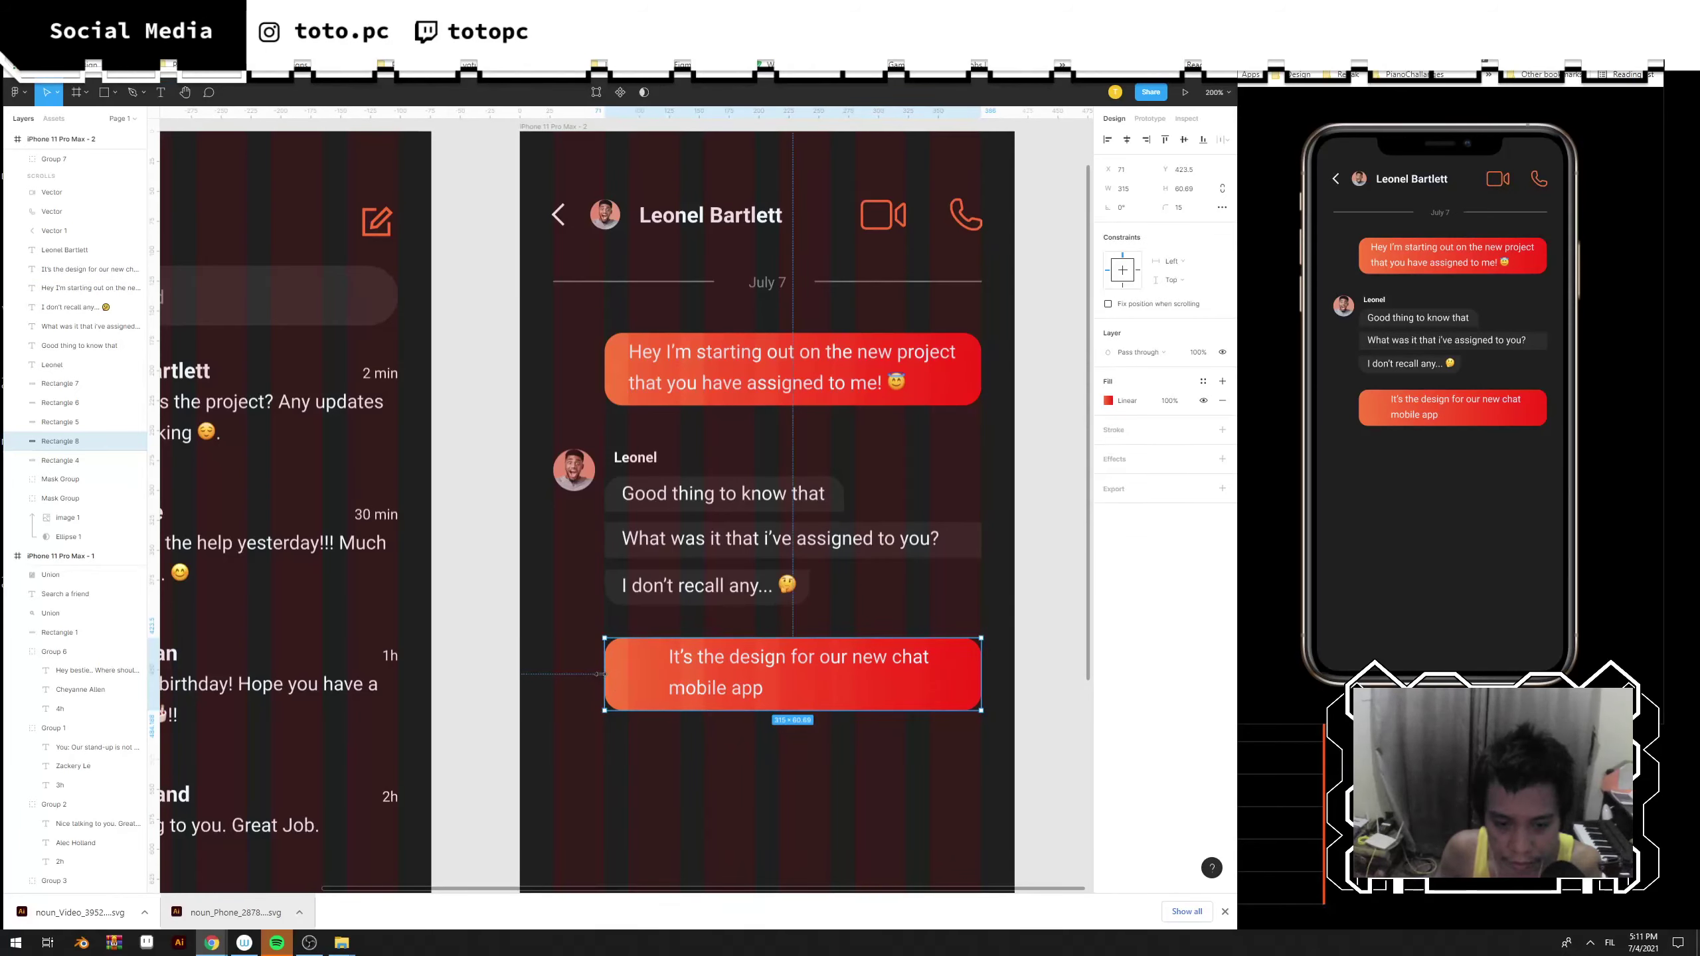
{"action": "left_click_drag", "start_coordinate": [606, 675], "coordinate": [648, 666]}
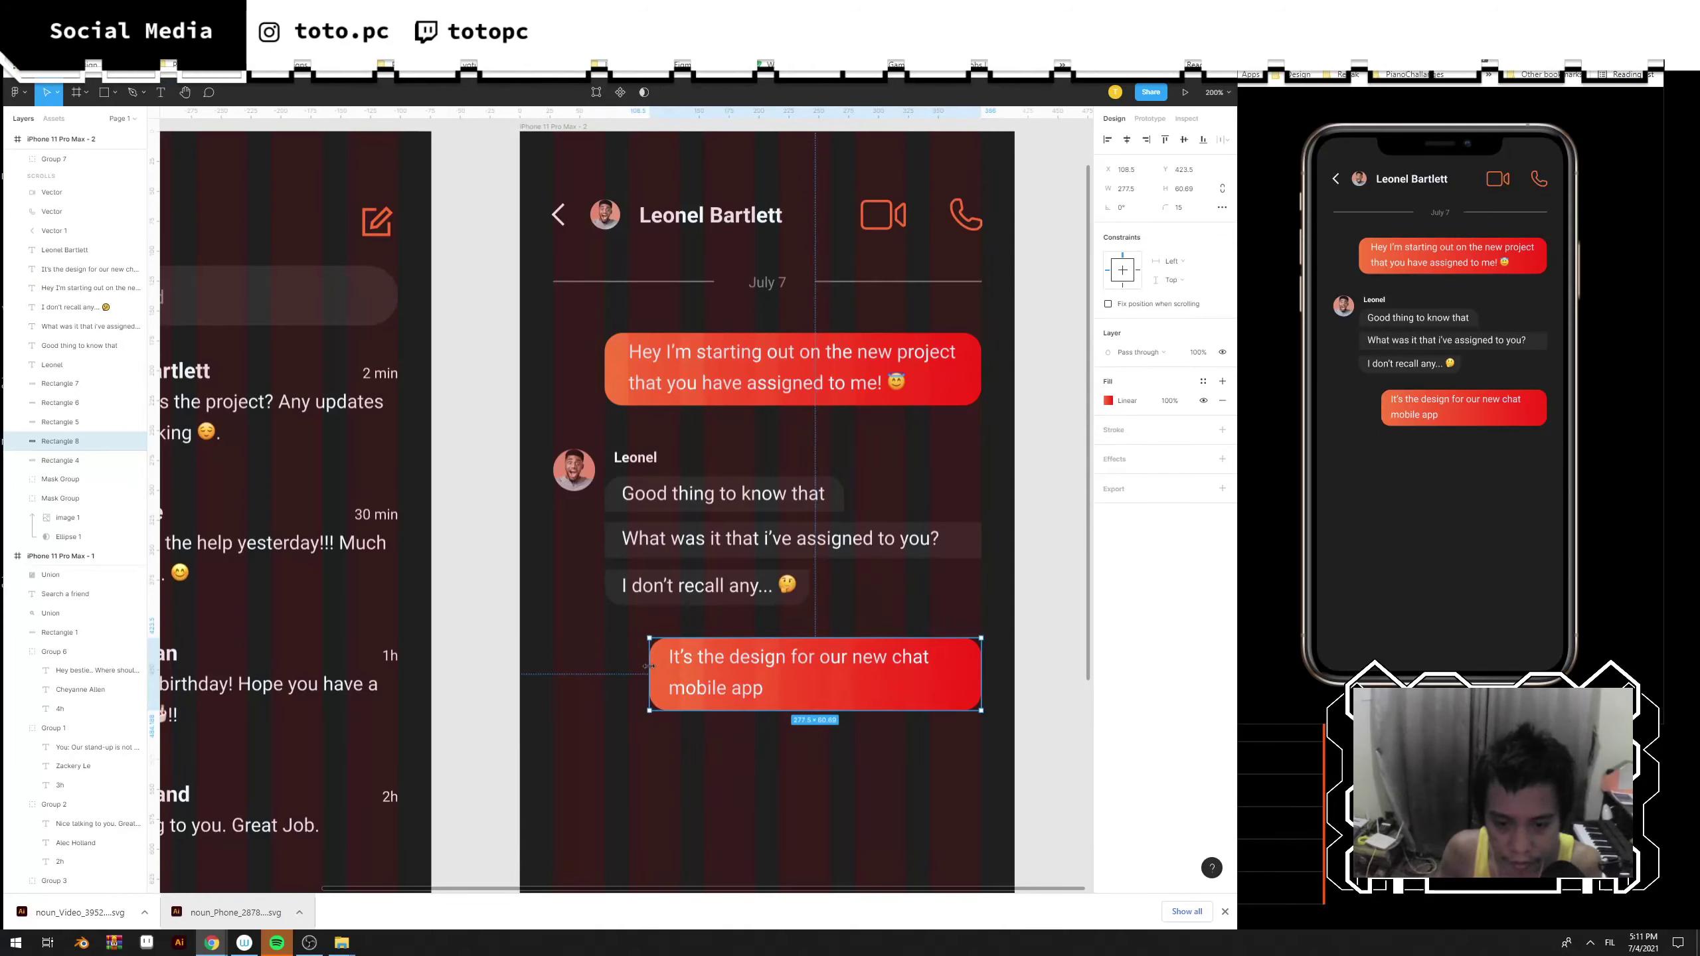
Duplicate the "It's the design for our new chat mobile app" bubble just below itself and change the copy's text to "Do you know what I mean???".
{"action": "double_click", "coordinate": [757, 692]}
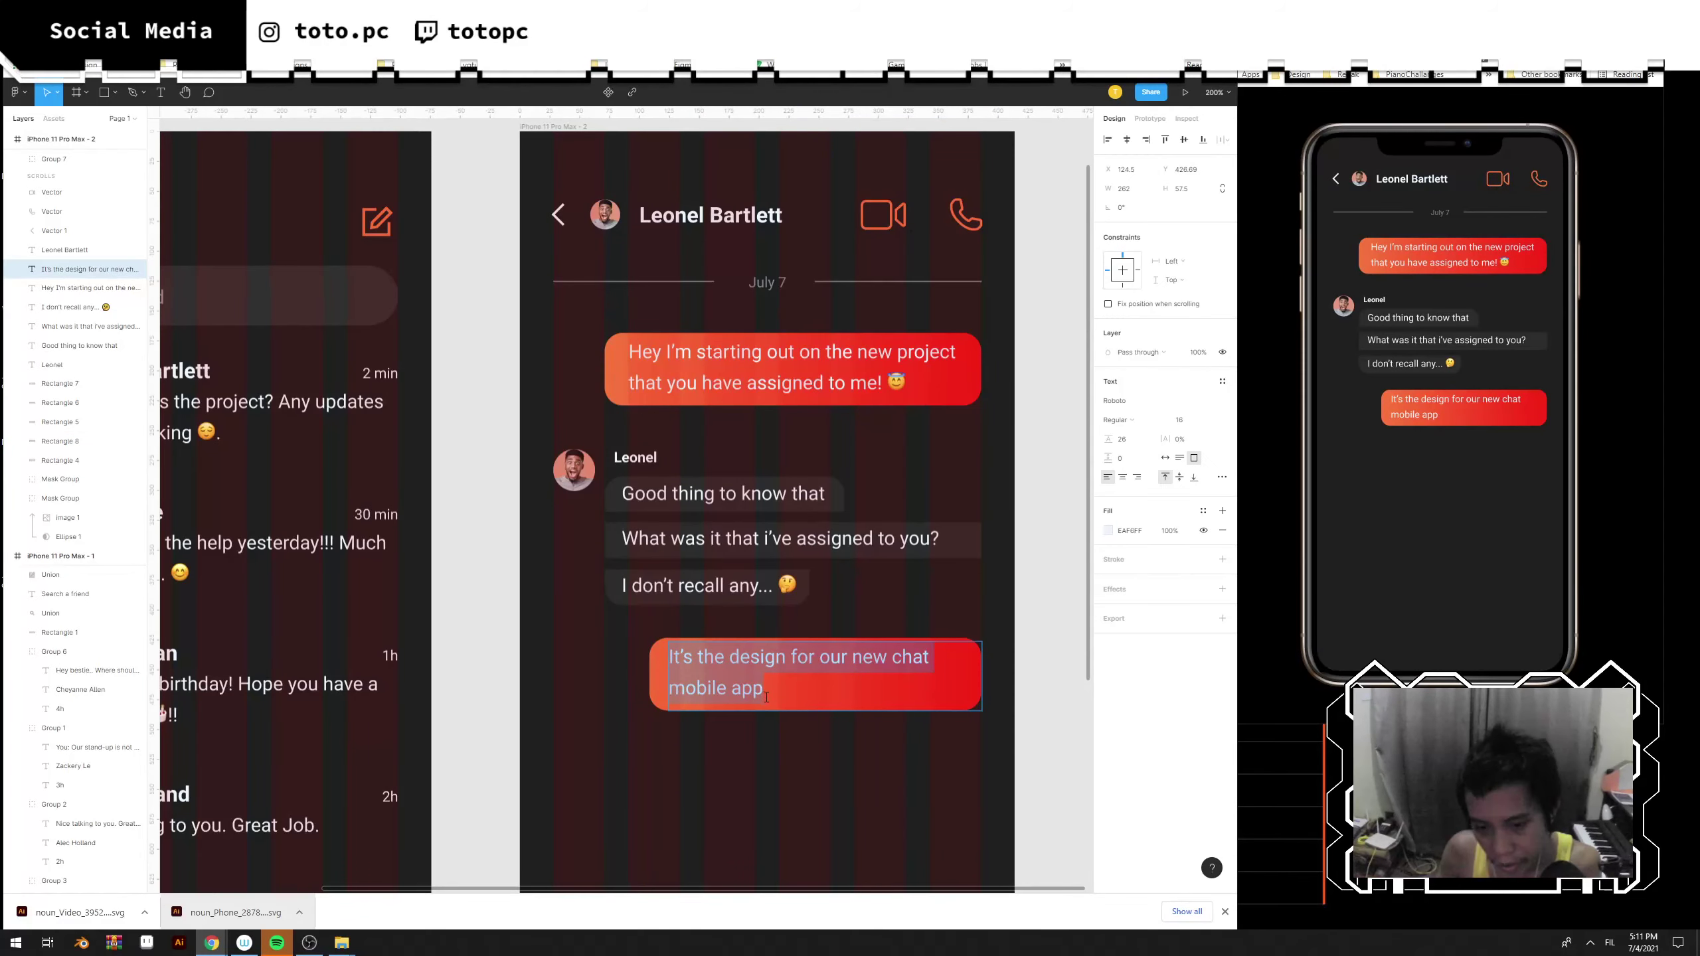
{"action": "left_click", "coordinate": [873, 740]}
{"action": "left_click_drag", "start_coordinate": [984, 763], "coordinate": [727, 626]}
{"action": "double_click", "coordinate": [727, 627]}
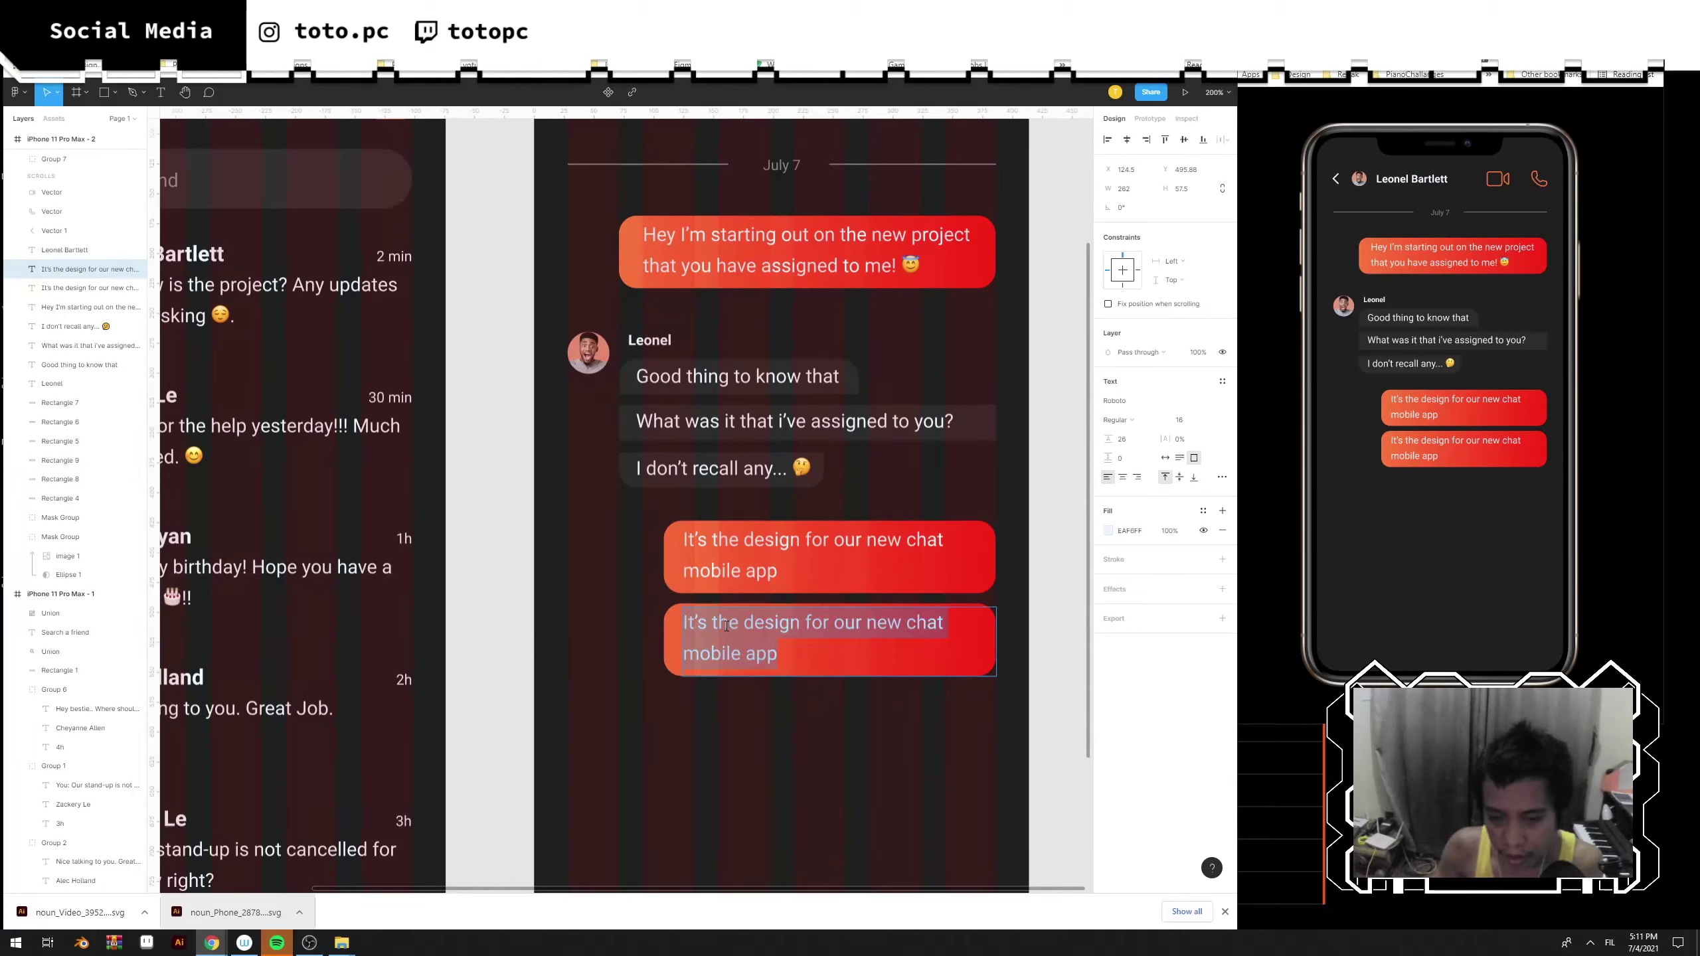
{"action": "type", "text": "D"}
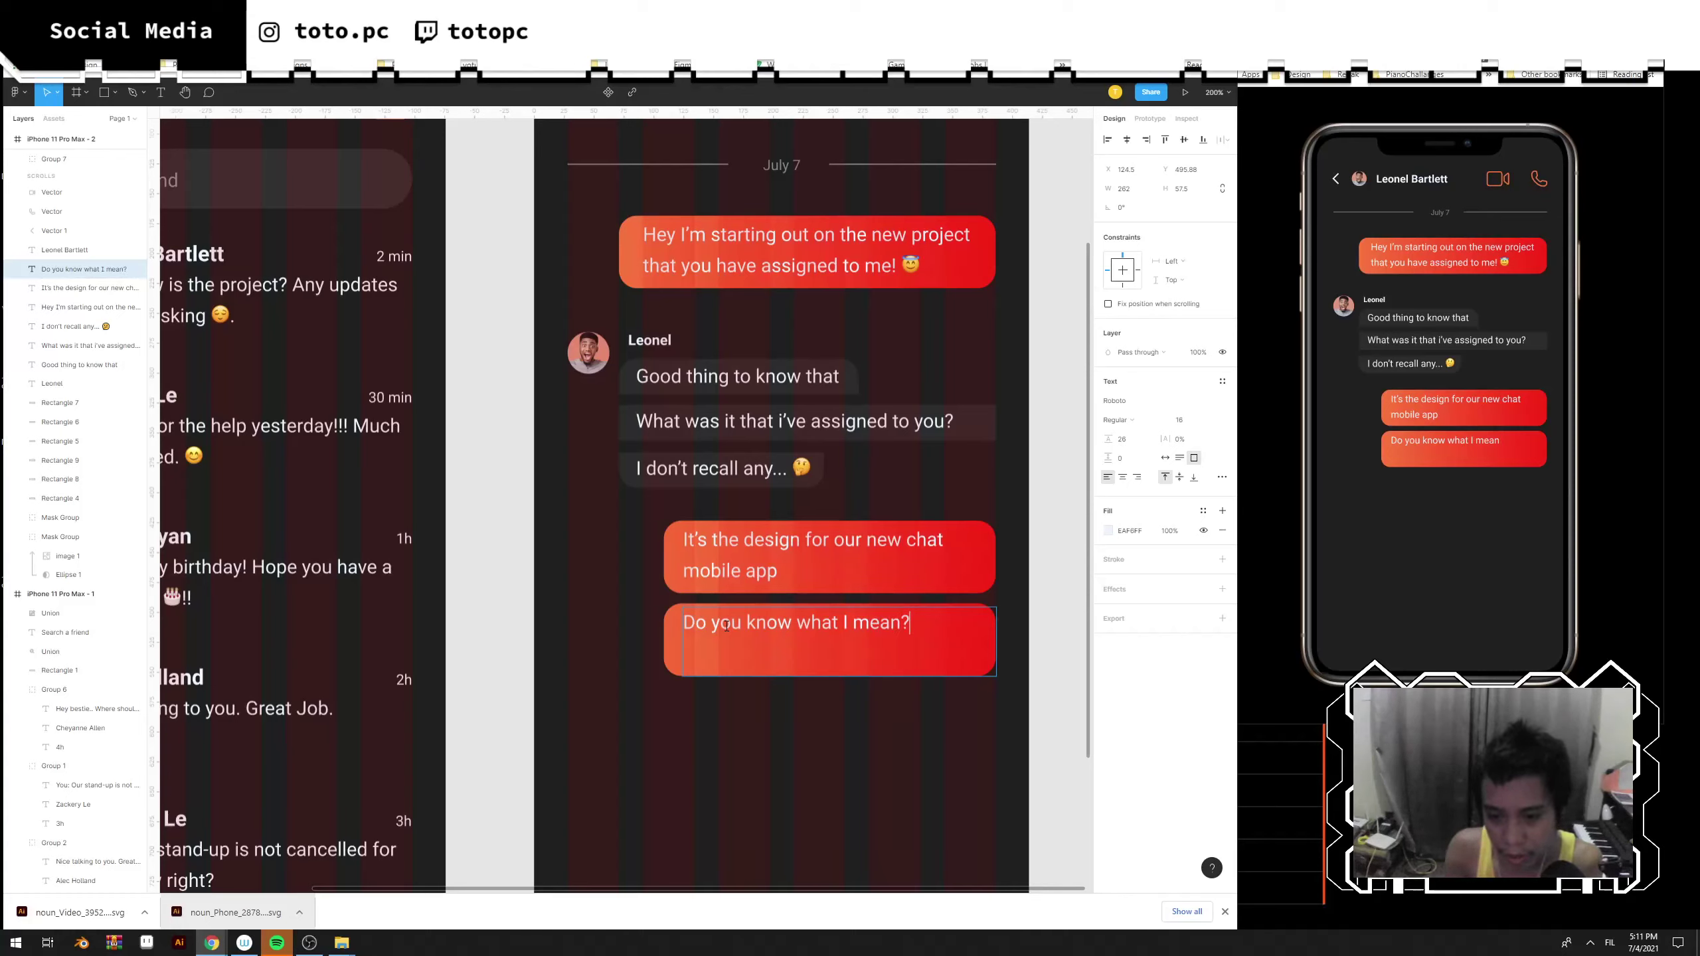
{"action": "key", "text": "Escape"}
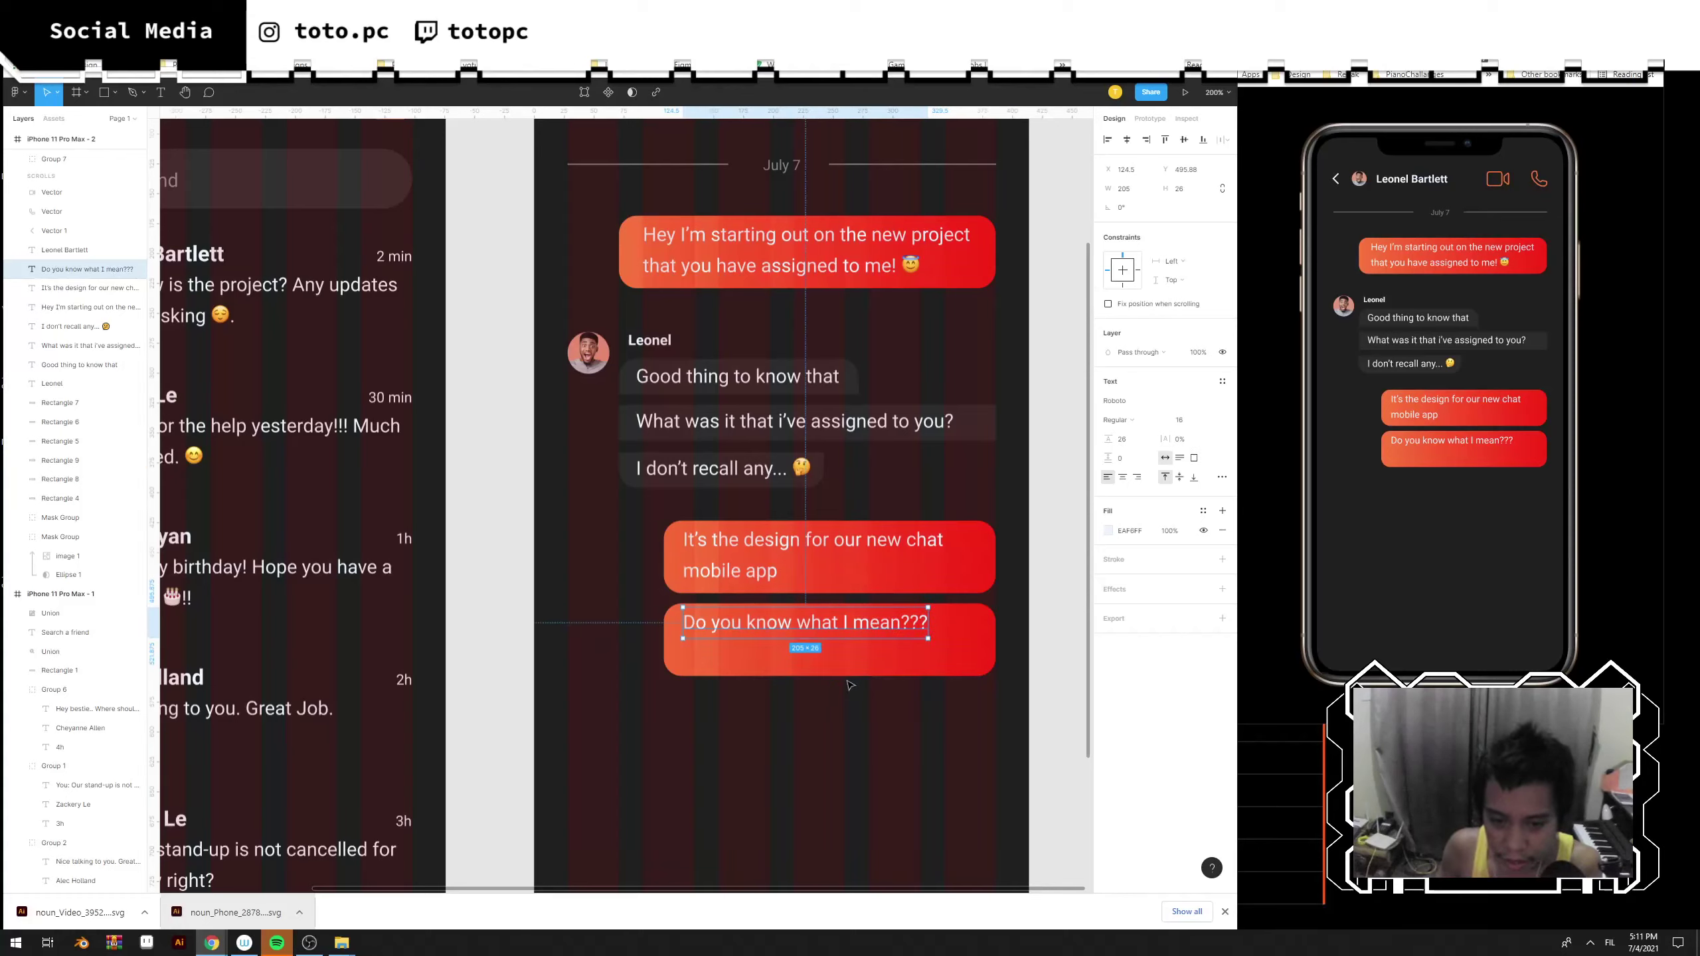
Set the height of the "Do you know what I mean???" bubble to 30, like the single-line reply bubbles.
{"action": "left_click", "coordinate": [854, 669]}
{"action": "left_click", "coordinate": [856, 382]}
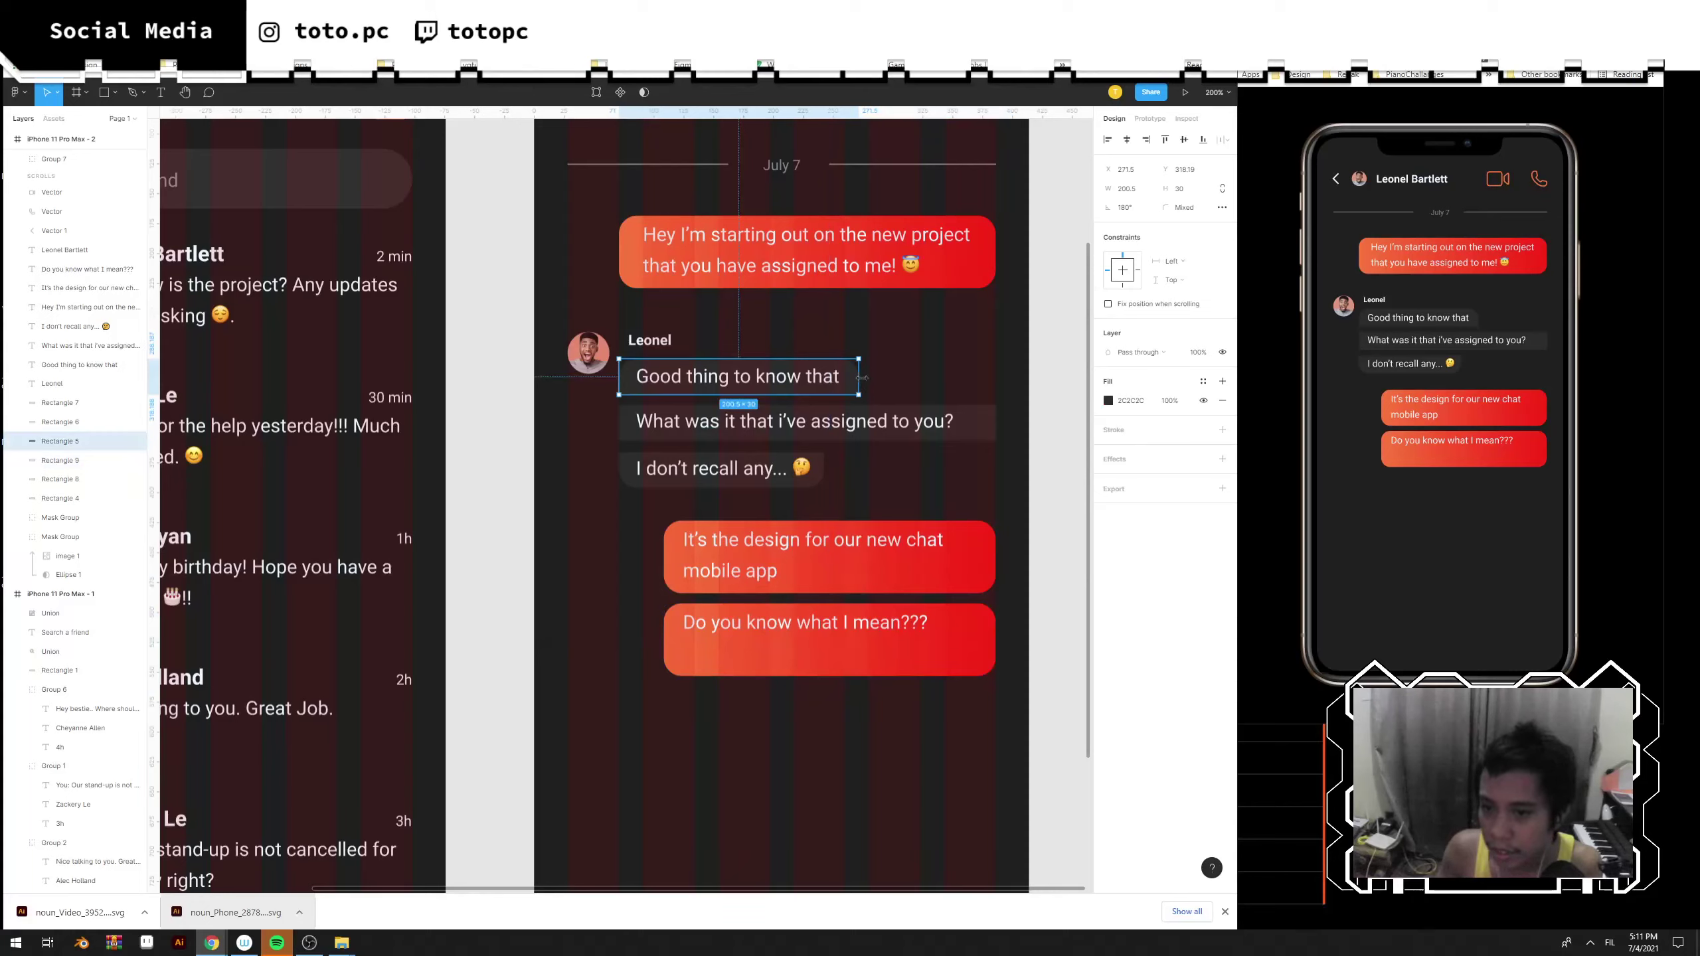
{"action": "left_click", "coordinate": [968, 657]}
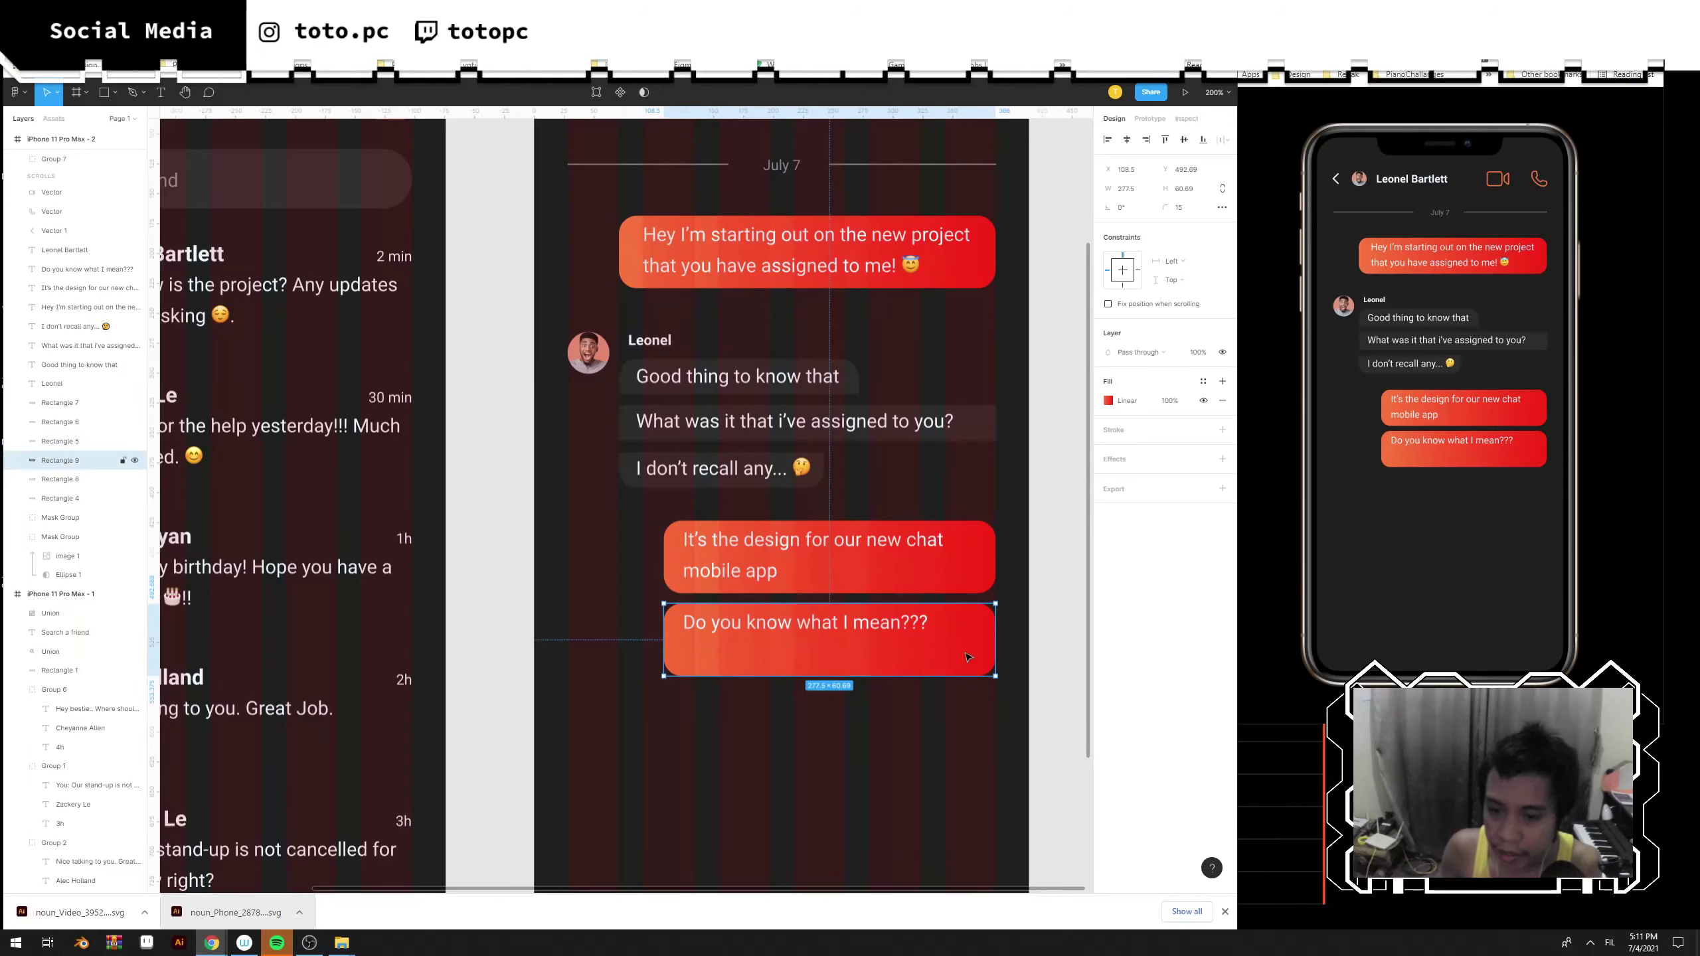
{"action": "type", "text": "30"}
{"action": "key", "text": "Return"}
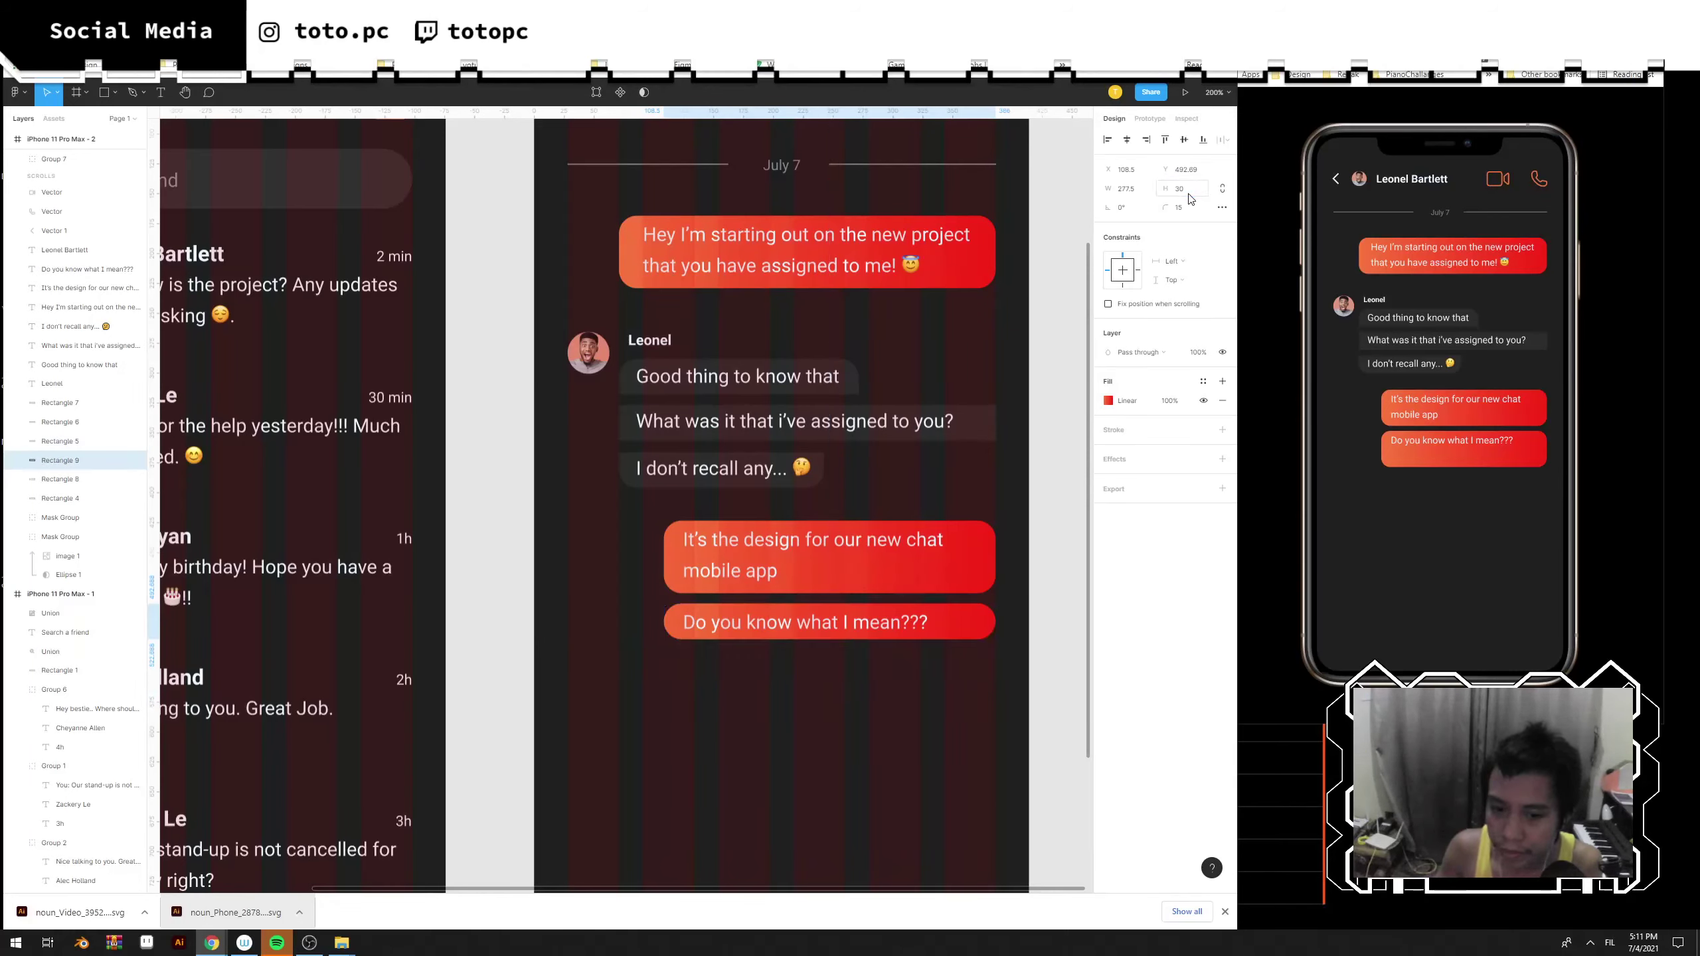
Square off the two top corners of the "Do you know what I mean???" bubble, keeping its bottom corners rounded.
{"action": "double_click", "coordinate": [983, 625]}
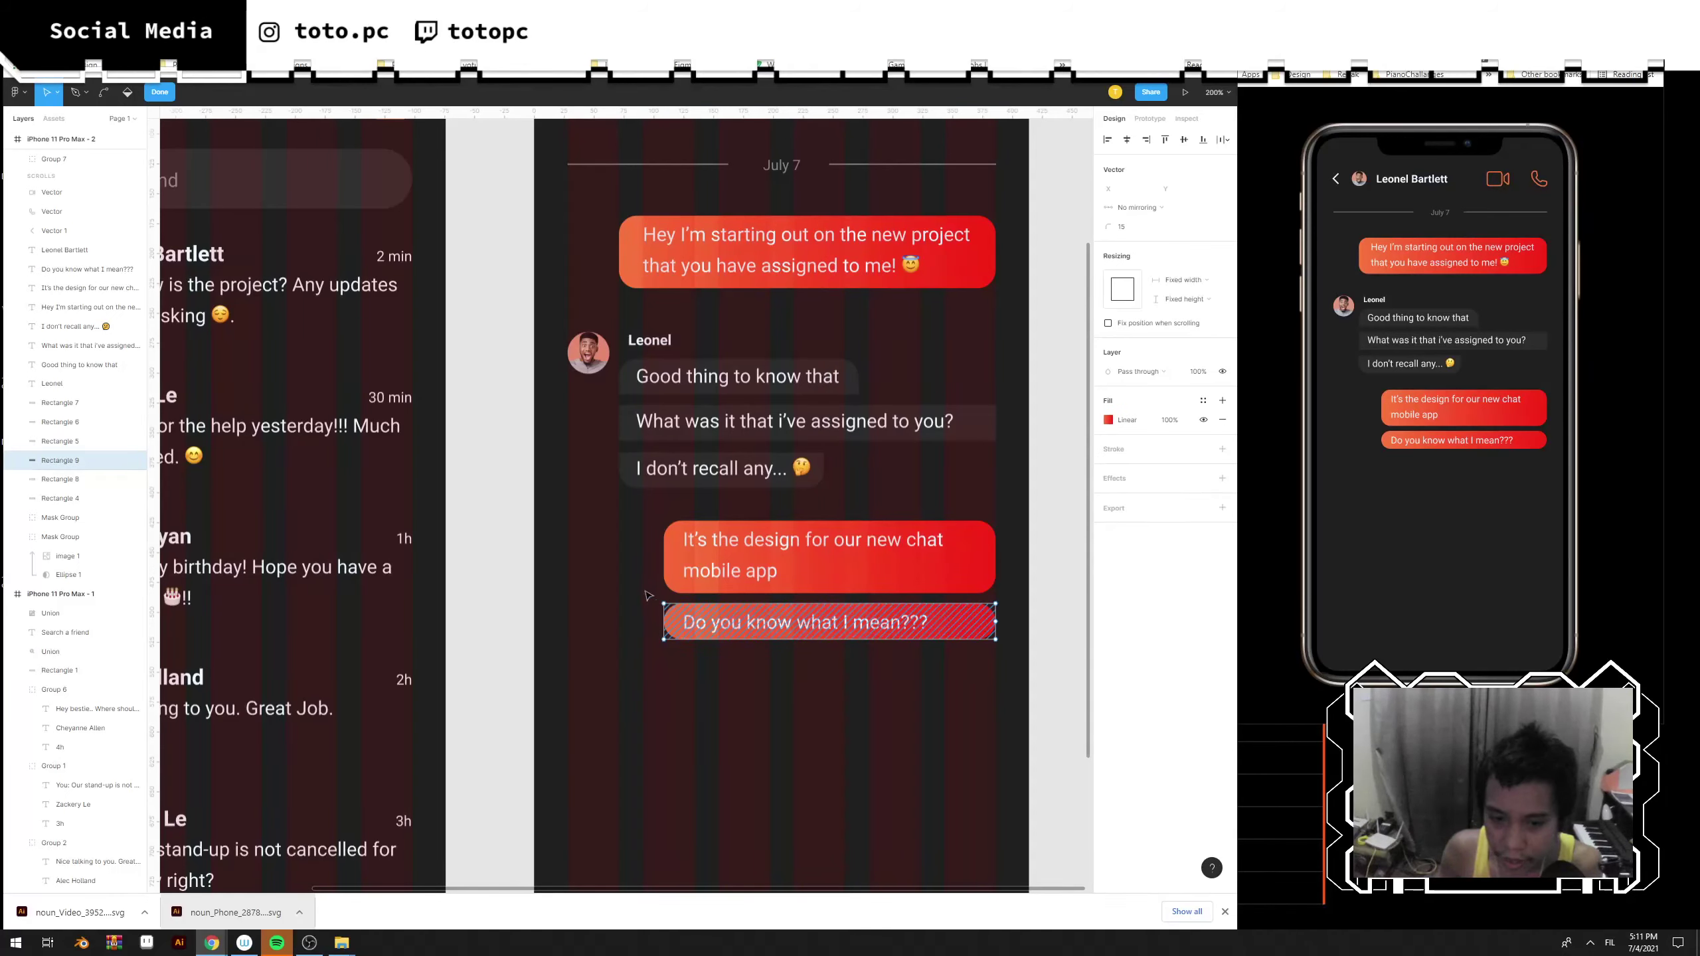
{"action": "left_click_drag", "start_coordinate": [1038, 592], "coordinate": [644, 615]}
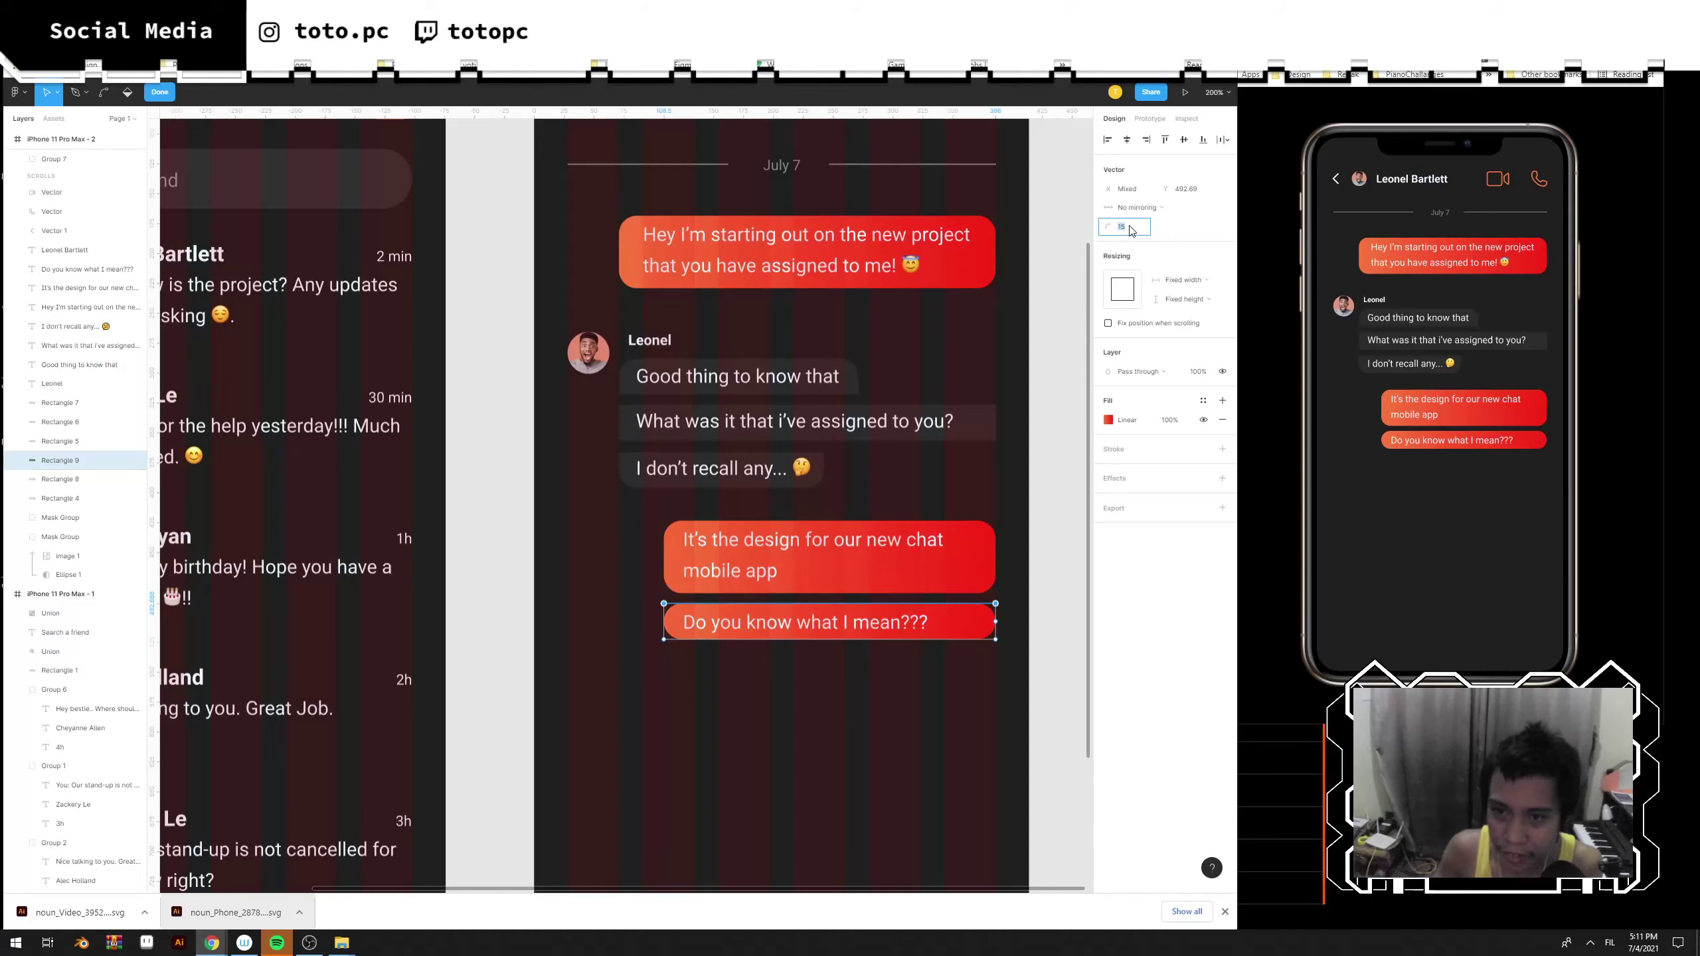
{"action": "key", "text": "Escape"}
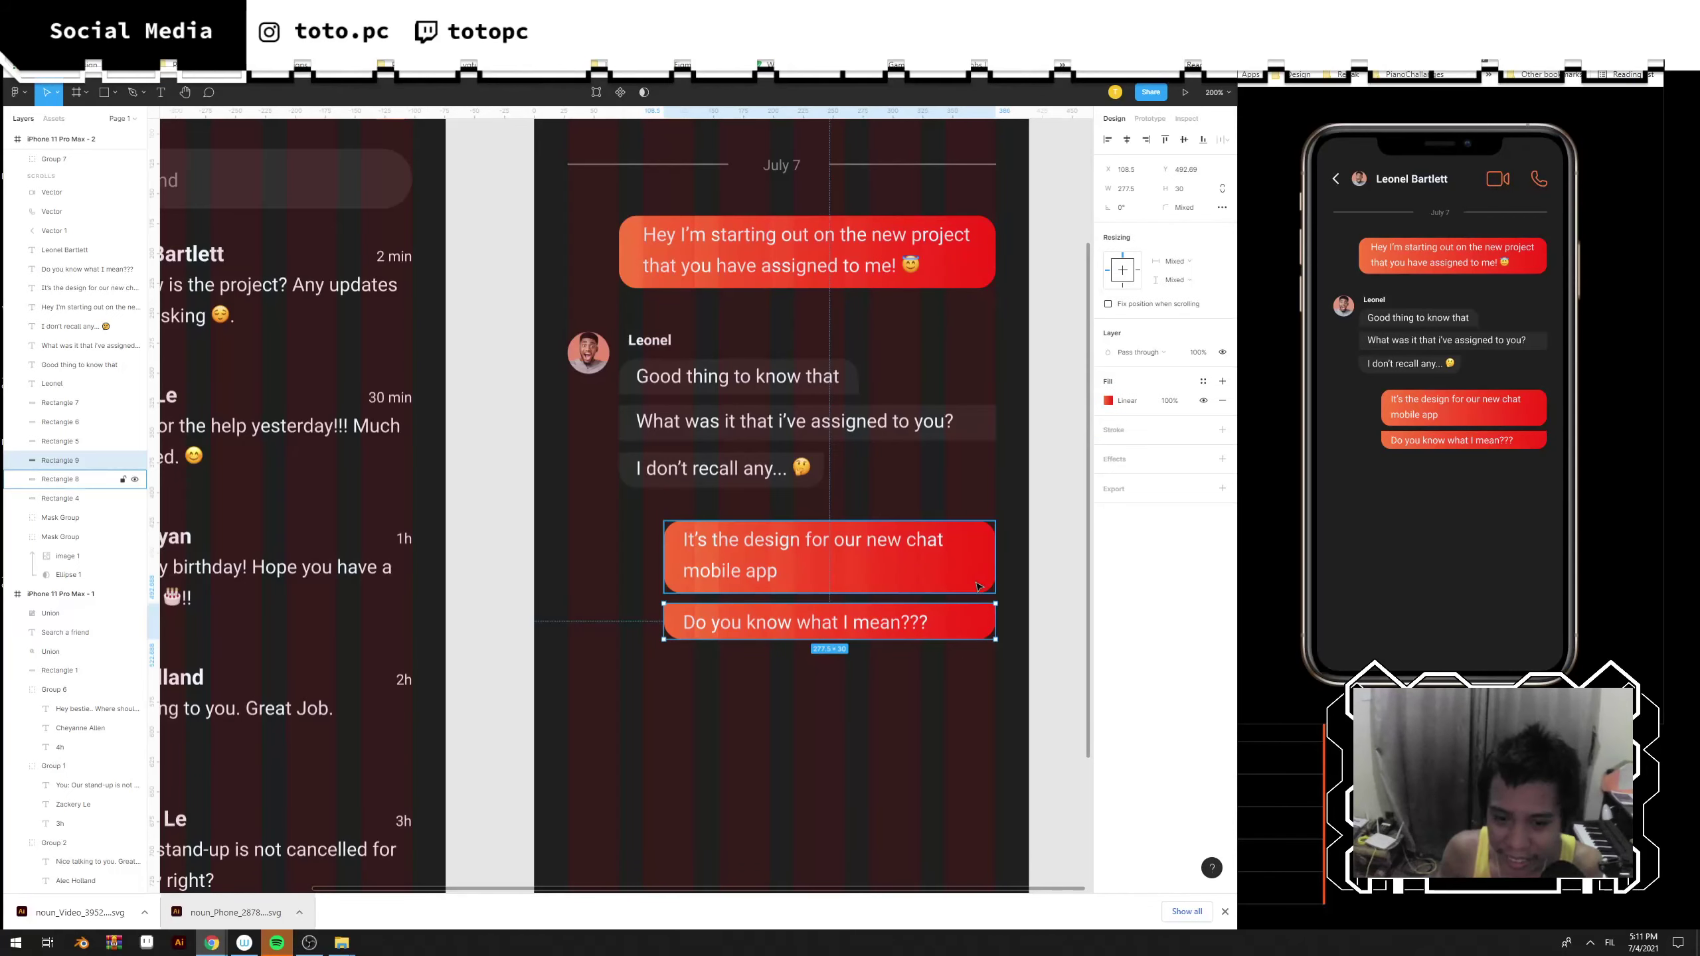
Square off the two bottom corners of the "It's the design for our new chat mobile app" bubble, keeping its top corners rounded.
{"action": "left_click", "coordinate": [768, 568]}
{"action": "double_click", "coordinate": [870, 581]}
{"action": "left_click_drag", "start_coordinate": [608, 574], "coordinate": [1084, 616]}
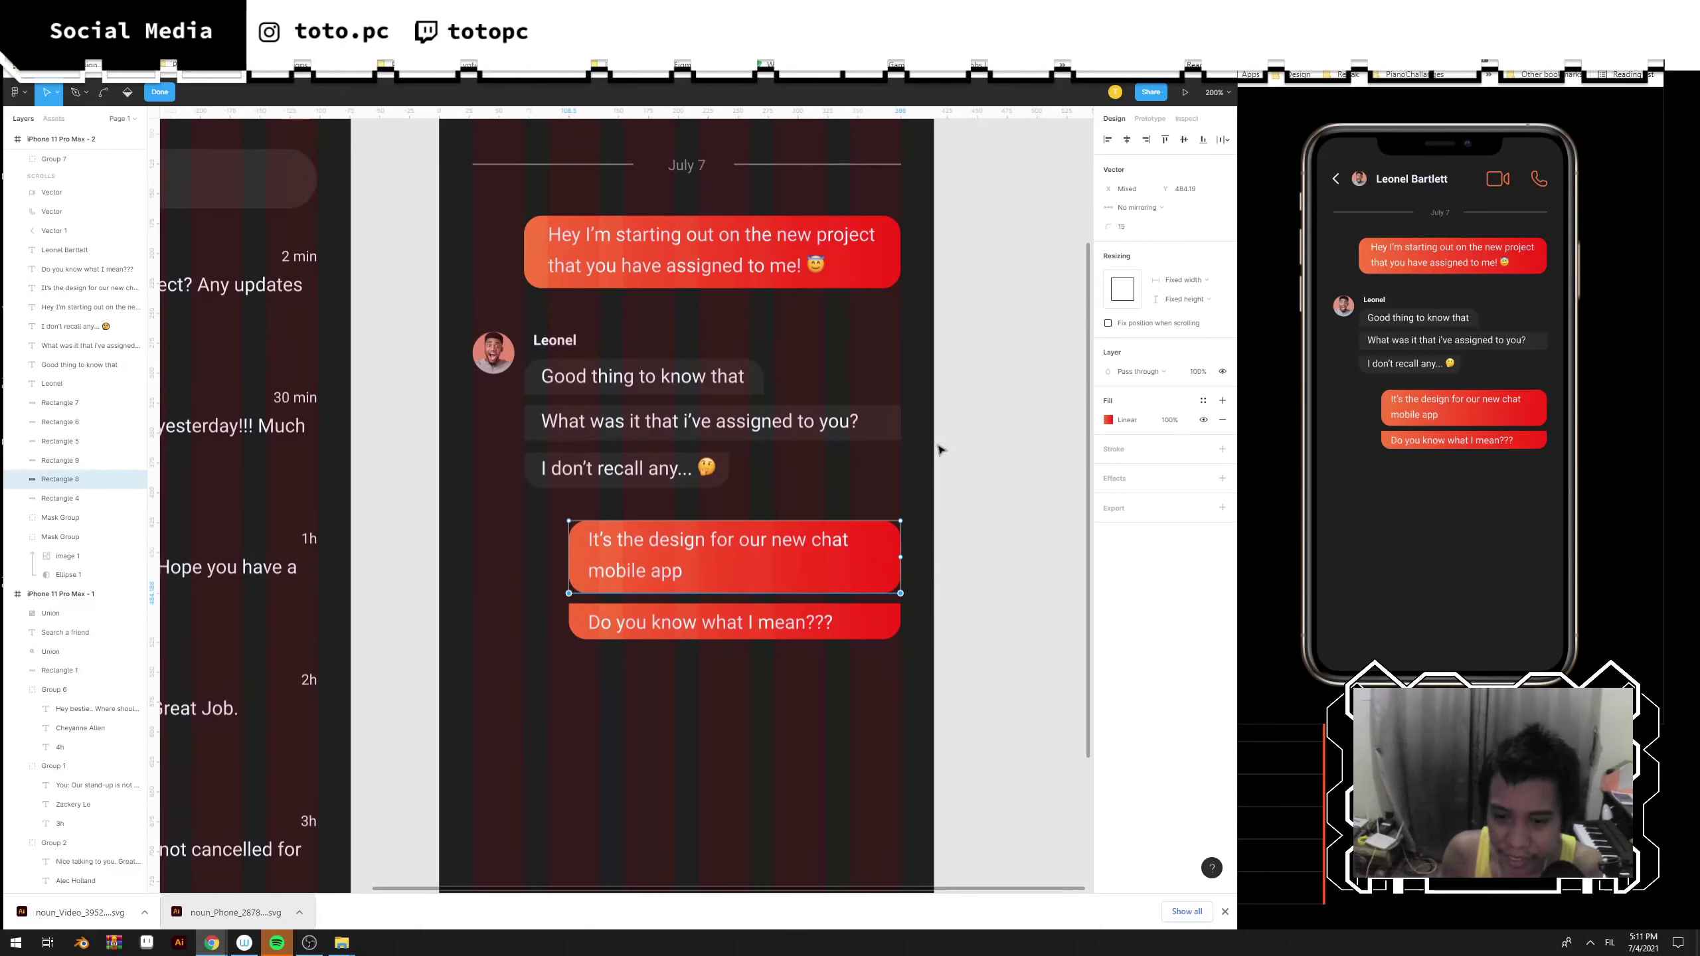
{"action": "key", "text": "Escape"}
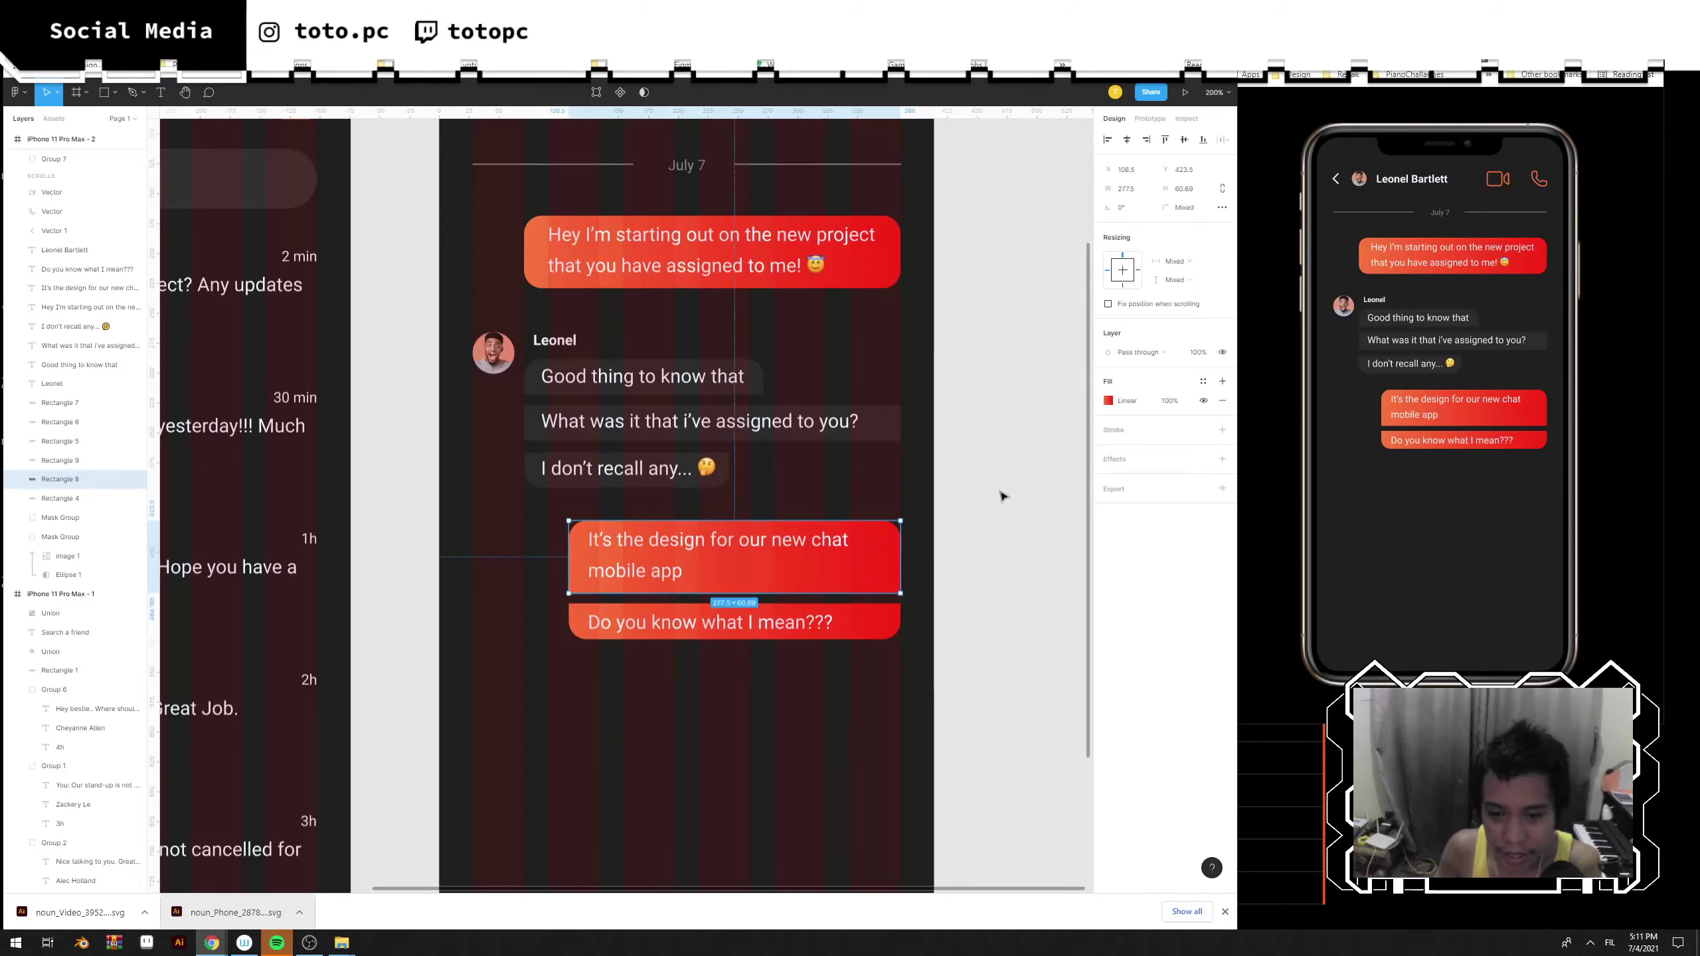
{"action": "left_click", "coordinate": [1002, 494]}
{"action": "left_click_drag", "start_coordinate": [971, 543], "coordinate": [1014, 572]}
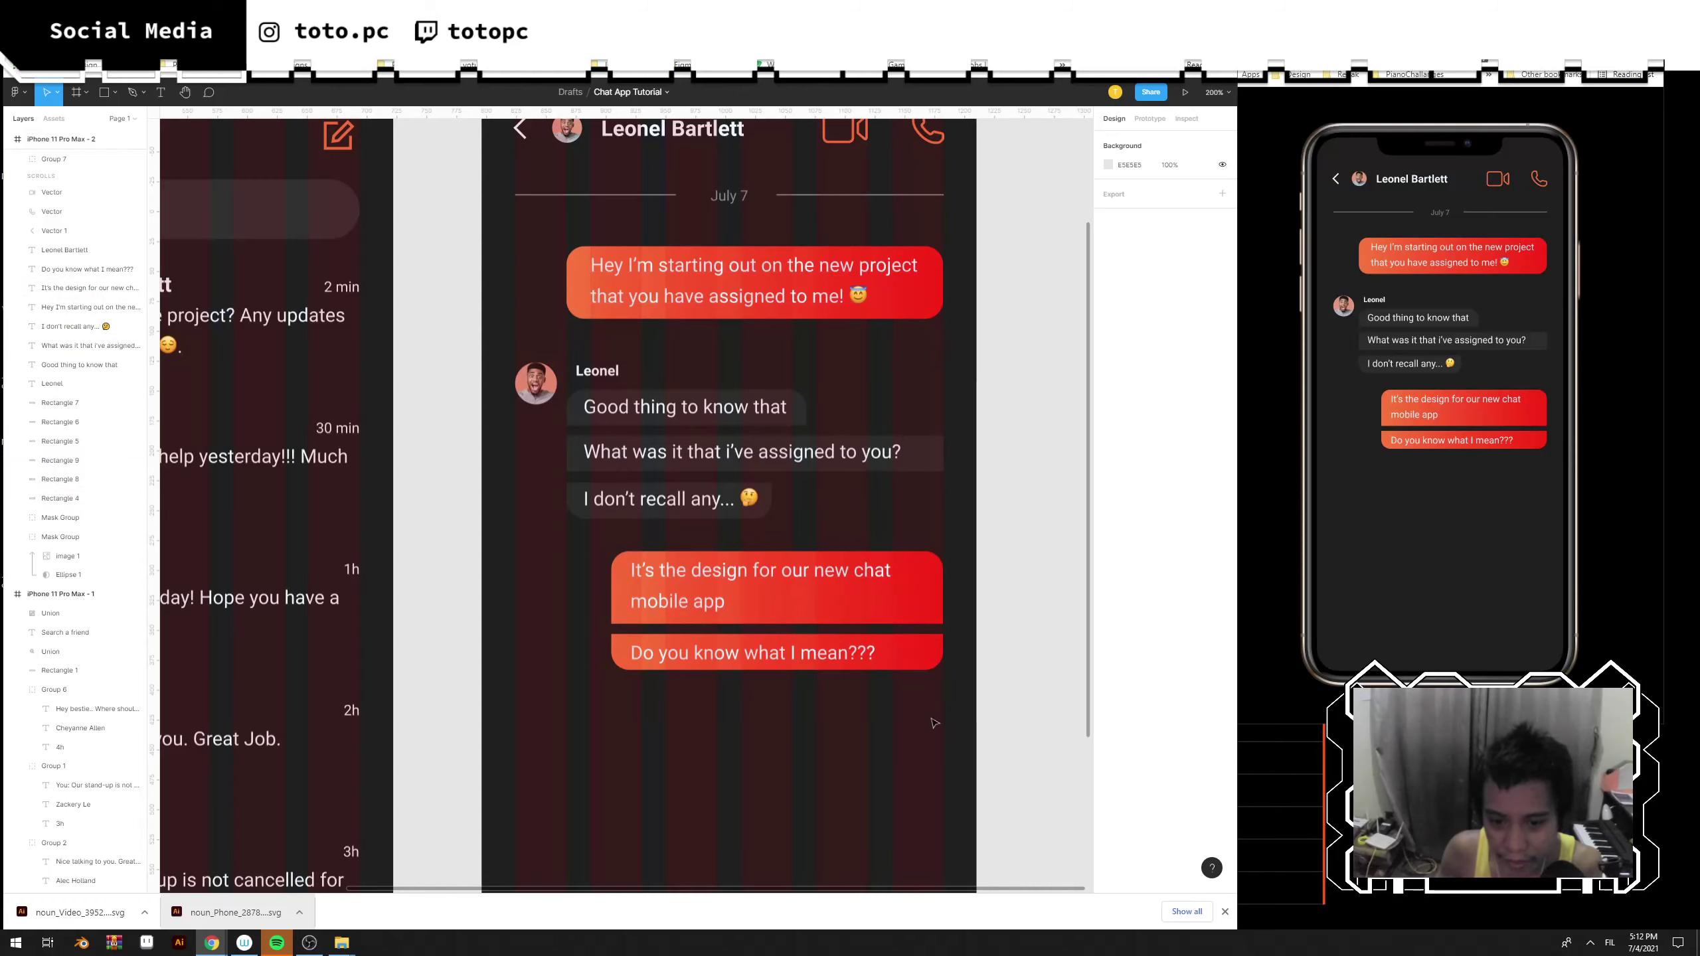
Duplicate the contact's avatar, name label and "Good thing to know that" bubble directly below the stacked gradient bubbles.
{"action": "scroll", "coordinate": [959, 675], "scroll_direction": "down", "scroll_amount": 3}
{"action": "scroll", "coordinate": [994, 642], "scroll_direction": "left", "scroll_amount": 2}
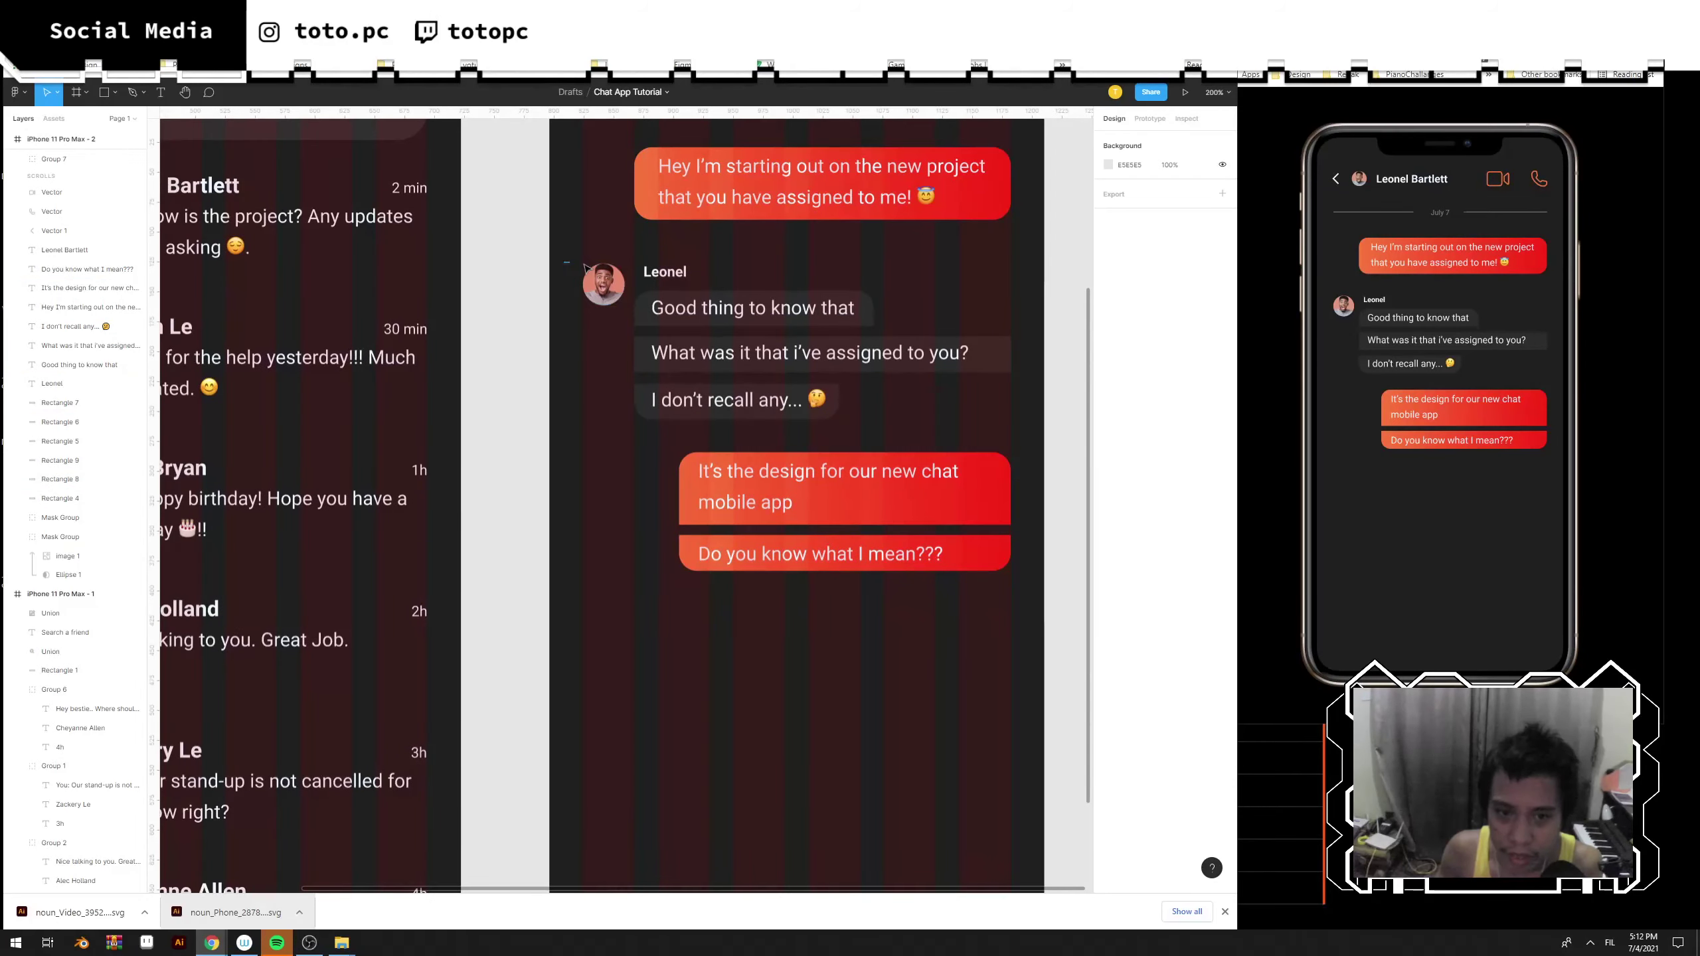
{"action": "left_click_drag", "start_coordinate": [565, 261], "coordinate": [906, 326]}
{"action": "left_click_drag", "start_coordinate": [742, 309], "coordinate": [742, 661]}
{"action": "left_click", "coordinate": [709, 727]}
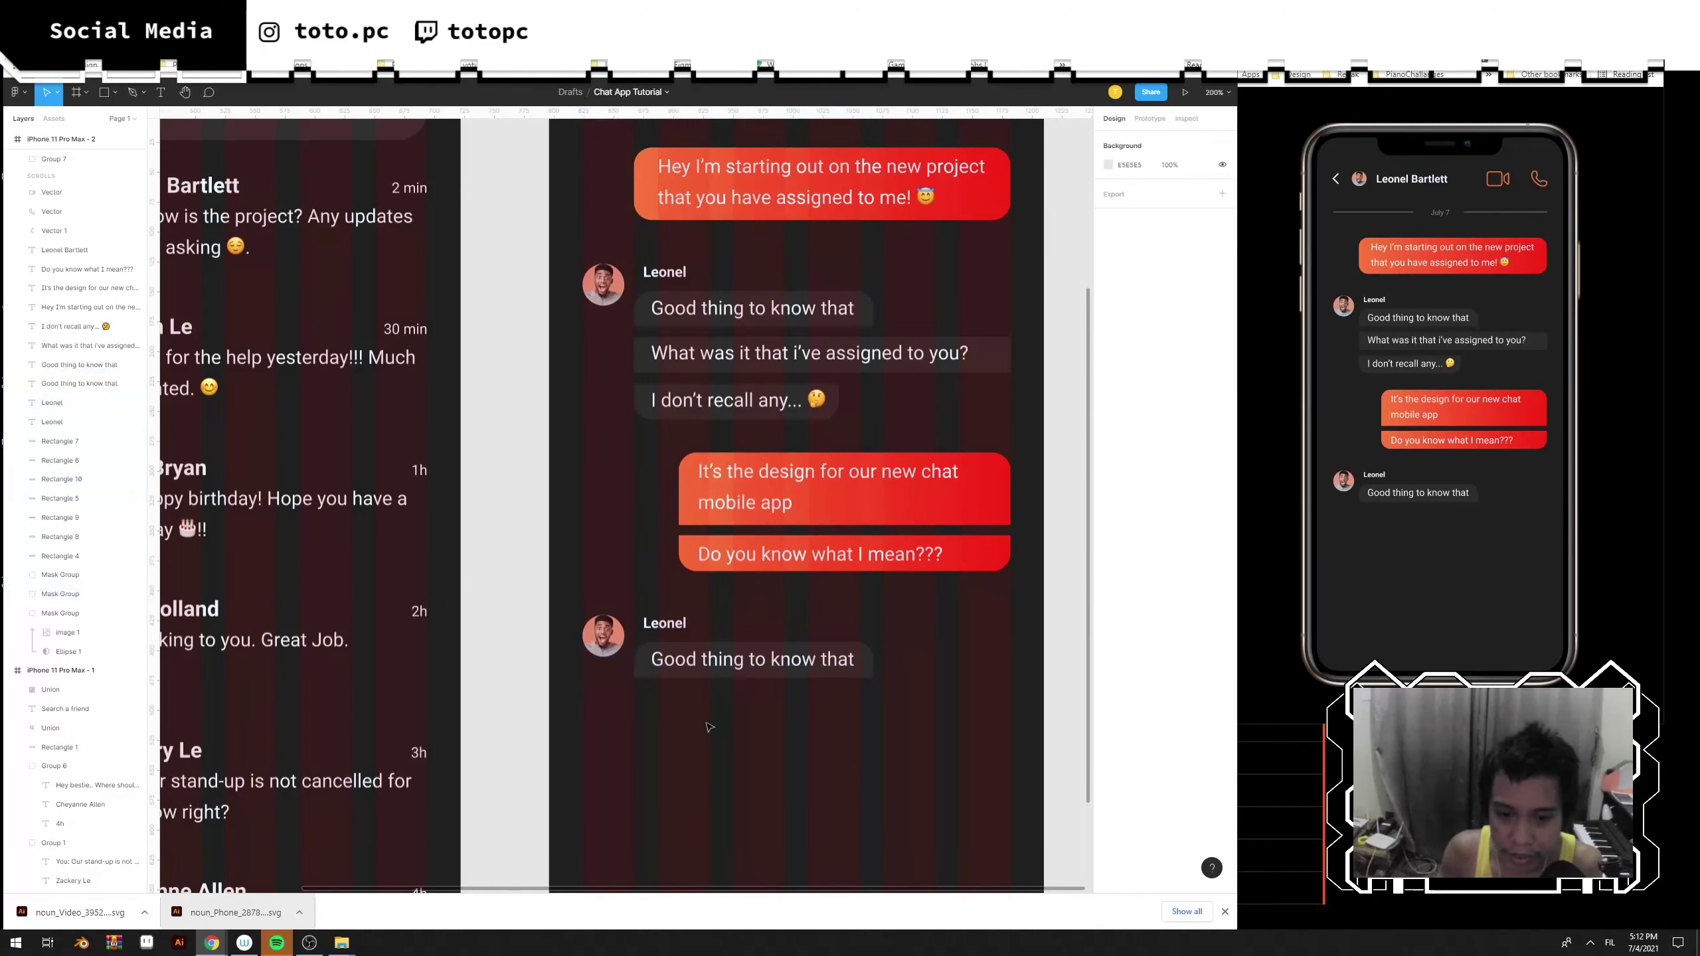
Replace the text in the duplicated "Good thing to know that" bubble with "K..".
{"action": "left_click", "coordinate": [665, 623]}
{"action": "left_click", "coordinate": [676, 659]}
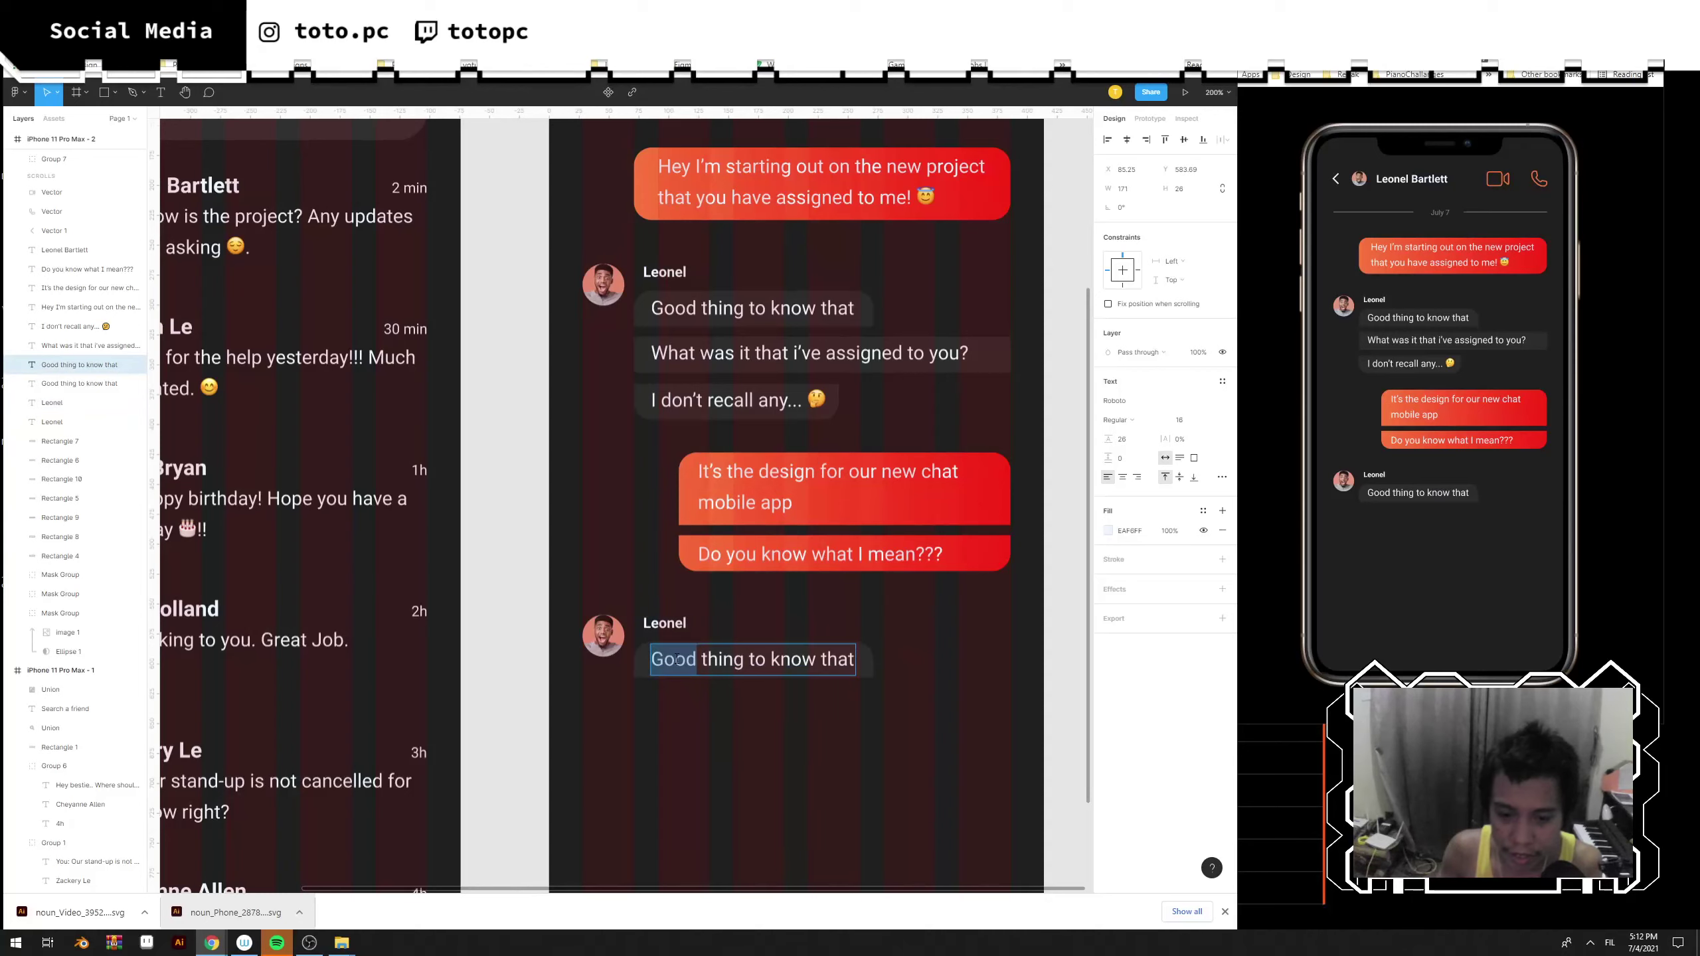
{"action": "type", "text": "K.."}
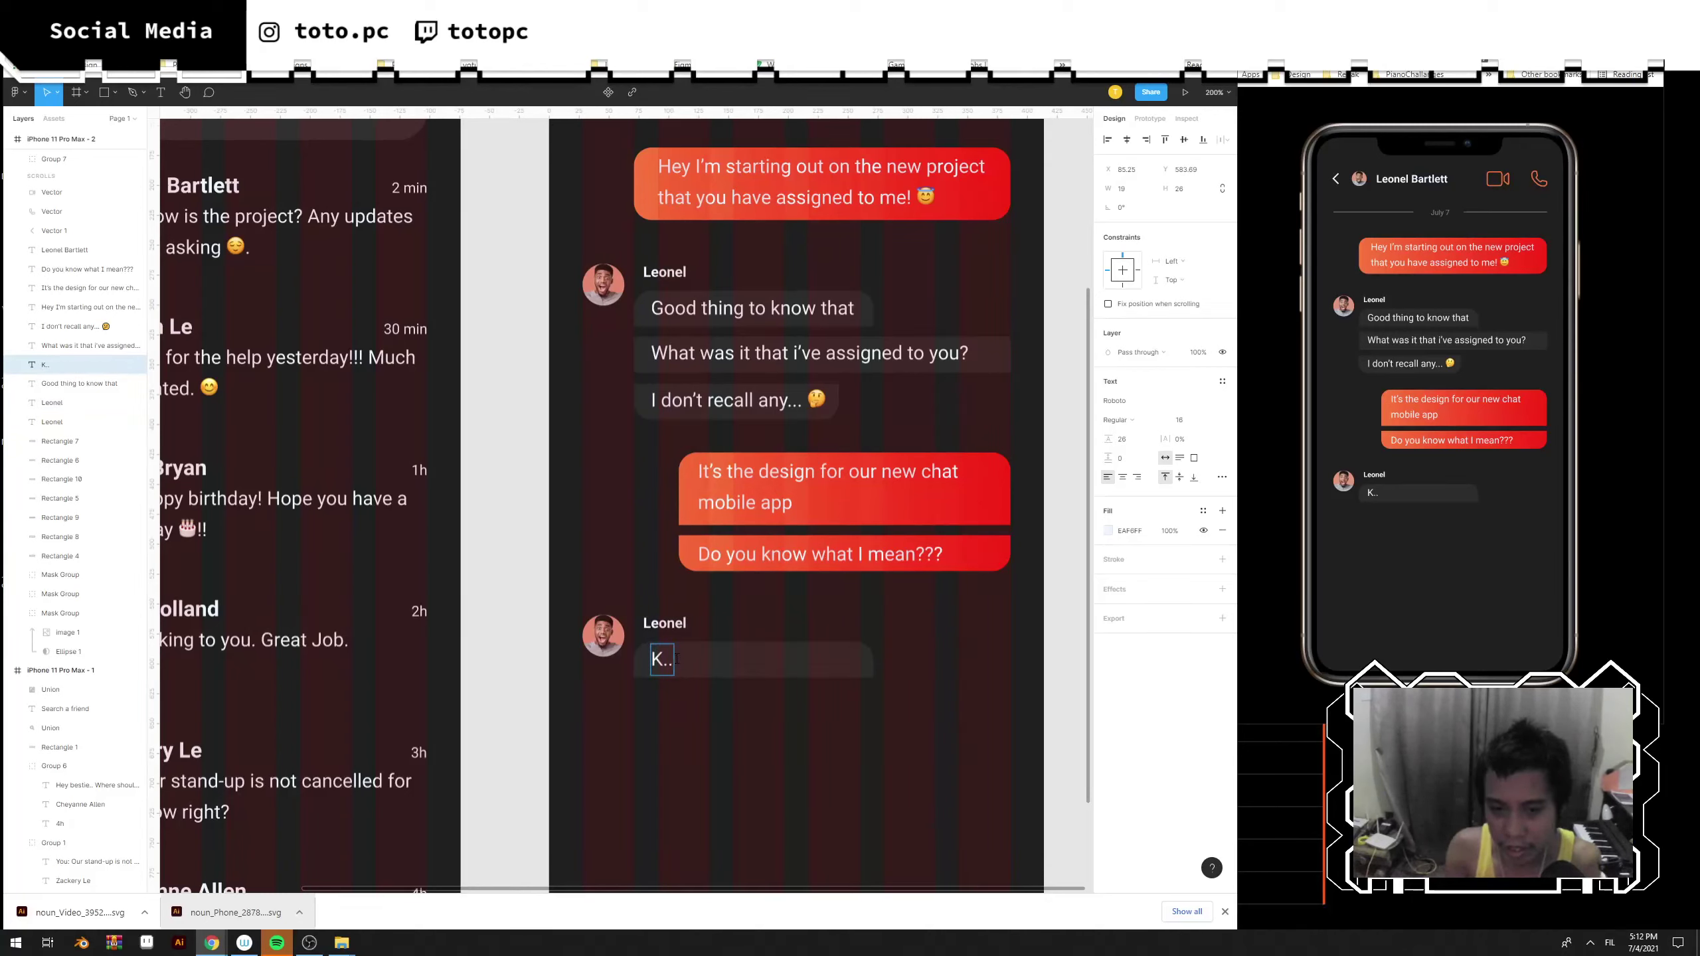
{"action": "key", "text": "Escape"}
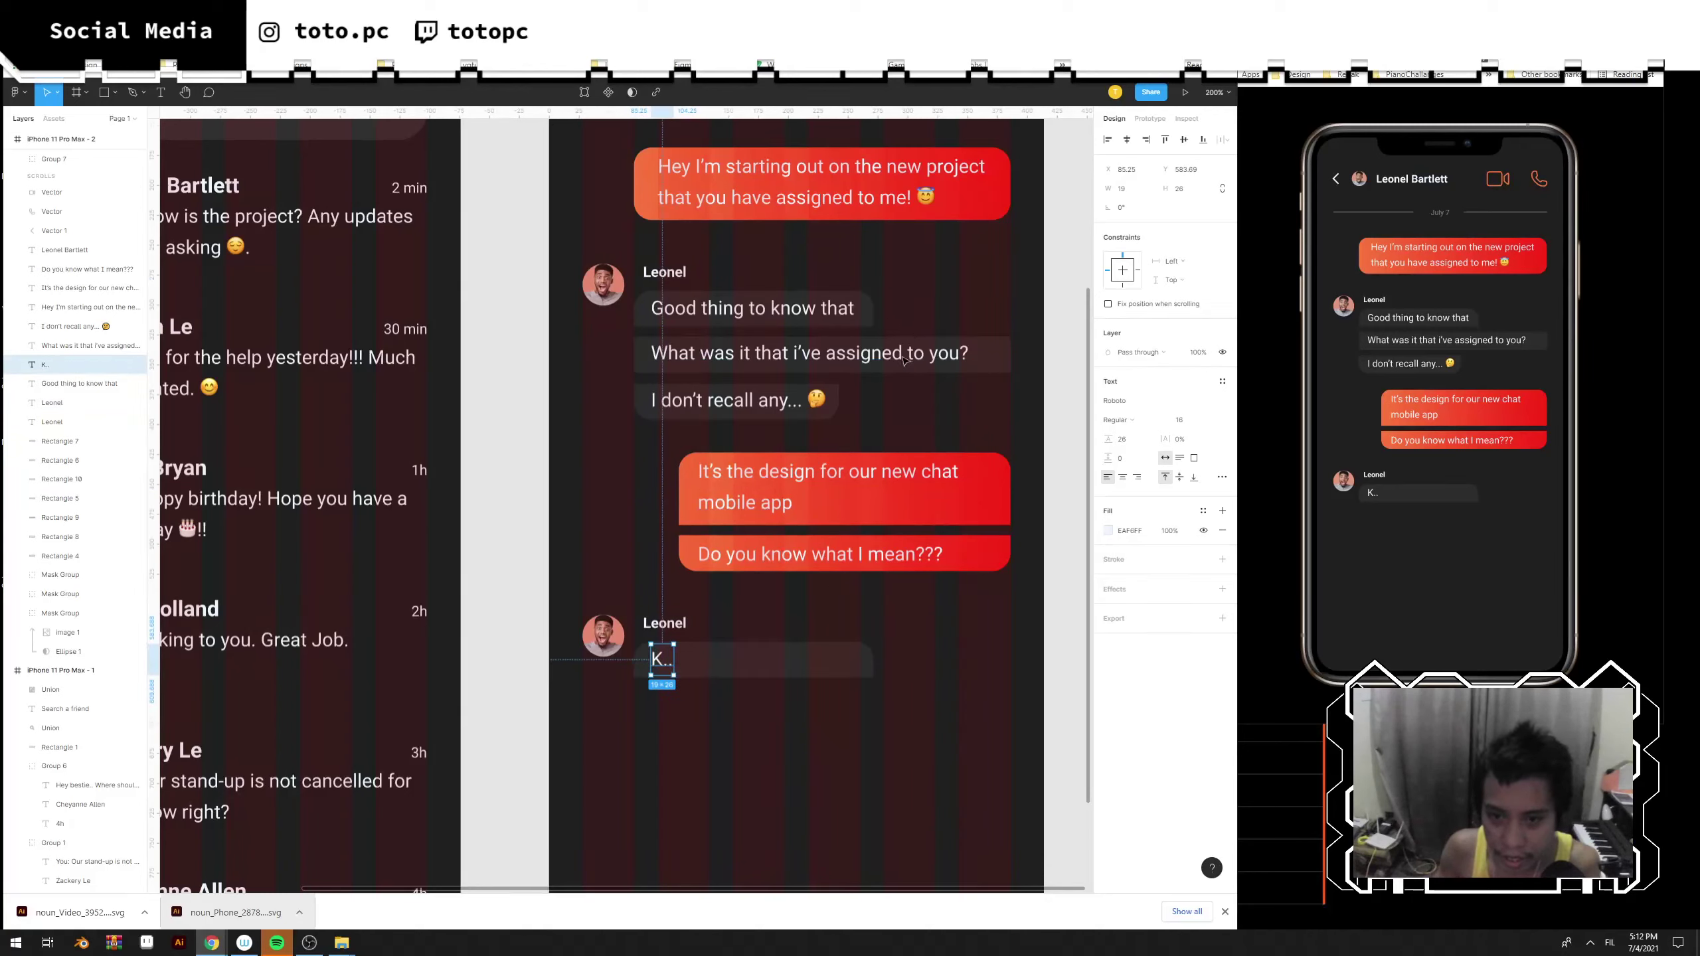
Duplicate the "I don't recall any..." bubble below "K.." and change the copy's text to "Do that...".
{"action": "left_click_drag", "start_coordinate": [870, 392], "coordinate": [714, 678]}
{"action": "key", "text": "ctrl+z"}
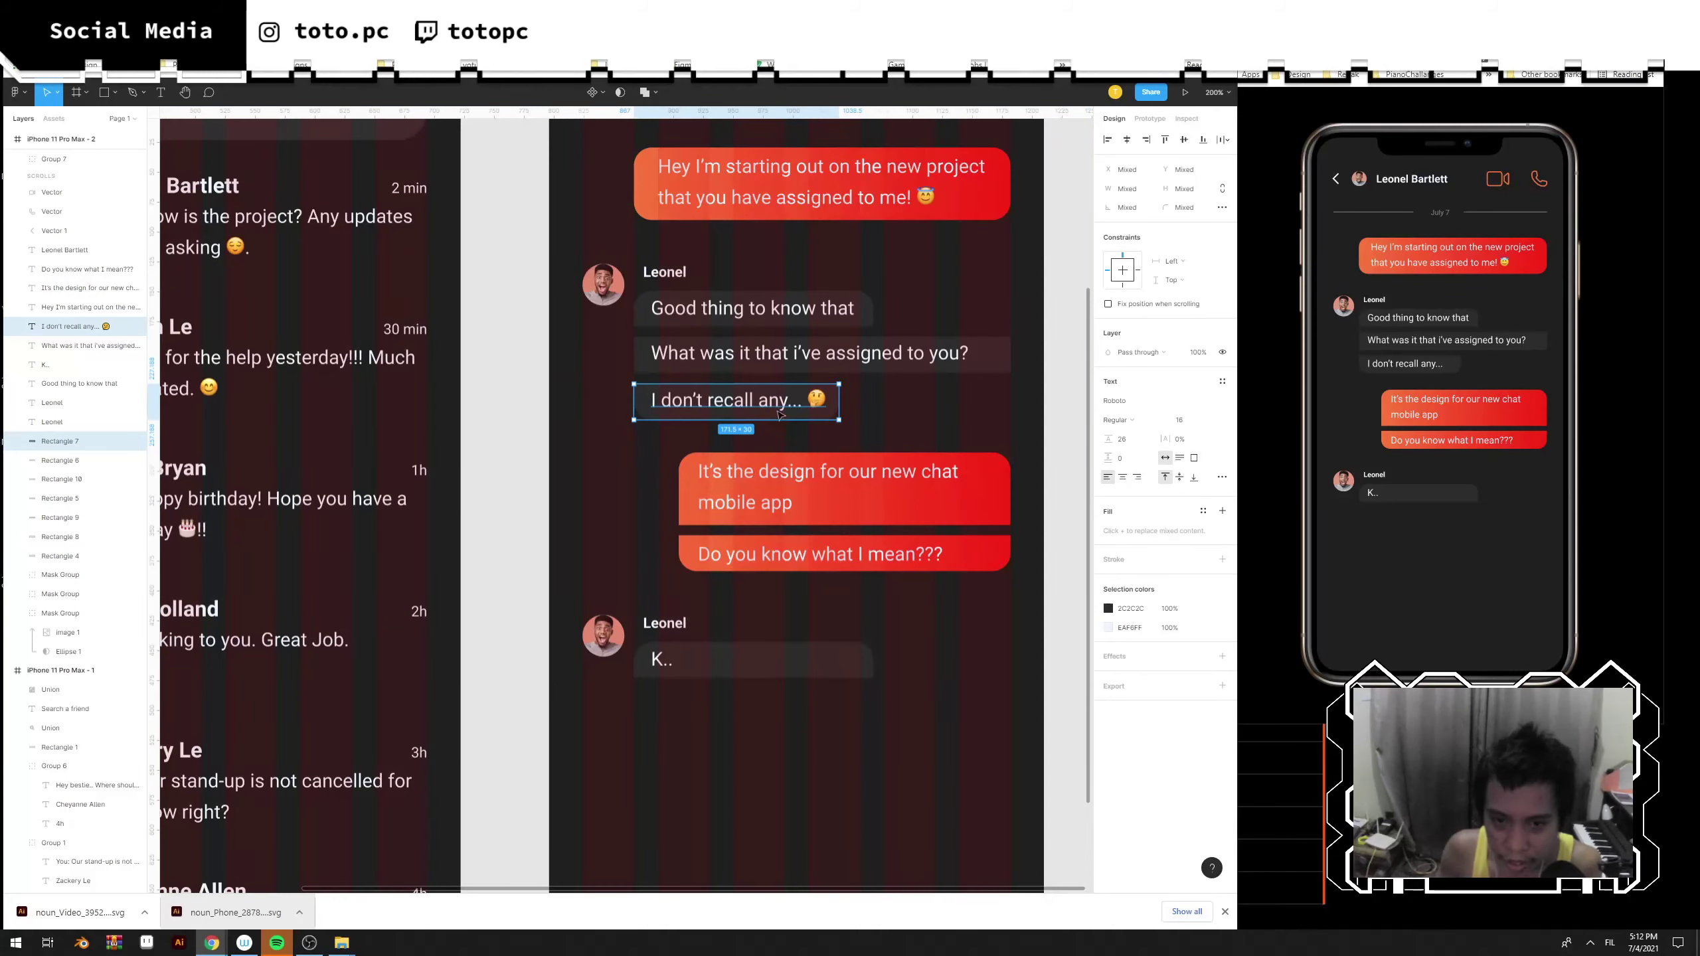
{"action": "left_click_drag", "start_coordinate": [787, 410], "coordinate": [787, 708]}
{"action": "left_click", "coordinate": [767, 700]}
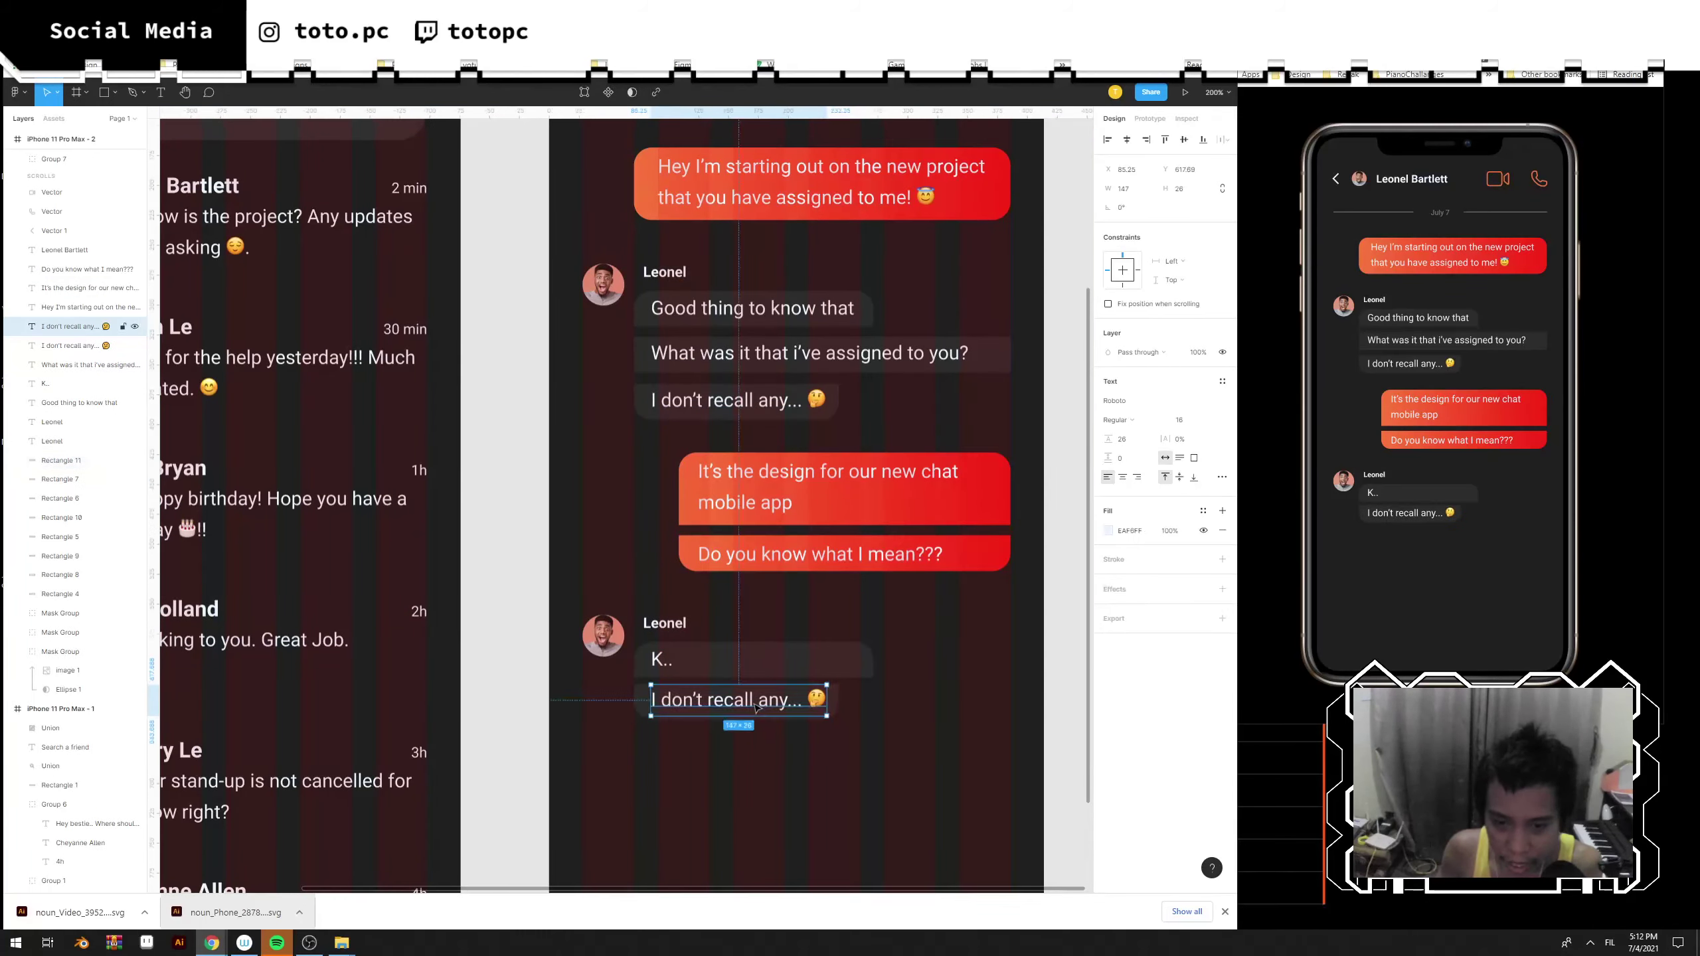
{"action": "double_click", "coordinate": [754, 704]}
{"action": "type", "text": "Do that..."}
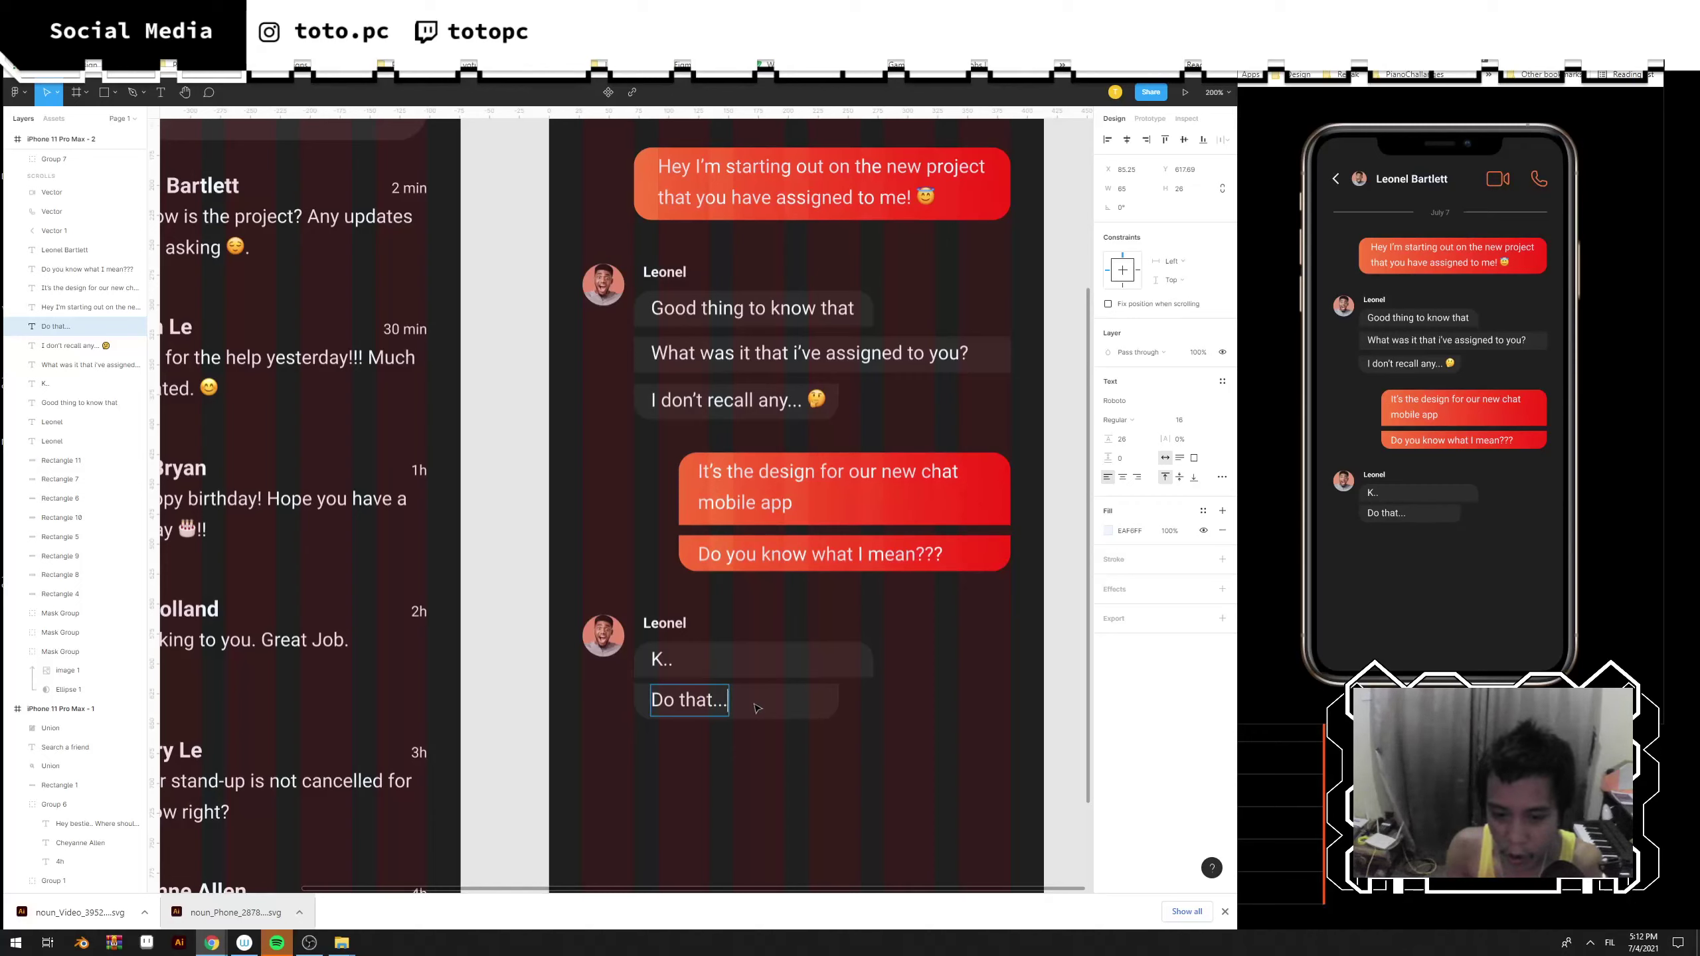
{"action": "key", "text": "Escape"}
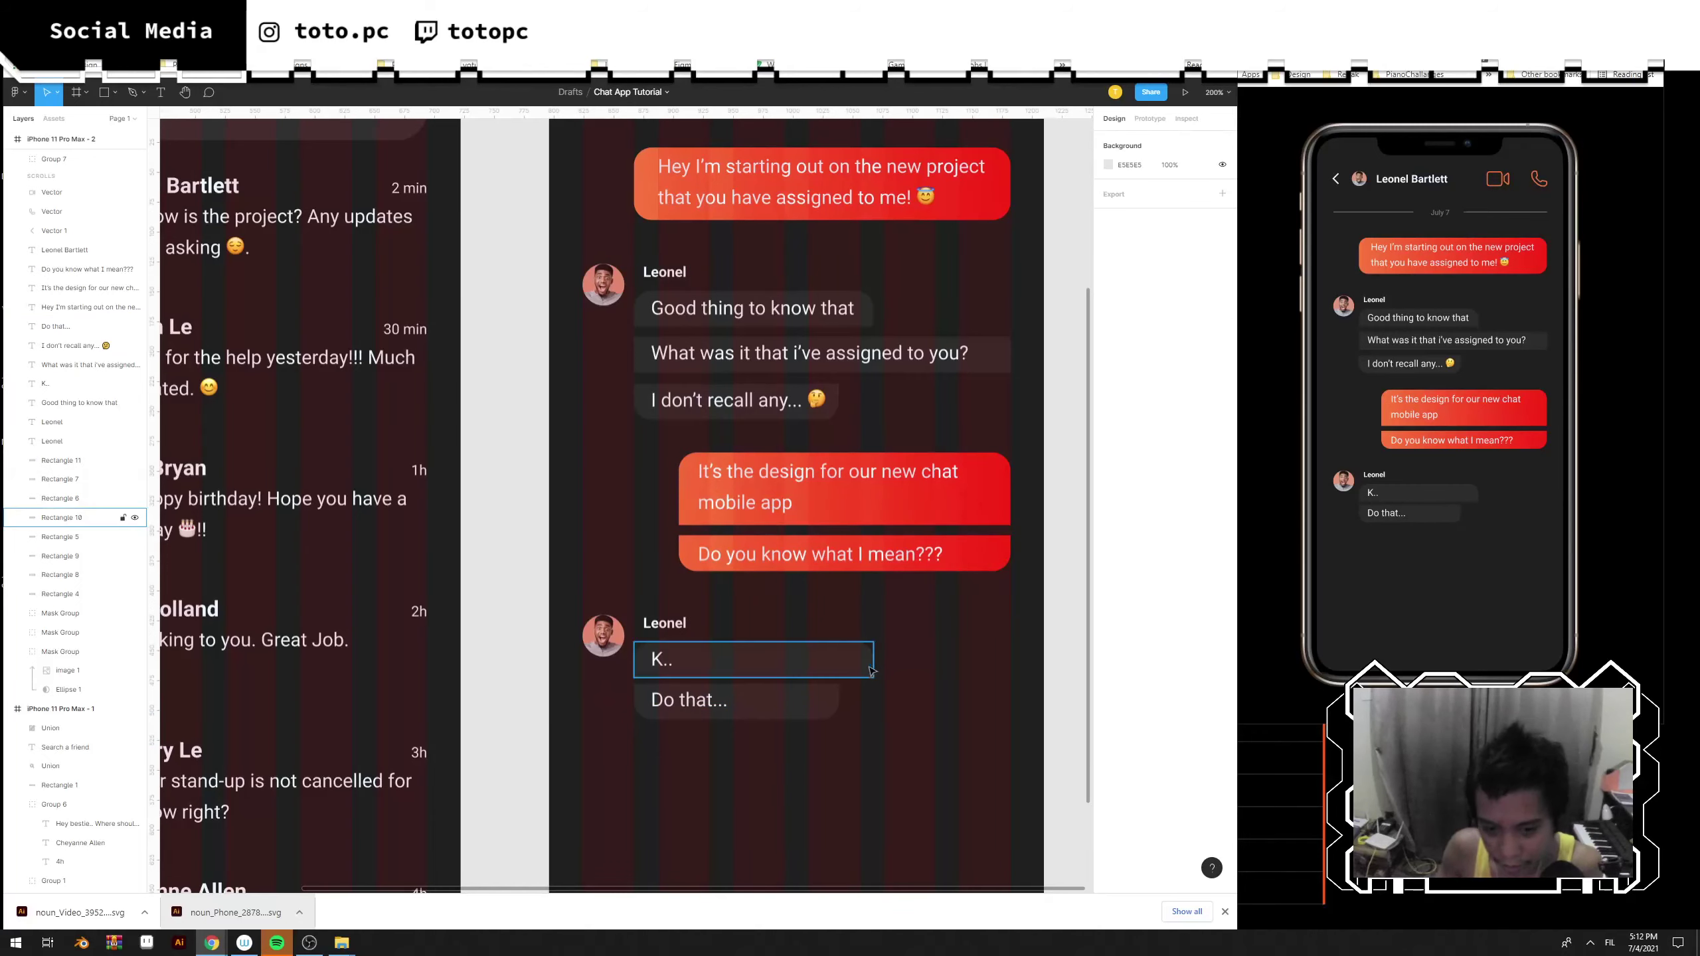
Narrow the "K.." bubble from its right edge to about 50 wide so it fits the short text.
{"action": "left_click", "coordinate": [720, 661]}
{"action": "left_click_drag", "start_coordinate": [720, 660], "coordinate": [691, 661]}
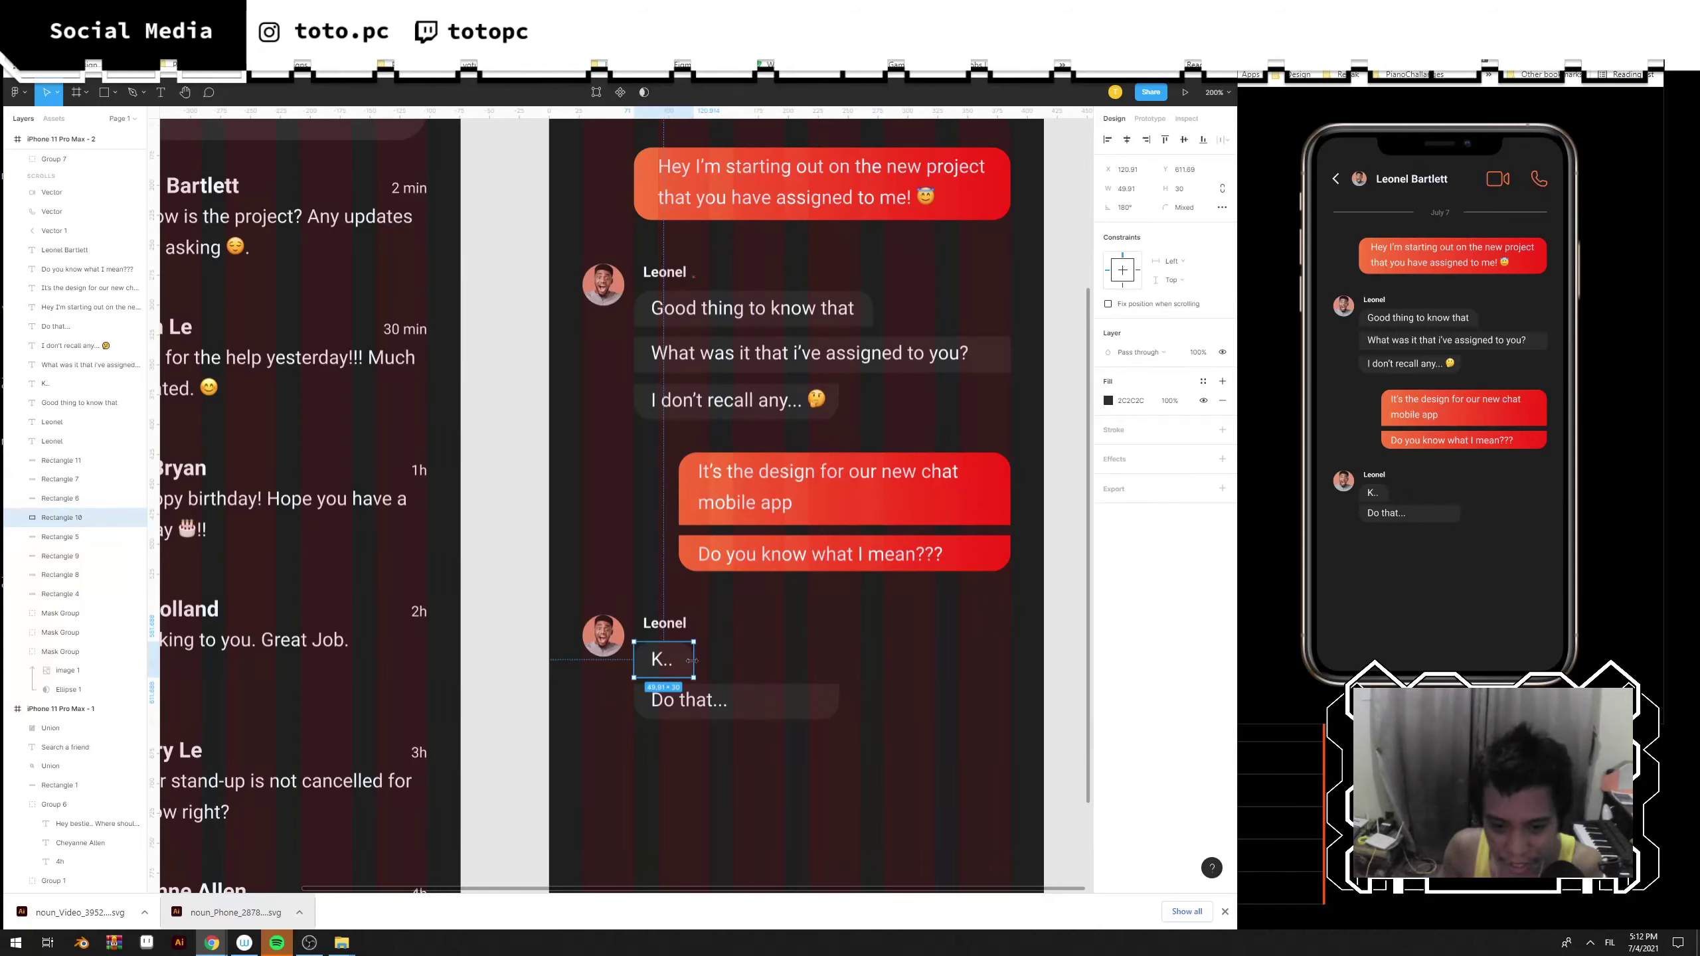
{"action": "key", "text": "Escape"}
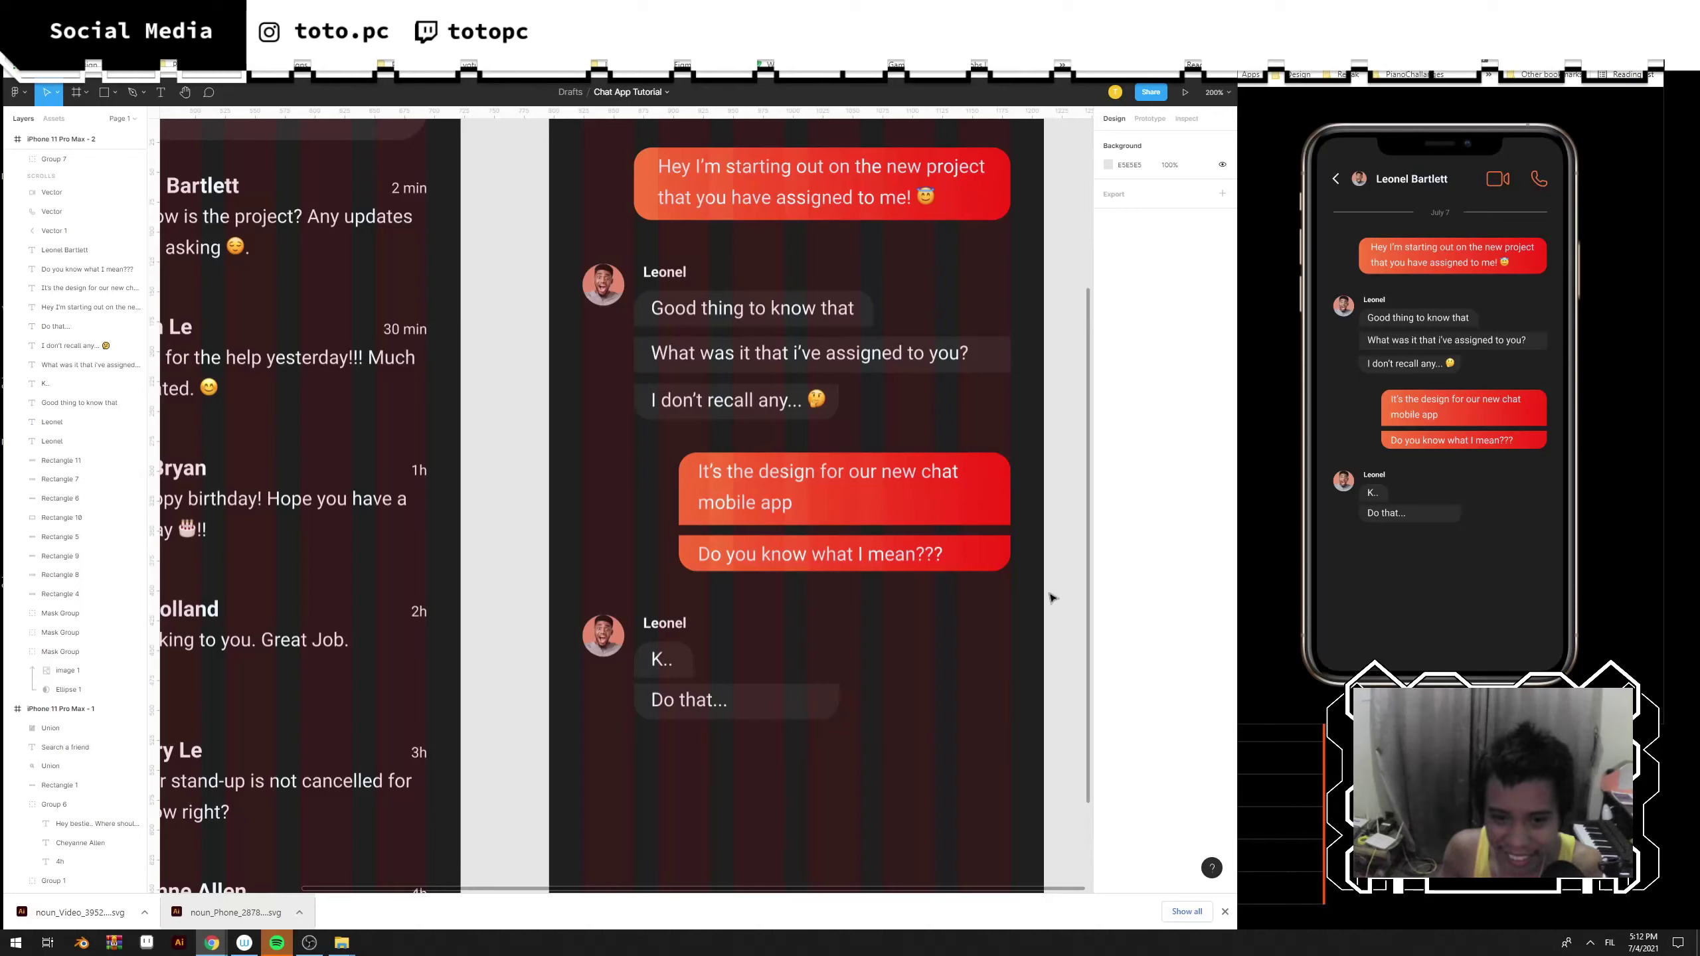
Move the "Do that..." bubble and its text slightly down to widen the gap below the "K.." bubble.
{"action": "left_click_drag", "start_coordinate": [927, 748], "coordinate": [687, 706]}
{"action": "left_click", "coordinate": [854, 643]}
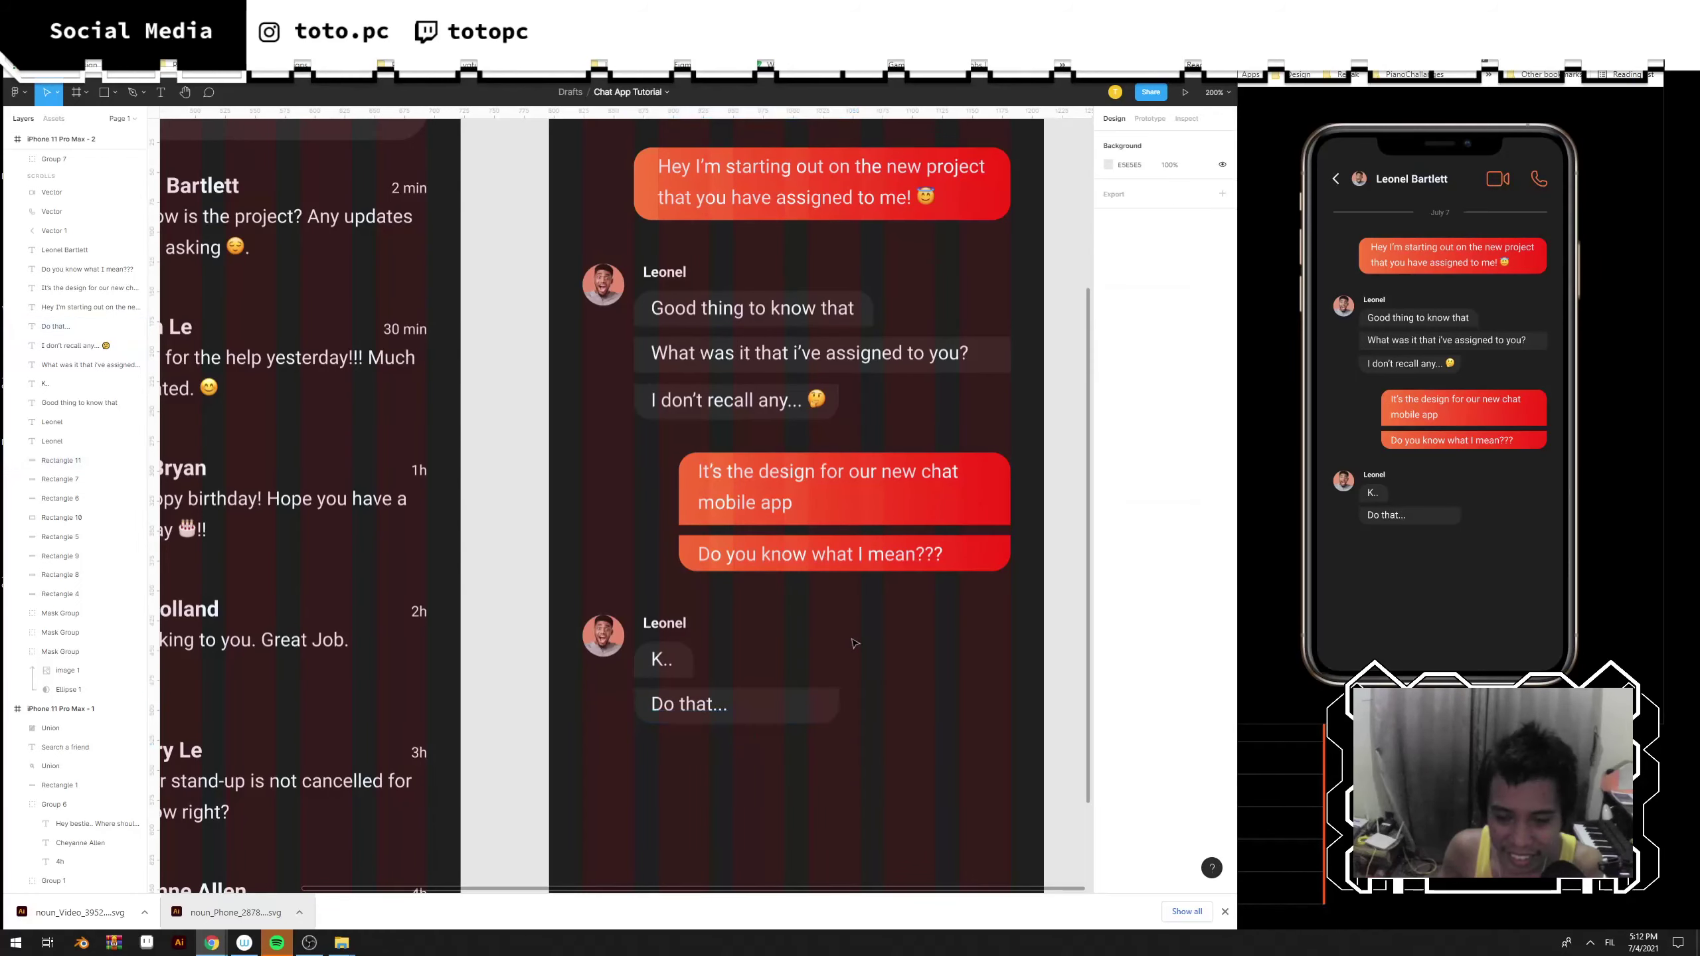
{"action": "scroll", "coordinate": [854, 643], "scroll_direction": "up", "scroll_amount": 1}
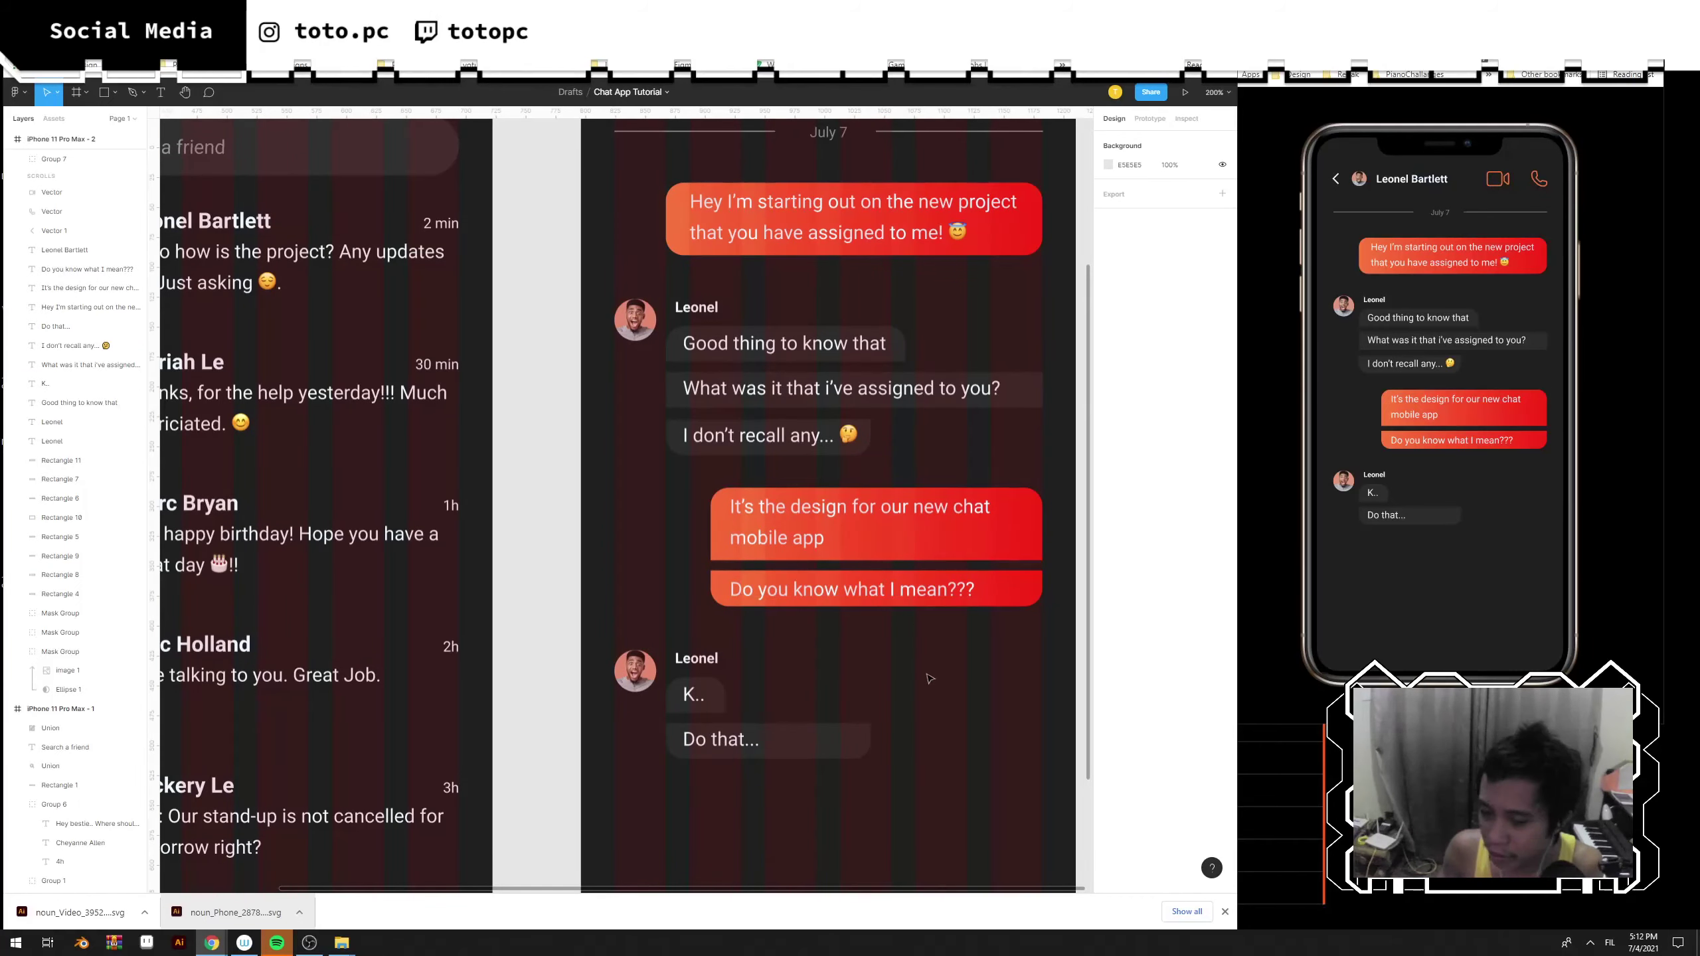
{"action": "key", "text": "ctrl+z"}
{"action": "left_click_drag", "start_coordinate": [912, 788], "coordinate": [737, 743]}
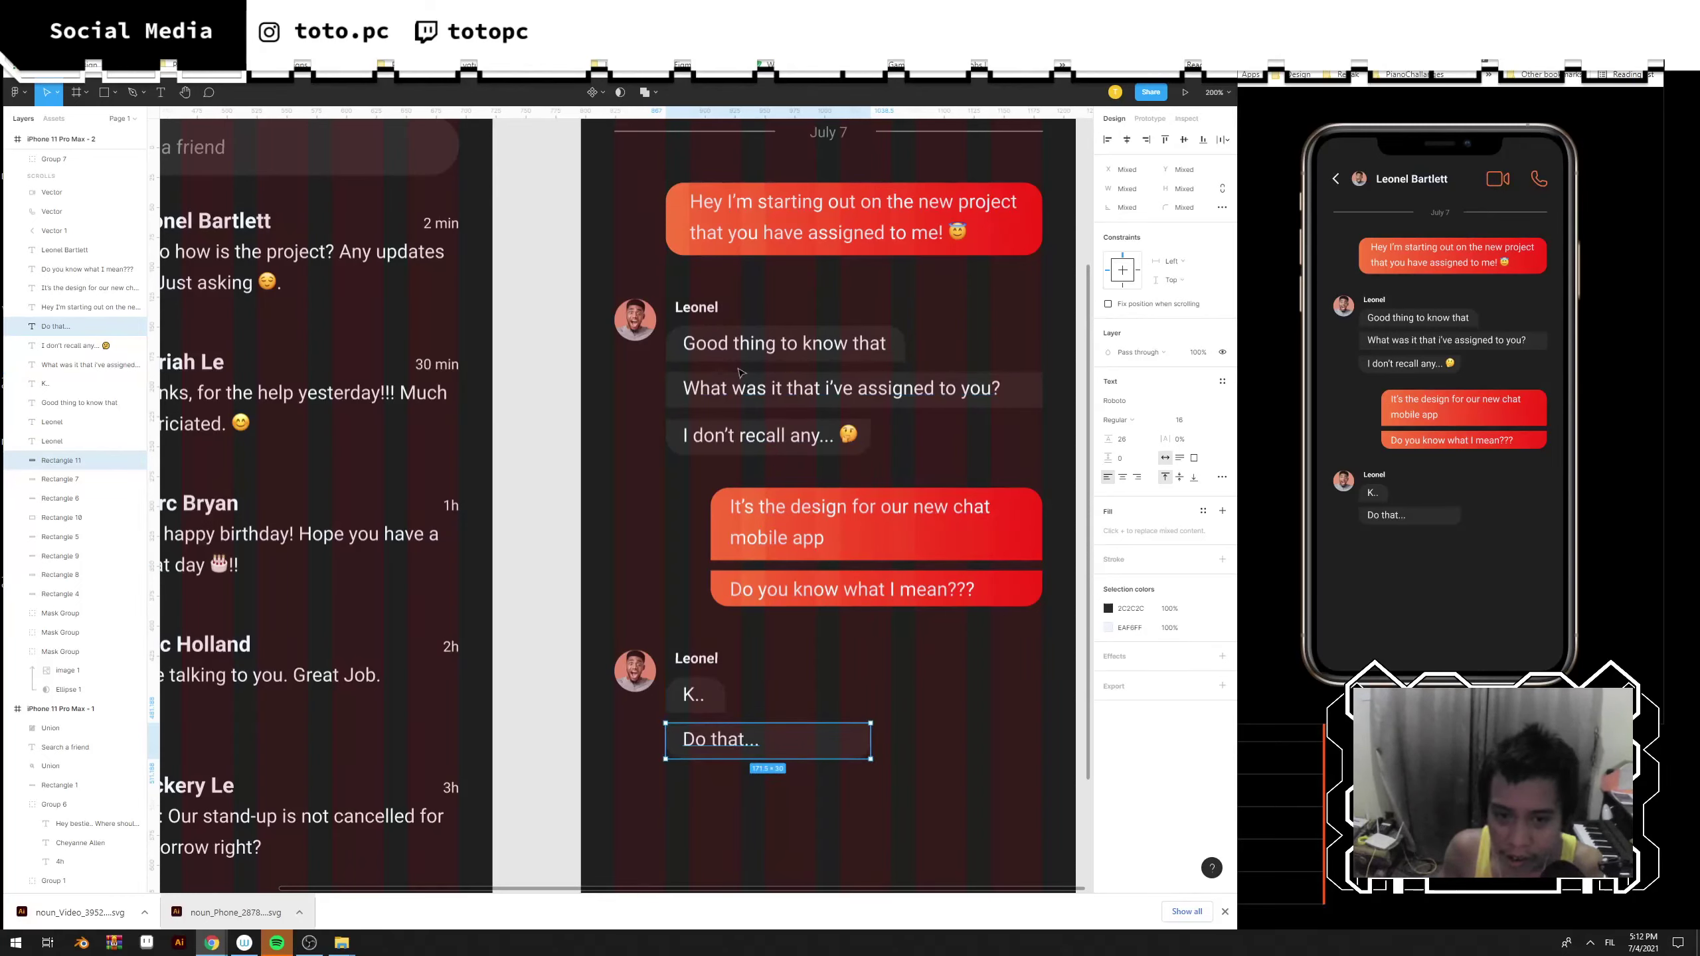
Group each of the contact's first three replies with its bubble and select all three groups to check their spacing.
{"action": "left_click_drag", "start_coordinate": [904, 461], "coordinate": [660, 426]}
{"action": "key", "text": "ctrl+g"}
{"action": "left_click_drag", "start_coordinate": [608, 376], "coordinate": [975, 408]}
{"action": "key", "text": "ctrl+g"}
{"action": "left_click_drag", "start_coordinate": [964, 323], "coordinate": [829, 363]}
{"action": "key", "text": "ctrl+g"}
{"action": "left_click_drag", "start_coordinate": [948, 455], "coordinate": [792, 339]}
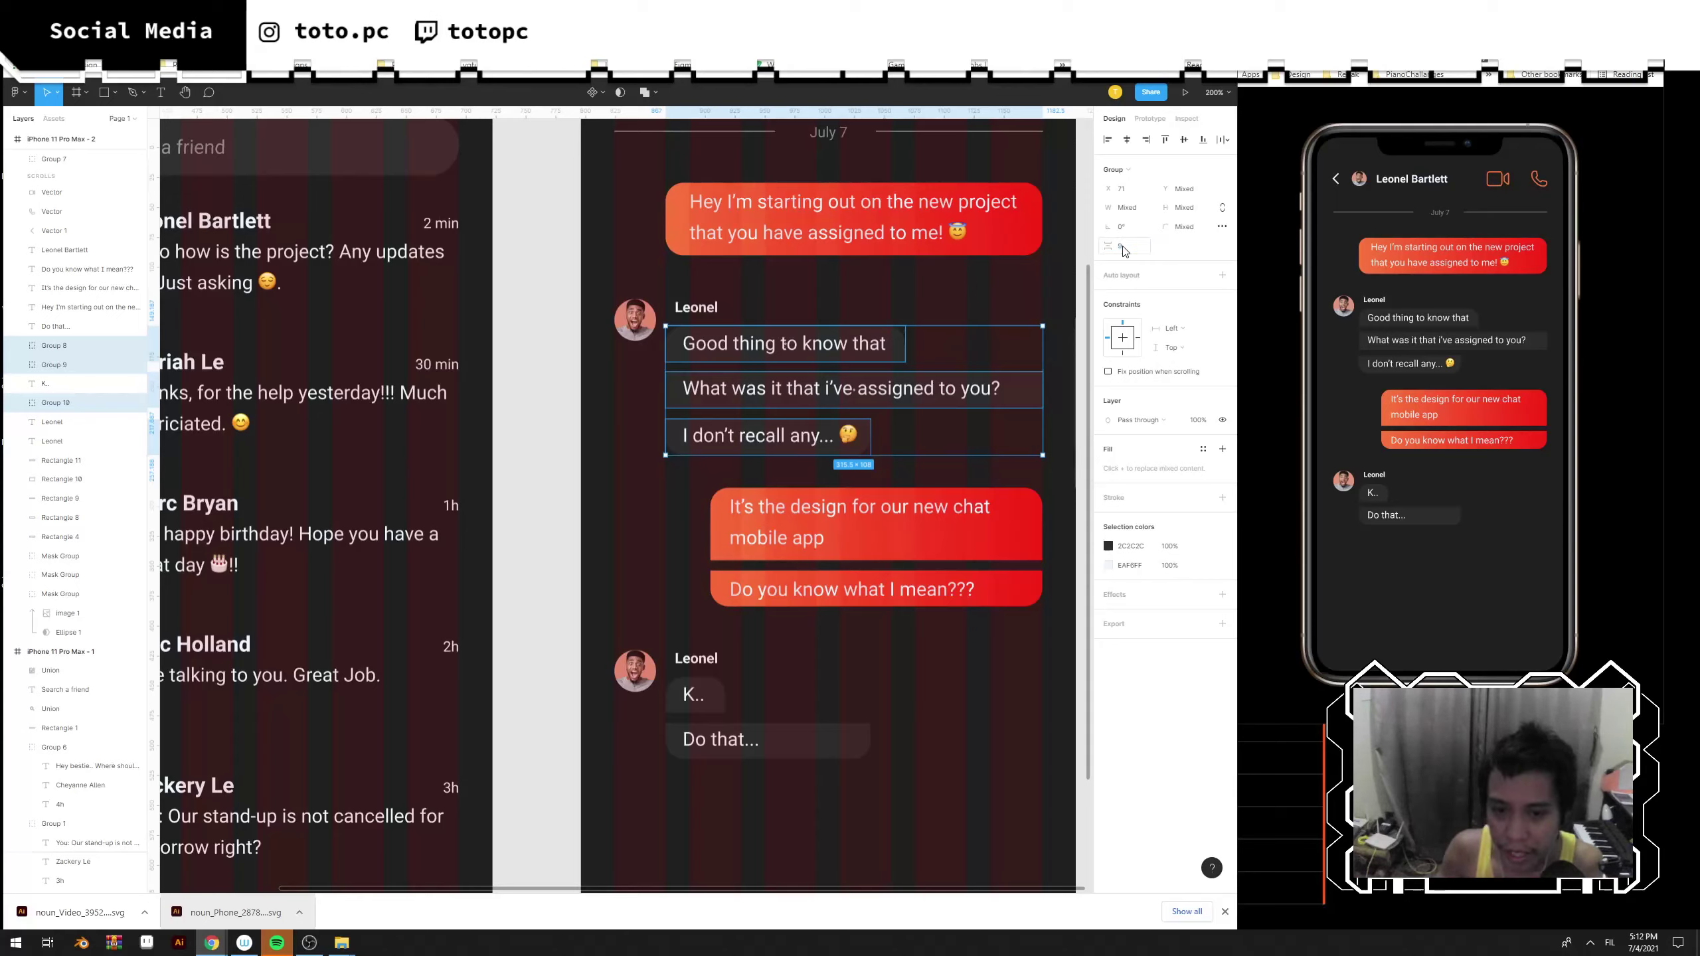
Group each of the two stacked gradient bubbles with its text and select both groups to check their spacing.
{"action": "left_click", "coordinate": [856, 529]}
{"action": "key", "text": "ctrl+g"}
{"action": "left_click", "coordinate": [787, 593]}
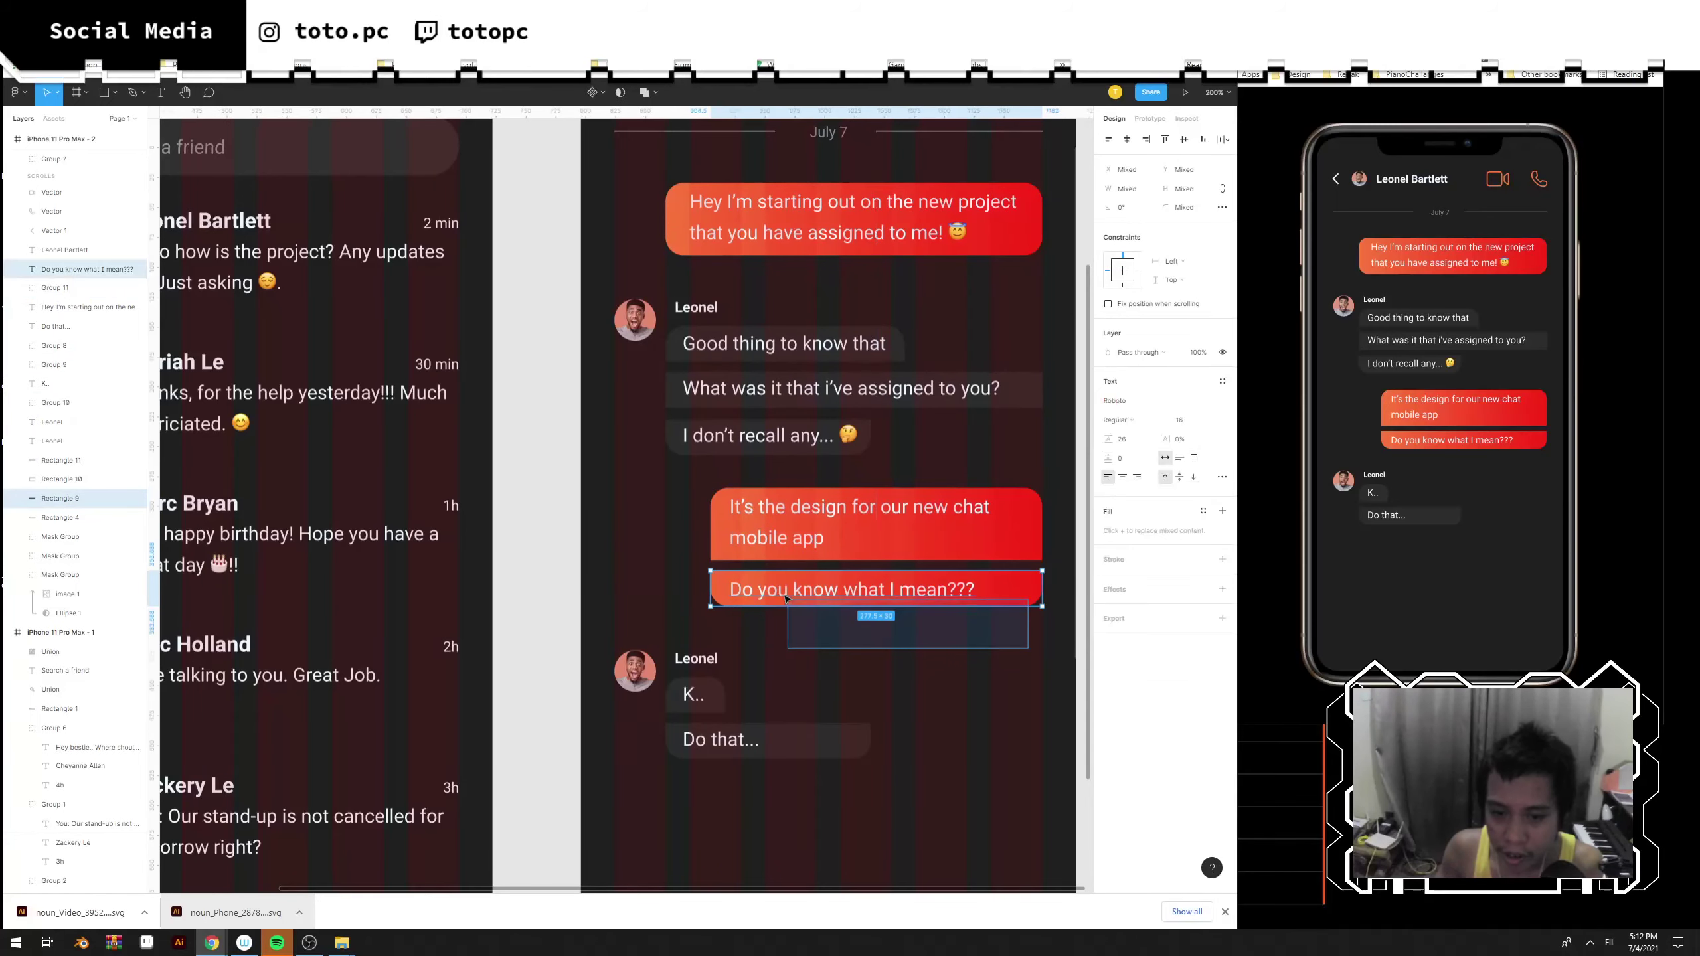
{"action": "left_click_drag", "start_coordinate": [786, 598], "coordinate": [773, 596]}
{"action": "key", "text": "ctrl+g"}
{"action": "left_click_drag", "start_coordinate": [930, 623], "coordinate": [866, 553]}
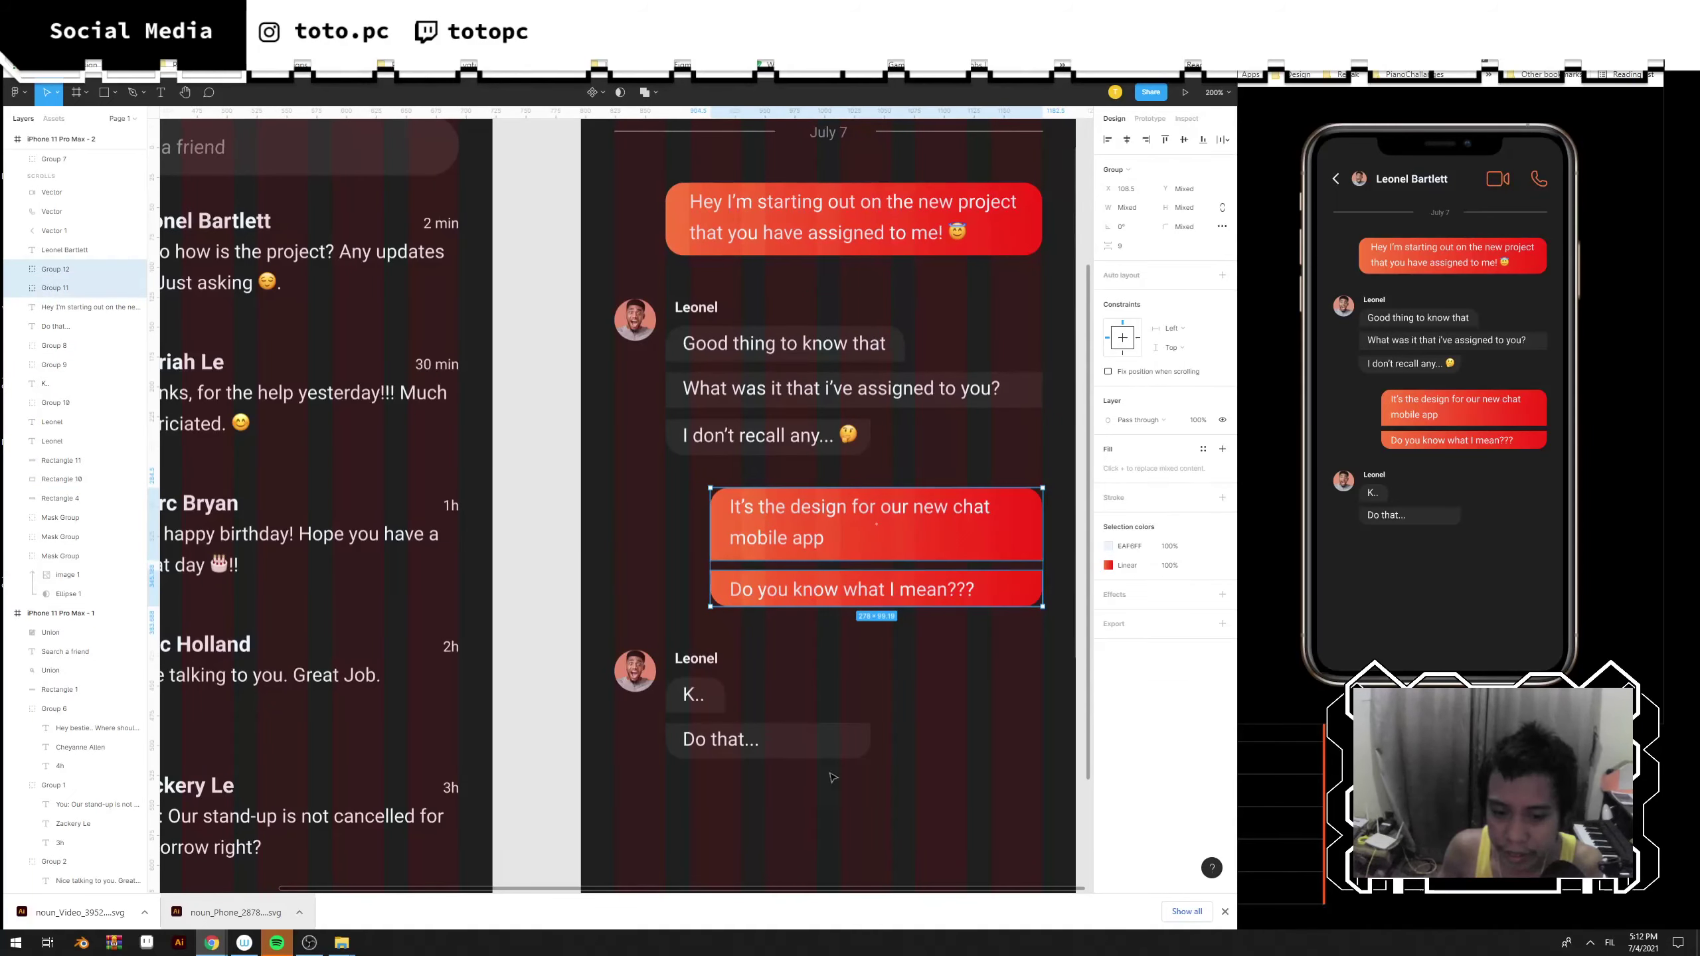
Group the "Do that..." text with its bubble and the "K.." text with its bubble.
{"action": "left_click", "coordinate": [736, 740]}
{"action": "key", "text": "ctrl+g"}
{"action": "left_click", "coordinate": [693, 696]}
{"action": "key", "text": "ctrl+g"}
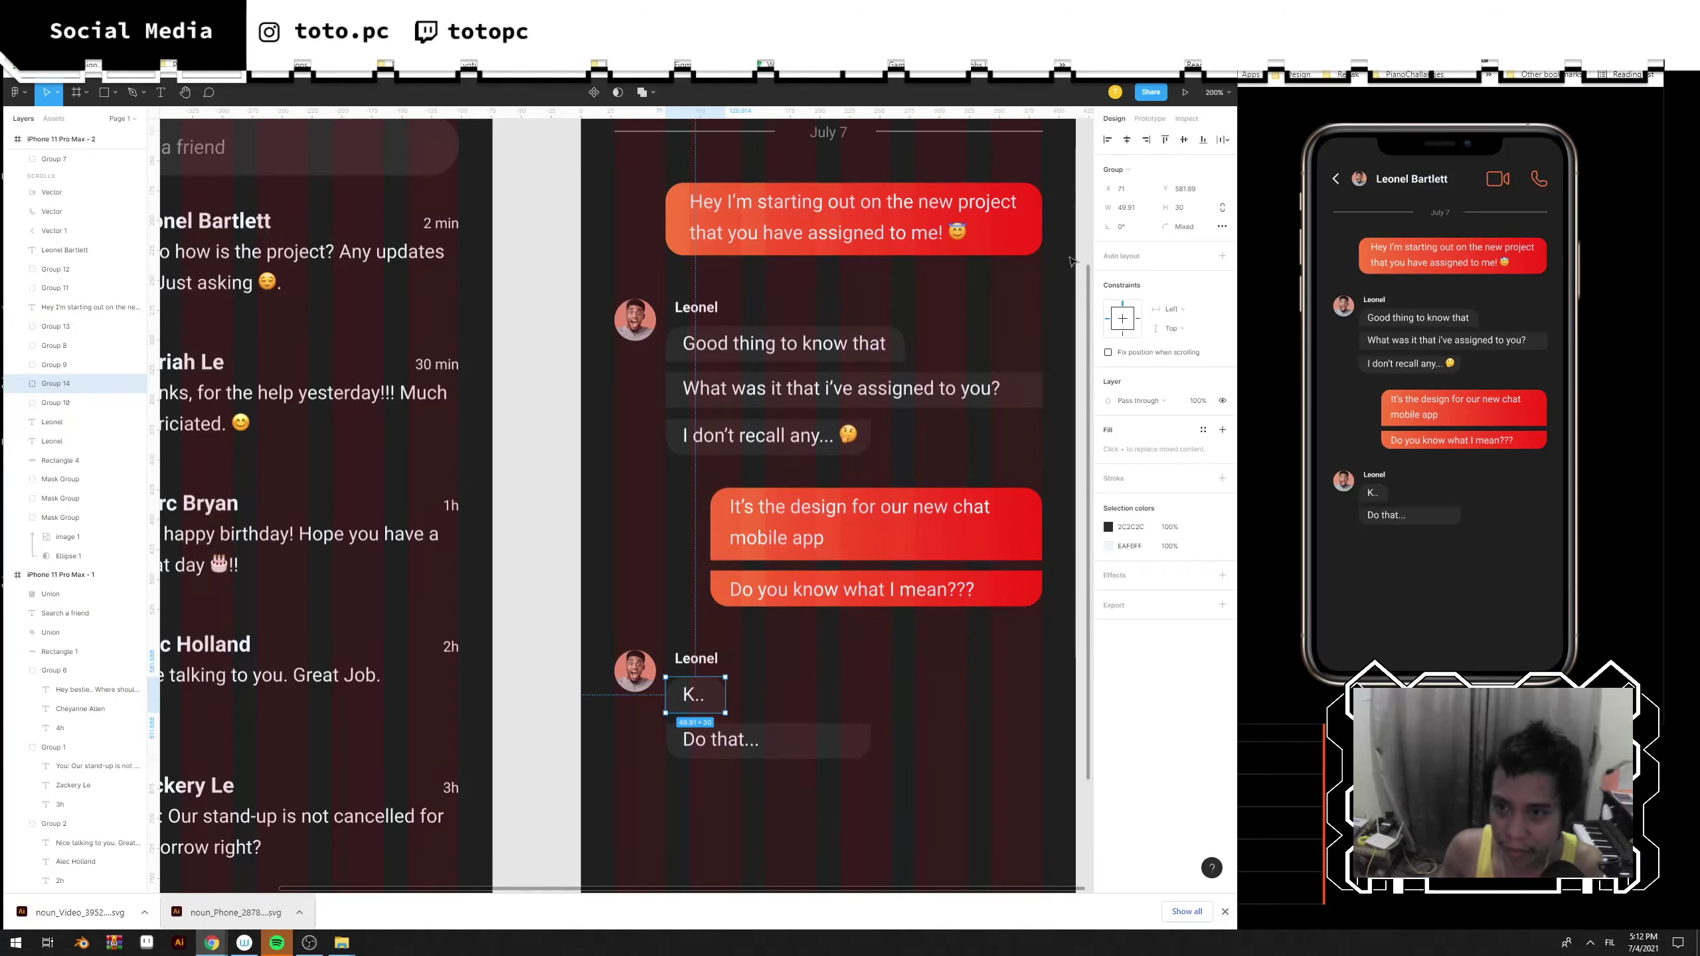
Set the vertical spacing between the "K.." and "Do that..." groups to 9 and check it against the spacing of the first three replies.
{"action": "left_click", "coordinate": [720, 730], "text": "shift"}
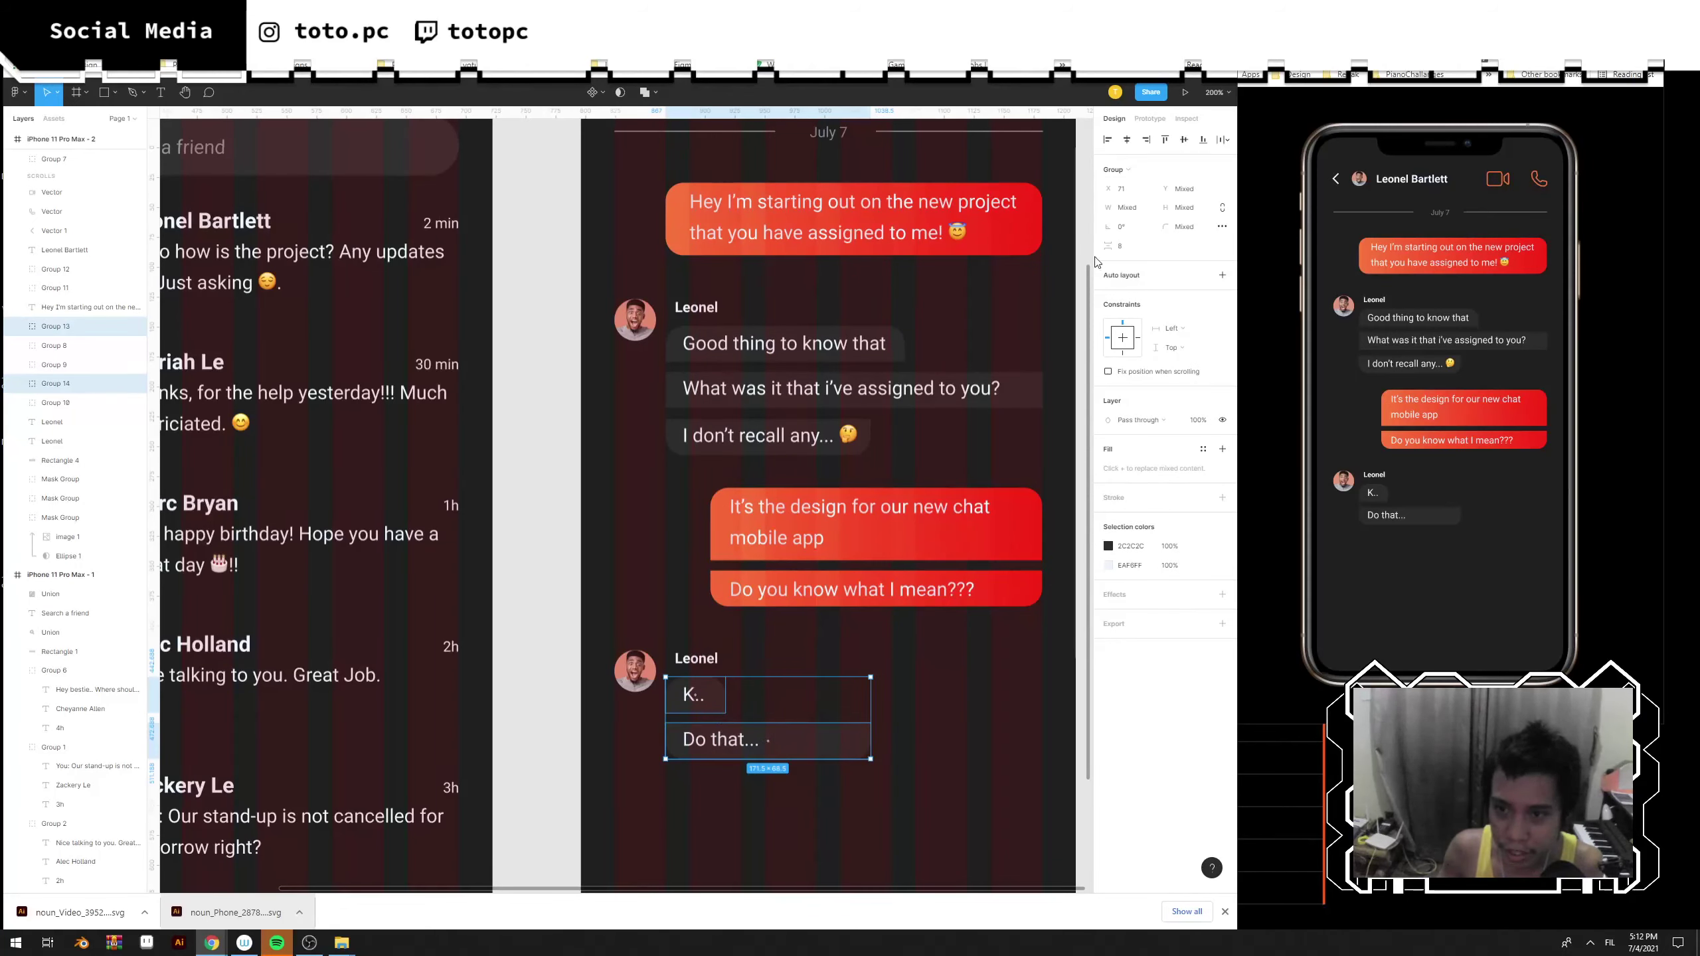
{"action": "type", "text": "9"}
{"action": "key", "text": "Return"}
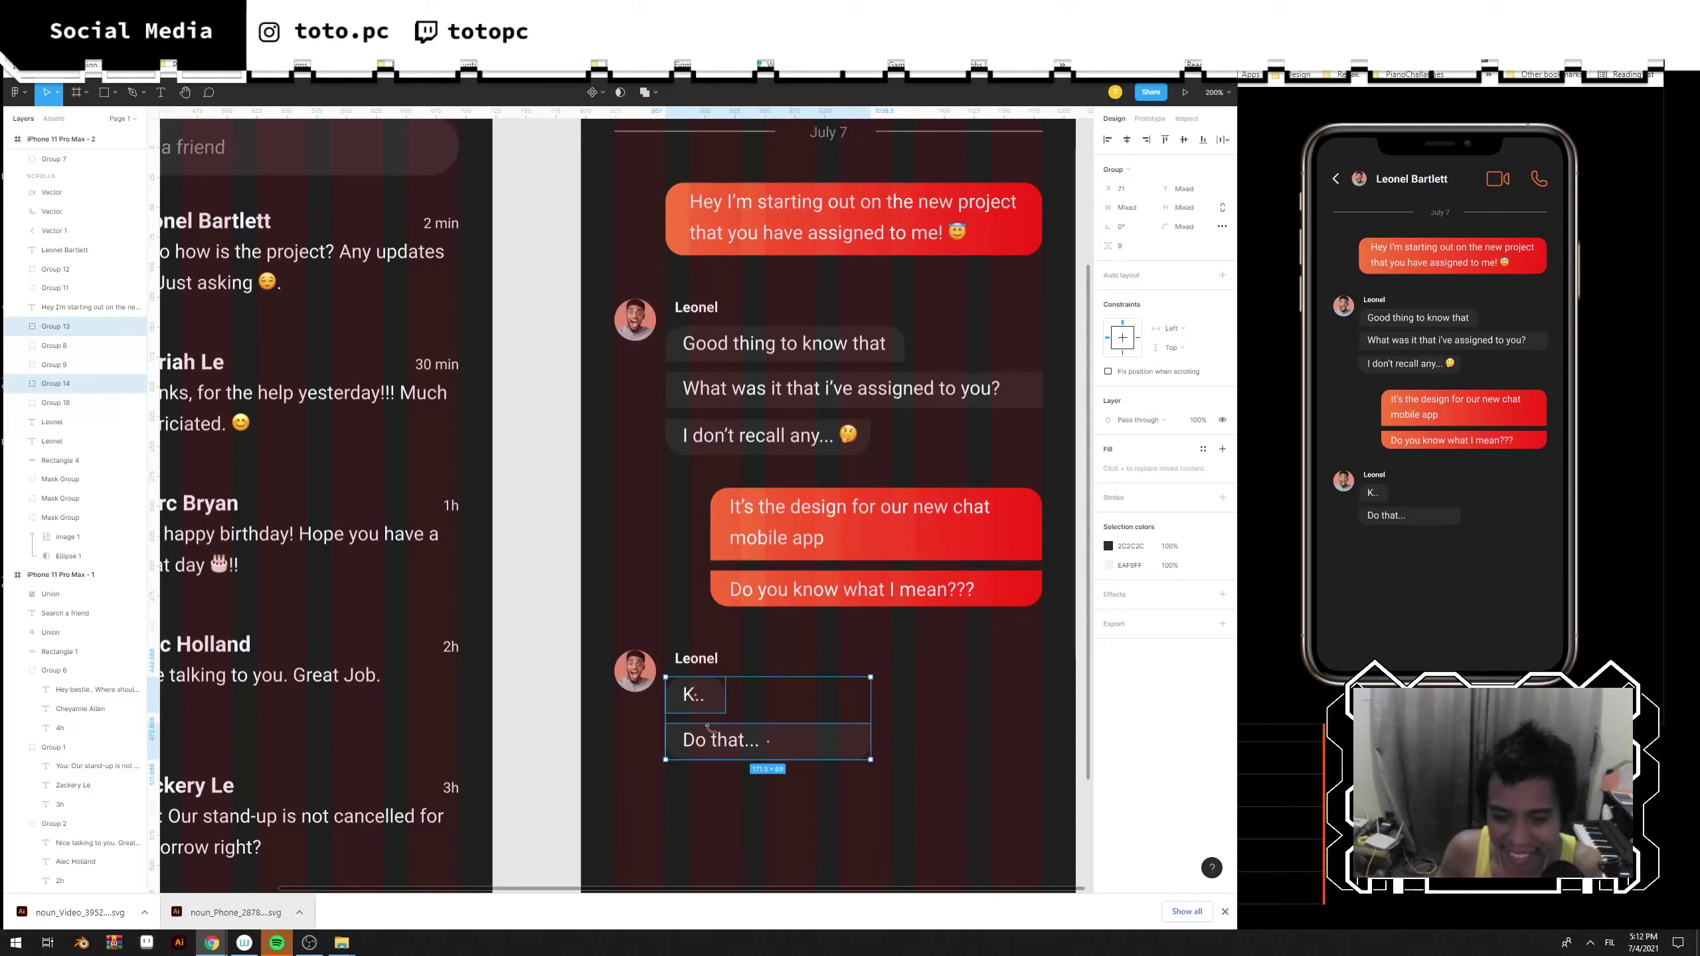
{"action": "left_click", "coordinate": [942, 737]}
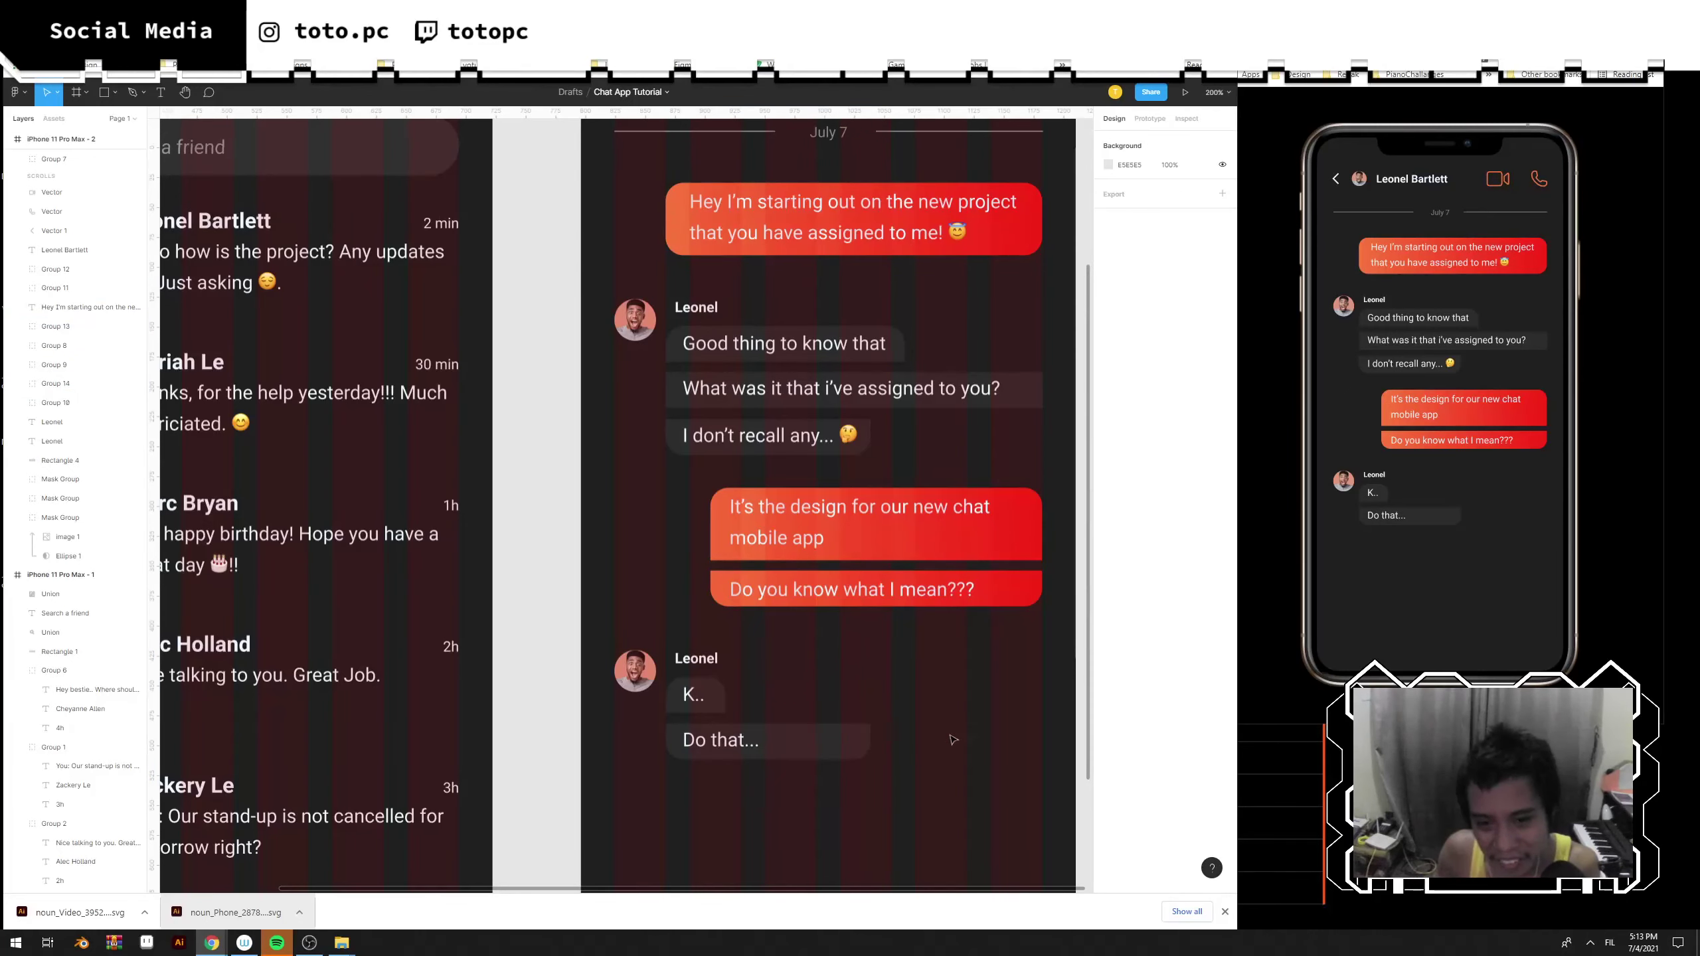
{"action": "left_click_drag", "start_coordinate": [934, 443], "coordinate": [669, 338]}
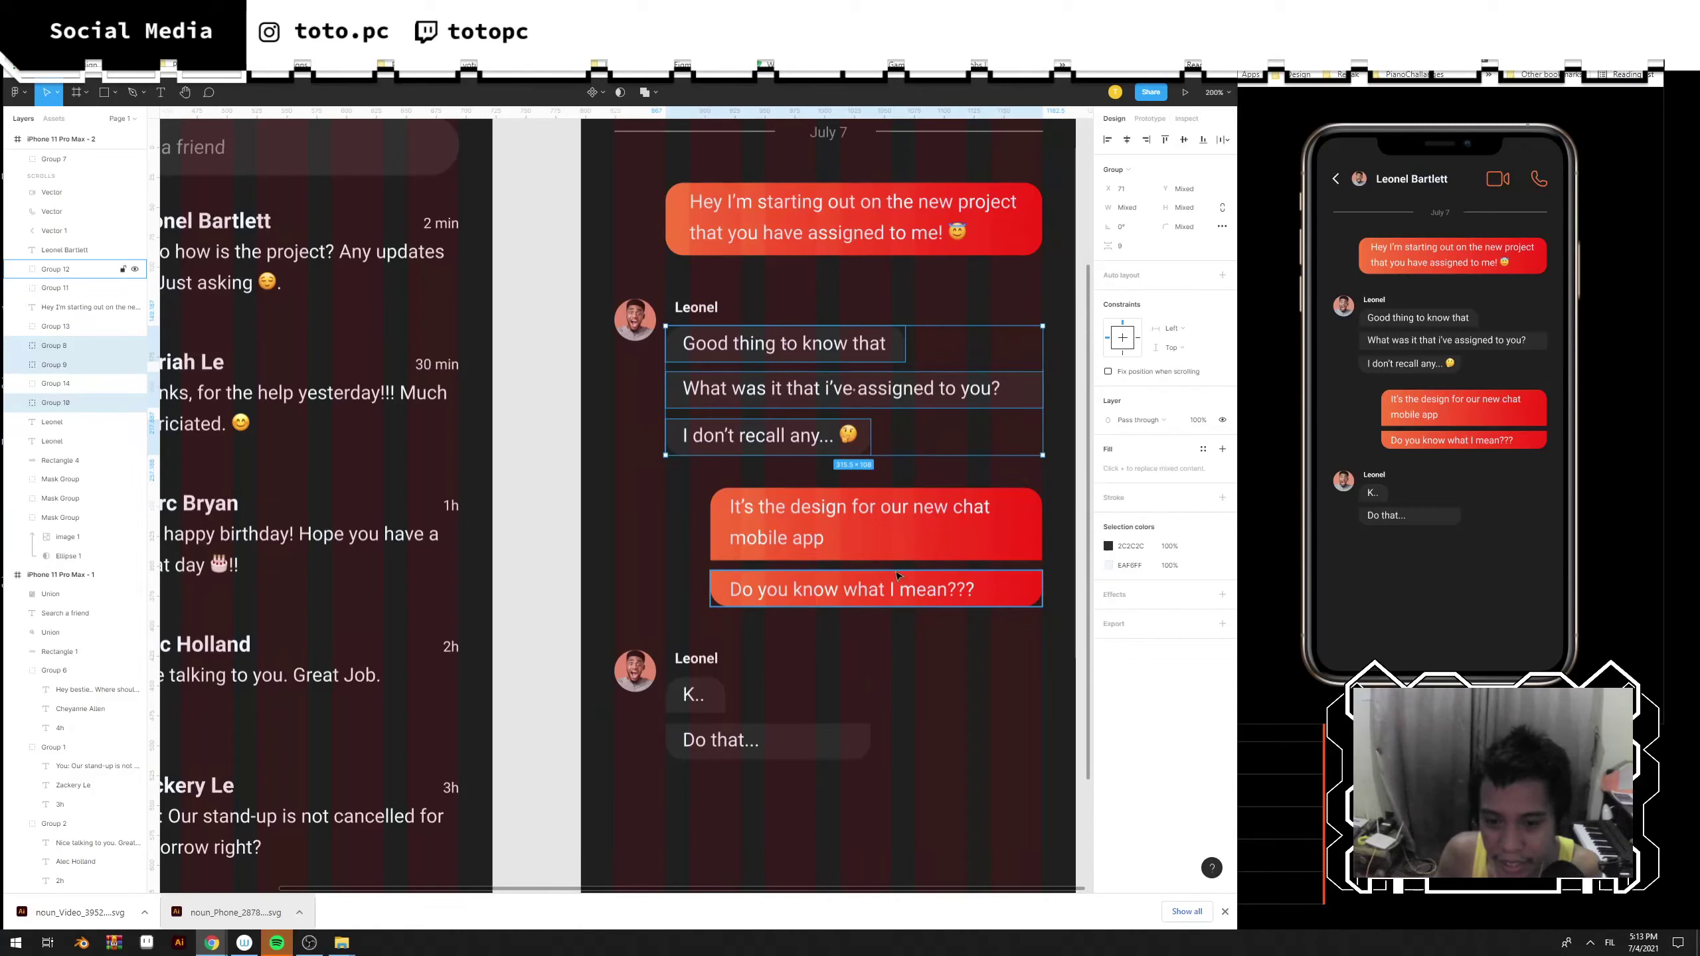
Check the vertical spacing of the stacked gradient bubbles and the two sets of replies, undoing the accidental spacing change.
{"action": "left_click_drag", "start_coordinate": [1003, 636], "coordinate": [748, 506]}
{"action": "left_click_drag", "start_coordinate": [898, 787], "coordinate": [694, 695]}
{"action": "mouse_move", "coordinate": [1017, 623]}
{"action": "left_mouse_down"}
{"action": "mouse_move", "coordinate": [952, 422]}
{"action": "mouse_move", "coordinate": [771, 348]}
{"action": "mouse_move", "coordinate": [719, 352]}
{"action": "left_mouse_up"}
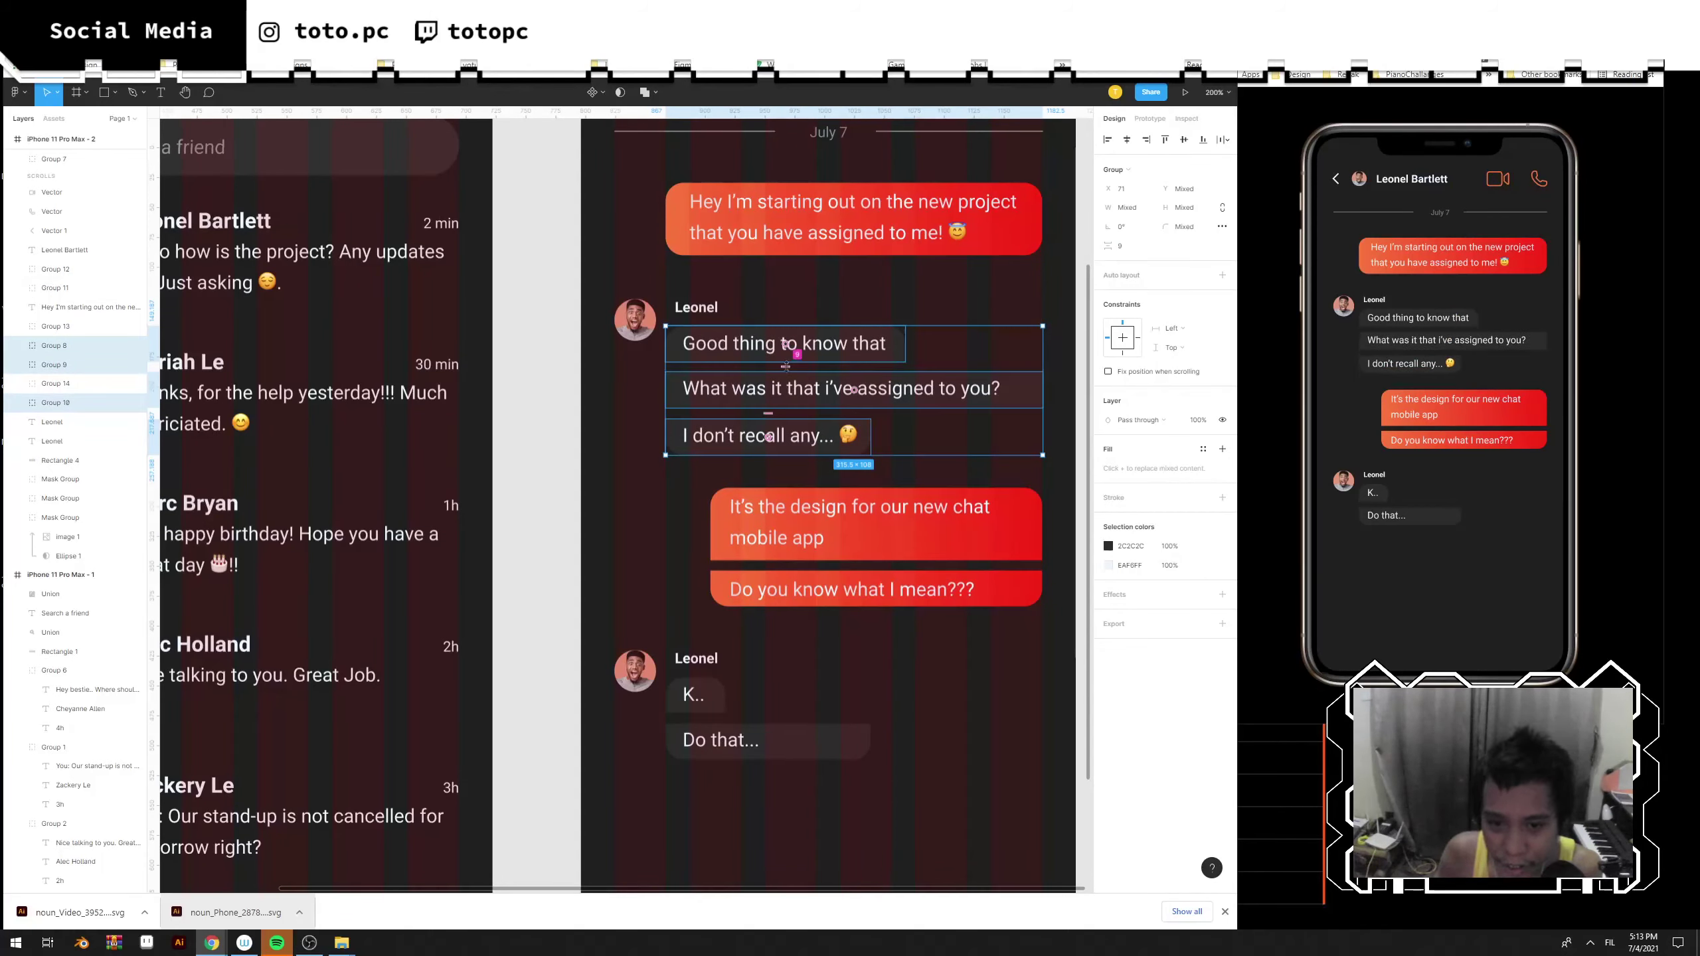
{"action": "mouse_move", "coordinate": [786, 368]}
{"action": "left_mouse_down"}
{"action": "mouse_move", "coordinate": [787, 413]}
{"action": "mouse_move", "coordinate": [797, 350]}
{"action": "left_mouse_up"}
{"action": "key", "text": "ctrl+z"}
{"action": "left_click", "coordinate": [1026, 641]}
Move both stacked gradient bubbles and the last reply block slightly down, away from the contact's first three replies.
{"action": "scroll", "coordinate": [1009, 681], "scroll_direction": "down", "scroll_amount": 1}
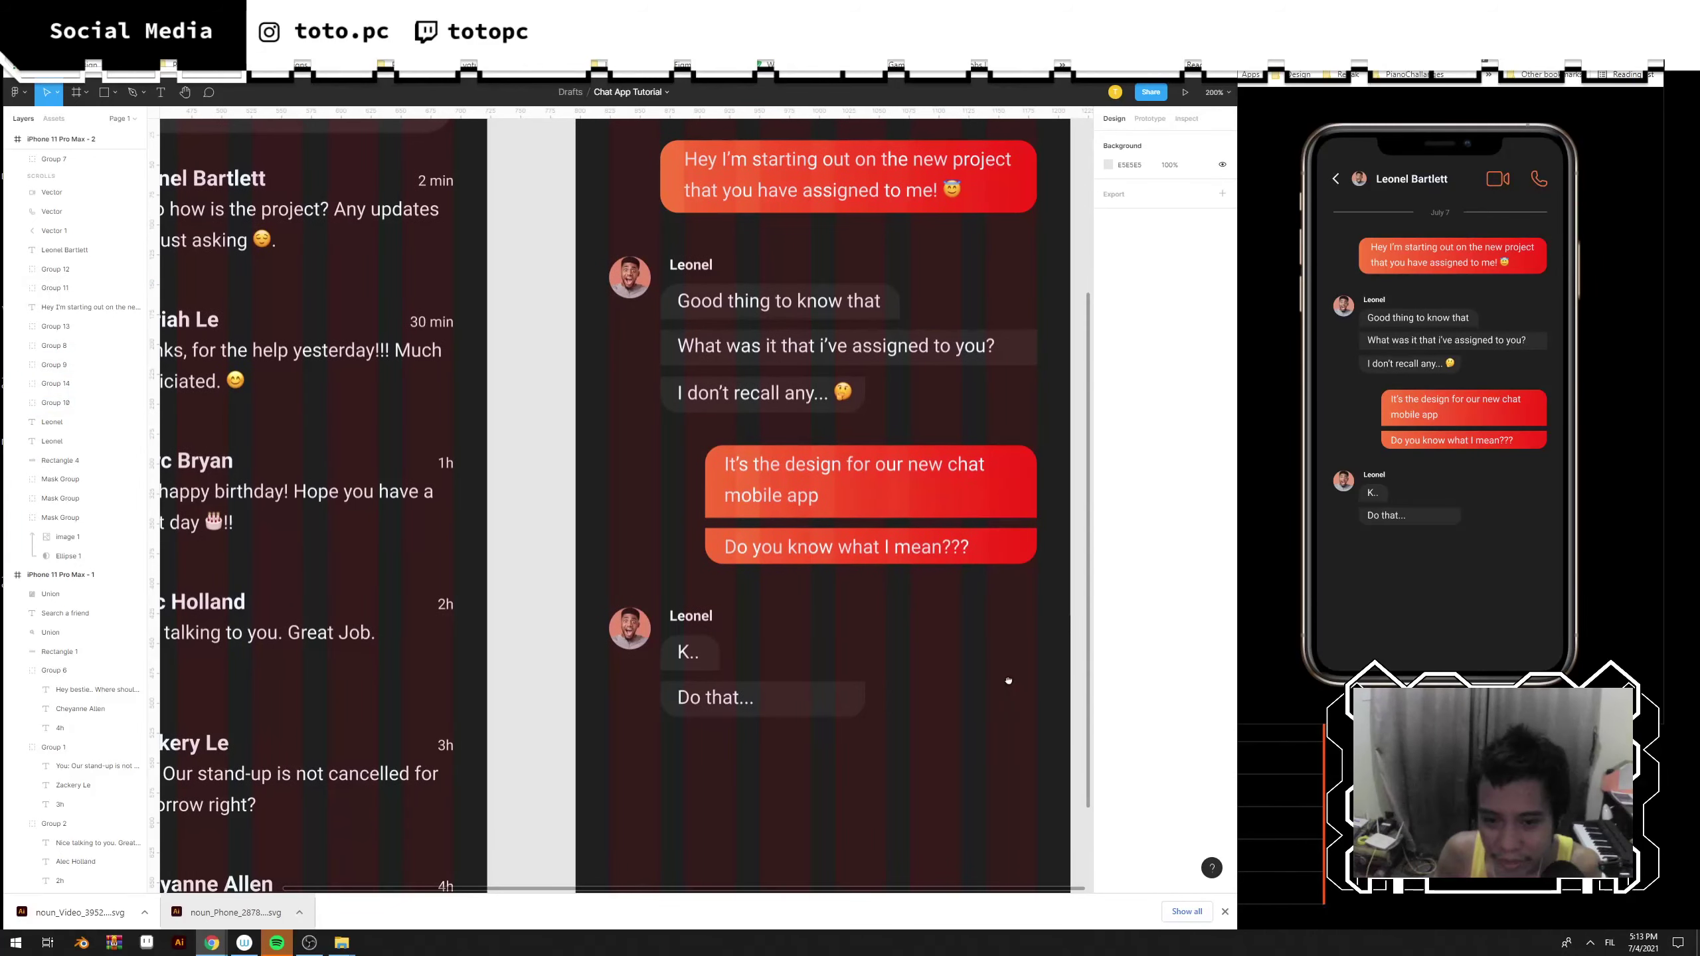
{"action": "left_click_drag", "start_coordinate": [986, 772], "coordinate": [577, 574]}
{"action": "left_click_drag", "start_coordinate": [681, 637], "coordinate": [681, 637]}
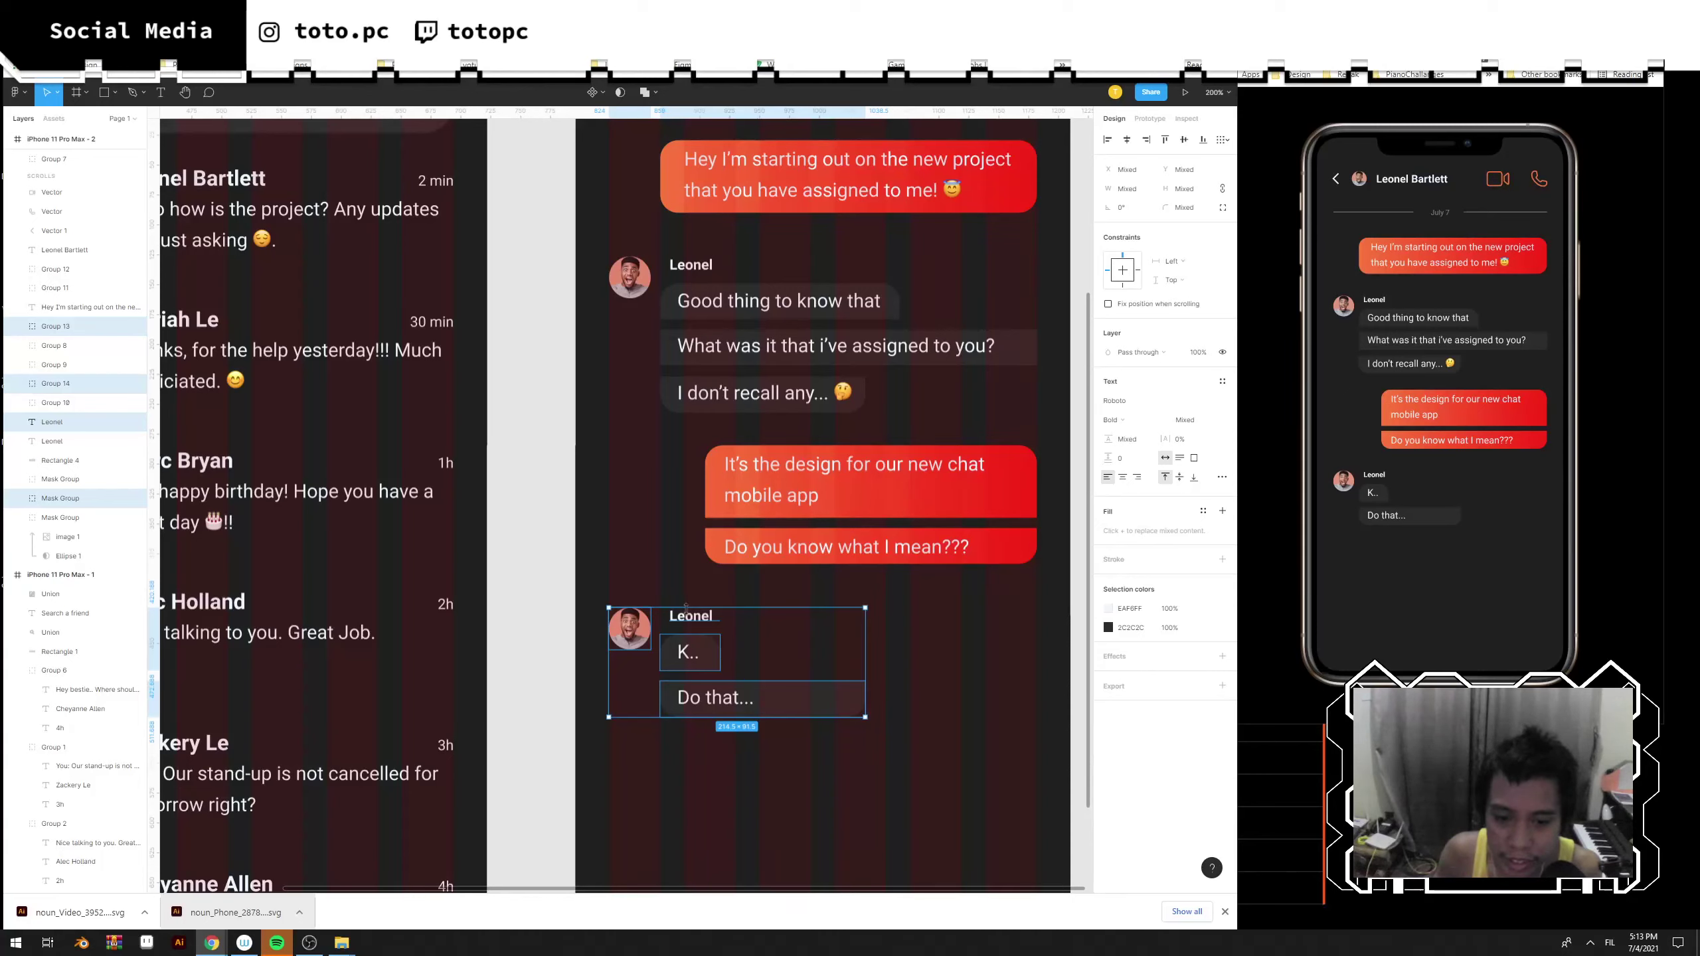
{"action": "left_click_drag", "start_coordinate": [689, 618], "coordinate": [706, 623]}
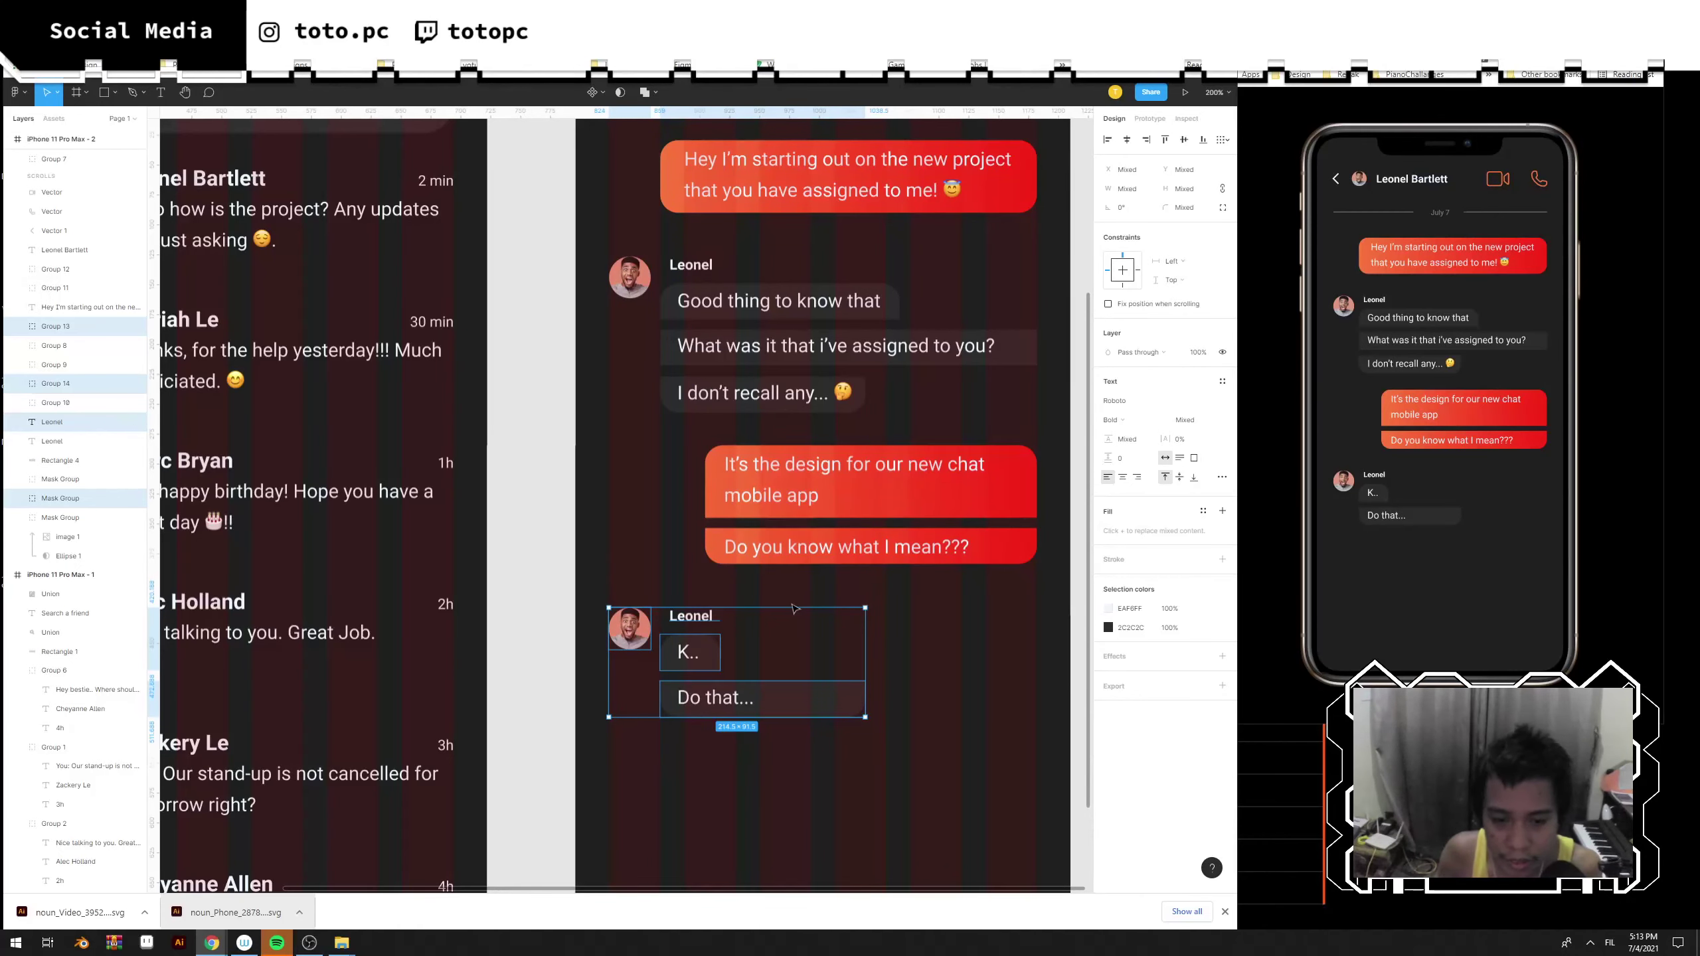
{"action": "left_click", "coordinate": [843, 595]}
{"action": "left_click_drag", "start_coordinate": [887, 583], "coordinate": [809, 642]}
{"action": "left_click_drag", "start_coordinate": [993, 783], "coordinate": [1005, 760]}
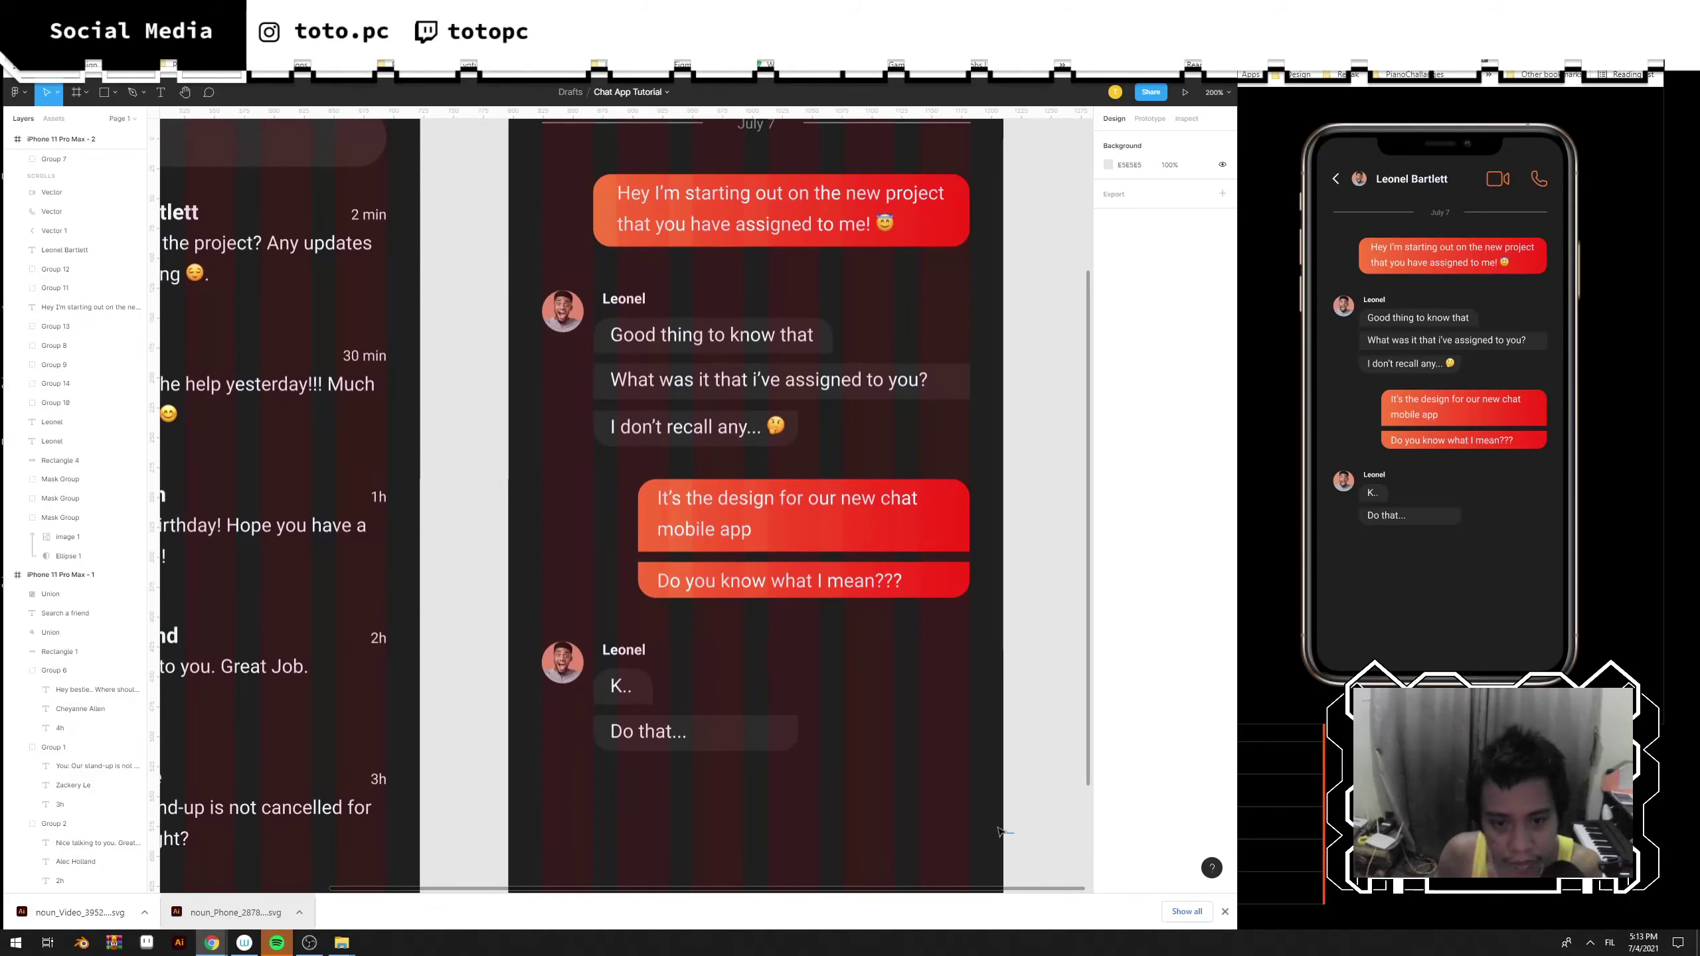
{"action": "left_click_drag", "start_coordinate": [1011, 832], "coordinate": [492, 490]}
{"action": "left_click_drag", "start_coordinate": [747, 498], "coordinate": [750, 508]}
{"action": "left_click", "coordinate": [868, 471]}
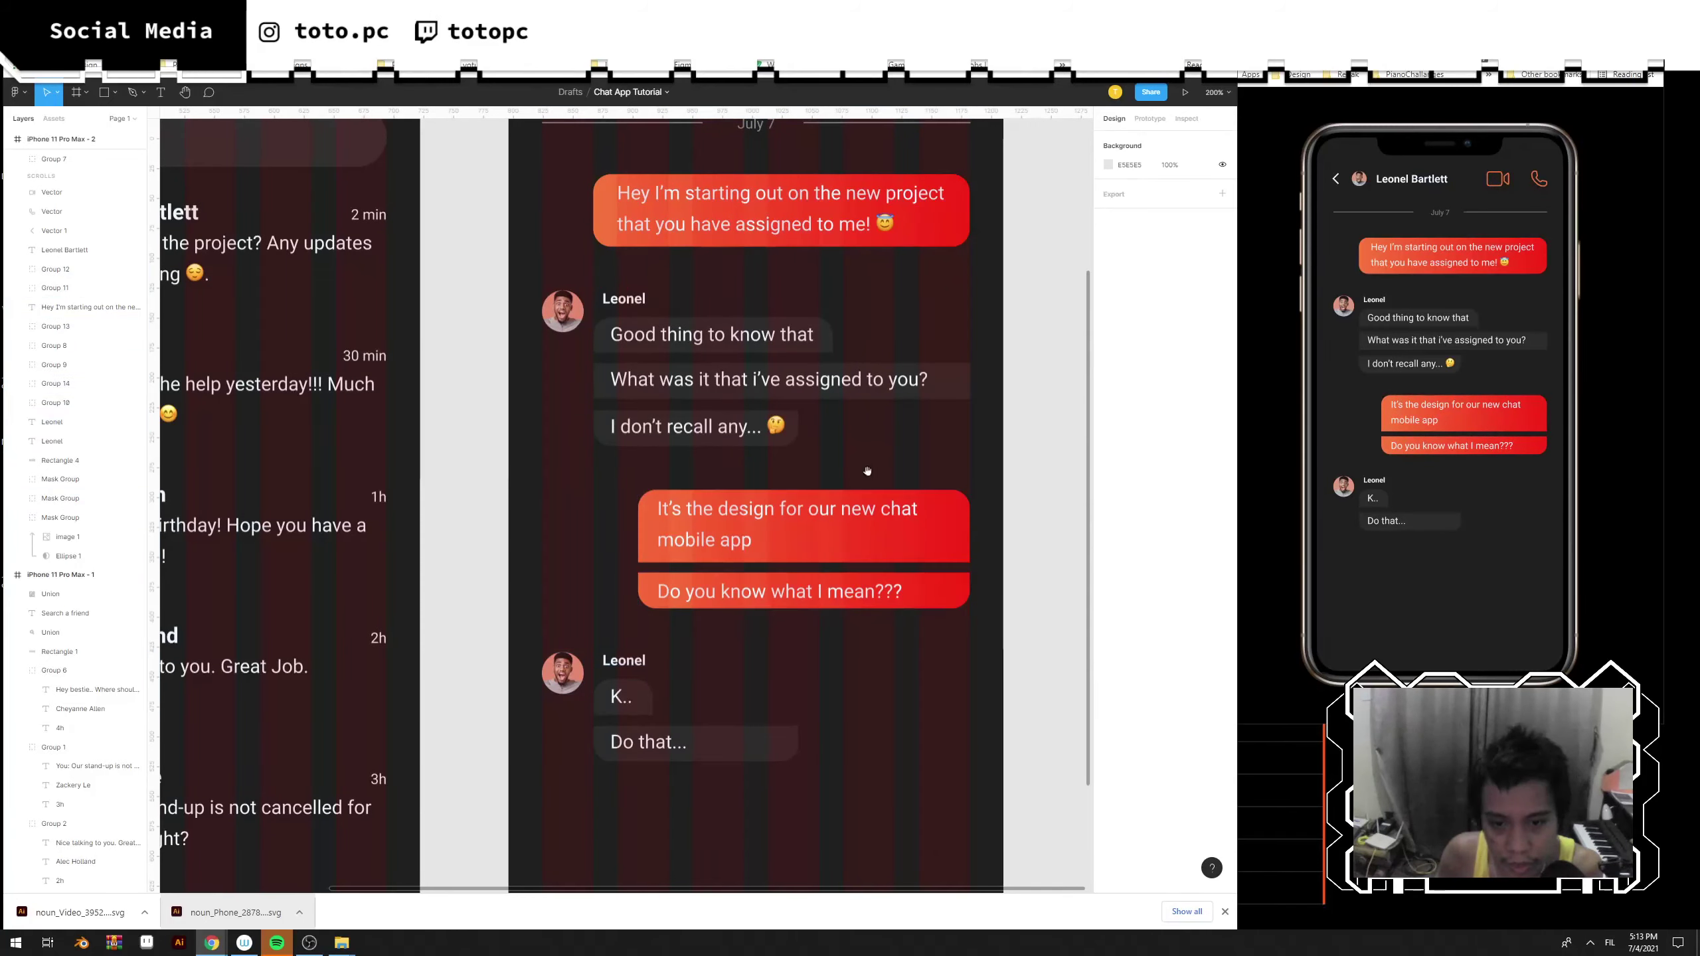
Duplicate the July 7 date divider below the "Do that..." bubble and change the copy's text to July 8.
{"action": "left_click_drag", "start_coordinate": [869, 470], "coordinate": [883, 261]}
{"action": "left_click_drag", "start_coordinate": [912, 499], "coordinate": [937, 457]}
{"action": "key", "text": "minus"}
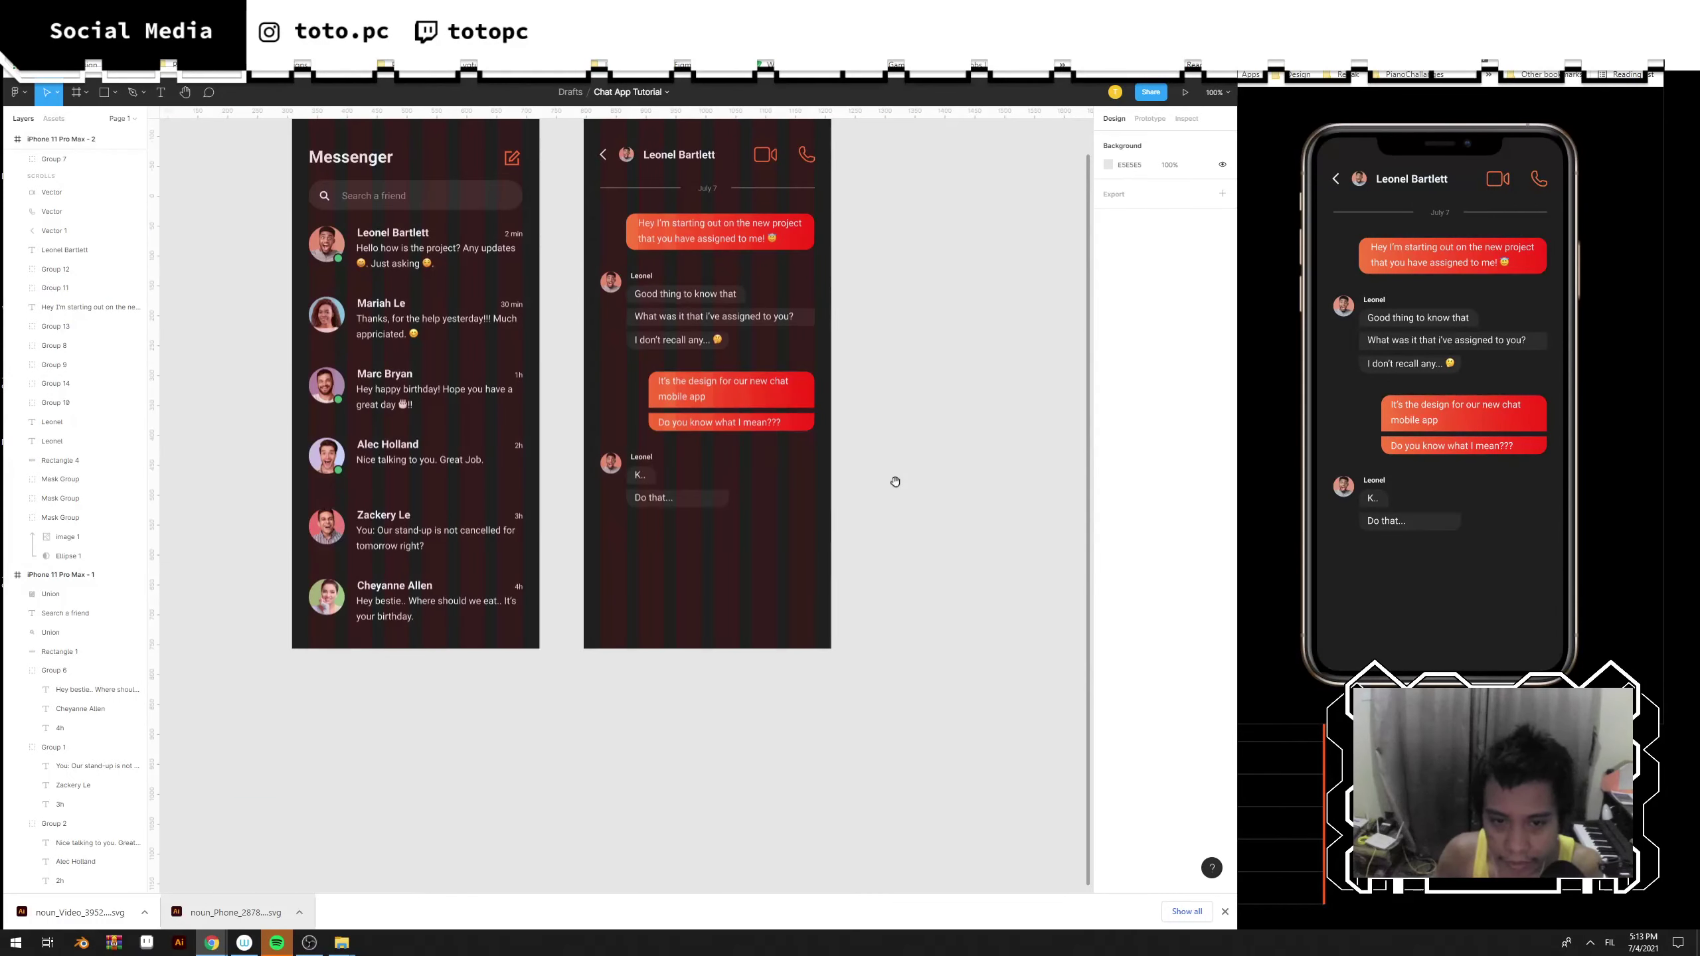
{"action": "left_click_drag", "start_coordinate": [769, 459], "coordinate": [822, 544]}
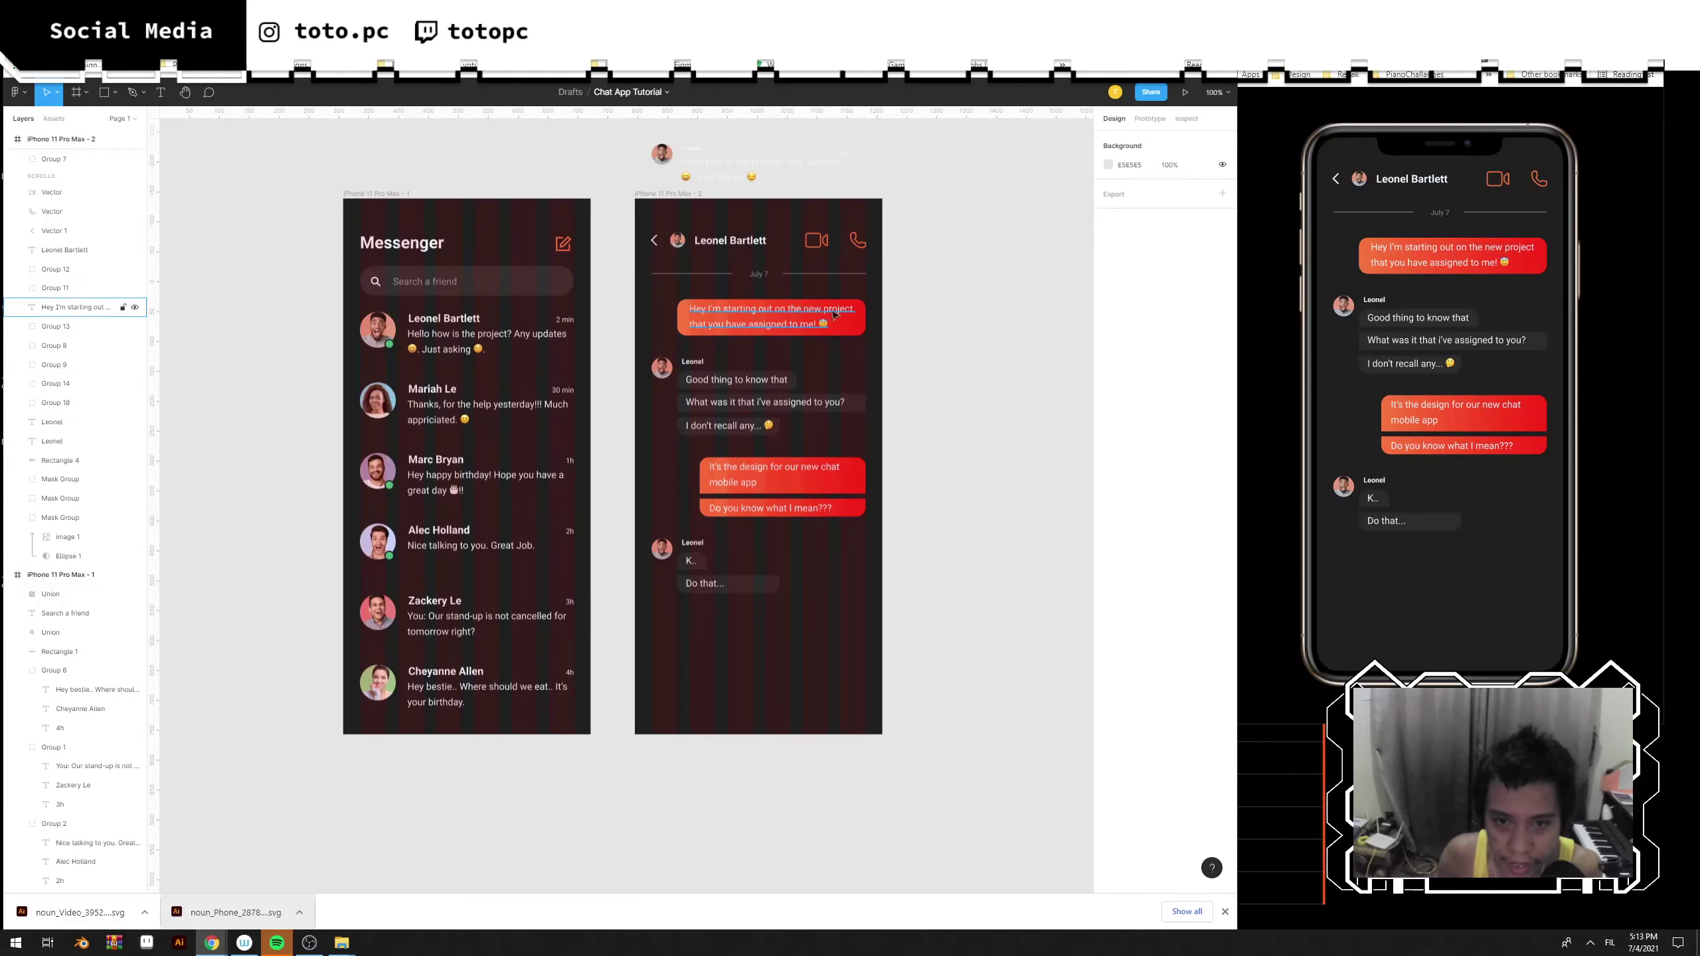
{"action": "left_click", "coordinate": [734, 275]}
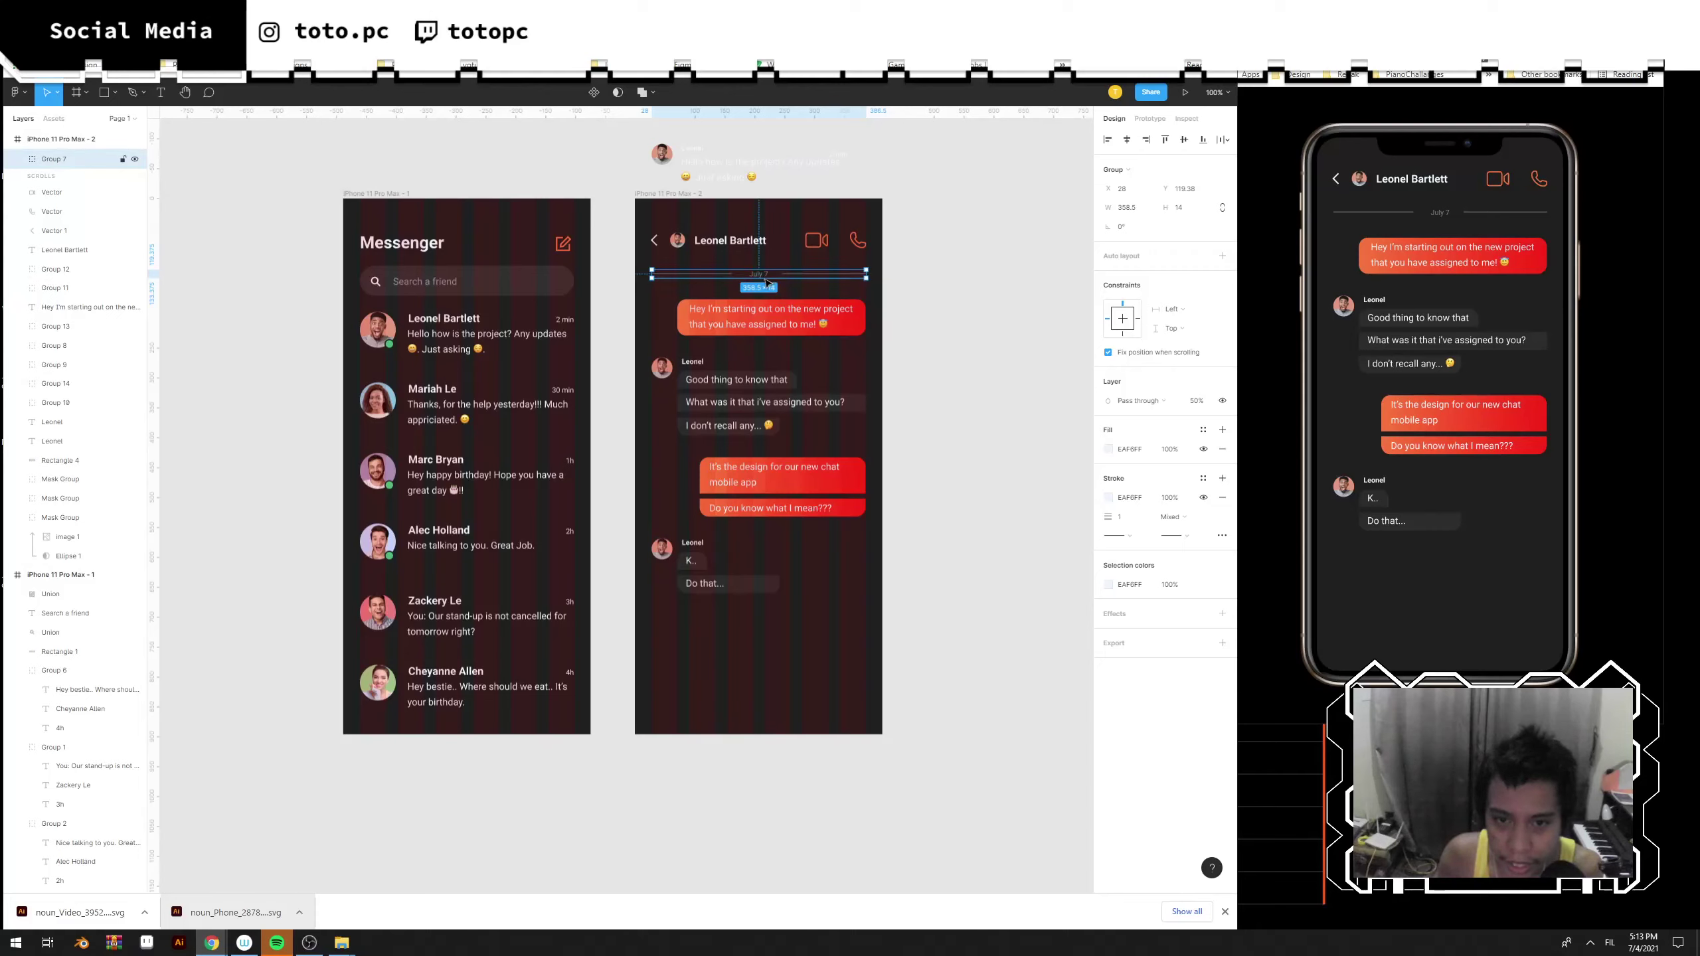
{"action": "left_click_drag", "start_coordinate": [767, 282], "coordinate": [765, 620]}
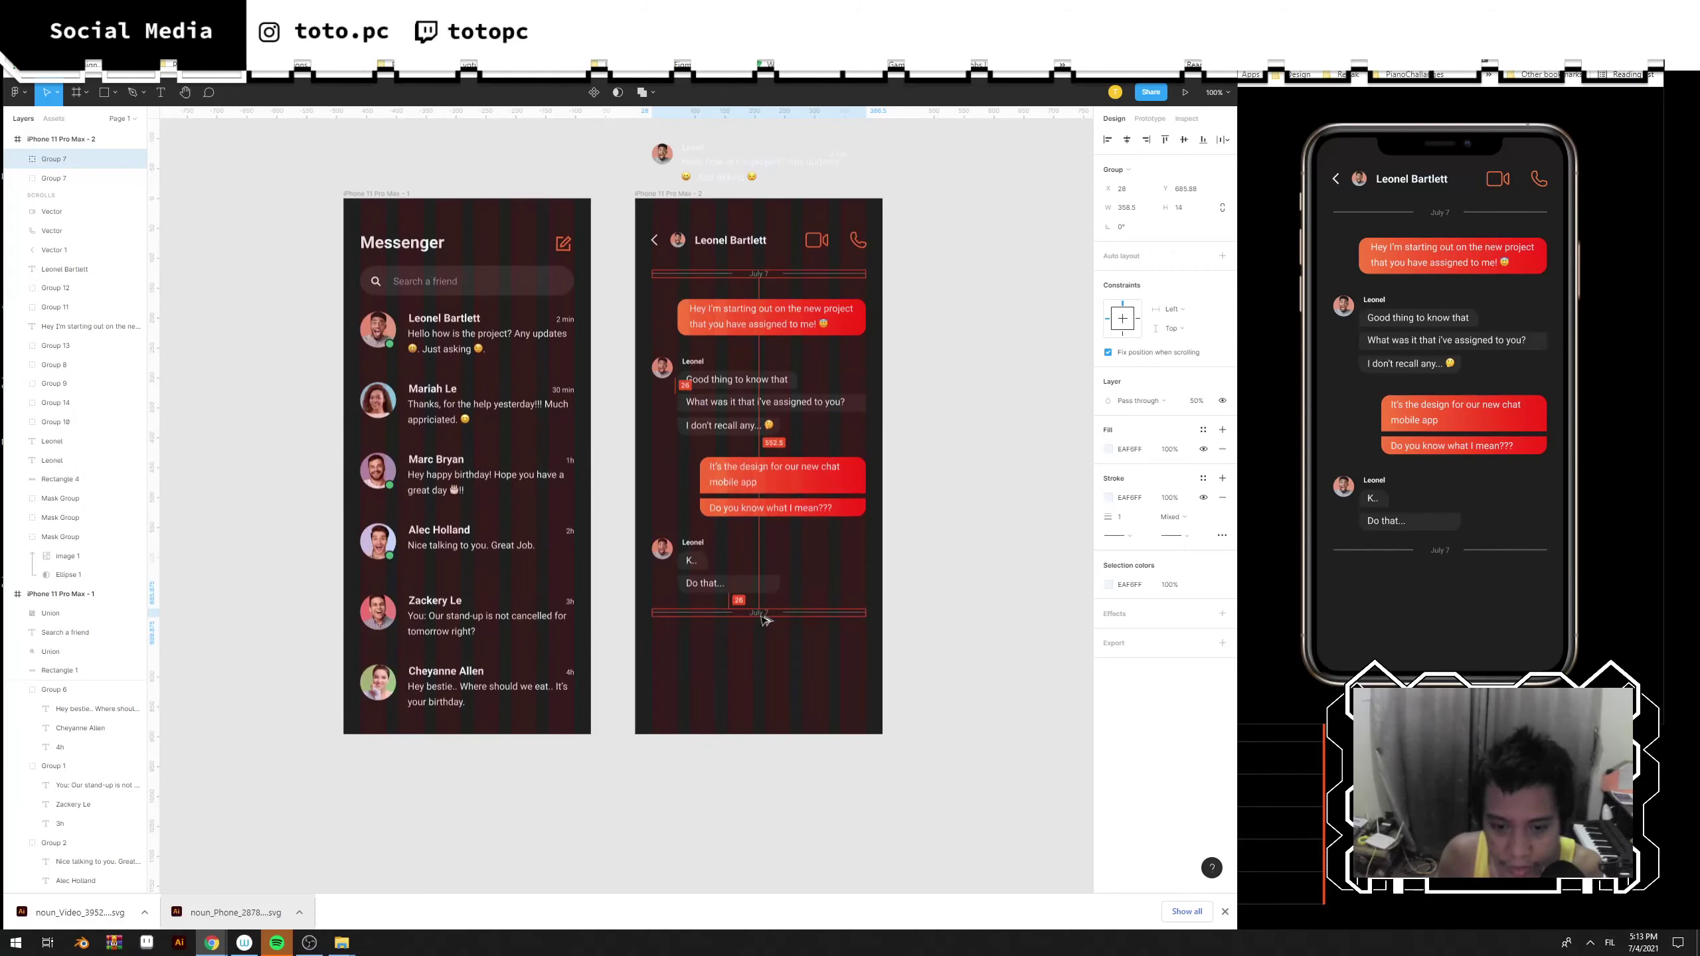
{"action": "double_click", "coordinate": [764, 616]}
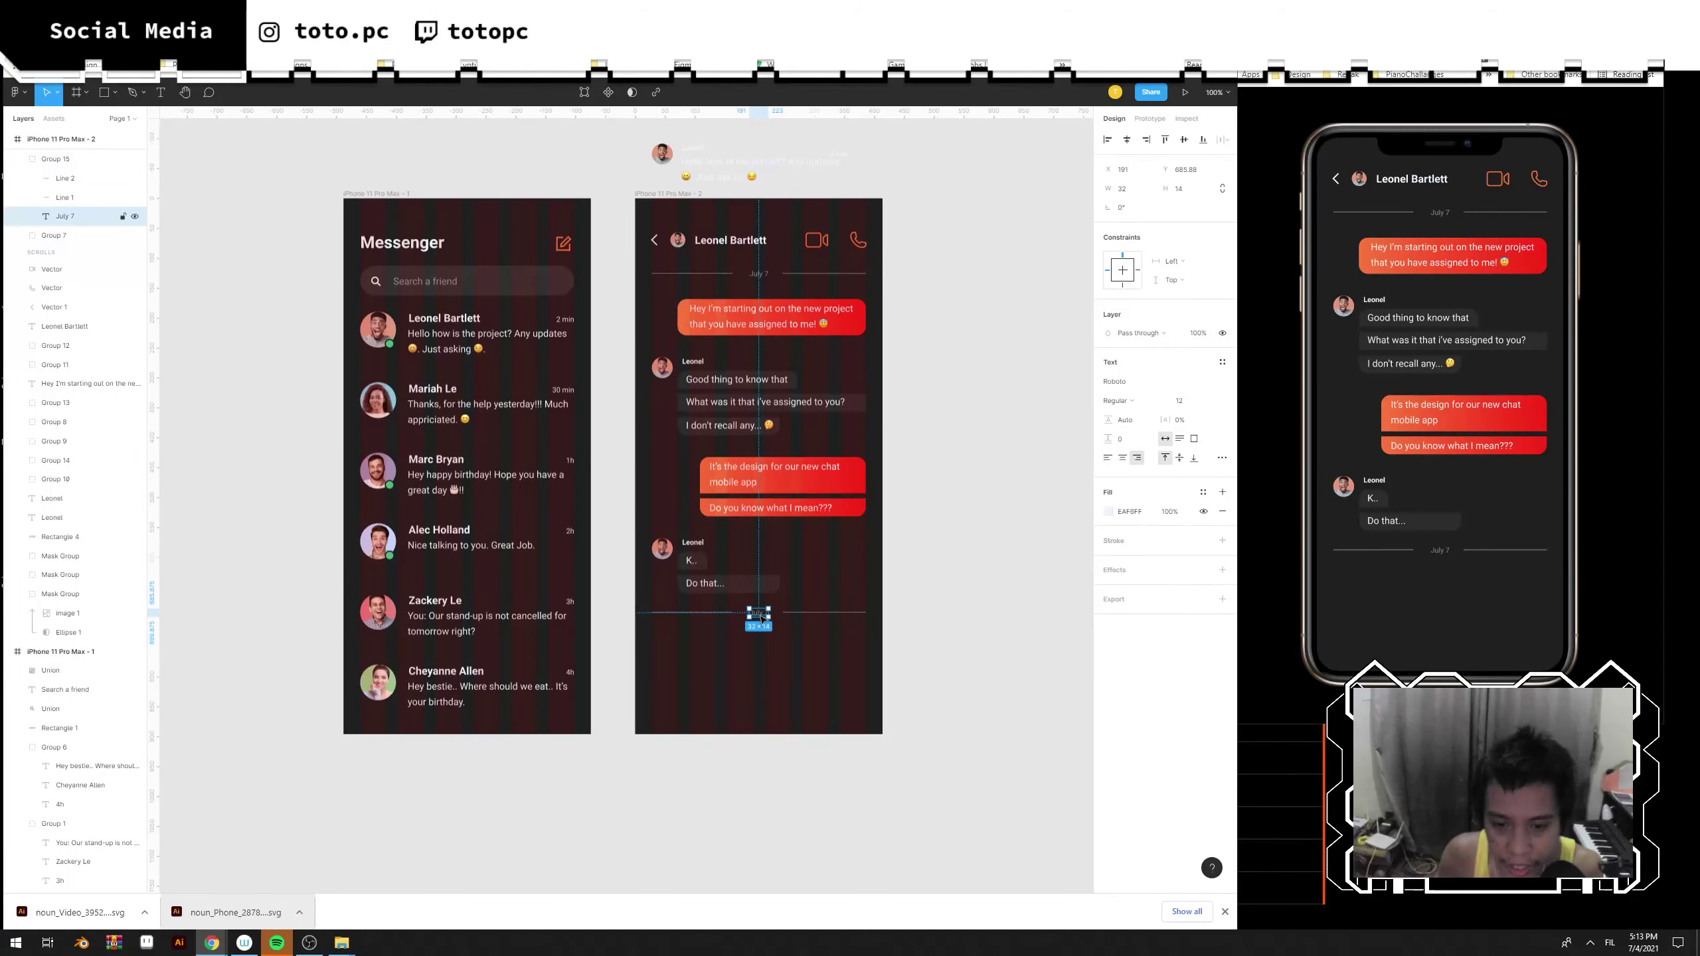
{"action": "double_click", "coordinate": [767, 615]}
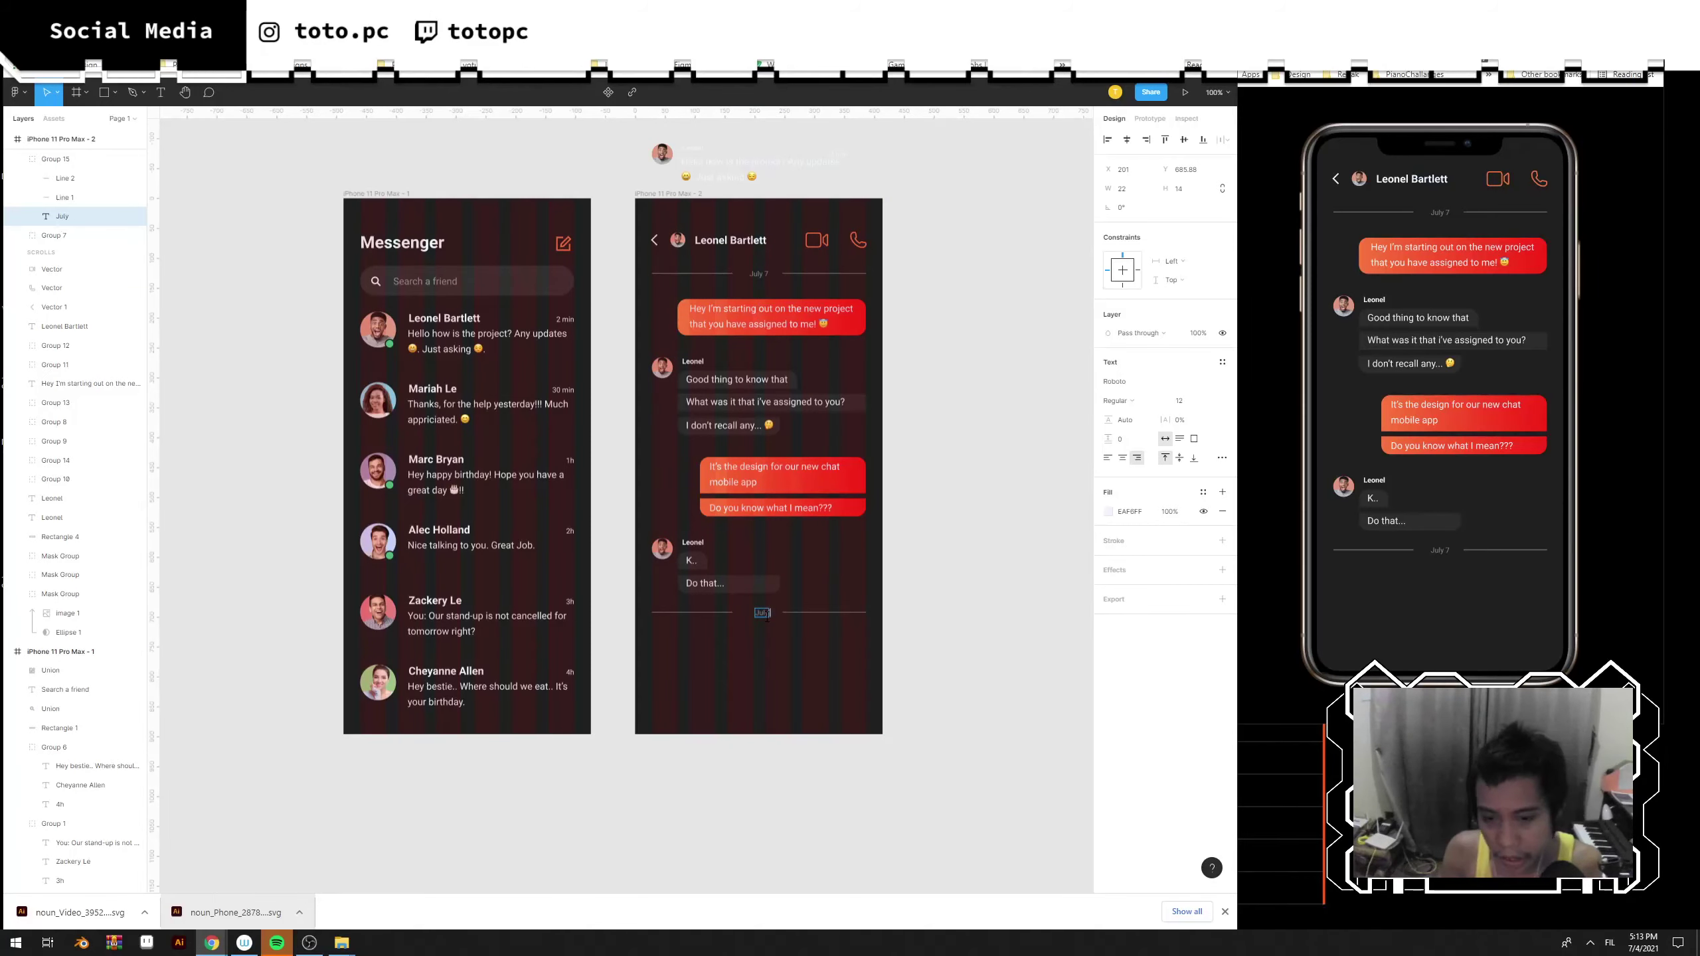
{"action": "left_click", "coordinate": [774, 667]}
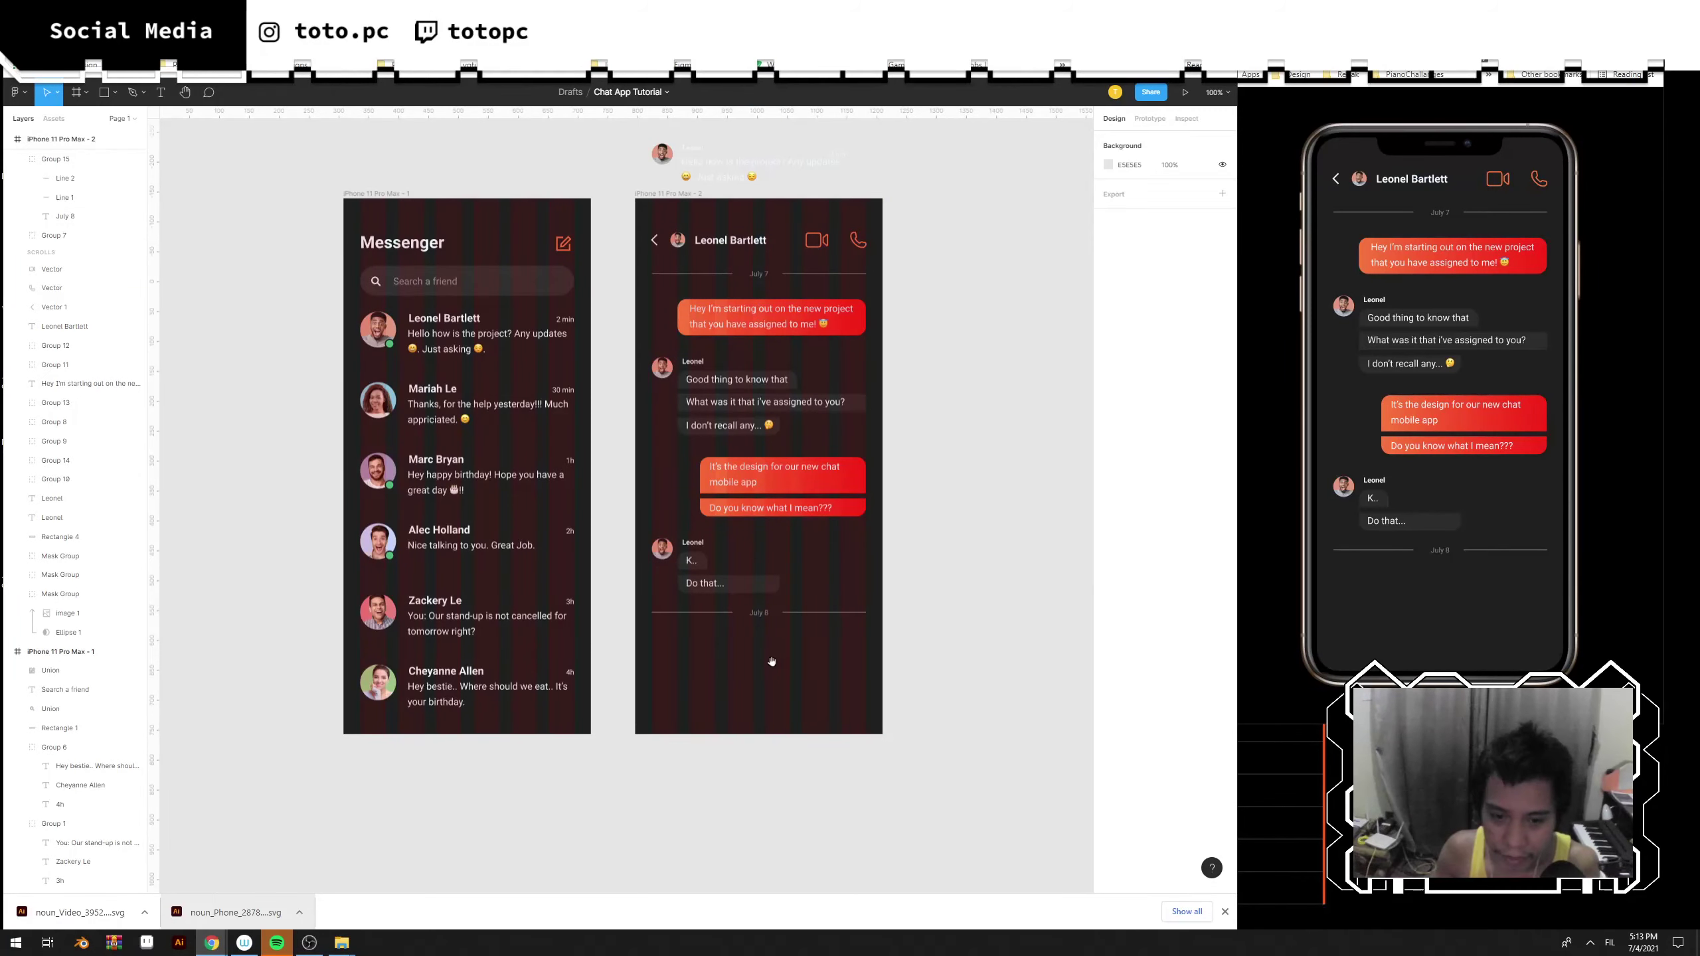
Ungroup the "Do that..." message and narrow its bubble to about 91.5 wide so it fits the text.
{"action": "left_click_drag", "start_coordinate": [771, 661], "coordinate": [711, 615]}
{"action": "key", "text": "plus"}
{"action": "left_click", "coordinate": [890, 570]}
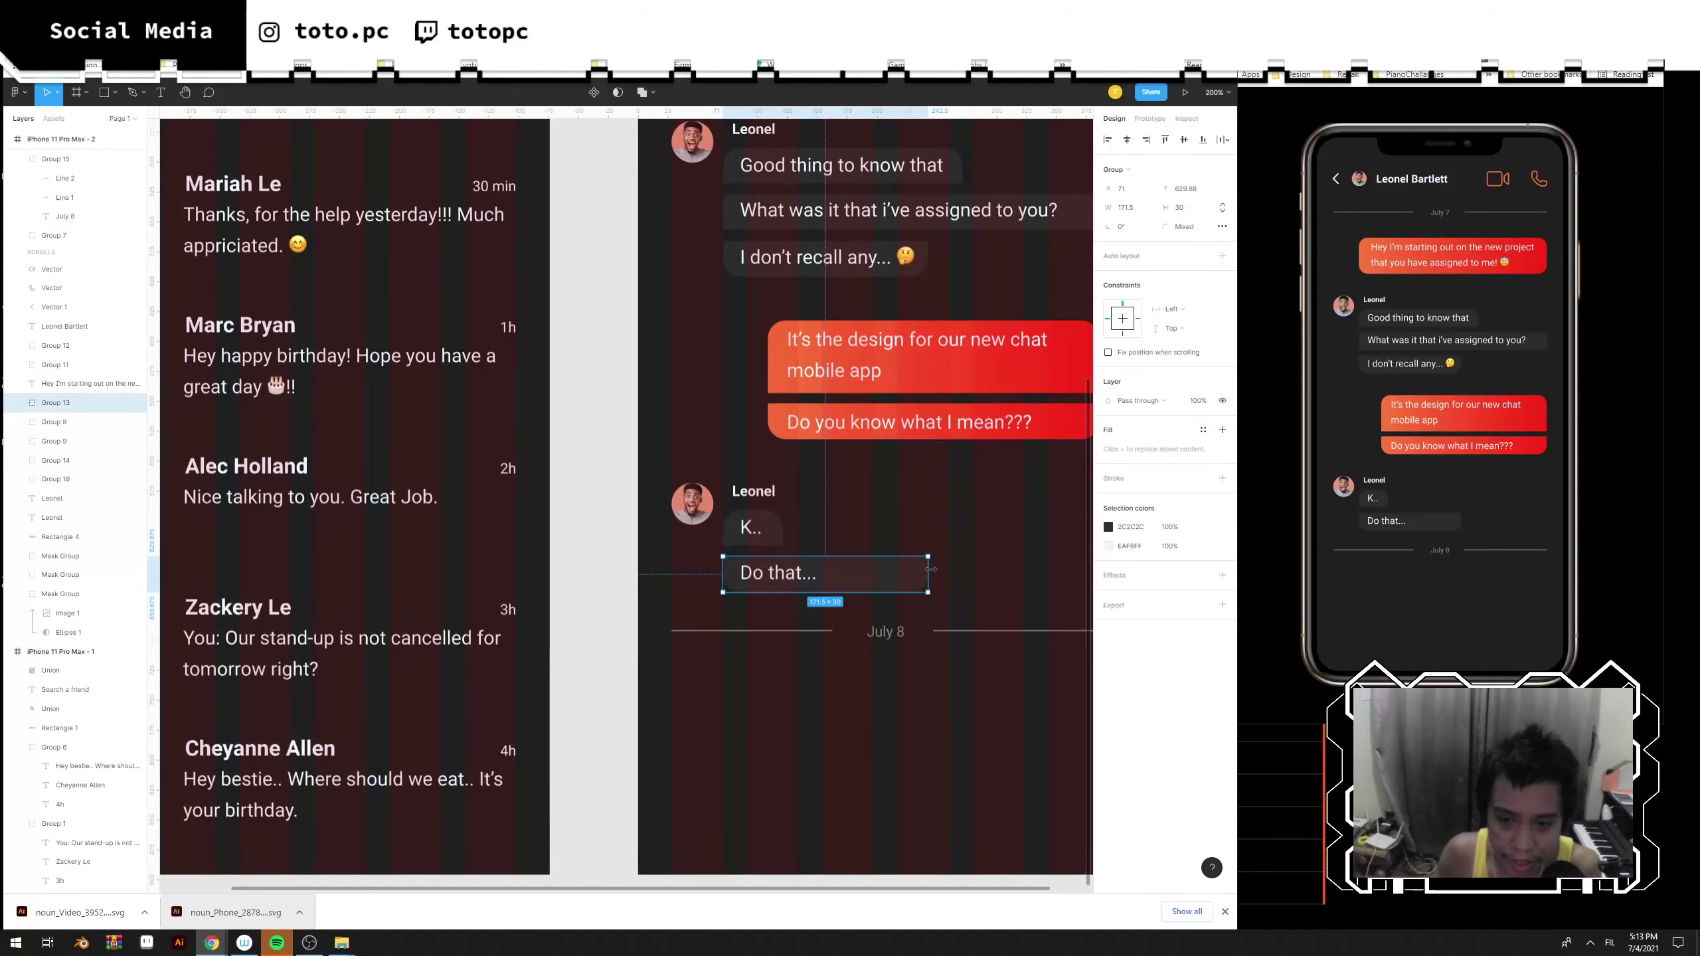
{"action": "left_click_drag", "start_coordinate": [926, 574], "coordinate": [821, 576]}
{"action": "key", "text": "ctrl+z"}
{"action": "key", "text": "ctrl+shift+g"}
{"action": "left_click", "coordinate": [980, 590]}
{"action": "left_click", "coordinate": [921, 577]}
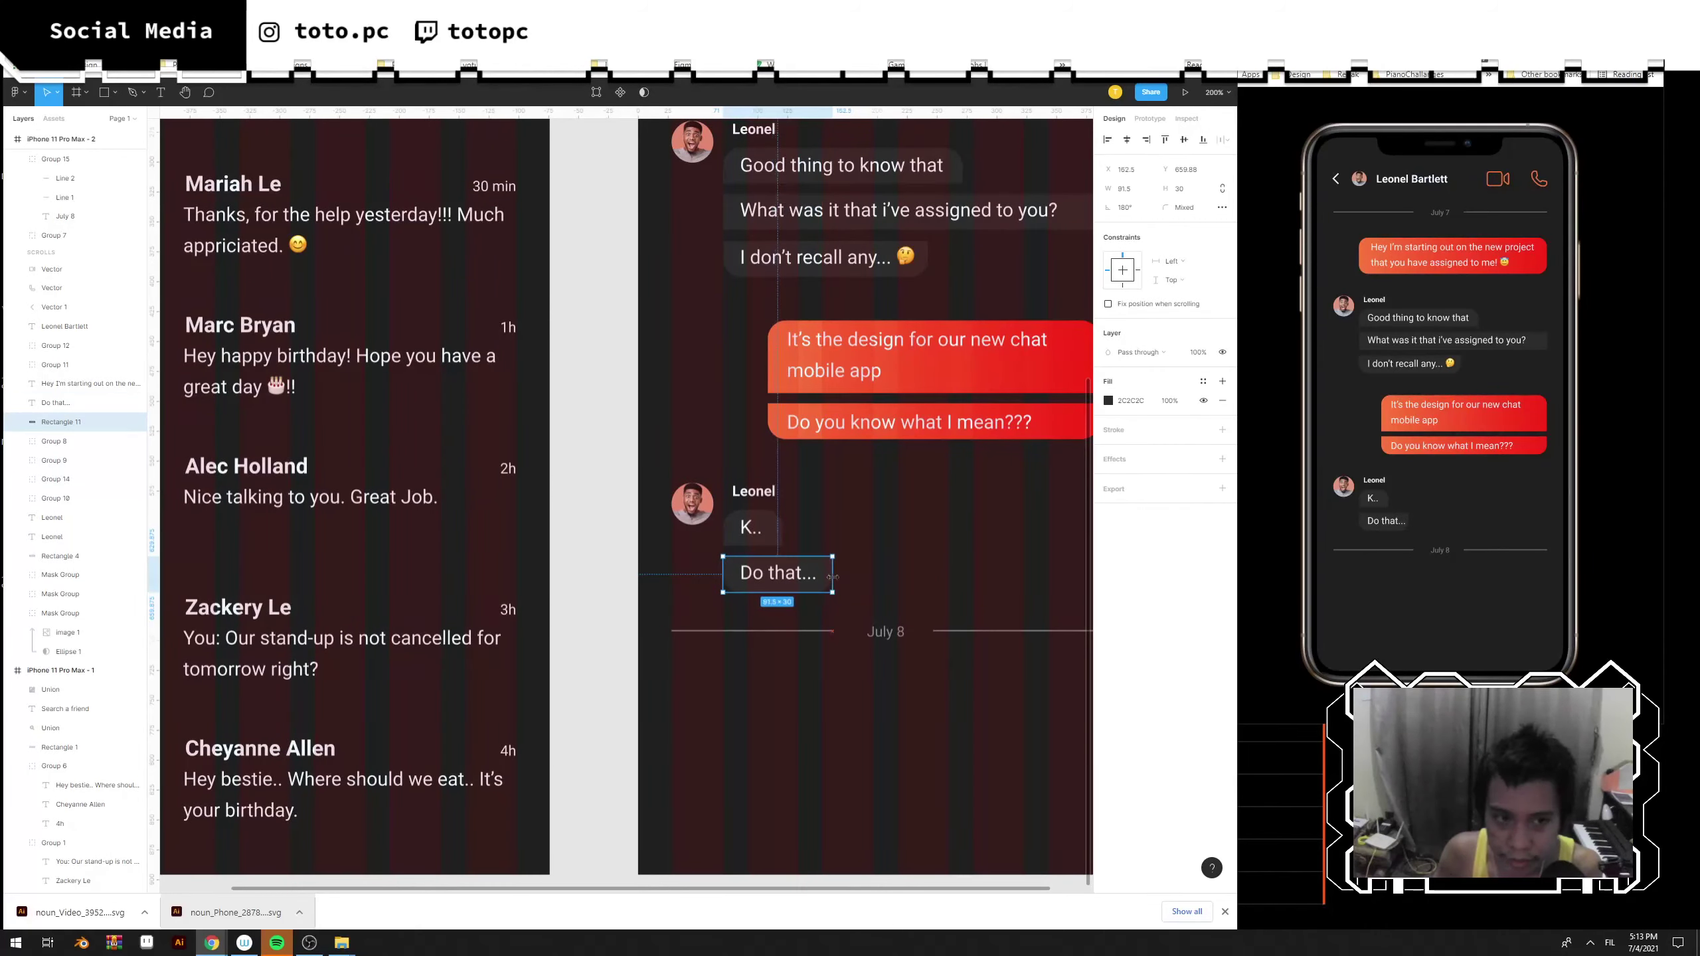
Copy the "Hello how is the project? Any updates" preview text from the first conversation on the Messenger screen.
{"action": "scroll", "coordinate": [1004, 603], "scroll_direction": "left", "scroll_amount": 4}
{"action": "scroll", "coordinate": [1005, 603], "scroll_direction": "up", "scroll_amount": 2}
{"action": "scroll", "coordinate": [603, 401], "scroll_direction": "up", "scroll_amount": 3}
{"action": "double_click", "coordinate": [589, 384]}
{"action": "key", "text": "ctrl+c"}
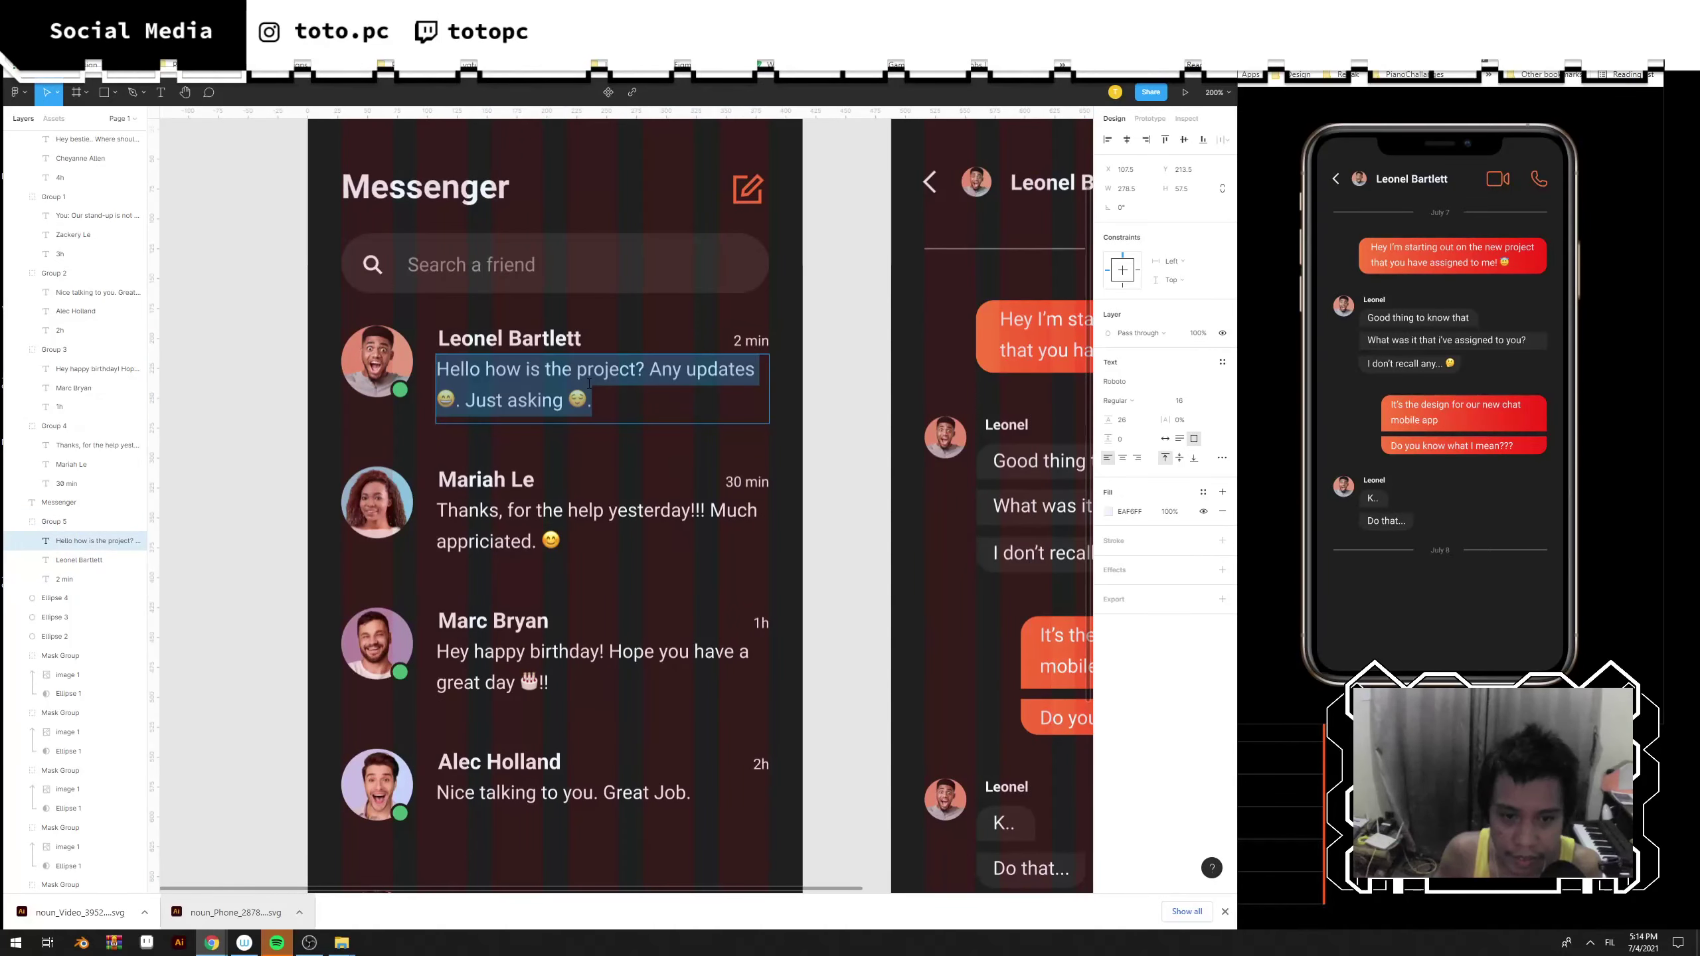
Duplicate the contact's avatar, name and "K.." bubble below the July 8 divider.
{"action": "left_click", "coordinate": [841, 580]}
{"action": "left_click_drag", "start_coordinate": [841, 580], "coordinate": [677, 477]}
{"action": "left_click_drag", "start_coordinate": [1010, 733], "coordinate": [639, 516]}
{"action": "left_click_drag", "start_coordinate": [455, 437], "coordinate": [589, 659]}
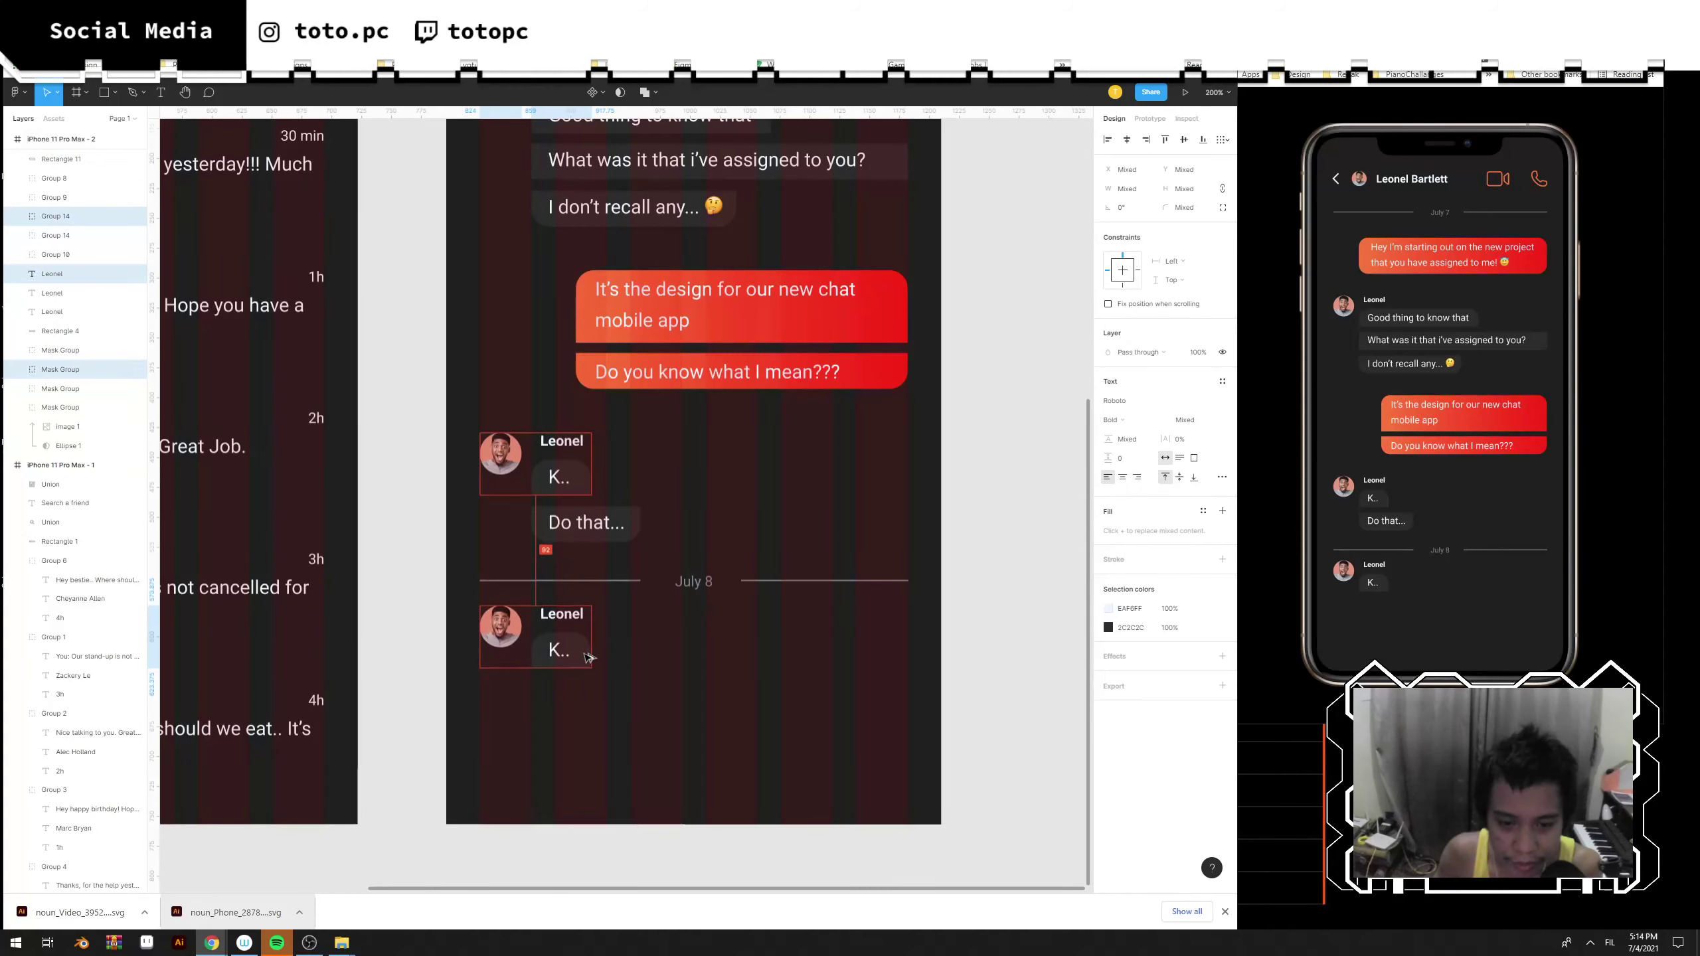
Replace the duplicated "K.." text with the copied project message and size its text box to wrap onto two lines.
{"action": "double_click", "coordinate": [554, 658]}
{"action": "double_click", "coordinate": [555, 658]}
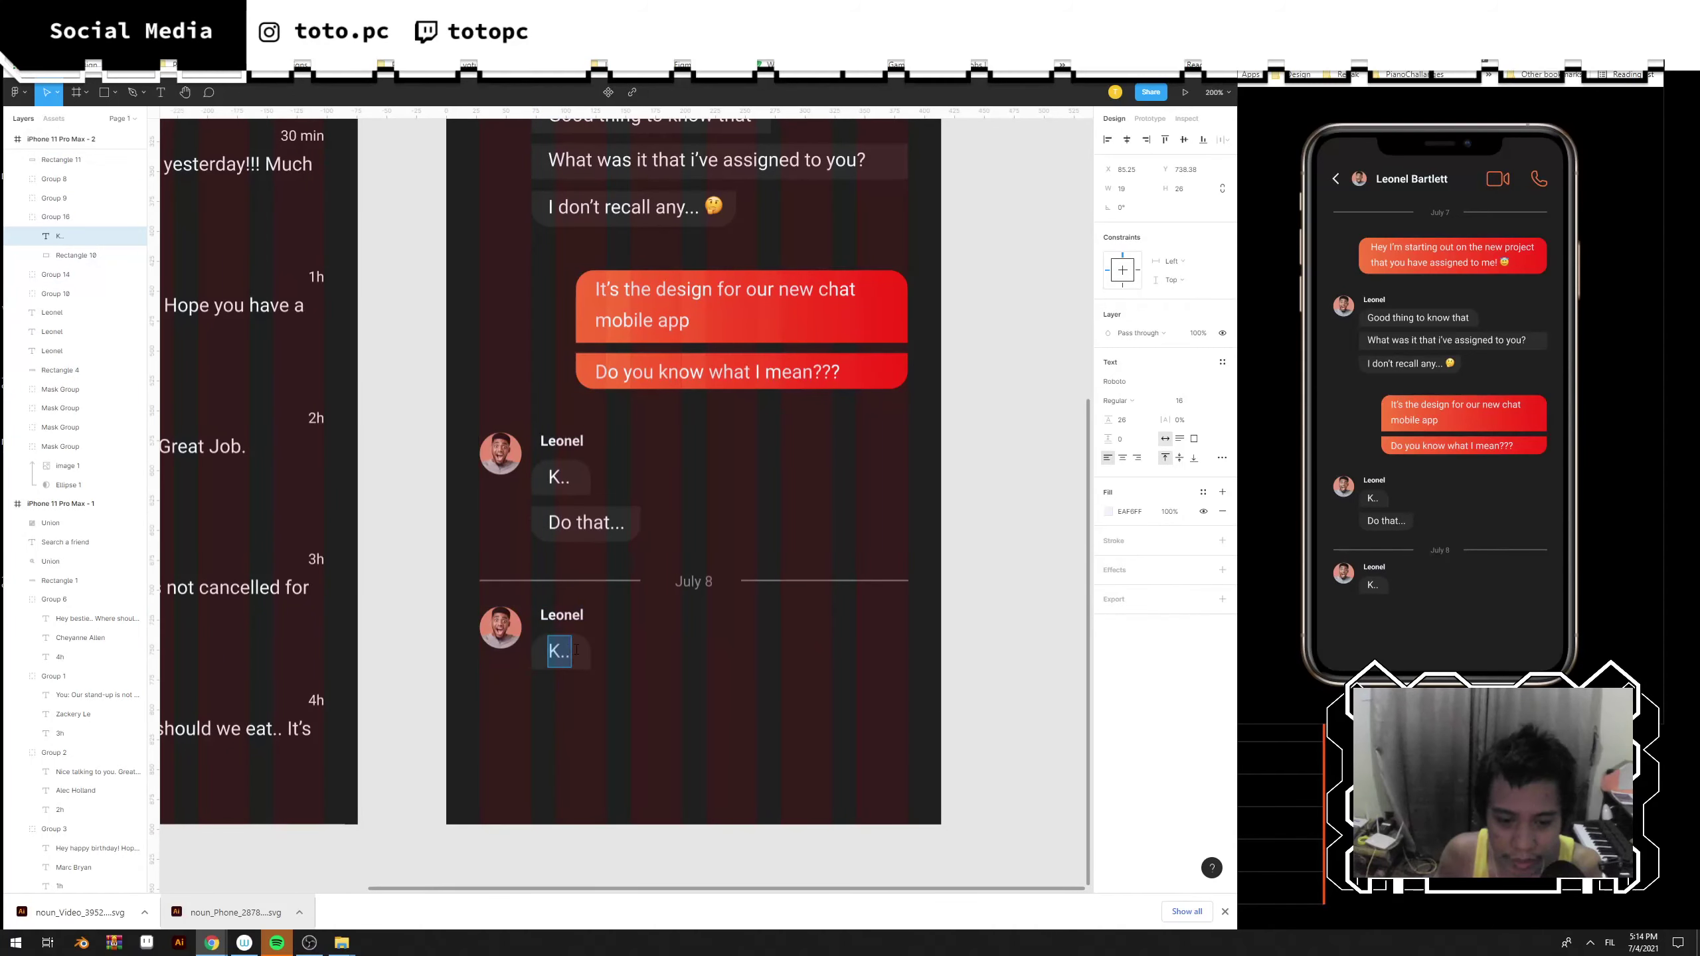
{"action": "key", "text": "ctrl+v"}
{"action": "left_click_drag", "start_coordinate": [1022, 659], "coordinate": [899, 660]}
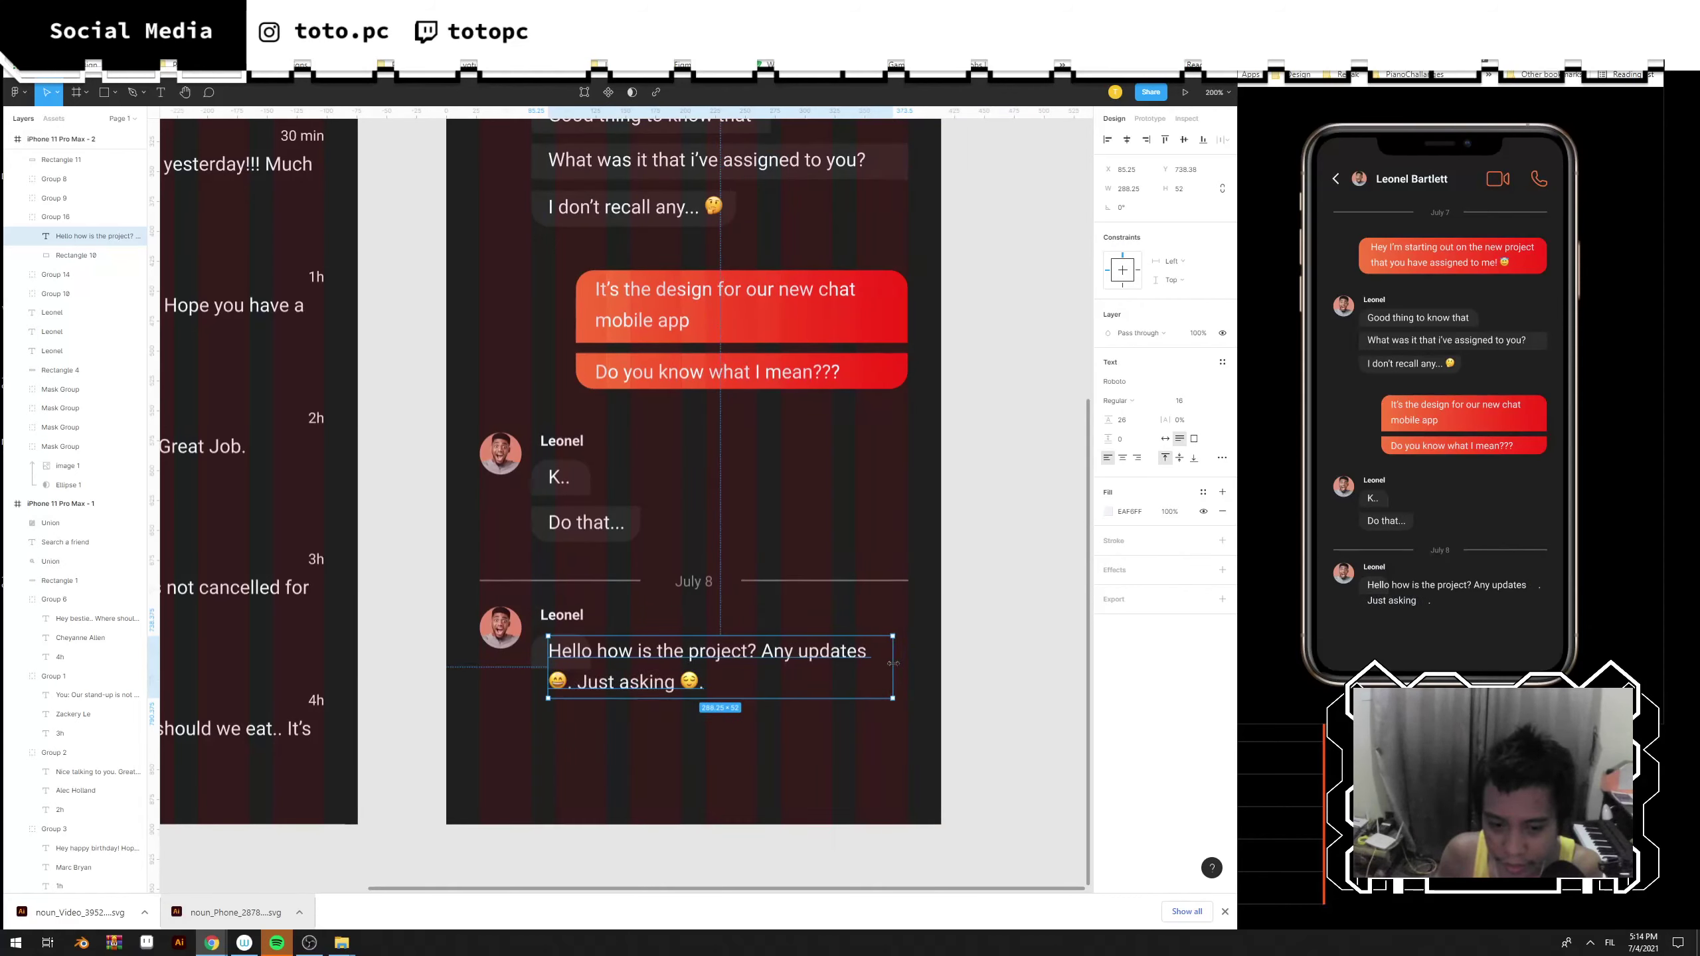
{"action": "key", "text": "Escape"}
Enlarge the dark gray bubble behind the project message to 315 wide so it surrounds both lines of text.
{"action": "left_click", "coordinate": [534, 660]}
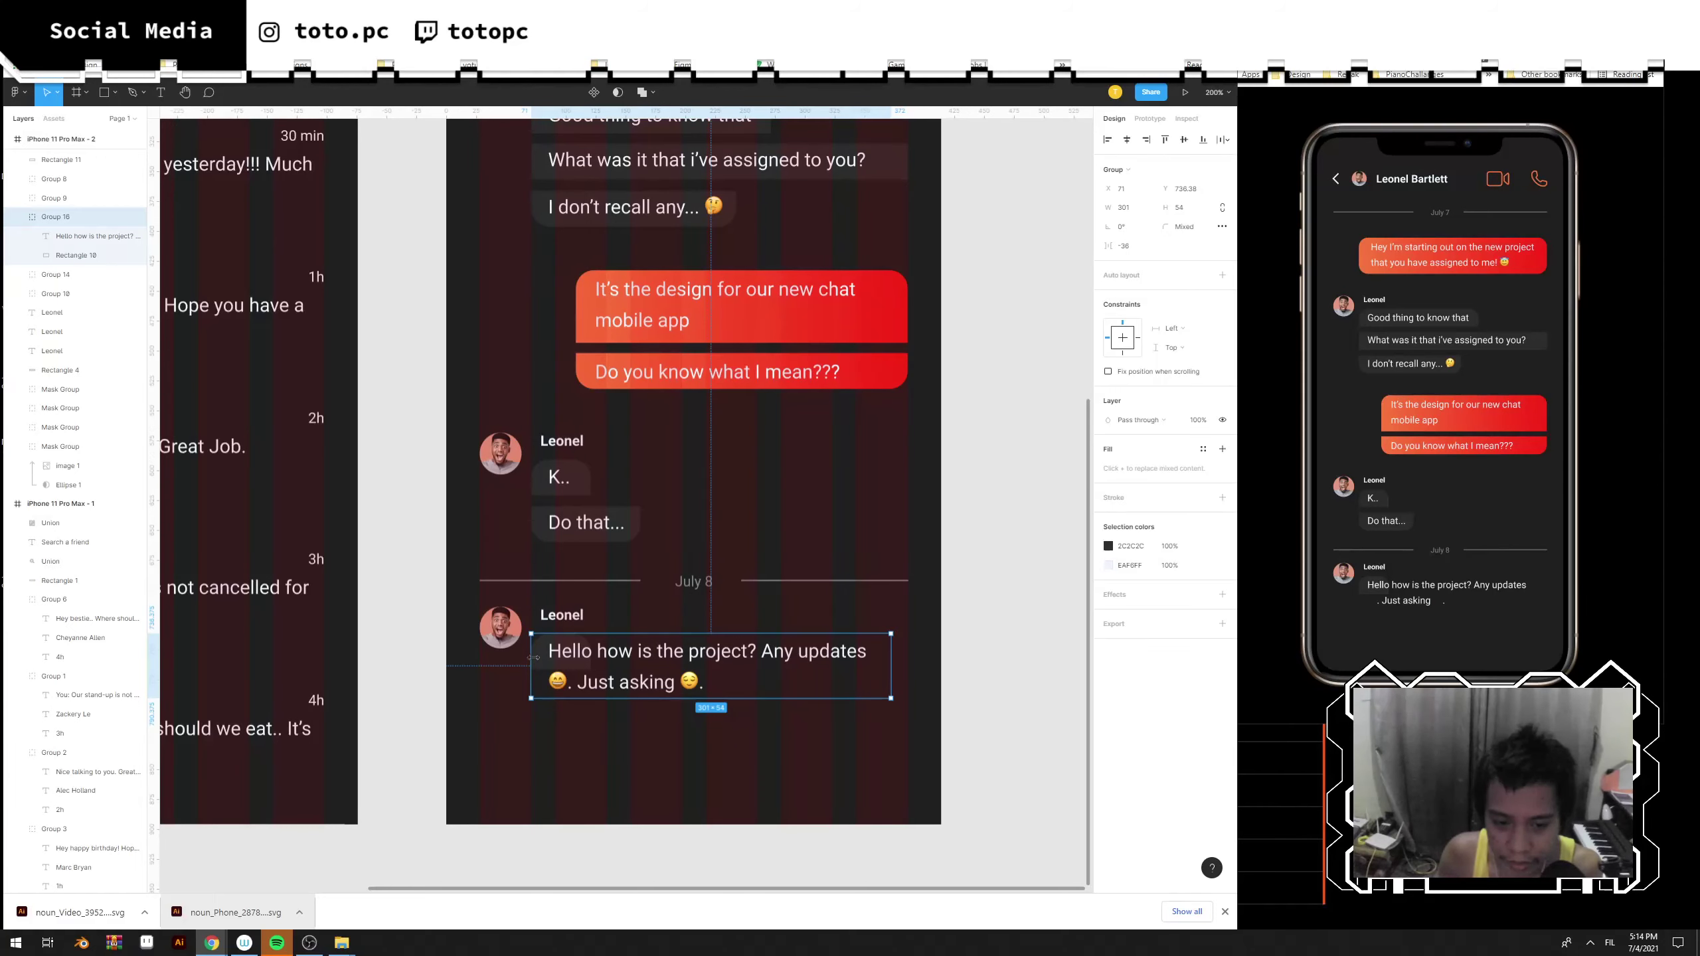
{"action": "double_click", "coordinate": [541, 661]}
{"action": "left_click_drag", "start_coordinate": [591, 670], "coordinate": [908, 714]}
{"action": "left_click", "coordinate": [983, 460]}
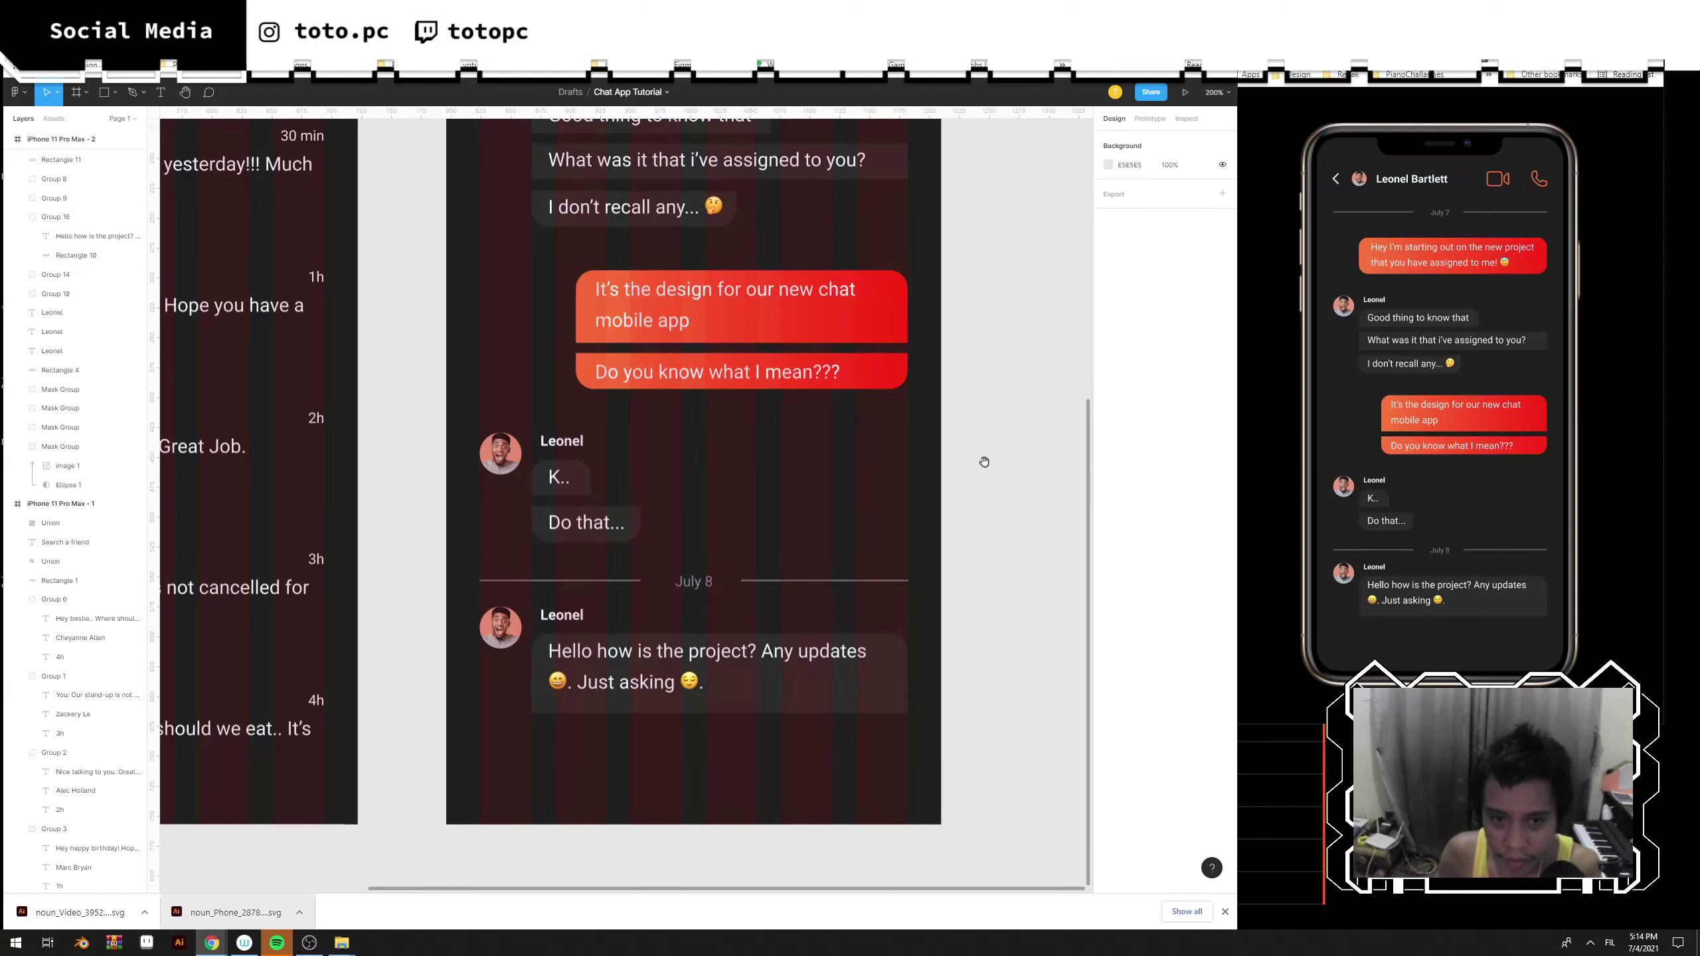
Set the project message group's height to 60.69, matching the first gradient bubble, and its corner radius to 15.
{"action": "left_click_drag", "start_coordinate": [936, 167], "coordinate": [890, 313]}
{"action": "left_click", "coordinate": [813, 348]}
{"action": "scroll", "coordinate": [886, 362], "scroll_direction": "down", "scroll_amount": 4}
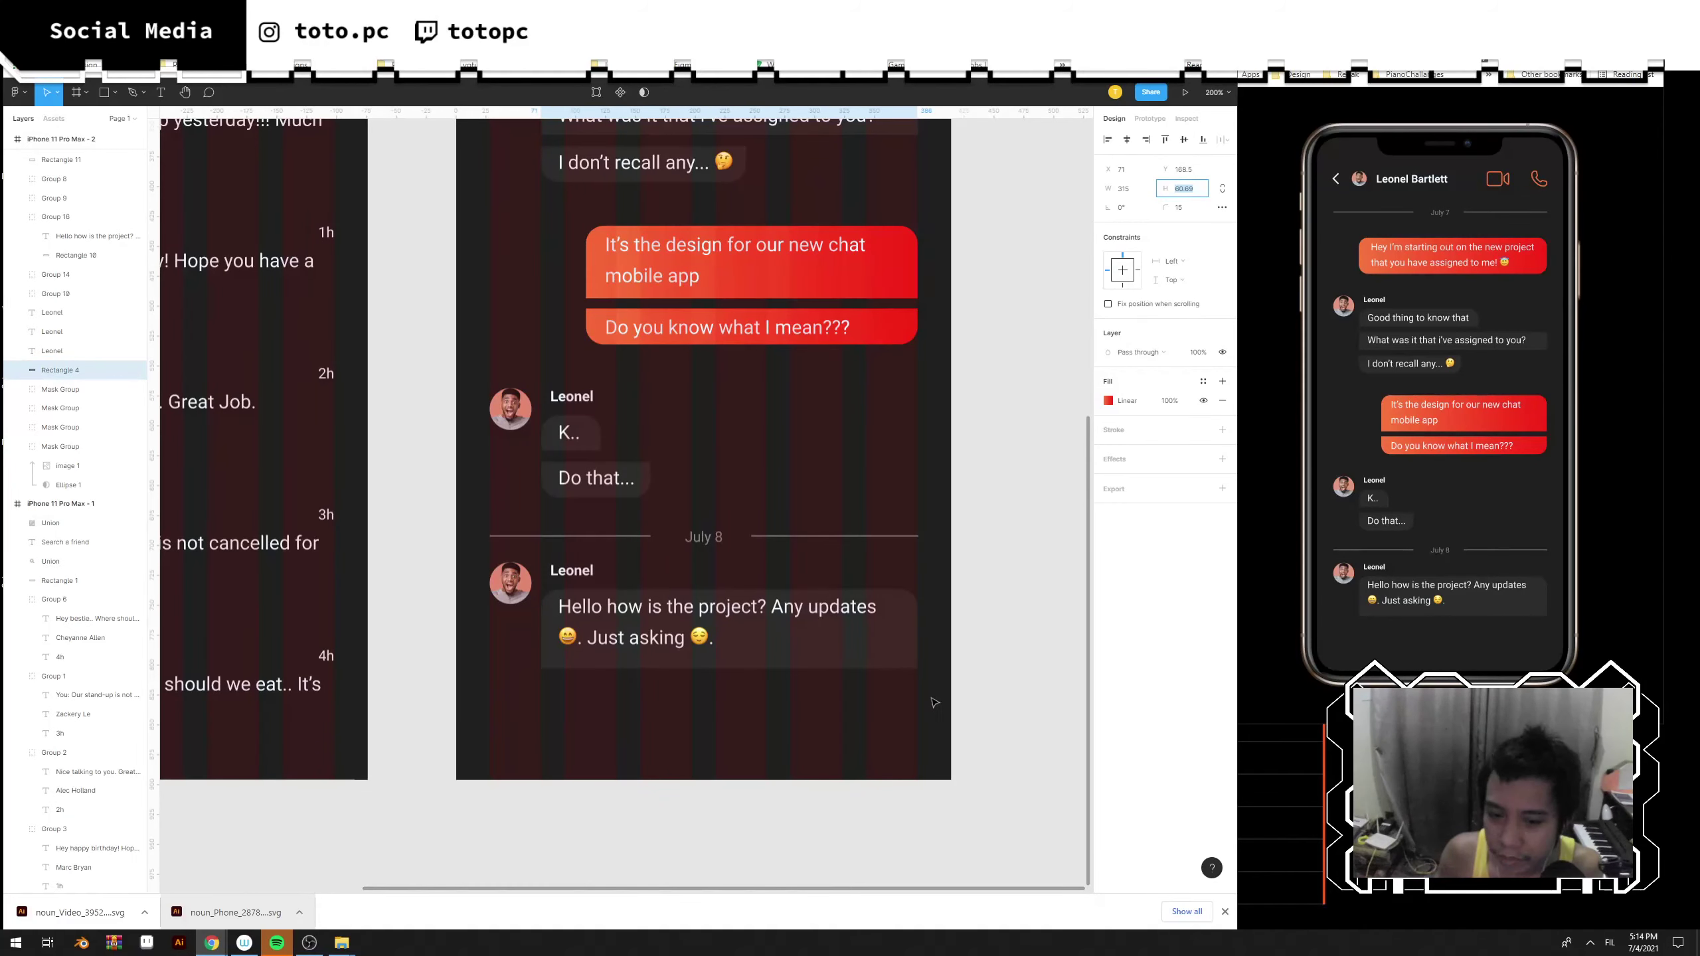
{"action": "left_click", "coordinate": [916, 668]}
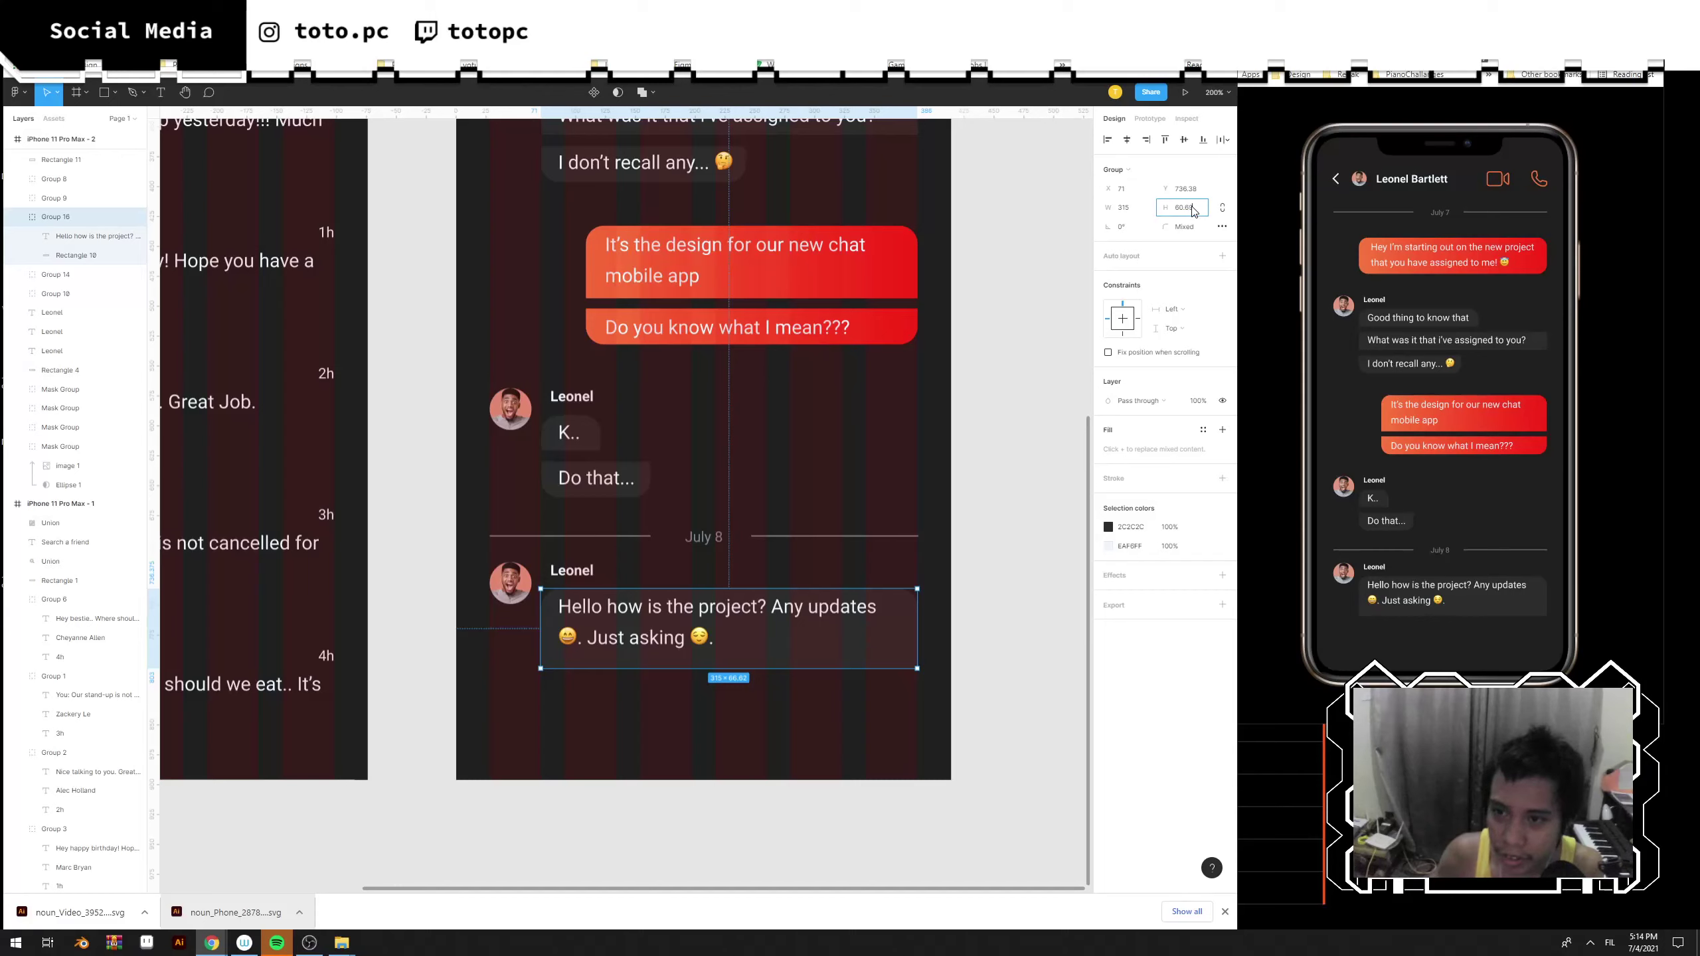
{"action": "key", "text": "Return"}
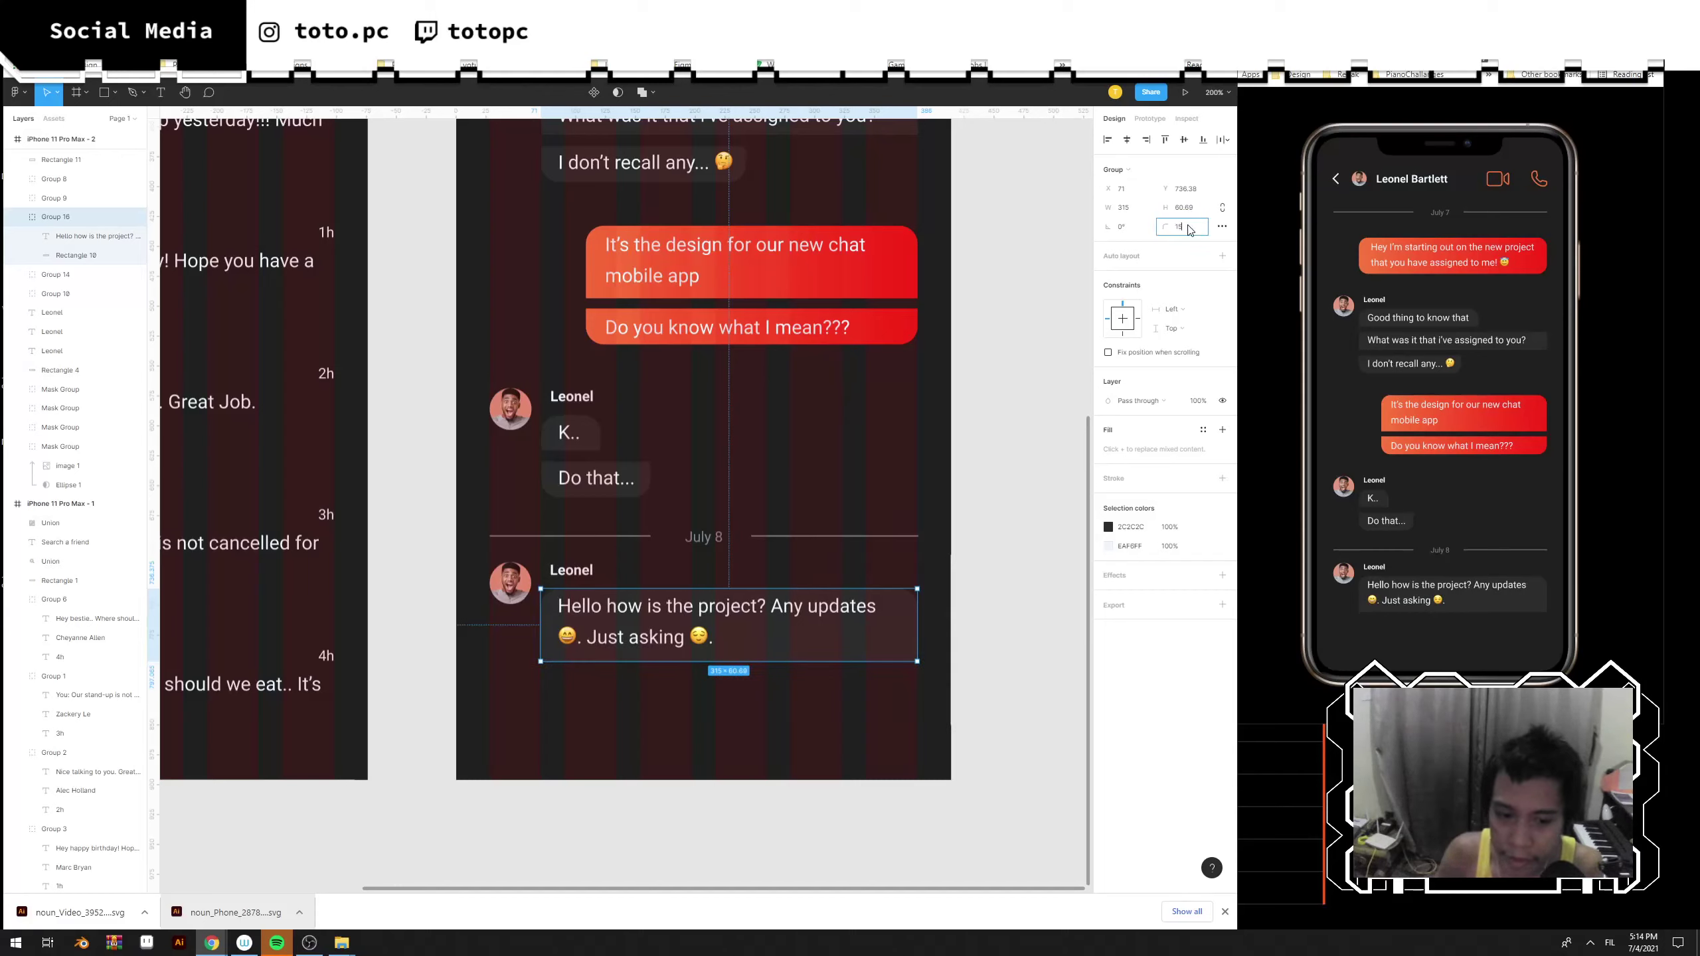
{"action": "key", "text": "Return"}
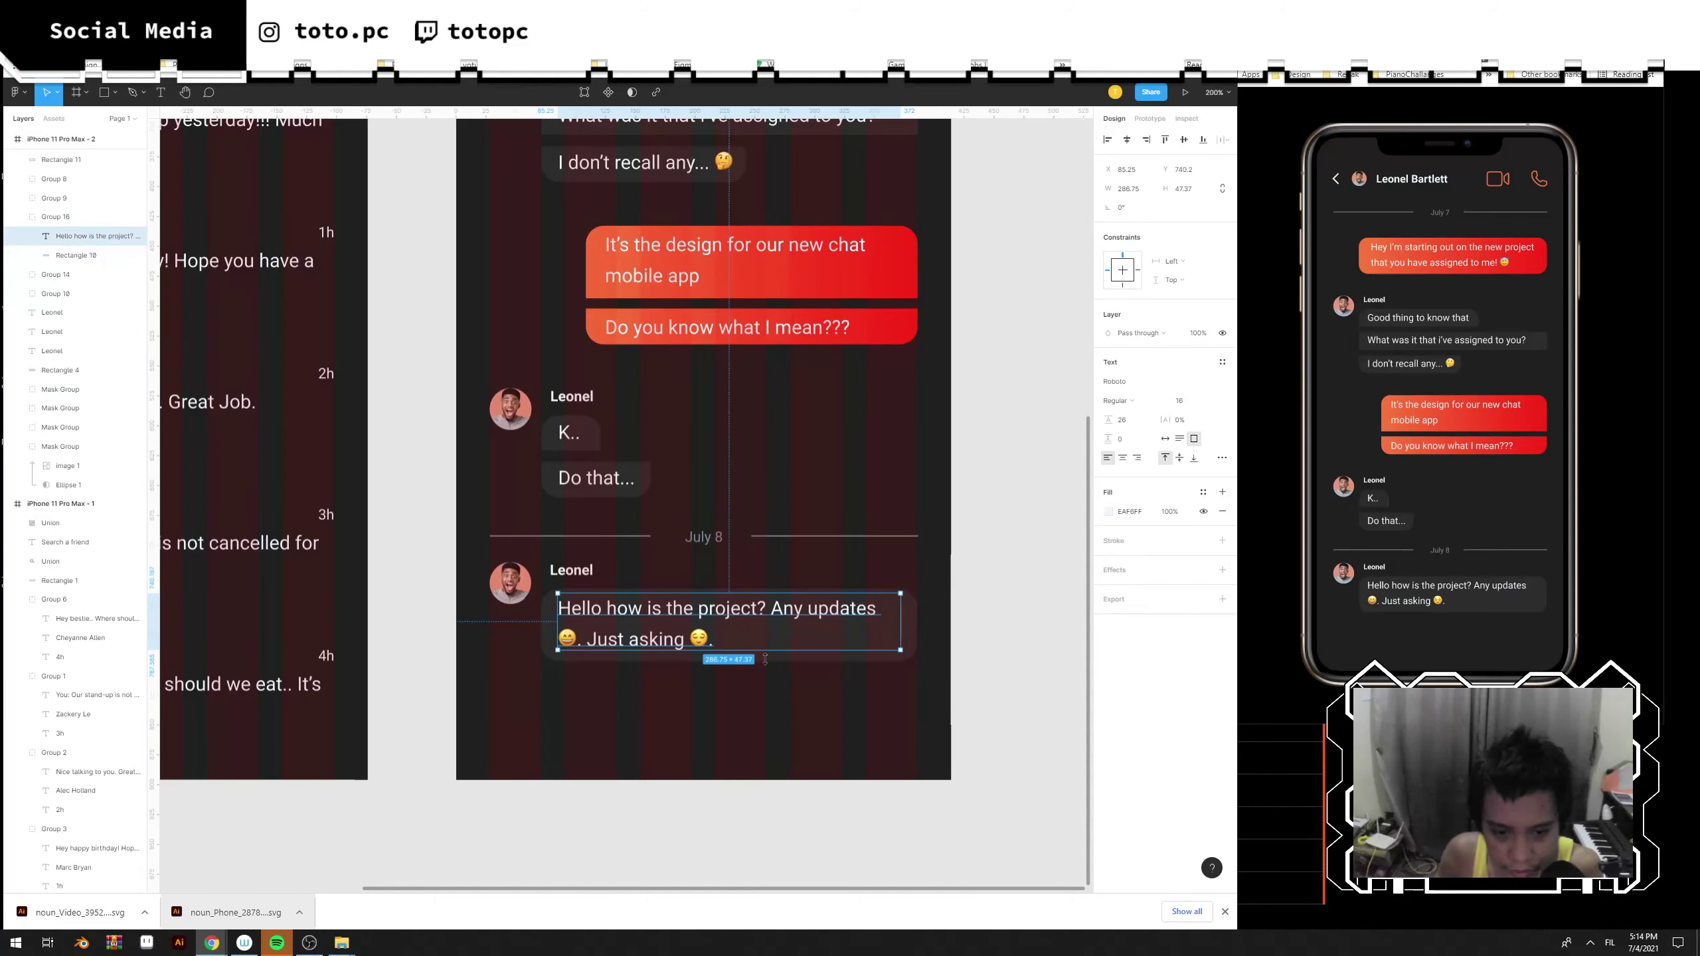
Nudge the avatar, name and project message below the July 8 divider slightly down.
{"action": "left_click_drag", "start_coordinate": [1036, 722], "coordinate": [556, 596]}
{"action": "key", "text": "Down"}
{"action": "left_click", "coordinate": [713, 714]}
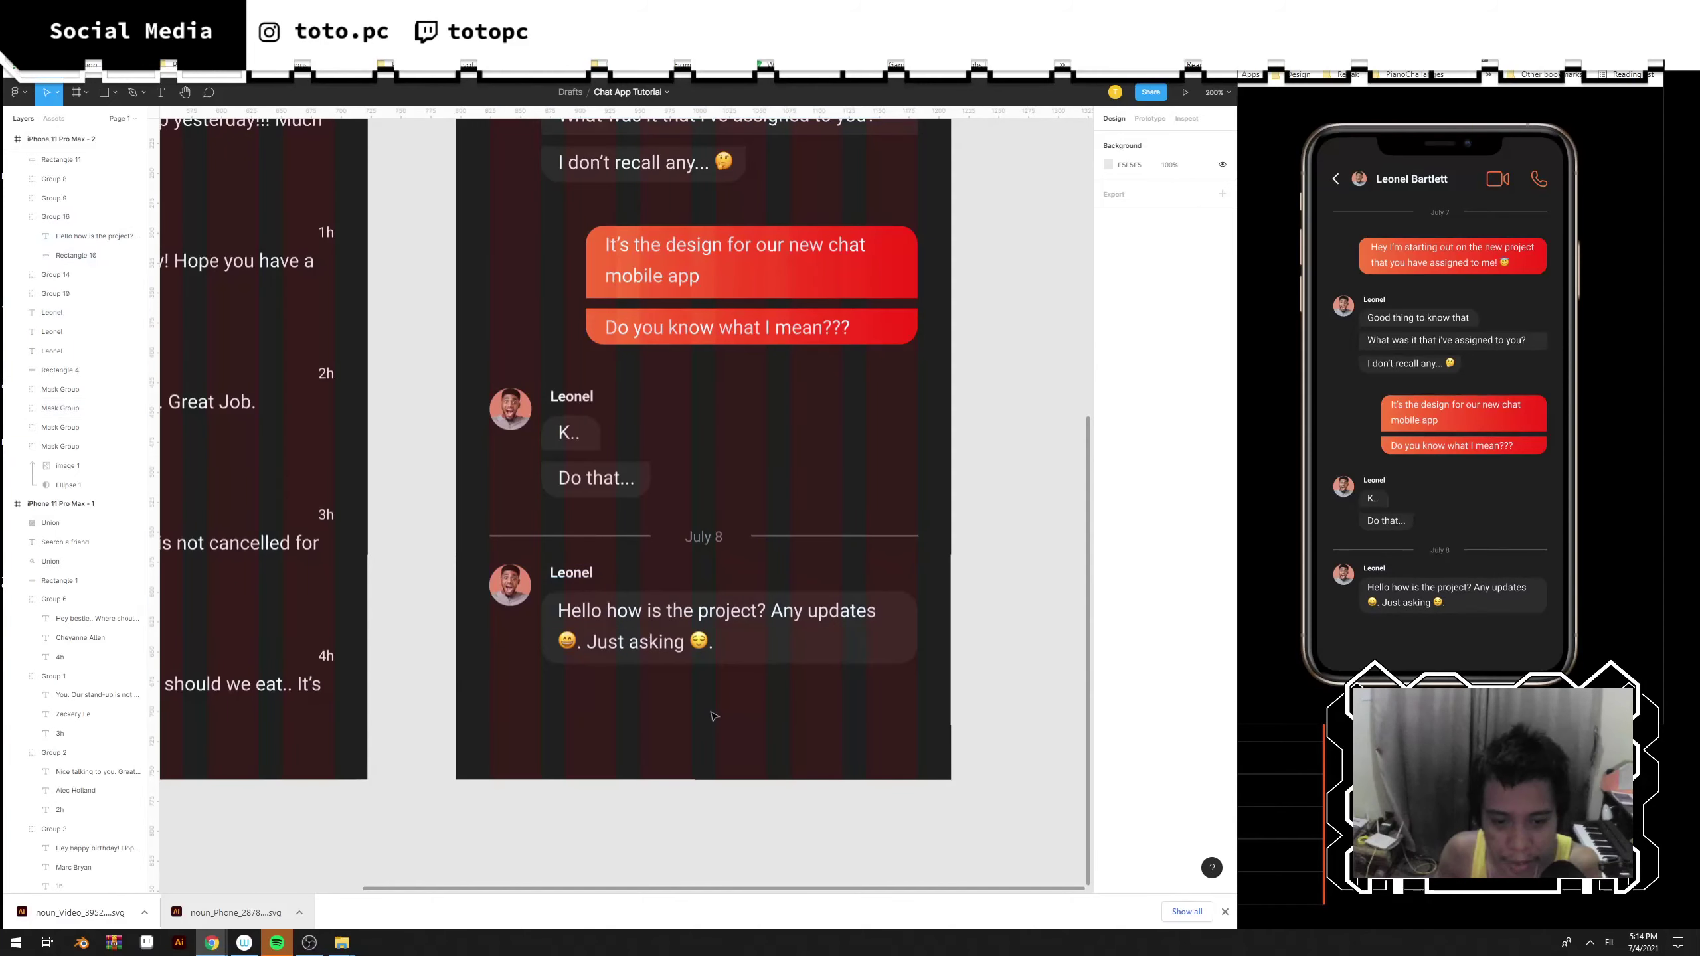
Copy the search bar's rounded rectangle and magnifier icon from the Messenger screen to the bottom of the chat screen.
{"action": "left_click_drag", "start_coordinate": [760, 657], "coordinate": [805, 691]}
{"action": "key", "text": "minus"}
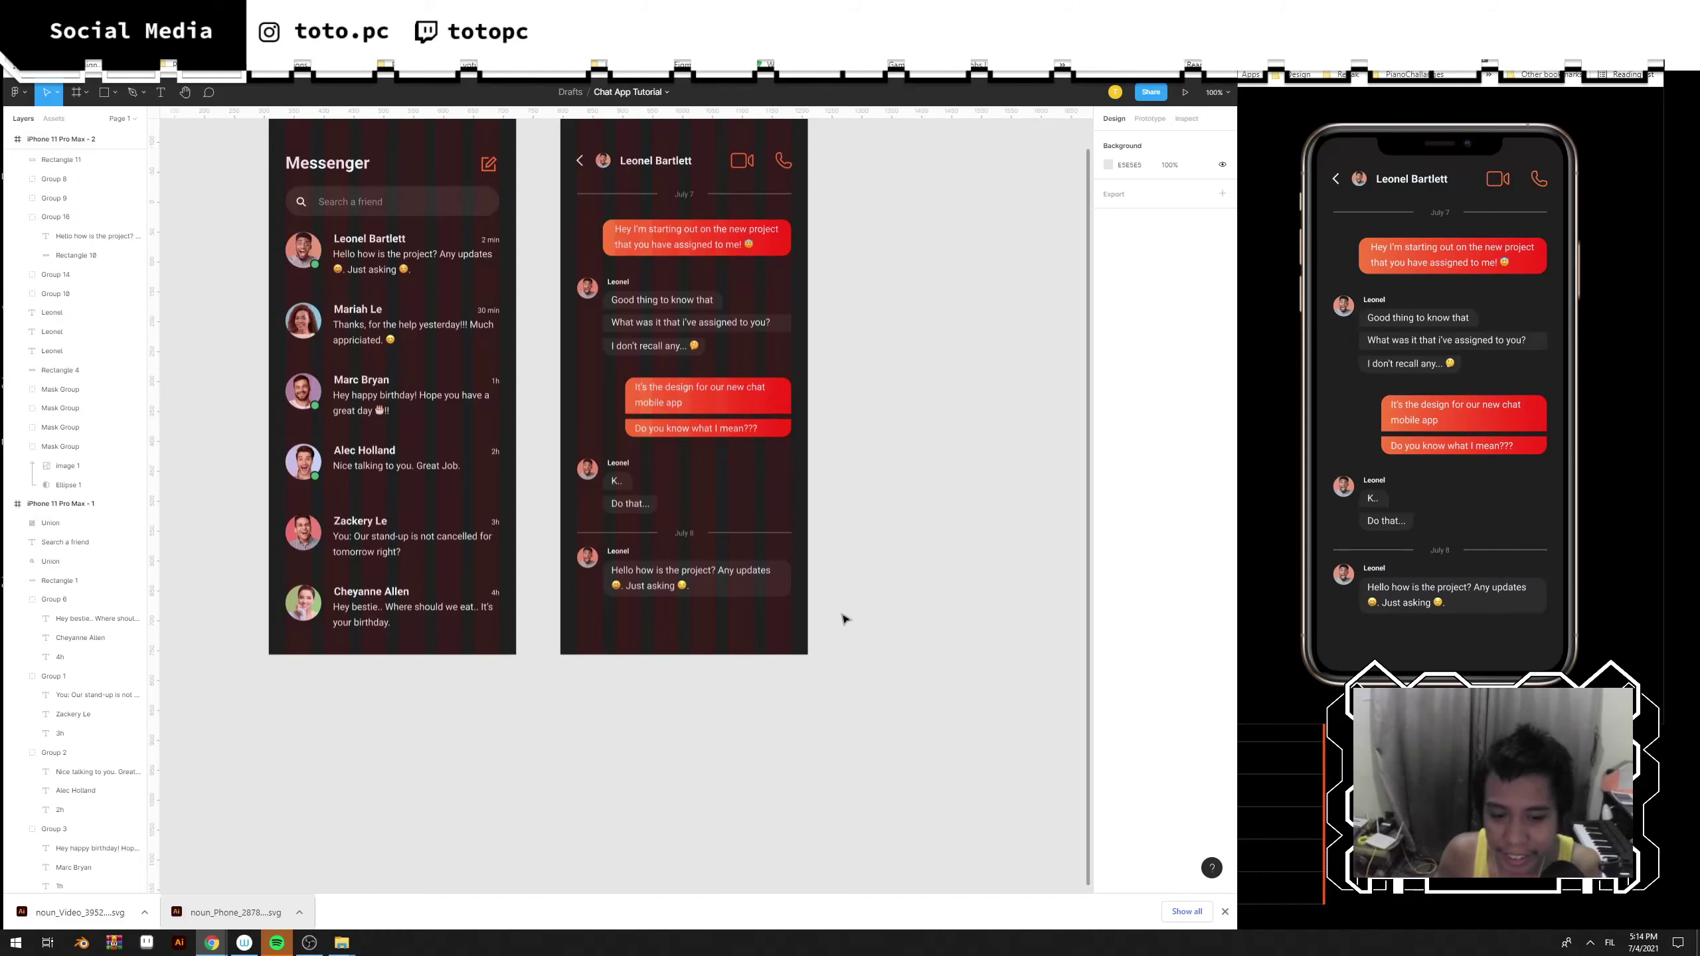
{"action": "left_click_drag", "start_coordinate": [846, 461], "coordinate": [873, 569]}
{"action": "left_click_drag", "start_coordinate": [561, 317], "coordinate": [589, 293]}
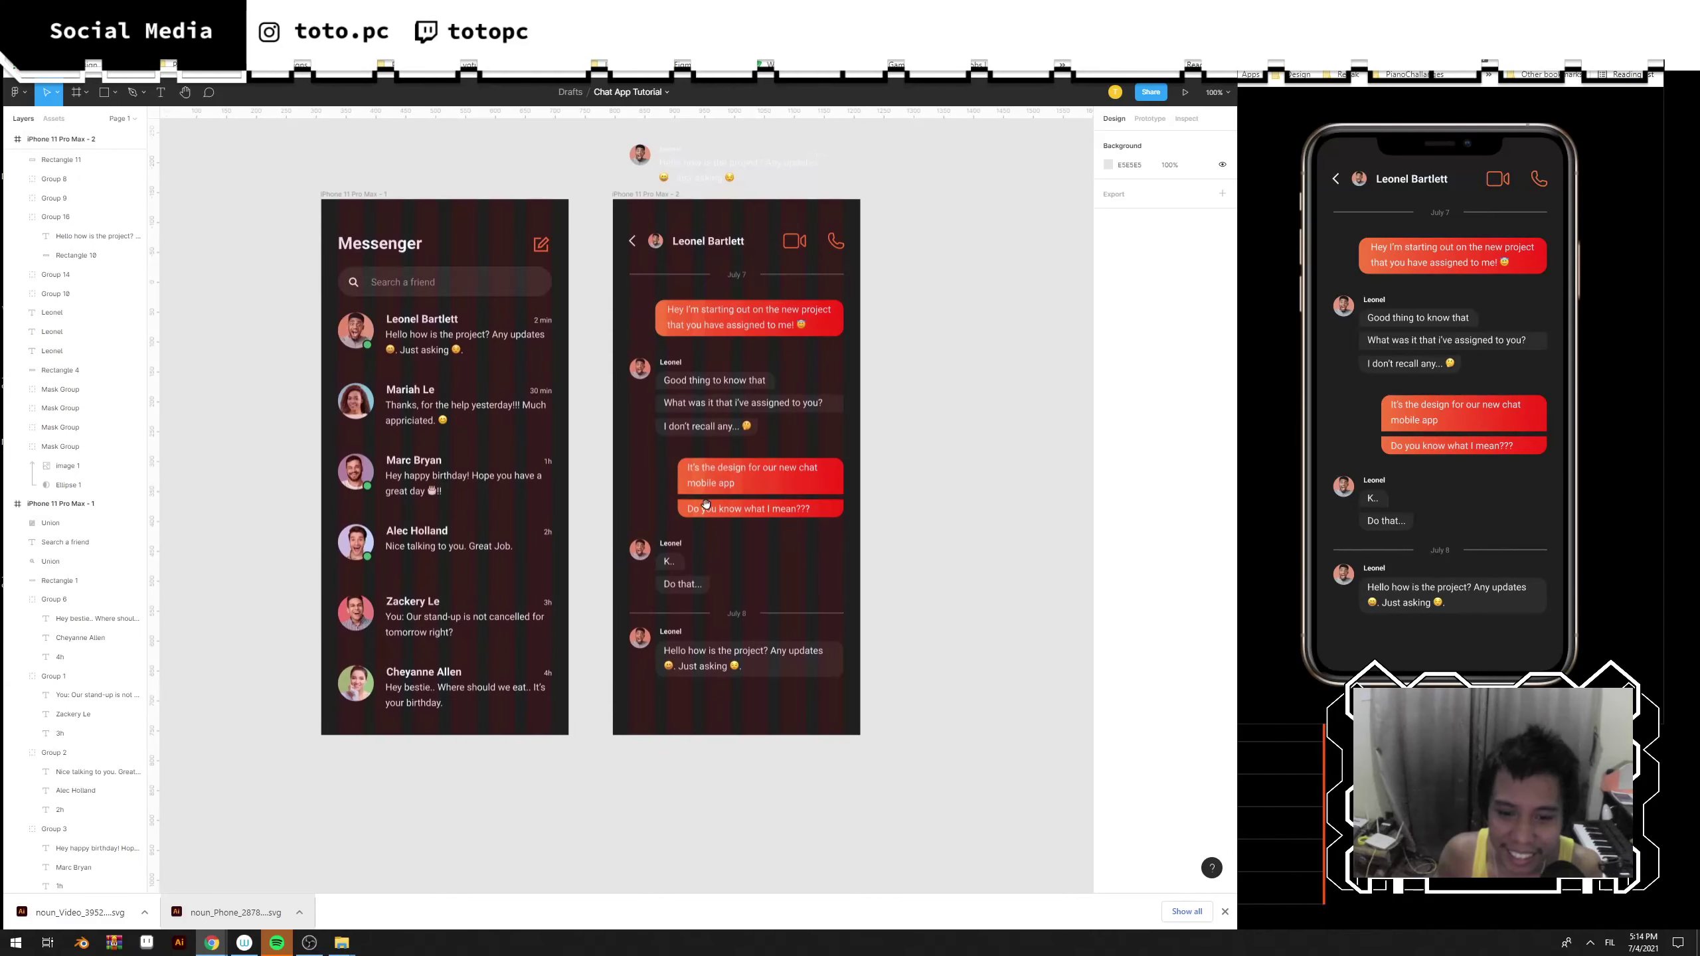
{"action": "left_click_drag", "start_coordinate": [709, 510], "coordinate": [695, 468]}
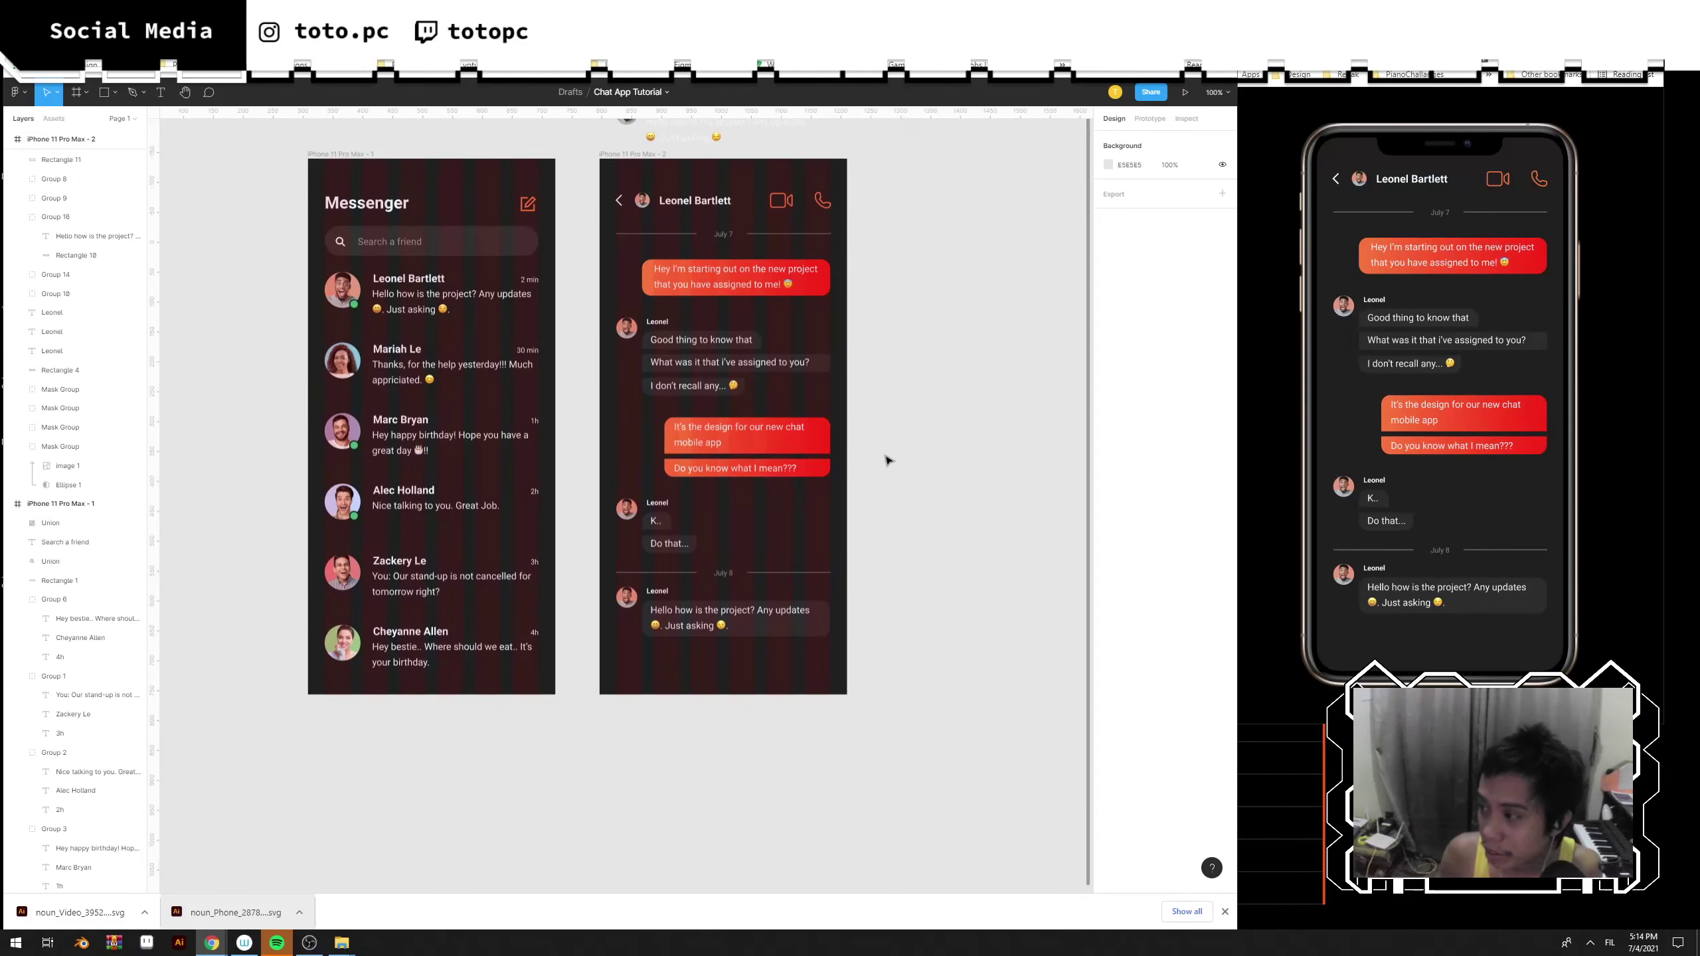
{"action": "scroll", "coordinate": [790, 674], "scroll_direction": "up", "scroll_amount": 2}
{"action": "scroll", "coordinate": [789, 673], "scroll_direction": "left", "scroll_amount": 2}
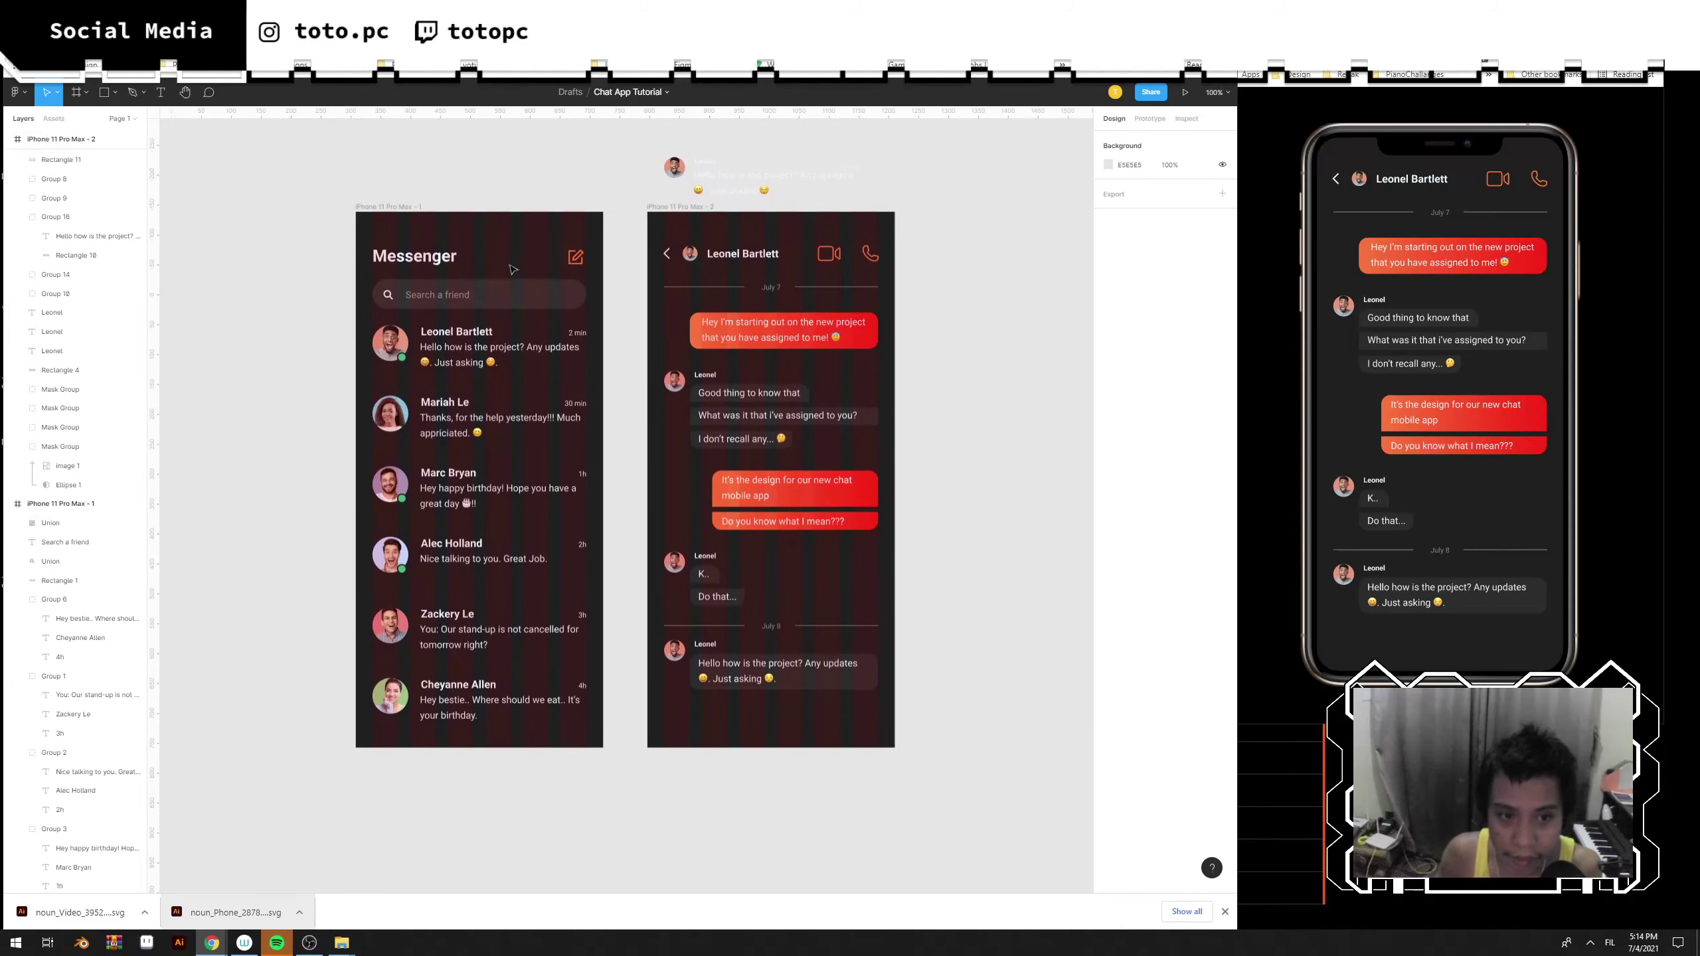
{"action": "left_click_drag", "start_coordinate": [318, 282], "coordinate": [811, 724]}
{"action": "left_click", "coordinate": [928, 693]}
{"action": "left_click_drag", "start_coordinate": [927, 693], "coordinate": [898, 555]}
{"action": "key", "text": "plus"}
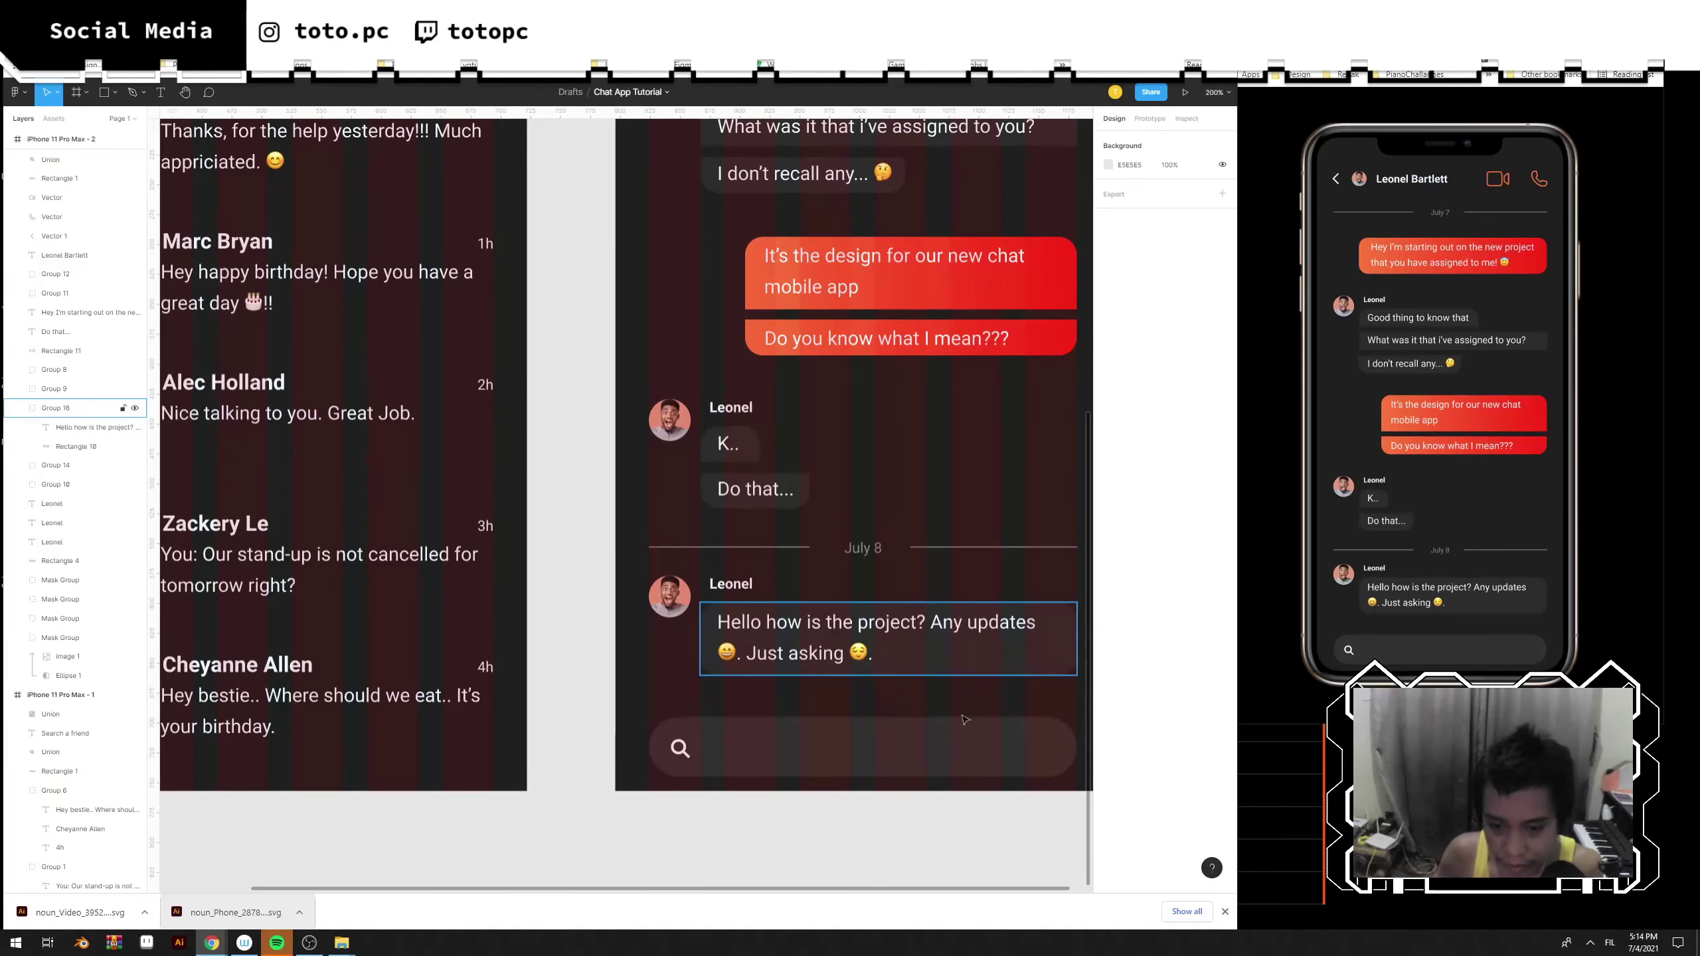
Delete the magnifier icon from the copied bar at the bottom of the chat screen.
{"action": "left_click", "coordinate": [797, 710]}
{"action": "left_click_drag", "start_coordinate": [964, 722], "coordinate": [855, 703]}
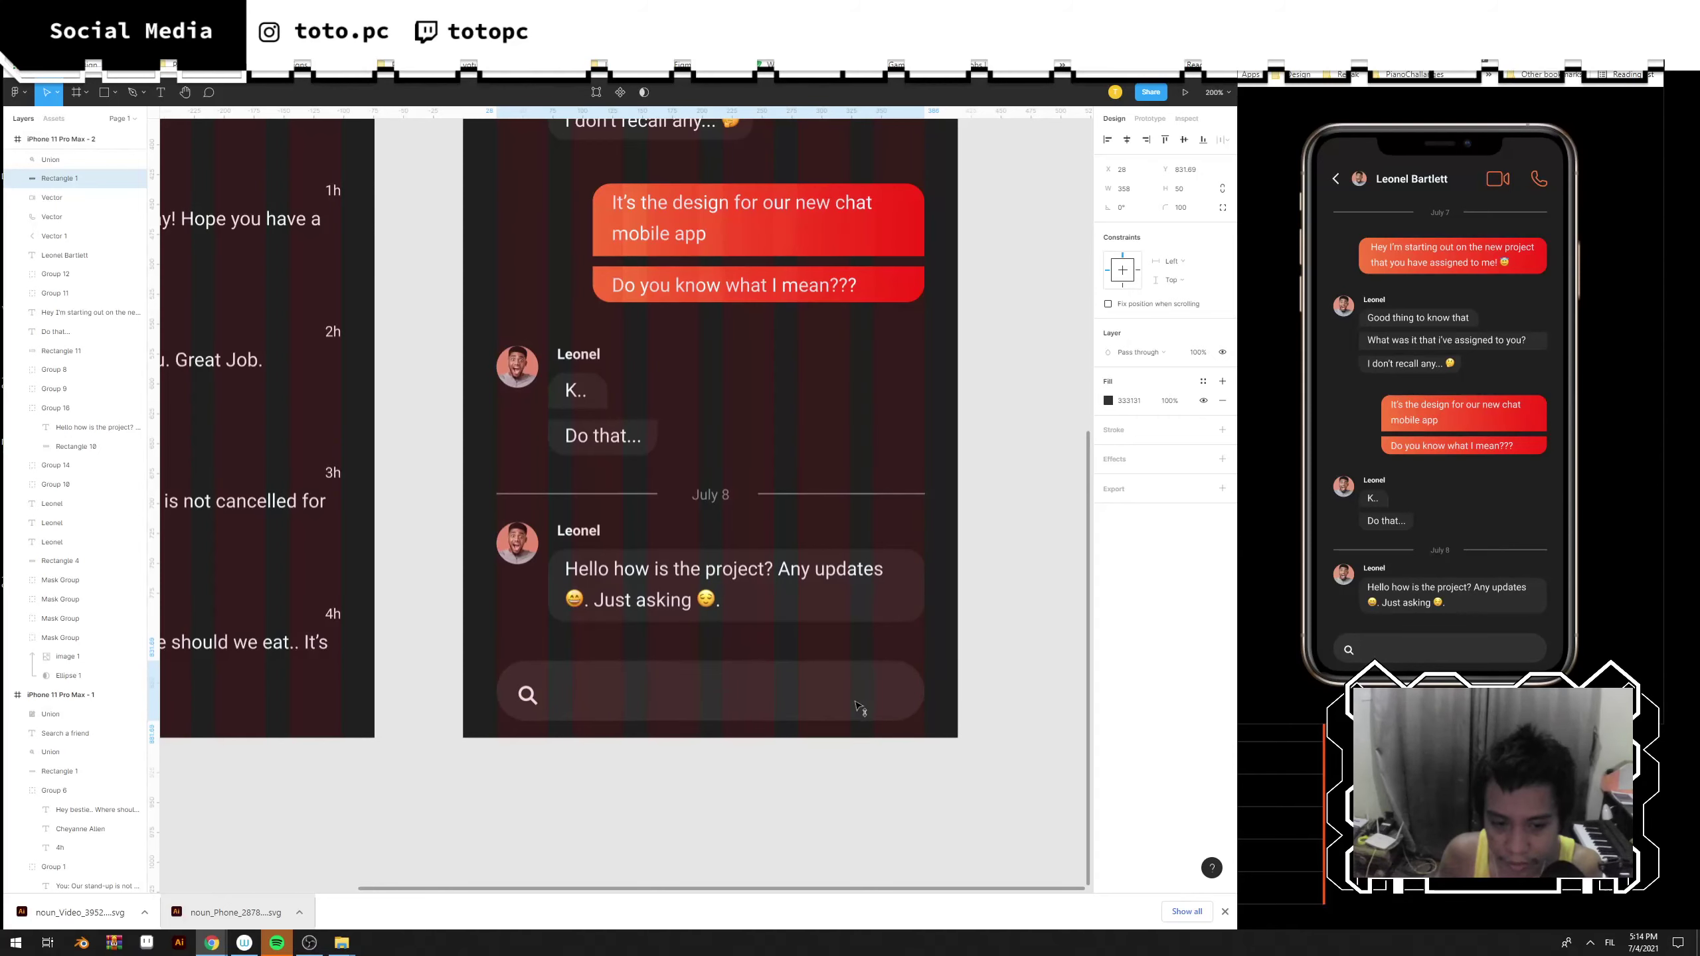
{"action": "left_click", "coordinate": [529, 697]}
{"action": "key", "text": "Delete"}
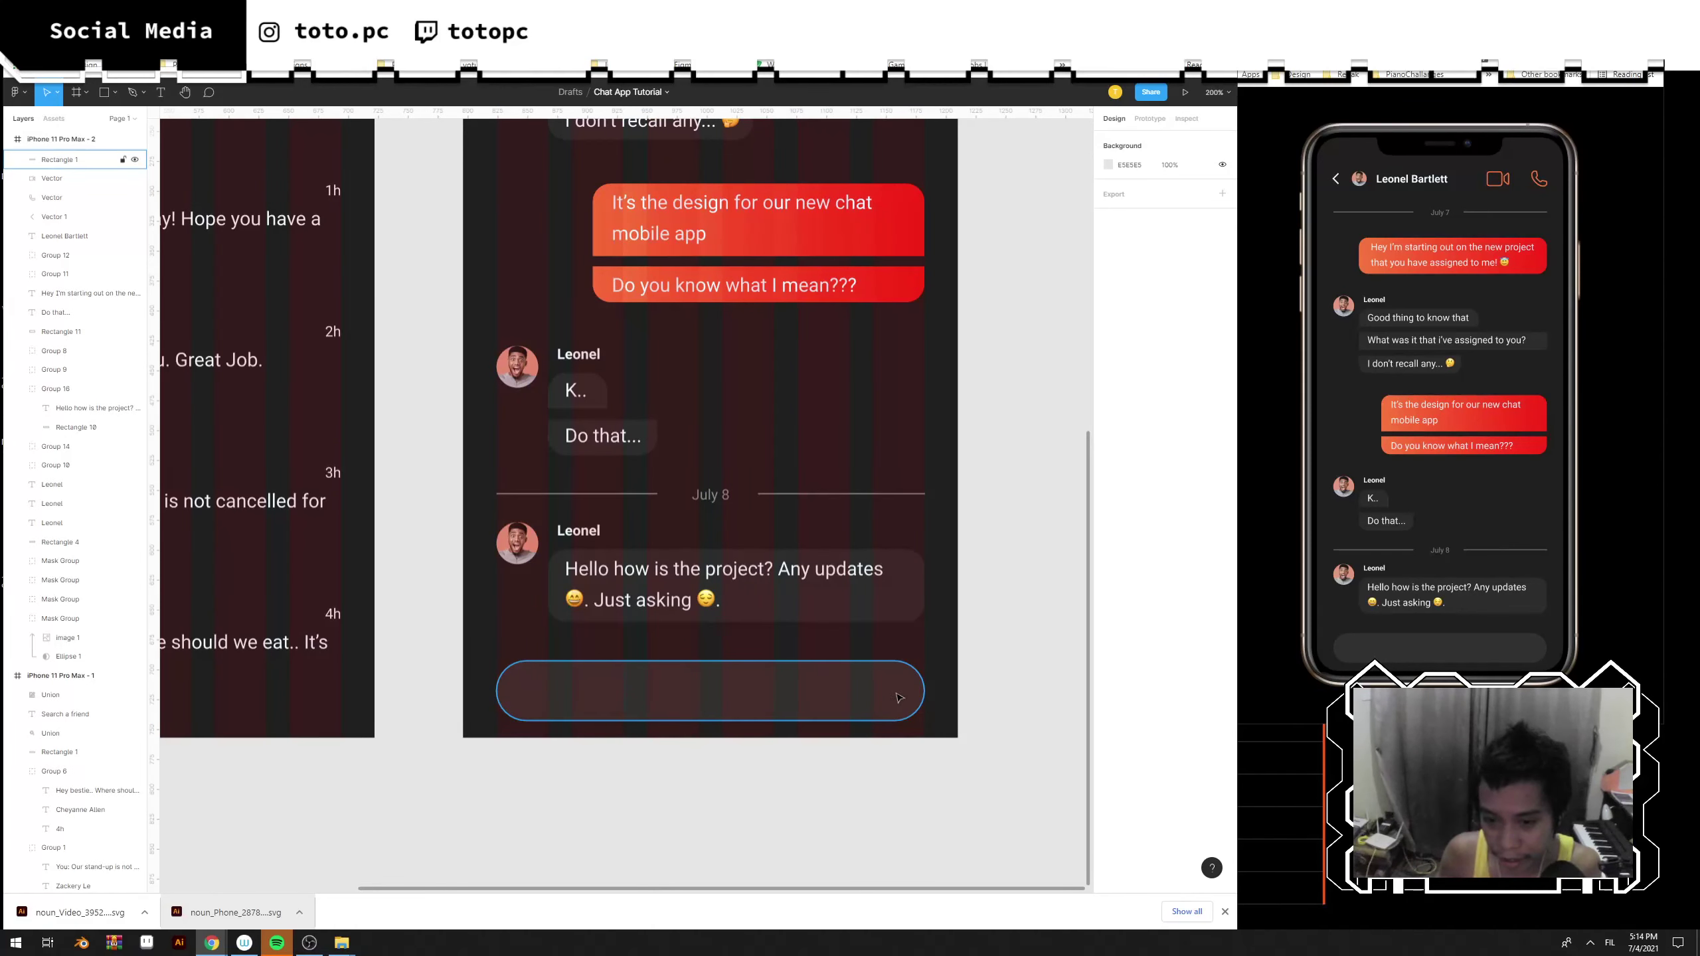
Set the corner radius of the bar at the bottom of the chat screen to 0.
{"action": "left_click", "coordinate": [924, 692]}
{"action": "left_click", "coordinate": [1198, 209]}
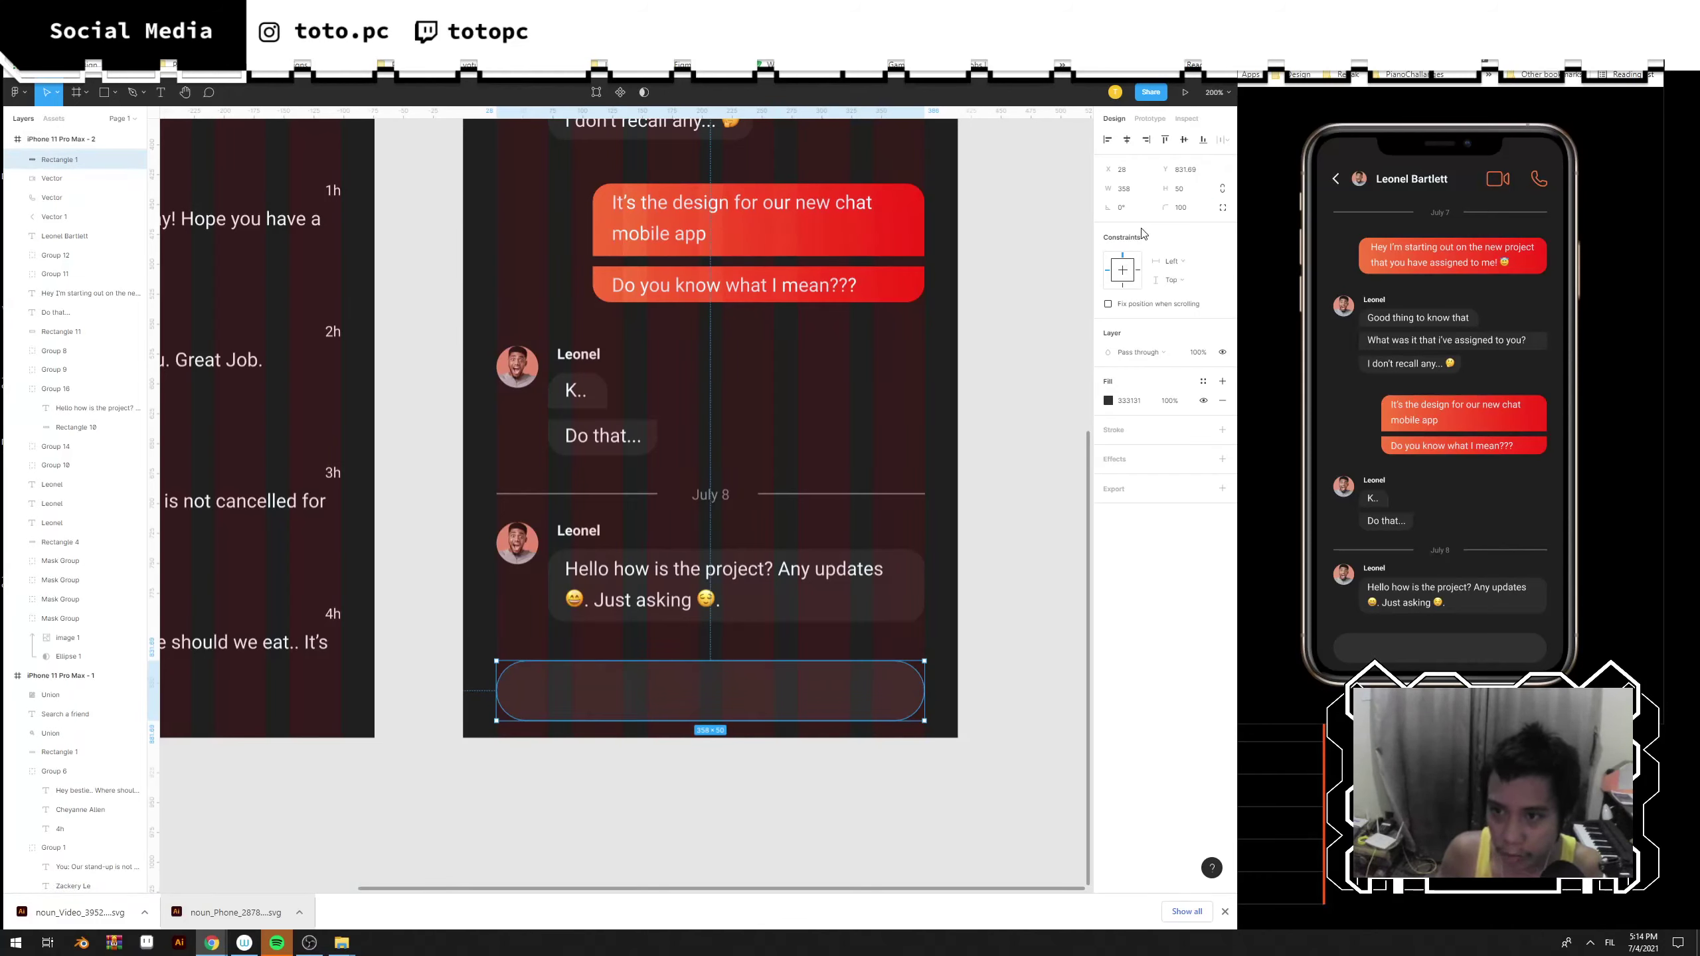
{"action": "left_click", "coordinate": [1188, 209]}
{"action": "type", "text": "0"}
{"action": "key", "text": "Return"}
{"action": "left_click", "coordinate": [974, 558]}
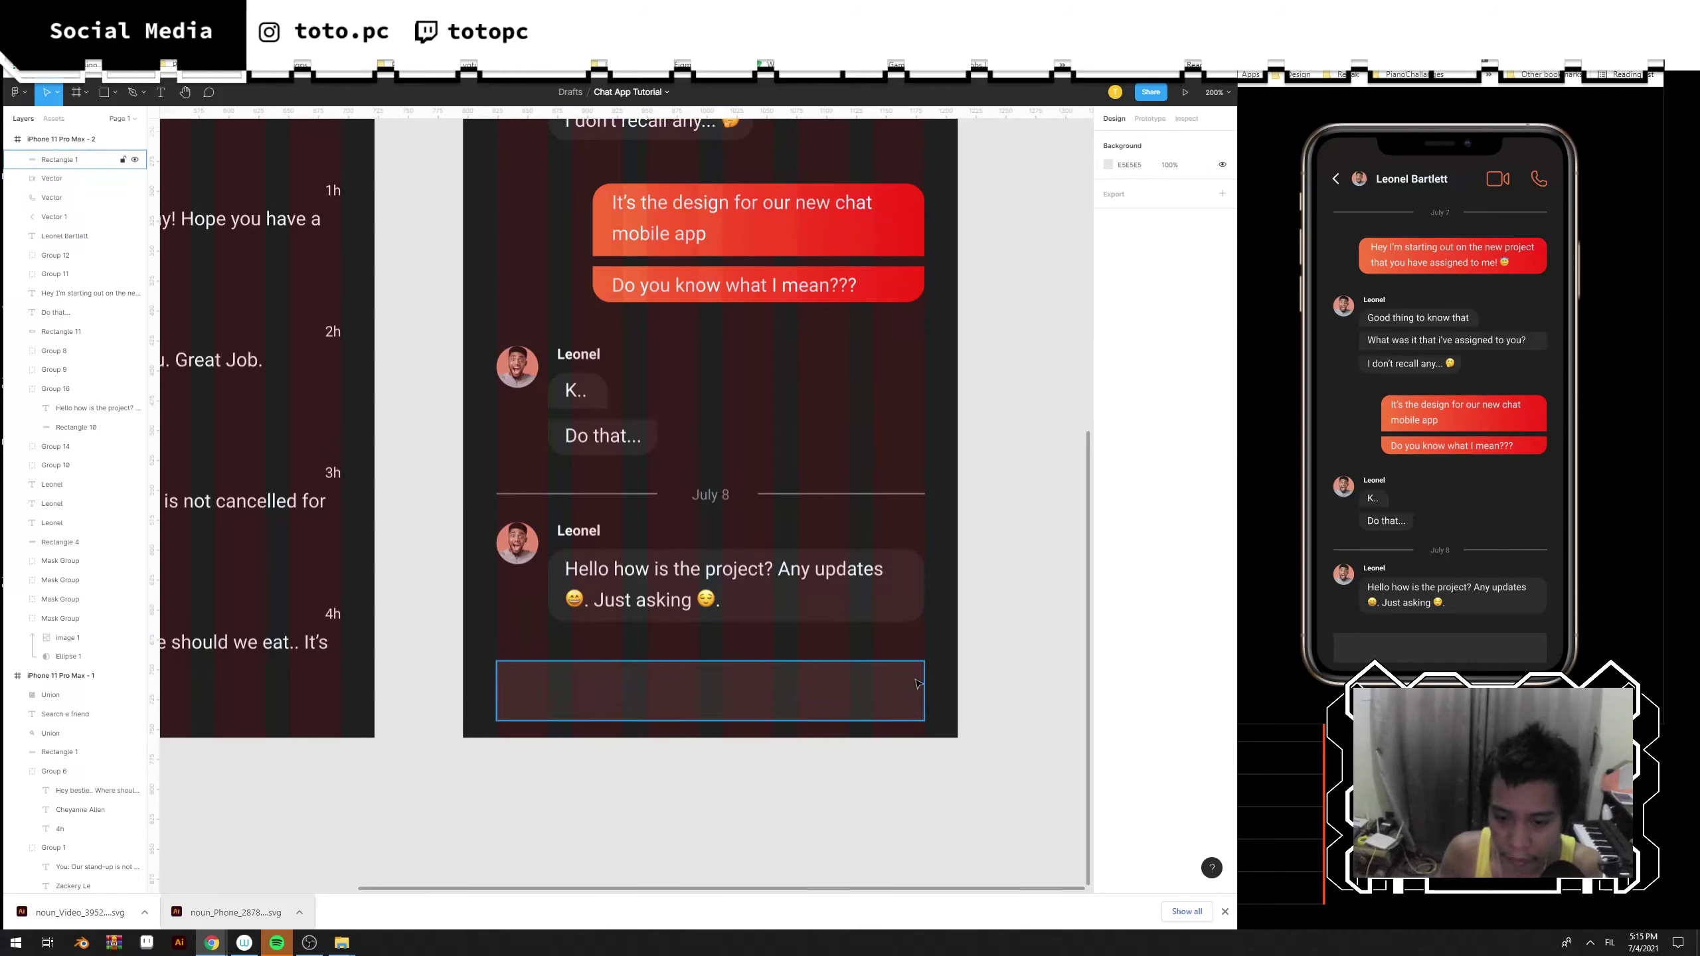
Widen the bar at the bottom of the chat screen to the full 414 px frame width and extend it down to the frame's bottom edge.
{"action": "left_click_drag", "start_coordinate": [917, 683], "coordinate": [940, 691]}
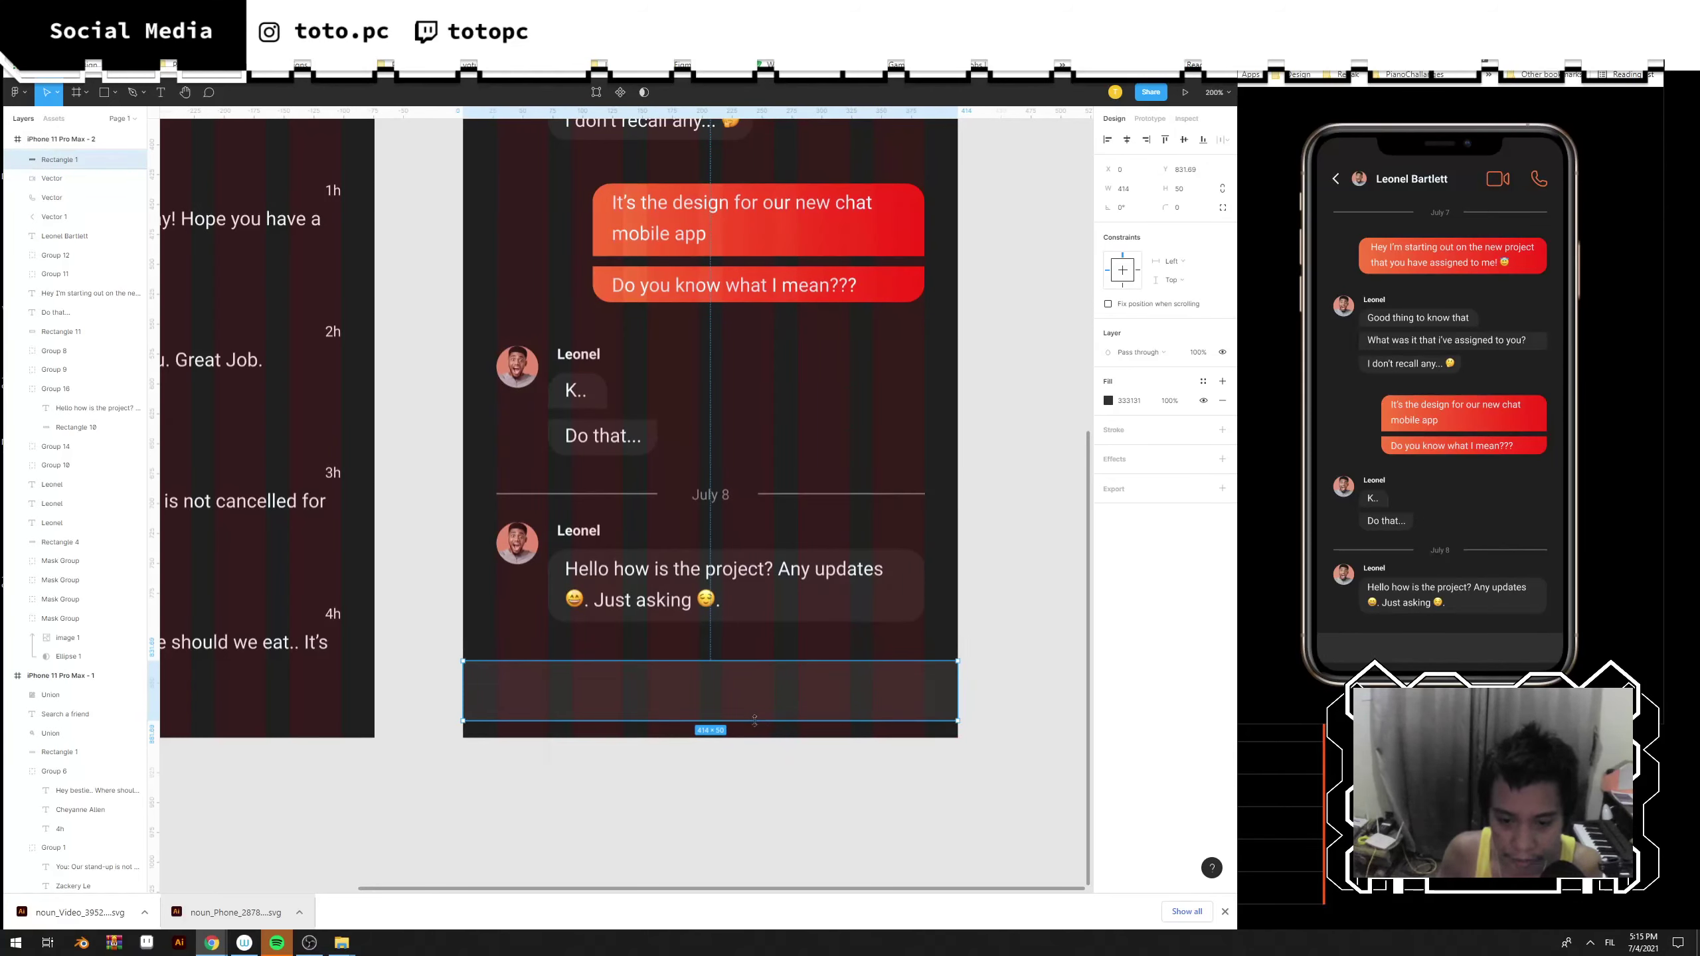
{"action": "left_click_drag", "start_coordinate": [755, 720], "coordinate": [755, 737]}
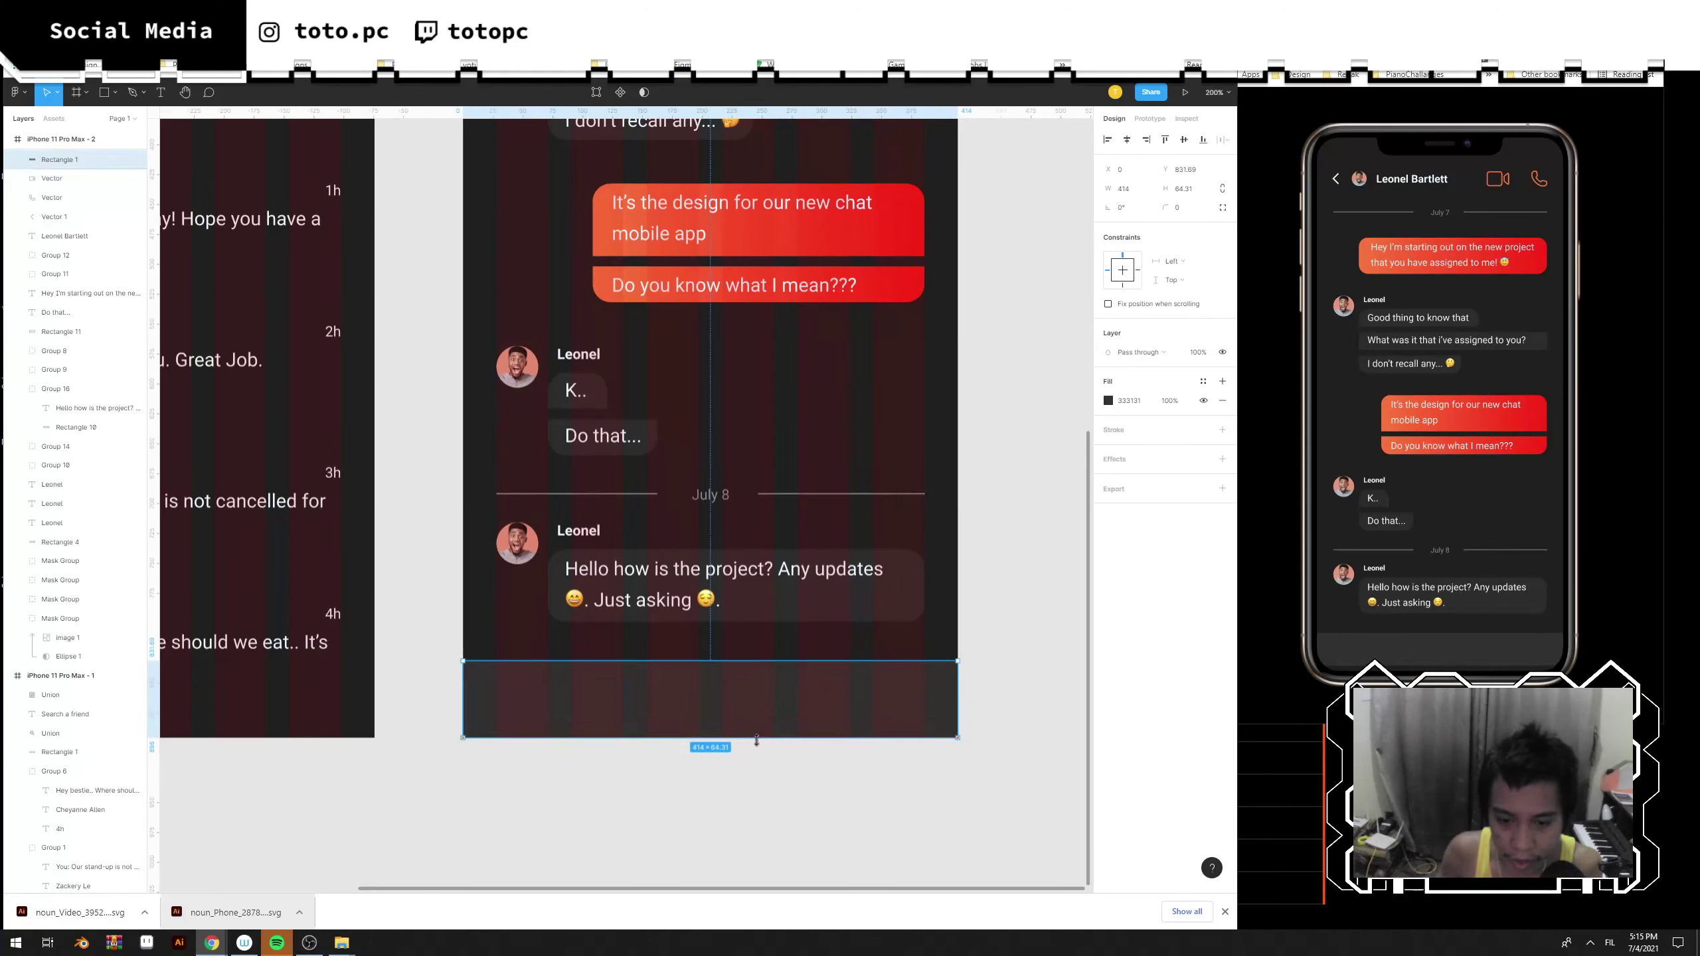
{"action": "left_click", "coordinate": [988, 674]}
Copy the search field's rounded rectangle and "Search a friend" text from the Messenger screen onto the chat screen's bottom bar.
{"action": "left_click_drag", "start_coordinate": [1014, 568], "coordinate": [1104, 673]}
{"action": "left_click_drag", "start_coordinate": [357, 184], "coordinate": [794, 542]}
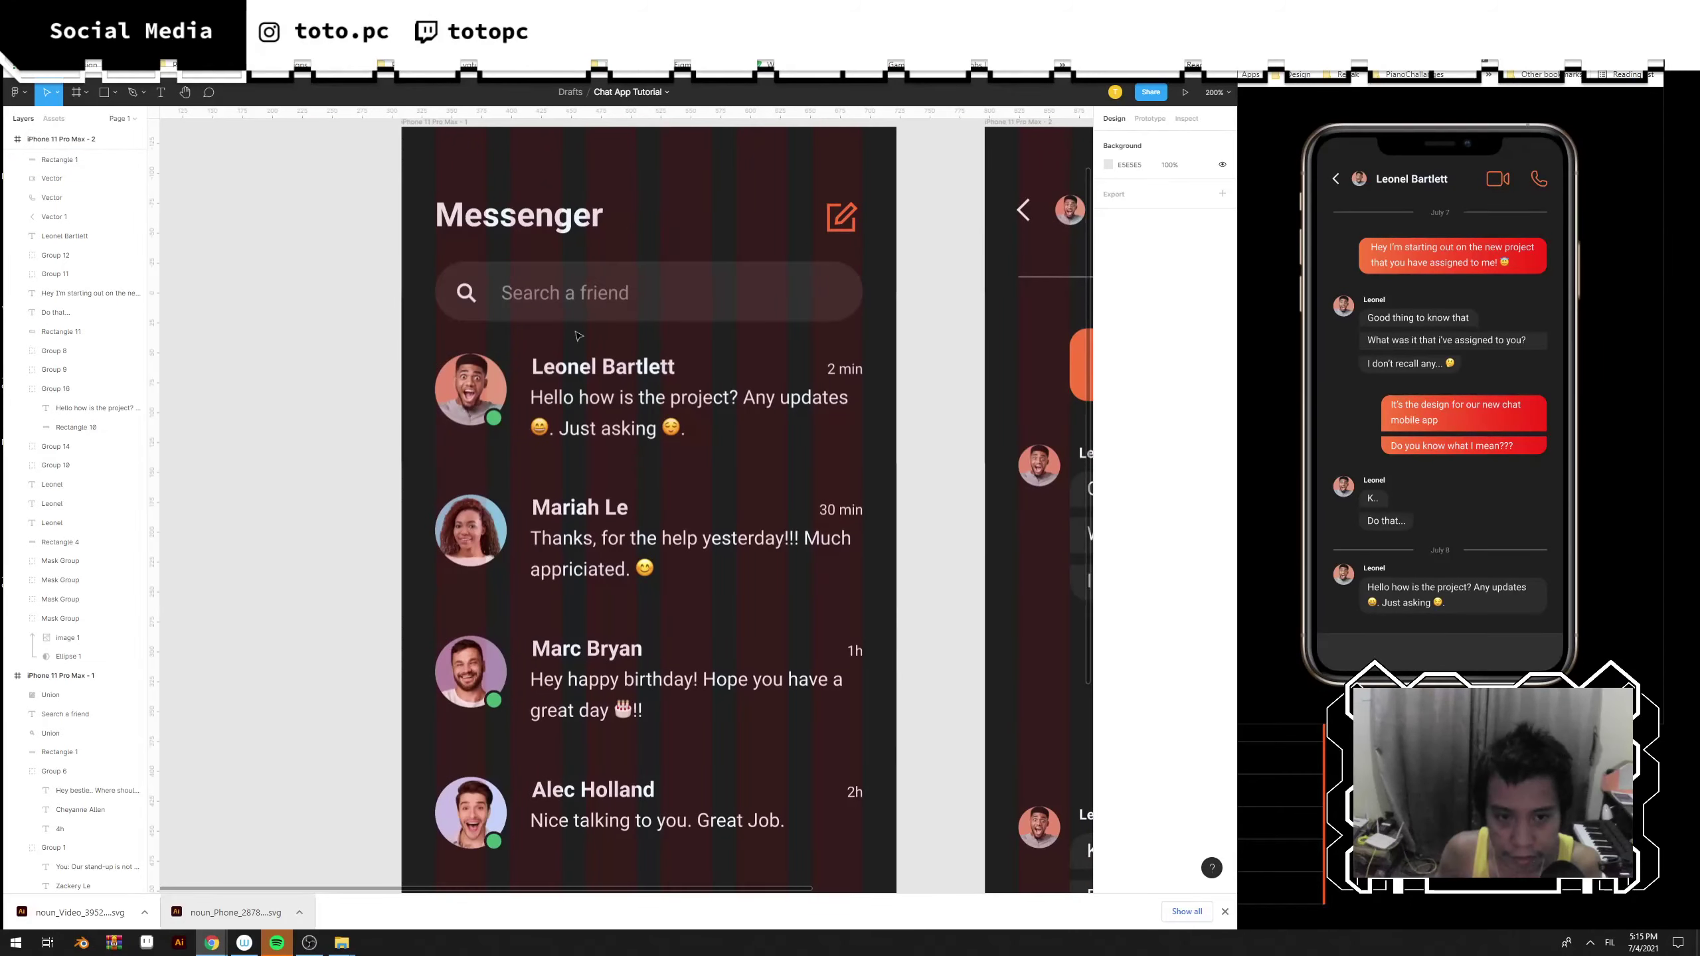
{"action": "scroll", "coordinate": [589, 523], "scroll_direction": "down", "scroll_amount": 8}
{"action": "scroll", "coordinate": [590, 523], "scroll_direction": "right", "scroll_amount": 5}
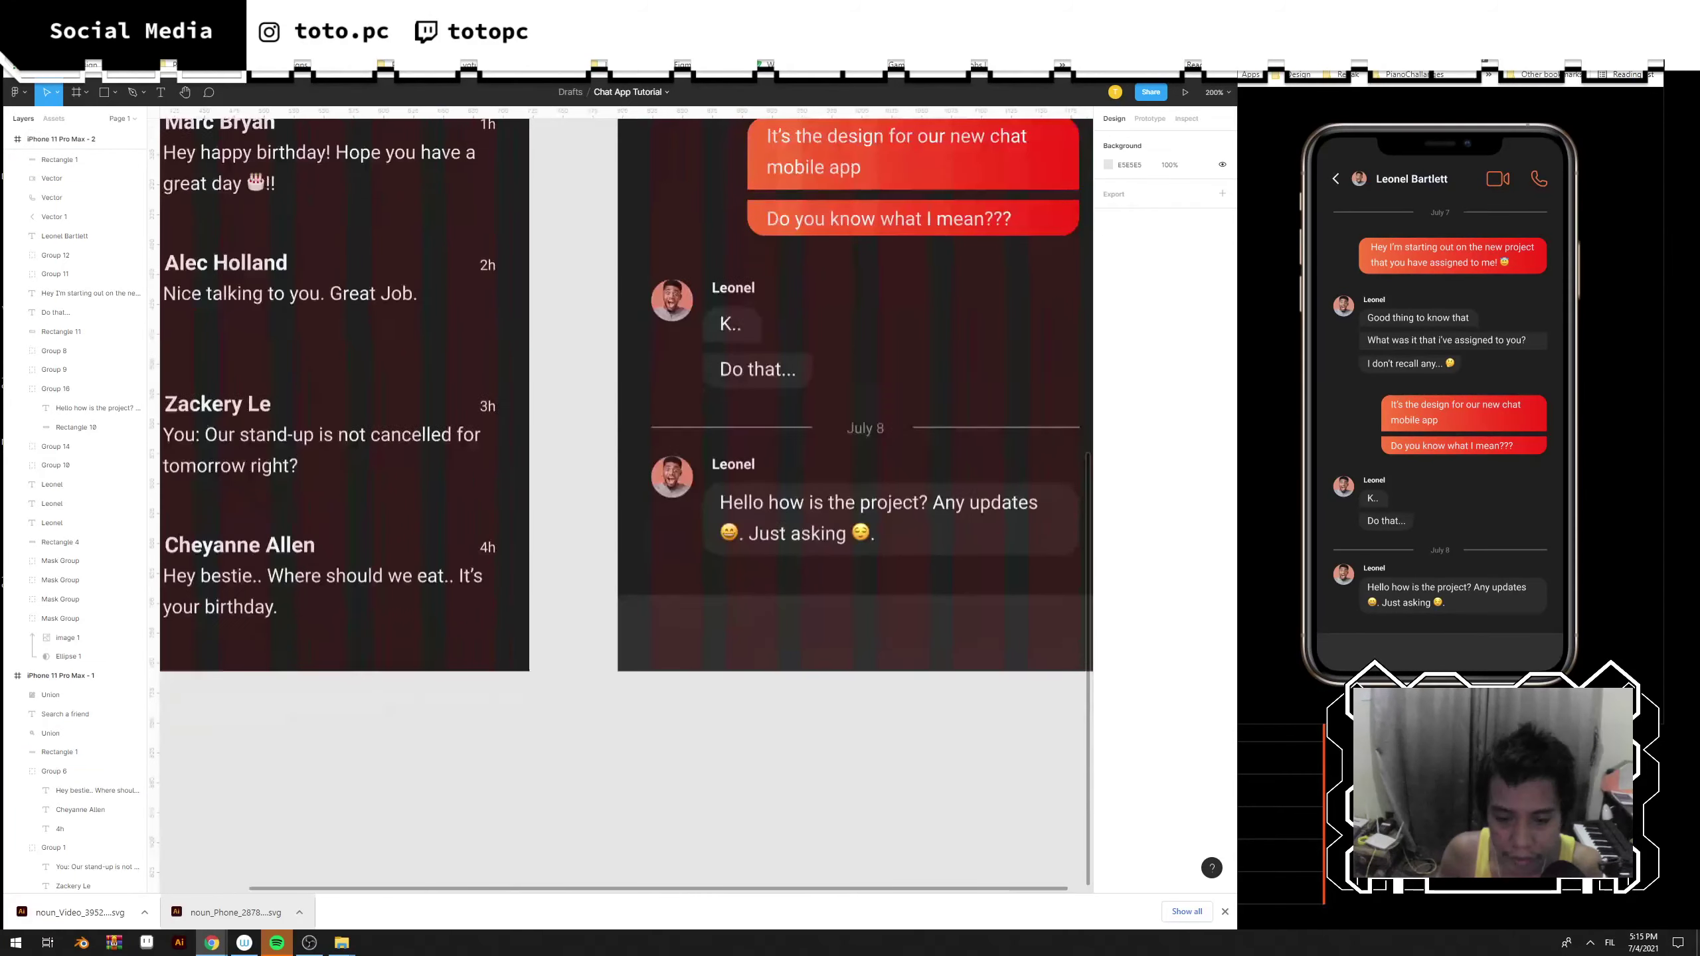
{"action": "key", "text": "ctrl+v"}
{"action": "scroll", "coordinate": [619, 388], "scroll_direction": "right", "scroll_amount": 4}
{"action": "scroll", "coordinate": [619, 388], "scroll_direction": "down", "scroll_amount": 1}
{"action": "left_click_drag", "start_coordinate": [435, 445], "coordinate": [666, 580]}
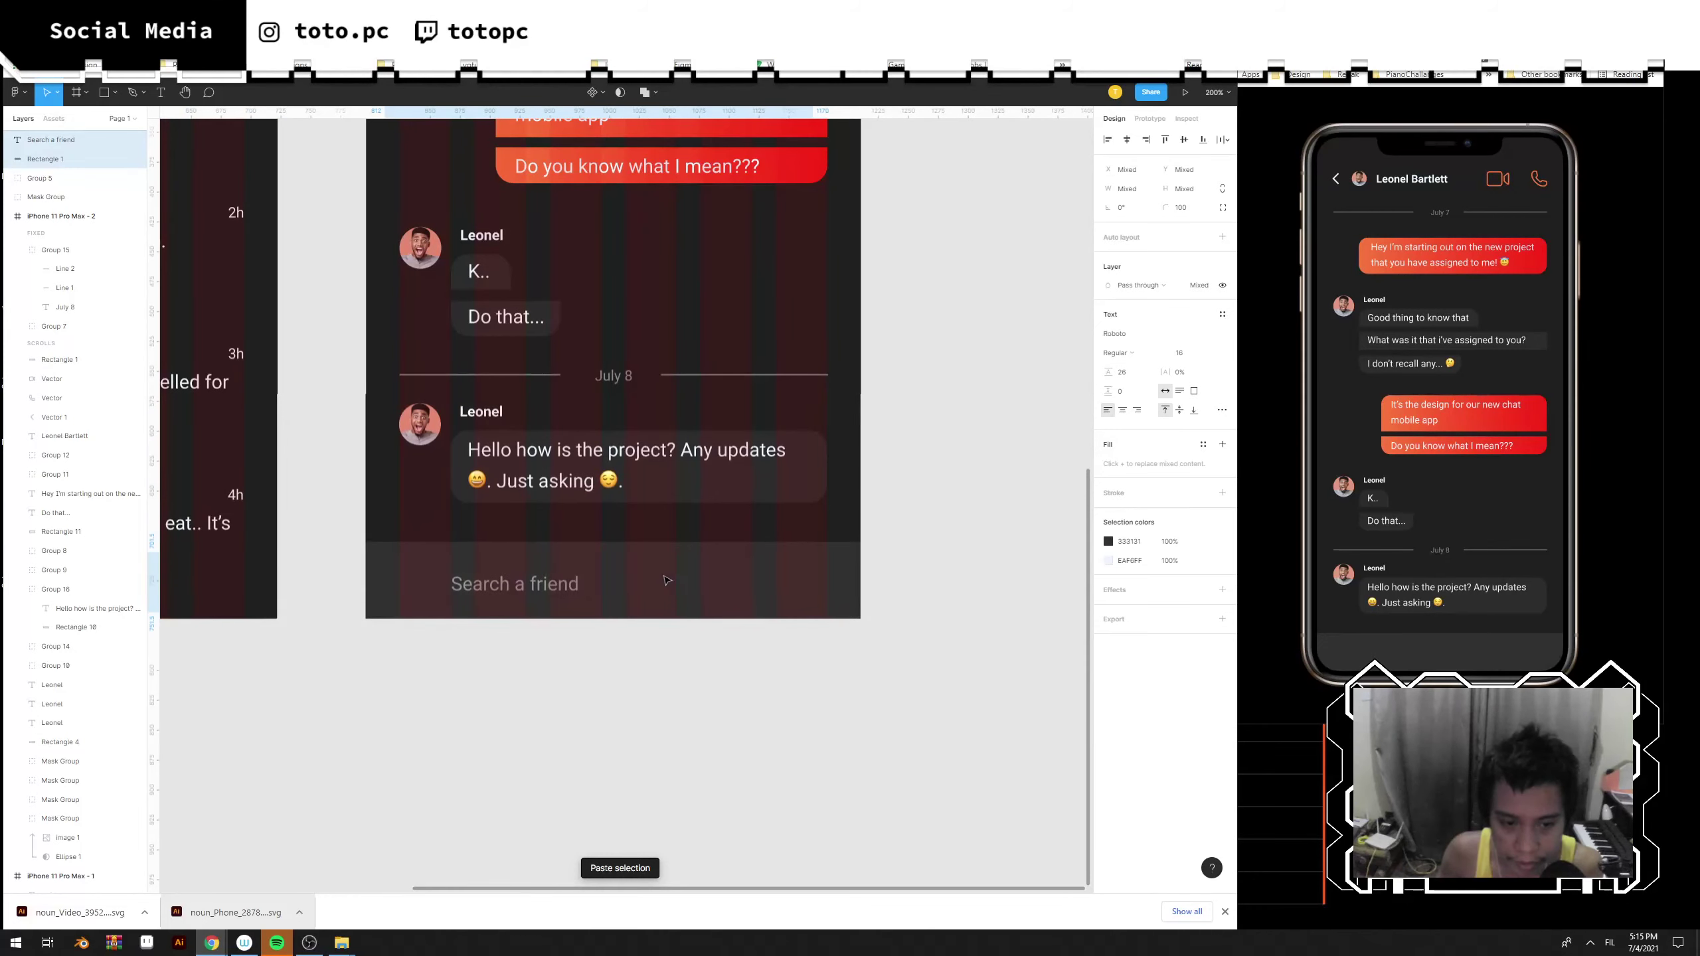
Darken the fill of the full-width bottom bar to 242424.
{"action": "left_click", "coordinate": [698, 572]}
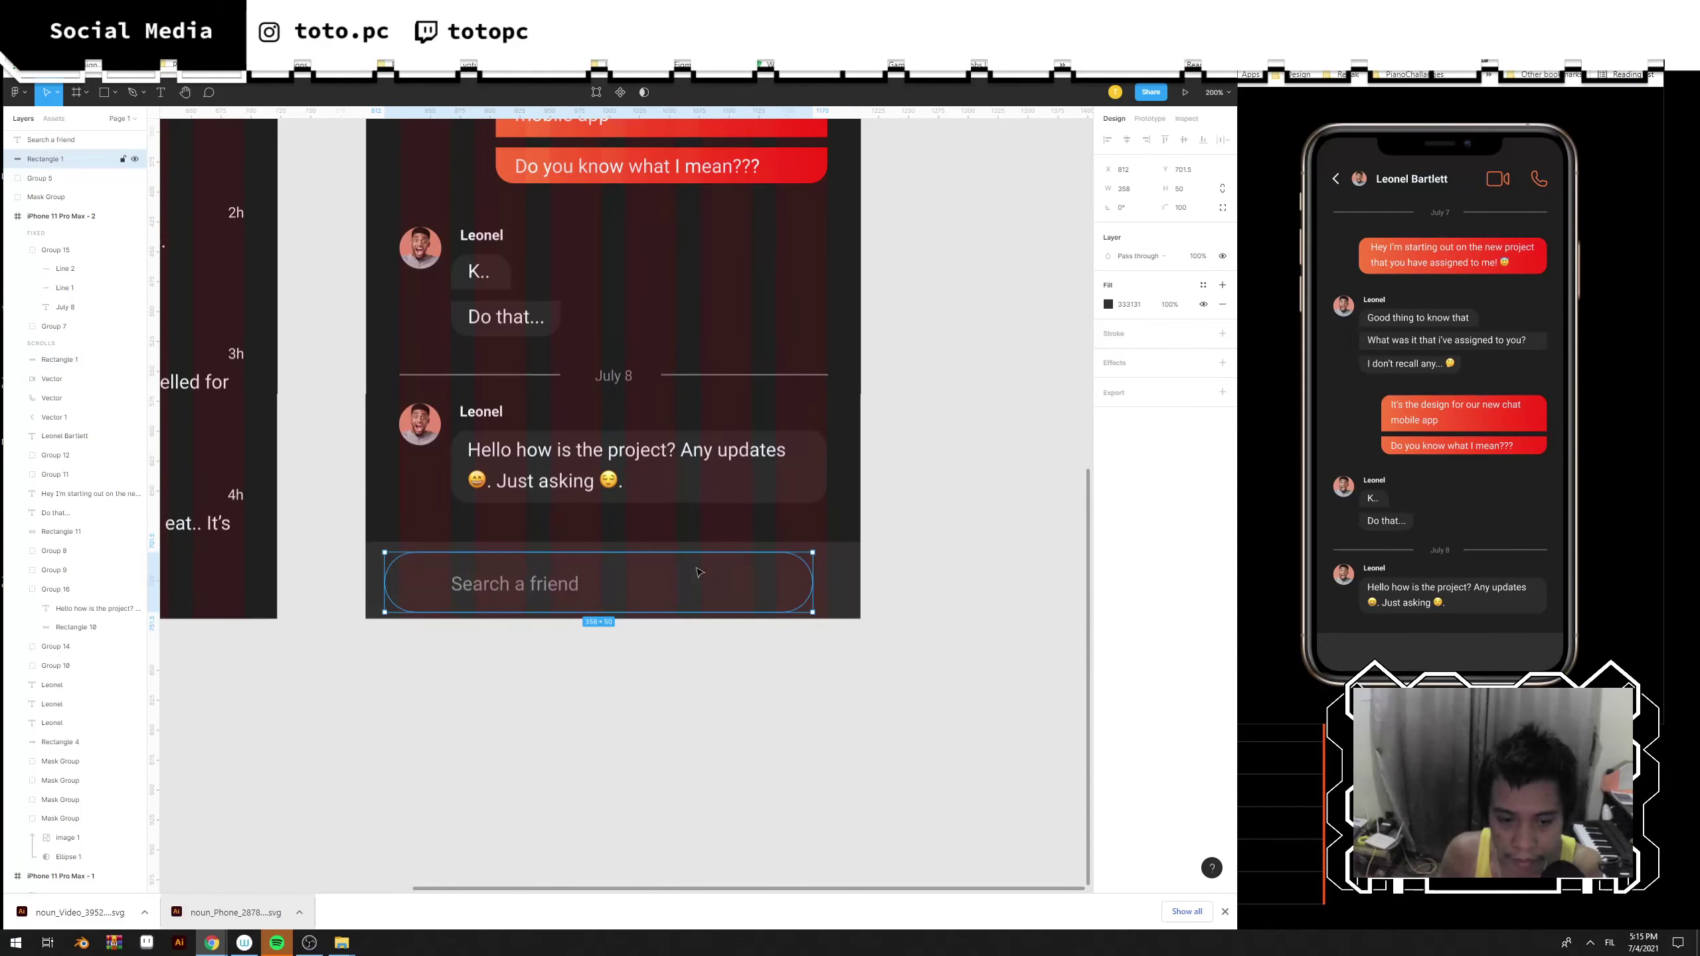
{"action": "left_click", "coordinate": [859, 573]}
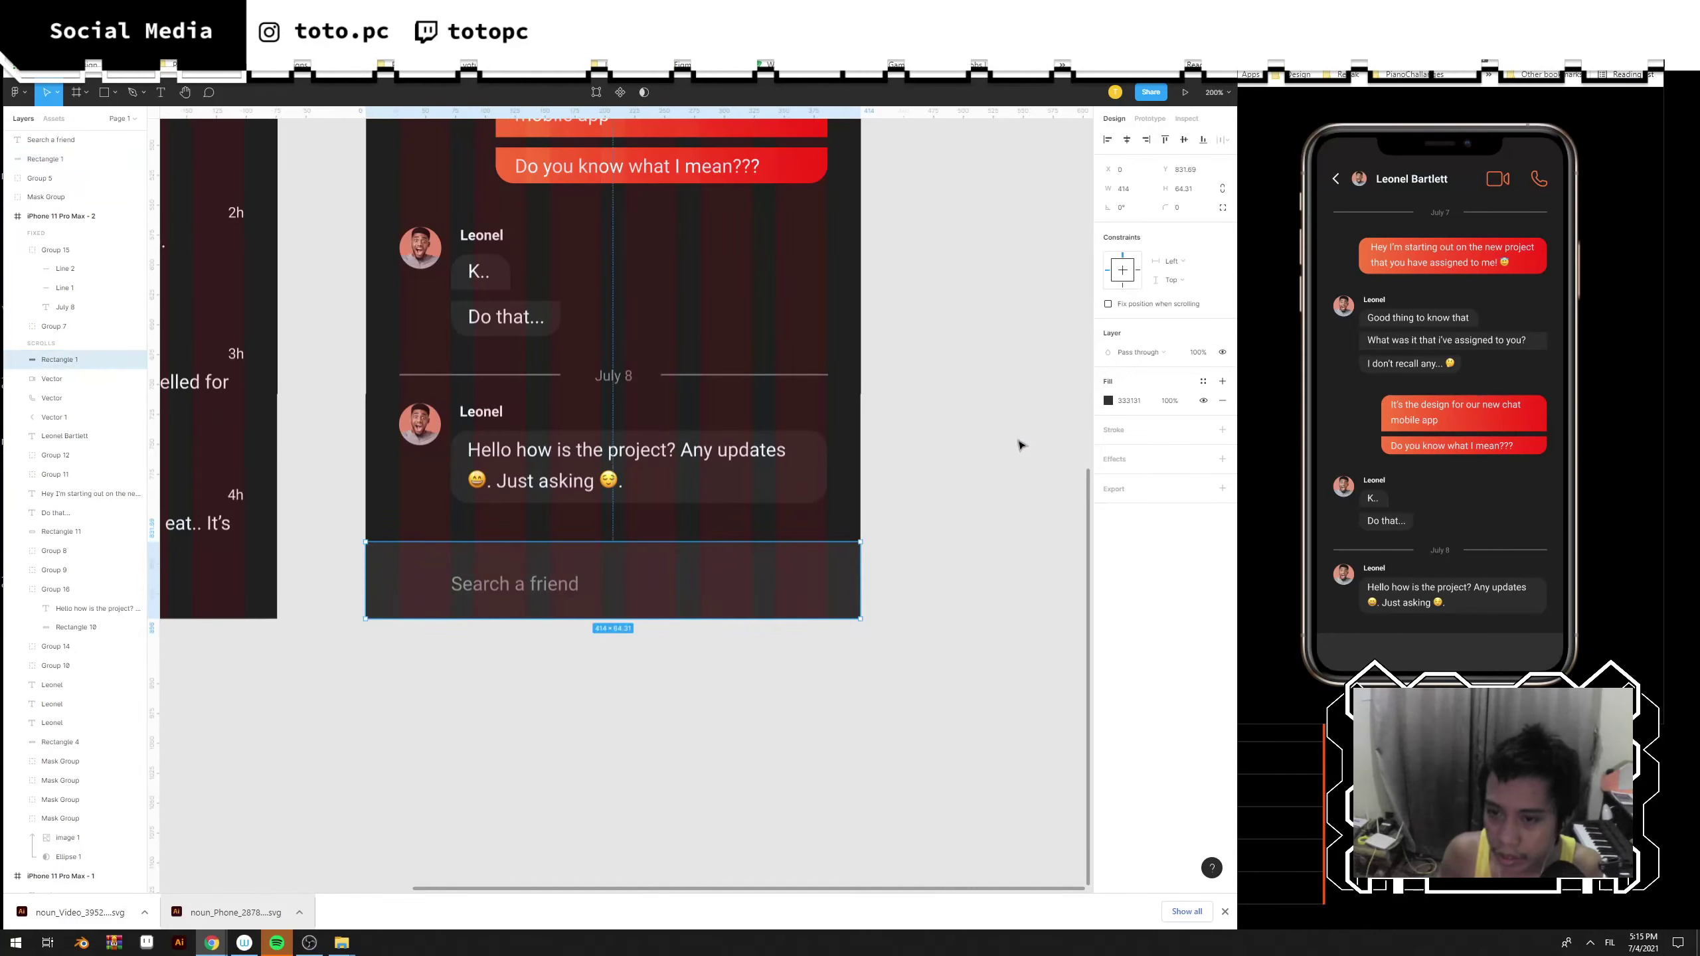
{"action": "left_click", "coordinate": [1108, 406]}
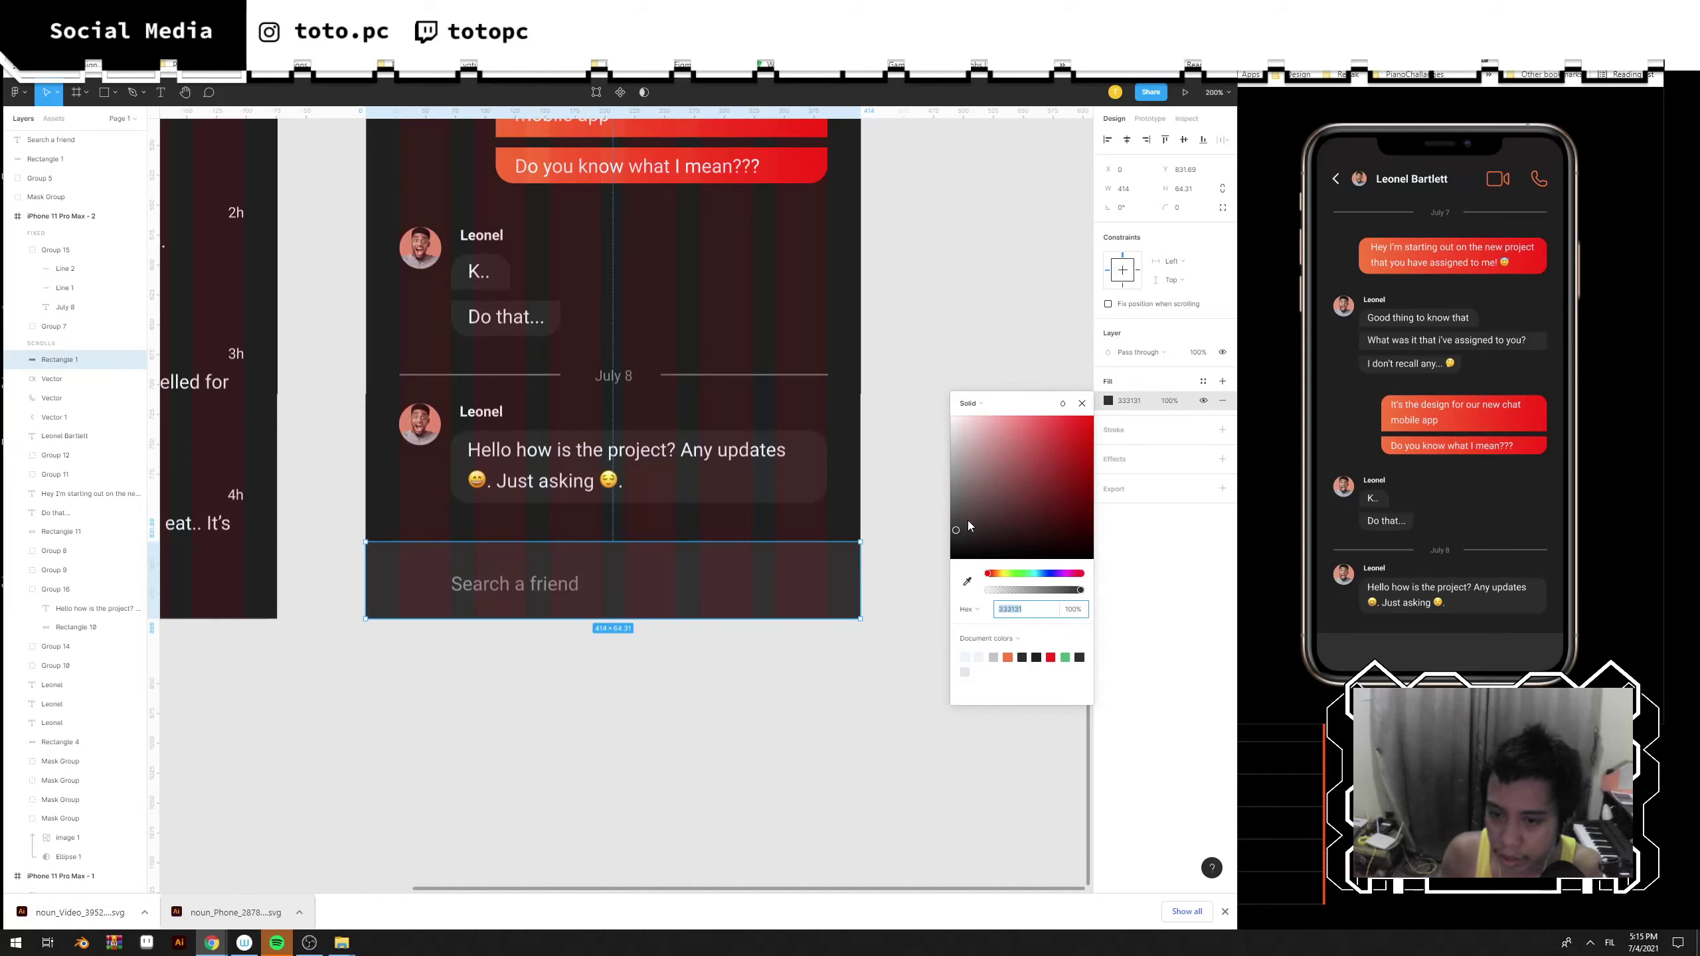
{"action": "left_click_drag", "start_coordinate": [969, 524], "coordinate": [945, 548]}
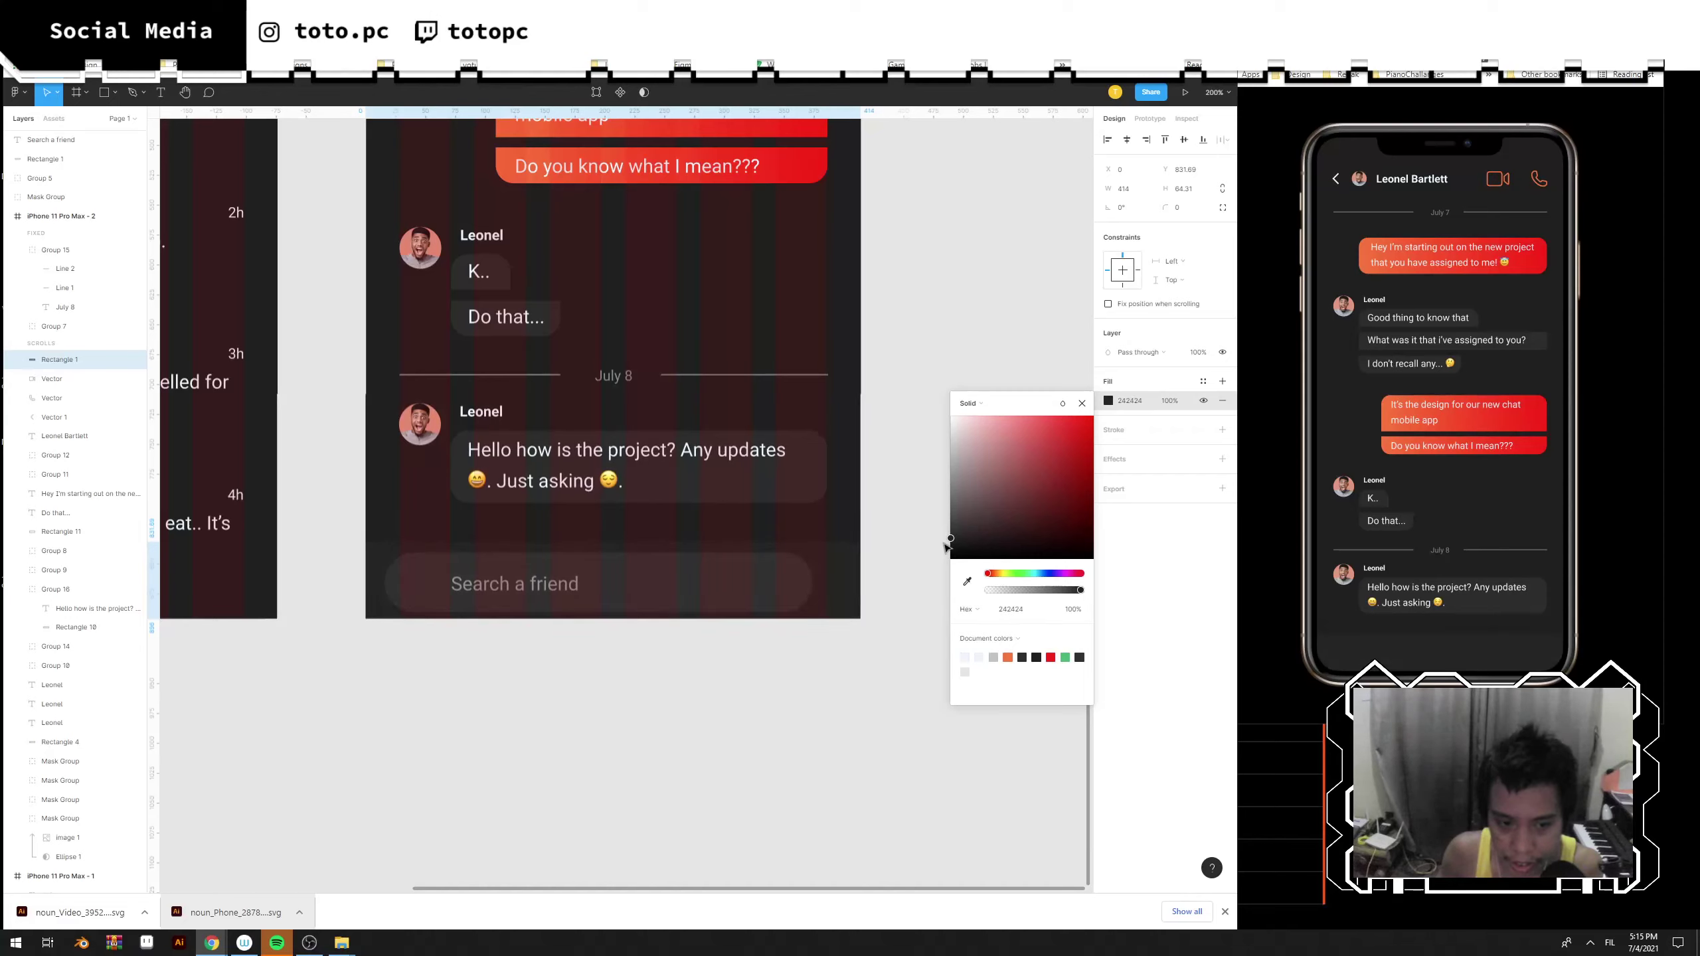
{"action": "left_click", "coordinate": [817, 581]}
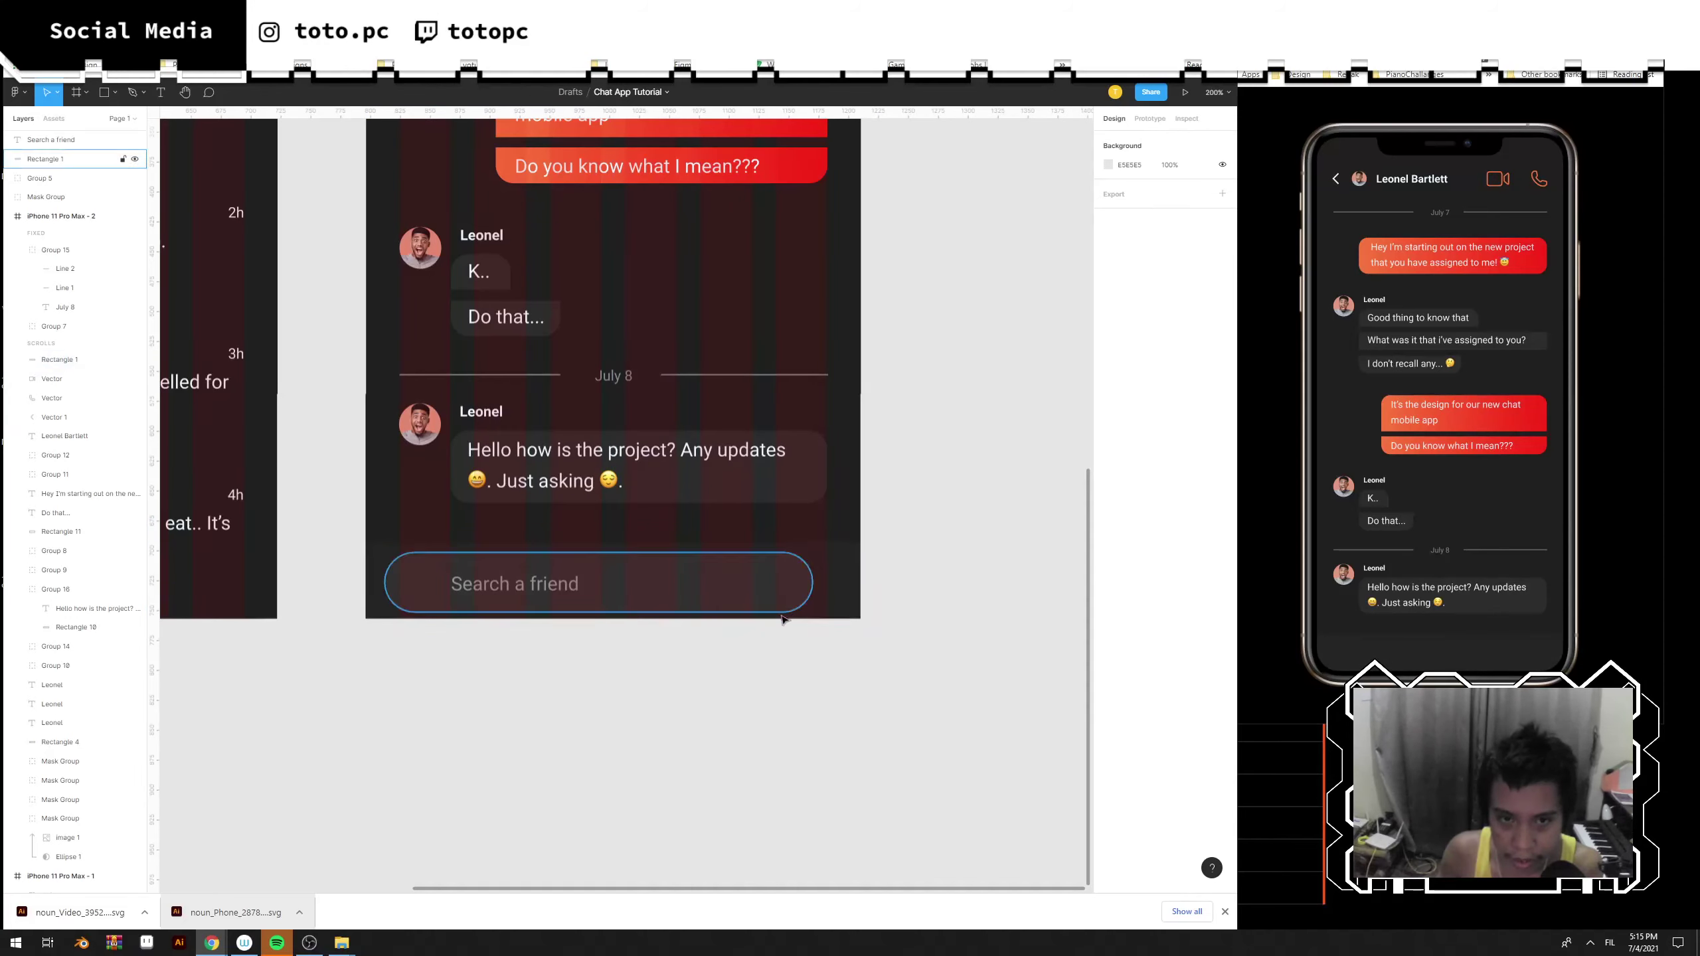
Narrow the rounded field on both sides and raise the top edge of the bar behind it.
{"action": "left_click_drag", "start_coordinate": [817, 581], "coordinate": [784, 582]}
{"action": "left_click", "coordinate": [830, 583]}
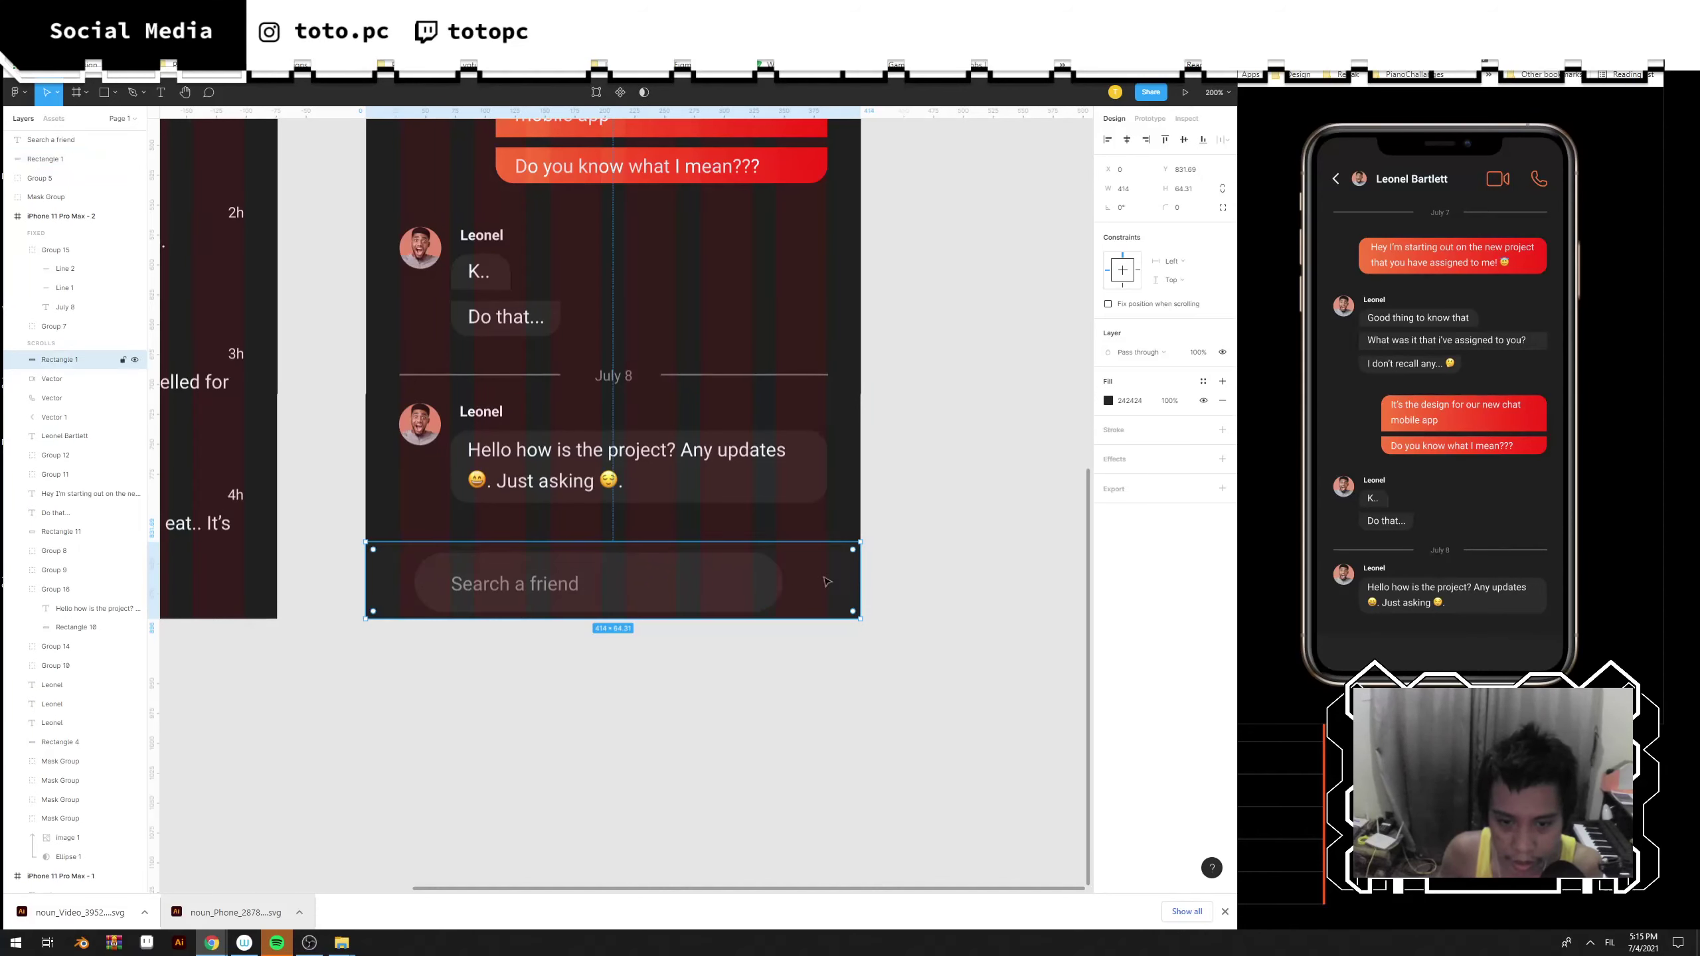
{"action": "left_click_drag", "start_coordinate": [635, 543], "coordinate": [635, 524]}
Move the rounded field and its text up and left to the column margin, and widen the field slightly.
{"action": "left_click_drag", "start_coordinate": [757, 681], "coordinate": [489, 569]}
{"action": "left_click", "coordinate": [493, 544], "text": "shift"}
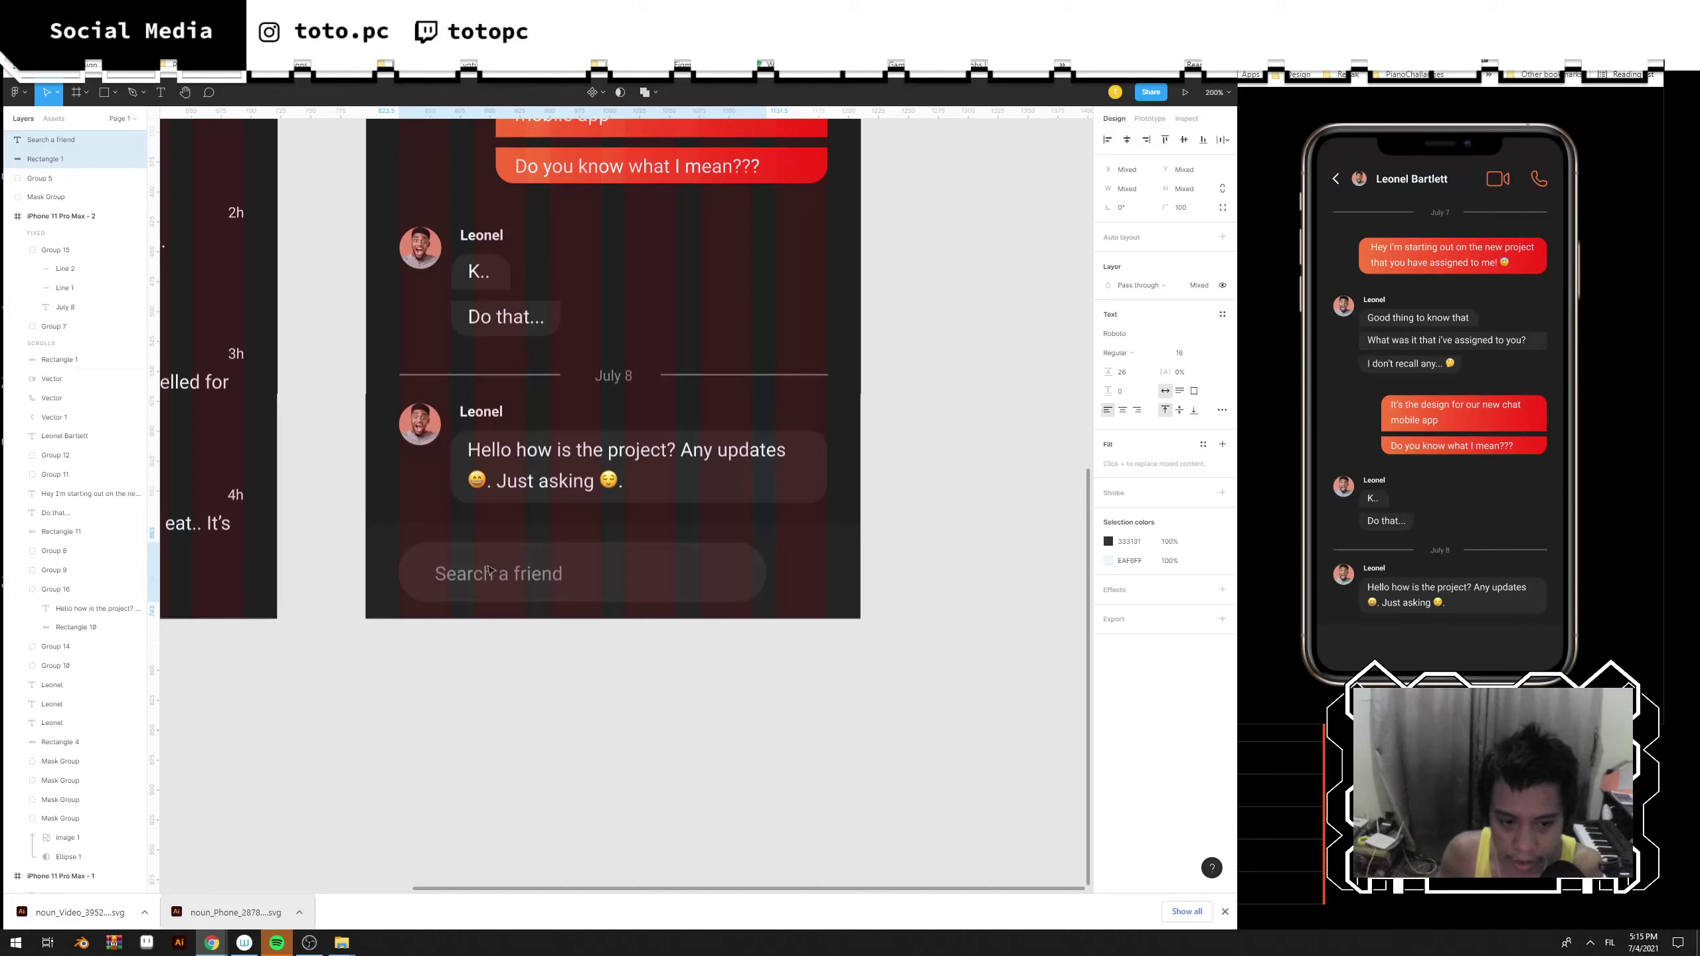
{"action": "left_click", "coordinate": [490, 570], "text": "shift"}
{"action": "mouse_move", "coordinate": [771, 579]}
{"action": "left_mouse_down"}
{"action": "mouse_move", "coordinate": [811, 579]}
{"action": "mouse_move", "coordinate": [772, 580]}
{"action": "left_mouse_up"}
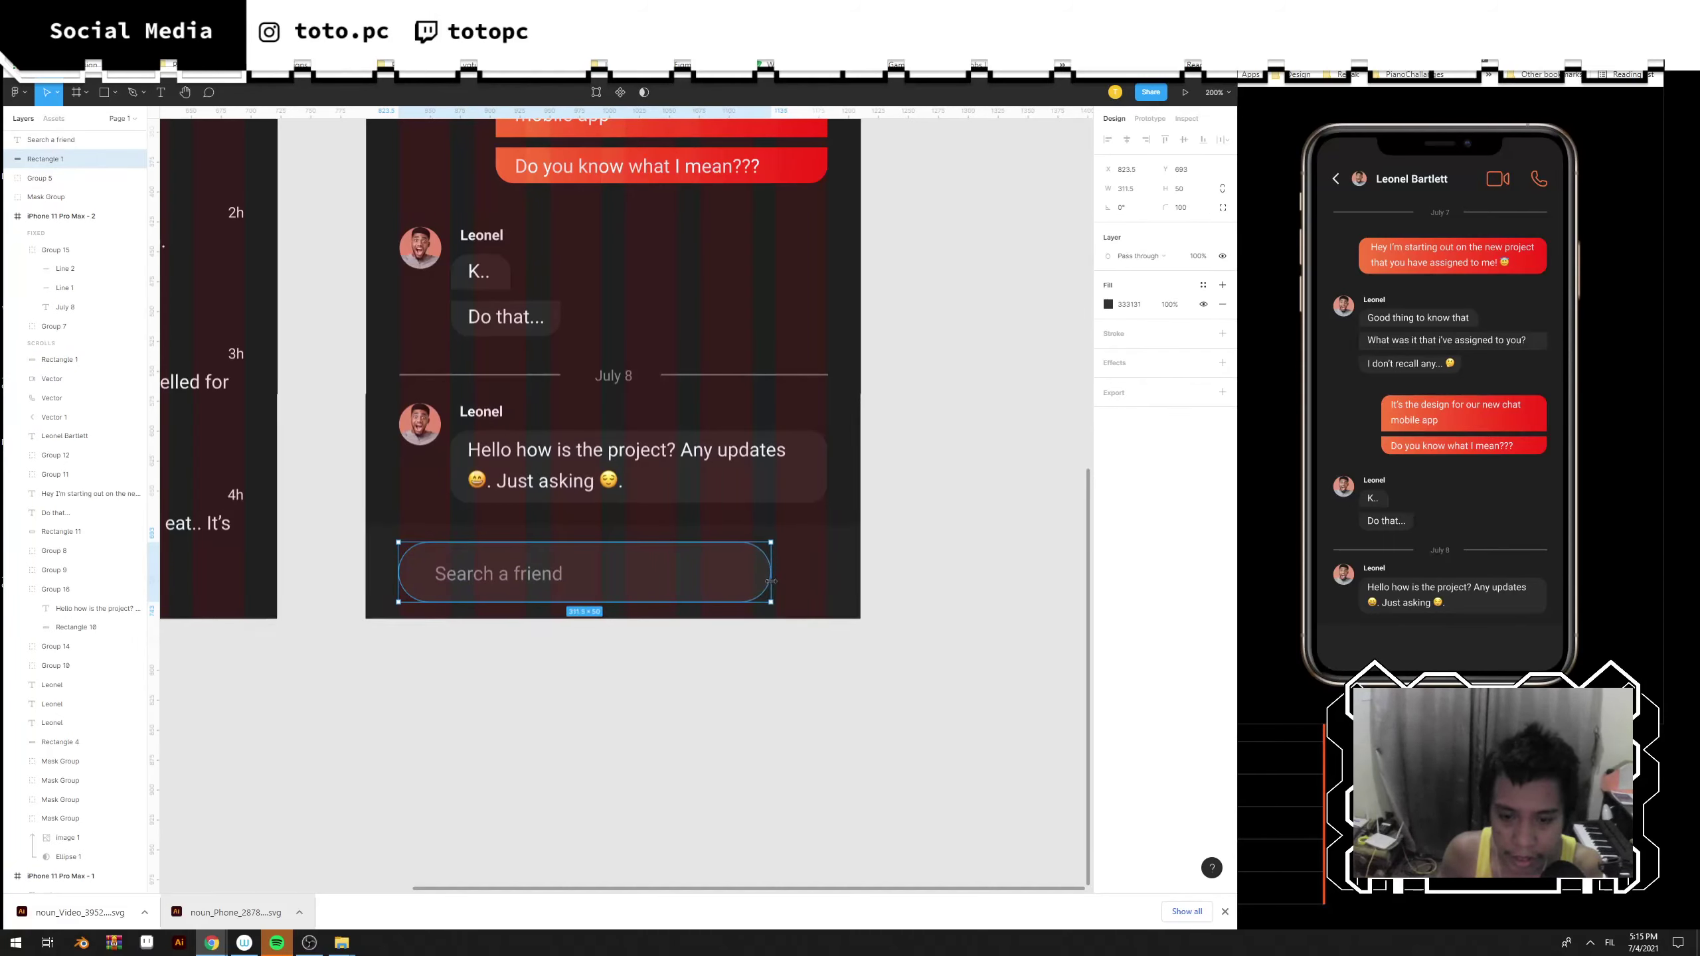
Change the field's placeholder text to "Add Reply Here" and adjust the rounded field's width to about 311 px.
{"action": "left_click_drag", "start_coordinate": [689, 696], "coordinate": [736, 709]}
{"action": "left_click", "coordinate": [730, 713]}
{"action": "left_click", "coordinate": [653, 629]}
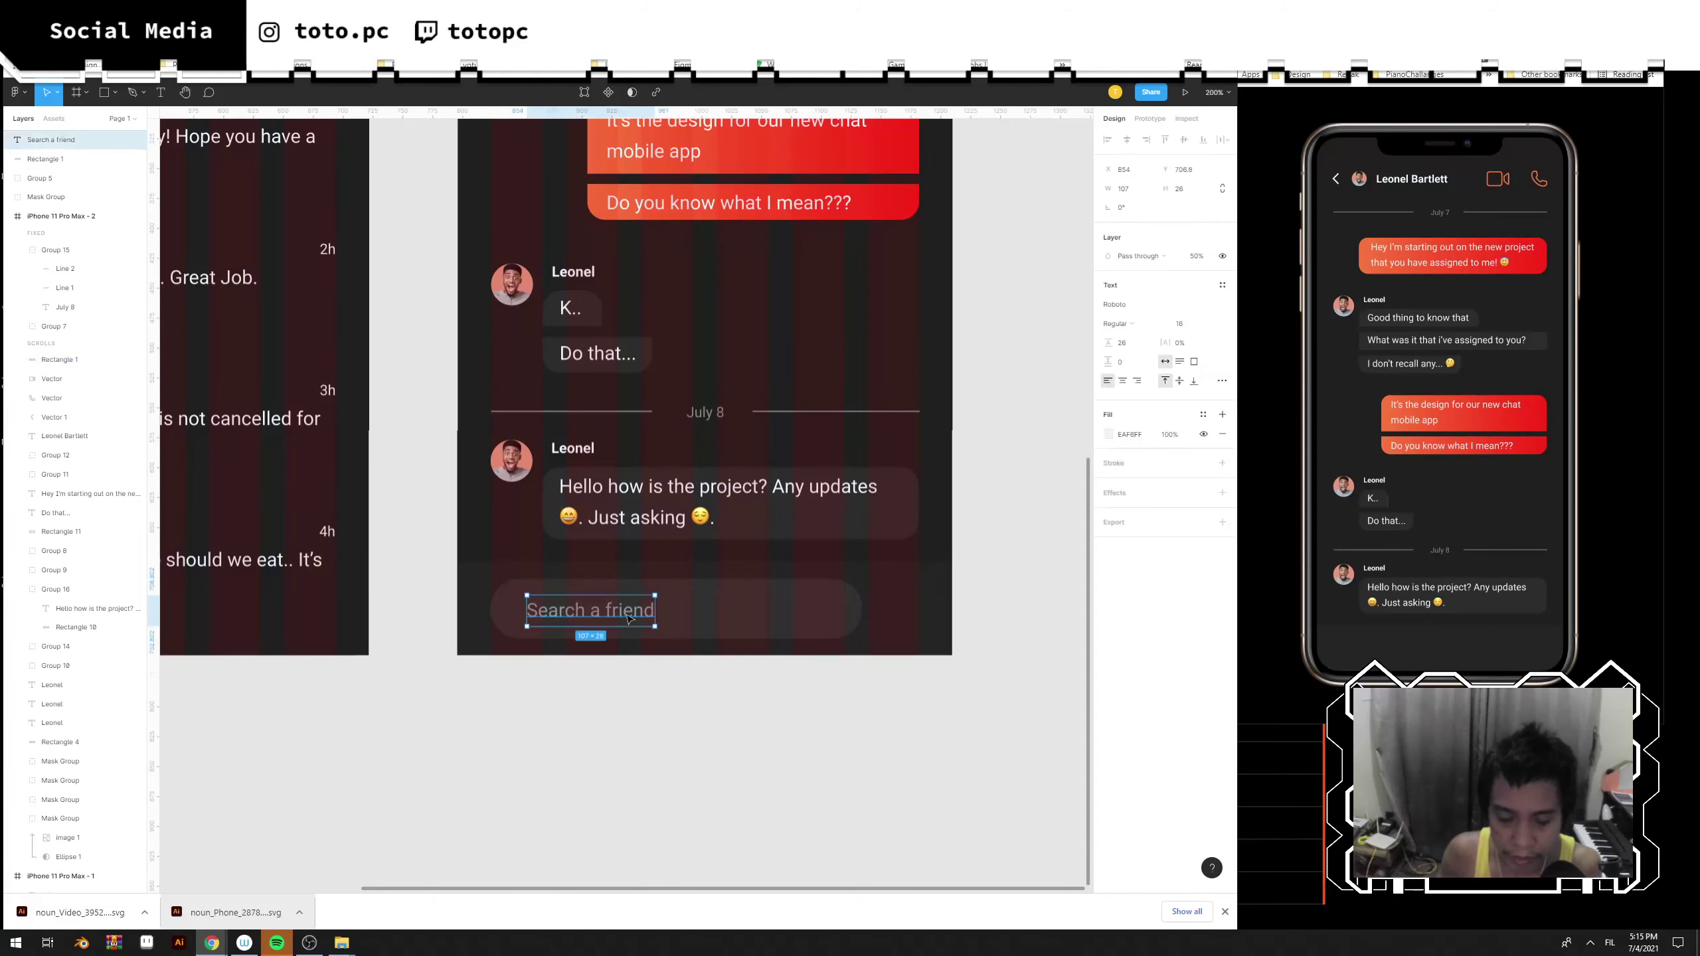
{"action": "type", "text": "Add Reply"}
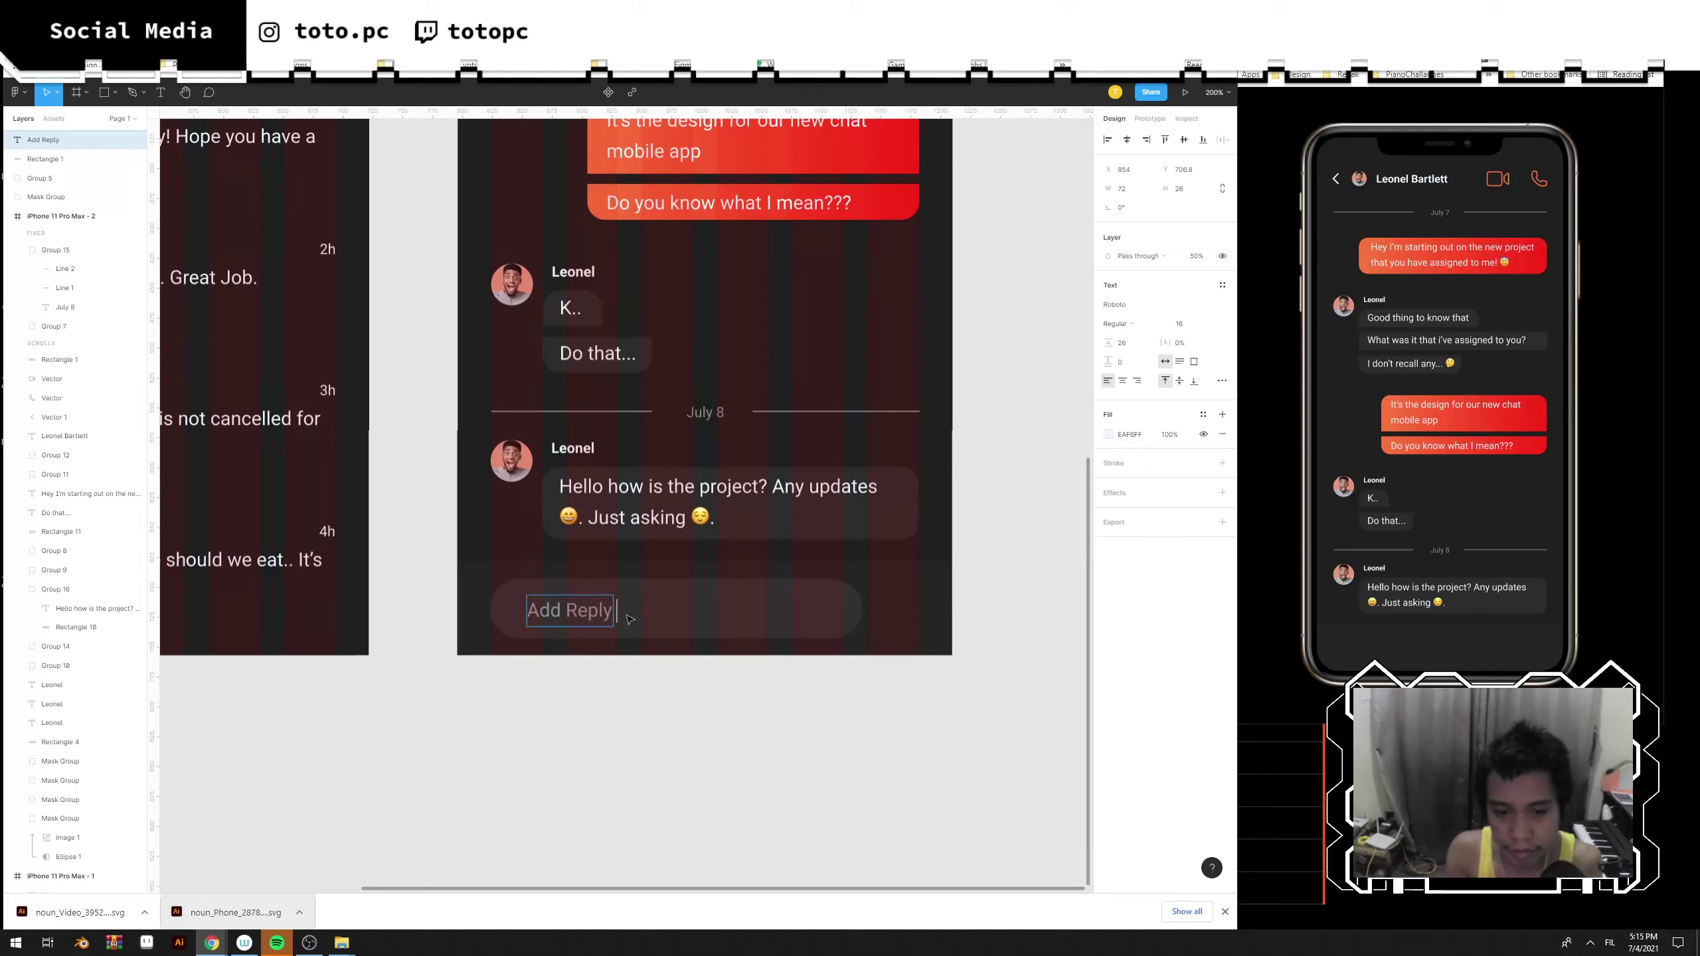
{"action": "type", "text": " Here"}
{"action": "left_click", "coordinate": [782, 730]}
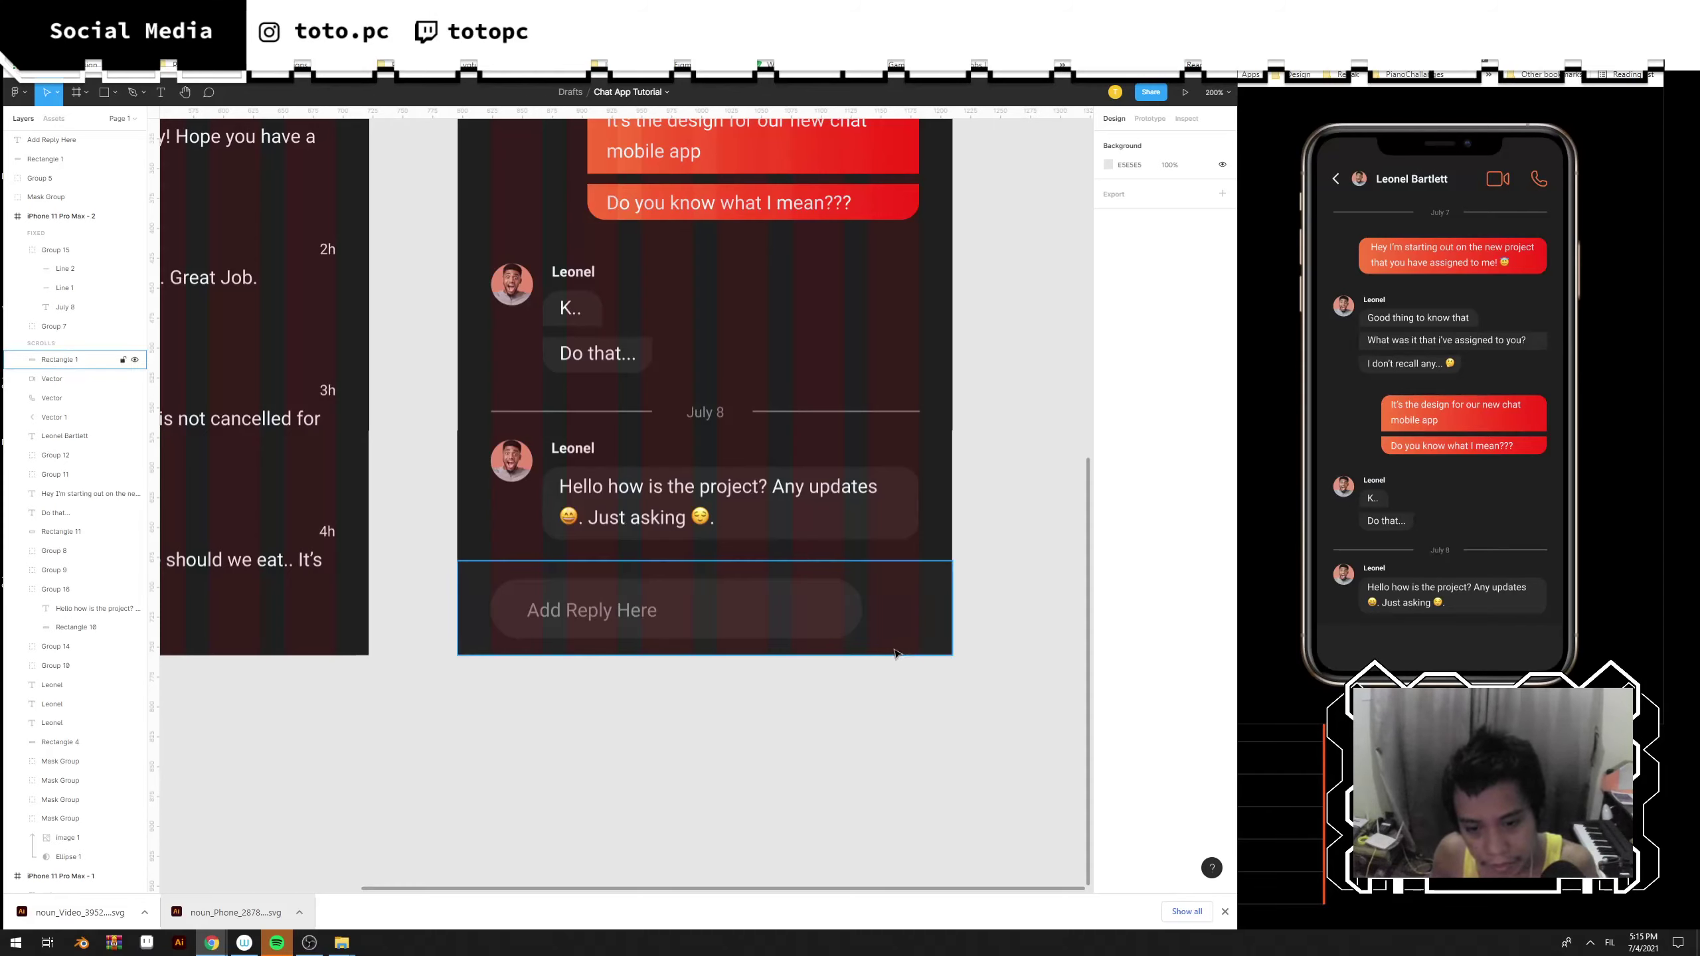
{"action": "left_click", "coordinate": [826, 626]}
{"action": "left_click_drag", "start_coordinate": [862, 607], "coordinate": [861, 607]}
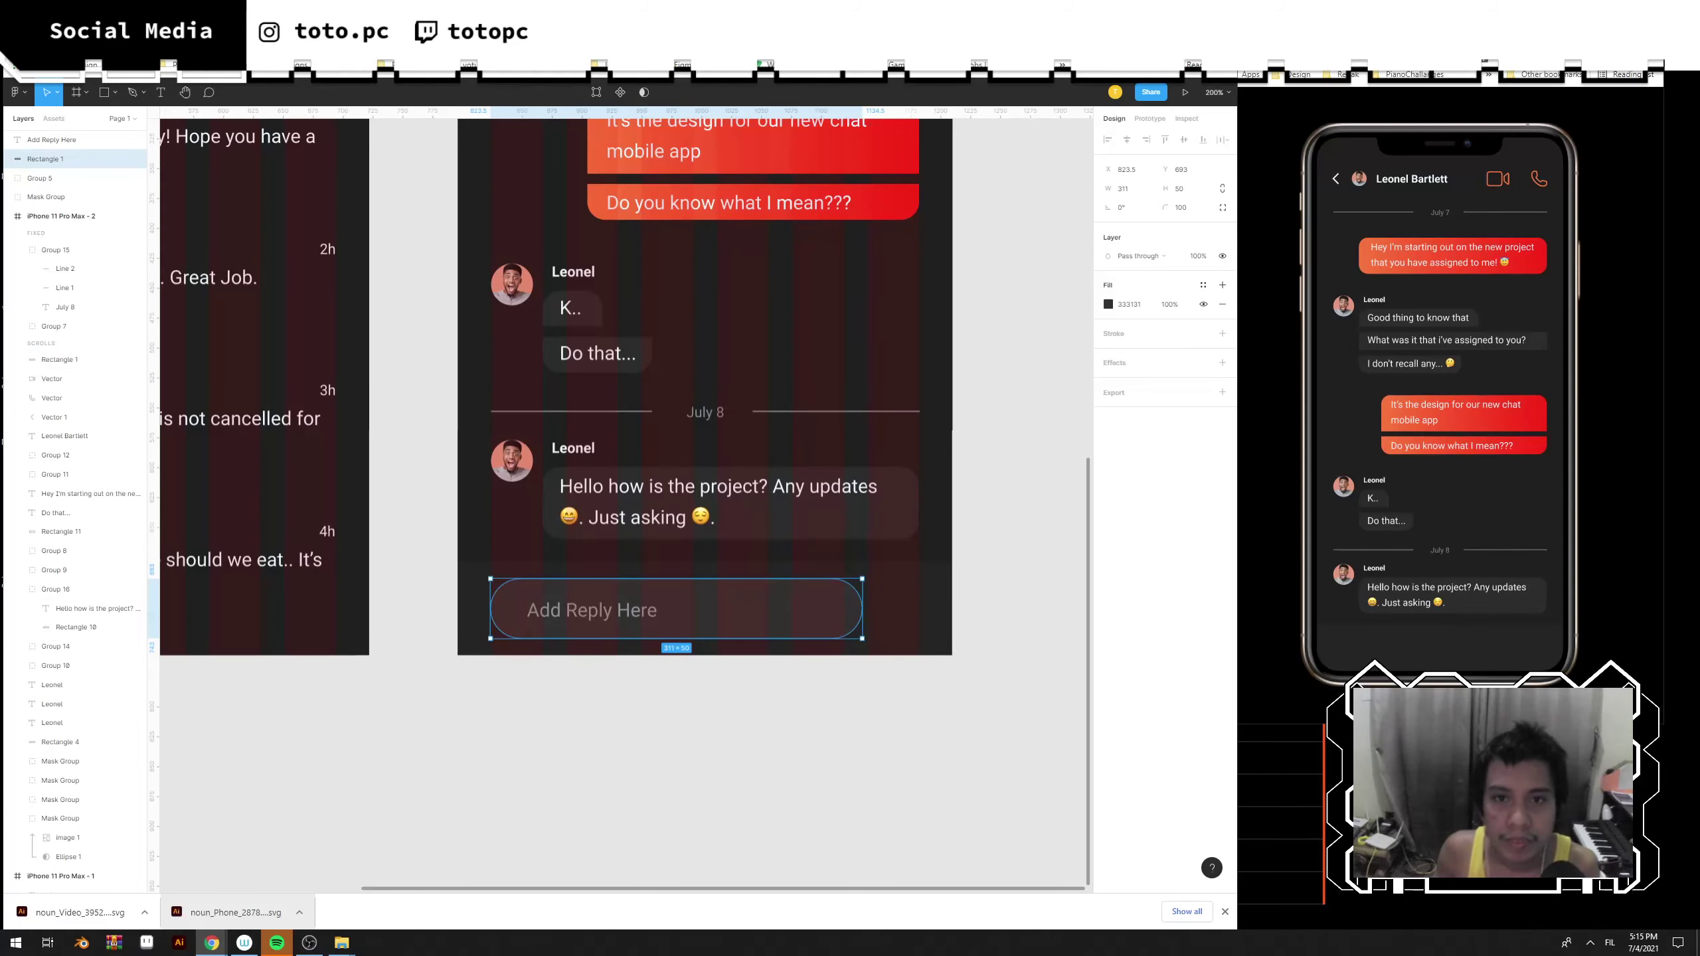
Switch to the Noun Project site and search its icons for "attachment".
{"action": "key", "text": "ctrl+Tab"}
{"action": "left_click", "coordinate": [937, 167]}
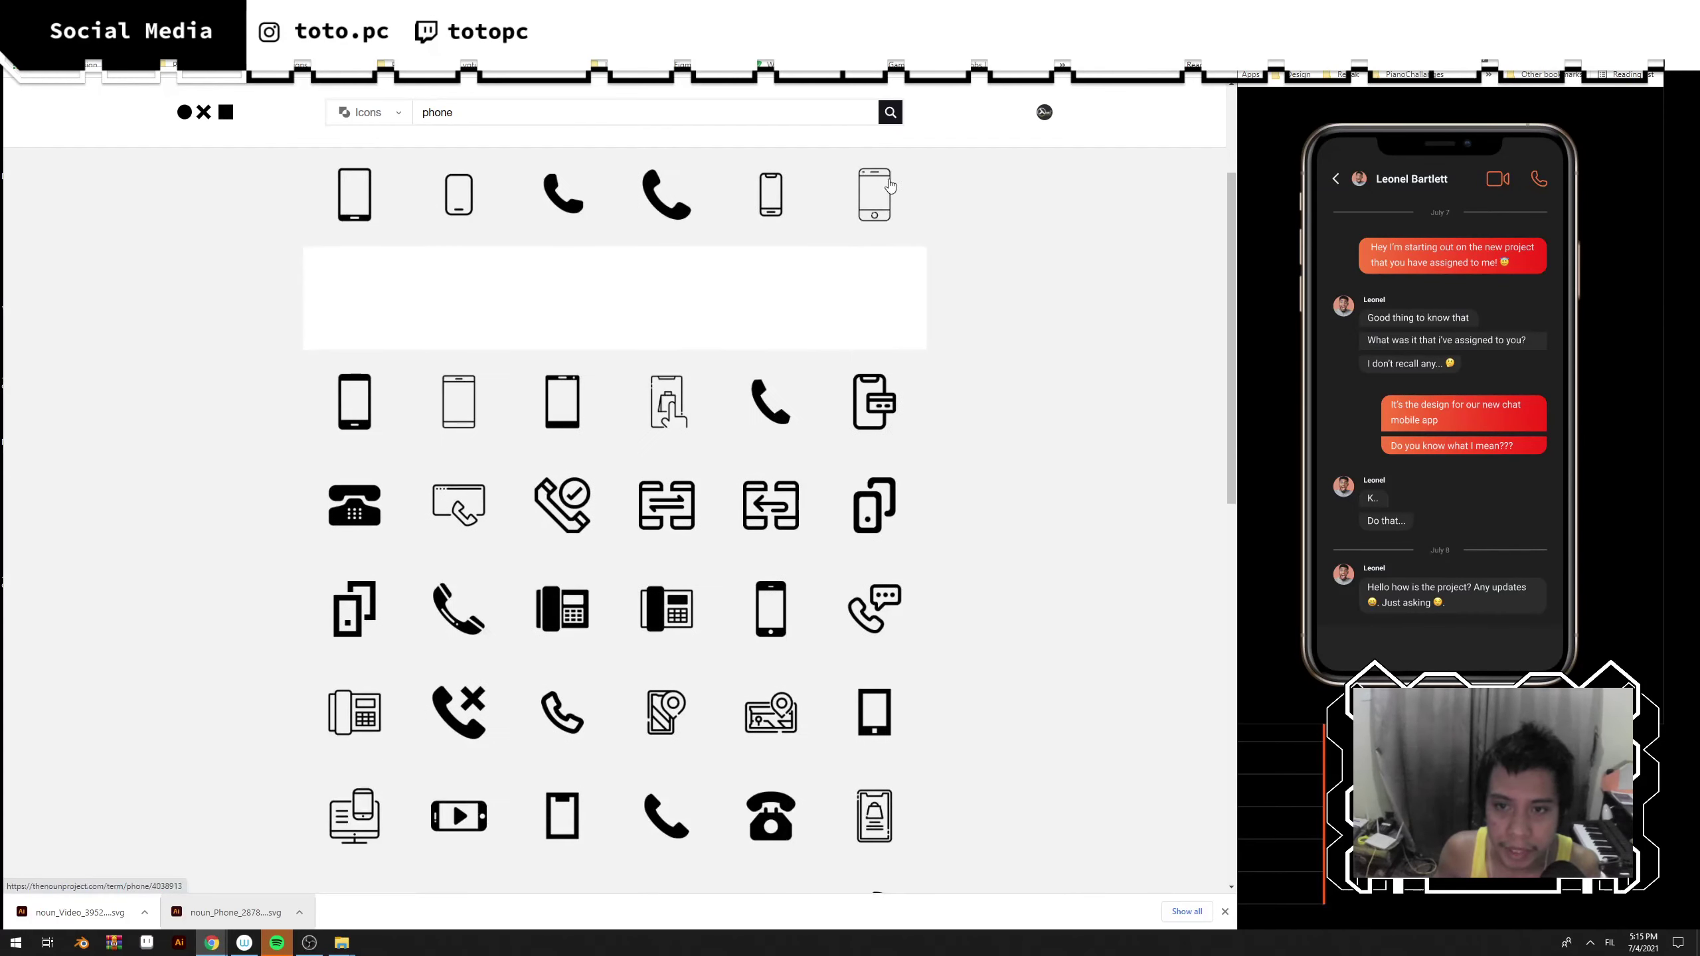
{"action": "left_click", "coordinate": [669, 113]}
{"action": "type", "text": "attachme"}
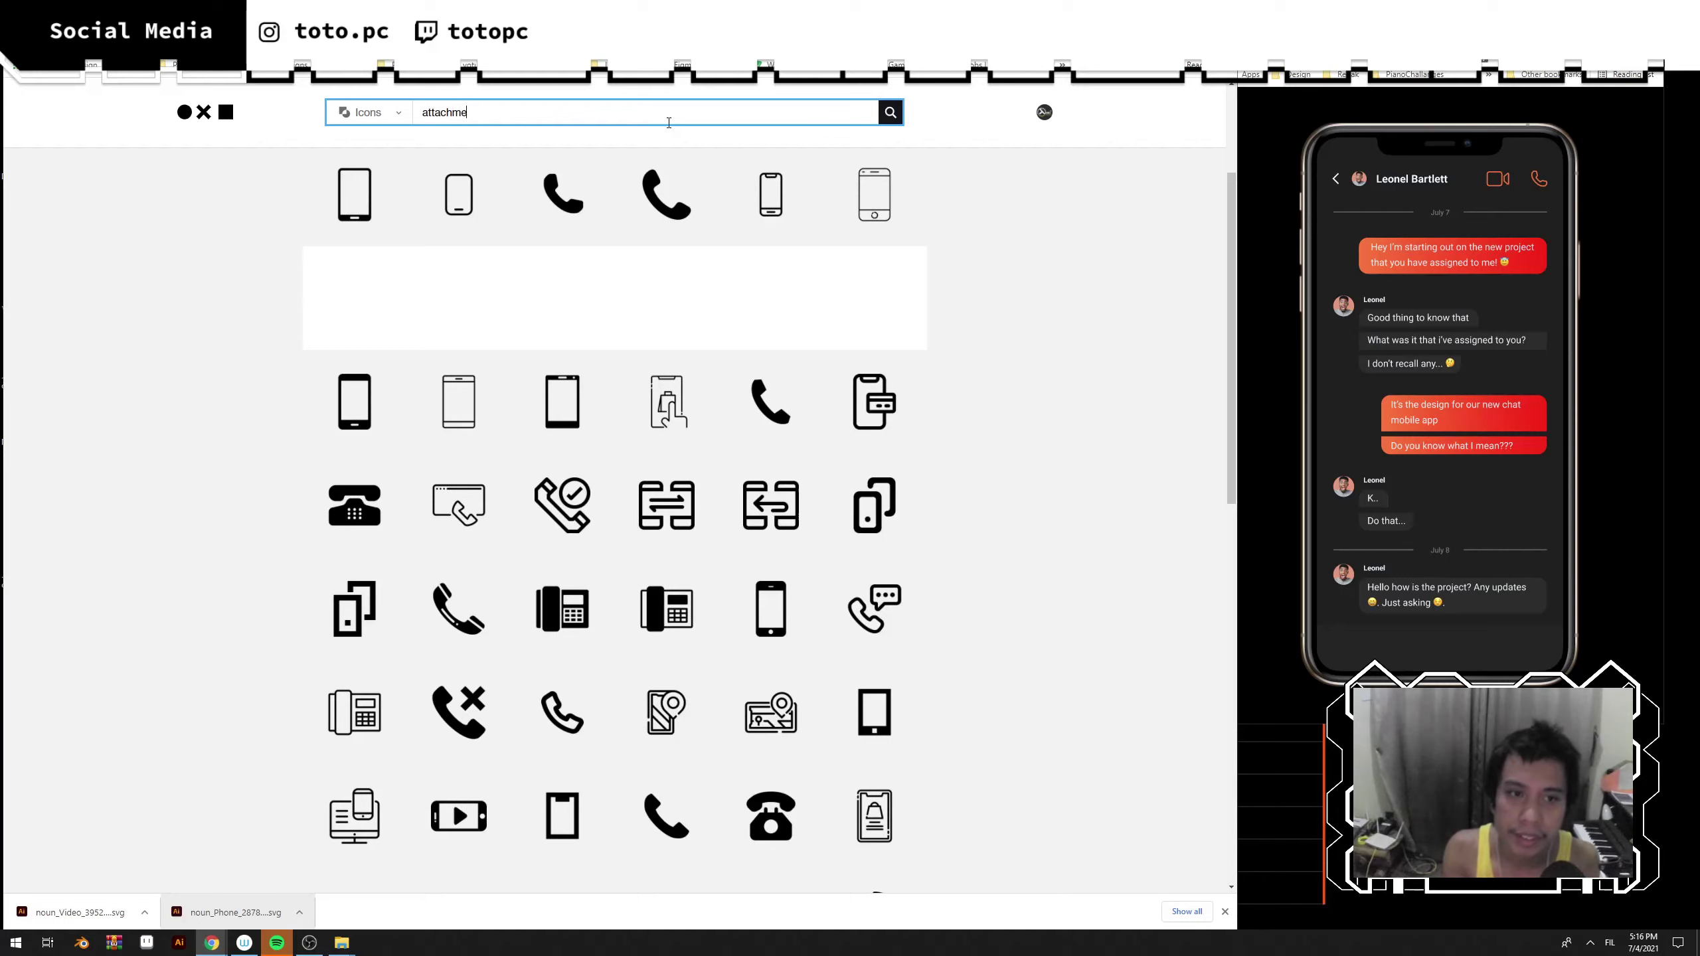
{"action": "type", "text": "nt"}
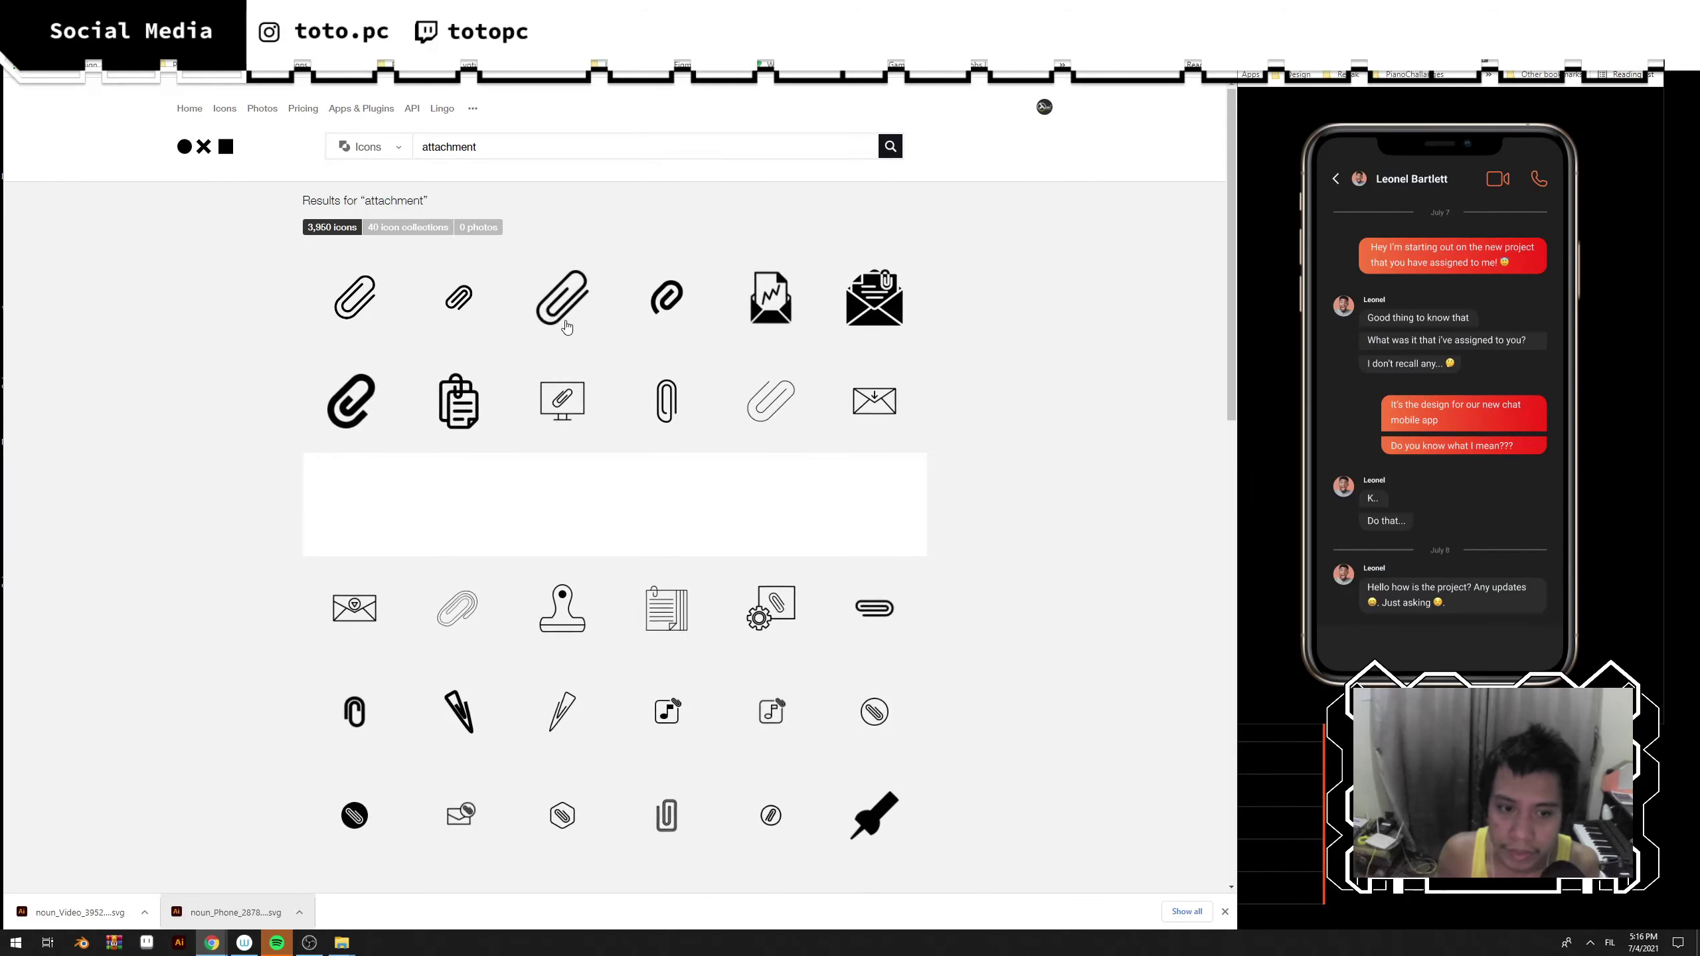
{"action": "left_click", "coordinate": [368, 398]}
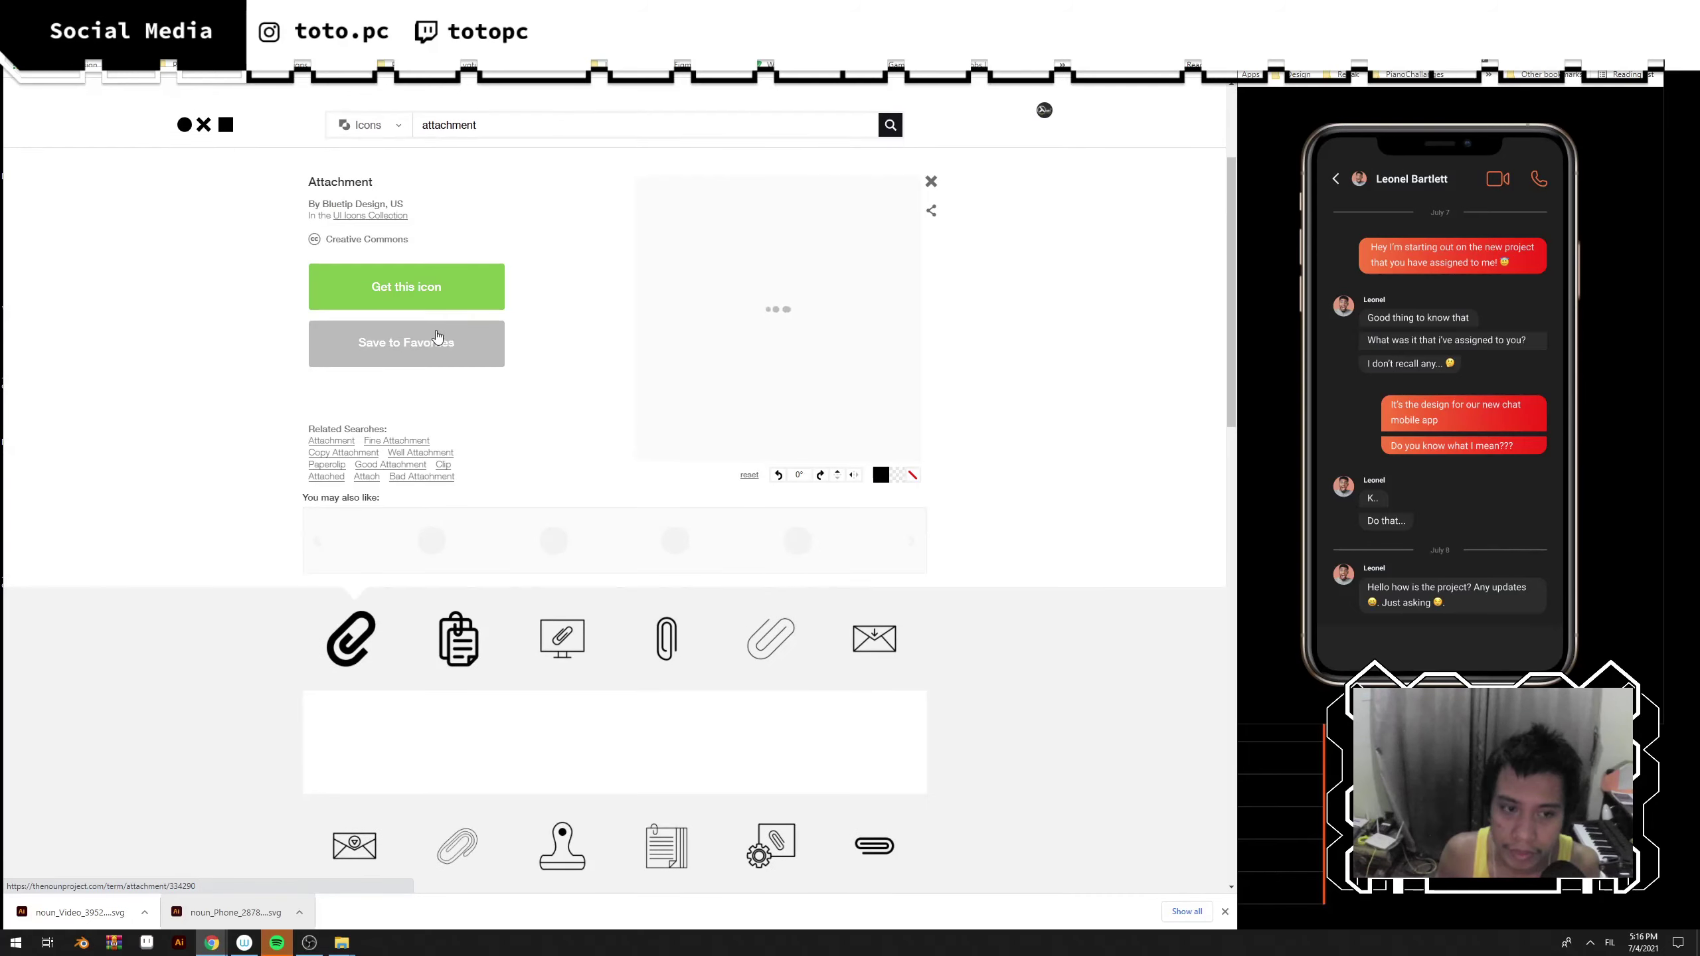
{"action": "left_click", "coordinate": [457, 296]}
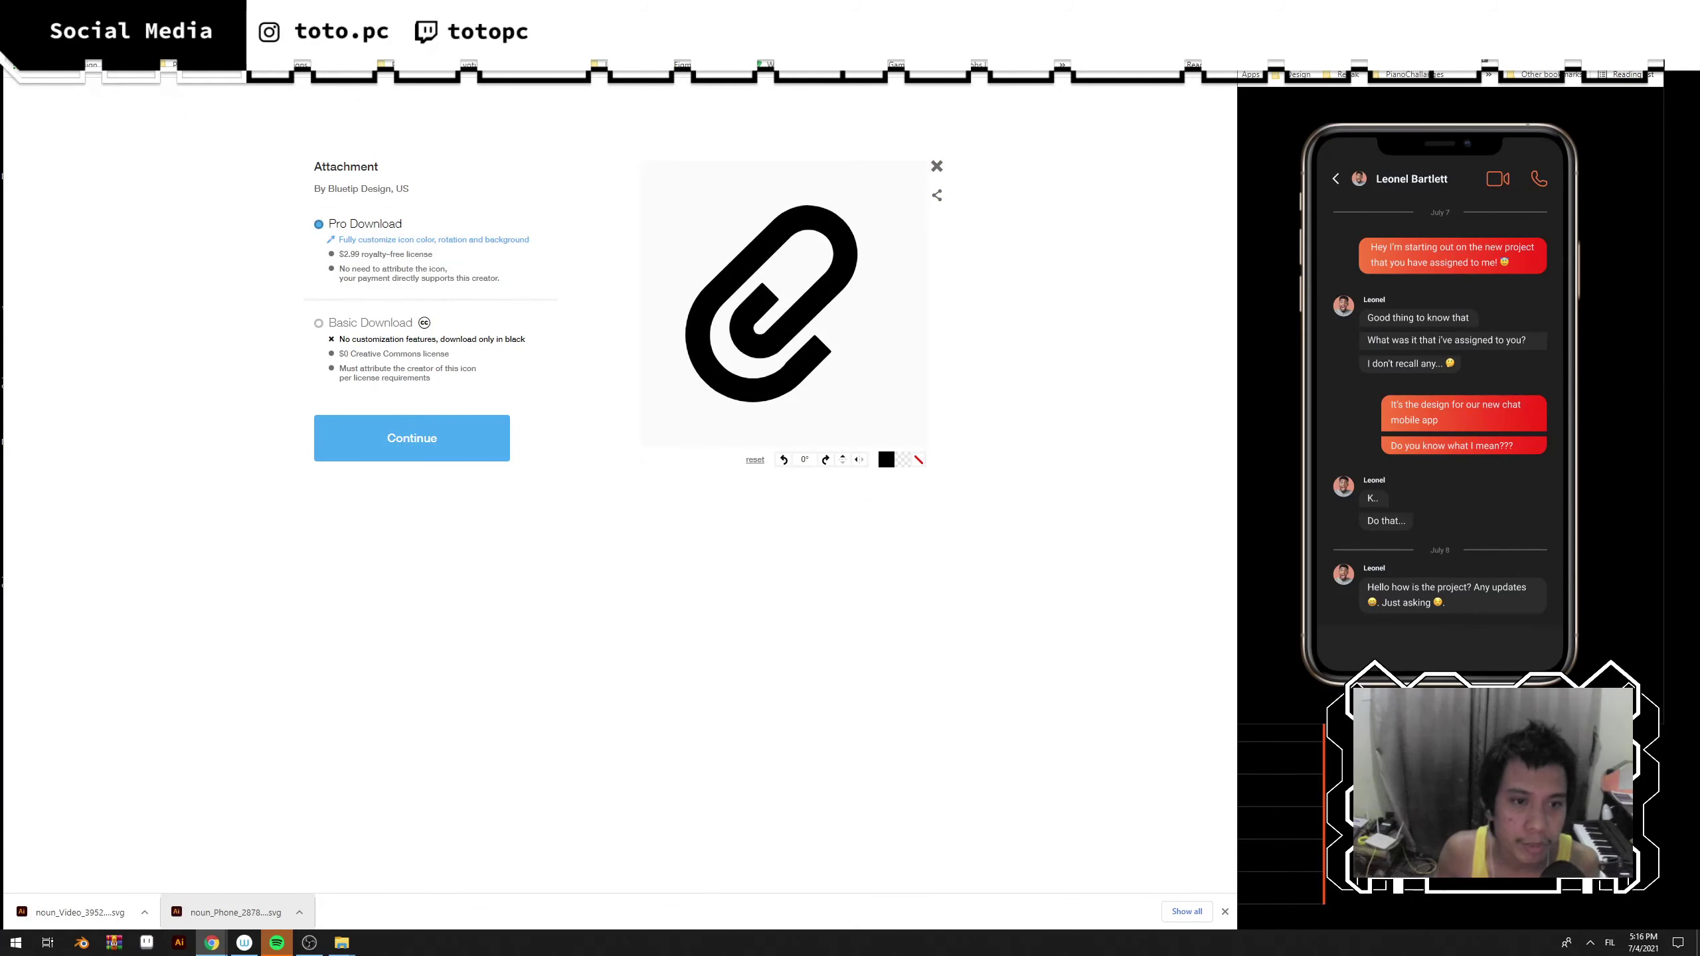
{"action": "key", "text": "alt+Left"}
{"action": "key", "text": "alt+Left"}
{"action": "scroll", "coordinate": [375, 240], "scroll_direction": "up", "scroll_amount": 3}
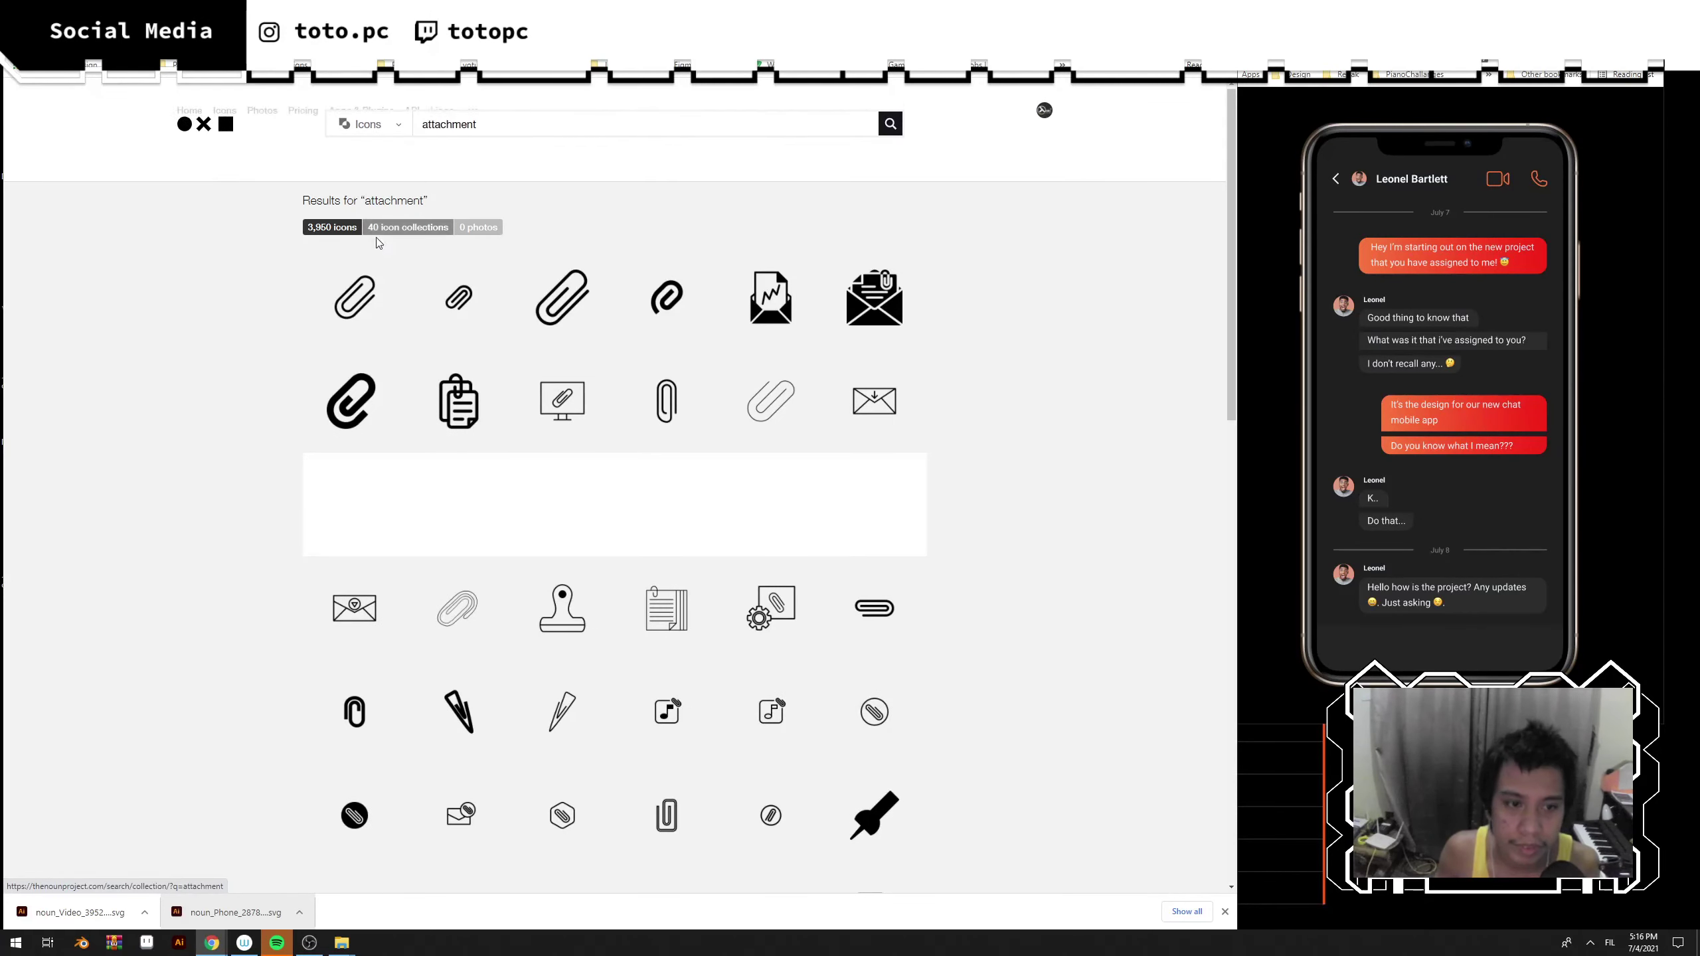
Download the thin-outlined paperclip icon by artworkbean as an SVG with the Basic Download option.
{"action": "left_click", "coordinate": [367, 309]}
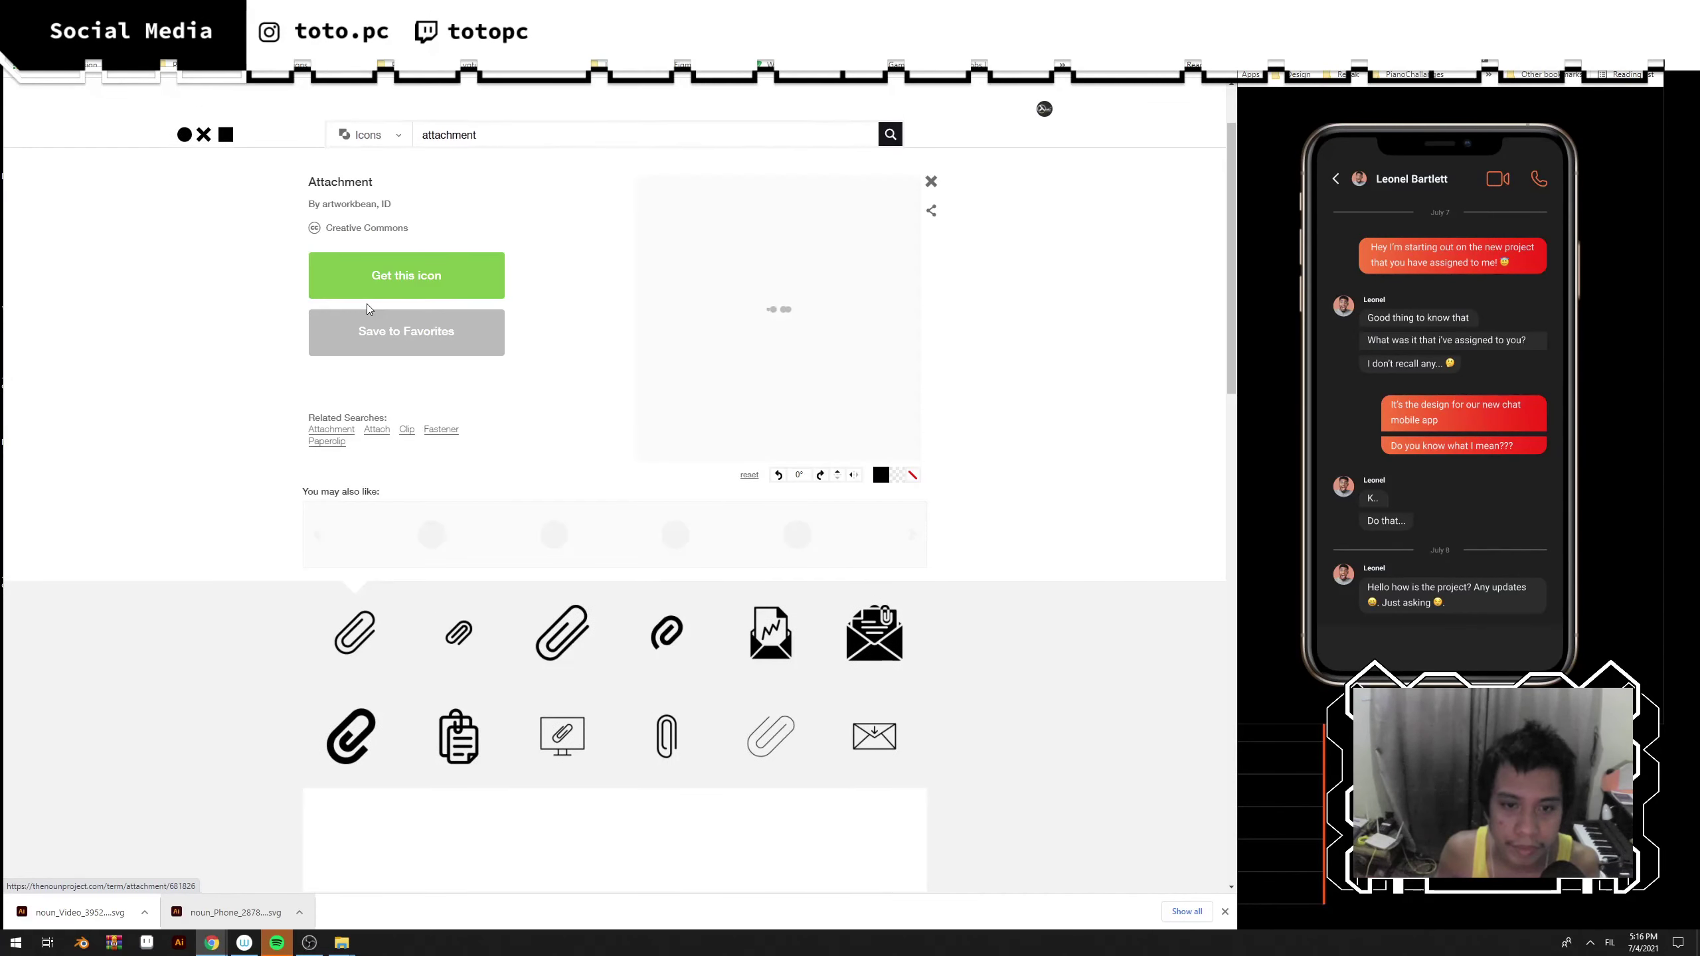
{"action": "left_click", "coordinate": [466, 276]}
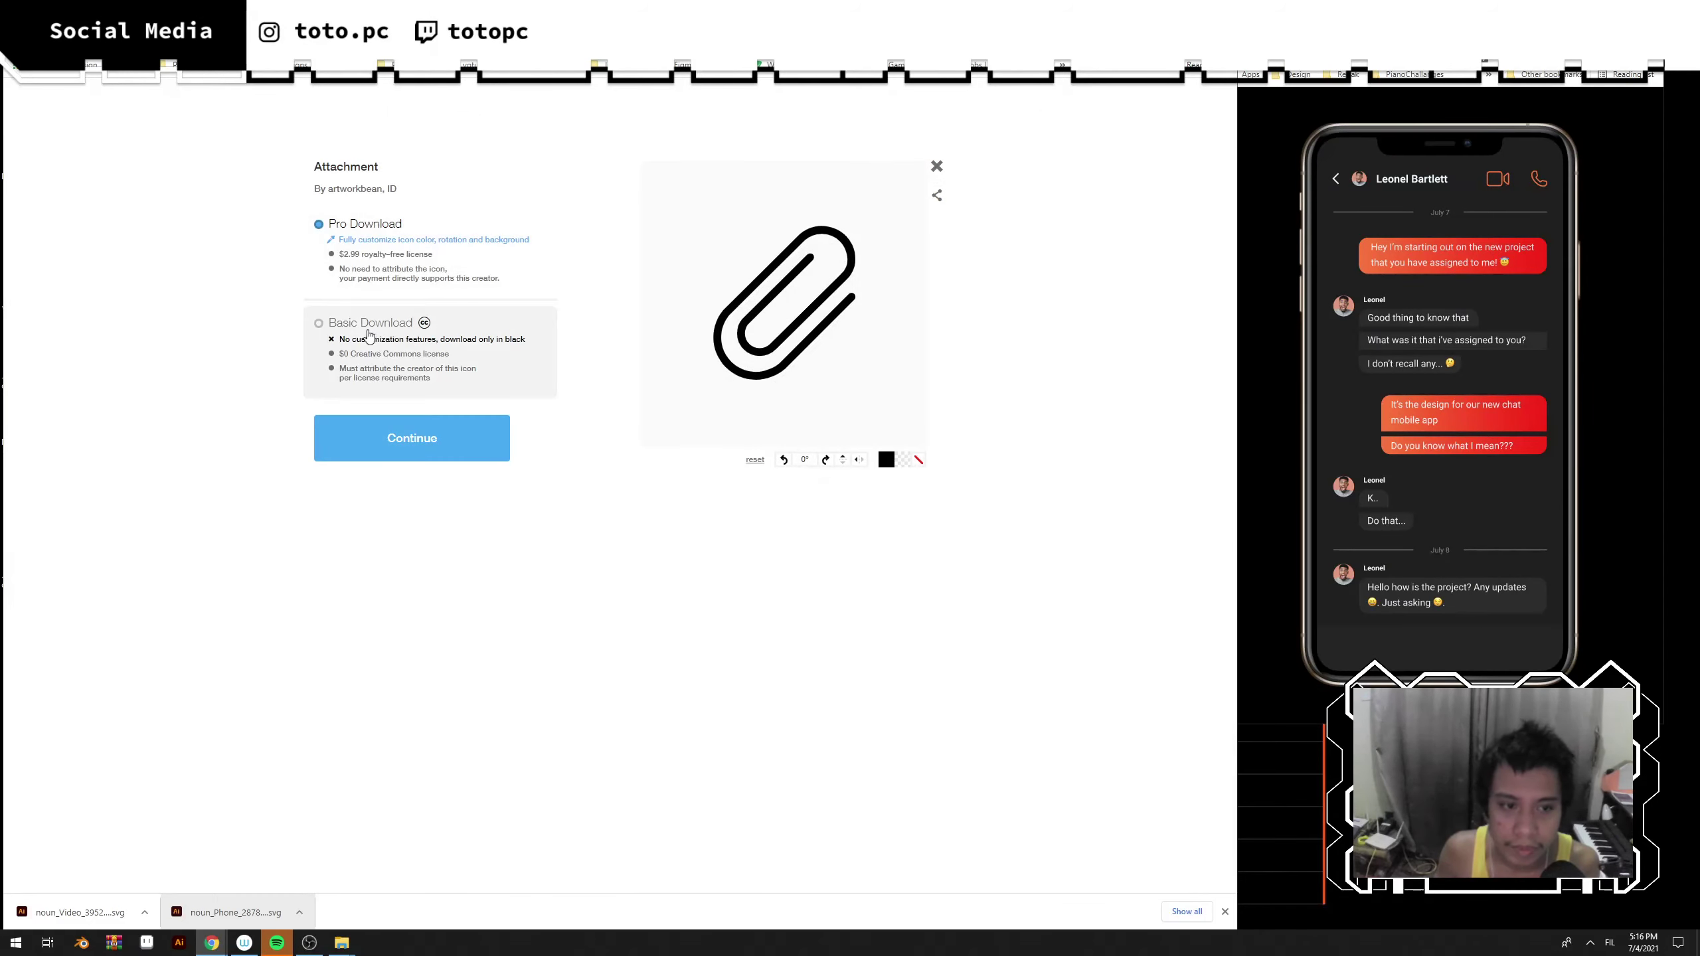
{"action": "left_click", "coordinate": [398, 441]}
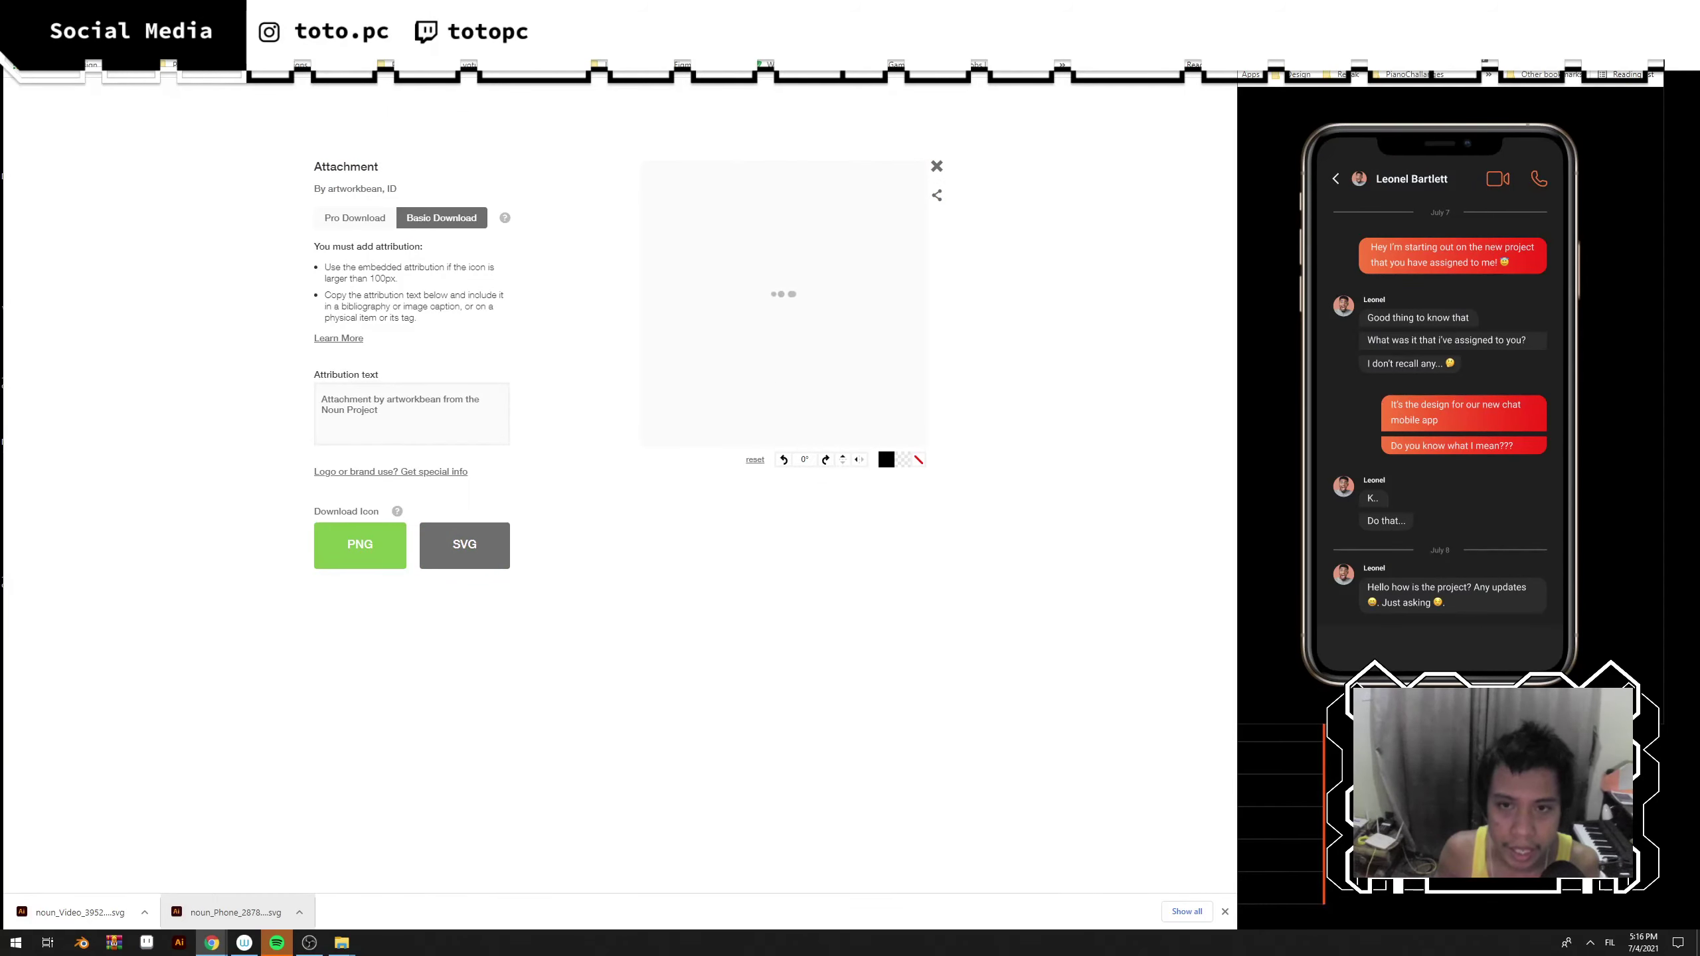
{"action": "left_click", "coordinate": [464, 544]}
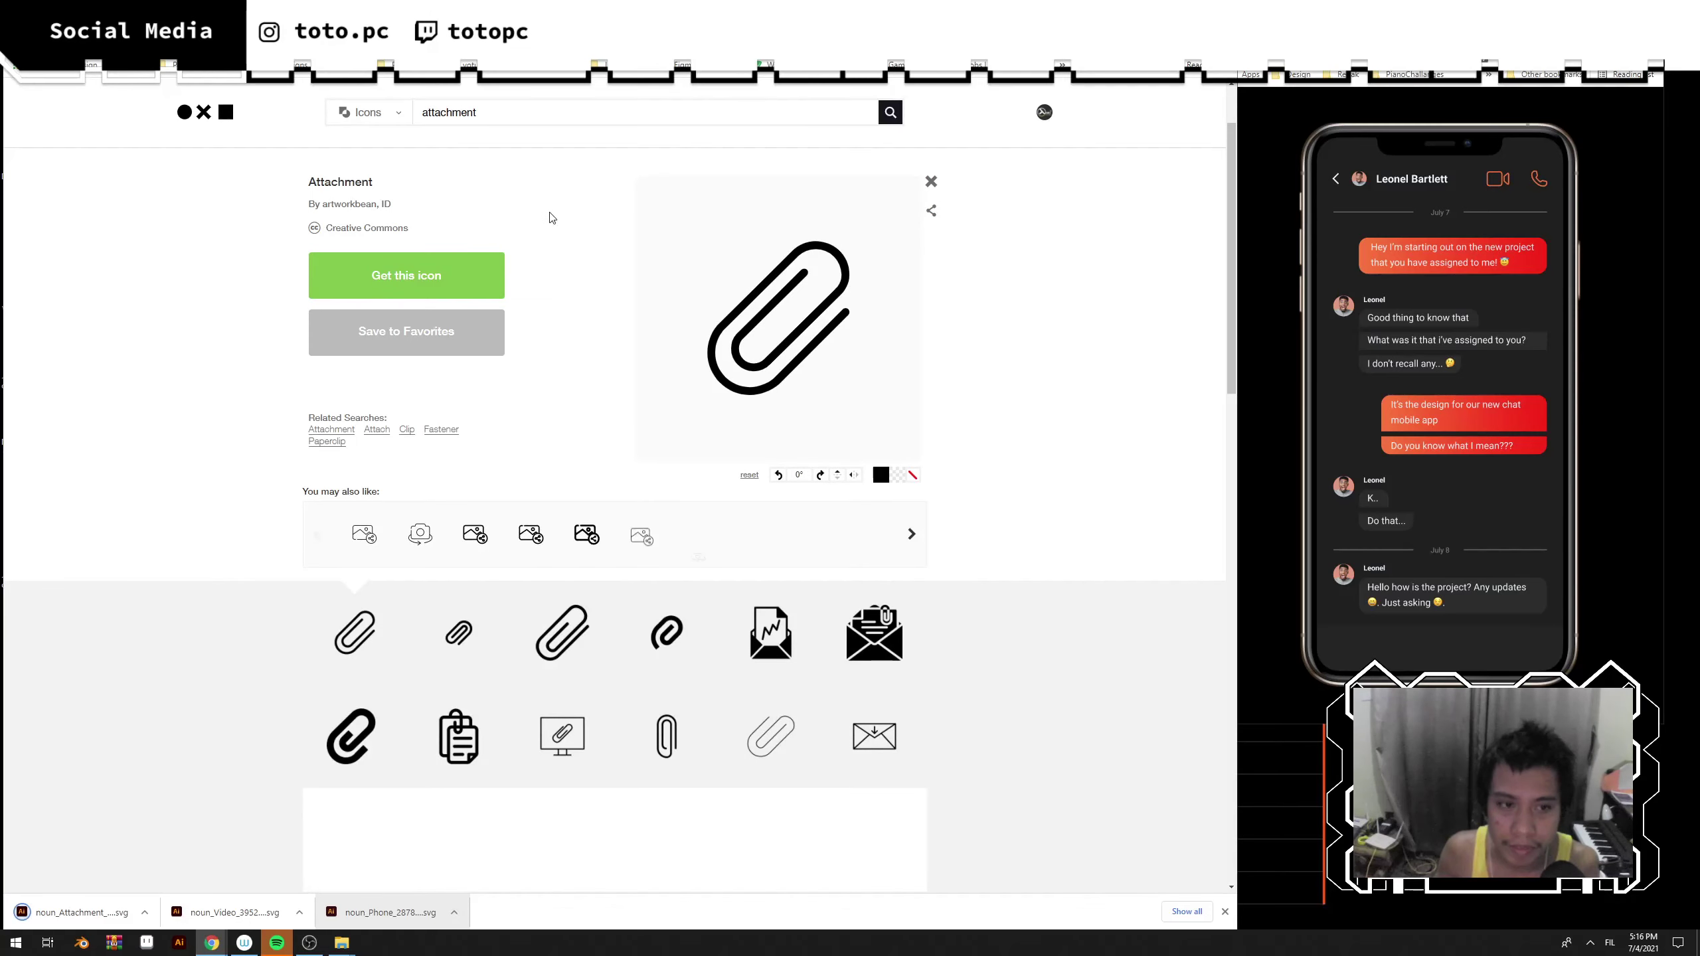
Search the icons for "photo" and download the solid camera icon by Alfa Design as a Basic Download SVG.
{"action": "double_click", "coordinate": [537, 124]}
{"action": "type", "text": "e"}
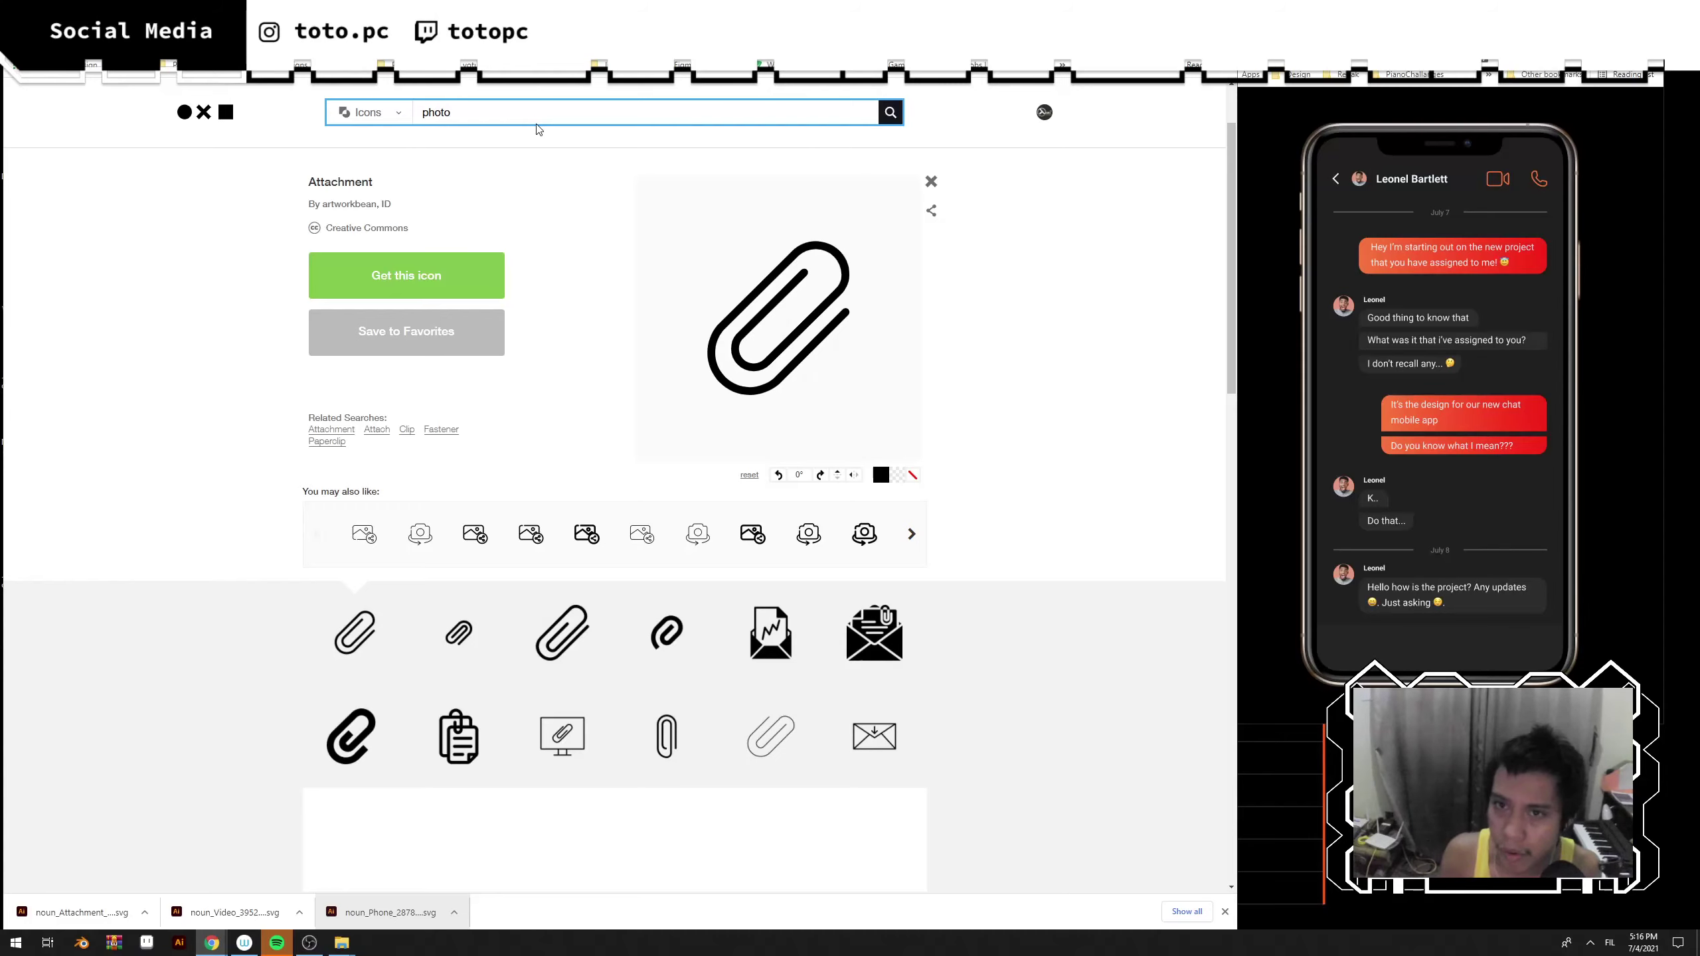
{"action": "key", "text": "Return"}
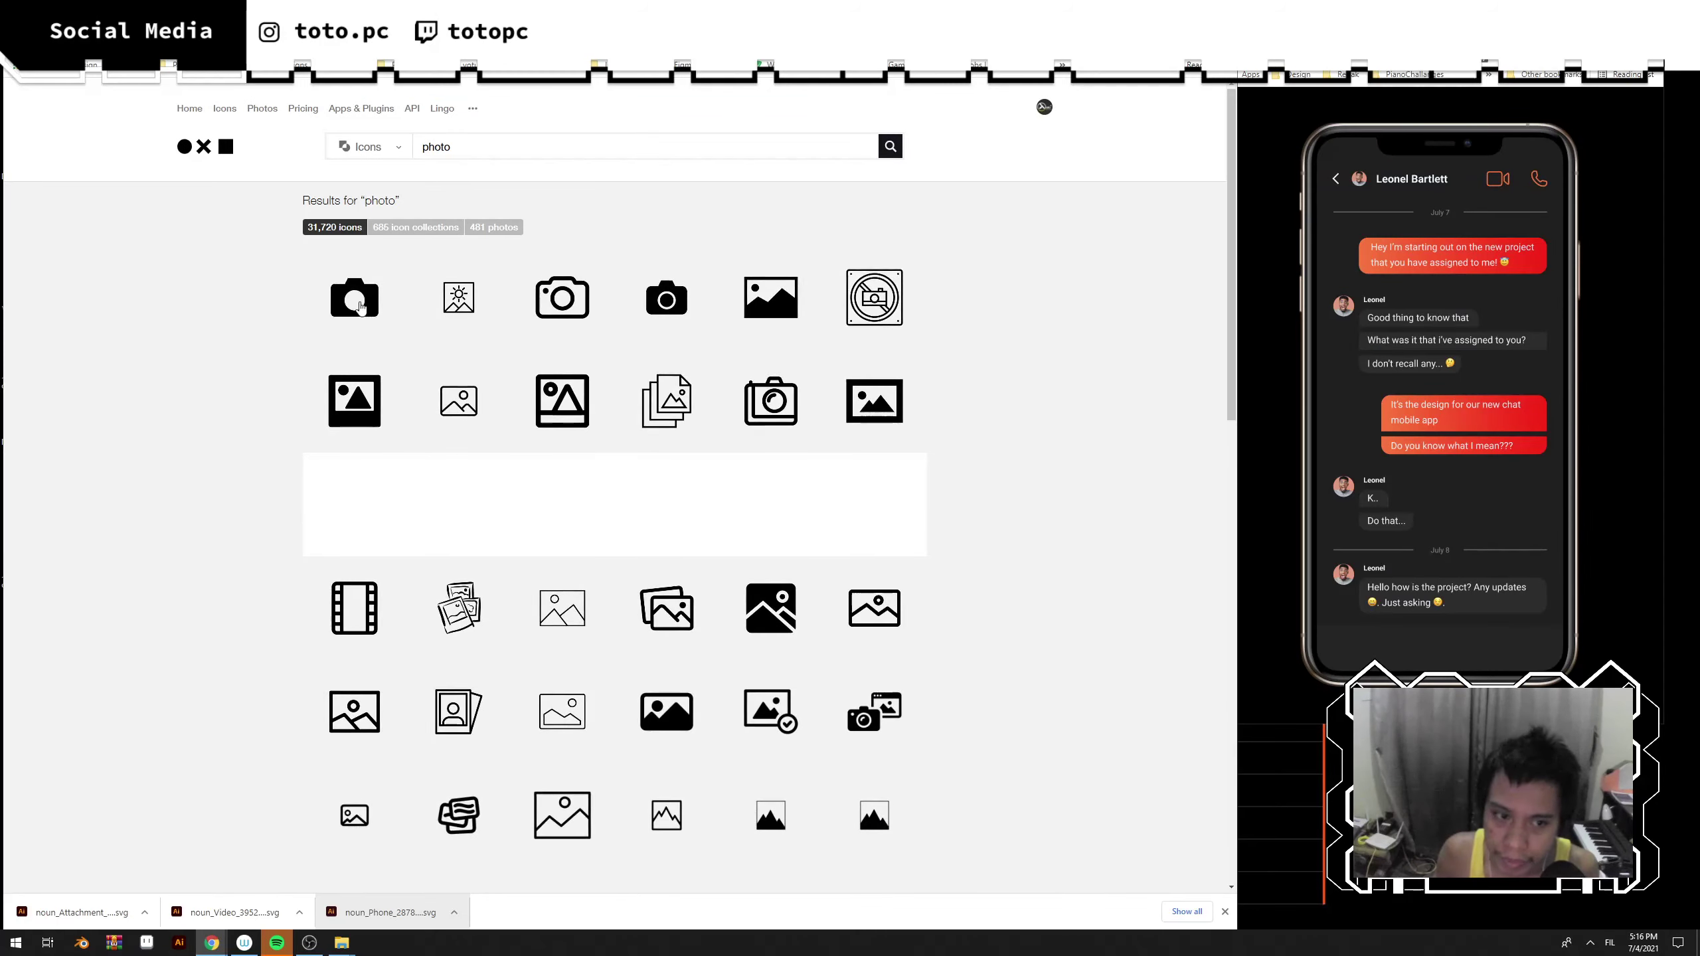
{"action": "left_click", "coordinate": [429, 307]}
{"action": "left_click", "coordinate": [409, 295]}
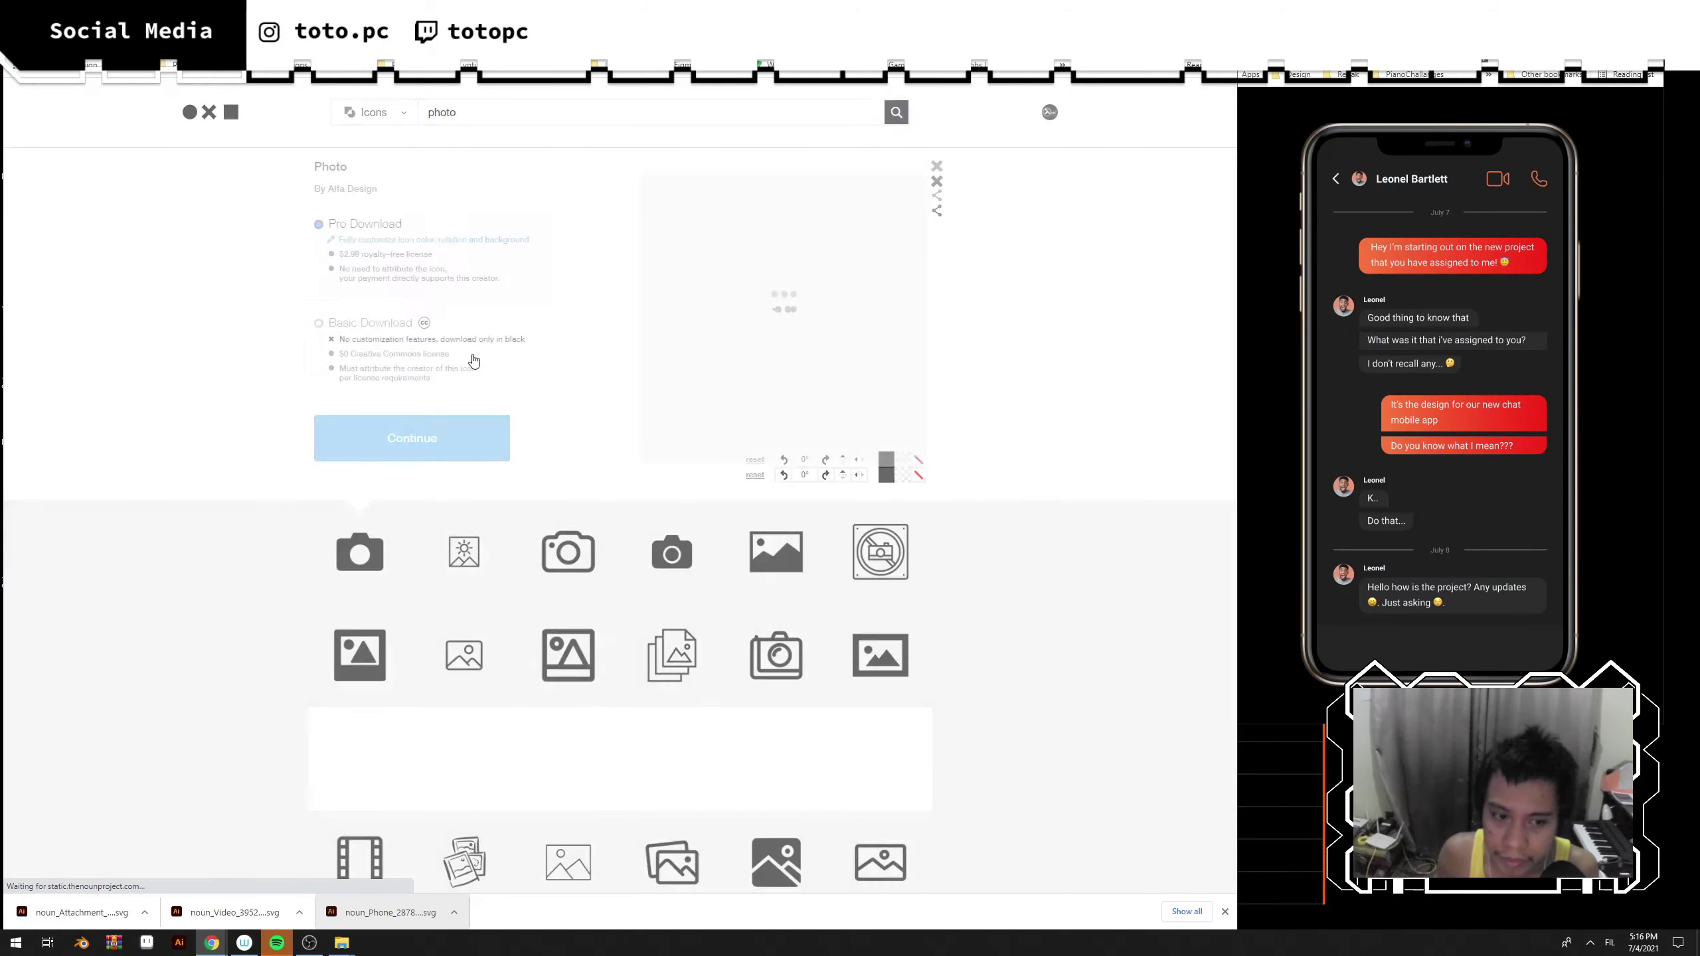
{"action": "left_click", "coordinate": [384, 373]}
{"action": "left_click", "coordinate": [414, 457]}
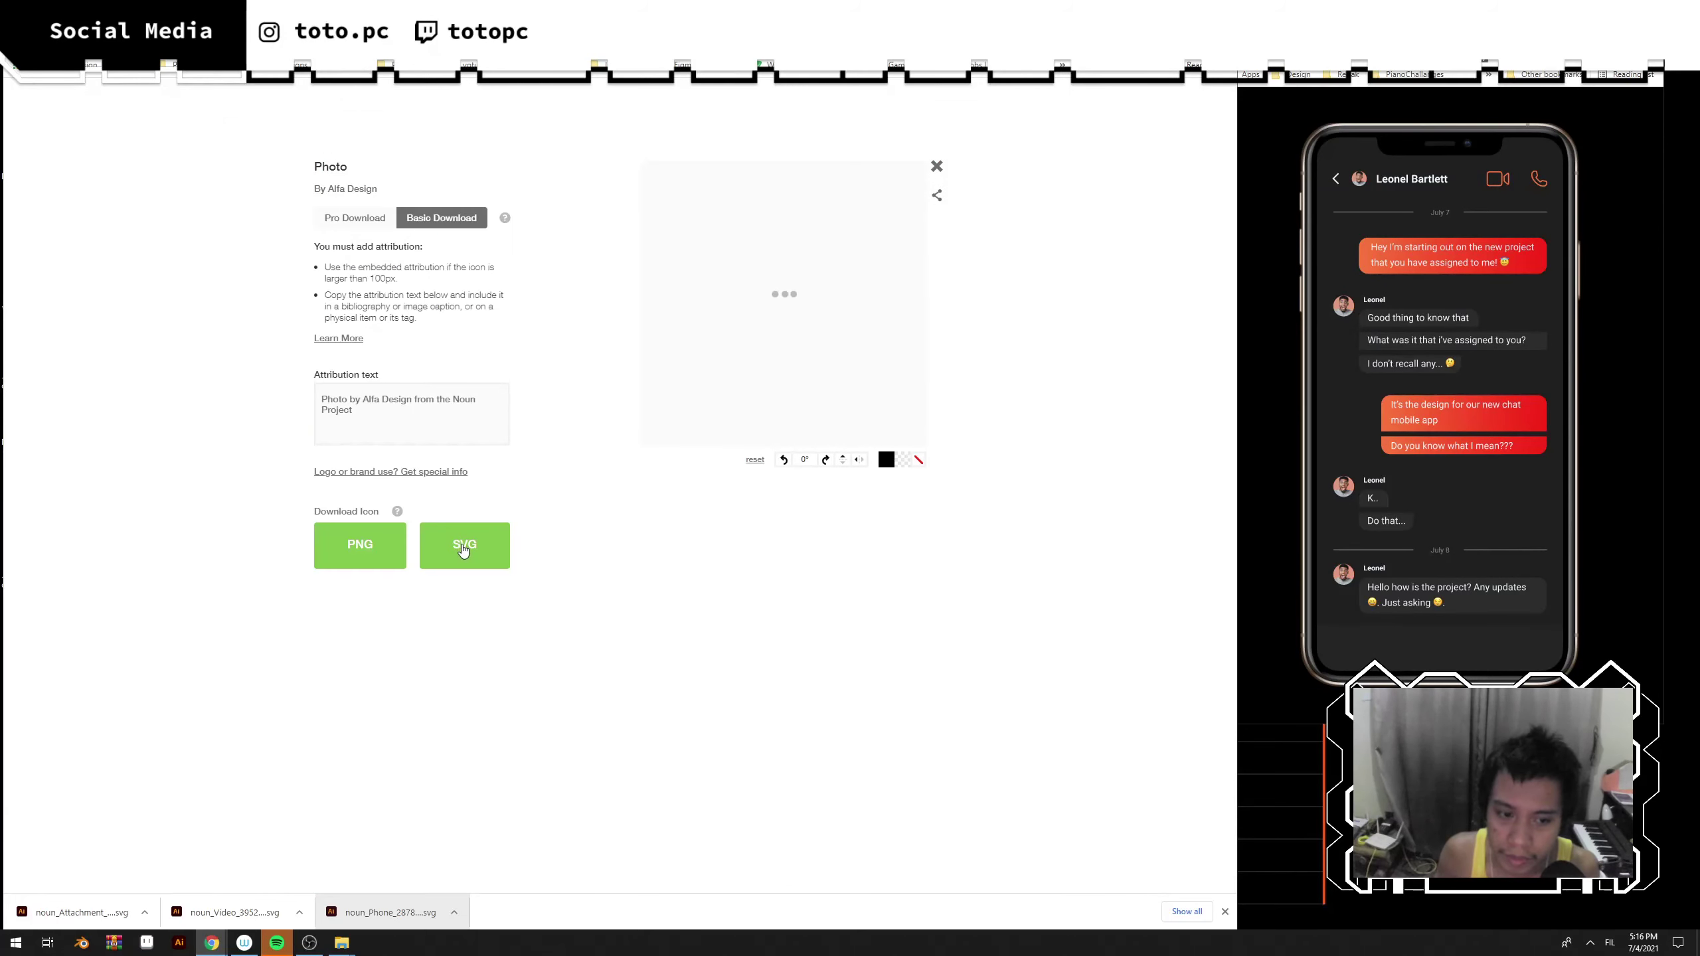
{"action": "left_click", "coordinate": [462, 548]}
Switch back to the Figma file and place the downloaded camera SVG on the canvas below the chat screen.
{"action": "key", "text": "ctrl+shift+Tab"}
{"action": "left_click", "coordinate": [603, 733]}
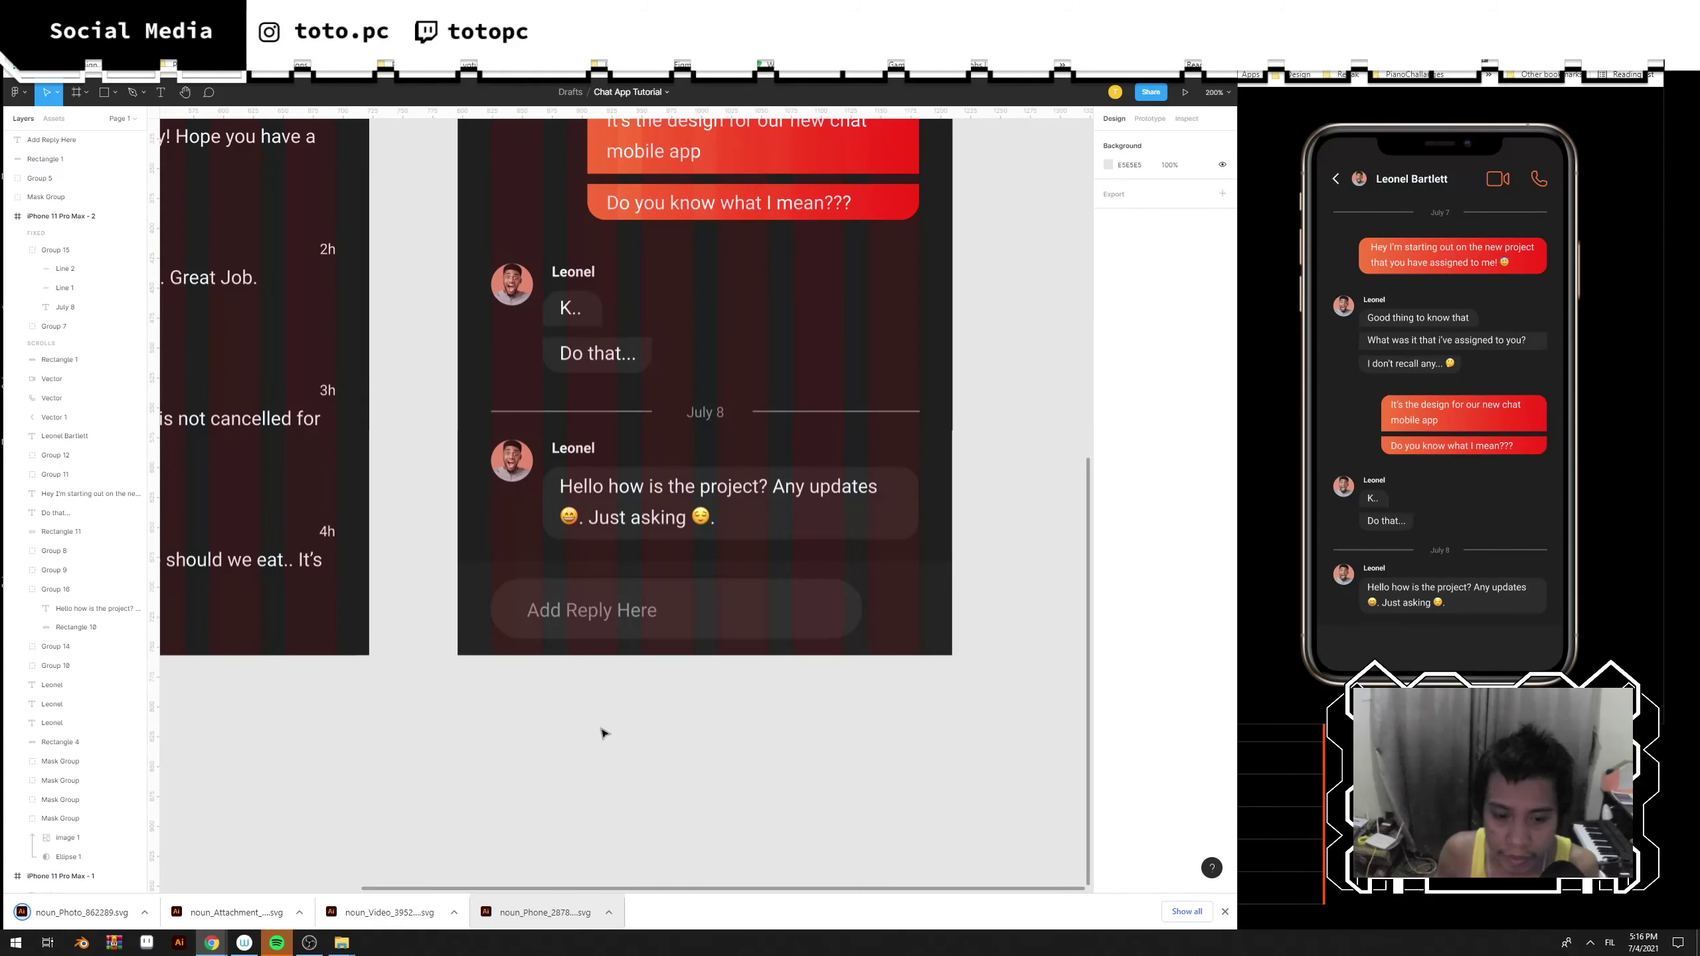
{"action": "left_click_drag", "start_coordinate": [80, 912], "coordinate": [663, 797]}
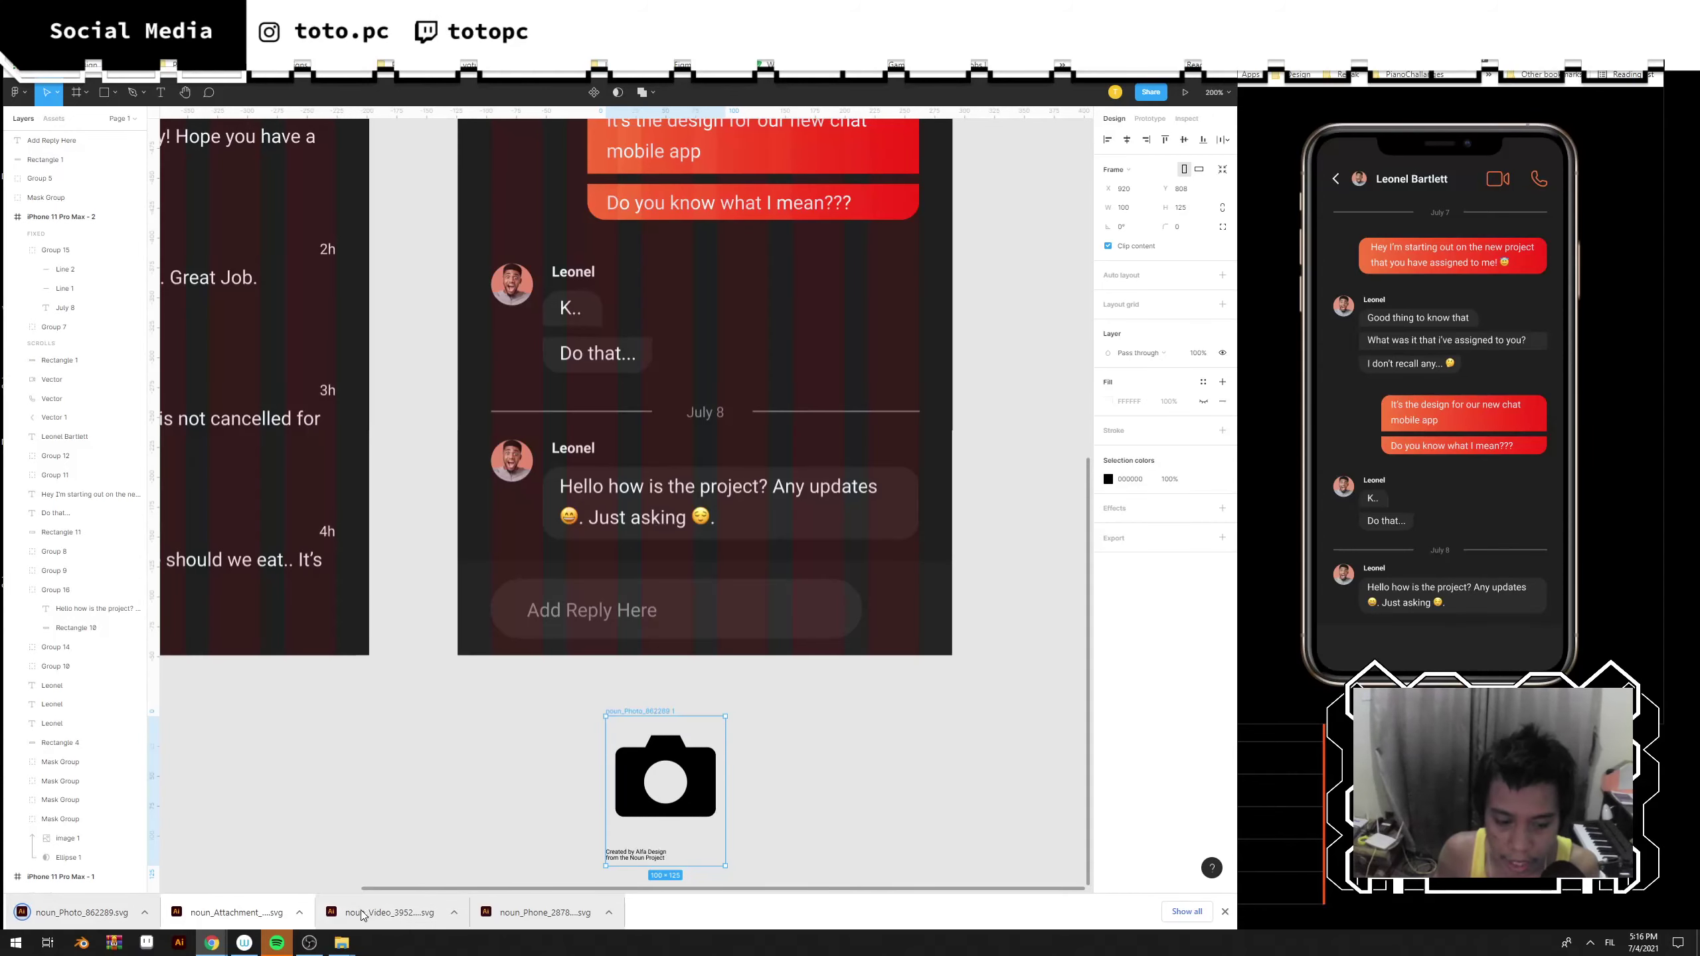
{"action": "left_click_drag", "start_coordinate": [228, 912], "coordinate": [735, 696]}
{"action": "scroll", "coordinate": [897, 810], "scroll_direction": "down", "scroll_amount": 5}
{"action": "key", "text": "Delete"}
{"action": "left_click_drag", "start_coordinate": [850, 603], "coordinate": [869, 427]}
{"action": "key", "text": "Delete"}
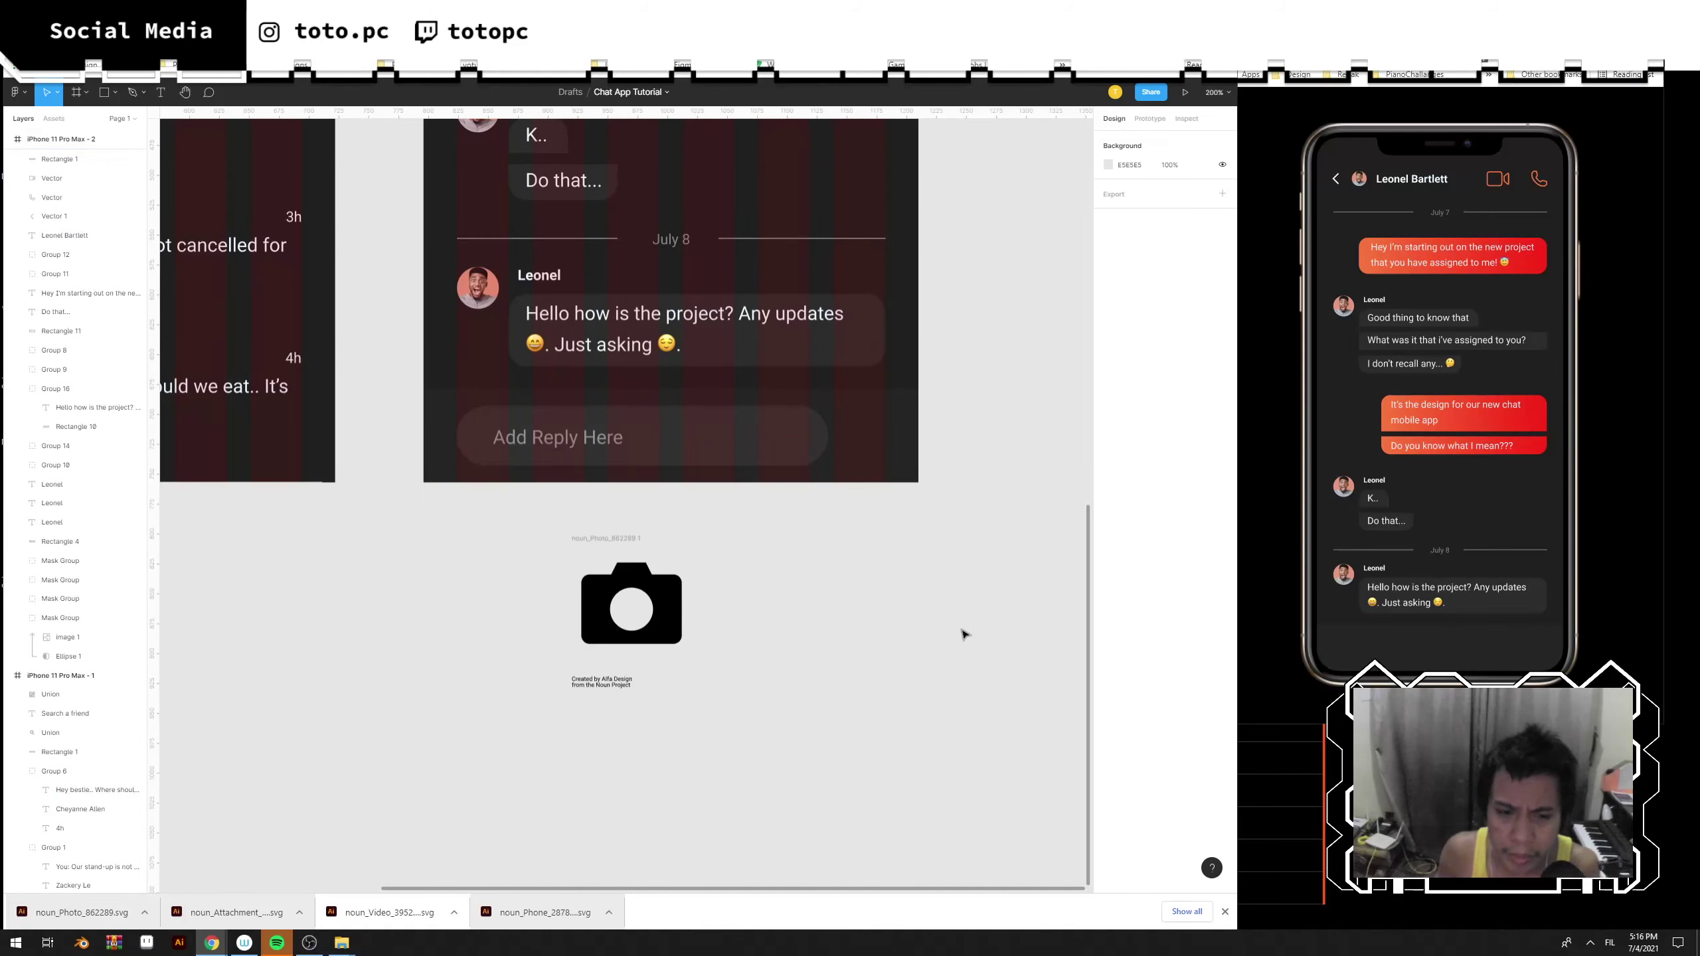
Scale the camera icon down to about 25 by 20 px and place it beside the reply field in the bottom bar.
{"action": "left_click_drag", "start_coordinate": [778, 611], "coordinate": [821, 652]}
{"action": "left_click_drag", "start_coordinate": [699, 642], "coordinate": [916, 488]}
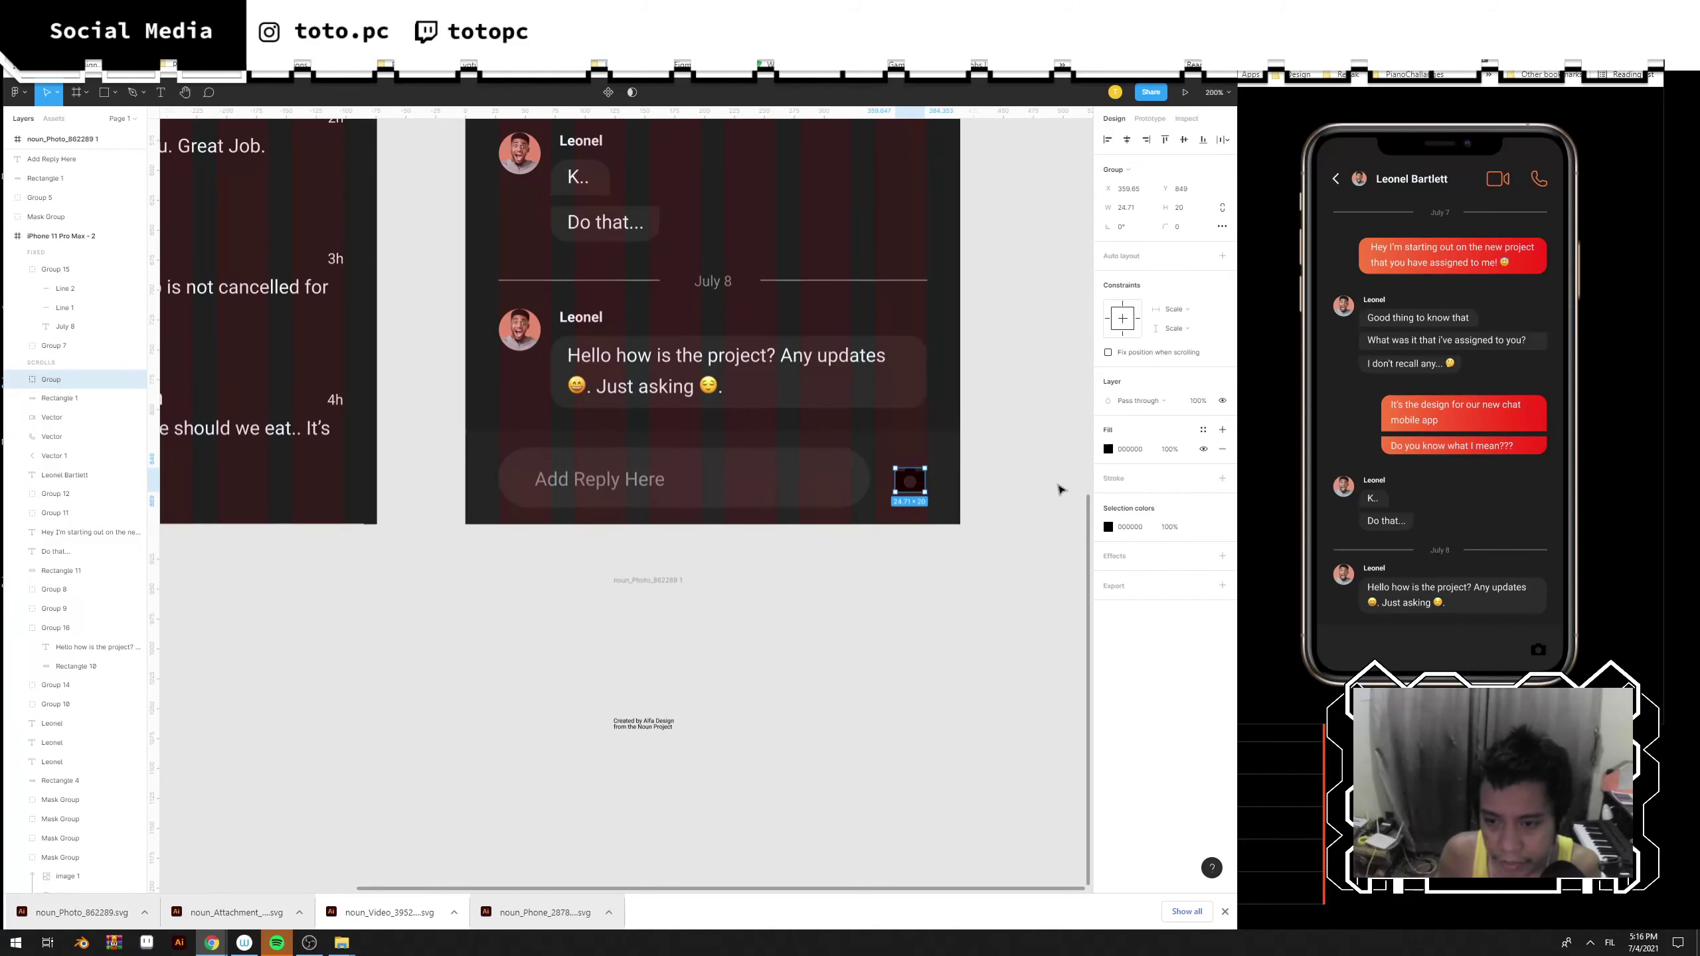
Remove the camera icon's fill and give it a 2 px stroke instead.
{"action": "left_click", "coordinate": [1223, 449]}
{"action": "left_click", "coordinate": [1222, 519]}
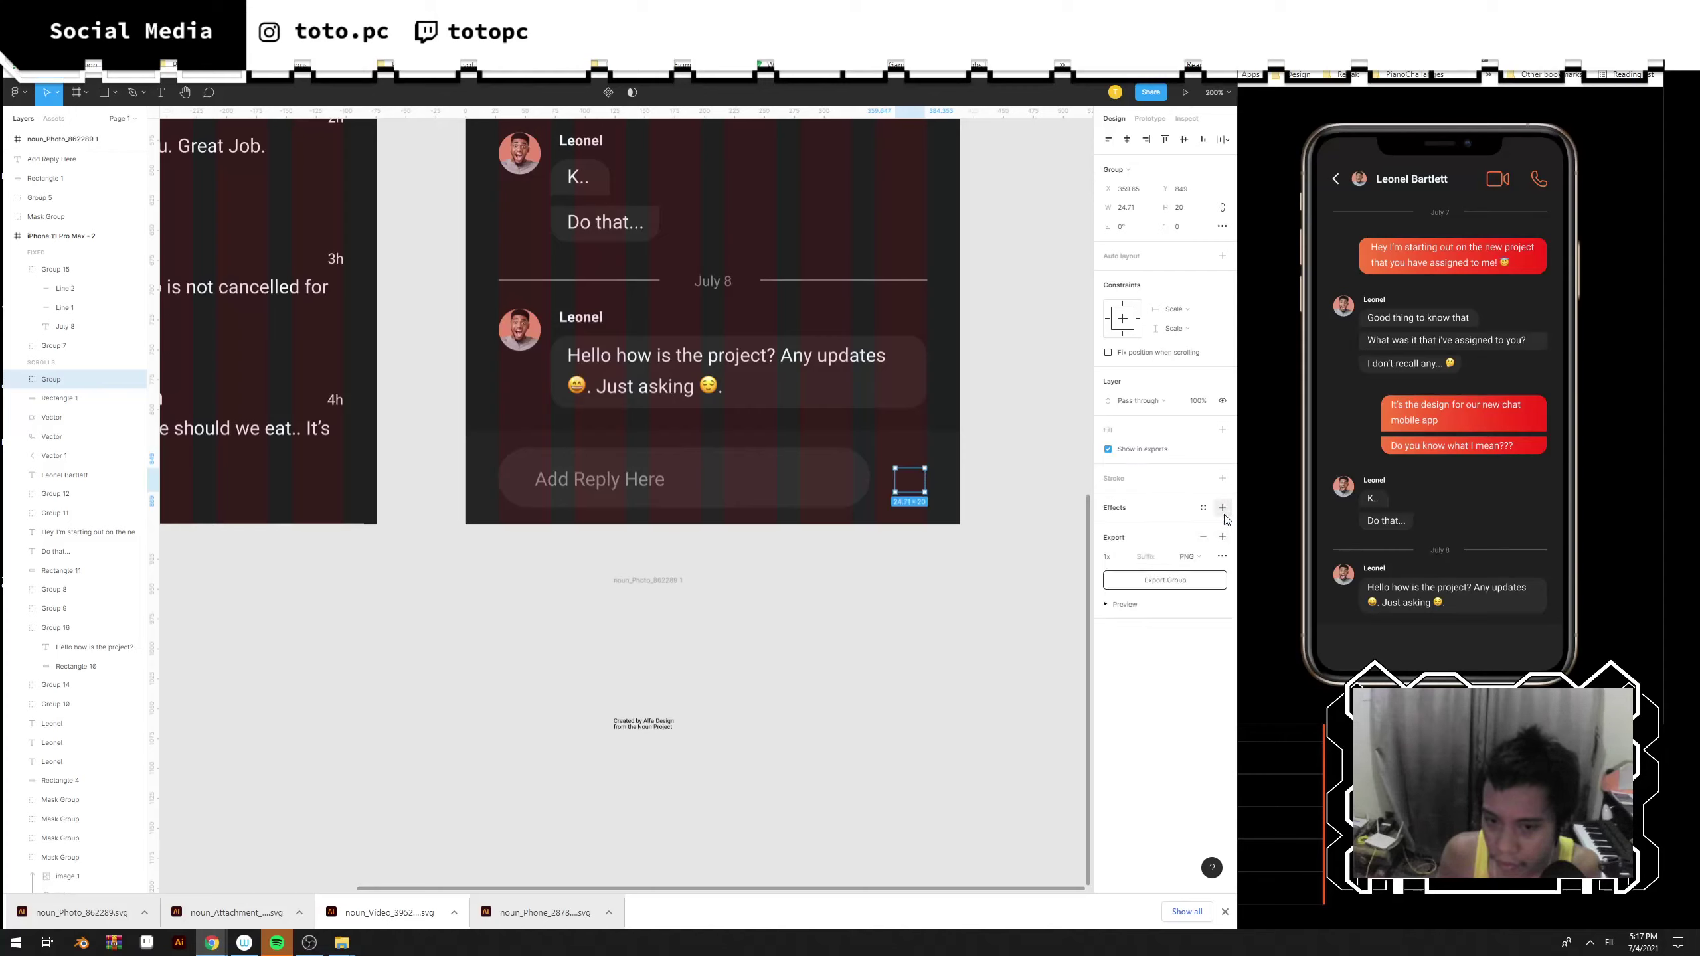
{"action": "key", "text": "ctrl+z"}
{"action": "left_click", "coordinate": [1223, 459]}
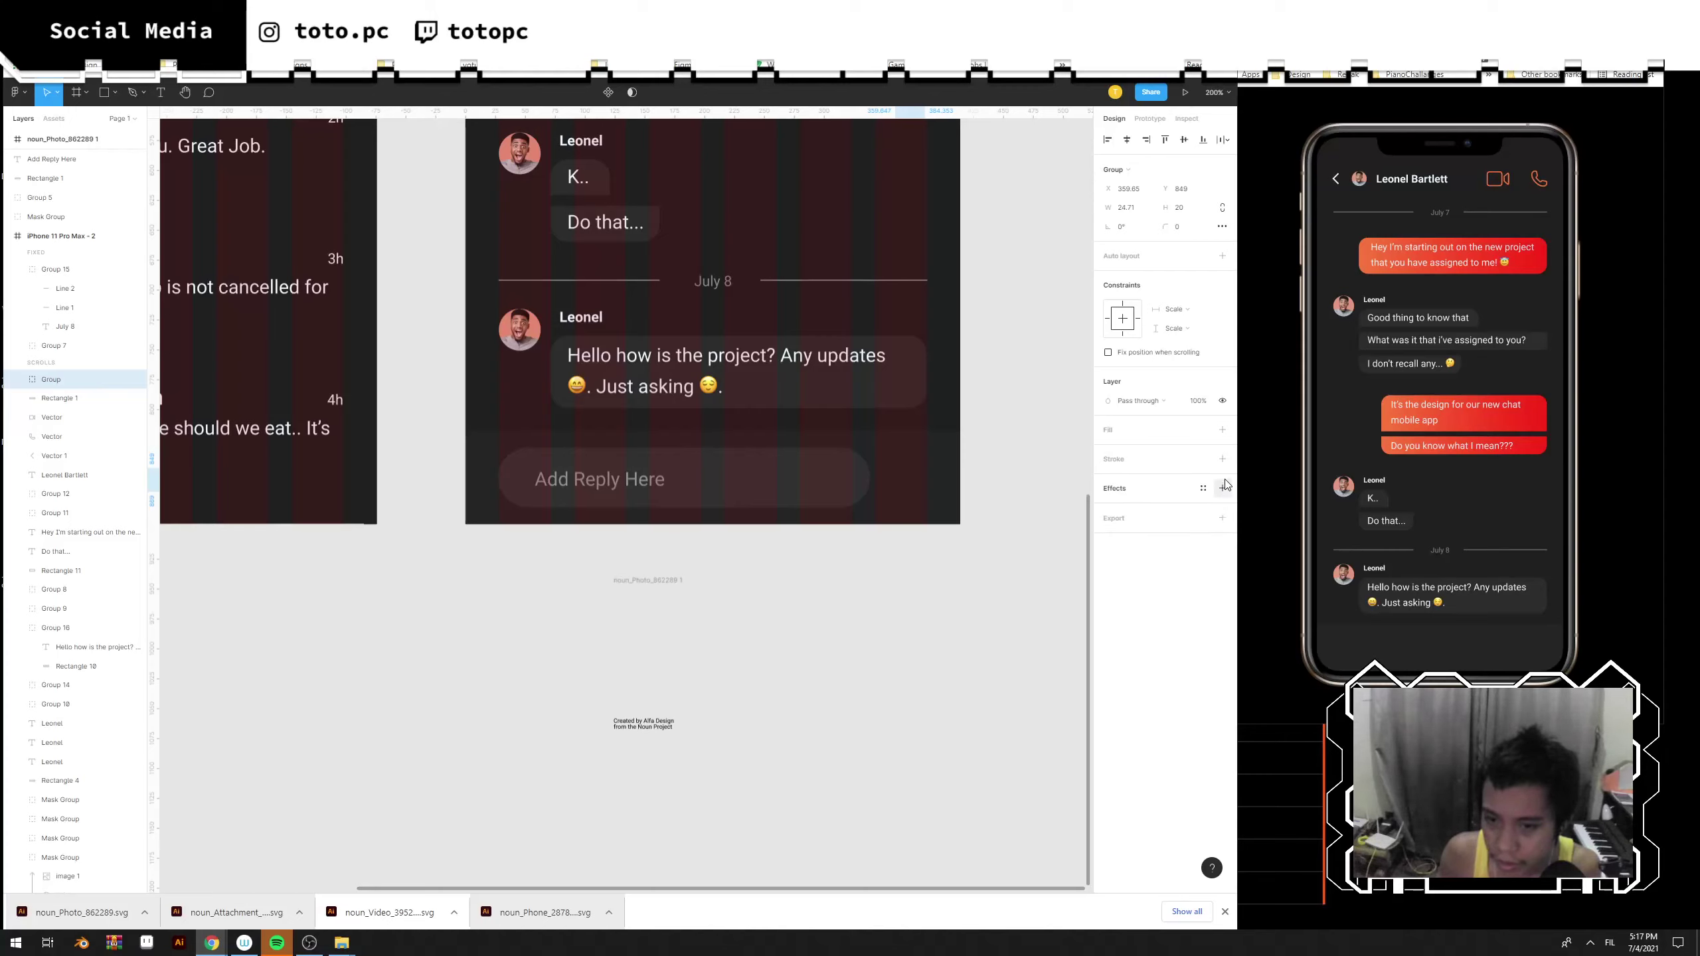
{"action": "left_click", "coordinate": [1124, 499]}
{"action": "type", "text": "2"}
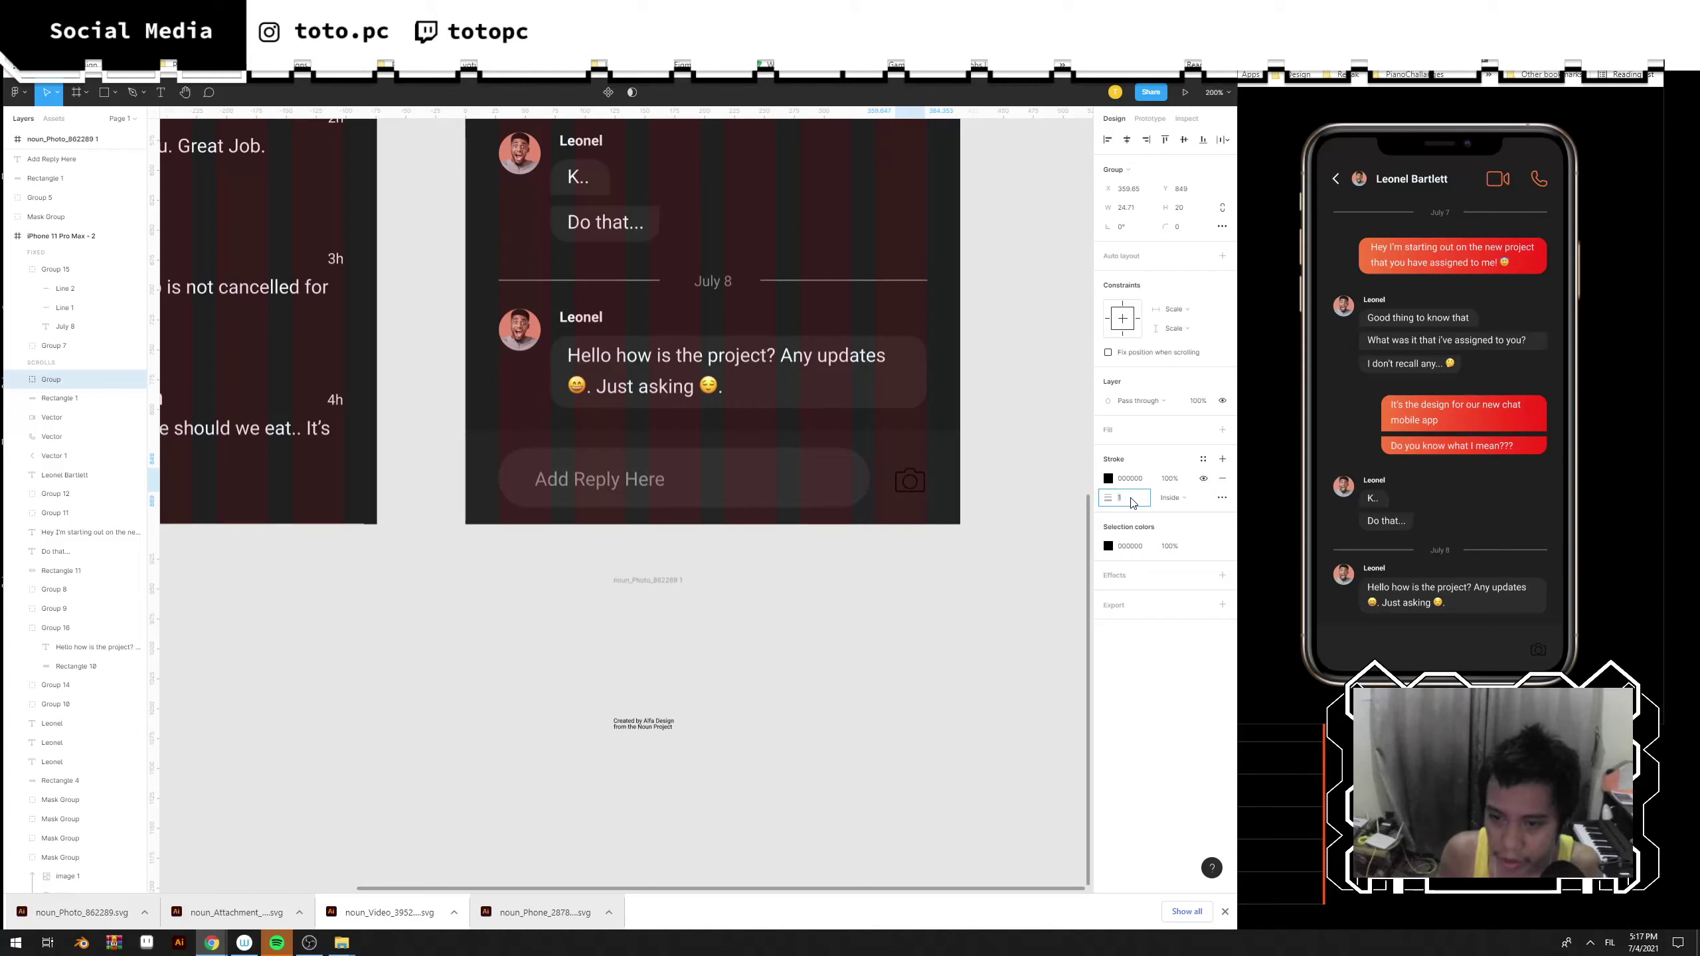
{"action": "key", "text": "Return"}
Set the camera icon's stroke alignment to Center and colour the stroke with the off-white document colour.
{"action": "left_click", "coordinate": [1184, 499]}
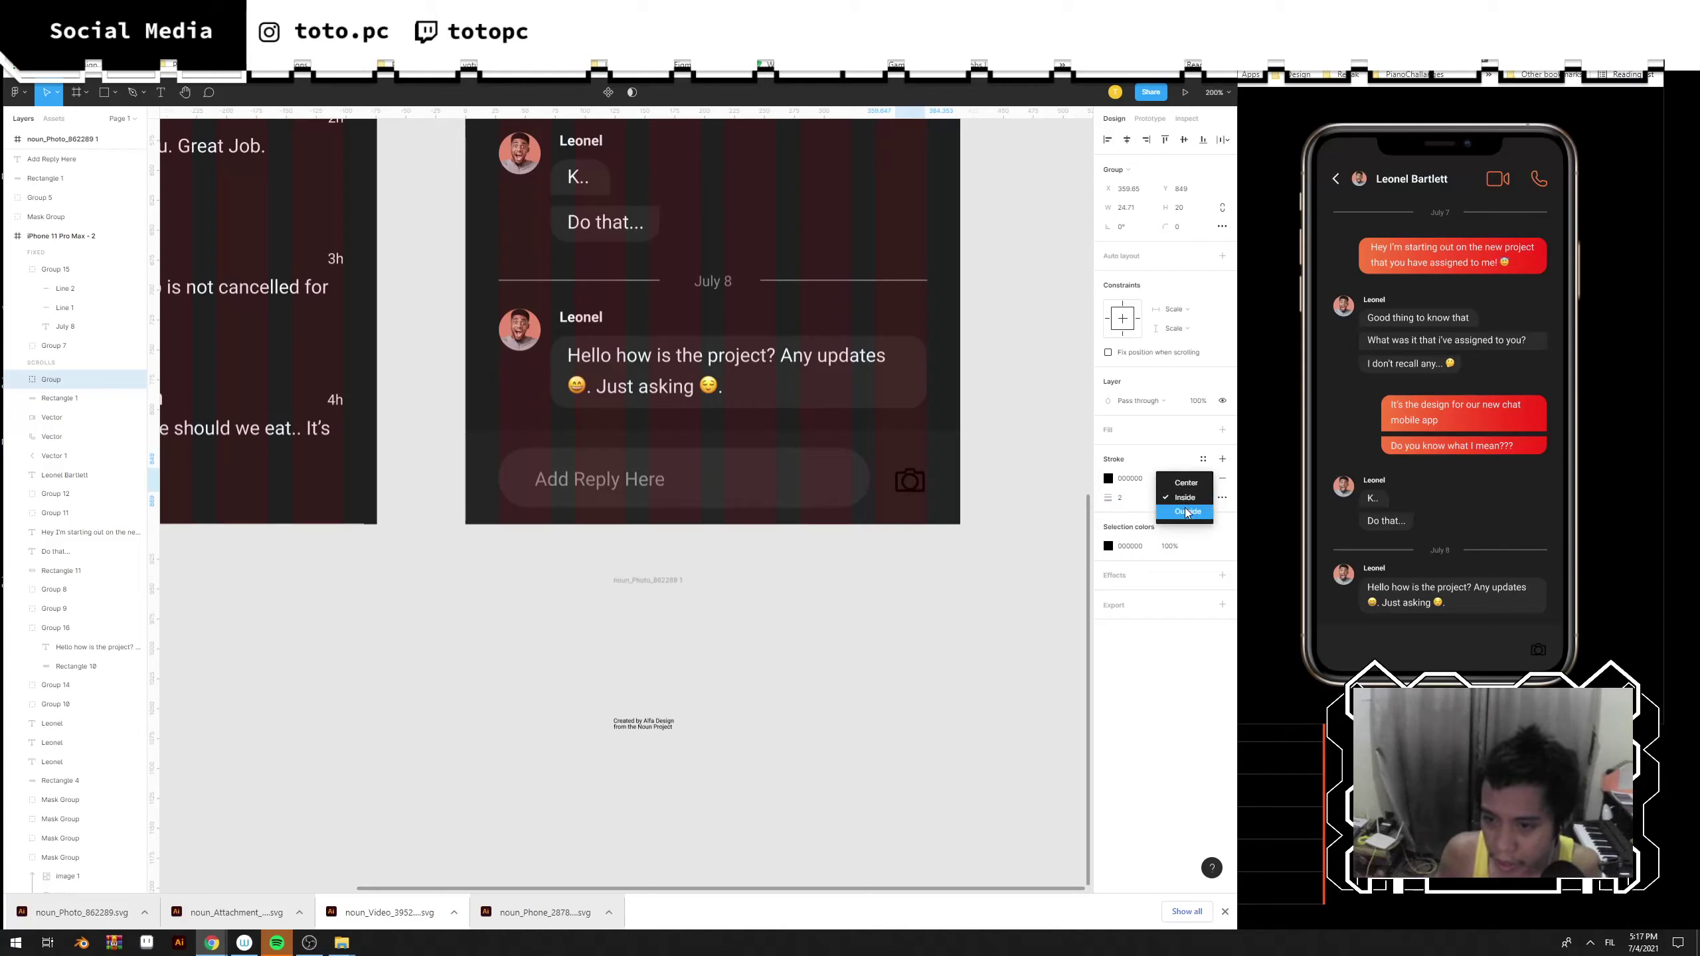
{"action": "left_click", "coordinate": [1187, 519]}
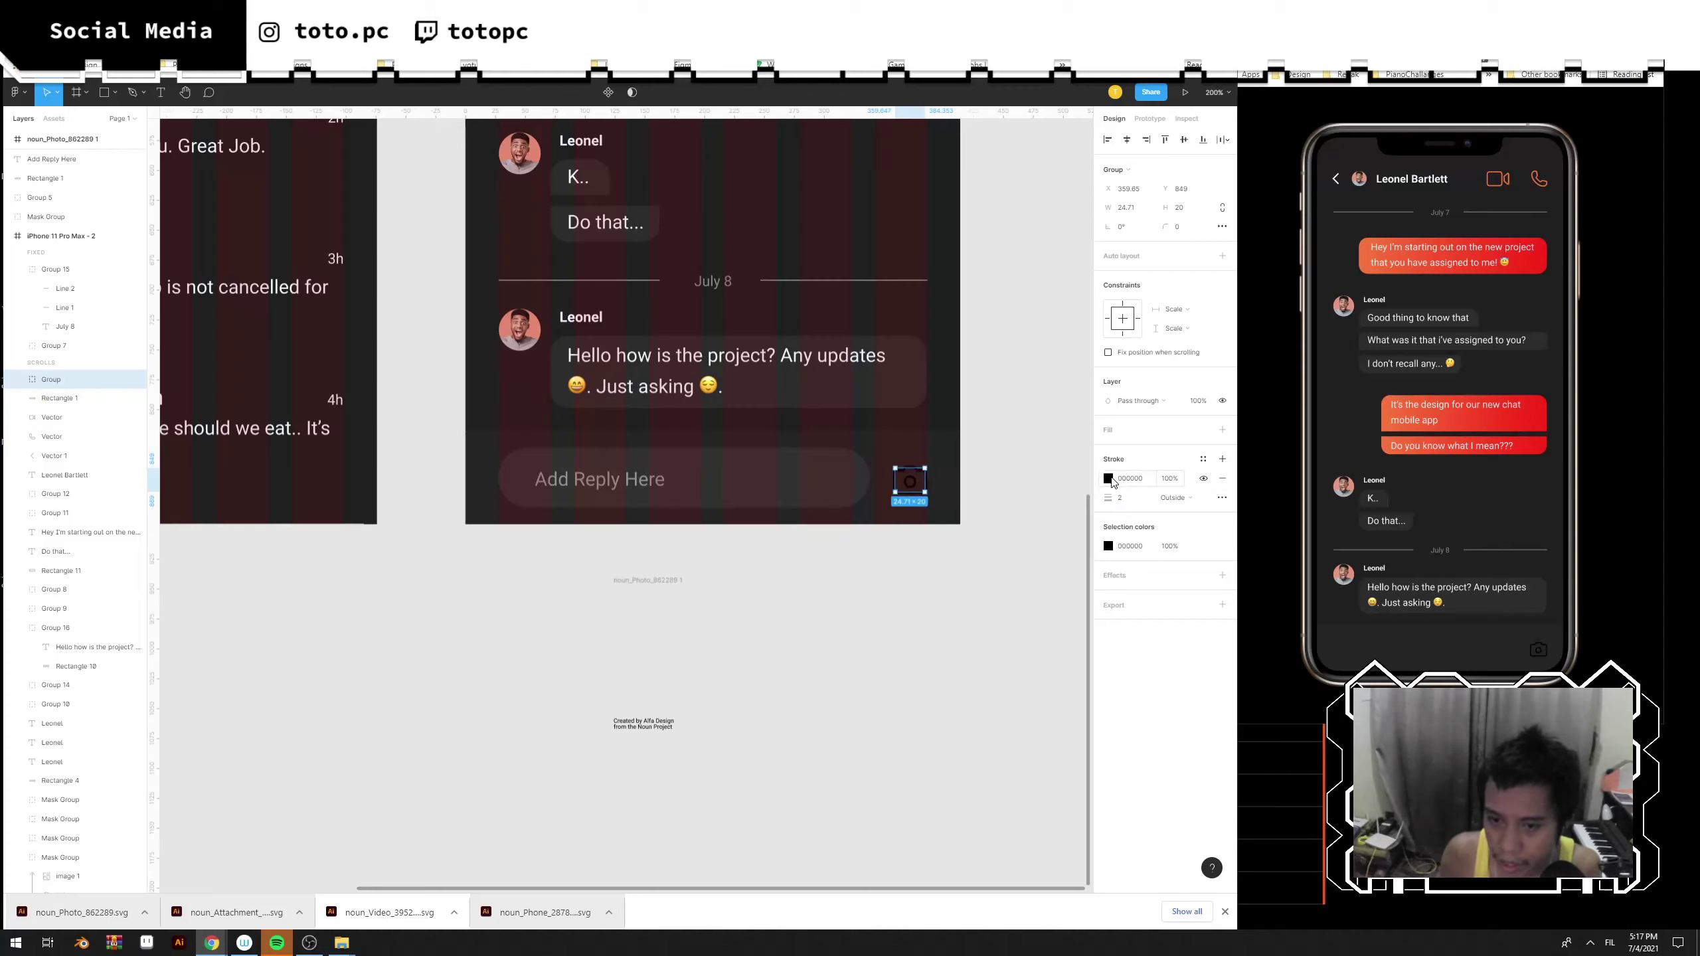
{"action": "left_click", "coordinate": [1109, 480]}
{"action": "left_click", "coordinate": [1184, 498]}
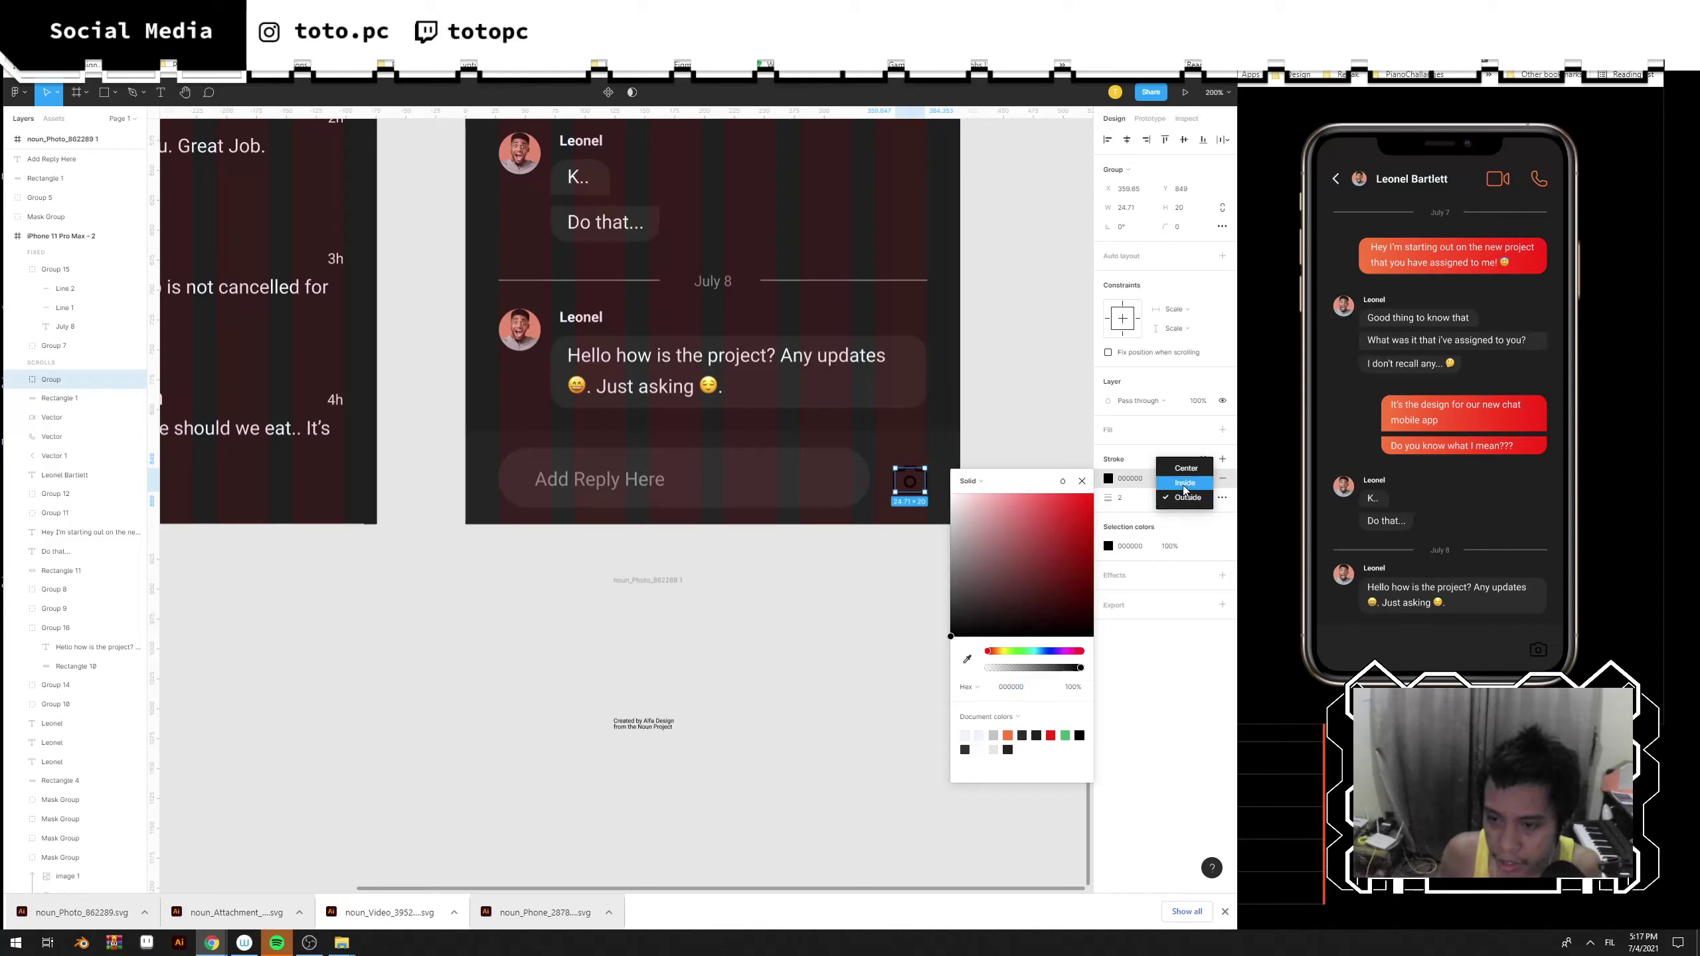
{"action": "left_click", "coordinate": [1190, 478]}
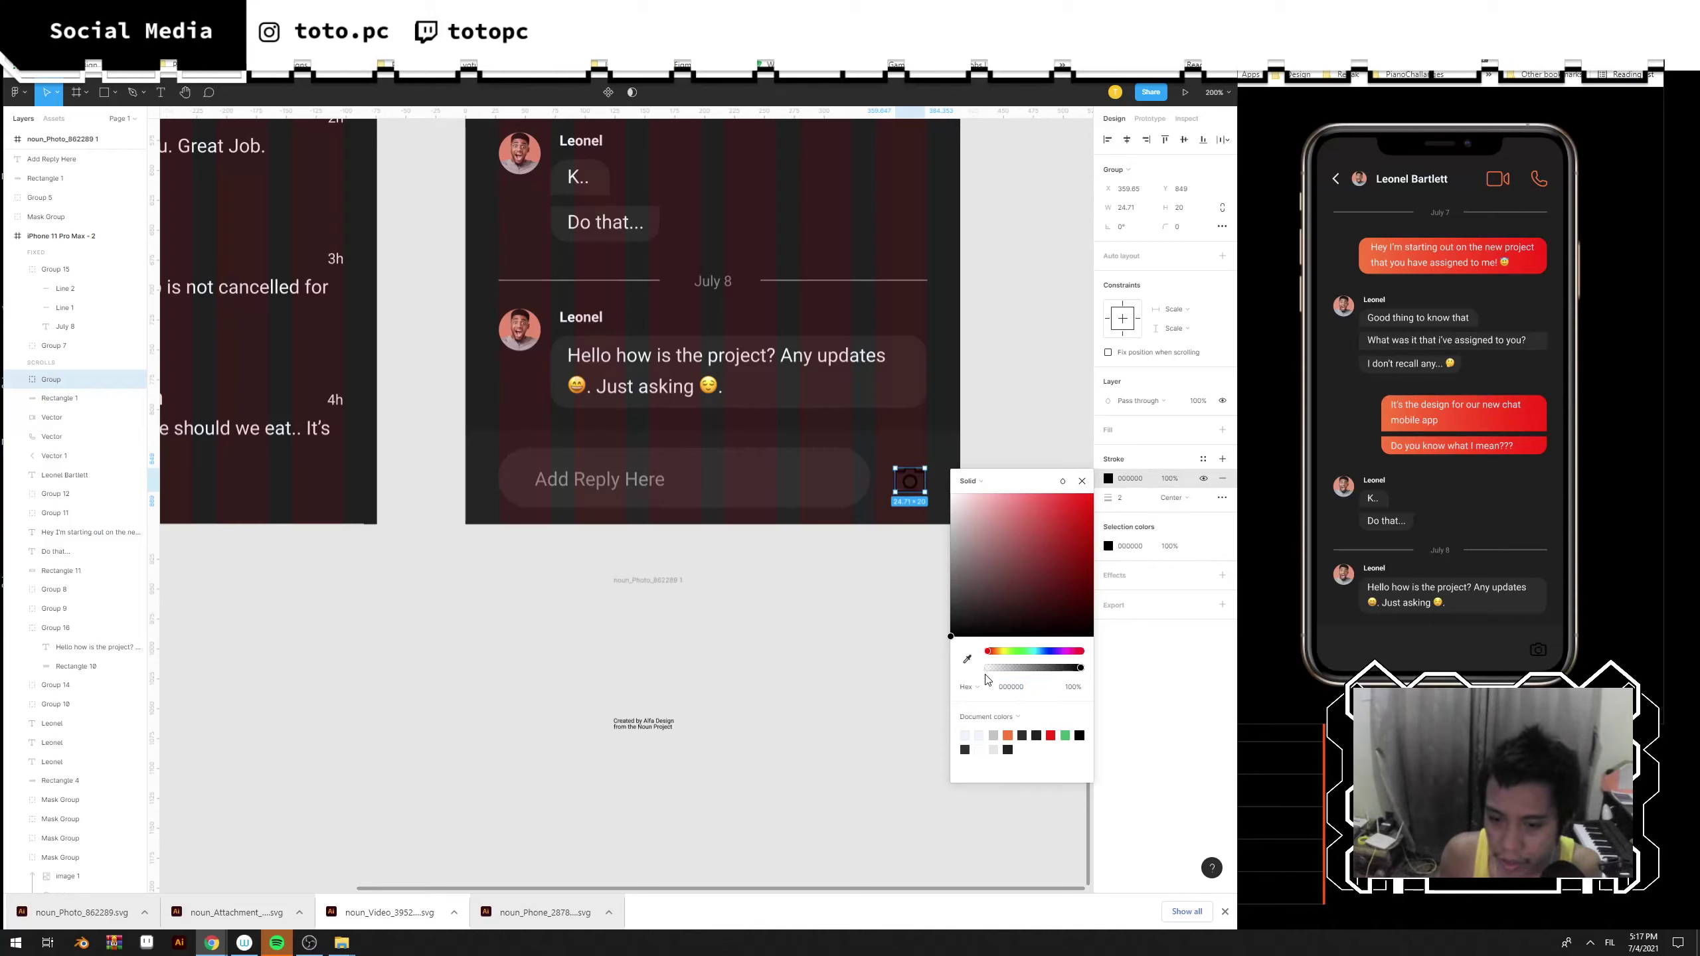
{"action": "left_click", "coordinate": [964, 734]}
{"action": "left_click", "coordinate": [911, 674]}
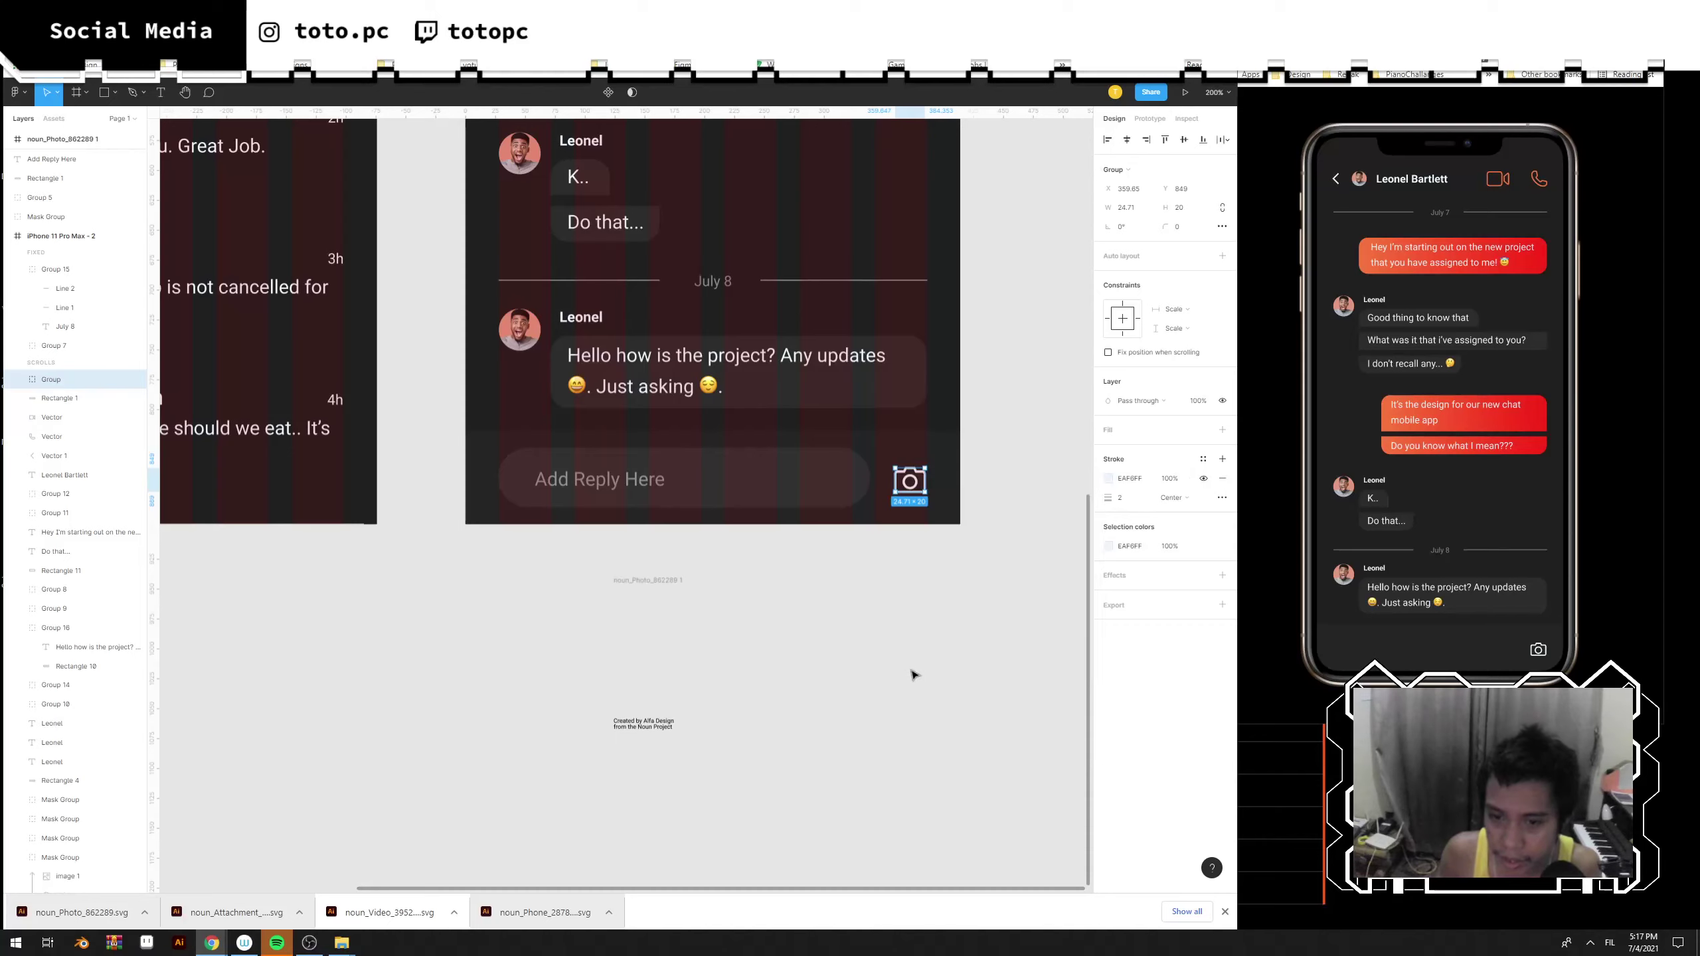
Enlarge the camera icon to about 30 by 24 px beside the reply field.
{"action": "scroll", "coordinate": [892, 680], "scroll_direction": "up", "scroll_amount": 8}
{"action": "left_click_drag", "start_coordinate": [960, 429], "coordinate": [864, 542]}
{"action": "scroll", "coordinate": [842, 465], "scroll_direction": "down", "scroll_amount": 7}
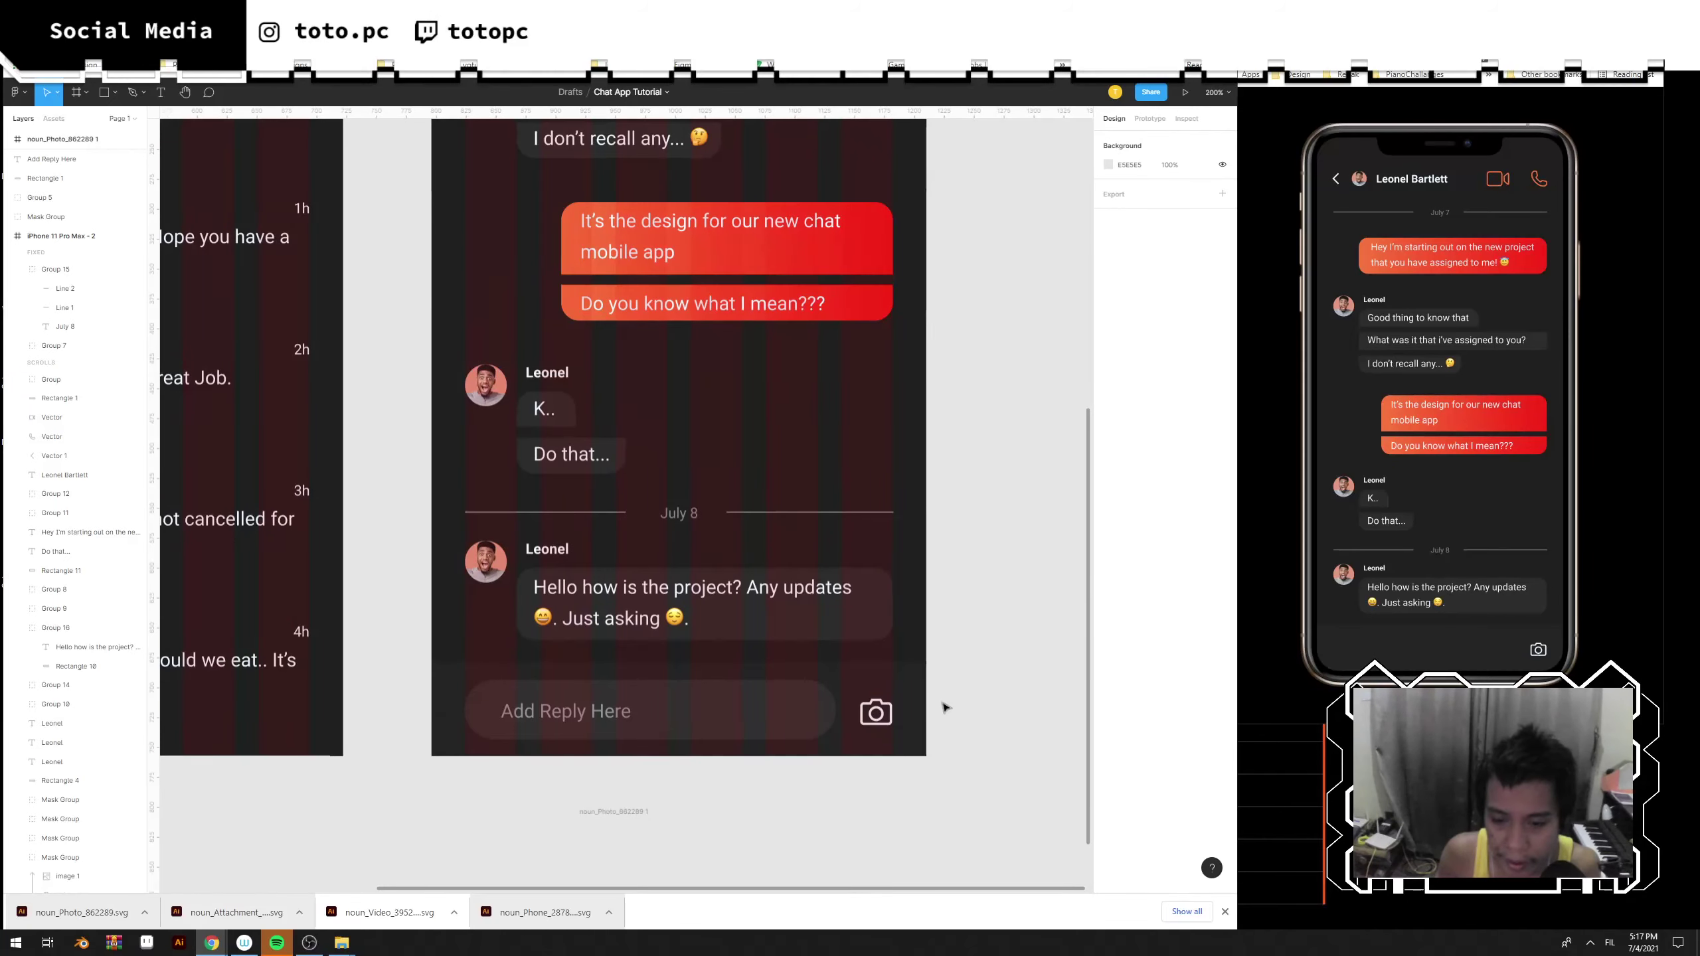
{"action": "left_click", "coordinate": [888, 711]}
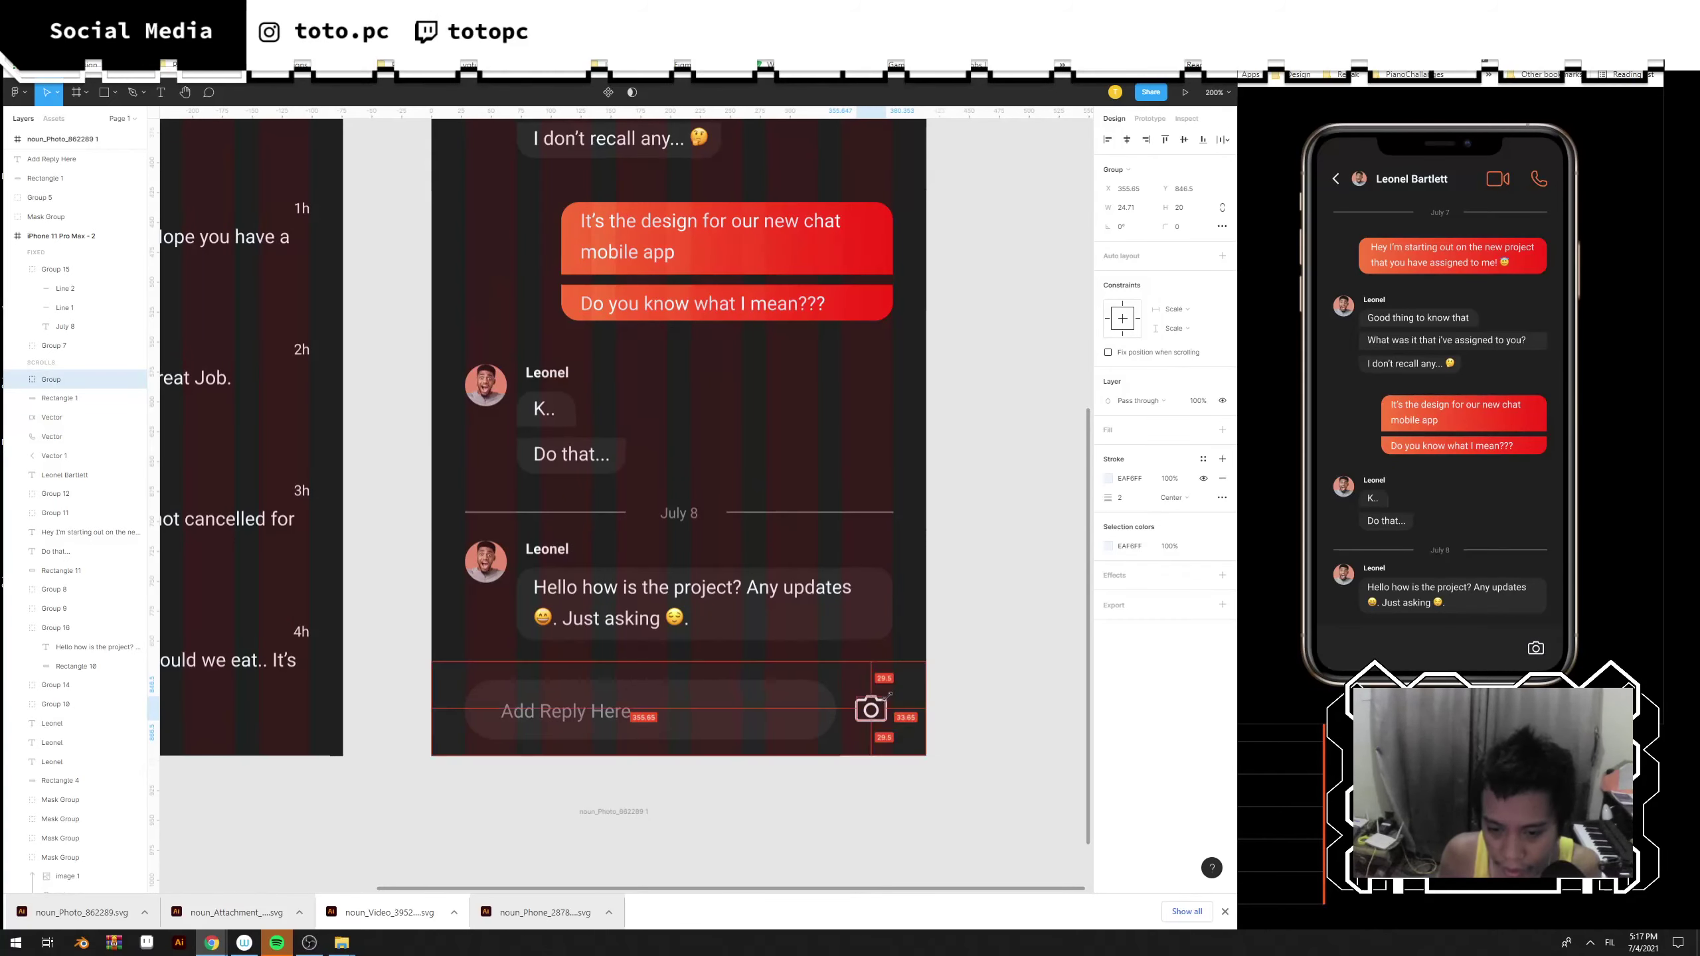
{"action": "left_click_drag", "start_coordinate": [885, 721], "coordinate": [889, 724]}
Recolour the camera icon's stroke with the orange sampled from the video call icon in the chat header.
{"action": "scroll", "coordinate": [954, 473], "scroll_direction": "up", "scroll_amount": 5}
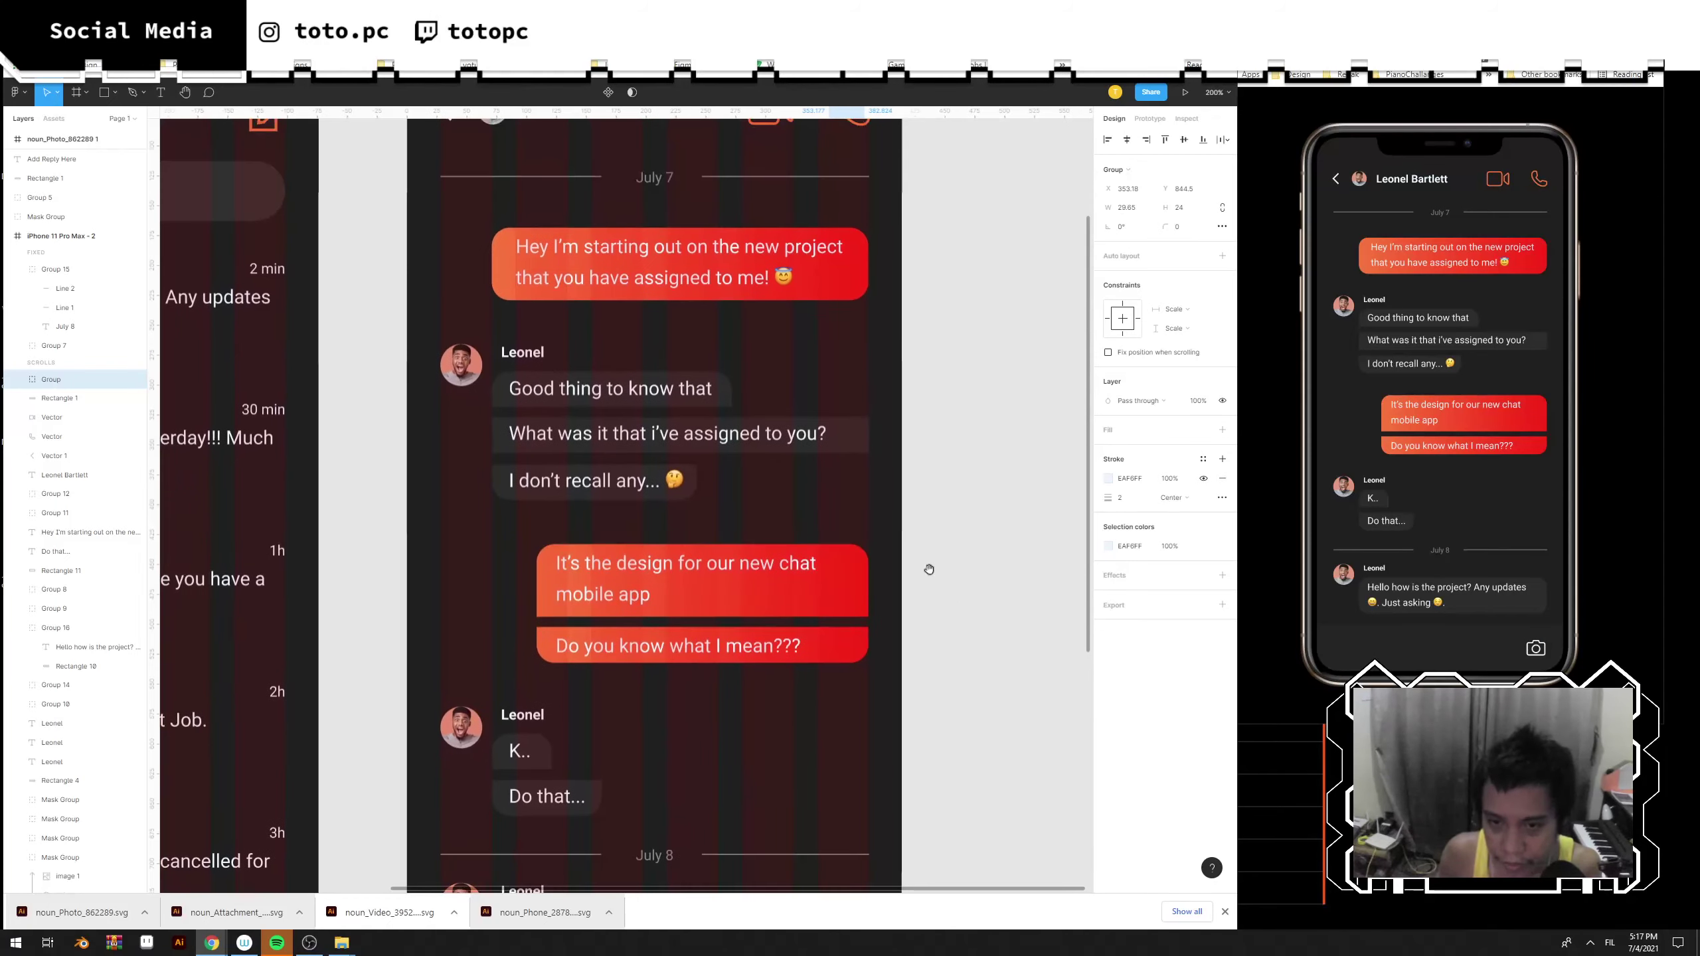
{"action": "key", "text": "i"}
{"action": "scroll", "coordinate": [851, 198], "scroll_direction": "up", "scroll_amount": 2}
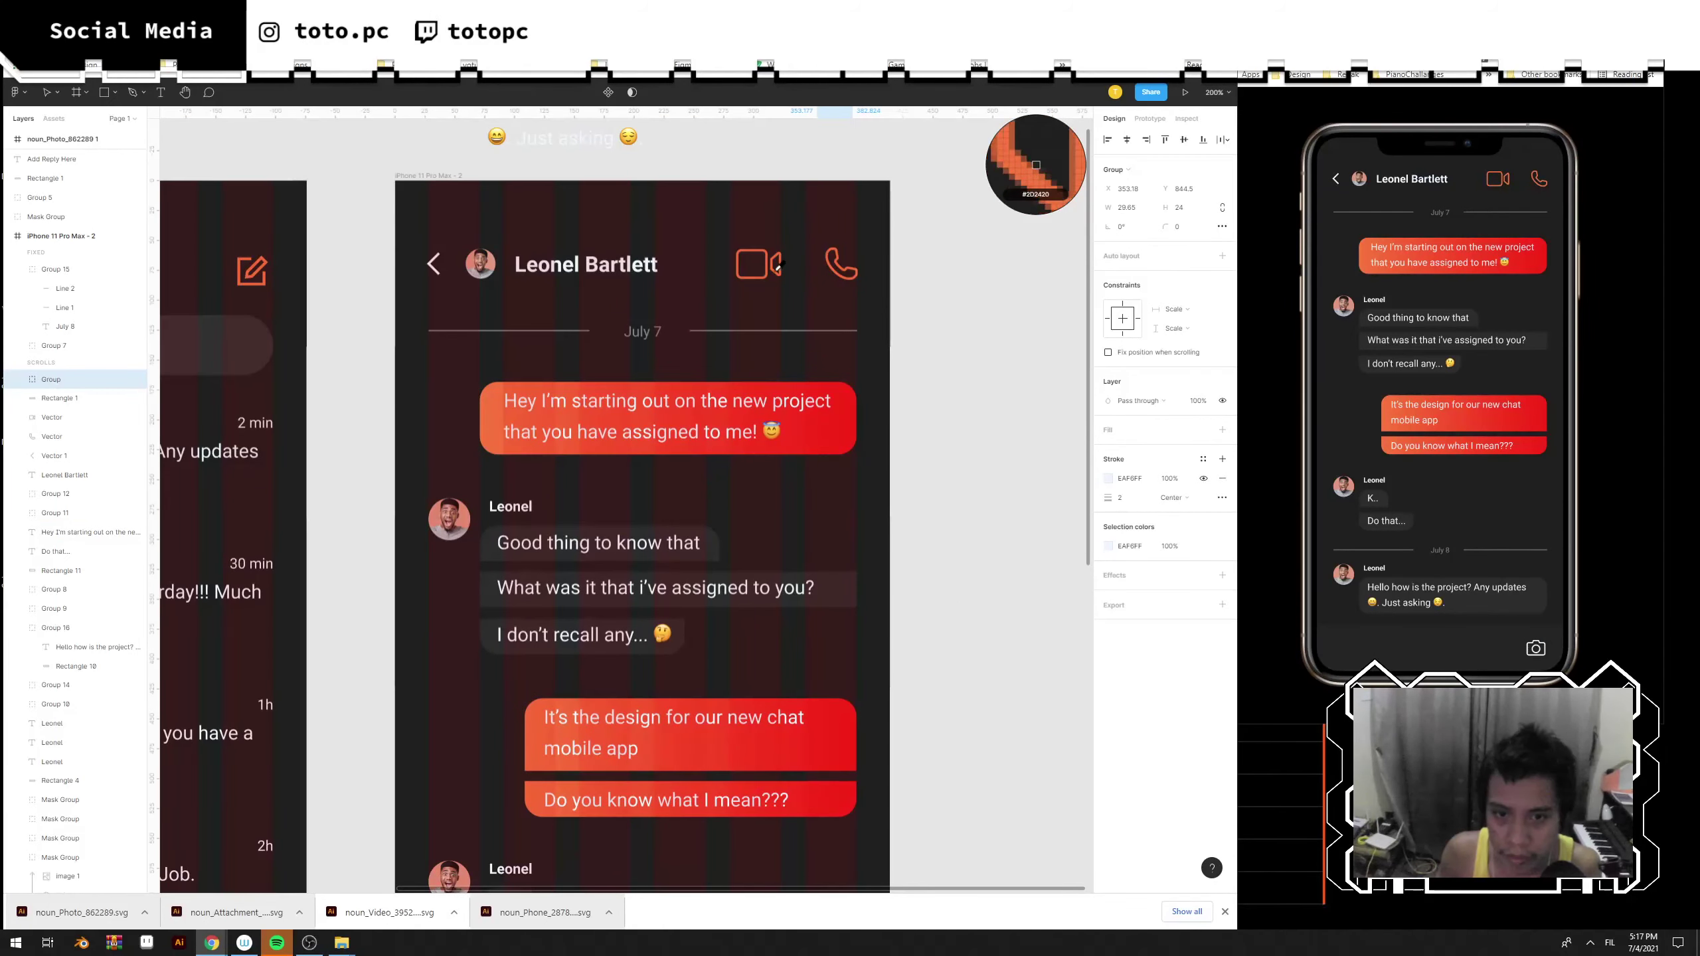
{"action": "key", "text": "Escape"}
Narrow the reply field to about 304 px and shift its "Add Reply Here" text away from the field's starting edge.
{"action": "scroll", "coordinate": [837, 469], "scroll_direction": "down", "scroll_amount": 10}
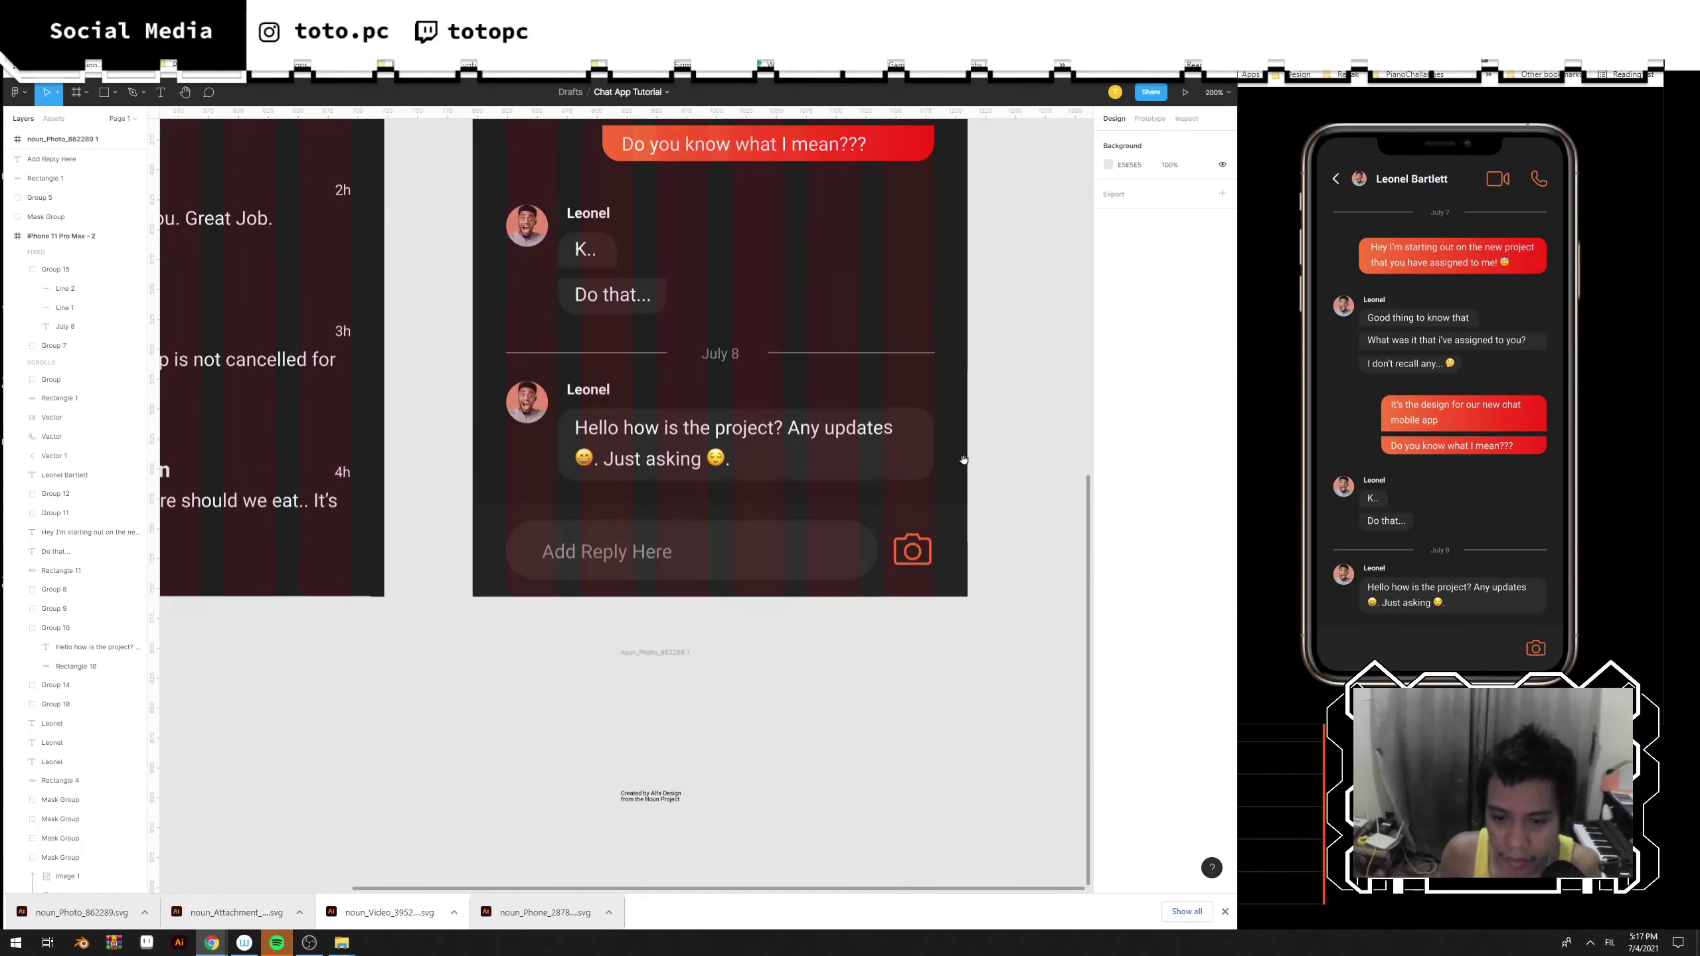
{"action": "left_click", "coordinate": [860, 546]}
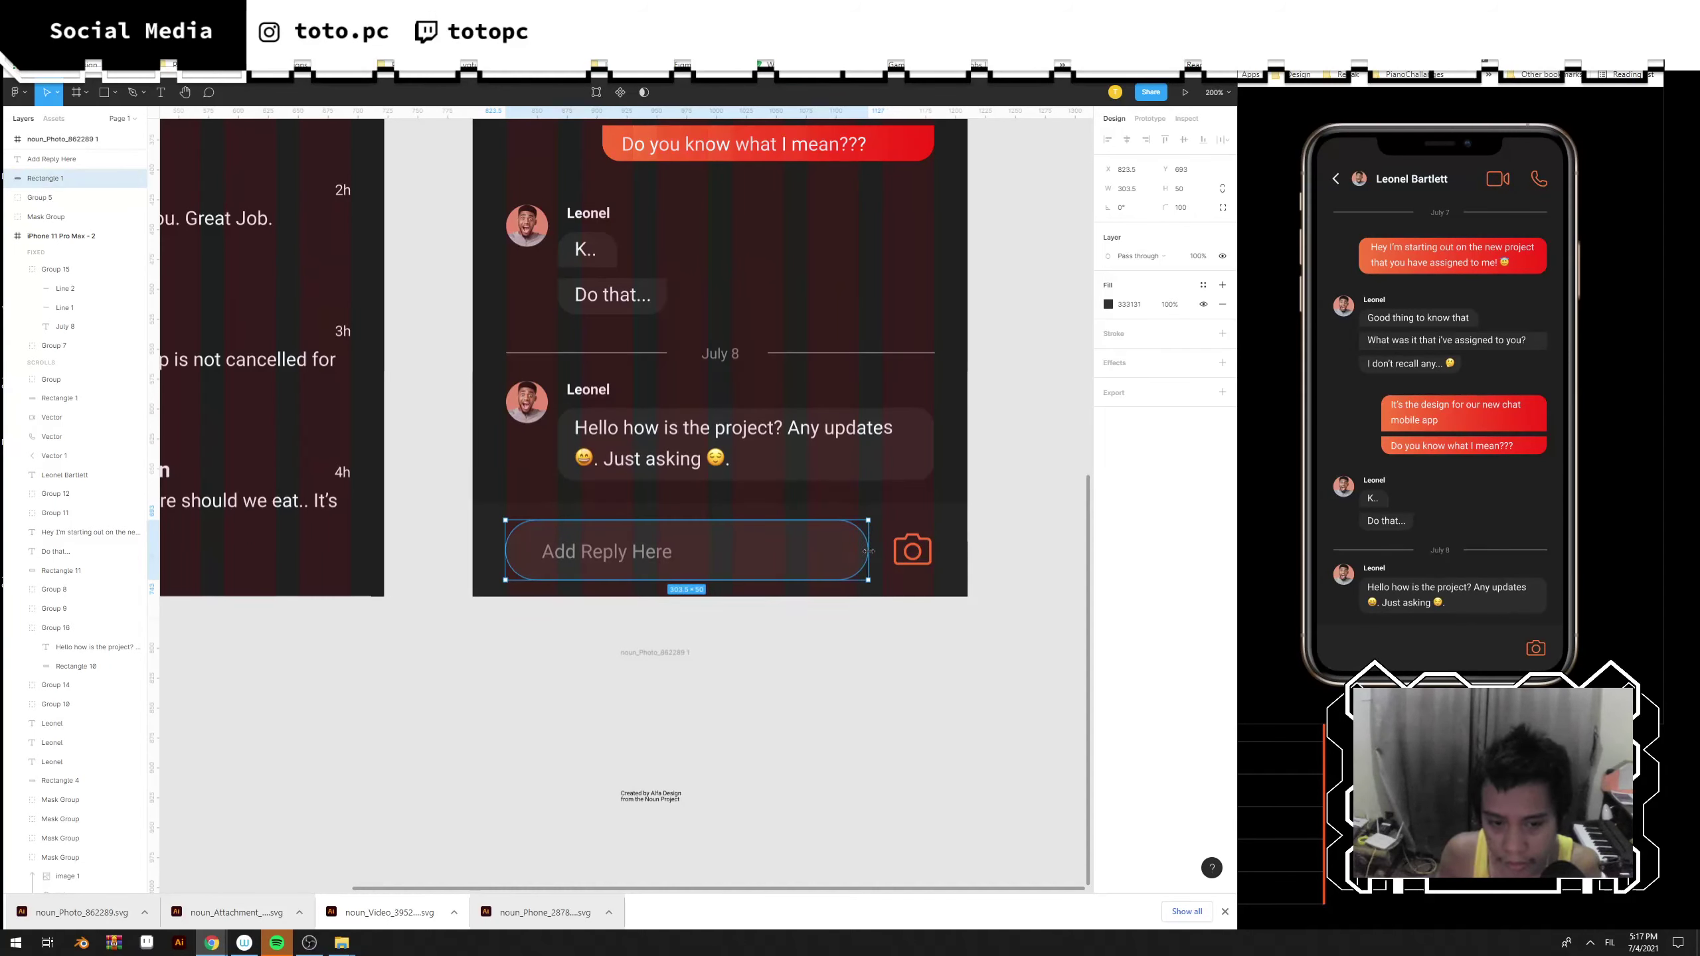
{"action": "double_click", "coordinate": [572, 556]}
{"action": "key", "text": "Escape"}
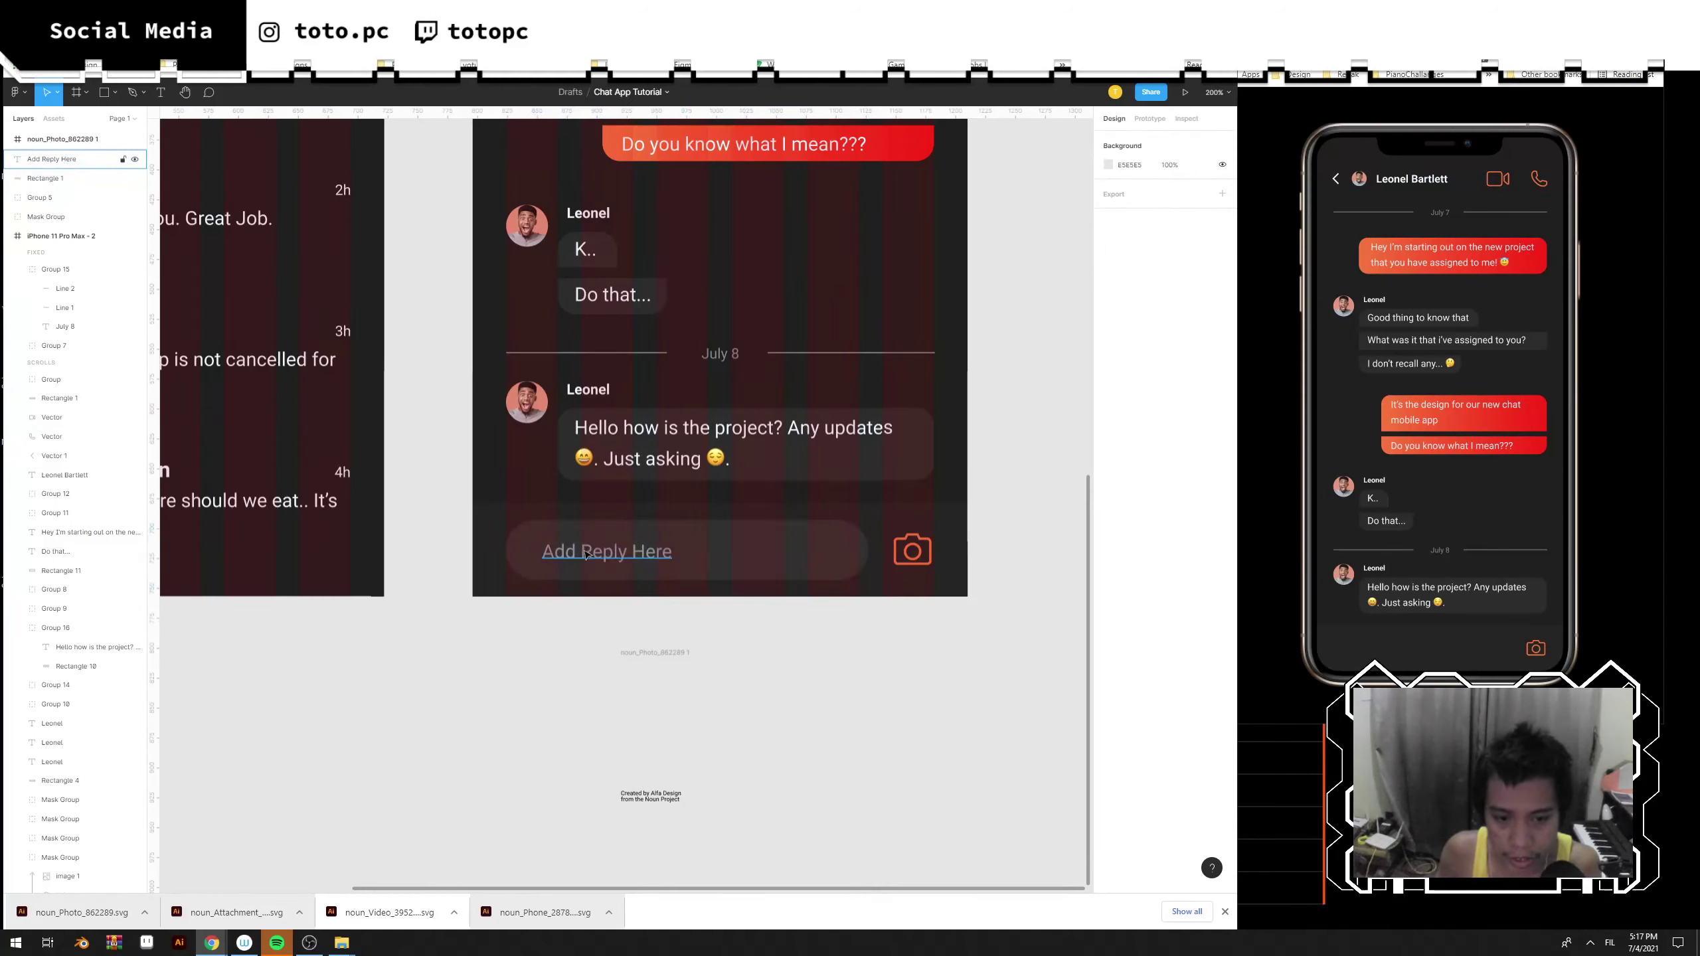
{"action": "left_click_drag", "start_coordinate": [591, 556], "coordinate": [623, 556]}
Draw a small circle on the empty canvas below the chat screen's camera icon.
{"action": "key", "text": "o"}
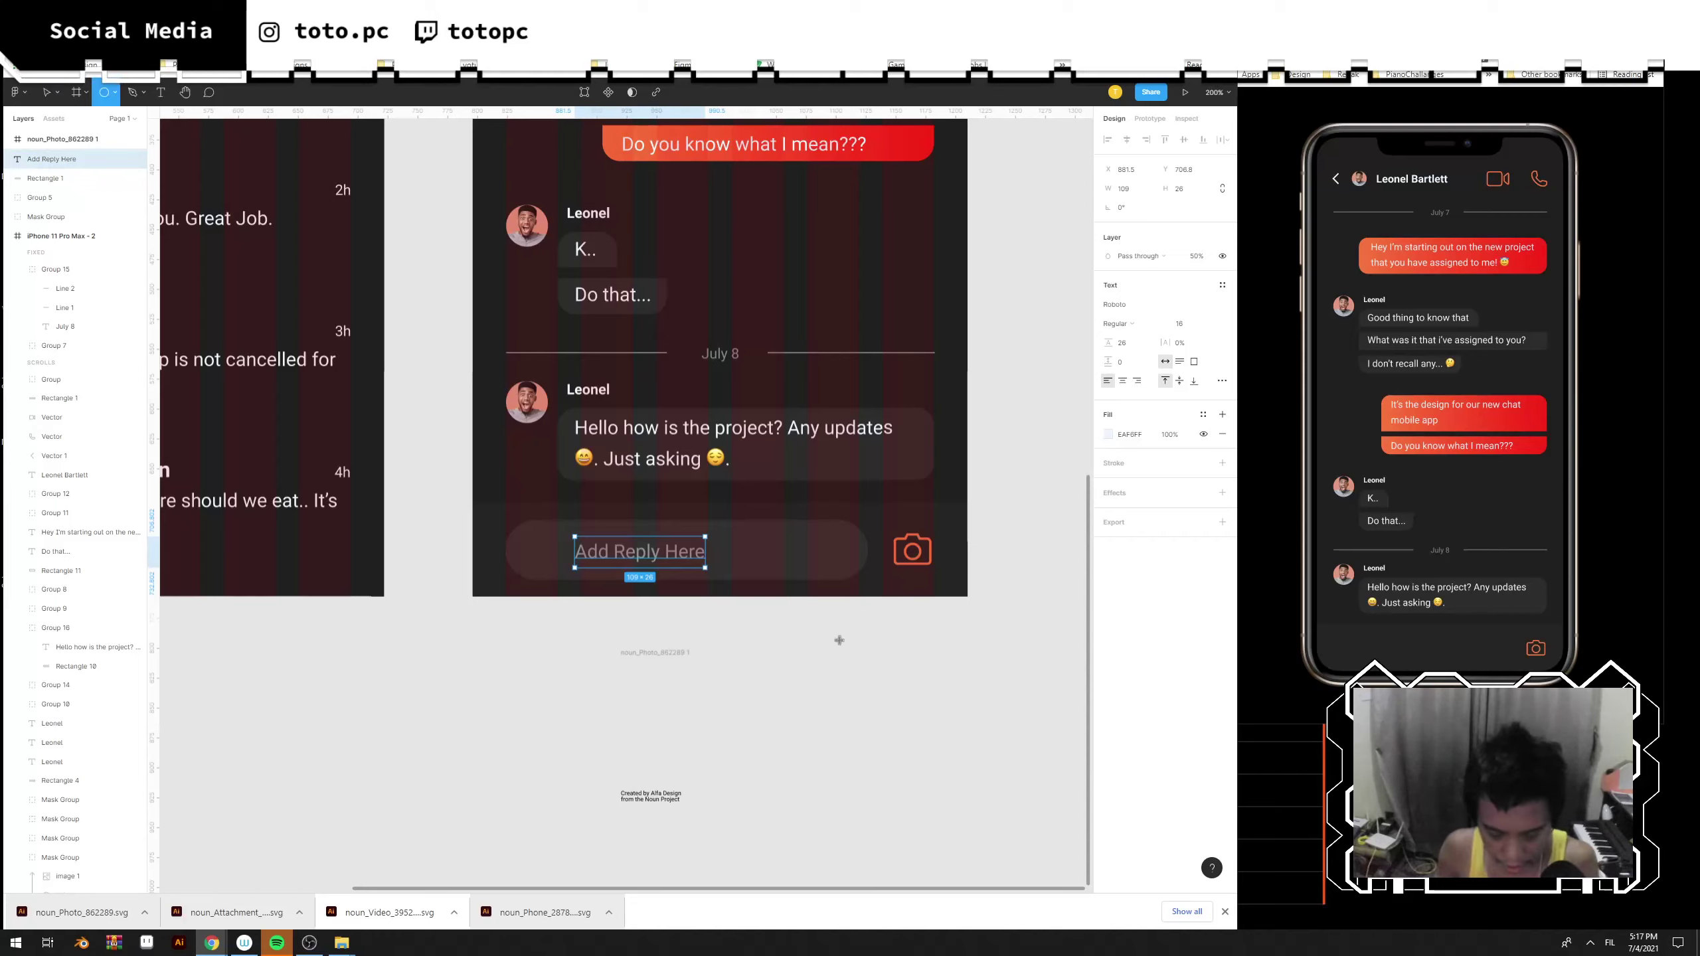
{"action": "left_click_drag", "start_coordinate": [847, 658], "coordinate": [880, 692]}
{"action": "left_click", "coordinate": [936, 684]}
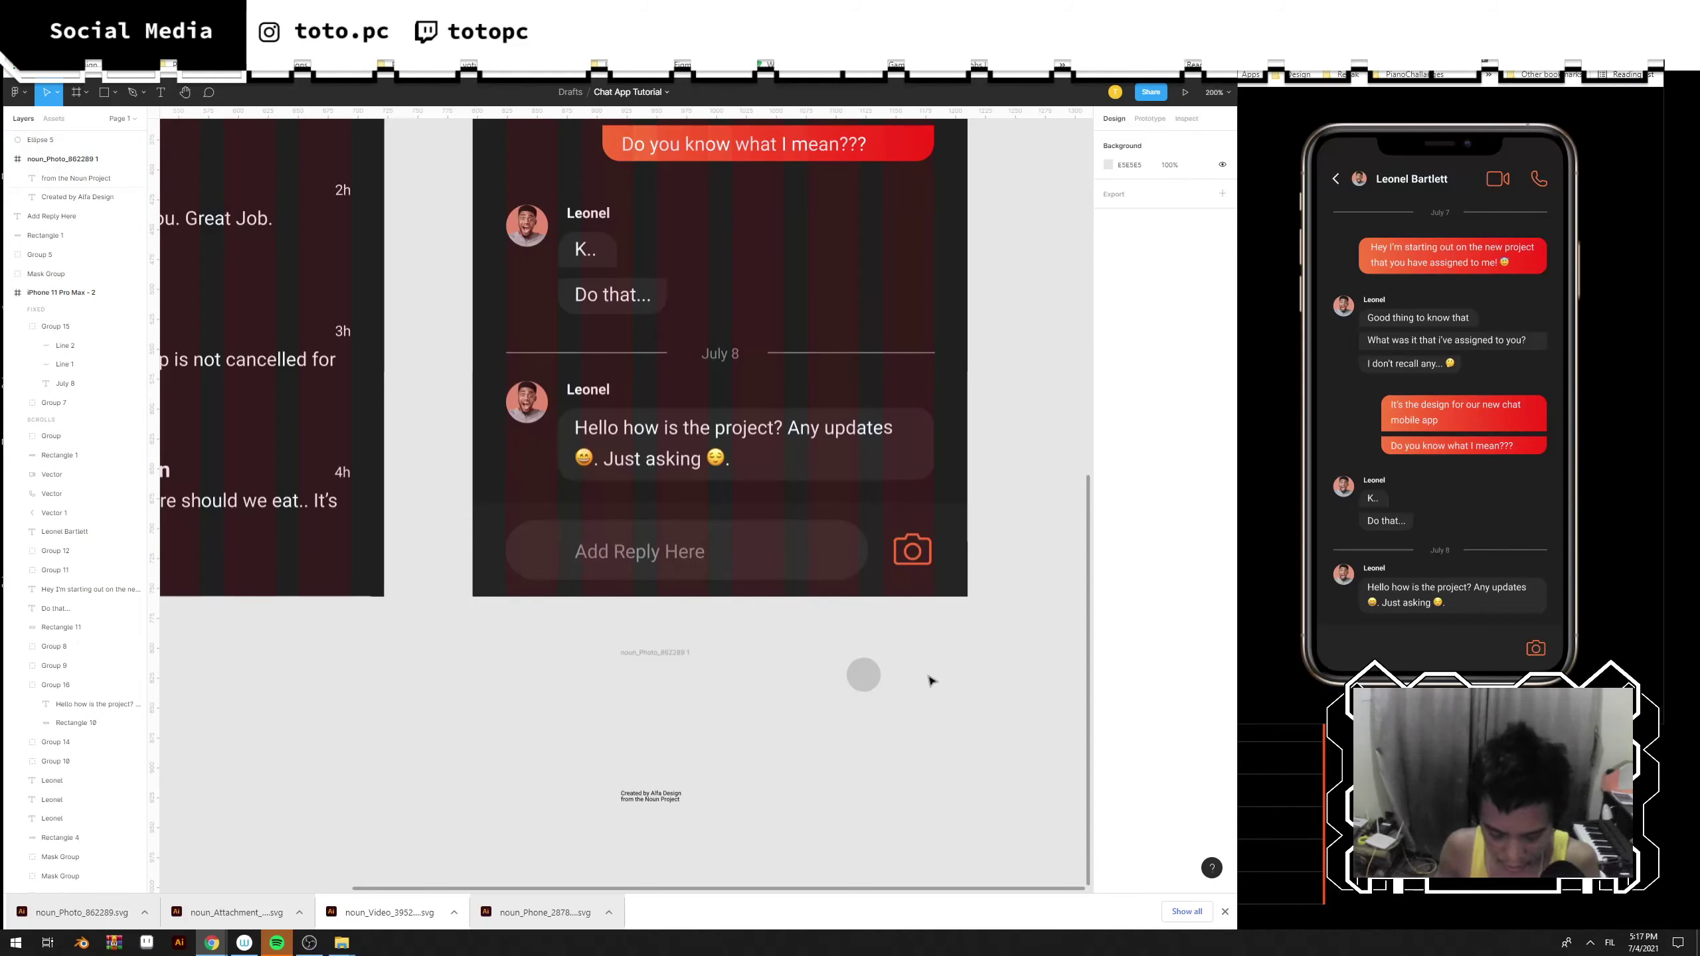
Draw a horizontal line about 21.5 px long beside the small circle.
{"action": "key", "text": "l"}
{"action": "left_click_drag", "start_coordinate": [911, 674], "coordinate": [937, 674]}
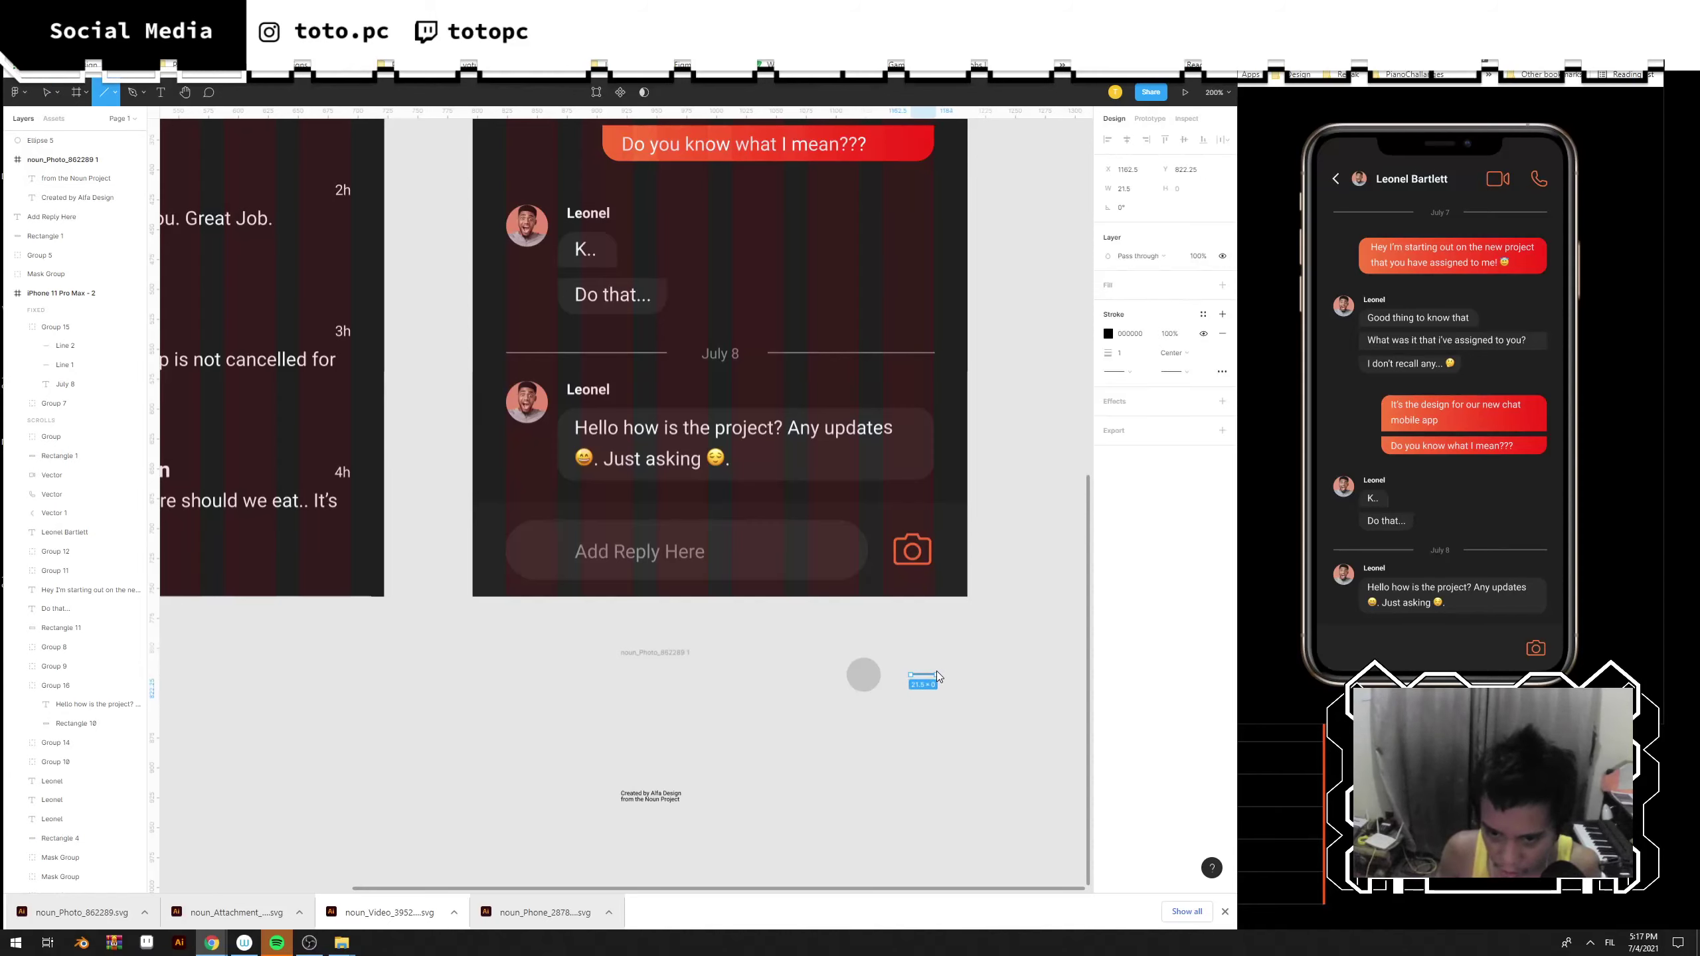
{"action": "left_click", "coordinate": [958, 673]}
Form a plus sign from the horizontal line and a copy of it rotated 90 degrees.
{"action": "left_click", "coordinate": [924, 674]}
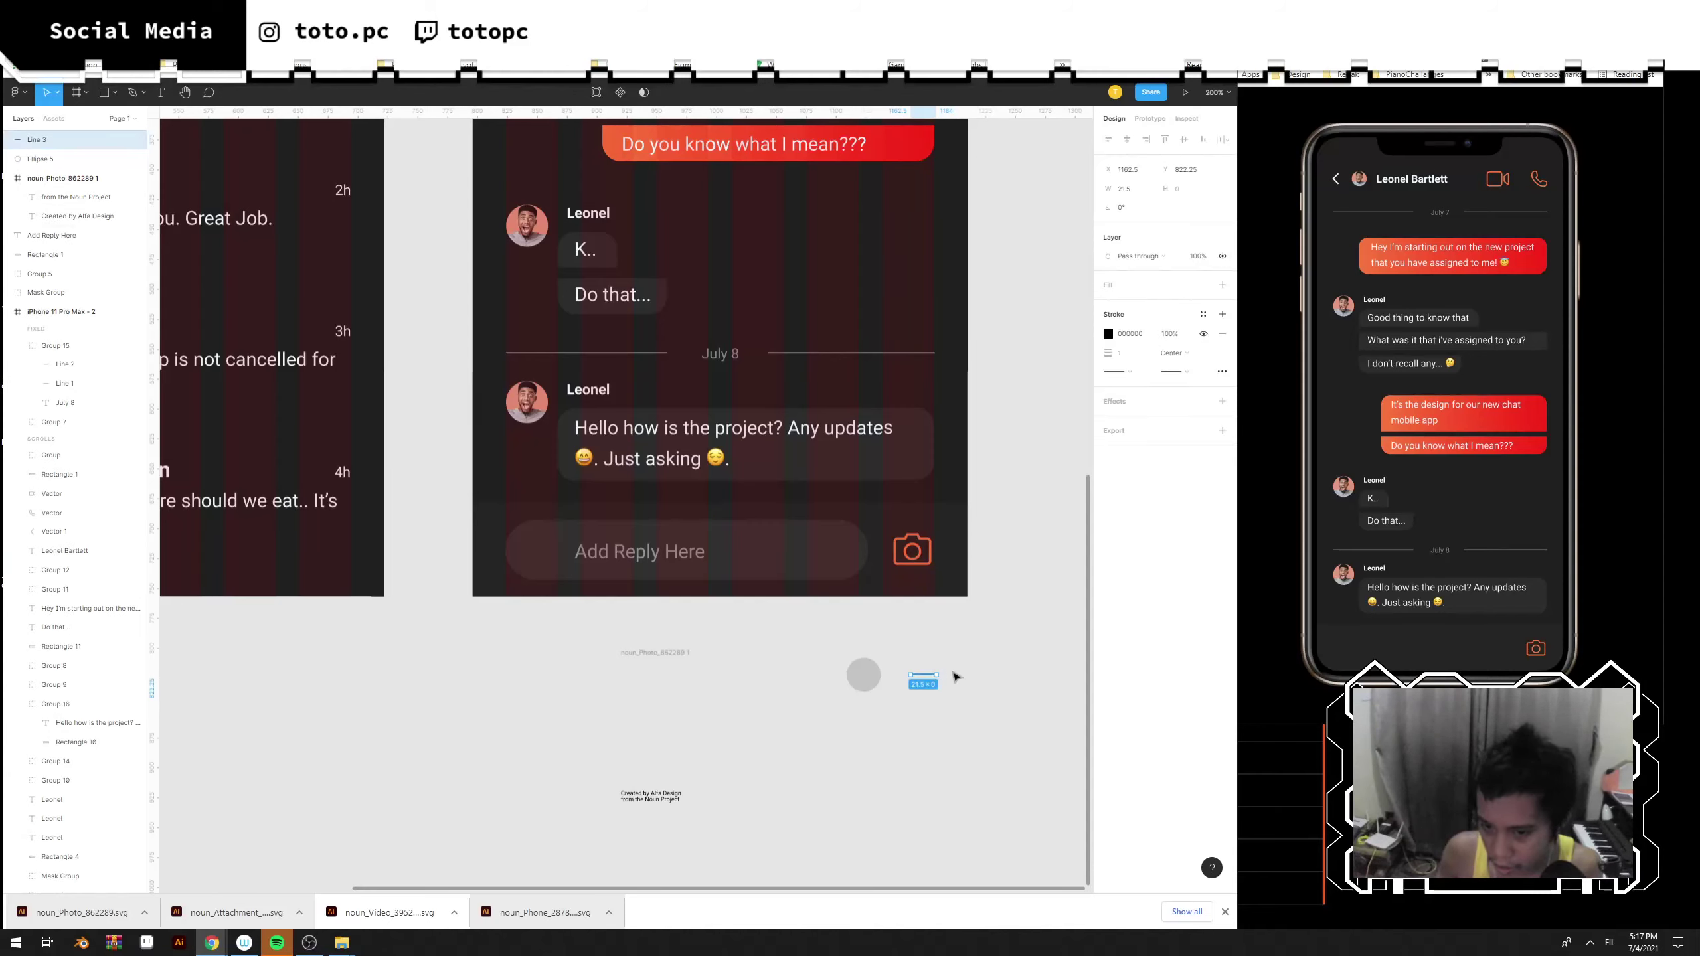
{"action": "left_click_drag", "start_coordinate": [943, 675], "coordinate": [923, 710]}
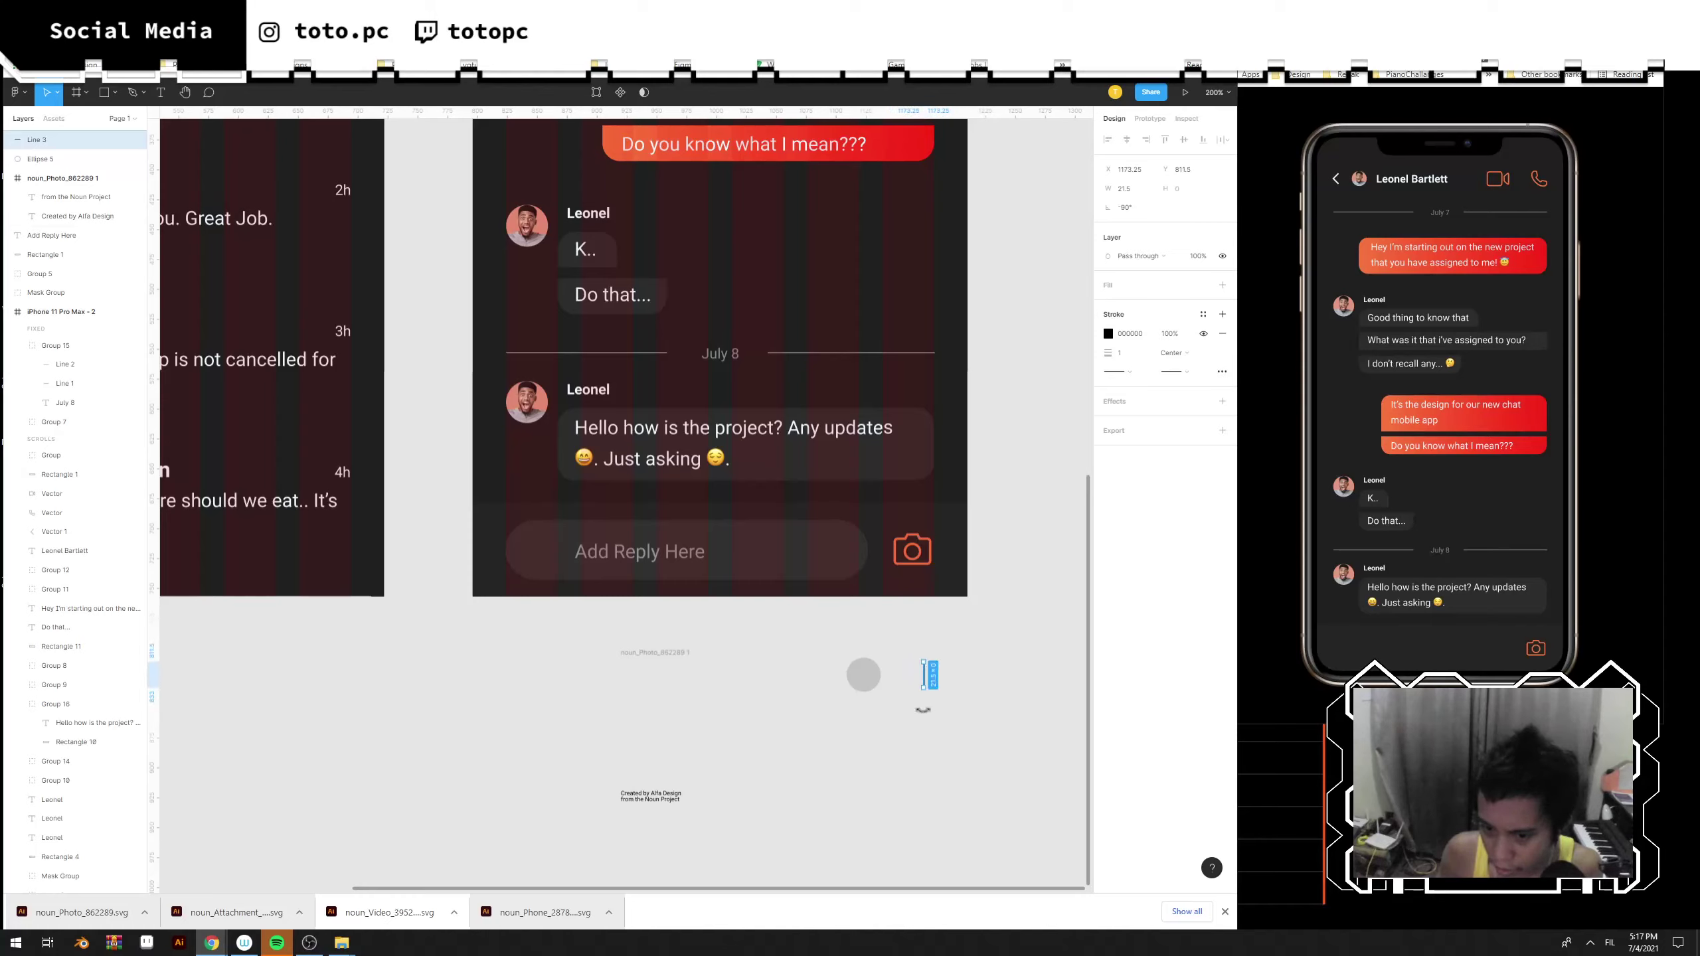
{"action": "left_click", "coordinate": [987, 684]}
{"action": "key", "text": "ctrl+z"}
{"action": "key", "text": "ctrl+z"}
{"action": "key", "text": "ctrl+z"}
{"action": "key", "text": "ctrl+v"}
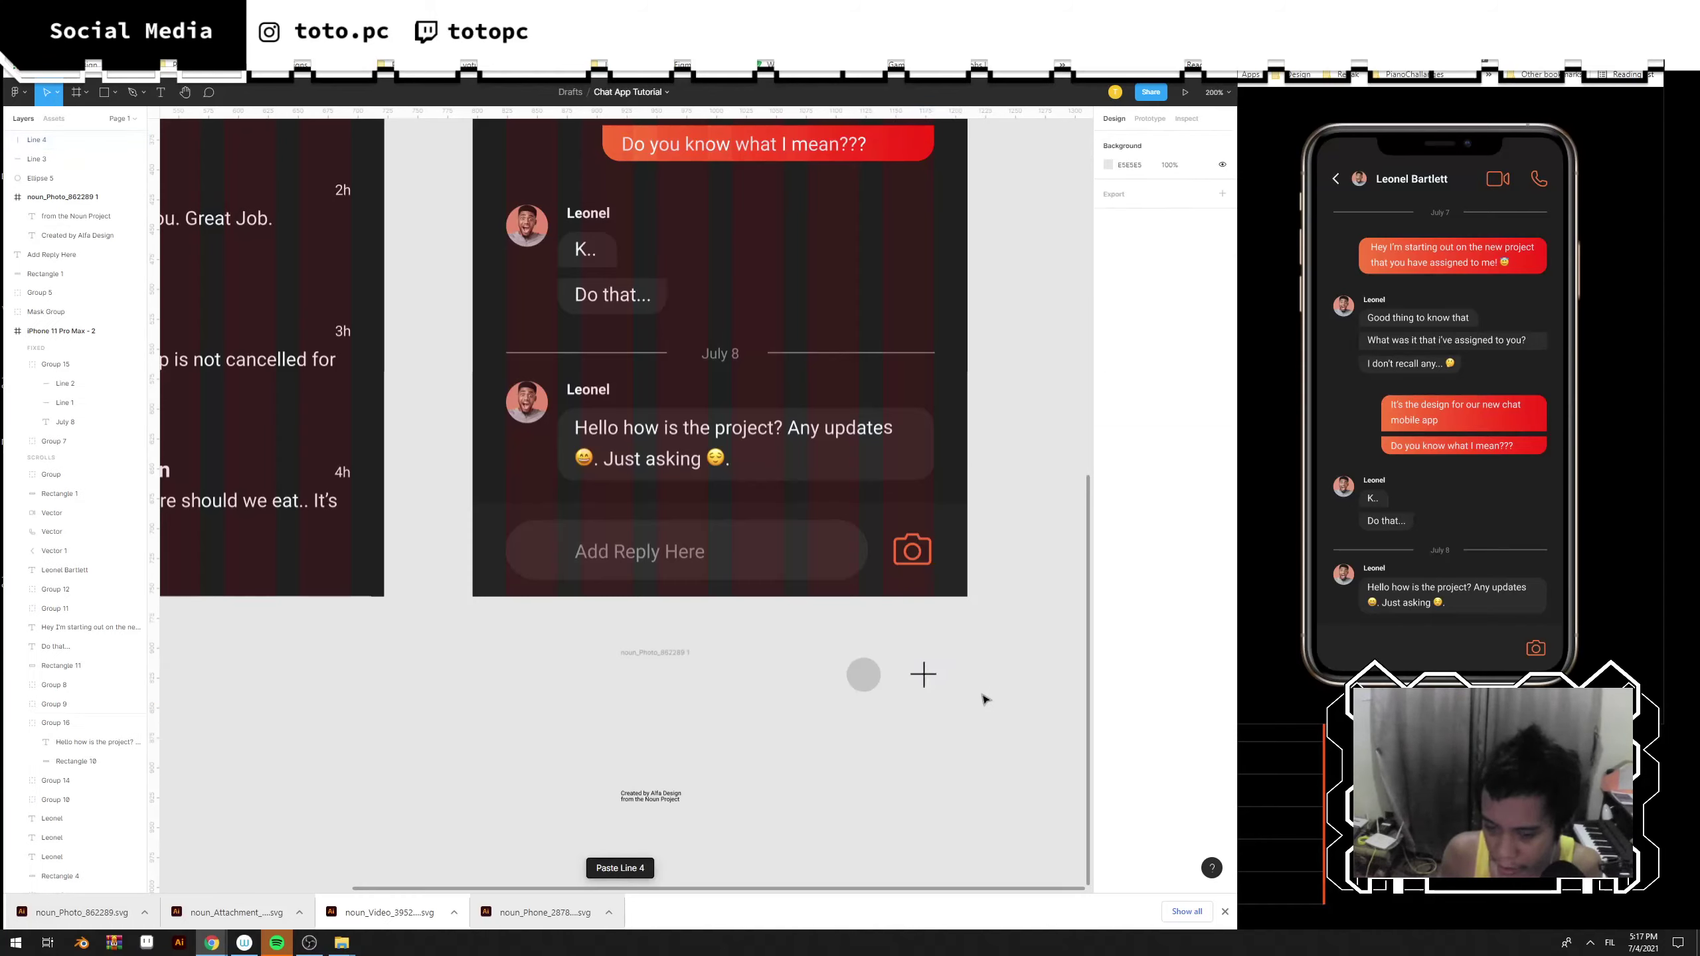
Thicken the stroke of both plus sign lines to 3 px.
{"action": "left_click_drag", "start_coordinate": [981, 701], "coordinate": [904, 652]}
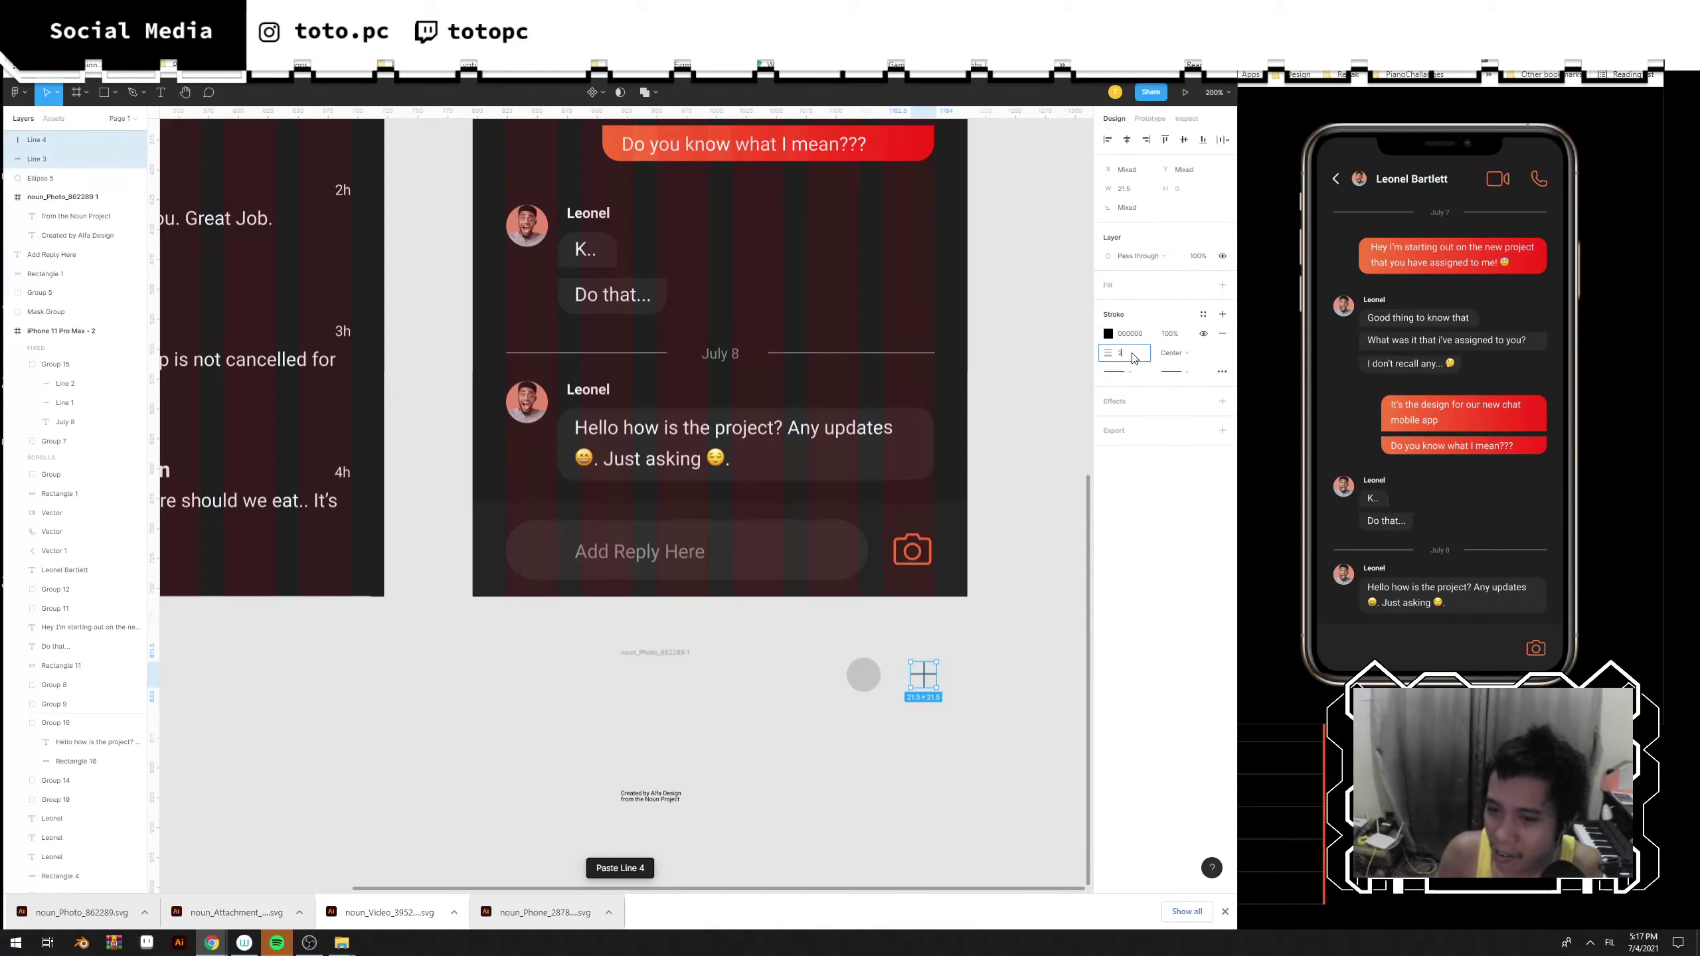
{"action": "key", "text": "Return"}
{"action": "left_click_drag", "start_coordinate": [1001, 728], "coordinate": [898, 647]}
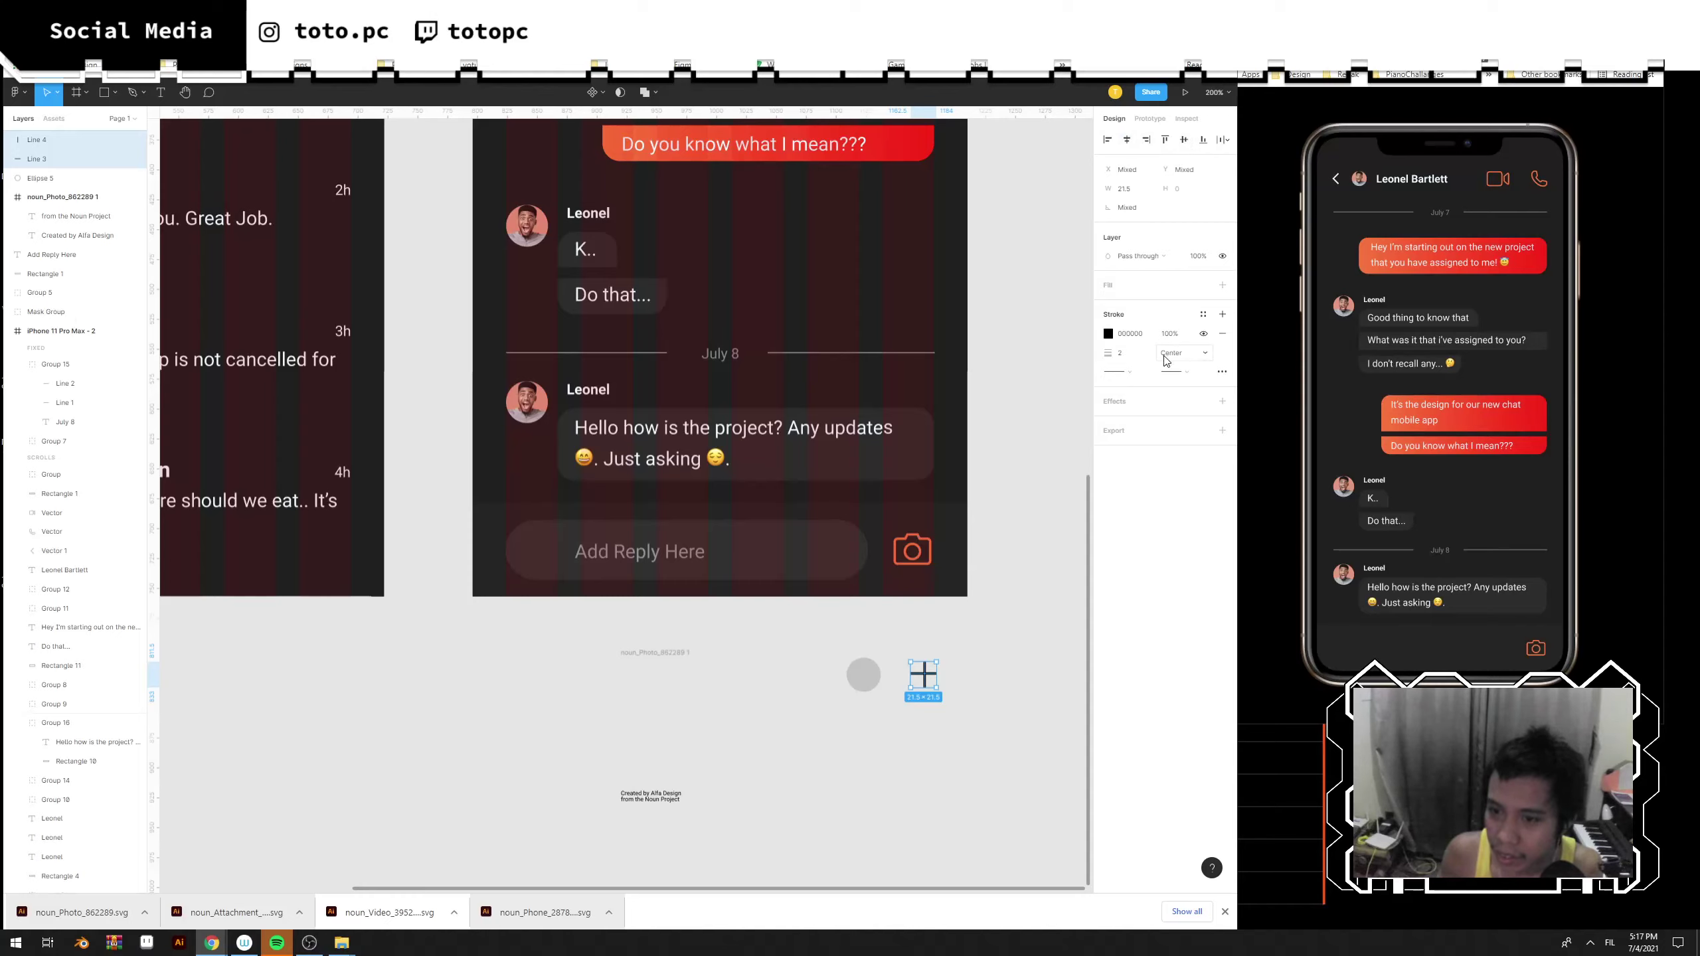
{"action": "left_click", "coordinate": [1129, 353]}
{"action": "type", "text": "3"}
{"action": "key", "text": "Return"}
{"action": "left_click", "coordinate": [1015, 646]}
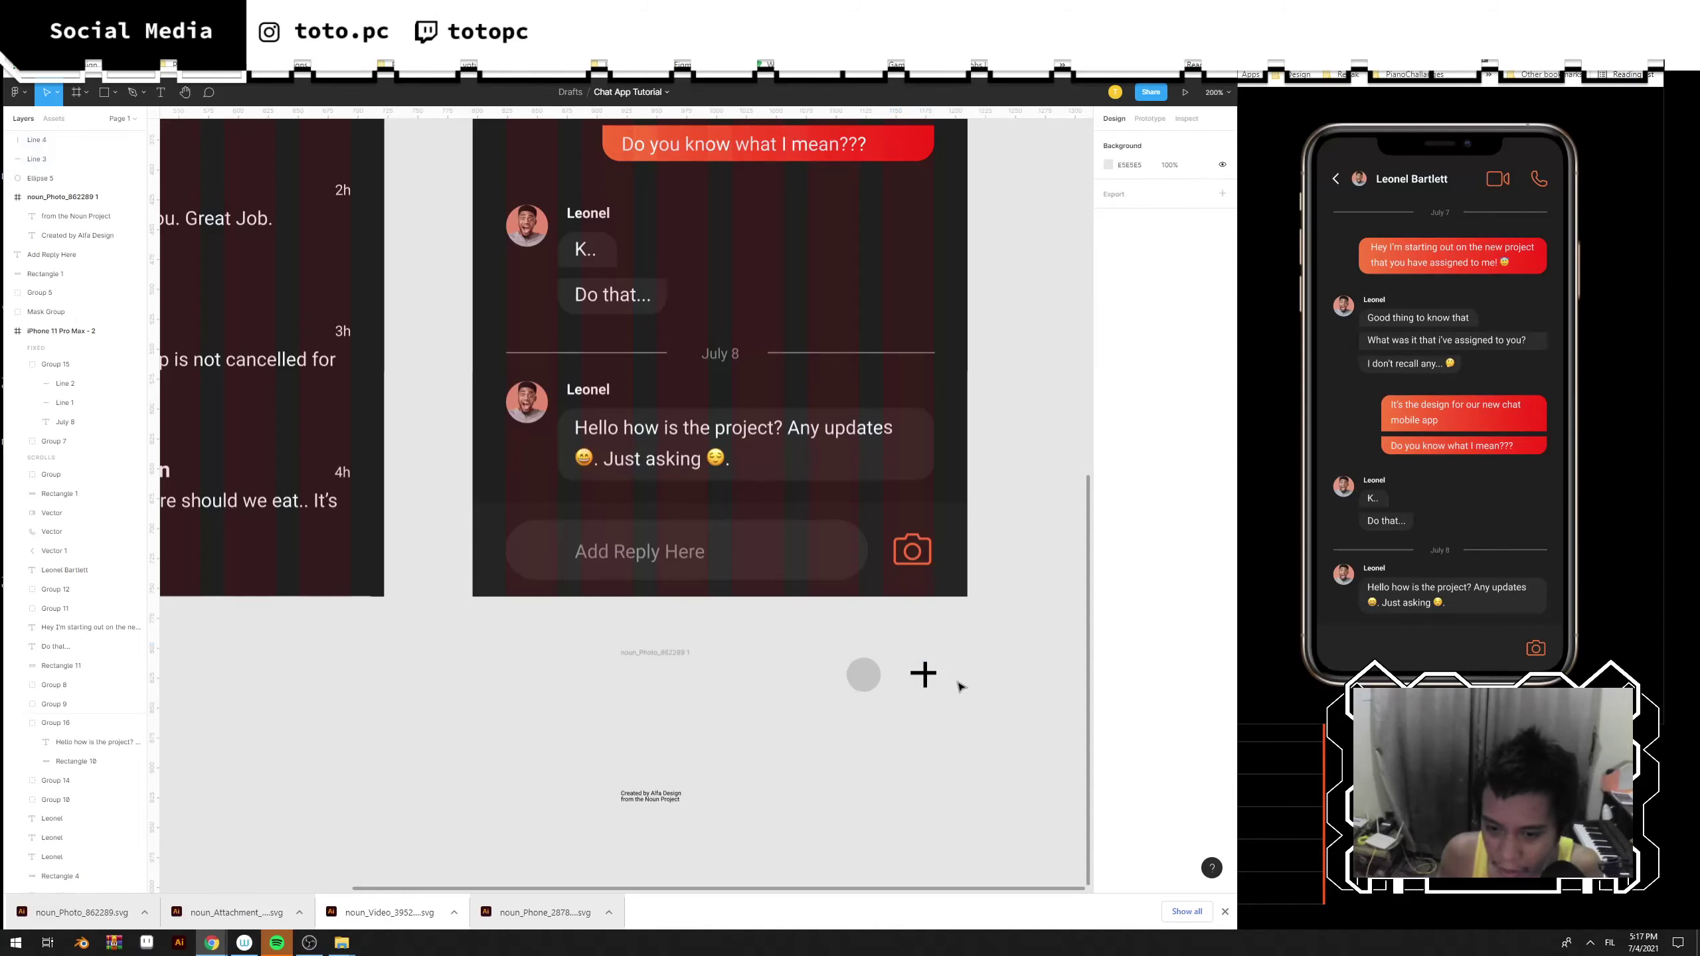
Nudge the plus sign's horizontal line sideways and align both lines on their horizontal centres.
{"action": "left_click", "coordinate": [929, 673]}
{"action": "key", "text": "Right"}
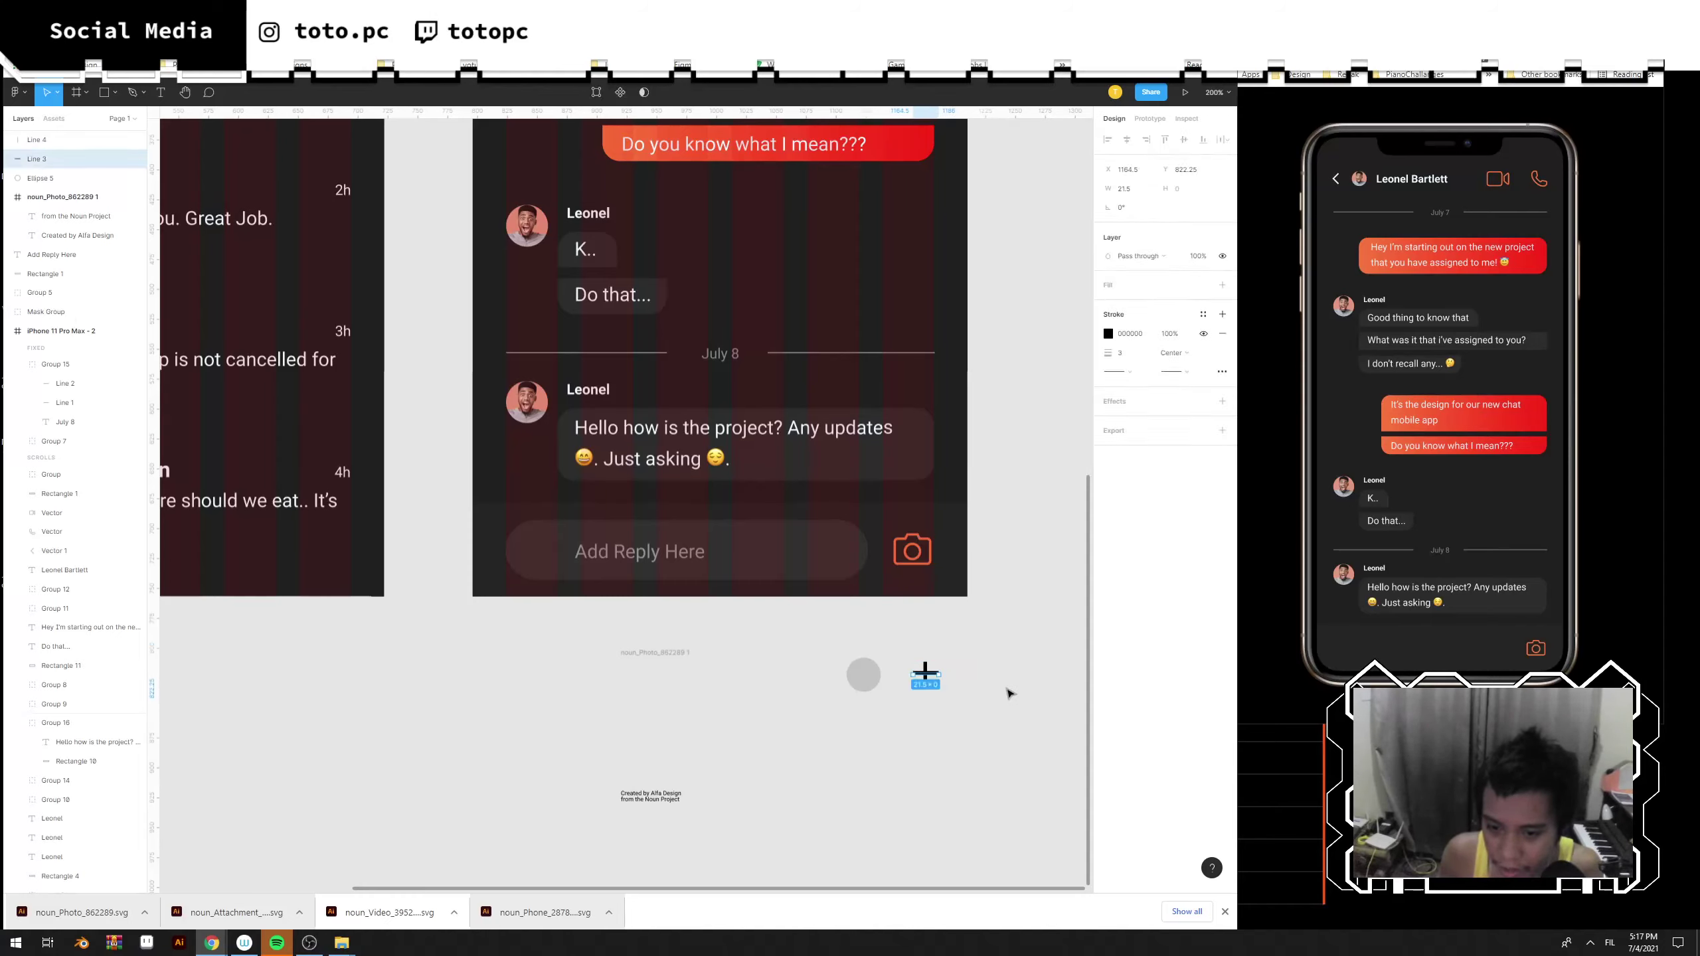
{"action": "left_click", "coordinate": [1010, 690]}
{"action": "left_click_drag", "start_coordinate": [915, 664], "coordinate": [900, 649]}
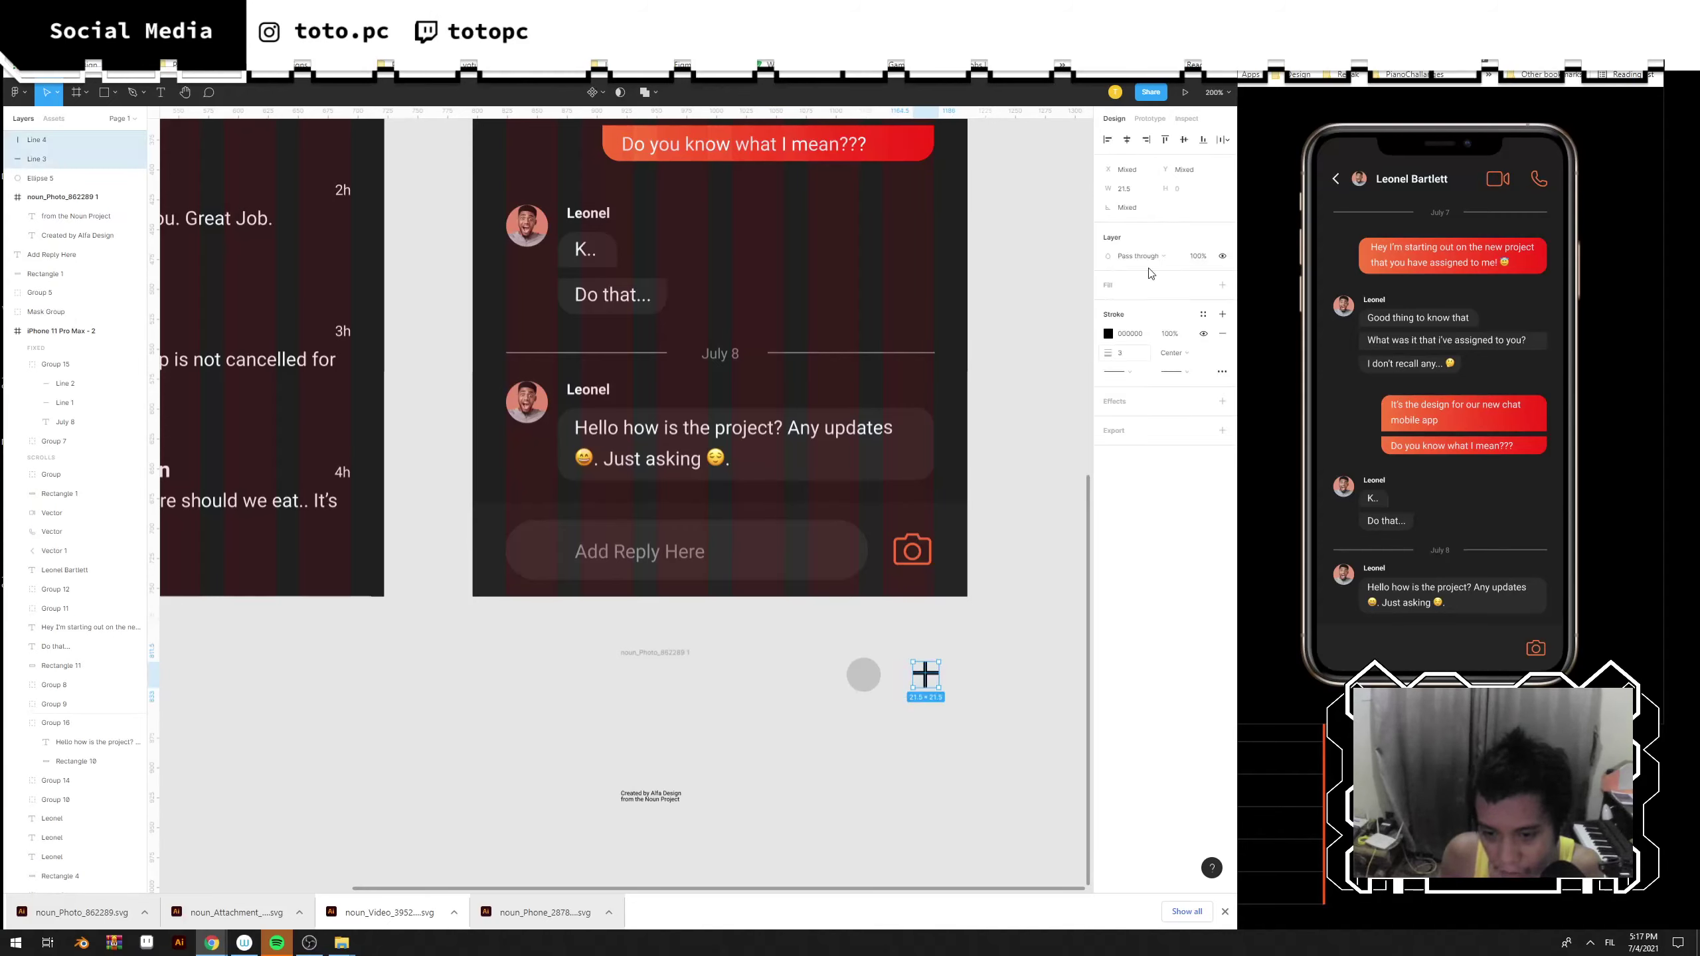
{"action": "left_click", "coordinate": [1127, 139]}
{"action": "left_click", "coordinate": [955, 675]}
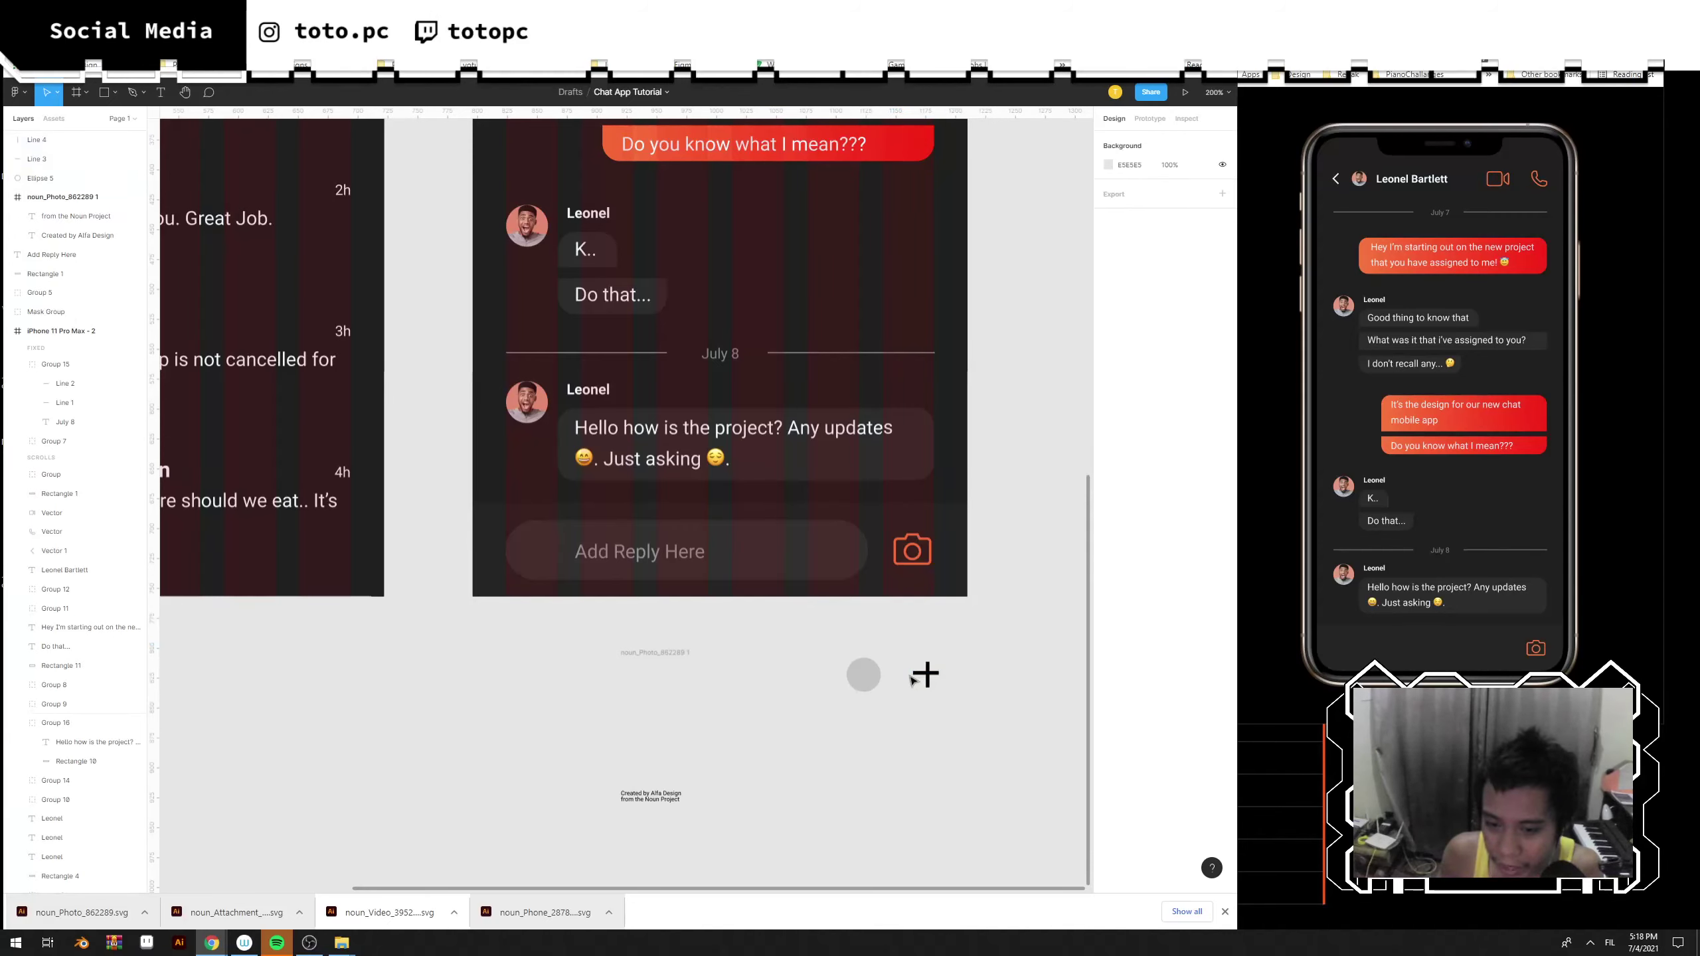
{"action": "left_click", "coordinate": [933, 673]}
{"action": "left_click_drag", "start_coordinate": [939, 674], "coordinate": [910, 650]}
{"action": "left_click", "coordinate": [1002, 714]}
{"action": "left_click", "coordinate": [965, 676]}
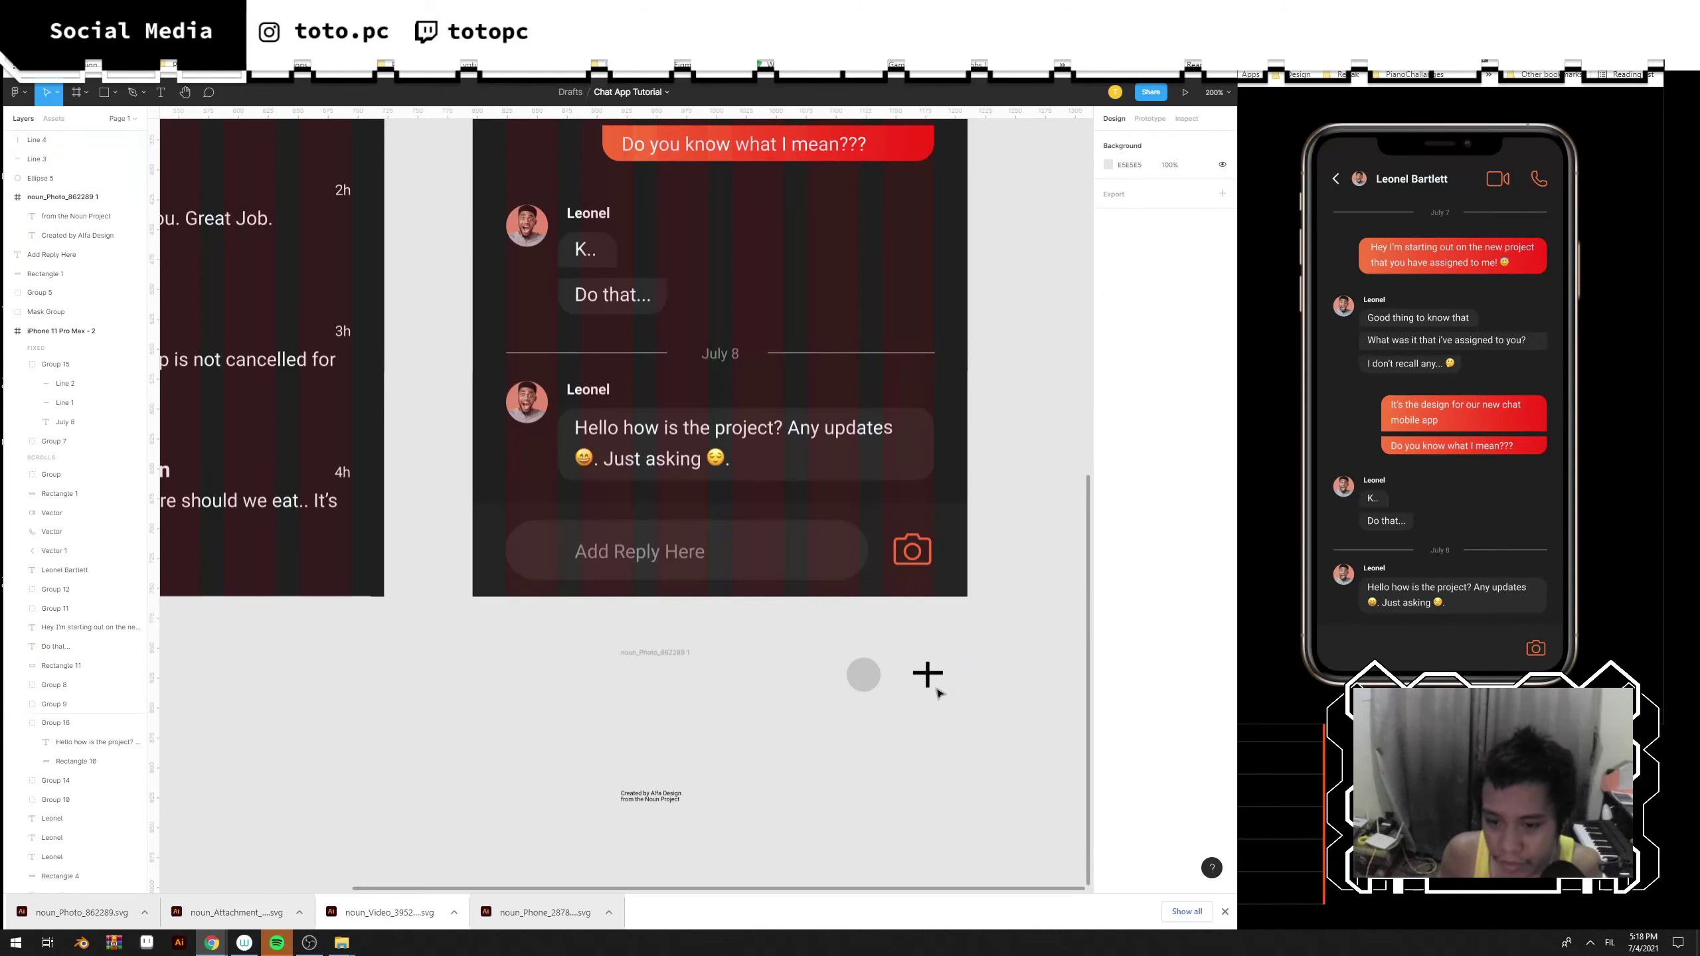
Set the length of both the vertical and horizontal plus sign lines to 25 px.
{"action": "left_click", "coordinate": [930, 676]}
{"action": "left_click", "coordinate": [1138, 190]}
{"action": "type", "text": "2"}
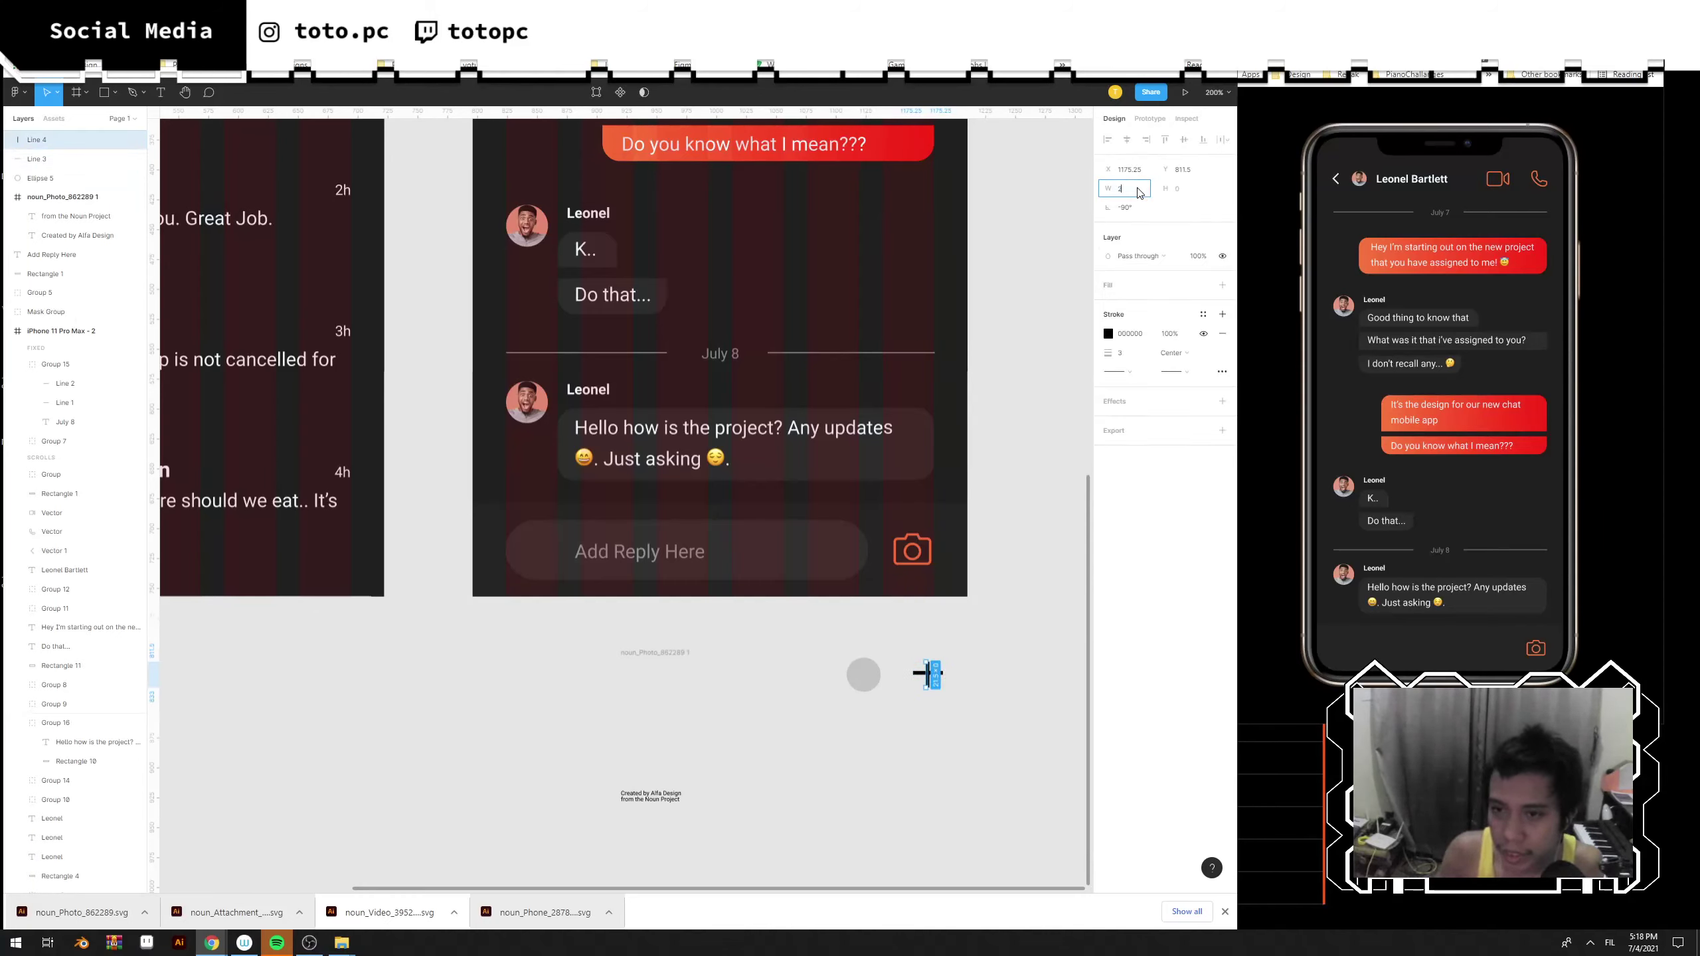
{"action": "type", "text": "5"}
{"action": "key", "text": "Return"}
{"action": "left_click_drag", "start_coordinate": [988, 683], "coordinate": [937, 658]}
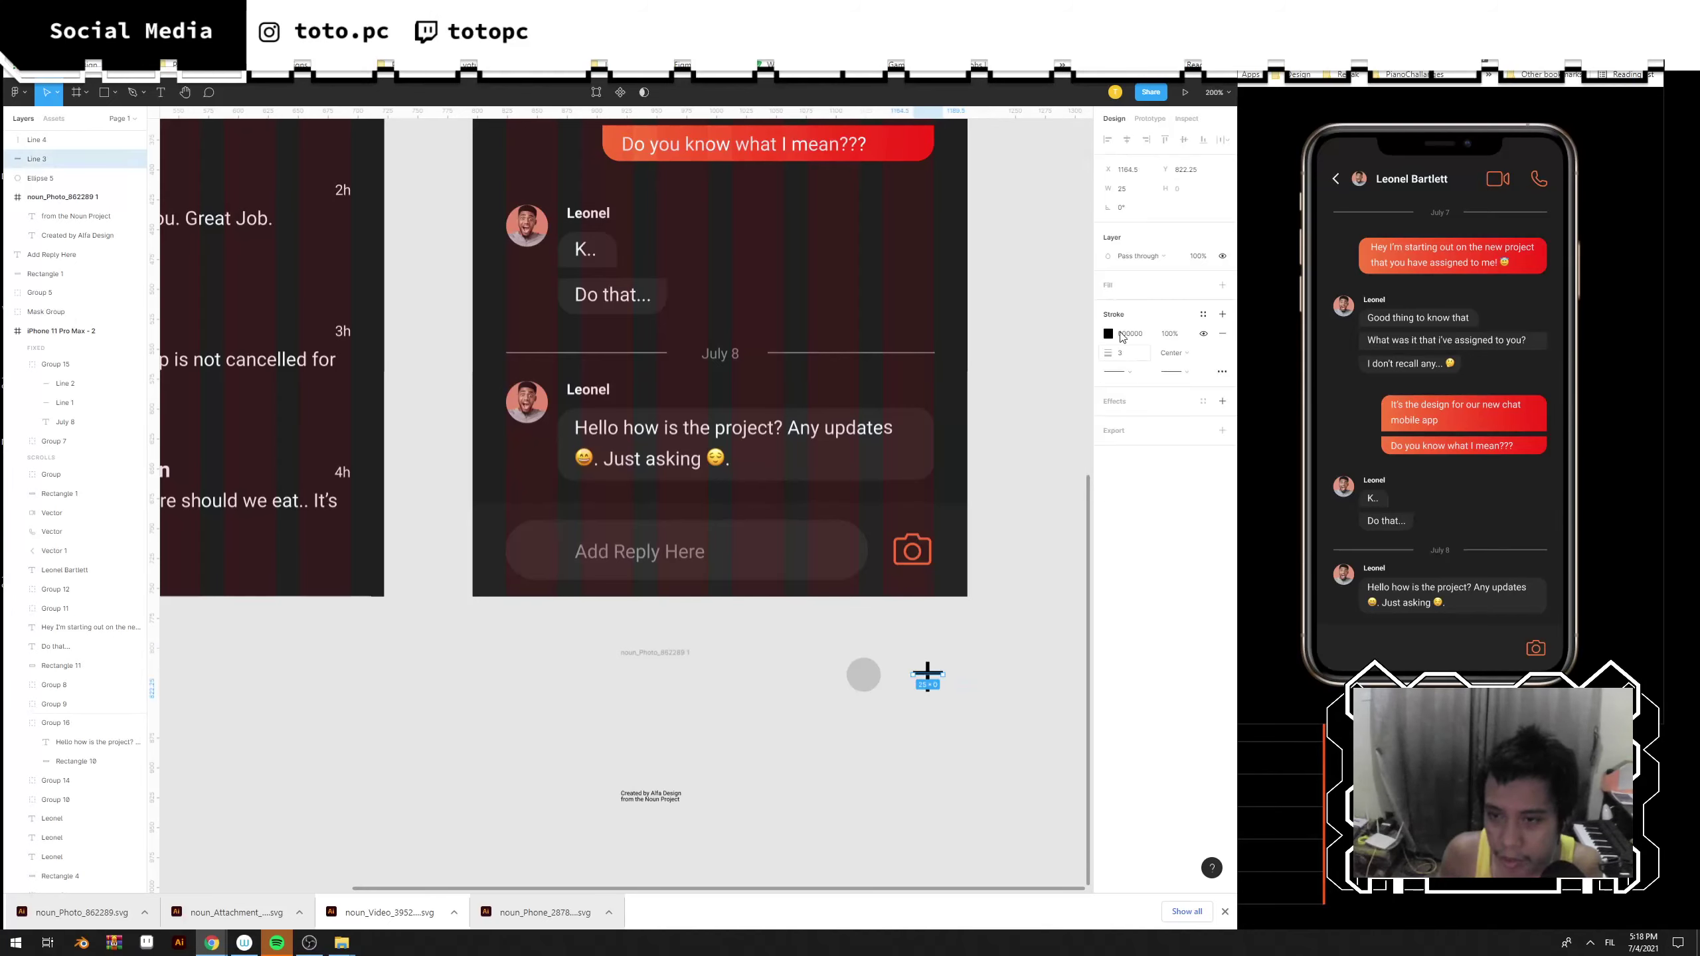
{"action": "left_click", "coordinate": [1130, 190]}
Align the two plus sign lines on their vertical and horizontal centres.
{"action": "left_click_drag", "start_coordinate": [938, 723], "coordinate": [911, 641]}
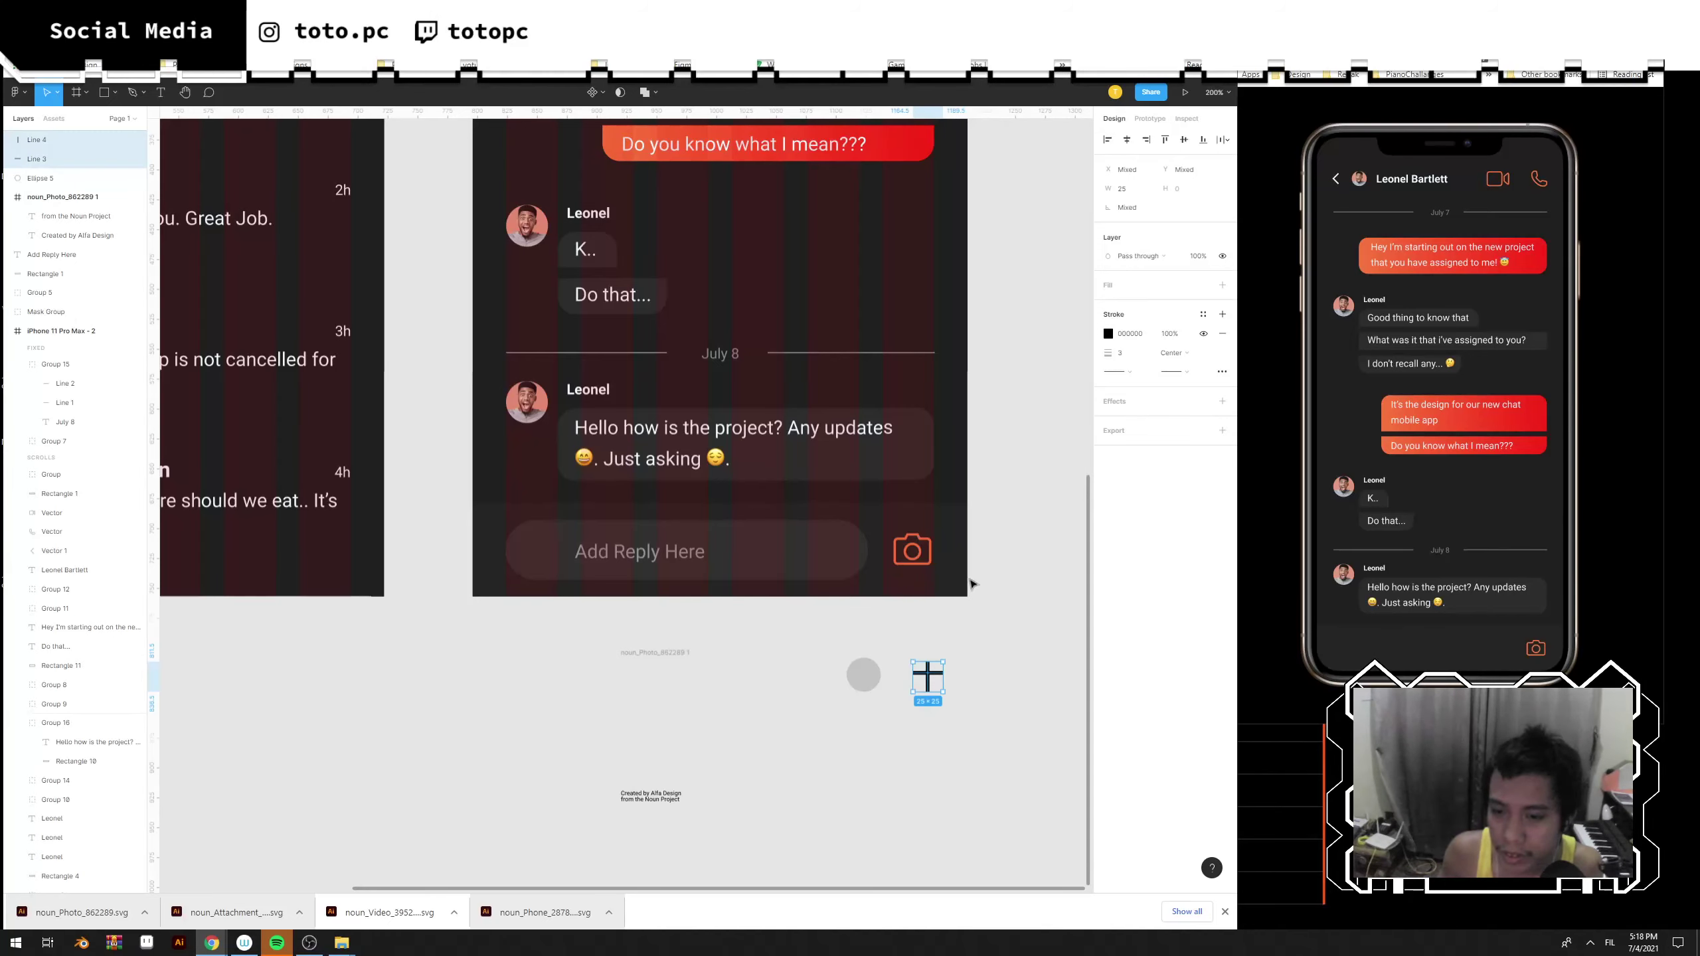
{"action": "left_click", "coordinate": [1173, 142]}
{"action": "left_click", "coordinate": [1185, 140]}
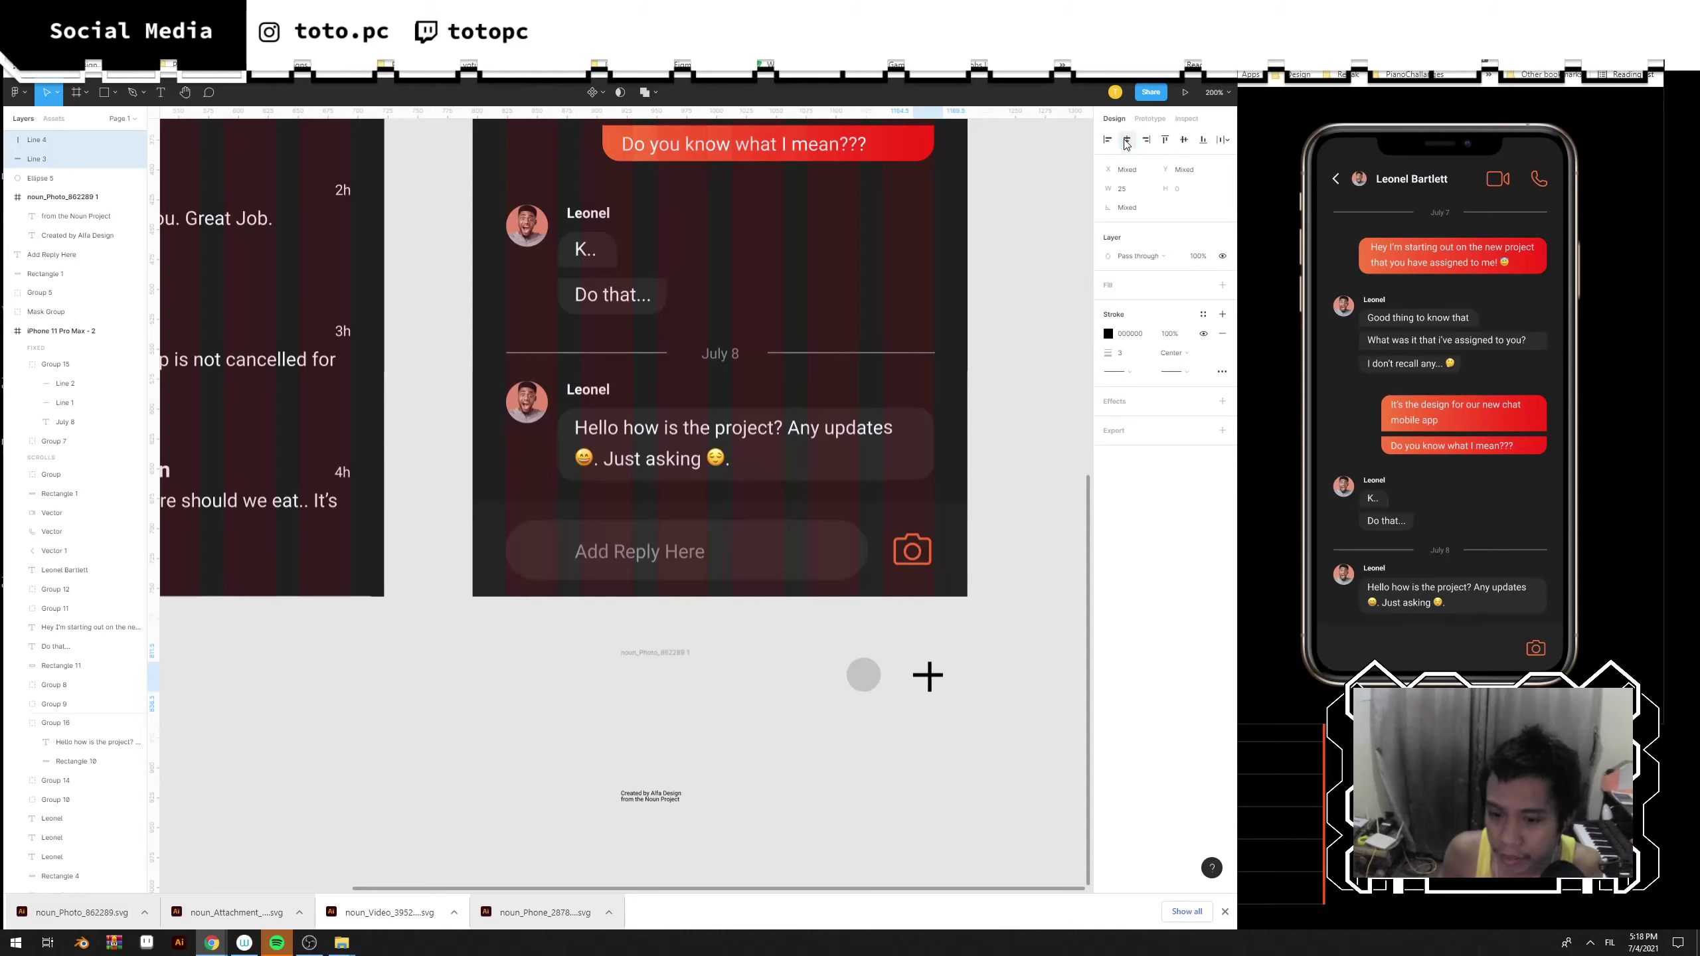
{"action": "left_click", "coordinate": [984, 689]}
Convert the strokes of both plus sign lines to outlines.
{"action": "left_click_drag", "start_coordinate": [972, 689], "coordinate": [834, 497]}
{"action": "key", "text": "ctrl+Tab"}
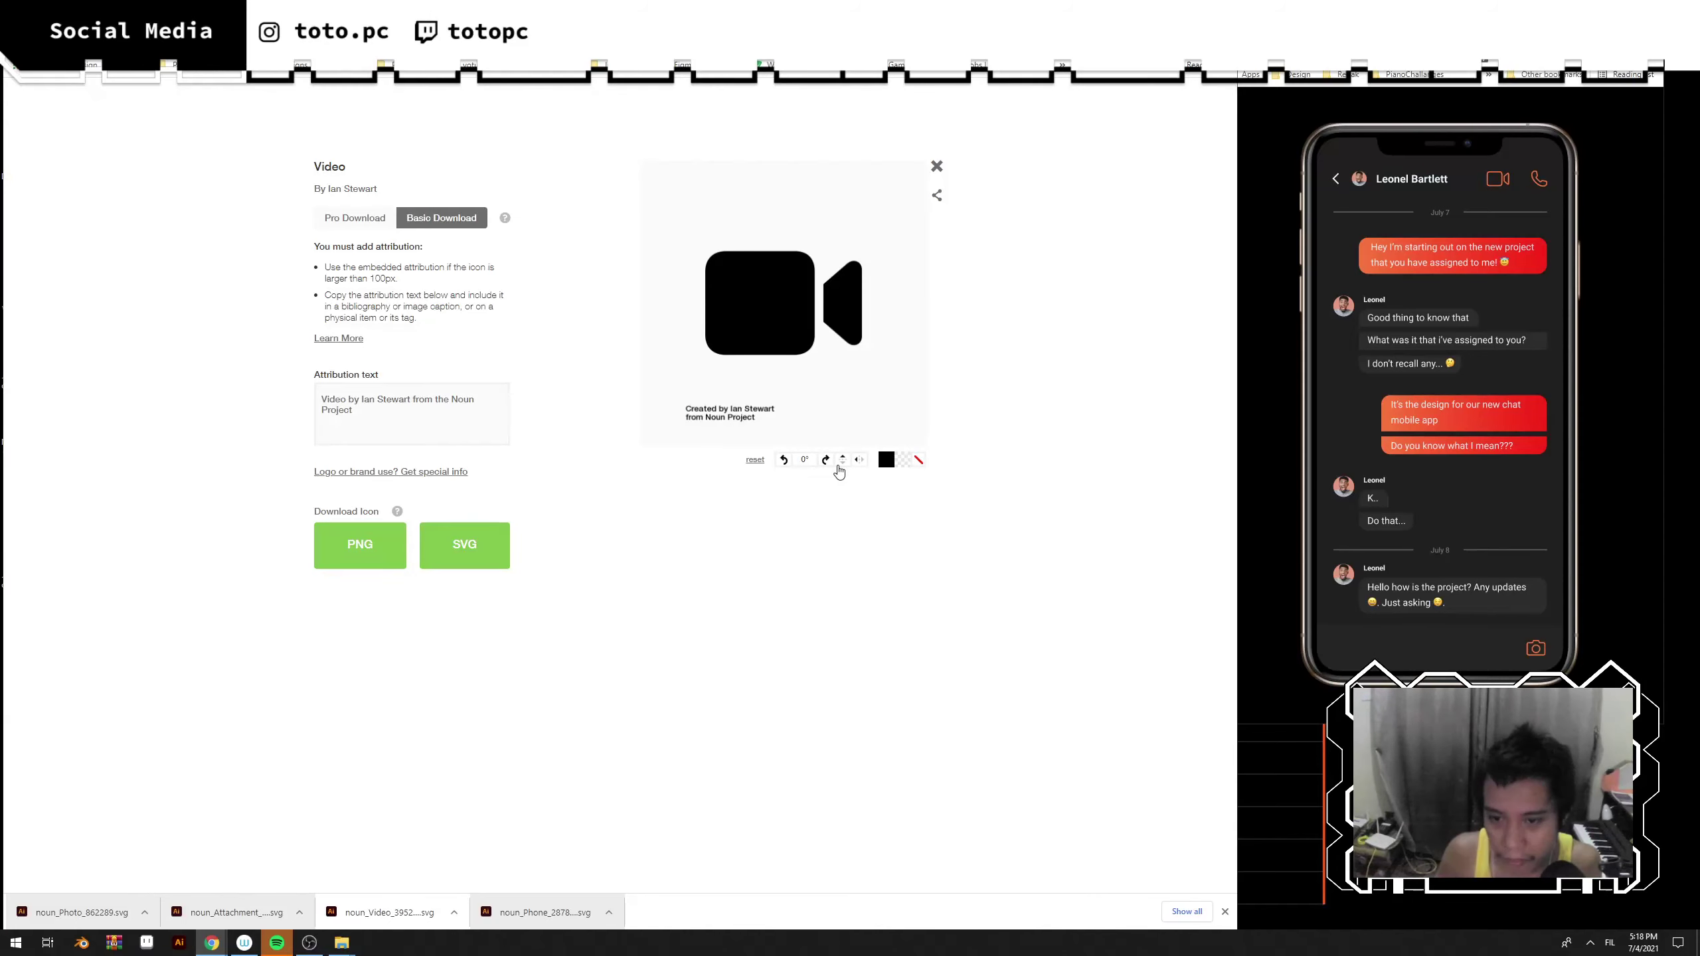
{"action": "key", "text": "ctrl+shift+Tab"}
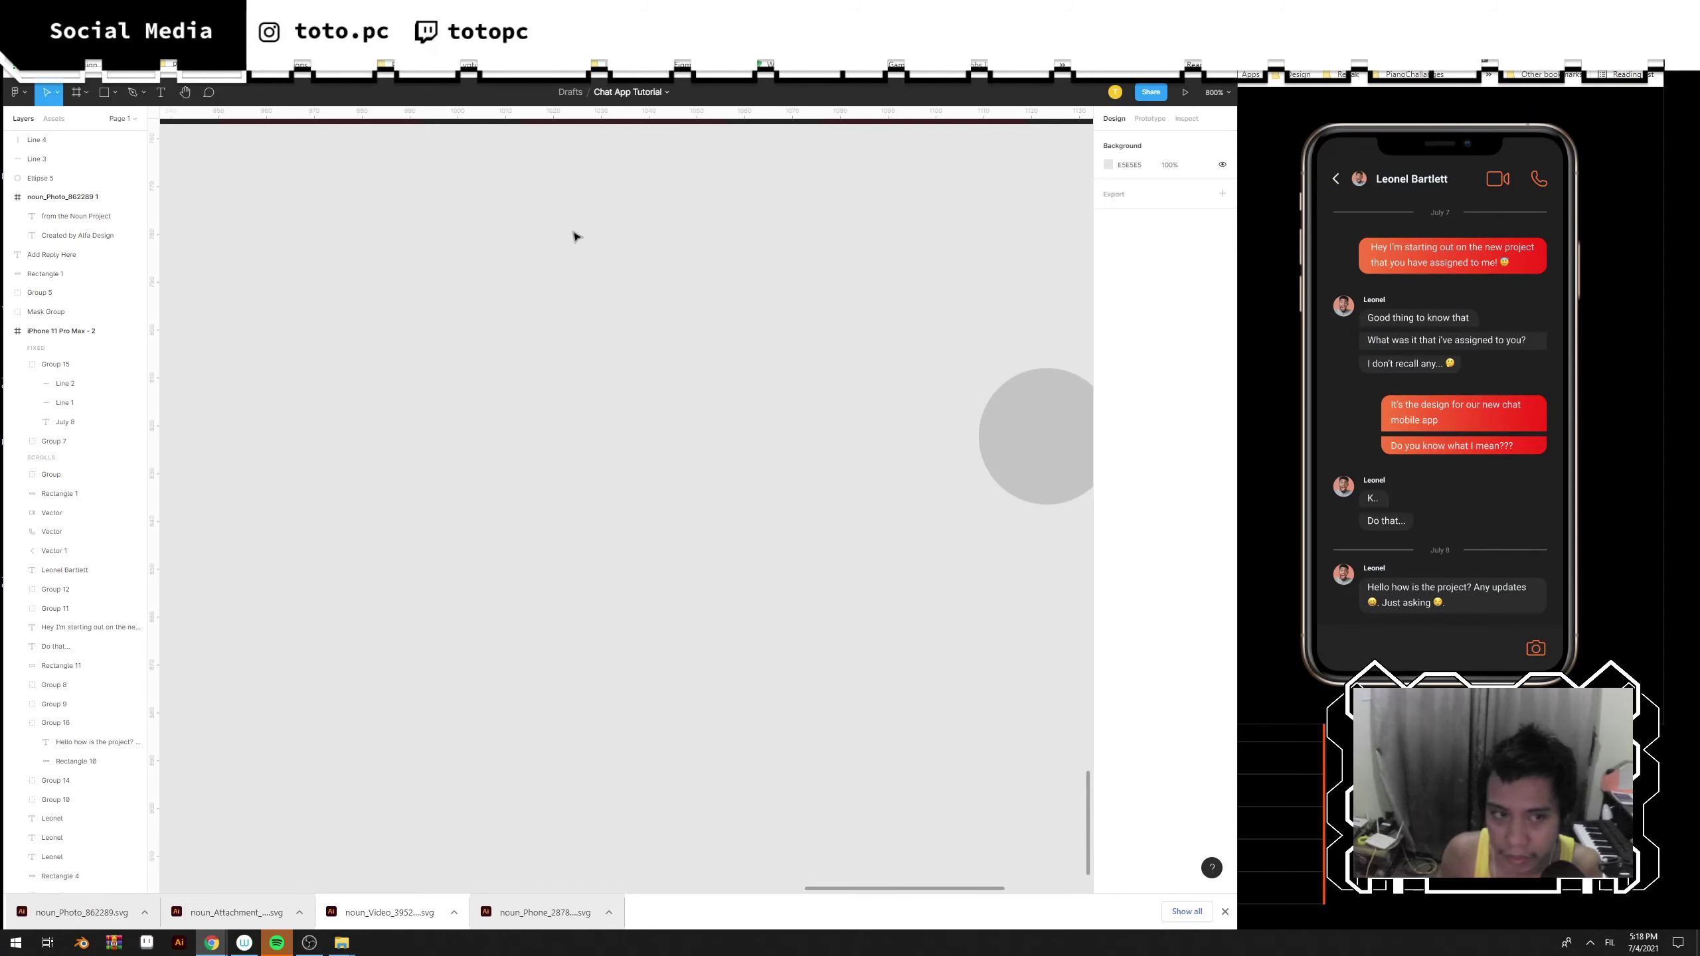
{"action": "left_click_drag", "start_coordinate": [1044, 468], "coordinate": [589, 460]}
{"action": "left_click_drag", "start_coordinate": [806, 460], "coordinate": [698, 516]}
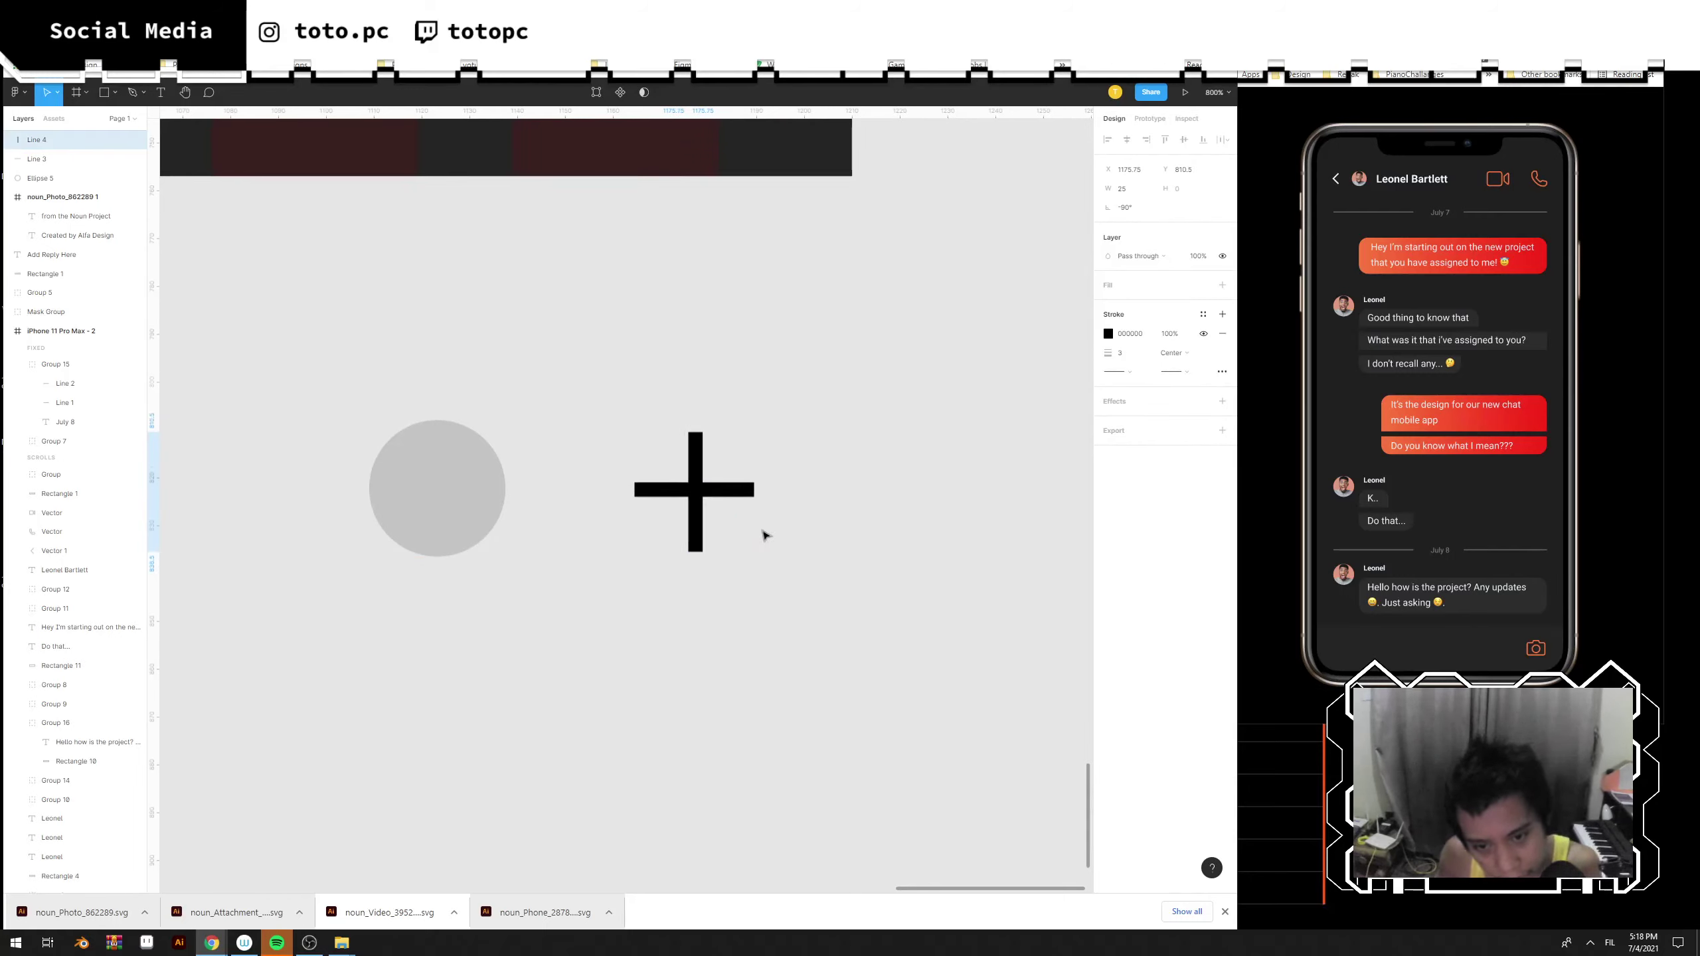
{"action": "left_click_drag", "start_coordinate": [809, 577], "coordinate": [596, 419]}
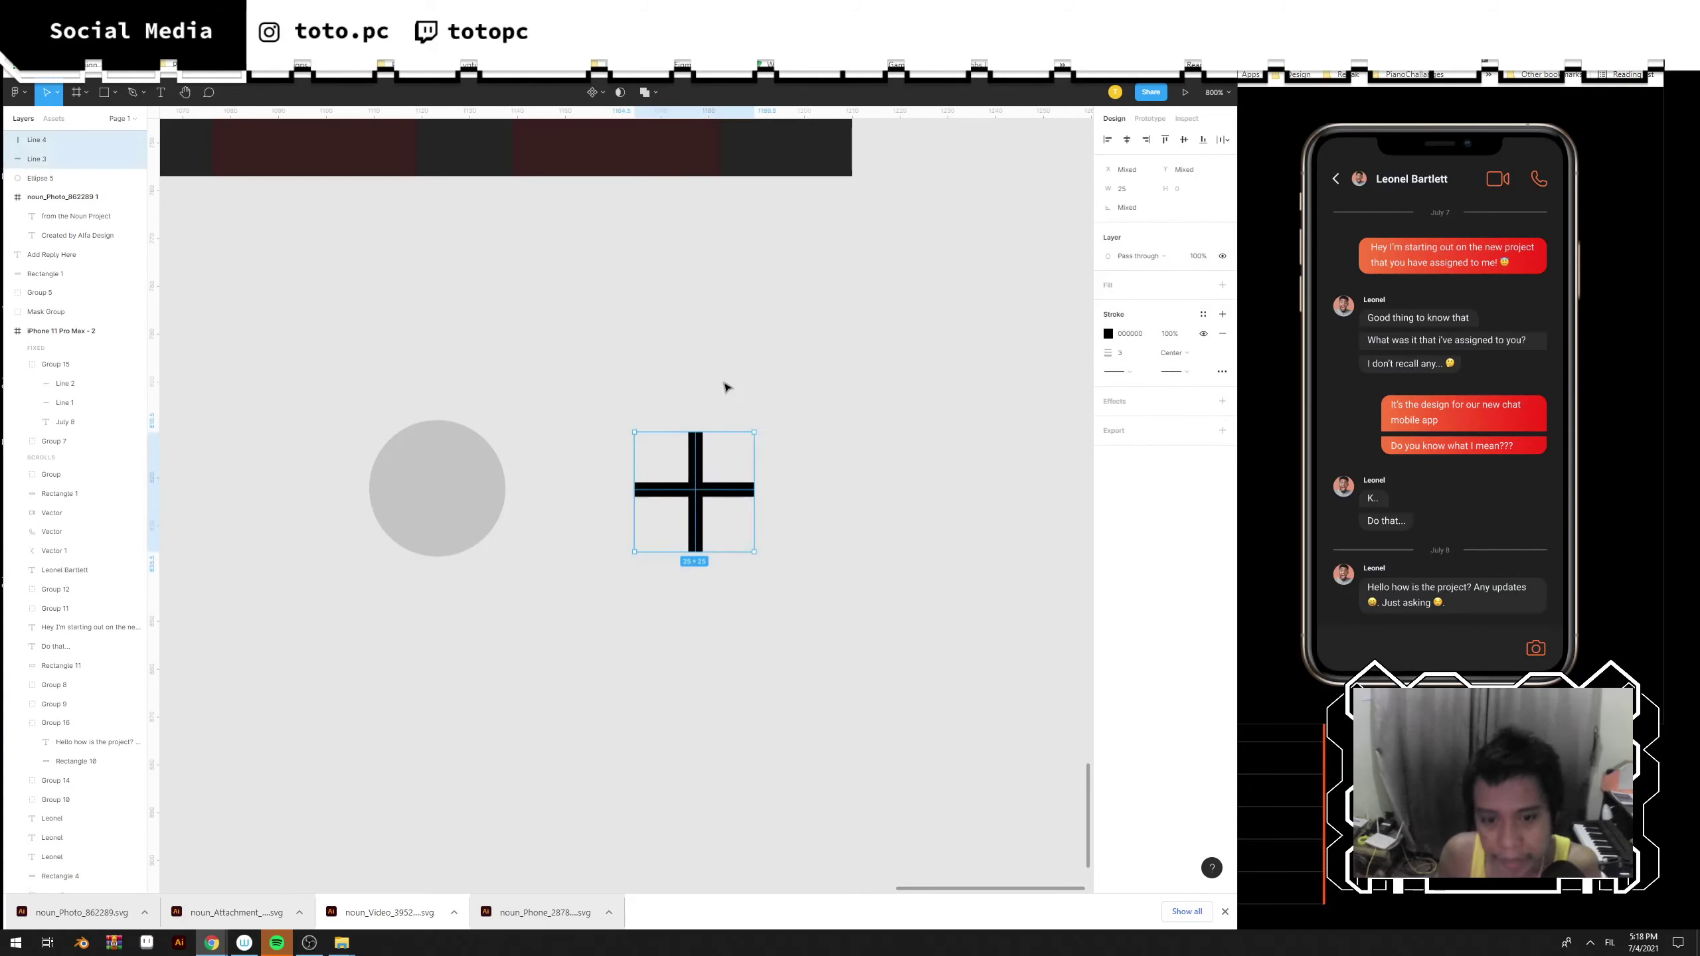
{"action": "right_click", "coordinate": [692, 479]}
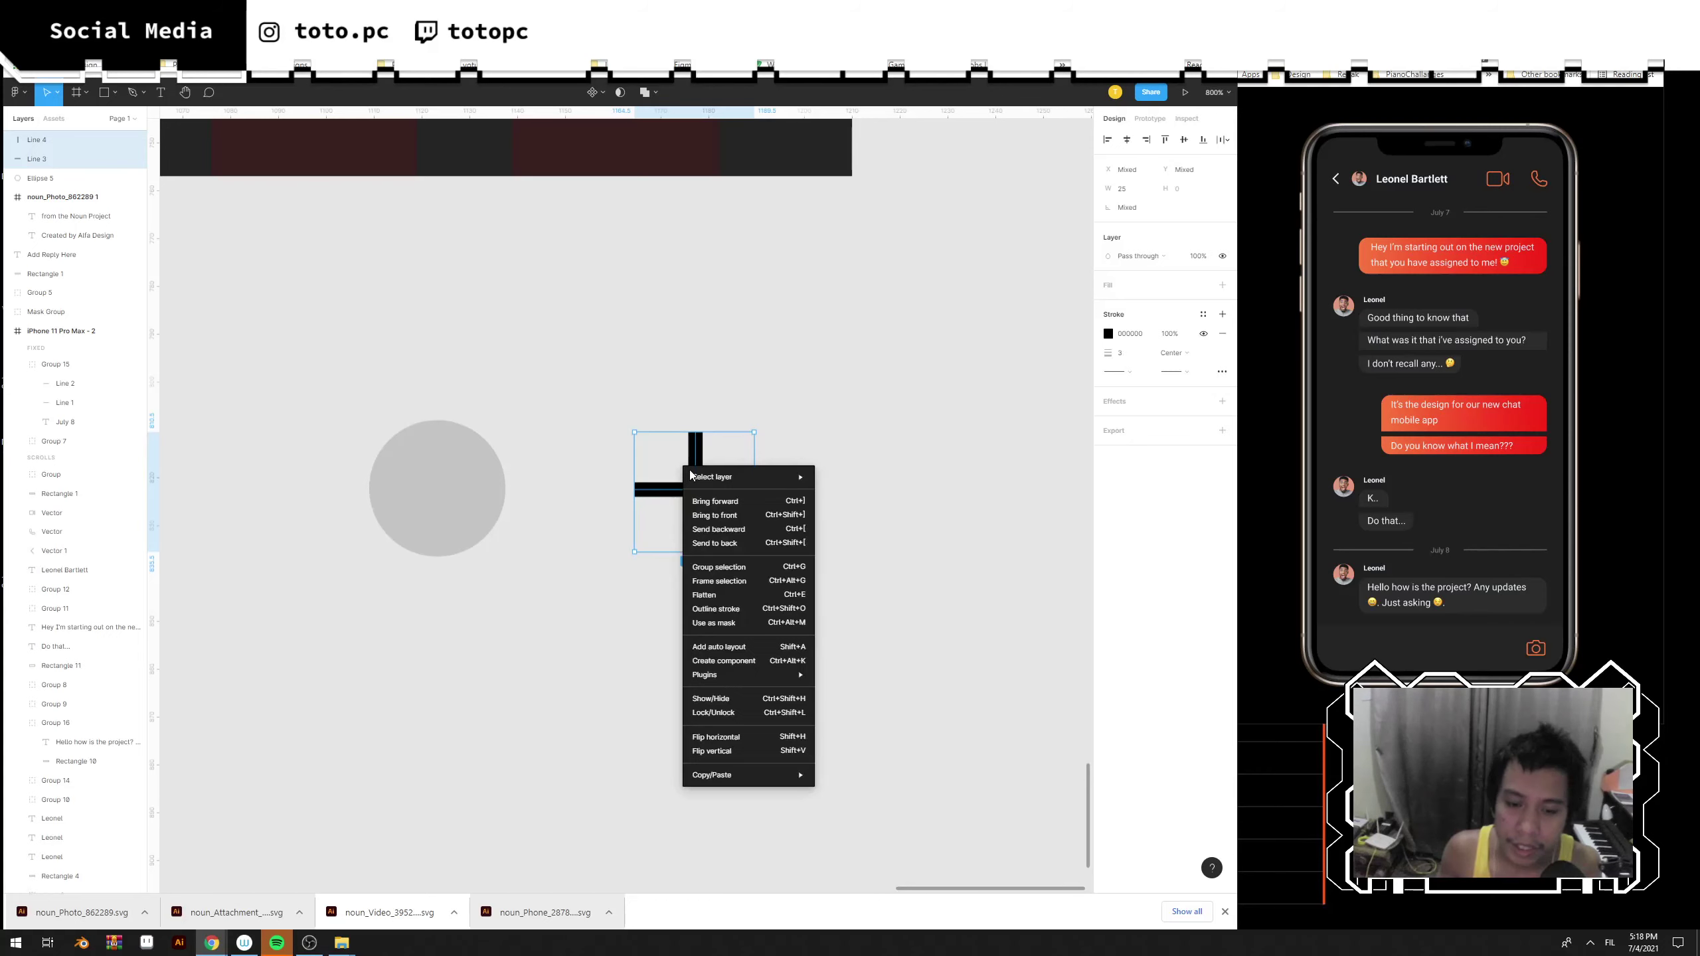
{"action": "left_click", "coordinate": [757, 609]}
Unite the two outlined lines of the plus sign and flatten them into a single shape.
{"action": "left_click", "coordinate": [655, 92]}
{"action": "left_click", "coordinate": [660, 122]}
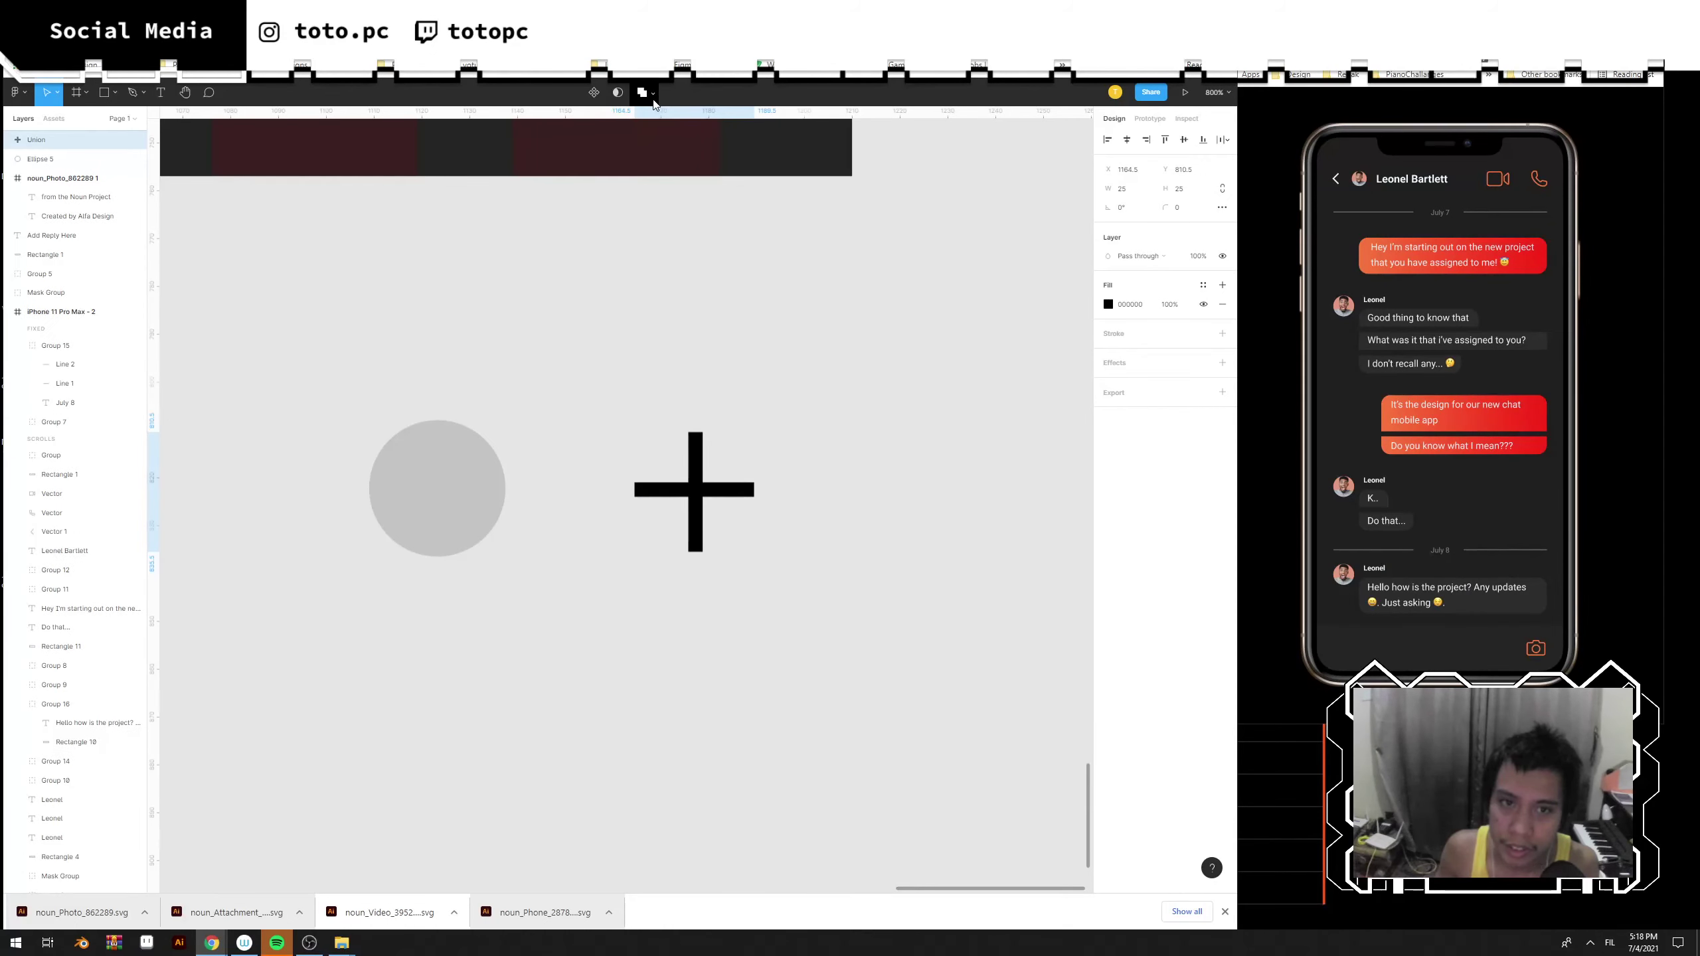
{"action": "left_click", "coordinate": [655, 97]}
{"action": "left_click", "coordinate": [660, 189]}
Place the plus sign centred on the grey circle inside the reply field, before the "Add Reply Here" text.
{"action": "left_click_drag", "start_coordinate": [797, 500], "coordinate": [988, 550]}
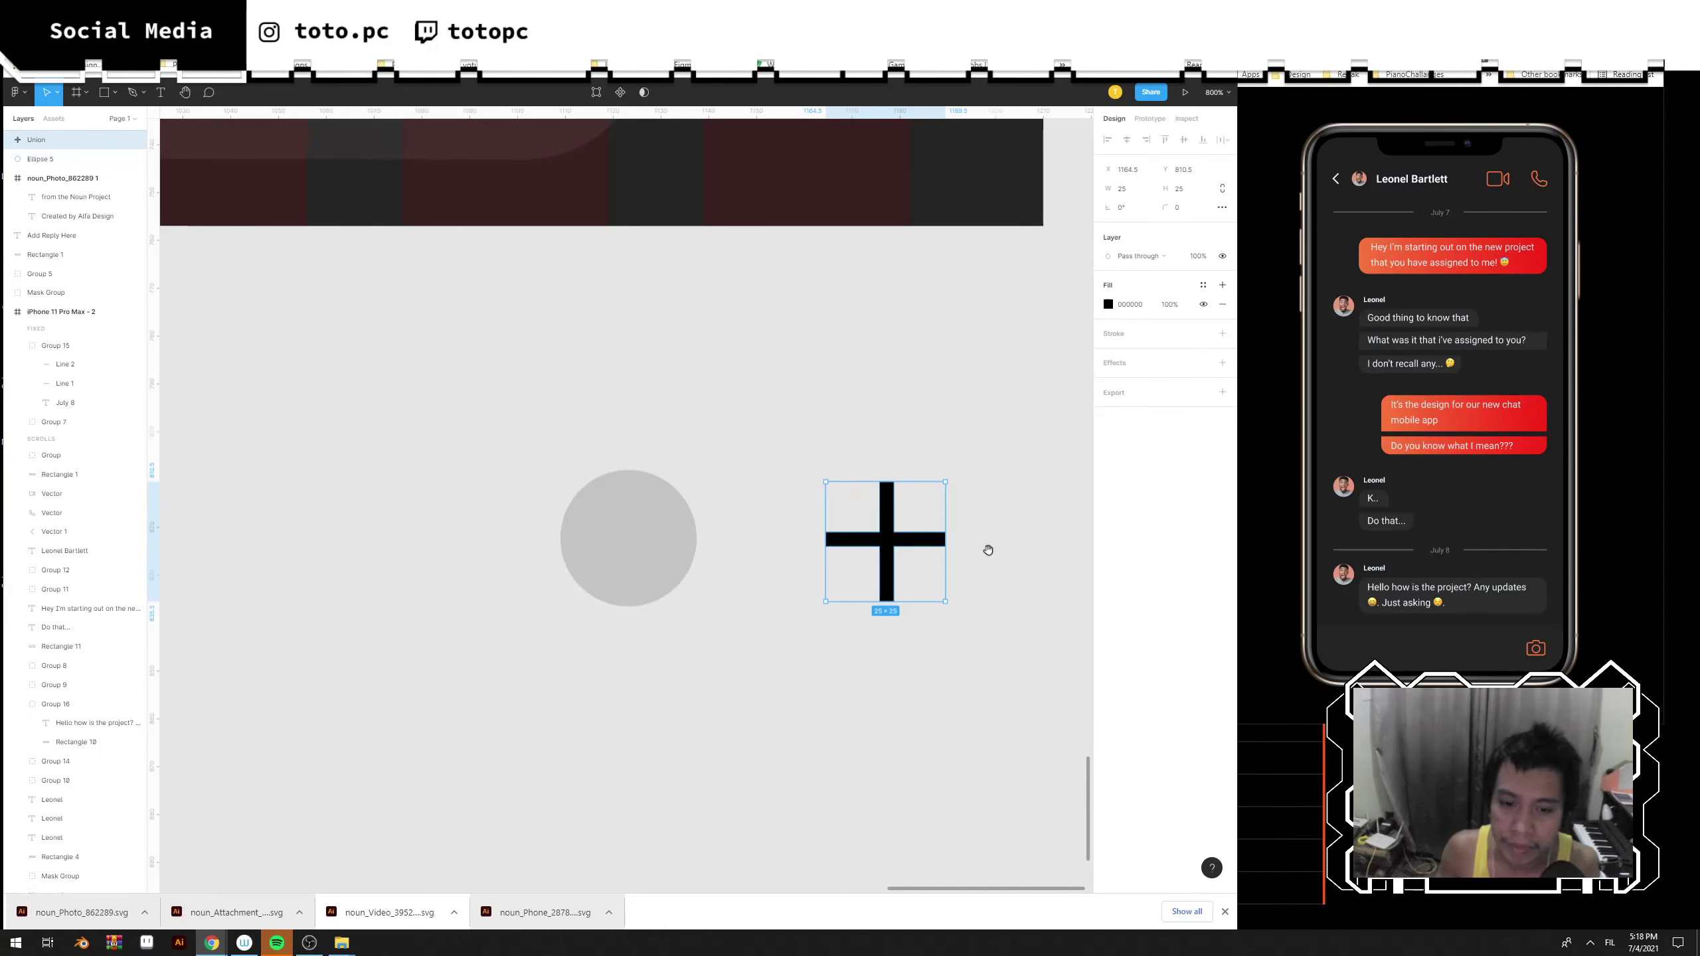
{"action": "scroll", "coordinate": [988, 550], "scroll_direction": "down", "scroll_amount": 6}
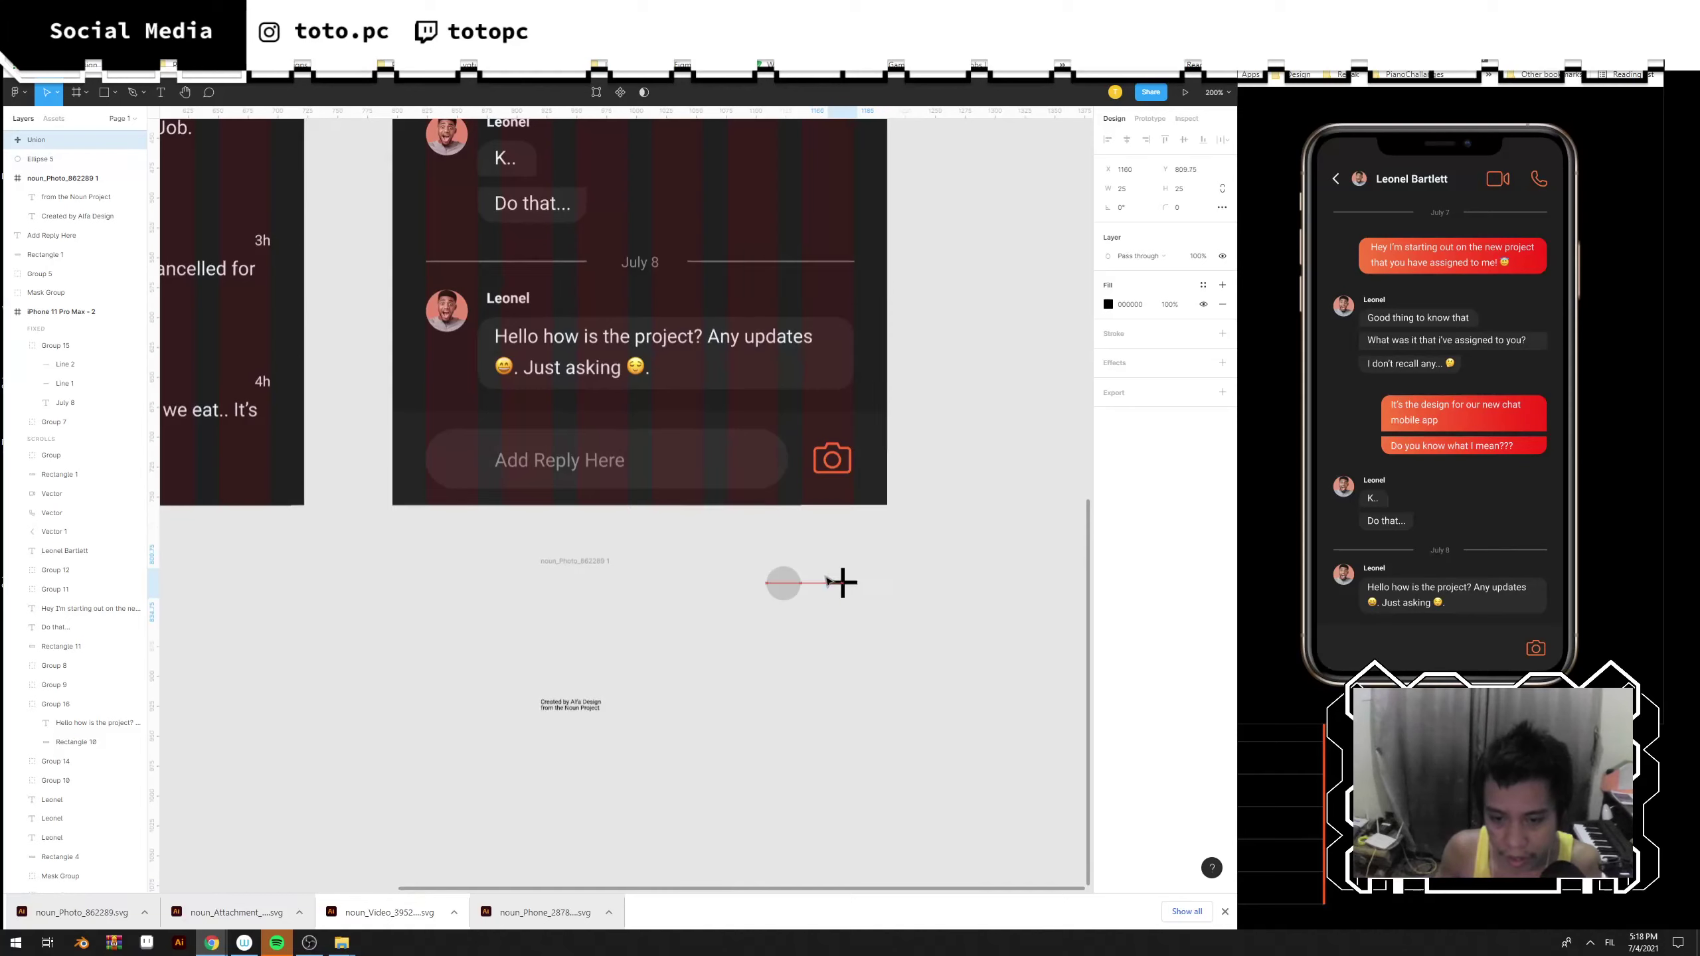
{"action": "left_click_drag", "start_coordinate": [827, 577], "coordinate": [454, 464]}
{"action": "key", "text": "Right"}
{"action": "key", "text": "Right"}
{"action": "key", "text": "Down"}
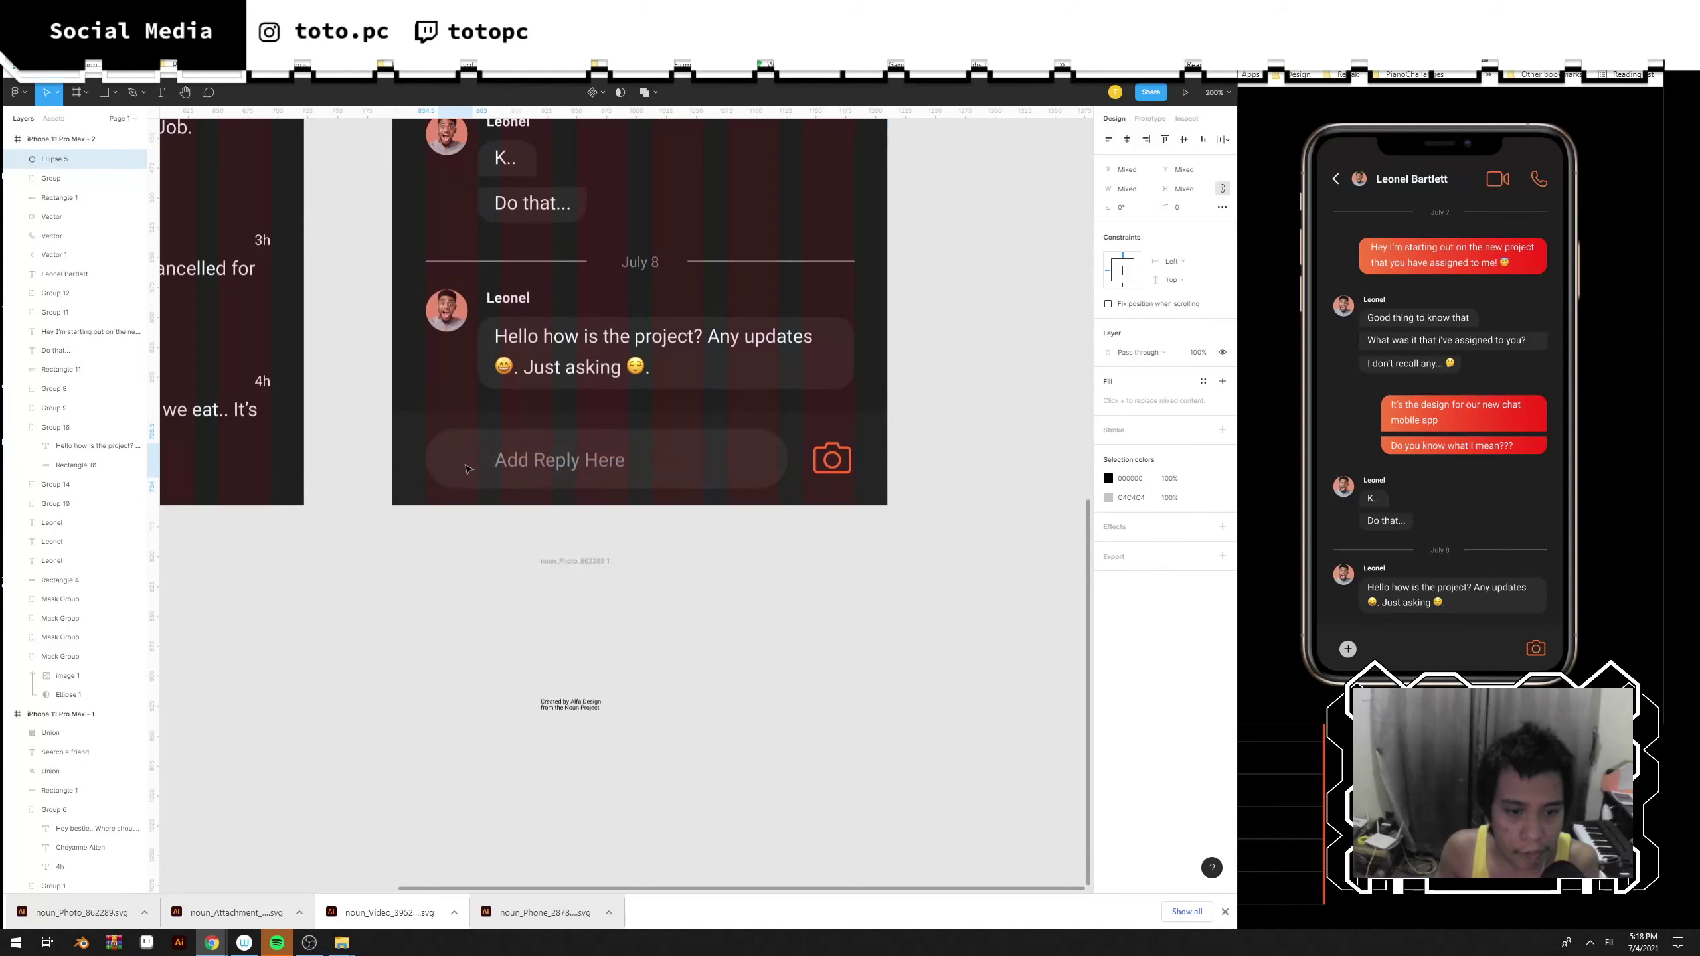
Move the reply field and its "Add Reply Here" text into the conversation frame, layered beneath the circle and plus sign.
{"action": "key", "text": "ctrl+v"}
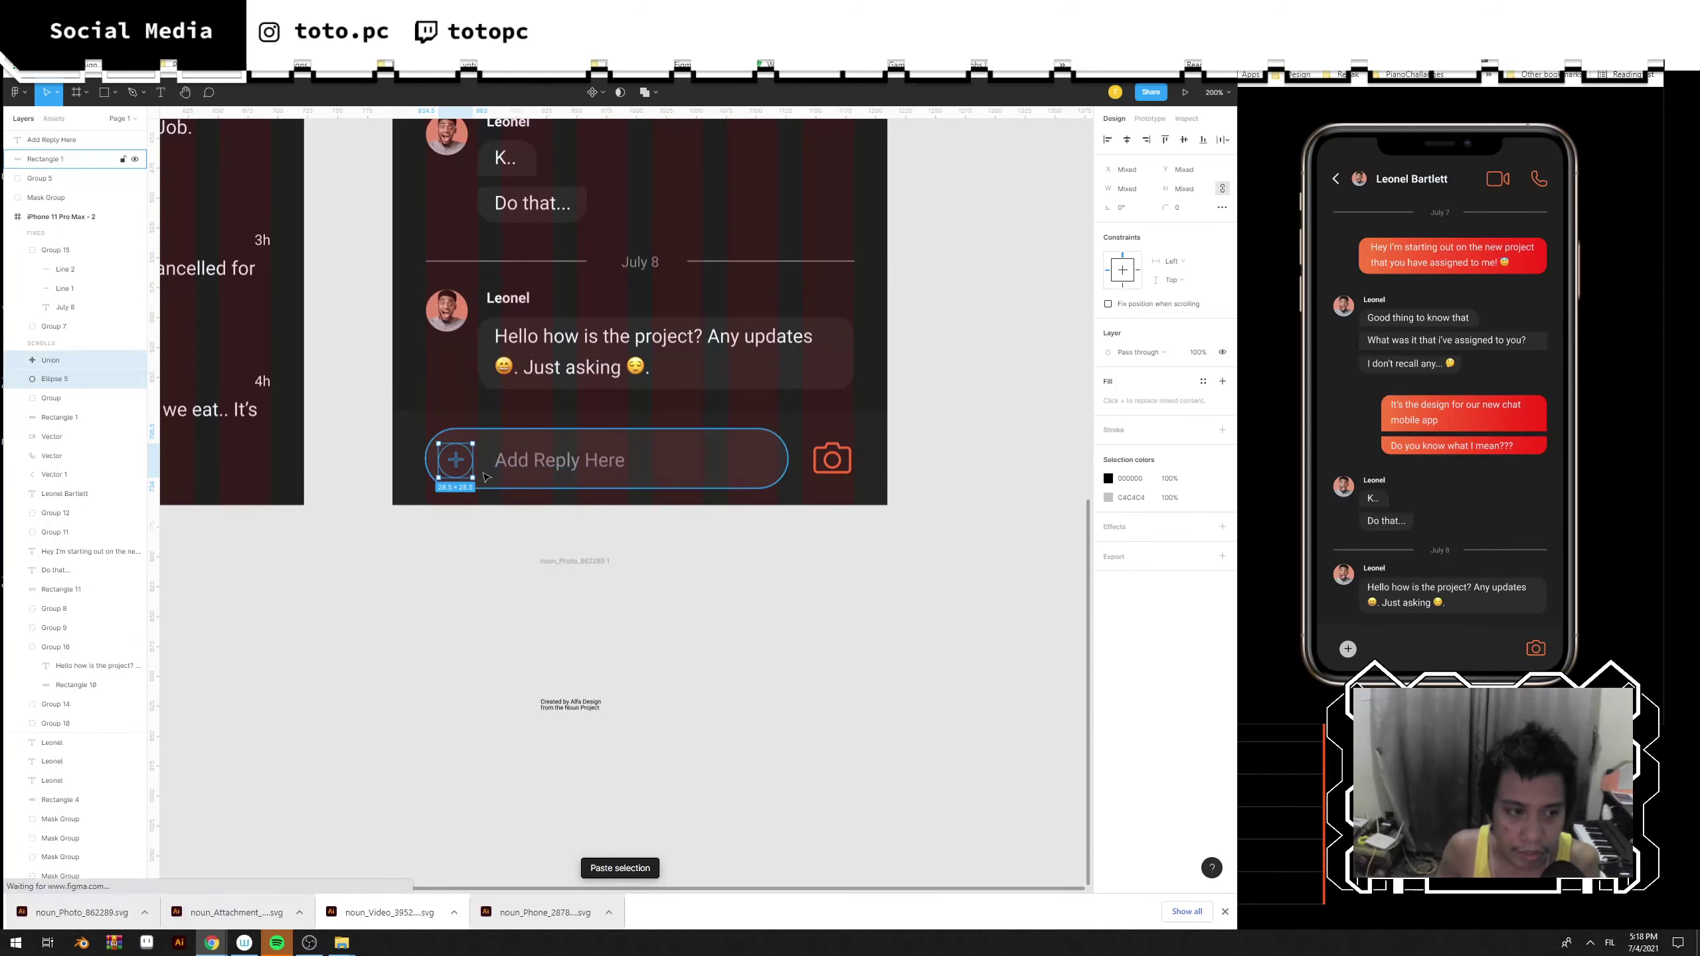
{"action": "key", "text": "ctrl+z"}
{"action": "left_click_drag", "start_coordinate": [480, 474], "coordinate": [645, 586]}
{"action": "left_click_drag", "start_coordinate": [1016, 648], "coordinate": [574, 534]}
{"action": "left_click_drag", "start_coordinate": [82, 143], "coordinate": [71, 358]}
{"action": "left_click", "coordinate": [696, 678]}
{"action": "key", "text": "ctrl+v"}
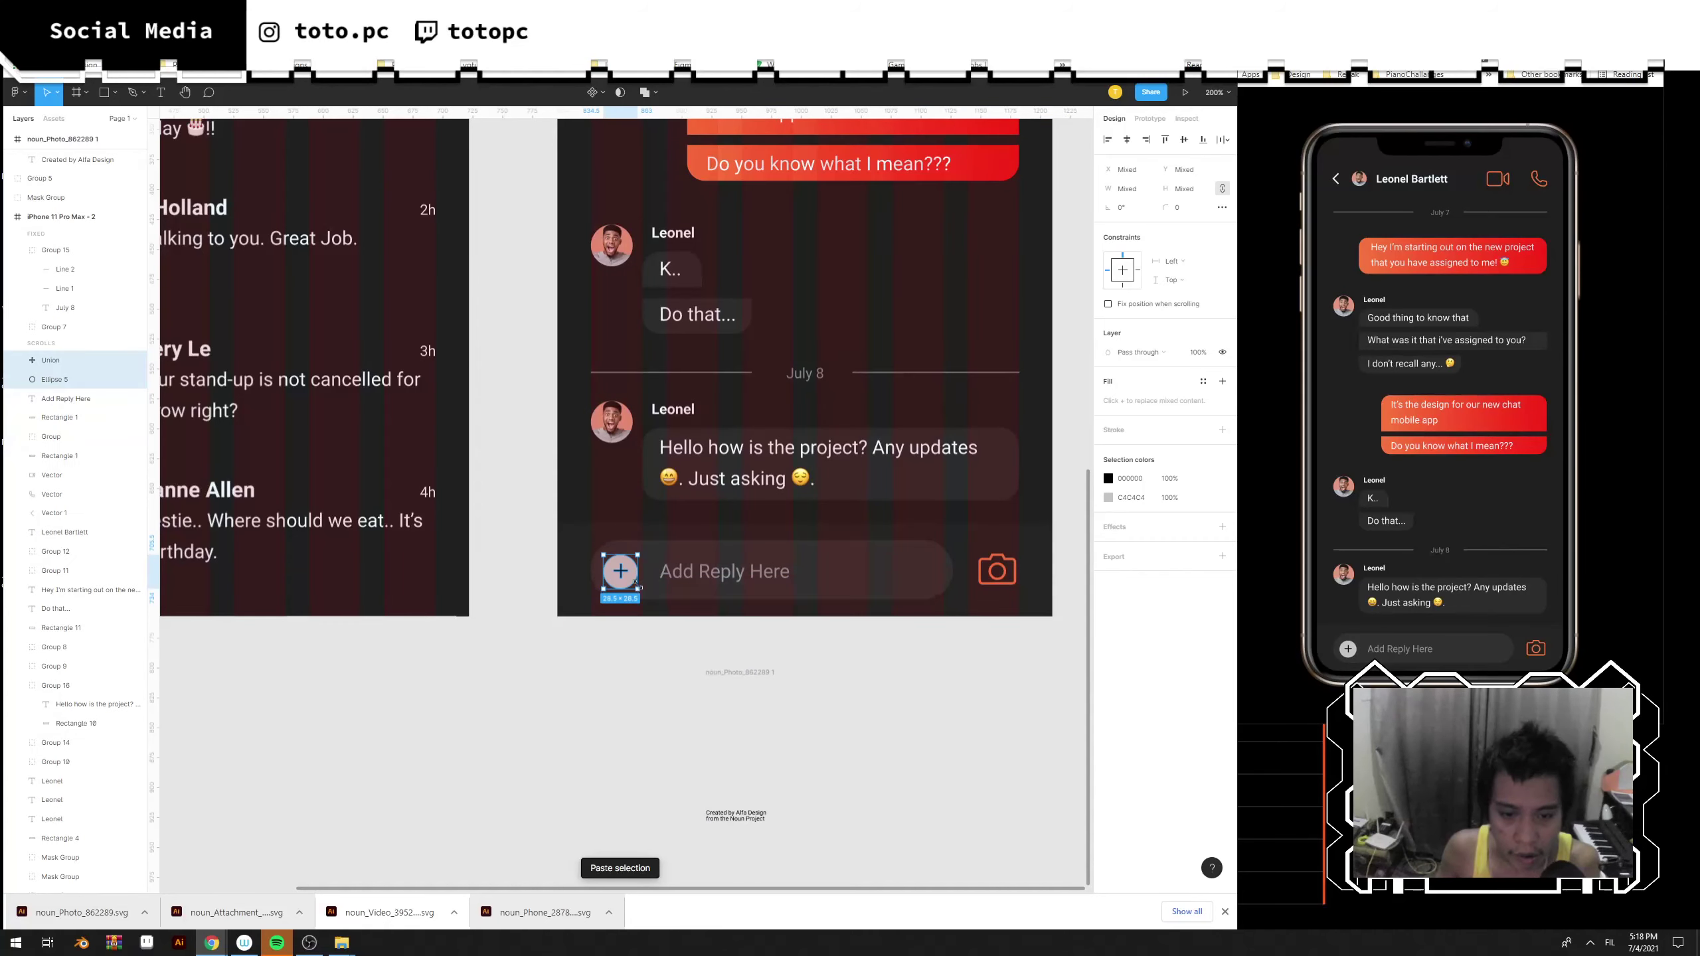
{"action": "left_click", "coordinate": [630, 646]}
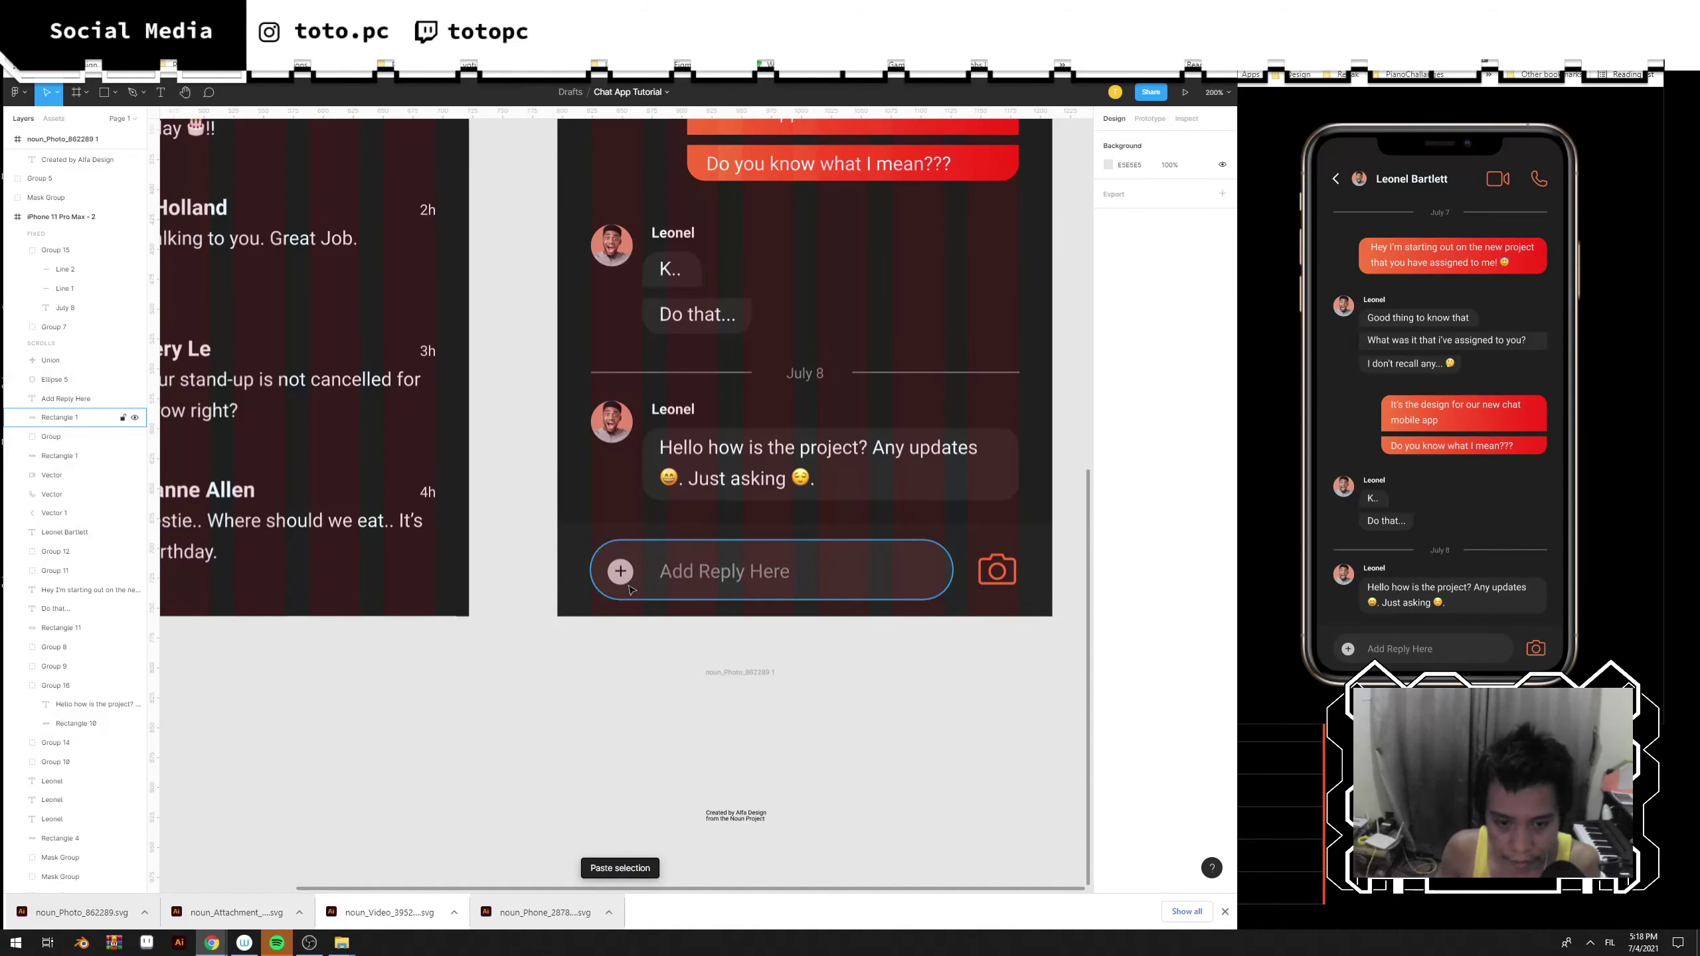
Try the document orange on the plus sign, and settle on the near-white document colour as its fill.
{"action": "left_click", "coordinate": [623, 573]}
{"action": "left_click", "coordinate": [1108, 400]}
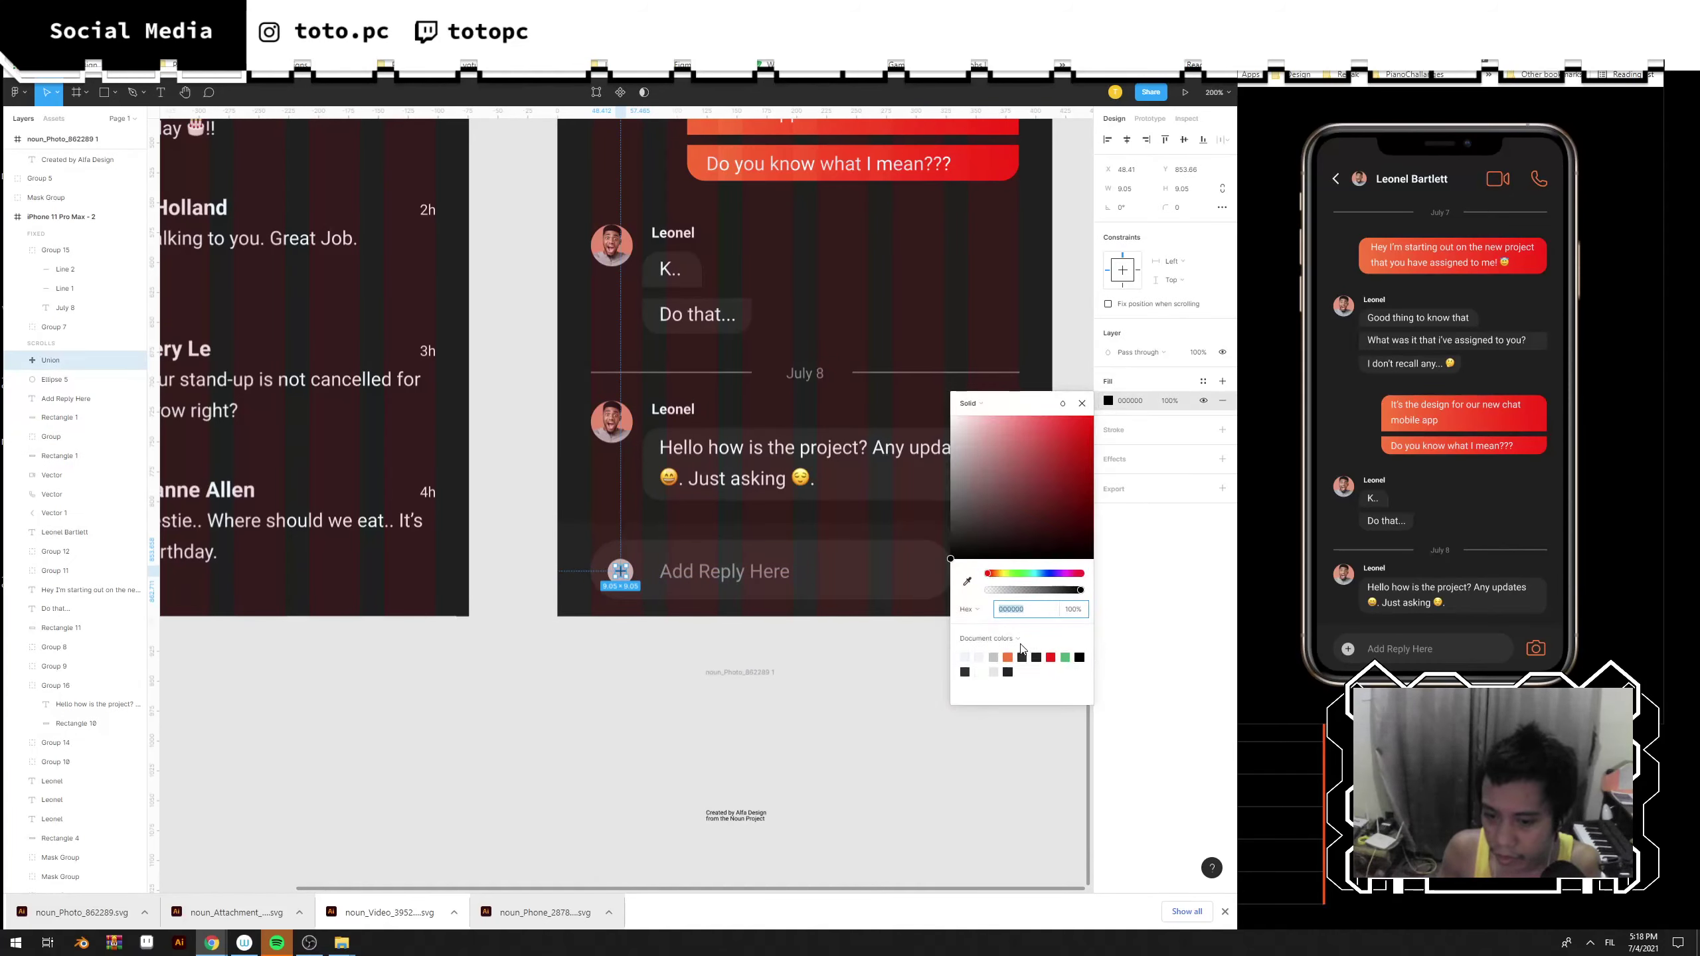
{"action": "left_click", "coordinate": [1009, 658]}
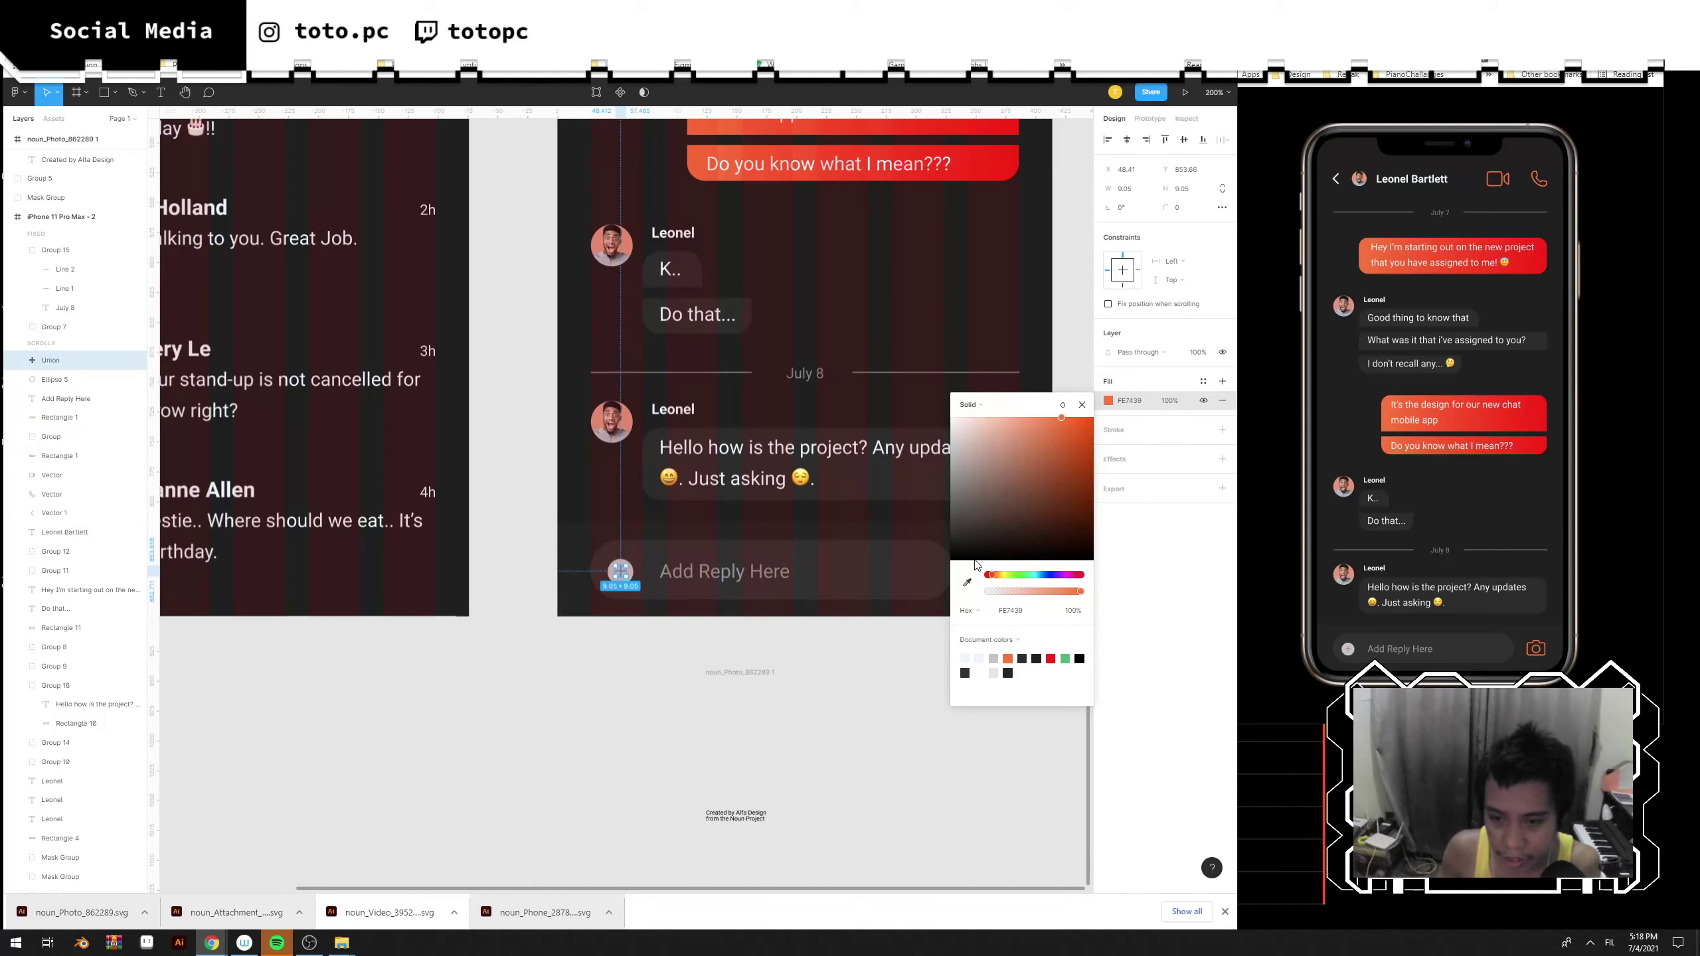
{"action": "left_click_drag", "start_coordinate": [974, 557], "coordinate": [927, 378]}
{"action": "left_click", "coordinate": [964, 658]}
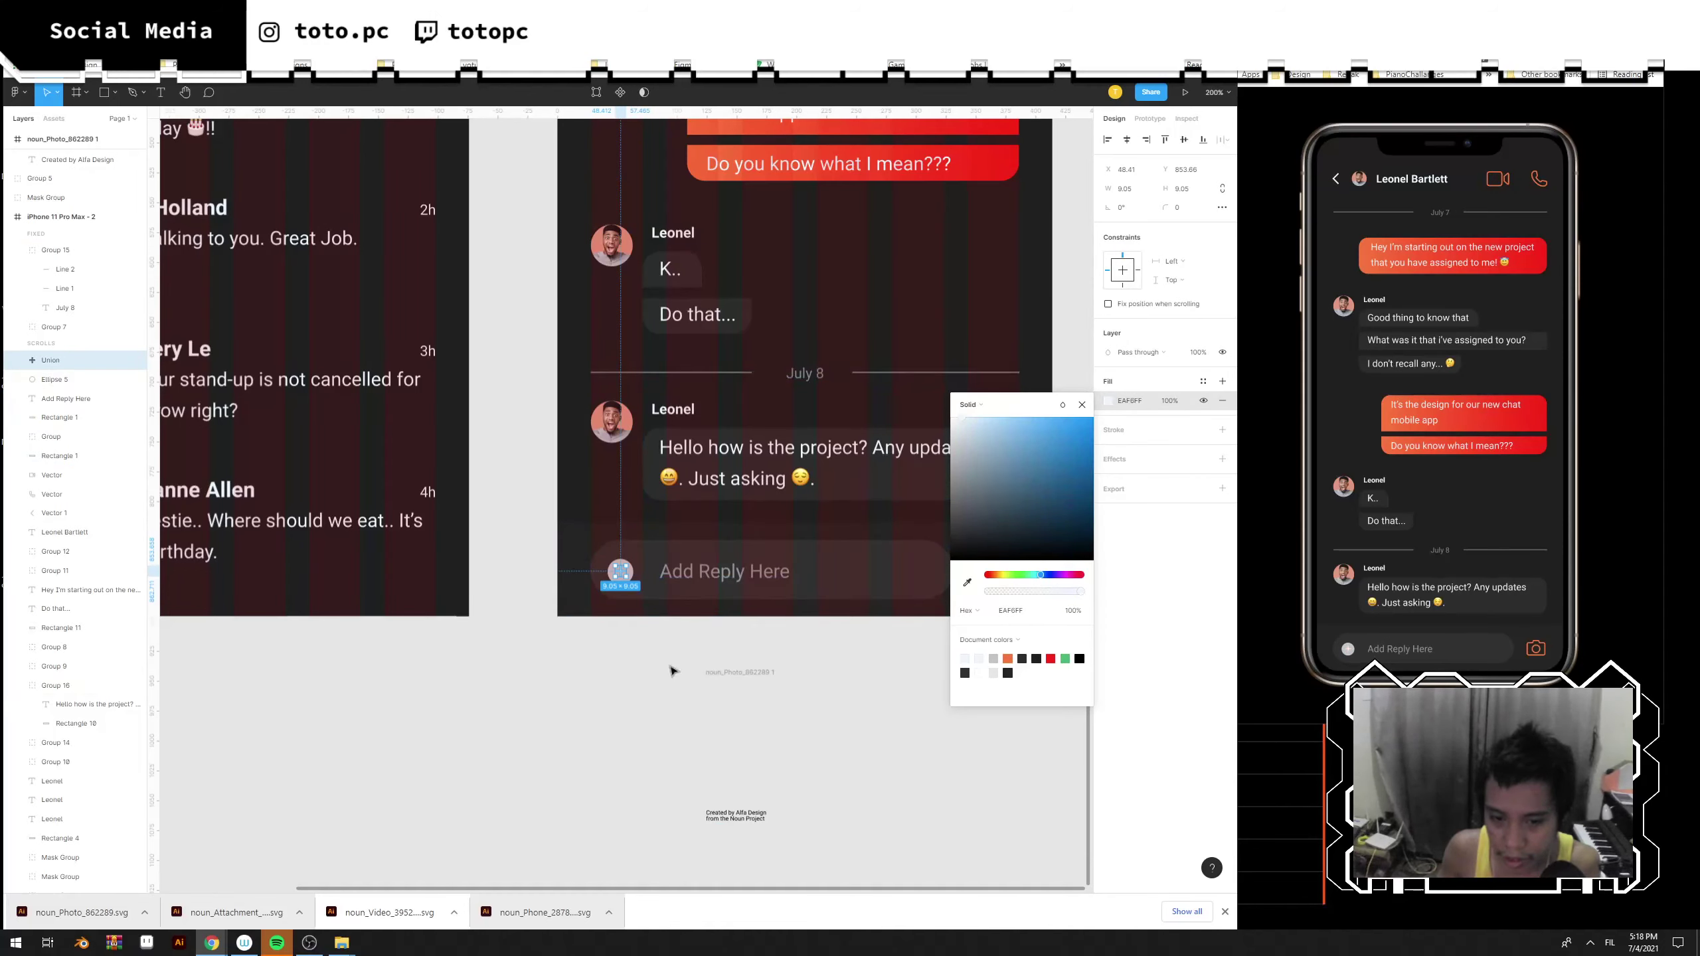
{"action": "left_click", "coordinate": [675, 667]}
Fill the circle behind the plus sign with the document's orange.
{"action": "left_click", "coordinate": [631, 584]}
{"action": "left_click", "coordinate": [1109, 400]}
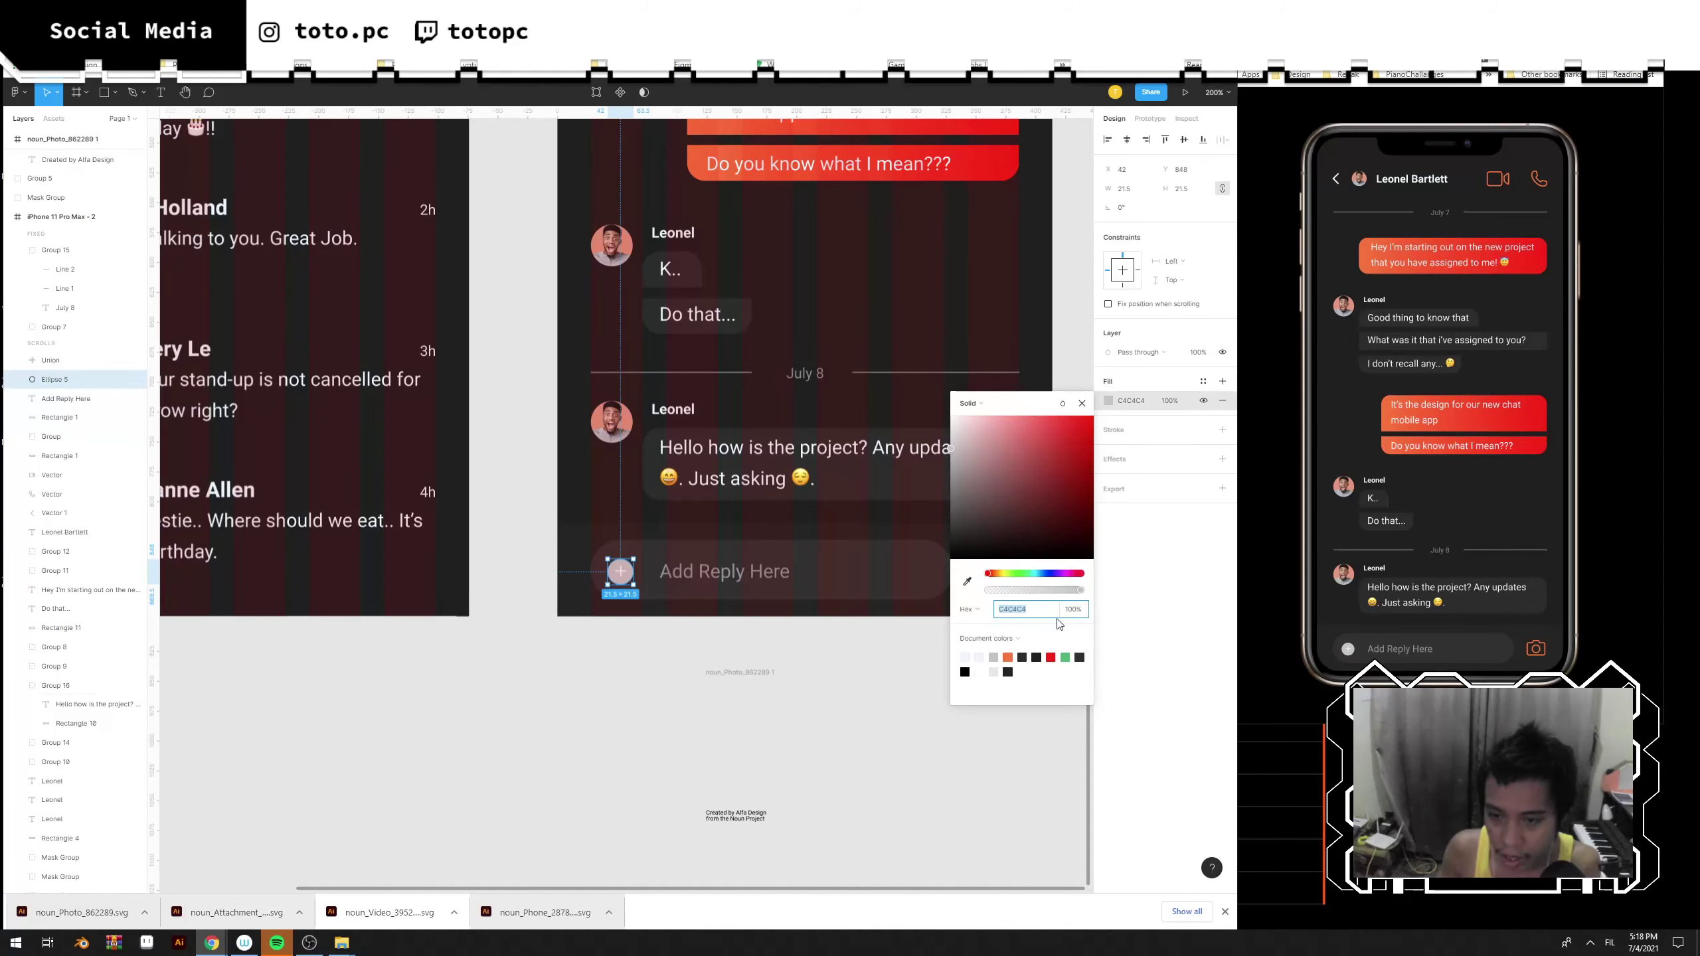
{"action": "left_click", "coordinate": [1009, 657]}
{"action": "left_click", "coordinate": [880, 669]}
Align the reply bar's background, input field, placeholder text, plus button and camera icon on their vertical centres.
{"action": "left_click_drag", "start_coordinate": [874, 663], "coordinate": [944, 673]}
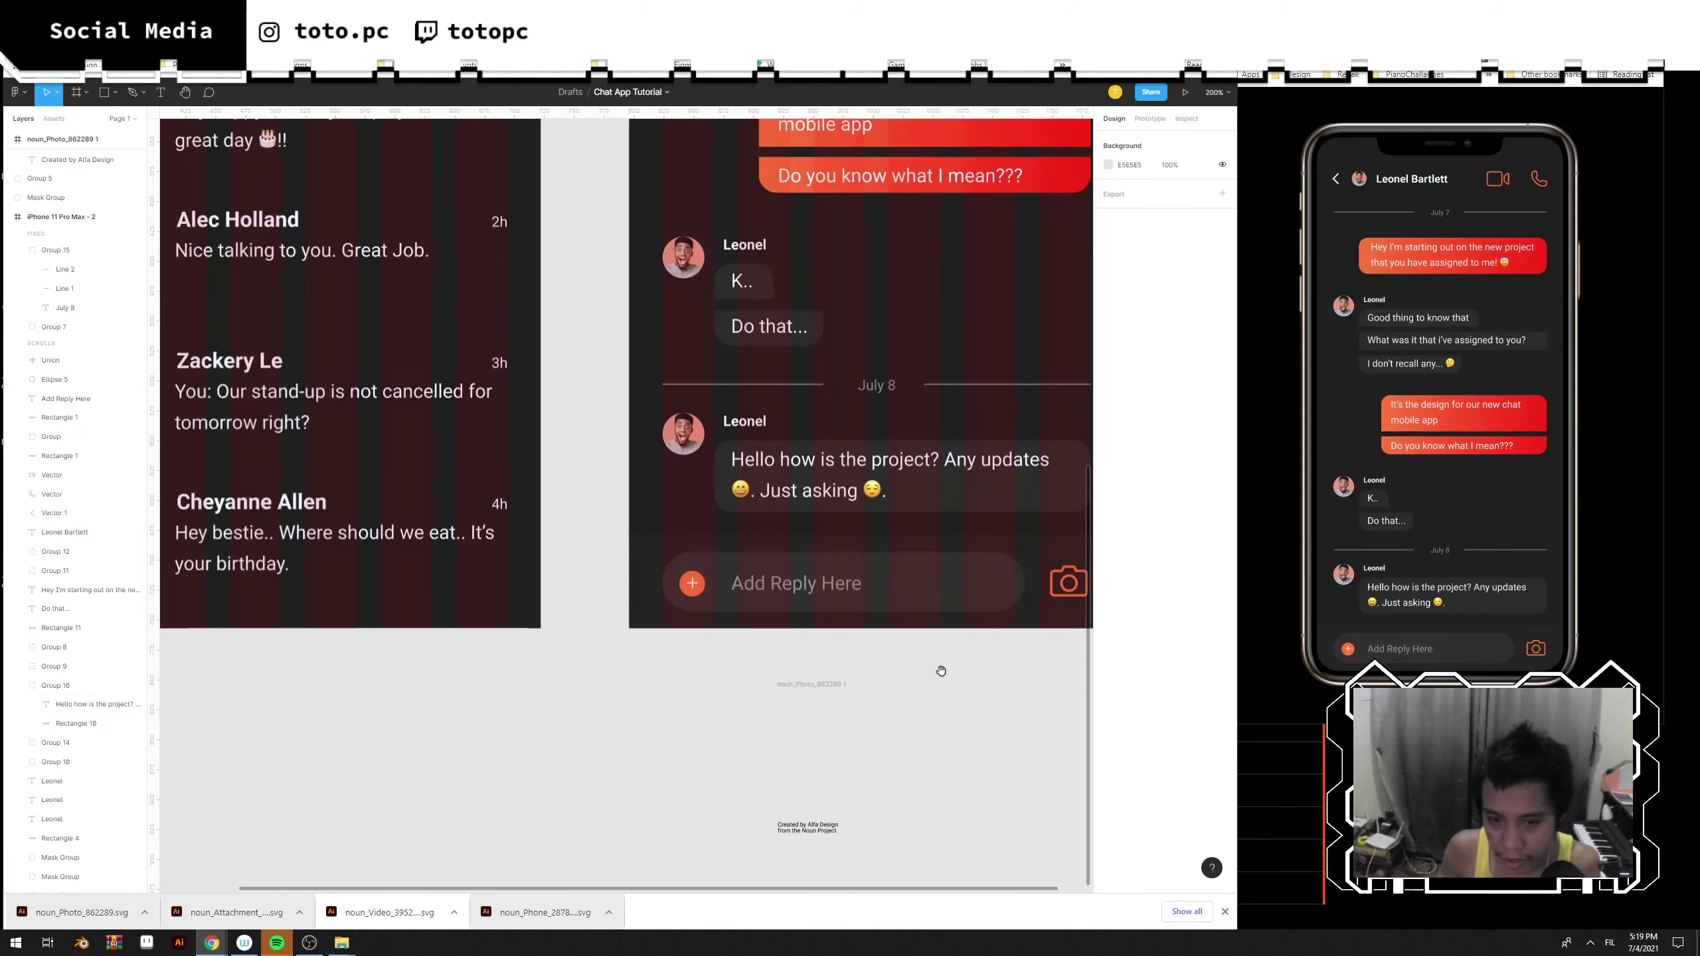
{"action": "left_click_drag", "start_coordinate": [1022, 619], "coordinate": [864, 626]}
{"action": "left_click", "coordinate": [912, 587]}
{"action": "scroll", "coordinate": [930, 705], "scroll_direction": "up", "scroll_amount": 3}
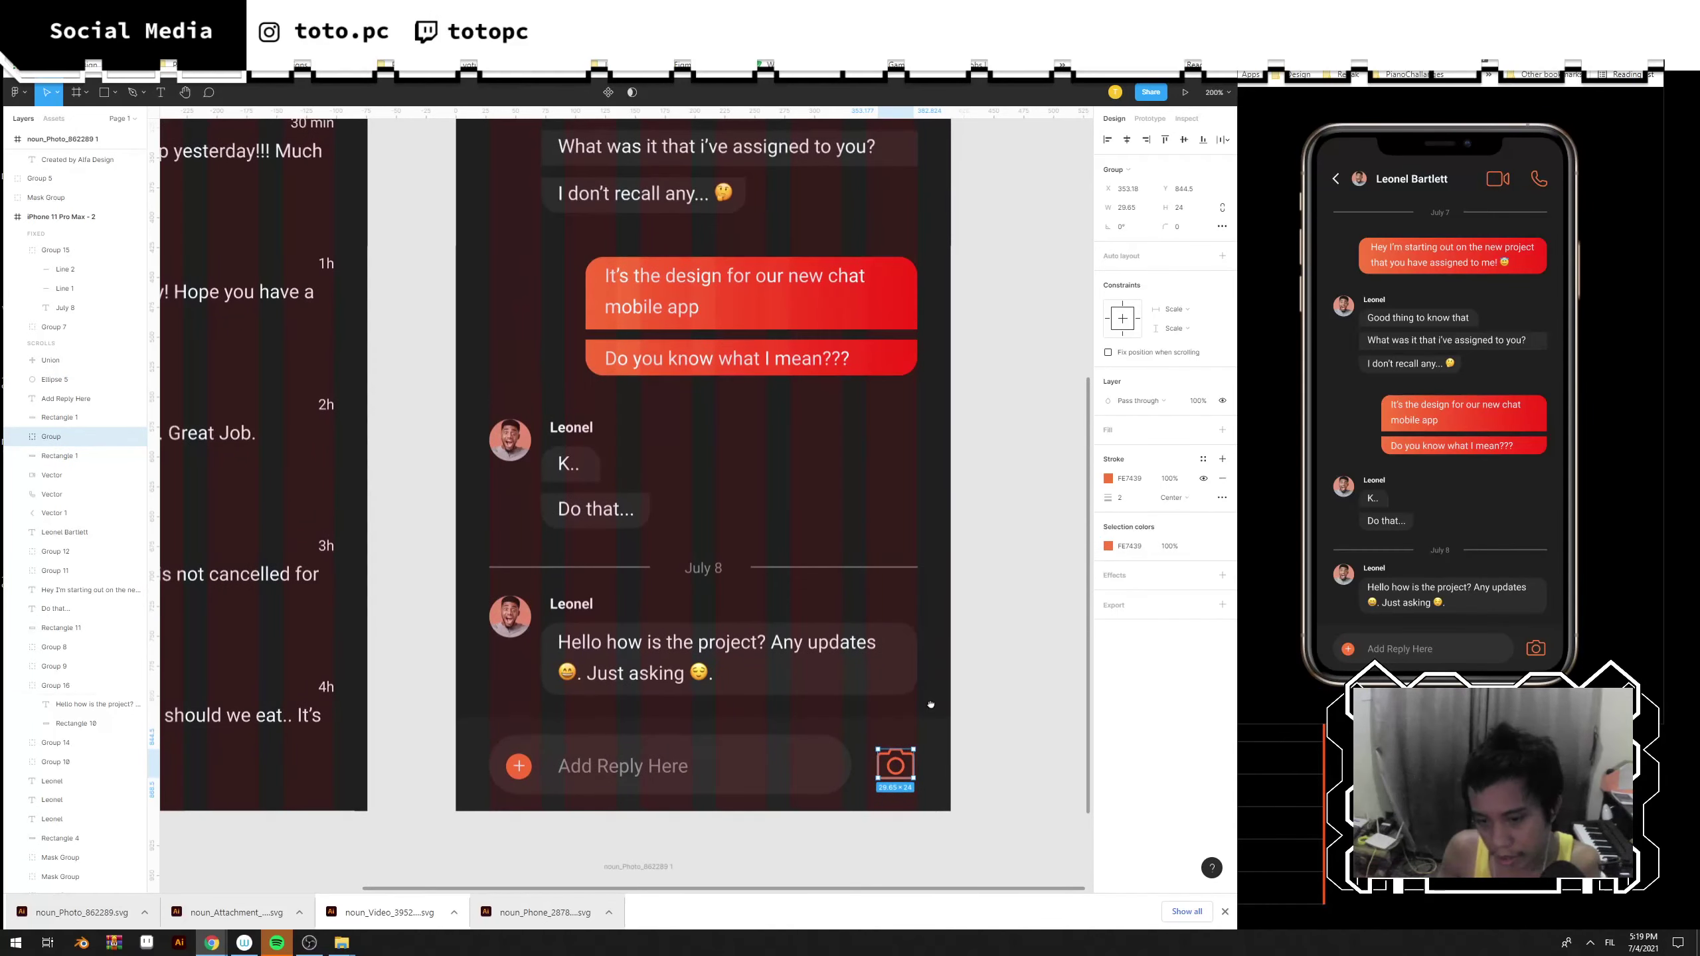
{"action": "left_click_drag", "start_coordinate": [931, 704], "coordinate": [1005, 565]}
{"action": "left_click_drag", "start_coordinate": [603, 710], "coordinate": [566, 620]}
{"action": "left_click_drag", "start_coordinate": [998, 708], "coordinate": [512, 591]}
{"action": "left_click", "coordinate": [1186, 139]}
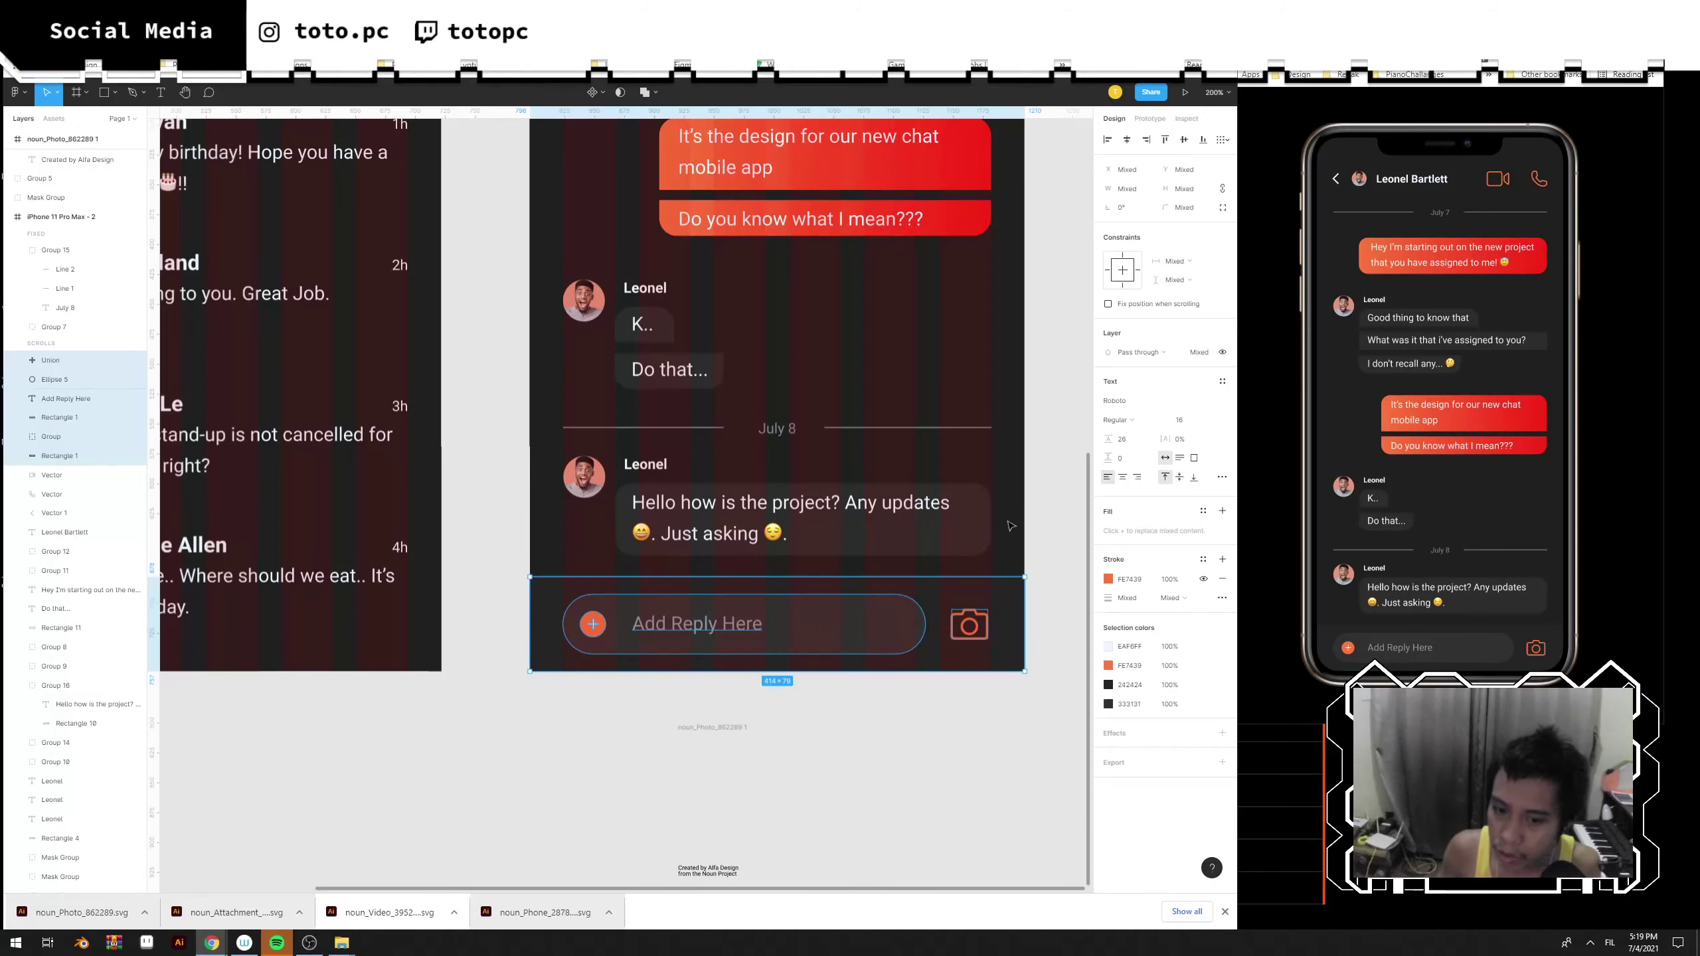
{"action": "left_click", "coordinate": [1029, 524]}
Delete the leftover noun_Photo frame with its attribution text below the conversation screen.
{"action": "scroll", "coordinate": [991, 617], "scroll_direction": "up", "scroll_amount": 1}
{"action": "key", "text": "shift+0"}
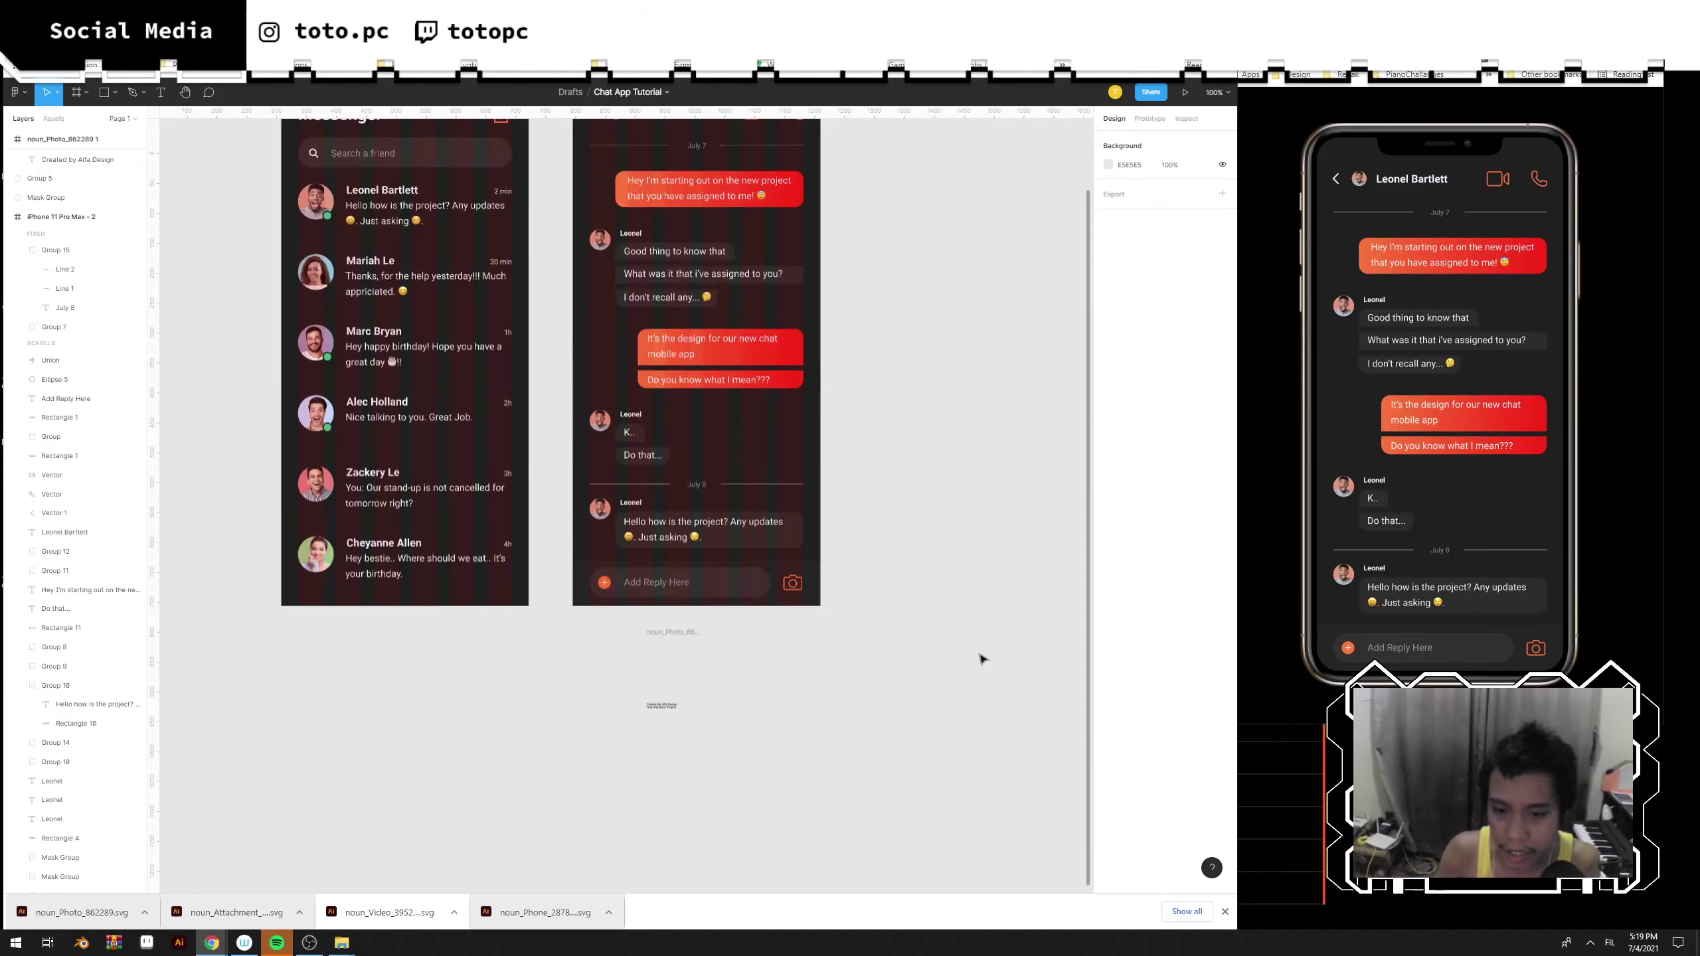
{"action": "scroll", "coordinate": [980, 558], "scroll_direction": "up", "scroll_amount": 3}
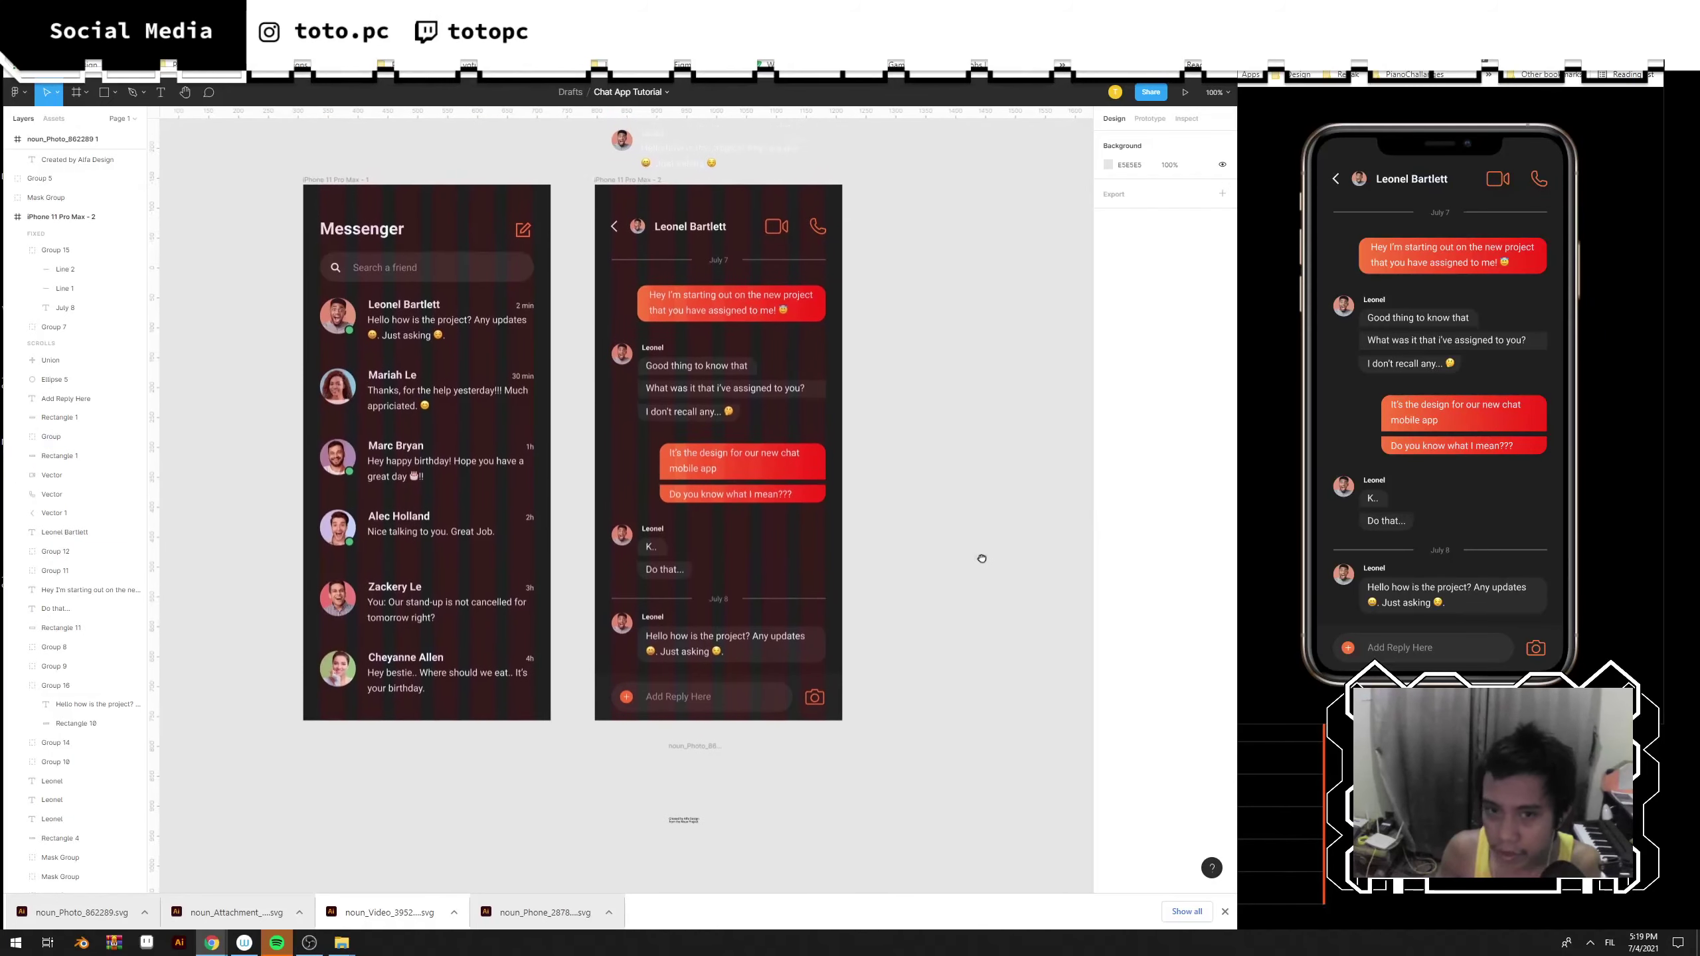
{"action": "scroll", "coordinate": [974, 590], "scroll_direction": "down", "scroll_amount": 4}
{"action": "left_click_drag", "start_coordinate": [778, 766], "coordinate": [615, 562]}
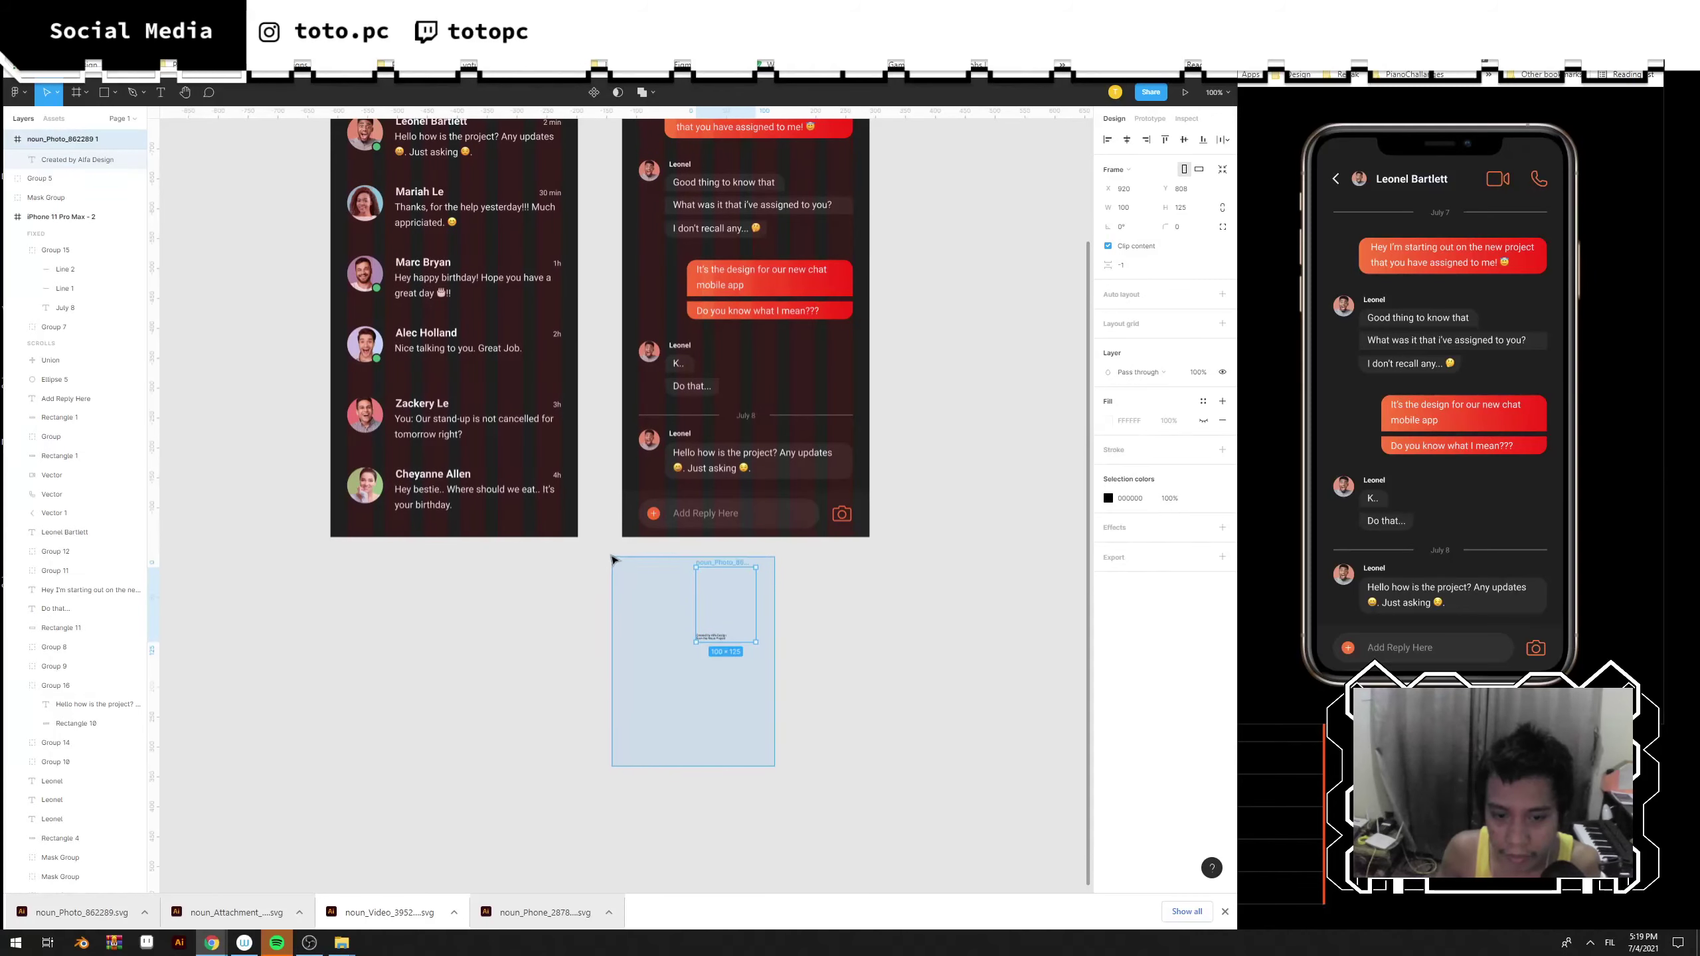
{"action": "key", "text": "Delete"}
Delete the stray avatar and message text left above the conversation frame.
{"action": "left_click_drag", "start_coordinate": [775, 611], "coordinate": [820, 706]}
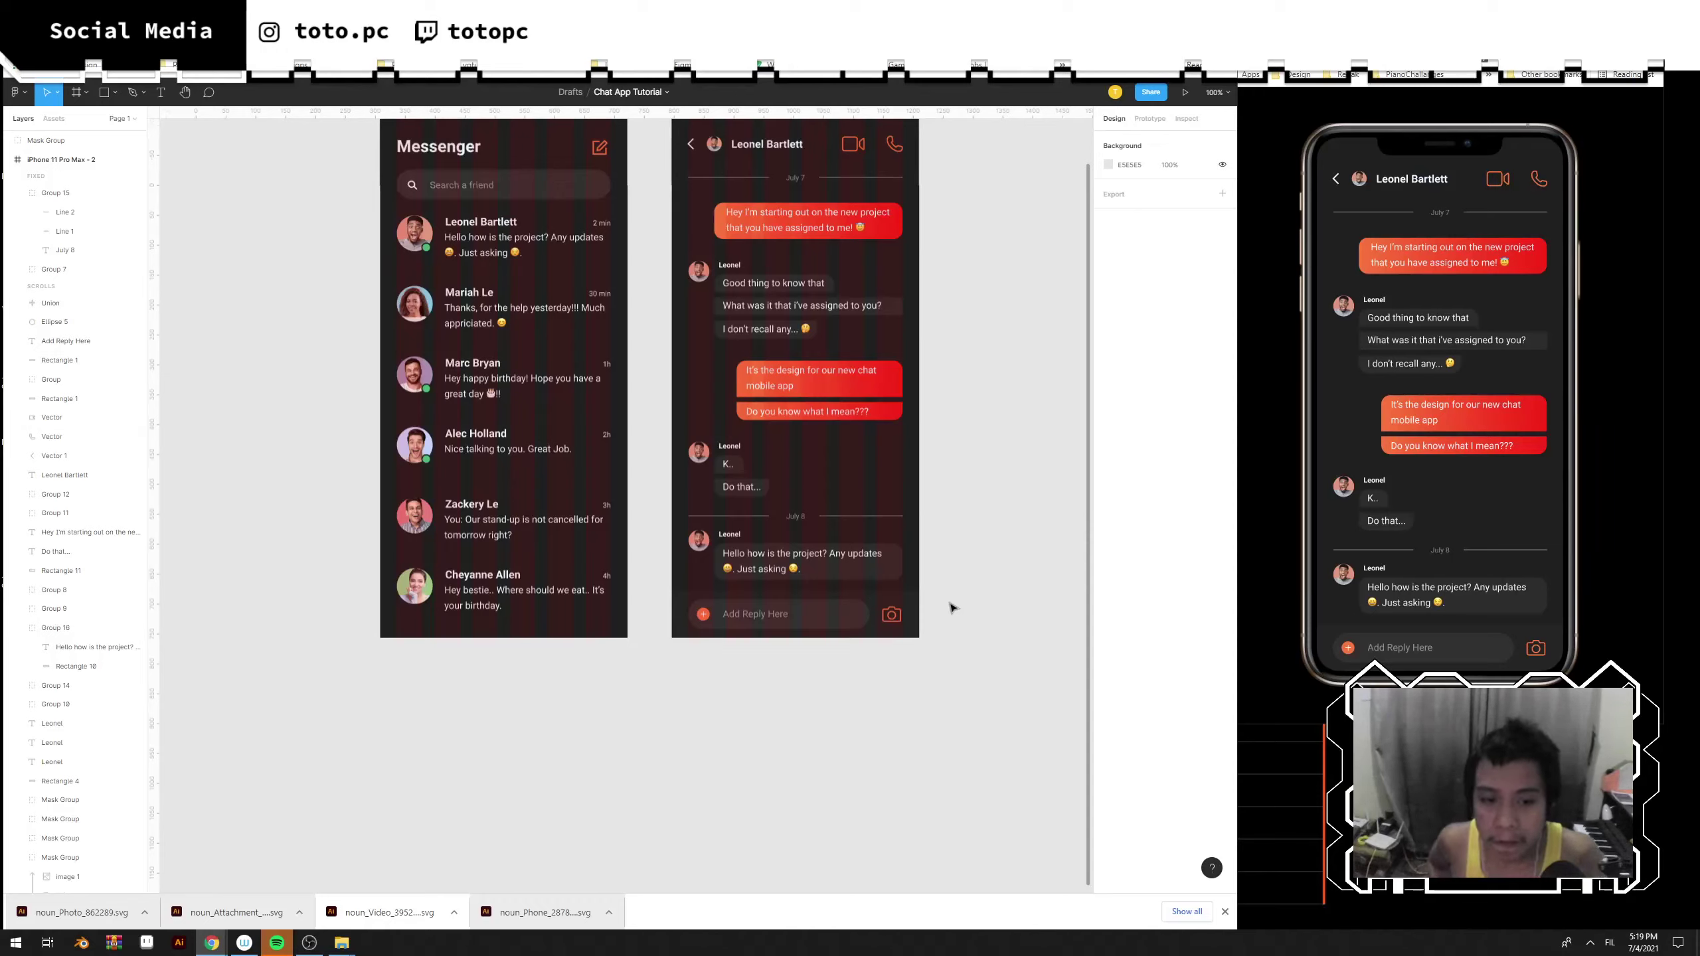
{"action": "left_click_drag", "start_coordinate": [968, 514], "coordinate": [926, 604]}
{"action": "left_click", "coordinate": [626, 178]}
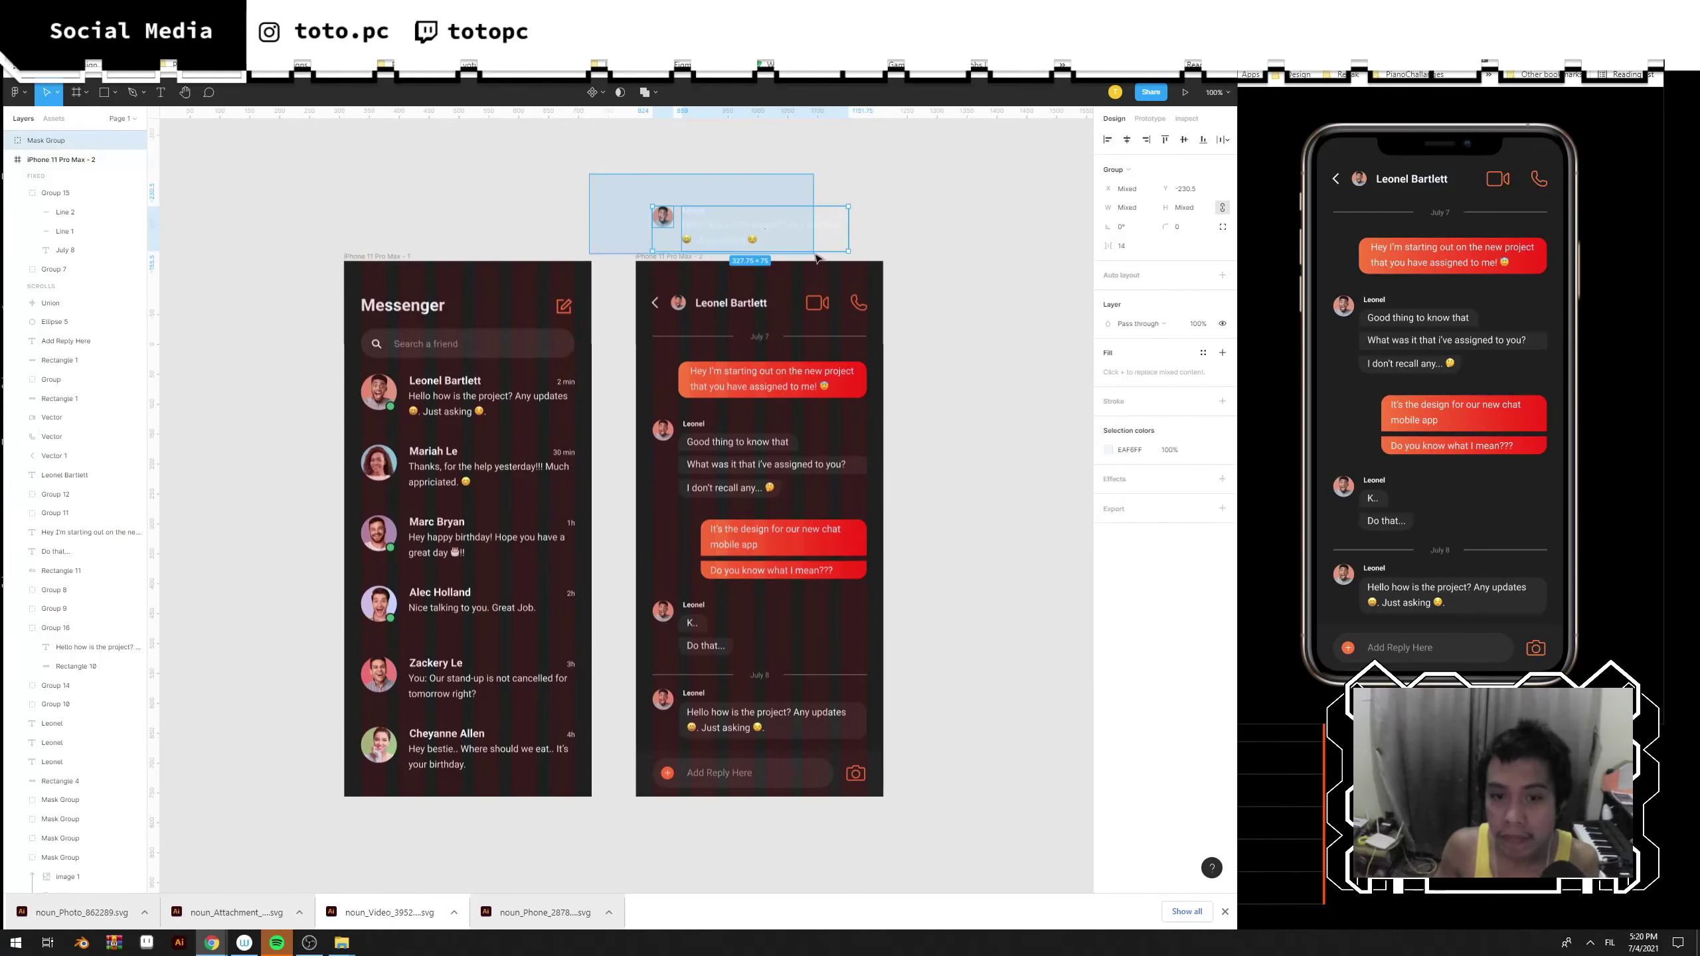
{"action": "key", "text": "Delete"}
{"action": "scroll", "coordinate": [899, 217], "scroll_direction": "down", "scroll_amount": 1}
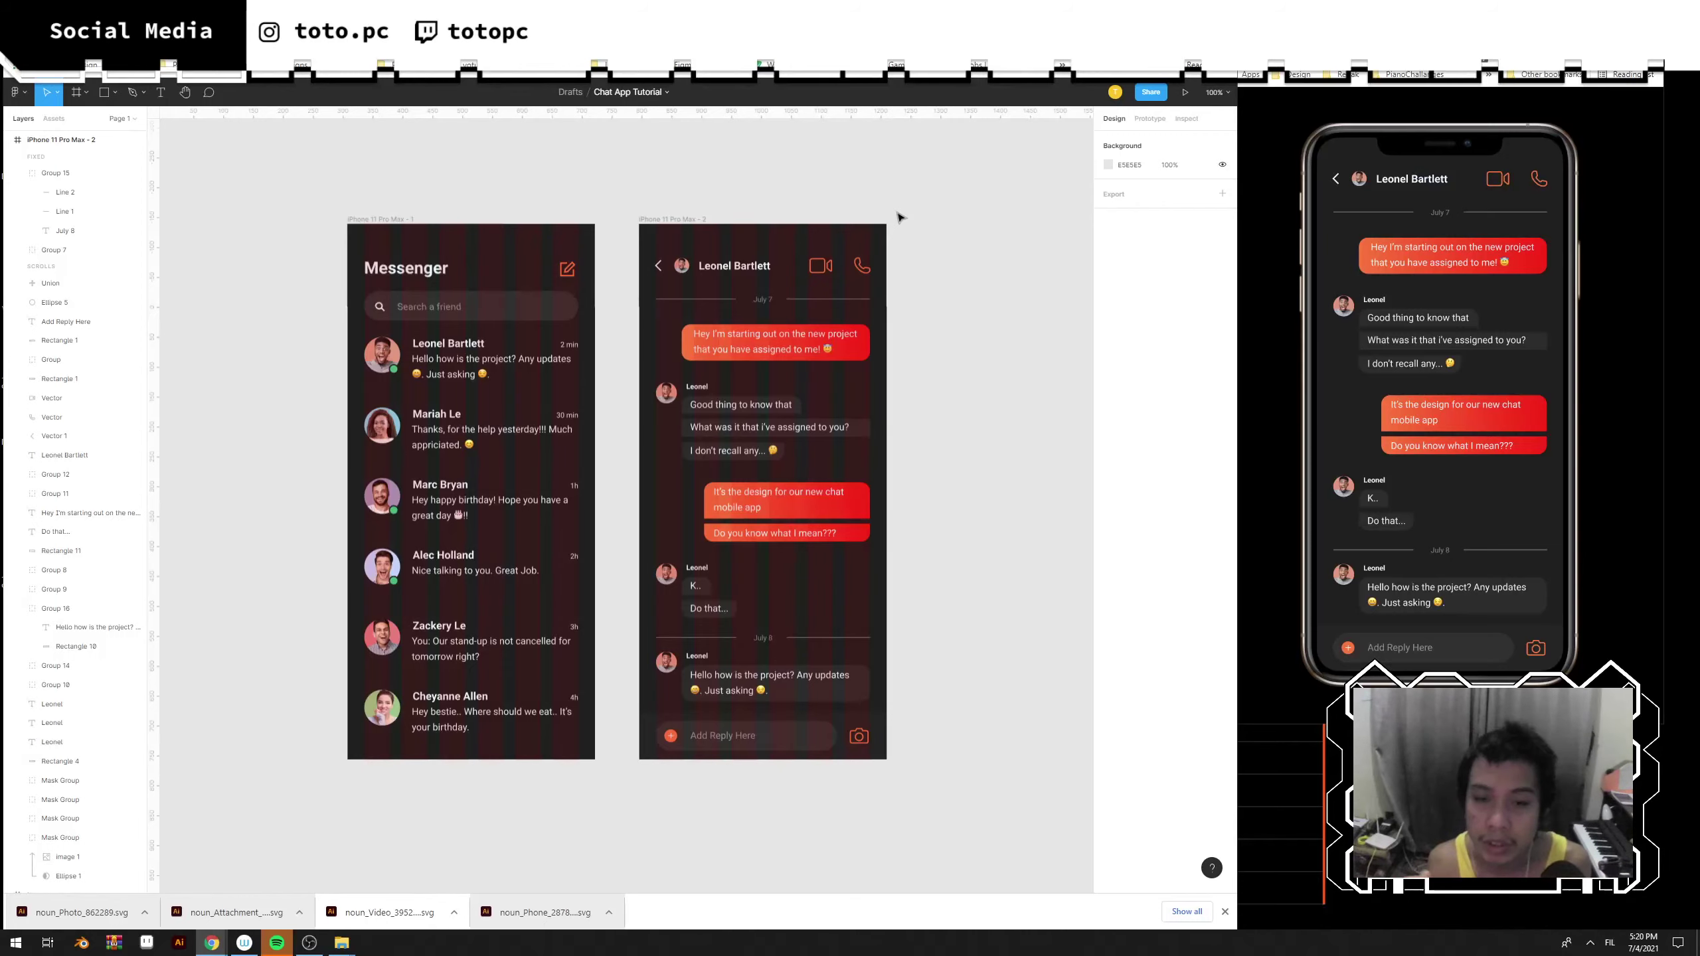
{"action": "left_click_drag", "start_coordinate": [1012, 255], "coordinate": [1021, 308]}
{"action": "left_click_drag", "start_coordinate": [985, 374], "coordinate": [989, 355]}
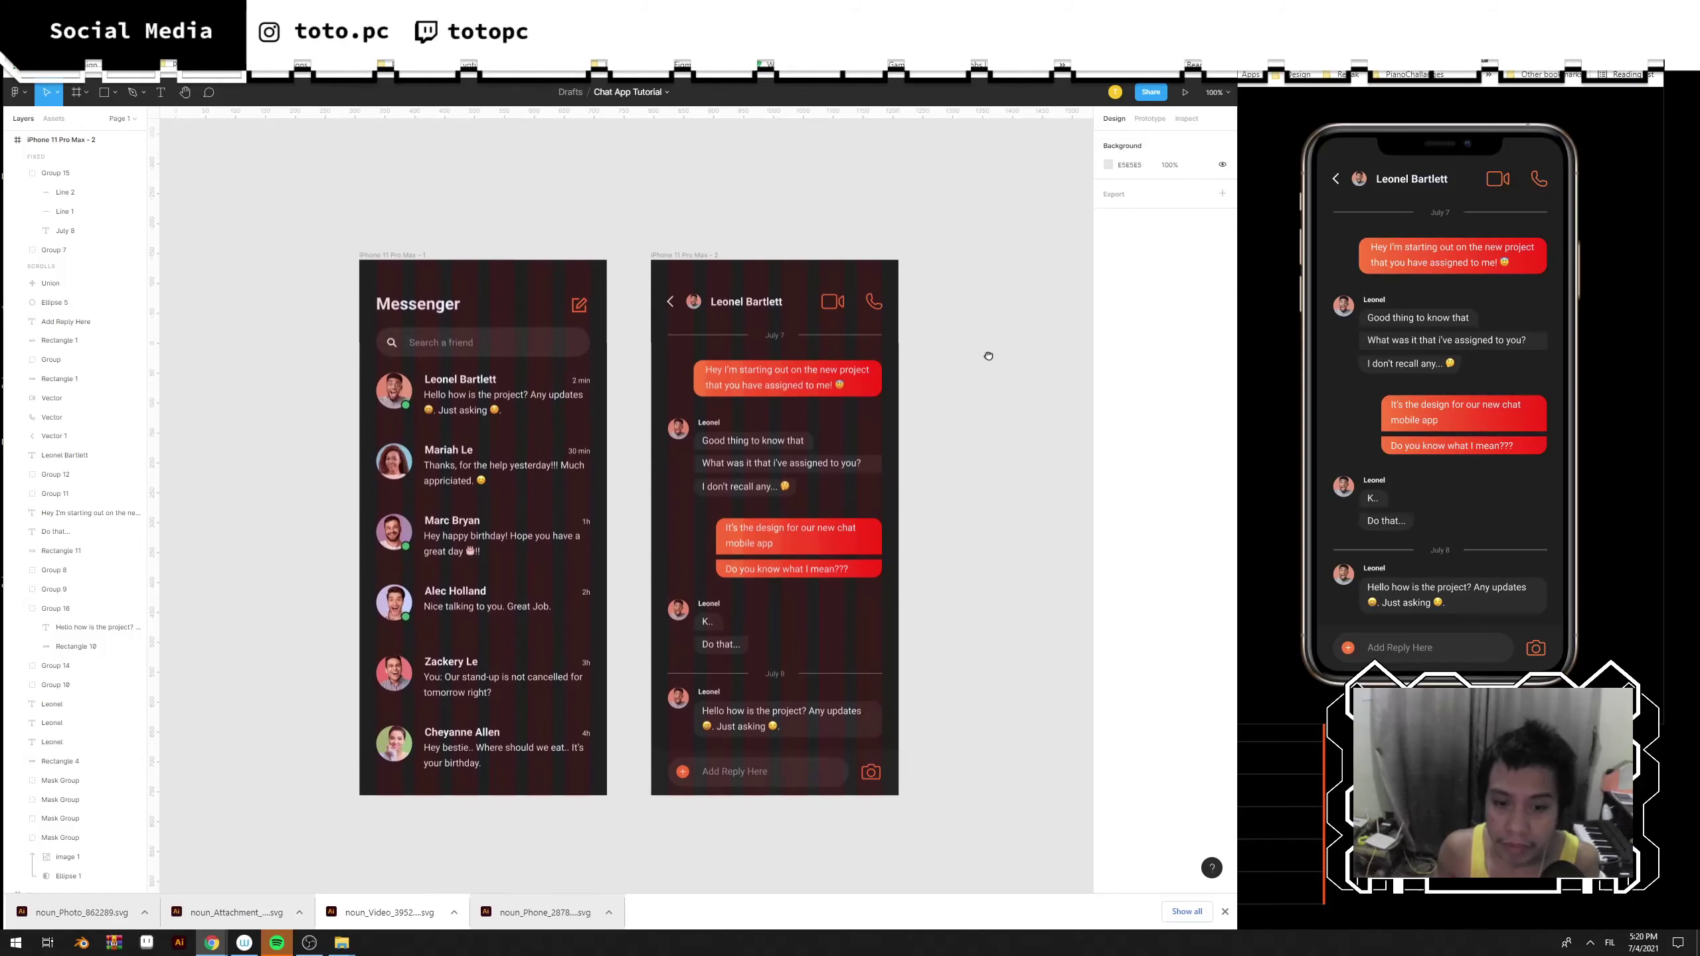
{"action": "scroll", "coordinate": [1005, 382], "scroll_direction": "down", "scroll_amount": 1}
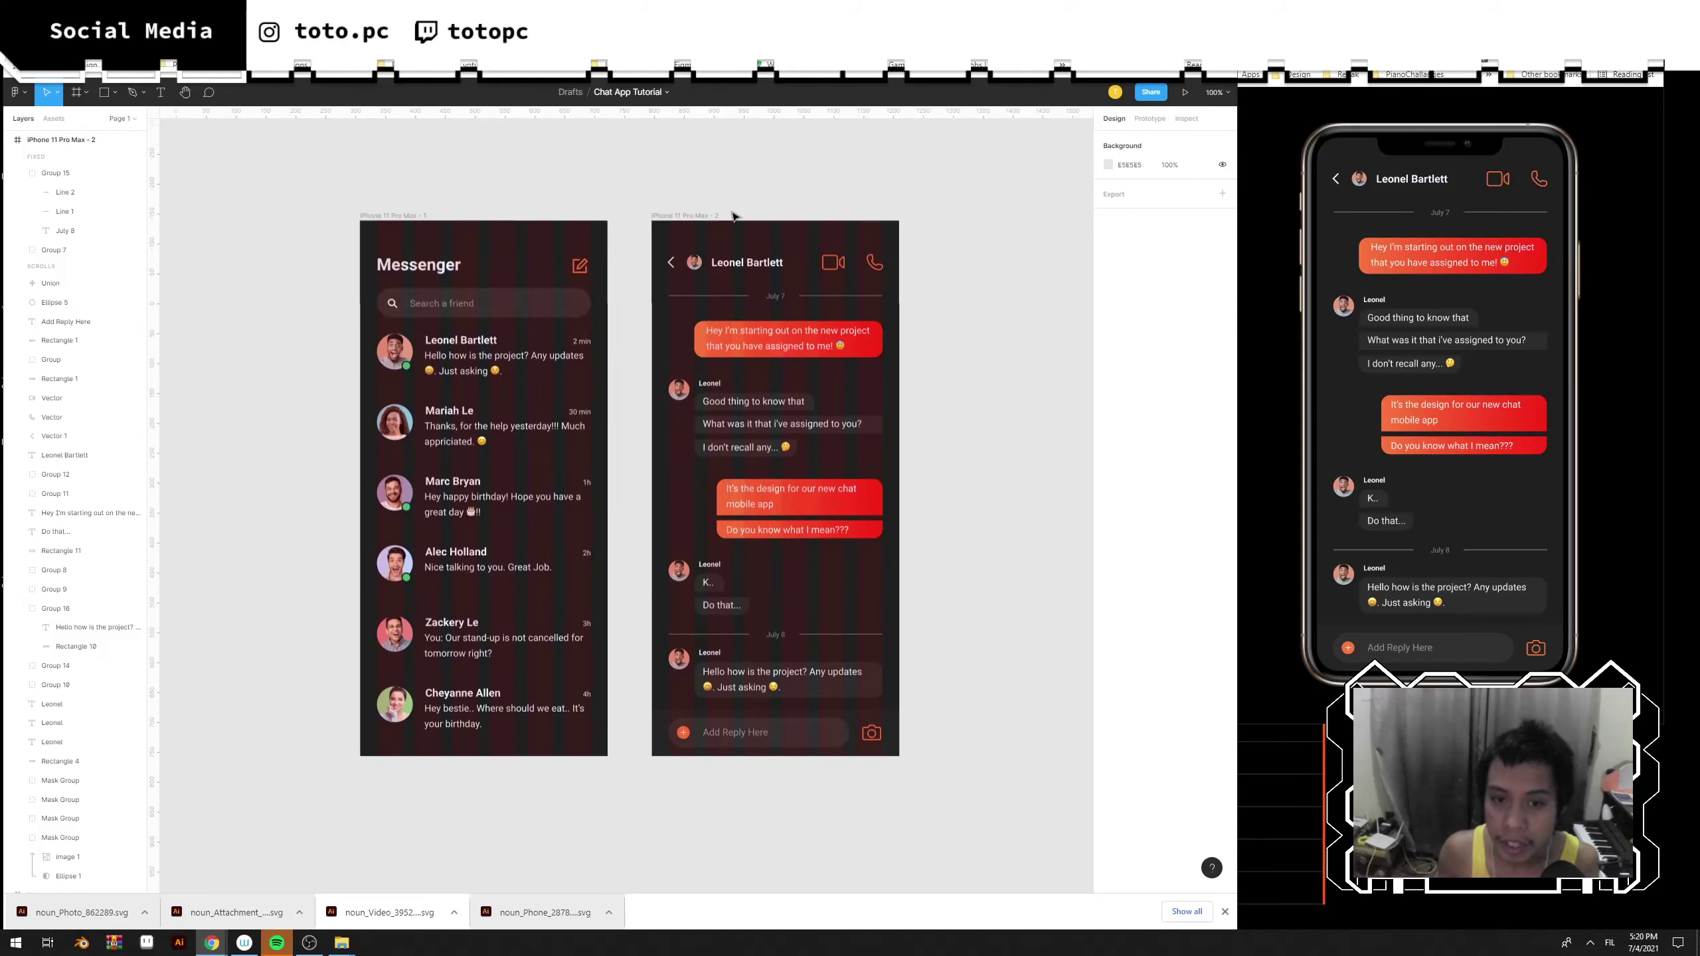